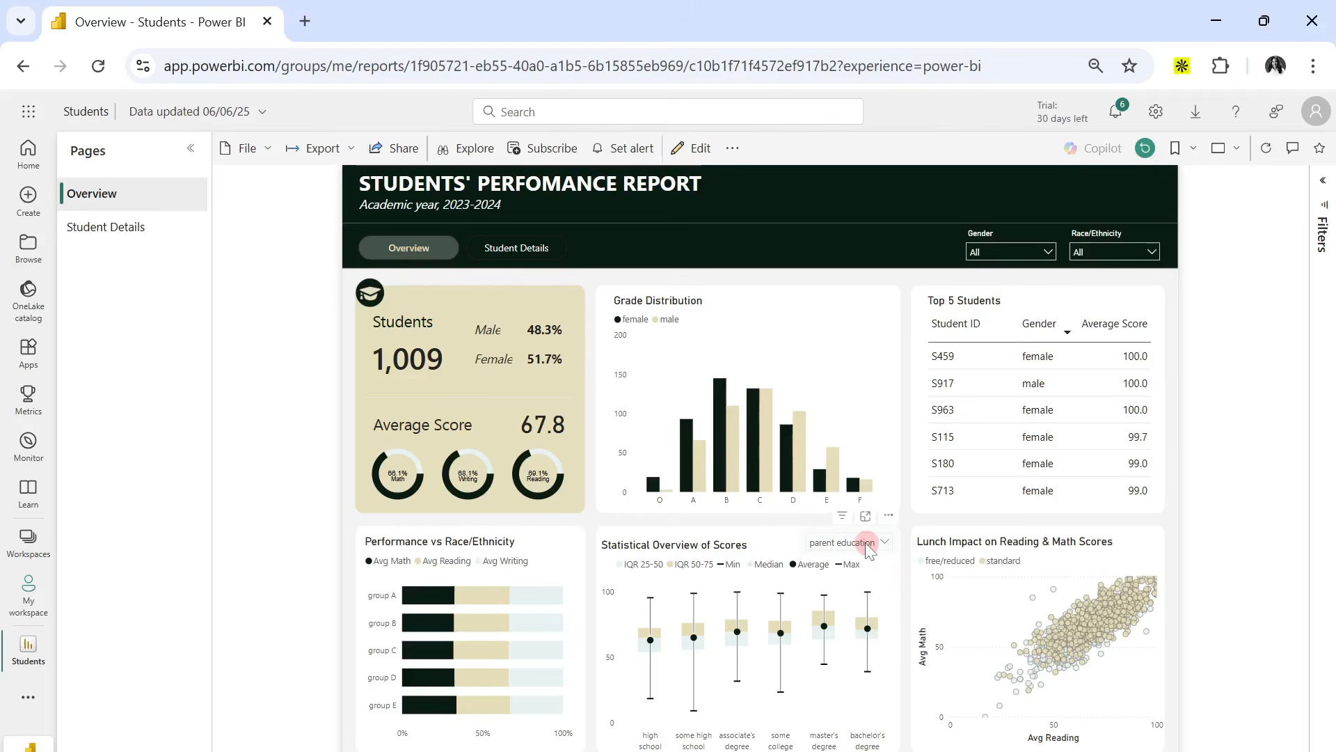
# View the Statistical Overview of Scores chart by race/ethnicity, and return it to parent education.
pyautogui.click(869, 551)
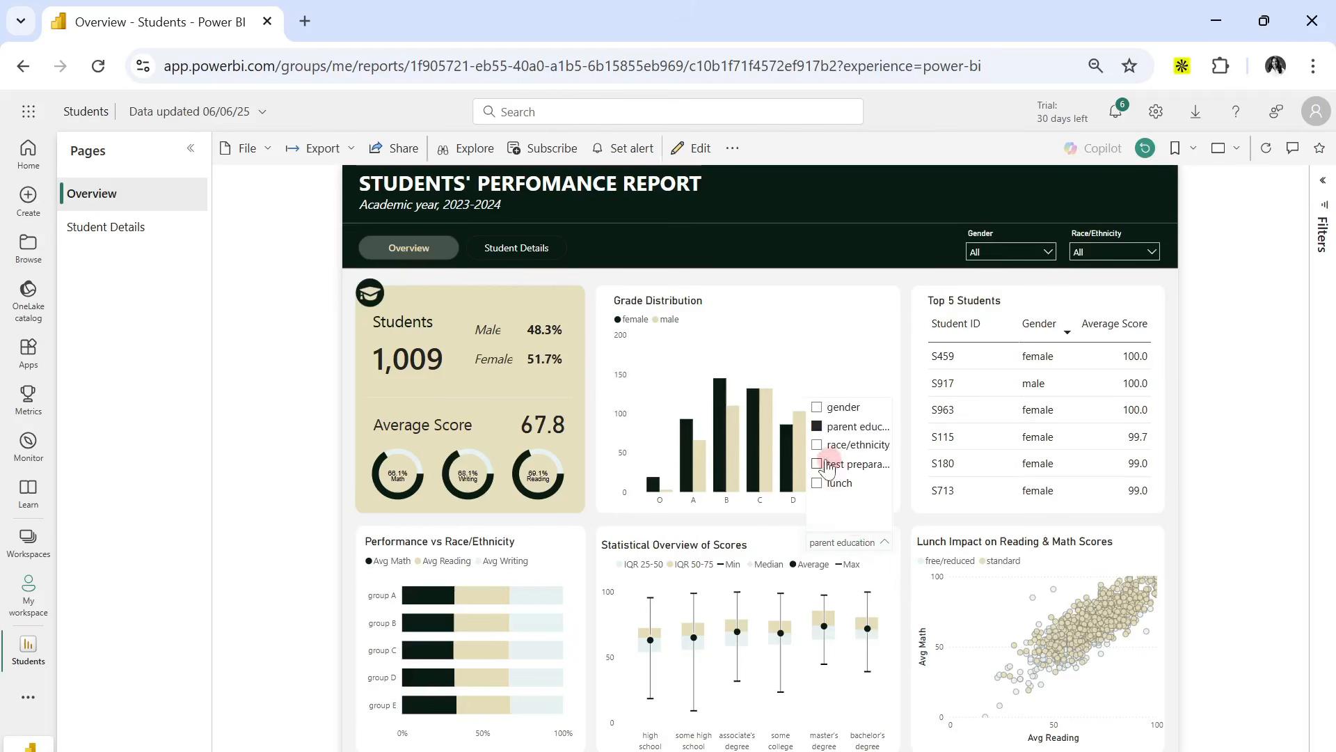
pyautogui.click(821, 447)
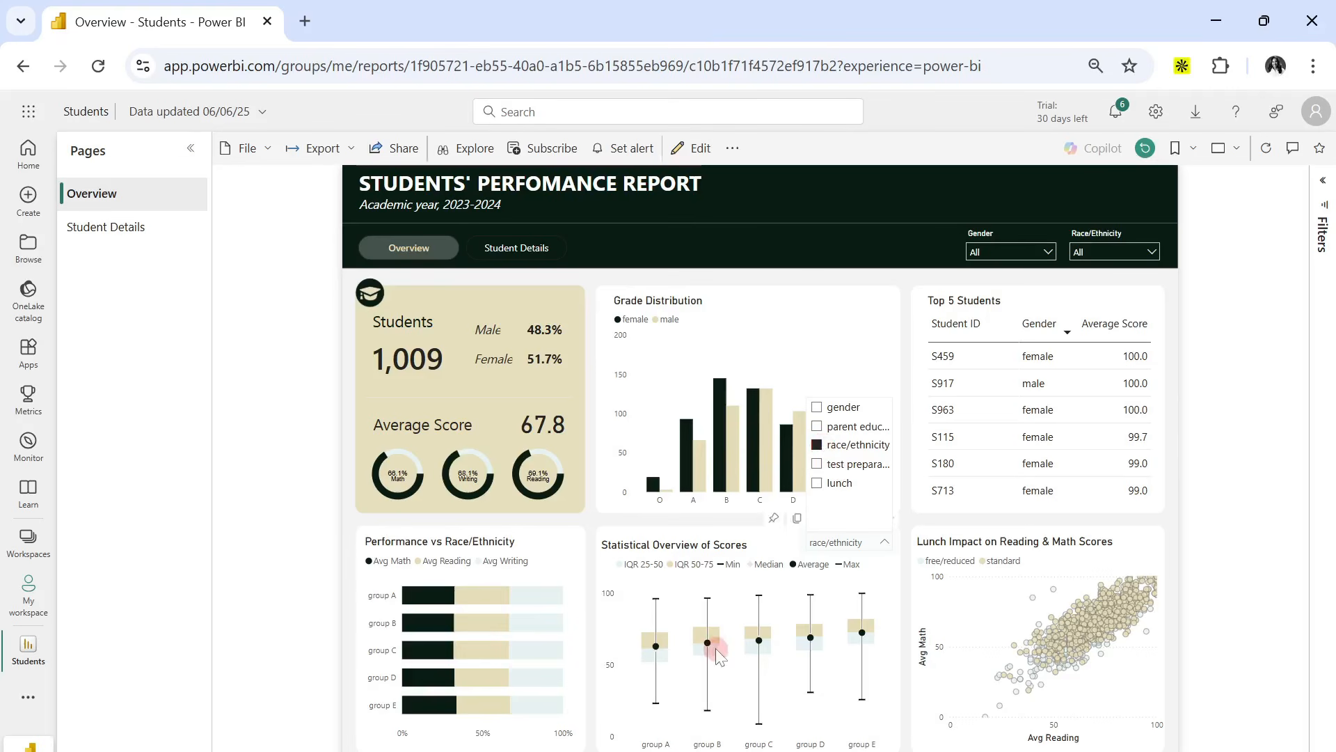
pyautogui.click(829, 428)
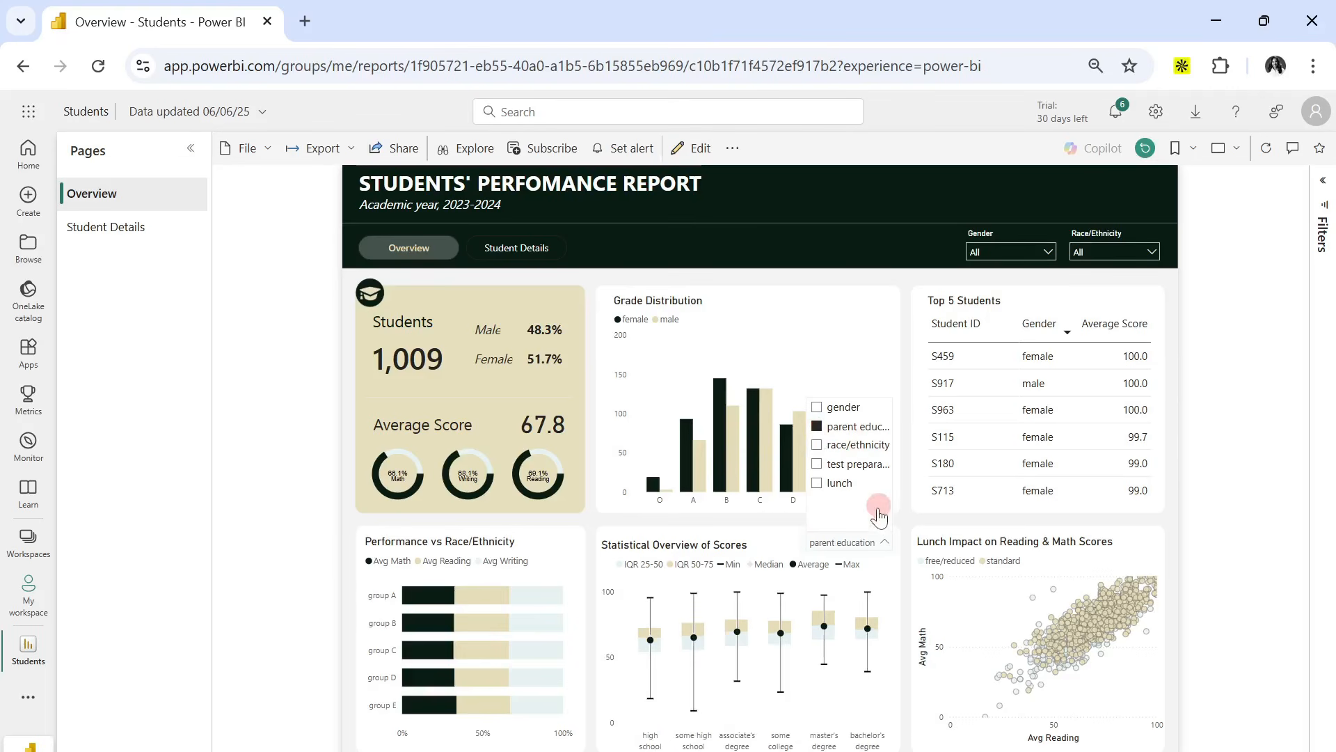
pyautogui.click(905, 538)
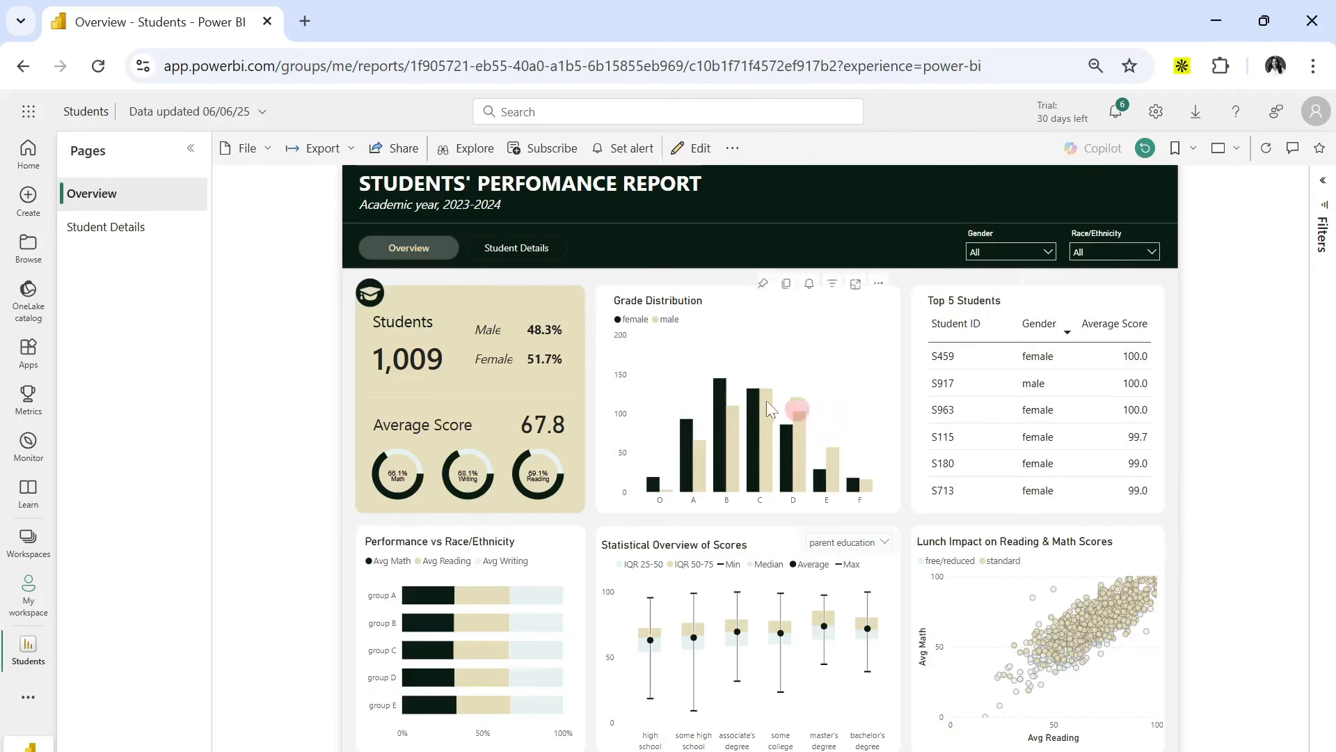
# Filter the Overview page's Gender slicer to female to view those results, and clear the filter again.
pyautogui.click(1003, 256)
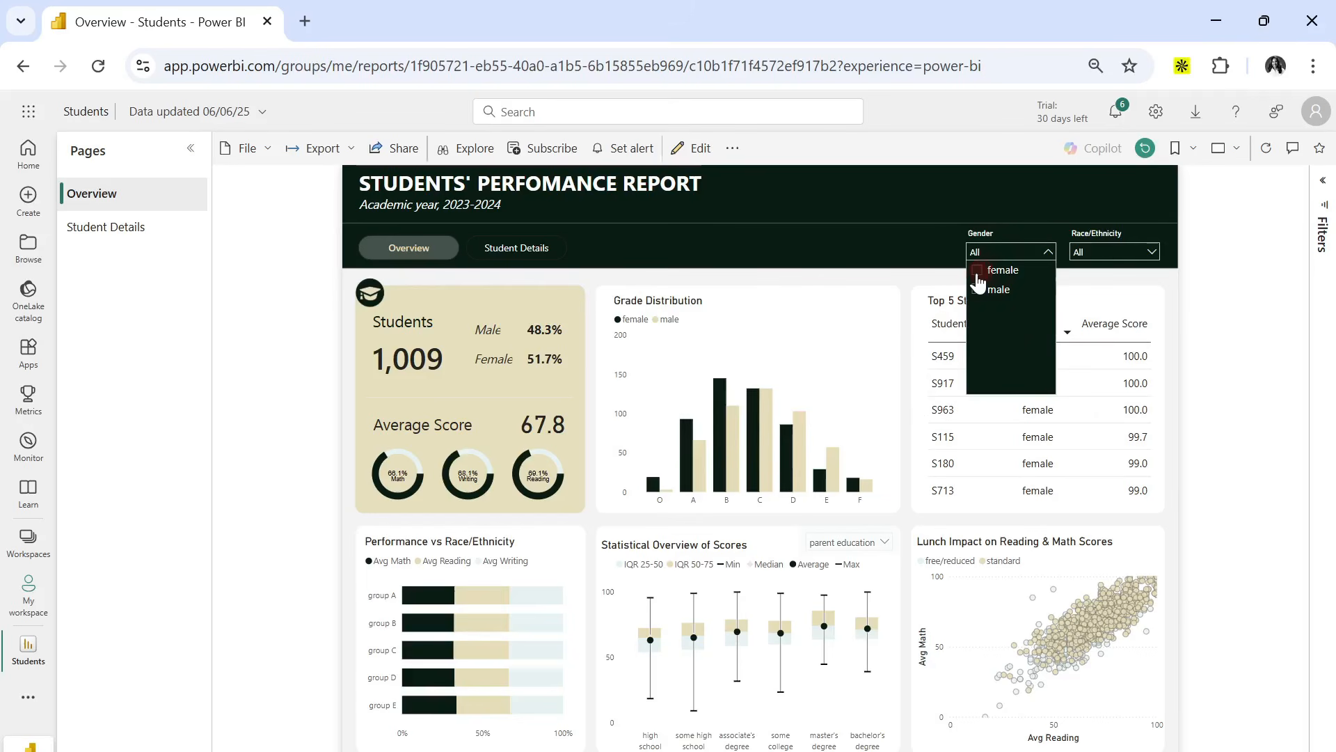
pyautogui.click(872, 257)
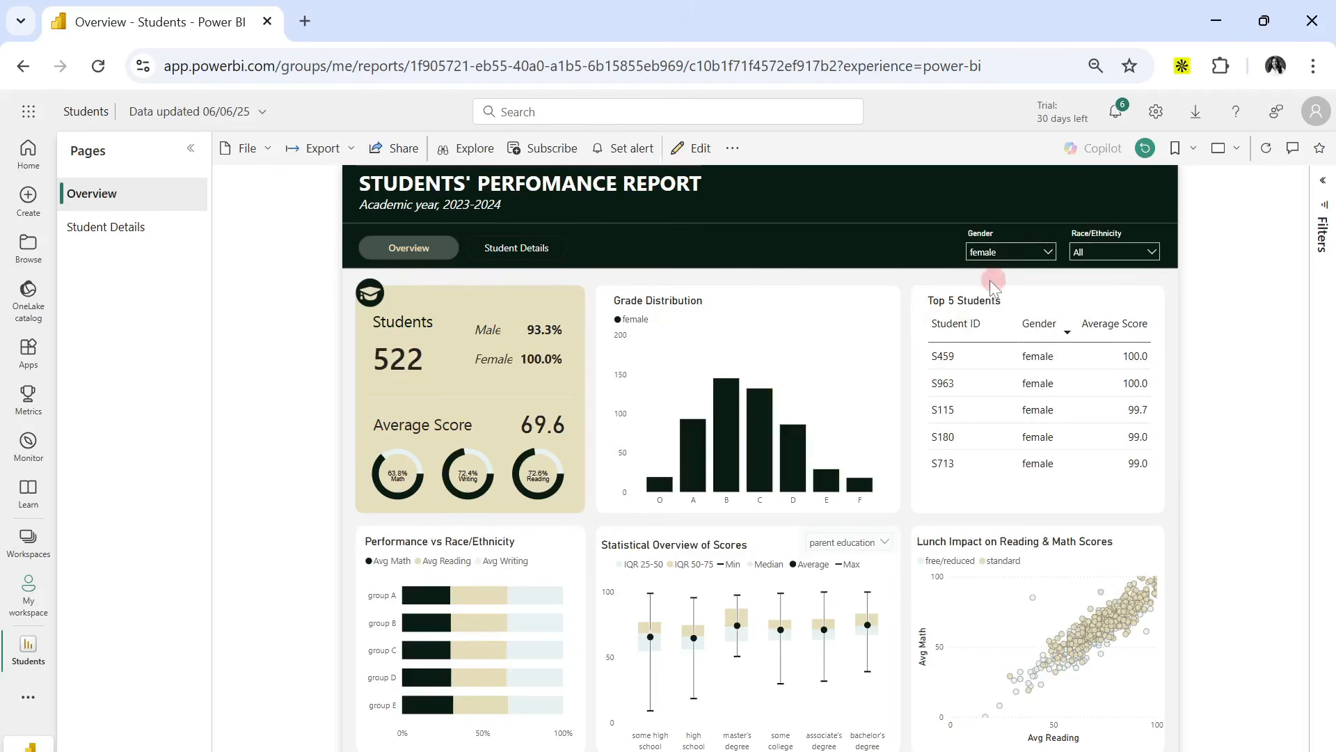
pyautogui.click(991, 253)
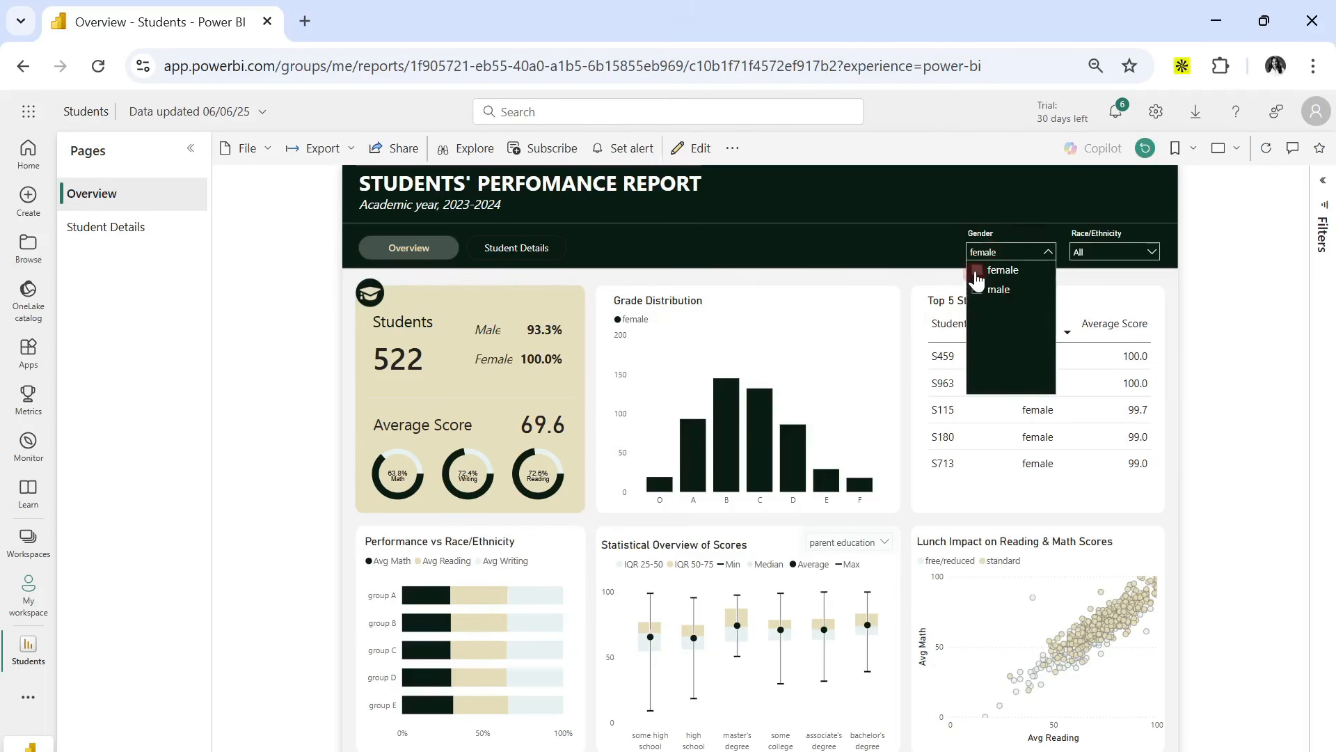
pyautogui.click(976, 272)
# Open the Student Details page and look over the student table's columns and its info icon.
pyautogui.click(534, 252)
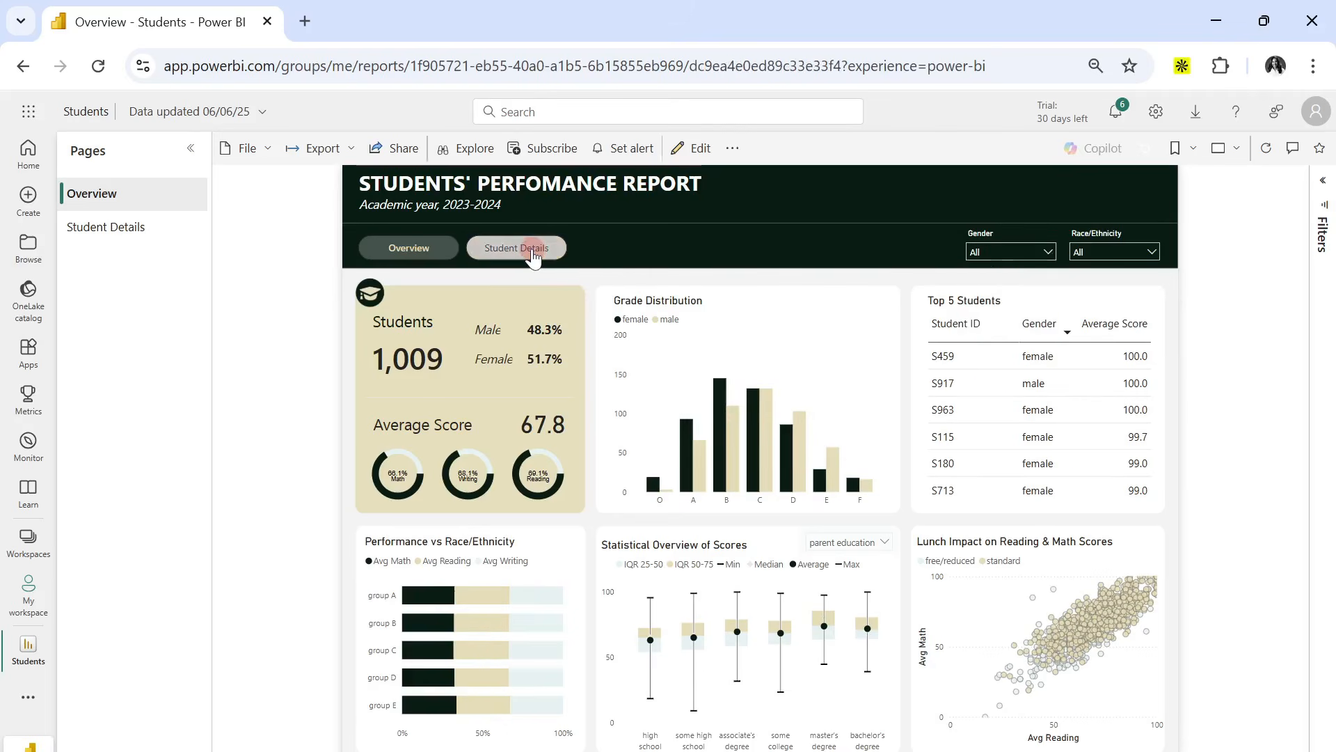
pyautogui.click(982, 333)
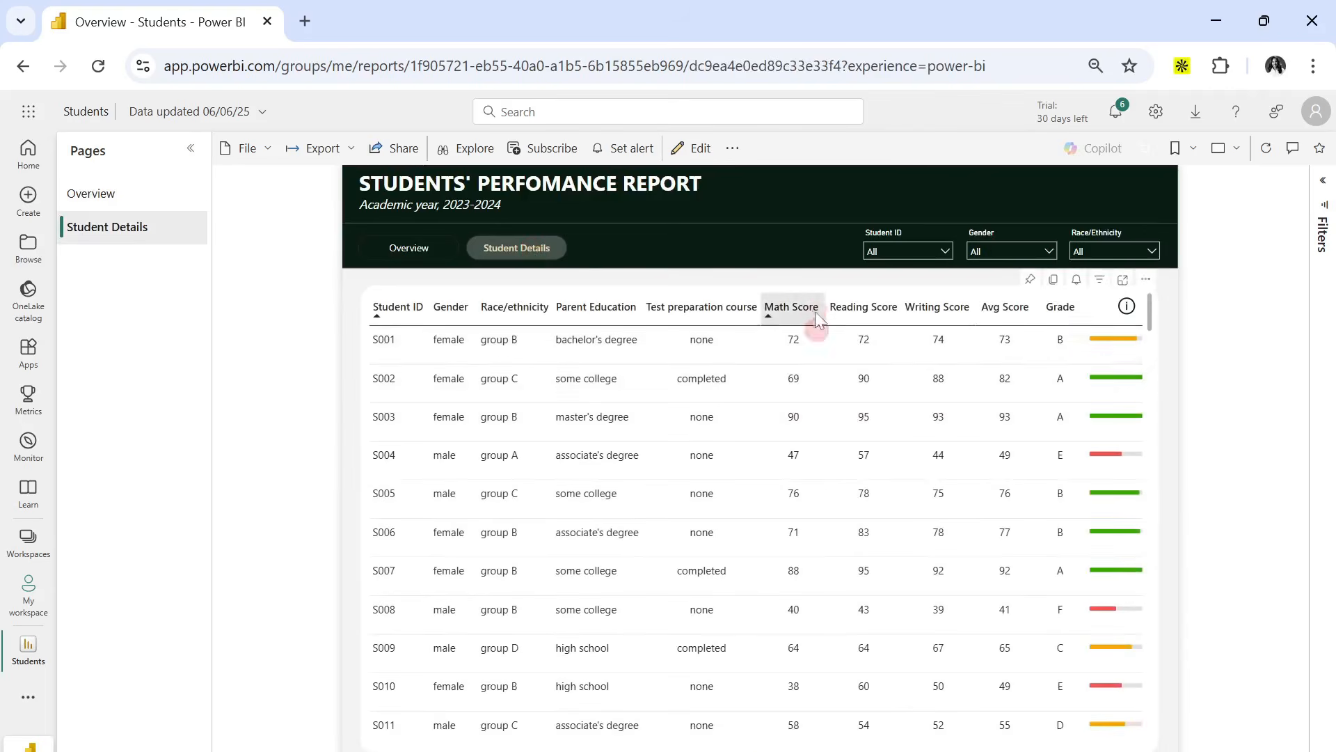
pyautogui.click(436, 314)
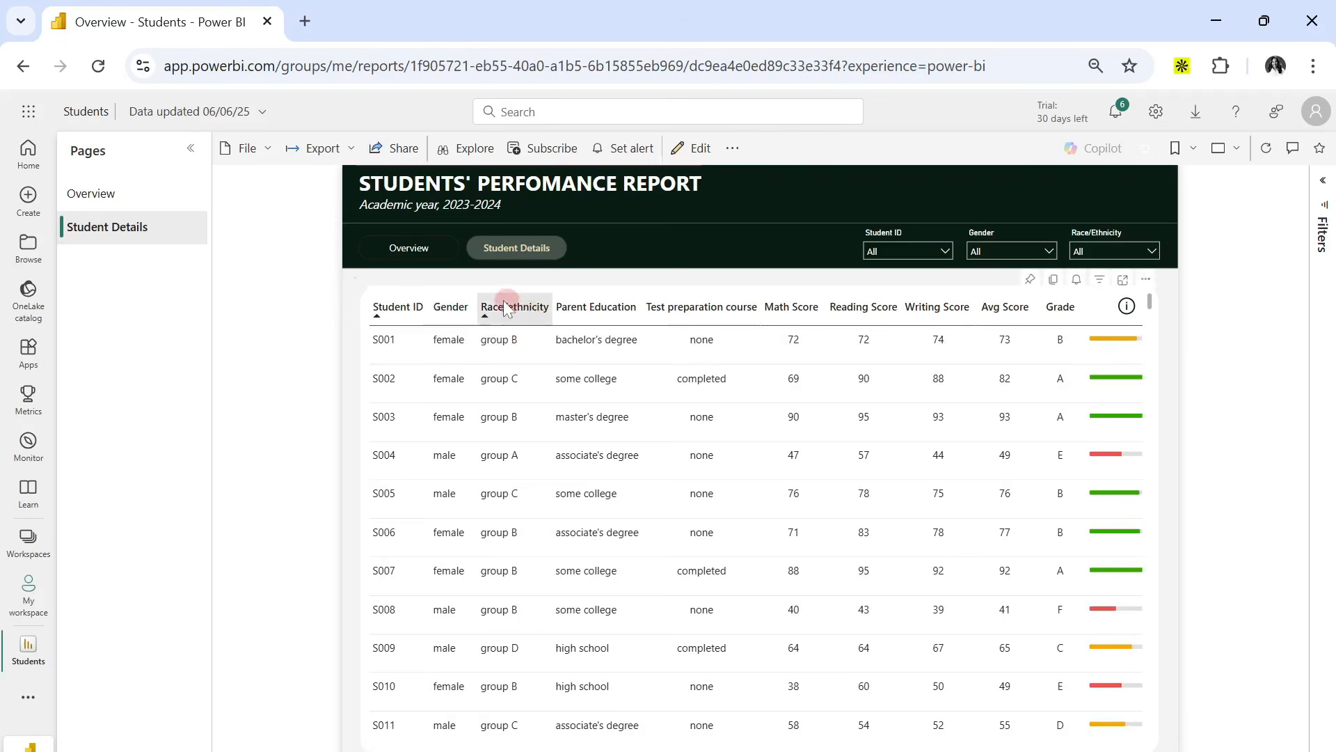
pyautogui.click(773, 299)
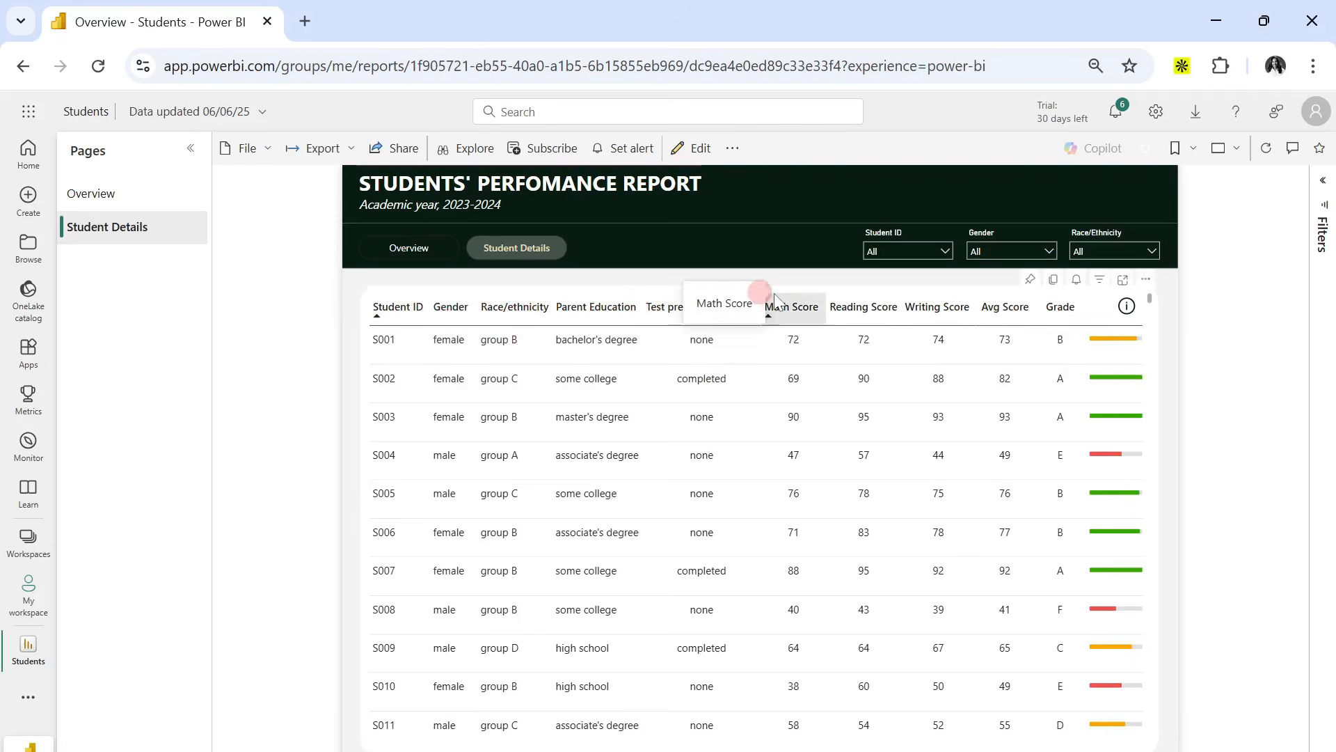
pyautogui.click(1167, 299)
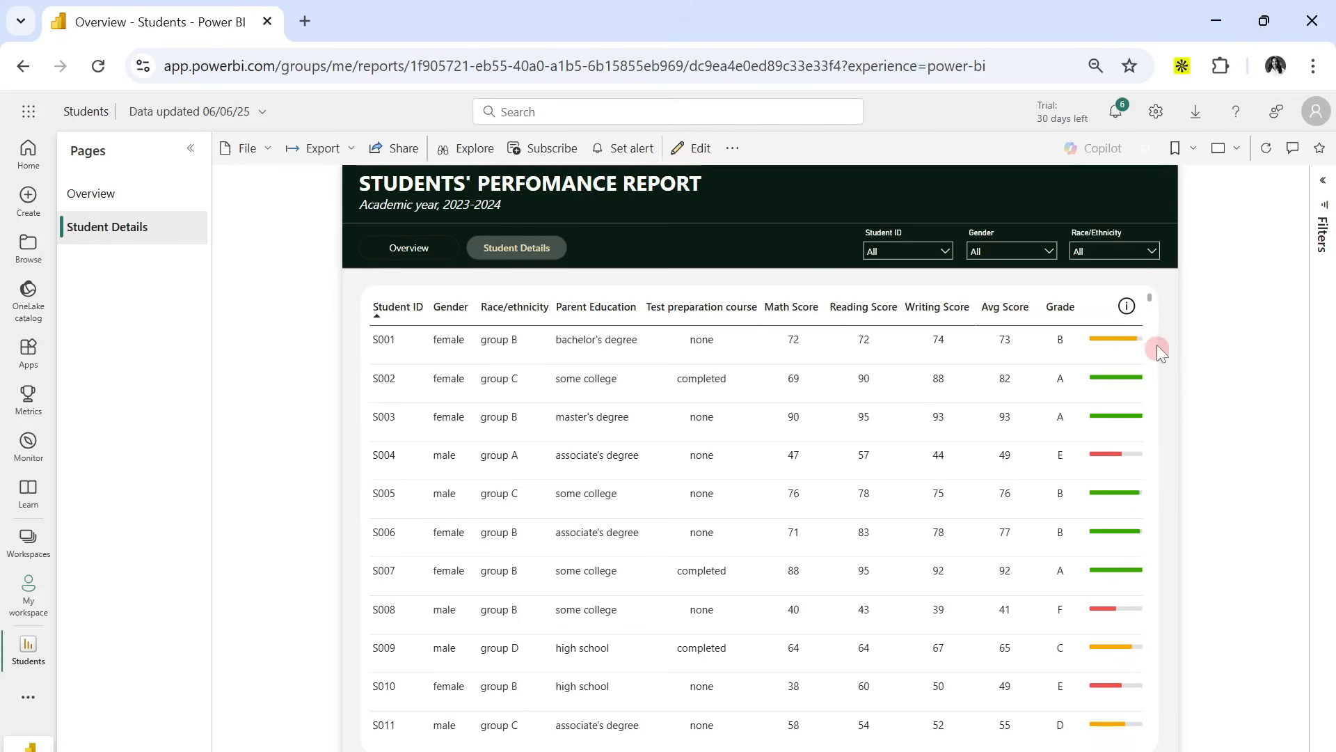
pyautogui.moveTo(1127, 308)
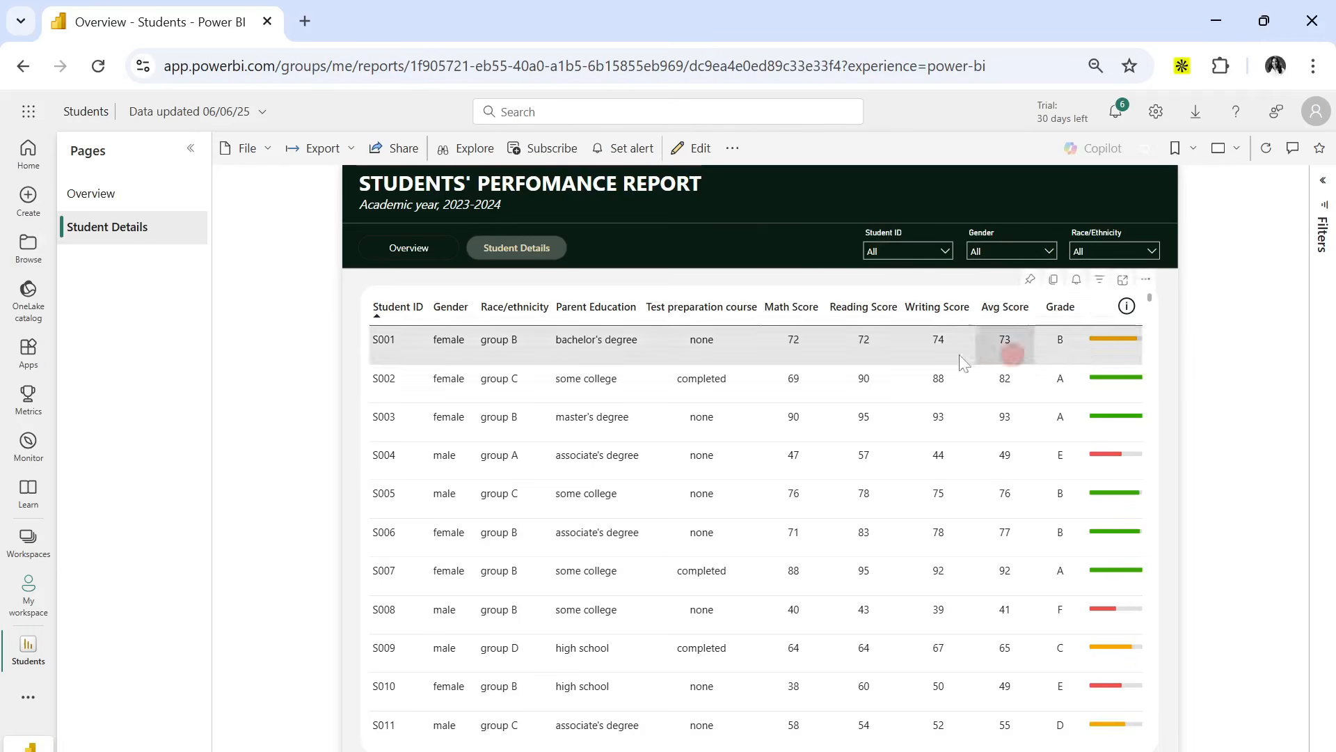
# Look through the options of the Student ID, Gender and Race/Ethnicity slicers on the Student Details page.
pyautogui.click(913, 249)
pyautogui.click(1021, 250)
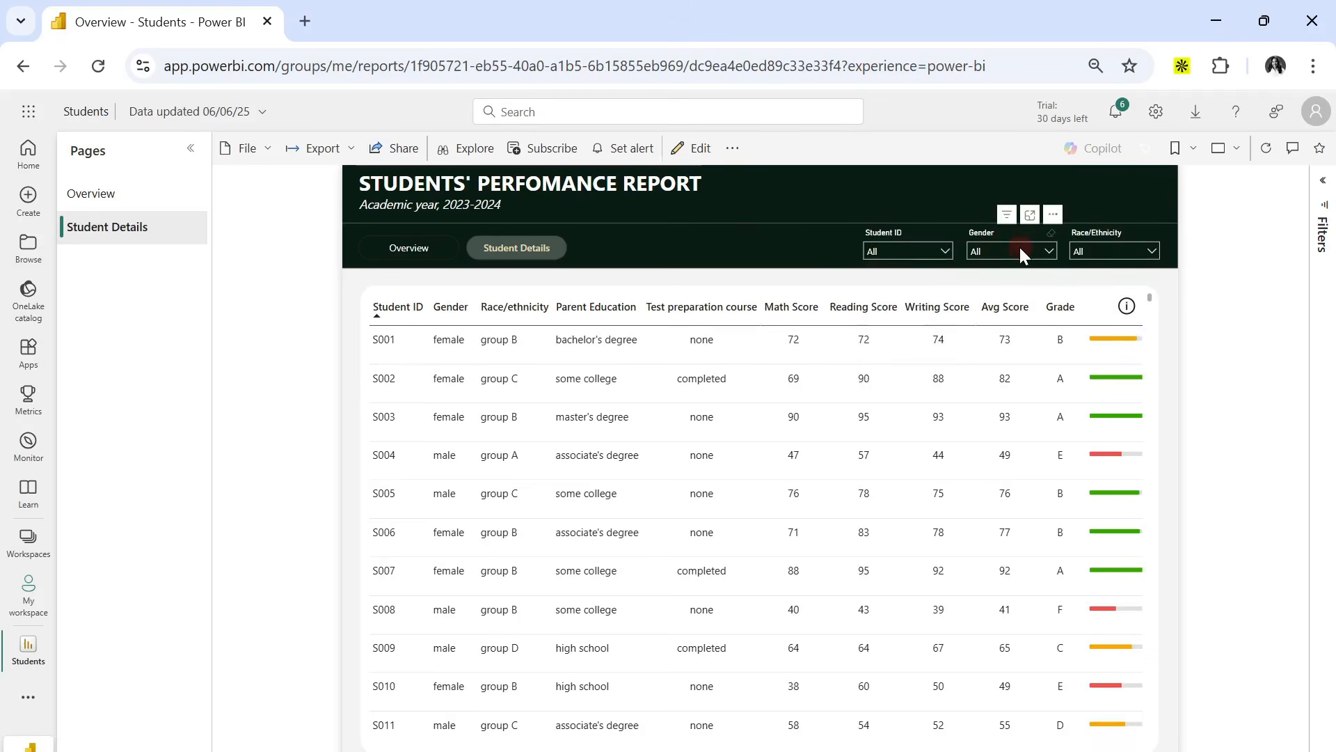
pyautogui.click(1094, 251)
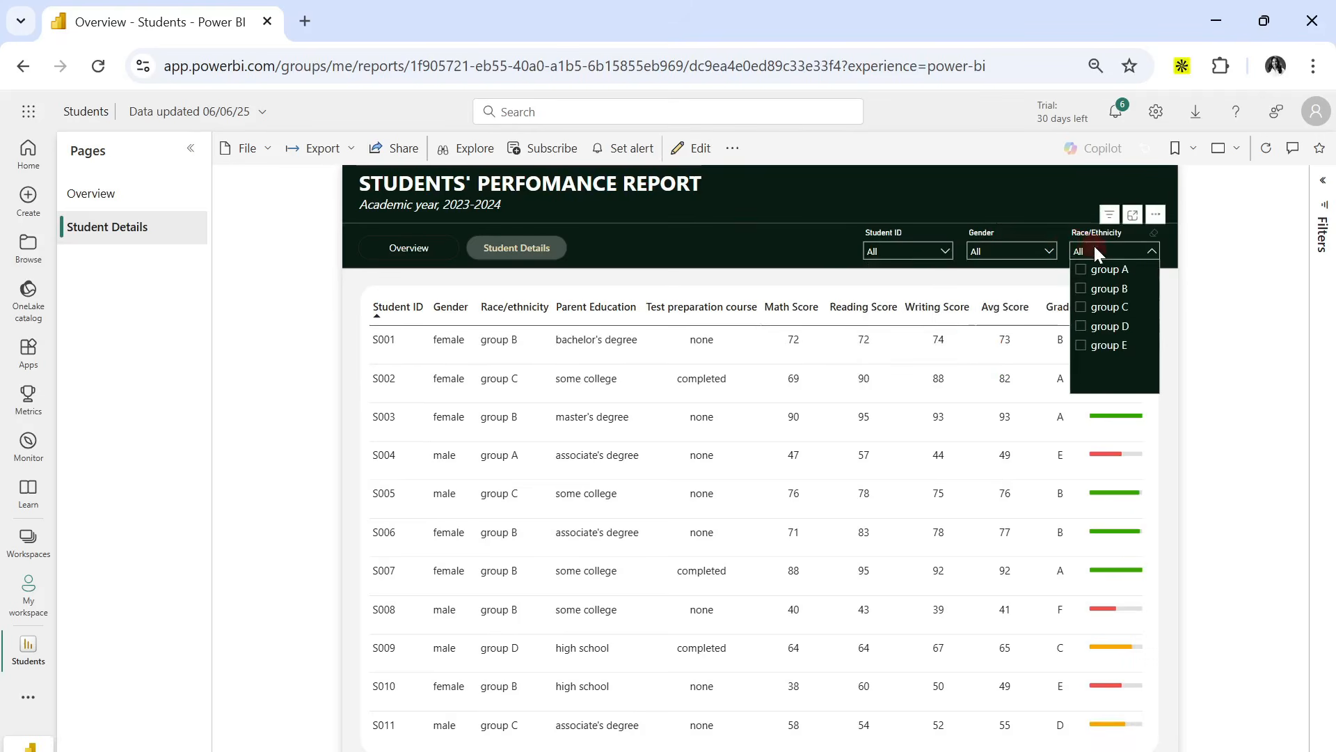
pyautogui.click(773, 237)
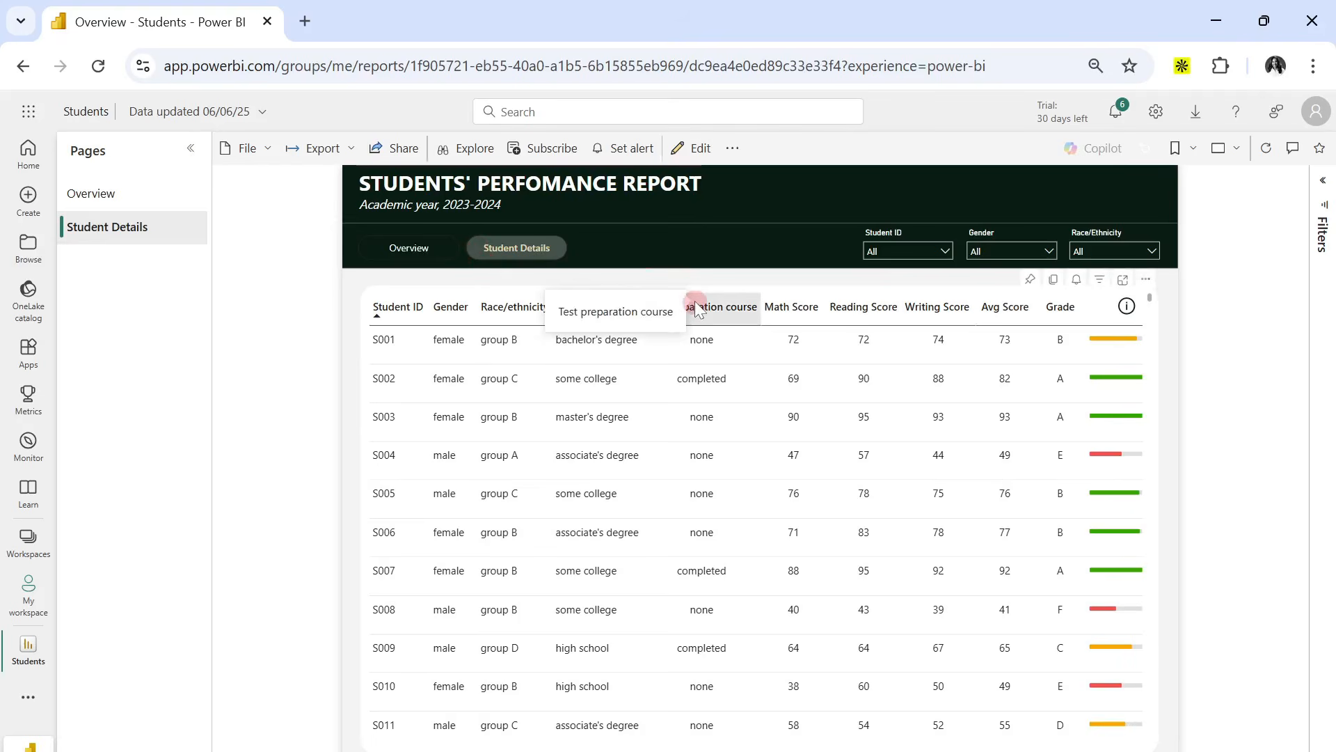
pyautogui.click(725, 313)
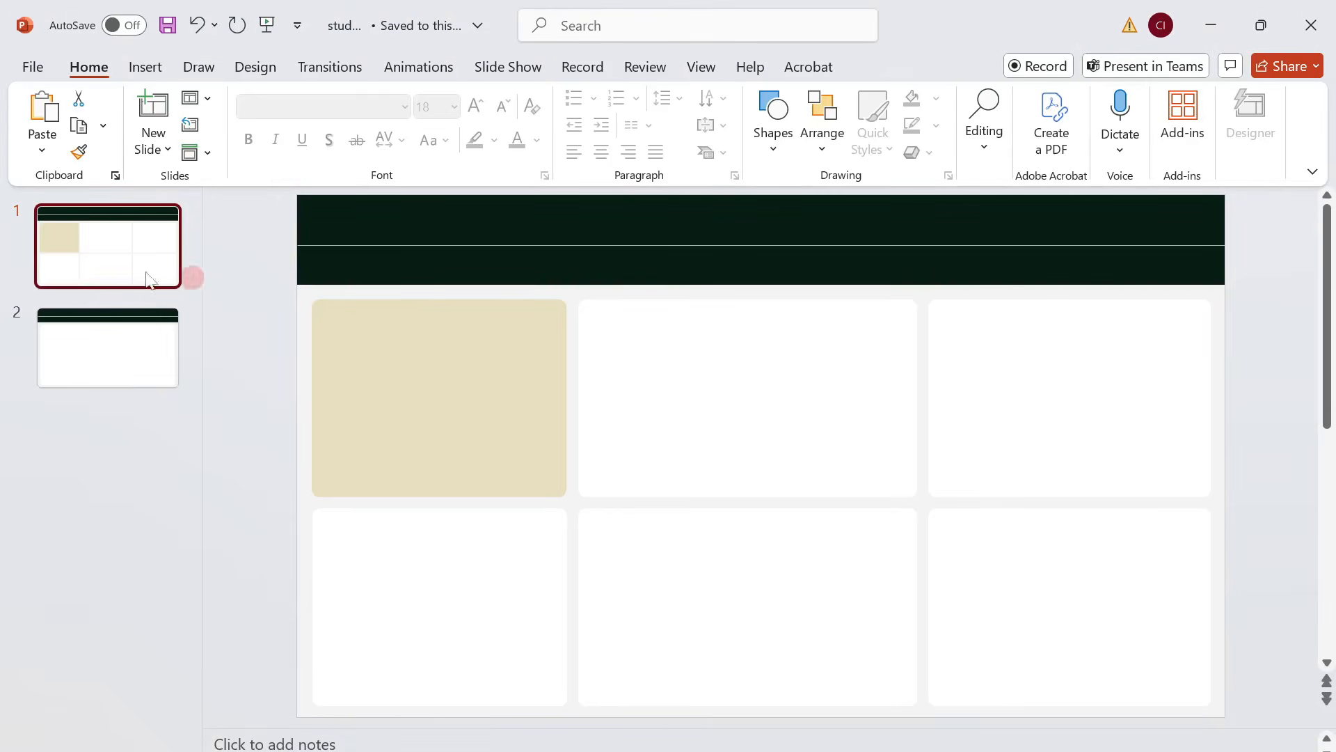
# Examine the two finished dashboard background slides in PowerPoint, comparing the card layout with the single-panel layout.
pyautogui.click(103, 335)
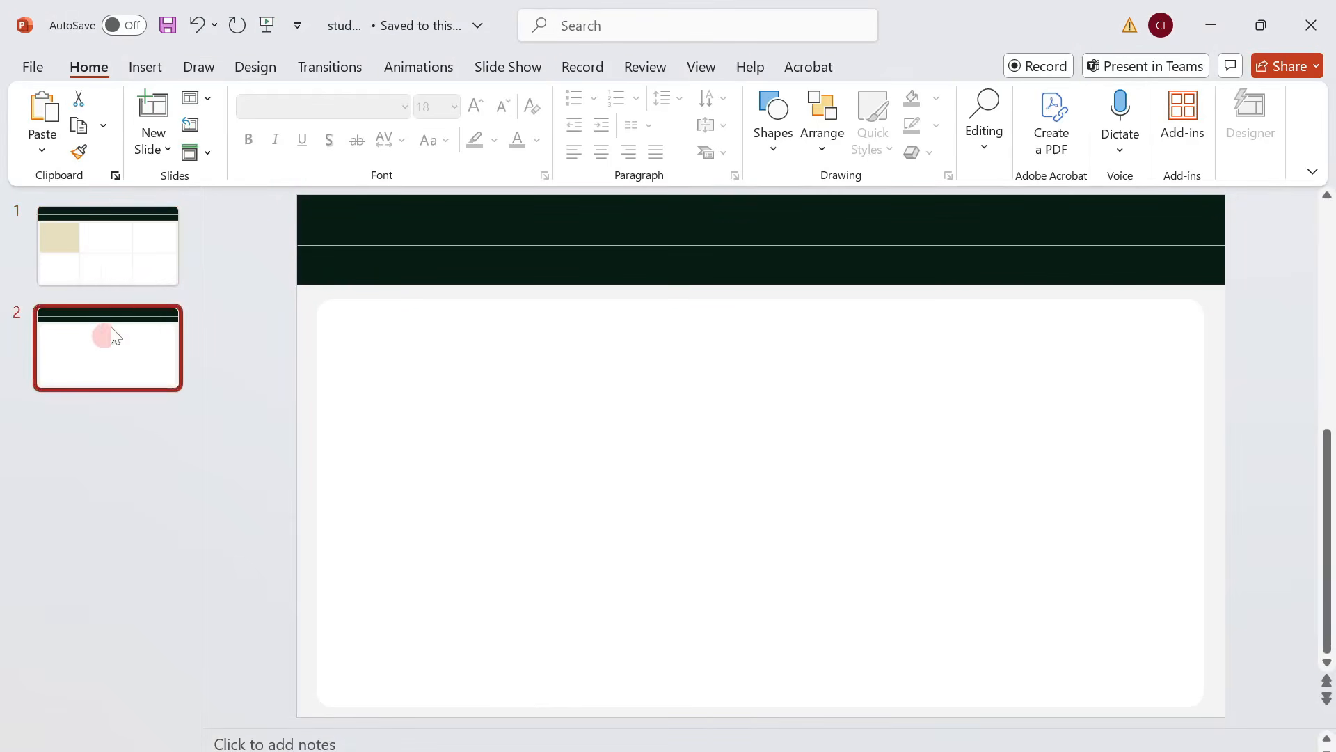
pyautogui.click(124, 269)
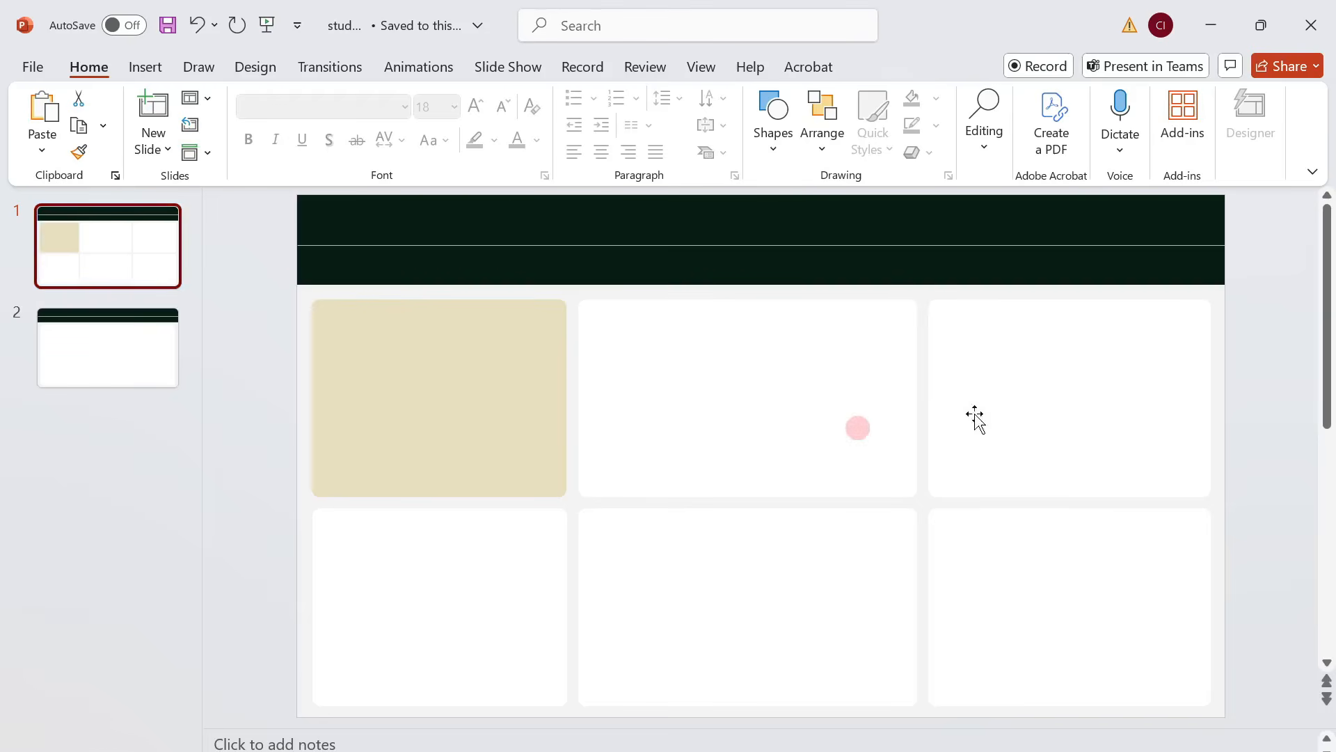
pyautogui.click(122, 348)
pyautogui.click(137, 270)
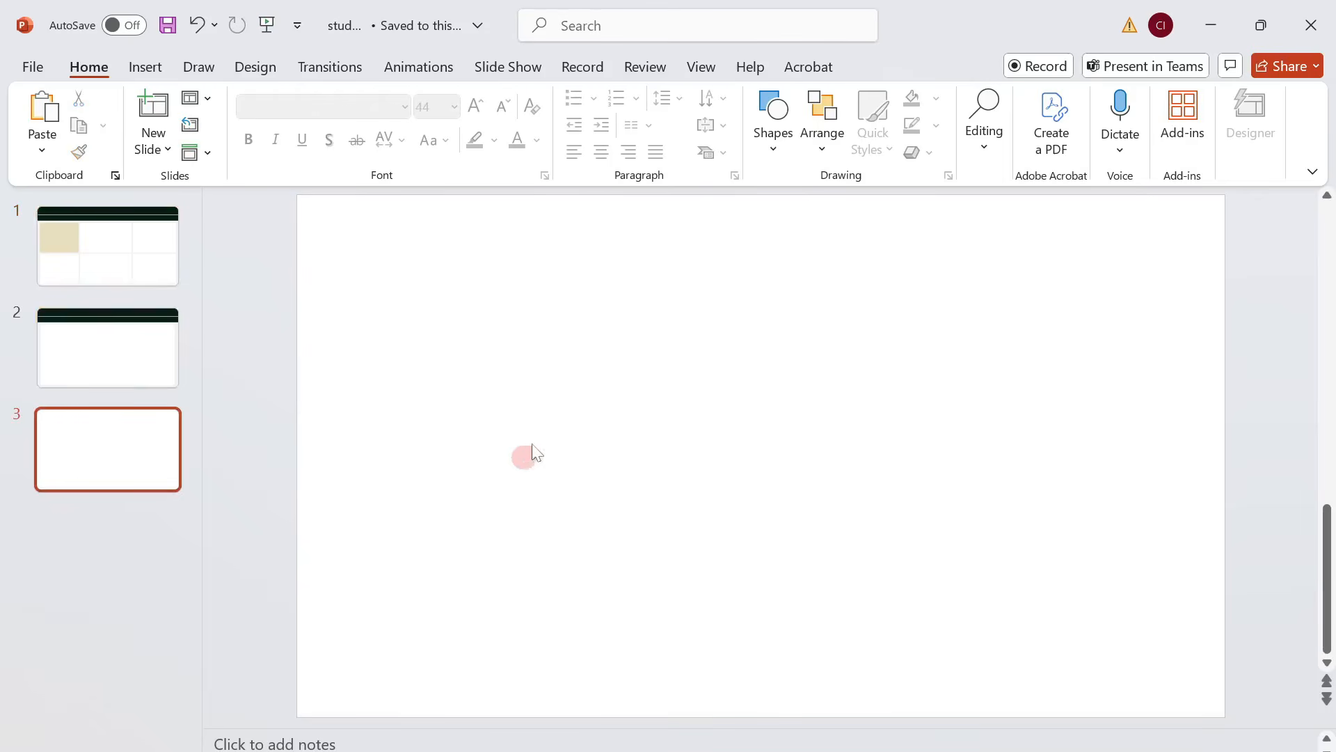
# Draw a rectangle covering the whole of blank slide 3, about 7.43" high and 13.33" wide.
pyautogui.click(147, 69)
pyautogui.click(421, 144)
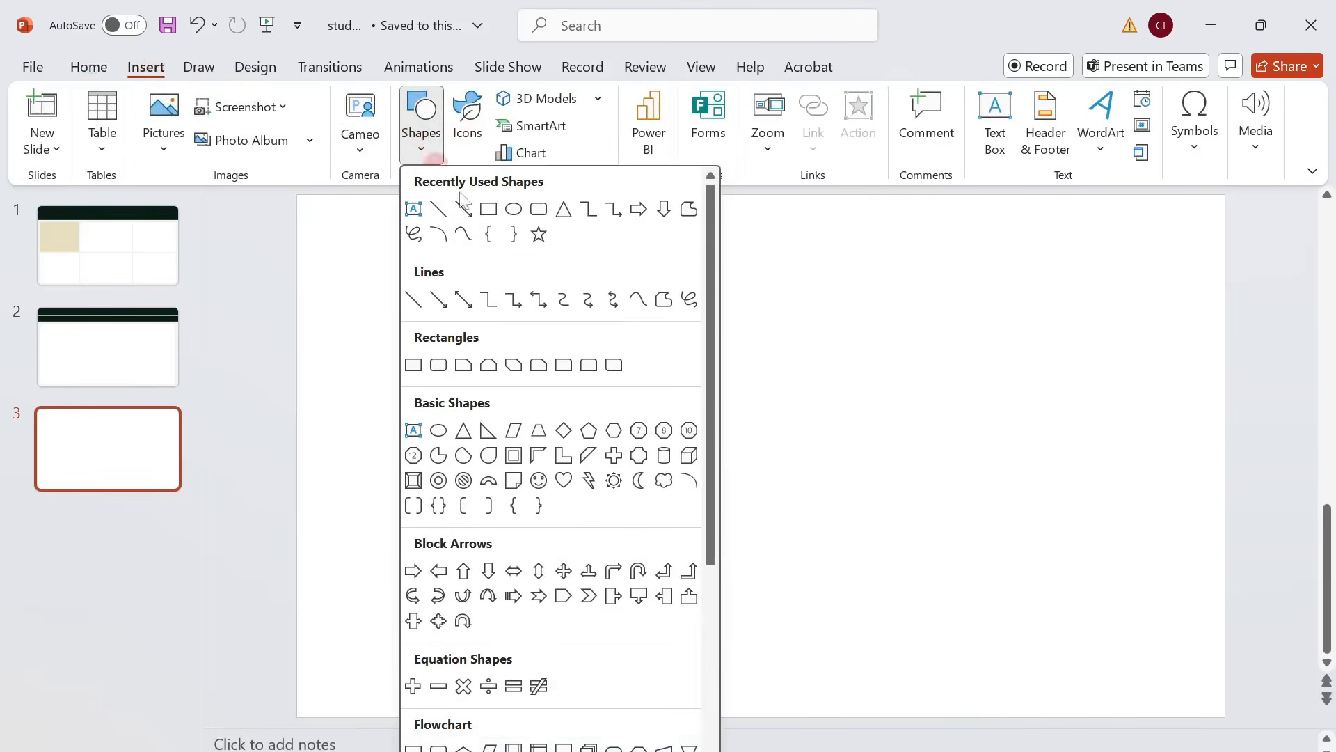
pyautogui.click(488, 208)
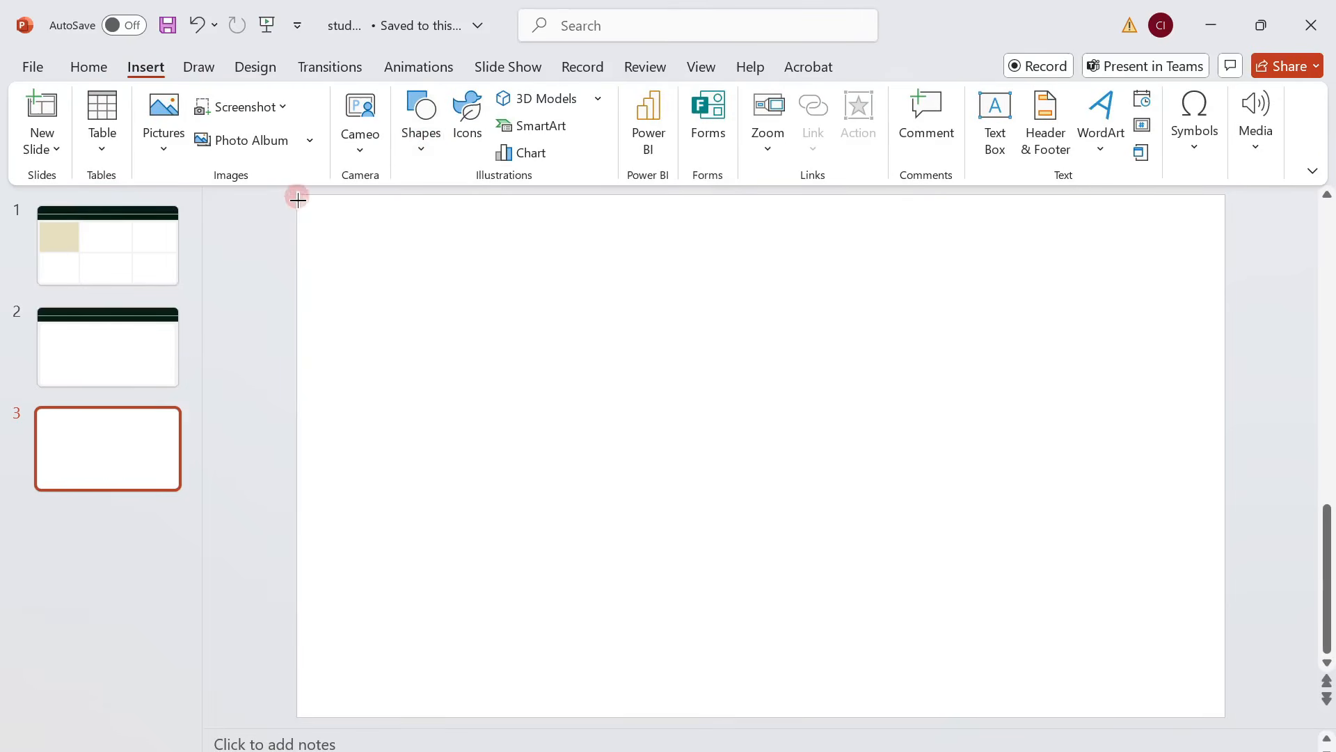
pyautogui.moveTo(297, 200); pyautogui.dragTo(1225, 713)
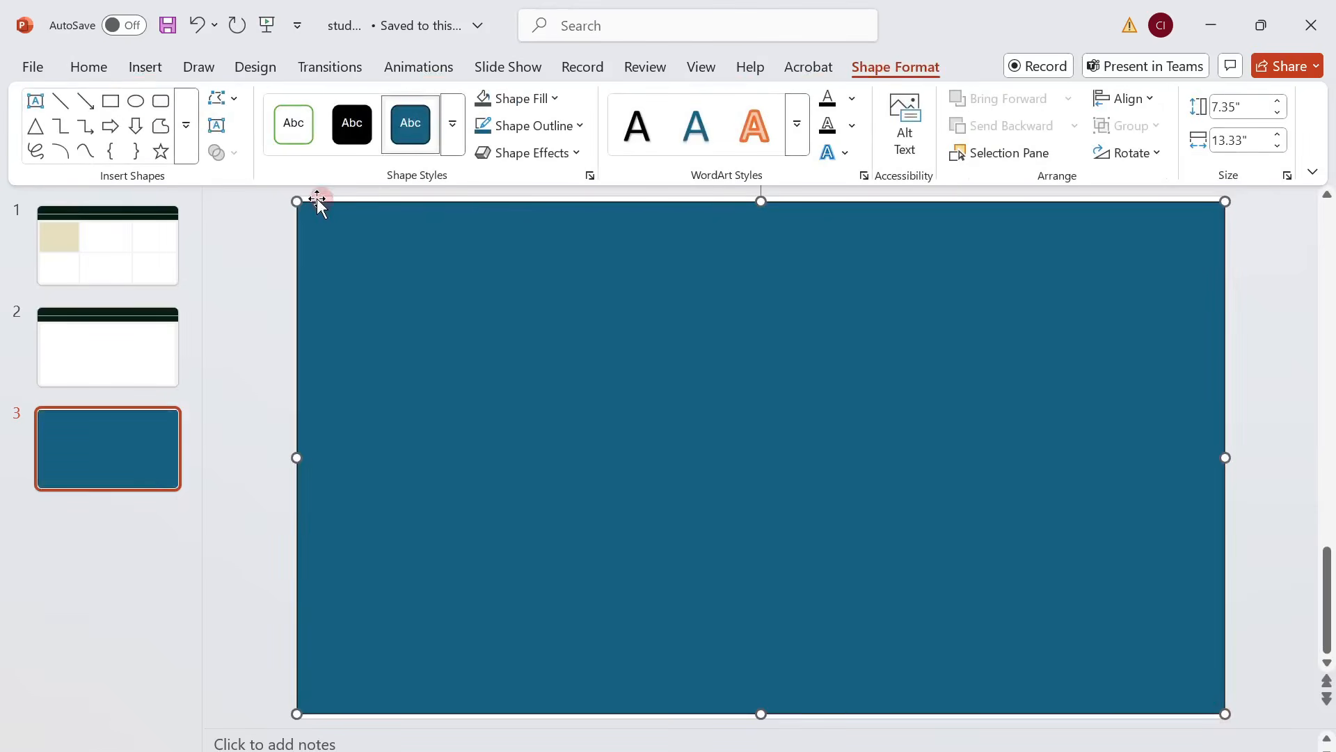
pyautogui.moveTo(296, 200)
pyautogui.mouseDown()
pyautogui.moveTo(286, 185)
pyautogui.moveTo(297, 212)
pyautogui.mouseUp()
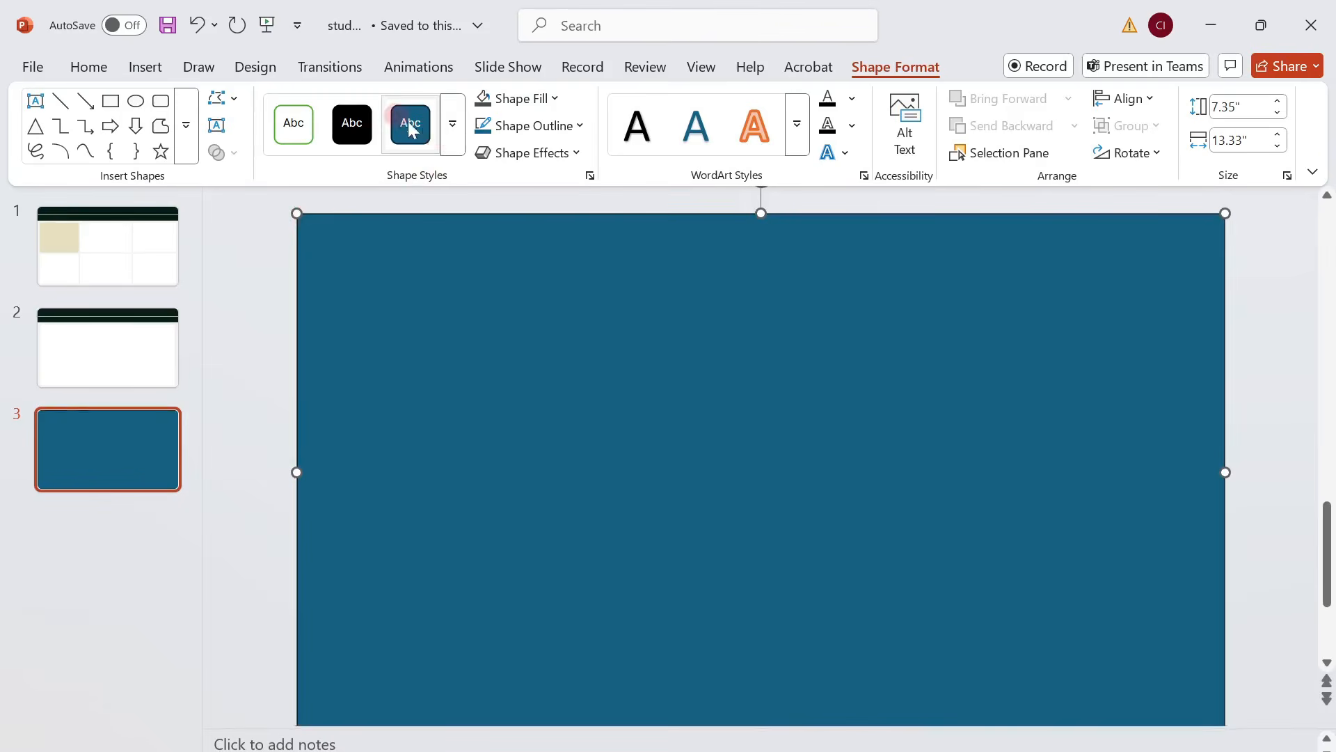
# Fill the full-slide rectangle with the lightest grey theme color and remove its outline.
pyautogui.click(546, 100)
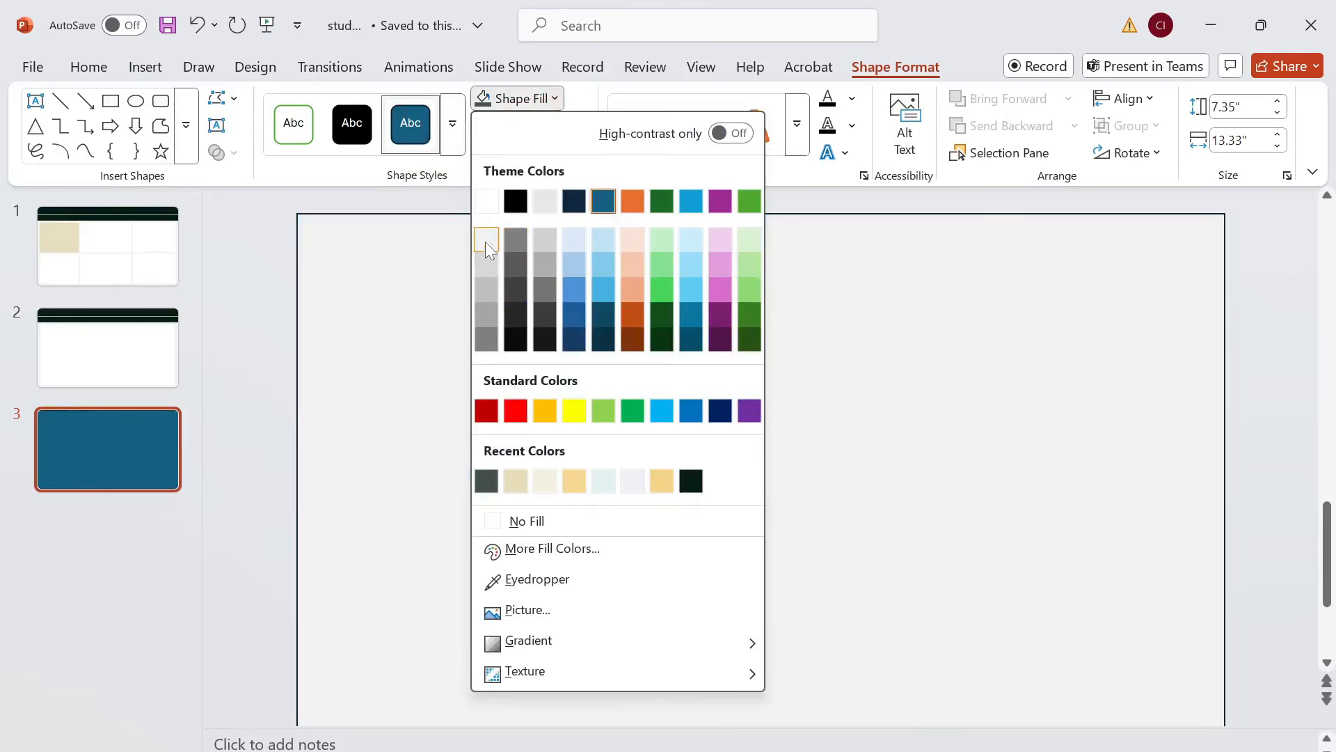
pyautogui.click(486, 244)
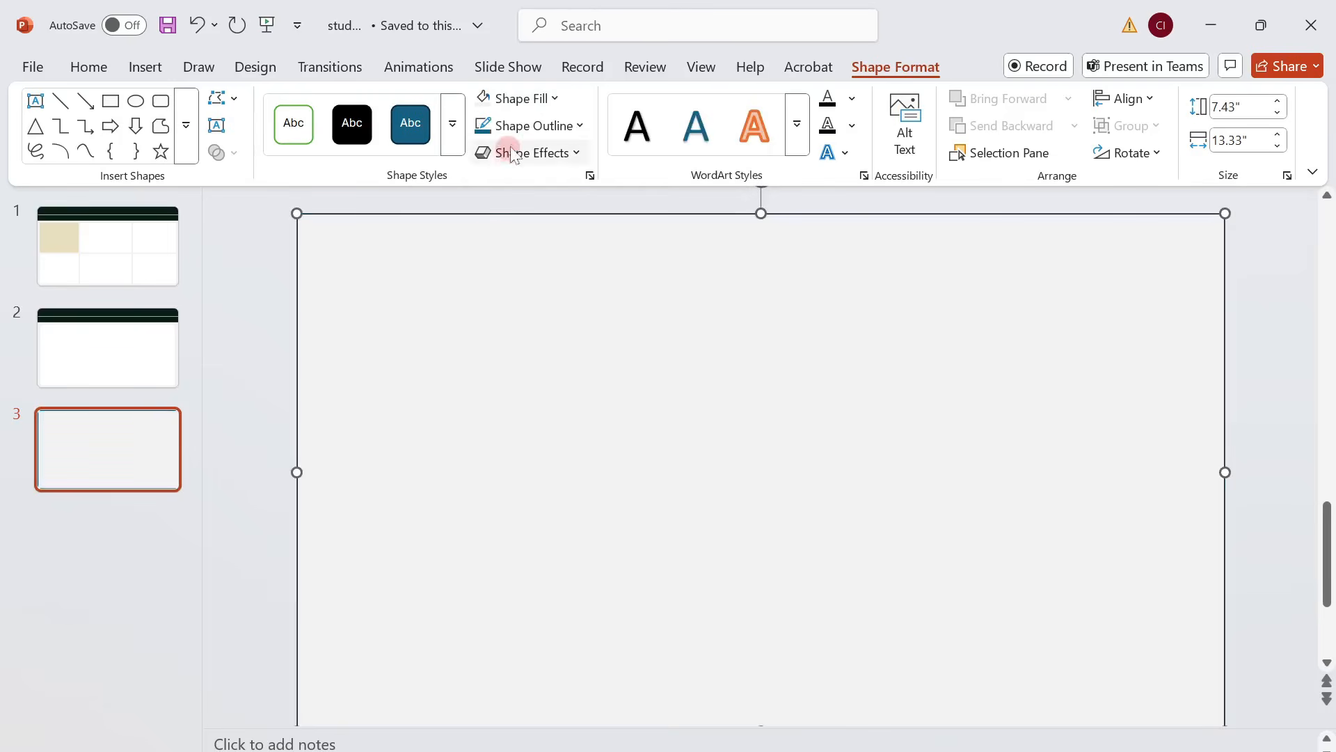
pyautogui.click(550, 124)
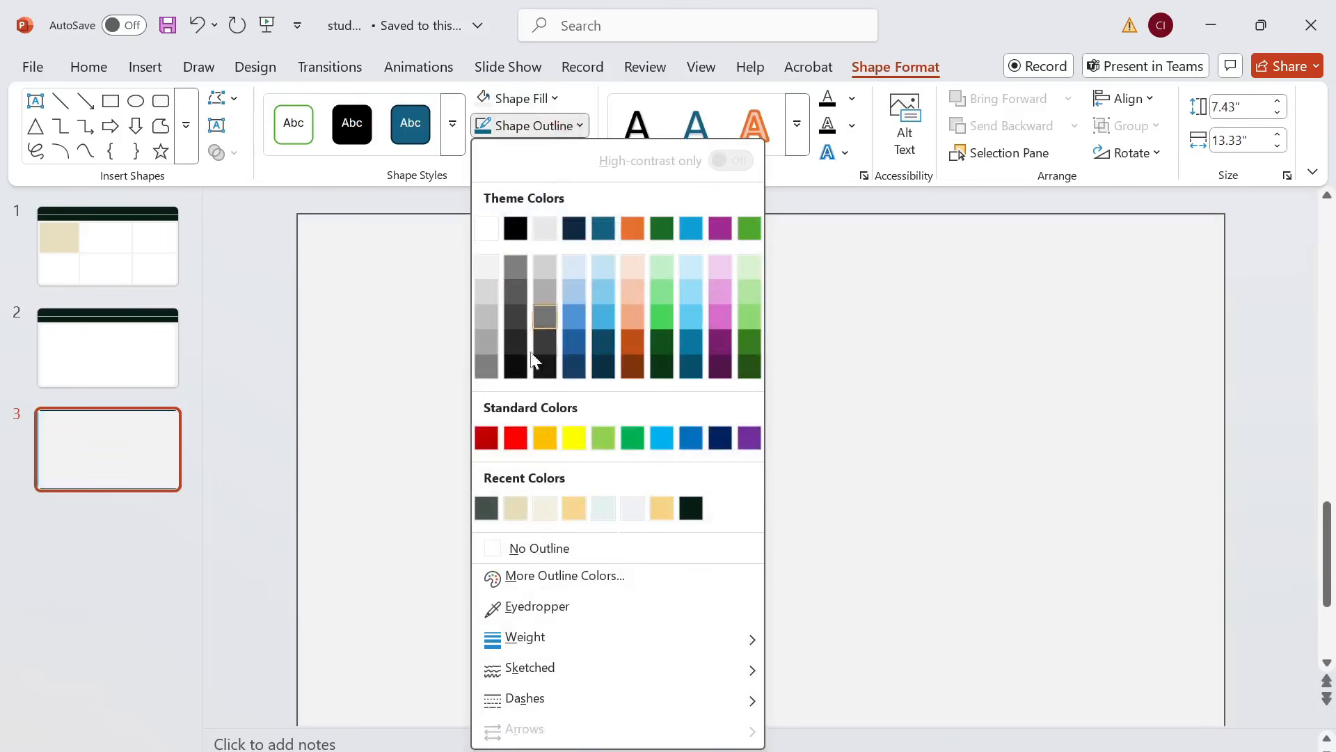
pyautogui.click(597, 549)
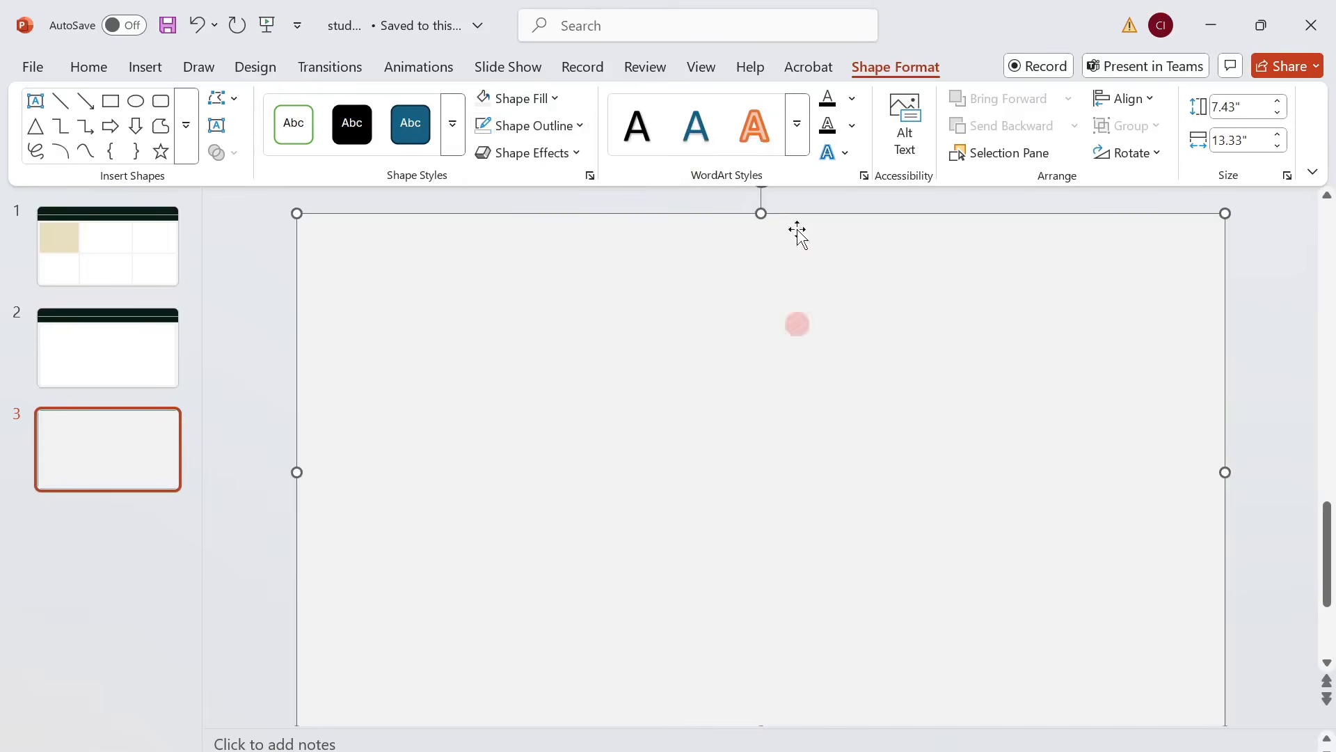
# Draw a full-width header rectangle along the slide's upper edge, 13.33" wide, and set its height to 1.29".
pyautogui.click(113, 103)
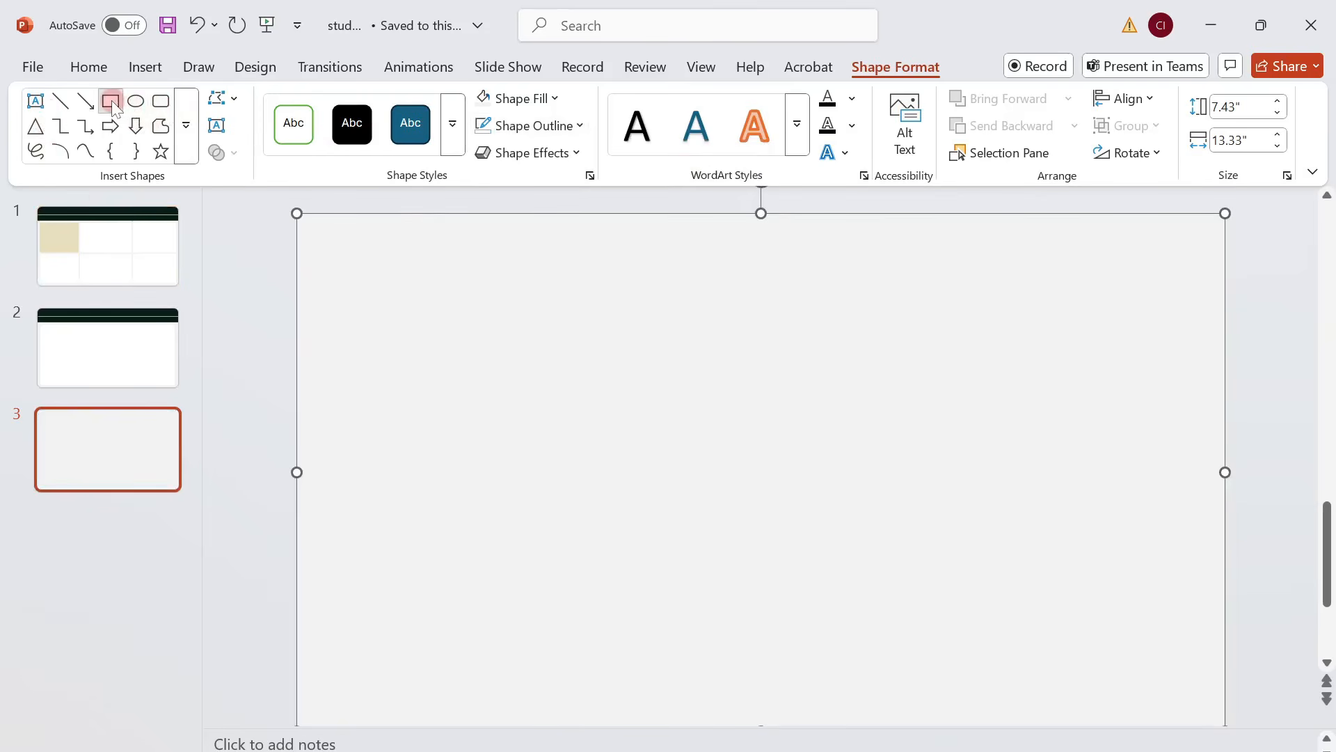
pyautogui.moveTo(298, 213)
pyautogui.mouseDown()
pyautogui.moveTo(337, 236)
pyautogui.moveTo(1036, 382)
pyautogui.moveTo(1227, 314)
pyautogui.mouseUp()
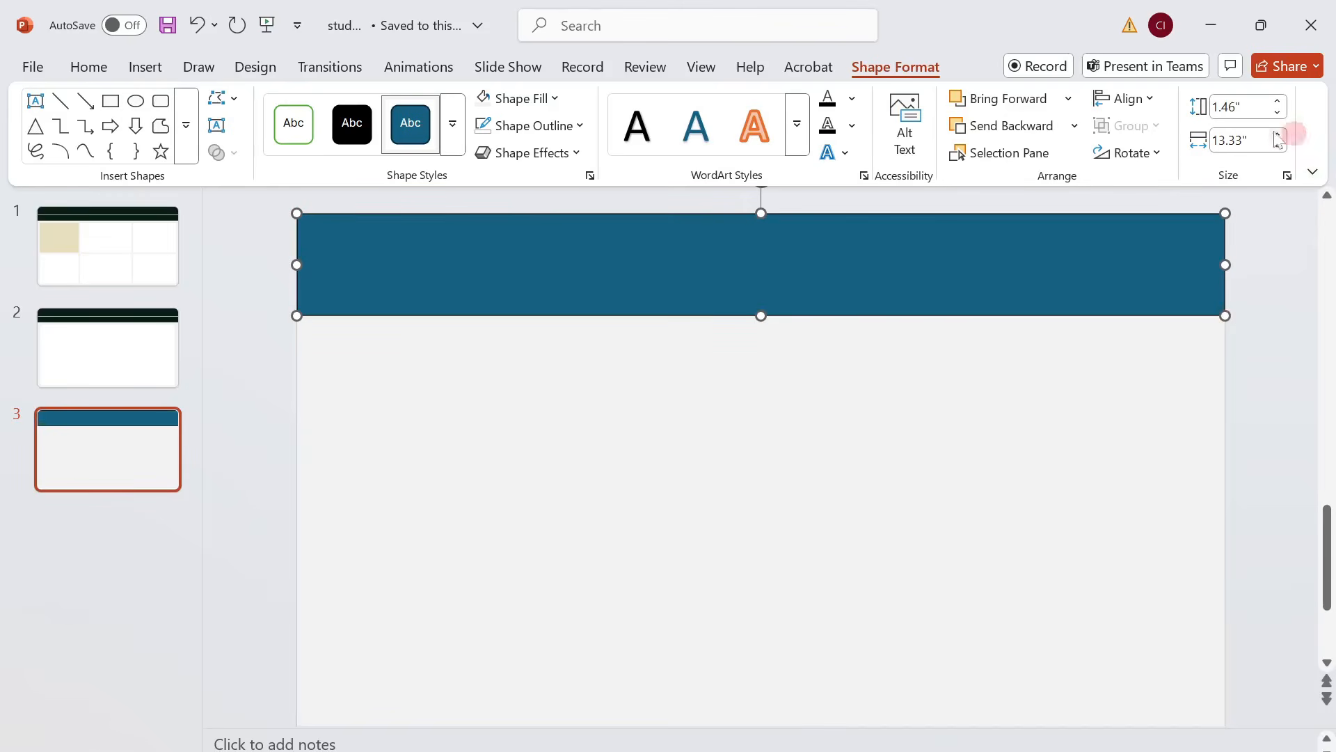
pyautogui.click(1238, 106)
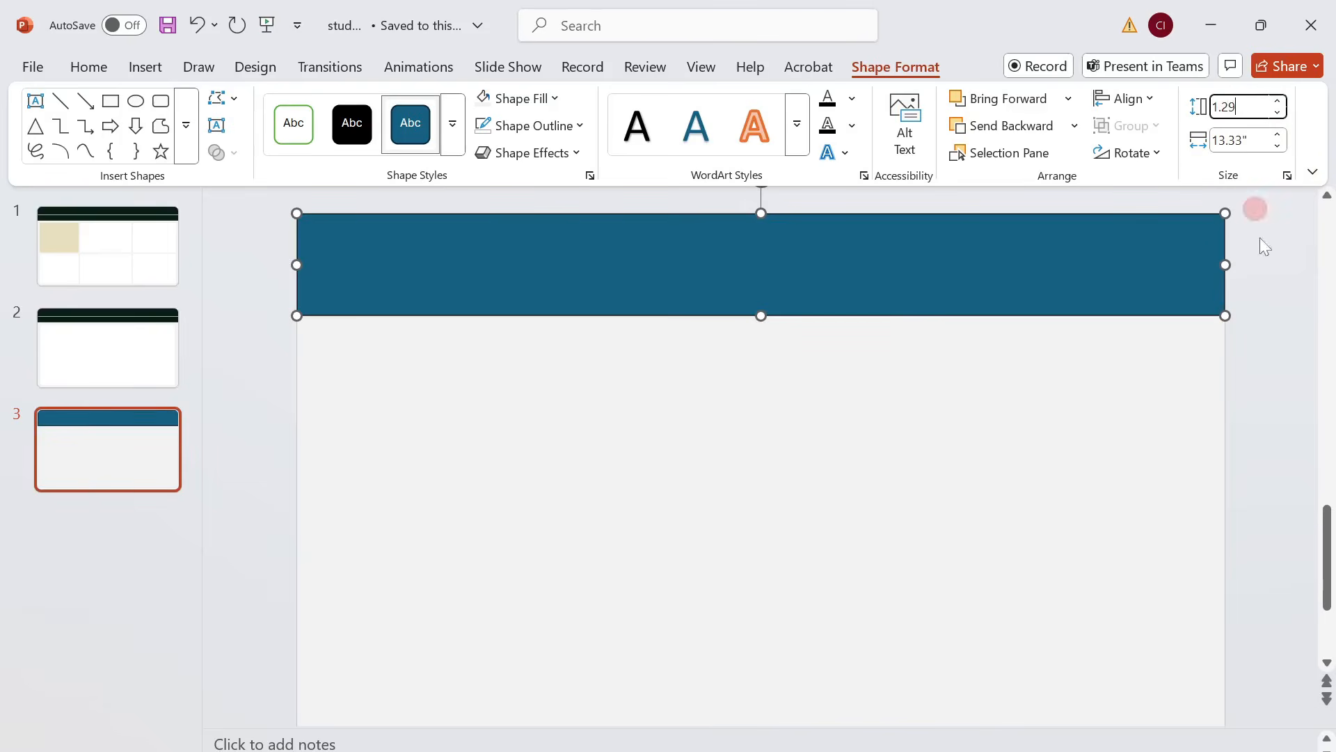
pyautogui.press('Return')
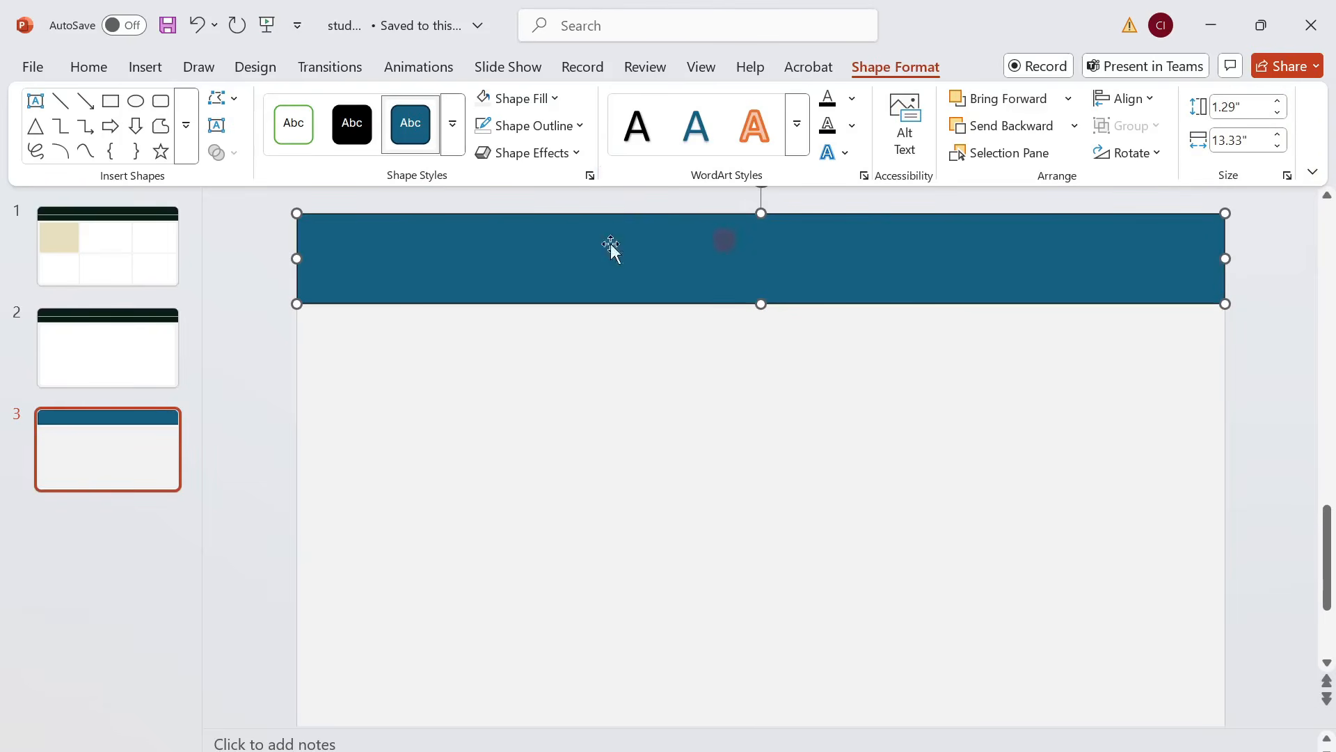
# Fill the header rectangle with the recently used very dark green and remove its outline.
pyautogui.click(554, 99)
pyautogui.click(691, 481)
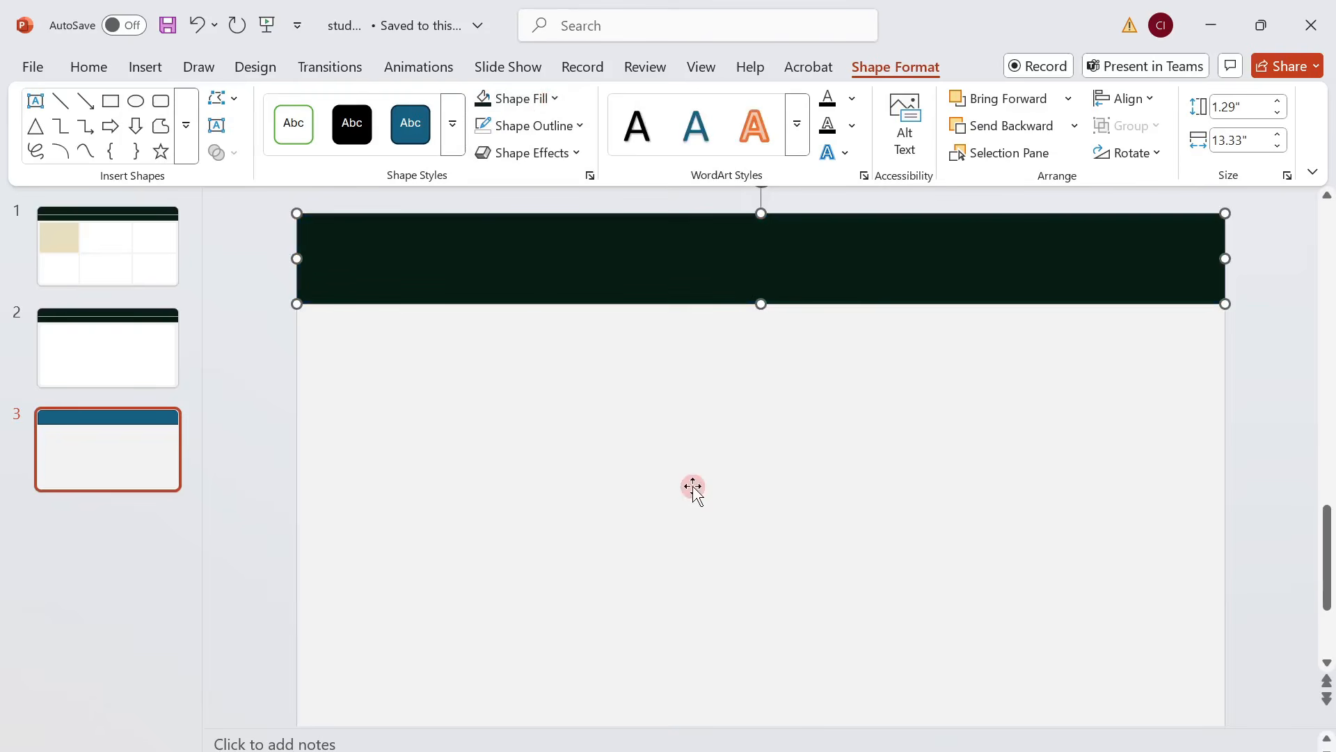
pyautogui.click(551, 127)
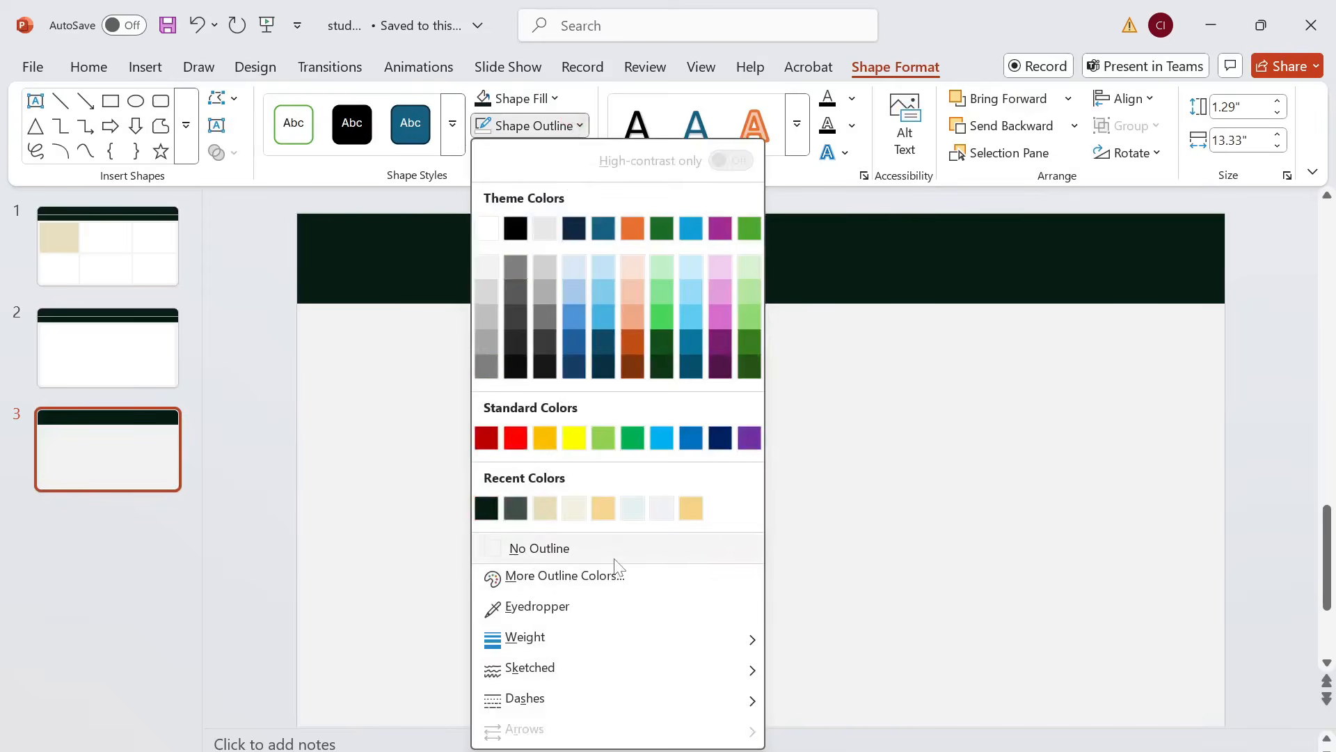
pyautogui.click(614, 559)
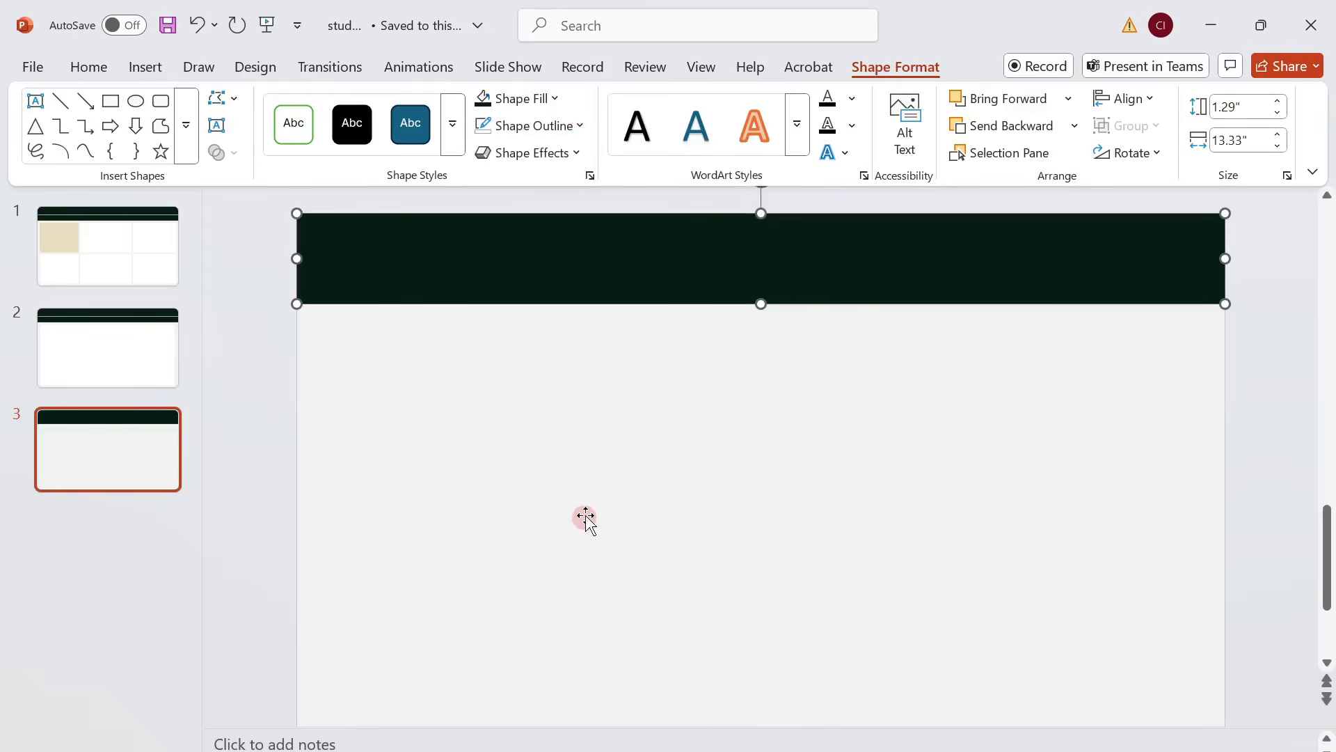
# Draw a full-width horizontal line, 13.33" wide, across the middle of the dark green header and color it light grey.
pyautogui.click(60, 105)
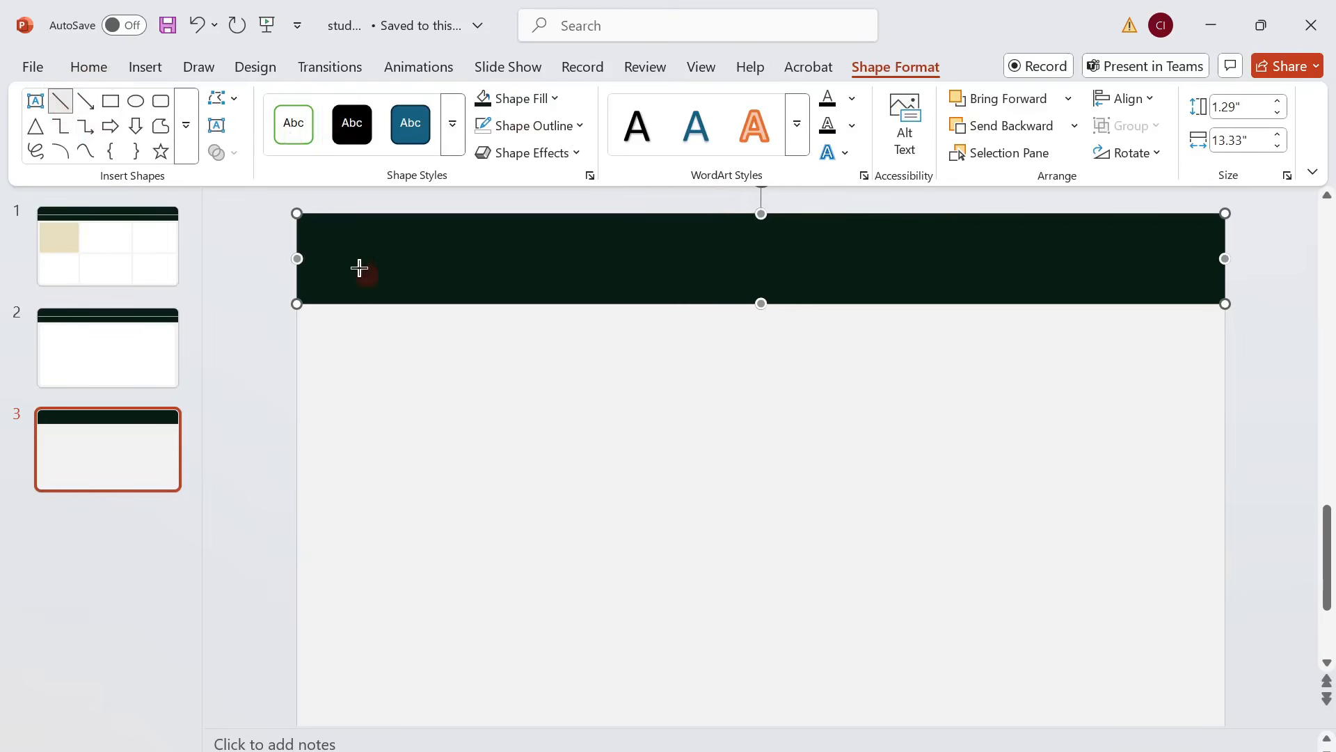
pyautogui.moveTo(298, 261); pyautogui.dragTo(1225, 259)
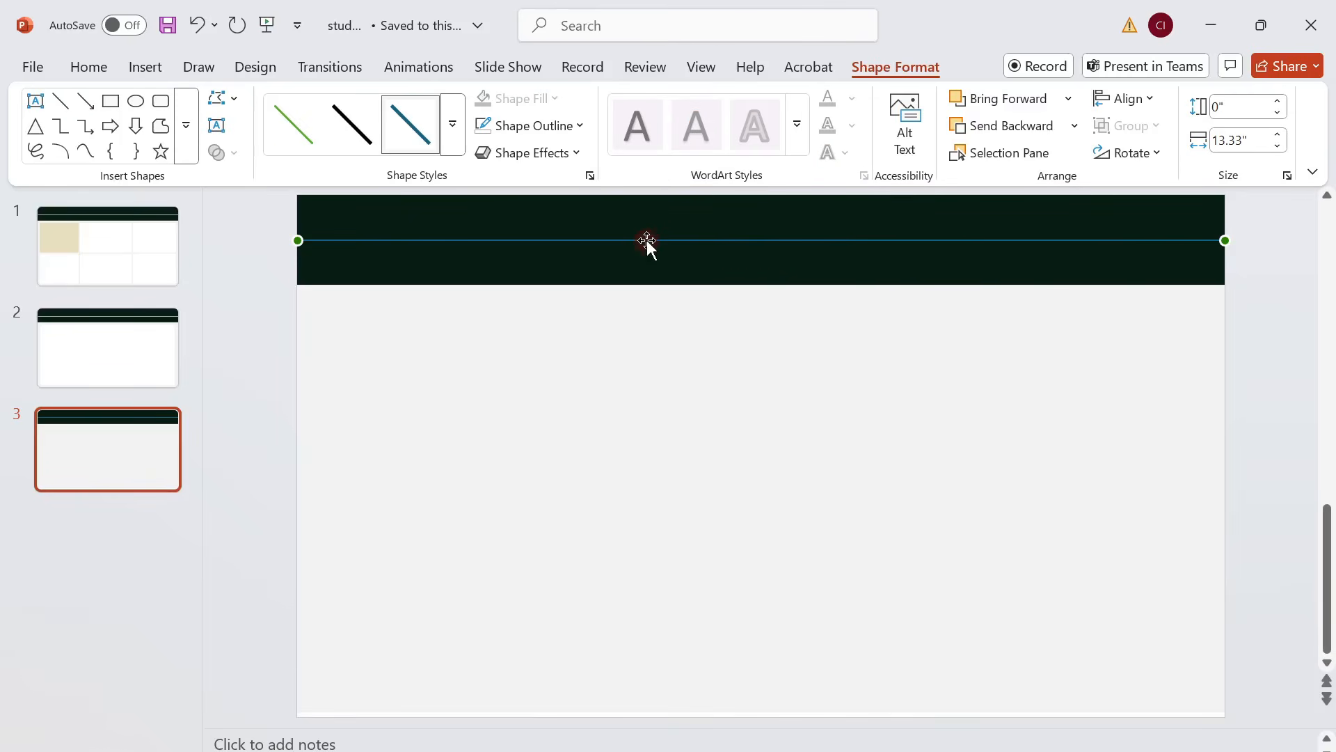
pyautogui.click(577, 126)
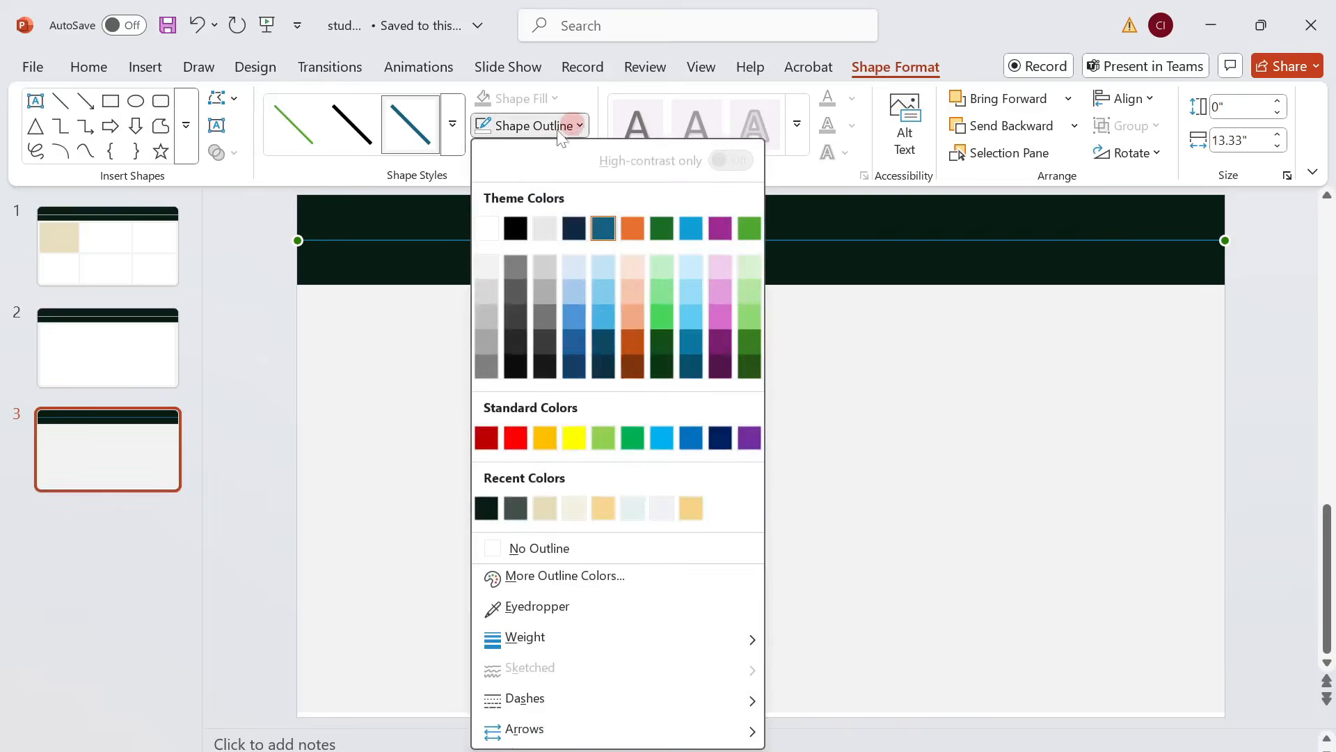
pyautogui.click(480, 298)
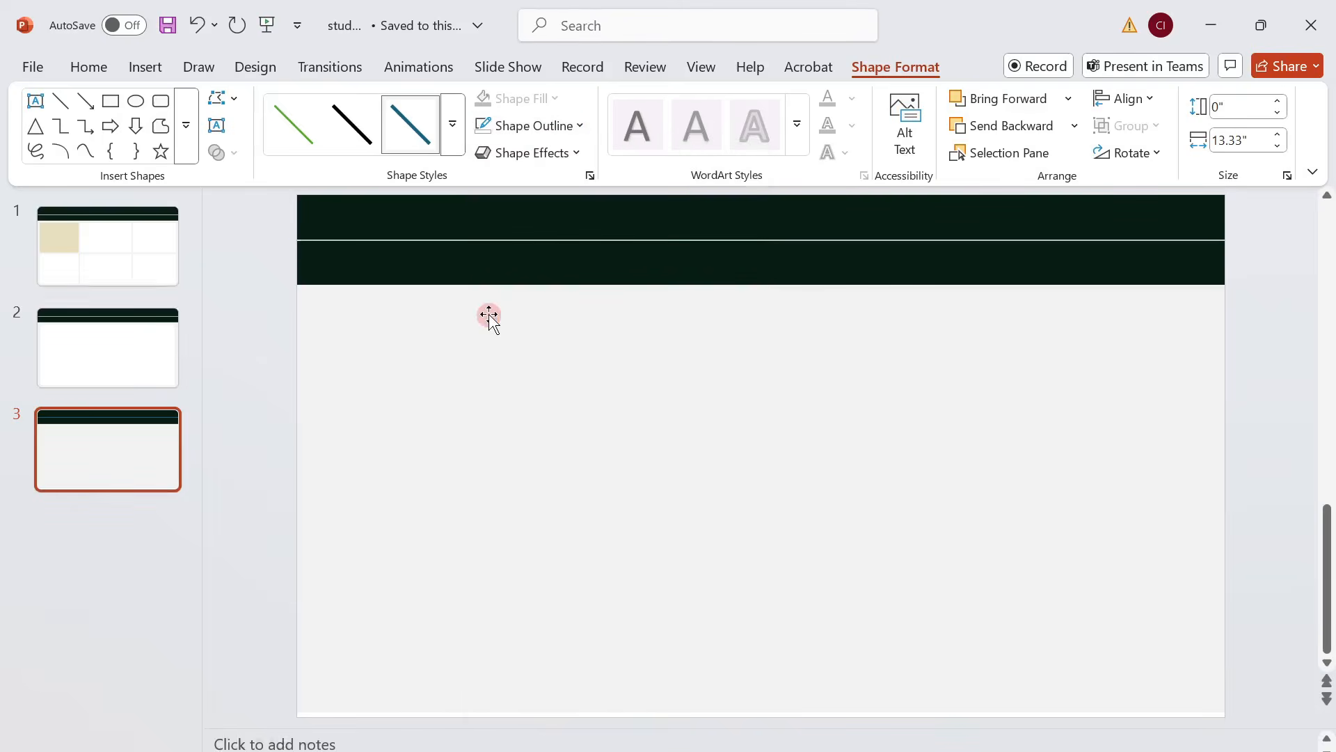
pyautogui.click(631, 326)
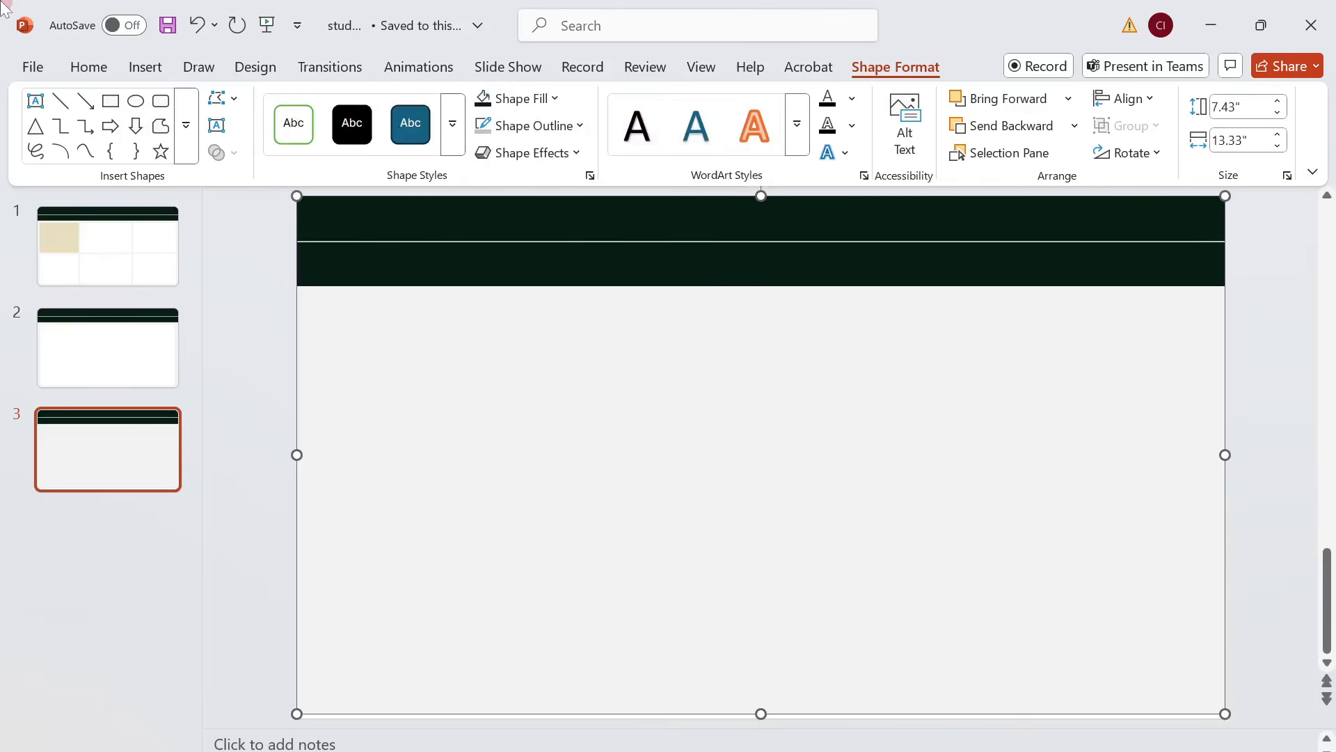
# Set the weight of the header's horizontal line to 1 pt.
pyautogui.click(710, 240)
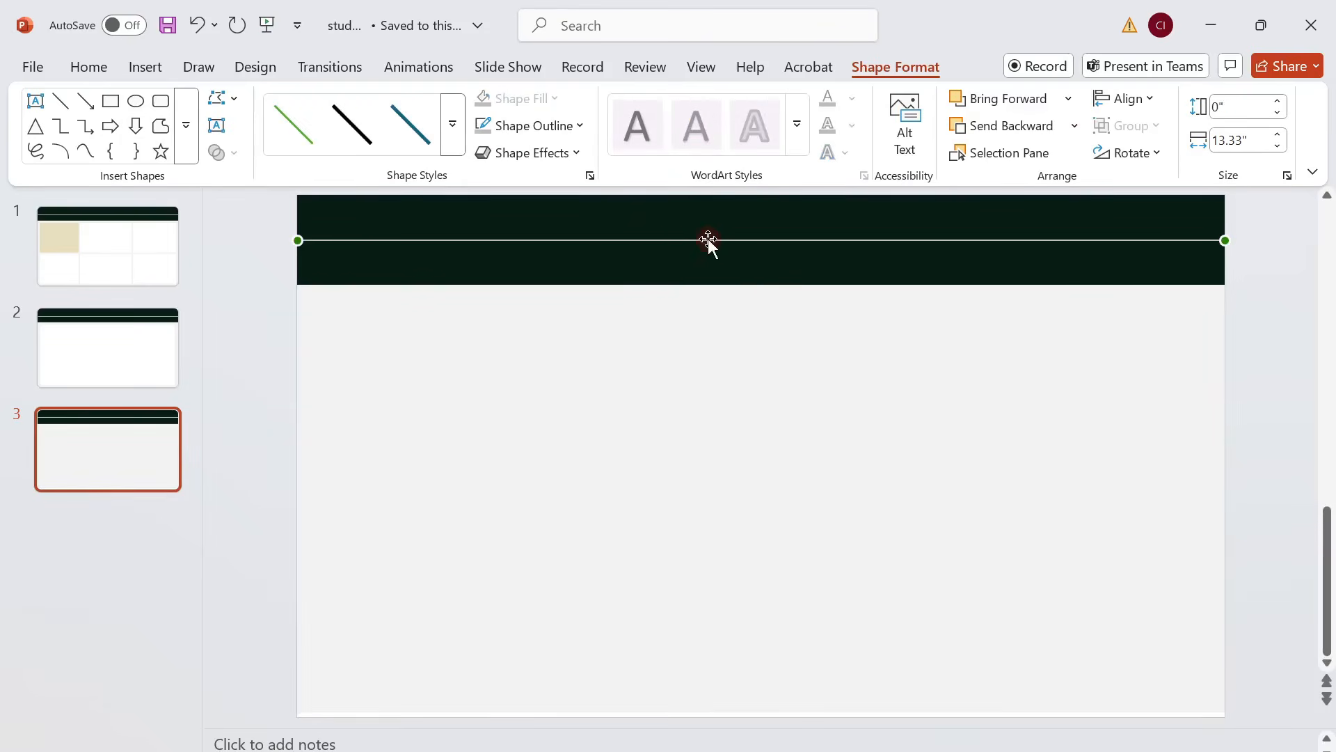
pyautogui.click(579, 125)
pyautogui.click(631, 577)
pyautogui.click(787, 200)
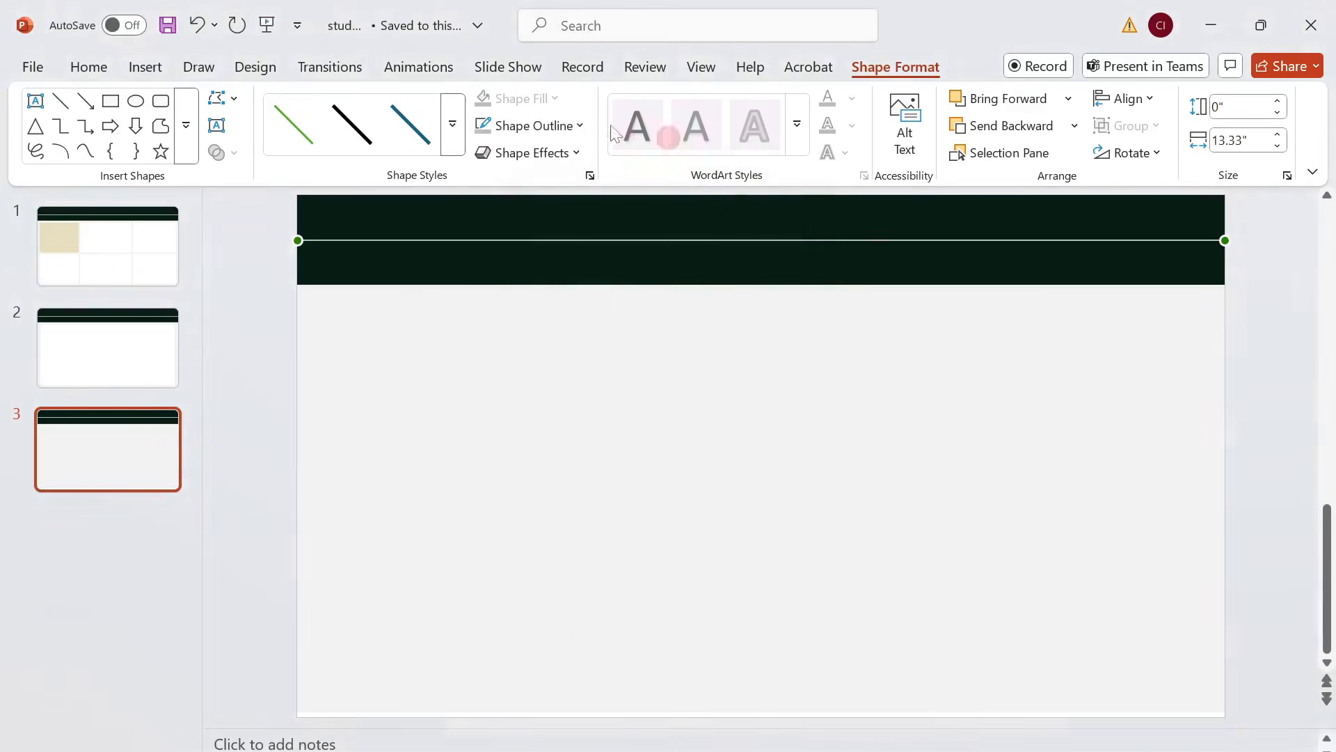
pyautogui.click(580, 126)
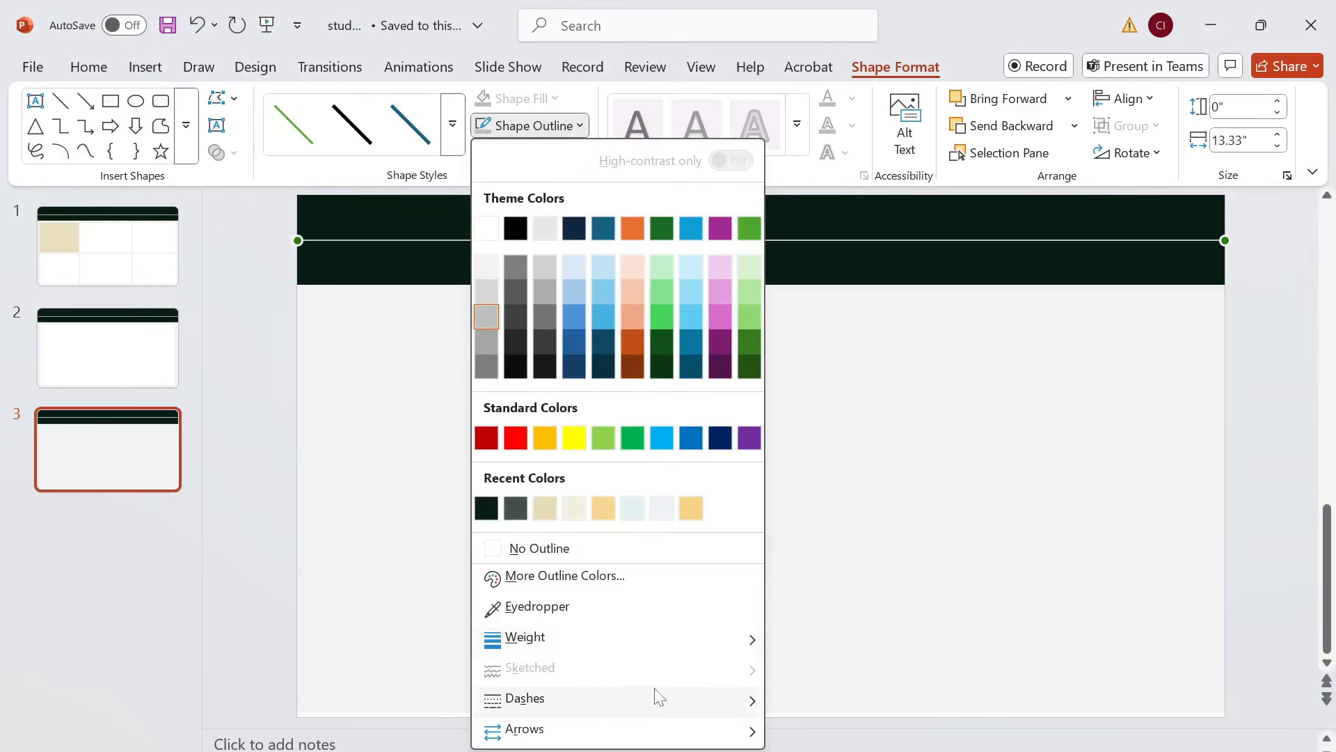
pyautogui.moveTo(730, 641)
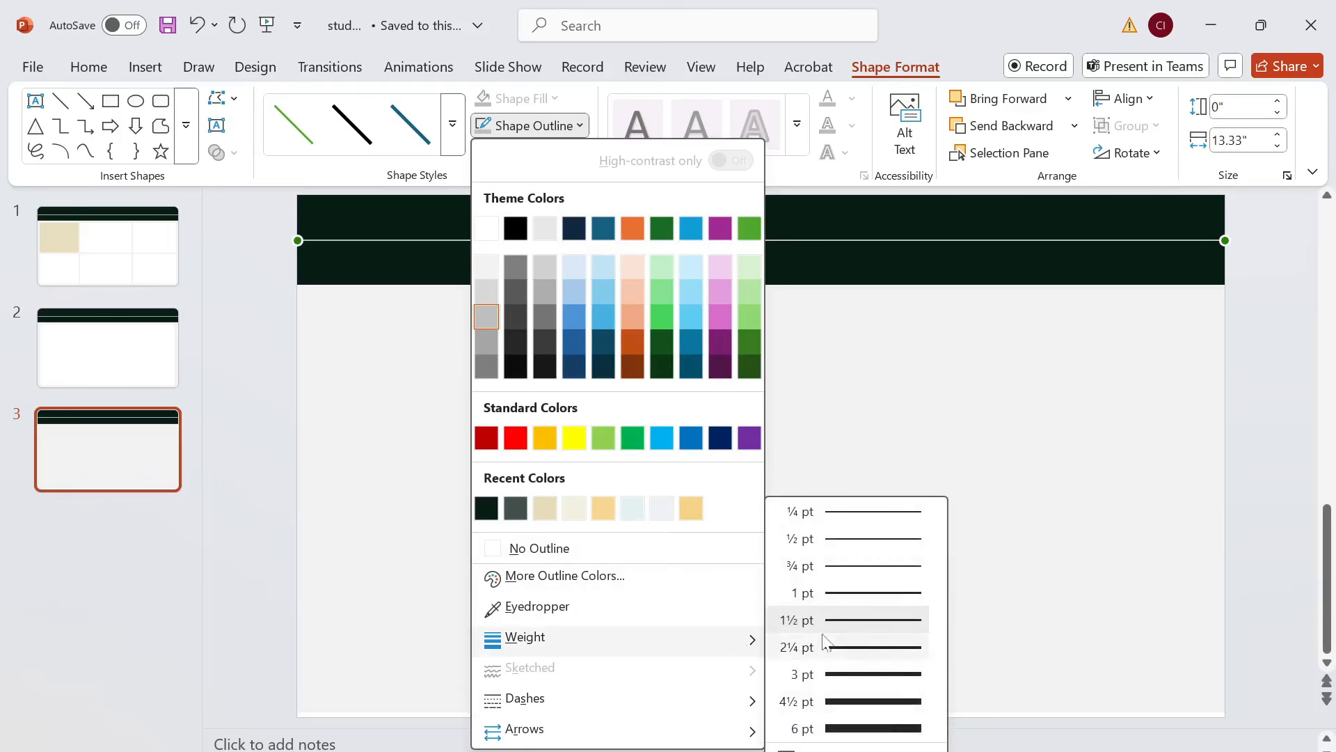
pyautogui.click(903, 596)
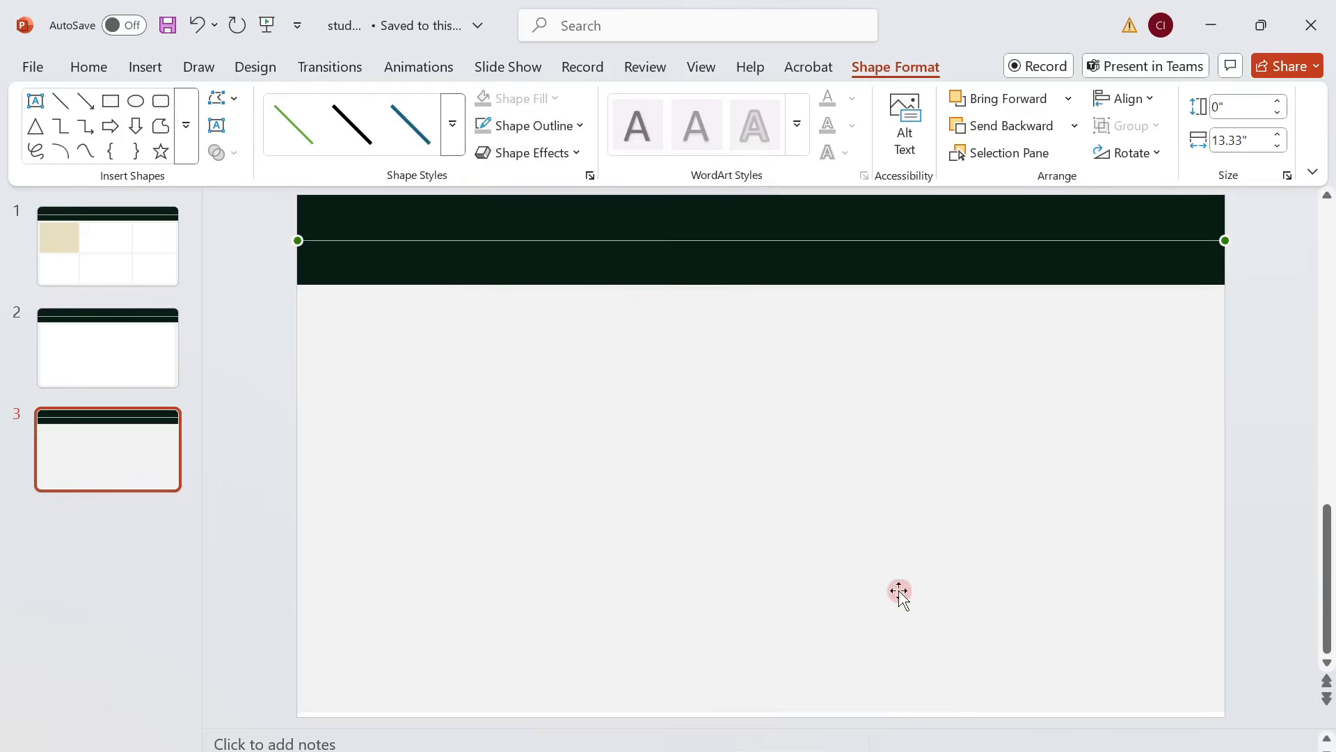
pyautogui.click(1271, 453)
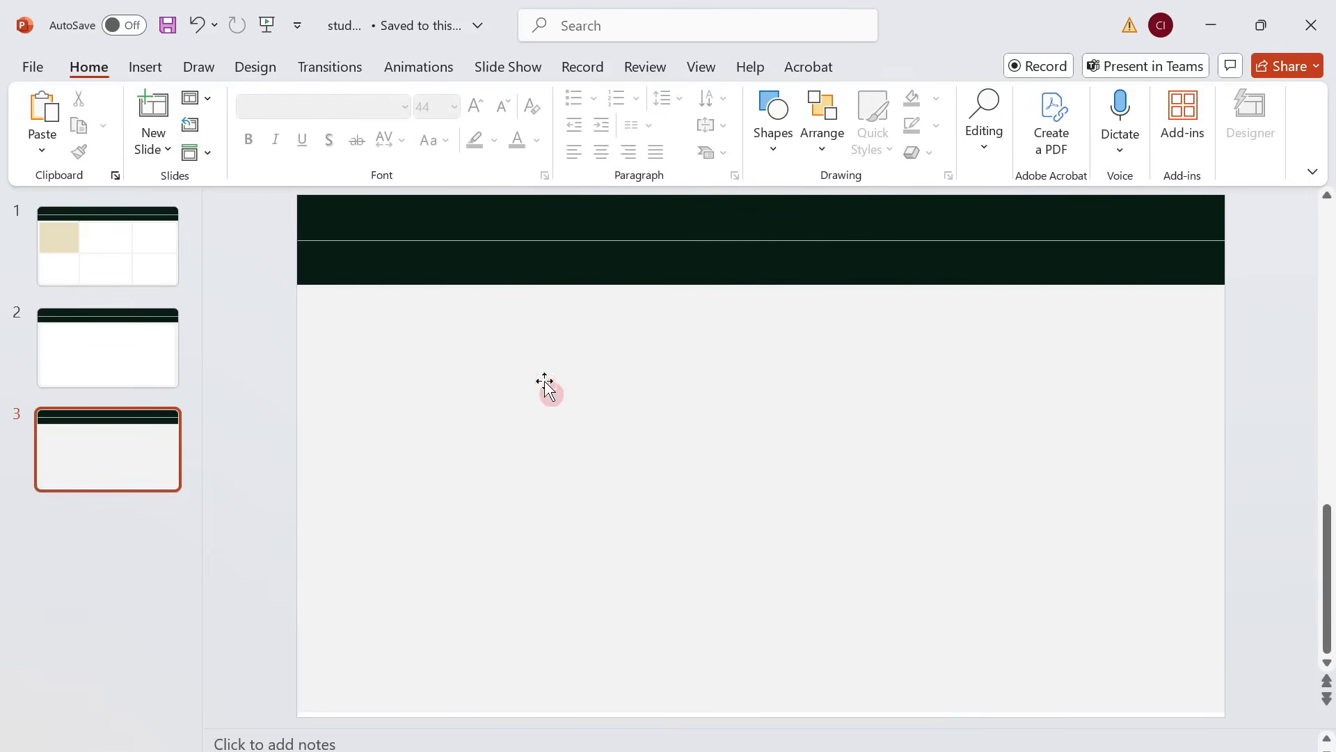
# Draw a rounded rectangle about 2.54" high and 2.58" wide below the header near the slide's left edge, and reduce its corner rounding.
pyautogui.click(771, 146)
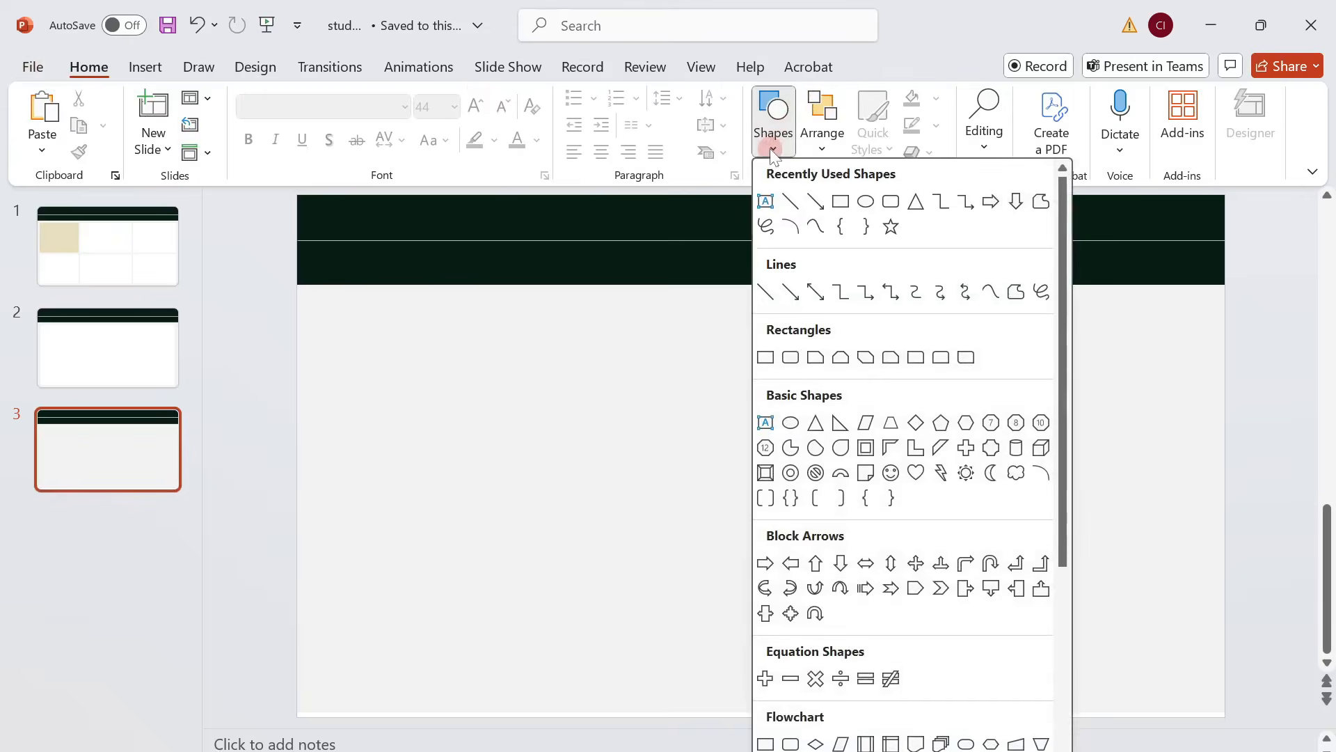
pyautogui.click(885, 202)
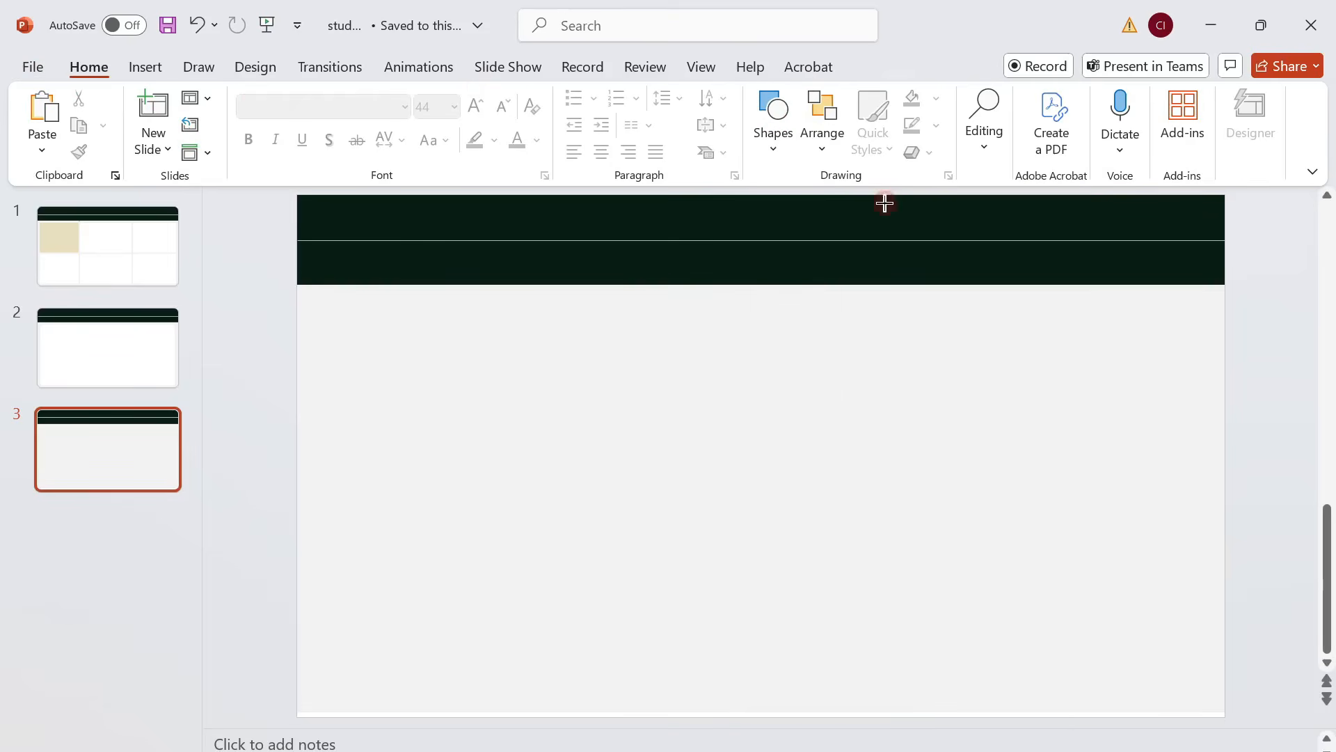
pyautogui.moveTo(320, 306)
pyautogui.mouseDown()
pyautogui.moveTo(495, 421)
pyautogui.moveTo(500, 486)
pyautogui.mouseUp()
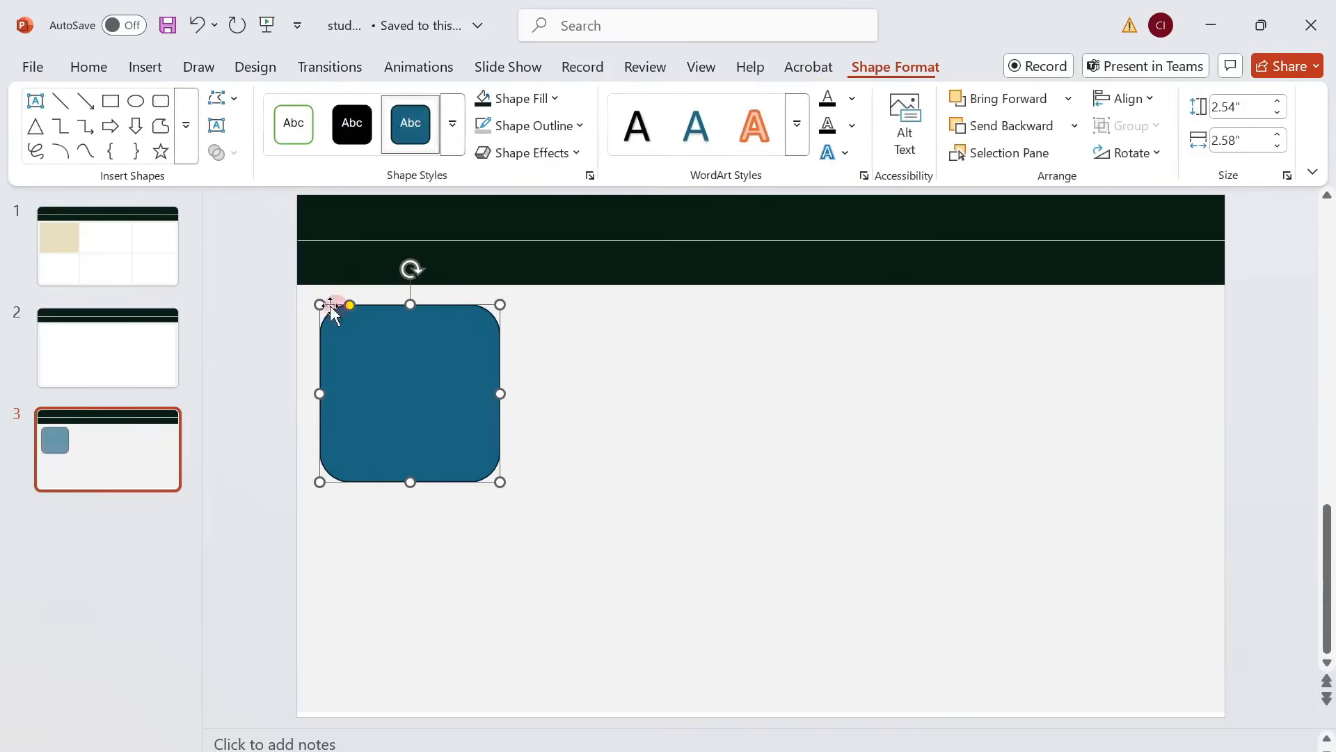
pyautogui.moveTo(353, 305); pyautogui.dragTo(327, 302)
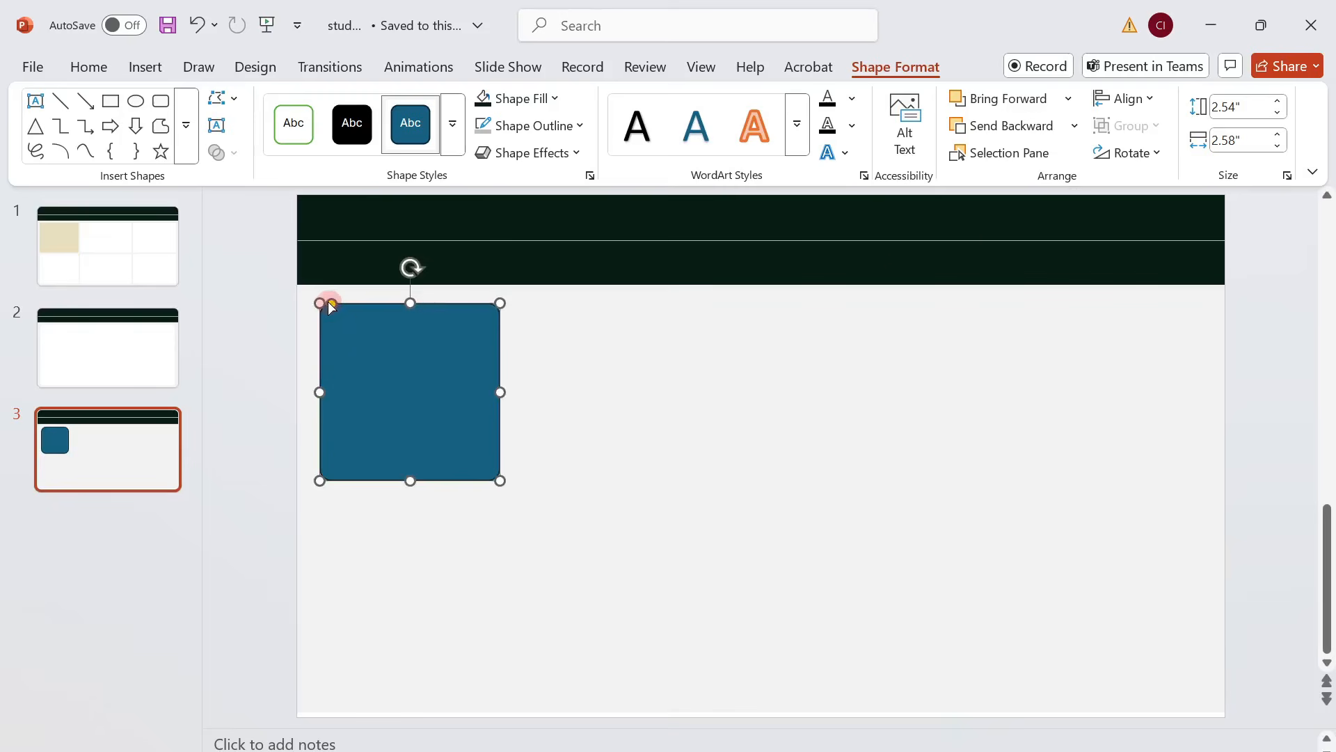
# Set the rounded rectangle's height to 2.84" and width to 3.67".
pyautogui.click(1230, 109)
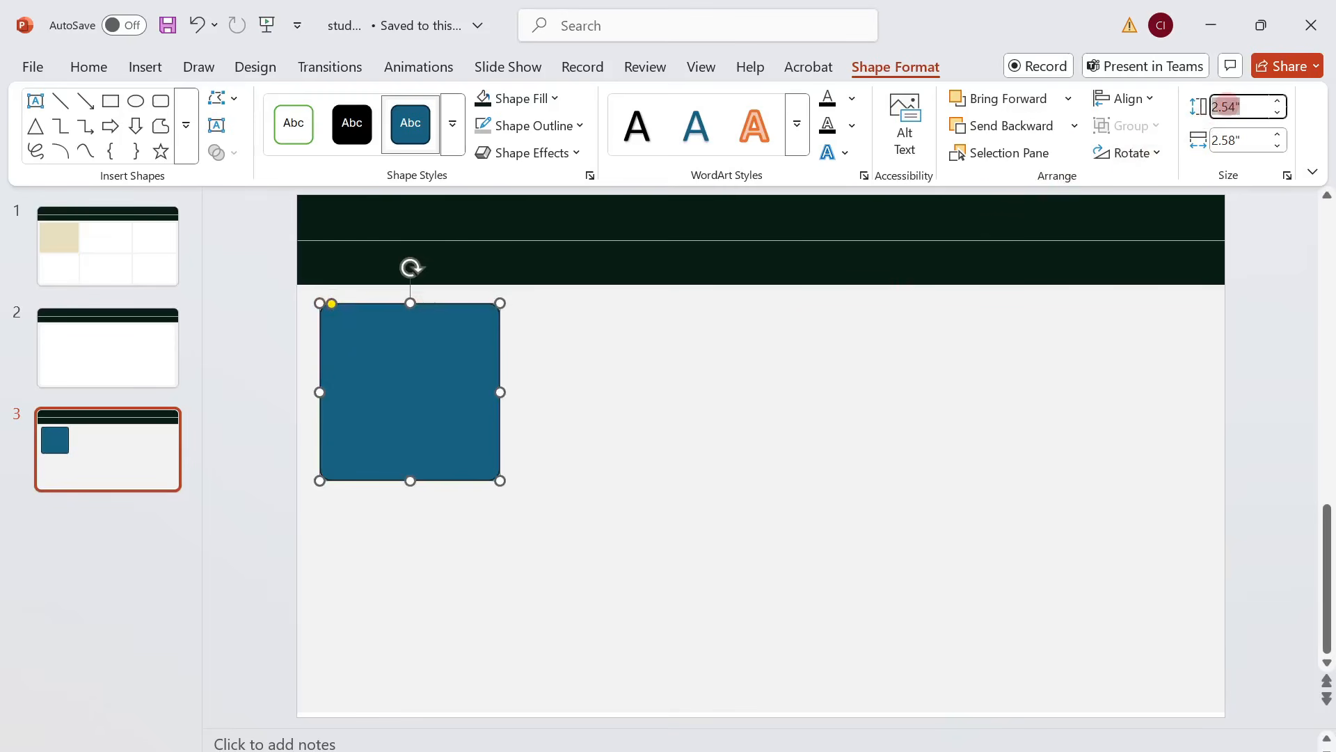
pyautogui.write('2')
pyautogui.click(1229, 138)
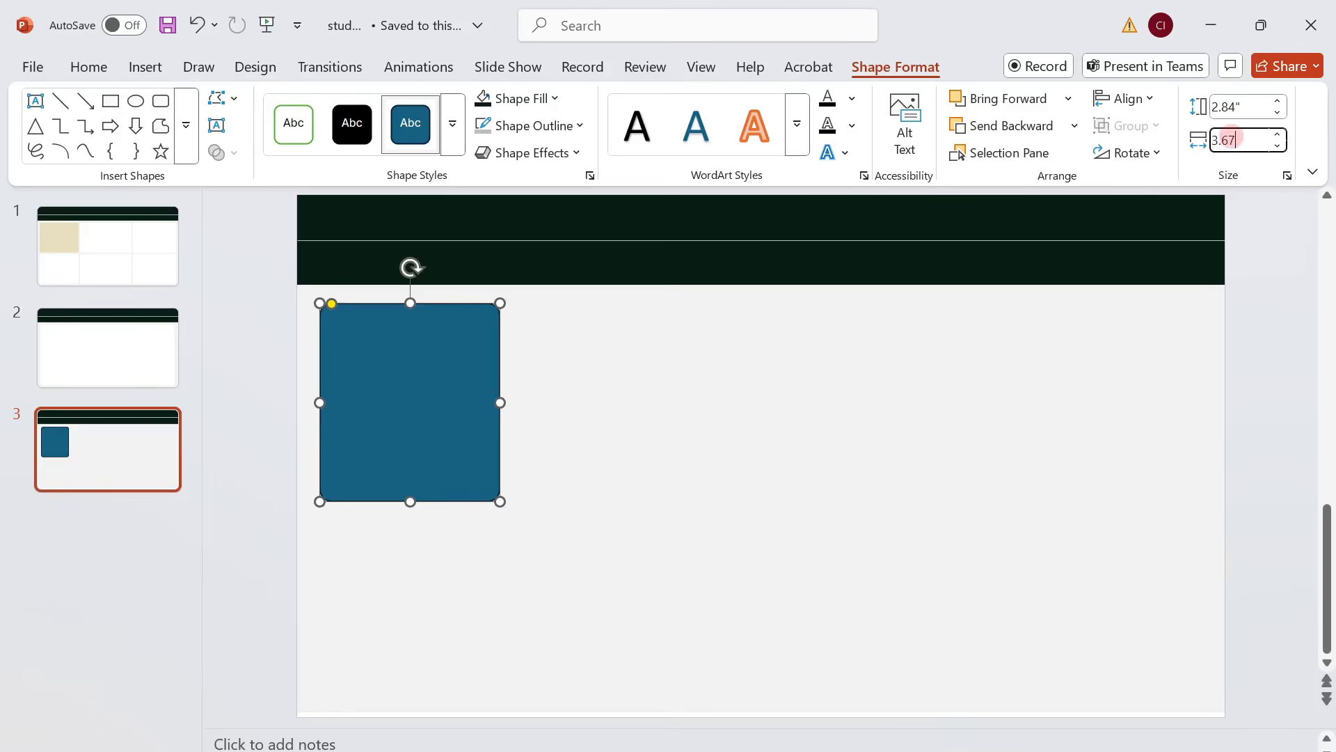
pyautogui.write('3.67')
pyautogui.press('Return')
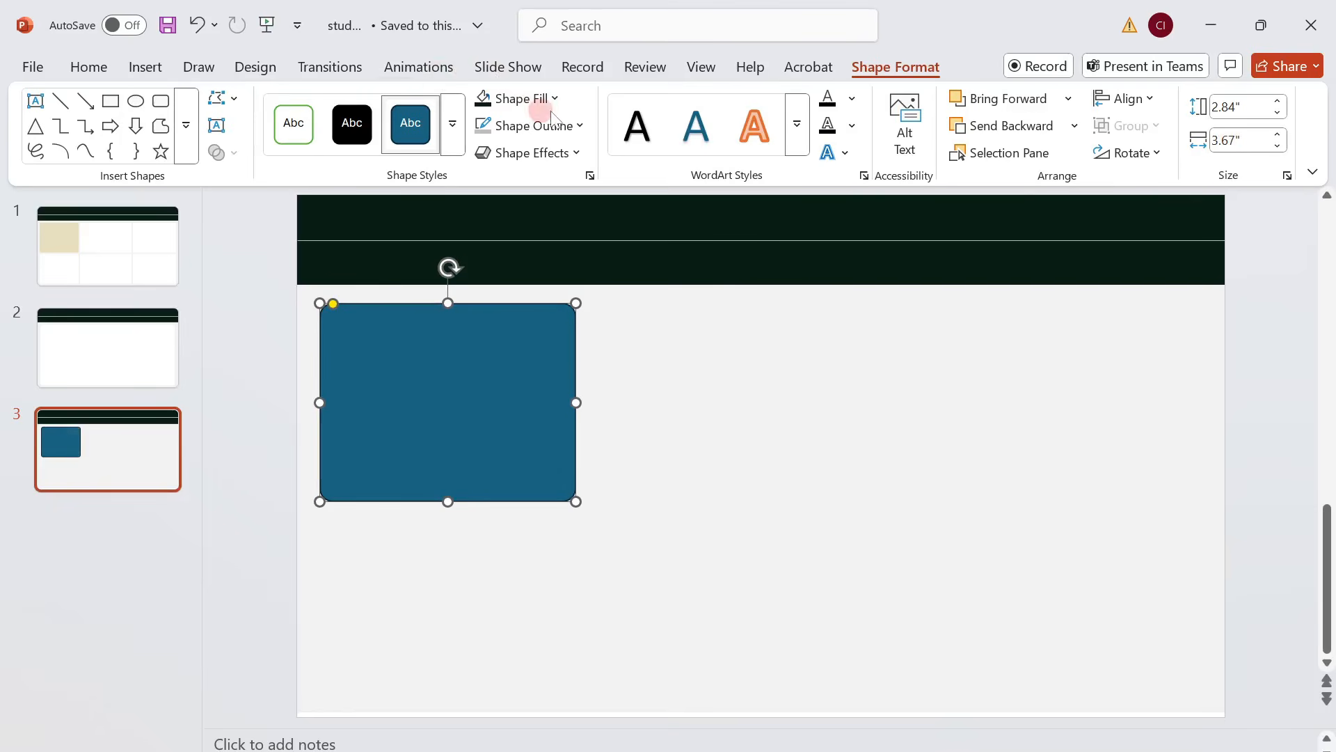
# Fill the rounded rectangle with the recently used beige and remove its outline.
pyautogui.click(546, 98)
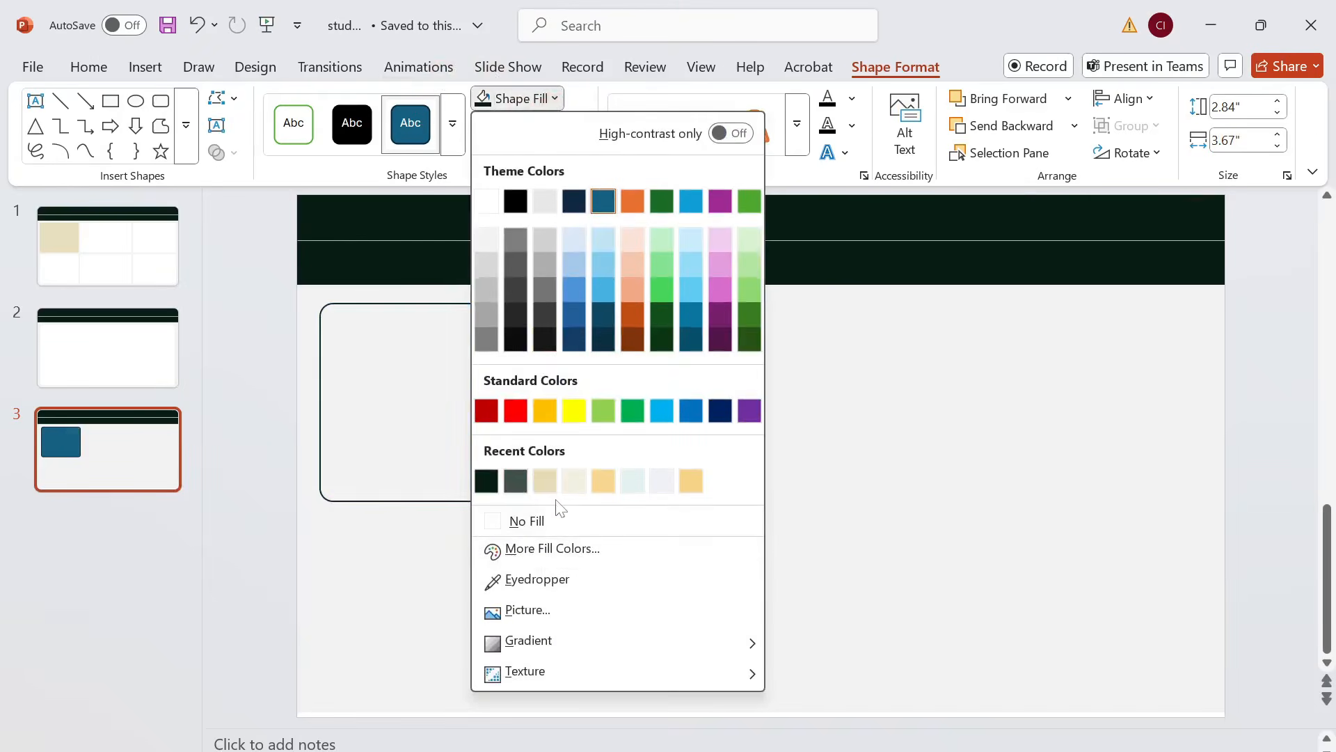
pyautogui.click(545, 480)
pyautogui.click(550, 126)
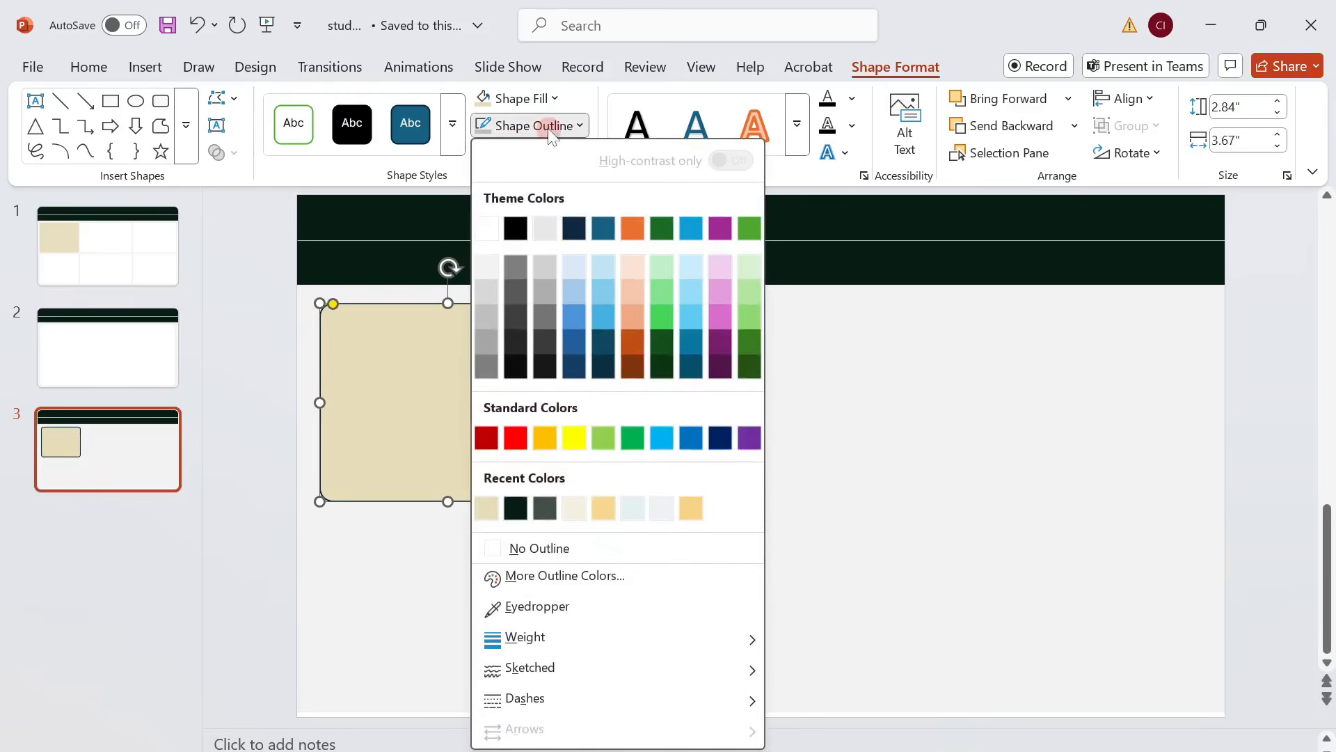
pyautogui.click(546, 549)
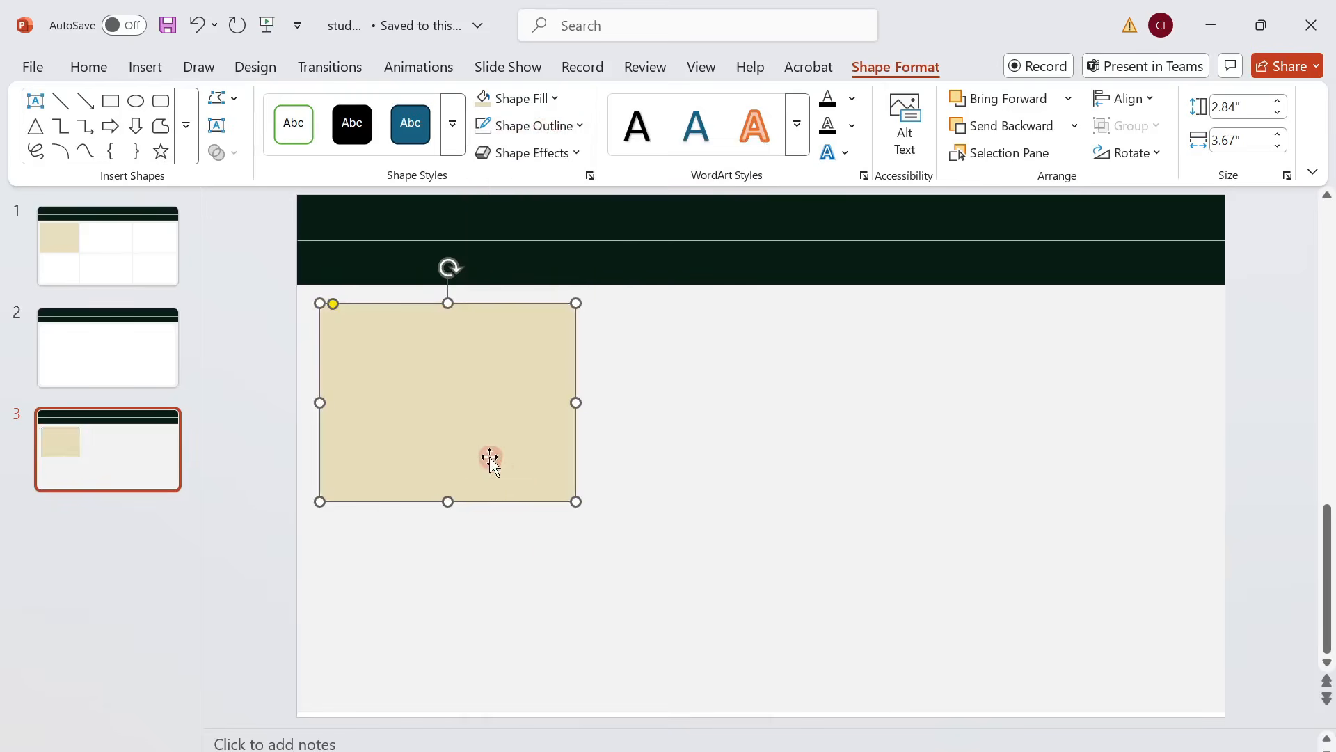
# Nudge the beige card slightly up and to the left, and reduce its corner rounding a little more.
pyautogui.moveTo(491, 459); pyautogui.dragTo(483, 457)
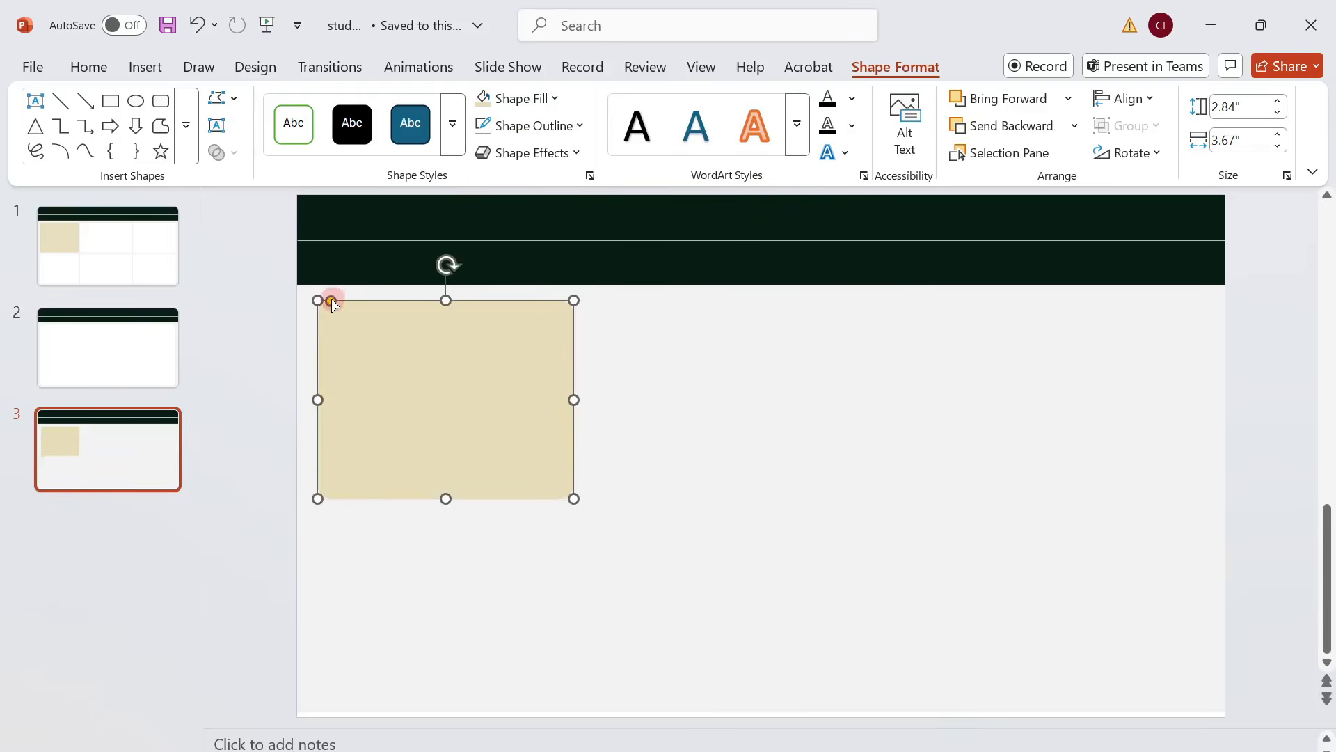
pyautogui.moveTo(331, 303); pyautogui.dragTo(327, 300)
# Duplicate the beige card directly to its right with a small gap, and fill the copy with white.
pyautogui.moveTo(437, 369); pyautogui.dragTo(690, 348)
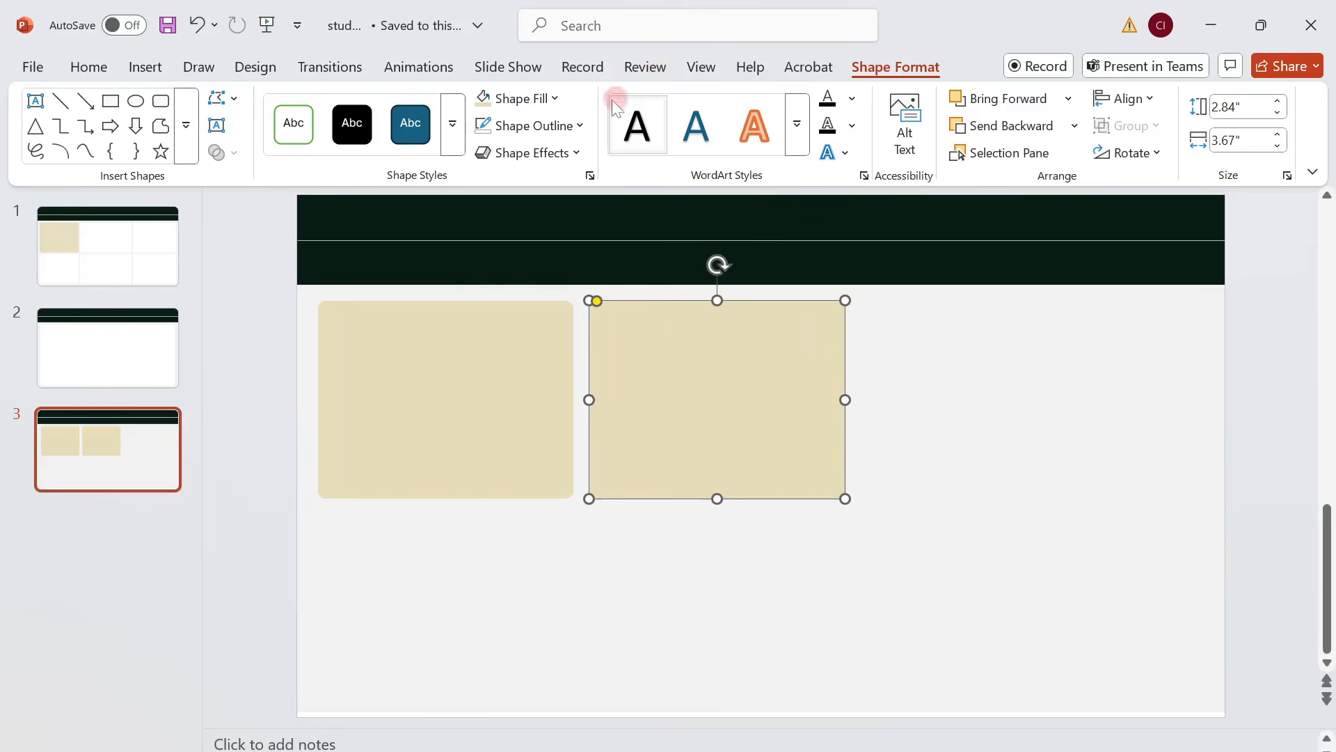
pyautogui.click(553, 99)
pyautogui.click(495, 197)
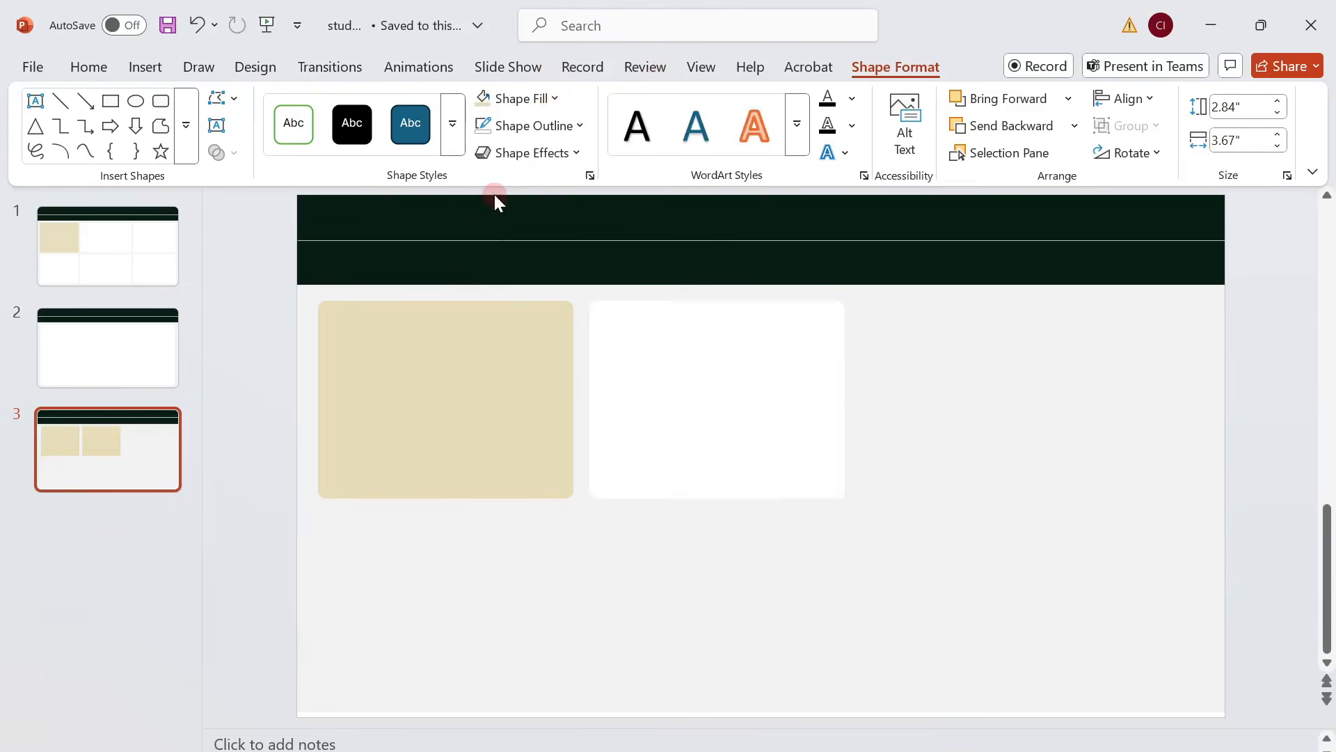
# Enter a new width starting with 4 for the white card.
pyautogui.click(785, 304)
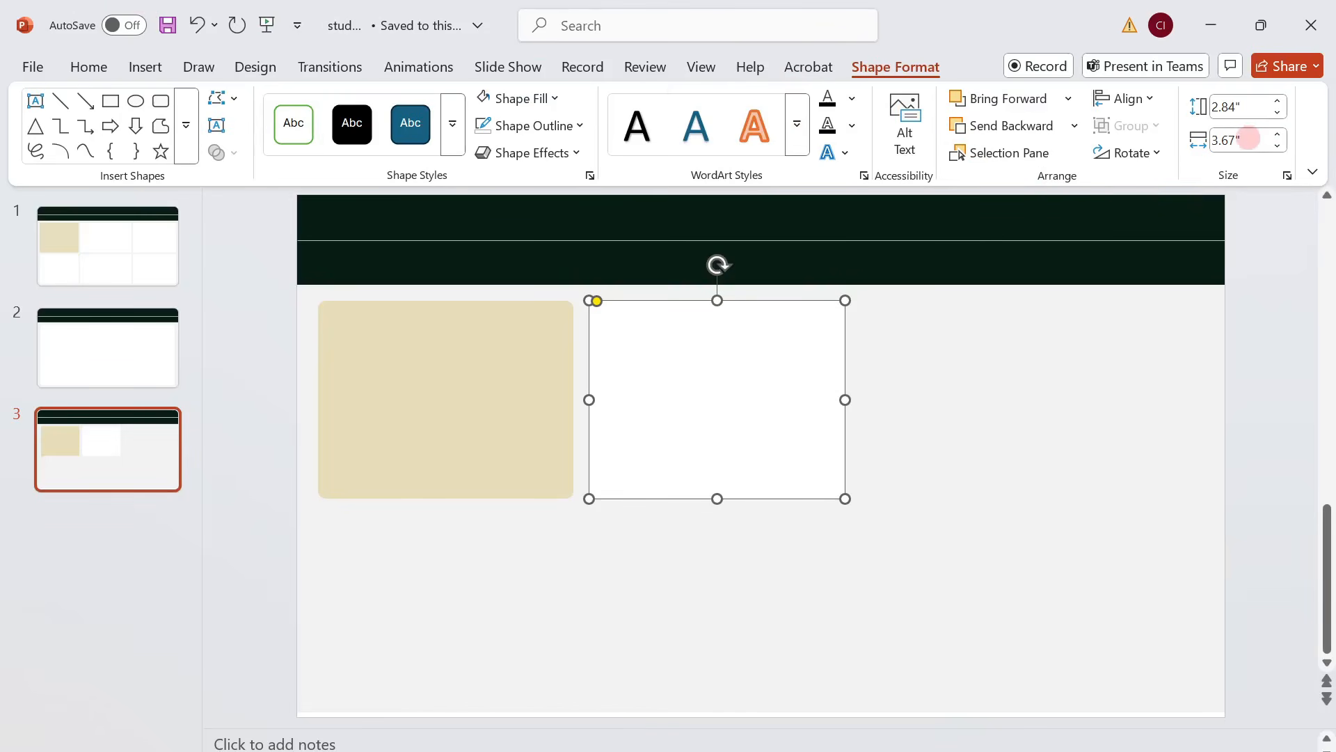
pyautogui.click(1250, 138)
pyautogui.write('4')
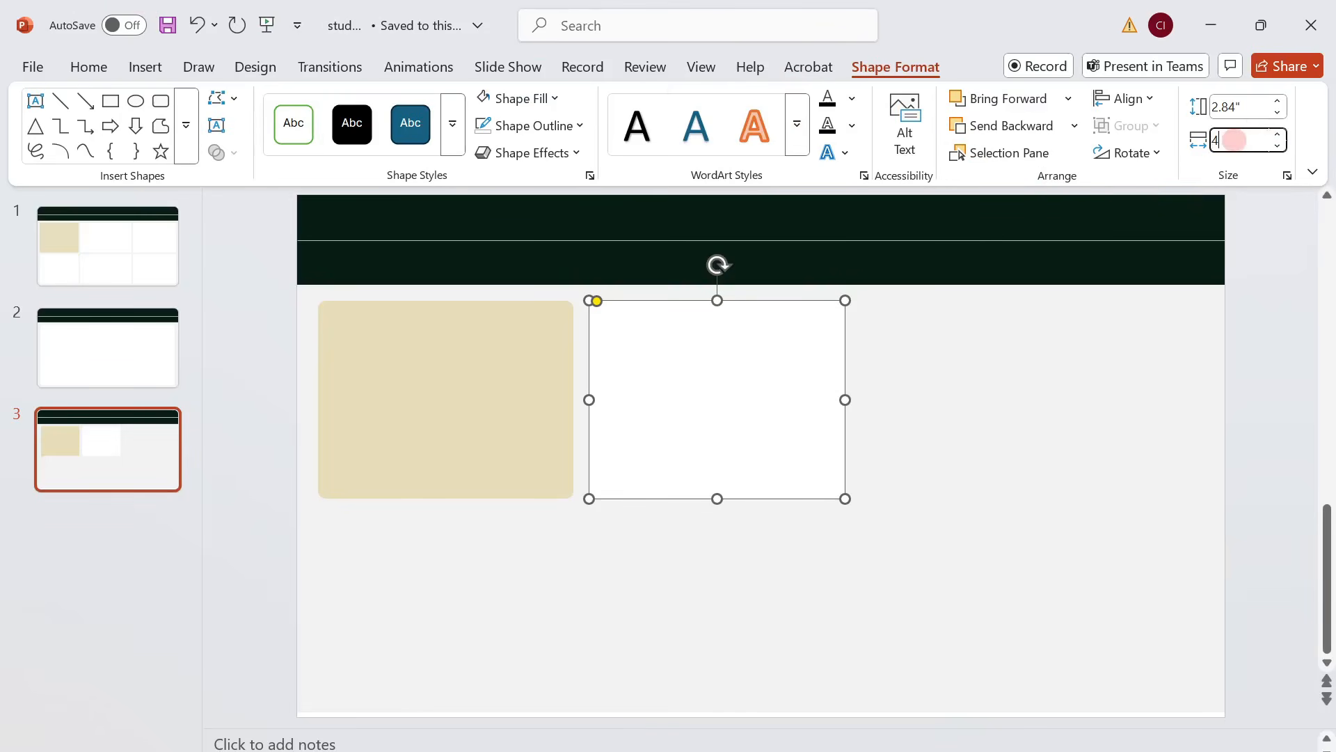
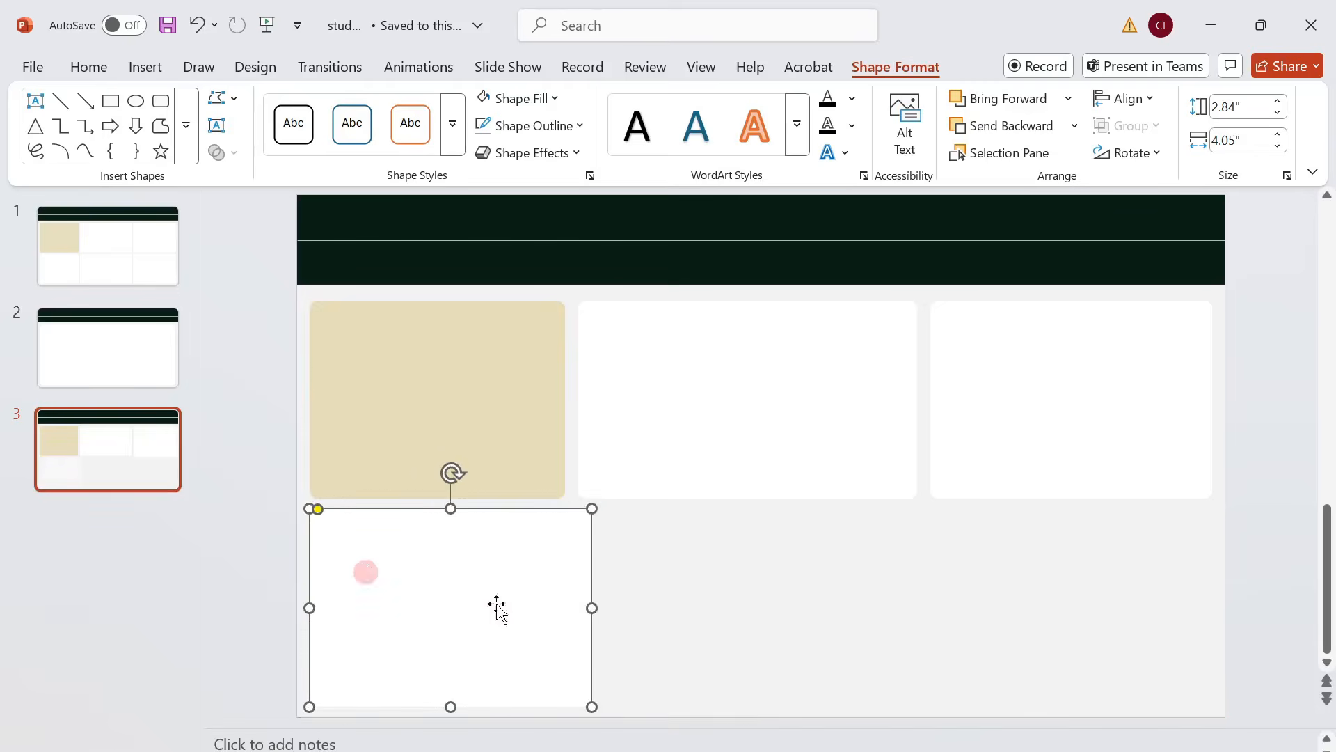
# Narrow the white card below the beige one to 3.67" wide, and place a copy beside it widened to 4.87".
pyautogui.moveTo(591, 606); pyautogui.dragTo(562, 612)
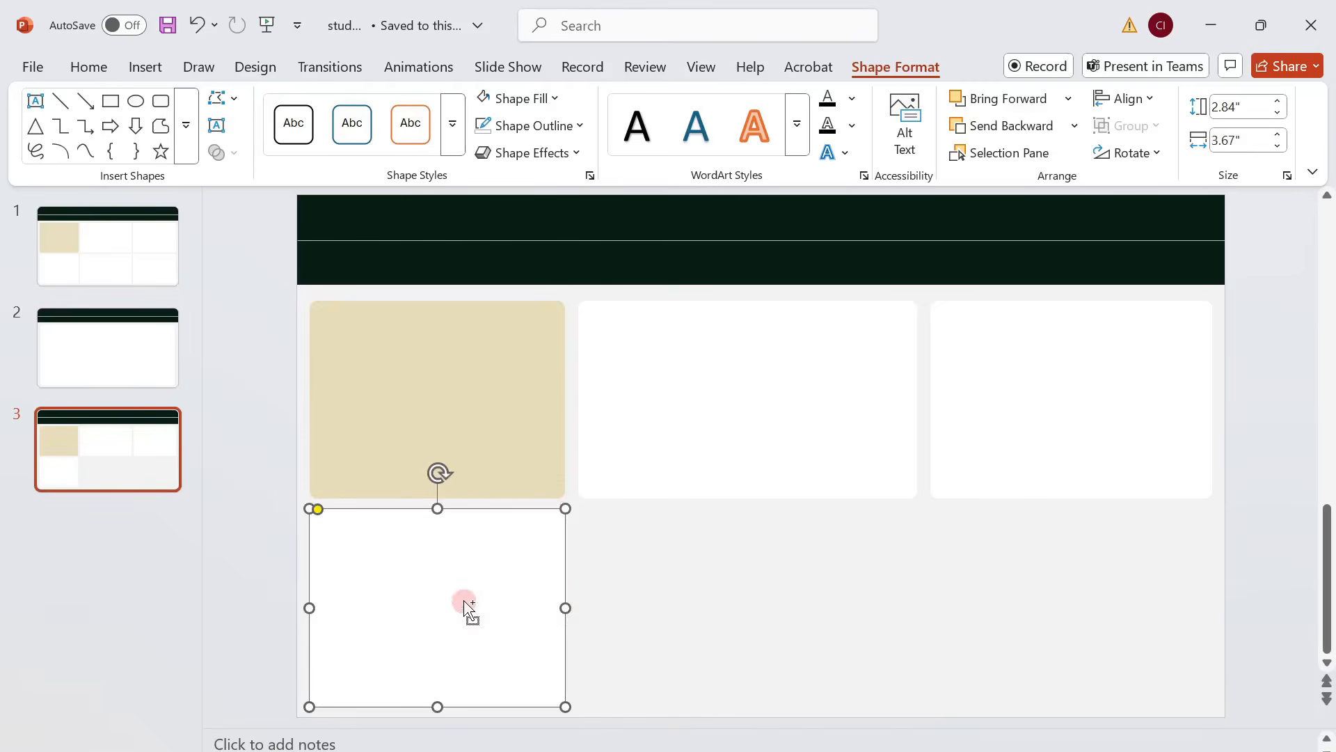
pyautogui.hotkey('ctrl', 'v')
pyautogui.moveTo(462, 600); pyautogui.dragTo(722, 588)
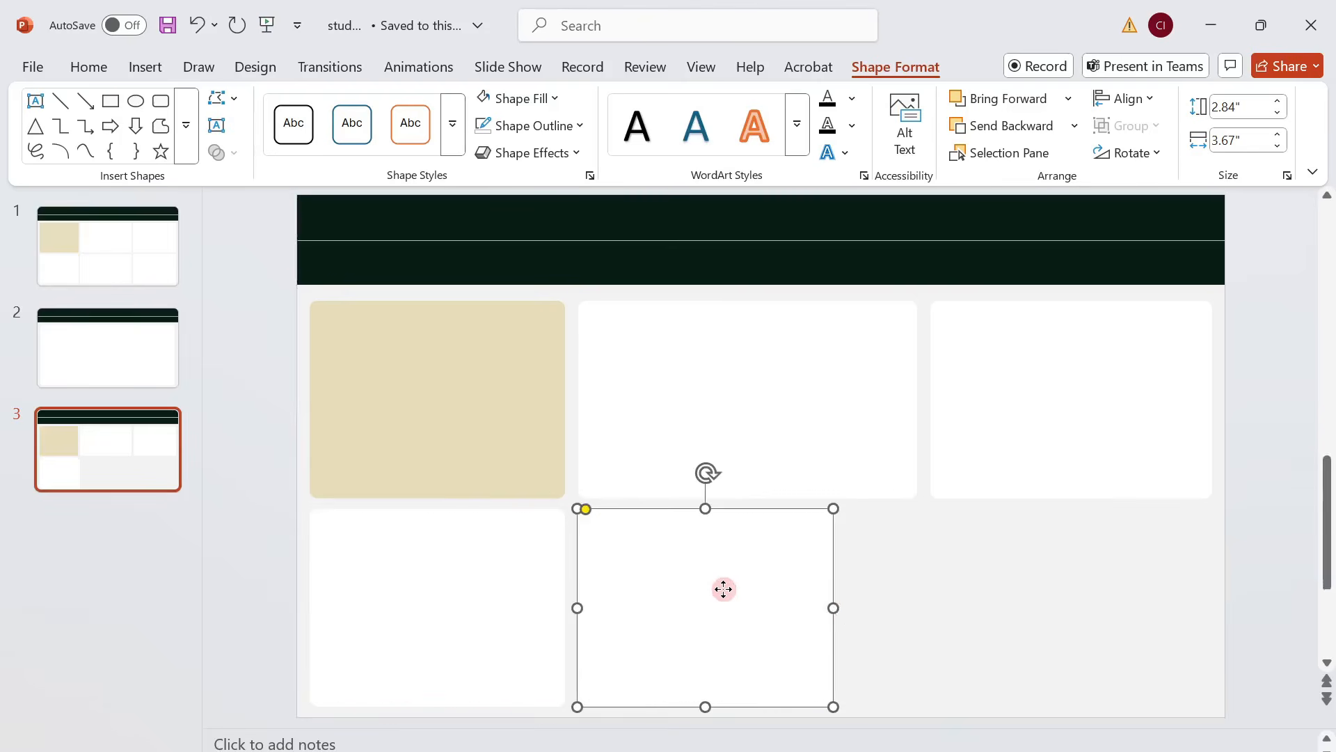
pyautogui.moveTo(833, 608); pyautogui.dragTo(913, 604)
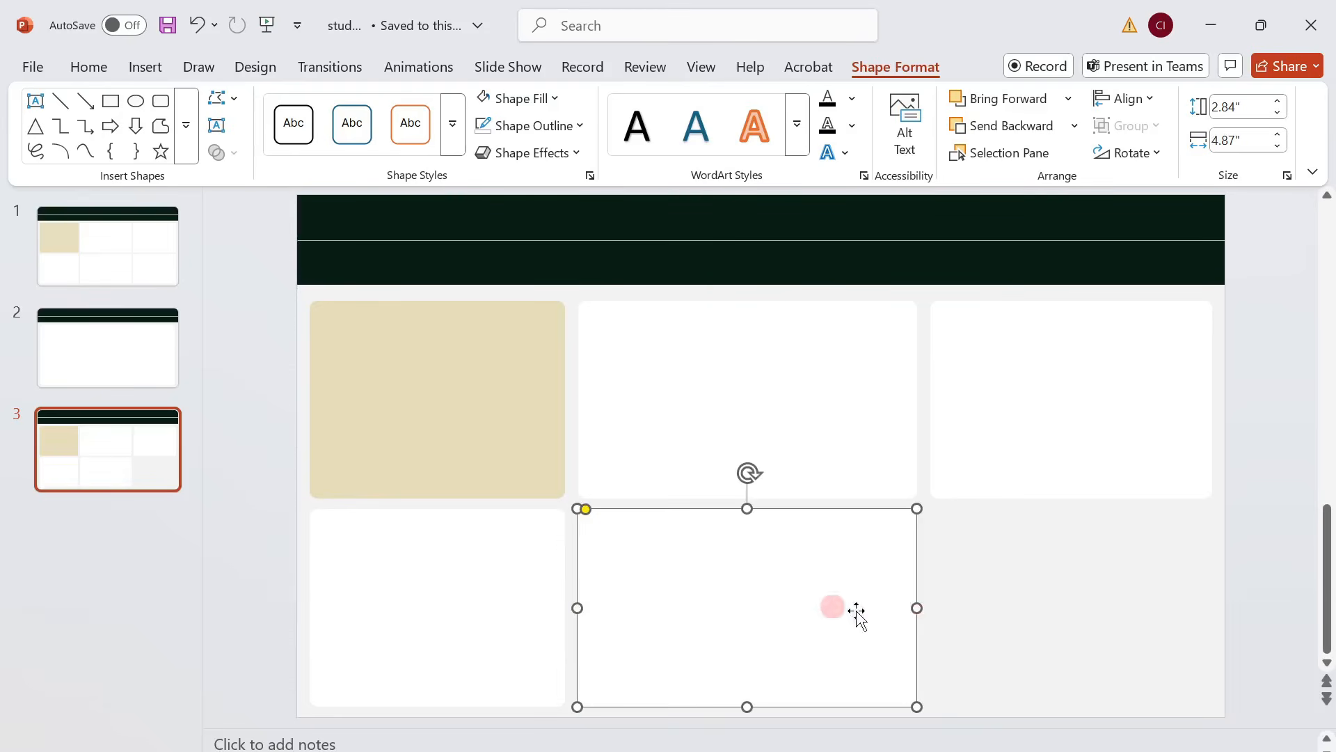
pyautogui.click(984, 614)
pyautogui.click(794, 591)
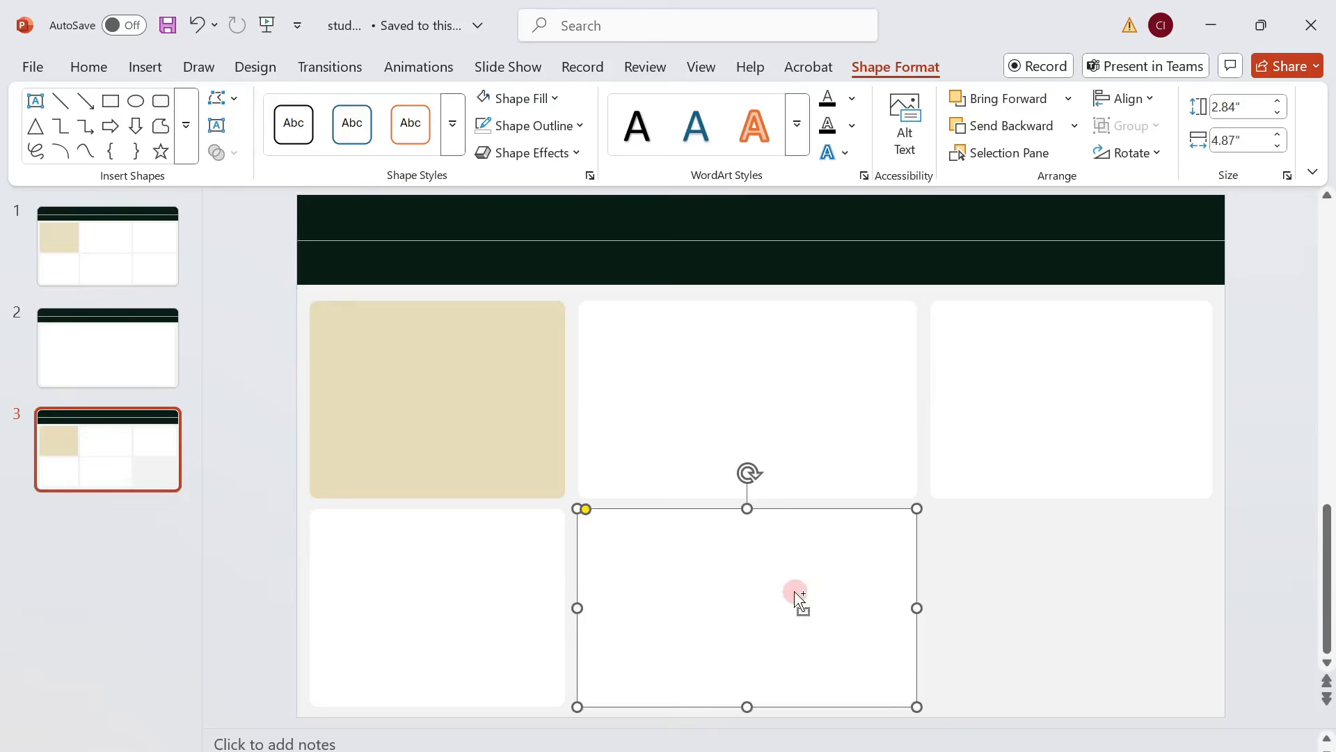
# Duplicate the rightmost white card of the upper row directly below itself to complete the lower row.
pyautogui.click(1064, 461)
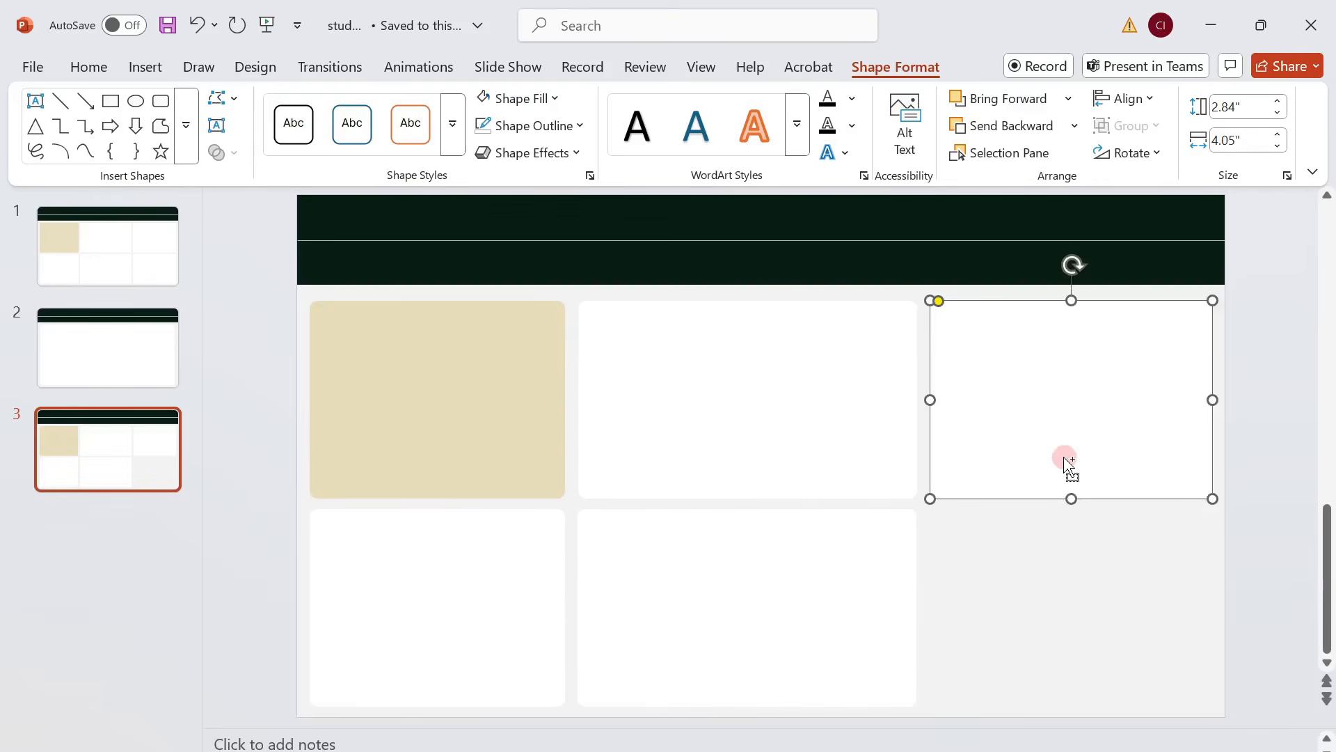
pyautogui.hotkey('ctrl', 'c')
pyautogui.hotkey('ctrl', 'v')
pyautogui.moveTo(1065, 458); pyautogui.dragTo(1055, 654)
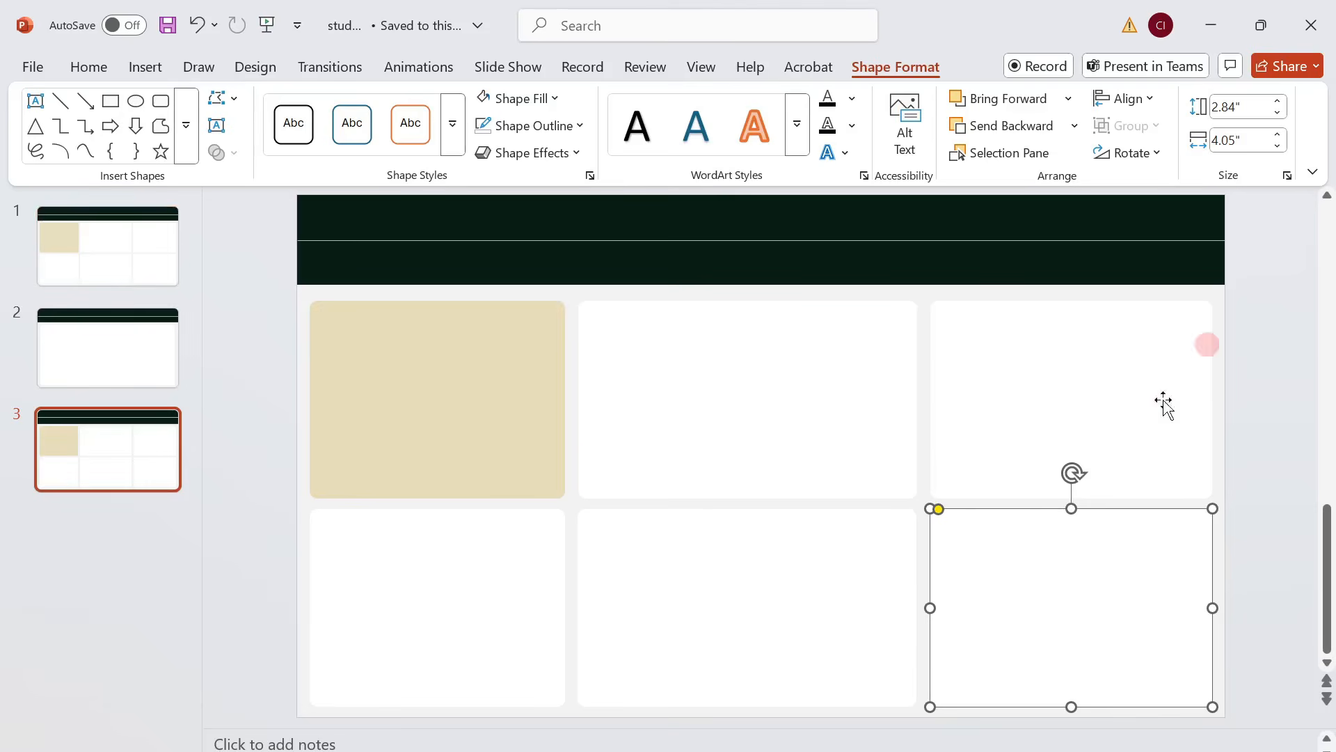
pyautogui.click(1290, 476)
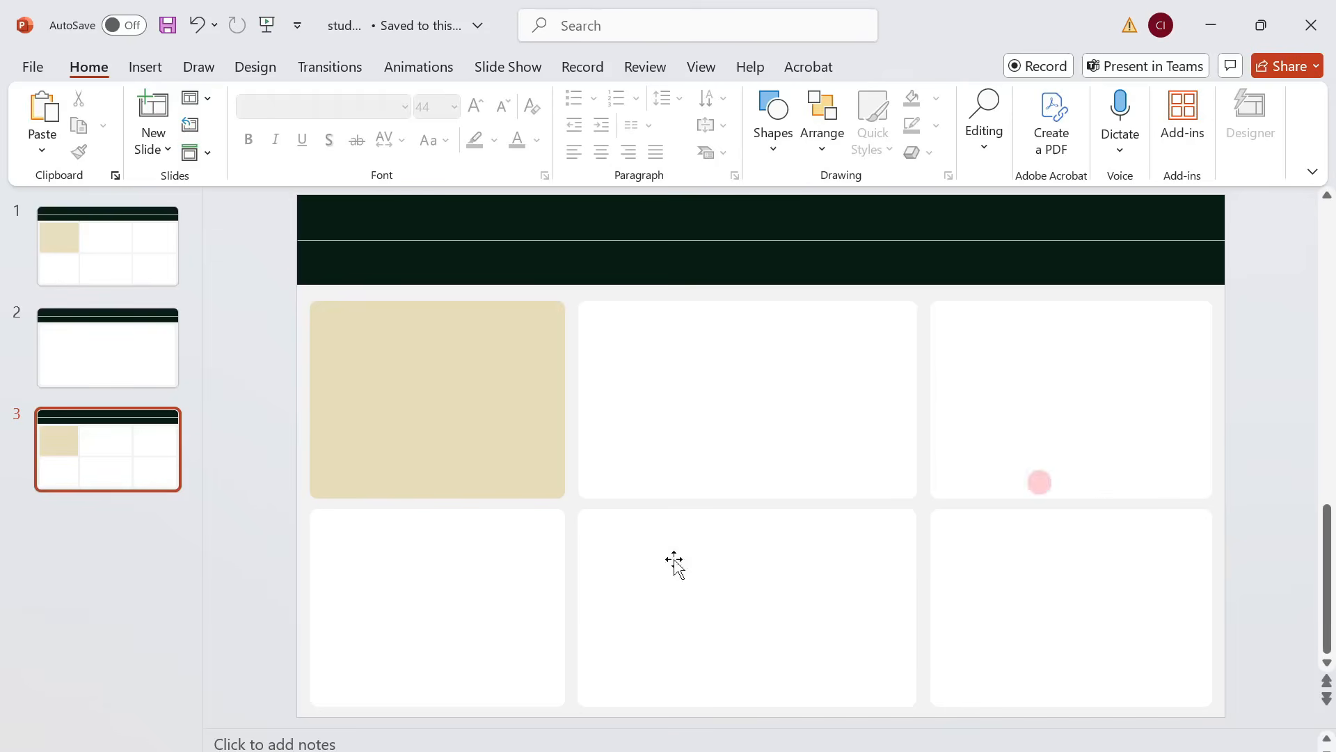
# Distribute the three white cards of the lower row horizontally.
pyautogui.click(472, 605)
pyautogui.keyDown('shift'); pyautogui.click(675, 606); pyautogui.keyUp('shift')
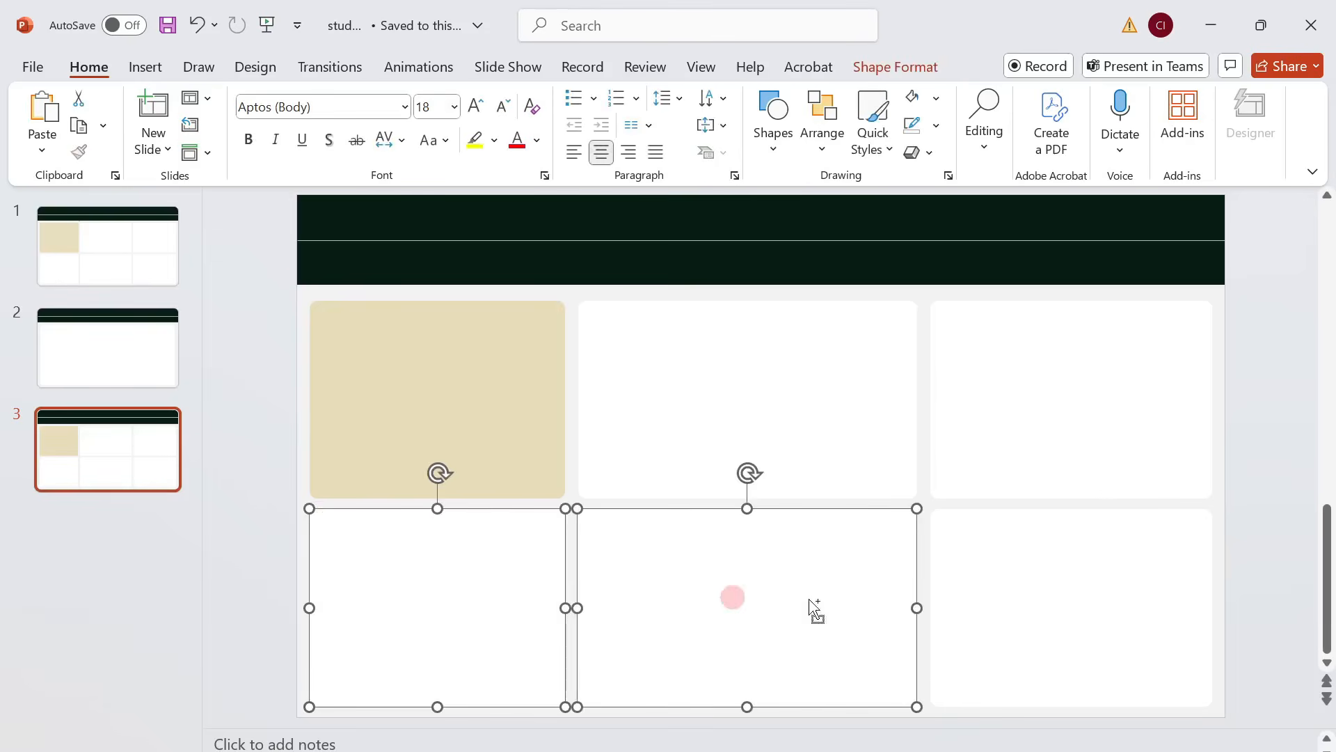
pyautogui.keyDown('shift'); pyautogui.click(981, 605); pyautogui.keyUp('shift')
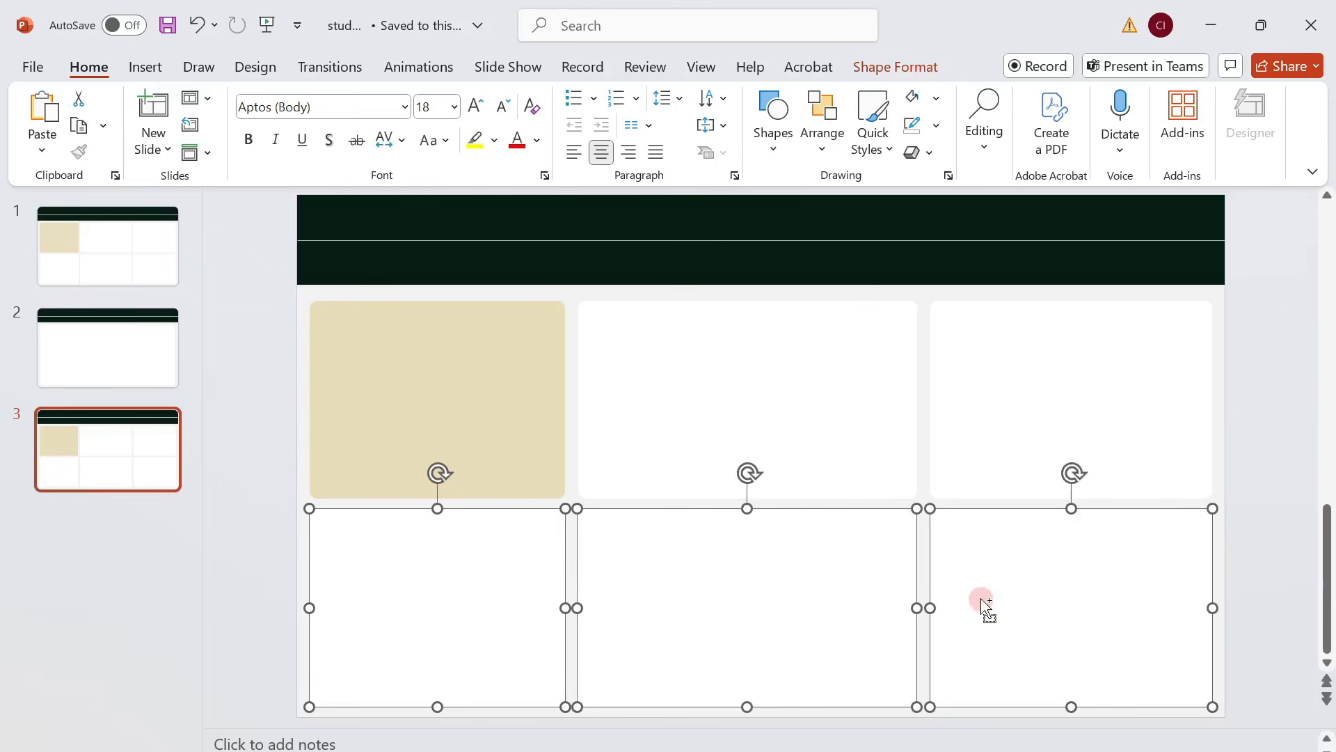
pyautogui.click(886, 65)
pyautogui.click(1152, 105)
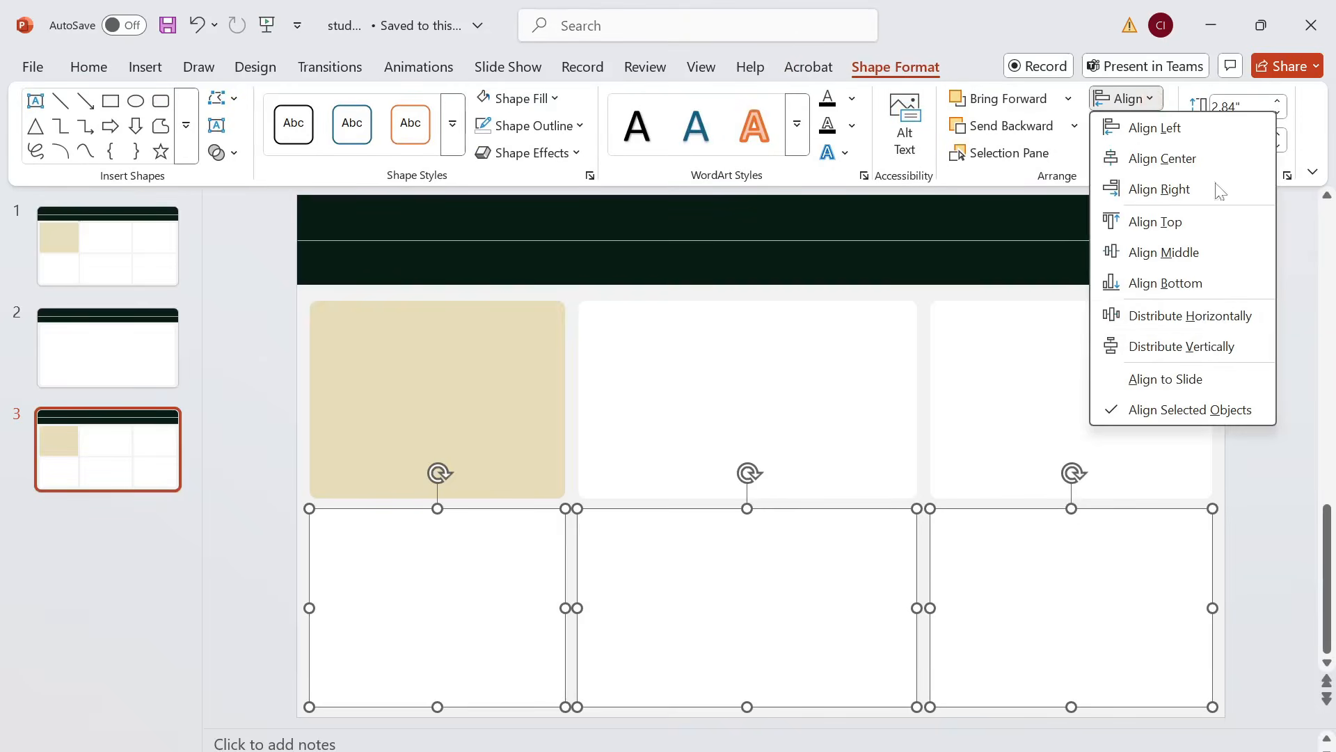
pyautogui.click(1183, 314)
pyautogui.click(1288, 440)
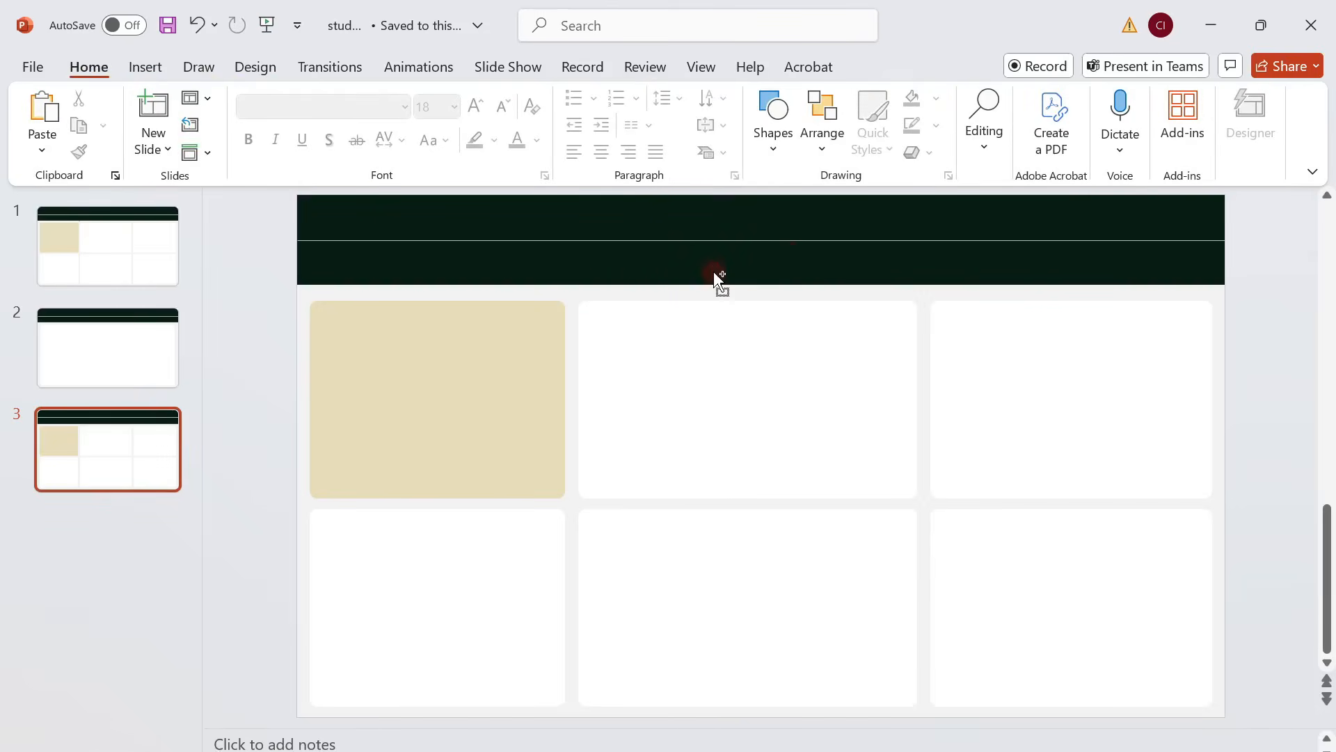
# Group all objects on the slide, start saving the group as a picture, and check the available file types.
pyautogui.hotkey('ctrl', 'a')
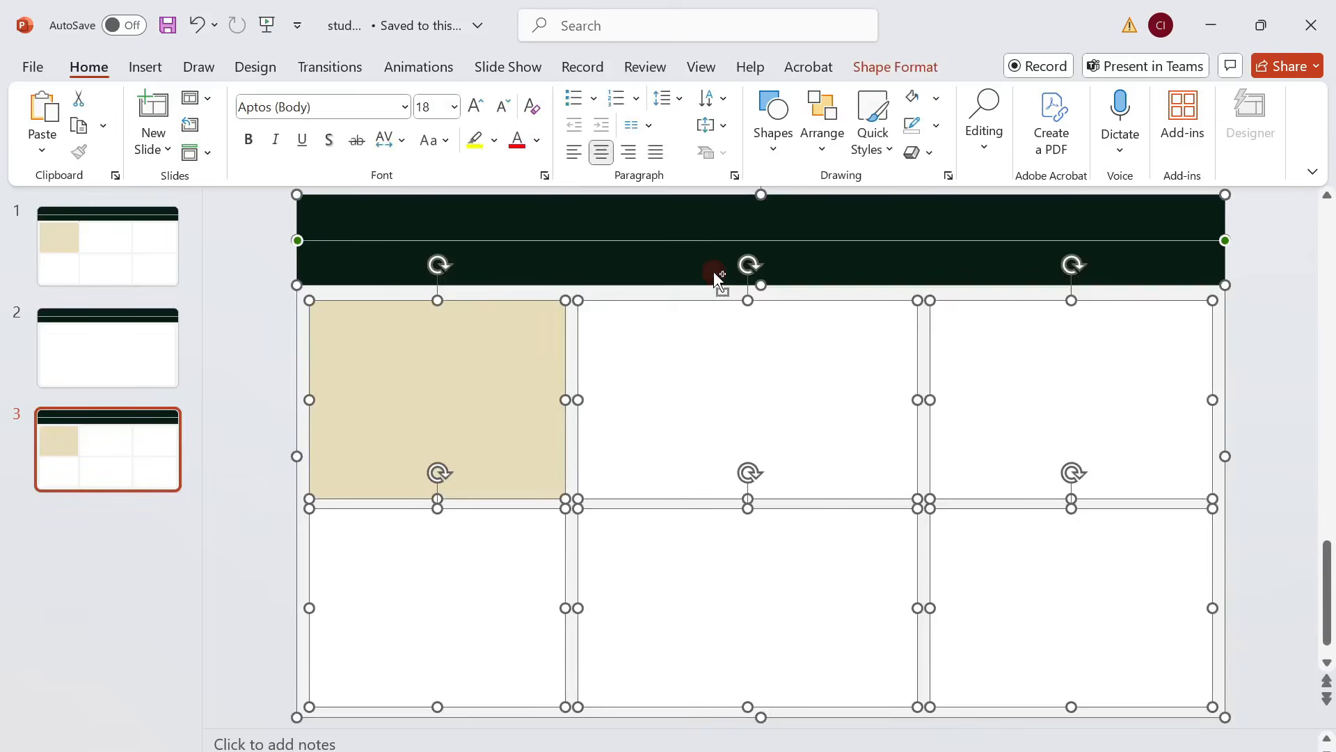
pyautogui.hotkey('ctrl', 'g')
pyautogui.rightClick(717, 317)
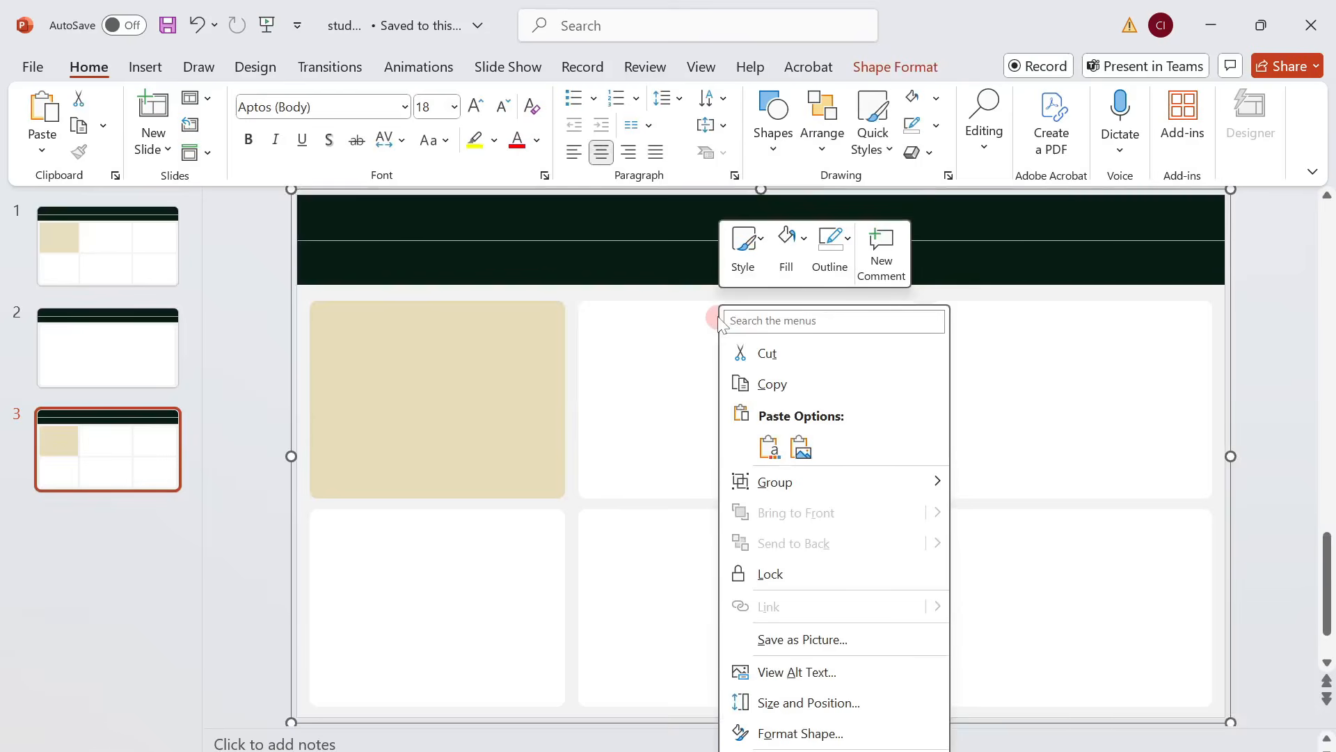
pyautogui.click(838, 637)
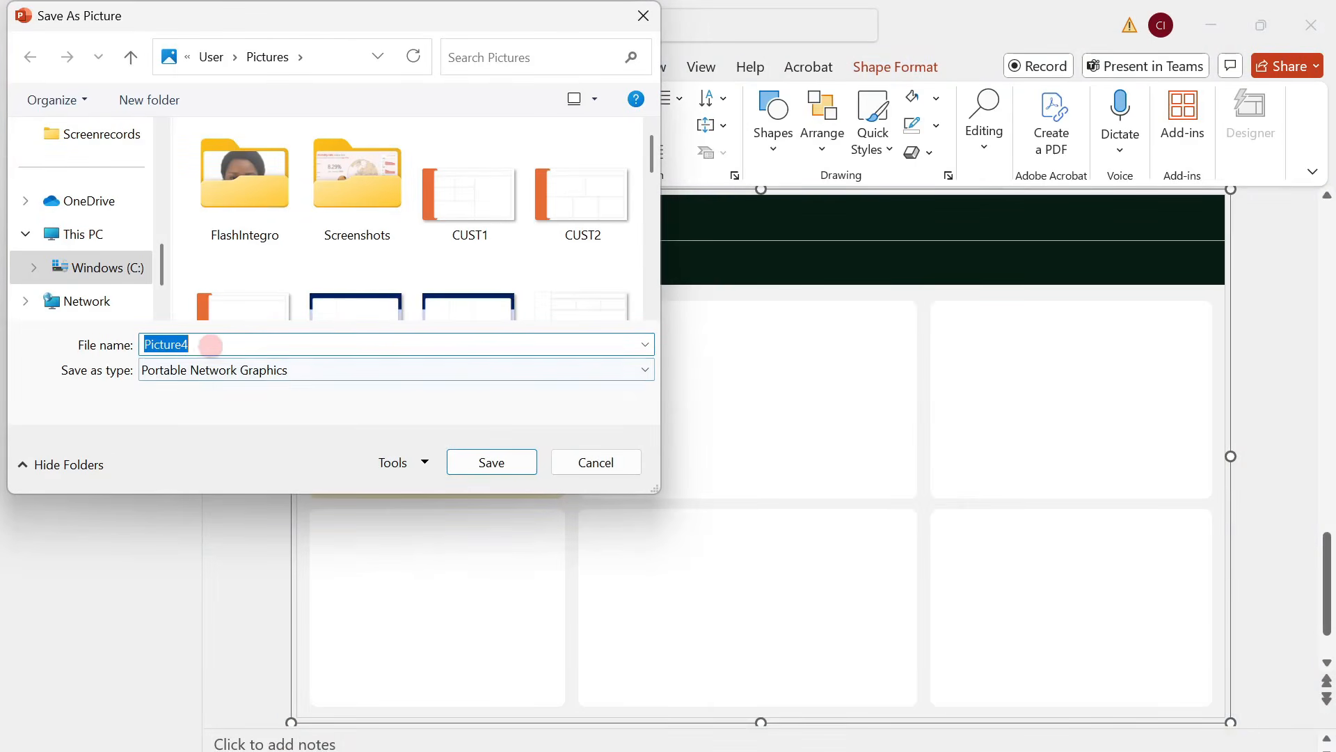
pyautogui.click(261, 371)
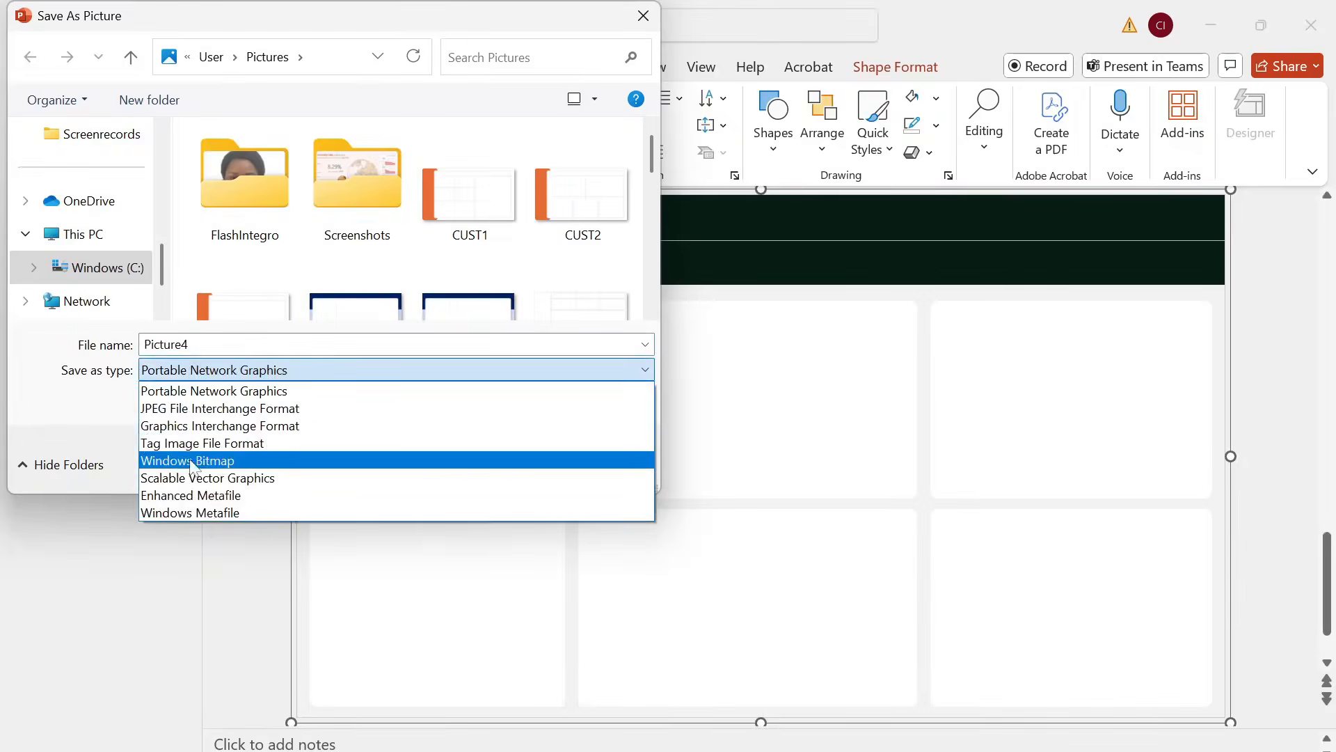
pyautogui.click(181, 549)
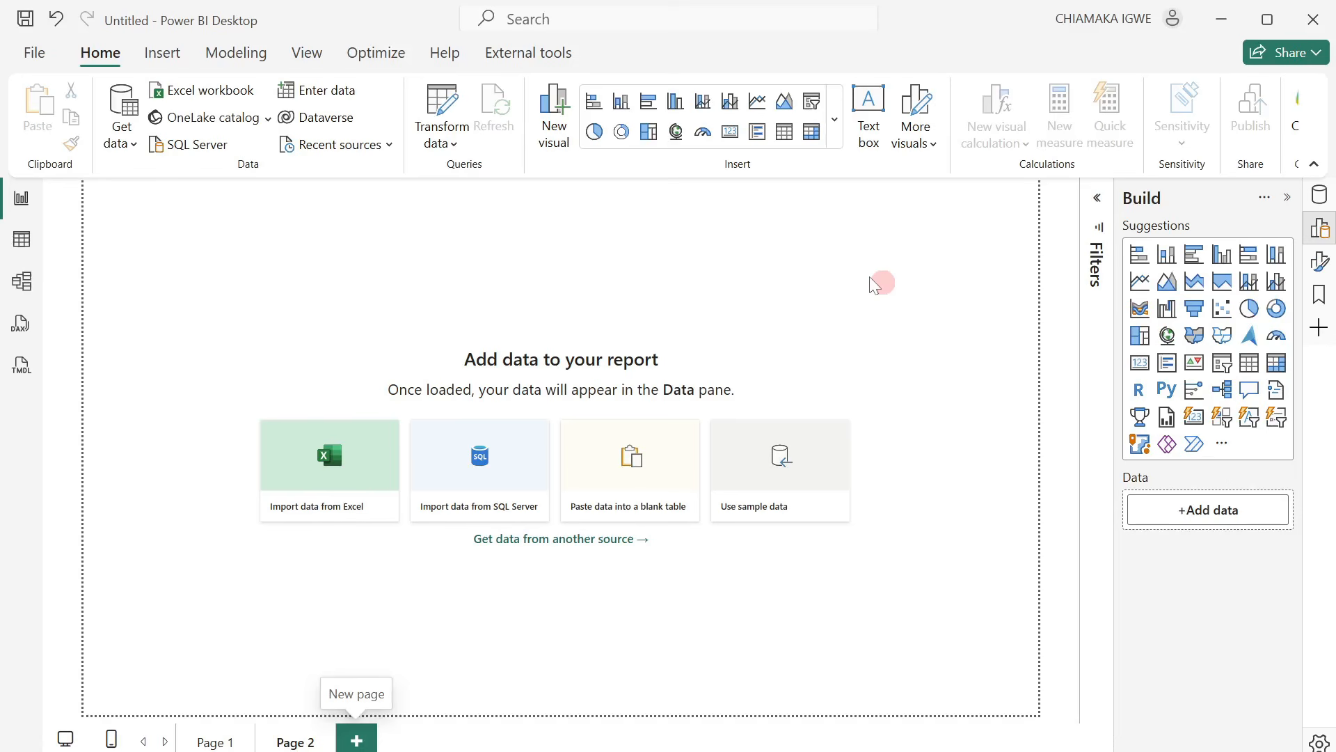
# In Power BI Desktop, set the Page 2 canvas background to Picture1.png with image fit Fit and 0% transparency.
pyautogui.click(1320, 277)
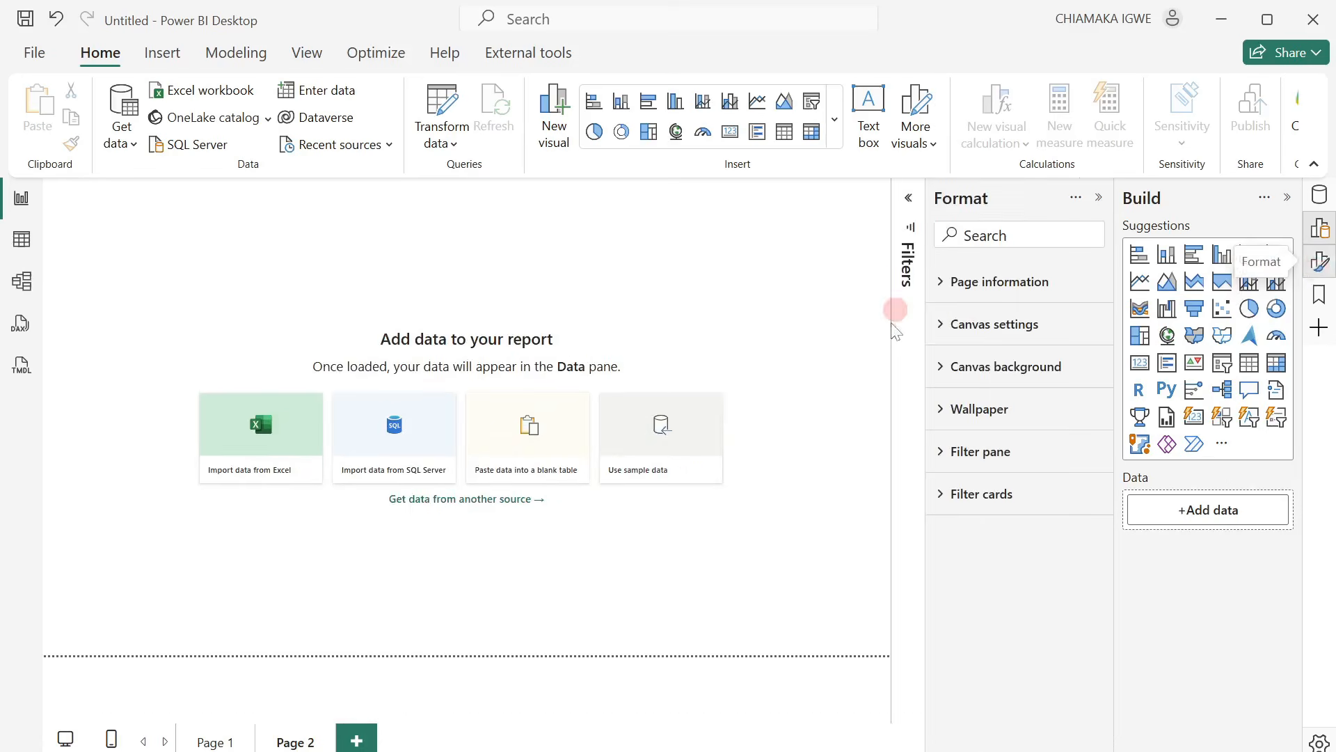
pyautogui.click(946, 376)
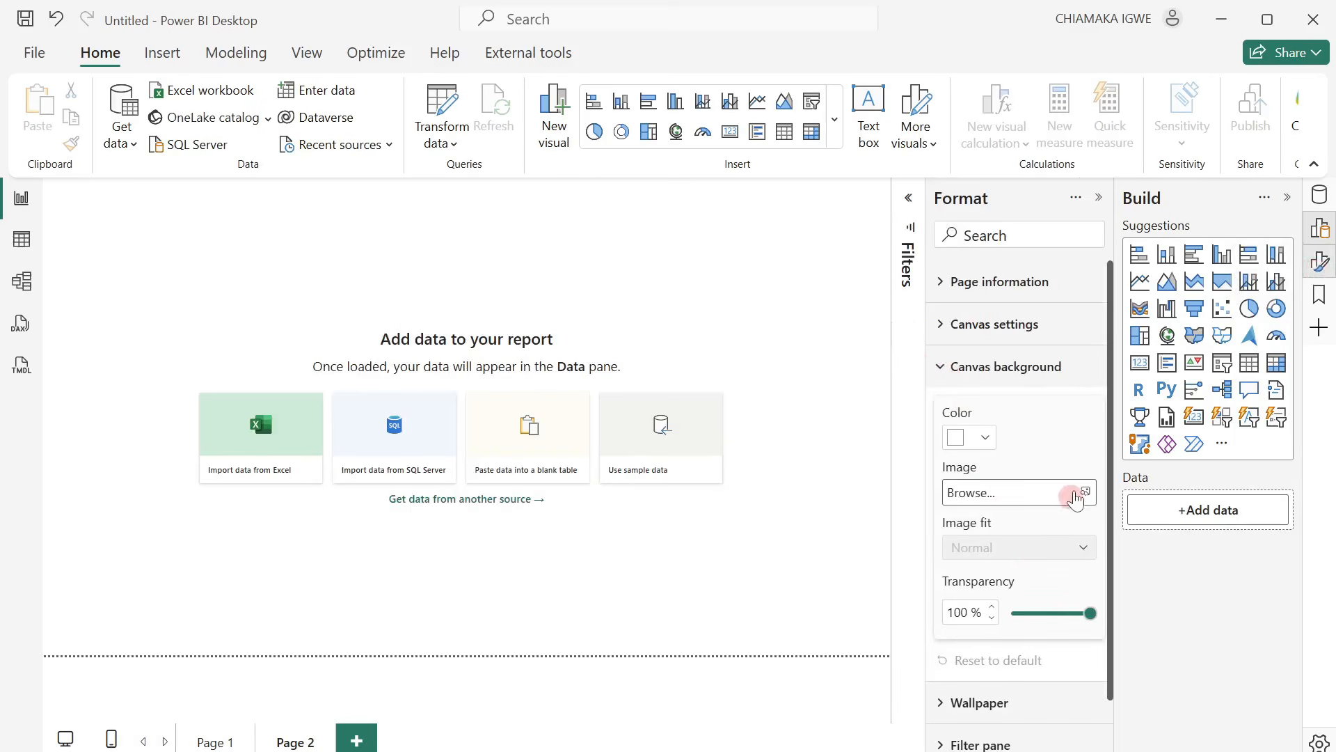
pyautogui.click(1077, 493)
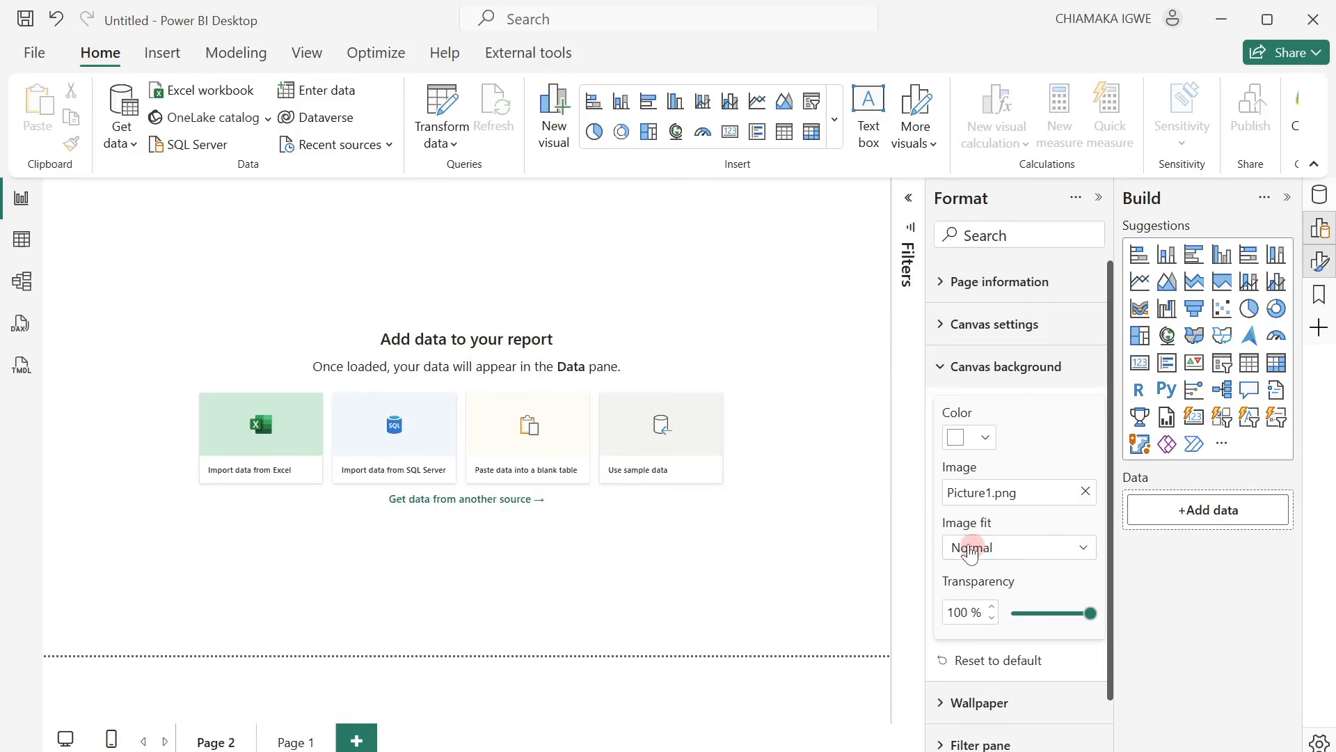
pyautogui.click(971, 549)
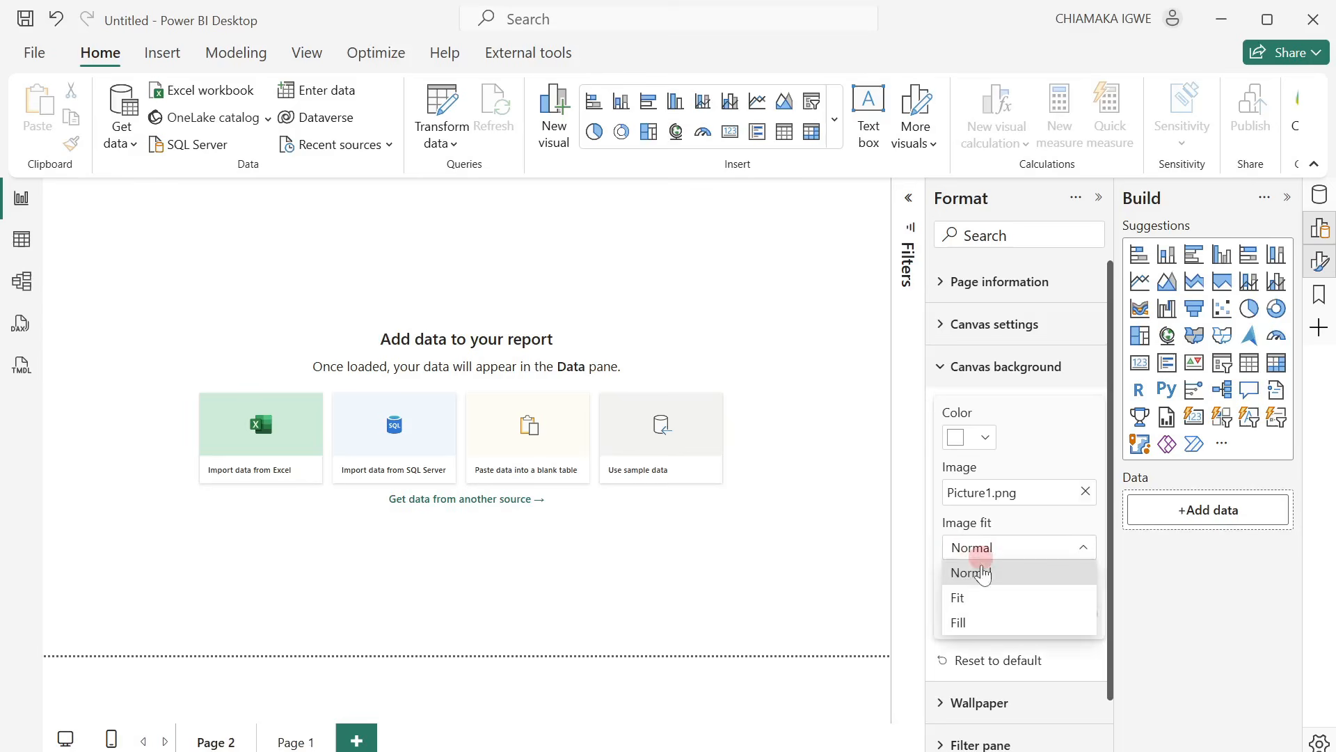
pyautogui.click(984, 602)
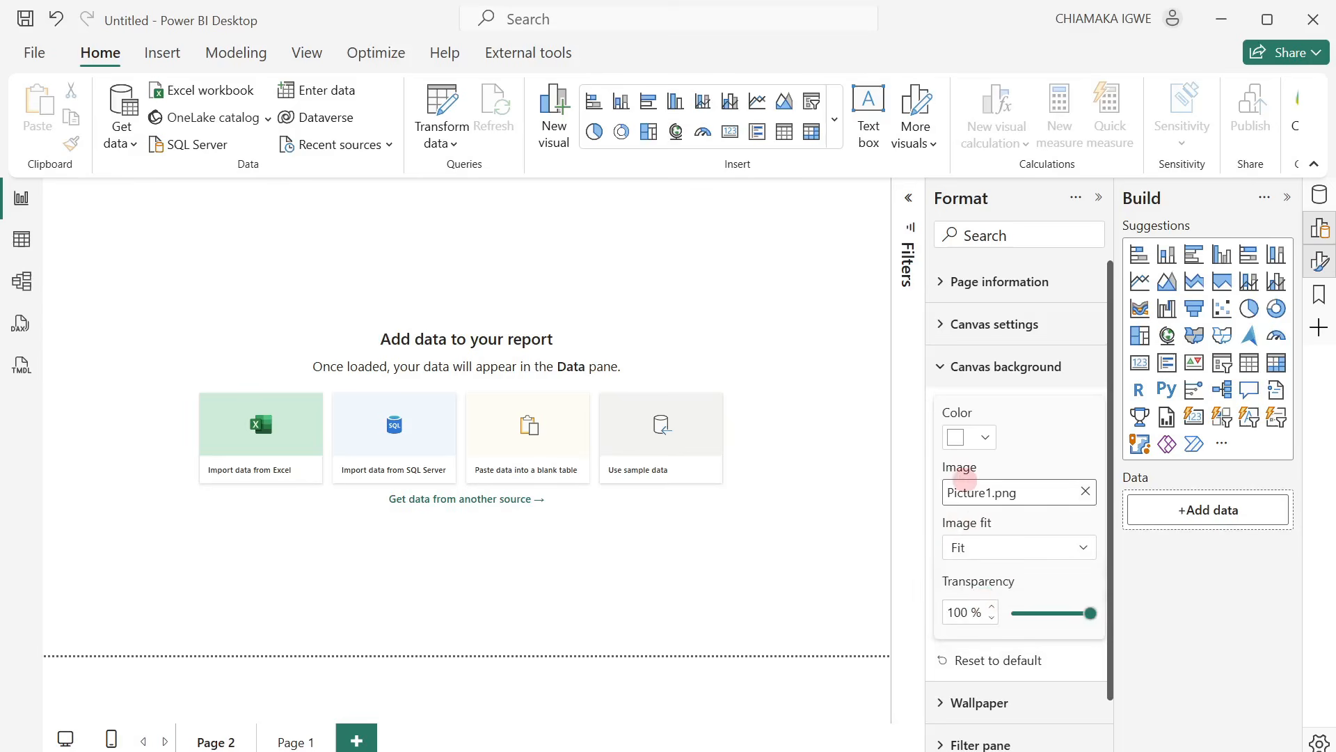
pyautogui.moveTo(1090, 613); pyautogui.dragTo(963, 628)
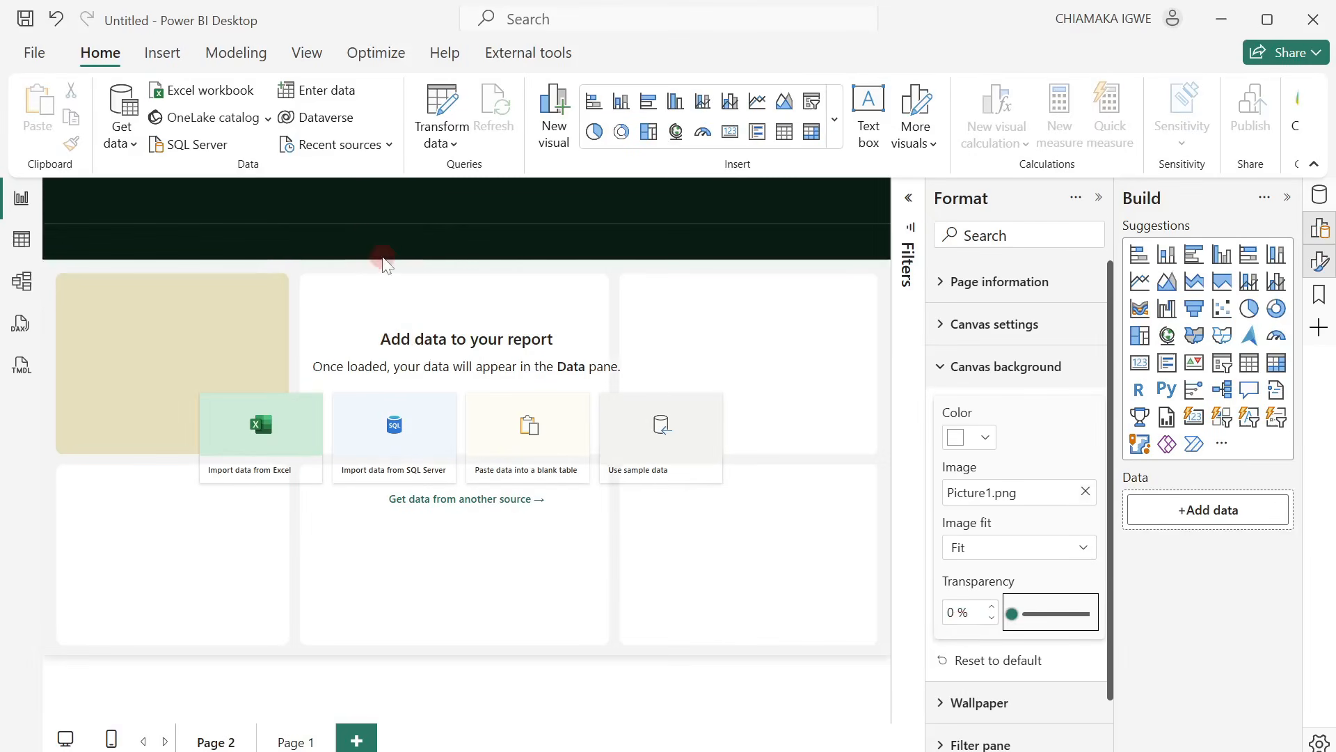
# Set the Page 1 canvas background to Picture3.png with image fit Fit, and lower its transparency to the minimum.
pyautogui.click(296, 742)
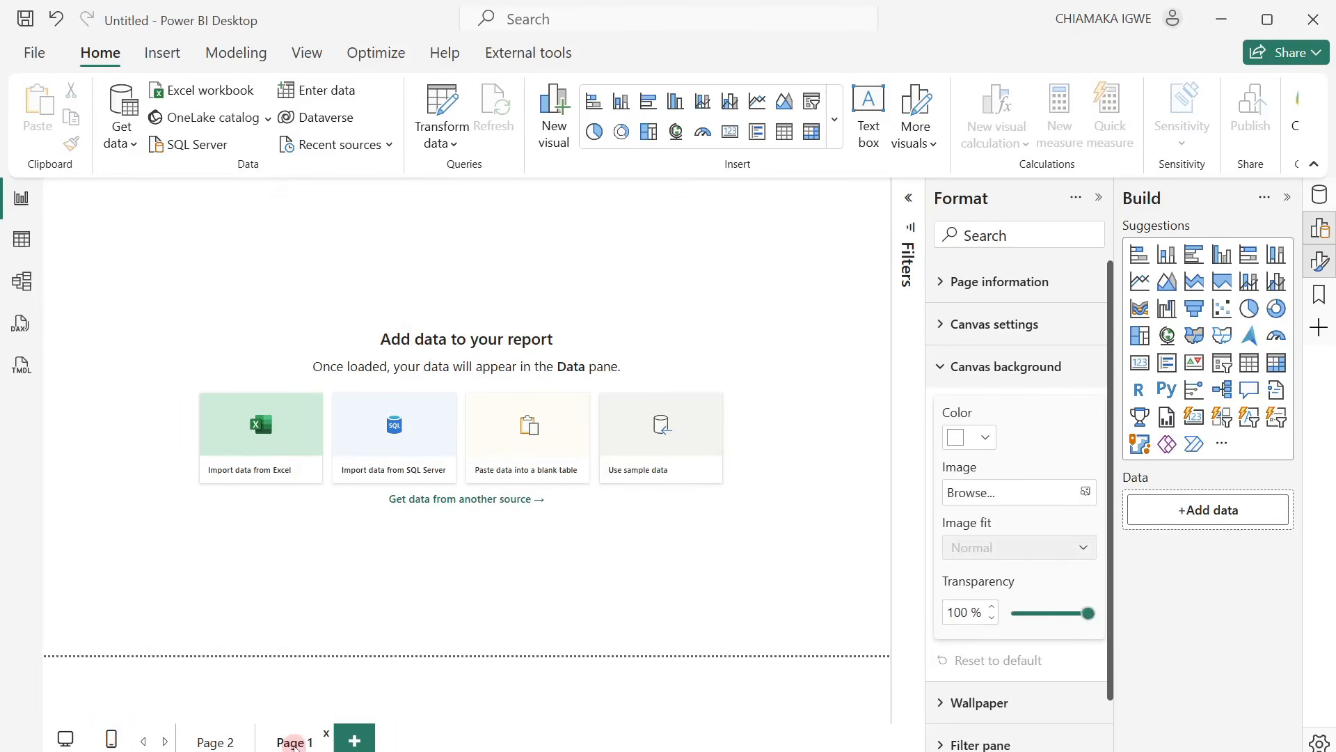
pyautogui.click(1013, 493)
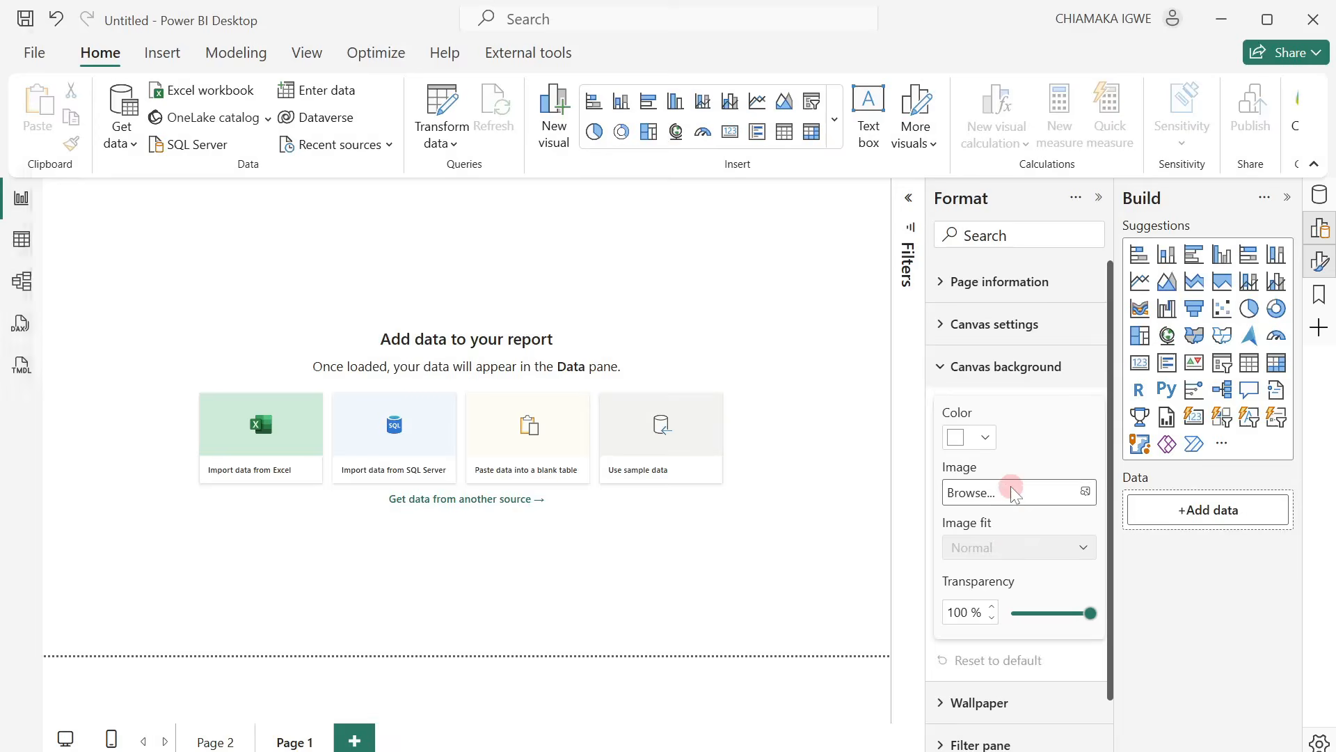
pyautogui.doubleClick(243, 293)
pyautogui.click(1041, 547)
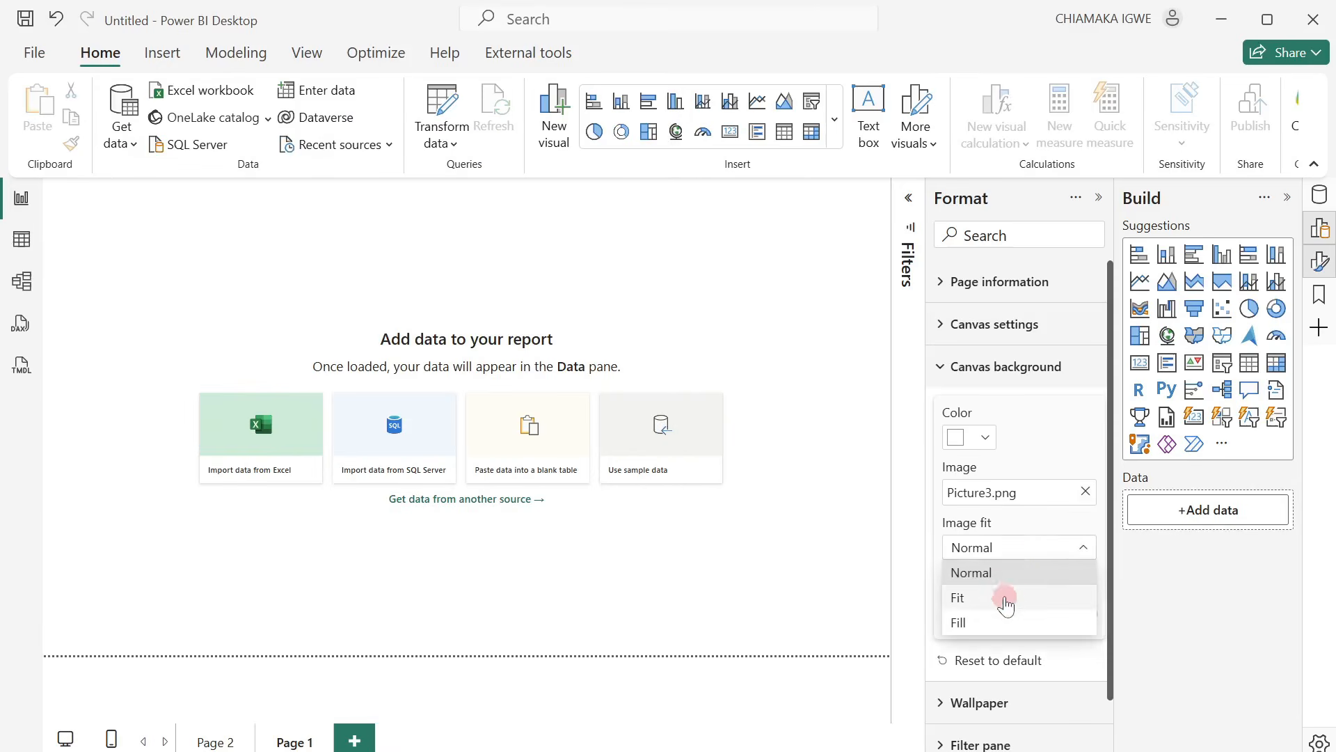
pyautogui.click(1006, 600)
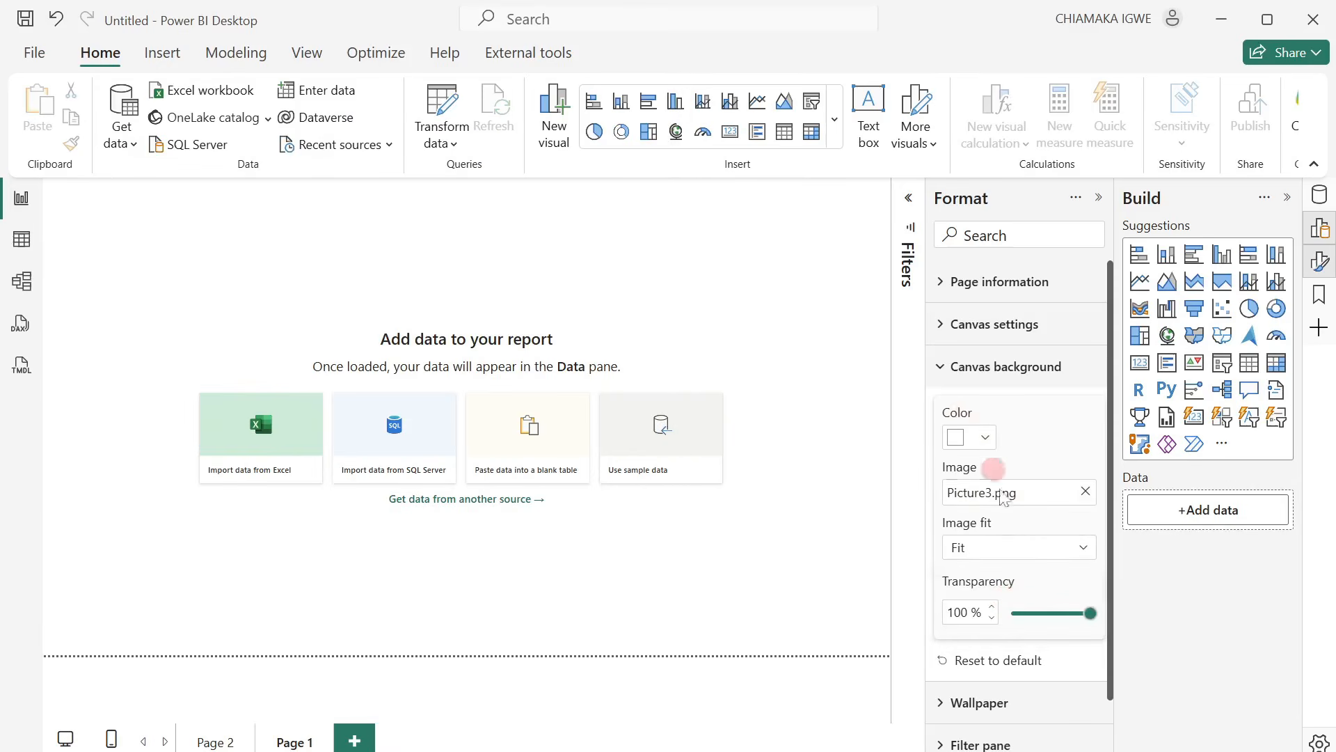
pyautogui.moveTo(1090, 613); pyautogui.dragTo(1006, 618)
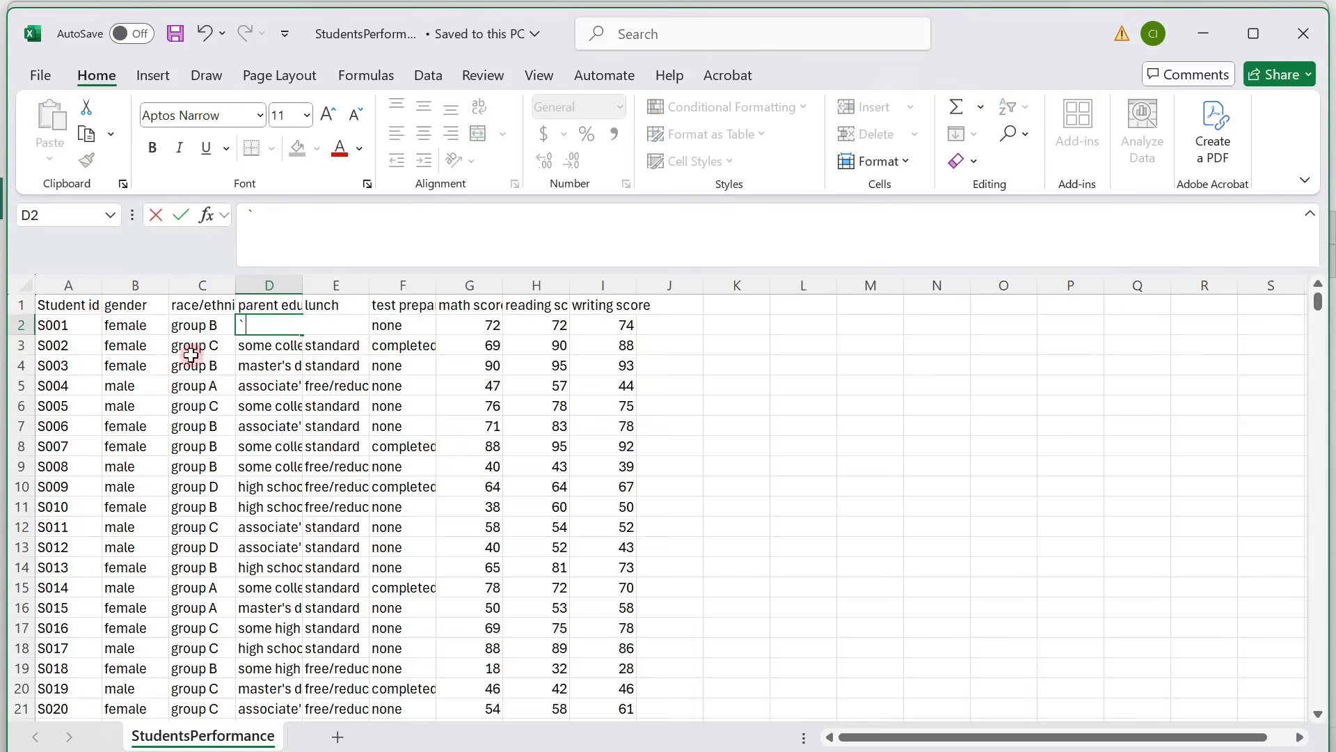
# In Excel's StudentsPerformance sheet, undo the stray entry in cell D2 and autofit the widths of columns C, D, F and G.
pyautogui.hotkey('ctrl', 'z')
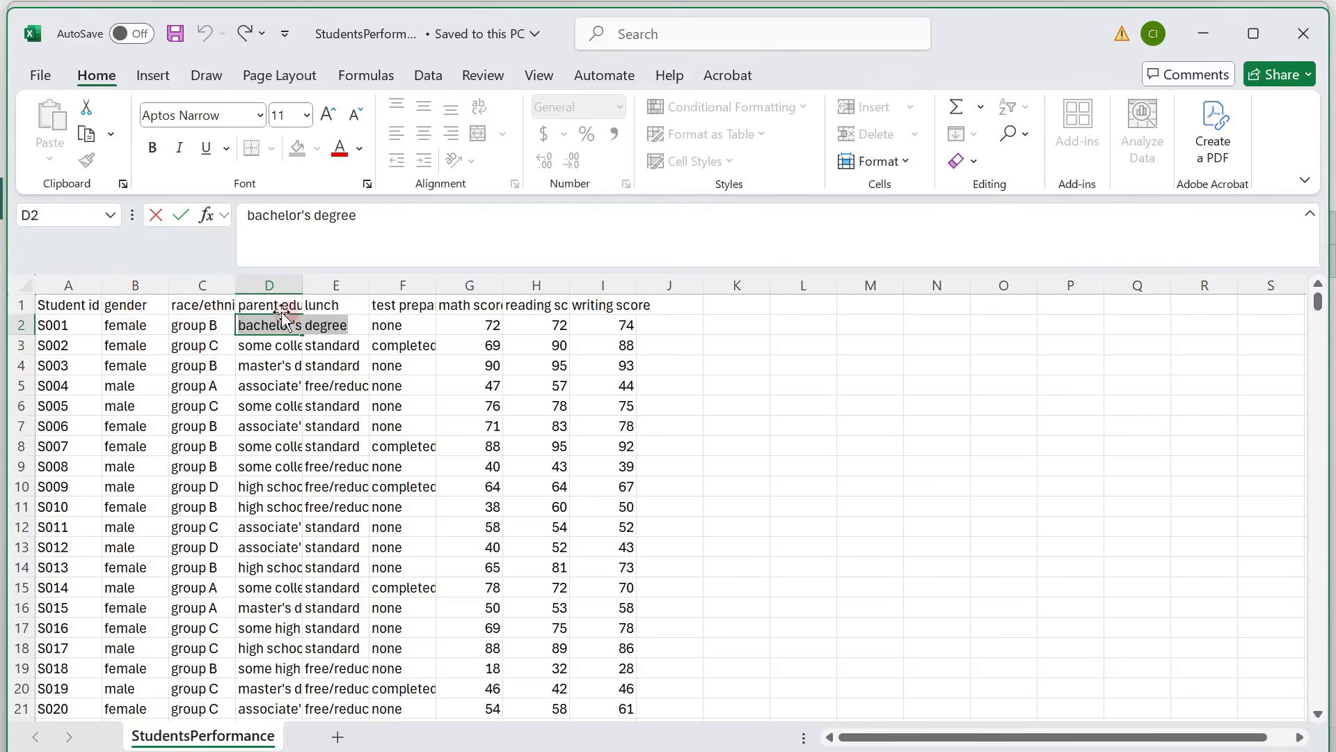
pyautogui.click(235, 286)
pyautogui.doubleClick(234, 284)
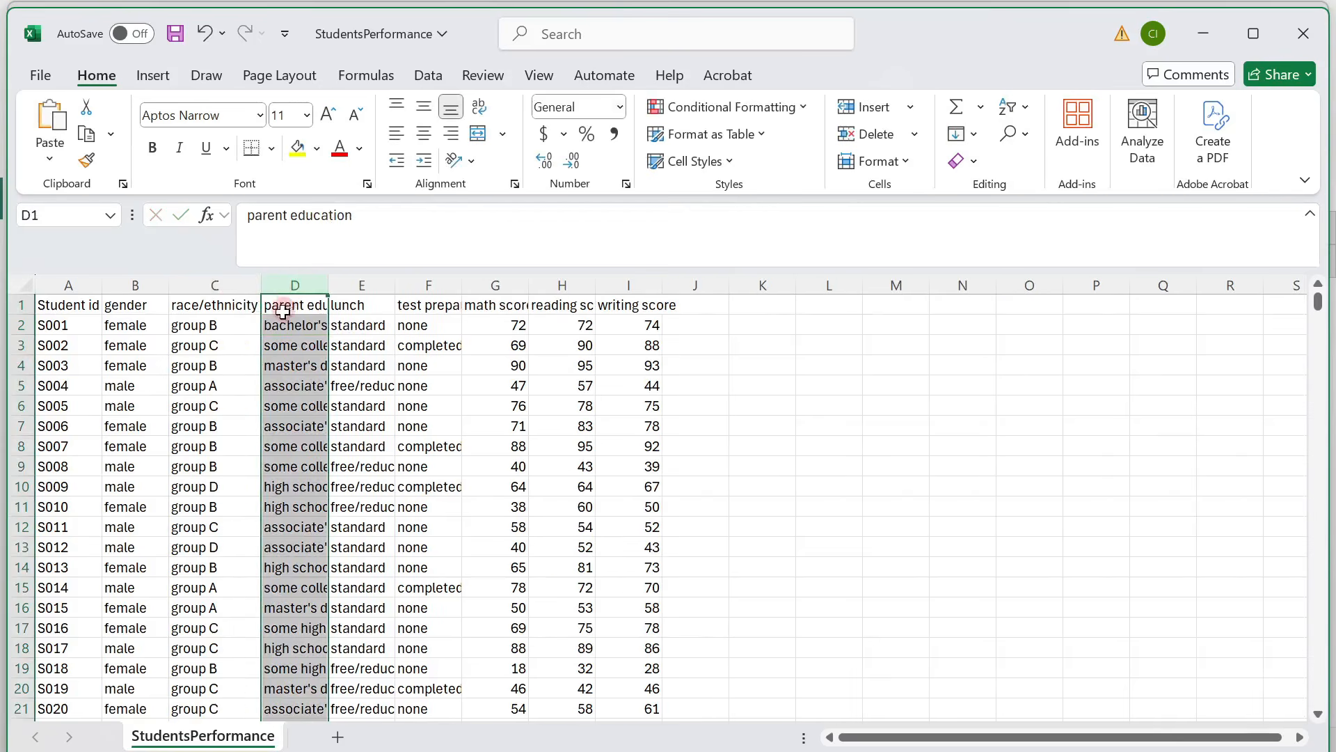
pyautogui.doubleClick(327, 286)
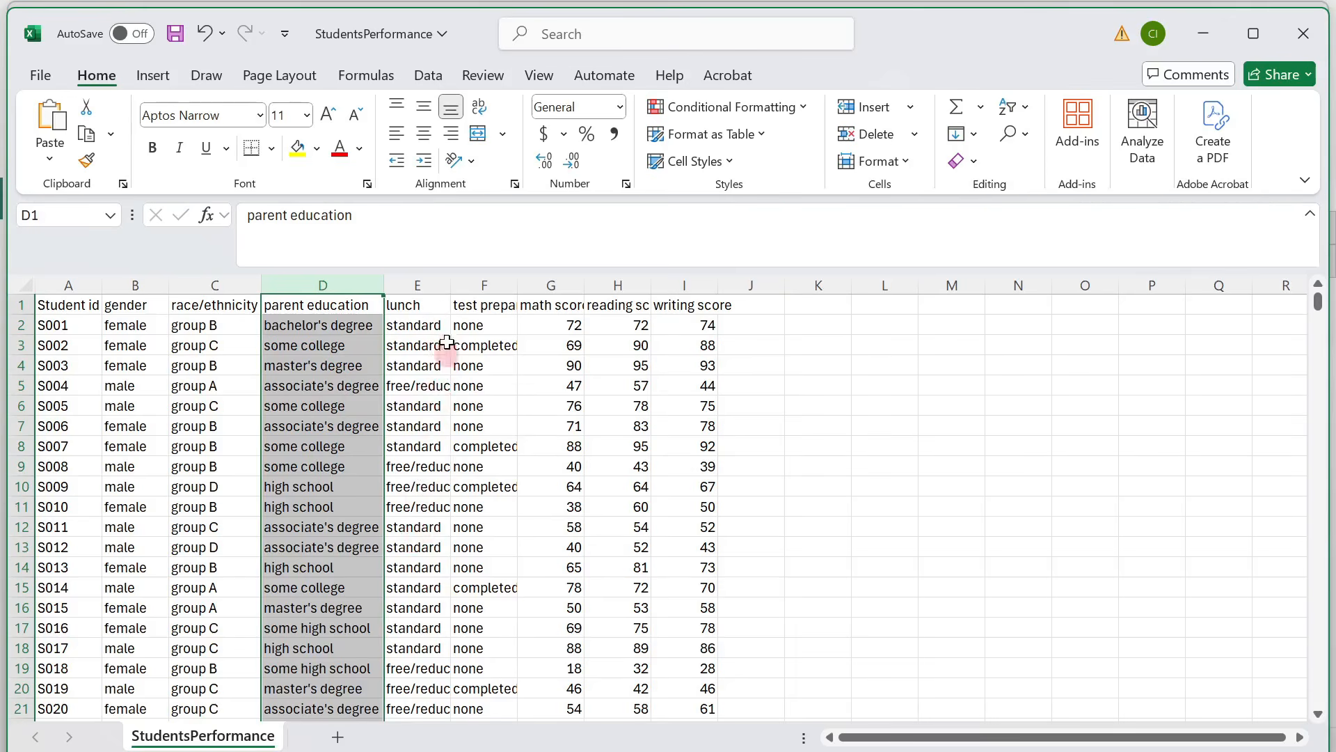
pyautogui.doubleClick(520, 292)
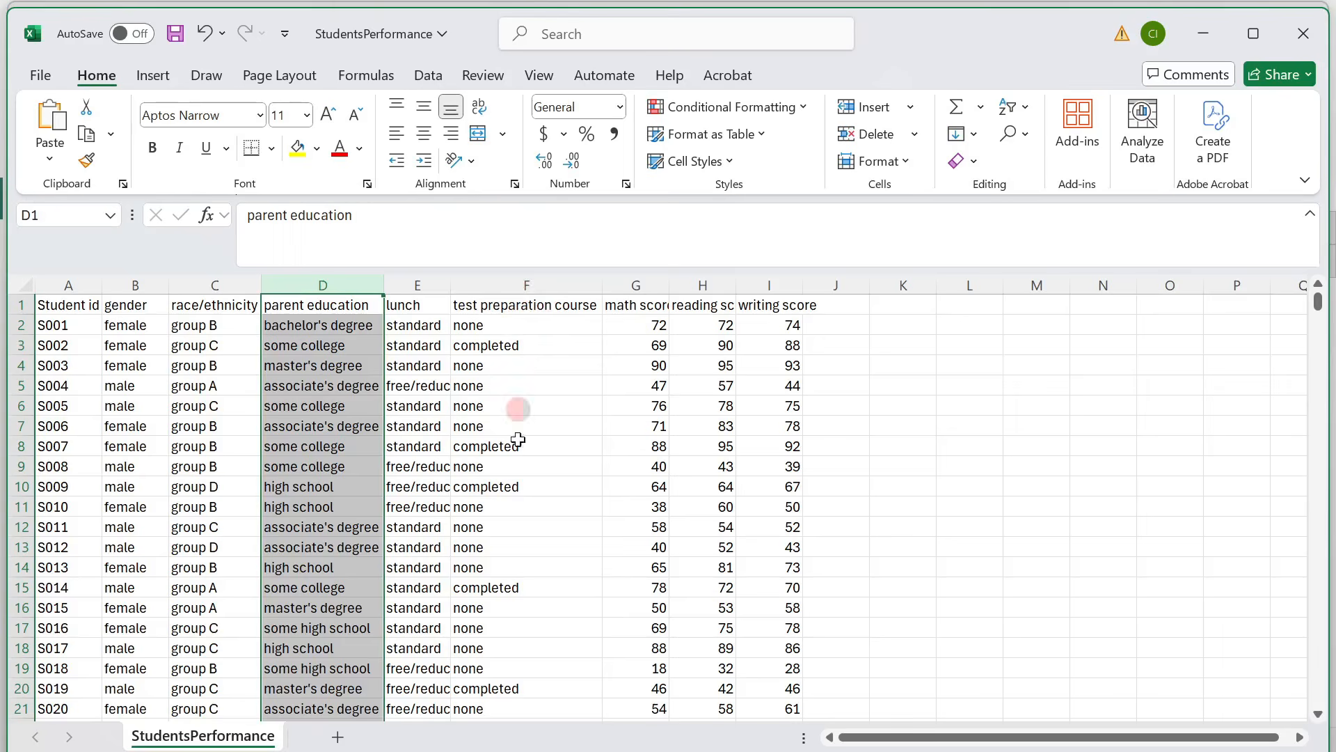
pyautogui.doubleClick(673, 287)
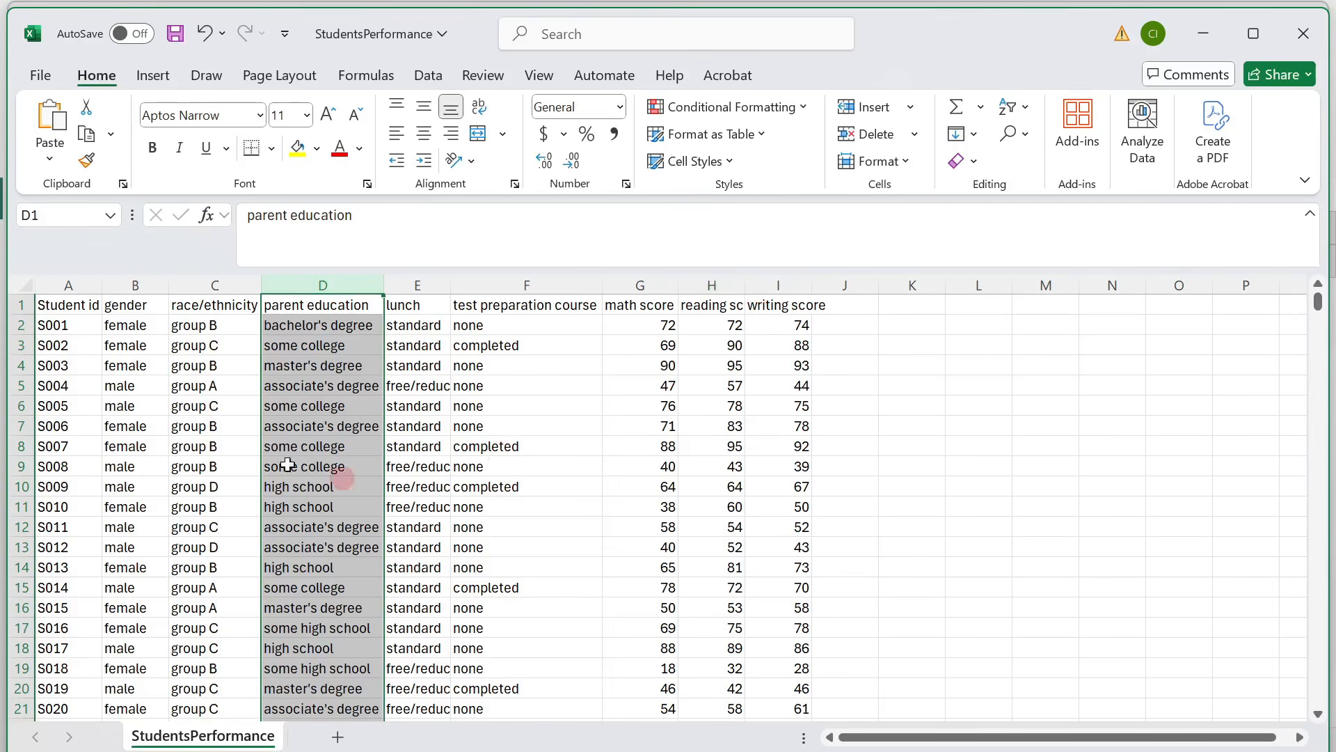
# Switch to Power BI Desktop and bring the StudentsPerformance sheet of StudentsPerformance.xlsx into Power Query for transformation.
pyautogui.moveTo(899, 751)
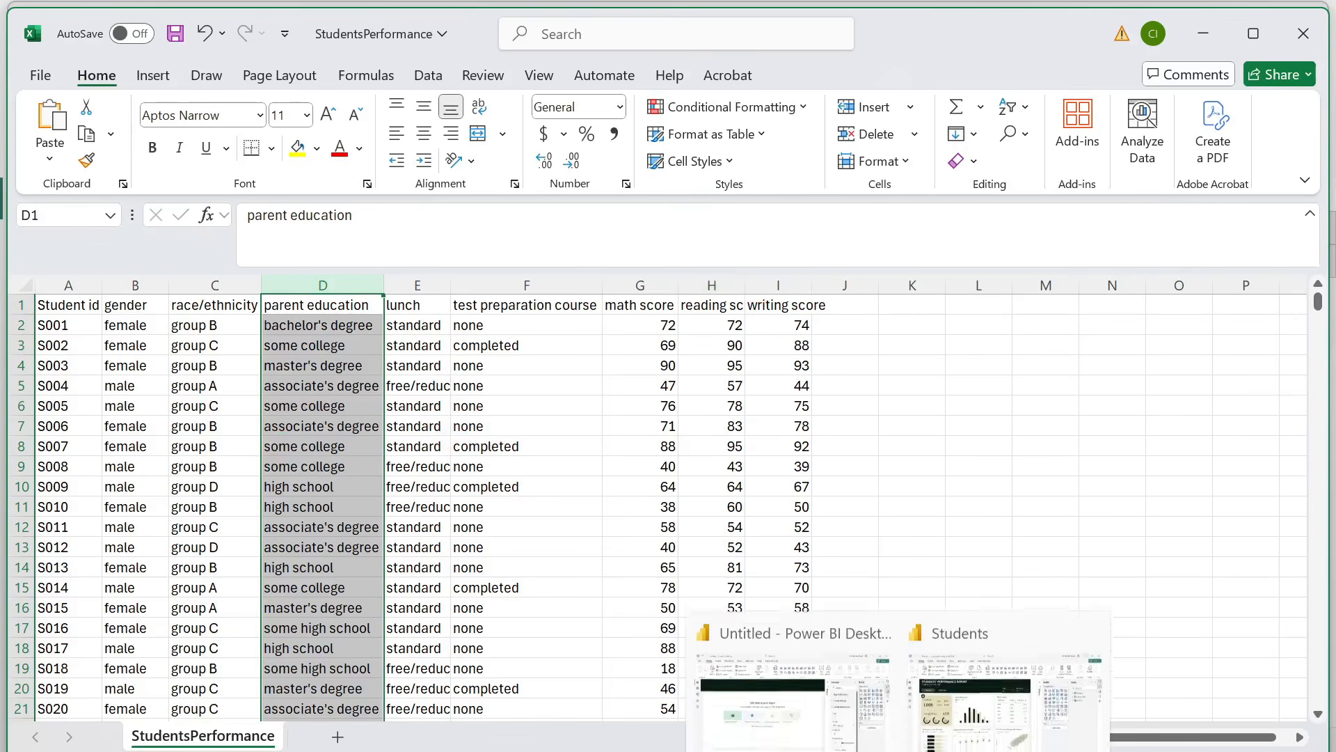
pyautogui.click(793, 696)
pyautogui.click(129, 142)
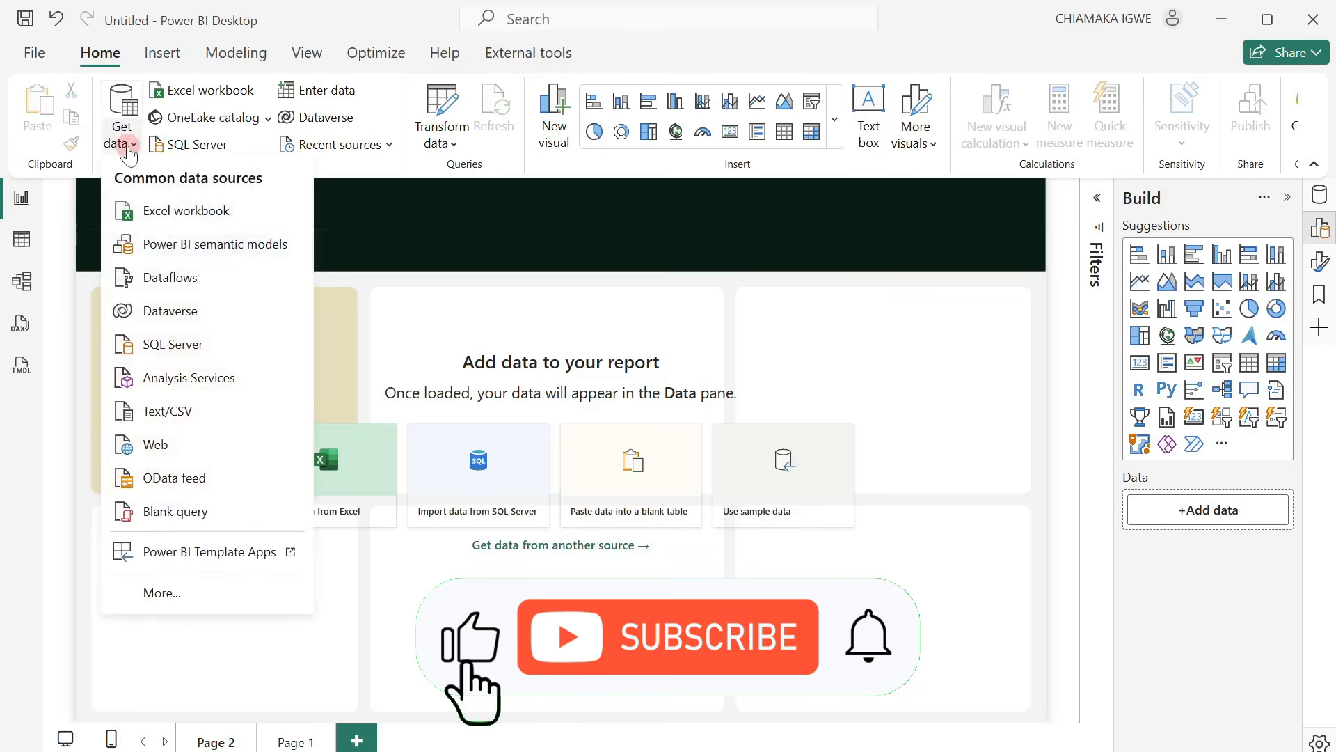
pyautogui.click(209, 211)
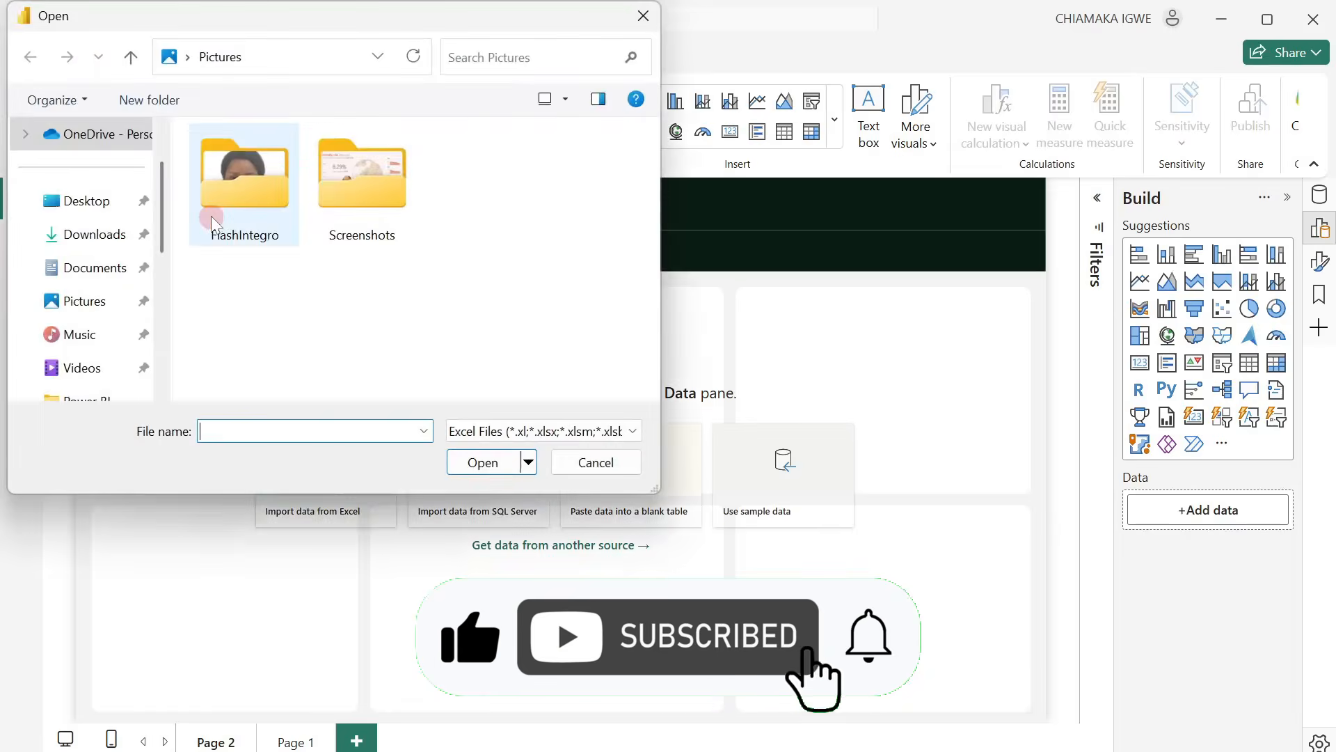
pyautogui.write('St')
pyautogui.click(334, 467)
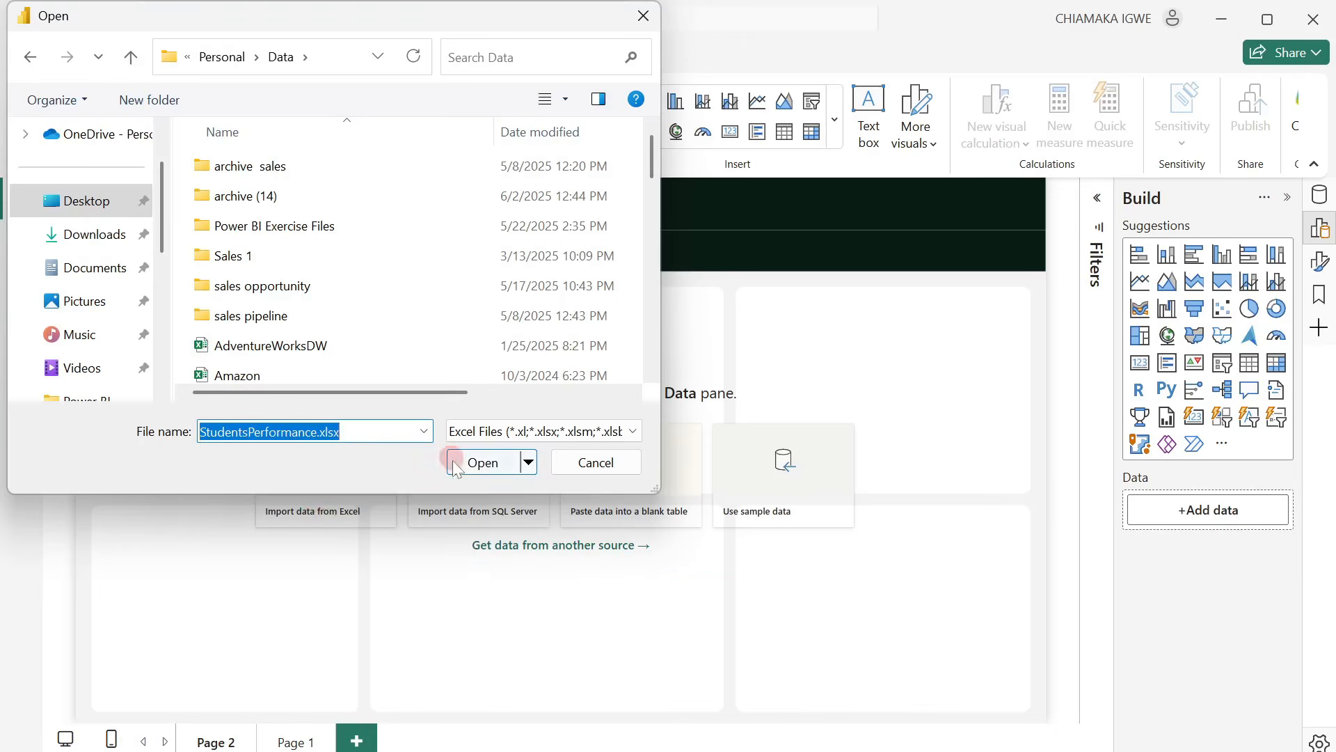
pyautogui.click(454, 465)
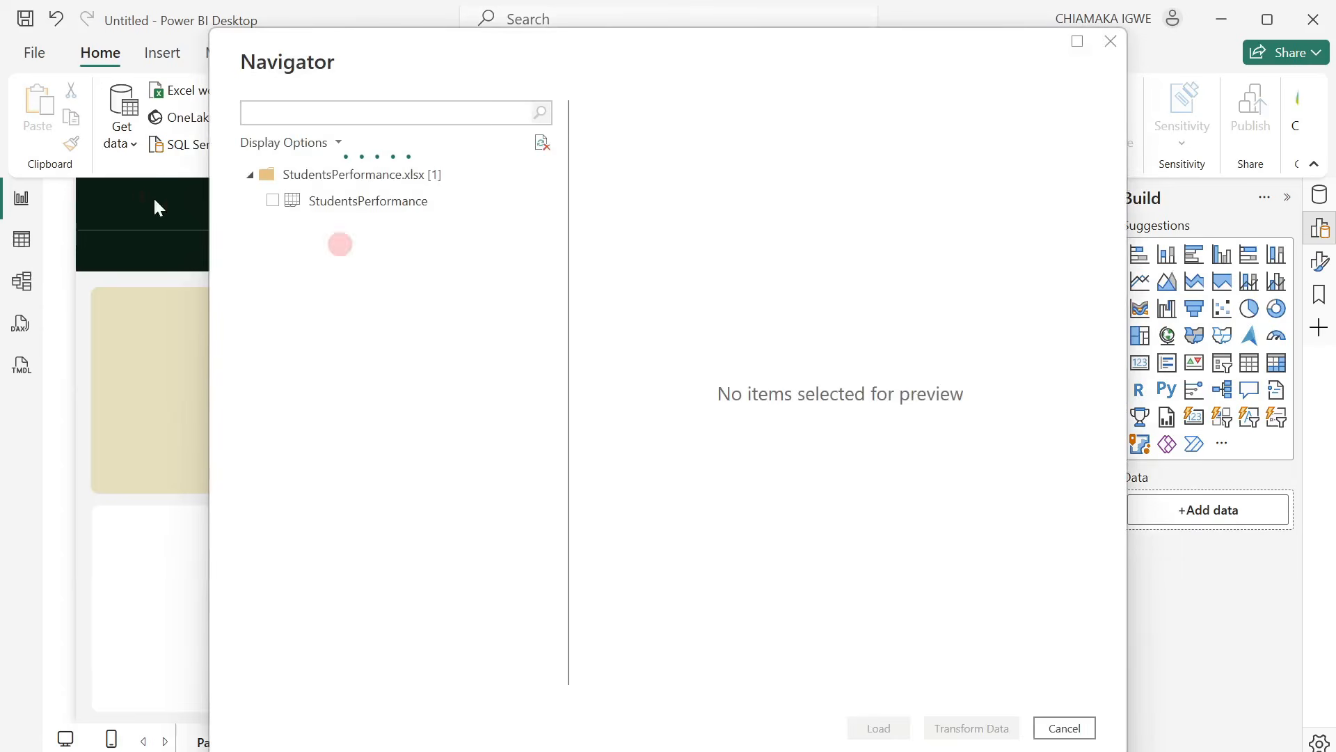
pyautogui.click(273, 200)
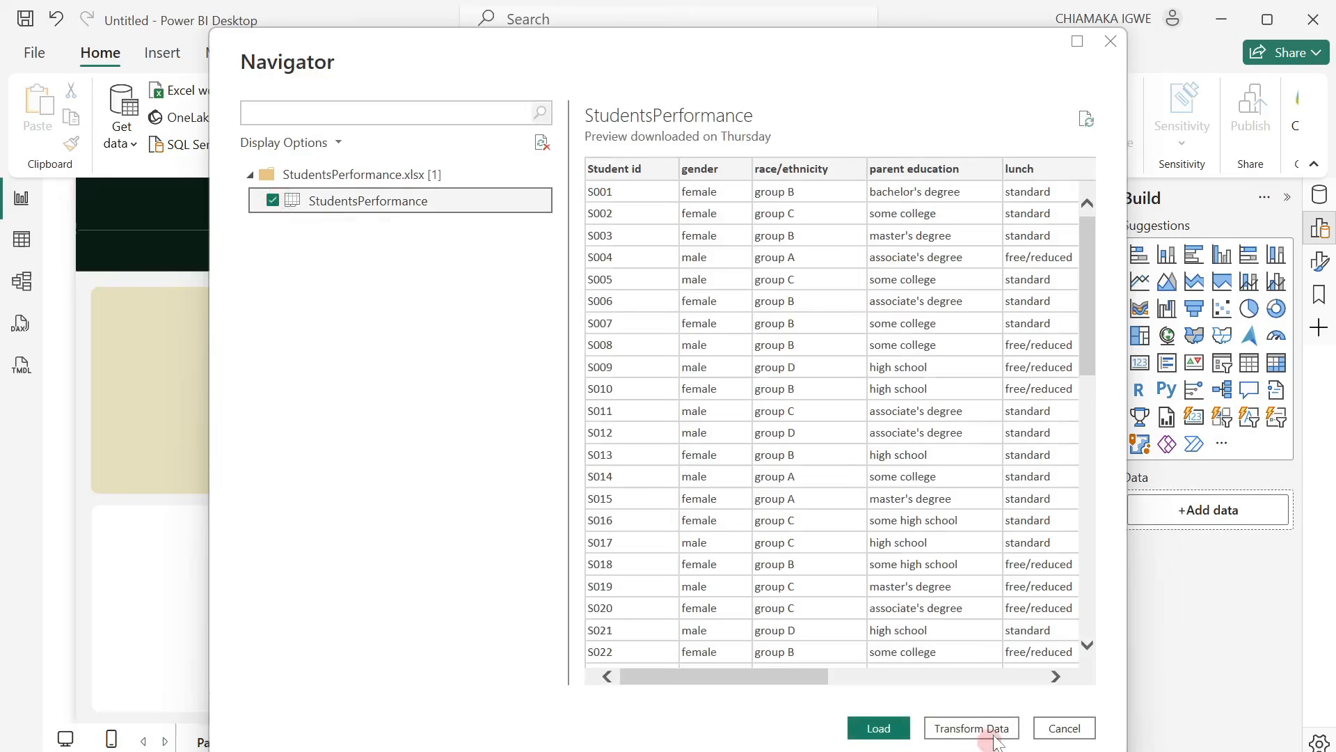
pyautogui.click(997, 728)
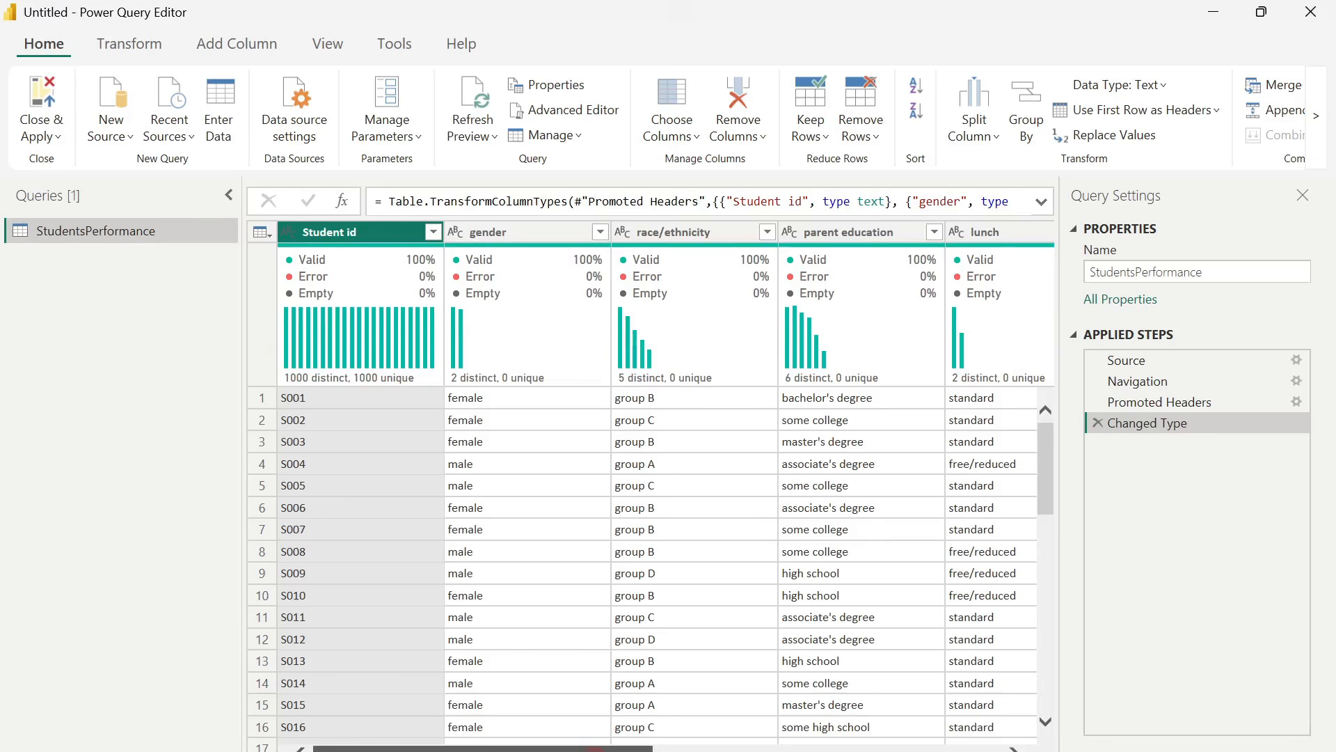
# Review all columns of the StudentsPerformance query and its Changed Type applied step.
pyautogui.moveTo(595, 750); pyautogui.dragTo(611, 749)
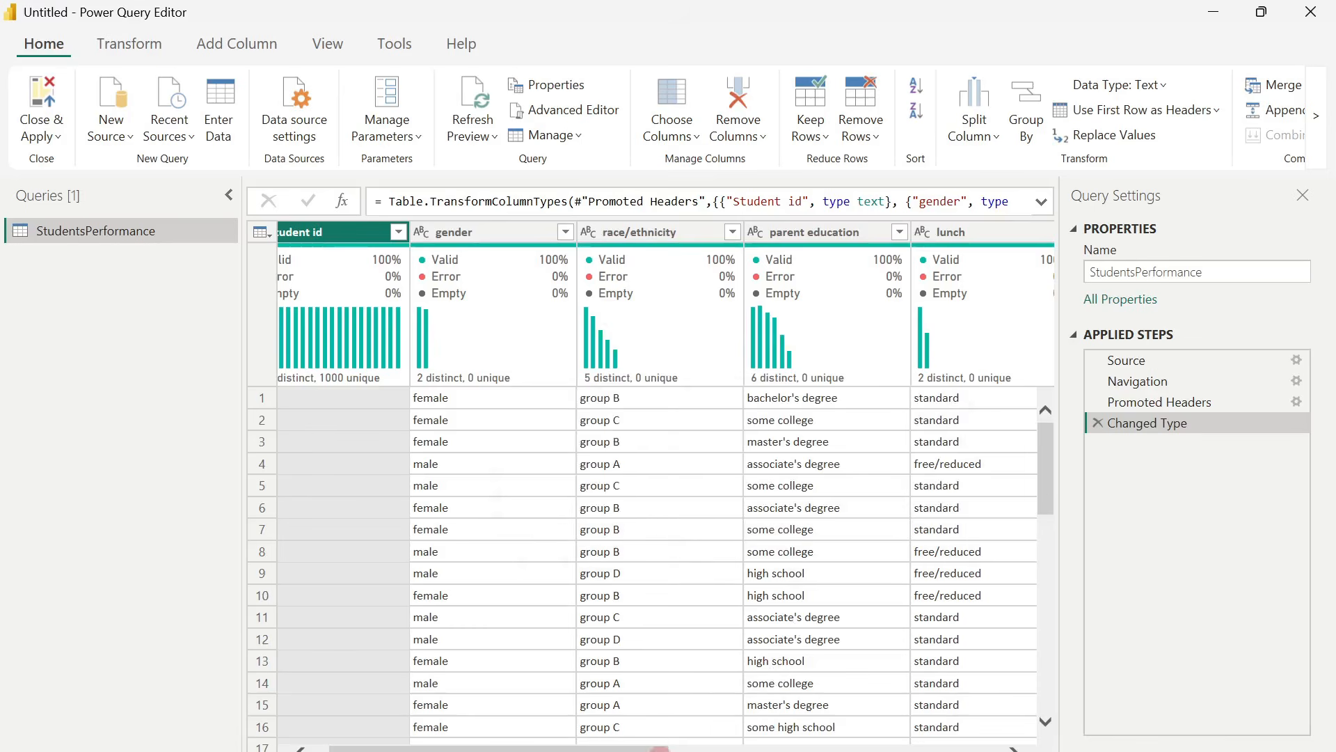
pyautogui.moveTo(659, 750); pyautogui.dragTo(987, 740)
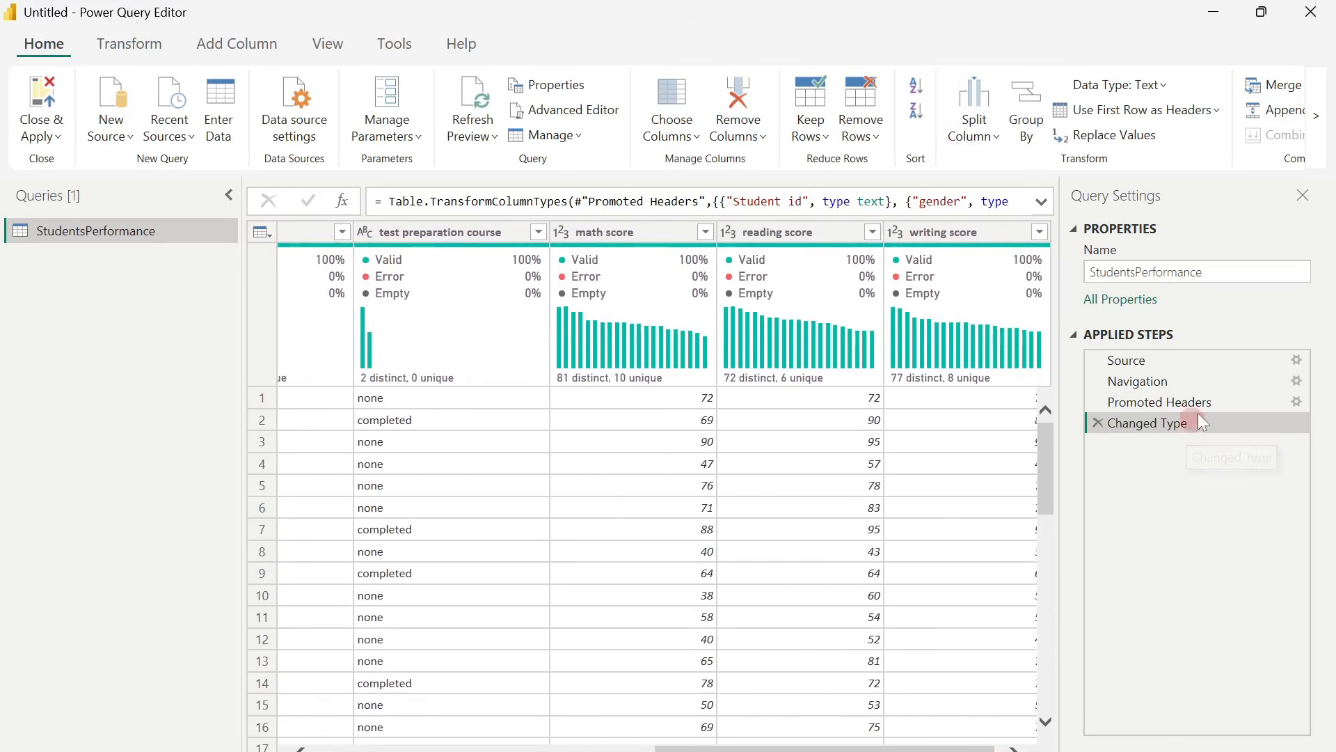
pyautogui.click(1135, 424)
pyautogui.moveTo(778, 746); pyautogui.dragTo(375, 743)
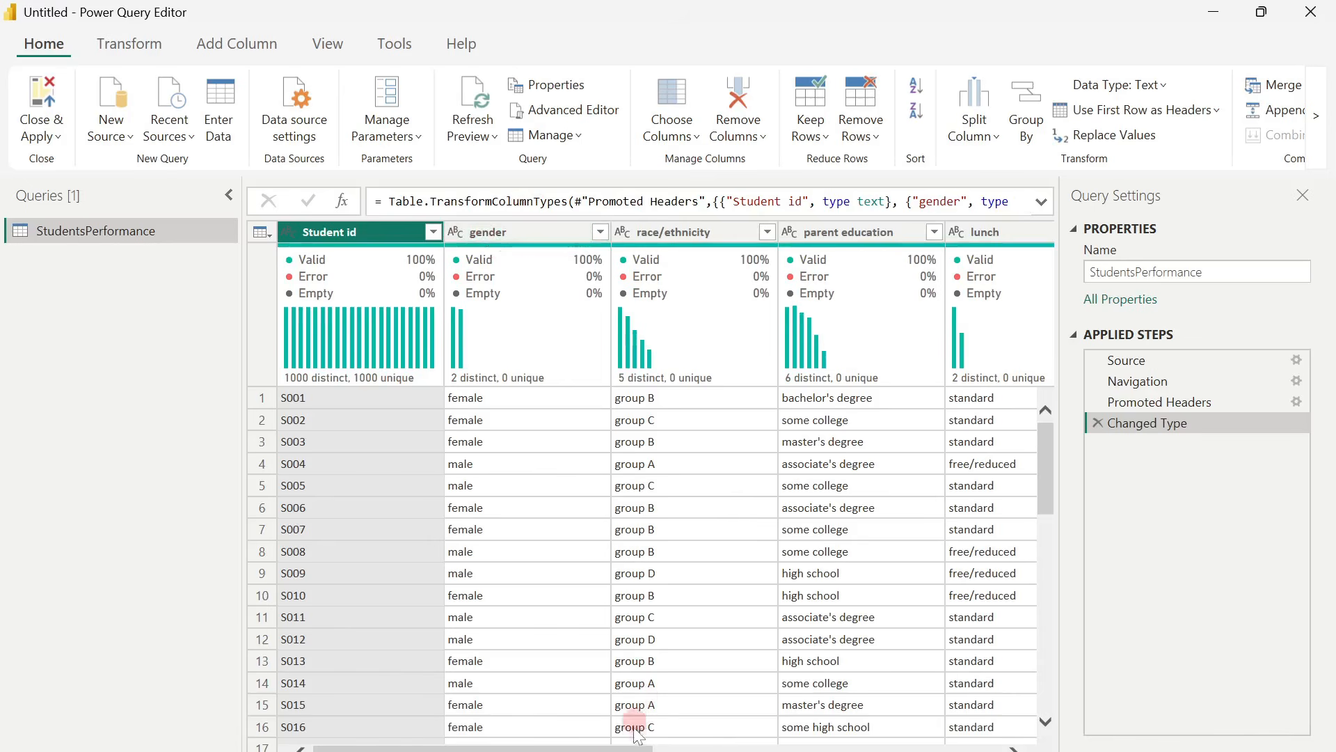
pyautogui.moveTo(618, 745); pyautogui.dragTo(673, 745)
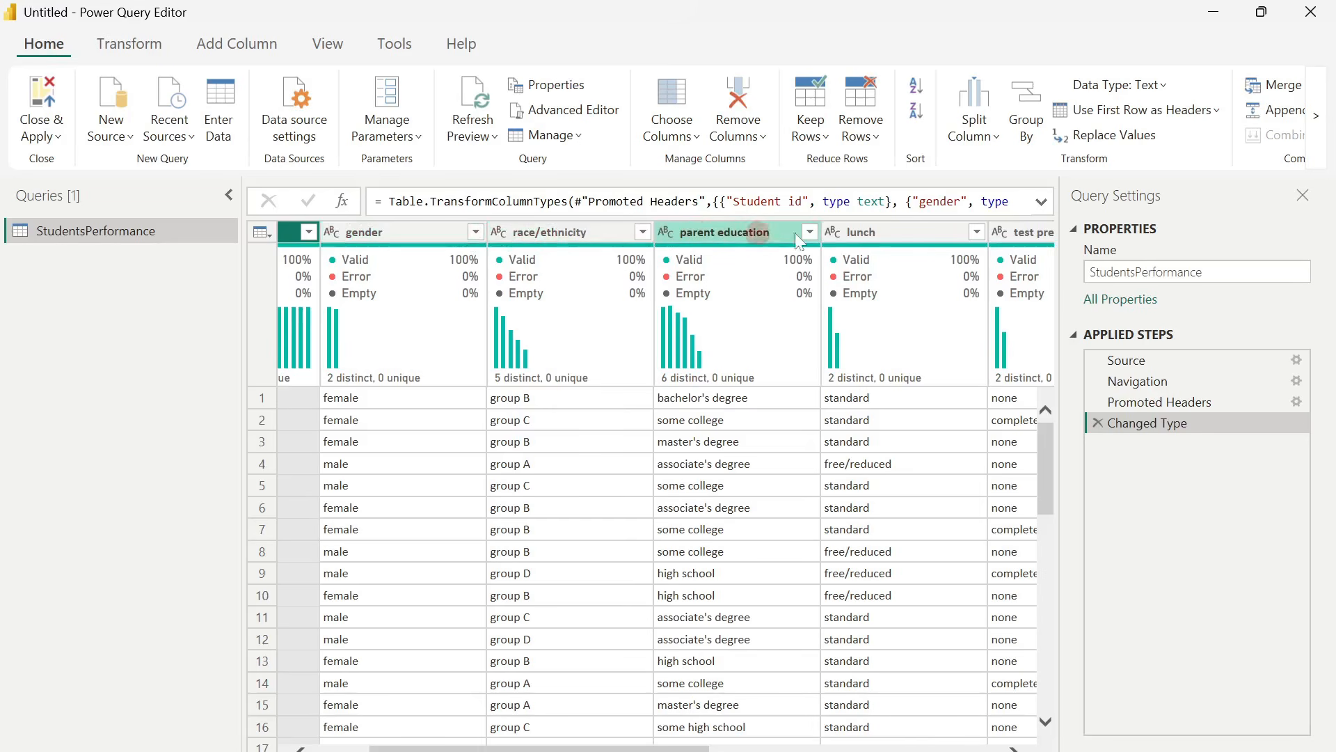
pyautogui.moveTo(680, 745); pyautogui.dragTo(426, 481)
# Rename the gender column as Gender and the race/ethnicity column as Race/Ethnicity.
pyautogui.click(478, 231)
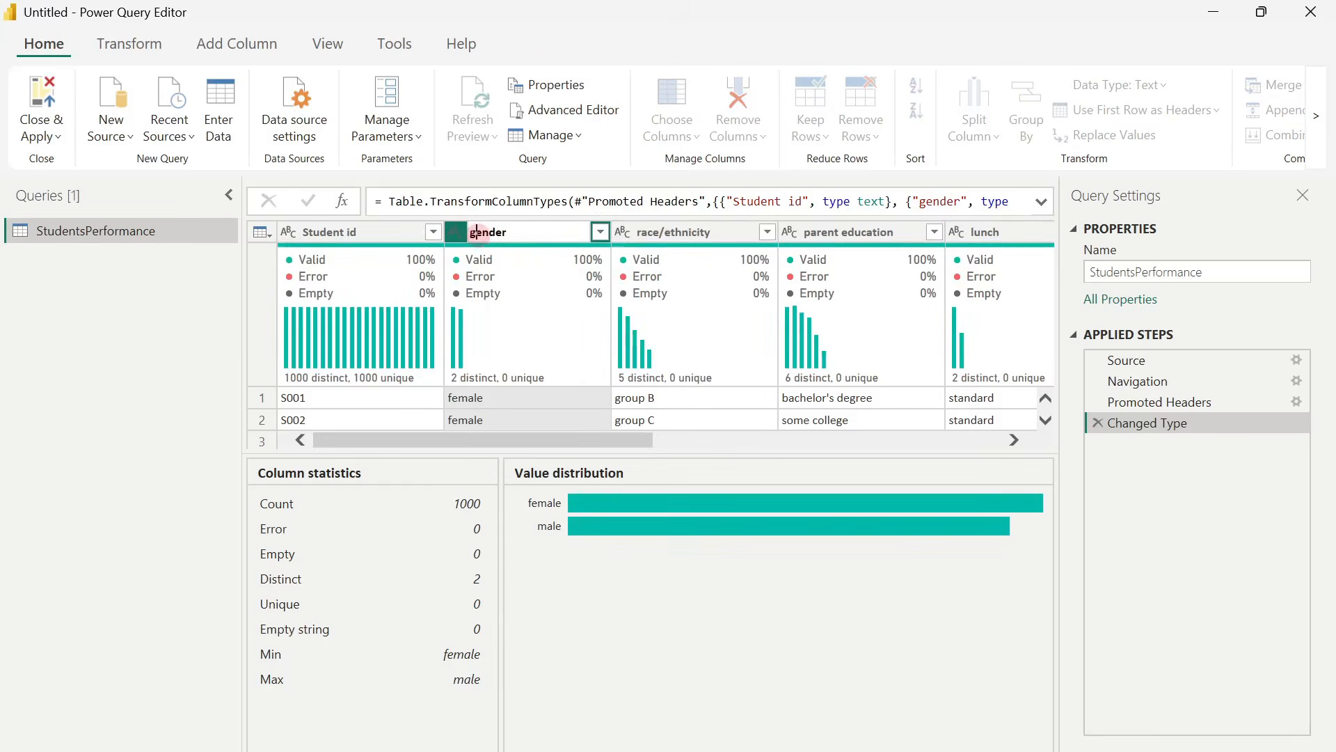
pyautogui.press('BackSpace')
pyautogui.write('G')
pyautogui.doubleClick(642, 231)
pyautogui.write('R')
pyautogui.click(677, 232)
pyautogui.write('E')
# Rename the parent education column as Parent Education and the lunch column as Lunch.
pyautogui.doubleClick(811, 233)
pyautogui.write('P')
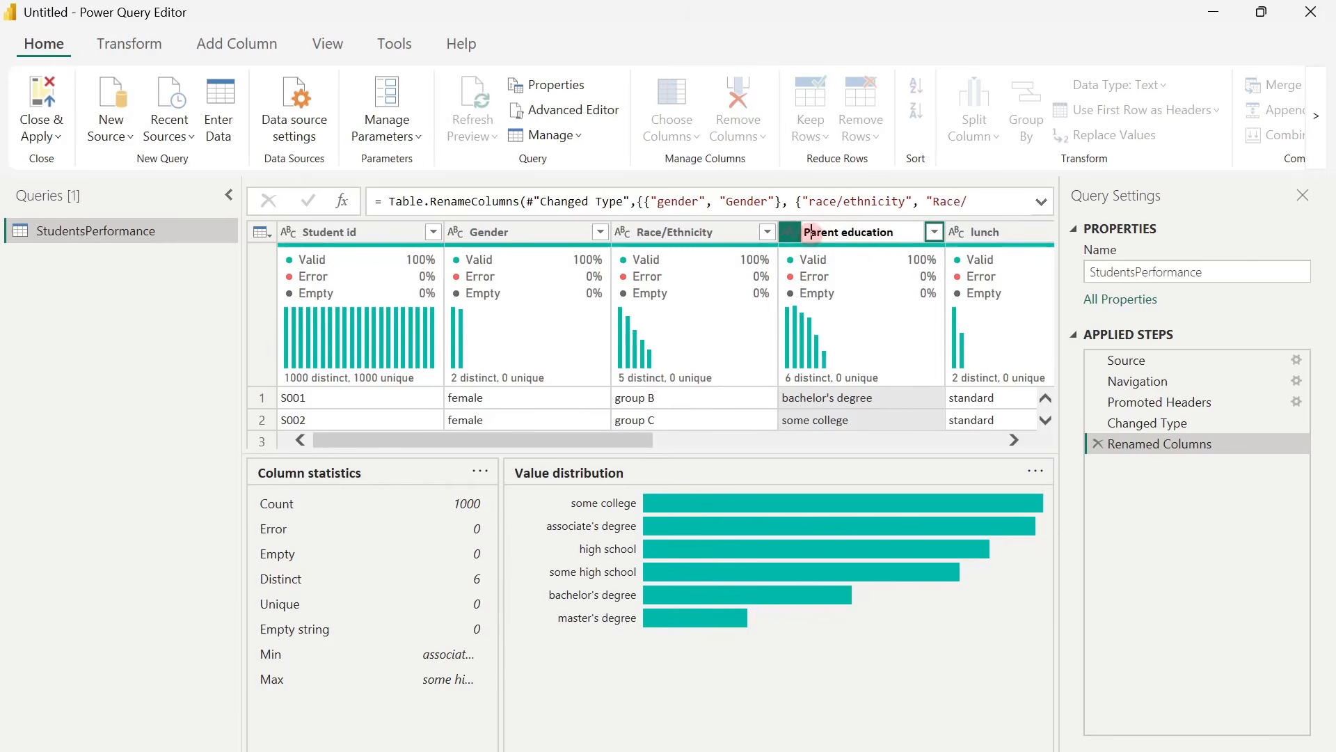
pyautogui.click(974, 233)
pyautogui.doubleClick(908, 233)
pyautogui.press('BackSpace')
pyautogui.write('L')
# Rename the test preparation course column as Test Preparation Course and the math score column as Math Score.
pyautogui.moveTo(666, 441); pyautogui.dragTo(894, 630)
pyautogui.doubleClick(571, 232)
pyautogui.press('BackSpace')
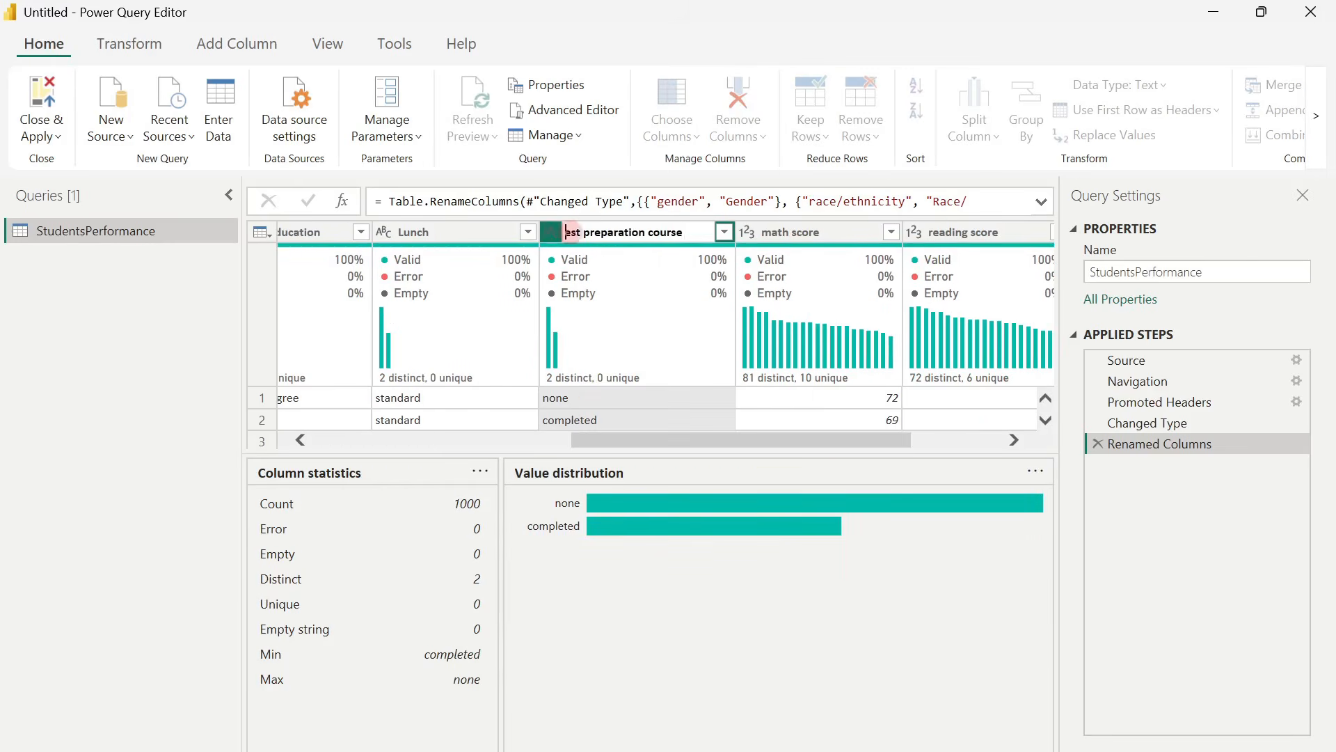
pyautogui.write('P')
pyautogui.click(771, 232)
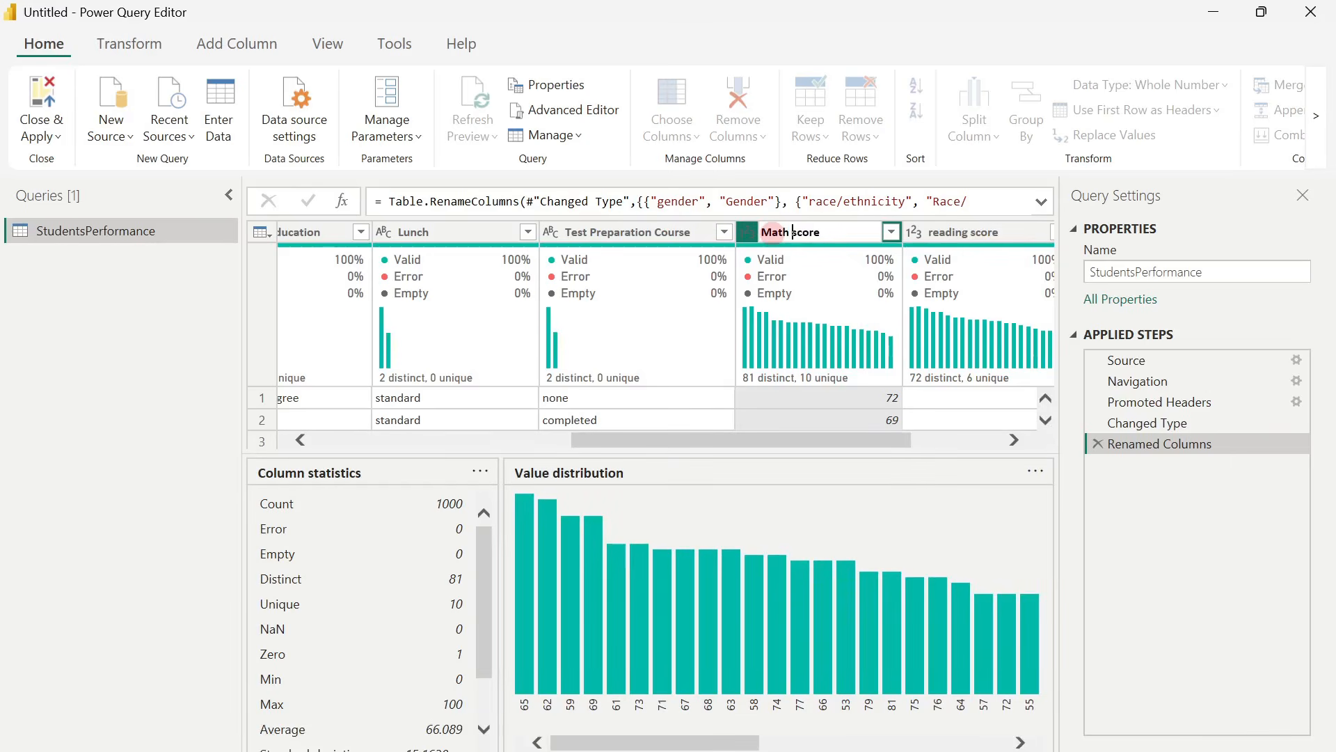
pyautogui.press('Delete')
pyautogui.write('S')
# Rename the reading score column as Reading Score and the writing score column as Writing Score.
pyautogui.doubleClick(941, 232)
pyautogui.moveTo(865, 742); pyautogui.dragTo(941, 743)
pyautogui.doubleClick(737, 232)
pyautogui.write('RS')
pyautogui.doubleClick(902, 232)
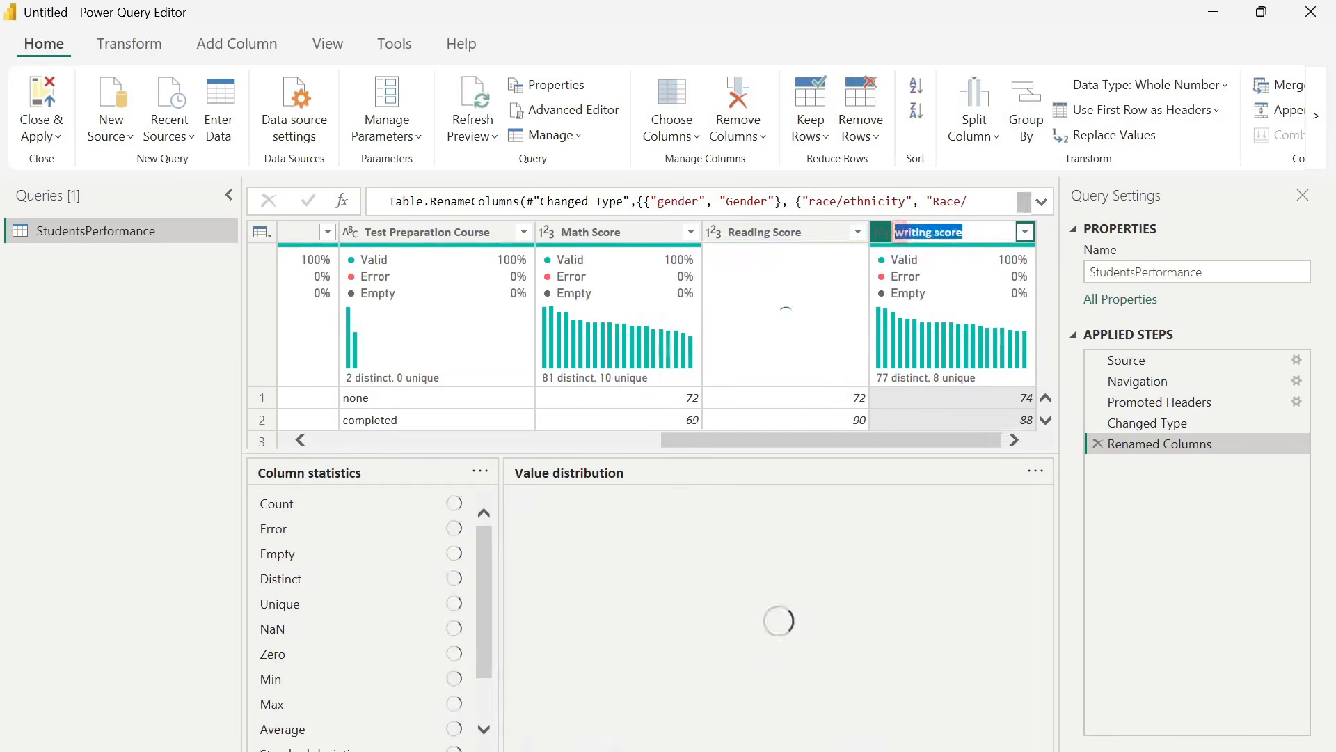
pyautogui.click(904, 232)
pyautogui.press('BackSpace')
pyautogui.write('W')
# Rename the Student id column as Student ID.
pyautogui.press('BackSpace')
pyautogui.press('BackSpace')
pyautogui.write('ID')
pyautogui.press('Return')
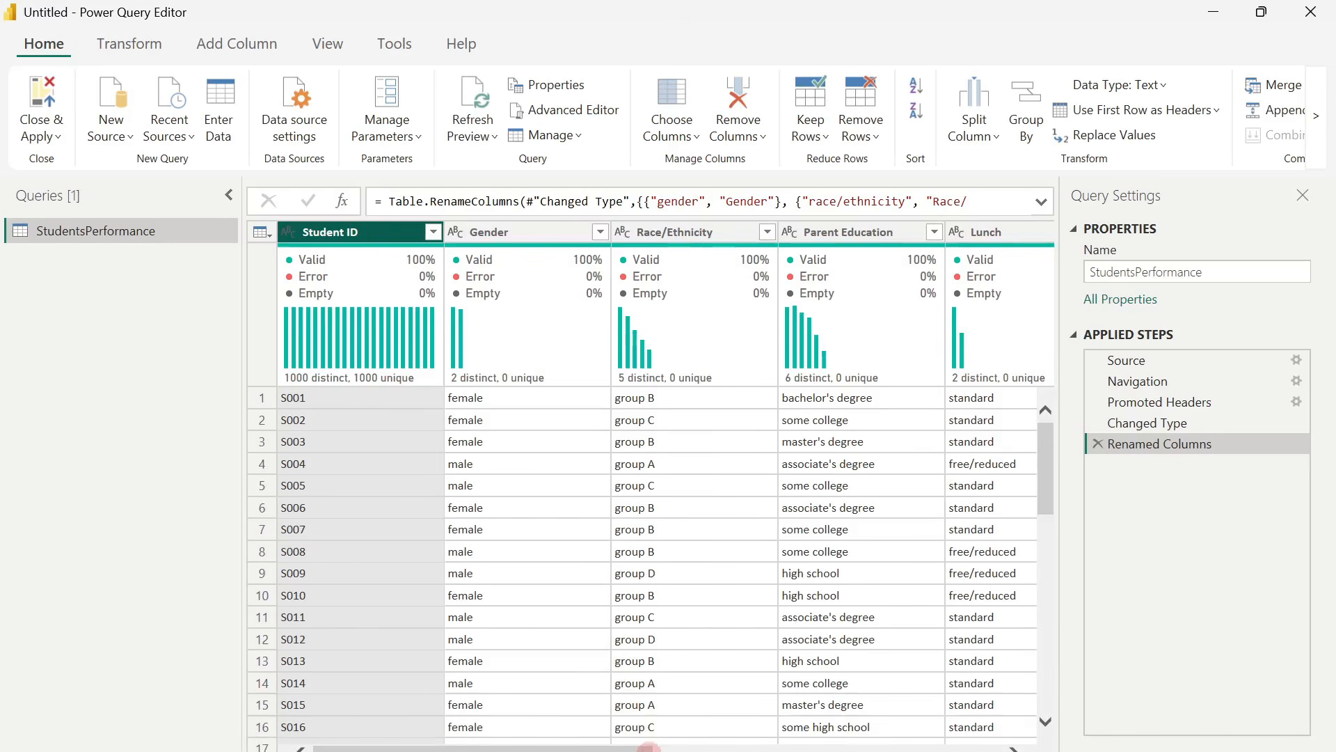
# Close Power Query applying the changes, and expand the StudentsPerformance table's field list in Table view.
pyautogui.click(49, 143)
pyautogui.click(70, 166)
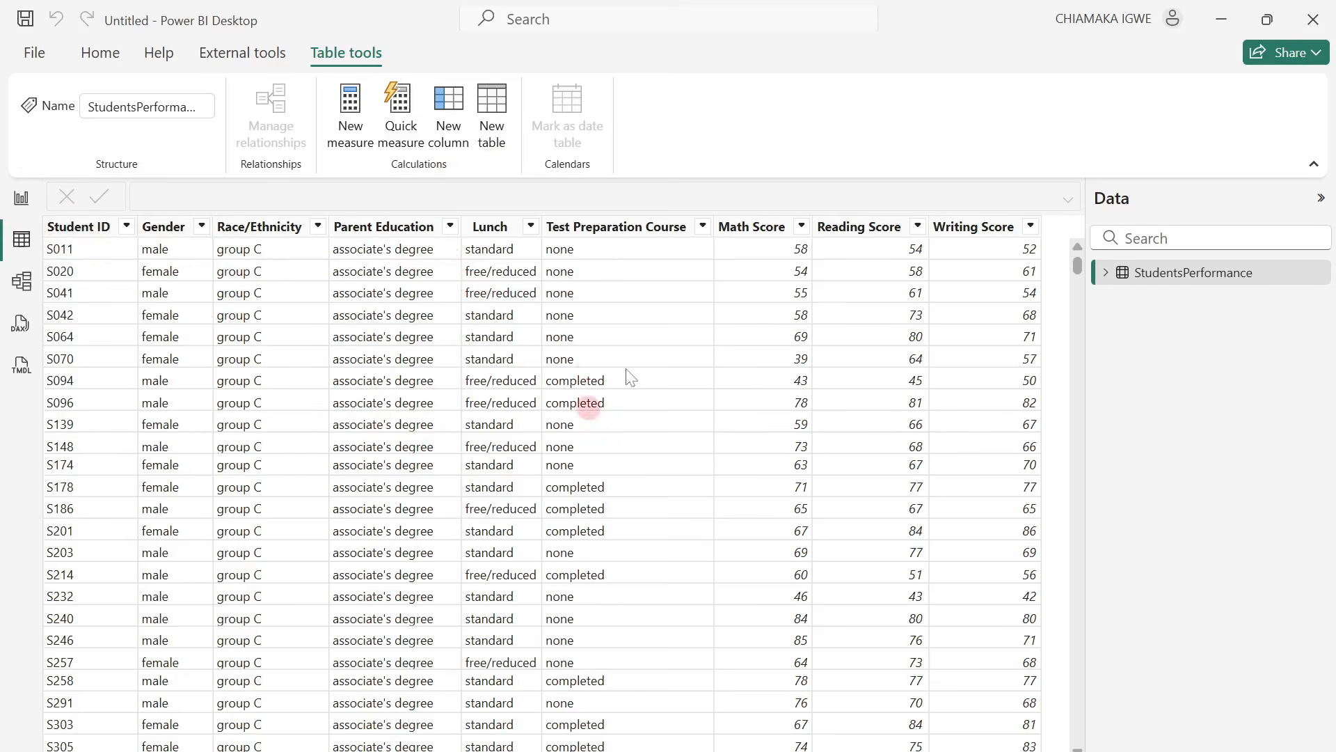
pyautogui.click(1105, 273)
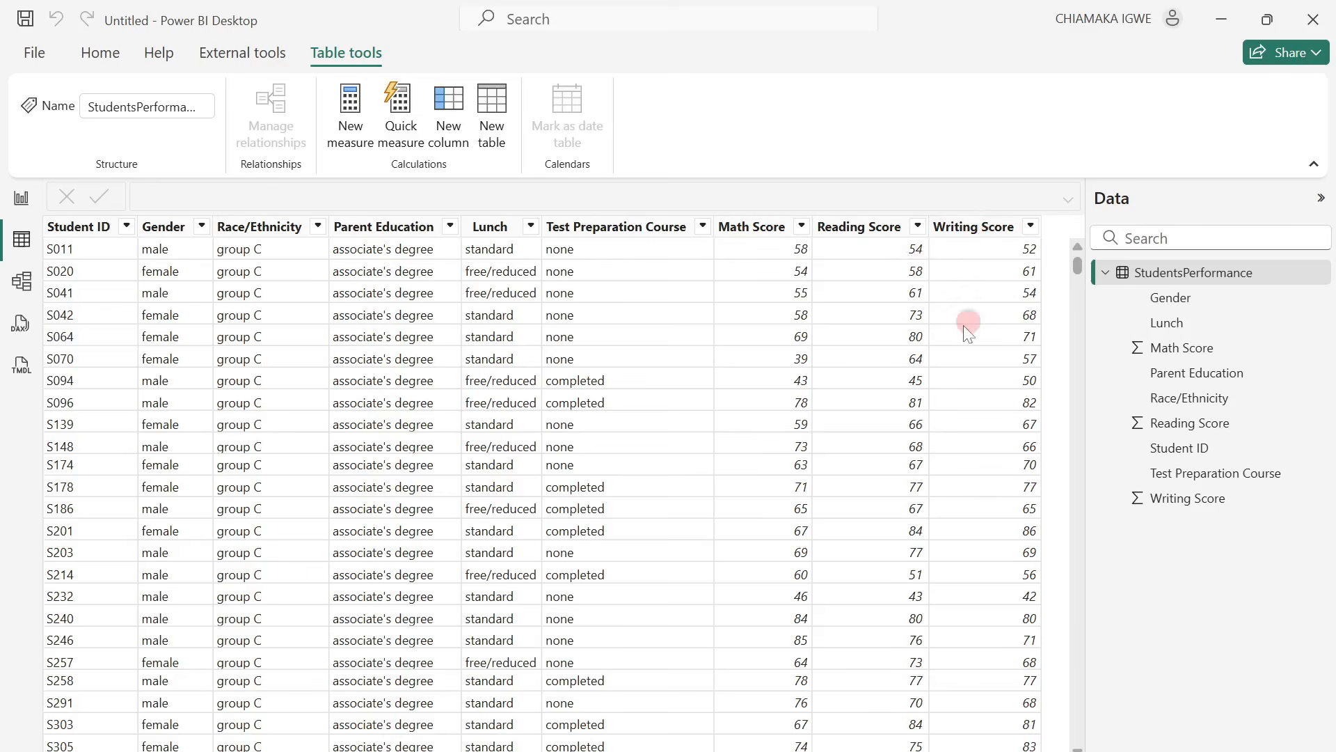
# Add a calculated column to StudentsPerformance with the formula Score = ([Math Score] + [Reading Score] + [Writing Score]) / 3.
pyautogui.rightClick(1205, 379)
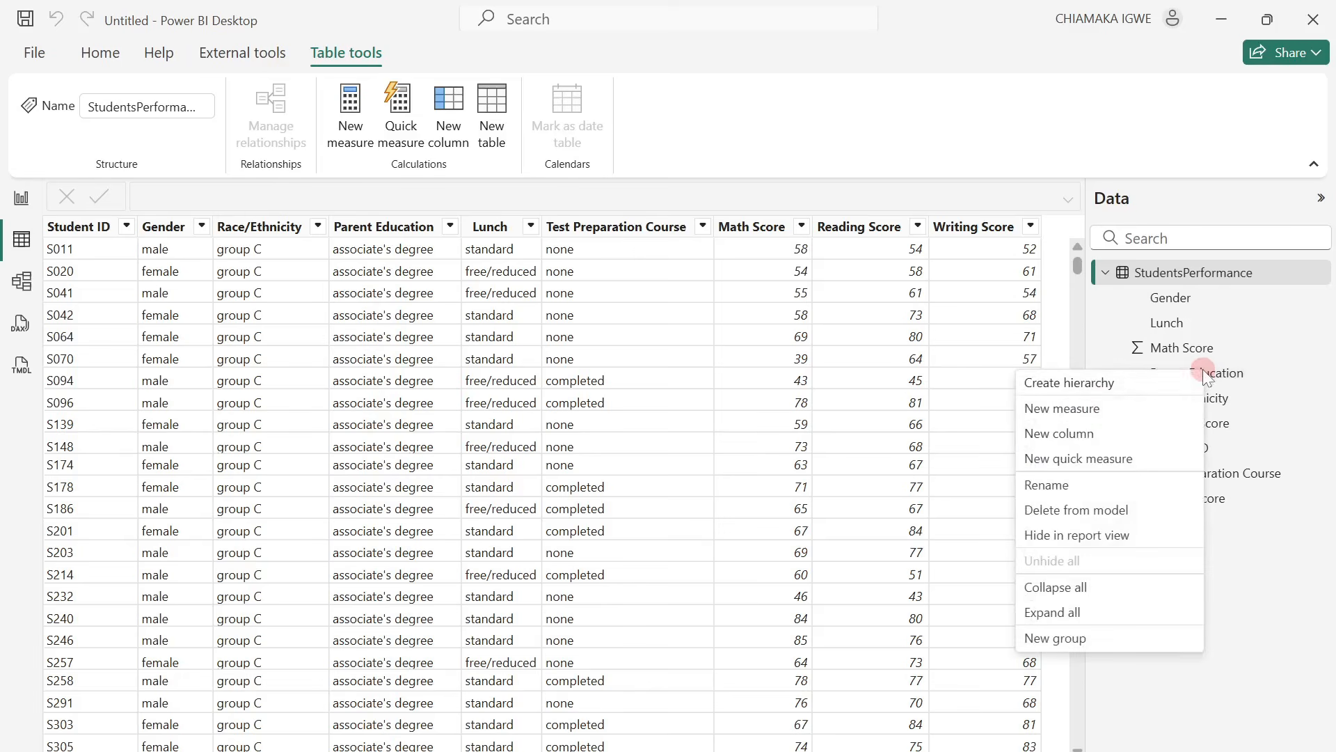
pyautogui.click(1076, 433)
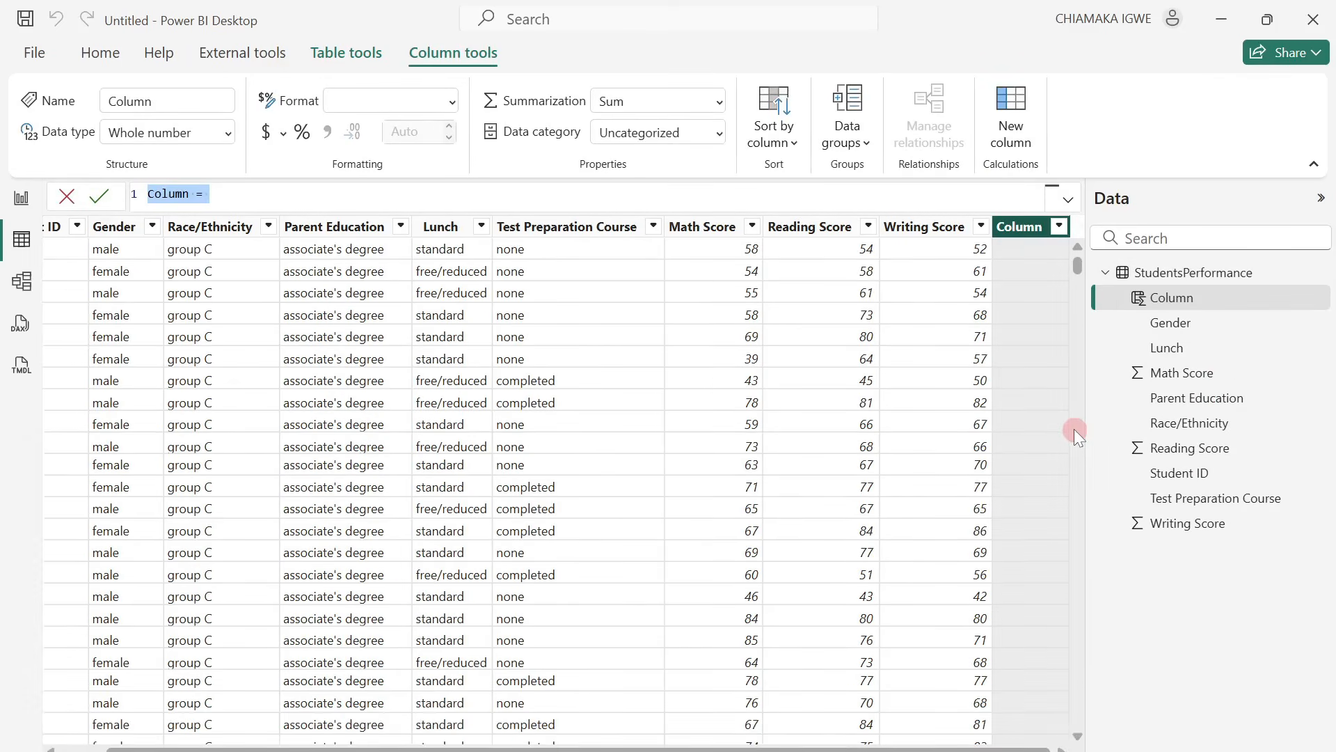
pyautogui.write('Score = ([Math Score] + [Reading Score] + [Writing Score]) / 3')
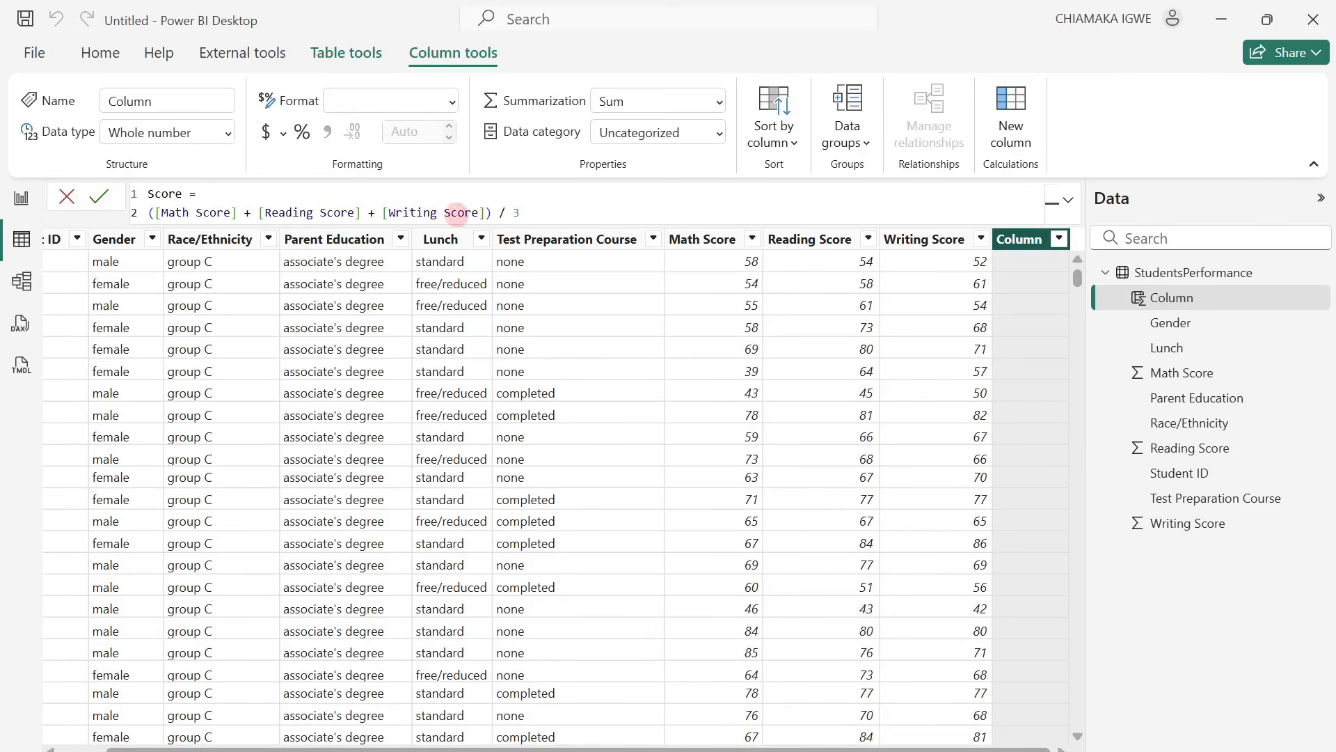
pyautogui.click(99, 196)
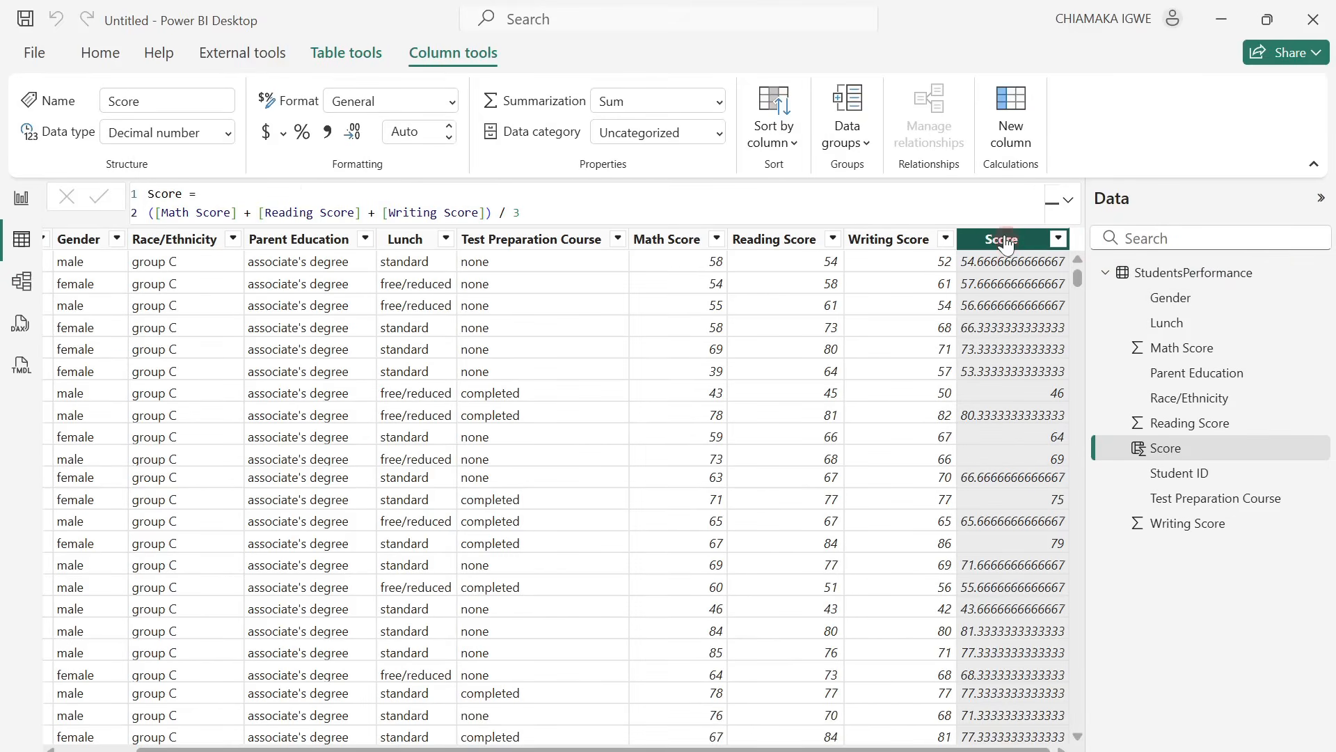
# Format the Score column with 0 decimal places.
pyautogui.click(417, 132)
pyautogui.press('Return')
pyautogui.click(860, 624)
pyautogui.click(942, 551)
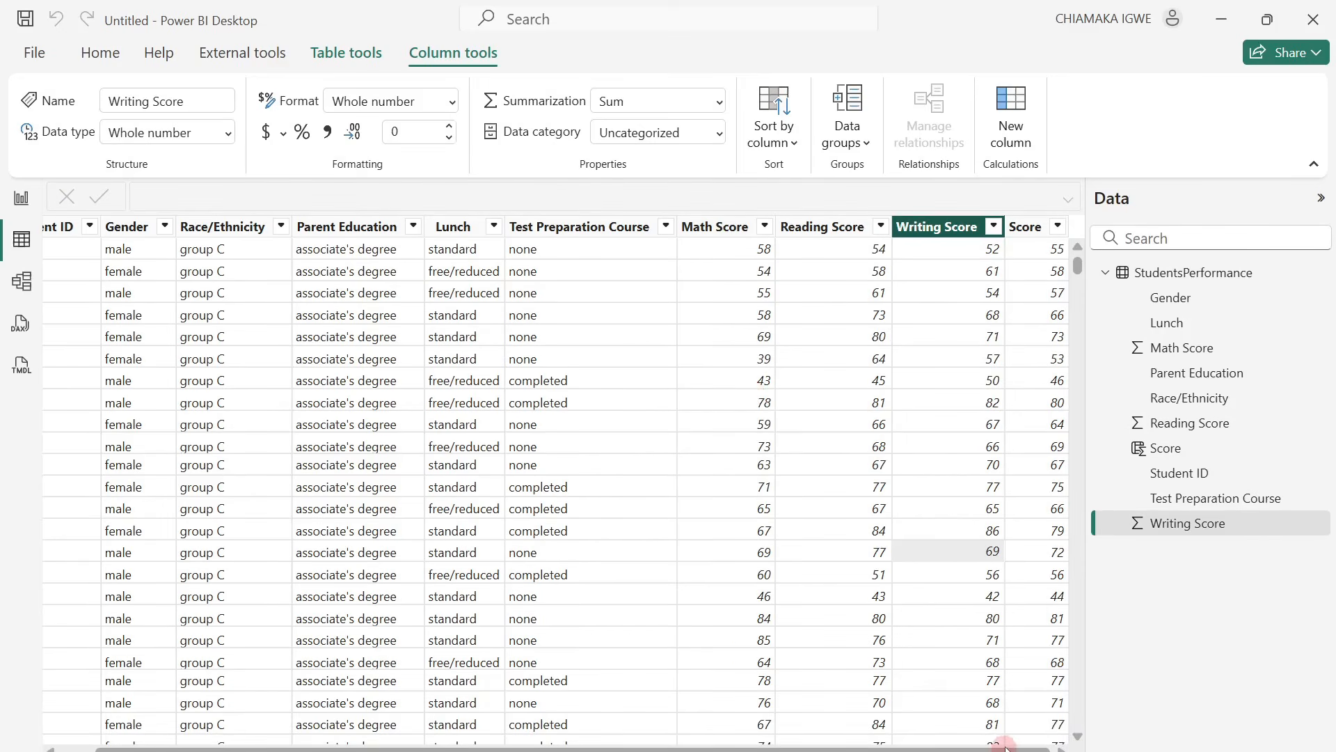
pyautogui.moveTo(1010, 748); pyautogui.dragTo(1047, 748)
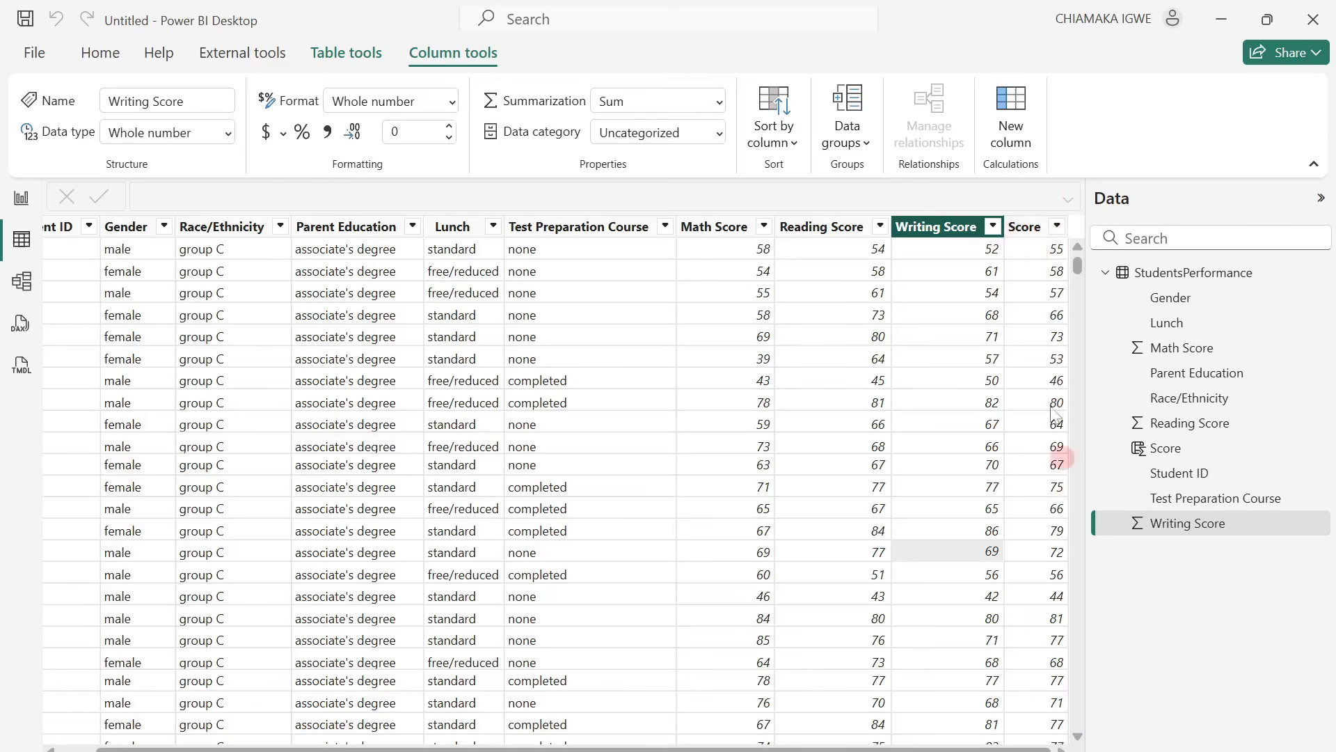
# Add a calculated column Grade using SWITCH(TRUE()) on Score: >= 95 O, 81 A, 71 B, 61 C, 51 D, 41 E, otherwise F.
pyautogui.rightClick(1166, 456)
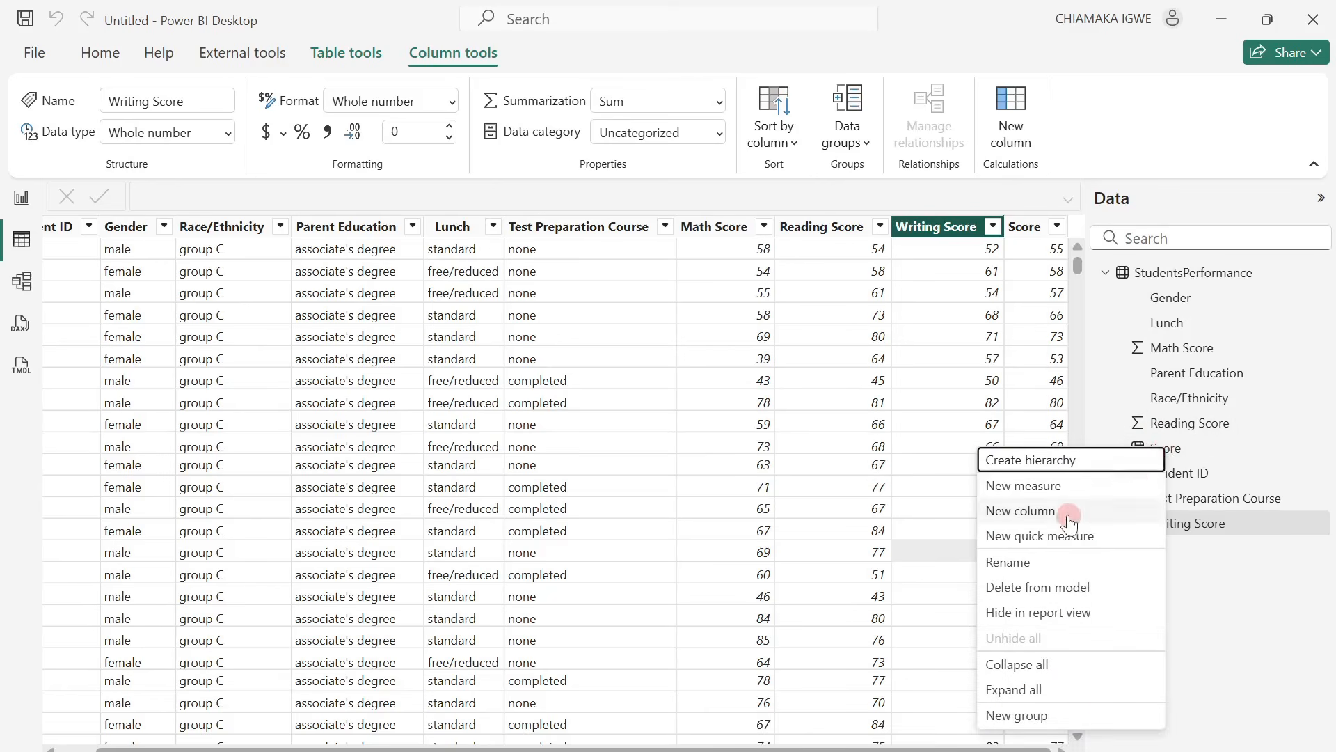
pyautogui.click(1002, 510)
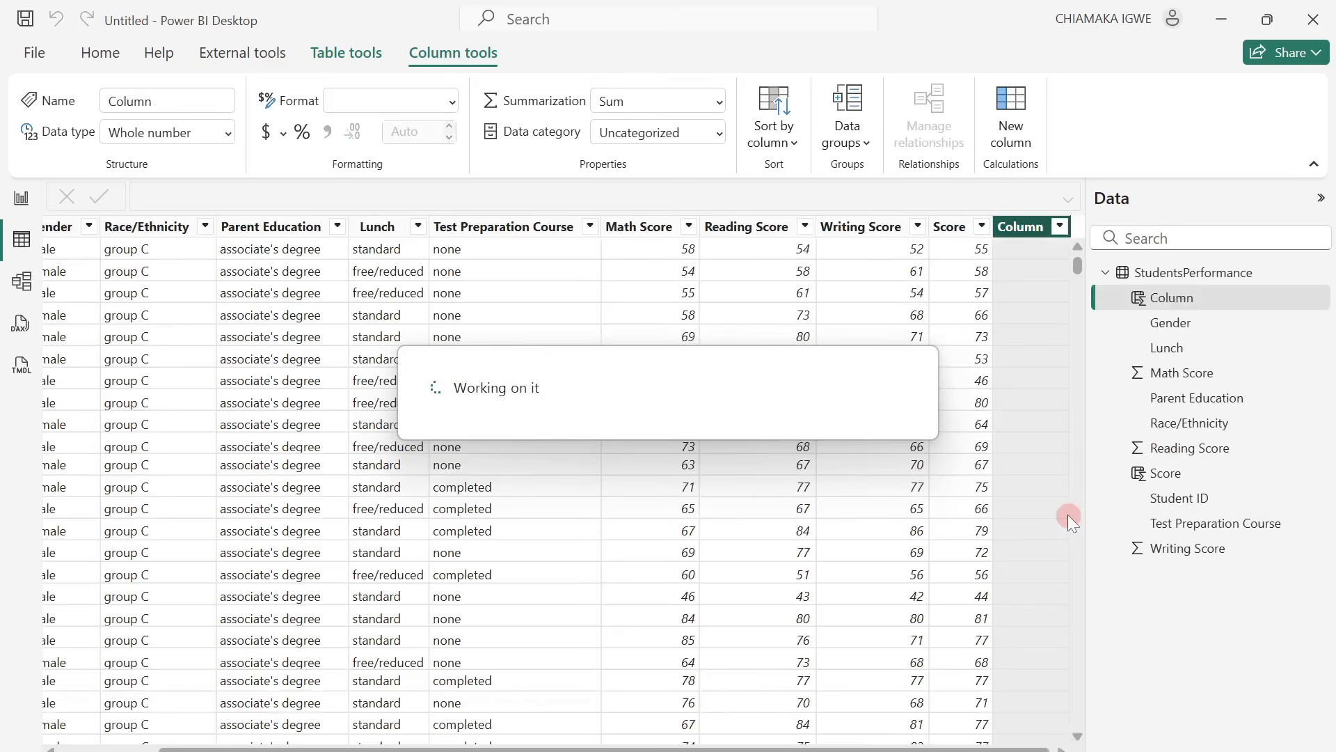
pyautogui.write('Grade = SWITCH(     TRUE(),     [Score] >= 95, "O",     [Score] >= 81, "A",     [Score] >= 71, "B",     [Score] >= 61, "C",     [Score] >= 51, "D",     [Score] >= 41, "E",     "F" )')
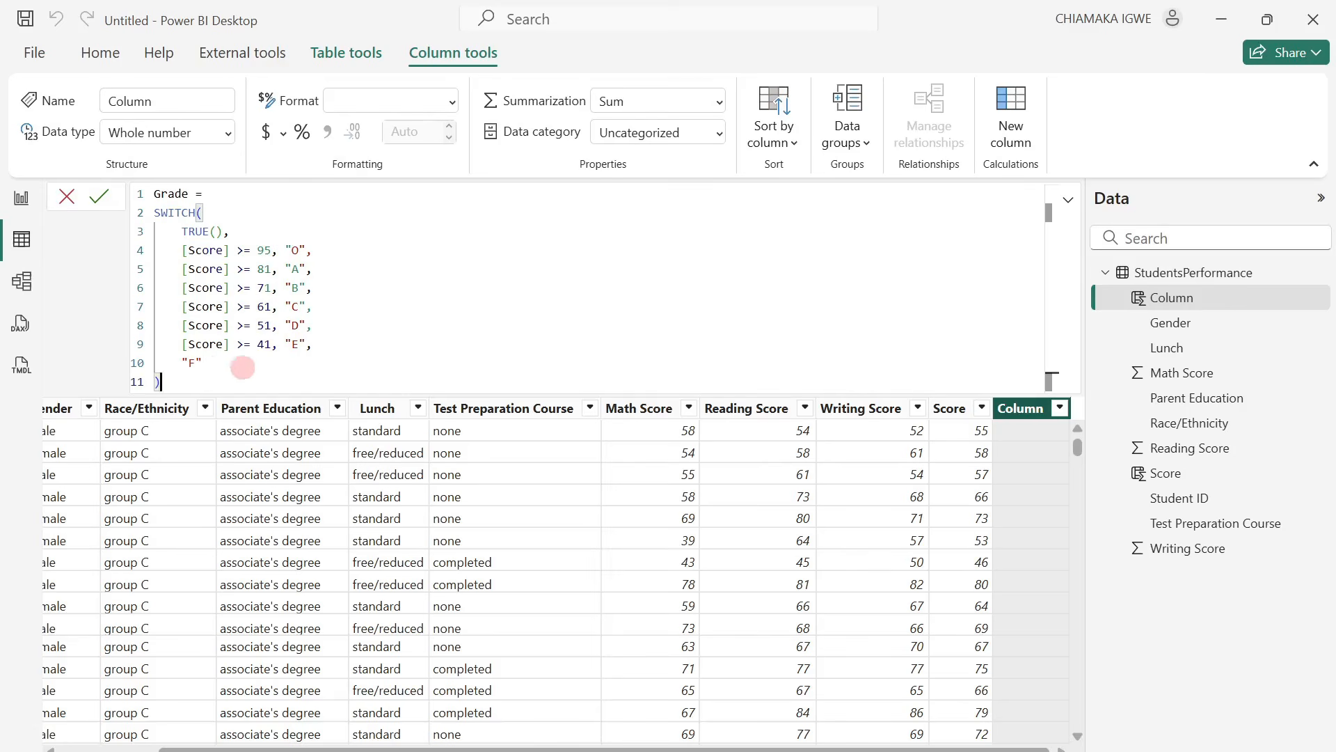
pyautogui.click(99, 199)
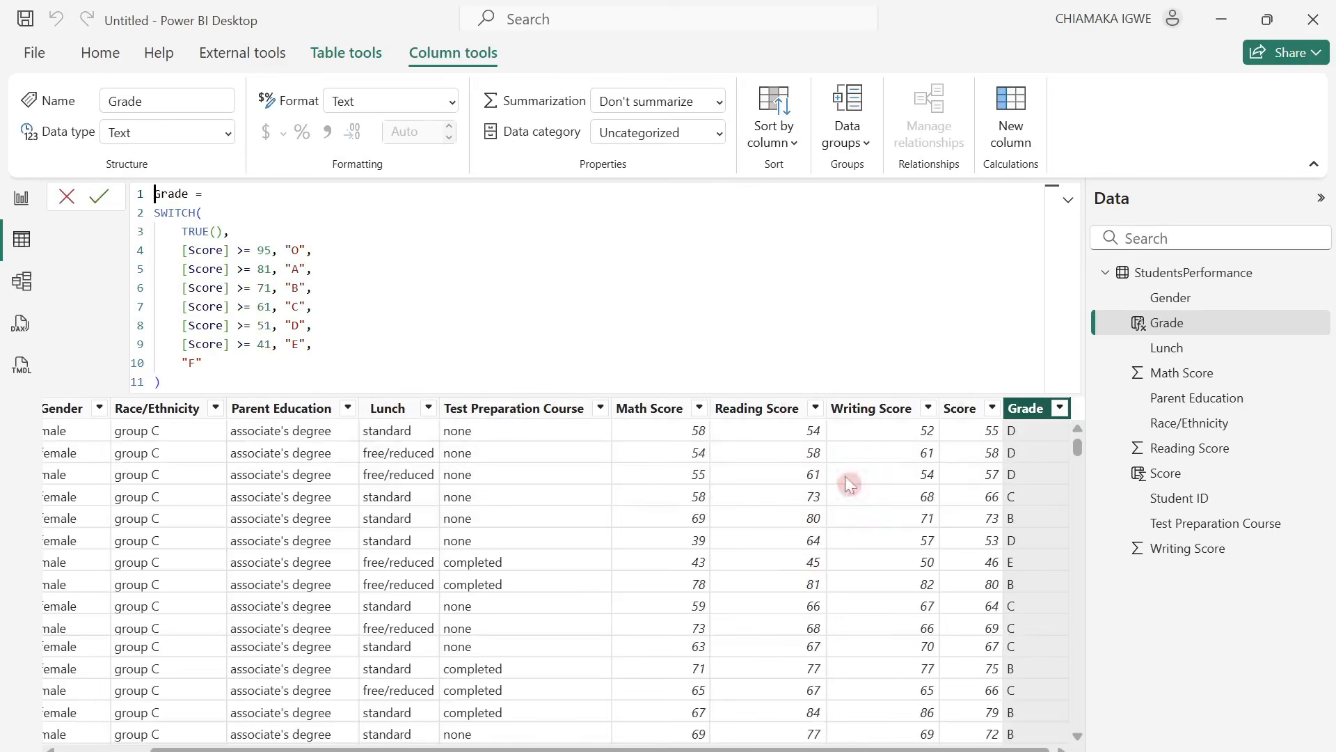
pyautogui.click(66, 197)
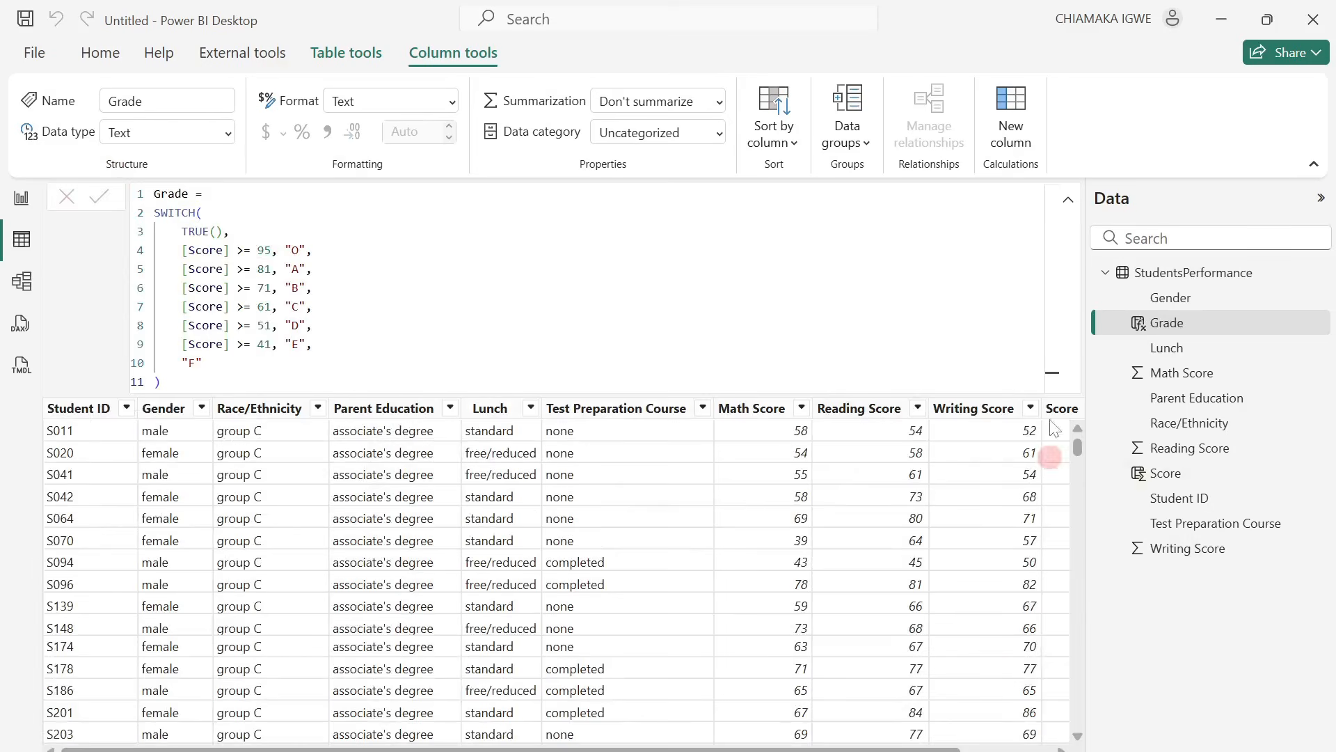
# Check the assigned grades against the Score values in the table rows.
pyautogui.moveTo(931, 747); pyautogui.dragTo(1084, 748)
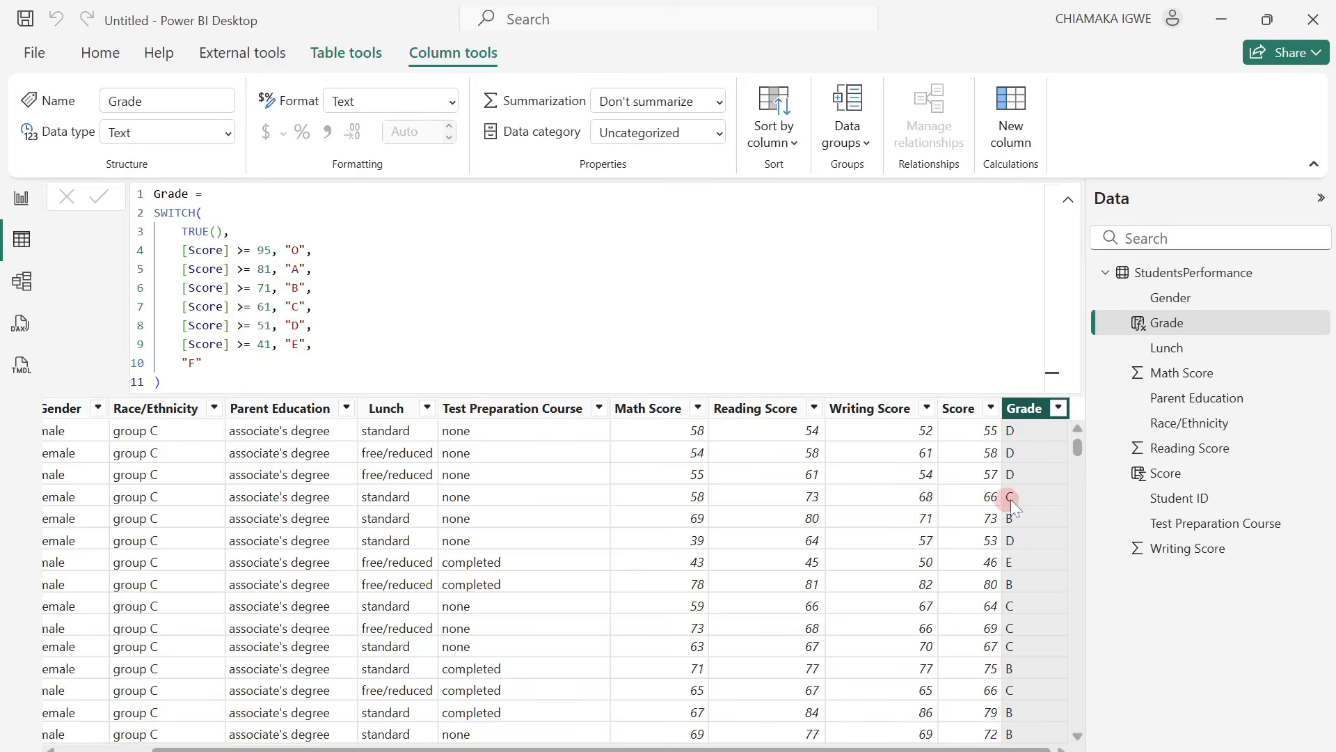
pyautogui.scroll(-7, 1005, 654)
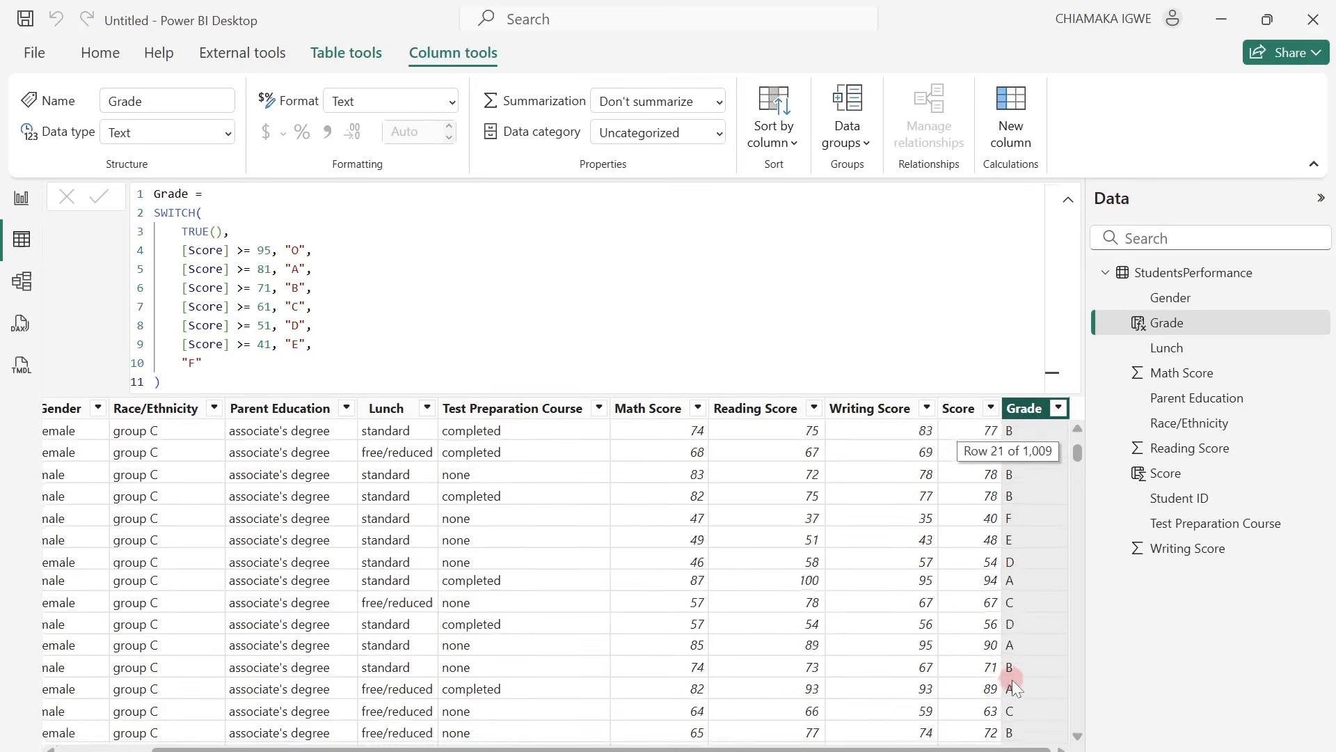
pyautogui.scroll(-5, 1012, 679)
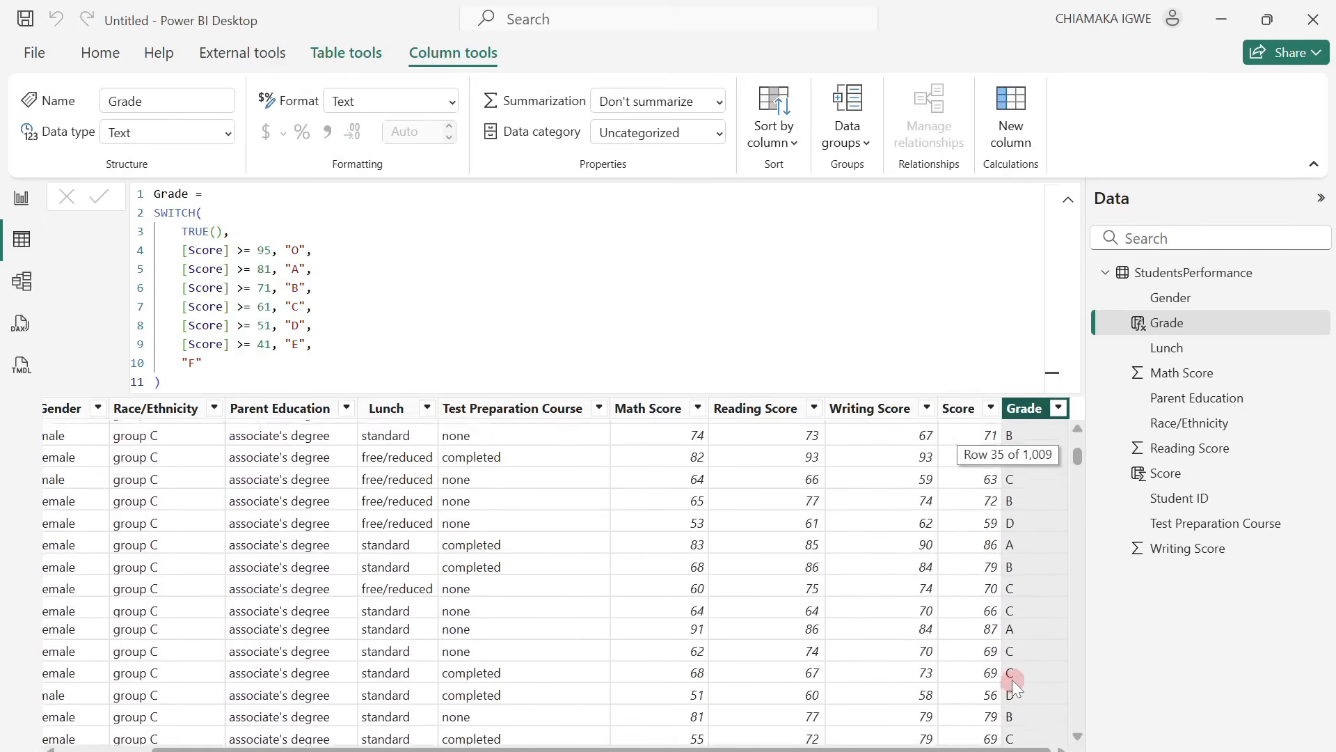
pyautogui.scroll(5, 1012, 679)
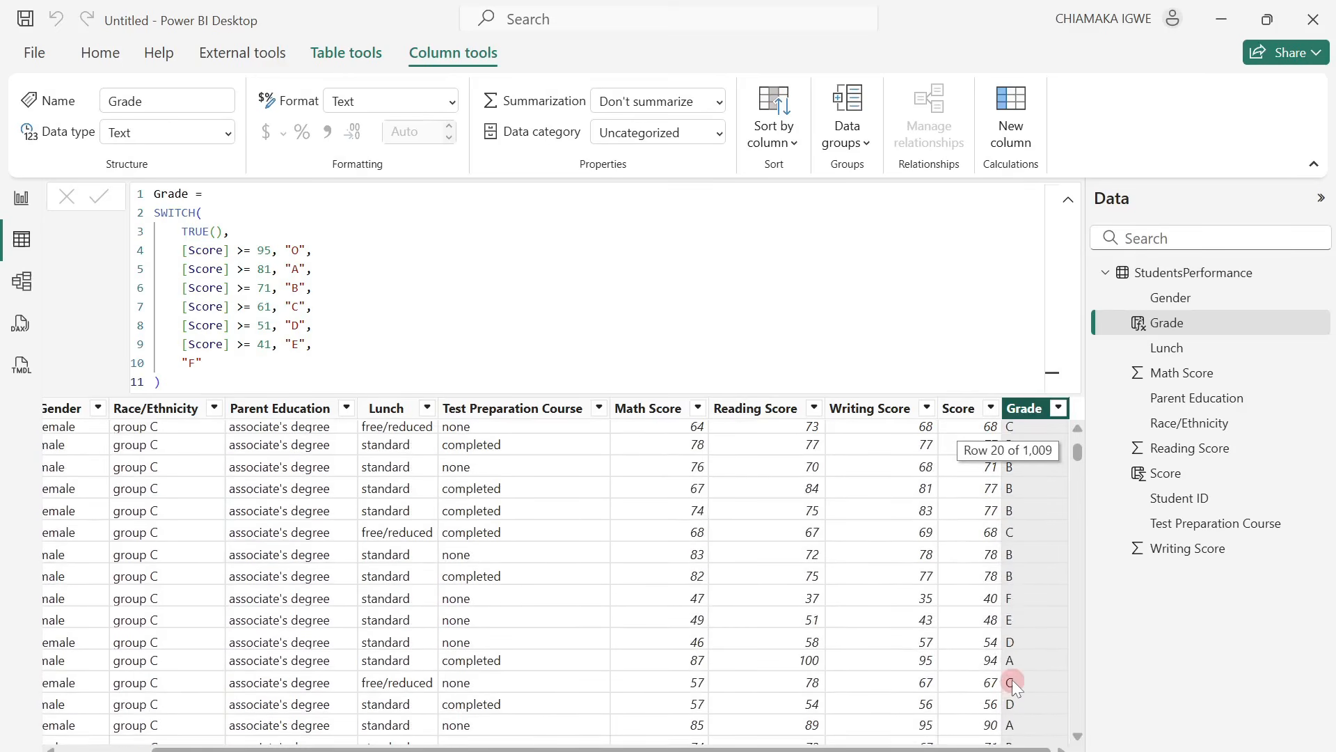
pyautogui.click(945, 682)
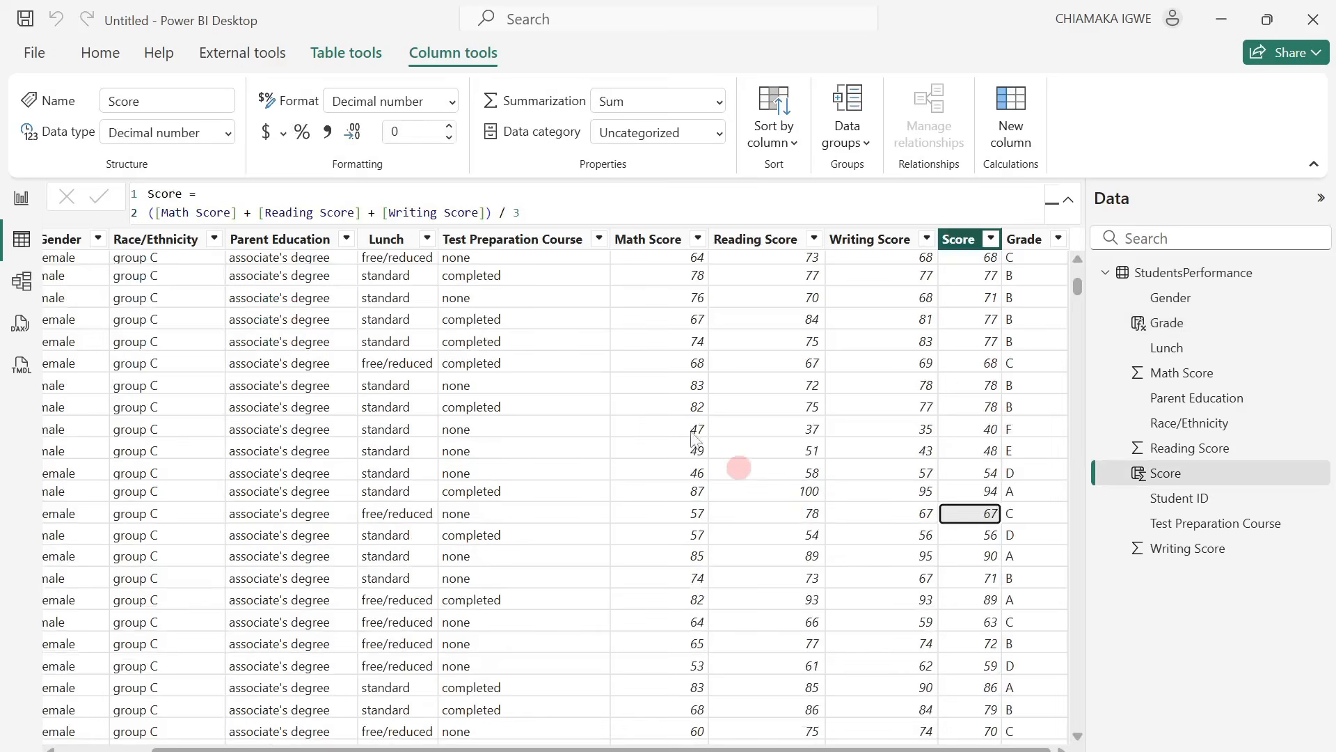
# Create a blank table named _Measure from the report view and load it into the model.
pyautogui.click(22, 201)
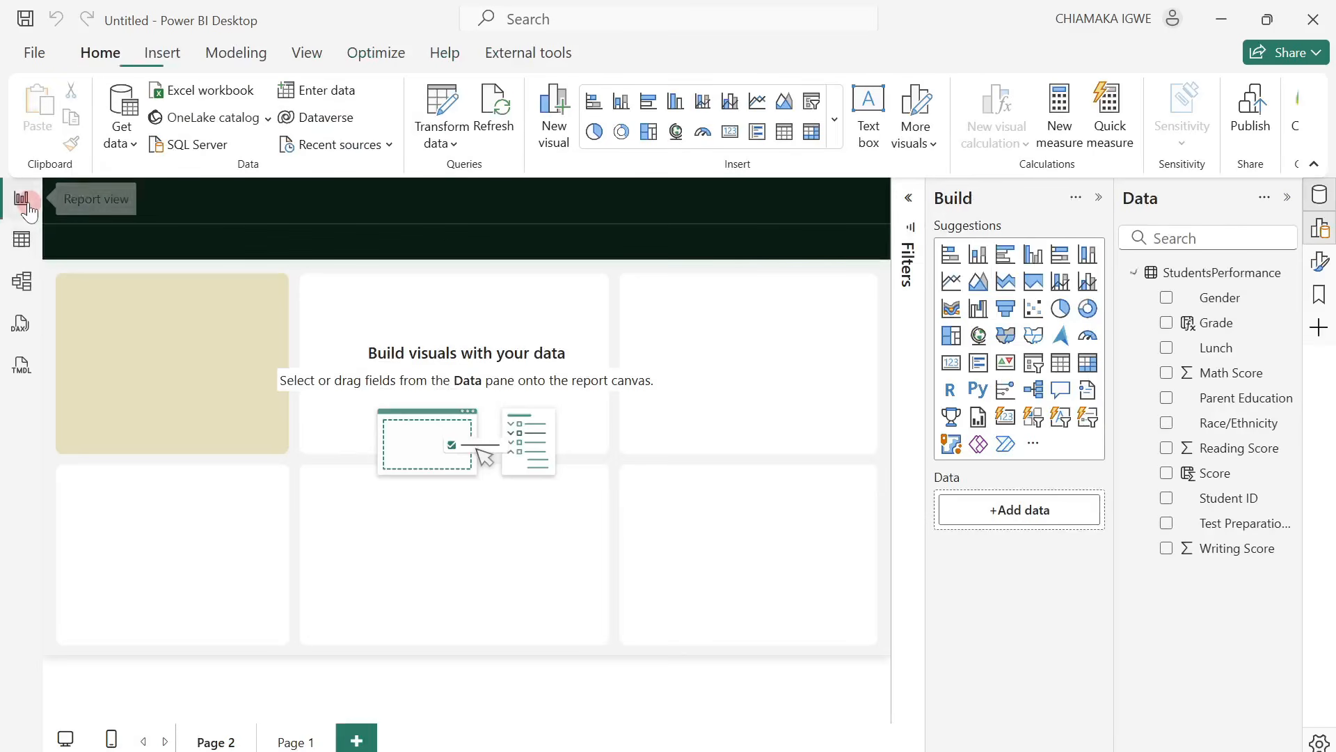
pyautogui.click(328, 90)
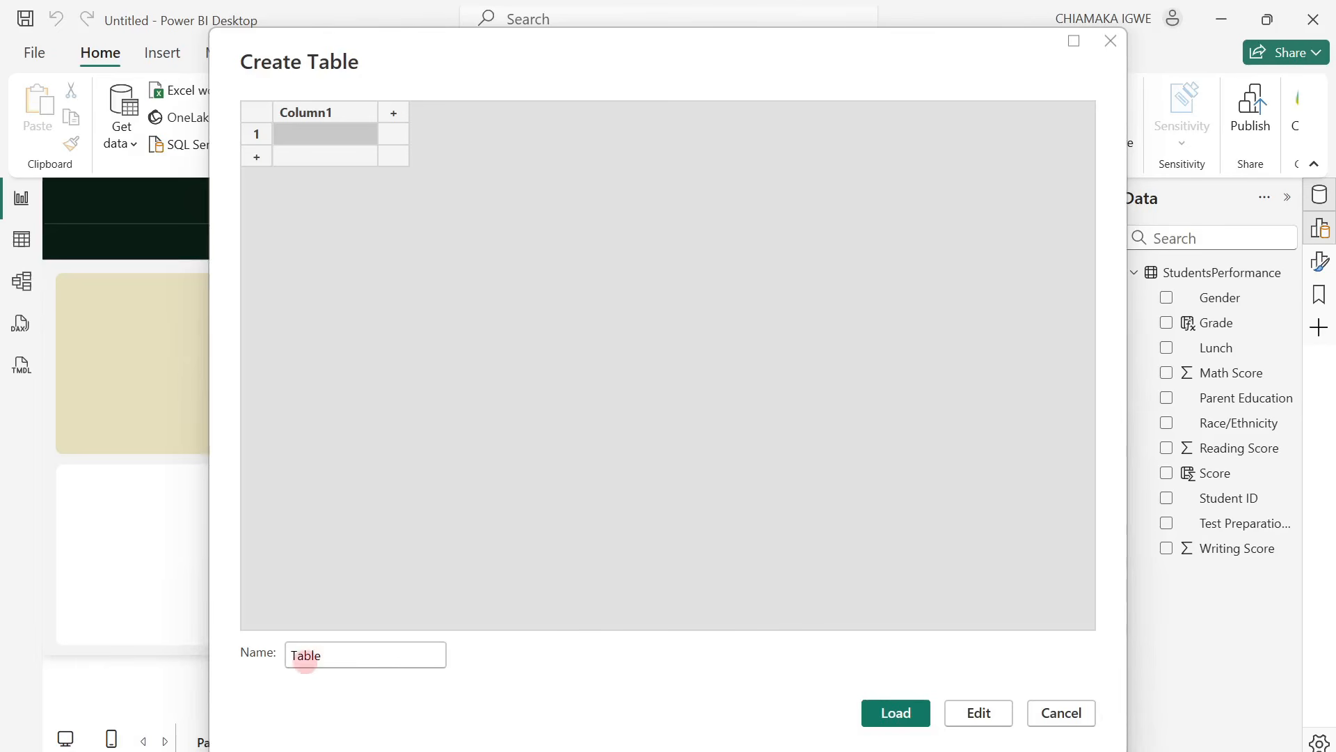
pyautogui.click(324, 655)
pyautogui.press('BackSpace')
pyautogui.press('BackSpace')
pyautogui.press('BackSpace')
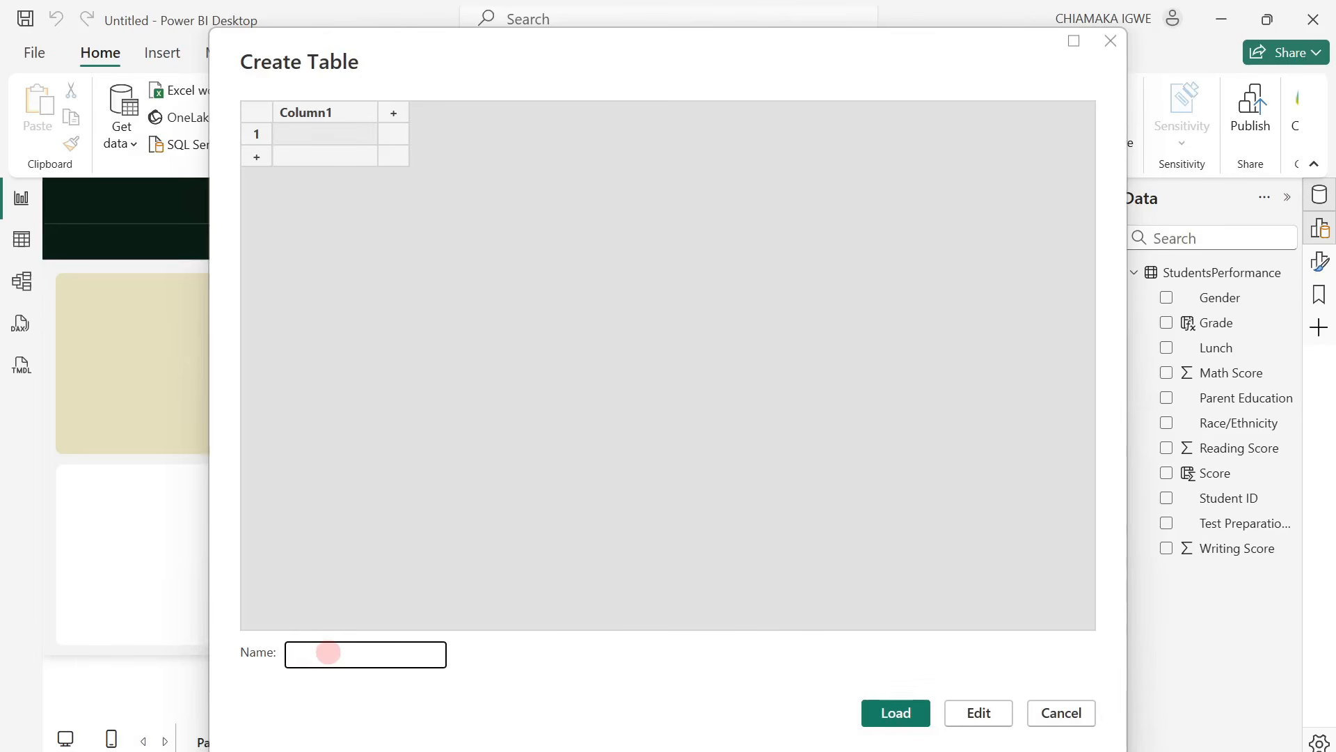
pyautogui.write('_Measure')
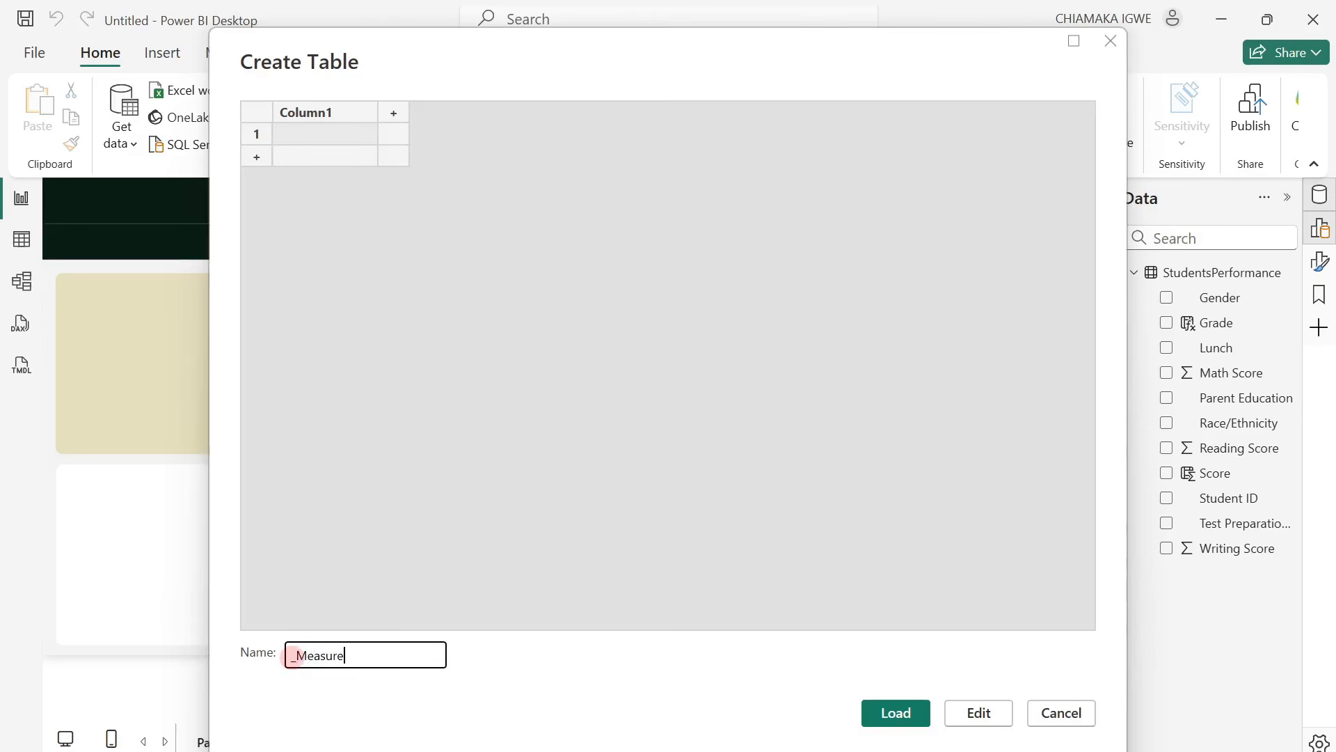
pyautogui.click(898, 714)
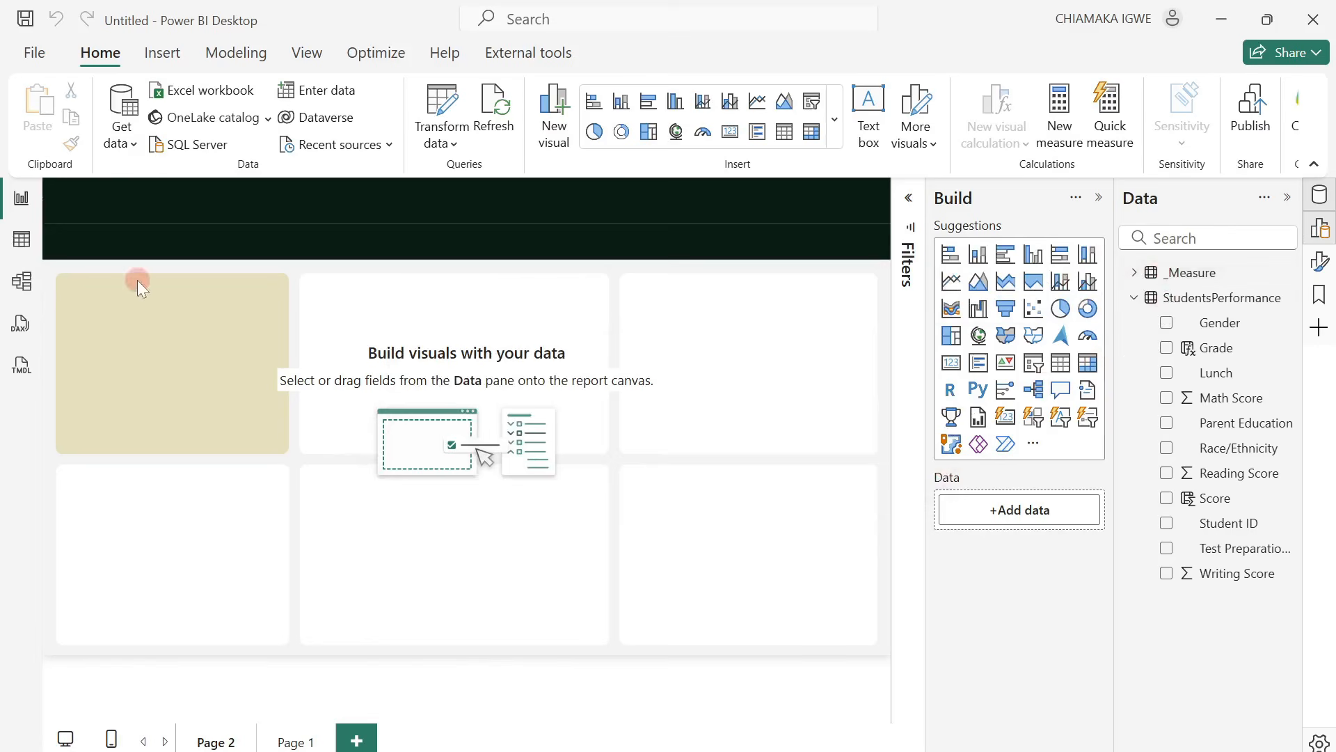
# Add a measure to the _Measure table in table view: No of Students = DISTINCTCOUNT(StudentsPerformance[Student ID]).
pyautogui.click(21, 239)
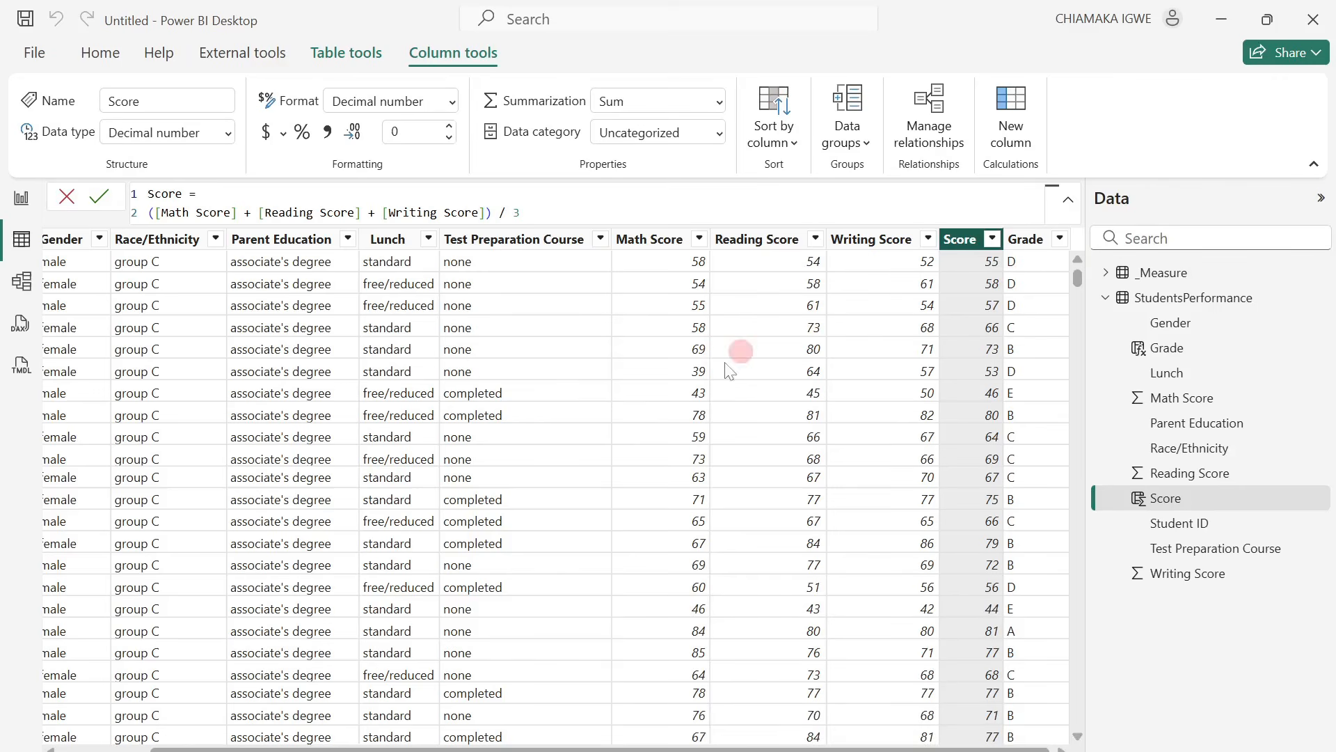
pyautogui.click(700, 392)
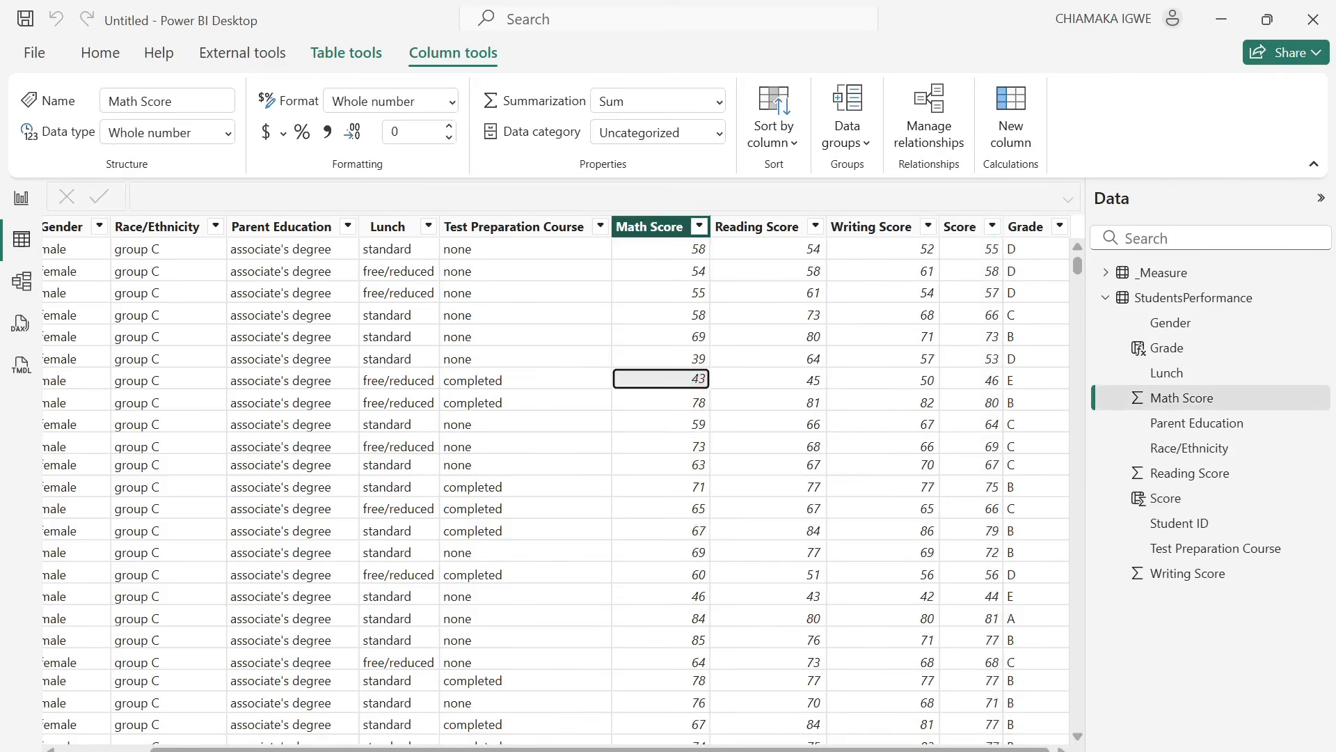
pyautogui.moveTo(898, 749); pyautogui.dragTo(547, 670)
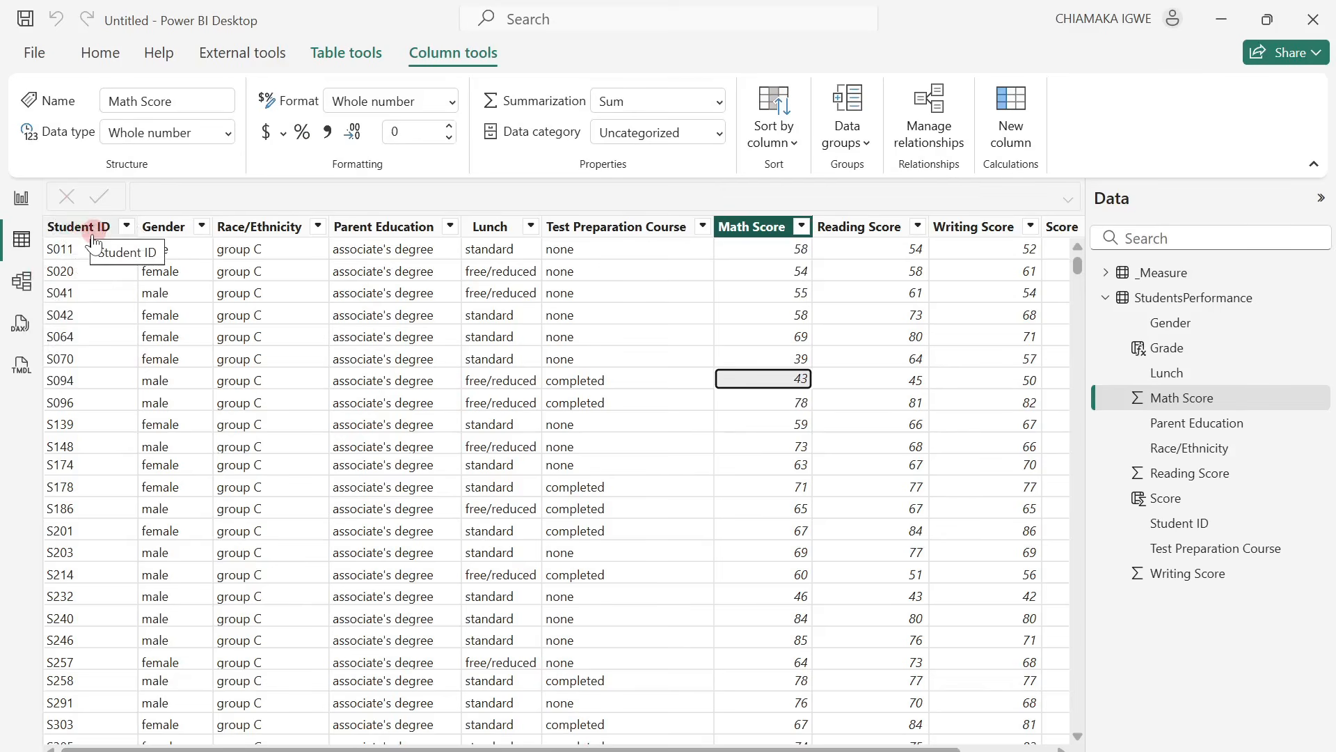
pyautogui.click(1106, 272)
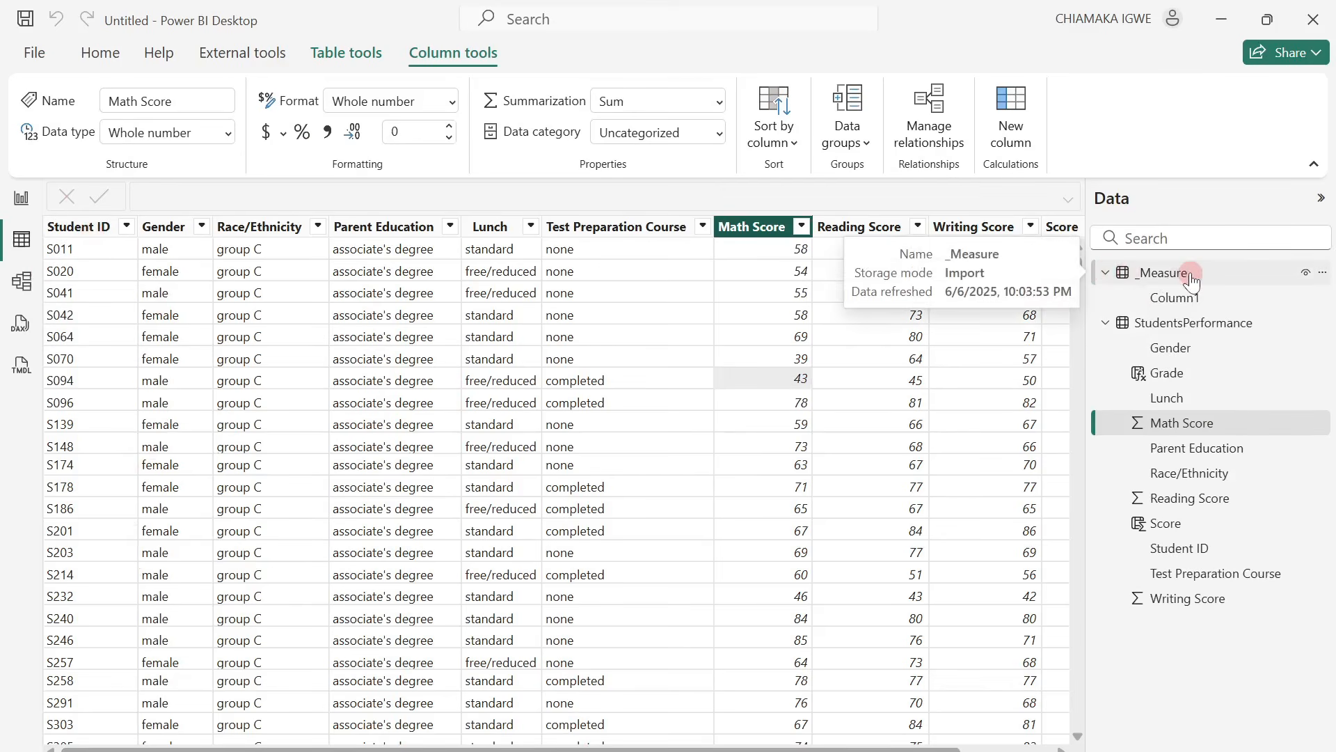
pyautogui.rightClick(1191, 278)
pyautogui.click(1106, 286)
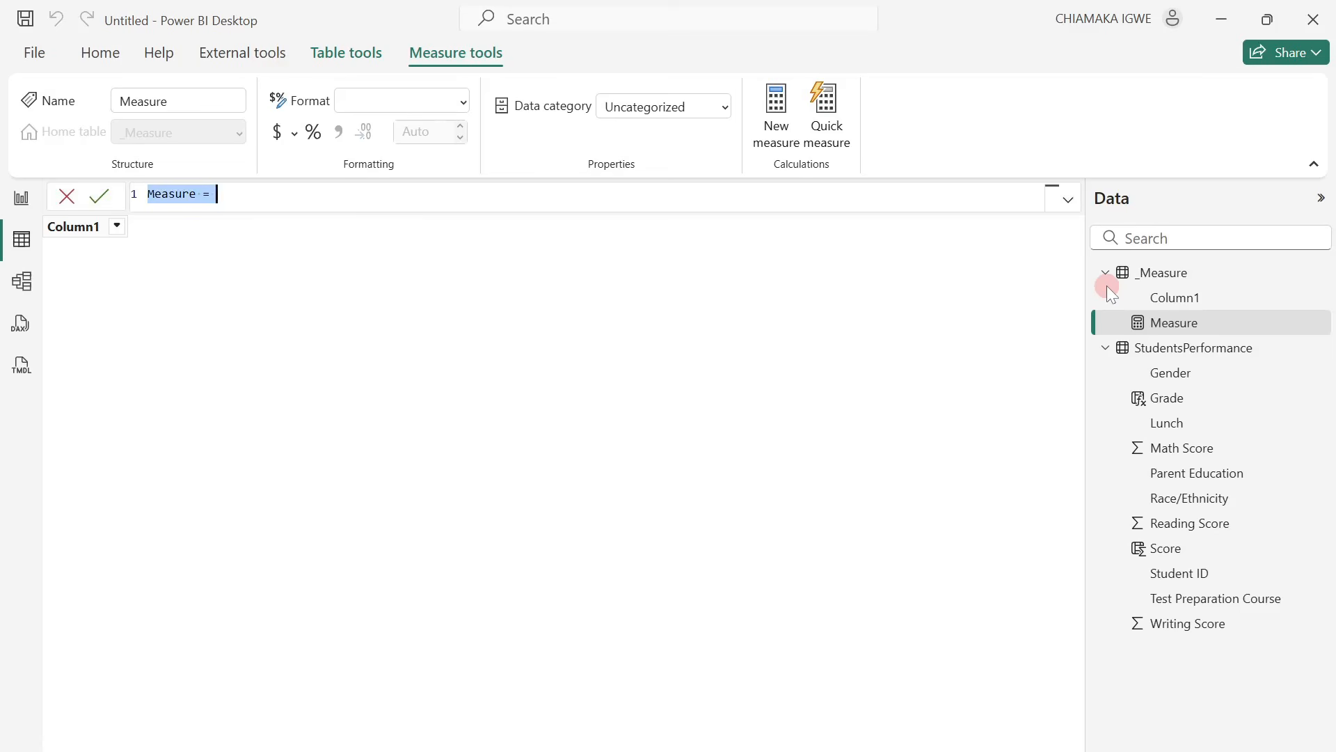
pyautogui.write('No of Students')
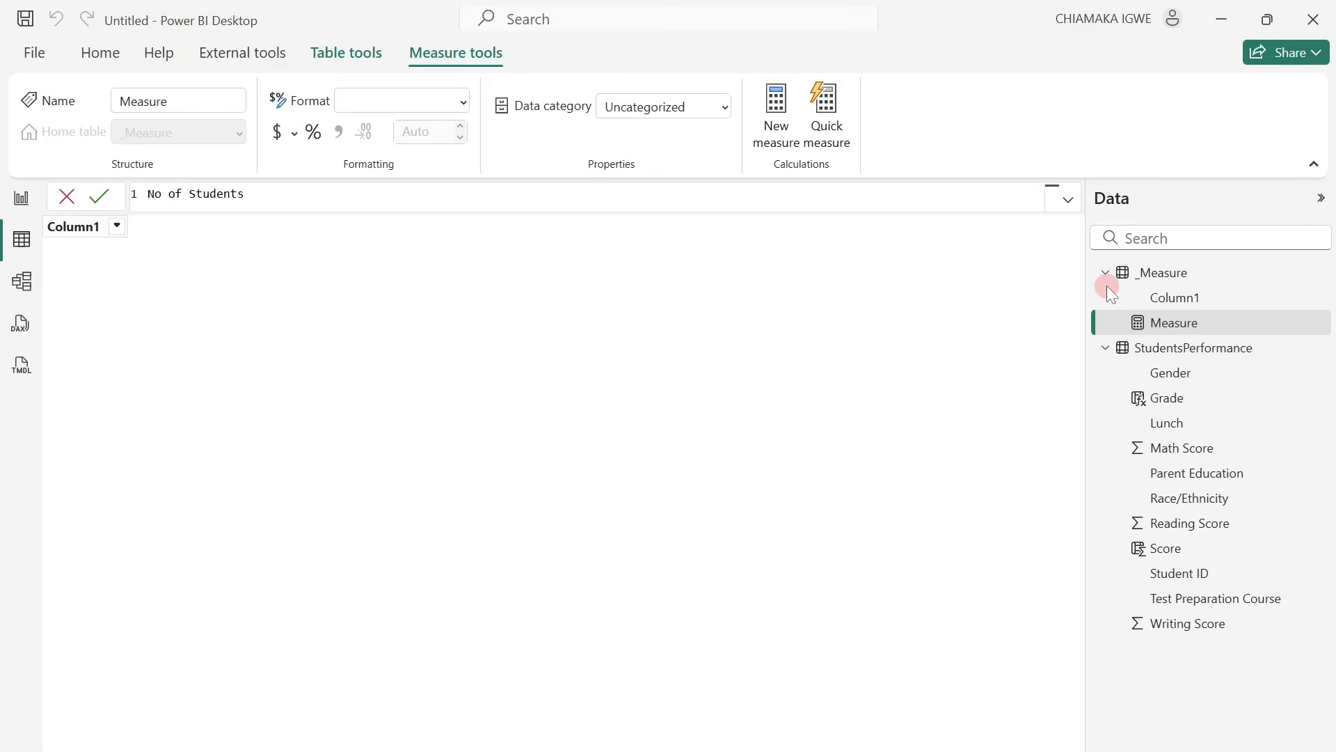
pyautogui.write('= dis')
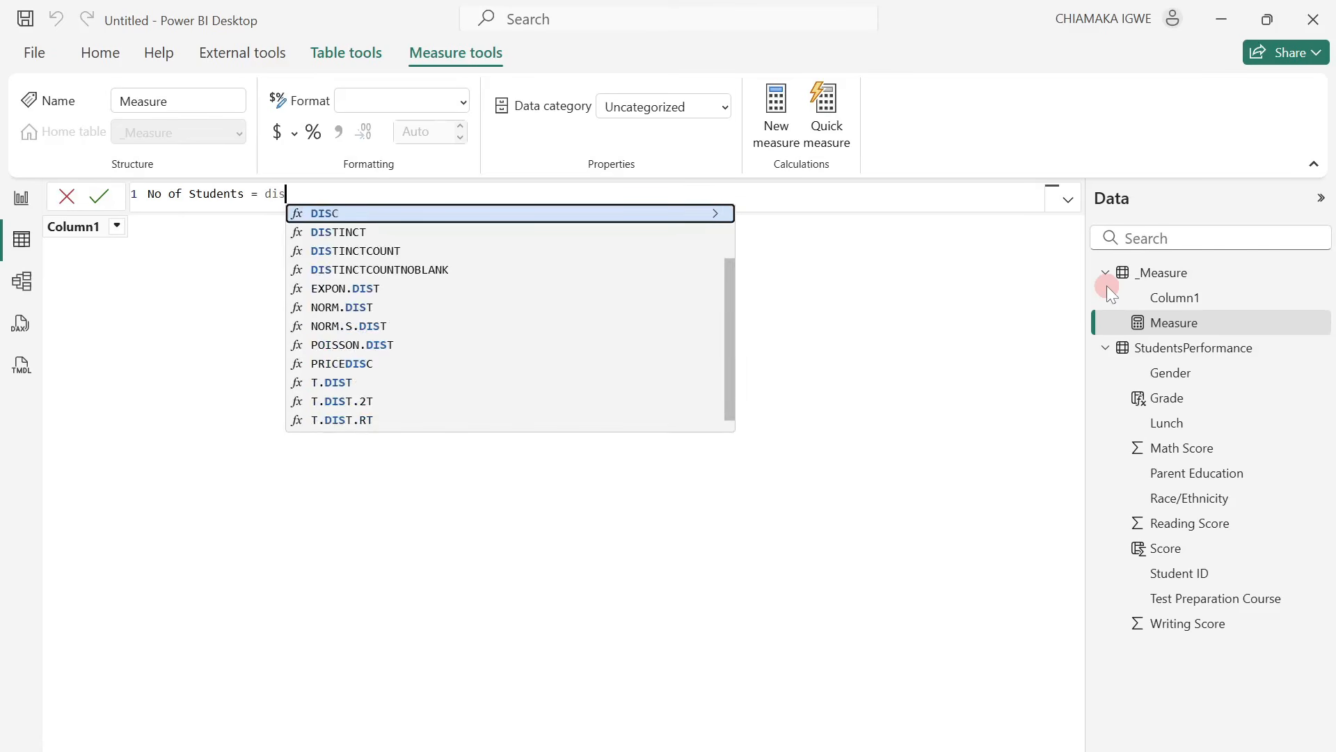
pyautogui.click(382, 250)
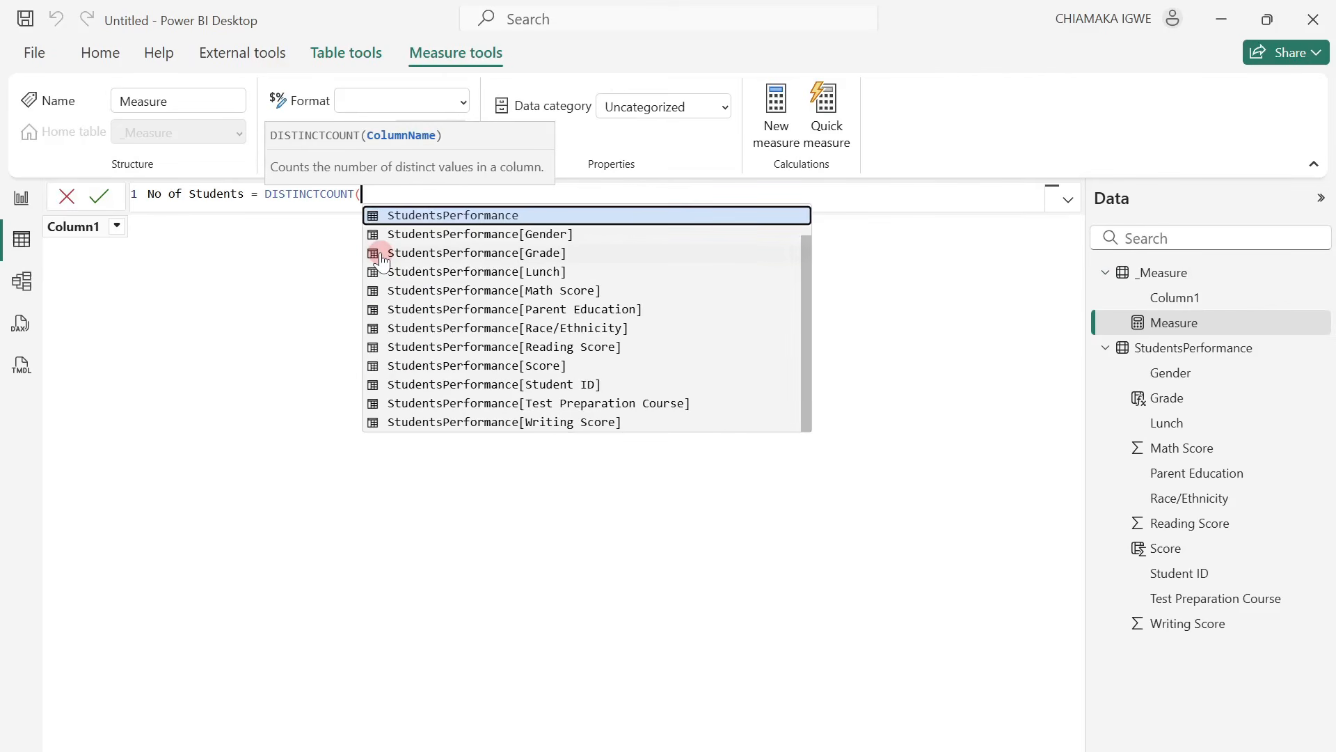
pyautogui.write('stu')
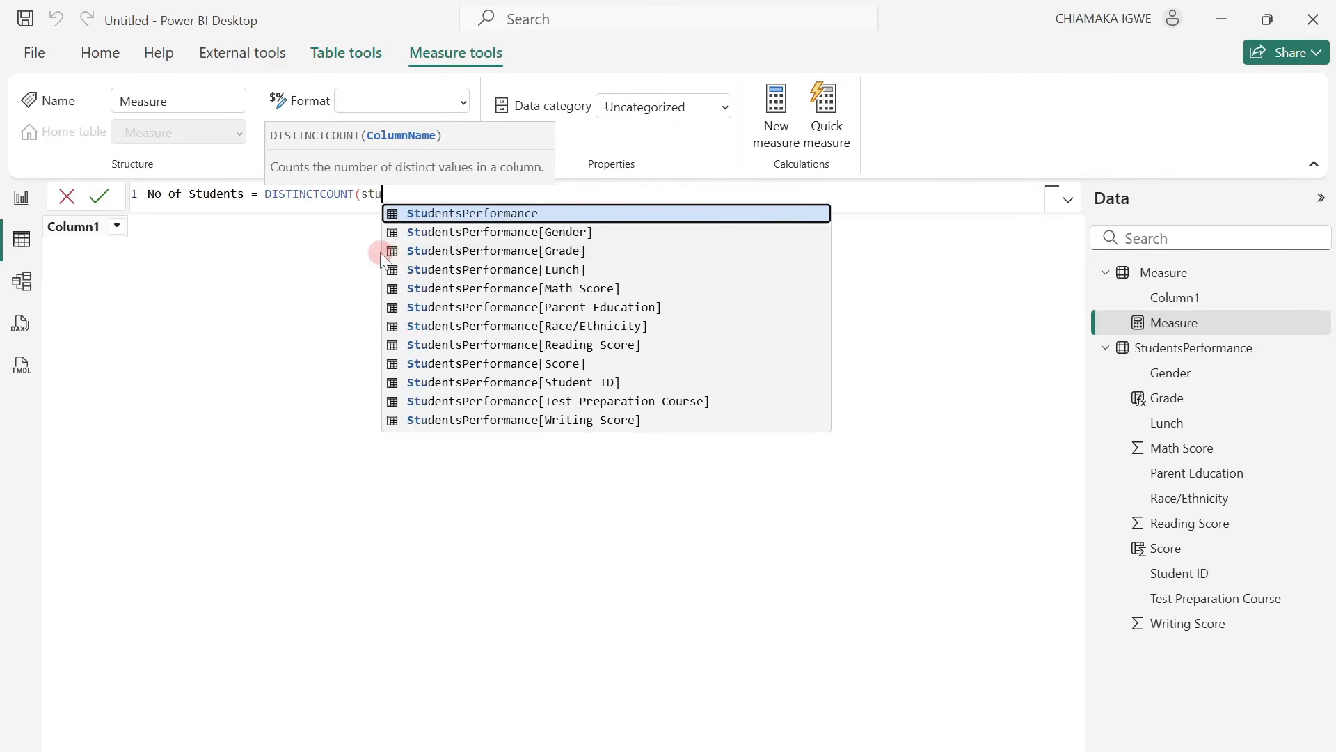
pyautogui.write('dent i')
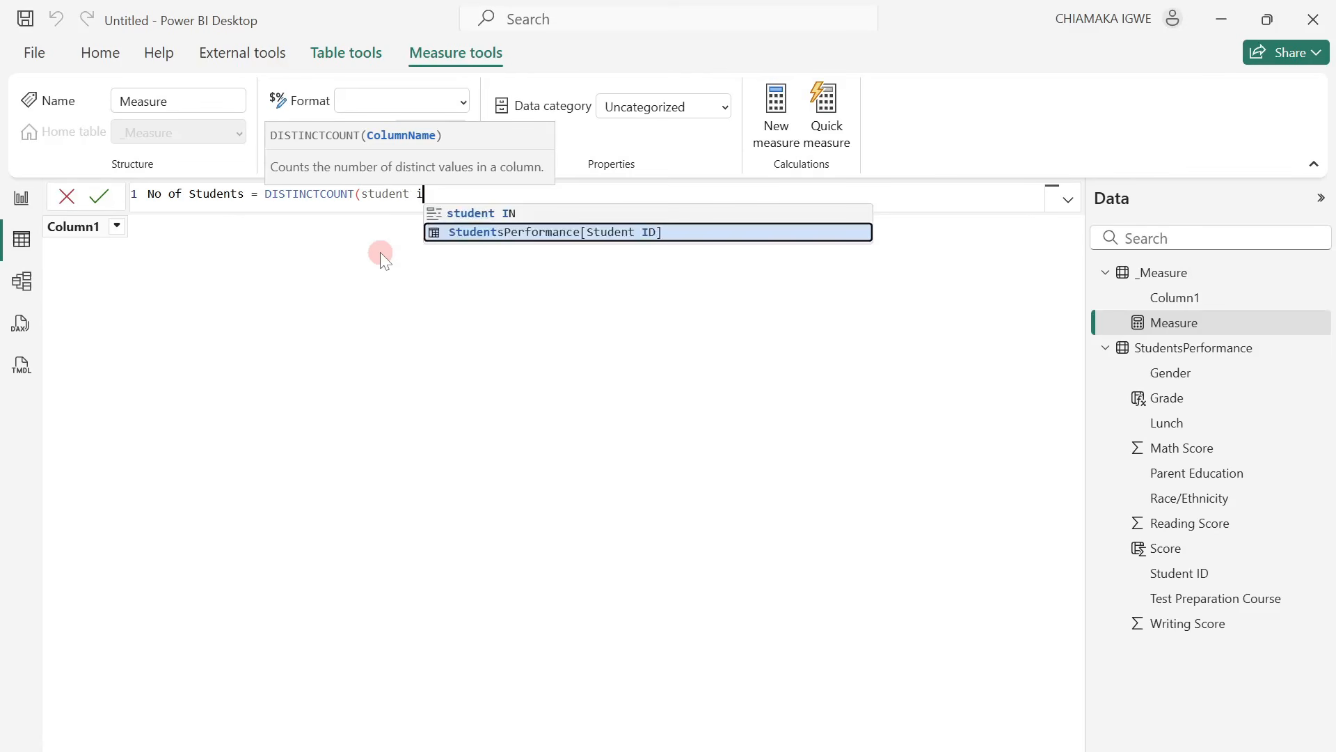
pyautogui.press('Tab')
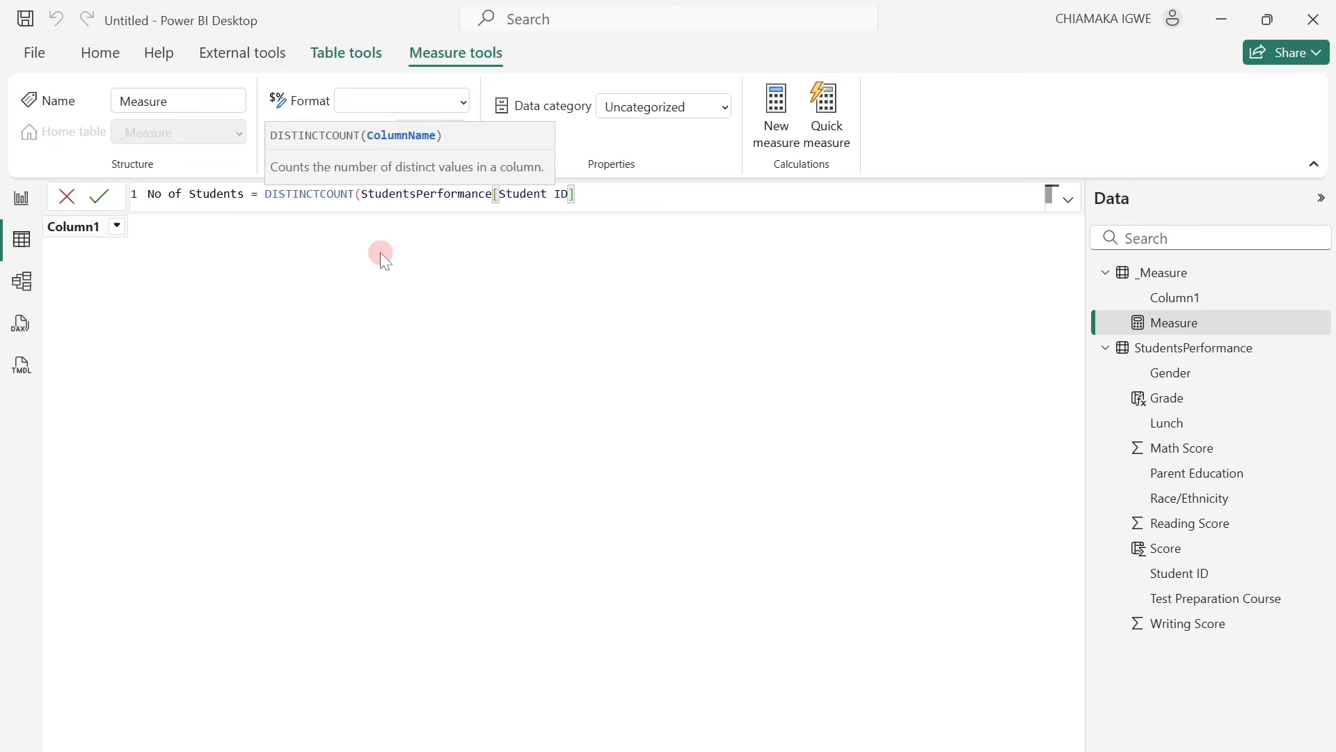
pyautogui.write(')')
pyautogui.press('Return')
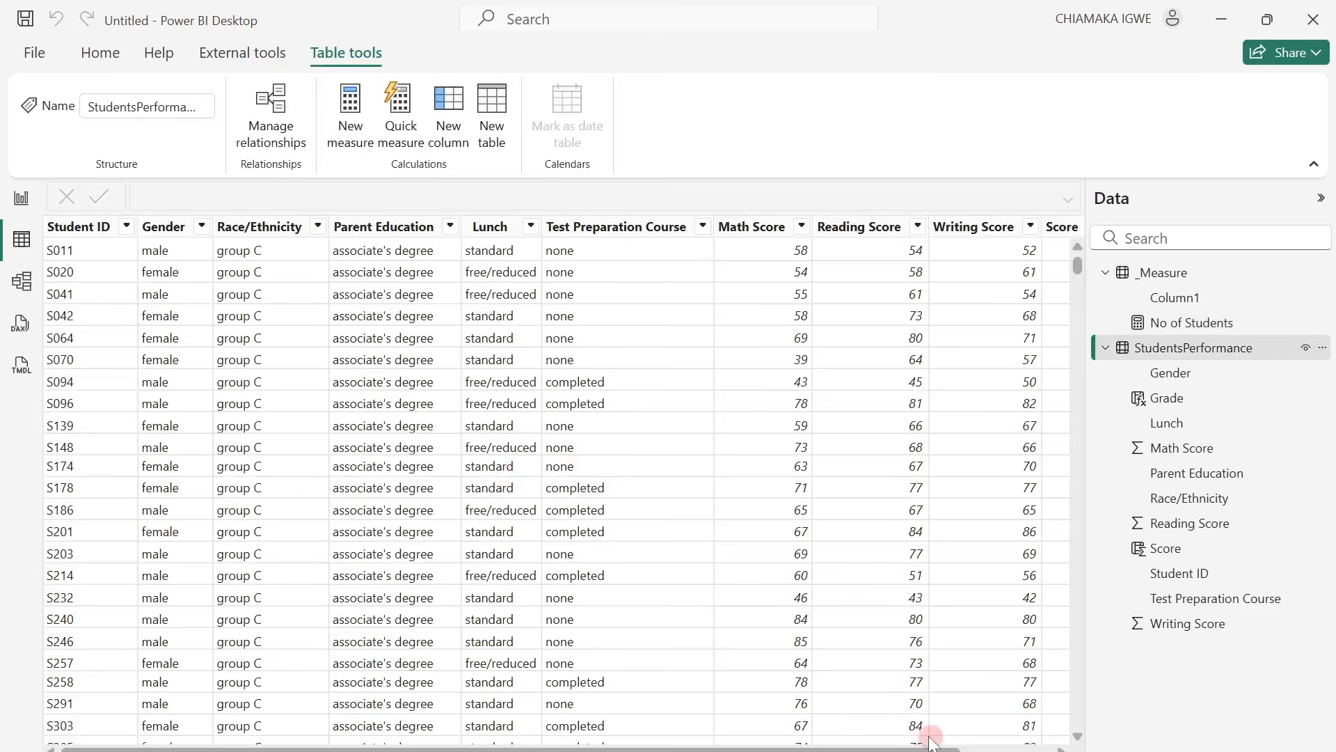
# Add a measure to the _Measure table with the formula Average Score = AVERAGE(StudentsPerformance[Score]).
pyautogui.moveTo(930, 742); pyautogui.dragTo(1021, 742)
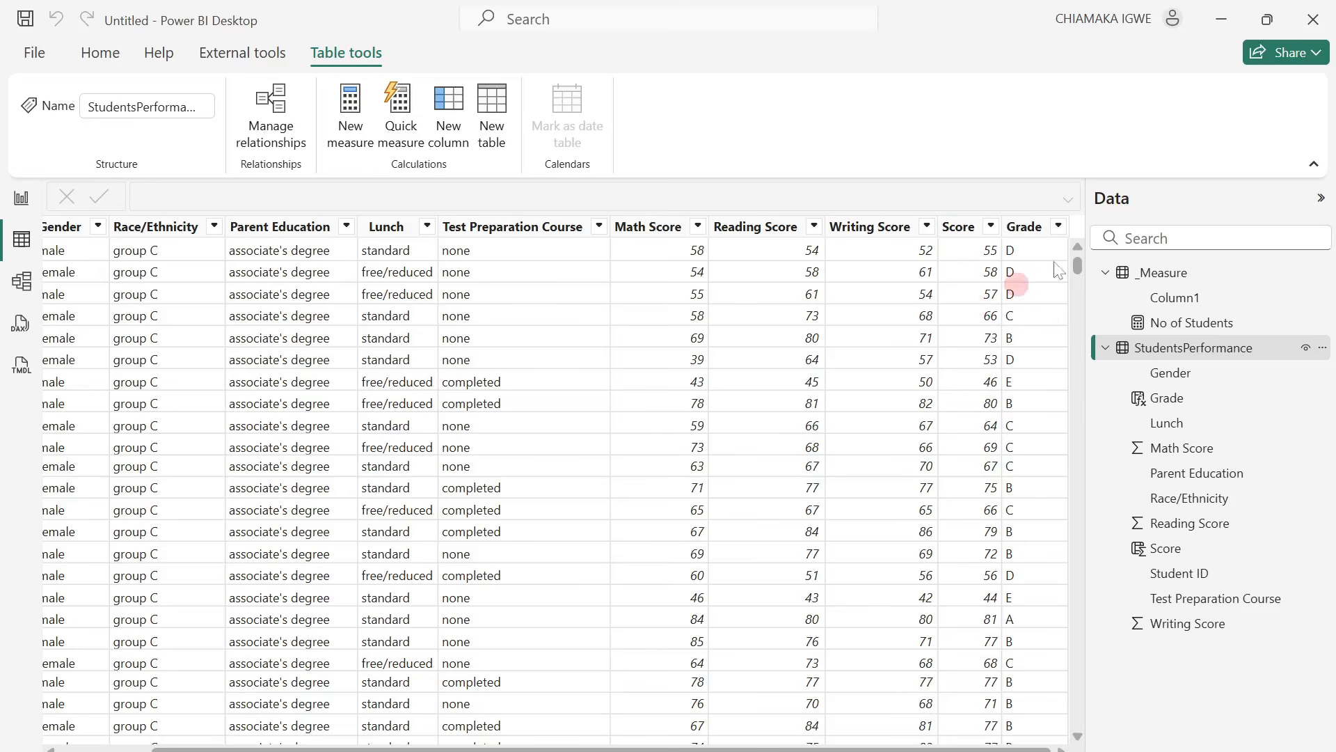
pyautogui.rightClick(1191, 322)
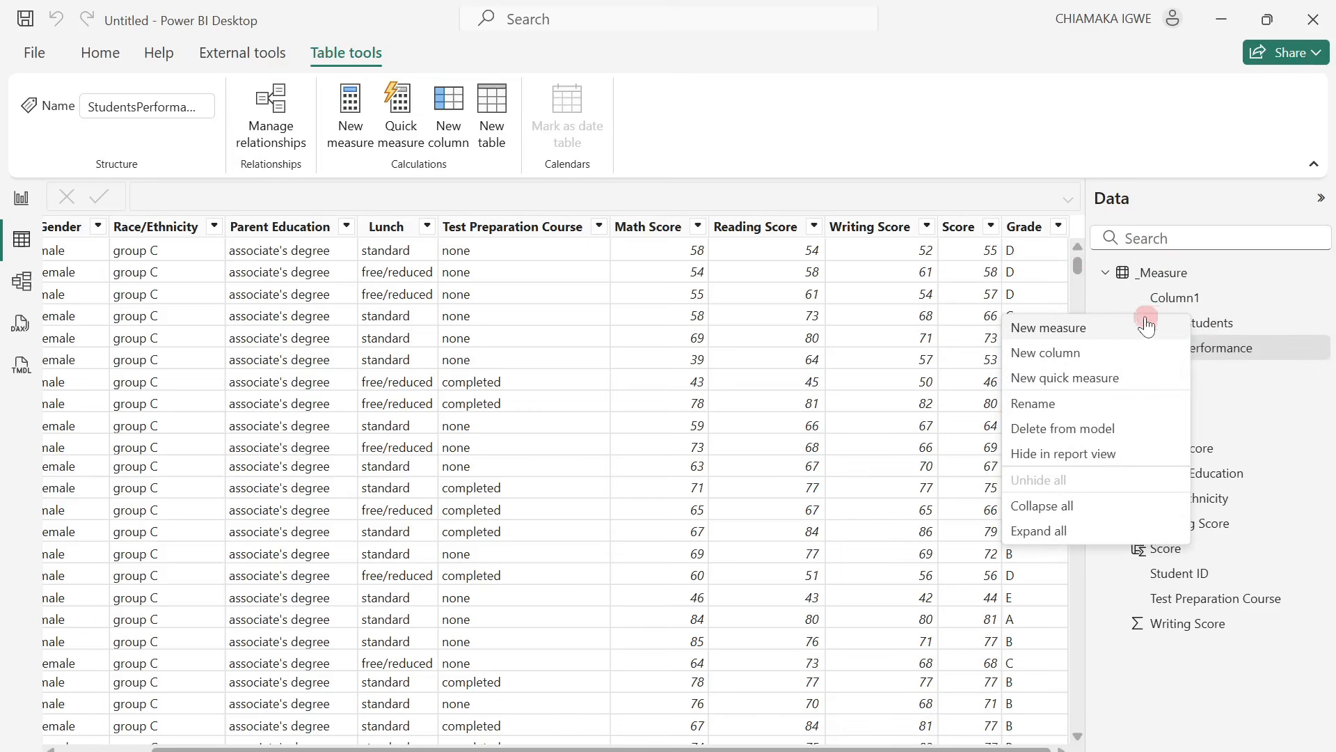
pyautogui.click(1095, 327)
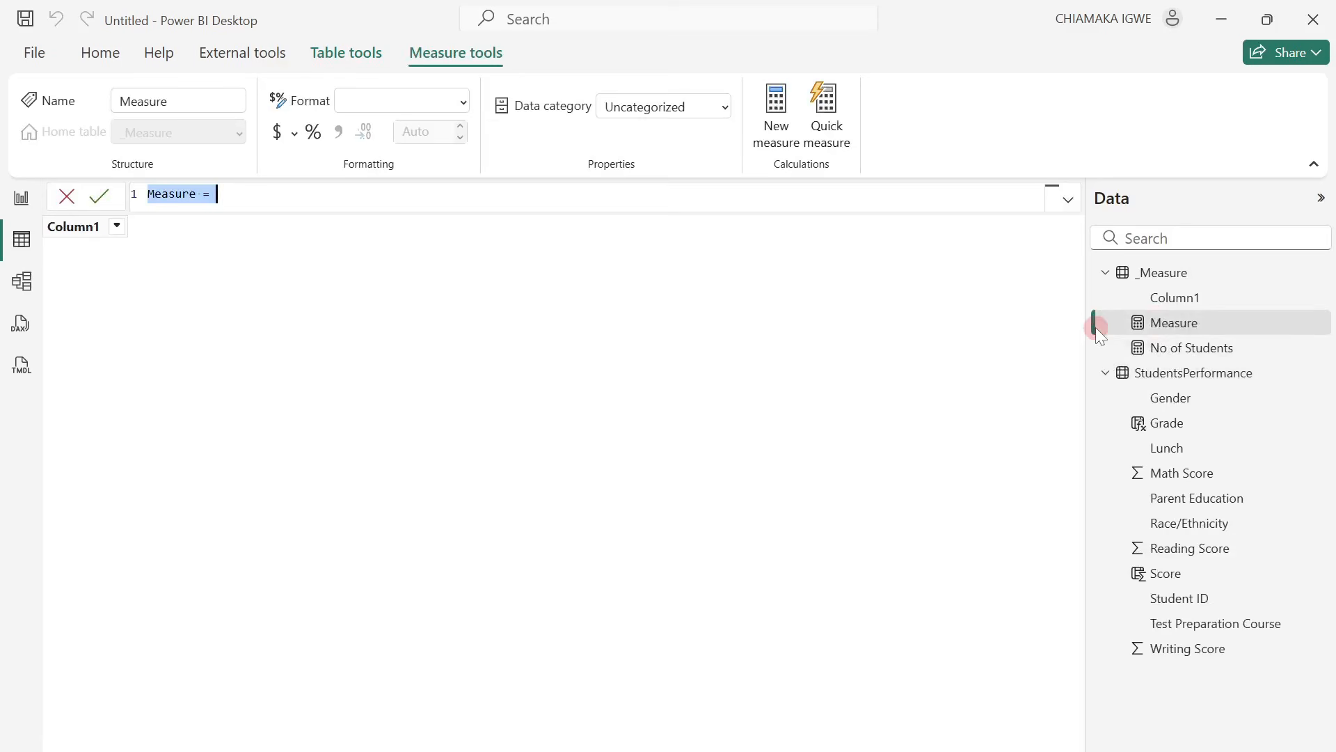
pyautogui.write('Average S')
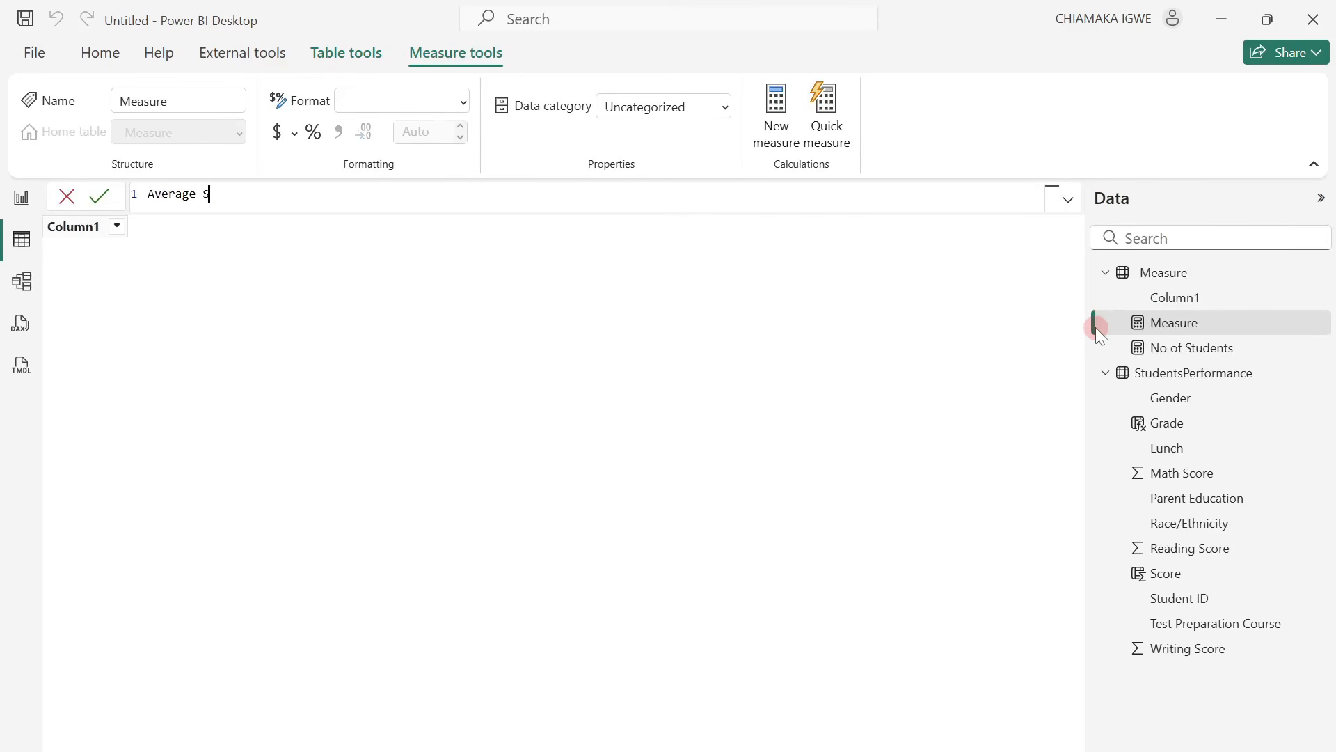
pyautogui.write('core = av')
pyautogui.press('Tab')
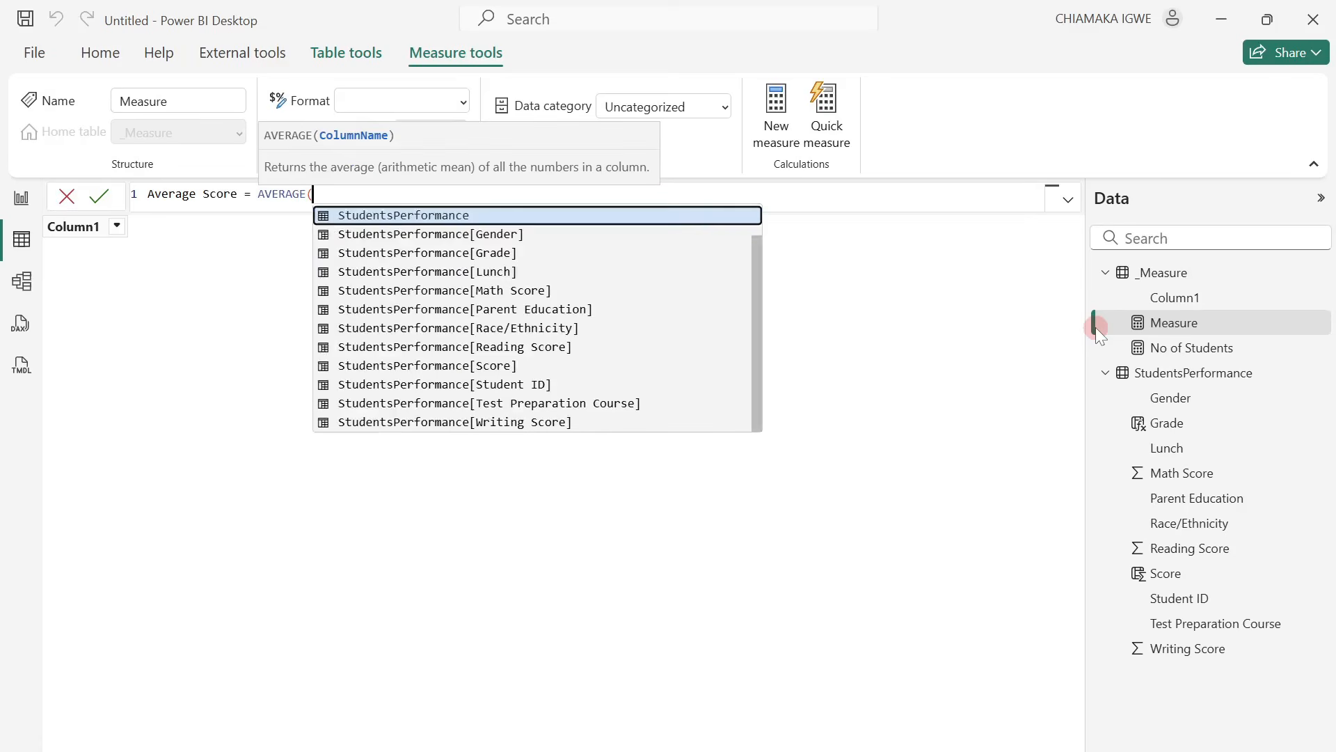
pyautogui.write('scor')
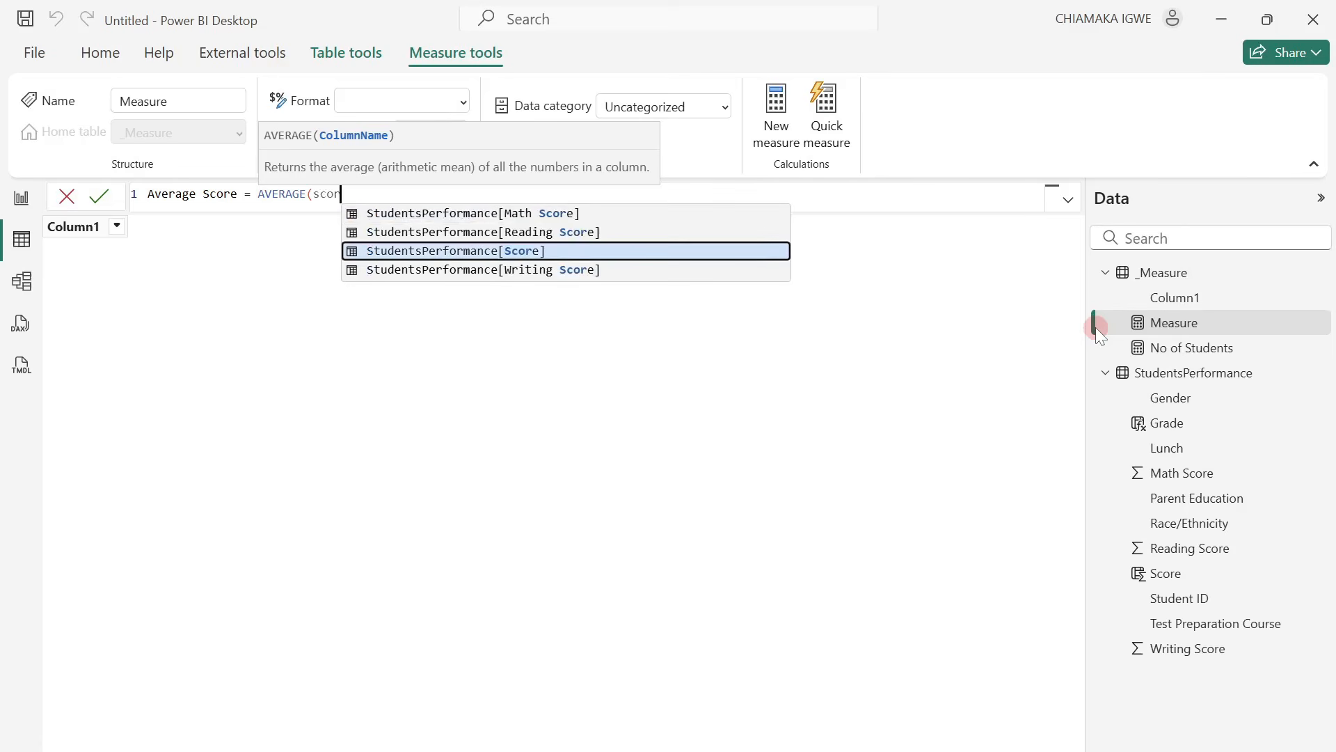
pyautogui.press('Tab')
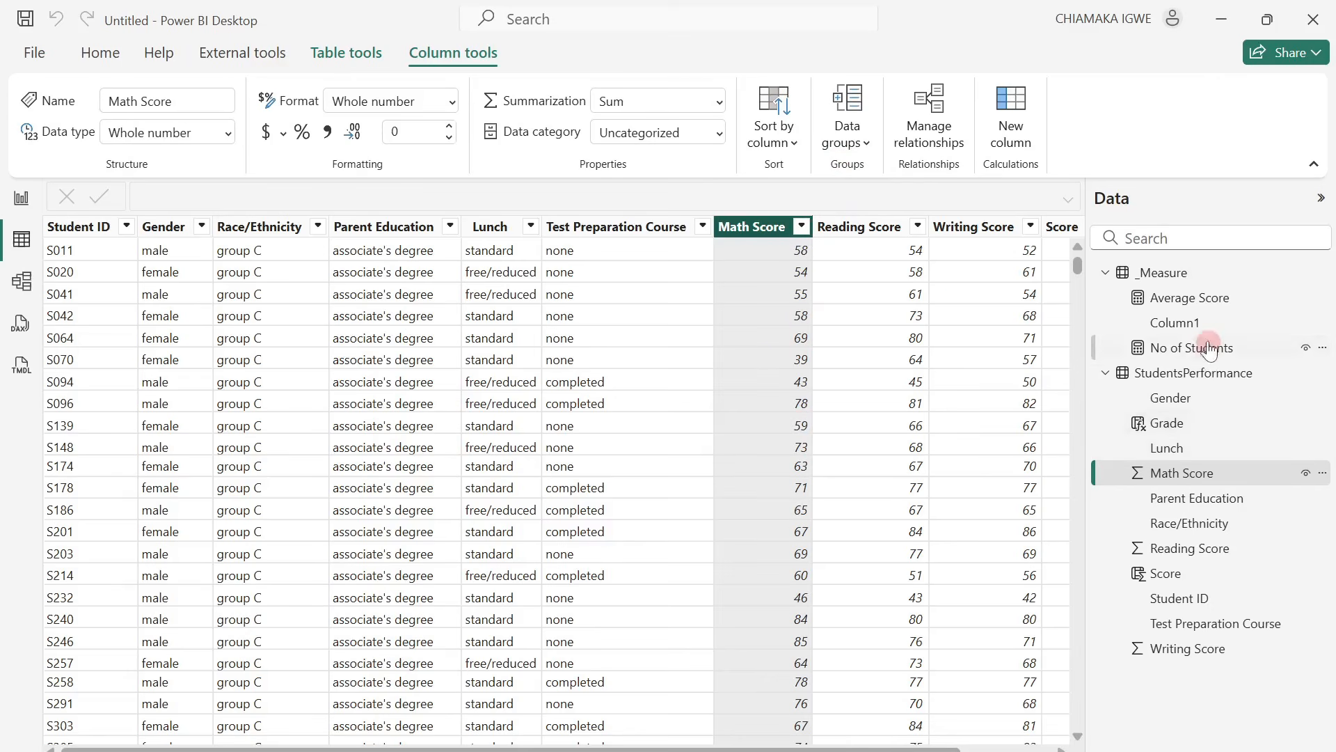
# Add a measure to the _Measure table with the formula Avg Math = AVERAGE(StudentsPerformance[Math Score]).
pyautogui.rightClick(1178, 298)
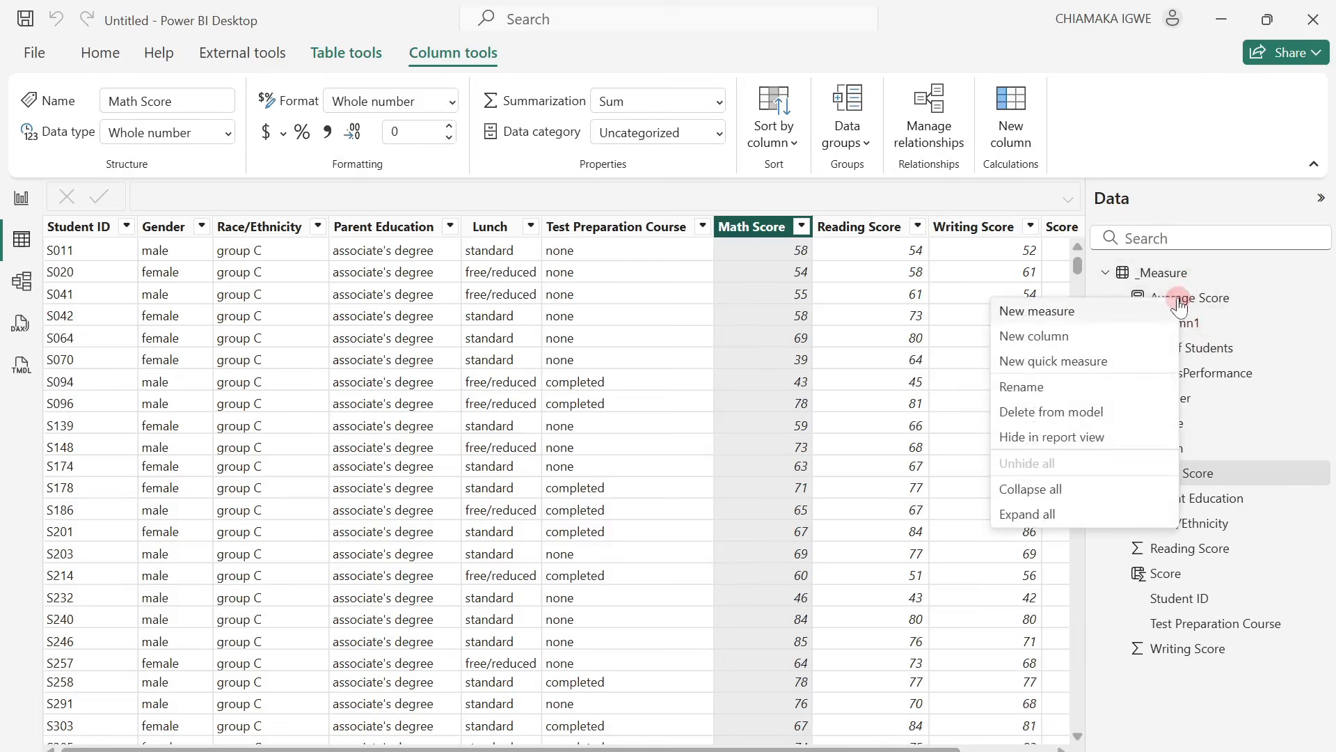
pyautogui.click(1037, 311)
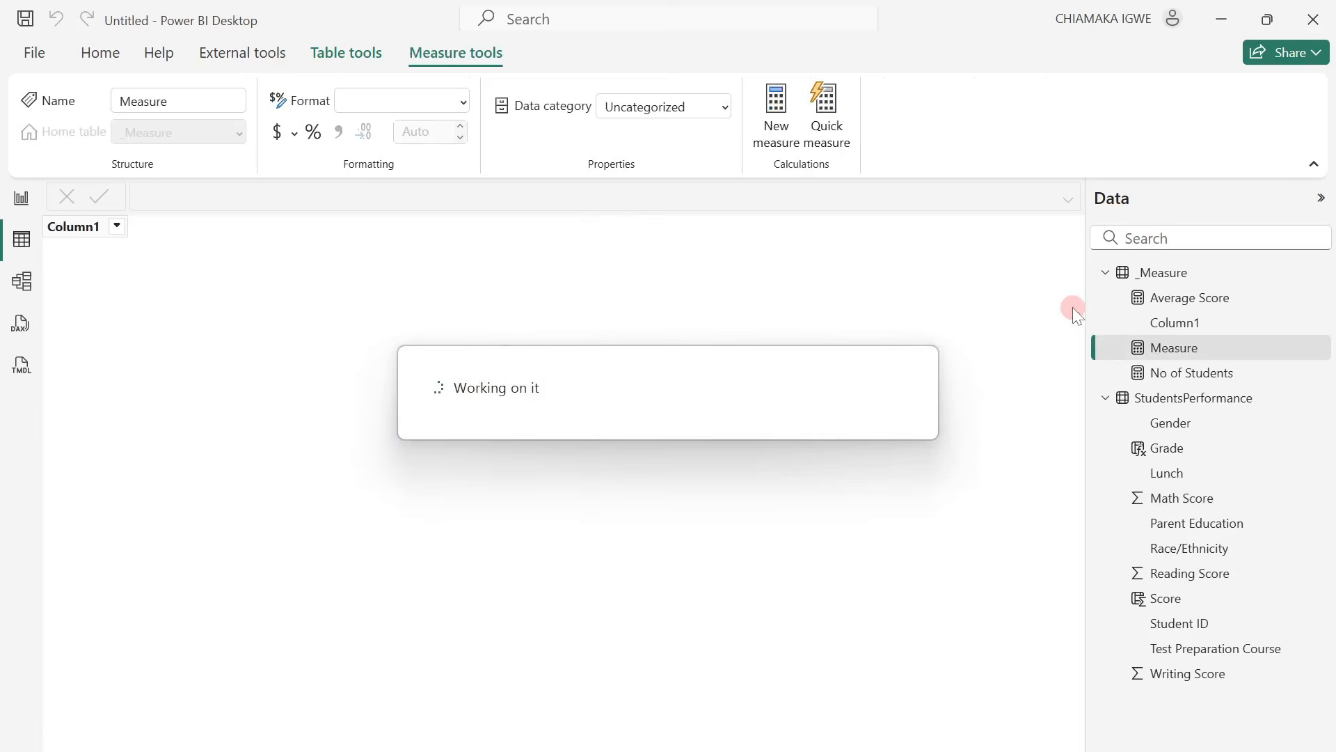
pyautogui.write('Av')
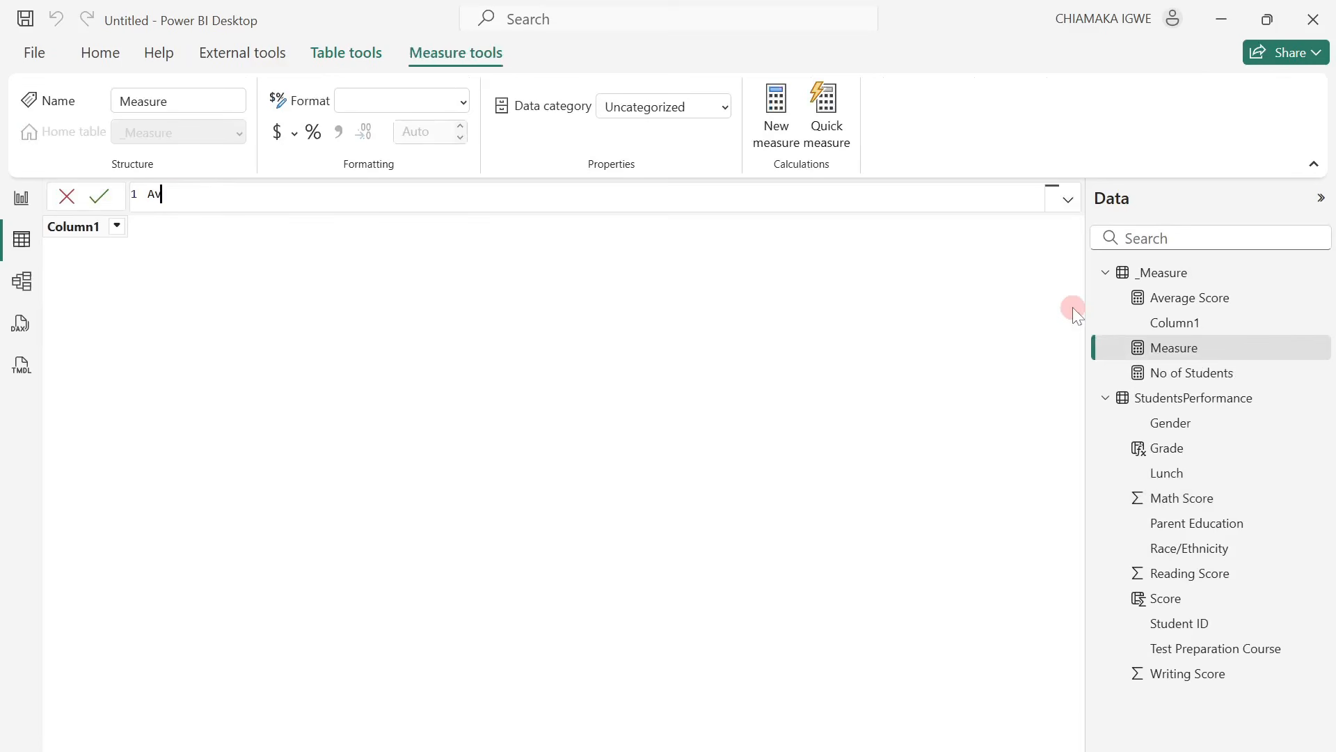
pyautogui.write('g Math = ave')
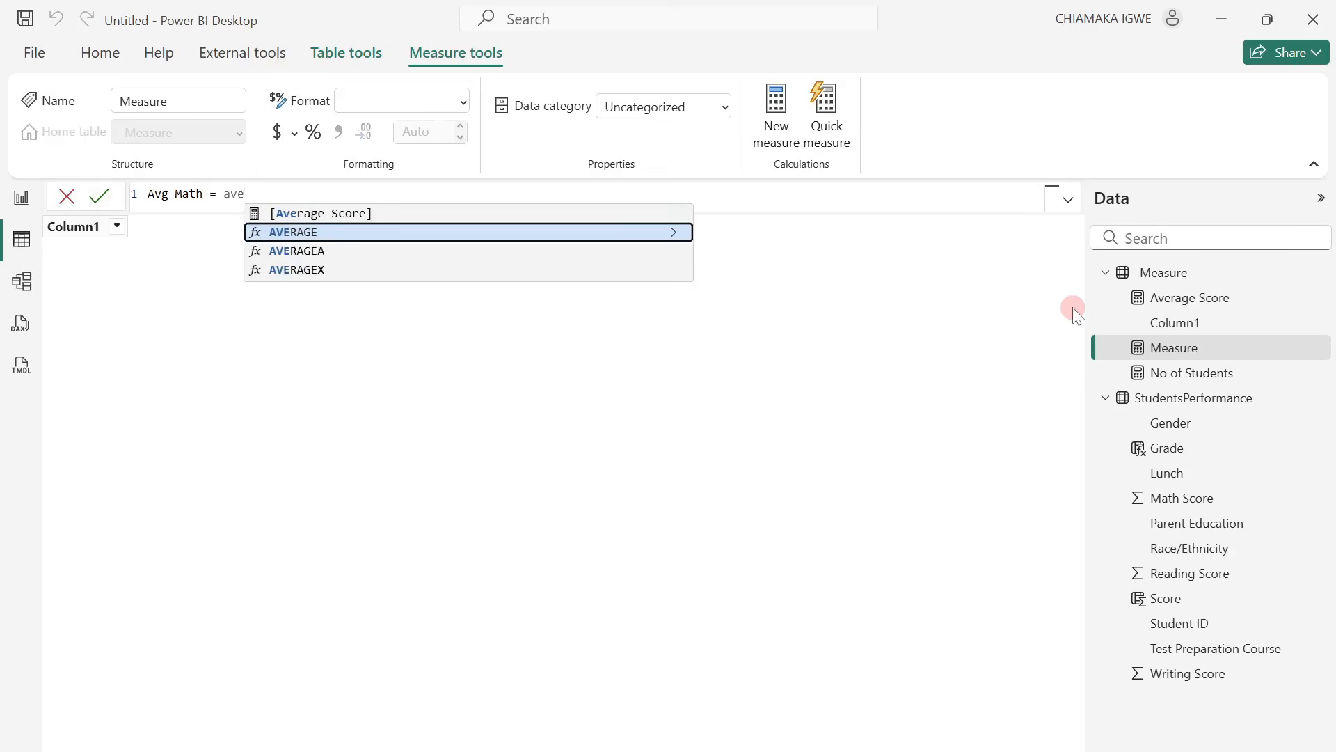
pyautogui.press('Tab')
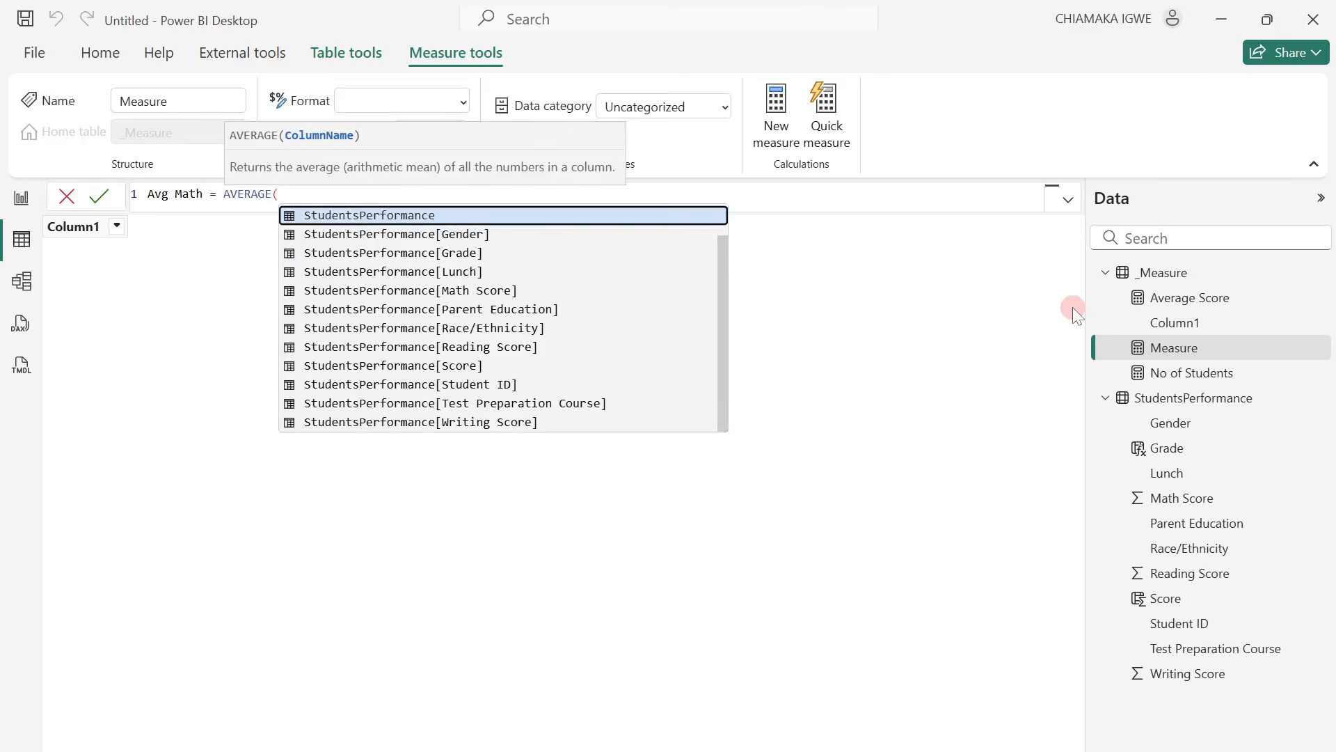
pyautogui.write('mat')
pyautogui.press('Tab')
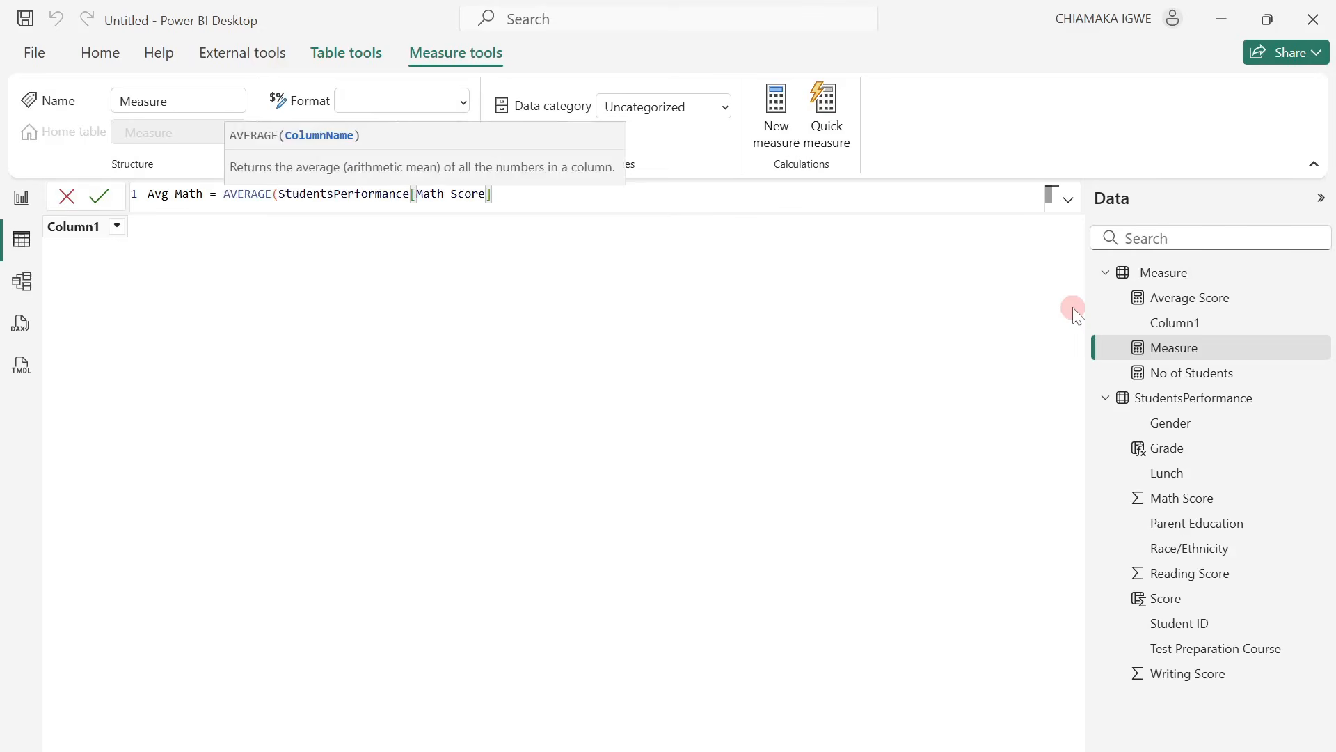
pyautogui.write(')')
pyautogui.press('Return')
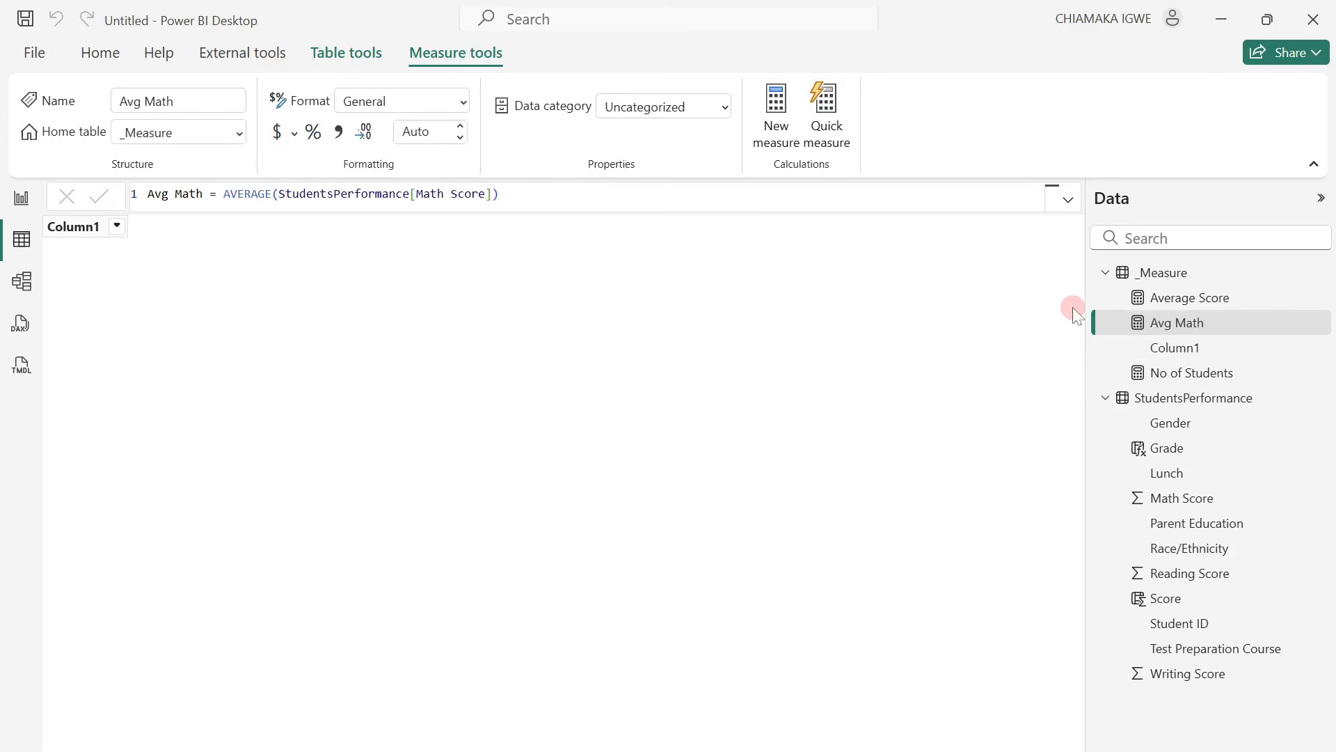
# Add a measure to the _Measure table with the formula Avg Reading = AVERAGE(StudentsPerformance[Reading Score]).
pyautogui.rightClick(1224, 325)
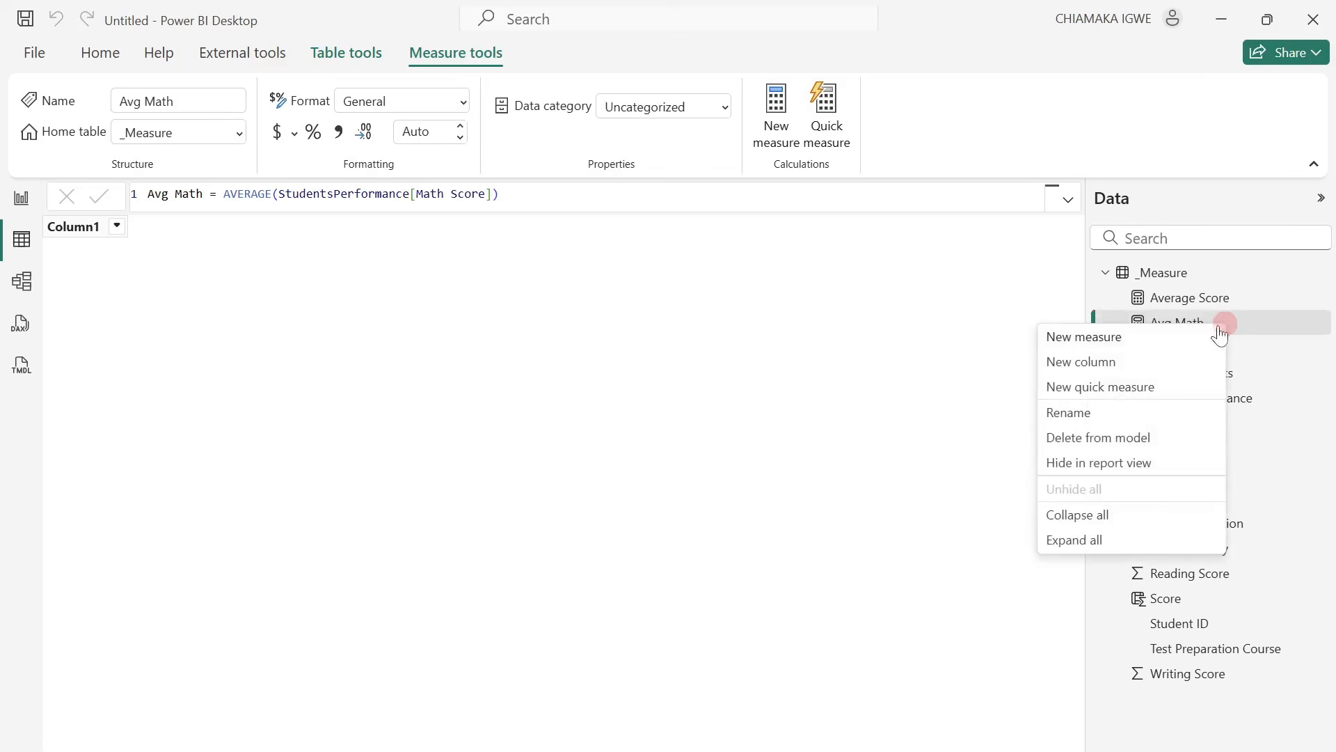
pyautogui.click(1106, 336)
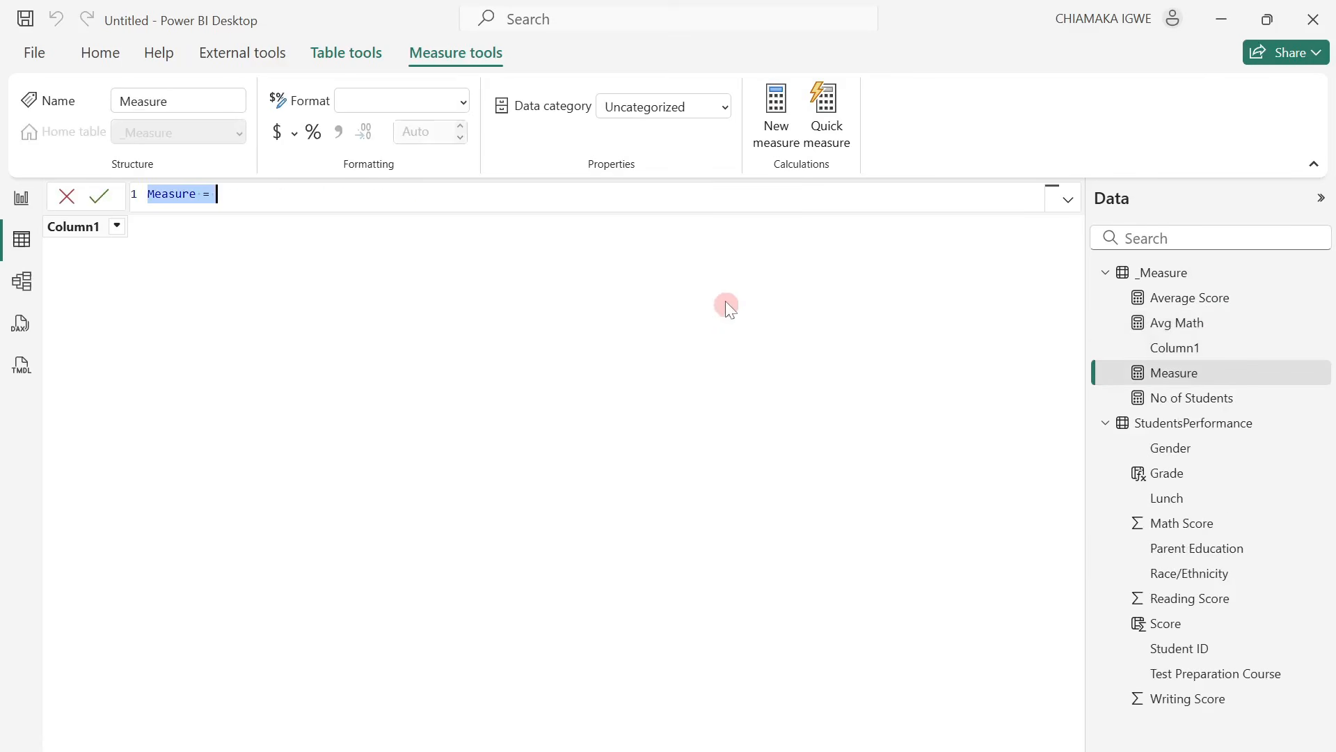
pyautogui.write('Avg Read')
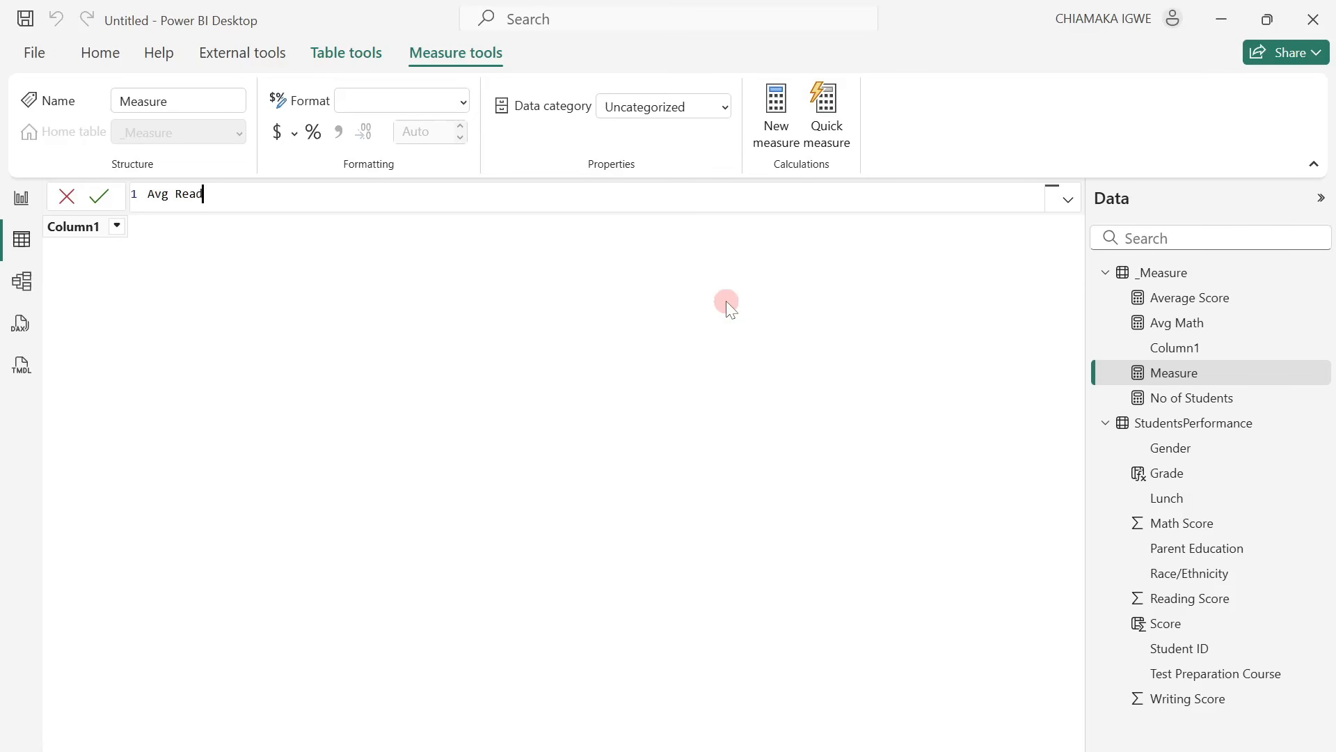
pyautogui.write('ing = Av')
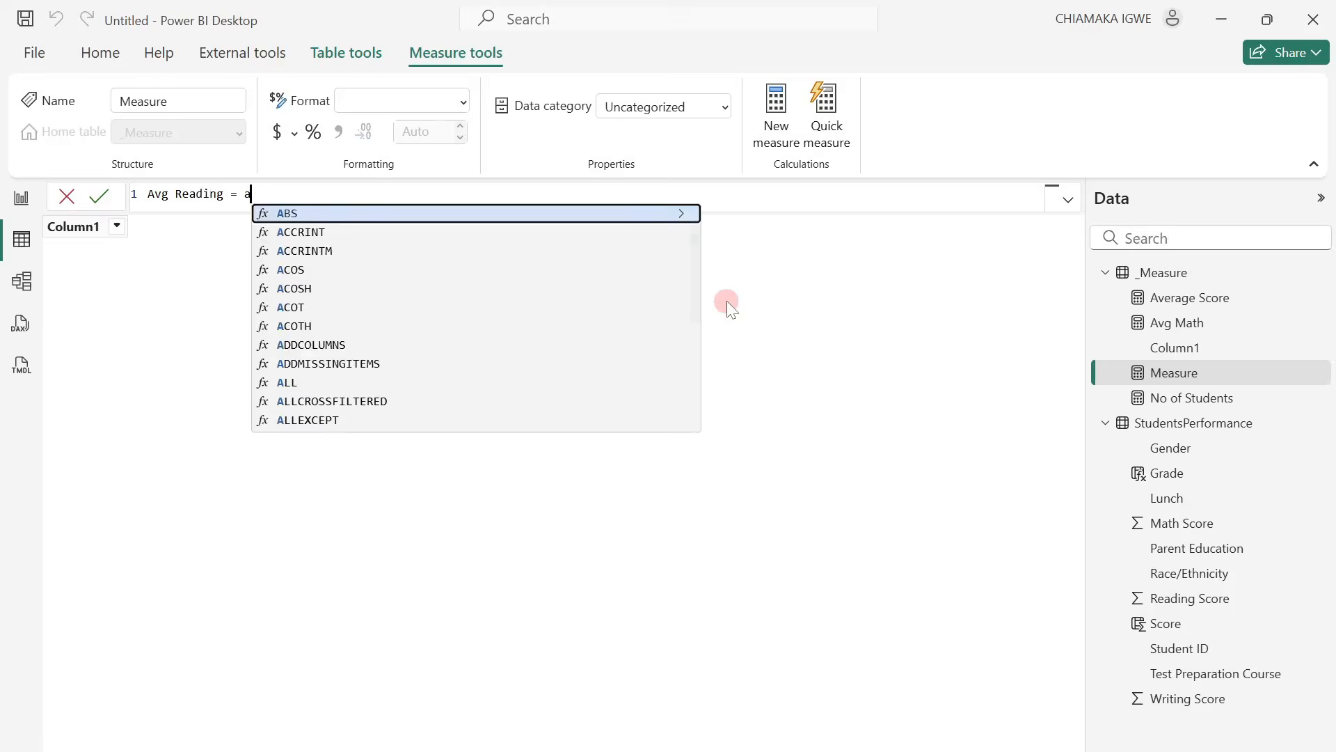
pyautogui.press('Tab')
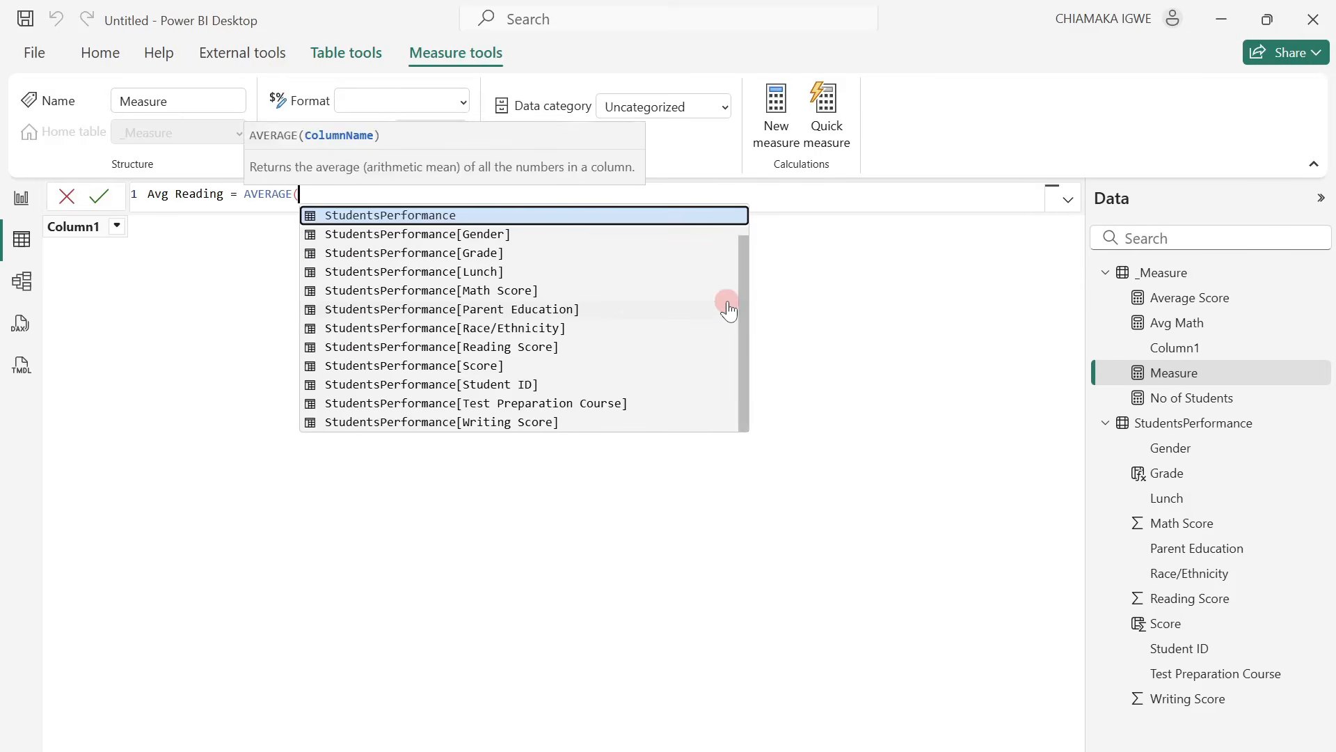
pyautogui.write('rea')
pyautogui.press('Tab')
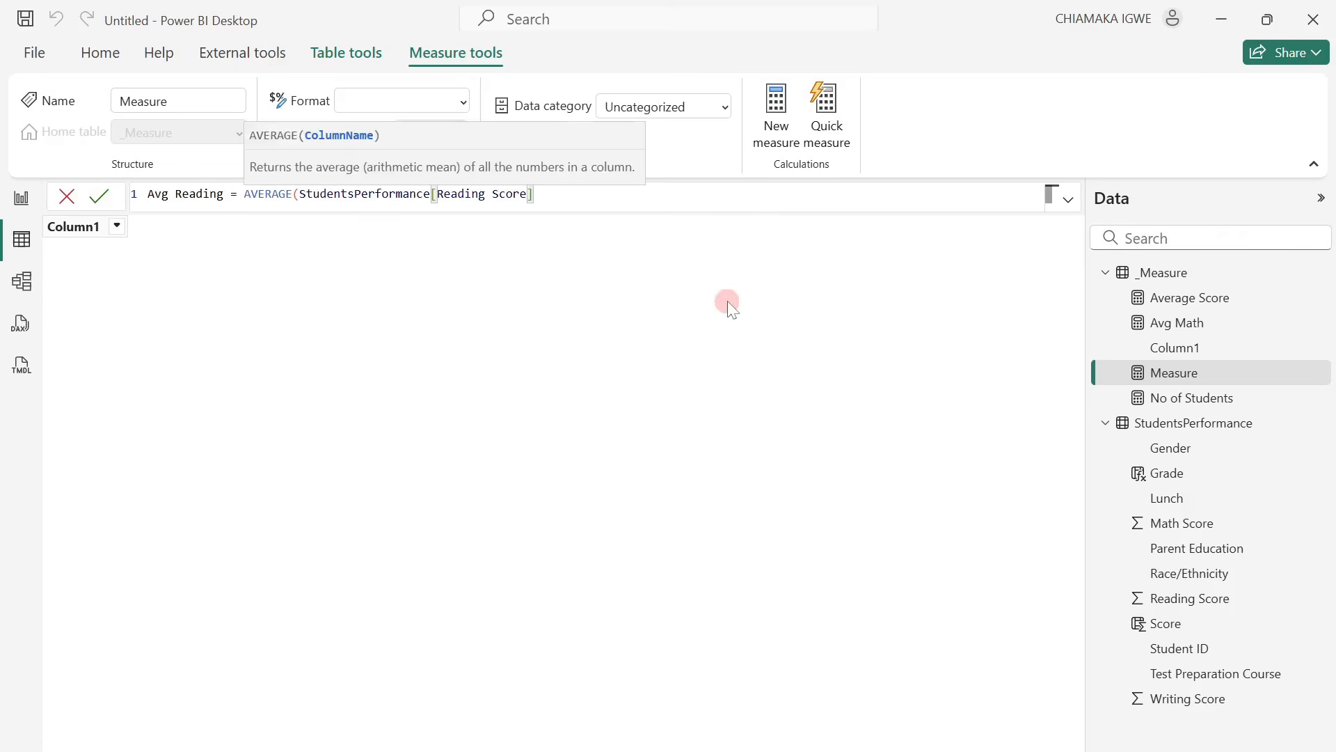
pyautogui.write(')')
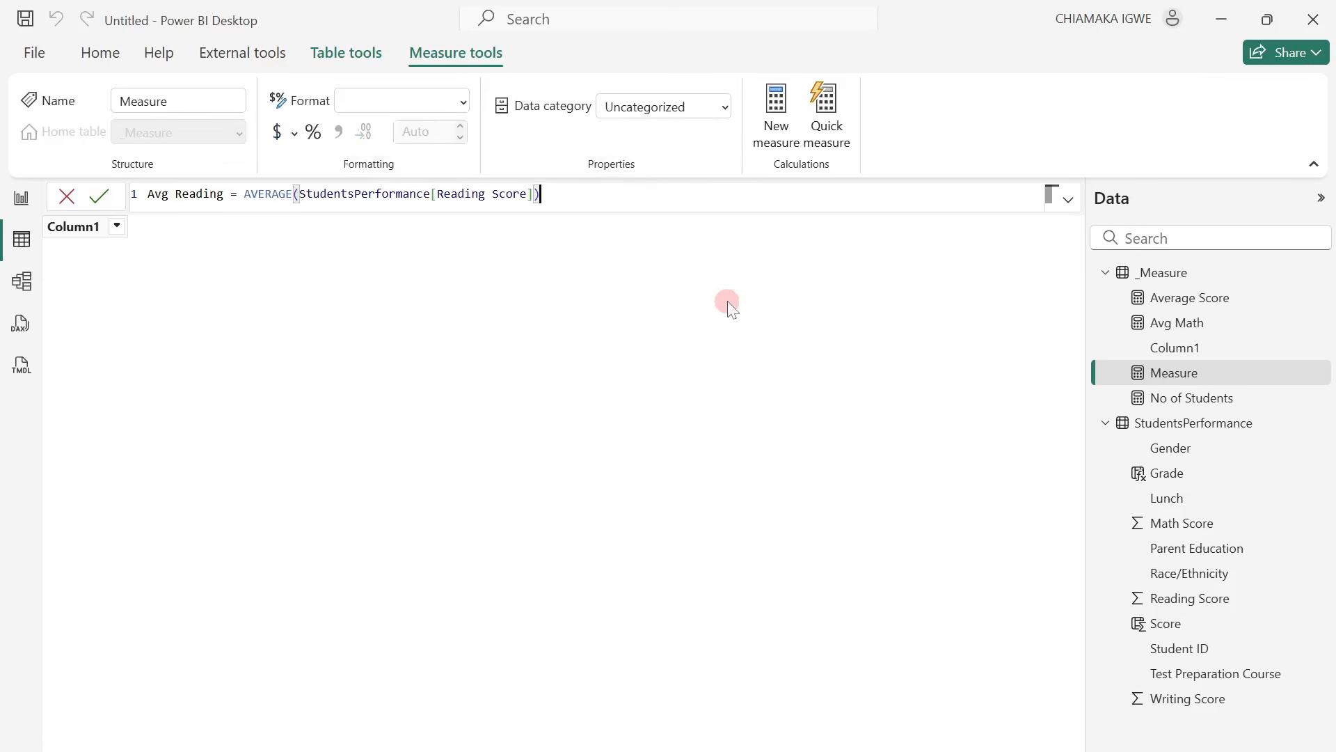
pyautogui.press('Return')
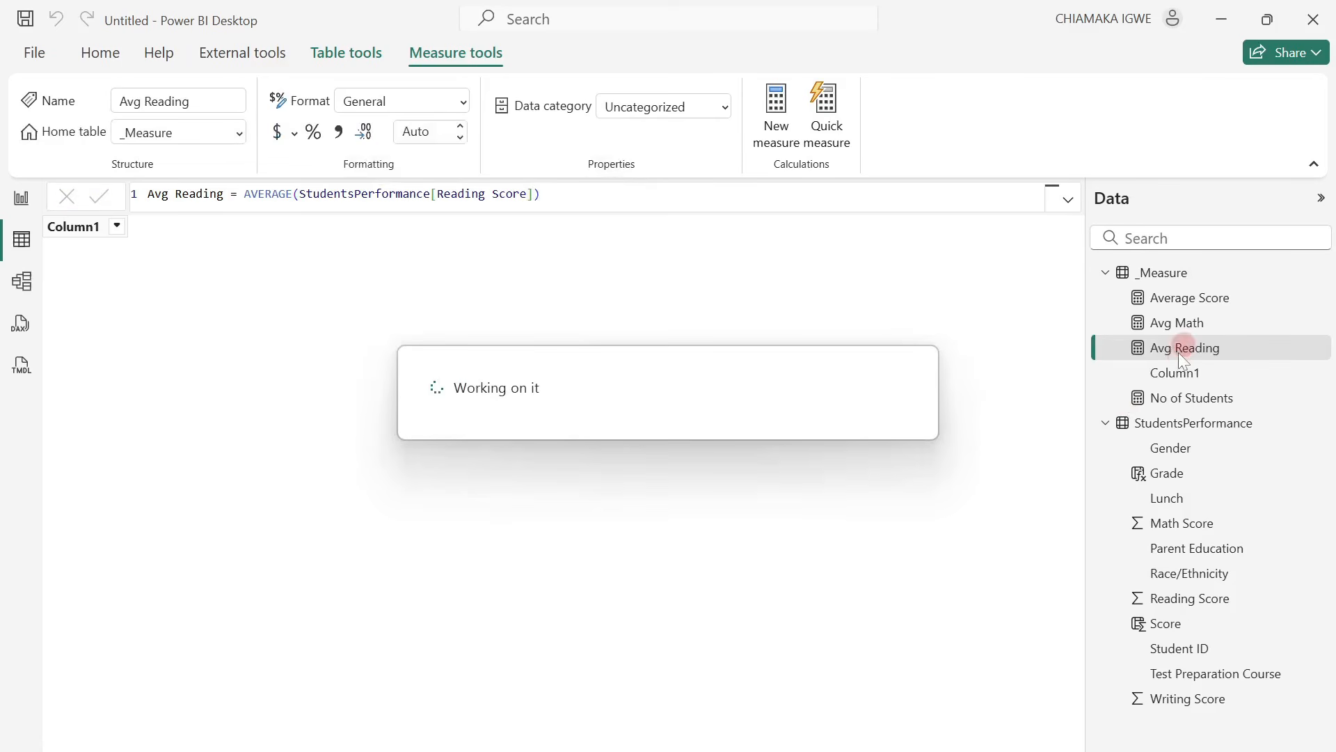
# Add a measure to the _Measure table with the formula Avg Writing = AVERAGE(StudentsPerformance[Writing Score]).
pyautogui.rightClick(1182, 361)
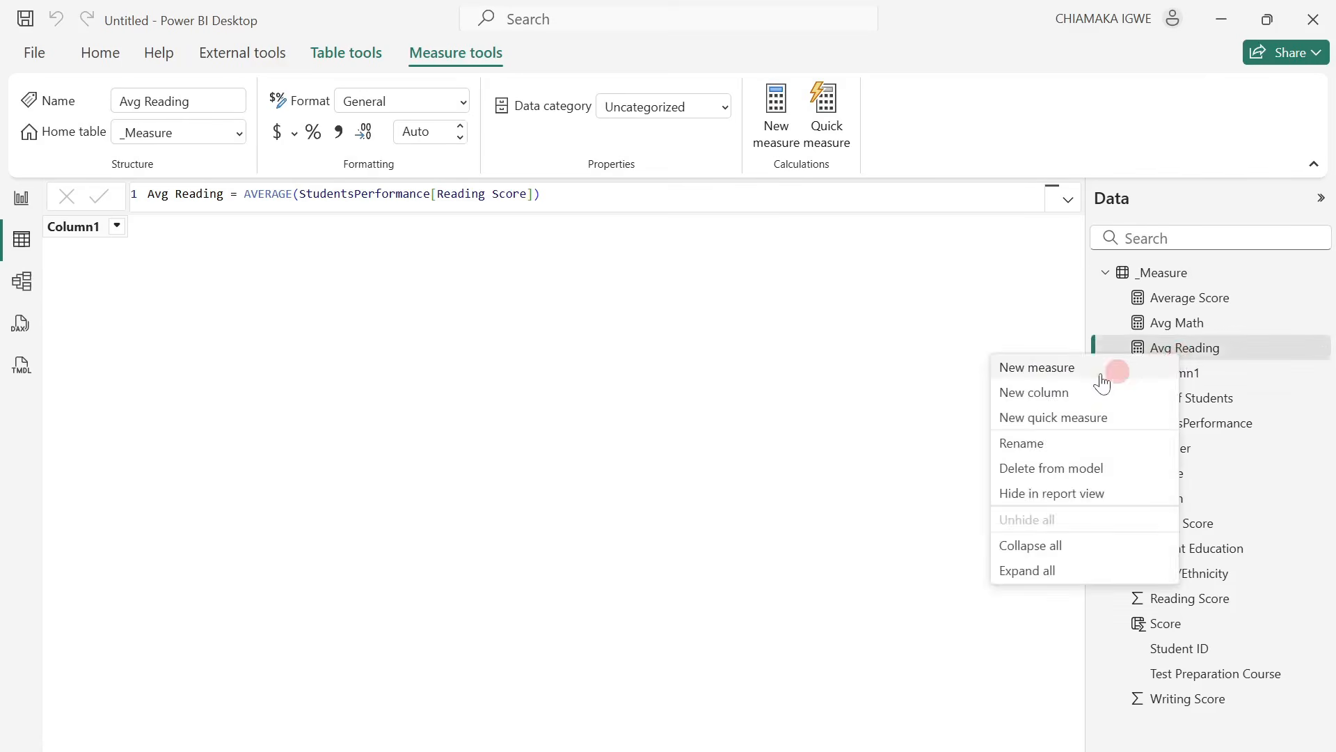
pyautogui.click(1101, 369)
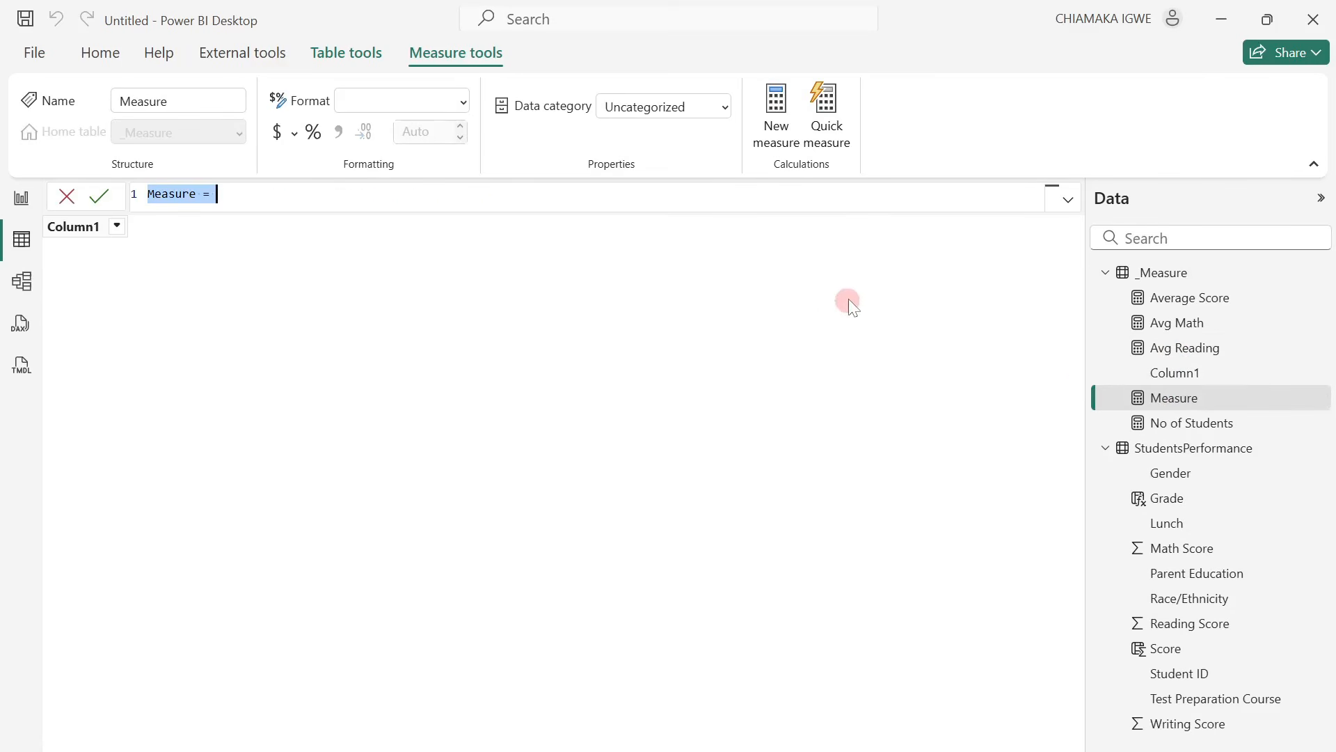
pyautogui.write('Avg Wri')
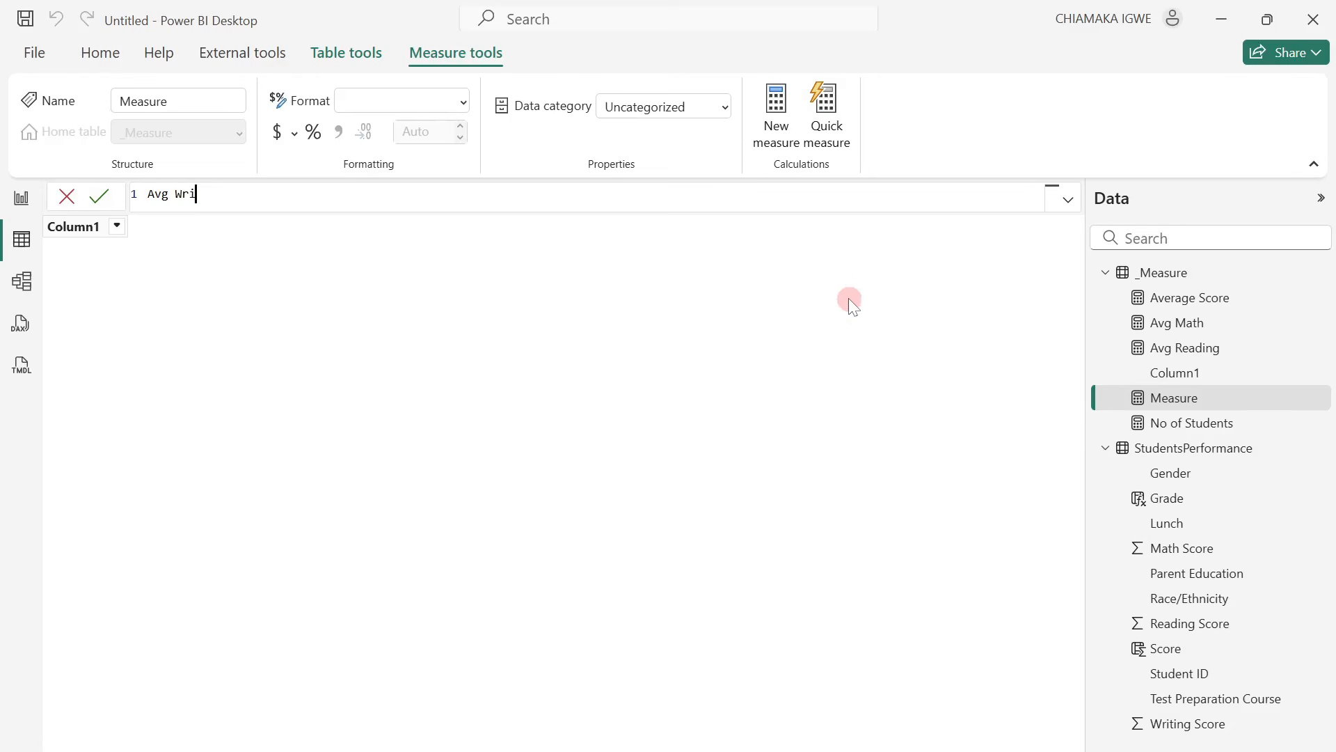
pyautogui.write('ting = AVERAGE(')
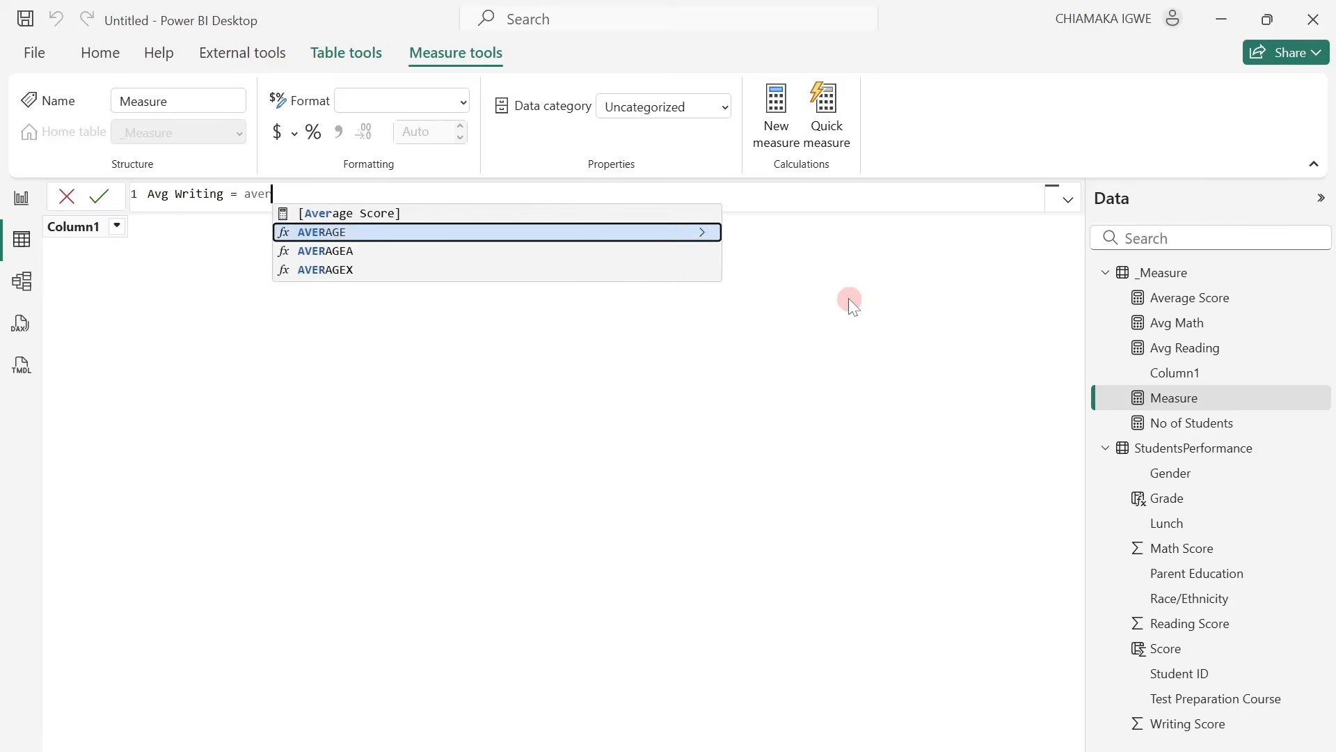
pyautogui.write('wri')
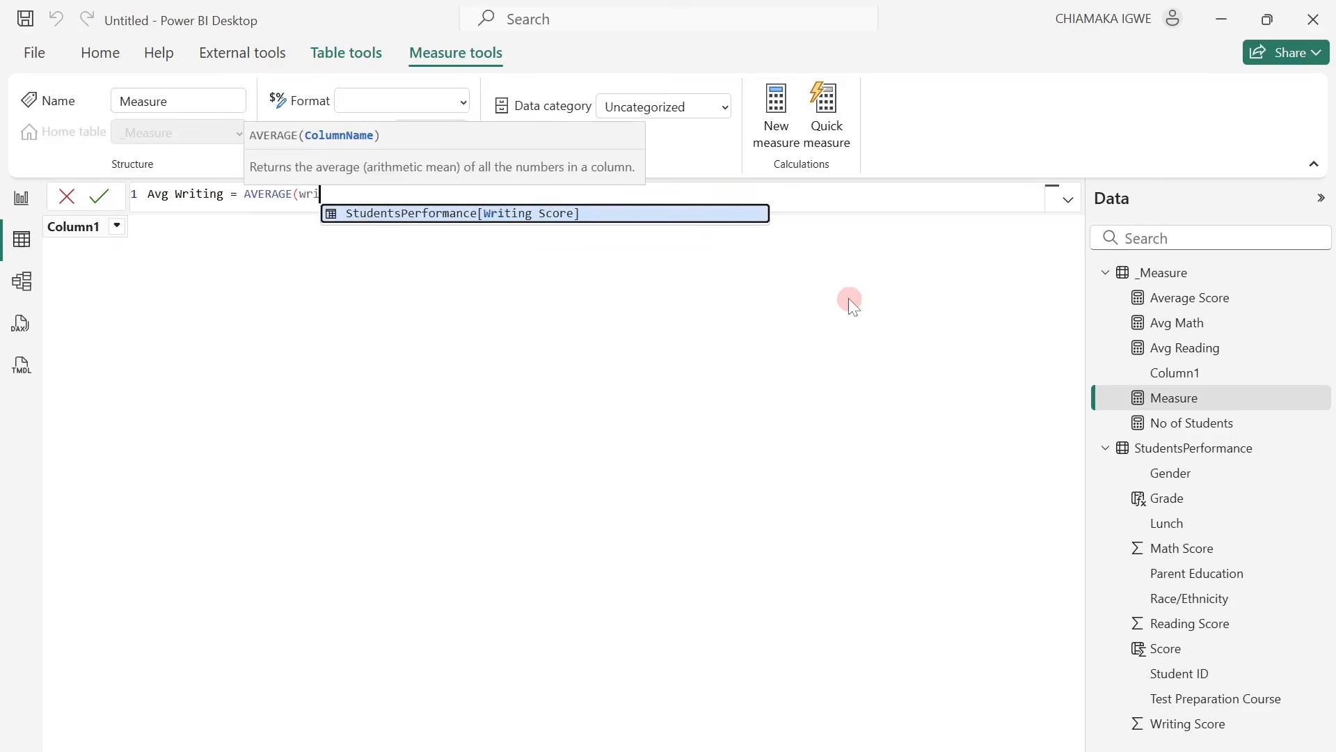
pyautogui.press('Tab')
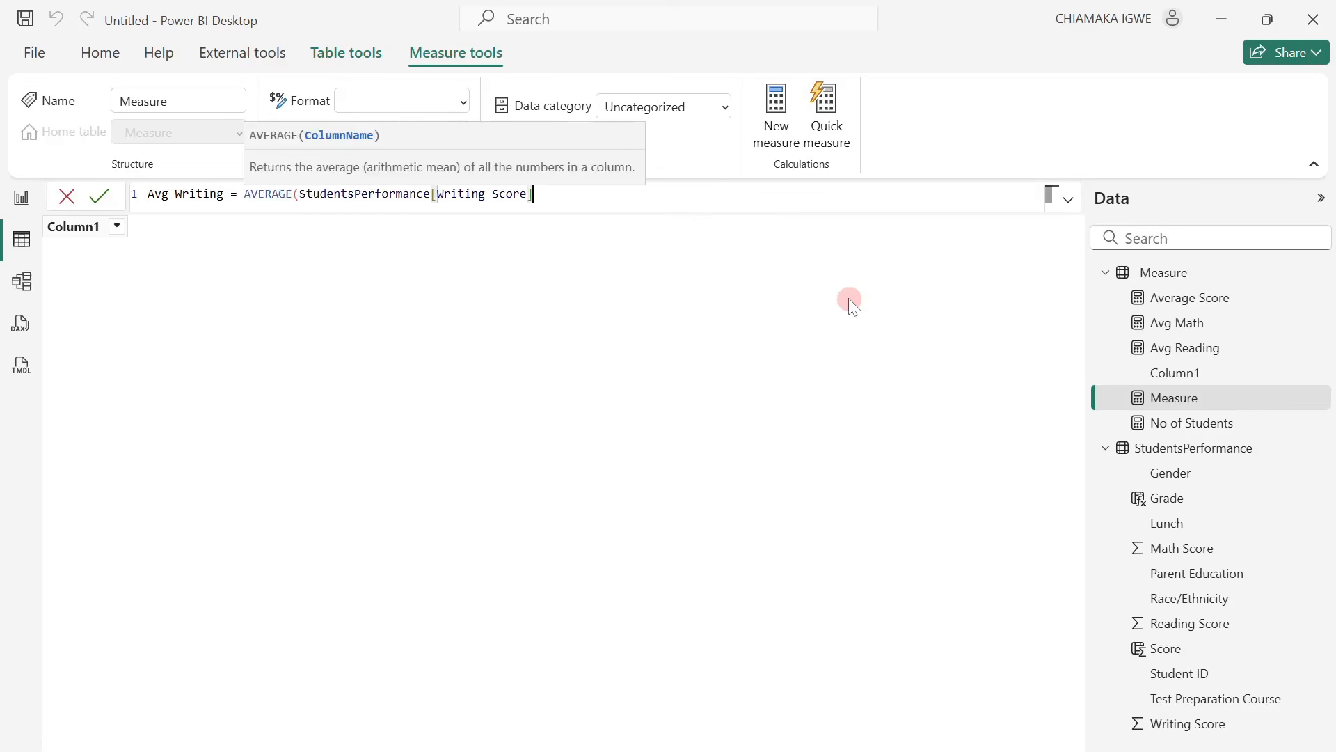
pyautogui.write(')')
pyautogui.press('Return')
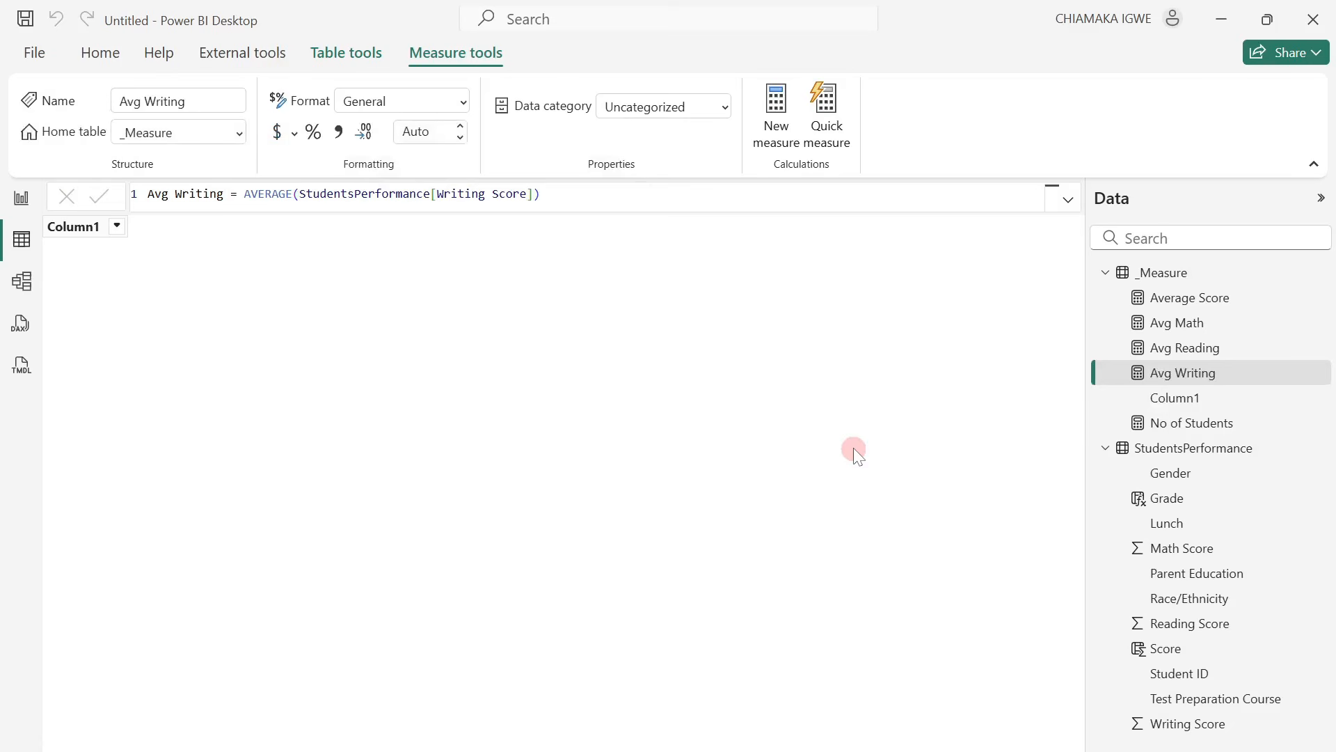
pyautogui.click(1183, 448)
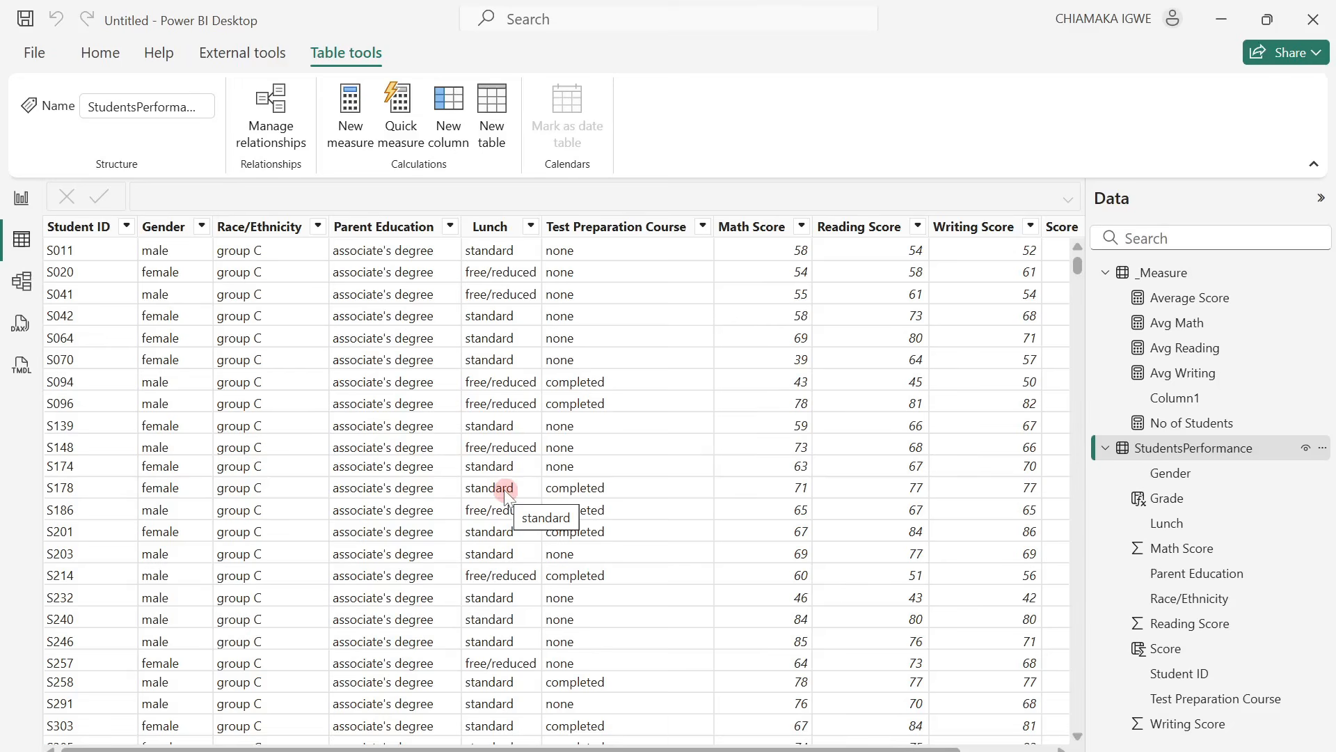
pyautogui.rightClick(1204, 377)
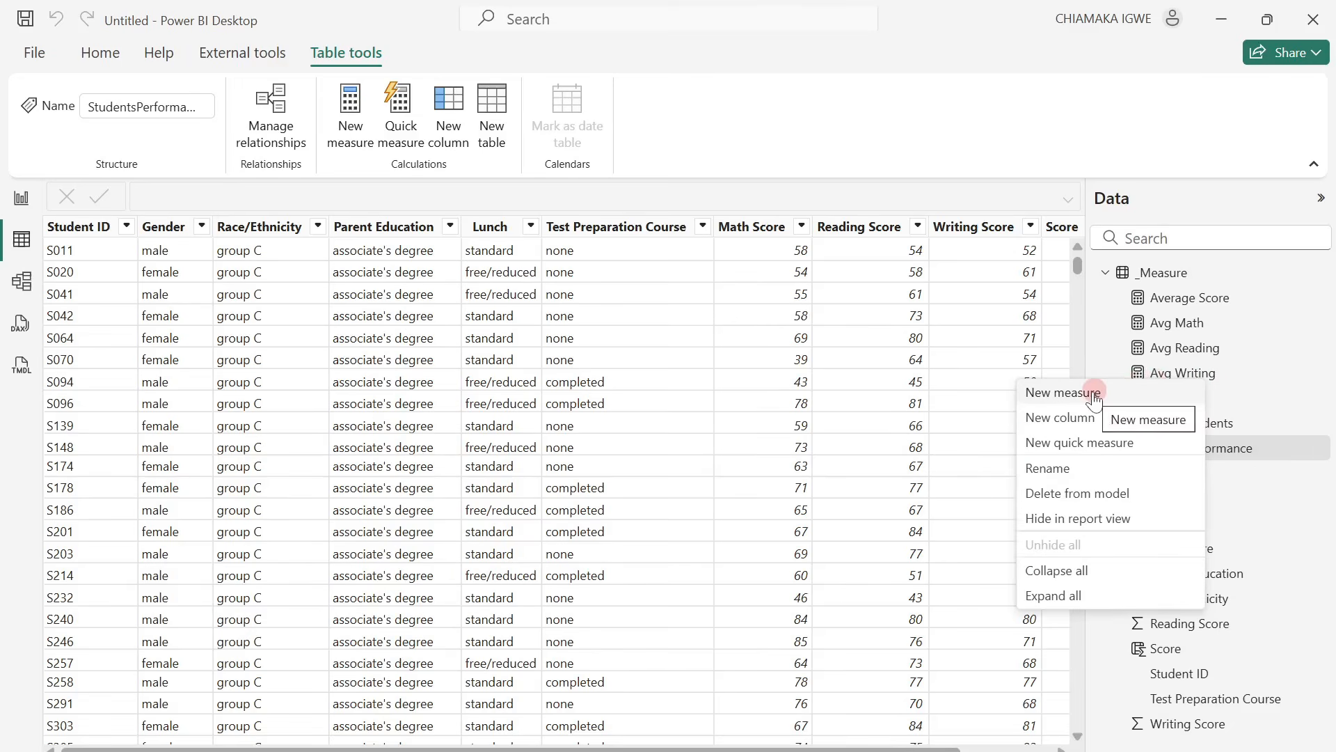
pyautogui.click(778, 327)
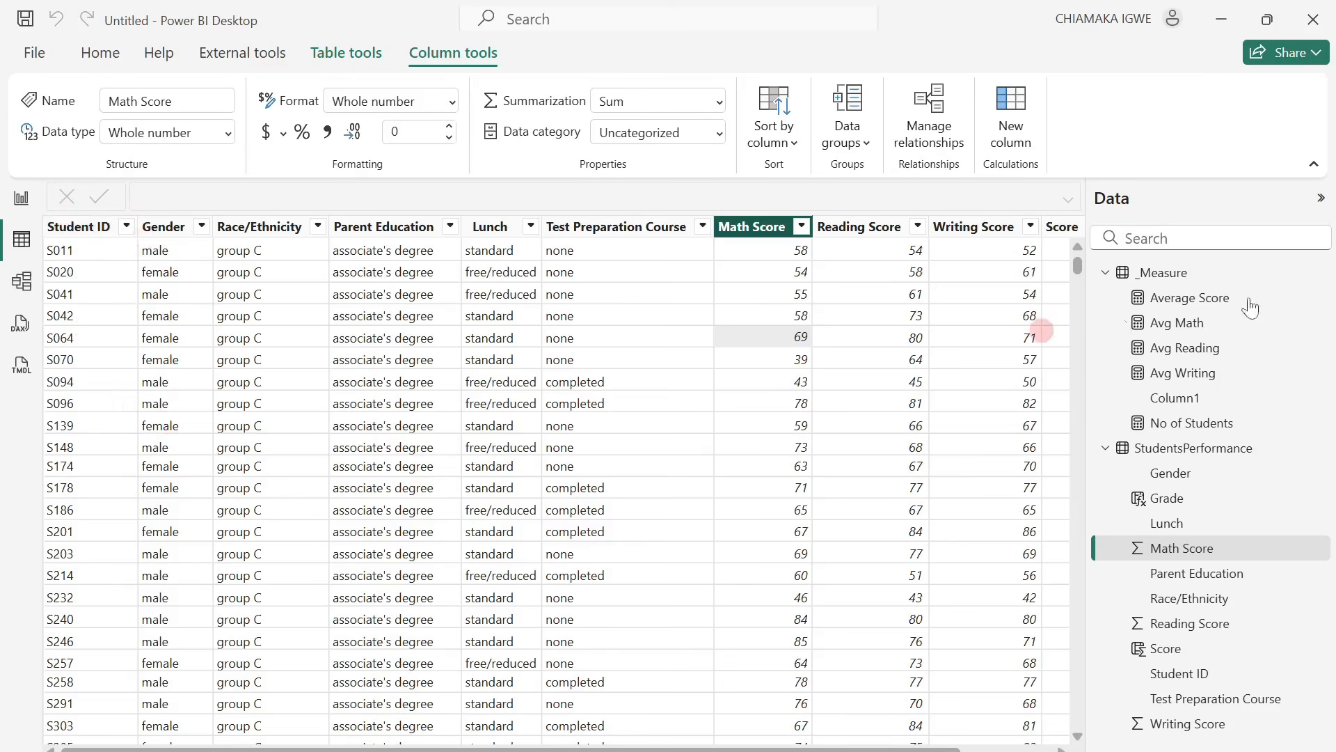
# Add a Male Students measure to _Measure, dividing No of Students filtered to Gender = "male" by total No of Students, formatted as "0.0%".
pyautogui.rightClick(1197, 341)
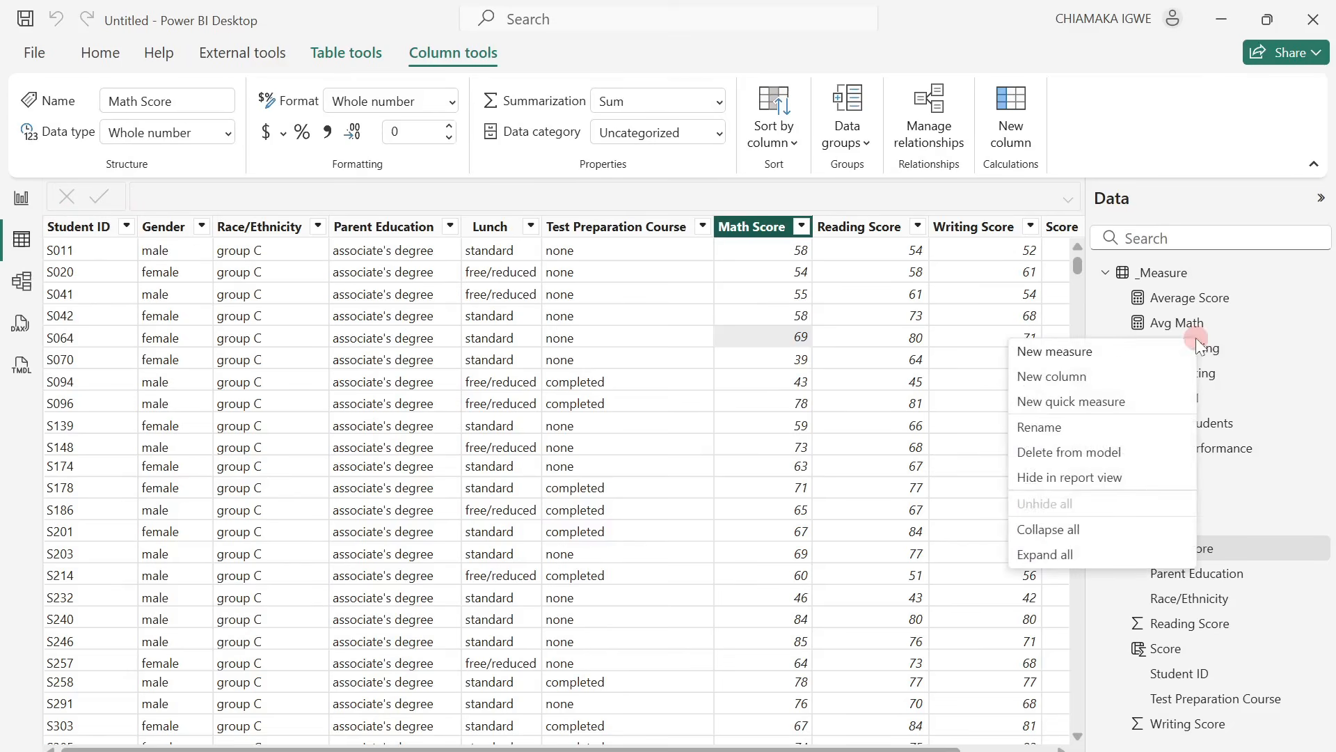
pyautogui.click(1114, 357)
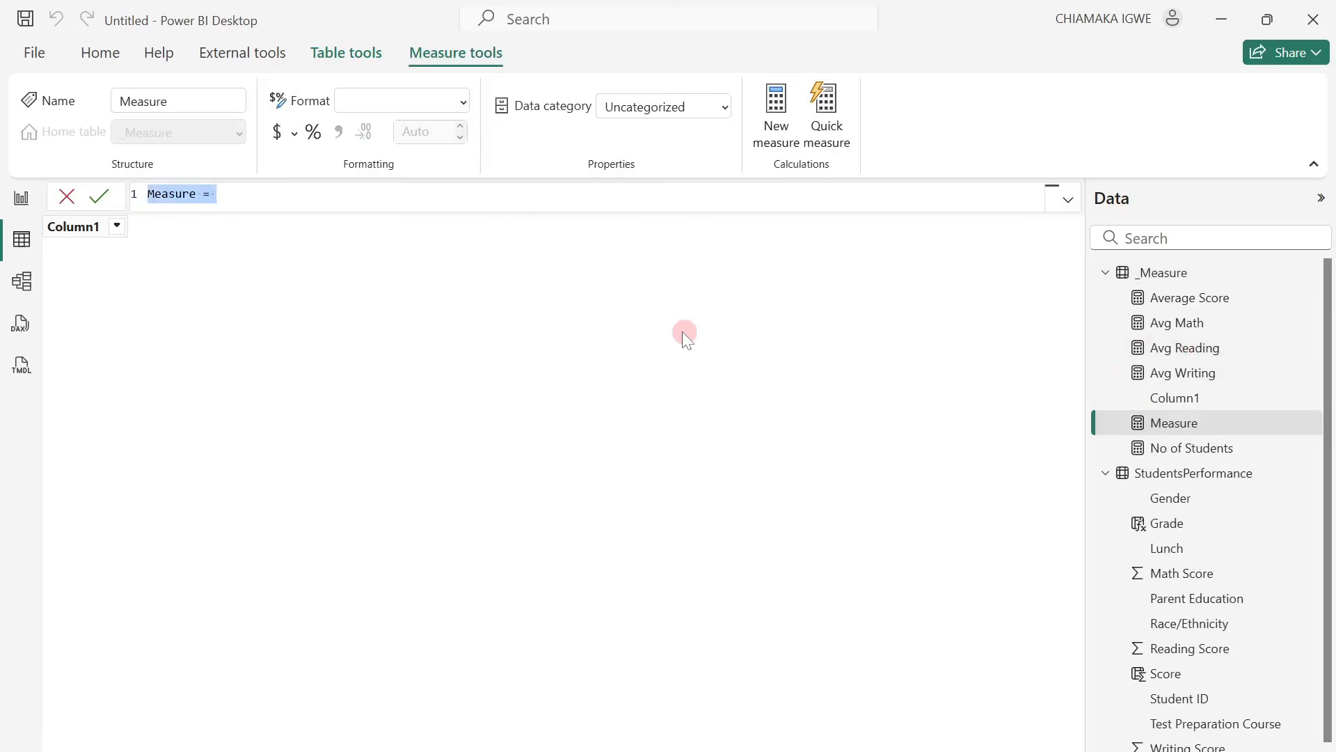
pyautogui.write('Male Students = VAR MaleCount = CALCULATE([No of Students], StudentsPerformance[Gender] = "male") VAR TotalCount = [No of Students] VAR MalePercent = DIVIDE(MaleCount, TotalCount, 0) RETURN     FORMAT(MalePercent, "0.0%")')
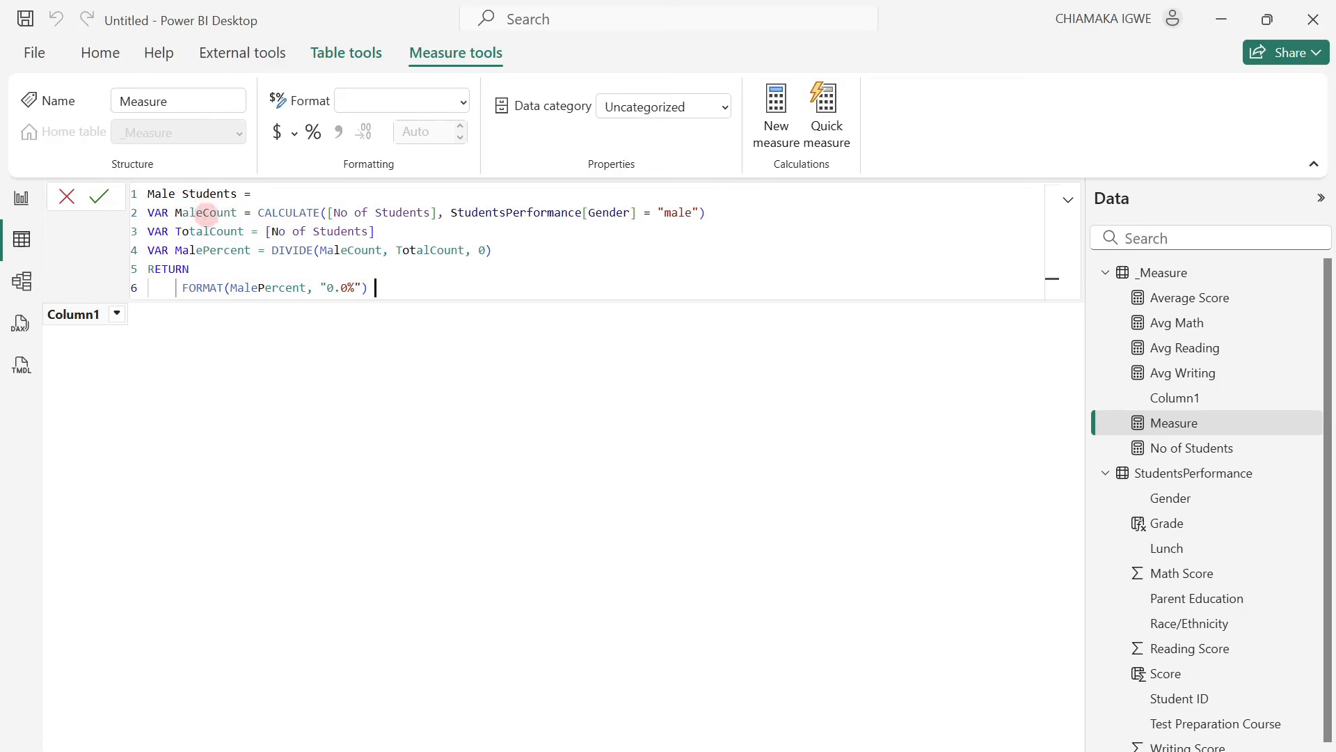
pyautogui.moveTo(707, 212); pyautogui.dragTo(148, 213)
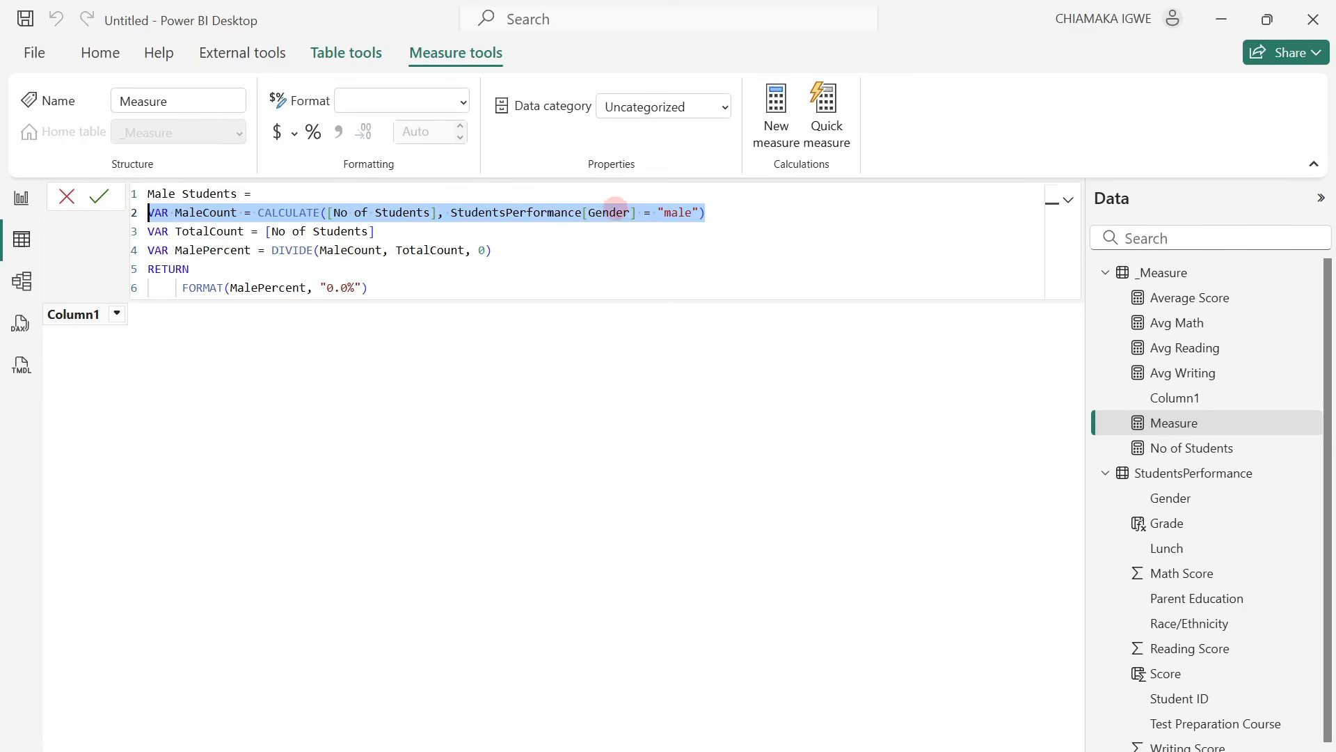
pyautogui.click(759, 212)
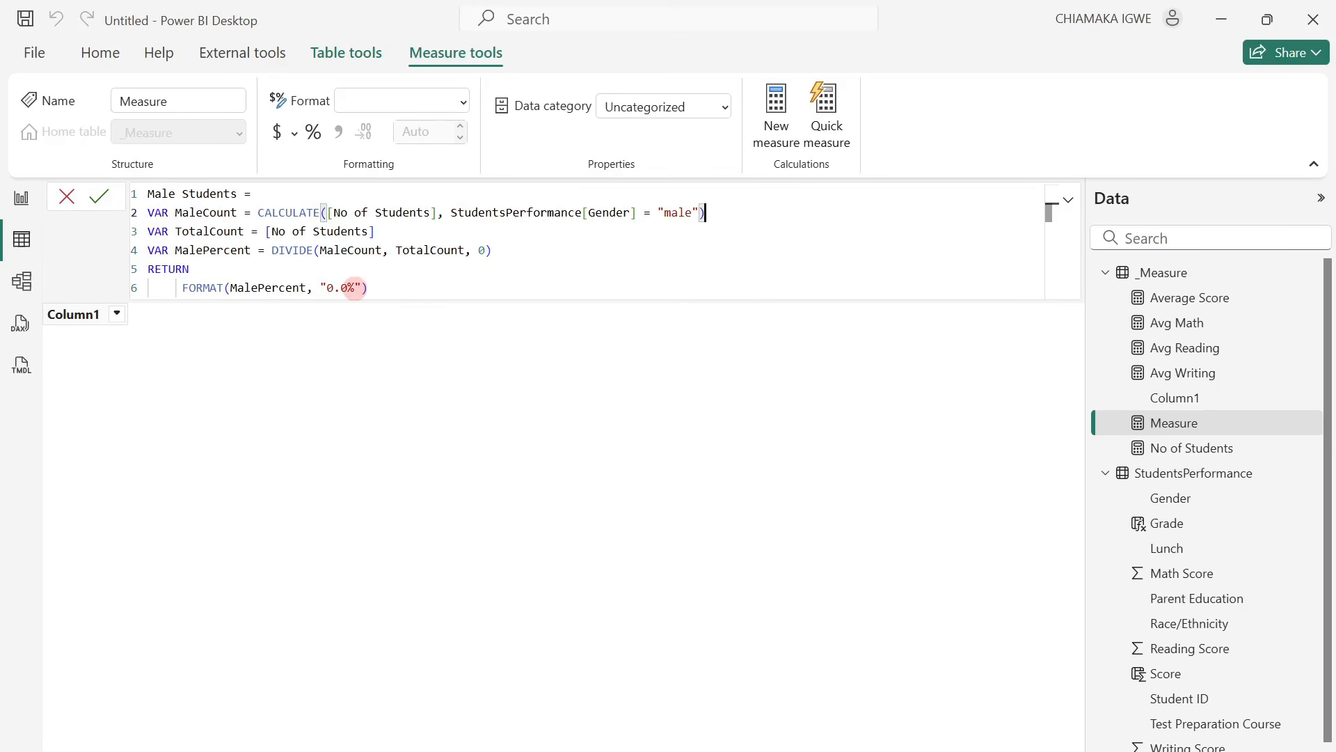
pyautogui.click(102, 200)
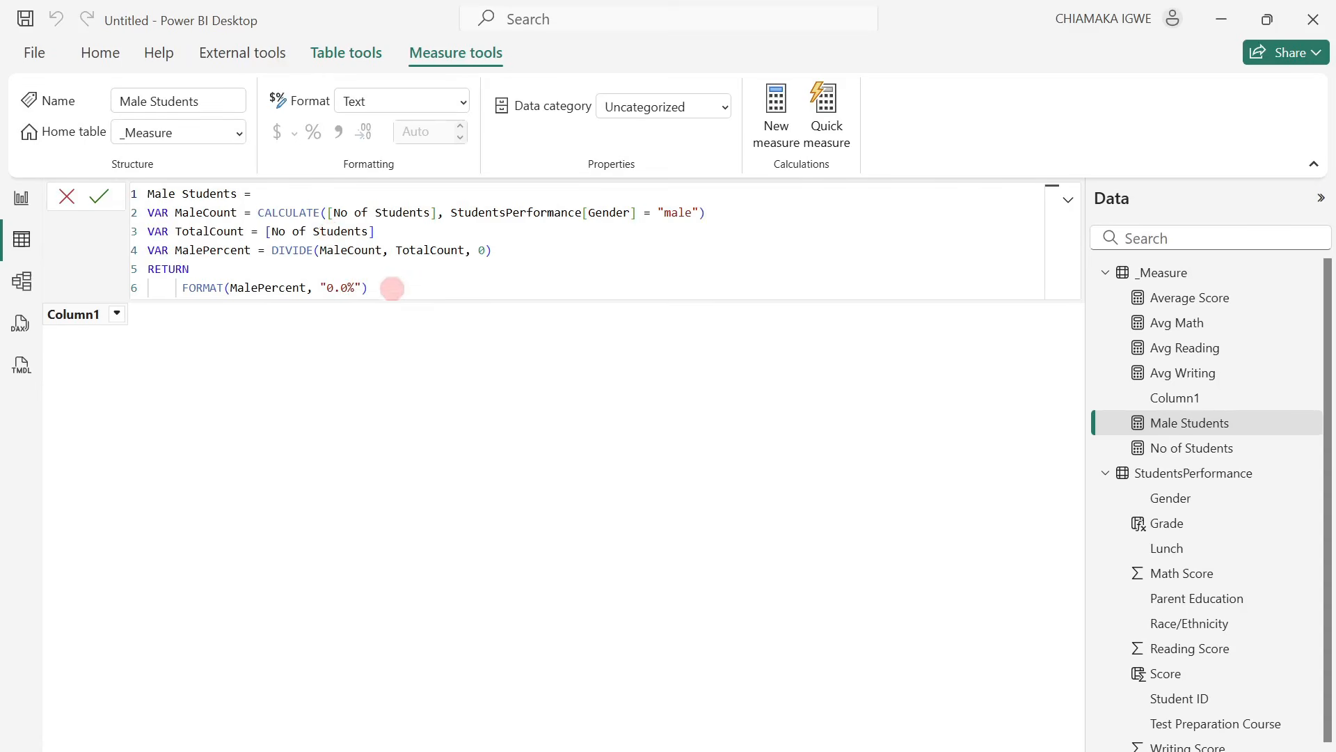
# Copy the complete Male Students formula into a new measure in the _Measure table.
pyautogui.click(371, 287)
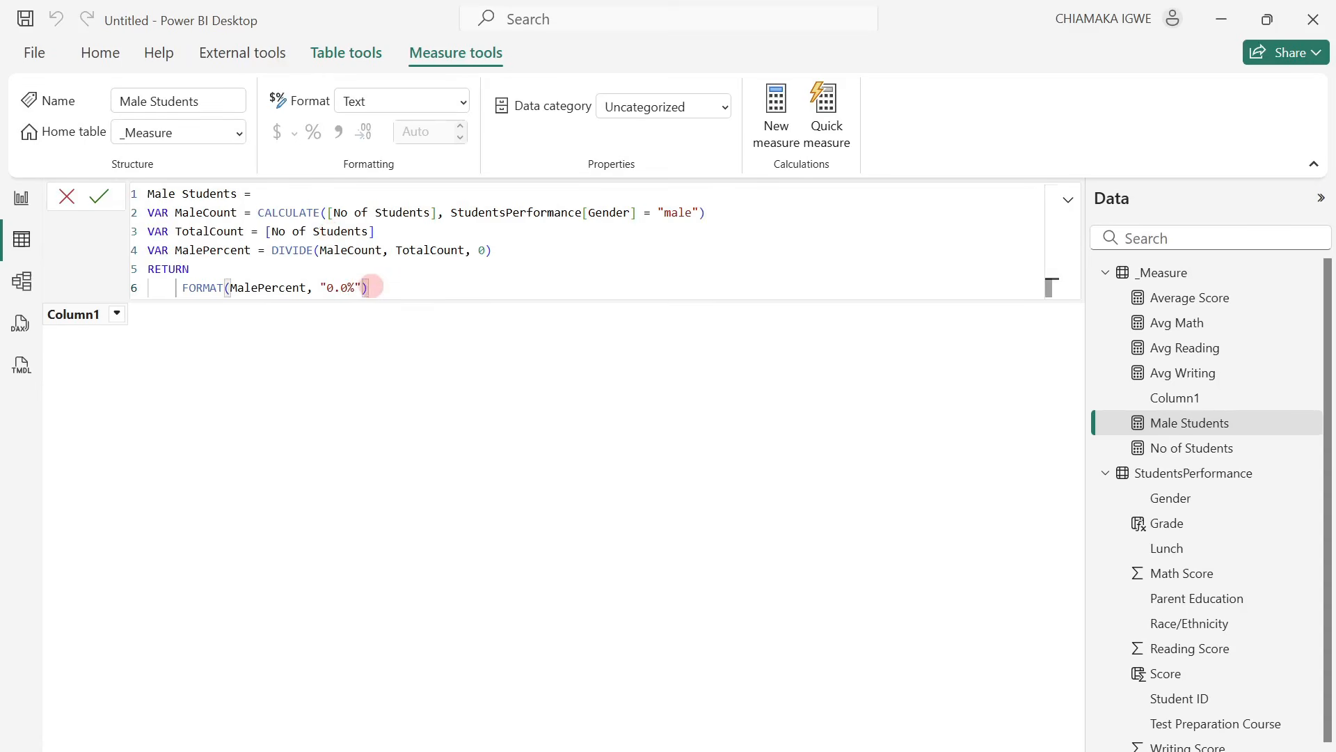
pyautogui.hotkey('ctrl', 'a')
pyautogui.hotkey('ctrl', 'c')
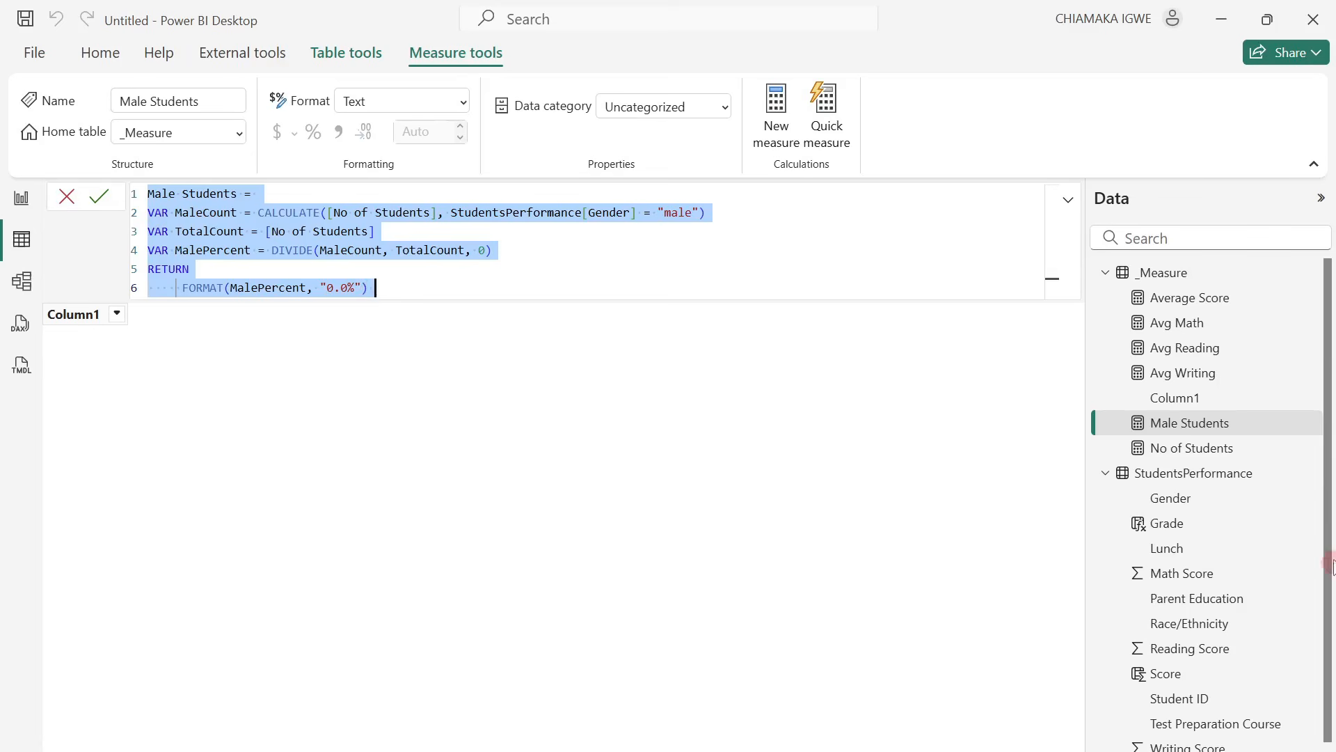
pyautogui.rightClick(1176, 376)
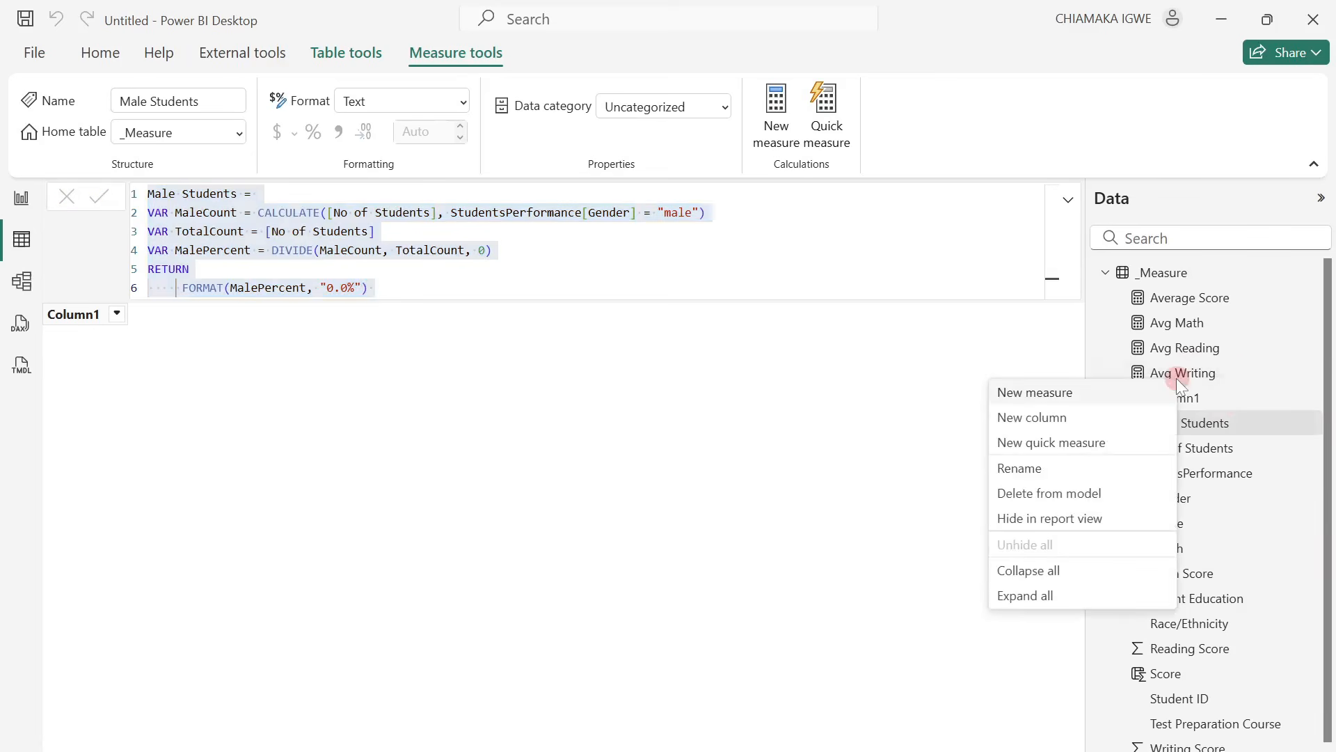
pyautogui.click(1051, 392)
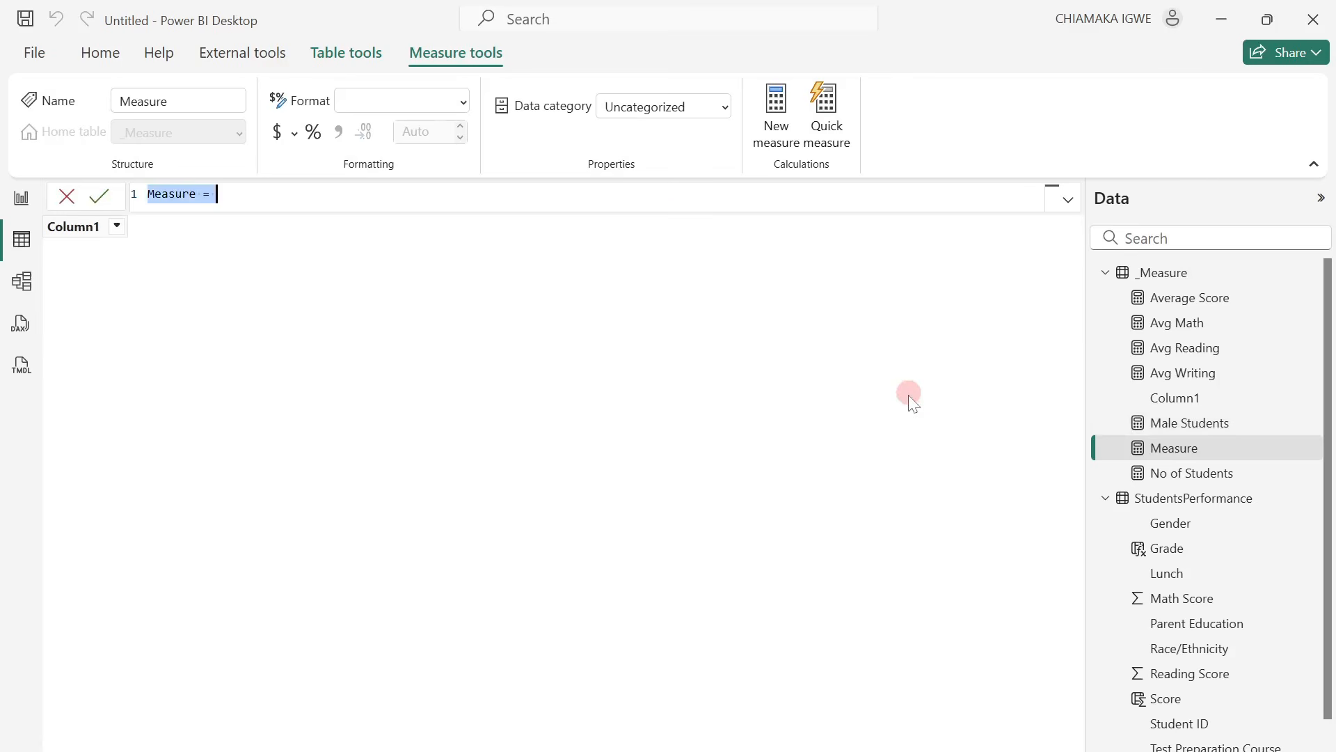
pyautogui.hotkey('ctrl', 'v')
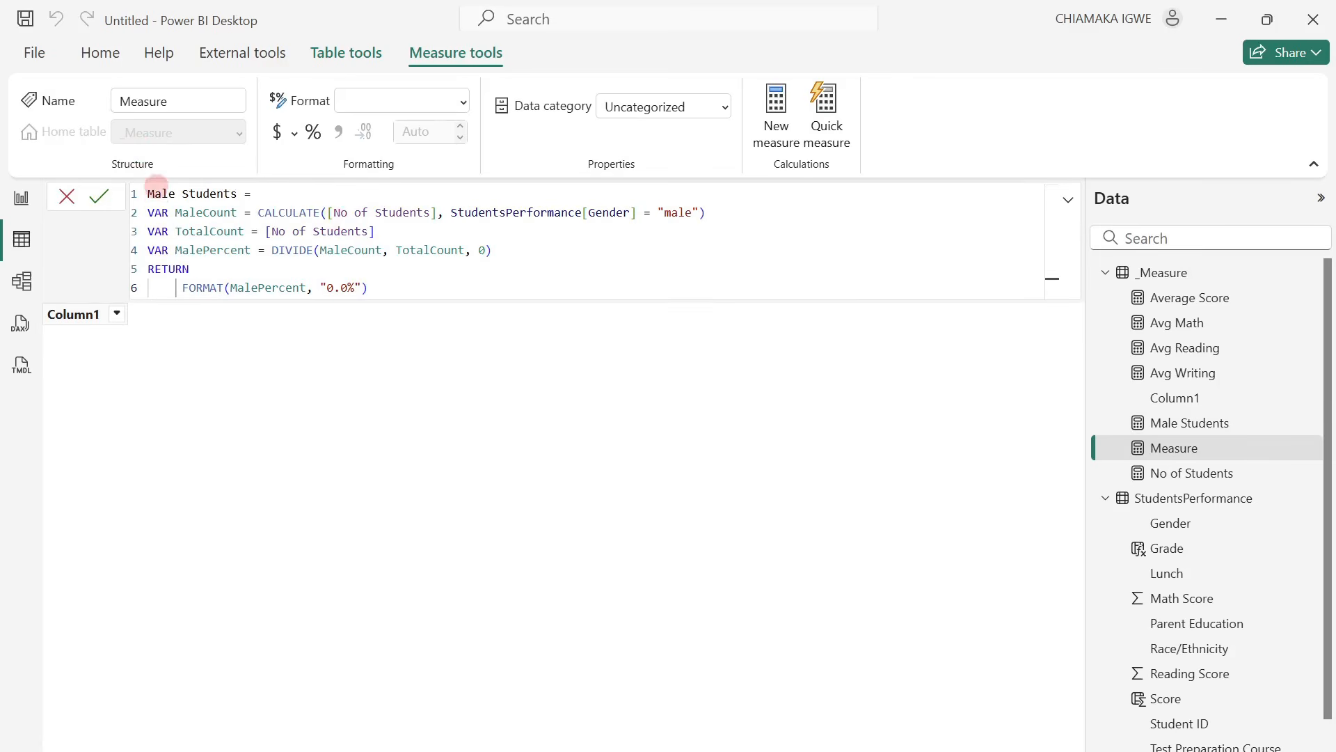
# Rename the copied measure to Female Students in its formula and set its Gender filter value to "female".
pyautogui.click(154, 194)
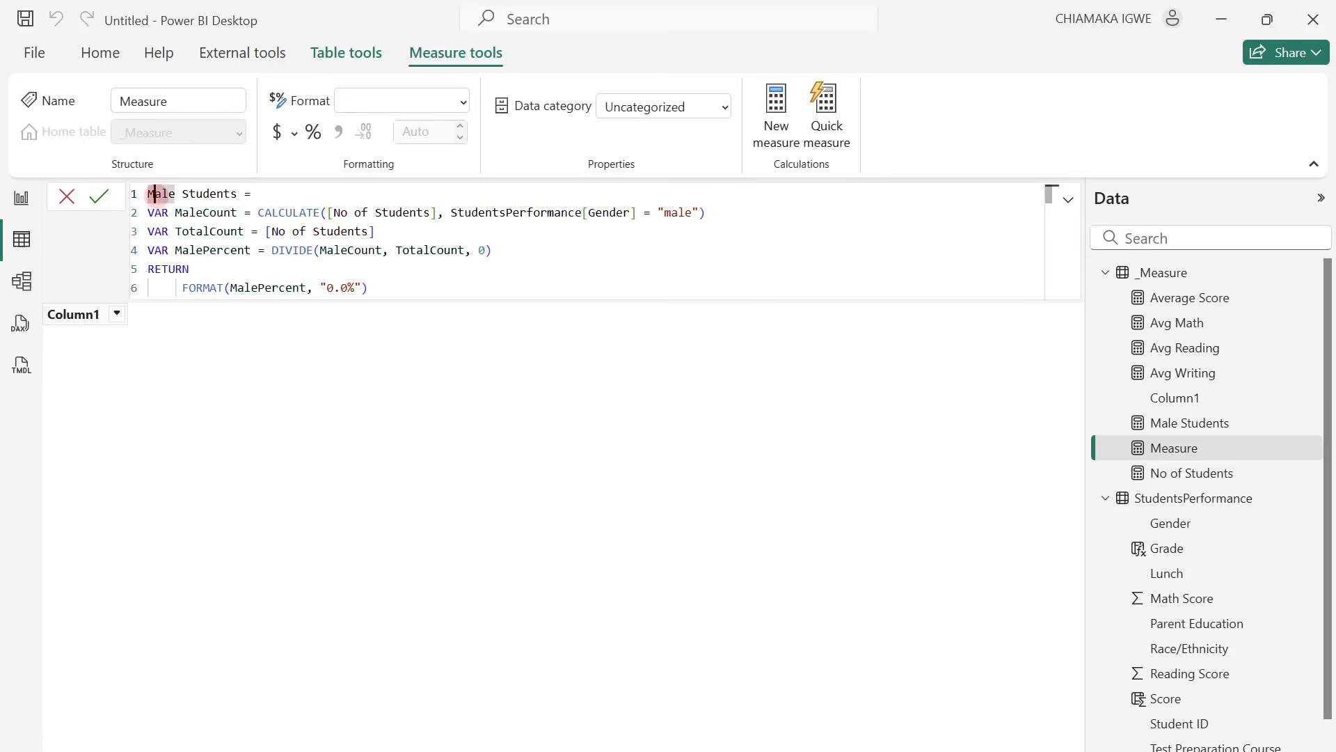
pyautogui.press('BackSpace')
pyautogui.write('Fem')
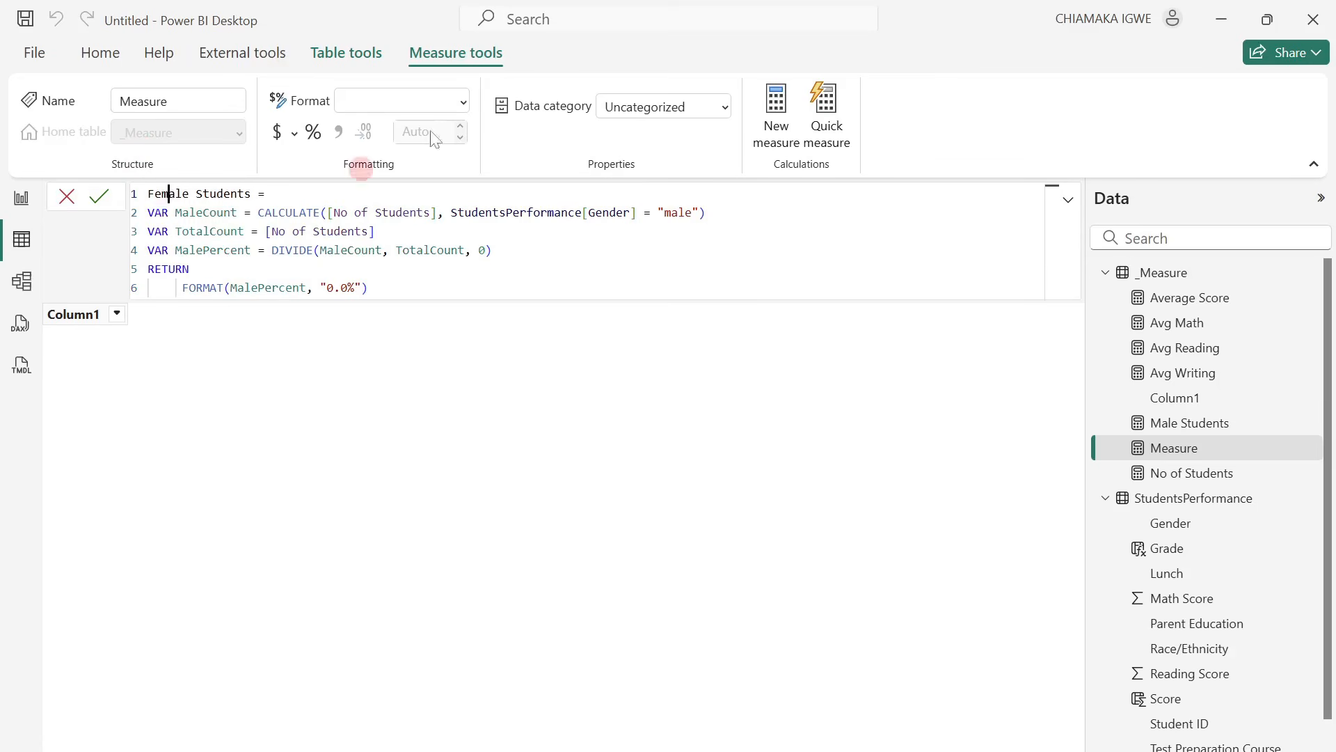
pyautogui.click(675, 213)
pyautogui.press('BackSpace')
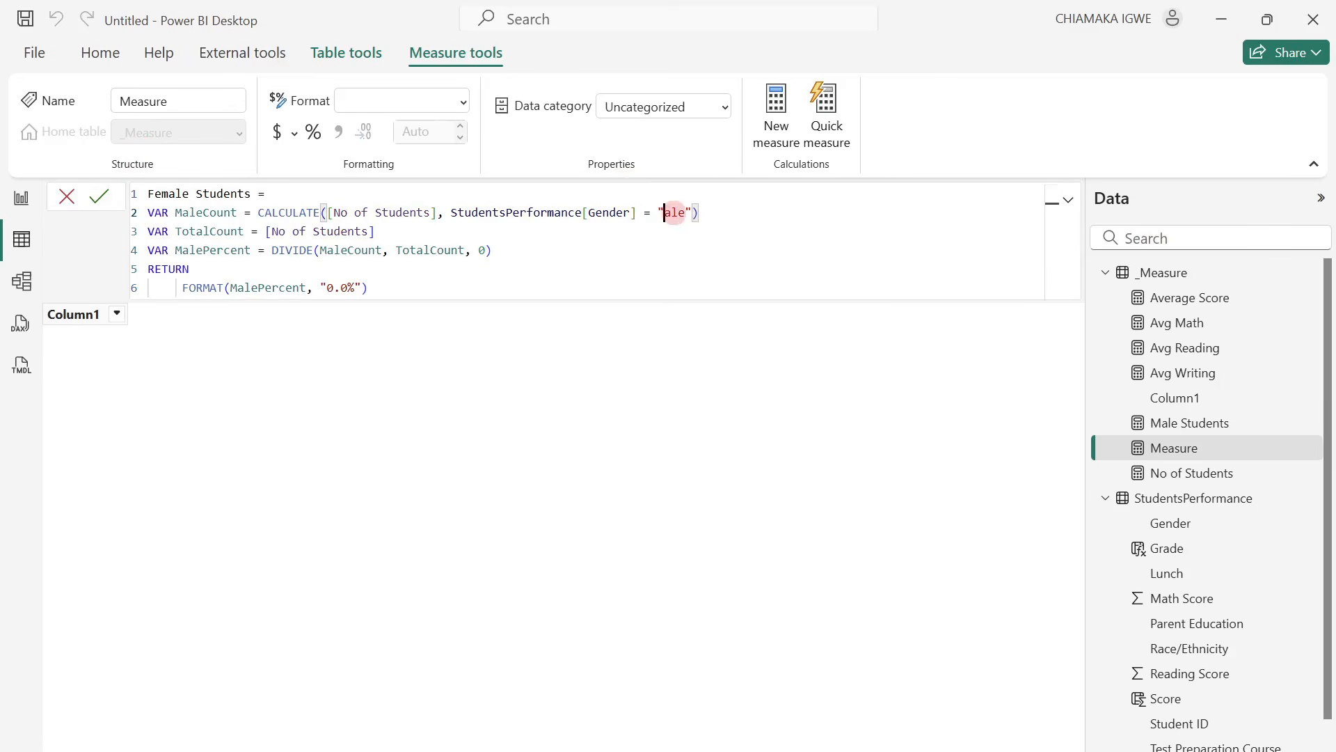
pyautogui.write('fem')
# Rename the variable MaleCount to FemaleCount everywhere in the Female Students formula.
pyautogui.doubleClick(190, 212)
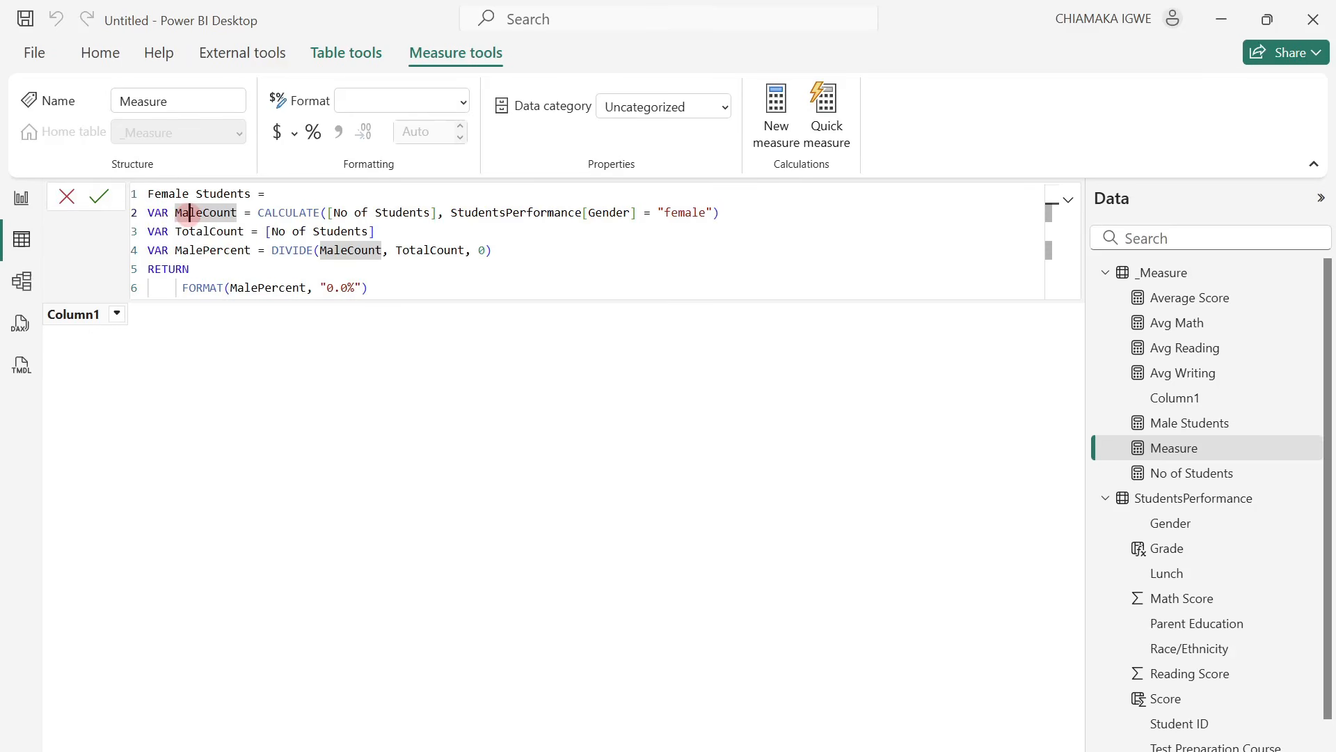
pyautogui.hotkey('ctrl', 'shift', 'l')
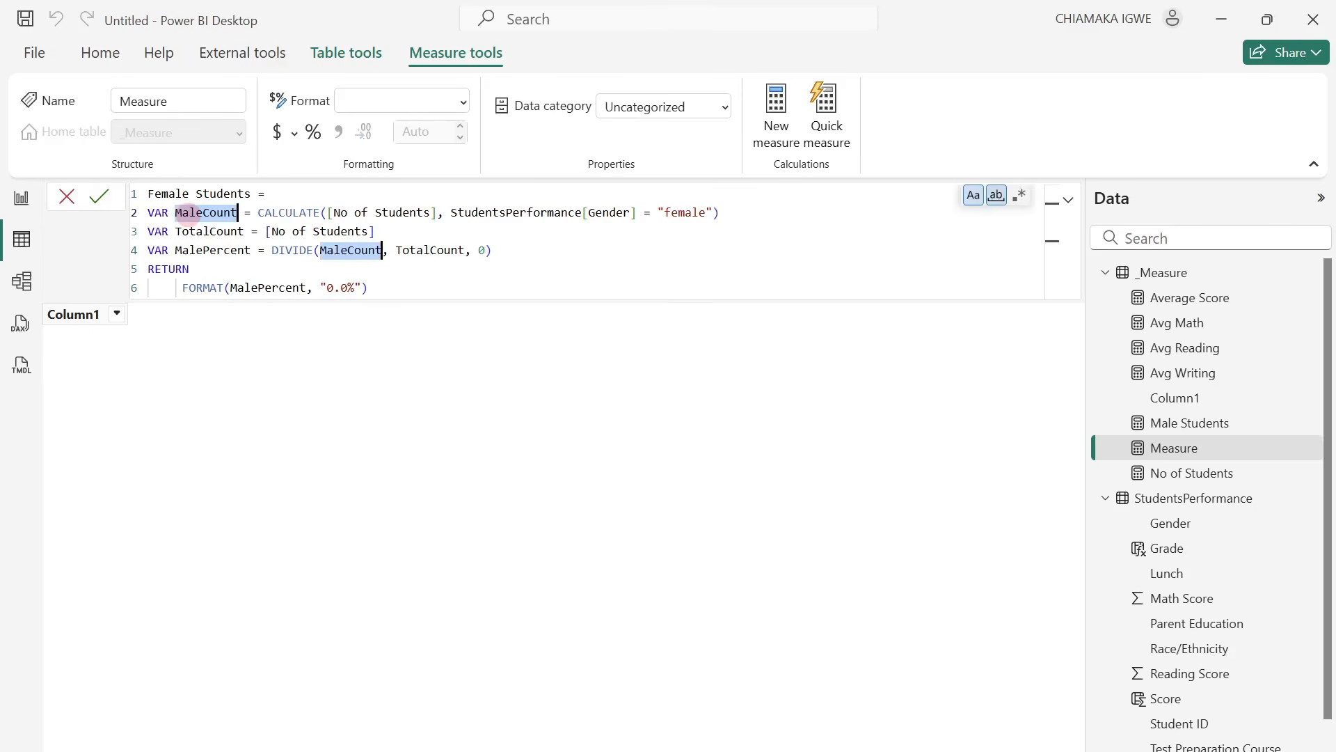
pyautogui.press('Left')
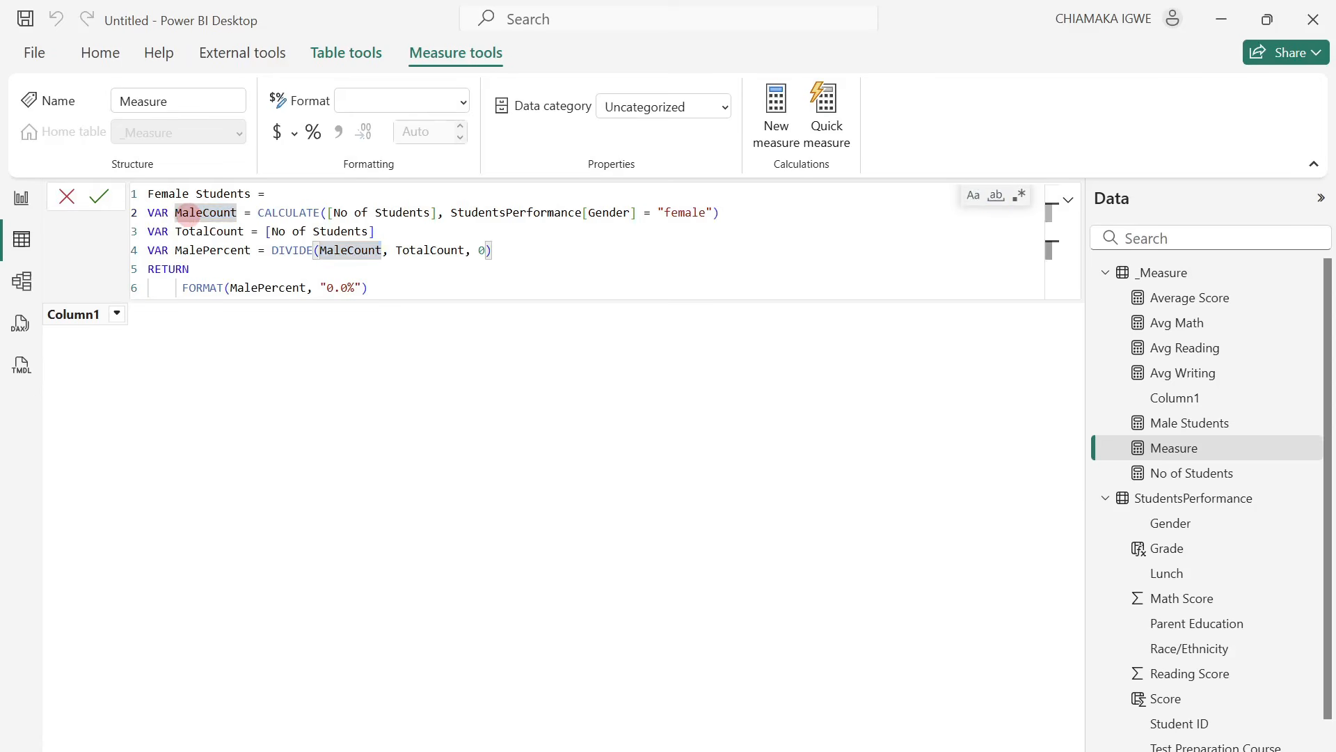
pyautogui.press('Right')
pyautogui.press('BackSpace')
pyautogui.write('Fem')
# Rename the variable MalePercent to FeMalePercent throughout the Female Students formula and commit the measure.
pyautogui.click(181, 250)
pyautogui.hotkey('ctrl', 'shift', 'l')
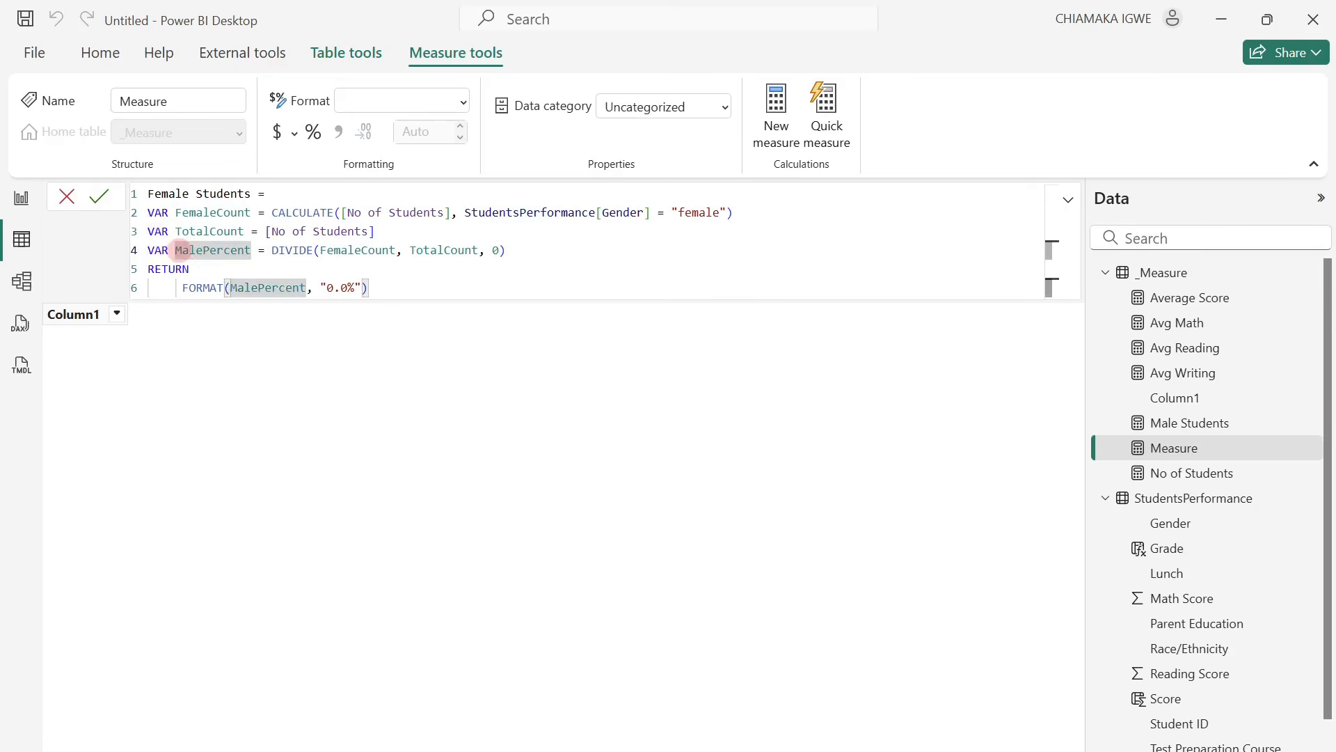
pyautogui.press('Left')
pyautogui.write('Fe')
pyautogui.click(132, 198)
pyautogui.click(110, 200)
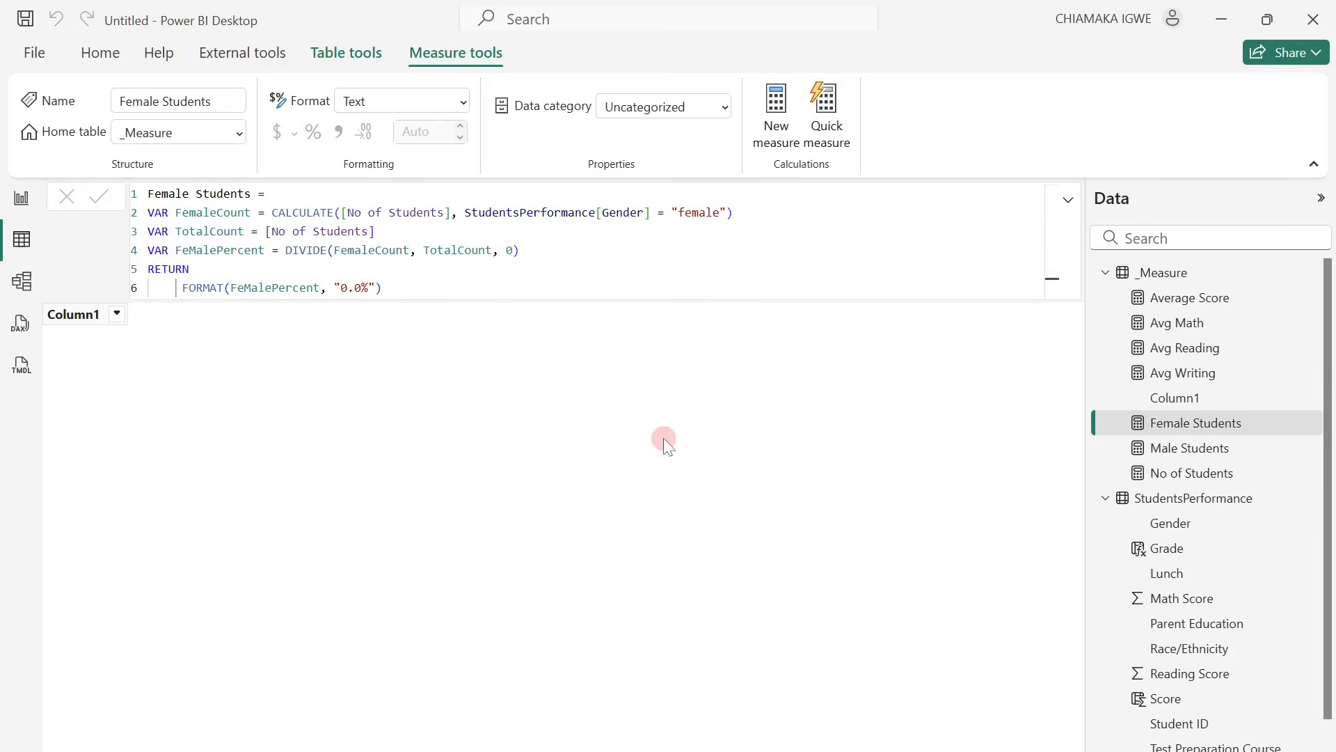
# Delete the placeholder Column1 from the _Measure table.
pyautogui.rightClick(1319, 398)
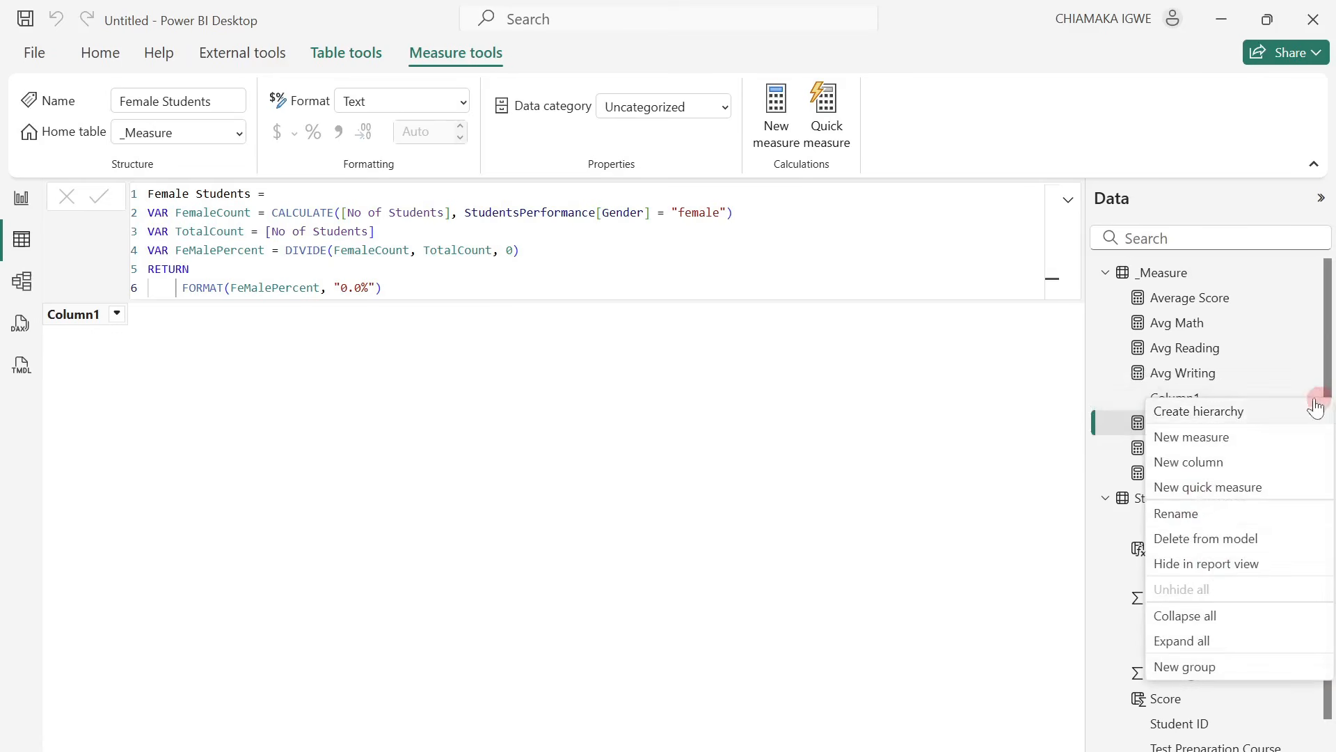
pyautogui.click(1222, 537)
pyautogui.click(773, 454)
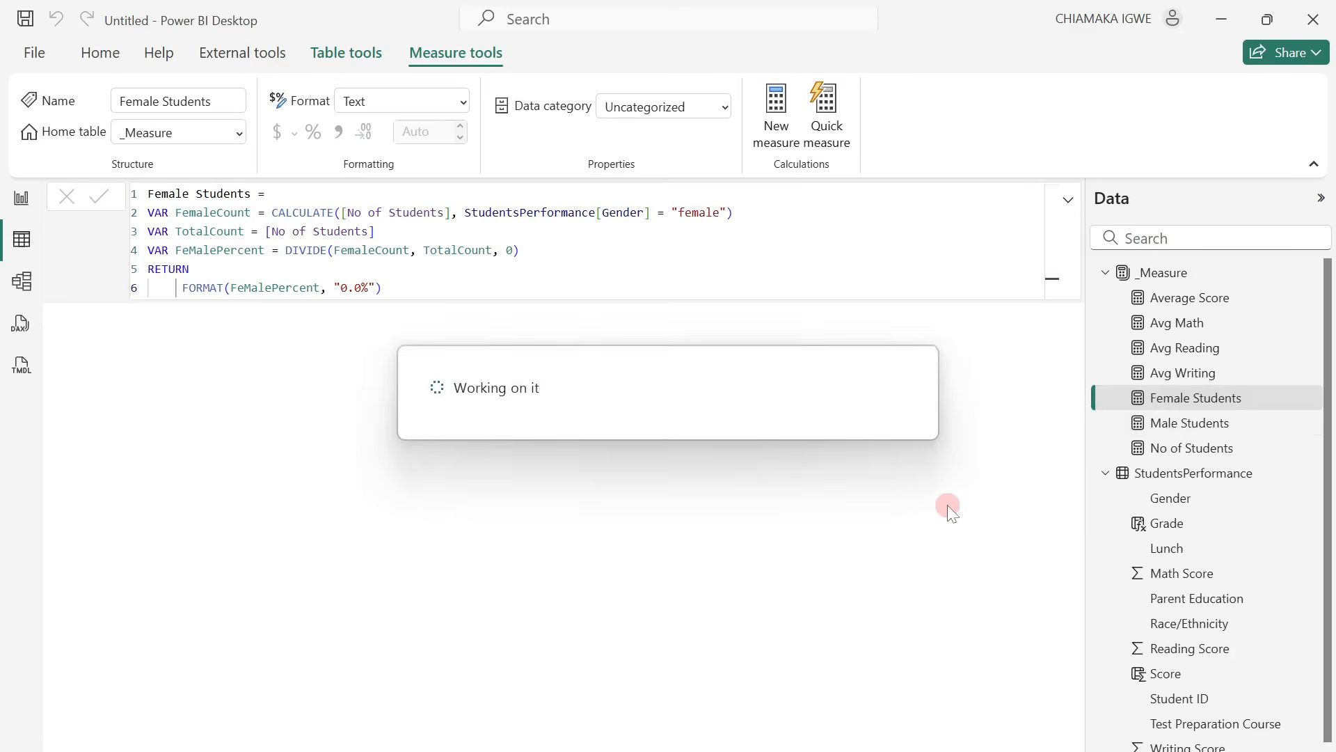
# In the model view, group all measures of the _Measure table into a display folder named Base Measures and collapse it.
pyautogui.click(20, 285)
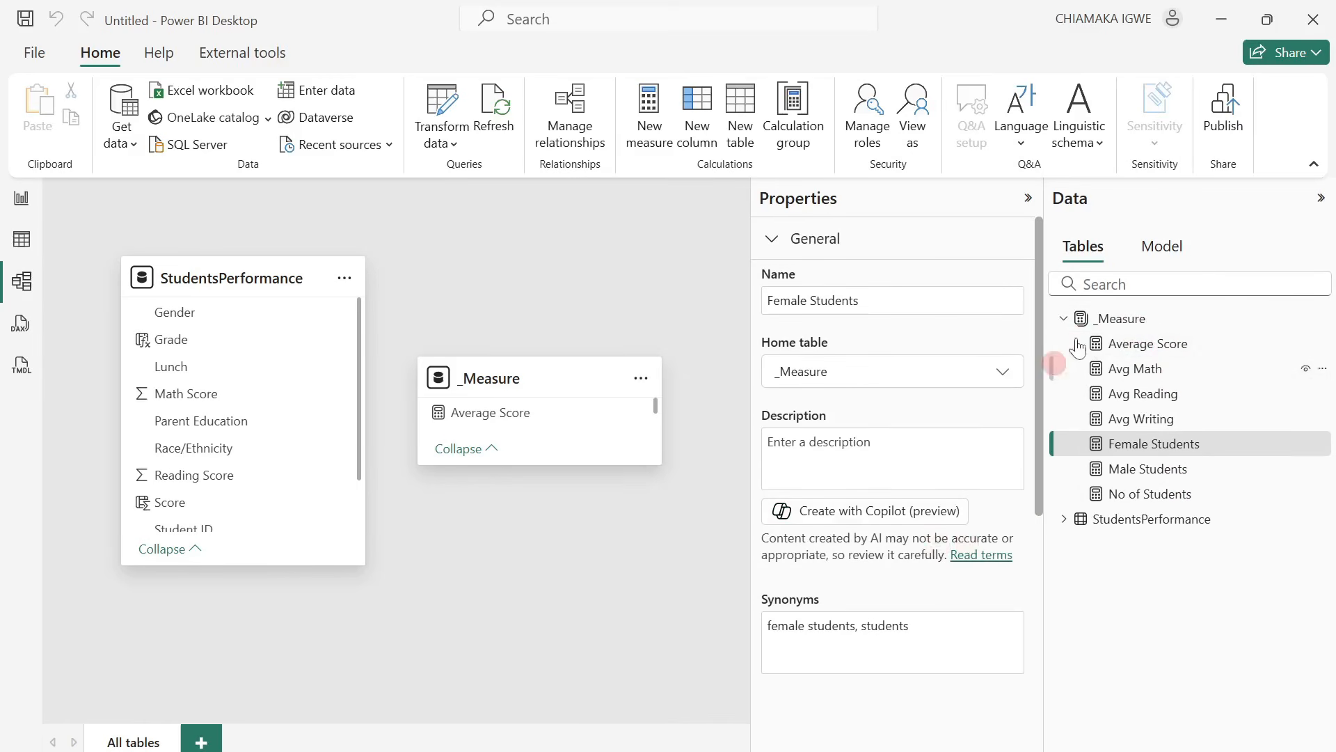
pyautogui.keyDown('ctrl'); pyautogui.click(1136, 352); pyautogui.keyUp('ctrl')
pyautogui.keyDown('ctrl'); pyautogui.click(1143, 371); pyautogui.keyUp('ctrl')
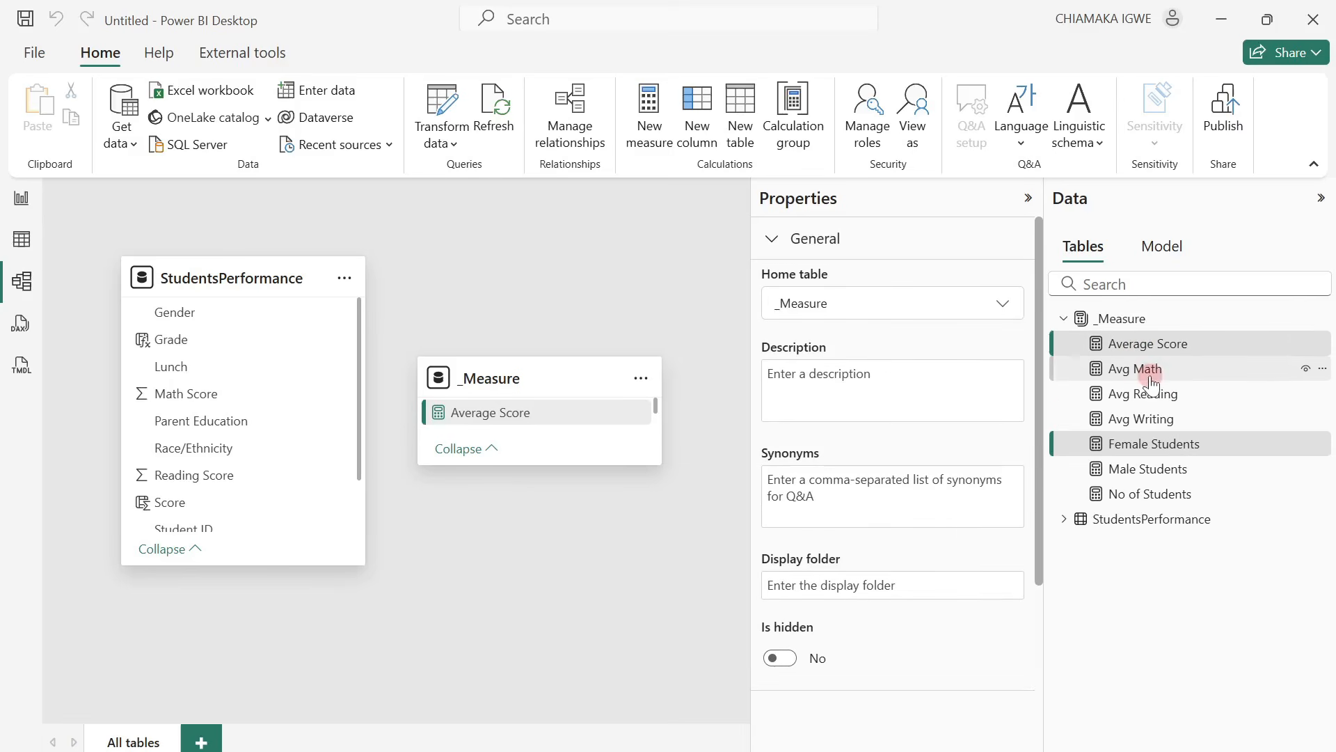
pyautogui.keyDown('ctrl'); pyautogui.click(1148, 394); pyautogui.keyUp('ctrl')
pyautogui.keyDown('ctrl'); pyautogui.click(1163, 420); pyautogui.keyUp('ctrl')
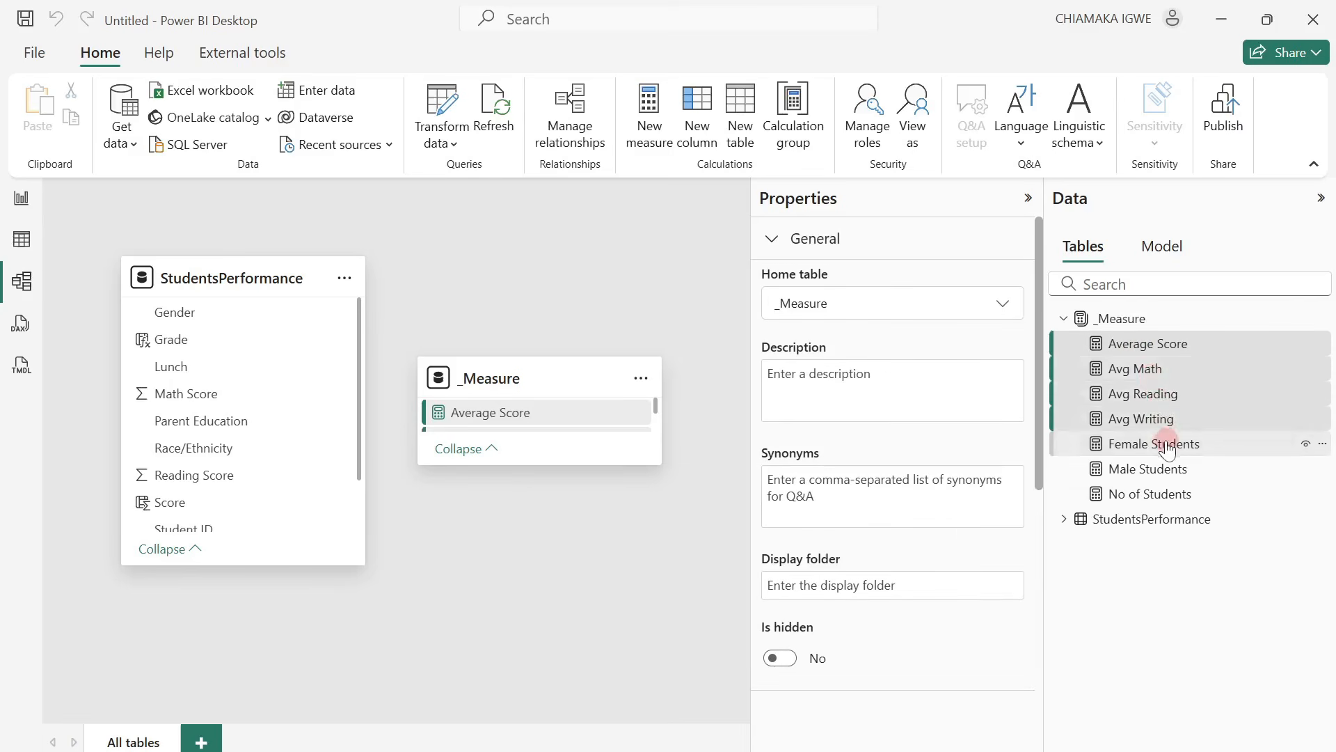
pyautogui.keyDown('ctrl'); pyautogui.click(1170, 467); pyautogui.keyUp('ctrl')
pyautogui.keyDown('ctrl'); pyautogui.click(1175, 445); pyautogui.keyUp('ctrl')
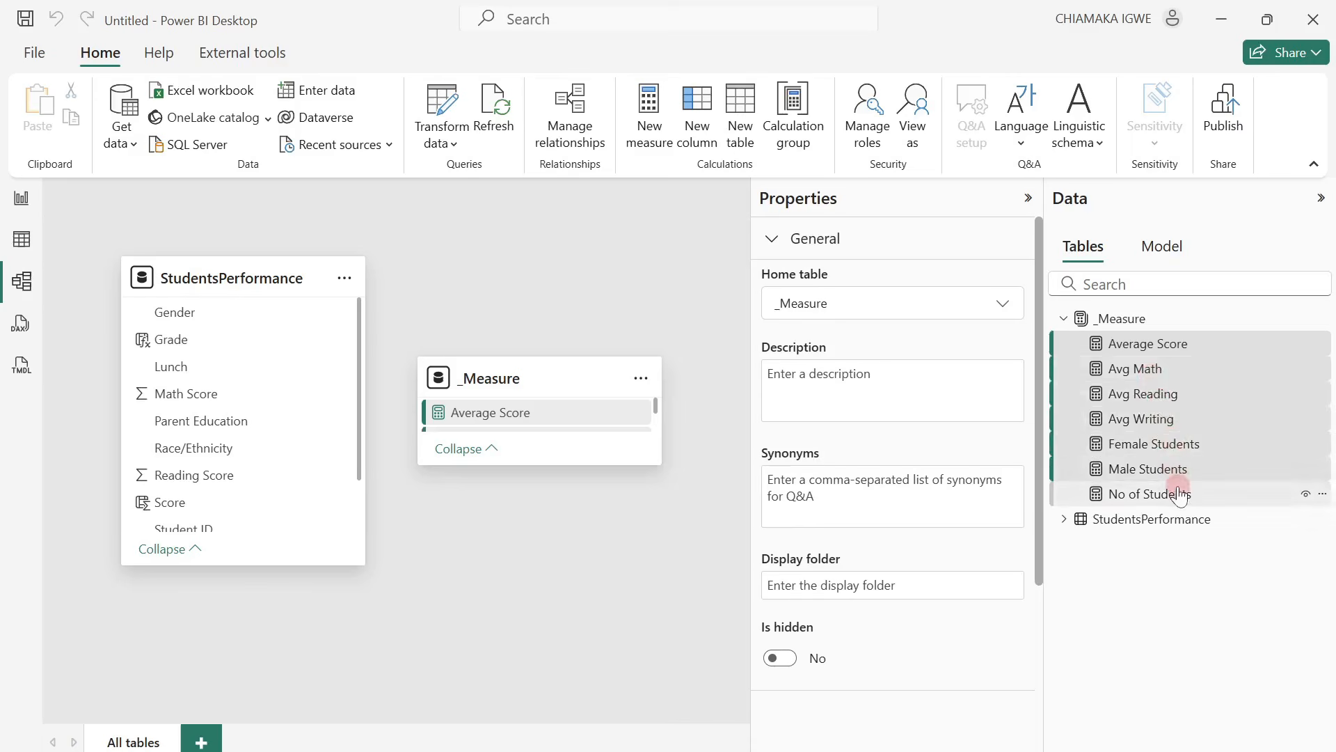
pyautogui.keyDown('ctrl'); pyautogui.click(1176, 494); pyautogui.keyUp('ctrl')
pyautogui.click(860, 581)
pyautogui.write('Base Measures')
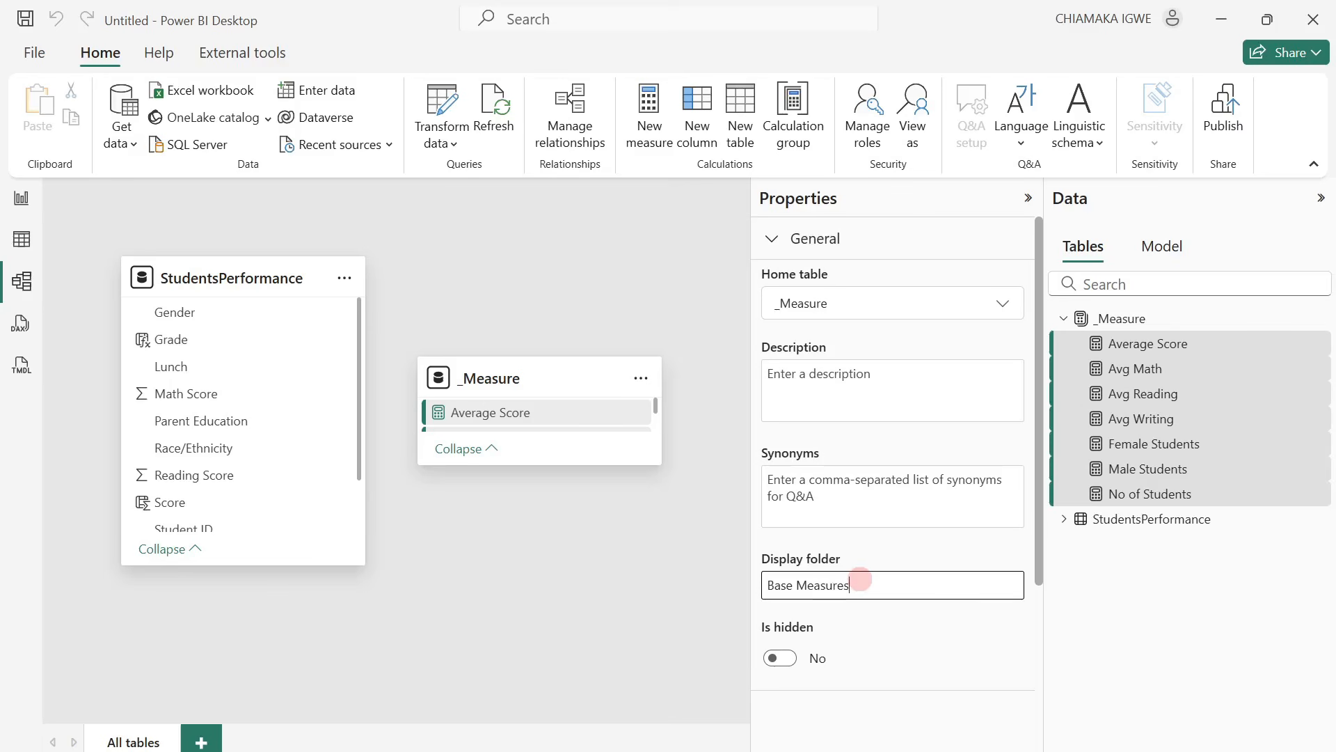
pyautogui.press('Return')
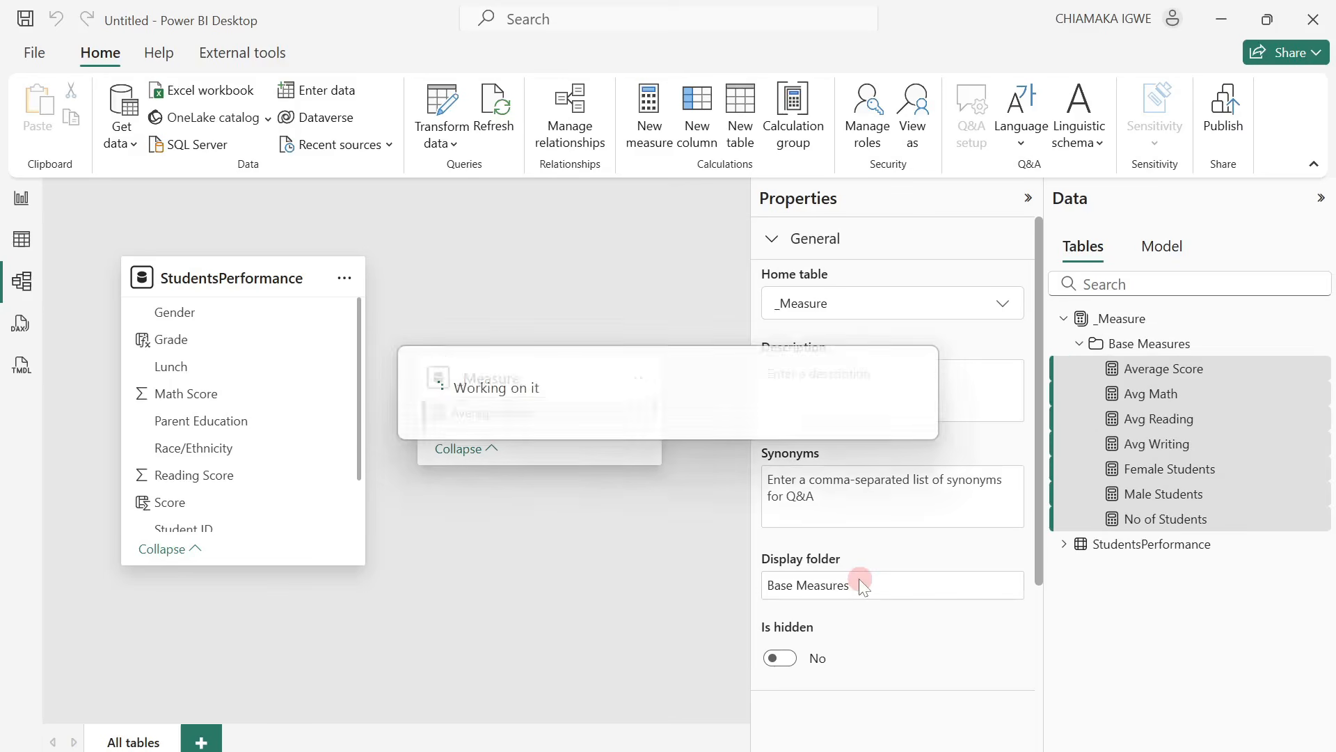
pyautogui.click(1079, 343)
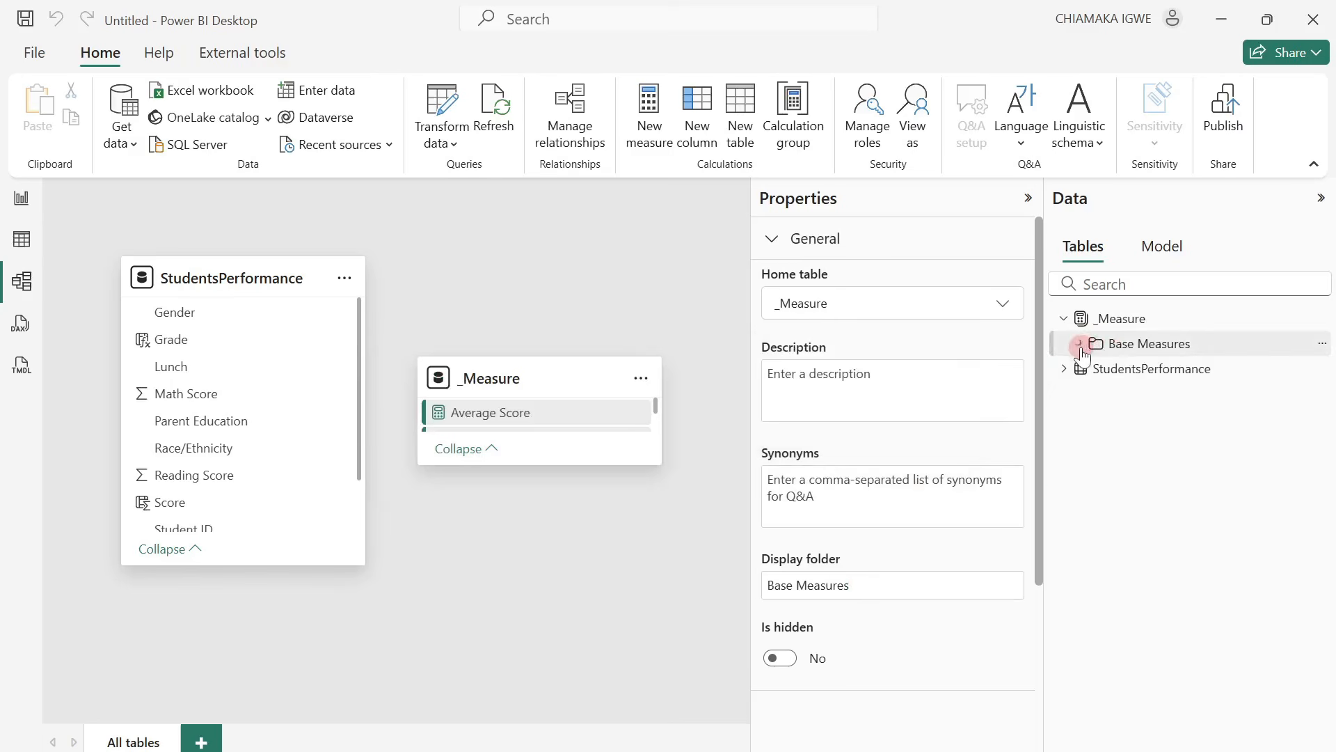
# In the table view, add a measure to the _Measure table with the formula Min Score = MIN(StudentsPerformance[Score]).
pyautogui.click(22, 239)
pyautogui.click(1096, 498)
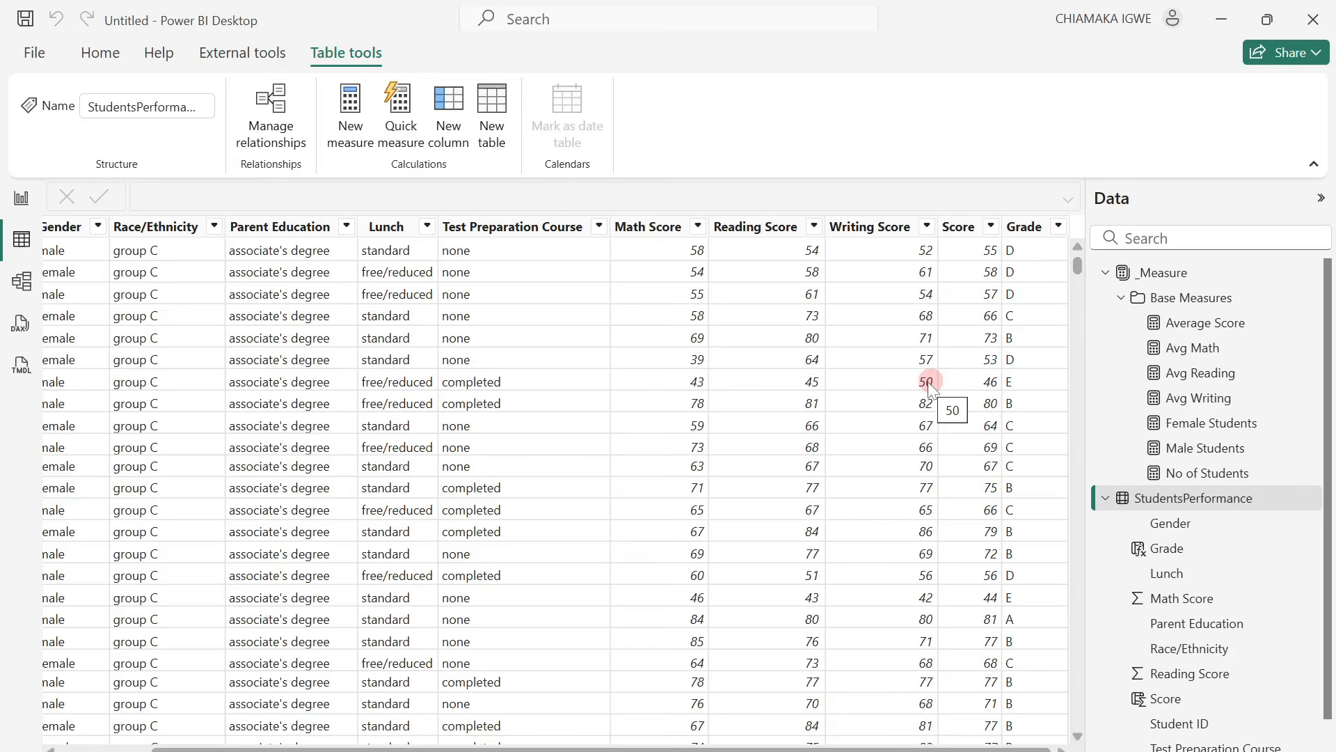
pyautogui.click(1117, 298)
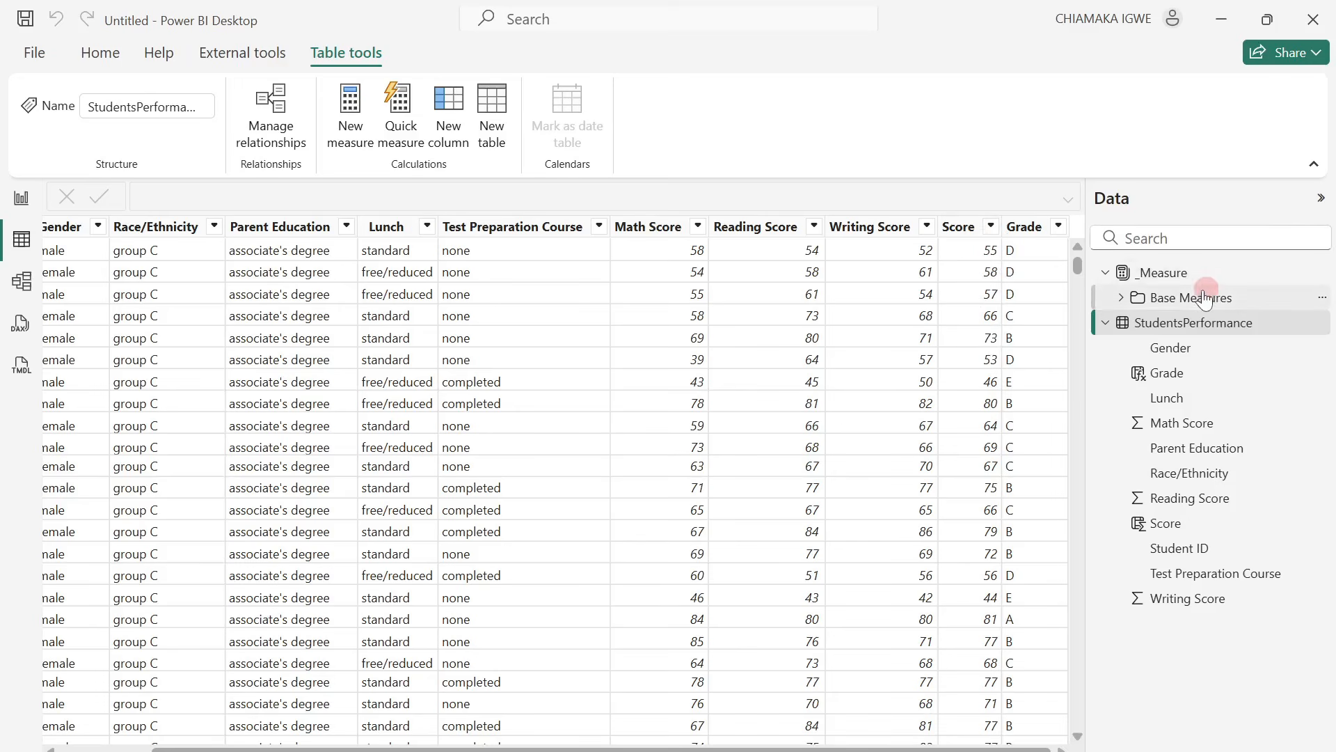
pyautogui.rightClick(1153, 272)
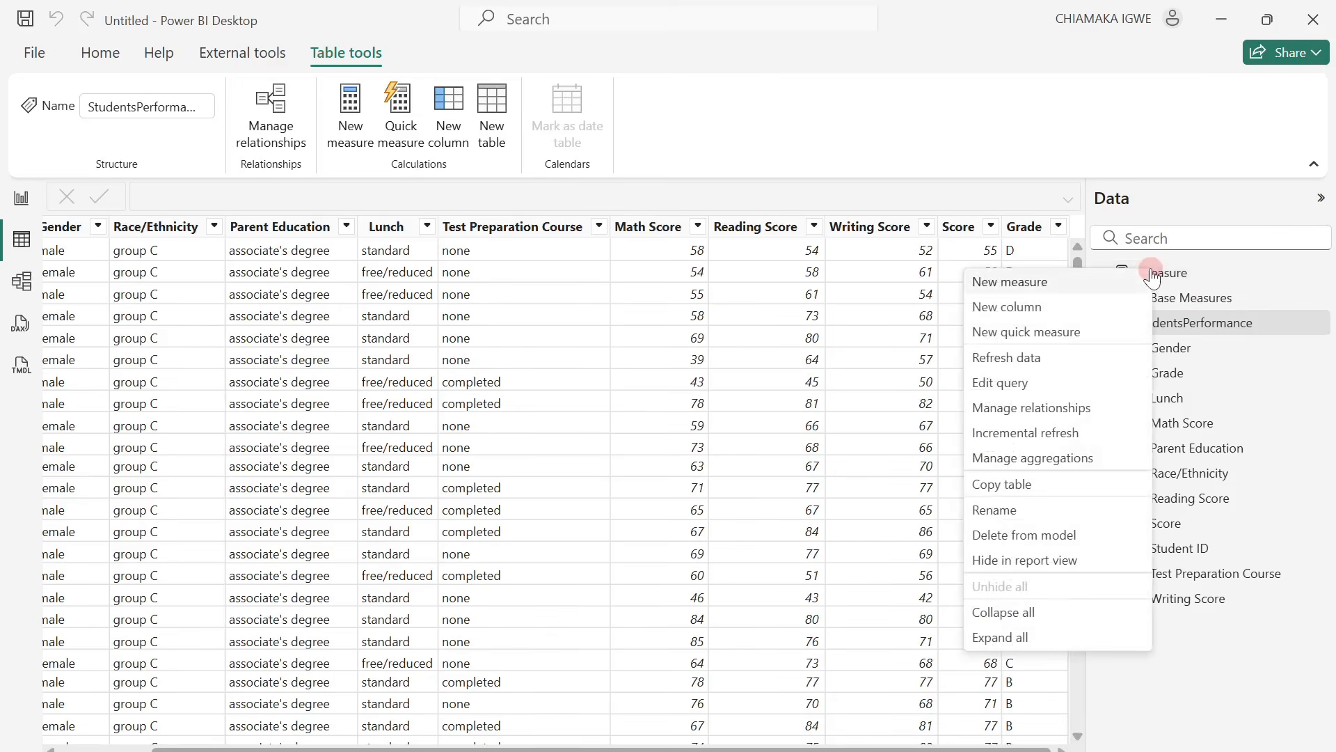
pyautogui.click(1061, 282)
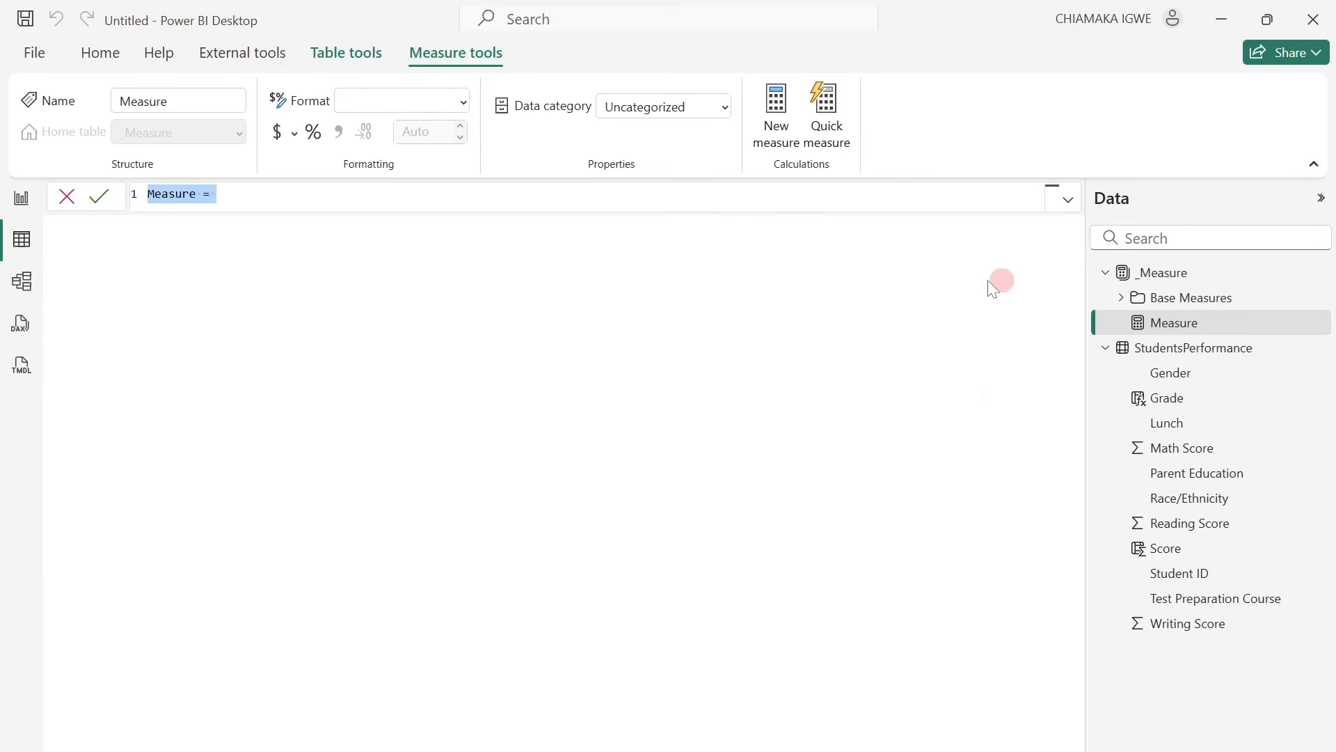
pyautogui.write('Min Score')
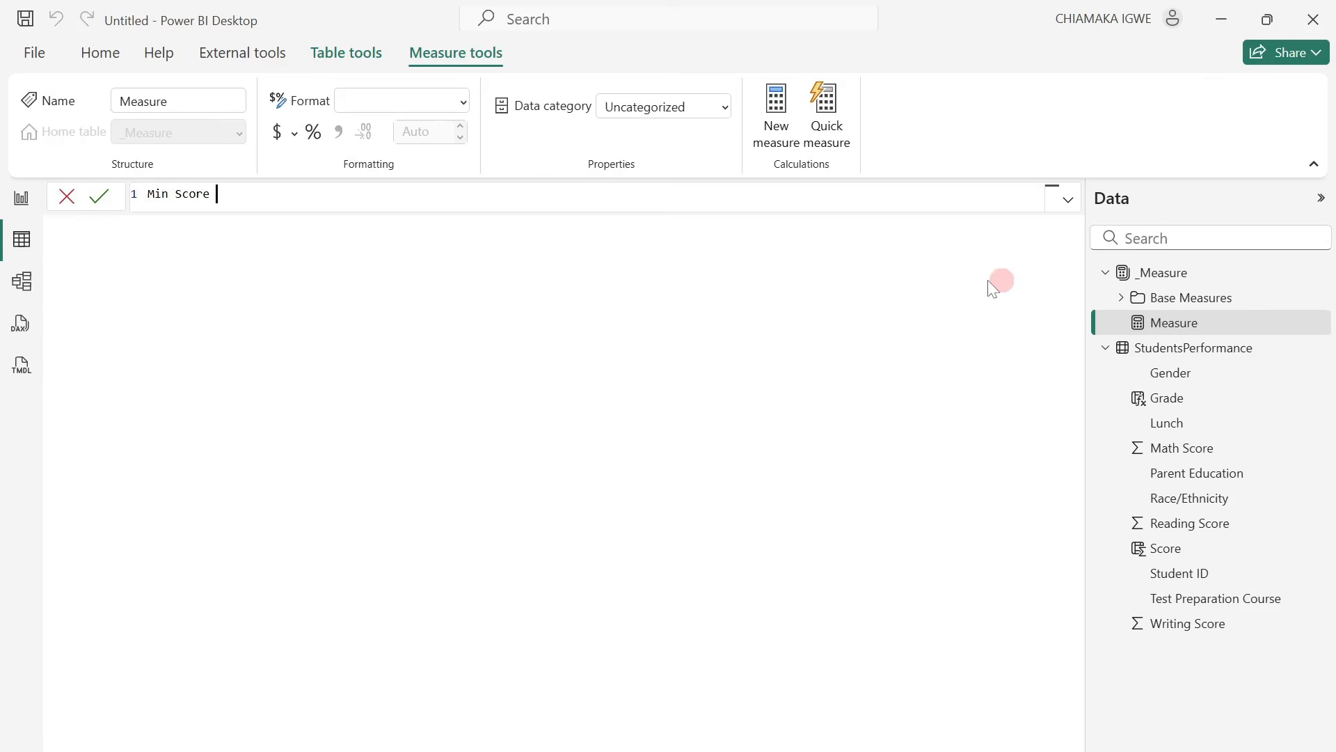
pyautogui.write(' = MIN(')
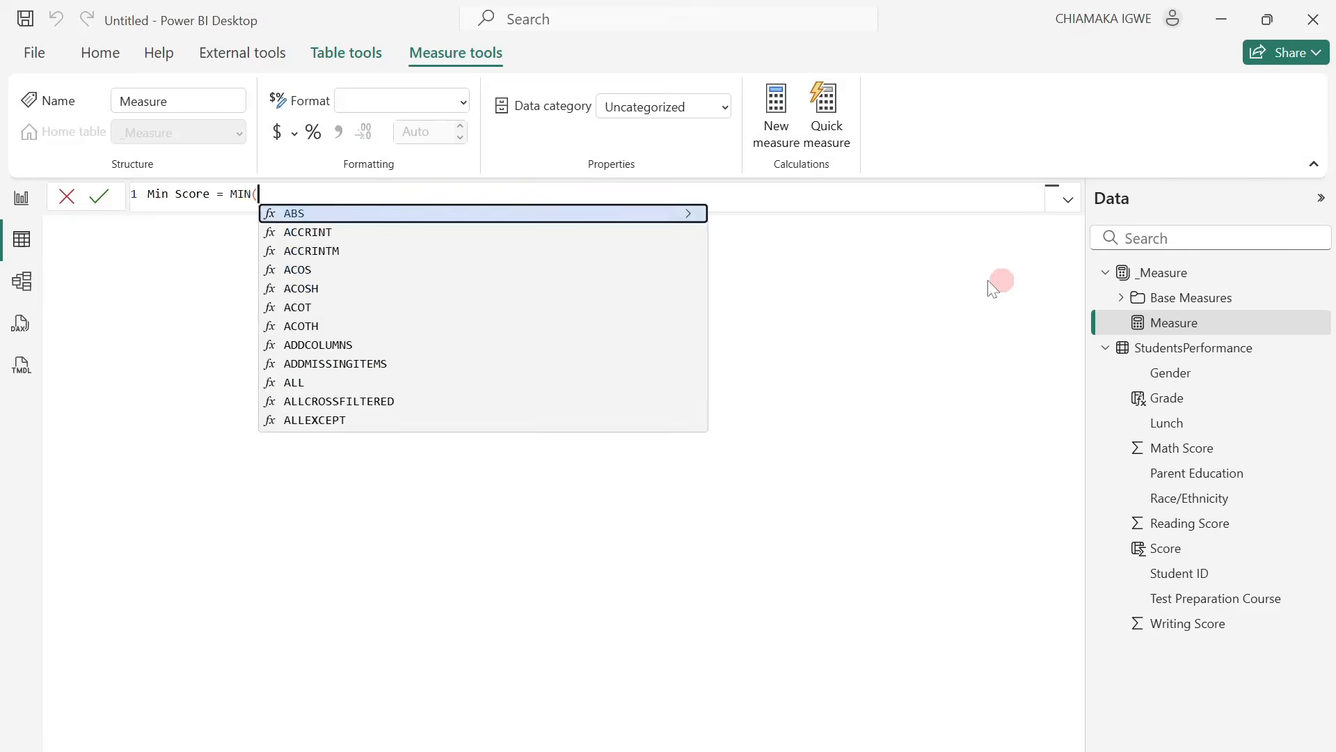
pyautogui.write('scor')
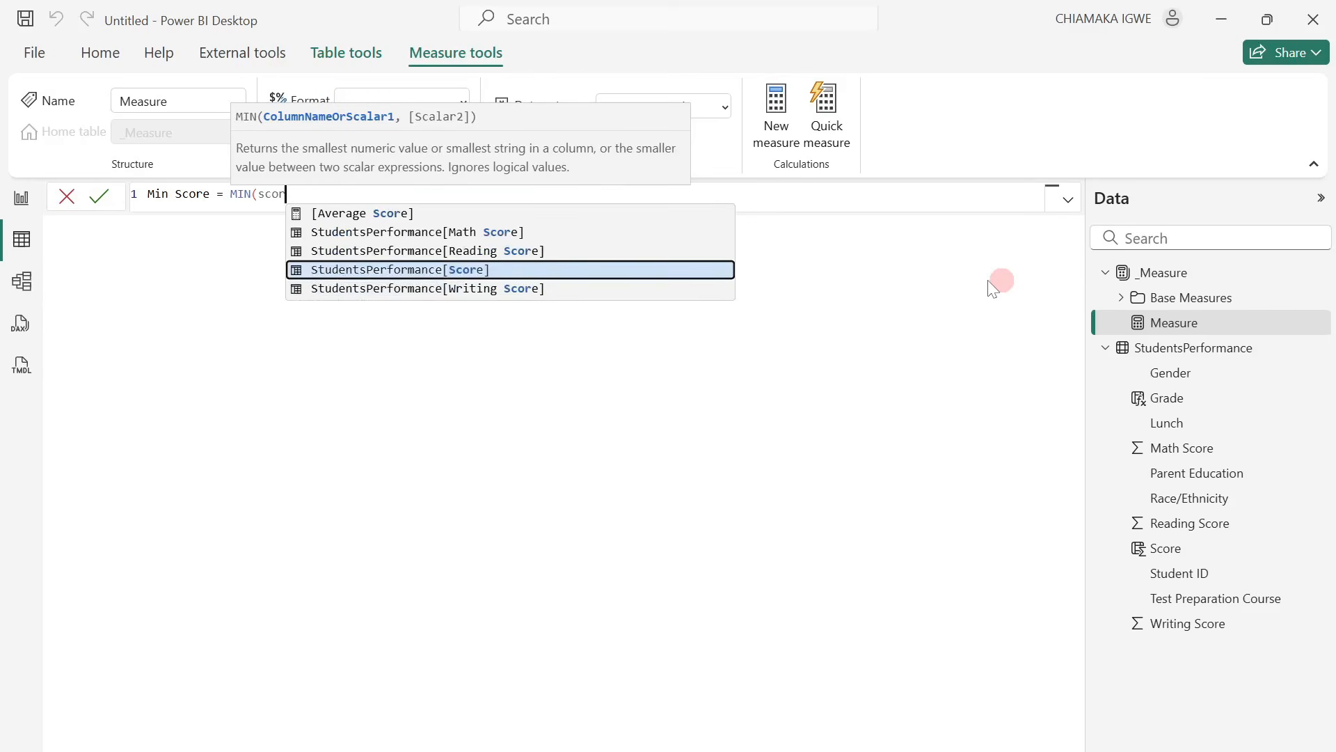
pyautogui.press('Tab')
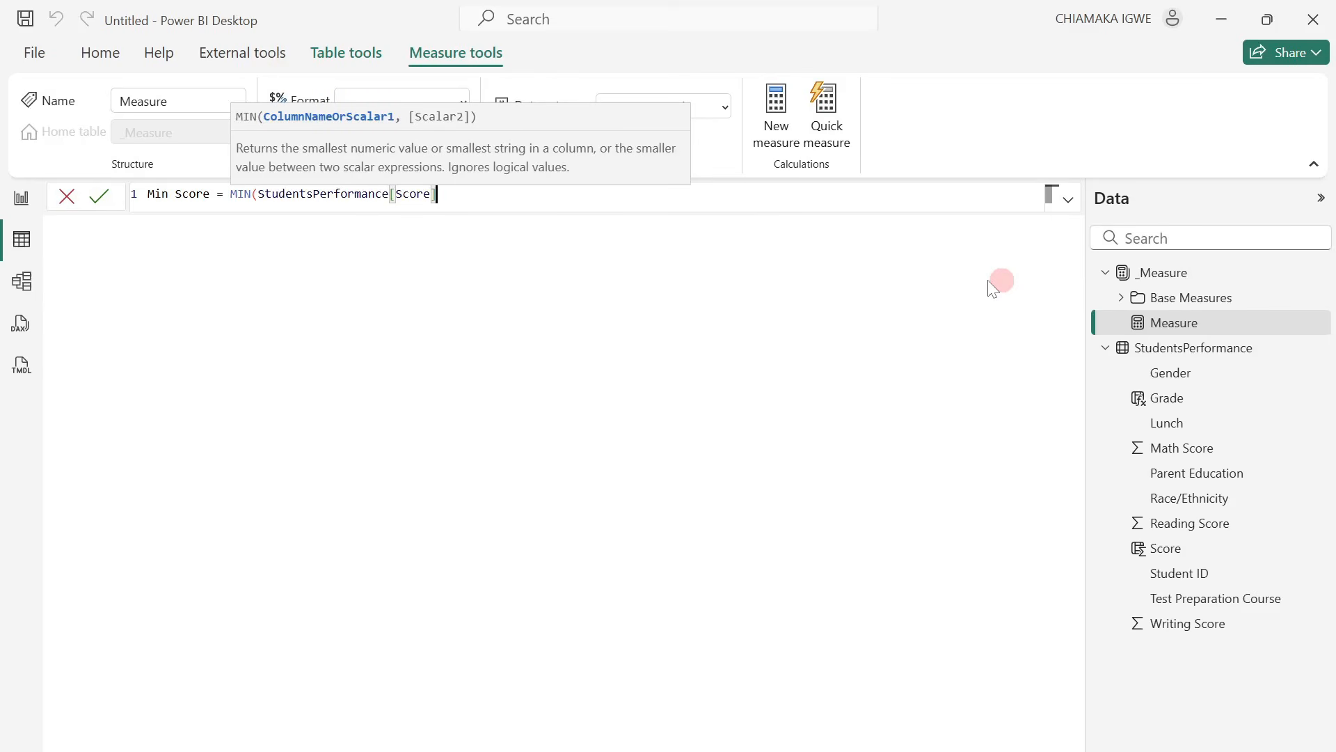
pyautogui.write(')')
pyautogui.press('Return')
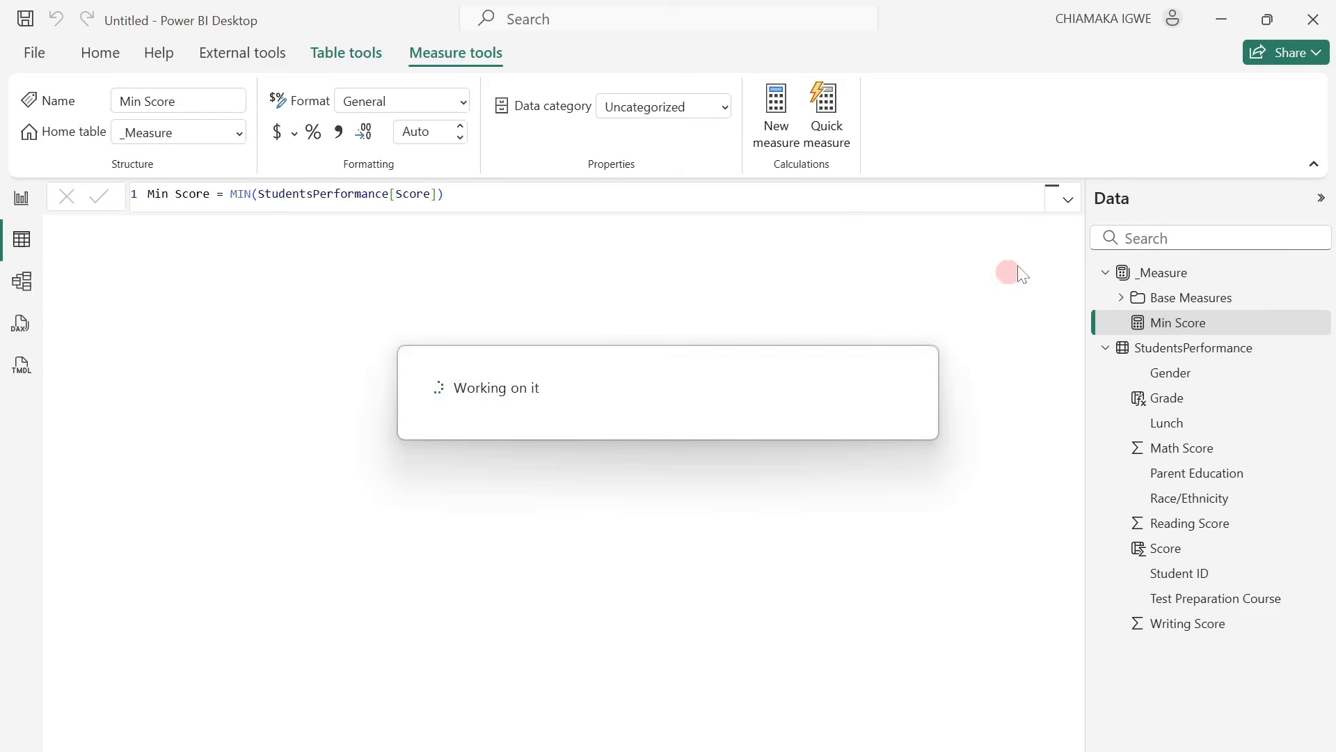
# Add a measure to the _Measure table with the formula Max Score = MAX(StudentsPerformance[Score]).
pyautogui.rightClick(1191, 323)
pyautogui.click(1120, 337)
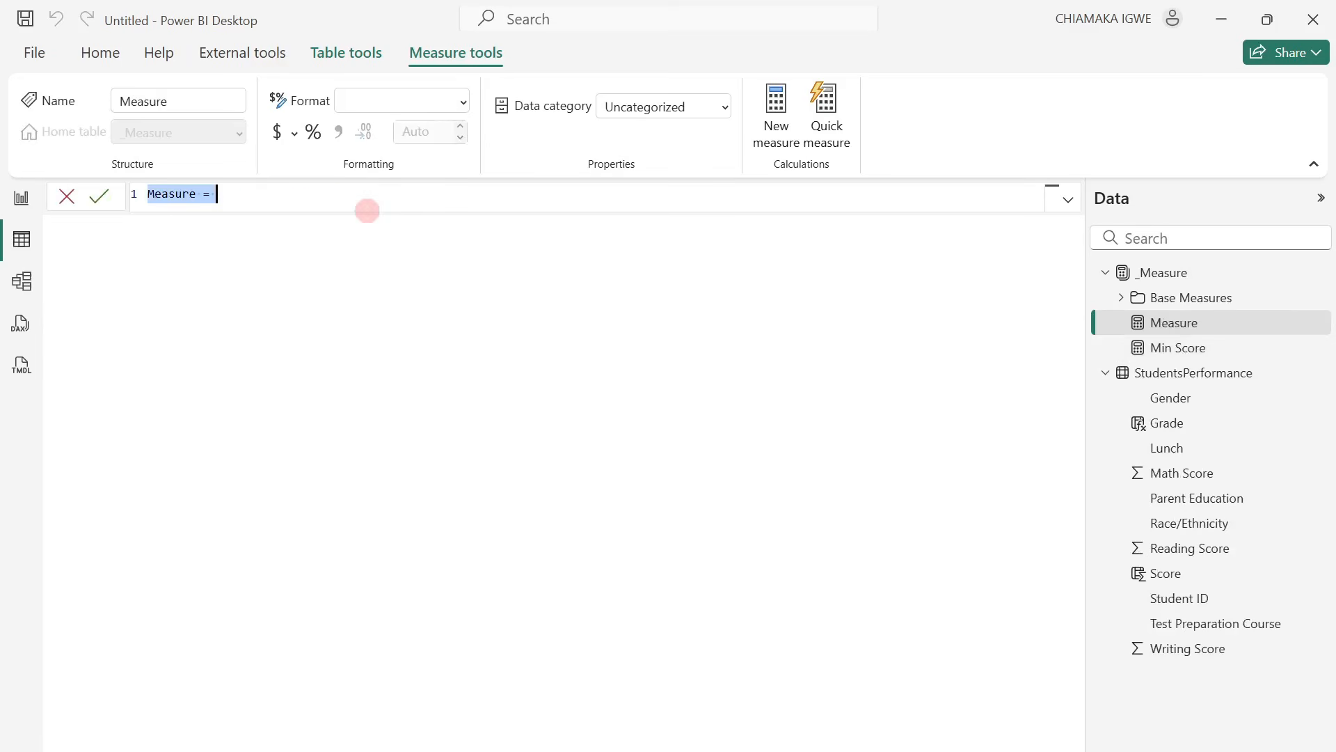
pyautogui.write('M')
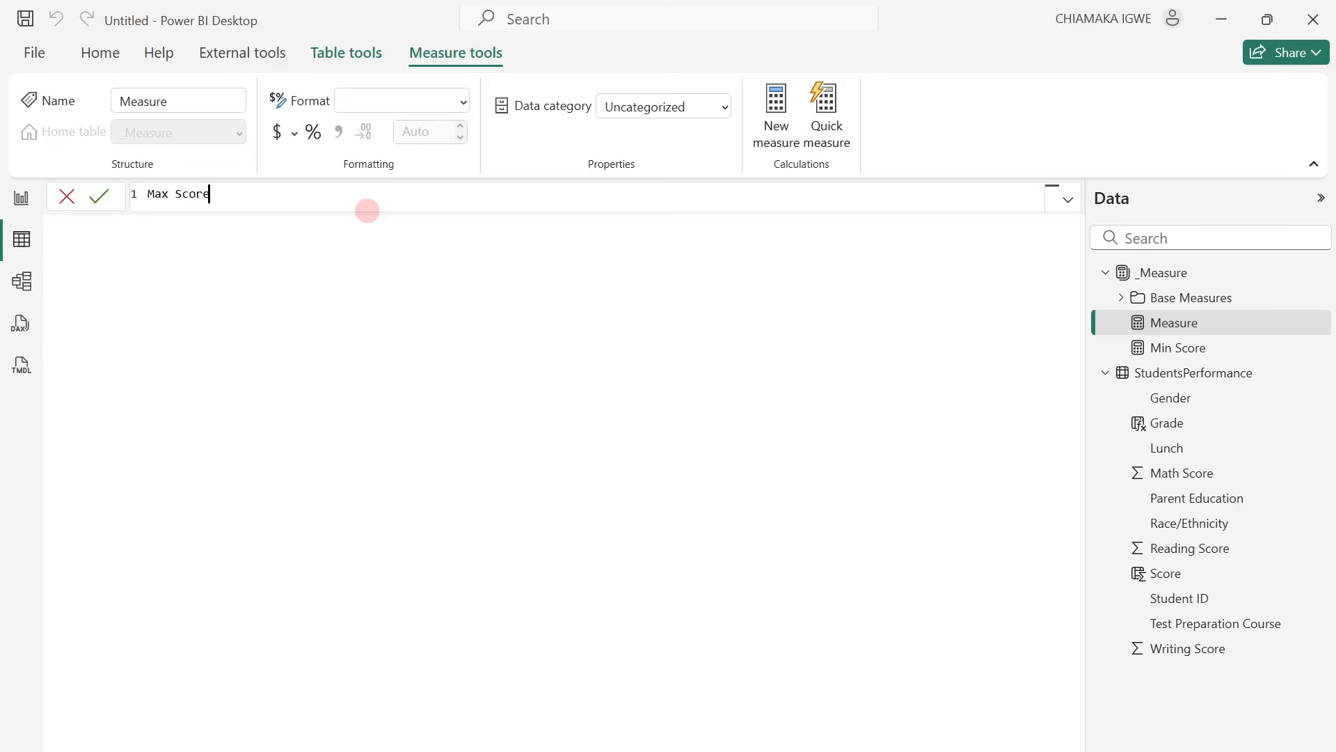
pyautogui.write('ax Score = MAX')
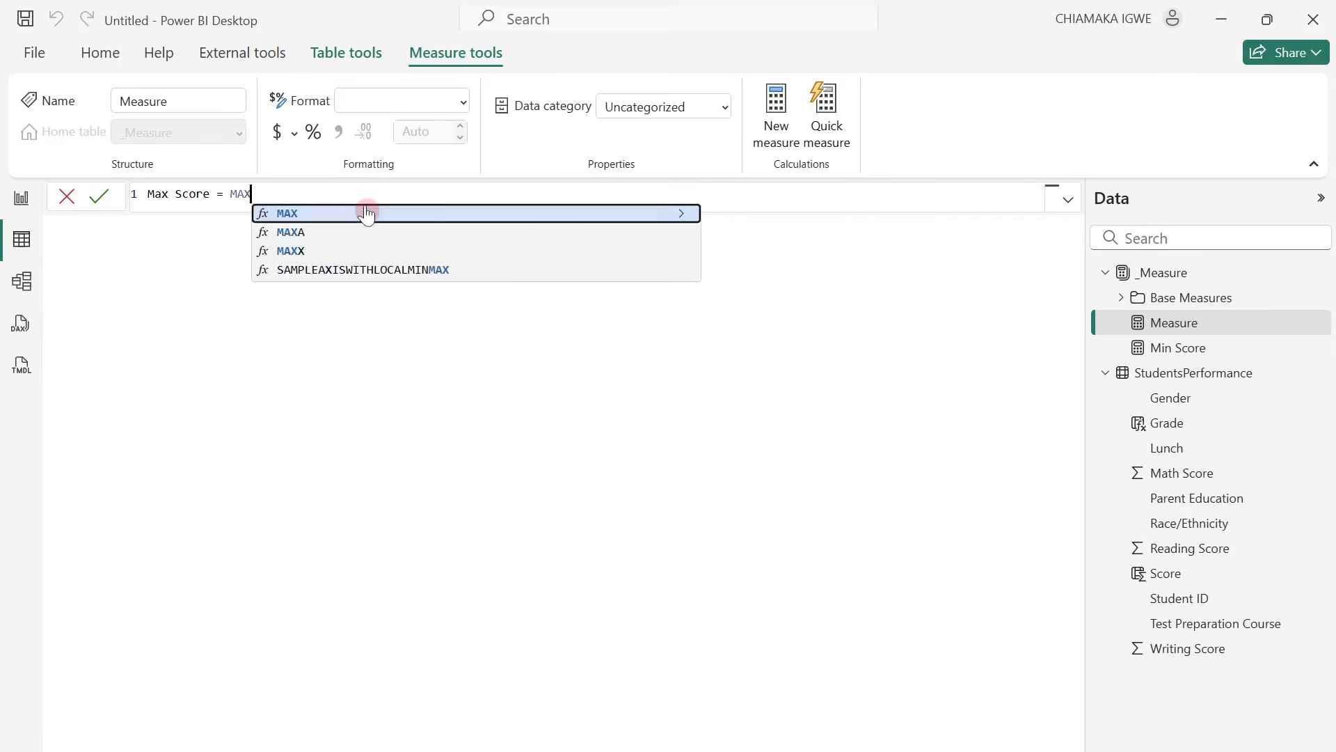
pyautogui.write('(')
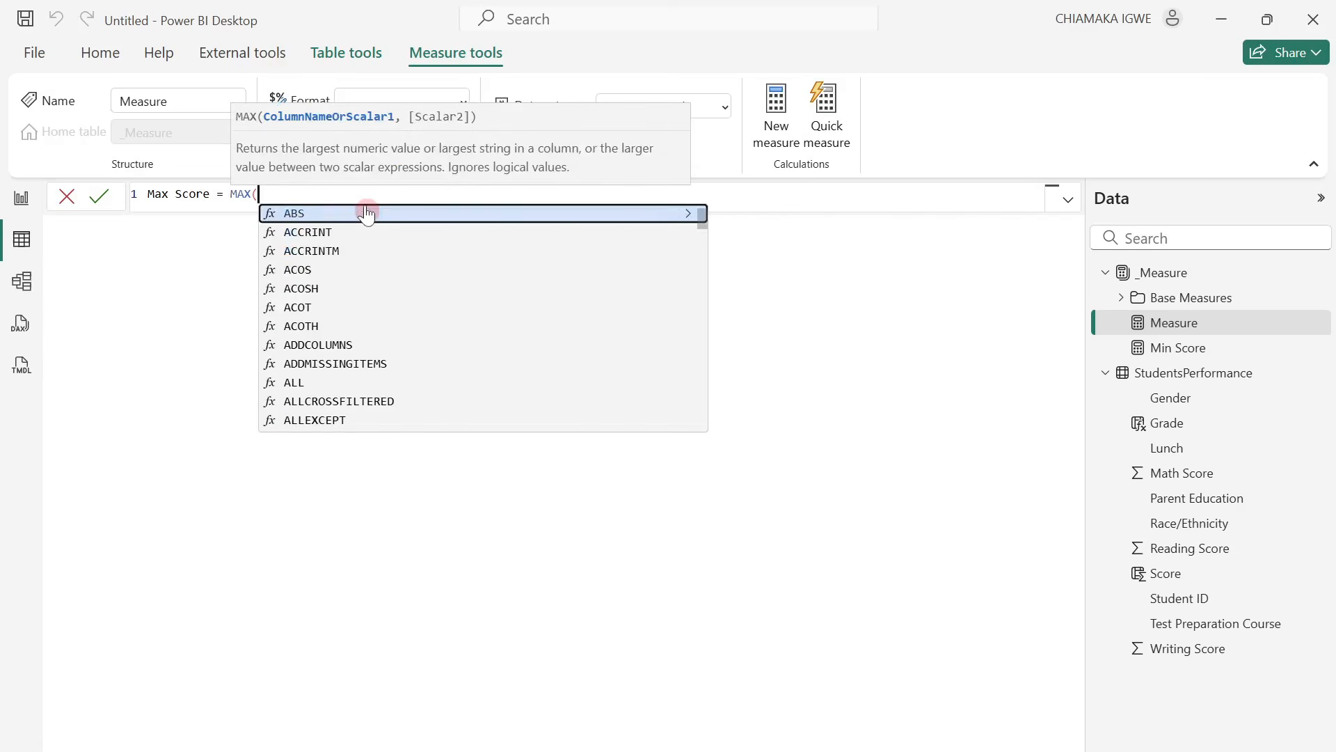
pyautogui.write('SC')
pyautogui.press('Tab')
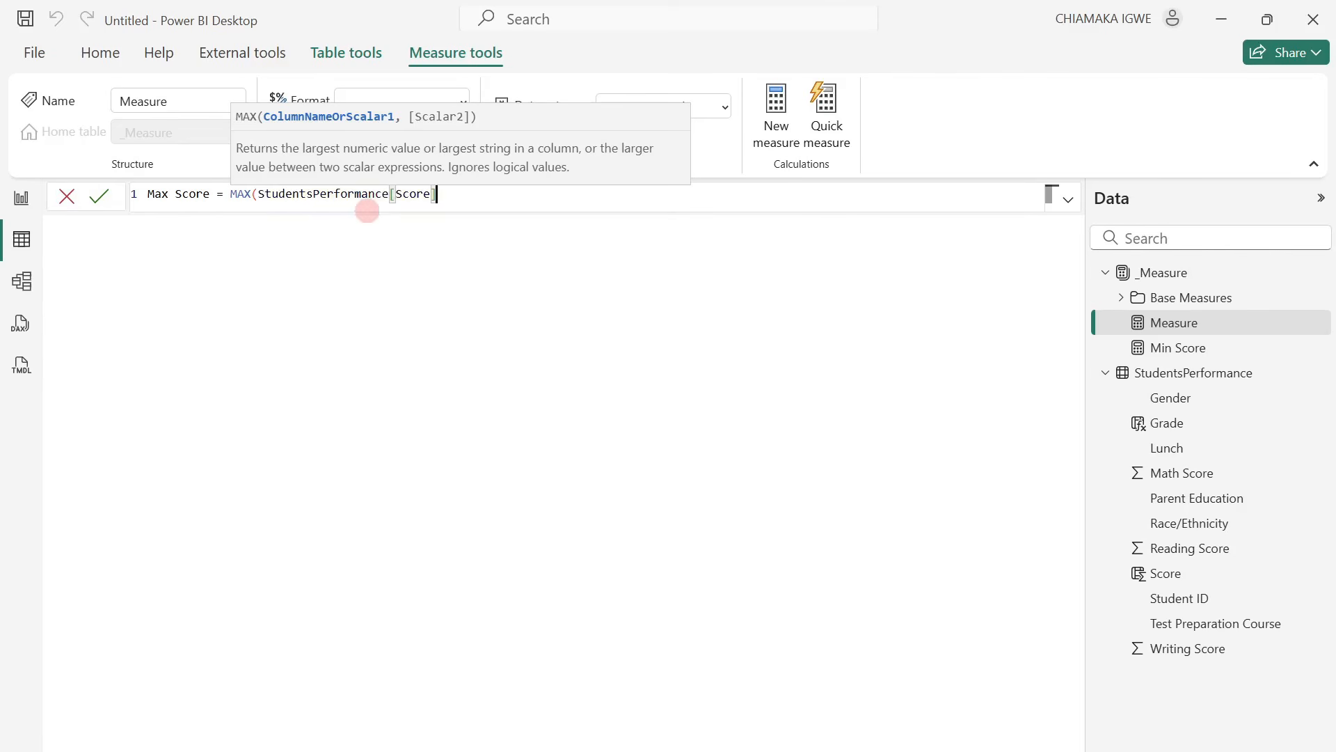
pyautogui.write(')')
pyautogui.press('Return')
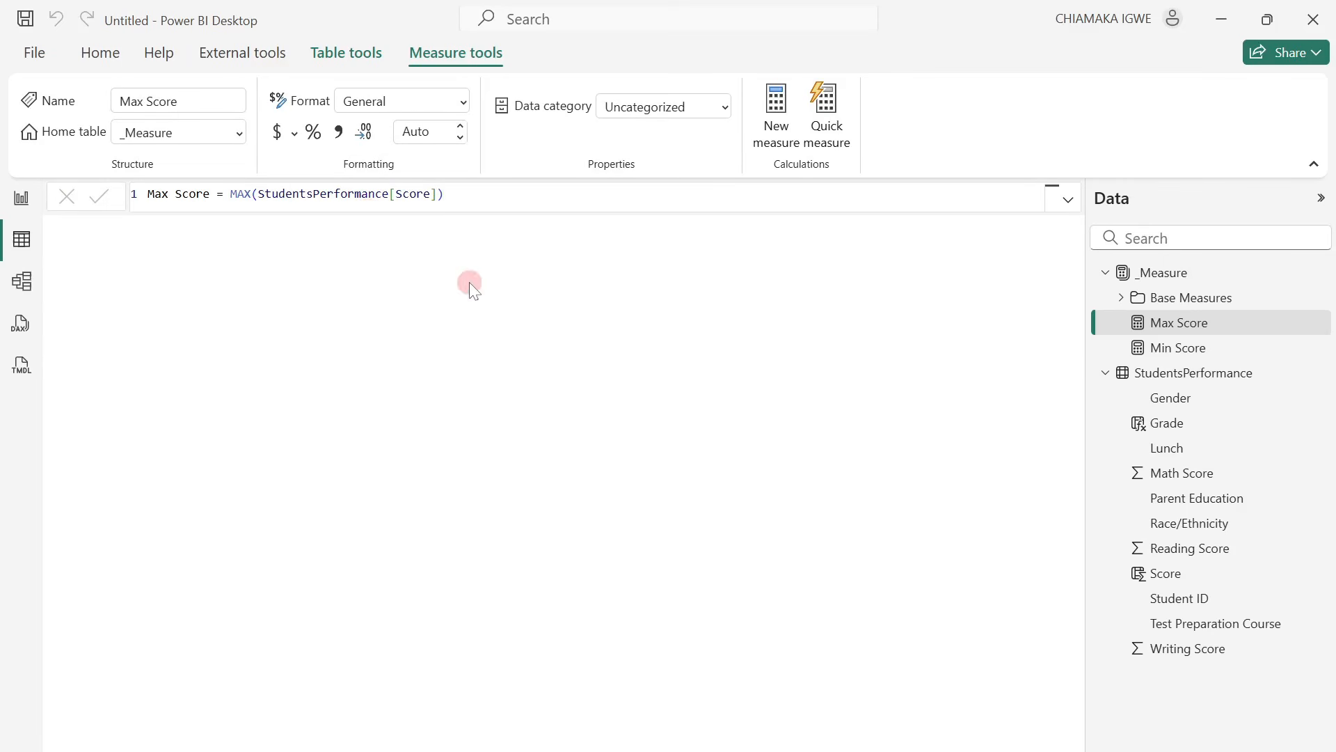
# Add a measure to the _Measure table with the formula Median Score = MEDIAN(StudentsPerformance[Score]).
pyautogui.rightClick(1200, 323)
pyautogui.click(1110, 337)
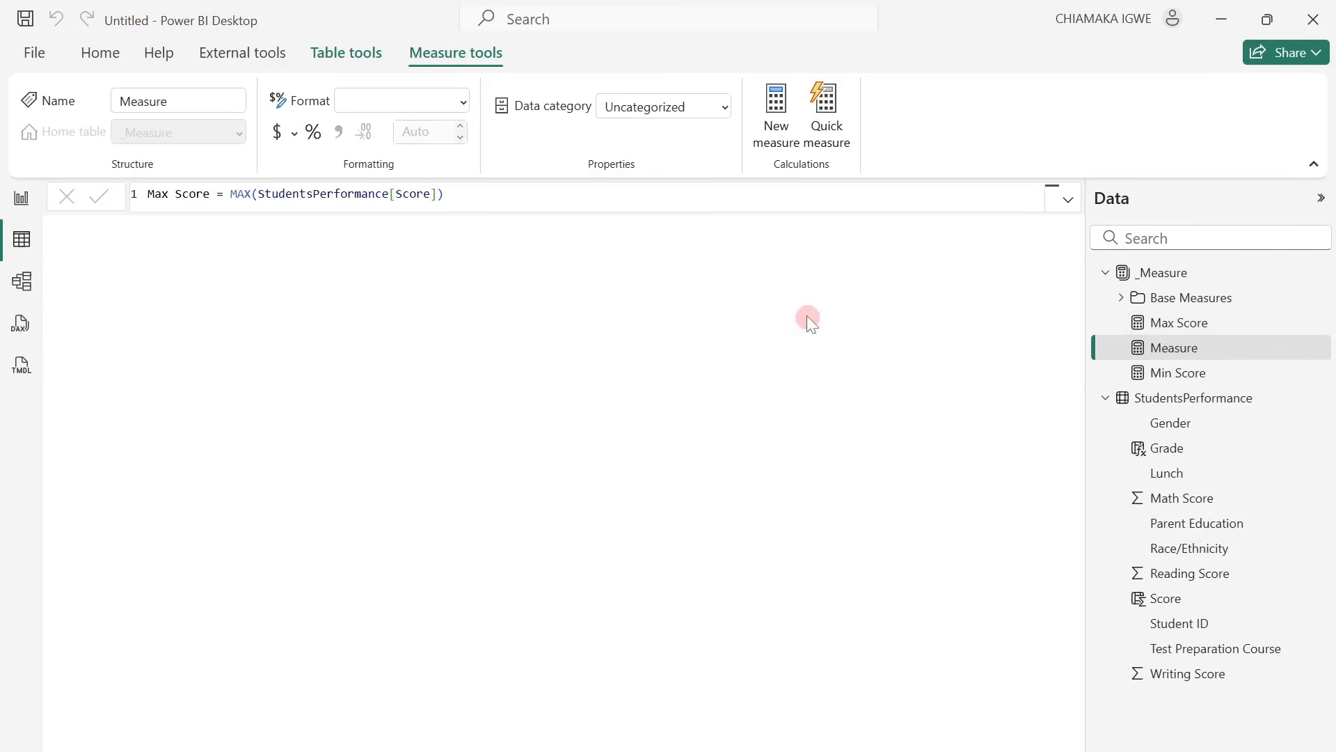
pyautogui.write('Median Score')
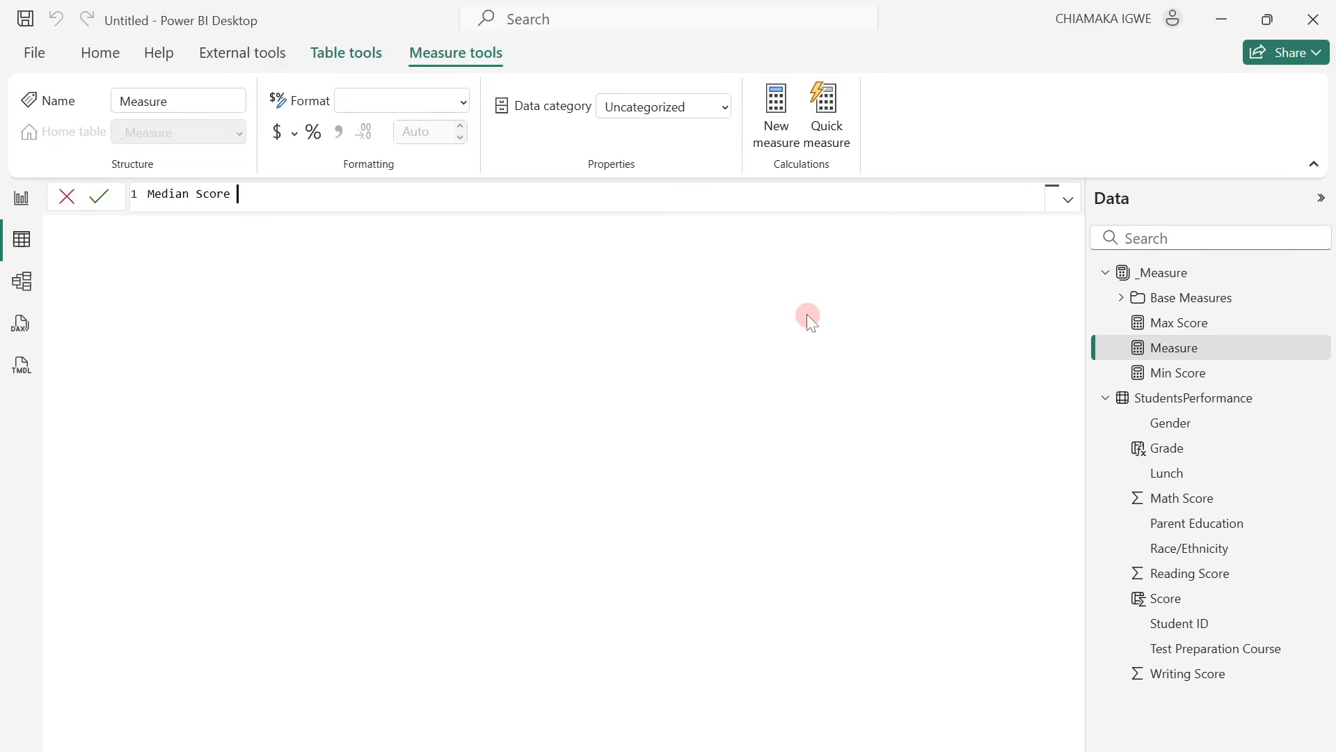
pyautogui.write('= MEDIAN(Student')
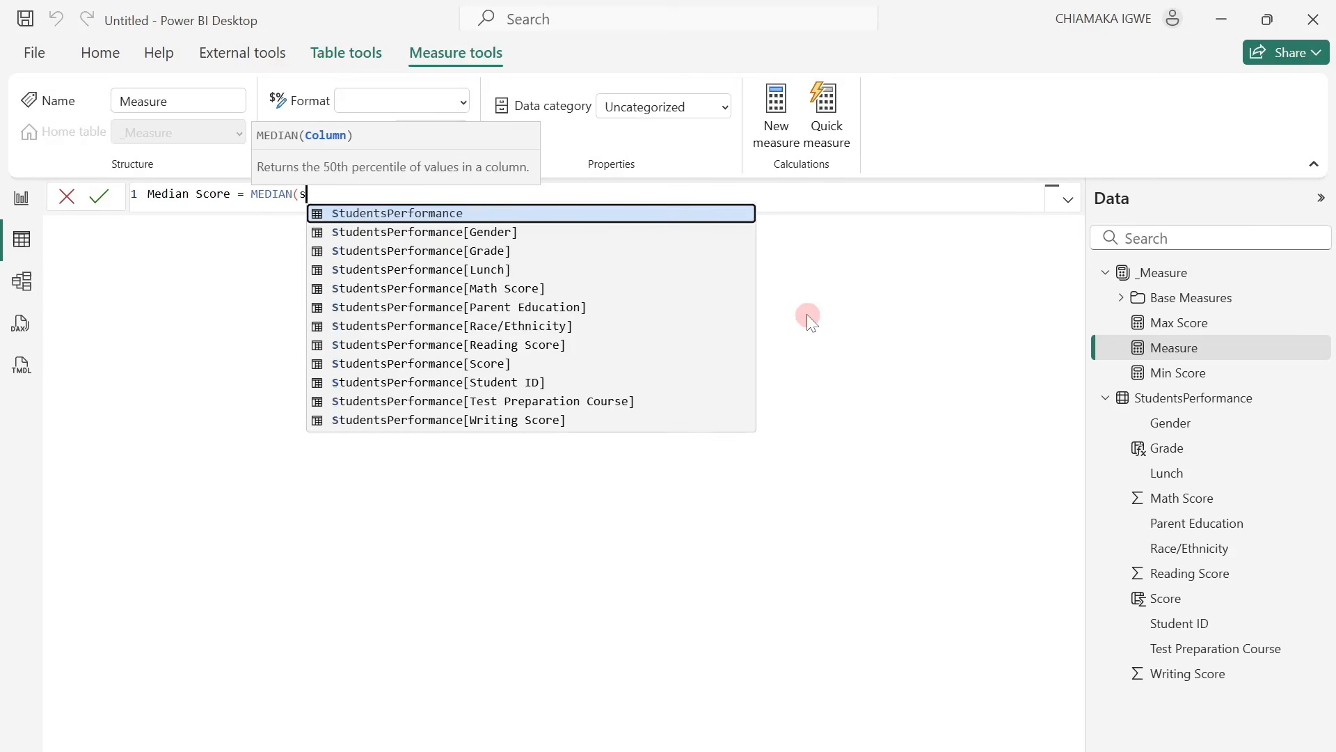
pyautogui.write('sPerformance[Score')
pyautogui.press('Tab')
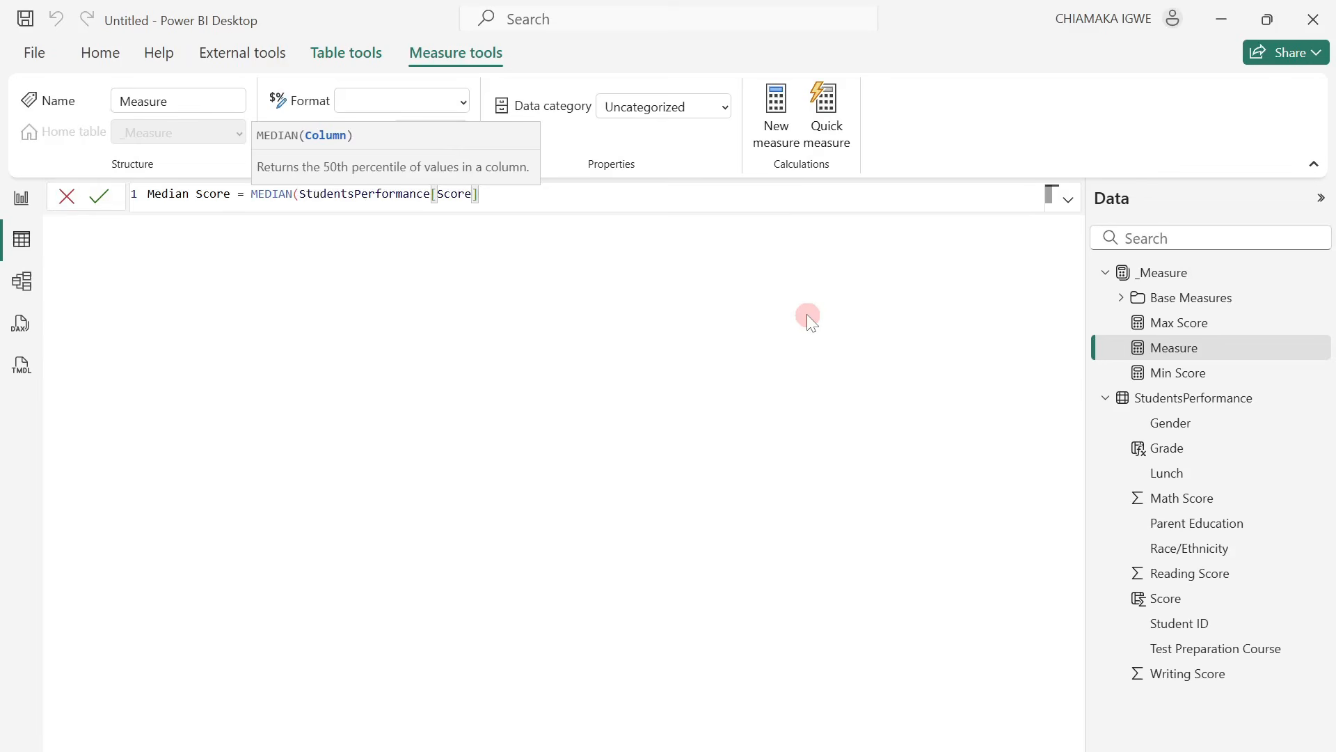
pyautogui.write(')')
pyautogui.press('Return')
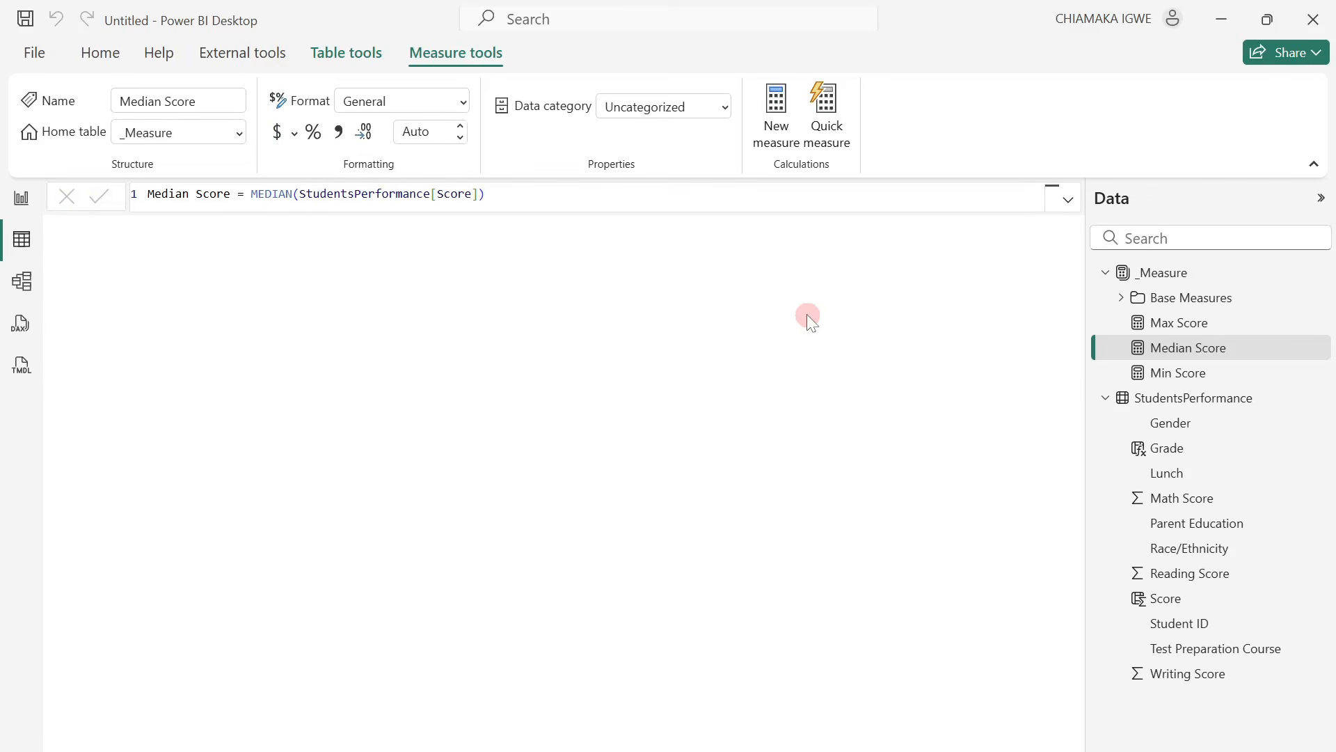
pyautogui.click(807, 315)
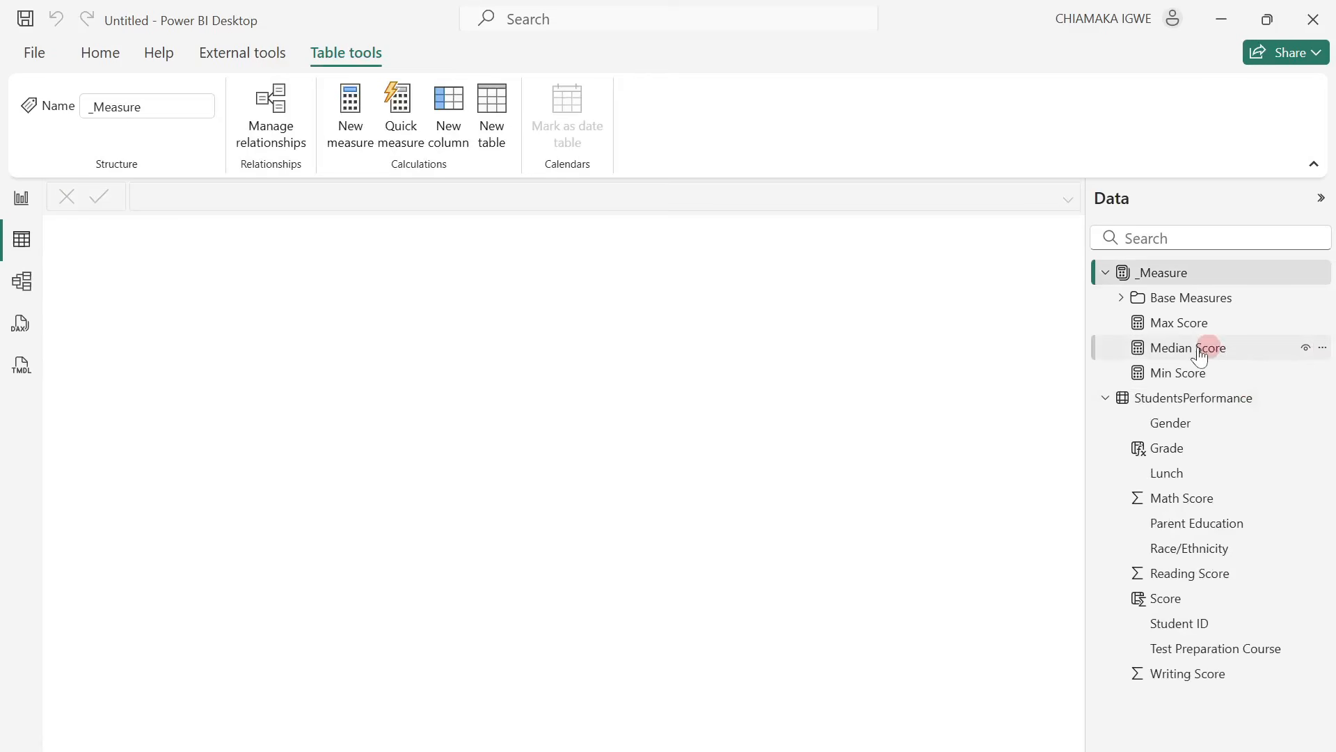
# Add a measure to the _Measure table with the formula Score Pctile 25 = PERCENTILE.INC('StudentsPerformance'[Score], 0.25).
pyautogui.rightClick(1156, 356)
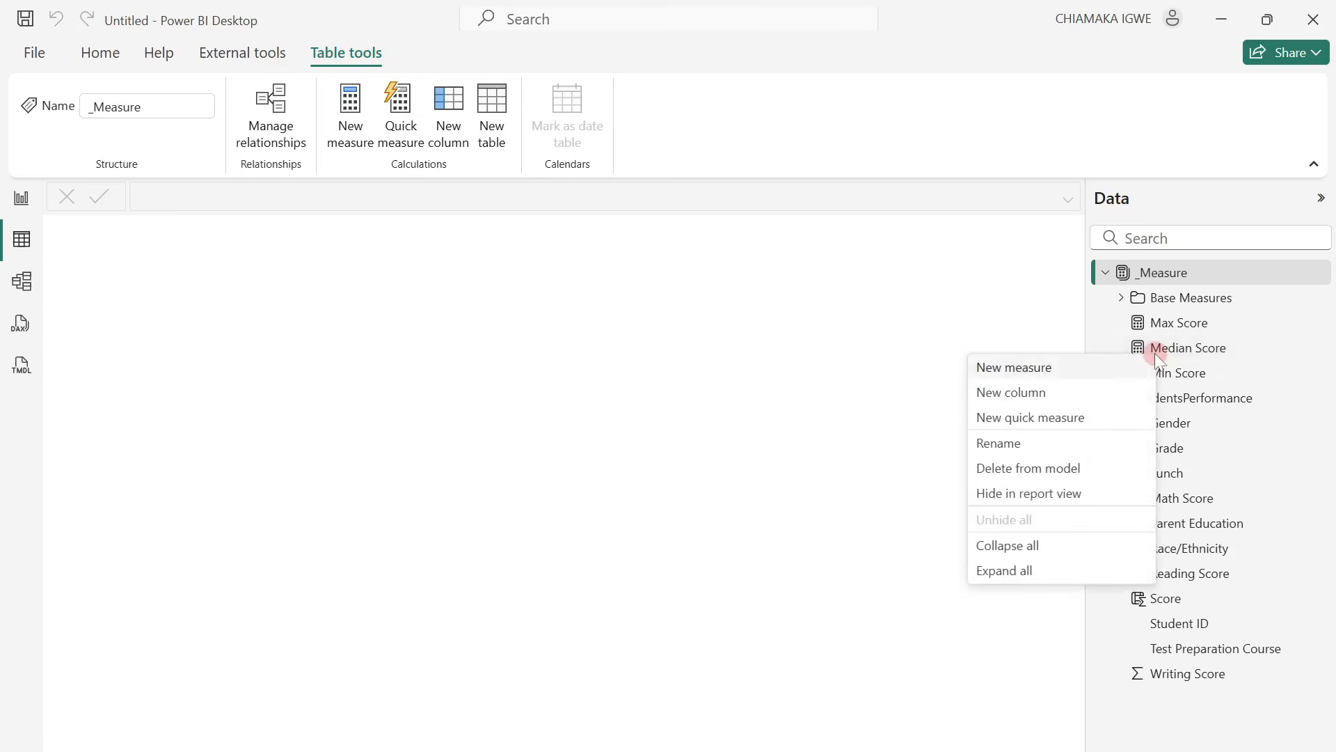
pyautogui.click(1078, 373)
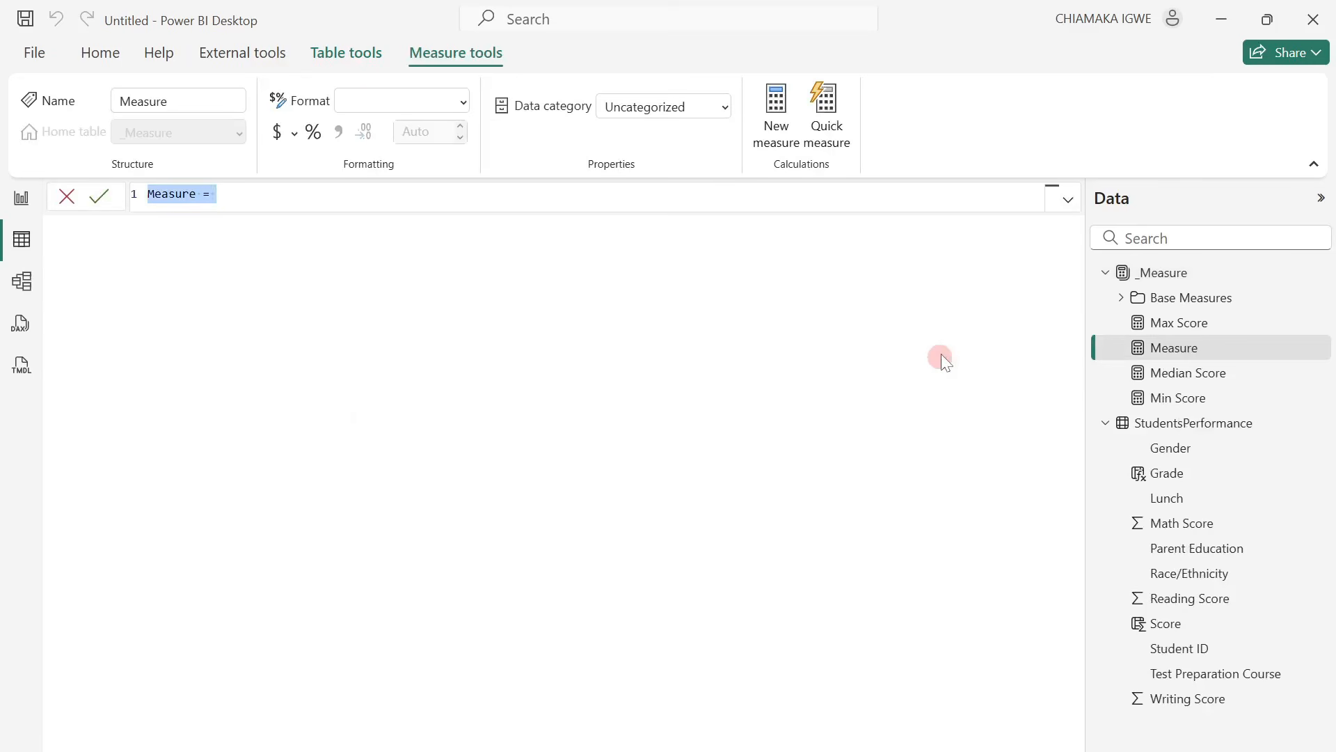
pyautogui.write("Score Pctile 25 = PERCENTILE.INC('StudentsPerformance'[Score], 0.25)")
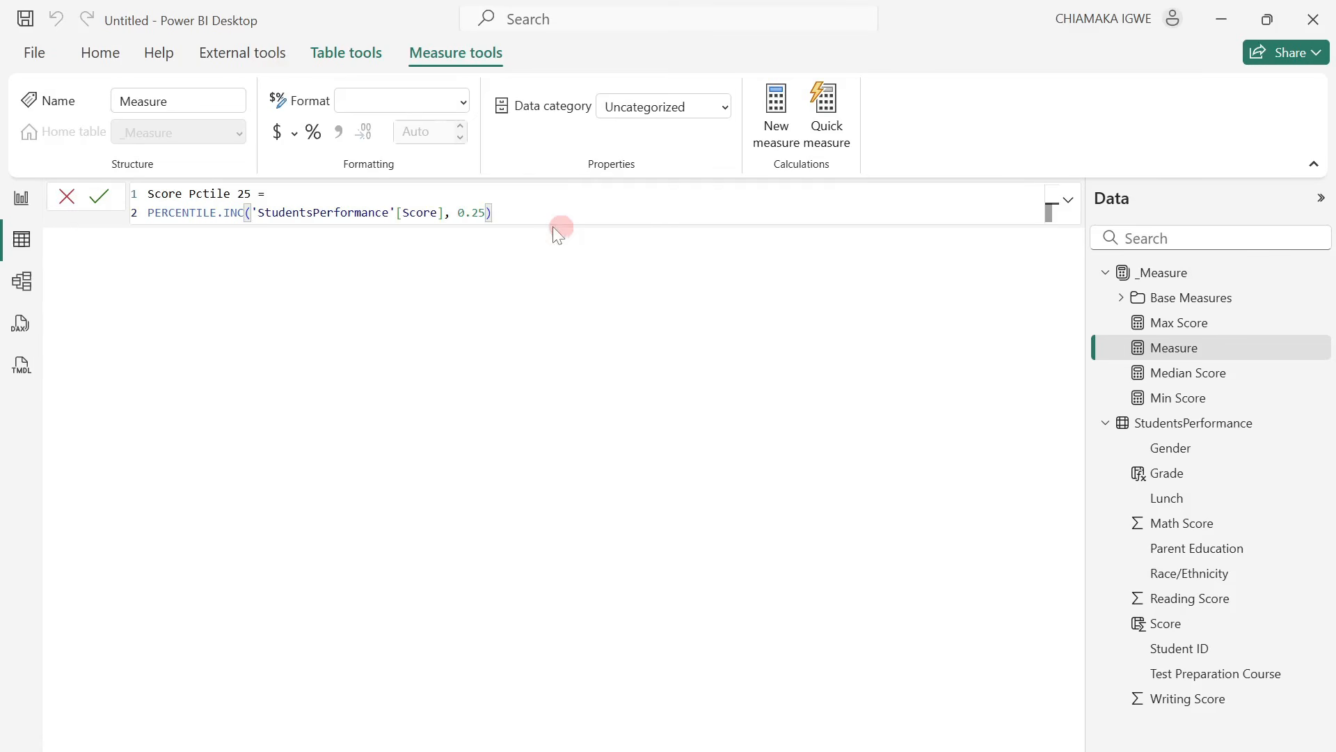
pyautogui.moveTo(495, 212); pyautogui.dragTo(129, 187)
pyautogui.hotkey('ctrl', 'c')
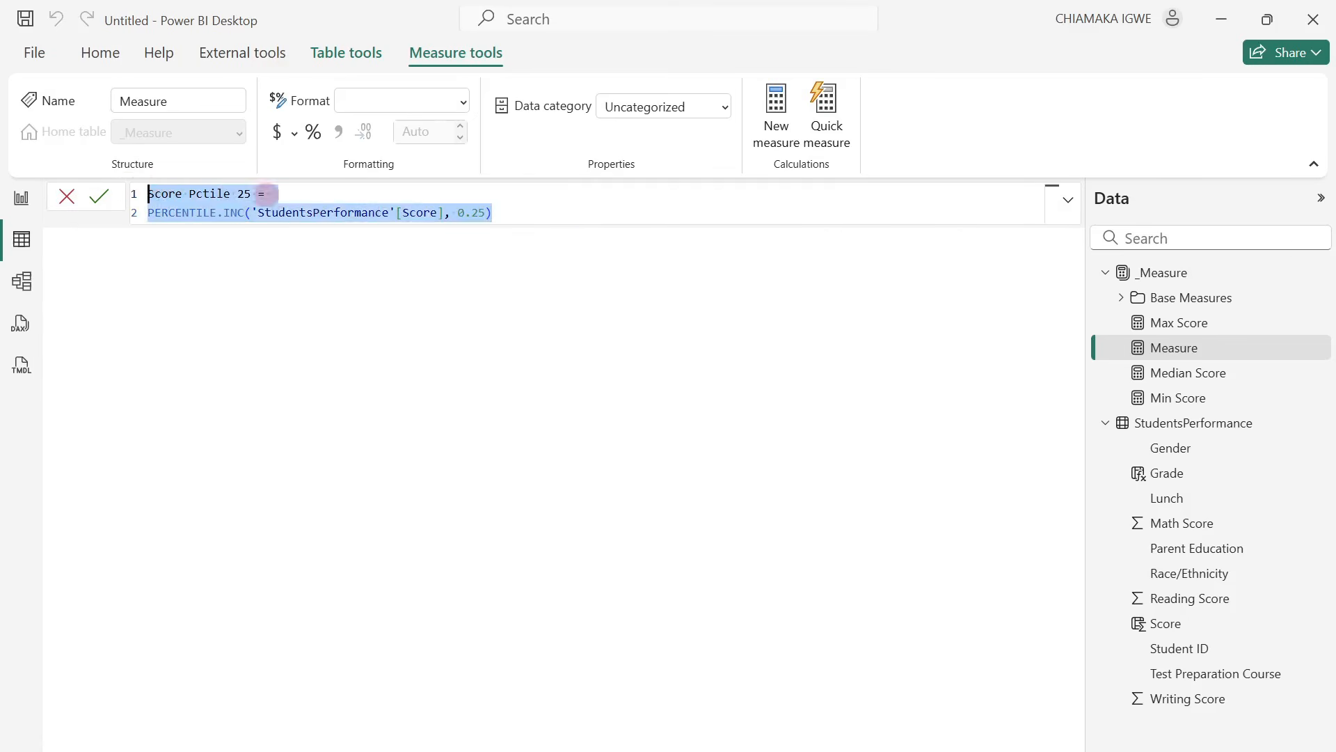
pyautogui.click(1187, 323)
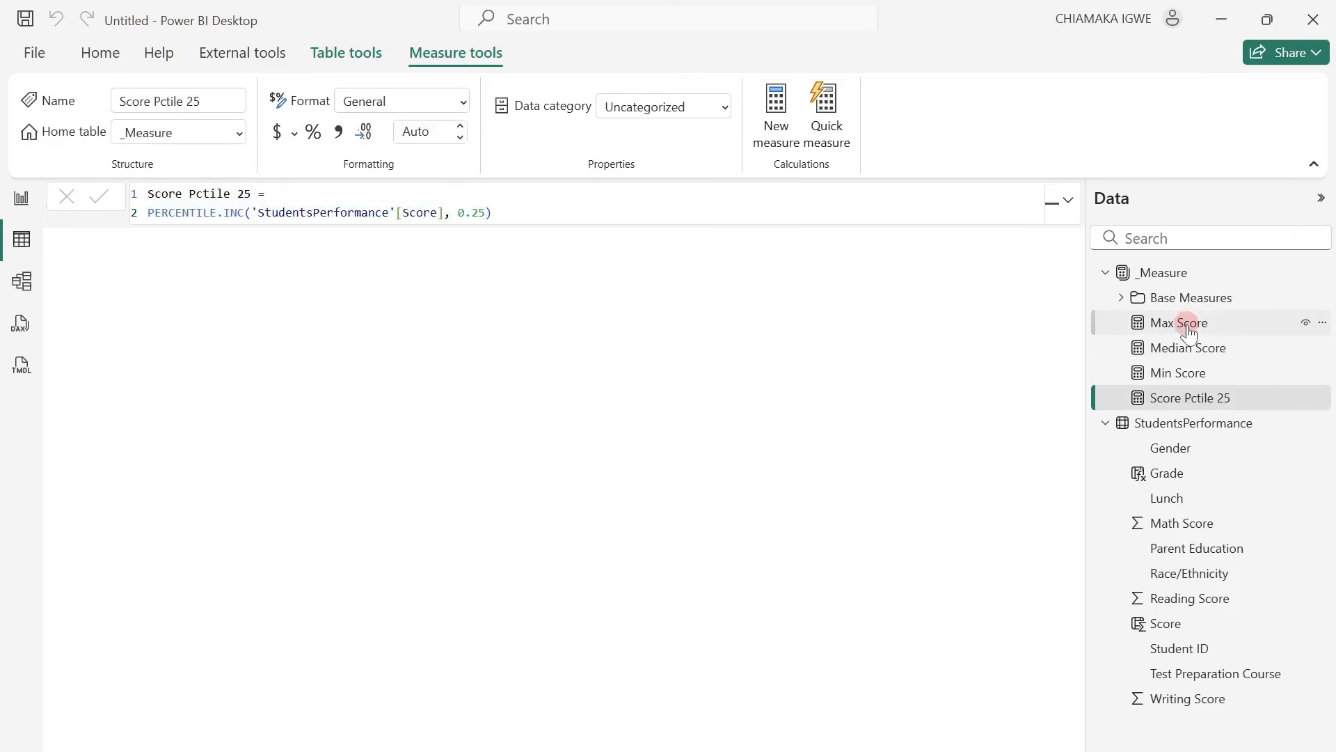
# Add a measure to the _Measure table with the formula Score Pctile 75 = PERCENTILE.INC('StudentsPerformance'[Score], 0.75), adapted from the 25th percentile formula.
pyautogui.rightClick(1188, 324)
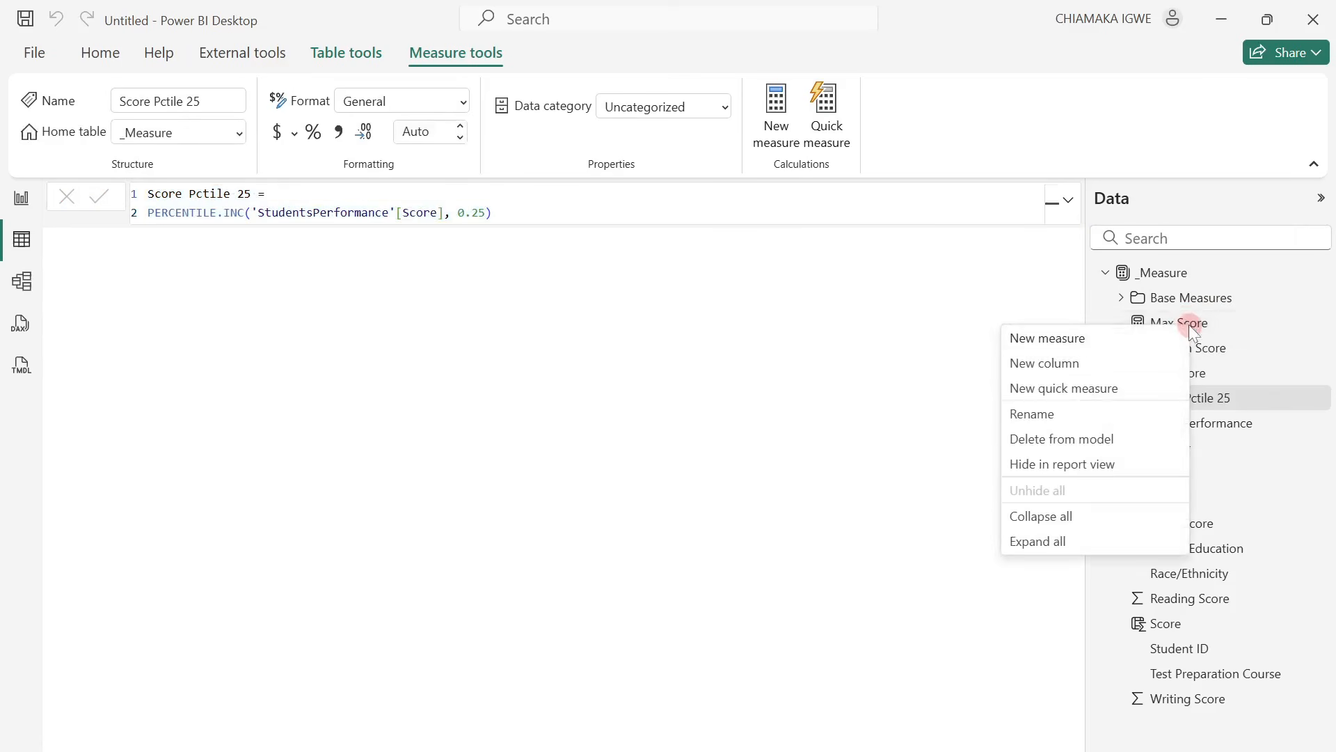
pyautogui.press('Escape')
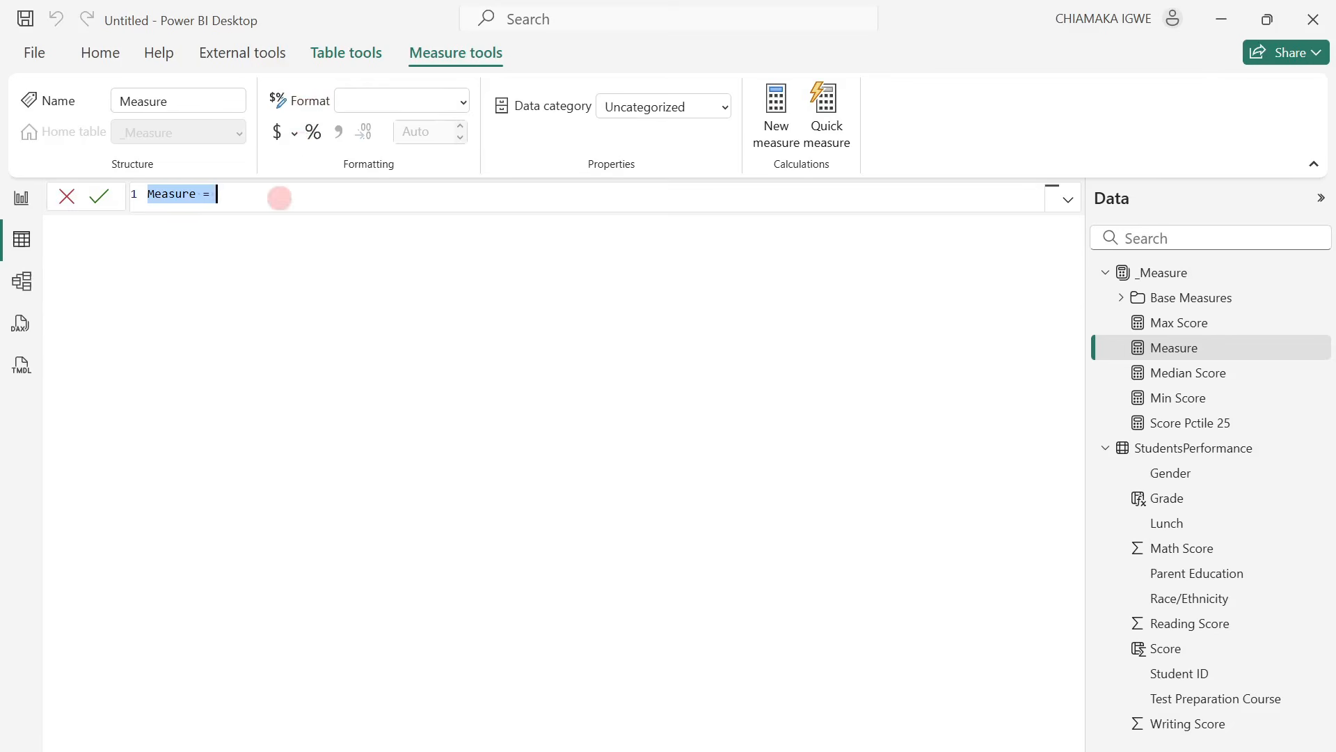
pyautogui.hotkey('ctrl', 'v')
pyautogui.doubleClick(244, 194)
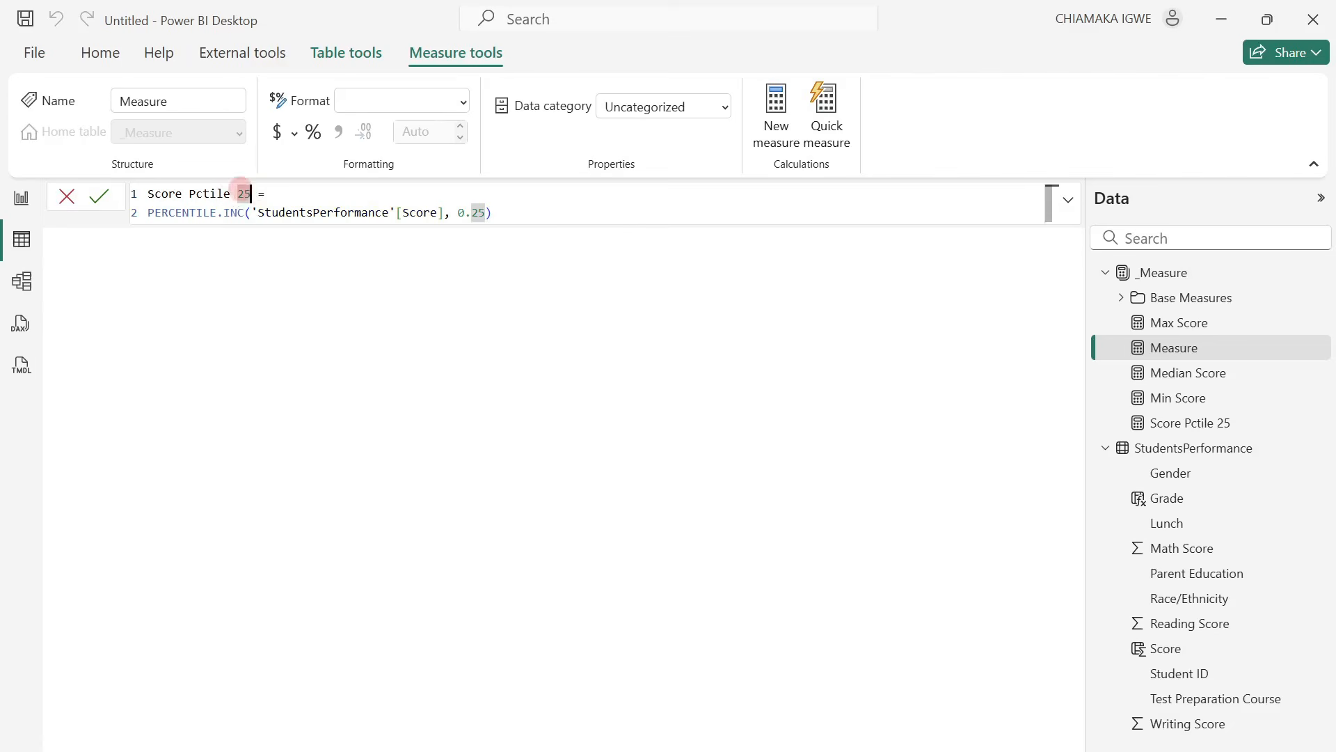
pyautogui.press('BackSpace')
pyautogui.write('75')
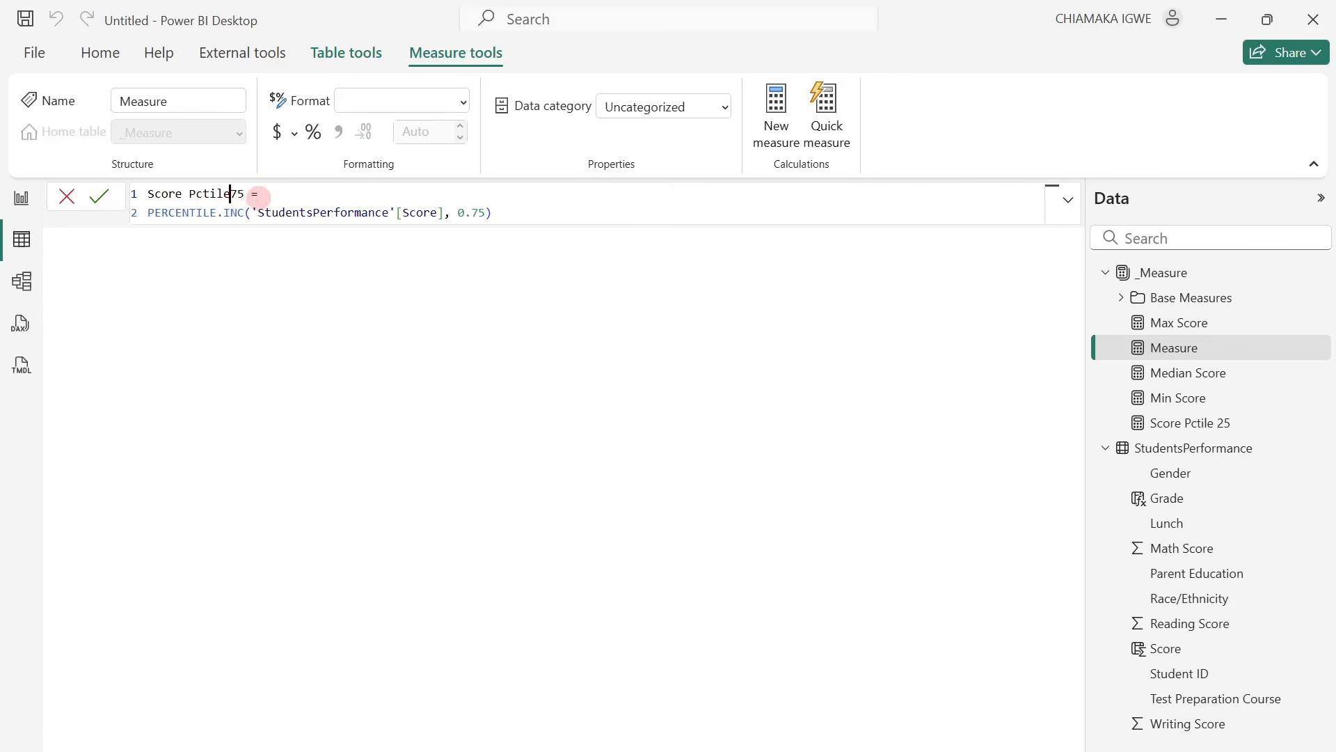
pyautogui.press('Return')
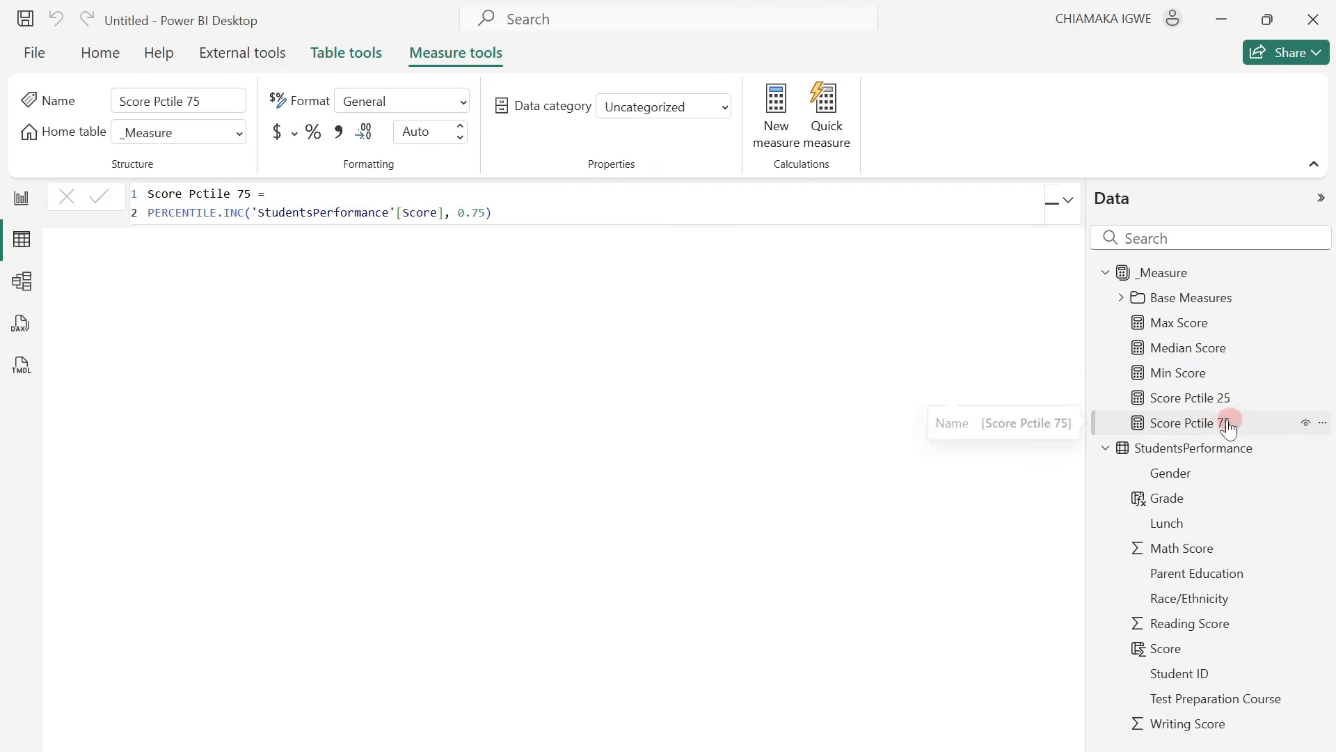
# Add a measure to the _Measure table with the formula Score IQR = [Score Pctile 75] - [Score Pctile 25].
pyautogui.rightClick(1180, 379)
pyautogui.click(1076, 379)
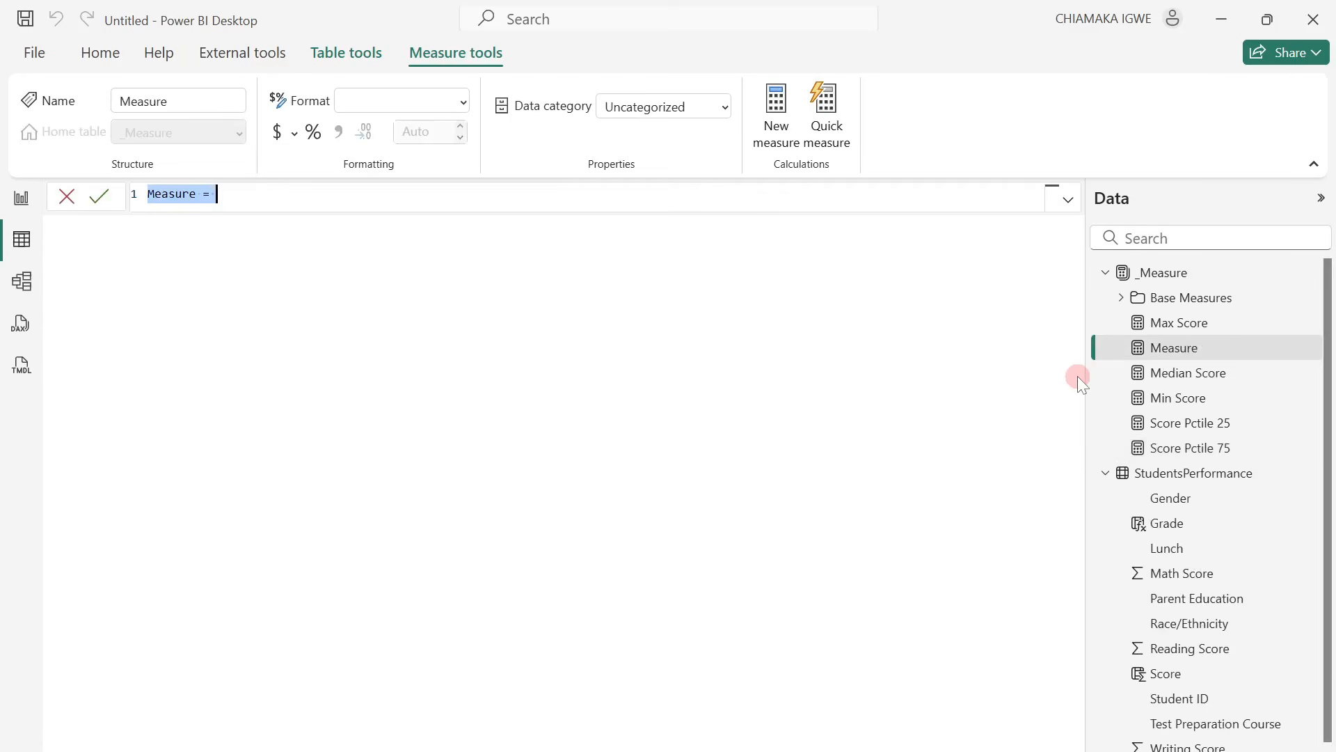
pyautogui.write('Score IQR = [Score Pctile 75] - [Score Pctile 25]')
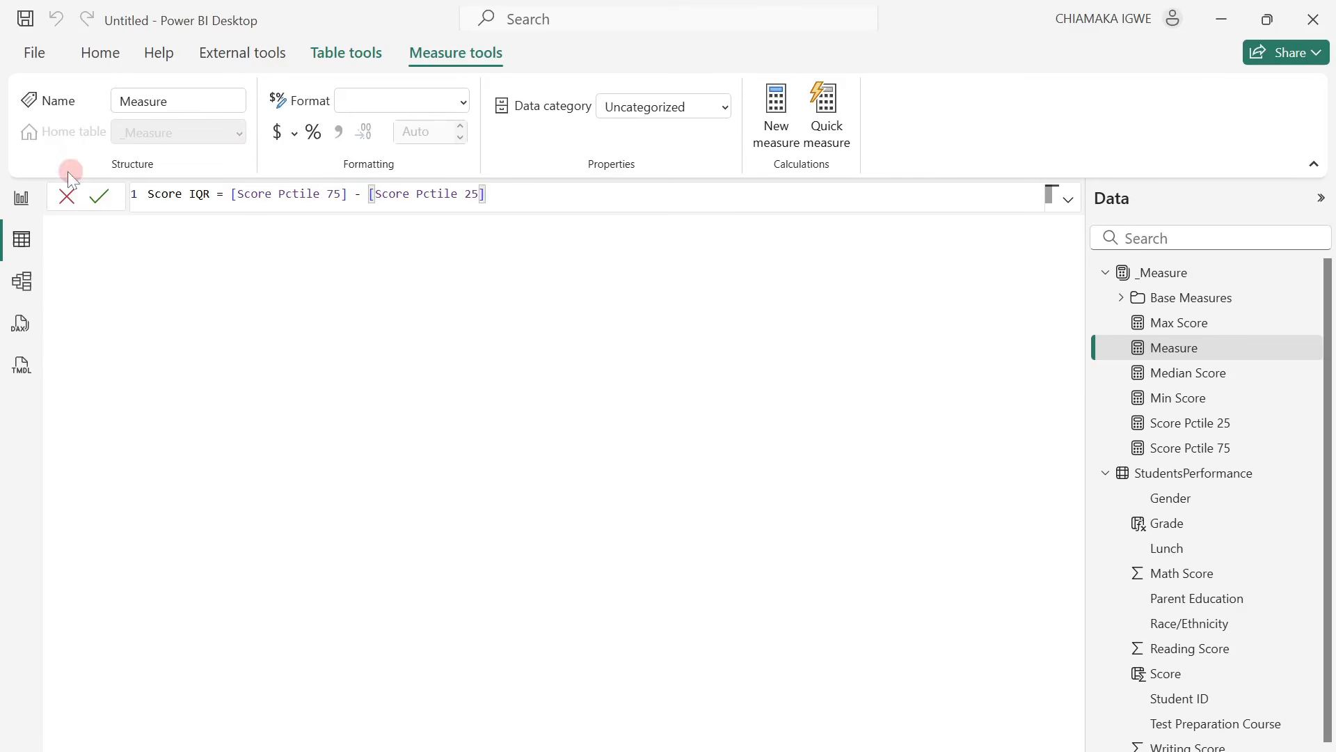
pyautogui.click(101, 193)
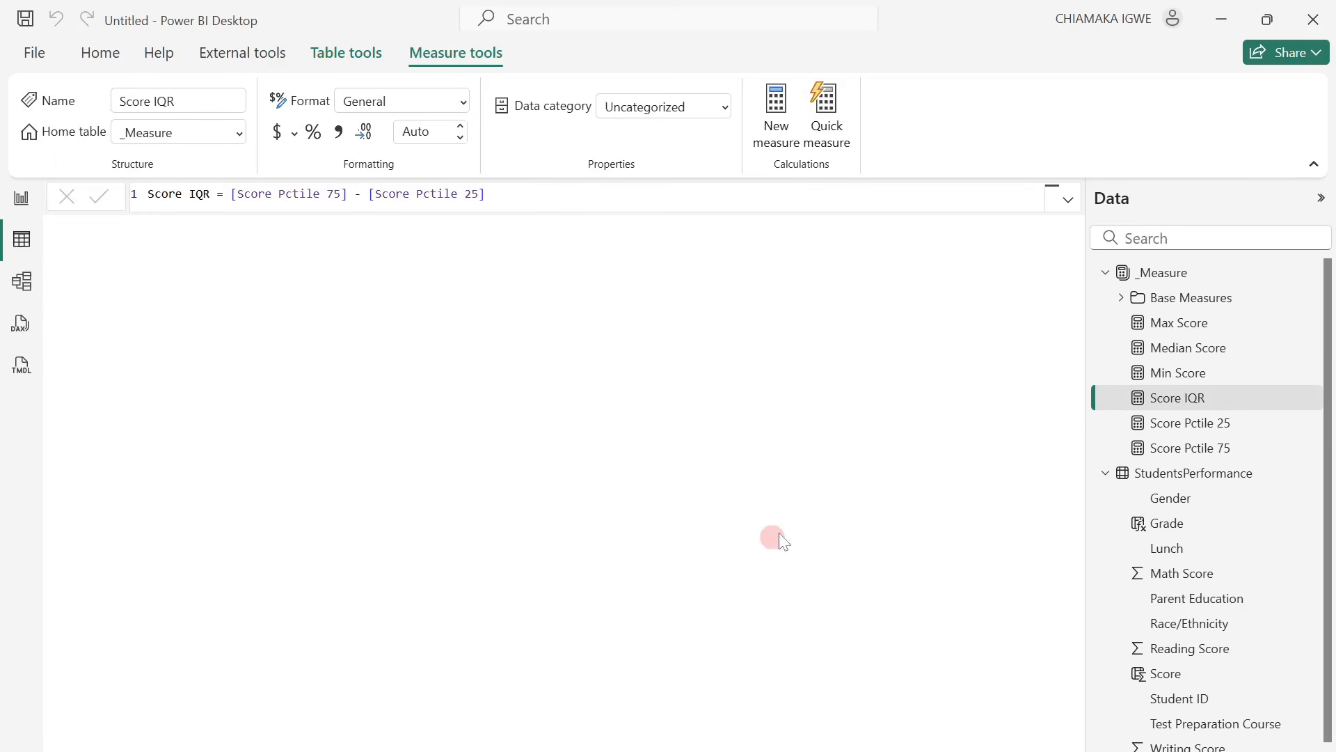
# Add a measure to the _Measure table with the formula Score IQR 25-50 = [Median Score] - [Score Pctile 25].
pyautogui.rightClick(1203, 404)
pyautogui.click(1138, 411)
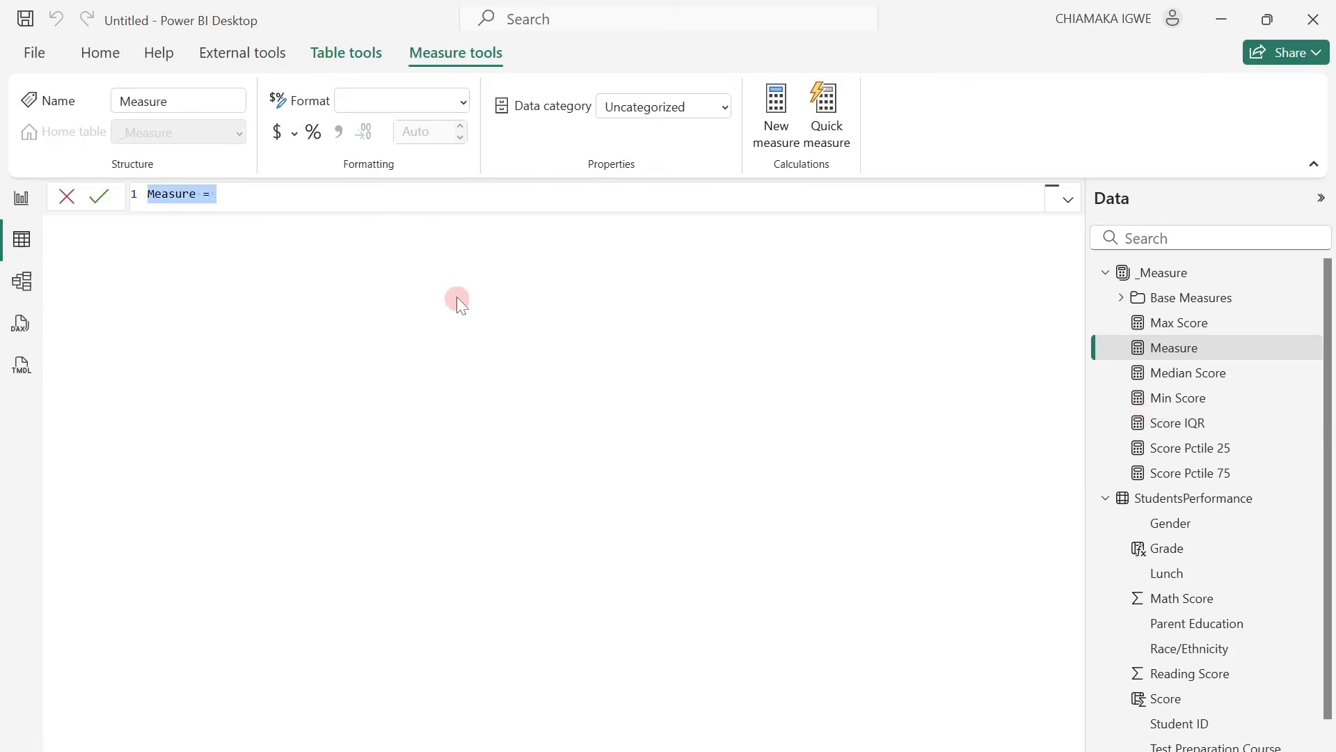
pyautogui.write('Score IQR 25-50 = [Median Score] - [Score Pctile 25]')
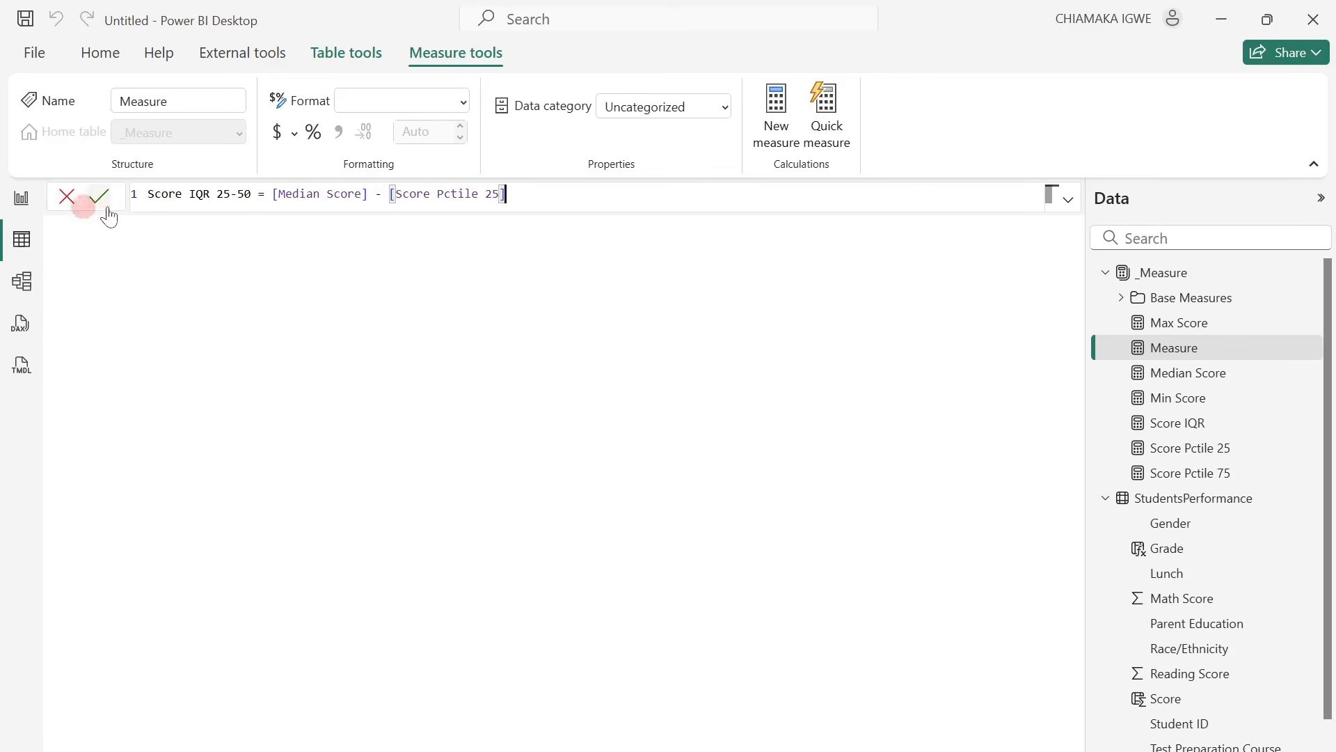
pyautogui.click(98, 201)
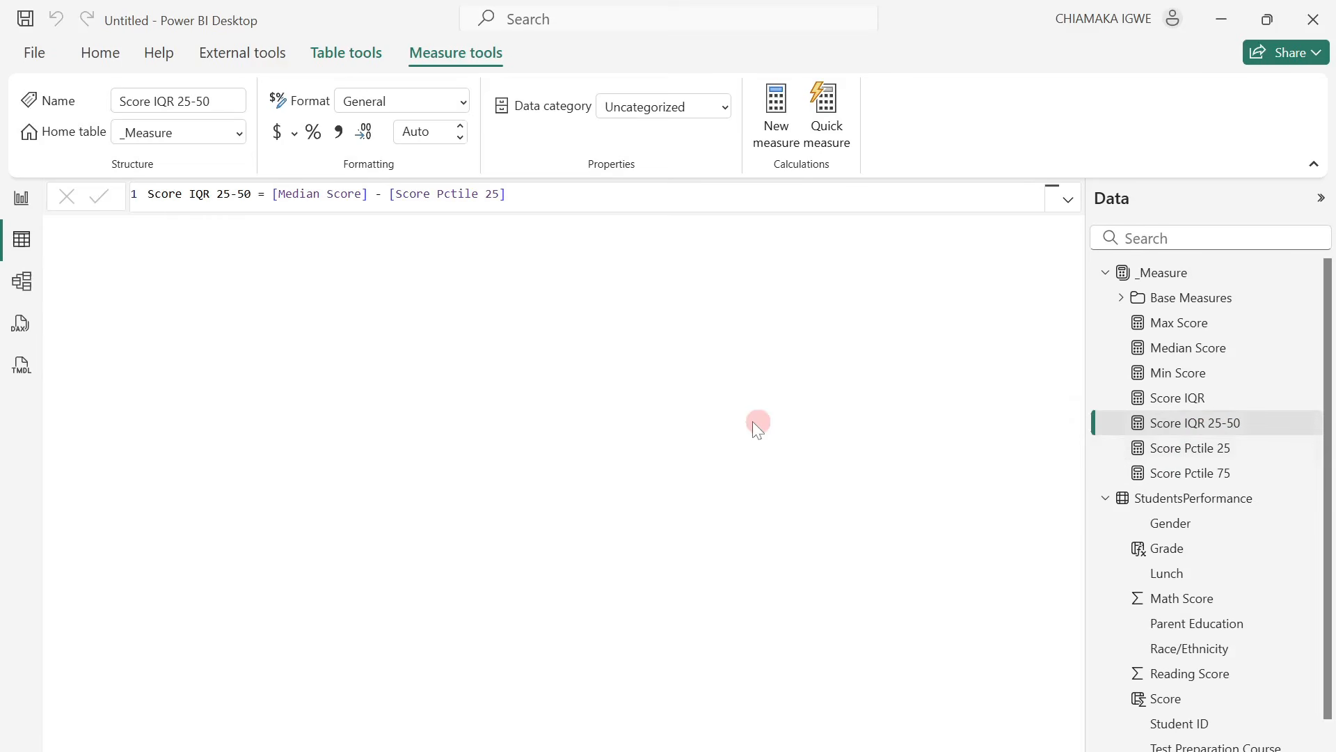
# Add a measure to the _Measure table with the formula Score IQR 50-75 = [Score Pctile 75] - [Median Score].
pyautogui.rightClick(1185, 422)
pyautogui.click(1089, 432)
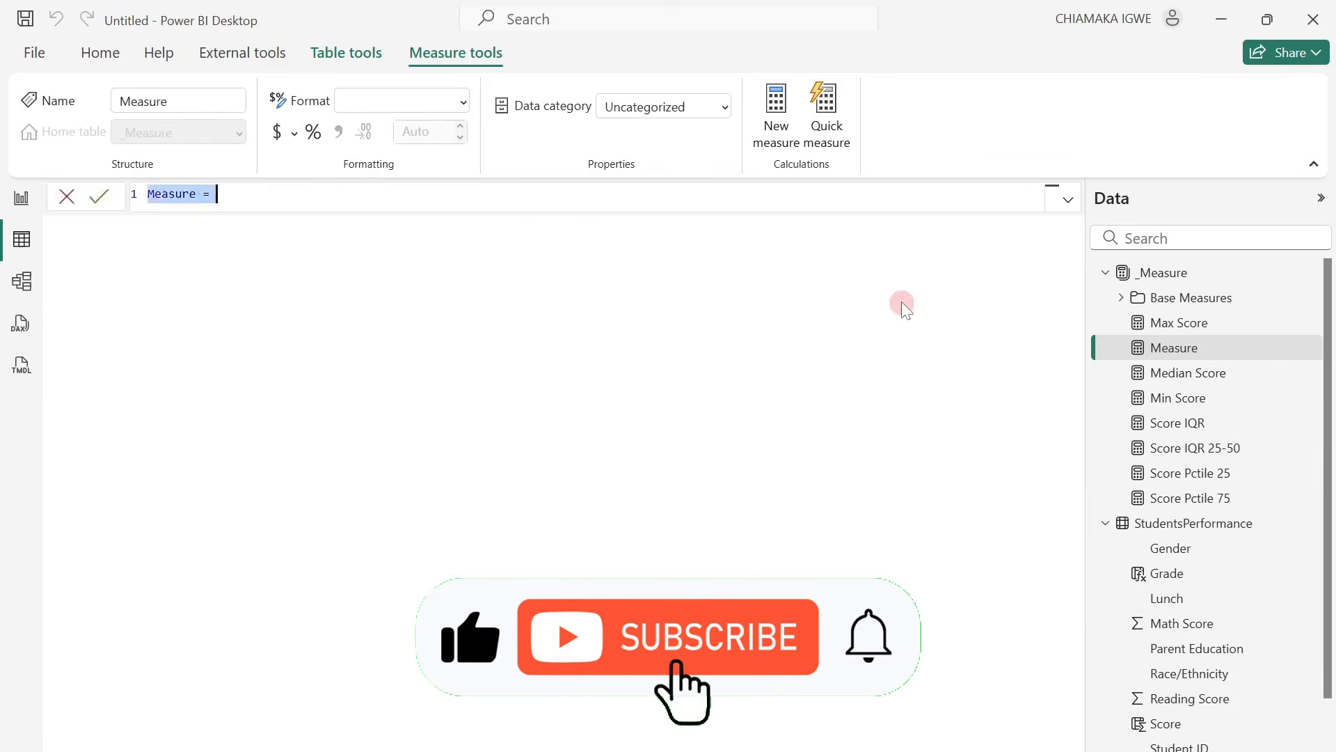
pyautogui.write('Score IQR 50-75 = [Score Pctile 75] - [Median Score]')
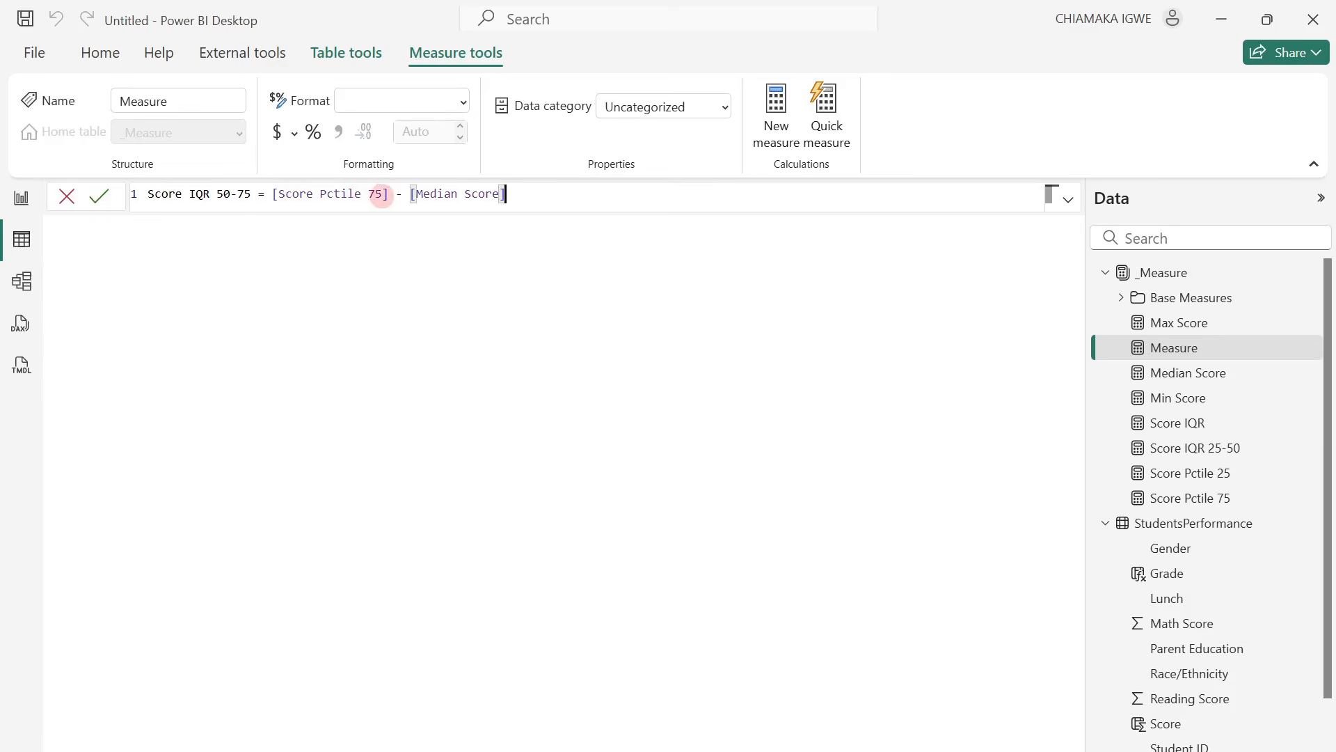
pyautogui.click(527, 187)
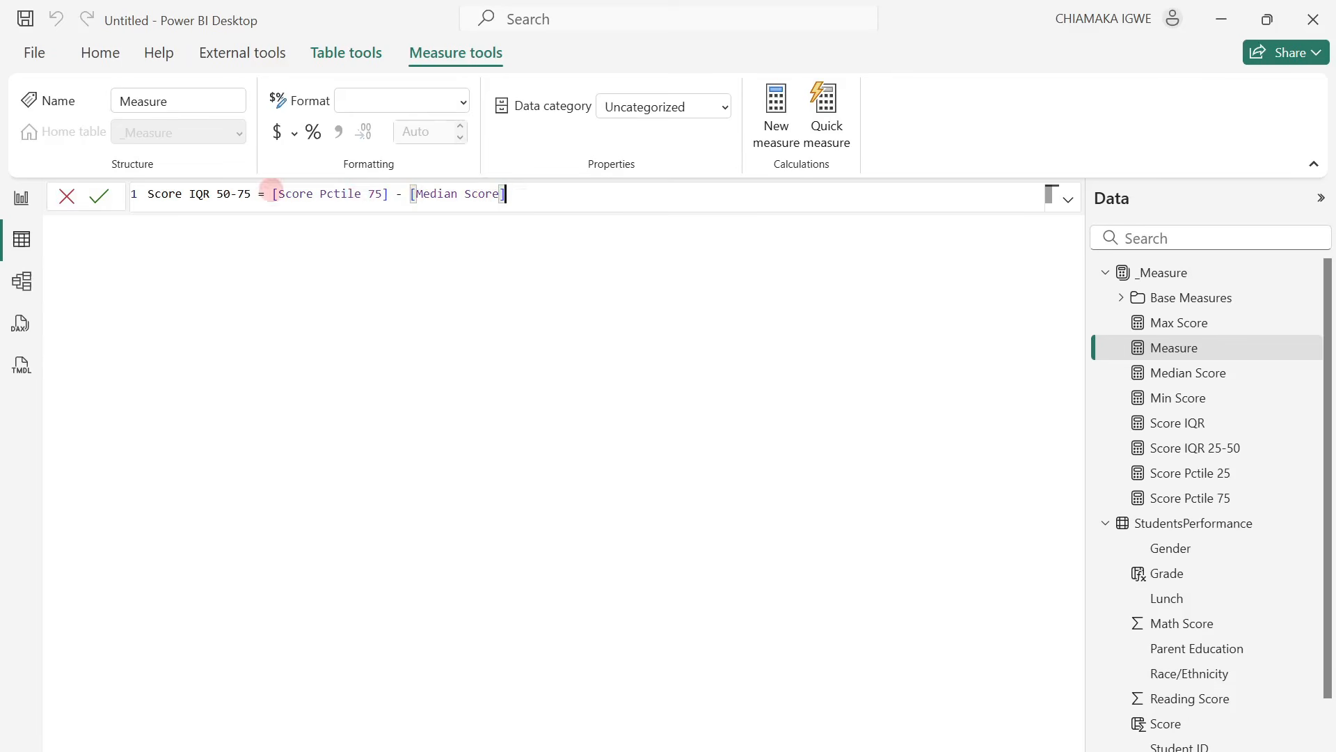
pyautogui.click(102, 200)
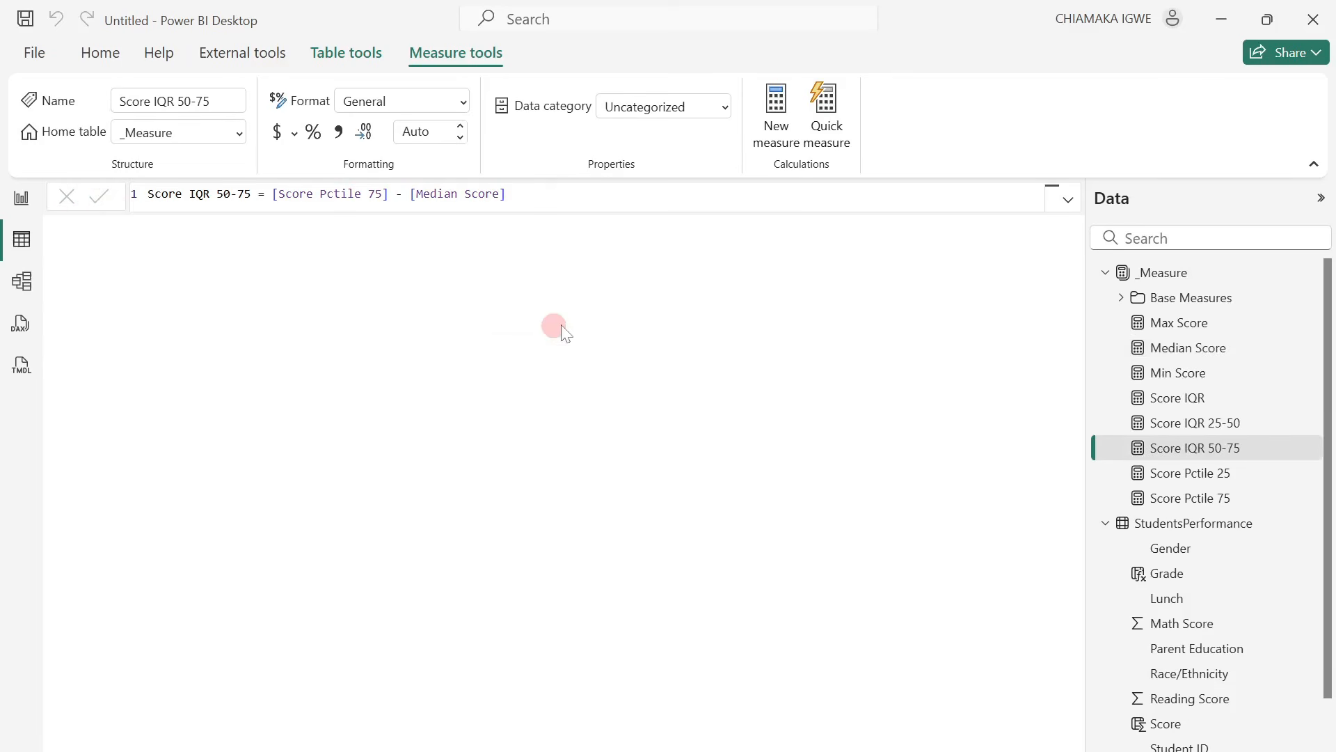
# Add a measure to the _Measure table with the formula Y axis max = [Max Score] * 1.1.
pyautogui.rightClick(1190, 426)
pyautogui.click(1076, 434)
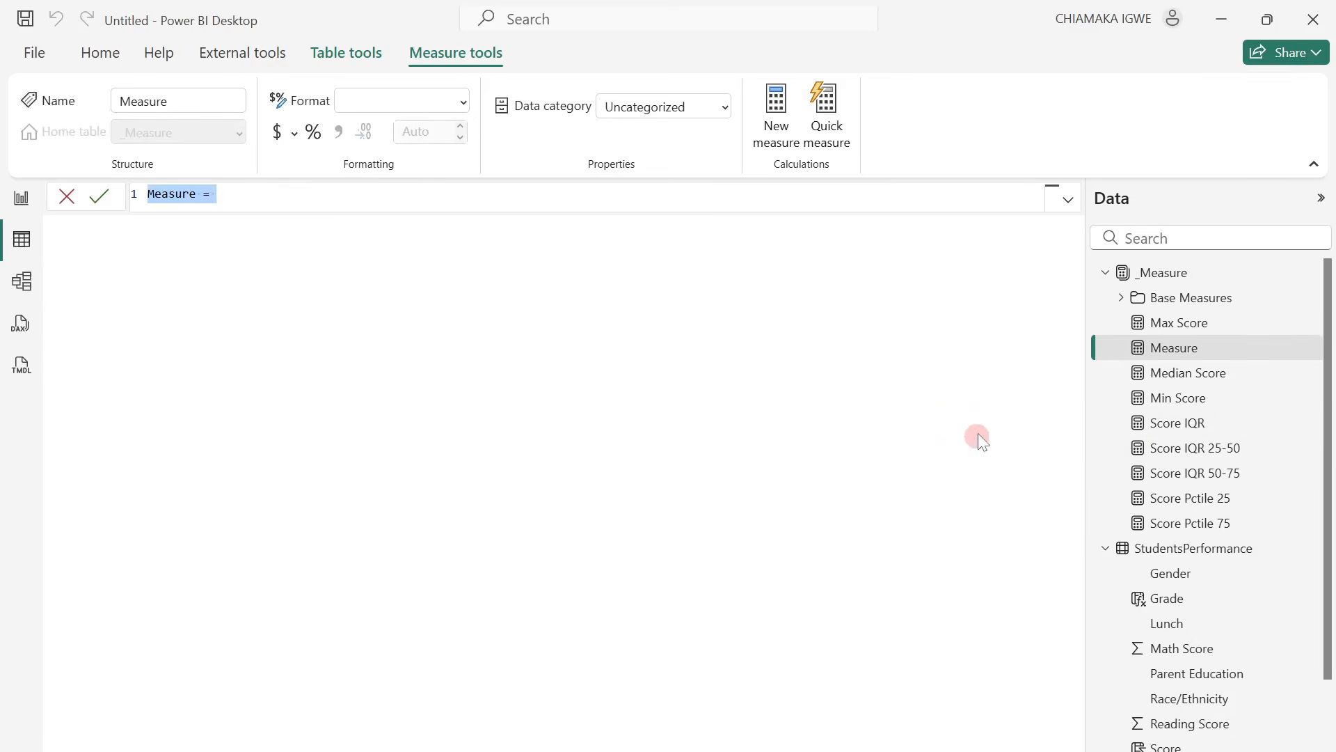
pyautogui.write('Y axis max = [Max Score] * 1.1')
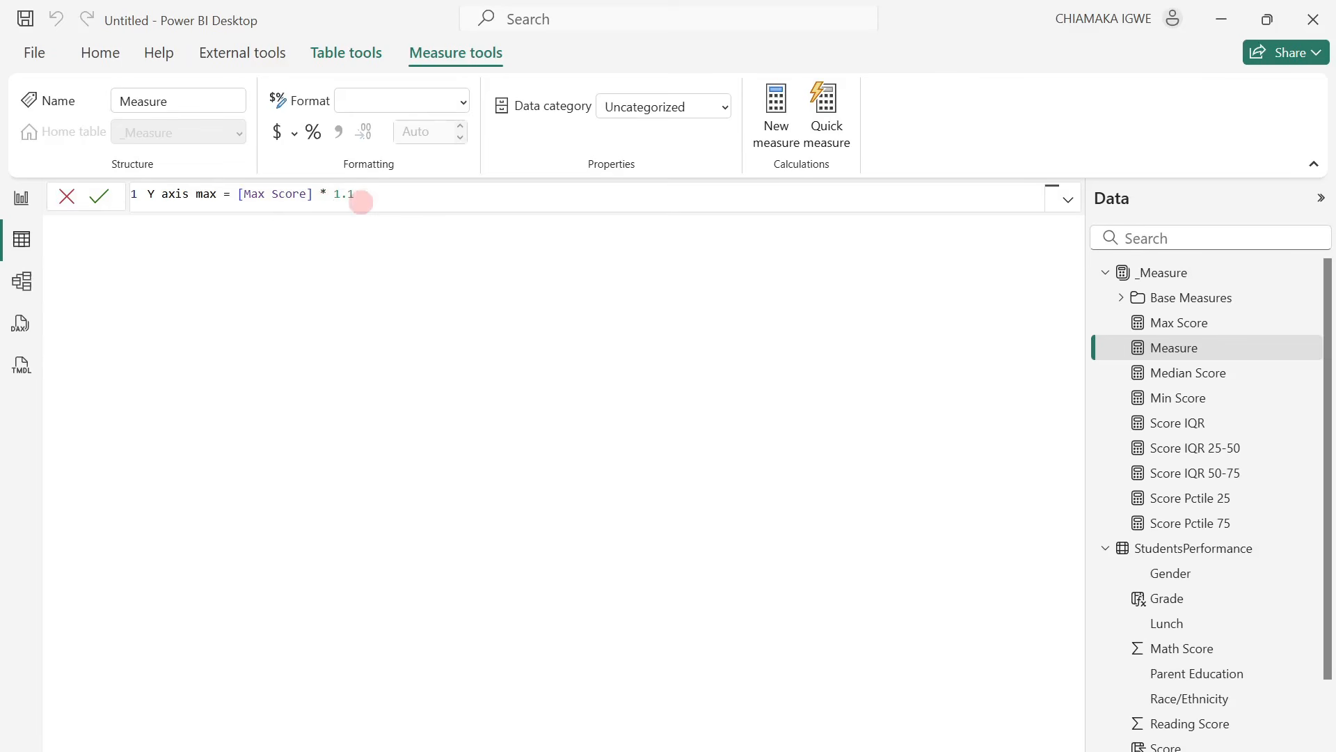
pyautogui.click(104, 197)
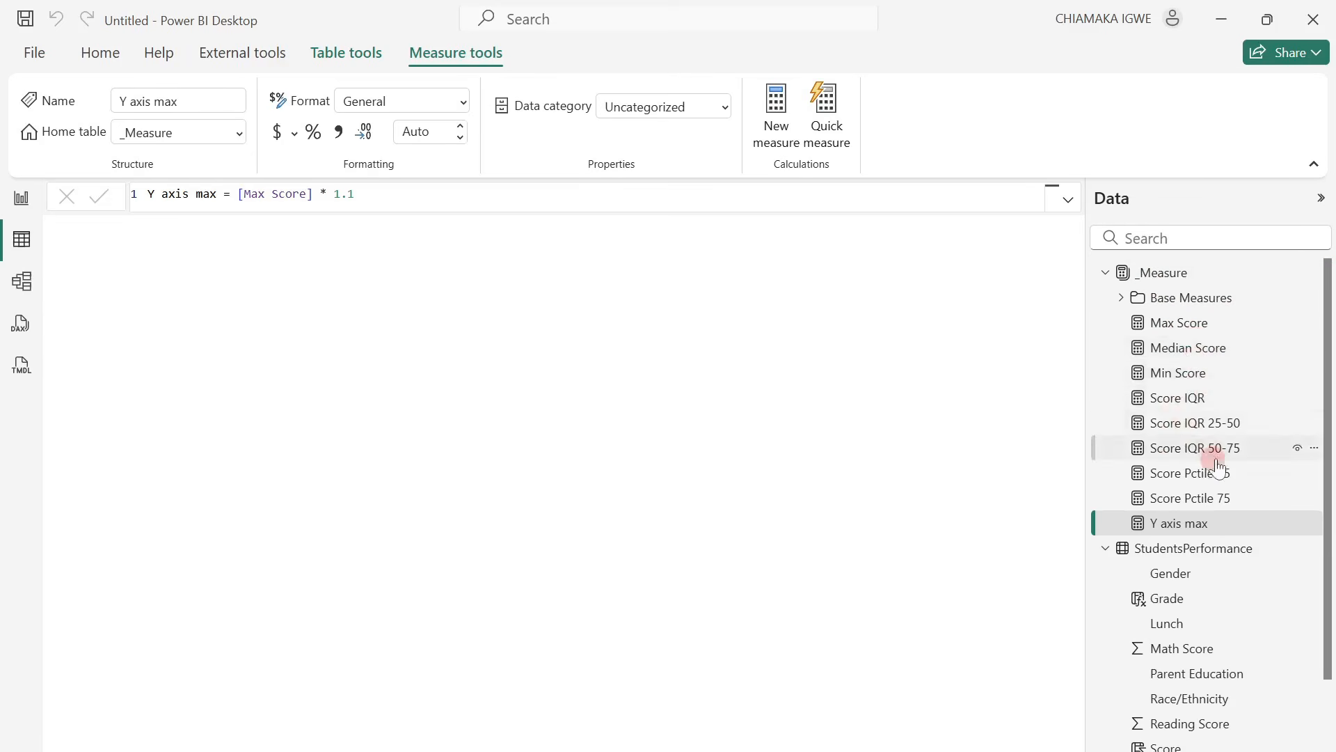
# In the model view, group the nine ungrouped measures into a display folder named Boxplot Measures, and collapse it there and in the table view.
pyautogui.click(22, 286)
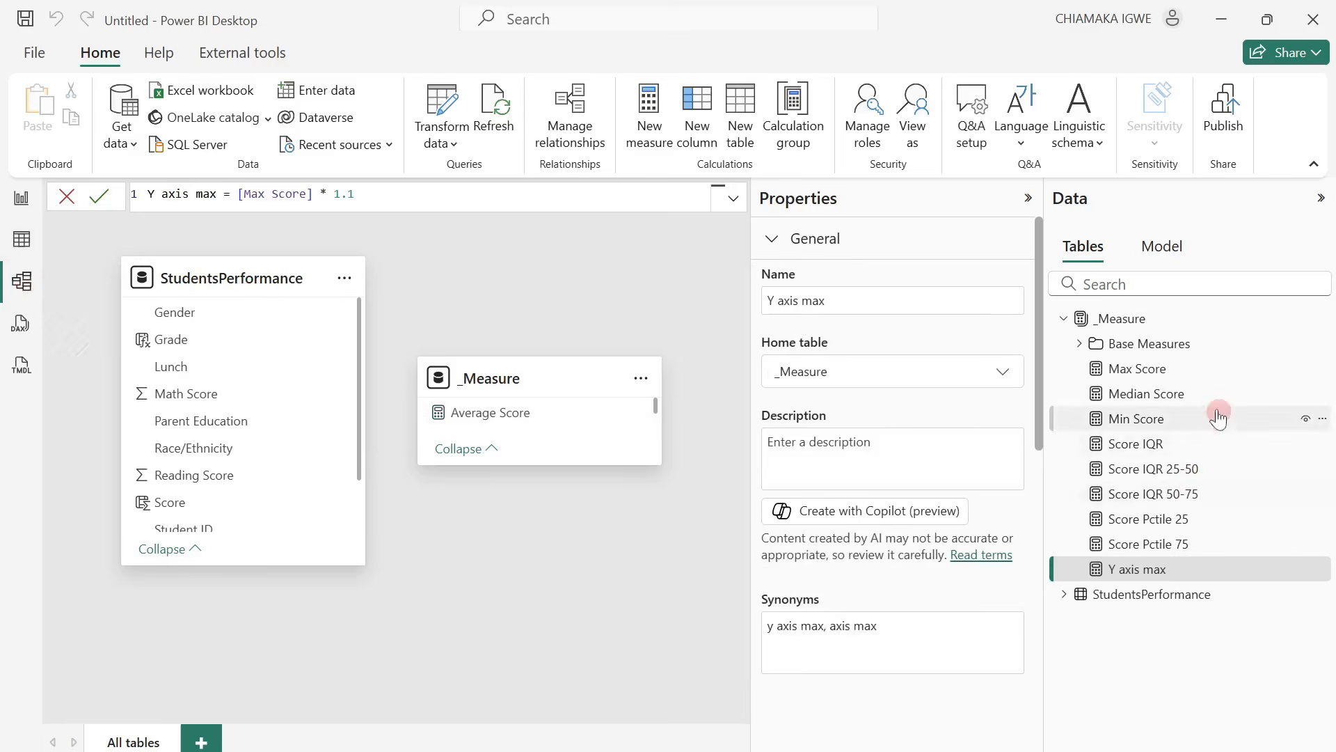
pyautogui.keyDown('ctrl'); pyautogui.click(1145, 374); pyautogui.keyUp('ctrl')
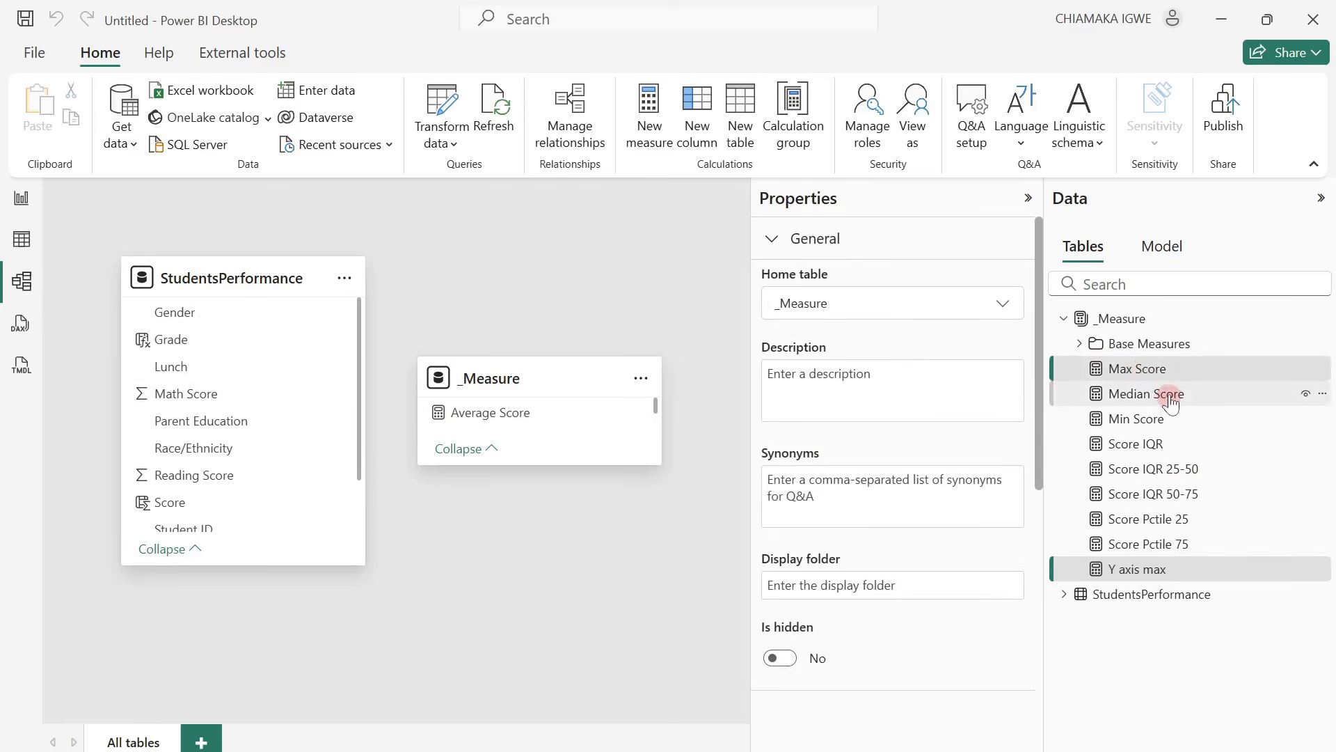
pyautogui.keyDown('ctrl'); pyautogui.click(1164, 393); pyautogui.keyUp('ctrl')
pyautogui.keyDown('ctrl'); pyautogui.click(1172, 420); pyautogui.keyUp('ctrl')
pyautogui.keyDown('ctrl'); pyautogui.click(1192, 443); pyautogui.keyUp('ctrl')
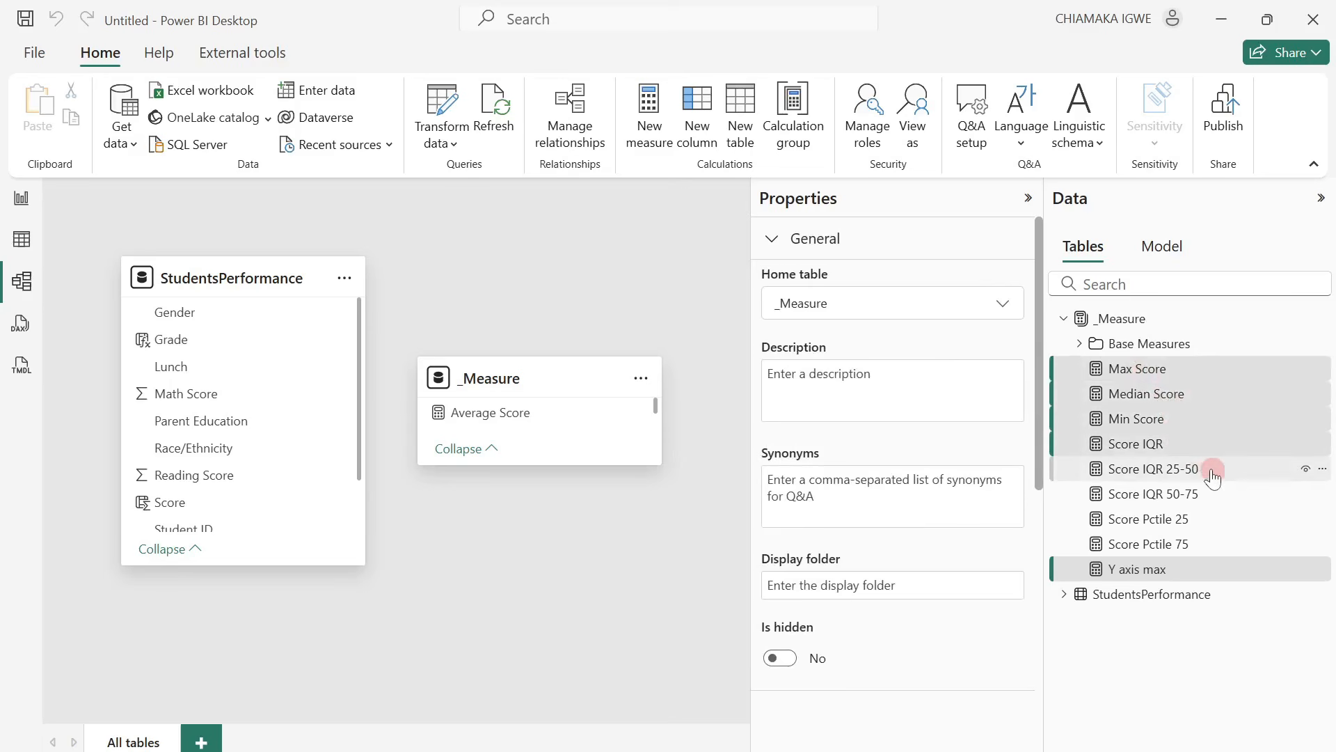
pyautogui.keyDown('ctrl'); pyautogui.click(1211, 473); pyautogui.keyUp('ctrl')
pyautogui.keyDown('ctrl'); pyautogui.click(1213, 495); pyautogui.keyUp('ctrl')
pyautogui.keyDown('ctrl'); pyautogui.click(1209, 521); pyautogui.keyUp('ctrl')
pyautogui.keyDown('ctrl'); pyautogui.click(1213, 545); pyautogui.keyUp('ctrl')
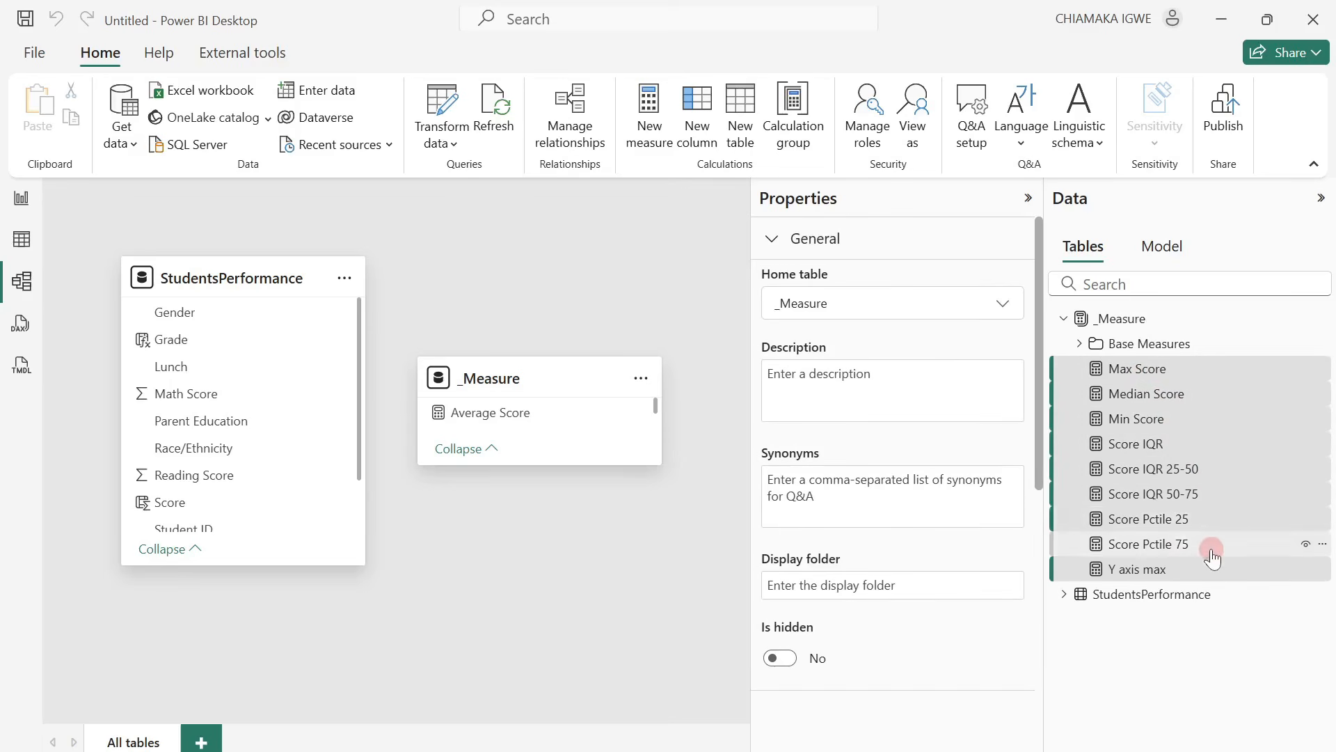
pyautogui.click(868, 618)
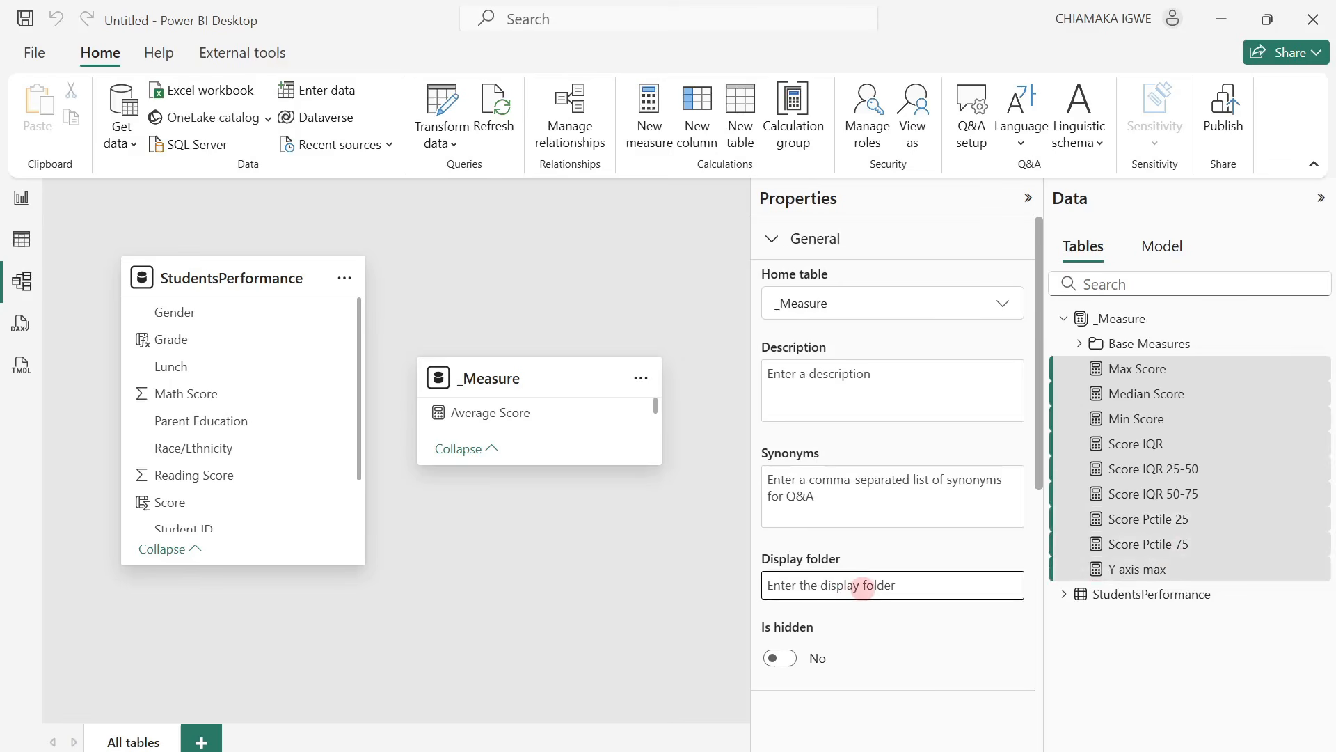
pyautogui.write('Boxplot Measures')
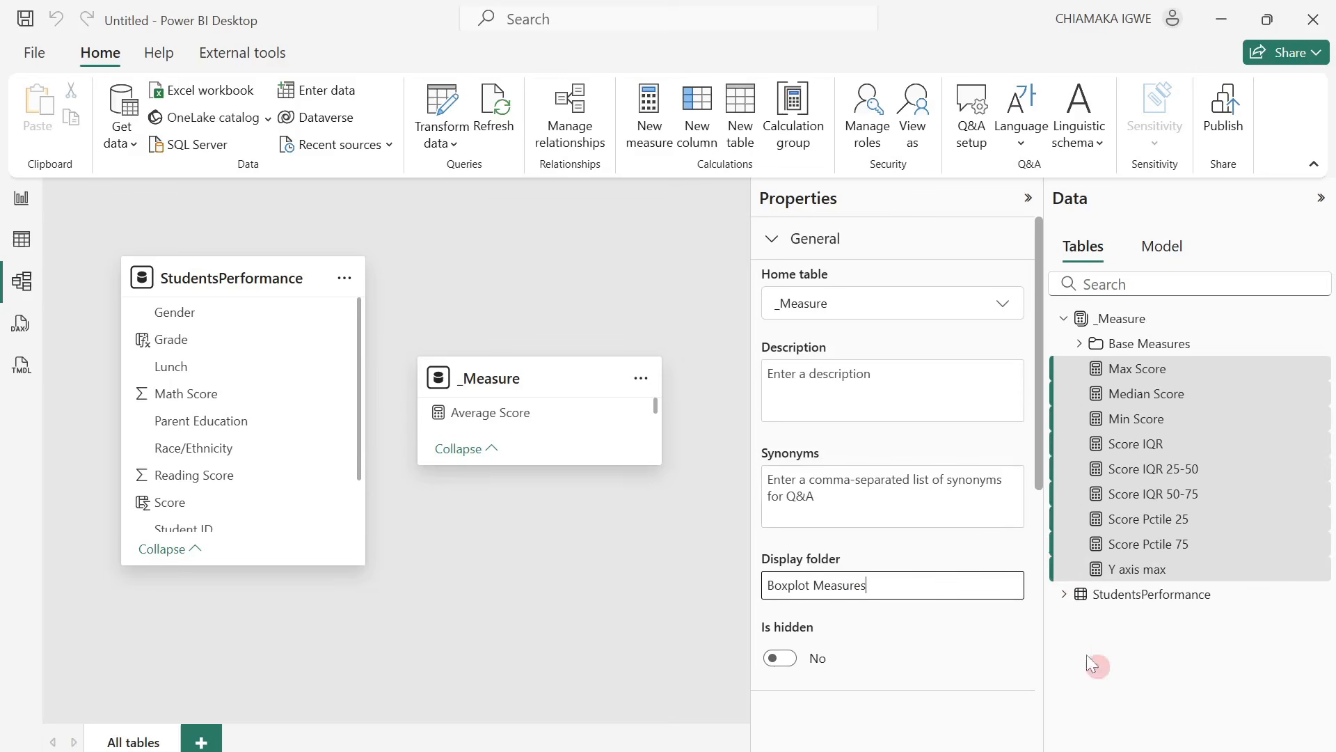
pyautogui.click(1048, 641)
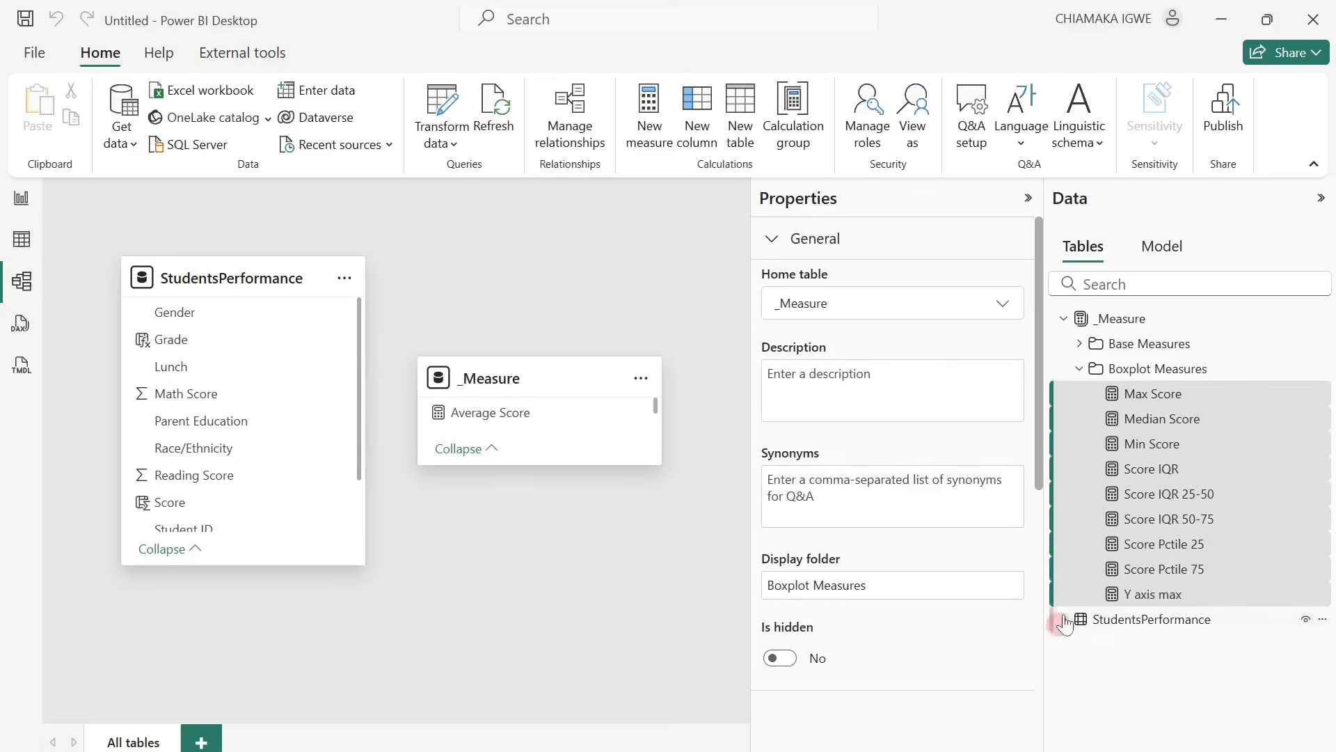
pyautogui.click(1079, 369)
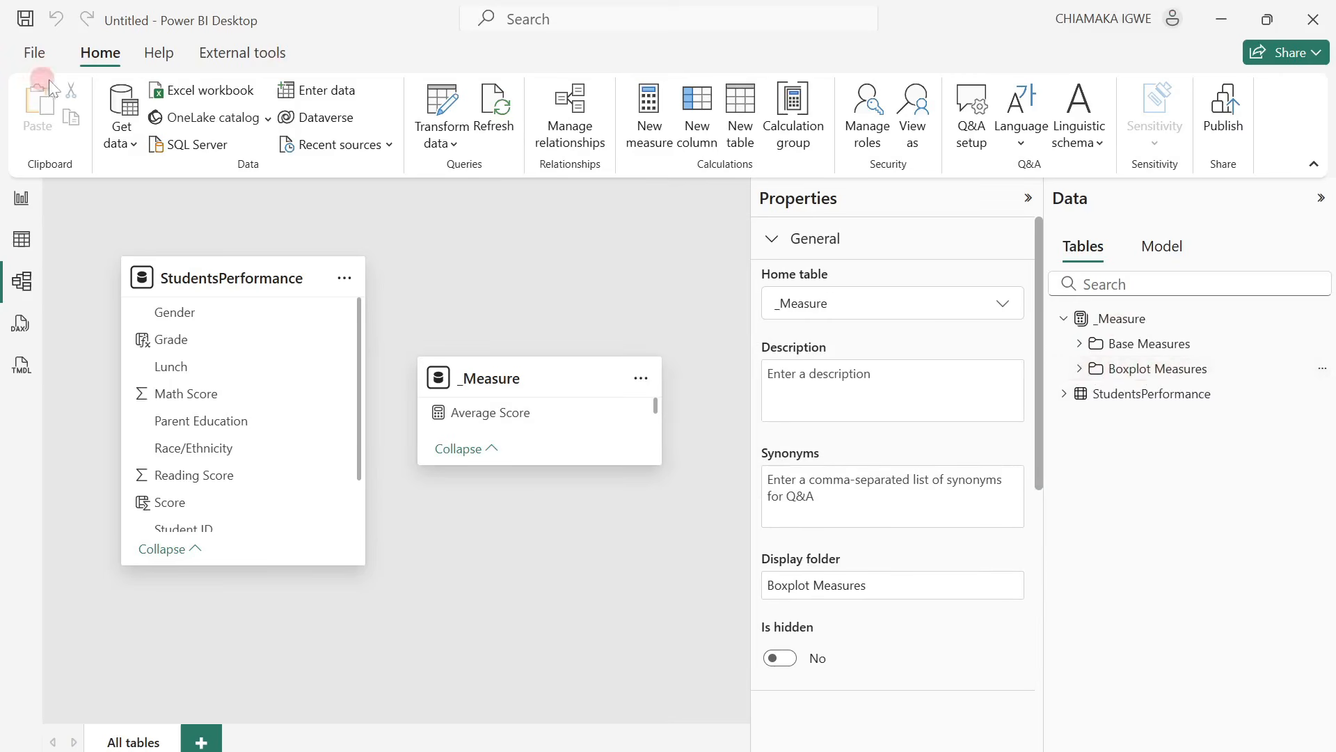
pyautogui.click(22, 238)
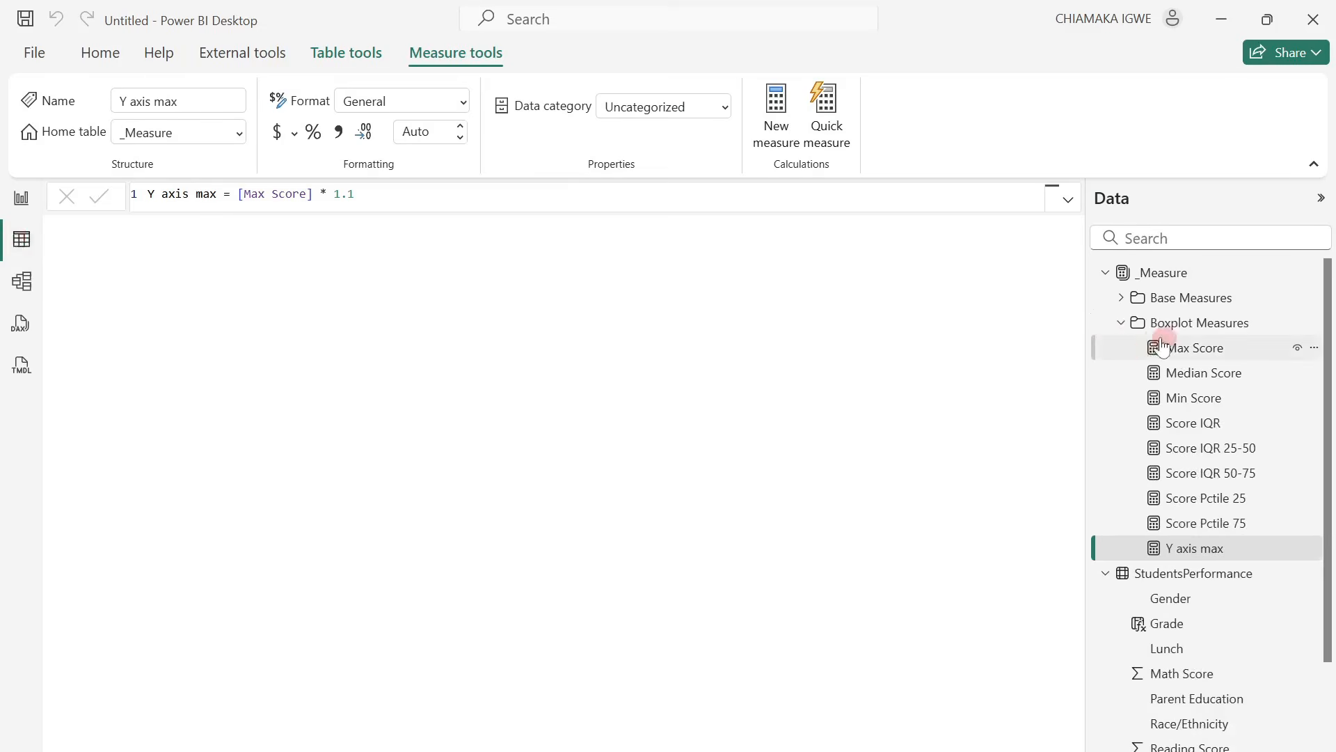
pyautogui.click(1122, 324)
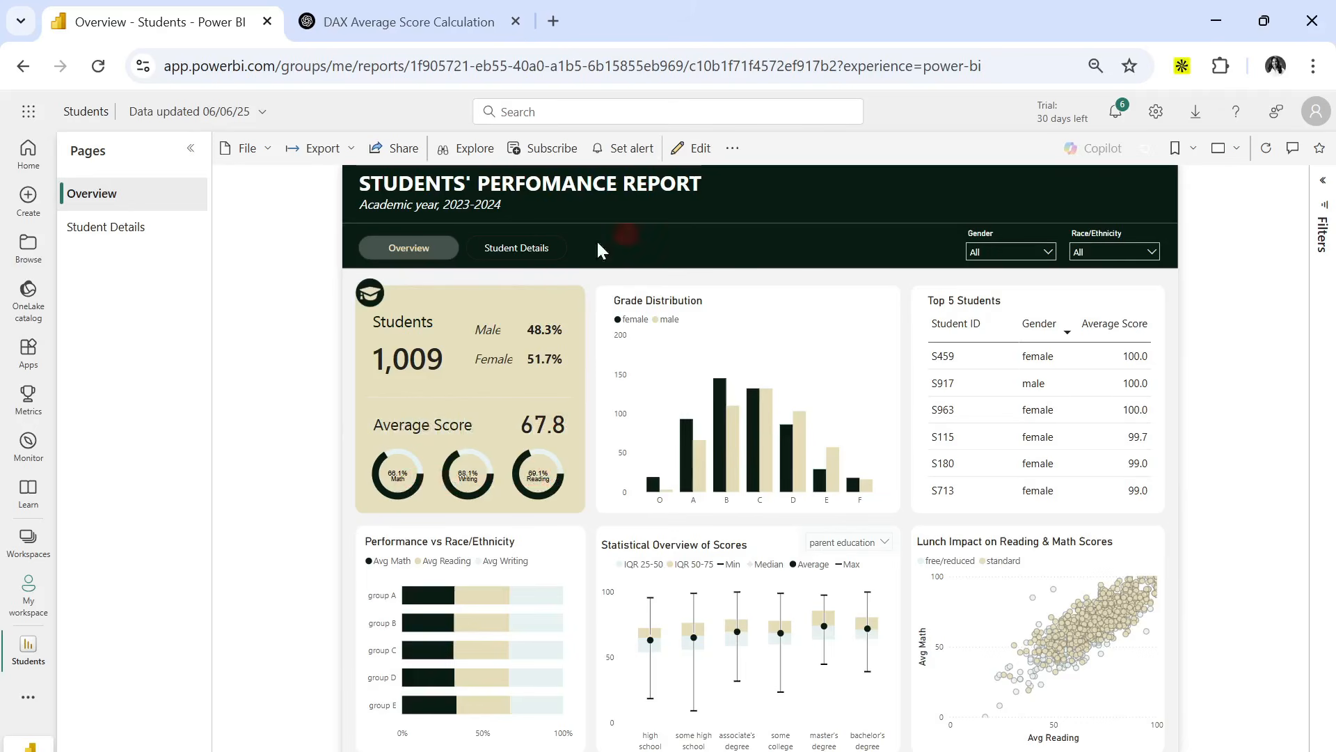
# Switch to the published Students report in the browser and view its Student Details page.
pyautogui.click(524, 252)
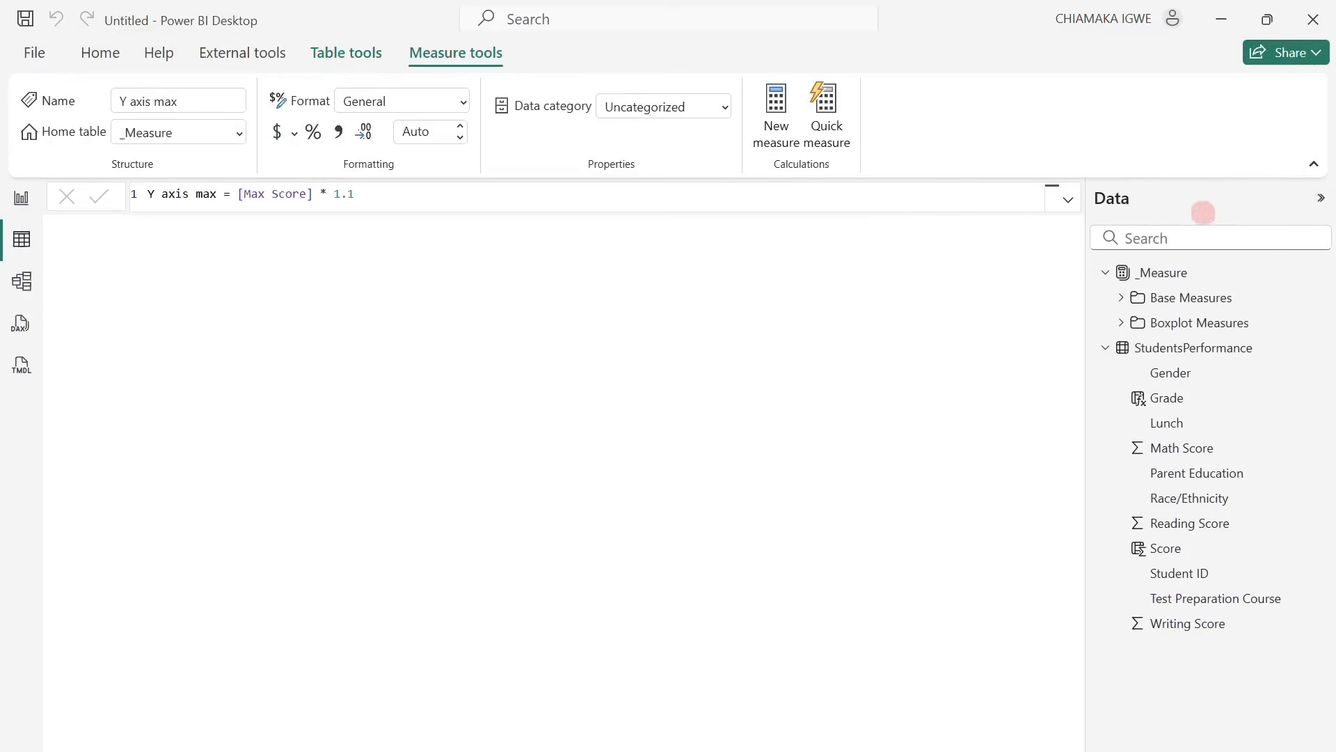
# Add a Math Donut Chart measure to the _Measure table, using the prepared SVG donut code with Subject "Math", [Avg Math], MaxScore 100 and color #071C13.
pyautogui.rightClick(1150, 277)
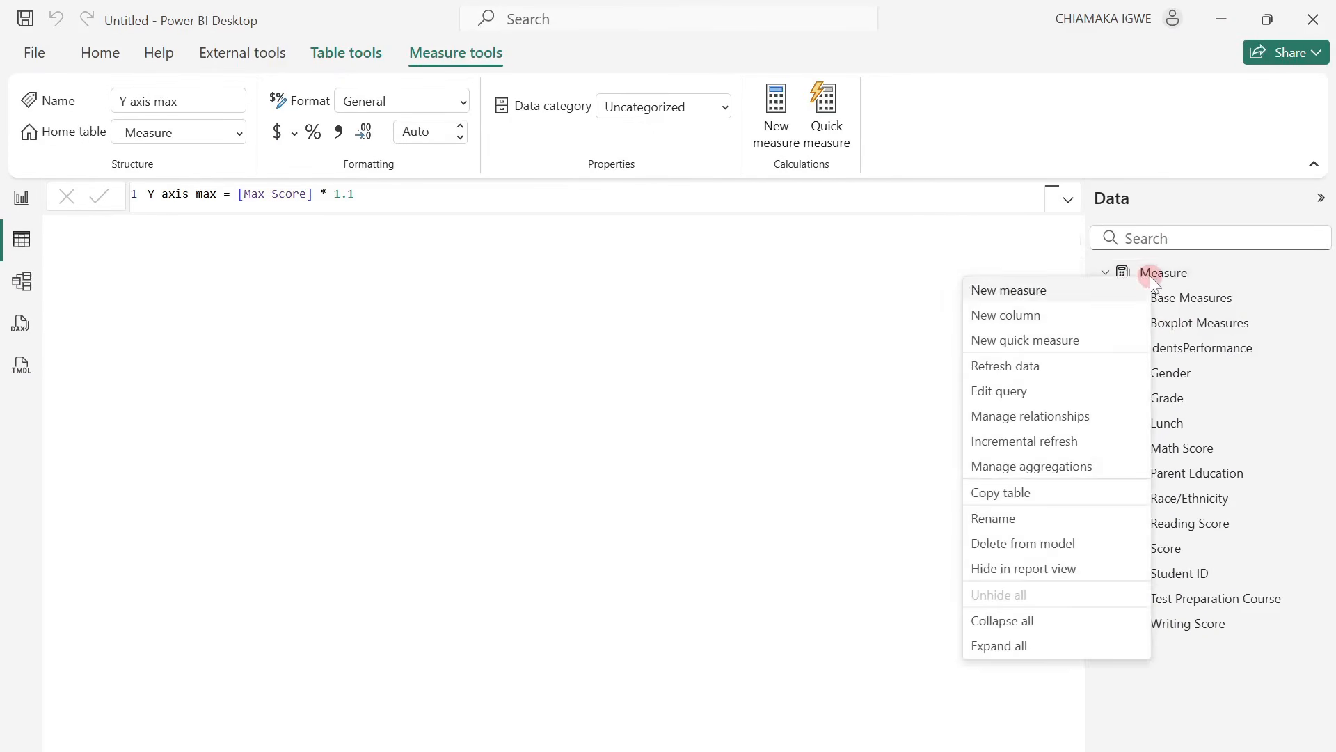
pyautogui.click(1065, 291)
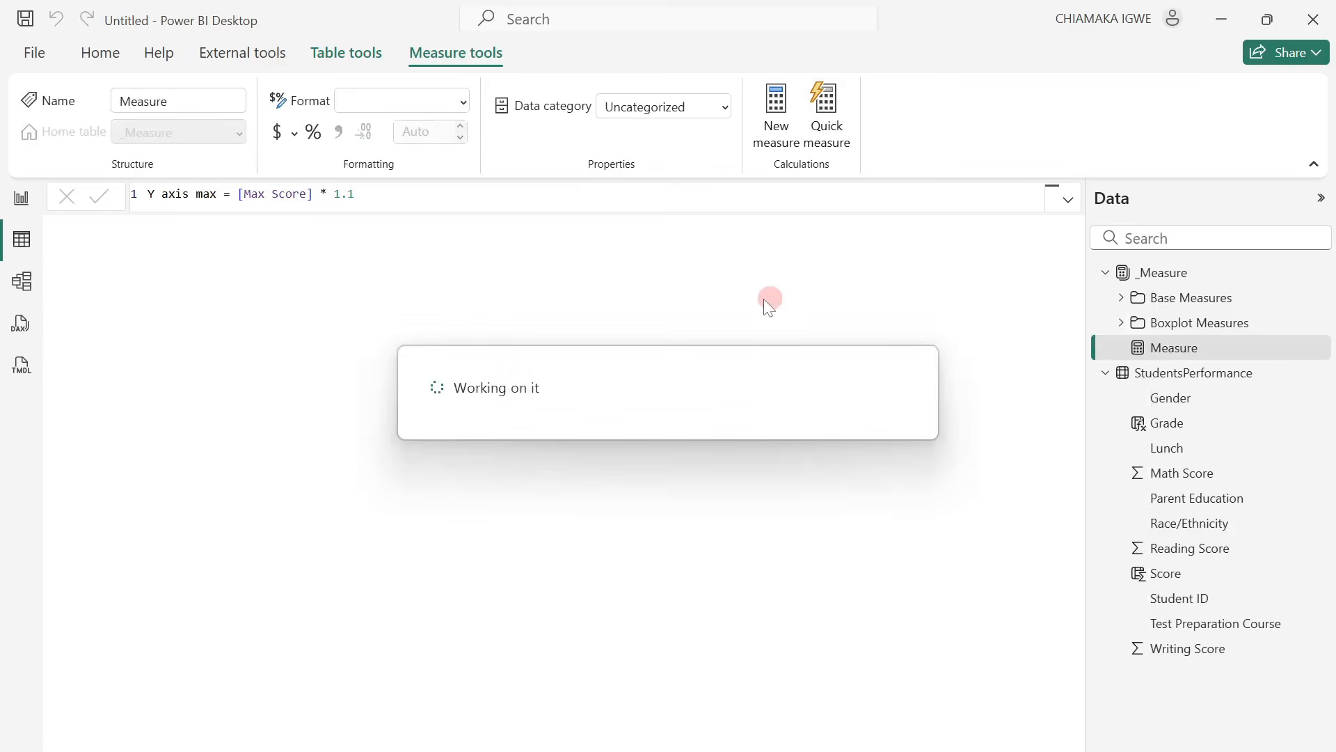
pyautogui.hotkey('ctrl', 'v')
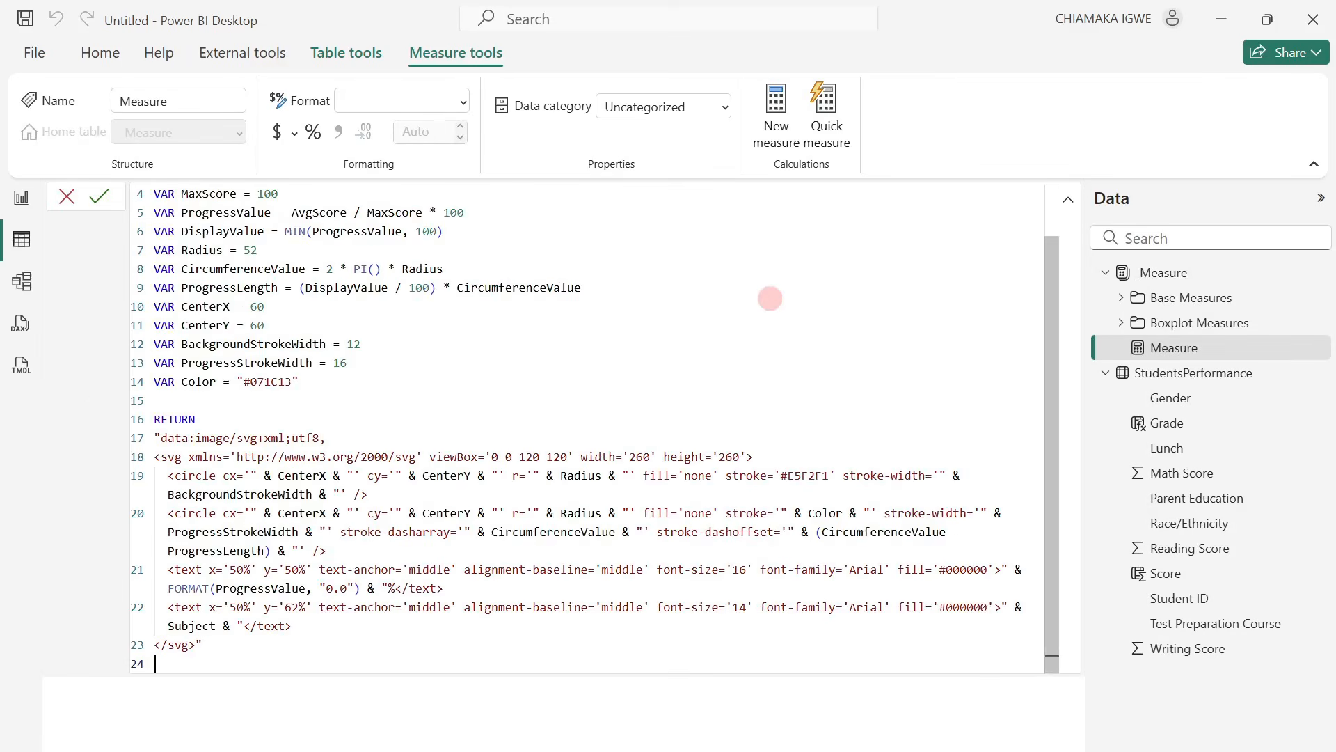
pyautogui.scroll(2, 725, 281)
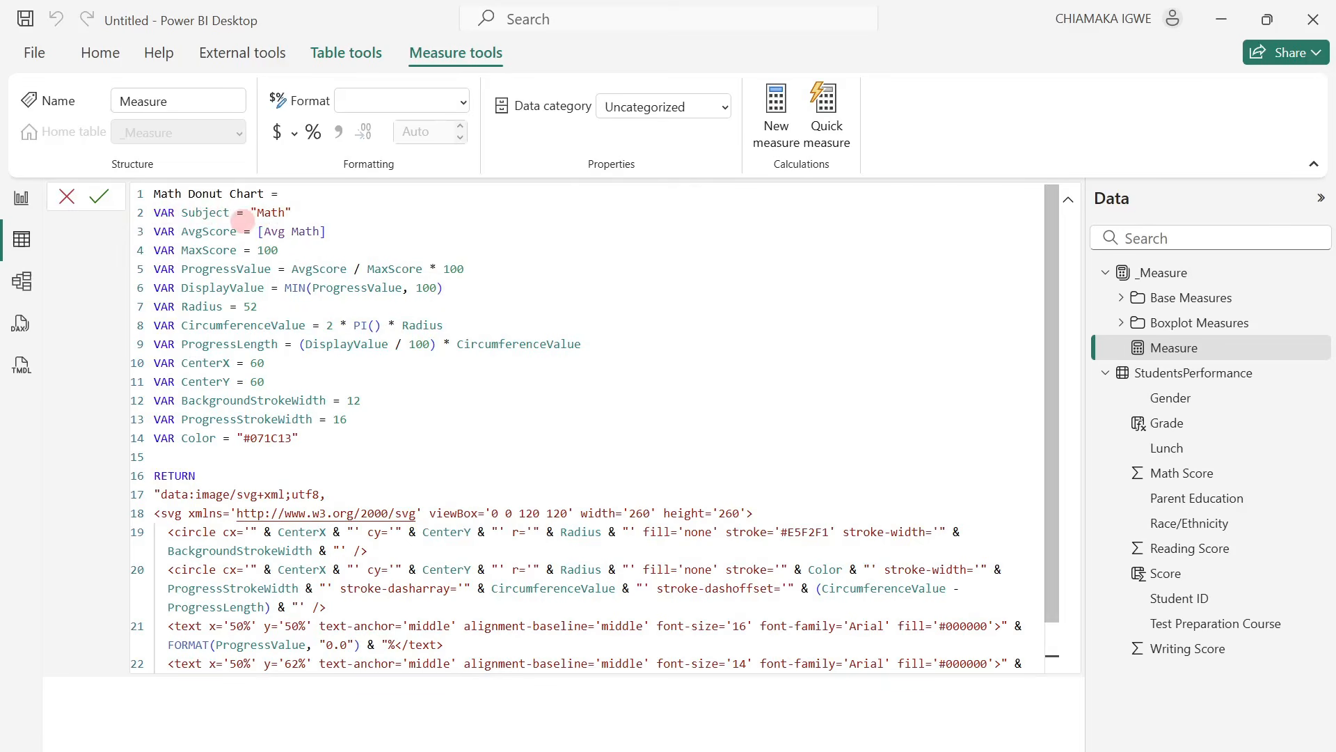
pyautogui.scroll(-1, 633, 453)
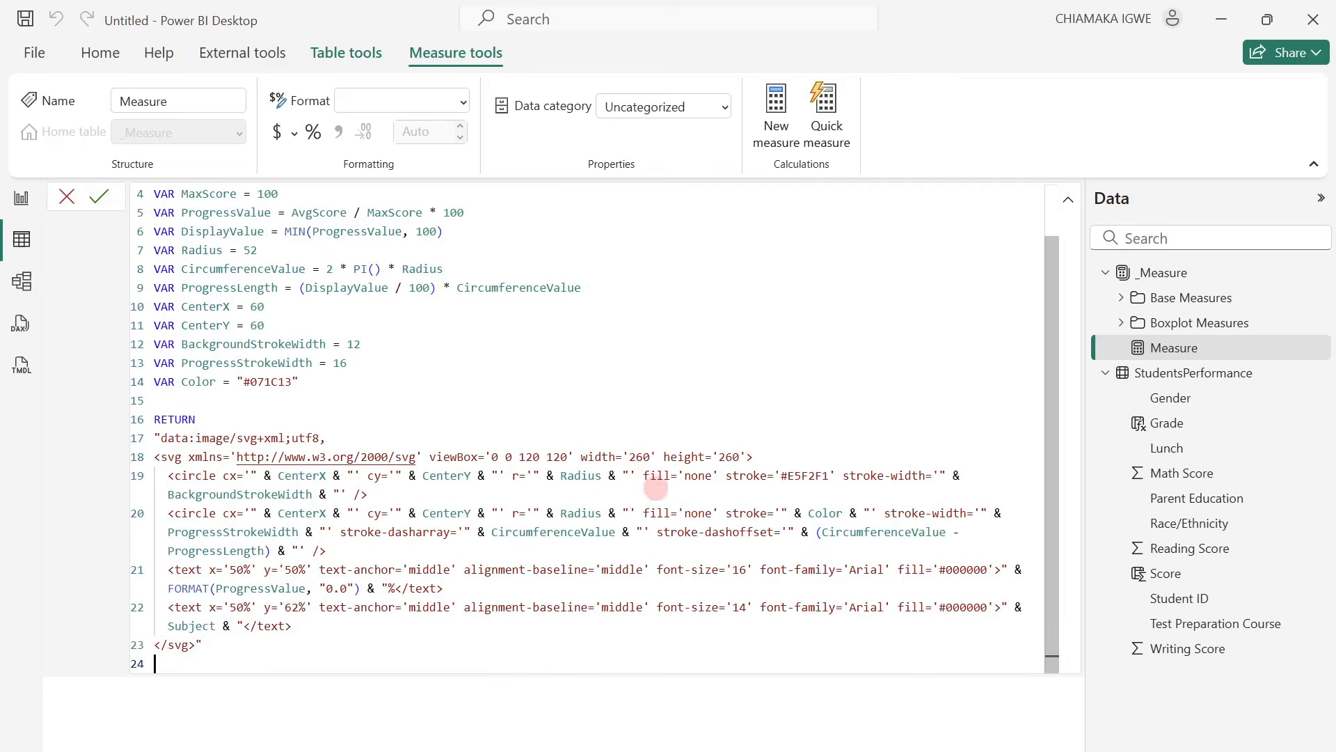
pyautogui.scroll(1, 655, 488)
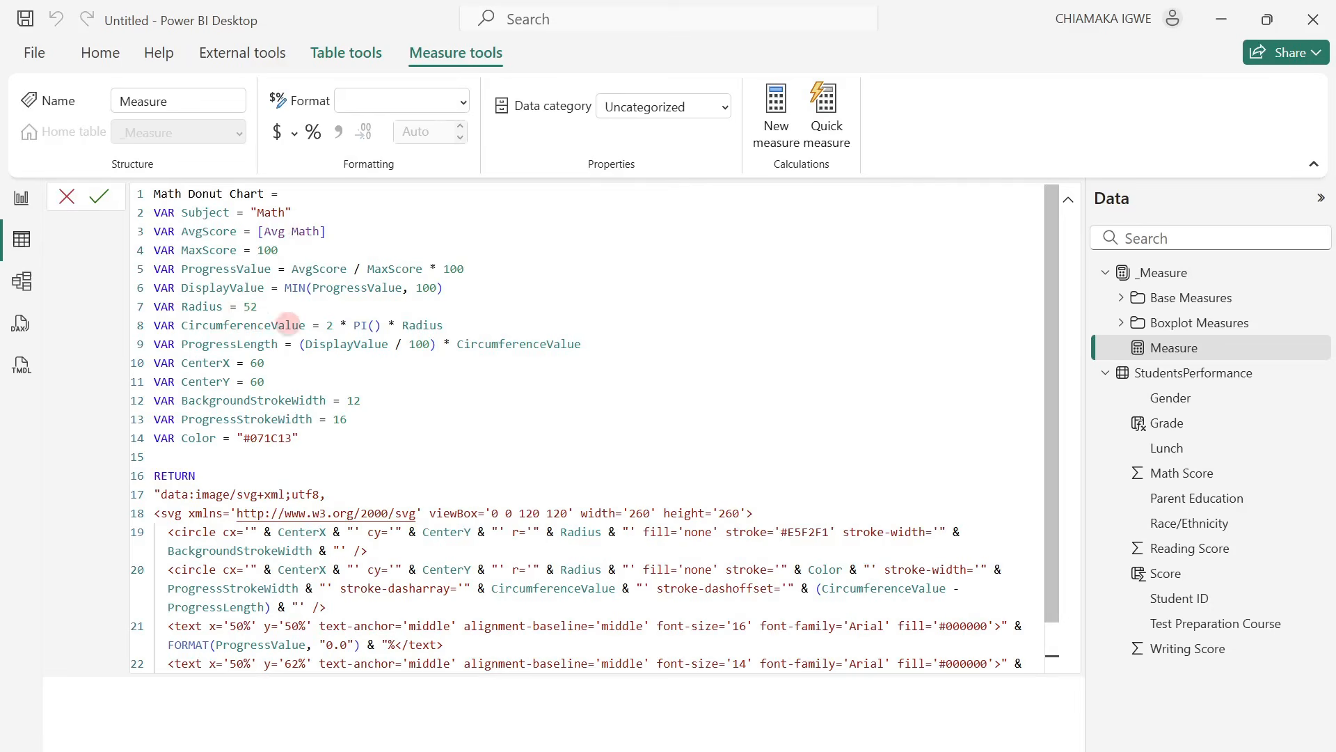
pyautogui.scroll(-1, 287, 319)
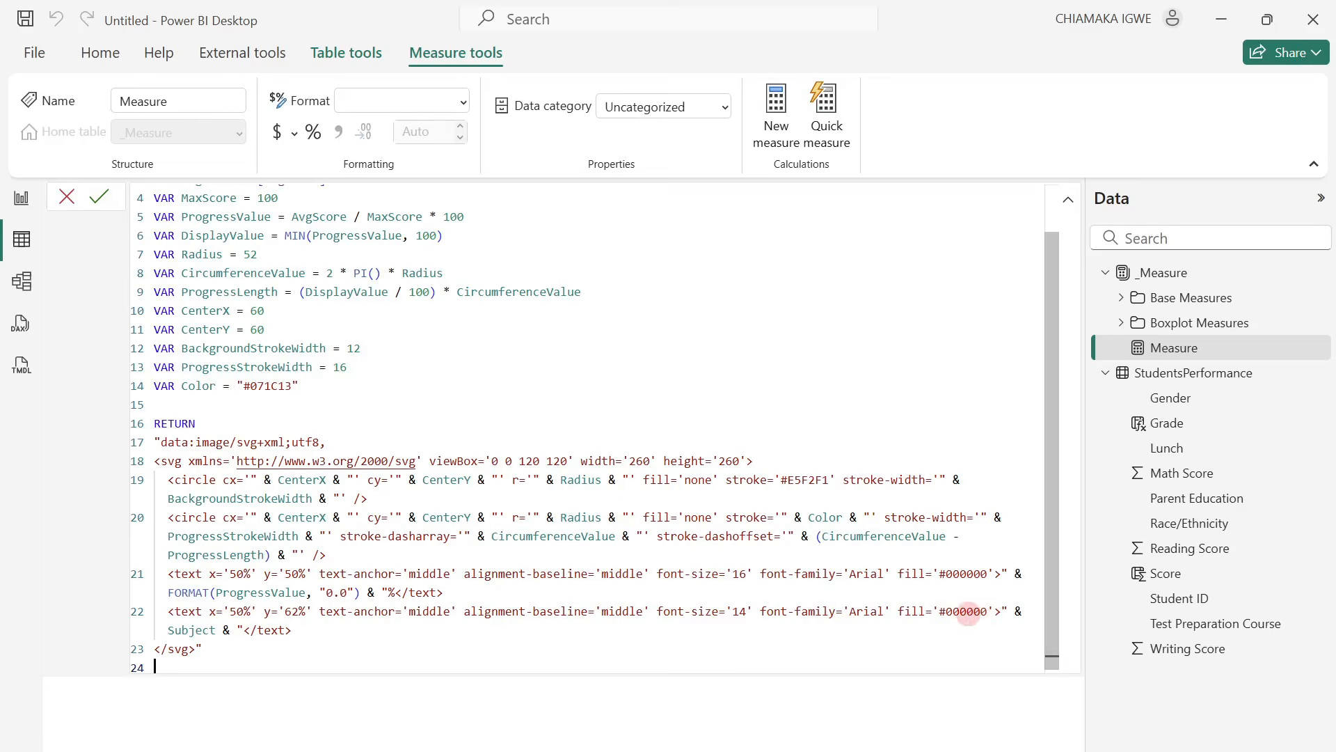
pyautogui.scroll(1, 925, 577)
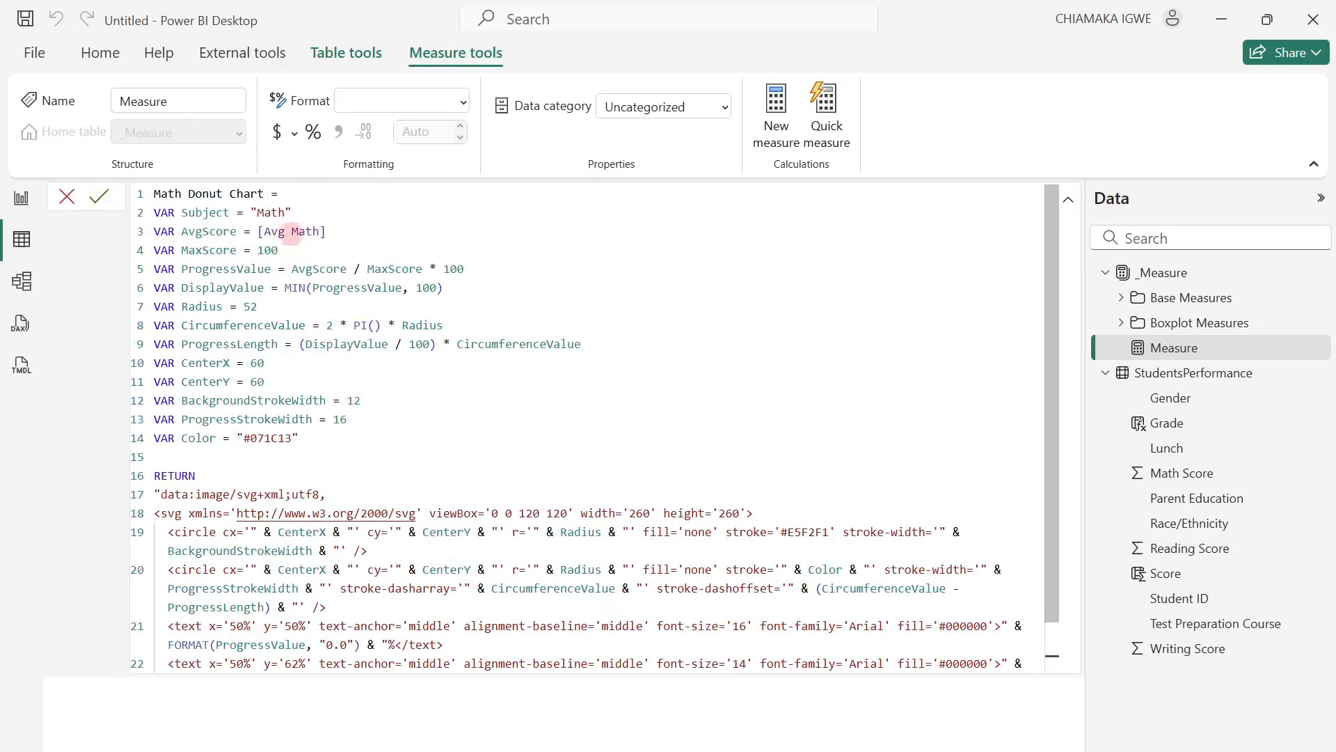
pyautogui.click(97, 198)
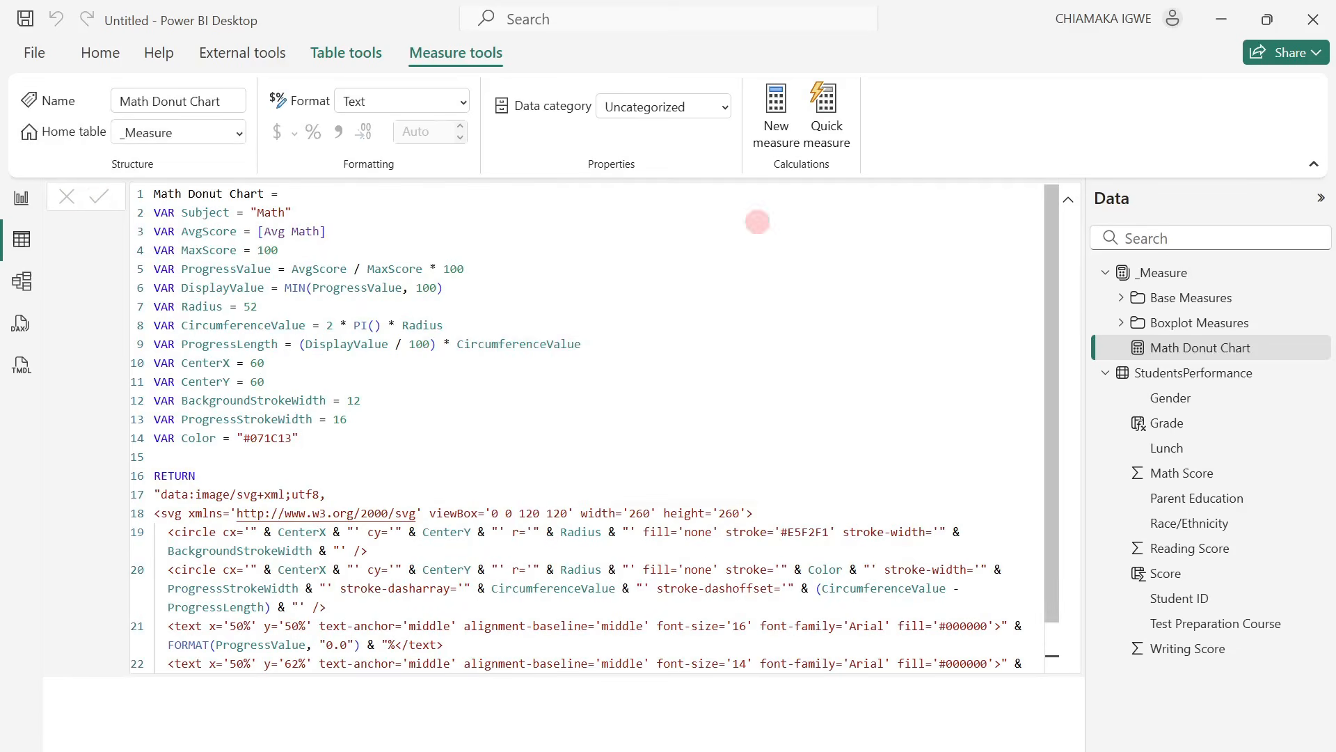
# Set the data category of the Math Donut Chart measure to Image URL.
pyautogui.click(1236, 351)
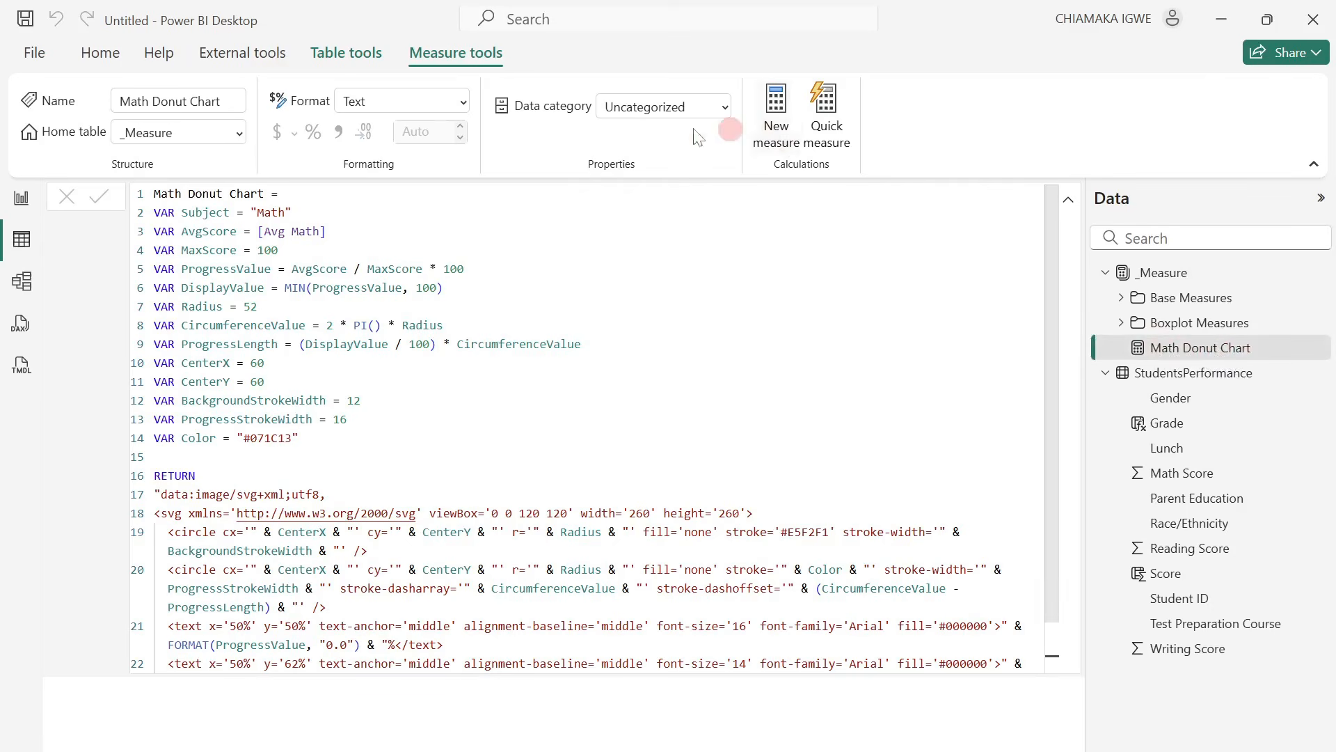
pyautogui.click(724, 108)
pyautogui.click(665, 495)
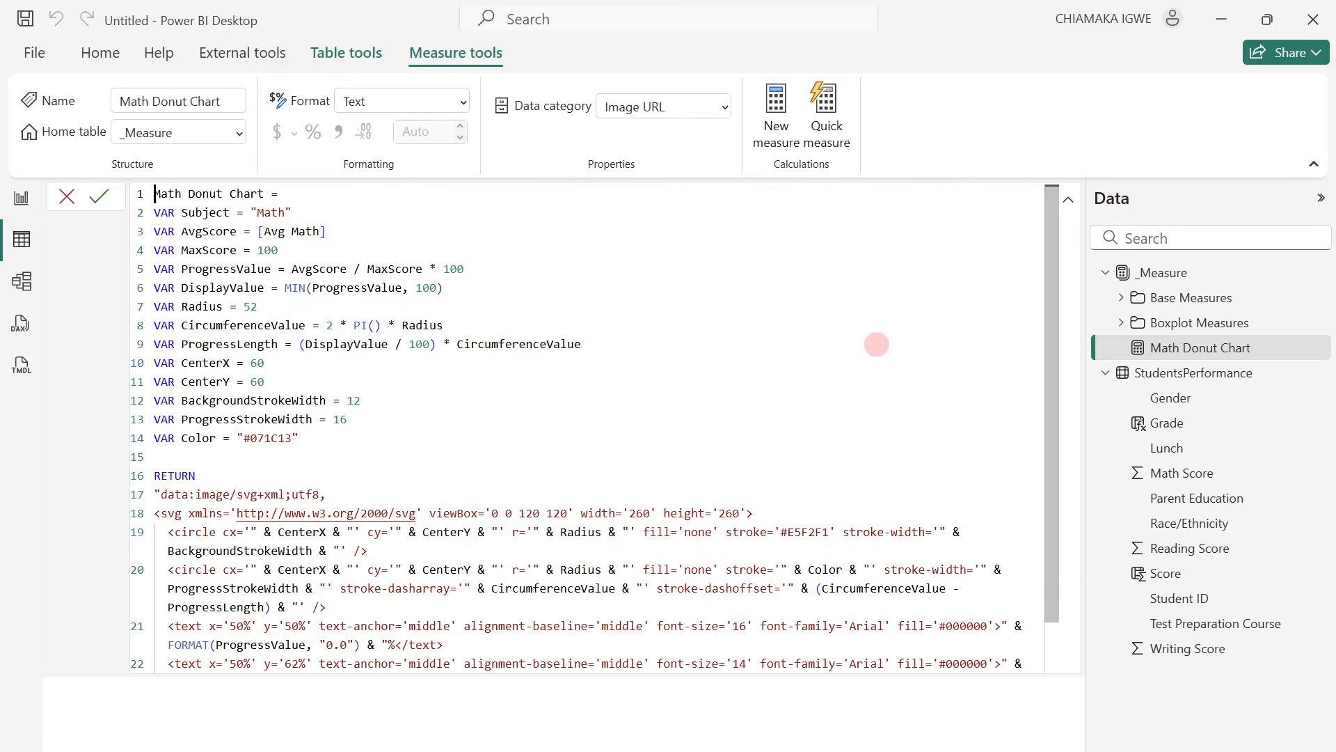
pyautogui.click(102, 265)
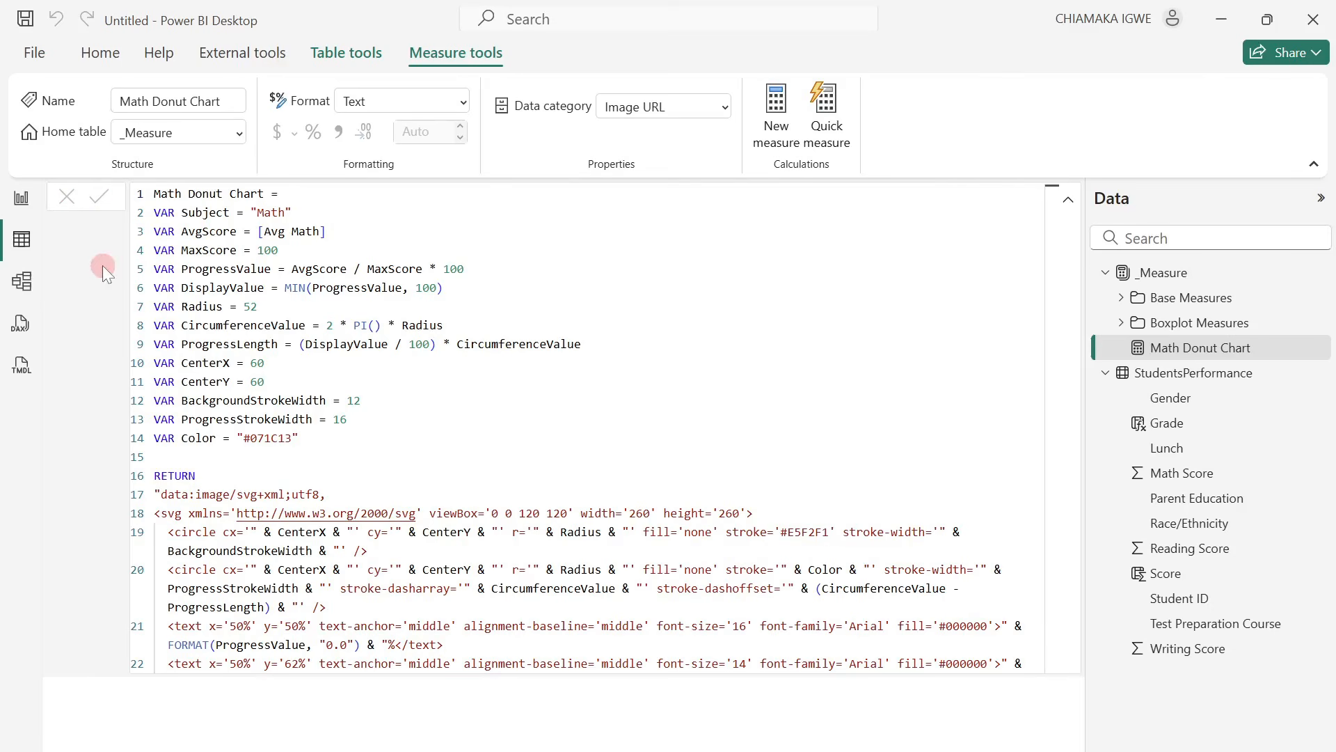
# Add a Reading Donut Chart measure in the Boxplot Measures folder, using the prepared SVG donut code with Subject "Reading" and [Avg Reading].
pyautogui.rightClick(1175, 325)
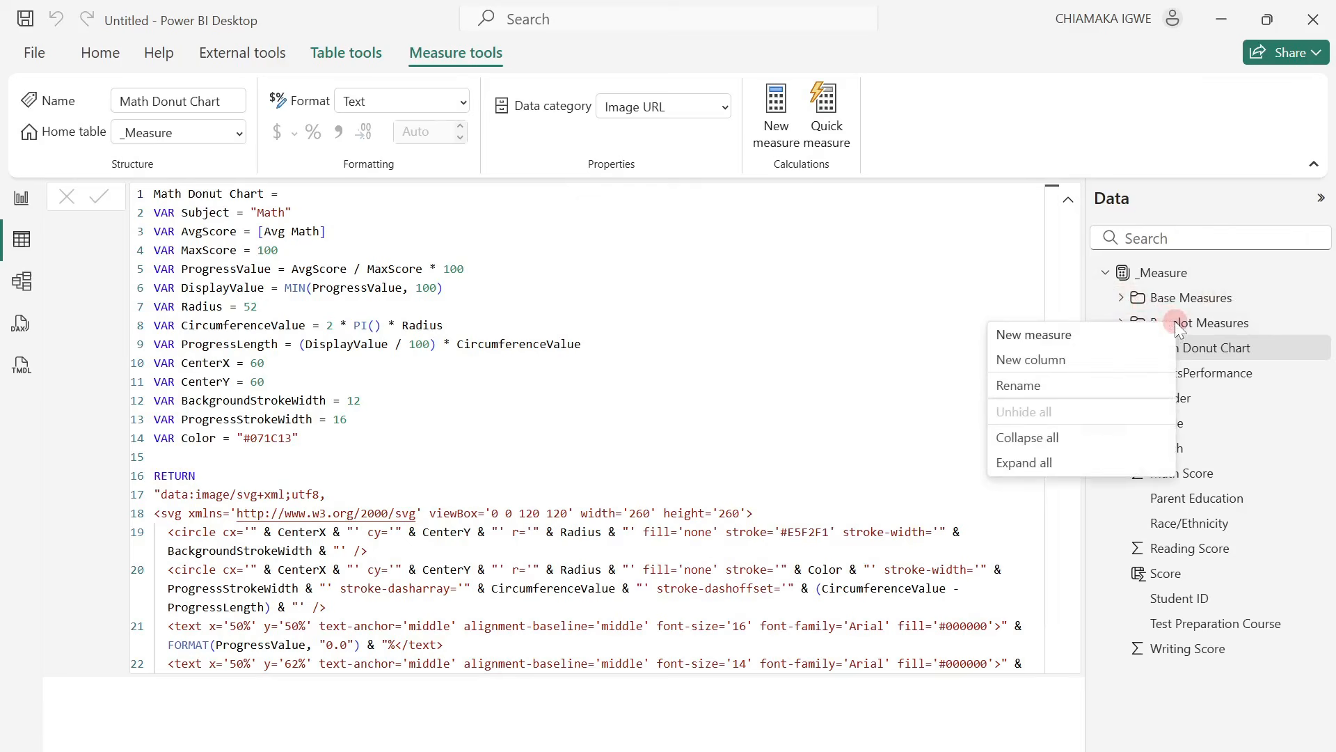
pyautogui.click(1092, 333)
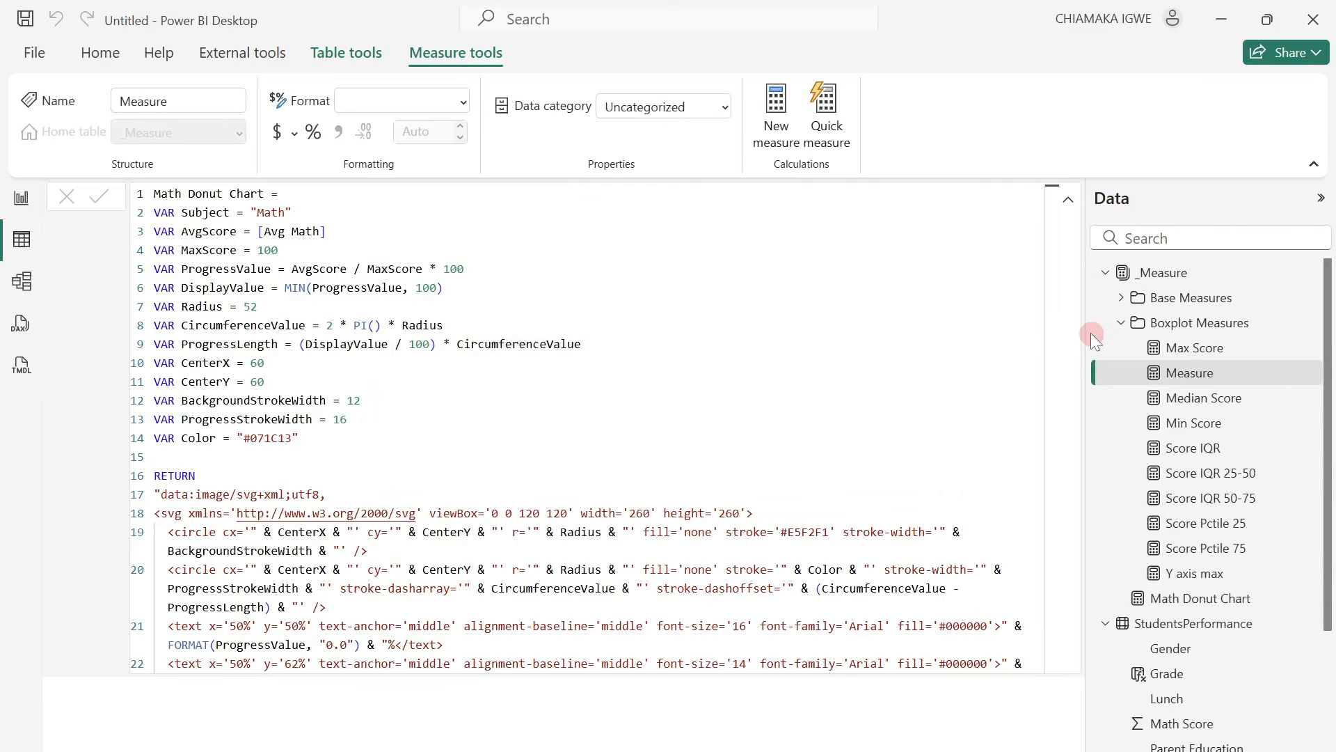
pyautogui.hotkey('ctrl', 'v')
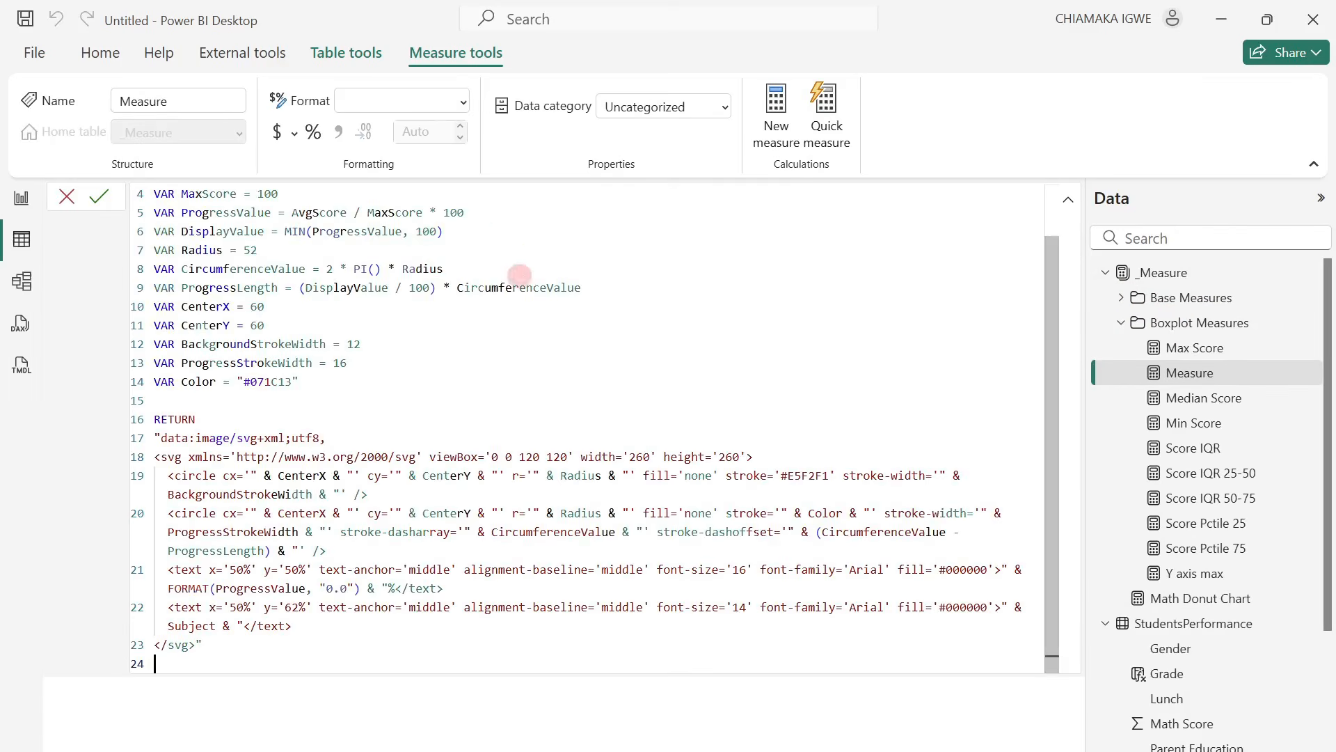
pyautogui.scroll(1, 764, 427)
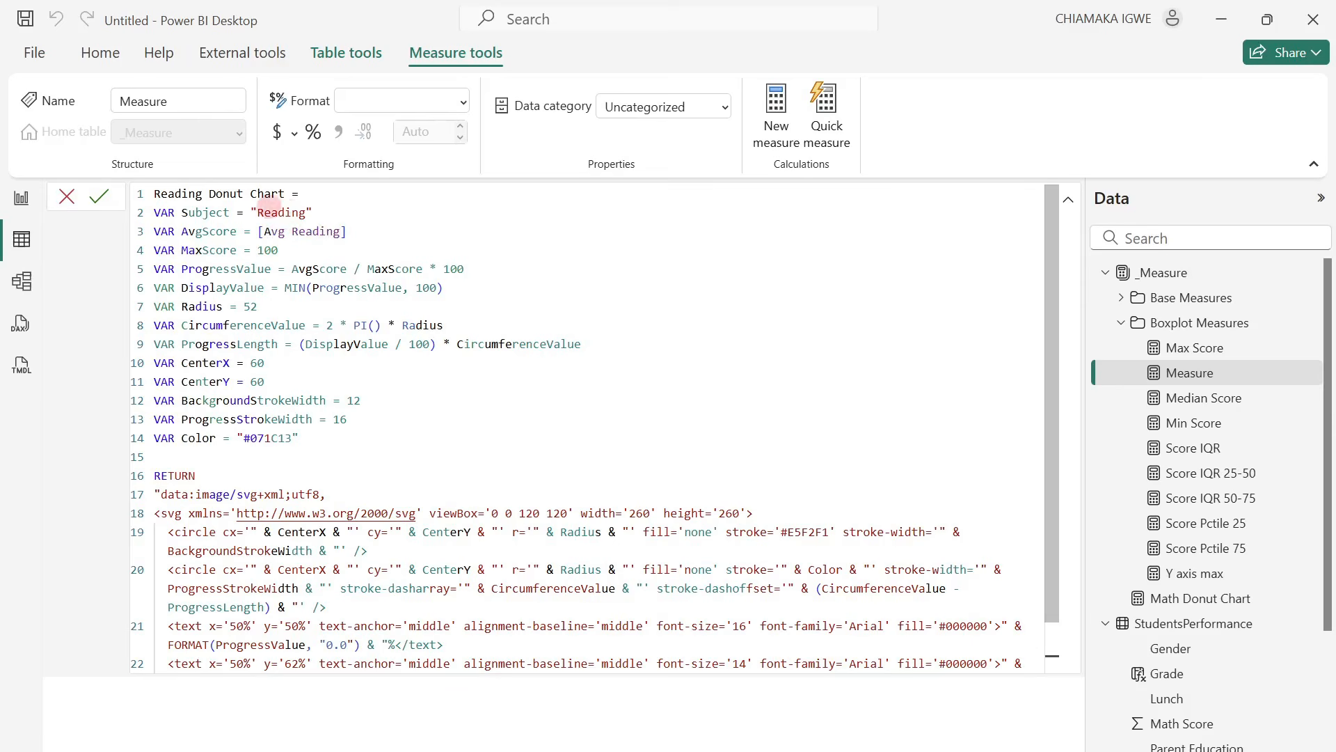
pyautogui.click(100, 197)
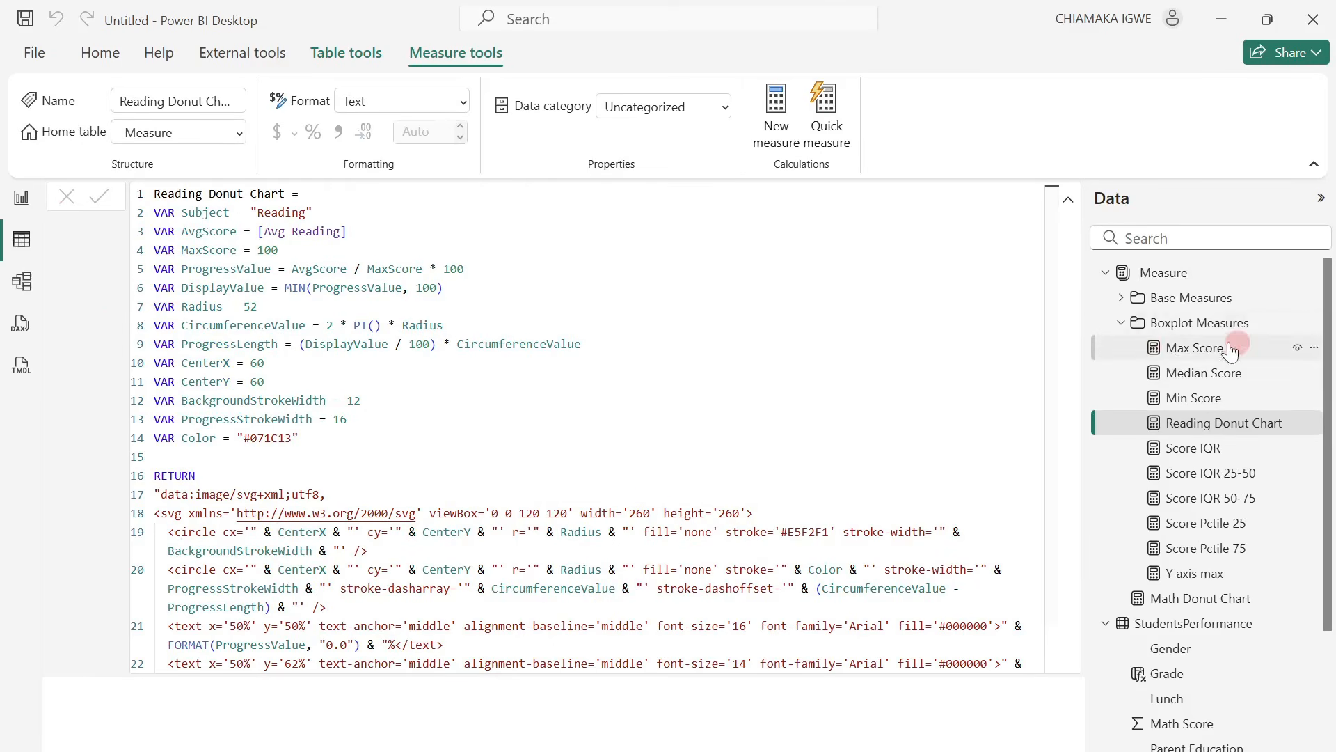
# Add a Writing Donut Chart measure in the Boxplot Measures folder, using the prepared SVG donut code with Subject "Writing" and [Avg Writing].
pyautogui.rightClick(1208, 422)
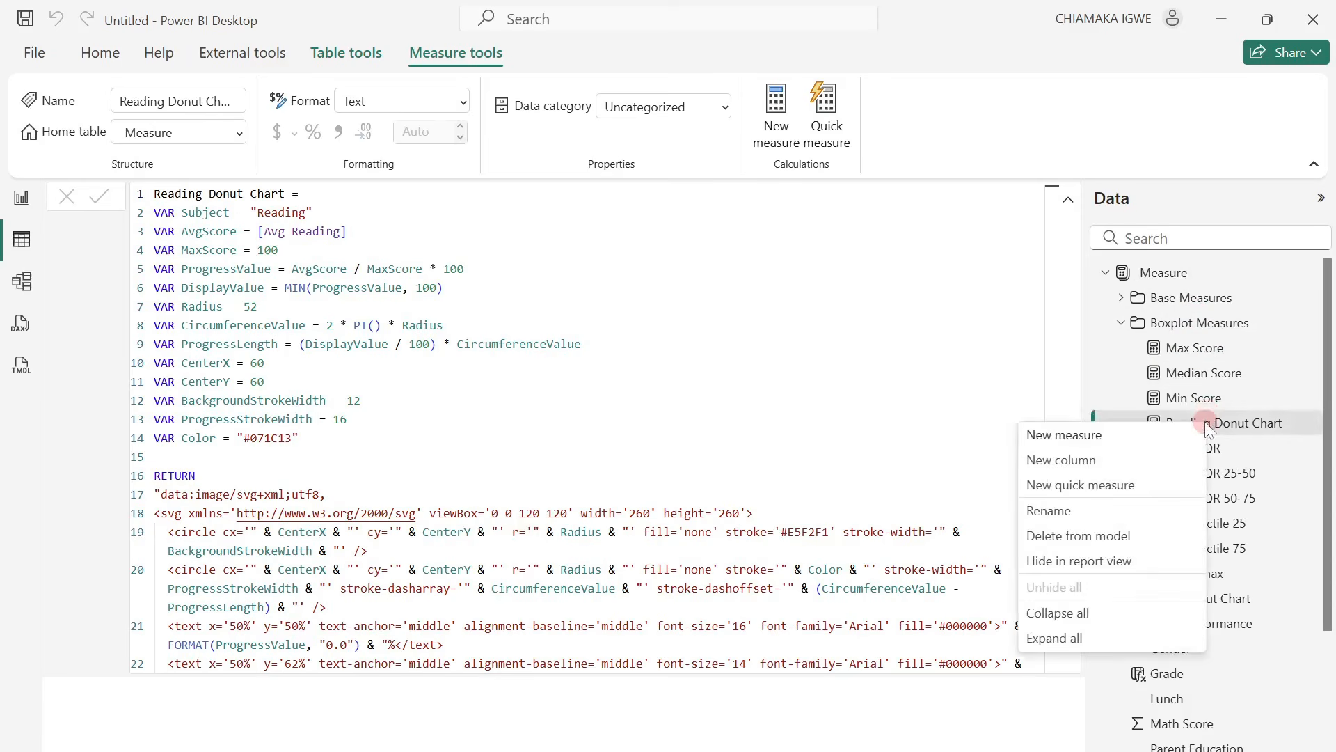
pyautogui.click(1051, 442)
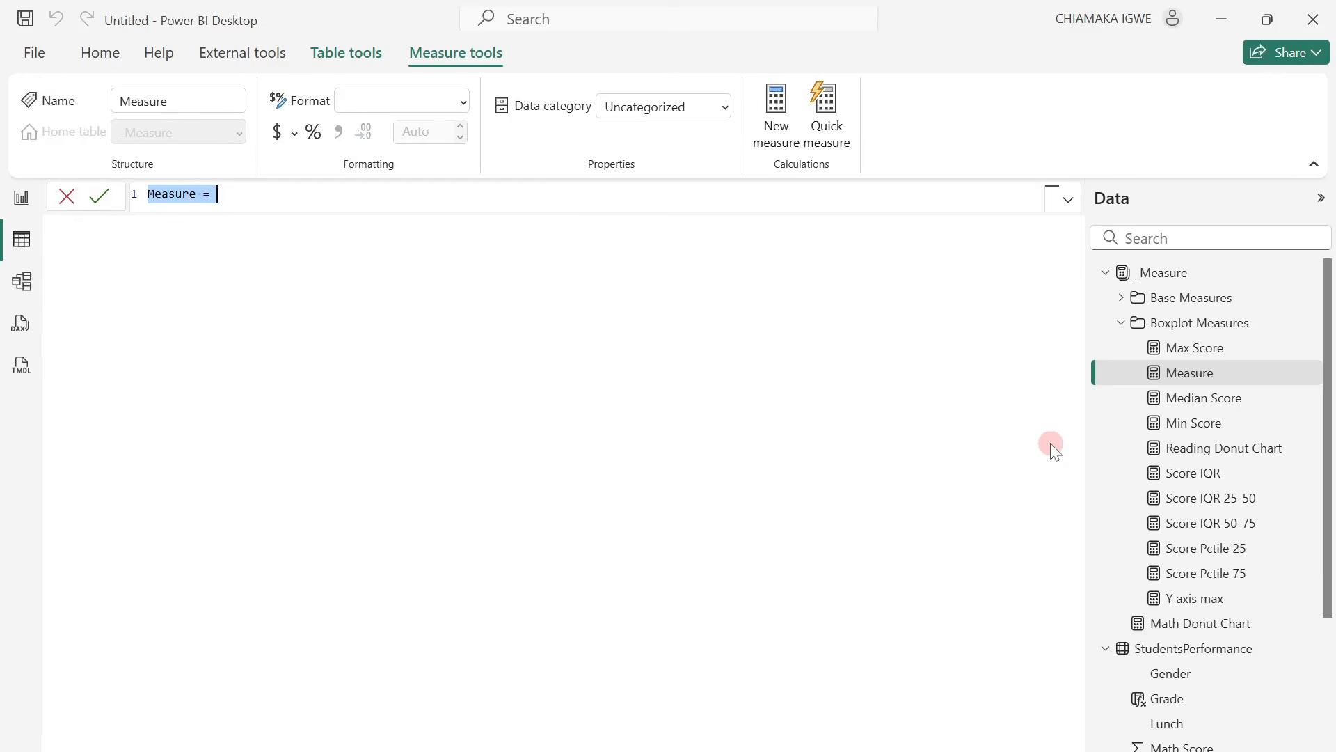
pyautogui.hotkey('ctrl', 'v')
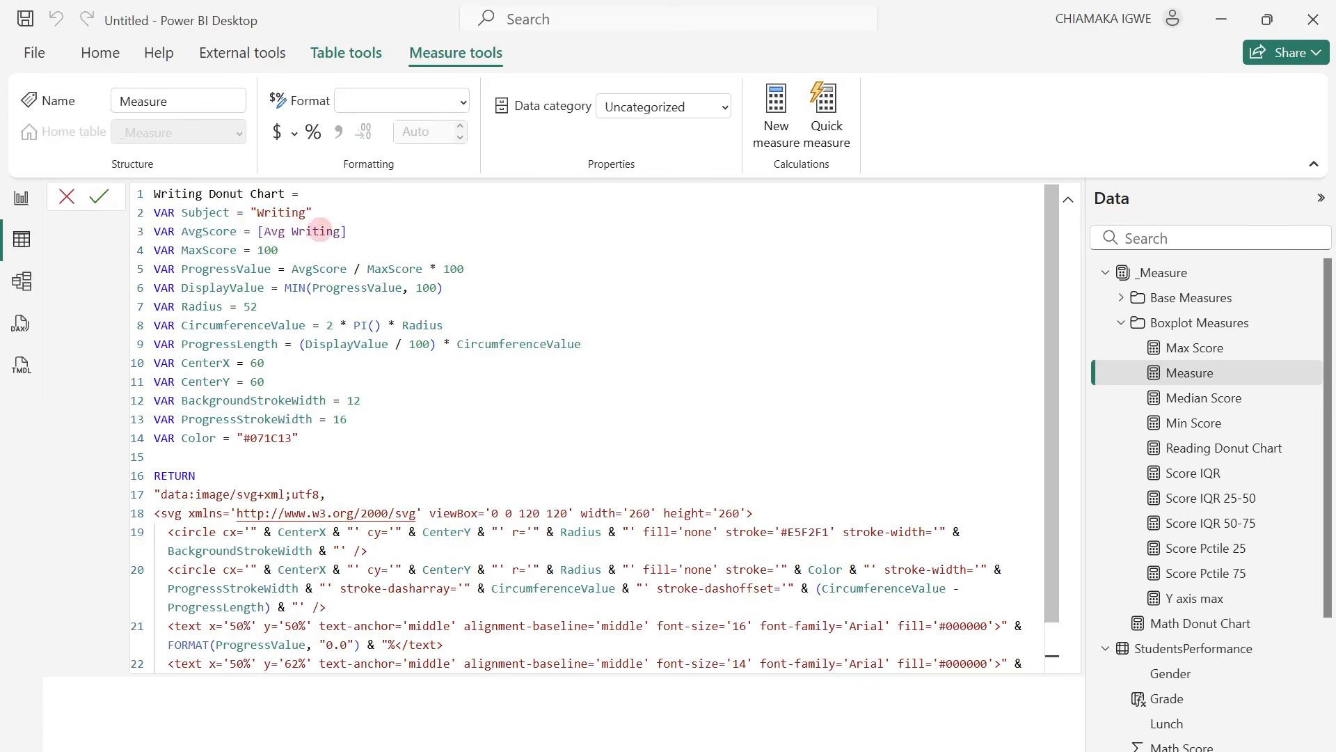
pyautogui.click(100, 199)
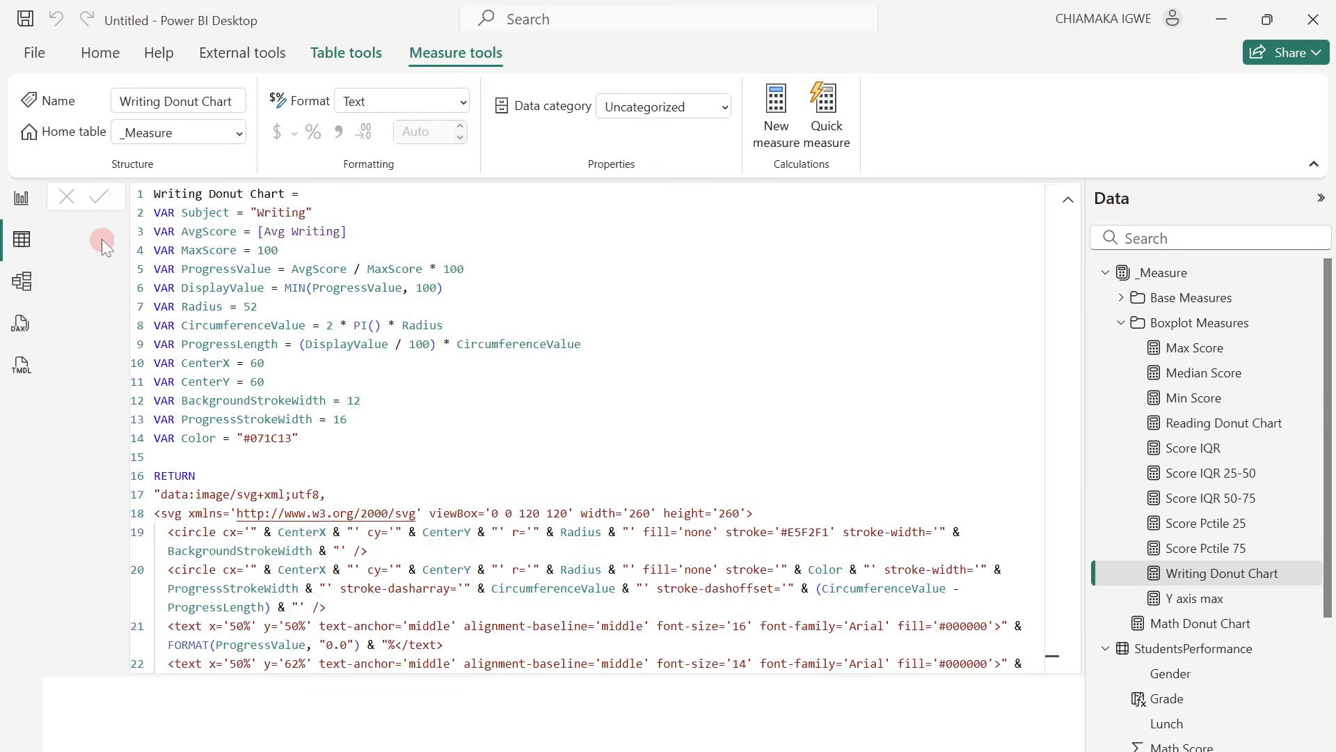
# Create a Student Score Bar Chart measure in the Boxplot Measures folder from the prepared SVG bar code, based on [Average Score] with red, amber and green thresholds.
pyautogui.rightClick(1230, 387)
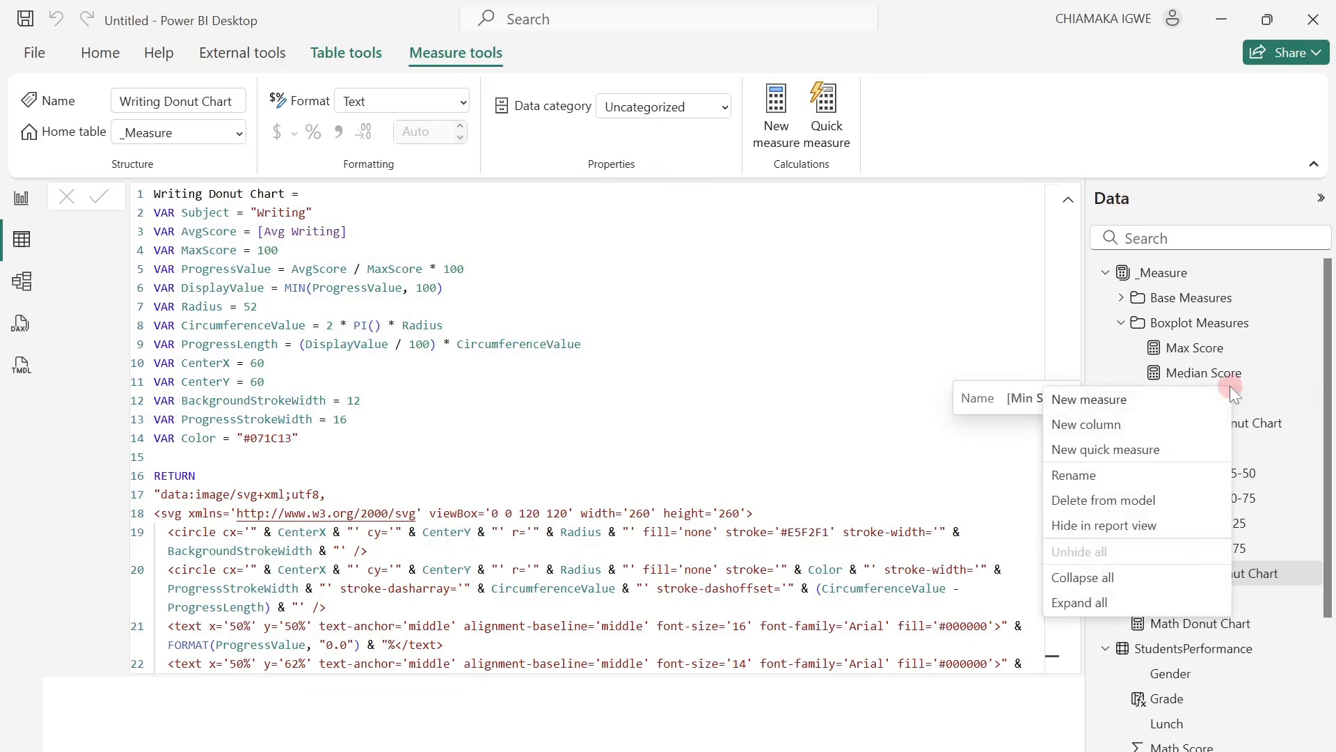
pyautogui.click(1140, 398)
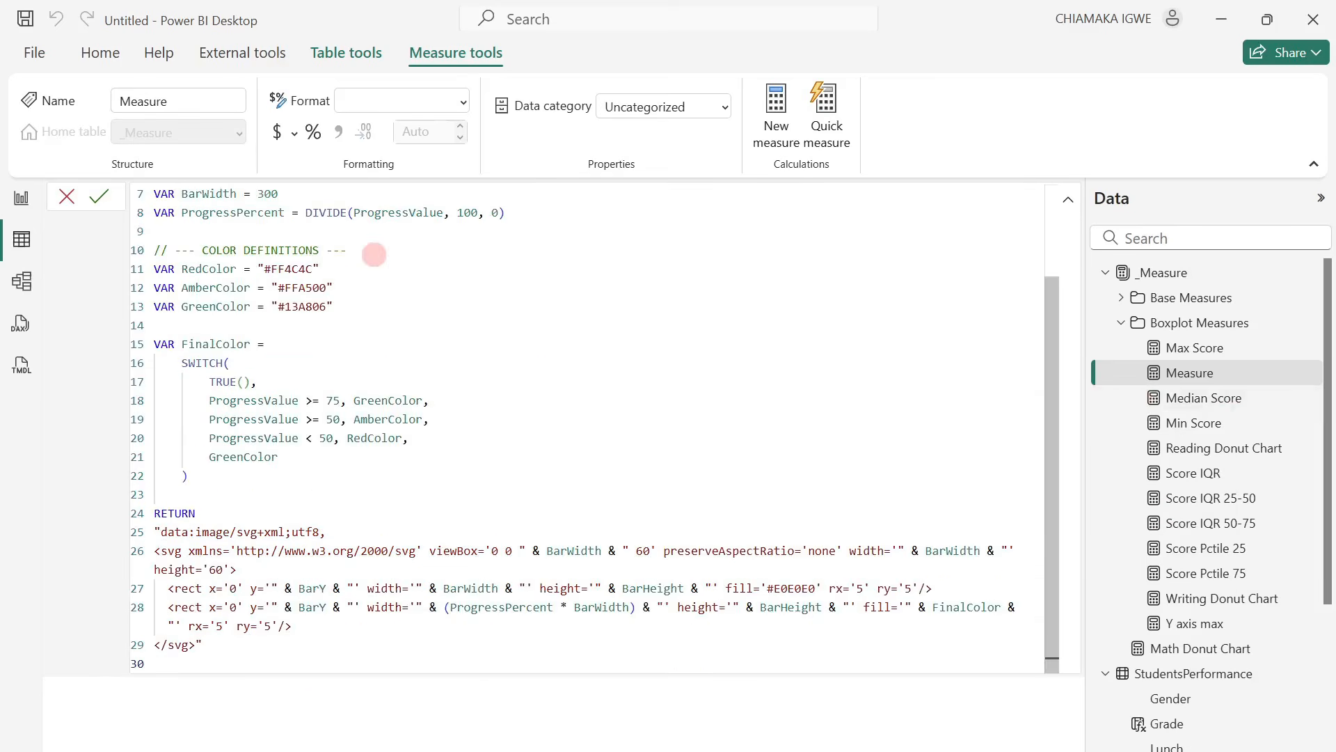
pyautogui.scroll(3, 524, 358)
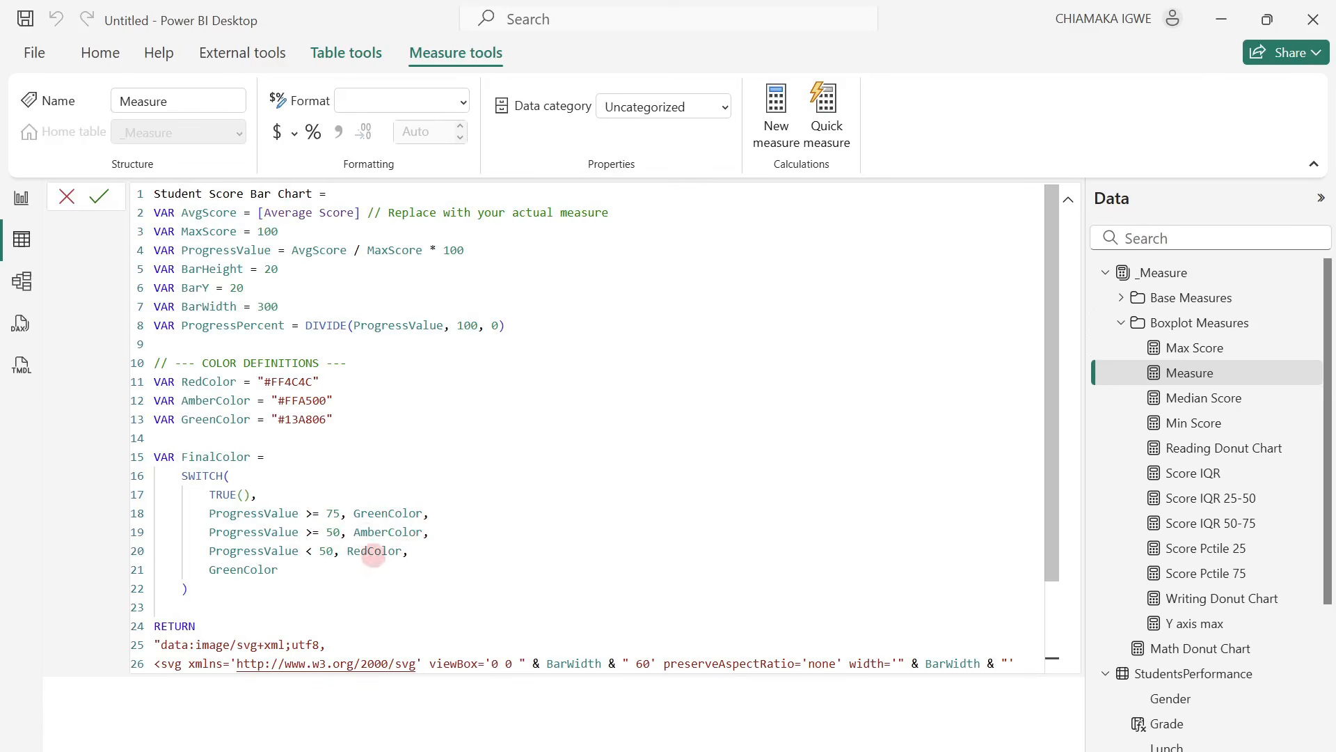
# Check the Student Score Bar Chart SVG code through to its closing tag and commit the measure.
pyautogui.scroll(-3, 373, 556)
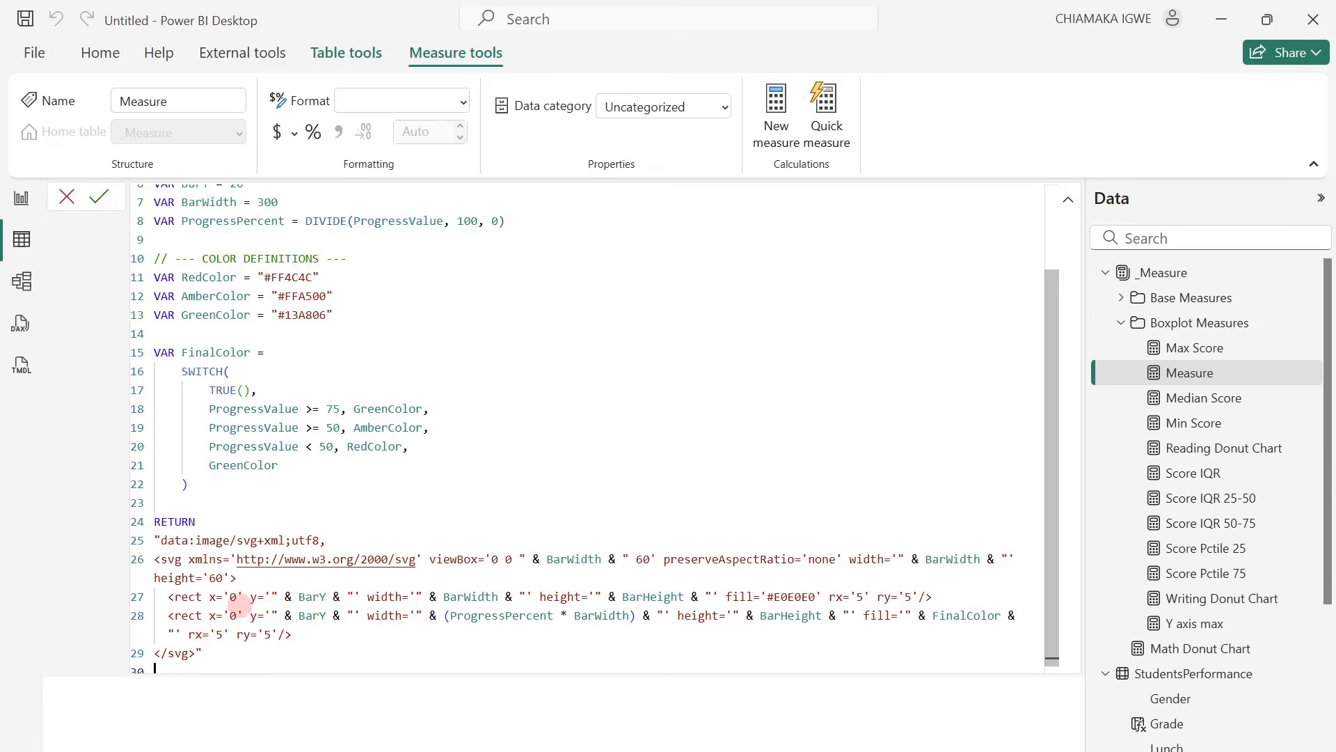
pyautogui.scroll(2, 285, 515)
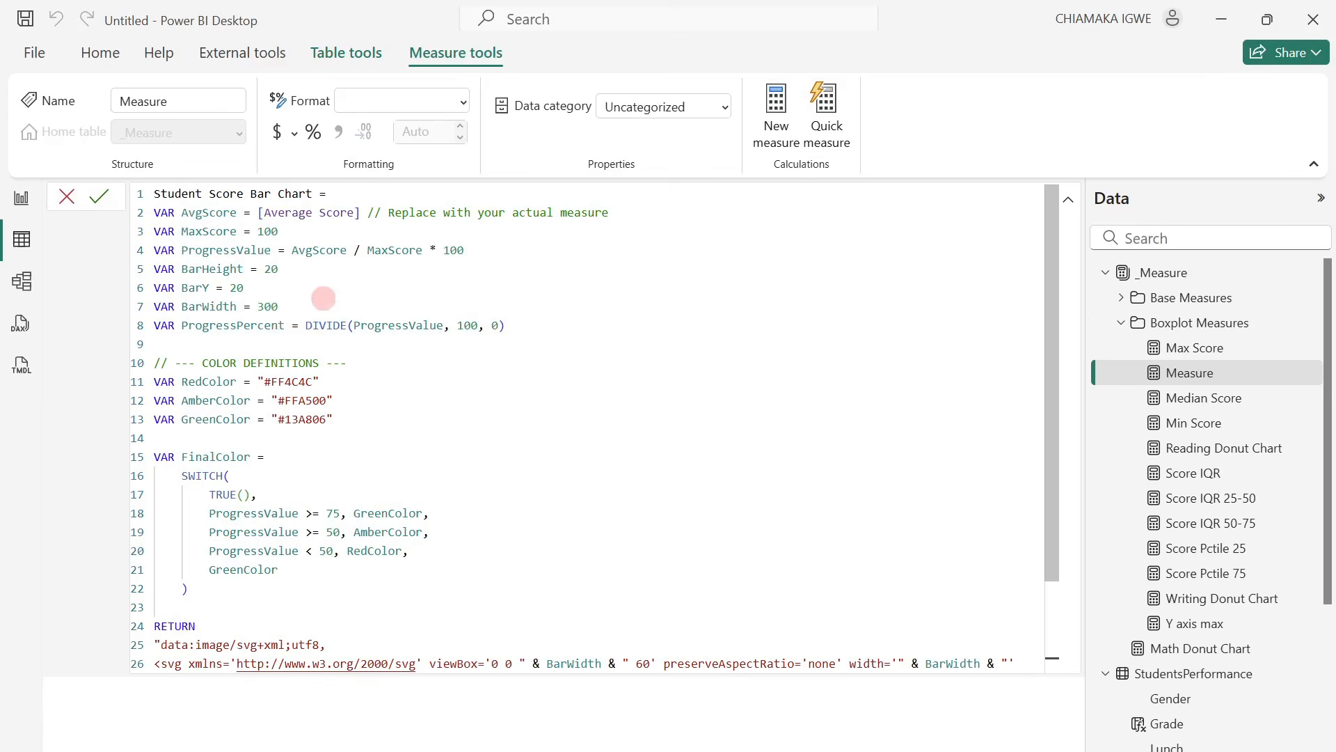
pyautogui.click(100, 197)
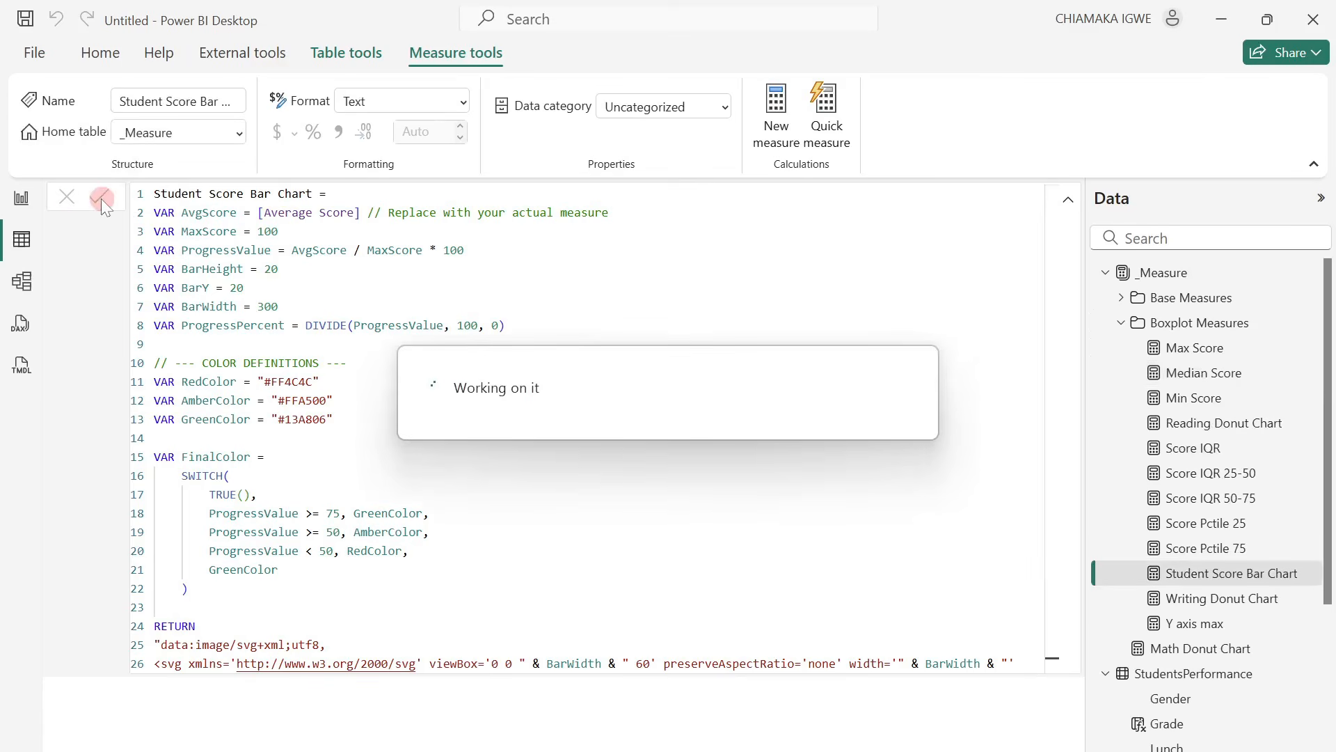
# In the model view, move the Student Score Bar, Reading Donut and Math Donut Chart measures into an SVG Measures display folder and collapse the folders.
pyautogui.click(23, 282)
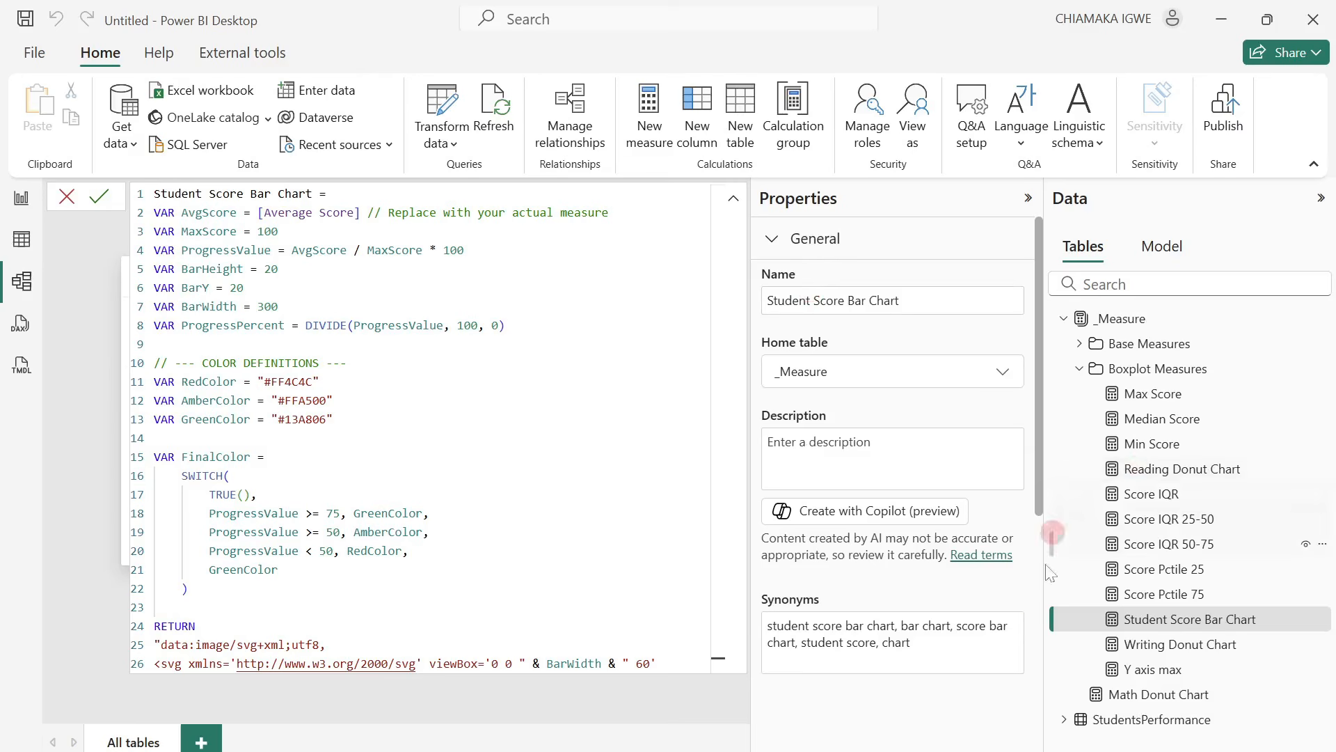
pyautogui.click(1087, 620)
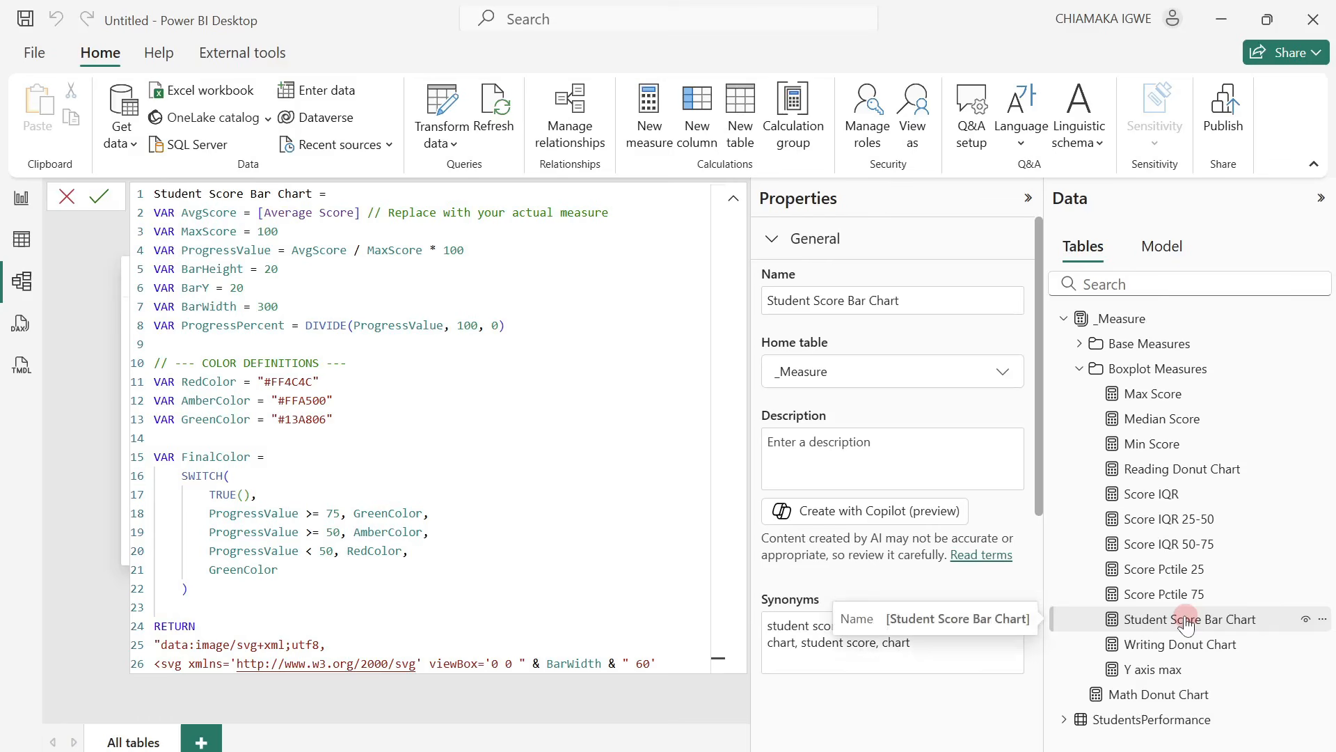
pyautogui.keyDown('ctrl'); pyautogui.click(1183, 468); pyautogui.keyUp('ctrl')
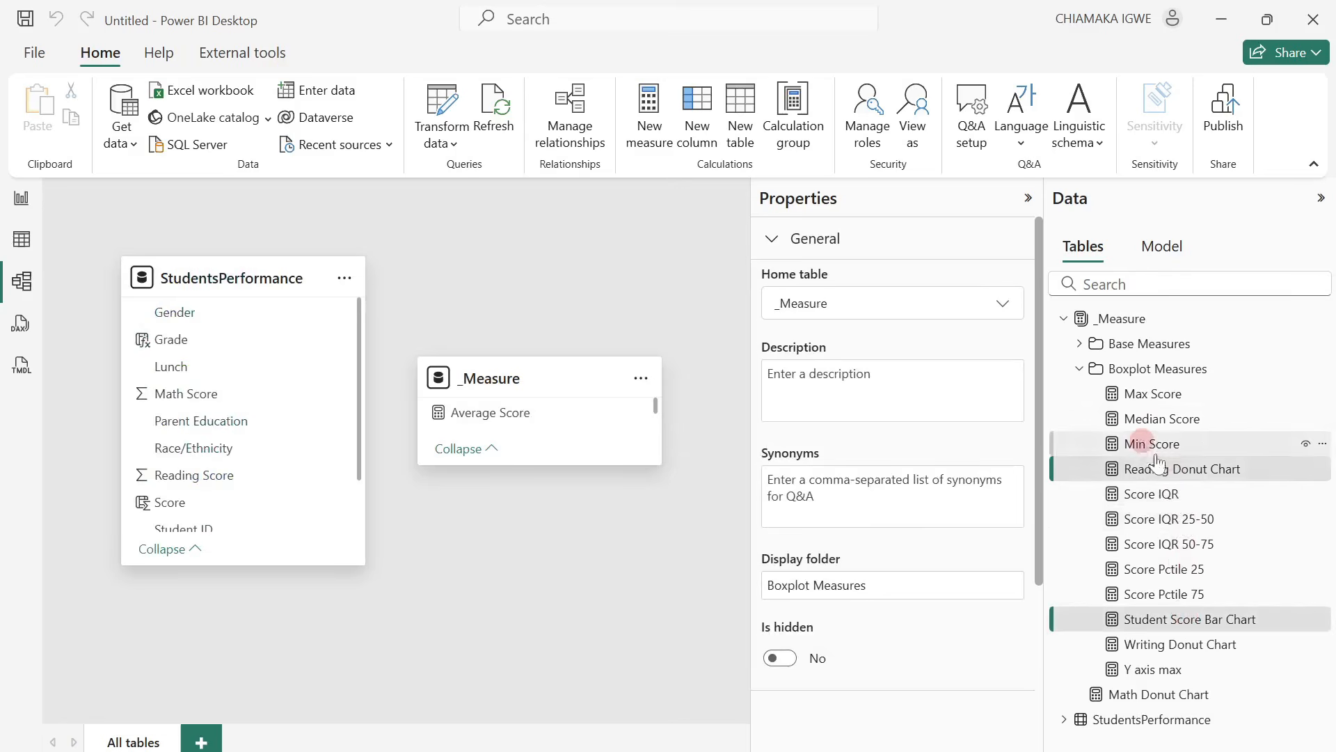
pyautogui.keyDown('ctrl'); pyautogui.click(1165, 694); pyautogui.keyUp('ctrl')
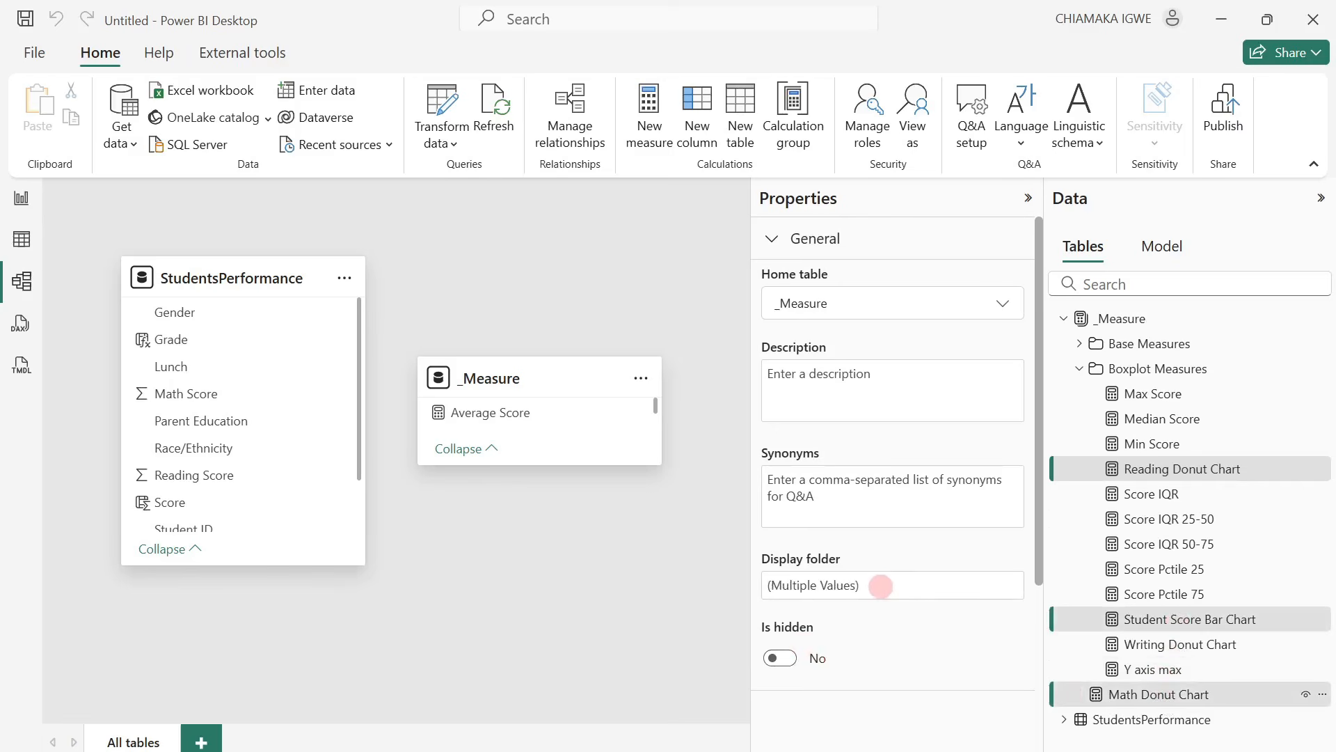
pyautogui.click(887, 584)
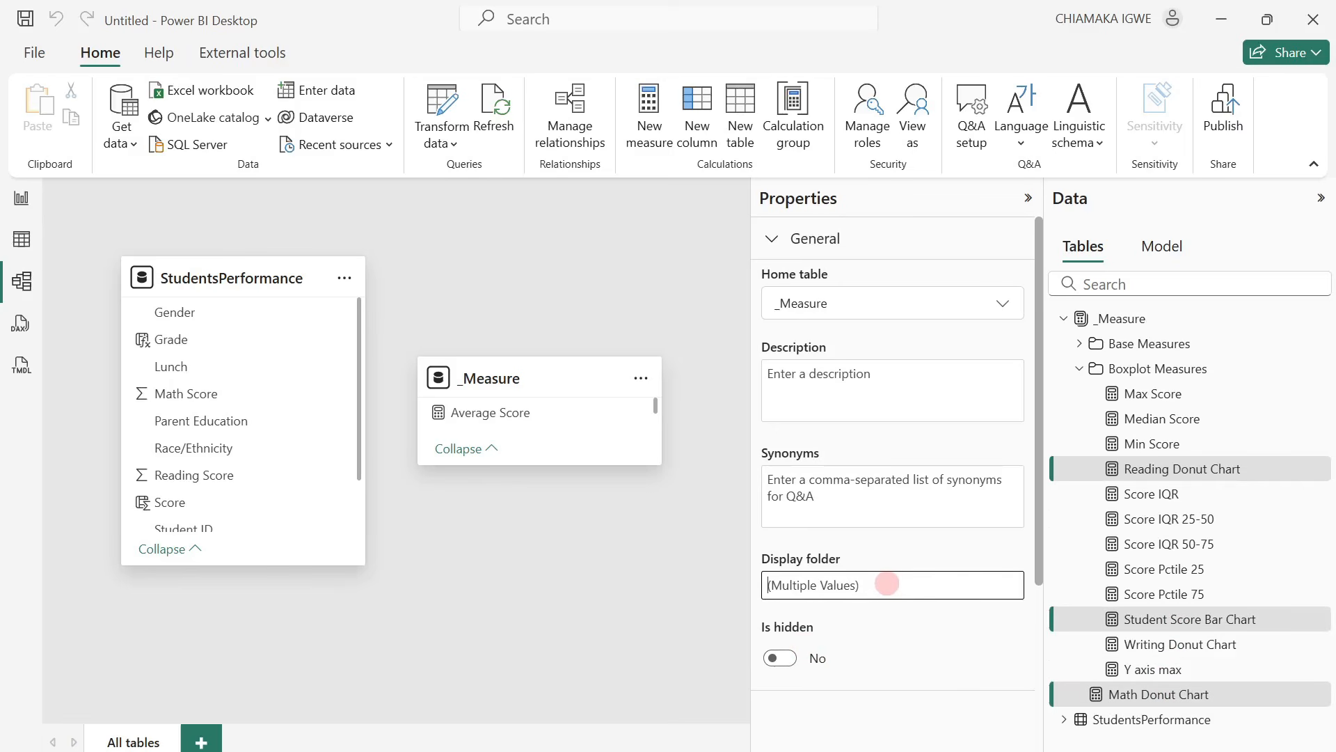
pyautogui.write('SG')
pyautogui.press('Return')
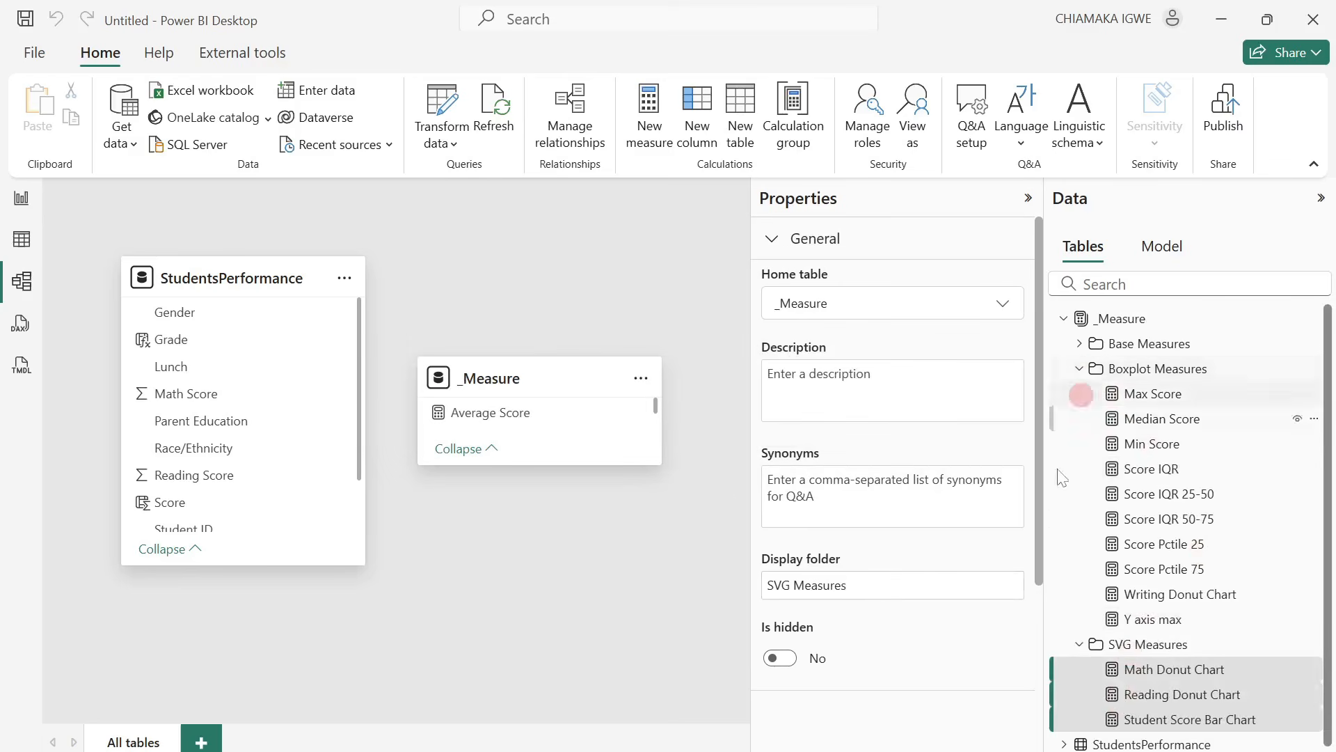
pyautogui.click(1081, 370)
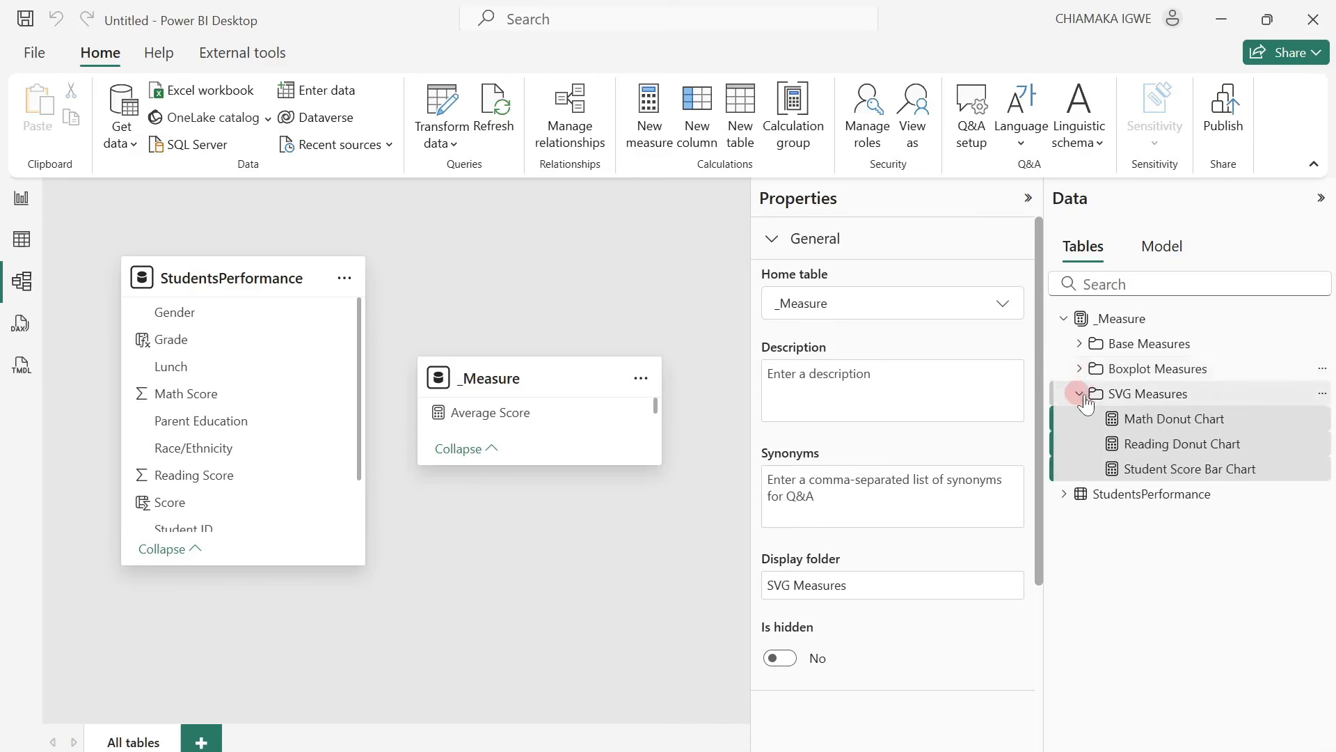
pyautogui.click(1080, 395)
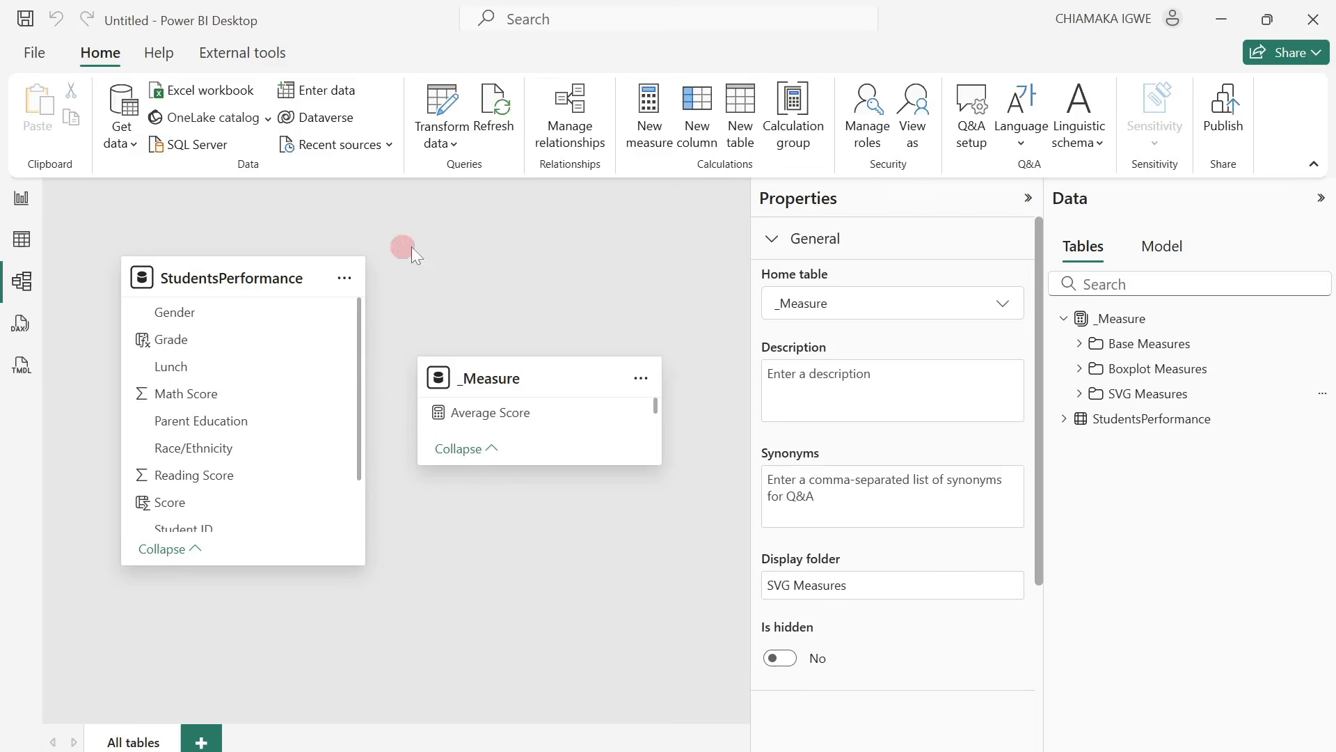
# On report Page 2, add a card showing No of Students, about 329 wide by 148 high, over the beige panel.
pyautogui.click(22, 198)
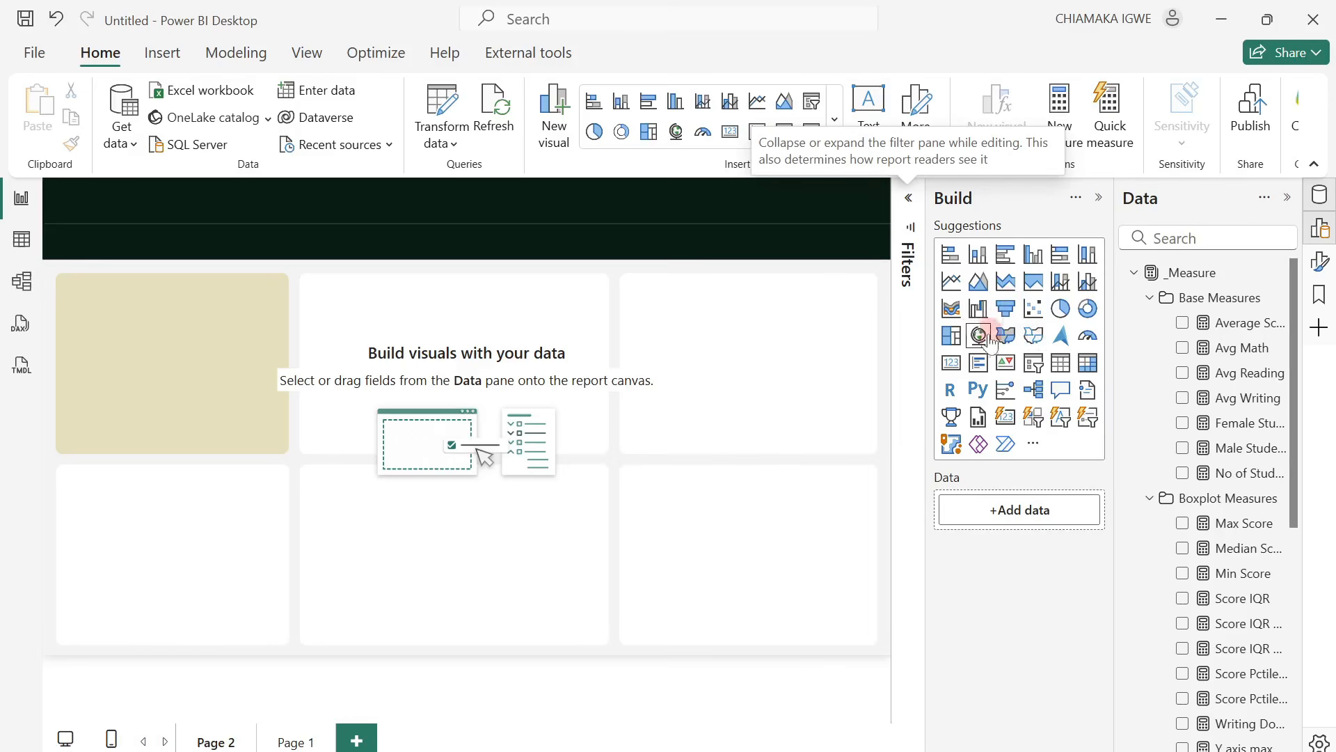
pyautogui.click(1005, 425)
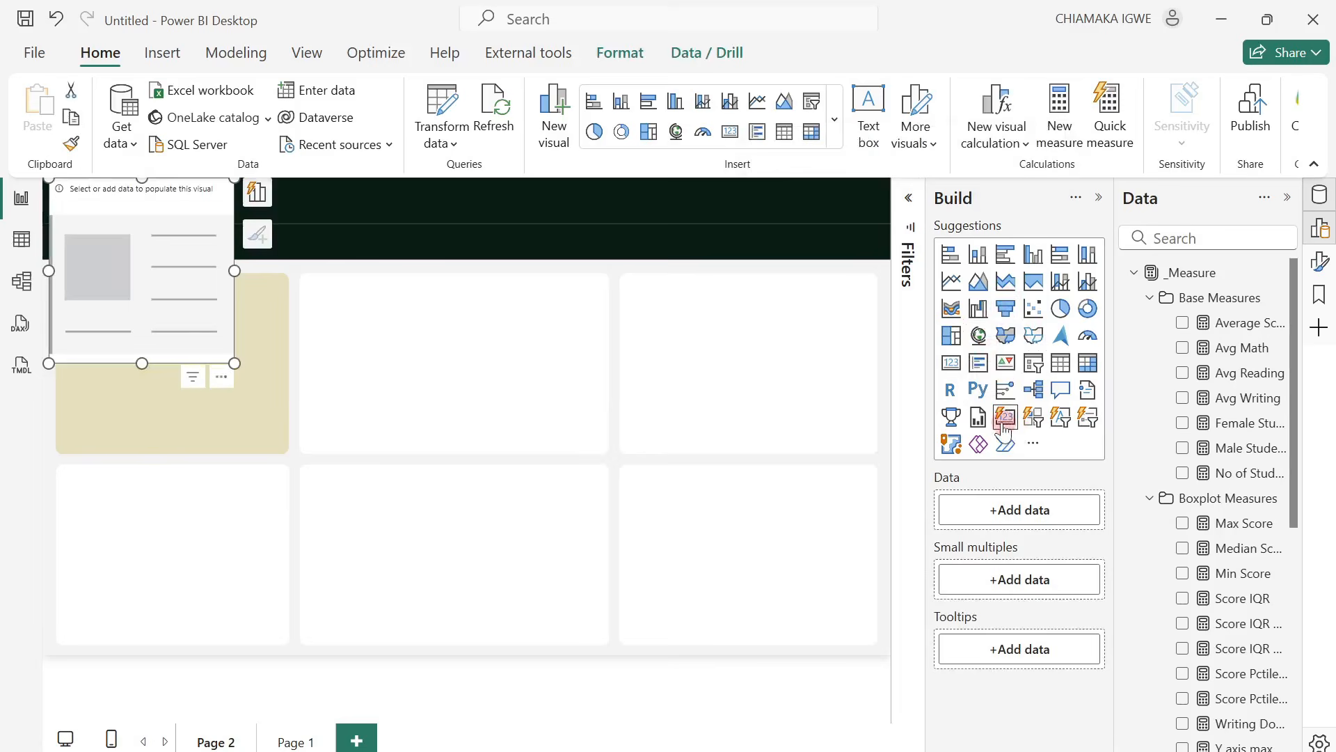
pyautogui.moveTo(182, 268); pyautogui.dragTo(195, 364)
pyautogui.moveTo(248, 460); pyautogui.dragTo(281, 374)
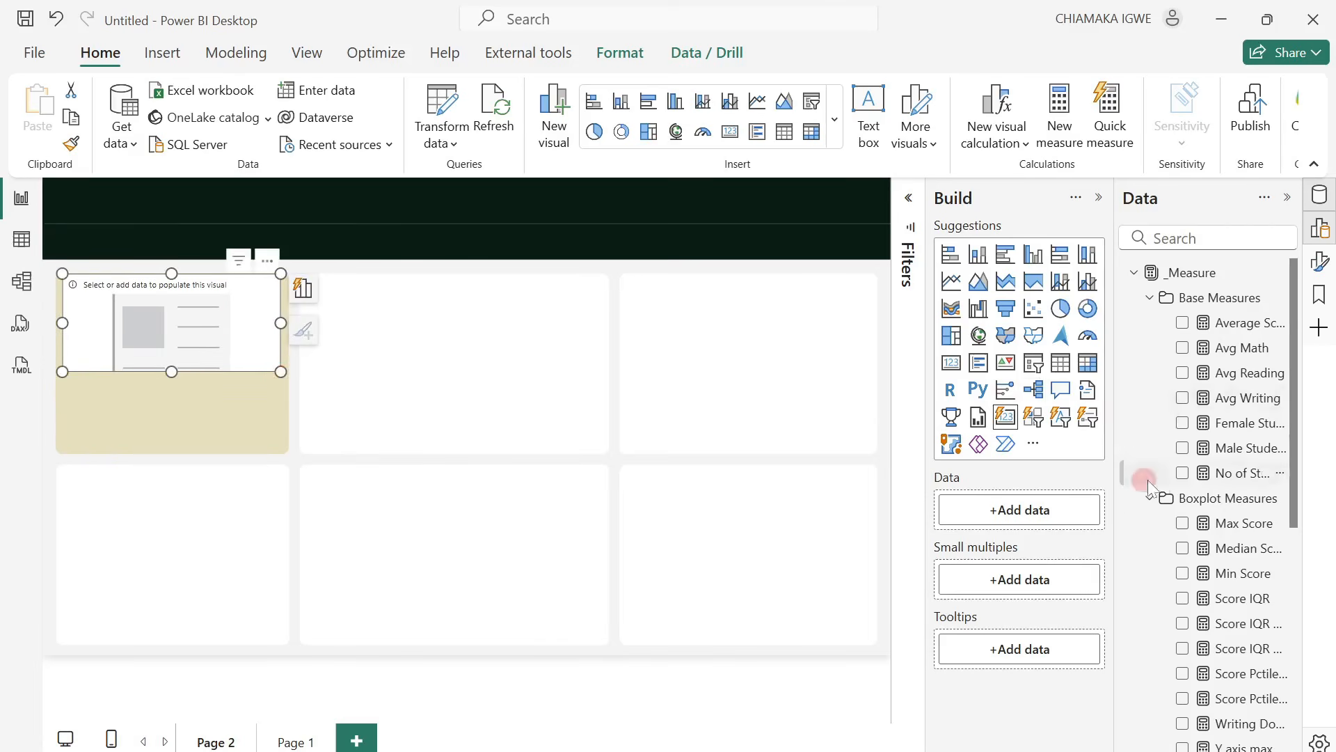
pyautogui.click(1183, 474)
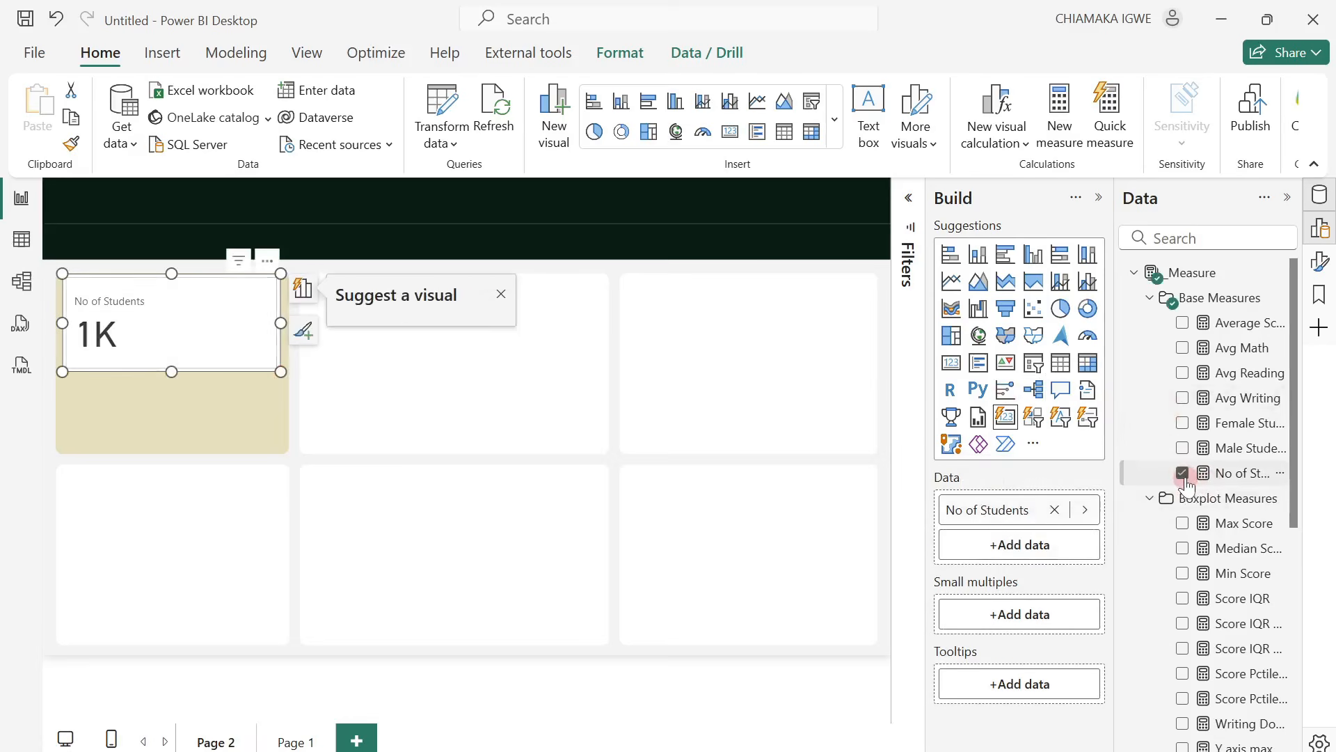
pyautogui.click(502, 296)
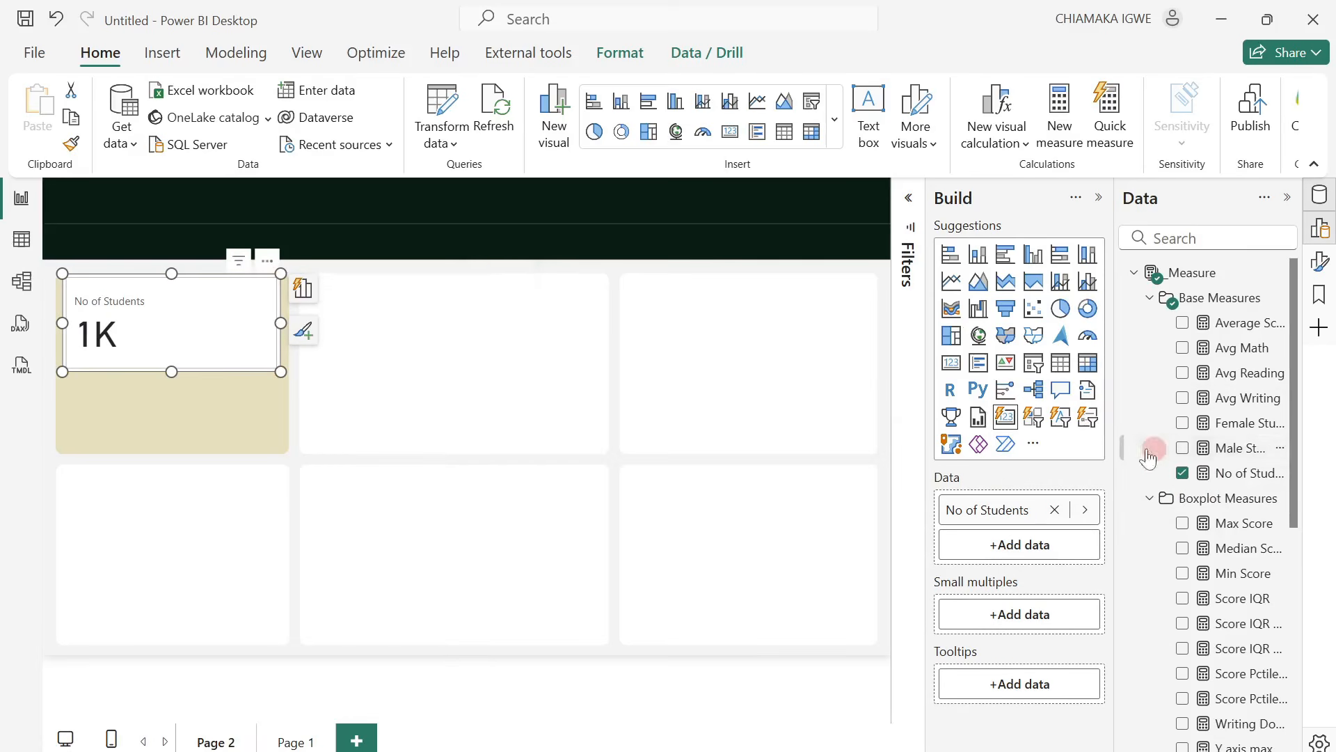
# Turn on the thousands separator for the No of Students measure.
pyautogui.click(1232, 473)
pyautogui.click(341, 134)
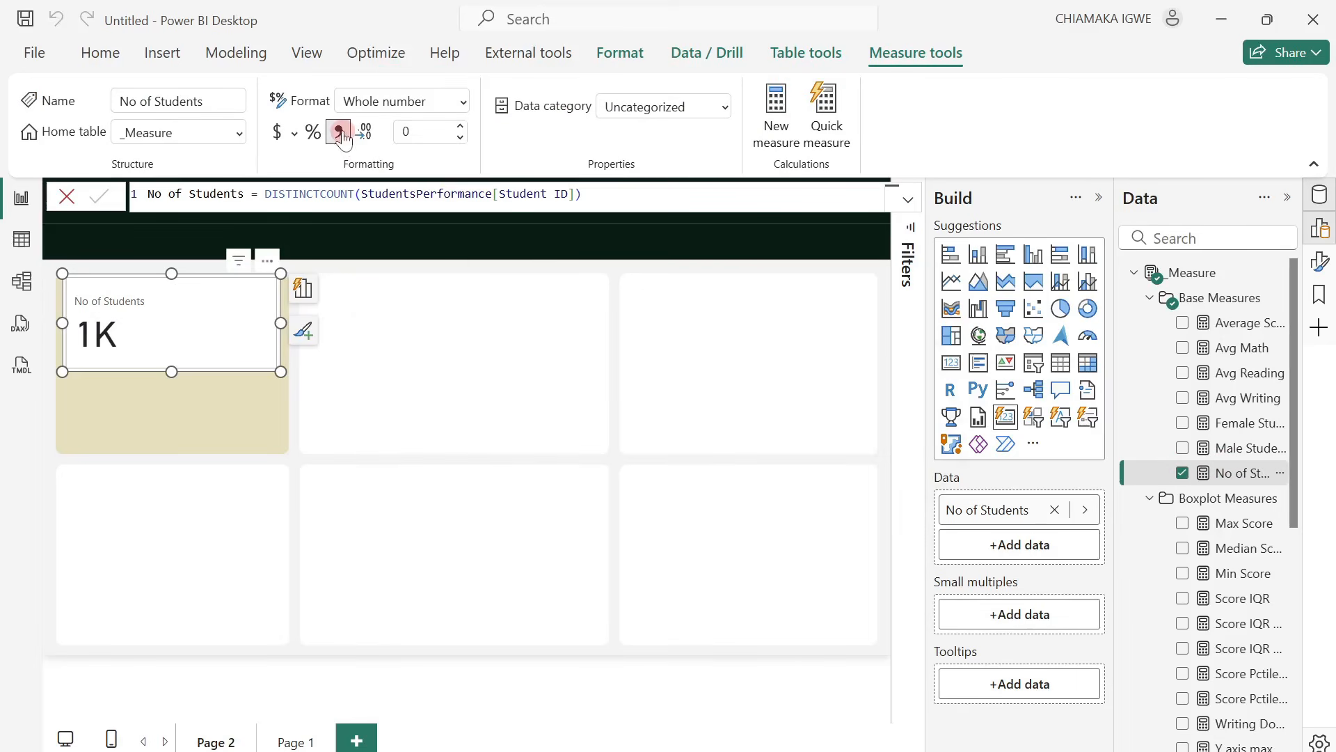
pyautogui.click(81, 202)
pyautogui.click(948, 215)
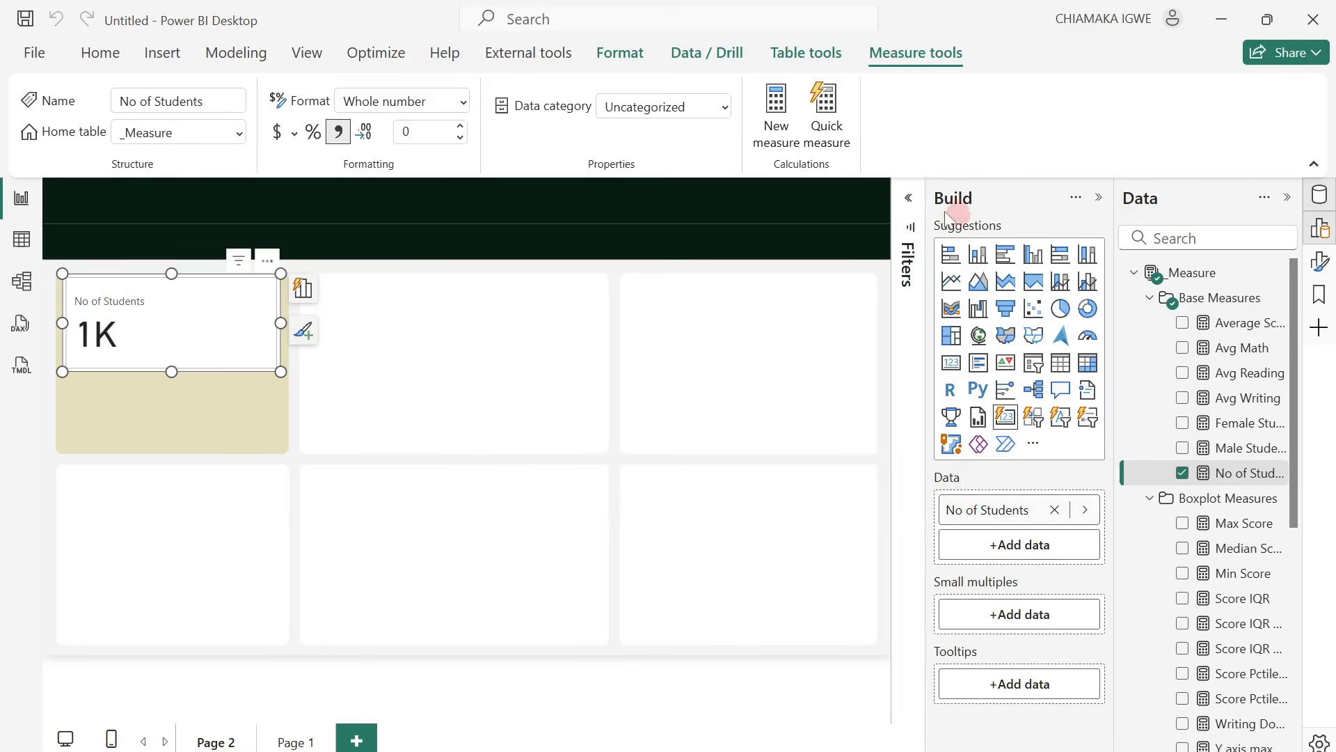
# Set the card's height to 176, width to 328, horizontal position to 30 and vertical position to 184.
pyautogui.click(1099, 199)
pyautogui.click(1321, 260)
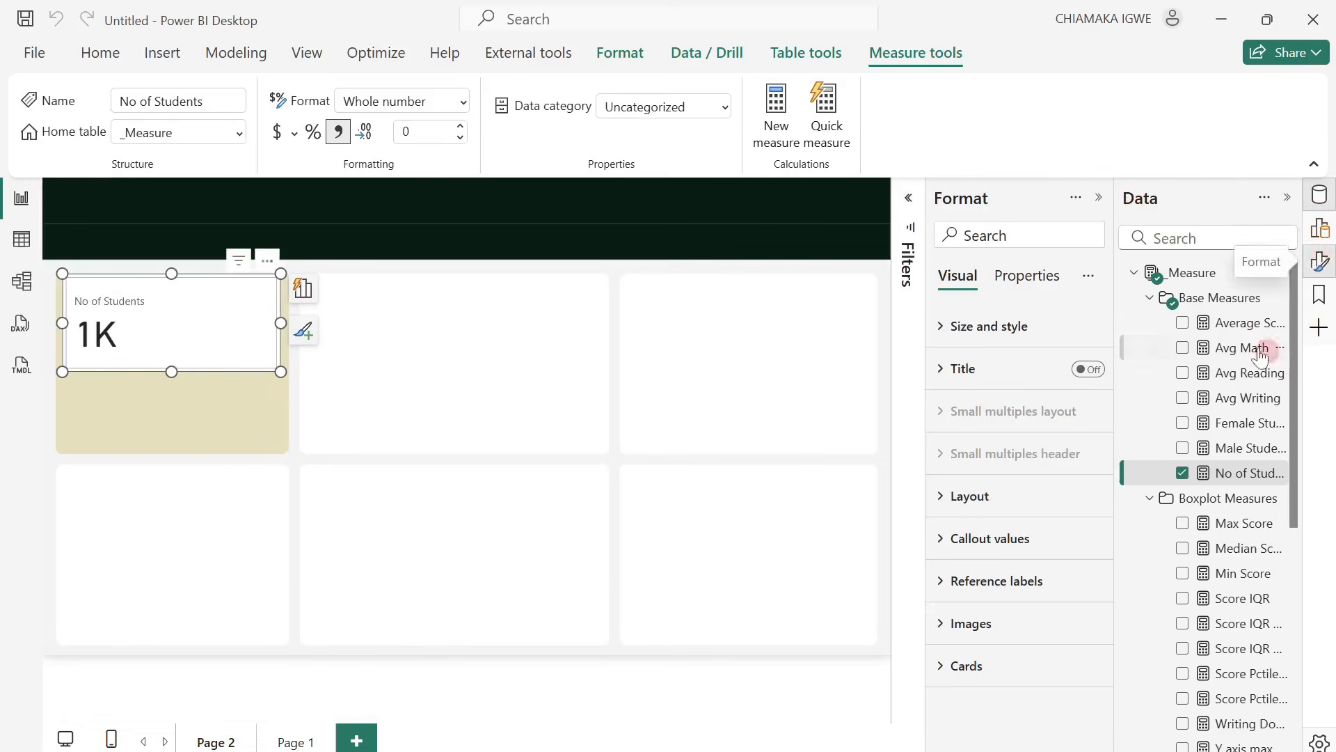
pyautogui.click(949, 327)
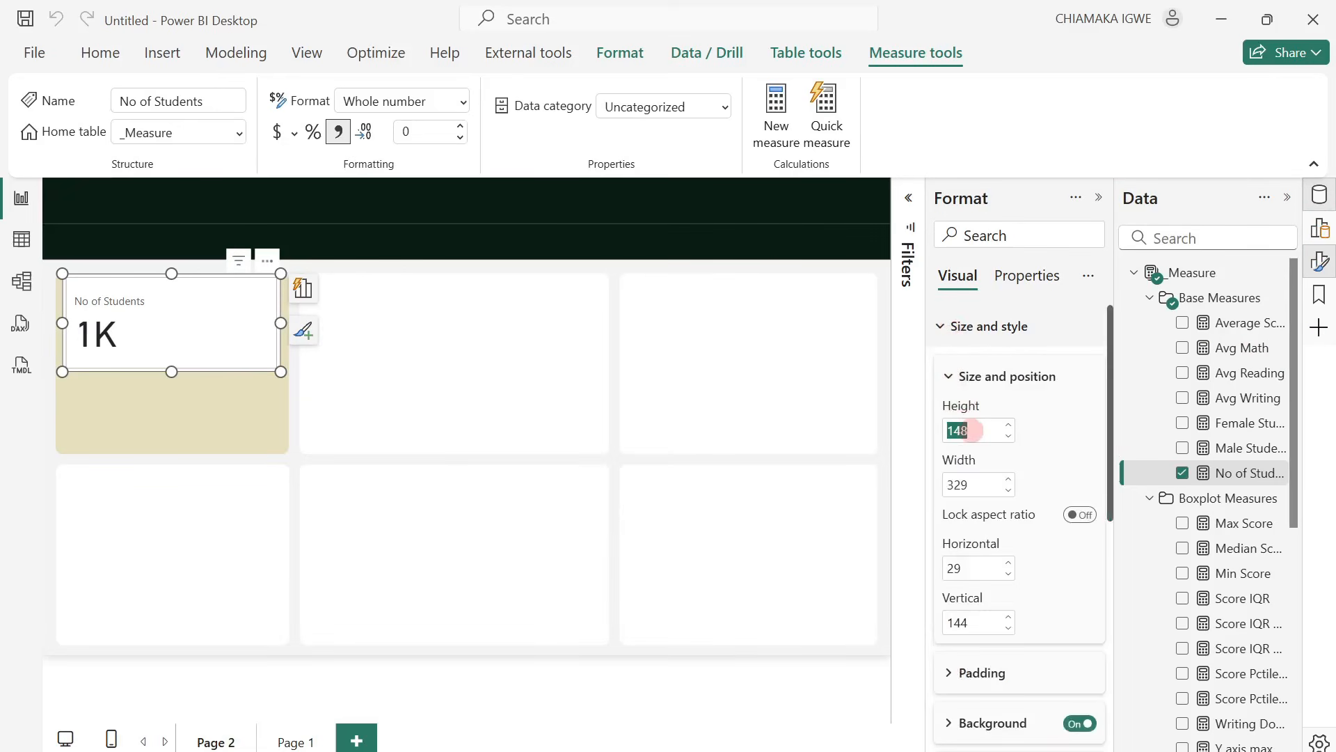
pyautogui.write('176')
pyautogui.click(973, 480)
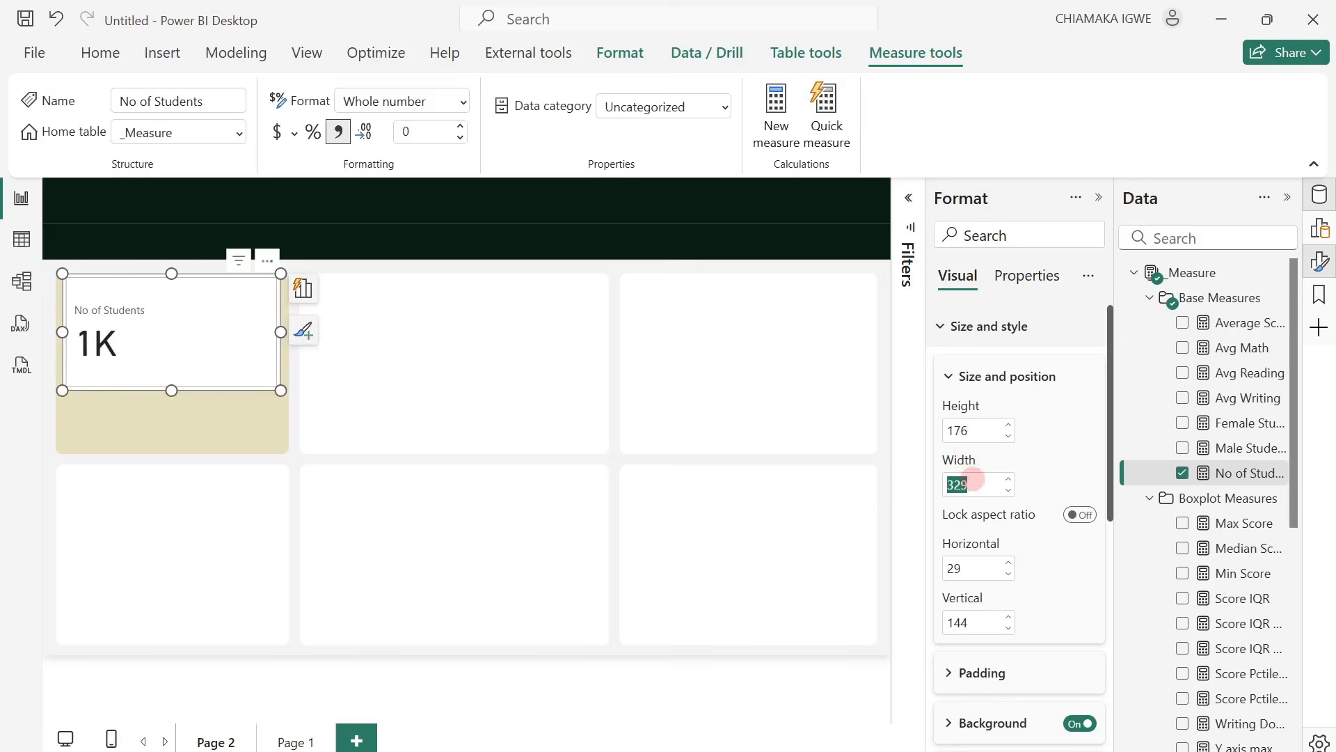
pyautogui.write('328')
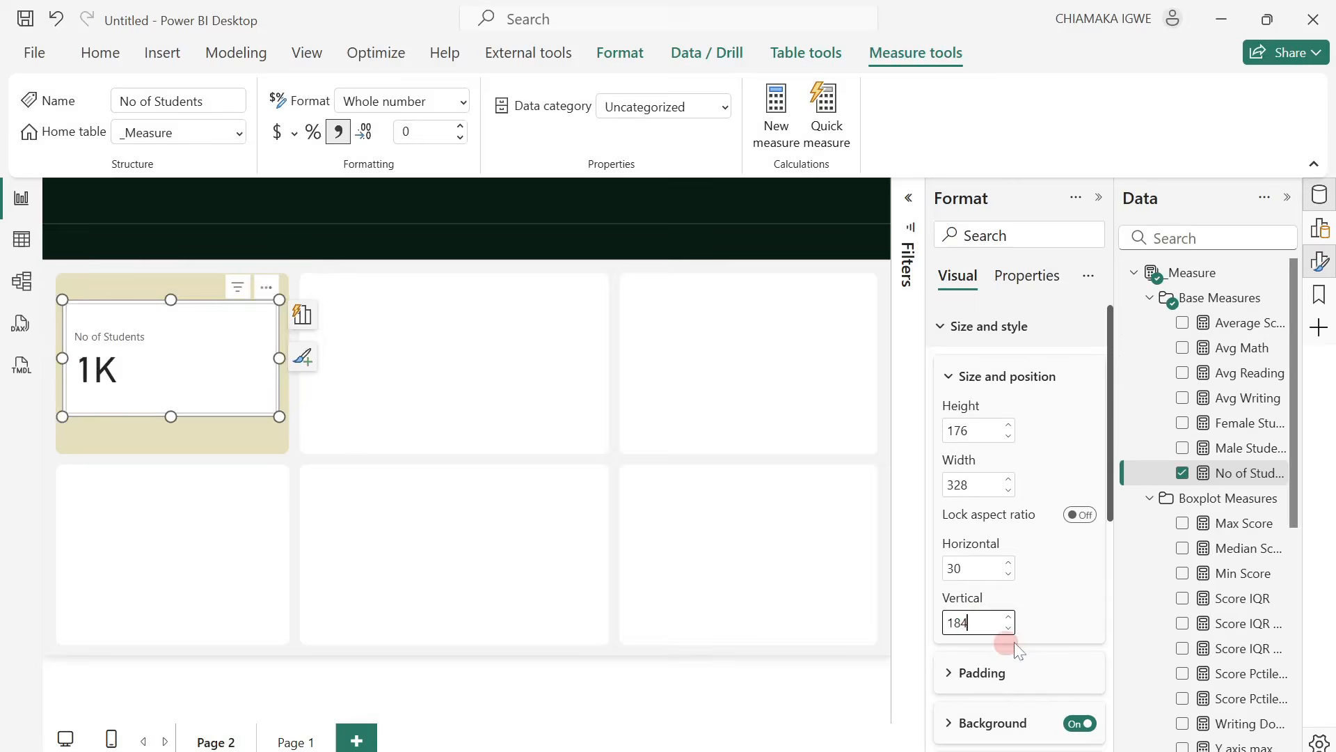
# Turn off the background of the No of Students card.
pyautogui.scroll(-2, 1013, 641)
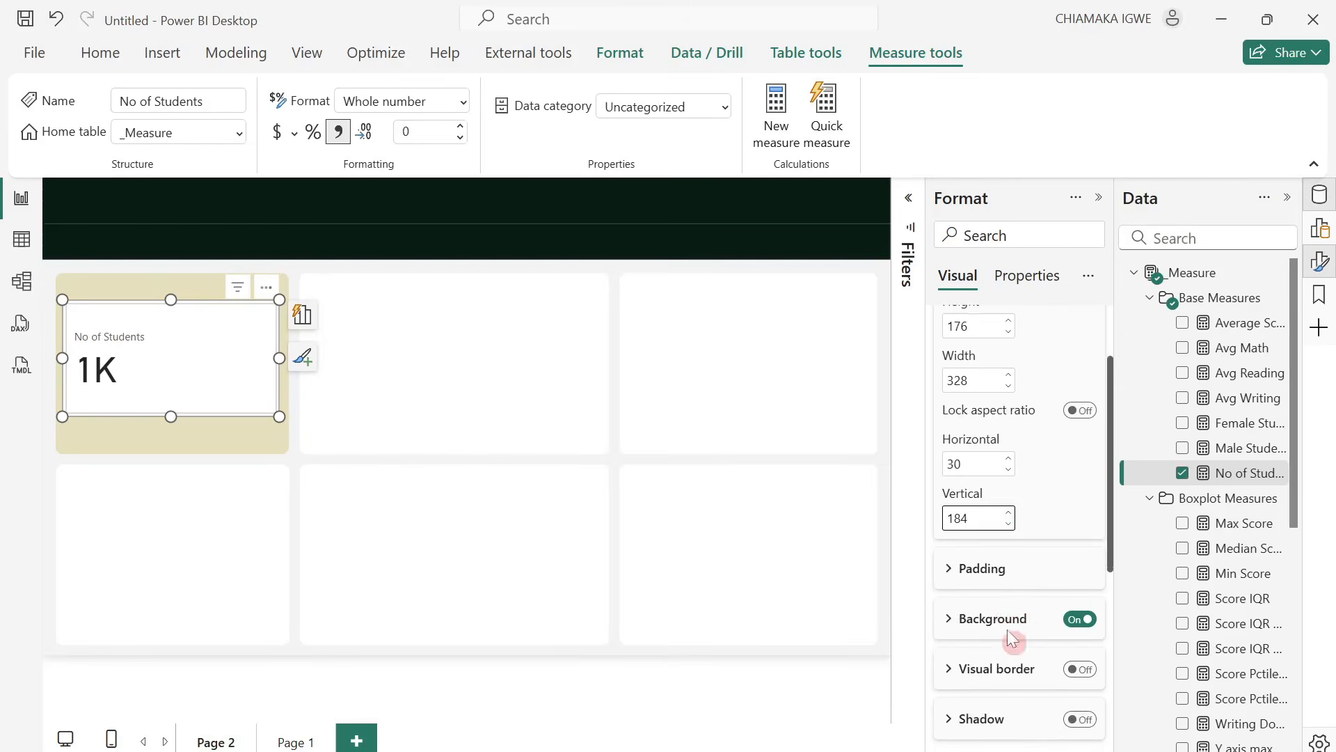
pyautogui.click(1080, 618)
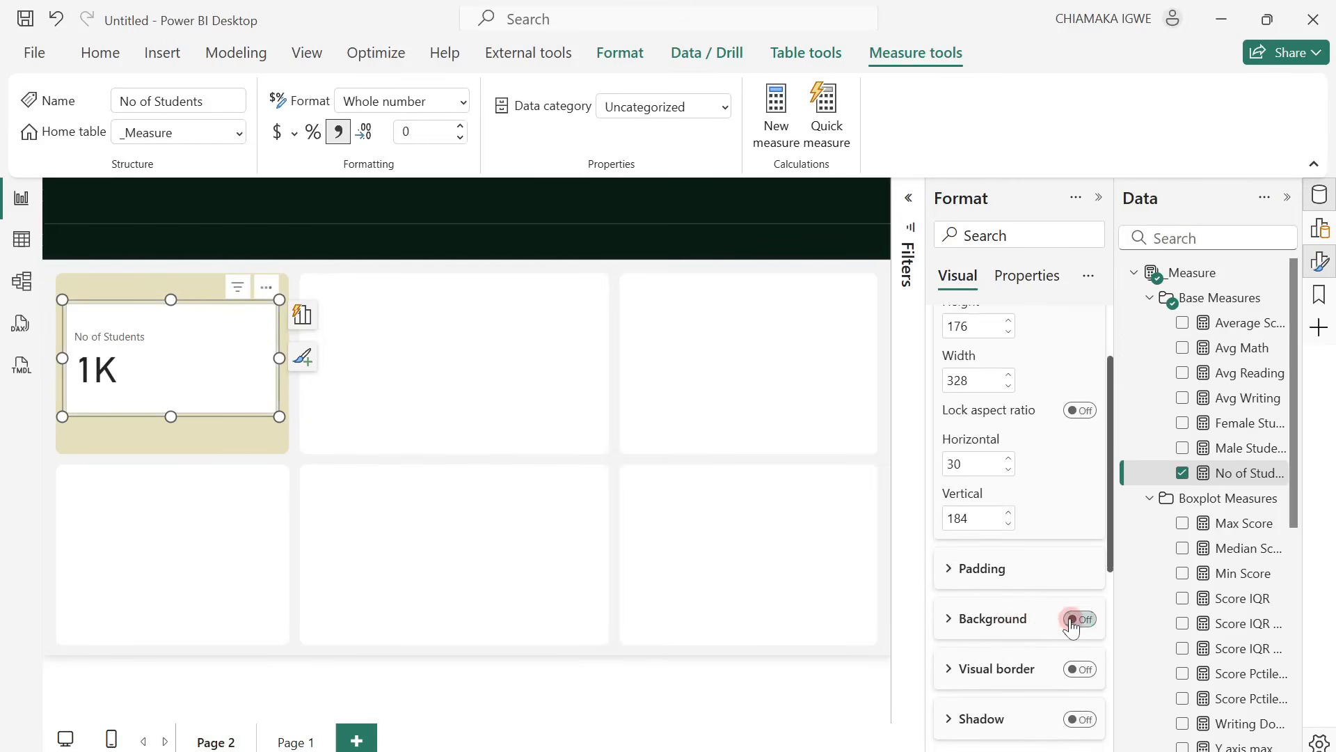
pyautogui.click(959, 574)
pyautogui.click(958, 574)
# For the No of Students series, set the callout value font to Segoe UI Semibold at size 35.
pyautogui.scroll(-2, 988, 586)
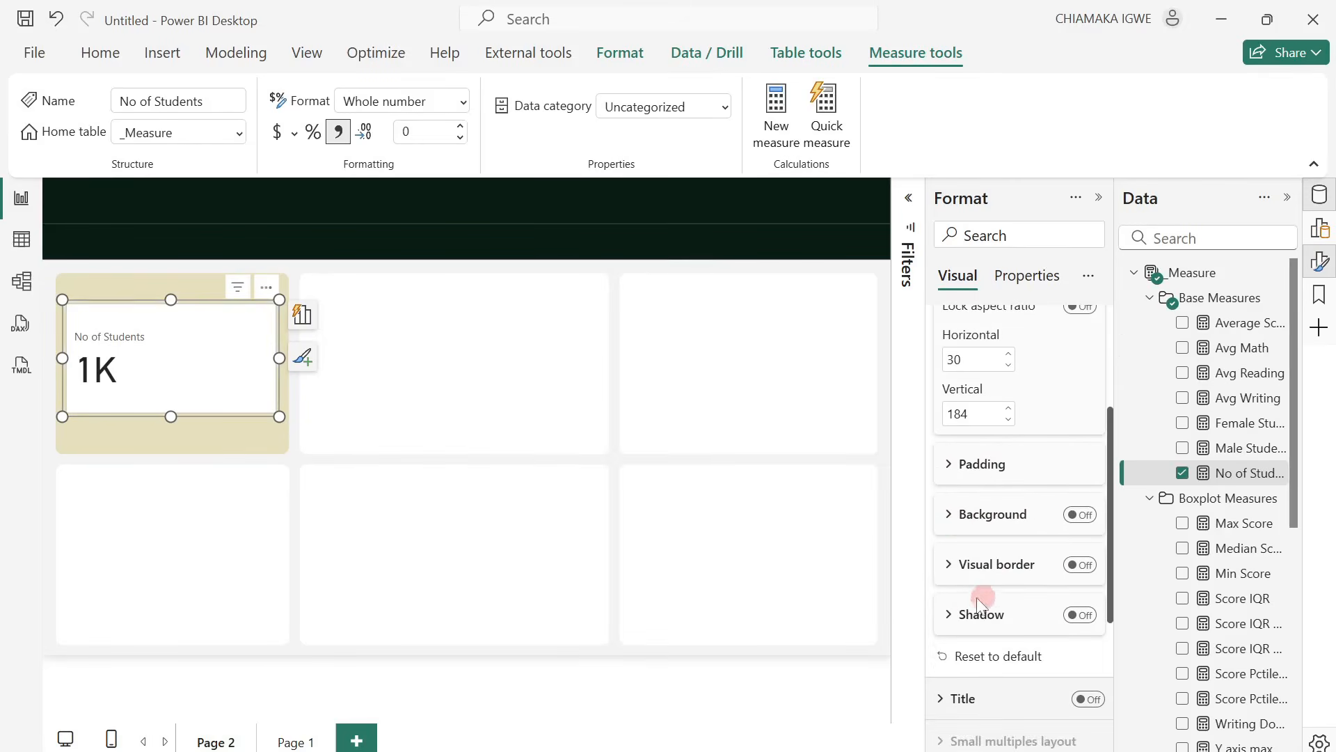
pyautogui.scroll(-5, 971, 604)
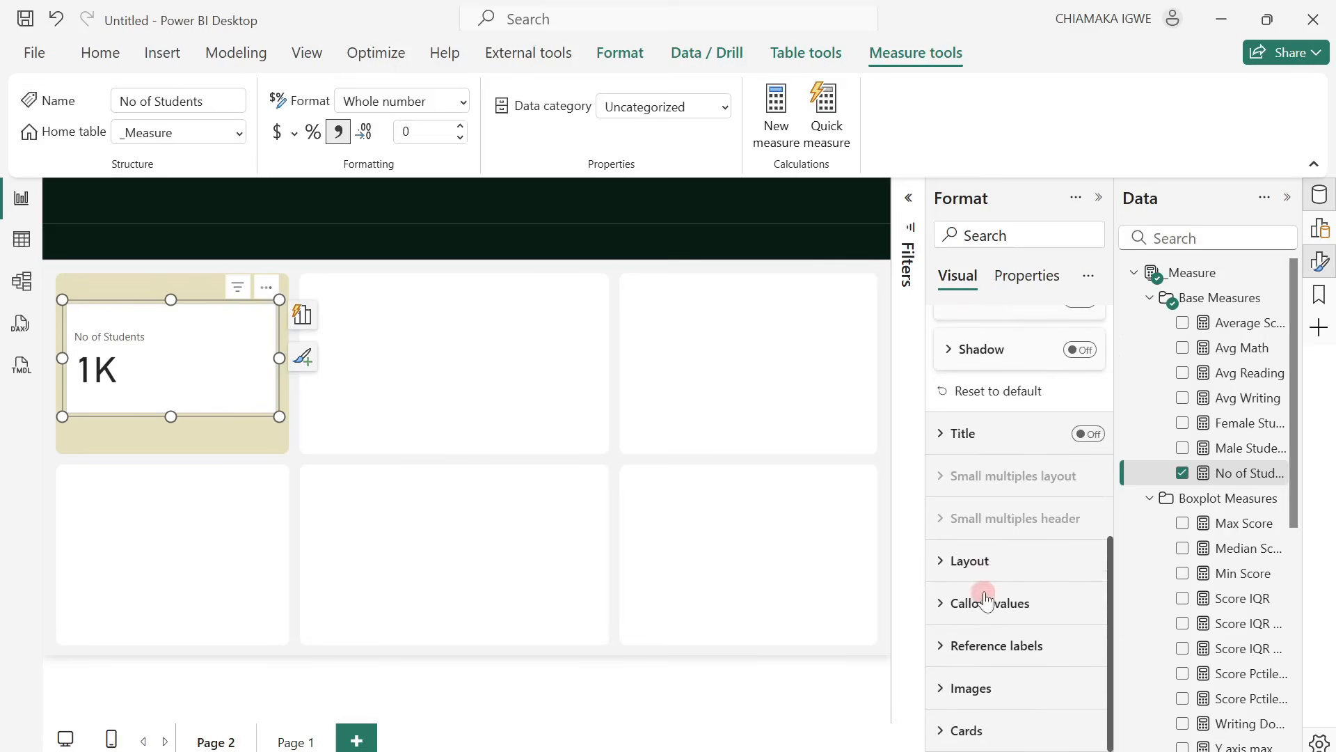
pyautogui.click(960, 603)
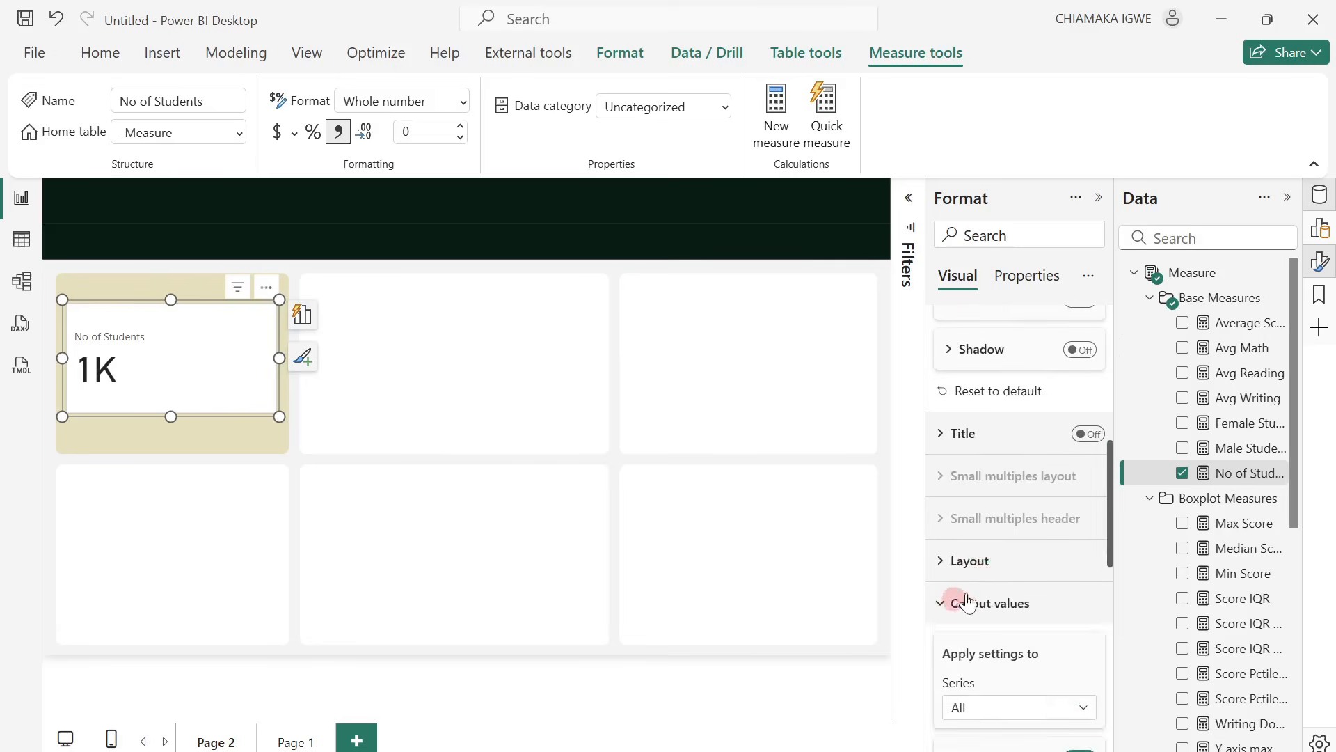
pyautogui.scroll(-3, 995, 592)
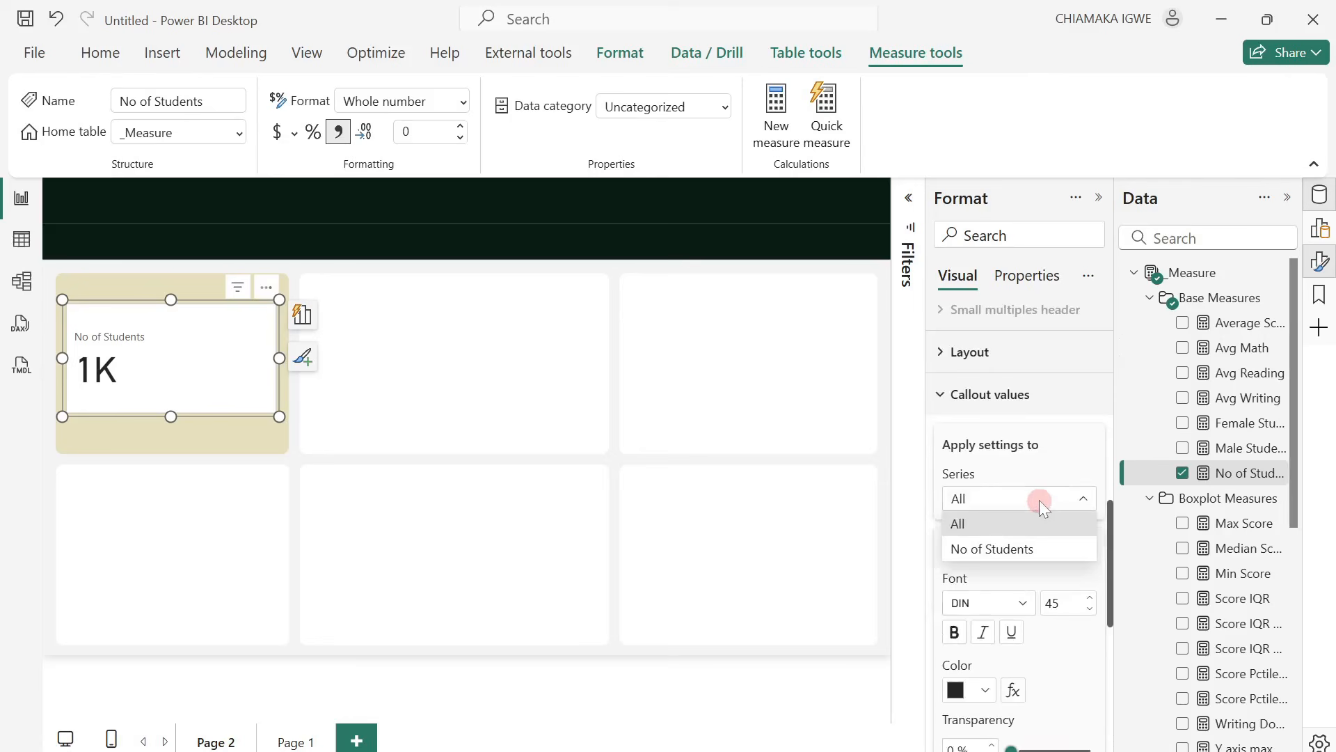
pyautogui.click(1016, 549)
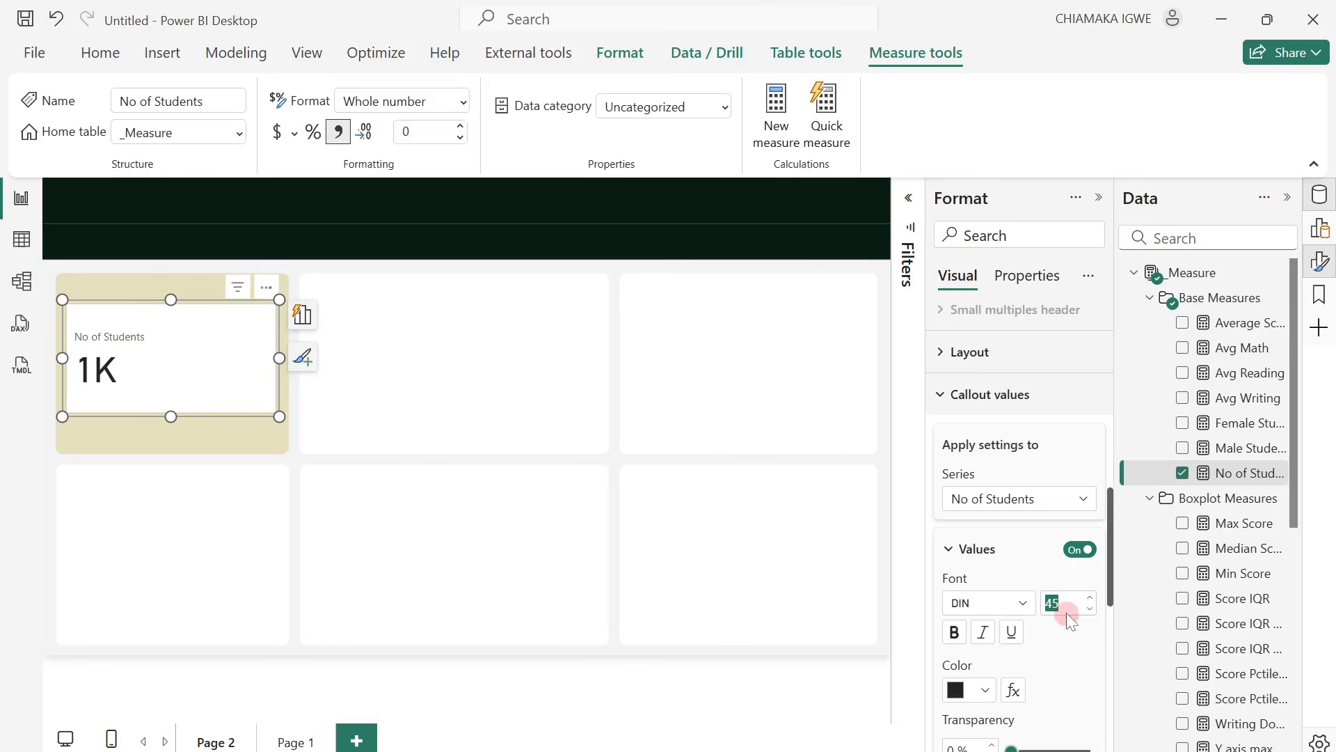
pyautogui.click(1016, 602)
pyautogui.scroll(-3, 1032, 500)
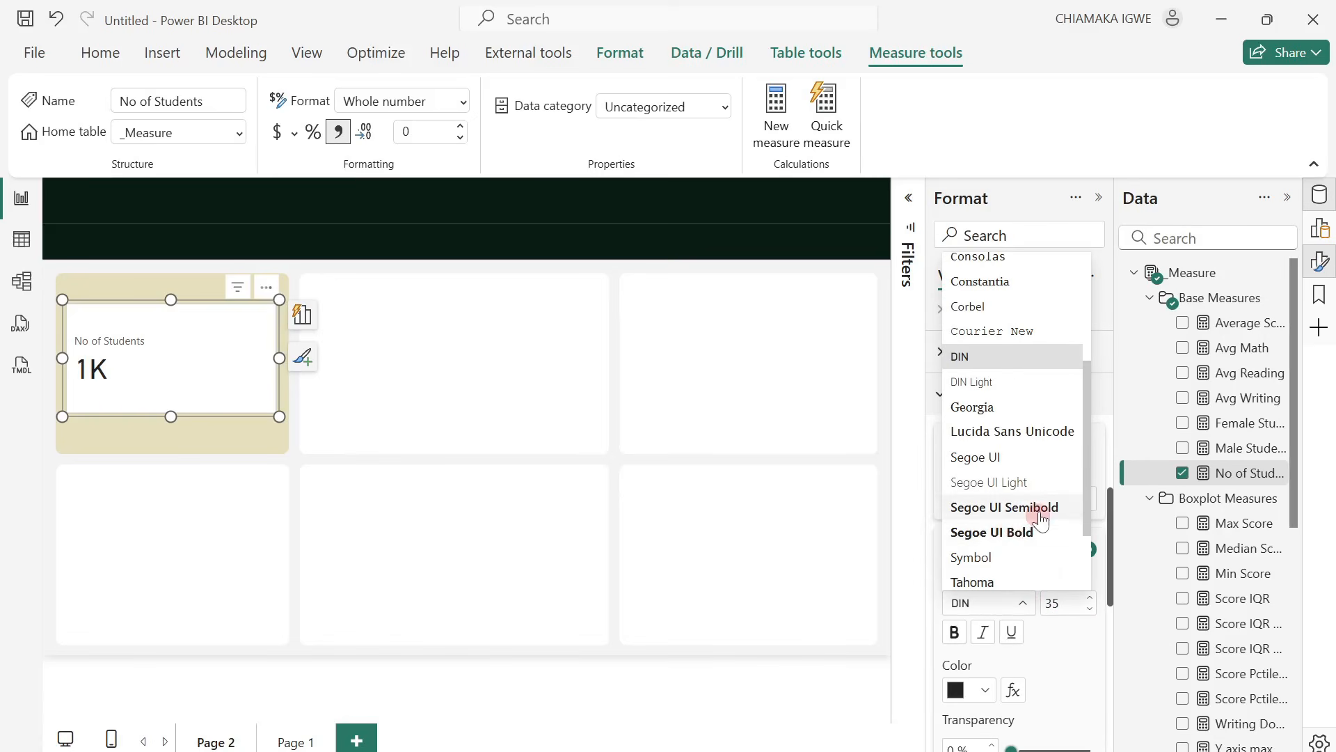
pyautogui.click(1038, 508)
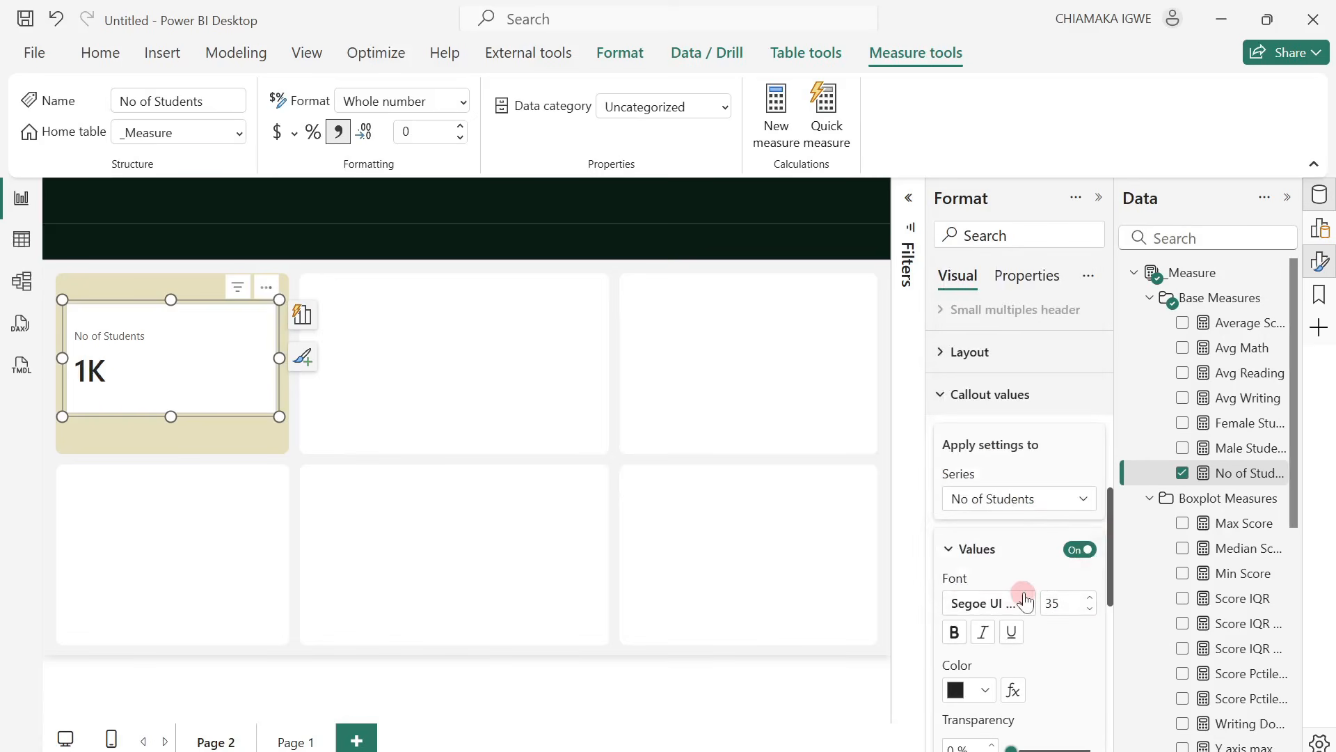
# Set the display units of the card's callout value to None.
pyautogui.scroll(-4, 1039, 629)
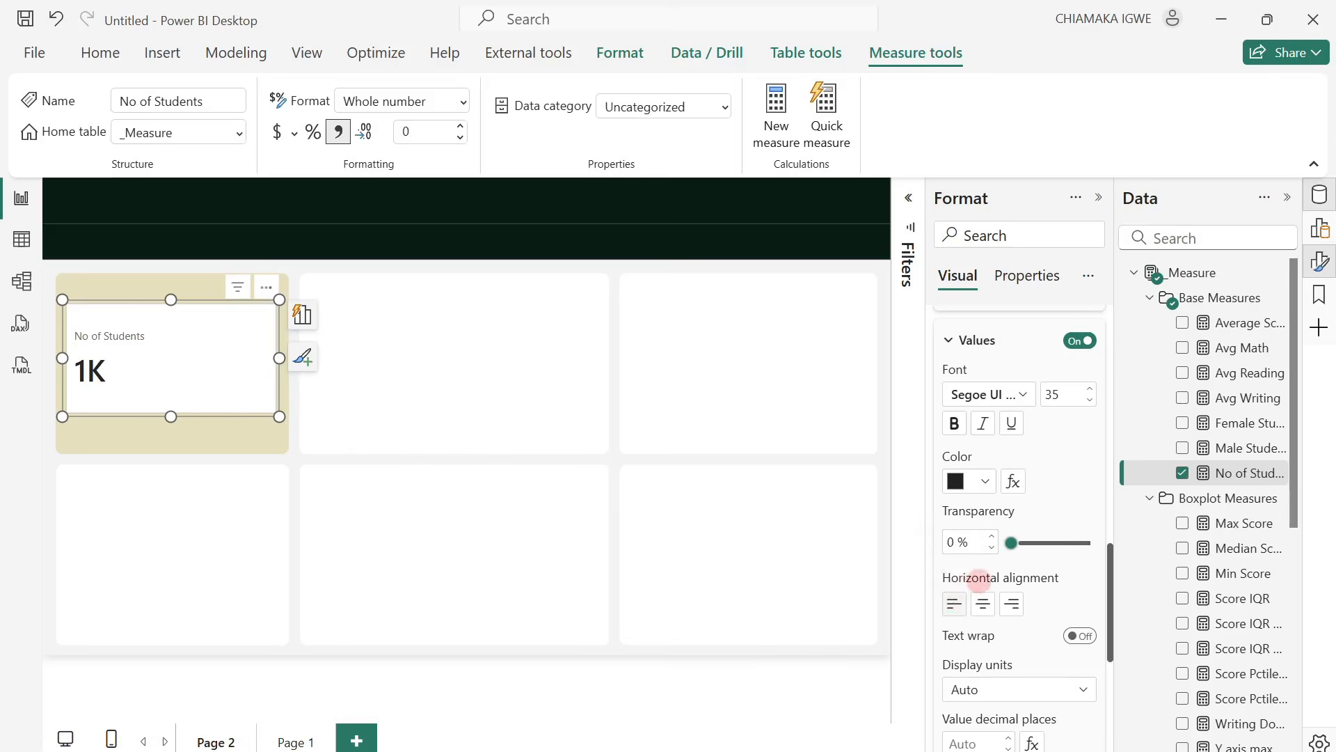
pyautogui.scroll(-2, 1013, 623)
pyautogui.click(1046, 584)
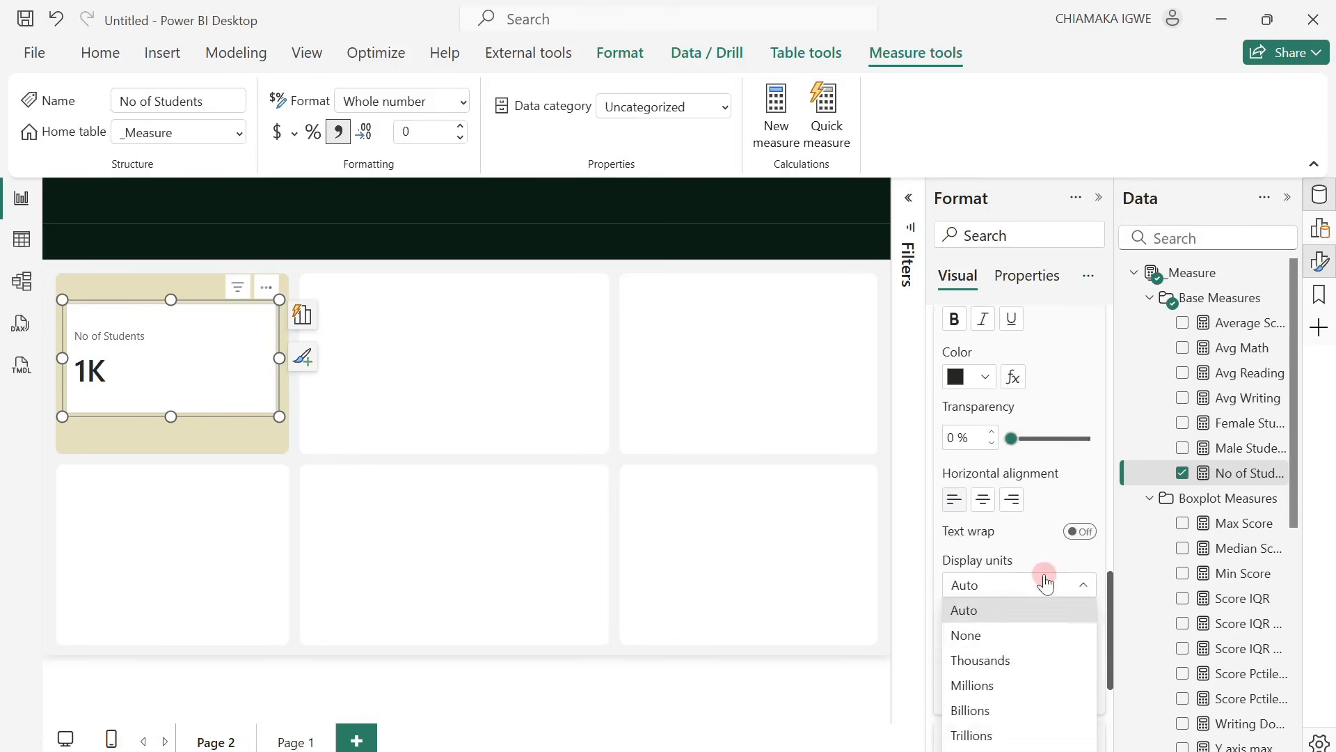
pyautogui.click(995, 634)
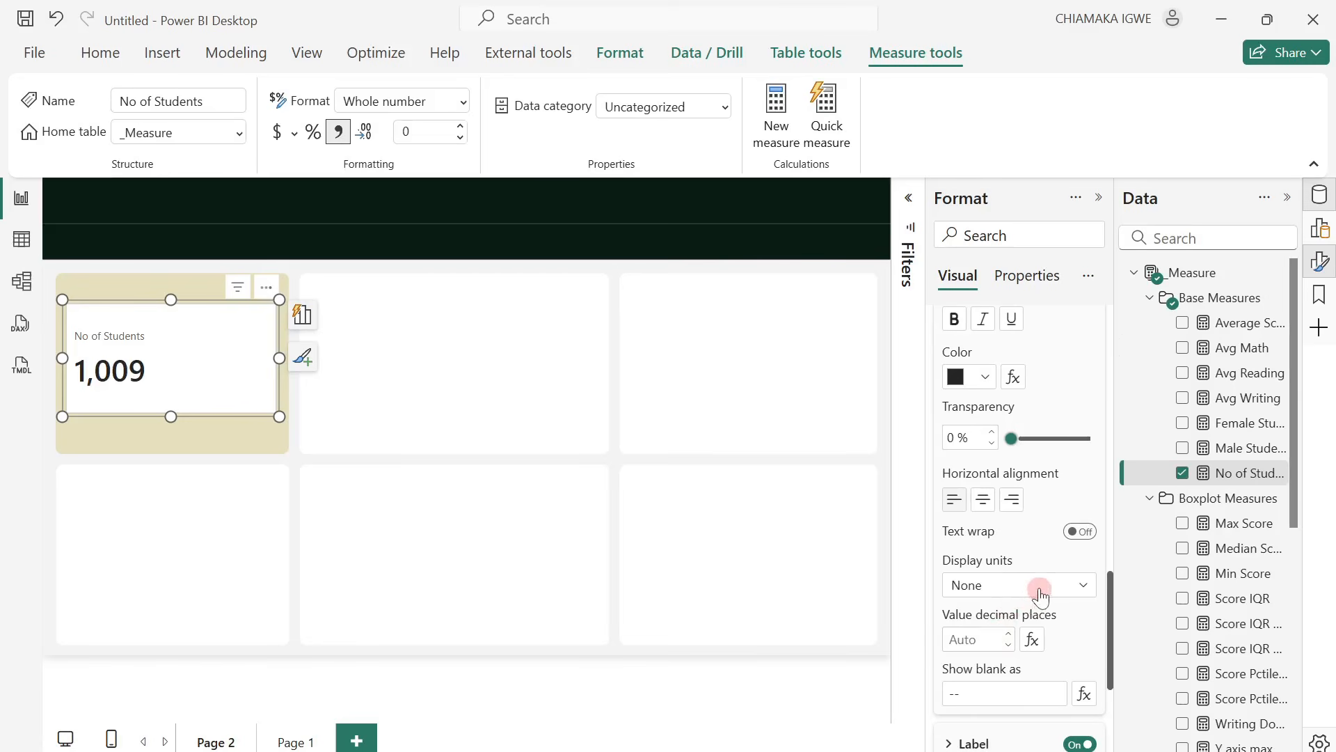
# Set the font size of the No of Students card's callout label to 18.
pyautogui.scroll(-3, 1042, 593)
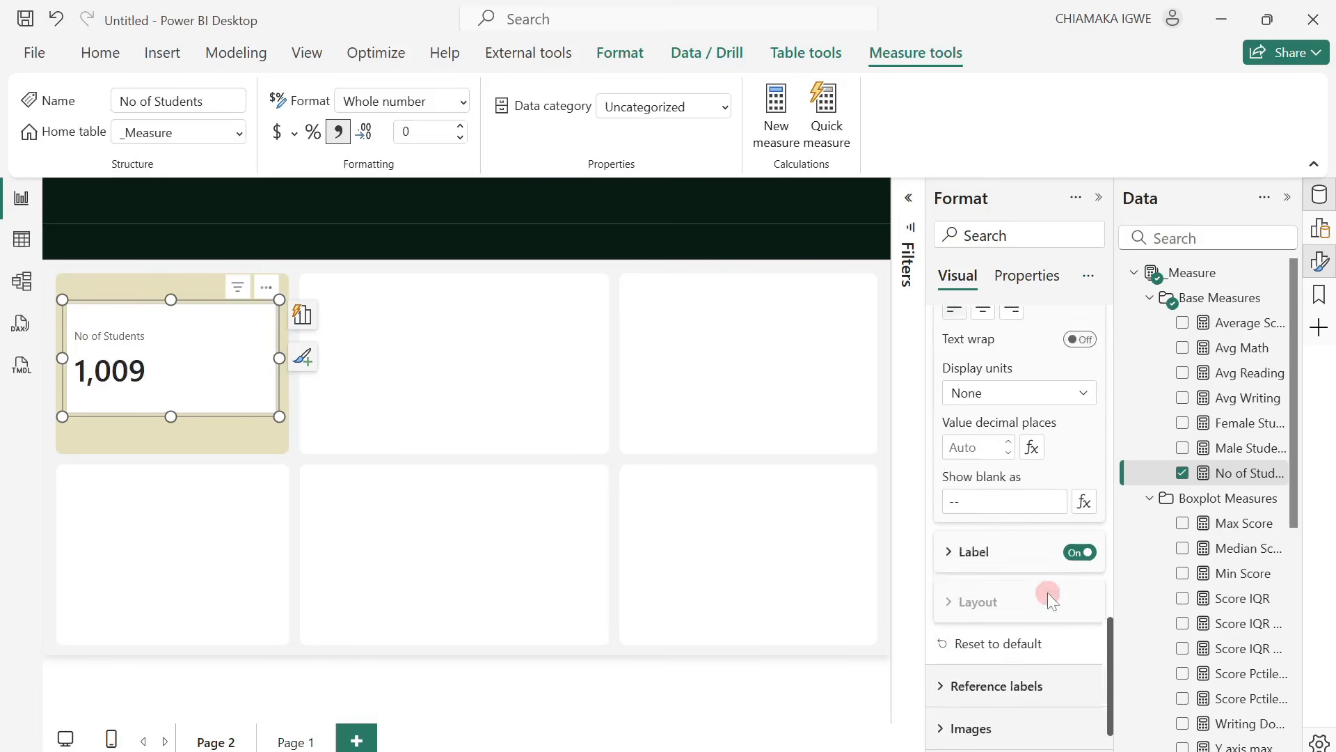
pyautogui.click(948, 536)
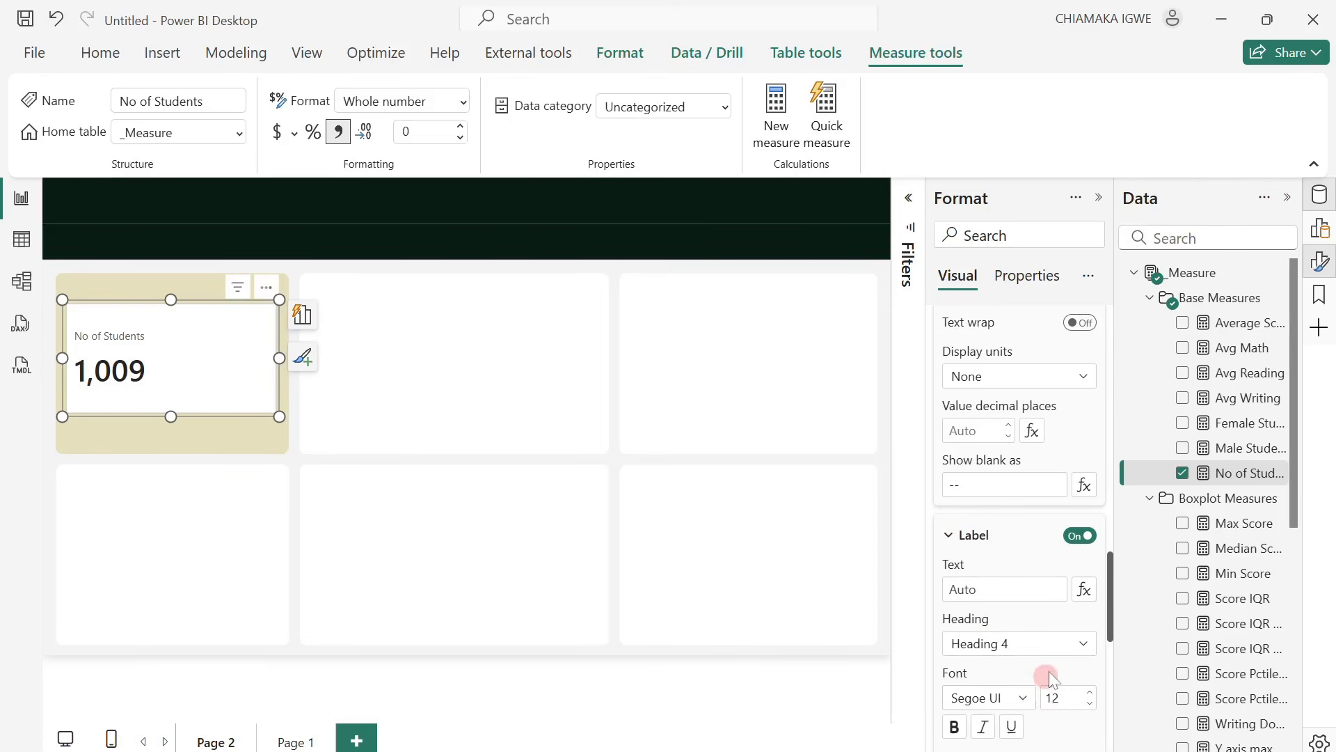
pyautogui.click(1055, 693)
pyautogui.write('18')
pyautogui.press('Return')
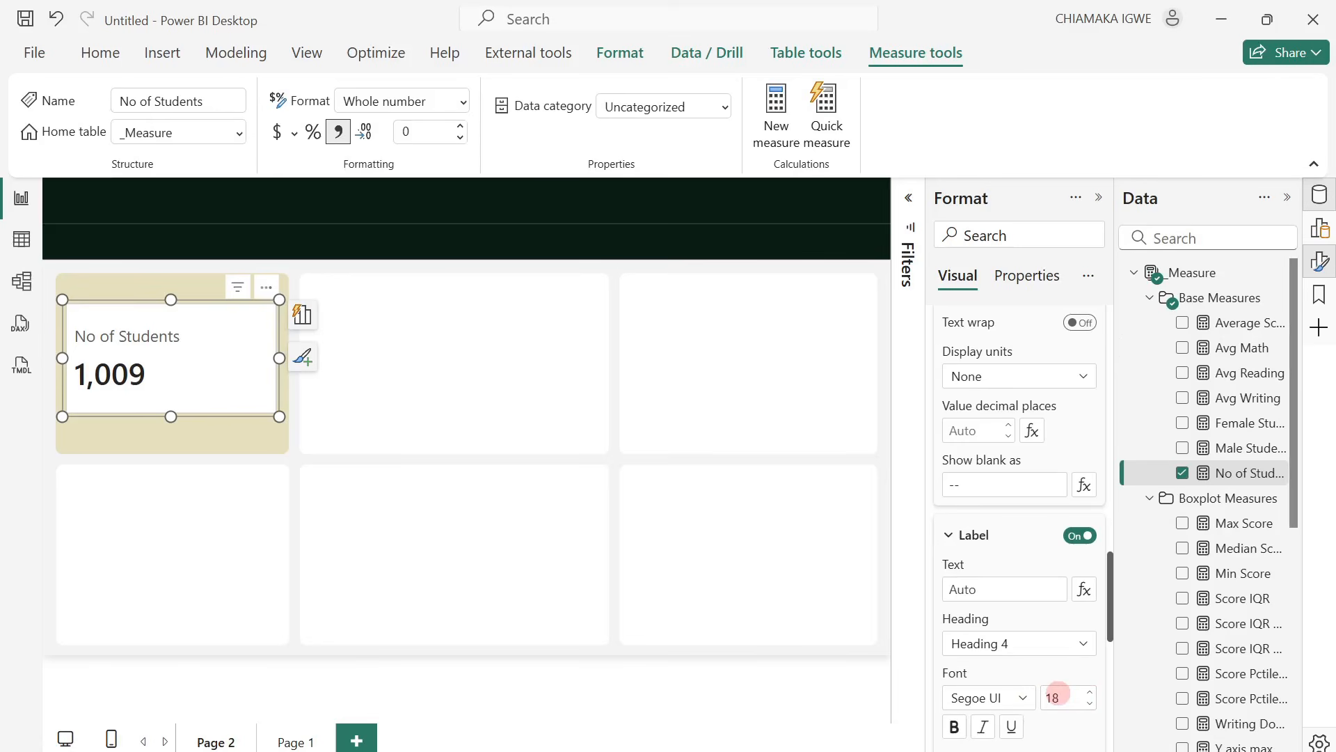
# Colour the callout label #071C13 and set the space between label and value to 10 px.
pyautogui.scroll(-4, 1051, 591)
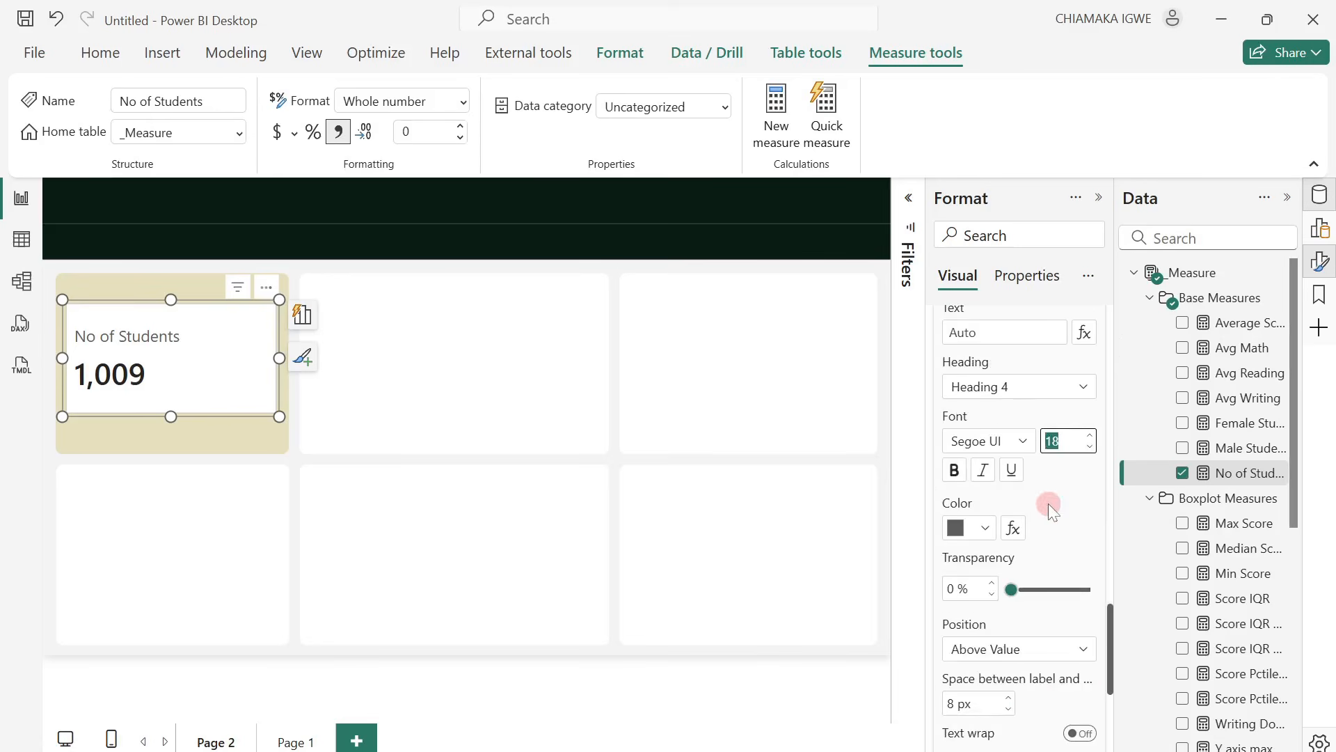
pyautogui.click(988, 525)
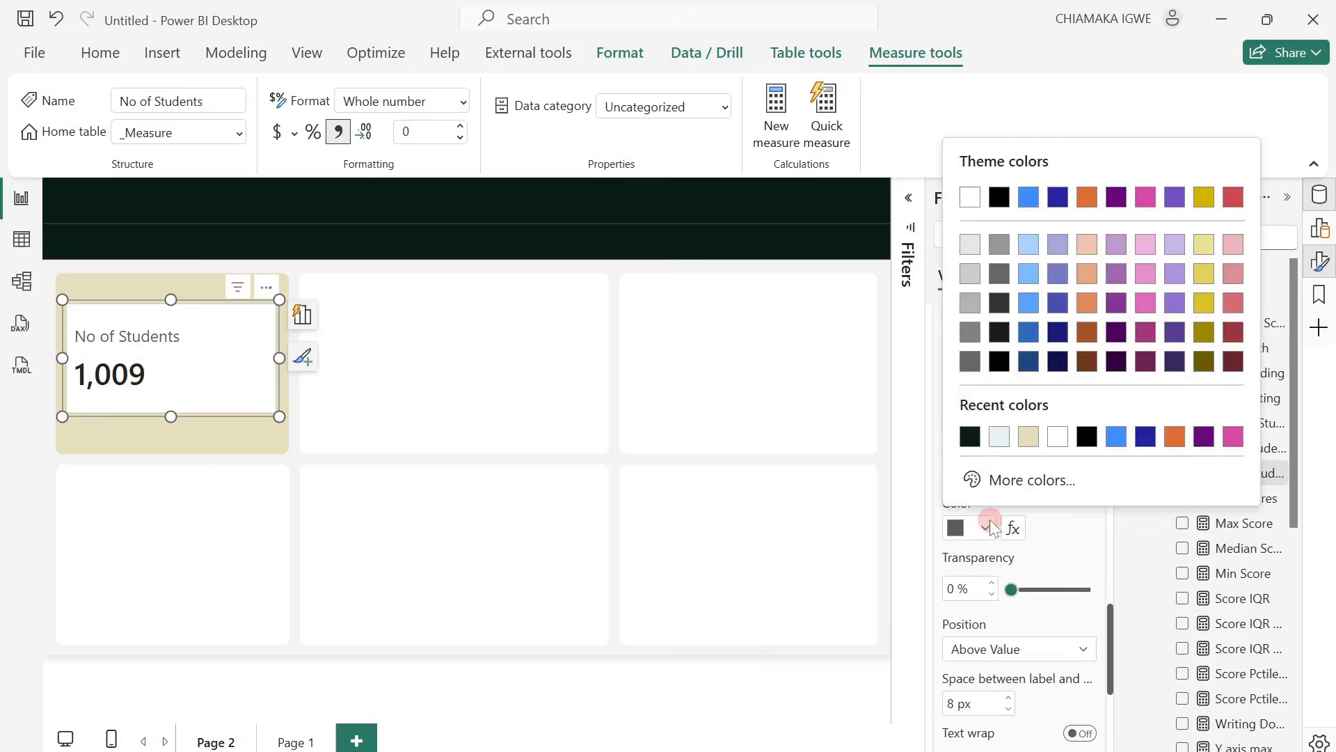
pyautogui.click(970, 437)
pyautogui.click(1040, 516)
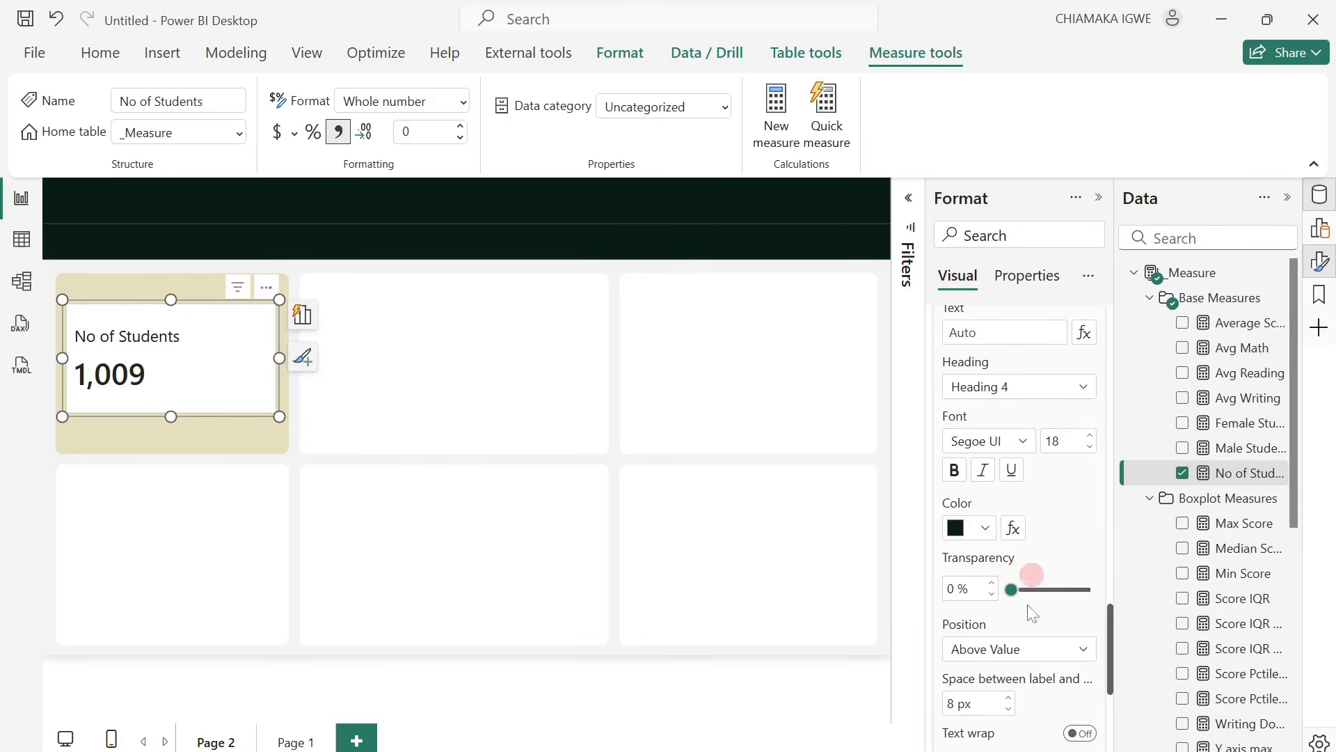
pyautogui.scroll(-2, 974, 675)
pyautogui.click(952, 598)
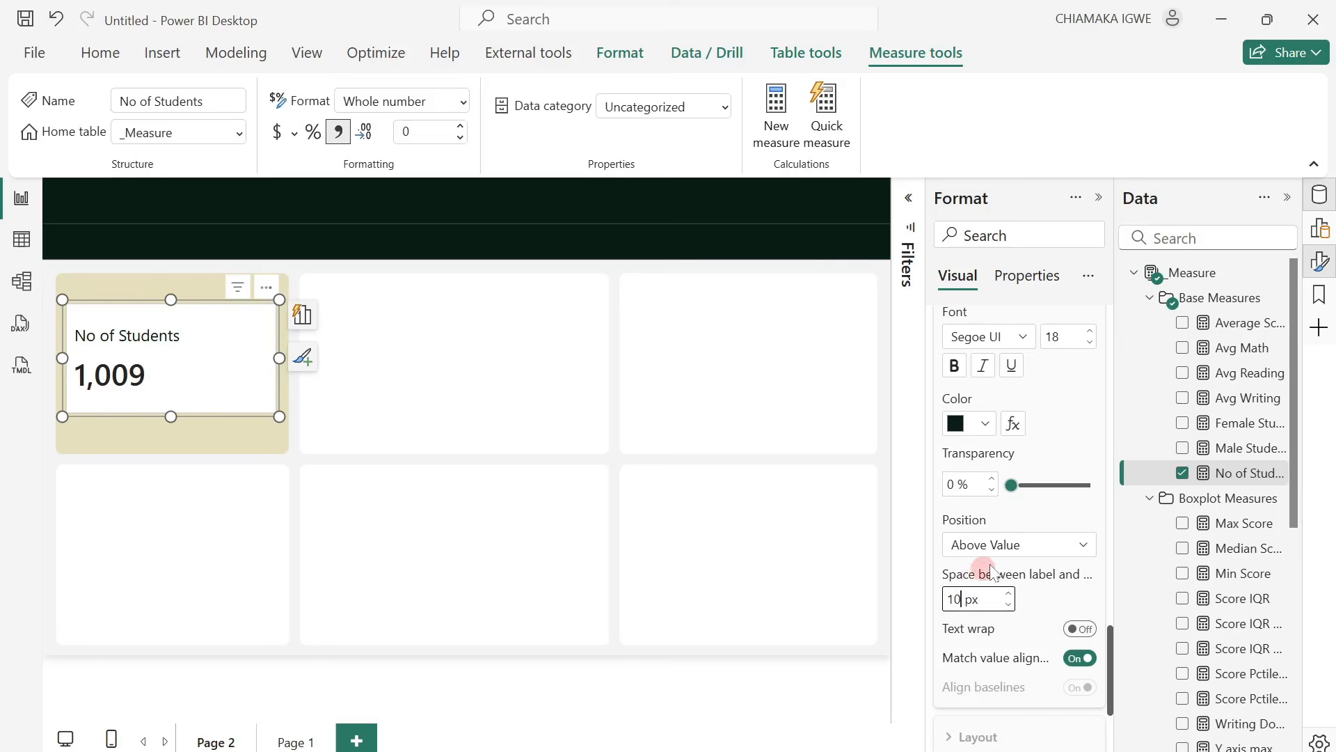
# Apply the callout settings to all series and open the callout layout options.
pyautogui.scroll(5, 990, 563)
pyautogui.scroll(3, 989, 564)
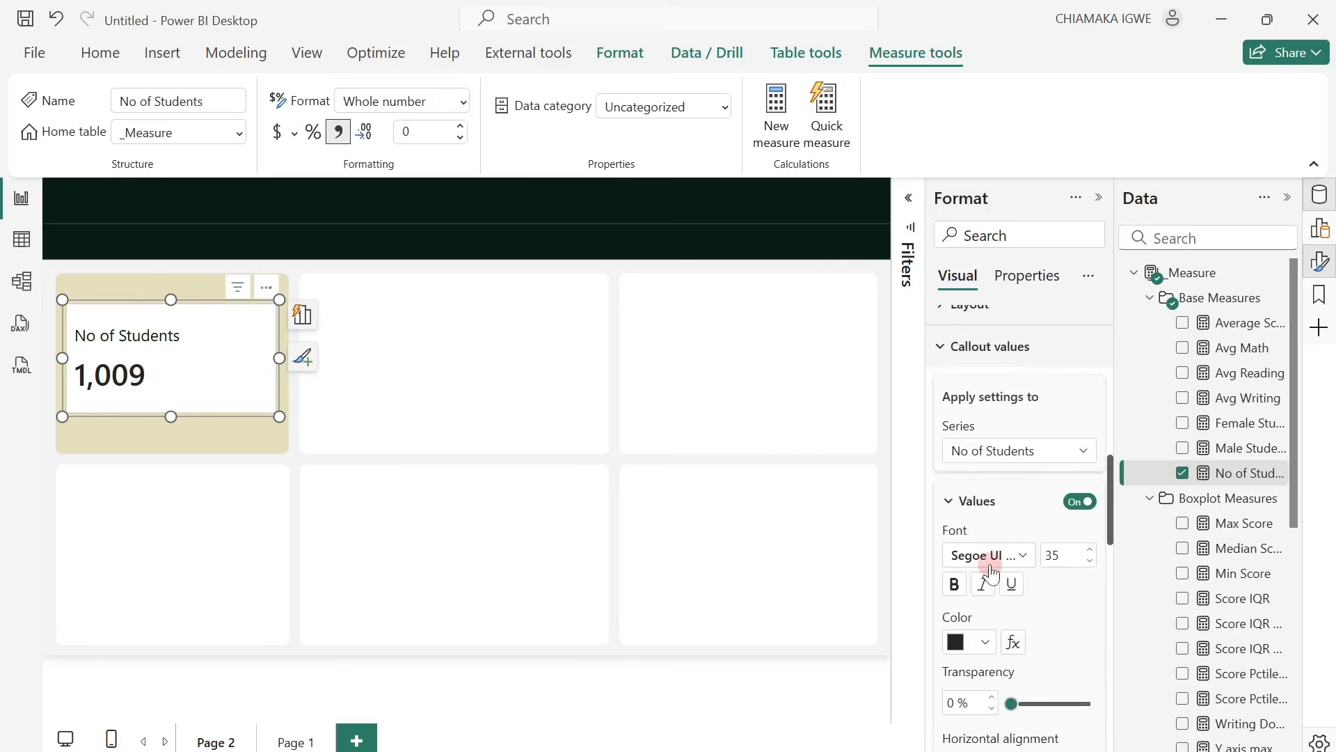
pyautogui.click(989, 452)
pyautogui.click(974, 475)
pyautogui.scroll(-4, 1001, 529)
pyautogui.scroll(-5, 1000, 533)
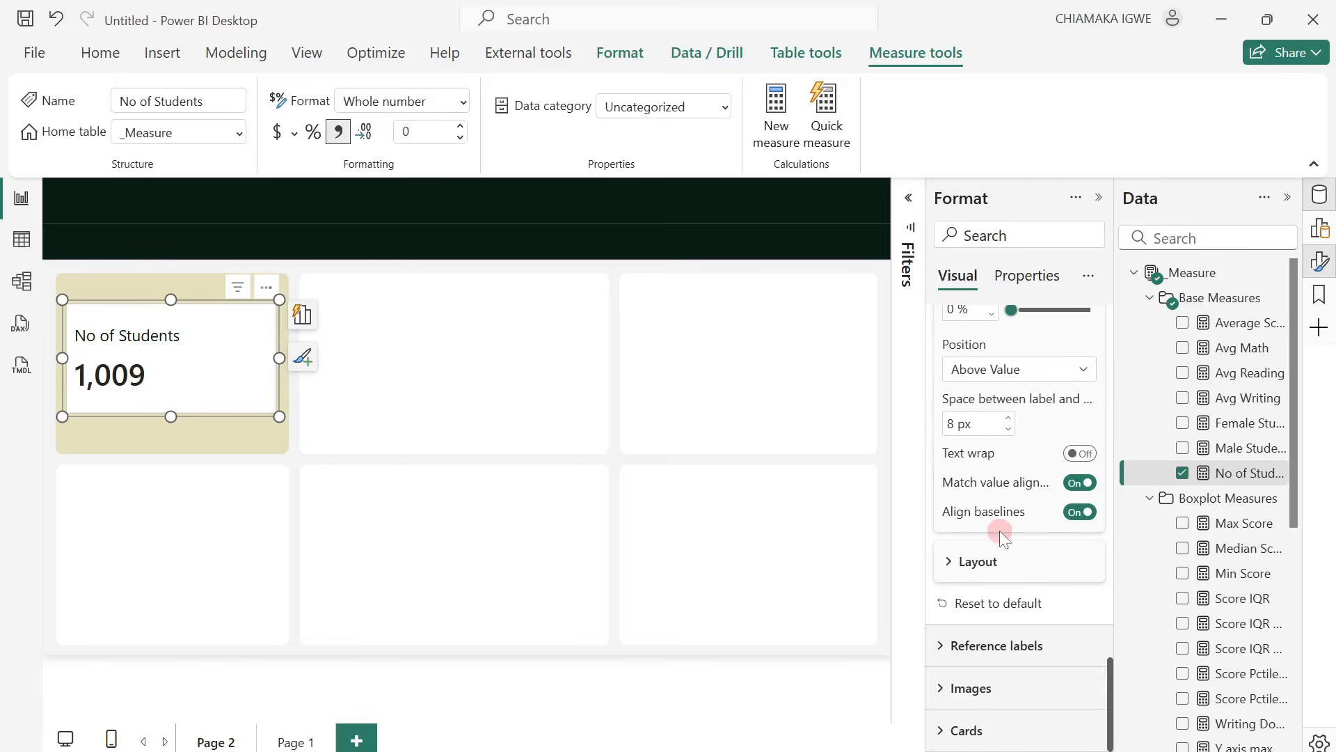
pyautogui.click(950, 561)
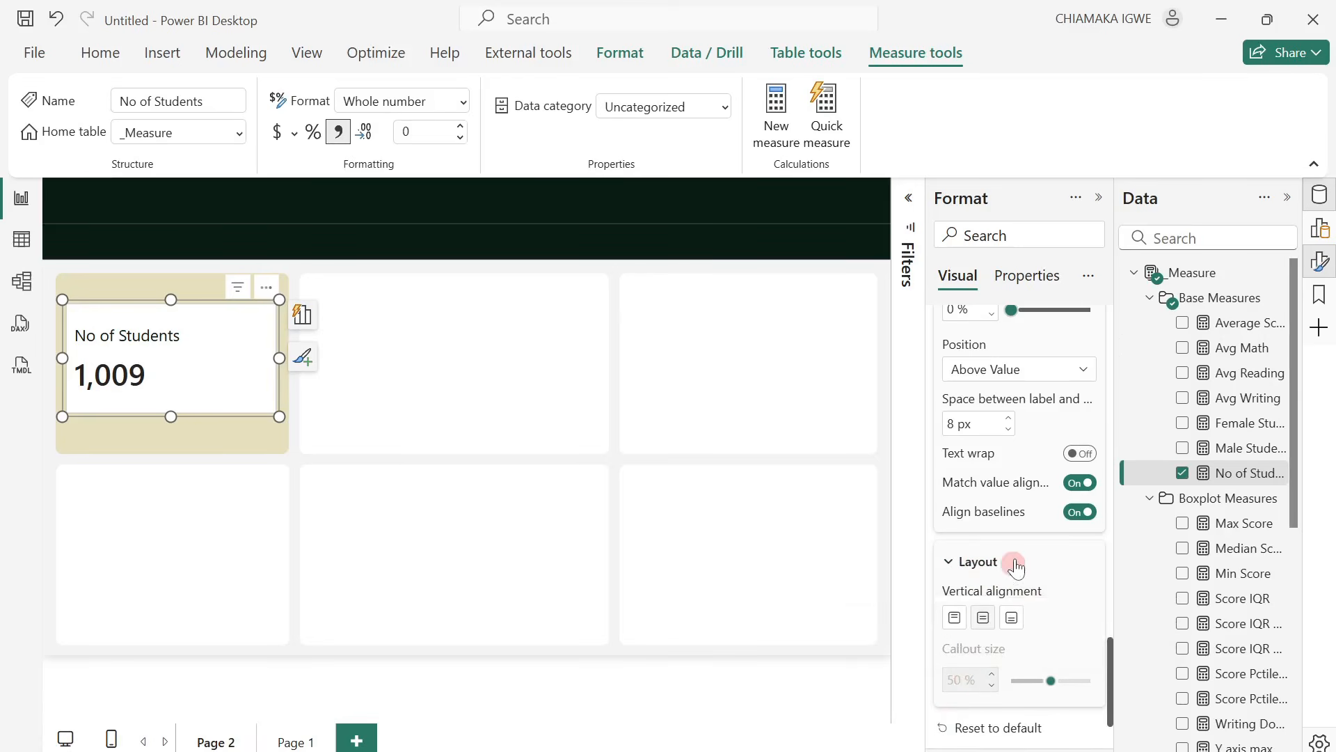
# Add the Female Students and Male Students measures as reference labels for No of Students and set the callout size to 46%.
pyautogui.scroll(-2, 1015, 567)
pyautogui.click(938, 648)
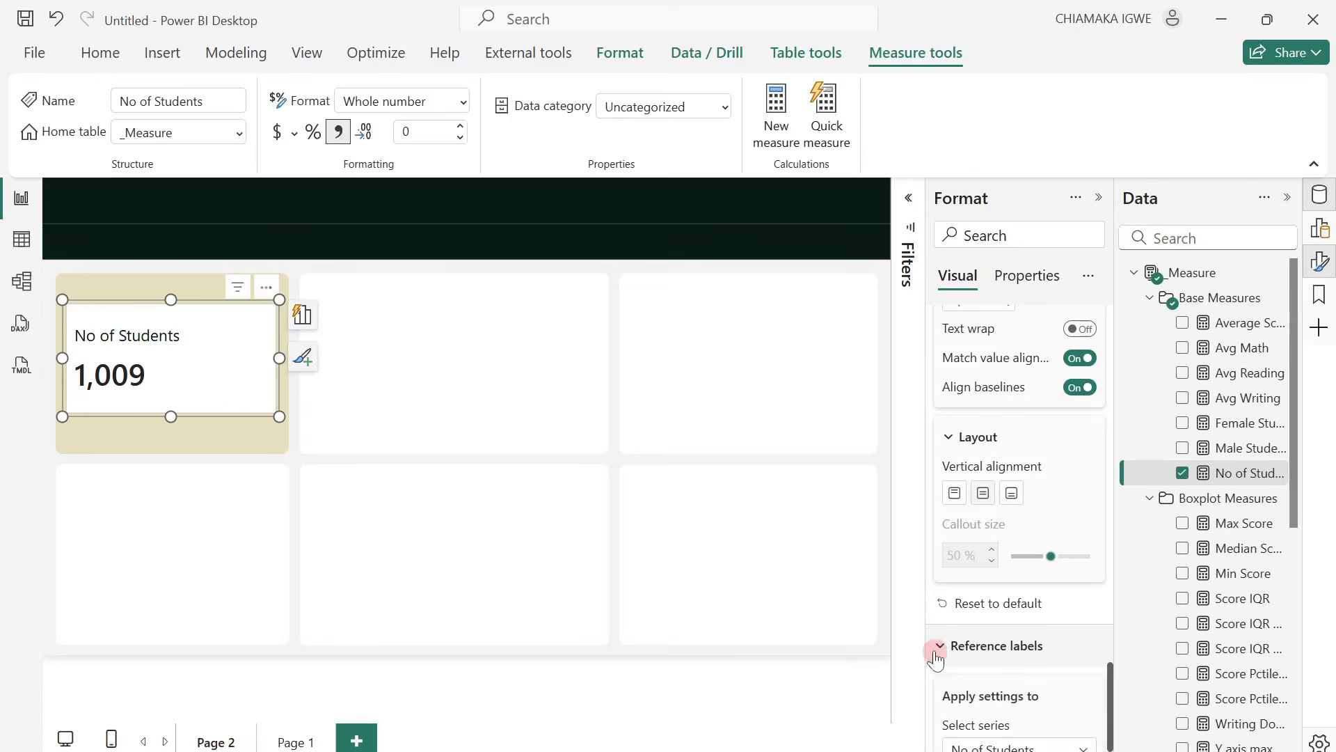
pyautogui.scroll(-4, 1008, 609)
pyautogui.click(706, 359)
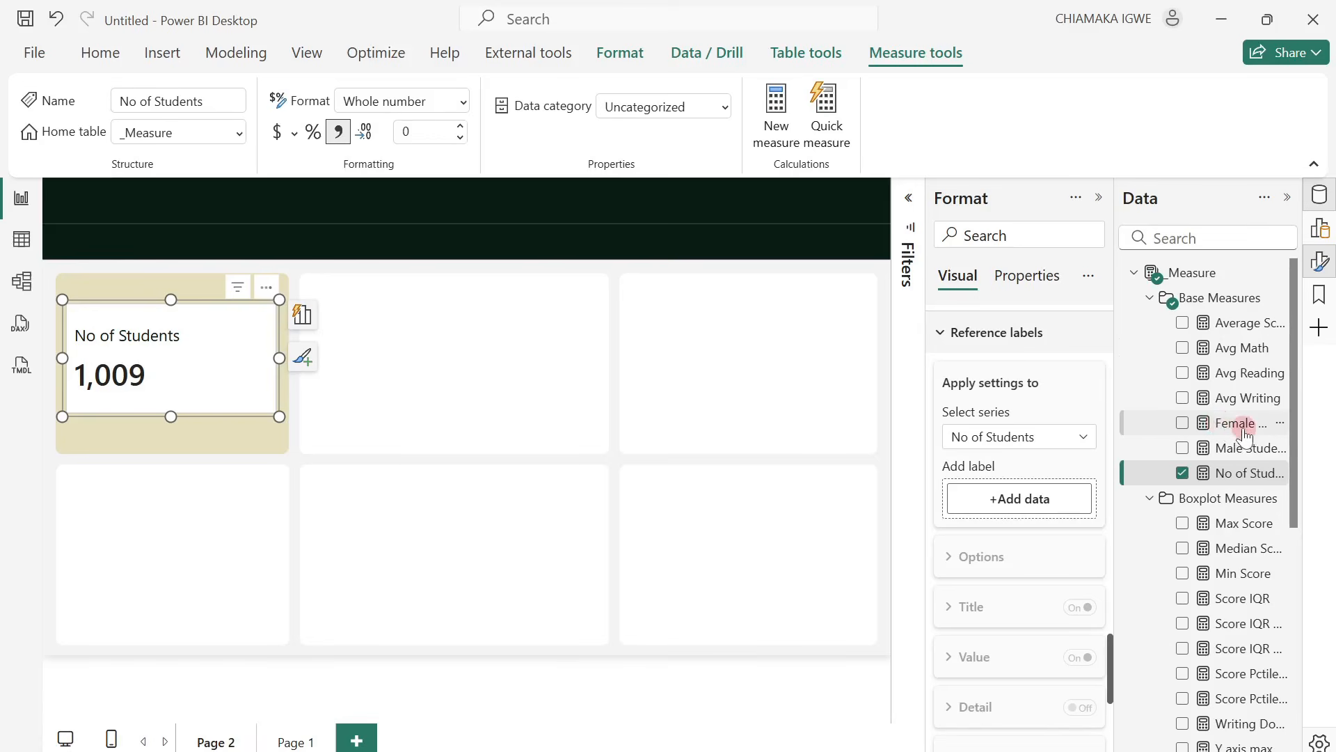
pyautogui.moveTo(1244, 435); pyautogui.dragTo(1016, 502)
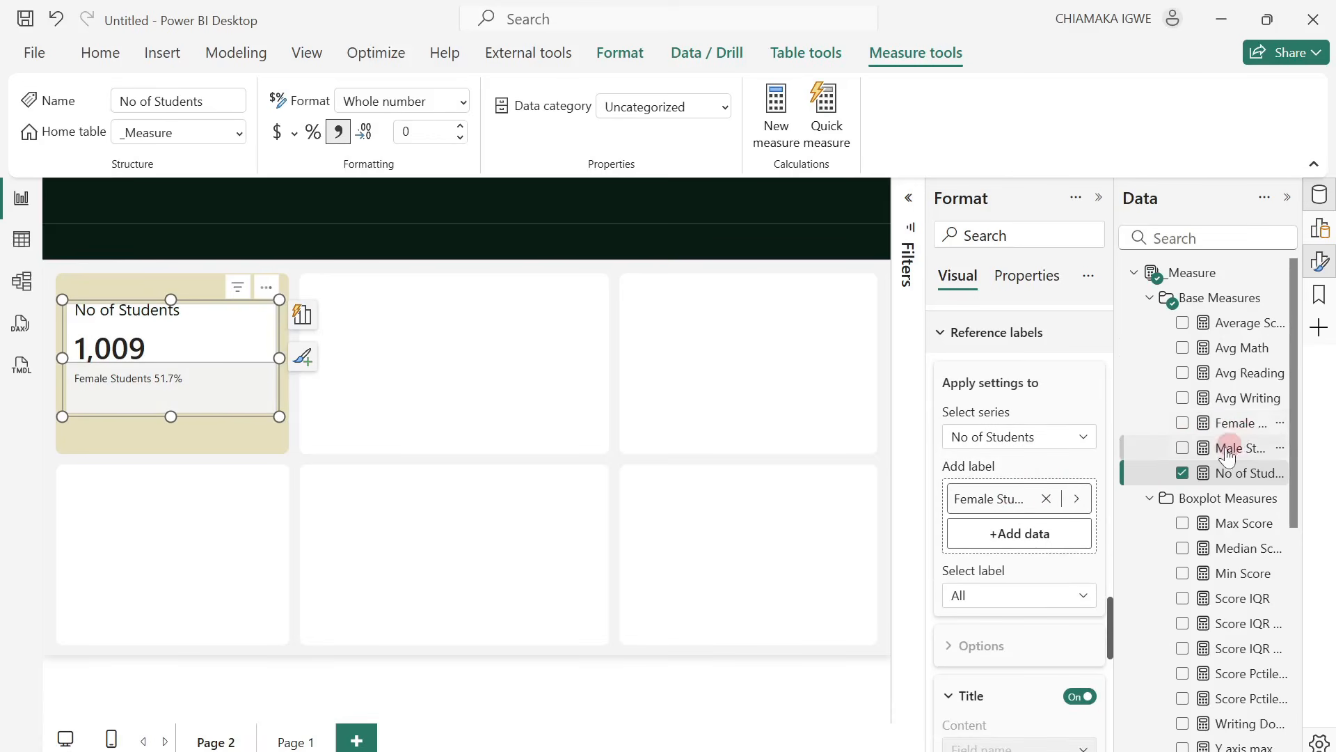
pyautogui.moveTo(1227, 451); pyautogui.dragTo(1009, 561)
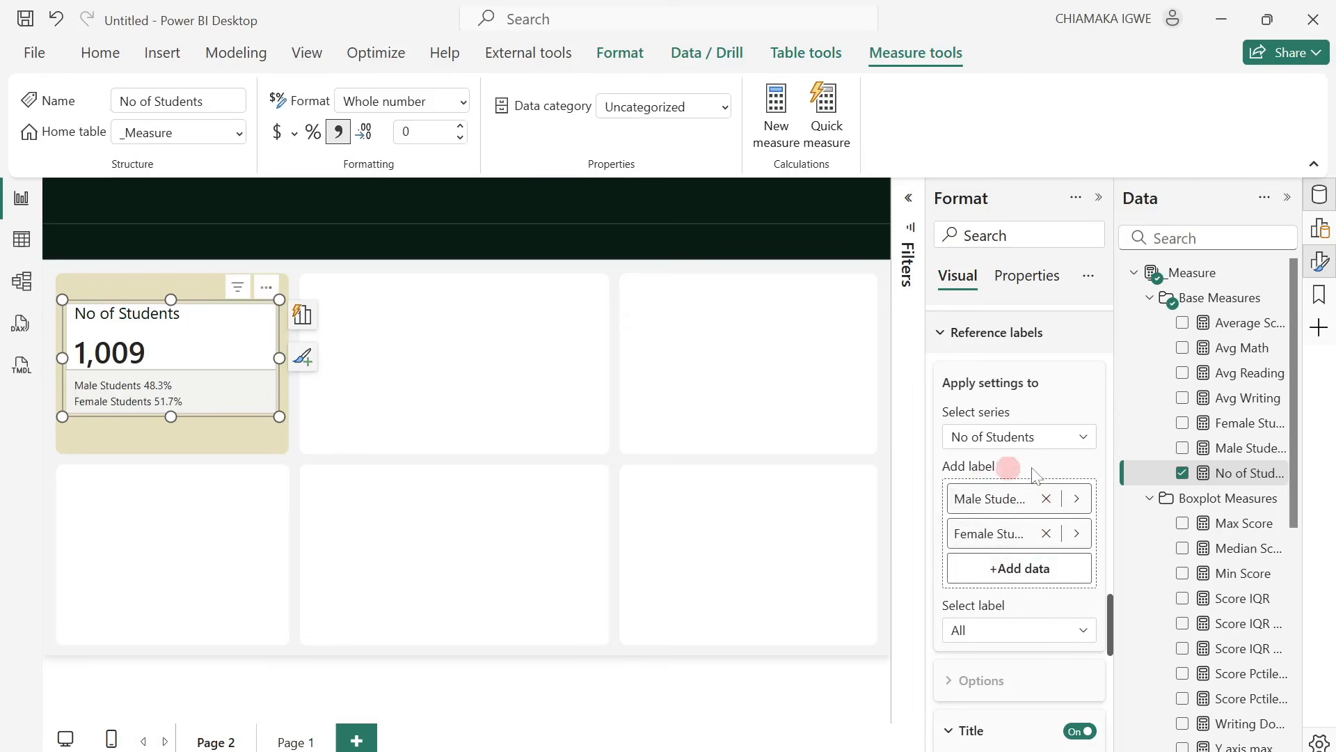
pyautogui.scroll(5, 1020, 487)
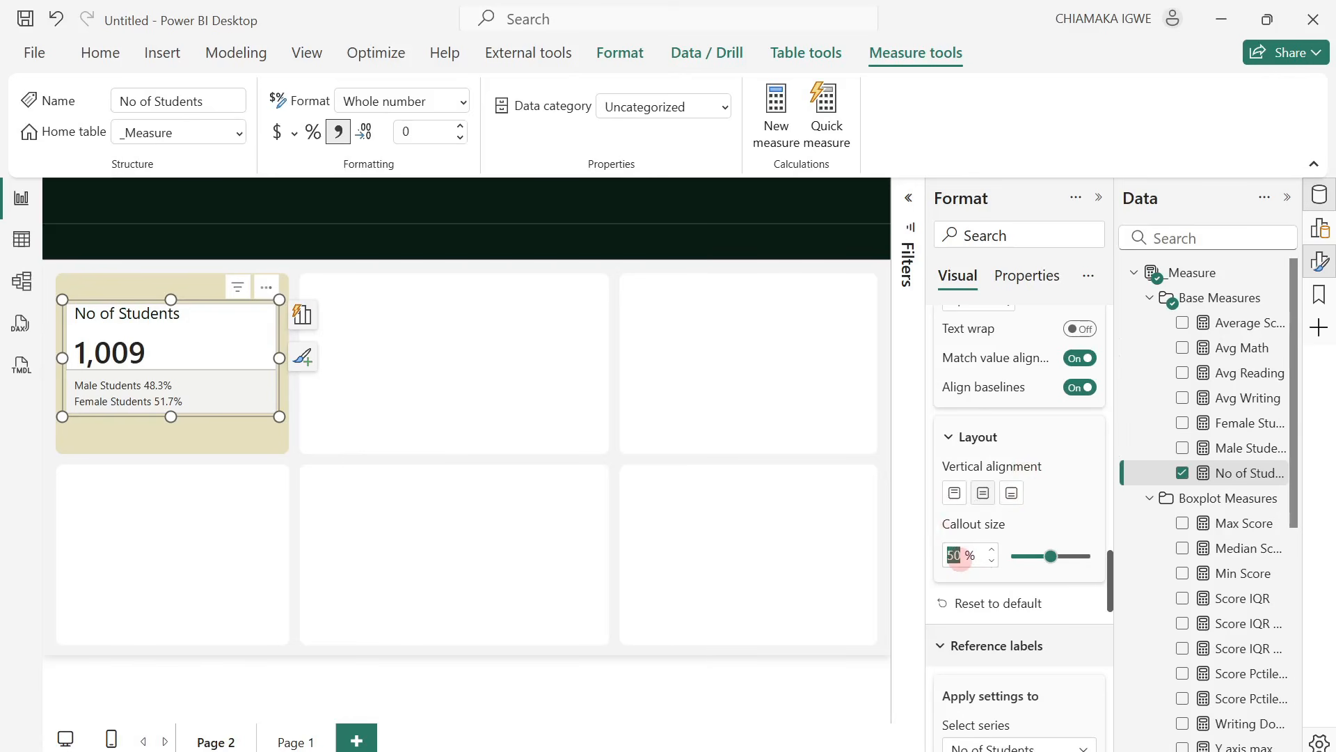
pyautogui.write('46')
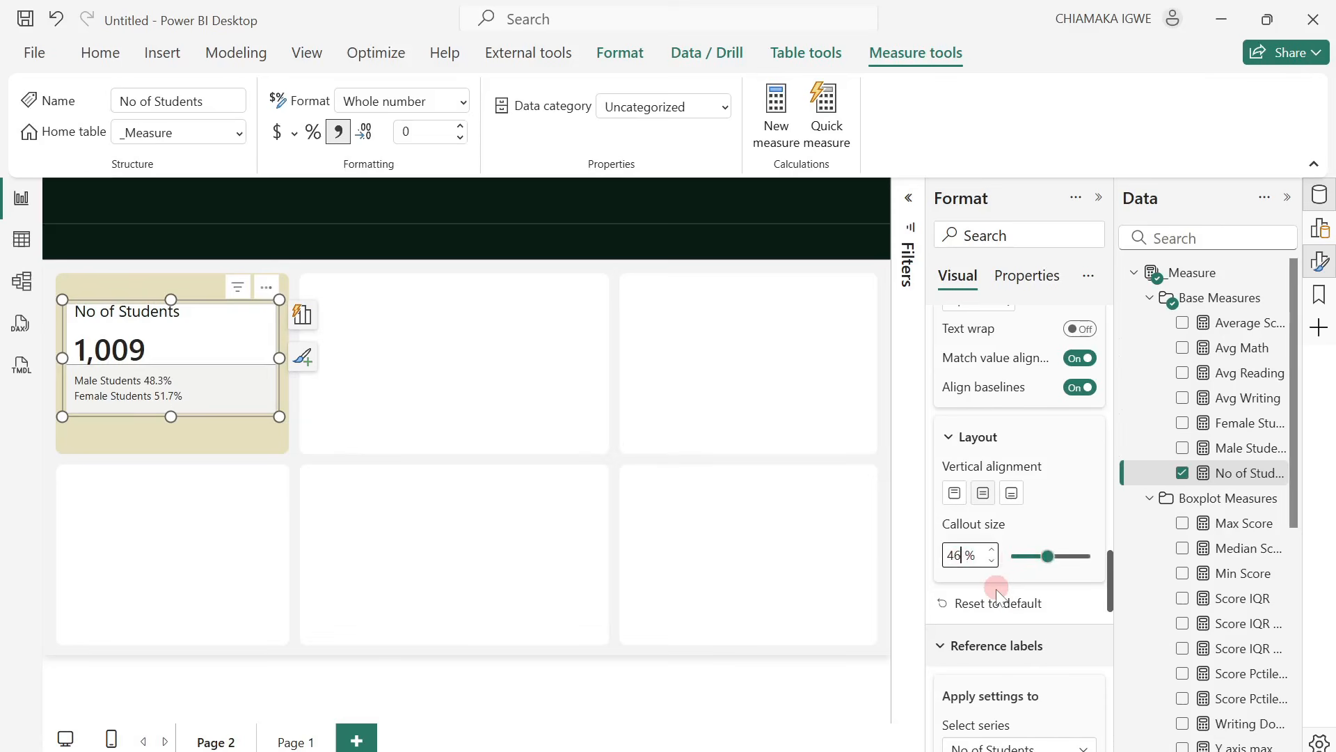
# Give the Male Students reference label a custom title that reads Male.
pyautogui.scroll(-6, 996, 589)
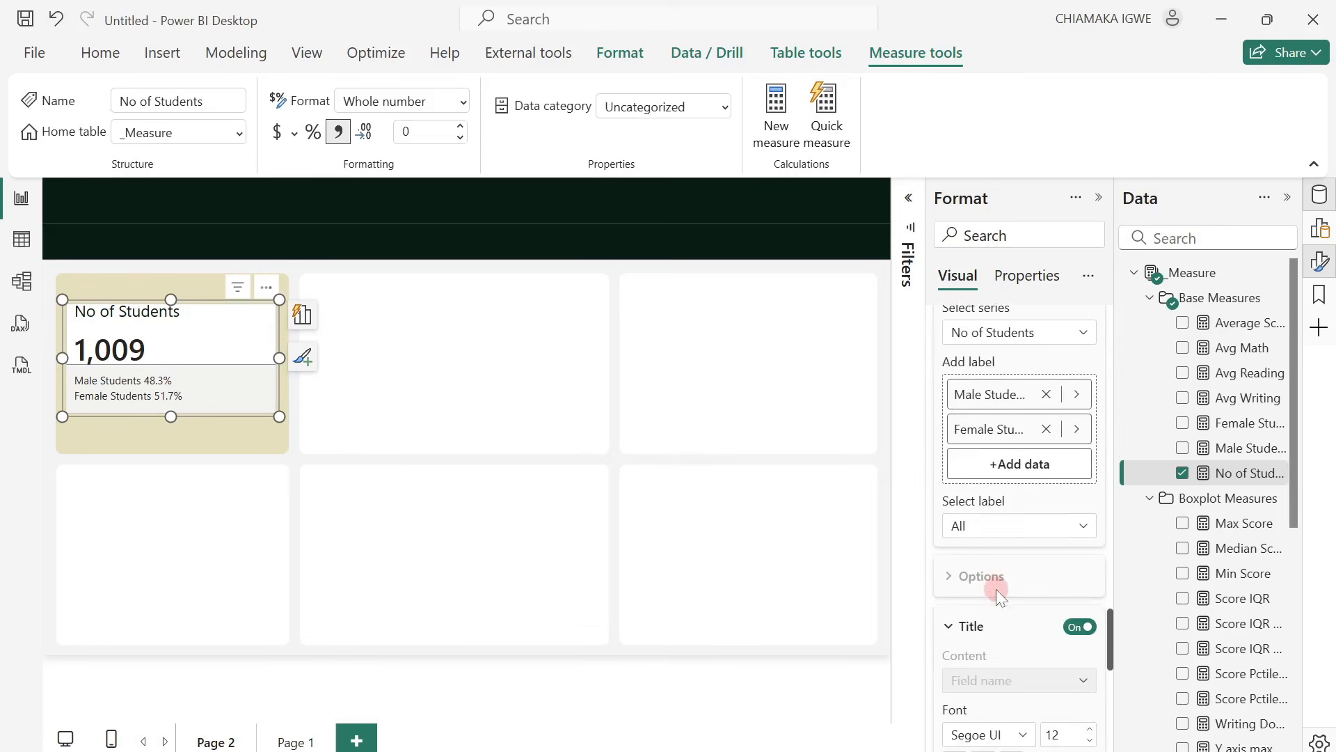
pyautogui.click(979, 529)
pyautogui.click(982, 576)
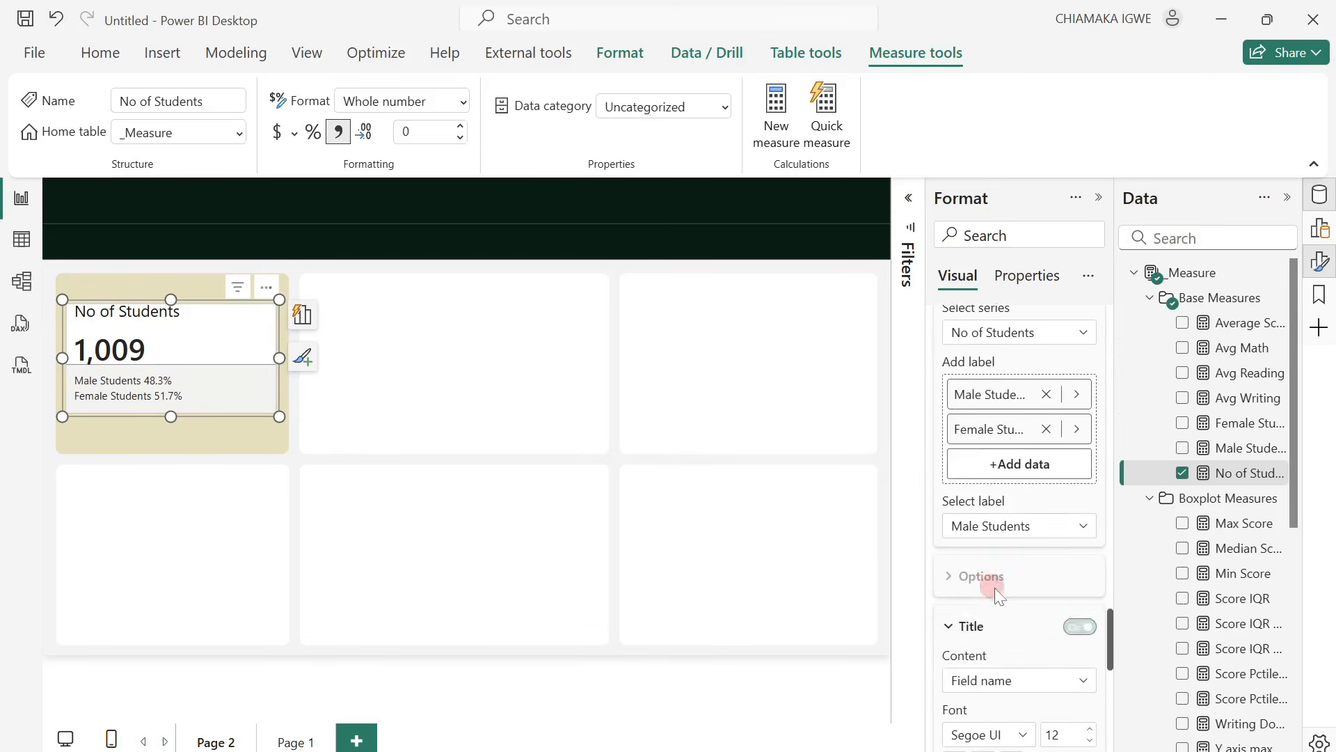
pyautogui.scroll(-3, 1002, 599)
pyautogui.click(1012, 480)
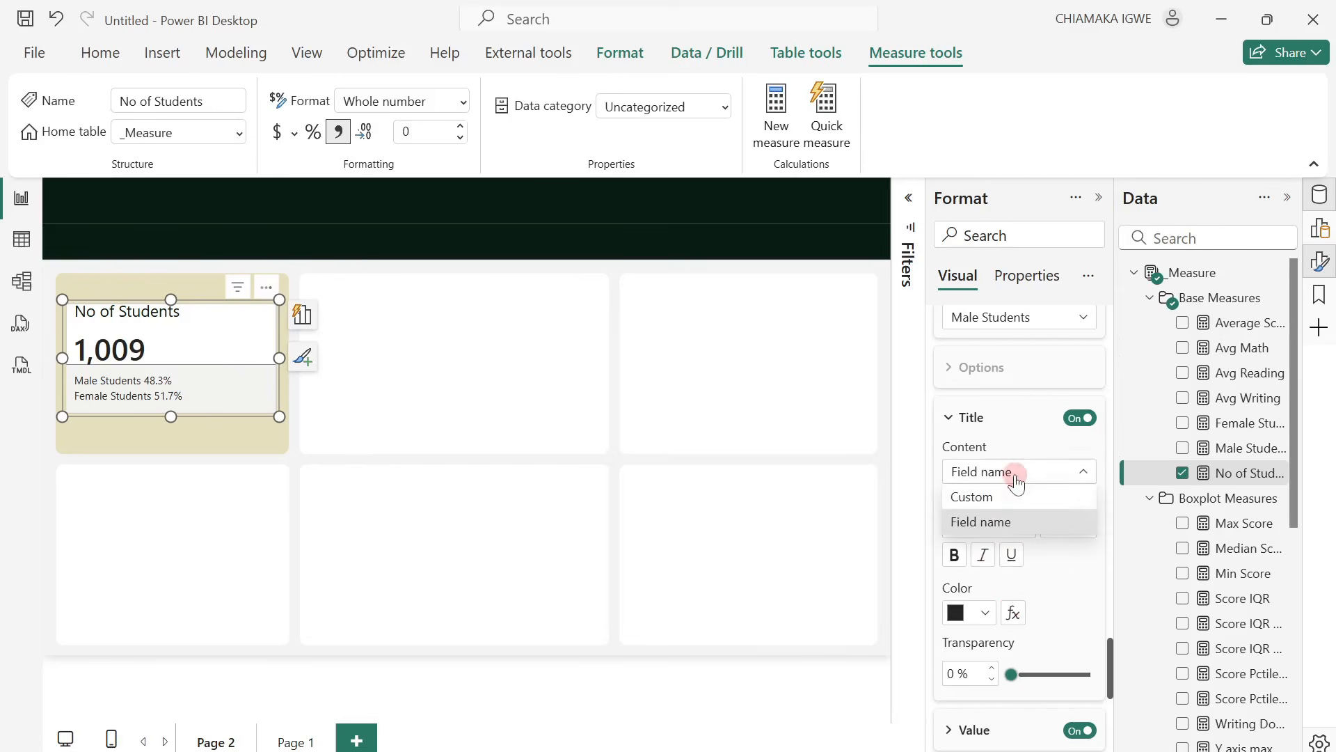
pyautogui.click(1009, 496)
pyautogui.moveTo(1023, 530); pyautogui.dragTo(998, 529)
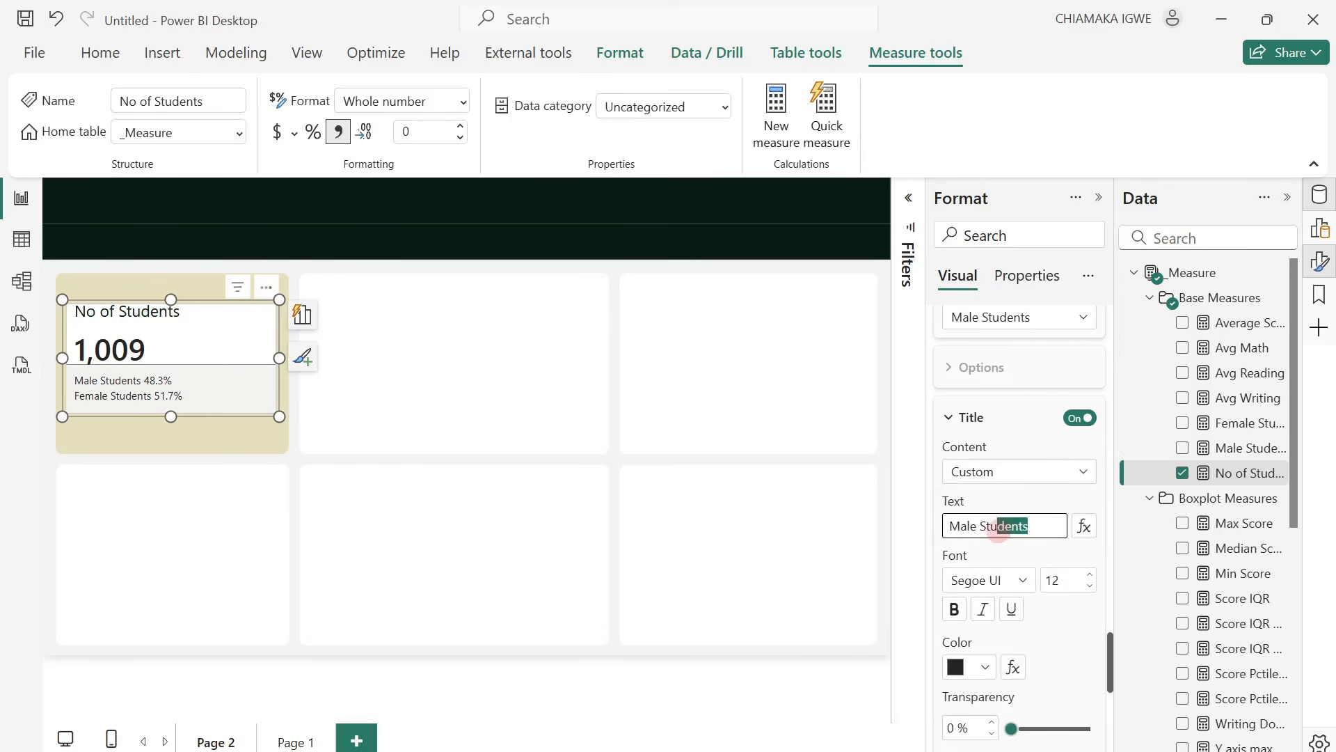
pyautogui.press('BackSpace')
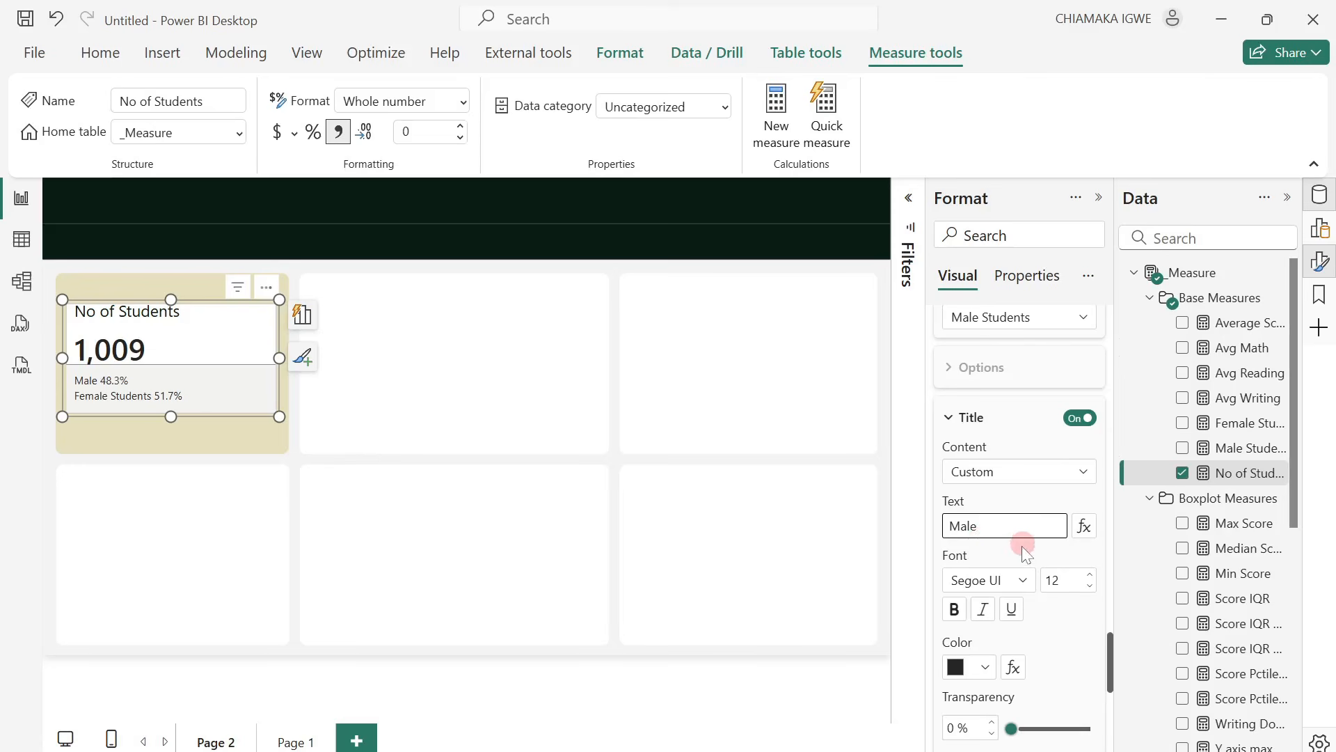
# Set the Male reference label's title to font size 14 in italic.
pyautogui.click(1065, 586)
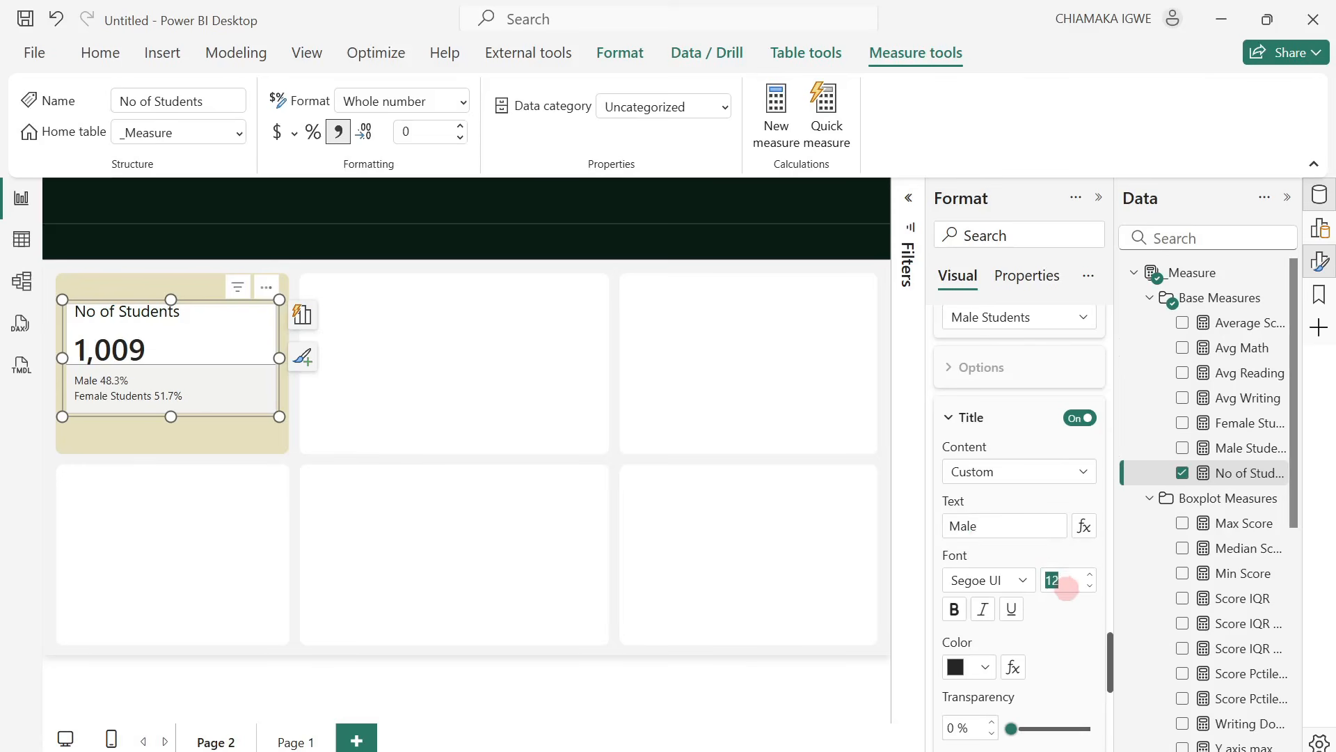
pyautogui.write('14')
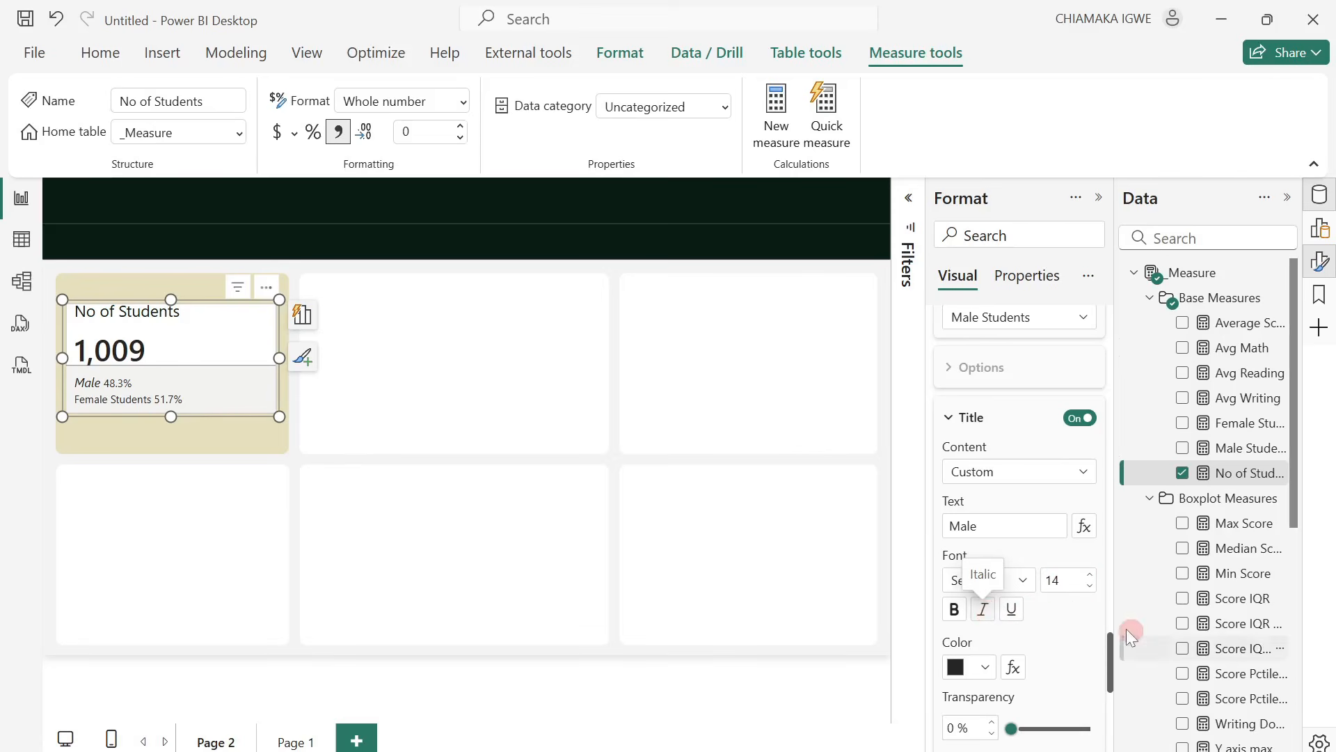
# Set the Male Students reference label's value to font size 14 in bold.
pyautogui.scroll(-3, 1057, 632)
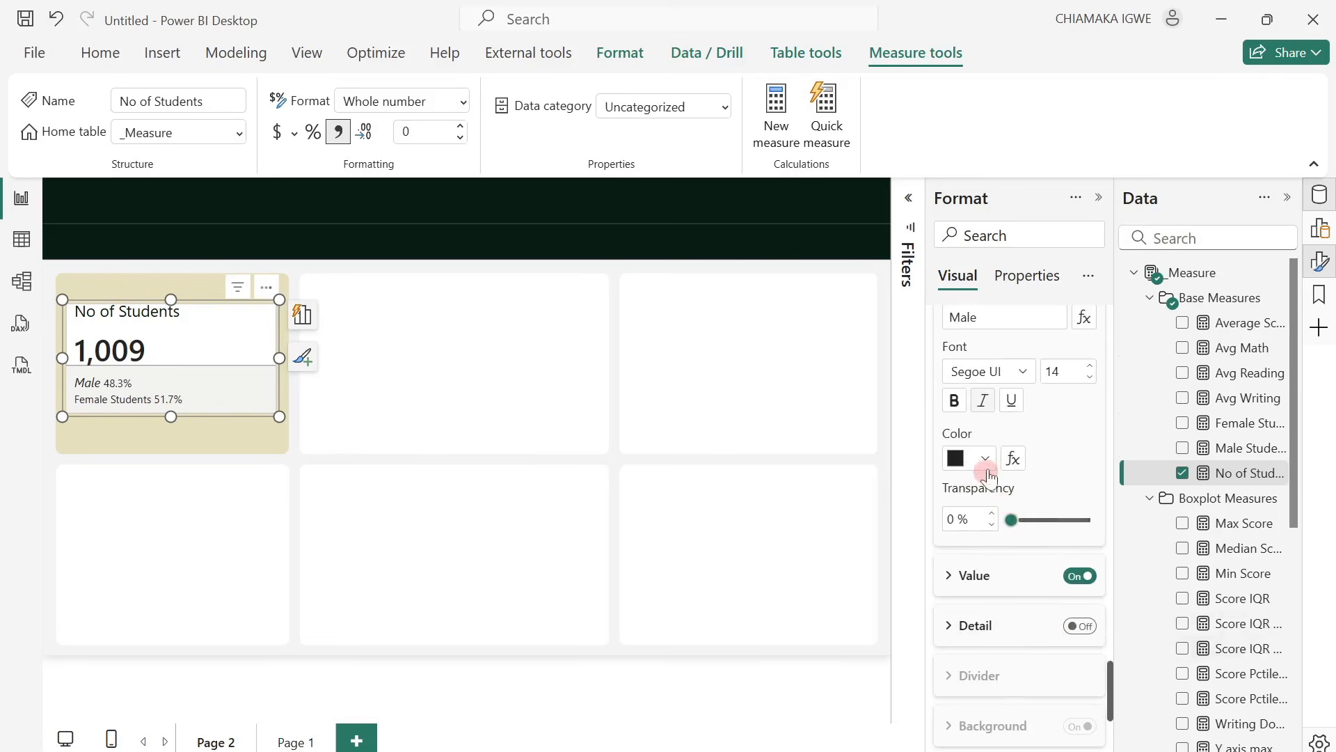
pyautogui.click(948, 576)
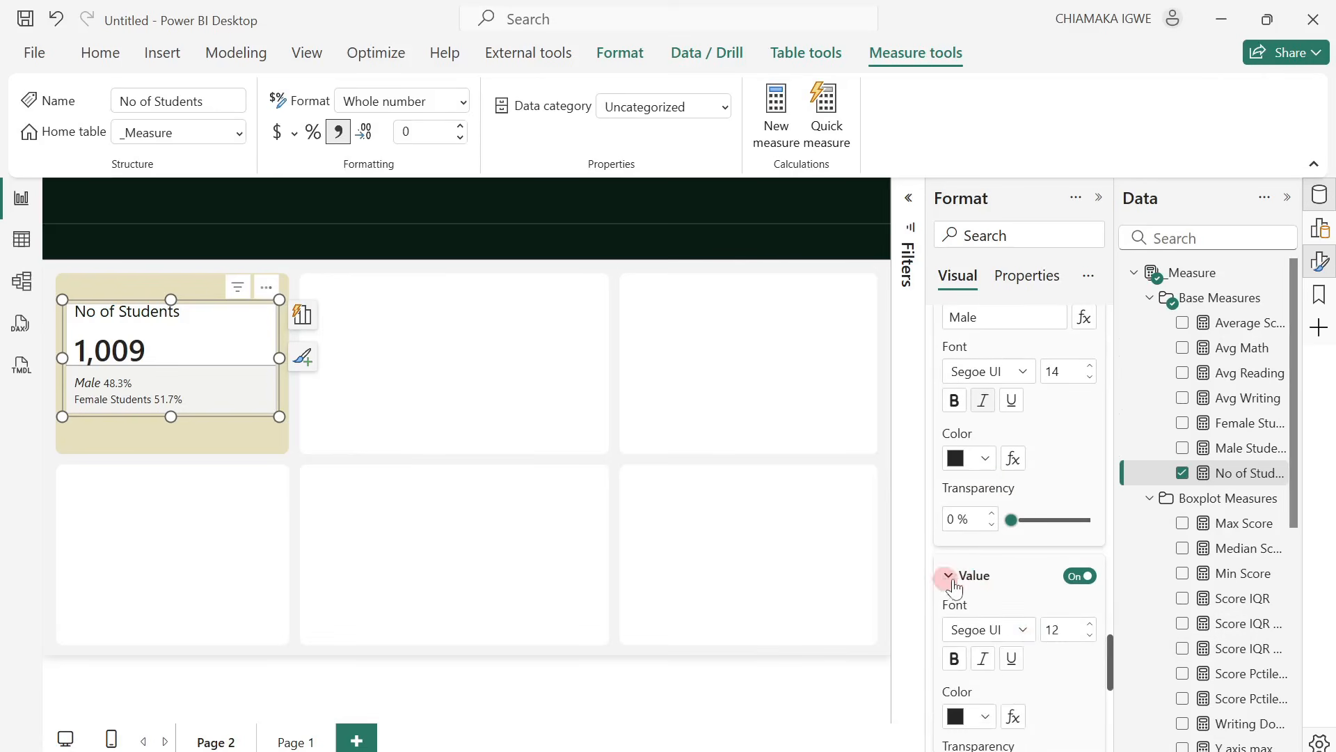
pyautogui.click(1065, 627)
pyautogui.write('14')
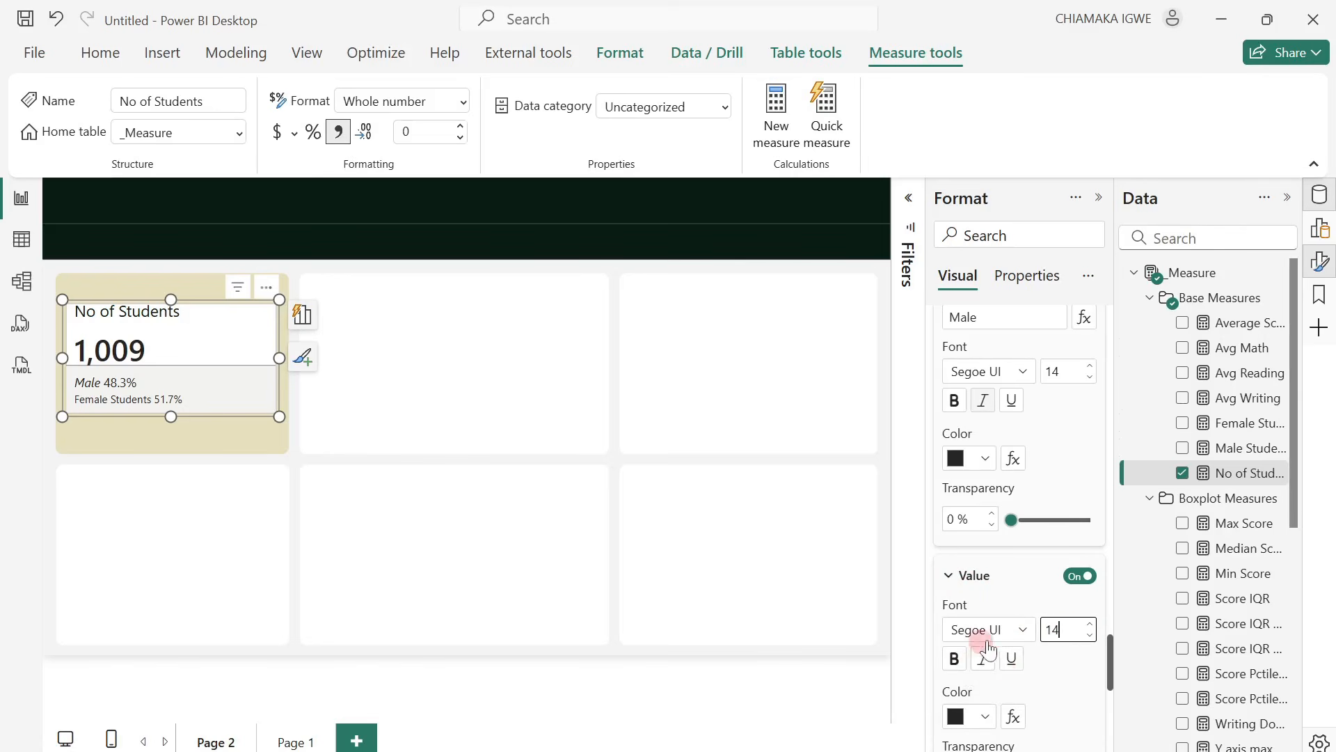
pyautogui.click(955, 659)
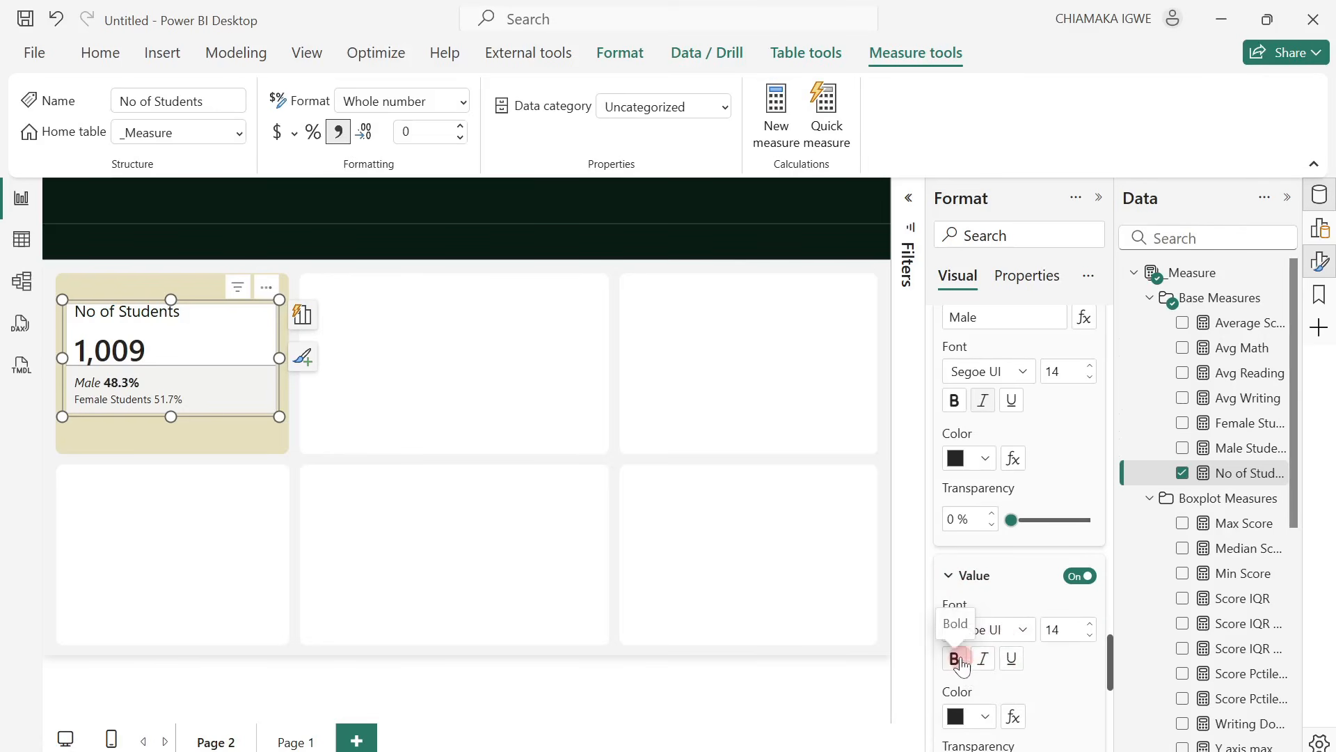
# Give the Female Students reference label a custom title that reads Female.
pyautogui.scroll(-5, 1065, 691)
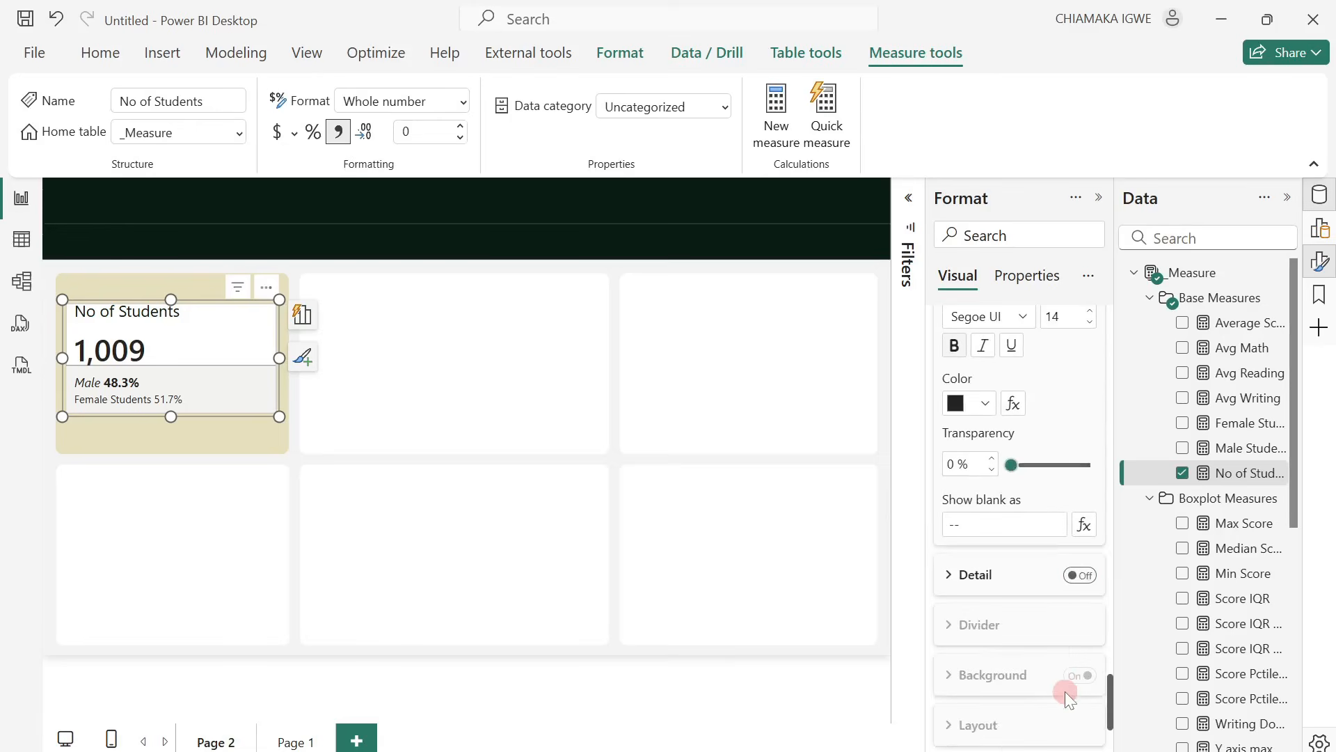
pyautogui.scroll(10, 1045, 610)
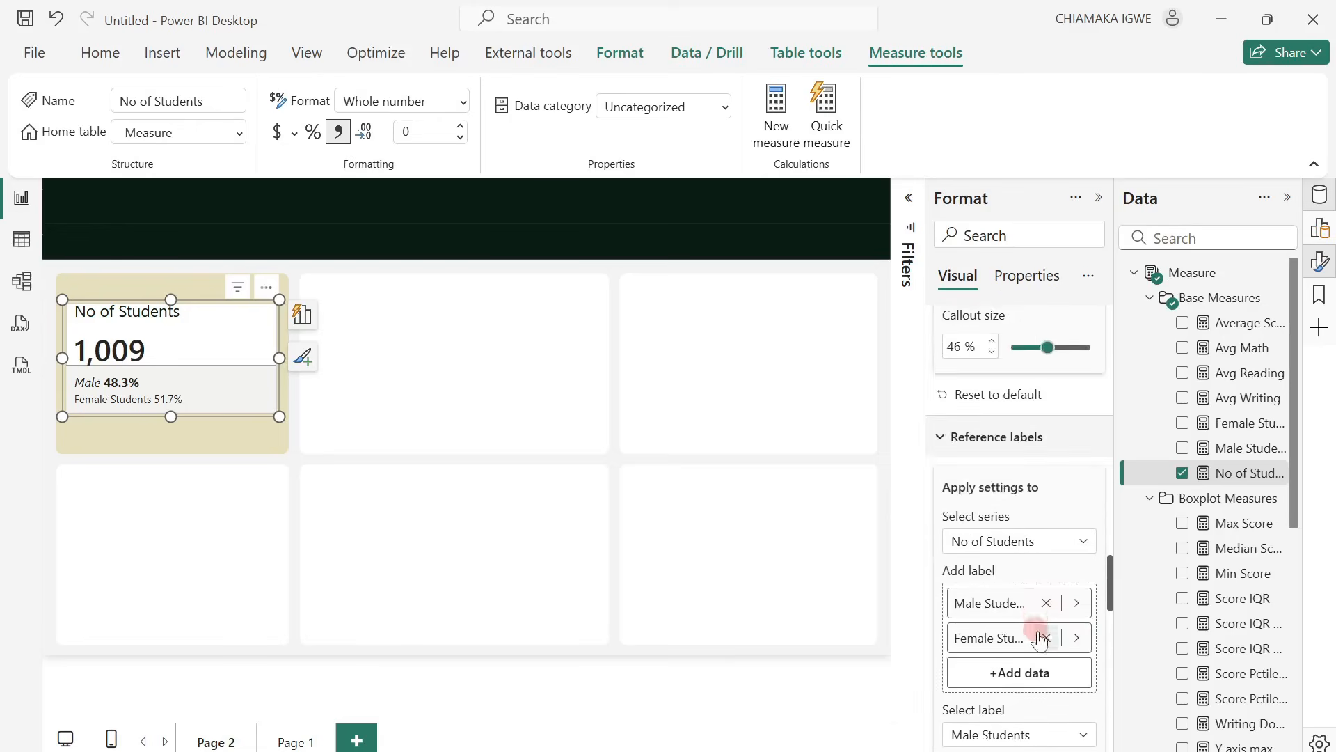
pyautogui.scroll(-3, 1041, 546)
pyautogui.click(1050, 527)
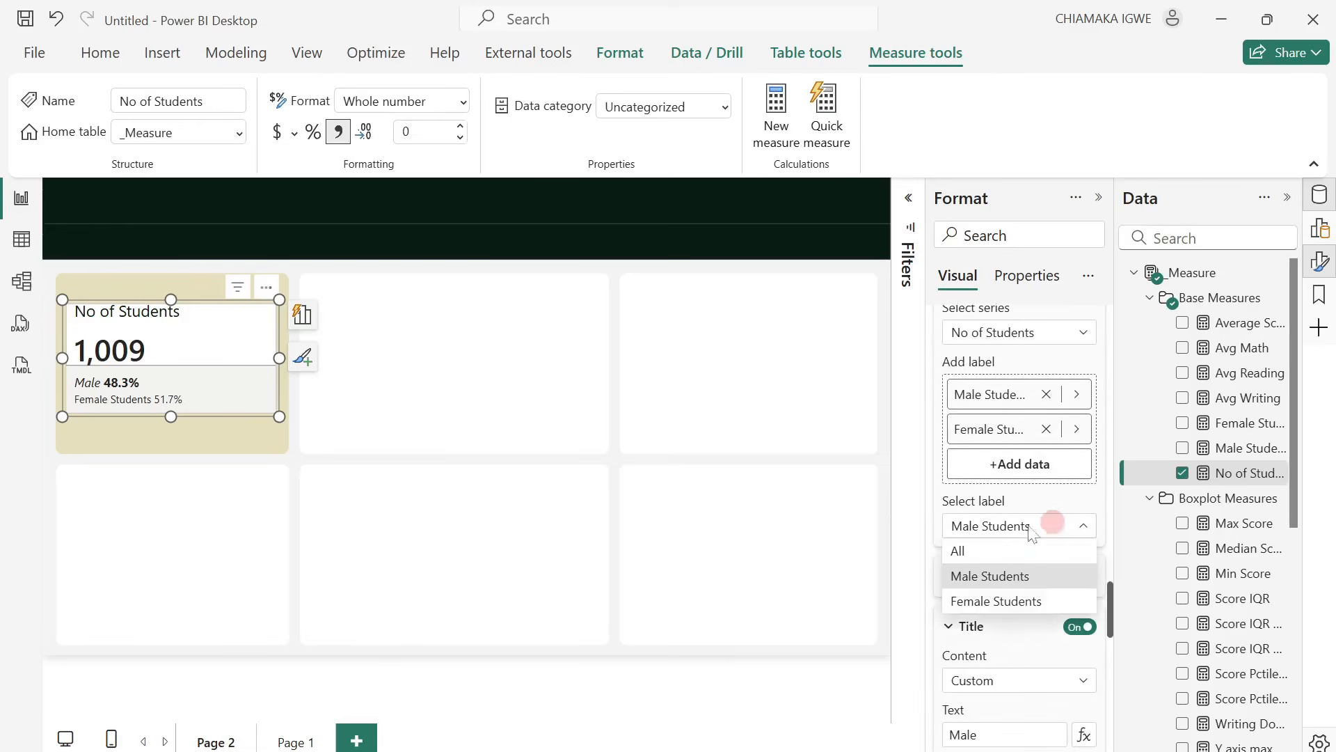
pyautogui.click(979, 598)
pyautogui.scroll(-3, 1022, 607)
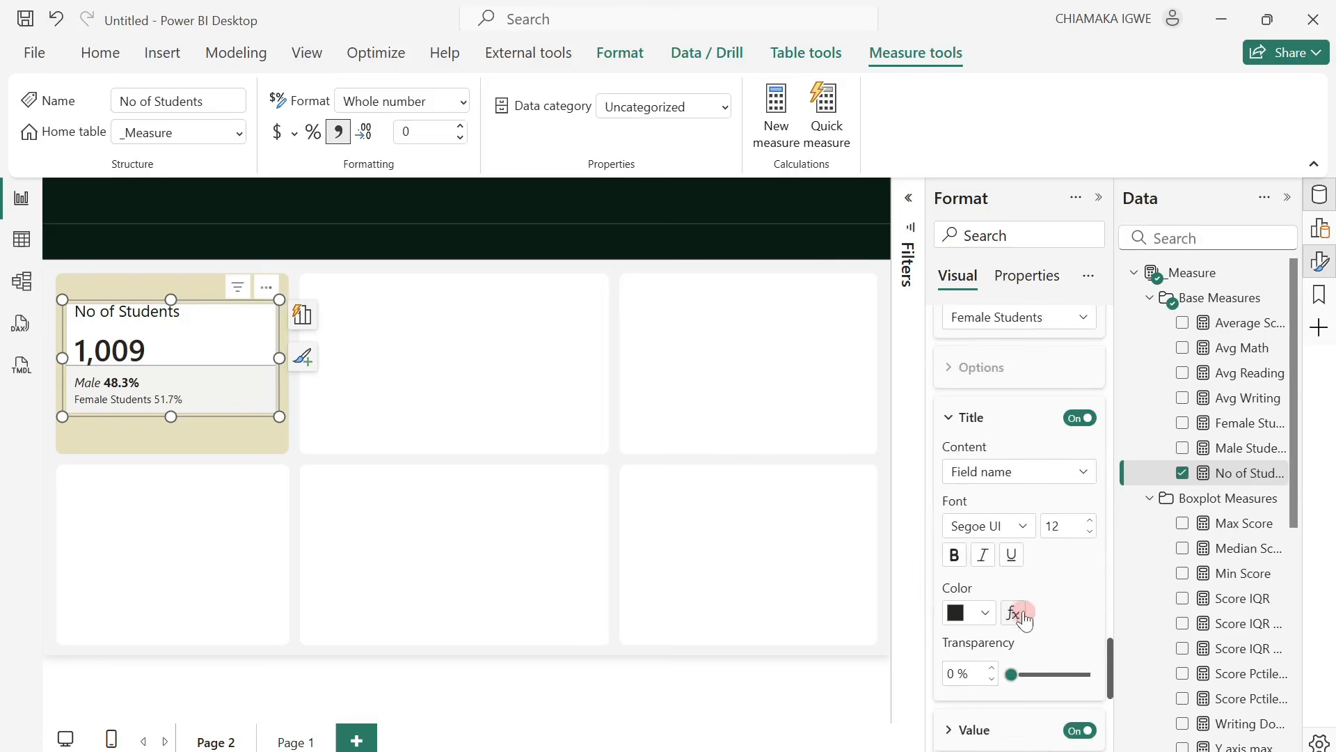
pyautogui.click(1045, 469)
pyautogui.click(1030, 498)
pyautogui.click(1042, 525)
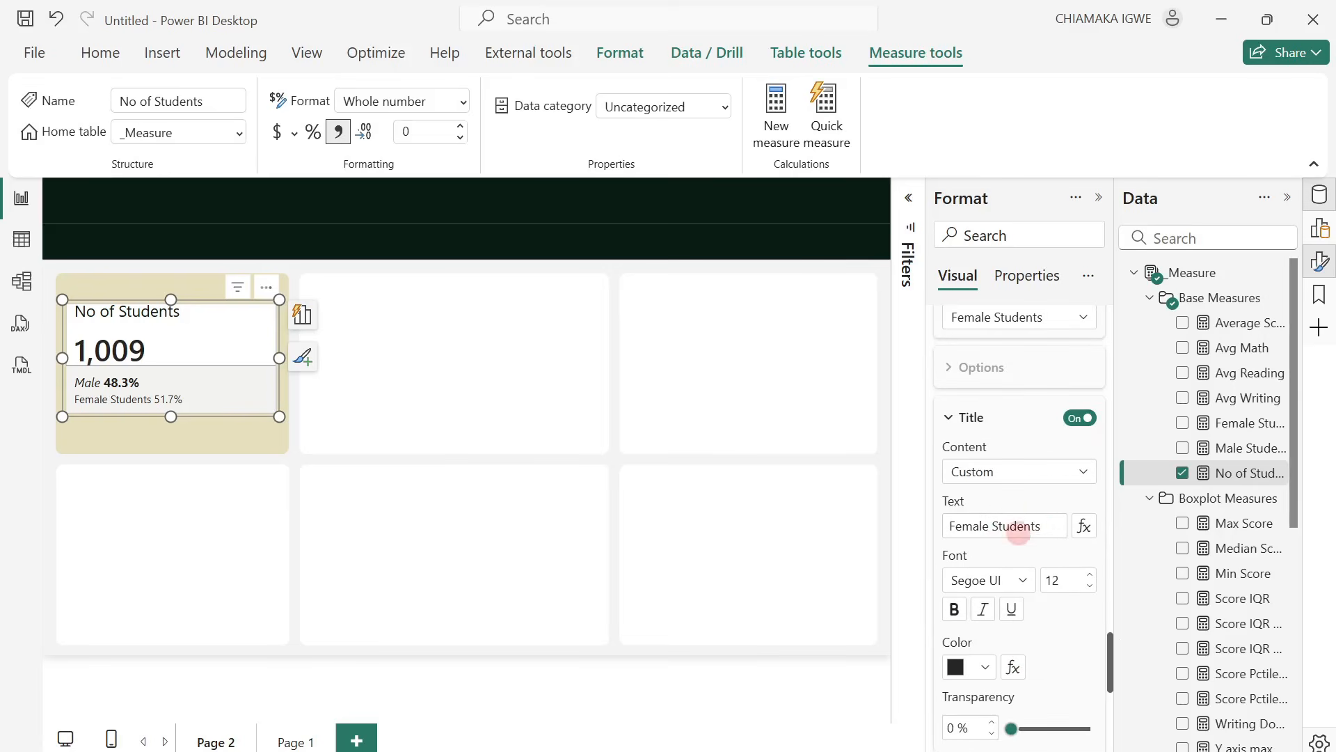
pyautogui.moveTo(1041, 525); pyautogui.dragTo(998, 527)
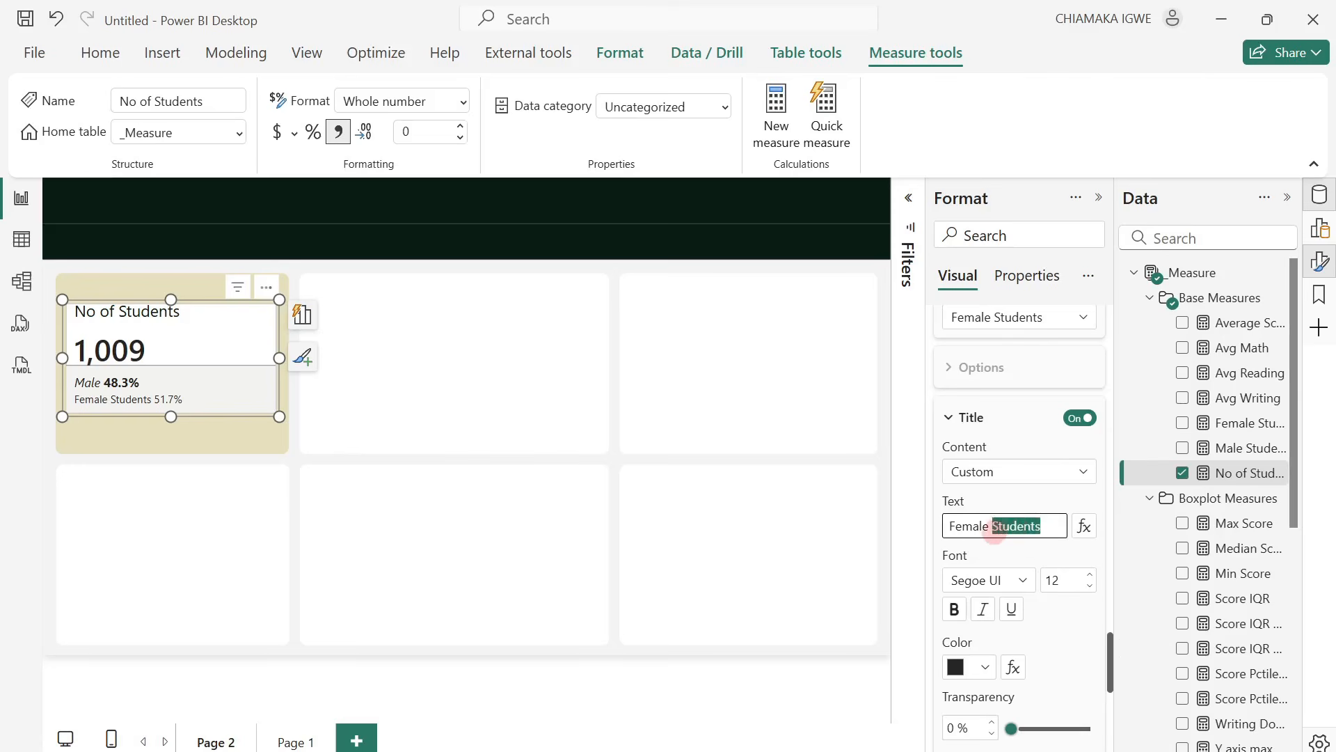
pyautogui.press('BackSpace')
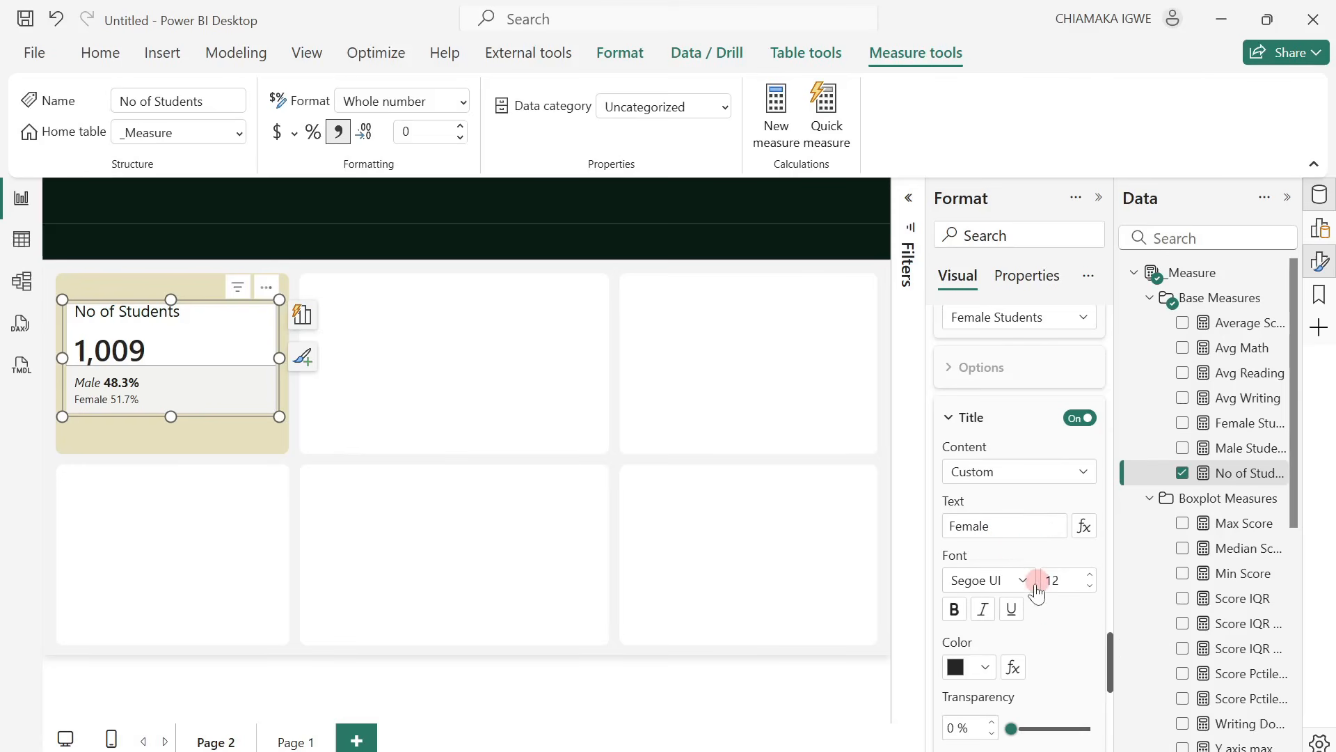
# Set the Female reference label's title to font size 14 in italic.
pyautogui.write('14')
pyautogui.click(982, 612)
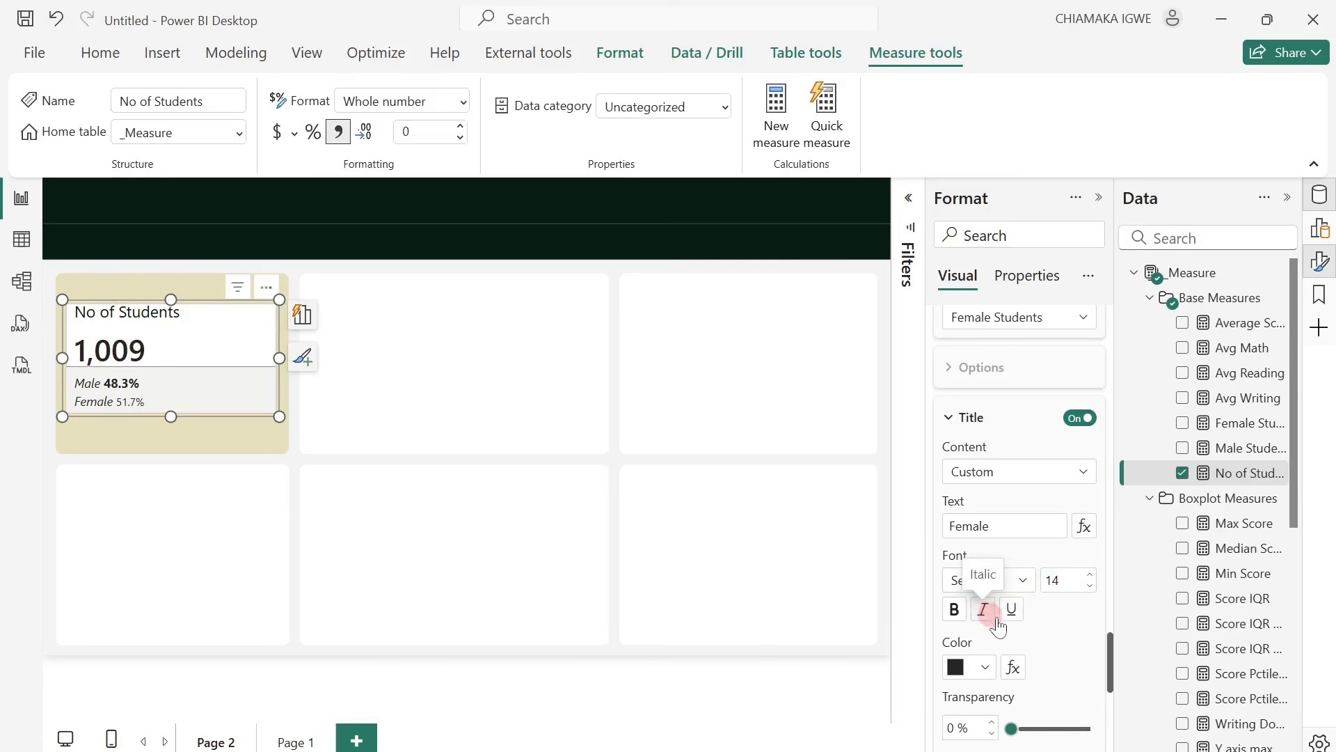
# Set the Female reference label's value to font size 14 in bold.
pyautogui.scroll(-1, 1037, 618)
pyautogui.scroll(-3, 1041, 613)
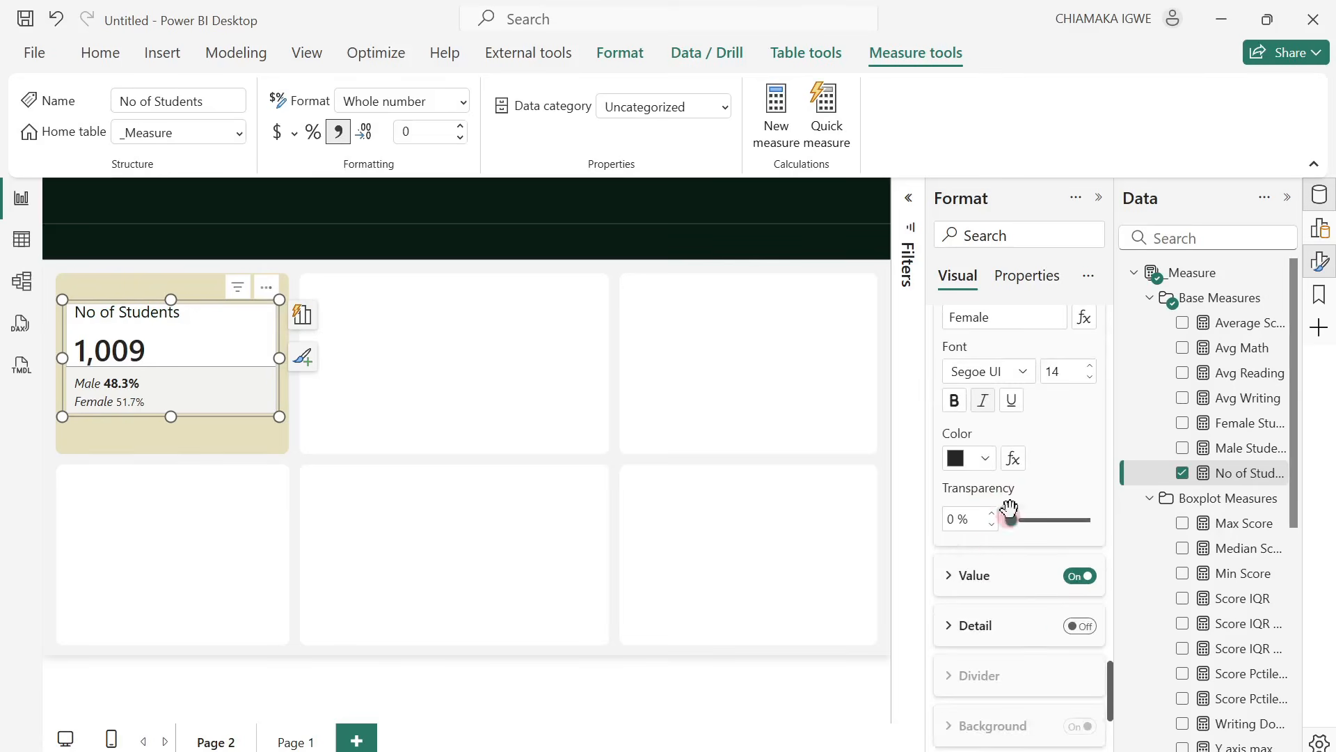
pyautogui.click(957, 577)
pyautogui.scroll(-2, 1005, 610)
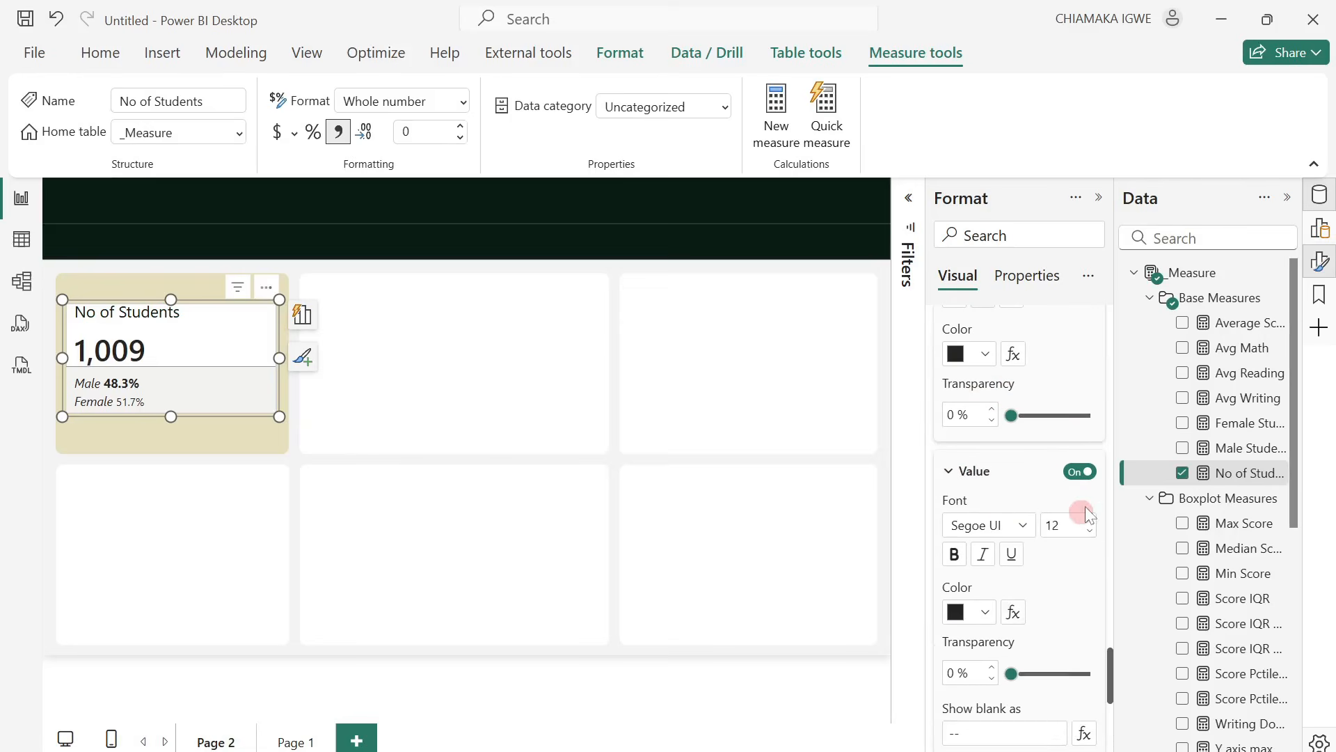
pyautogui.click(1052, 526)
pyautogui.write('14')
pyautogui.click(954, 557)
# For the reference labels of all series, set the divider color to the tile's beige and turn off the background.
pyautogui.scroll(-5, 1072, 570)
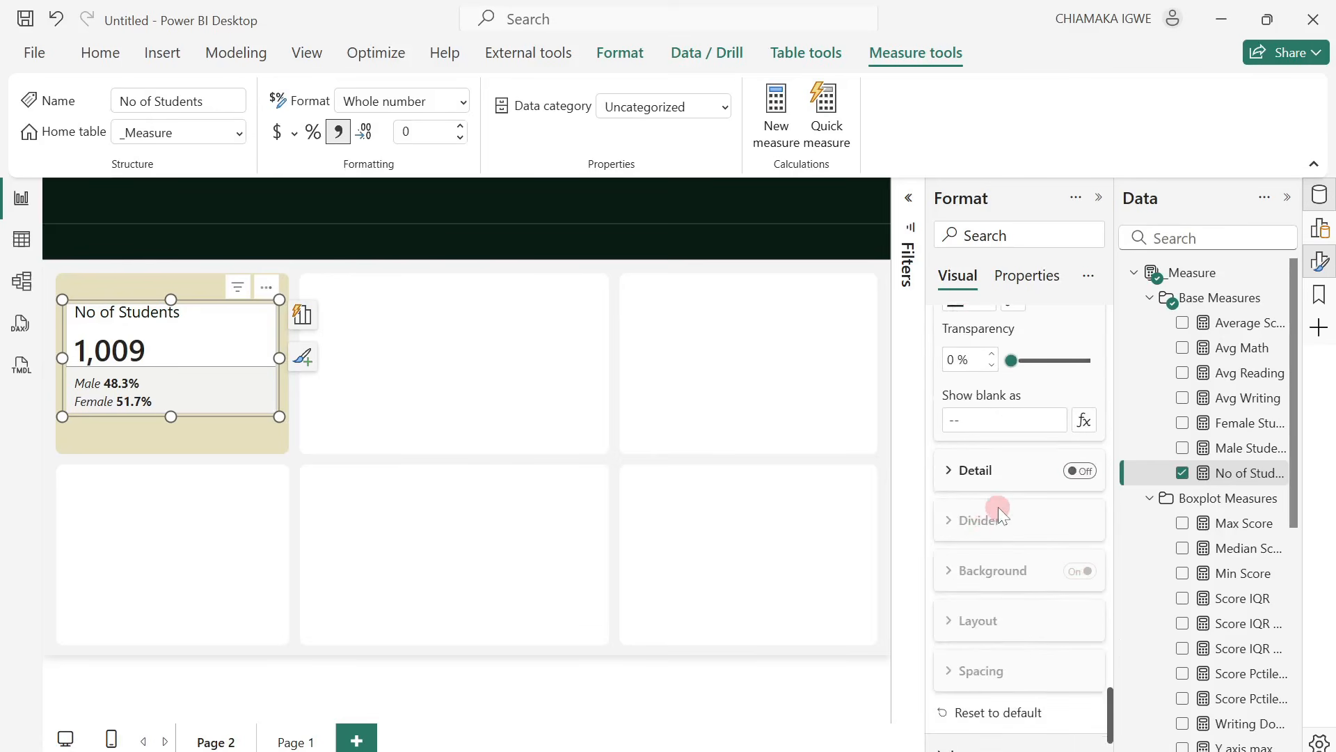
pyautogui.scroll(10, 998, 507)
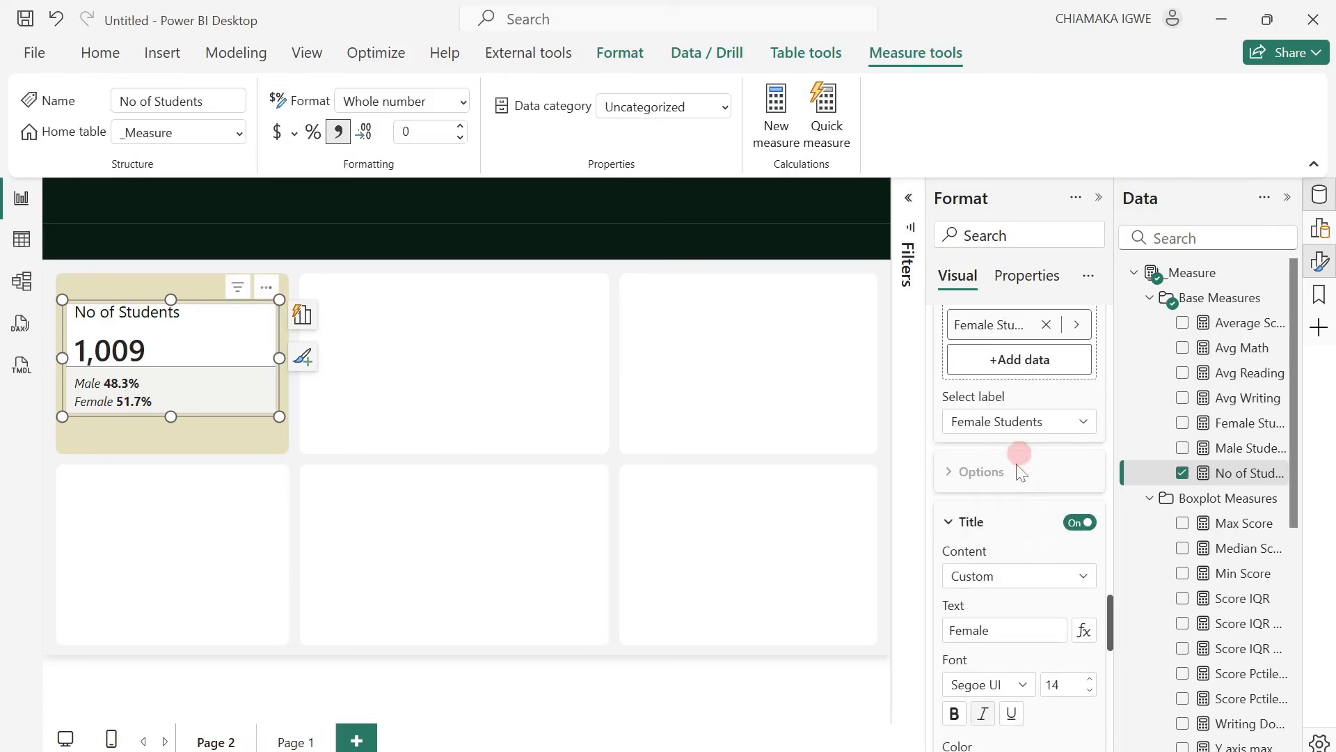
pyautogui.scroll(5, 997, 505)
pyautogui.click(999, 541)
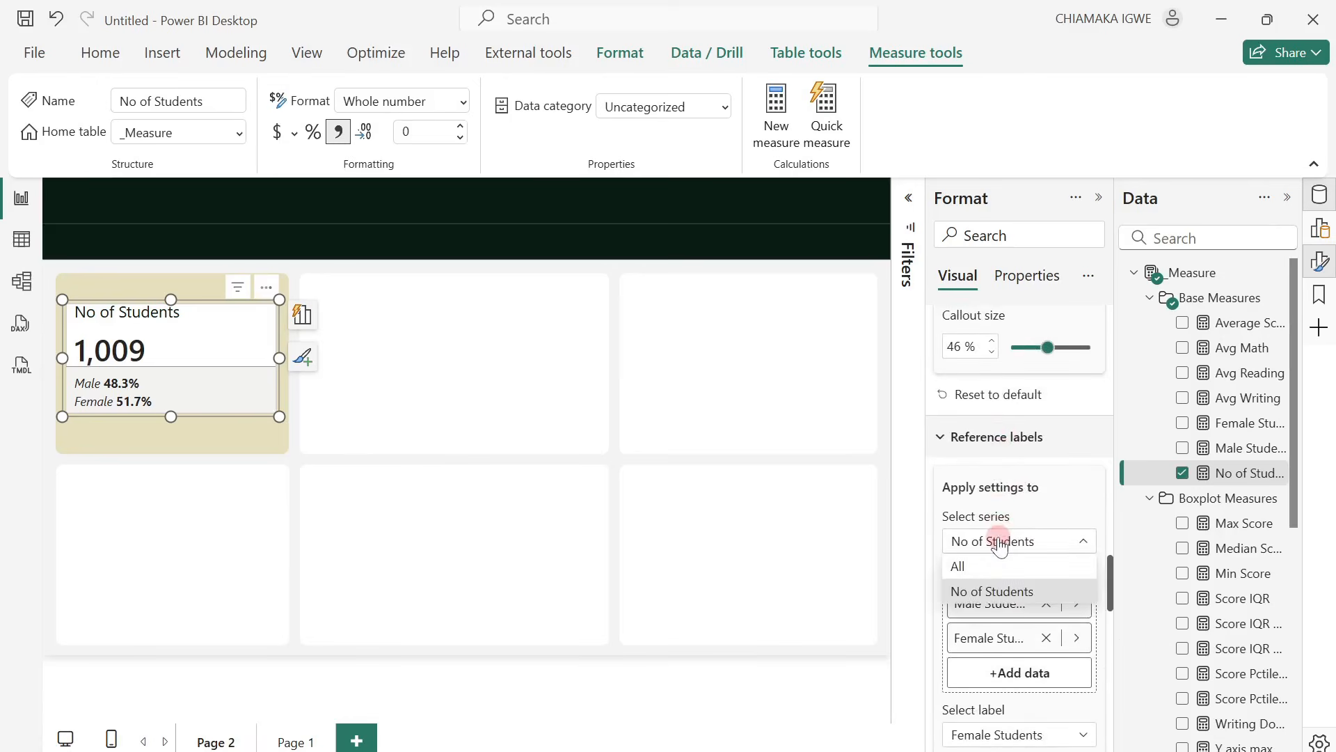
pyautogui.click(994, 546)
pyautogui.scroll(-10, 1027, 566)
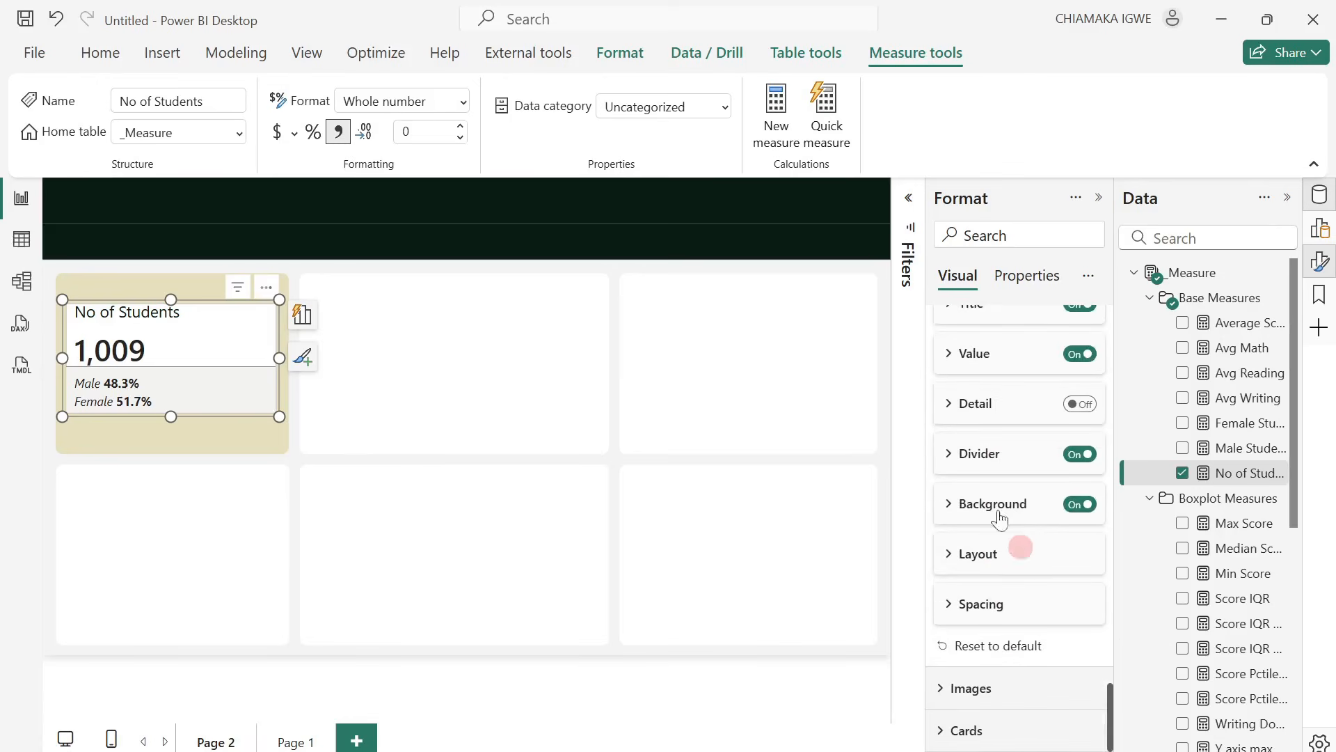
pyautogui.click(946, 456)
pyautogui.click(980, 508)
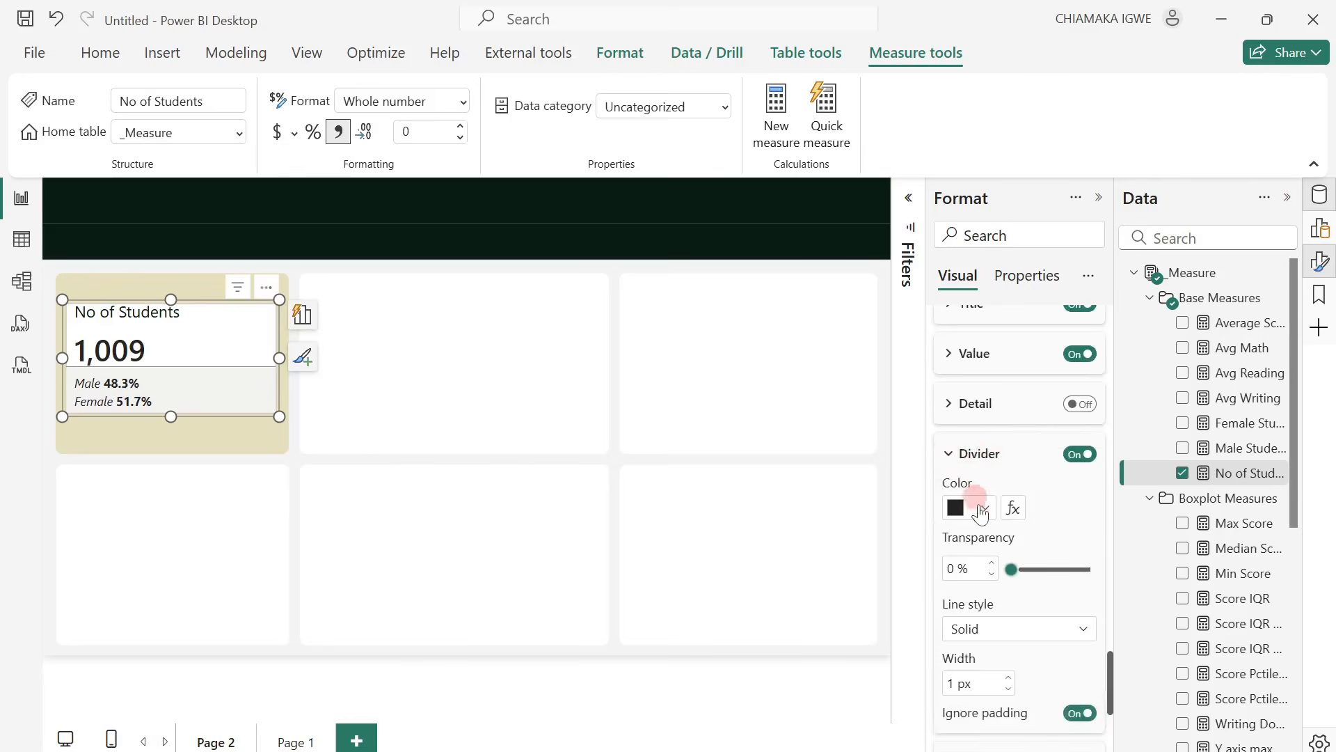
pyautogui.click(1028, 416)
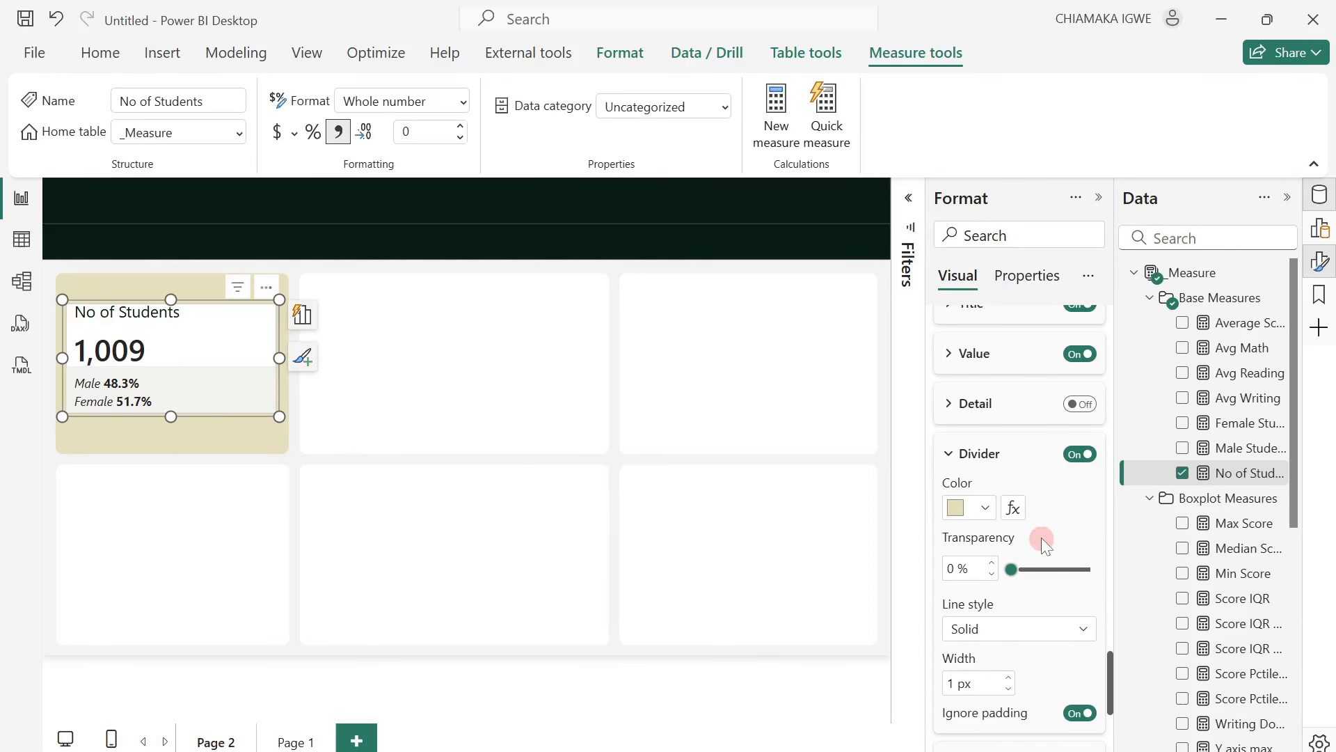
pyautogui.scroll(-3, 1041, 540)
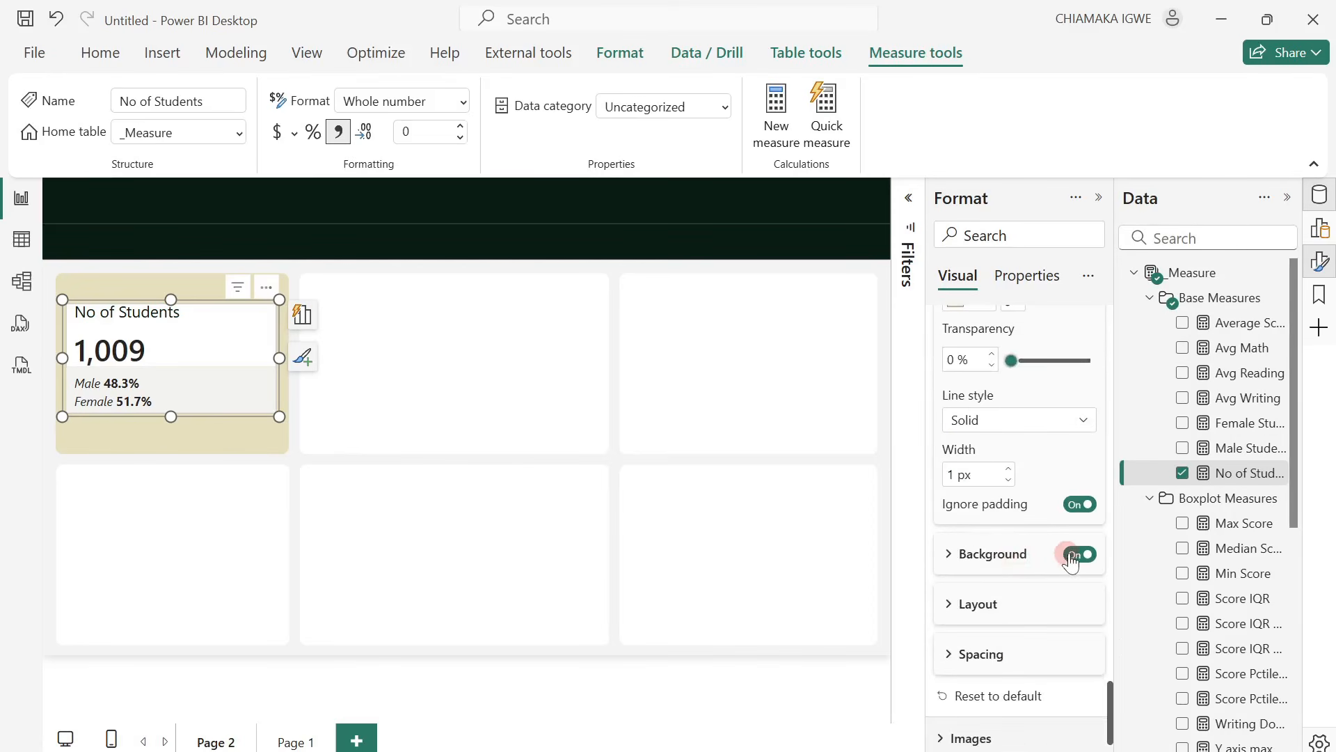
pyautogui.click(1074, 557)
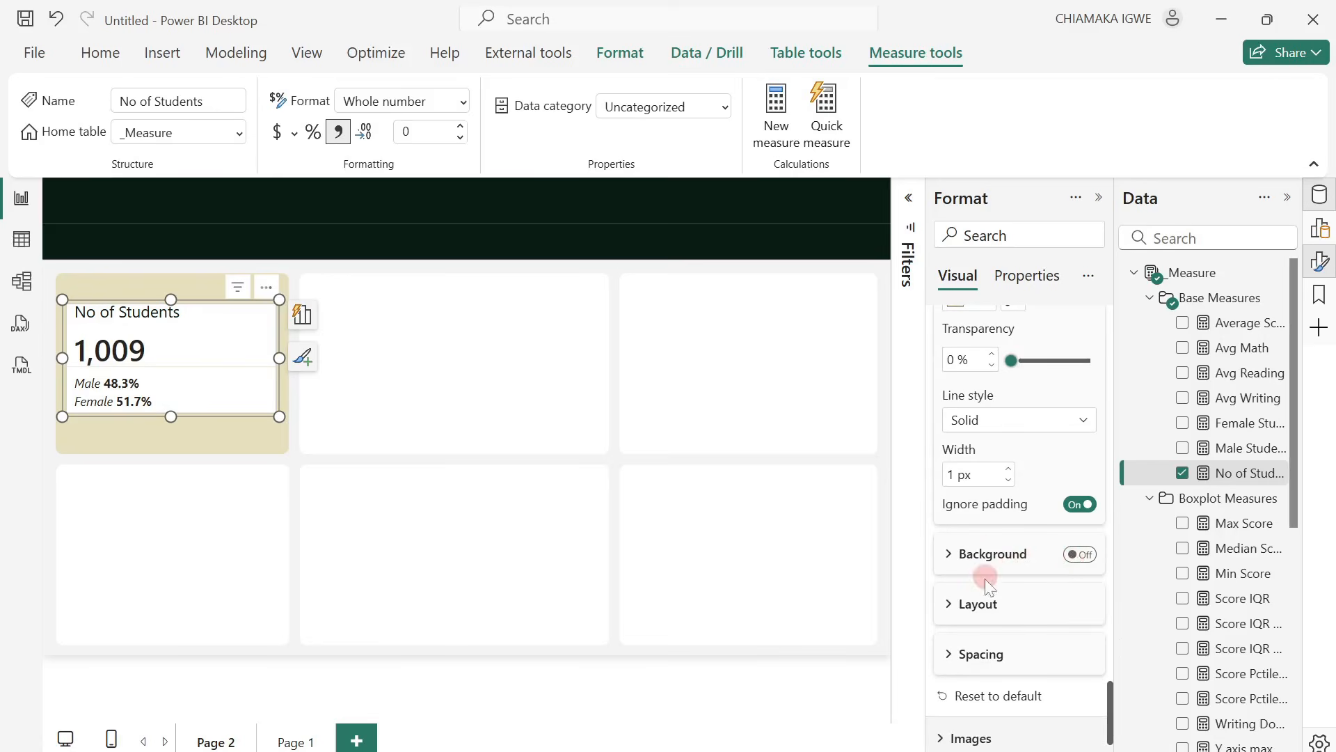
# Set the reference labels' layout style to Tabular with middle vertical alignment.
pyautogui.click(955, 612)
pyautogui.scroll(-2, 1017, 603)
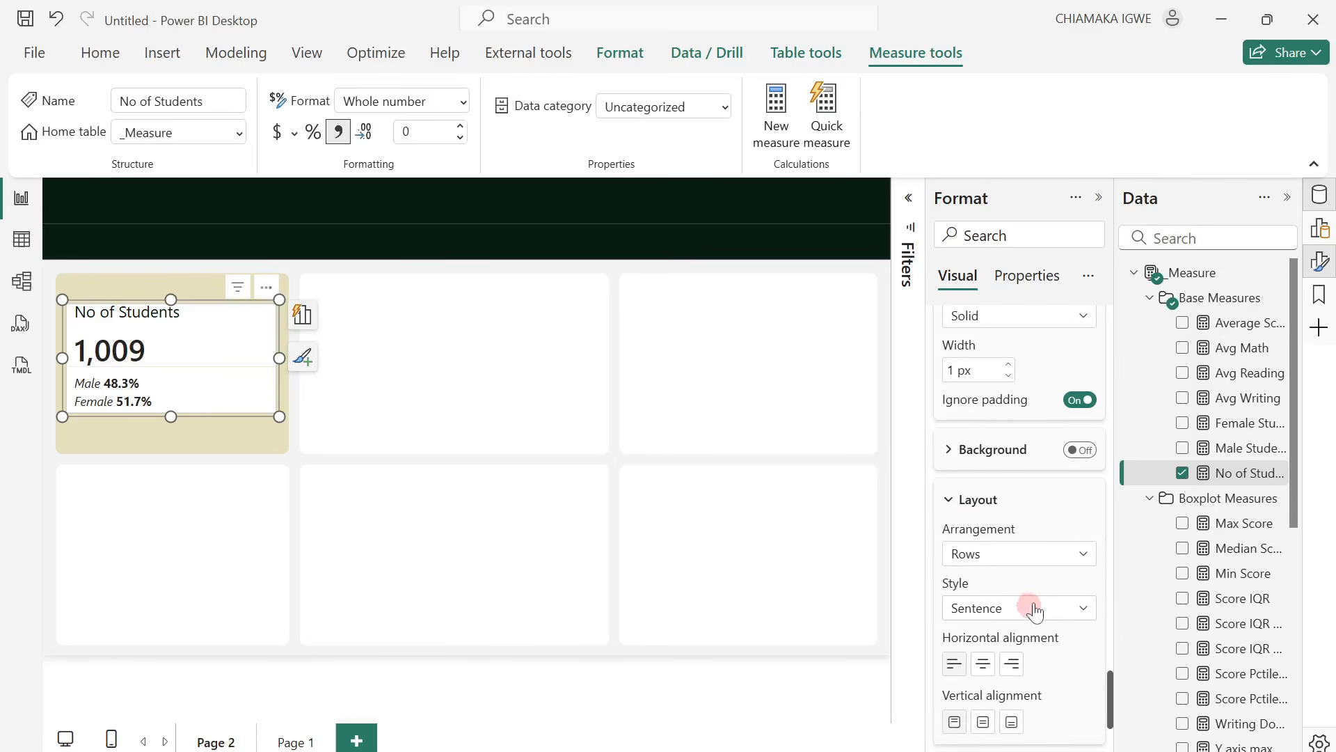
pyautogui.click(1030, 607)
pyautogui.click(1018, 656)
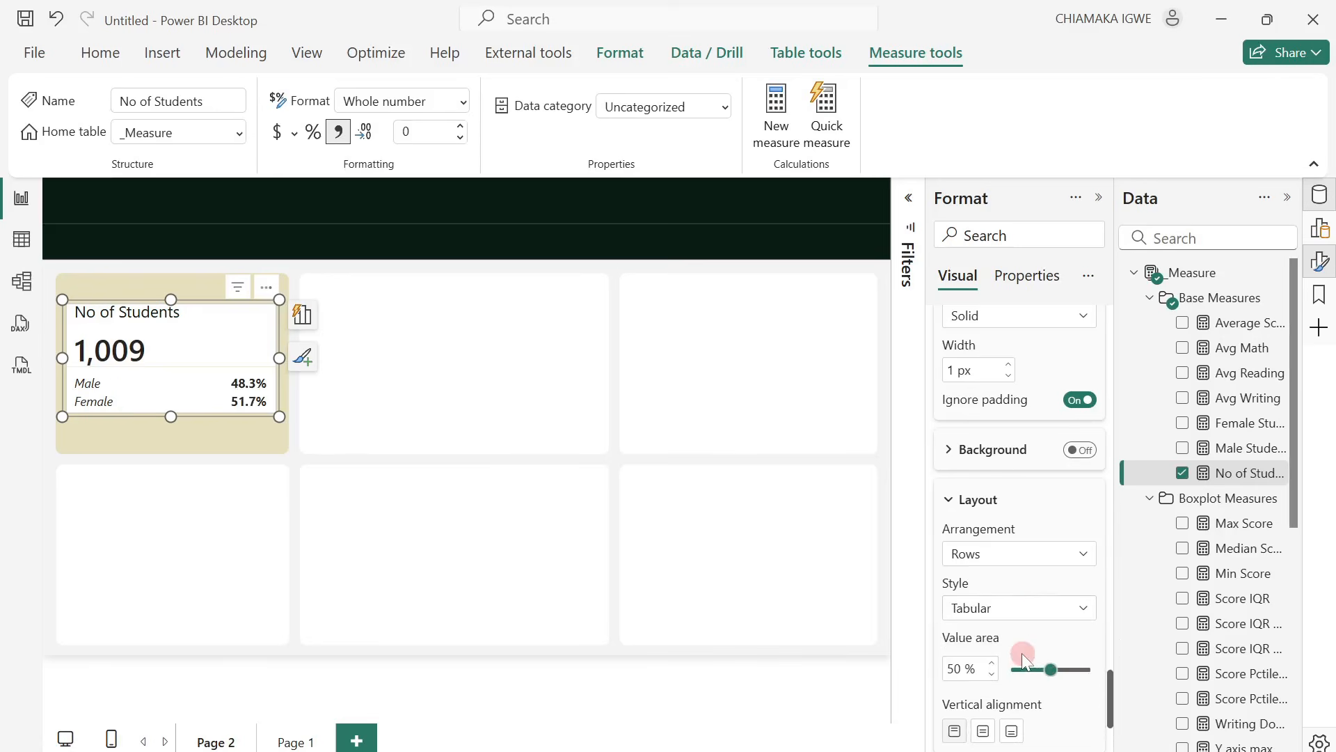
pyautogui.scroll(-3, 1023, 658)
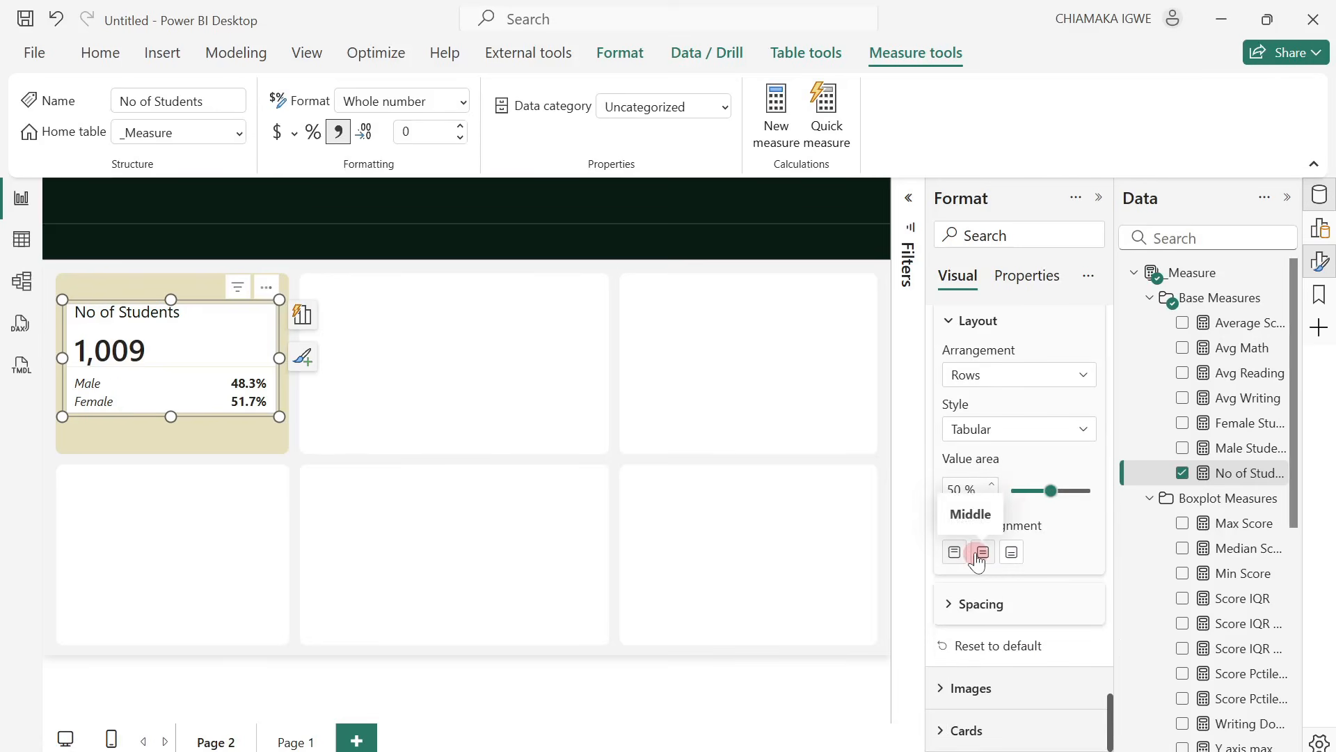
pyautogui.click(982, 553)
pyautogui.click(1011, 552)
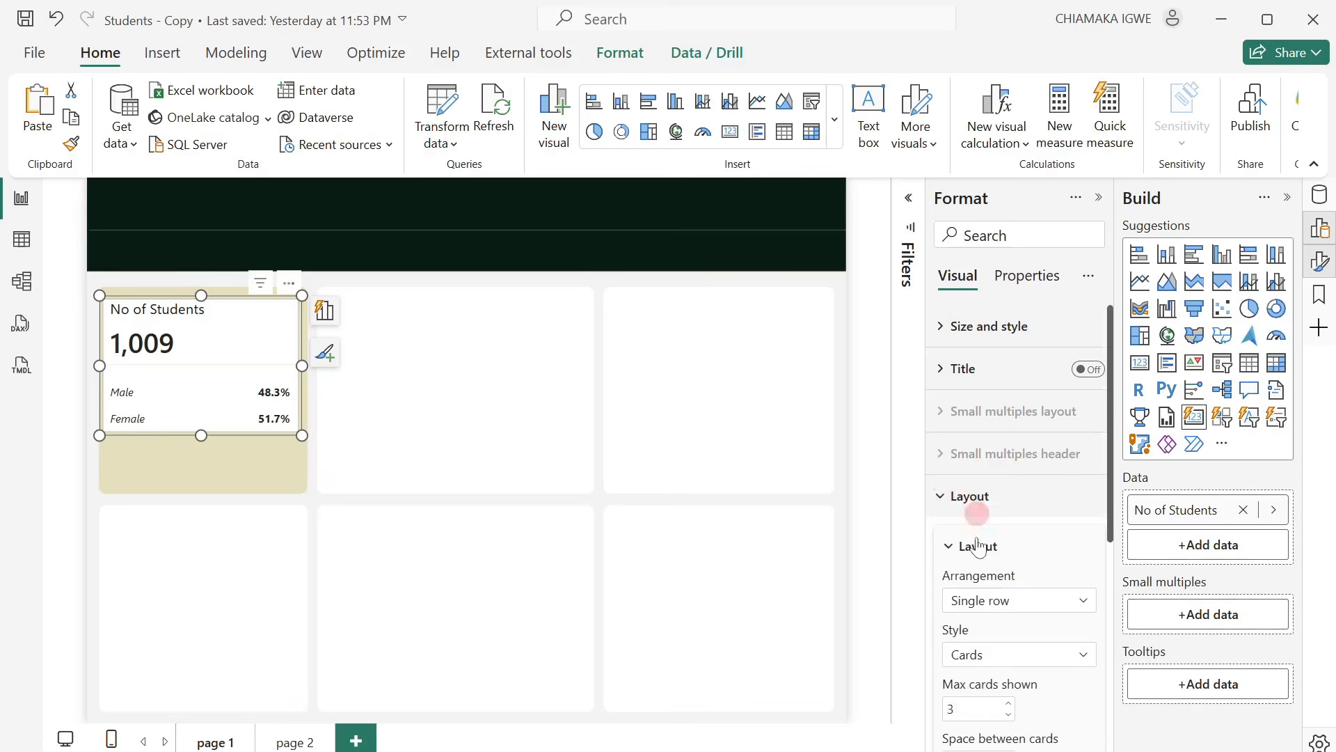
# Turn off the background and border in the card settings of the No of Students visual.
pyautogui.scroll(-5, 1029, 597)
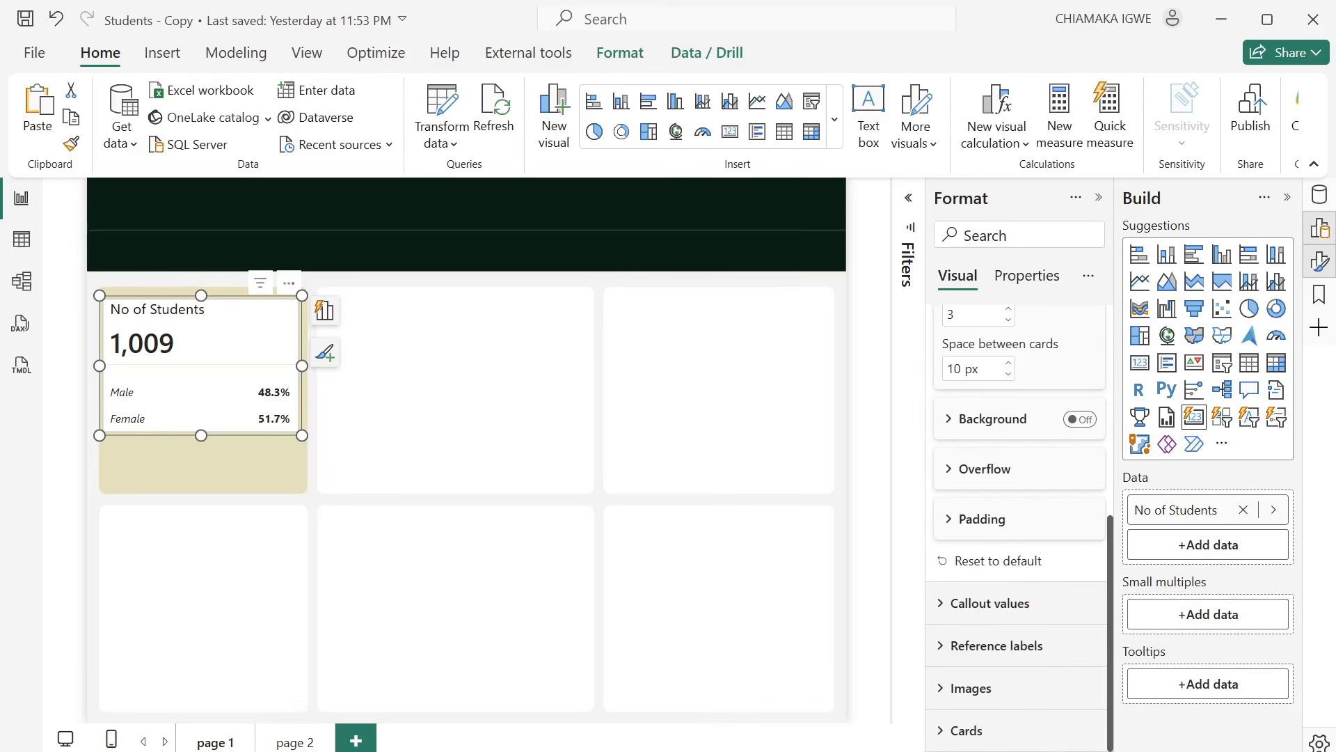
pyautogui.click(936, 728)
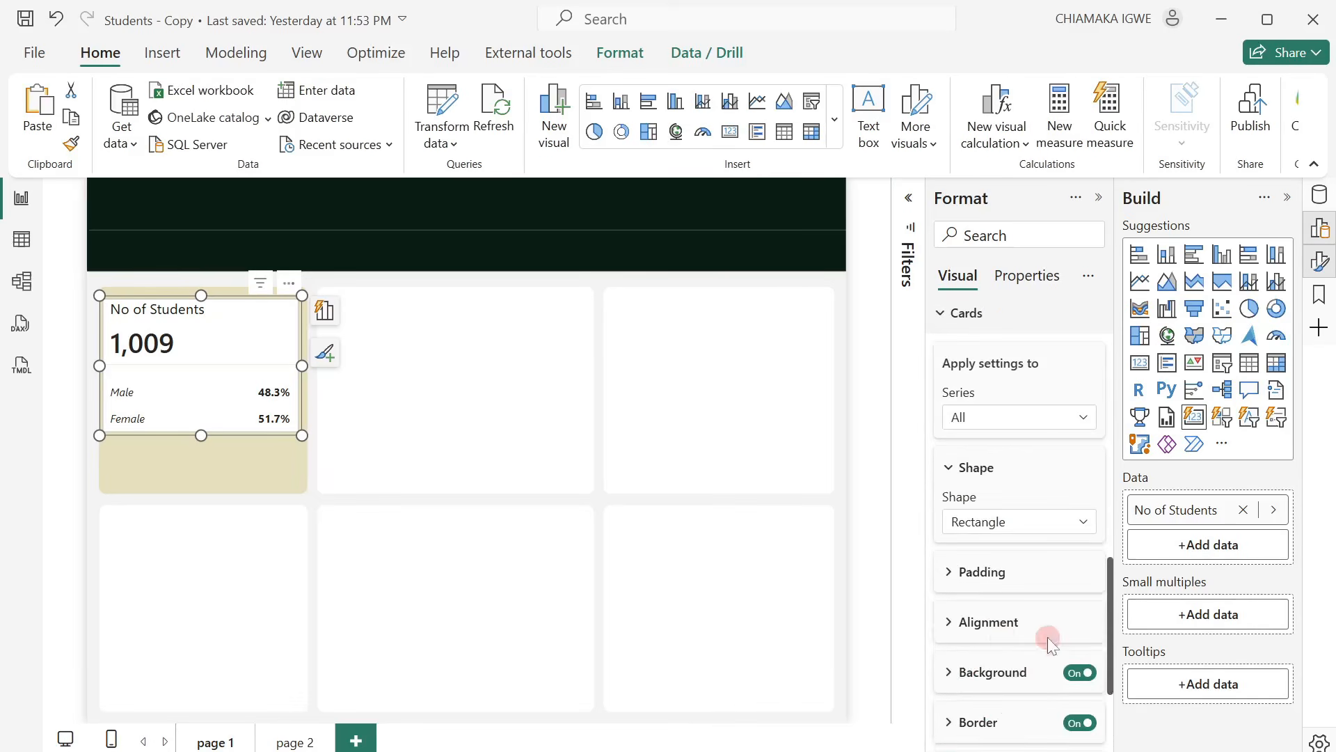
pyautogui.click(1076, 673)
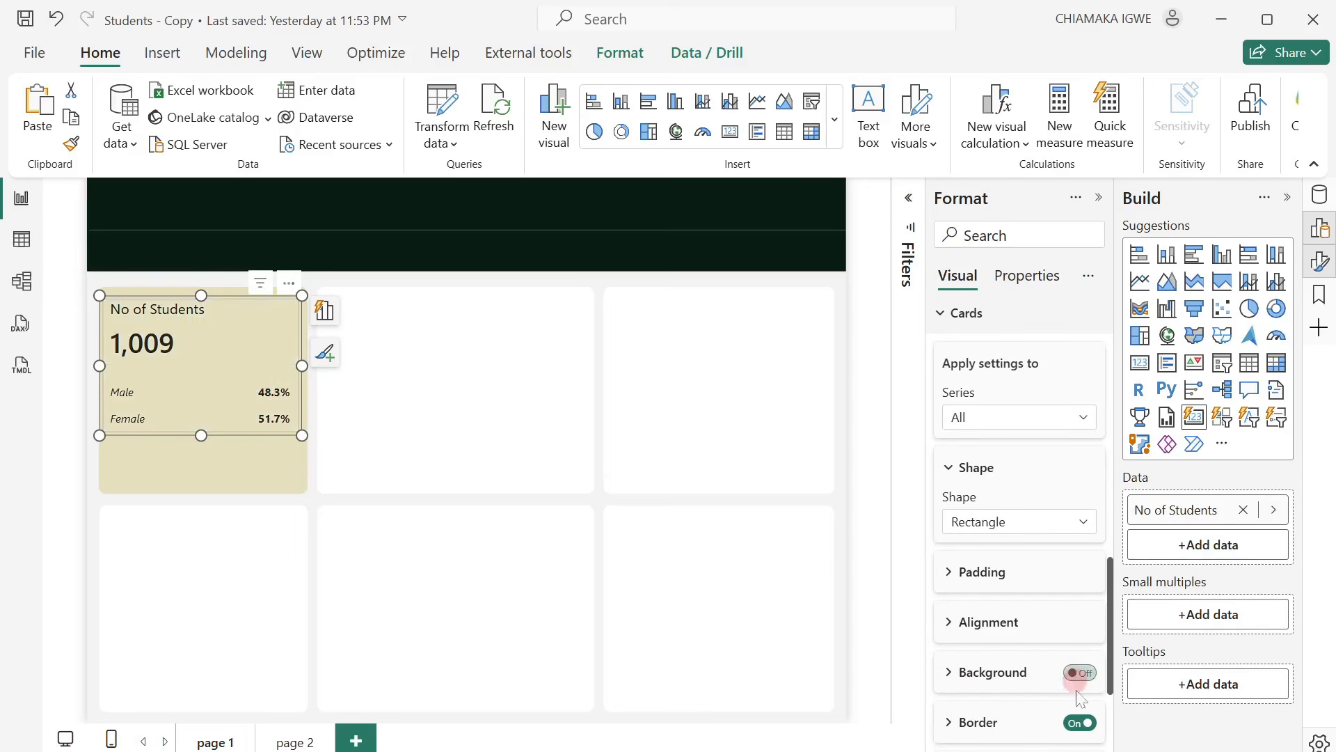
pyautogui.click(1080, 722)
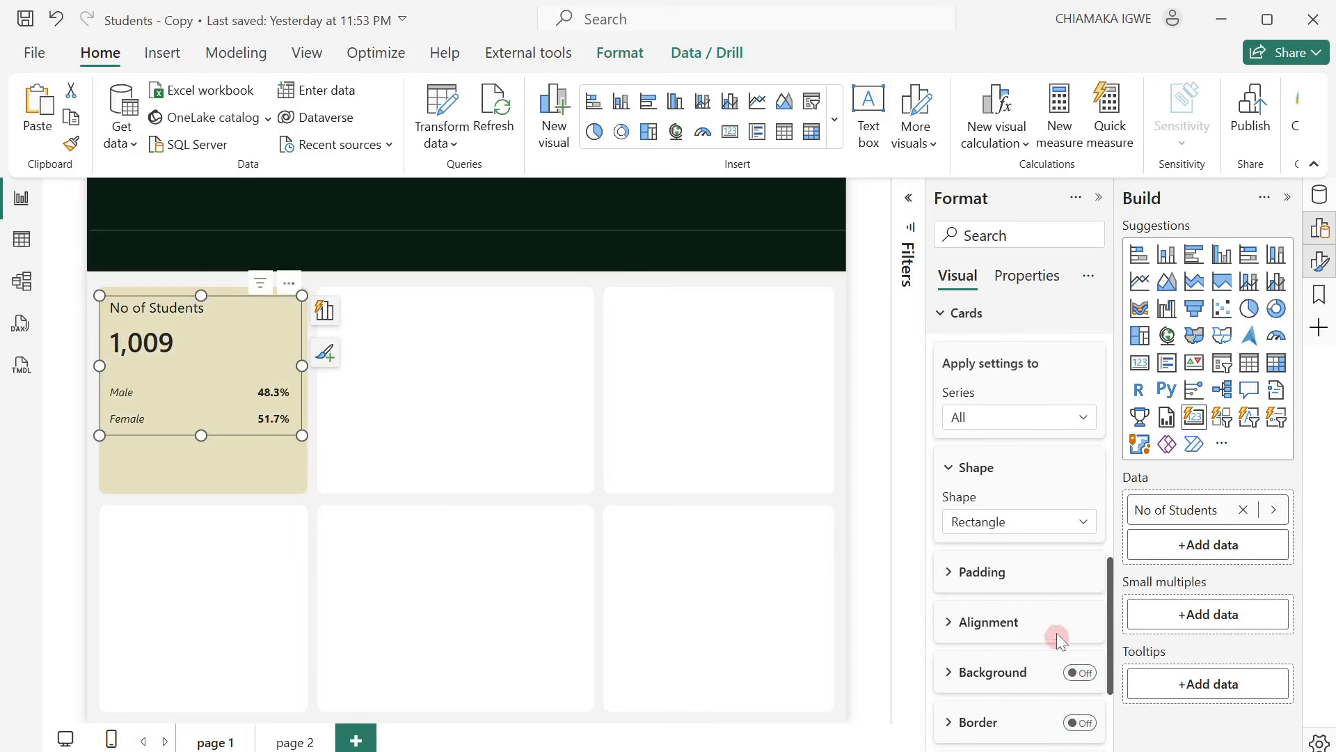
pyautogui.scroll(-3, 1078, 607)
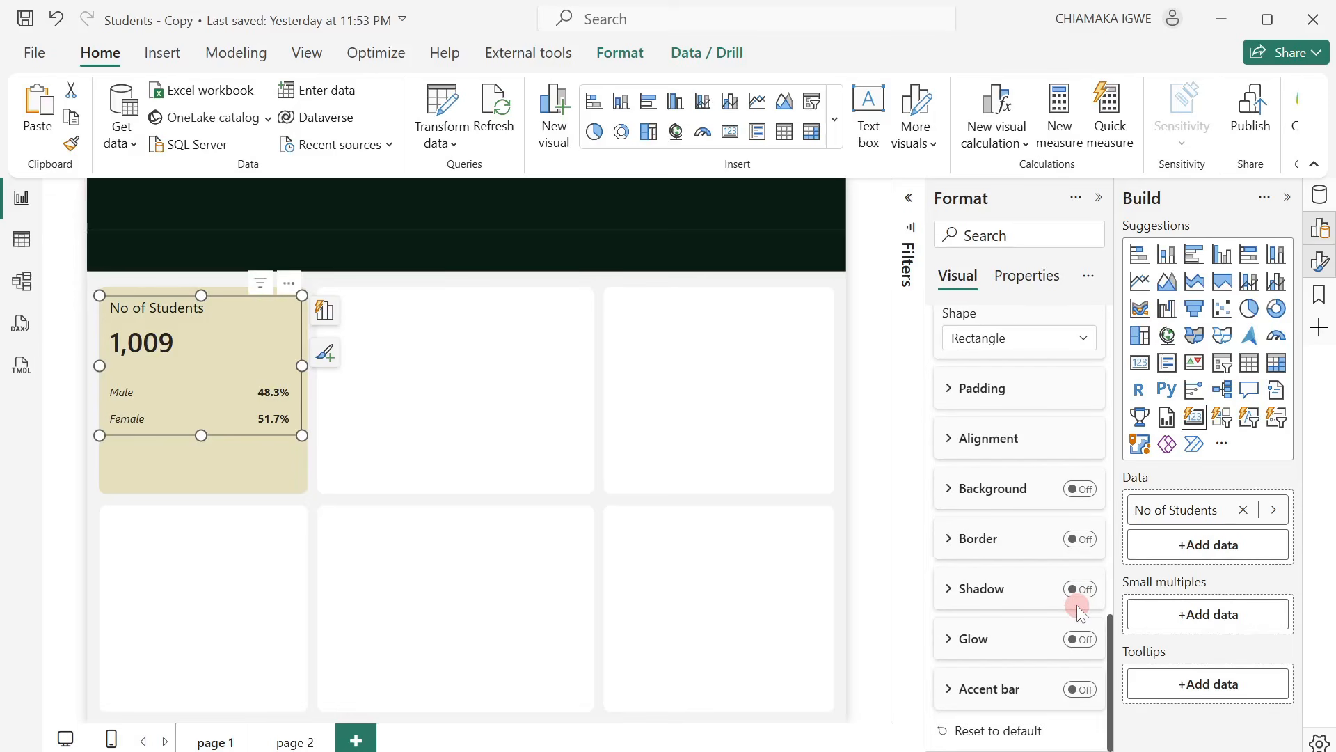
# Set the reference labels' position to Right of callout for all series.
pyautogui.scroll(10, 1076, 604)
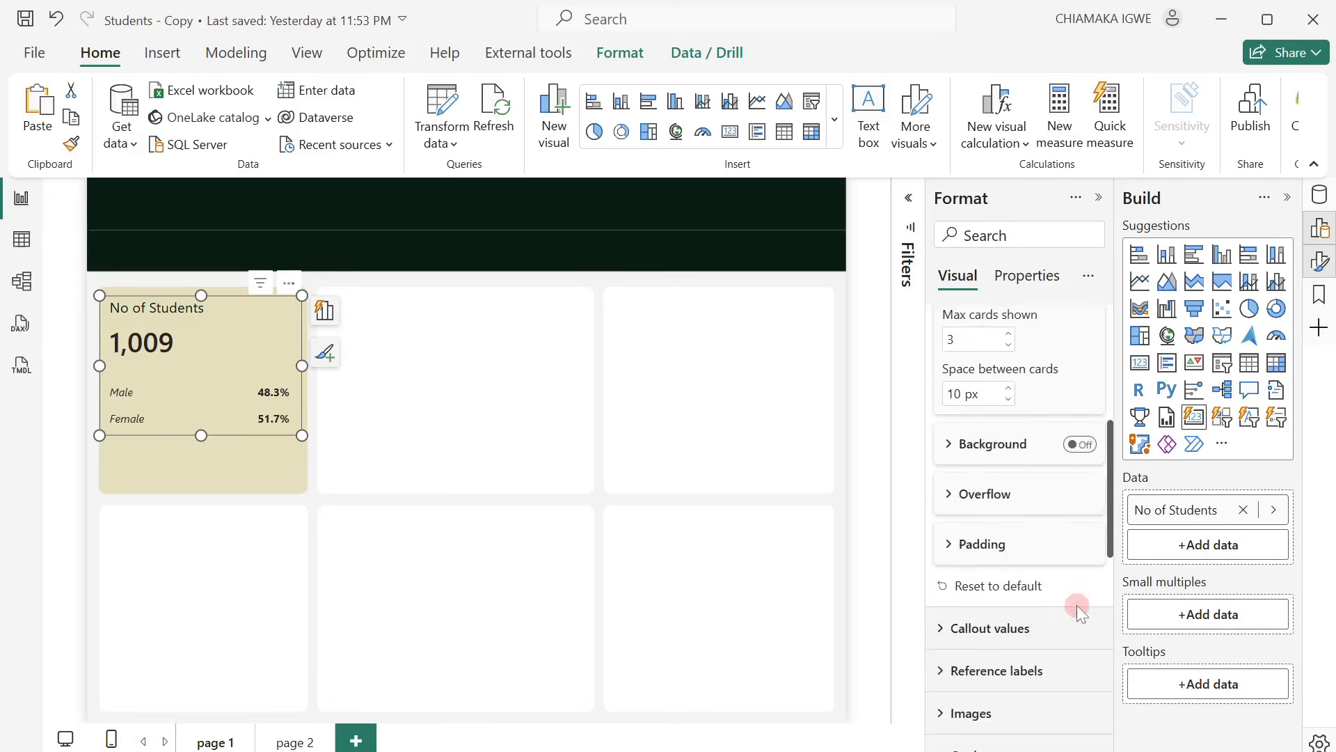
pyautogui.scroll(3, 1076, 607)
pyautogui.scroll(-8, 1061, 623)
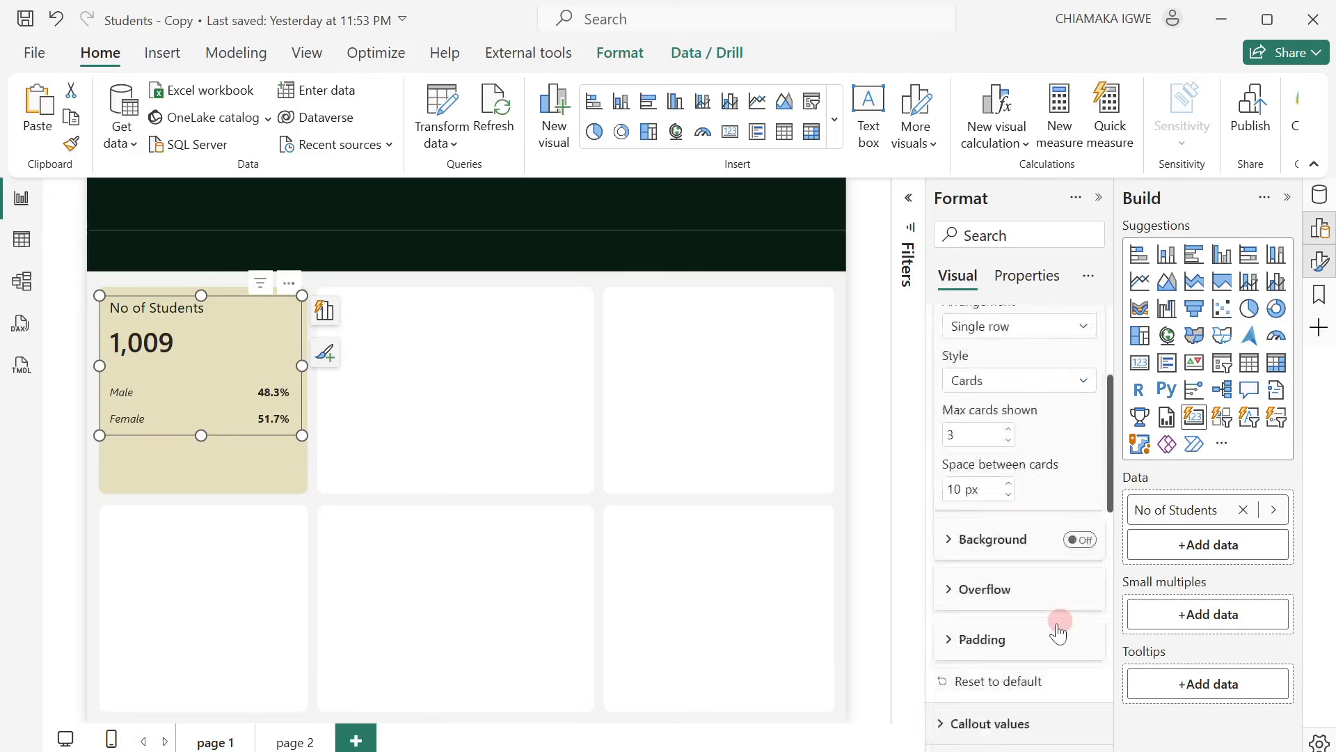
pyautogui.click(941, 518)
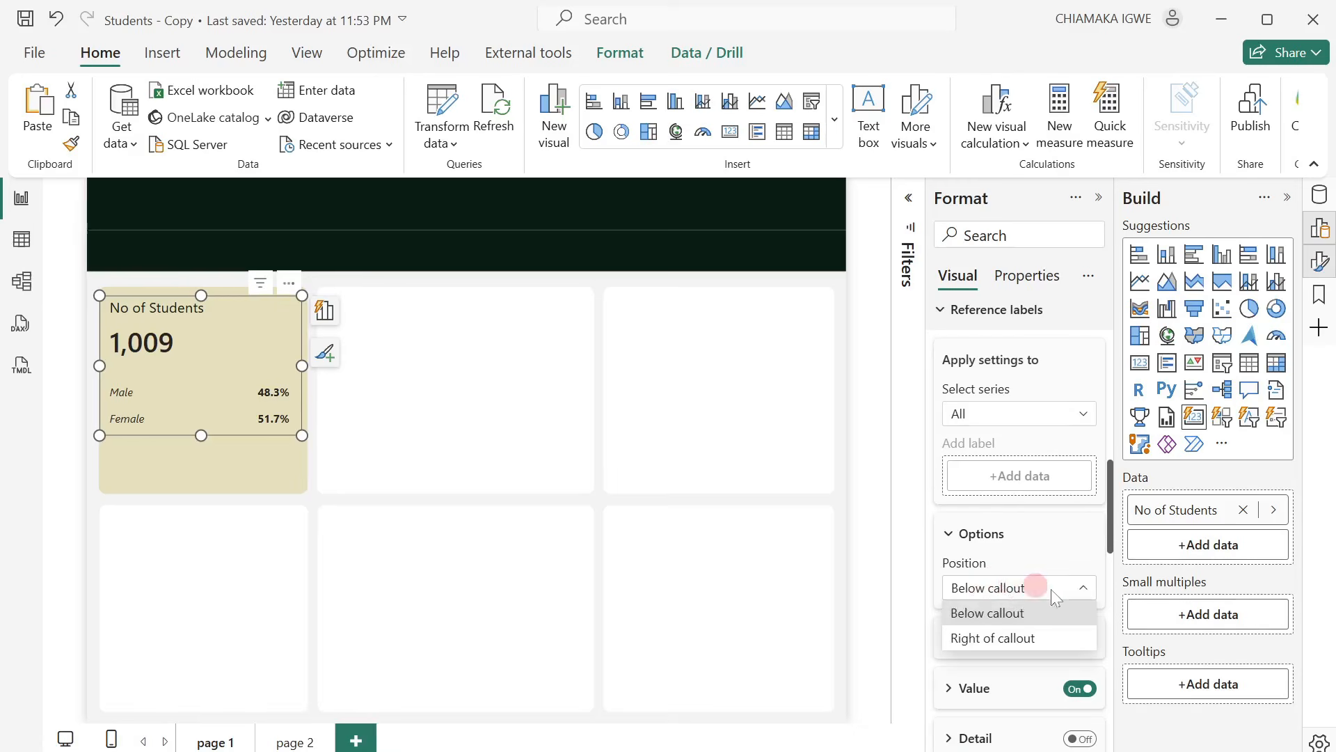
pyautogui.click(1032, 644)
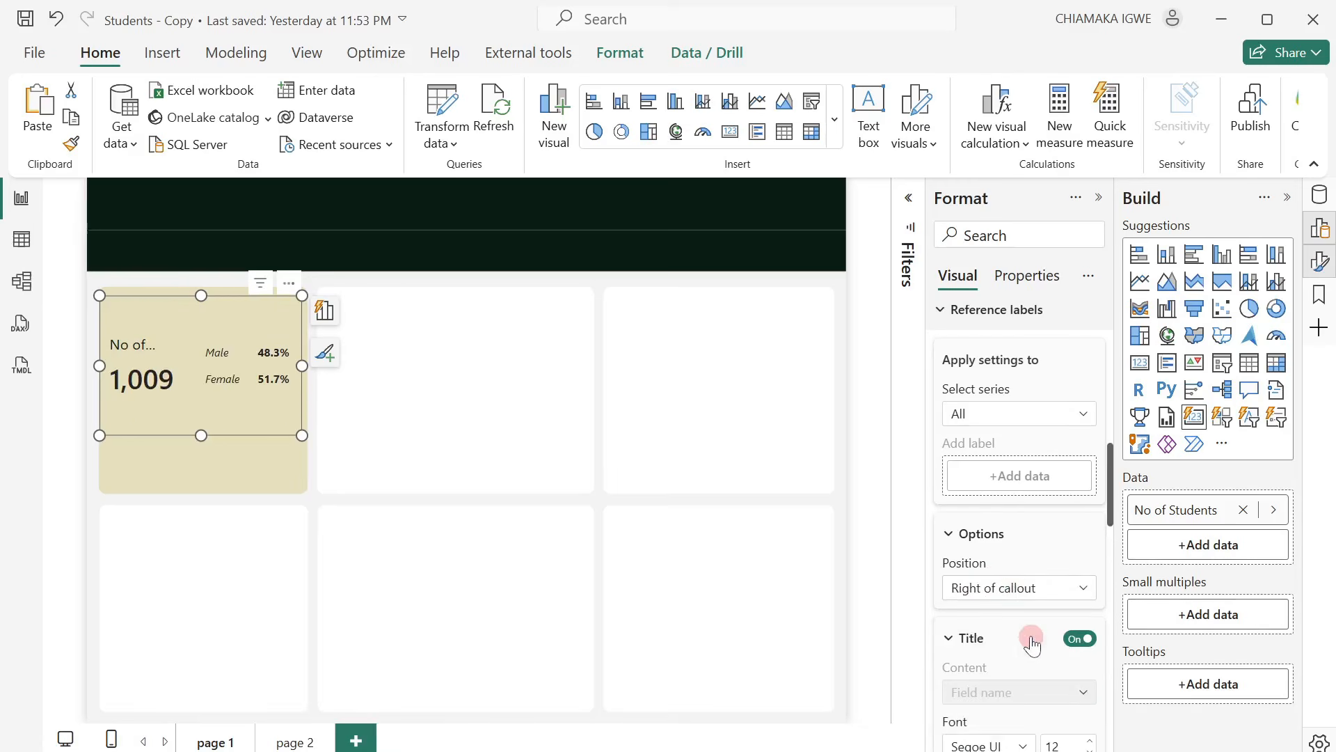
# Rename the card's No of Students field as Students and slightly shorten the card from its lower edge.
pyautogui.doubleClick(1171, 509)
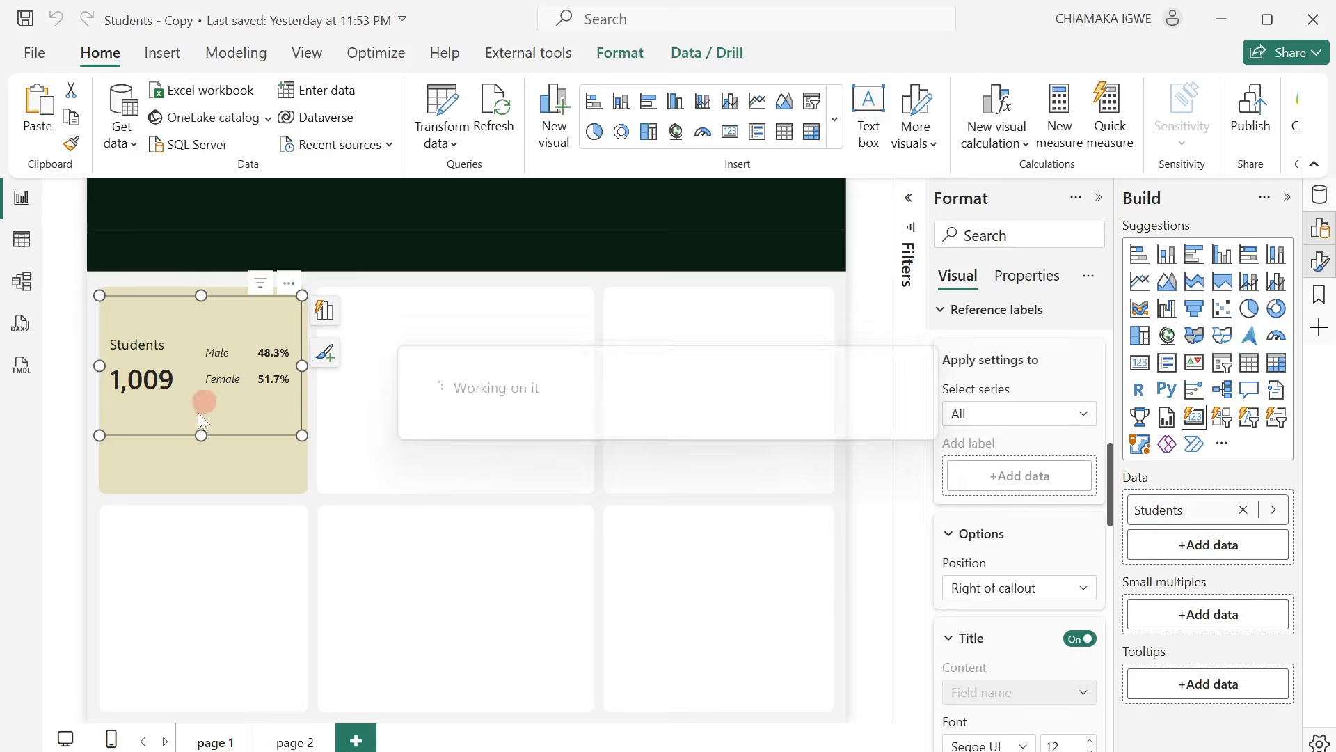
pyautogui.moveTo(197, 432); pyautogui.dragTo(208, 409)
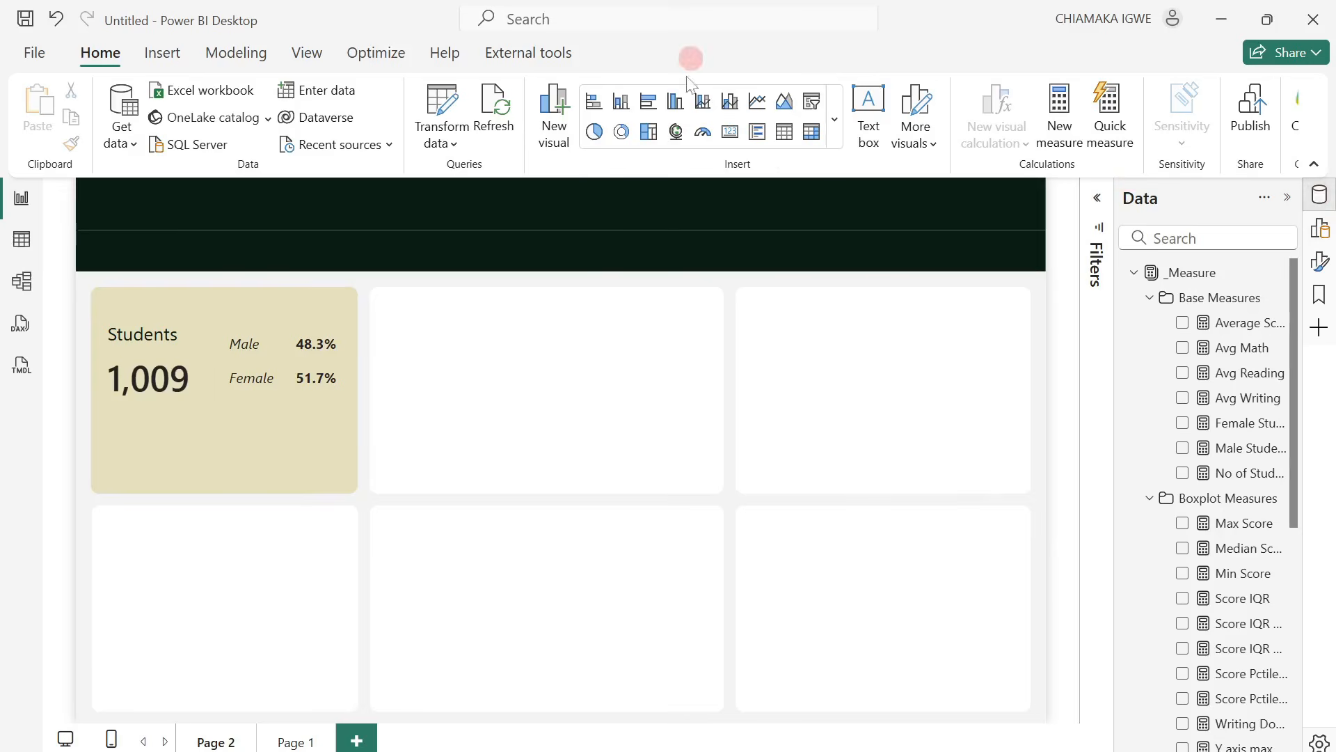
# Insert a new card about 170 wide and 135 high beneath the Students figure and fill it with the Avg Math measure.
pyautogui.click(835, 130)
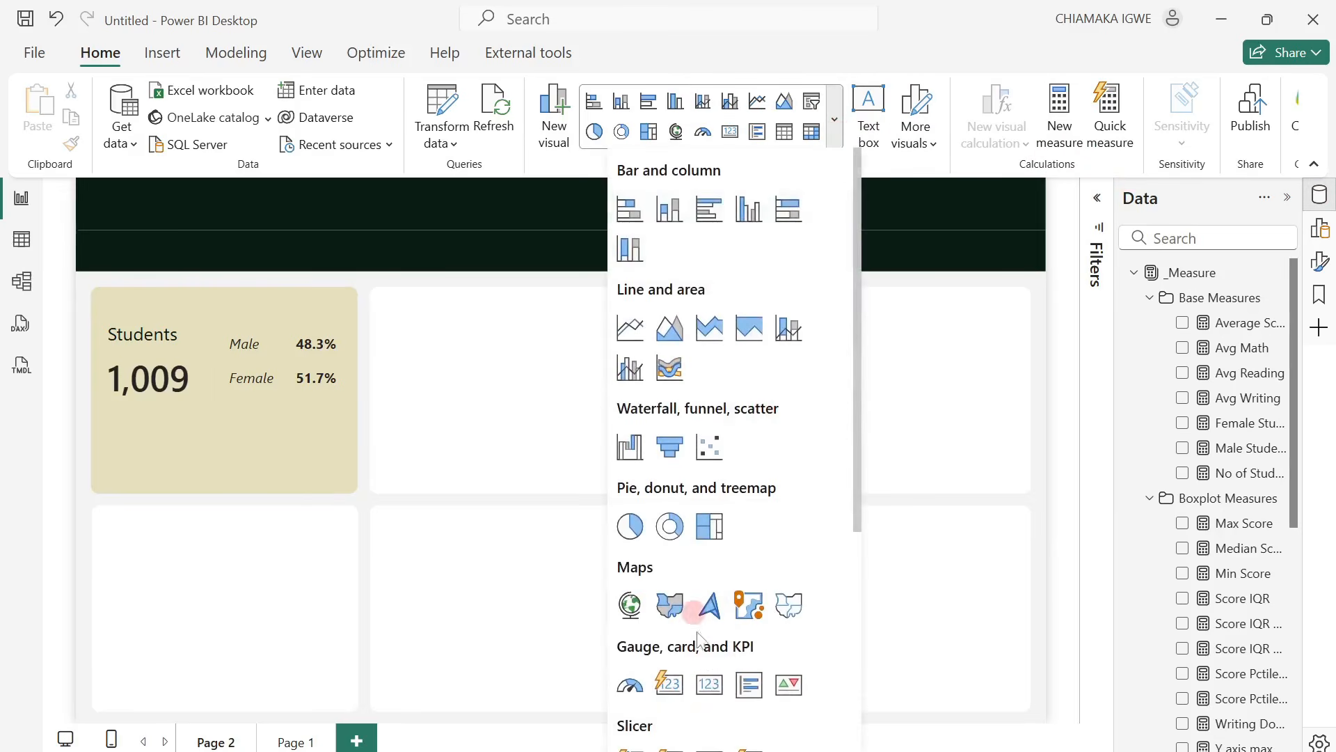
pyautogui.click(665, 688)
pyautogui.moveTo(254, 274); pyautogui.dragTo(255, 493)
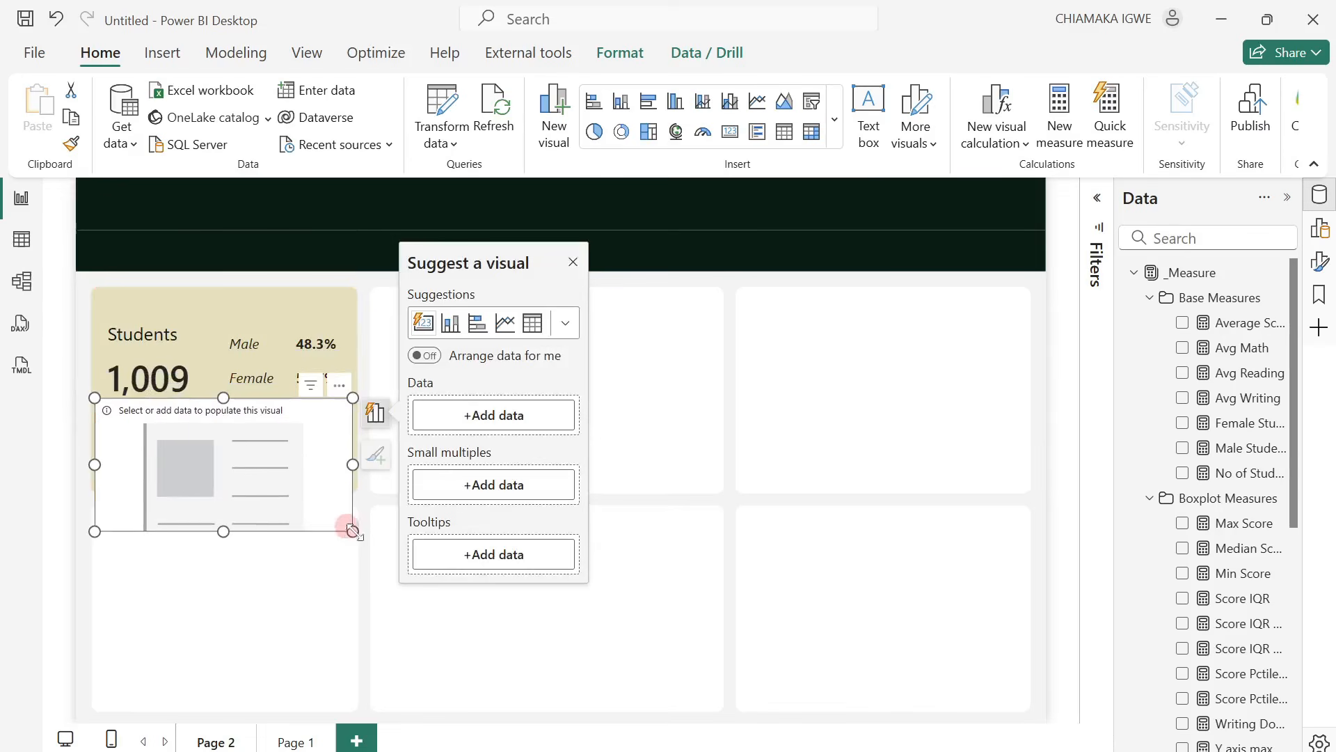
pyautogui.moveTo(353, 533); pyautogui.dragTo(223, 500)
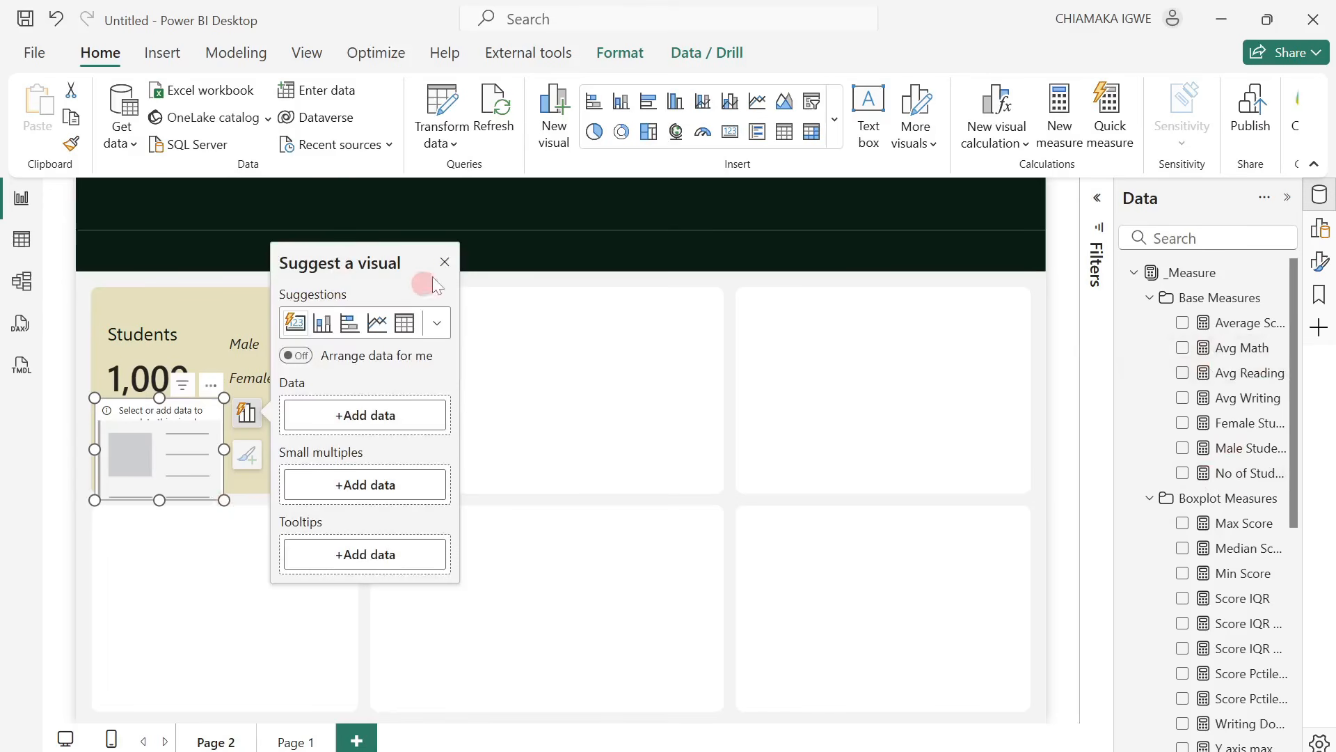
pyautogui.click(444, 265)
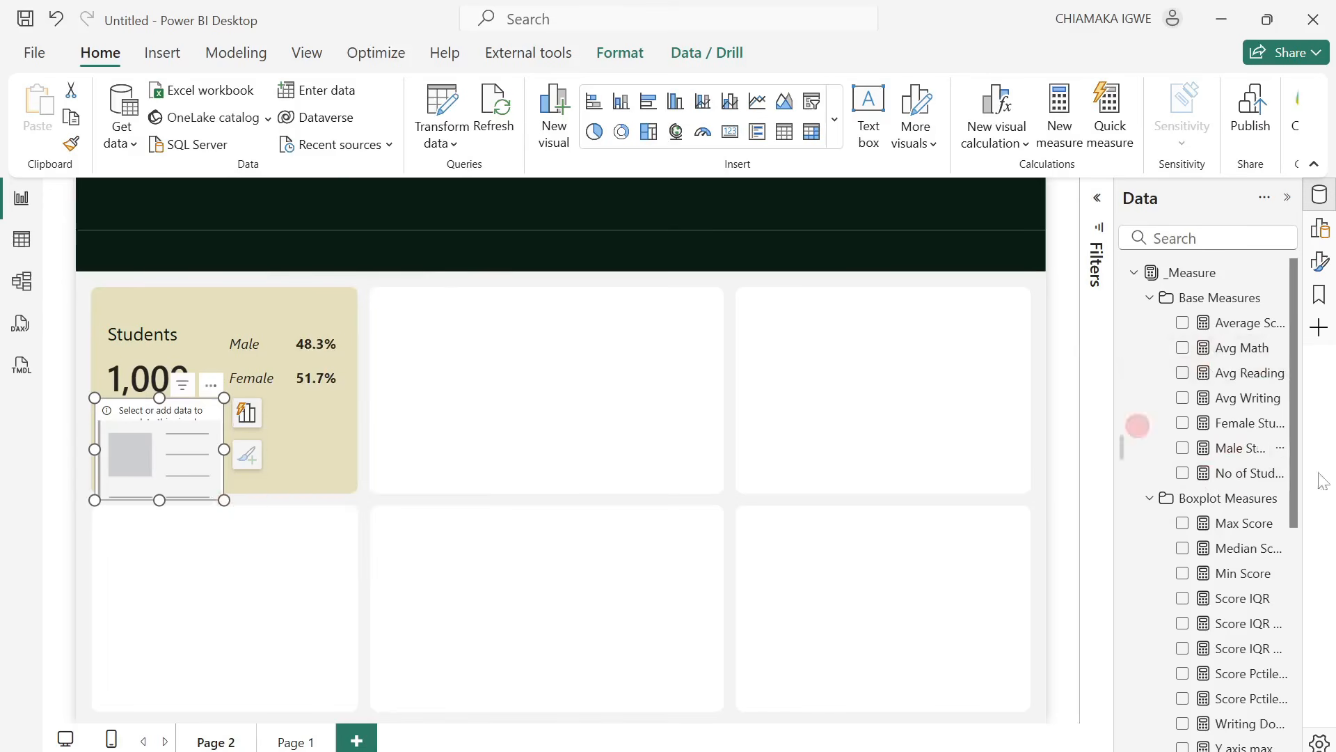
pyautogui.click(1181, 347)
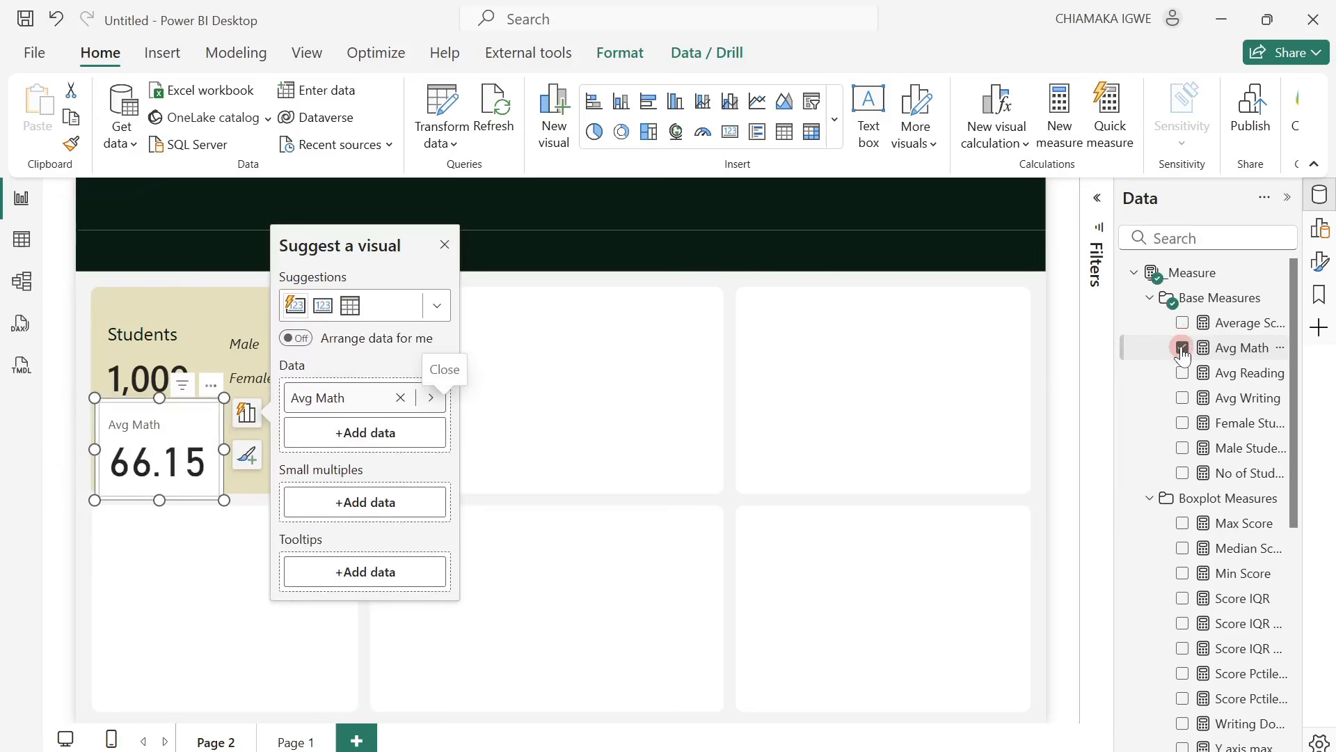
# Turn off the Avg Math visual's background in its size and style settings.
pyautogui.click(1320, 261)
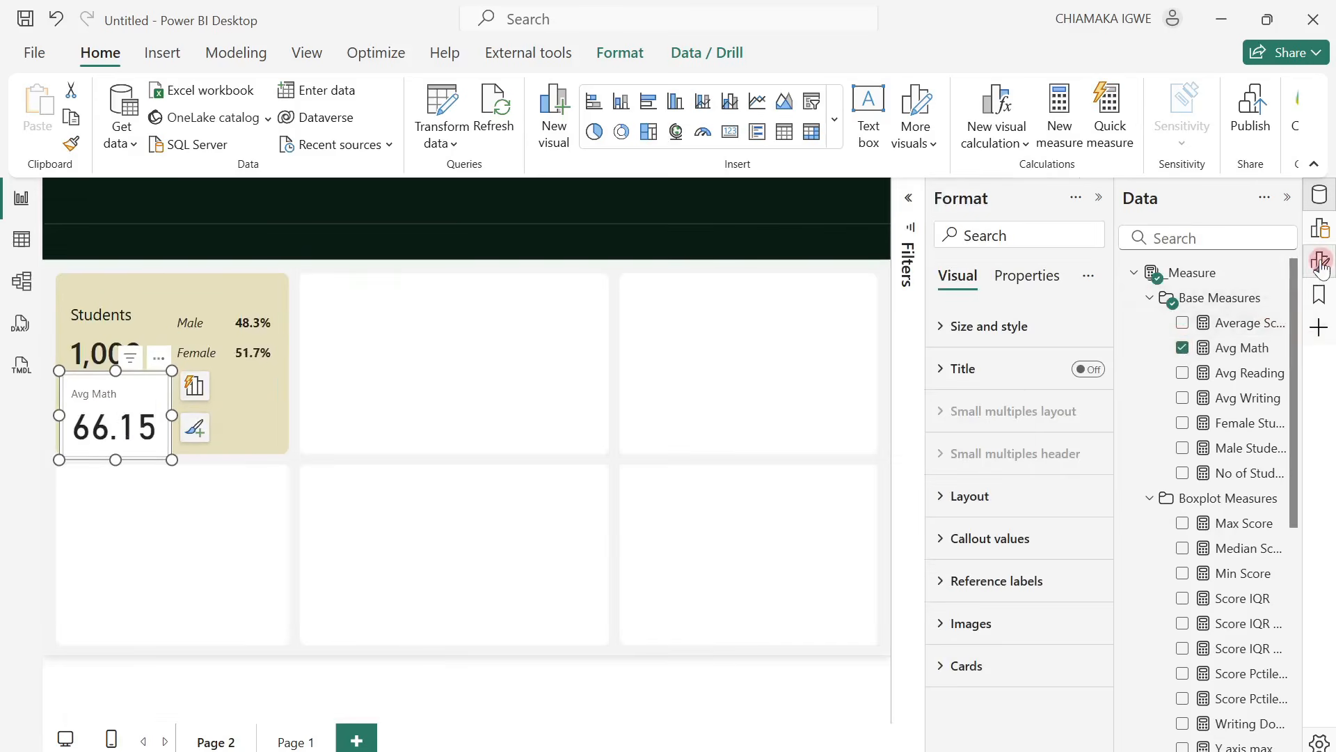
pyautogui.click(943, 540)
pyautogui.scroll(-2, 1051, 606)
pyautogui.scroll(2, 1047, 451)
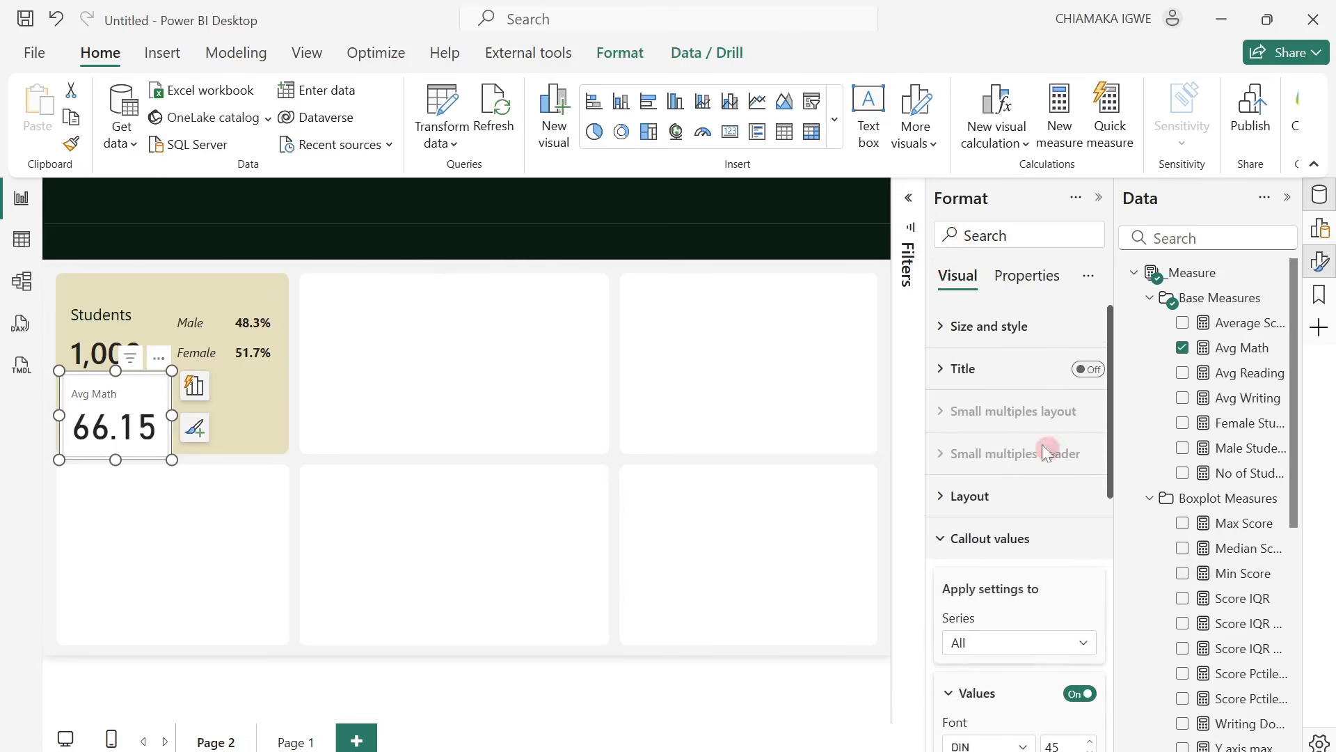
pyautogui.click(939, 338)
pyautogui.scroll(-2, 1042, 592)
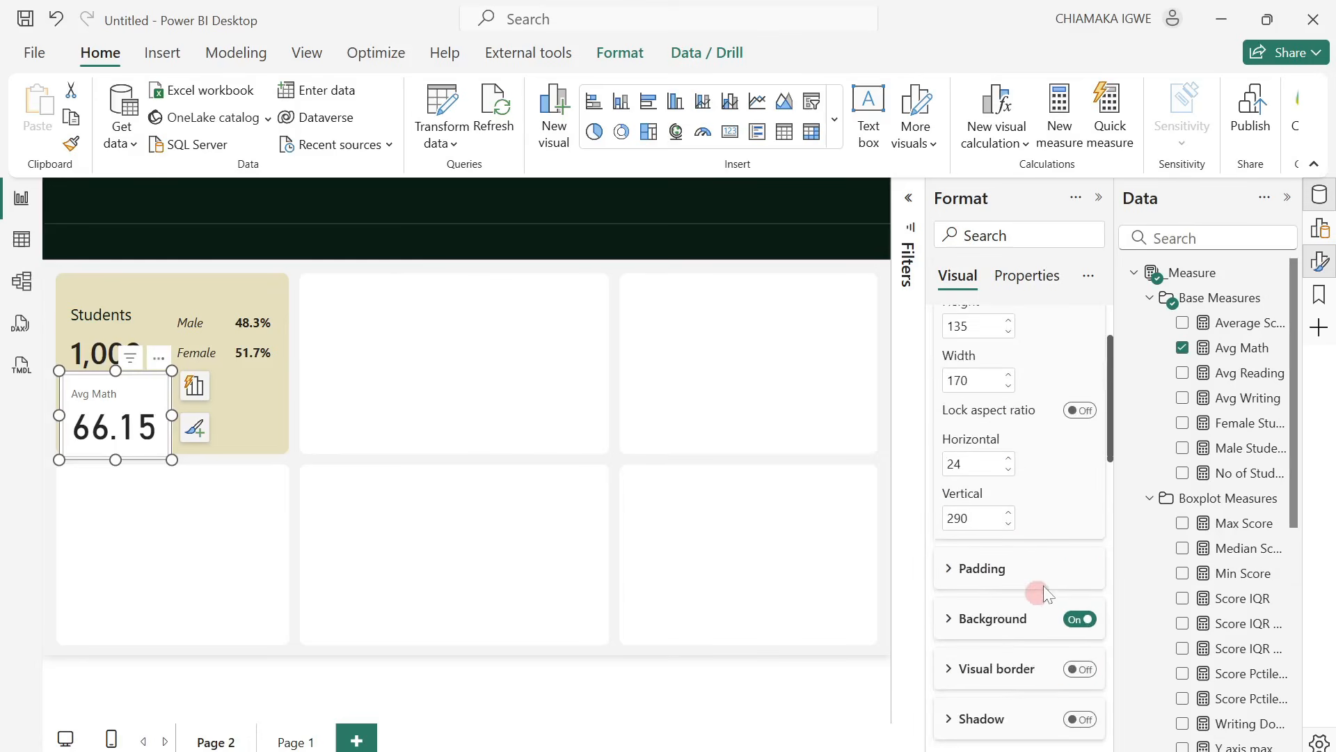
pyautogui.click(1074, 619)
# Turn off the callout values and their label for all series of the Avg Math card.
pyautogui.scroll(-4, 992, 508)
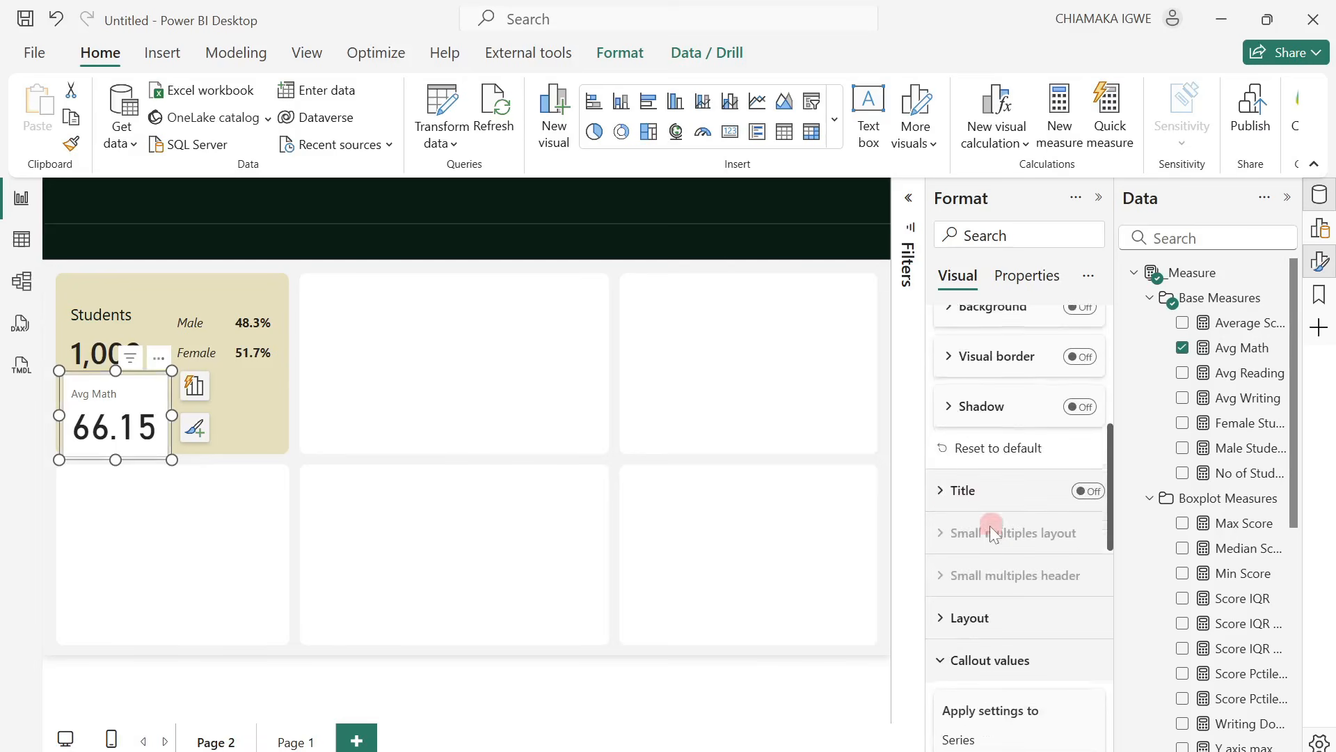
pyautogui.scroll(-3, 961, 570)
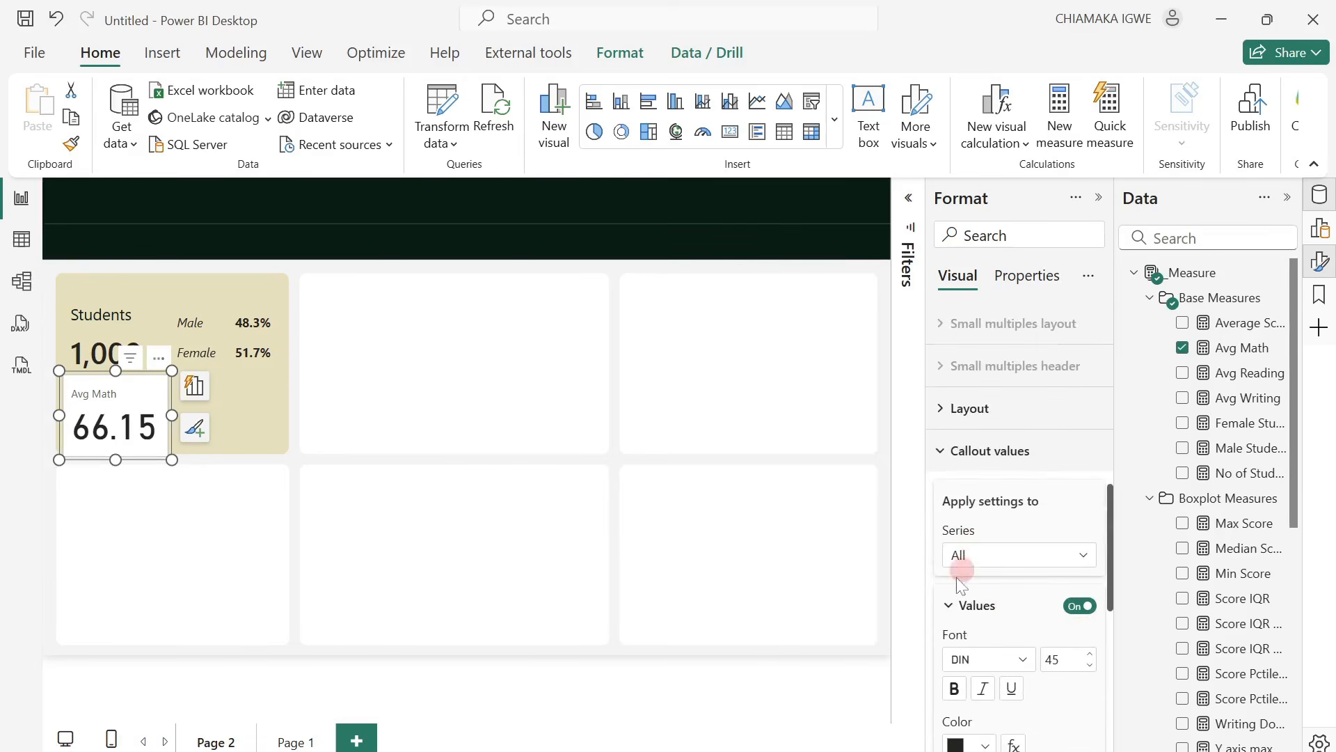
pyautogui.click(1078, 607)
pyautogui.scroll(-5, 1005, 591)
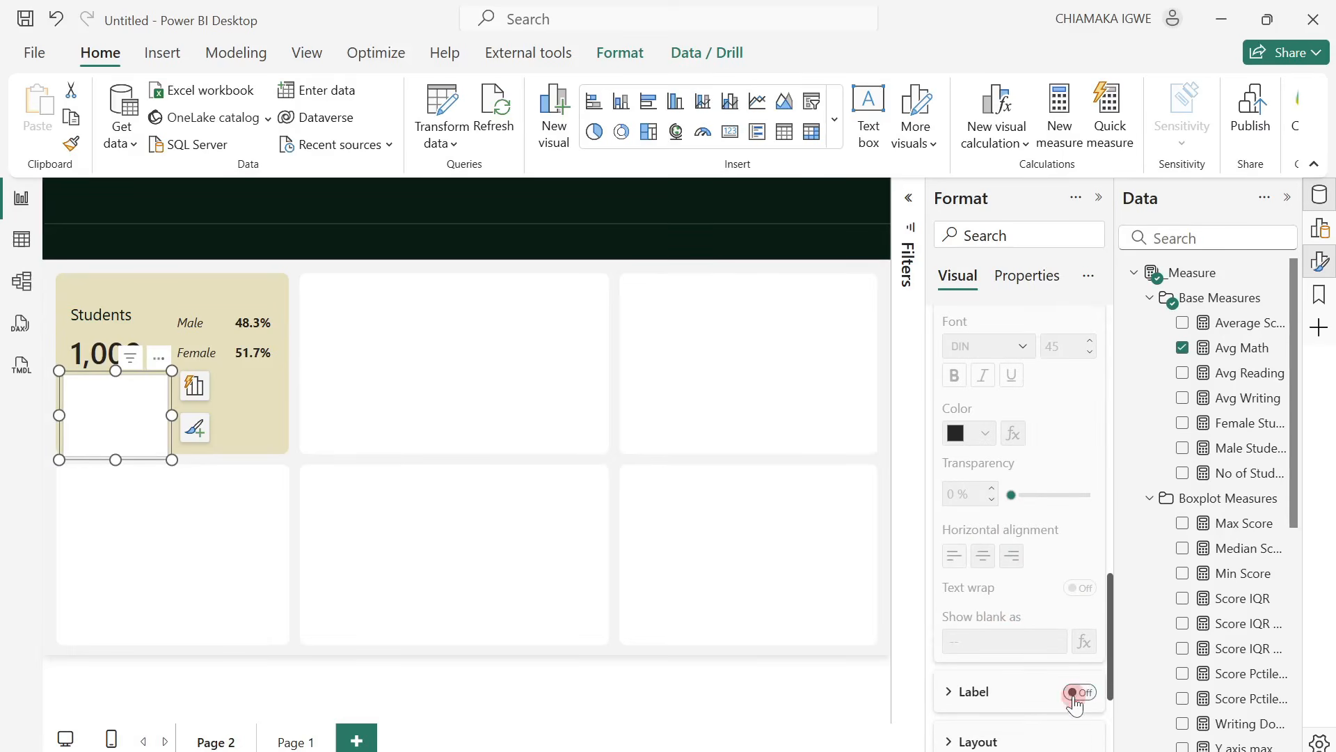
pyautogui.scroll(-3, 1012, 619)
# Turn off the background in the Avg Math visual's Cards settings.
pyautogui.click(953, 730)
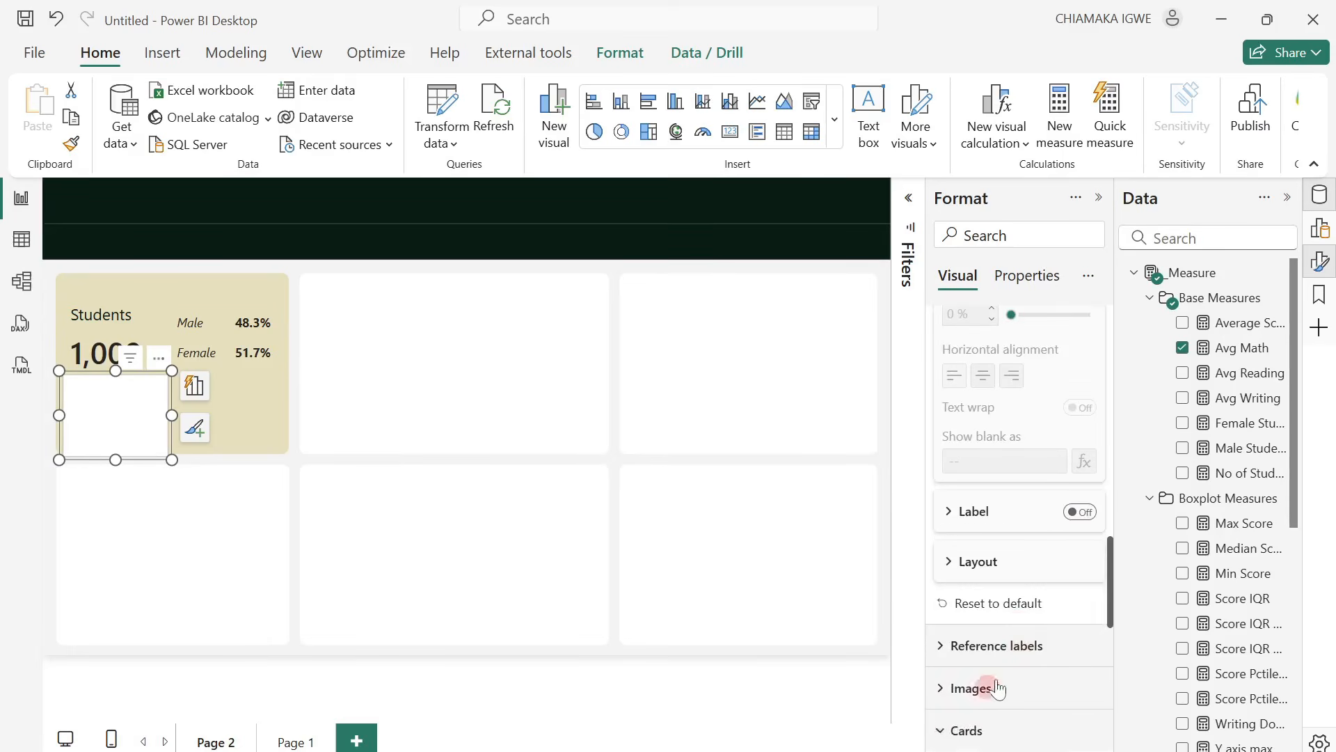
pyautogui.scroll(-5, 996, 688)
pyautogui.click(1077, 724)
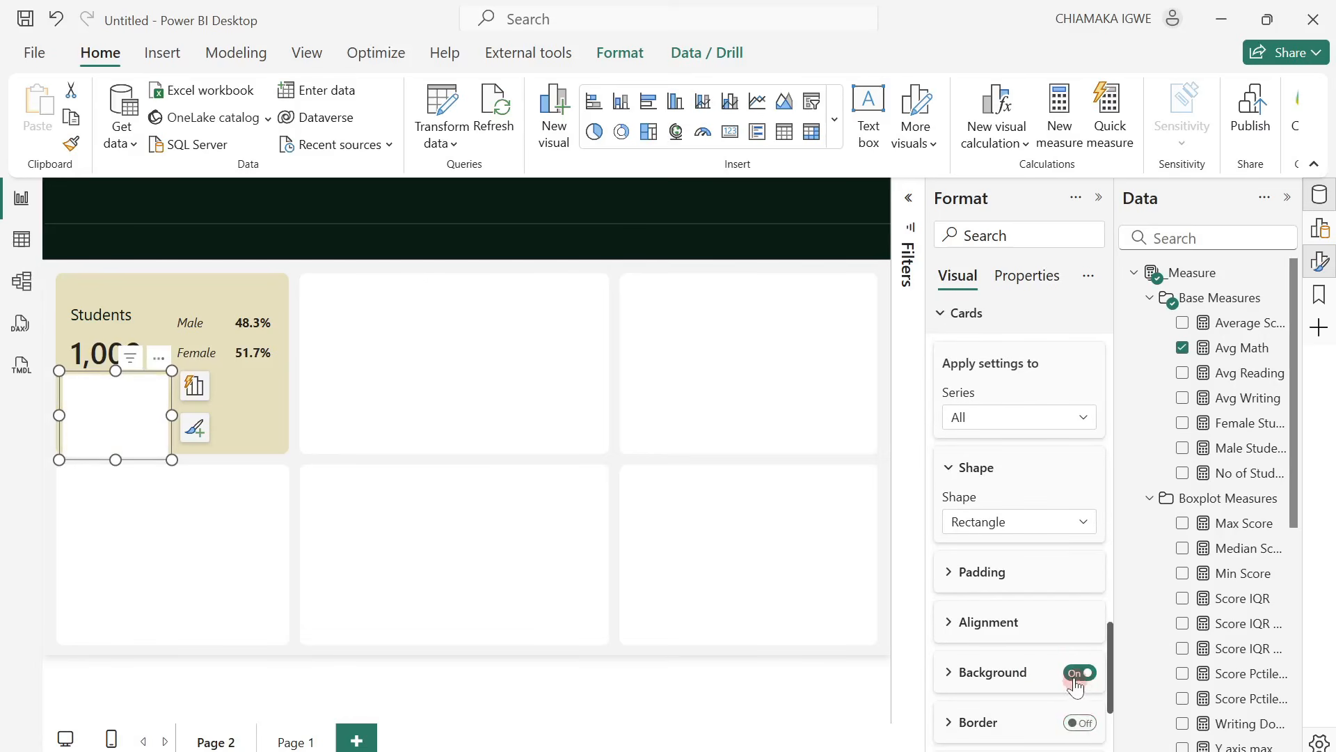
pyautogui.click(1079, 674)
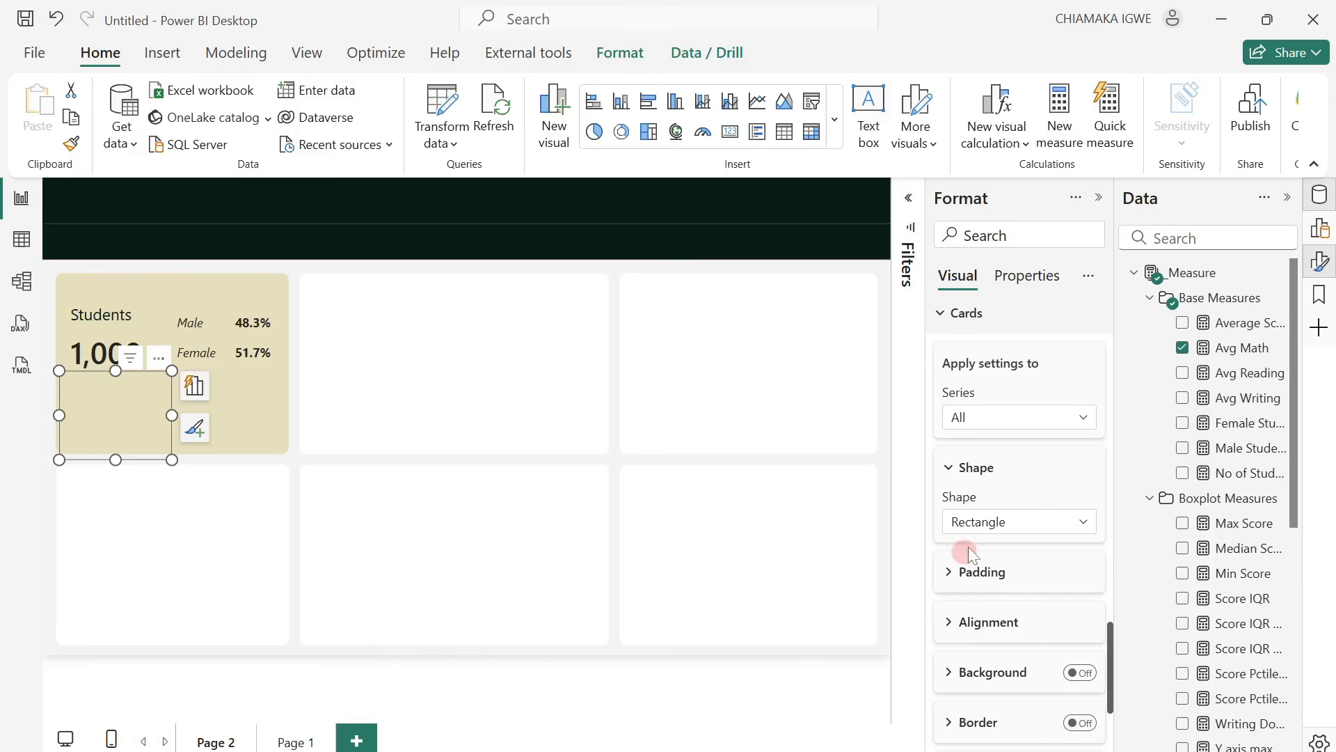
# Enable an image for the card's Avg Math series and set the image type to Image URL.
pyautogui.scroll(10, 967, 546)
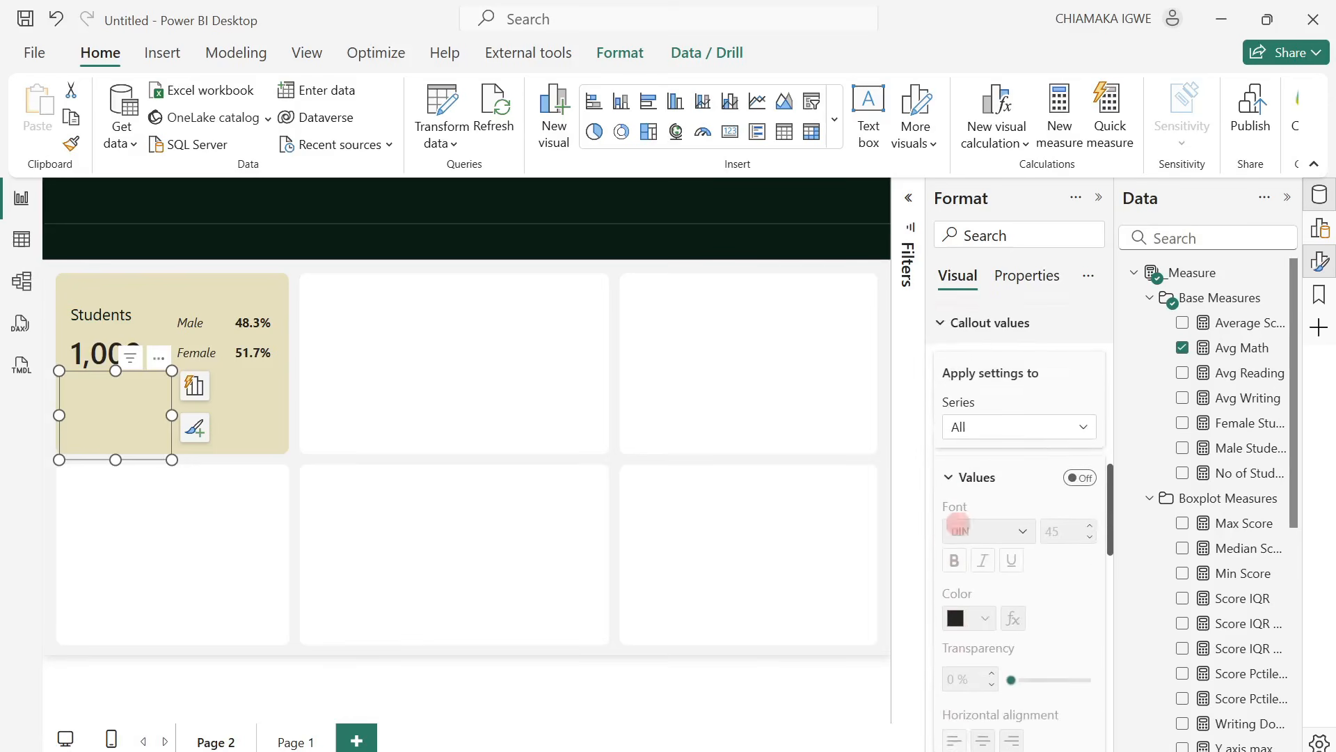
pyautogui.scroll(5, 957, 523)
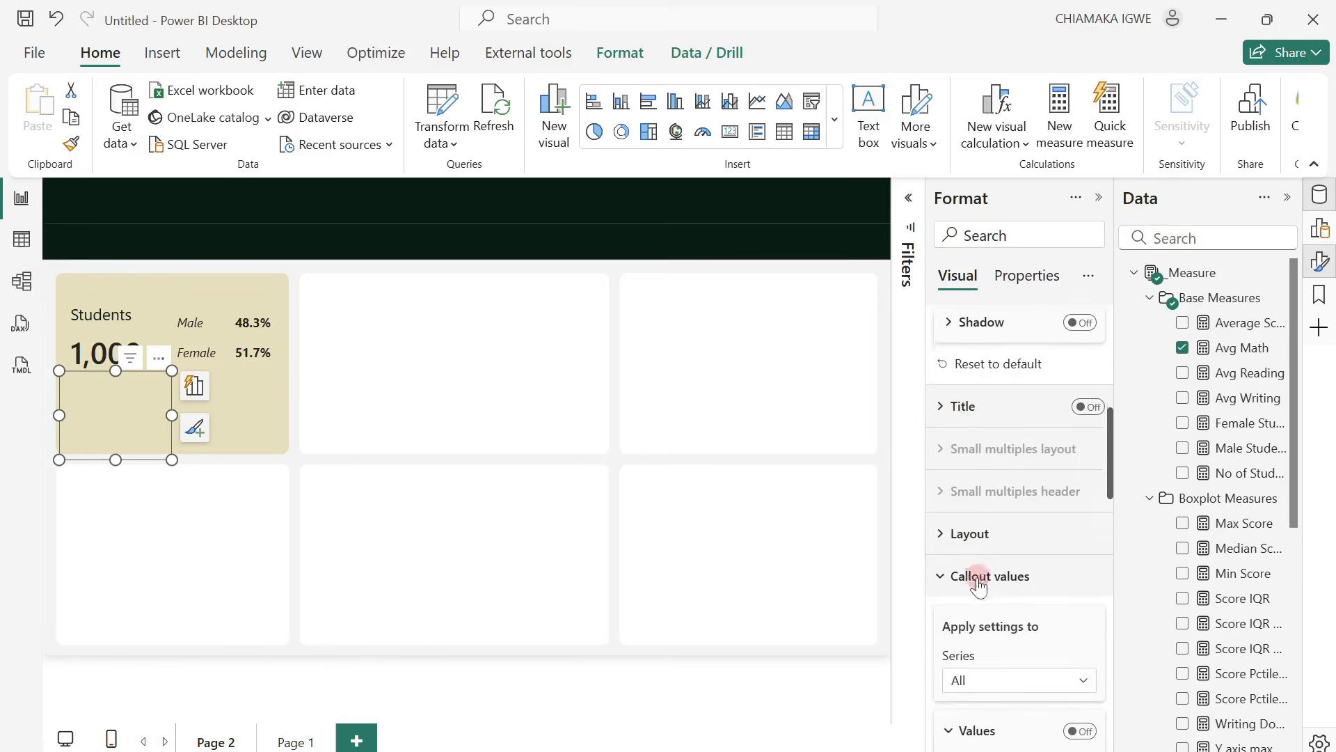
pyautogui.scroll(-15, 977, 581)
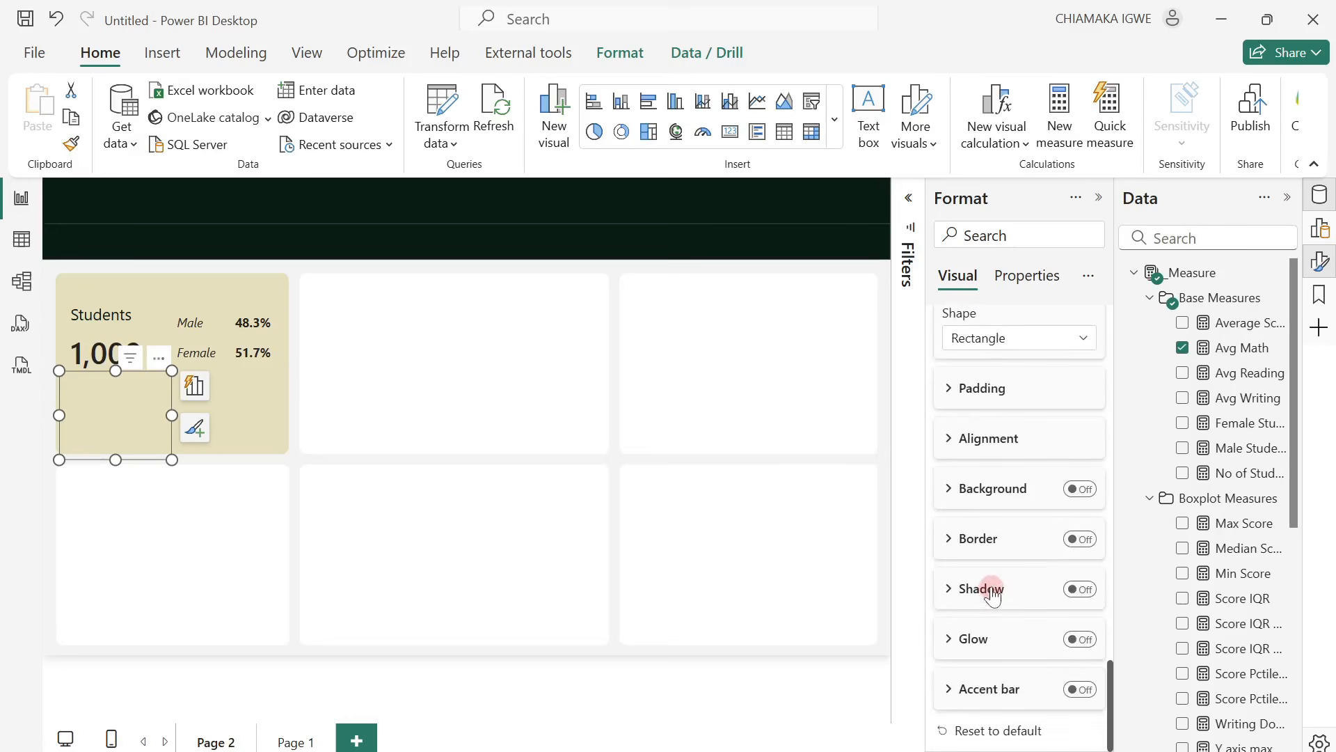
pyautogui.scroll(5, 989, 598)
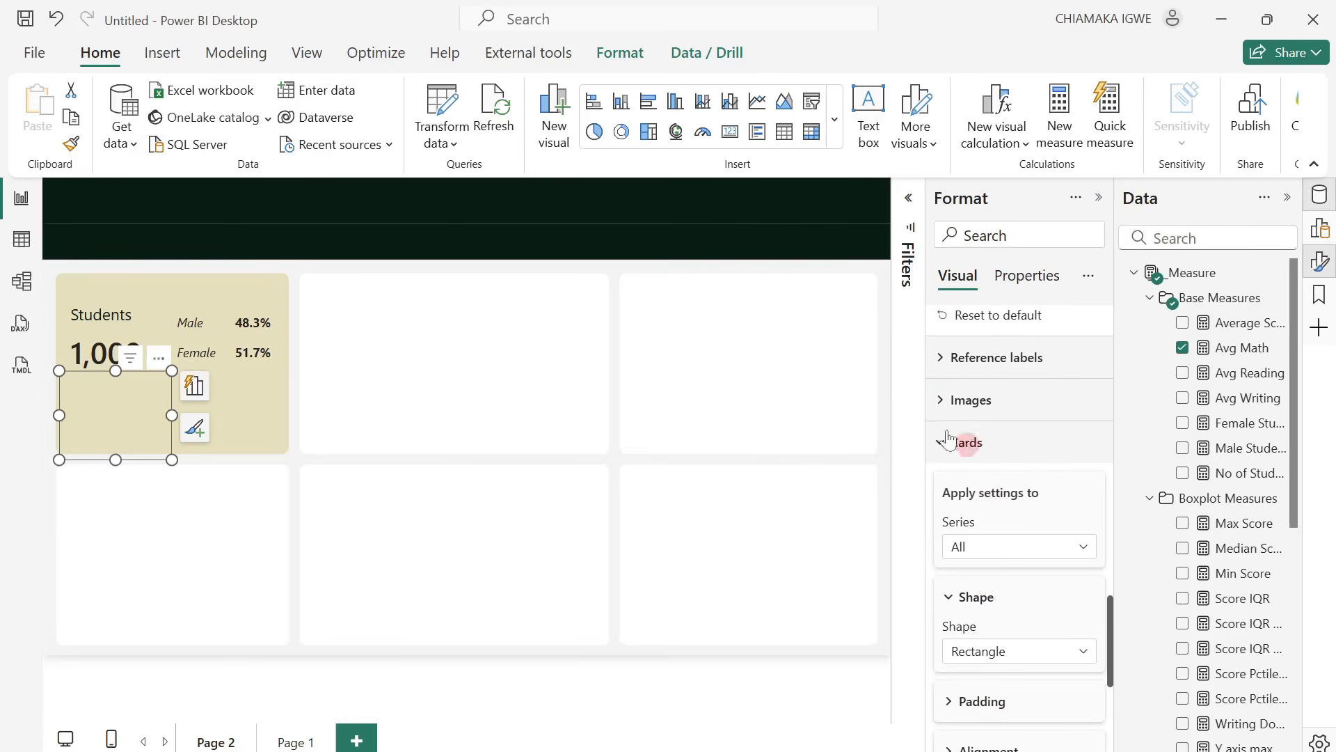
pyautogui.click(945, 403)
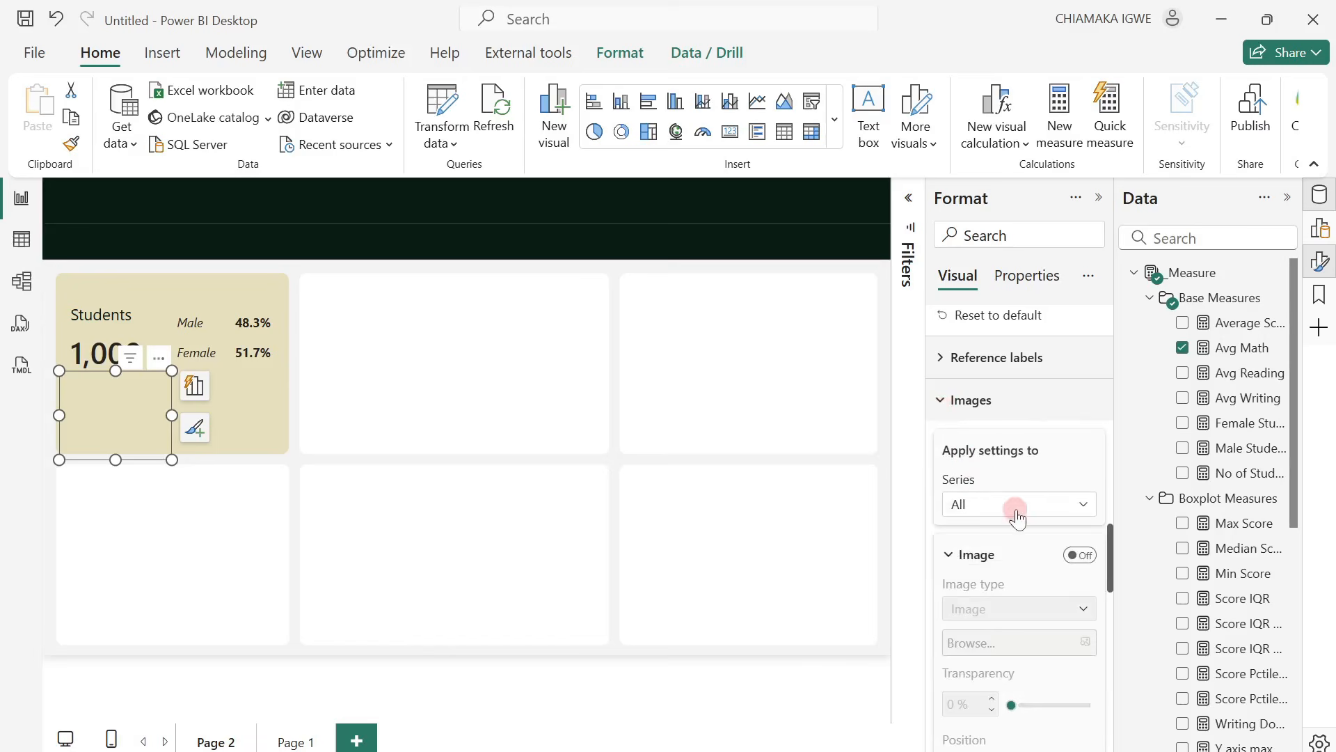
pyautogui.click(1014, 506)
pyautogui.click(978, 555)
pyautogui.click(1080, 555)
pyautogui.click(994, 643)
pyautogui.click(1059, 608)
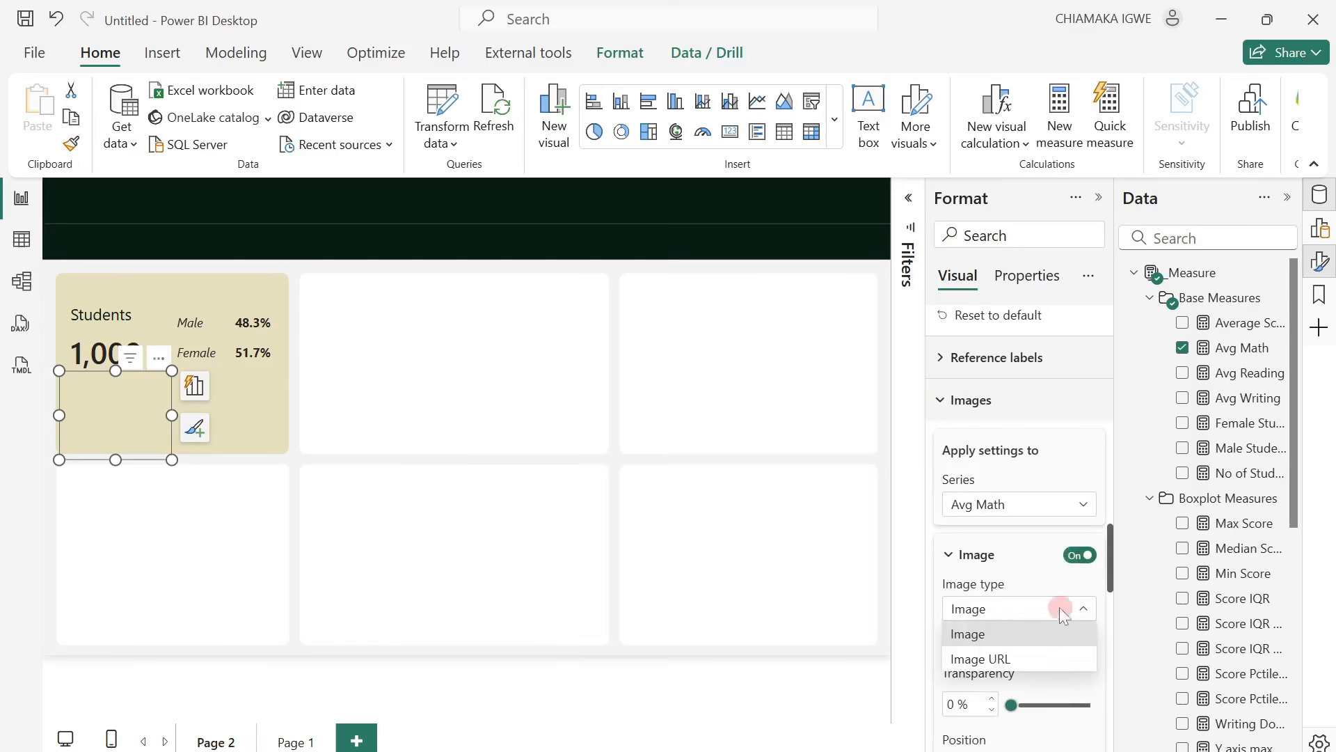
pyautogui.click(1013, 658)
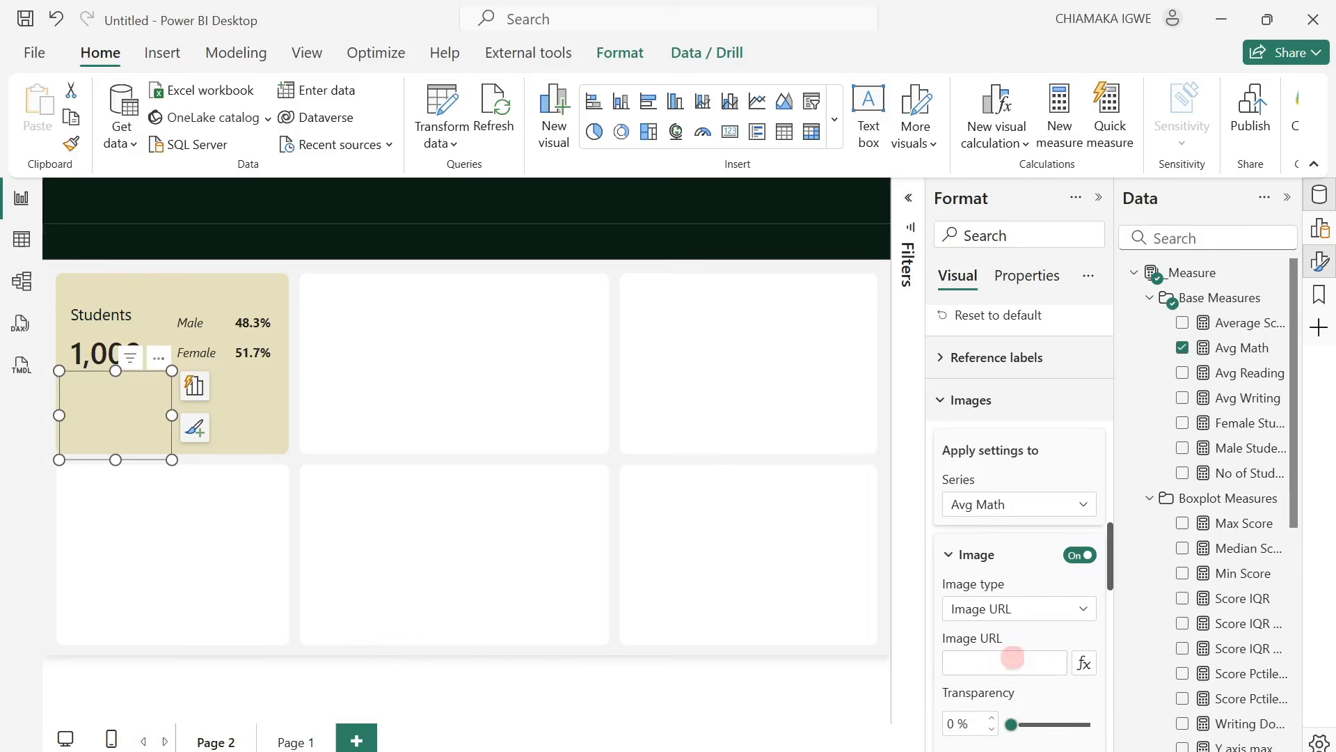
# Base the Avg Math image URL on the field value of the Math Donut Chart measure from the SVG Measures folder.
pyautogui.click(1149, 300)
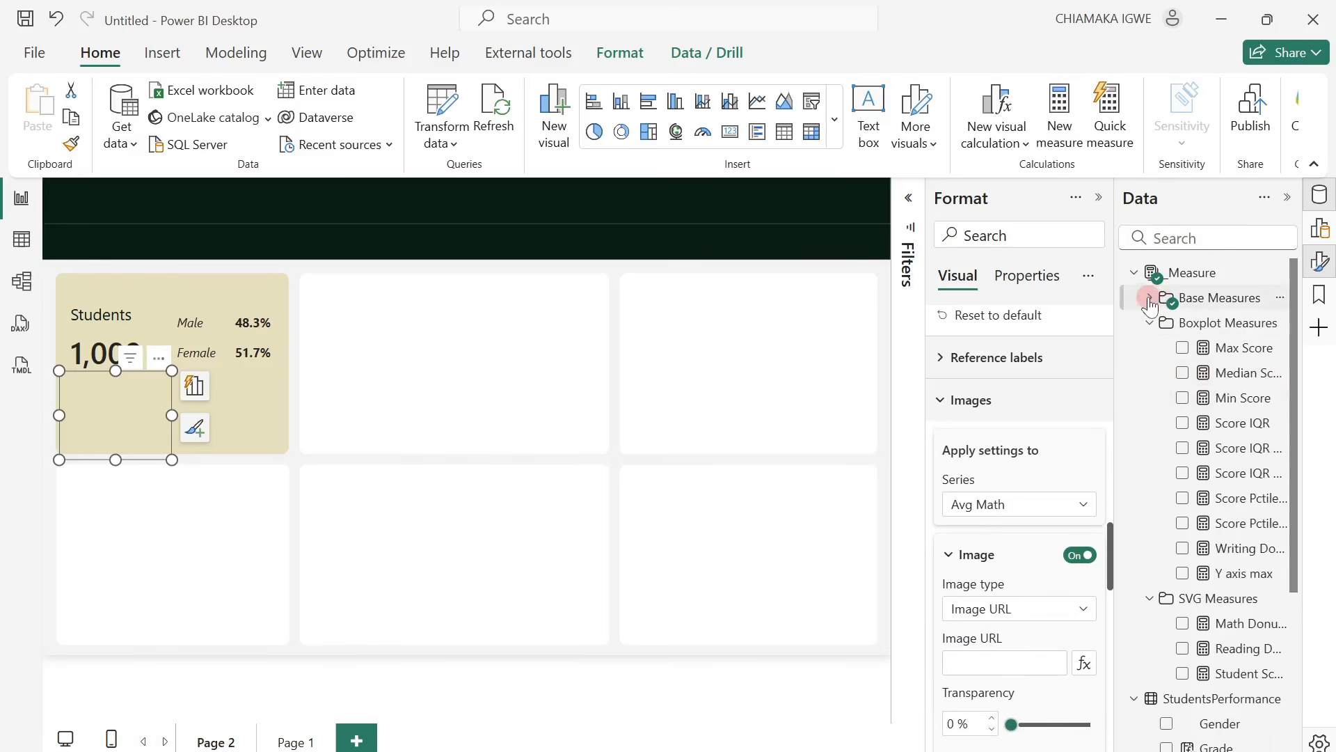
pyautogui.click(1150, 322)
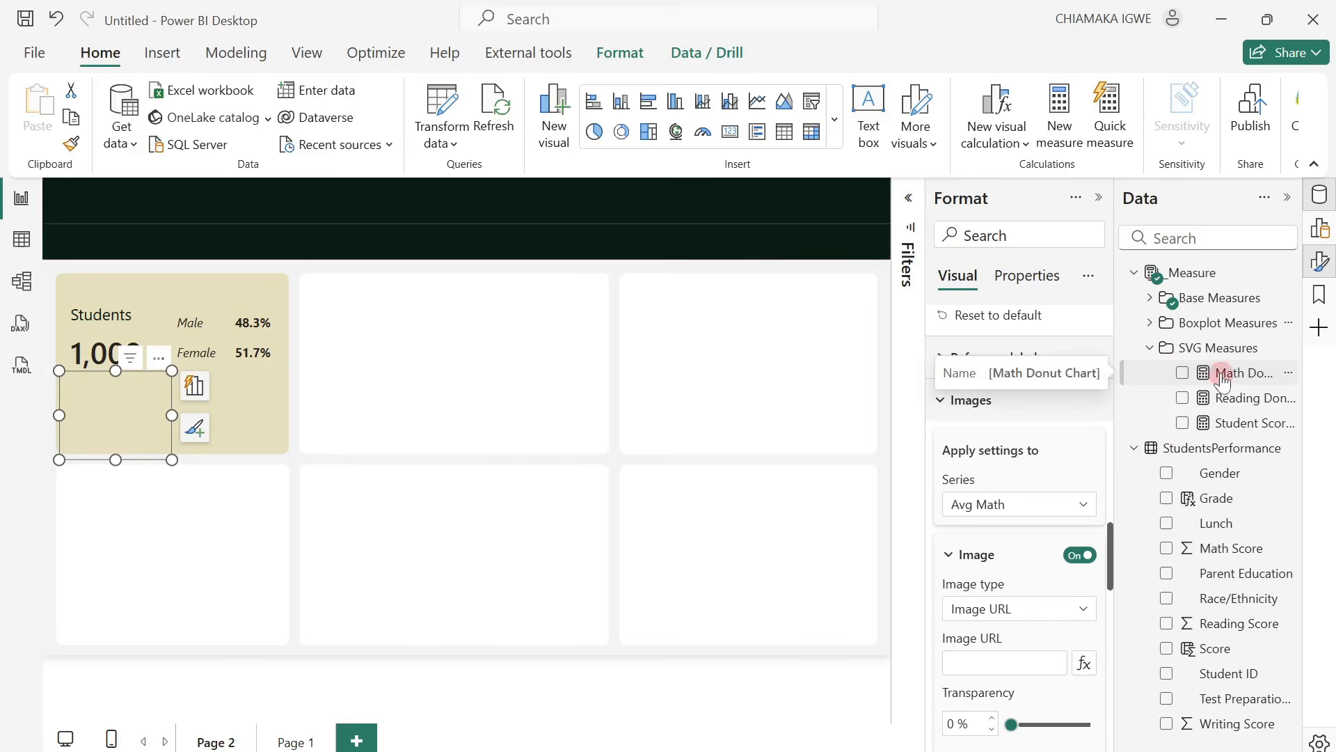
pyautogui.click(1085, 665)
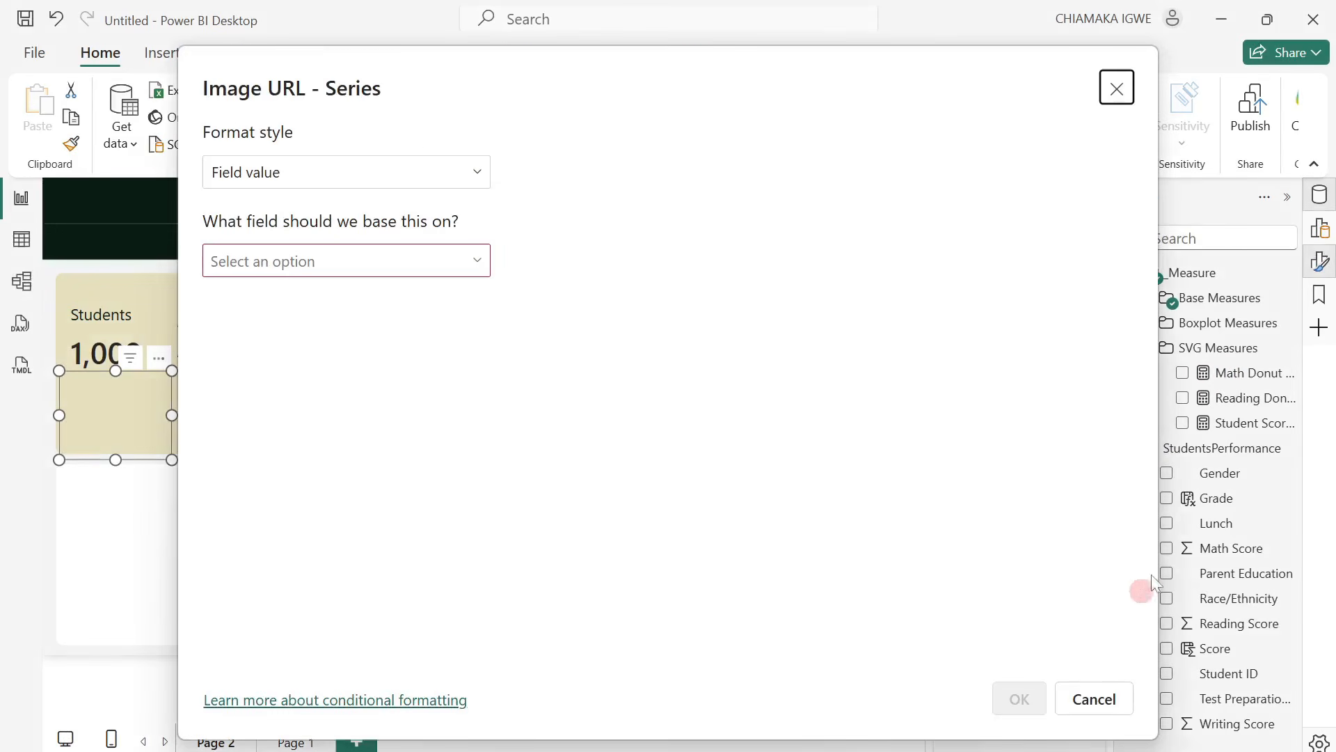
pyautogui.click(373, 261)
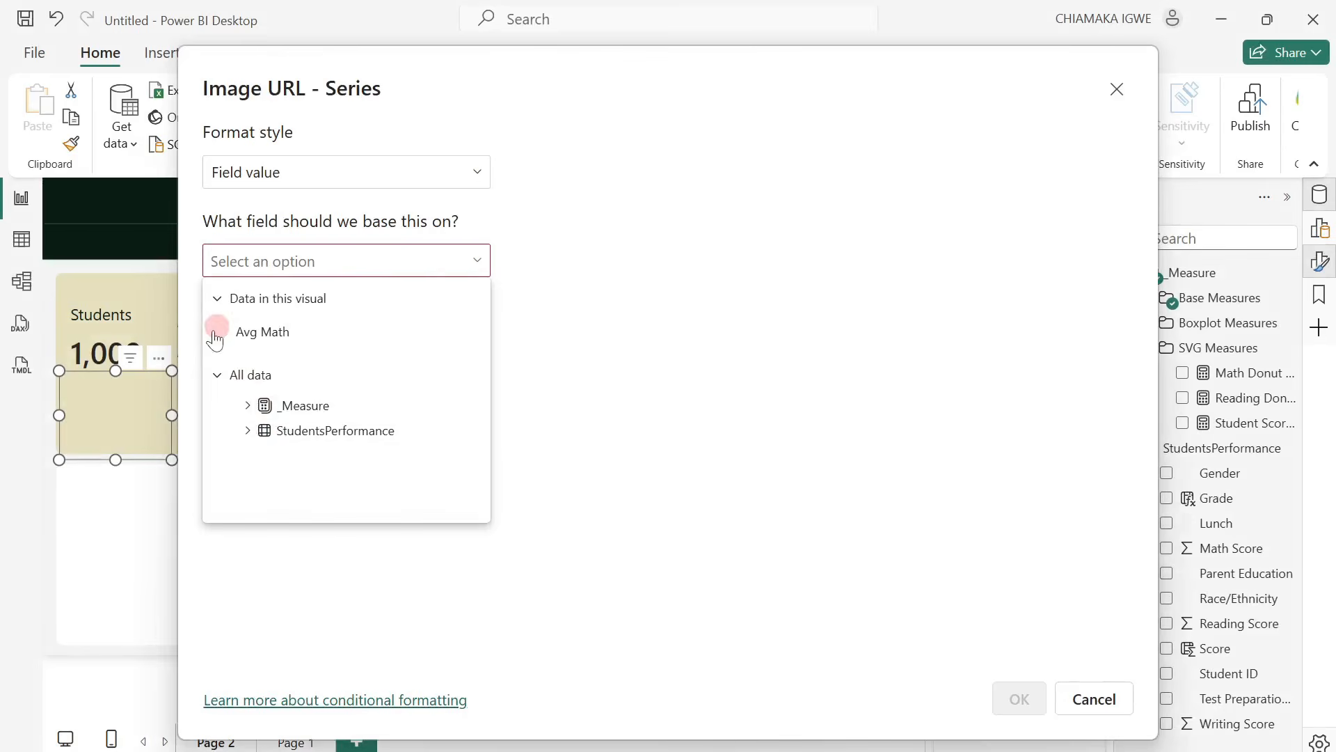
pyautogui.click(250, 406)
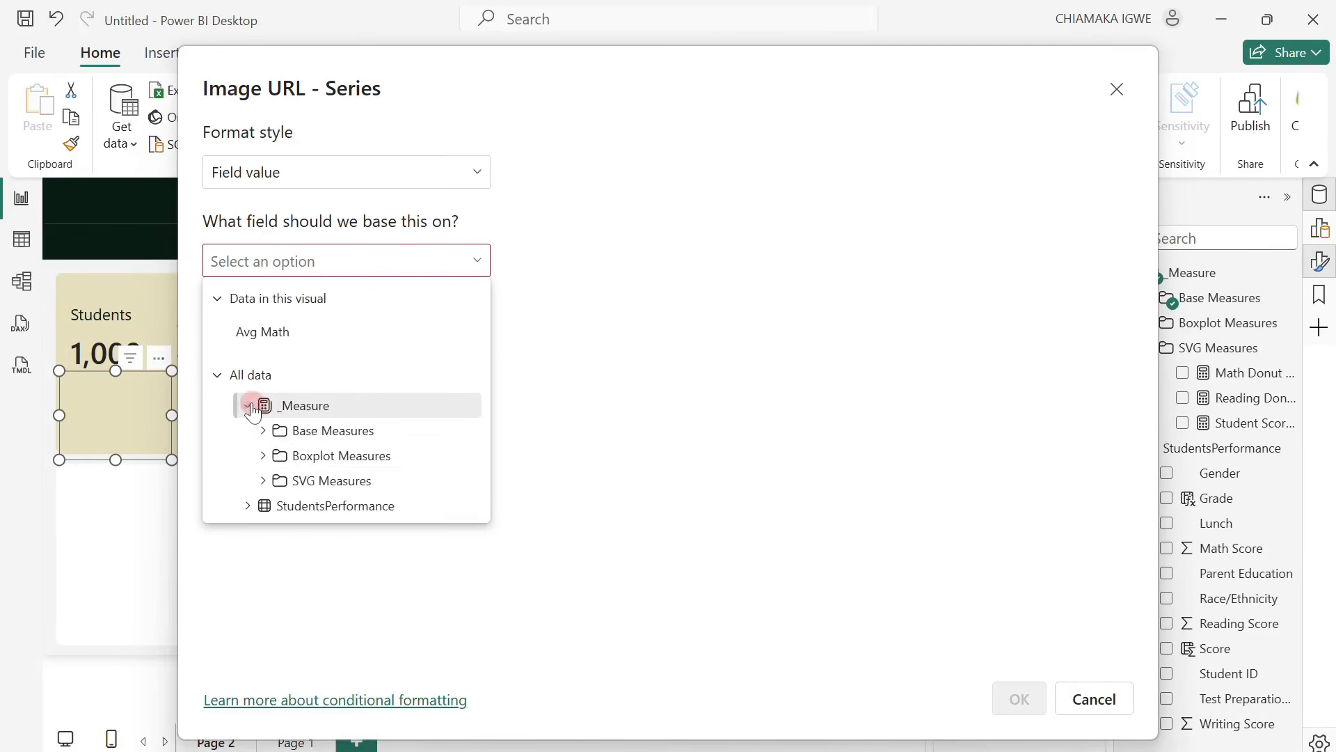
pyautogui.click(264, 480)
pyautogui.scroll(-1, 307, 462)
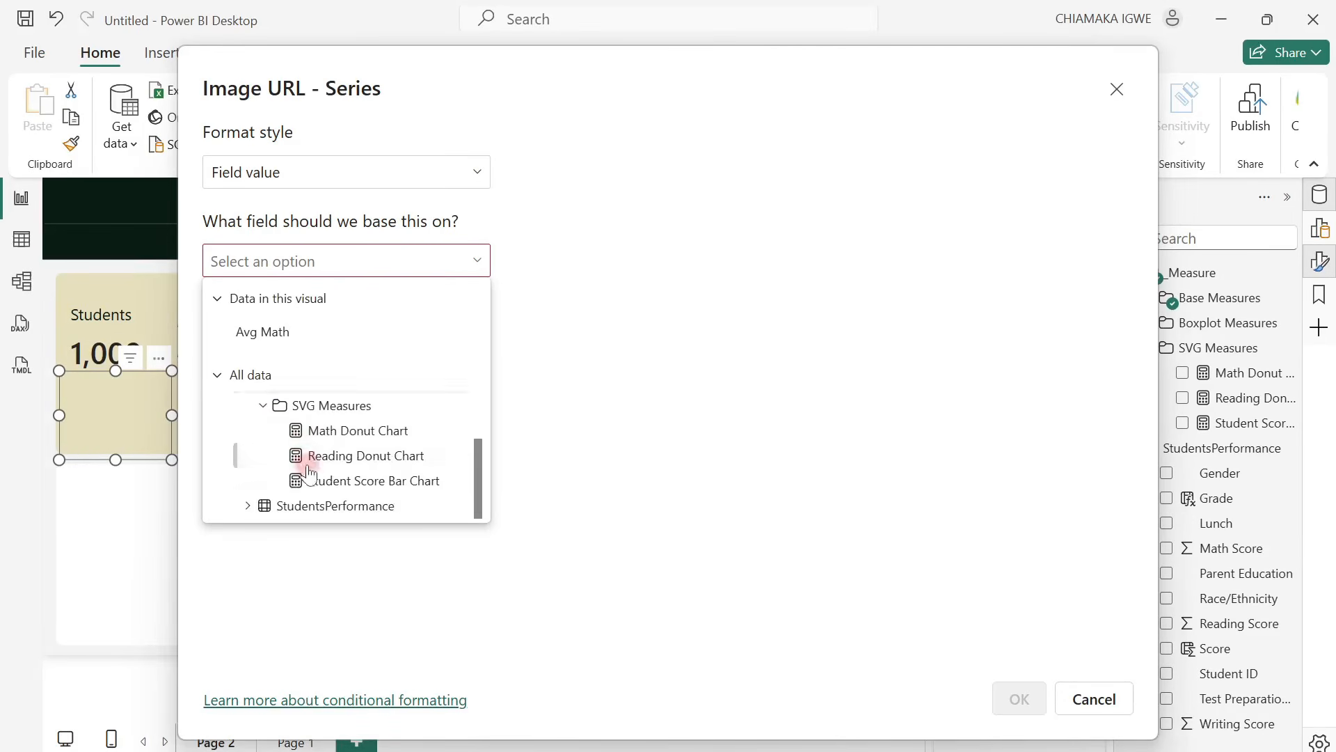
pyautogui.click(357, 432)
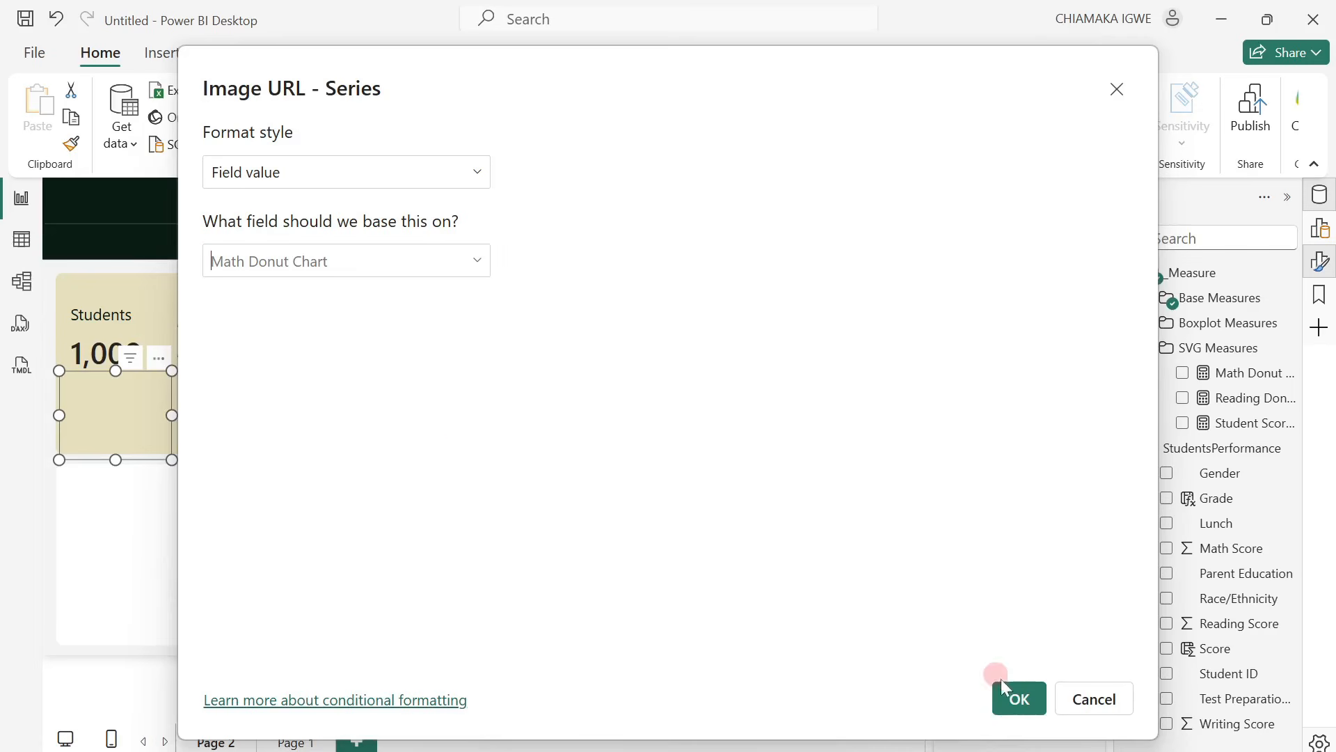
pyautogui.click(1019, 702)
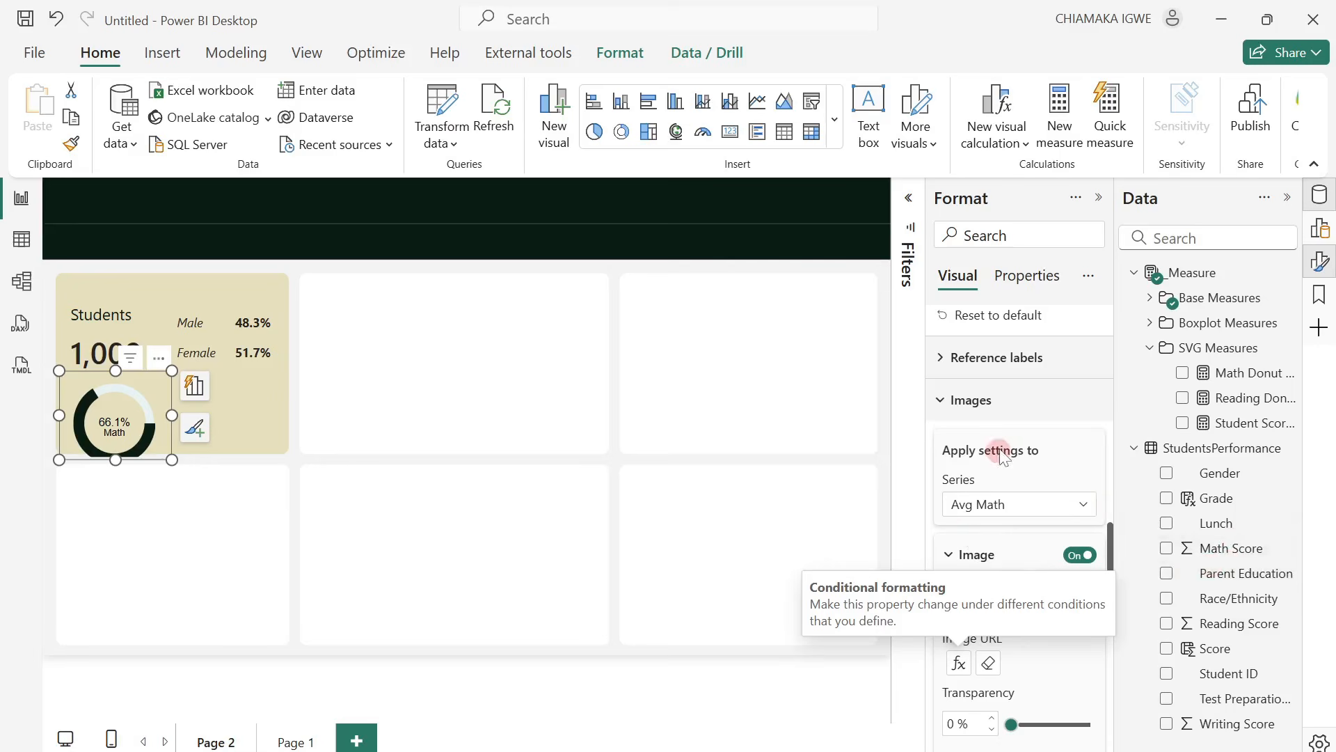
# Set the math donut card's height and width to 115 each.
pyautogui.scroll(15, 1001, 456)
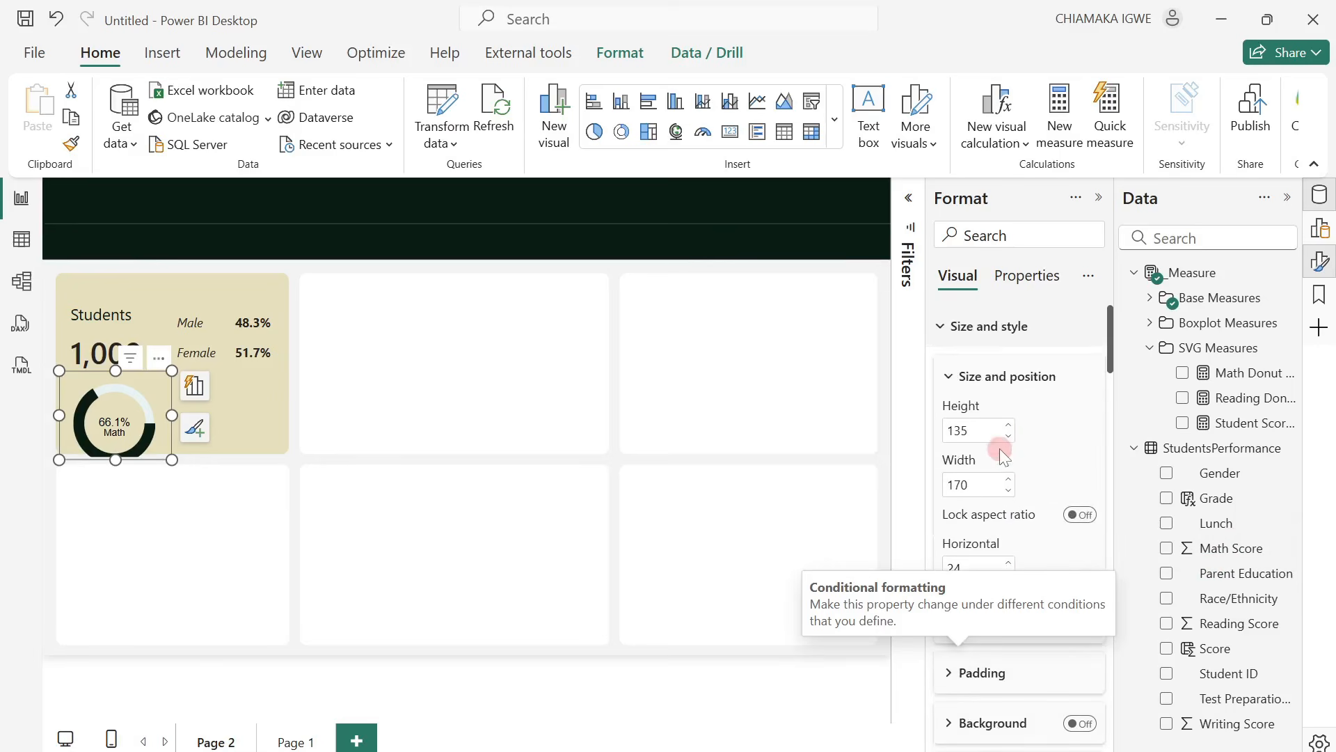
pyautogui.click(976, 433)
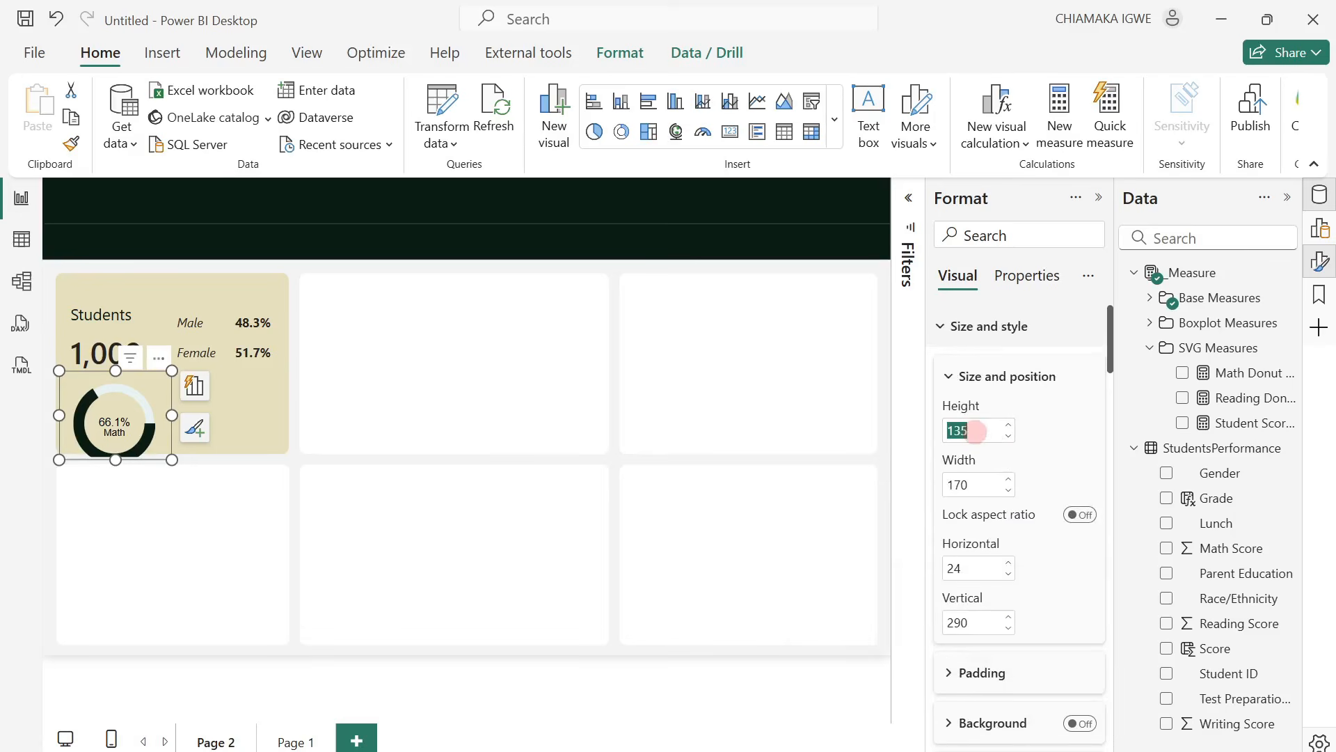
pyautogui.write('115')
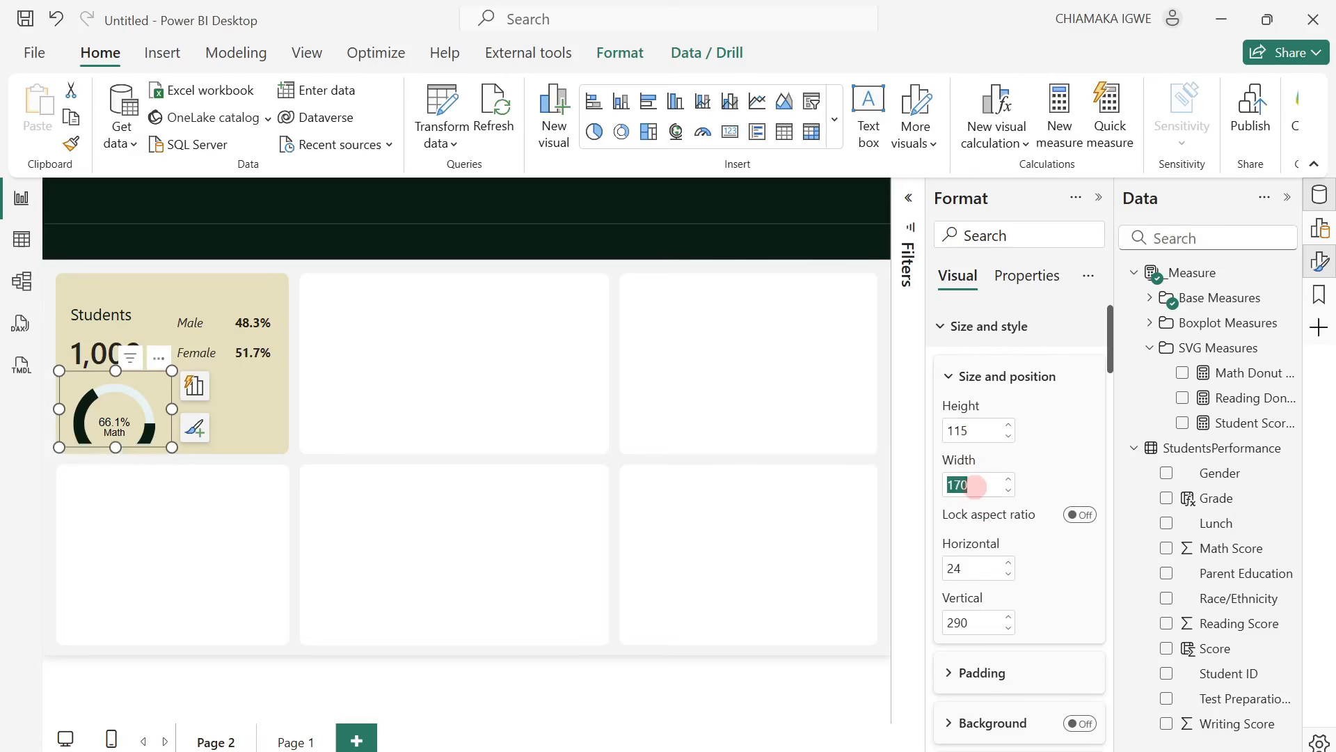
pyautogui.press('BackSpace')
pyautogui.write('115')
pyautogui.click(258, 346)
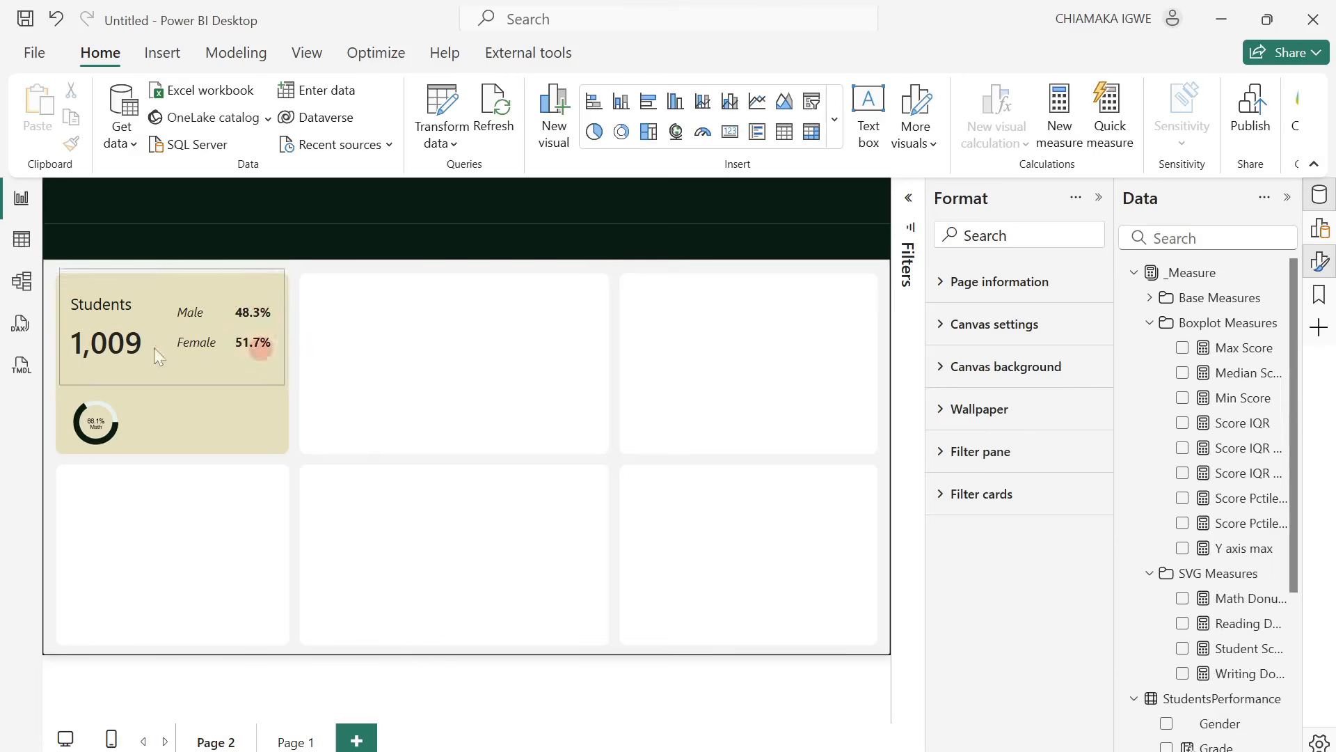
# Duplicate the math donut card and place the copy beside the original, at about horizontal 111 and vertical 313.
pyautogui.click(89, 421)
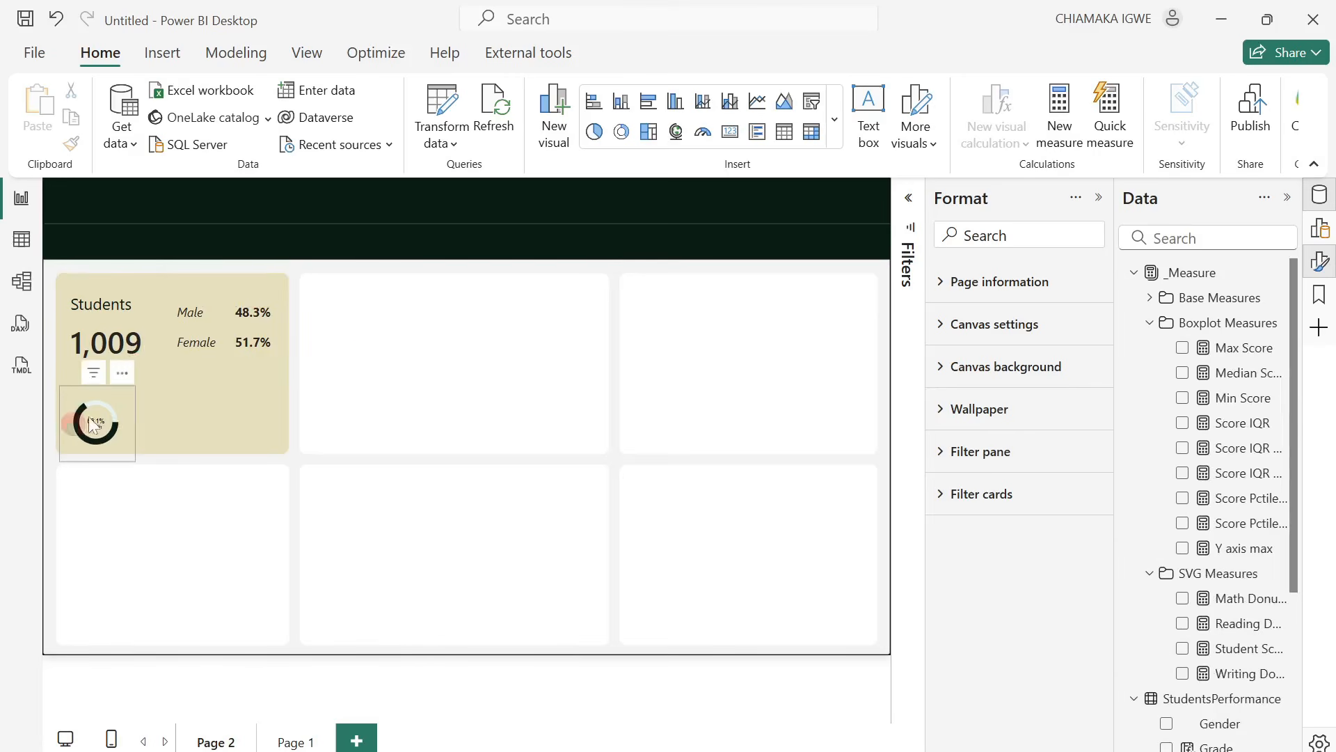
pyautogui.click(128, 398)
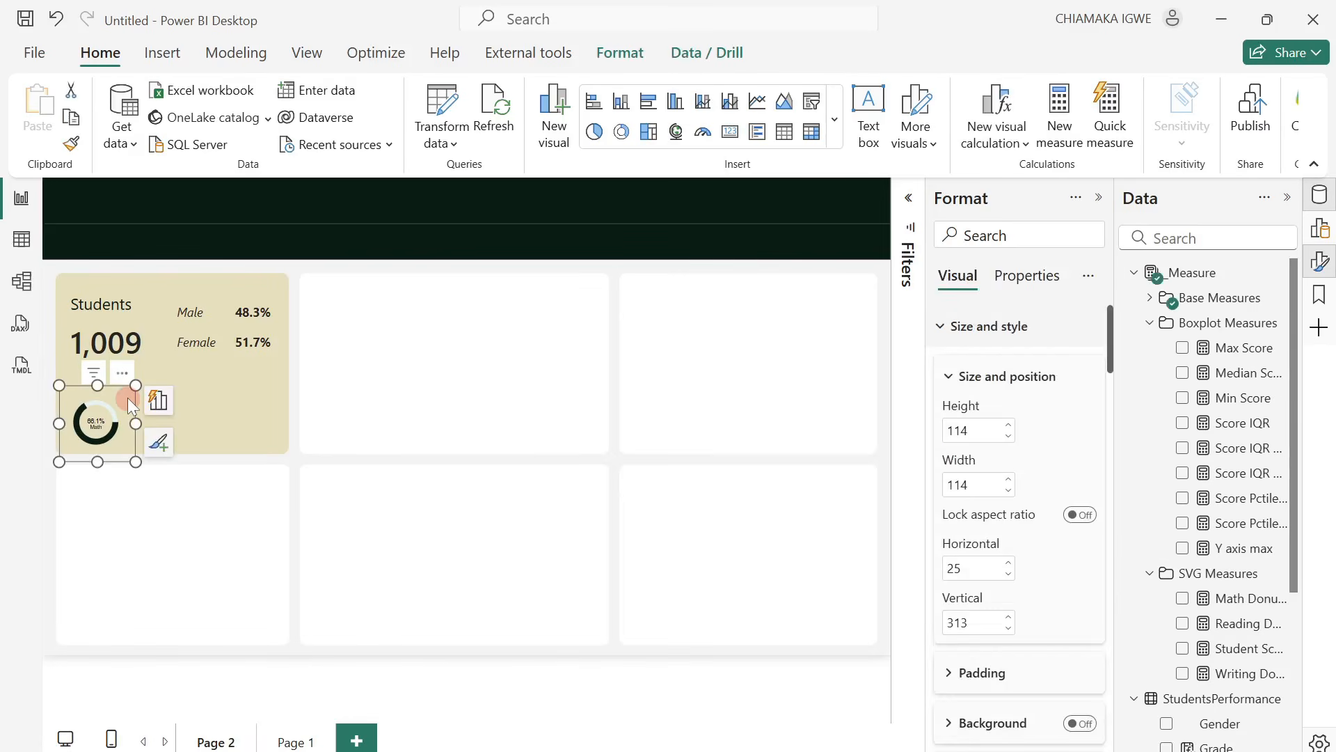
pyautogui.hotkey('ctrl', 'v')
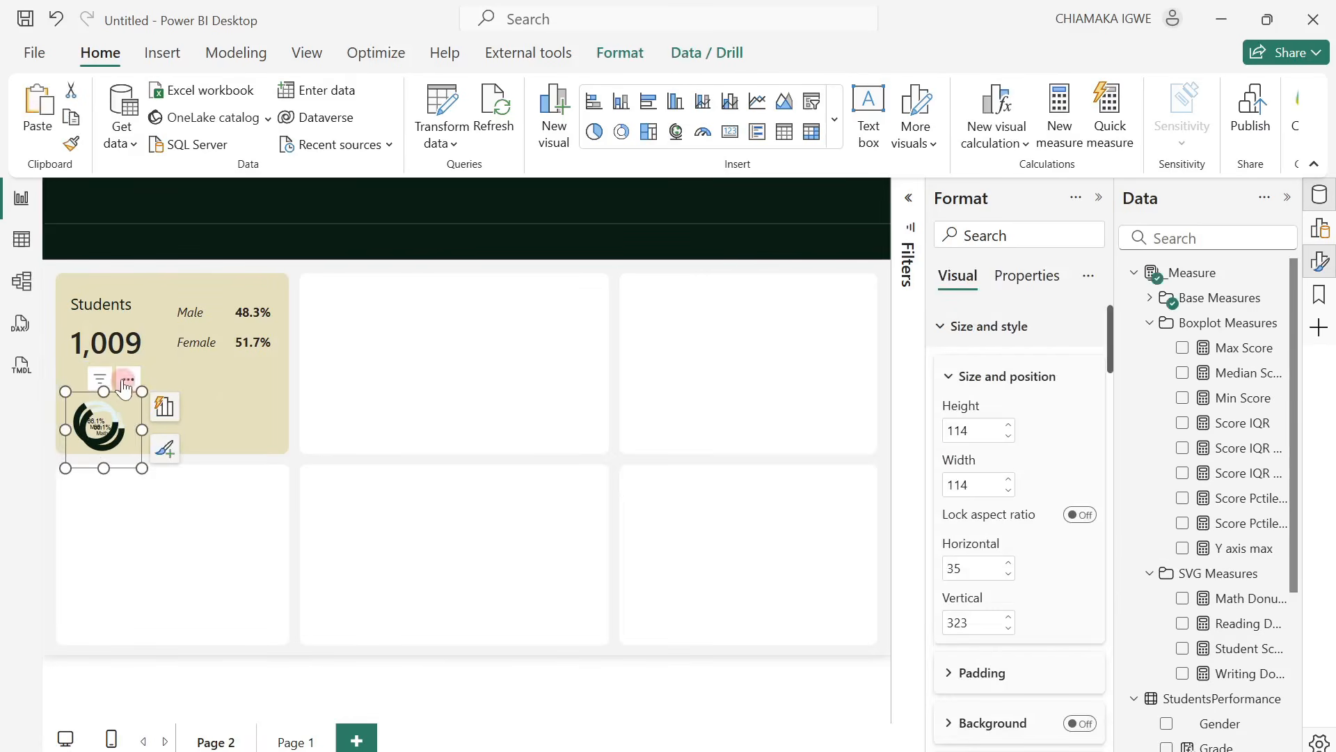
pyautogui.moveTo(128, 380); pyautogui.dragTo(176, 380)
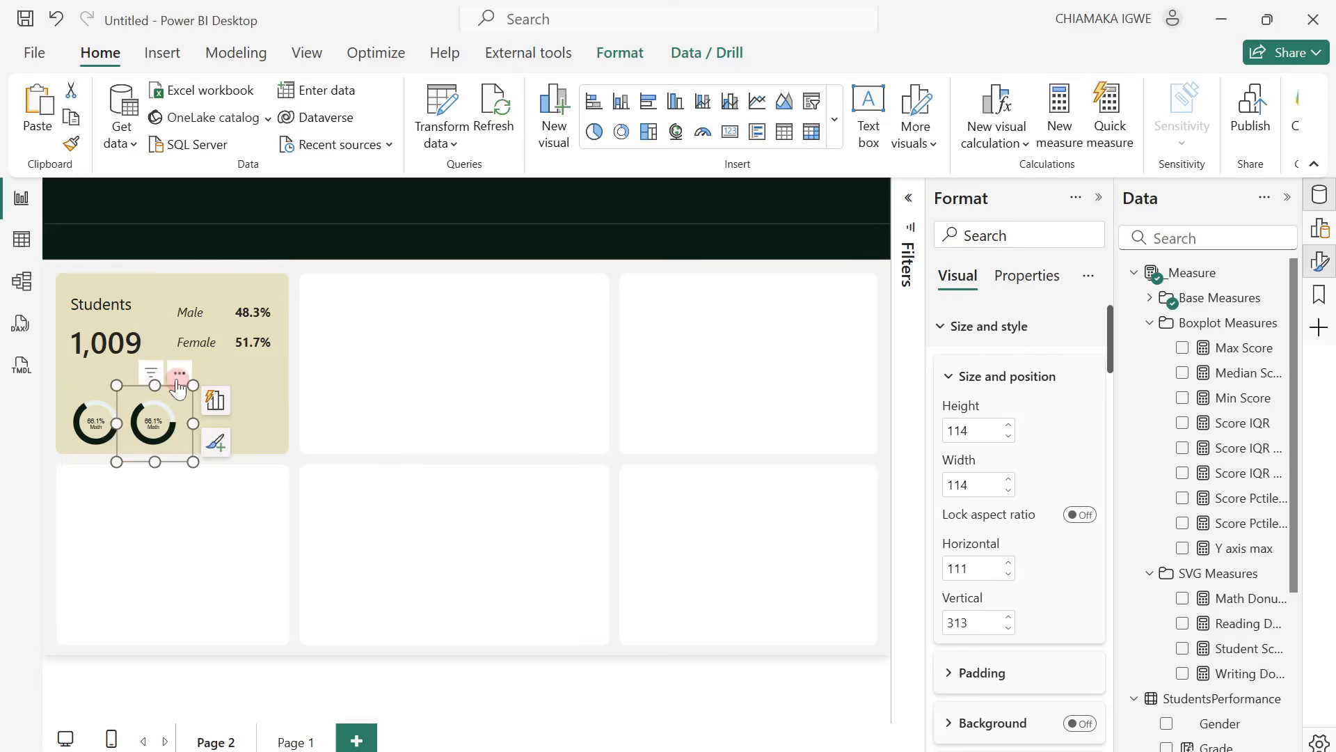
# Replace the duplicated card's Avg Math field with the Avg Reading measure.
pyautogui.click(1321, 228)
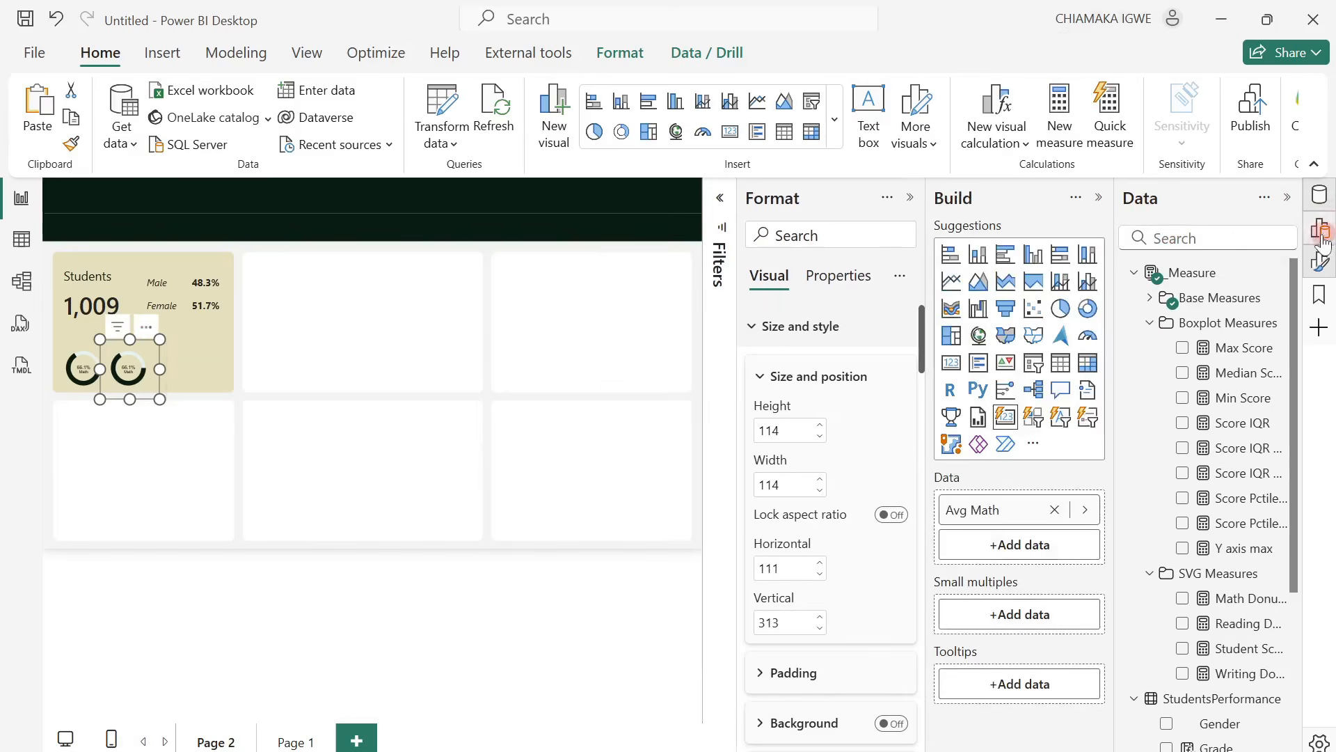
pyautogui.click(1055, 509)
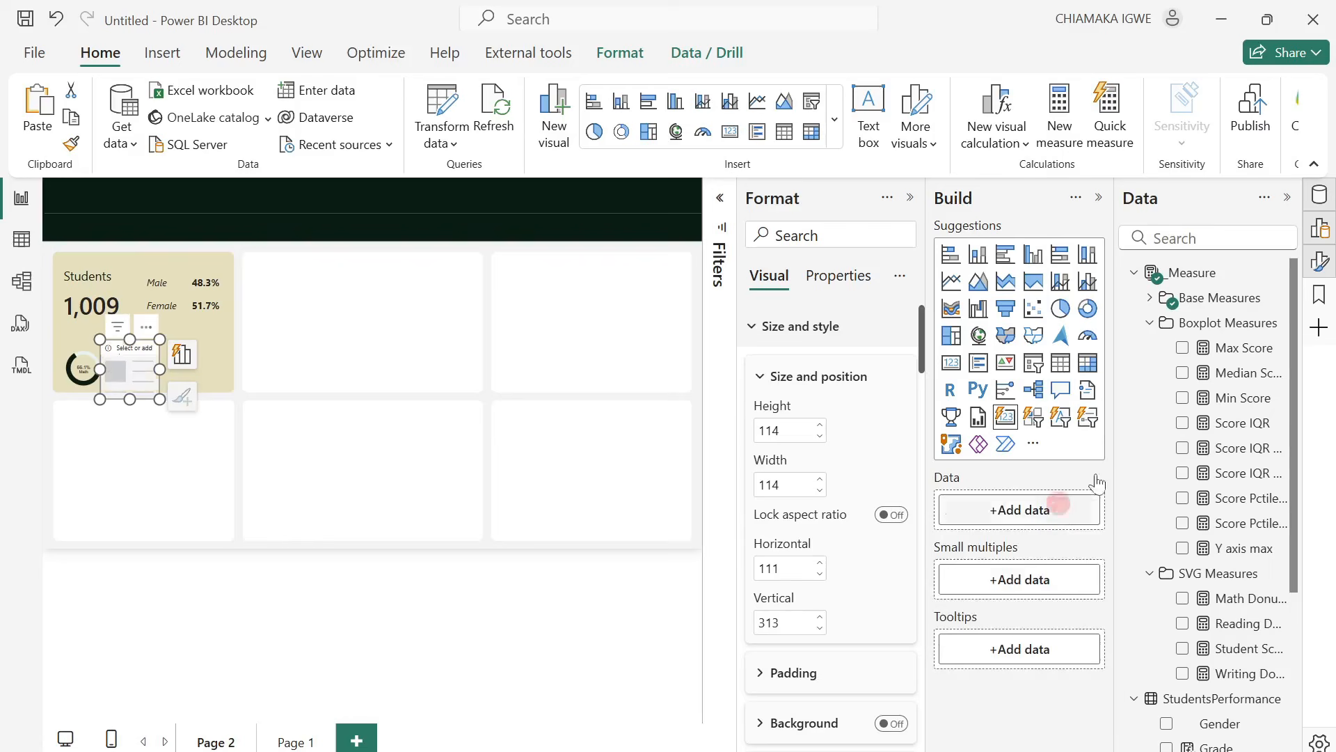
pyautogui.click(1155, 298)
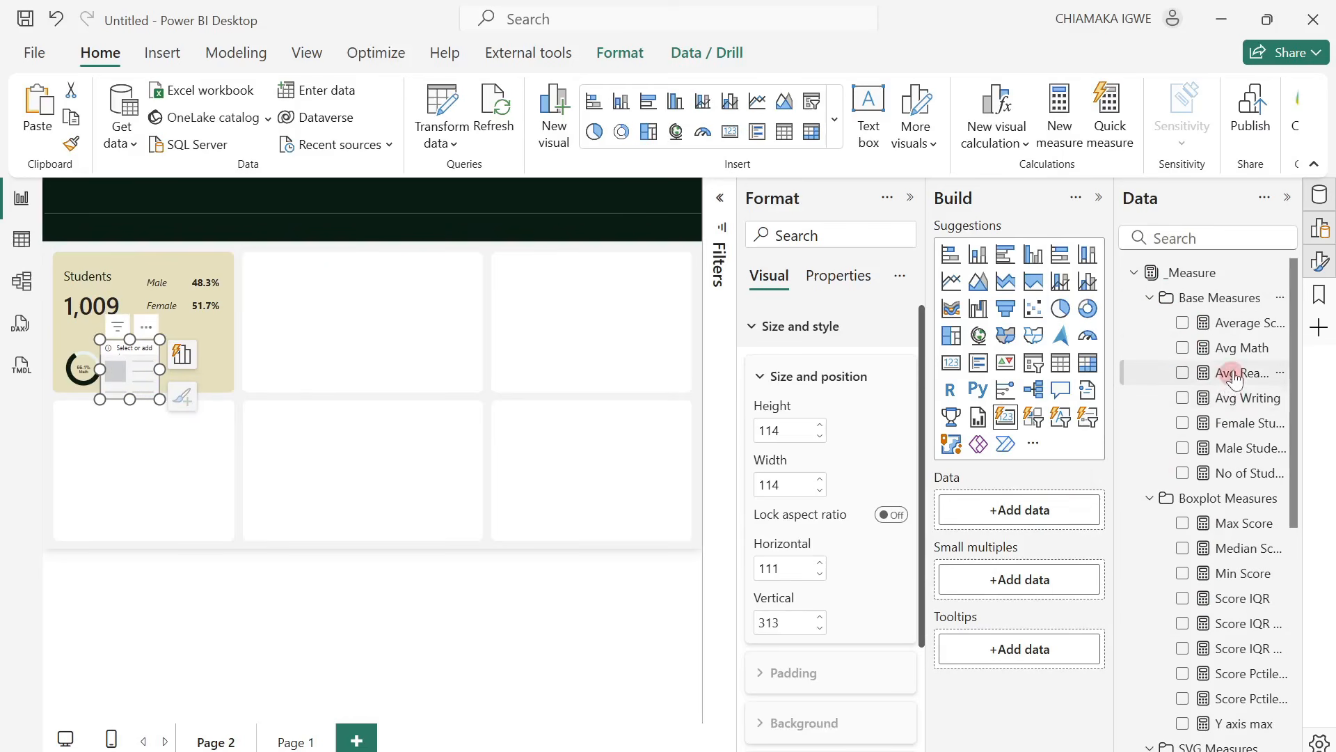
pyautogui.moveTo(1229, 374); pyautogui.dragTo(1048, 515)
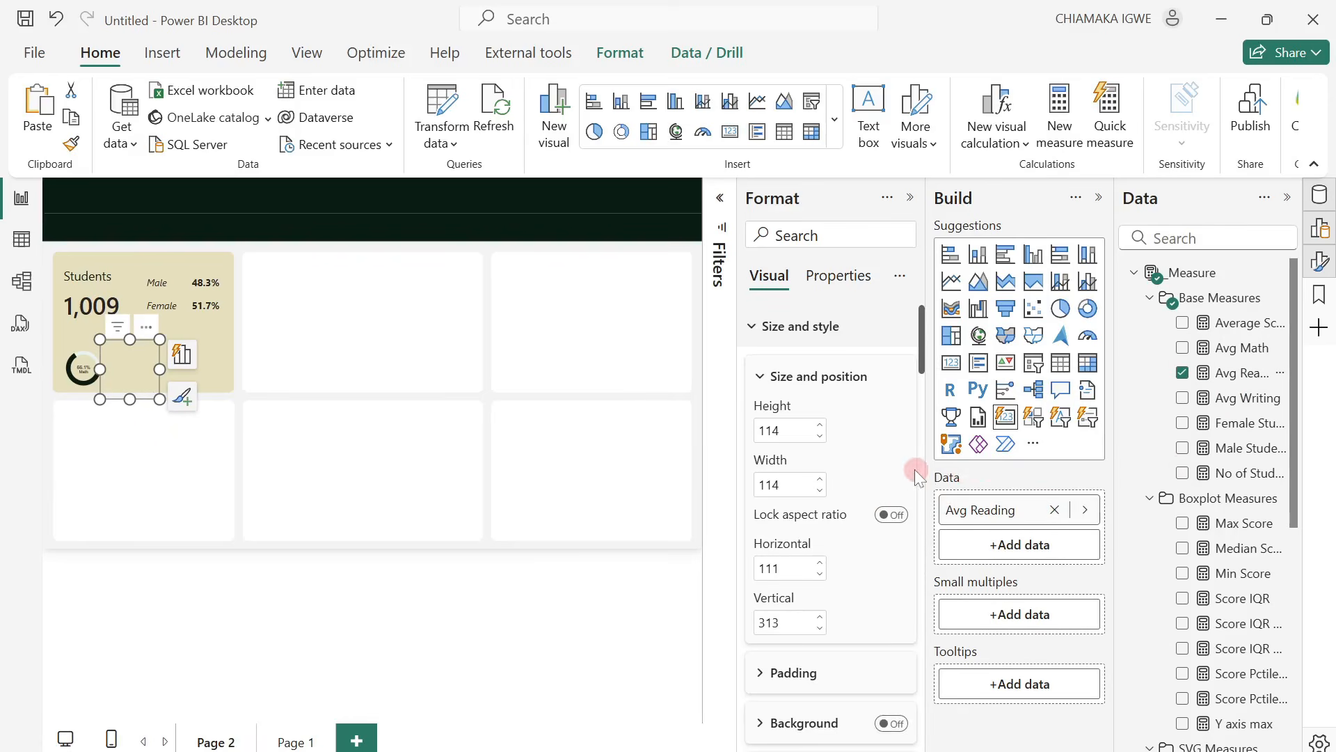
# Set the image type of the Avg Reading card to Image URL.
pyautogui.scroll(-20, 854, 408)
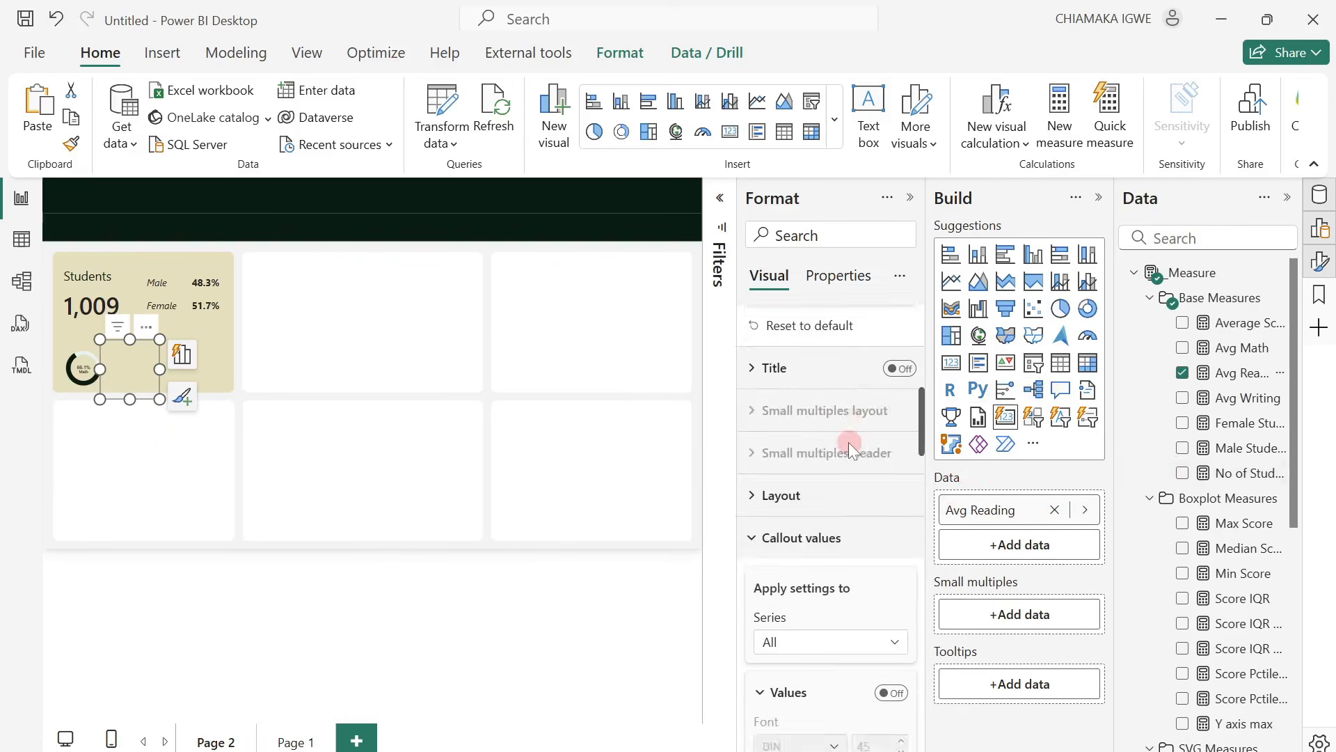
pyautogui.scroll(-4, 849, 442)
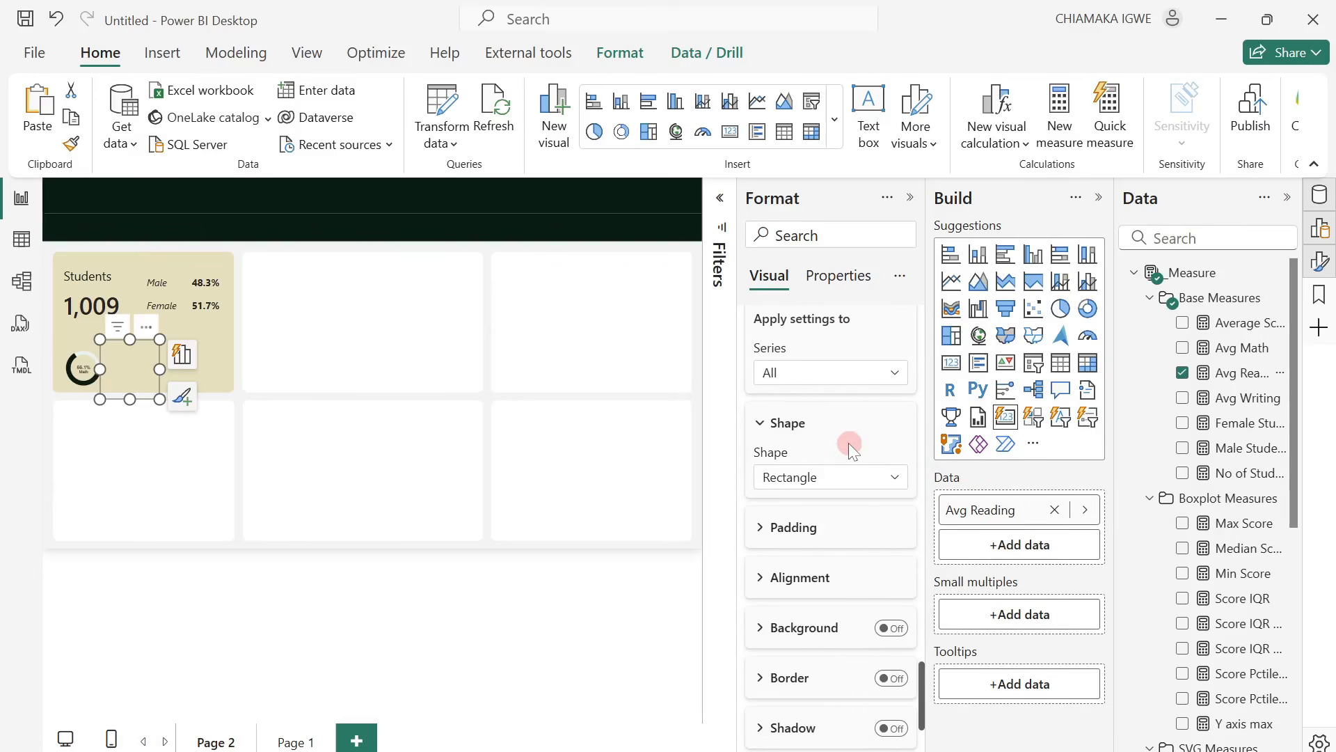
pyautogui.scroll(-3, 849, 443)
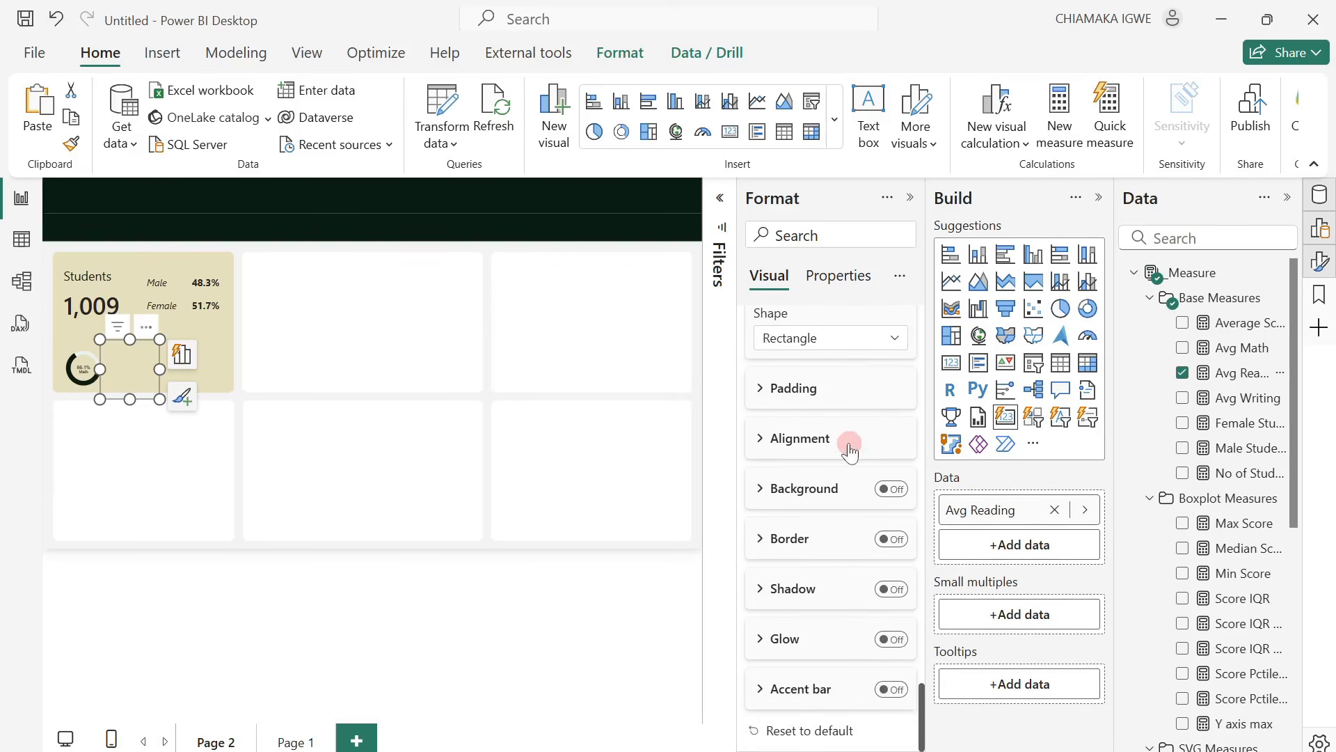
pyautogui.scroll(7, 836, 536)
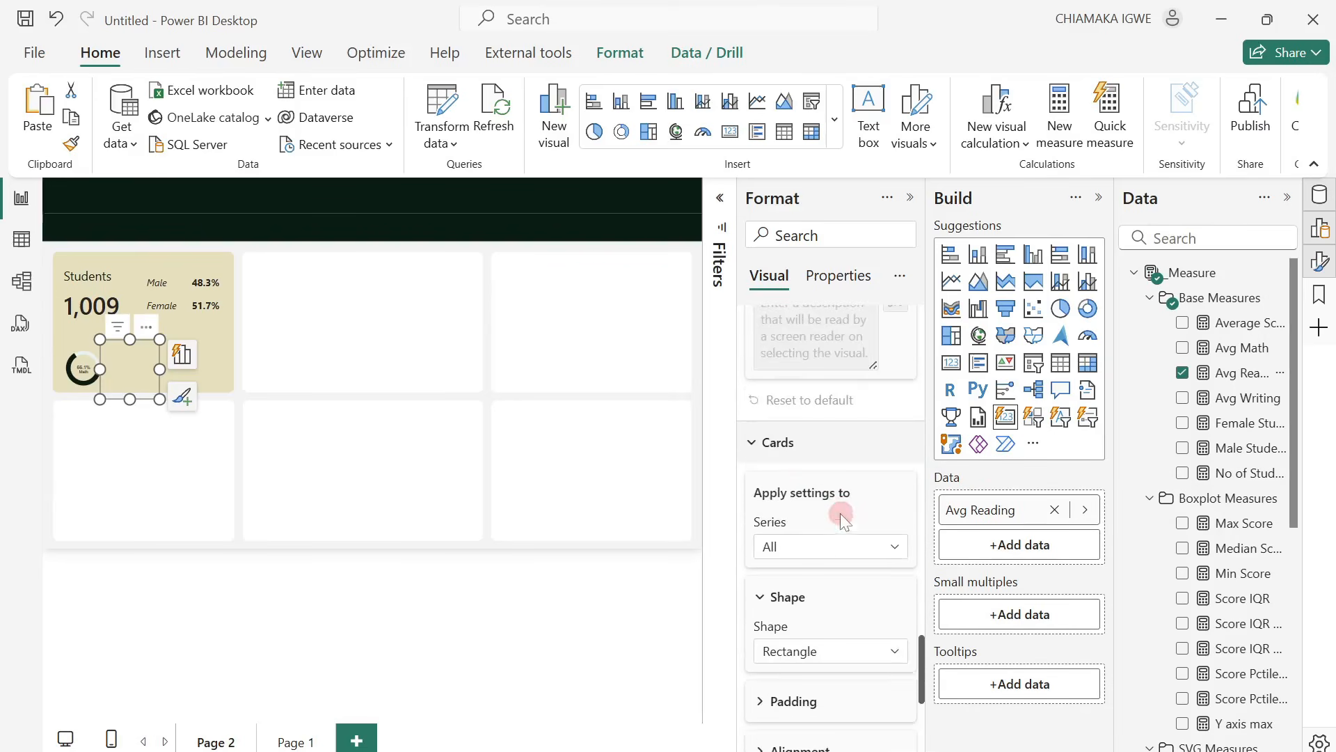
pyautogui.click(750, 443)
pyautogui.scroll(5, 792, 443)
pyautogui.scroll(-2, 808, 452)
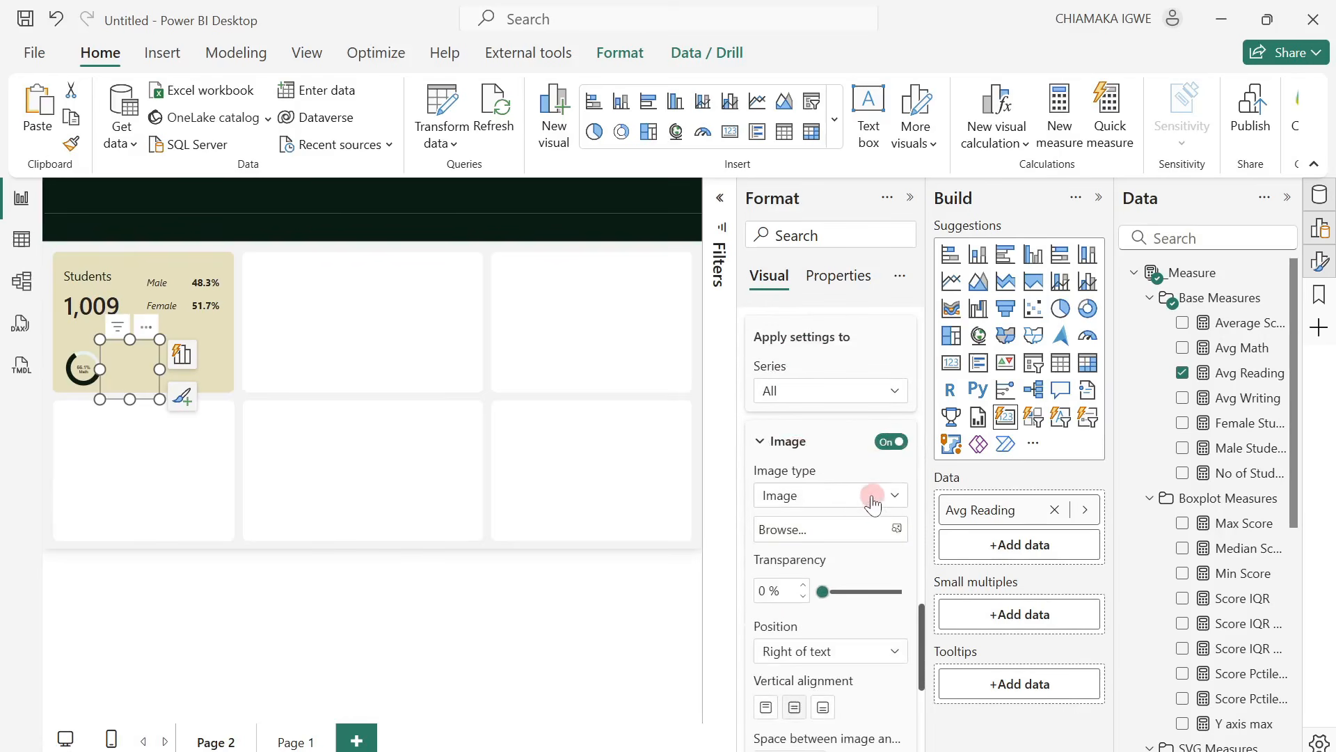
pyautogui.click(874, 498)
pyautogui.click(863, 544)
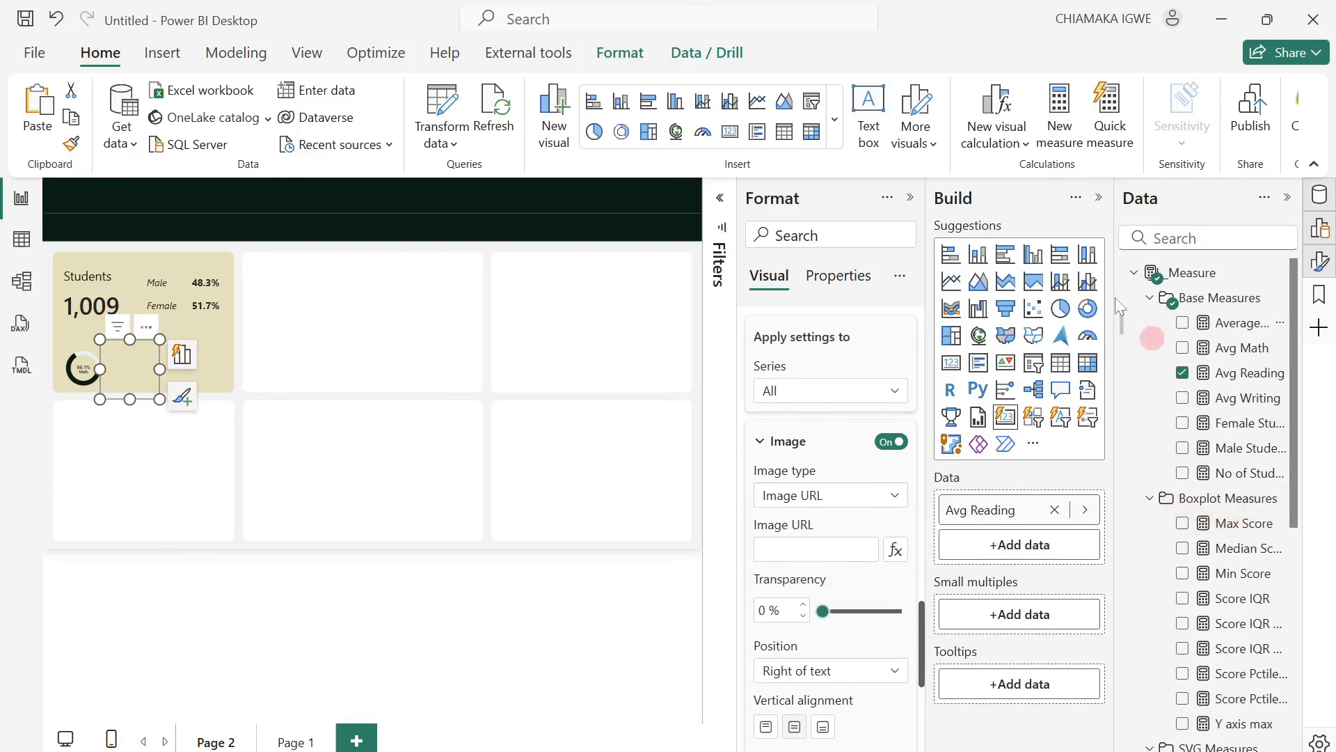
# Set the data category of the Reading Donut Chart measure in the SVG Measures folder to Image URL.
pyautogui.click(1153, 301)
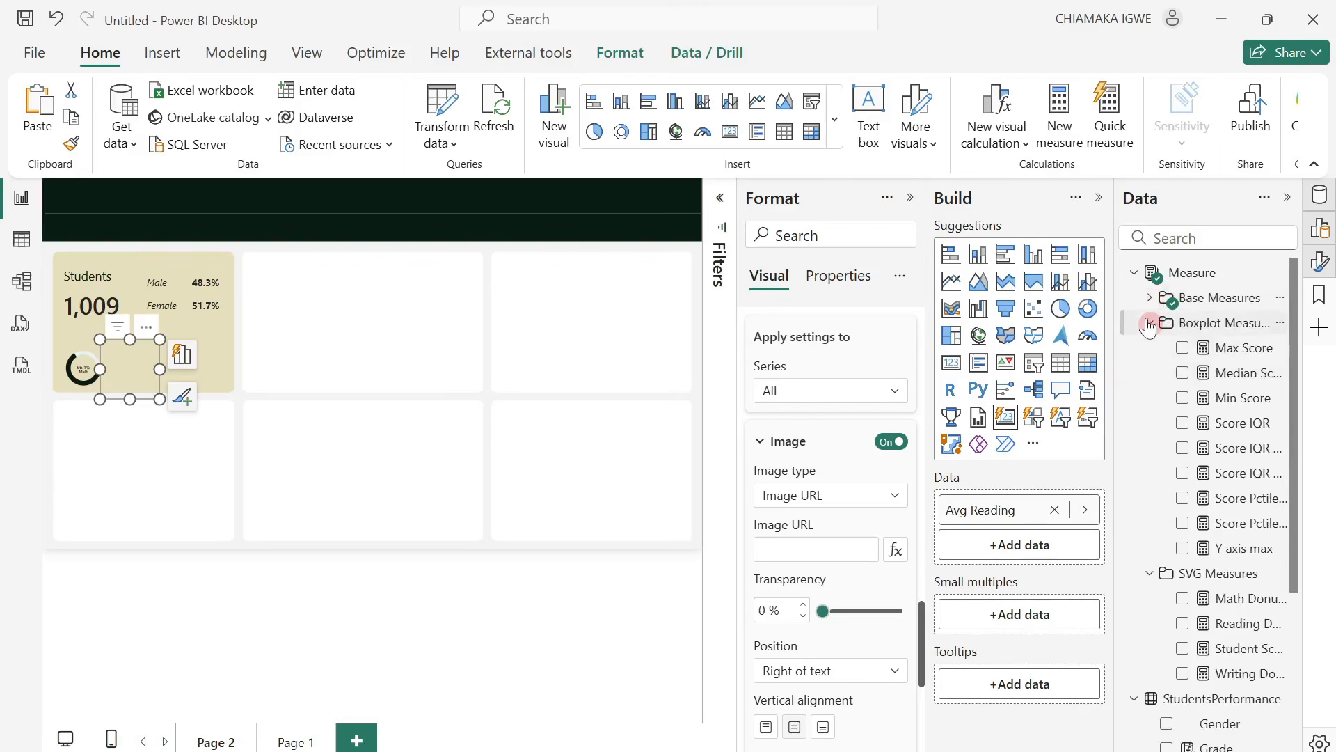
pyautogui.click(1149, 324)
pyautogui.click(1238, 410)
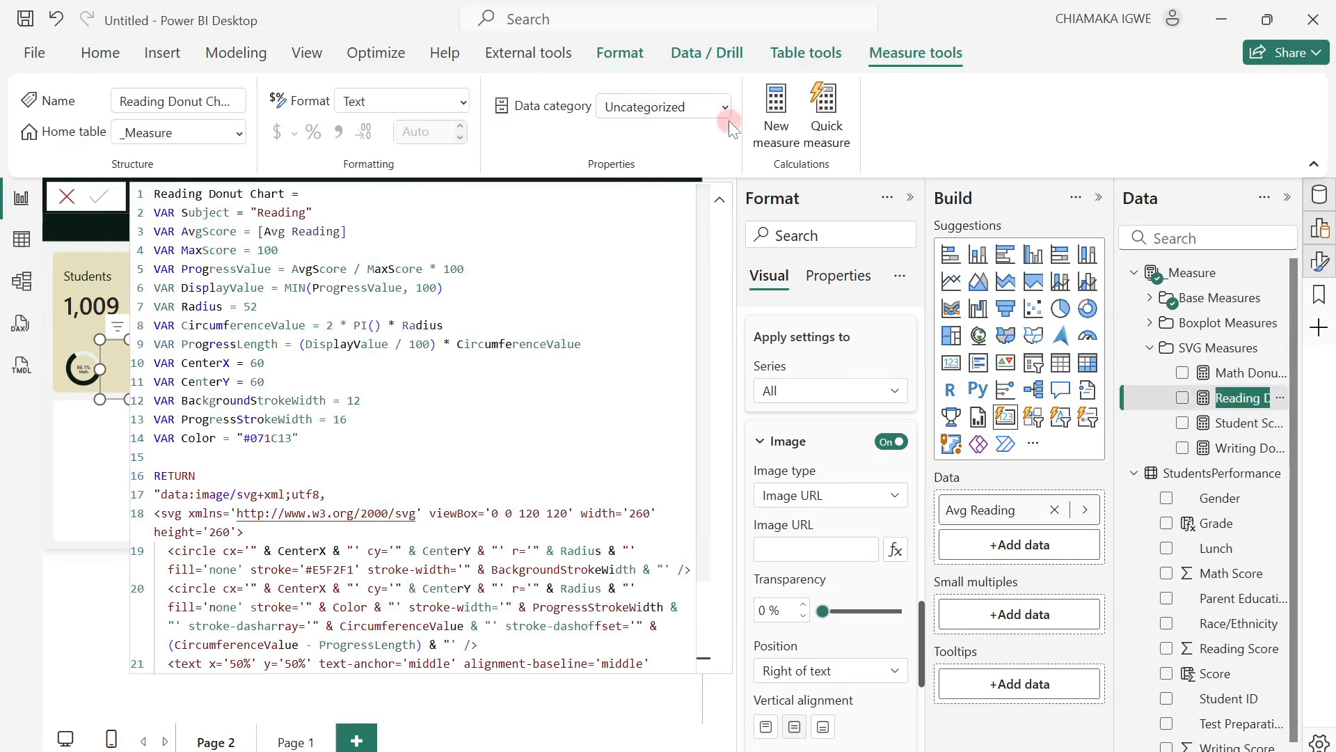
pyautogui.click(723, 114)
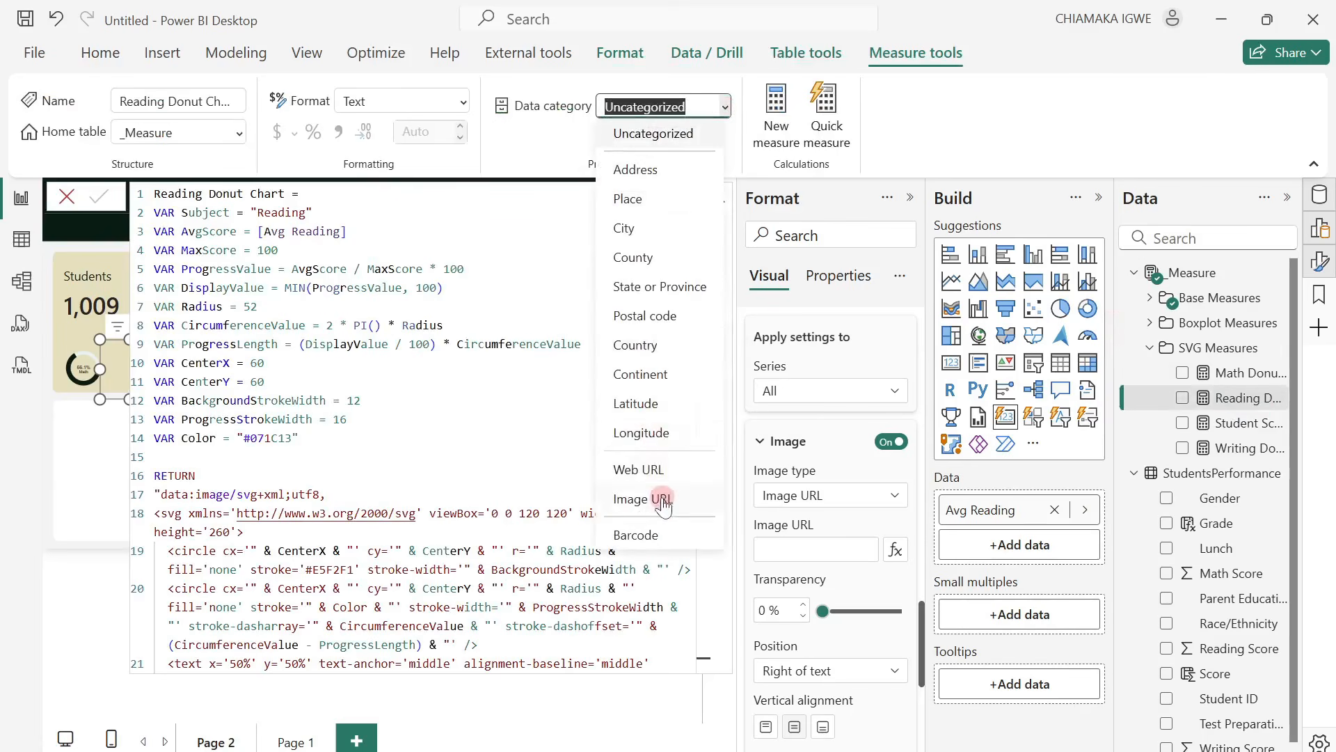
pyautogui.click(662, 497)
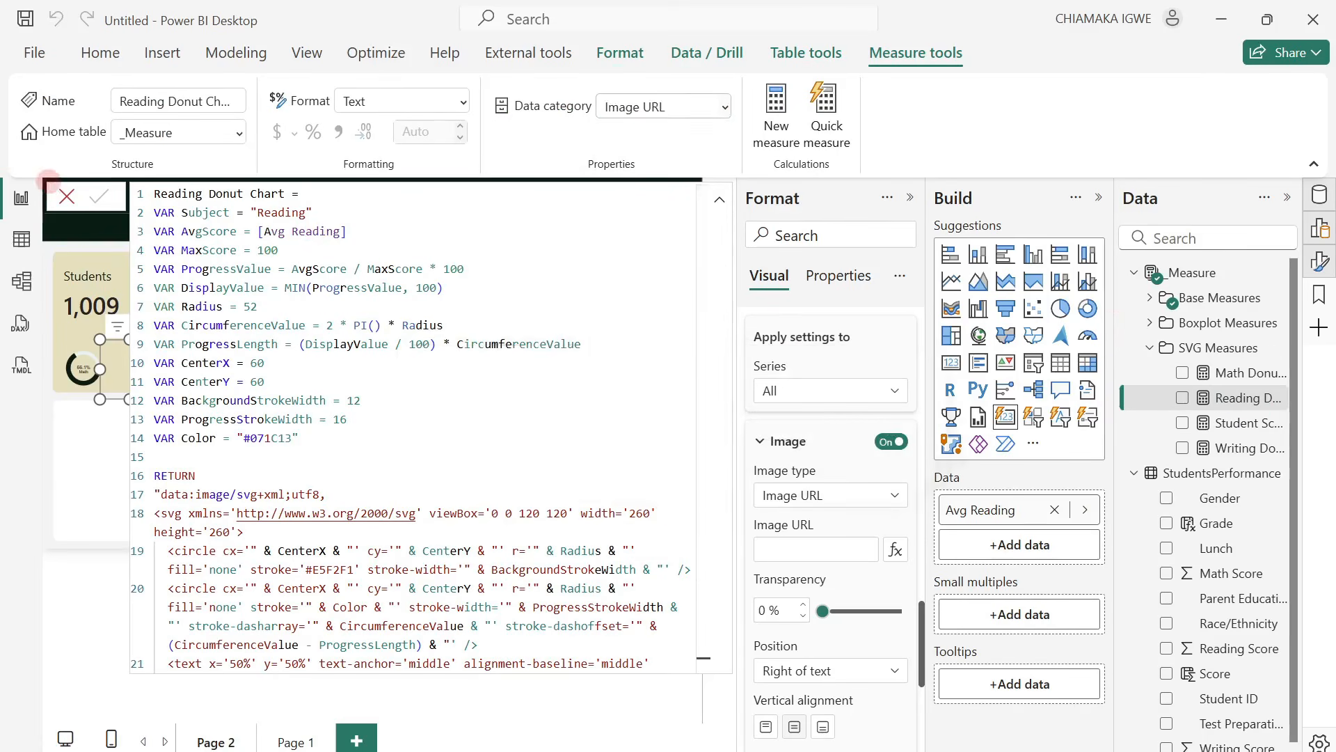
pyautogui.click(66, 197)
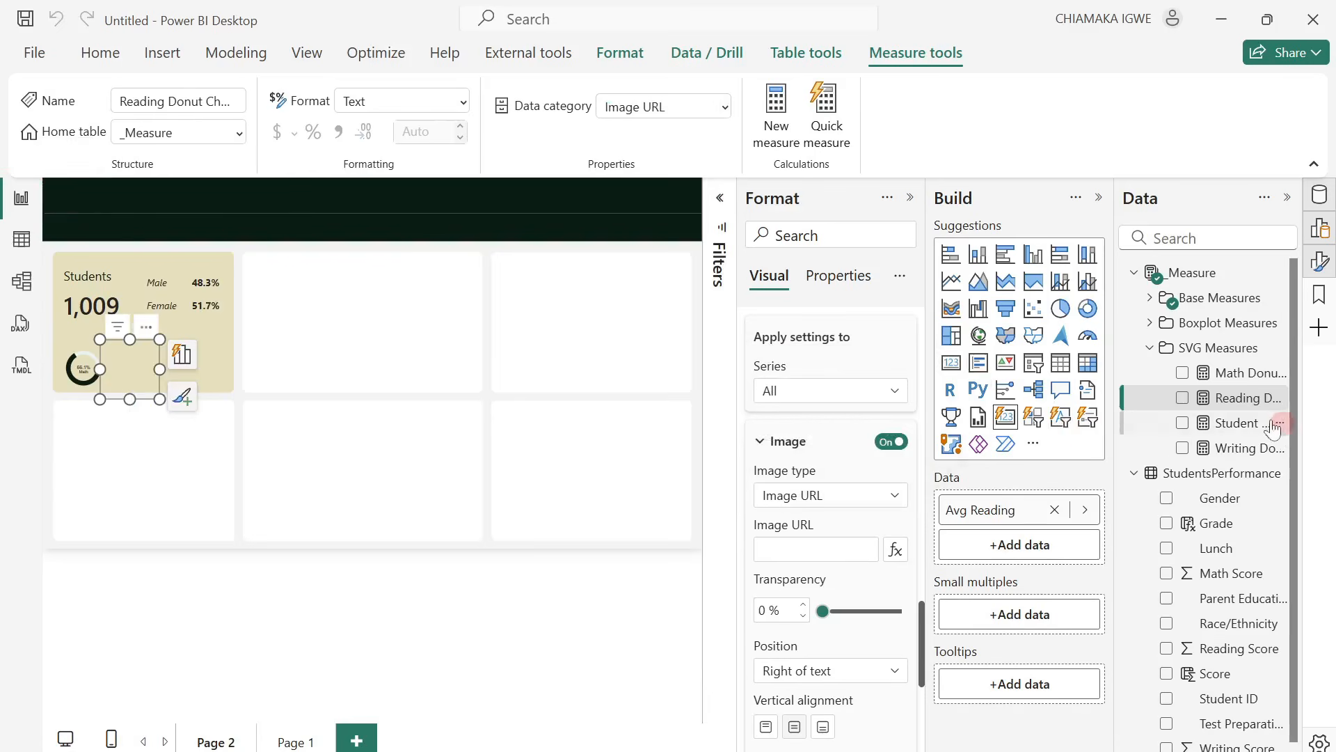
# Base the Avg Reading card's image URL on the field value of the Reading Donut Chart measure.
pyautogui.moveTo(1256, 398); pyautogui.dragTo(786, 548)
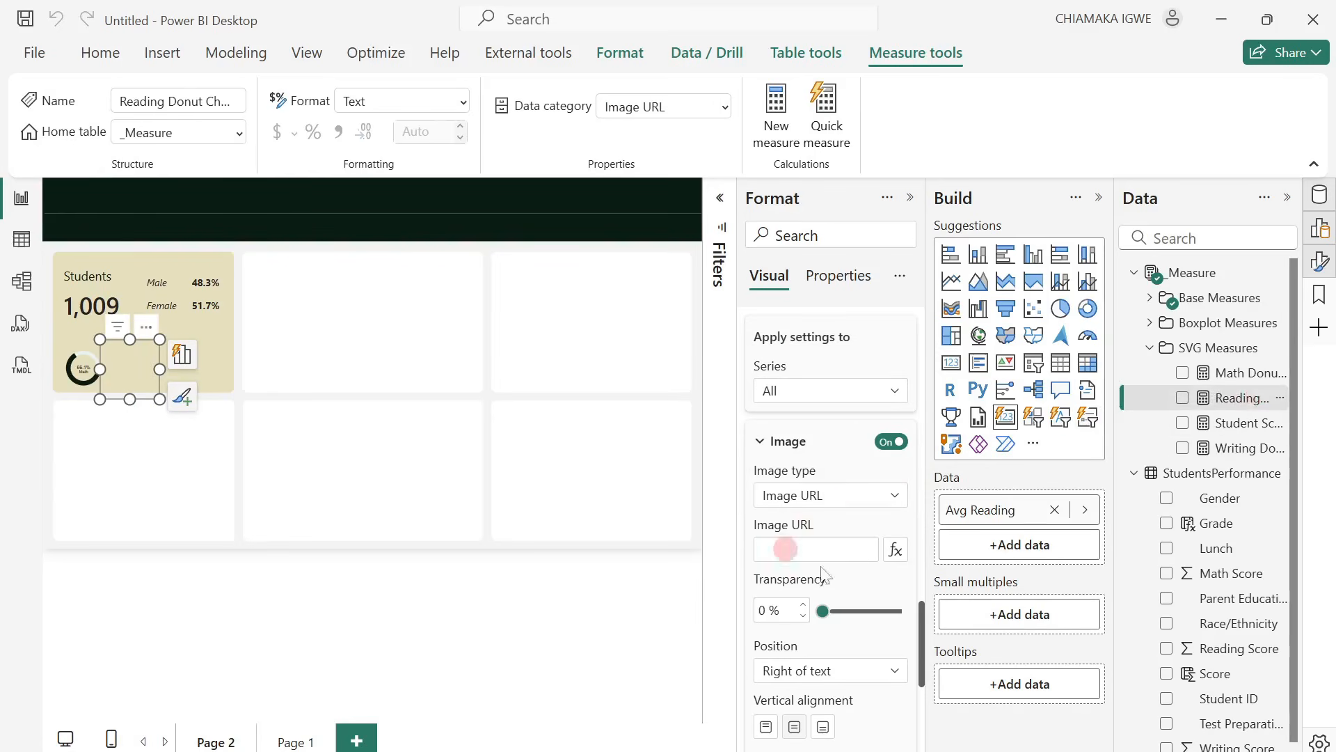
pyautogui.click(896, 551)
pyautogui.click(411, 264)
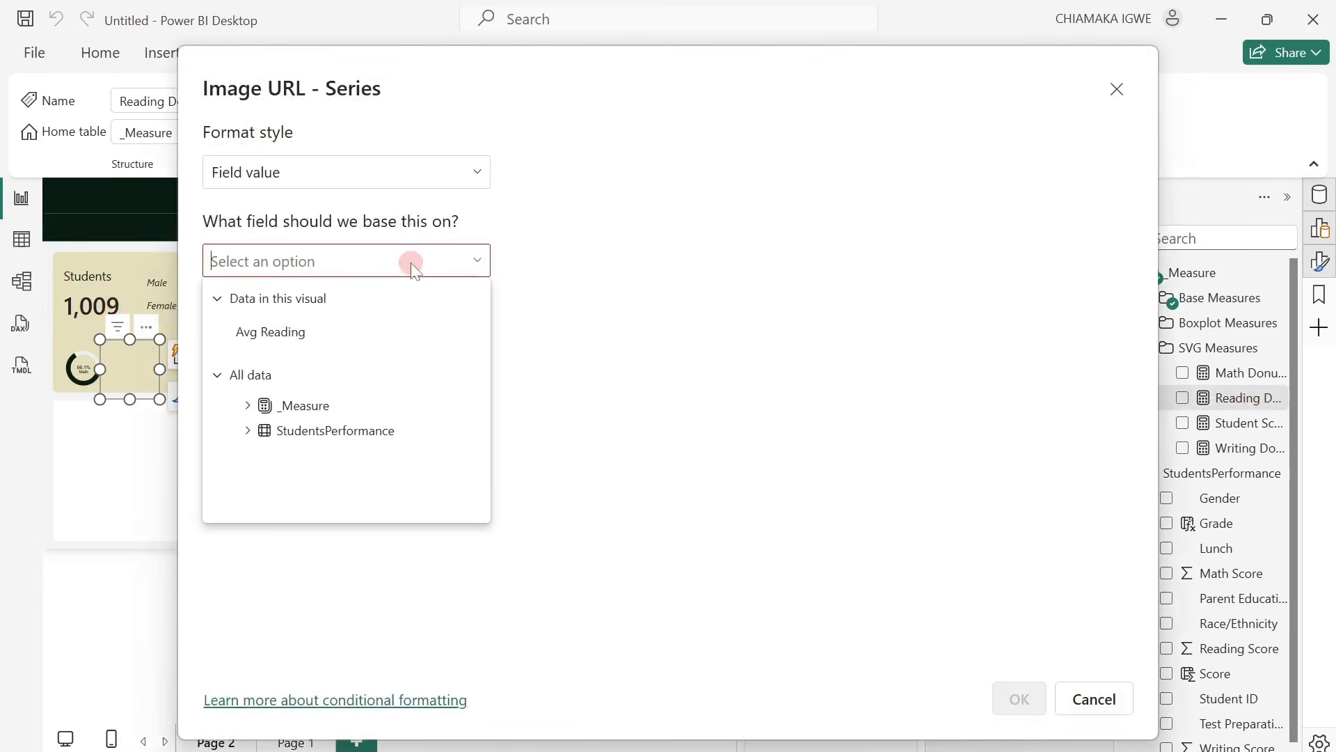
pyautogui.click(248, 406)
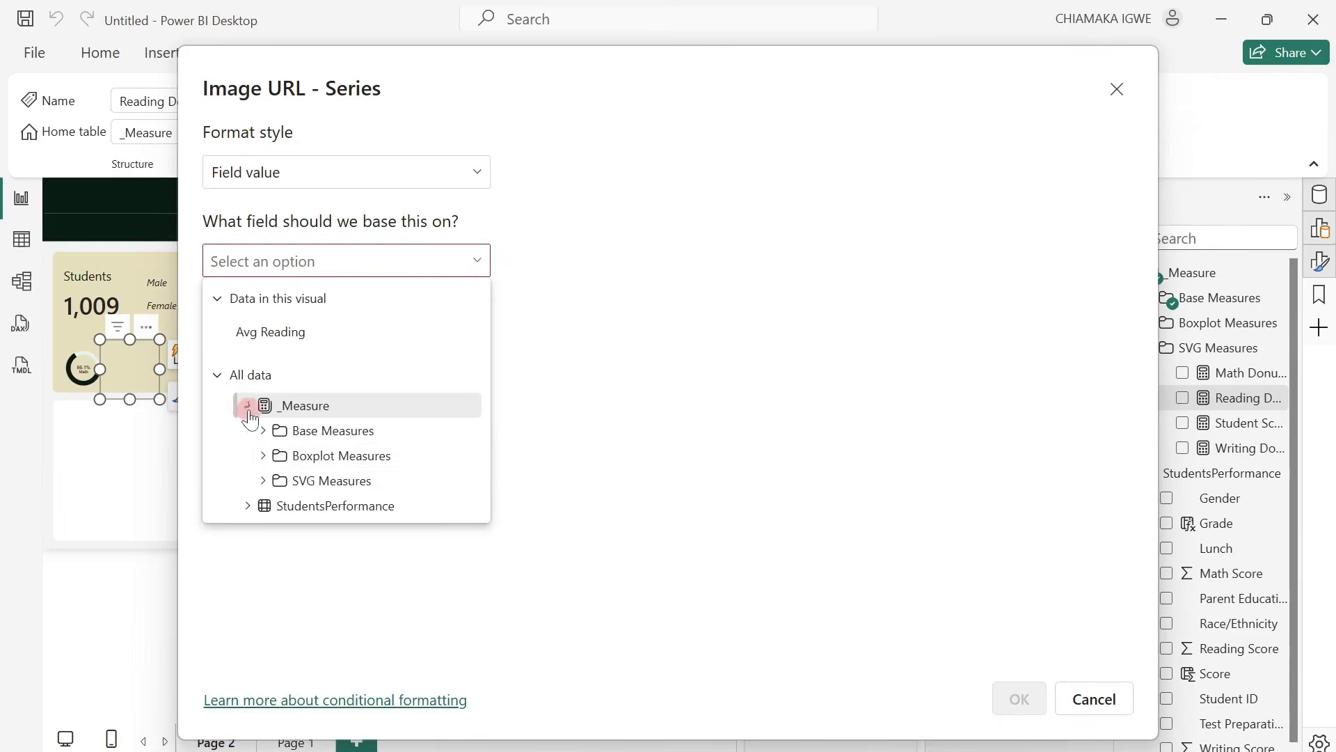
pyautogui.click(264, 481)
pyautogui.scroll(-3, 319, 462)
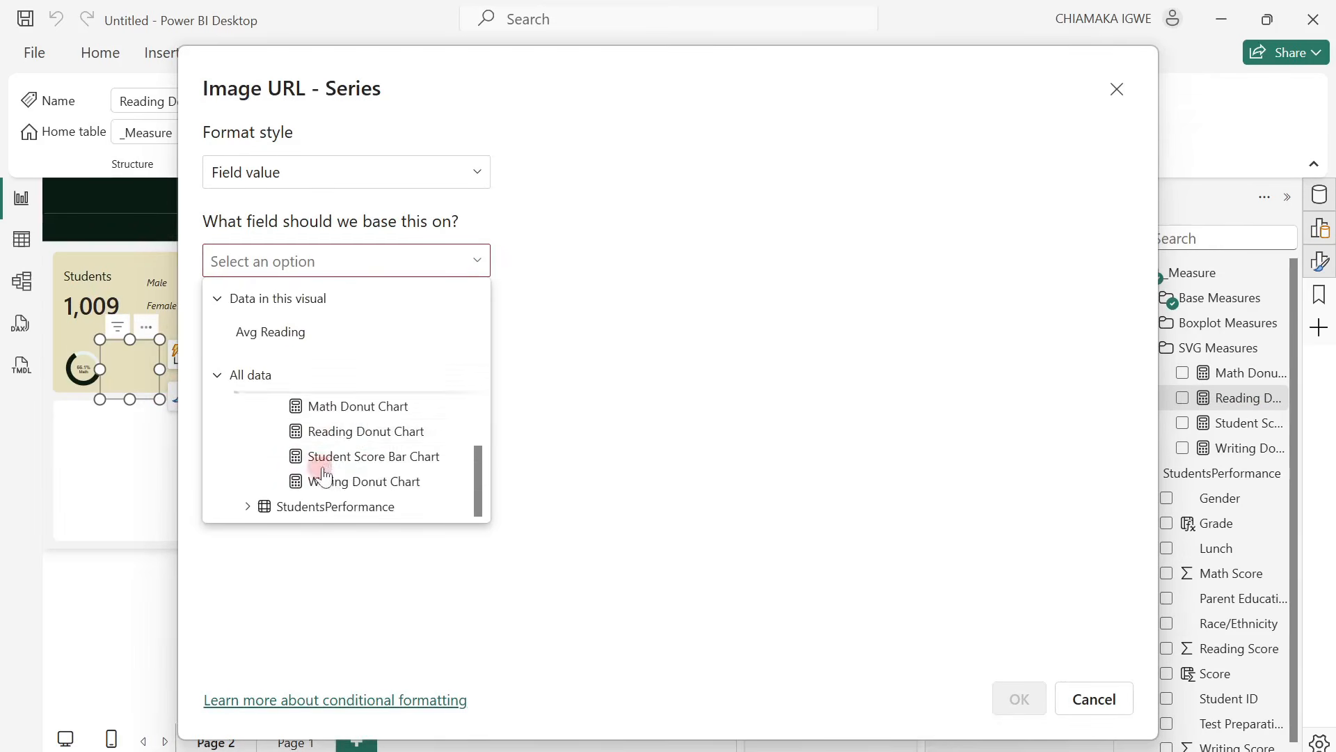
pyautogui.click(341, 432)
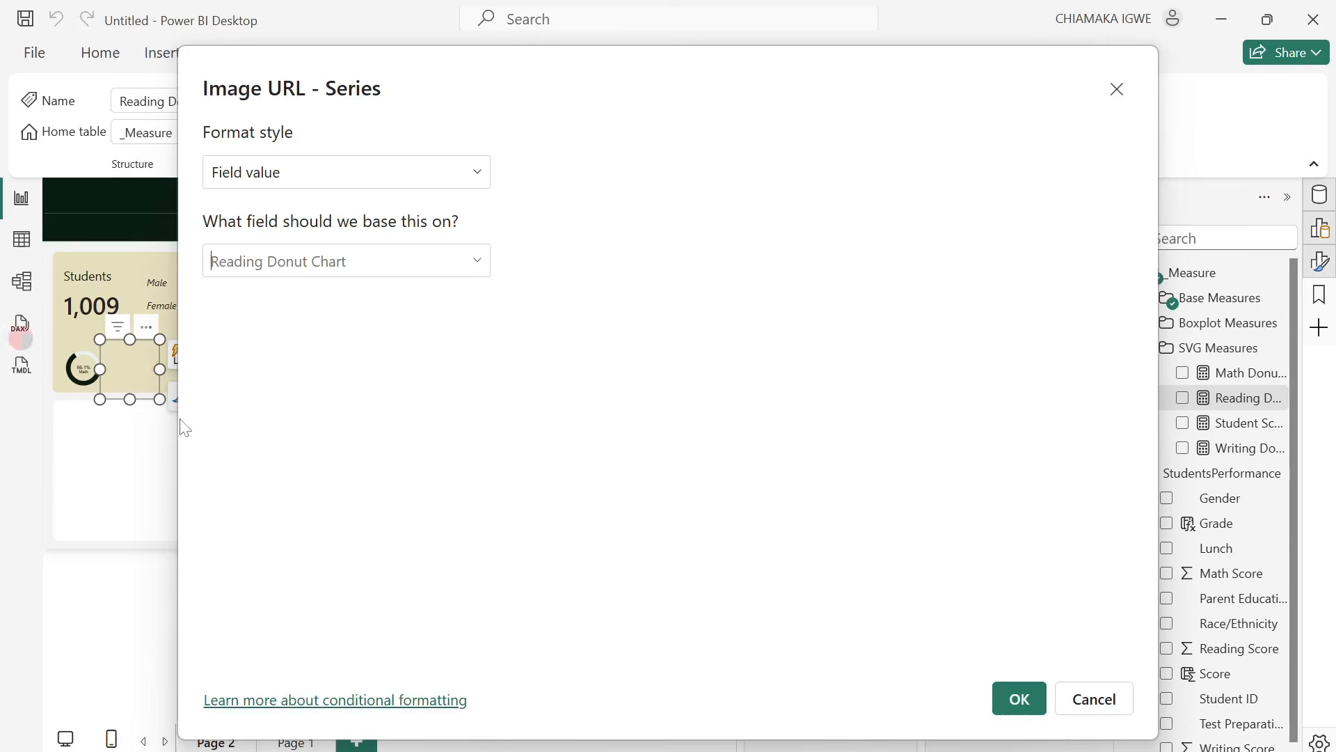
pyautogui.click(1019, 699)
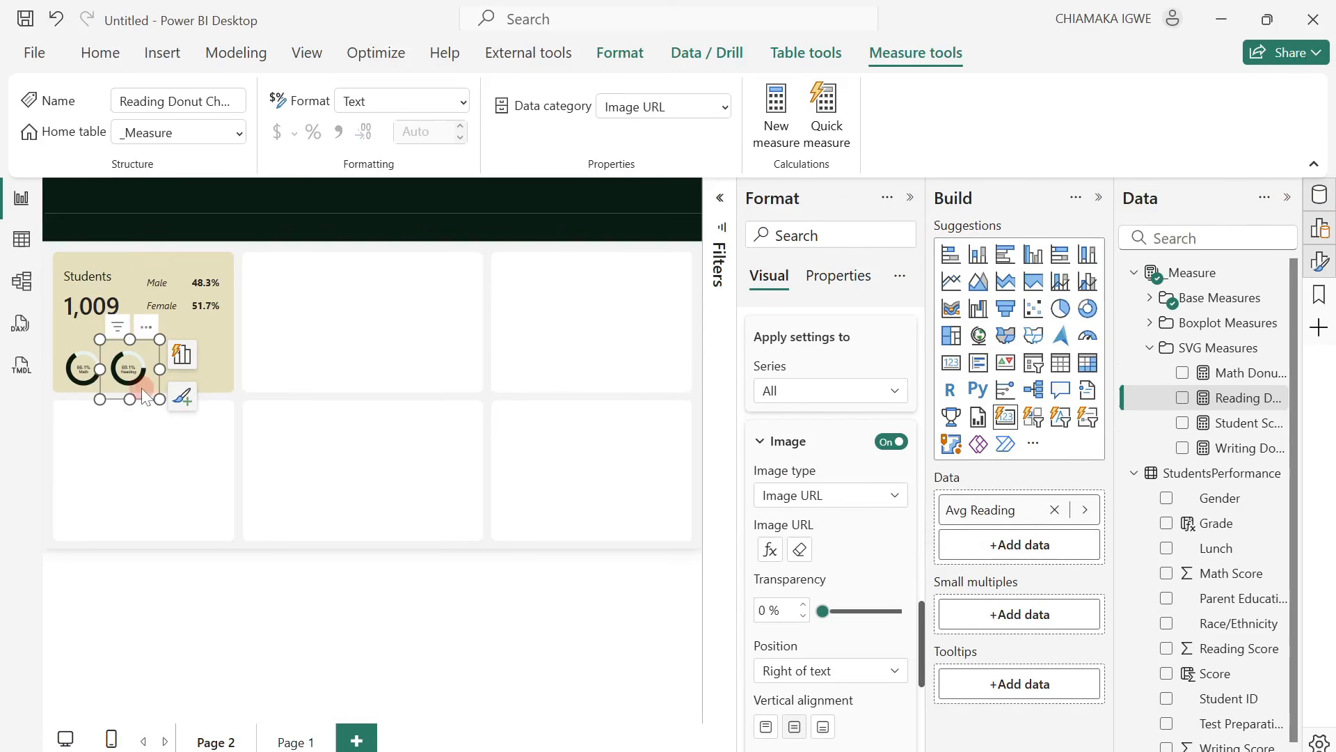
# Duplicate the reading donut card at about horizontal 249 and vertical 303, and replace its Avg Reading field with the Writing Donut Chart measure.
pyautogui.hotkey('ctrl', 'v')
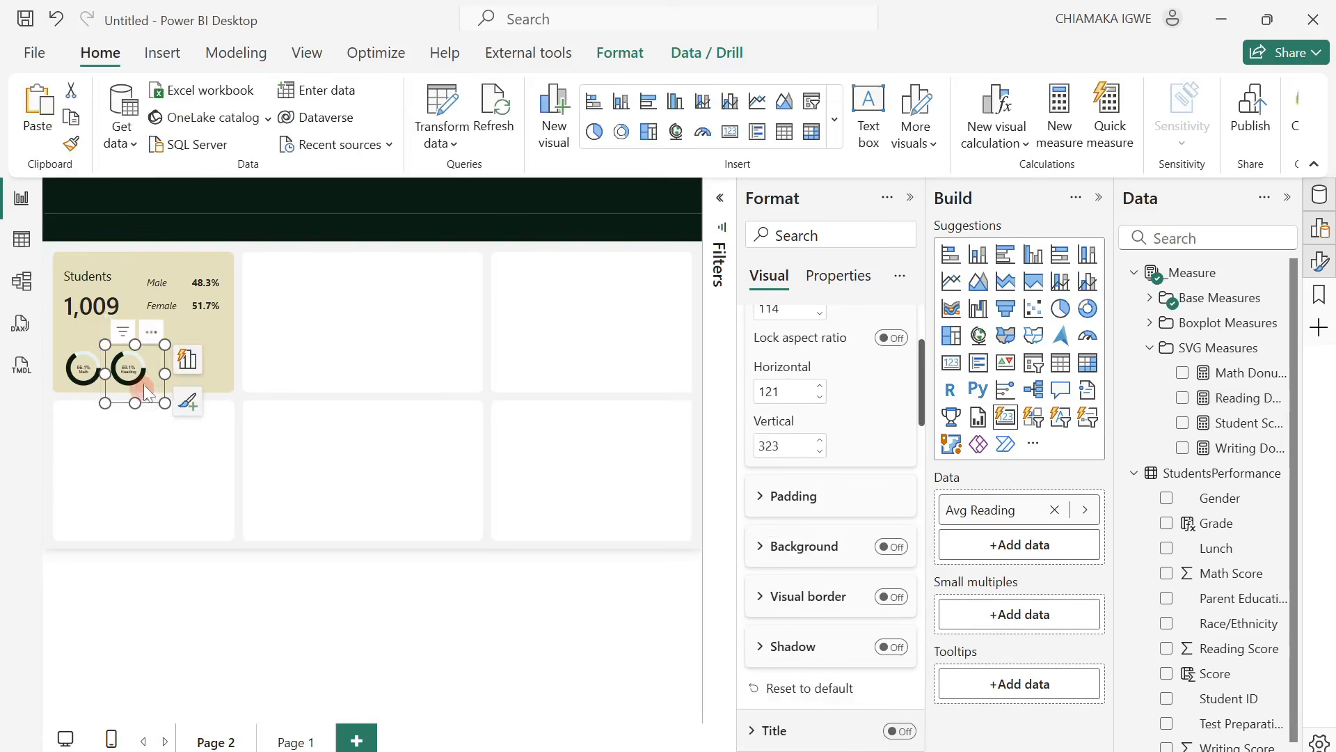
pyautogui.moveTo(146, 324); pyautogui.dragTo(213, 320)
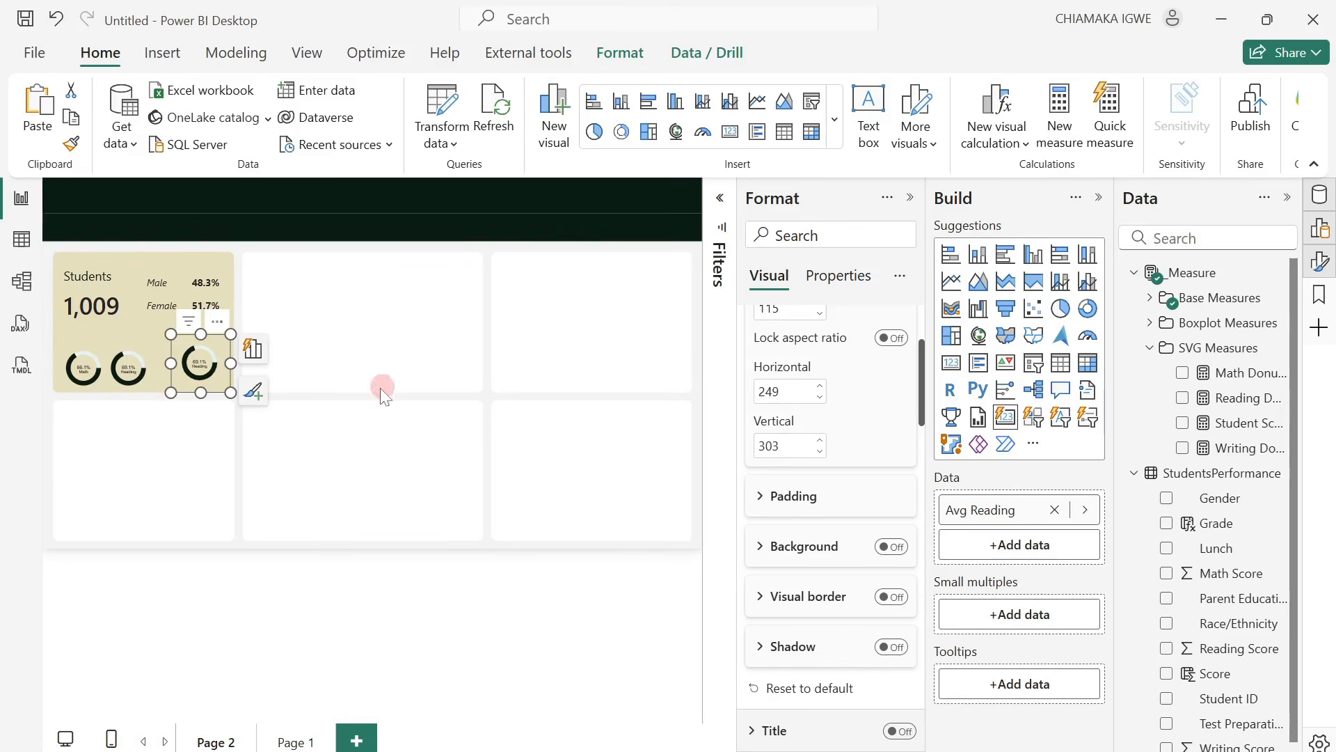
pyautogui.click(1055, 510)
pyautogui.click(1168, 449)
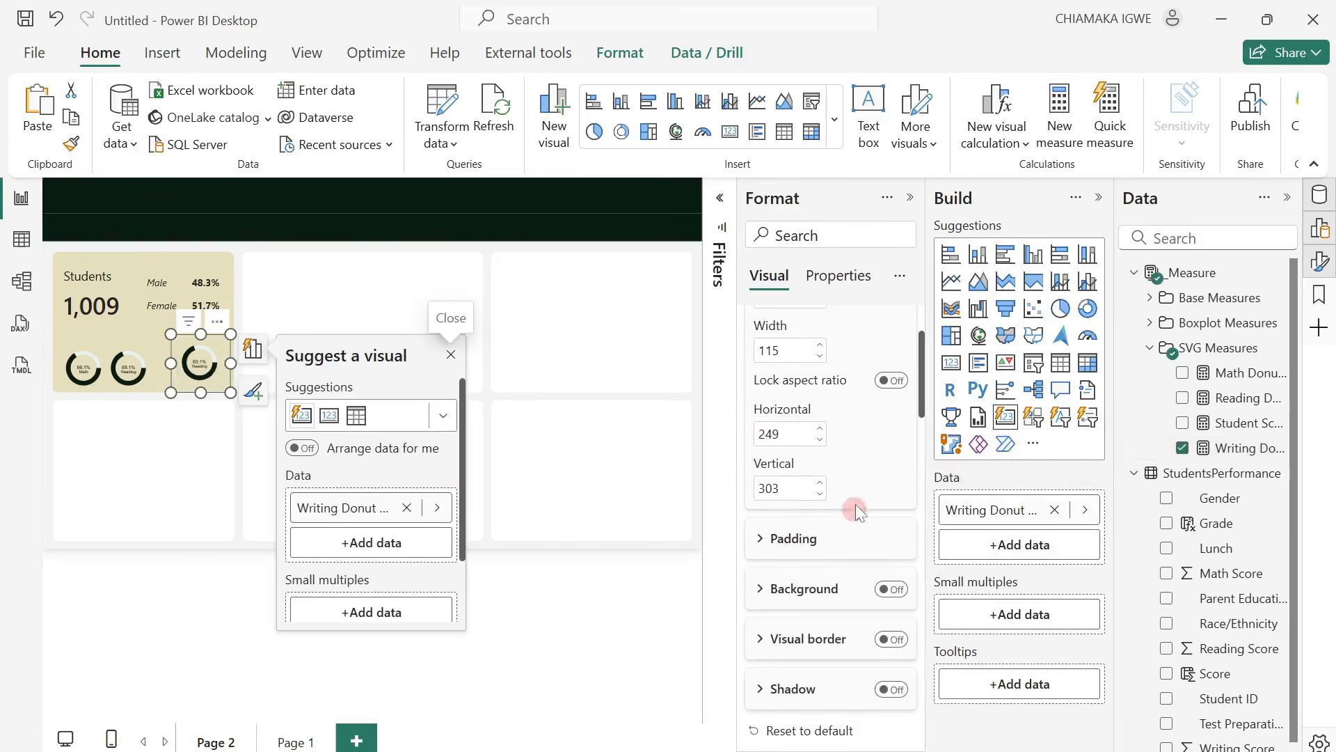
# Base the new card's image URL on the Writing Donut Chart measure from the SVG Measures folder.
pyautogui.scroll(-5, 861, 529)
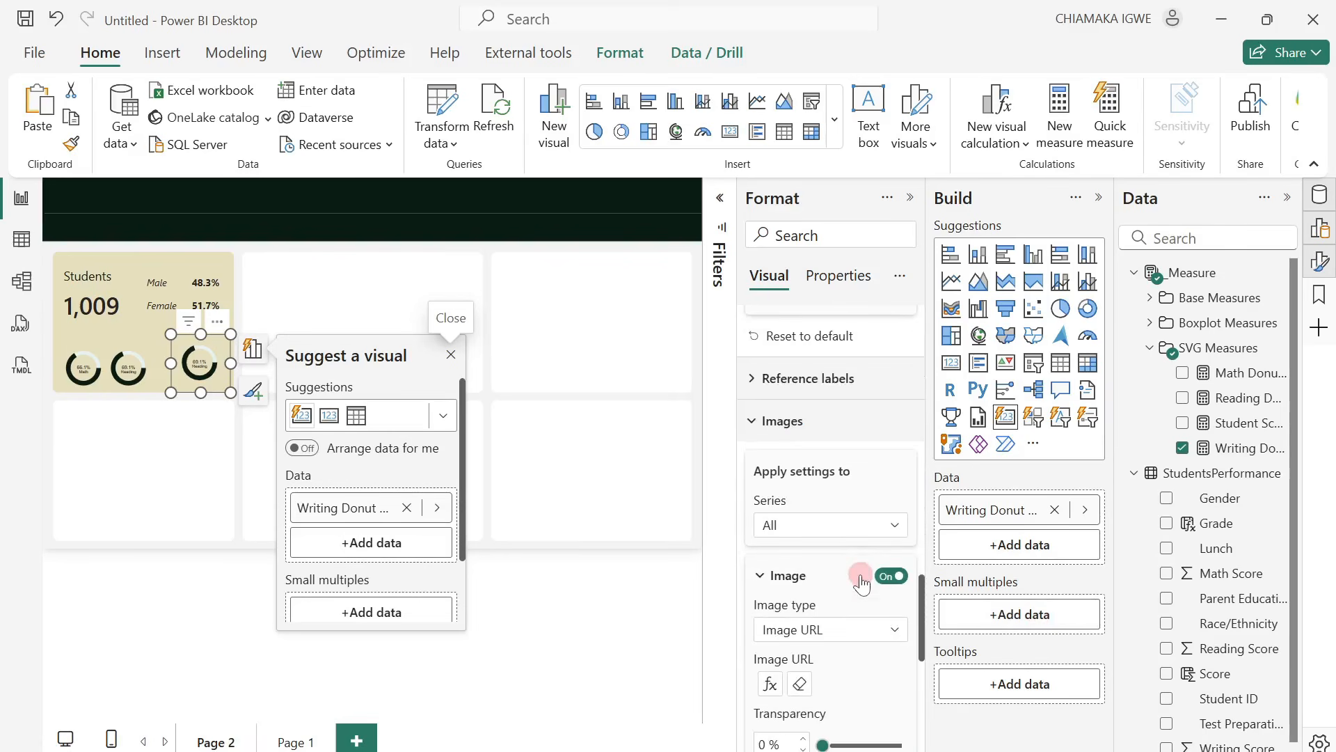
pyautogui.click(769, 687)
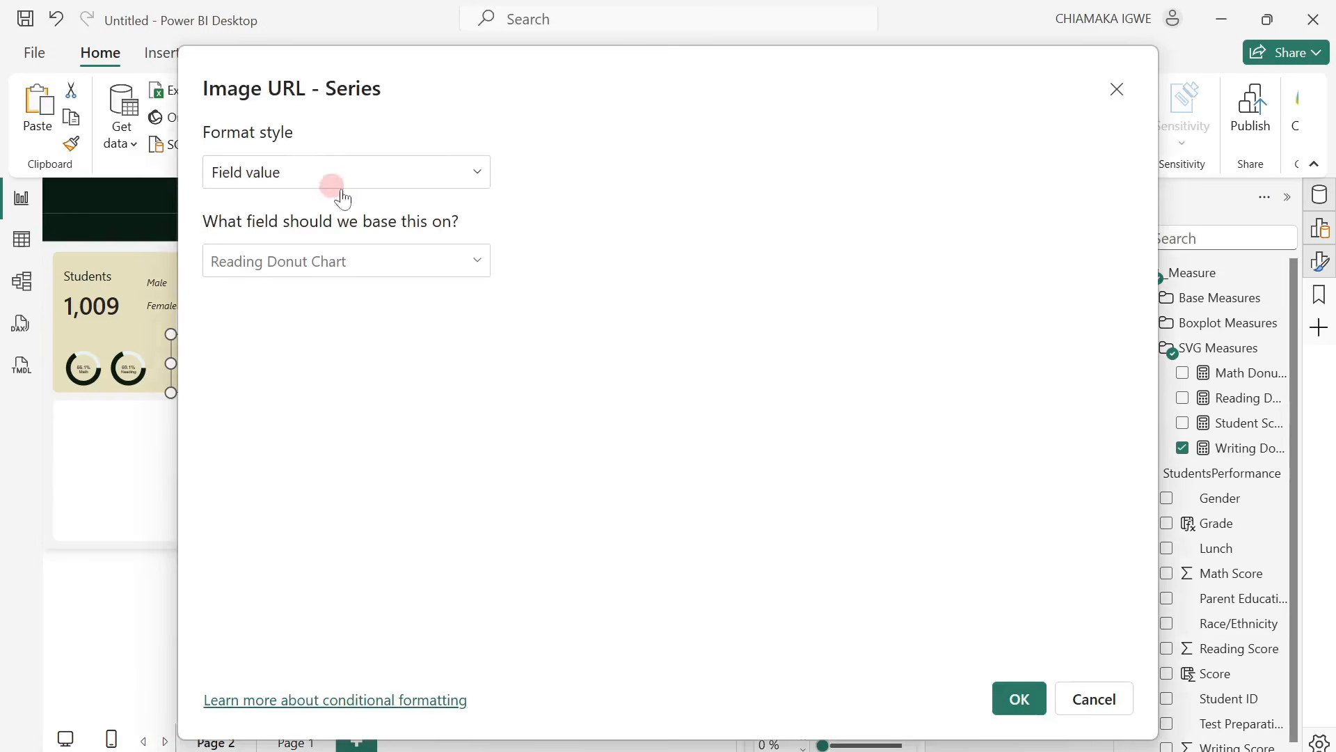
pyautogui.click(470, 262)
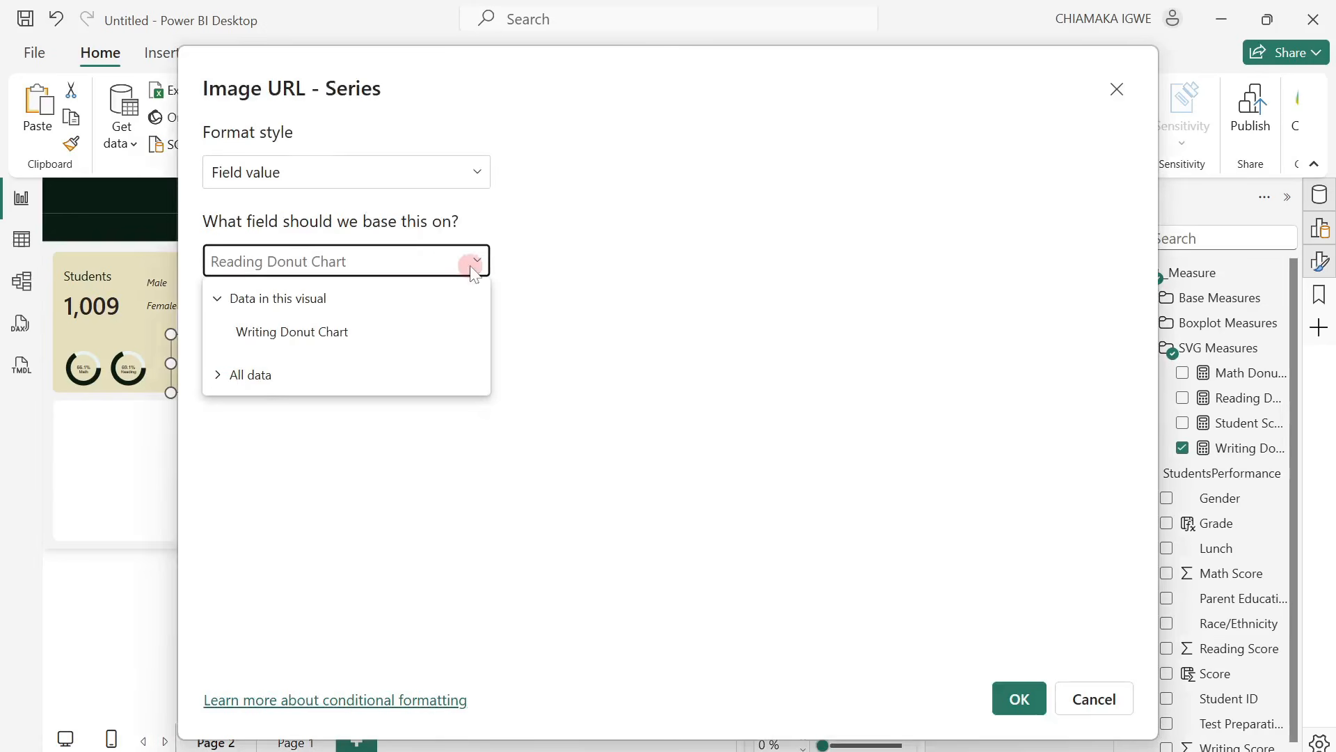
pyautogui.click(219, 376)
pyautogui.click(249, 407)
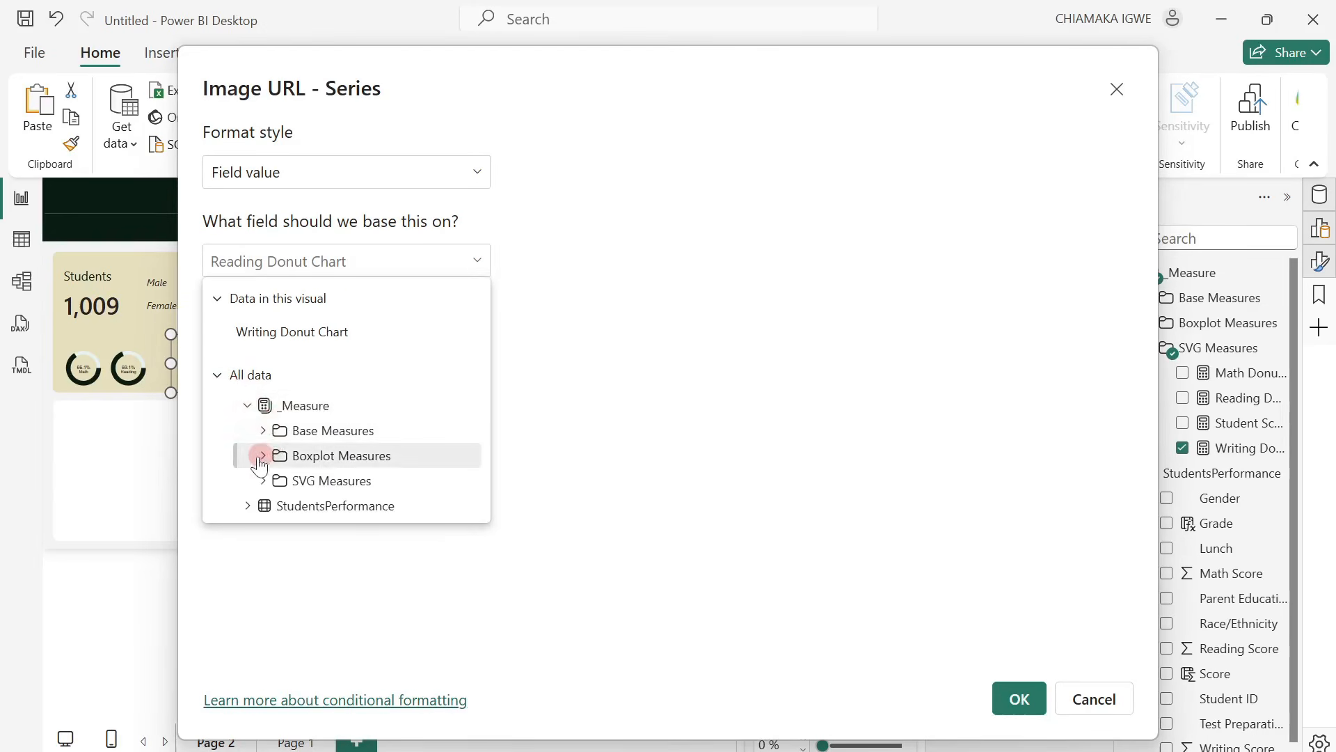
pyautogui.click(263, 482)
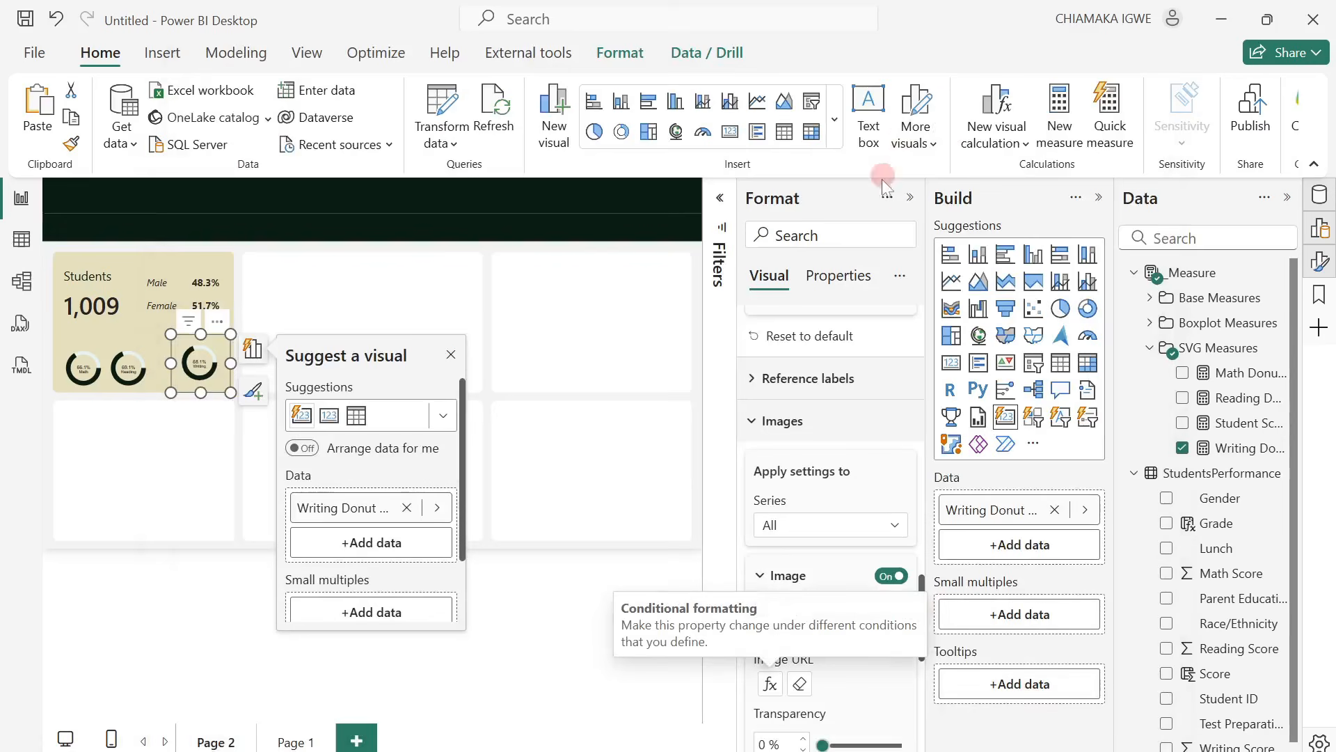
# Collapse the Format, Build and Data panes and move the writing donut card level with the math and reading donuts.
pyautogui.click(910, 198)
pyautogui.click(1098, 199)
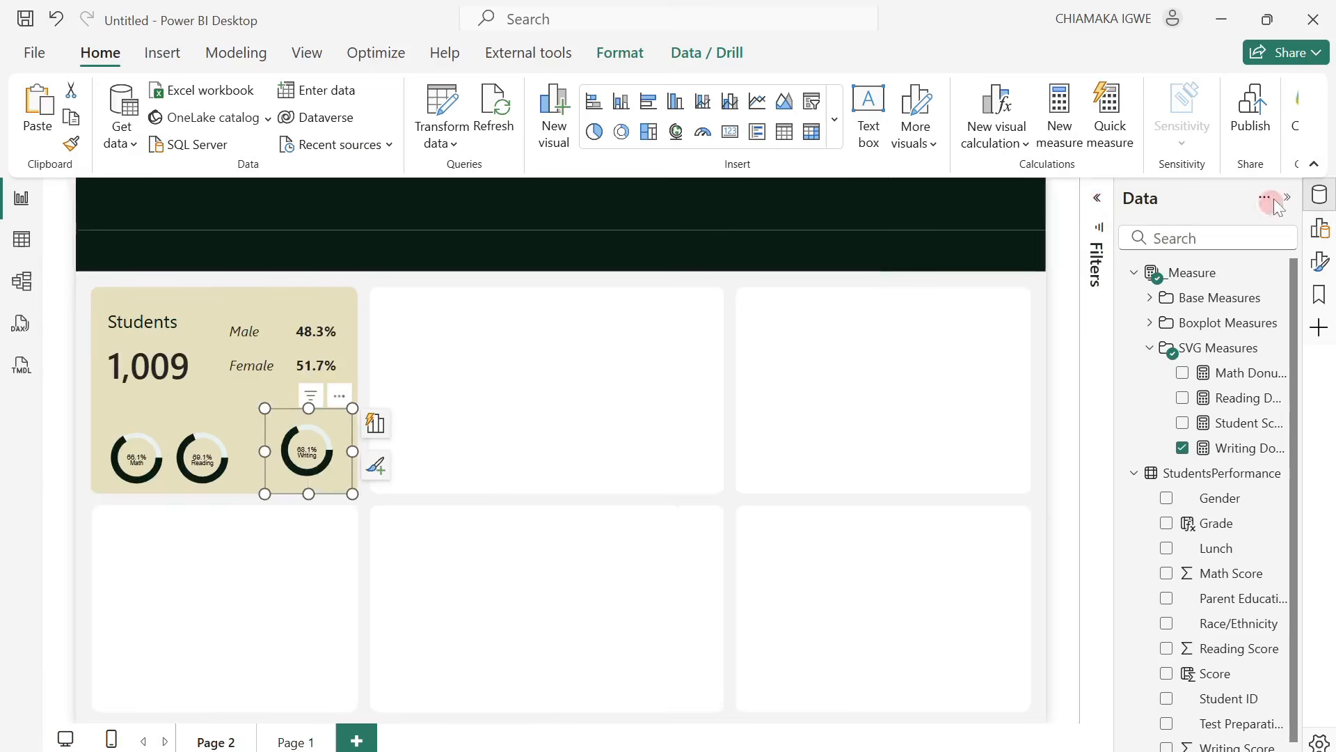
pyautogui.click(1287, 199)
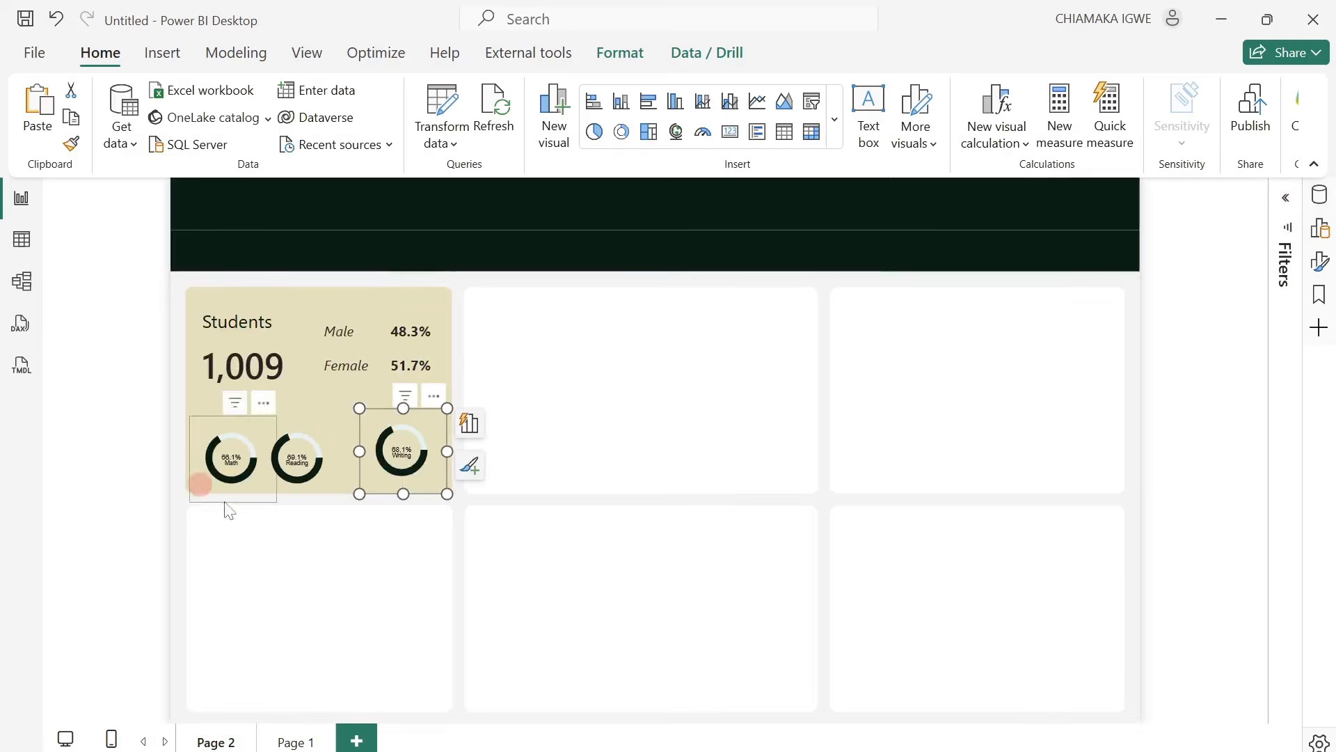
pyautogui.click(543, 461)
pyautogui.moveTo(447, 480)
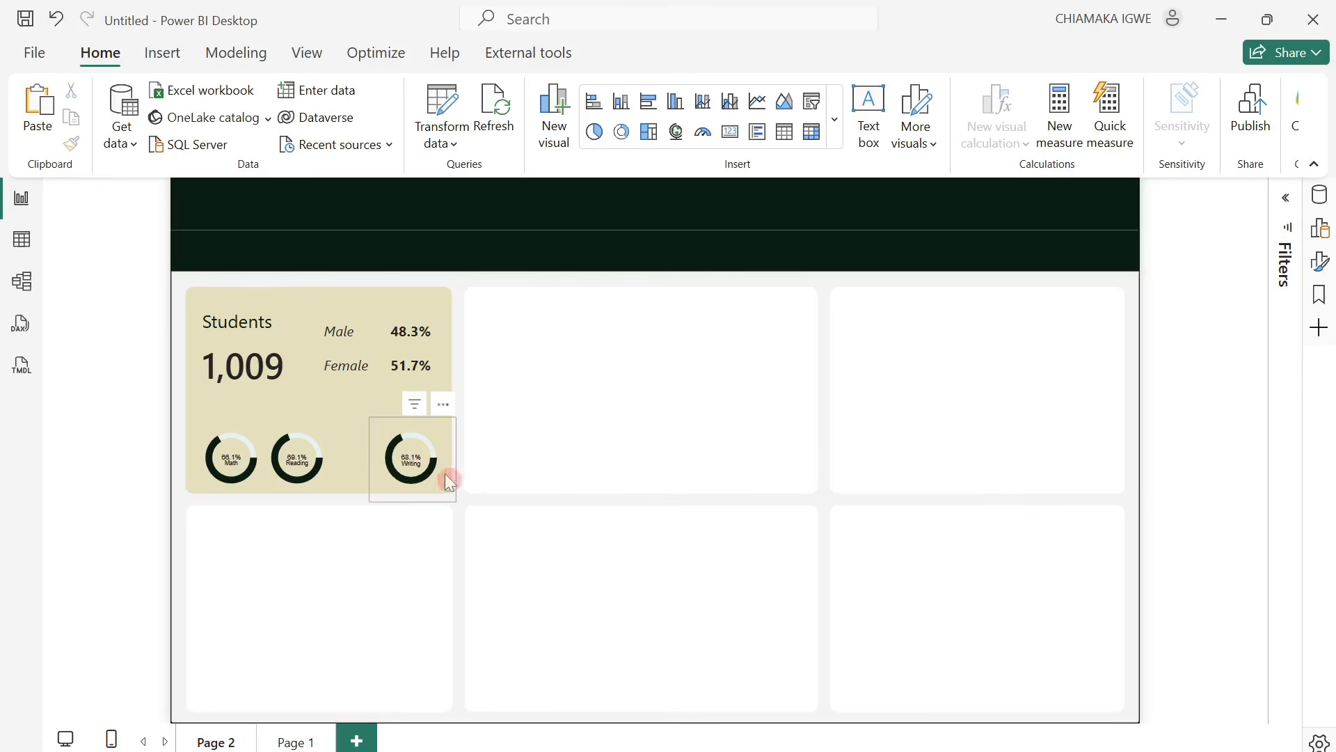
# Distribute the math, reading and writing donut cards horizontally across the Students card.
pyautogui.click(436, 428)
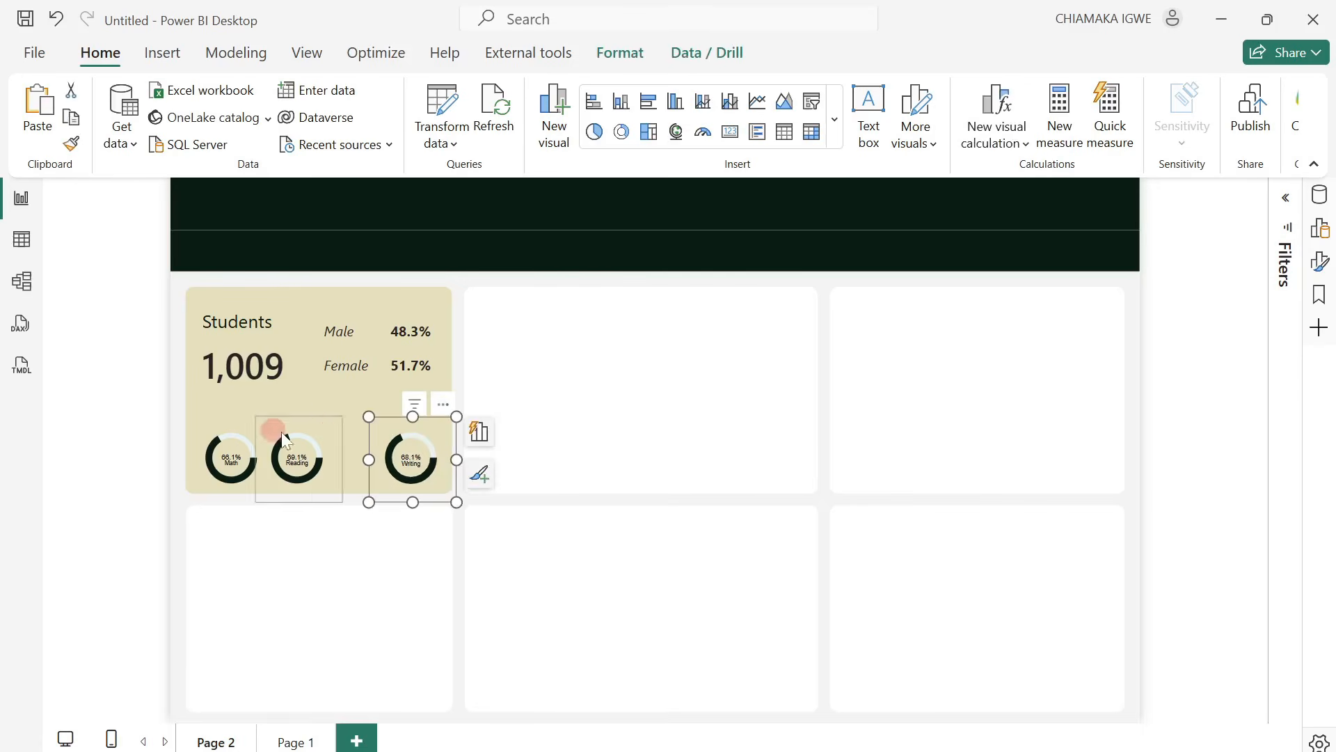
pyautogui.keyDown('ctrl'); pyautogui.click(229, 427); pyautogui.keyUp('ctrl')
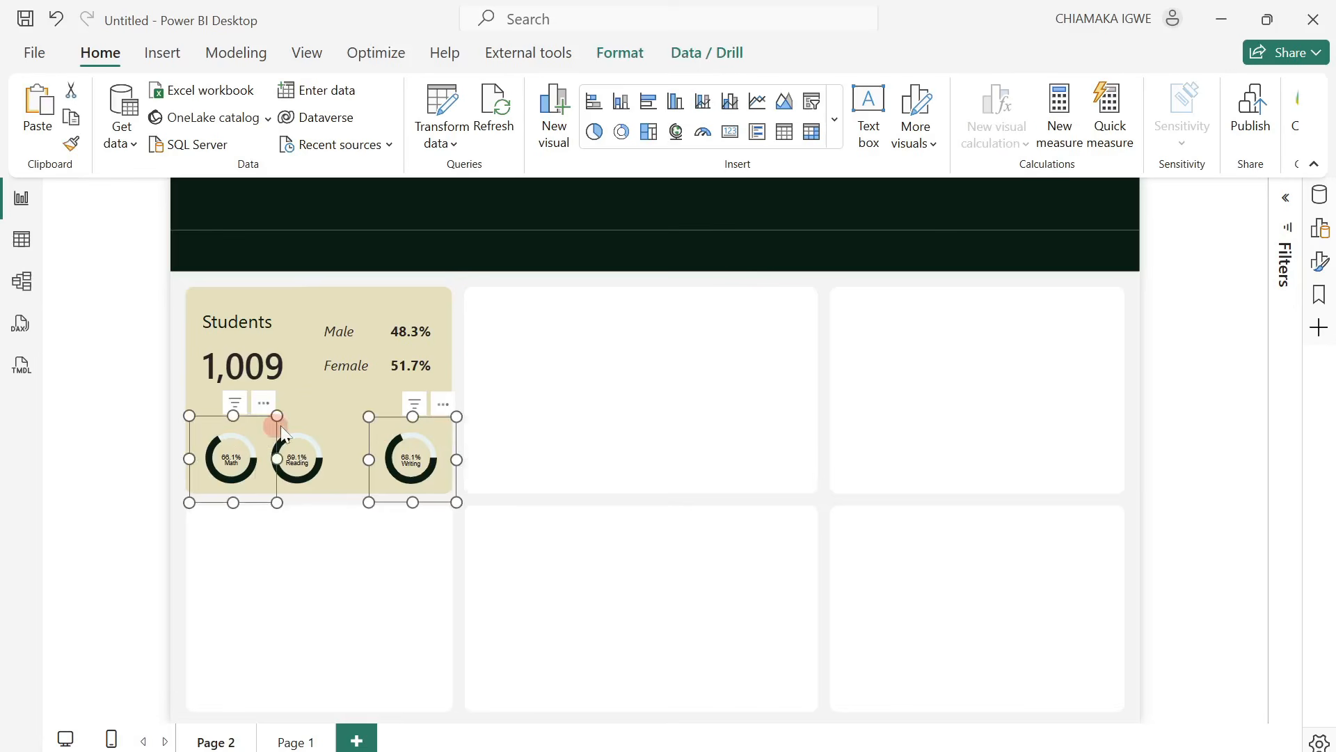
pyautogui.keyDown('ctrl'); pyautogui.click(325, 425); pyautogui.keyUp('ctrl')
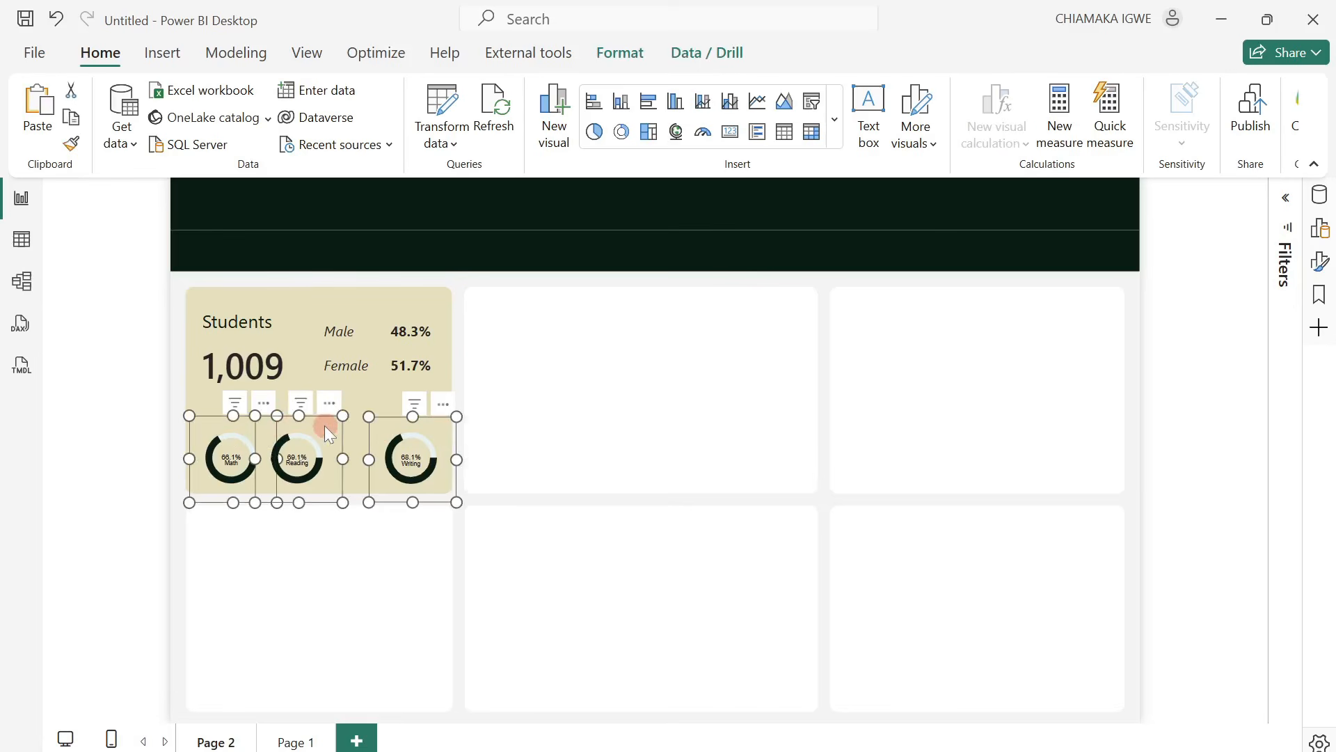
pyautogui.click(634, 57)
pyautogui.click(459, 129)
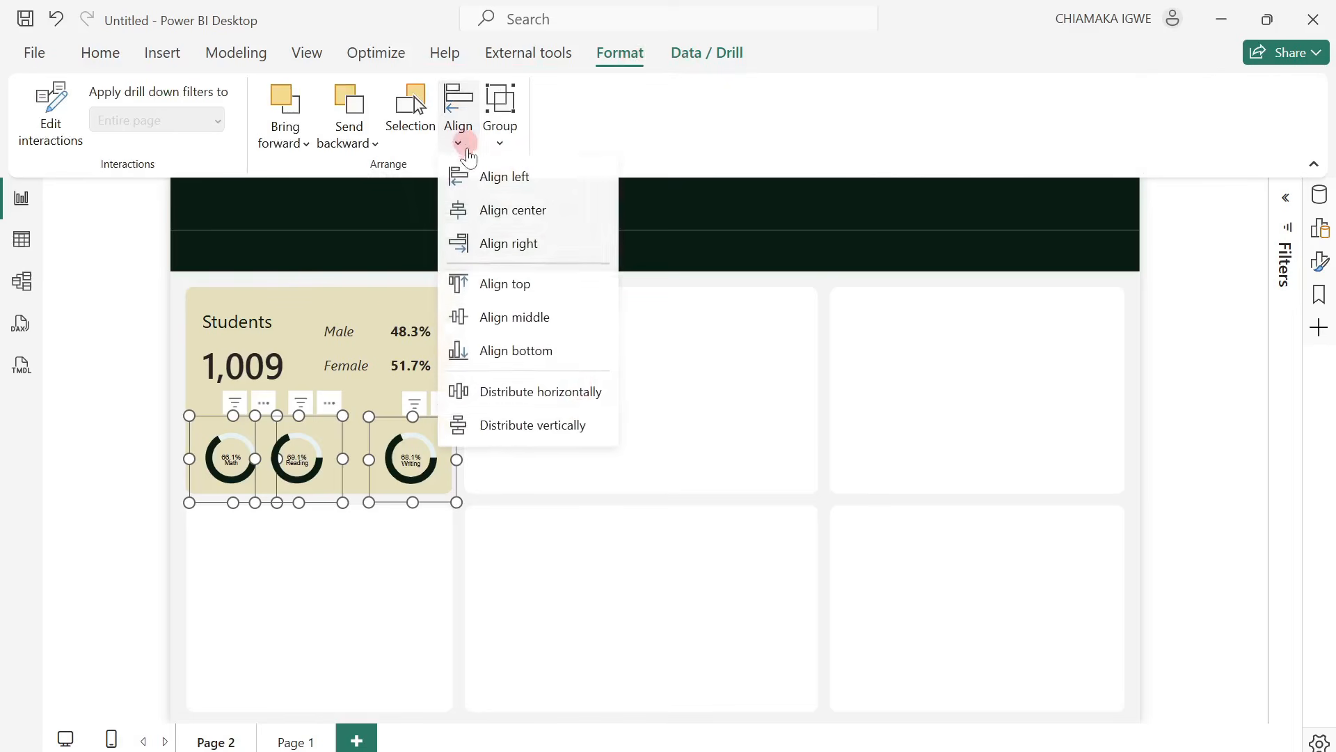
pyautogui.click(580, 403)
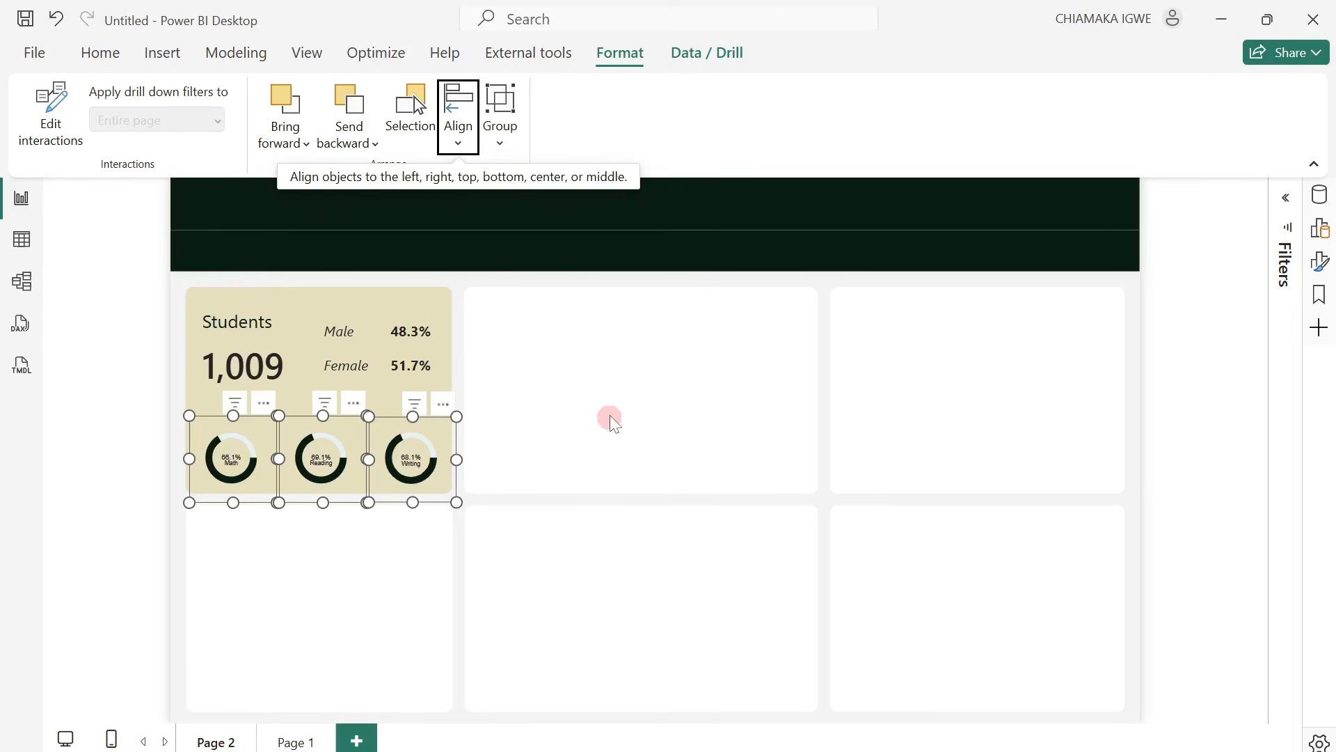
pyautogui.click(610, 415)
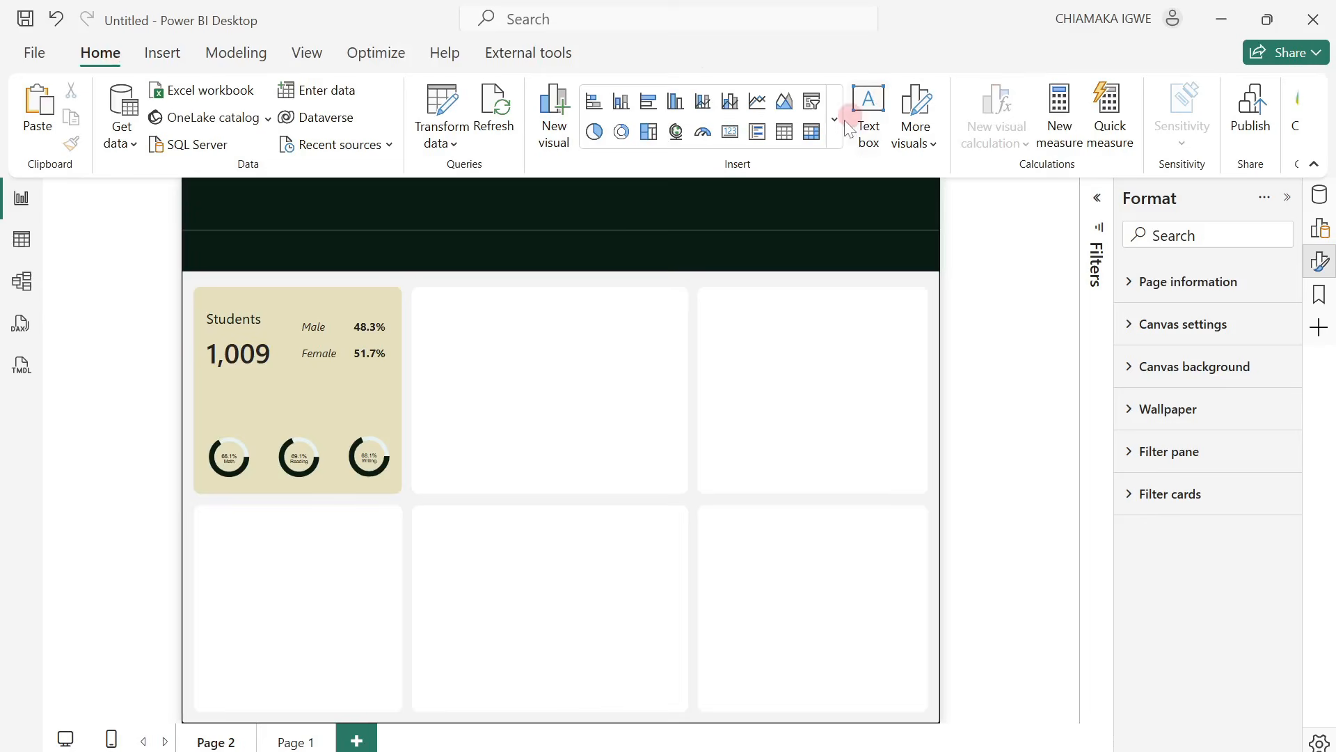
# Add a text box over the Students card reading "Average Score" and set its text to size 18.
pyautogui.click(865, 128)
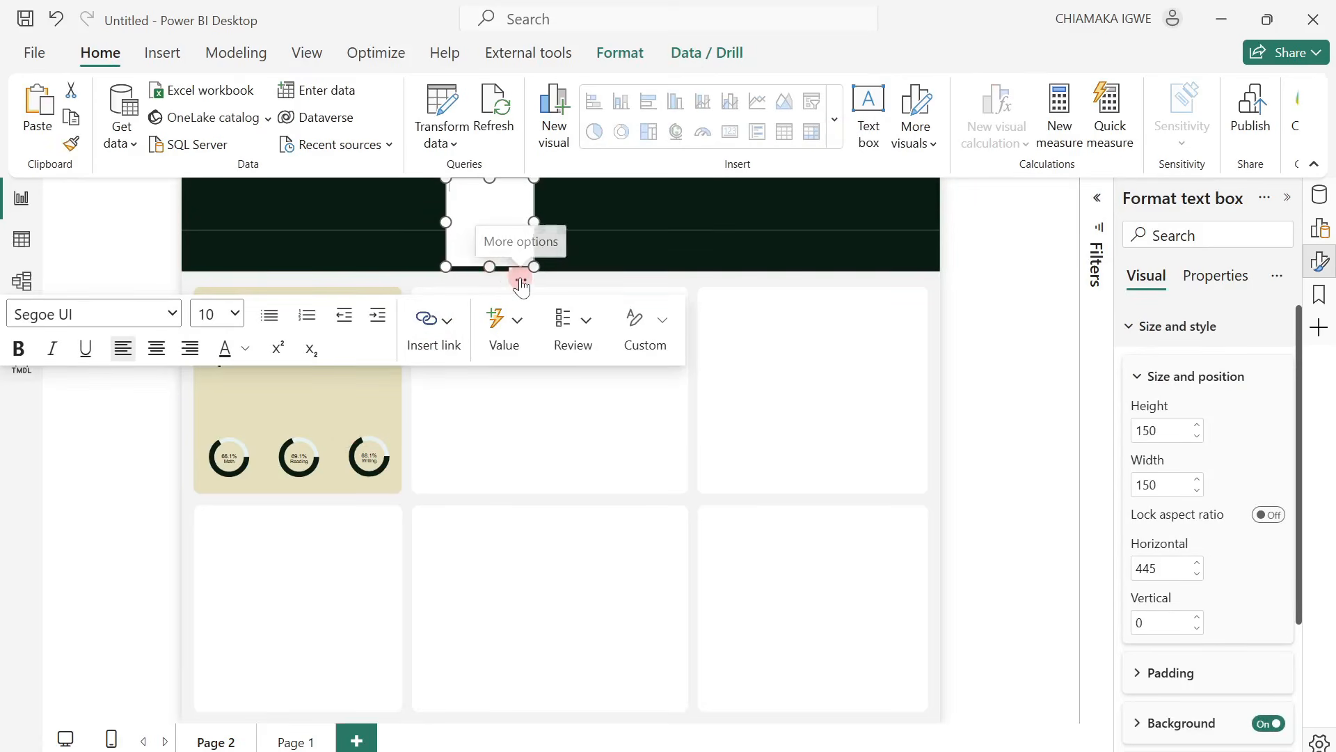
pyautogui.moveTo(522, 274); pyautogui.dragTo(165, 155)
pyautogui.moveTo(193, 200); pyautogui.dragTo(241, 382)
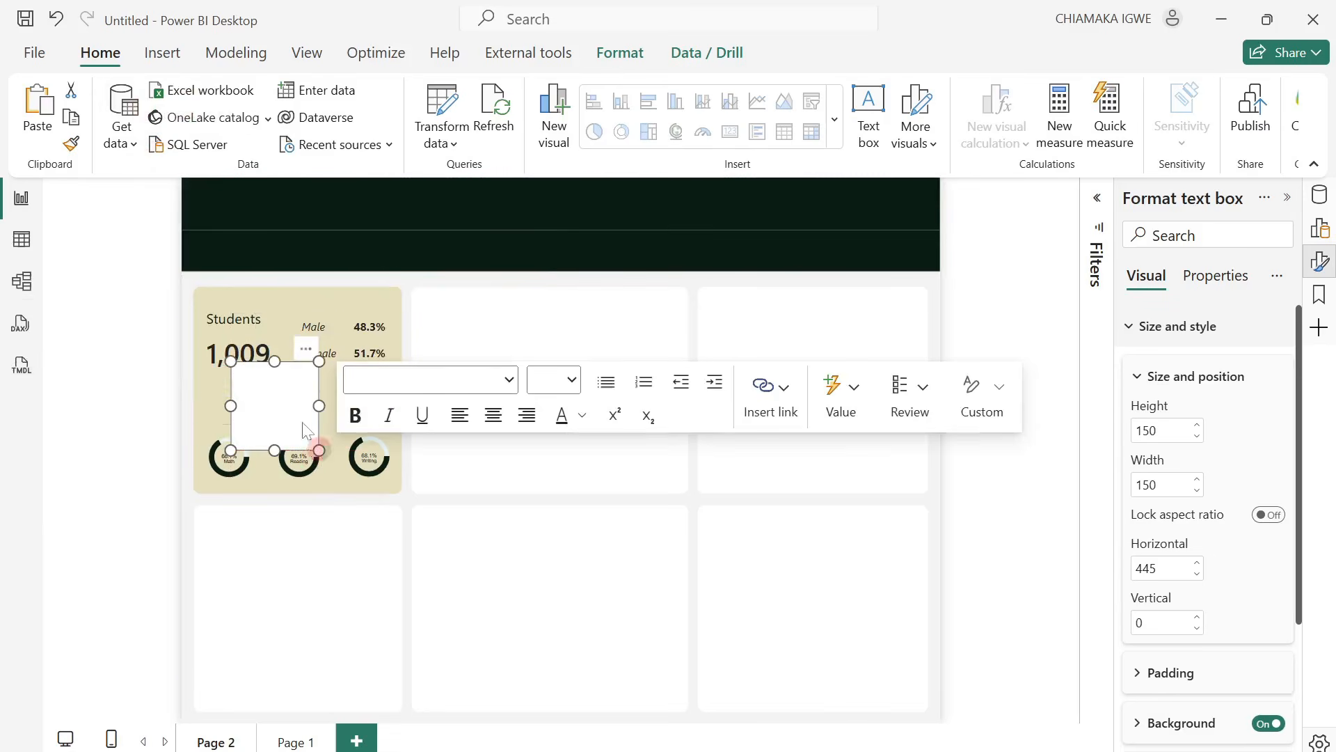
pyautogui.click(271, 398)
pyautogui.write('Average Score')
pyautogui.hotkey('ctrl', 'a')
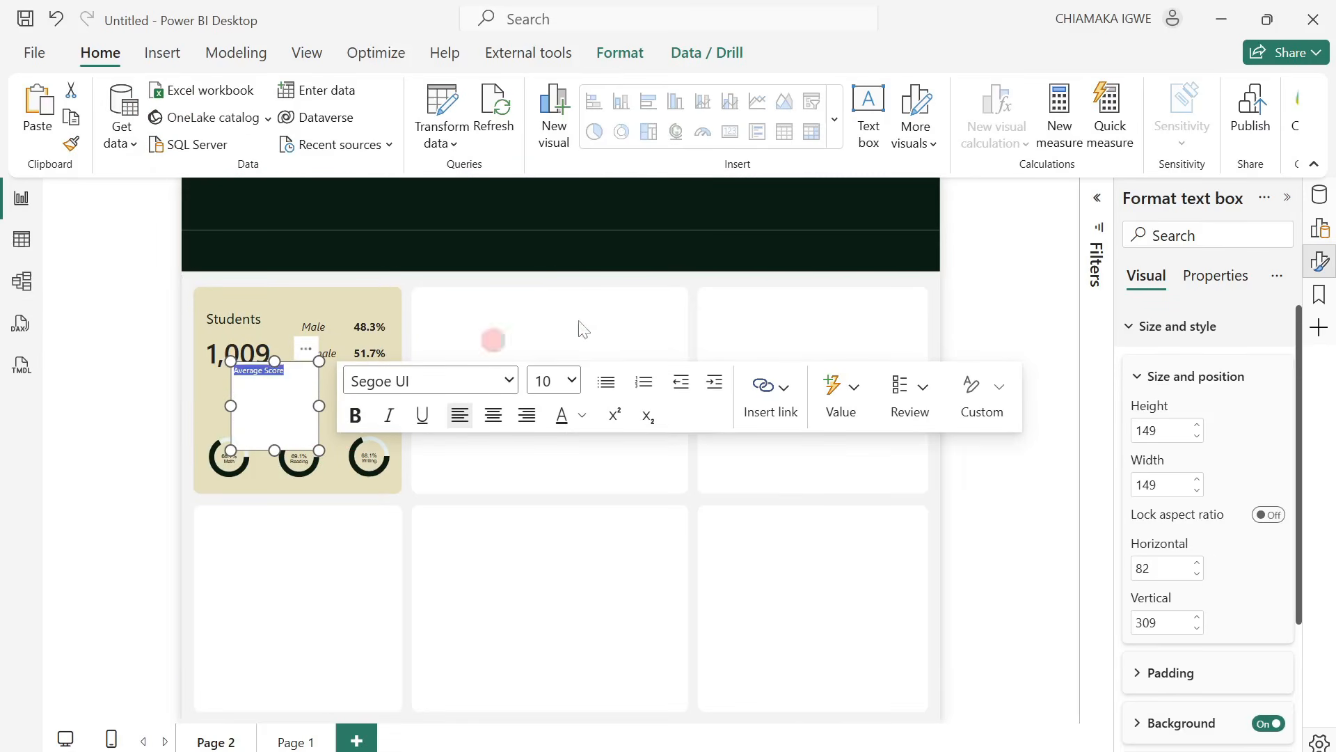
pyautogui.click(572, 382)
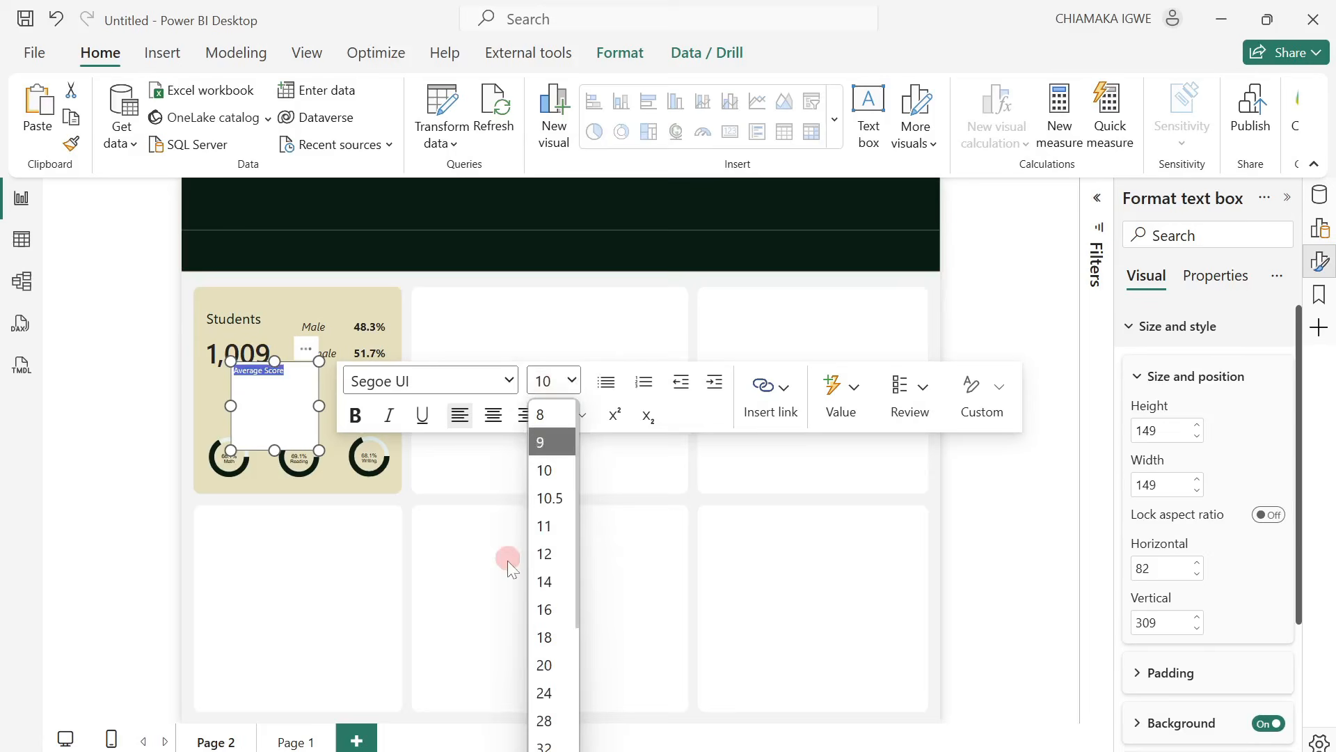
pyautogui.click(550, 637)
# Resize the Average Score text box to about 198 by 63, remove its background, and place it just above the math donut.
pyautogui.moveTo(319, 405); pyautogui.dragTo(409, 417)
pyautogui.moveTo(318, 449); pyautogui.dragTo(315, 412)
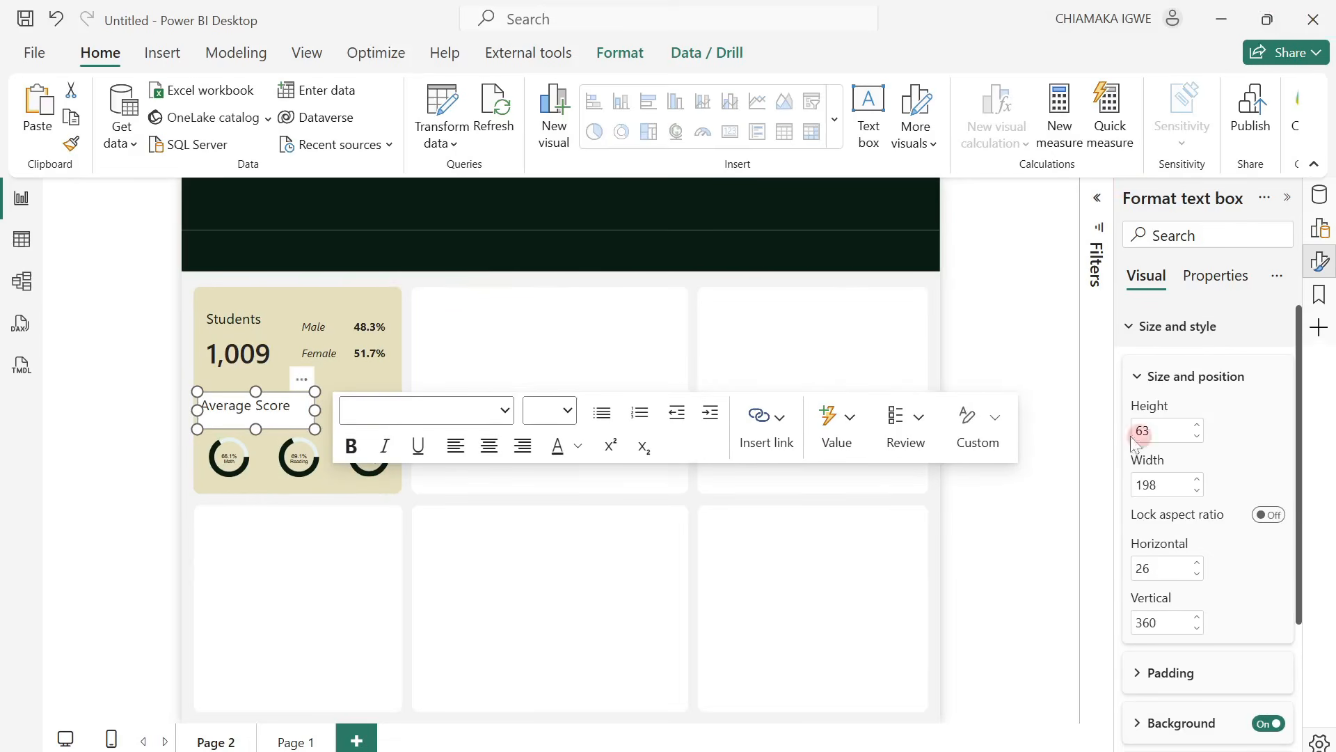
pyautogui.click(1258, 726)
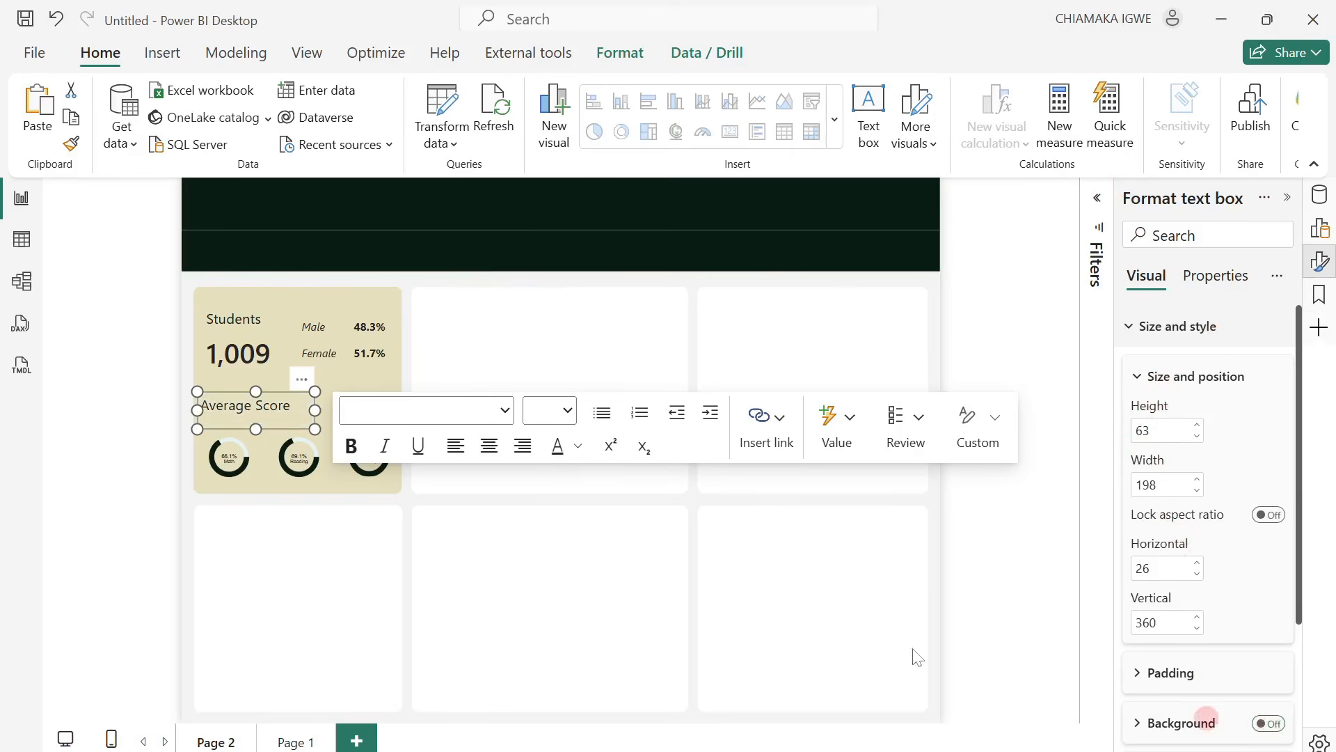
pyautogui.moveTo(307, 392); pyautogui.dragTo(308, 398)
pyautogui.click(549, 346)
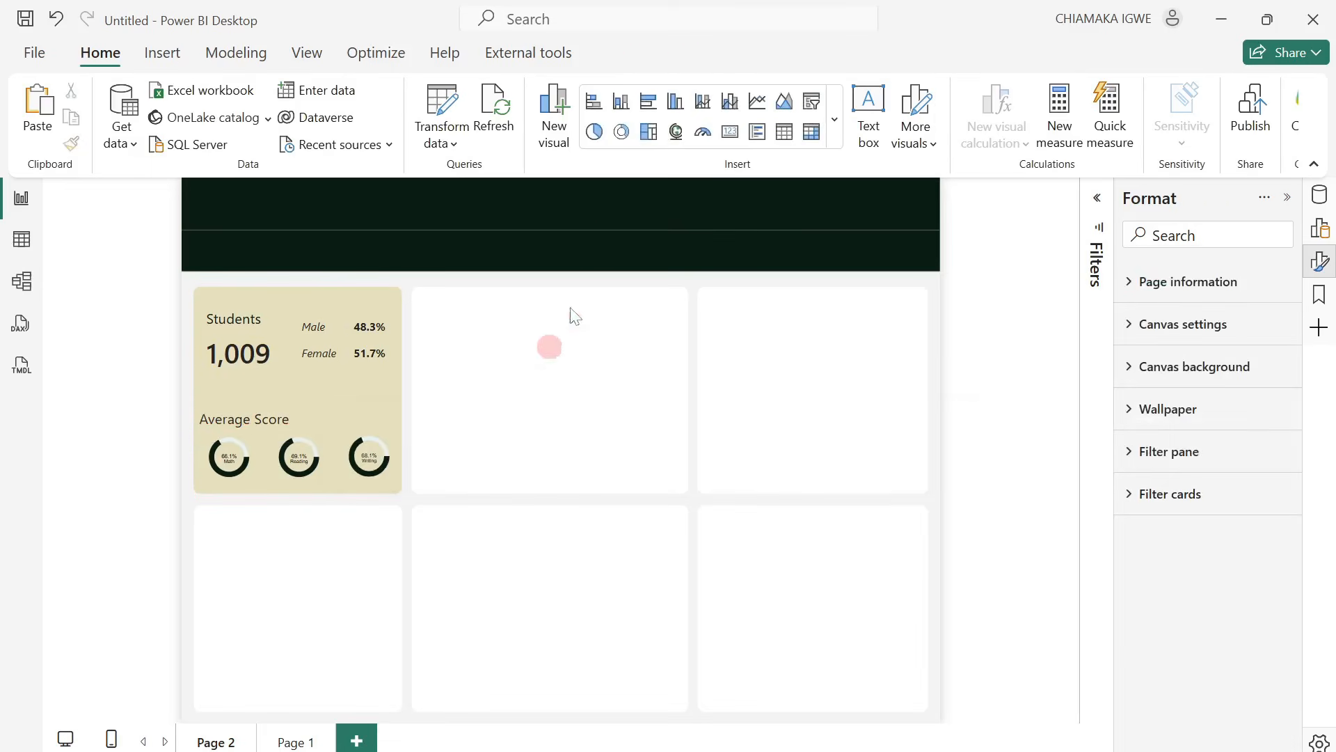
# Add a card visual over the writing donut and fill it with the Average Score measure from Base Measures.
pyautogui.click(729, 131)
pyautogui.moveTo(495, 245); pyautogui.dragTo(385, 426)
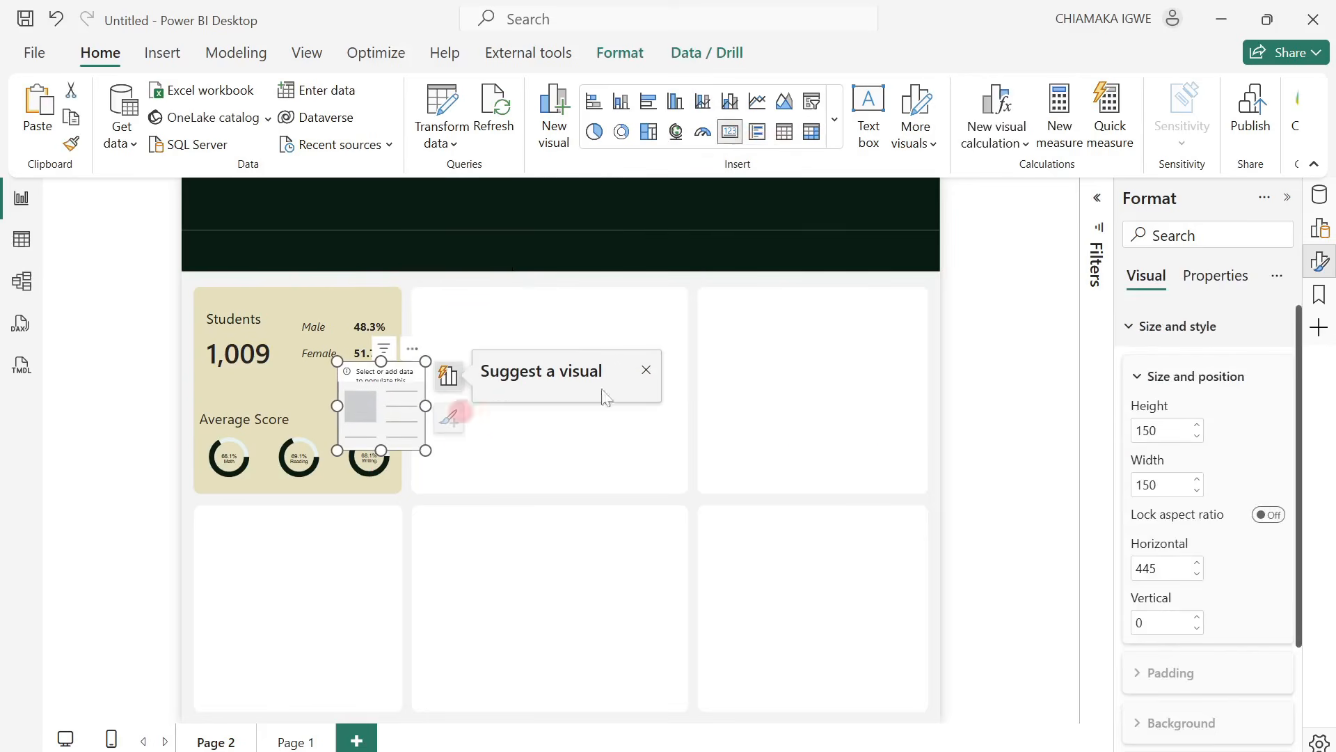
pyautogui.click(1319, 196)
pyautogui.click(1149, 300)
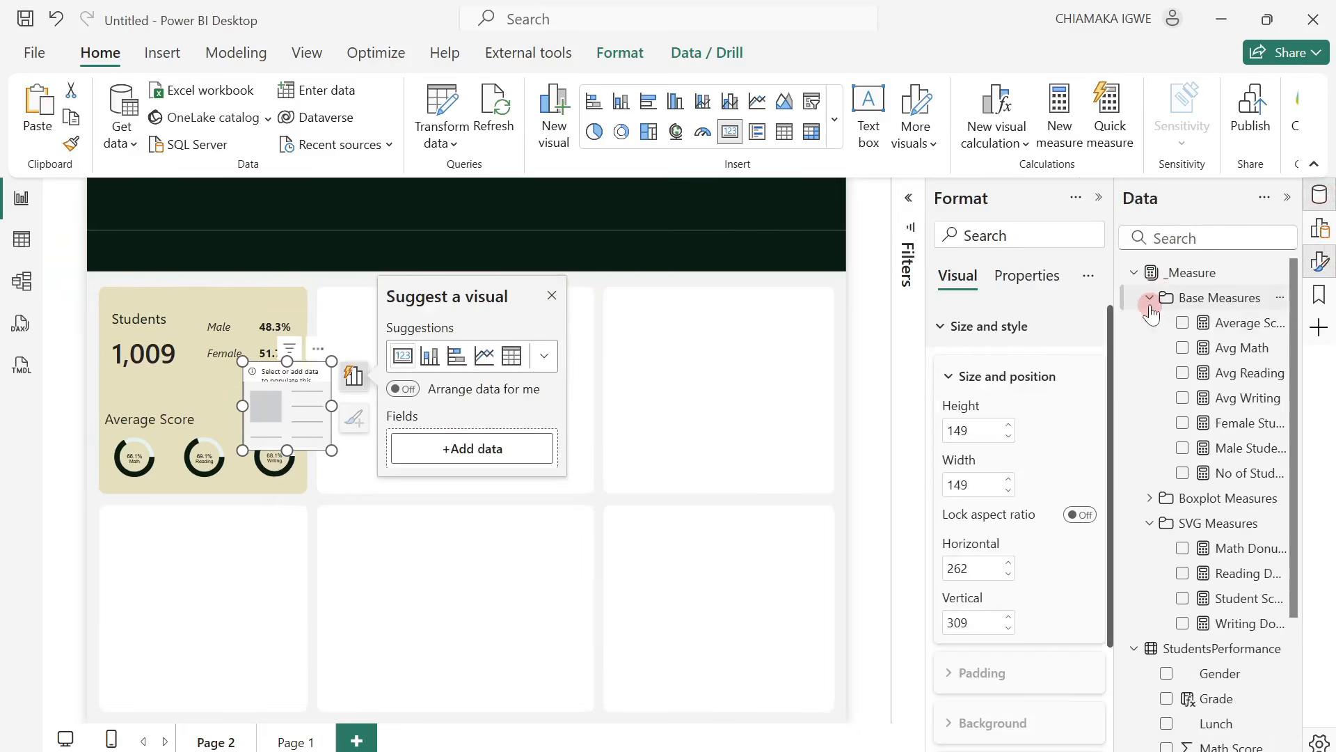
pyautogui.click(1182, 323)
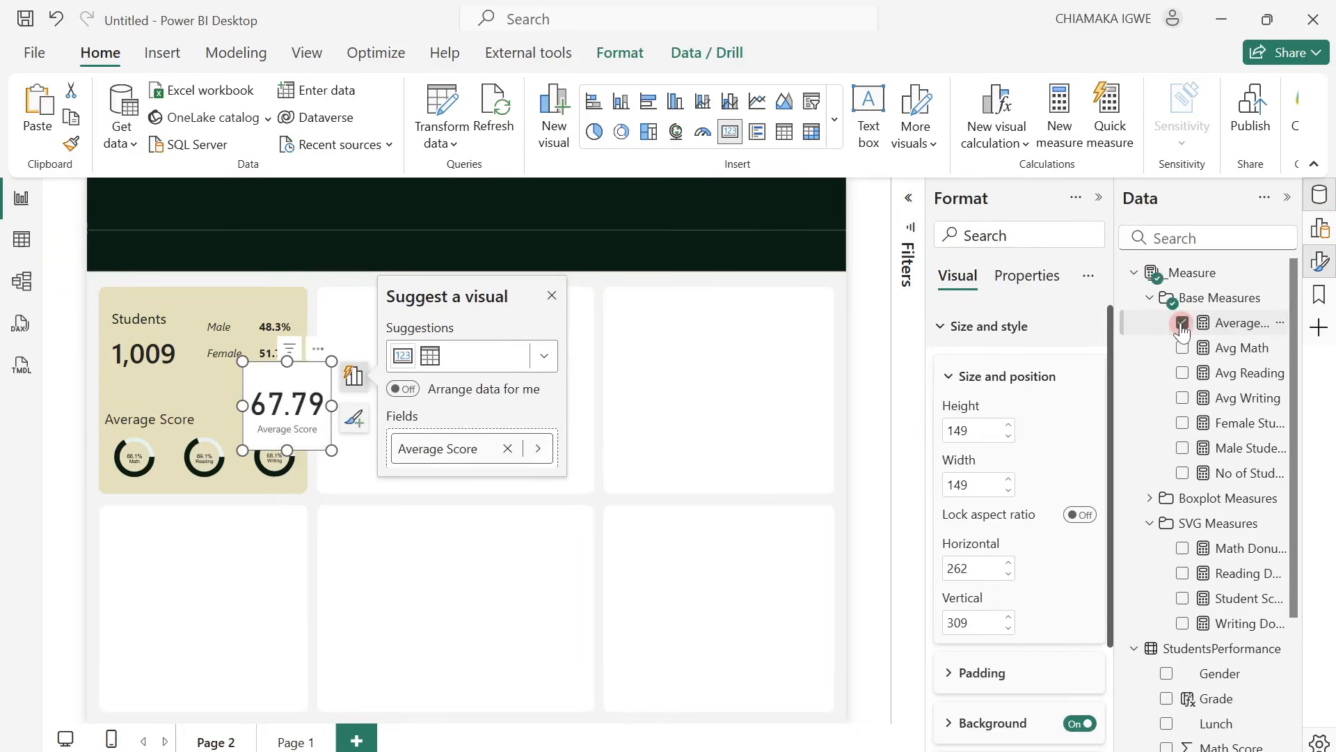
# Format the Average Score measure to show 1 decimal place.
pyautogui.click(1239, 322)
pyautogui.click(428, 132)
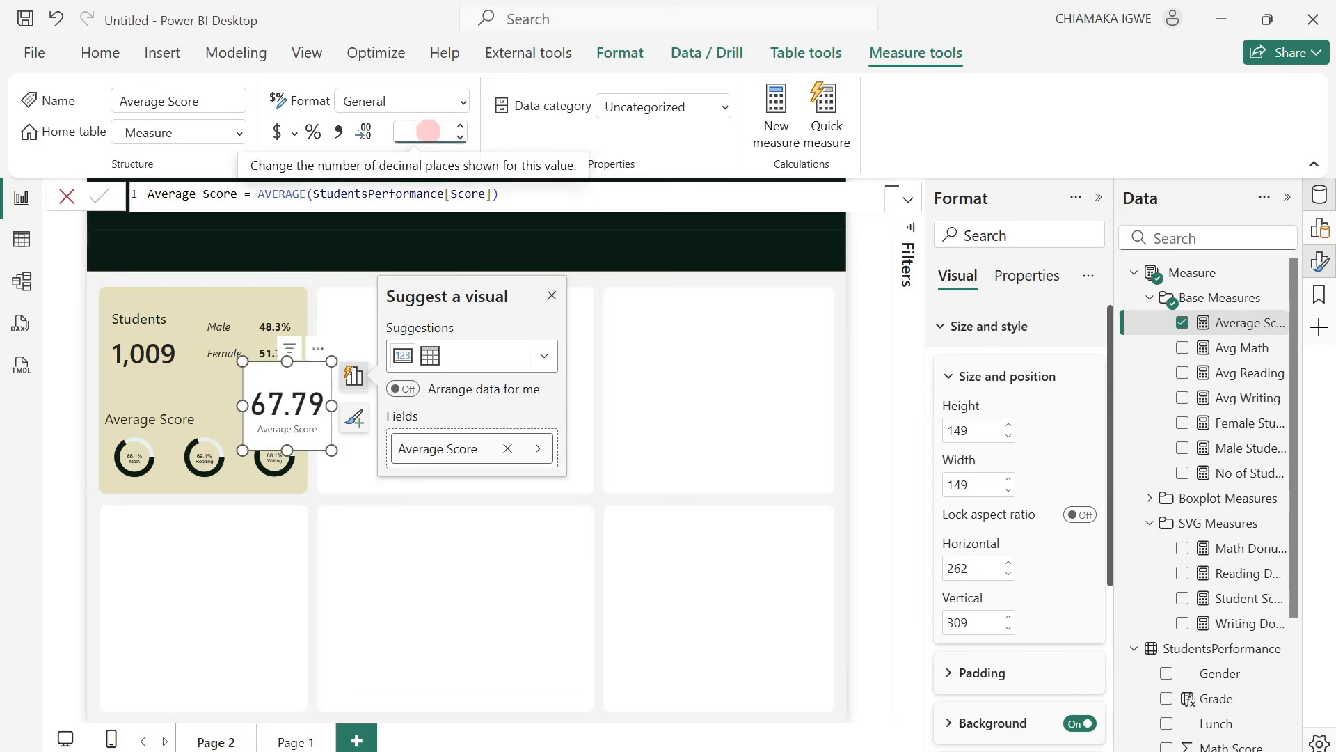
pyautogui.press('Return')
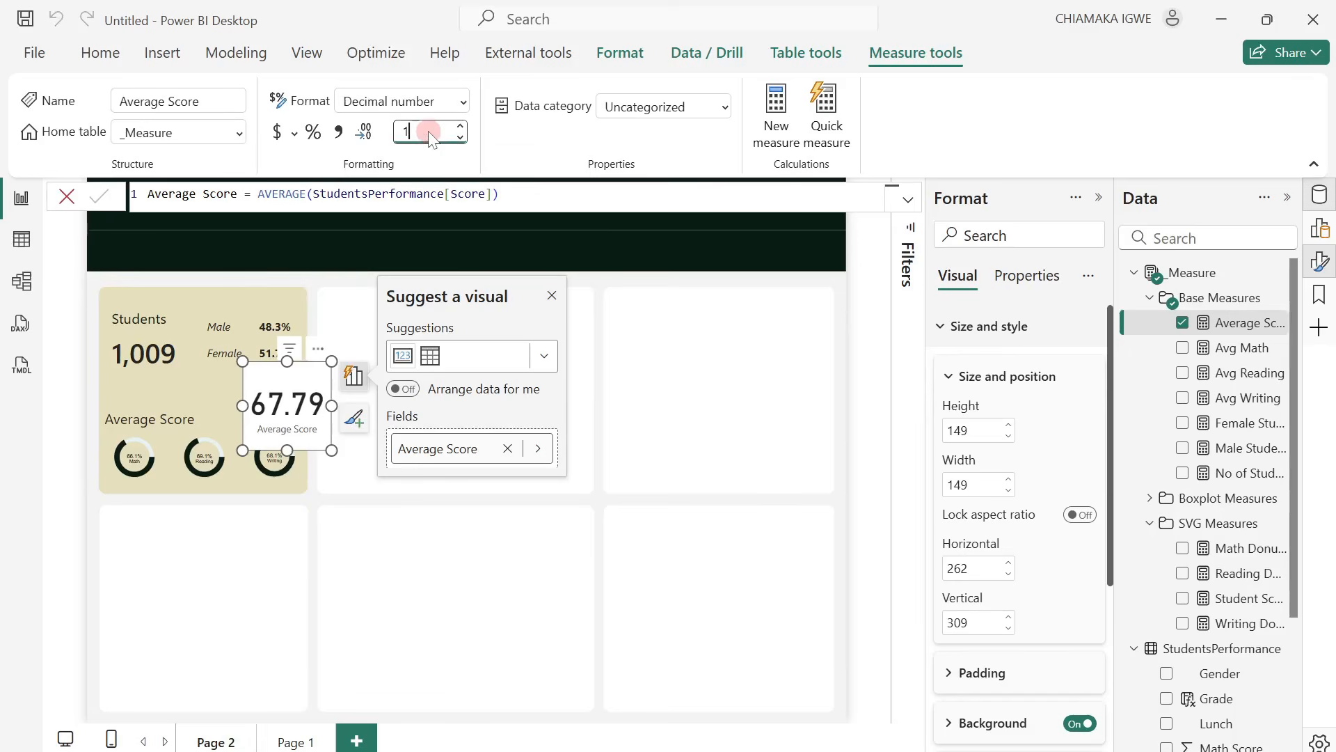
pyautogui.write('1')
pyautogui.press('Return')
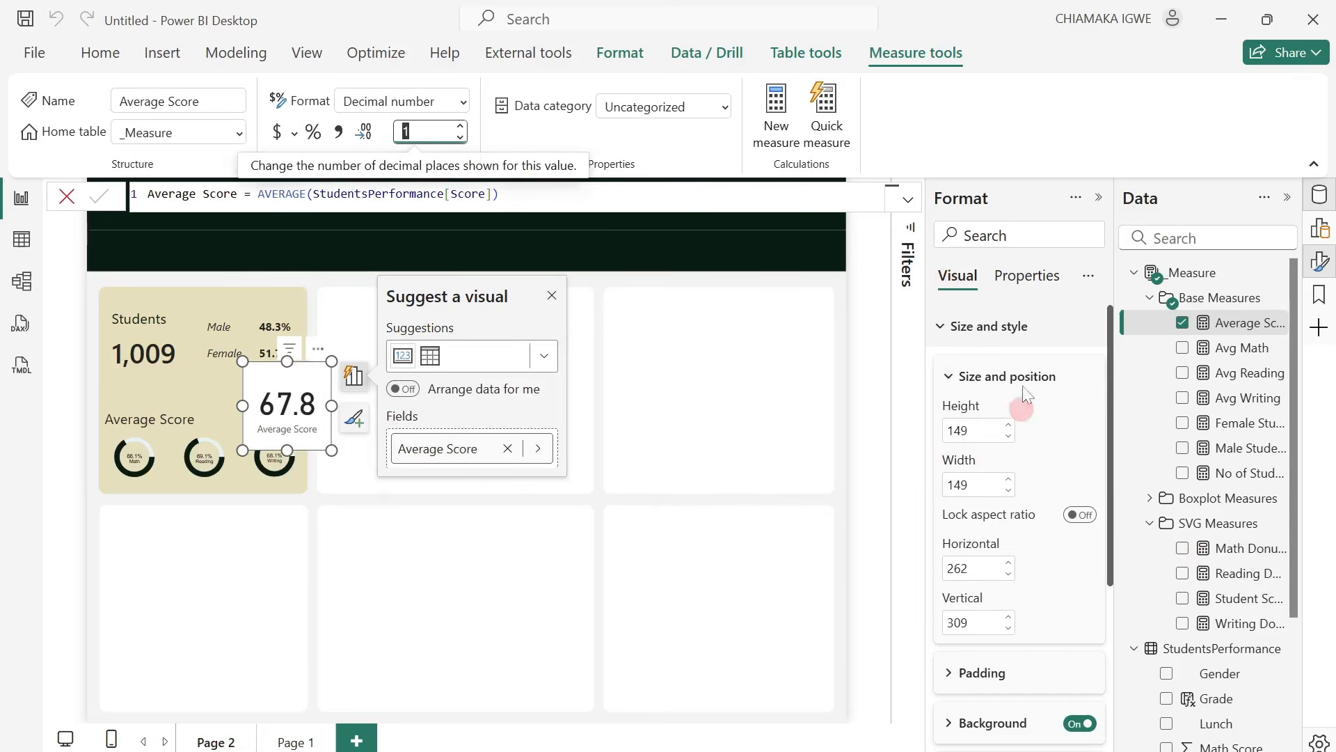
# Turn off the Average Score card's background and category label, and set its callout value font size to 32.
pyautogui.click(1079, 723)
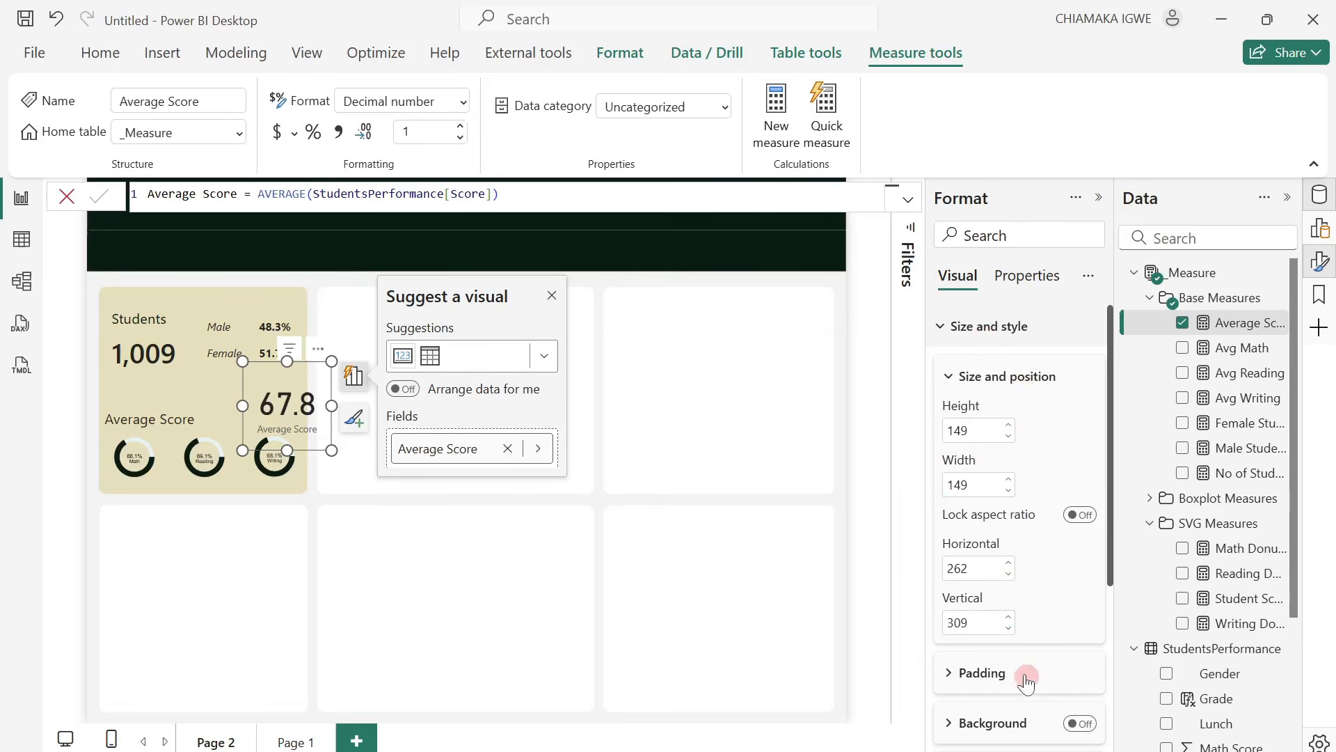
pyautogui.scroll(-3, 1026, 678)
pyautogui.scroll(-1, 1085, 627)
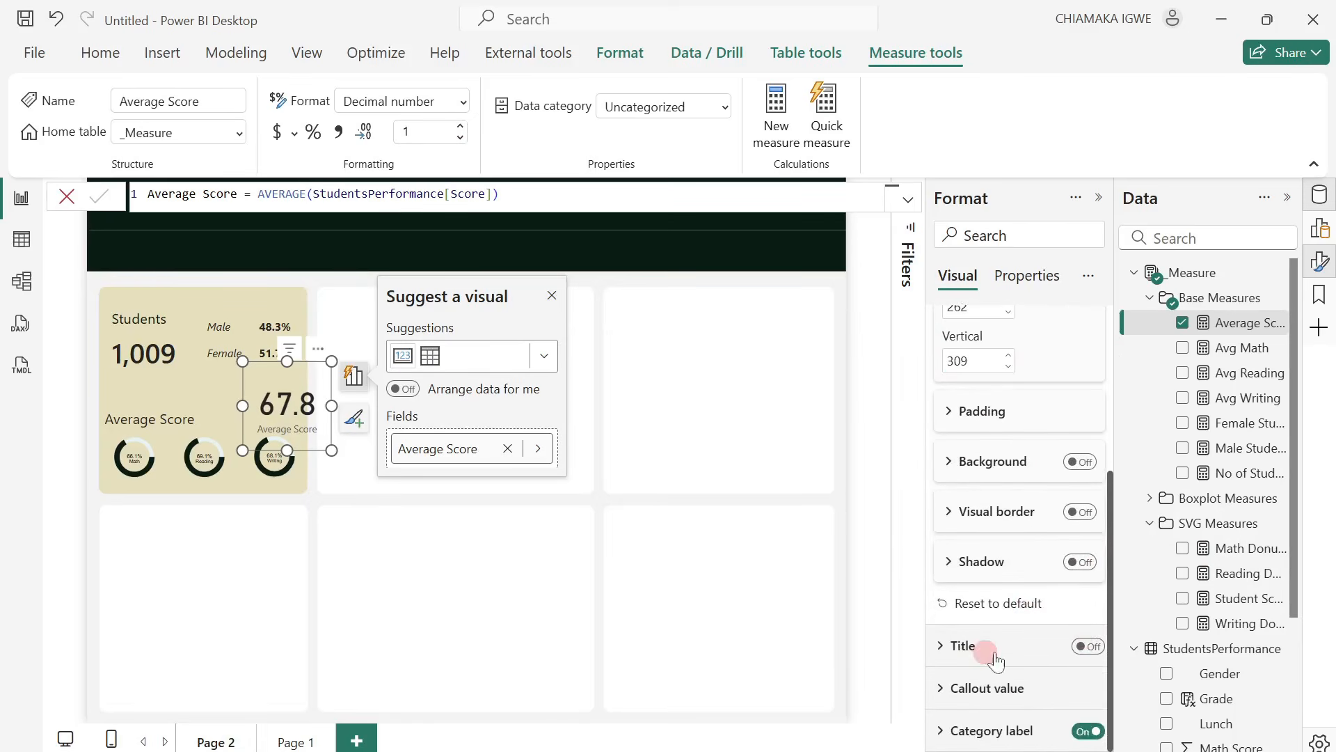
pyautogui.click(1083, 732)
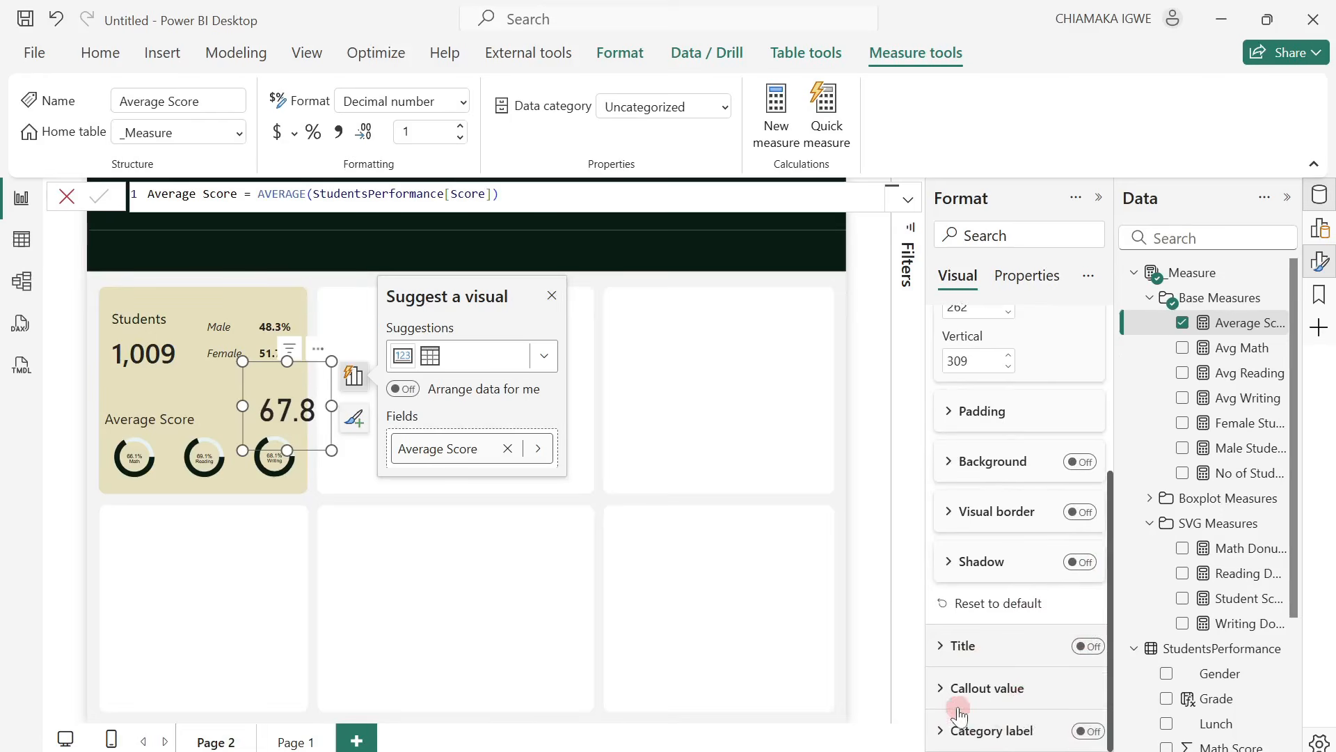
pyautogui.click(944, 689)
pyautogui.click(1067, 550)
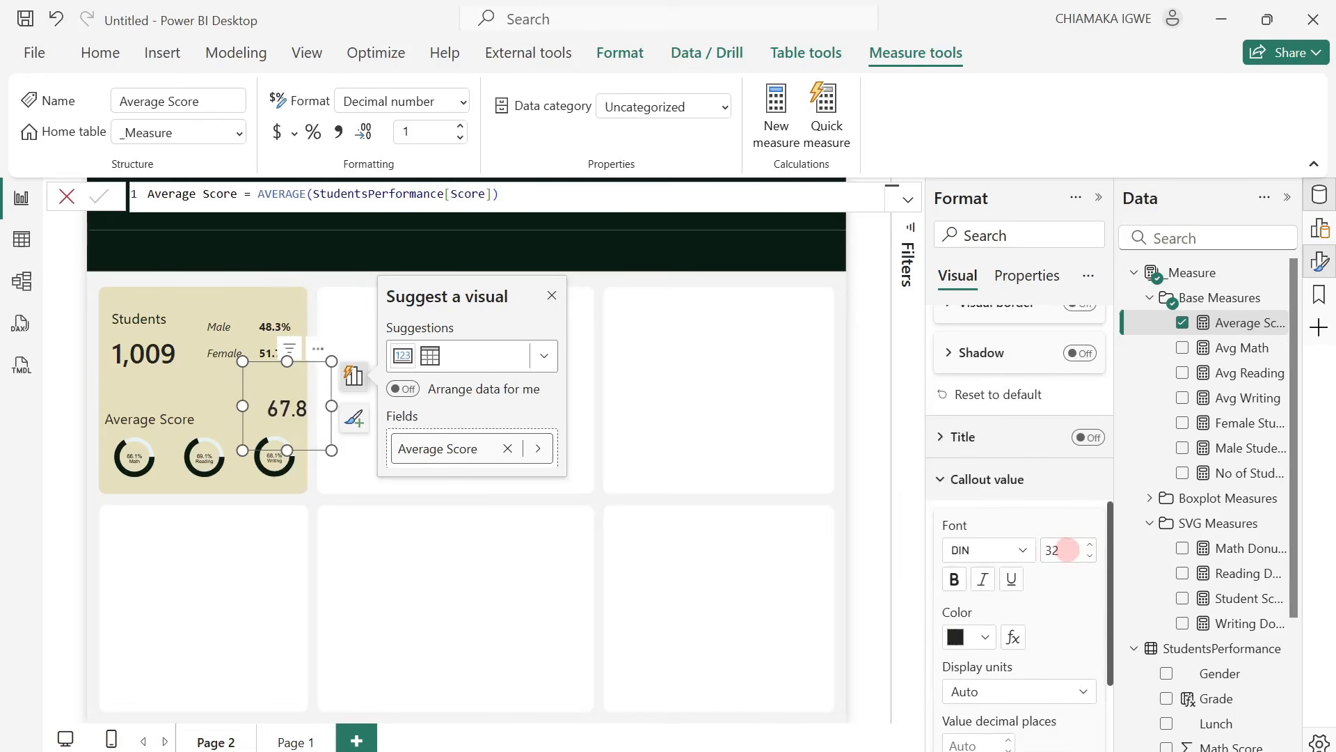
pyautogui.click(1067, 549)
# Shrink the Average Score card and place it above the writing donut beside its label, collapsing the Format pane and ribbon.
pyautogui.moveTo(331, 450); pyautogui.dragTo(313, 405)
pyautogui.moveTo(296, 345); pyautogui.dragTo(296, 383)
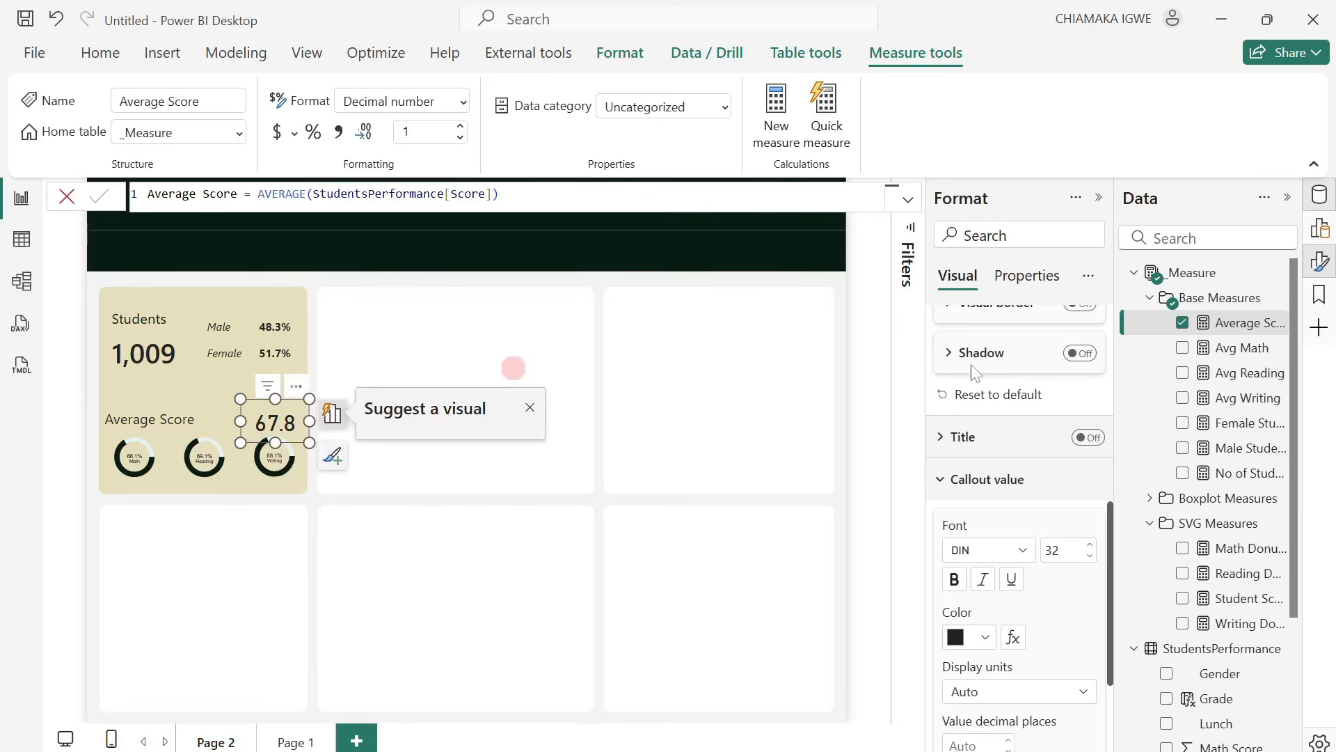
pyautogui.click(1099, 198)
pyautogui.click(1314, 163)
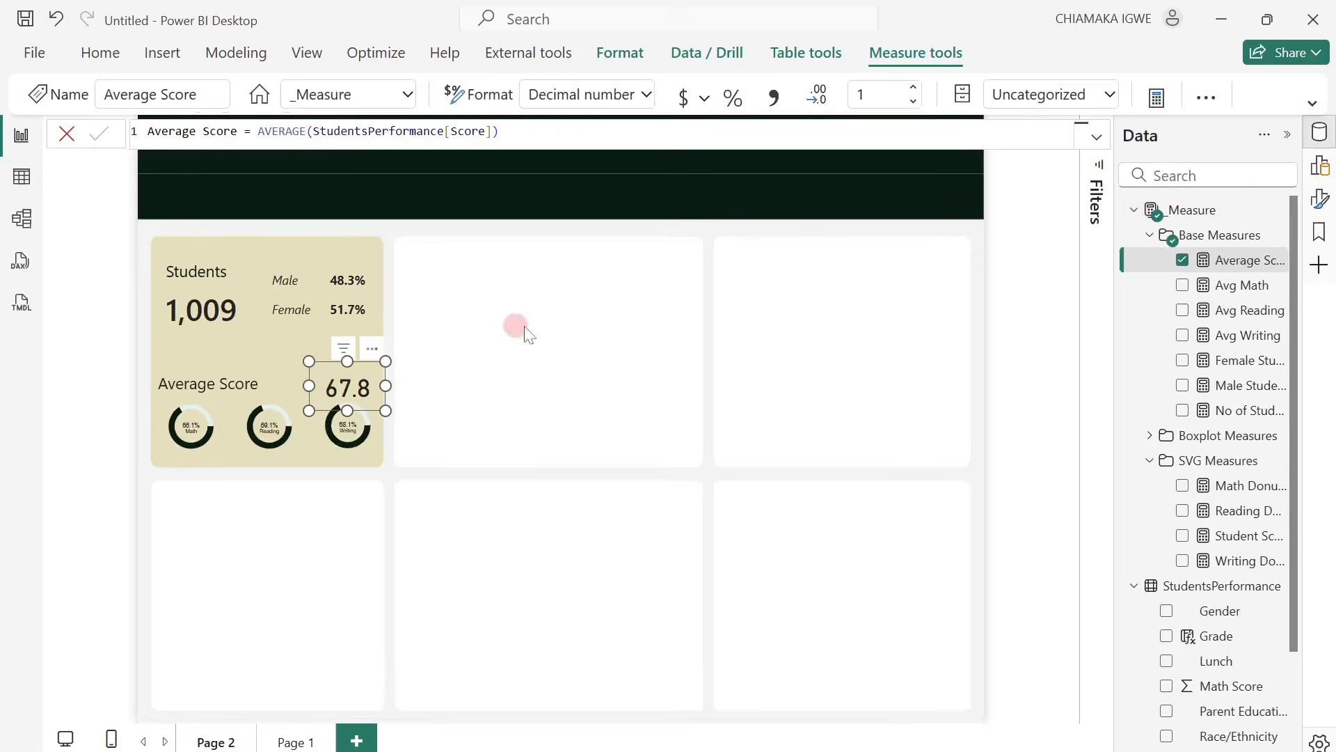
pyautogui.click(409, 376)
pyautogui.click(738, 394)
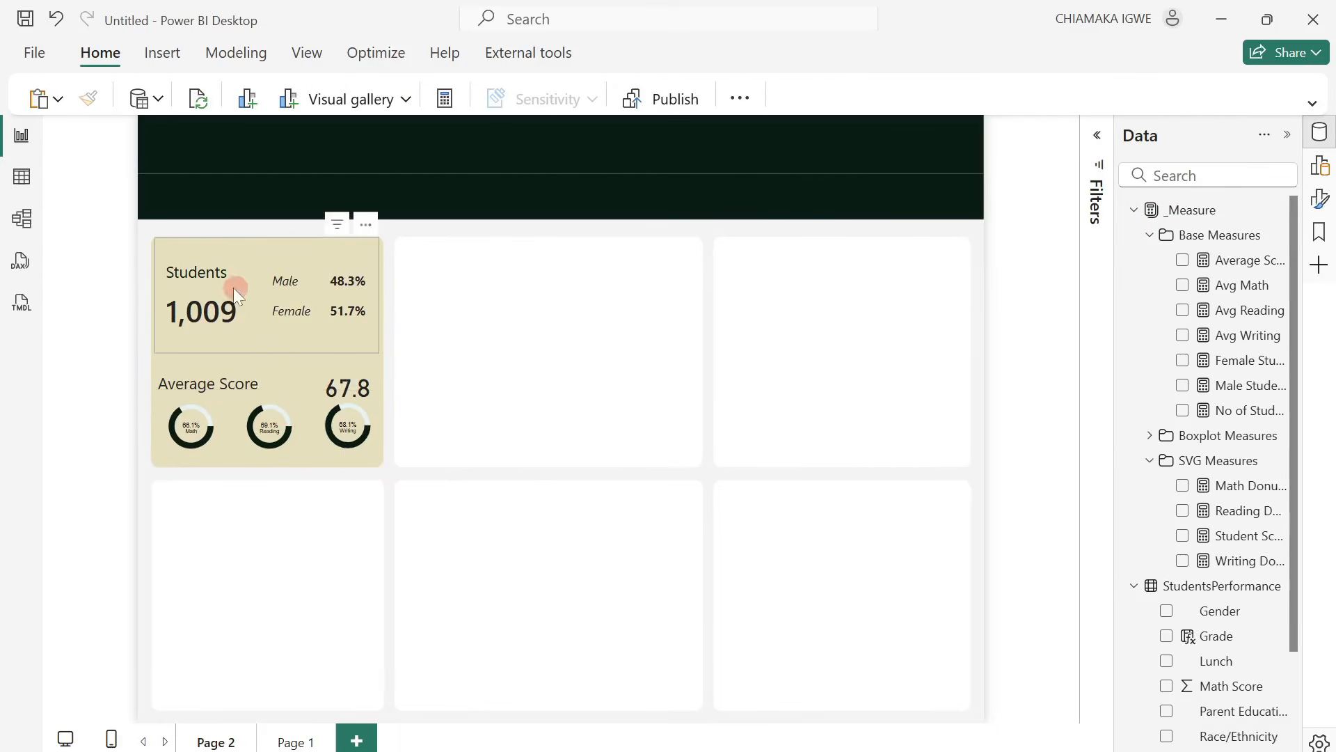
# Move the Students count card slightly down and turn on its accent bar.
pyautogui.click(281, 348)
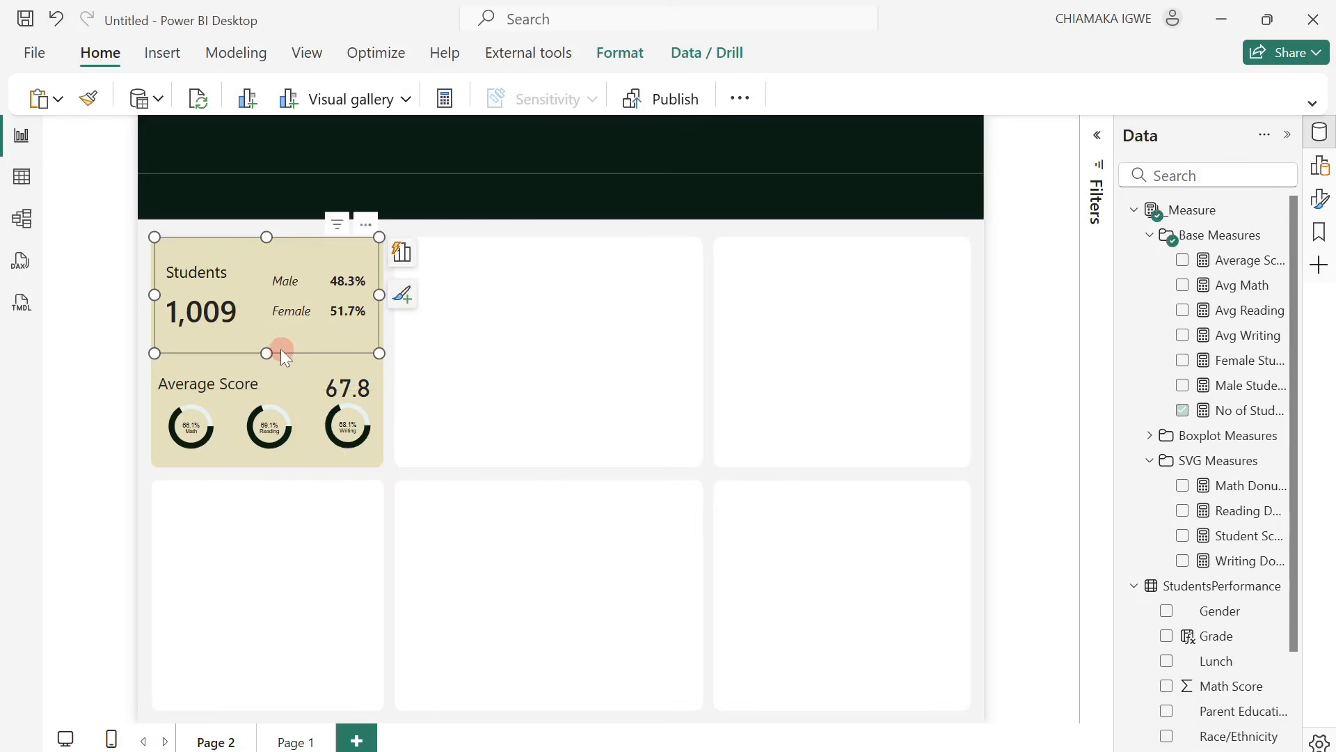
pyautogui.moveTo(367, 229); pyautogui.dragTo(365, 237)
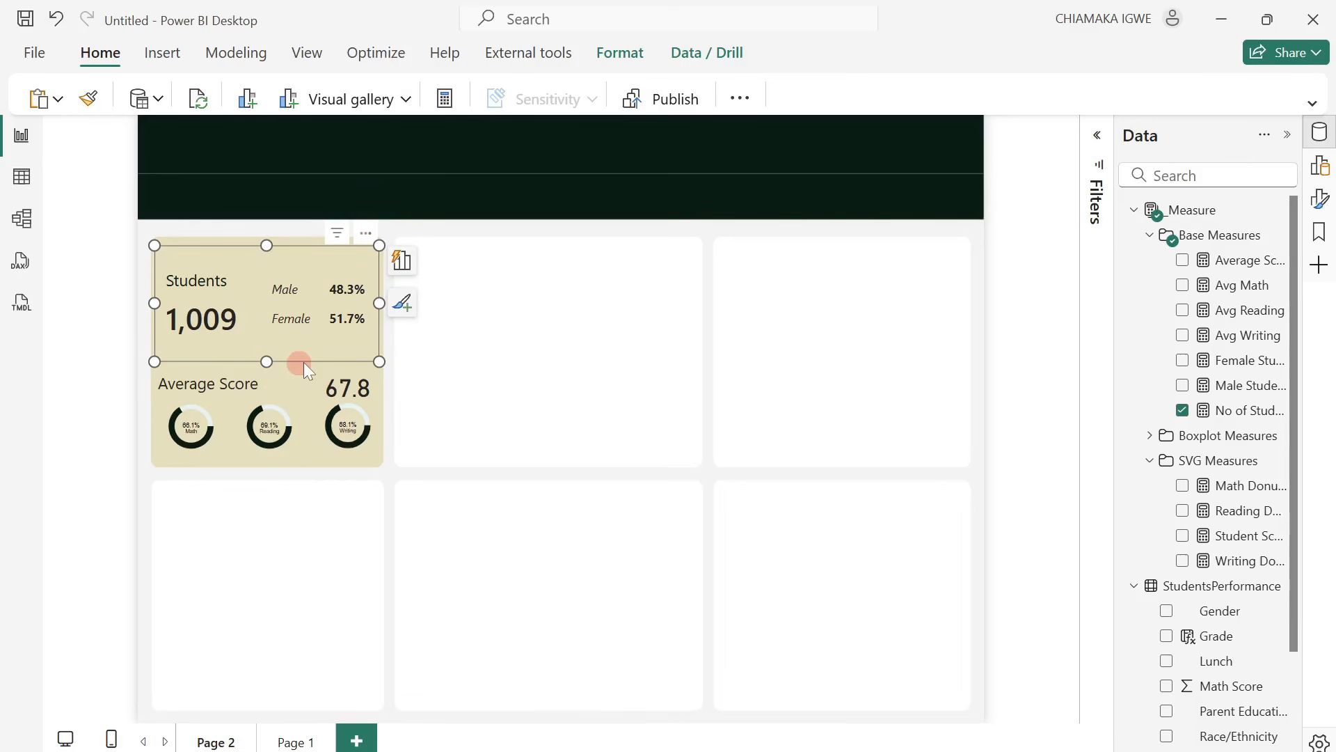
pyautogui.click(1325, 208)
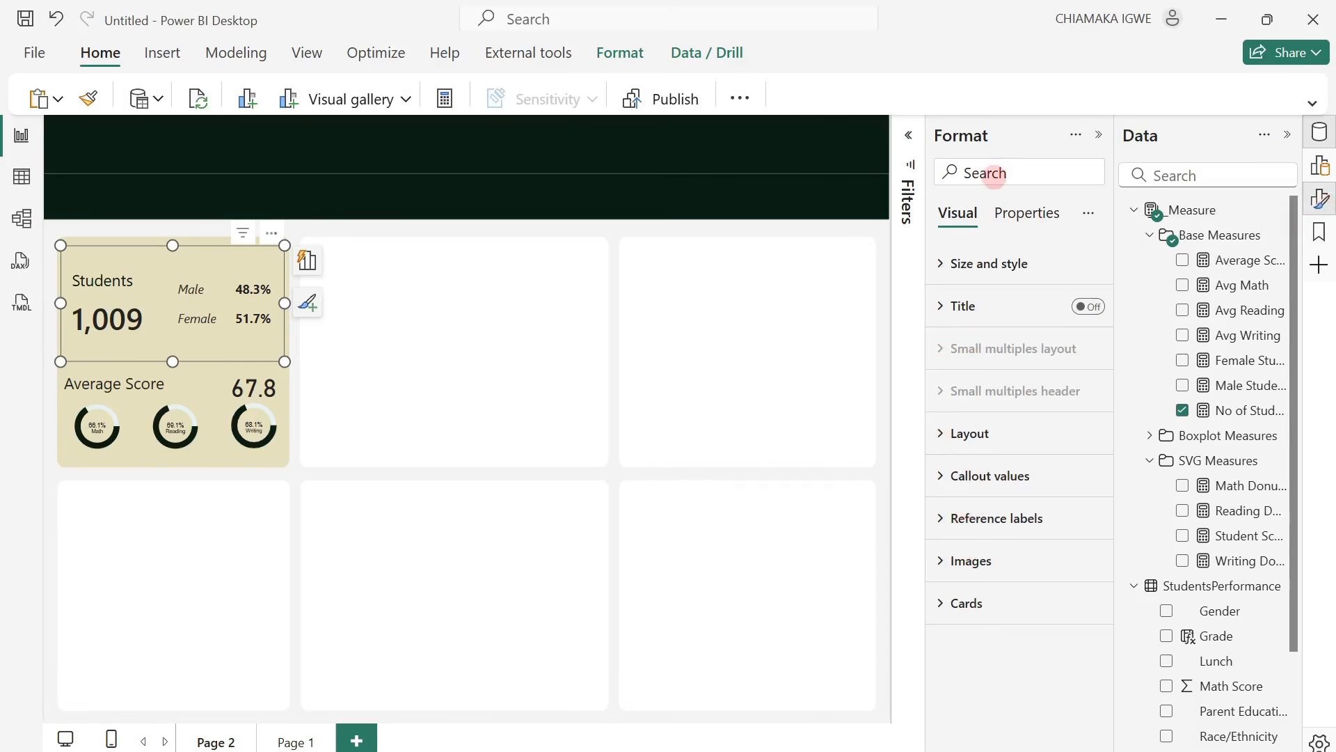
pyautogui.click(993, 176)
pyautogui.write('acc')
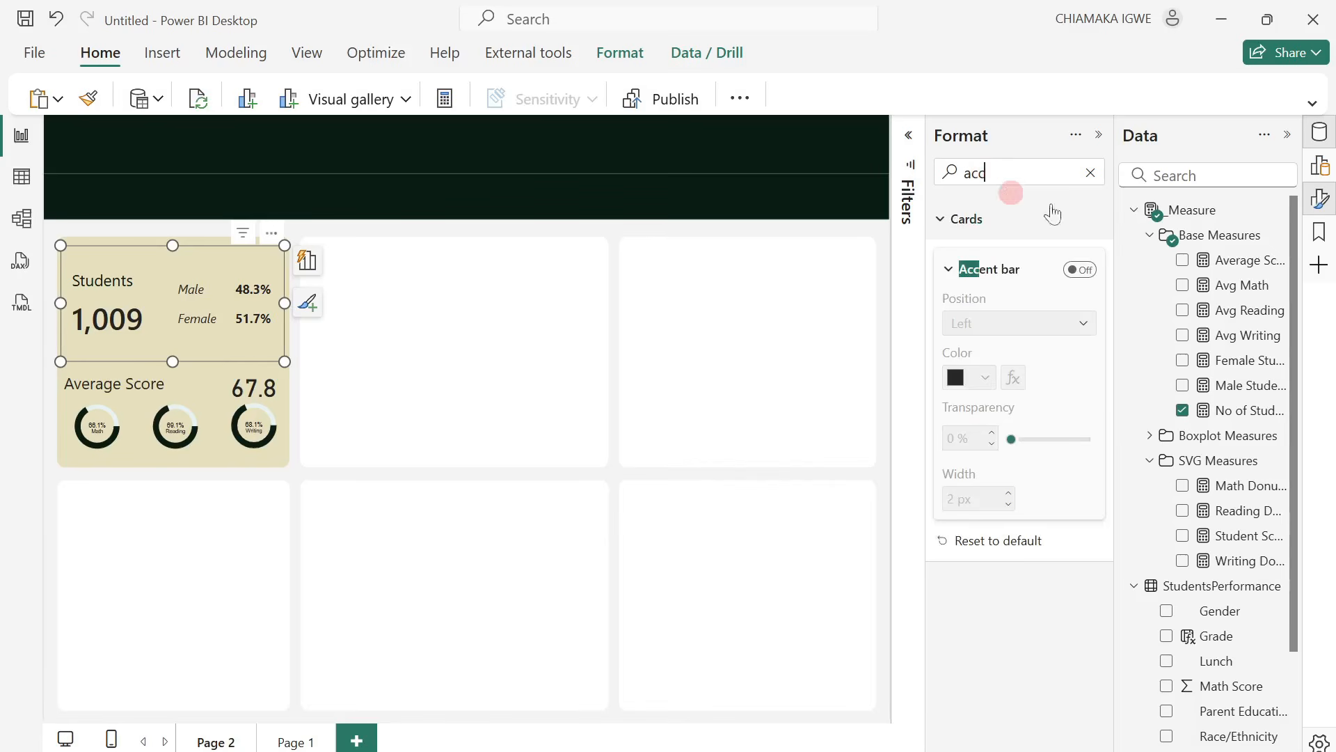
pyautogui.click(1080, 272)
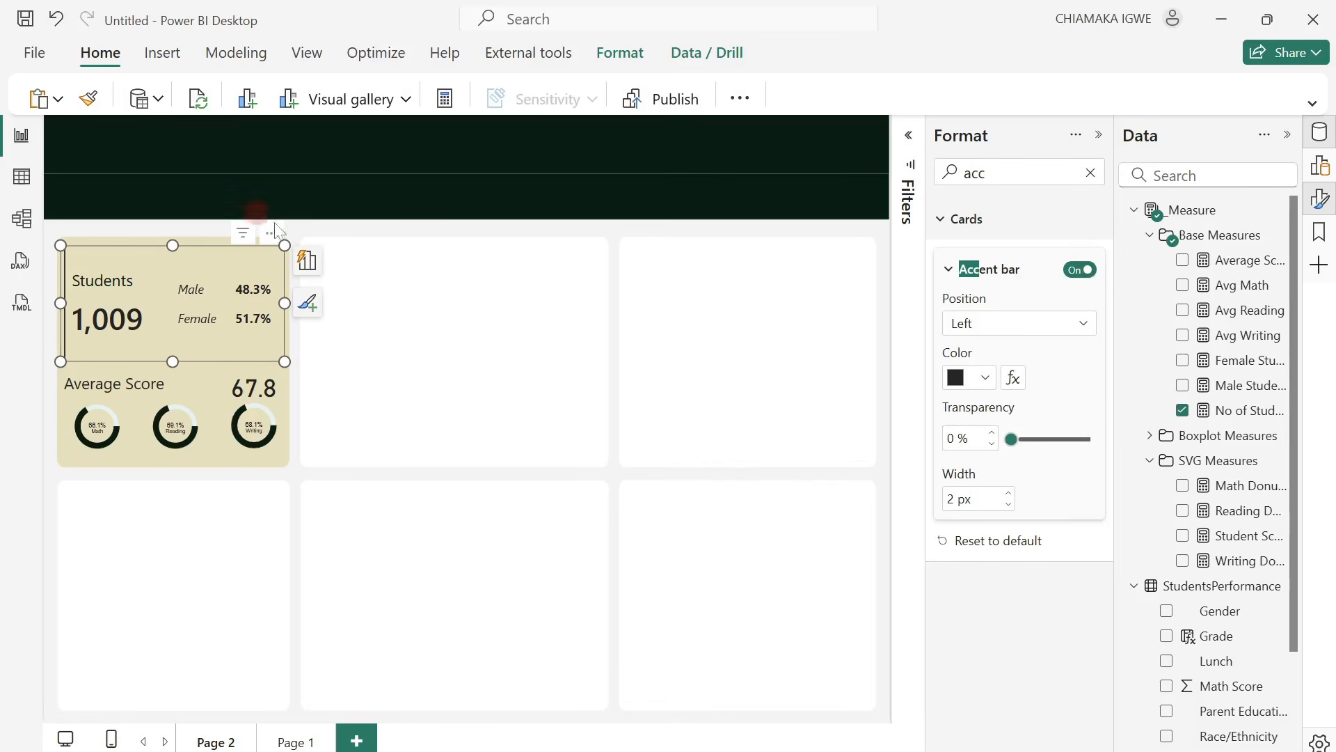
# Position the Students card's accent bar at the bottom and color it #E5F2F1.
pyautogui.click(1047, 325)
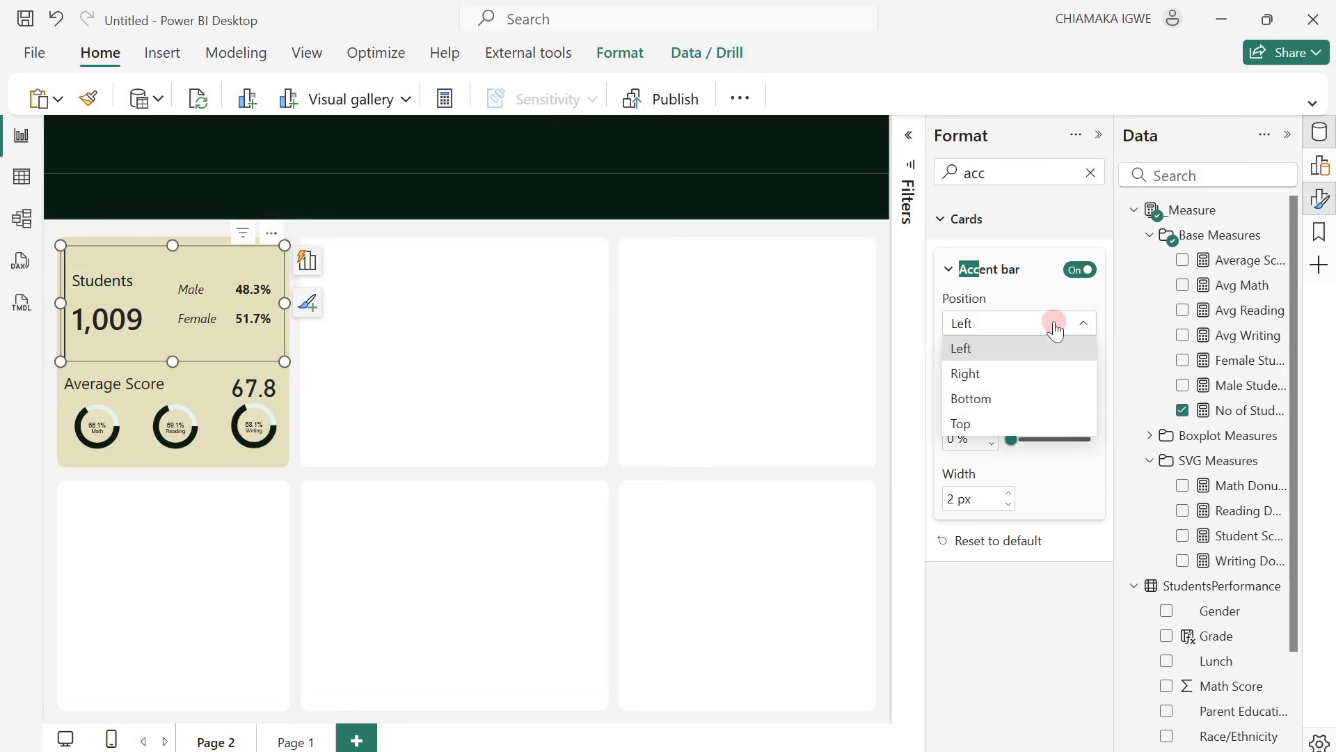
pyautogui.click(1014, 397)
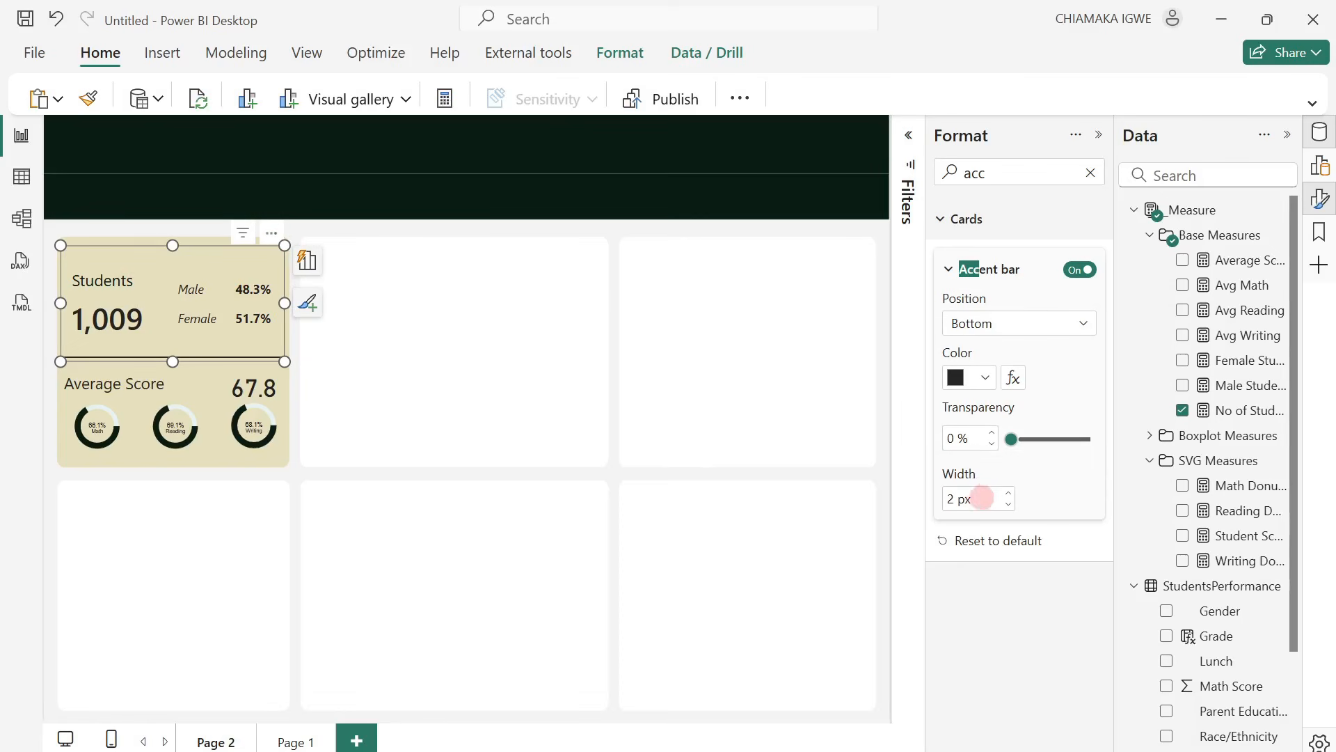
pyautogui.click(985, 382)
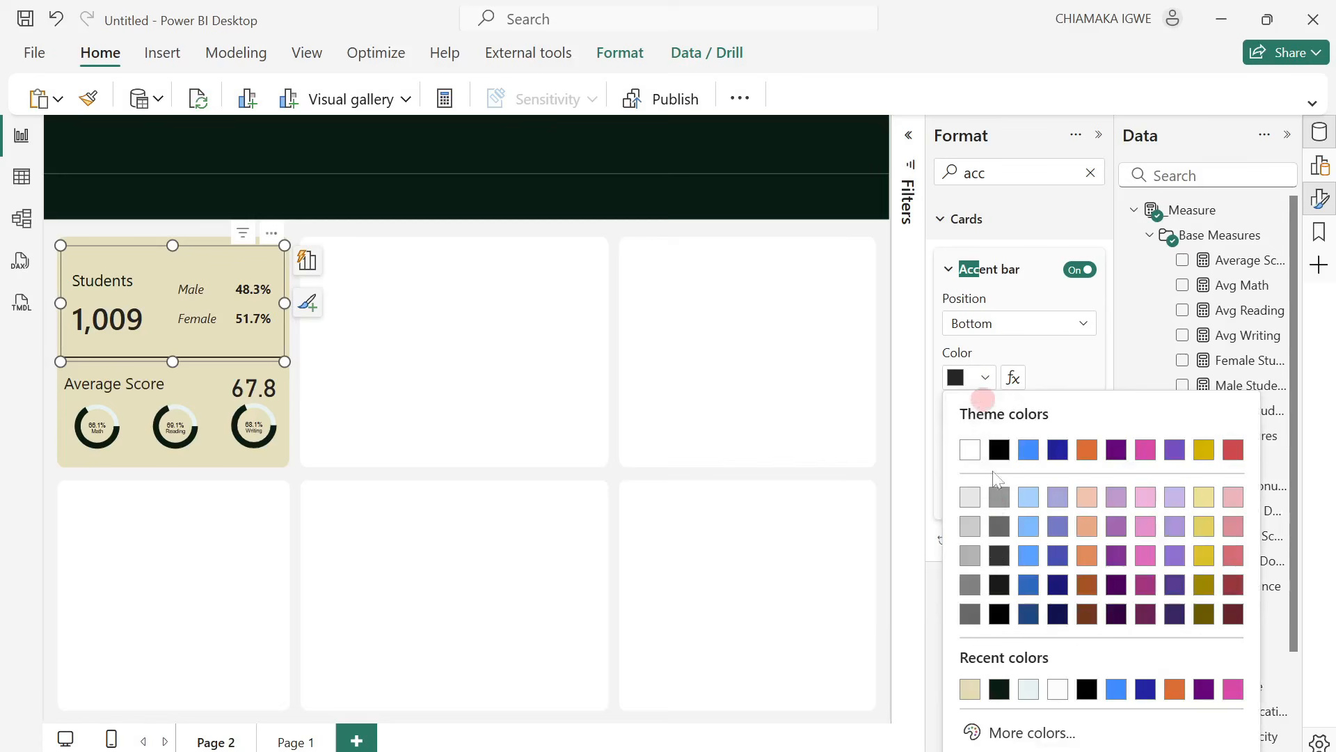
pyautogui.click(1027, 690)
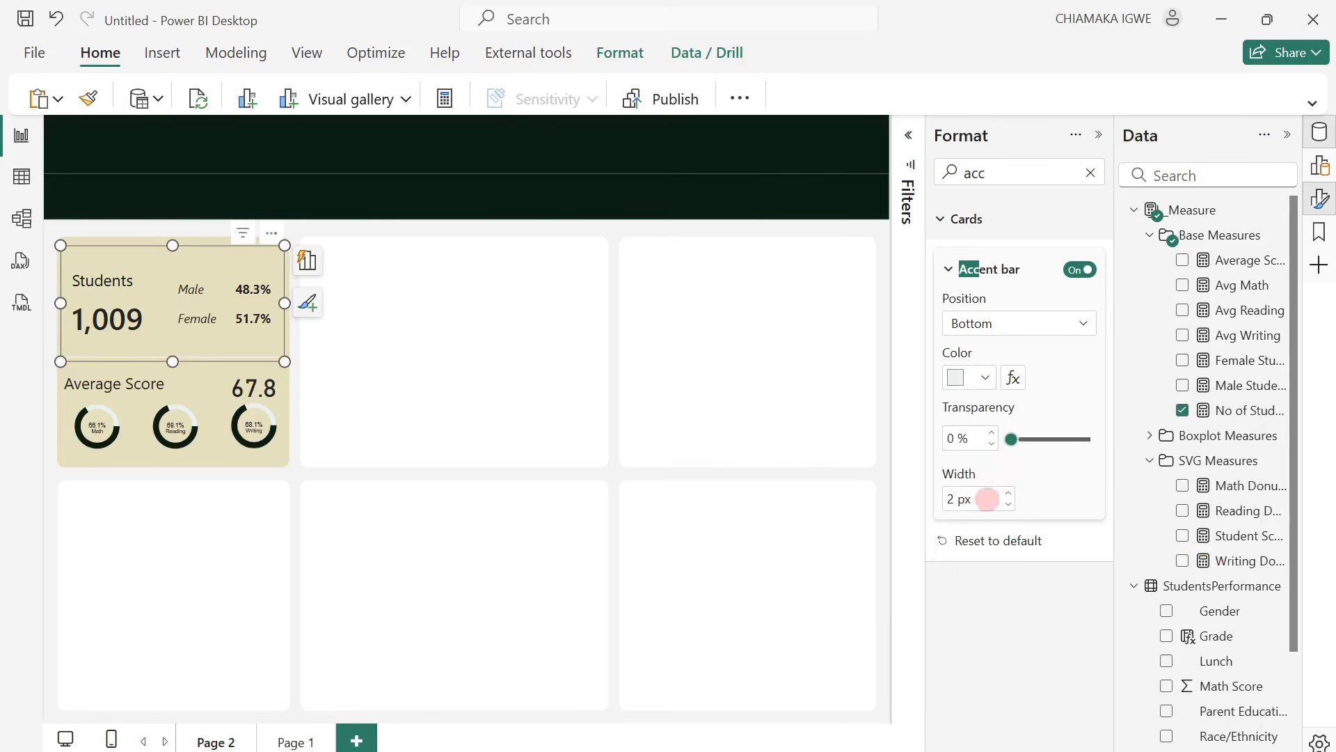
pyautogui.click(1053, 489)
pyautogui.click(449, 323)
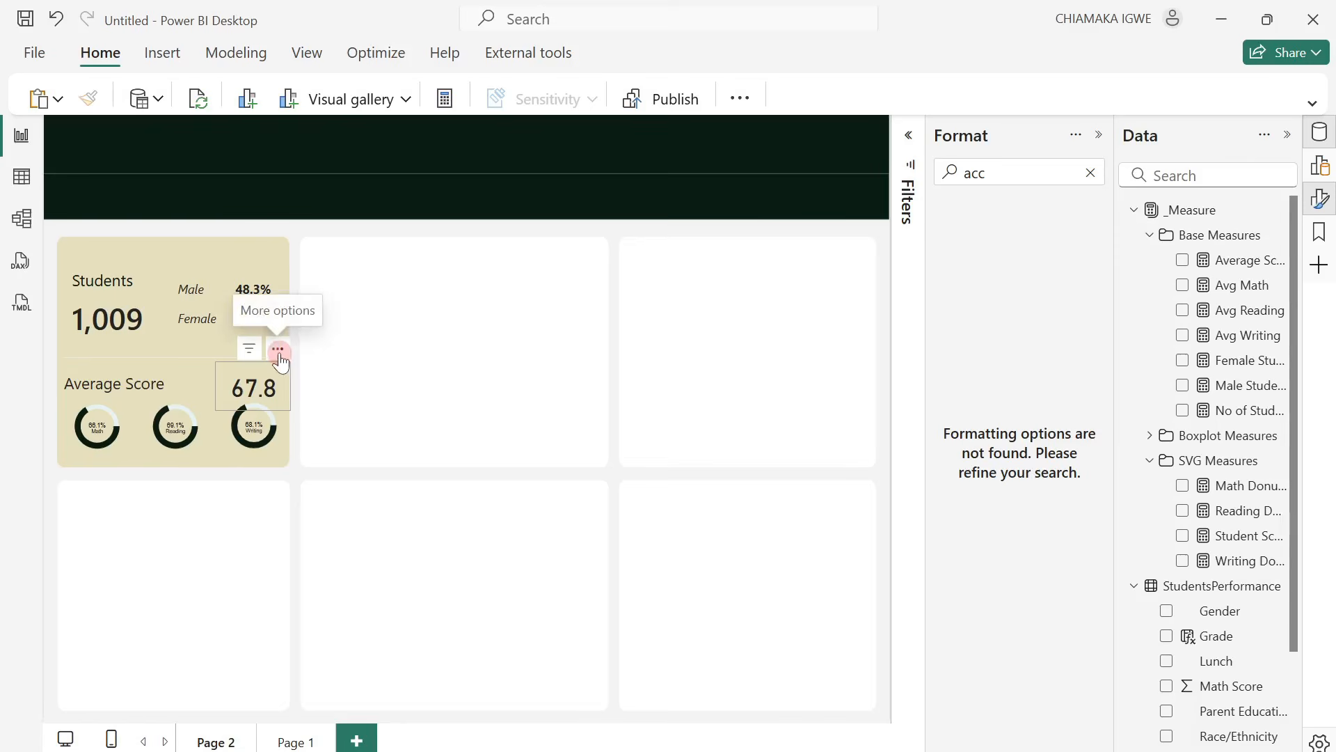
# Clear the formatting search, show the Build pane instead of Format, and add an empty clustered column chart to the page.
pyautogui.click(279, 352)
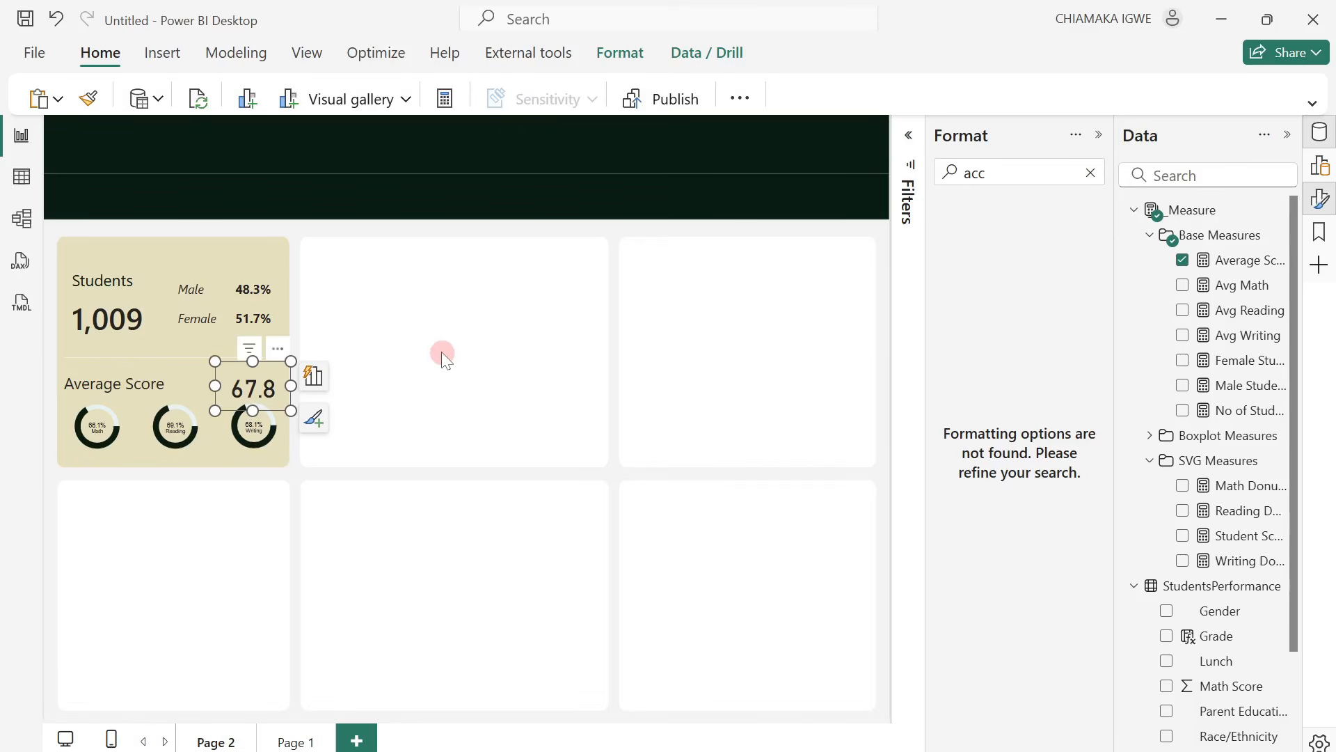
pyautogui.click(1090, 173)
pyautogui.click(1320, 166)
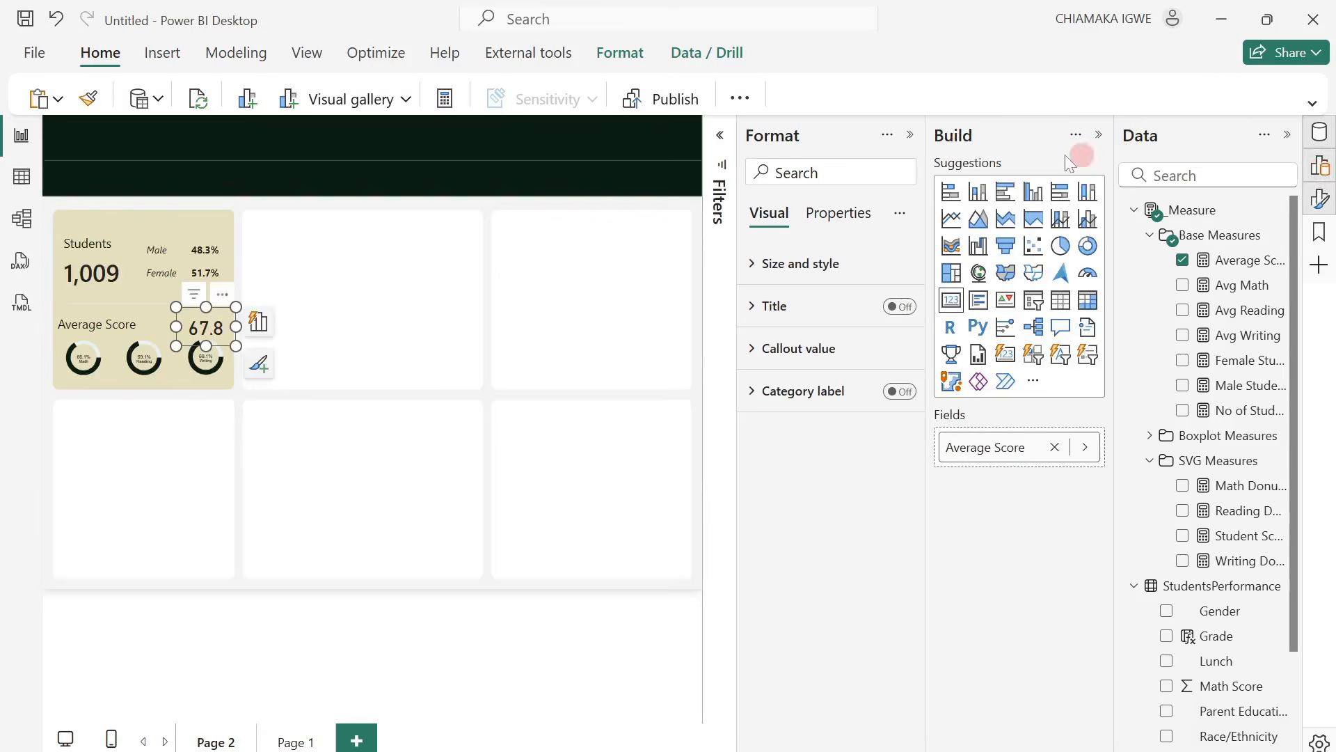
pyautogui.click(907, 134)
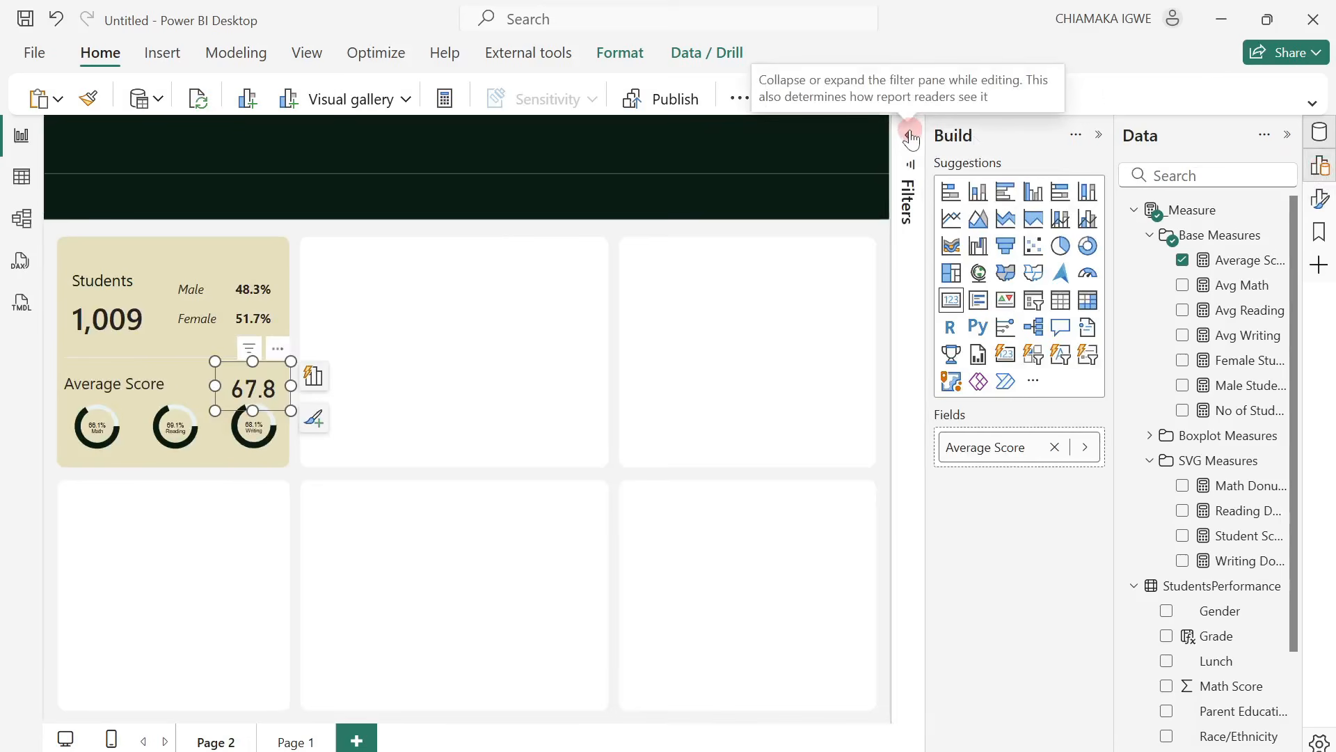
pyautogui.click(510, 391)
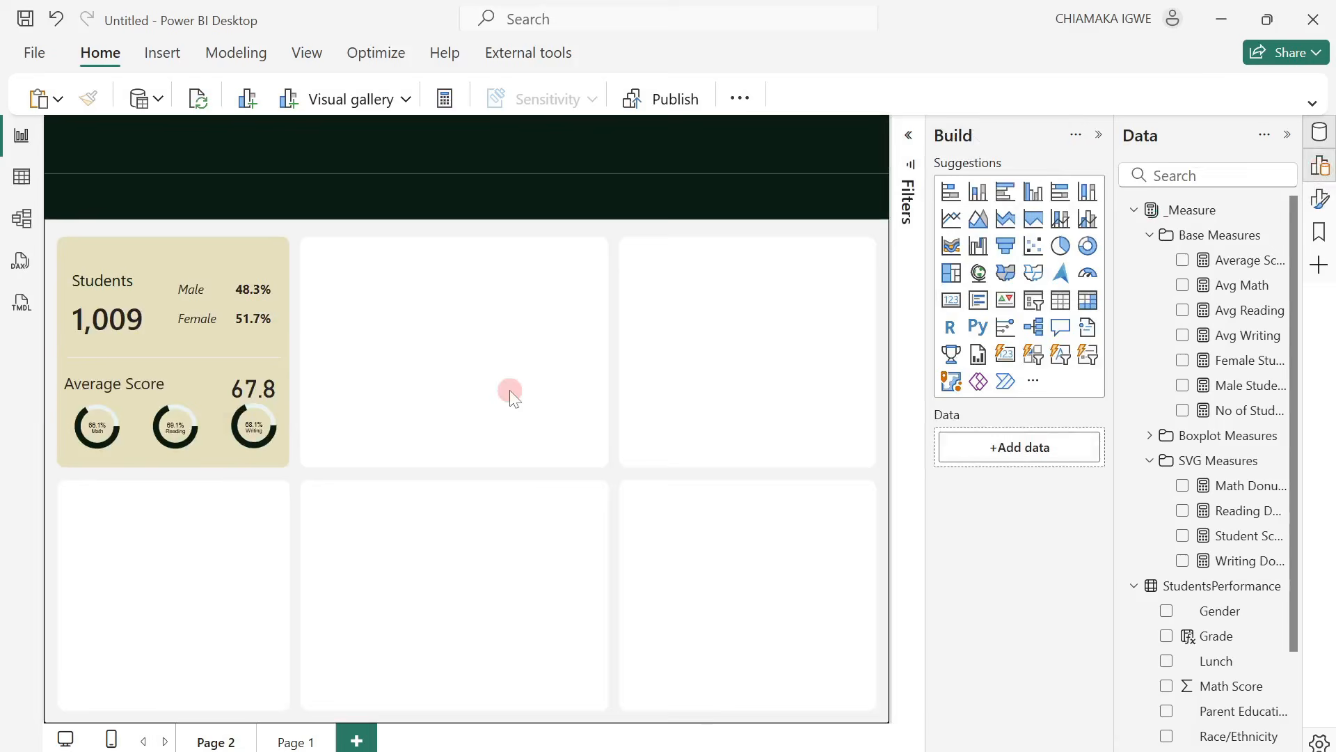
pyautogui.click(1029, 195)
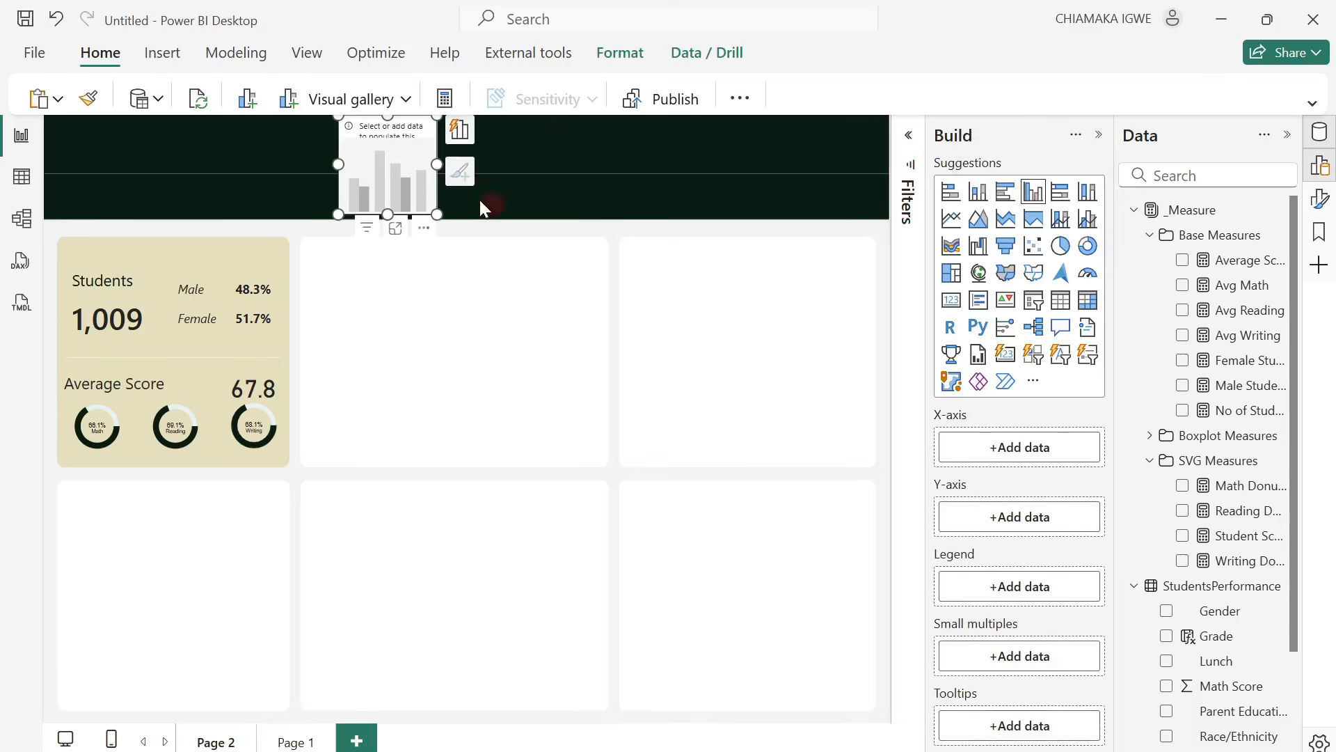
# Fit the column chart into the upper middle panel and plot No of Students by Grade with Gender as the legend.
pyautogui.moveTo(394, 190); pyautogui.dragTo(599, 462)
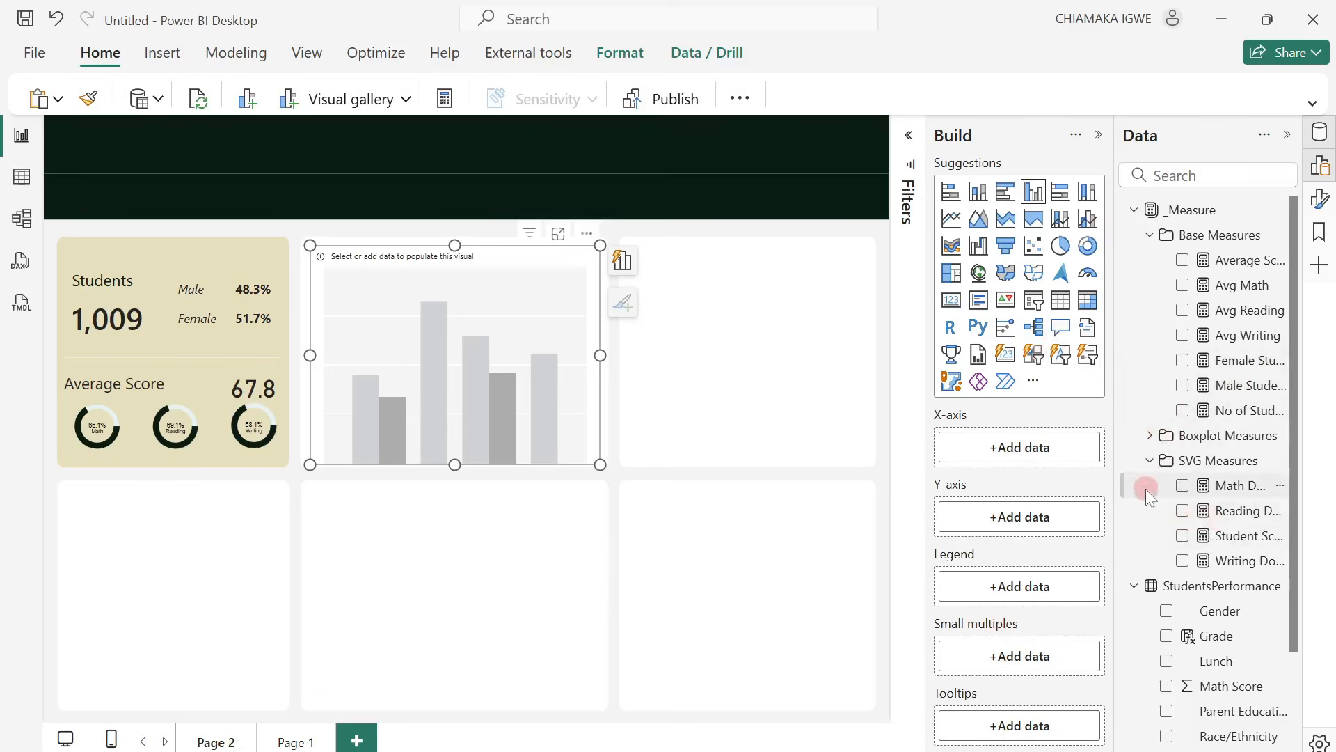
pyautogui.scroll(-3, 1211, 522)
pyautogui.moveTo(1212, 518); pyautogui.dragTo(1039, 458)
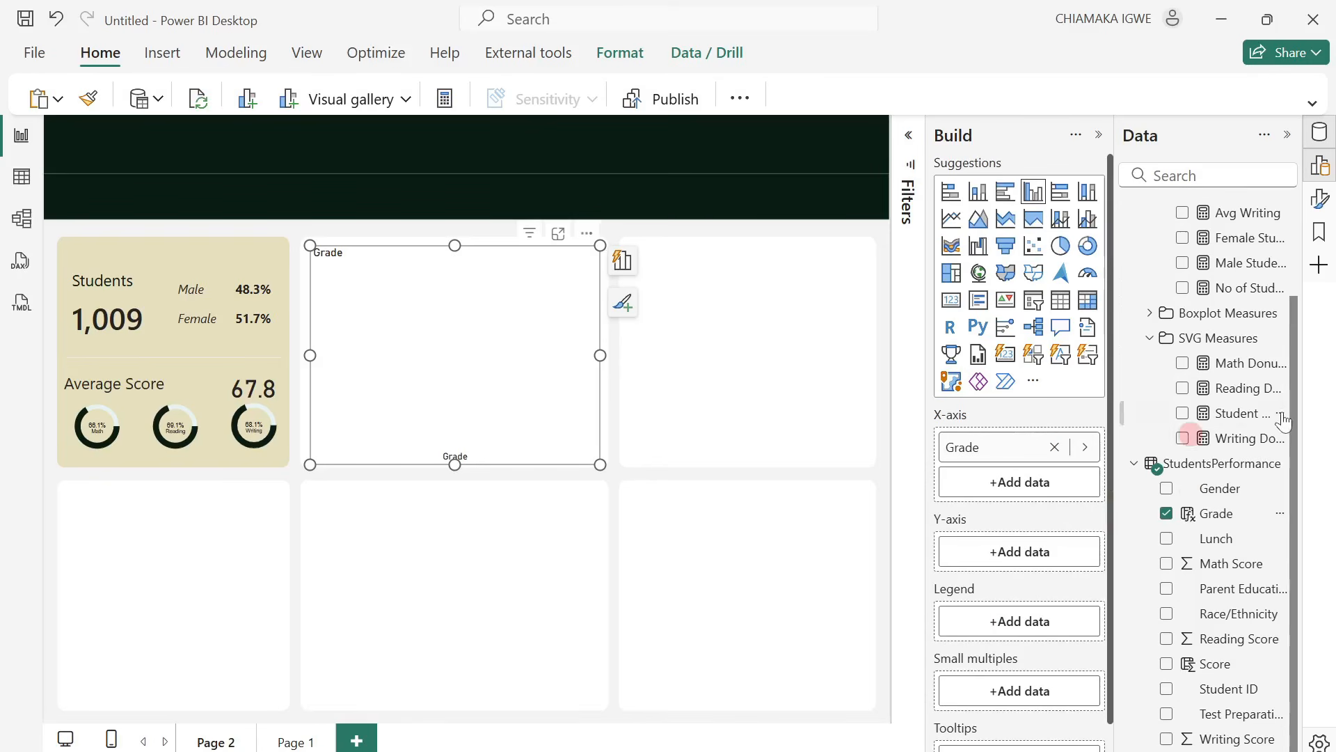
pyautogui.moveTo(1229, 291); pyautogui.dragTo(1028, 554)
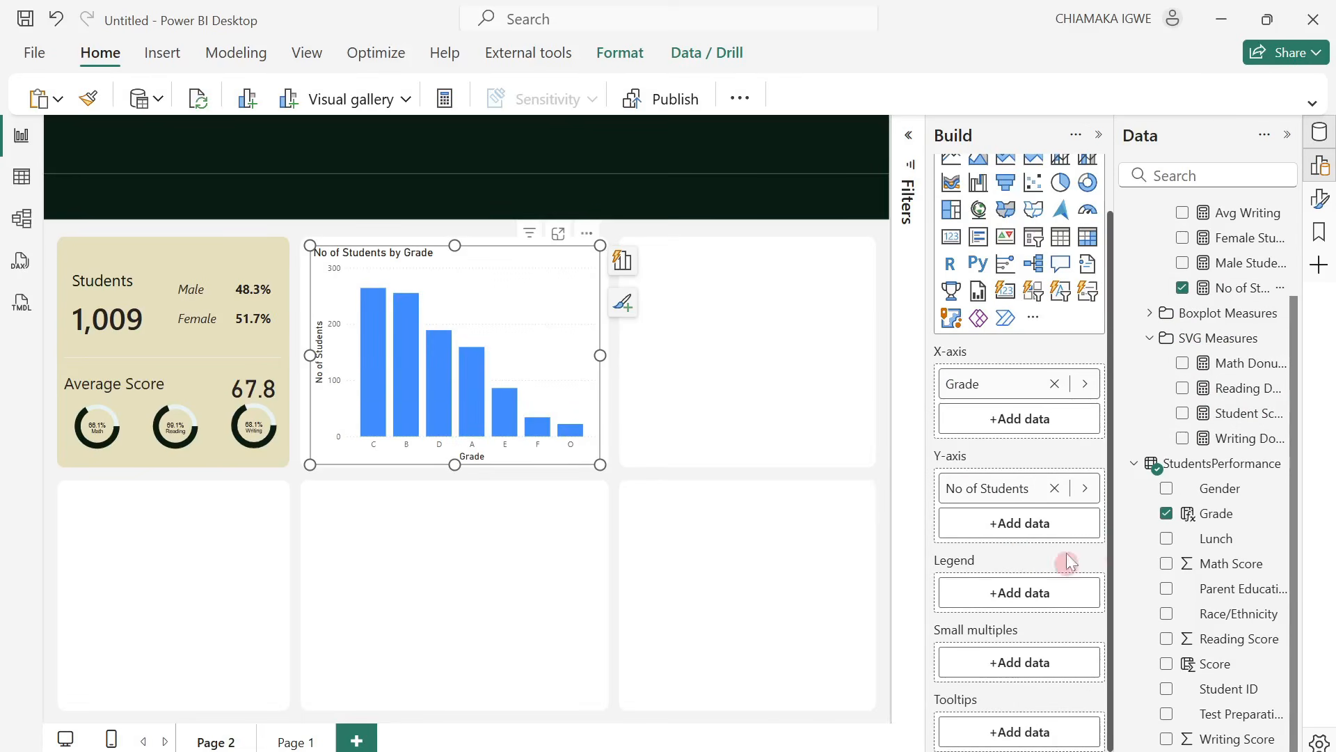
pyautogui.moveTo(1236, 491); pyautogui.dragTo(1043, 589)
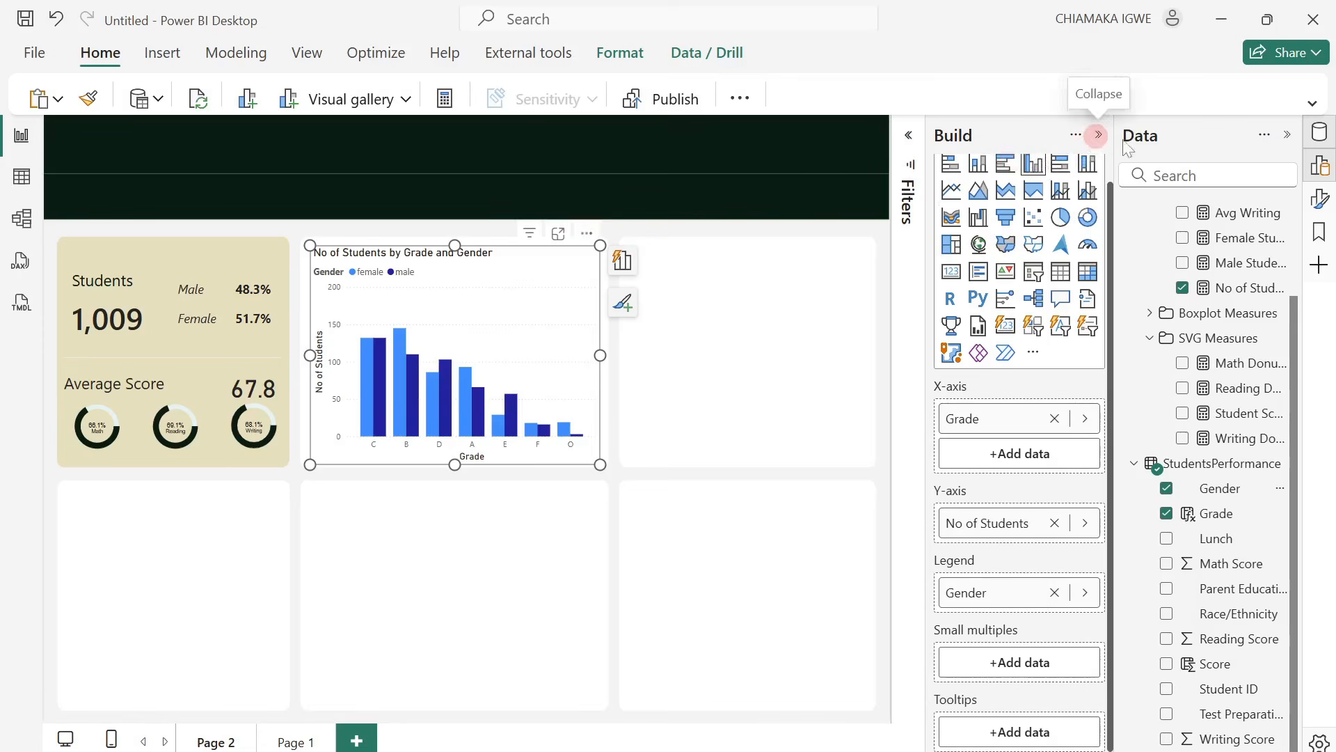
# Show the Format pane in place of Build and Data, and set the column chart's title text to "Grade Distribution".
pyautogui.click(1098, 137)
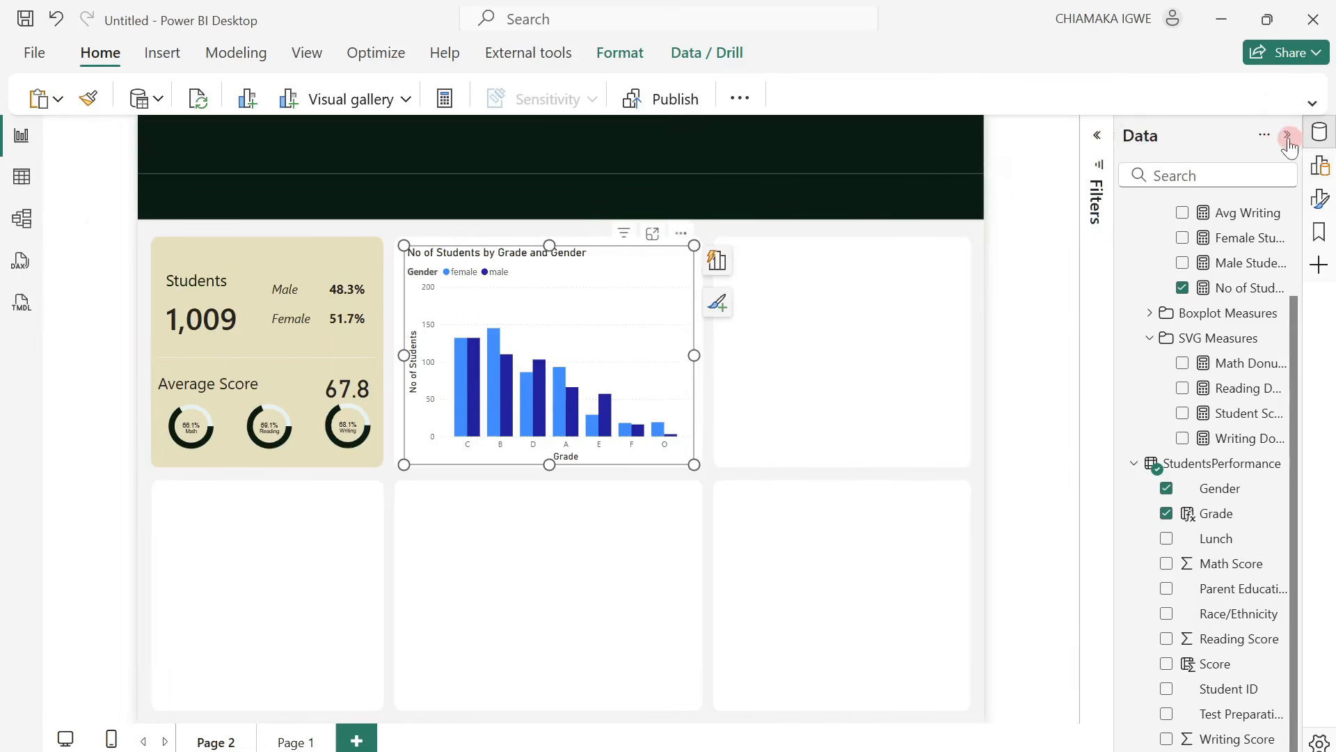
pyautogui.click(1288, 136)
pyautogui.click(1321, 199)
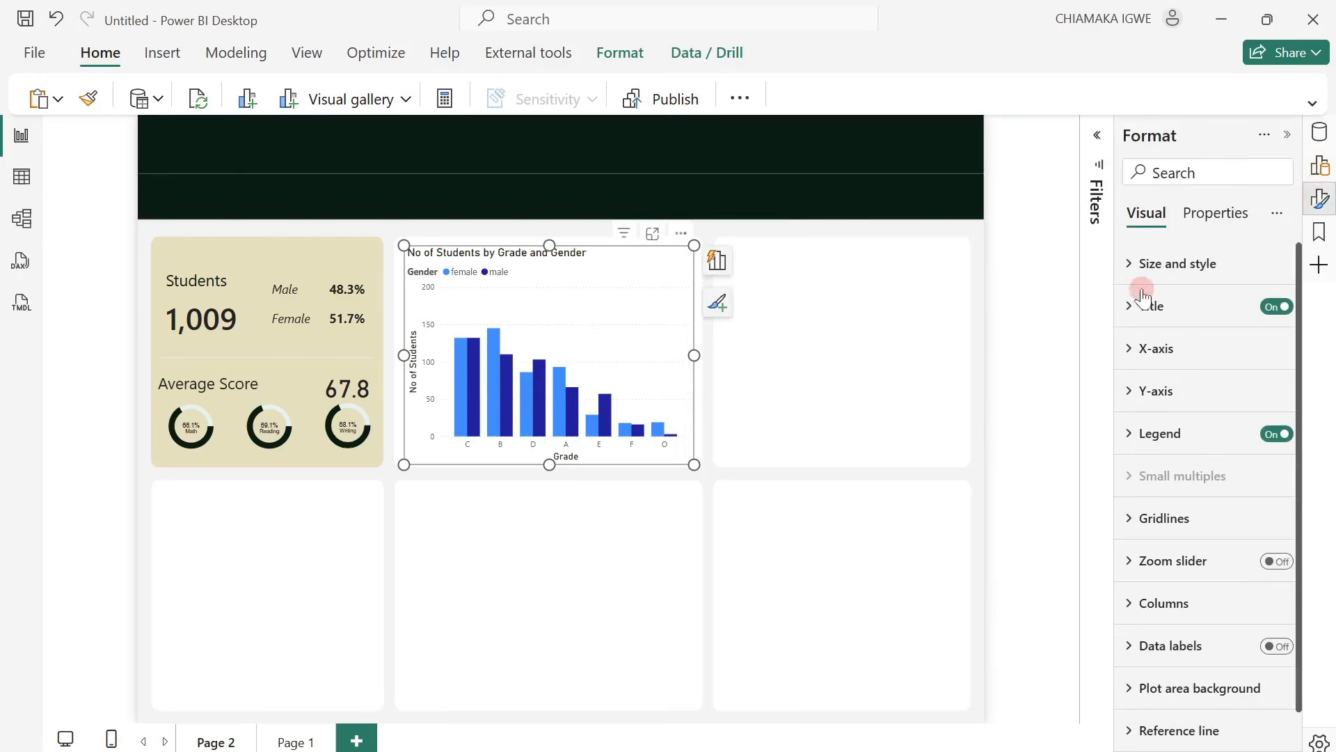
pyautogui.click(1139, 263)
pyautogui.scroll(-3, 1225, 452)
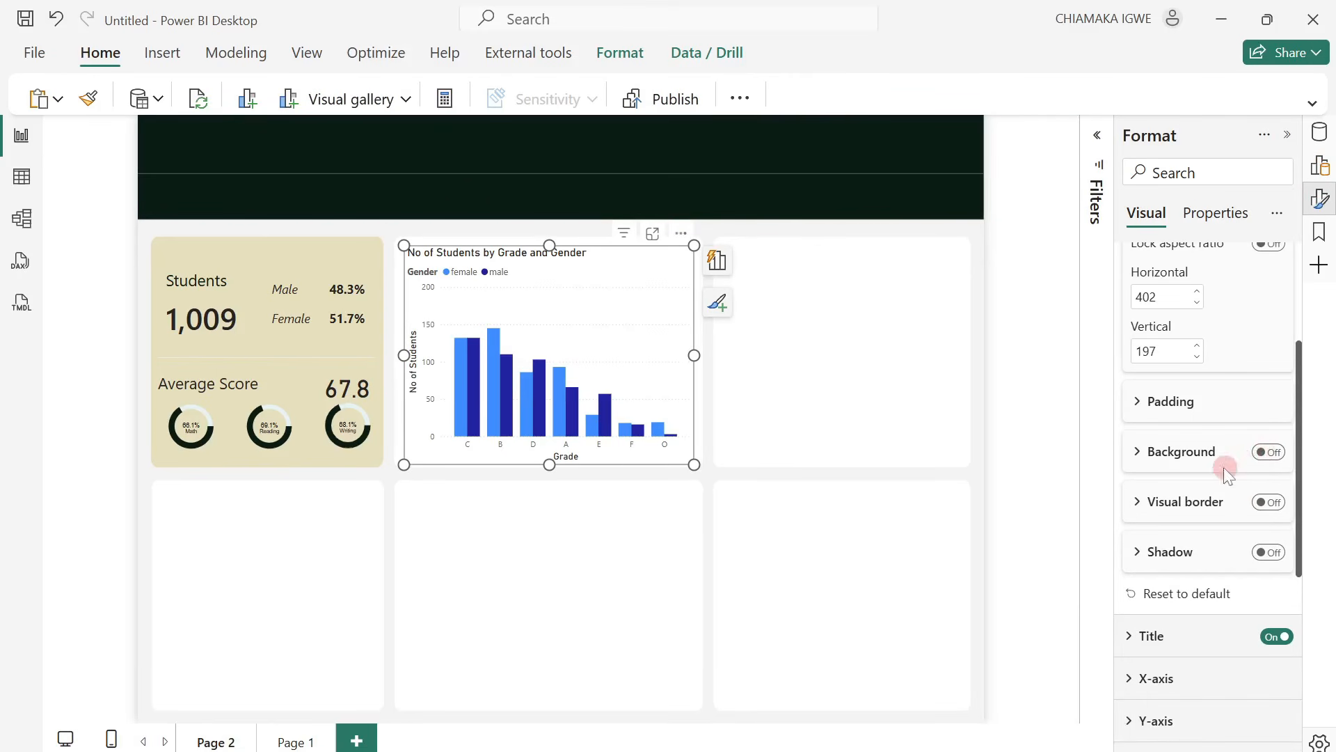
pyautogui.scroll(-5, 1216, 471)
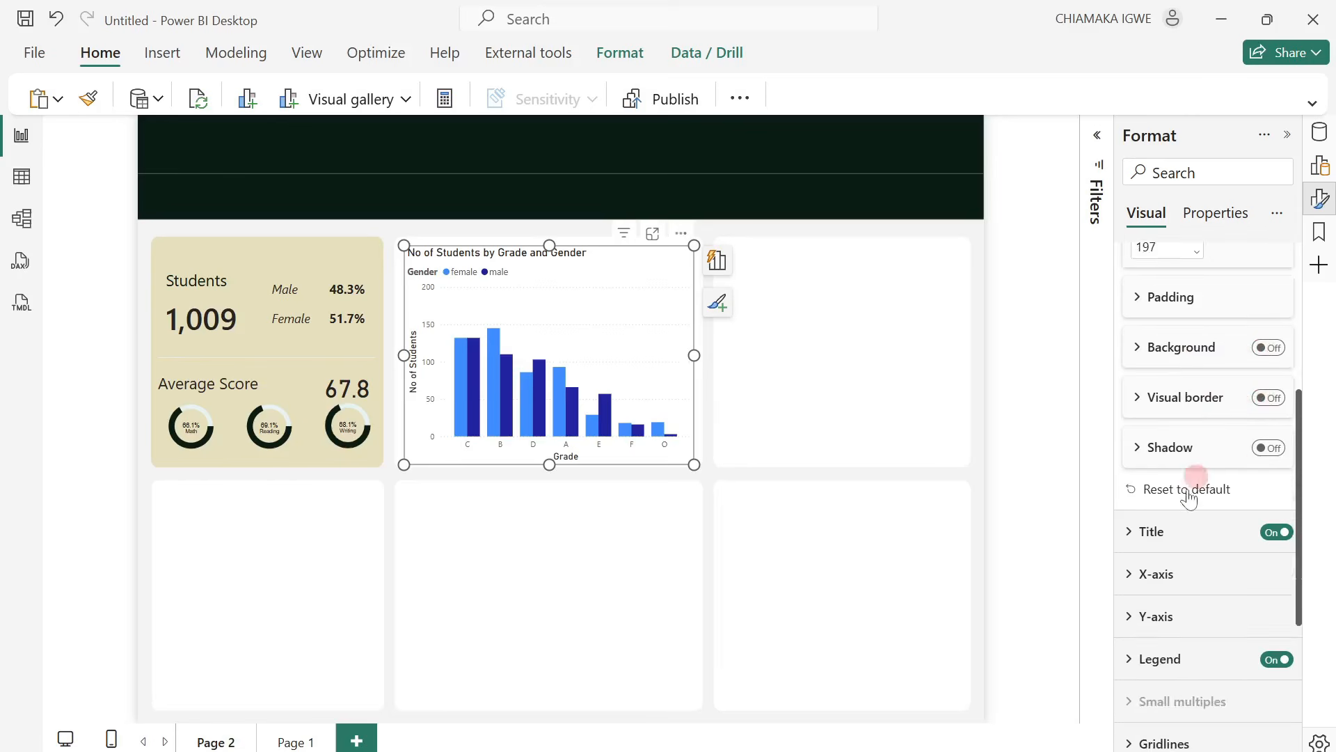
pyautogui.click(1161, 334)
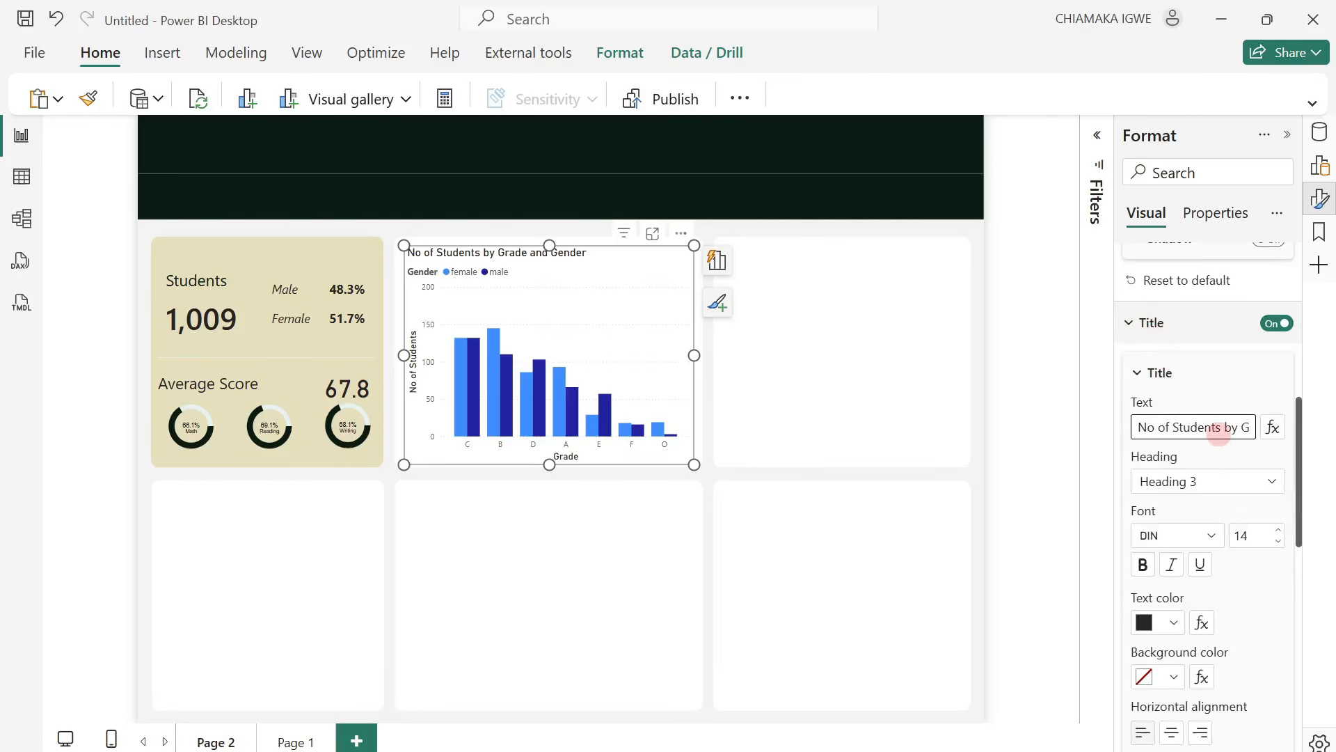
pyautogui.hotkey('ctrl', 'a')
pyautogui.write('Grade Di')
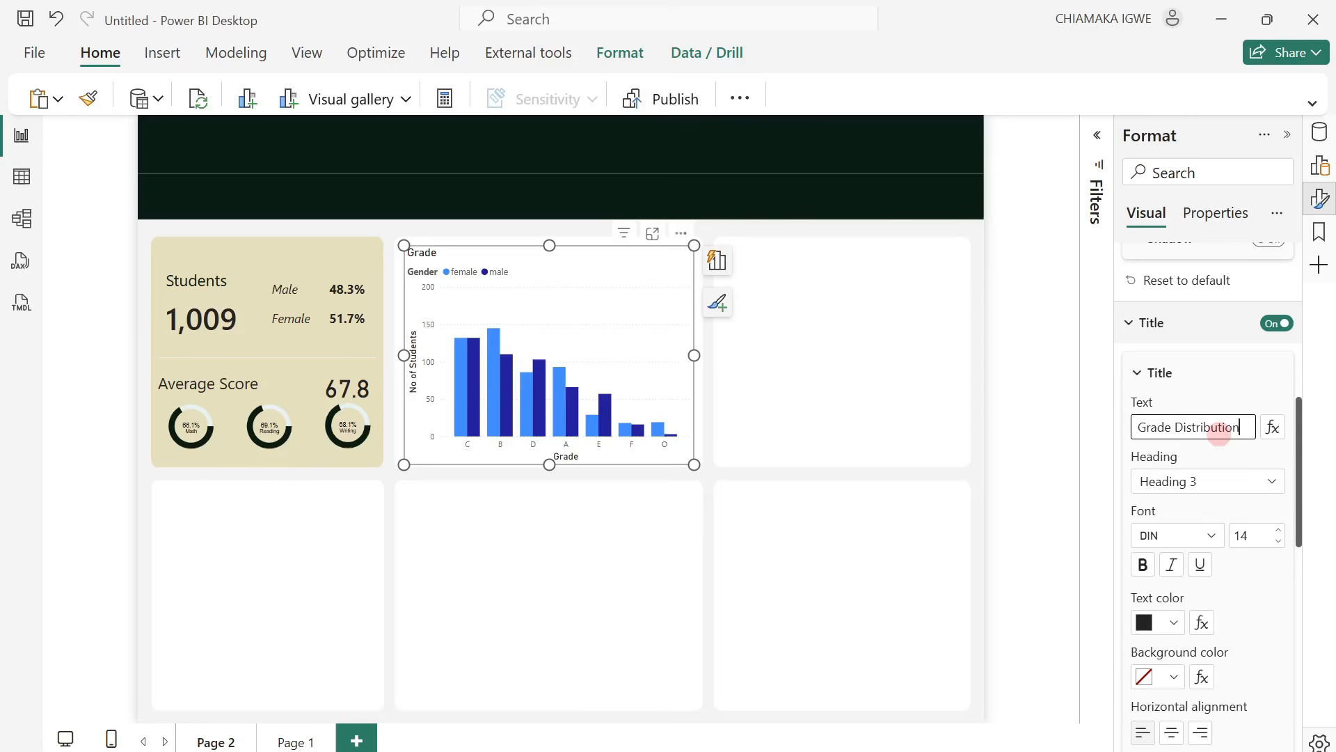
pyautogui.click(1219, 377)
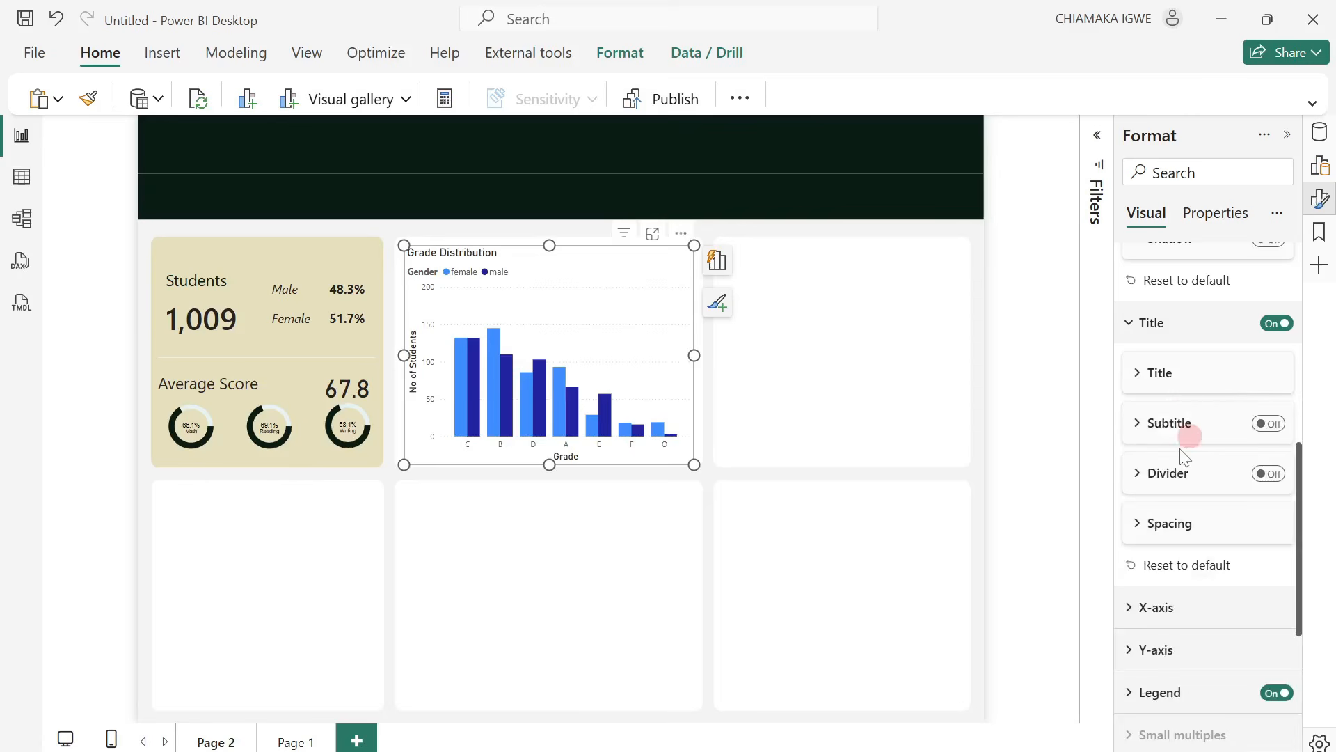
# Turn off both the X-axis title and the Y-axis title on the Grade Distribution chart, leaving the Y-axis values on.
pyautogui.scroll(-3, 1168, 445)
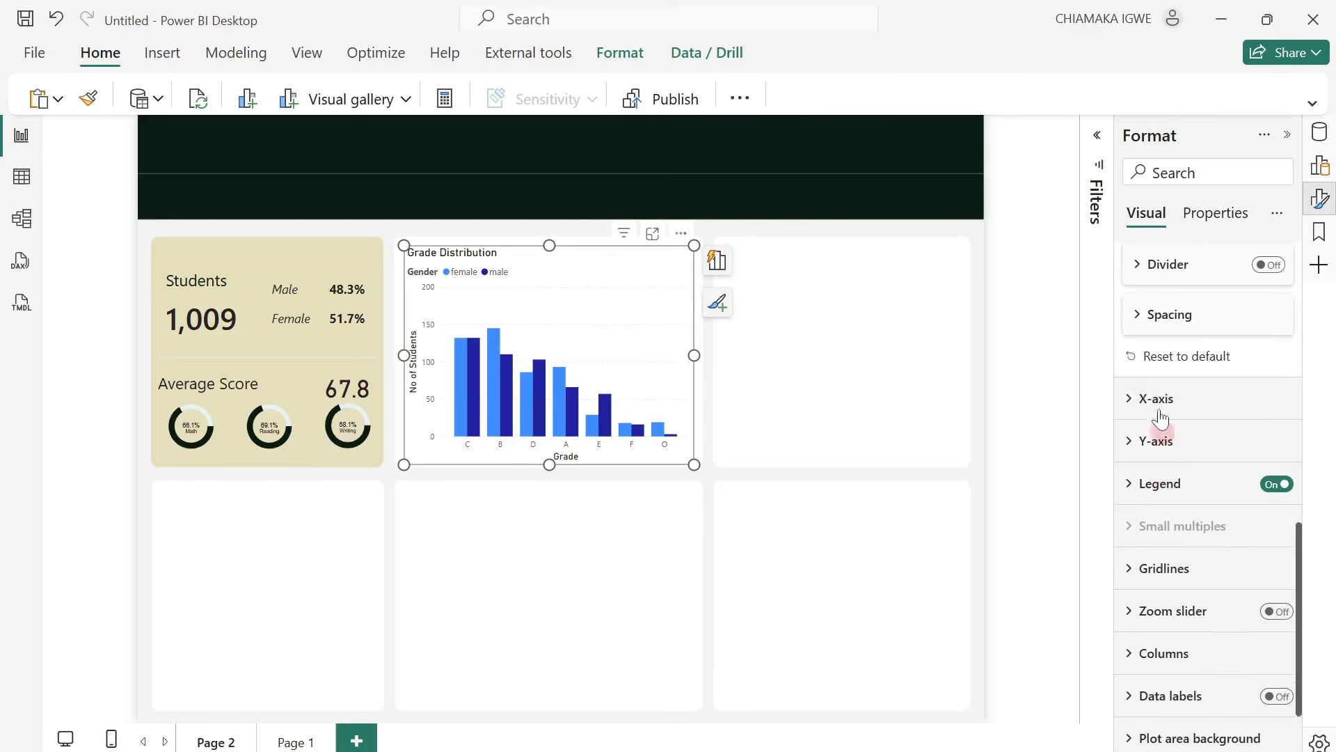
pyautogui.click(1130, 405)
pyautogui.scroll(-2, 1250, 552)
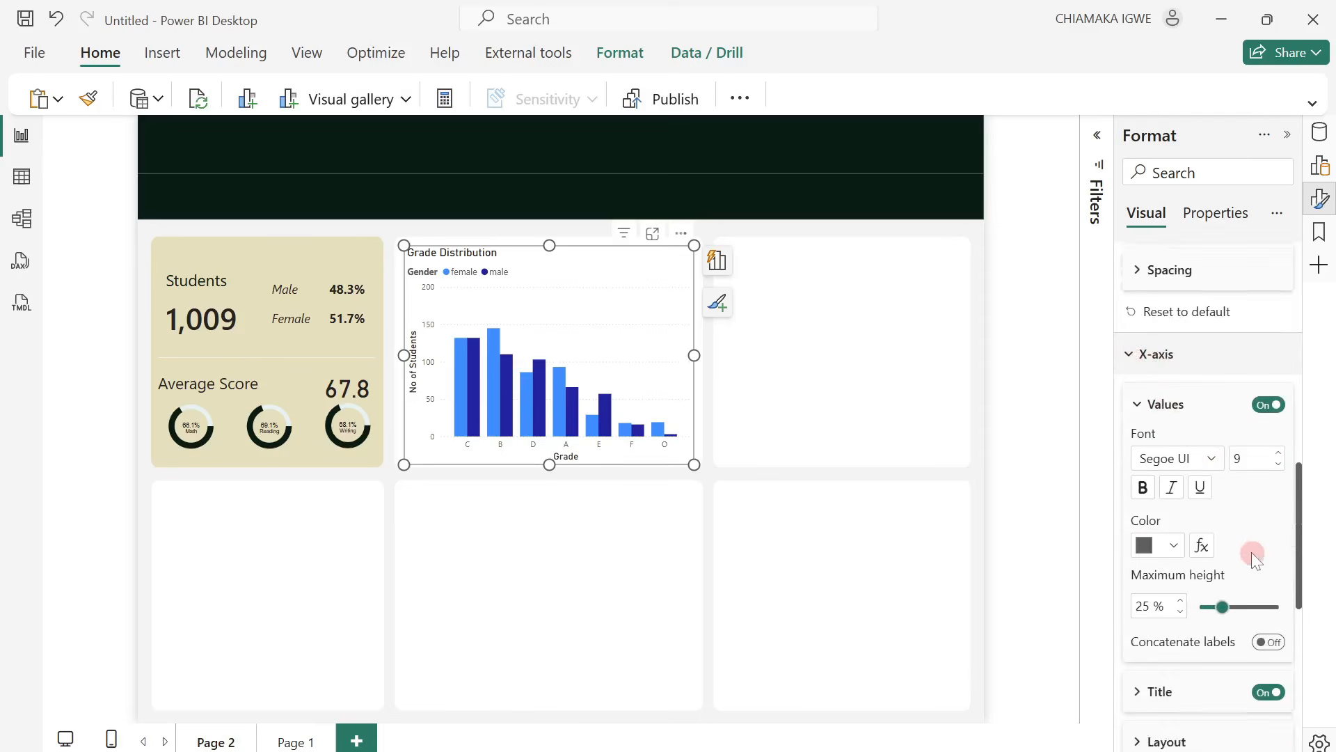
pyautogui.click(1265, 635)
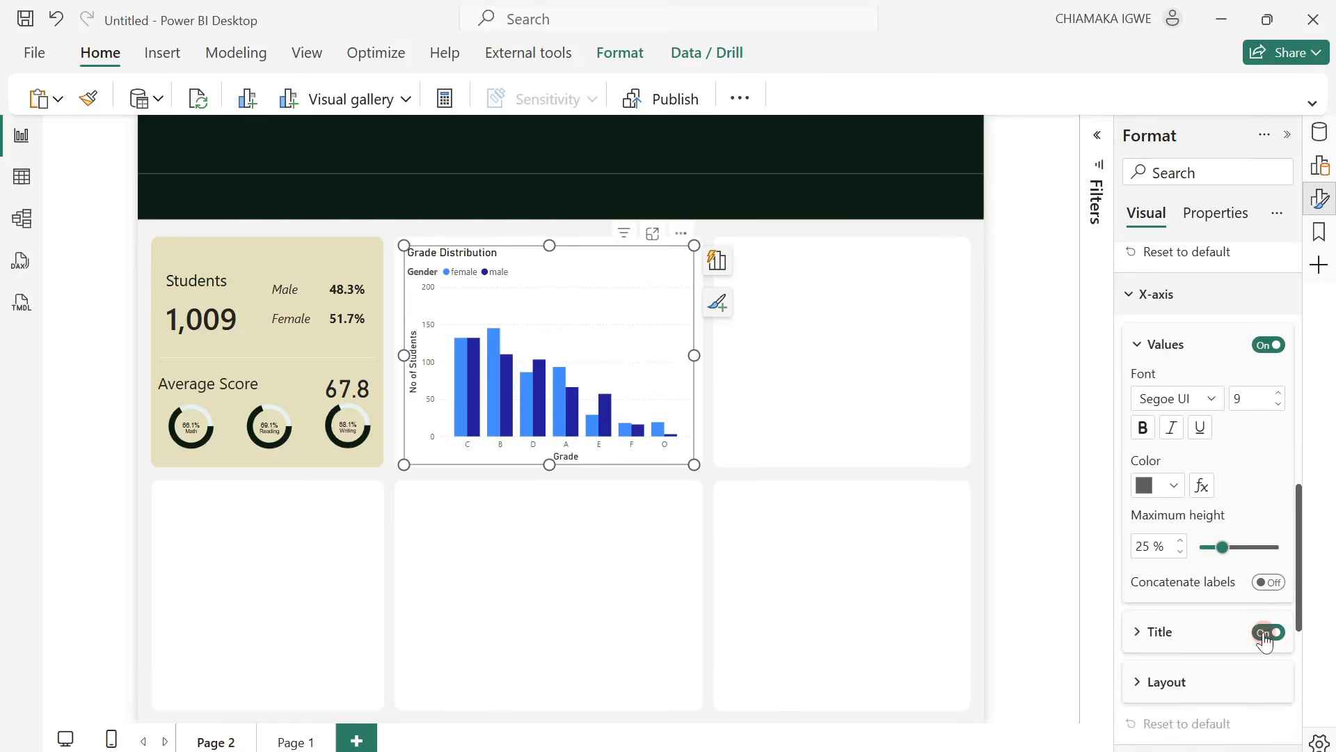
pyautogui.scroll(-5, 1266, 639)
pyautogui.click(1261, 720)
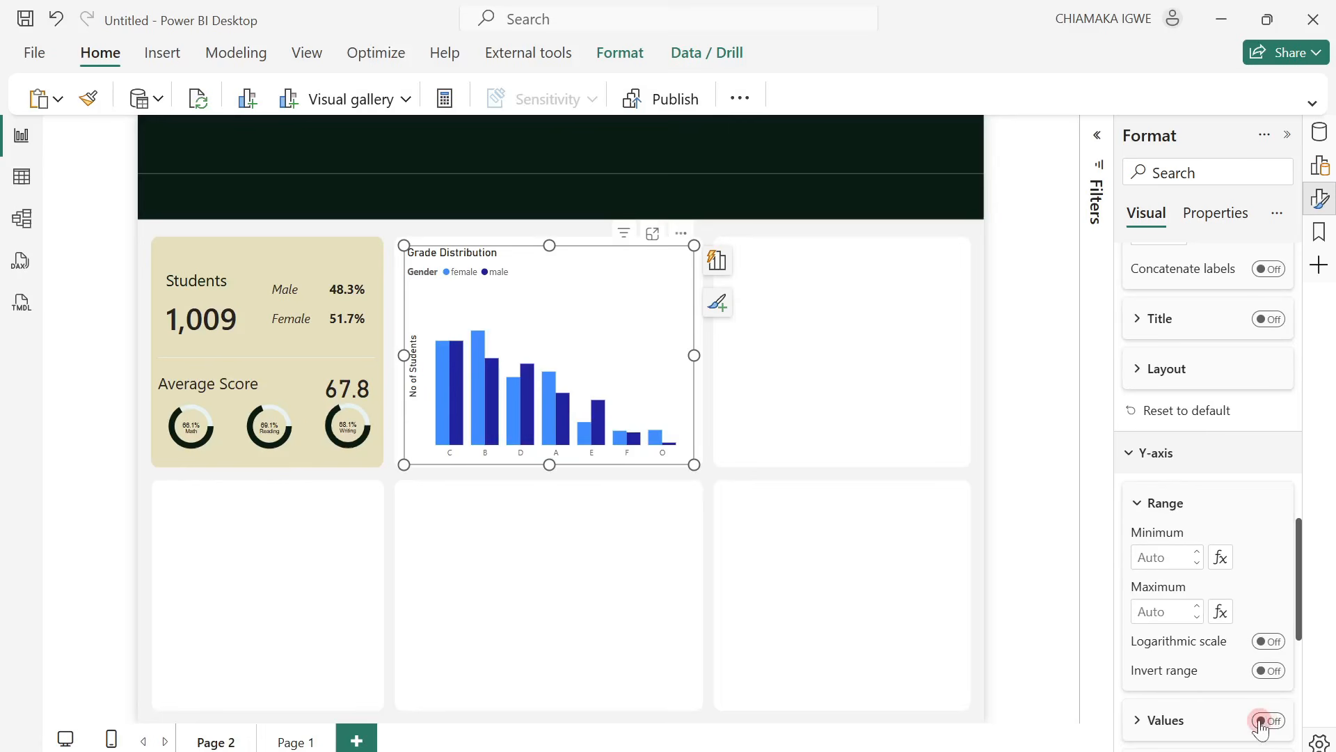
pyautogui.click(1261, 722)
pyautogui.scroll(-2, 1236, 666)
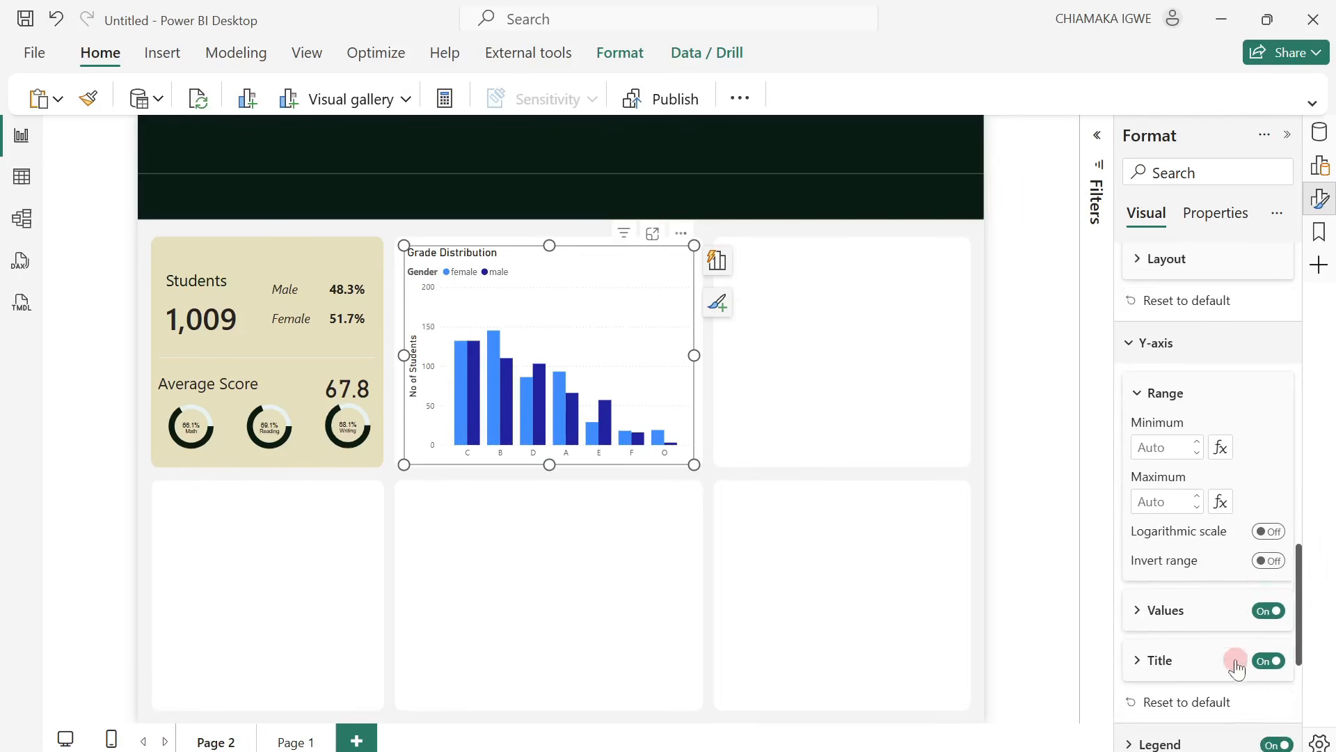
pyautogui.scroll(-2, 1236, 667)
pyautogui.click(1264, 563)
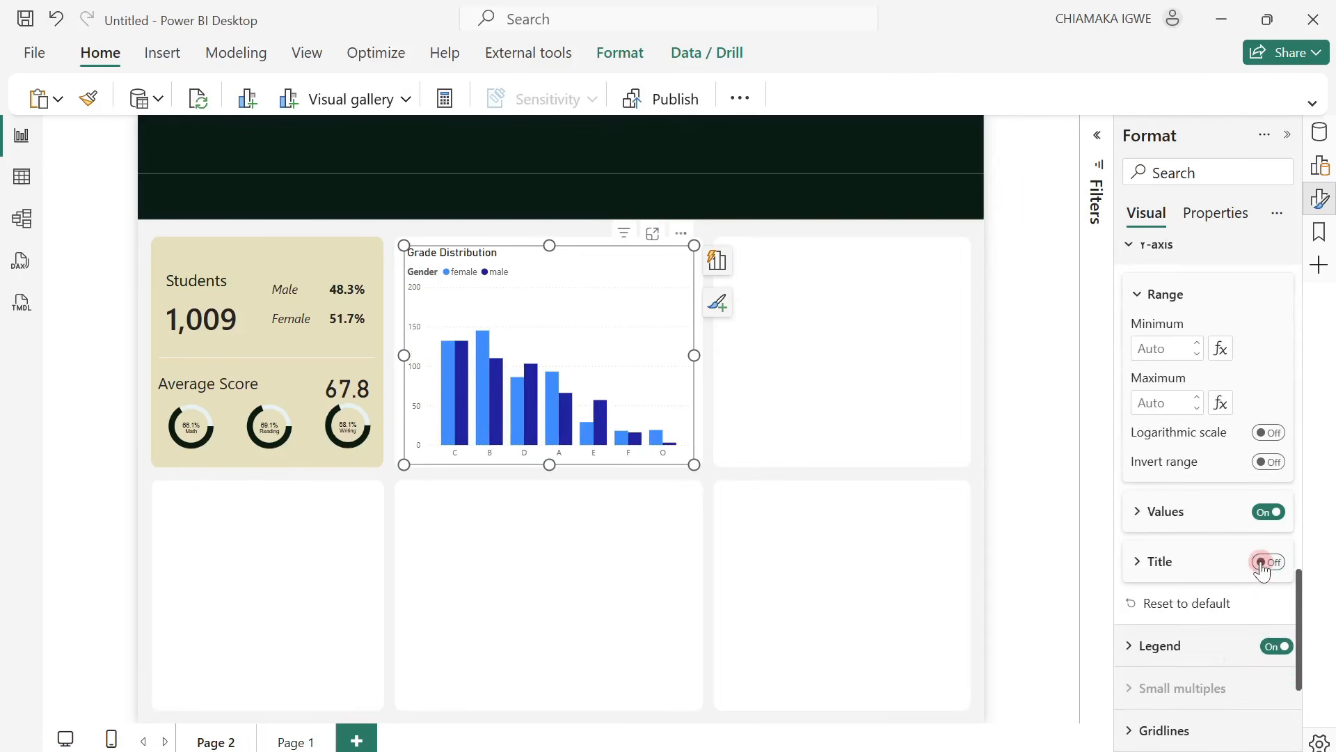
# Turn off the horizontal gridlines of the Grade Distribution chart.
pyautogui.scroll(-2, 1224, 591)
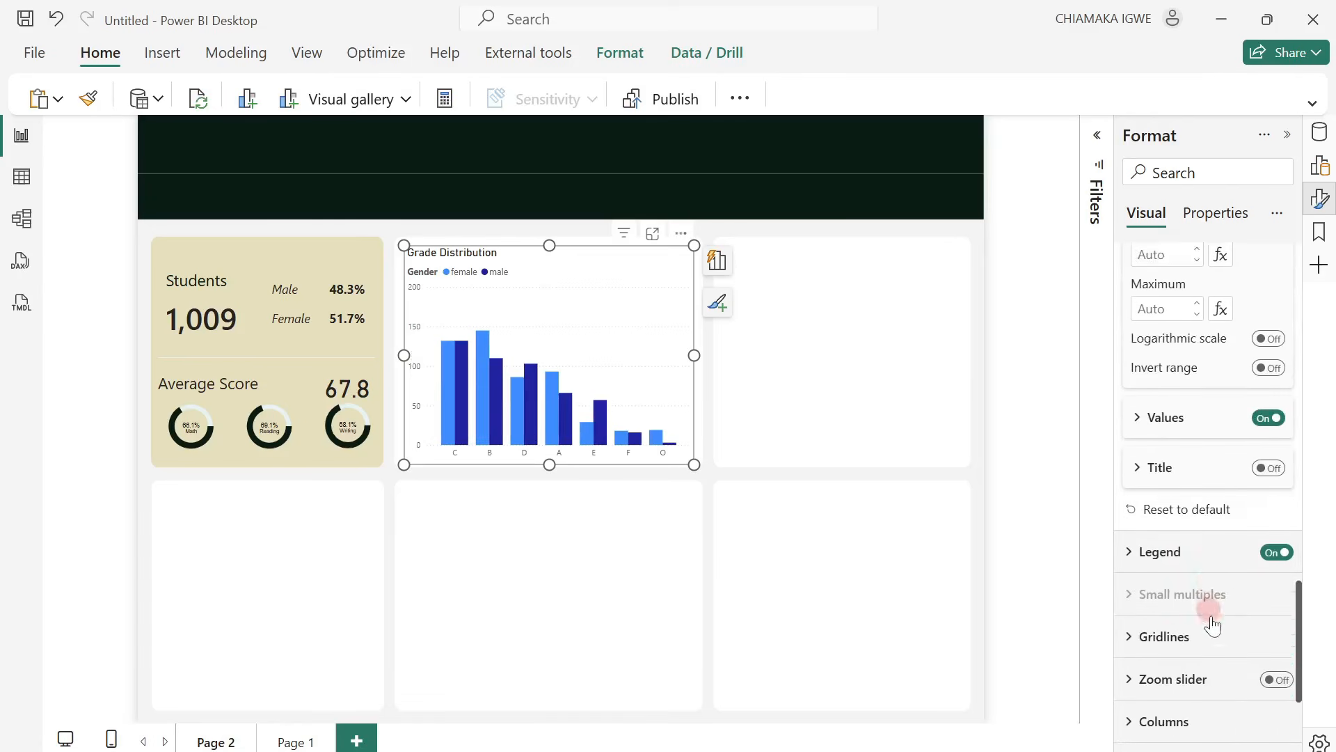
pyautogui.click(1138, 628)
pyautogui.scroll(-2, 1287, 584)
pyautogui.click(1262, 580)
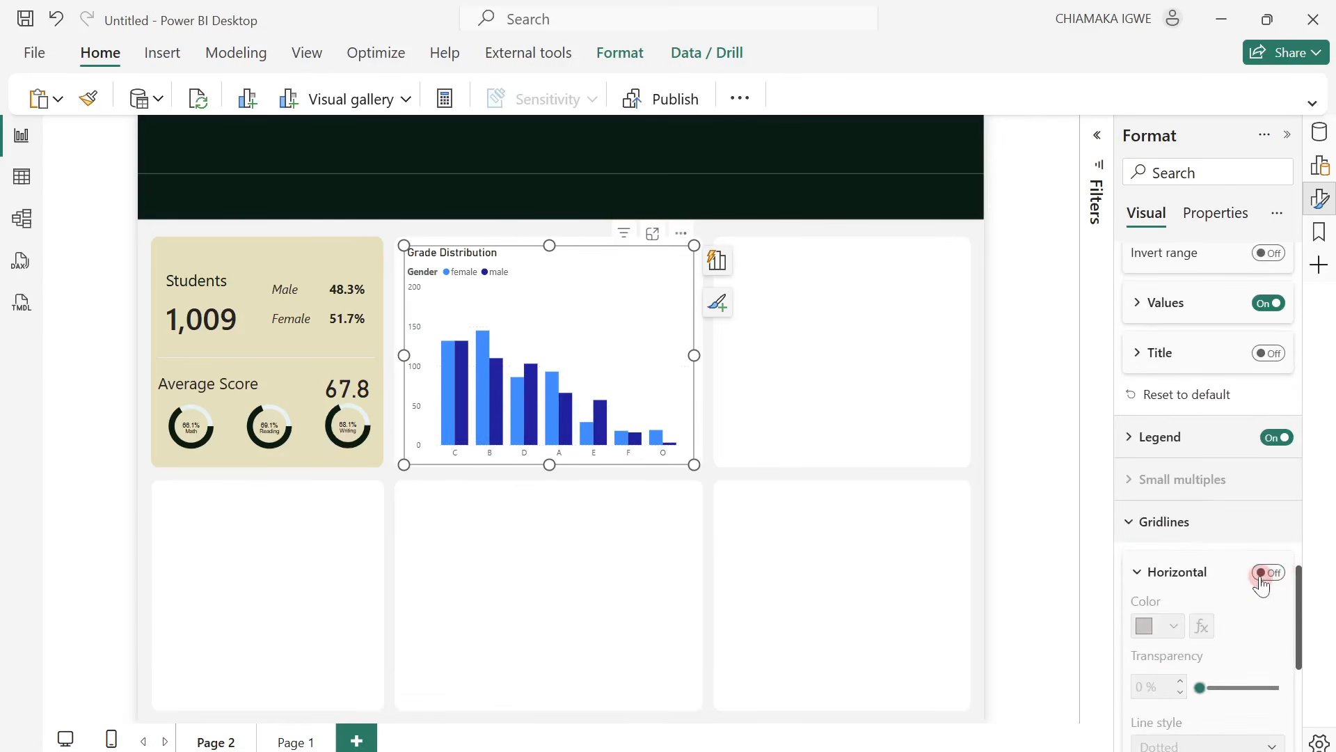
# Color the female series columns with the recently used dark green that matches the page header.
pyautogui.scroll(-3, 1225, 585)
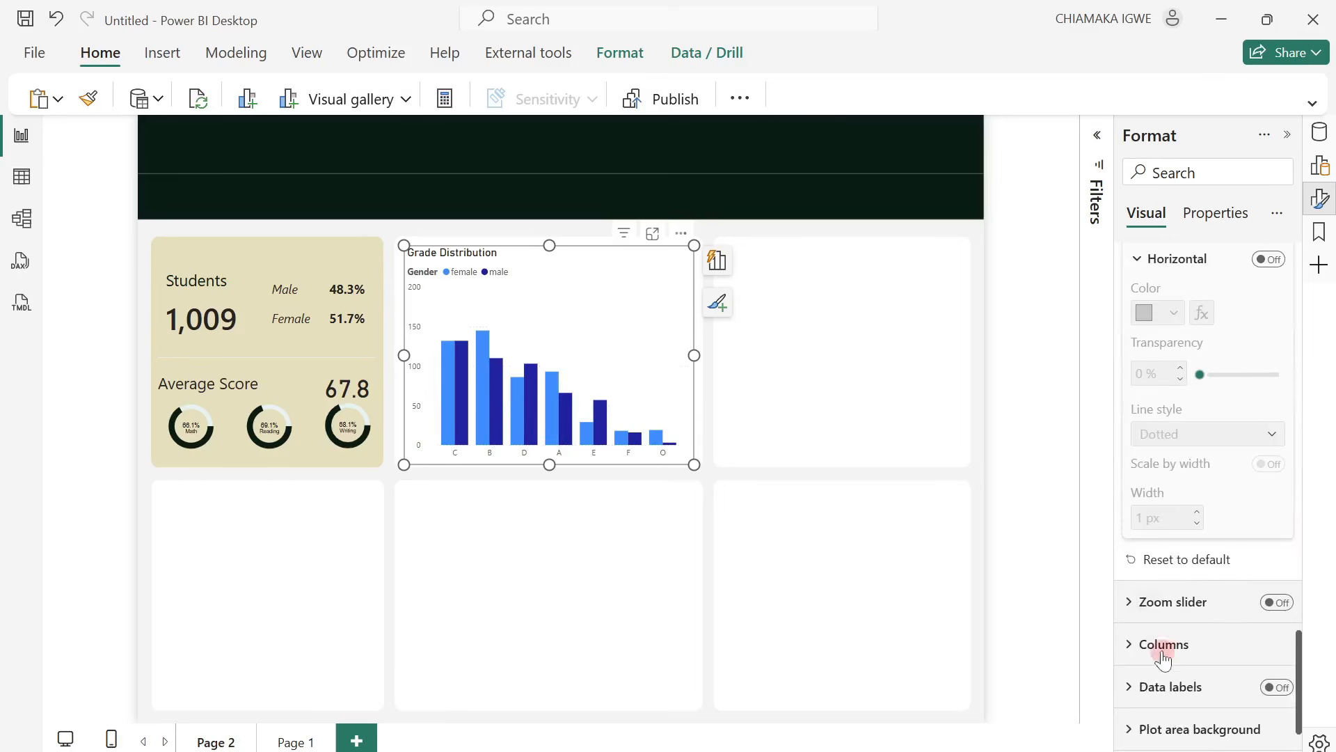
pyautogui.click(1130, 647)
pyautogui.scroll(-1, 1176, 637)
pyautogui.click(1190, 644)
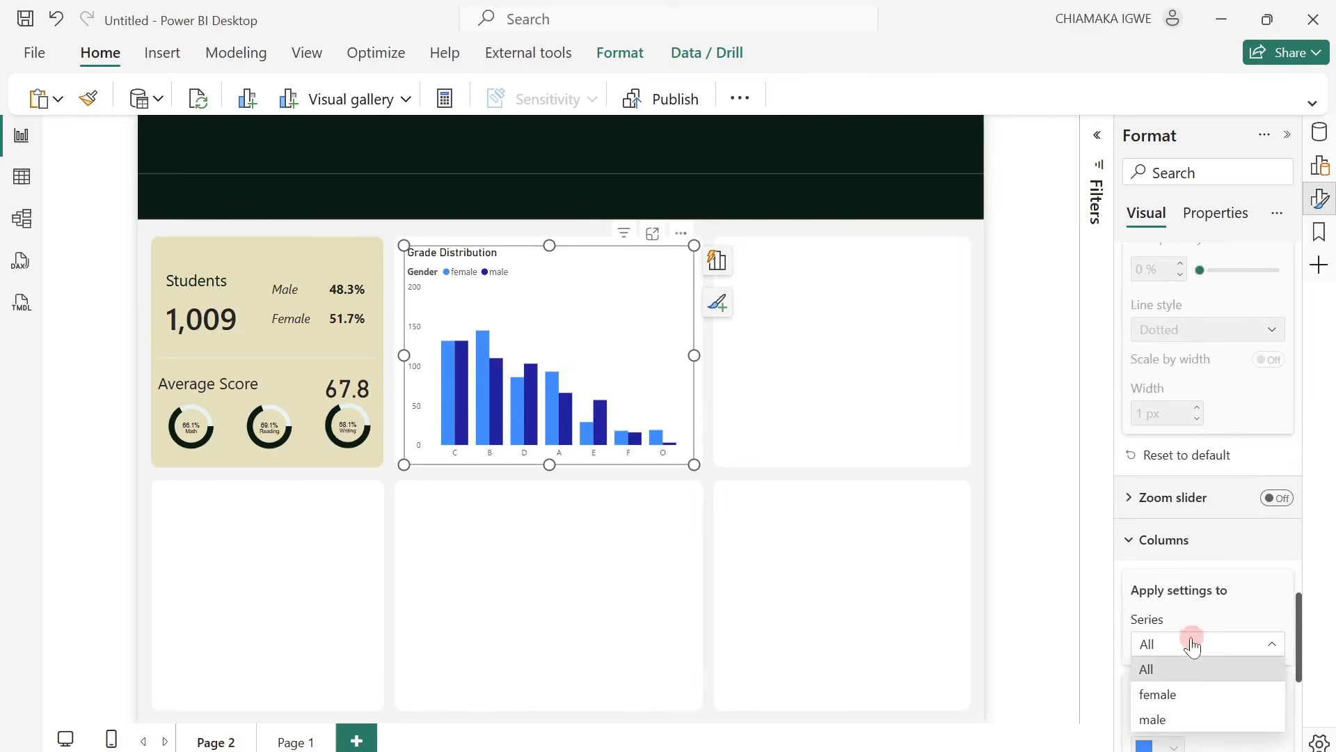
pyautogui.click(1158, 694)
pyautogui.scroll(-2, 1177, 644)
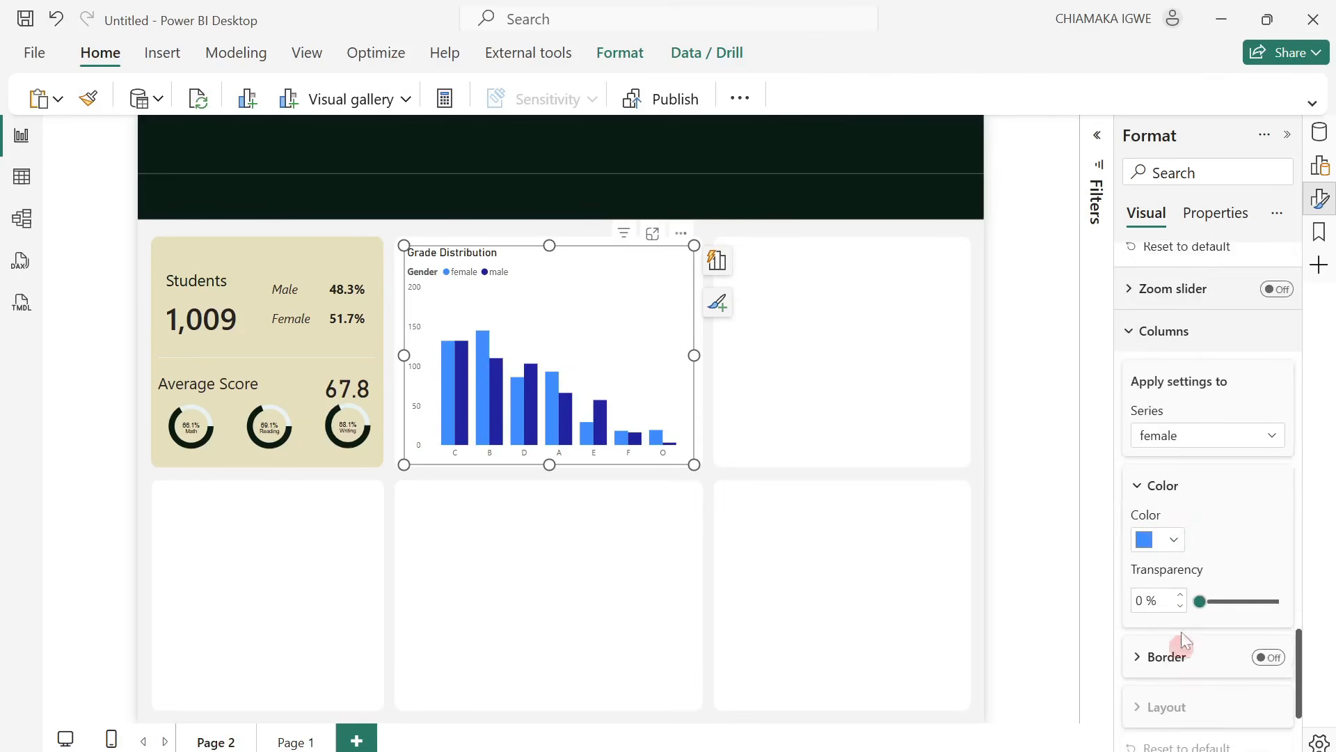
pyautogui.click(1174, 541)
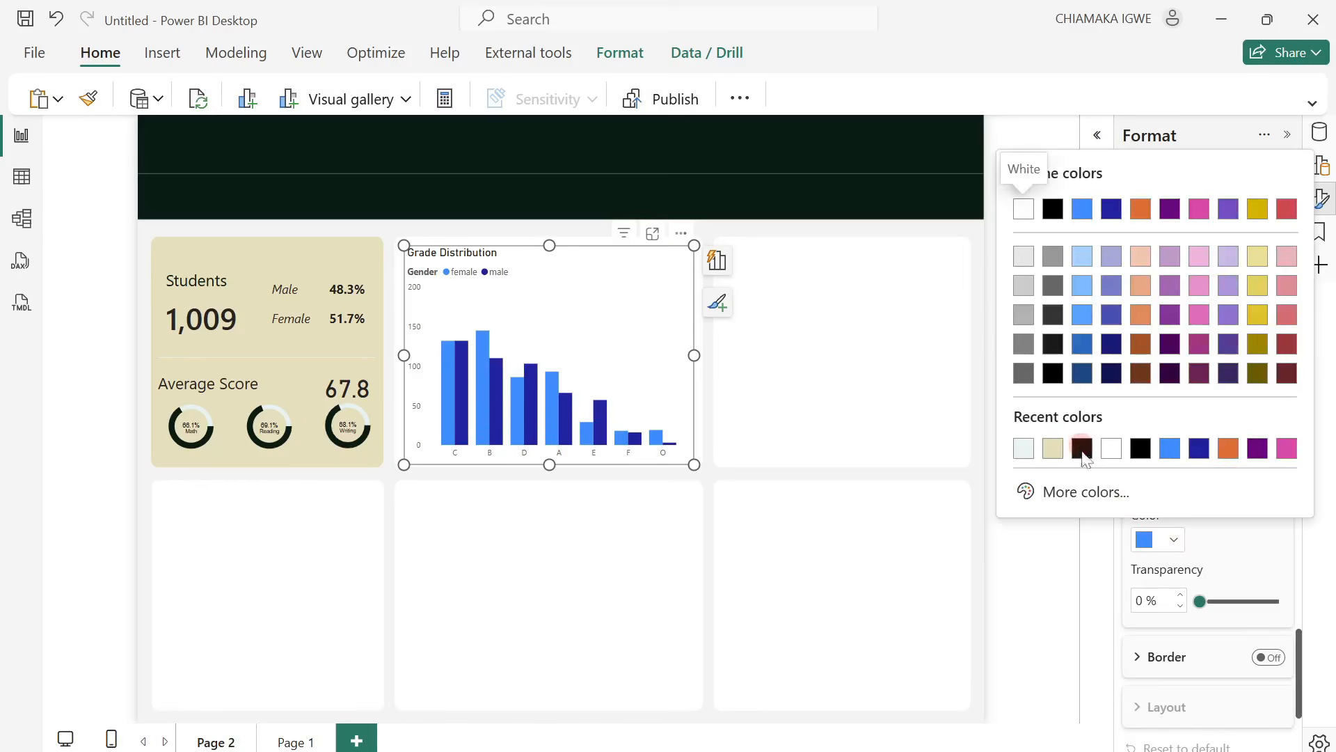
pyautogui.click(1082, 448)
# Color the male series columns with the recently used beige that matches the Students card background.
pyautogui.click(1223, 432)
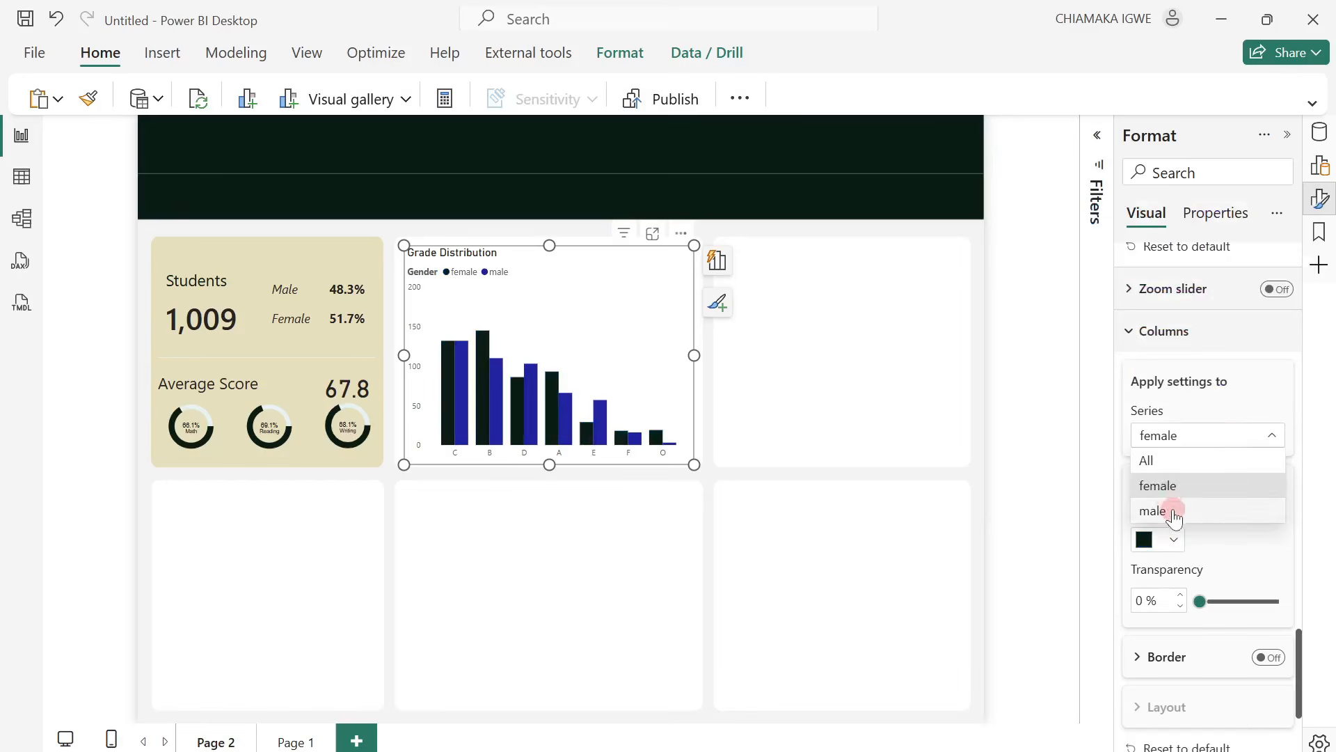
pyautogui.click(1175, 515)
pyautogui.click(1169, 541)
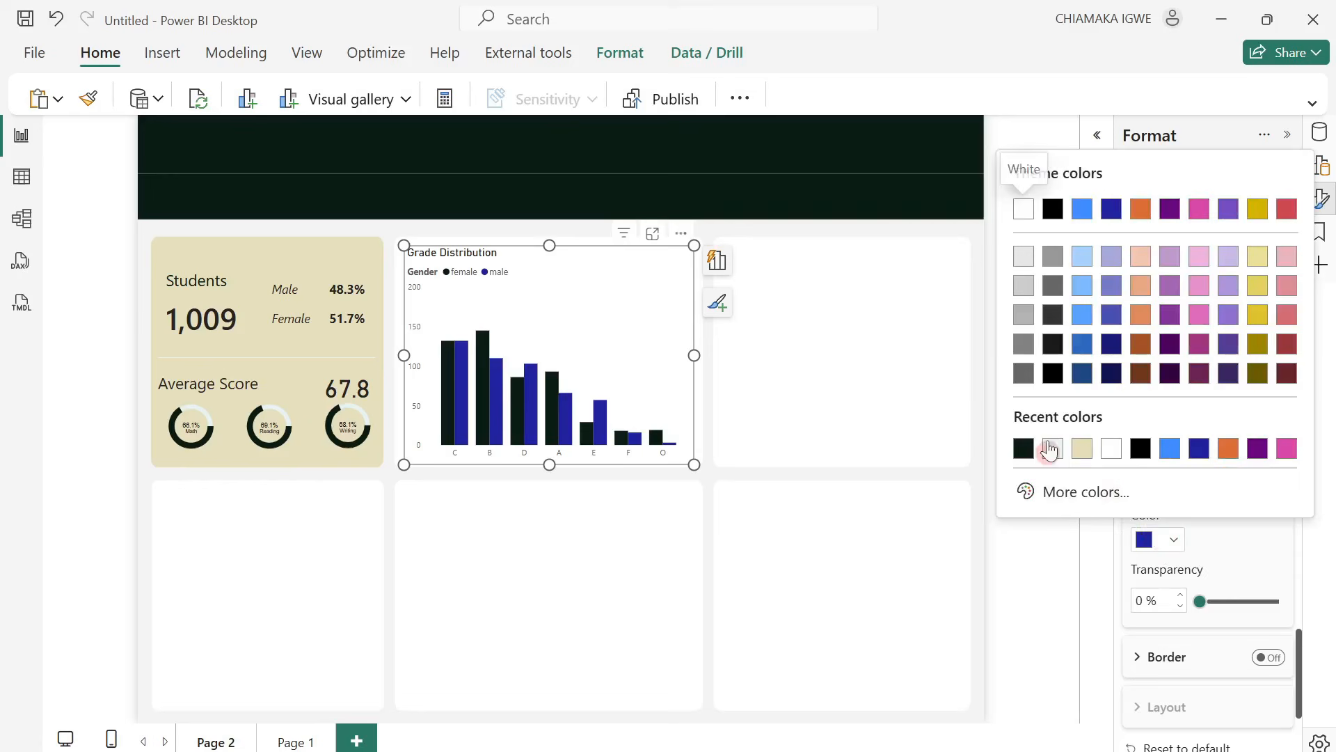
pyautogui.click(1084, 449)
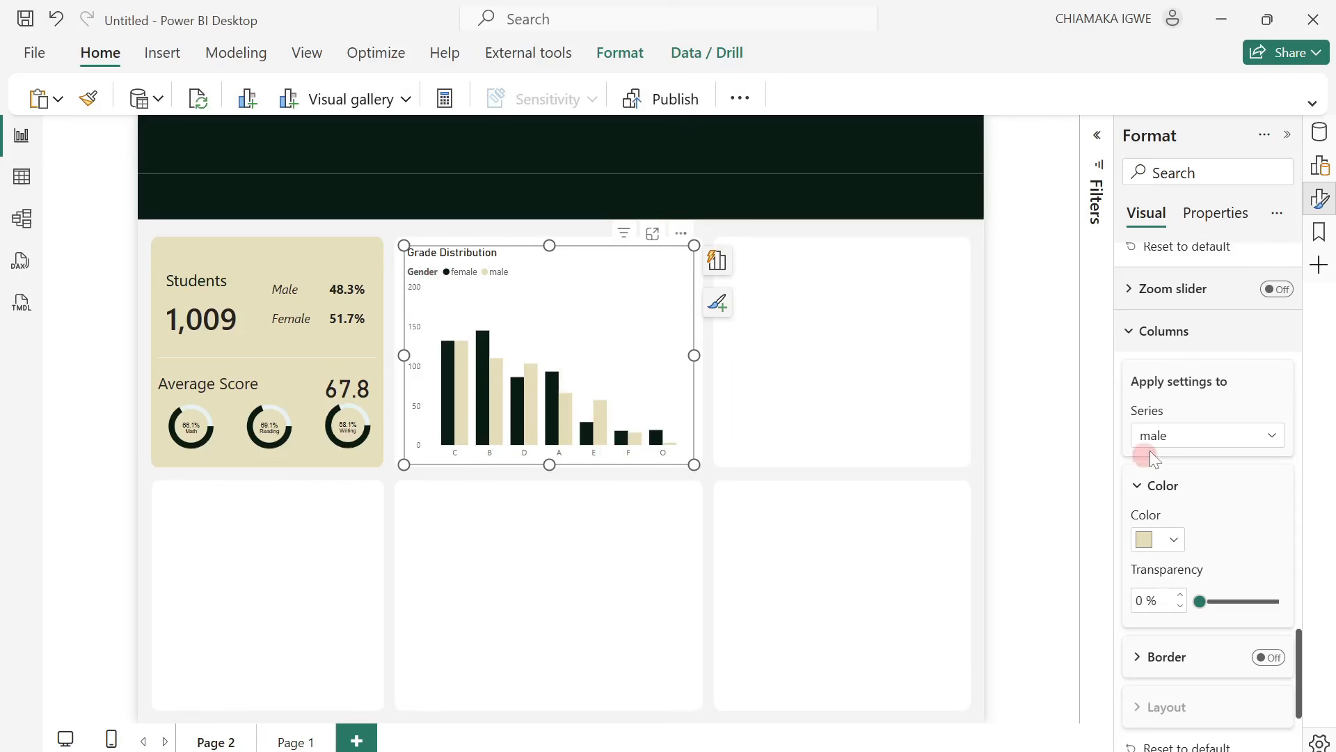
# Turn off the legend title of the Grade Distribution chart, keeping the legend on.
pyautogui.scroll(12, 1152, 460)
pyautogui.scroll(-3, 1181, 495)
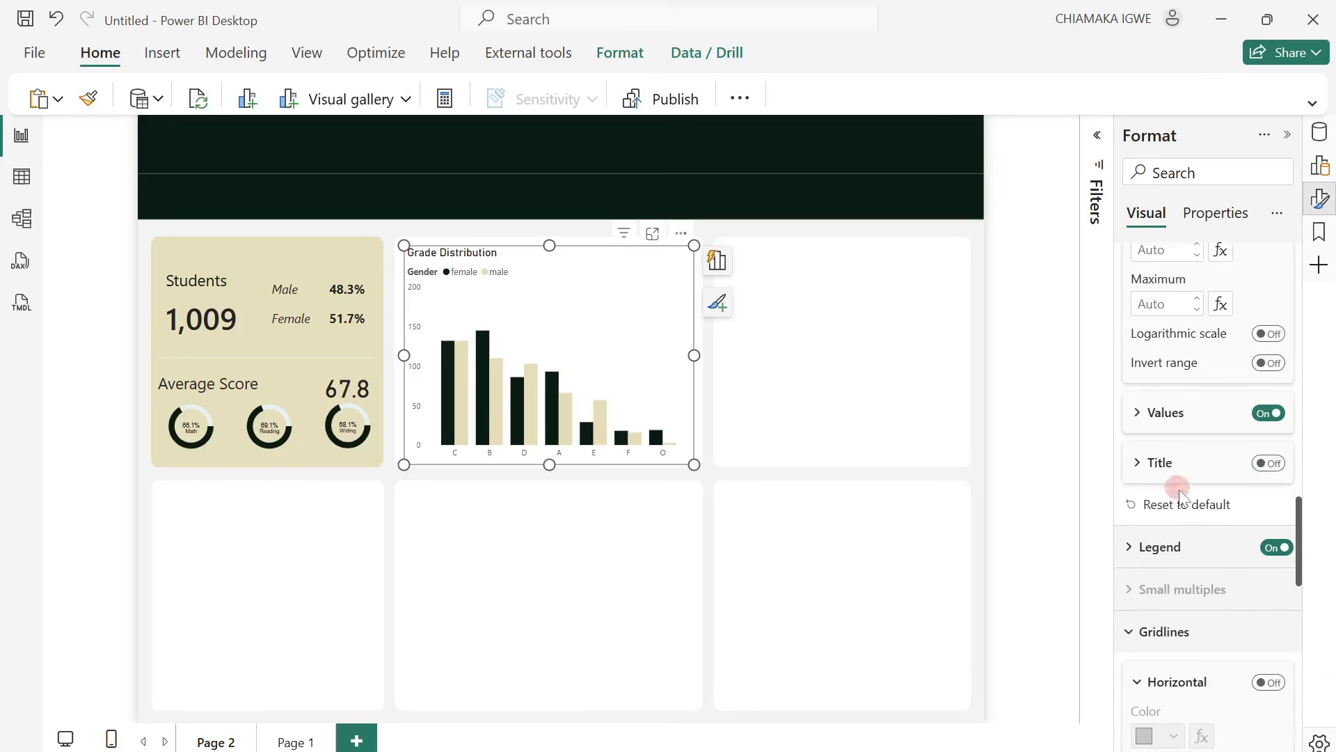
pyautogui.click(1135, 543)
pyautogui.scroll(-3, 1246, 561)
pyautogui.click(1267, 545)
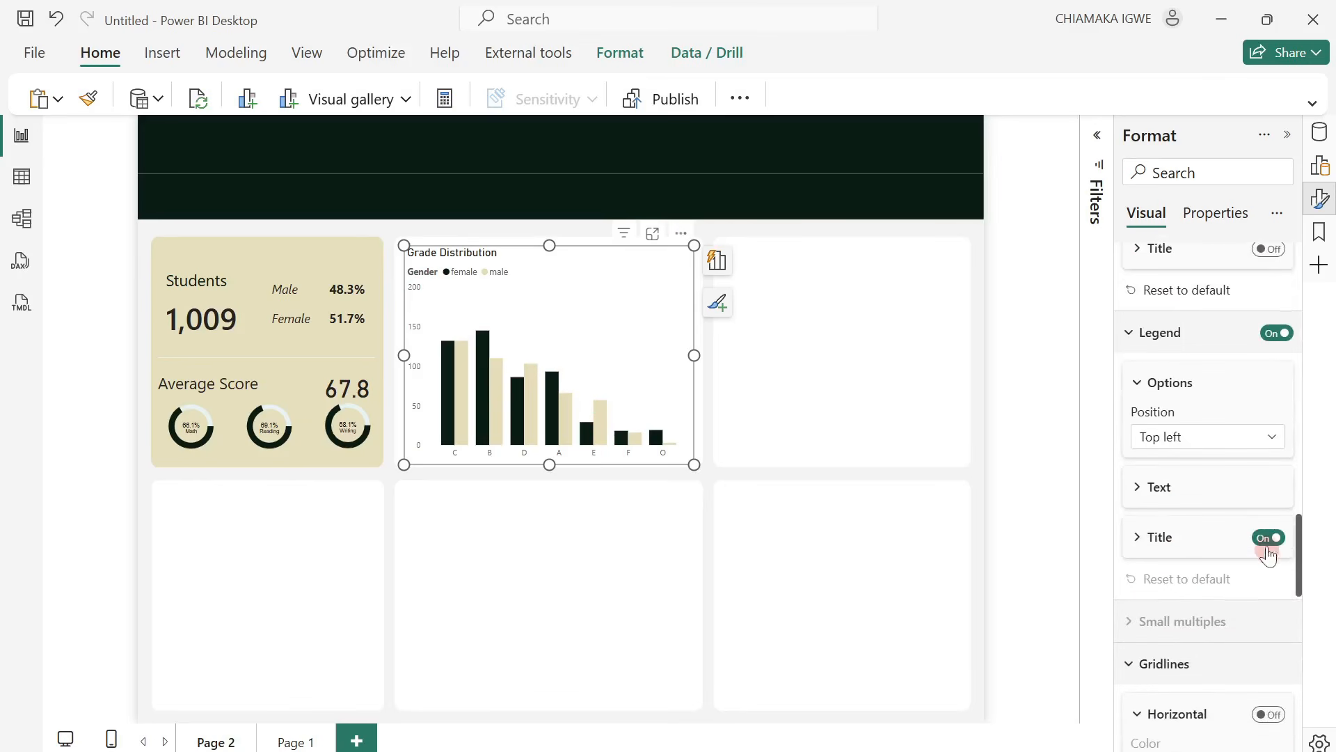
pyautogui.click(1266, 544)
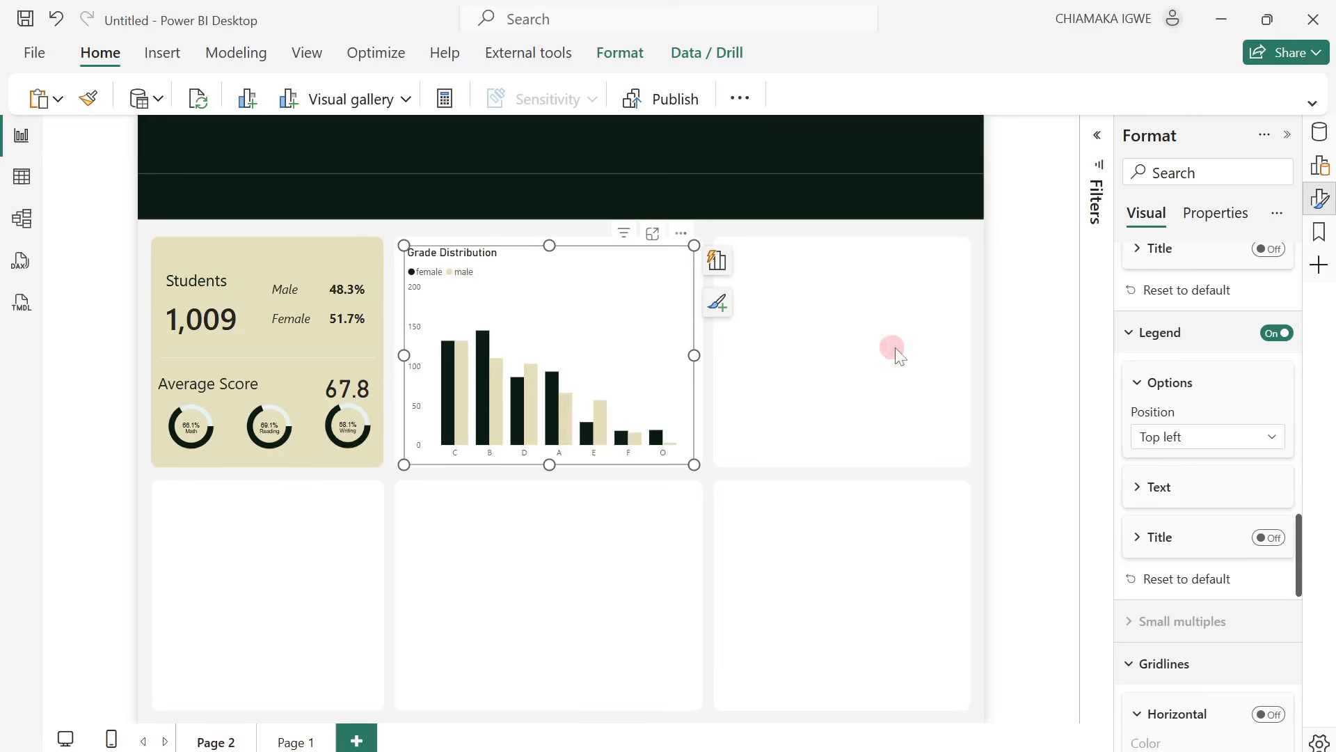
pyautogui.click(894, 350)
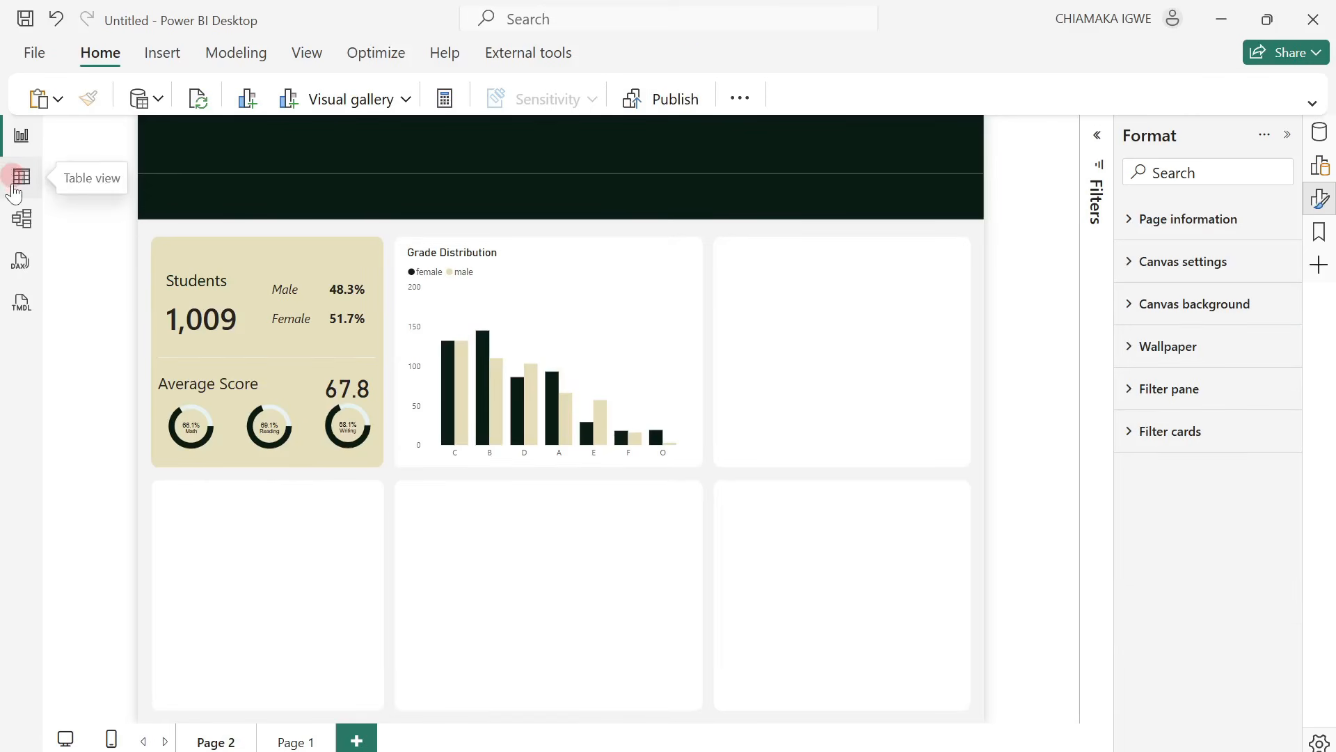
# Create and load a table named Grade Sort by pasting Grade and Grade Order columns that rank O, A, B, C, D, E, F from 1 to 7.
pyautogui.click(1314, 104)
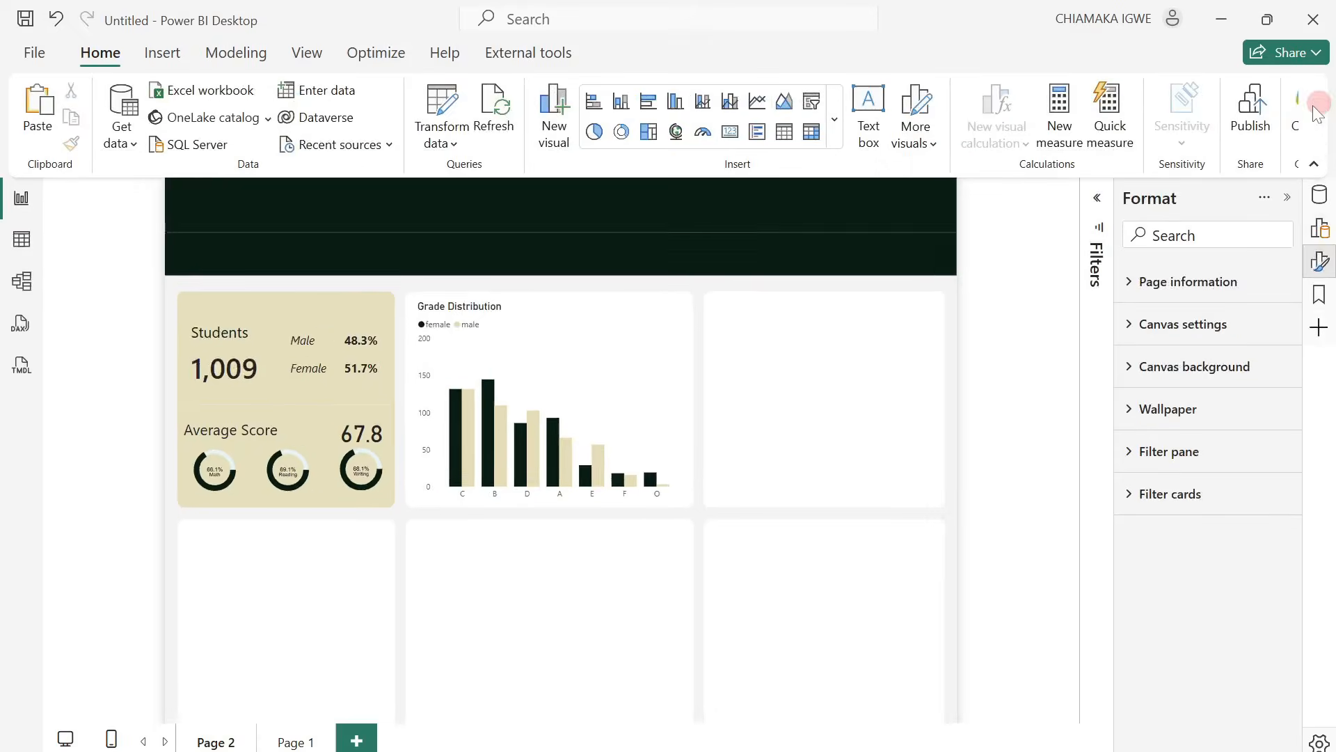
pyautogui.click(301, 94)
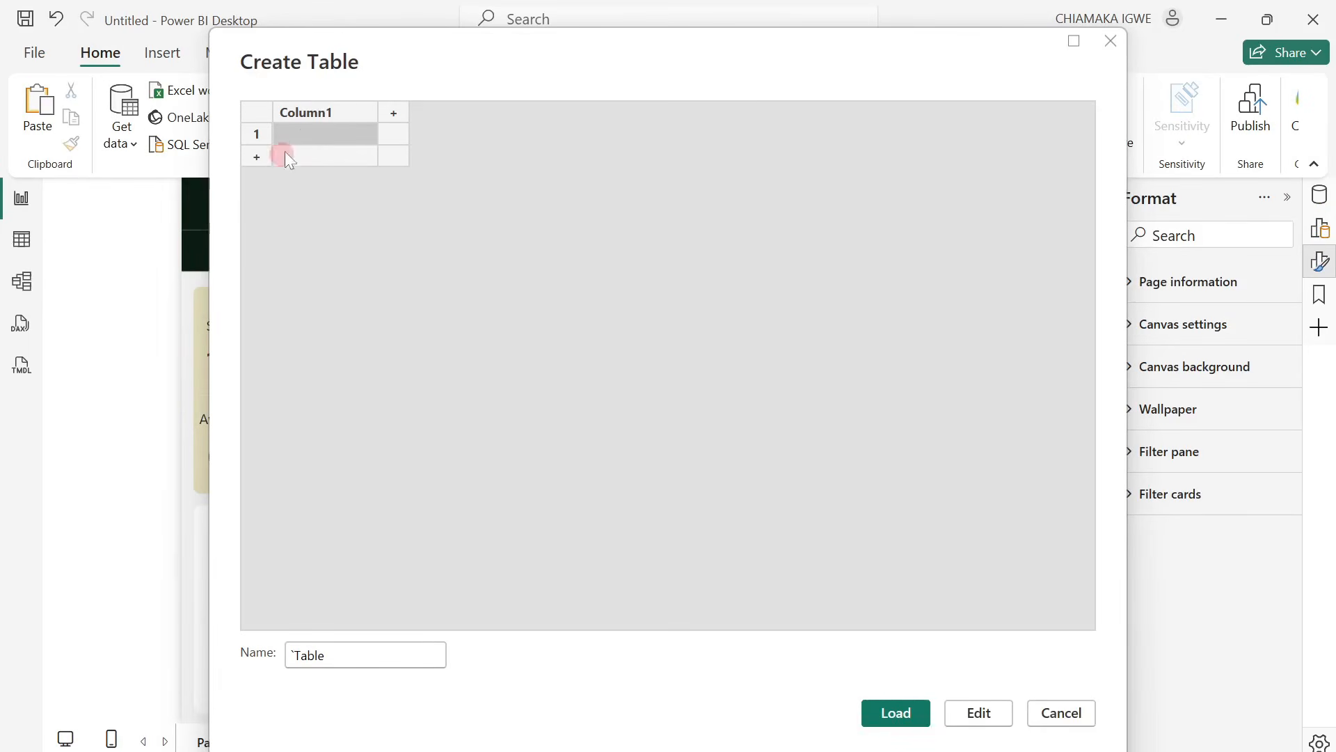
pyautogui.click(330, 110)
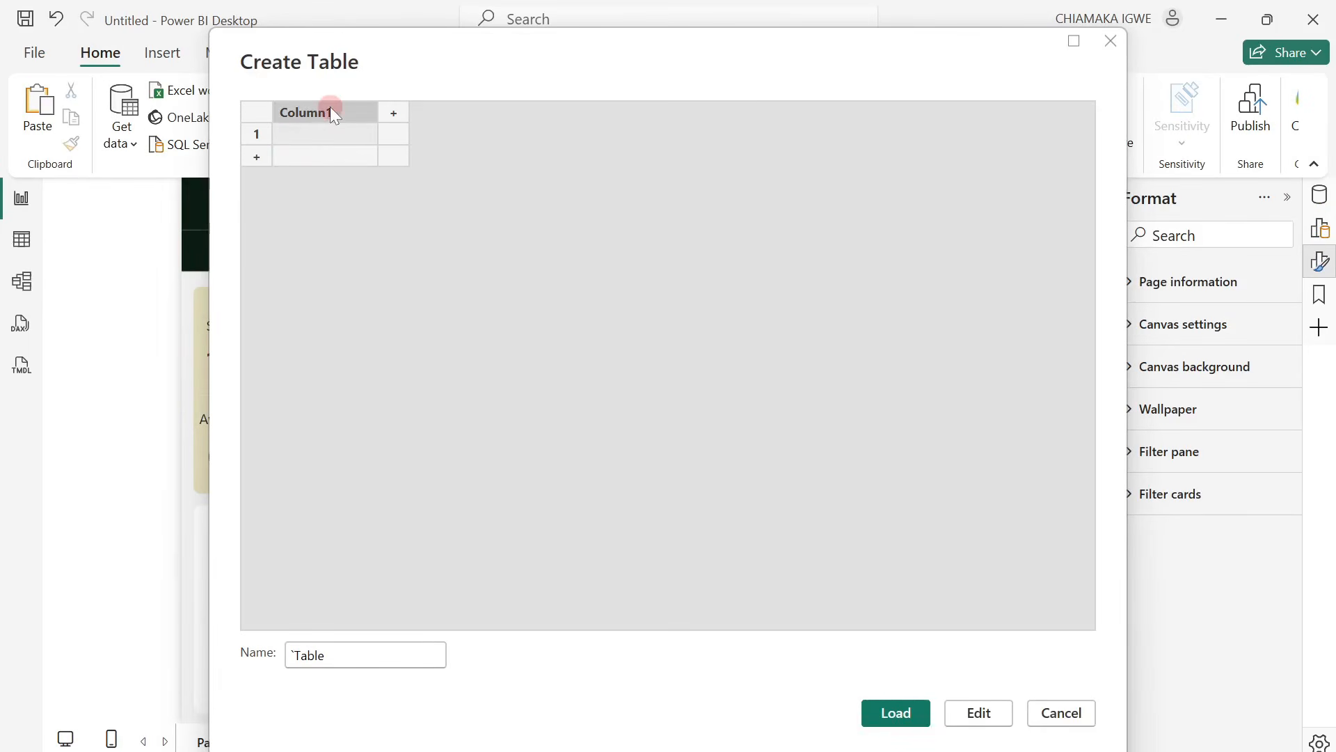
pyautogui.write('Grade\tGrade Order O\t1 A\t2 B\t3 C\t4 D\t5 E\t6 F\t7')
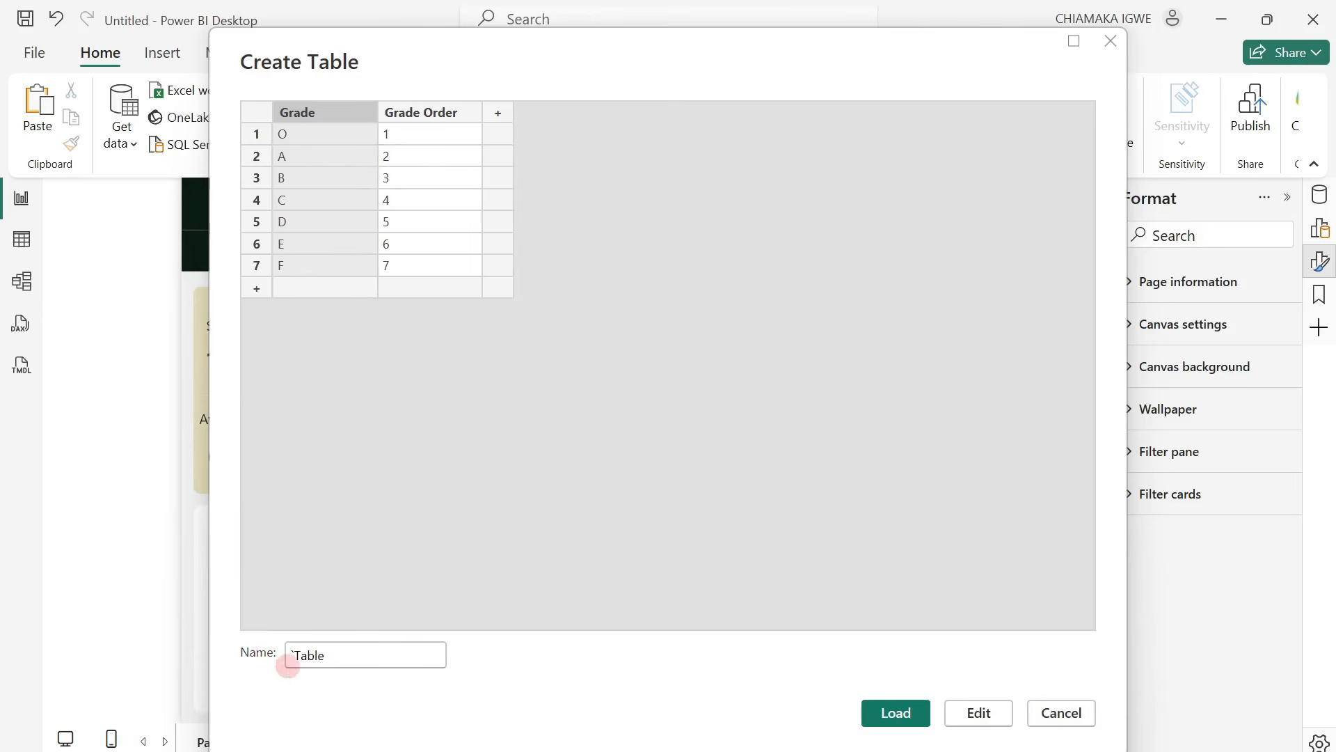
pyautogui.moveTo(372, 658); pyautogui.dragTo(286, 663)
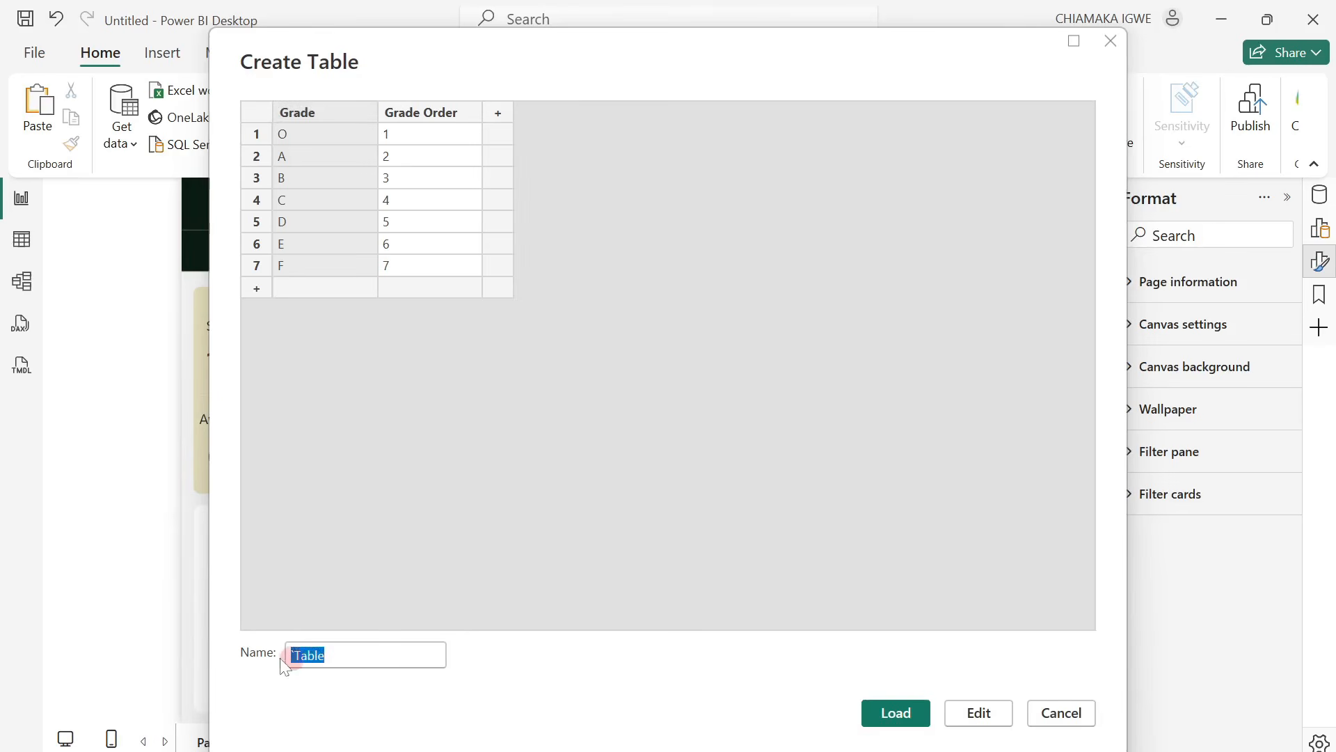
pyautogui.write('Grade Sort')
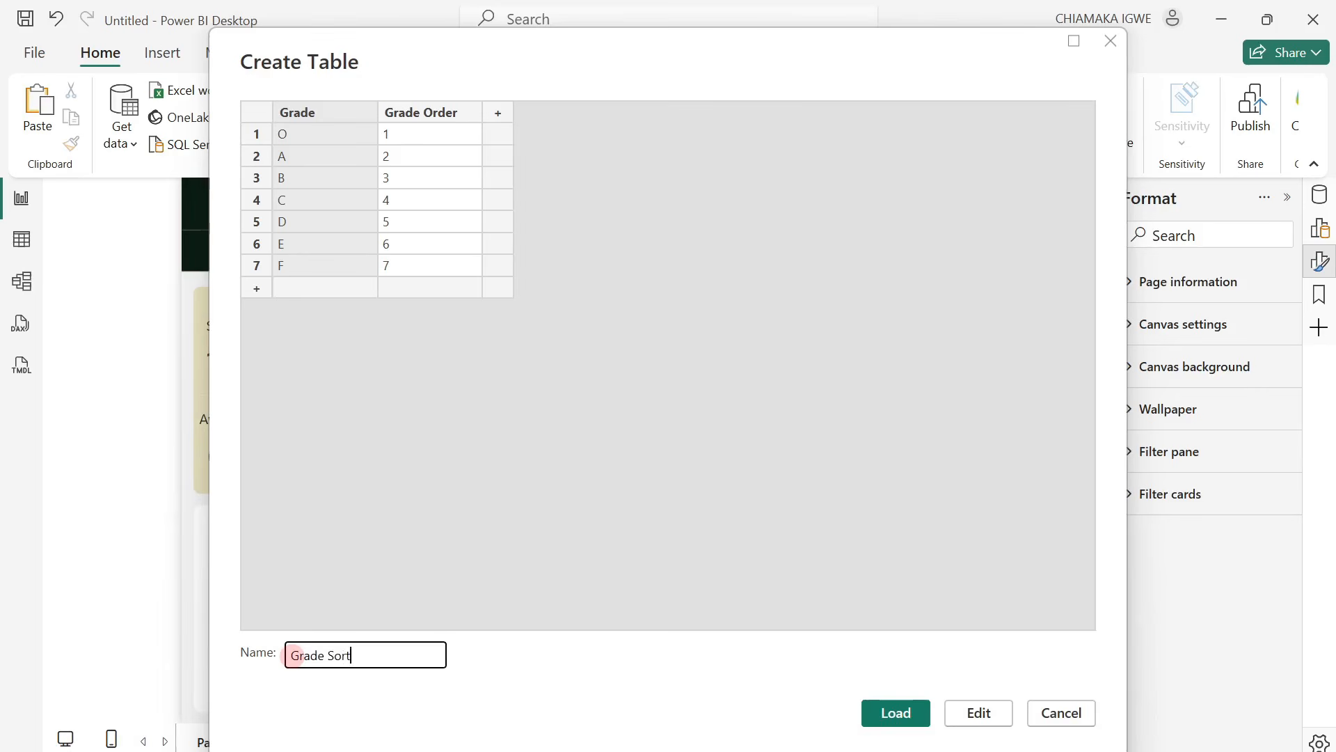
pyautogui.click(903, 708)
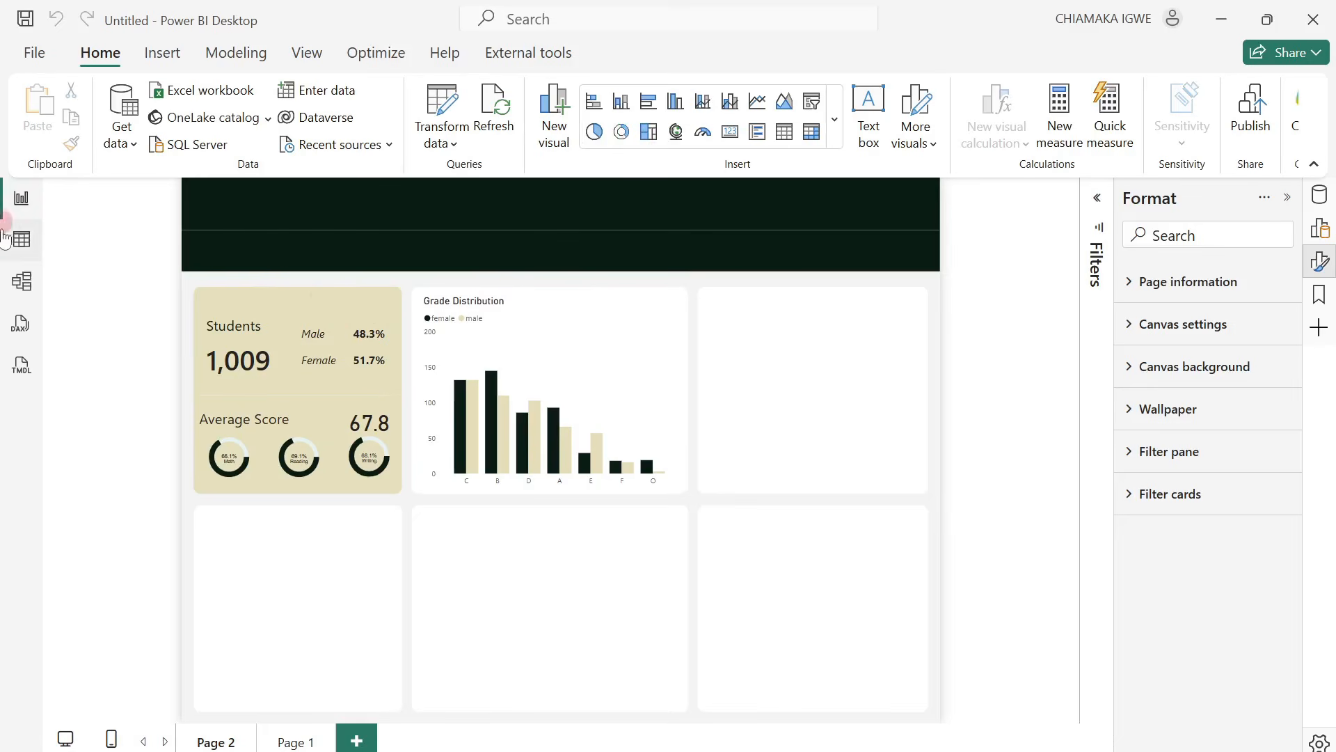
# In the model diagram, separate the overlapping tables by placing Grade Sort beside StudentsPerformance and _Measure below Grade Sort.
pyautogui.click(22, 282)
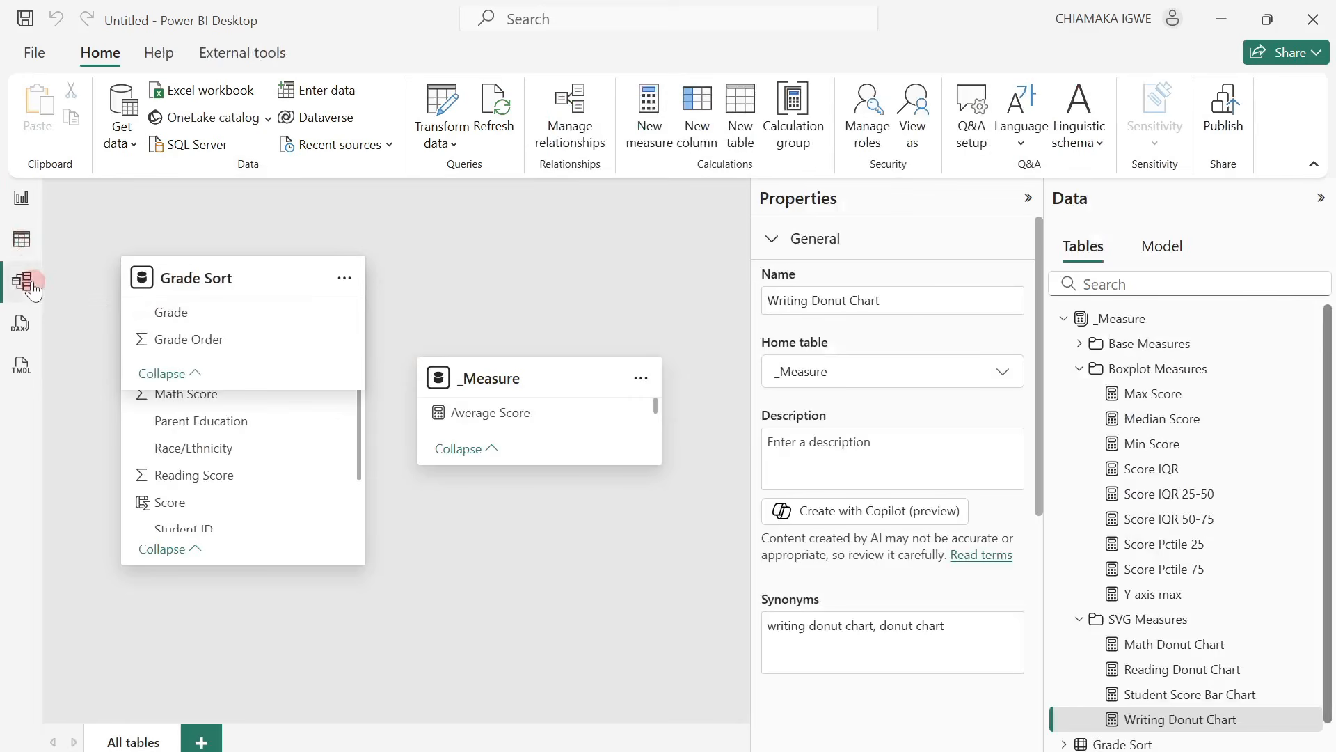
pyautogui.click(1028, 199)
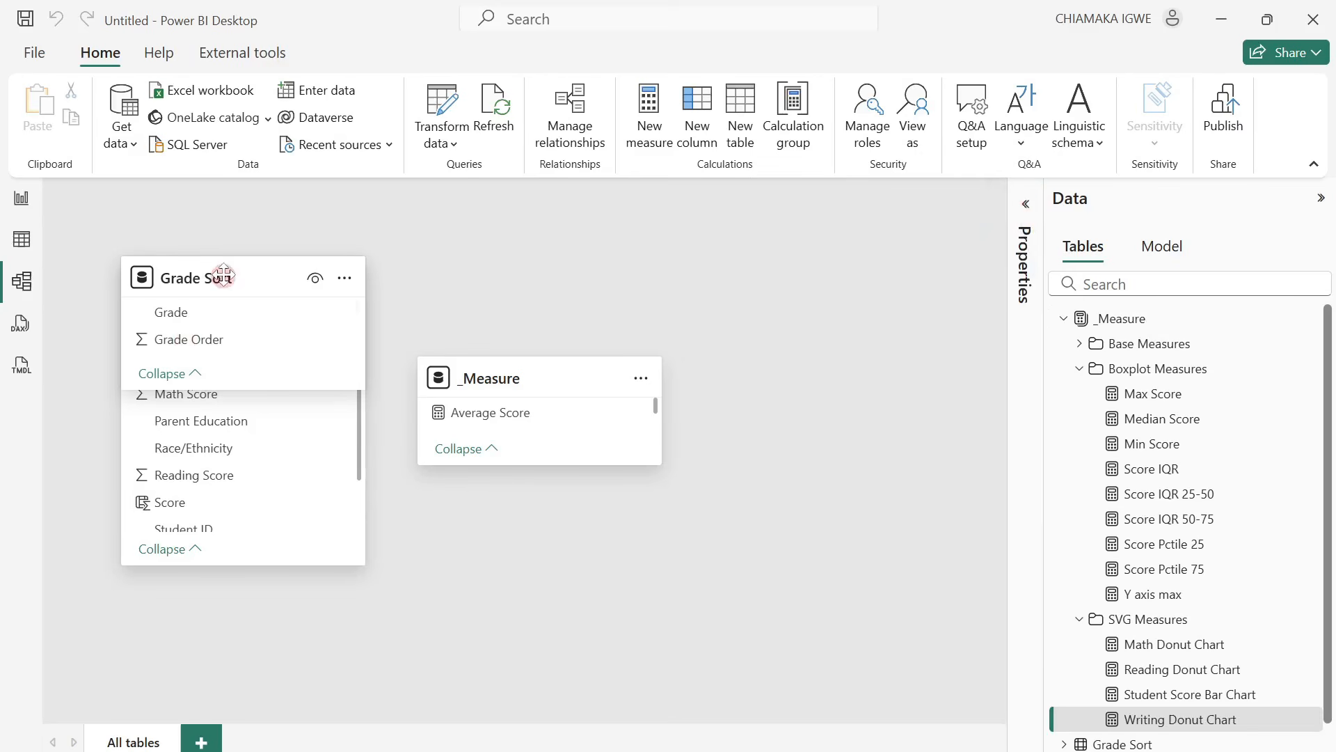
pyautogui.moveTo(215, 281); pyautogui.dragTo(536, 278)
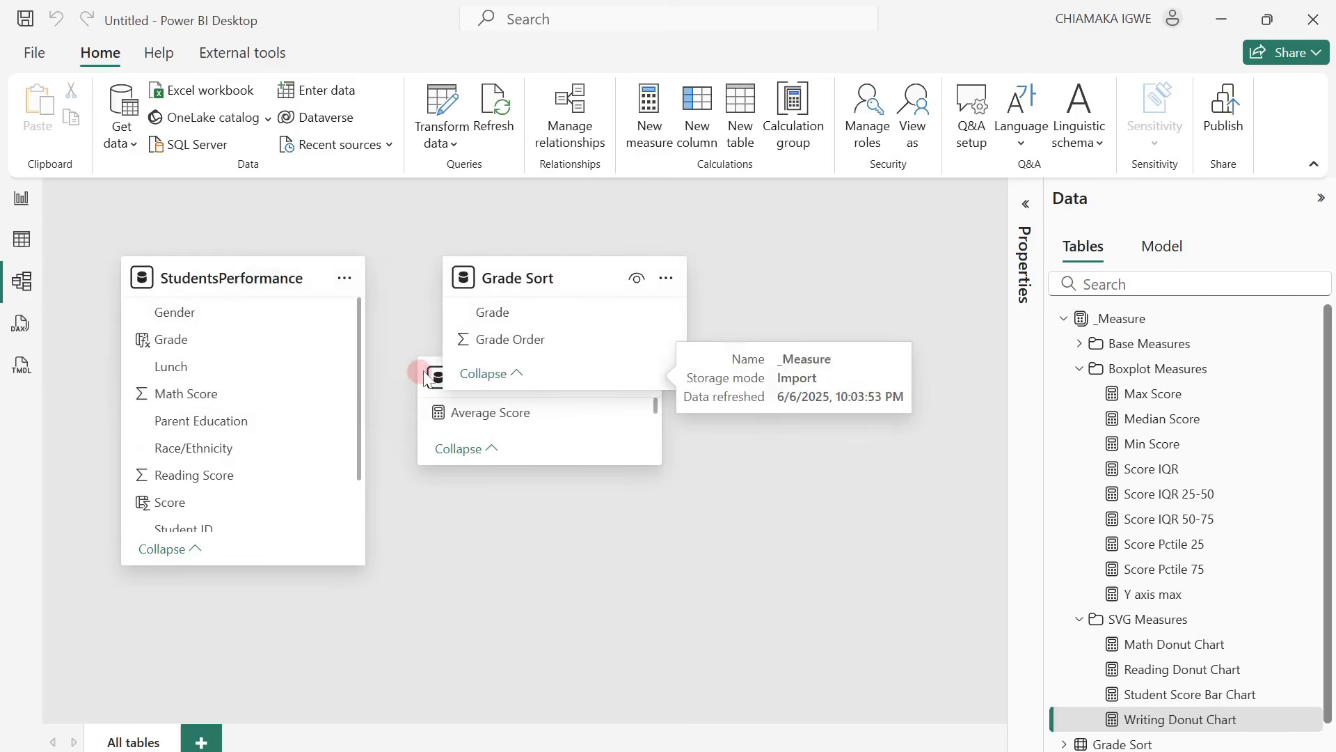
pyautogui.moveTo(426, 376); pyautogui.dragTo(467, 457)
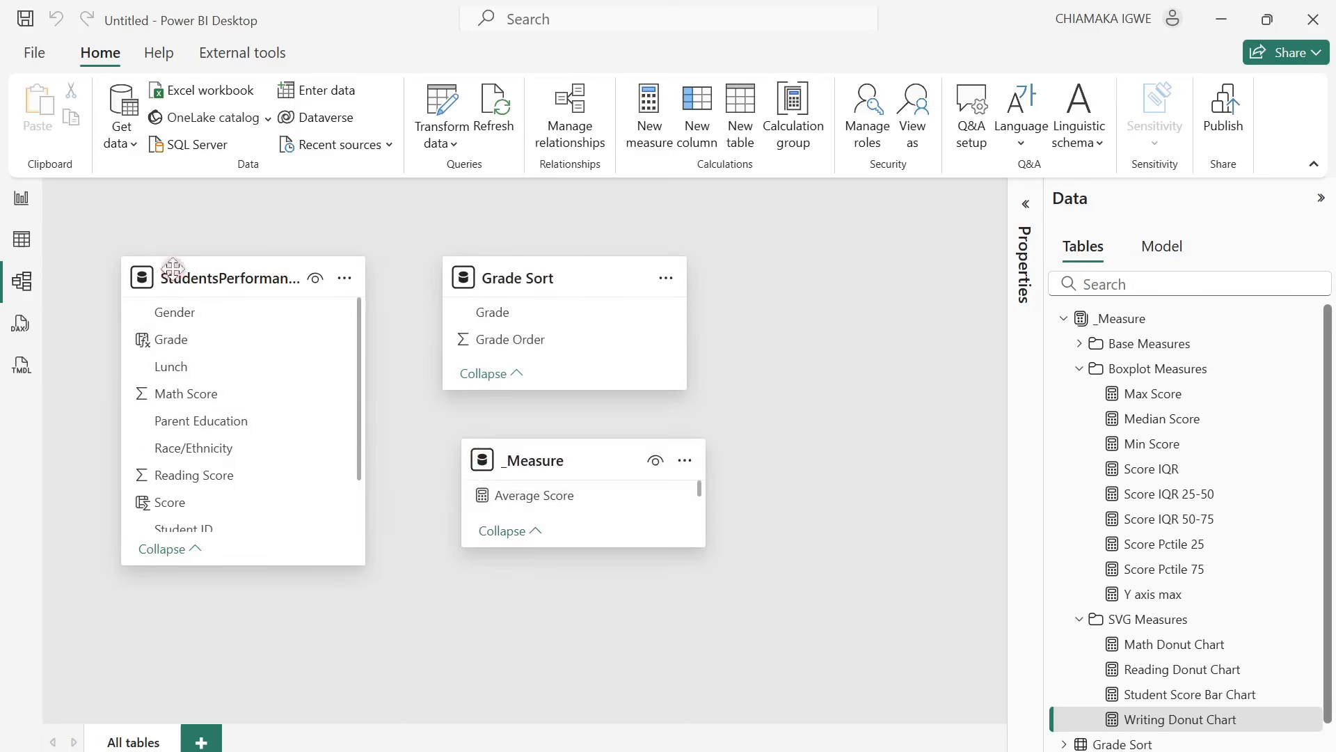
# Create an active one-to-many relationship from Grade Sort to StudentsPerformance on their Grade columns, with single cross-filter direction.
pyautogui.click(581, 137)
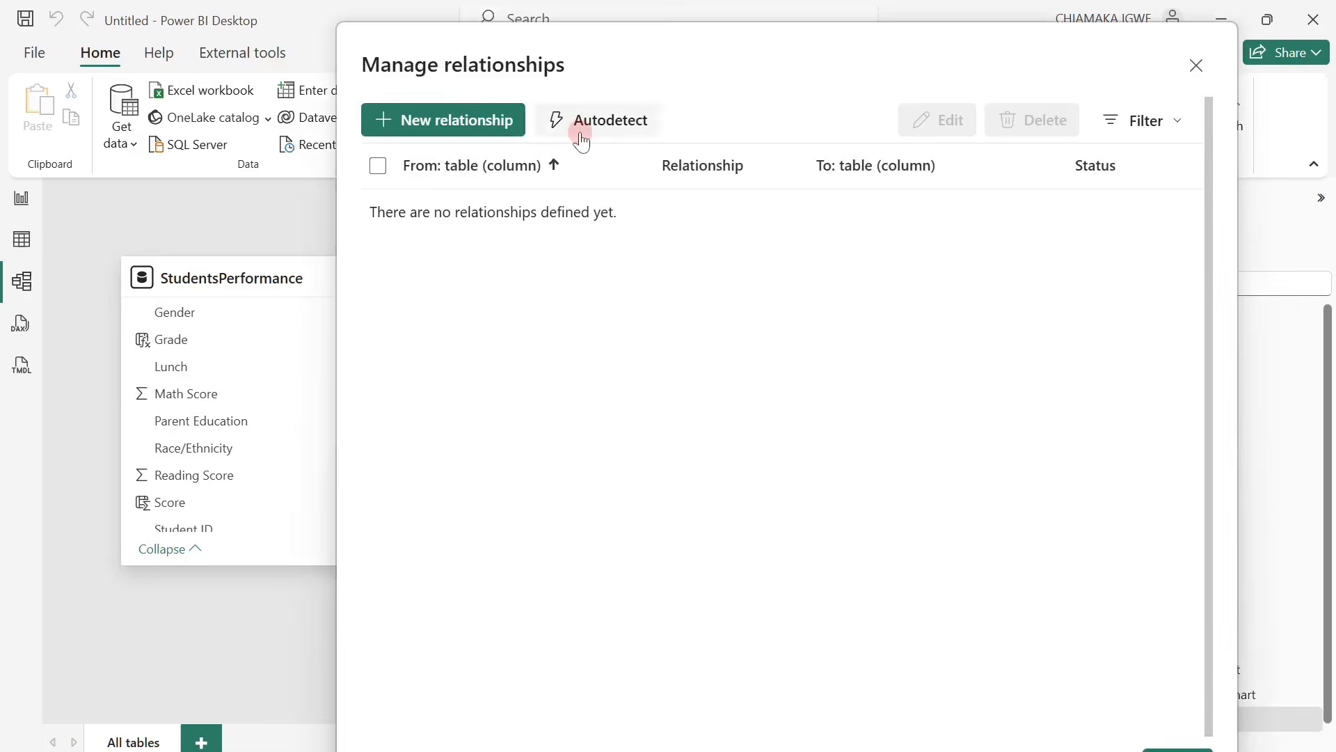
pyautogui.click(456, 131)
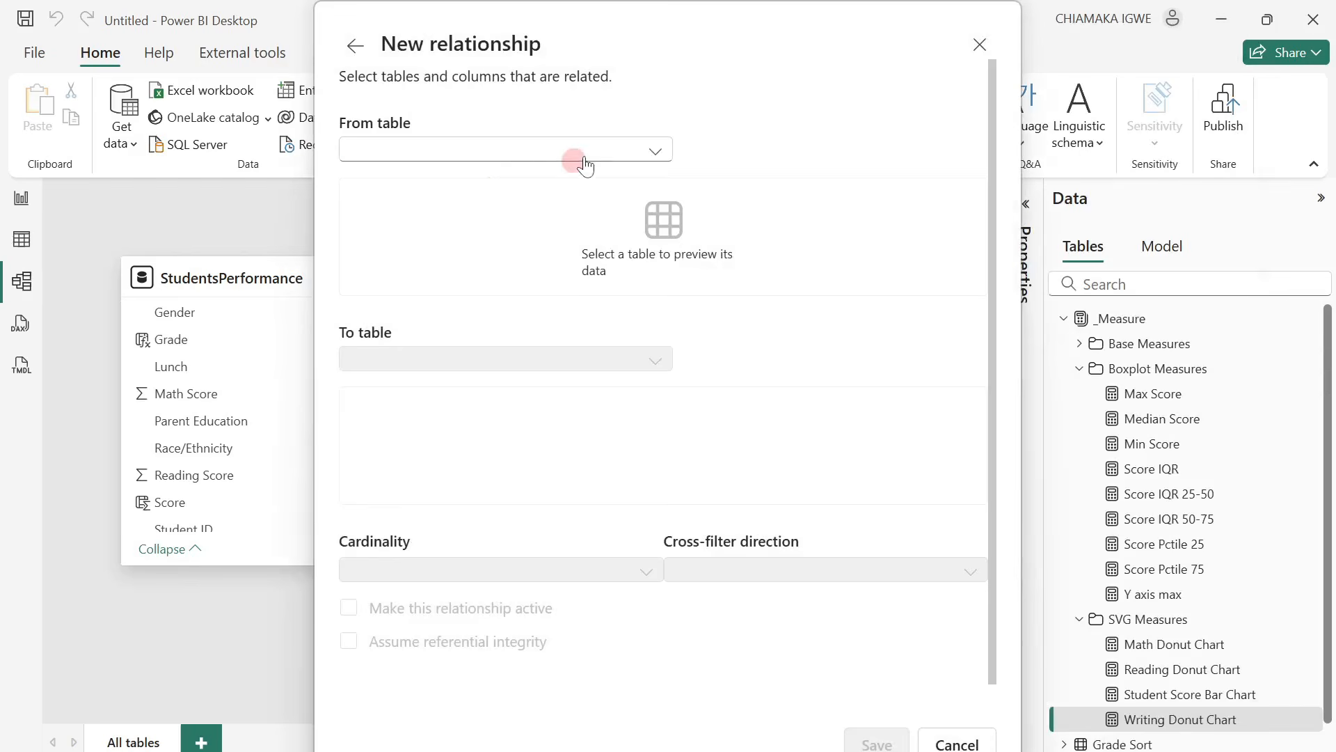
pyautogui.click(587, 151)
pyautogui.click(453, 179)
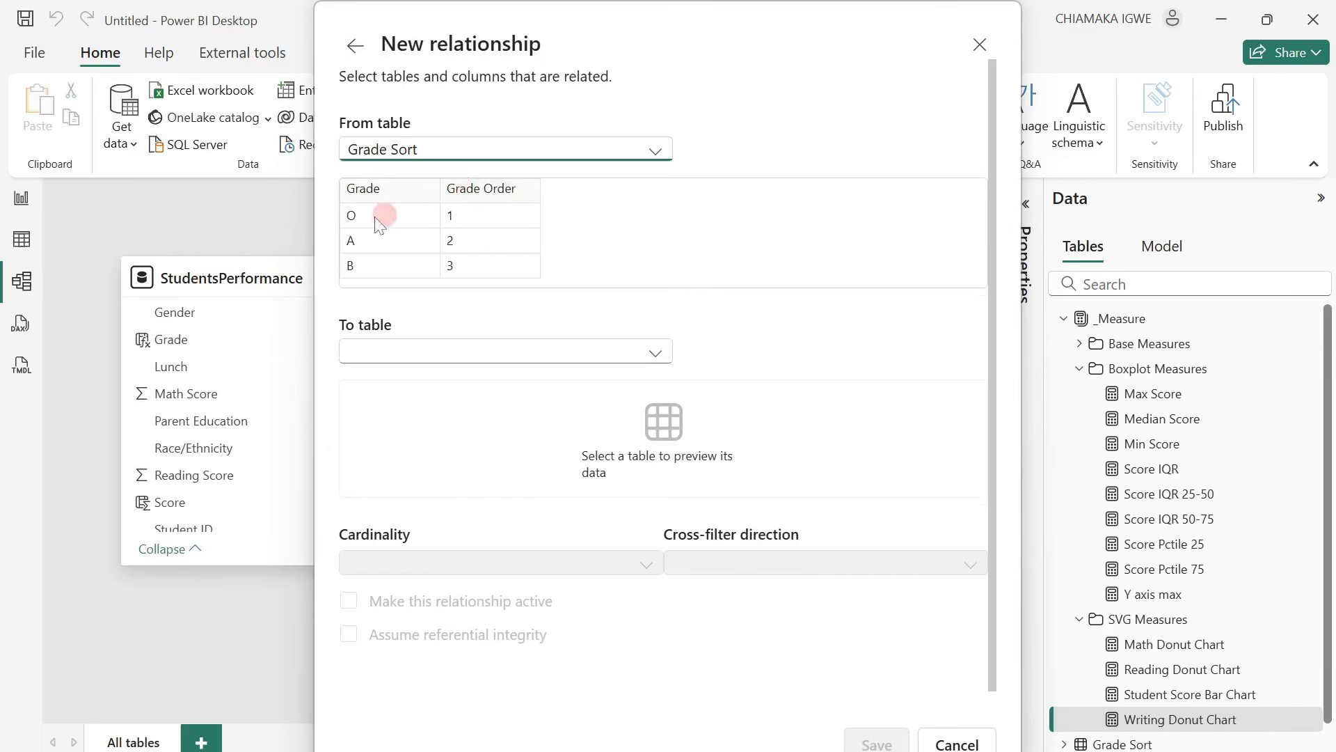
pyautogui.click(504, 349)
pyautogui.click(514, 381)
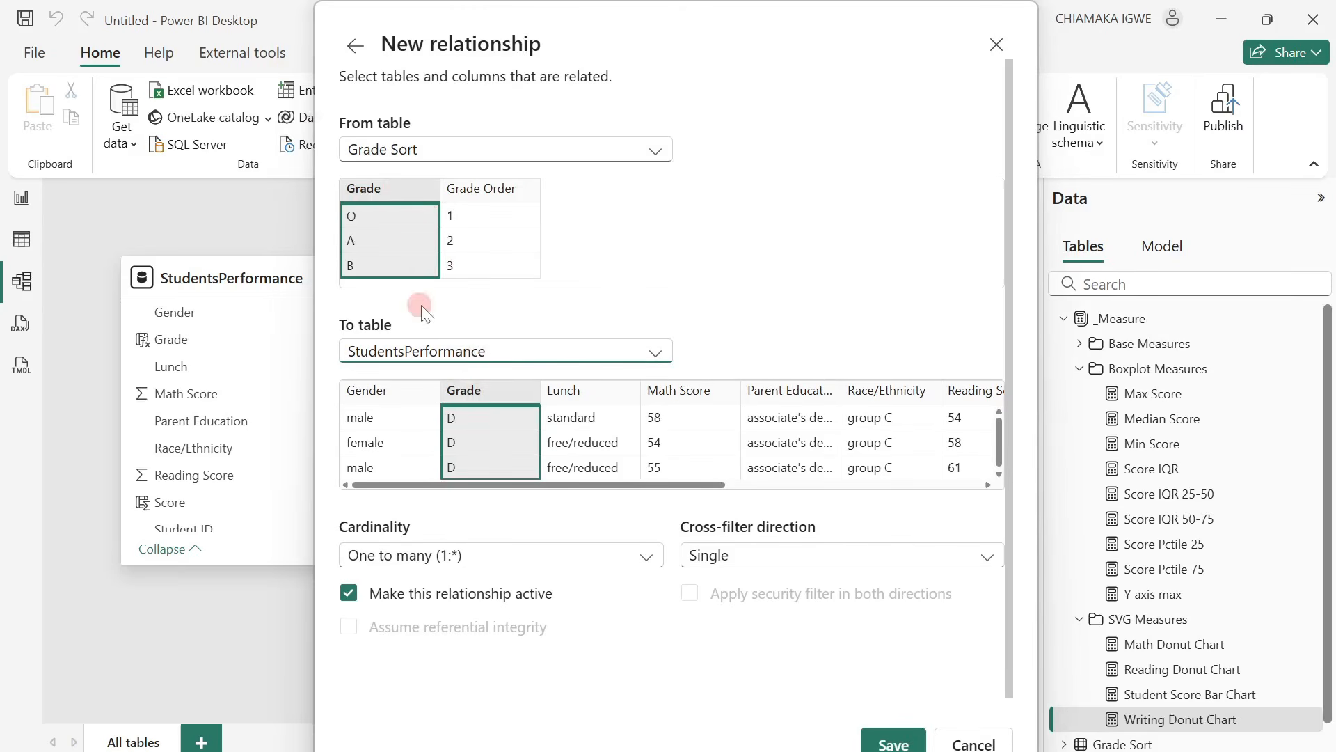
pyautogui.click(894, 742)
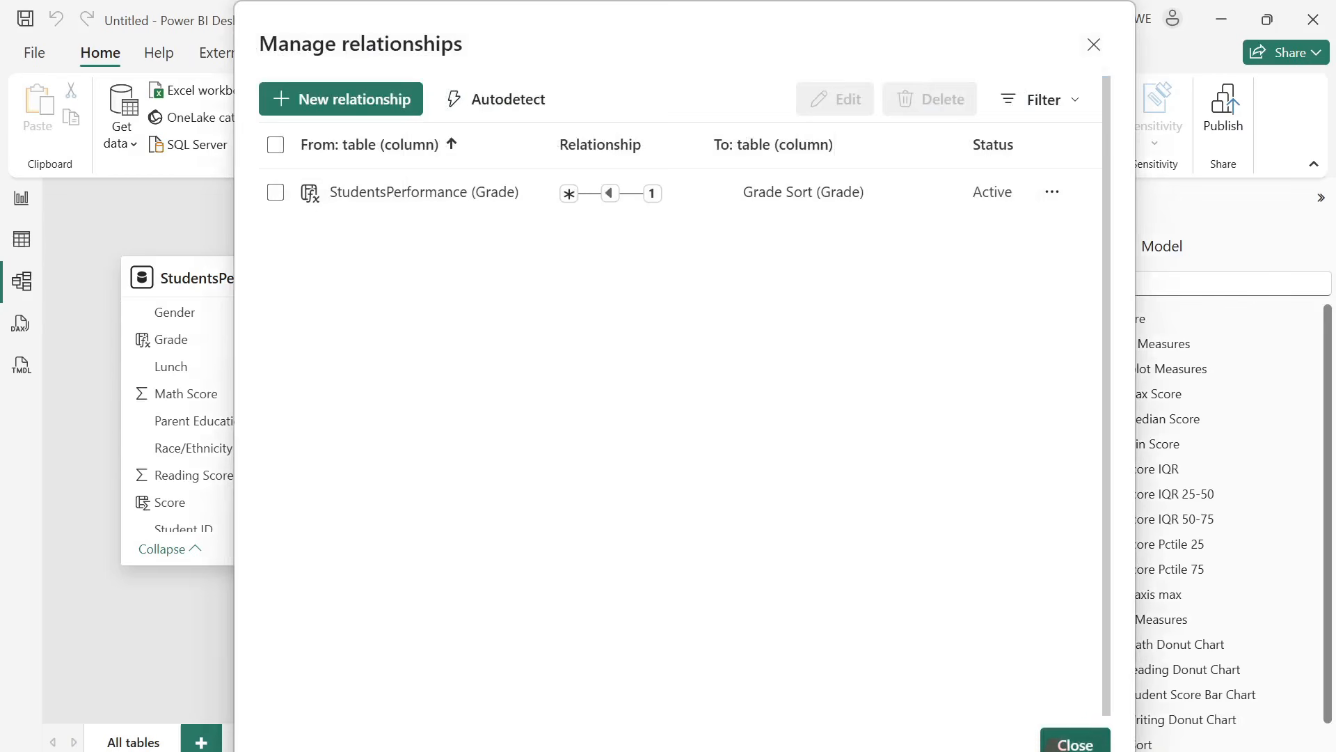
pyautogui.click(1074, 744)
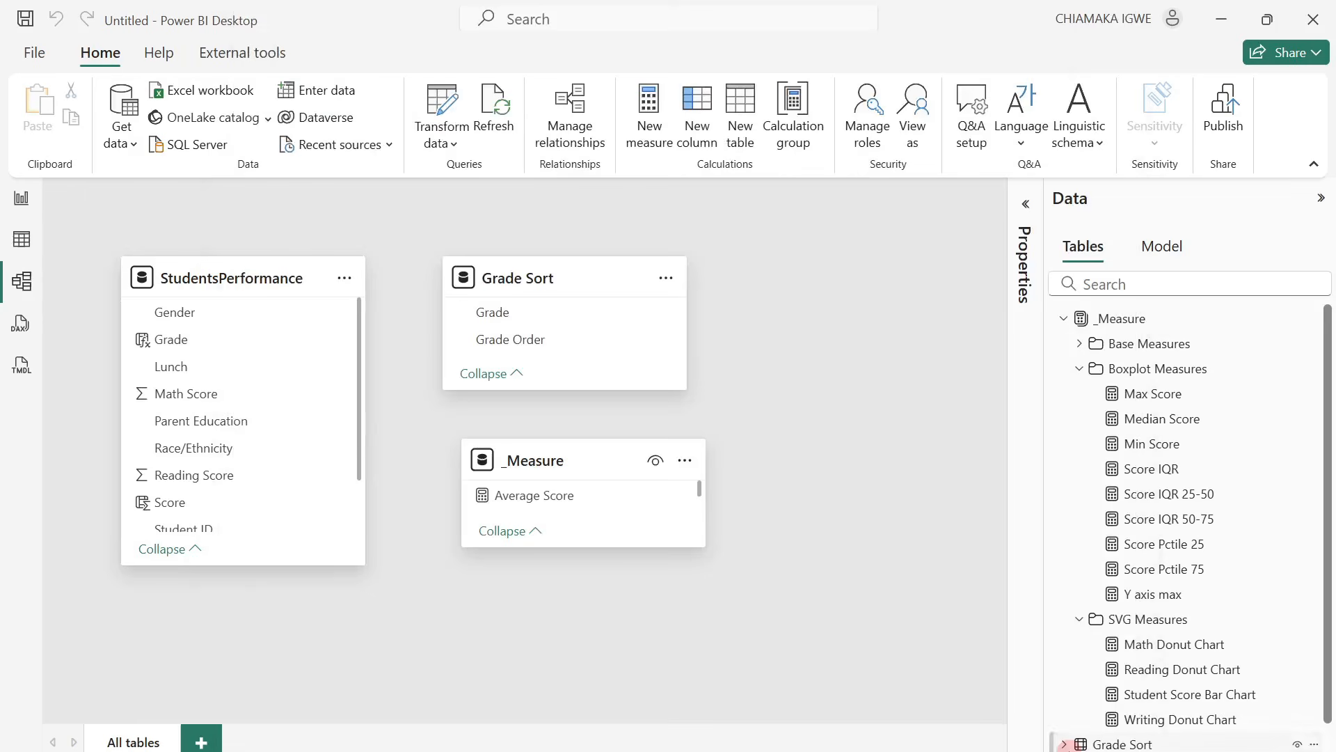
# Display the Grade Sort table's data, discarding the open formula edit of the Student Score Bar Chart measure and collapsing the _Measure table.
pyautogui.click(21, 239)
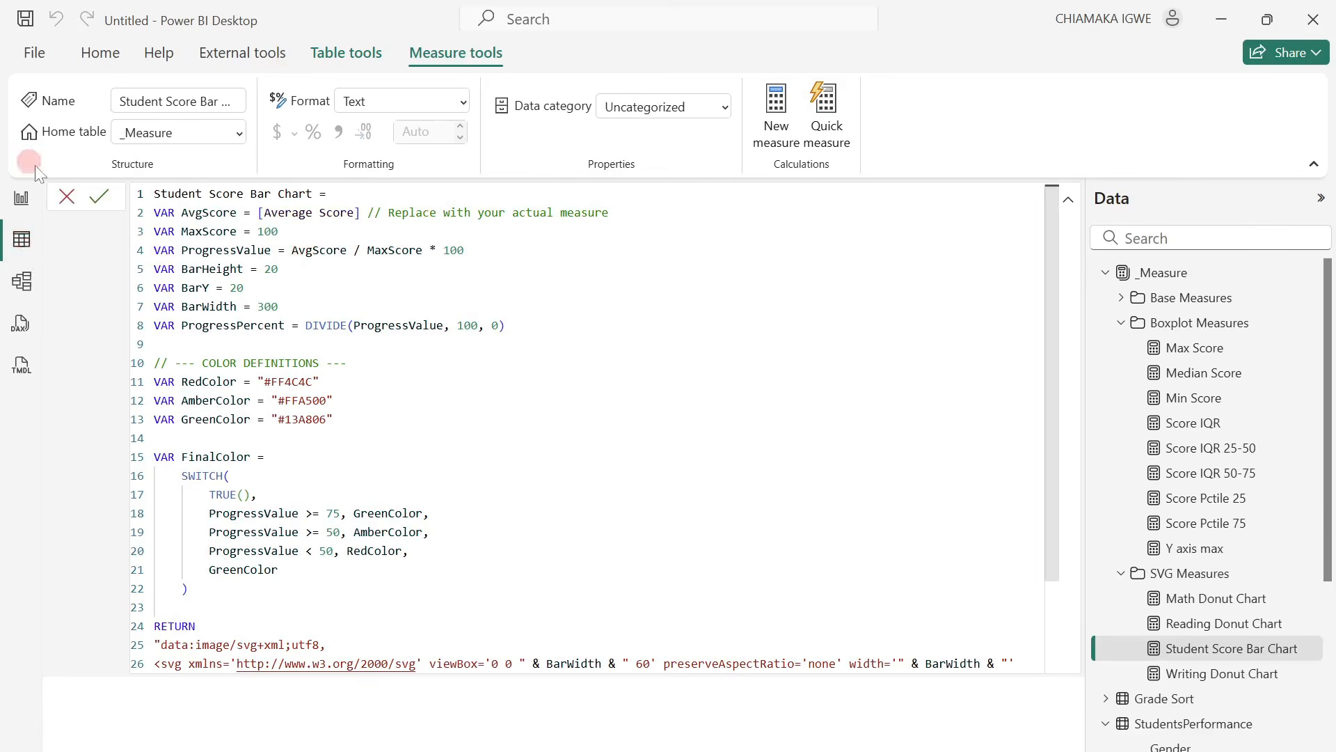
pyautogui.click(67, 195)
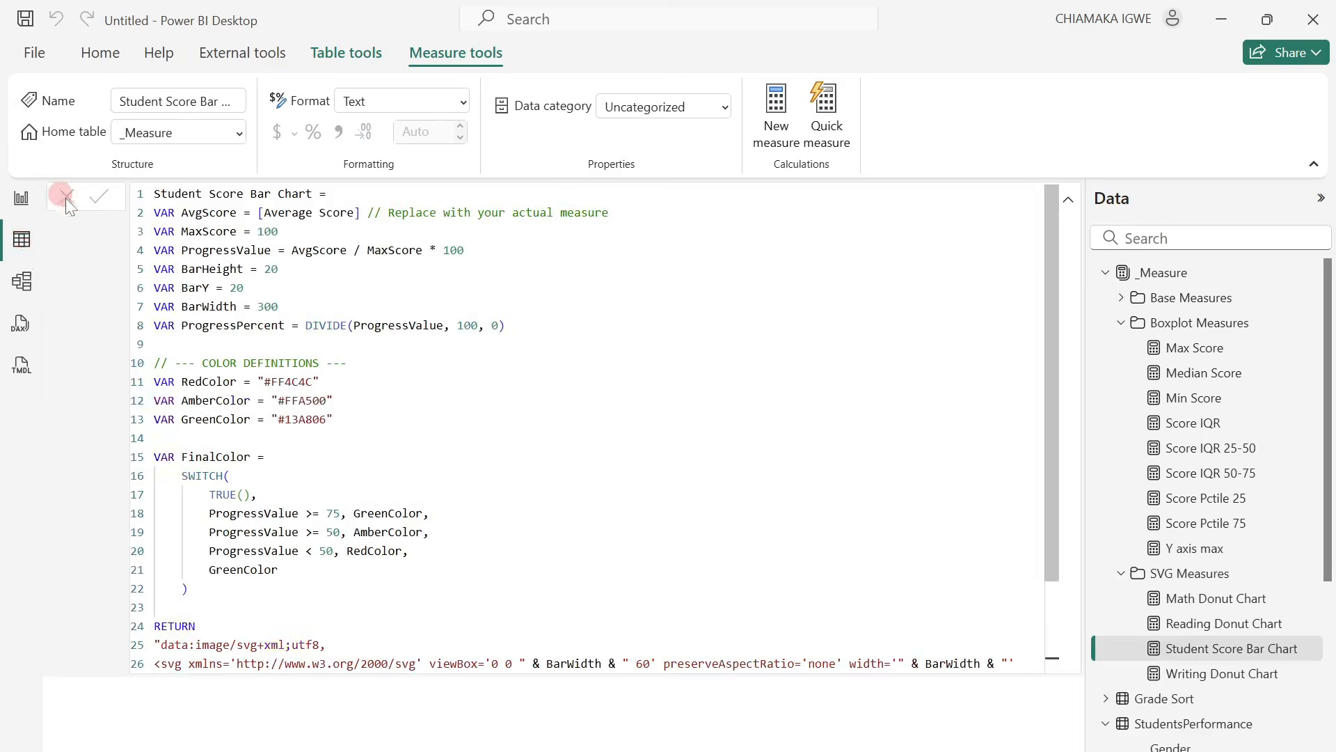
pyautogui.click(1069, 199)
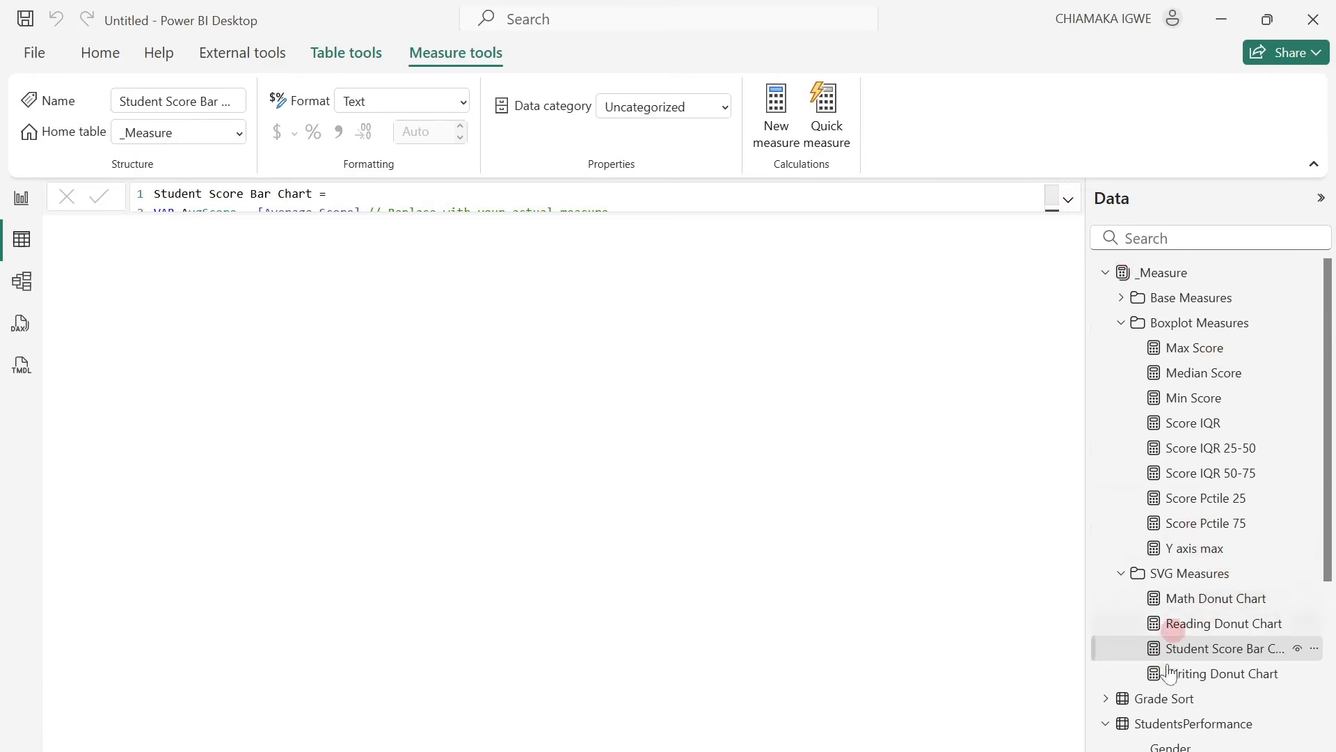
pyautogui.click(1176, 696)
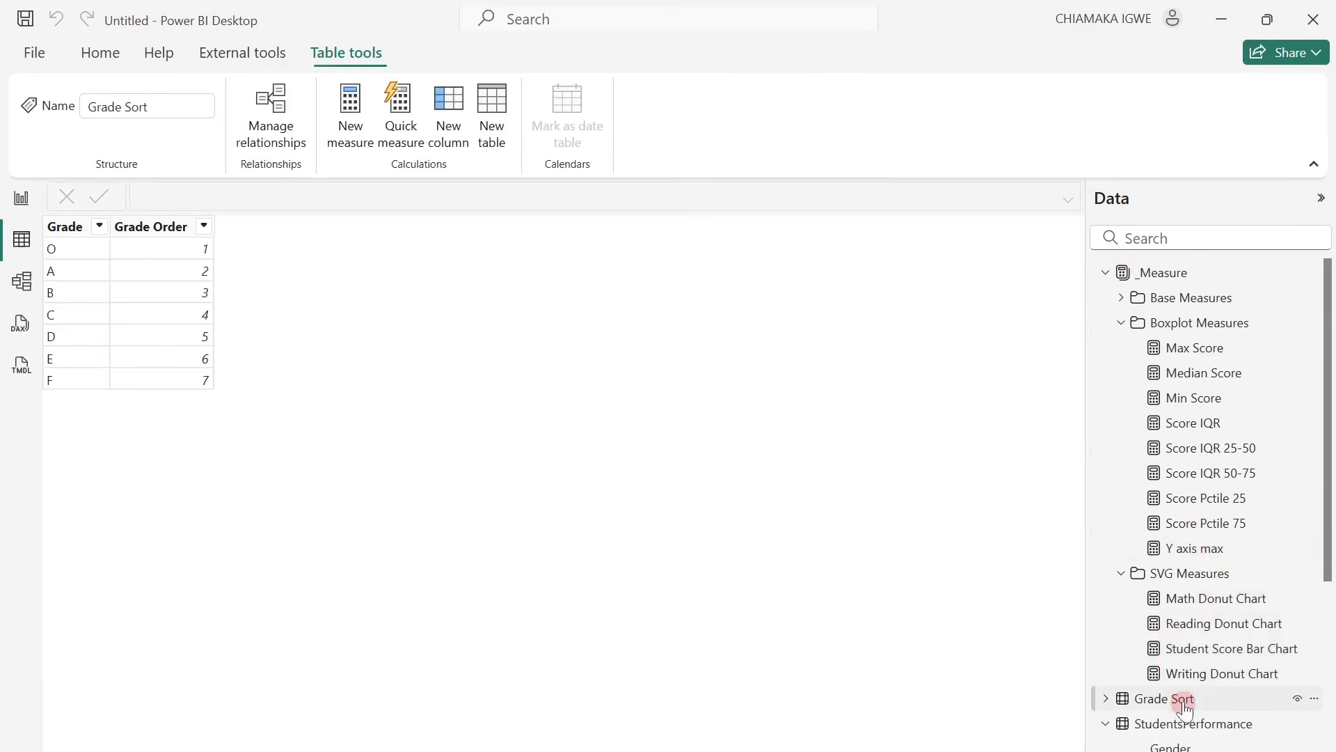
pyautogui.click(1107, 273)
# Sort the Grade column of the Grade Sort table by the Grade Order column.
pyautogui.click(70, 254)
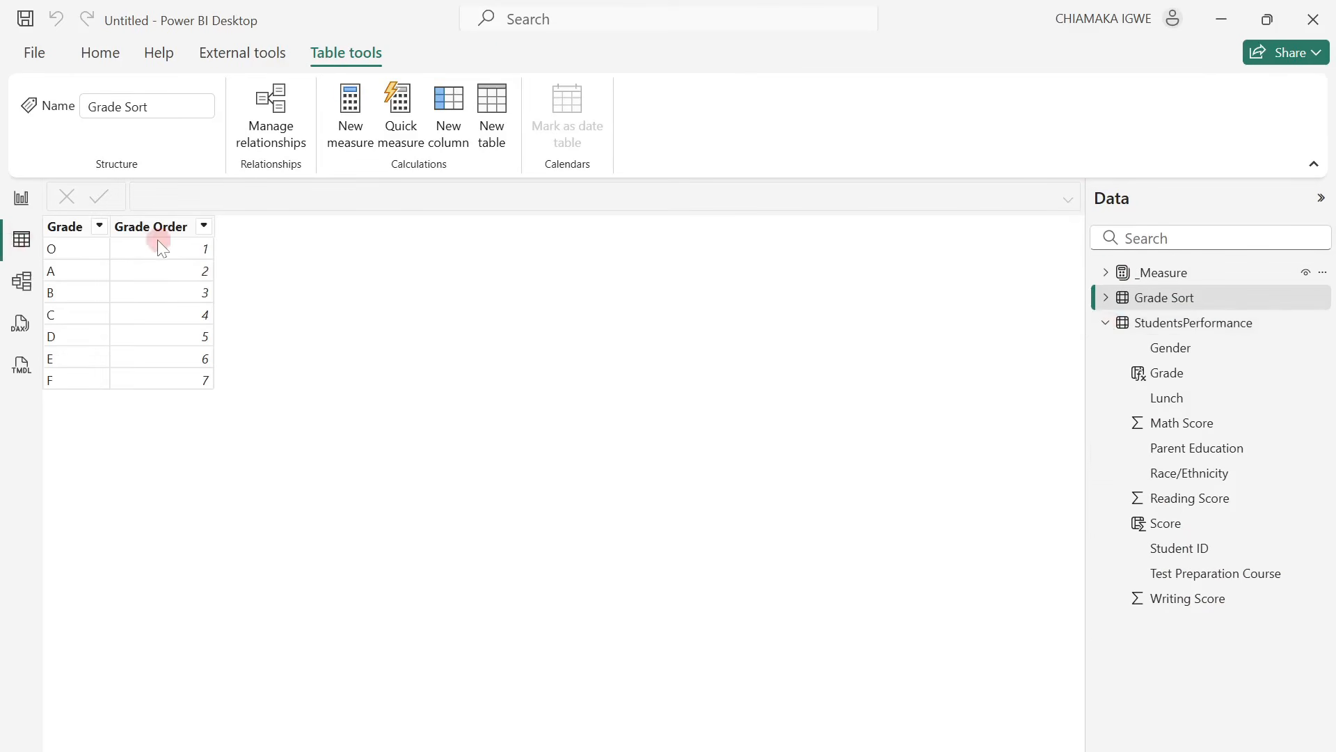
pyautogui.click(52, 230)
pyautogui.click(67, 231)
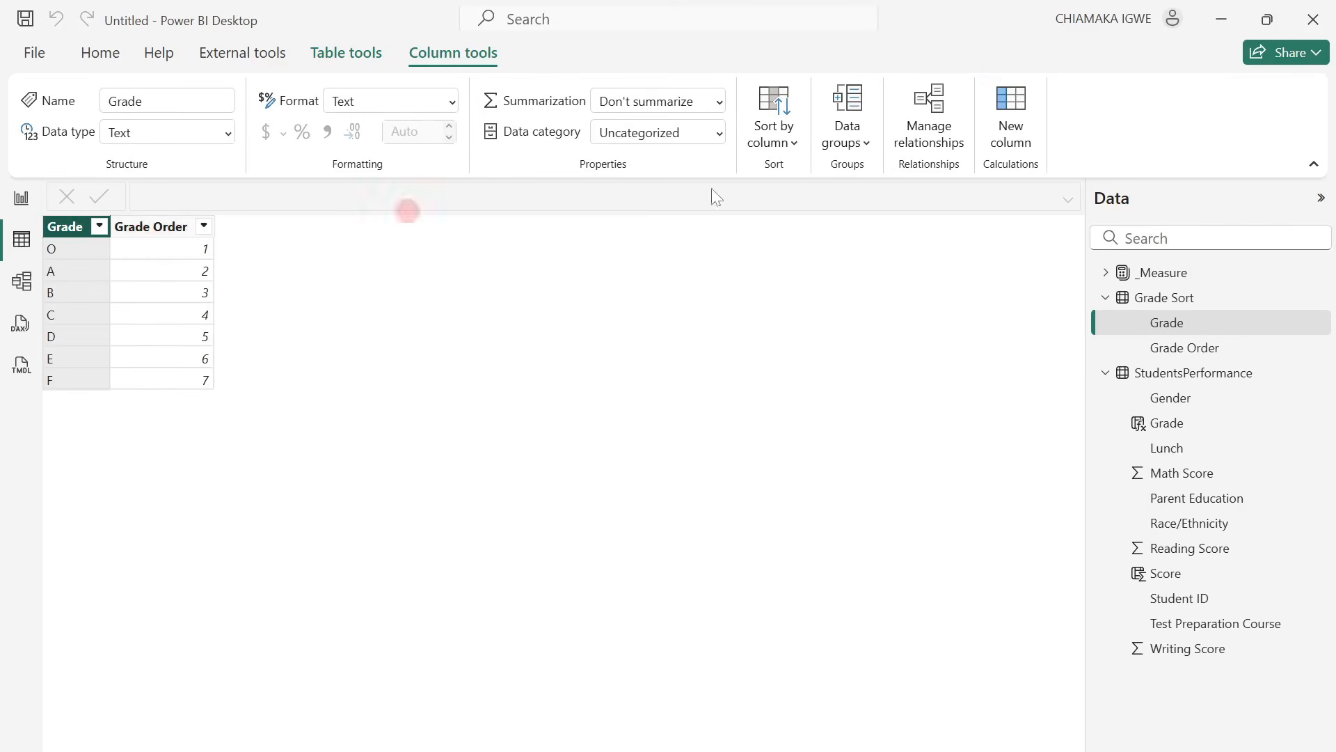
pyautogui.click(776, 140)
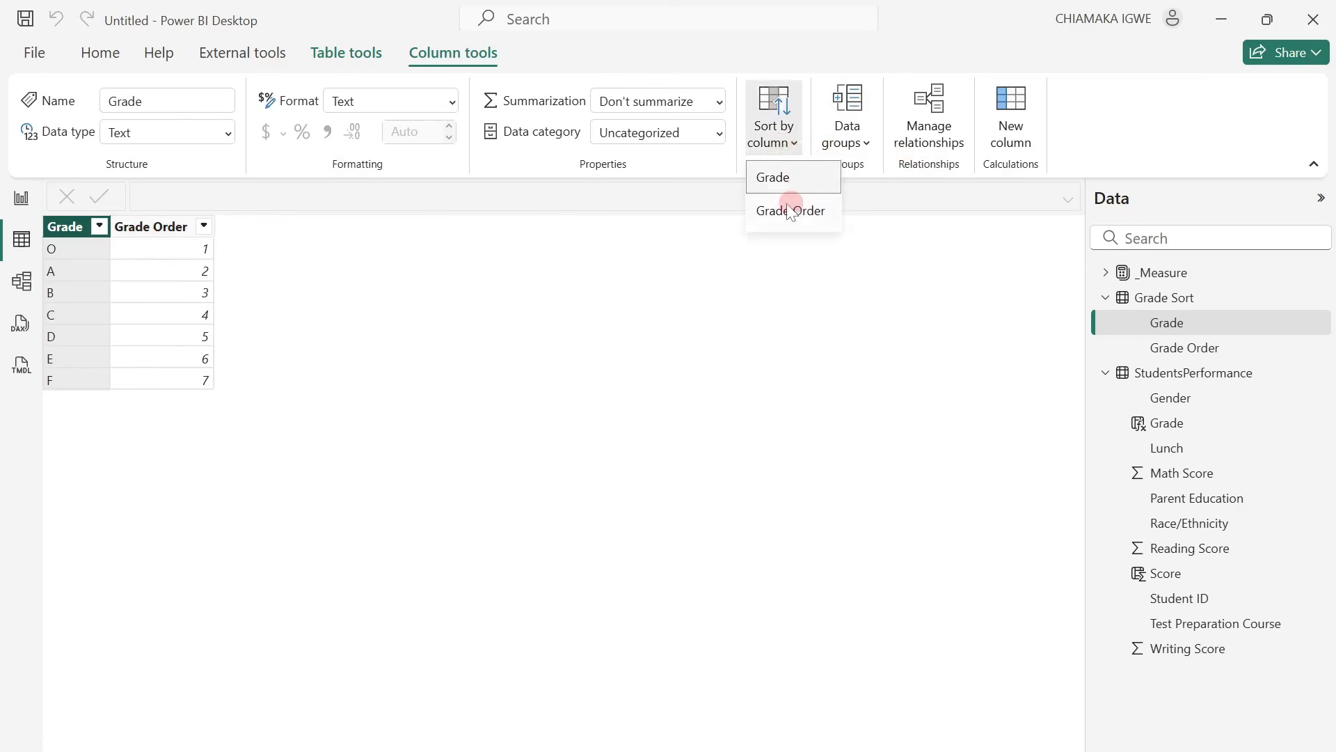
pyautogui.click(790, 210)
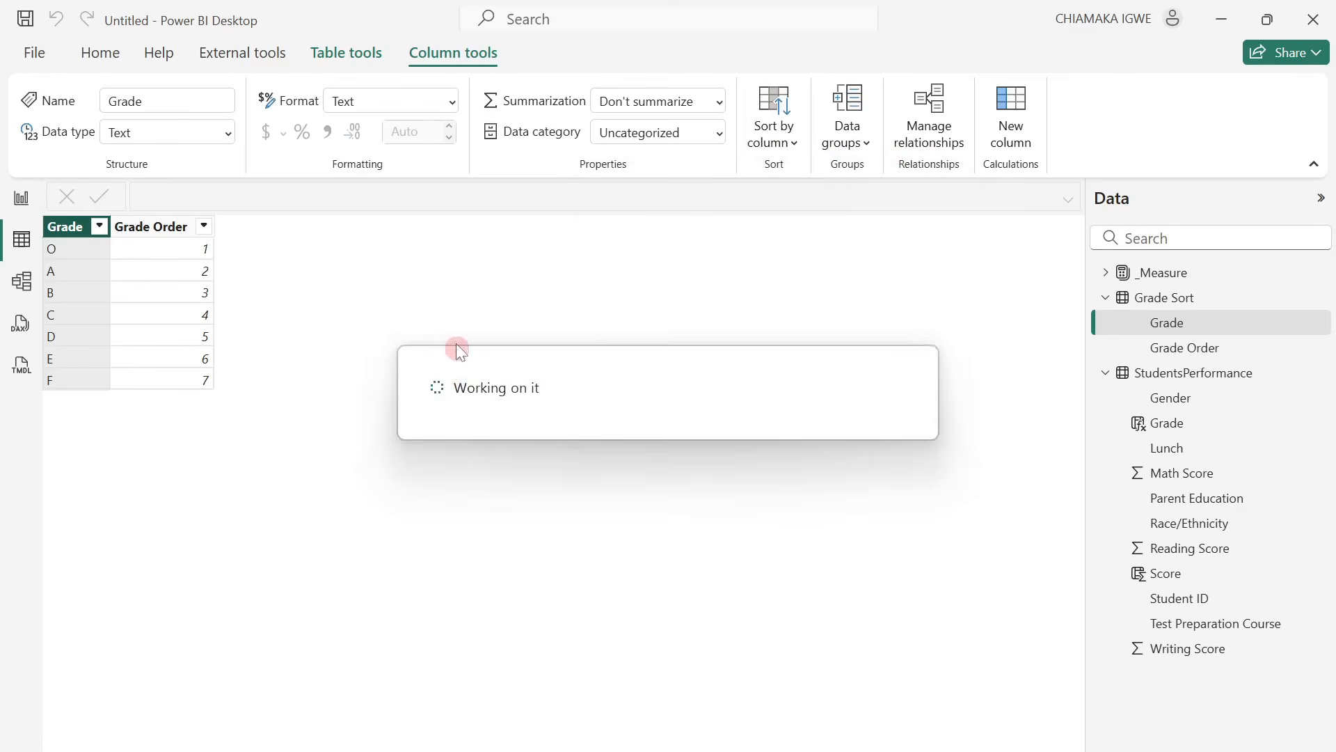
# Replace the Grade Distribution chart's X-axis field with the Grade column from the Grade Sort table.
pyautogui.click(21, 198)
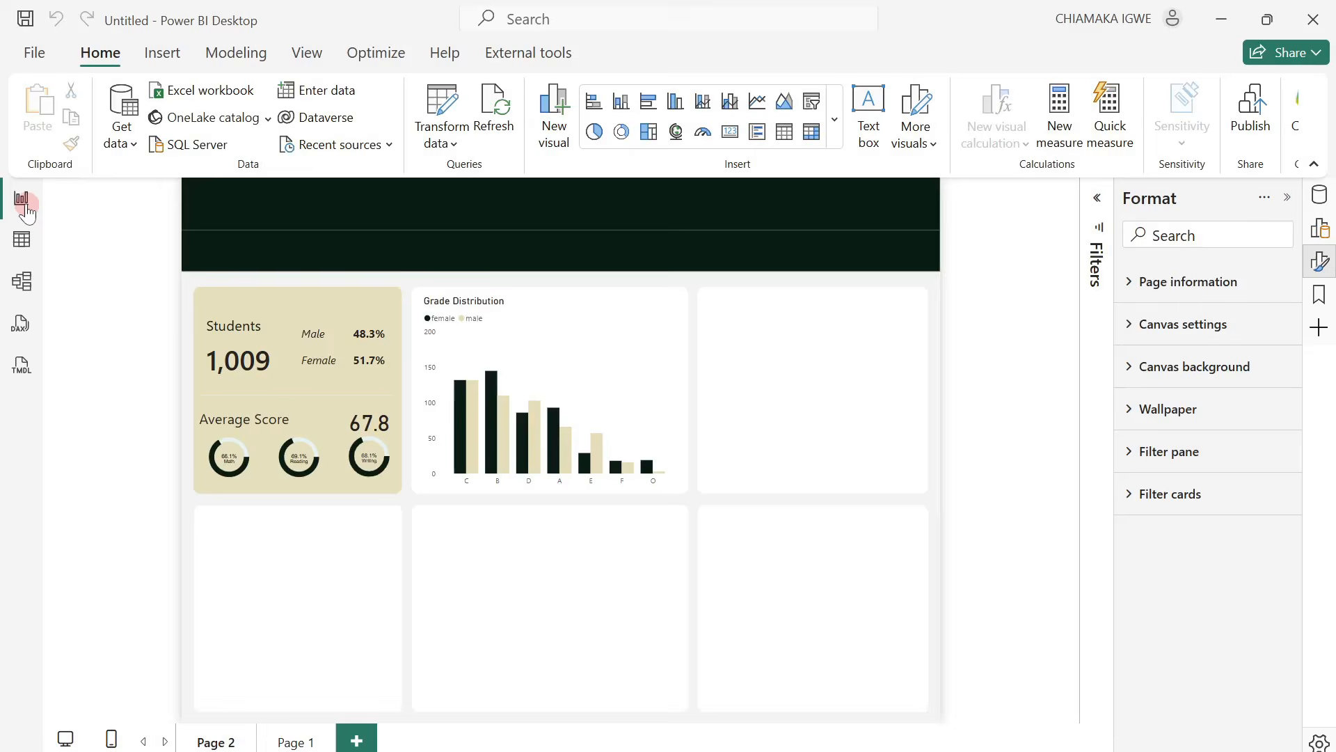
pyautogui.click(616, 311)
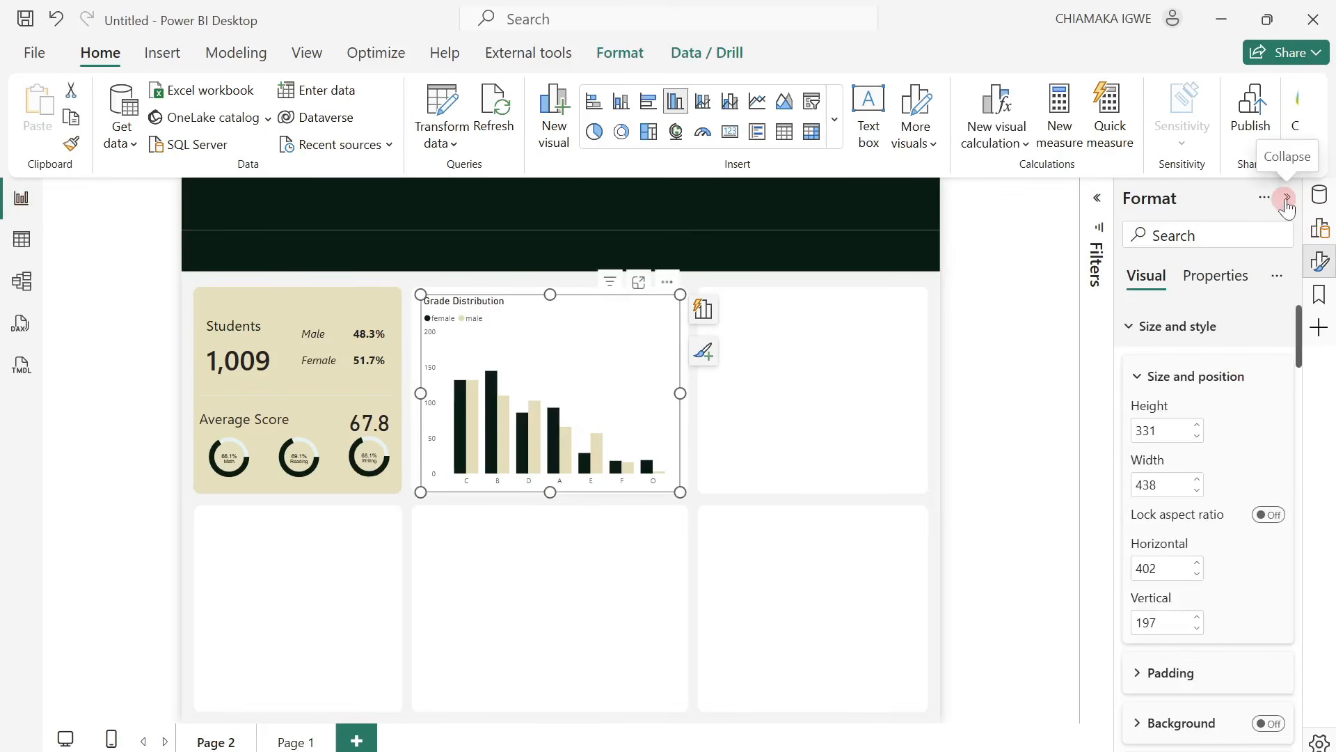
pyautogui.click(1320, 228)
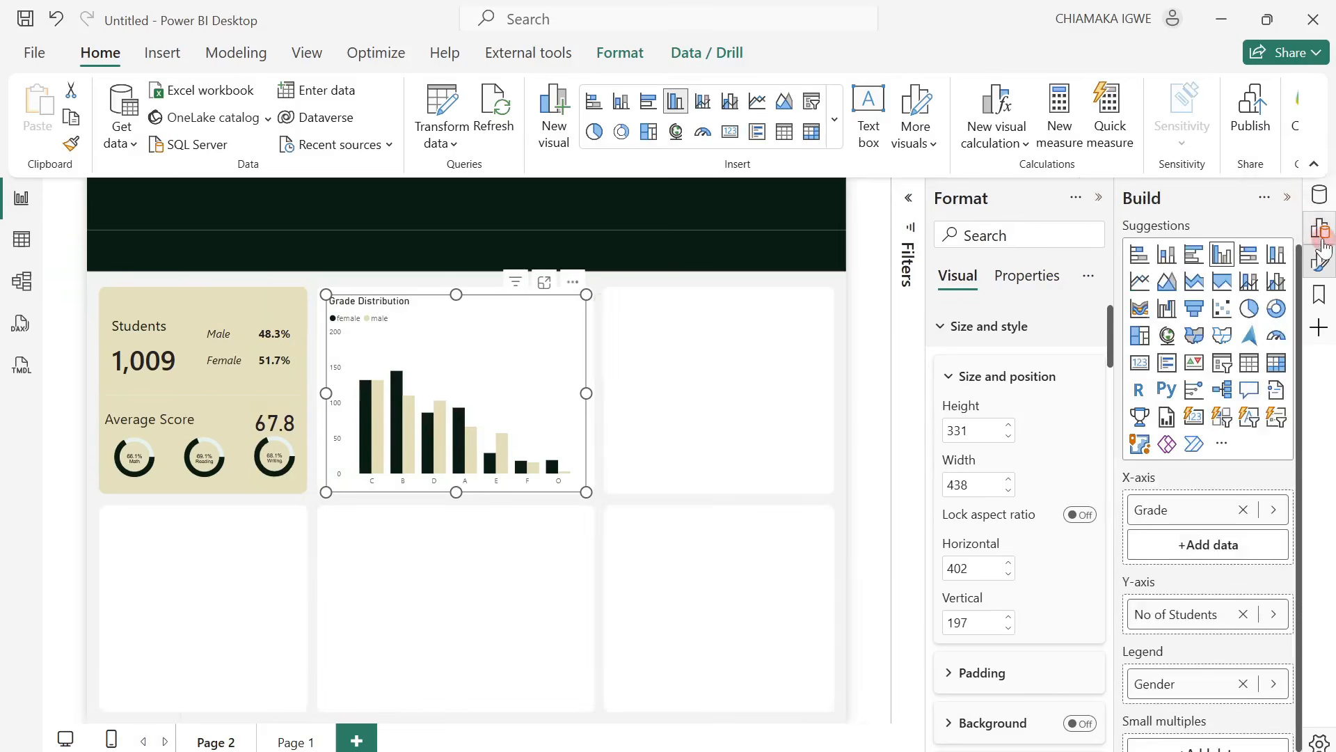
pyautogui.click(1319, 195)
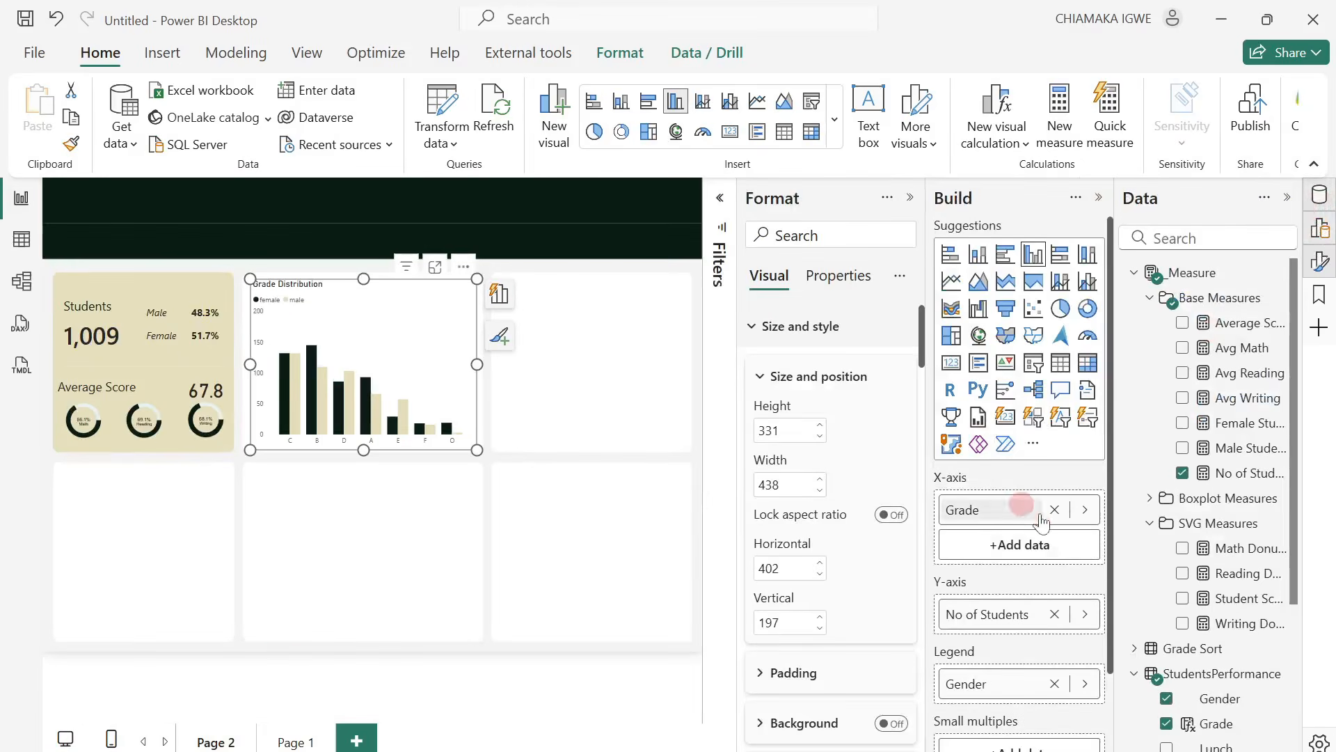
pyautogui.scroll(-3, 1231, 552)
pyautogui.click(1135, 543)
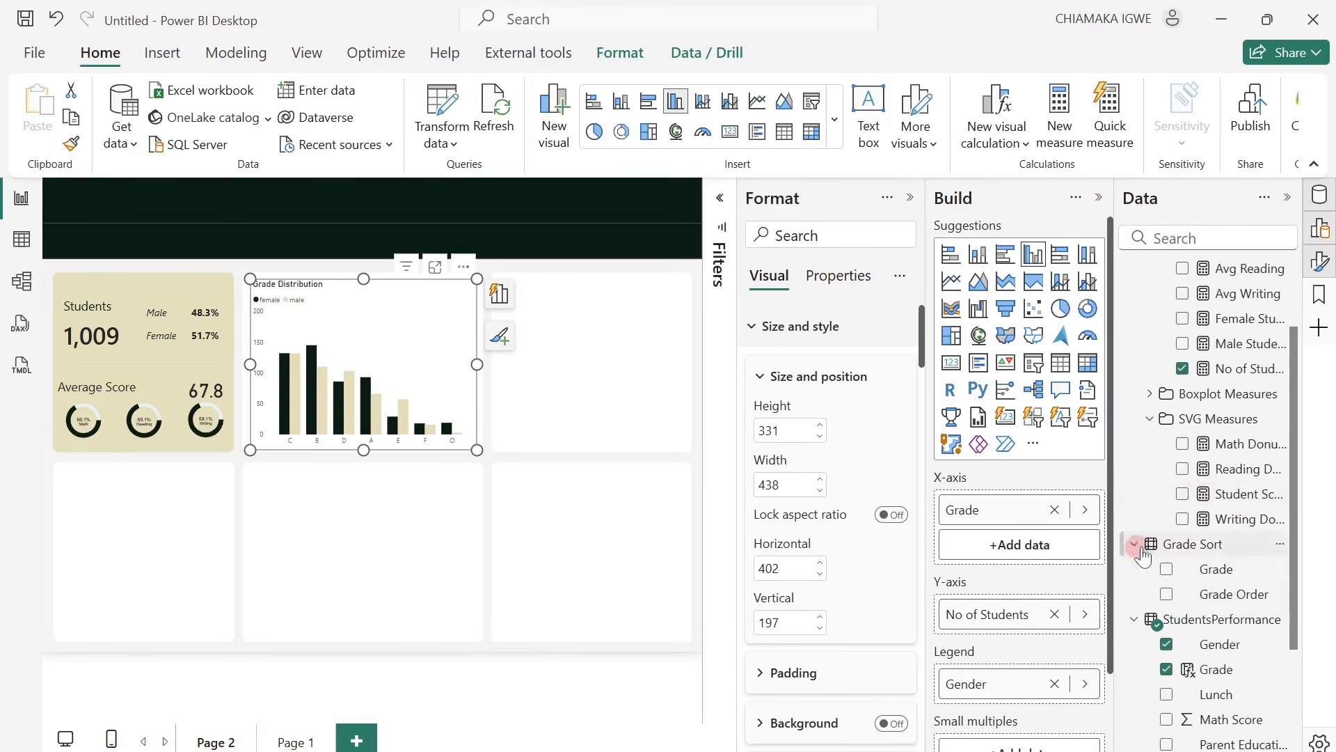
pyautogui.click(1055, 512)
pyautogui.moveTo(1216, 569); pyautogui.dragTo(1037, 515)
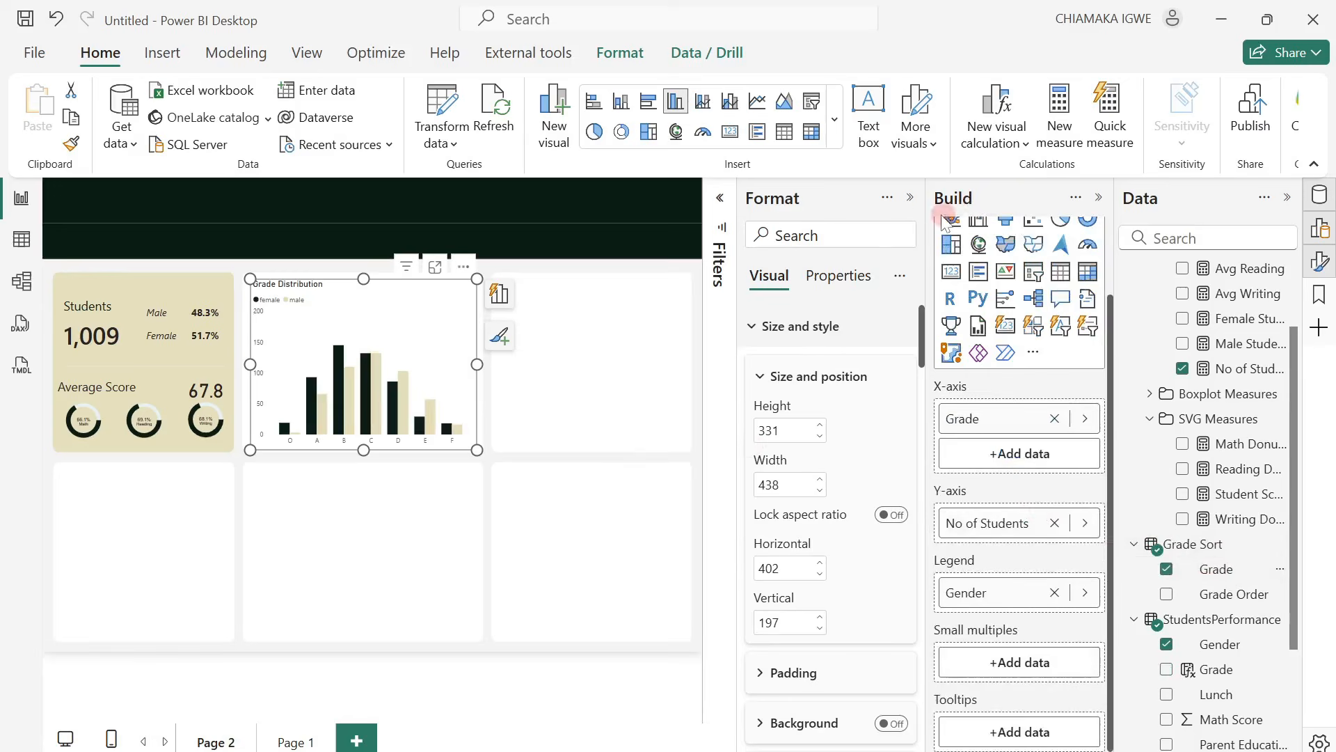
# Insert a table visual about 383 wide by 330 high in the empty card beside the Grade Distribution chart.
pyautogui.click(911, 202)
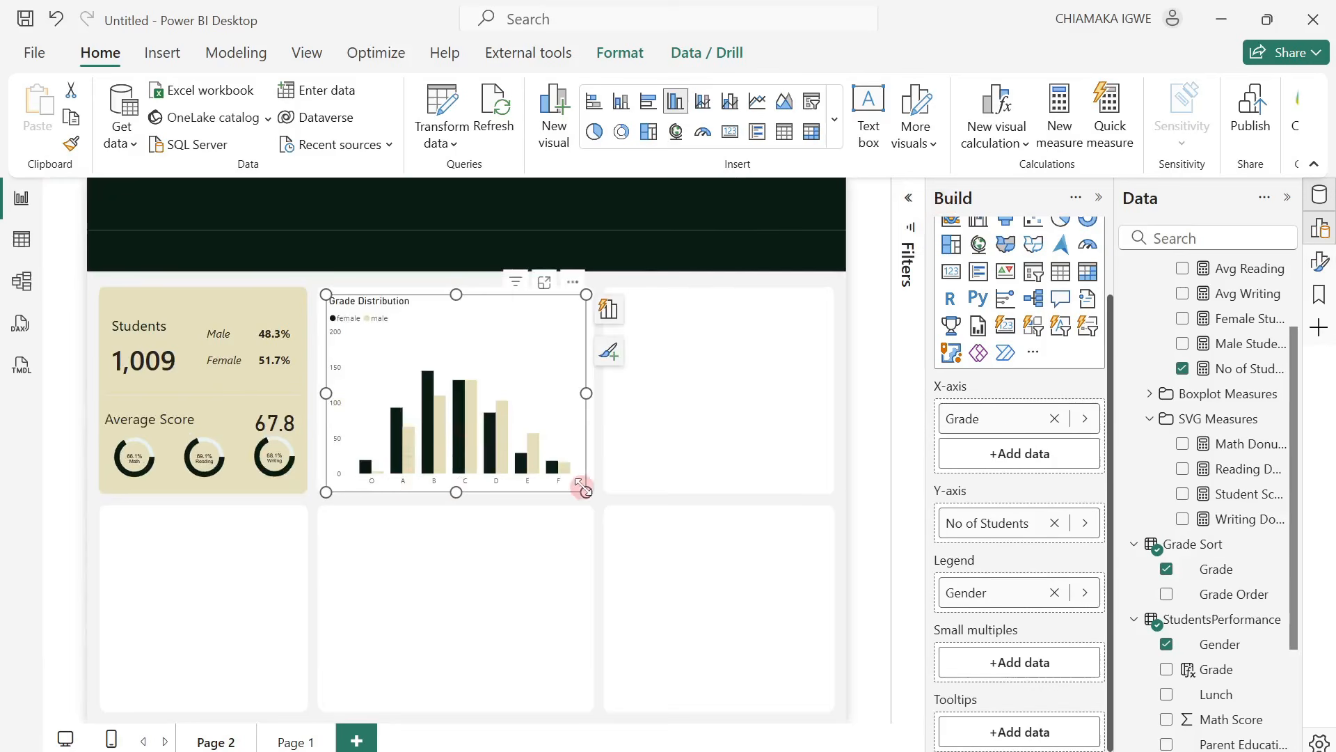
pyautogui.click(624, 465)
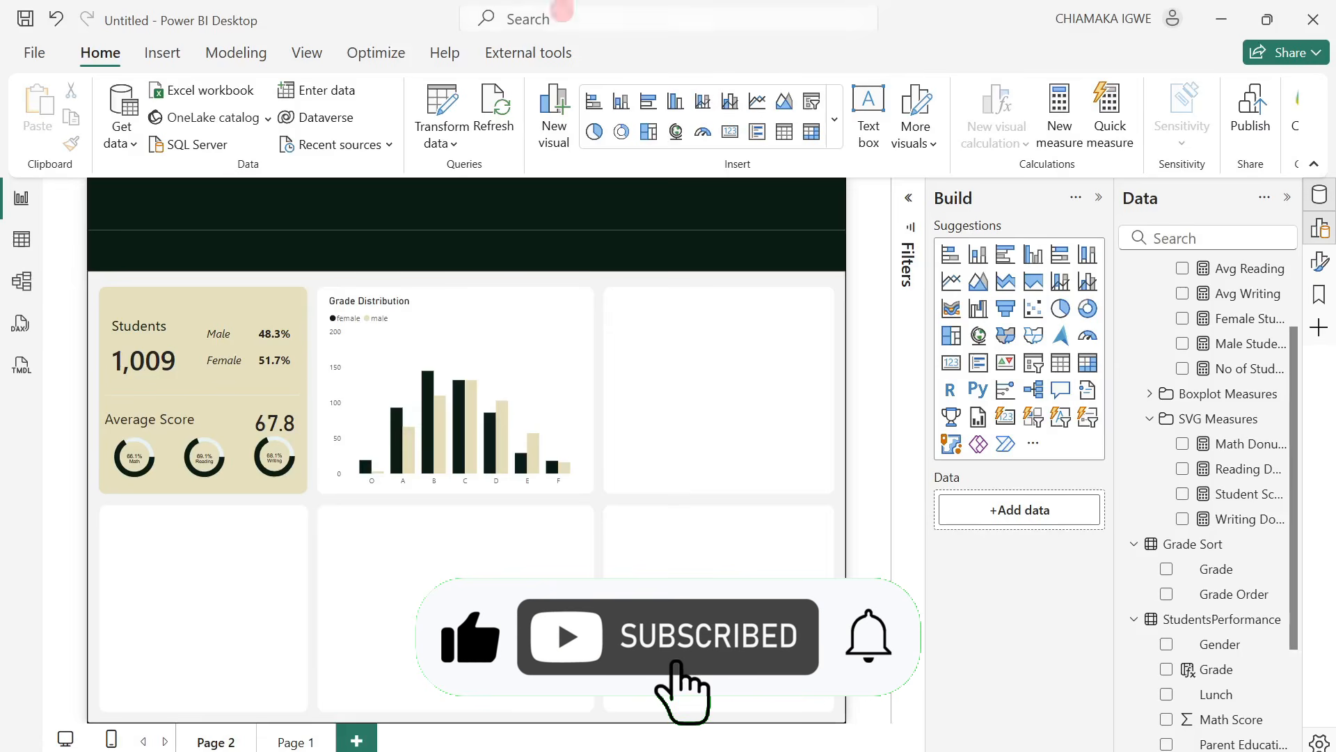
pyautogui.click(785, 137)
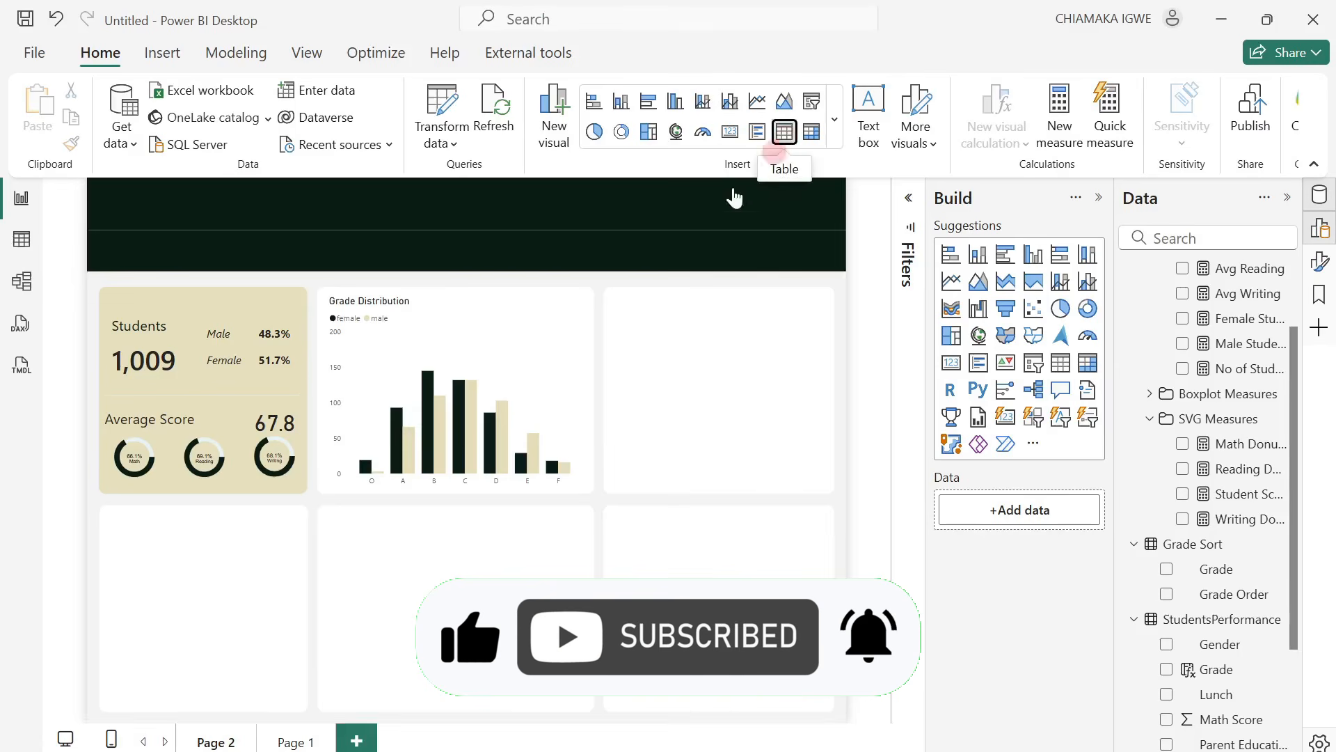
pyautogui.moveTo(547, 249); pyautogui.dragTo(840, 354)
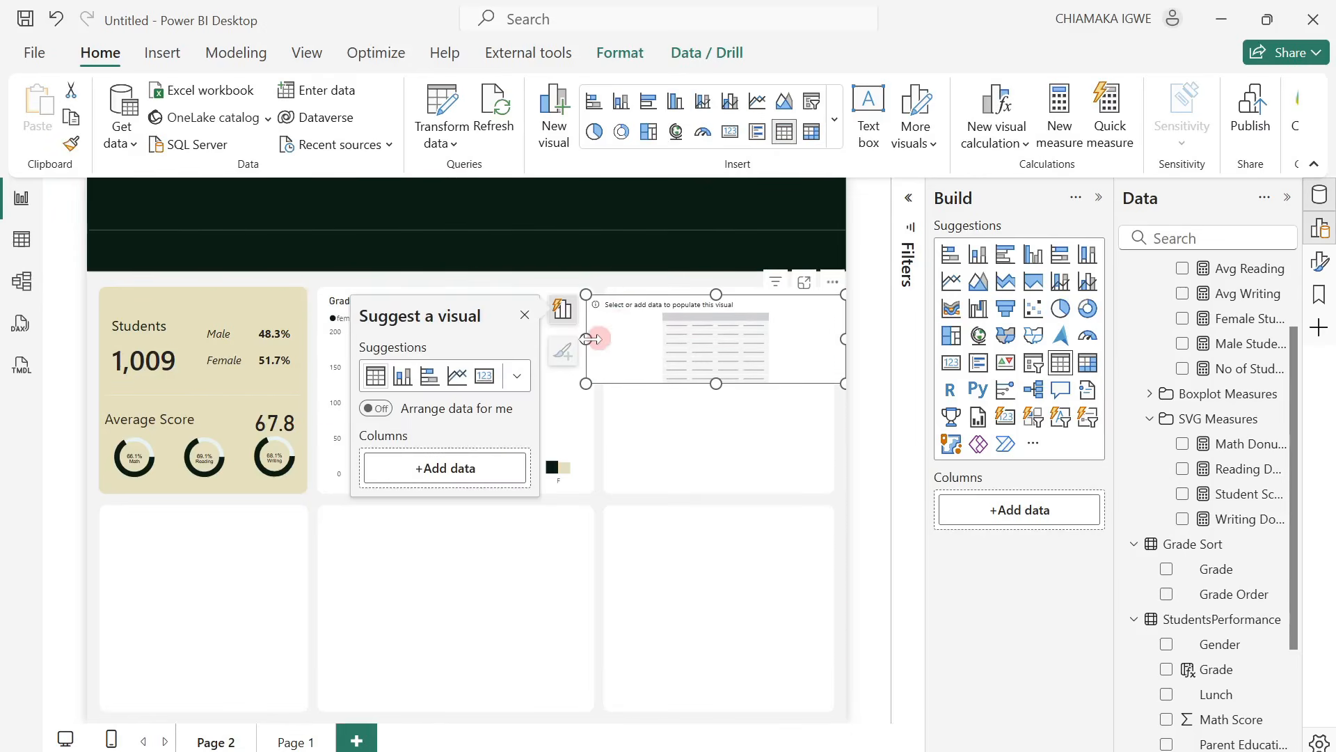
pyautogui.moveTo(590, 339)
pyautogui.mouseDown()
pyautogui.moveTo(644, 338)
pyautogui.moveTo(609, 337)
pyautogui.mouseUp()
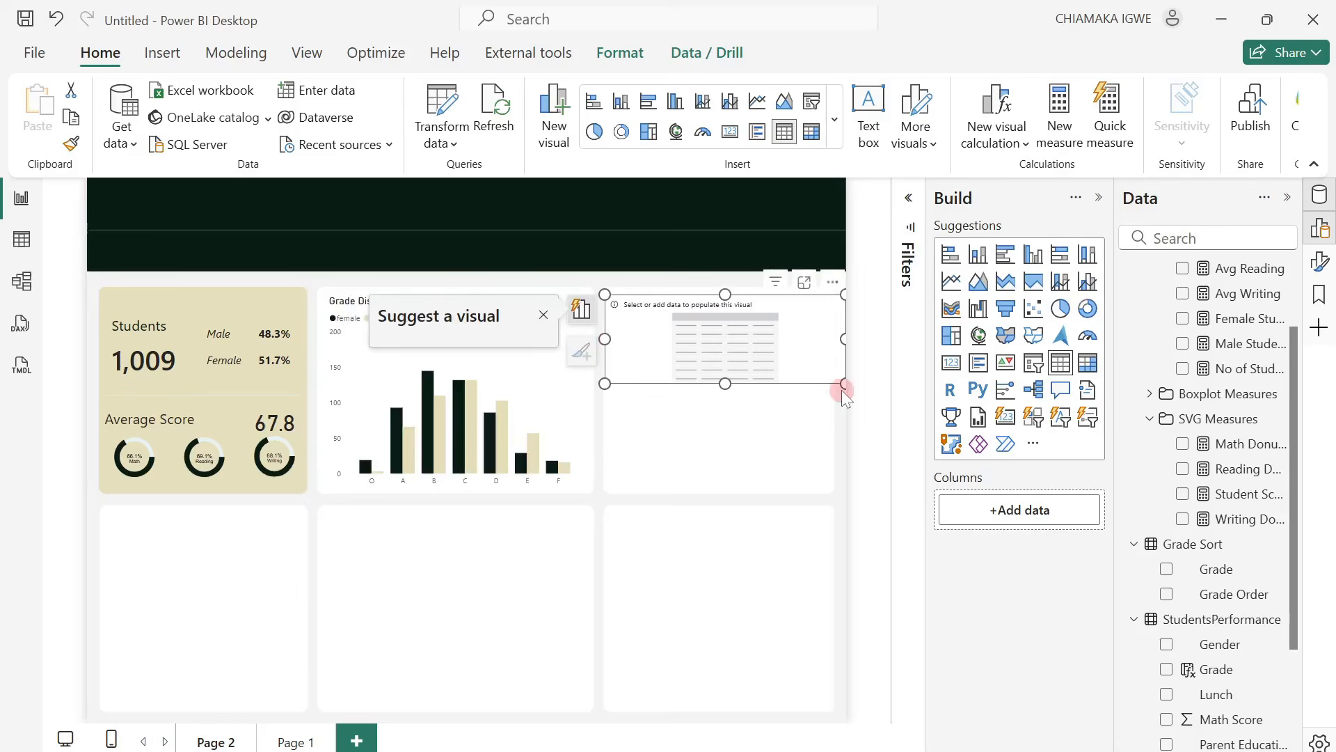
pyautogui.moveTo(844, 387); pyautogui.dragTo(830, 490)
pyautogui.moveTo(718, 295); pyautogui.dragTo(718, 295)
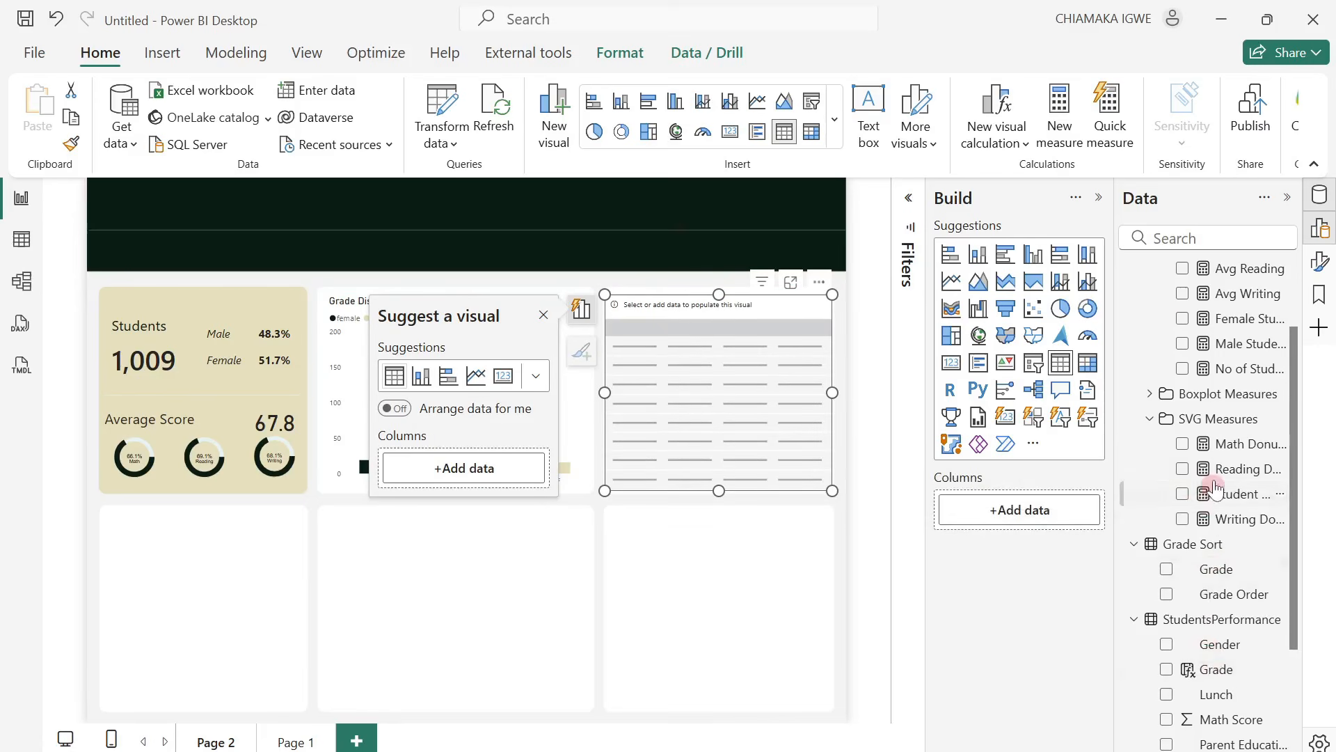
# Add Student ID, Gender and the Average Score measure as the new table's columns and dismiss the visual suggestions.
pyautogui.scroll(-3, 1223, 520)
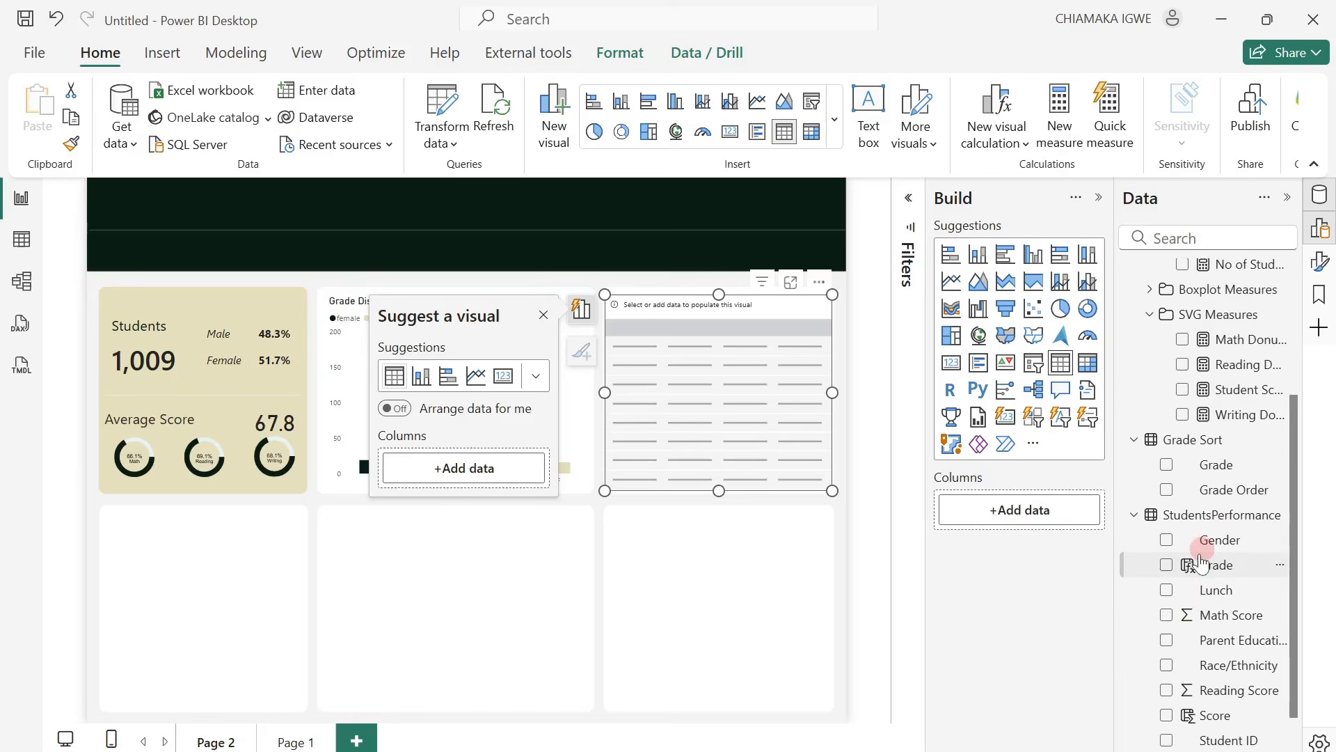
pyautogui.scroll(-2, 1198, 565)
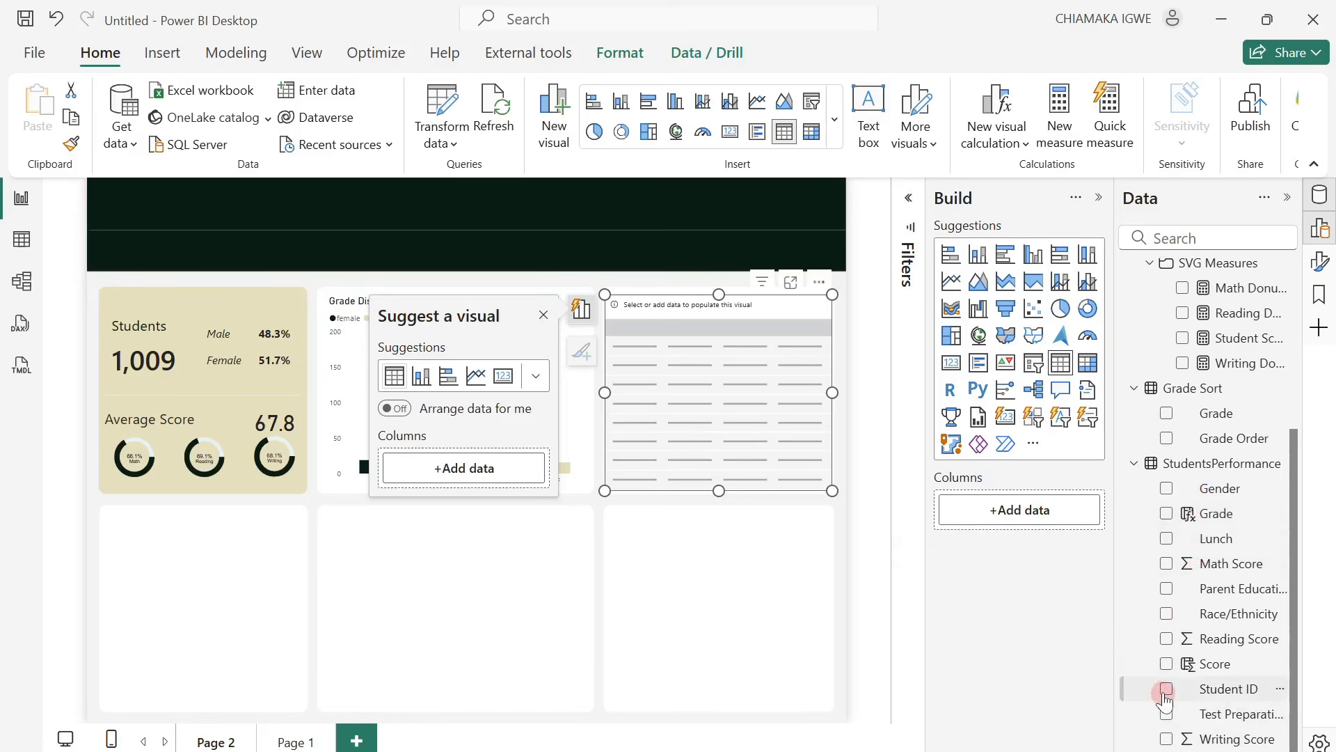
pyautogui.click(1165, 691)
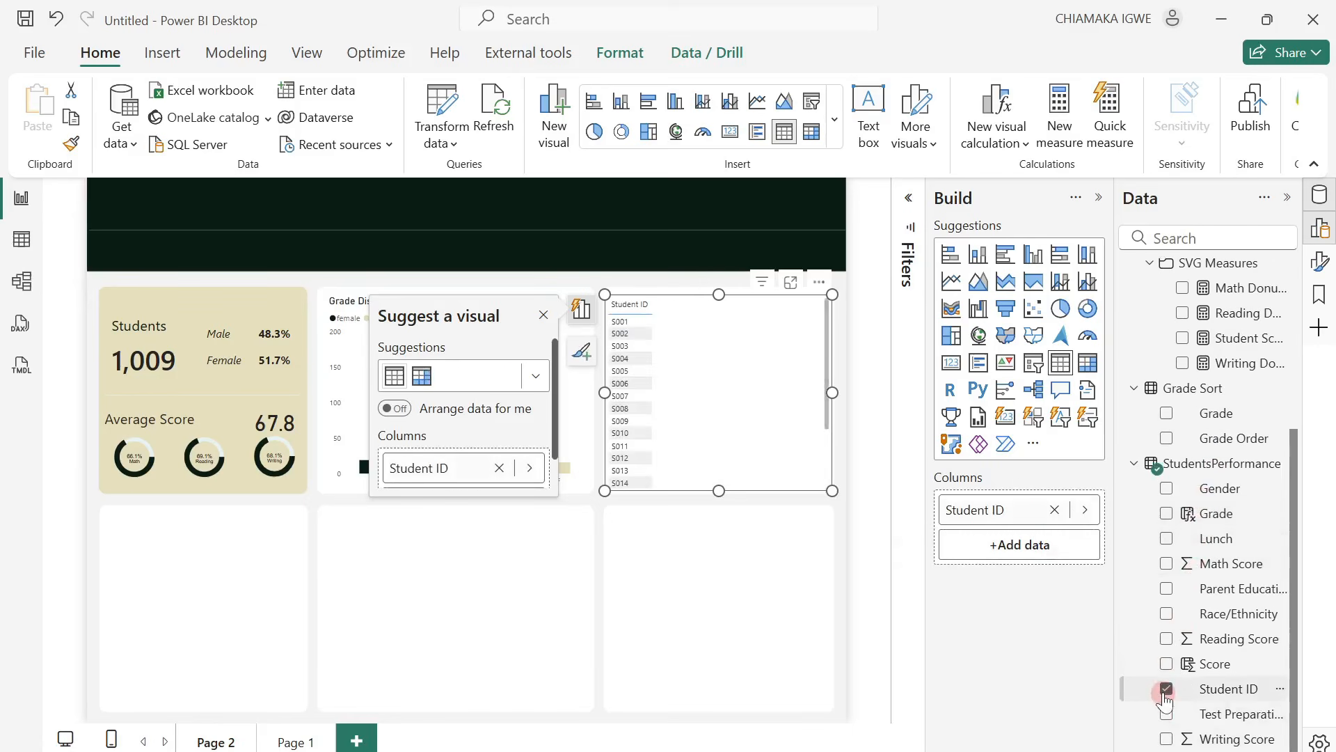
pyautogui.click(1166, 489)
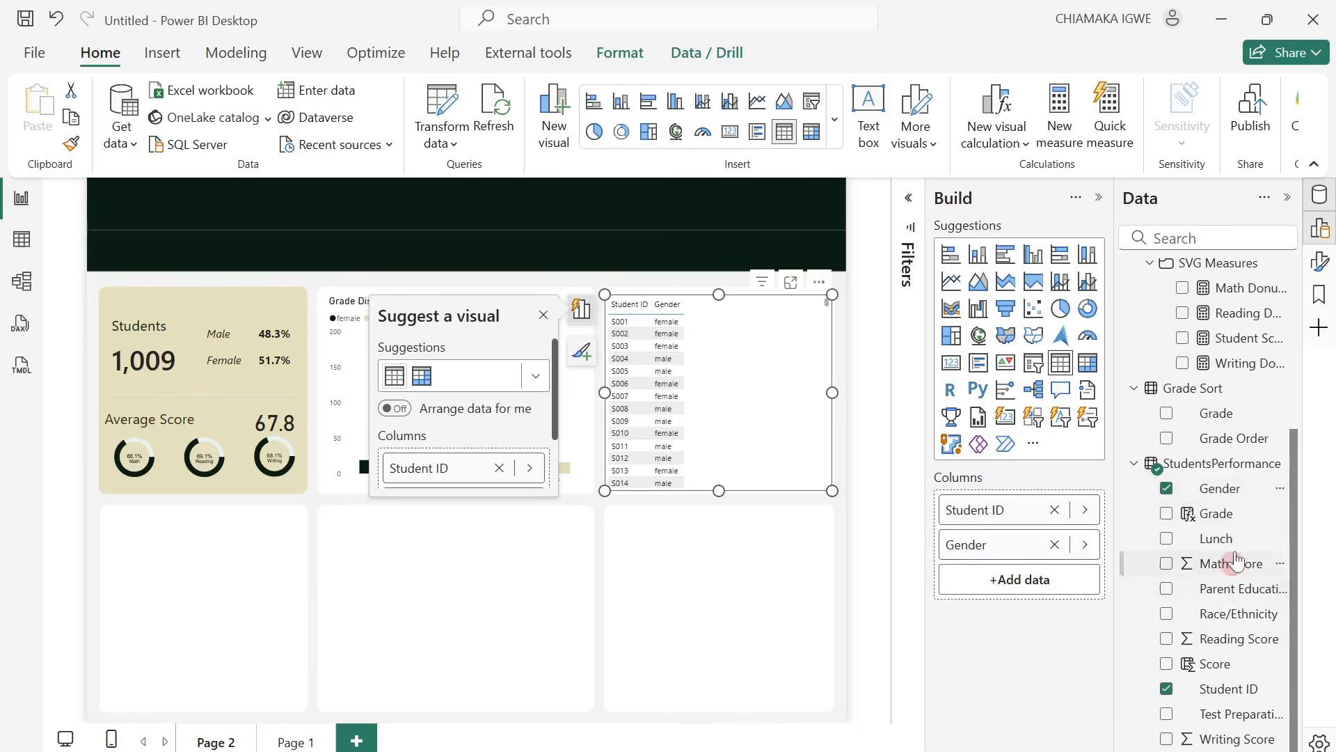
pyautogui.scroll(10, 1171, 318)
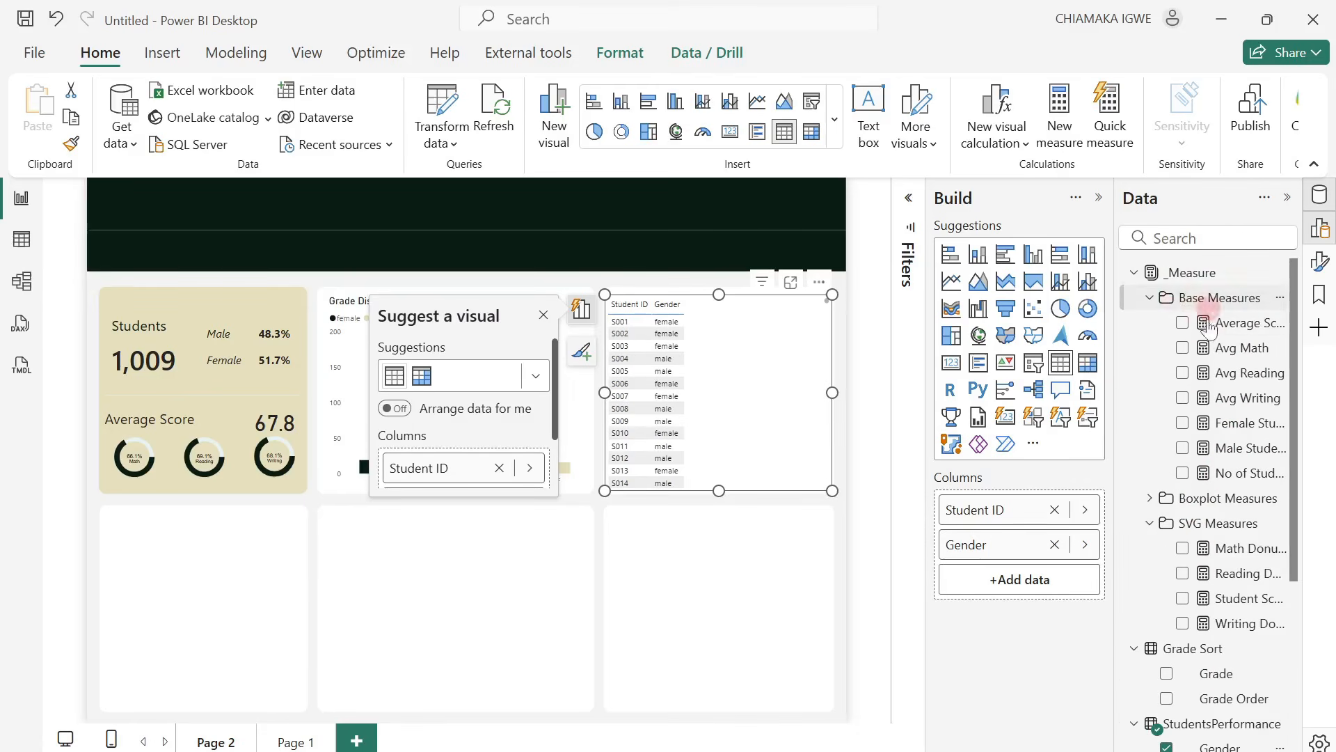
pyautogui.click(1183, 323)
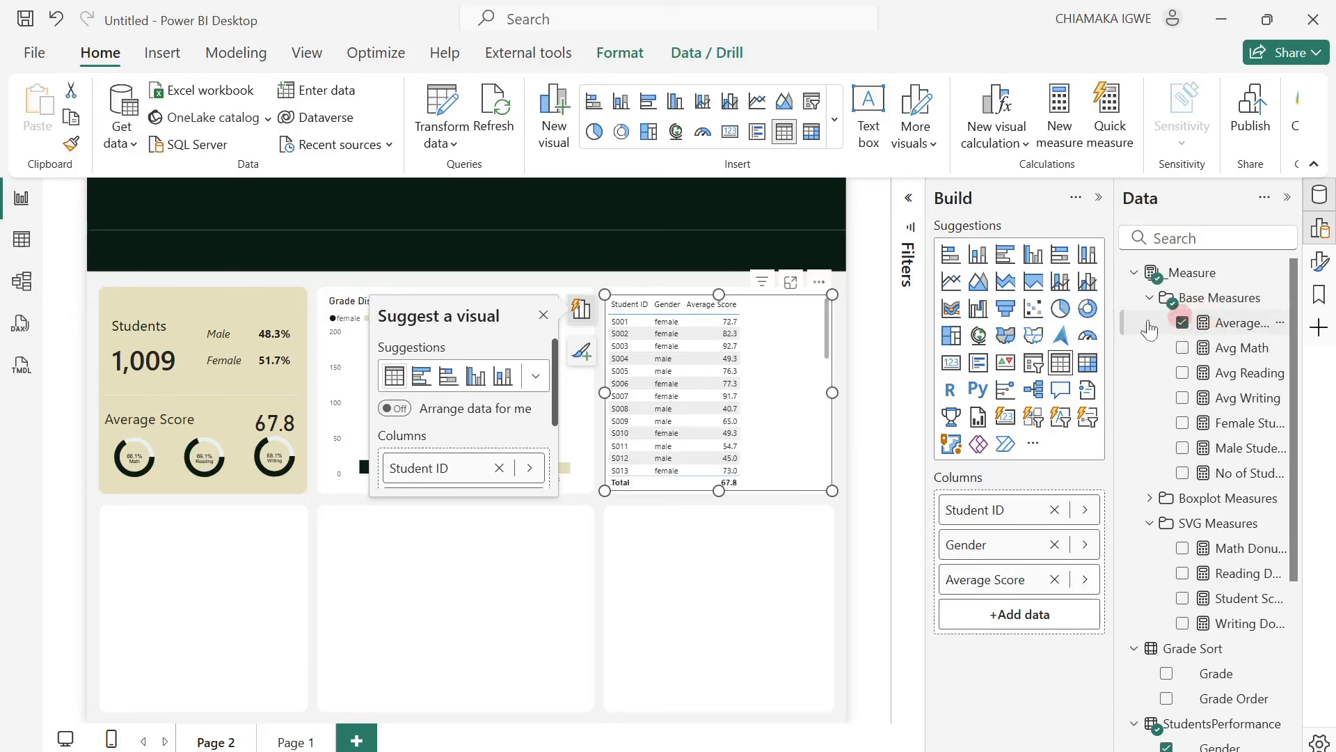
pyautogui.click(544, 317)
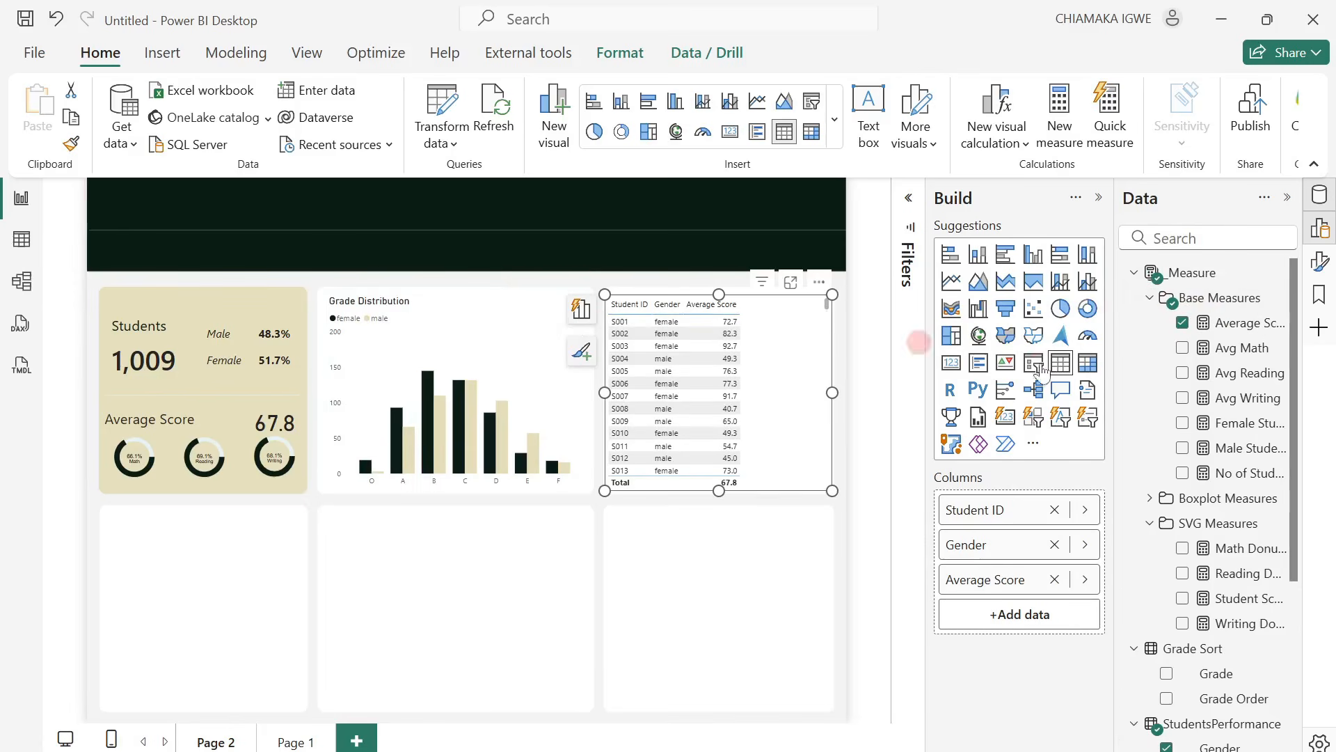
# Turn off the student table's background.
pyautogui.click(1287, 199)
pyautogui.click(1320, 261)
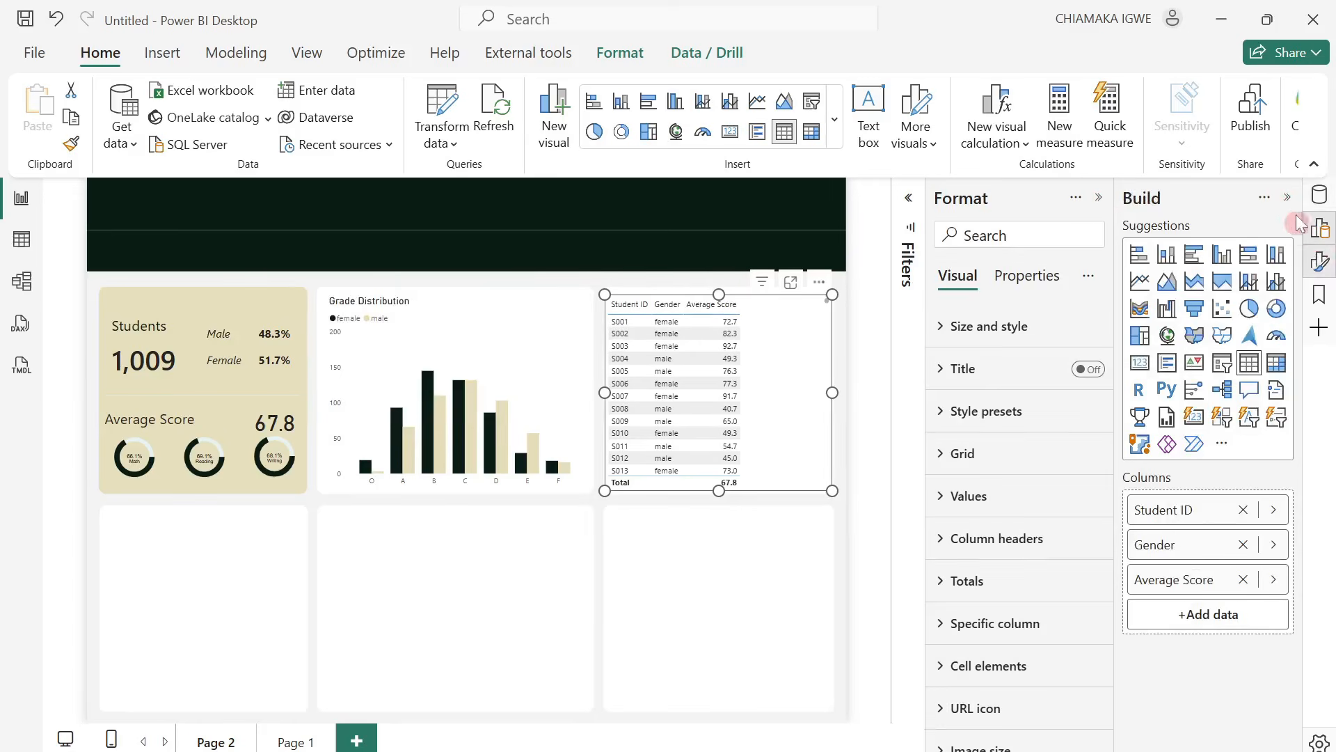
pyautogui.click(1287, 198)
pyautogui.click(1142, 325)
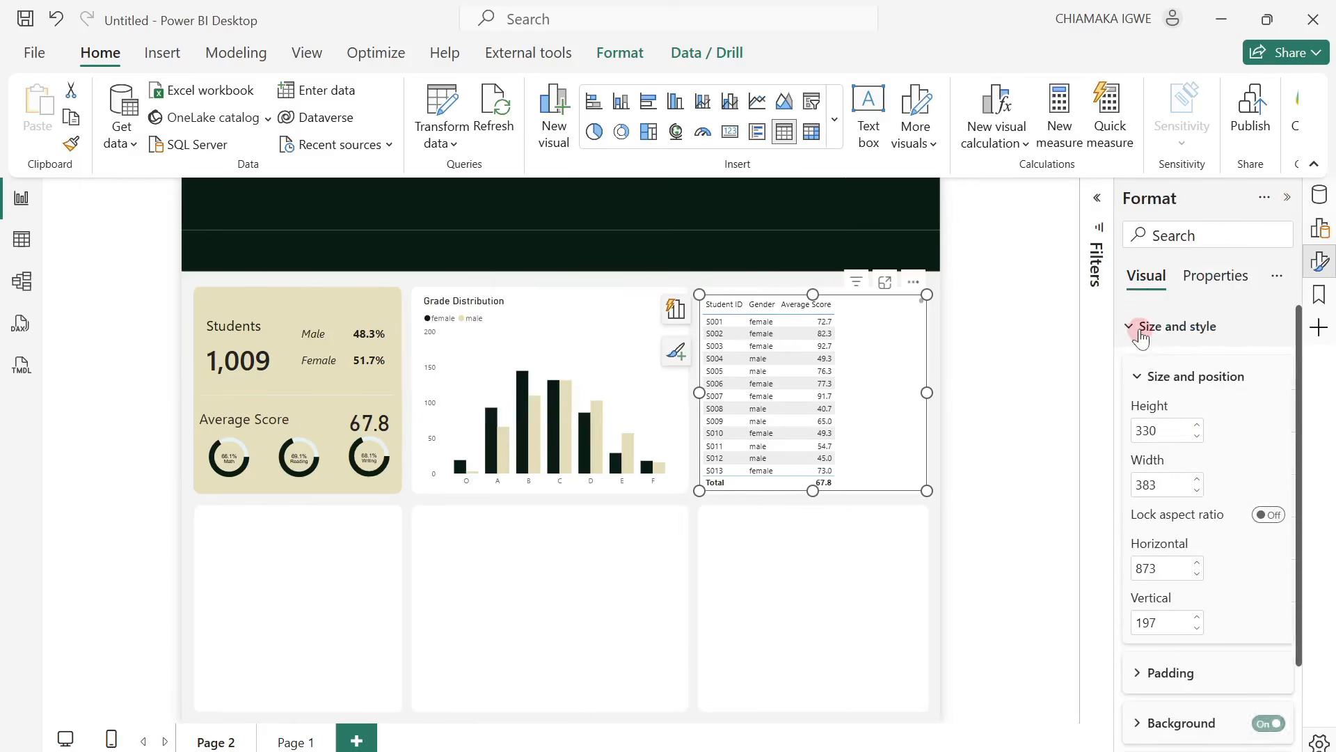
pyautogui.scroll(-2, 1280, 635)
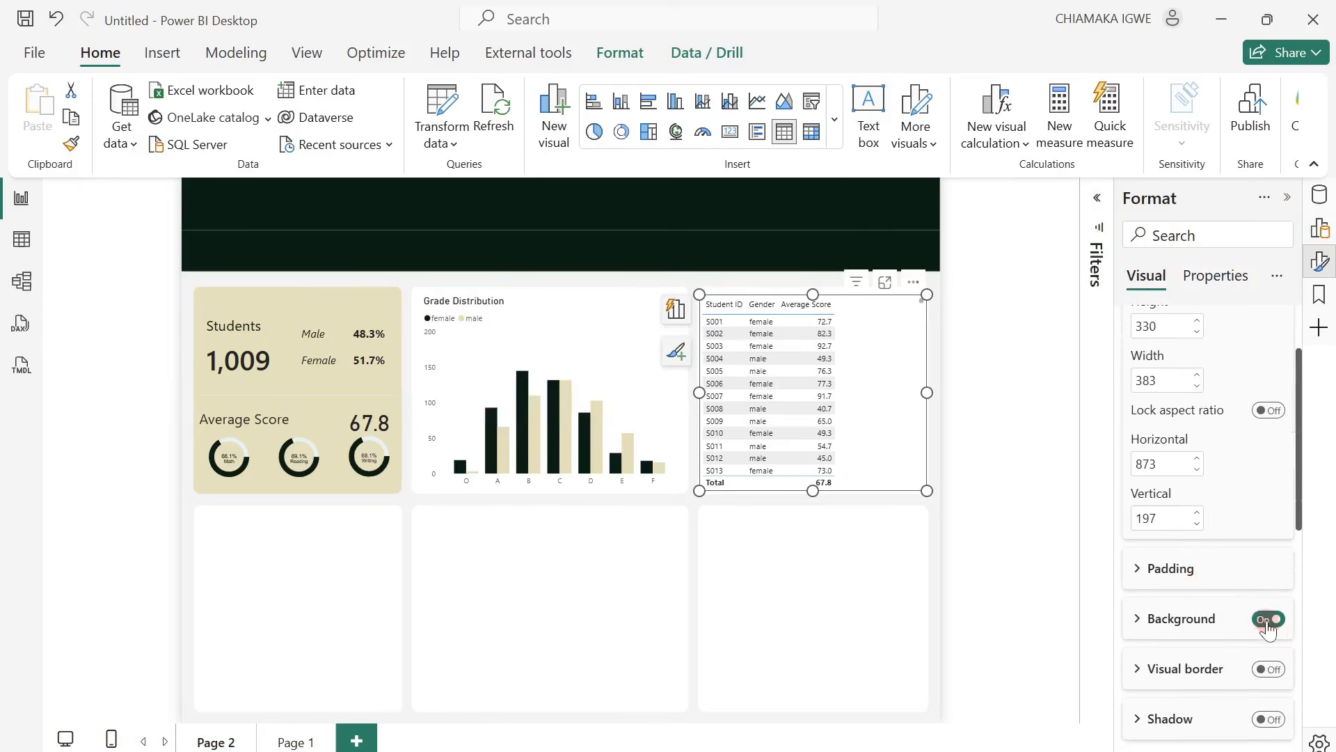
pyautogui.click(1268, 621)
# Apply the Minimal style preset to the student table and widen its columns to fill the card's width.
pyautogui.scroll(-2, 1194, 567)
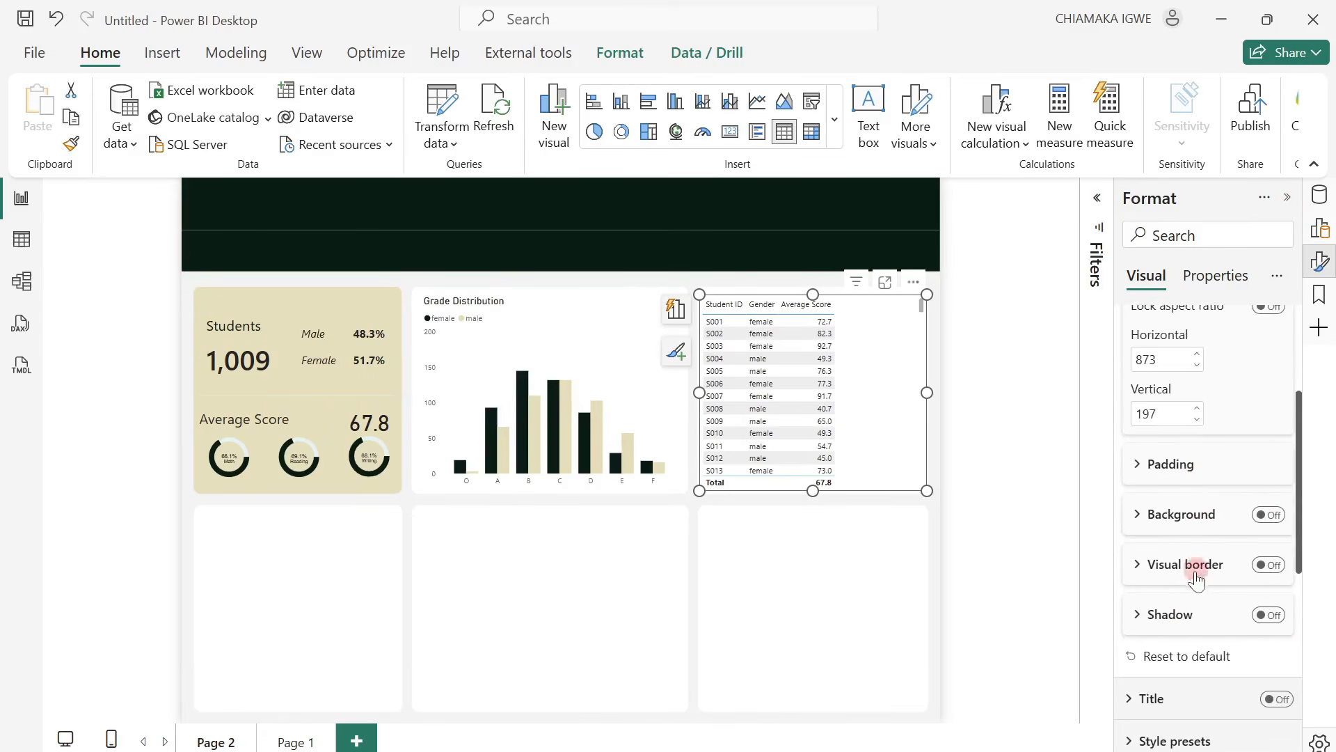
pyautogui.scroll(-3, 1183, 599)
pyautogui.click(1131, 637)
pyautogui.scroll(-2, 1187, 644)
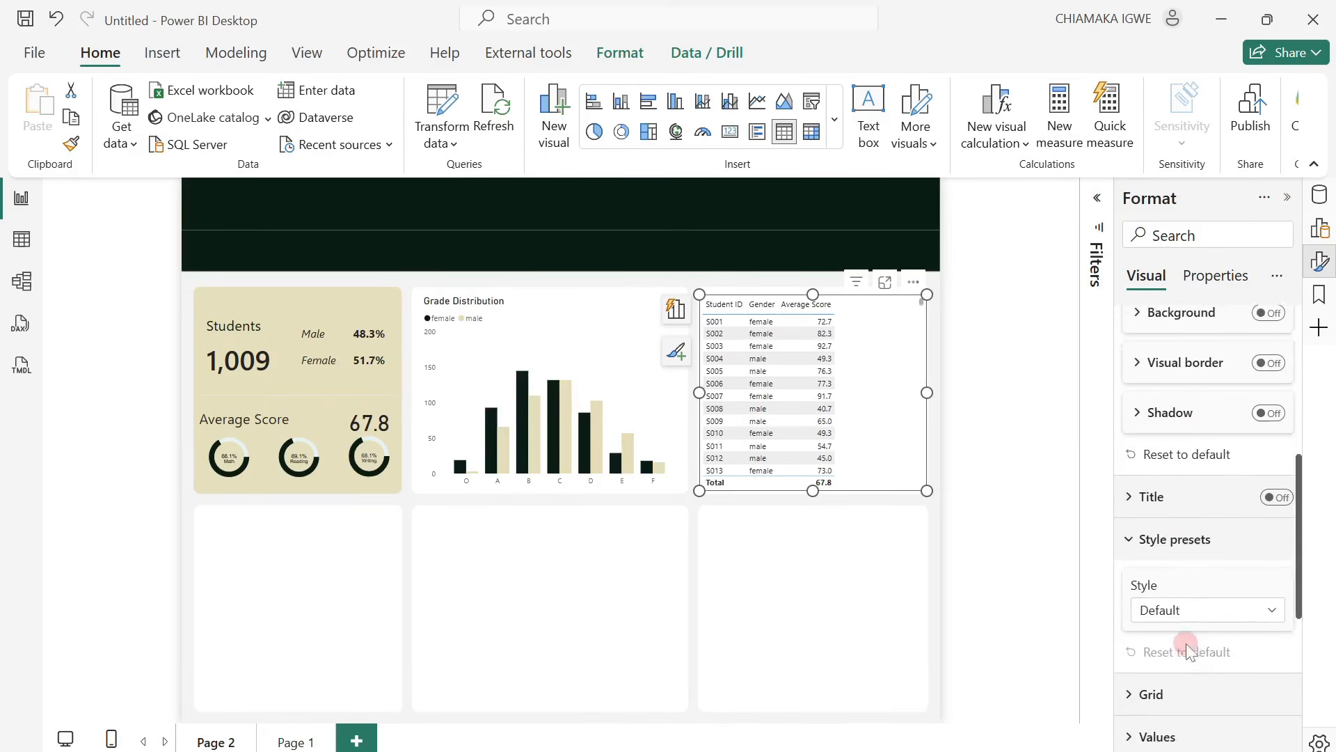
pyautogui.click(1196, 603)
pyautogui.click(1197, 402)
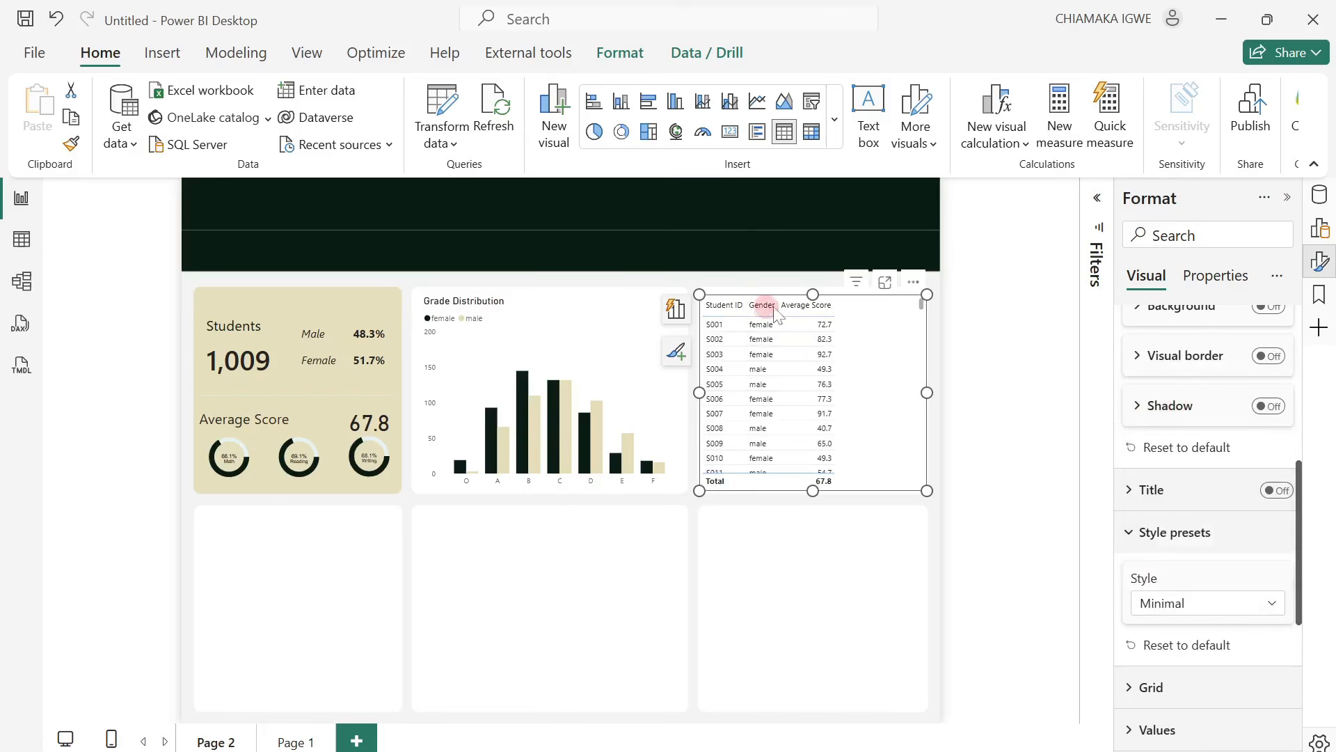
pyautogui.moveTo(777, 308)
pyautogui.mouseDown()
pyautogui.moveTo(803, 309)
pyautogui.moveTo(760, 313)
pyautogui.moveTo(779, 311)
pyautogui.mouseUp()
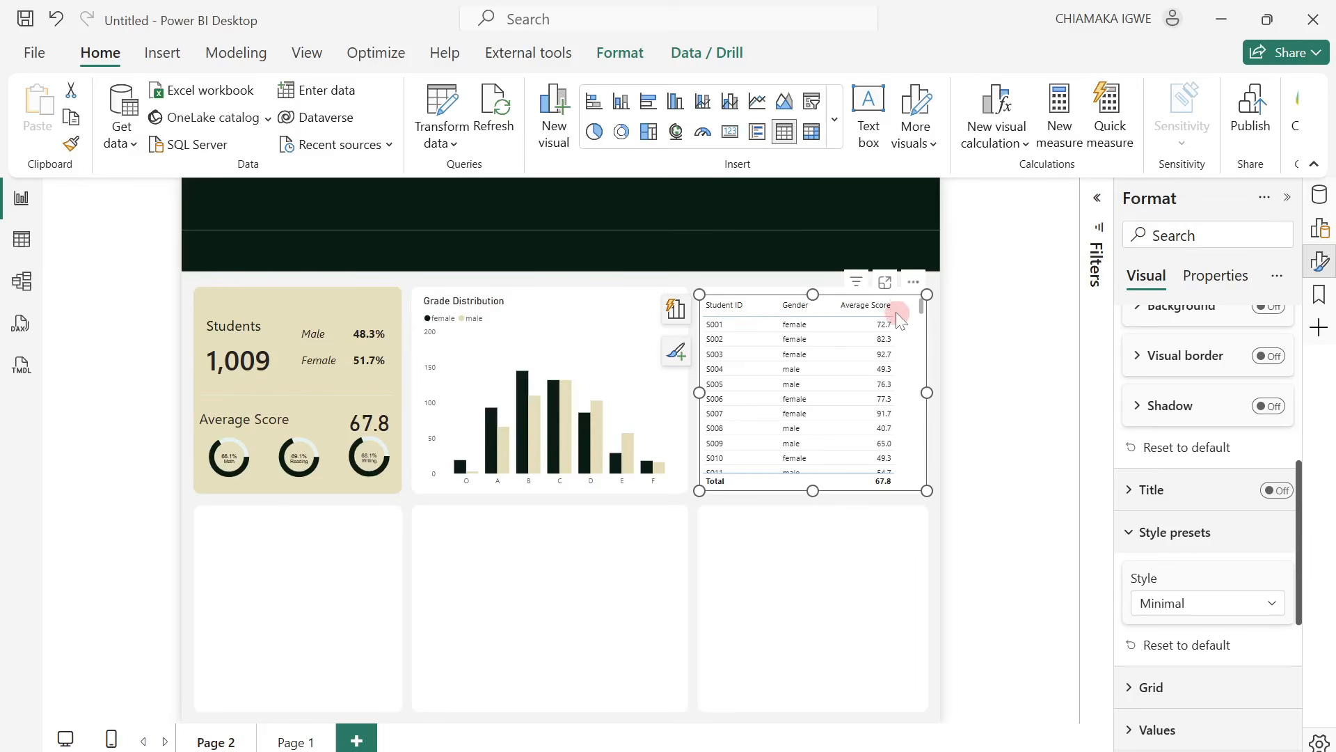
pyautogui.moveTo(893, 313); pyautogui.dragTo(905, 312)
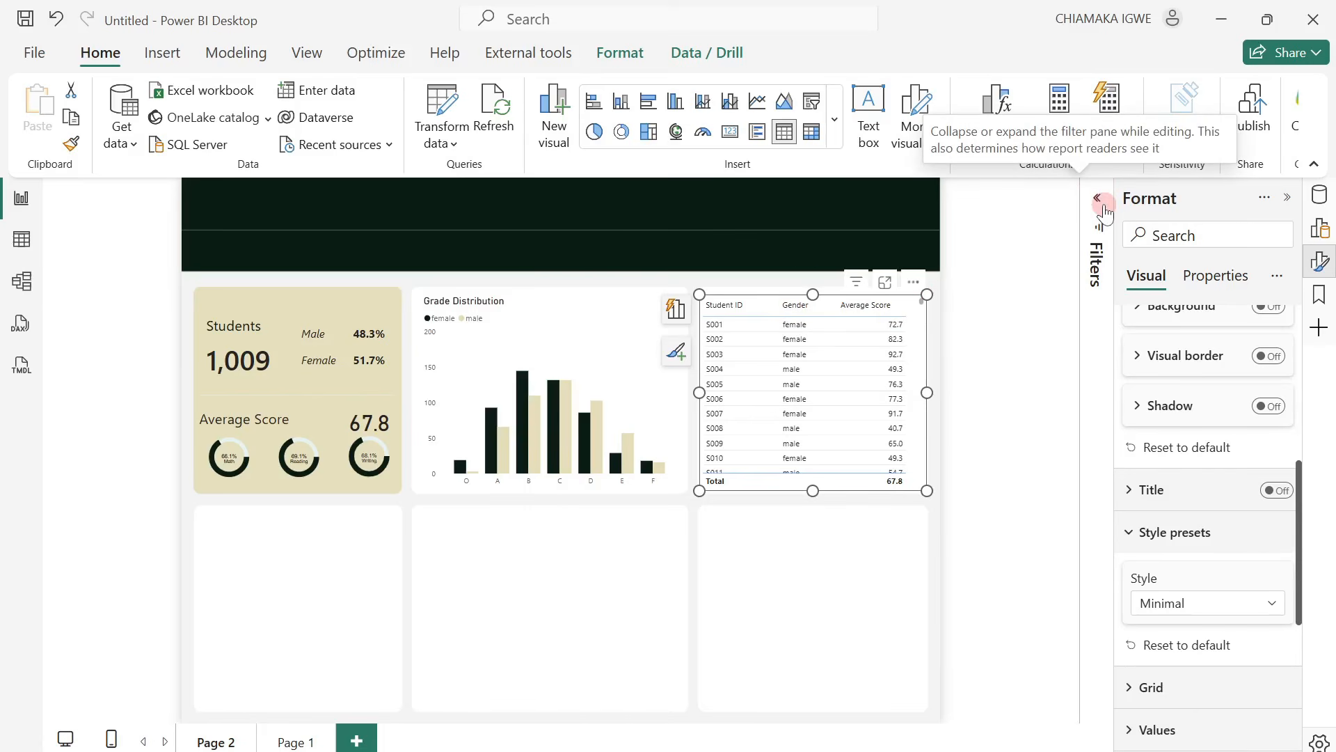
# Filter the table's Student ID field with a Top N filter showing the top 5 by Average Score.
pyautogui.click(1098, 200)
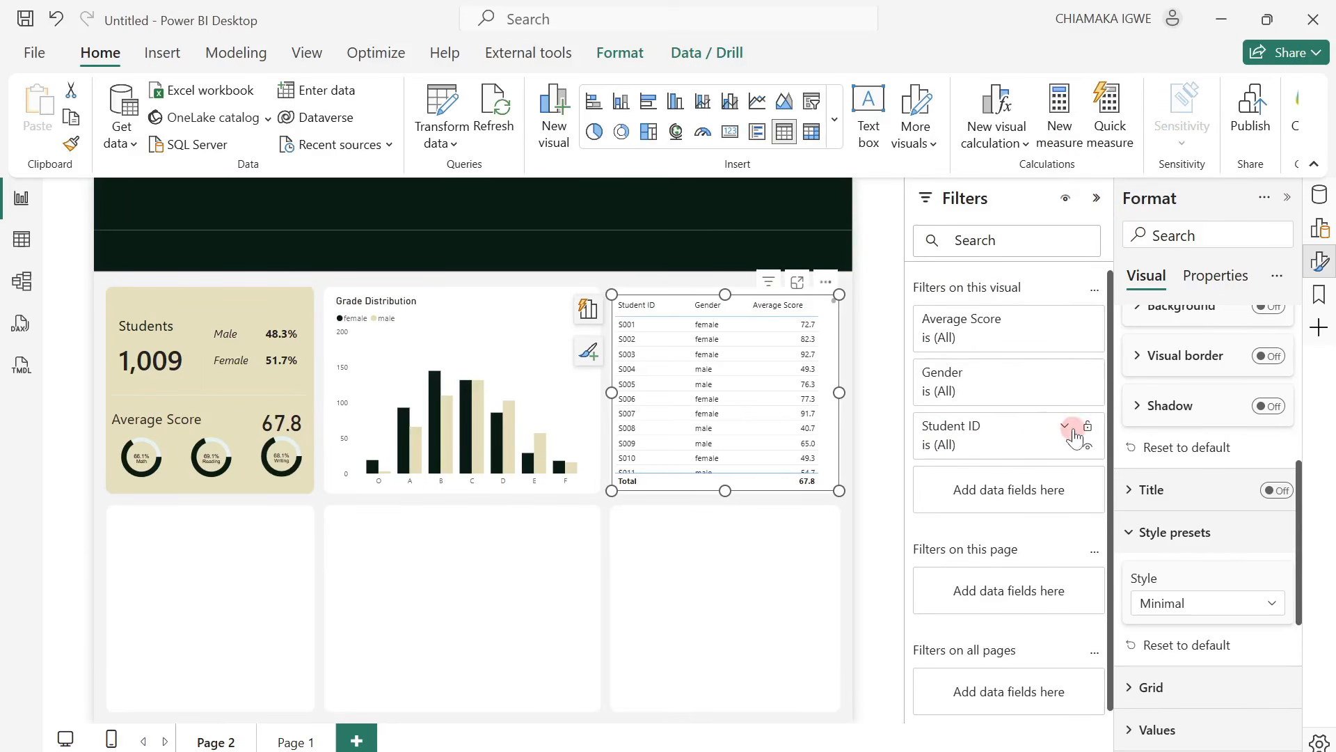
pyautogui.click(1064, 427)
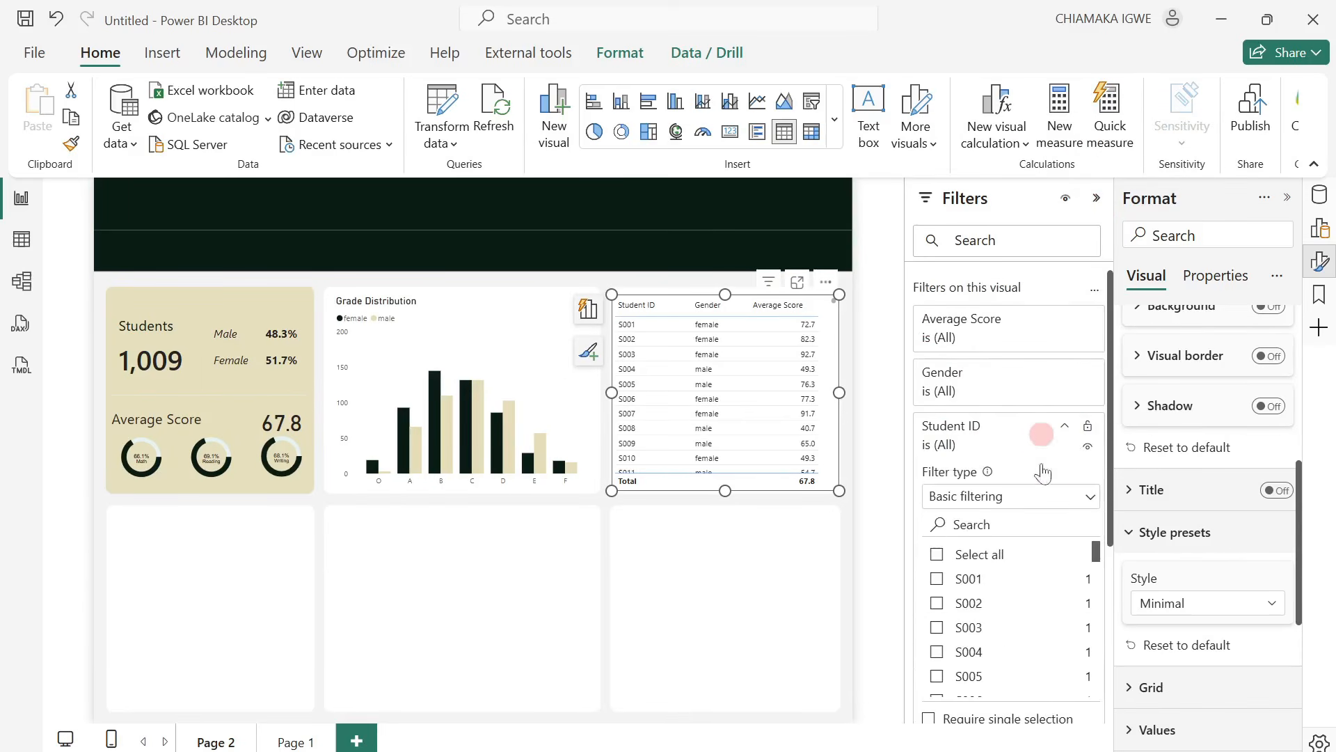
pyautogui.click(1052, 494)
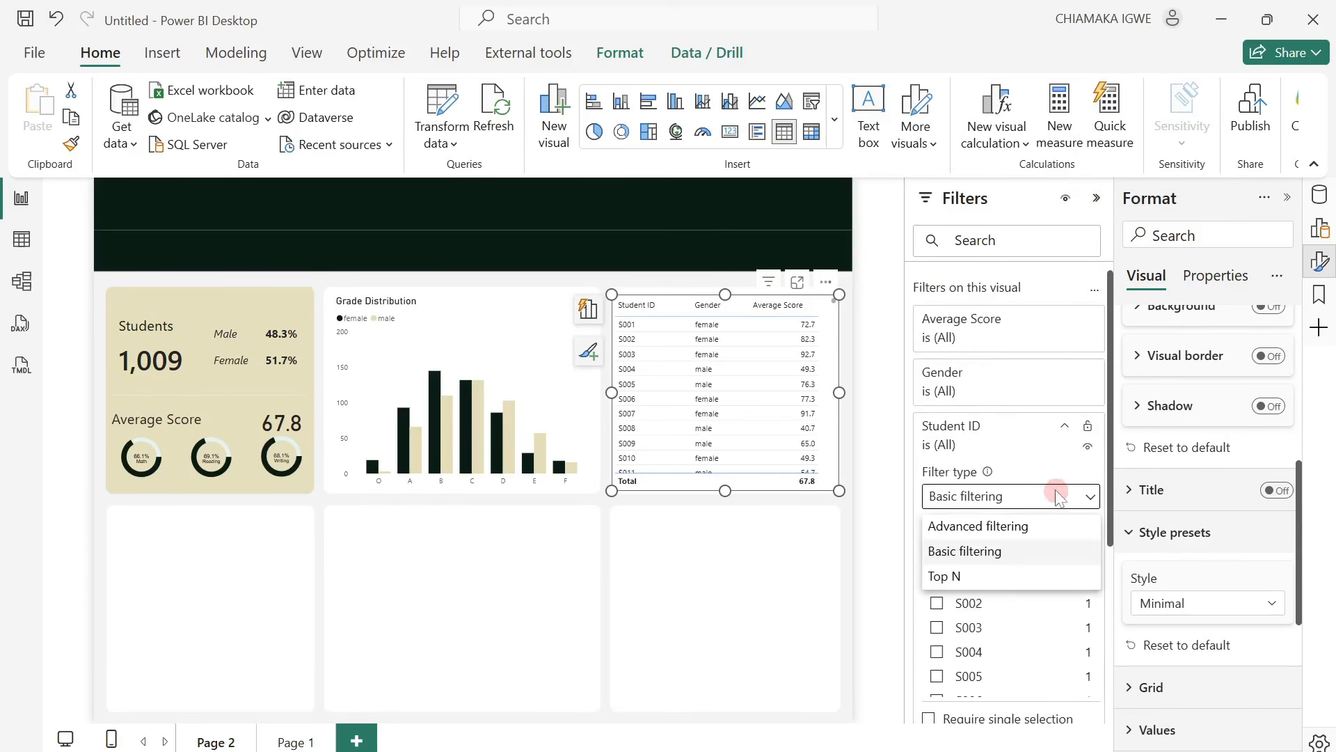
pyautogui.click(984, 578)
pyautogui.click(1025, 551)
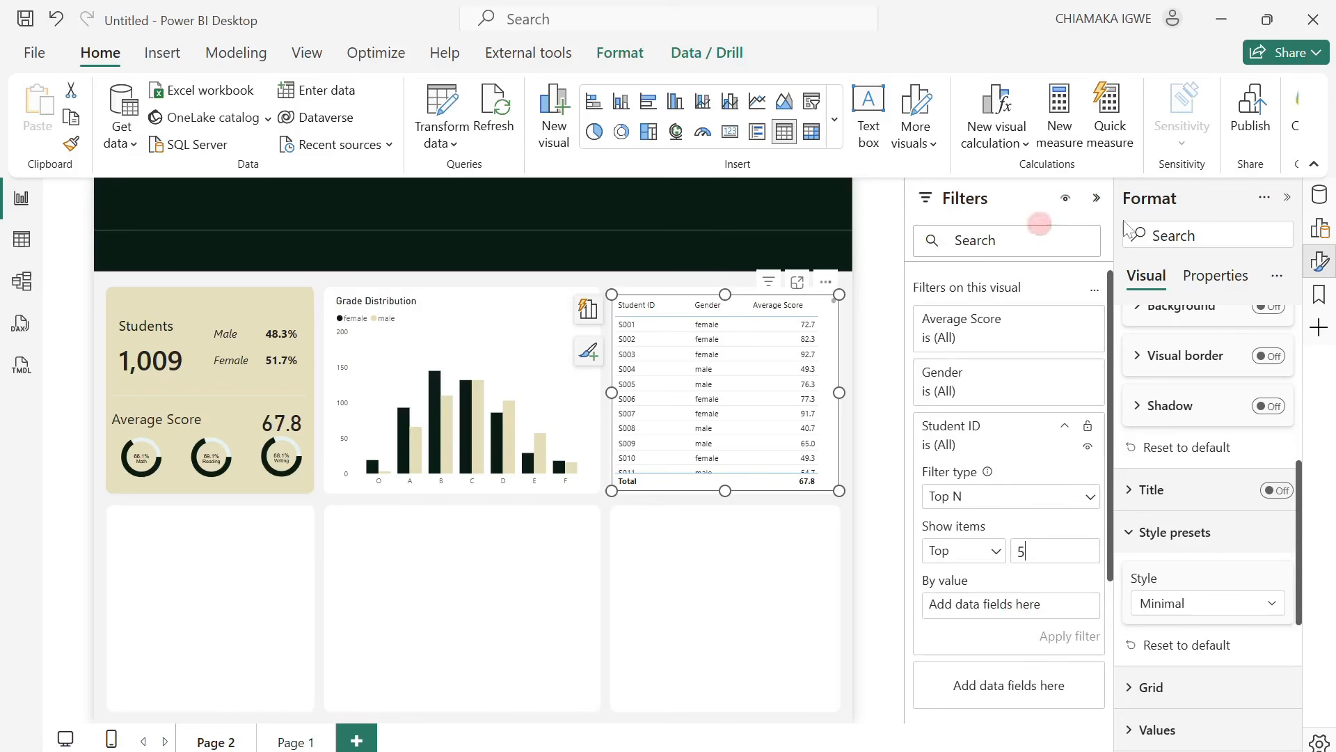
pyautogui.click(1314, 207)
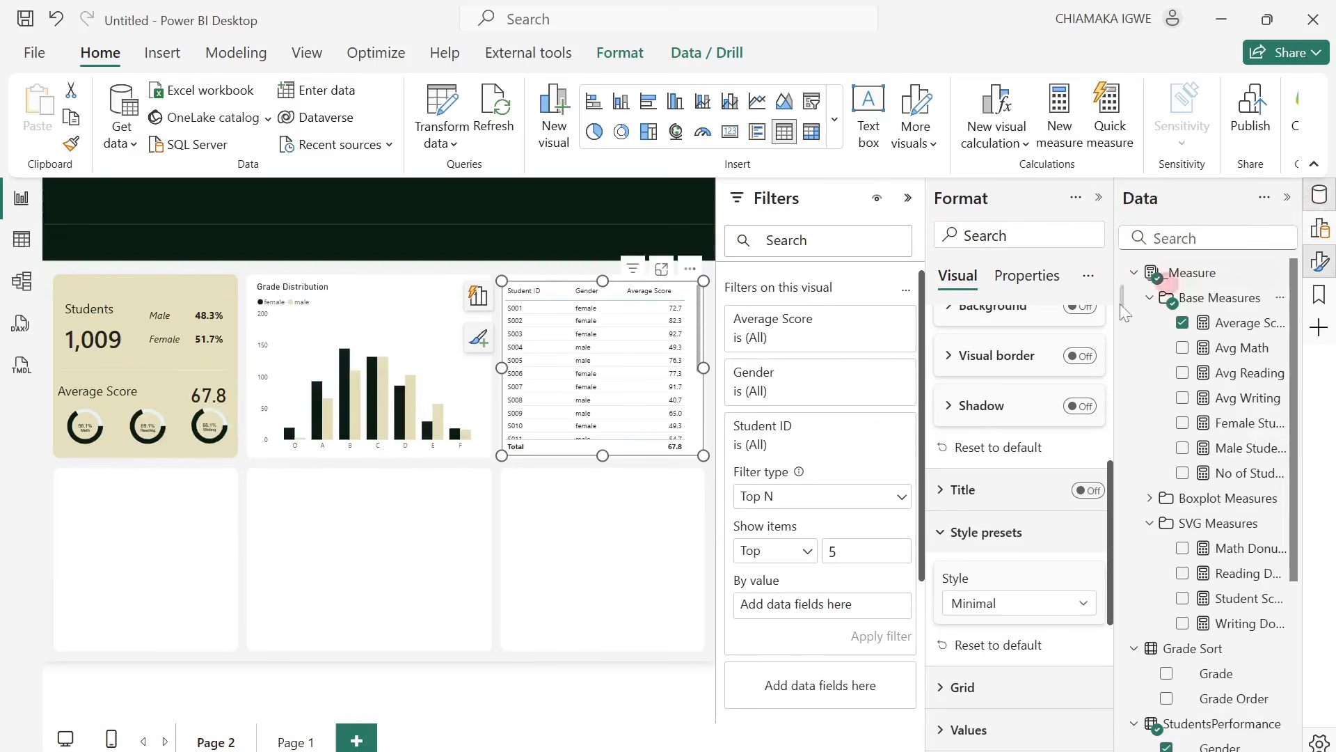
pyautogui.moveTo(1234, 337); pyautogui.dragTo(852, 610)
pyautogui.click(878, 632)
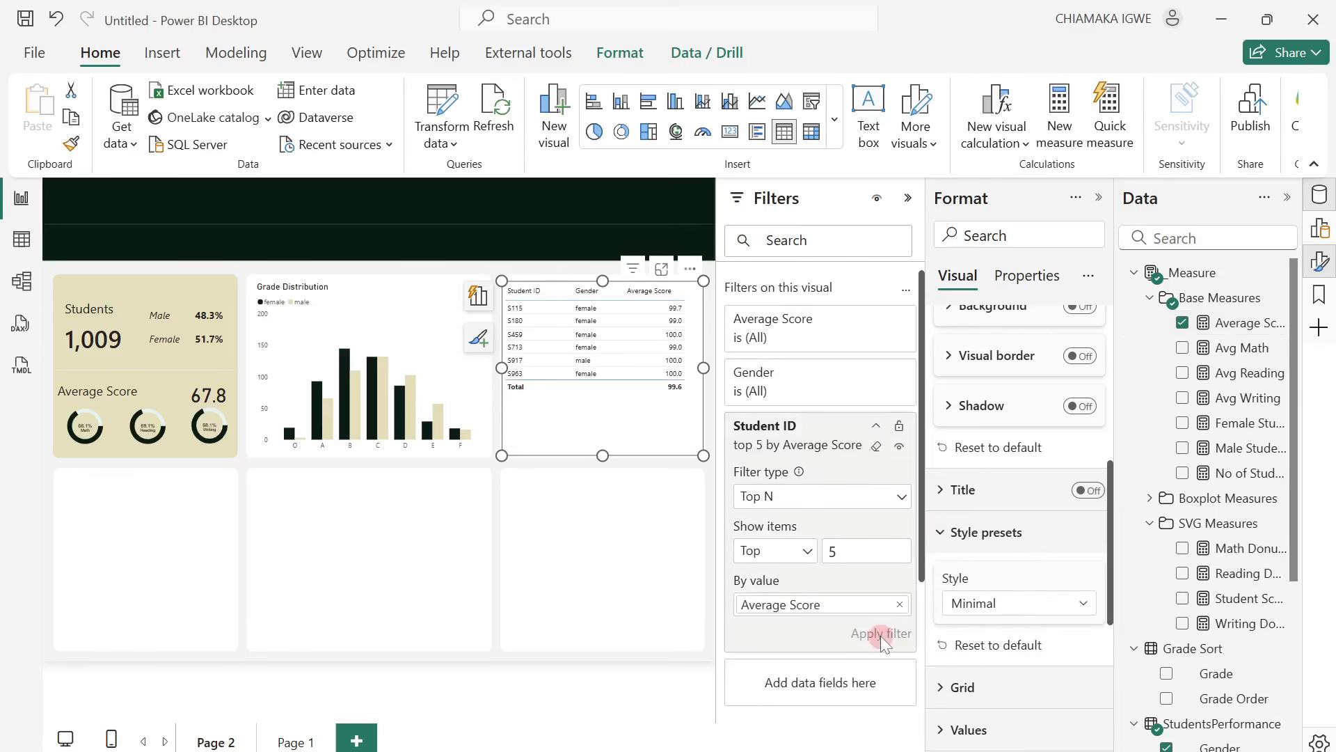
# Sort the student table by Average Score in descending order and put away the format and filter settings.
pyautogui.click(1099, 199)
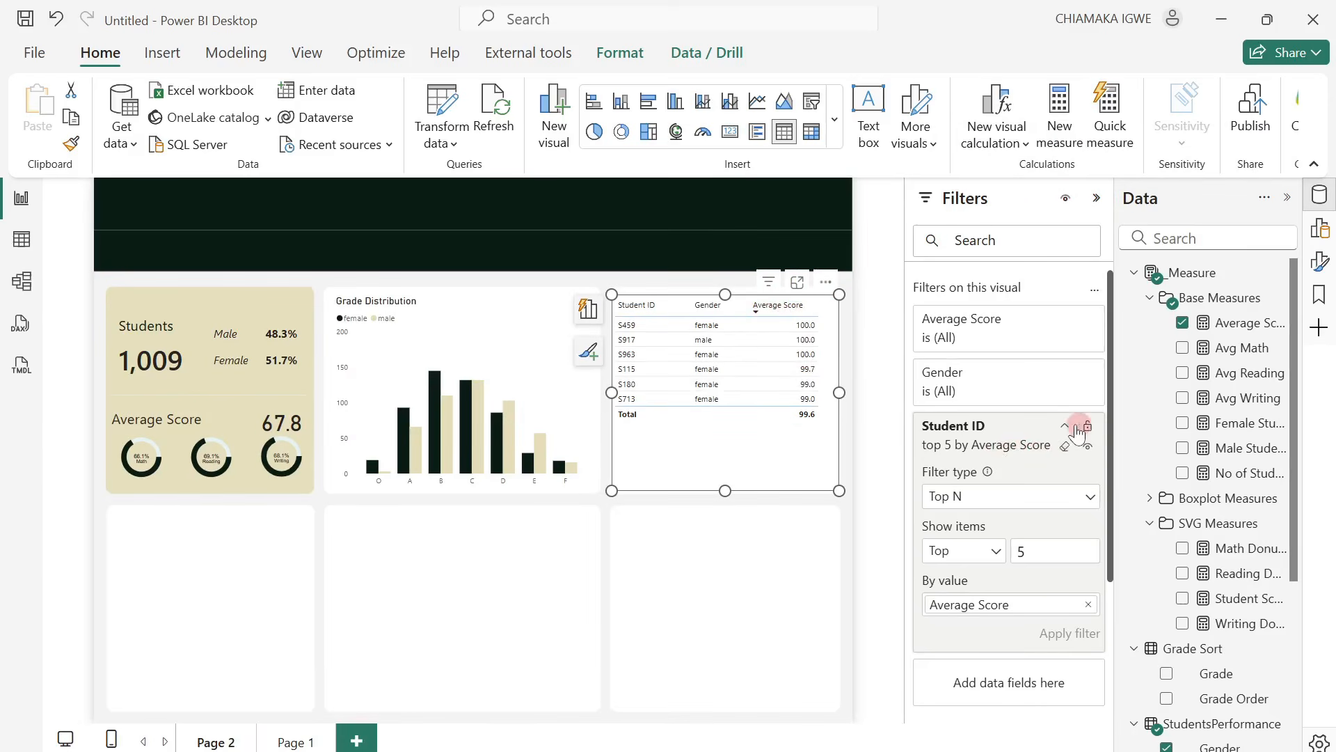
pyautogui.click(1065, 425)
pyautogui.click(1098, 199)
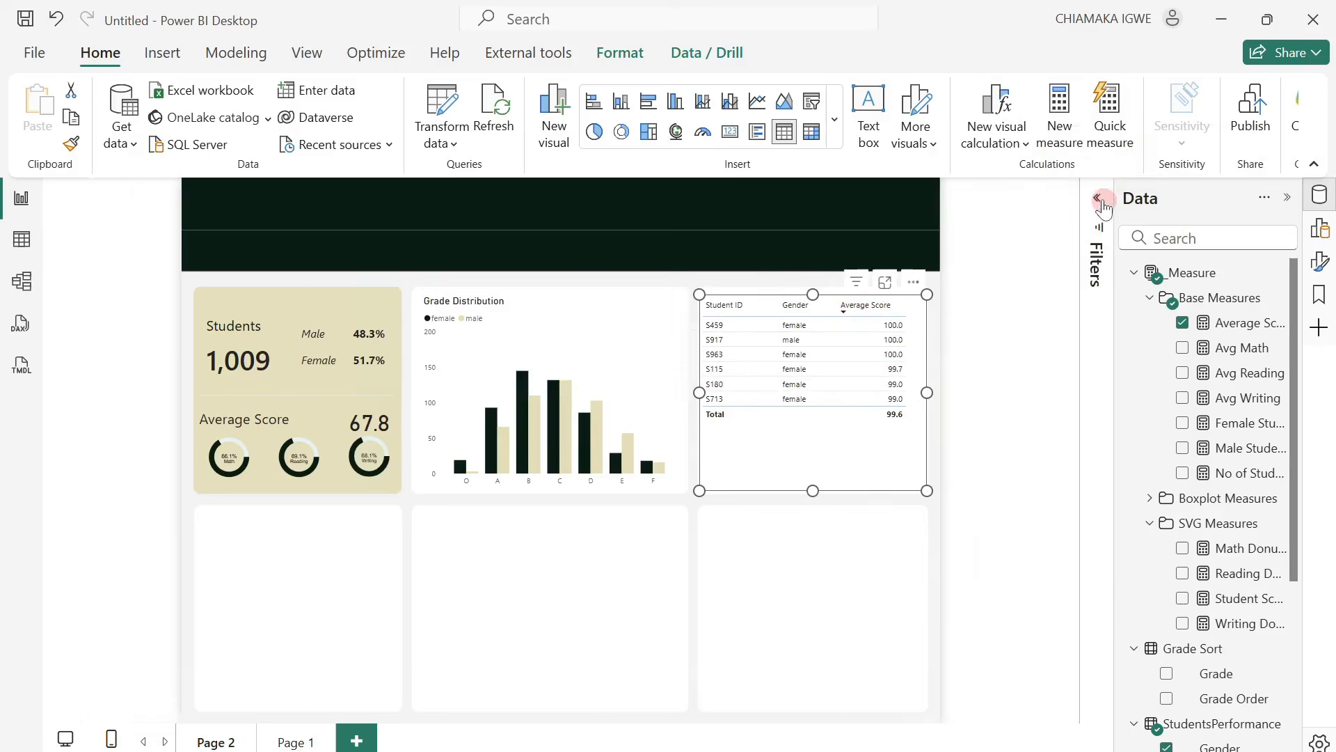
# Set the table's grid border color to the recently used dark green for the All section.
pyautogui.click(1315, 264)
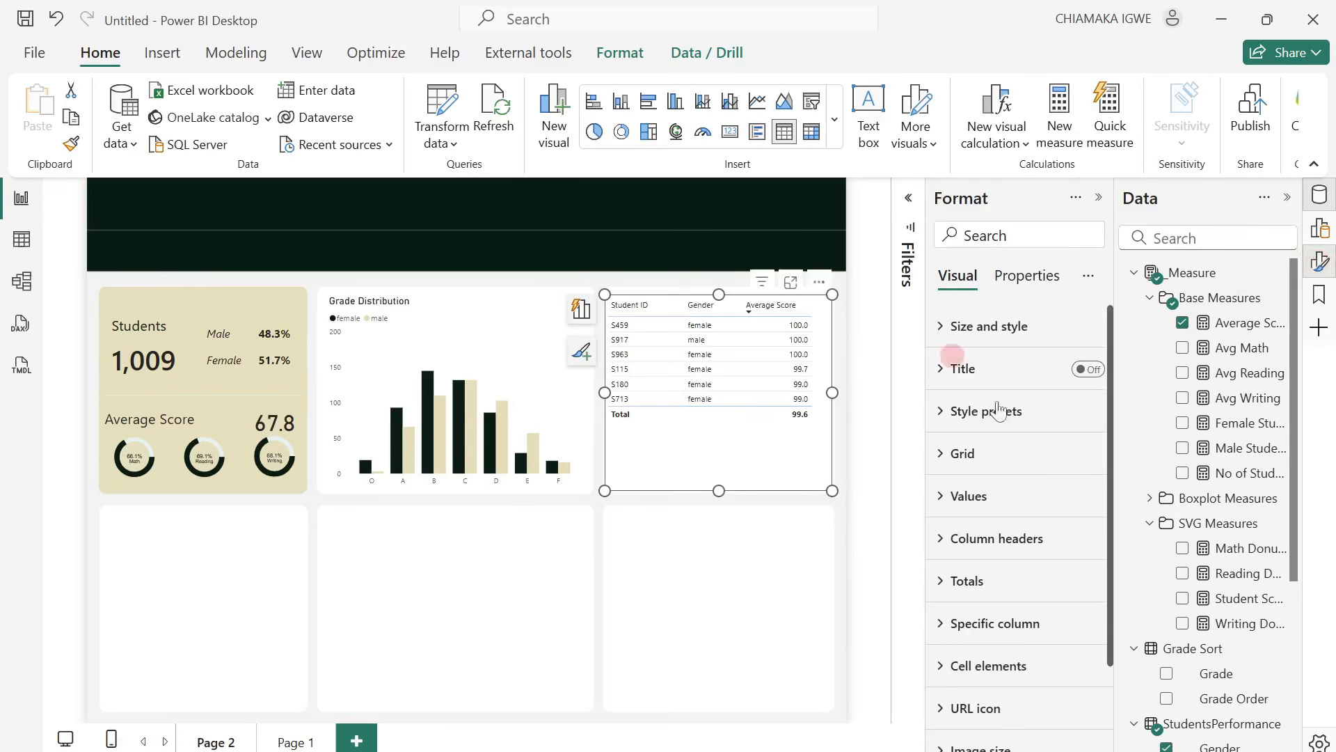
pyautogui.click(963, 418)
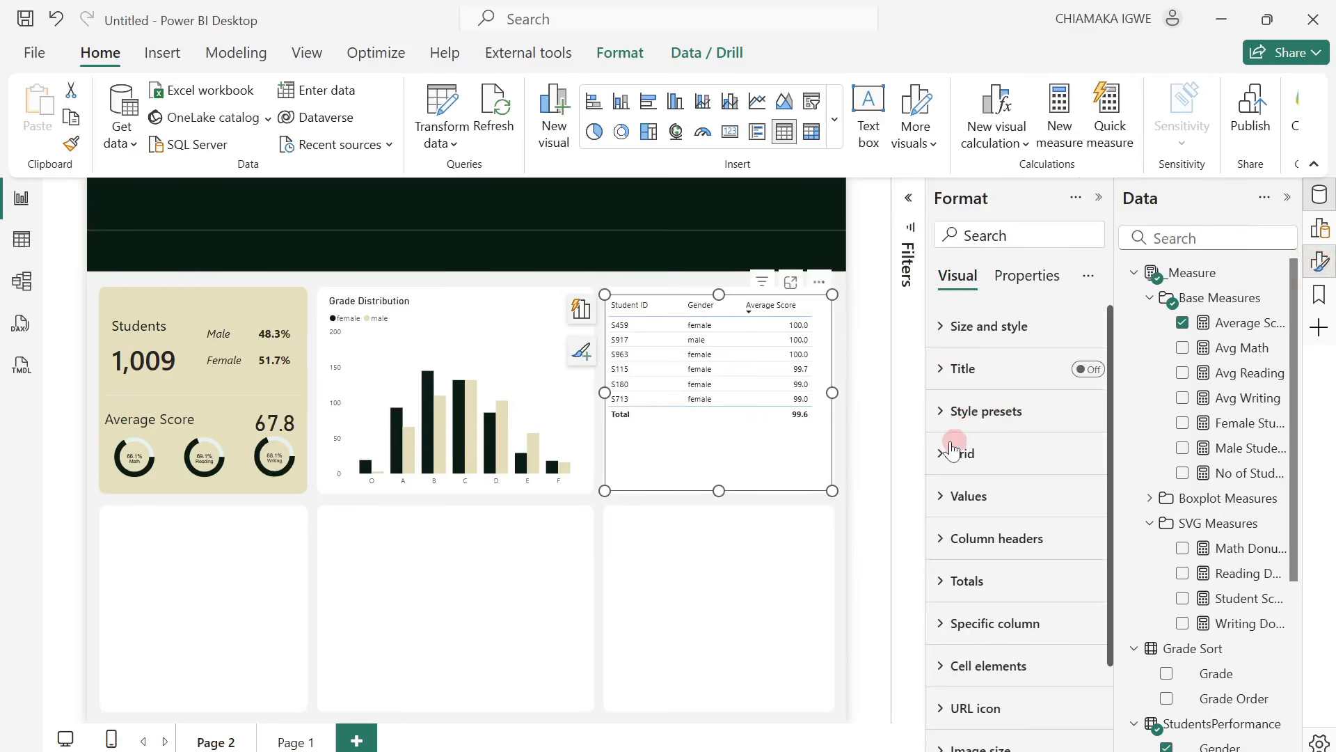
pyautogui.scroll(-2, 966, 477)
pyautogui.scroll(2, 955, 460)
pyautogui.click(941, 456)
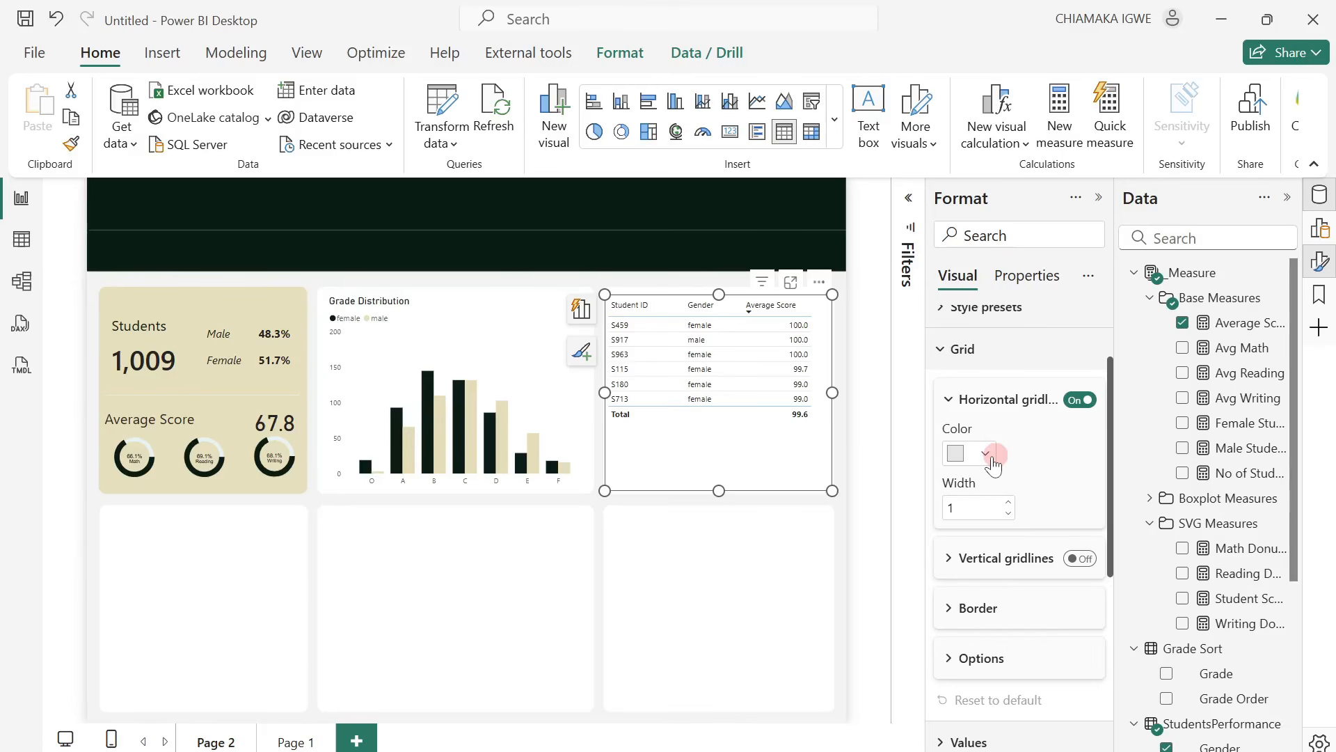
pyautogui.click(951, 610)
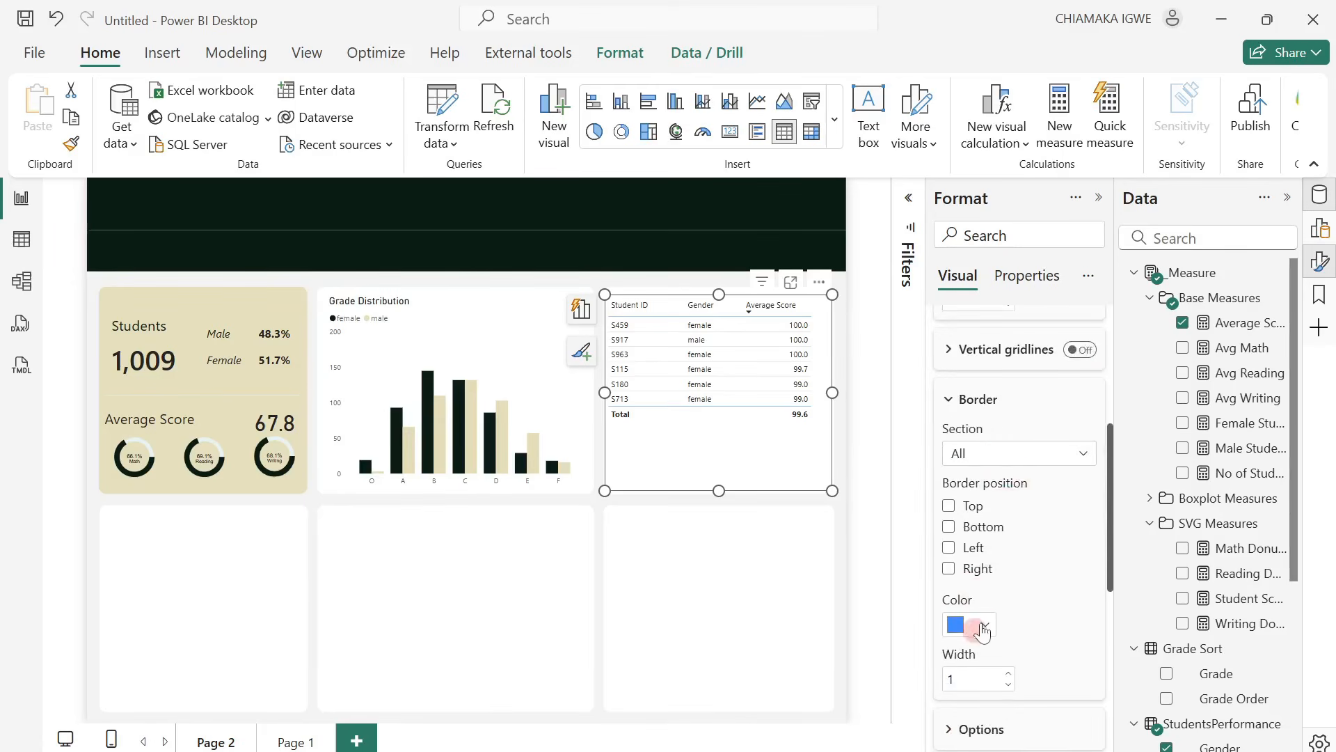
pyautogui.click(983, 622)
pyautogui.click(998, 575)
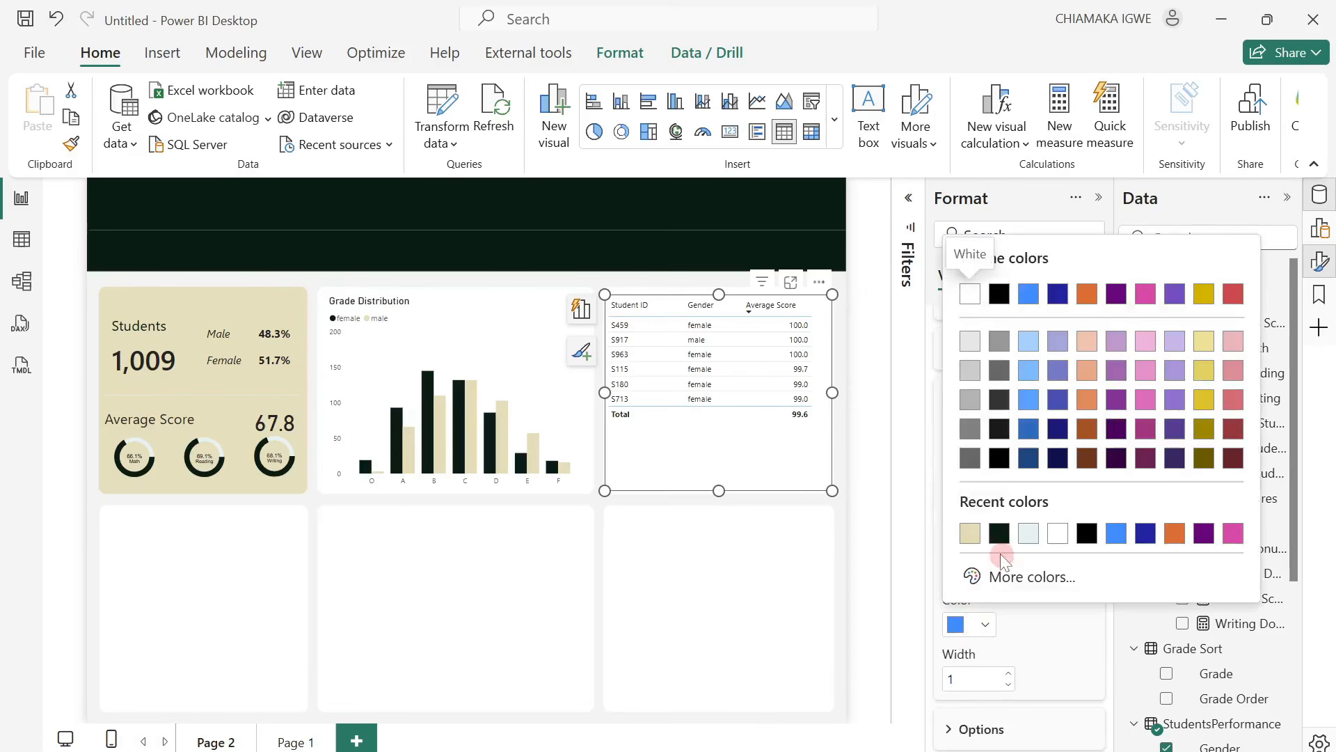
pyautogui.click(999, 533)
pyautogui.click(972, 632)
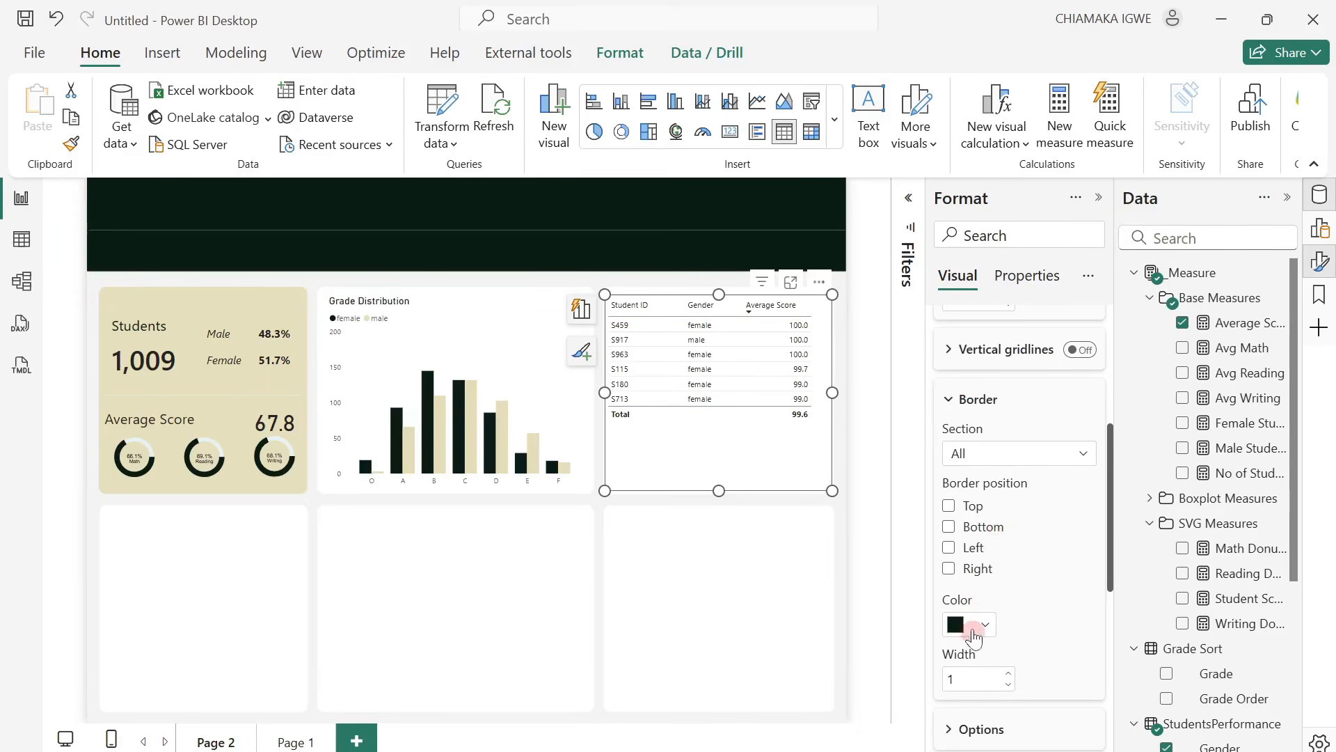
# Set the table's row padding to 9 in the grid options.
pyautogui.scroll(-5, 1016, 578)
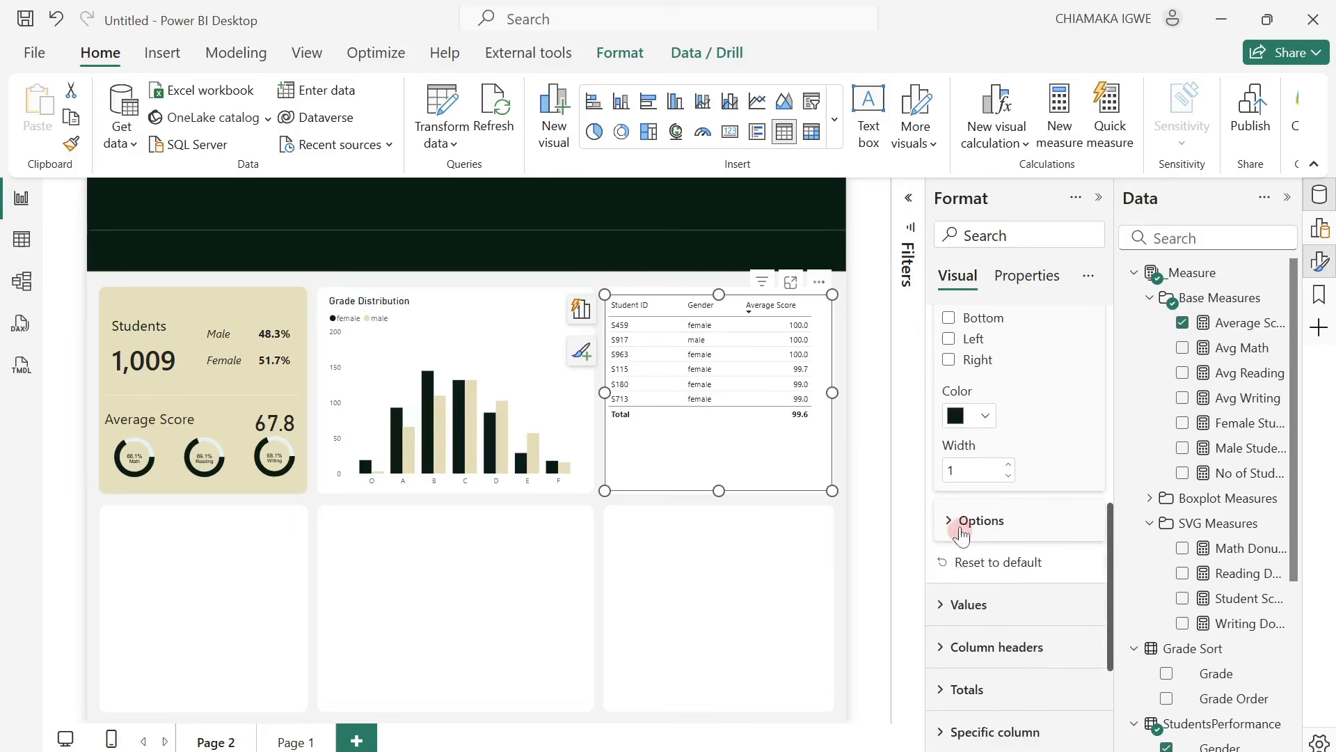
pyautogui.click(955, 527)
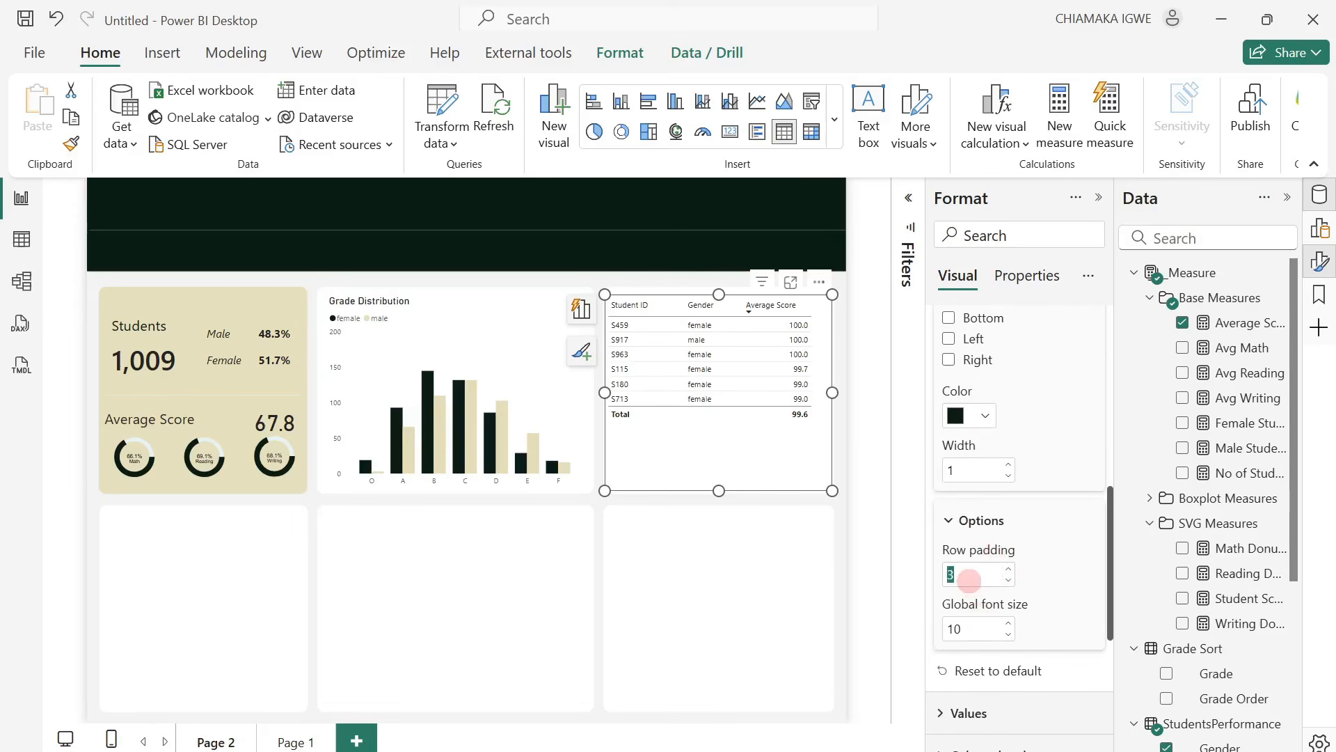
pyautogui.press('Return')
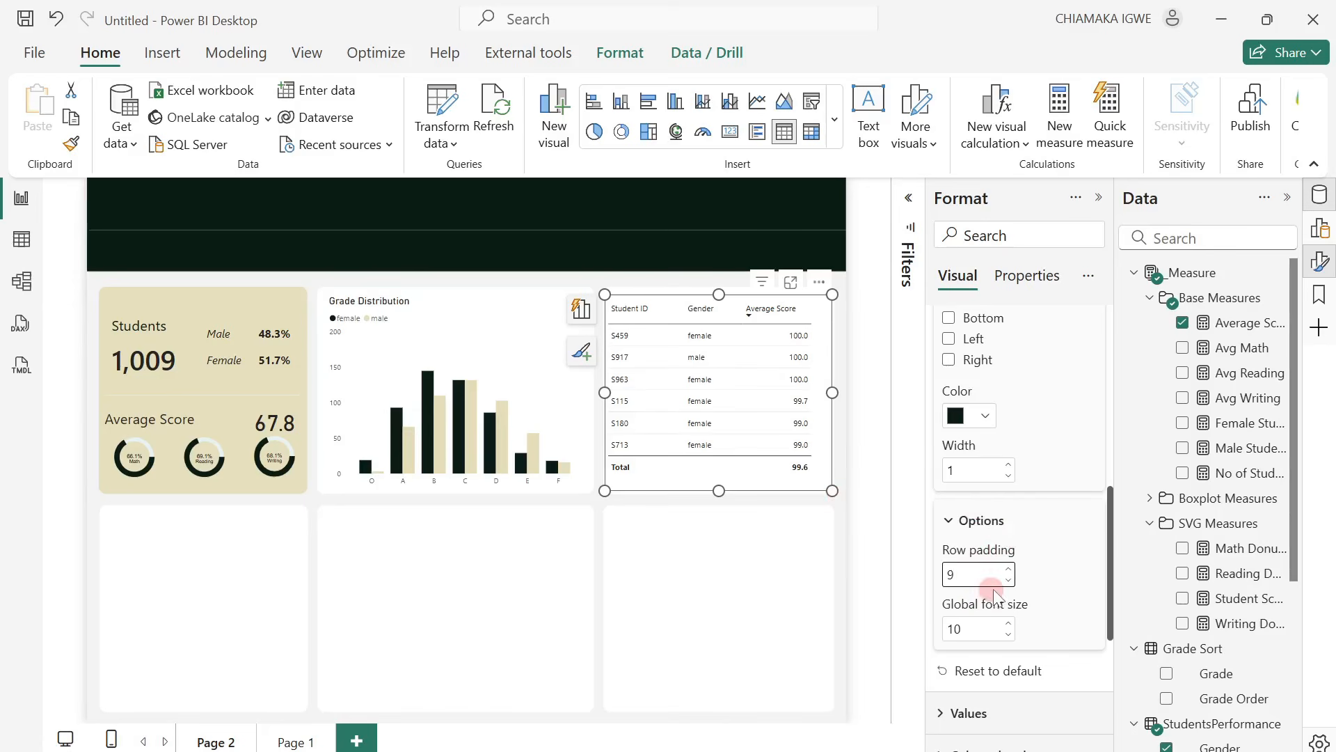
# Turn off the totals row of the student table.
pyautogui.scroll(-3, 1044, 585)
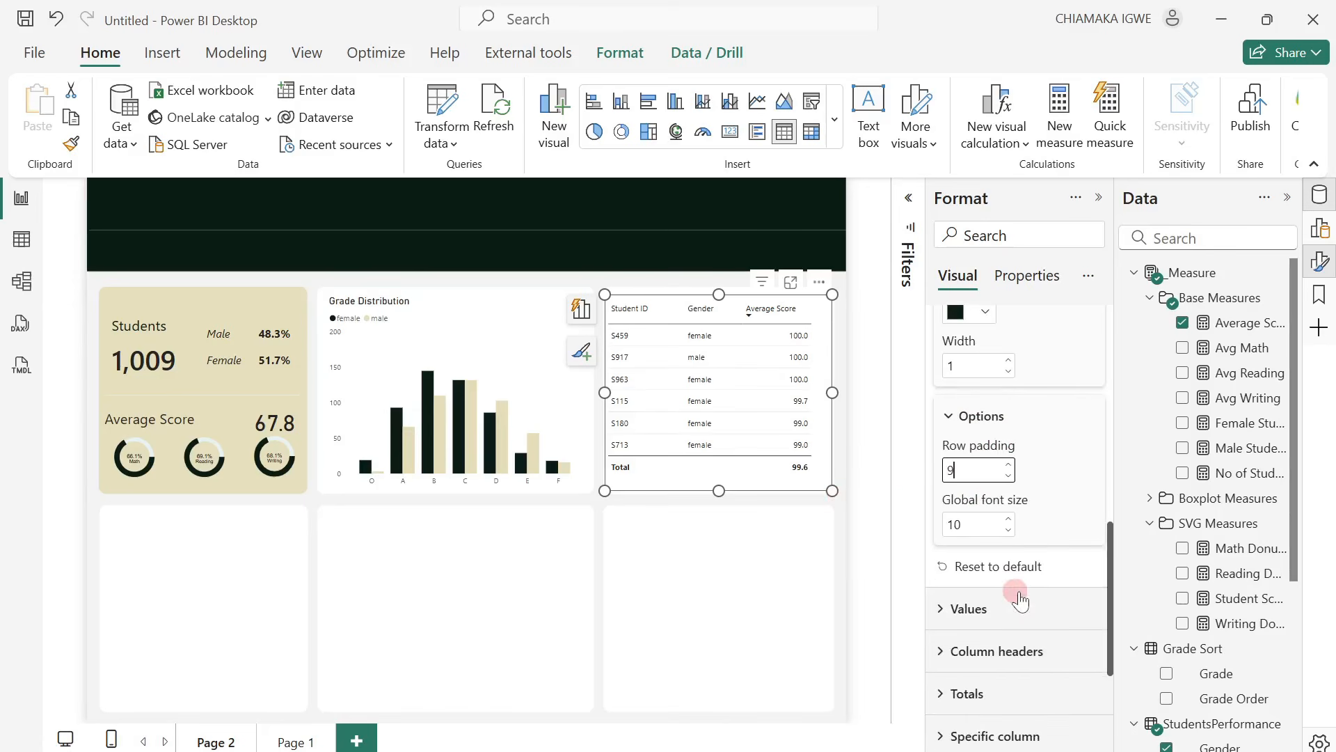
pyautogui.click(954, 692)
pyautogui.scroll(-3, 1107, 619)
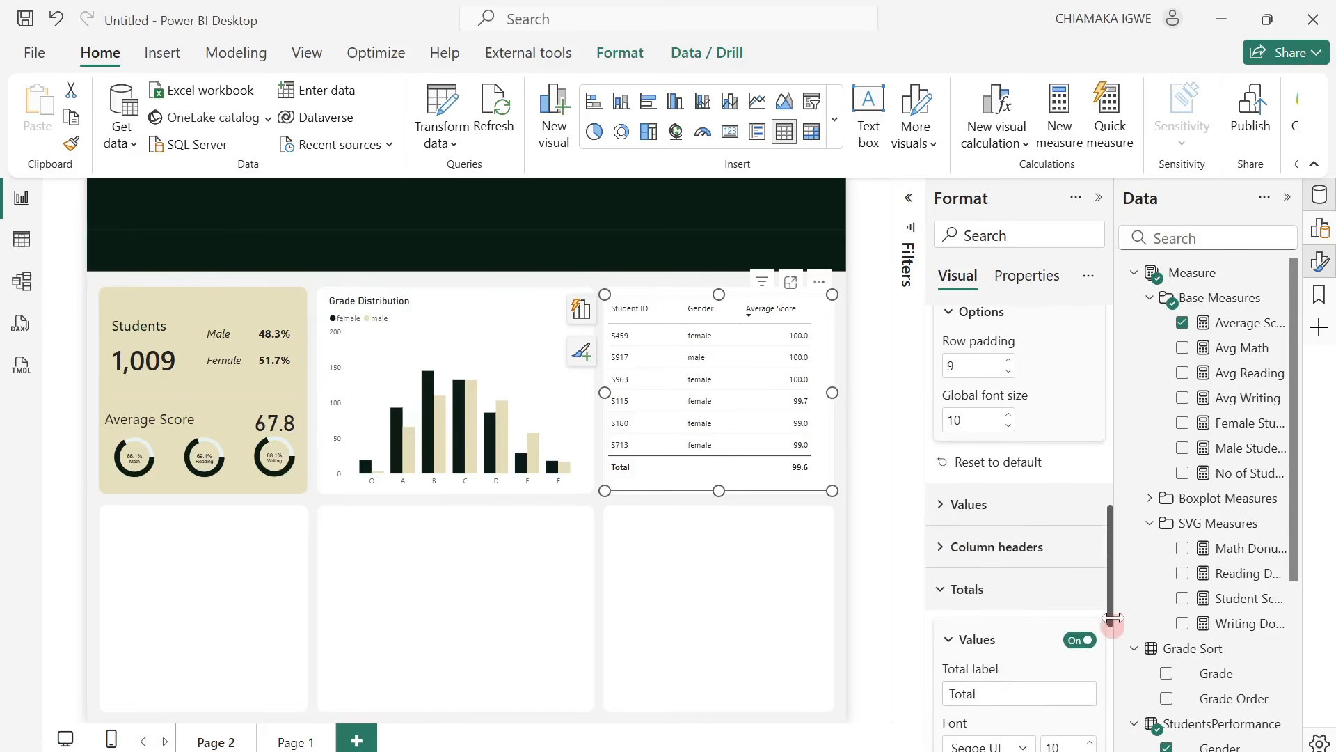
pyautogui.click(1080, 640)
pyautogui.scroll(-6, 1017, 595)
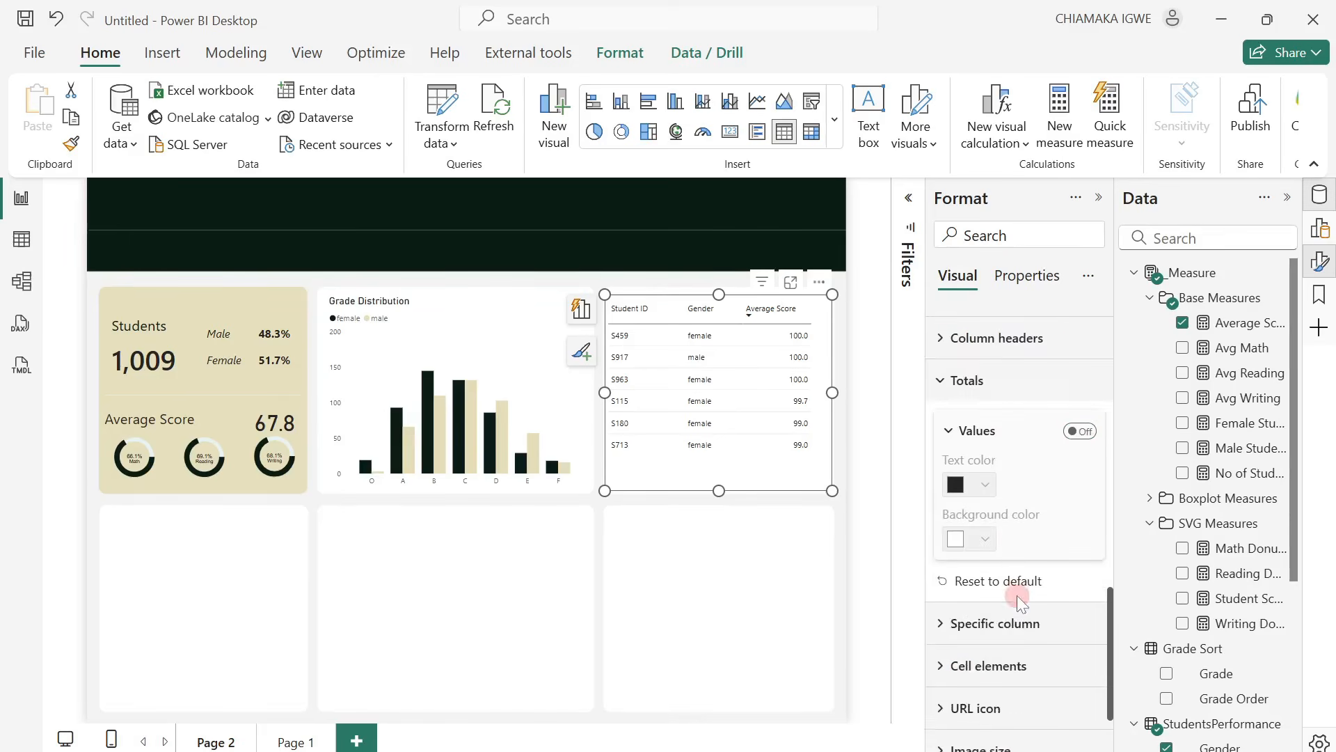
# Set the font size of the table's values and column headers to 12.
pyautogui.scroll(6, 979, 516)
pyautogui.click(955, 519)
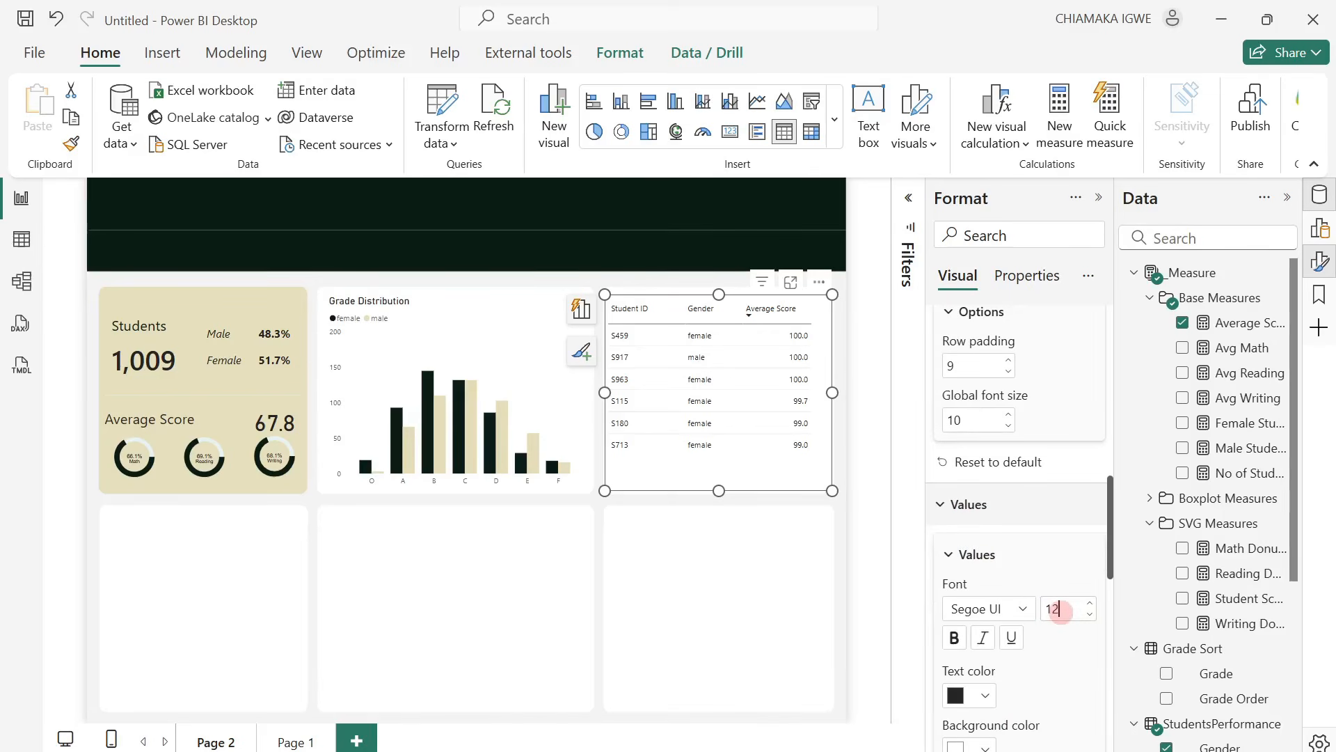
pyautogui.press('Return')
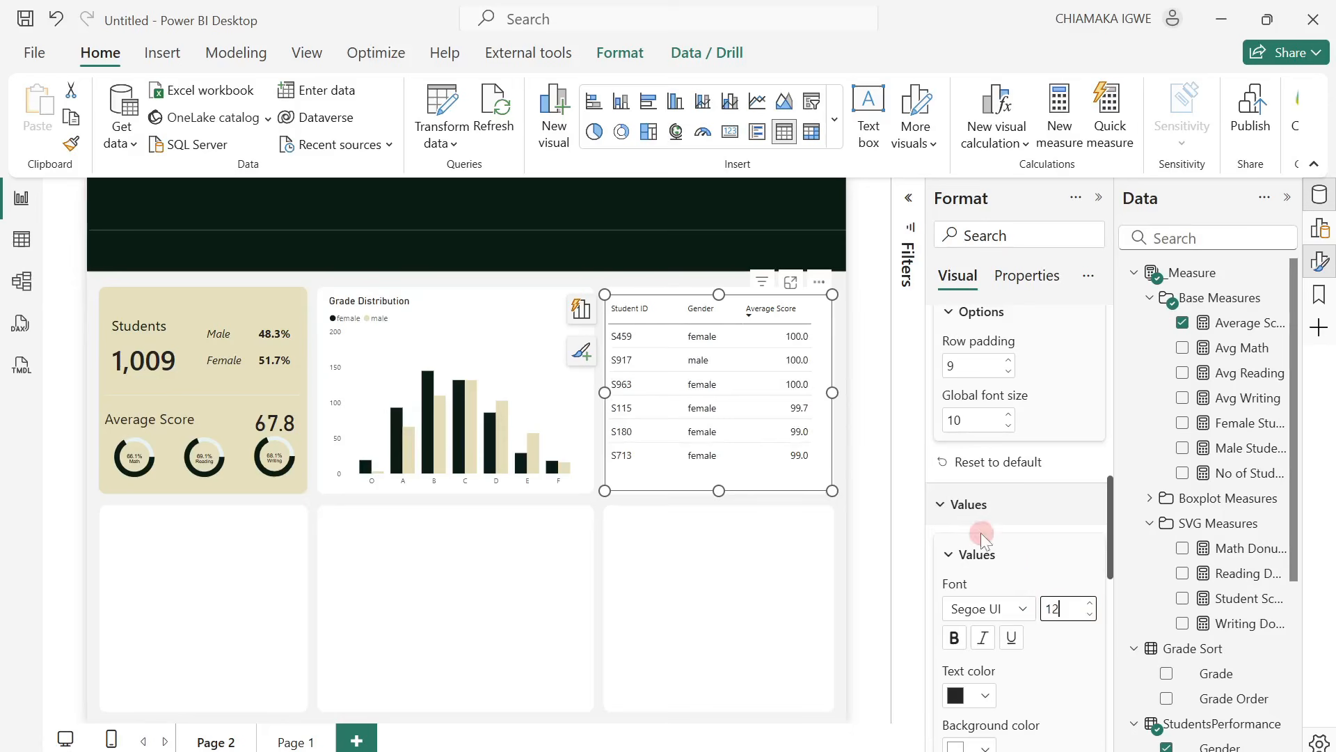
pyautogui.scroll(-3, 984, 553)
pyautogui.scroll(-3, 991, 566)
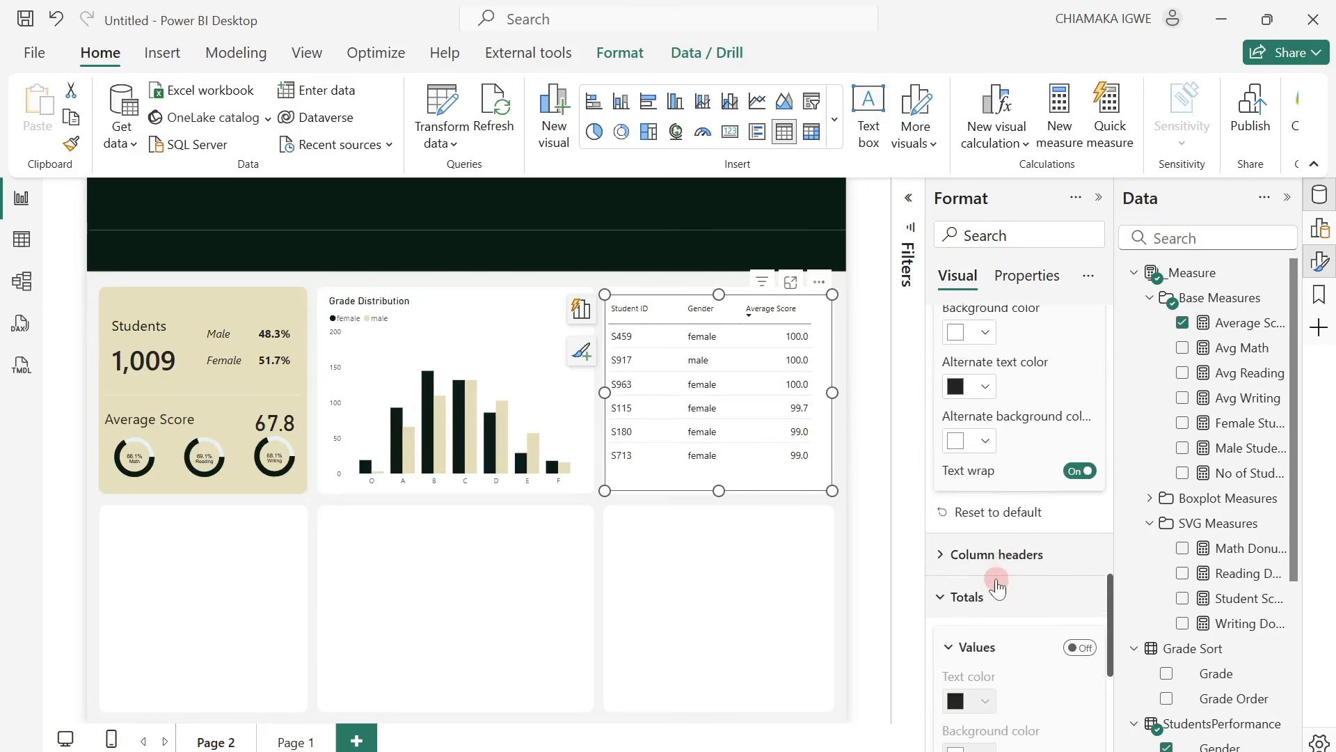
pyautogui.click(964, 555)
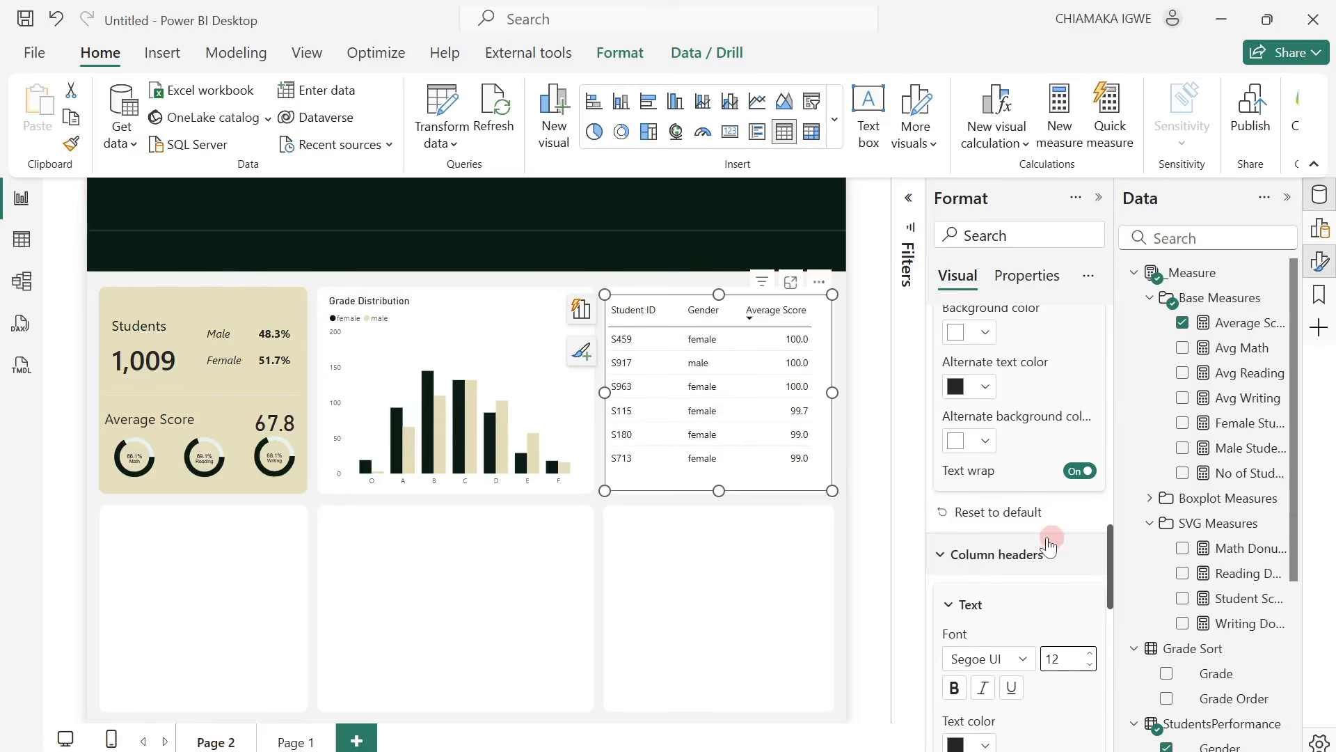
# Turn on the table's title and set its text to "Top 5 Students".
pyautogui.scroll(5, 1048, 545)
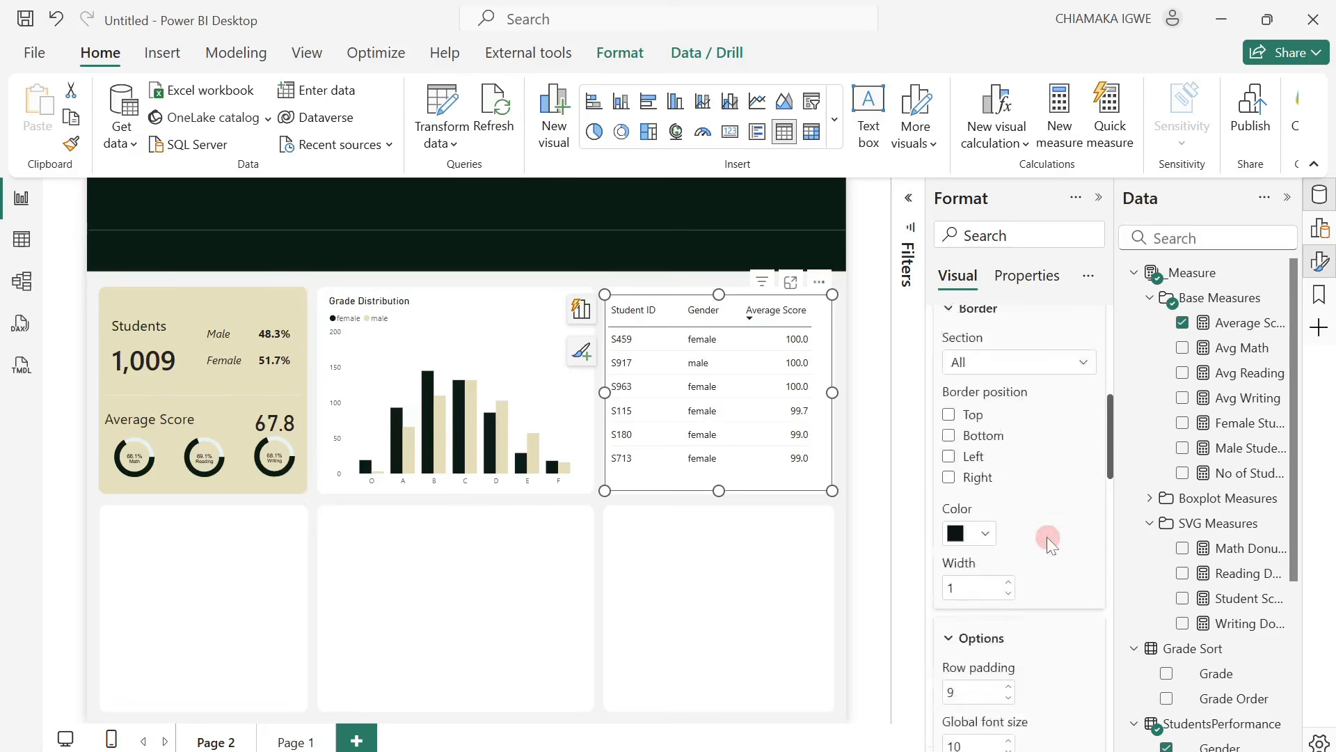
pyautogui.scroll(3, 1047, 539)
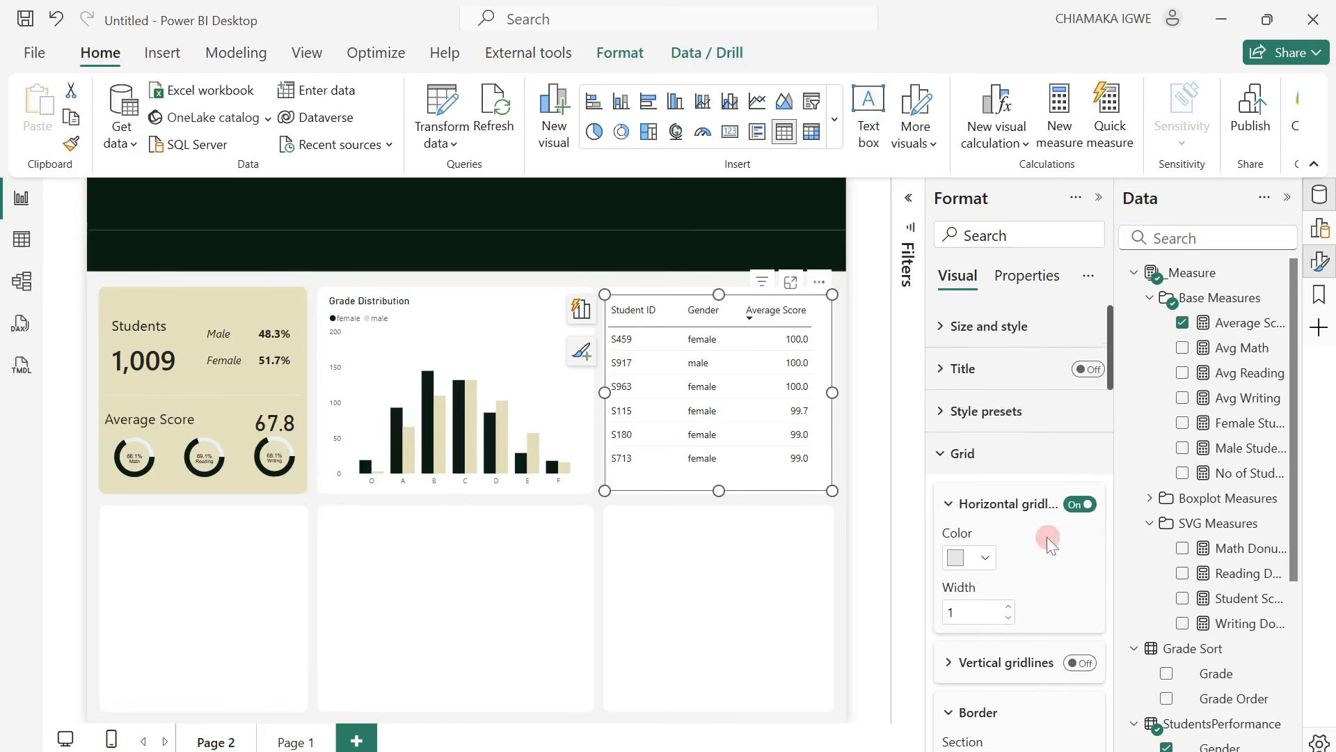
pyautogui.click(948, 461)
pyautogui.click(1091, 370)
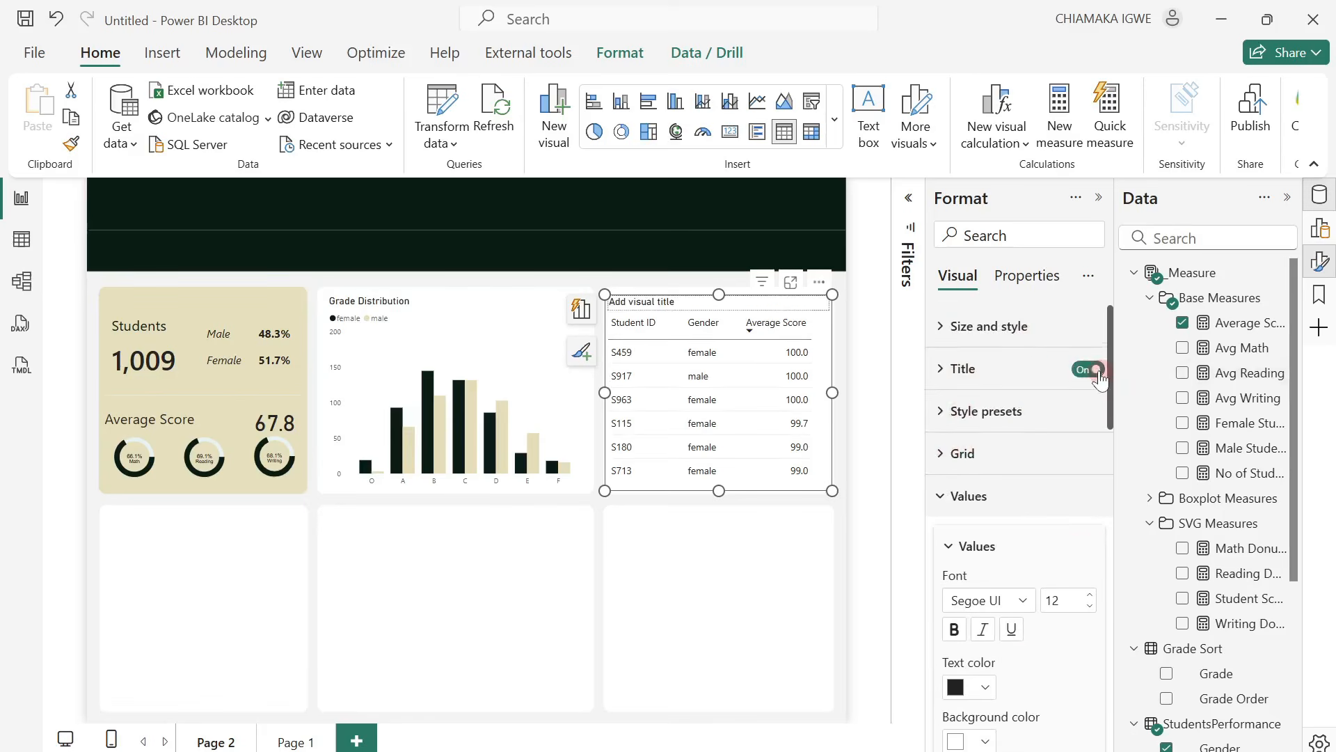
pyautogui.click(938, 374)
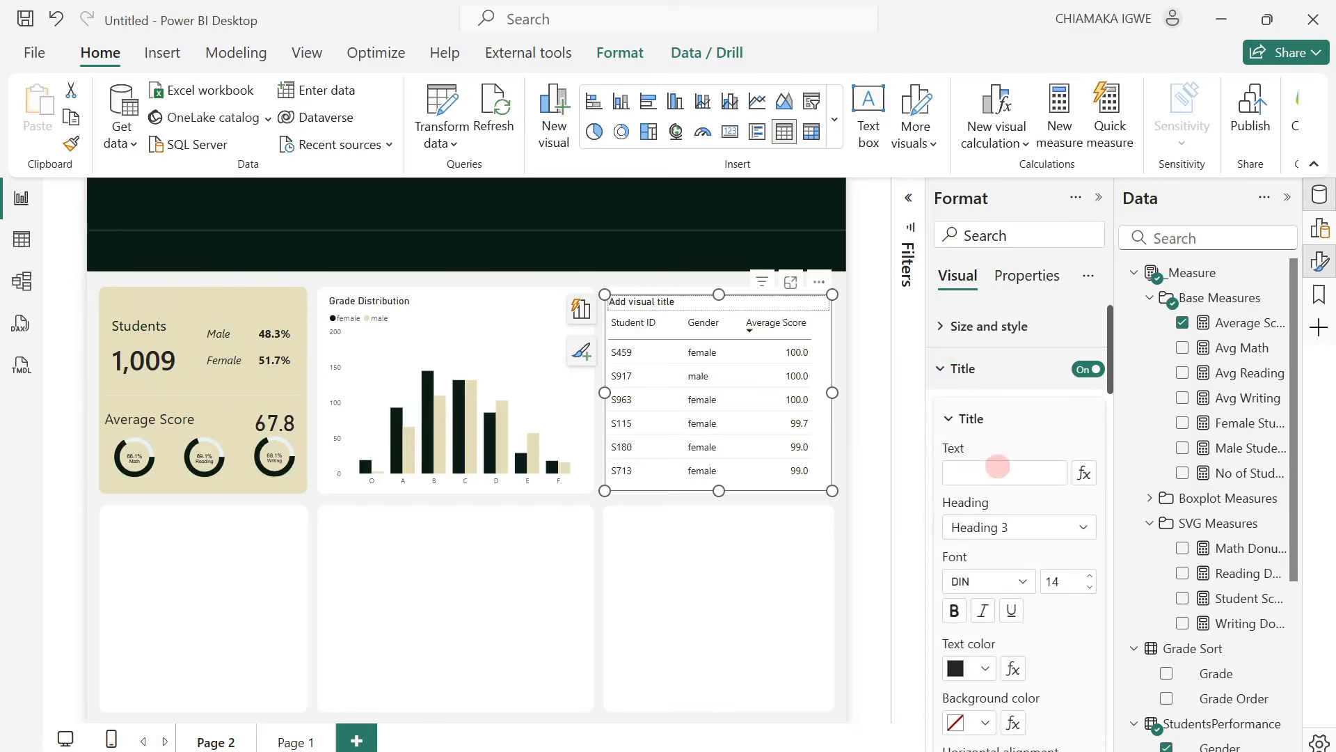
pyautogui.click(992, 474)
pyautogui.write('Top ')
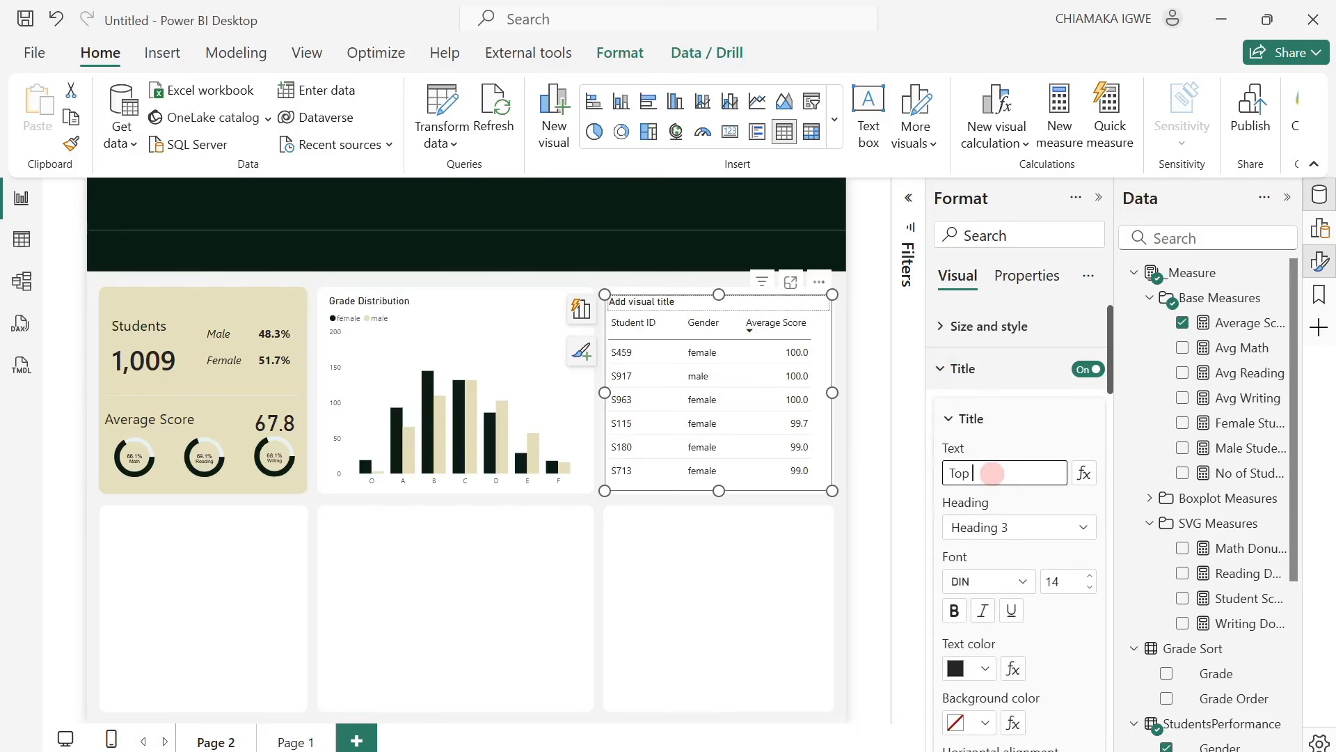
pyautogui.write('5 Stud')
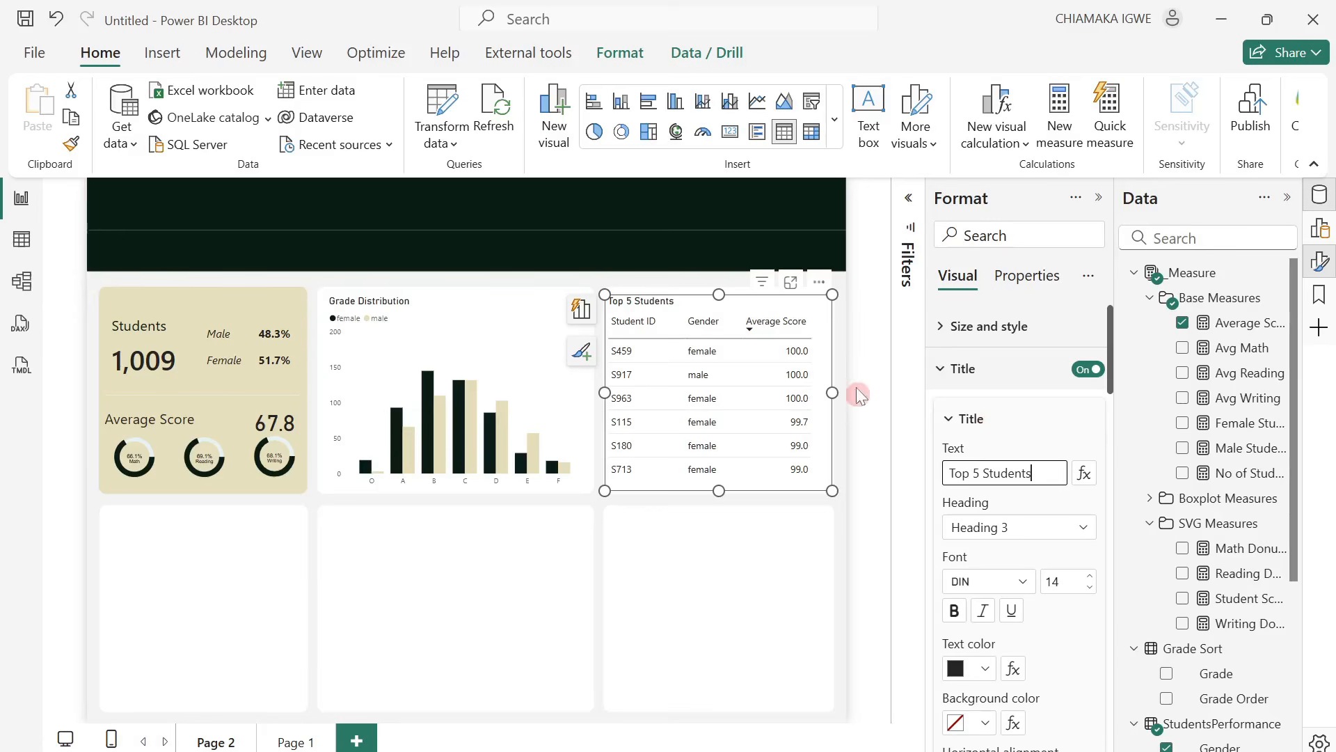
pyautogui.write('ents')
# Center the values of the table's Average Score column, widen that column slightly and deselect the table.
pyautogui.scroll(-10, 1046, 566)
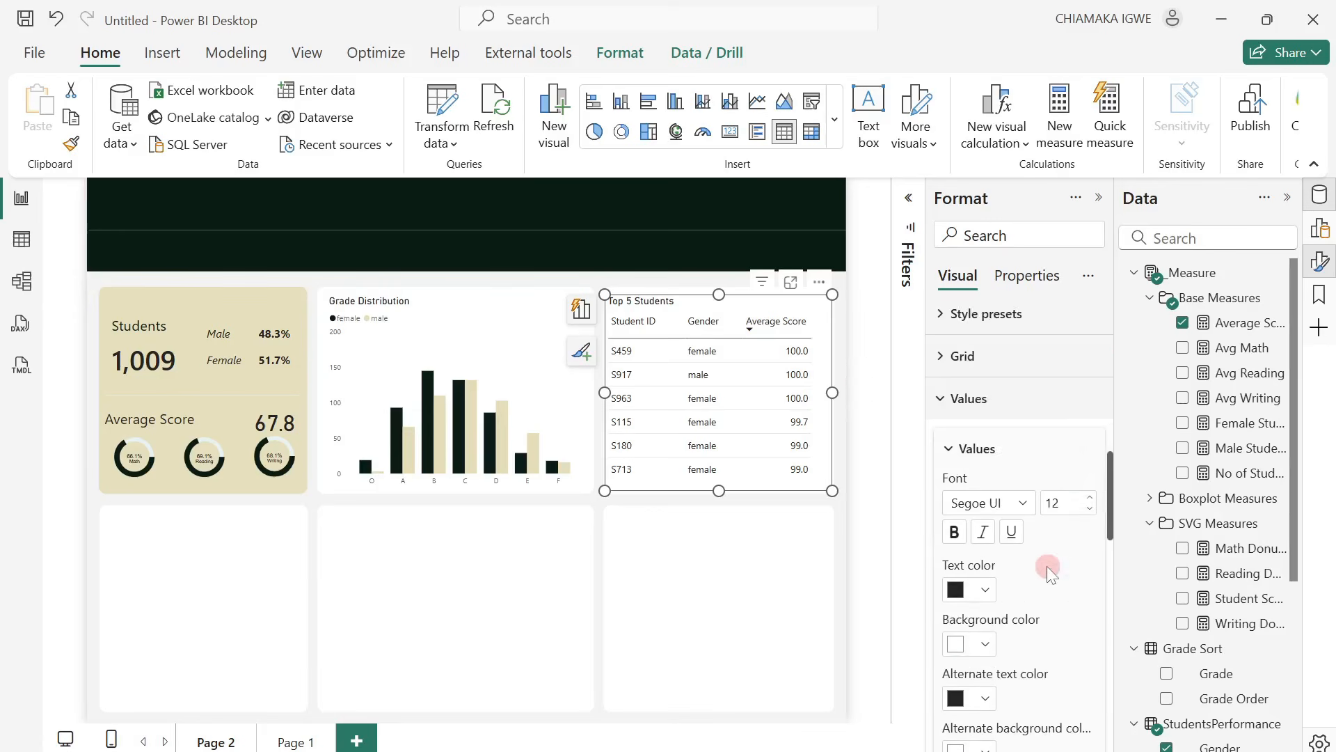
pyautogui.scroll(-10, 1047, 566)
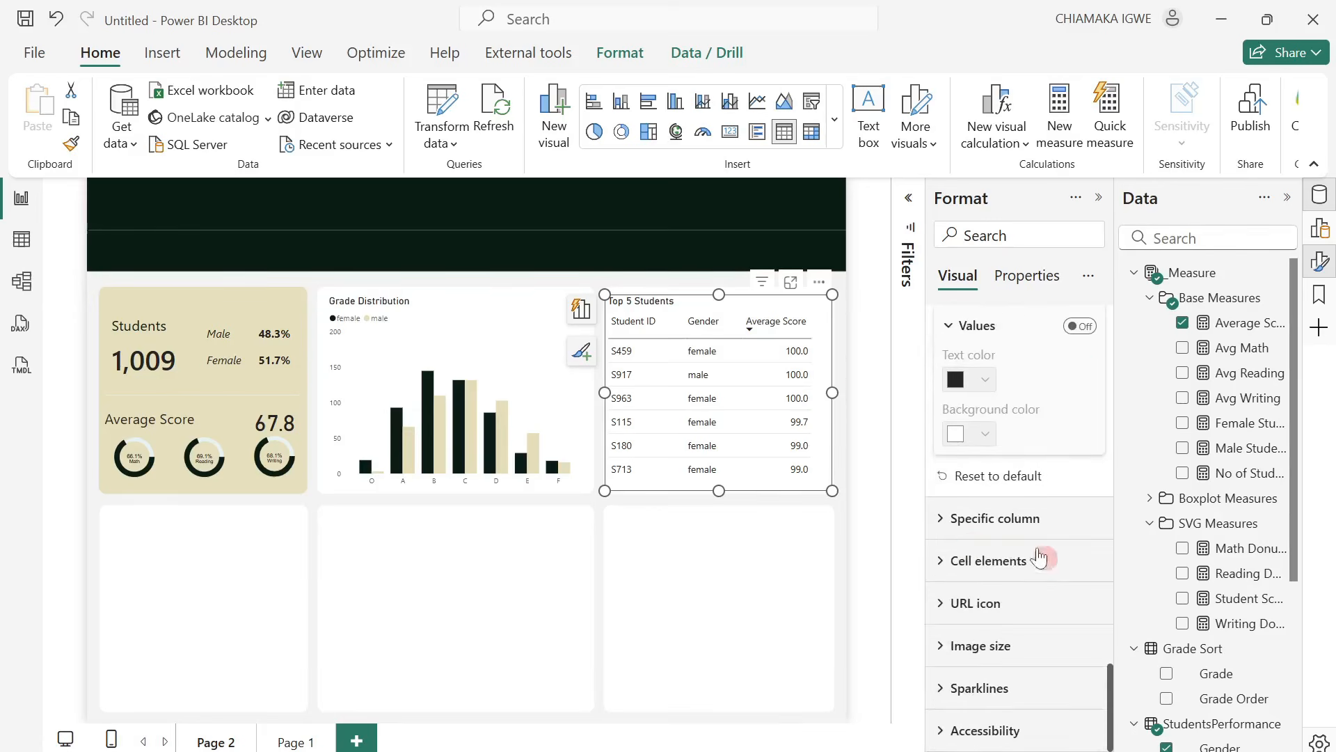
pyautogui.click(948, 520)
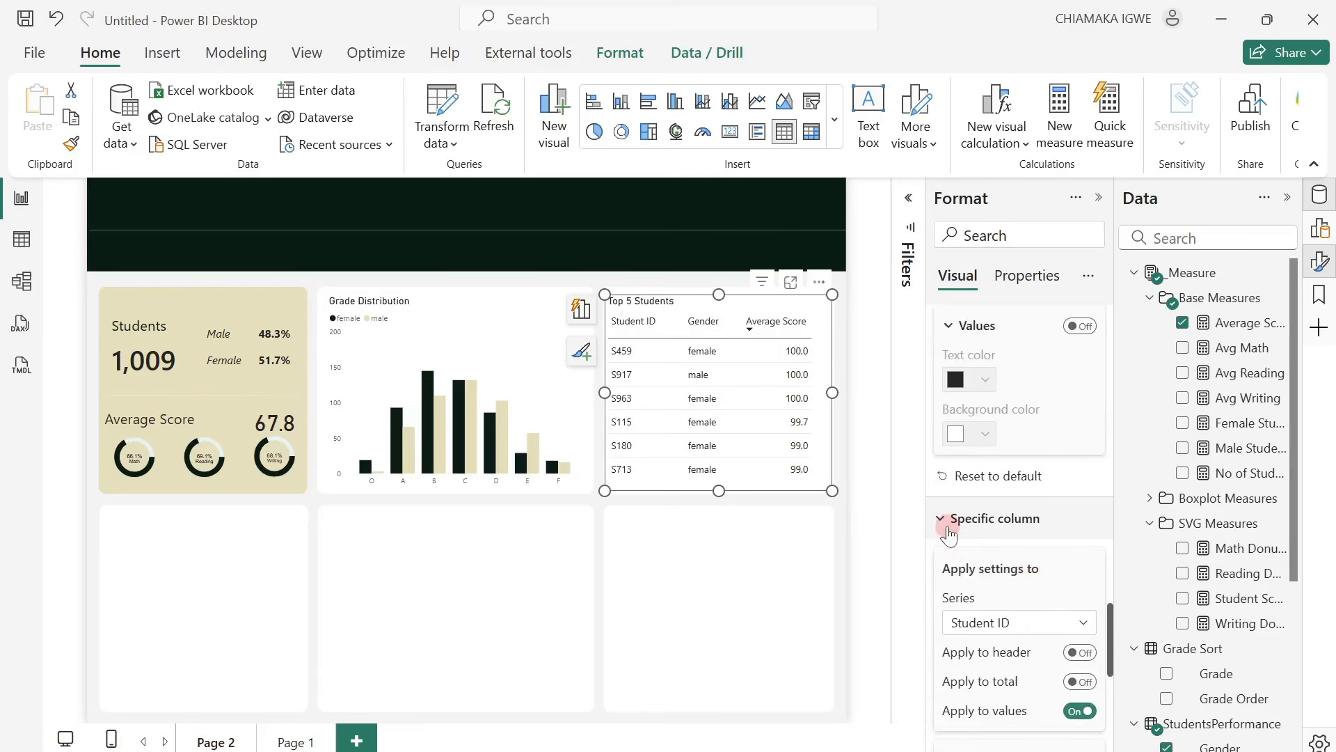
pyautogui.click(1037, 630)
pyautogui.click(1019, 696)
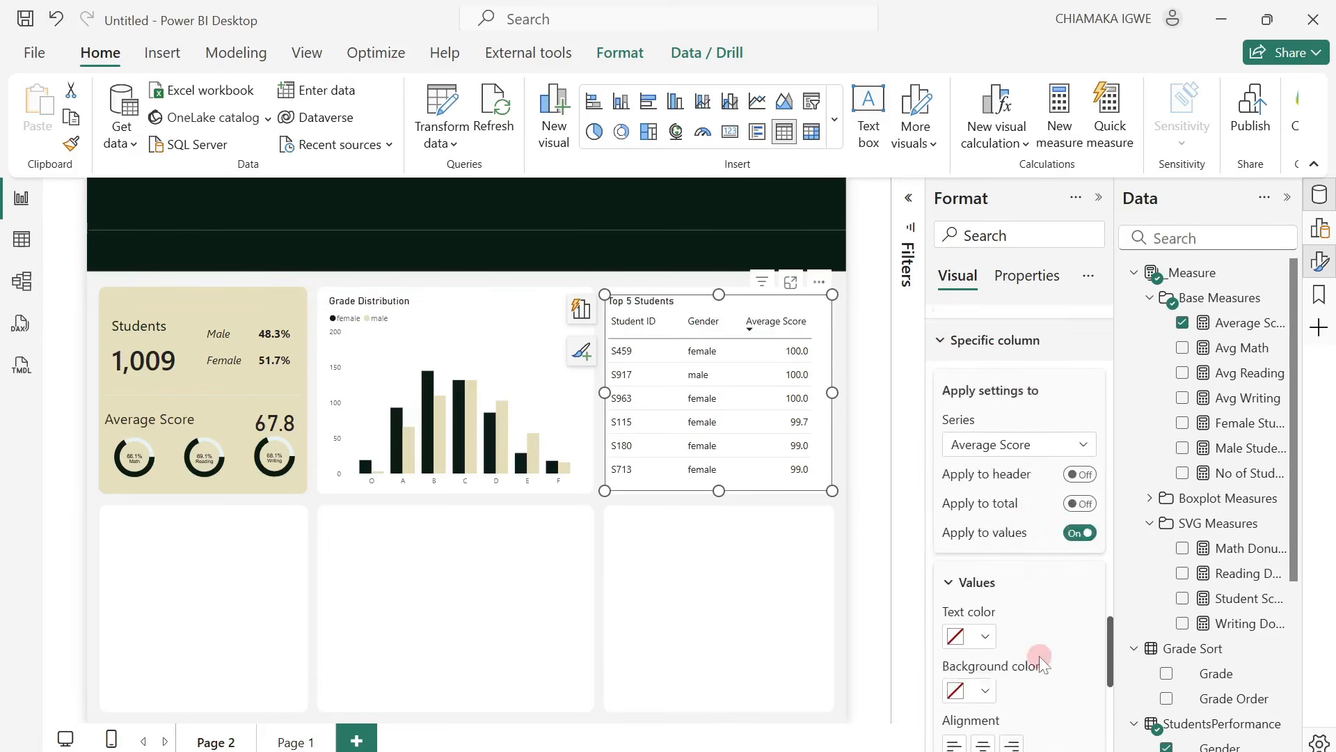
pyautogui.scroll(-1, 1039, 656)
pyautogui.click(982, 717)
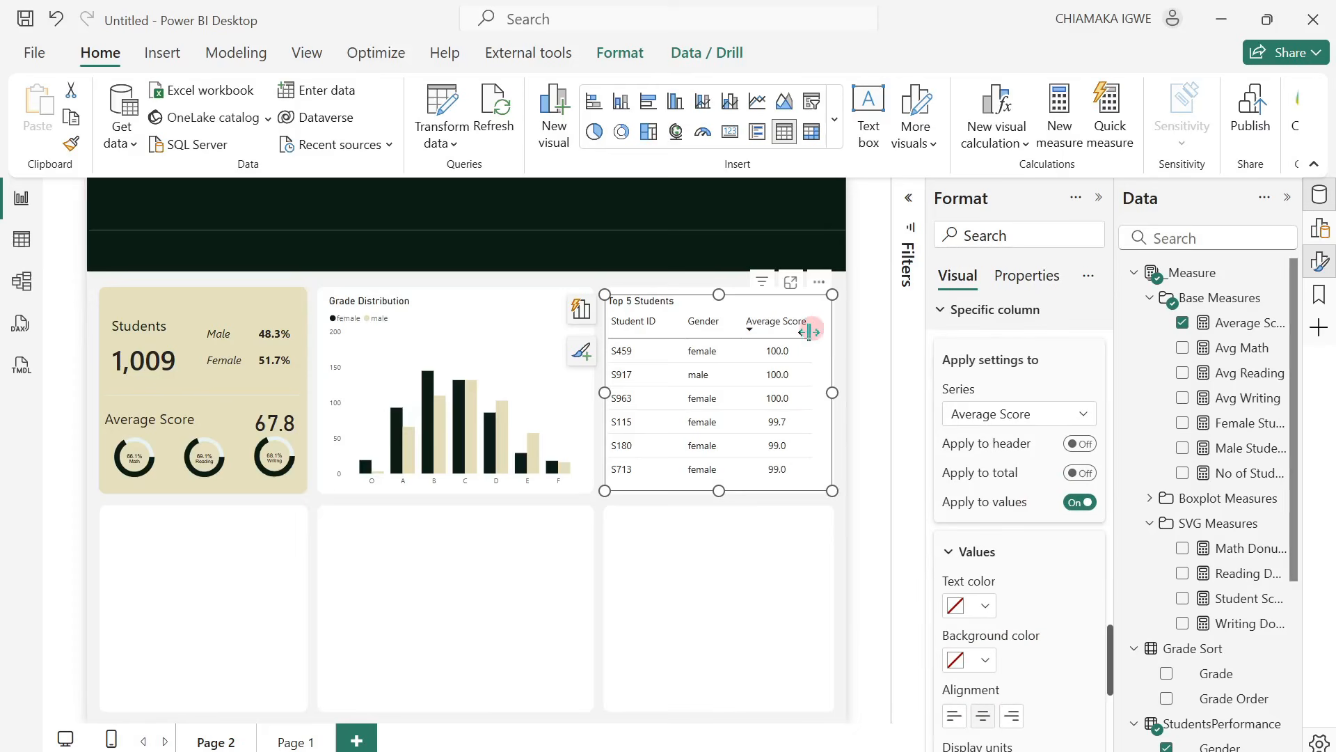
pyautogui.moveTo(811, 323); pyautogui.dragTo(817, 325)
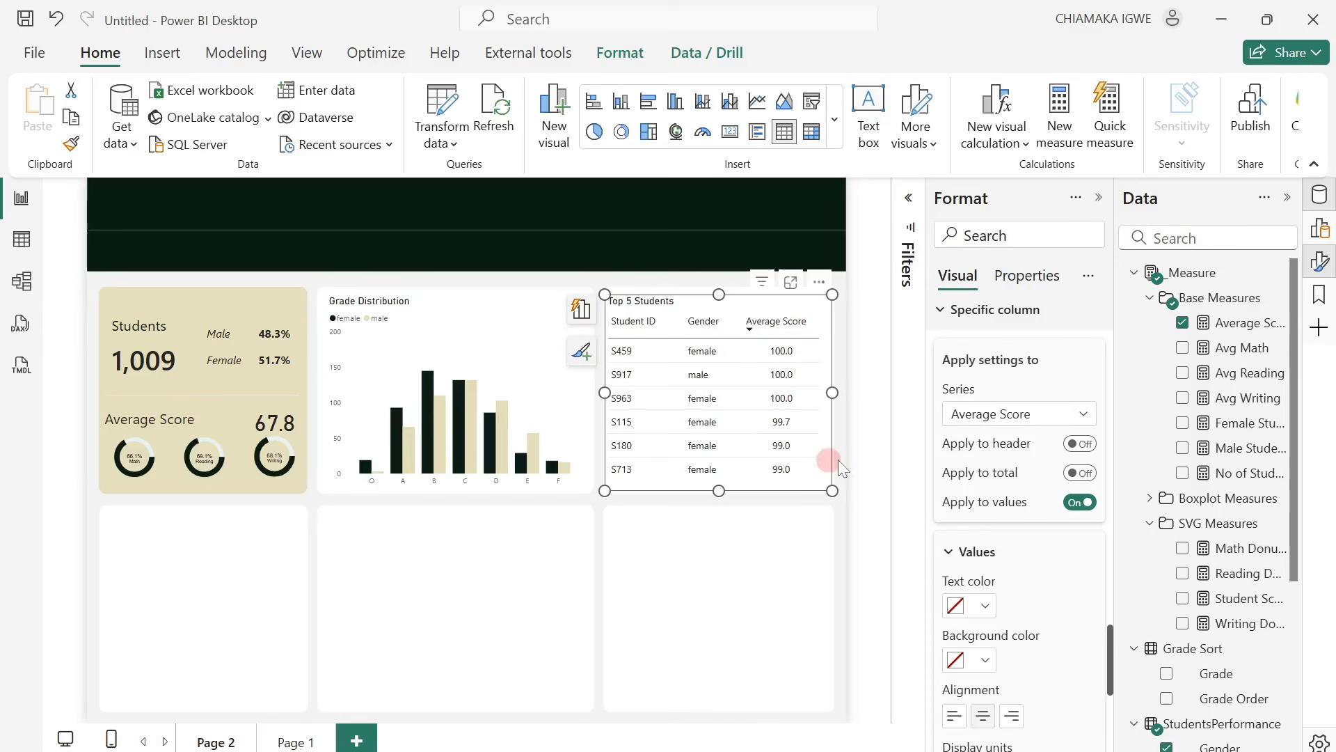
pyautogui.click(858, 461)
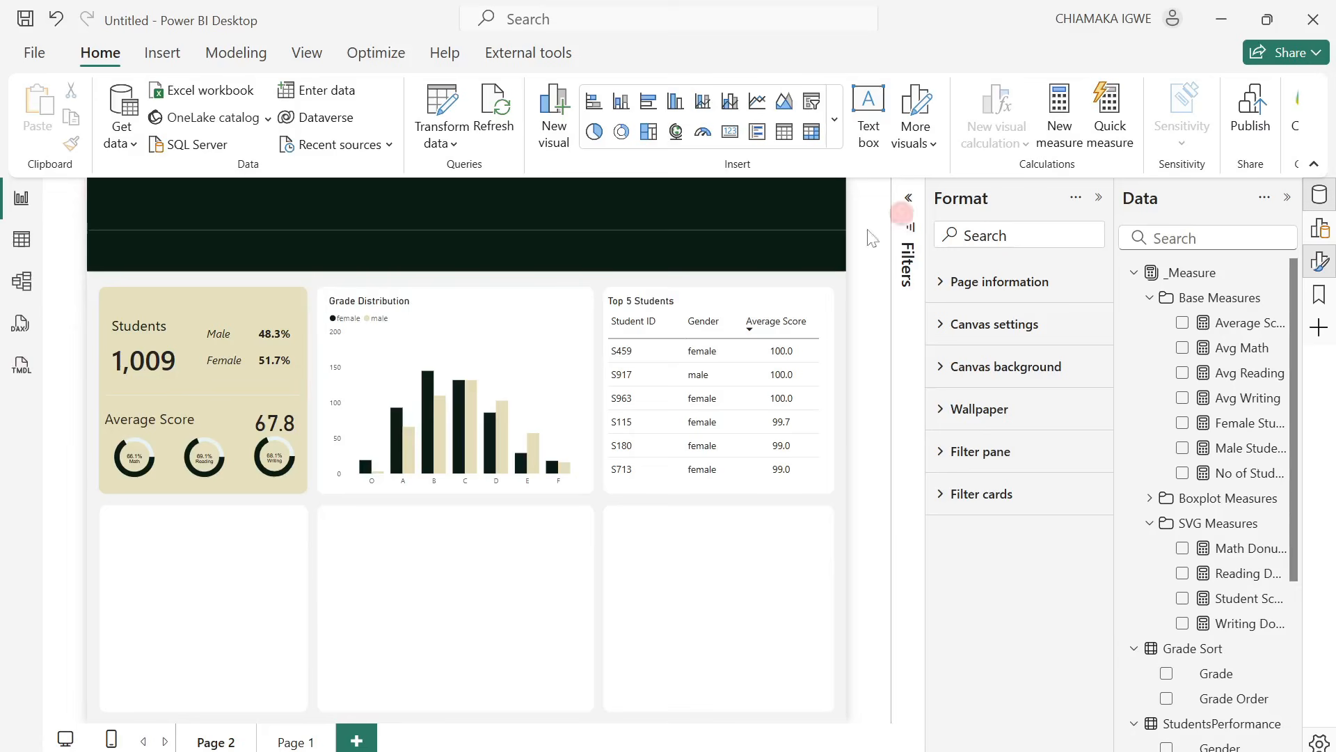
# Insert a 100% stacked bar chart and fit it into the empty card below the Students card.
pyautogui.click(1320, 236)
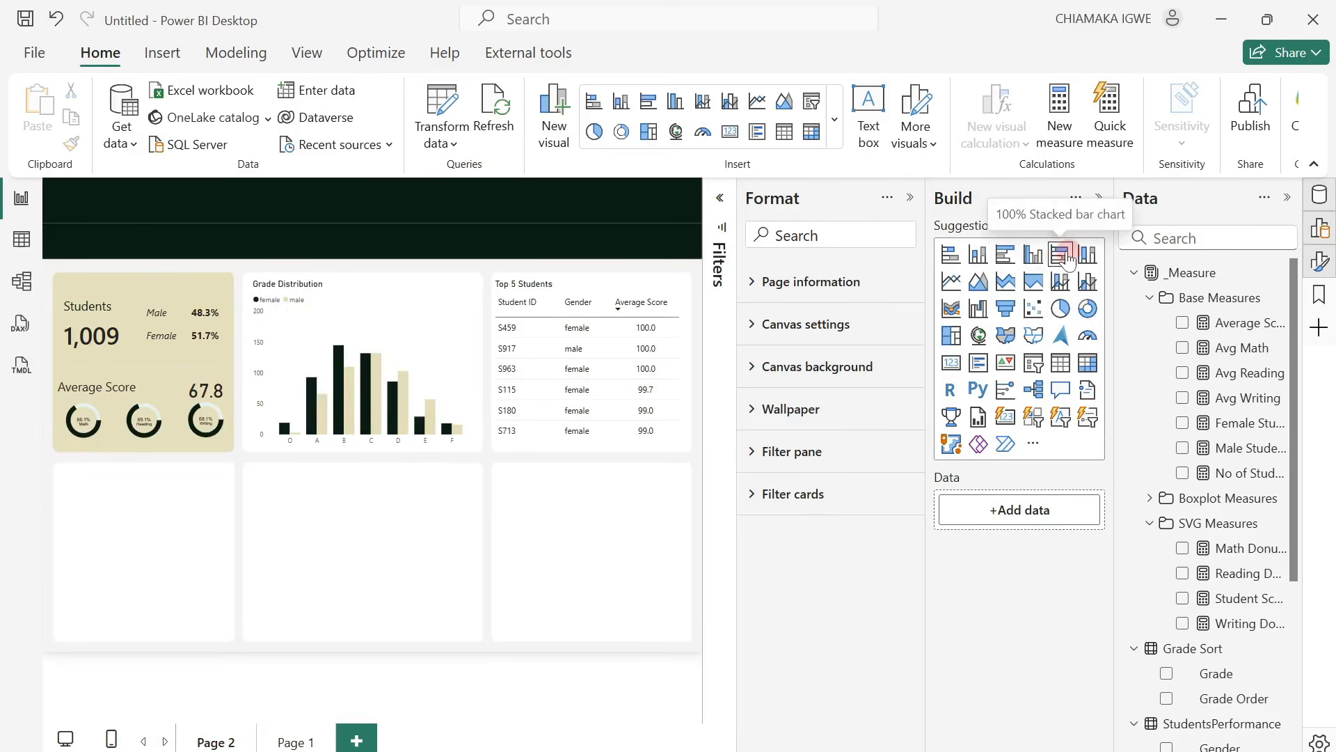
pyautogui.click(1067, 257)
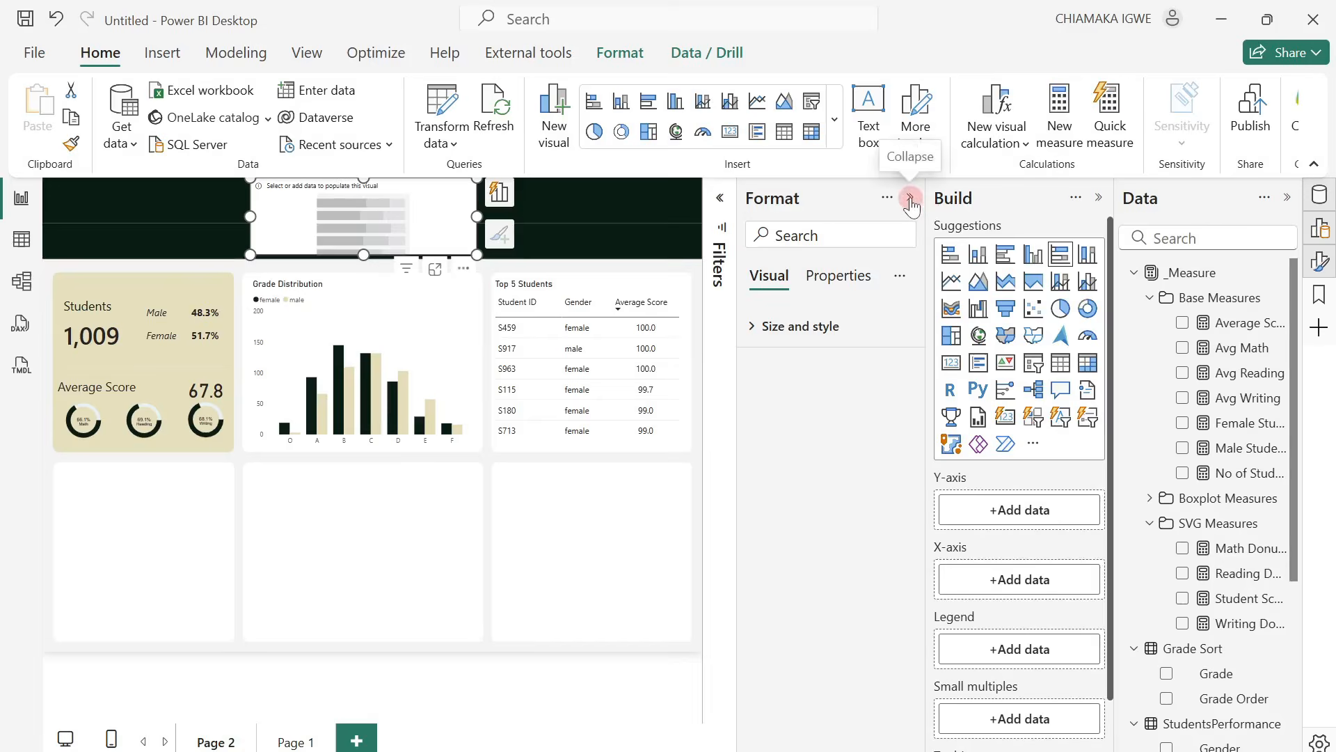
pyautogui.click(910, 199)
pyautogui.moveTo(545, 188); pyautogui.dragTo(301, 528)
pyautogui.moveTo(362, 602); pyautogui.dragTo(306, 699)
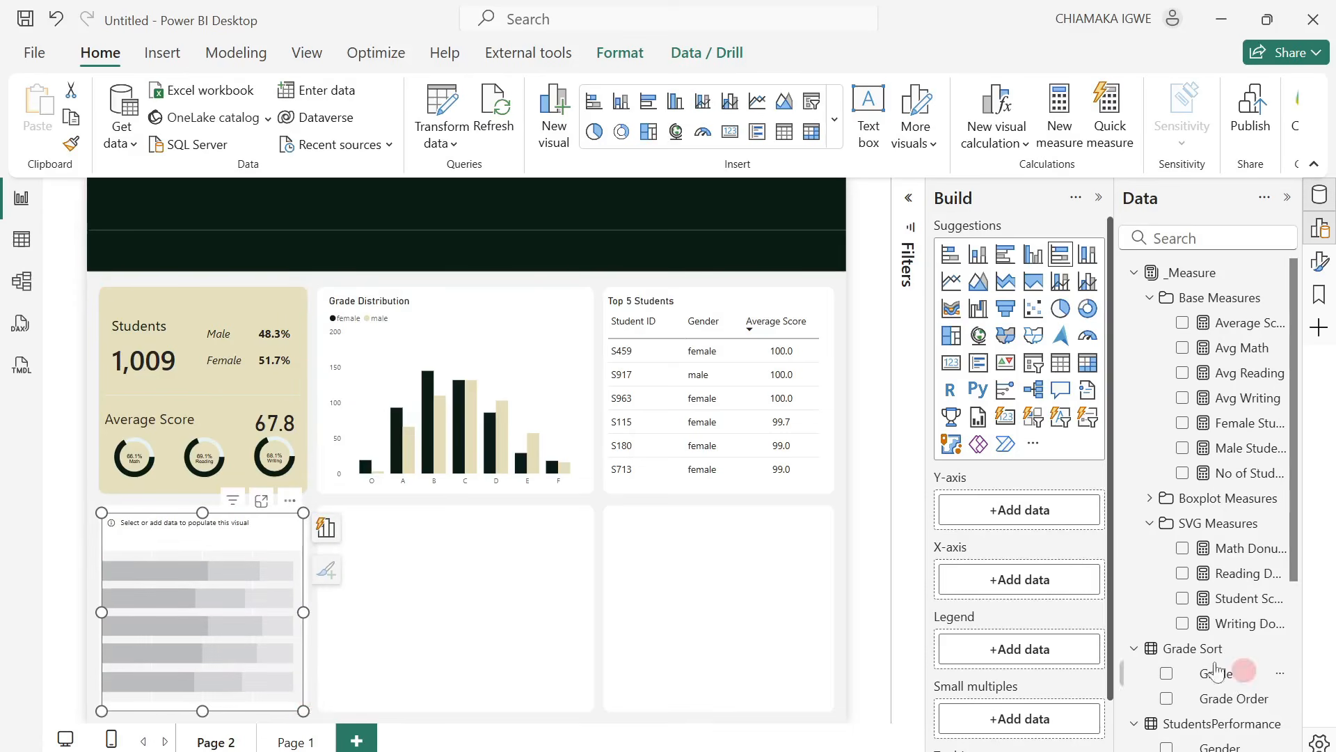
# Assign Race/Ethnicity to the bar chart's Y-axis and Avg Math, Avg Reading and Avg Writing to its X-axis.
pyautogui.scroll(-3, 1196, 658)
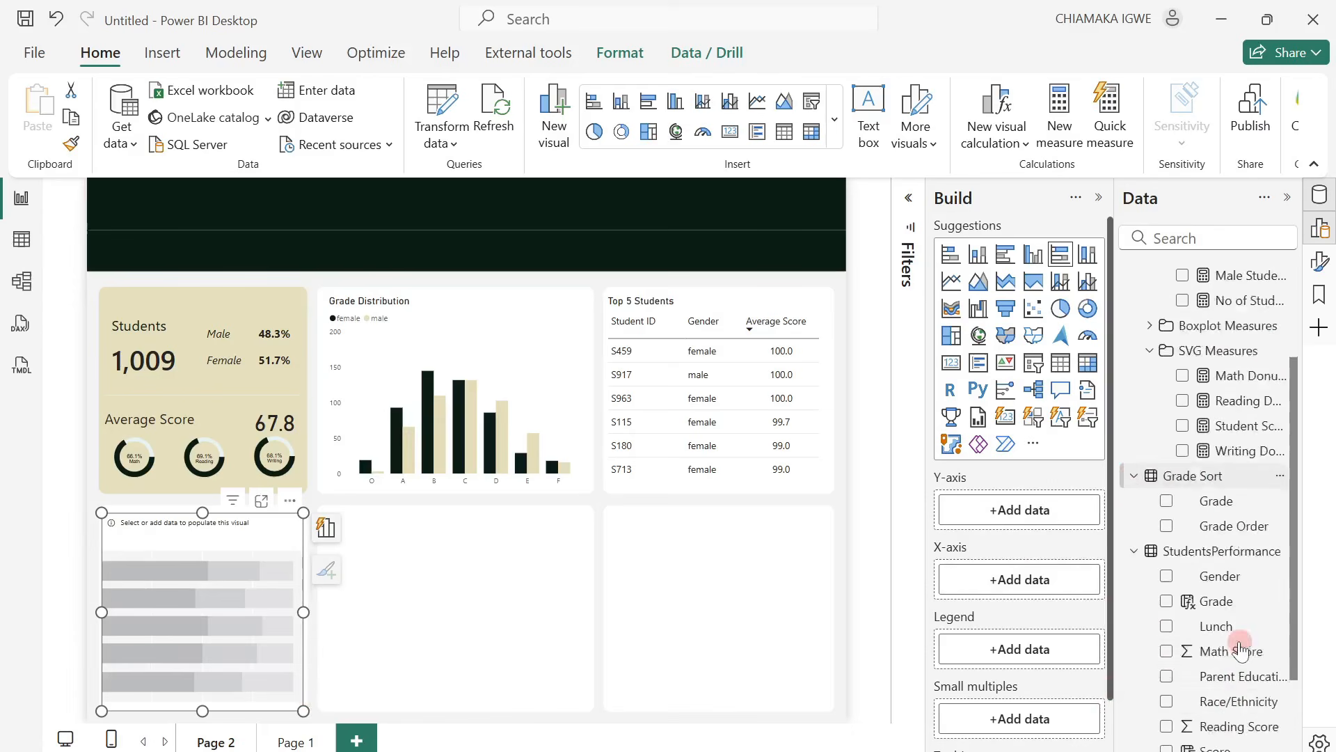
pyautogui.moveTo(1240, 661); pyautogui.dragTo(1030, 518)
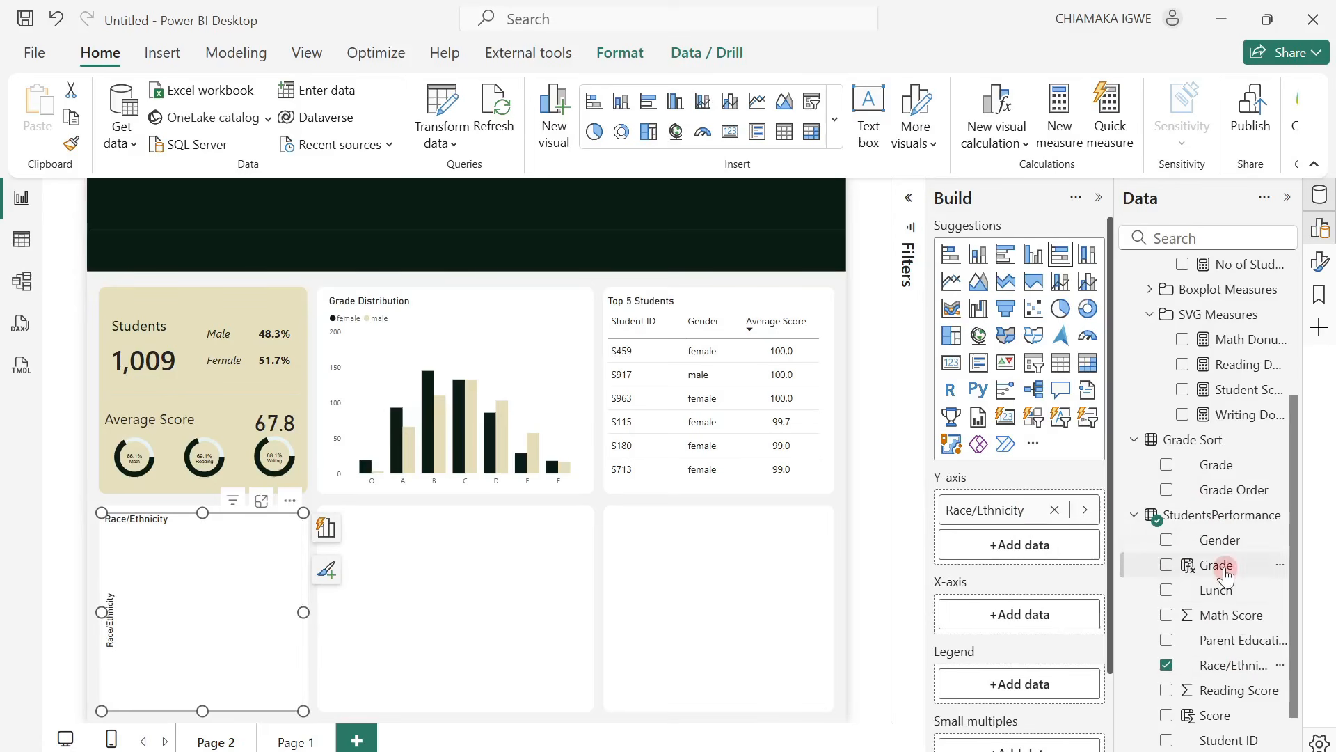
pyautogui.scroll(3, 1231, 591)
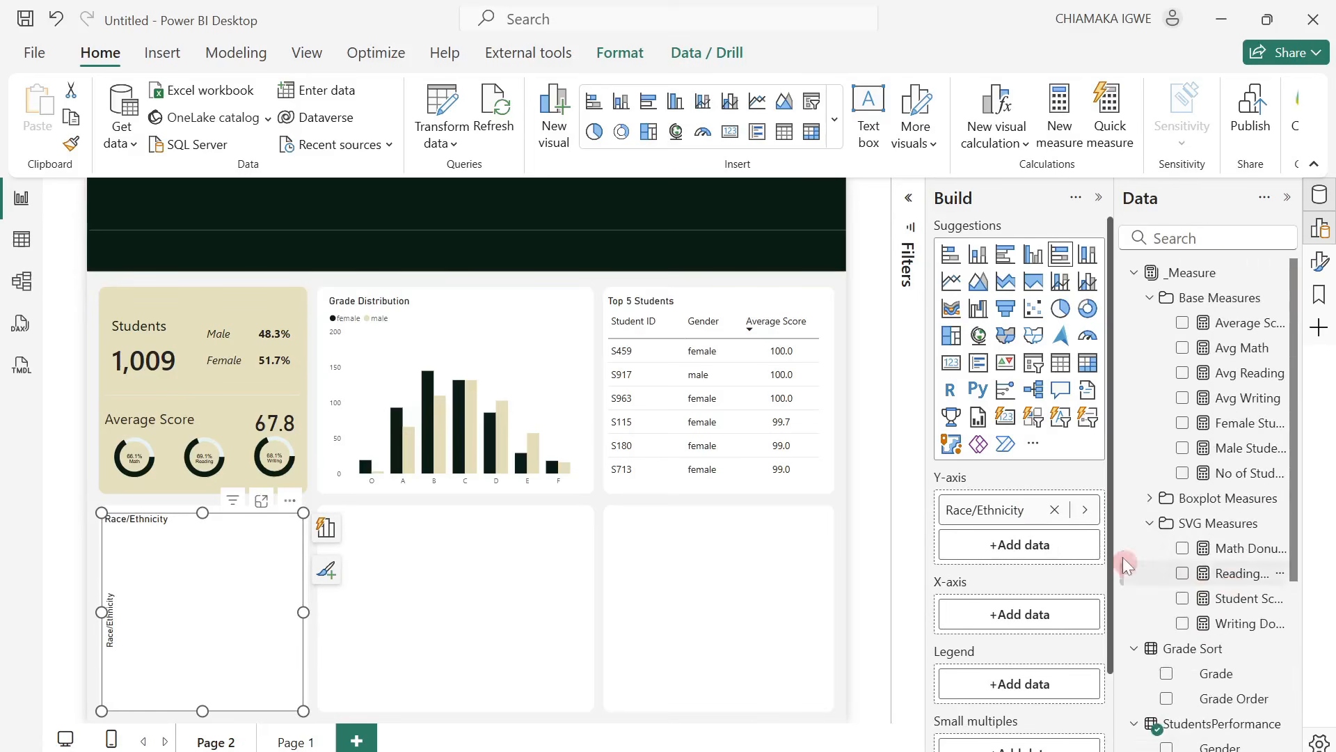
pyautogui.moveTo(1226, 355); pyautogui.dragTo(1037, 633)
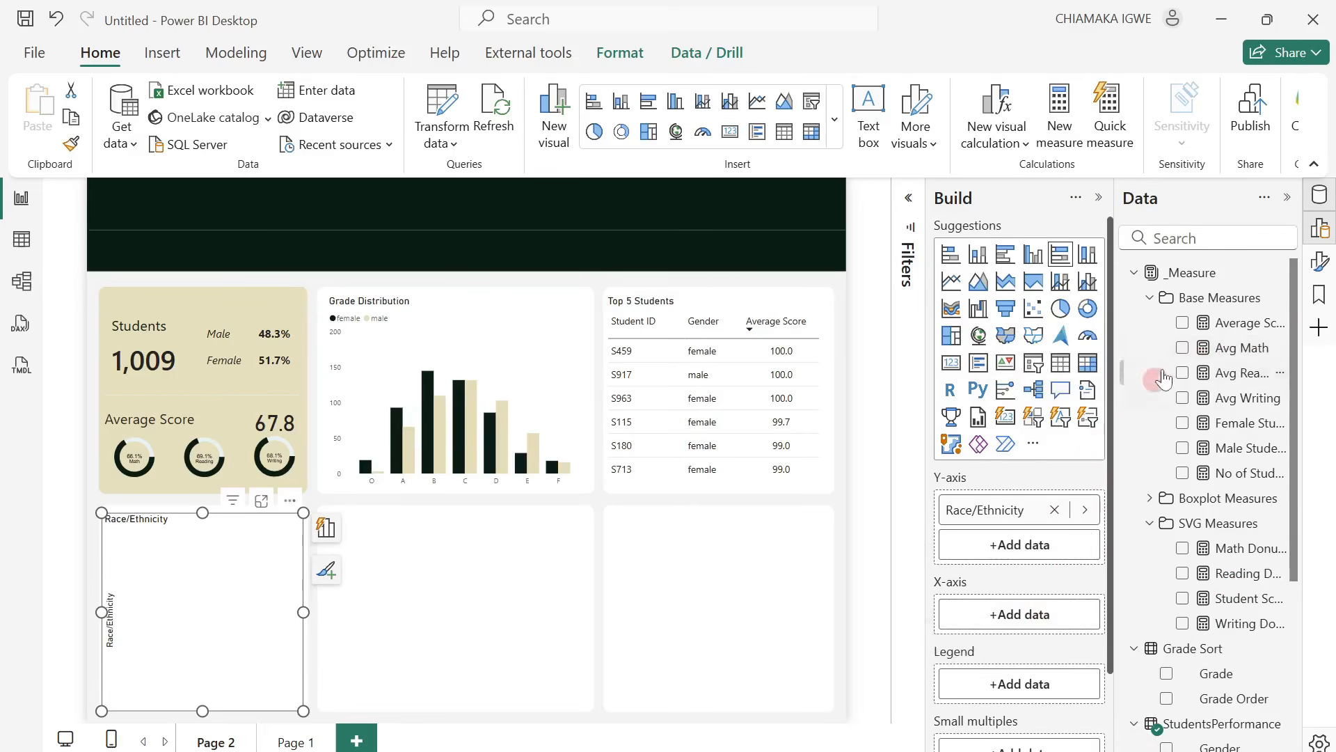
pyautogui.scroll(-1, 1038, 655)
pyautogui.scroll(1, 1038, 647)
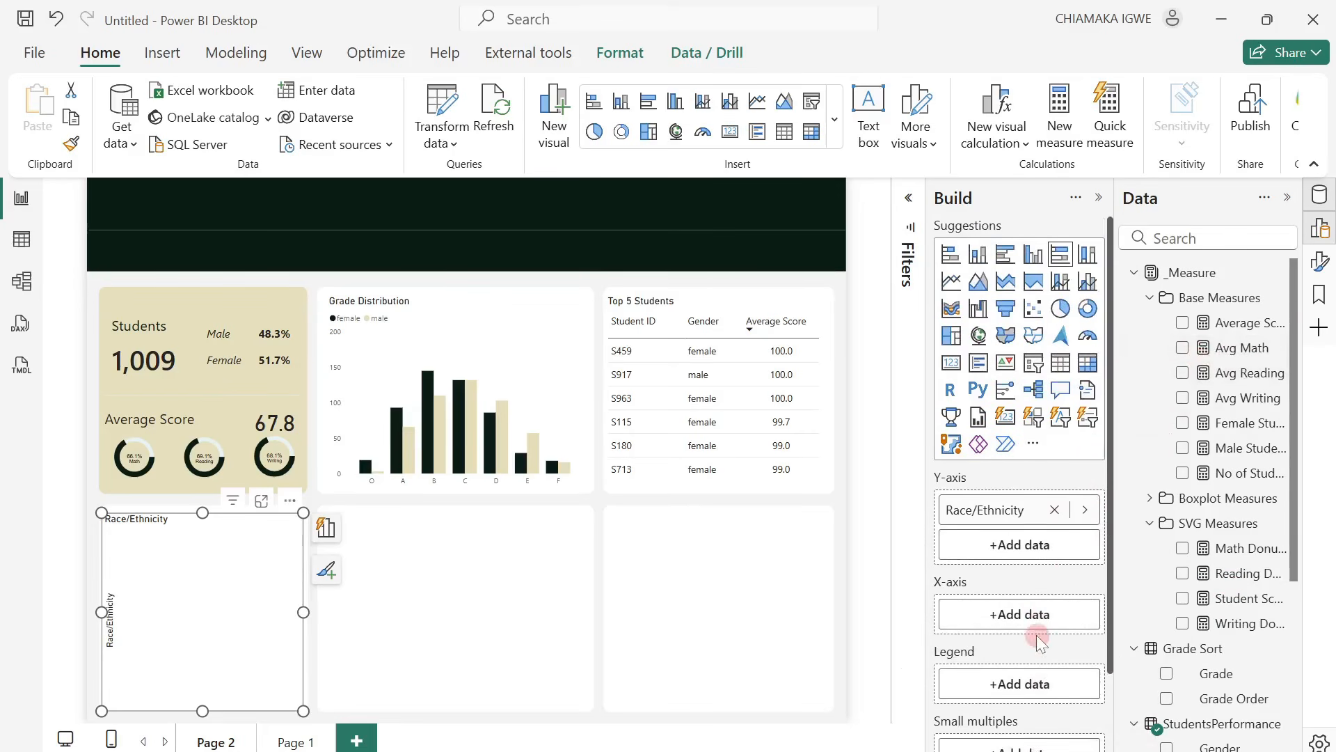
pyautogui.click(1182, 347)
pyautogui.click(1182, 373)
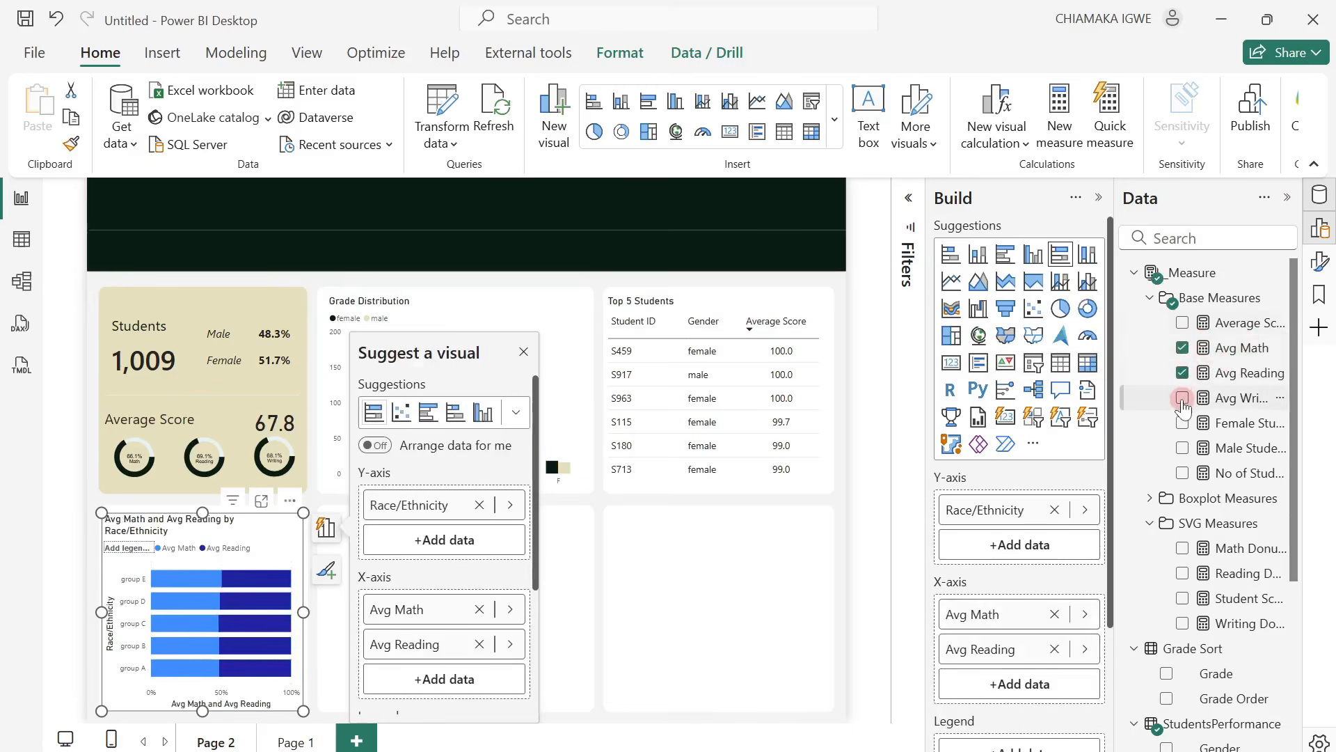
pyautogui.click(1183, 399)
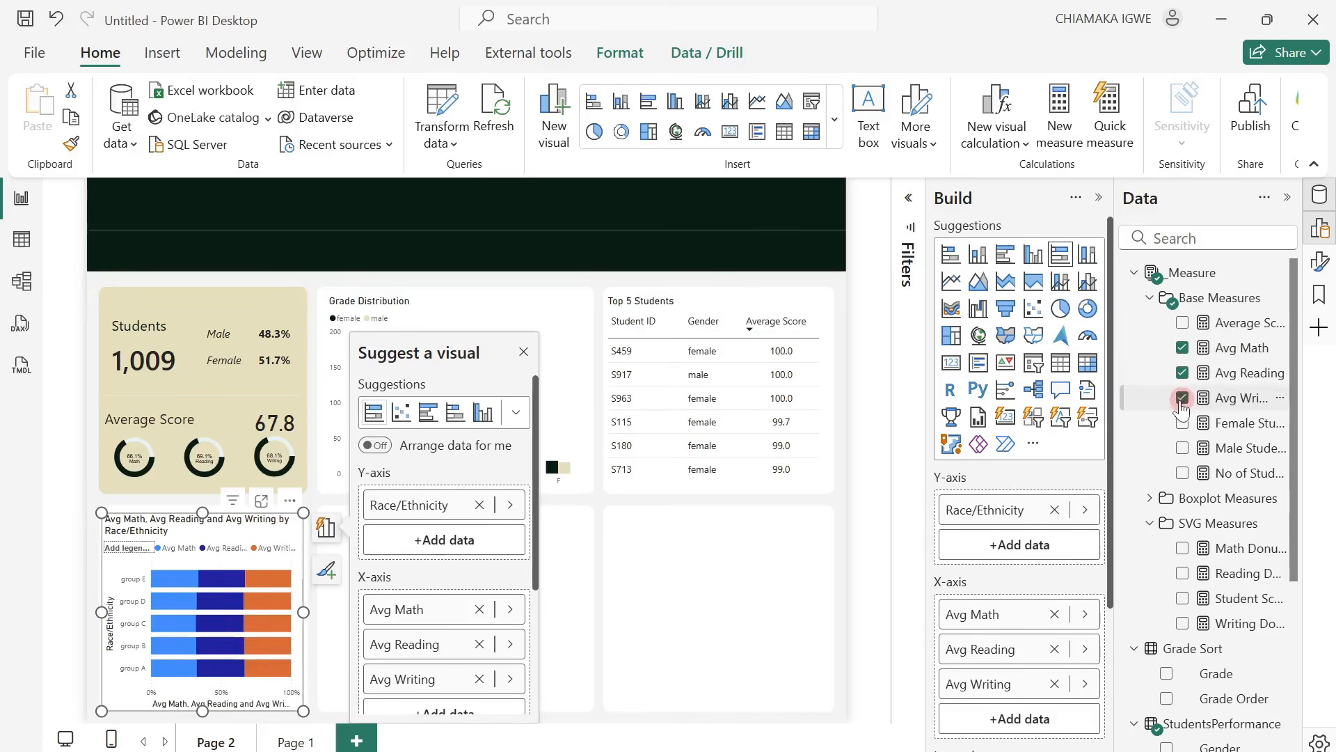
# Show the bar chart's formatting options, close the data field list and turn off the chart's background.
pyautogui.click(1103, 203)
pyautogui.click(1320, 262)
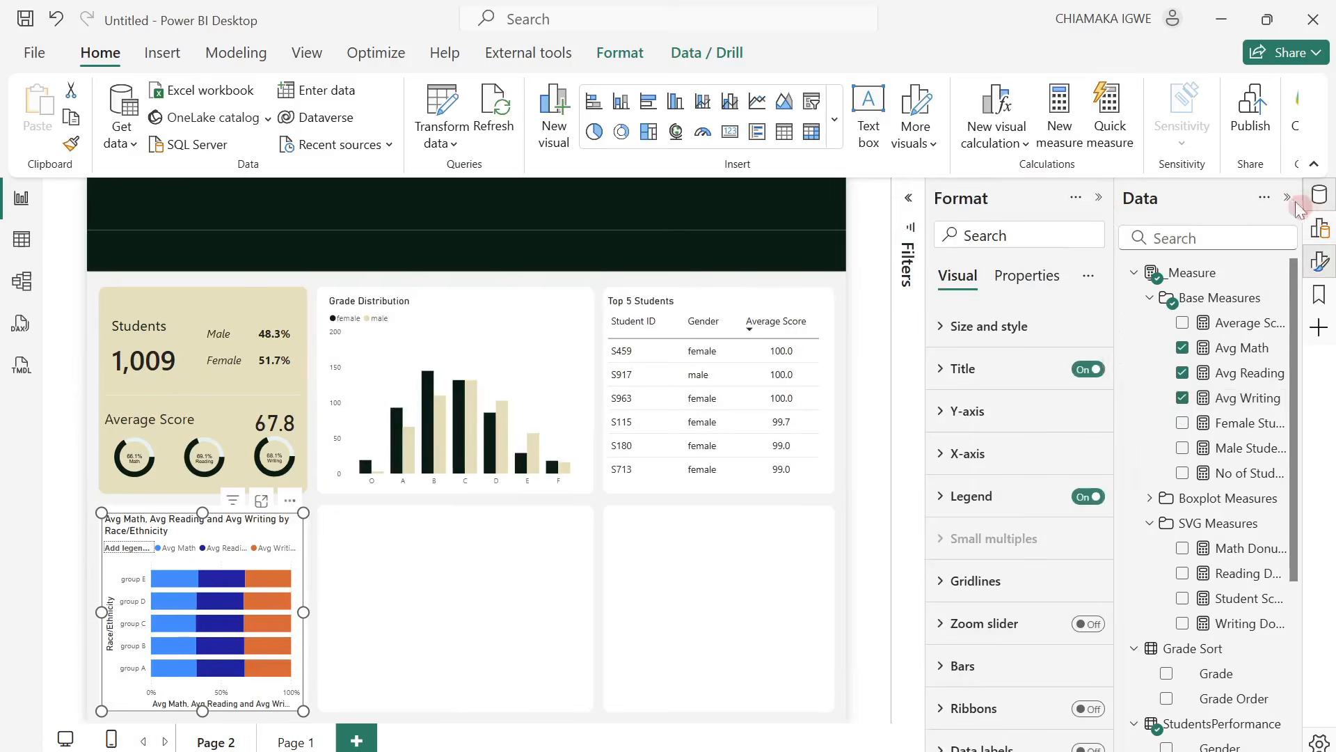
pyautogui.click(1289, 198)
pyautogui.click(1140, 328)
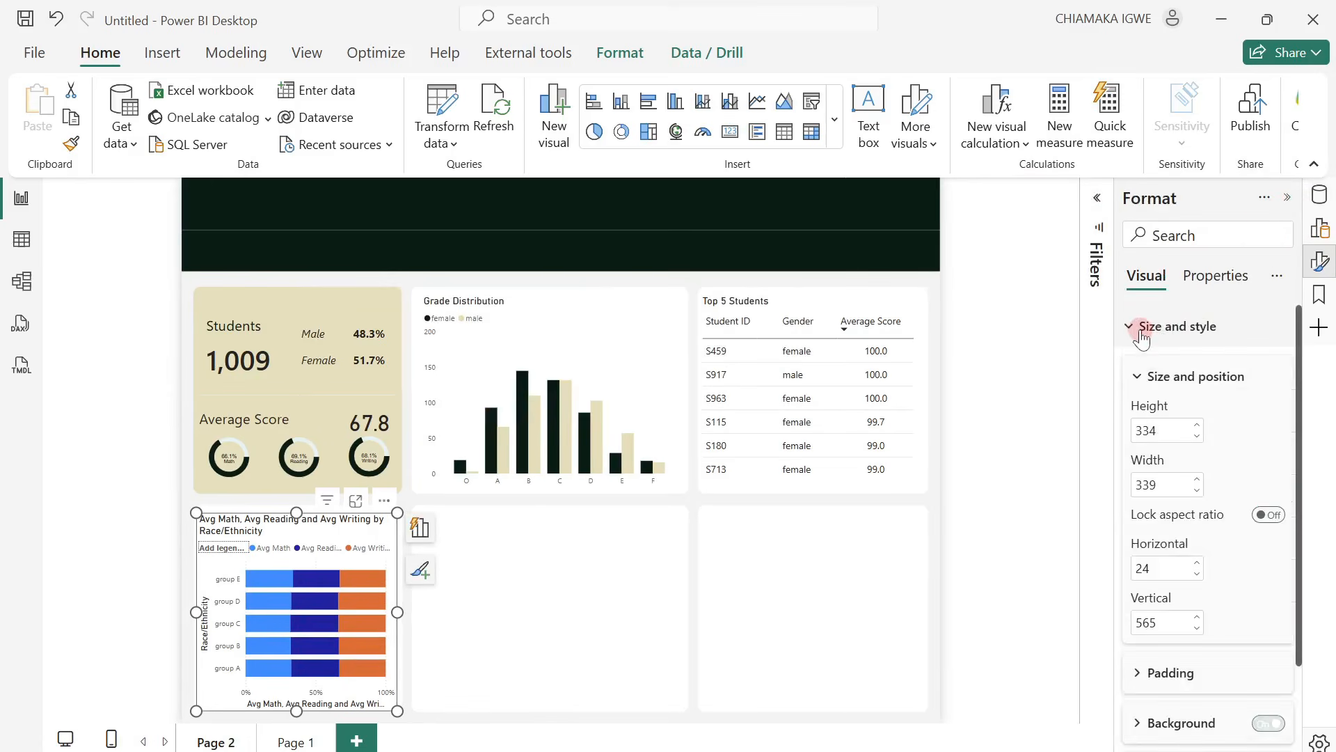
pyautogui.click(1244, 728)
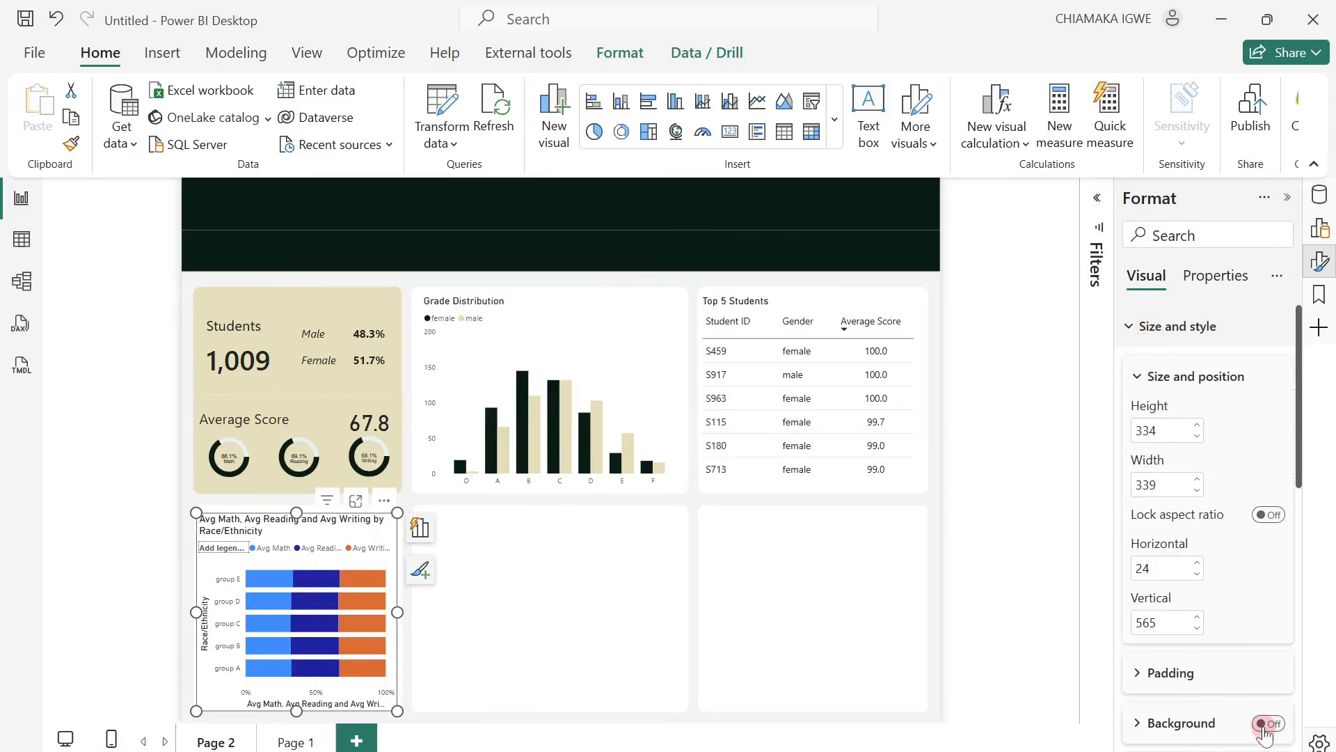
# Set the bar chart's title text to "Performance vs Race".
pyautogui.scroll(-3, 1188, 536)
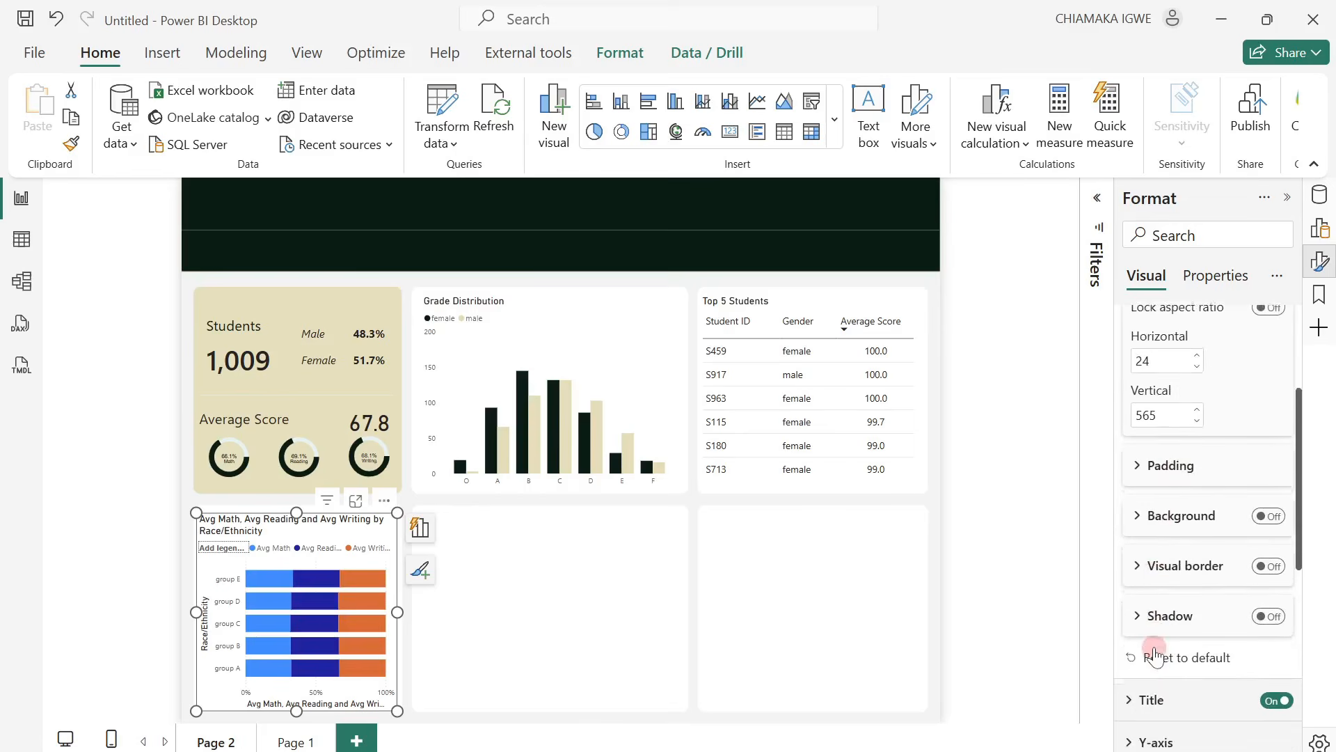
pyautogui.scroll(-3, 1145, 651)
pyautogui.scroll(-3, 1151, 670)
pyautogui.click(1129, 594)
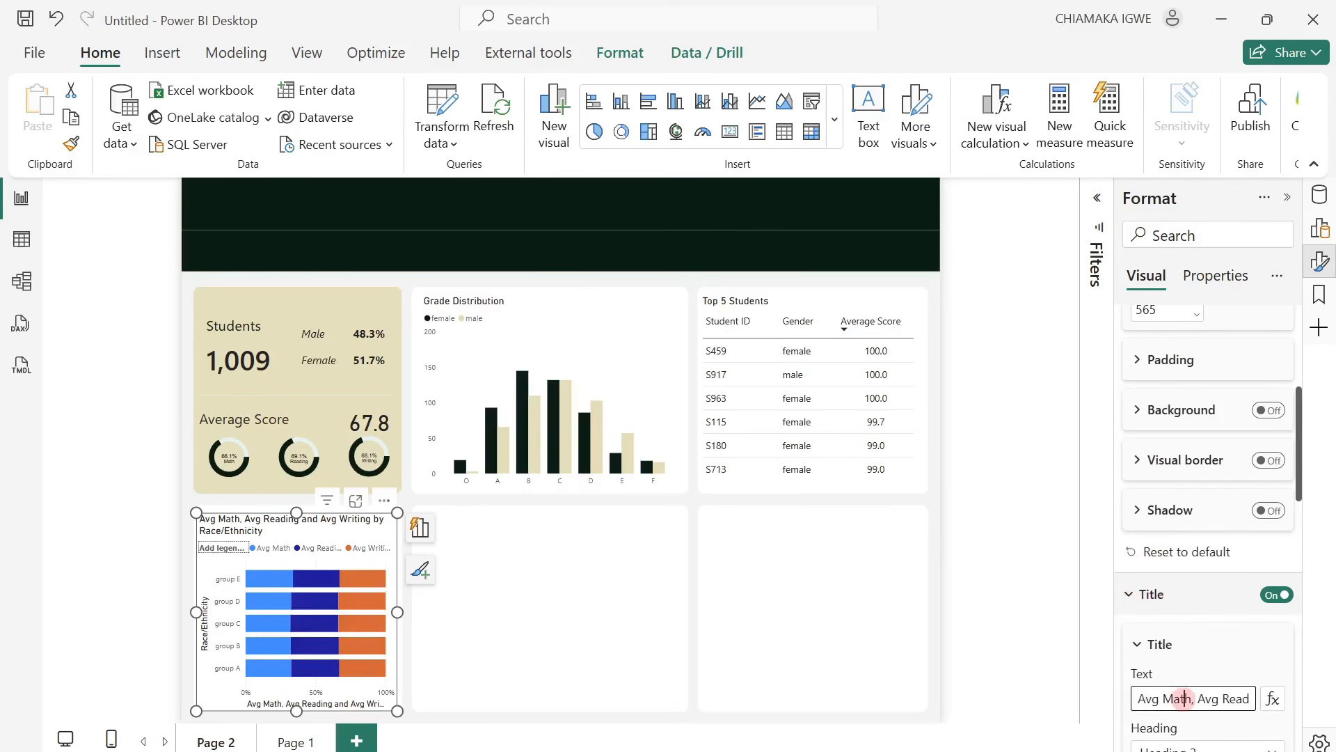
pyautogui.tripleClick(1183, 698)
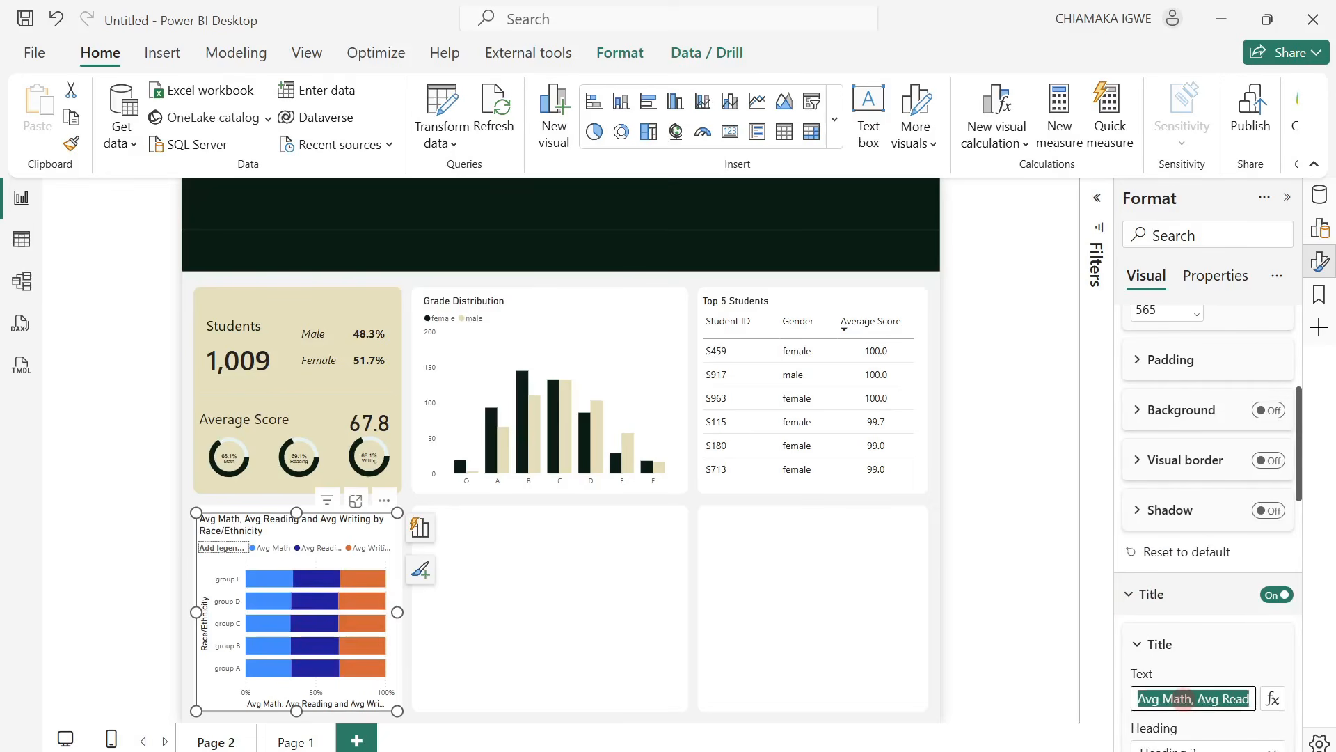
pyautogui.write('Performan')
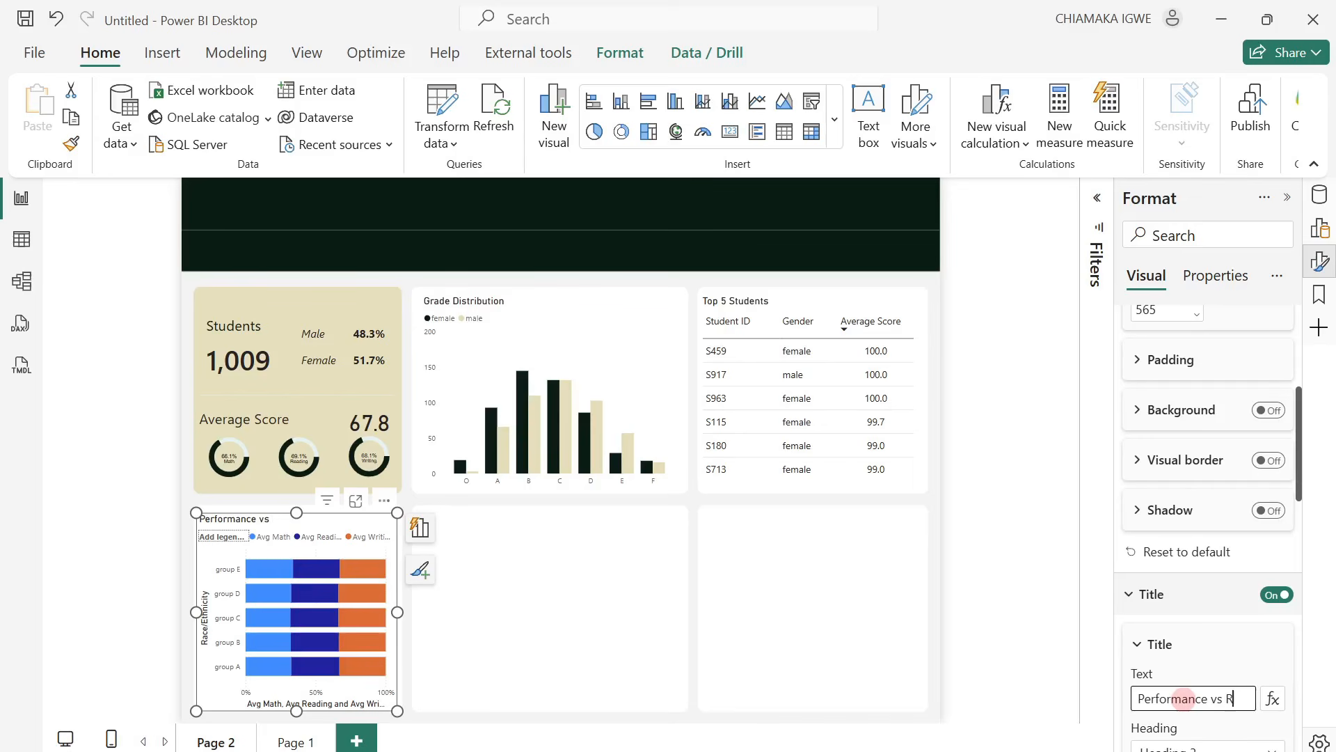
pyautogui.write('ce')
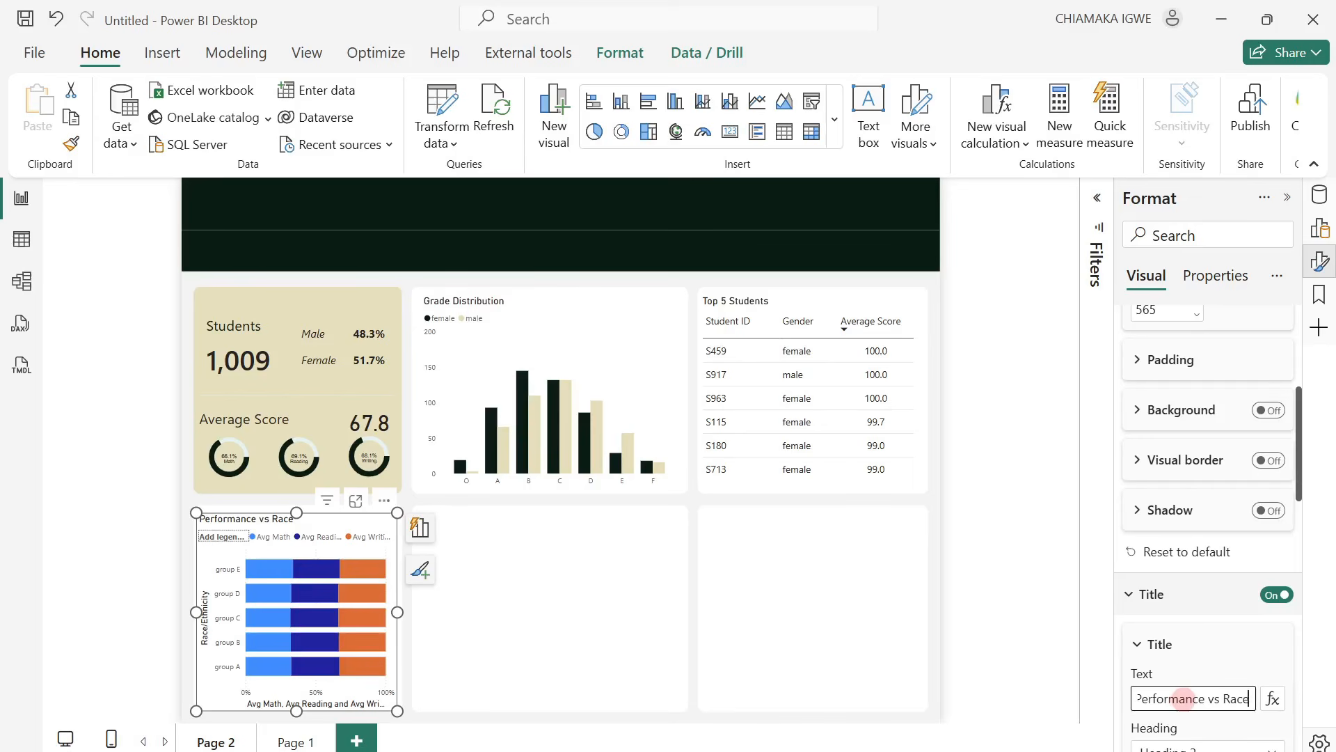
# Turn off the Y-axis title and the X-axis title of the Performance vs Race chart.
pyautogui.scroll(-1, 1211, 635)
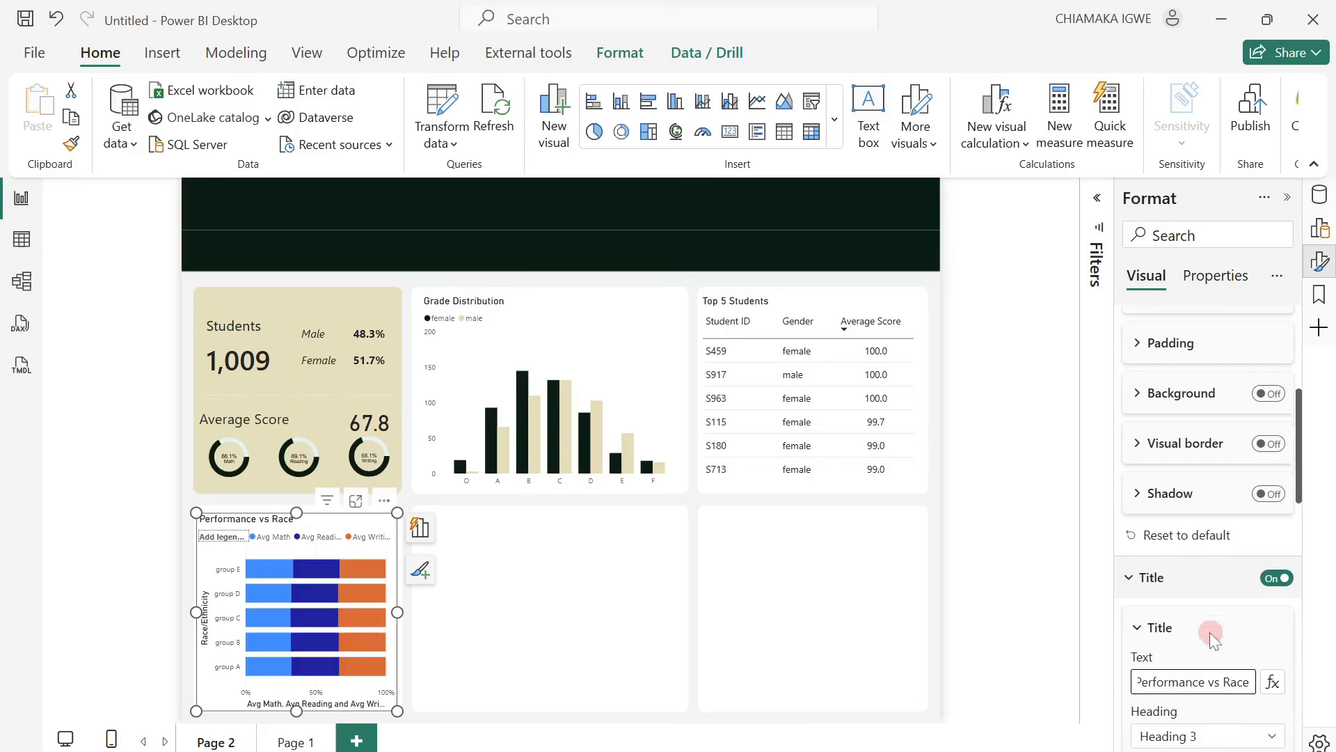
pyautogui.scroll(-10, 1209, 633)
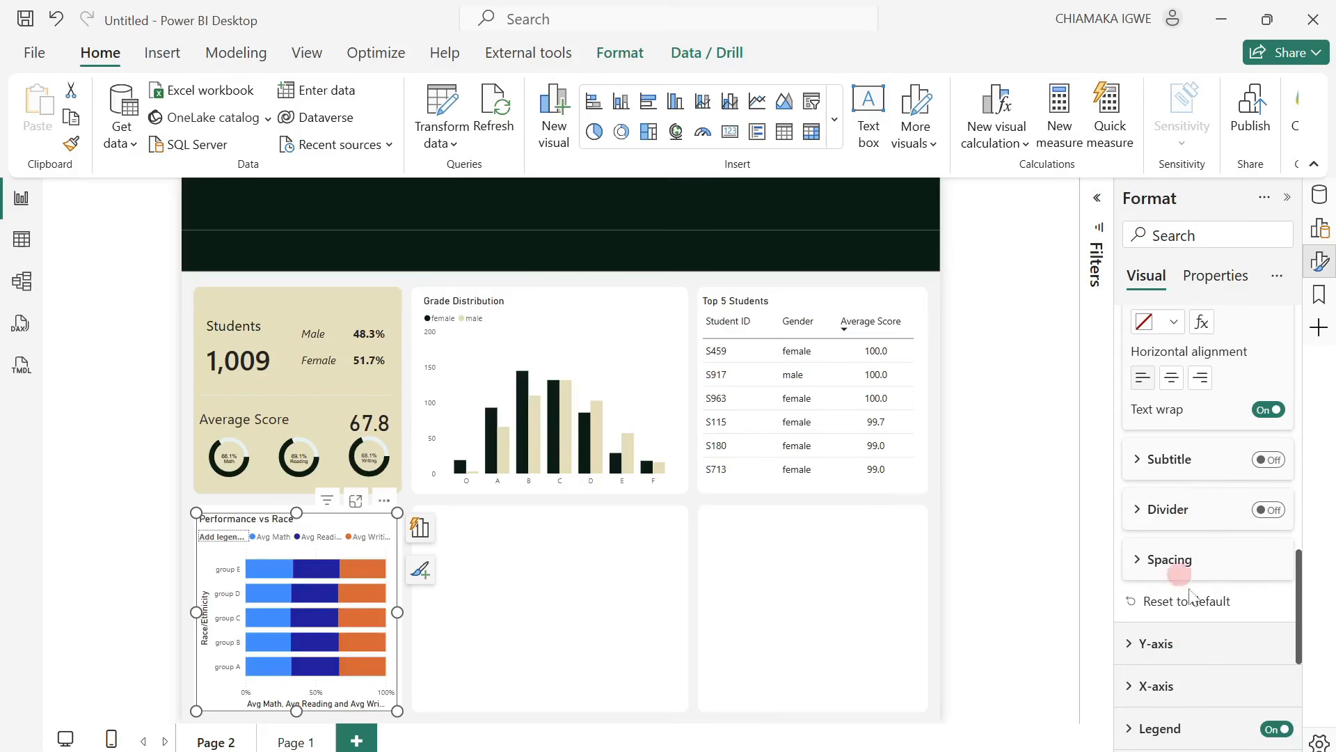
pyautogui.click(1128, 646)
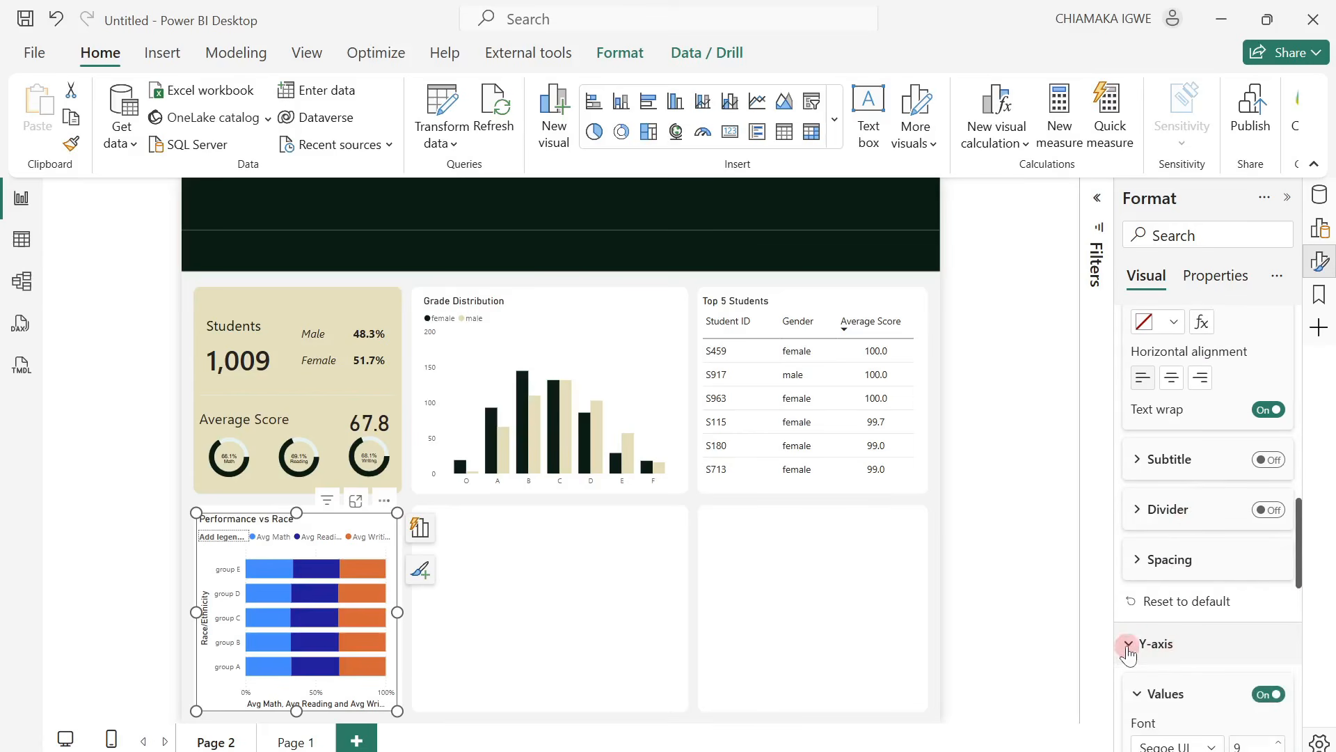
pyautogui.scroll(-5, 1228, 626)
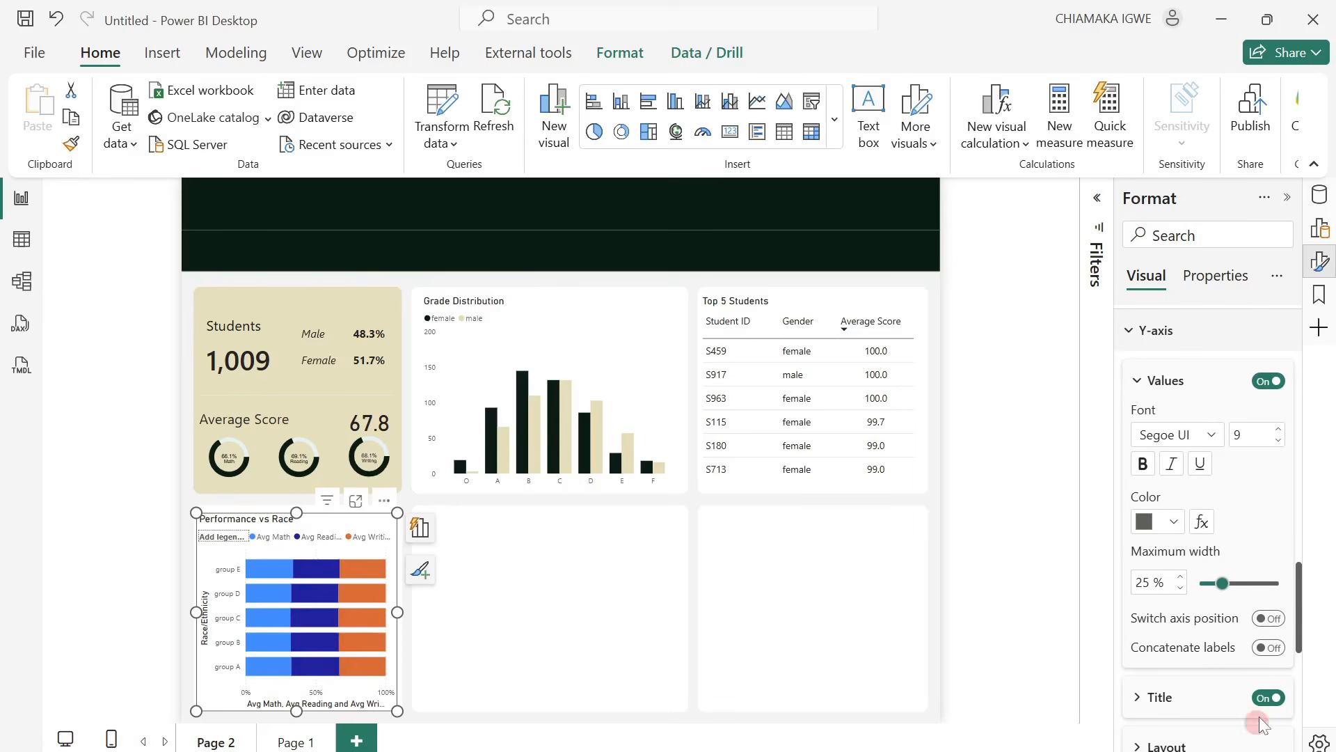
pyautogui.click(1263, 698)
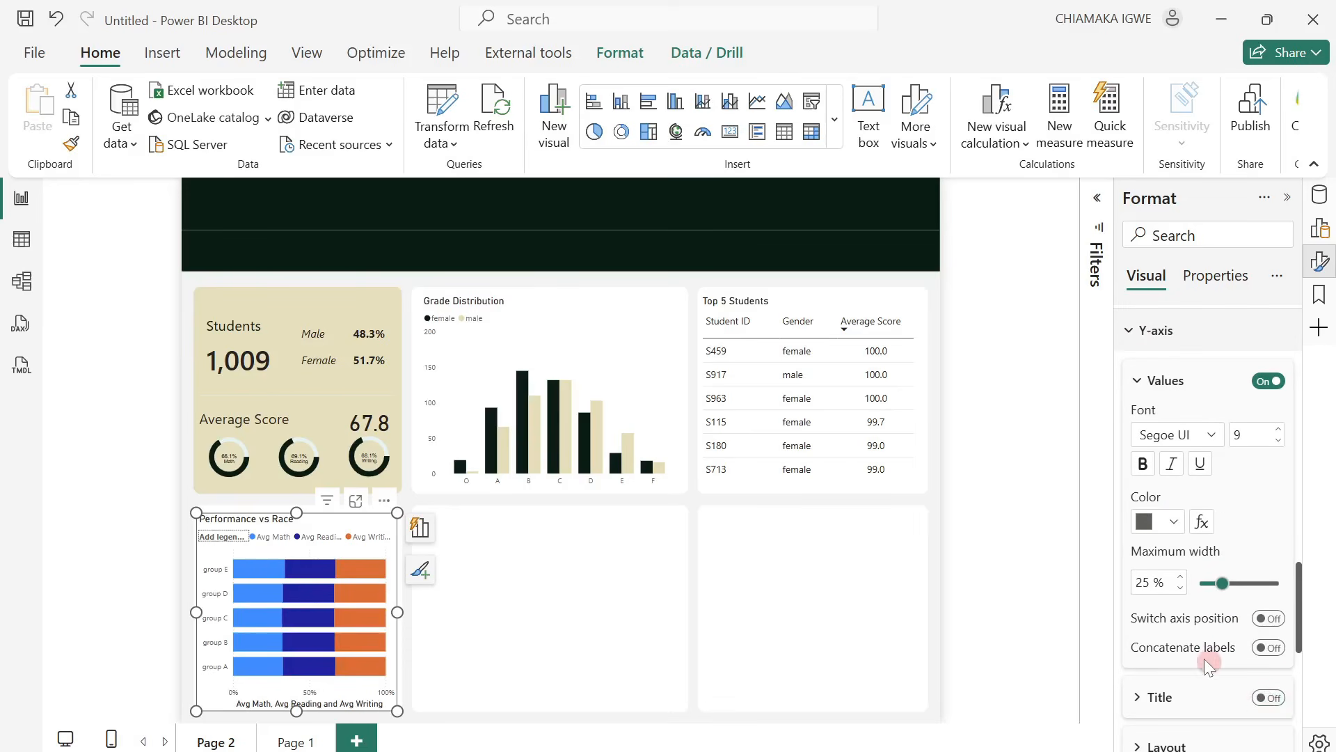
pyautogui.scroll(-3, 1211, 627)
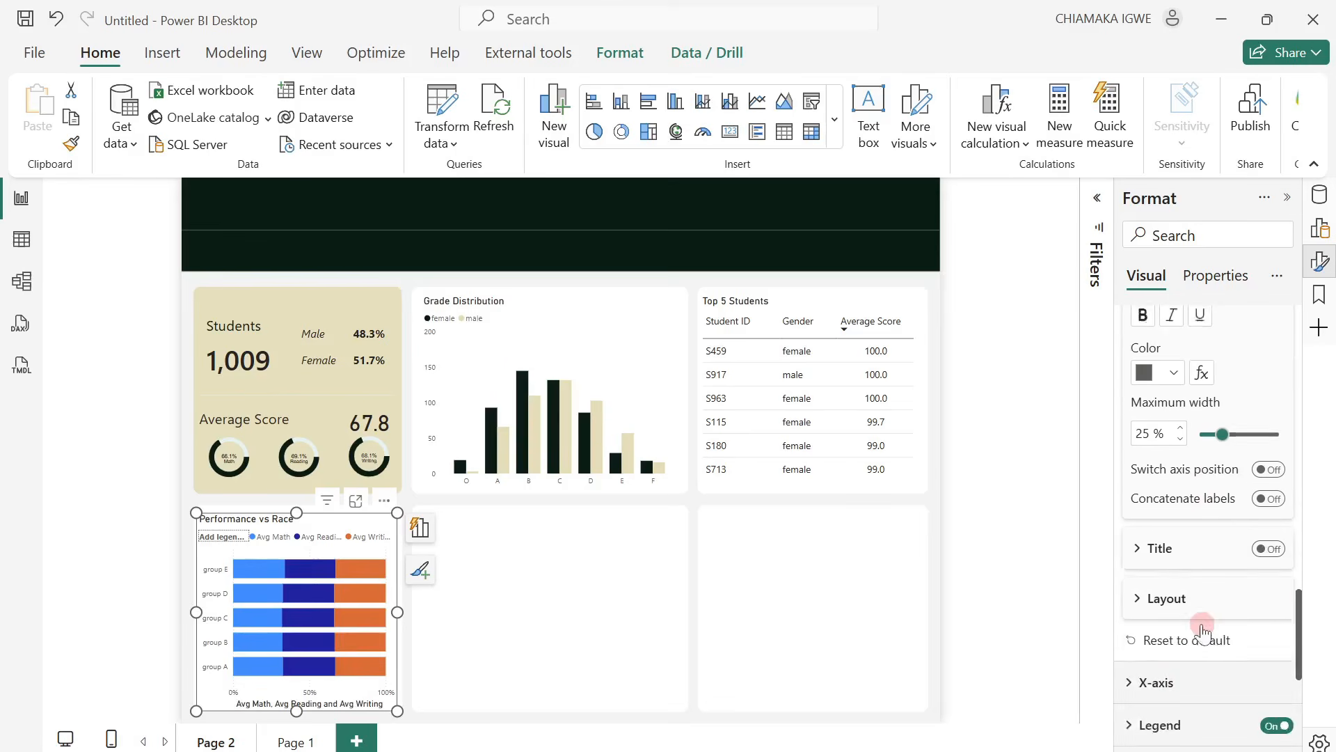
pyautogui.click(1135, 621)
pyautogui.scroll(-3, 1243, 685)
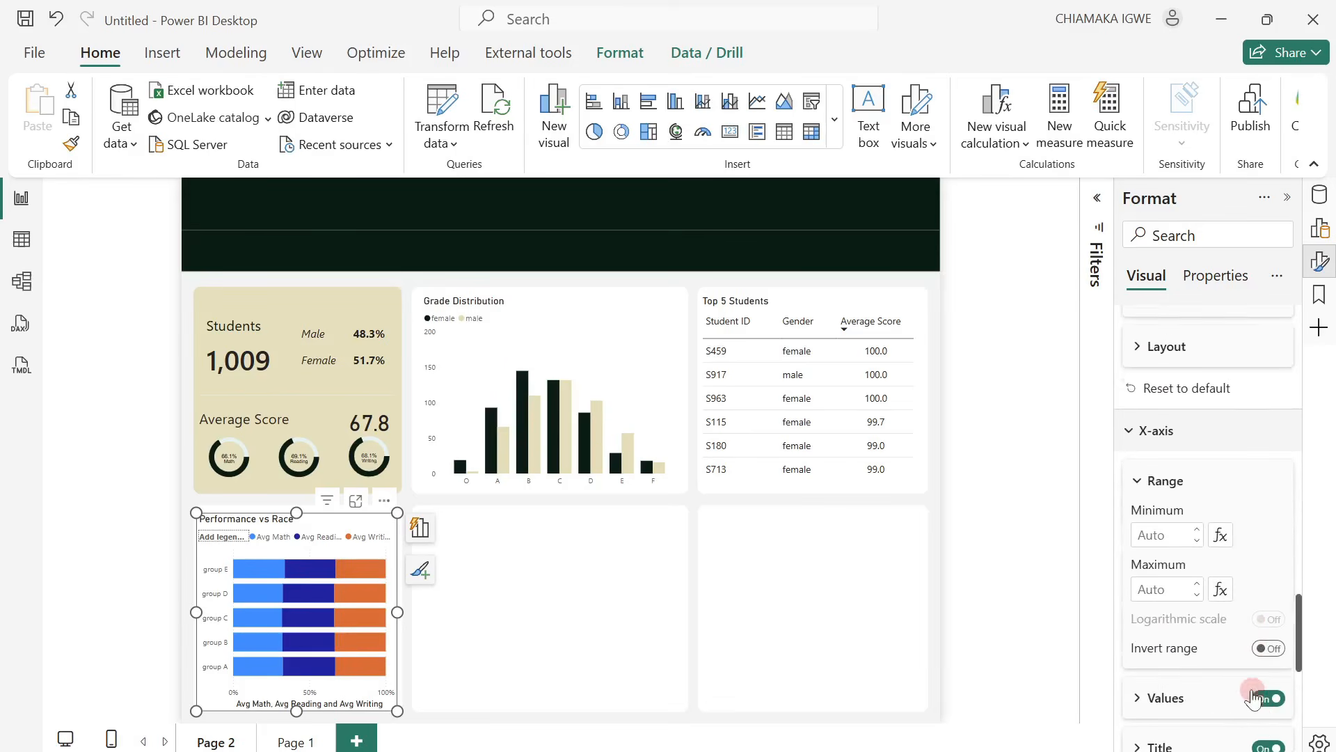
pyautogui.click(1263, 732)
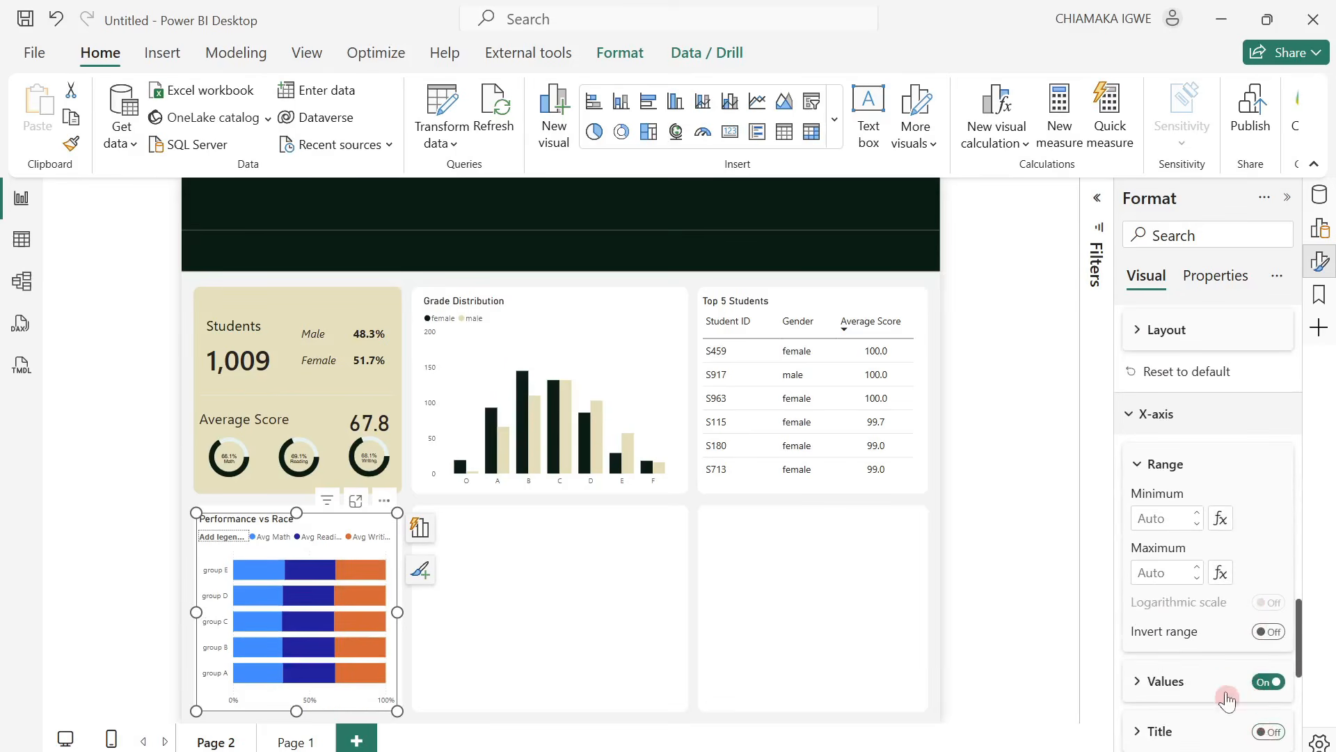
# Turn off the legend title of the Performance vs Race chart, leaving the legend itself on.
pyautogui.scroll(-3, 1225, 668)
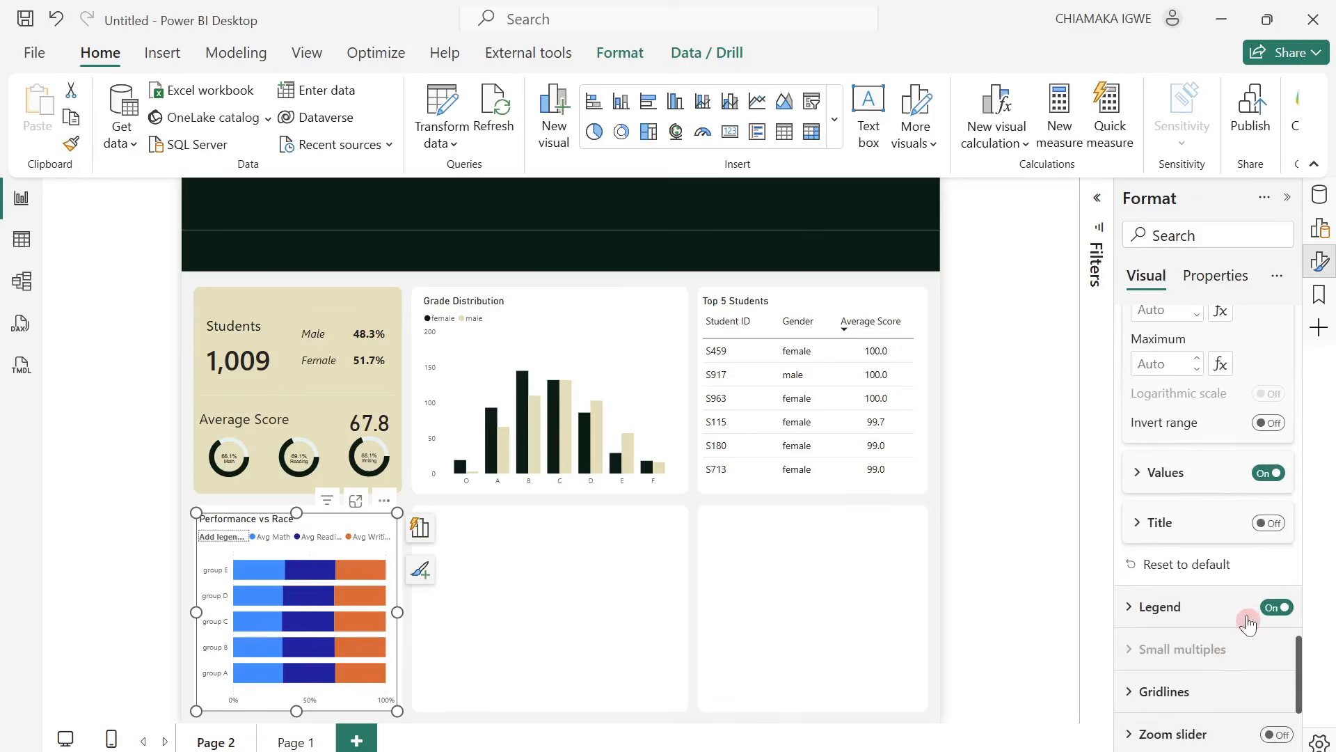
pyautogui.click(1127, 609)
pyautogui.scroll(-3, 1226, 673)
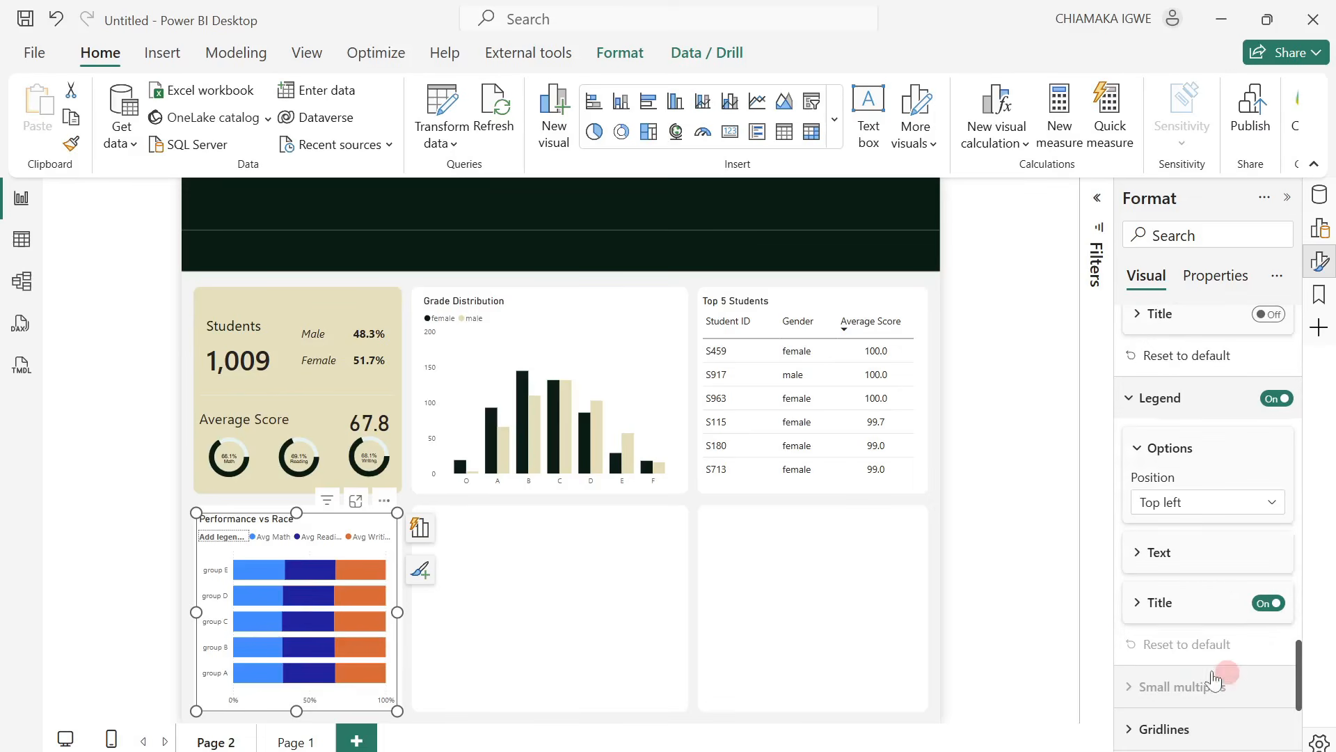
pyautogui.click(1261, 603)
# Color the Avg Math bars of the Performance vs Race chart with the recently used very dark green.
pyautogui.scroll(-3, 1183, 612)
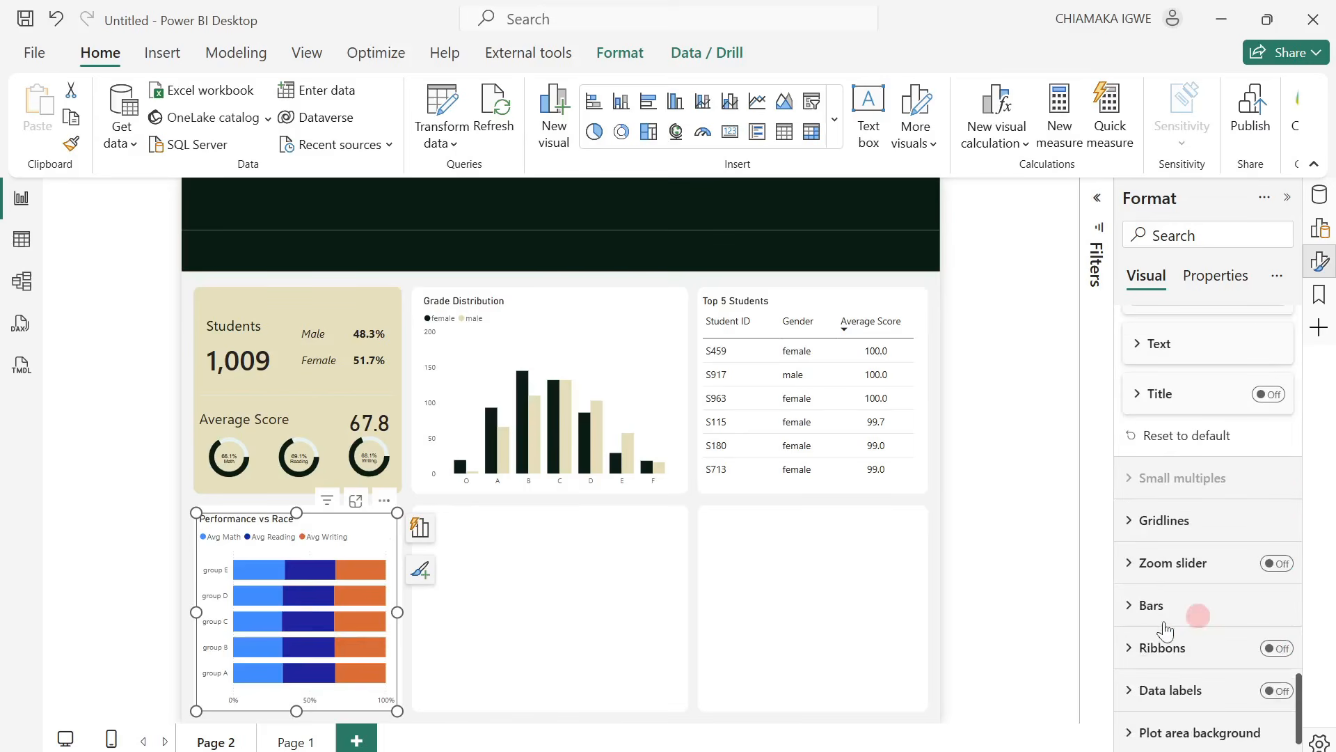
pyautogui.click(1148, 606)
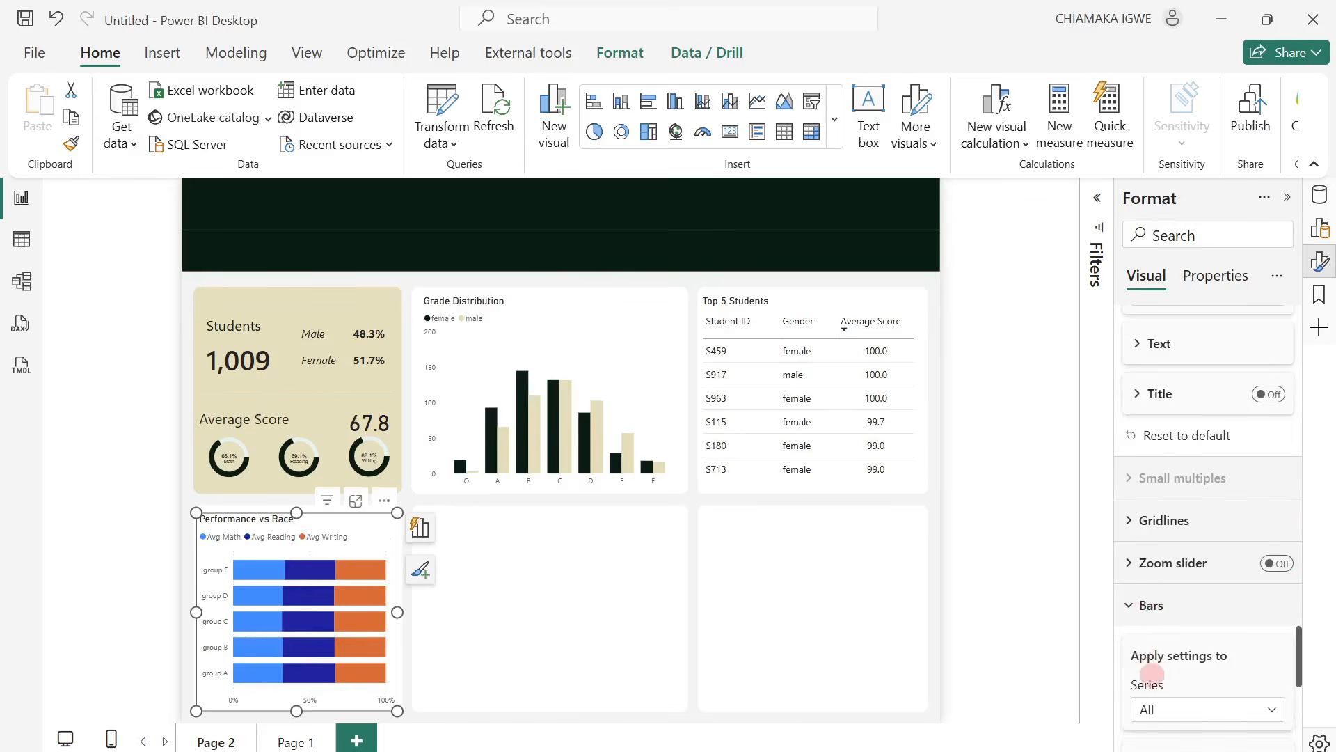
pyautogui.click(1157, 708)
pyautogui.click(1167, 634)
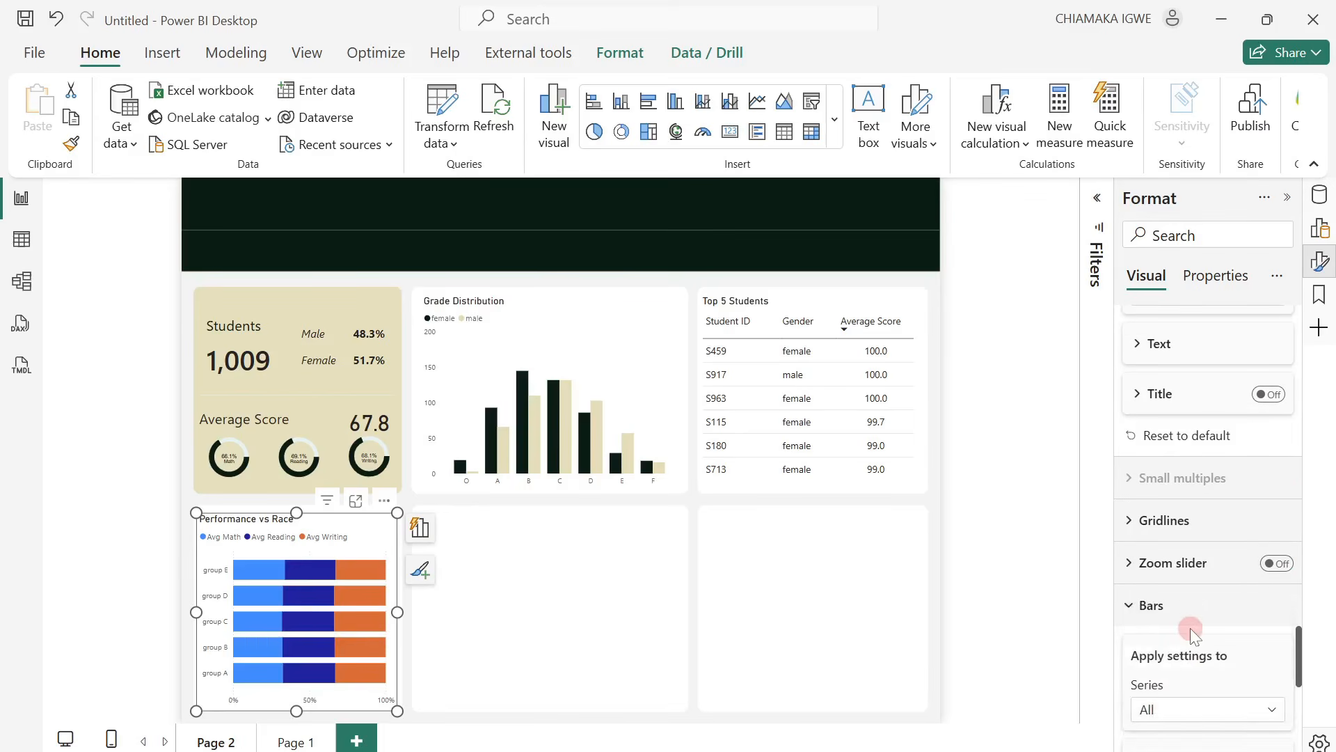
pyautogui.scroll(-3, 1187, 626)
pyautogui.click(1174, 605)
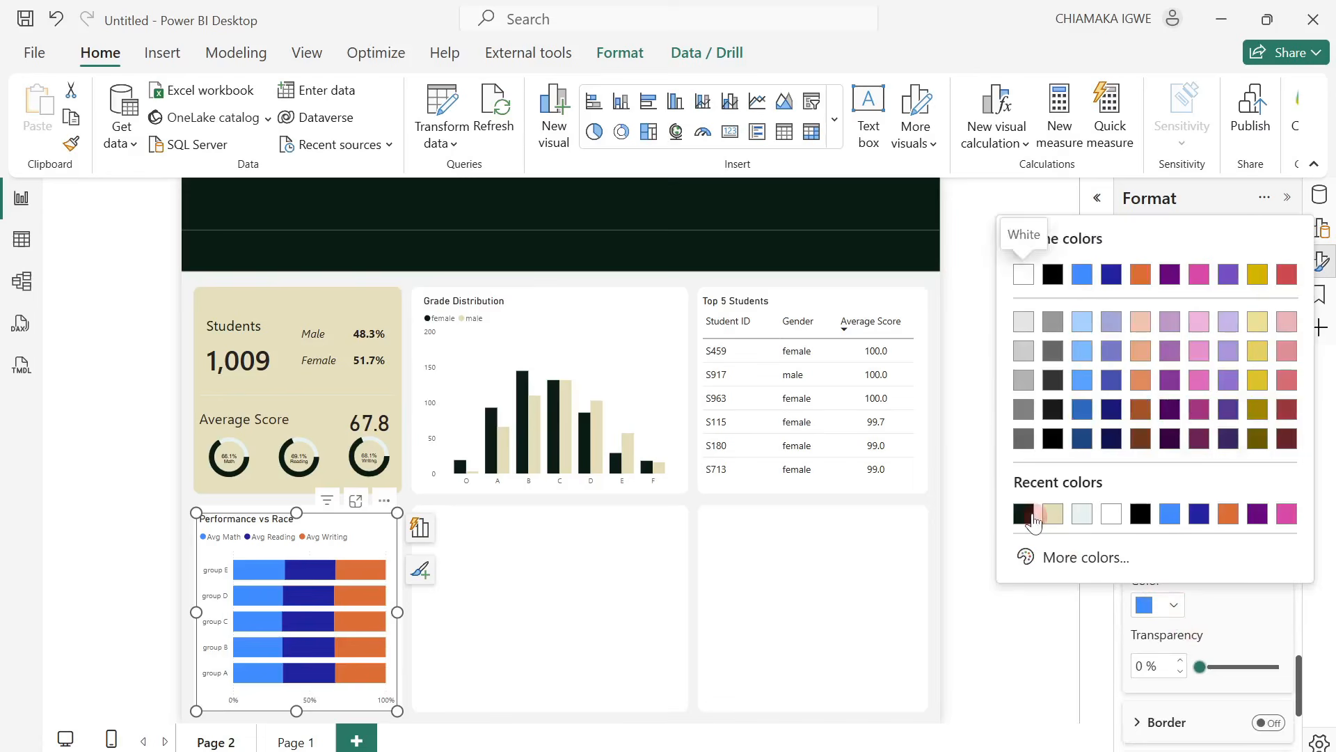
pyautogui.click(1031, 513)
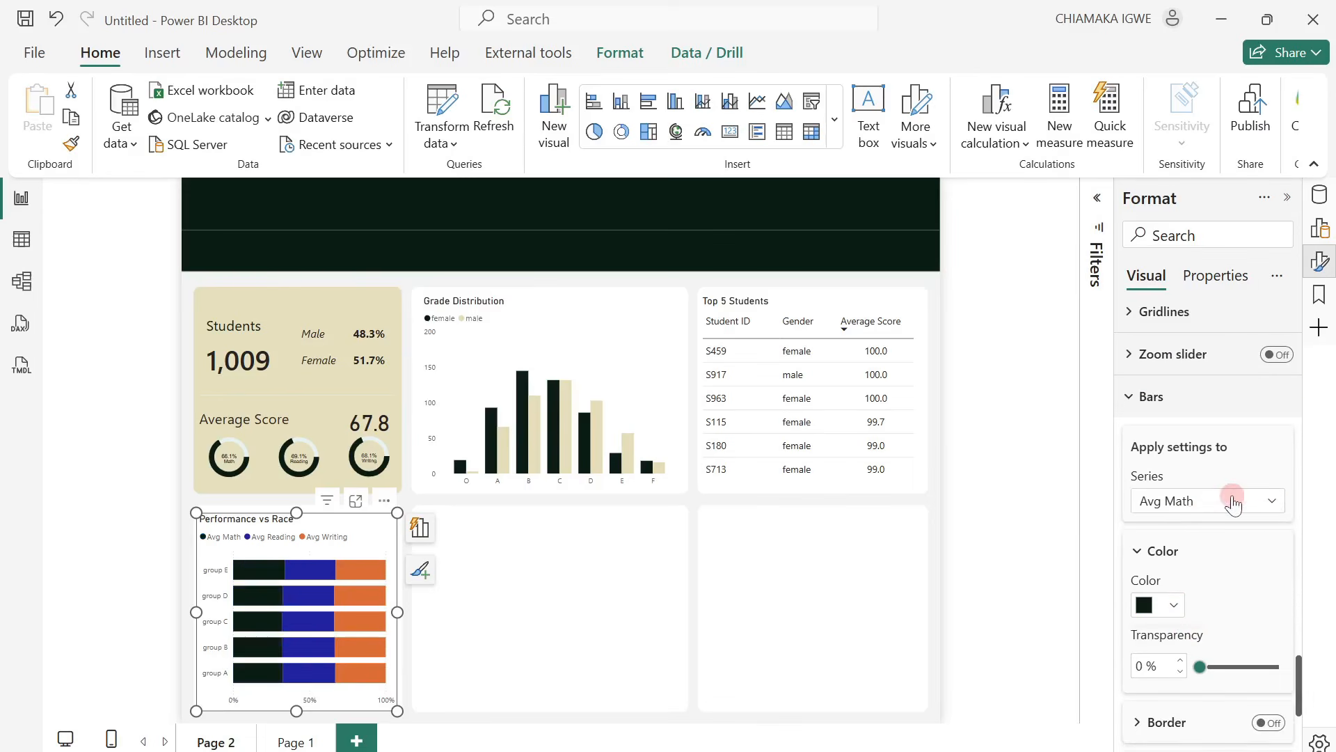
# Color the Avg Reading bars with the recently used beige.
pyautogui.click(1225, 501)
pyautogui.click(1204, 582)
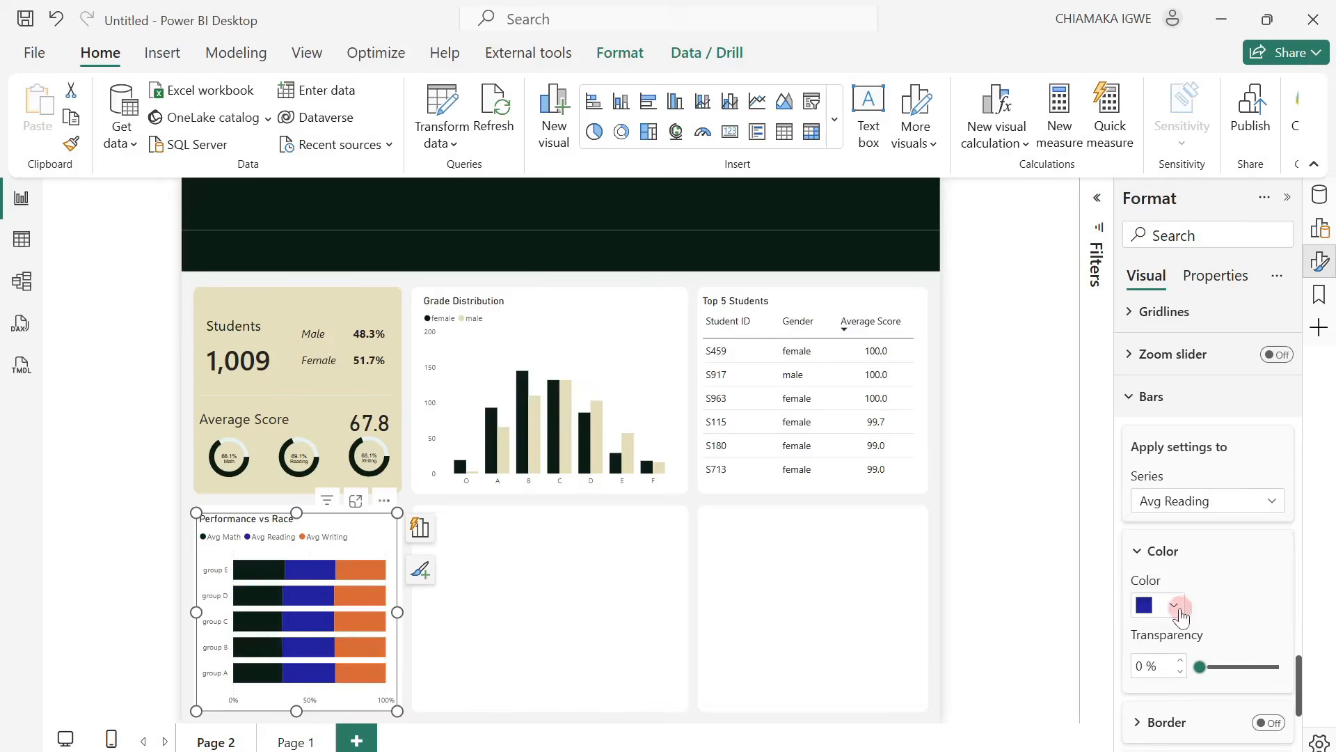
pyautogui.click(1176, 606)
pyautogui.click(1053, 518)
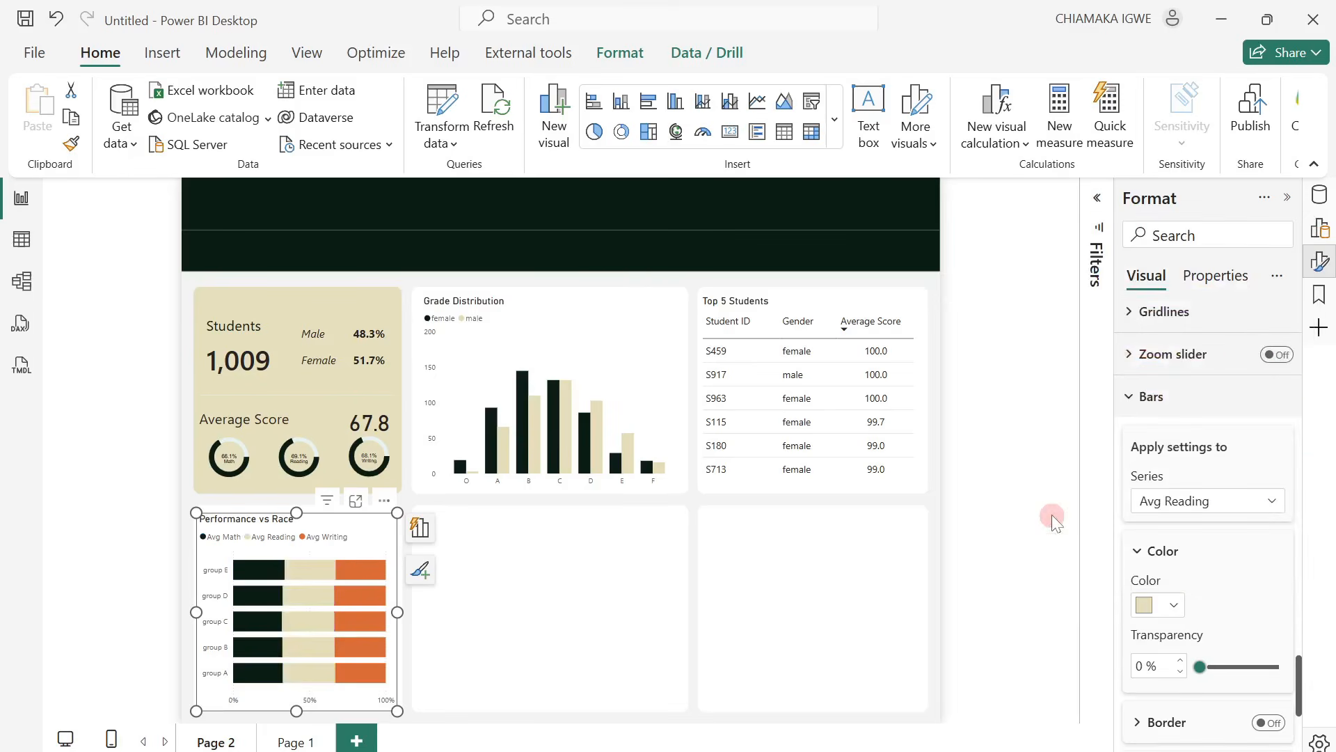
# Color the Avg Writing bars with the recently used pale blue-gray and deselect the chart.
pyautogui.click(1229, 501)
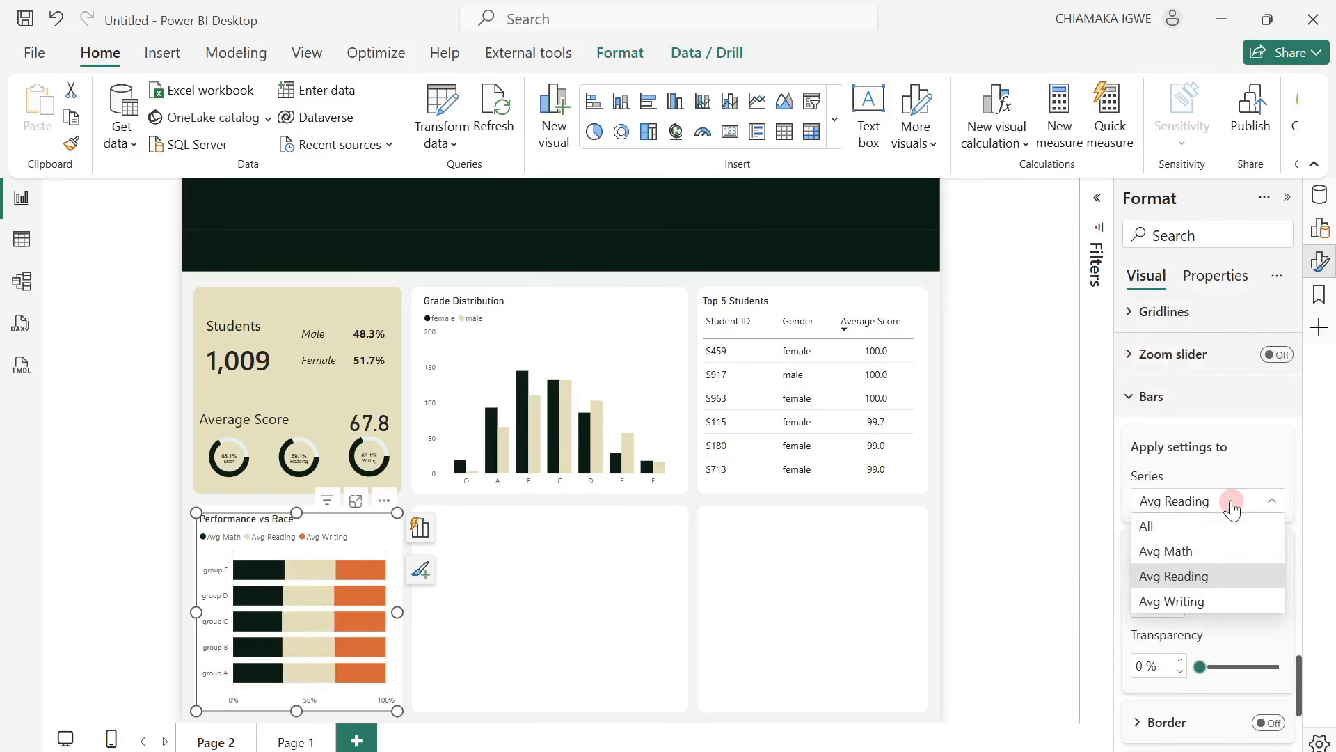
pyautogui.click(1199, 602)
pyautogui.click(1172, 605)
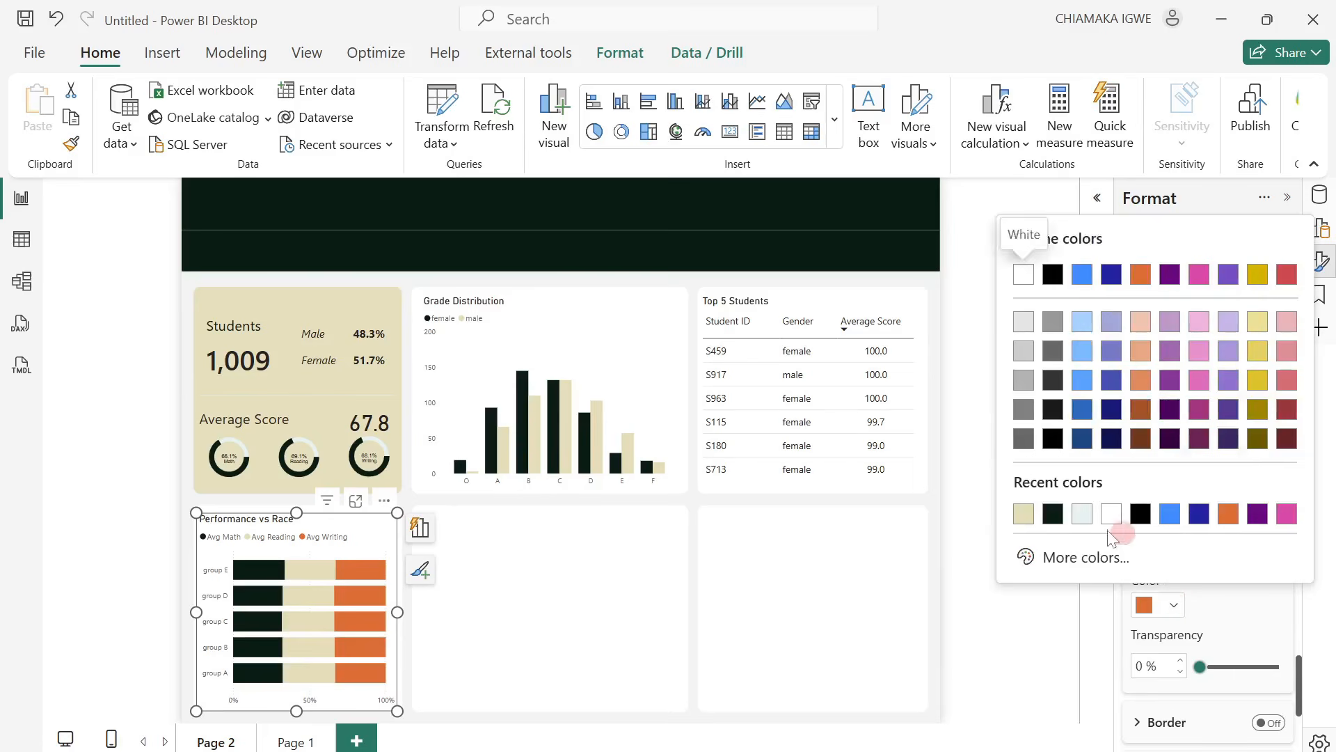
pyautogui.click(1083, 516)
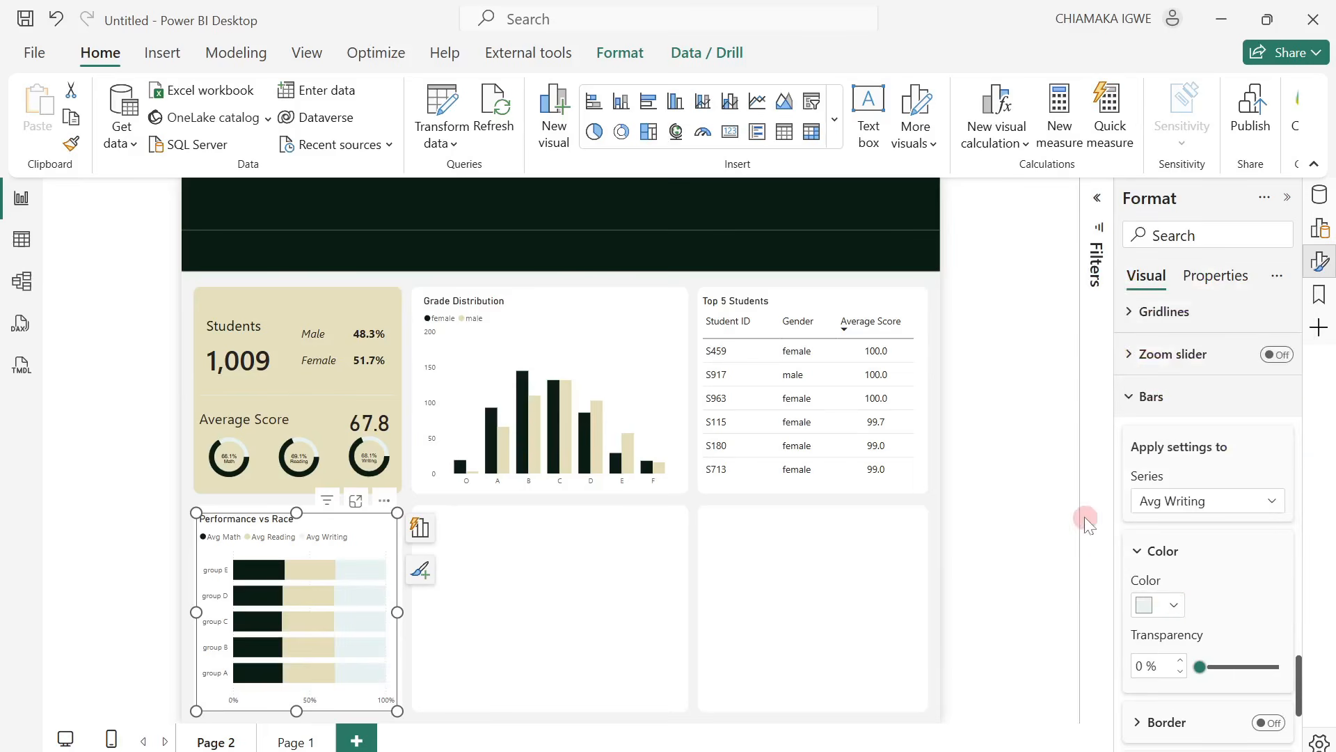
pyautogui.click(905, 592)
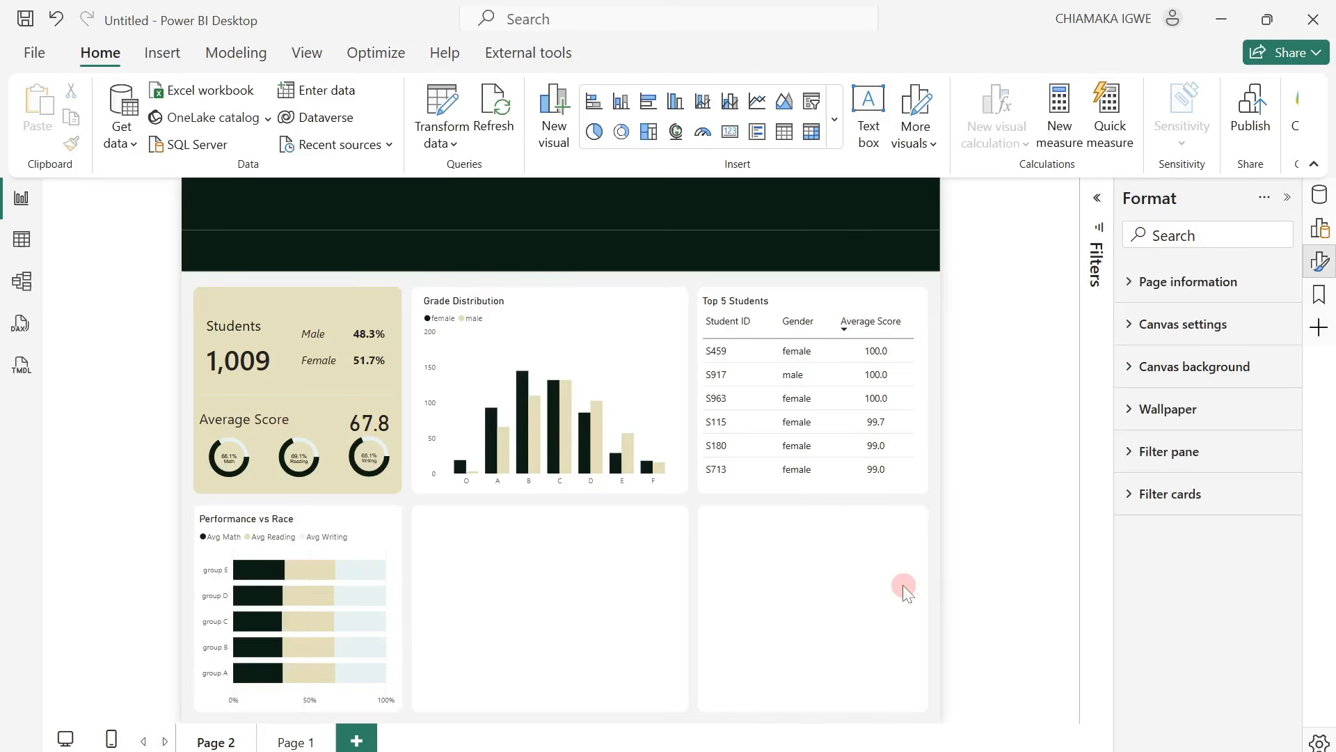
# Sort the axis of the Performance vs Race chart by Race/Ethnicity in ascending order.
pyautogui.click(382, 523)
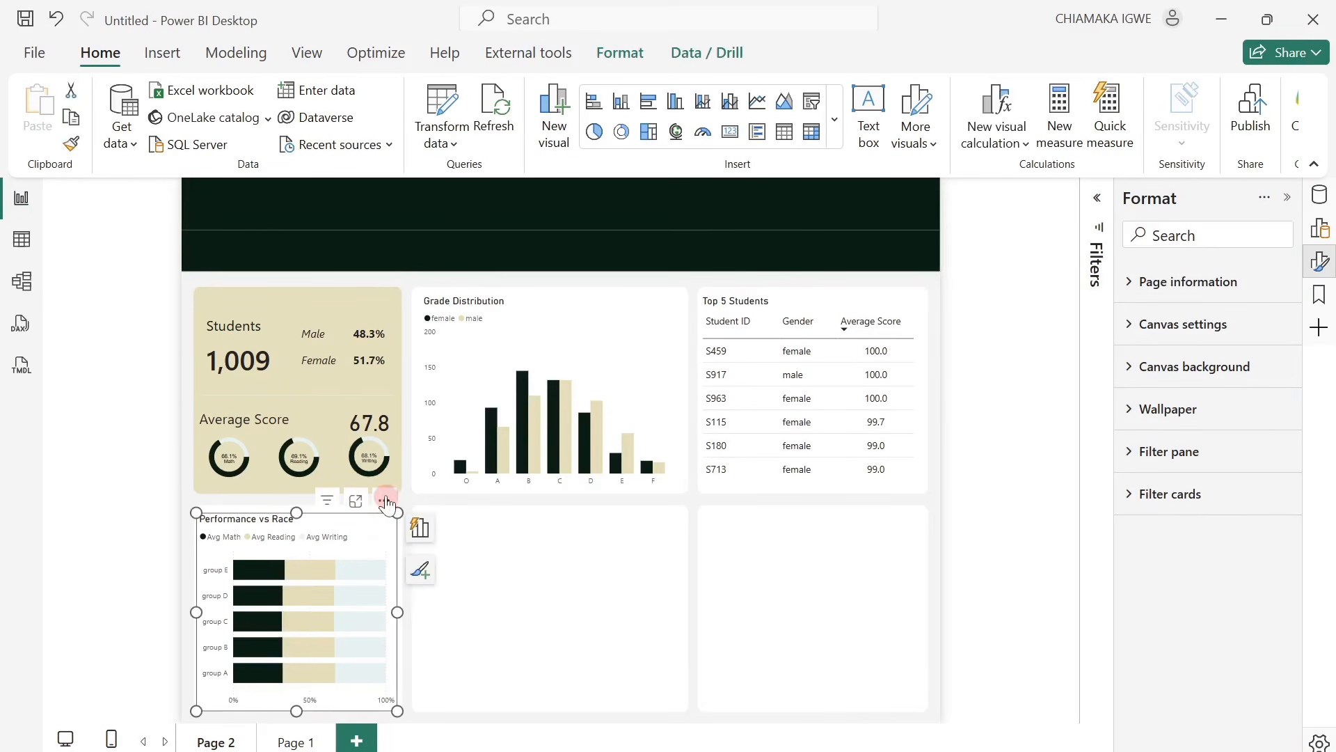
pyautogui.click(384, 500)
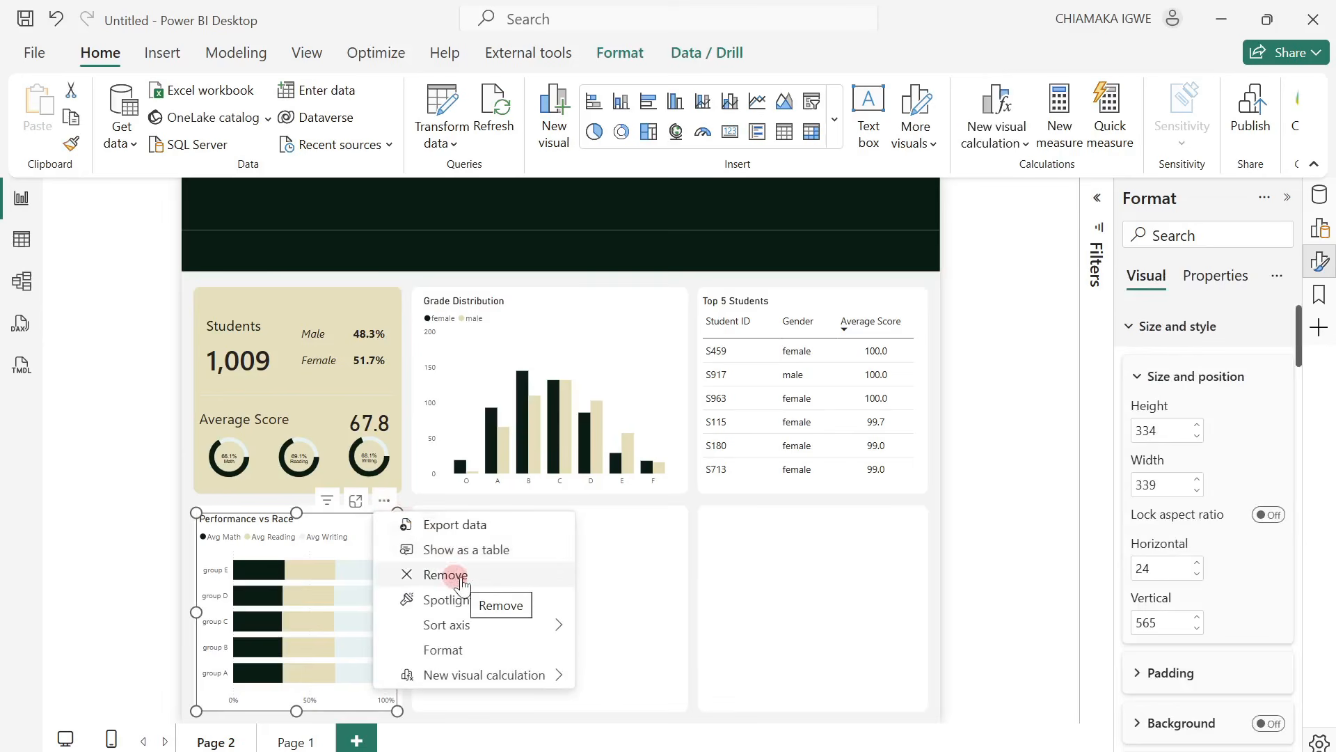
pyautogui.moveTo(514, 631)
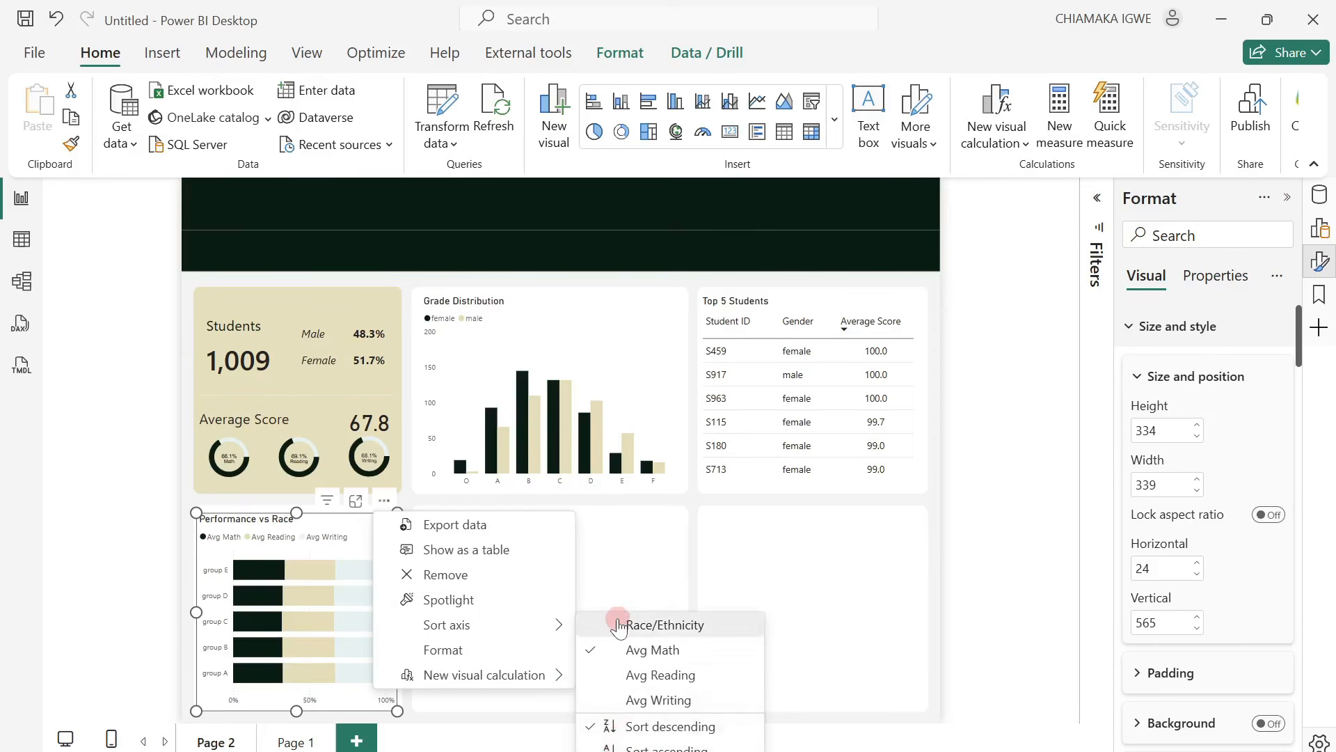
pyautogui.click(613, 625)
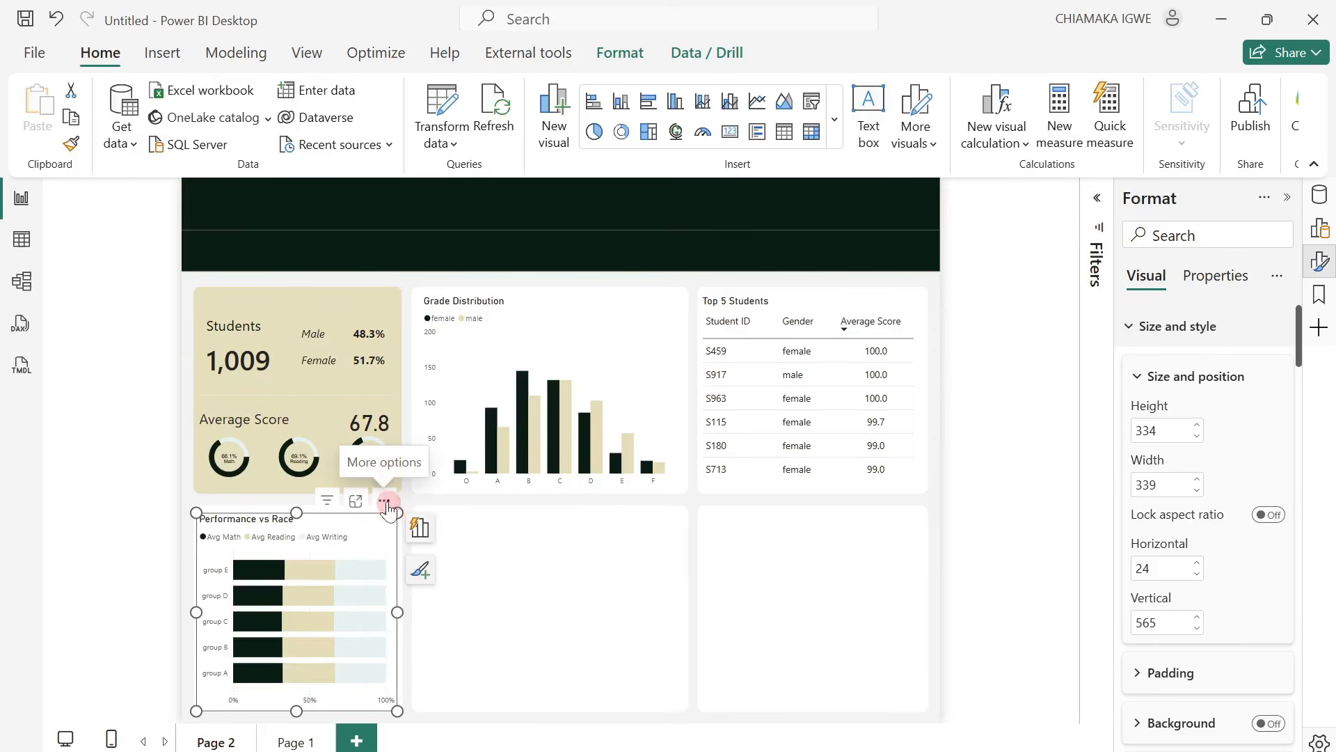
pyautogui.click(387, 507)
pyautogui.moveTo(545, 637)
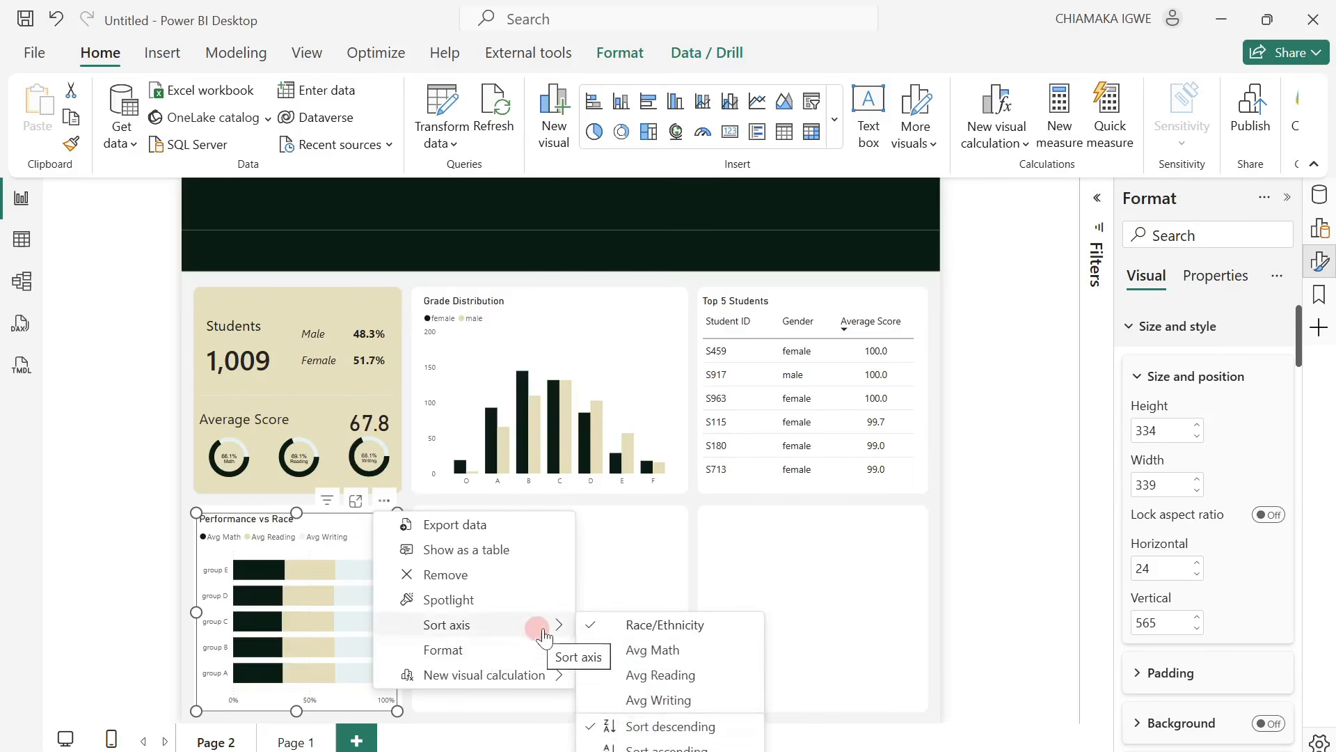
pyautogui.click(603, 742)
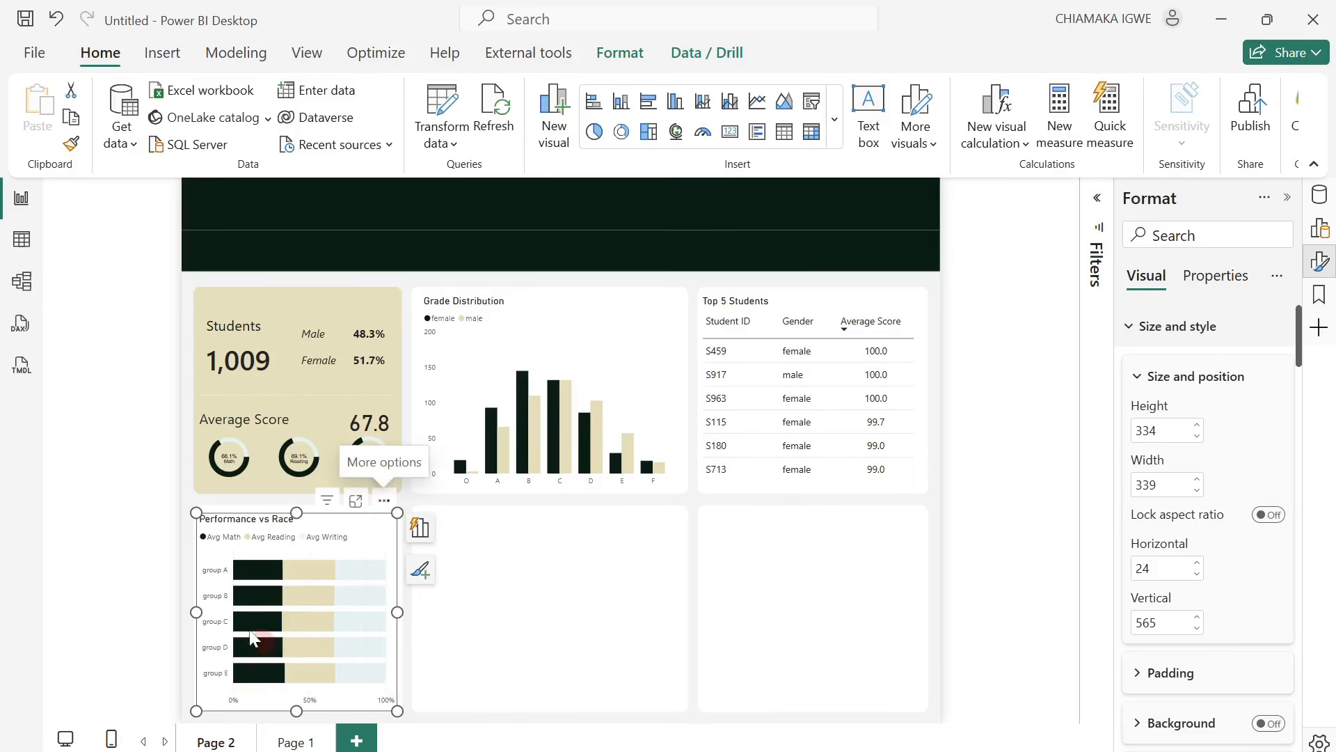
# Insert a line and stacked column chart, place it in the middle card of the lower row and size it to about 440 by 316.
pyautogui.click(165, 621)
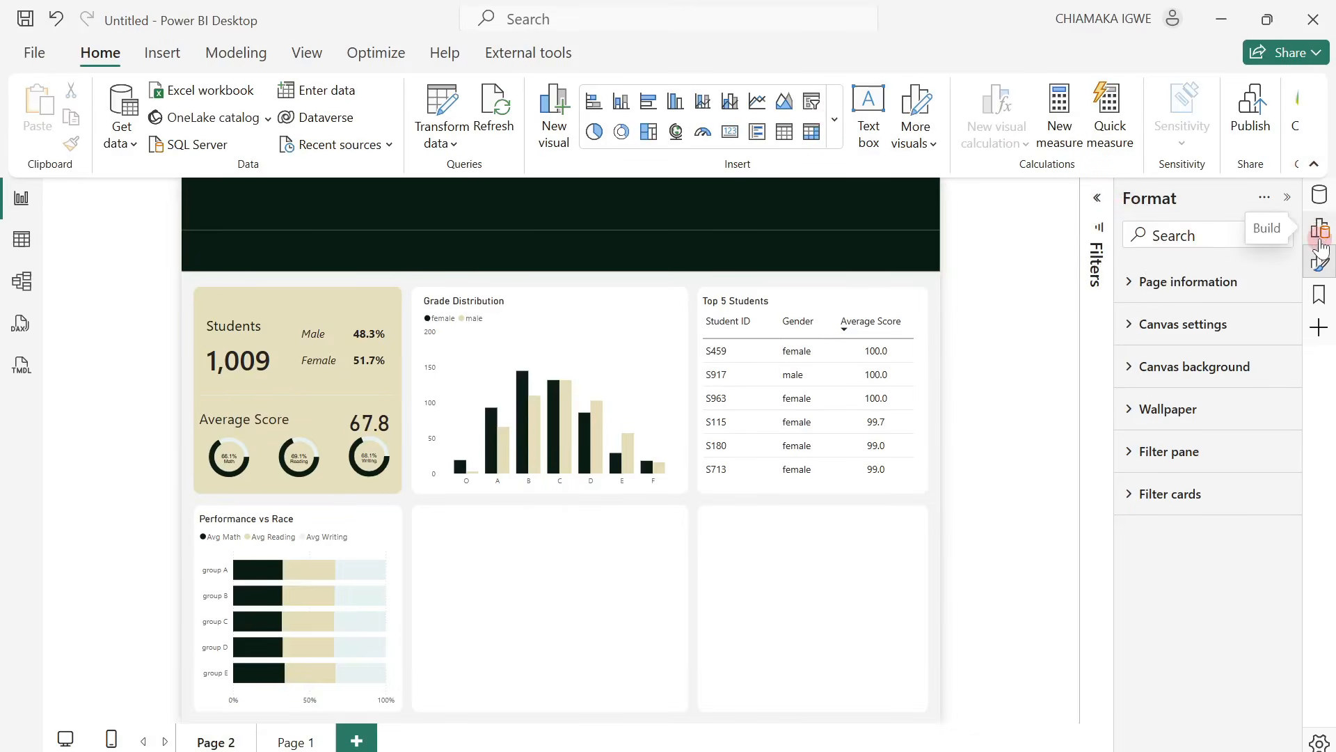
pyautogui.click(1320, 230)
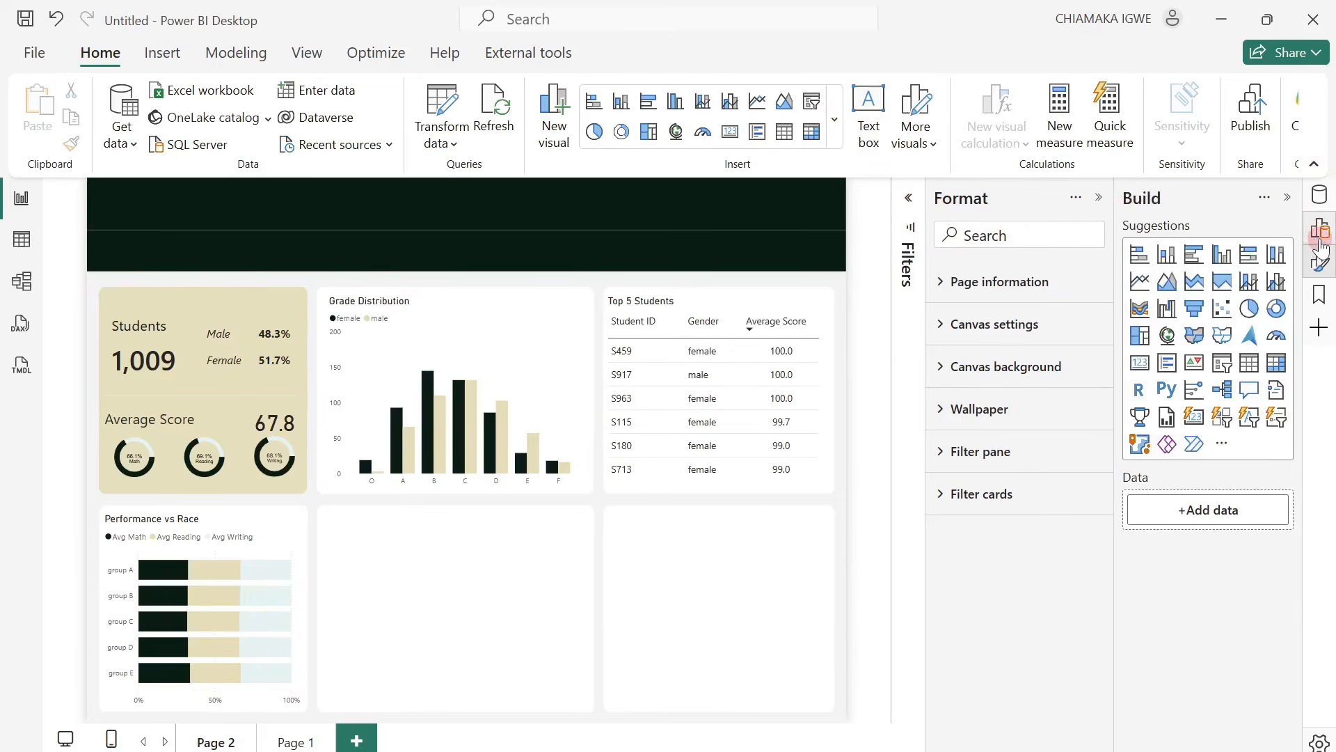
pyautogui.click(1251, 291)
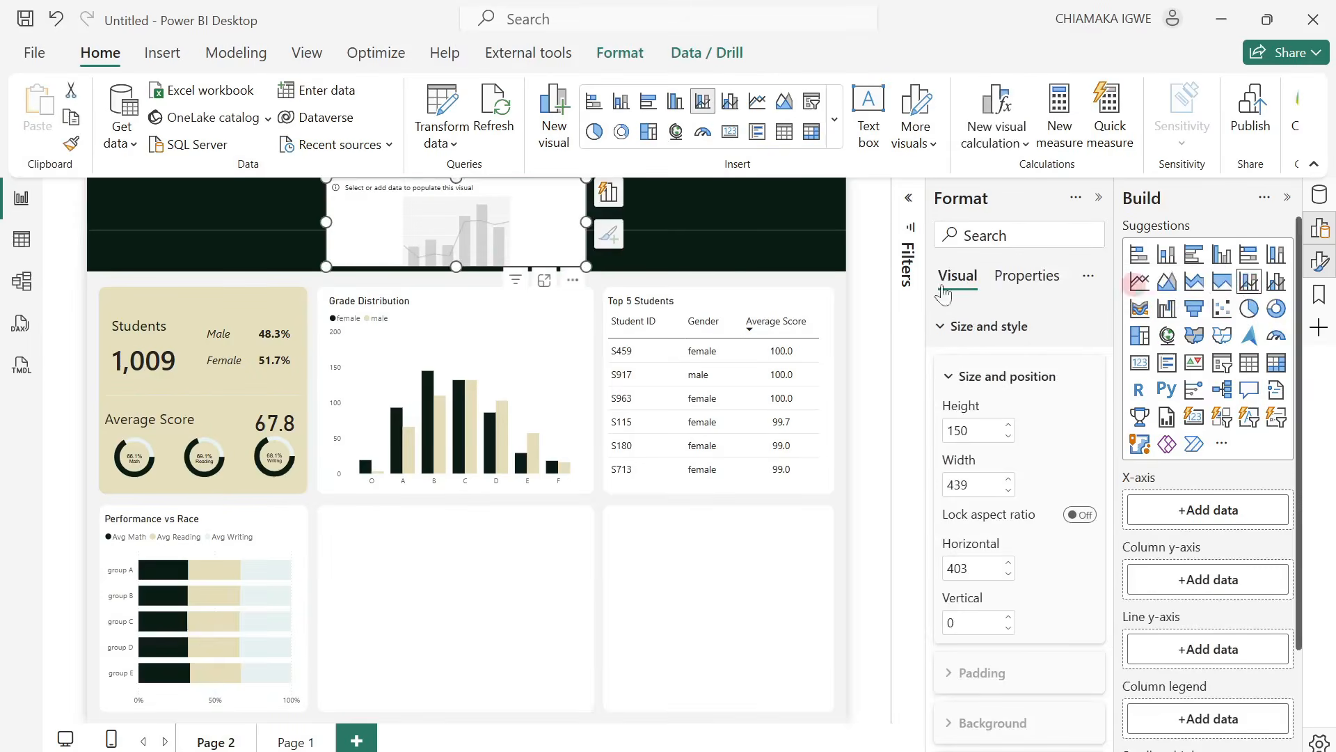
pyautogui.moveTo(478, 236); pyautogui.dragTo(474, 565)
pyautogui.moveTo(576, 602); pyautogui.dragTo(586, 701)
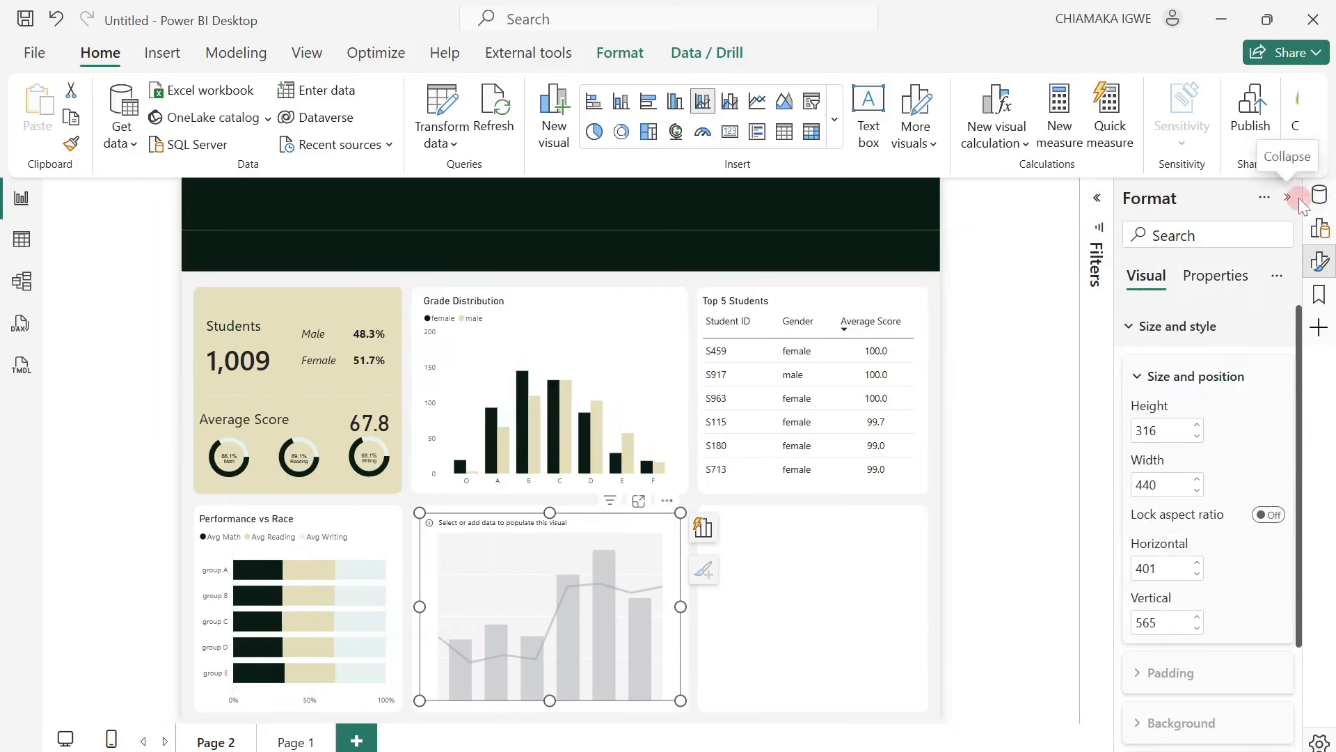
# Show the model's fields, collapse the Base Measures and SVG Measures folders and expand Boxplot Measures.
pyautogui.click(1320, 202)
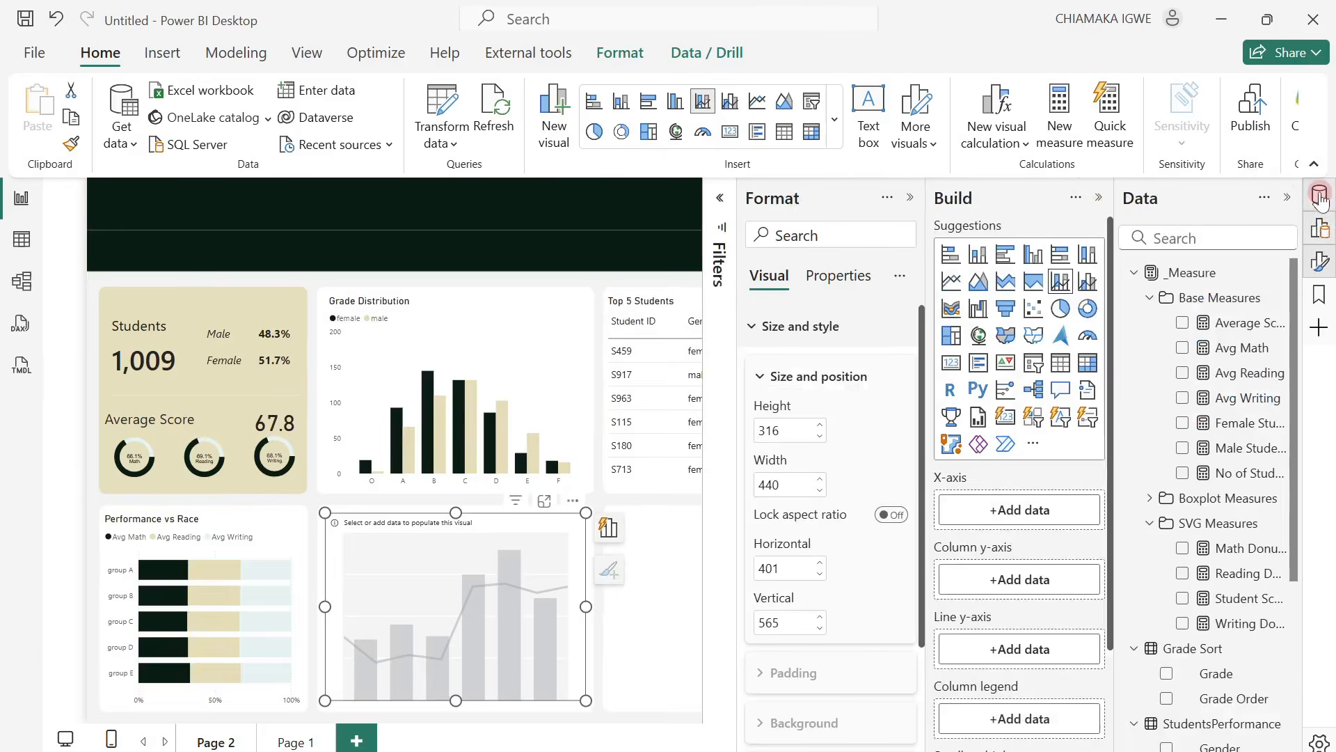
pyautogui.click(1148, 299)
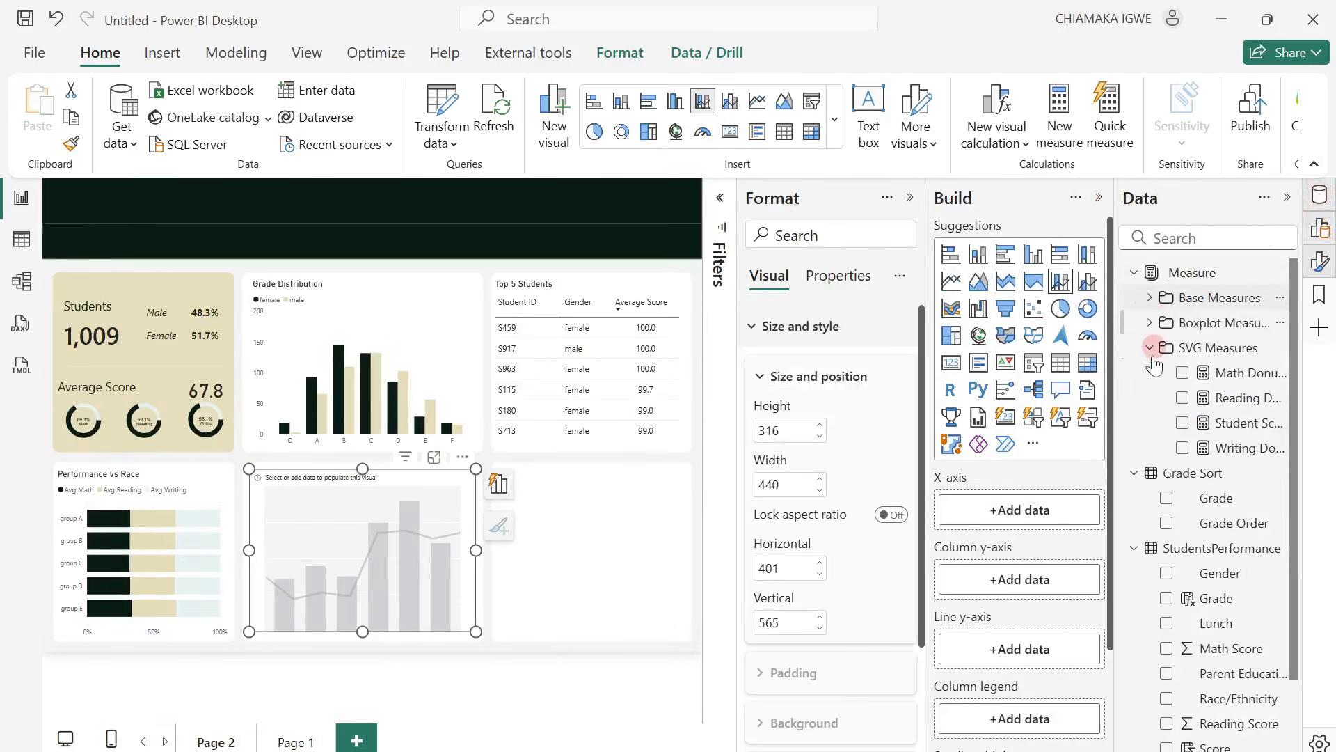
pyautogui.click(1150, 347)
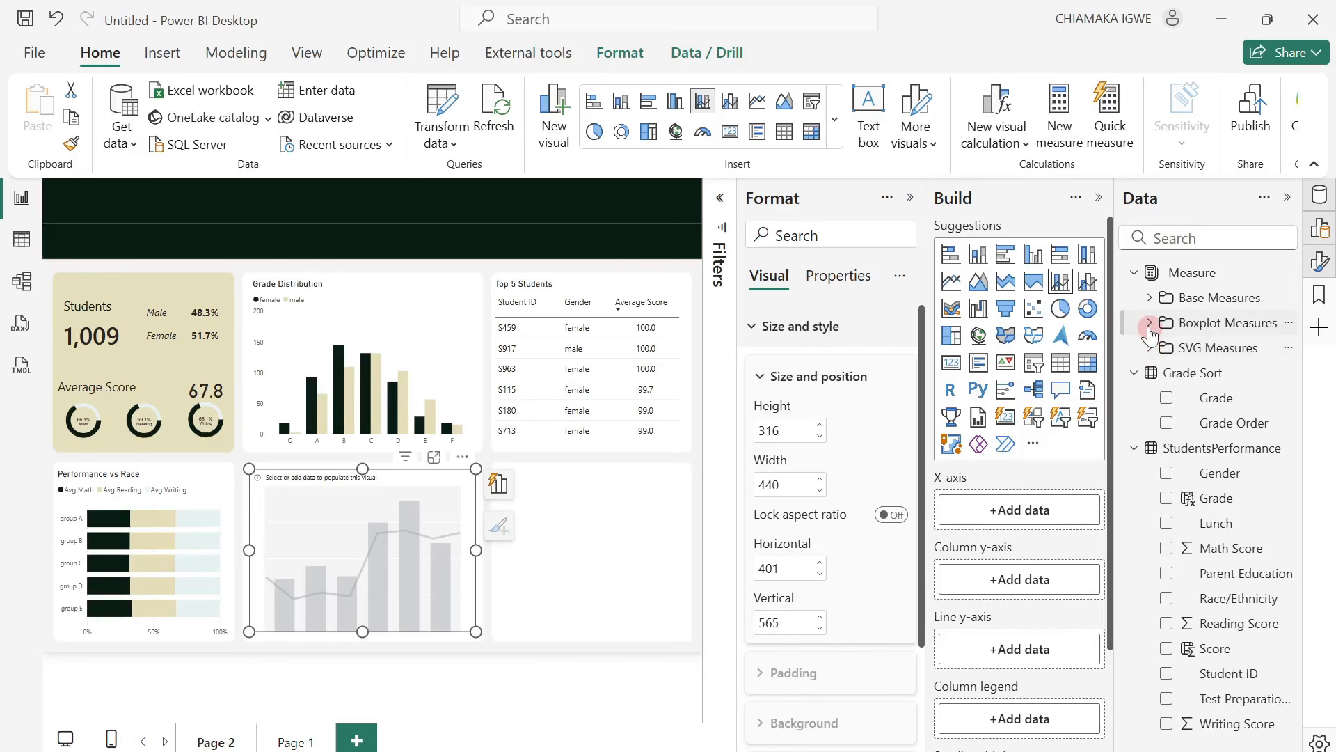
pyautogui.click(1148, 325)
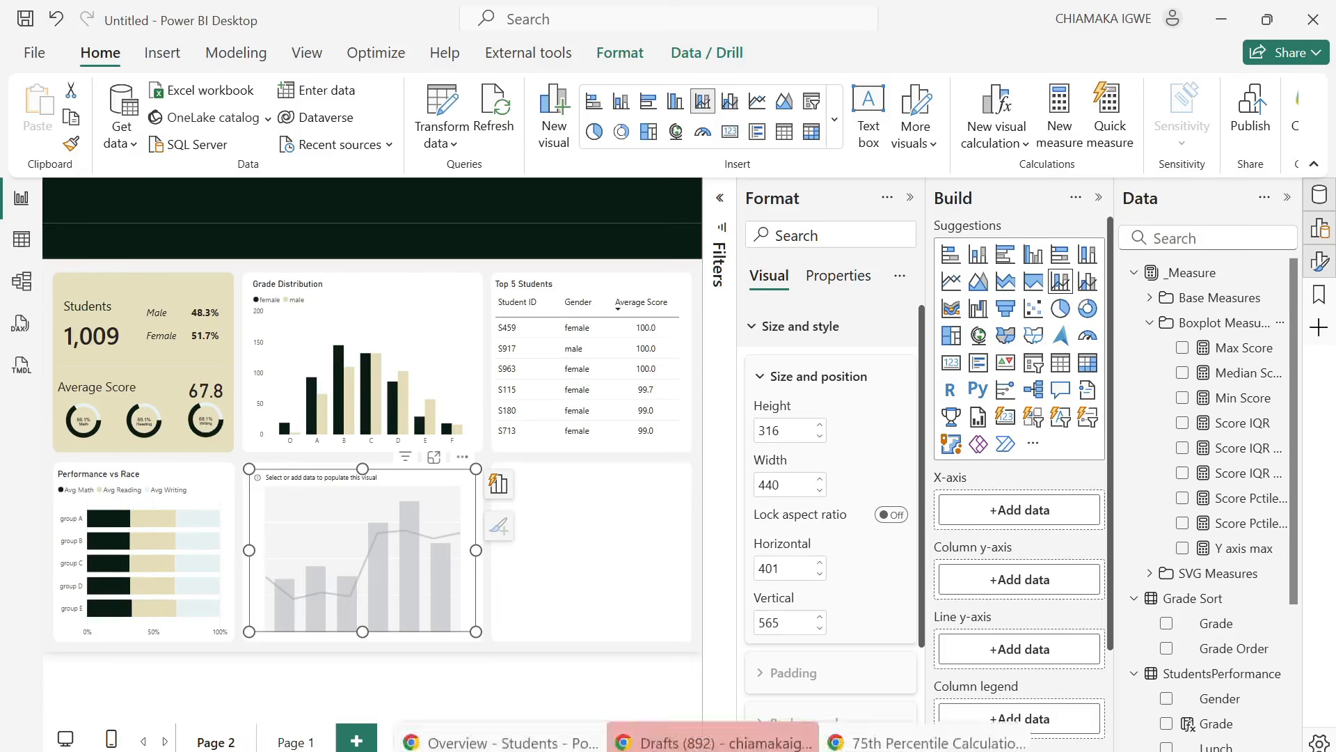
# Switch to the published report in Chrome and examine the category options offered on the Statistical Overview of Scores chart.
pyautogui.moveTo(508, 738)
pyautogui.click(511, 668)
pyautogui.click(394, 248)
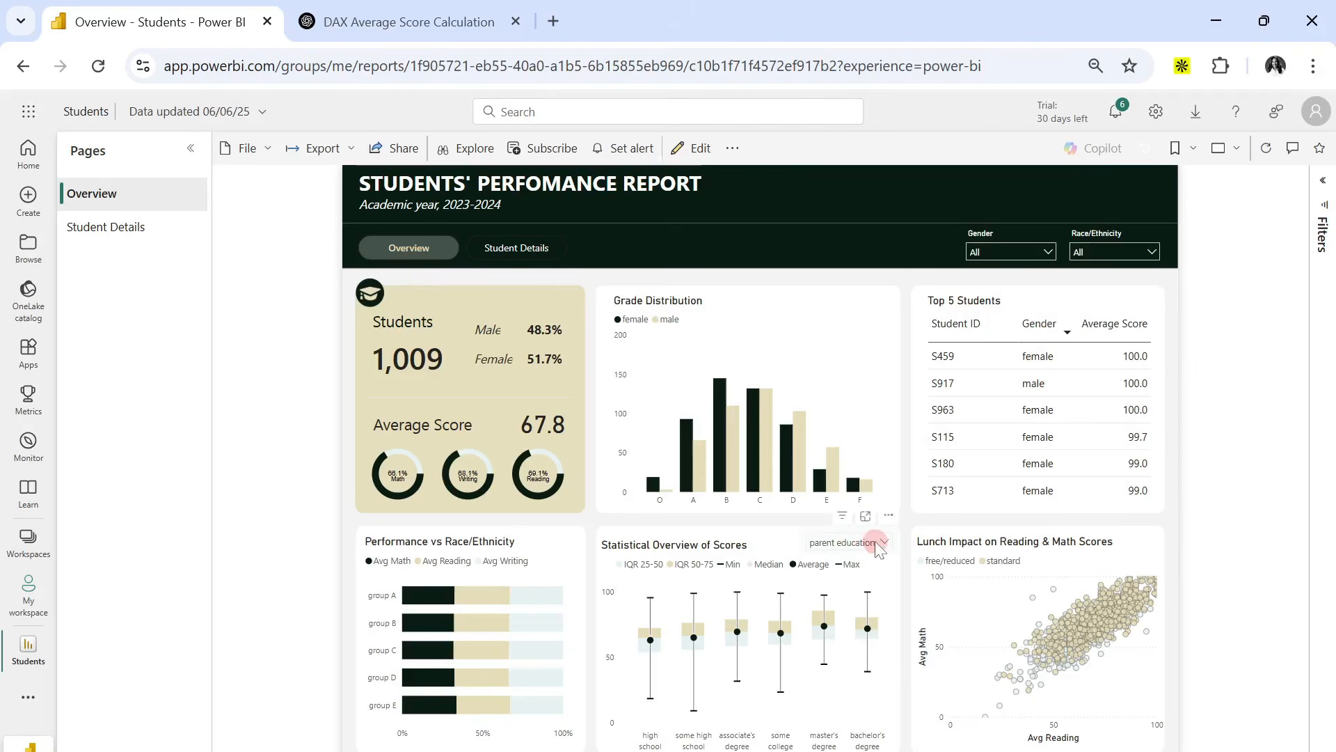
pyautogui.click(879, 543)
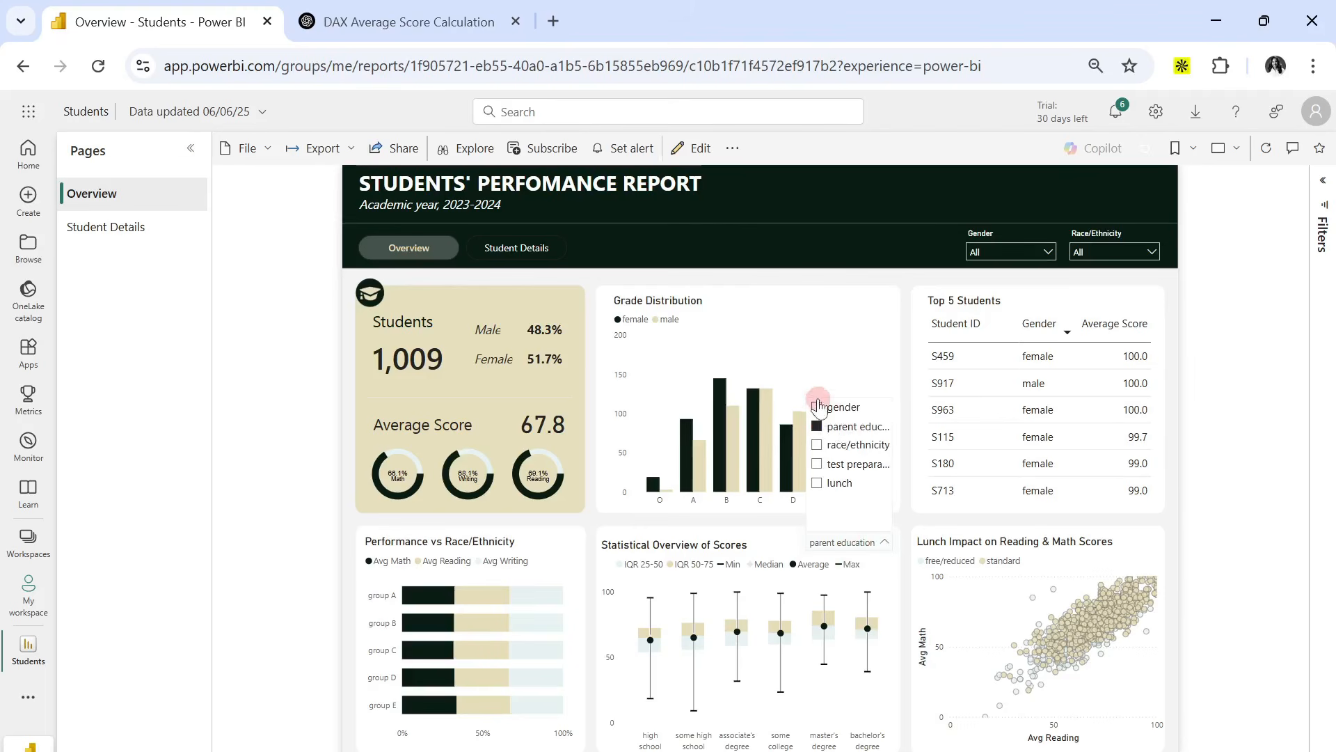
pyautogui.click(817, 408)
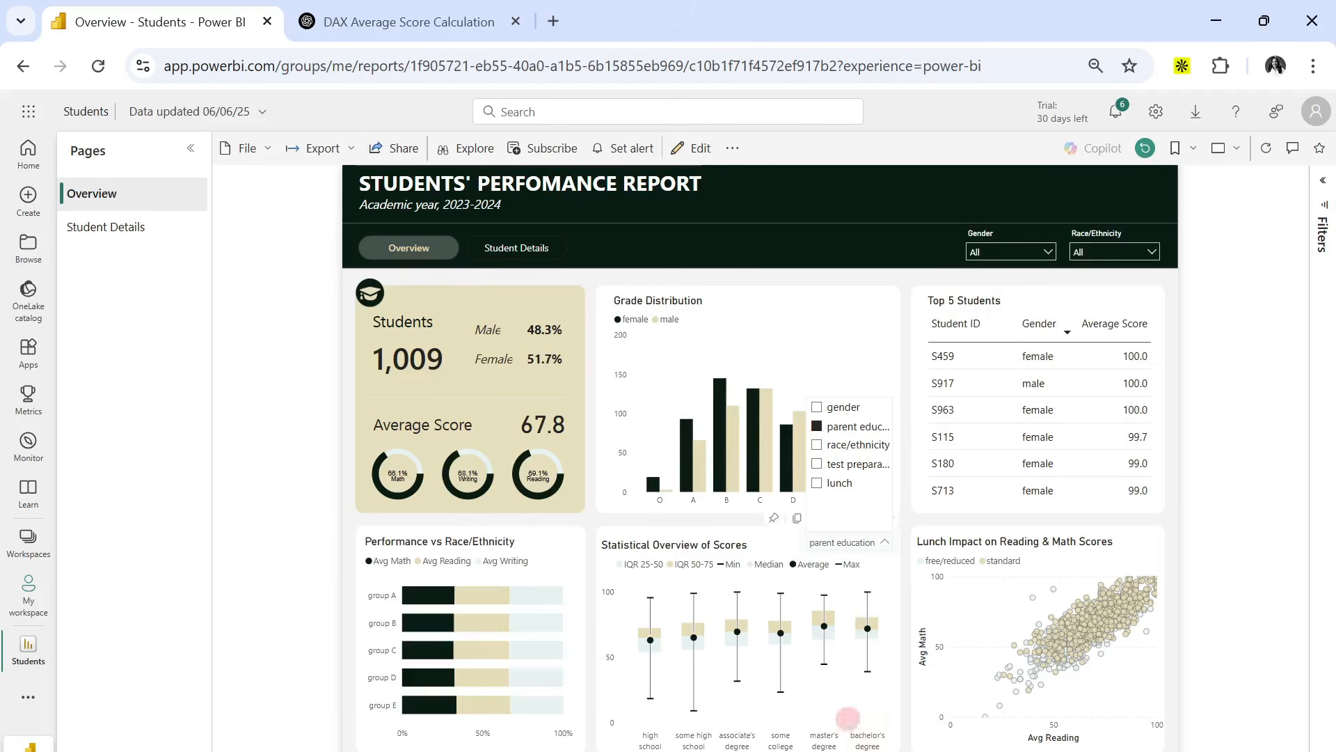
pyautogui.click(773, 669)
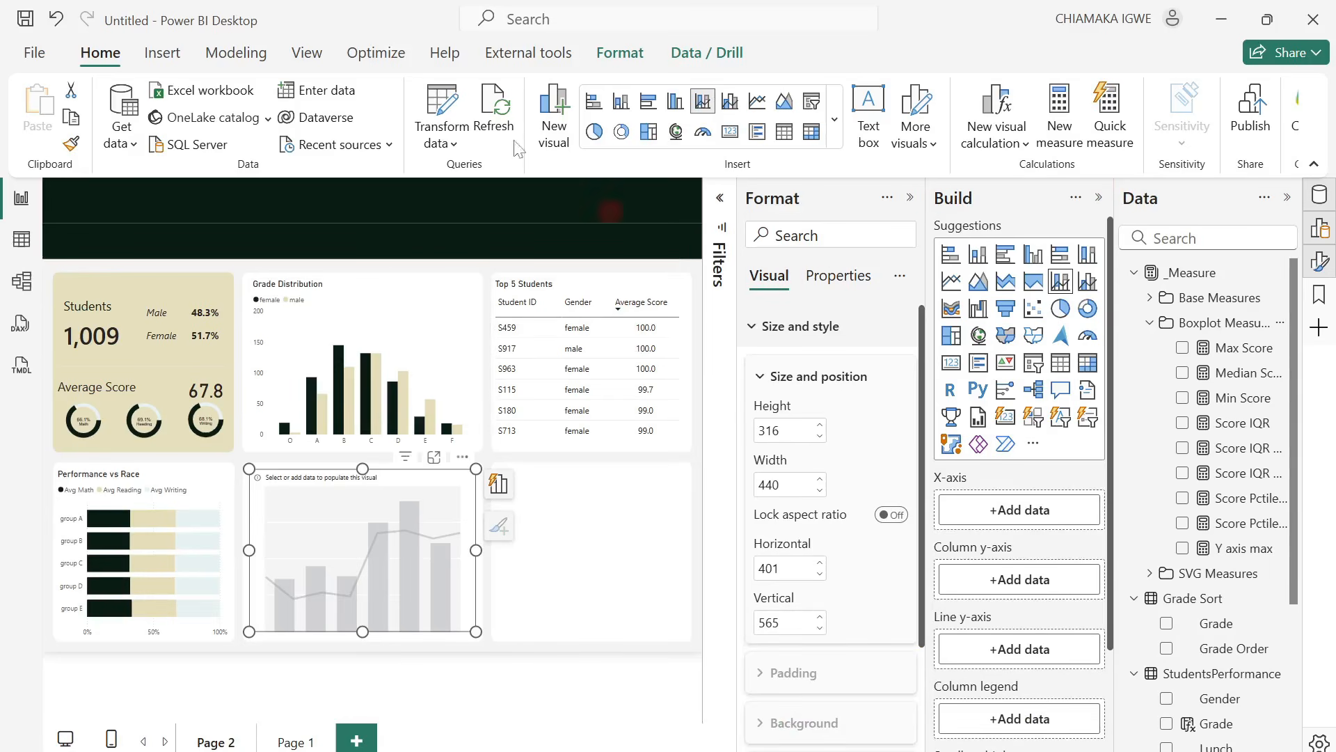
# Back in Power BI Desktop, start a new fields parameter and name it Metric.
pyautogui.click(255, 56)
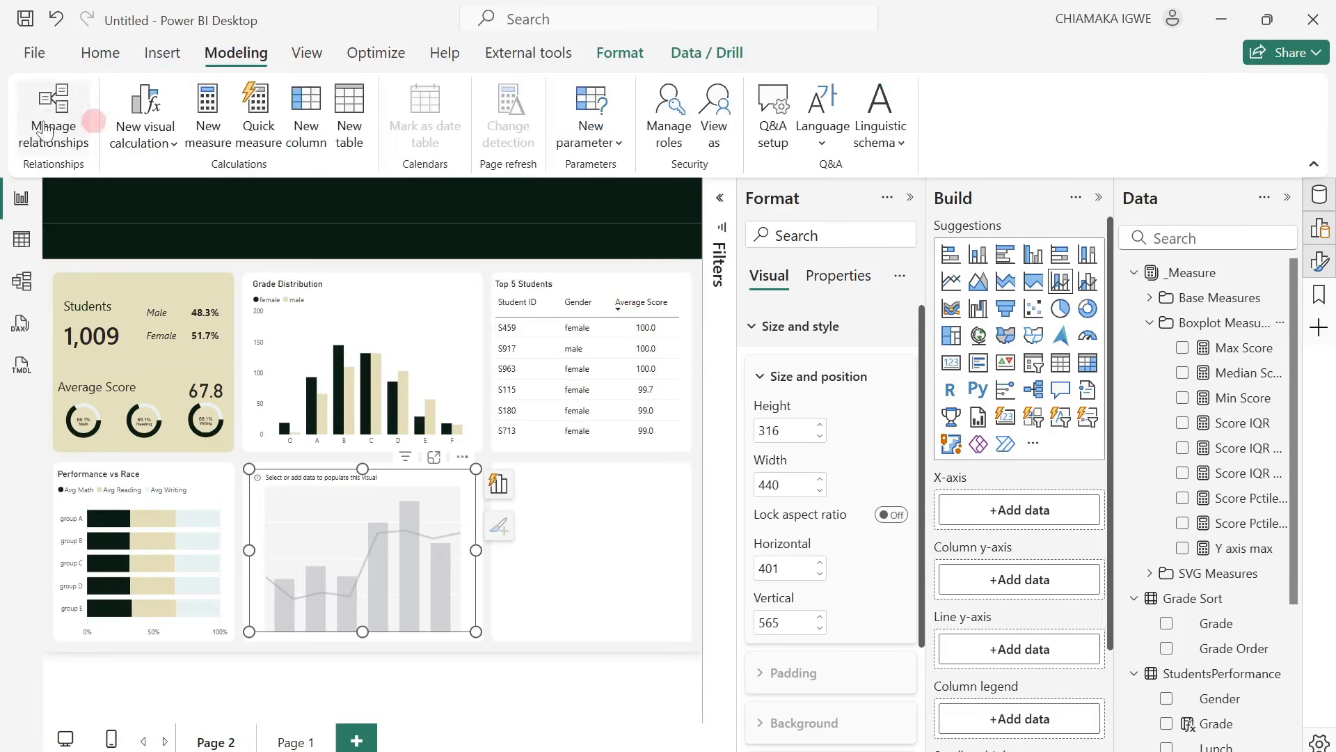
pyautogui.click(595, 134)
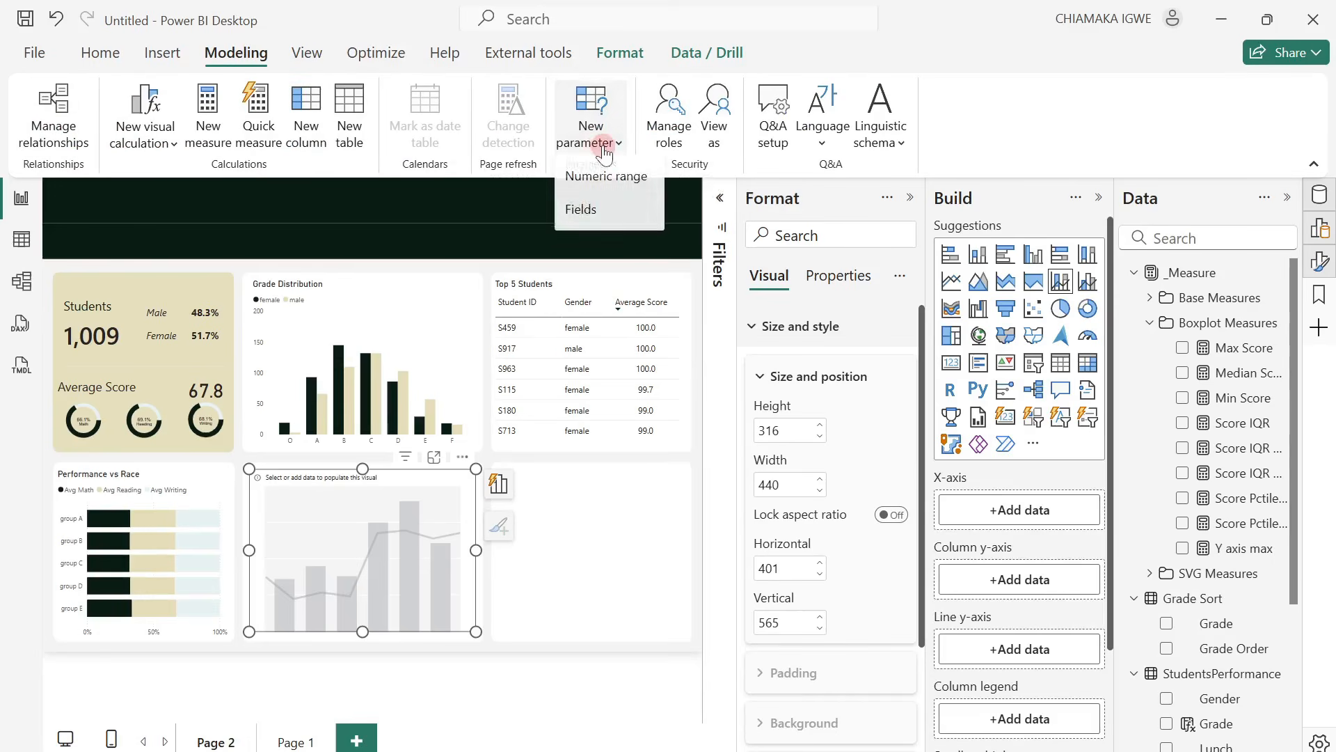
pyautogui.click(600, 209)
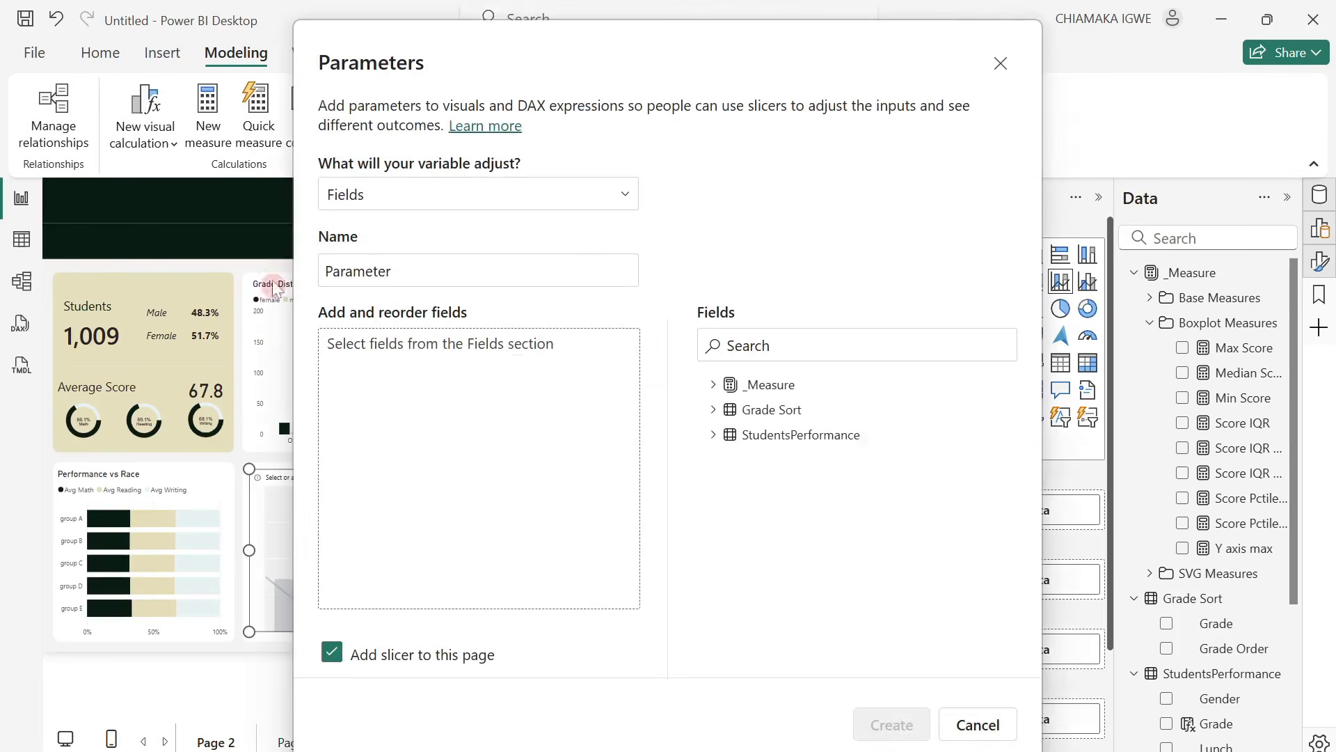
pyautogui.moveTo(425, 273); pyautogui.dragTo(322, 283)
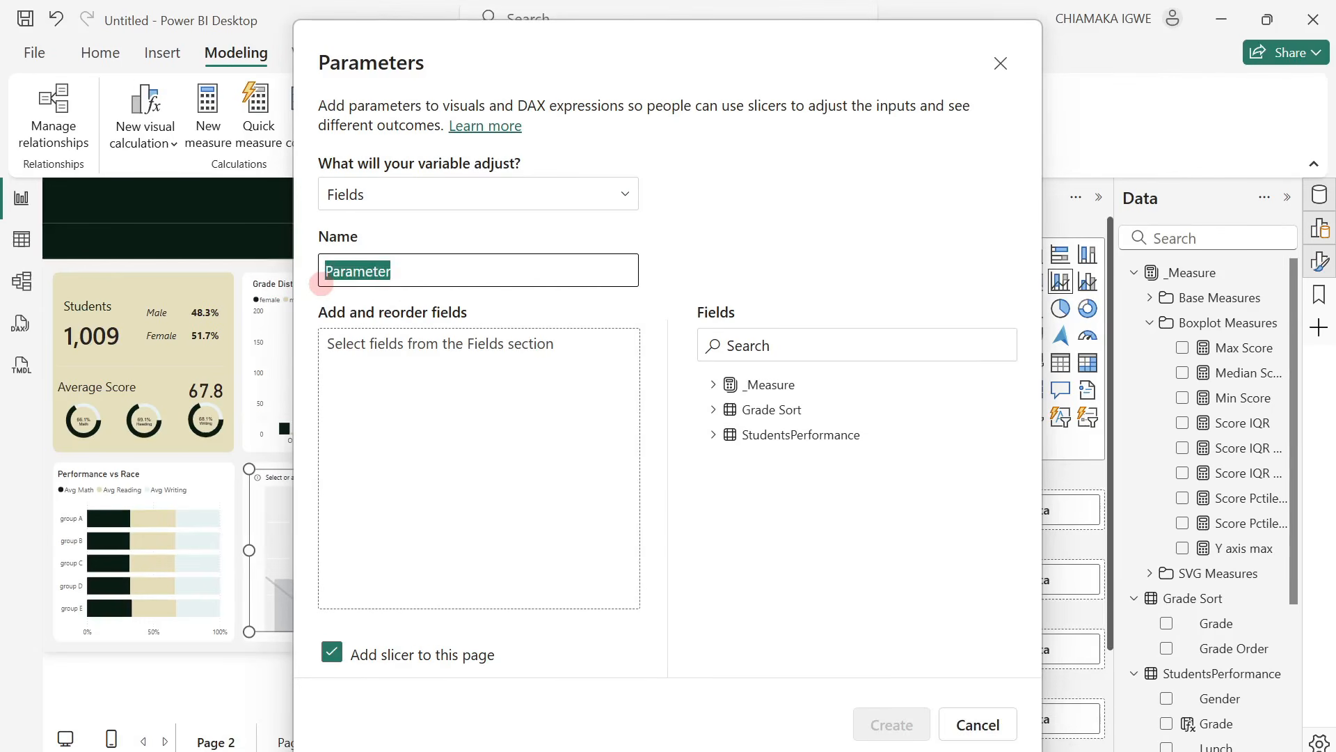
pyautogui.write('M')
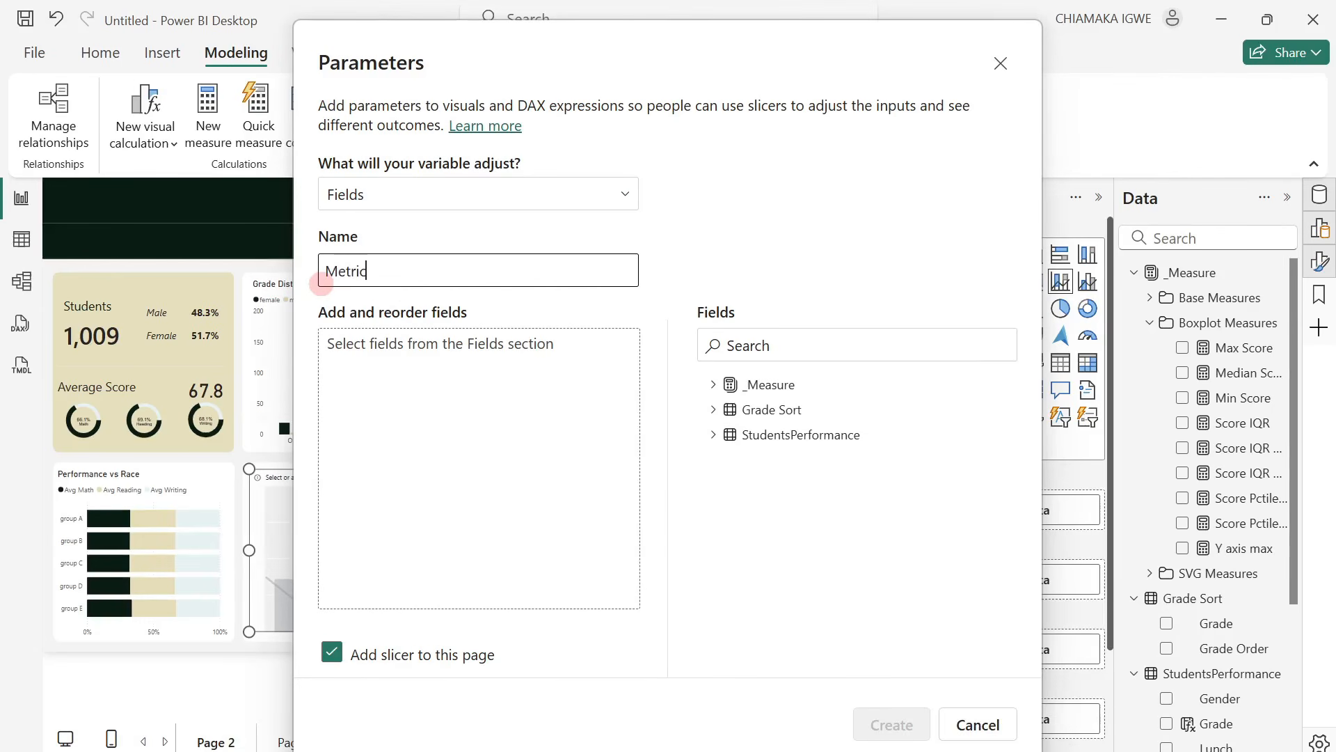
pyautogui.write('etric')
pyautogui.click(542, 371)
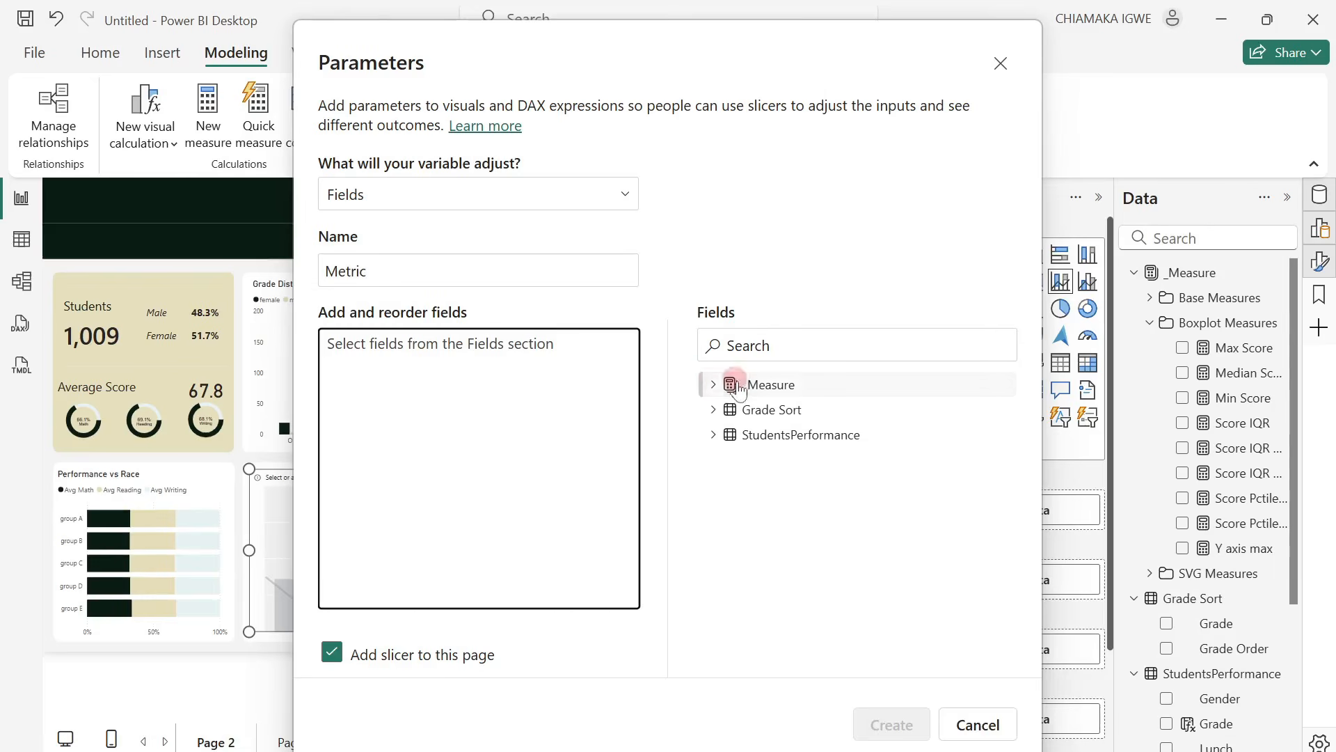
# Add Gender, Parent Education, Race/Ethnicity, Test Preparation Course and Lunch from StudentsPerformance to the parameter and create it with a slicer on this page.
pyautogui.click(713, 385)
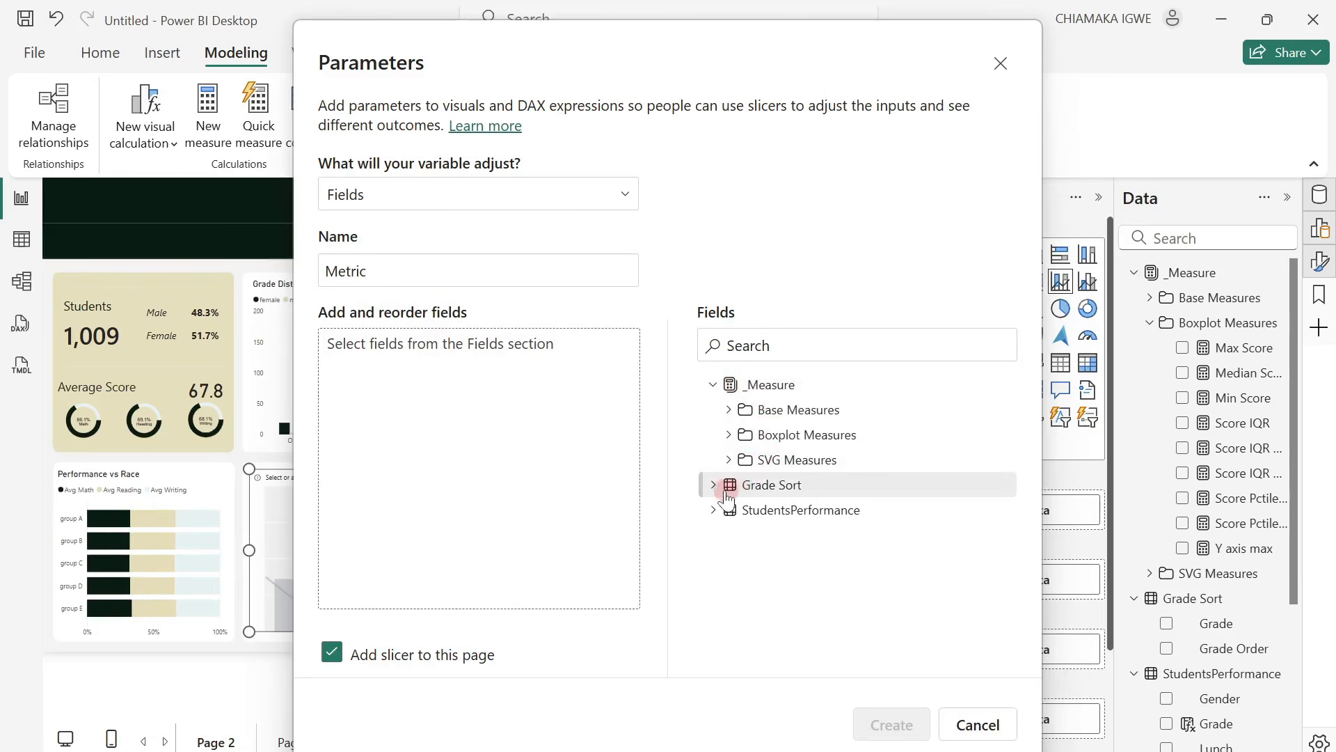
pyautogui.click(713, 385)
pyautogui.click(713, 435)
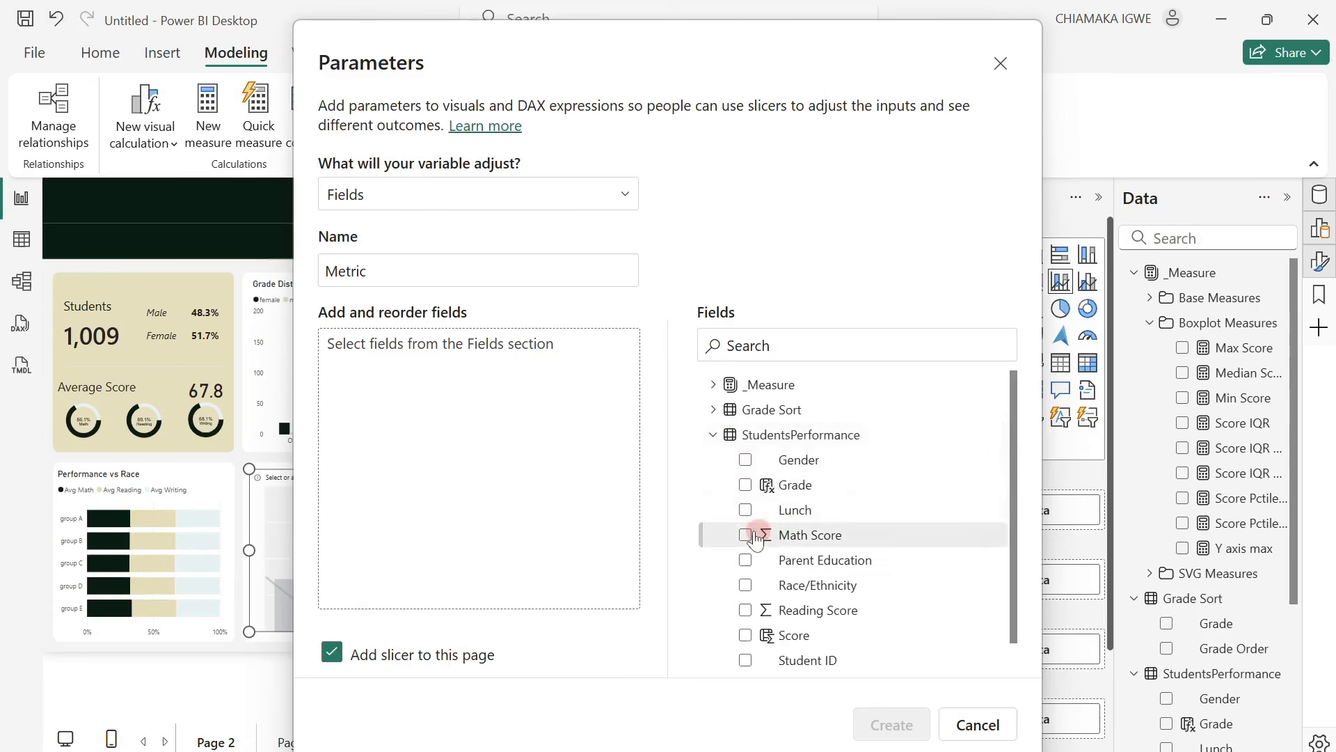
pyautogui.click(746, 460)
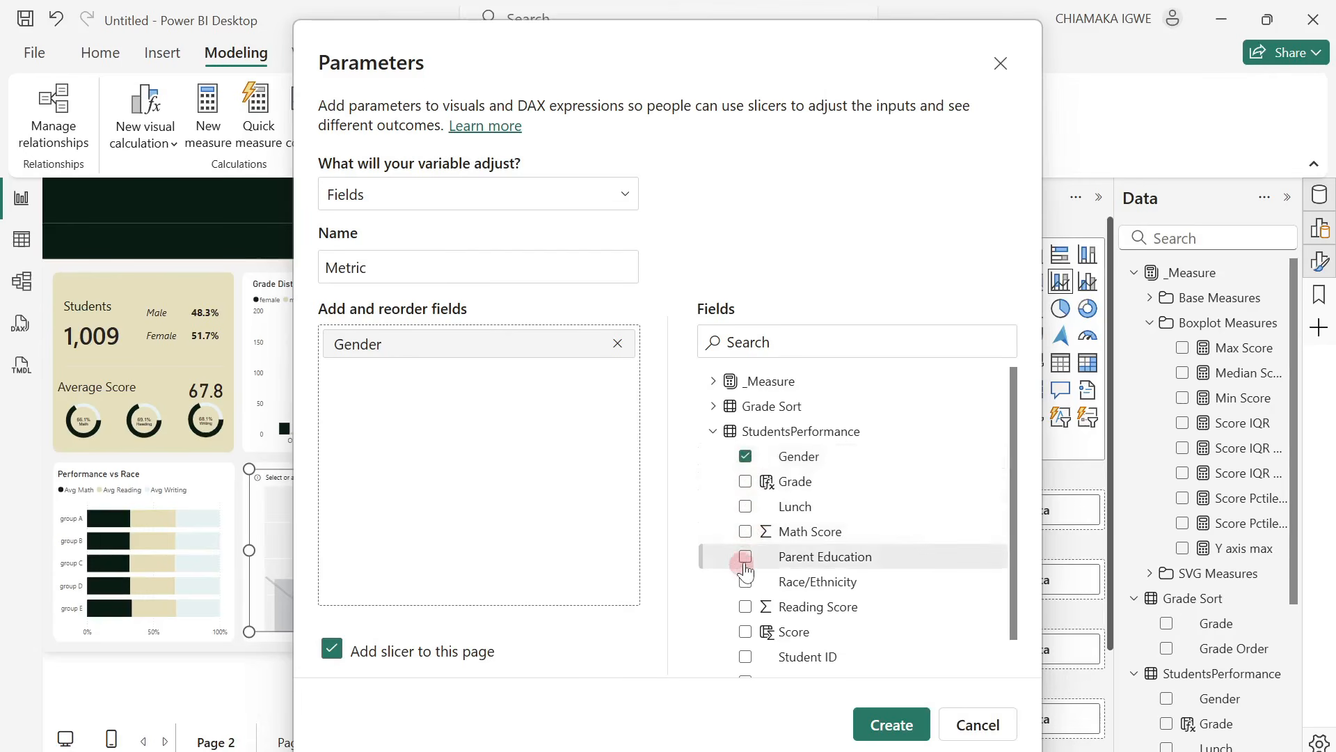
pyautogui.click(745, 557)
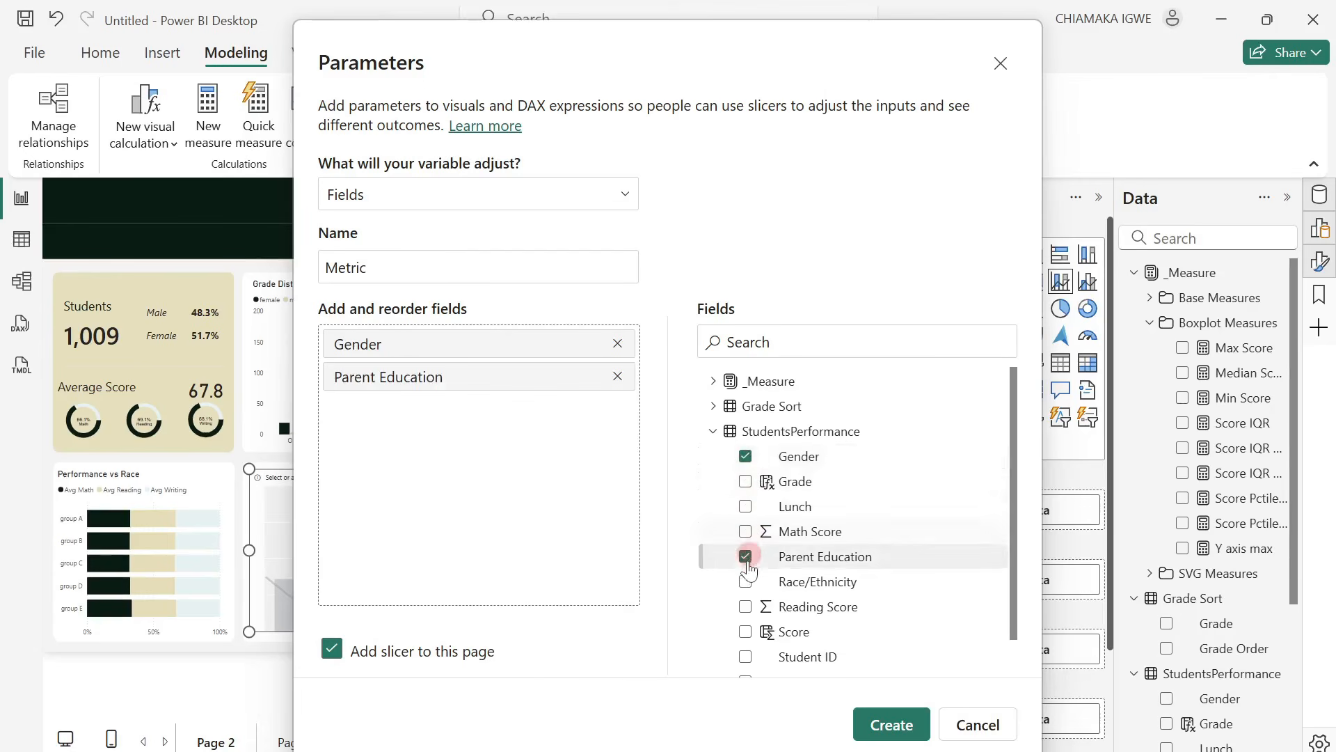
pyautogui.click(746, 583)
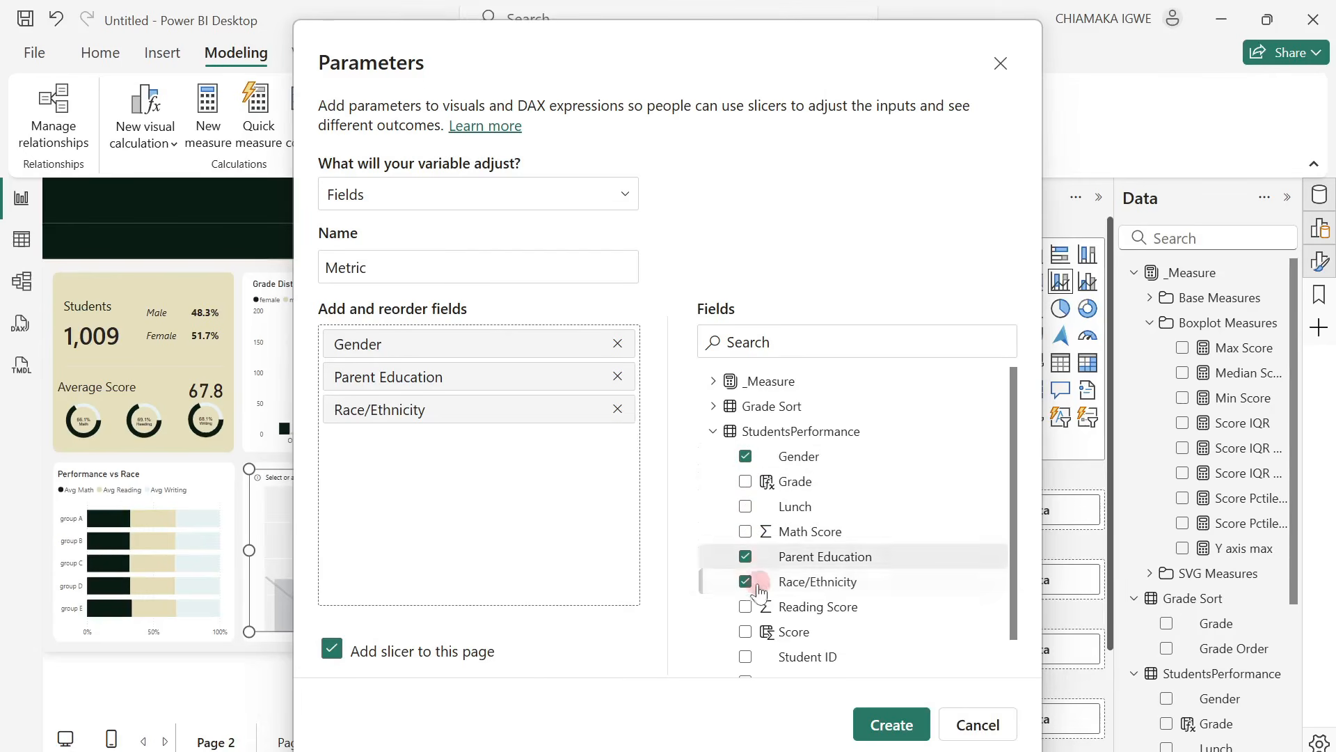
pyautogui.scroll(-1, 762, 557)
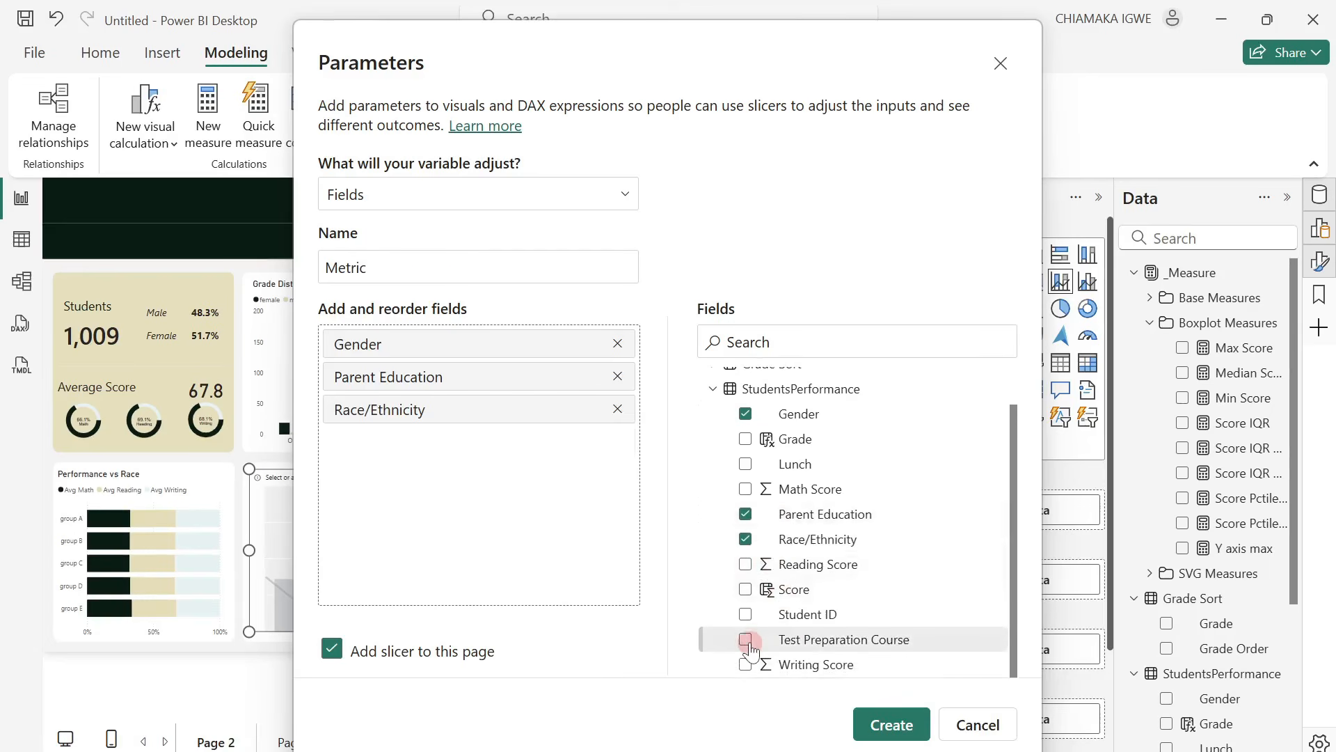
pyautogui.click(746, 640)
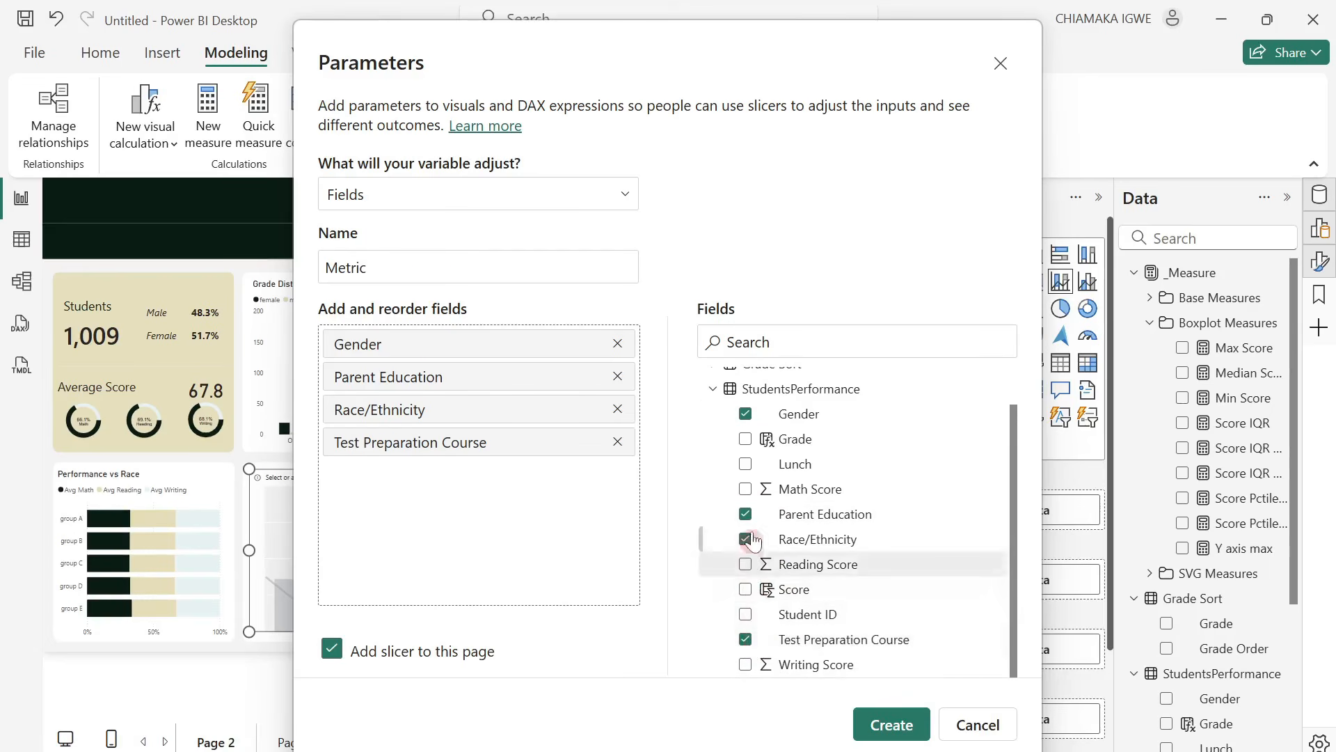
pyautogui.click(745, 465)
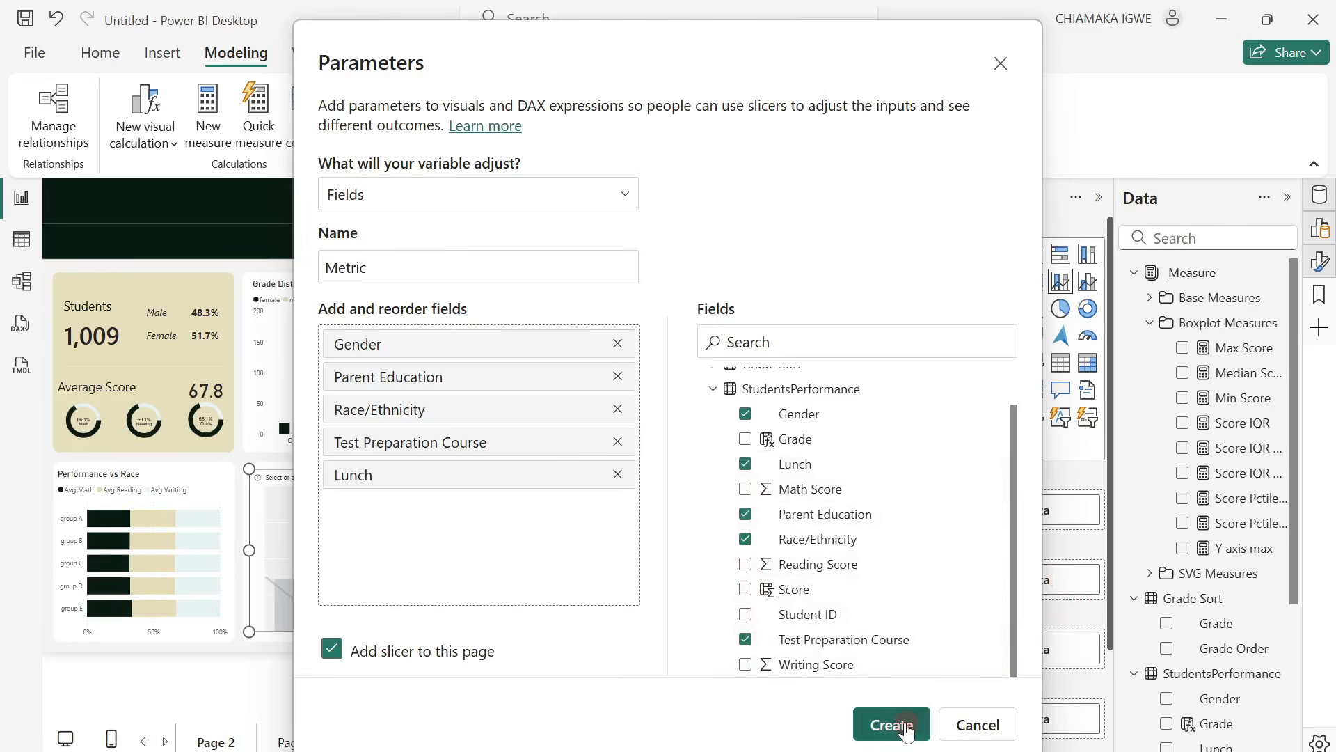
pyautogui.click(889, 724)
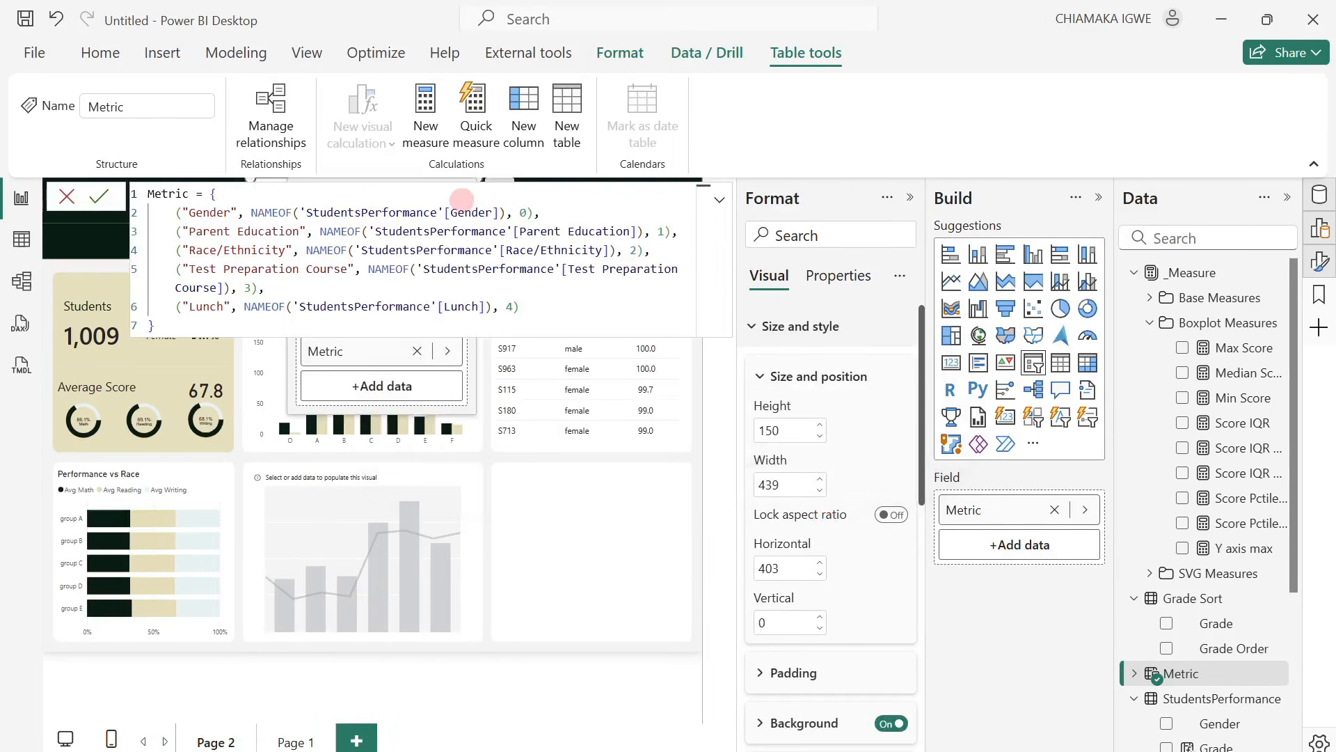
# Close the parameter's formula editor and examine the Metric table's rows and columns in table view.
pyautogui.click(67, 196)
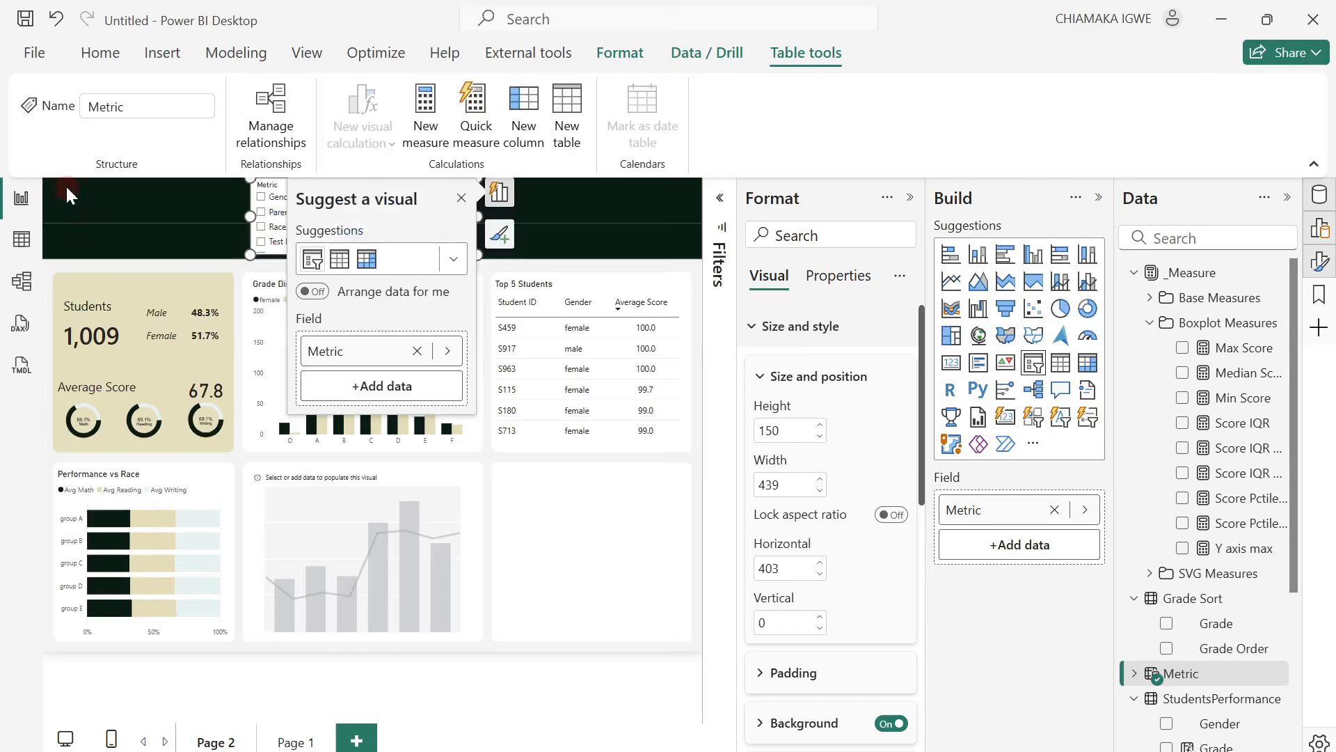
pyautogui.click(21, 240)
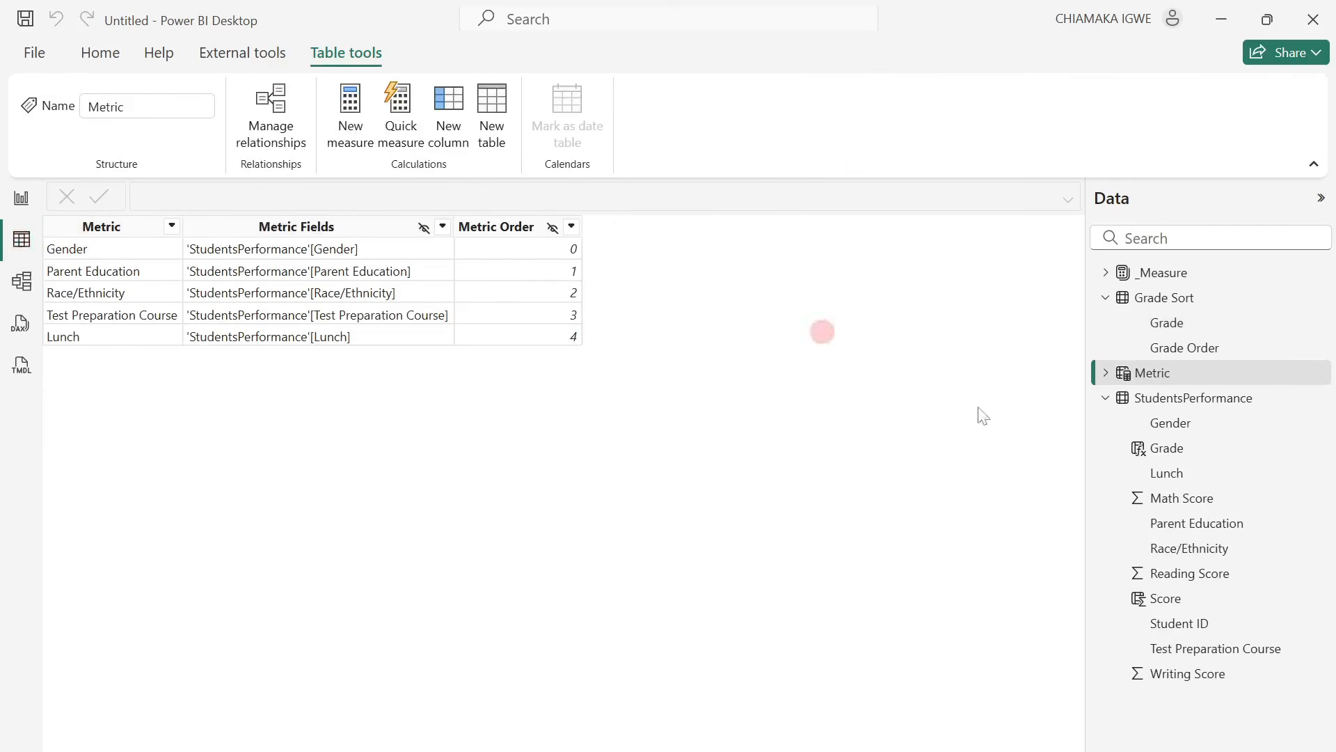
pyautogui.click(1107, 398)
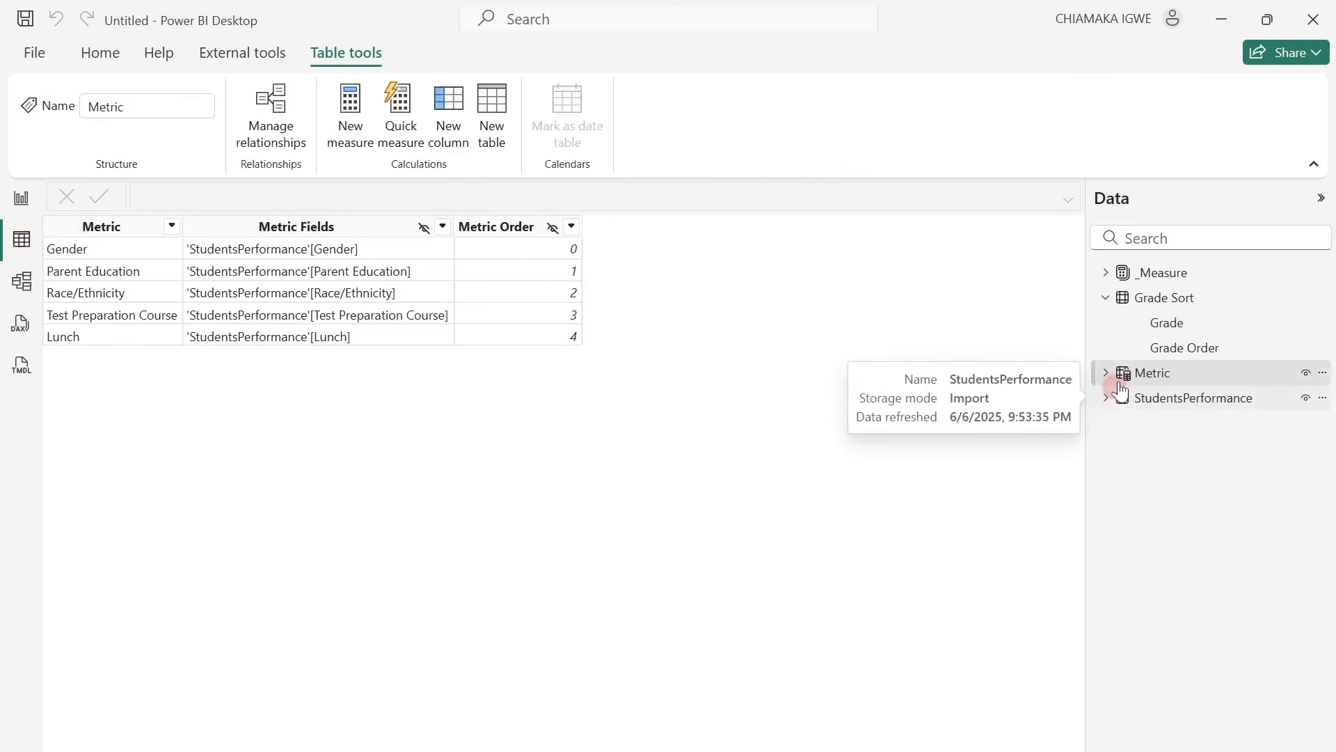
pyautogui.click(1118, 374)
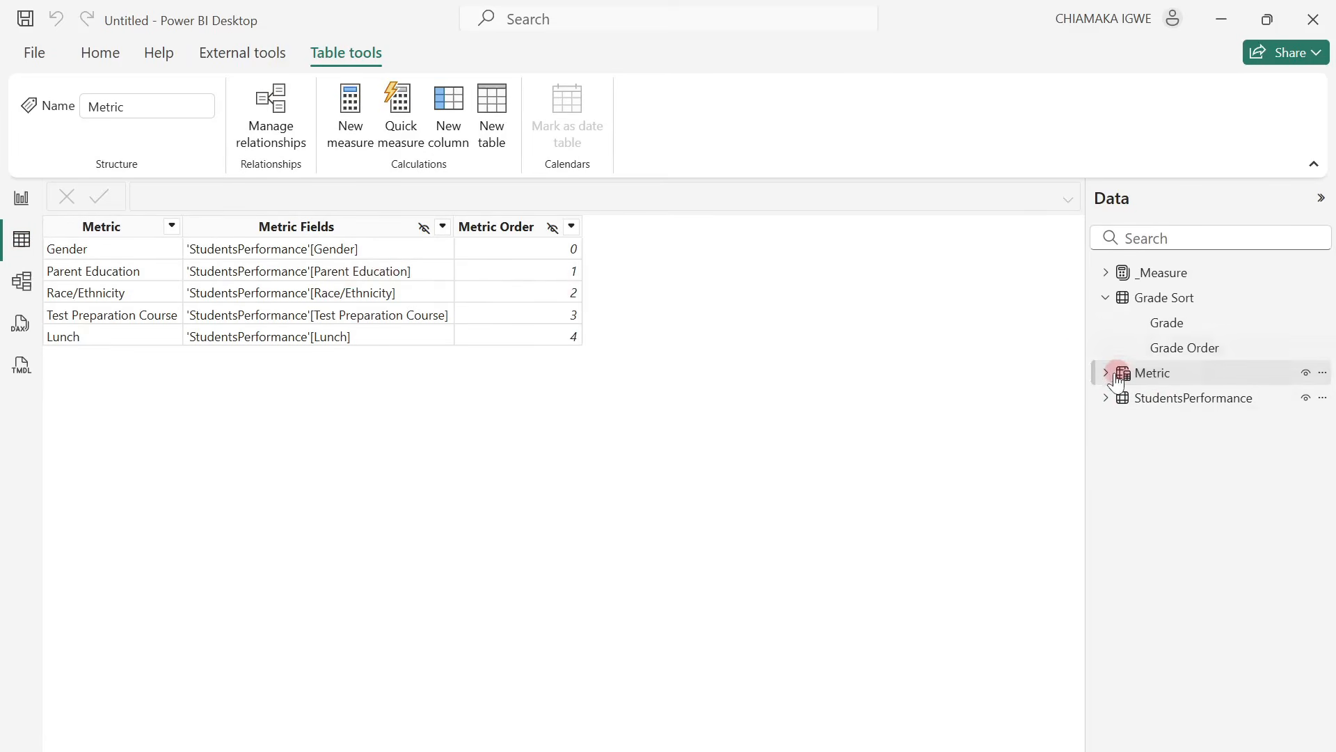
pyautogui.click(1168, 423)
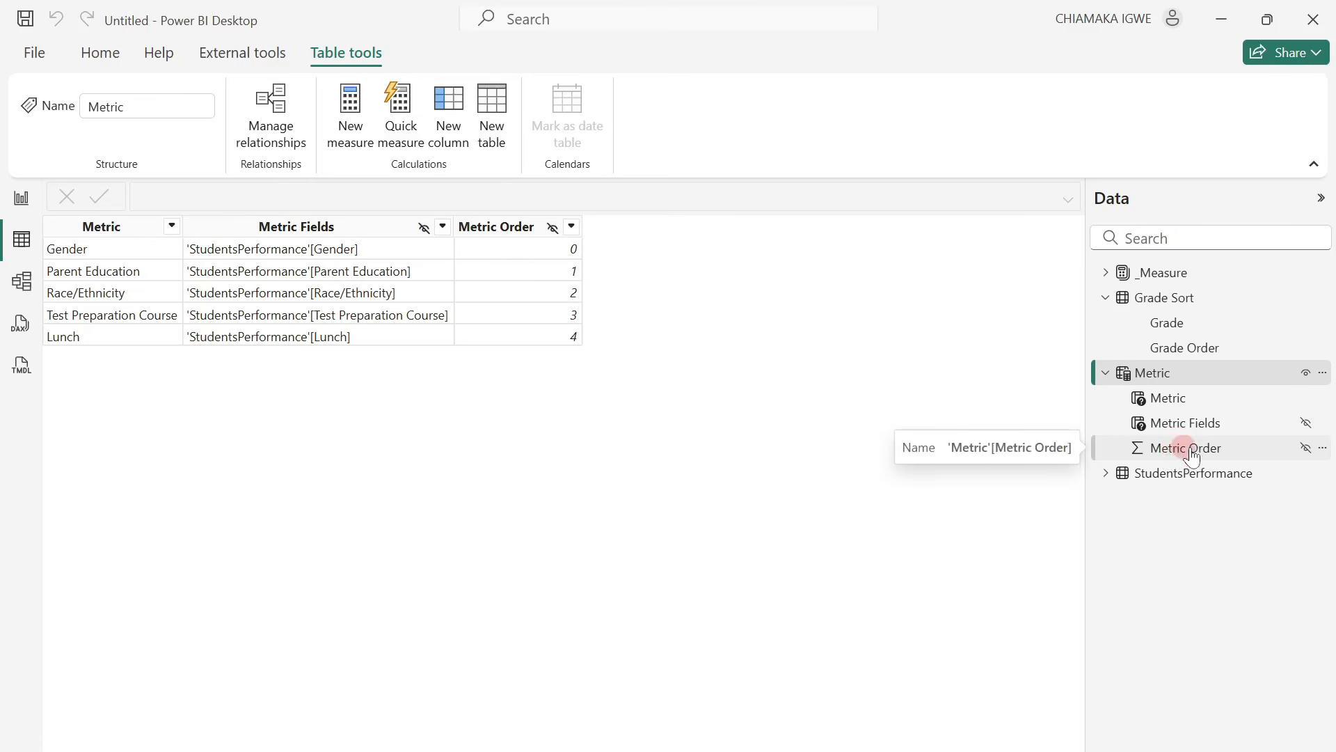
pyautogui.click(1192, 400)
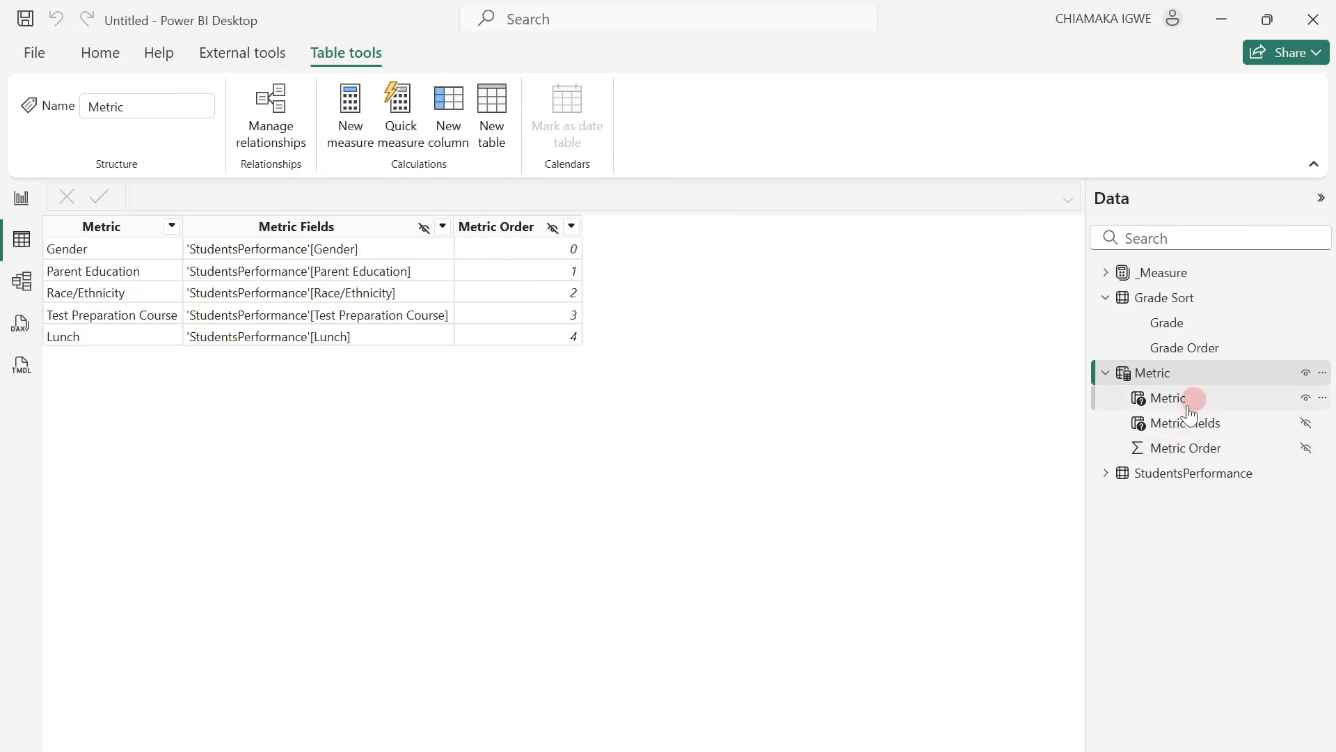
# Return to the report canvas and dismiss the visual suggestions for the Metric slicer.
pyautogui.click(22, 199)
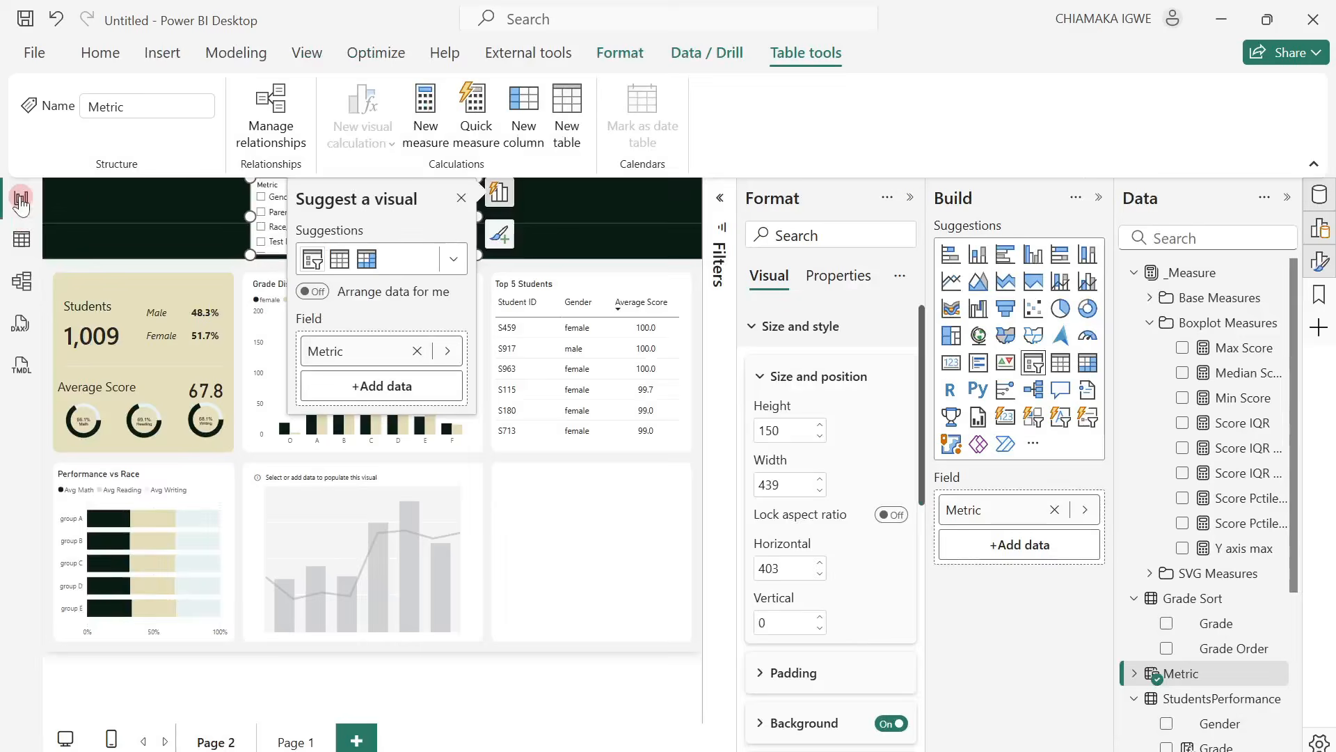
pyautogui.click(319, 460)
pyautogui.click(460, 199)
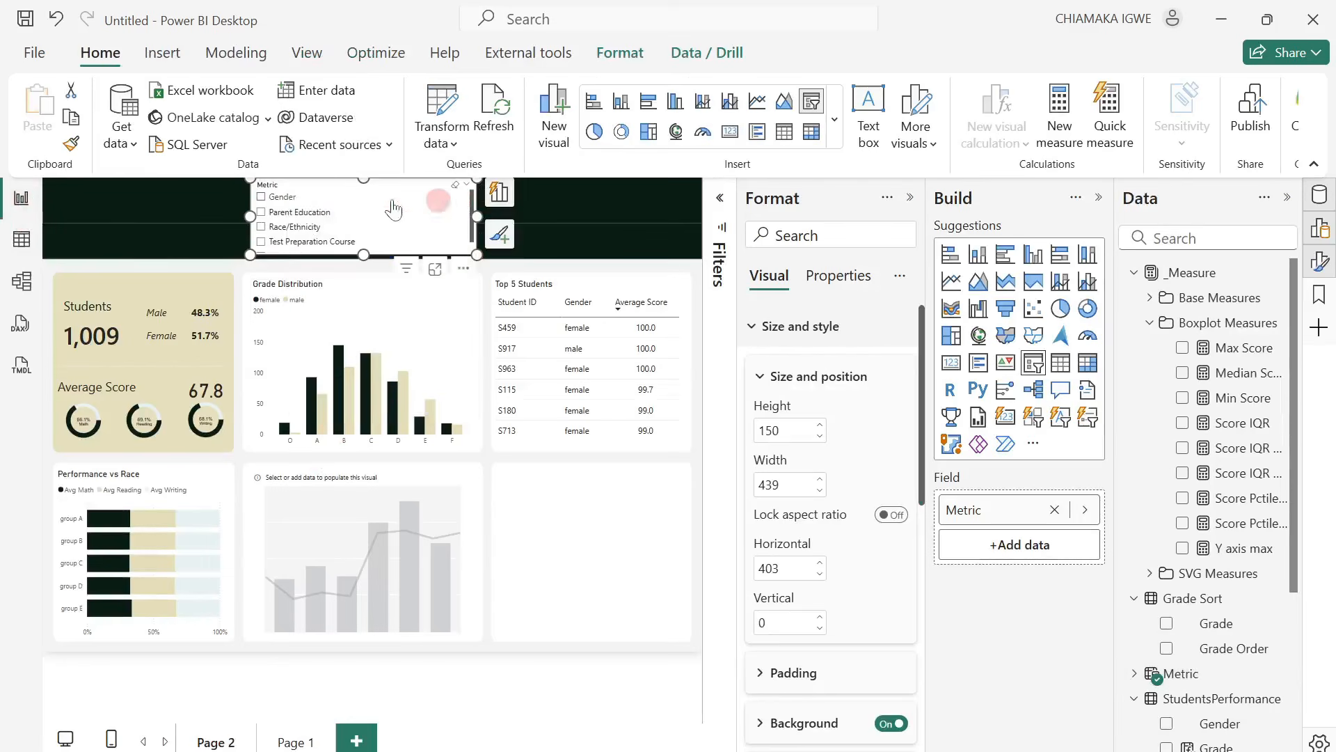
# Select the empty line and stacked column chart and assign the Metric field parameter to its X-axis.
pyautogui.click(409, 219)
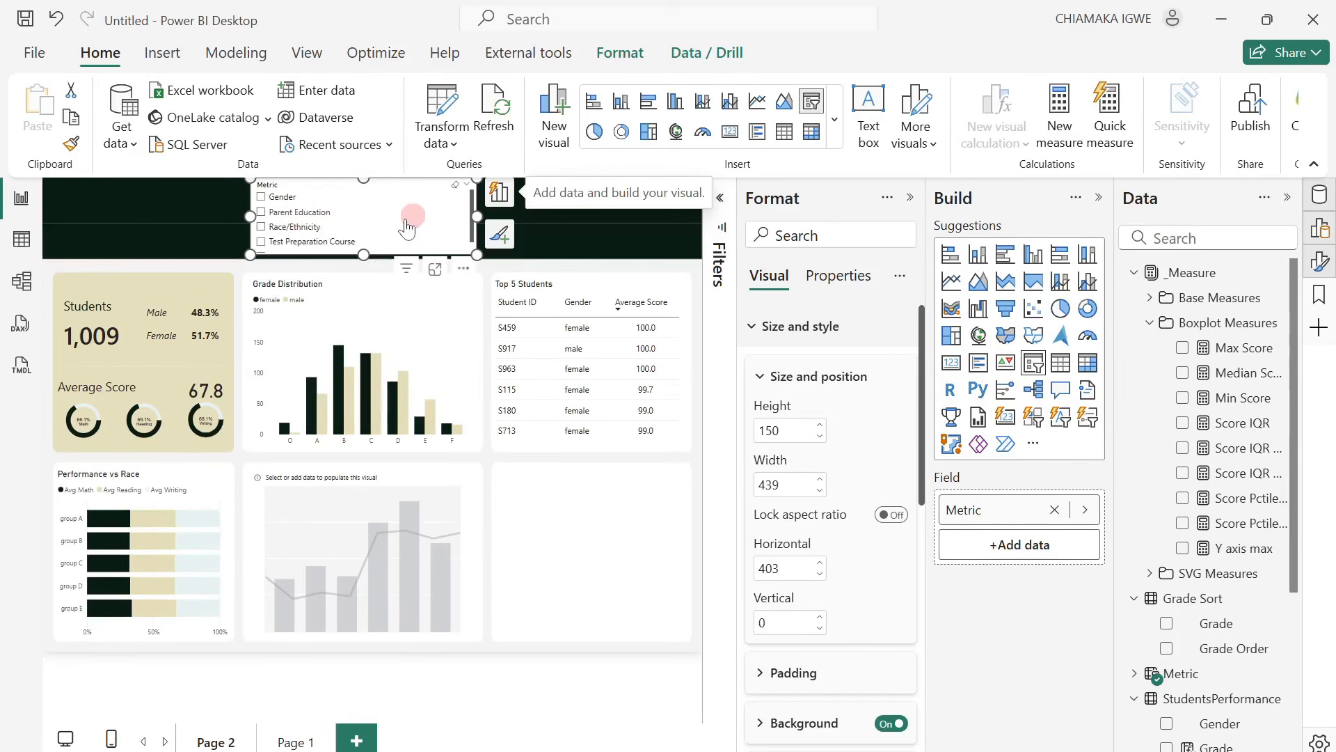
pyautogui.click(477, 217)
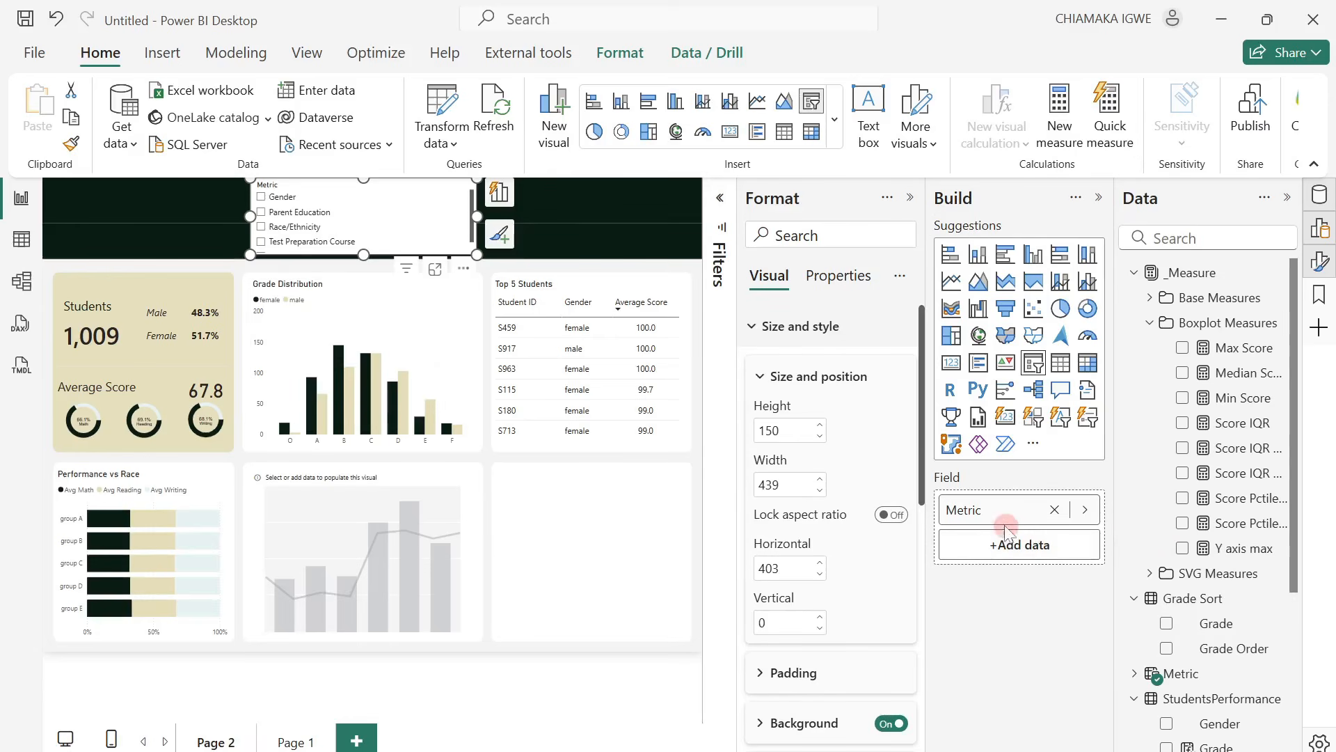
pyautogui.moveTo(1006, 533); pyautogui.dragTo(404, 501)
pyautogui.click(438, 480)
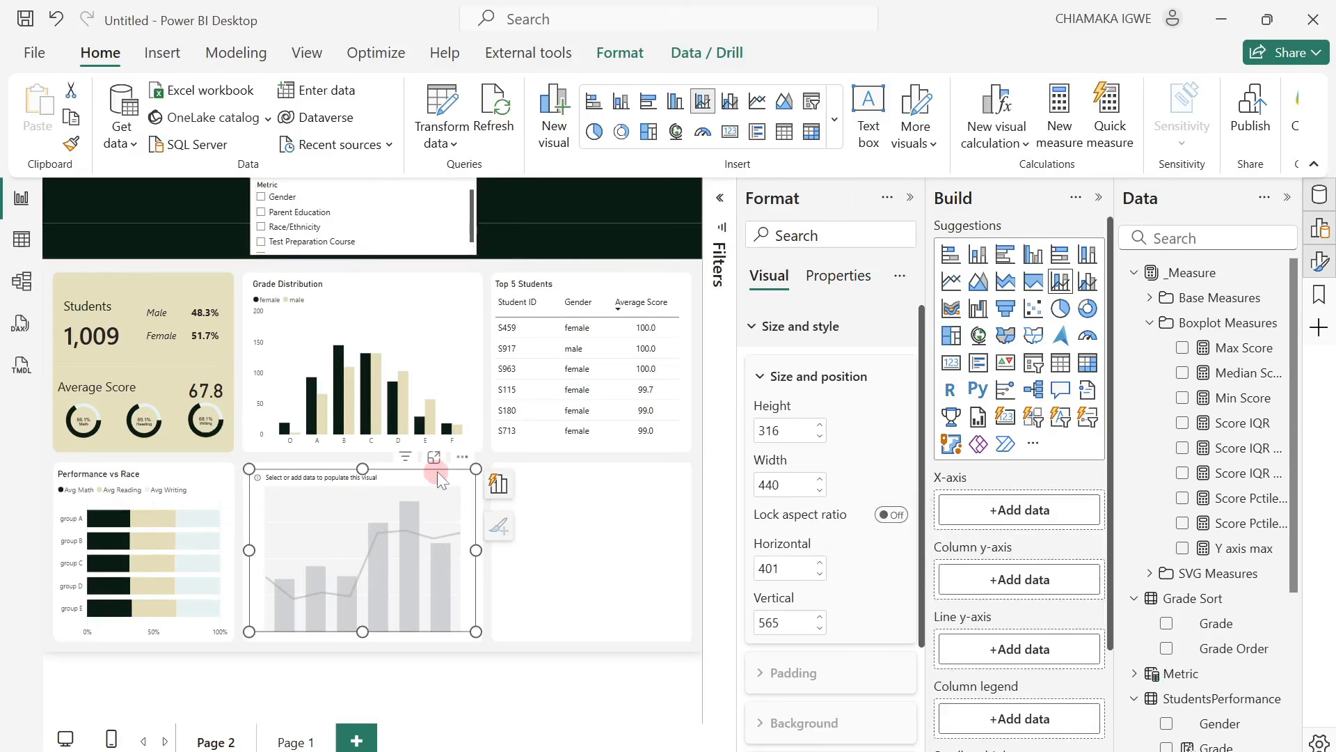
pyautogui.scroll(-5, 1277, 566)
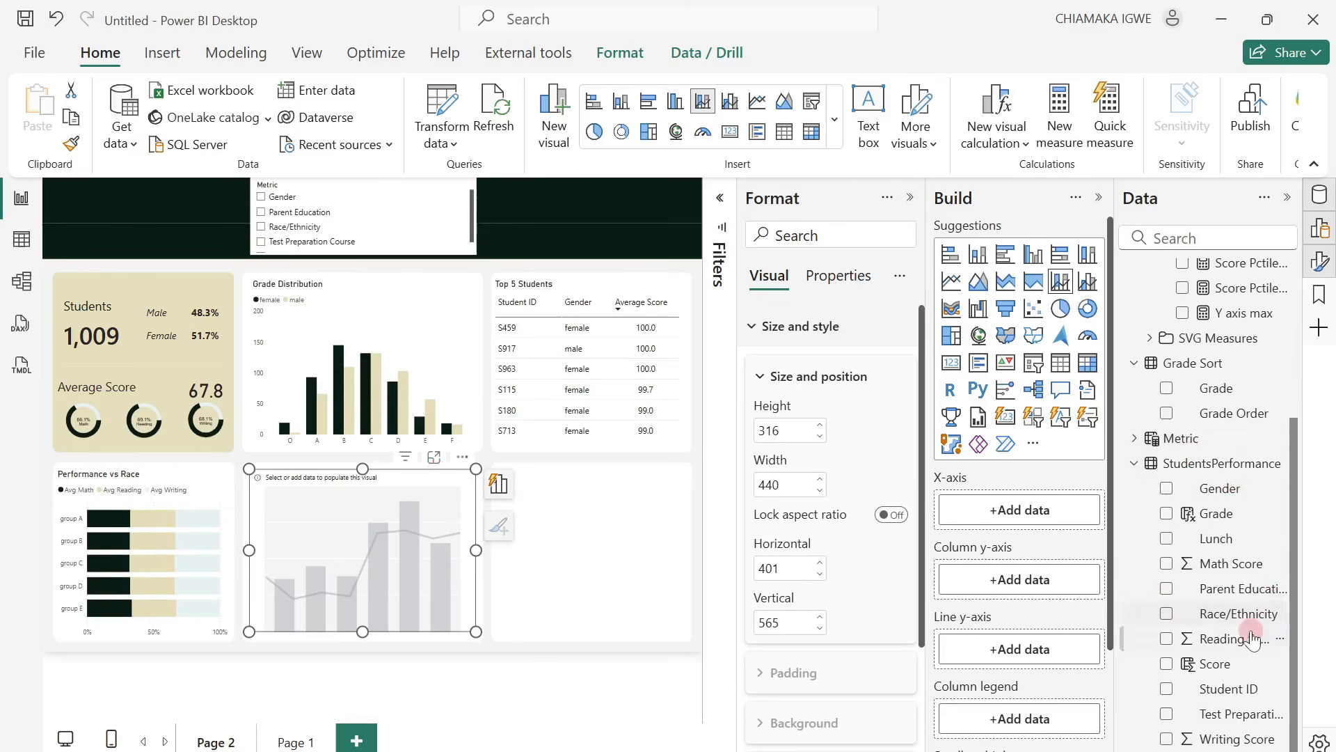
pyautogui.click(1129, 438)
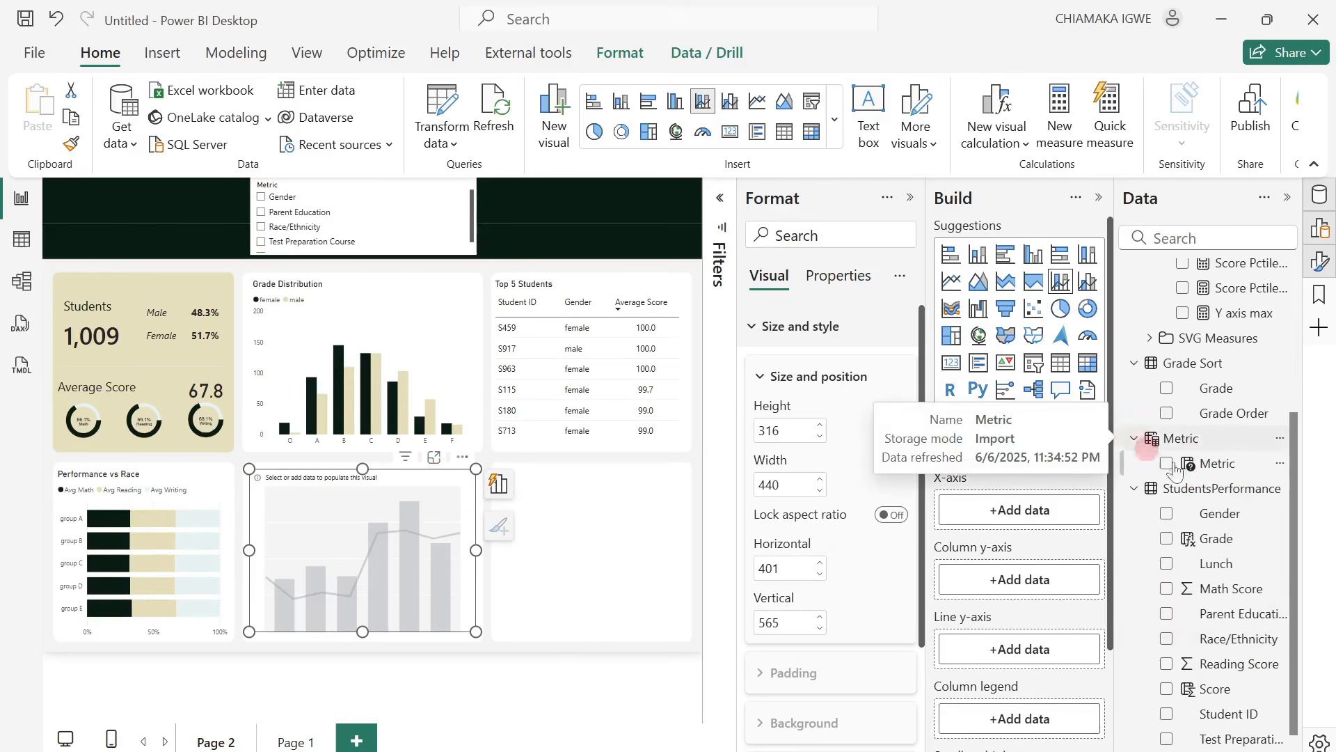
pyautogui.moveTo(1234, 474); pyautogui.dragTo(1002, 515)
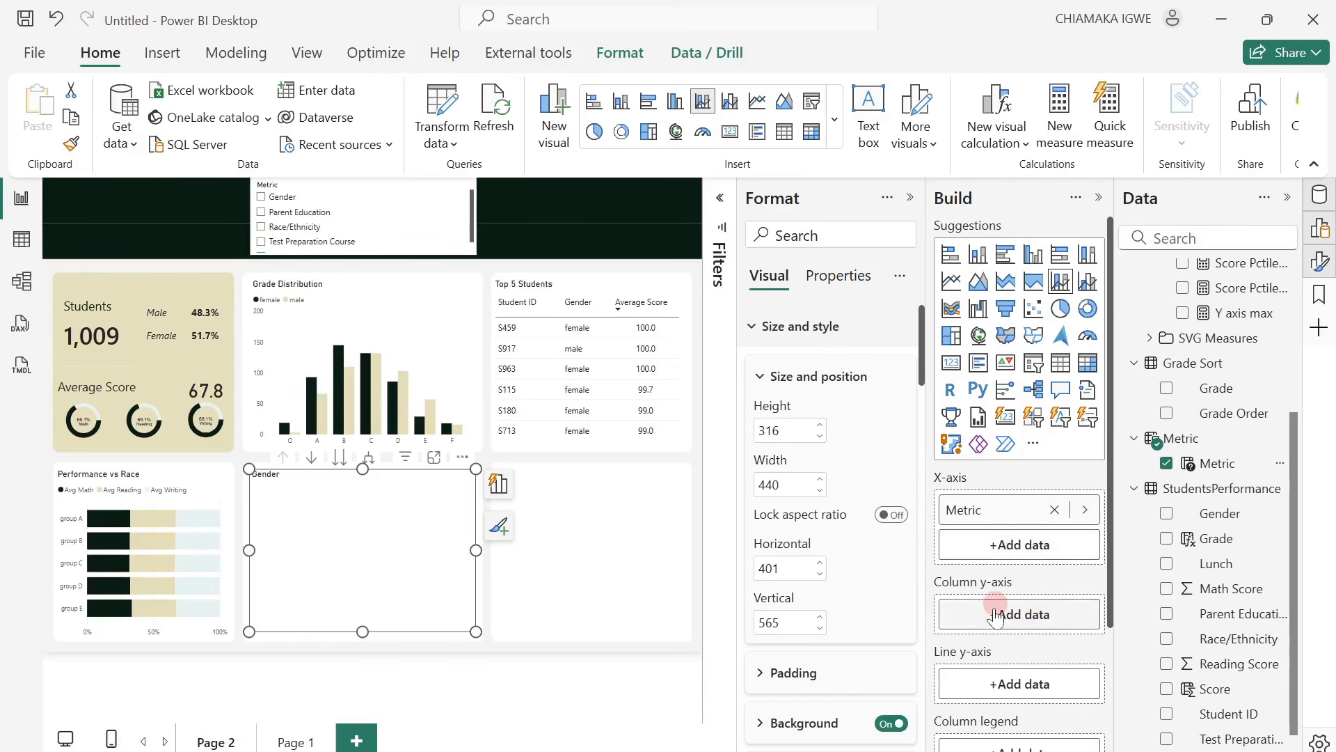
# Add Score Pctile 25, Score IQR 25-50 and Score IQR 50-75 to the chart's column y-axis, in that order.
pyautogui.scroll(3, 1215, 488)
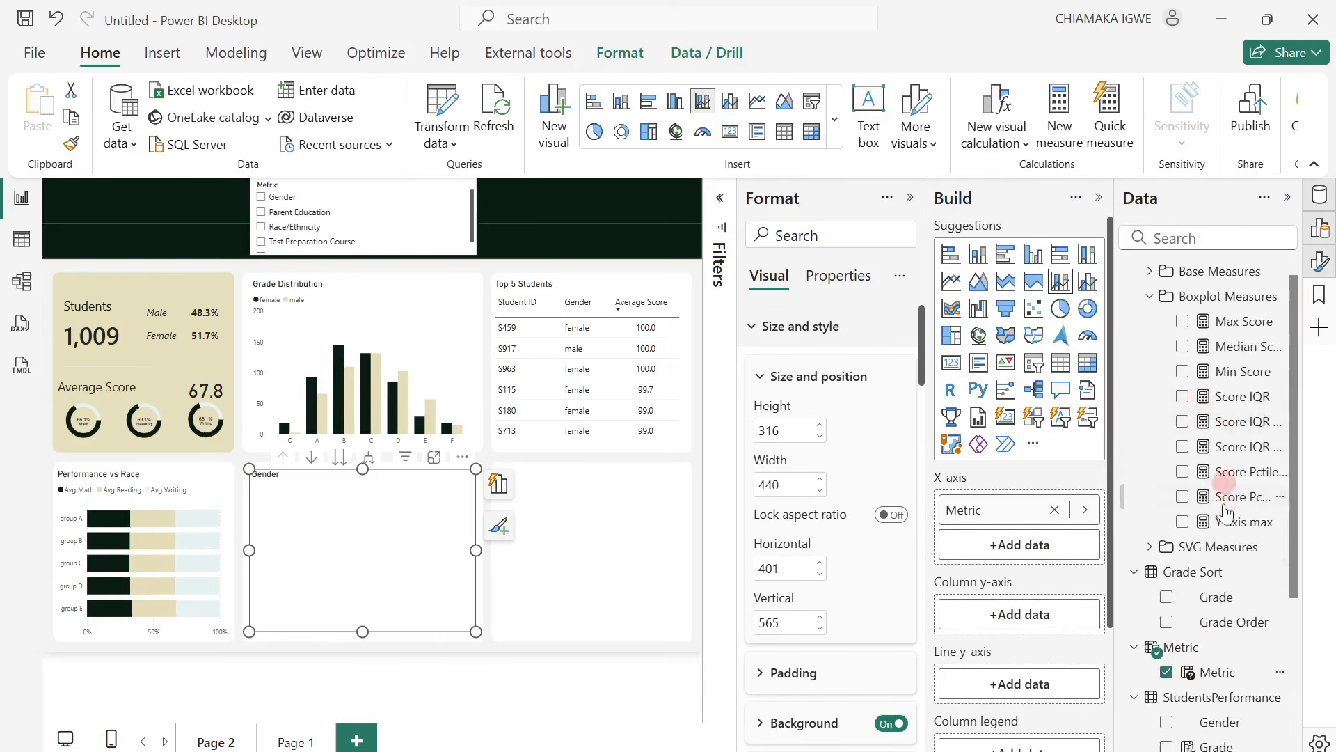
pyautogui.moveTo(1118, 433); pyautogui.dragTo(1092, 433)
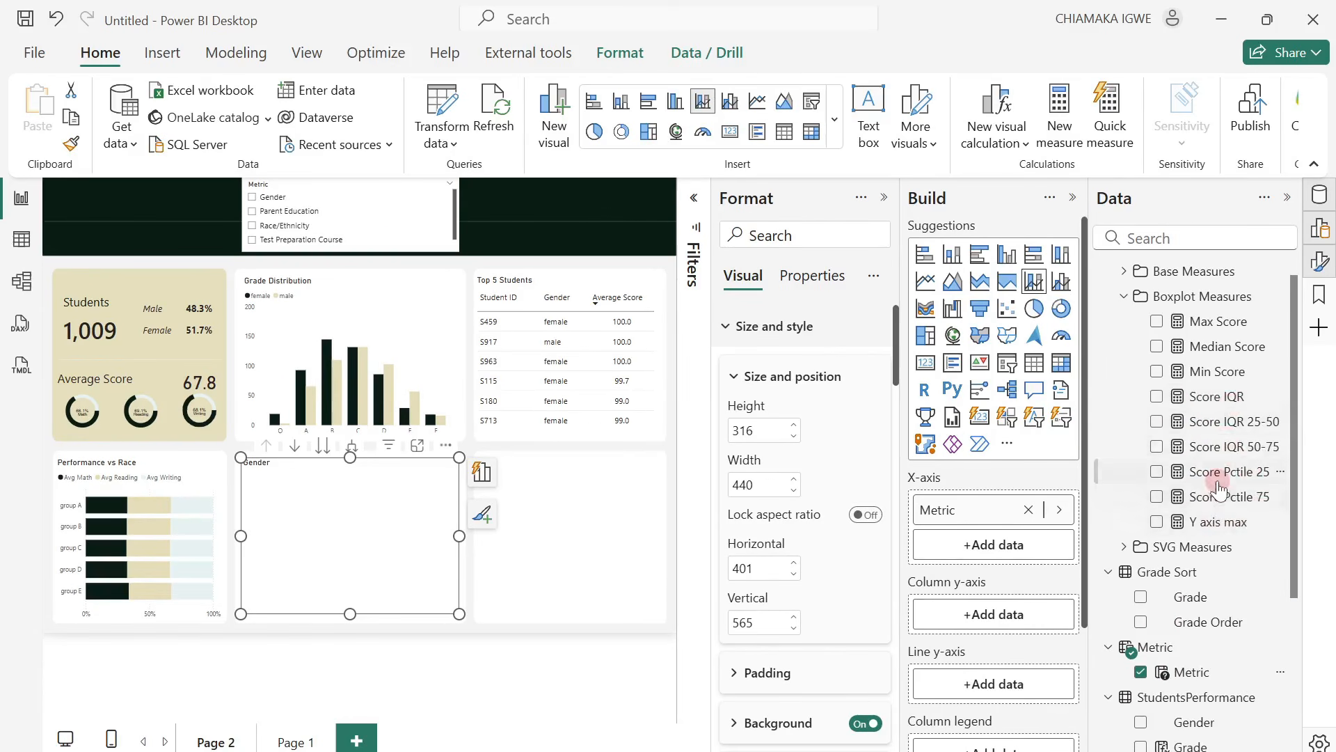
pyautogui.moveTo(1226, 477); pyautogui.dragTo(1021, 612)
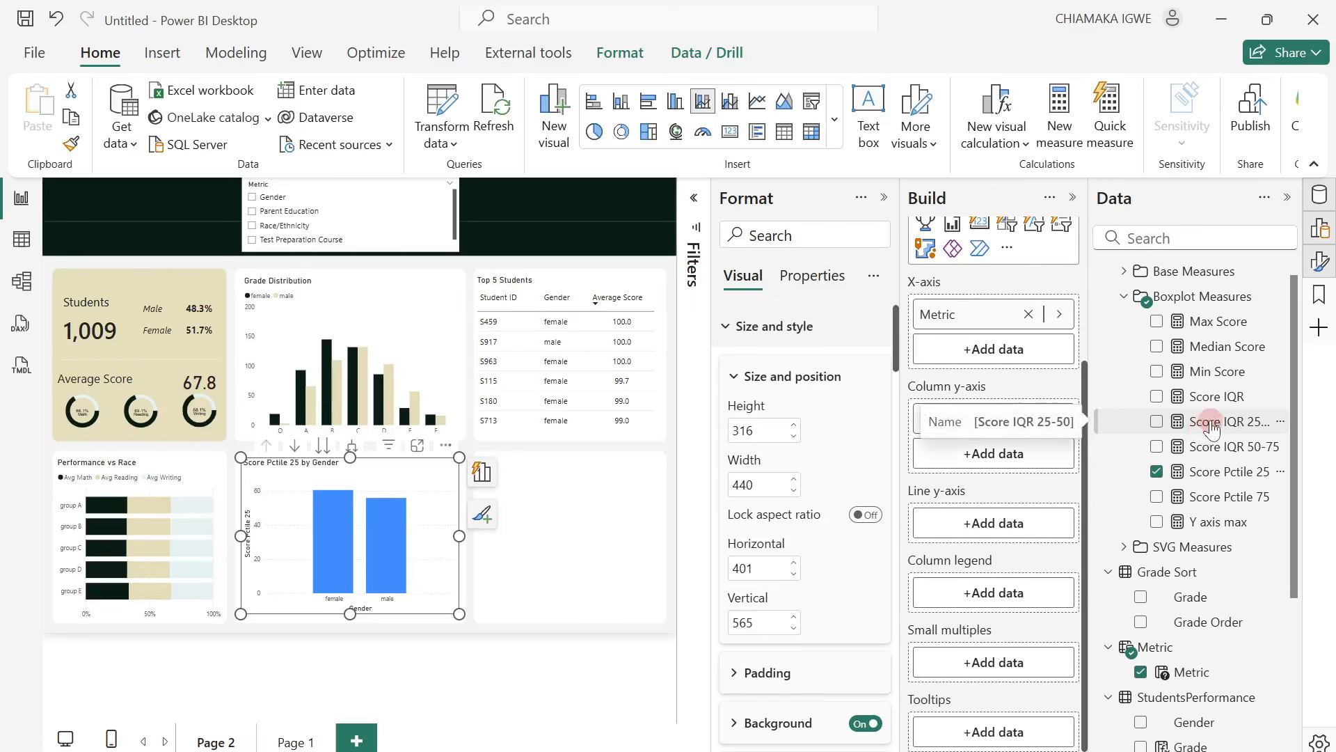
pyautogui.moveTo(1210, 431); pyautogui.dragTo(1023, 456)
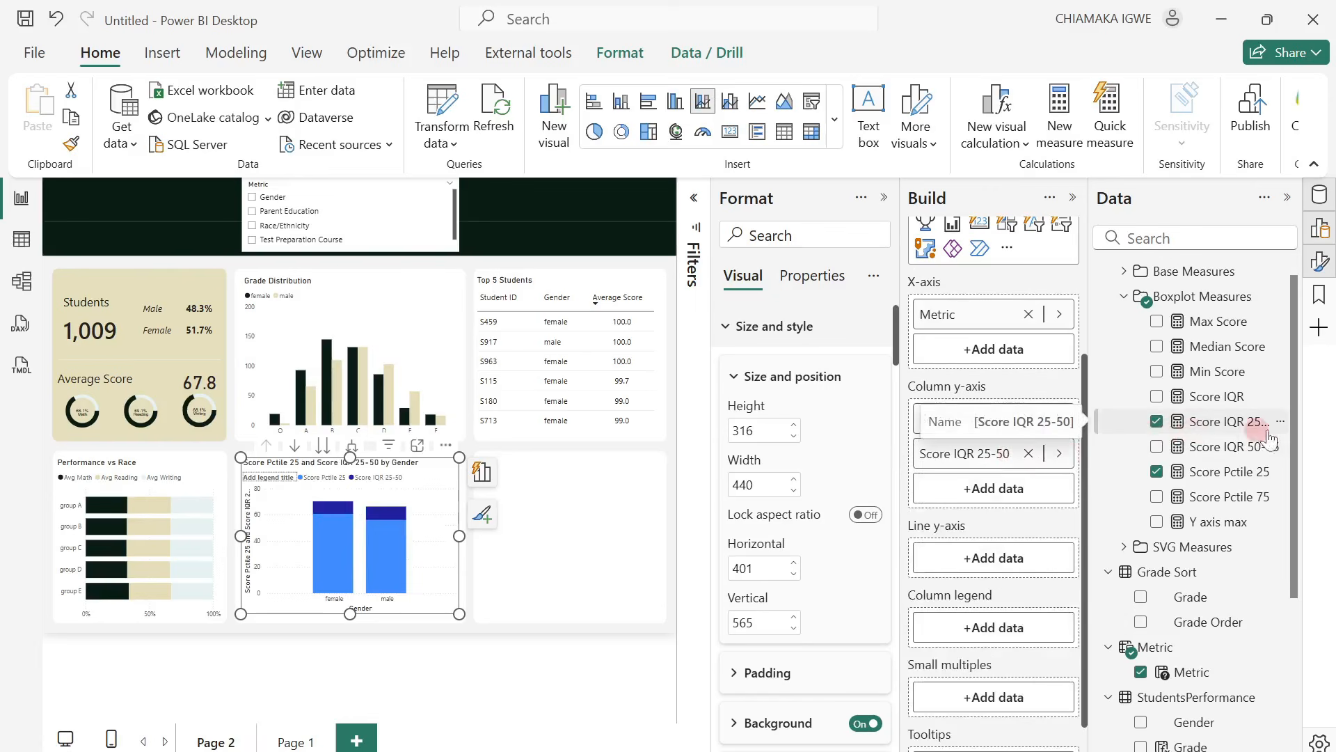
pyautogui.moveTo(1226, 451); pyautogui.dragTo(1005, 487)
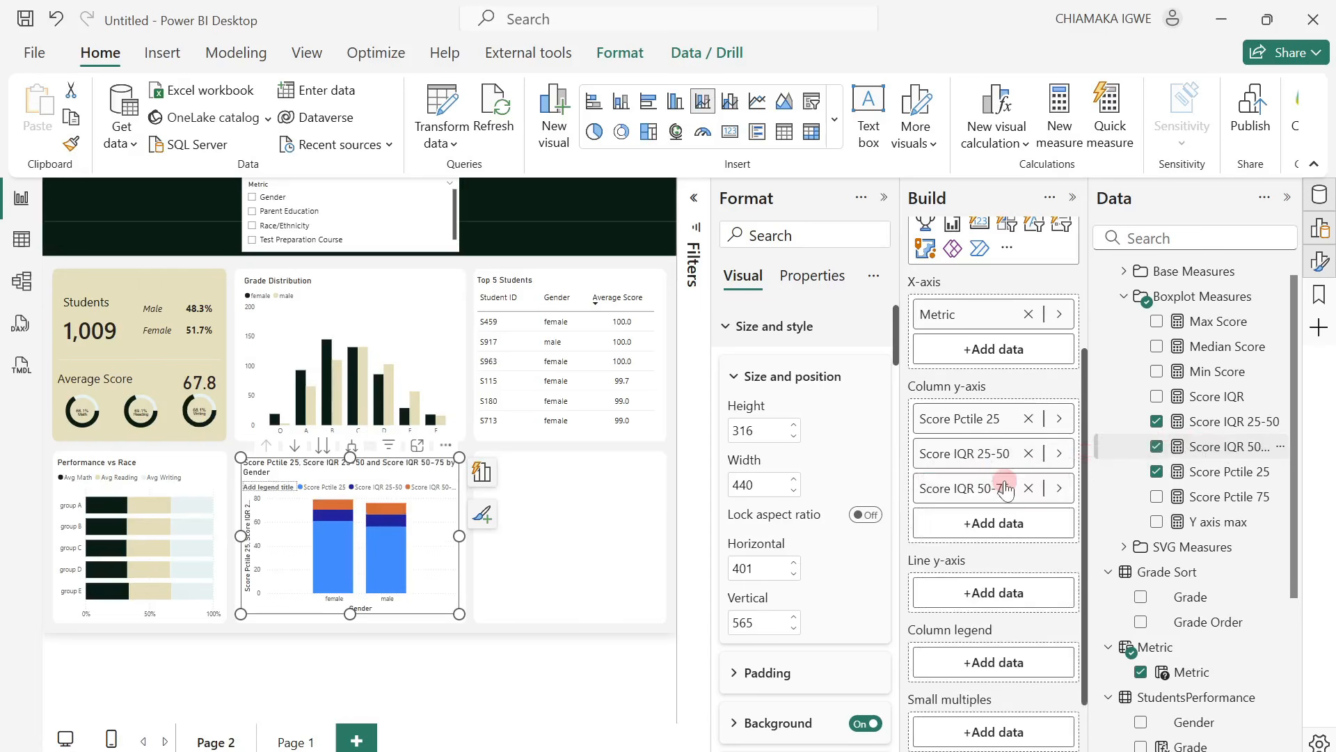
# Add Min Score, Median Score, Average Score and Max Score to the chart's line y-axis.
pyautogui.scroll(-1, 1009, 533)
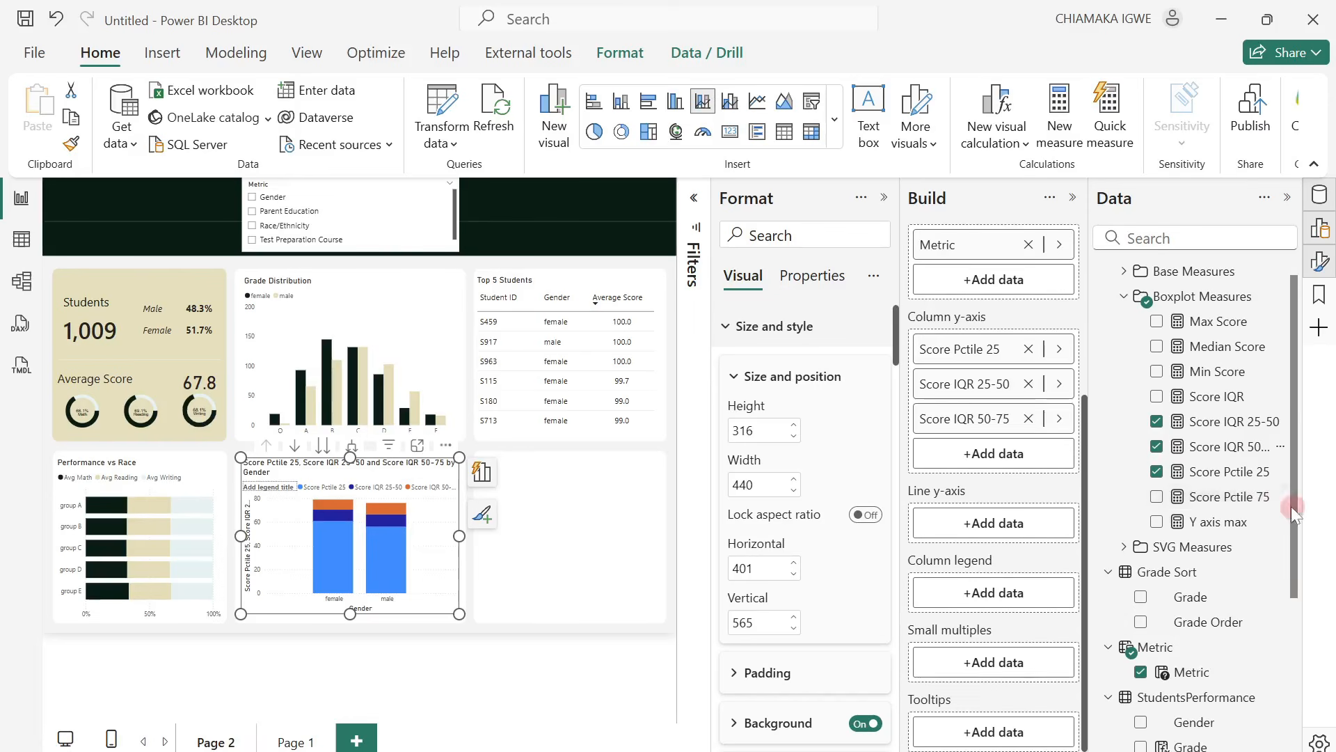
pyautogui.moveTo(1215, 371); pyautogui.dragTo(1019, 536)
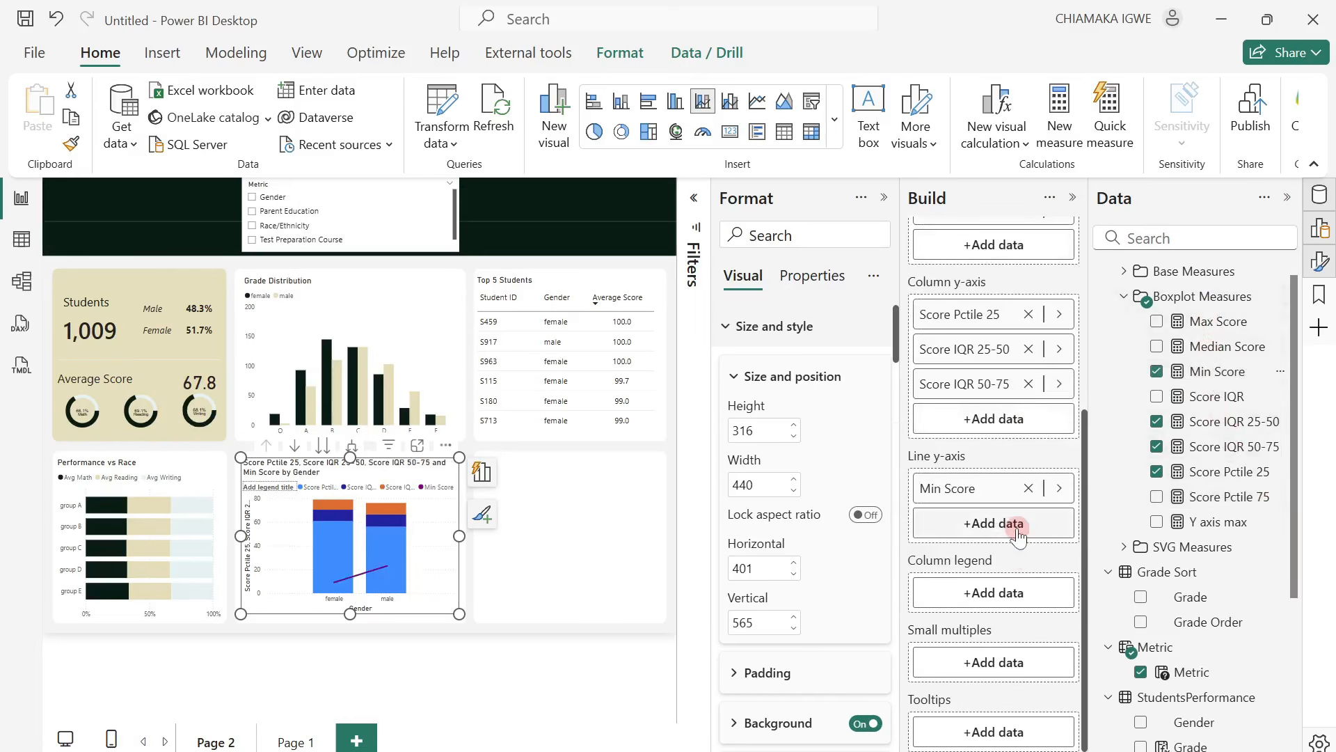
pyautogui.moveTo(1228, 346); pyautogui.dragTo(1036, 527)
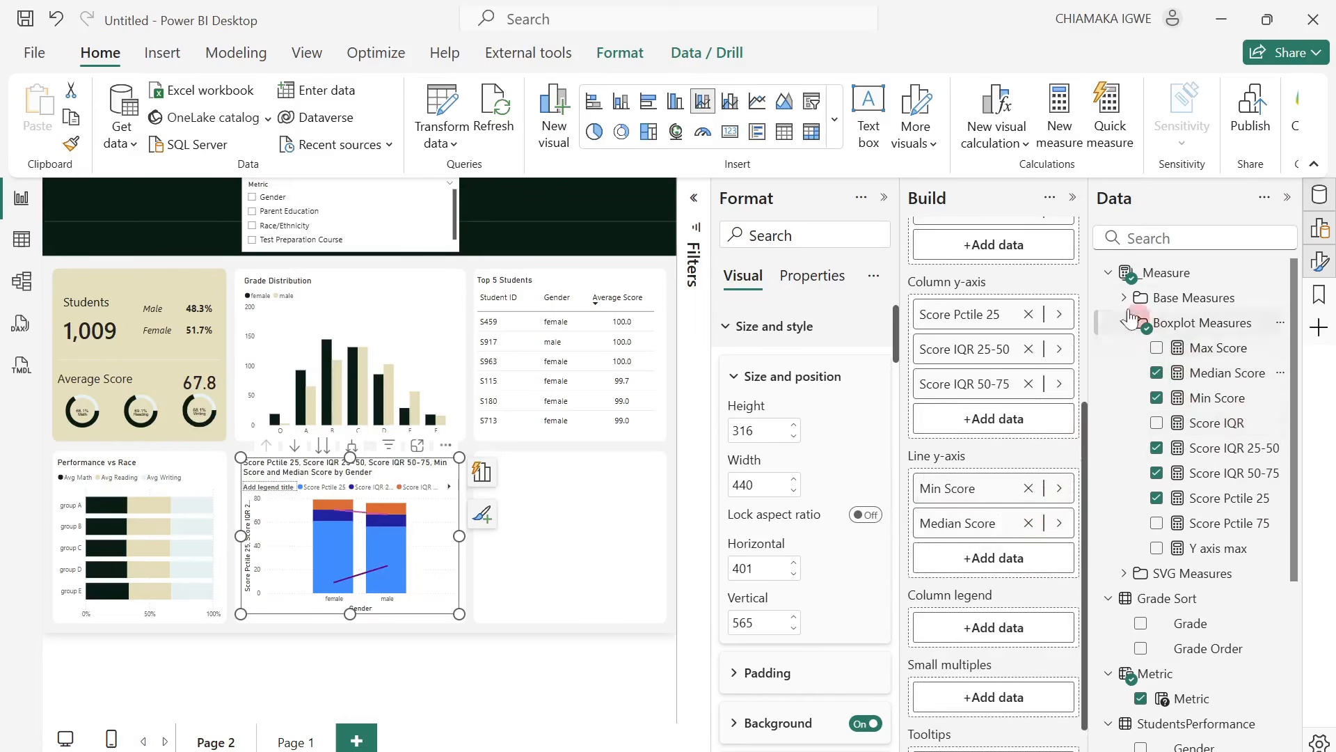
pyautogui.click(1126, 297)
pyautogui.moveTo(1204, 322); pyautogui.dragTo(1015, 557)
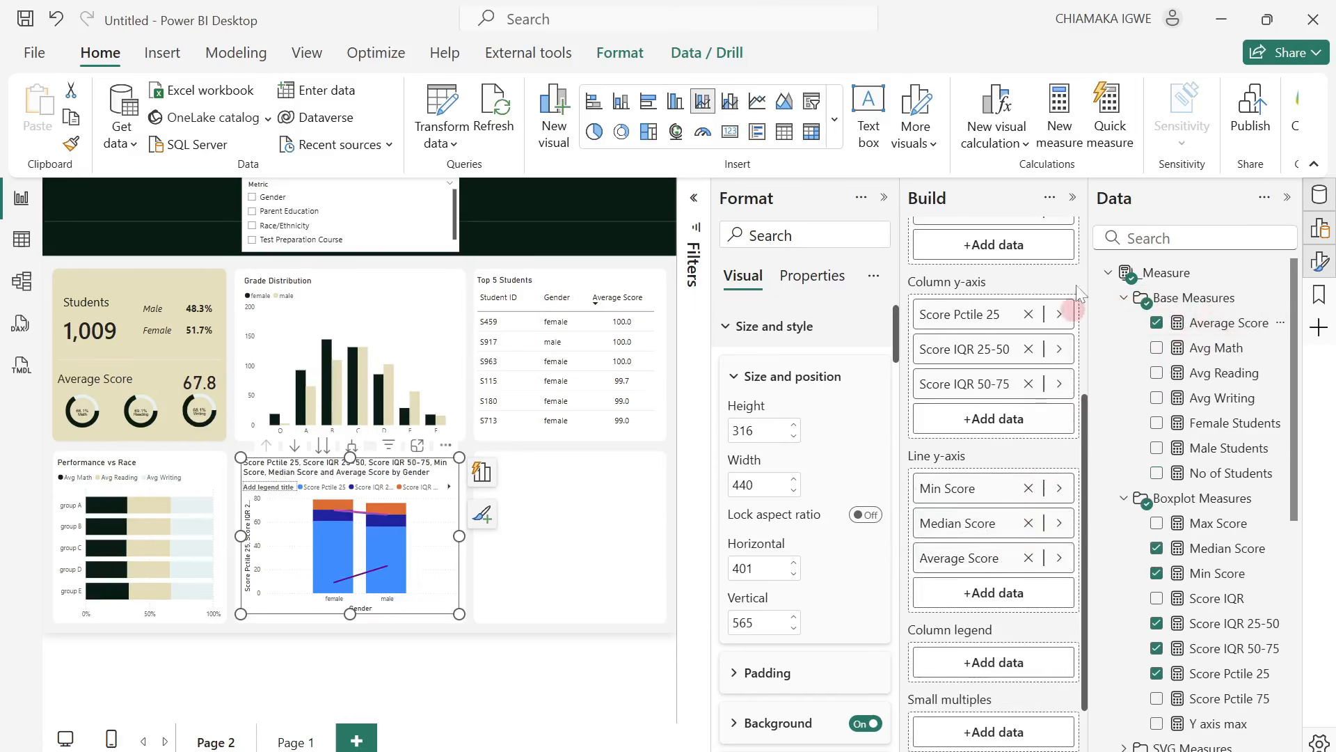
pyautogui.click(1124, 298)
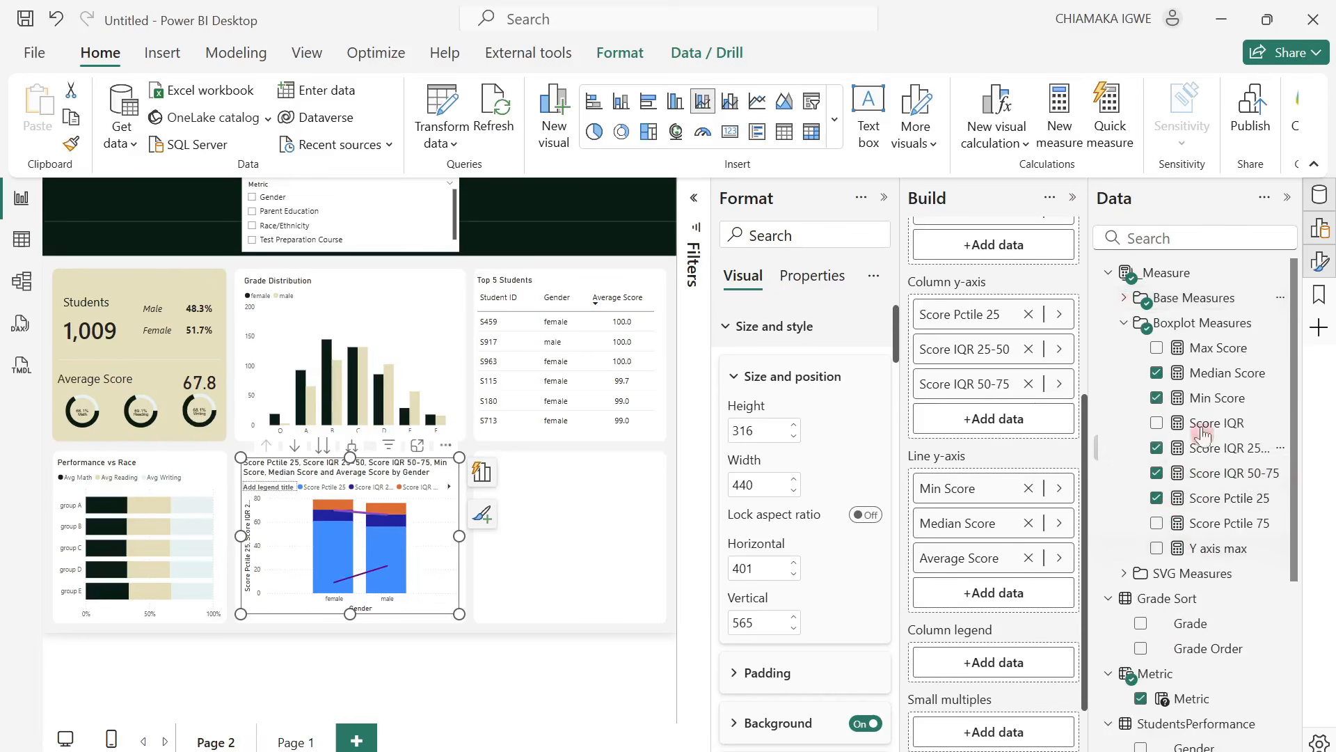
pyautogui.moveTo(1217, 359); pyautogui.dragTo(1001, 604)
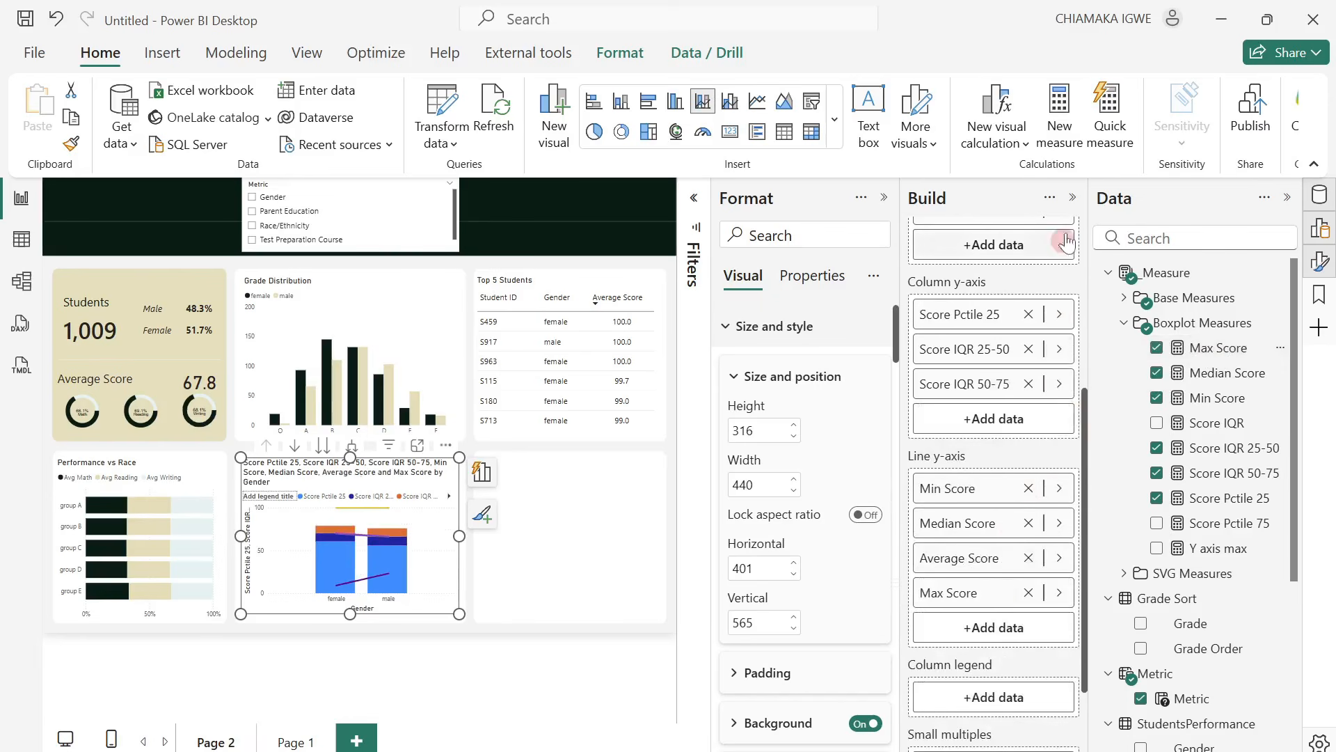
# Show the Y axis max measure's formula and set the minimum of the chart's Y-axis range to 0.
pyautogui.click(1073, 198)
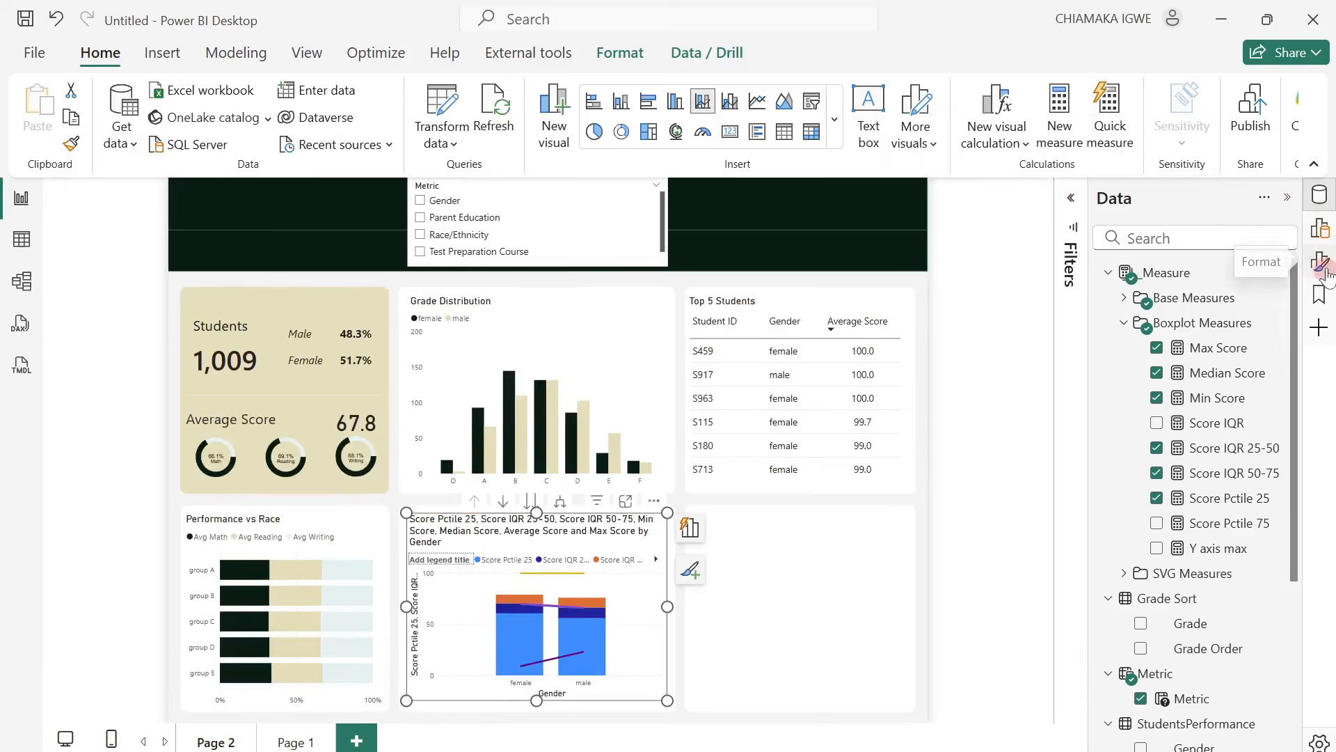
pyautogui.click(1319, 262)
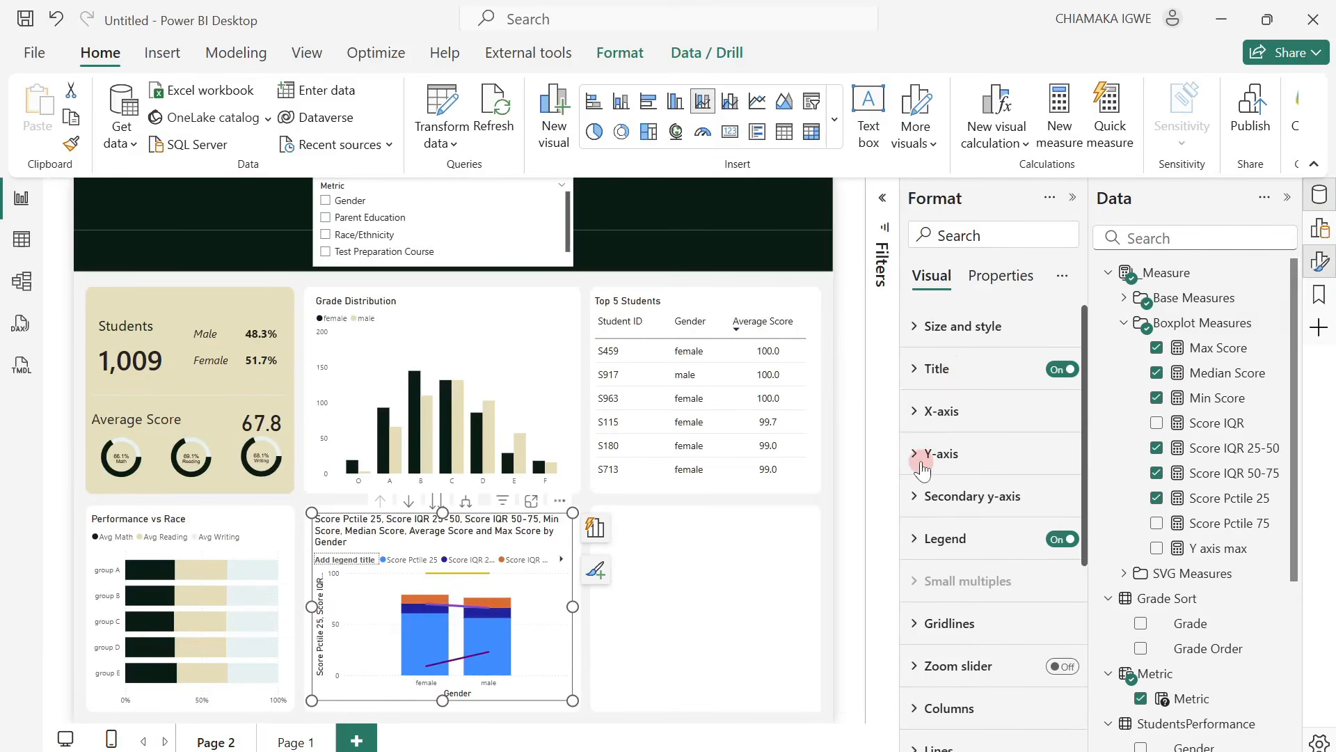
pyautogui.click(922, 471)
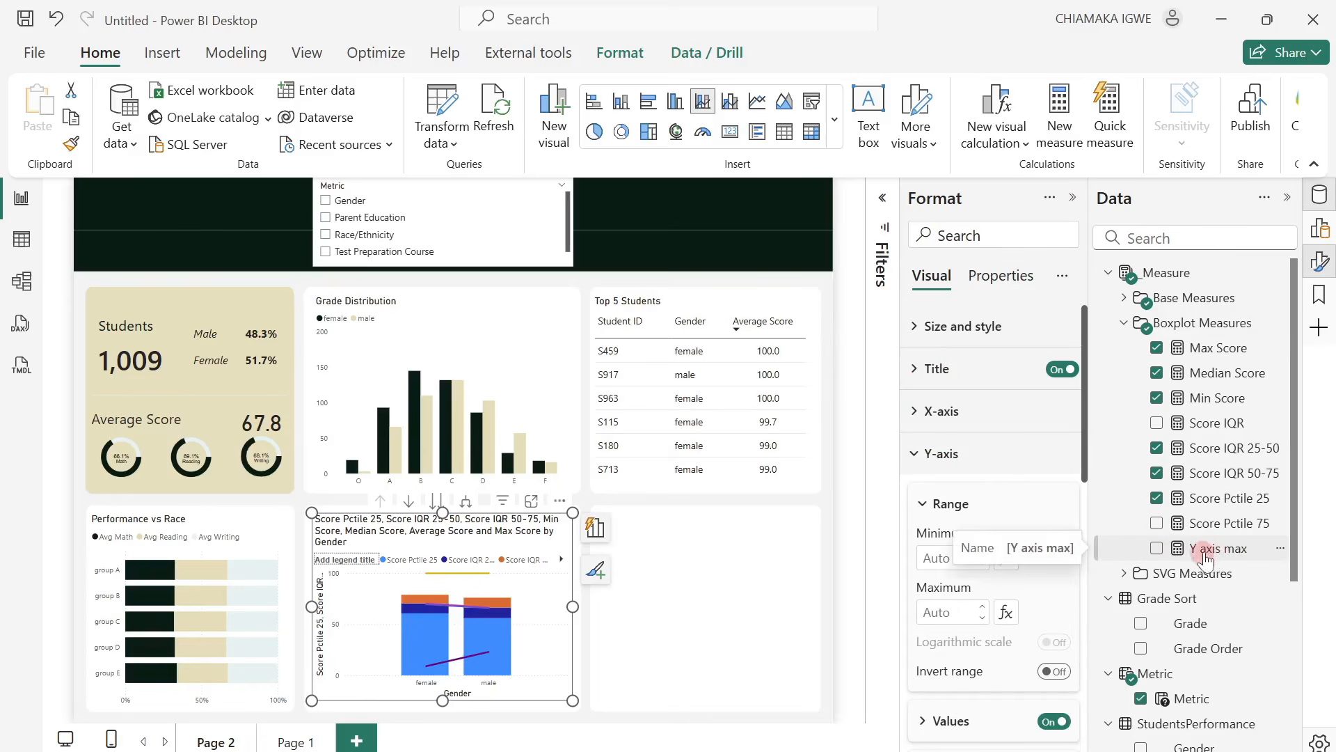
pyautogui.click(1207, 554)
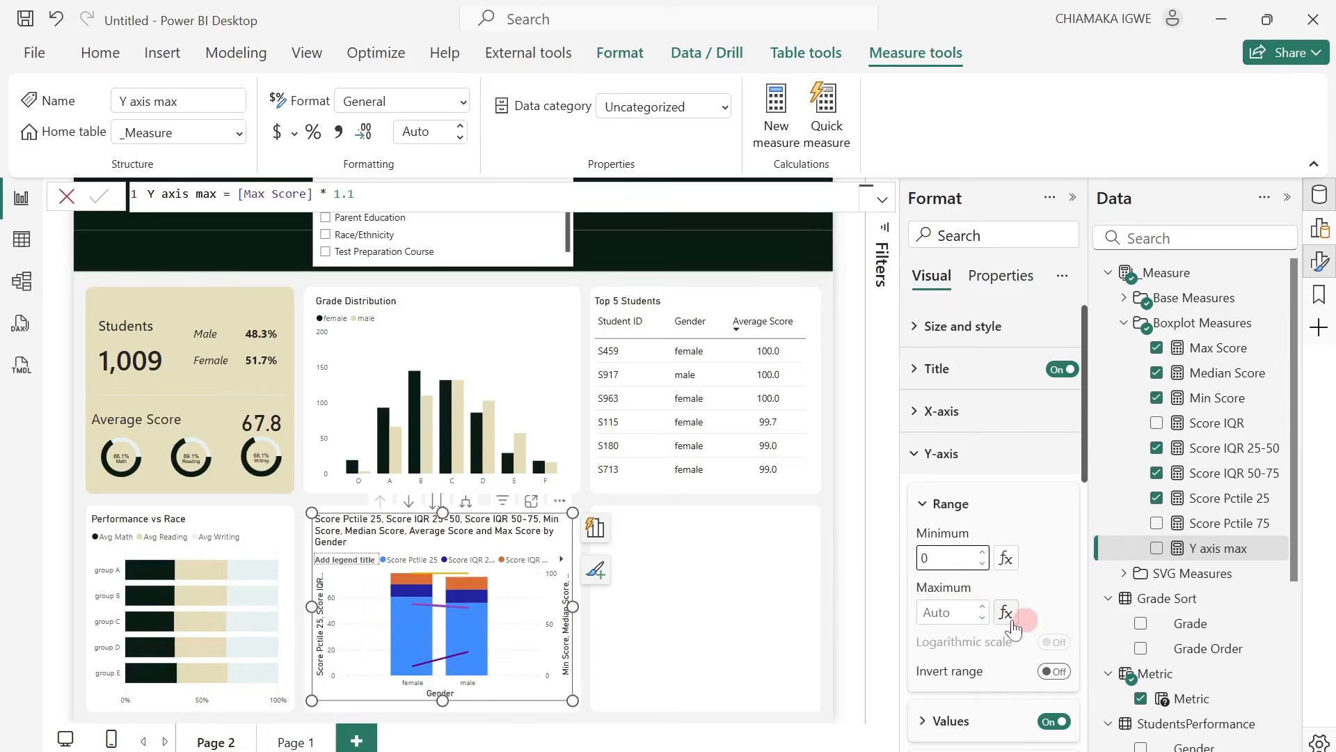
# Base the maximum of the chart's Y-axis range on the field value of the Y axis max measure.
pyautogui.click(1006, 613)
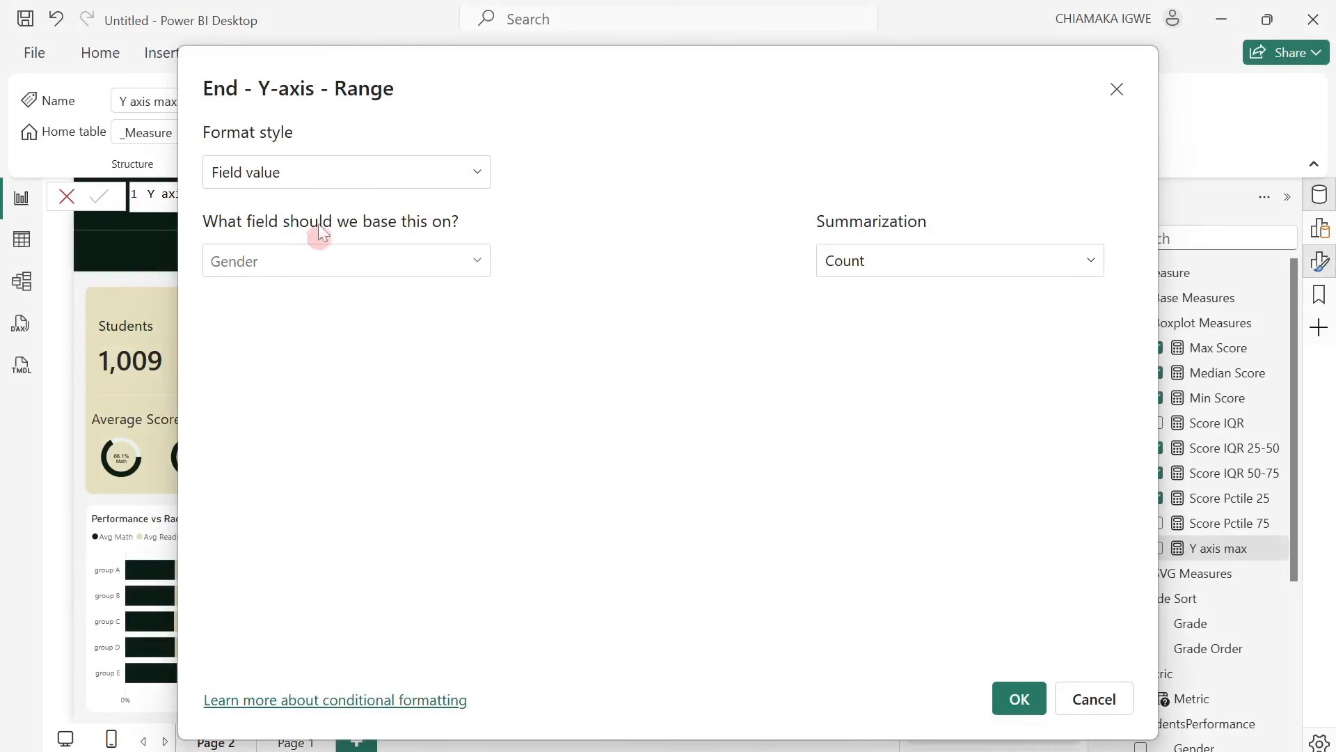
pyautogui.click(372, 264)
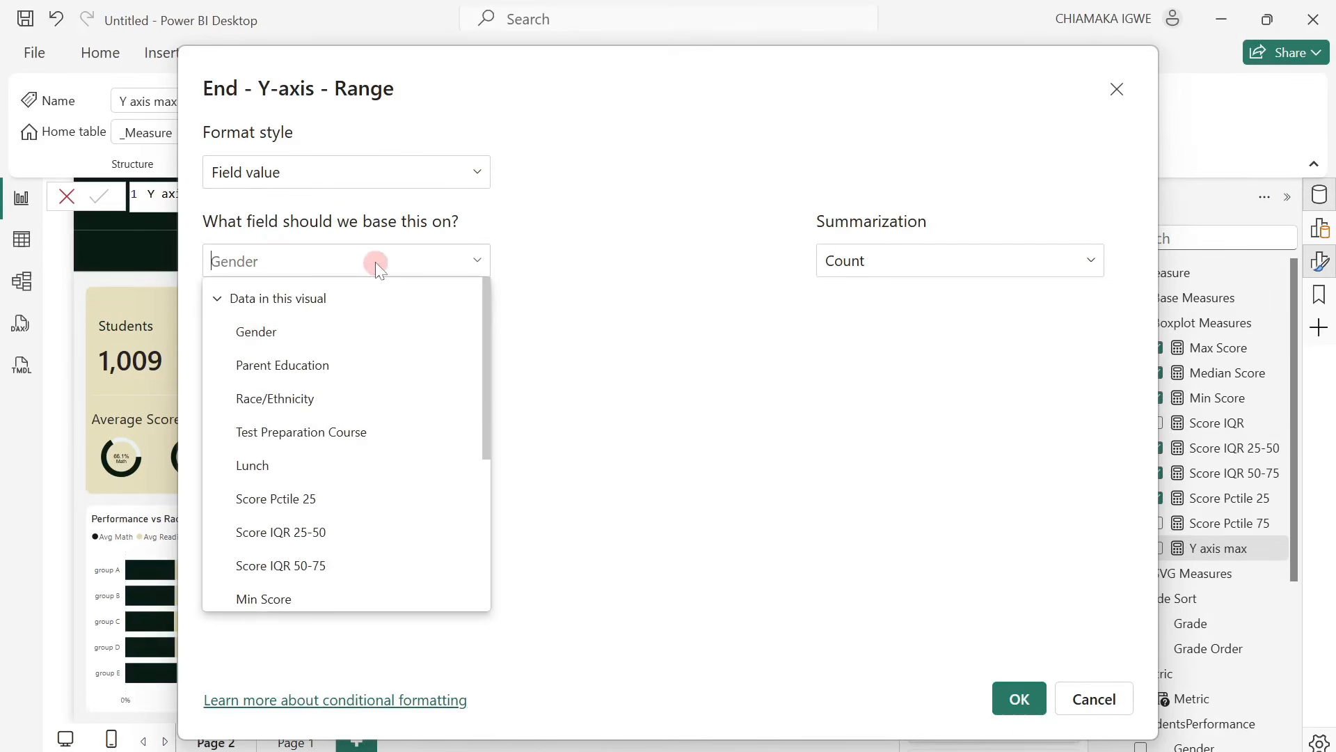
pyautogui.scroll(-4, 336, 414)
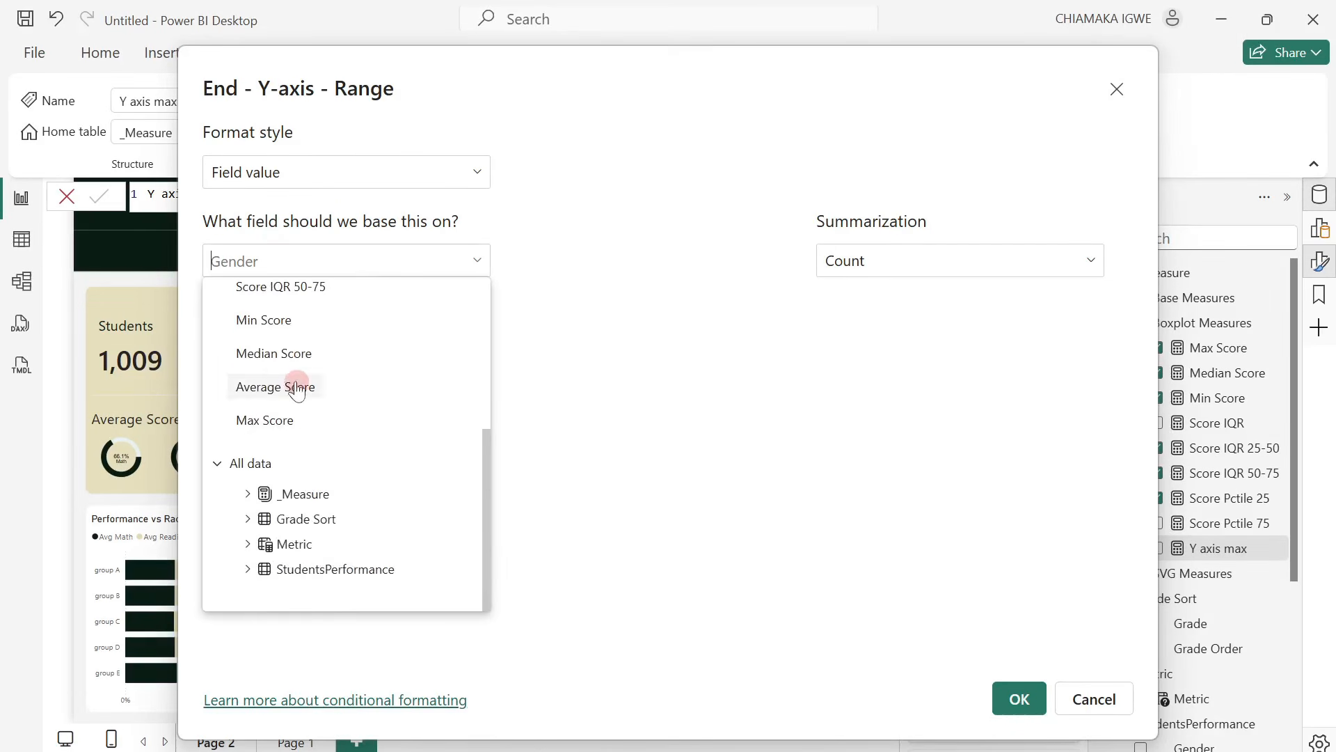
pyautogui.scroll(3, 299, 390)
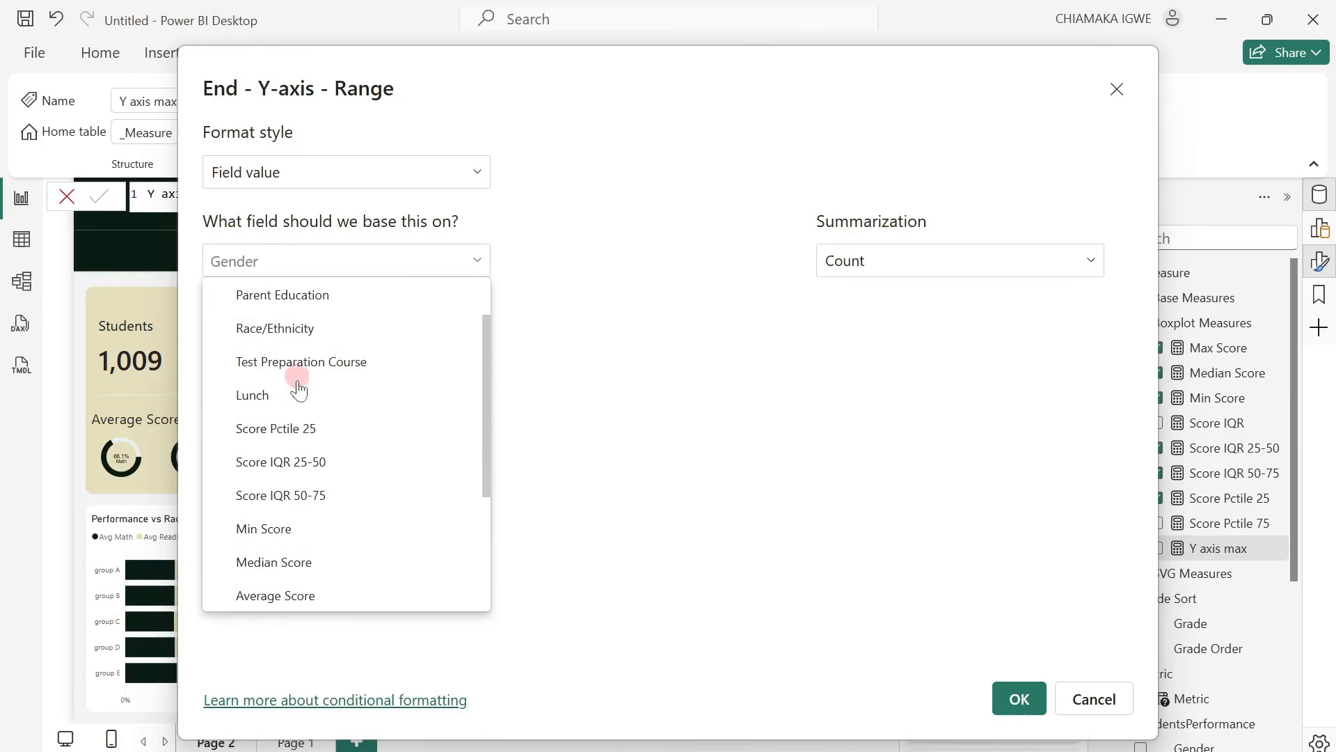
pyautogui.scroll(-3, 300, 390)
pyautogui.click(247, 491)
pyautogui.scroll(-1, 327, 505)
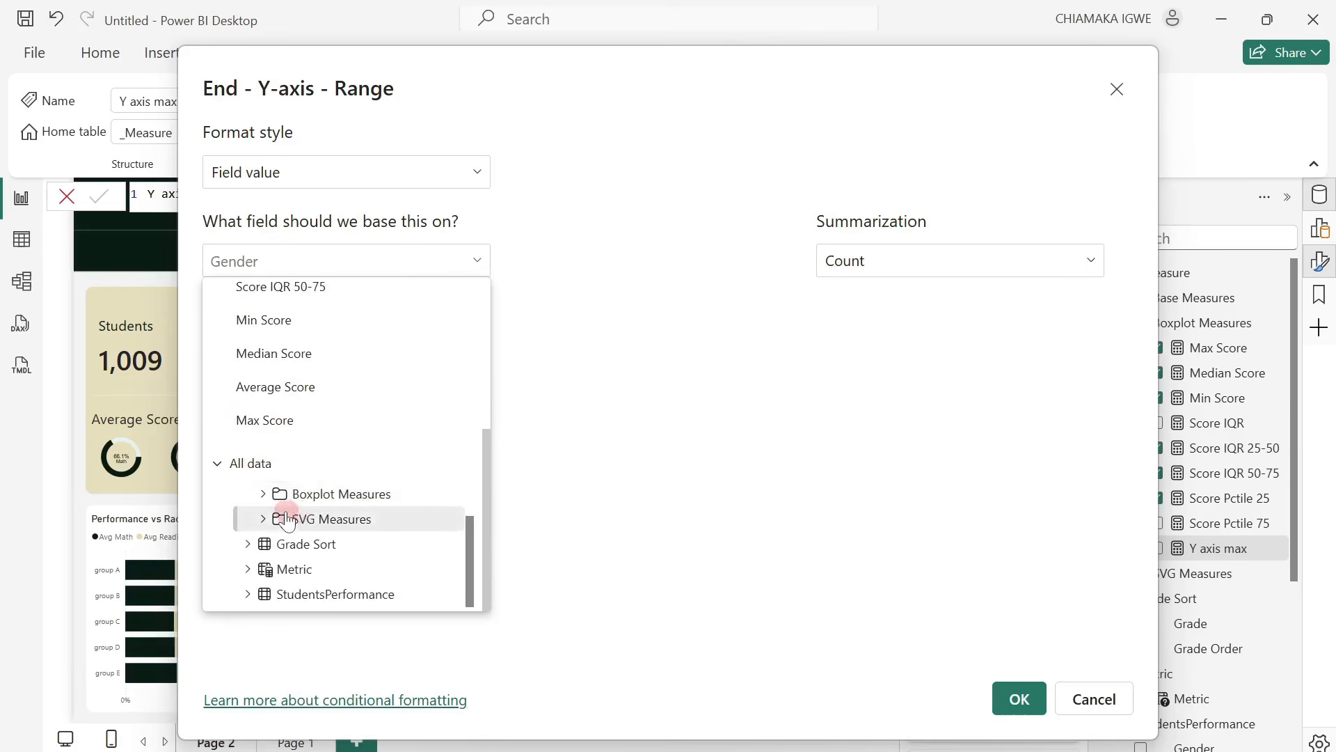
pyautogui.click(274, 492)
pyautogui.scroll(-3, 293, 505)
pyautogui.click(340, 515)
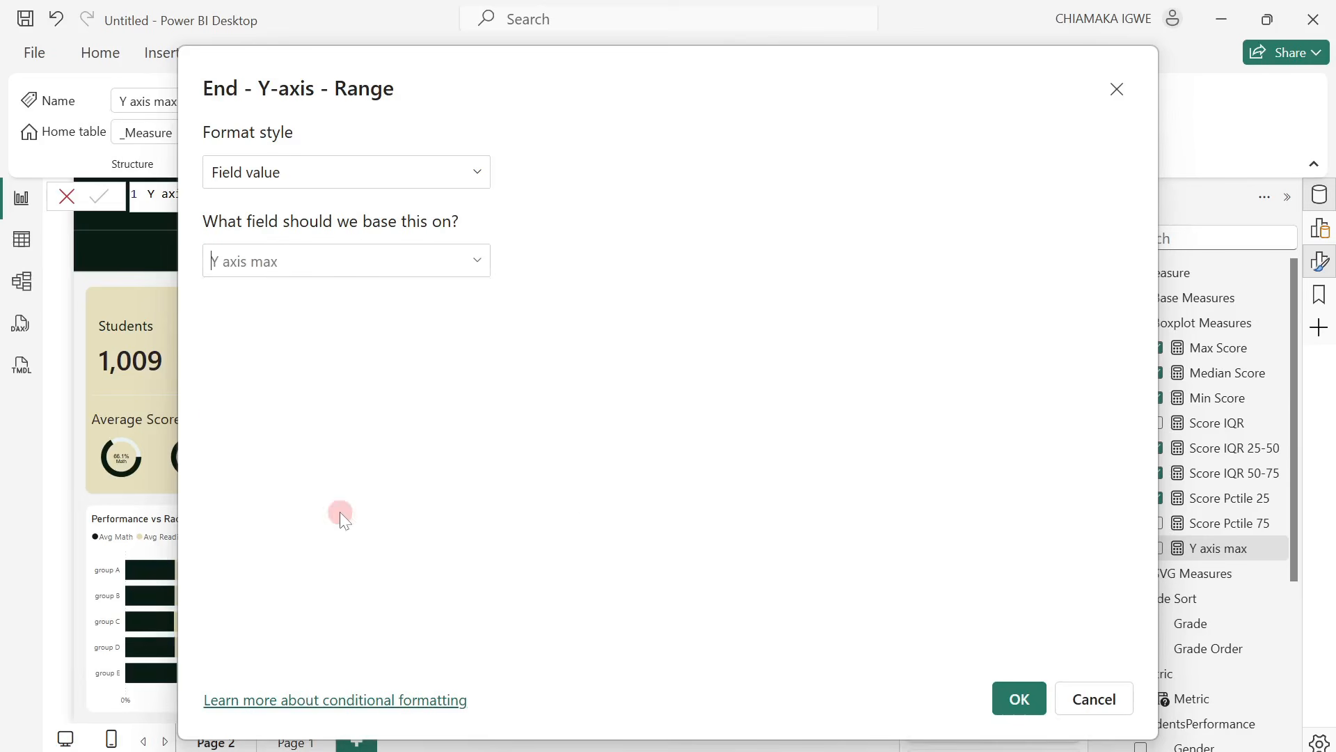
pyautogui.click(1019, 698)
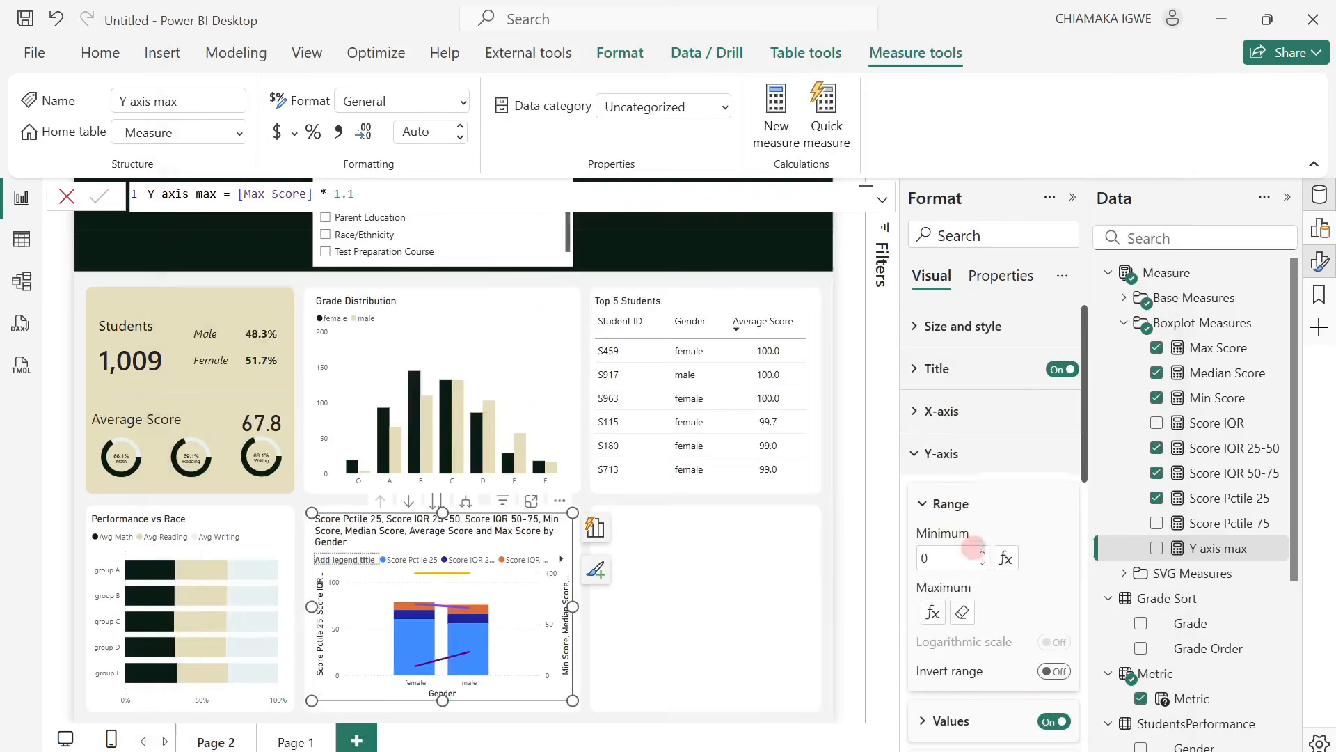
# Set the minimum of the chart's secondary y-axis range to 0.
pyautogui.scroll(-3, 973, 548)
pyautogui.click(917, 647)
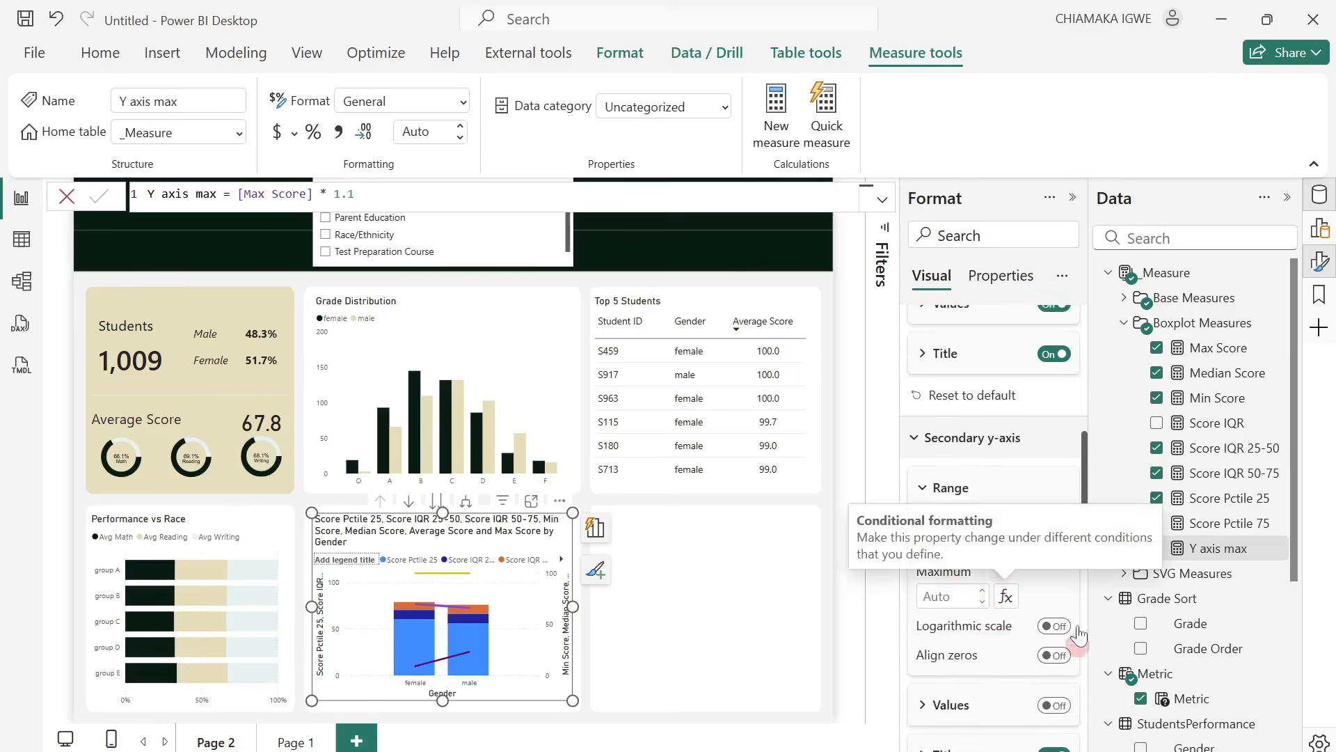
pyautogui.click(947, 539)
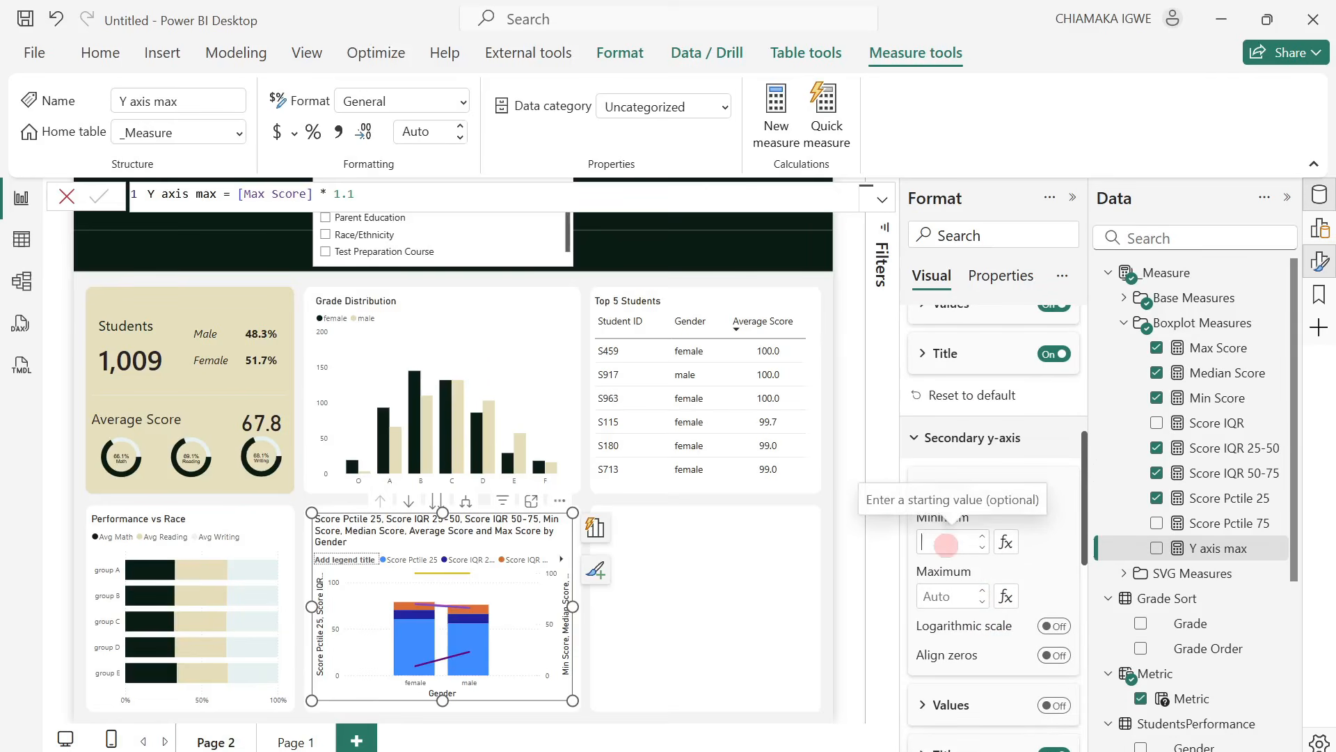
# Base the maximum of the secondary y-axis range on the field value of the Y axis max measure.
pyautogui.click(1005, 596)
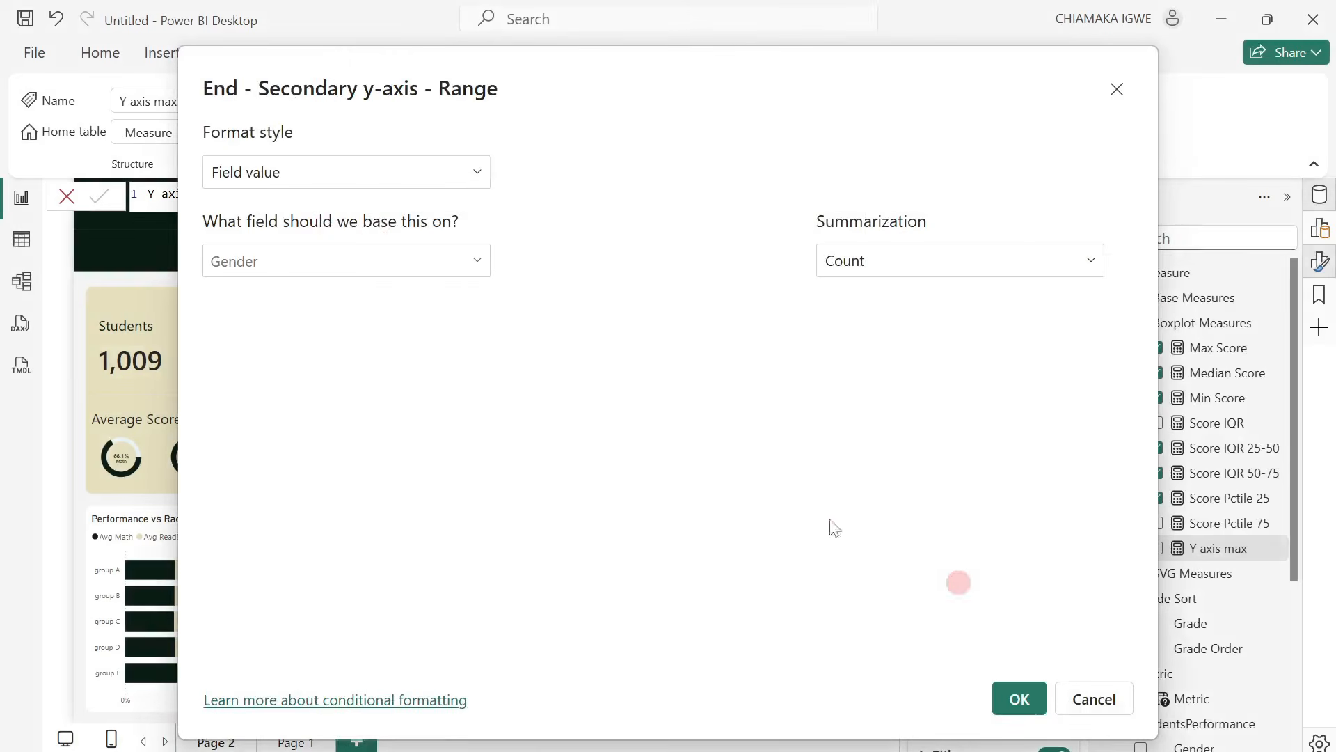
pyautogui.click(375, 261)
pyautogui.scroll(-5, 284, 417)
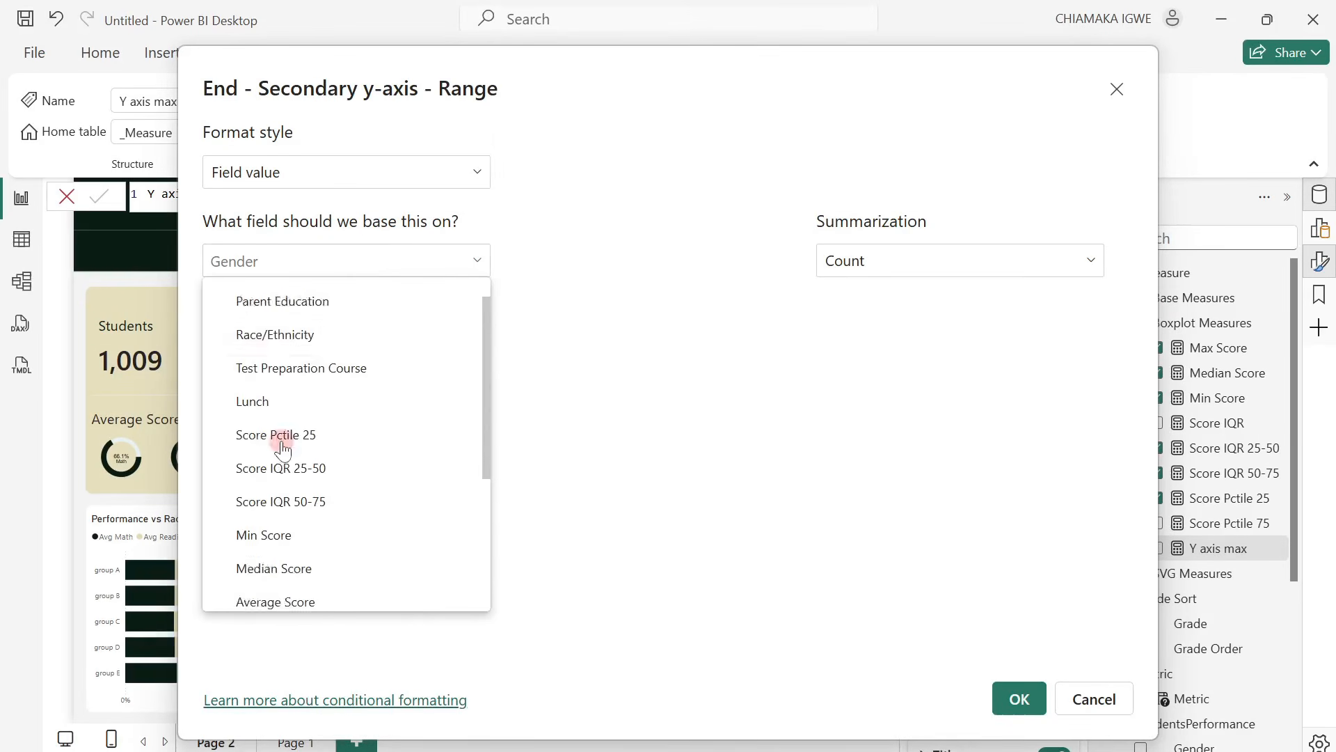
pyautogui.click(248, 494)
pyautogui.scroll(-1, 253, 502)
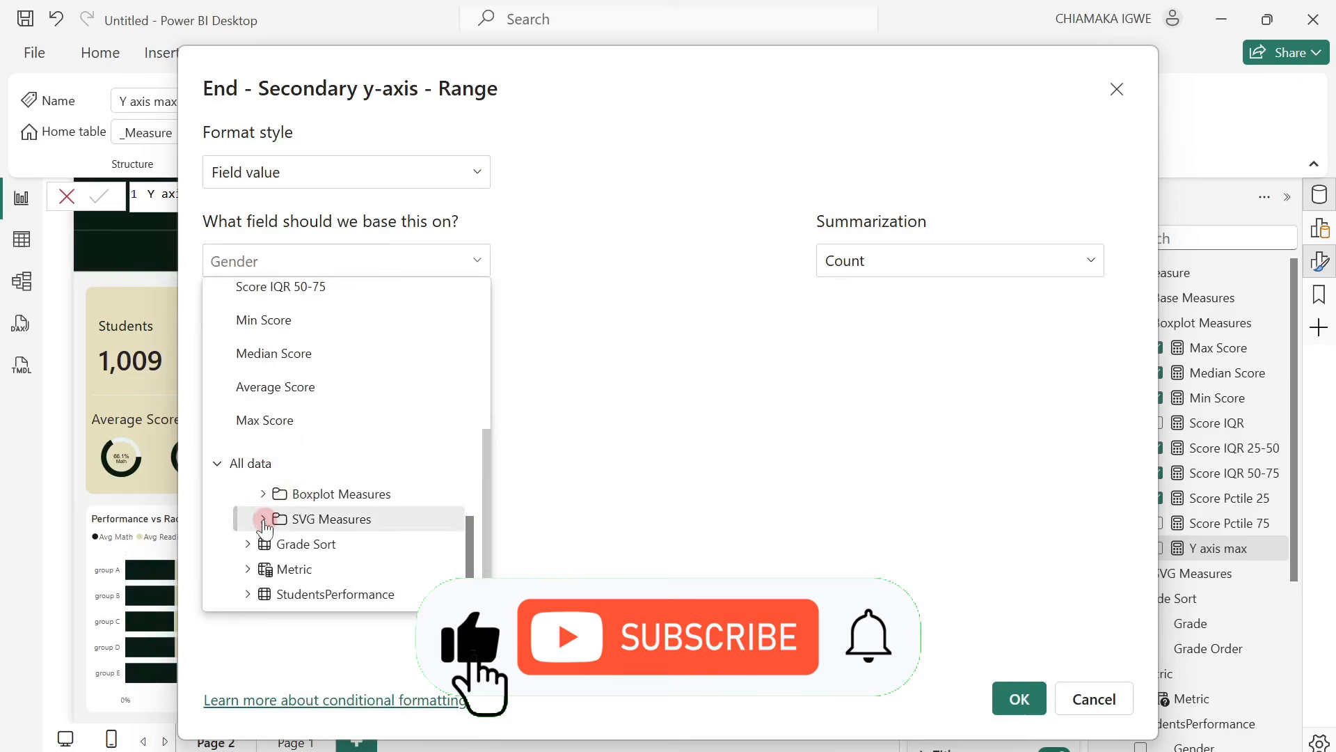
pyautogui.click(271, 493)
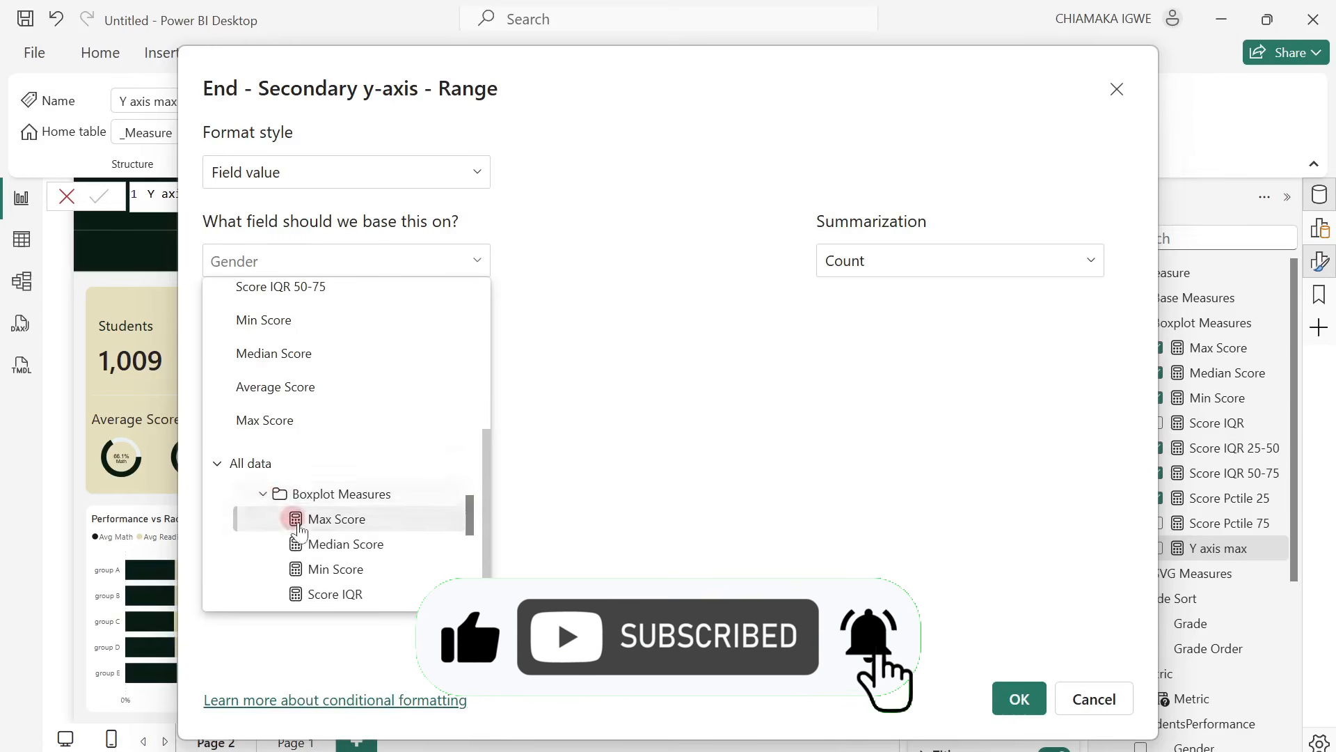
pyautogui.scroll(-4, 293, 519)
pyautogui.click(337, 515)
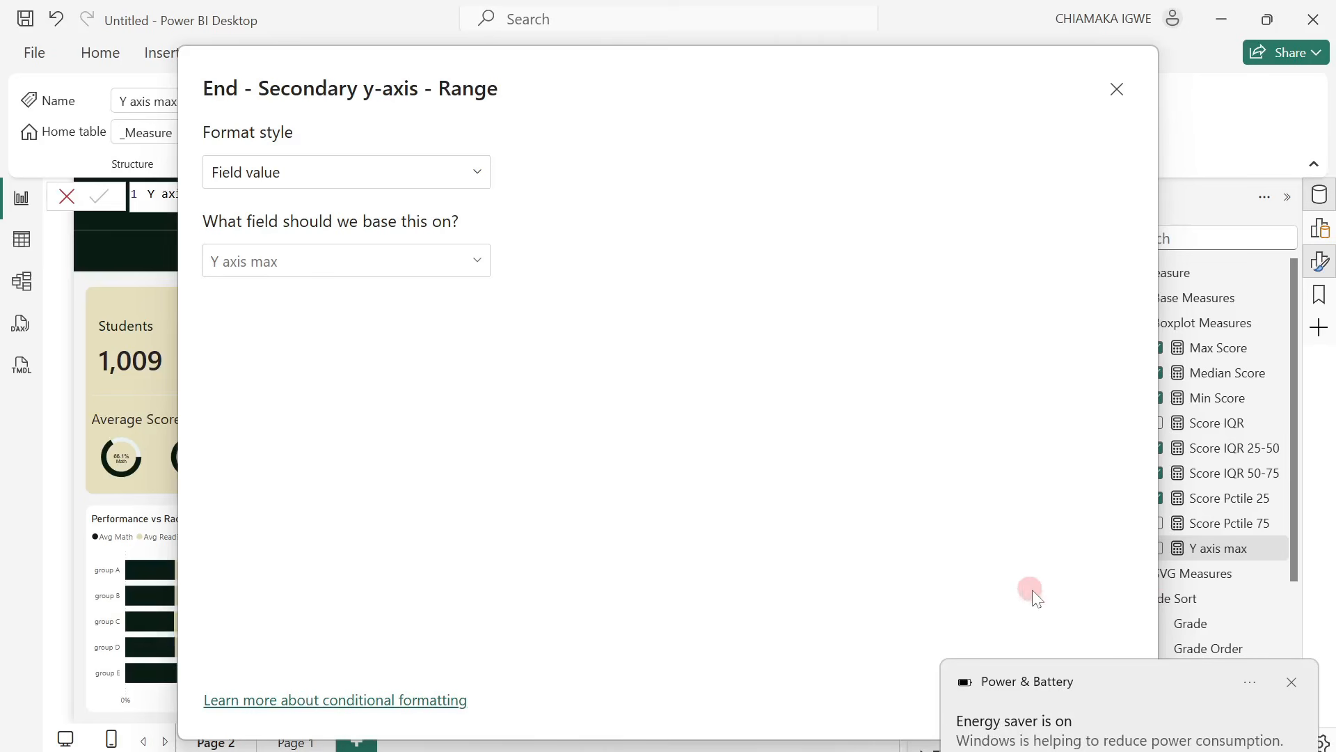
pyautogui.click(1291, 685)
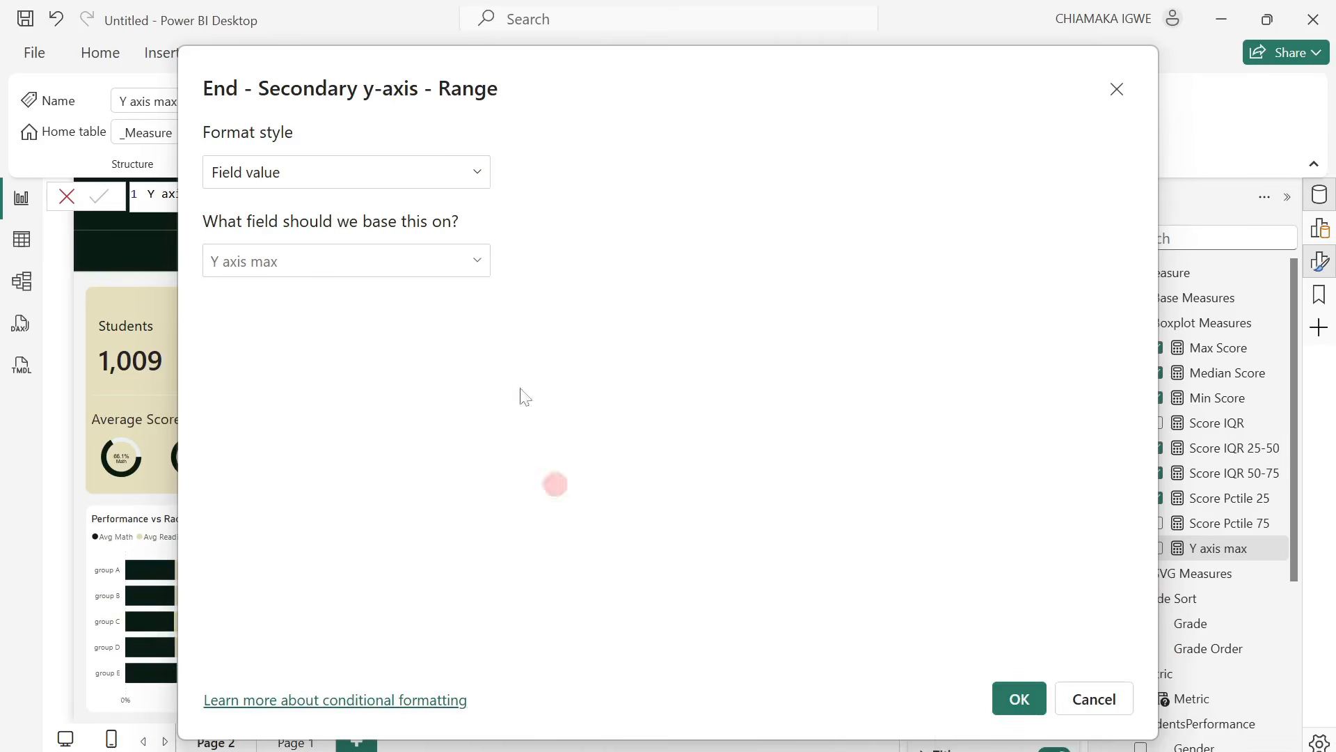
pyautogui.click(1018, 708)
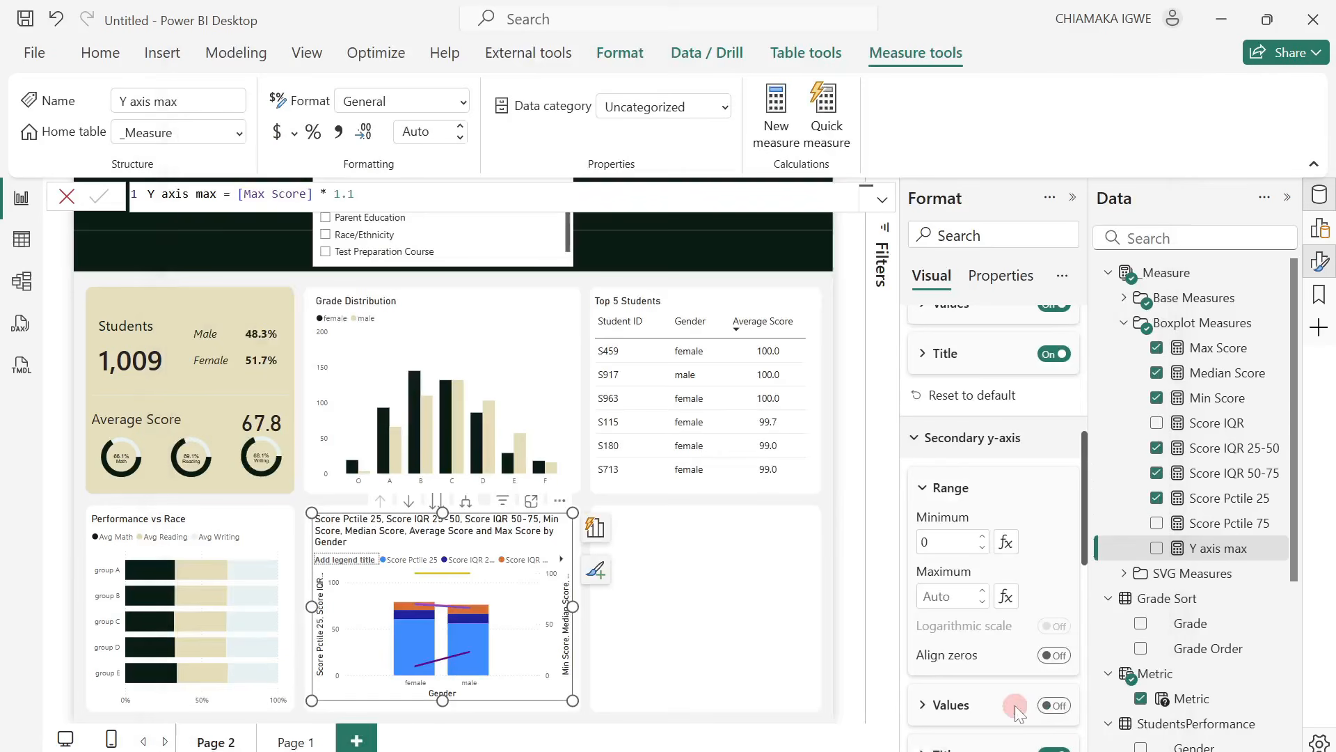
# Select Parent Education in the Metric slicer and show the statistical combo chart in focus mode.
pyautogui.moveTo(667, 750)
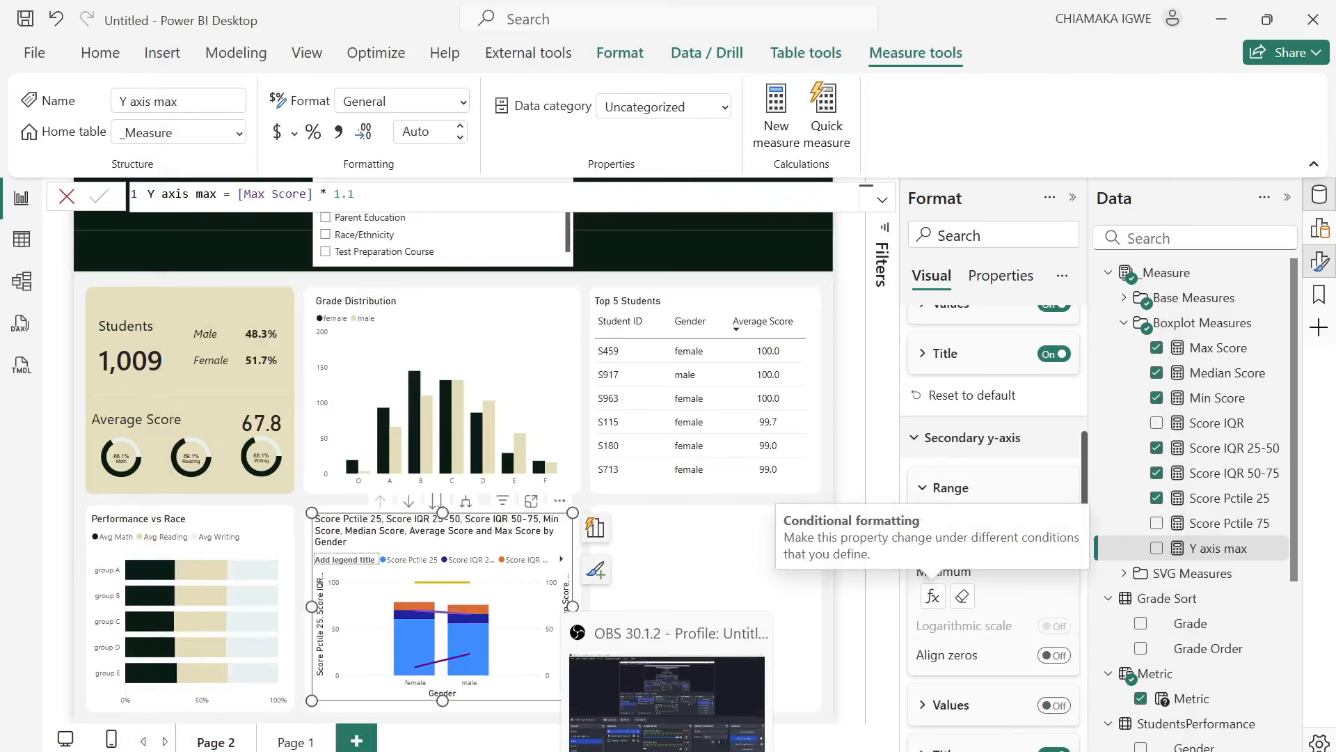
pyautogui.click(336, 222)
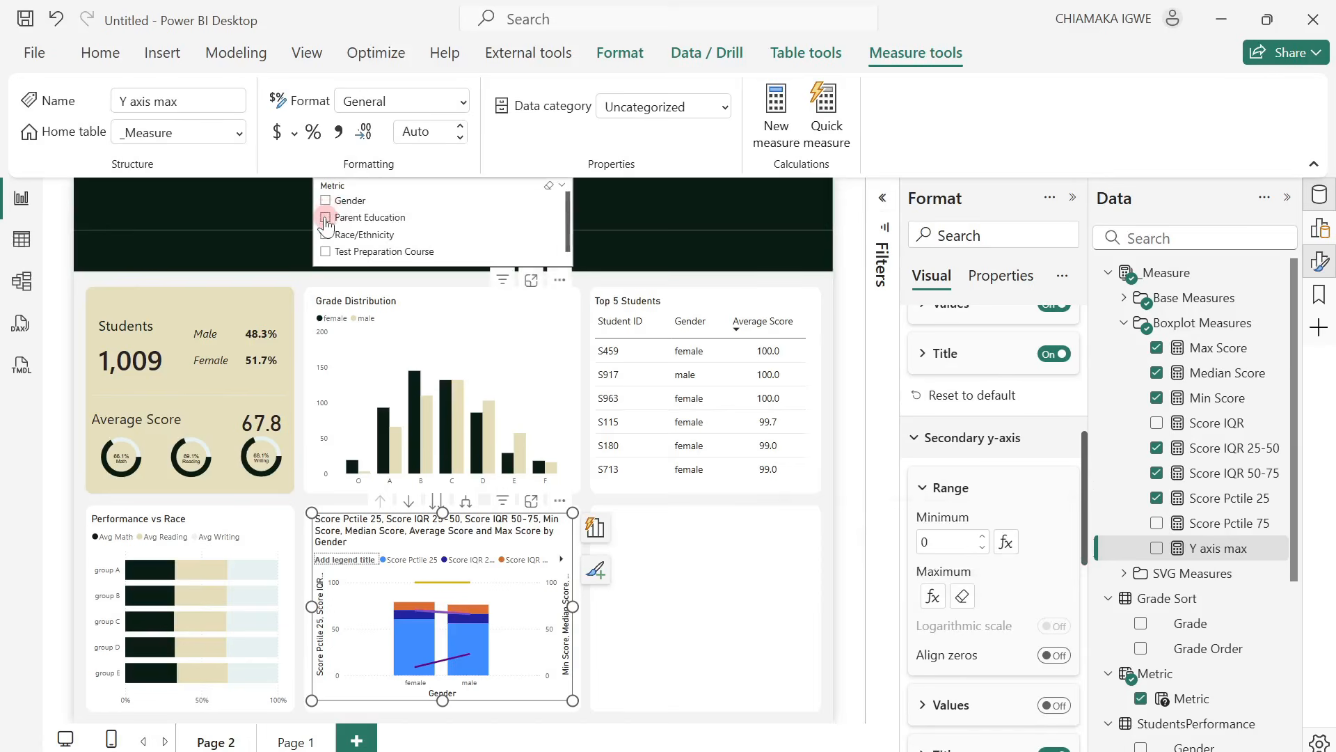
pyautogui.click(326, 218)
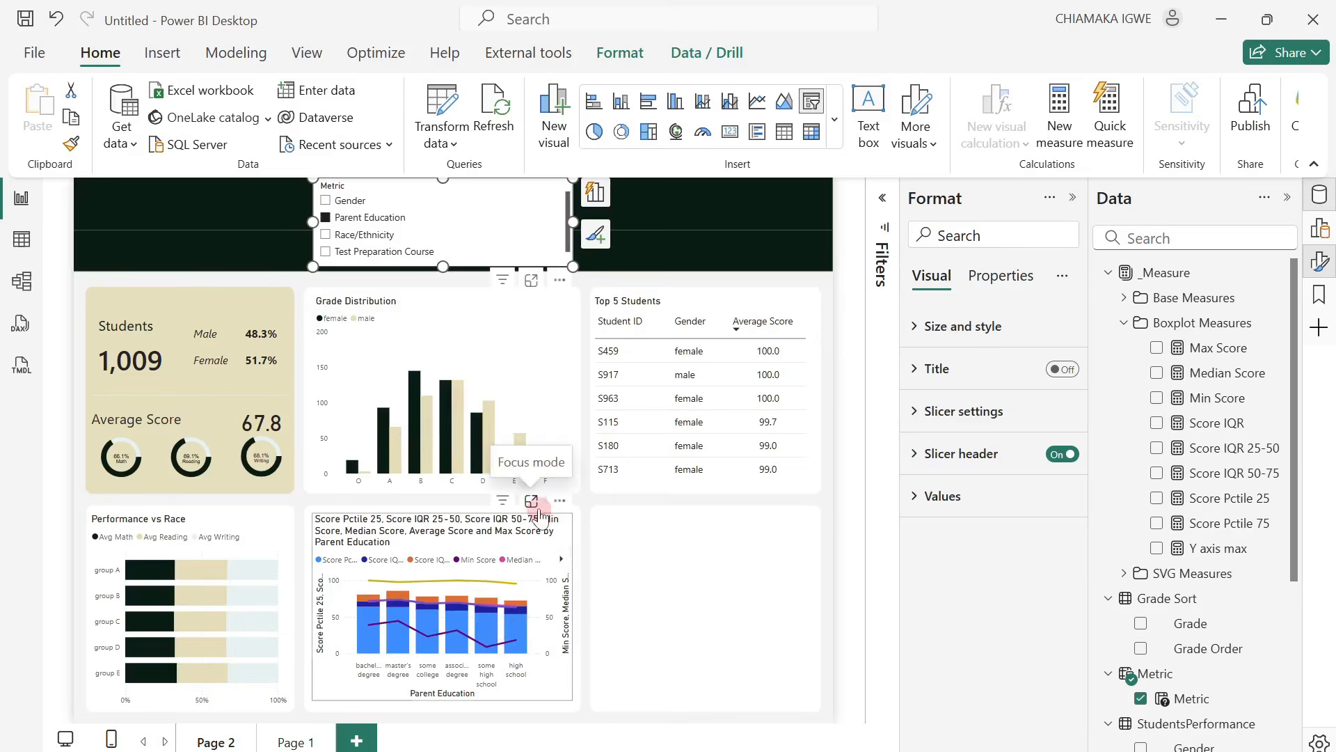
pyautogui.click(536, 508)
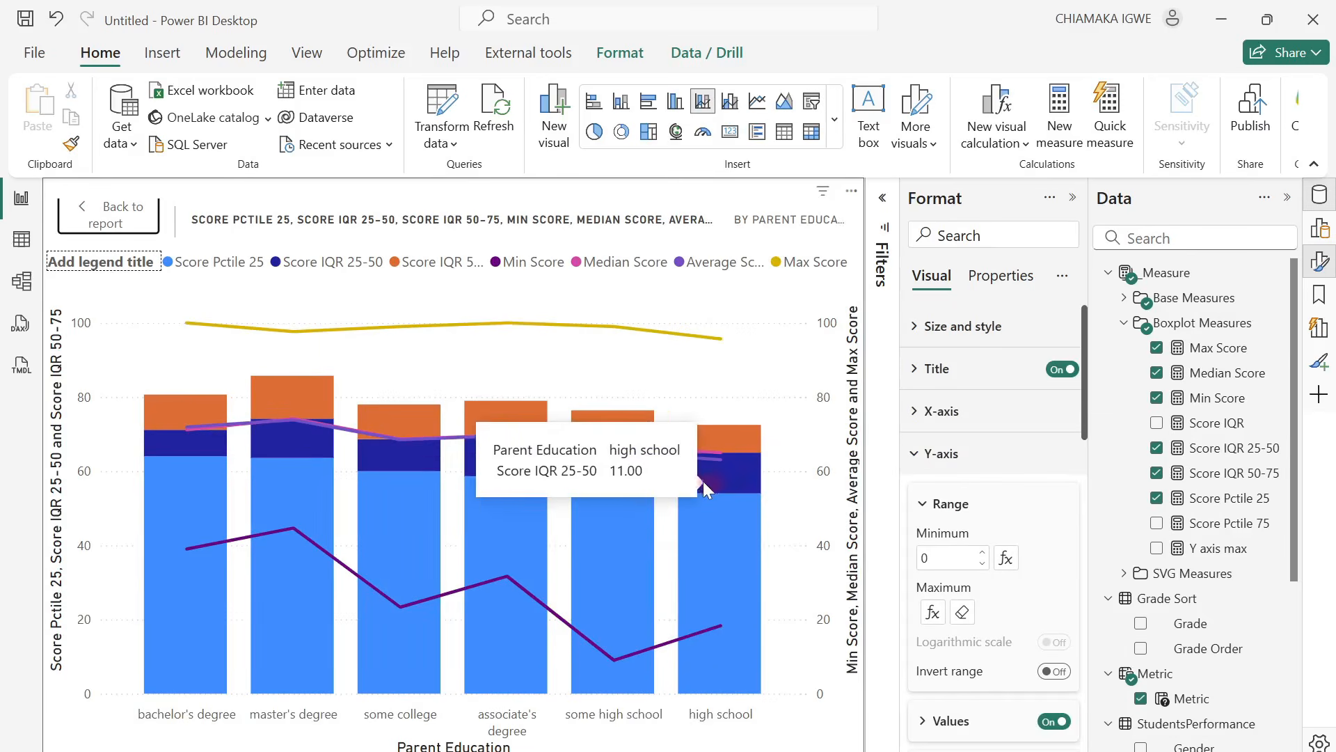
# Set the column color of the Score Pctile 25 series to white.
pyautogui.scroll(-5, 966, 516)
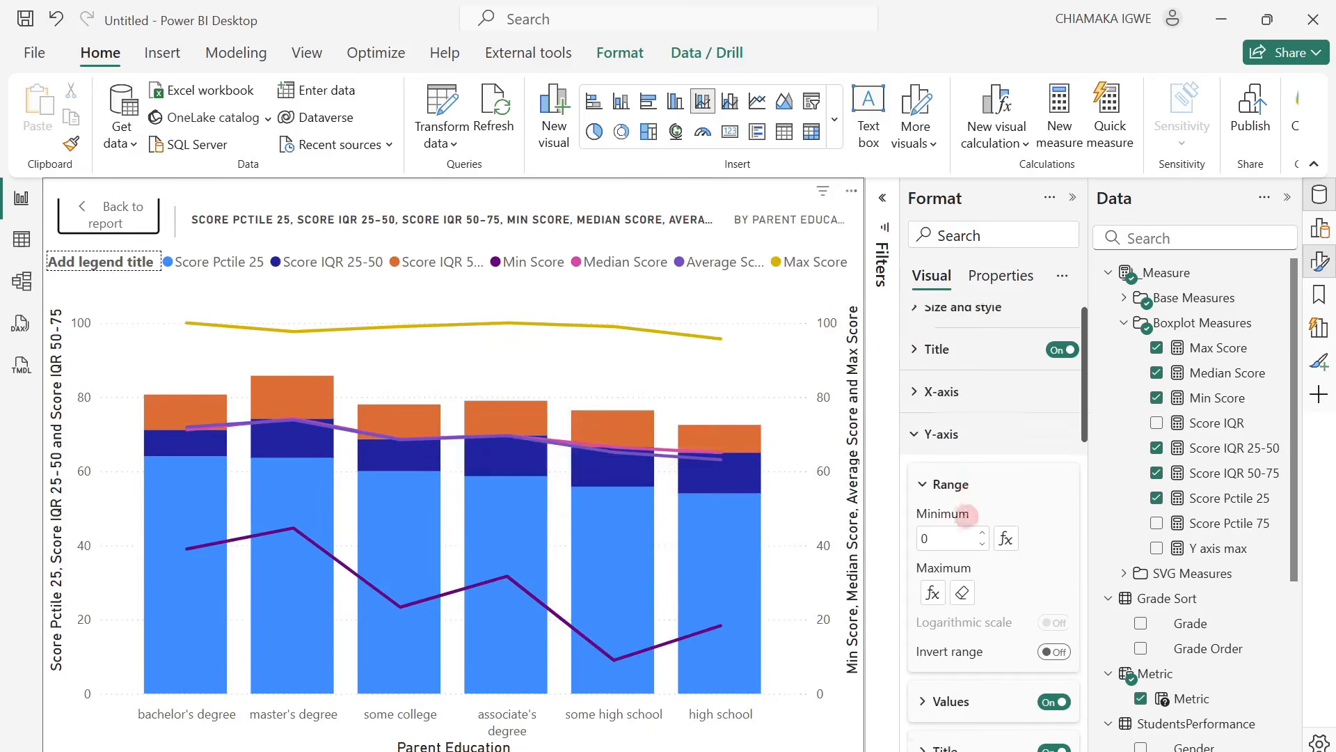
pyautogui.scroll(-5, 966, 515)
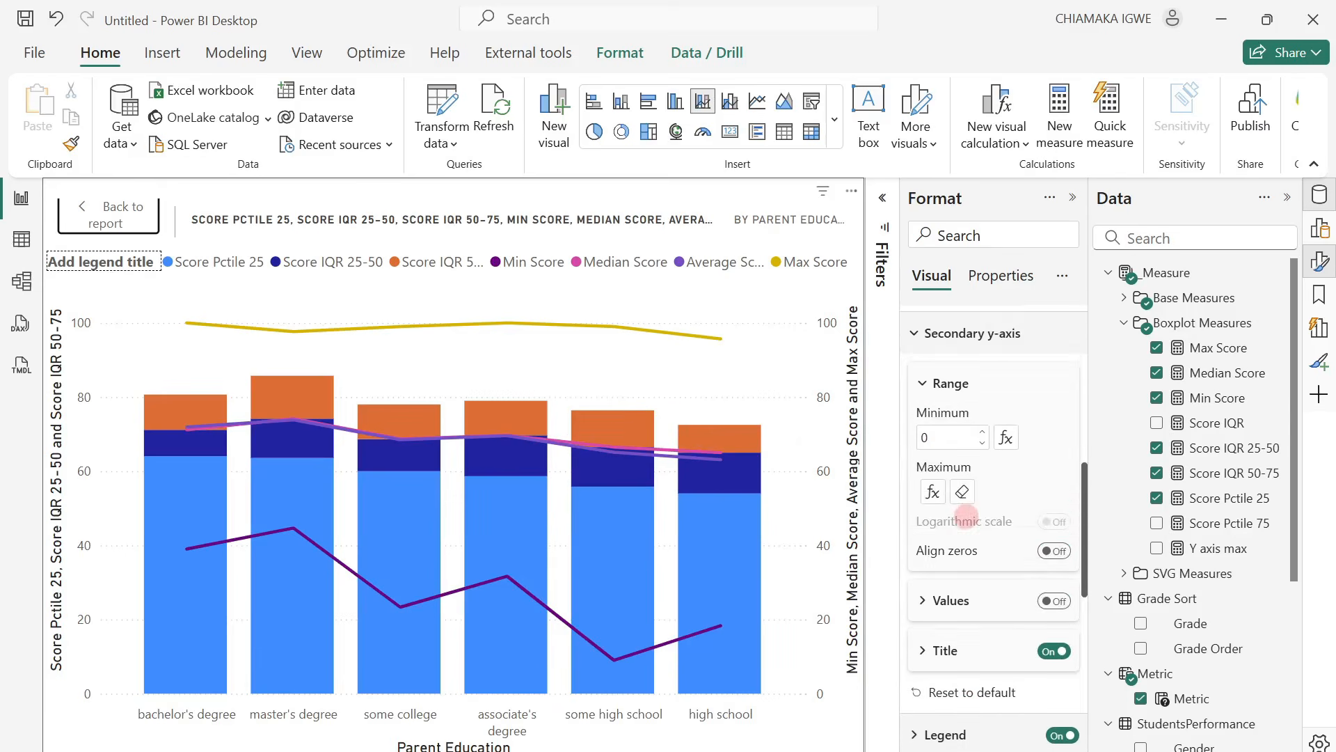
pyautogui.scroll(-3, 929, 576)
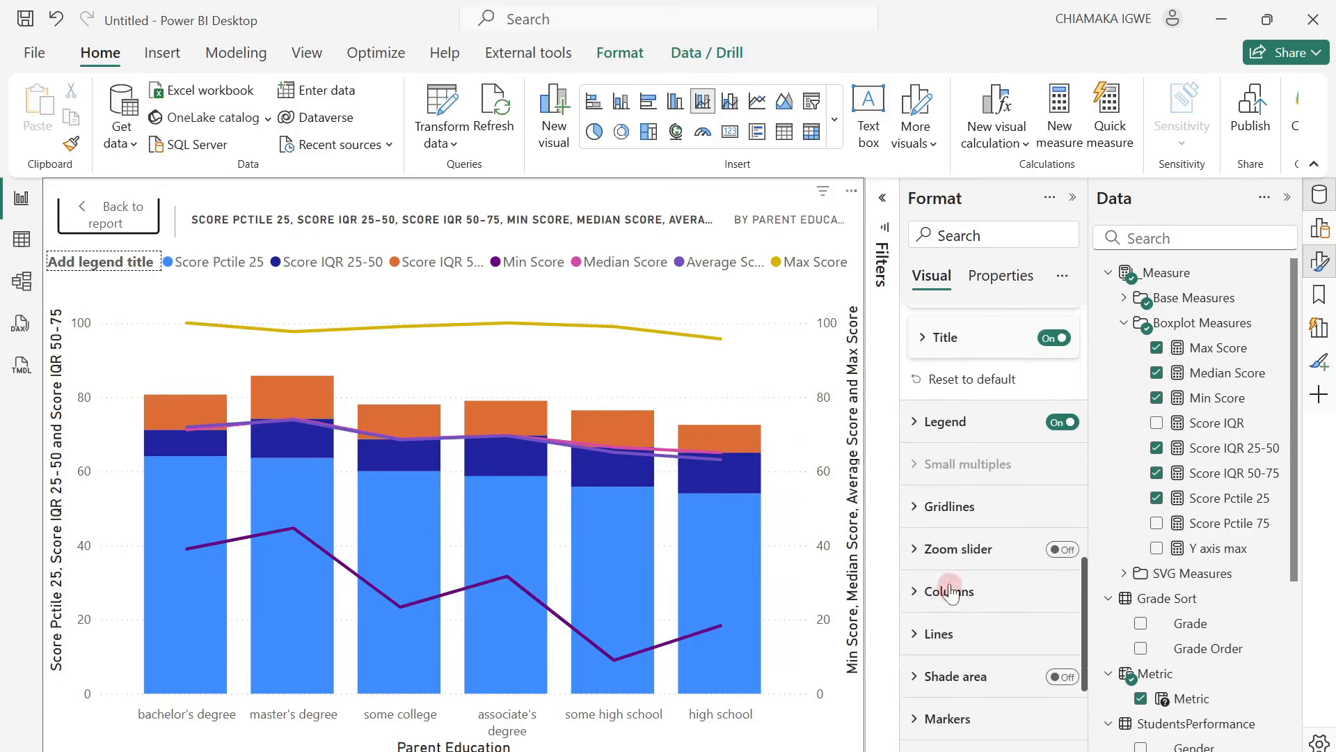
pyautogui.scroll(-3, 919, 605)
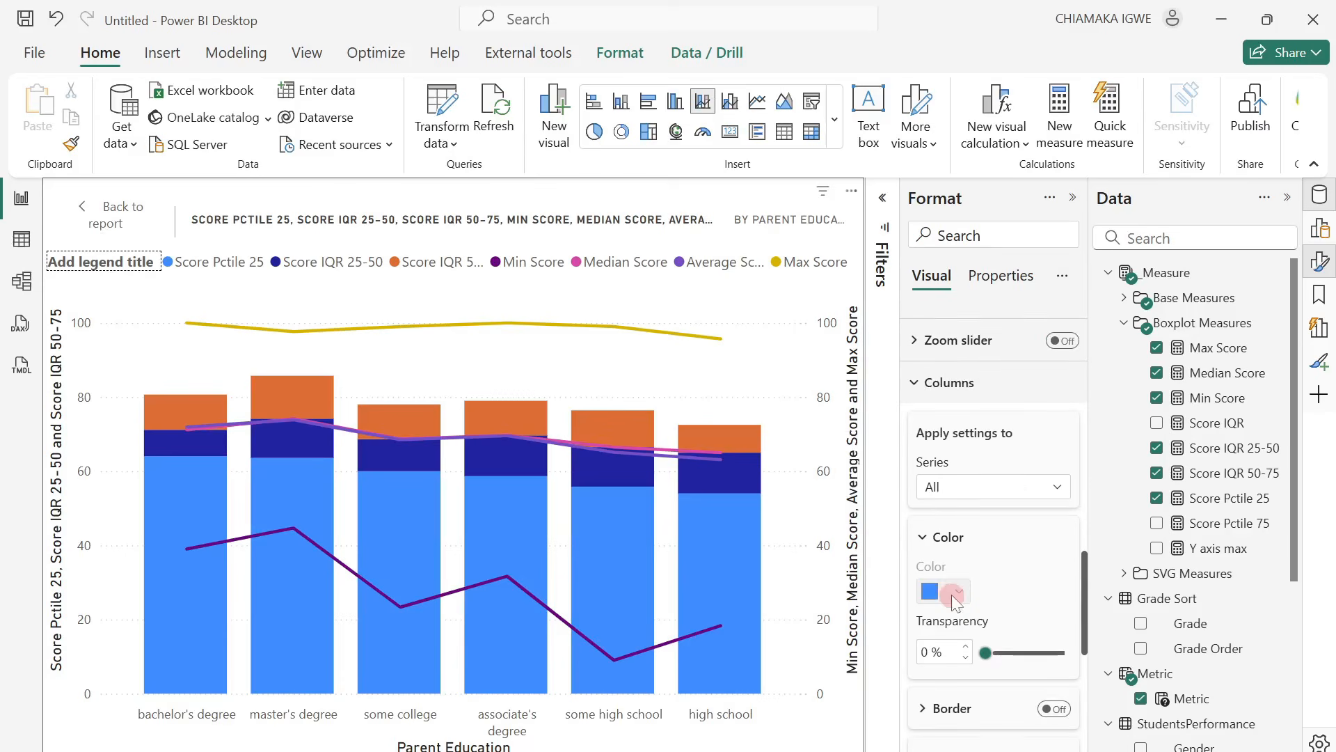
pyautogui.click(1017, 490)
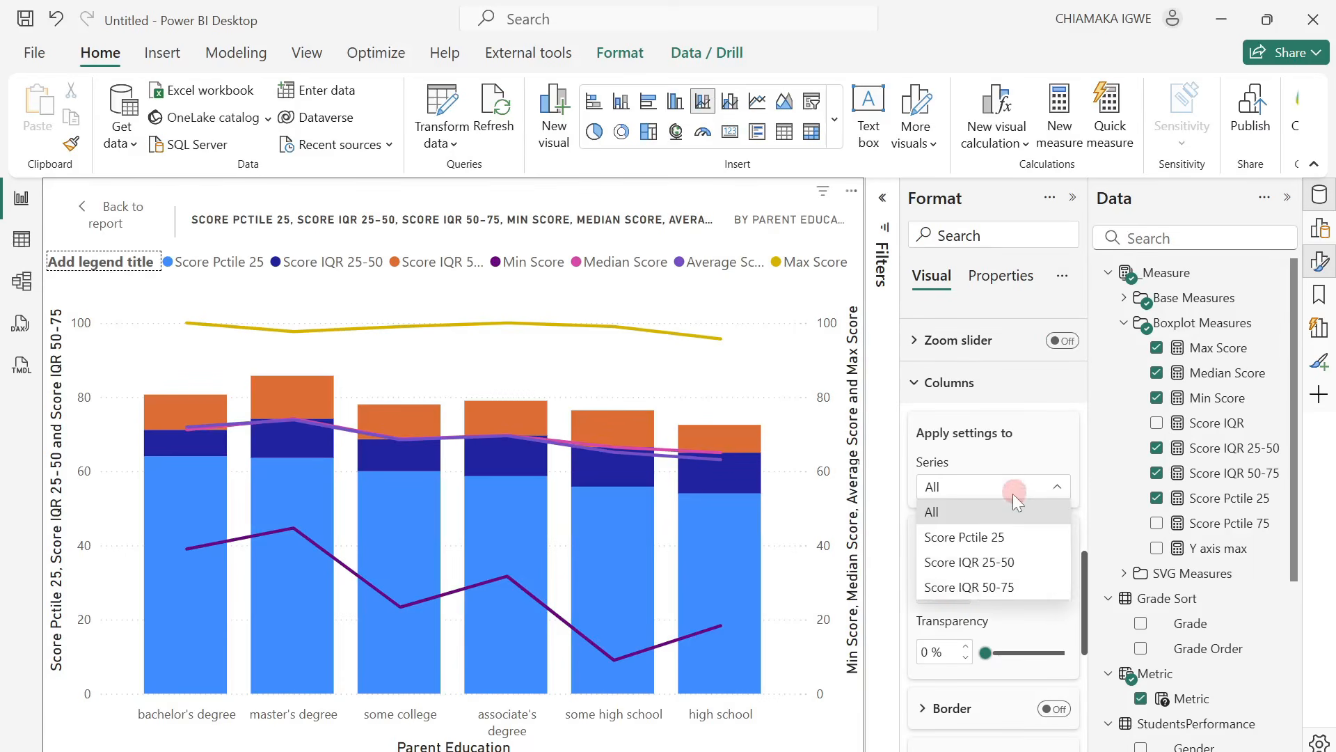
pyautogui.click(973, 537)
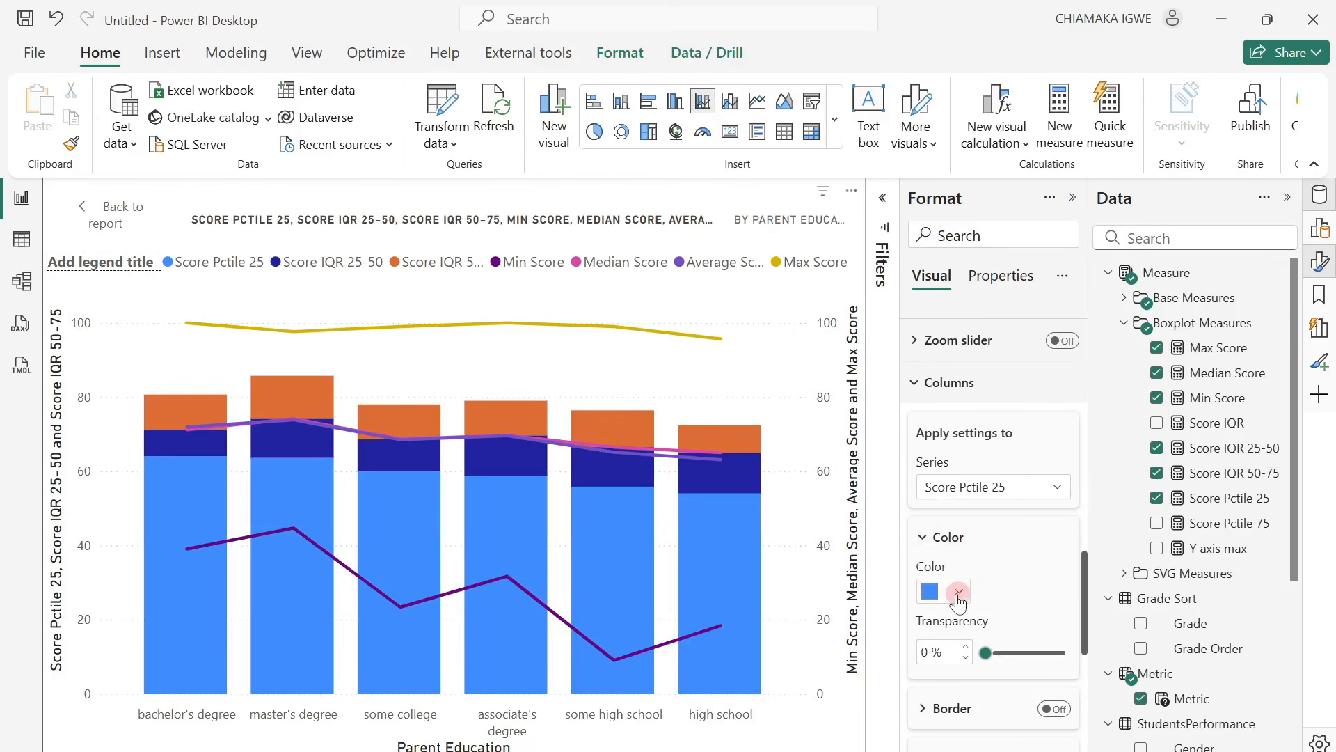
pyautogui.click(959, 591)
pyautogui.click(1026, 497)
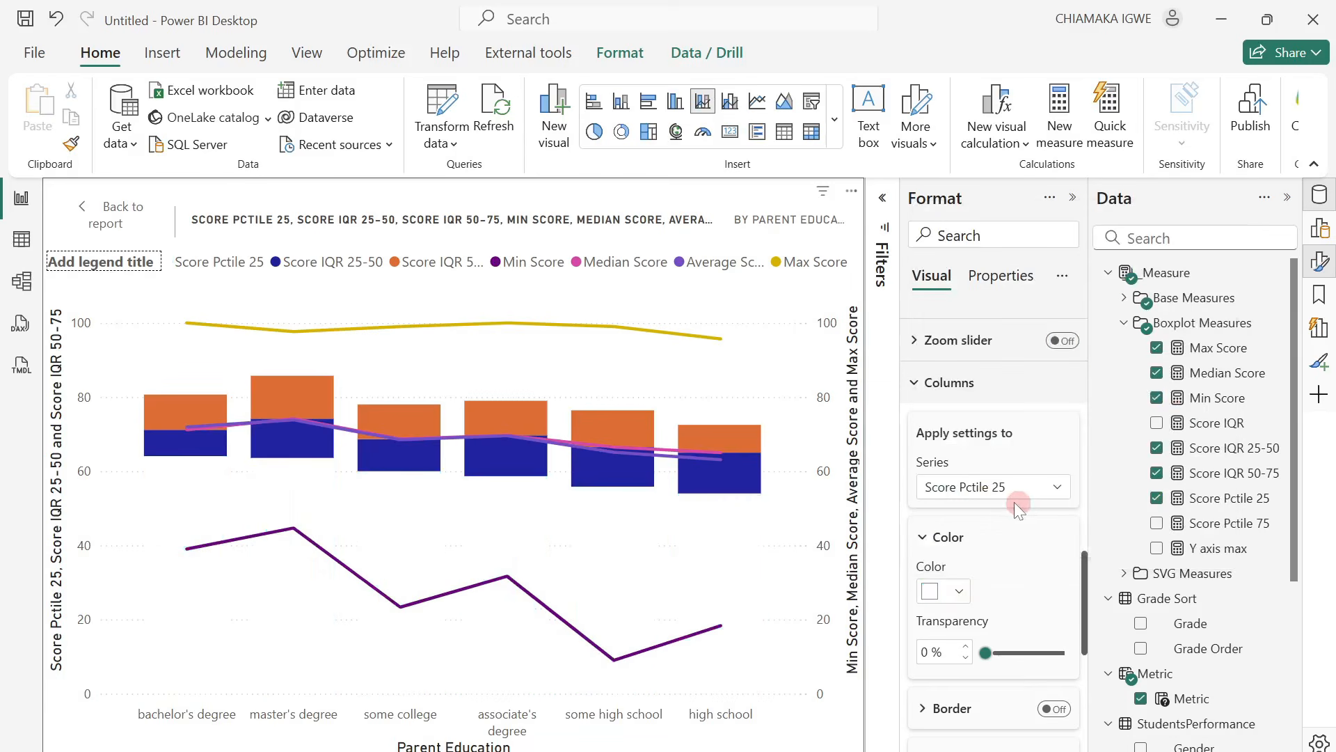
pyautogui.scroll(3, 1013, 502)
pyautogui.scroll(8, 1006, 508)
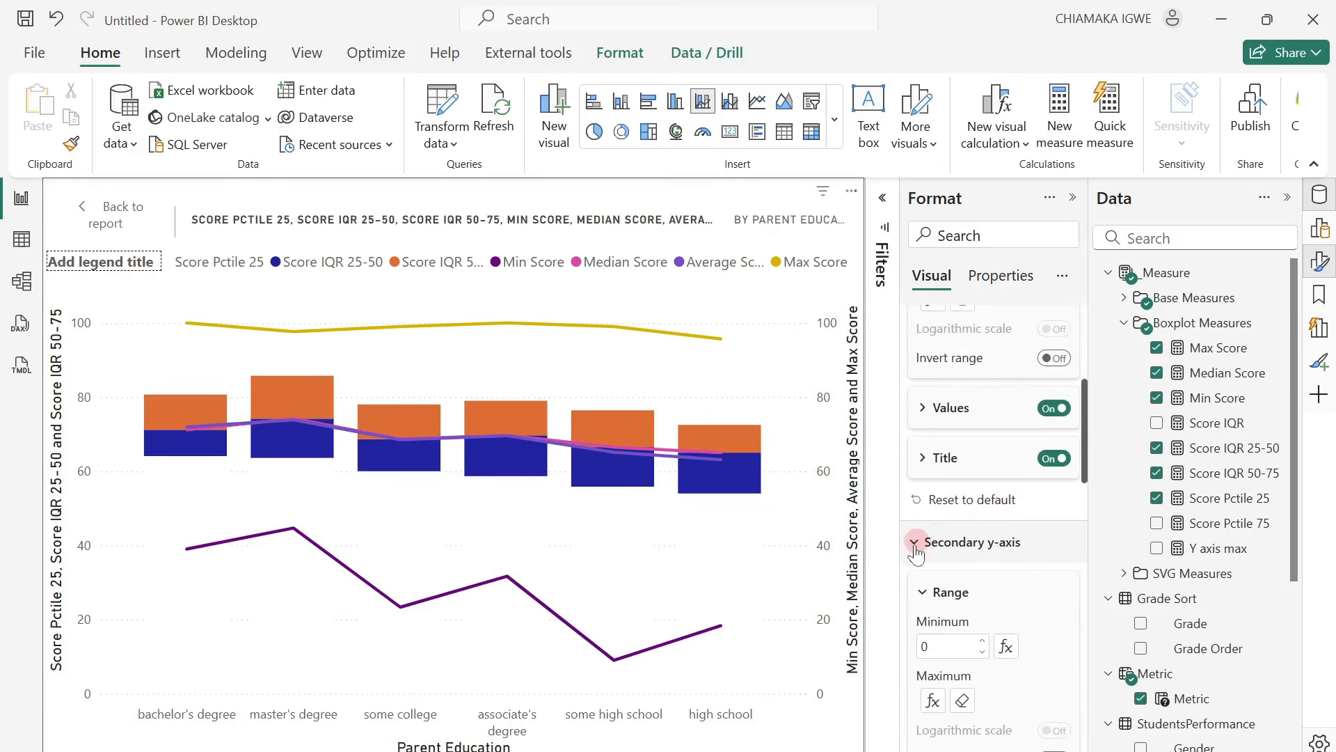
pyautogui.click(914, 552)
pyautogui.click(920, 458)
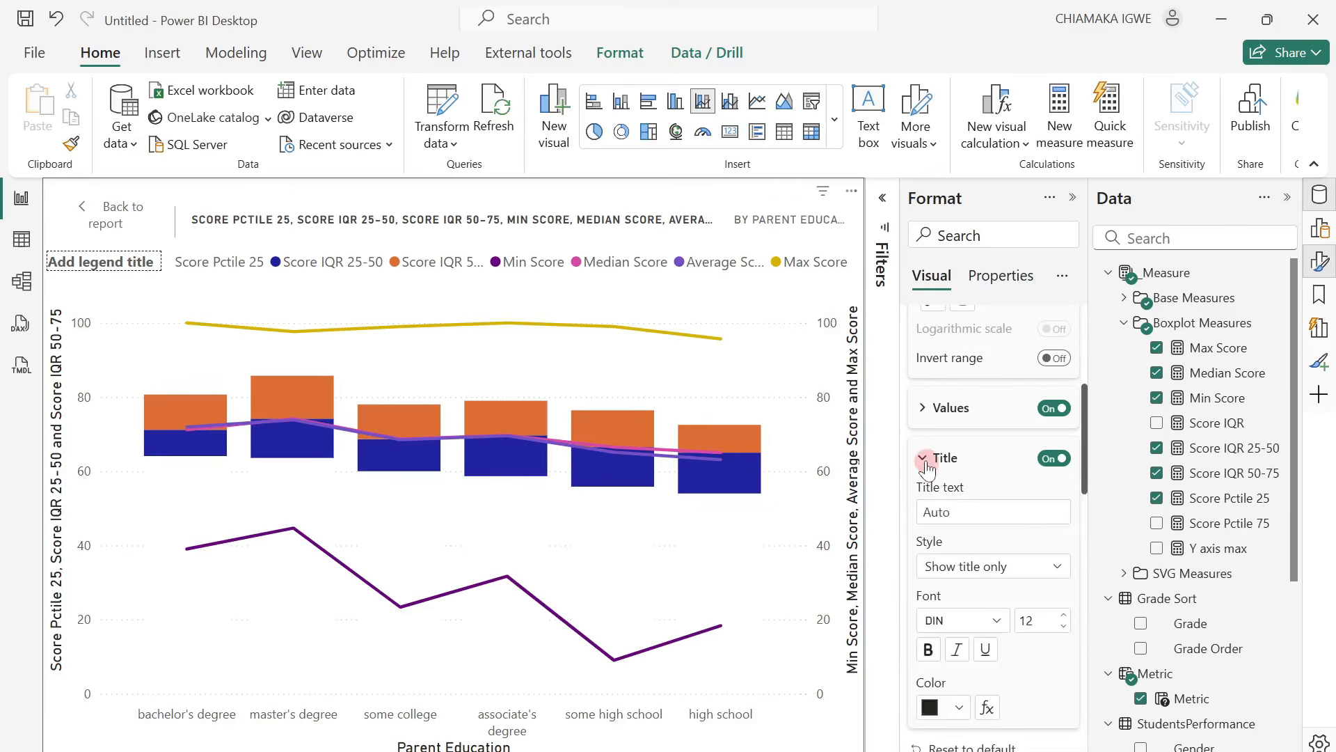
pyautogui.click(920, 458)
# Turn off the chart's lines for all series.
pyautogui.scroll(-6, 941, 374)
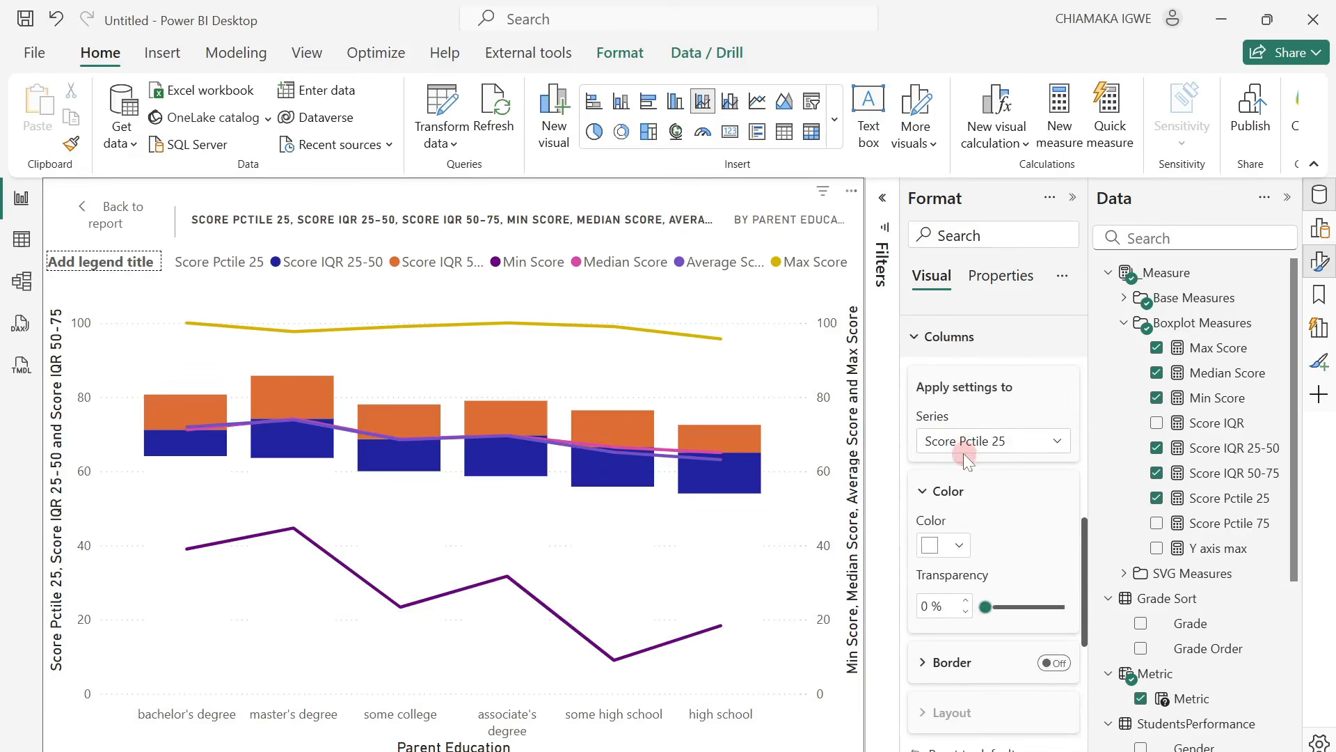
pyautogui.click(922, 340)
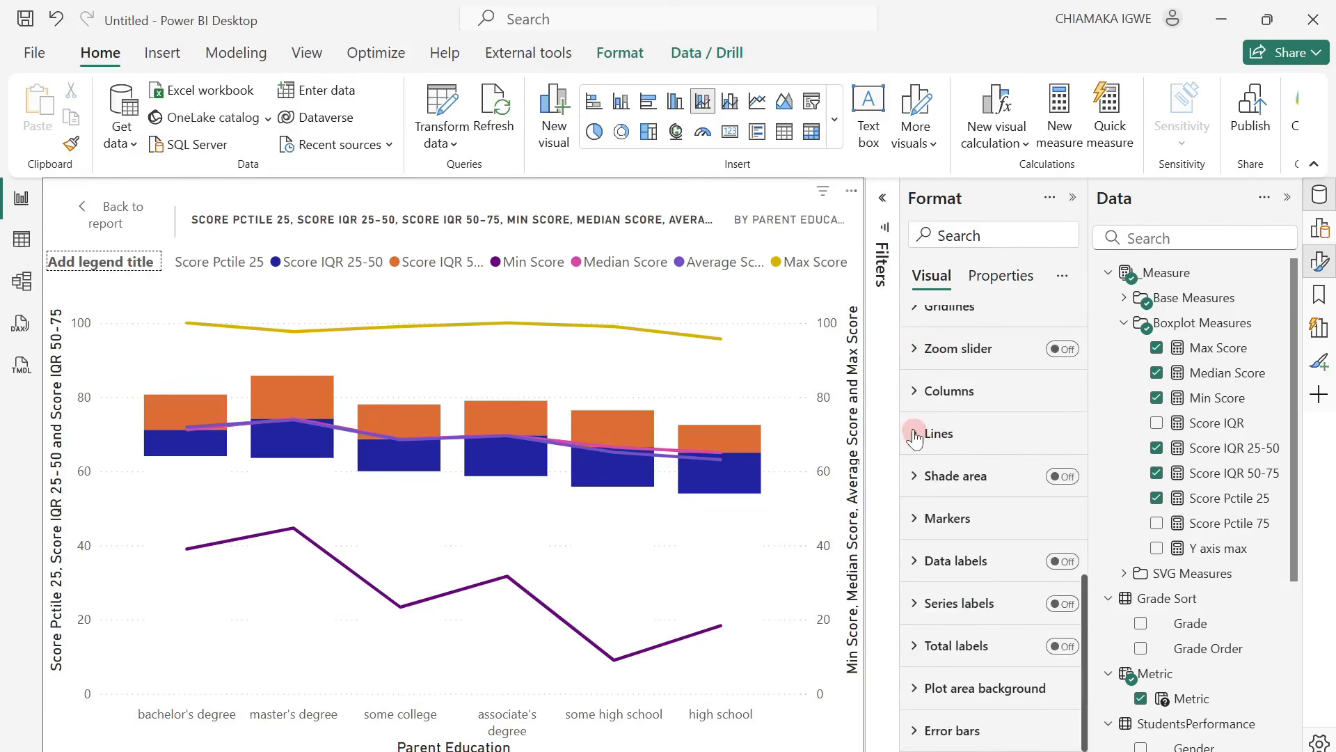
pyautogui.click(916, 432)
pyautogui.scroll(-2, 1007, 516)
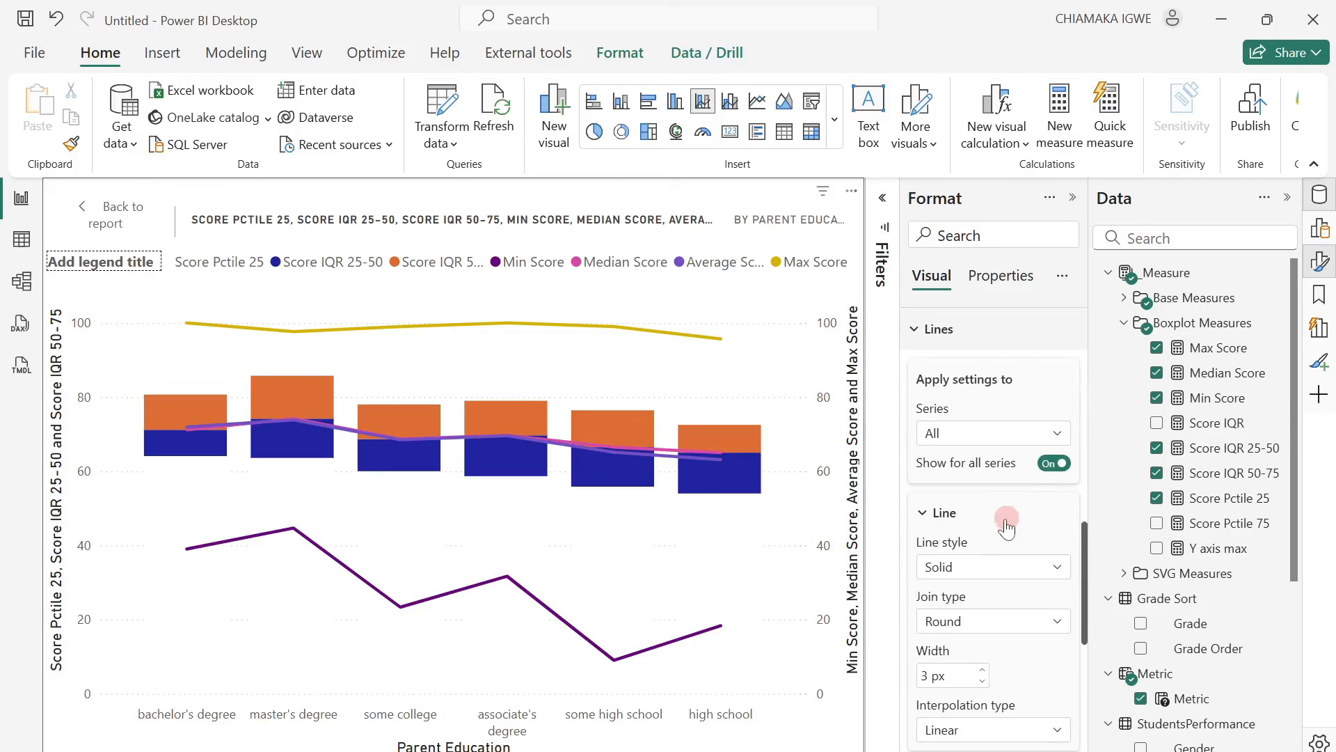
pyautogui.click(1053, 465)
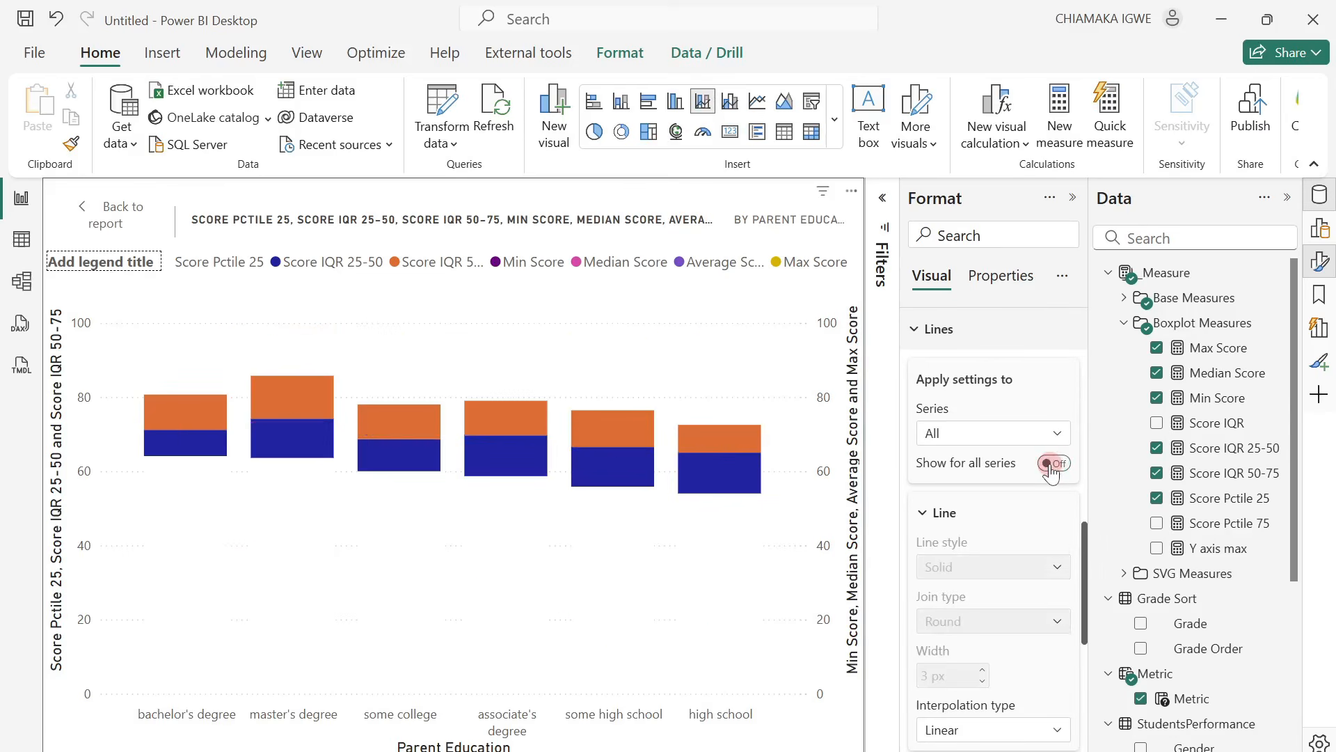
# Turn on the chart's markers for all series.
pyautogui.scroll(-6, 1022, 511)
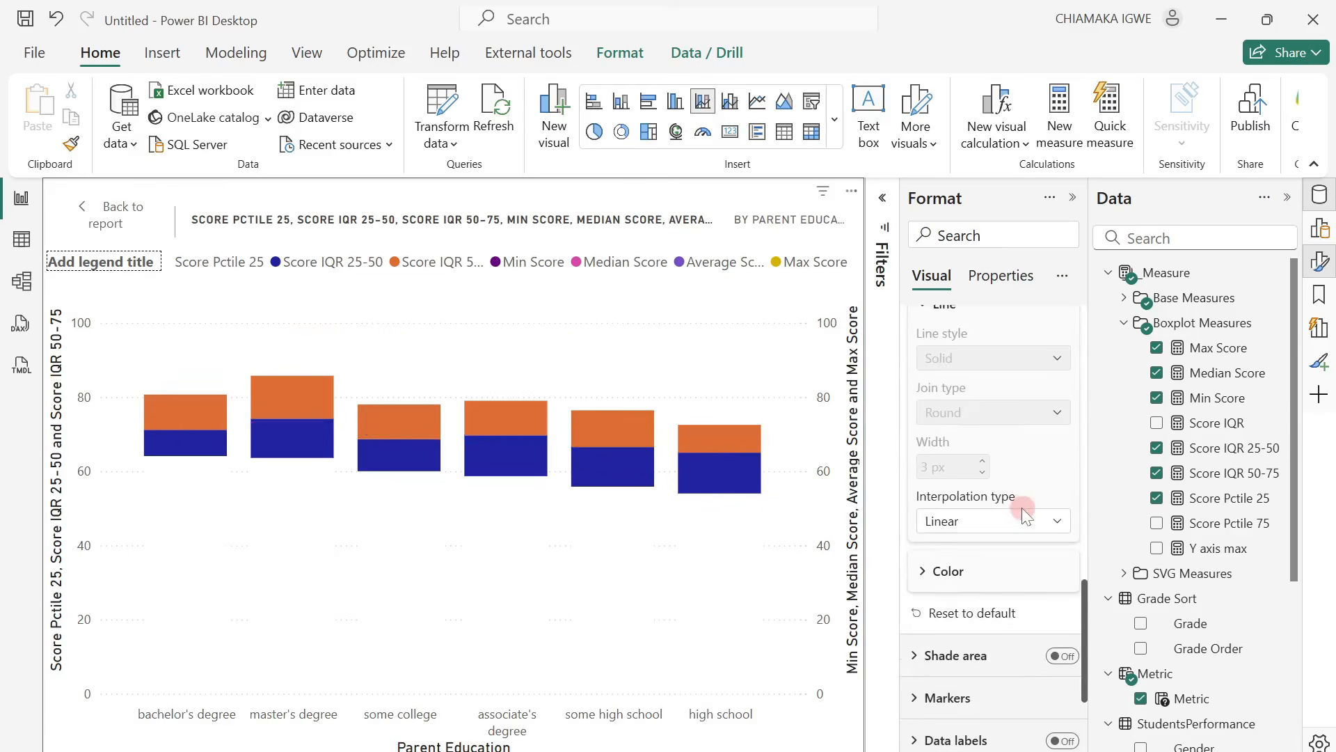
pyautogui.click(916, 597)
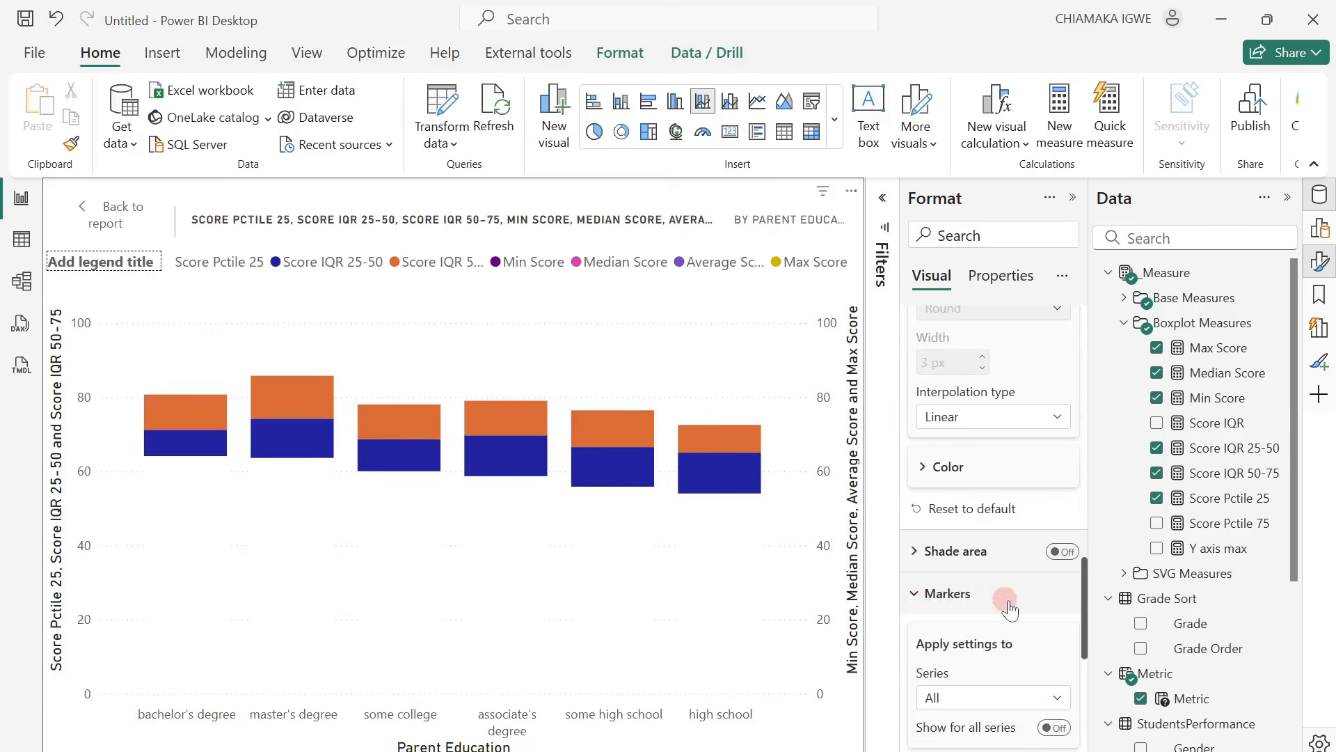
pyautogui.scroll(-4, 1016, 595)
pyautogui.click(1058, 519)
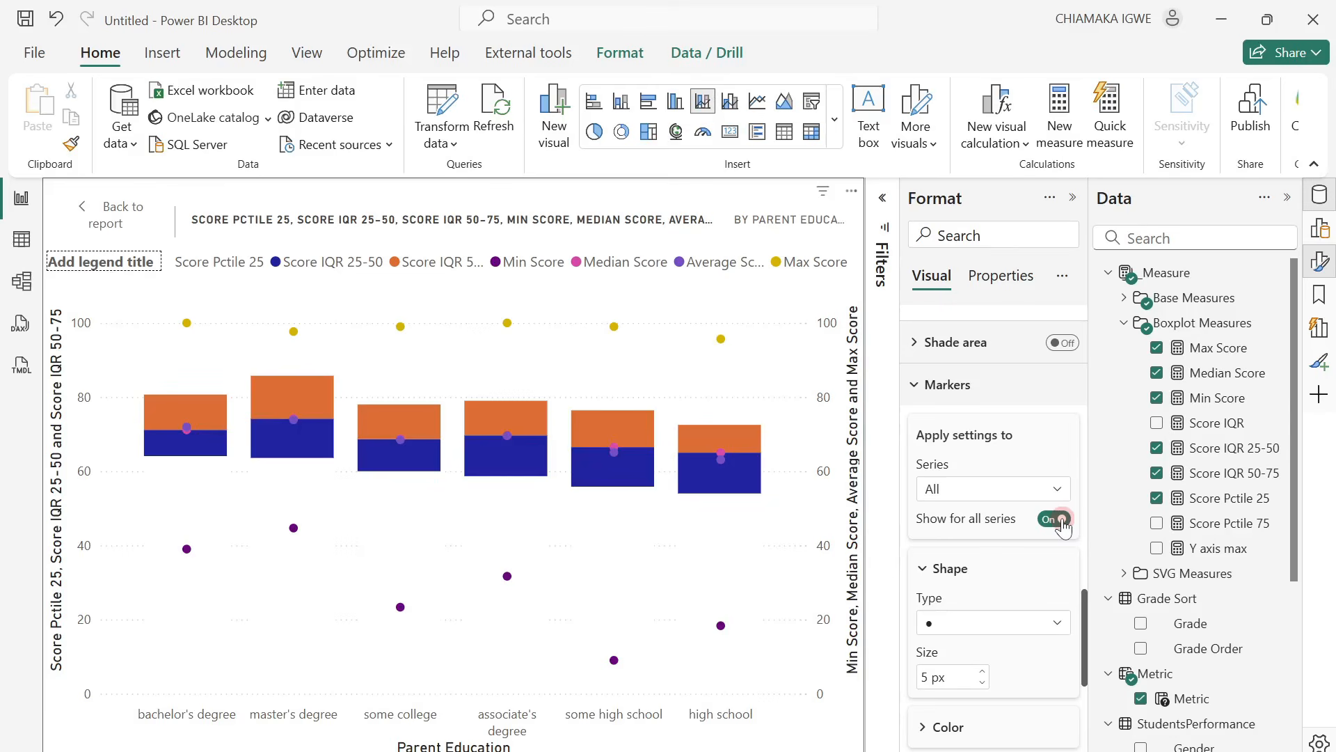
# Set the marker shape of the Min Score series to an em dash.
pyautogui.click(1037, 498)
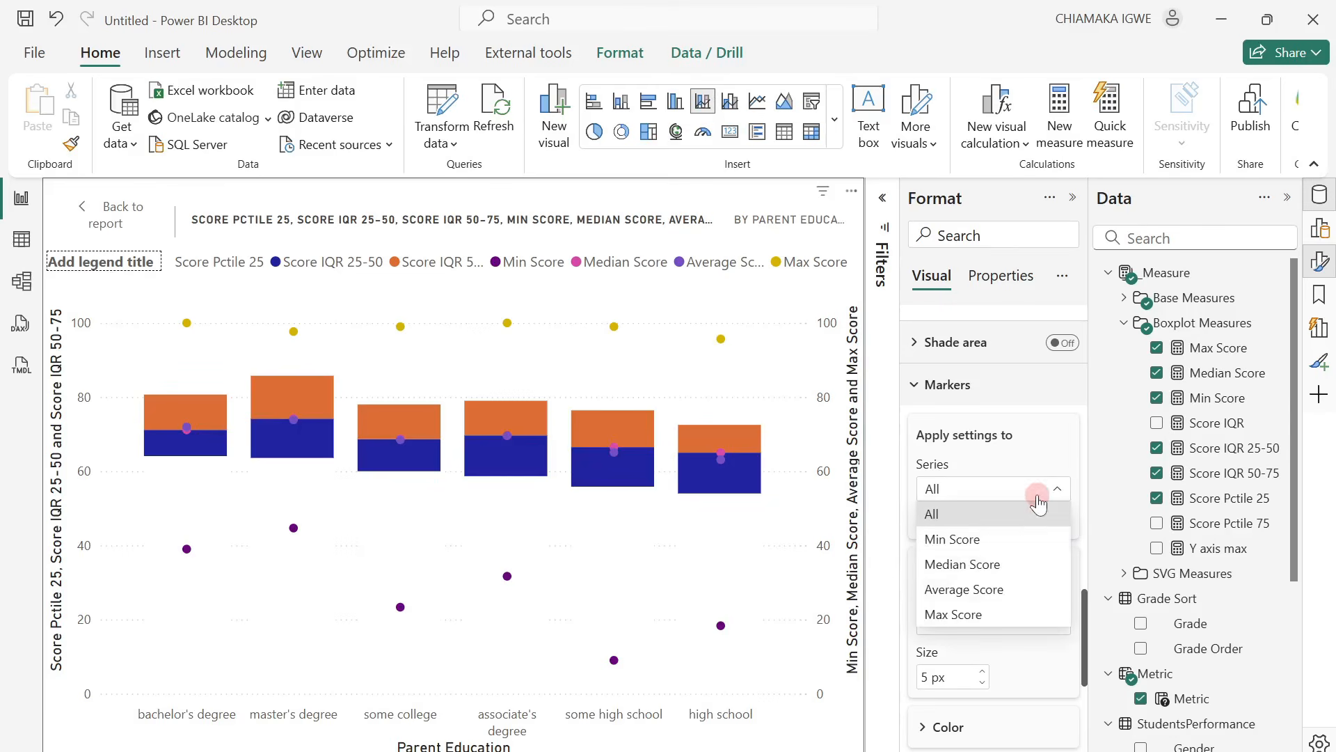
pyautogui.click(998, 541)
pyautogui.click(989, 623)
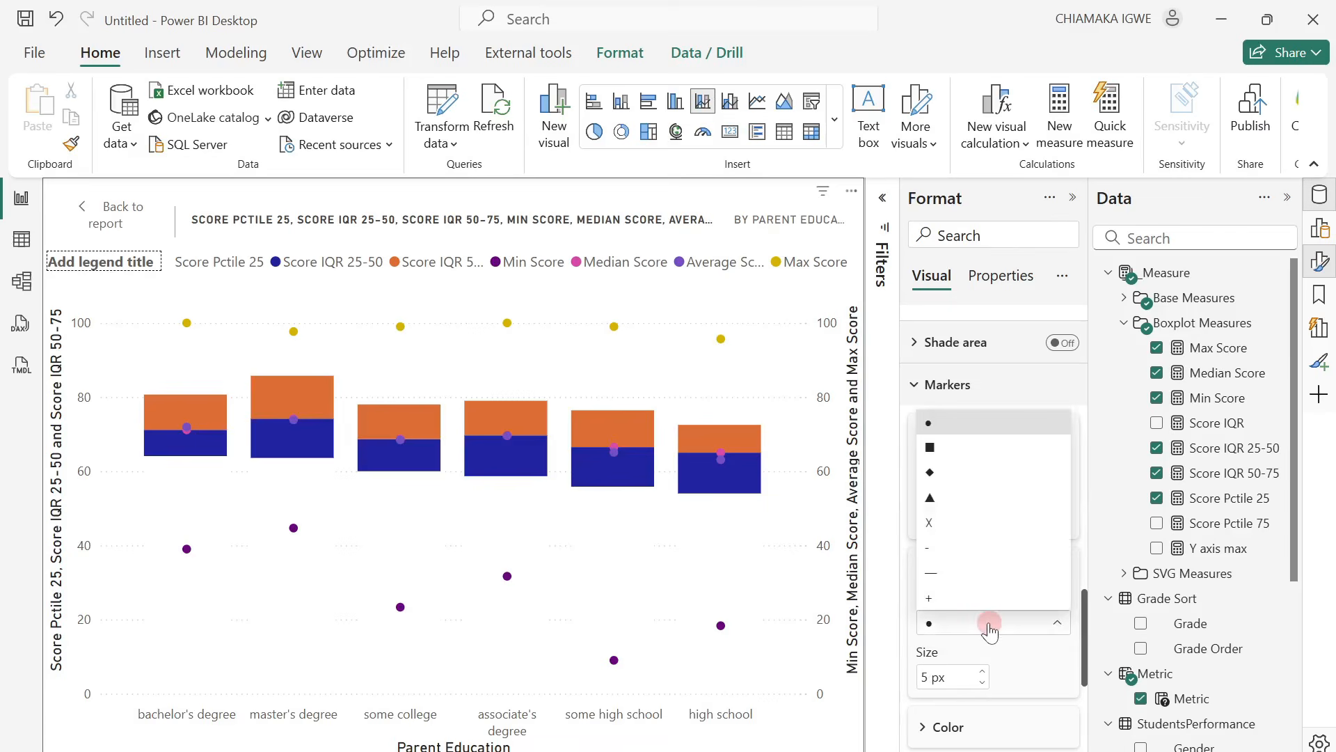
pyautogui.click(940, 575)
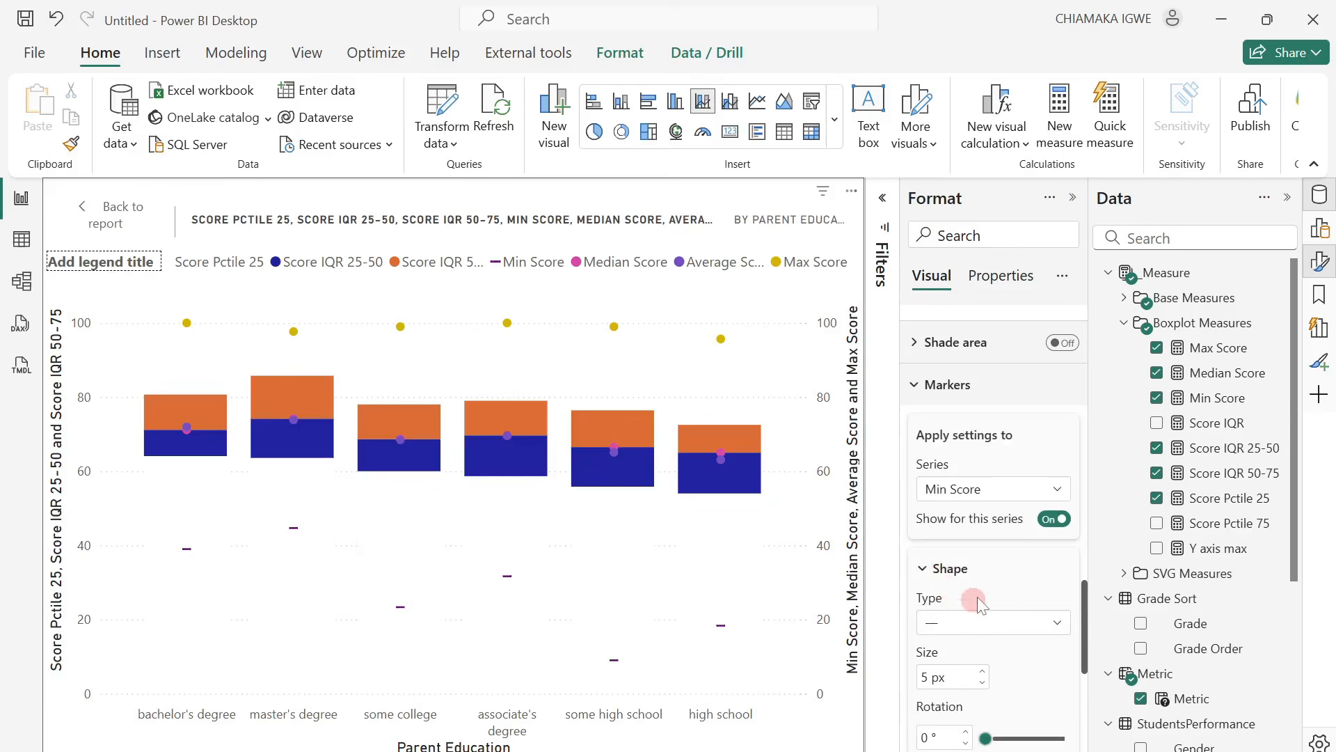
# Set the marker color of the Min Score series to black (#000000).
pyautogui.scroll(-2, 1003, 646)
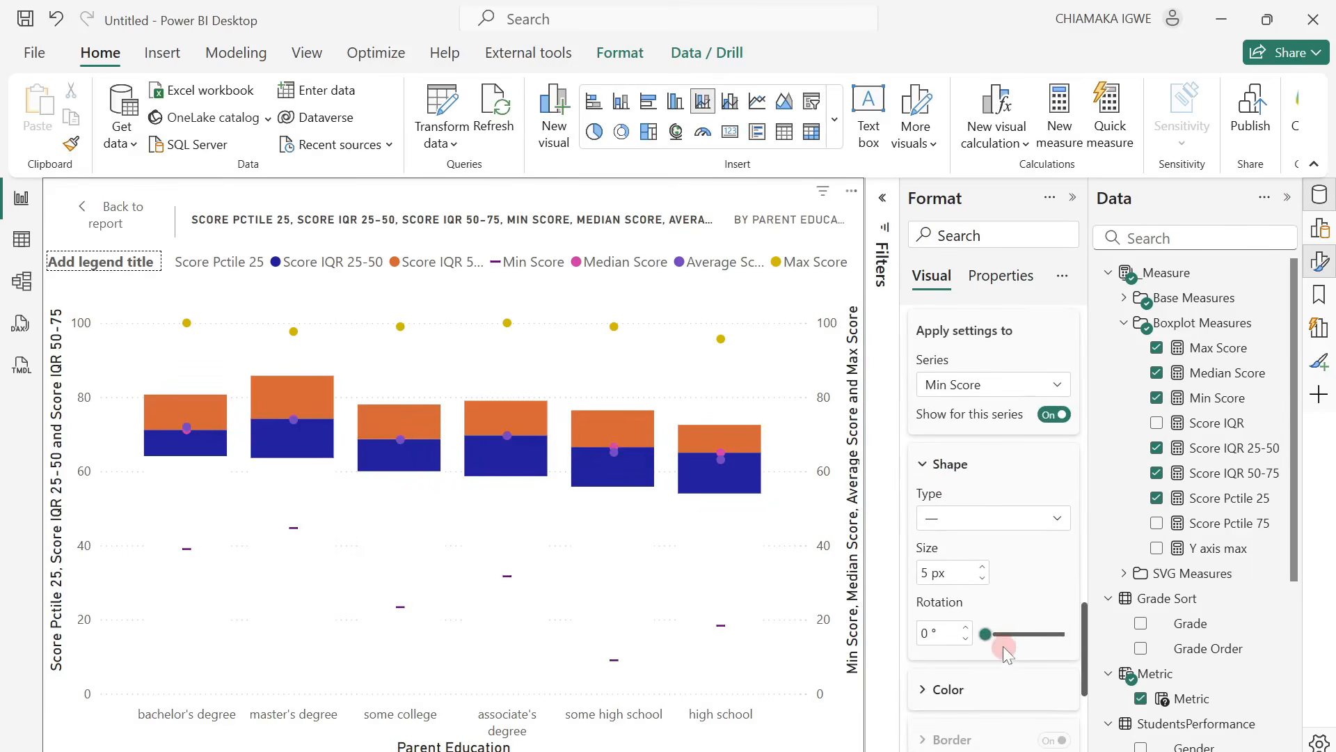
pyautogui.scroll(-2, 946, 604)
pyautogui.click(932, 592)
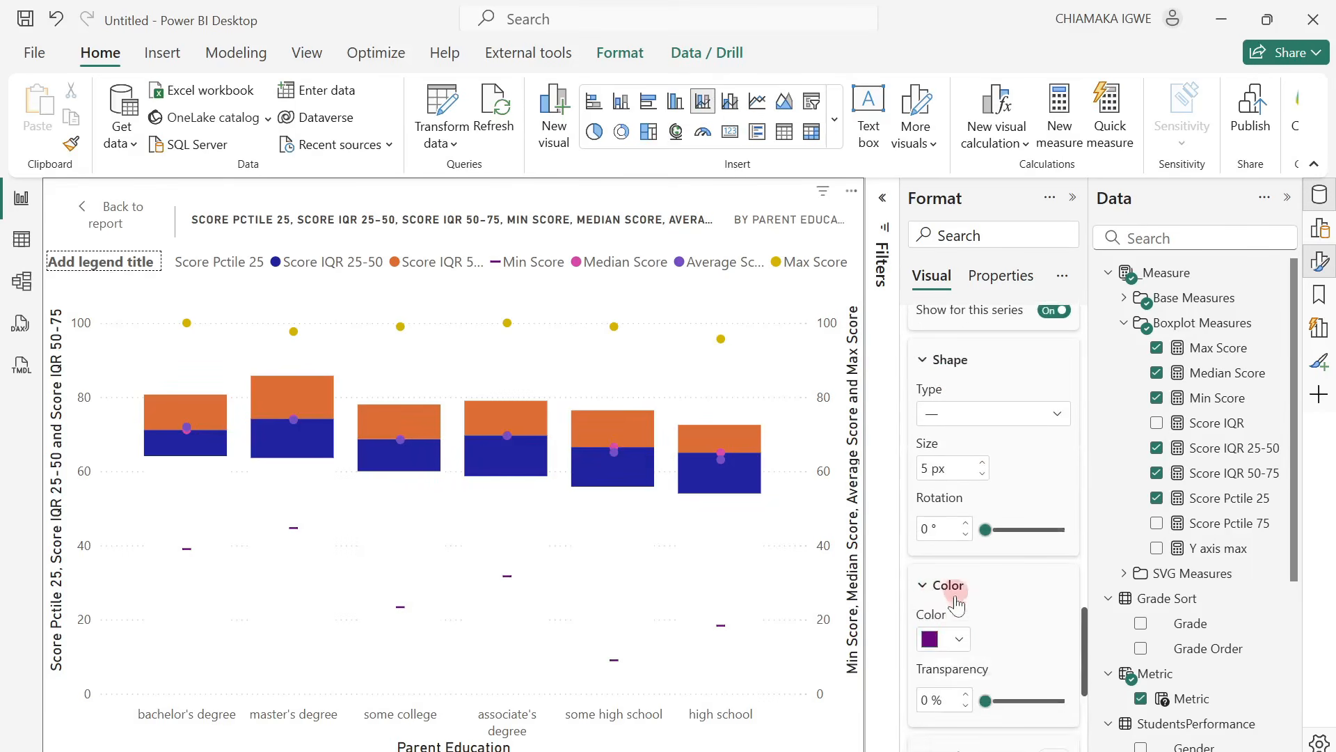
pyautogui.click(955, 640)
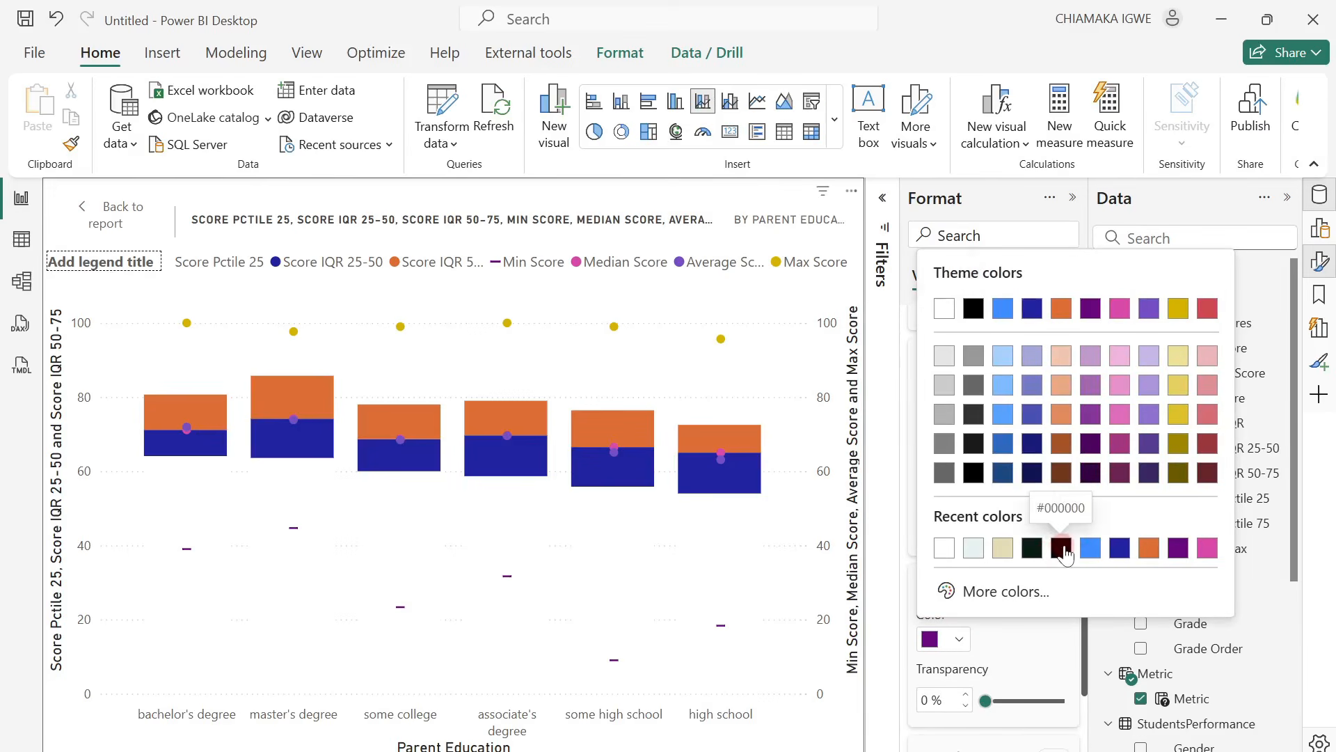
pyautogui.click(1061, 548)
# Give the Median Score series diamond markers in the color White, 10% darker.
pyautogui.scroll(3, 1024, 619)
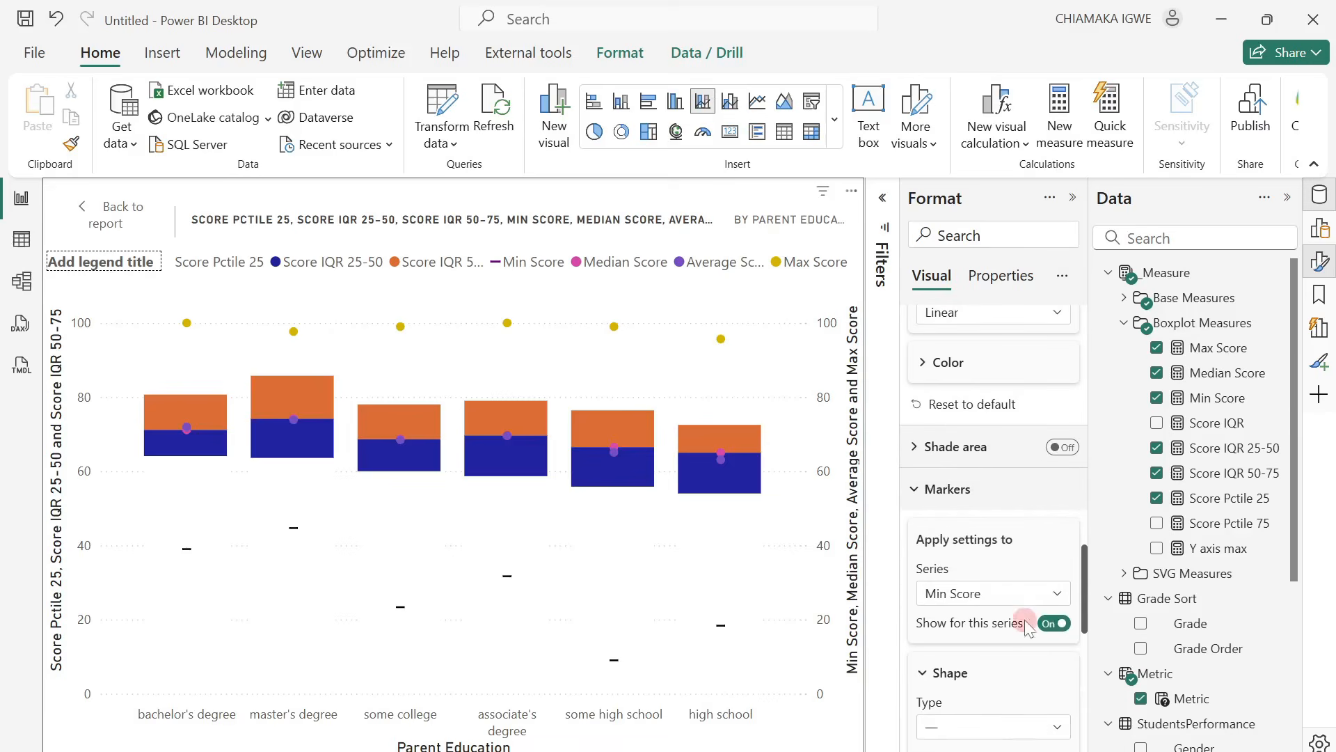
pyautogui.click(988, 593)
pyautogui.click(975, 664)
pyautogui.scroll(-1, 988, 664)
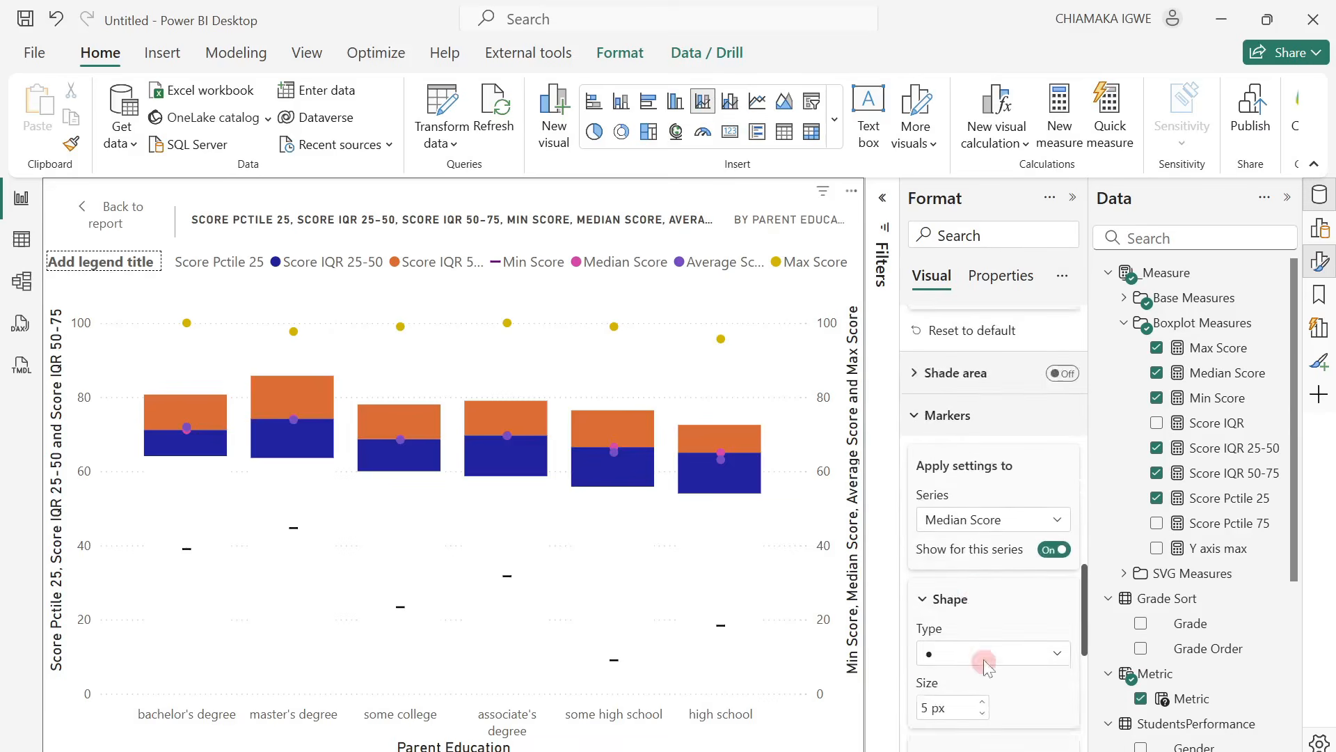
pyautogui.scroll(-2, 988, 661)
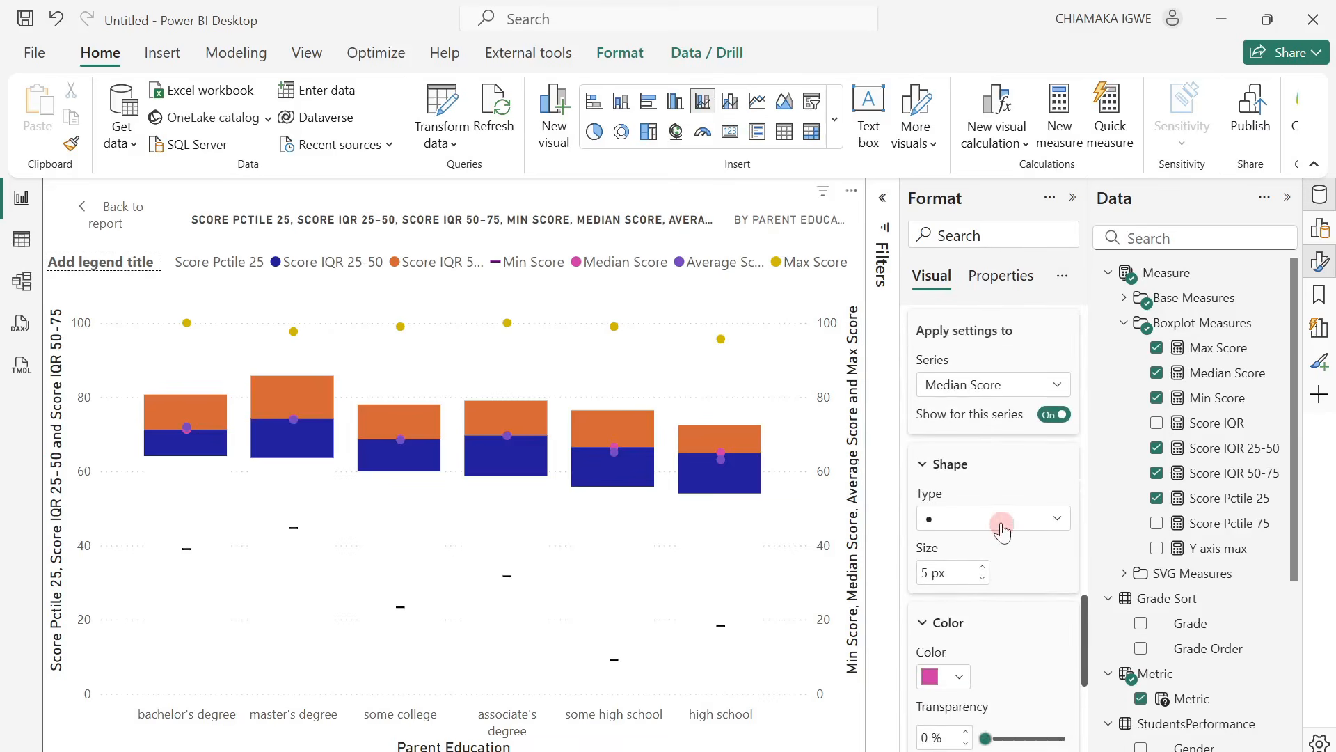
pyautogui.click(1002, 530)
pyautogui.click(962, 595)
pyautogui.scroll(-2, 1008, 586)
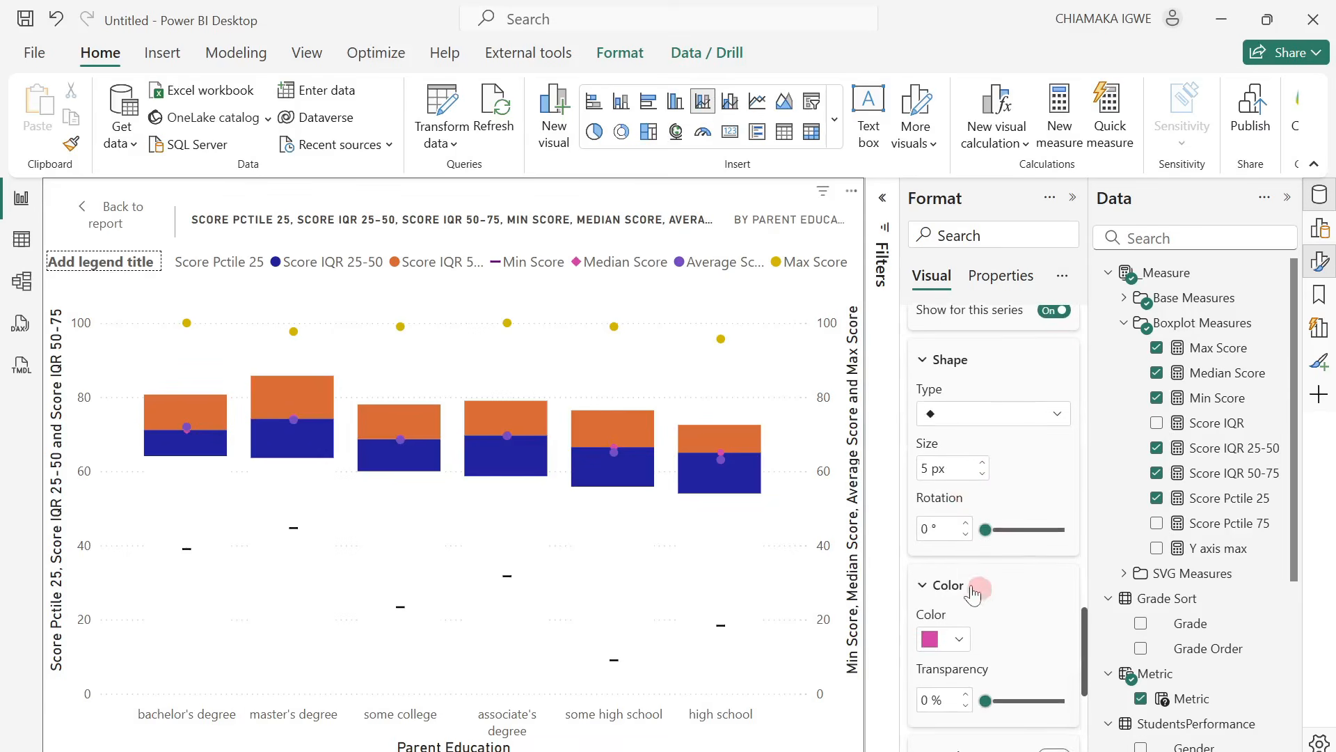
pyautogui.click(959, 639)
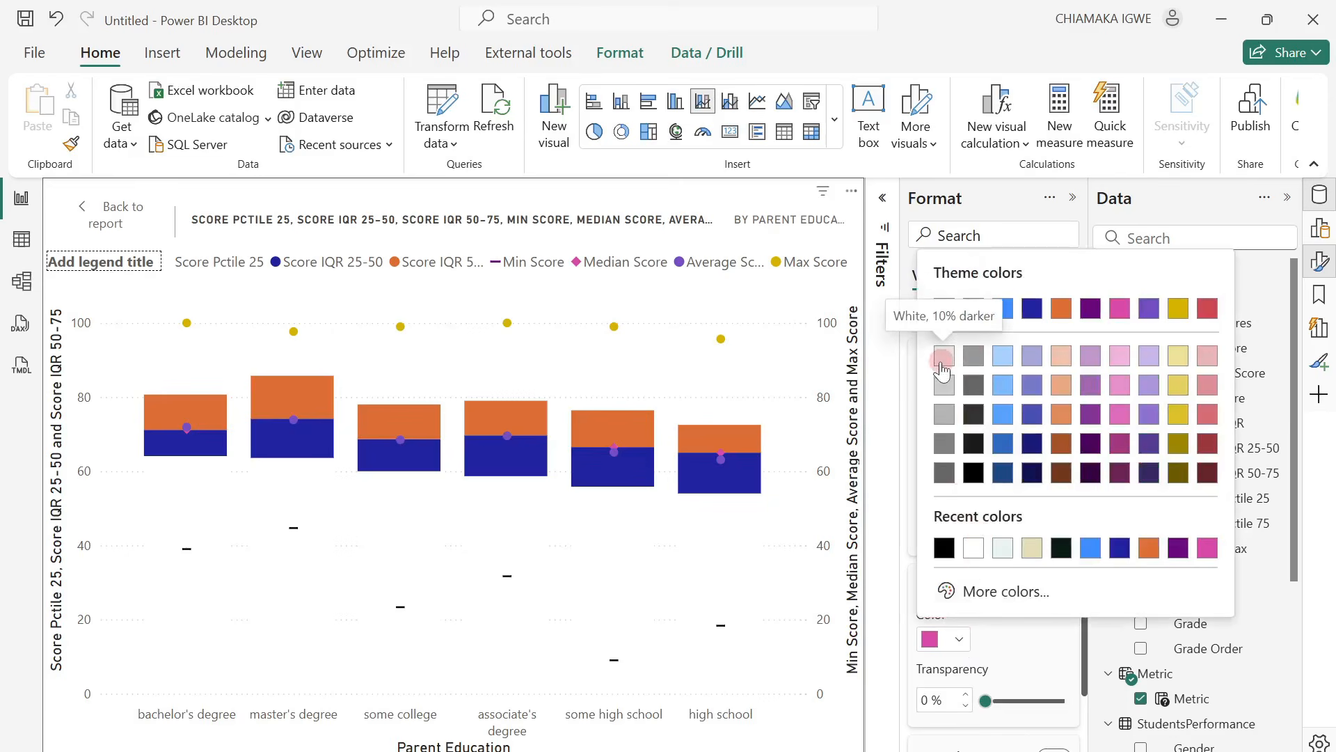
pyautogui.click(942, 359)
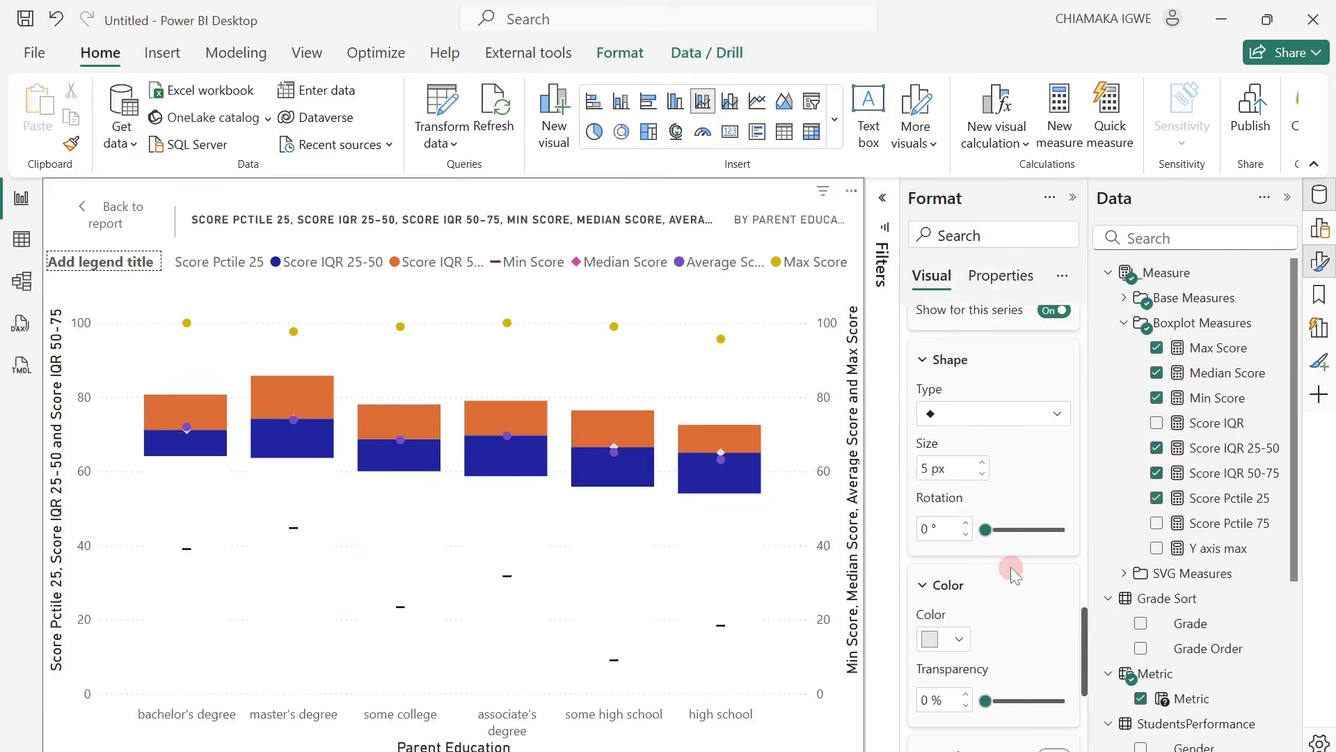
# Set the marker color of the Average Score series to the dark green #071C13.
pyautogui.scroll(3, 1008, 439)
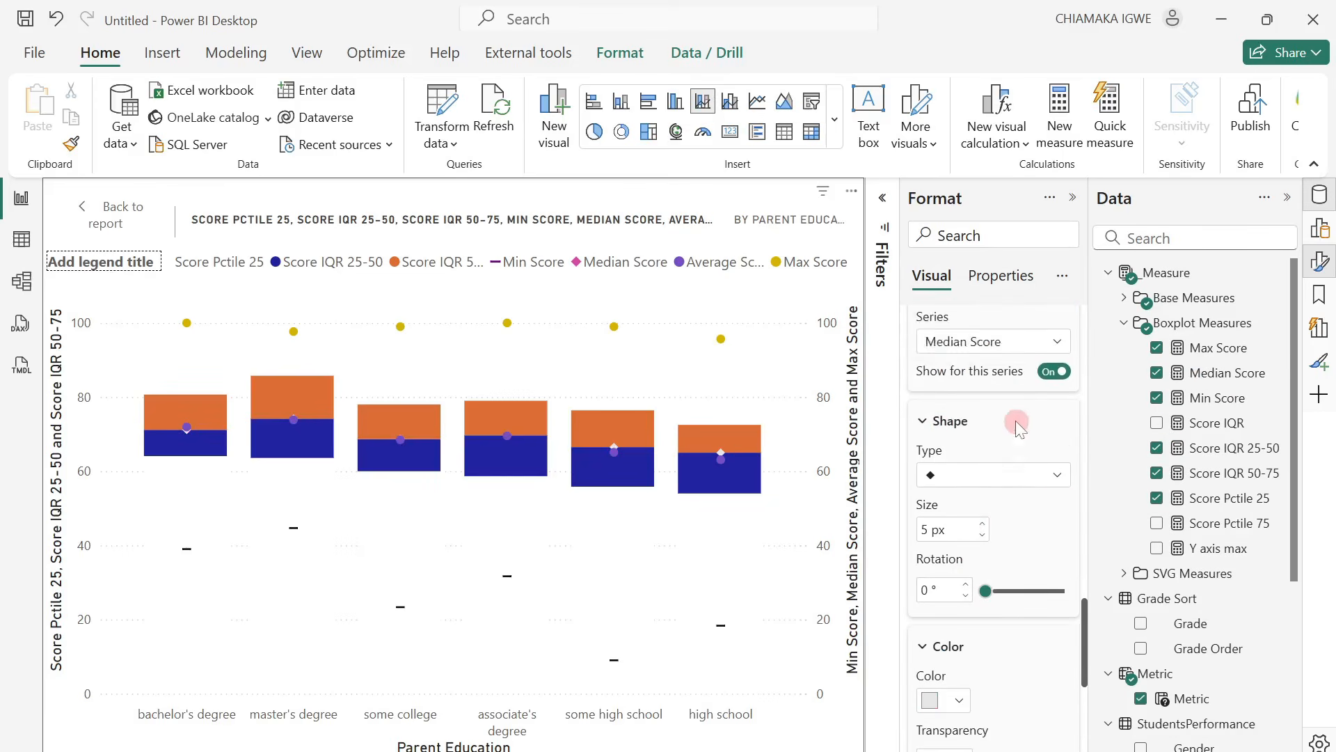
pyautogui.click(1005, 491)
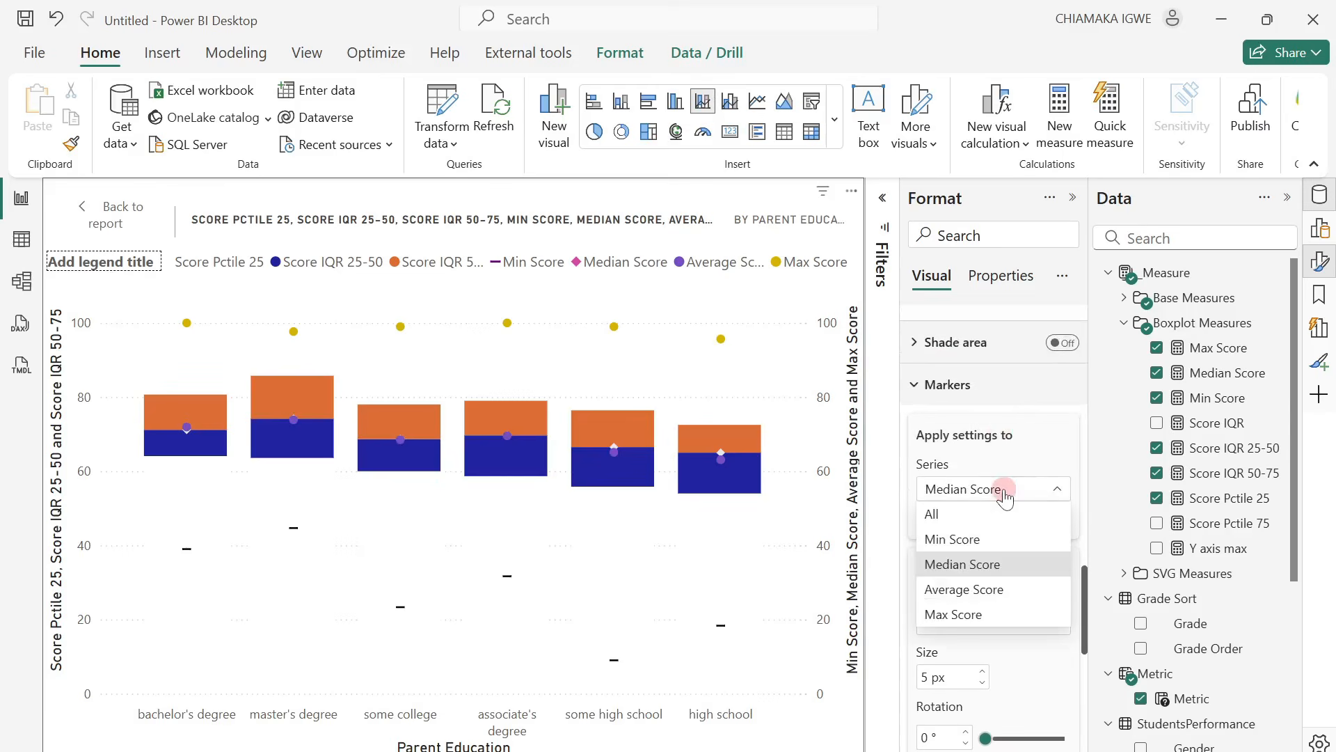
pyautogui.click(993, 589)
pyautogui.scroll(-2, 1002, 605)
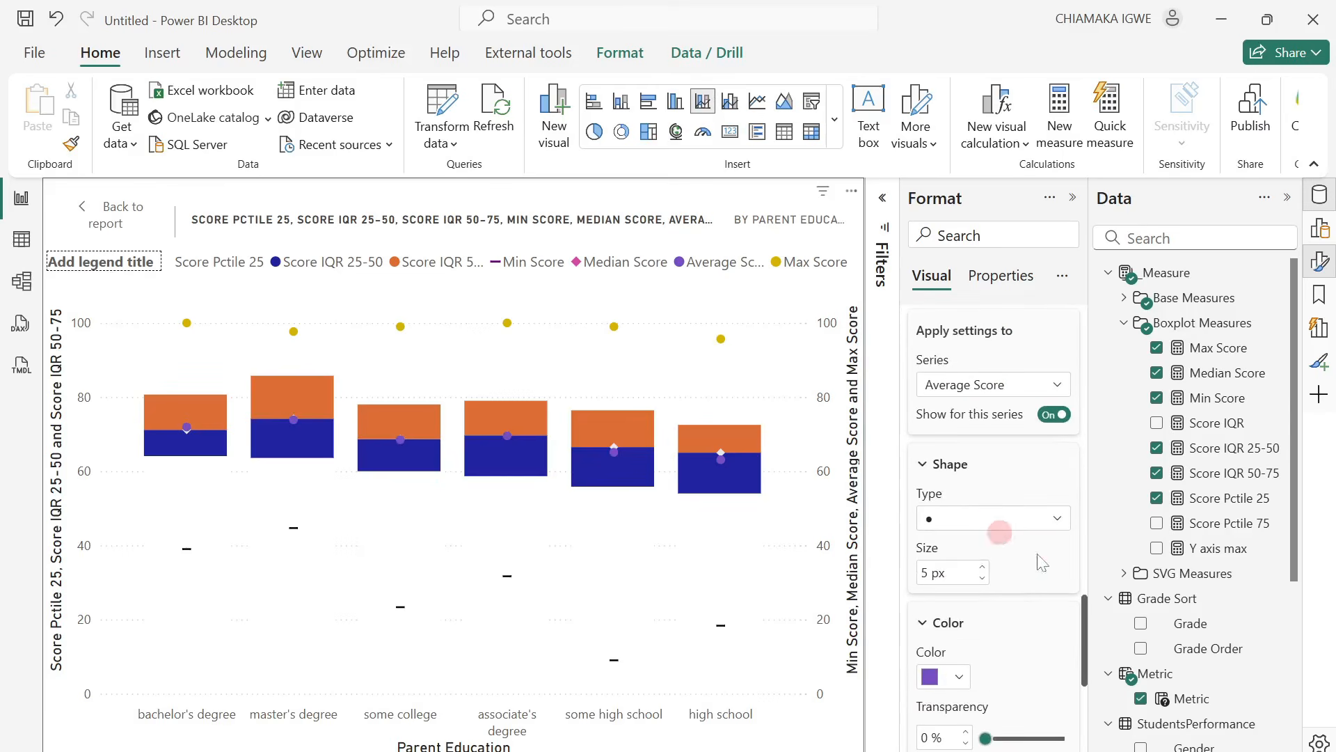
pyautogui.click(959, 676)
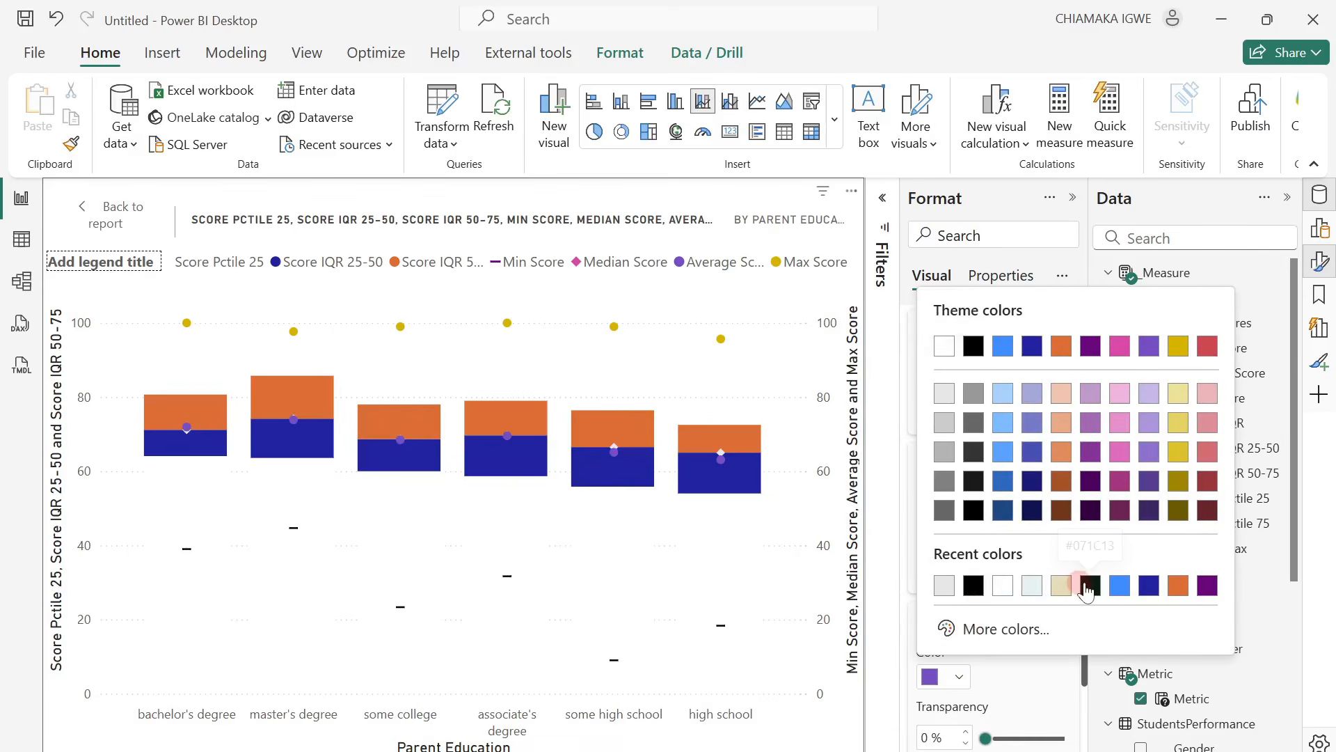
pyautogui.click(1088, 586)
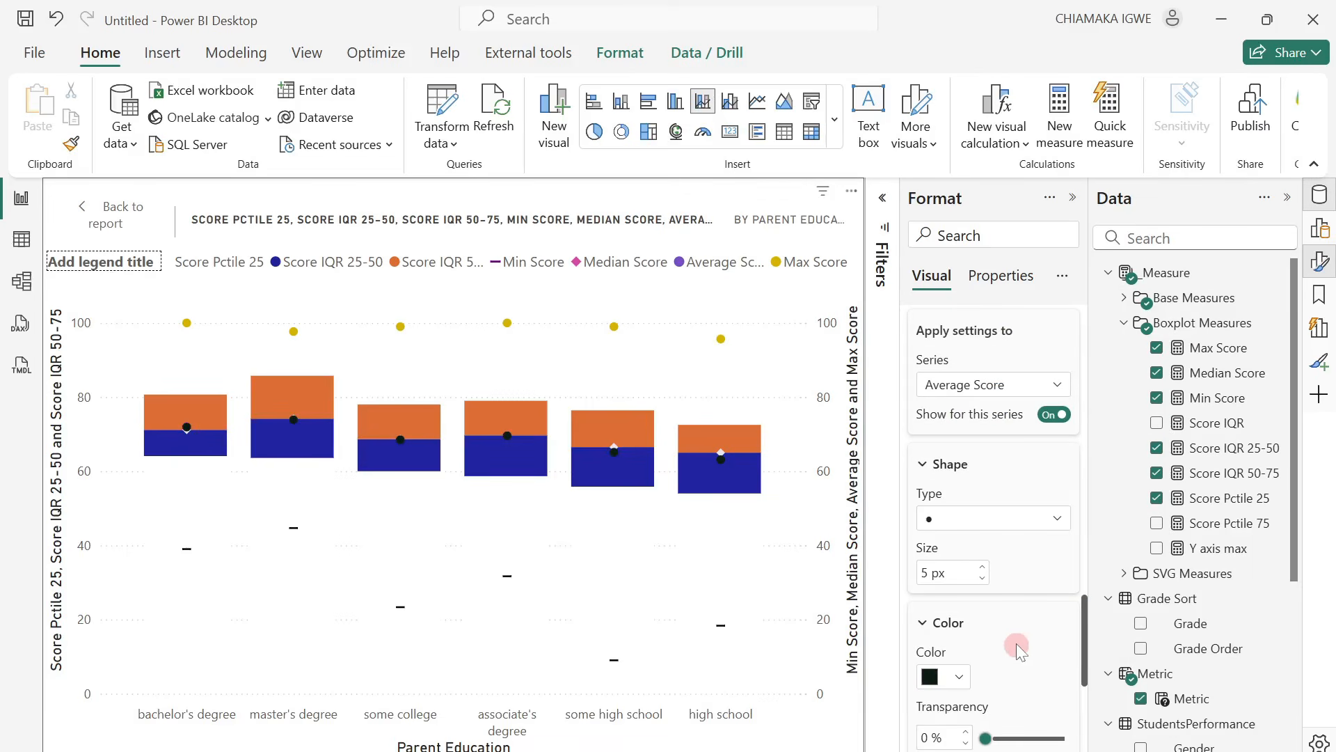
# Give the Max Score series em dash markers colored black.
pyautogui.scroll(-3, 1019, 640)
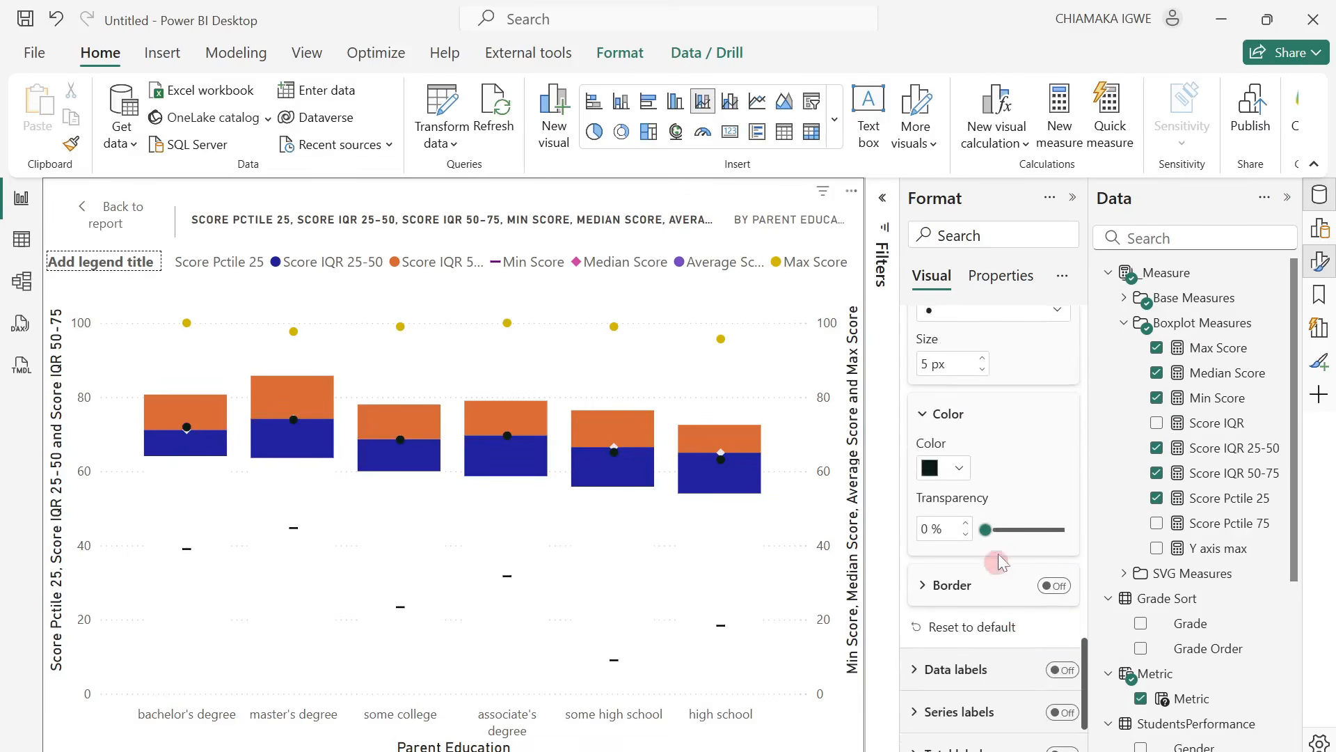
pyautogui.scroll(5, 1000, 489)
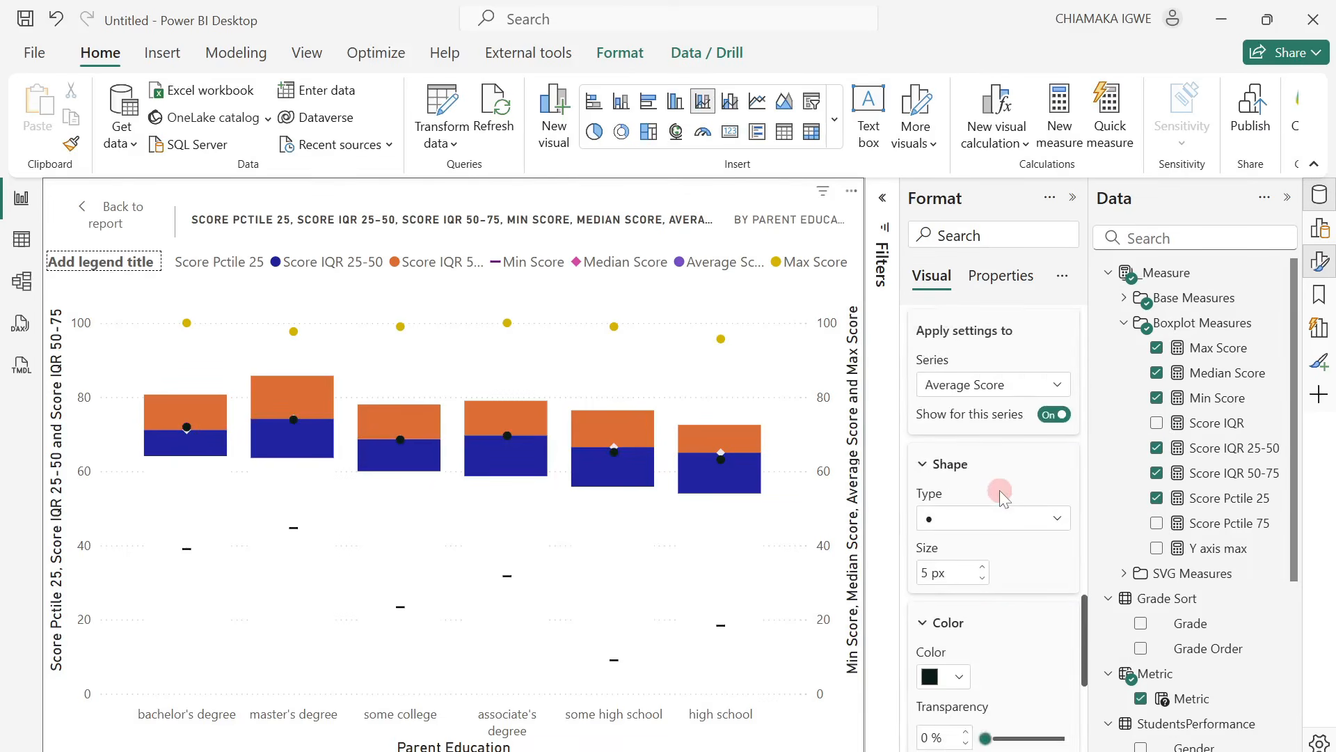
pyautogui.click(985, 490)
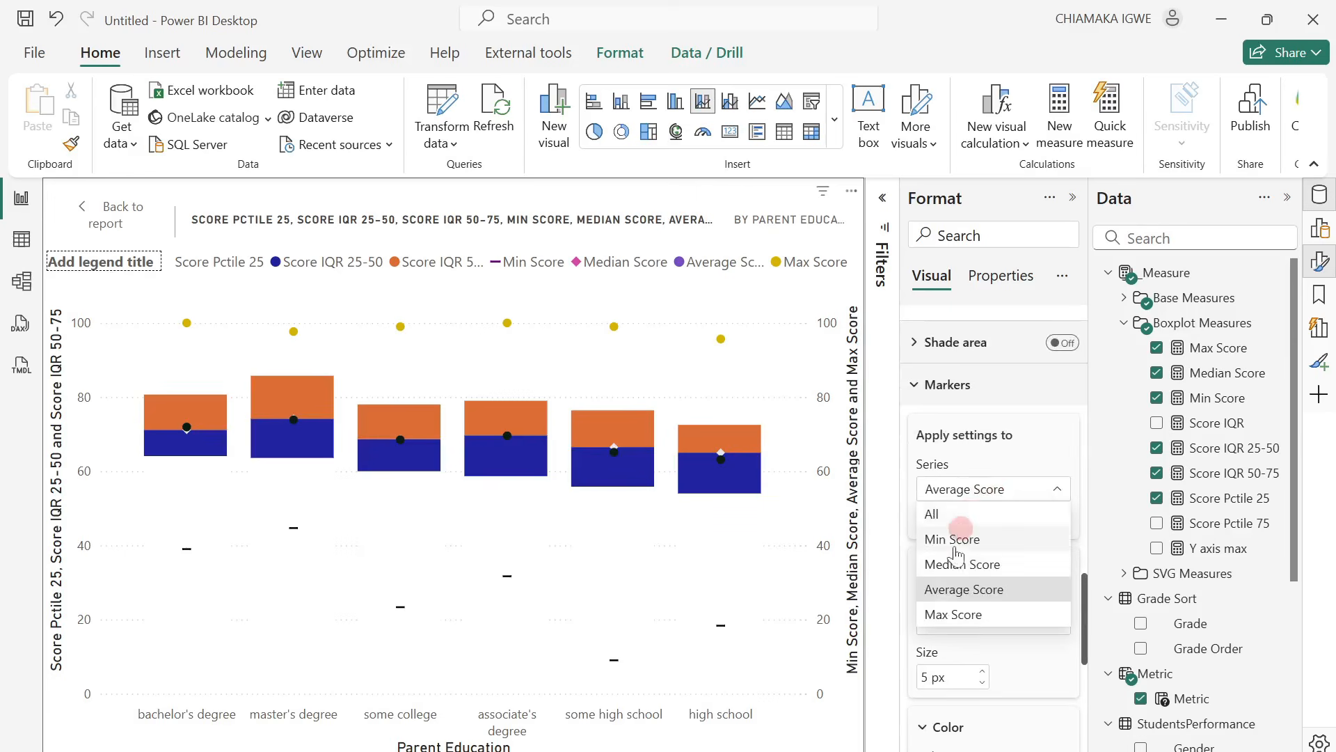
pyautogui.click(959, 611)
pyautogui.click(993, 621)
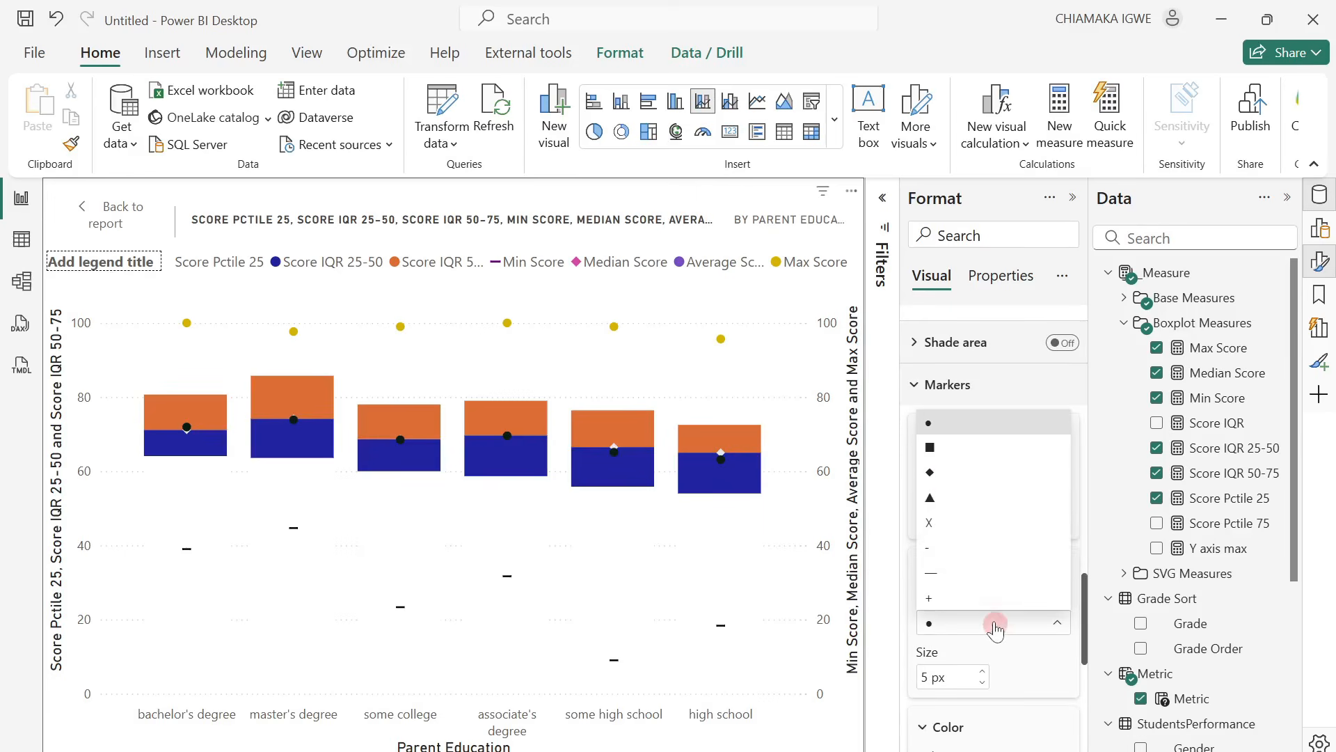
pyautogui.click(948, 575)
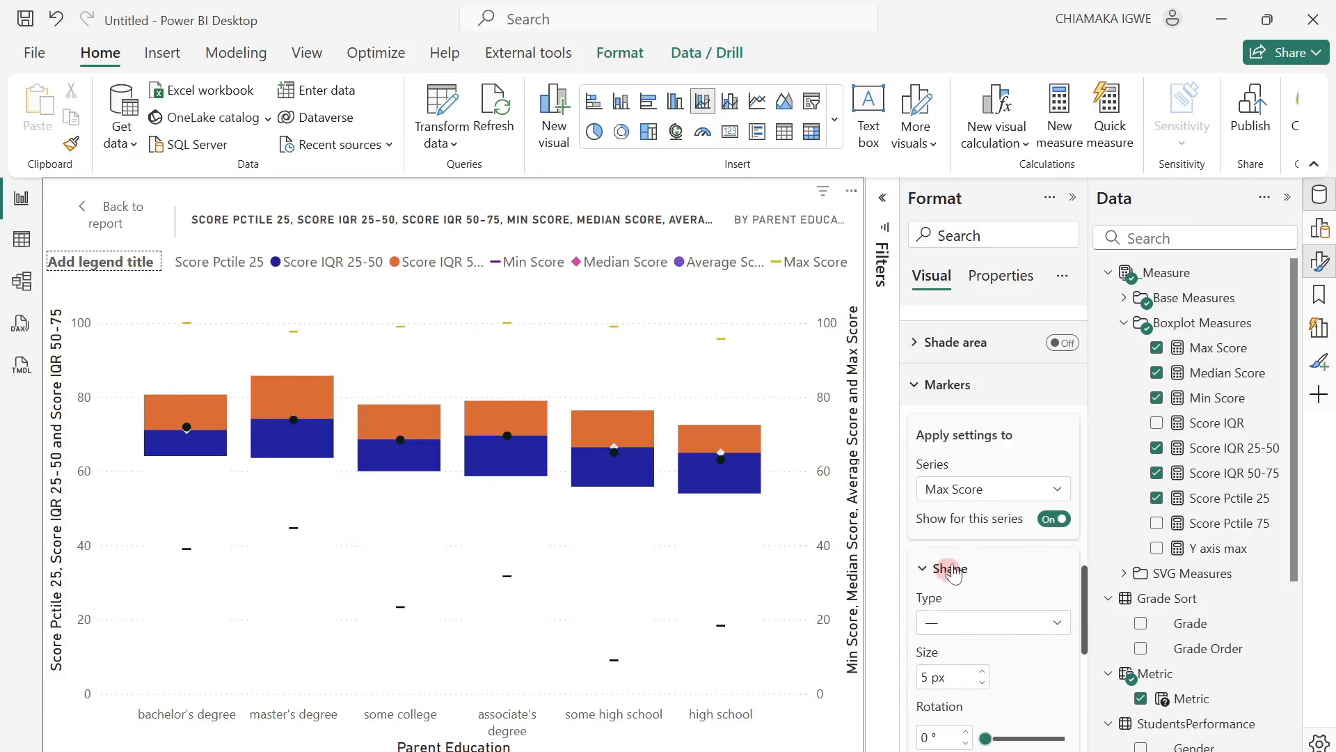
pyautogui.scroll(-3, 1011, 596)
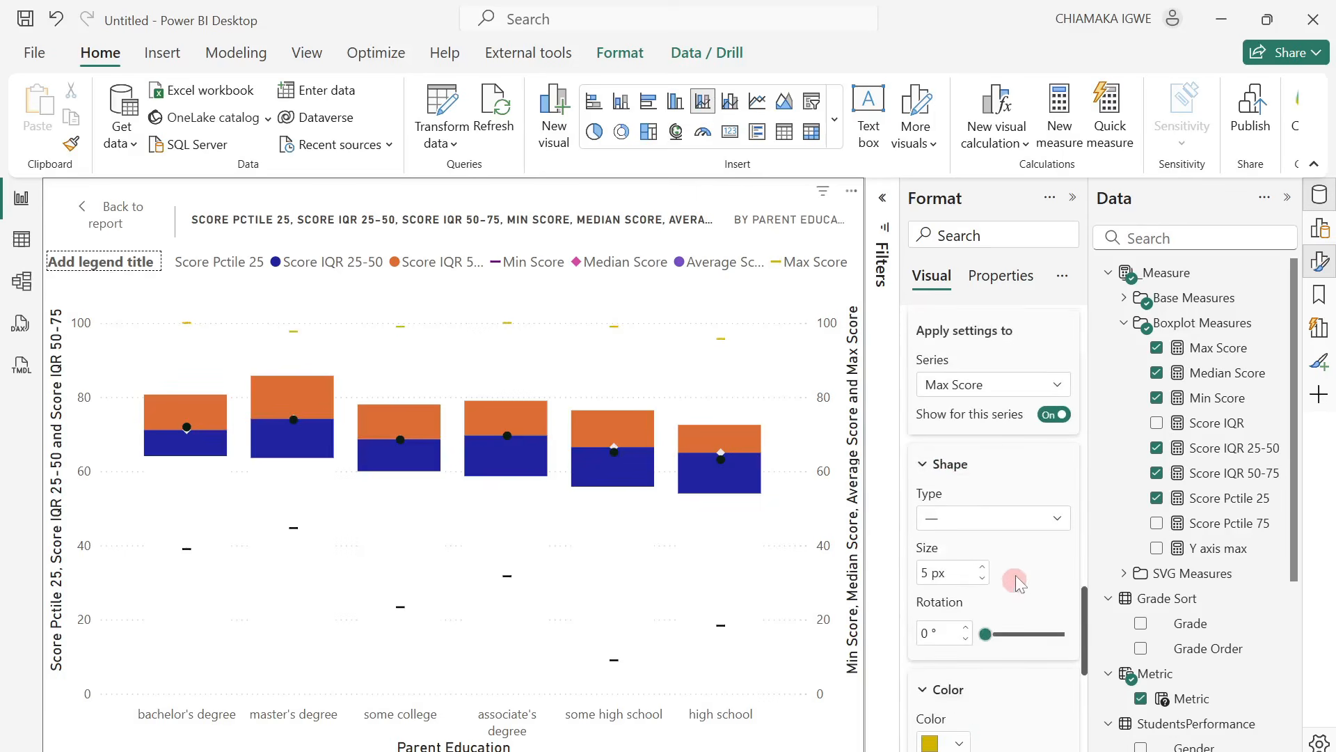
pyautogui.scroll(-3, 1014, 583)
pyautogui.click(959, 638)
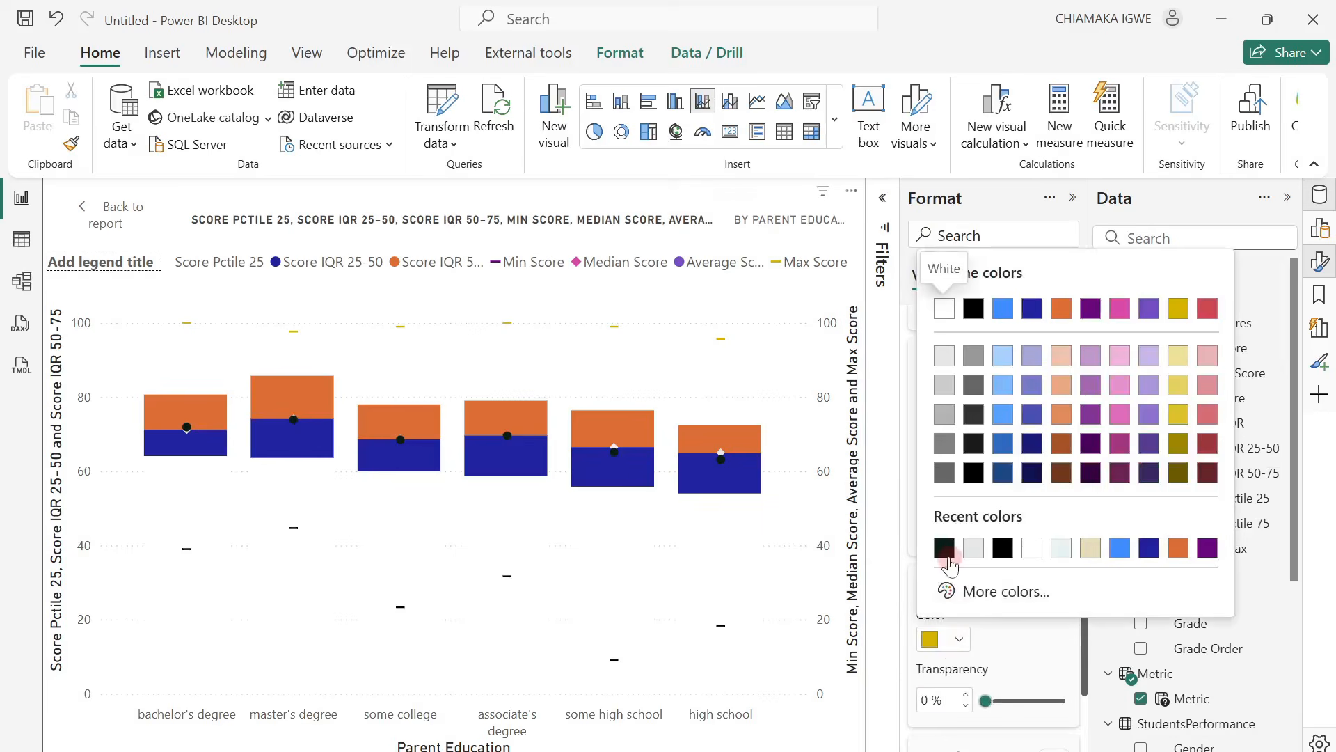
pyautogui.click(1003, 547)
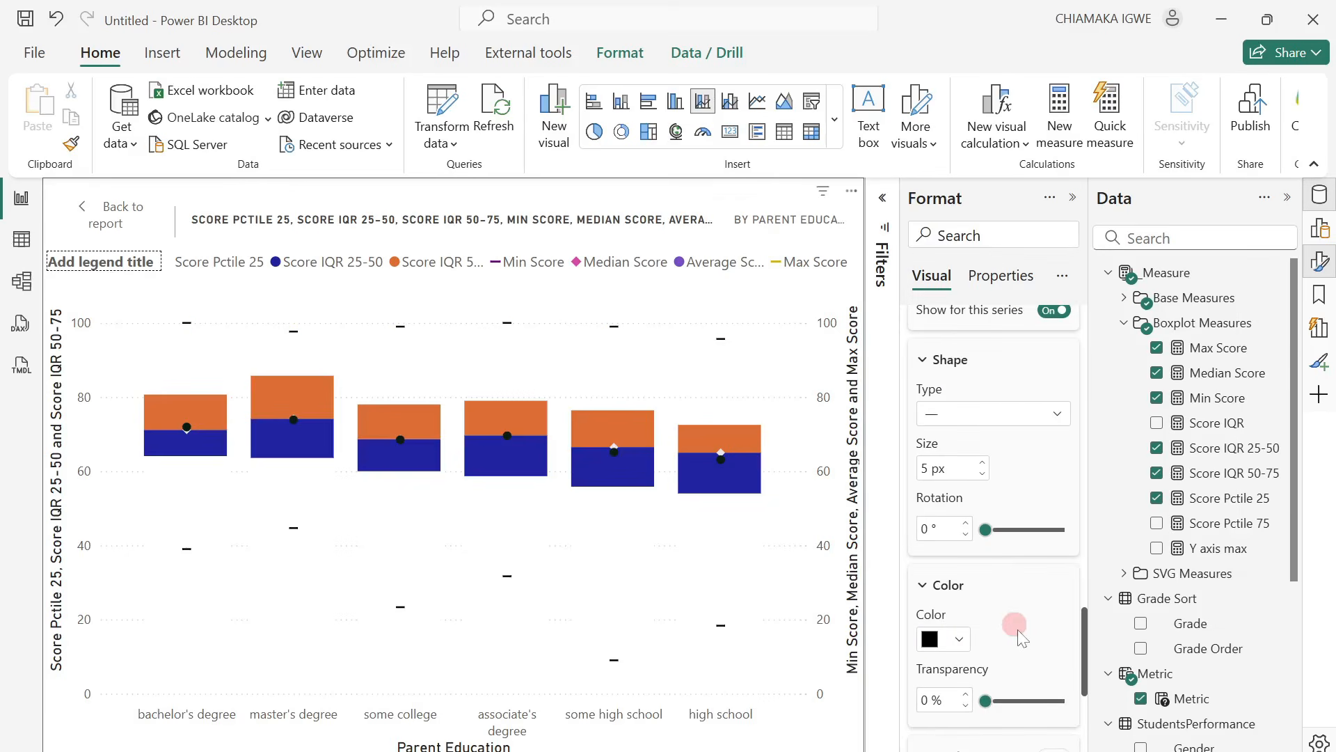
# Set the column color of the Score IQR 25-50 series to the recently used pale blue-green.
pyautogui.scroll(-3, 1021, 638)
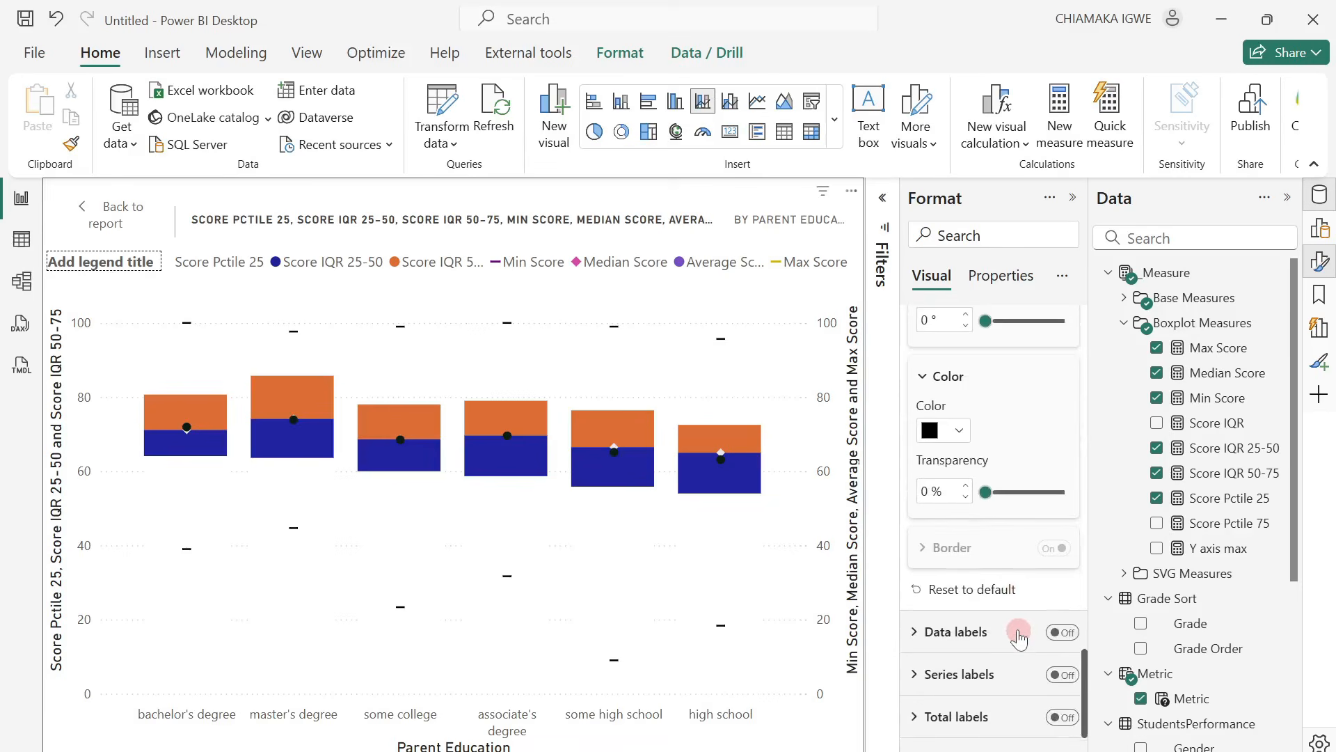
pyautogui.scroll(-1, 1018, 635)
pyautogui.scroll(10, 1016, 633)
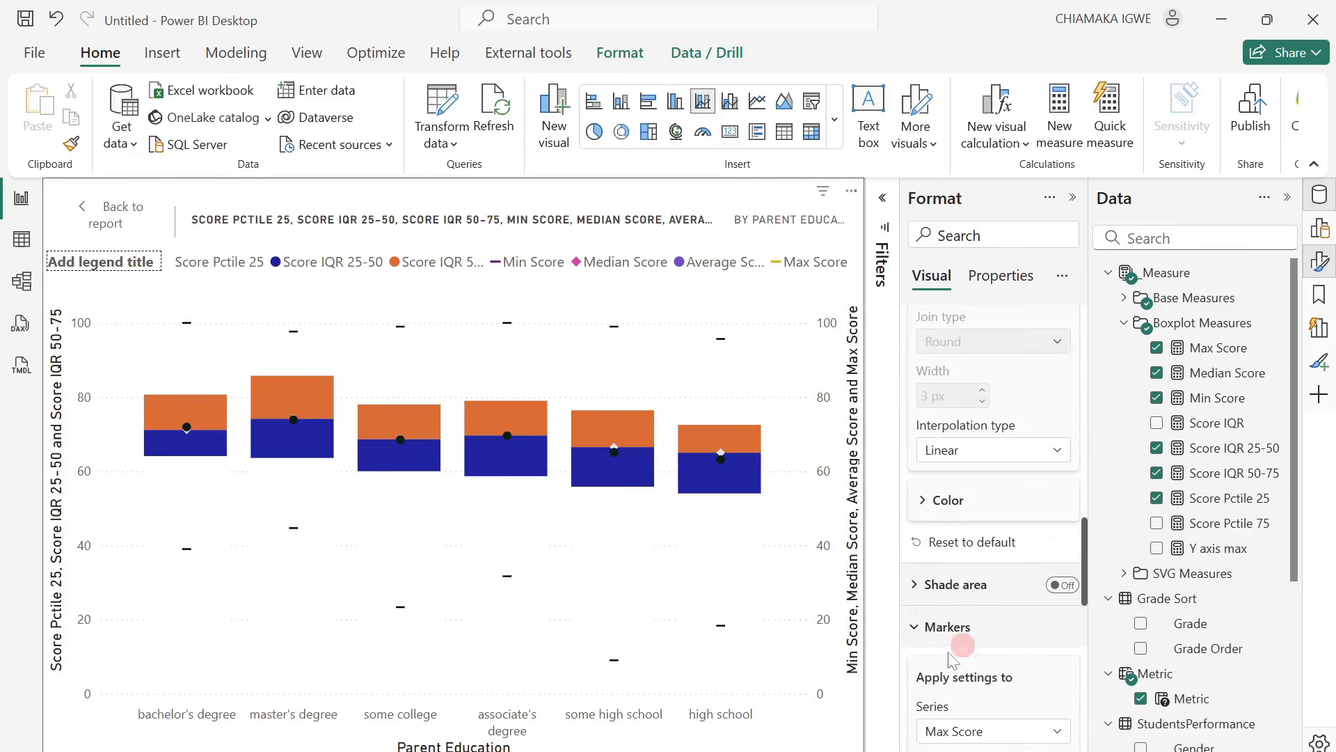
pyautogui.click(918, 629)
pyautogui.scroll(7, 952, 581)
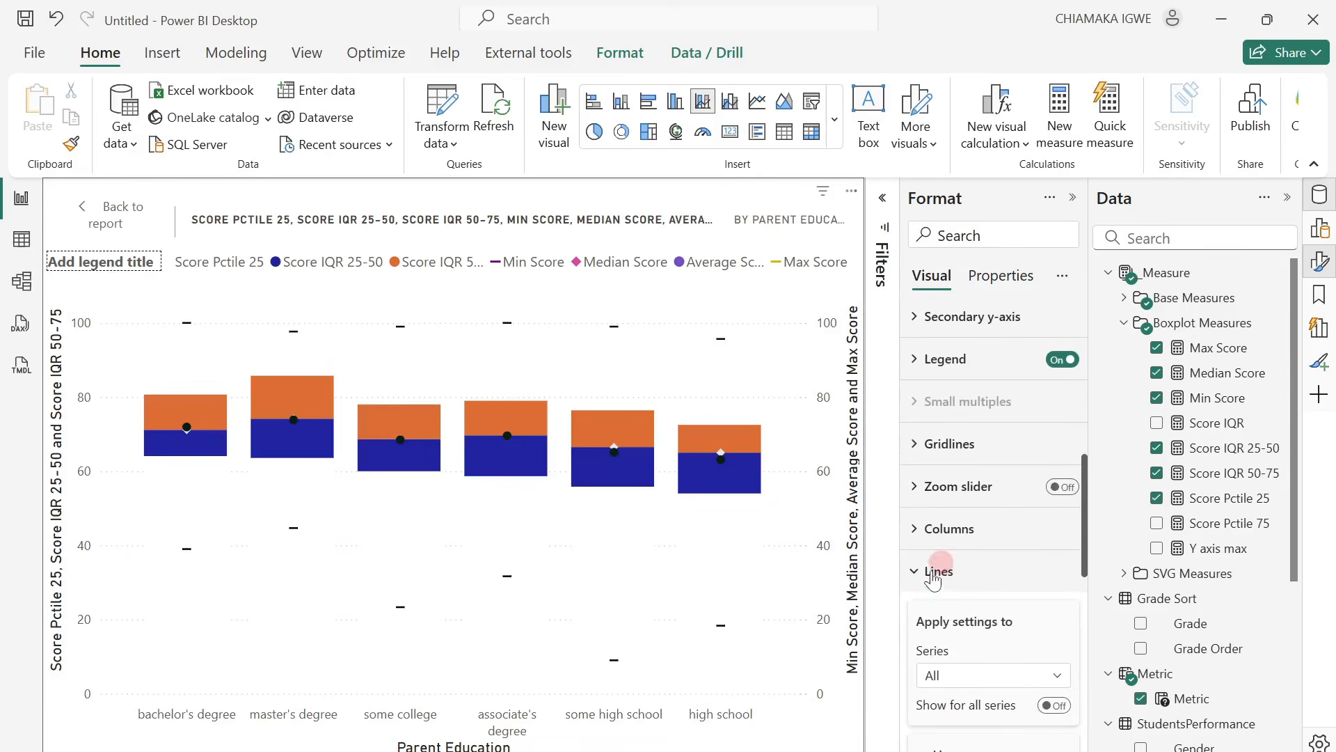
pyautogui.click(919, 557)
pyautogui.click(920, 542)
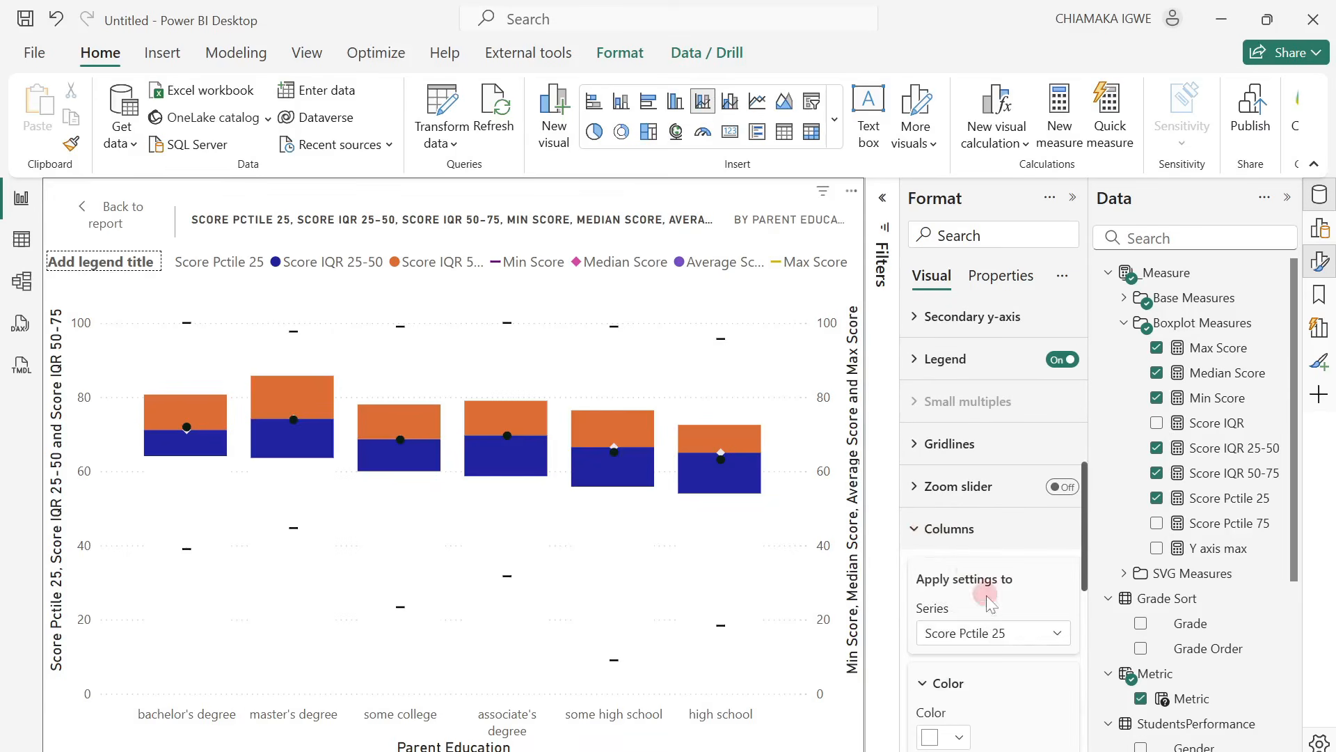
pyautogui.click(1011, 633)
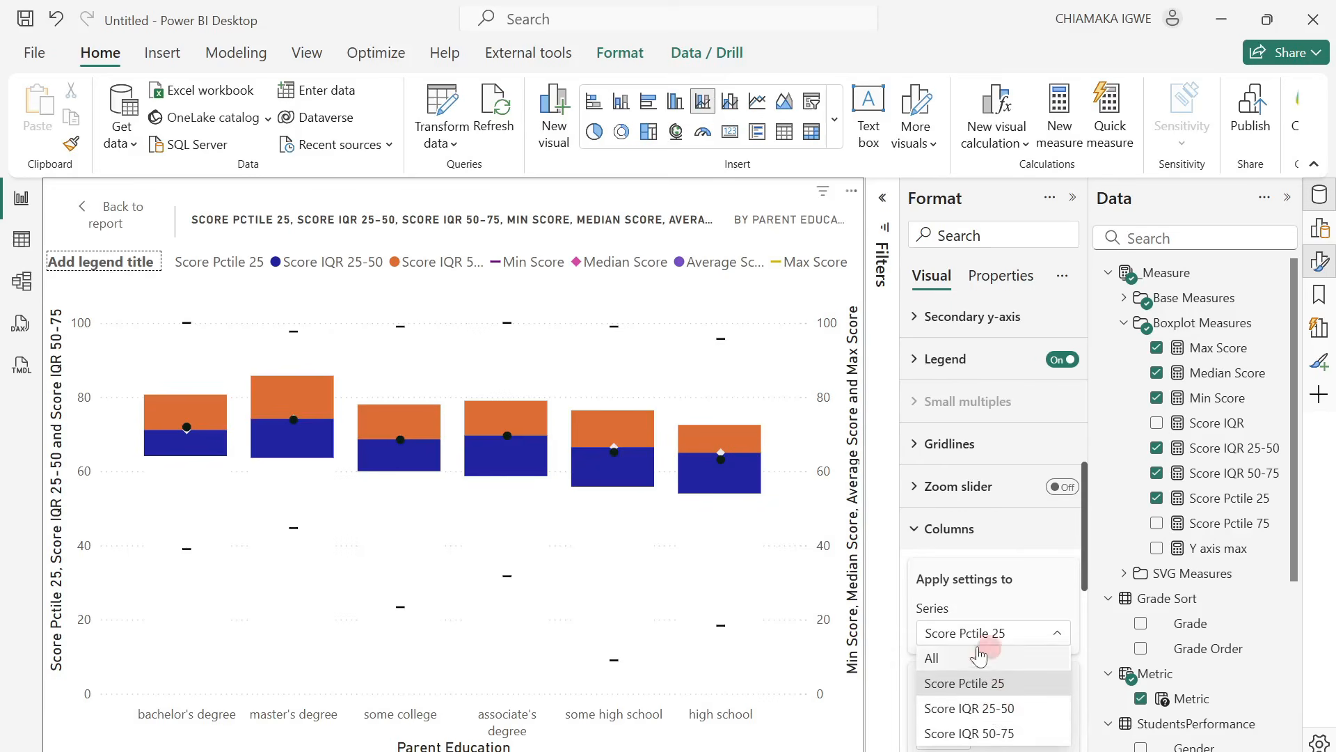
pyautogui.click(1009, 711)
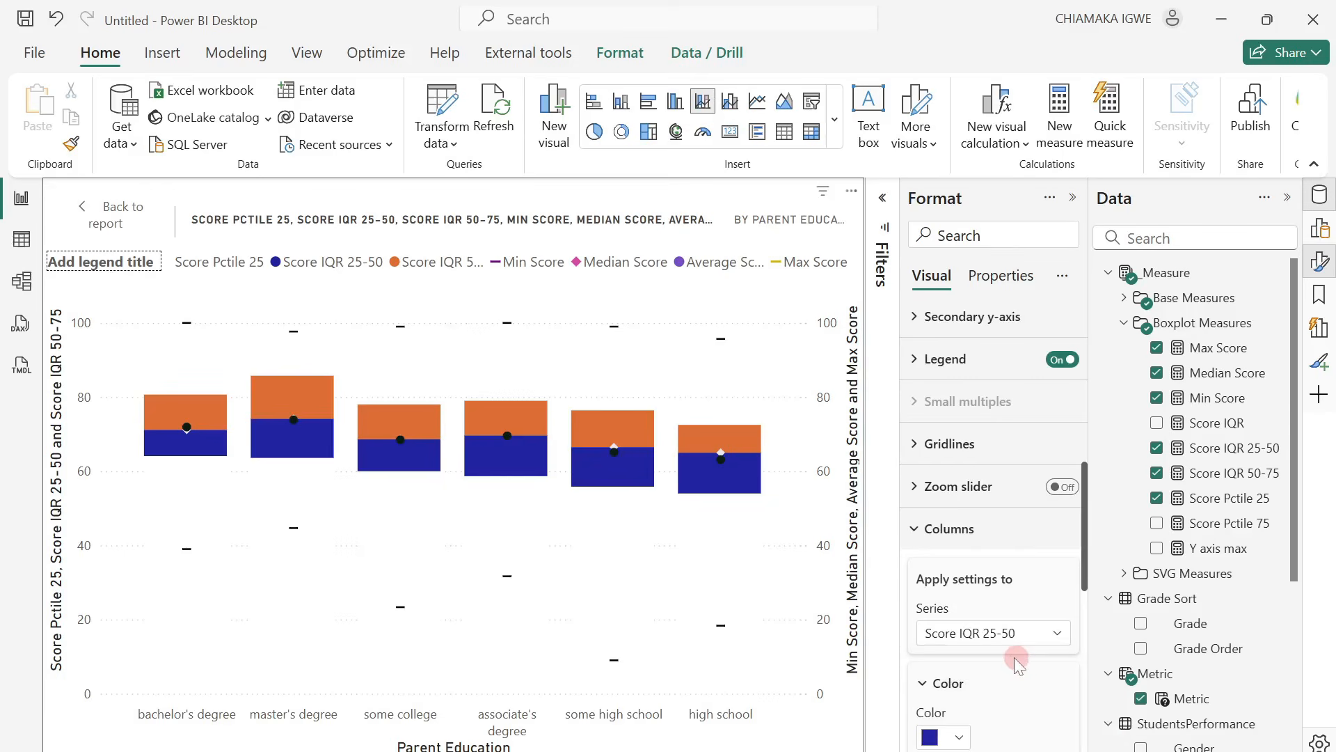
pyautogui.scroll(-3, 1016, 664)
pyautogui.click(963, 633)
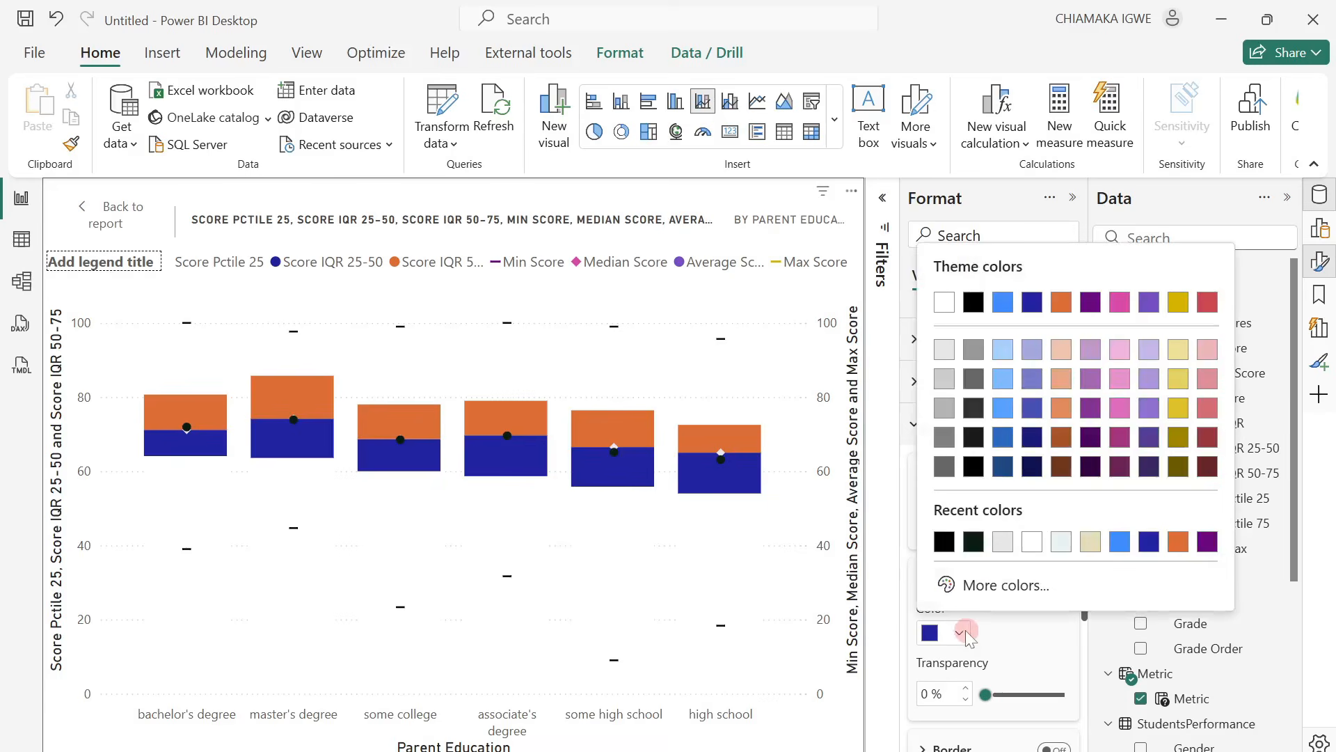
pyautogui.click(1061, 544)
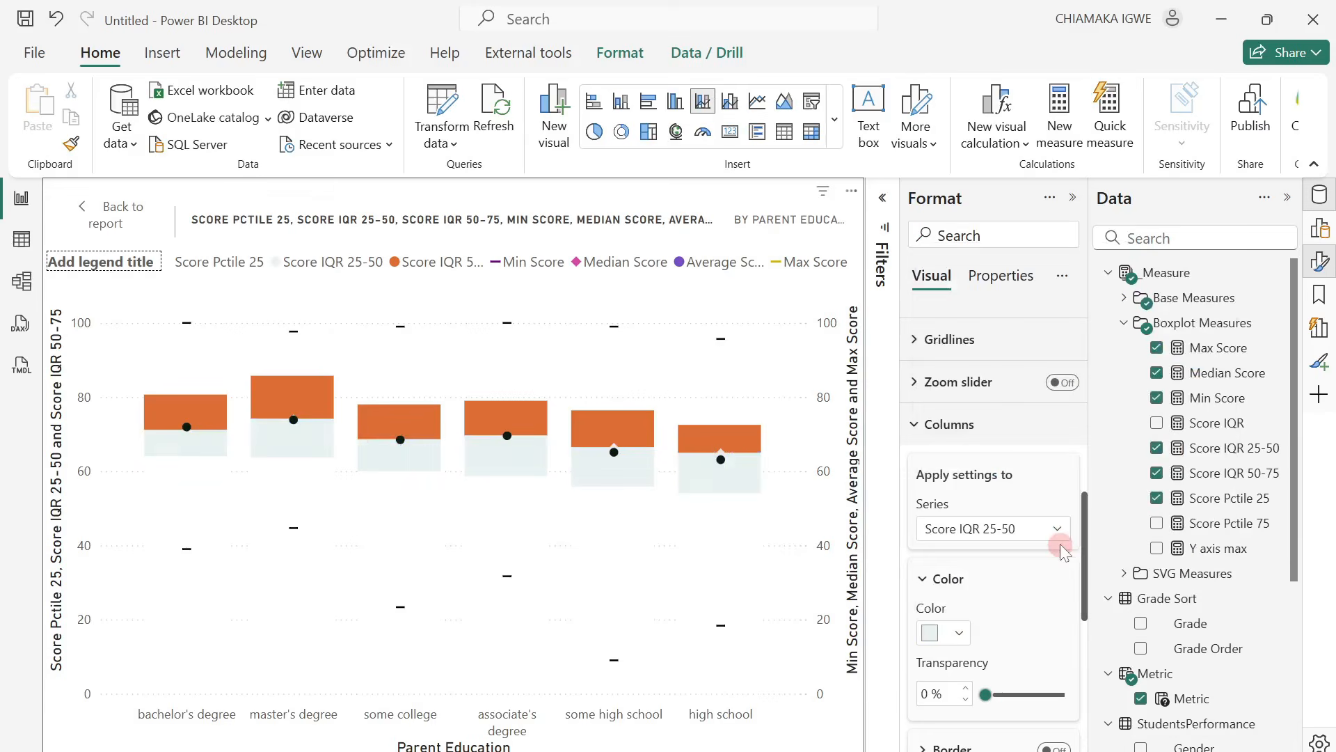
# Set the column color of the Score IQR 50-75 series to the recently used beige.
pyautogui.click(1021, 526)
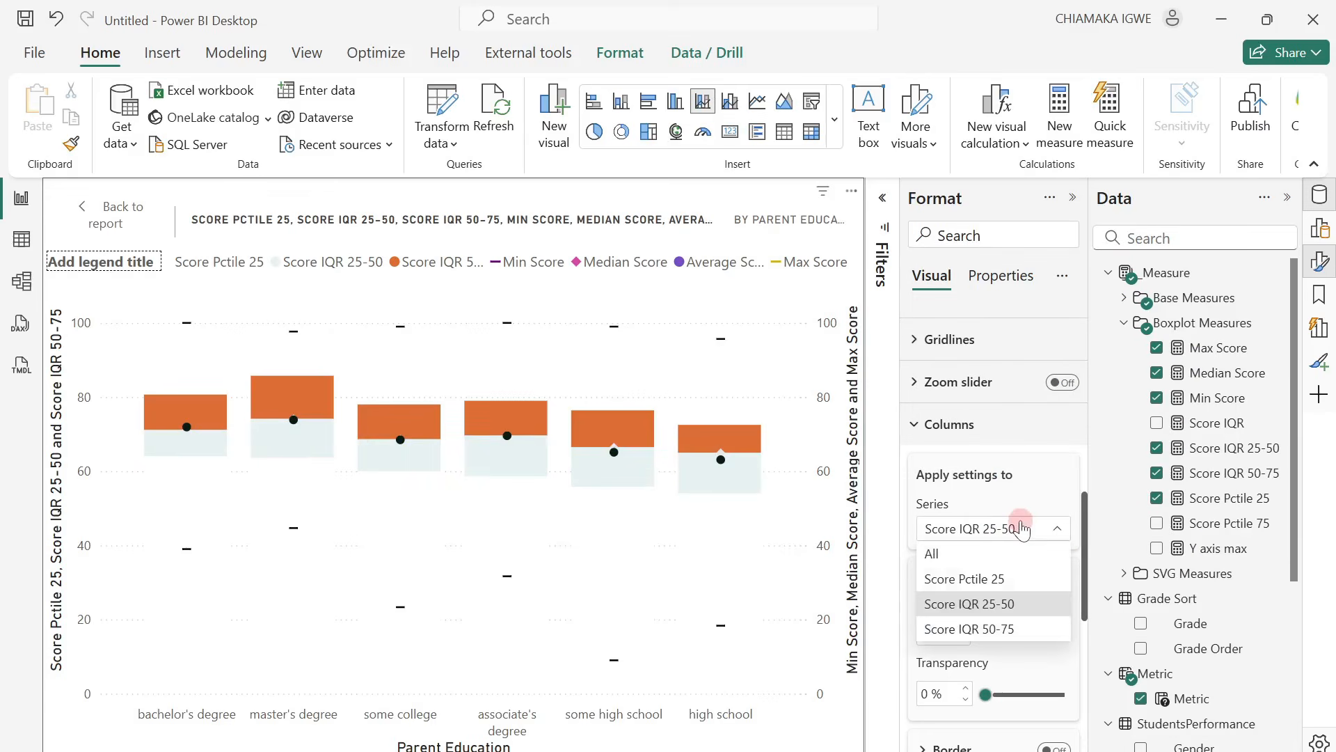
pyautogui.click(999, 628)
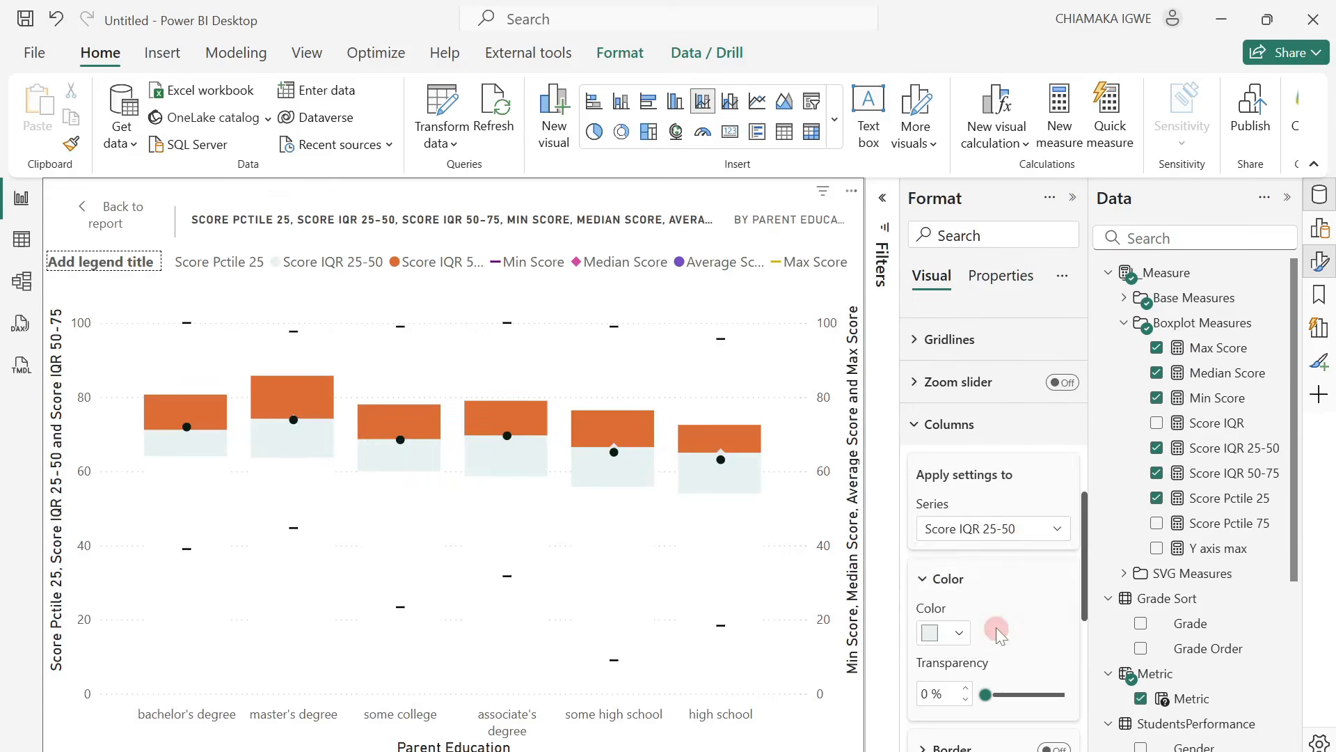
pyautogui.click(967, 635)
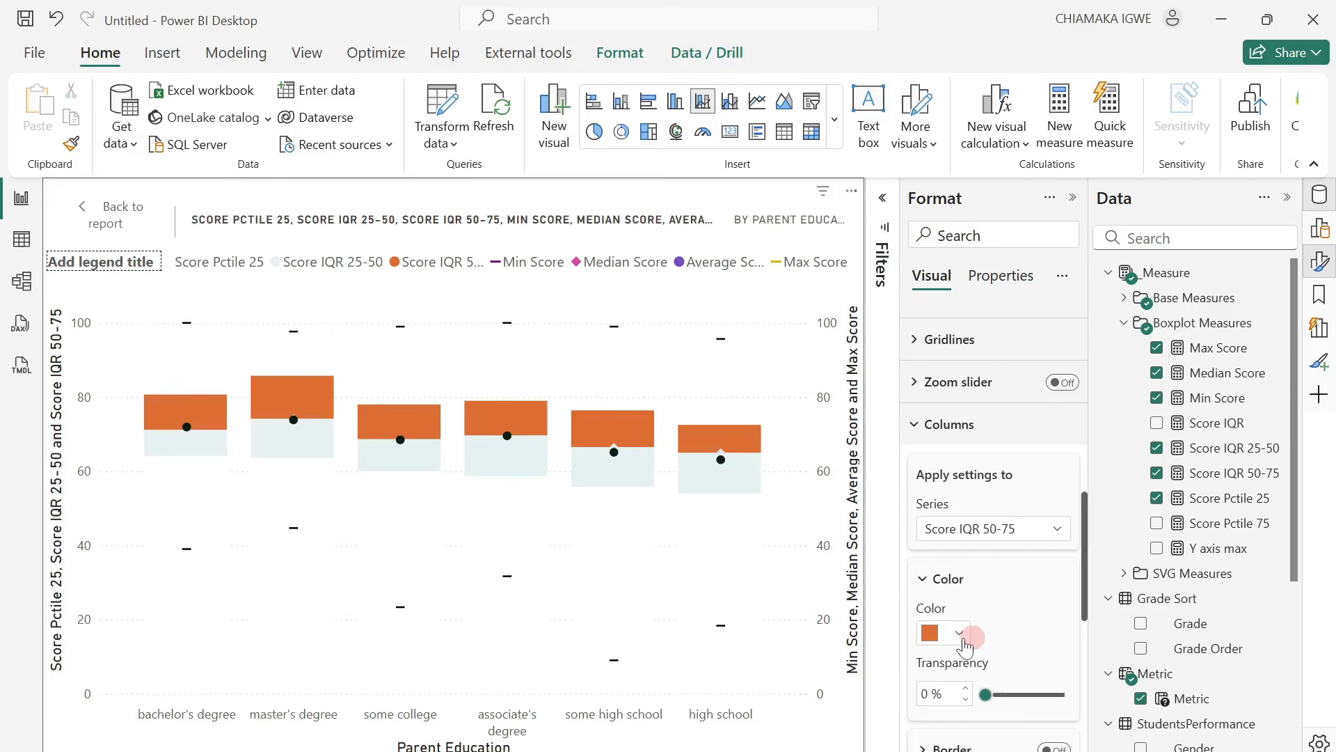
pyautogui.click(962, 633)
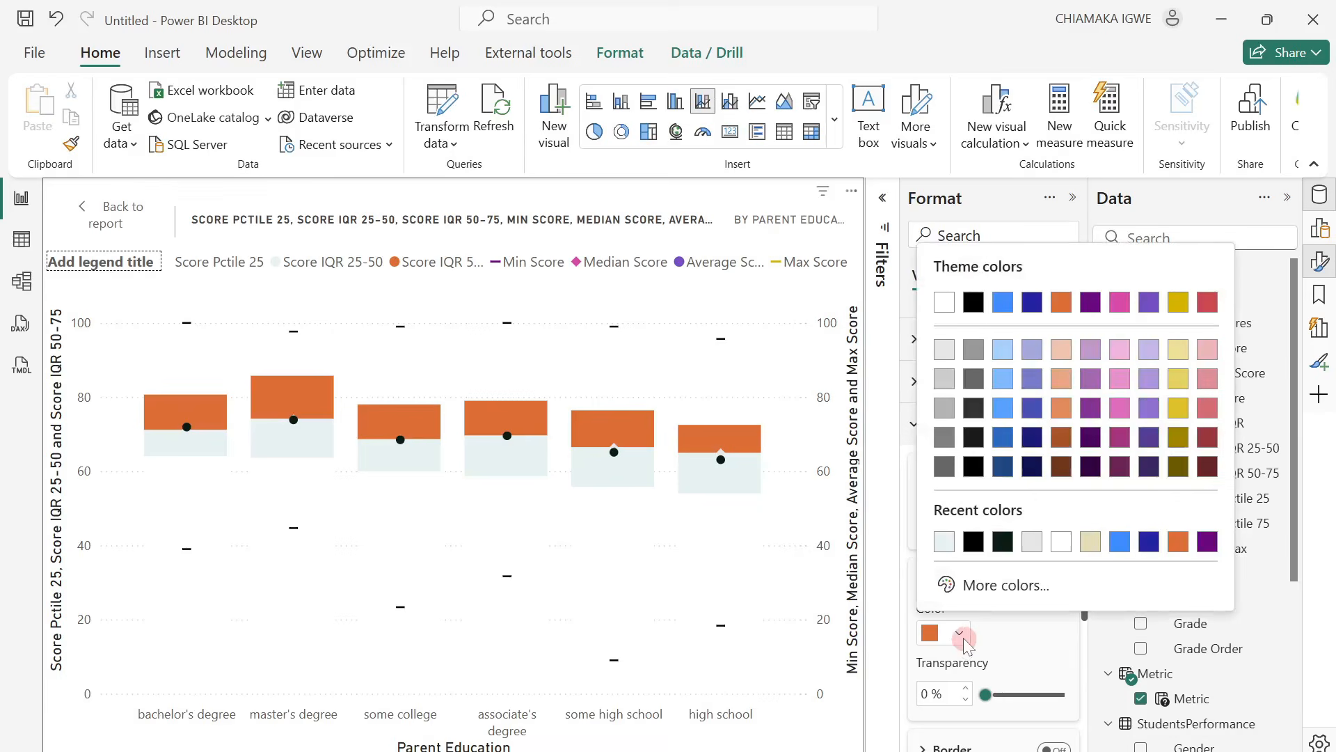
pyautogui.click(1089, 544)
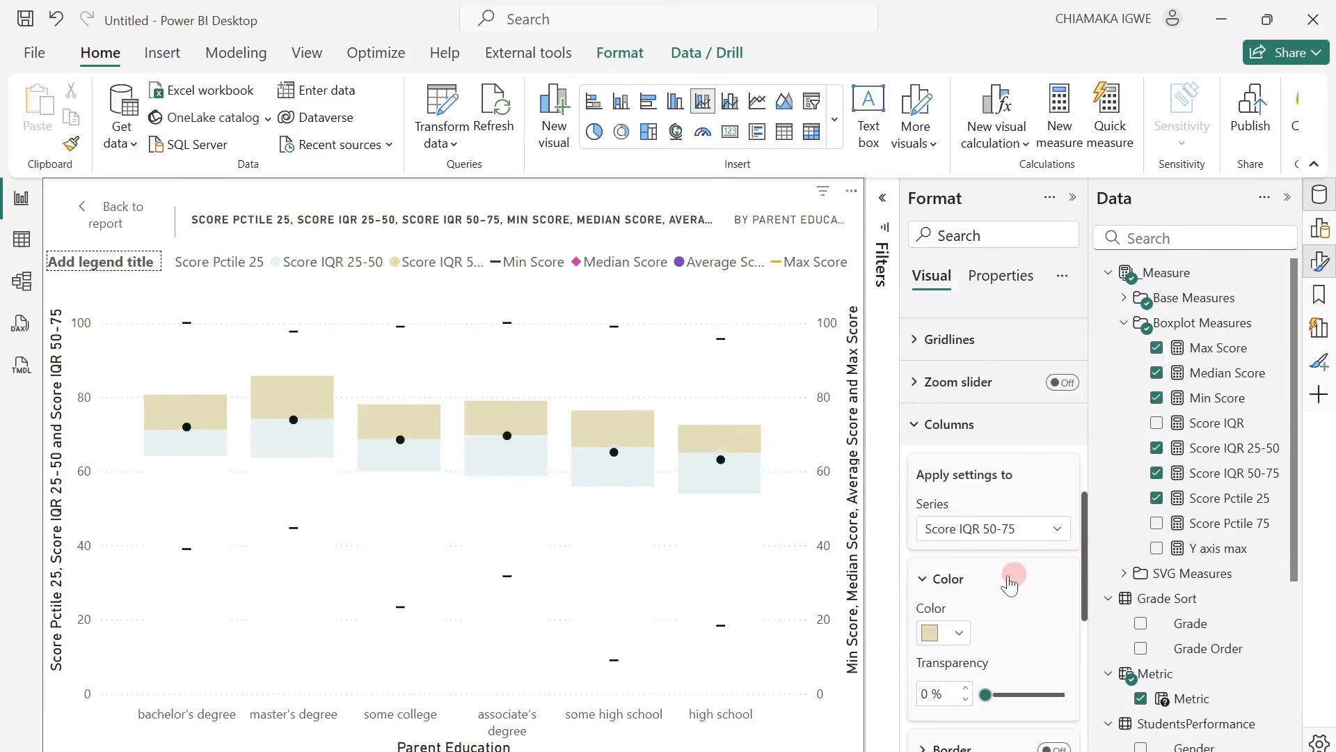
# Enable error bars for the Max Score series of the boxplot-style combo chart.
pyautogui.scroll(-3, 1010, 585)
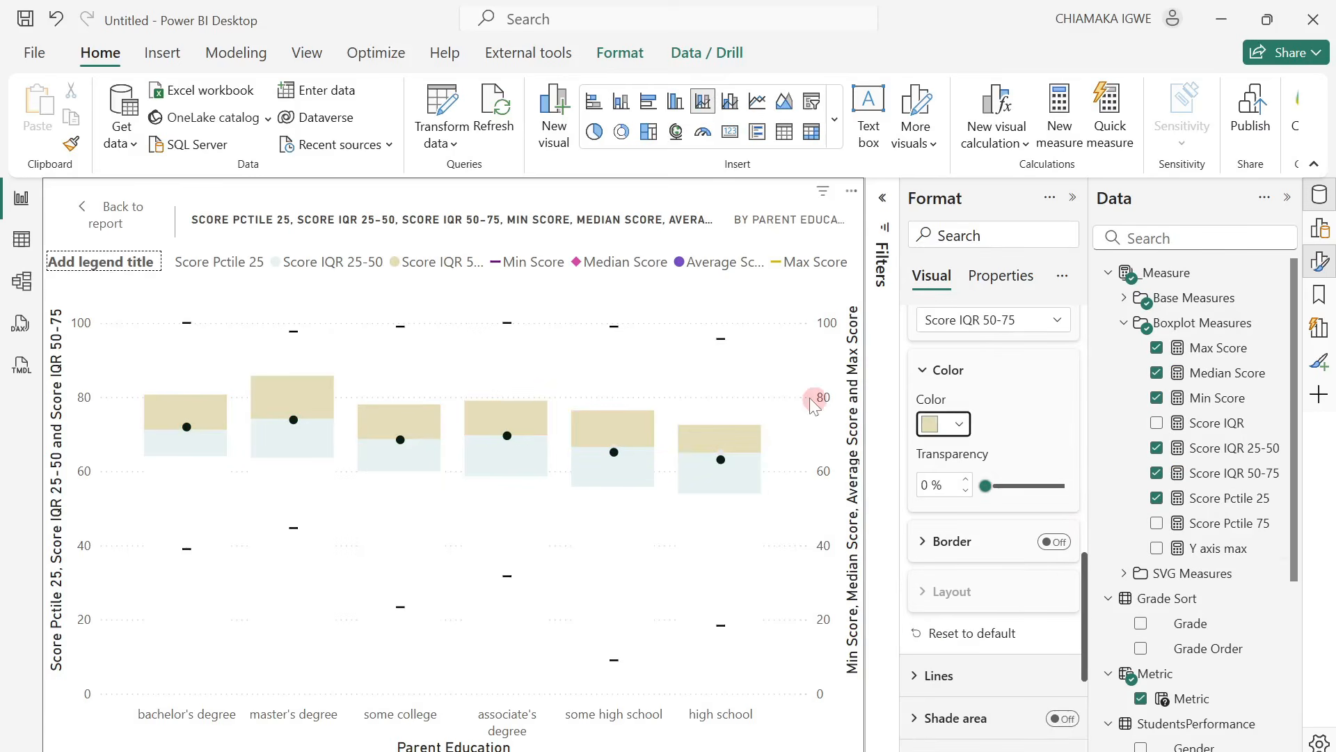
pyautogui.scroll(-3, 977, 521)
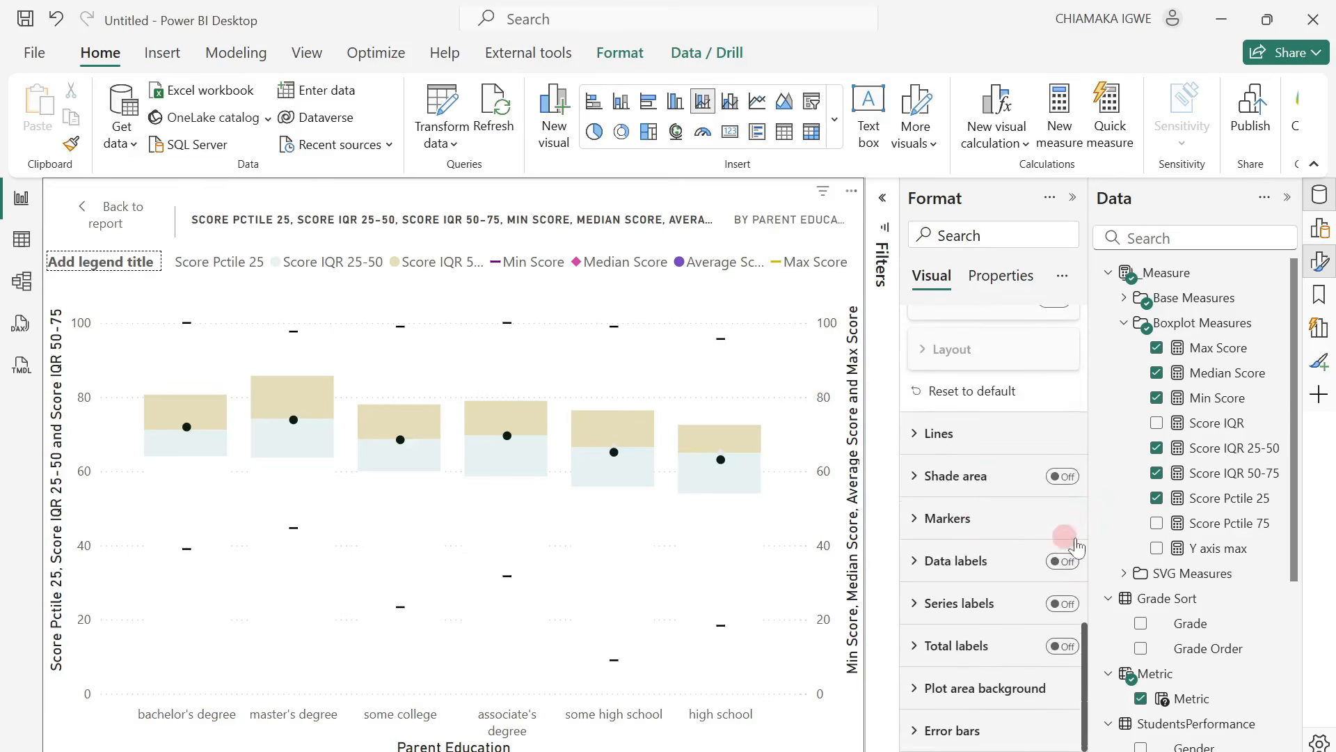
pyautogui.click(940, 731)
pyautogui.scroll(-3, 954, 658)
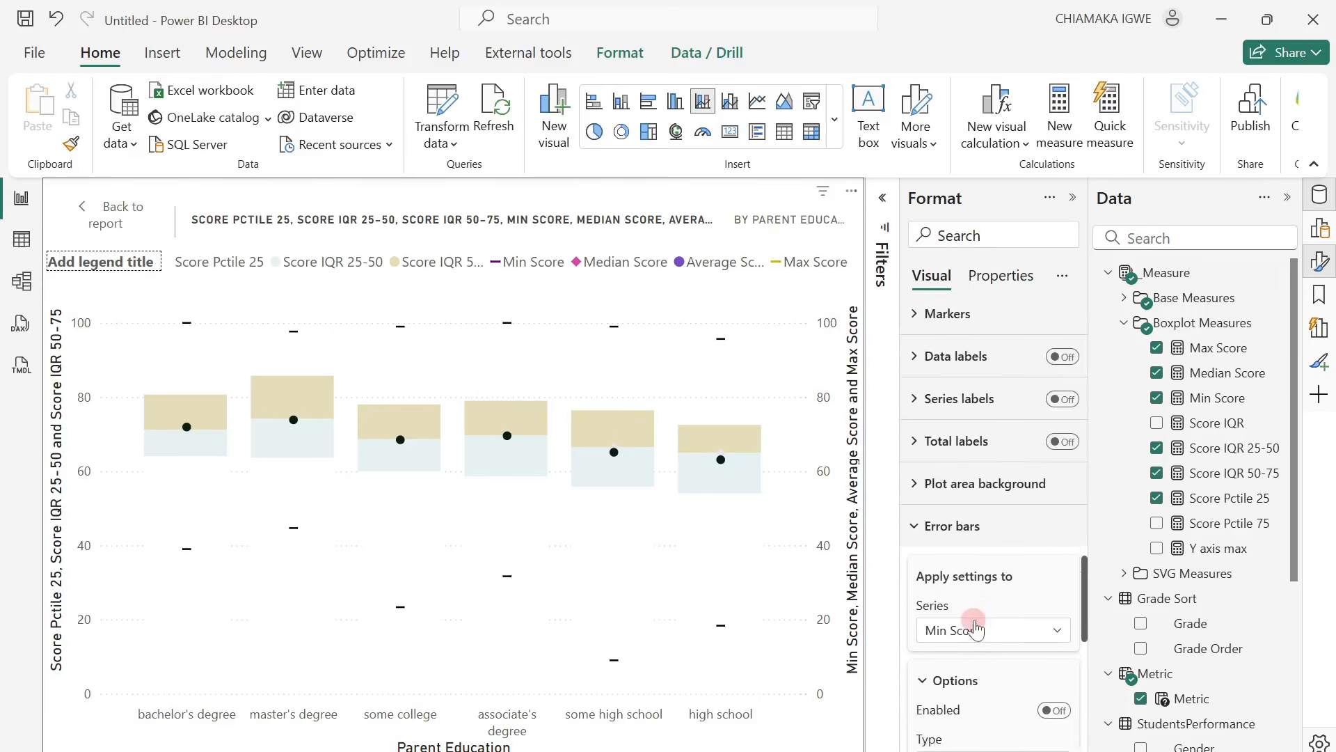
pyautogui.click(1021, 629)
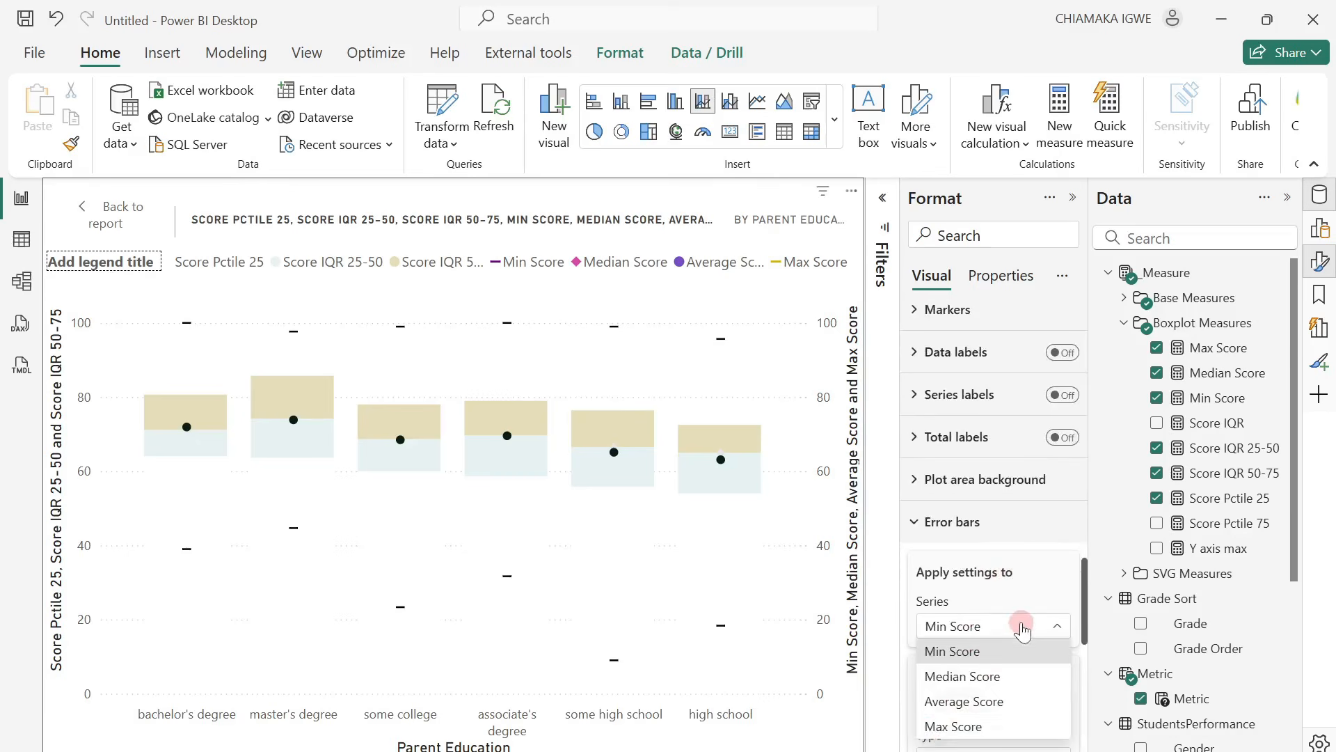
pyautogui.click(936, 720)
pyautogui.scroll(-3, 984, 587)
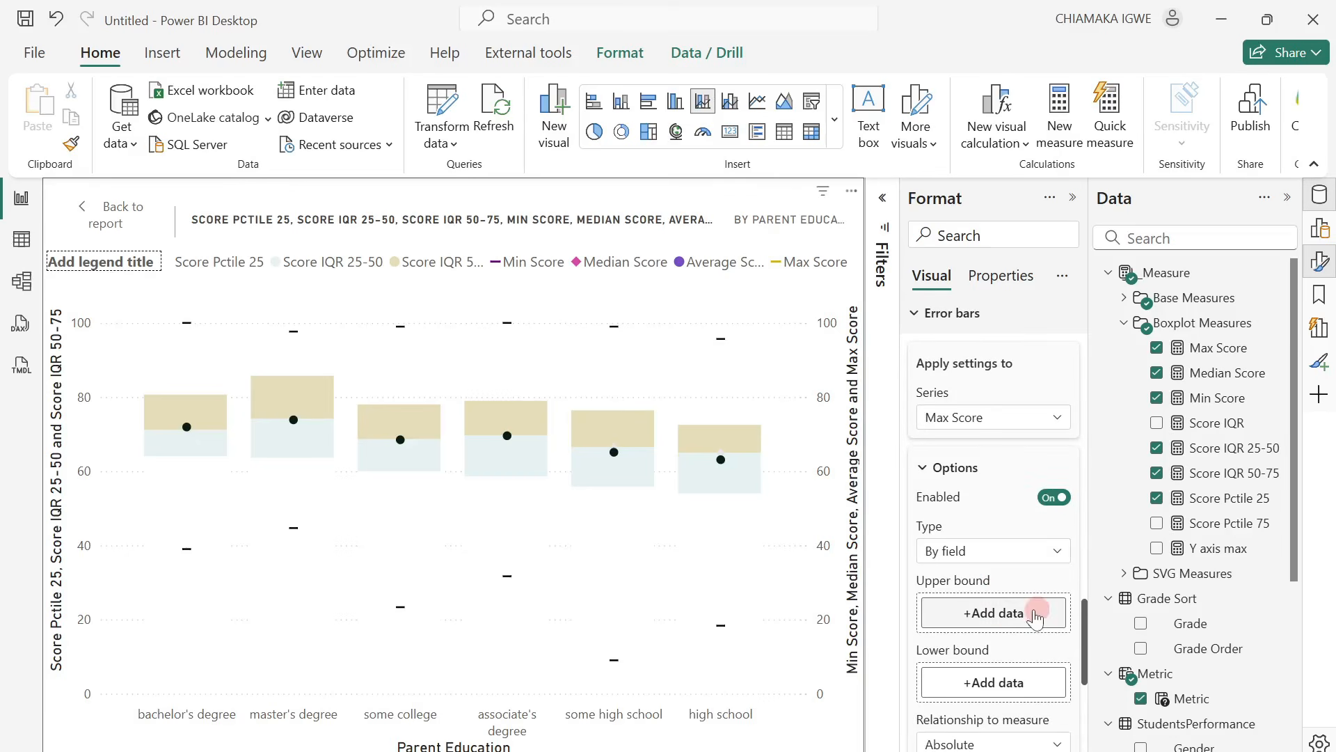
# Set the error bars' upper bound to the Max Score measure and their lower bound to Min Score.
pyautogui.click(1012, 614)
pyautogui.moveTo(1218, 348); pyautogui.dragTo(1017, 615)
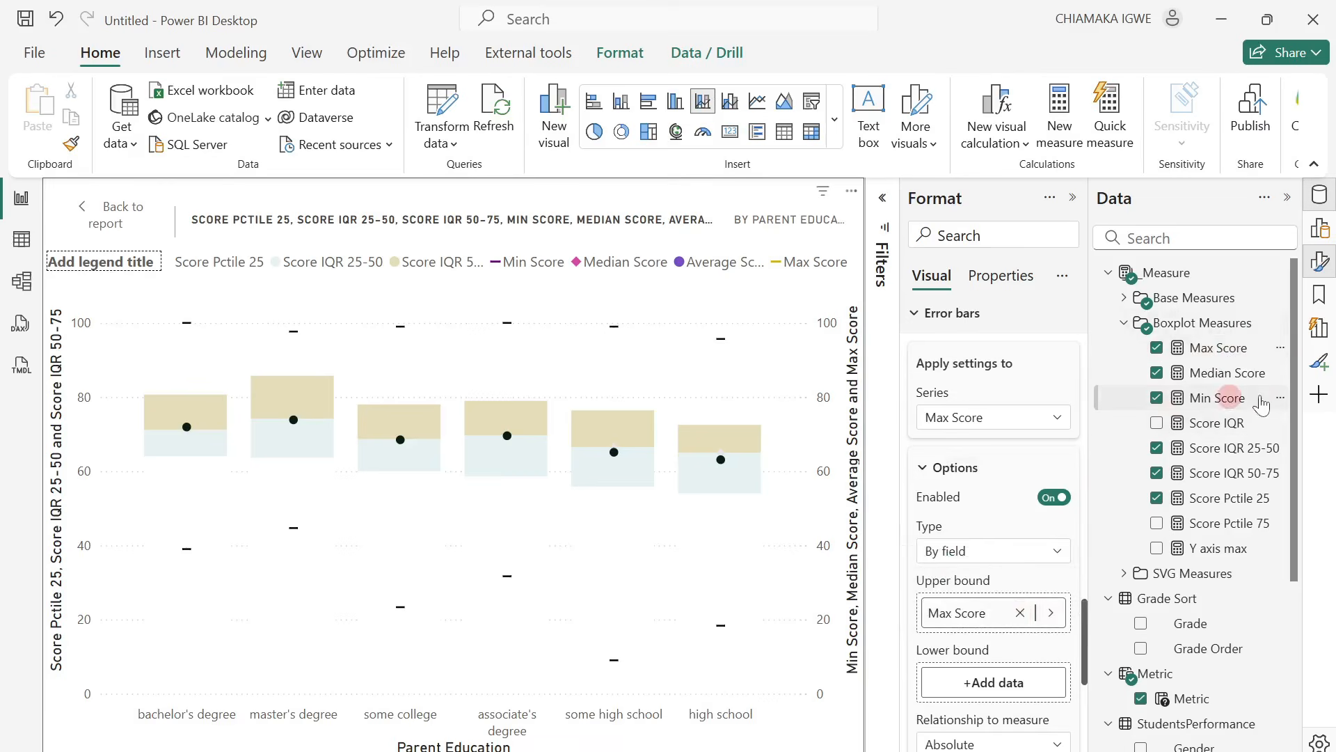
pyautogui.moveTo(1214, 402)
pyautogui.mouseDown()
pyautogui.moveTo(1032, 531)
pyautogui.moveTo(1014, 682)
pyautogui.mouseUp()
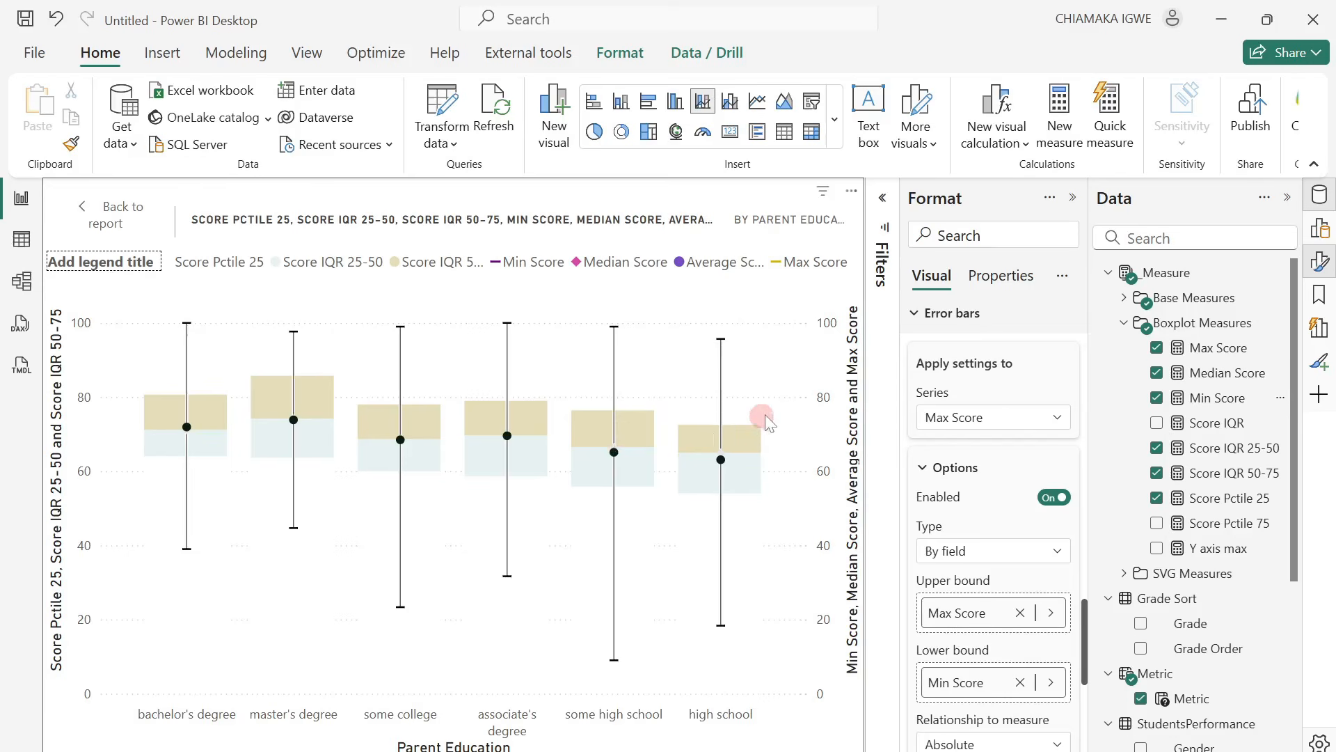
pyautogui.click(922, 321)
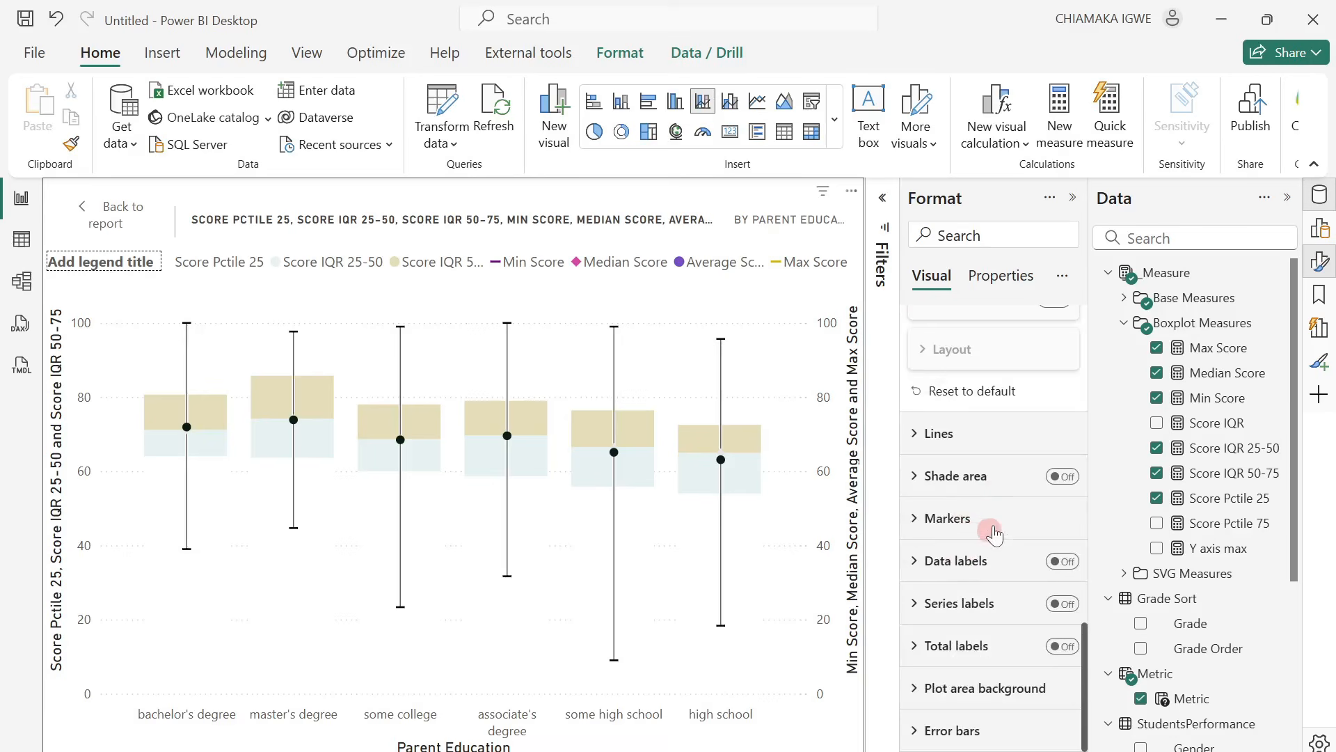
# Turn off the chart's horizontal gridlines.
pyautogui.scroll(15, 994, 533)
pyautogui.click(922, 453)
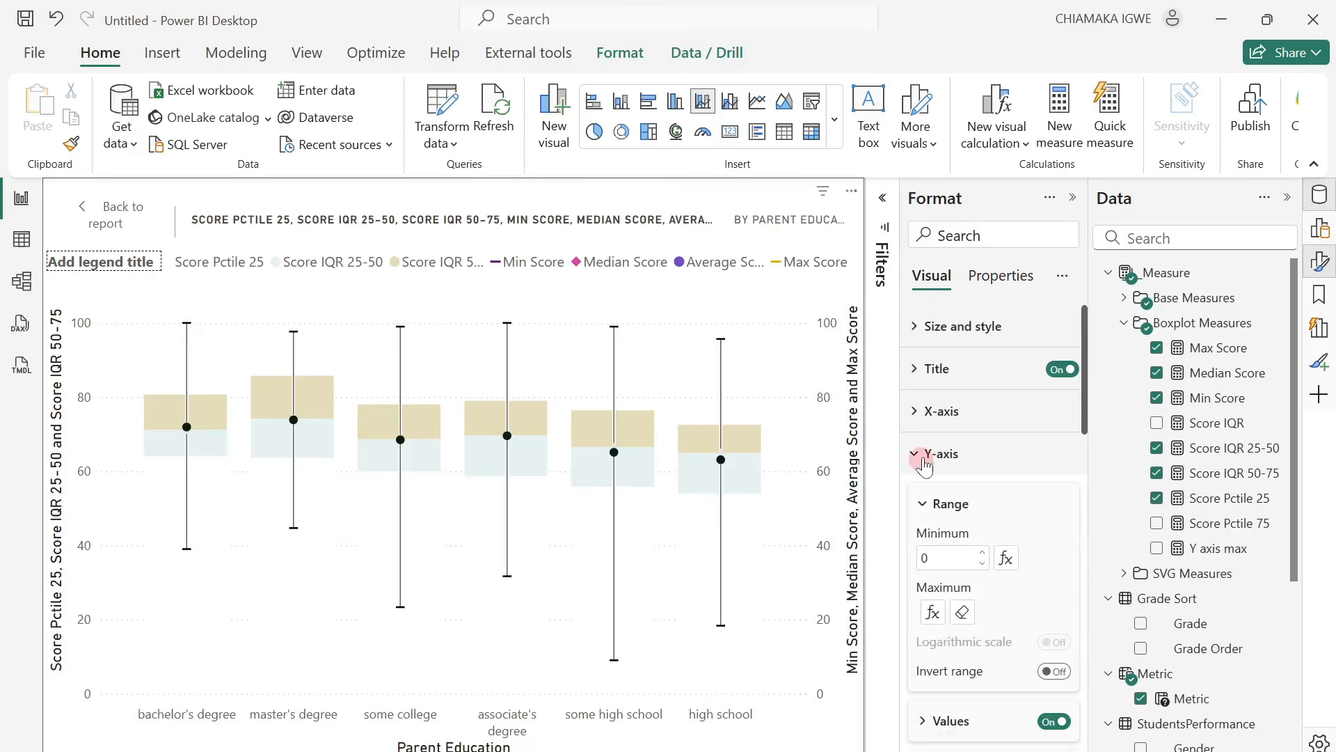
pyautogui.click(921, 628)
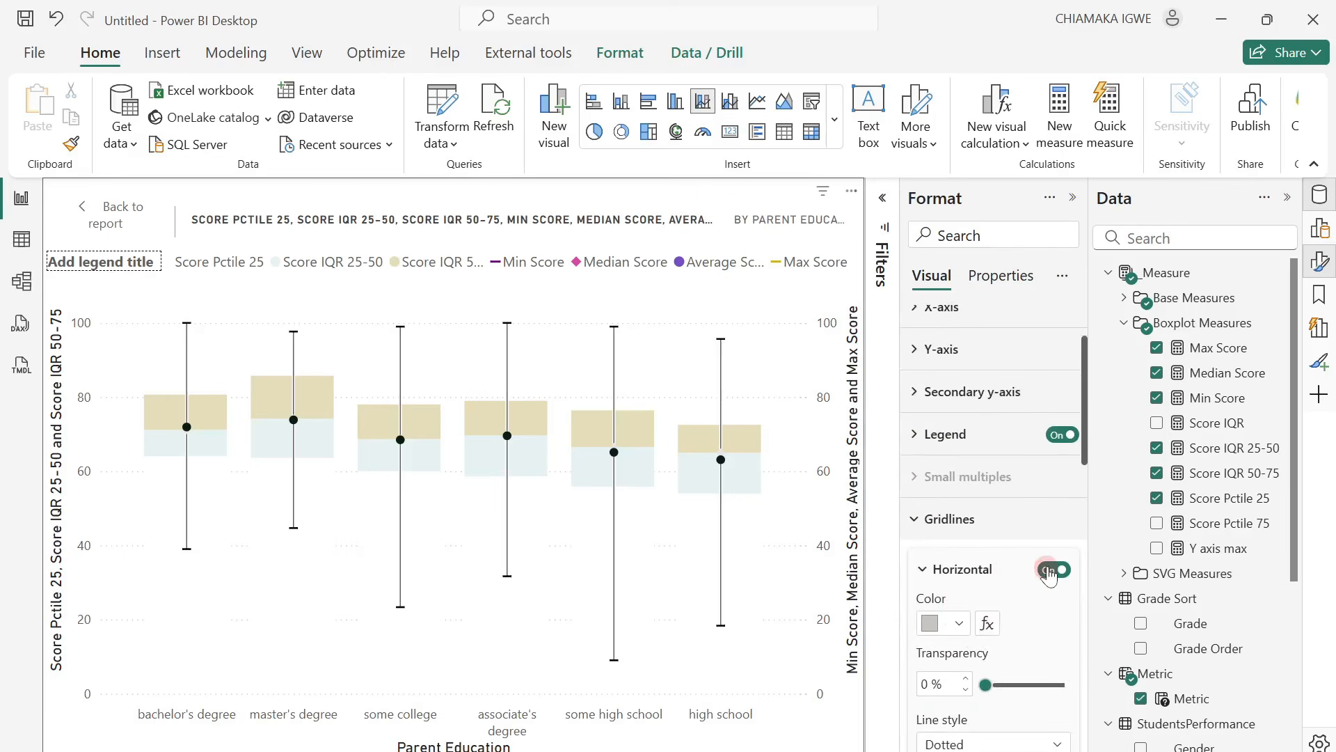
pyautogui.click(1051, 570)
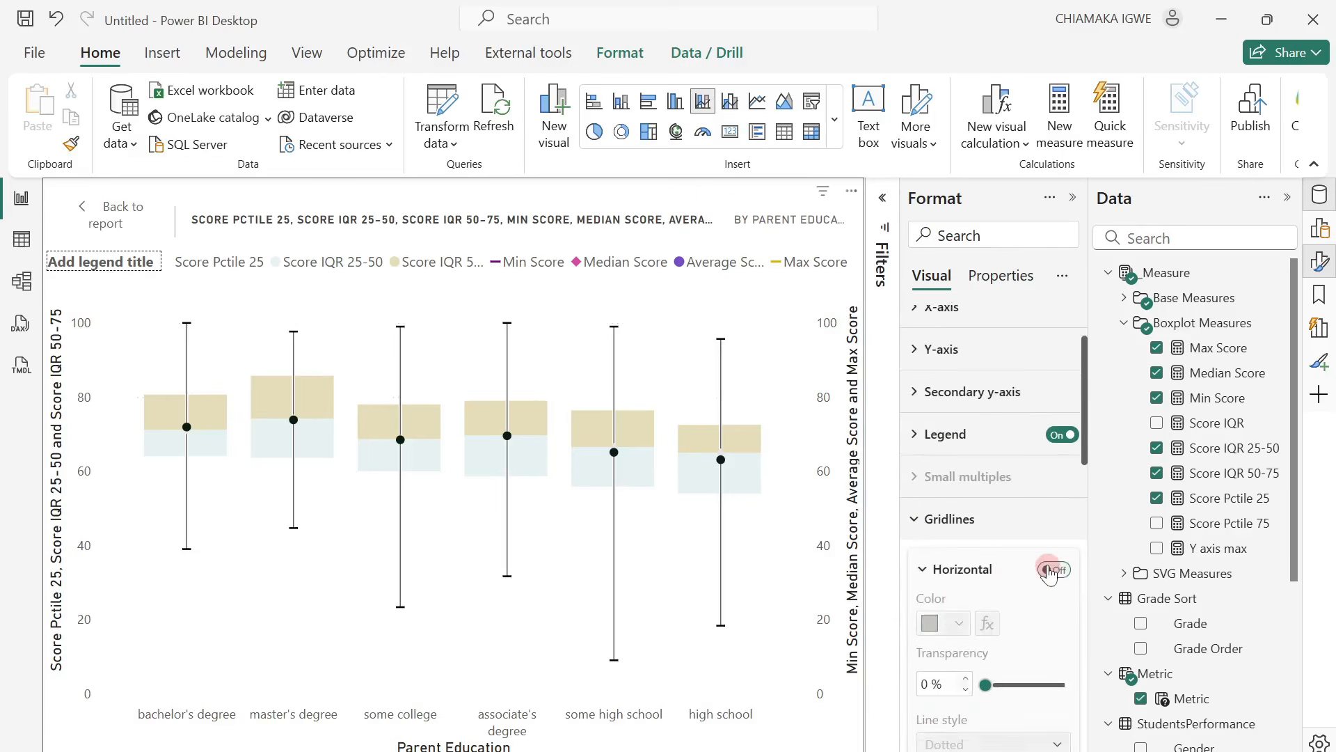
pyautogui.click(918, 524)
# Turn off both the values and the title of the chart's secondary y-axis.
pyautogui.click(916, 391)
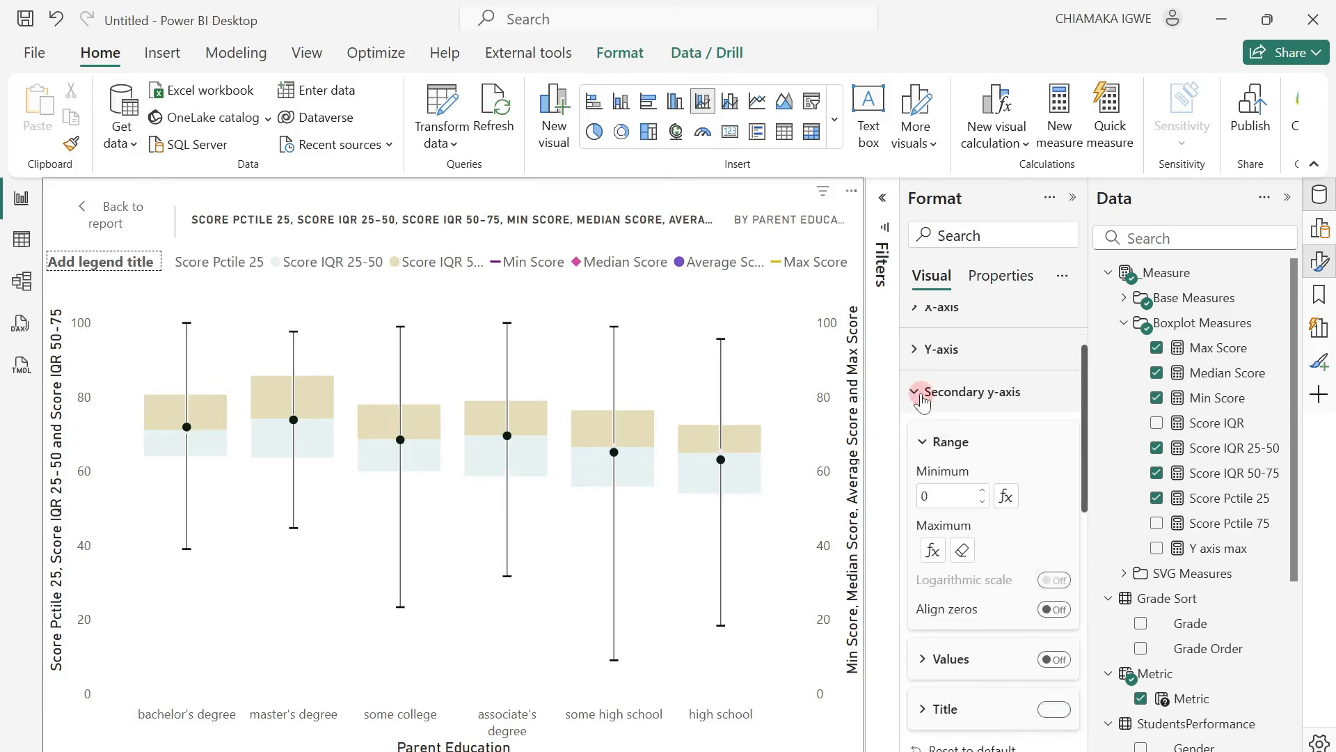
pyautogui.scroll(-3, 1051, 650)
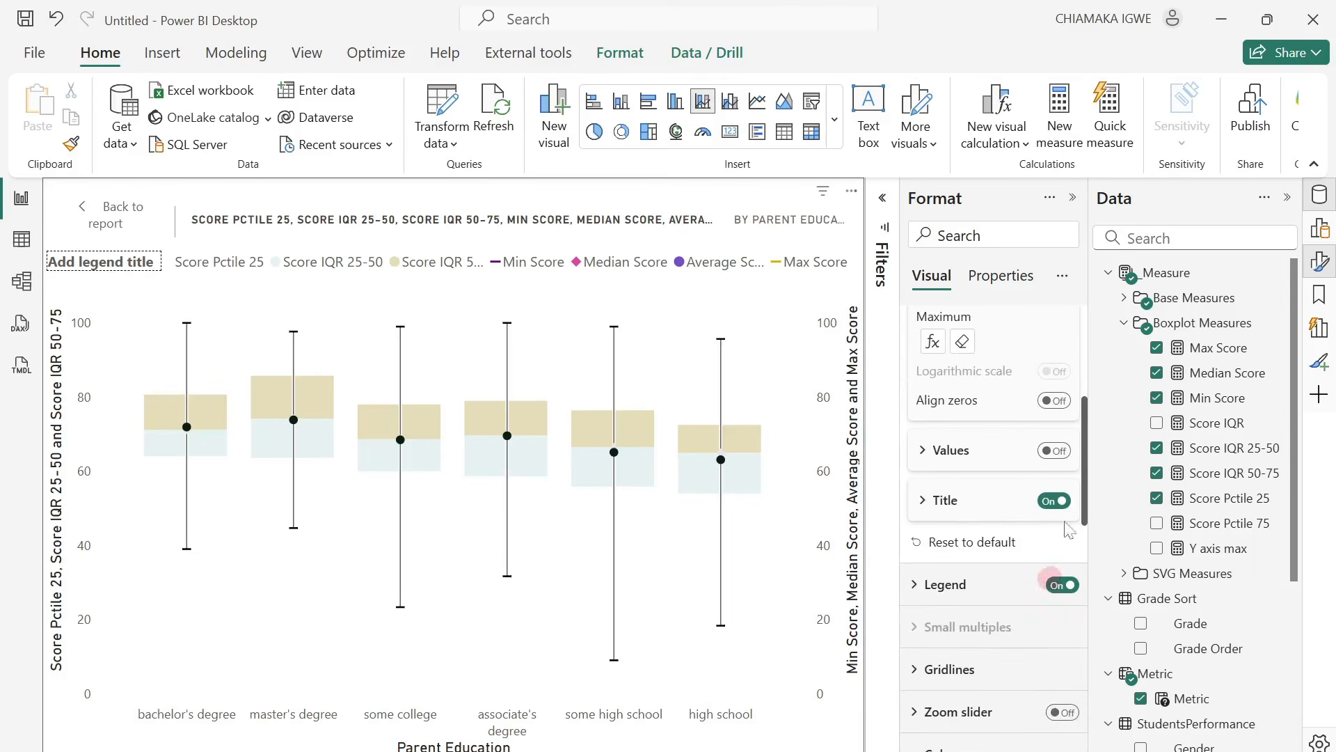
pyautogui.click(1057, 452)
pyautogui.click(1051, 501)
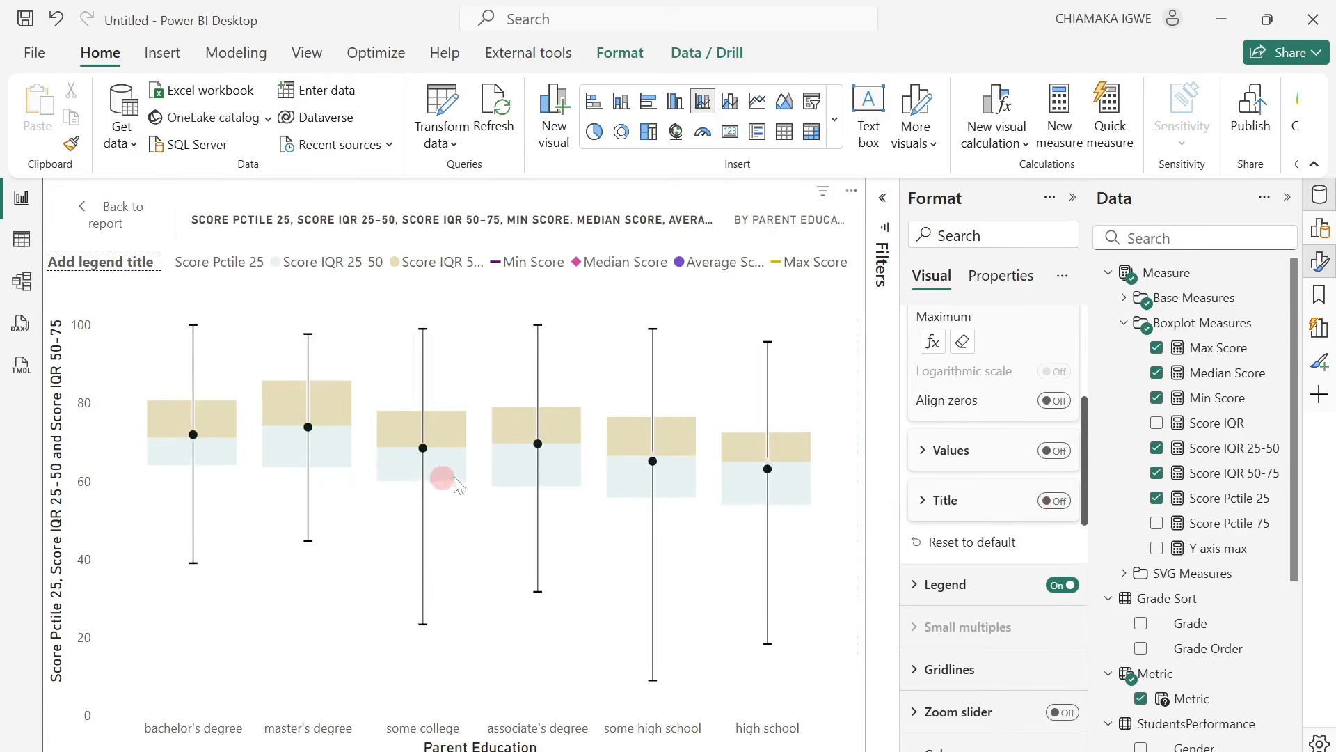
pyautogui.click(952, 540)
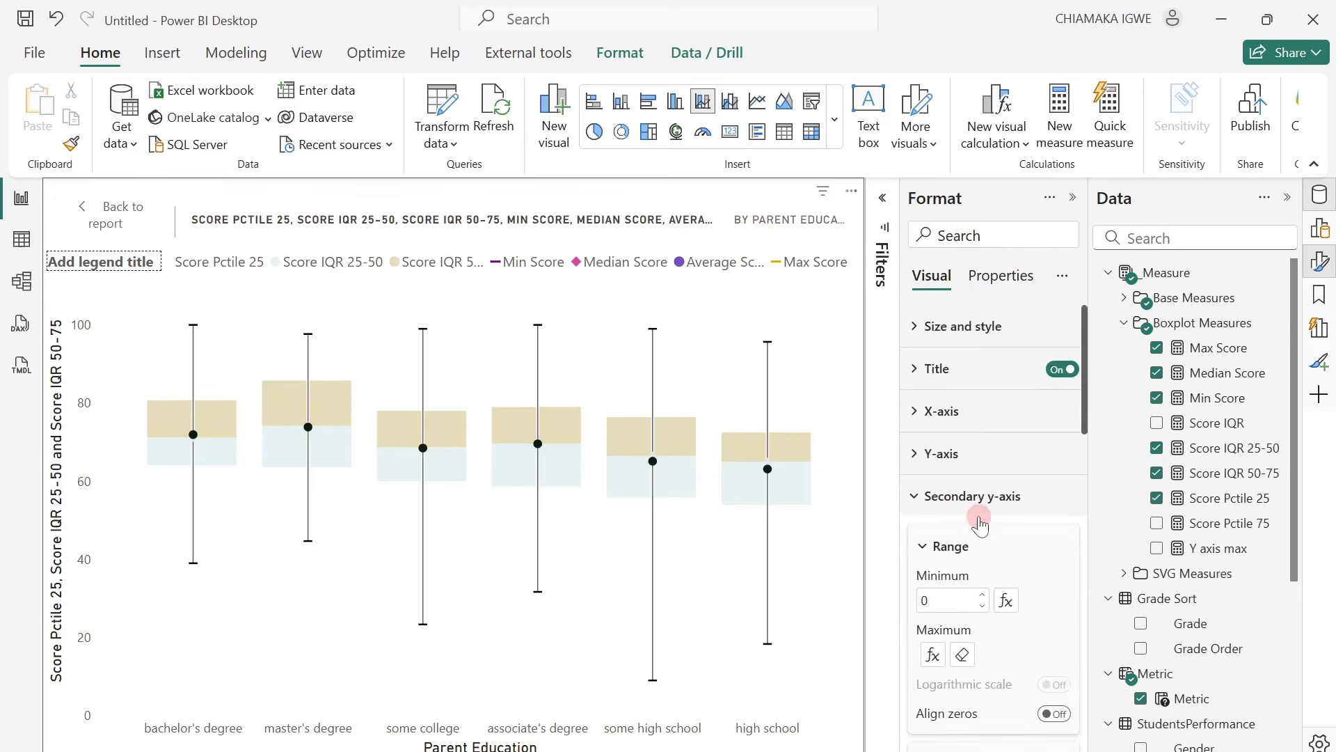
pyautogui.click(920, 497)
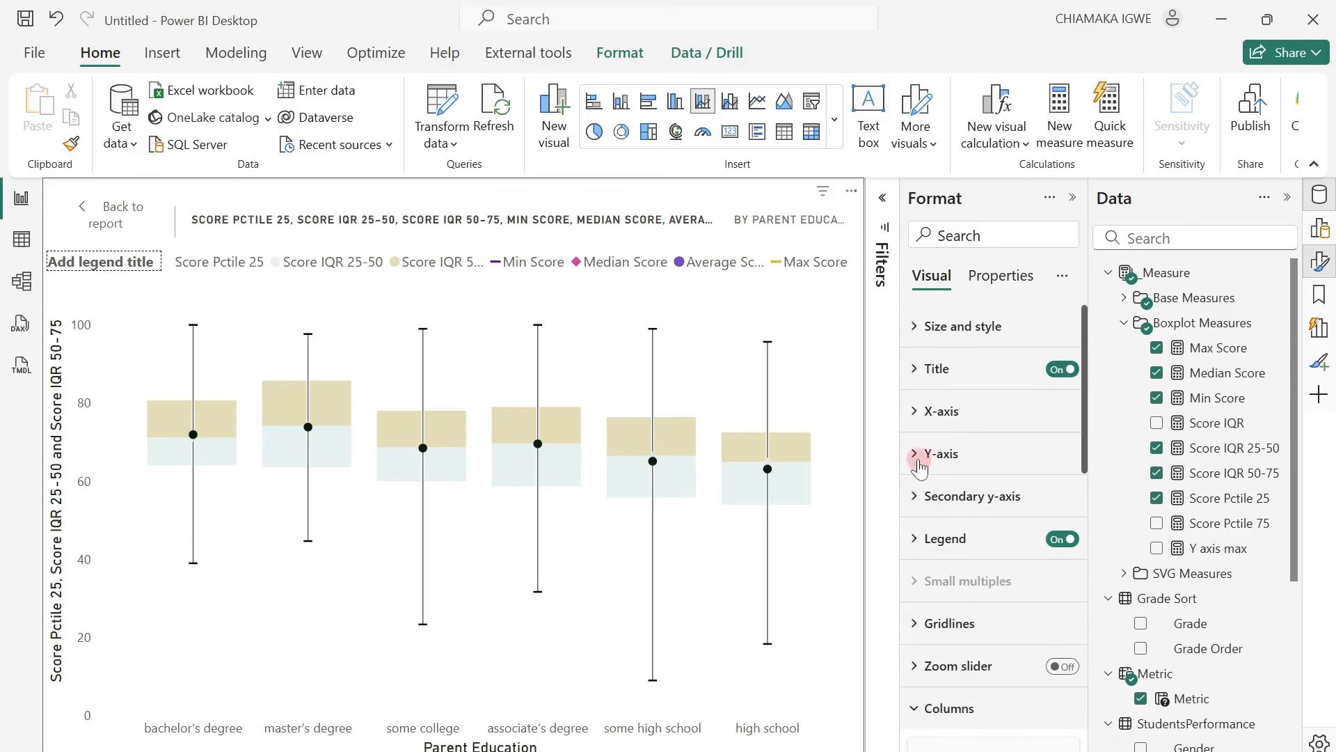
# Turn off the title of the chart's primary y-axis, keeping its values on.
pyautogui.click(912, 458)
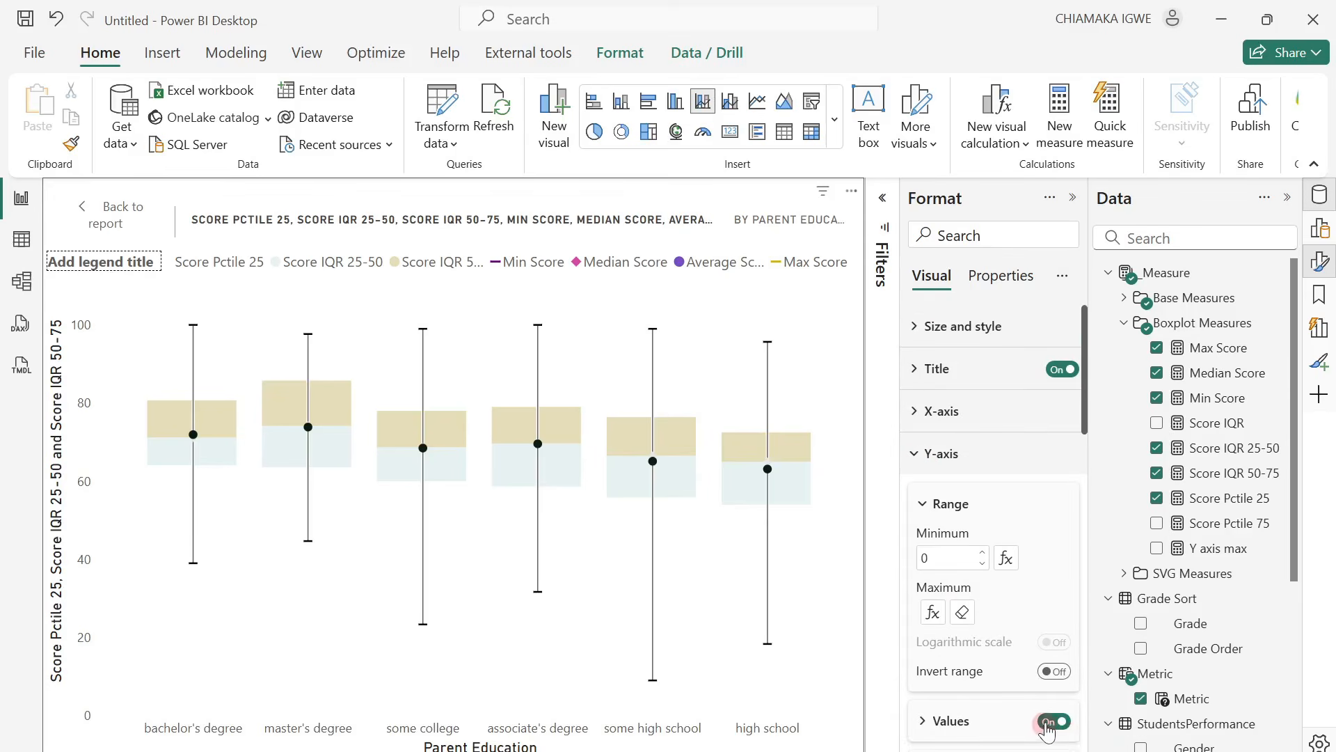
pyautogui.scroll(-3, 1047, 724)
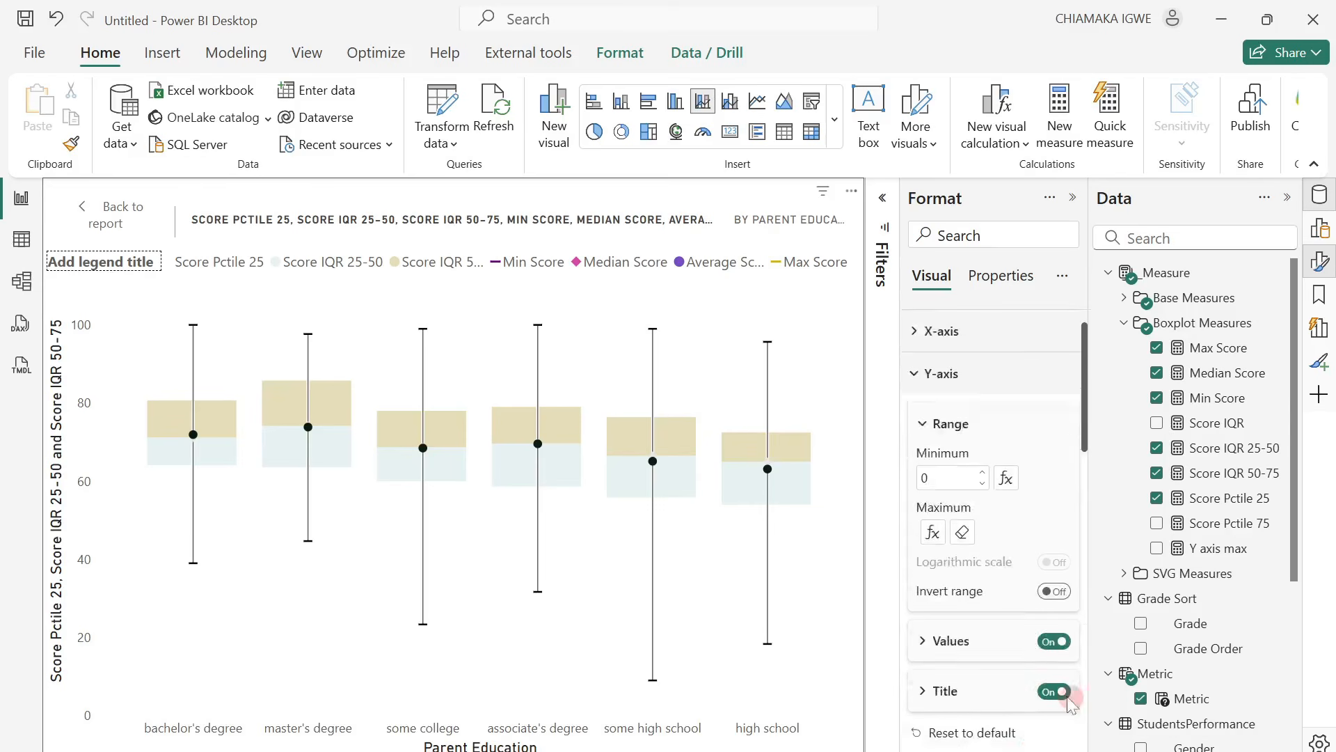
pyautogui.click(1052, 563)
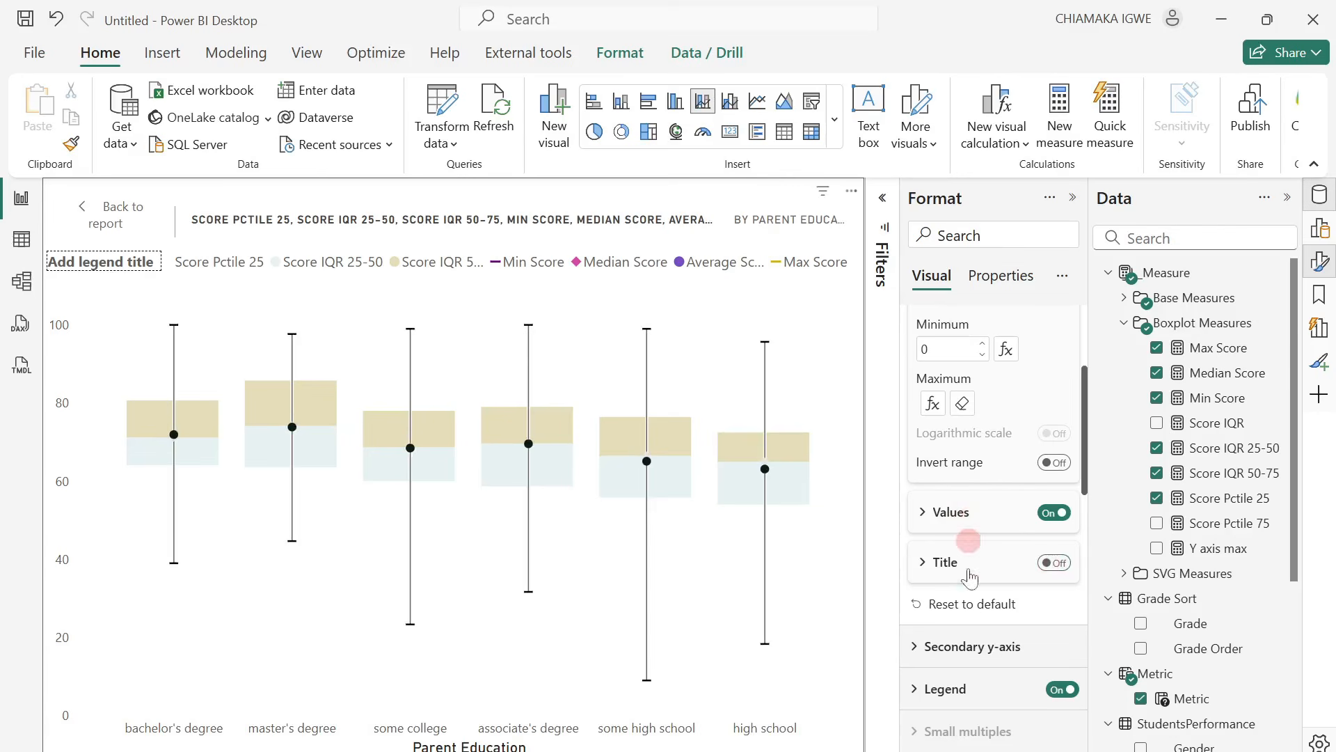
# Open the formatting options of the chart's legend, including its title setting.
pyautogui.click(922, 693)
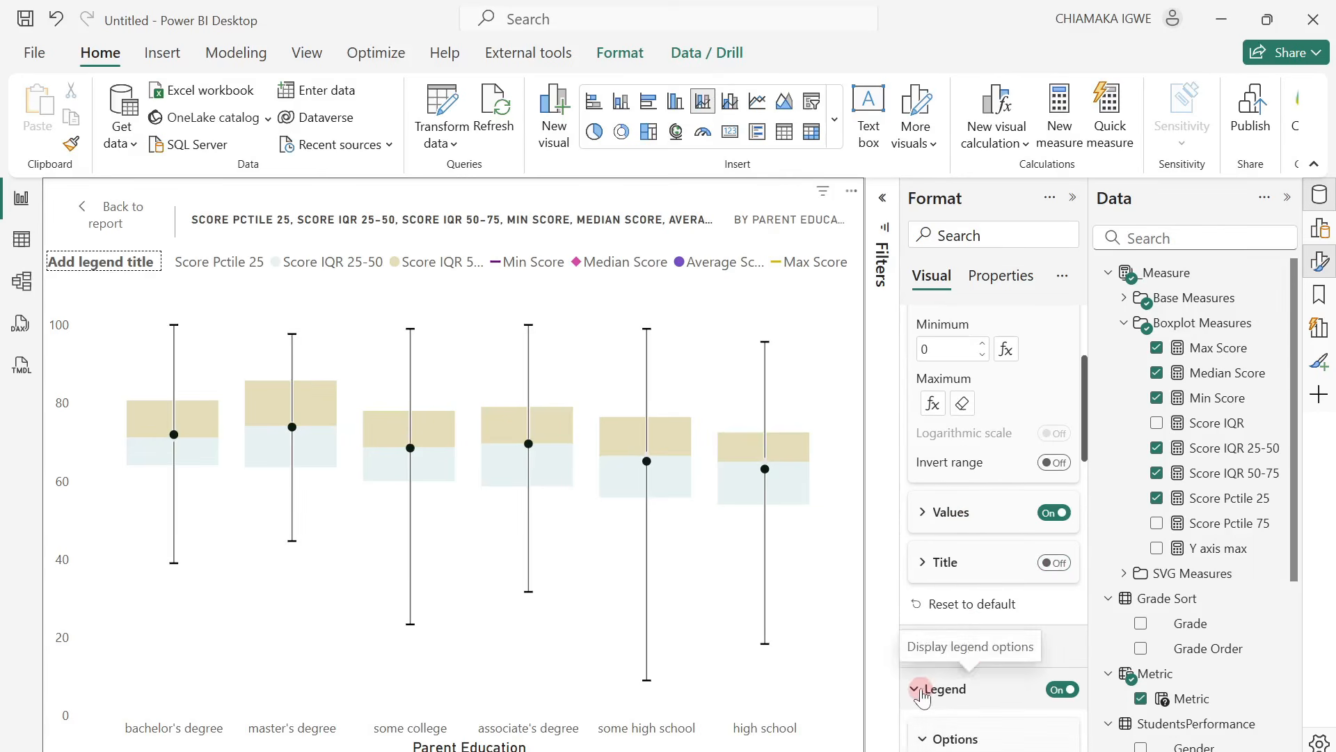
pyautogui.scroll(-3, 992, 613)
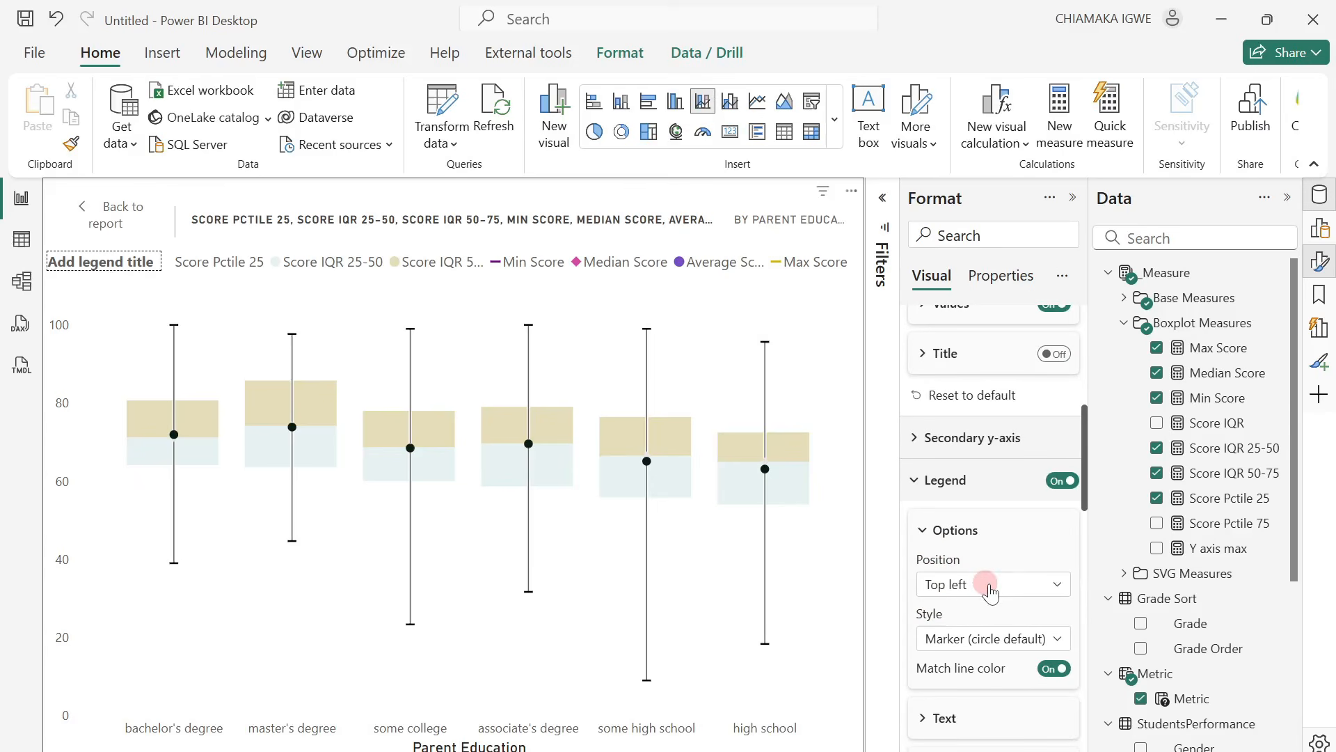
pyautogui.scroll(-2, 1000, 700)
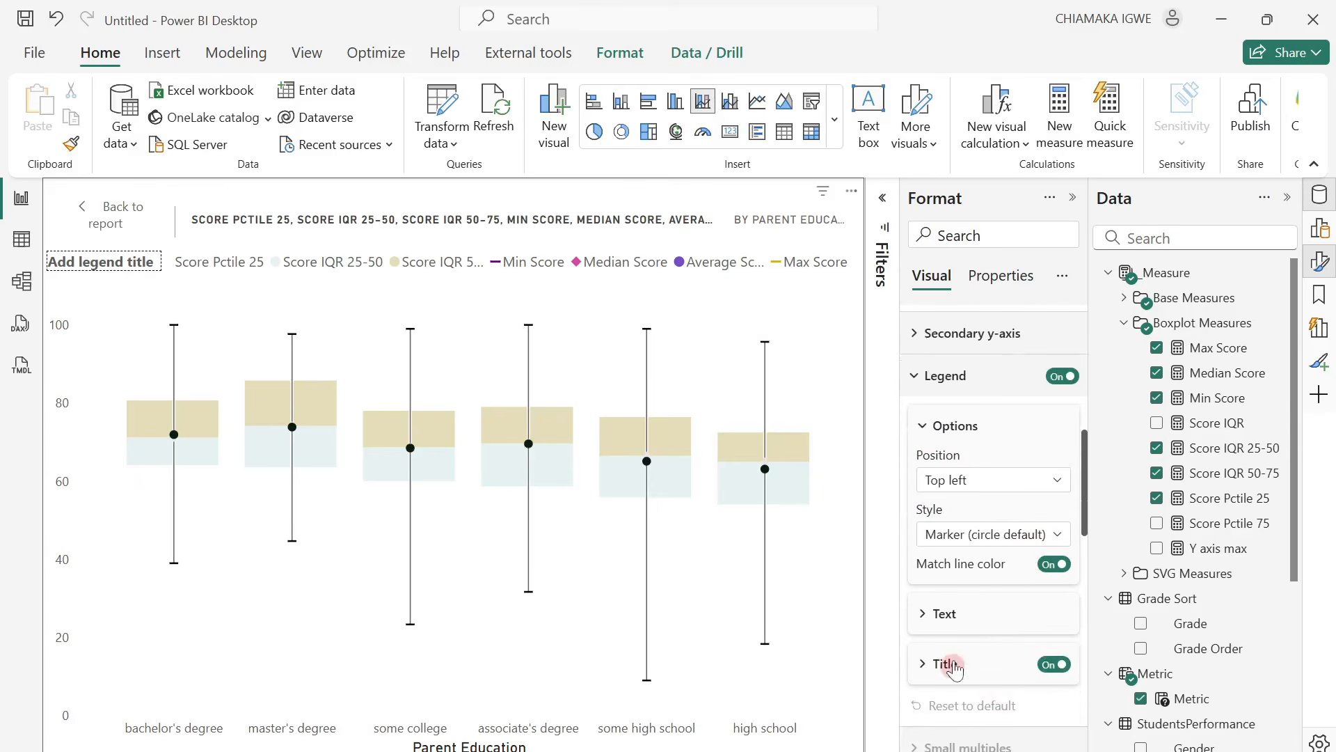
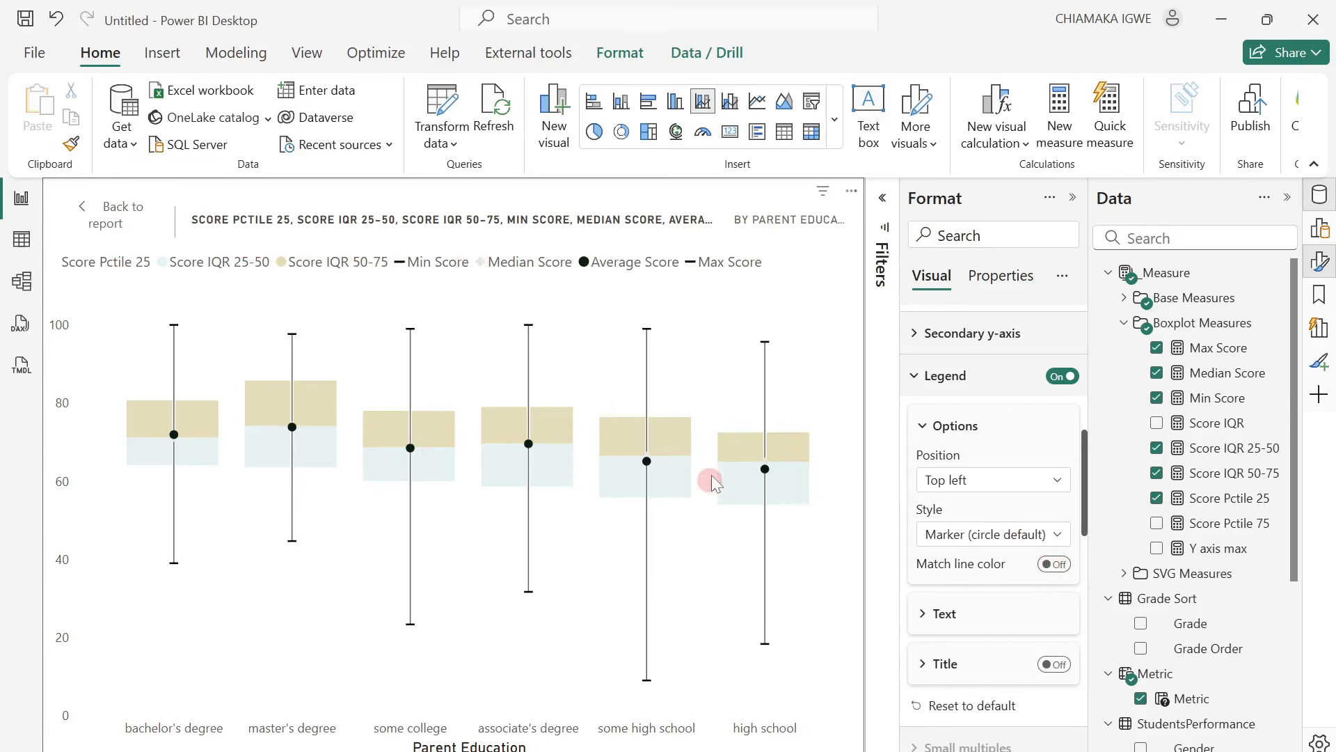
# Apply the column settings to all series and set the space between categories to 44%.
pyautogui.moveTo(748, 416)
pyautogui.scroll(-5, 952, 628)
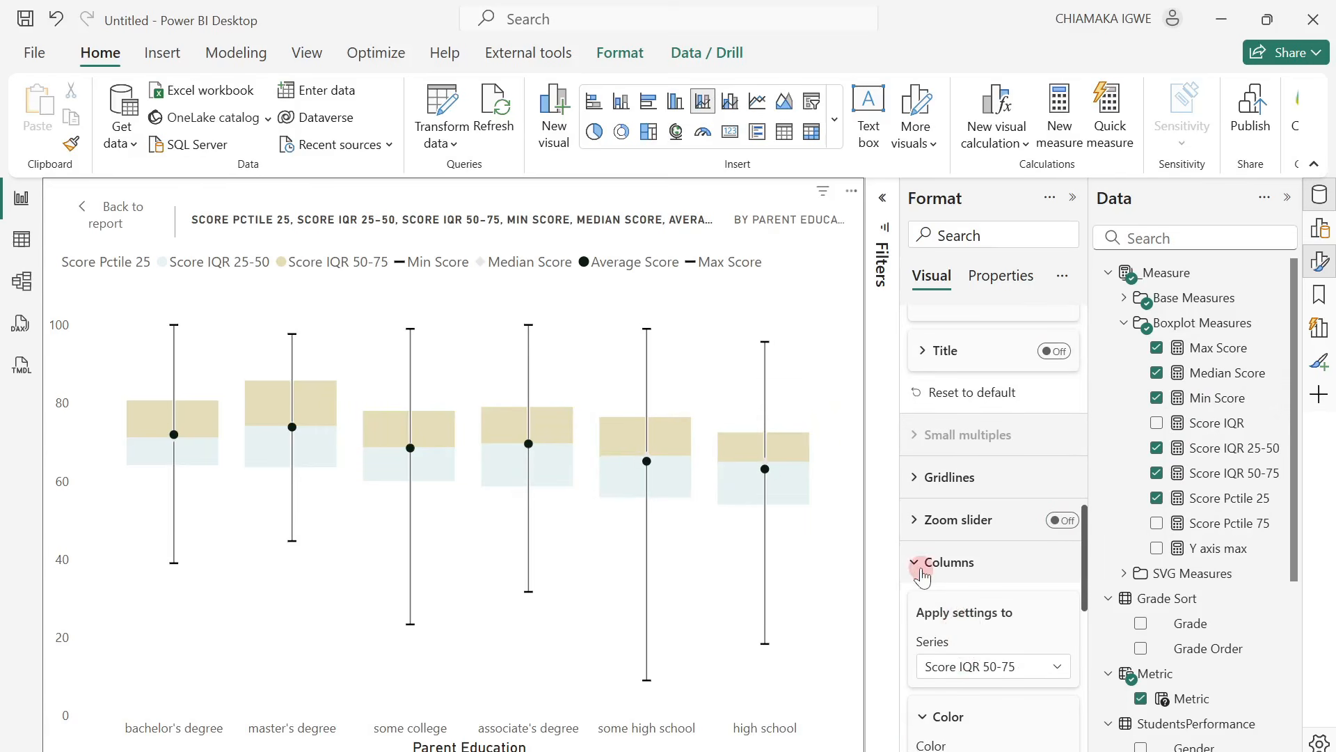
pyautogui.click(962, 673)
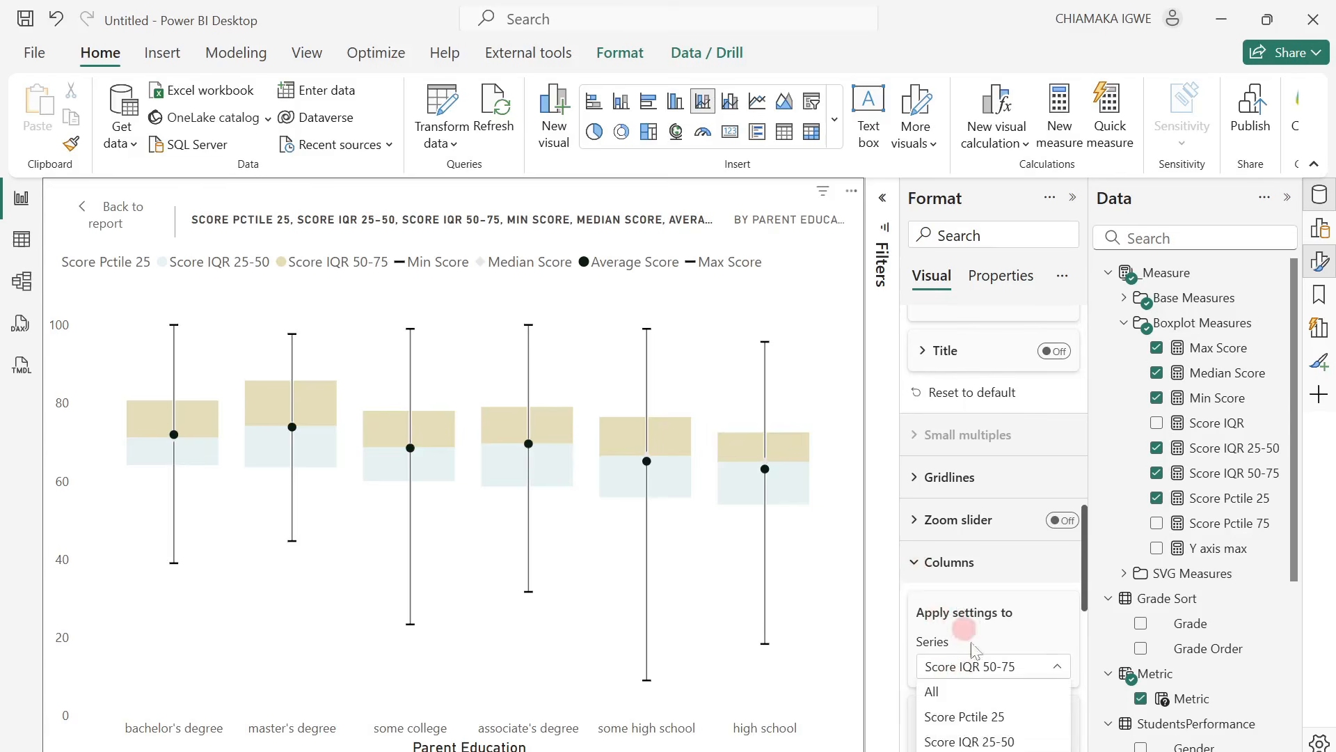
pyautogui.click(968, 689)
pyautogui.scroll(-5, 994, 670)
pyautogui.scroll(-2, 961, 655)
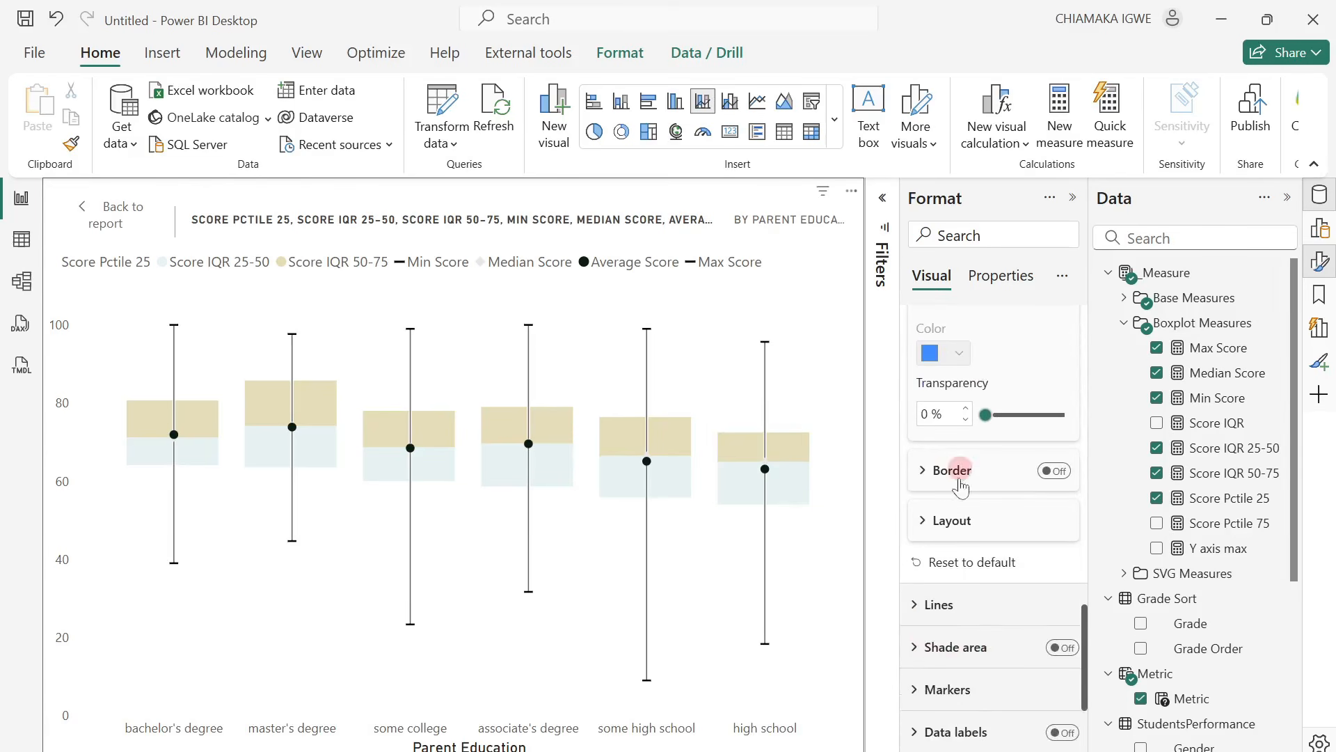
pyautogui.click(933, 518)
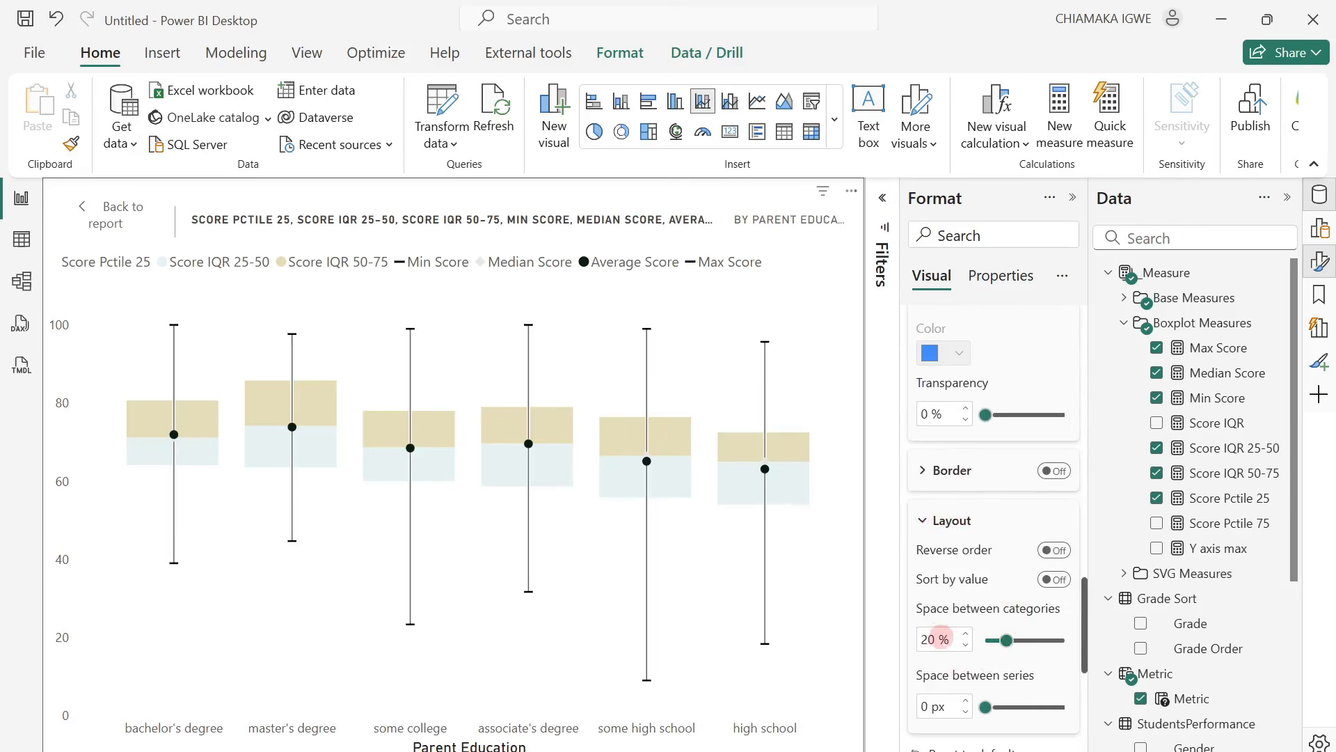
pyautogui.click(938, 638)
pyautogui.write('44')
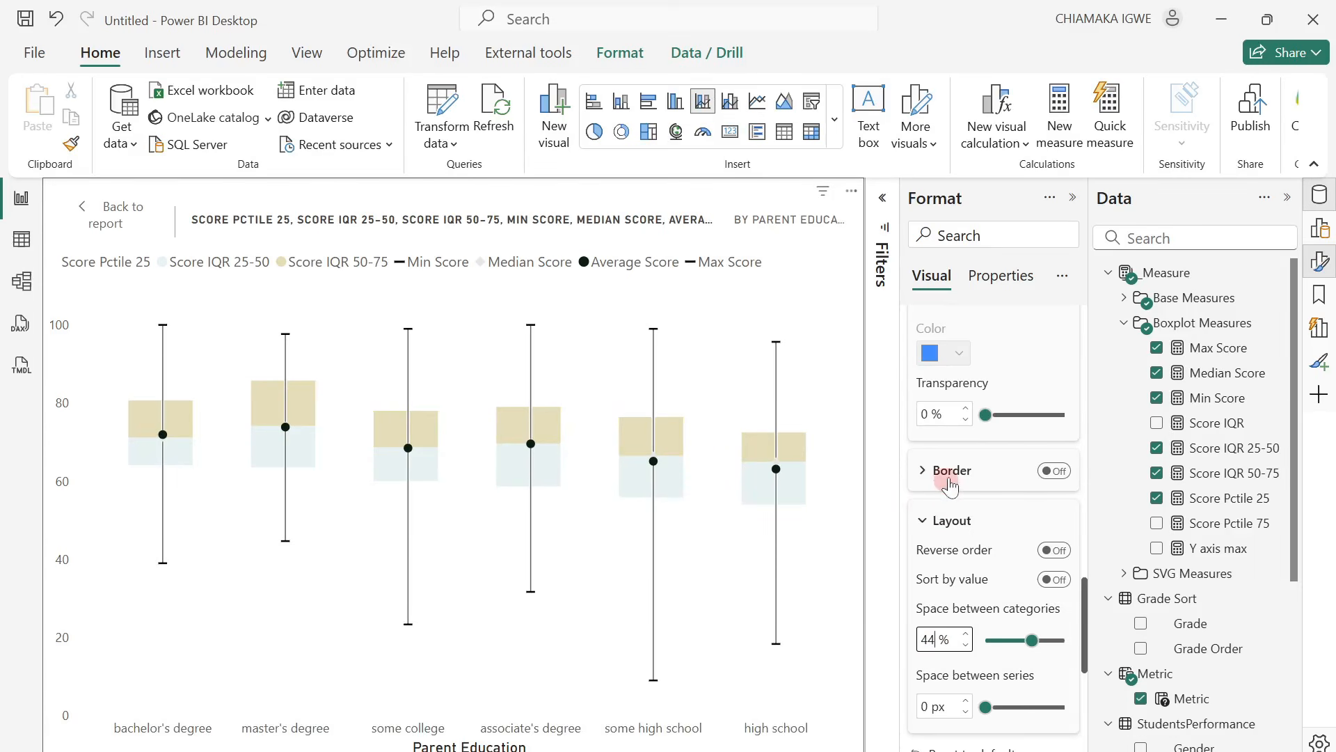
# Turn off the box plot's X-axis title.
pyautogui.scroll(10, 950, 485)
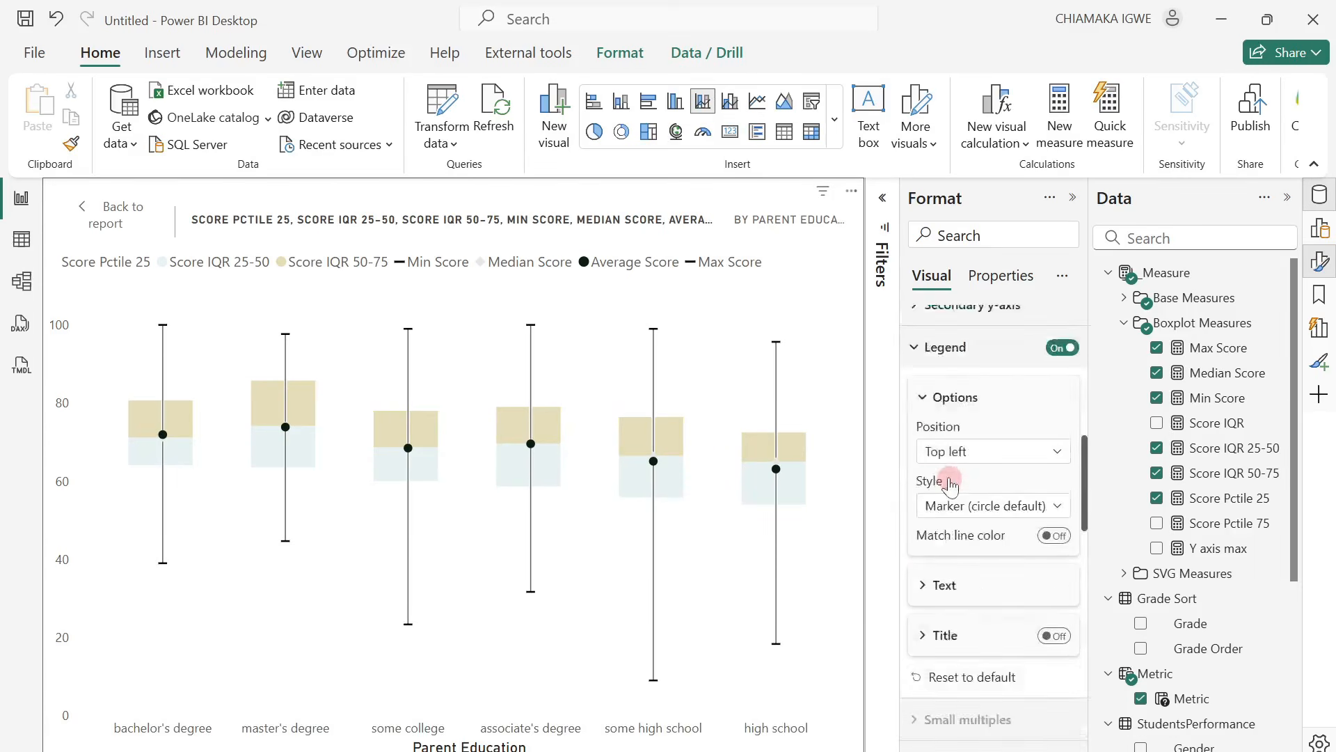
pyautogui.click(948, 482)
pyautogui.scroll(5, 933, 481)
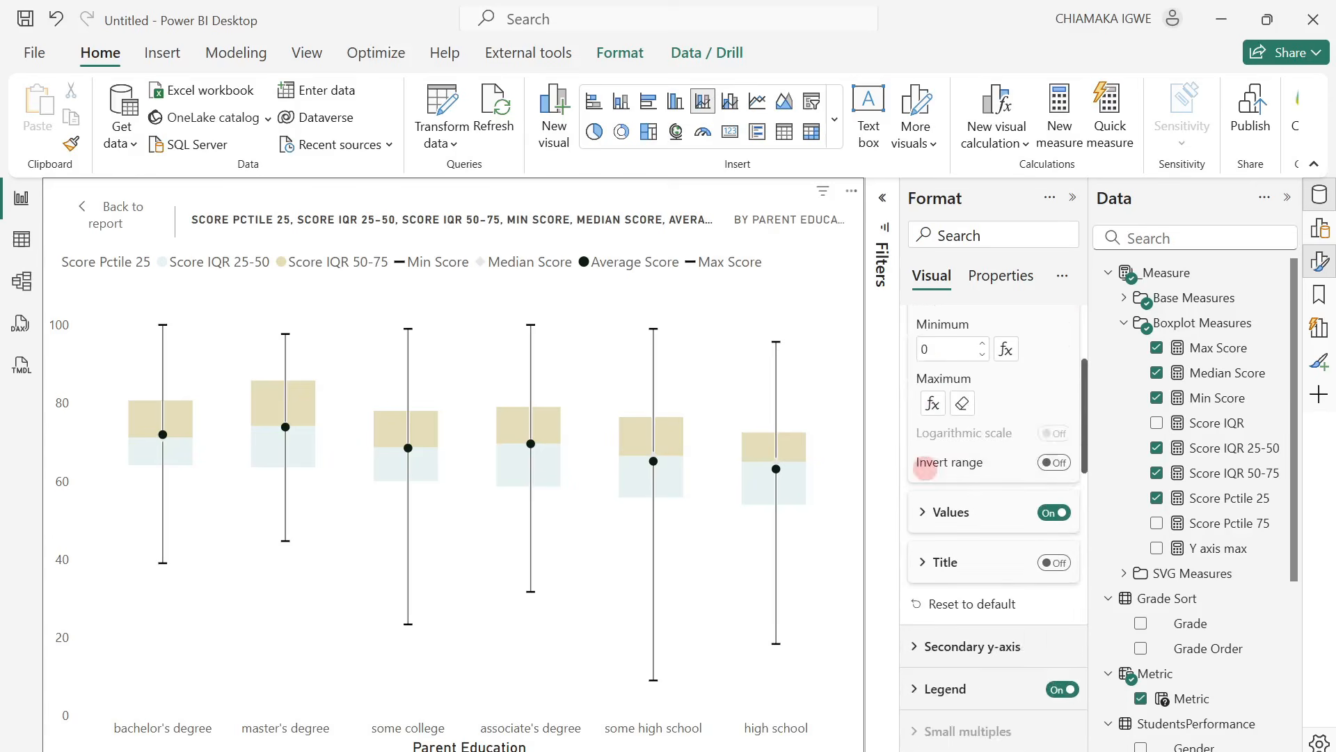
pyautogui.scroll(3, 924, 474)
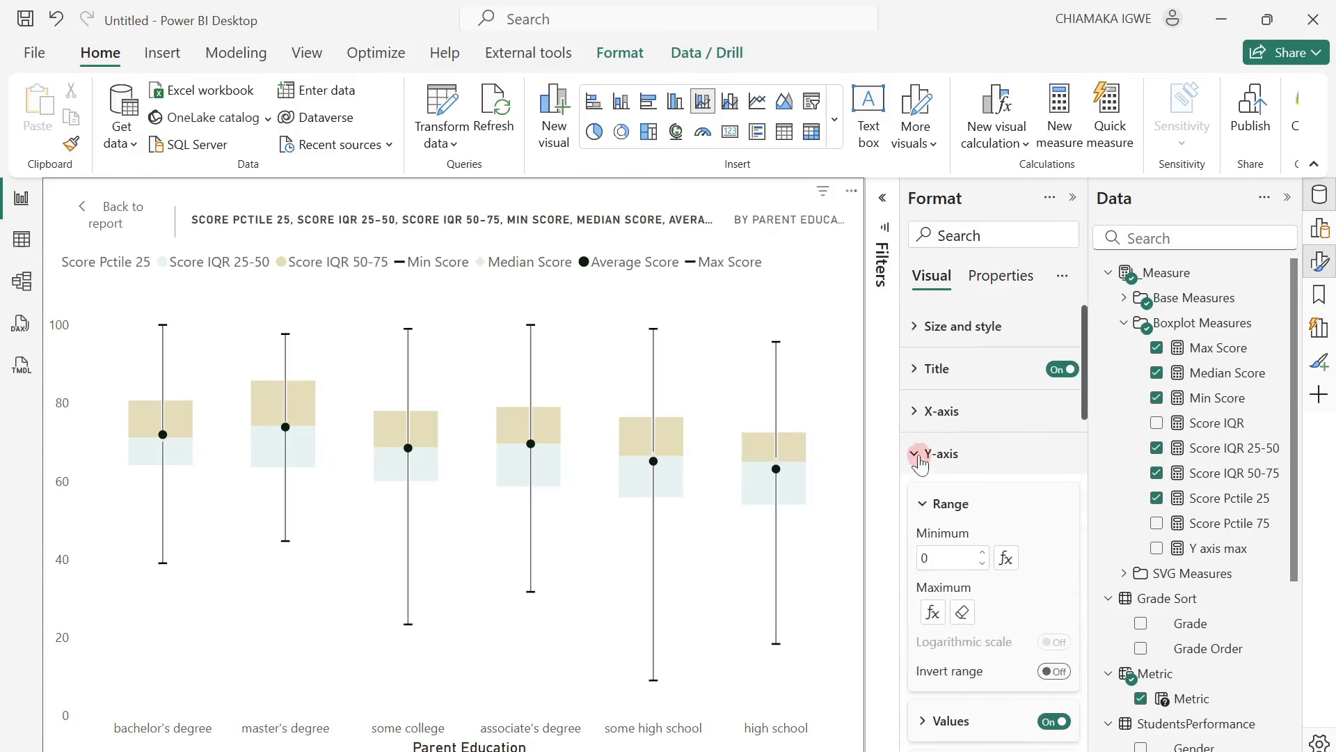
pyautogui.click(919, 458)
pyautogui.click(917, 410)
pyautogui.scroll(-3, 960, 605)
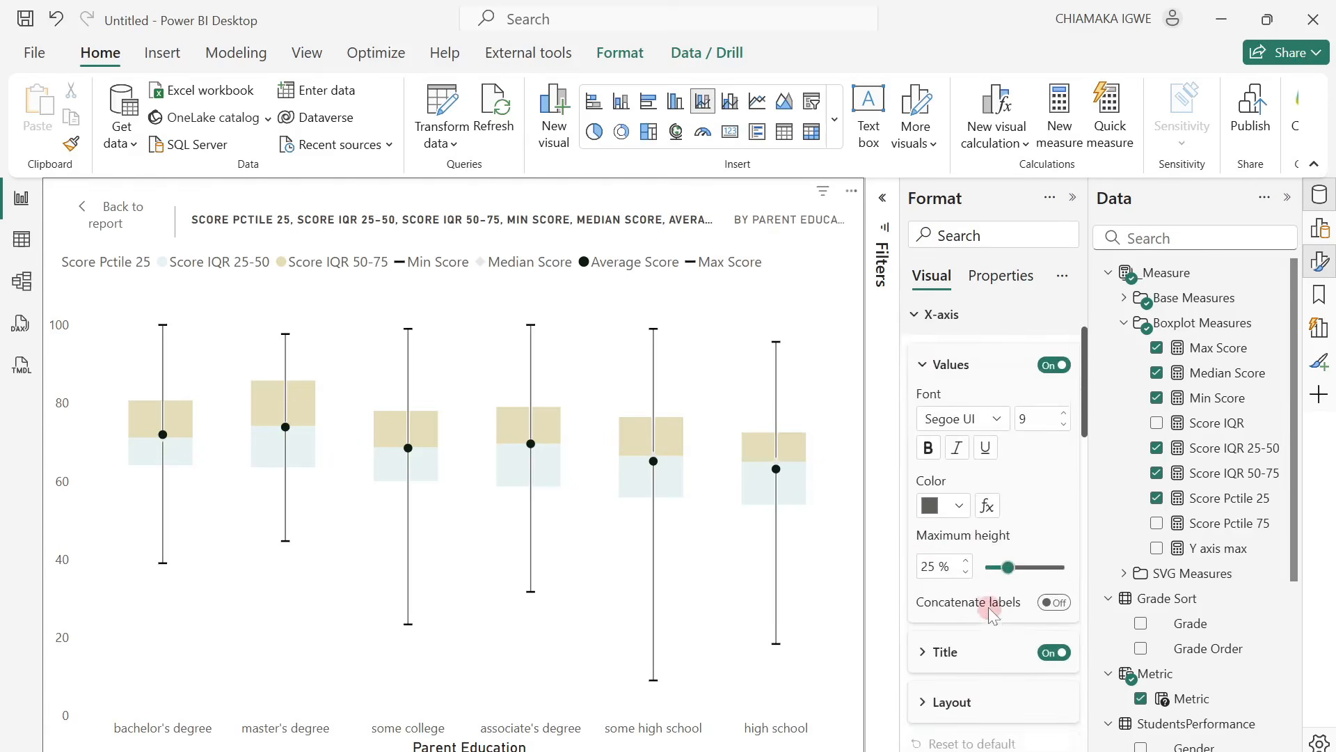
pyautogui.click(1041, 647)
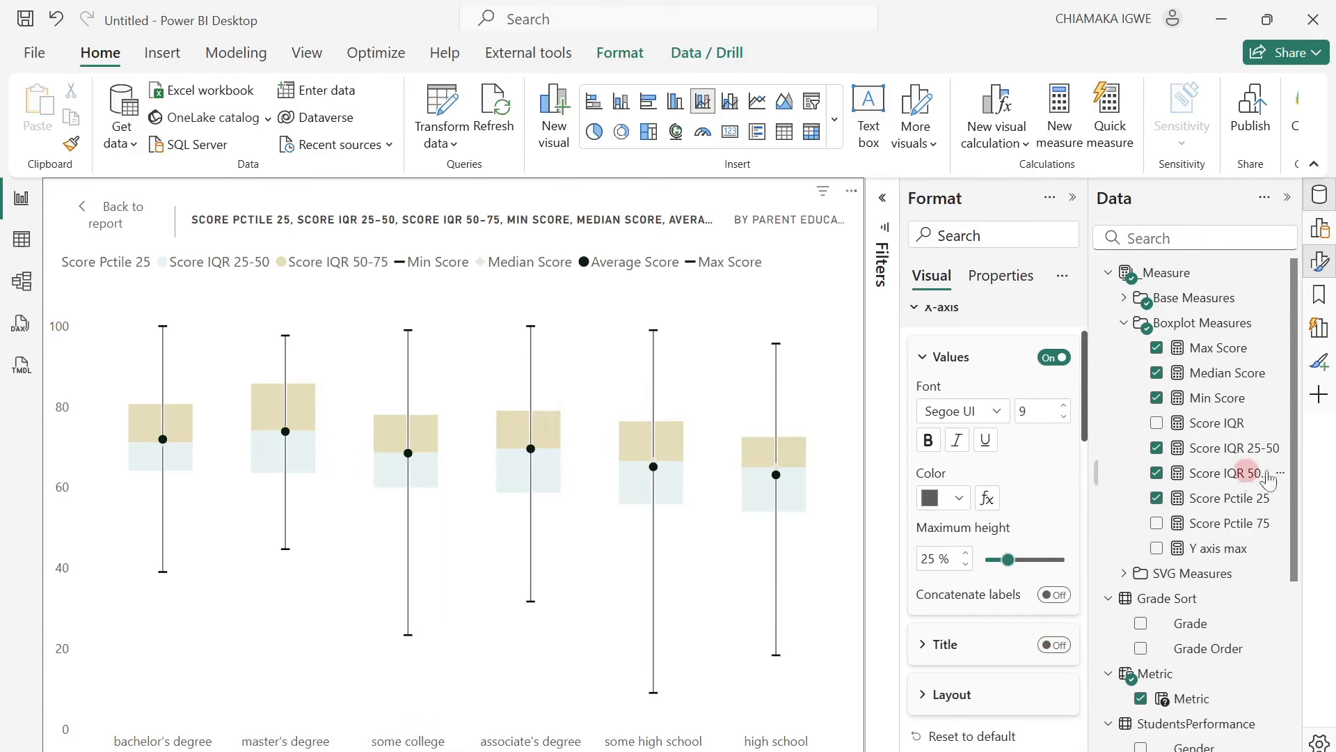
# Blank out the display name of the Score Pctile 25 field in the column y-axis to hide it from the legend.
pyautogui.click(1322, 234)
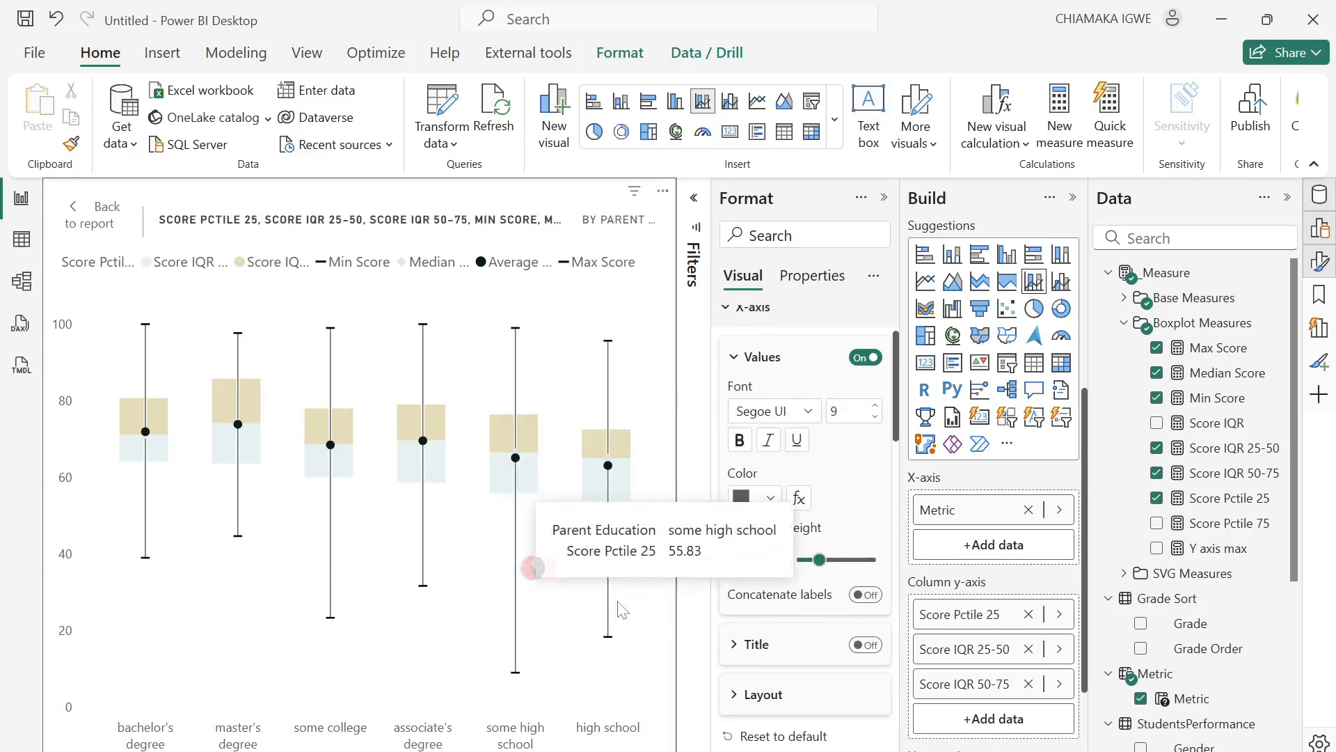
pyautogui.doubleClick(972, 619)
pyautogui.hotkey('ctrl', 'a')
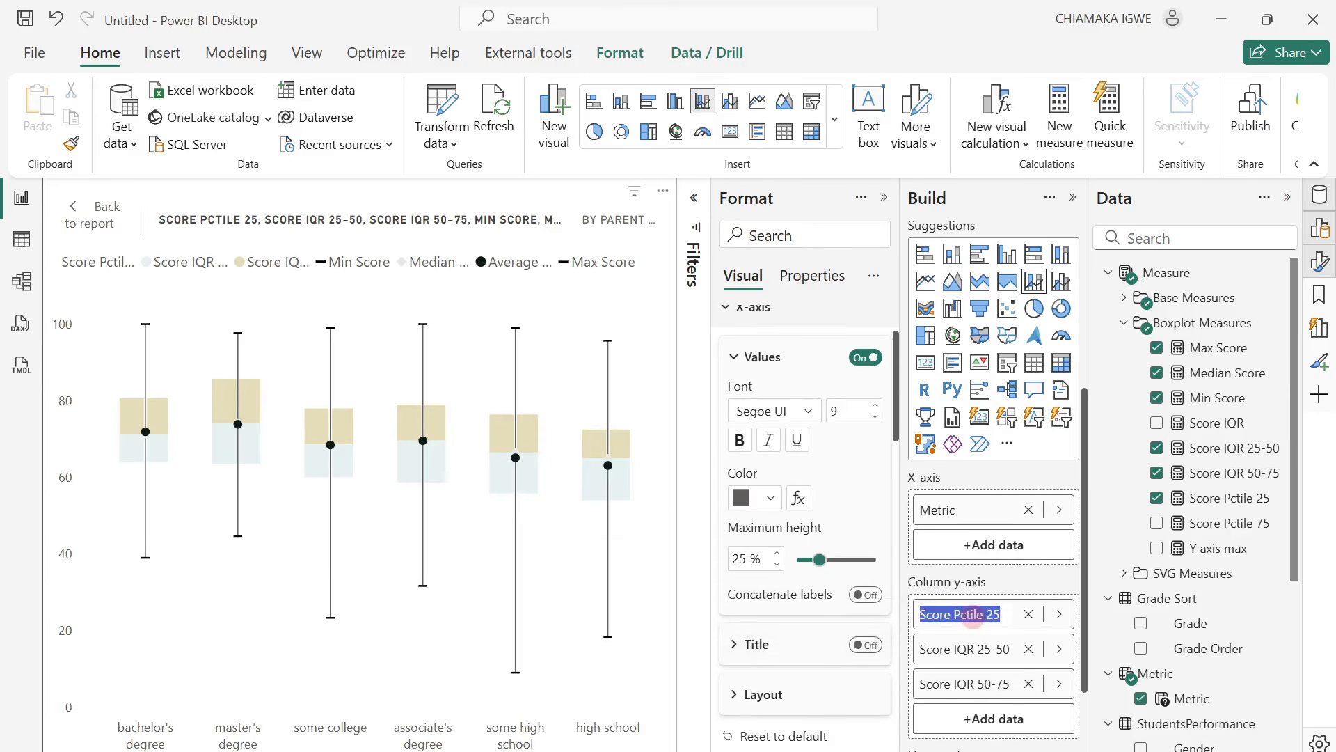
pyautogui.press('BackSpace')
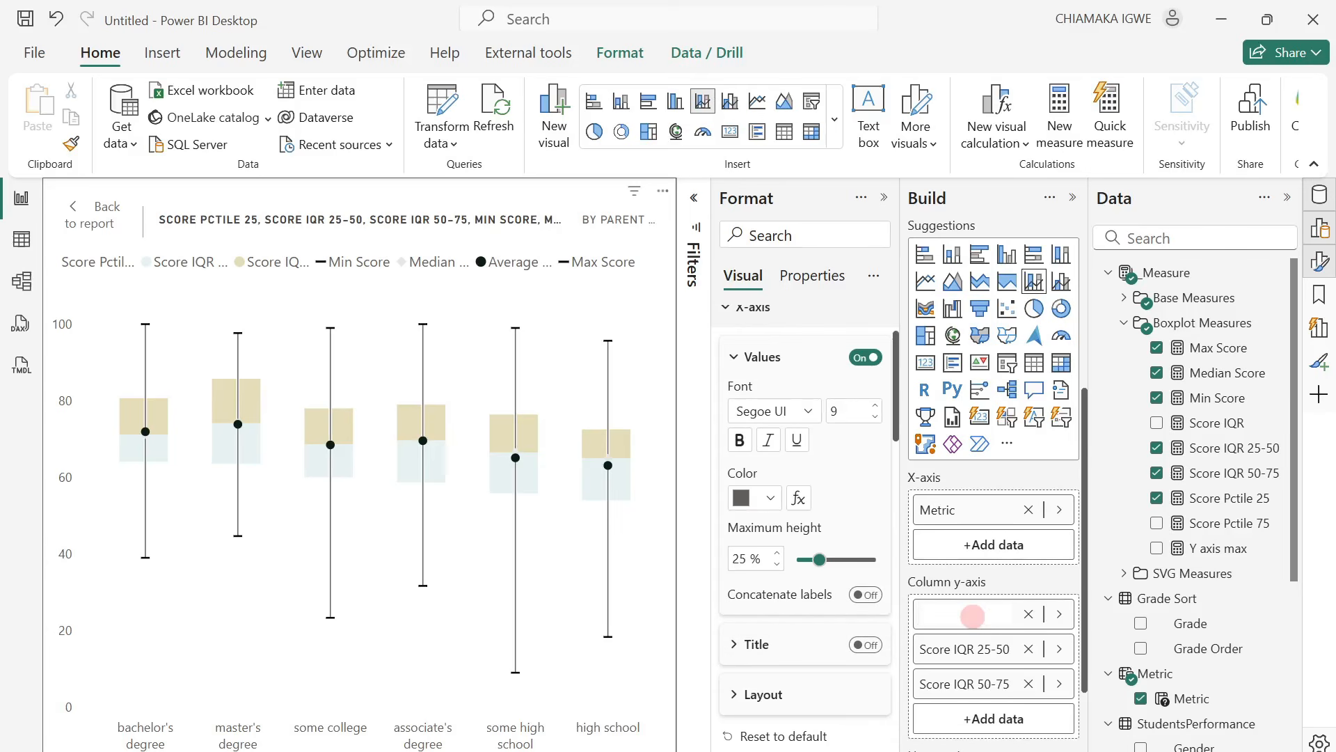
pyautogui.press('Return')
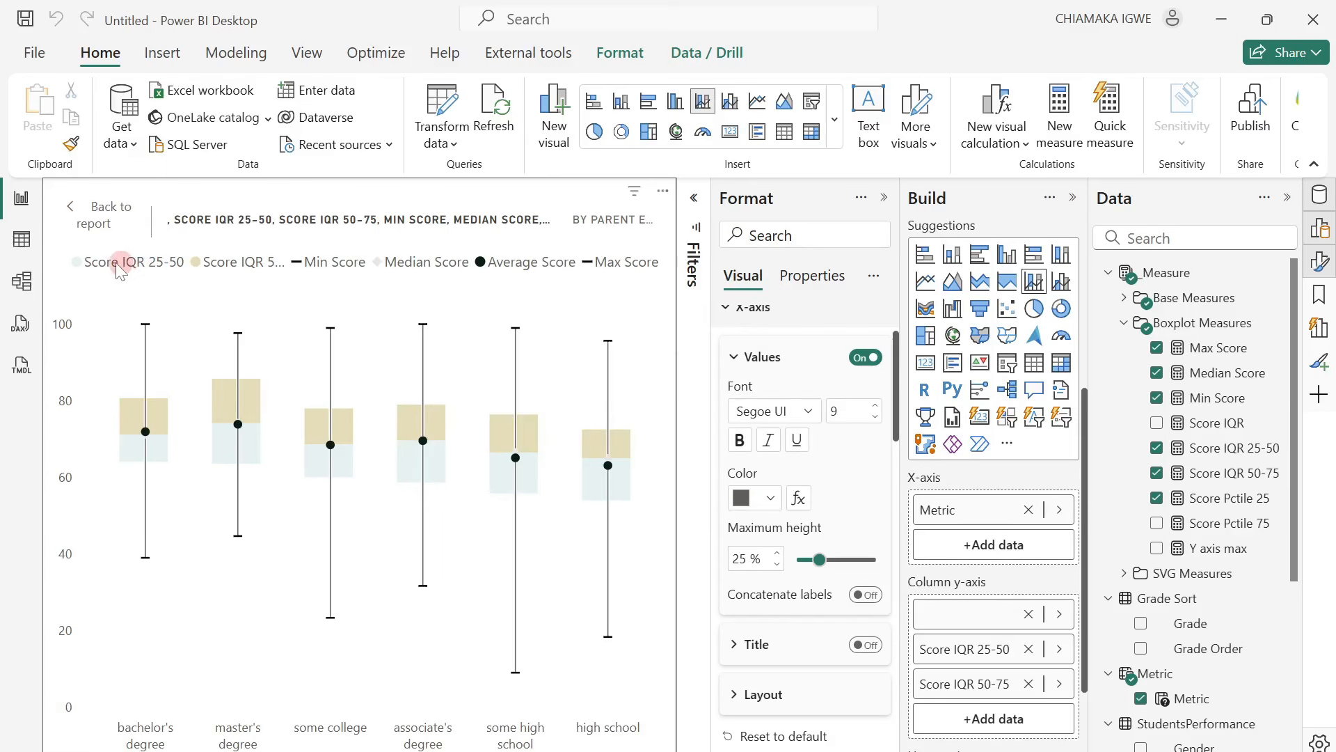
# Set the box plot's title text to "Statistical Overview of Scores" and return to the report page.
pyautogui.click(883, 198)
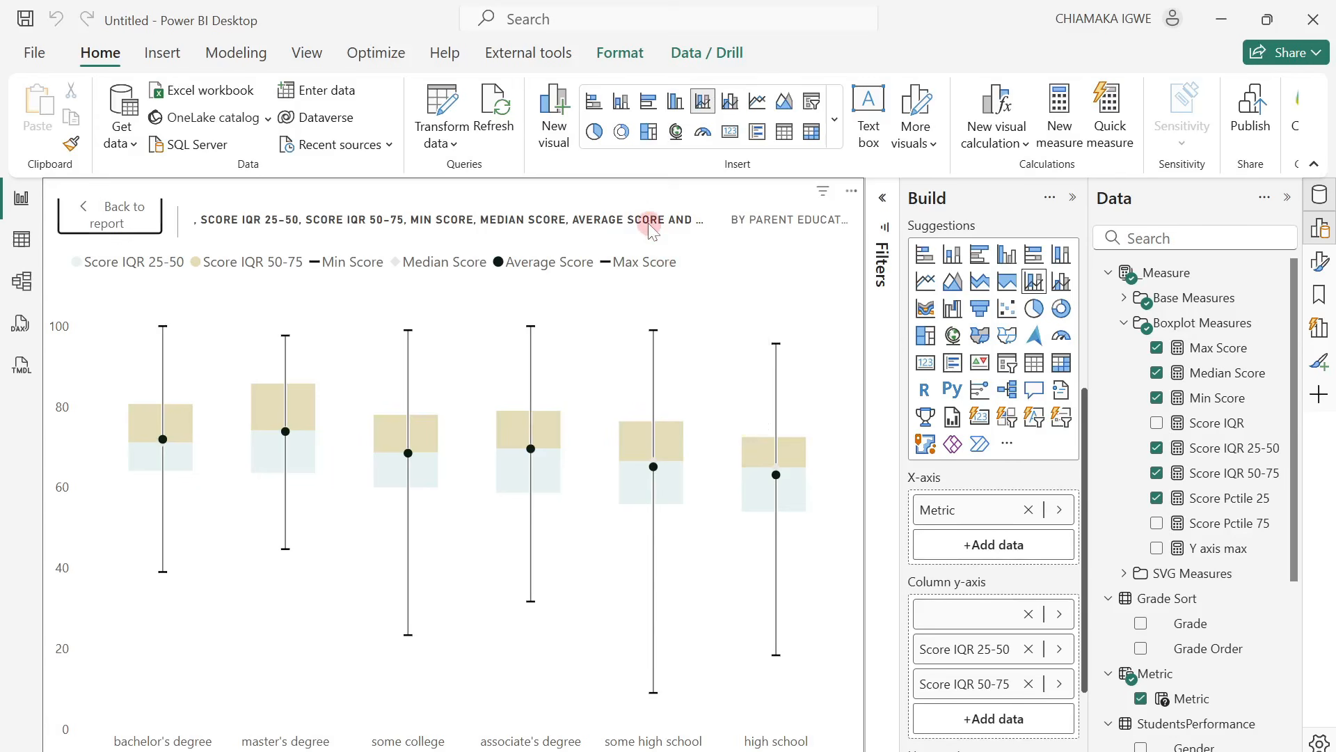
pyautogui.click(1321, 265)
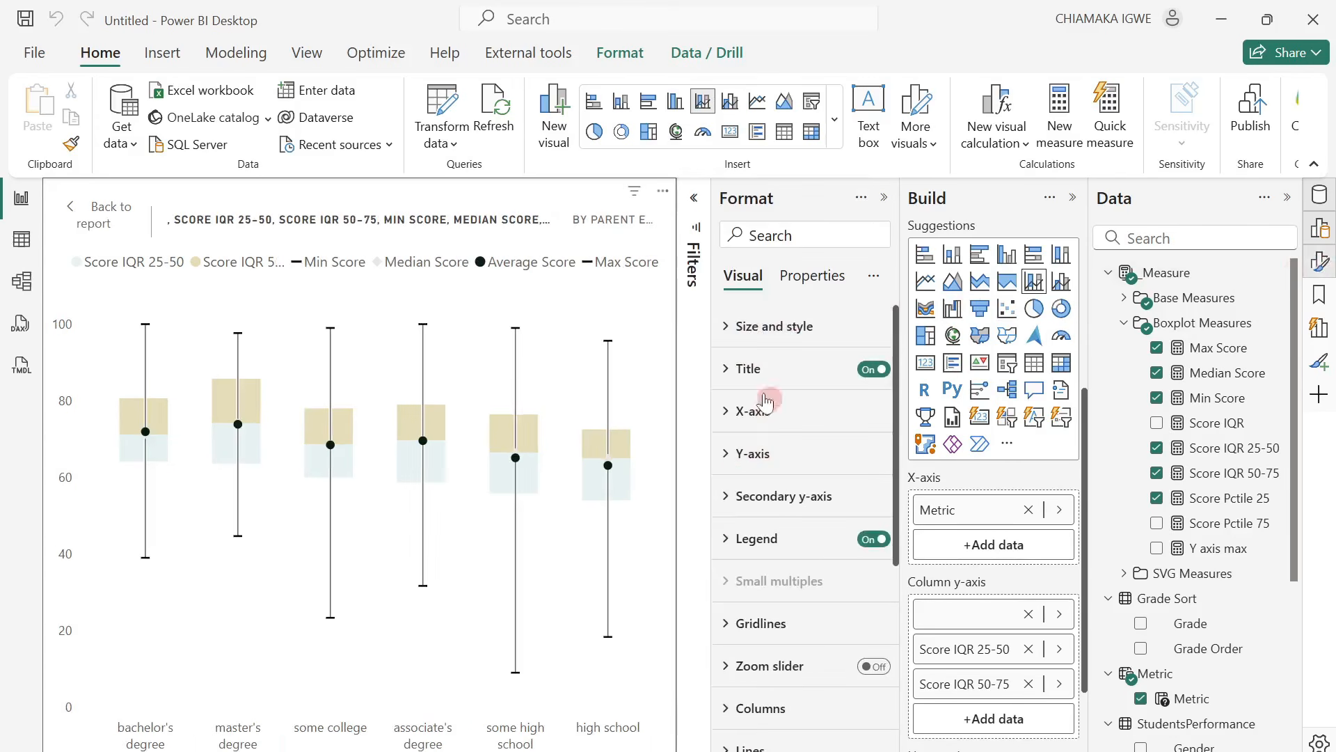
pyautogui.scroll(-3, 745, 611)
pyautogui.scroll(3, 755, 606)
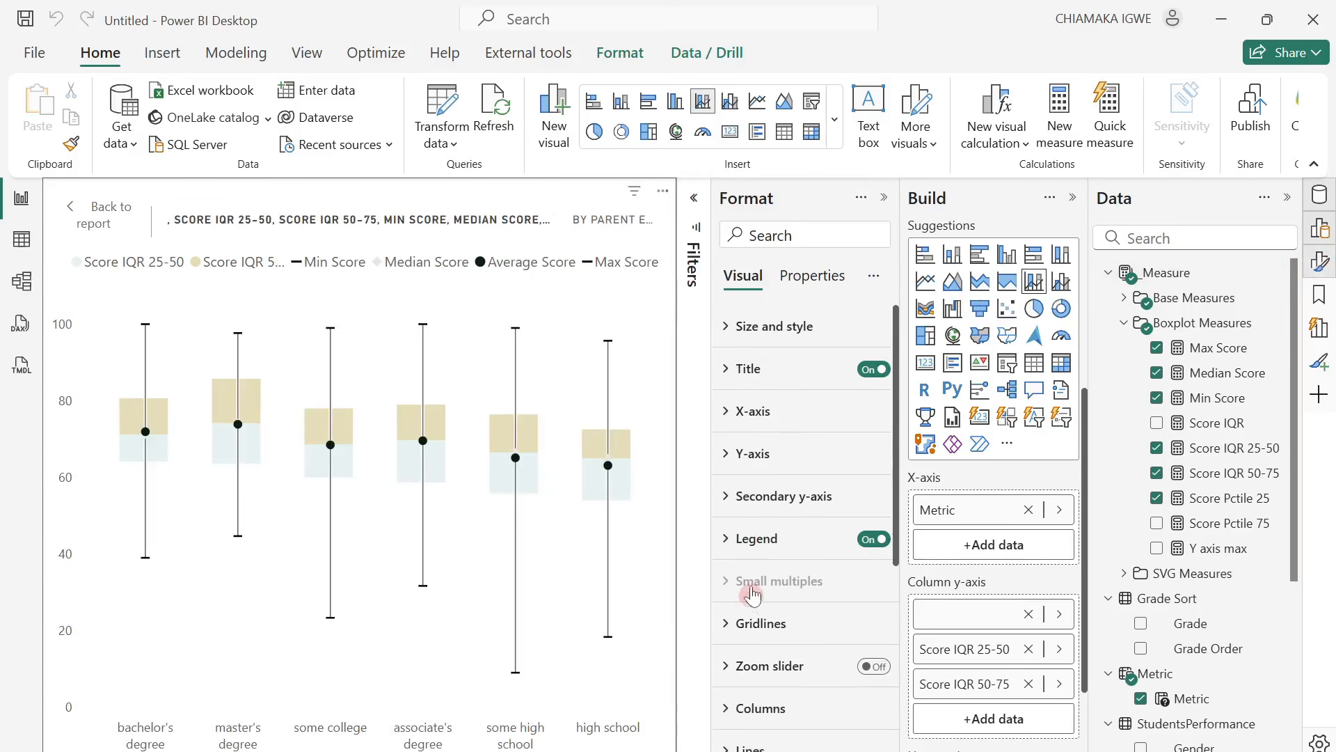
pyautogui.click(732, 367)
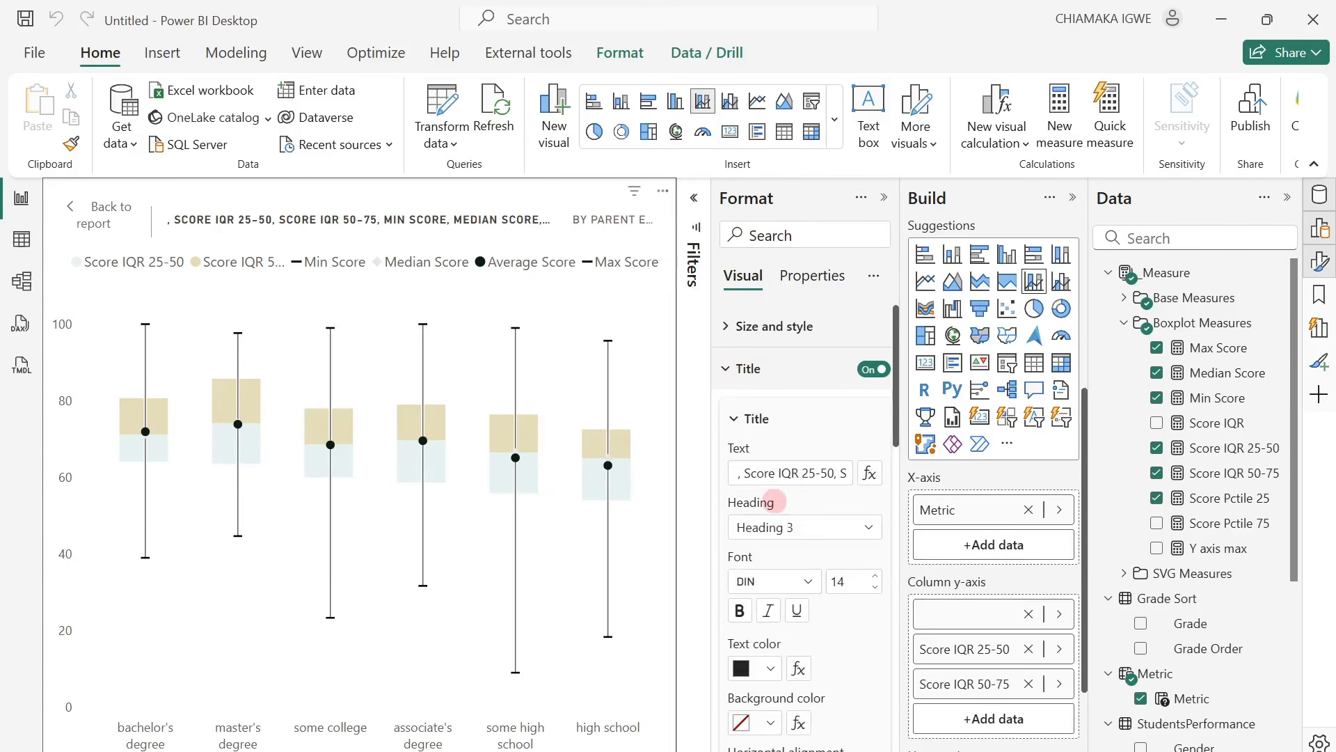
pyautogui.click(783, 473)
pyautogui.tripleClick(793, 482)
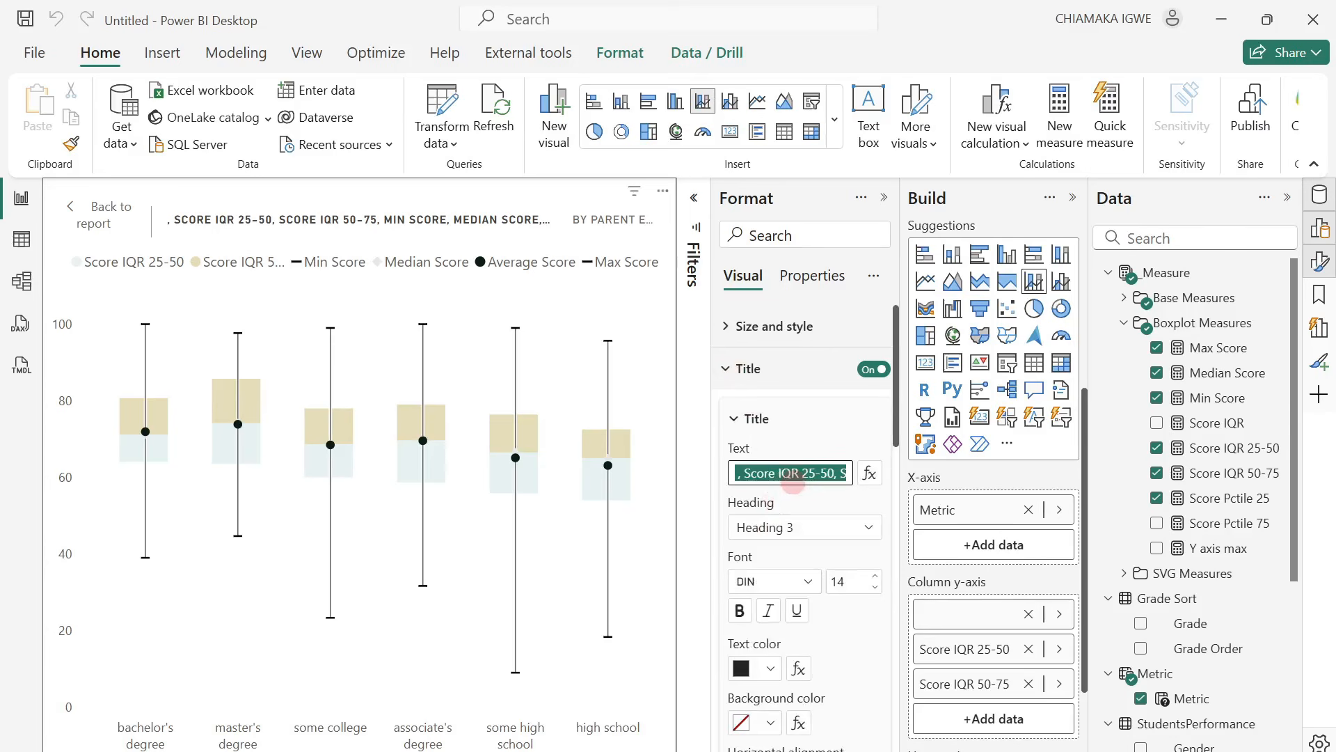
pyautogui.write('S')
pyautogui.write('tatis')
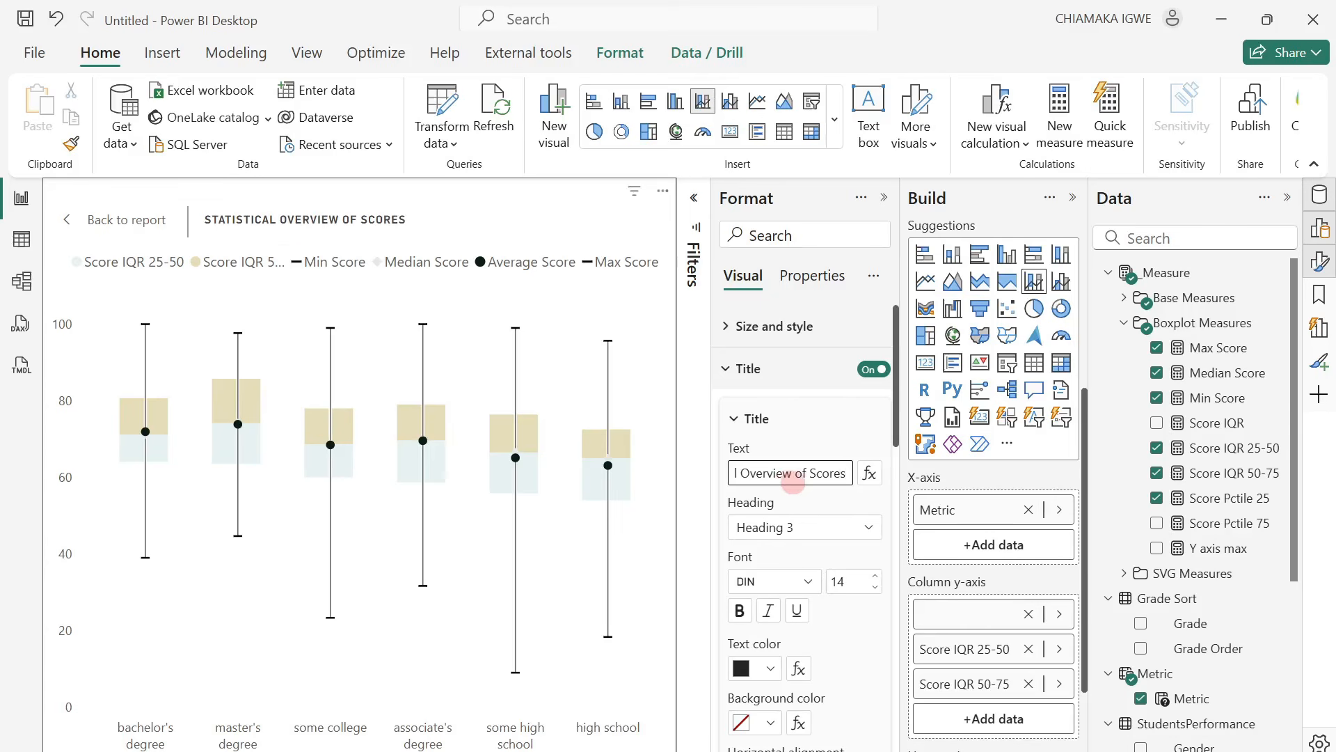
pyautogui.click(79, 223)
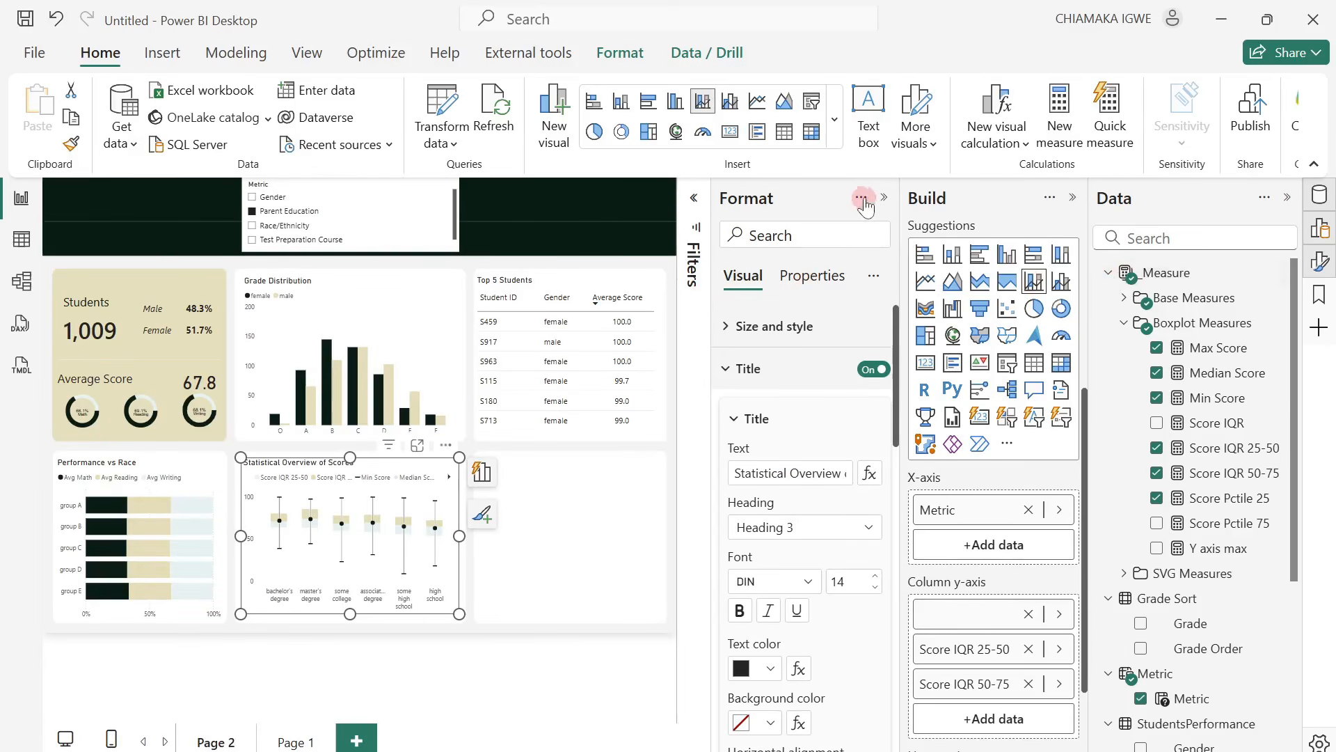
# Select Test Preparation Course in the Metric slicer, turn off its background, and move it down over the box plot card.
pyautogui.click(1073, 198)
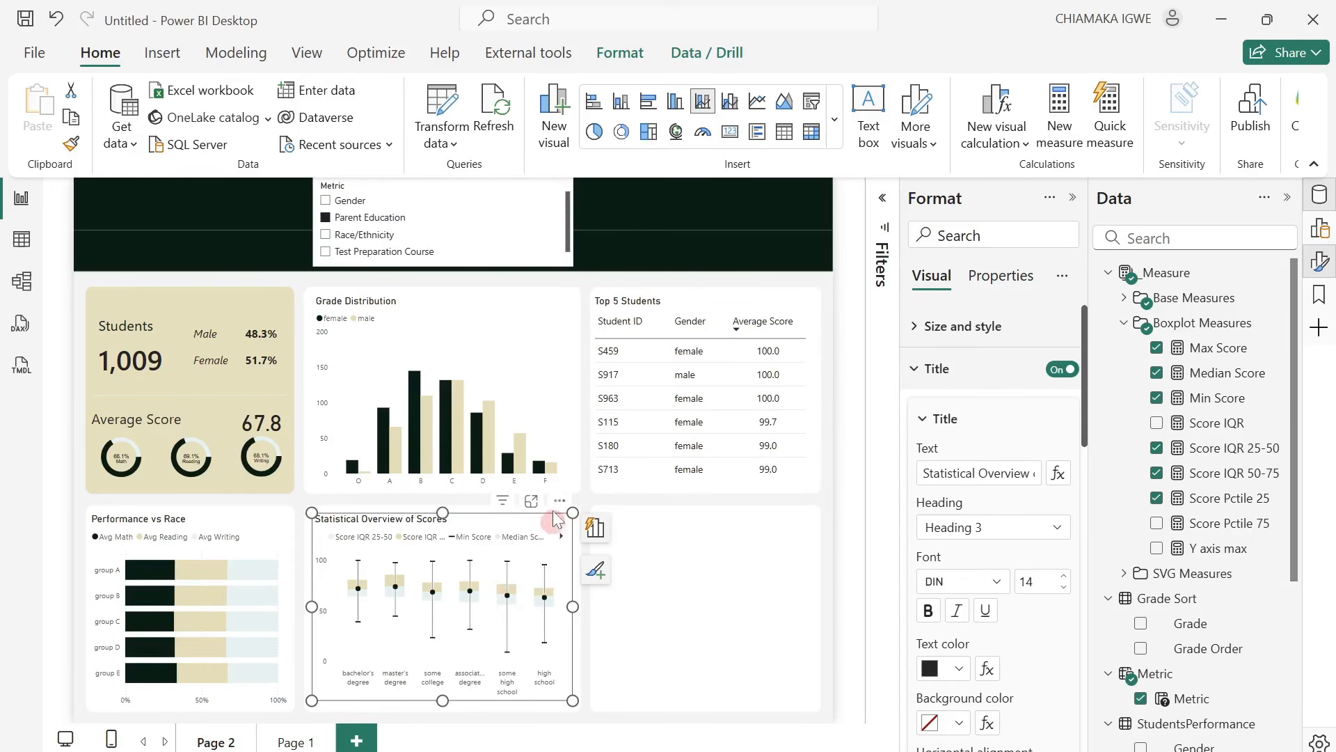
pyautogui.click(527, 247)
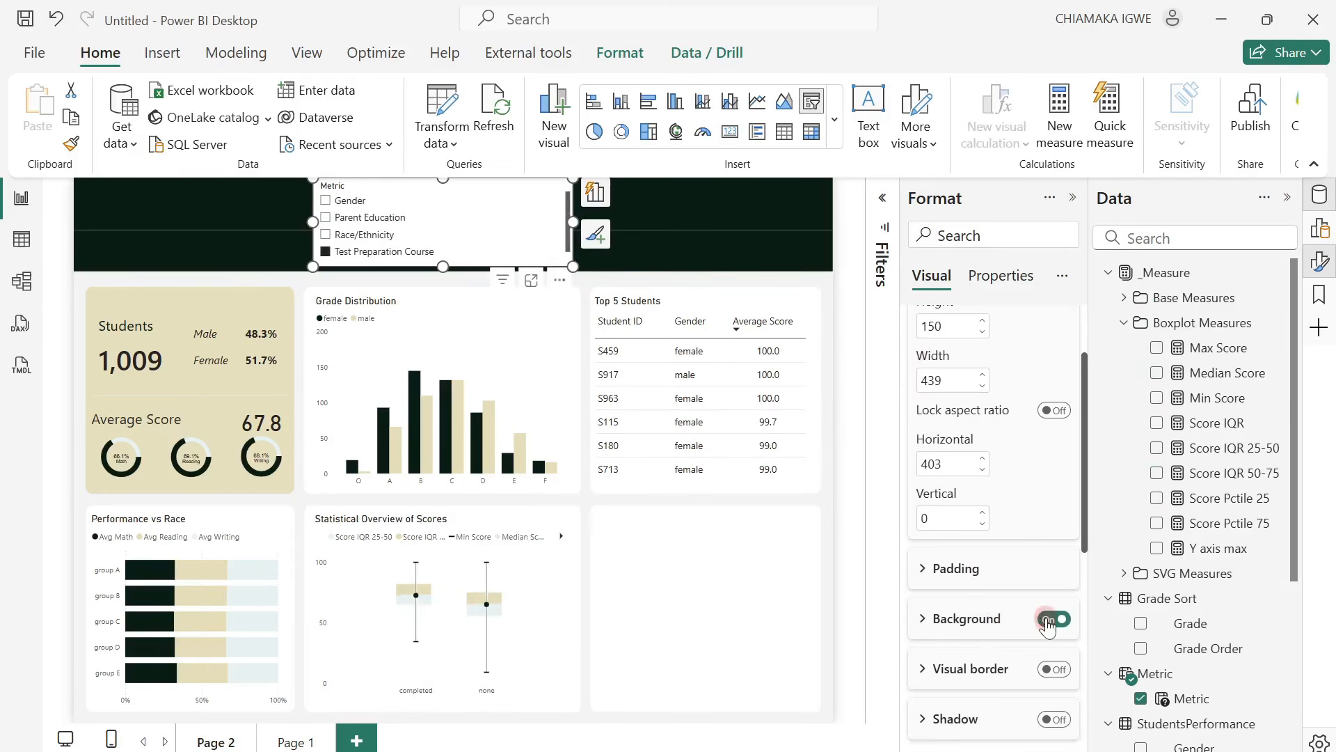
pyautogui.click(1054, 619)
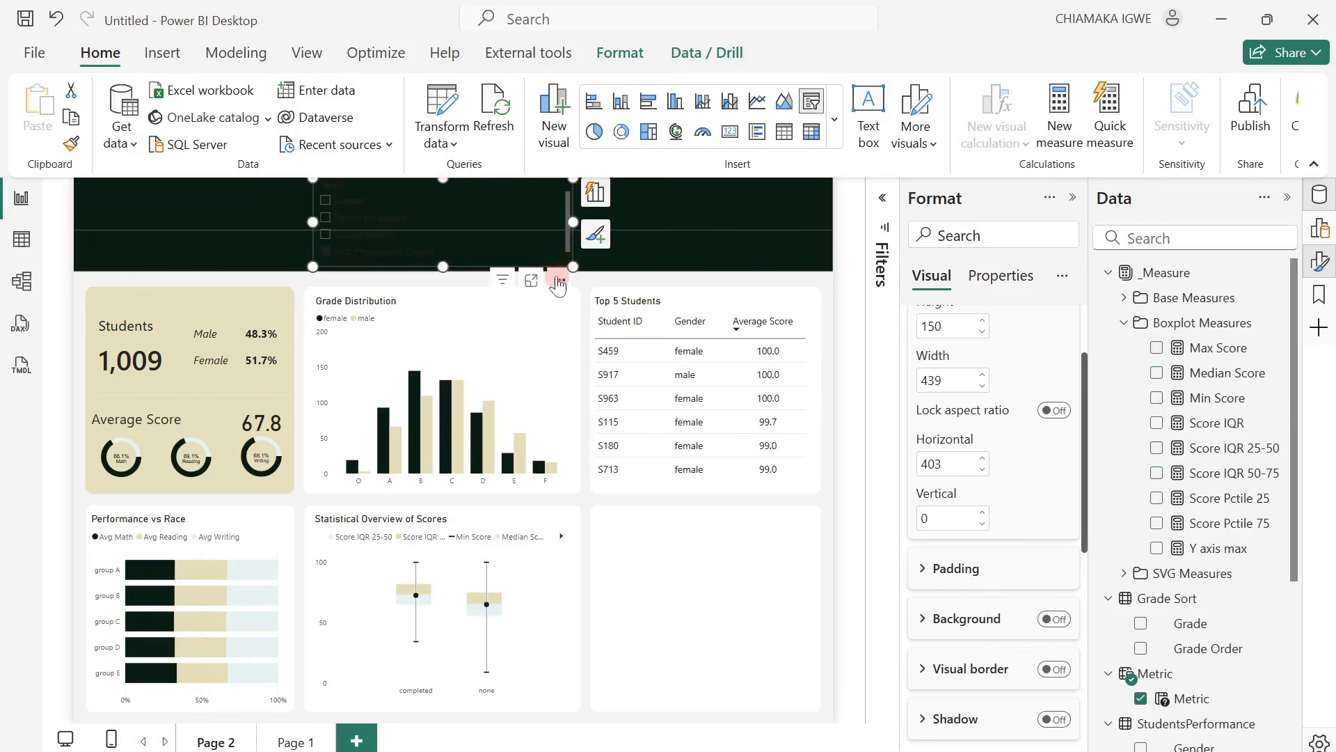
pyautogui.moveTo(557, 282); pyautogui.dragTo(746, 602)
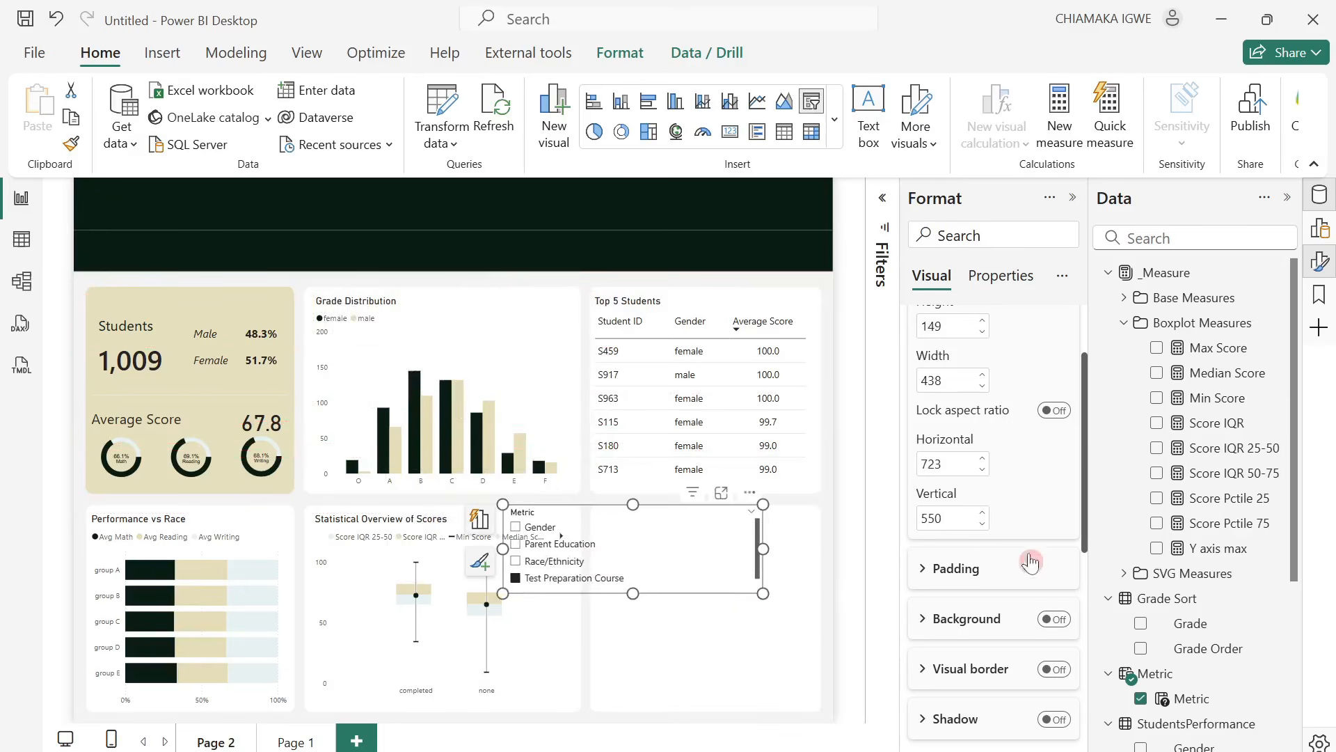
# Change the Metric slicer's style to Dropdown in its slicer settings.
pyautogui.scroll(-5, 1031, 561)
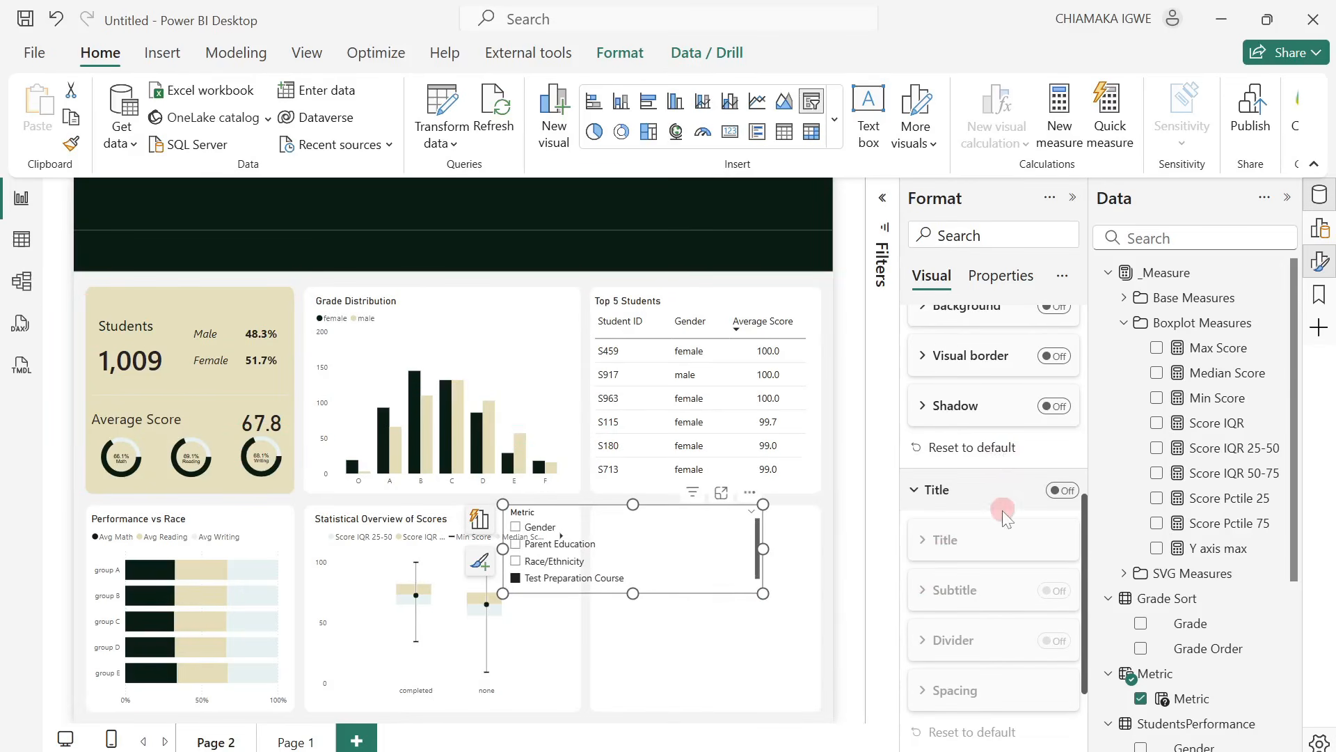
pyautogui.scroll(-2, 1006, 519)
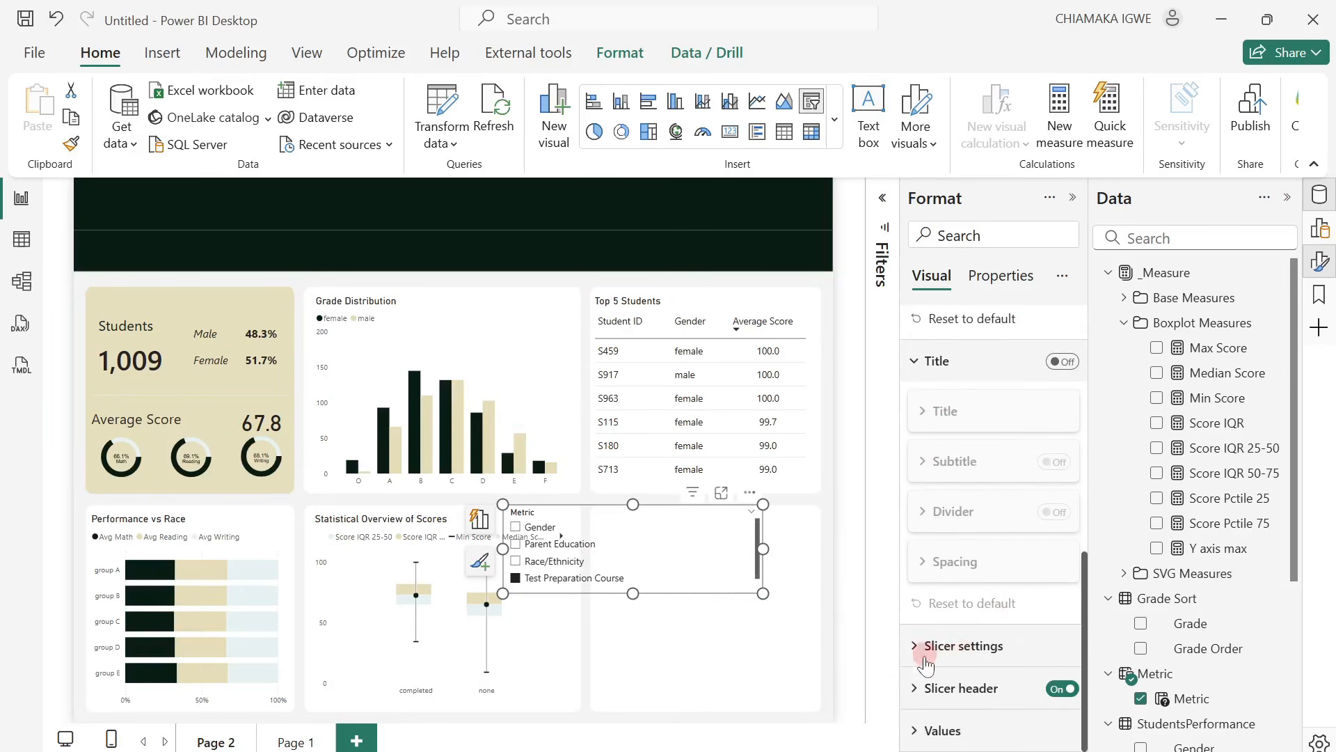
pyautogui.click(925, 657)
pyautogui.click(1014, 556)
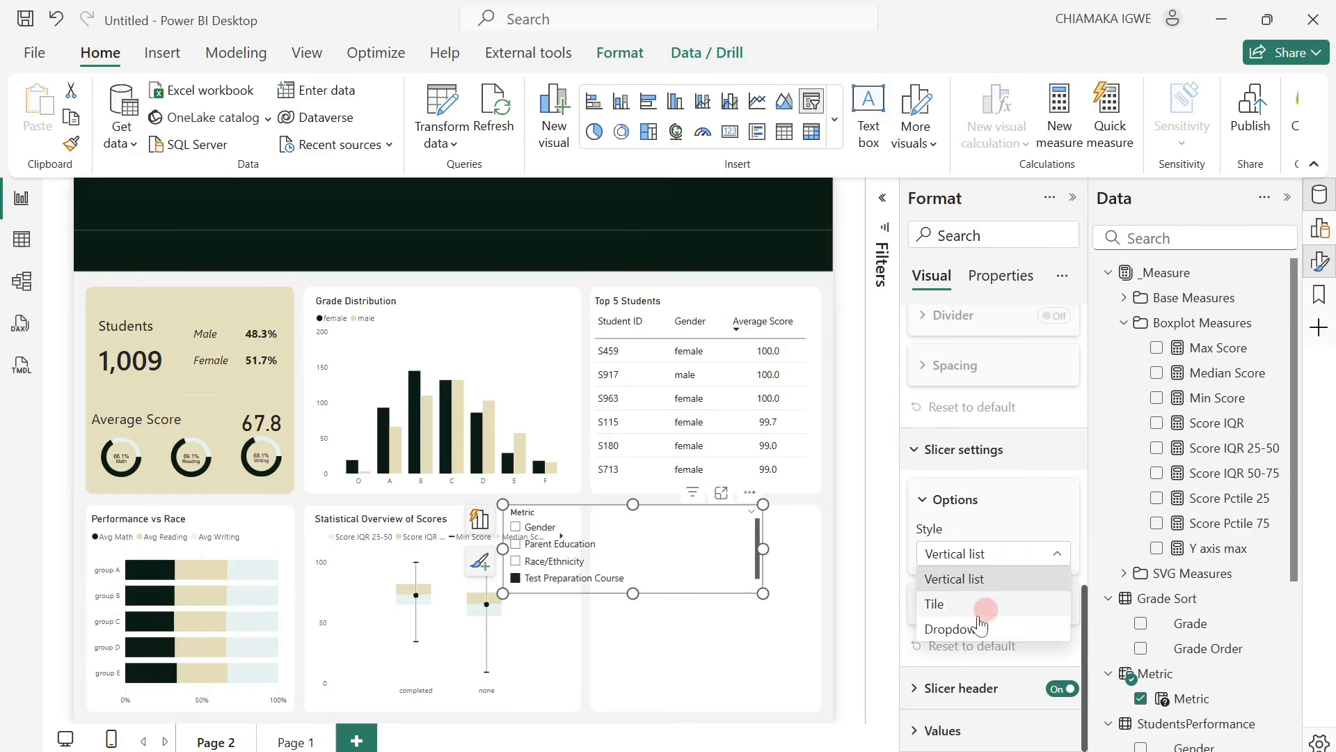
pyautogui.click(978, 627)
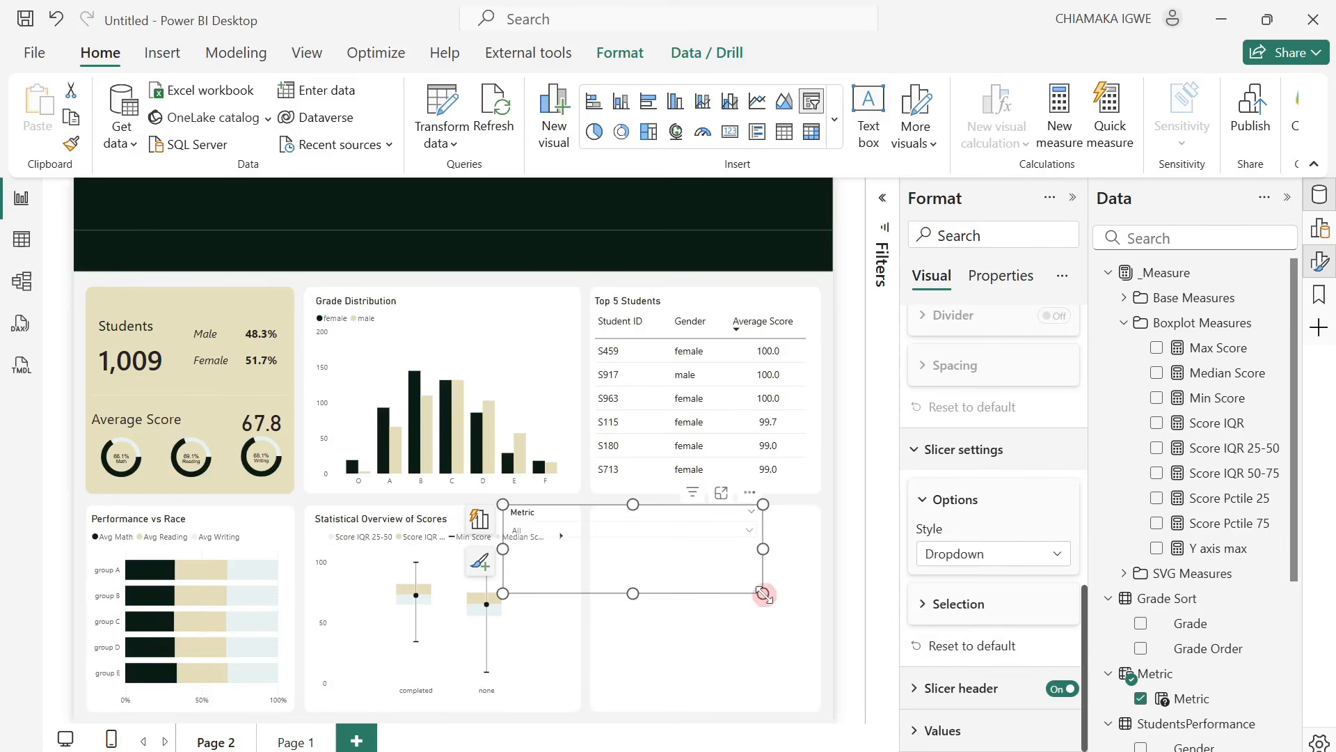
# Turn off the slicer header and shrink the slicer to about 183 by 45 at the box plot card's upper-right corner.
pyautogui.moveTo(763, 594); pyautogui.dragTo(606, 501)
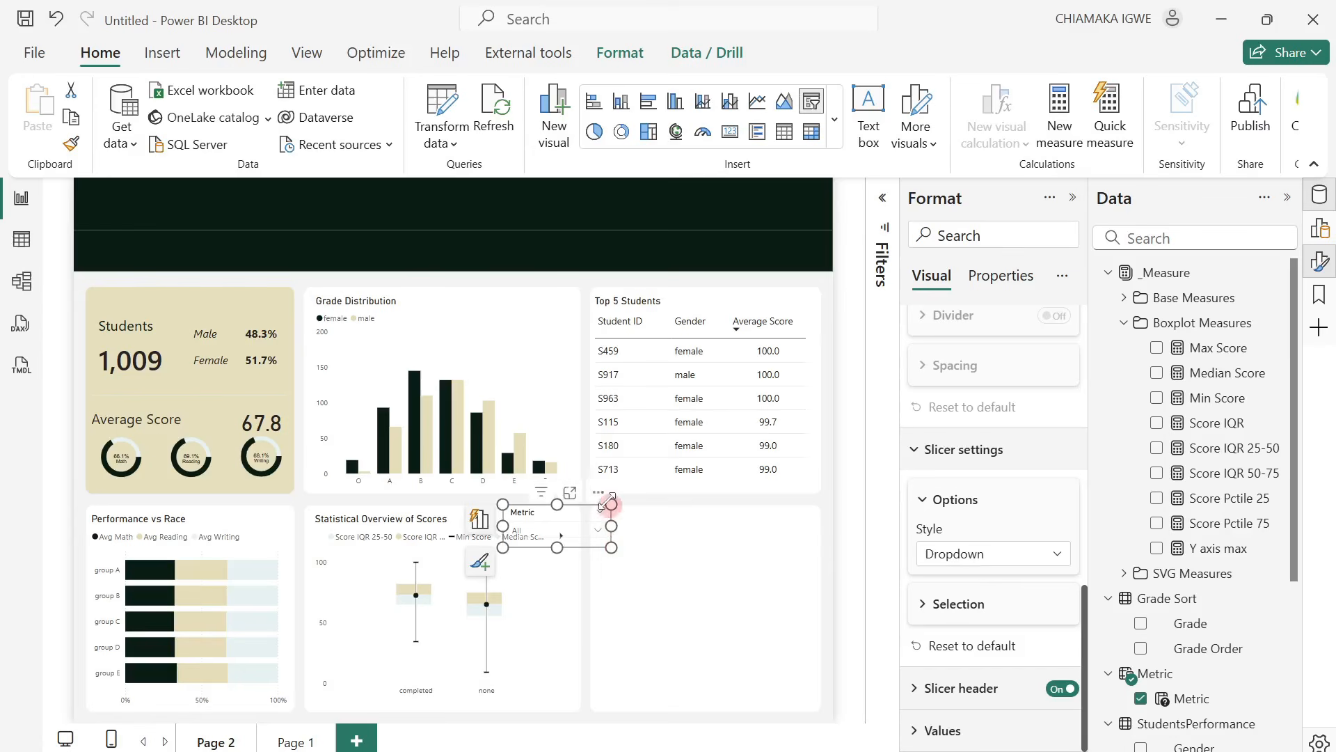
pyautogui.click(1058, 688)
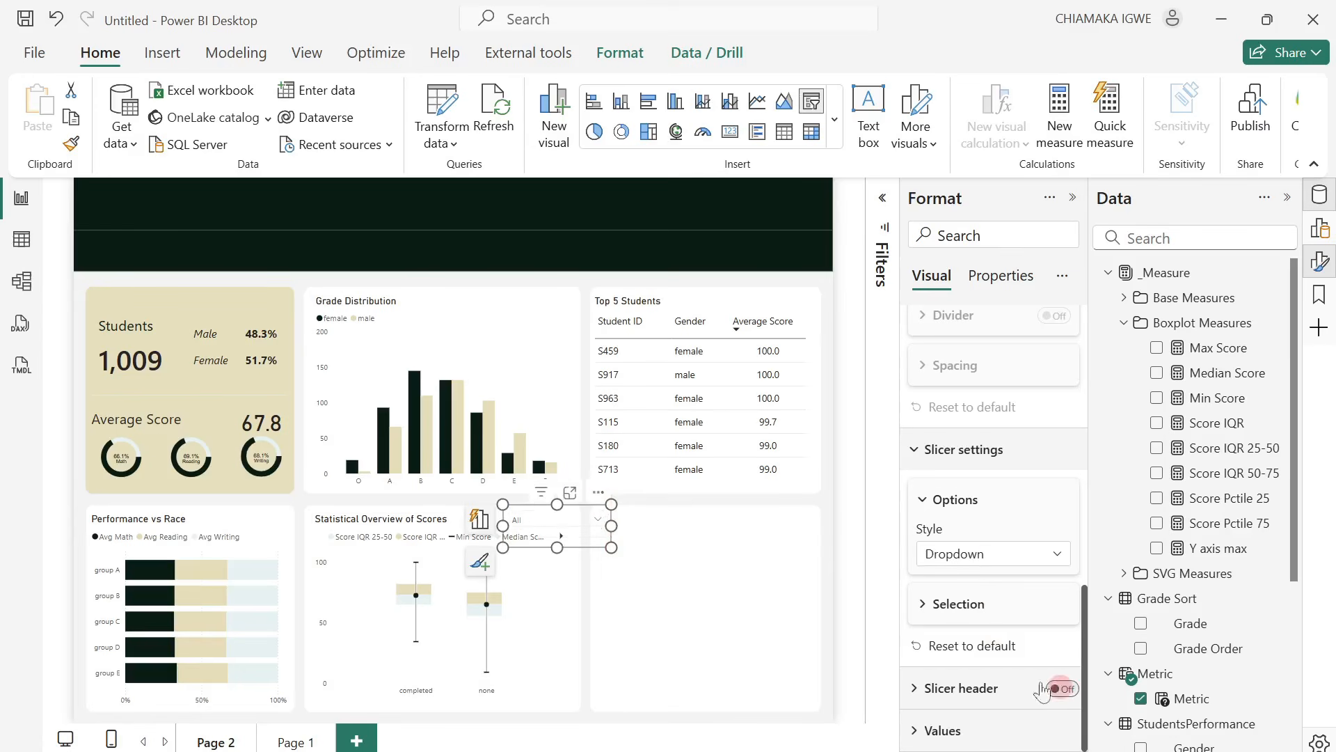
pyautogui.moveTo(557, 547); pyautogui.dragTo(572, 496)
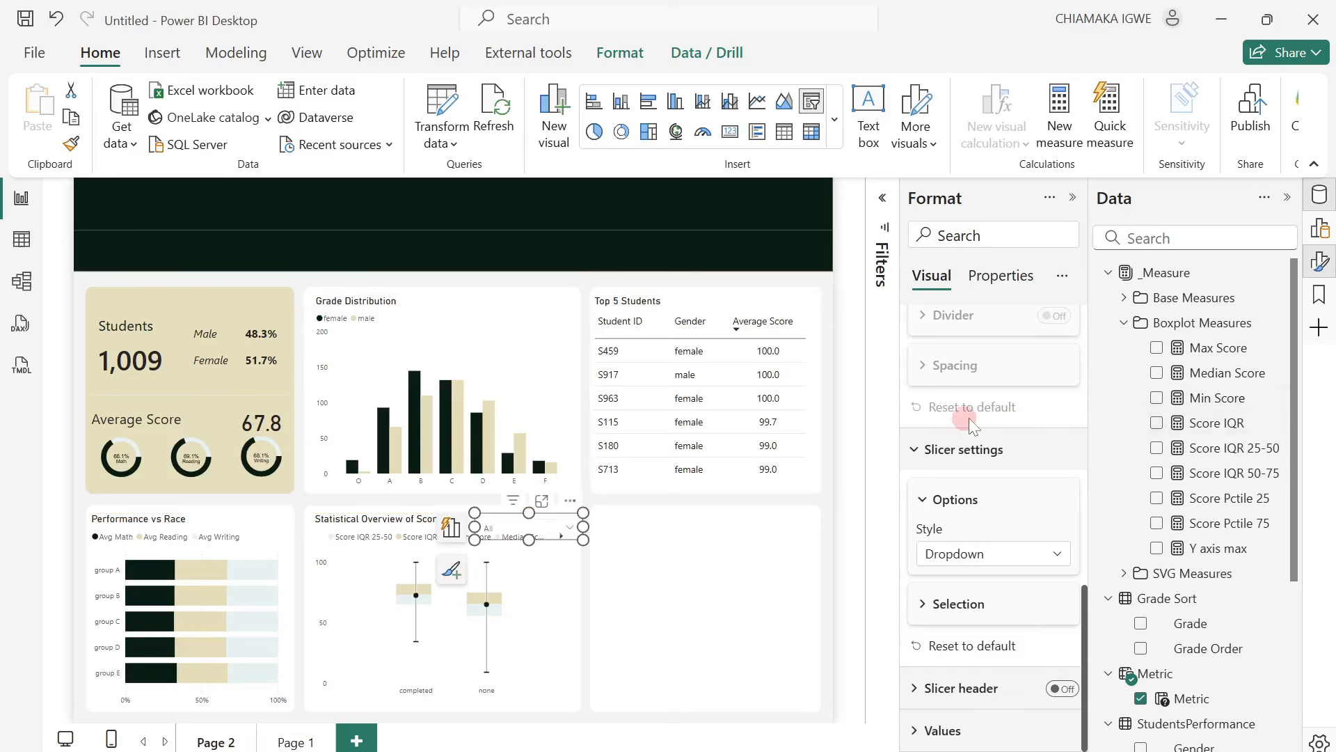
# Set the slicer's vertical position to 542 and narrow its width to about 165 to fit beside the chart title.
pyautogui.scroll(5, 968, 418)
pyautogui.scroll(2, 968, 417)
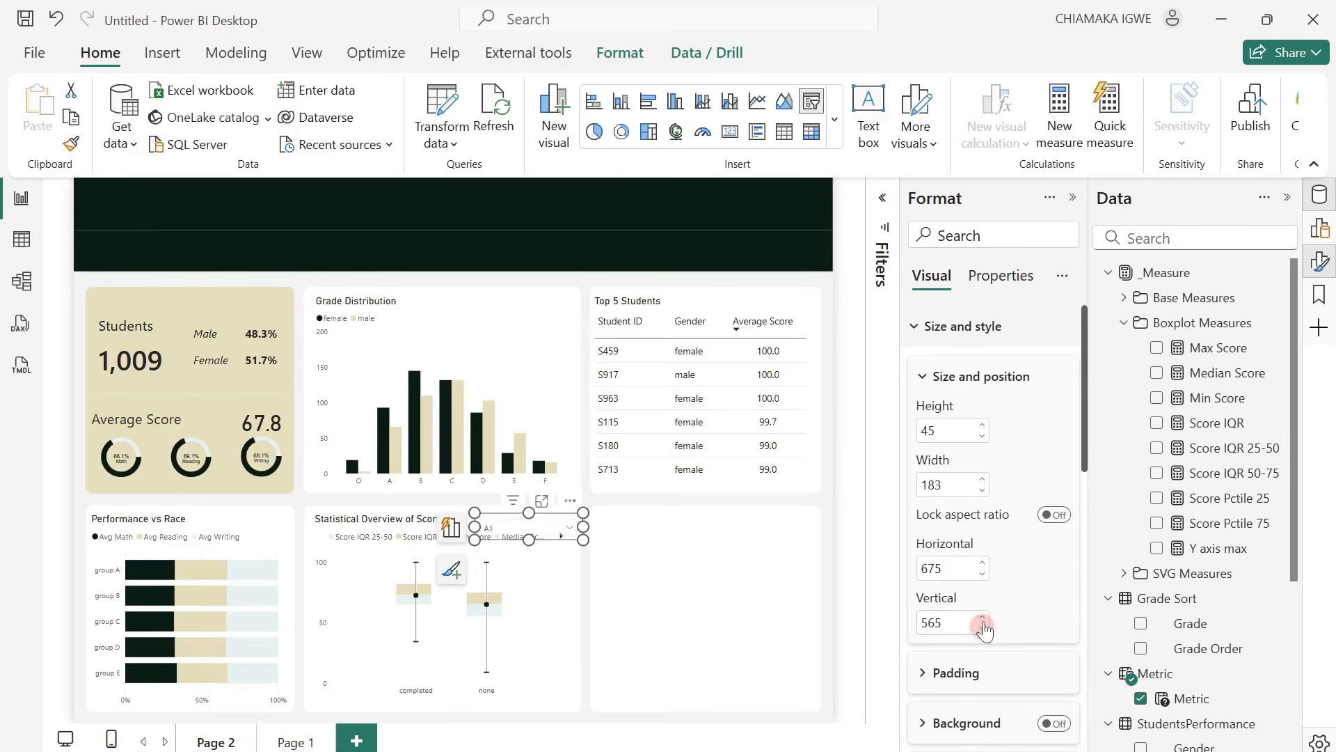
pyautogui.click(974, 630)
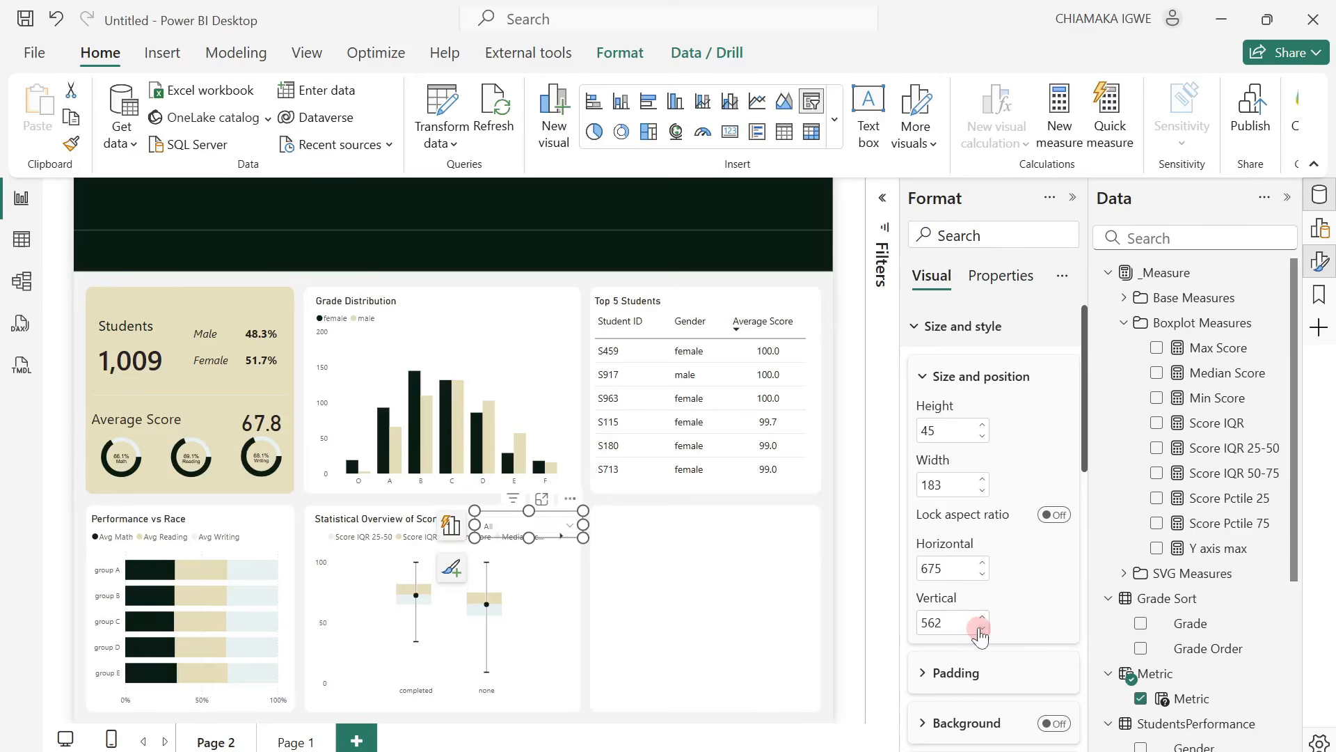
pyautogui.moveTo(582, 518); pyautogui.dragTo(571, 518)
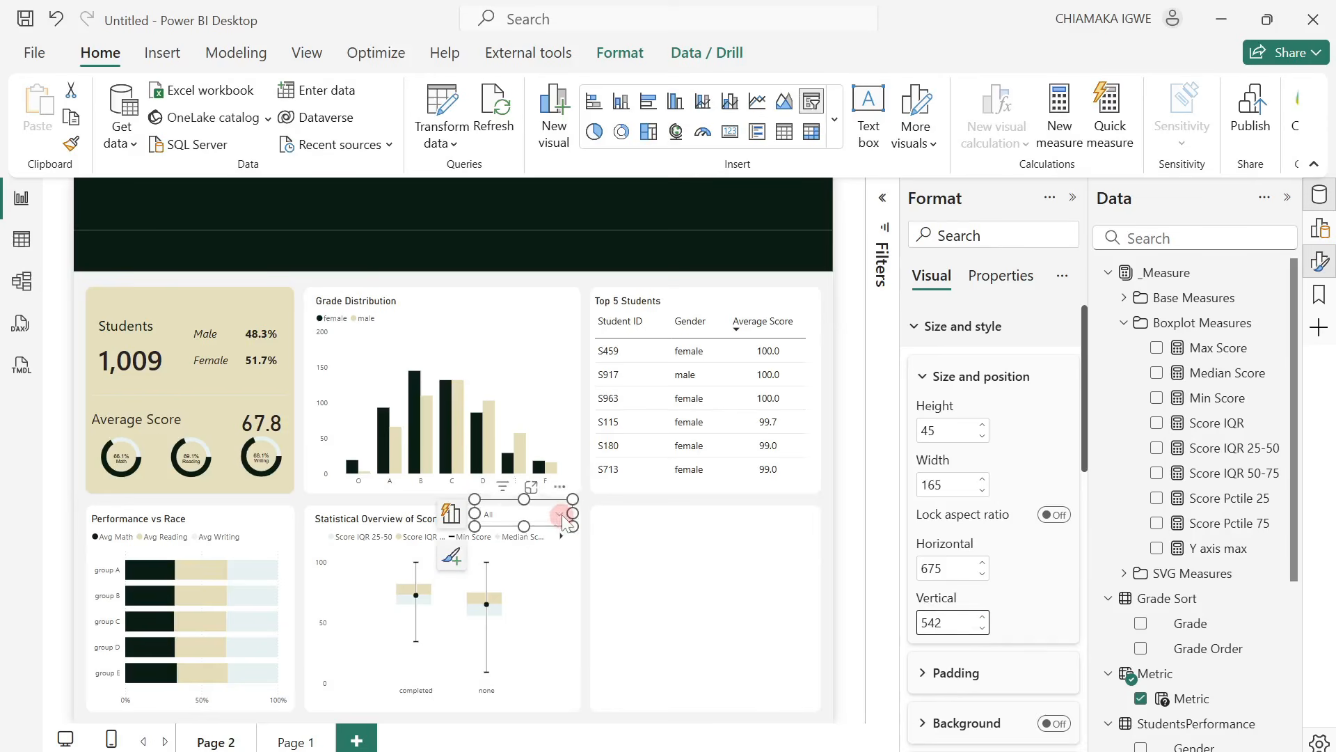
# Choose Parent Education in the Metric slicer on the box plot card and deselect the slicer.
pyautogui.click(561, 515)
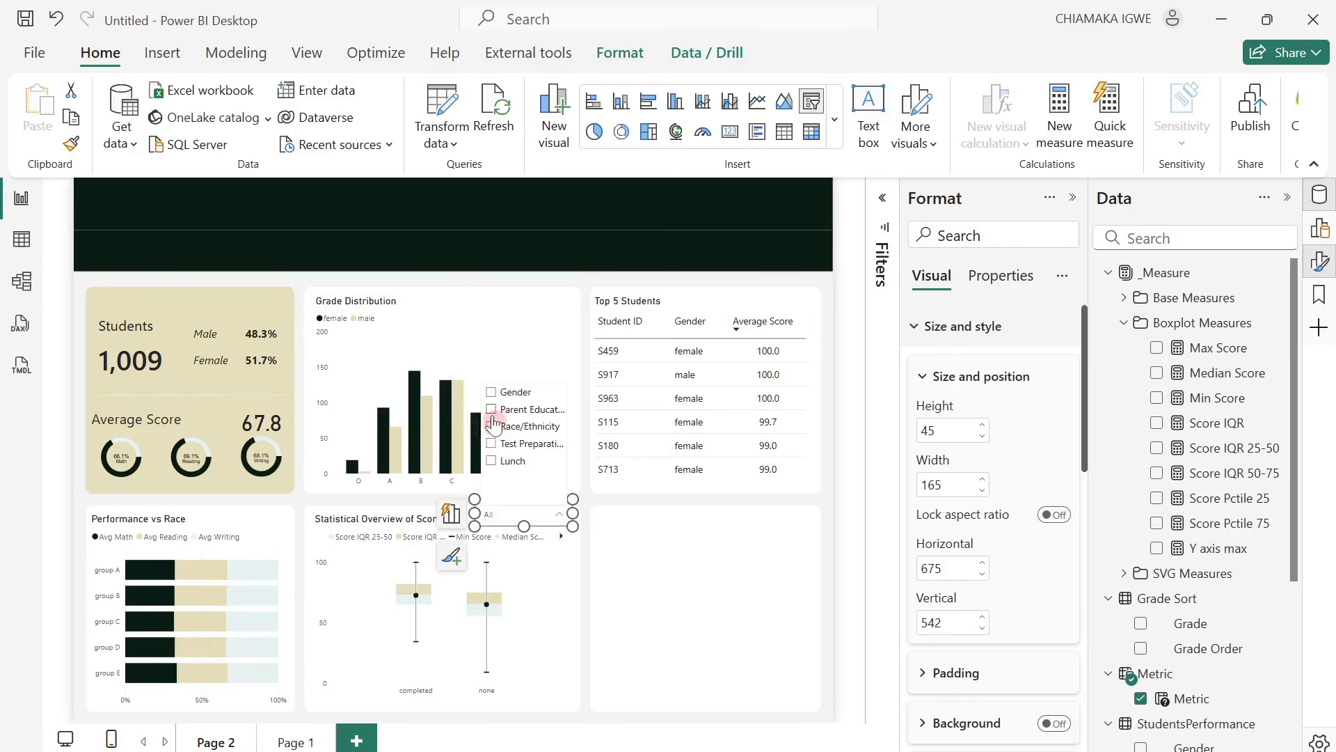
pyautogui.click(492, 412)
pyautogui.click(616, 540)
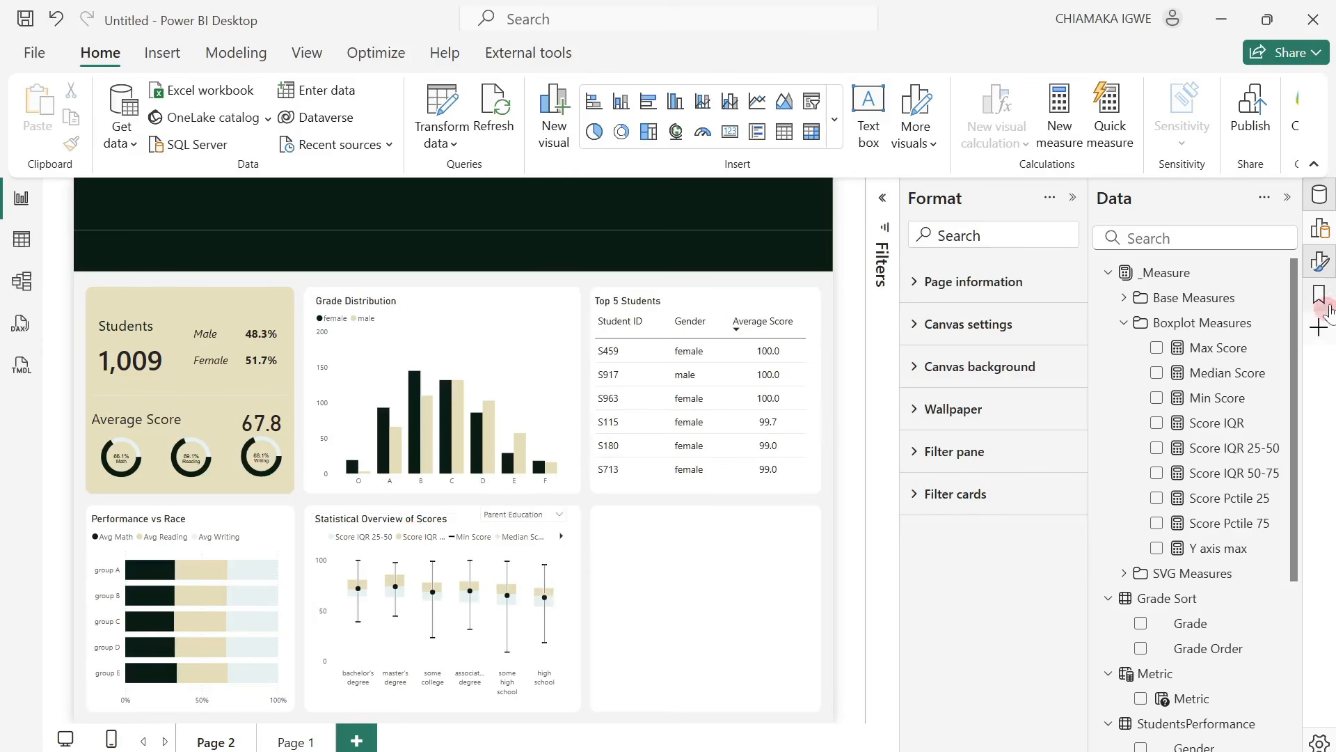
# Rename the box plot's two score column values to IQR 25-50 and IQR 50-75 for this visual.
pyautogui.click(1319, 230)
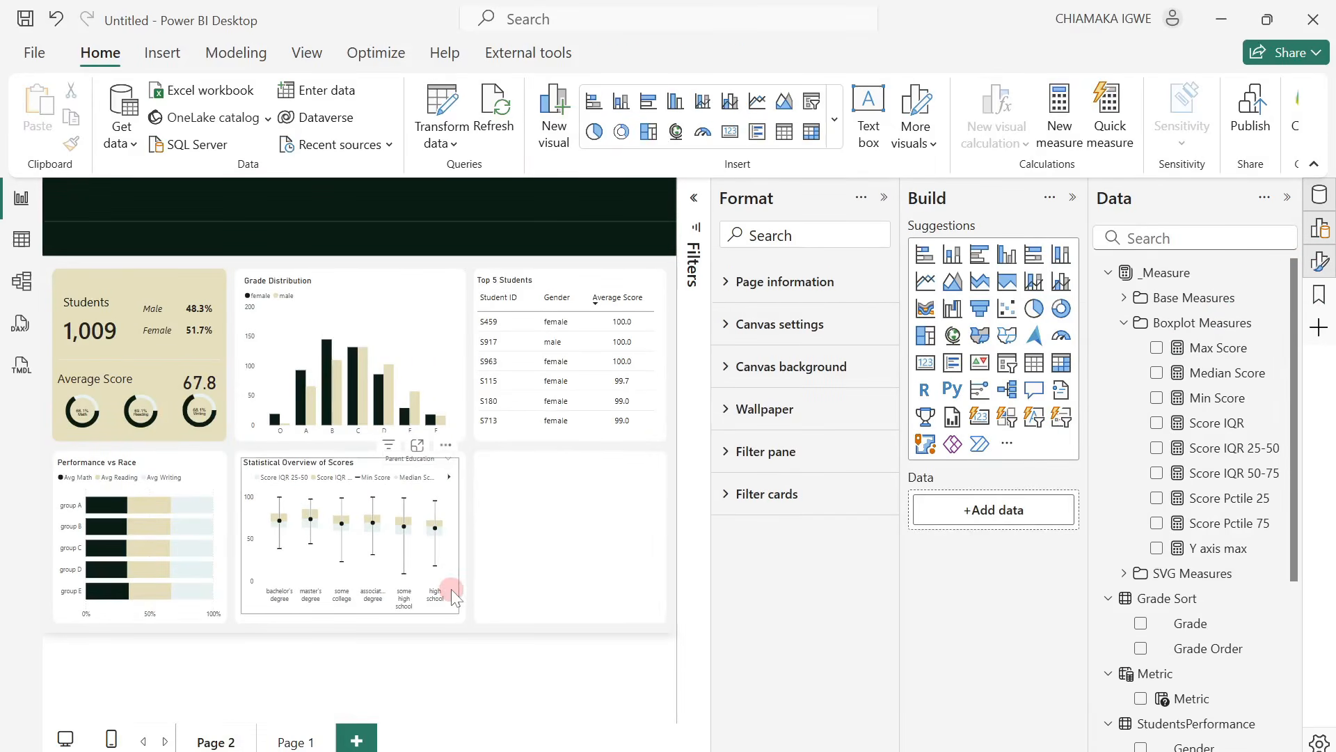
pyautogui.click(453, 593)
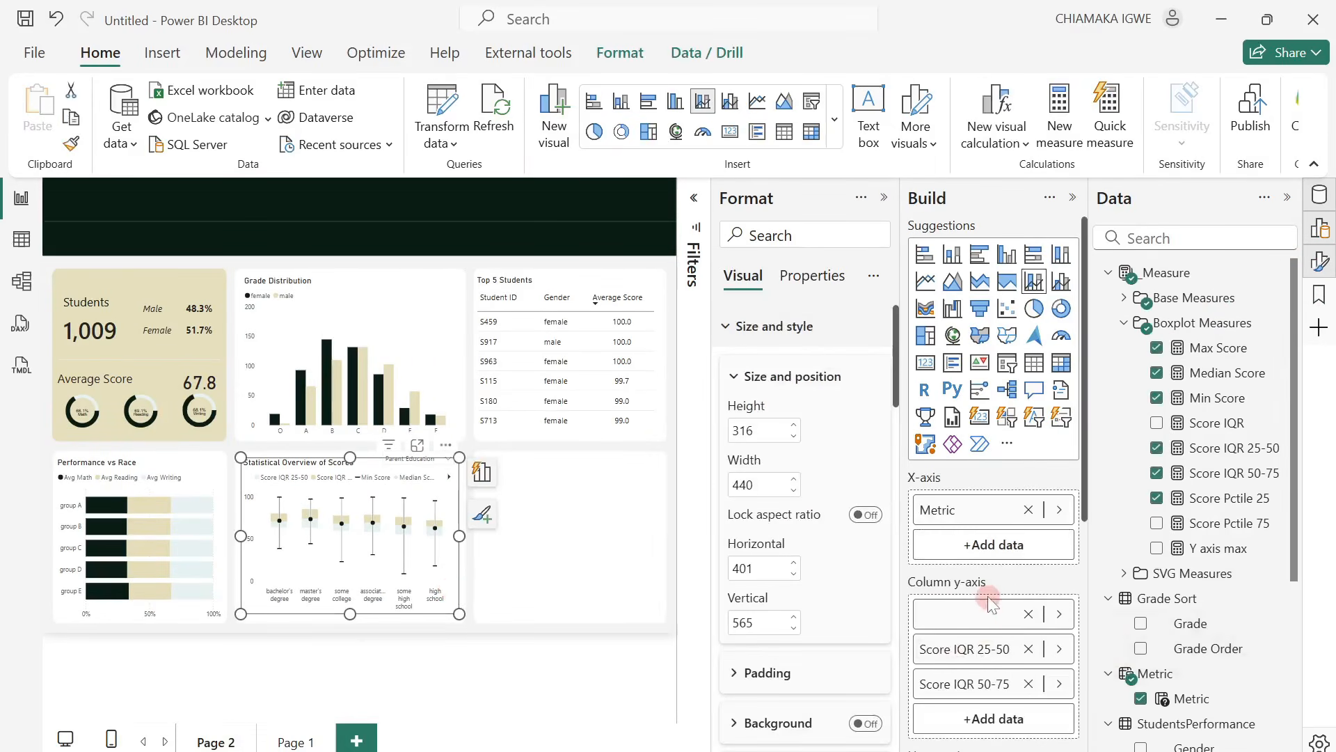
pyautogui.scroll(-3, 990, 602)
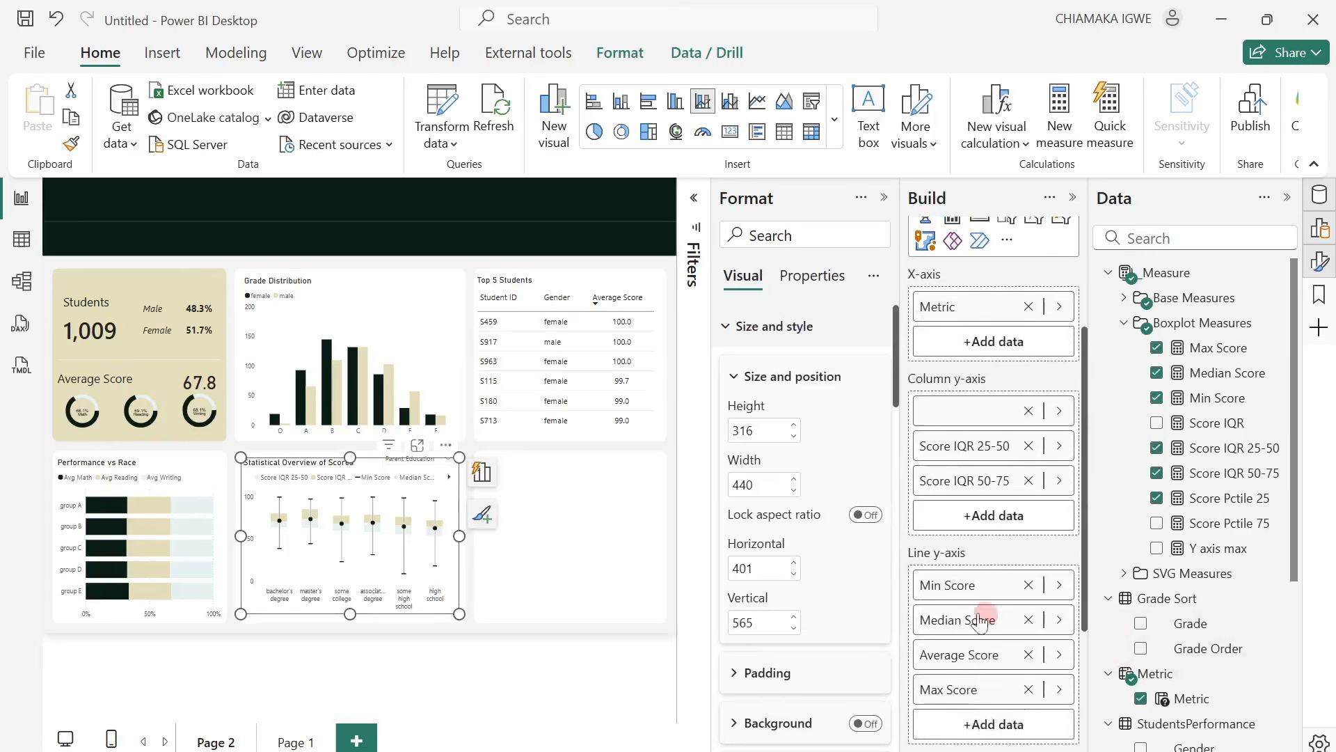
pyautogui.doubleClick(952, 446)
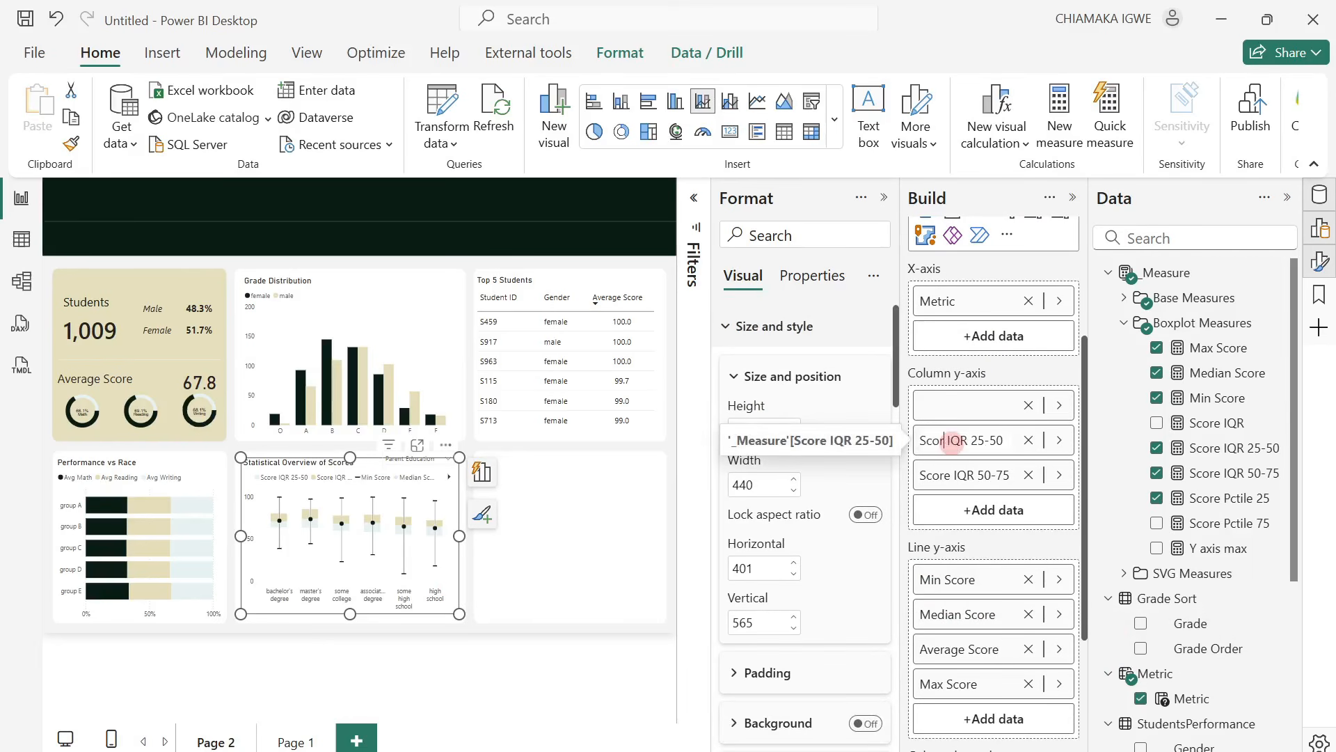
pyautogui.press('BackSpace')
pyautogui.press('BackSpace')
pyautogui.press('BackSpace')
pyautogui.press('BackSpace')
pyautogui.press('BackSpace')
pyautogui.press('BackSpace')
pyautogui.click(952, 479)
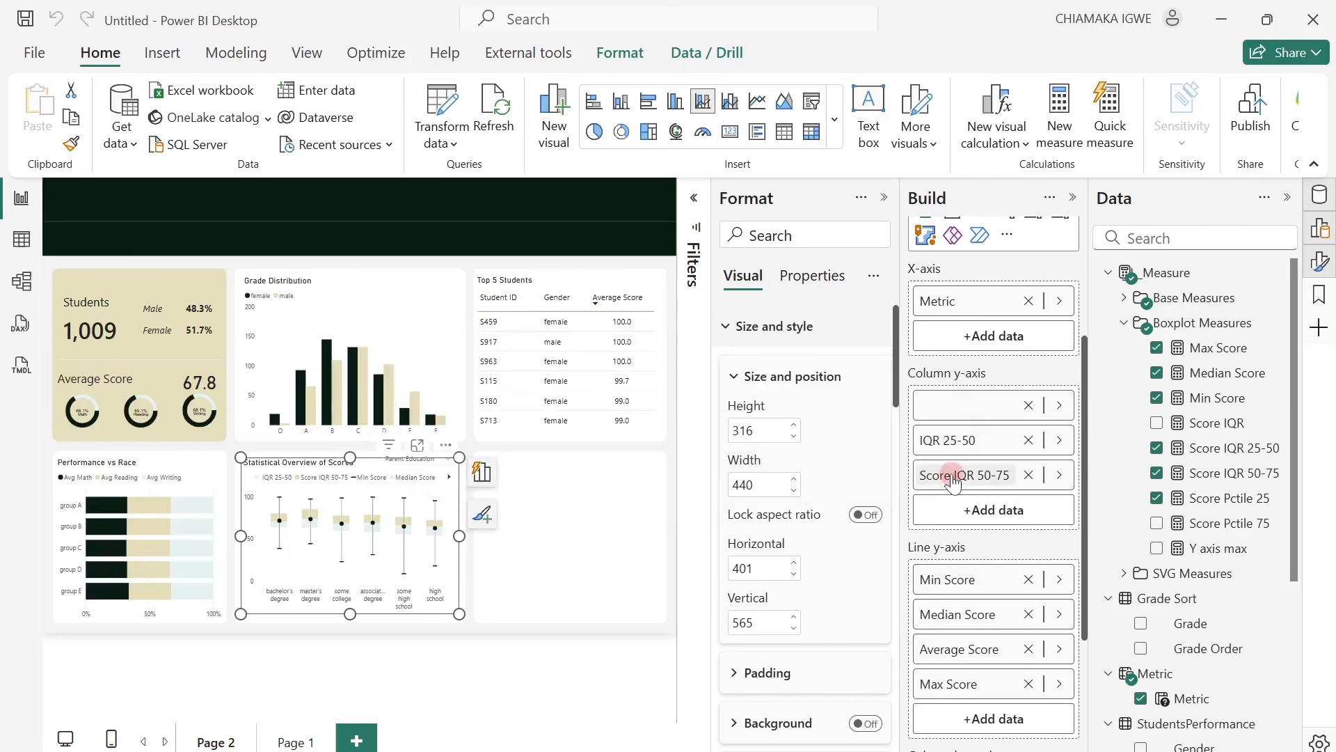
pyautogui.doubleClick(953, 479)
pyautogui.press('BackSpace')
pyautogui.press('BackSpace')
pyautogui.press('BackSpace')
pyautogui.press('BackSpace')
pyautogui.press('BackSpace')
pyautogui.press('BackSpace')
# Shorten the box plot's Min Score and Median Score line values to Min and Median.
pyautogui.click(977, 581)
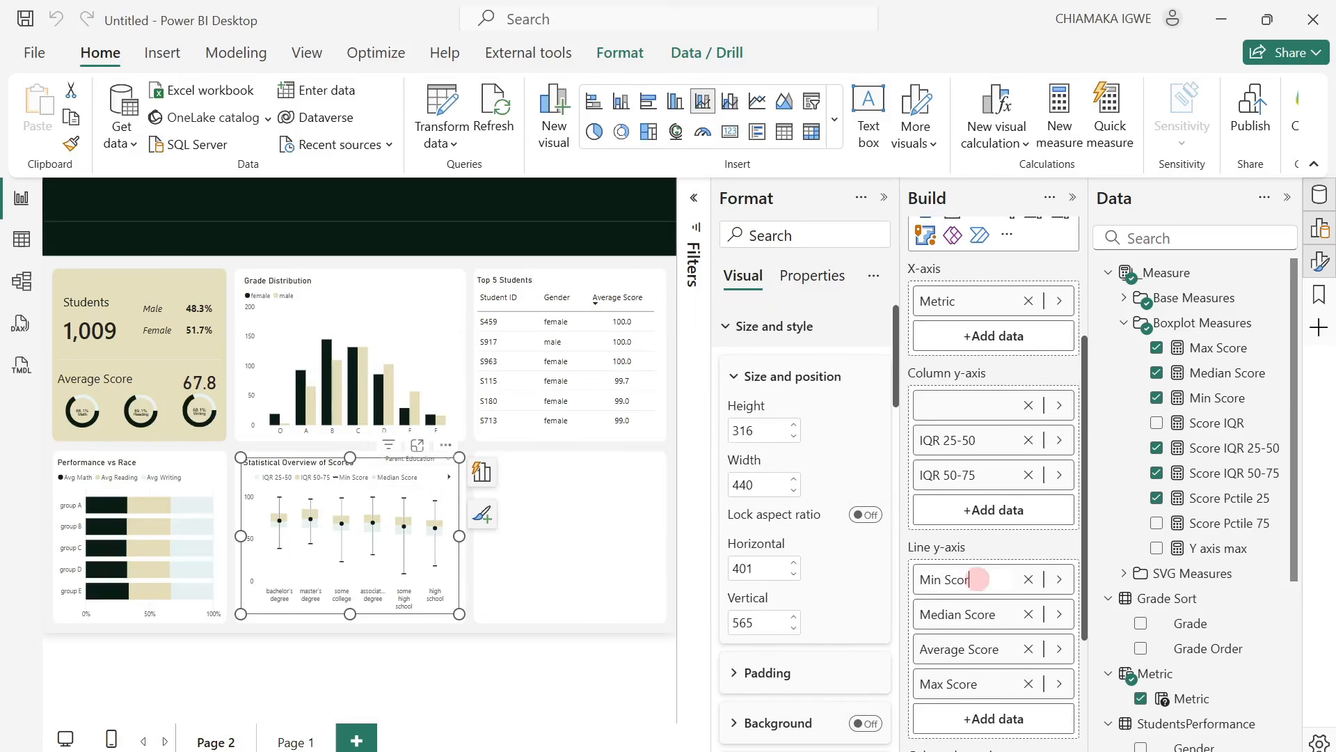
pyautogui.press('BackSpace')
pyautogui.press('BackSpace')
pyautogui.press('BackSpace')
pyautogui.press('BackSpace')
pyautogui.press('BackSpace')
pyautogui.click(996, 615)
pyautogui.doubleClick(995, 615)
pyautogui.press('BackSpace')
pyautogui.press('BackSpace')
pyautogui.press('BackSpace')
pyautogui.press('BackSpace')
pyautogui.press('BackSpace')
pyautogui.press('BackSpace')
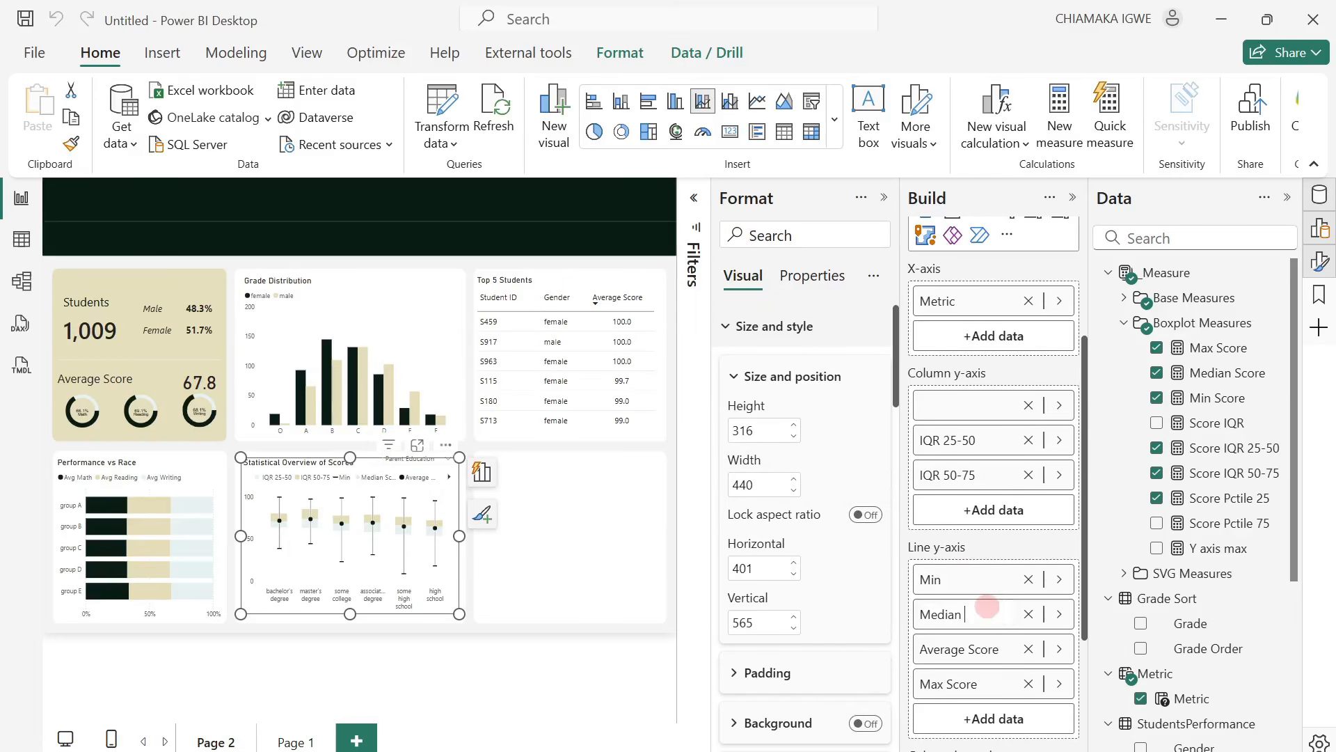
# Shorten the box plot's Max Score and Average Score line values to Max ` and Average.
pyautogui.click(988, 651)
pyautogui.doubleClick(988, 651)
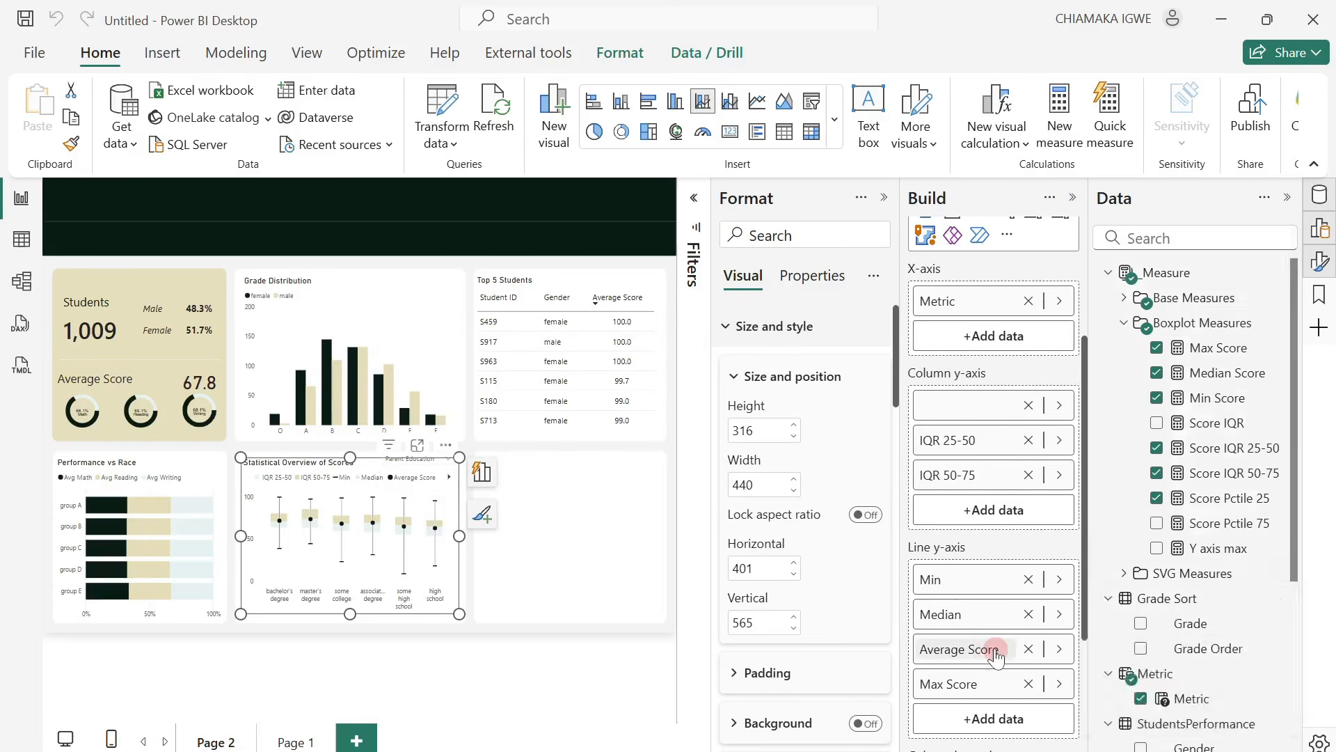
pyautogui.click(955, 651)
pyautogui.doubleClick(974, 685)
pyautogui.press('BackSpace')
pyautogui.press('BackSpace')
pyautogui.press('BackSpace')
pyautogui.press('BackSpace')
pyautogui.press('BackSpace')
pyautogui.write('`')
pyautogui.doubleClick(990, 649)
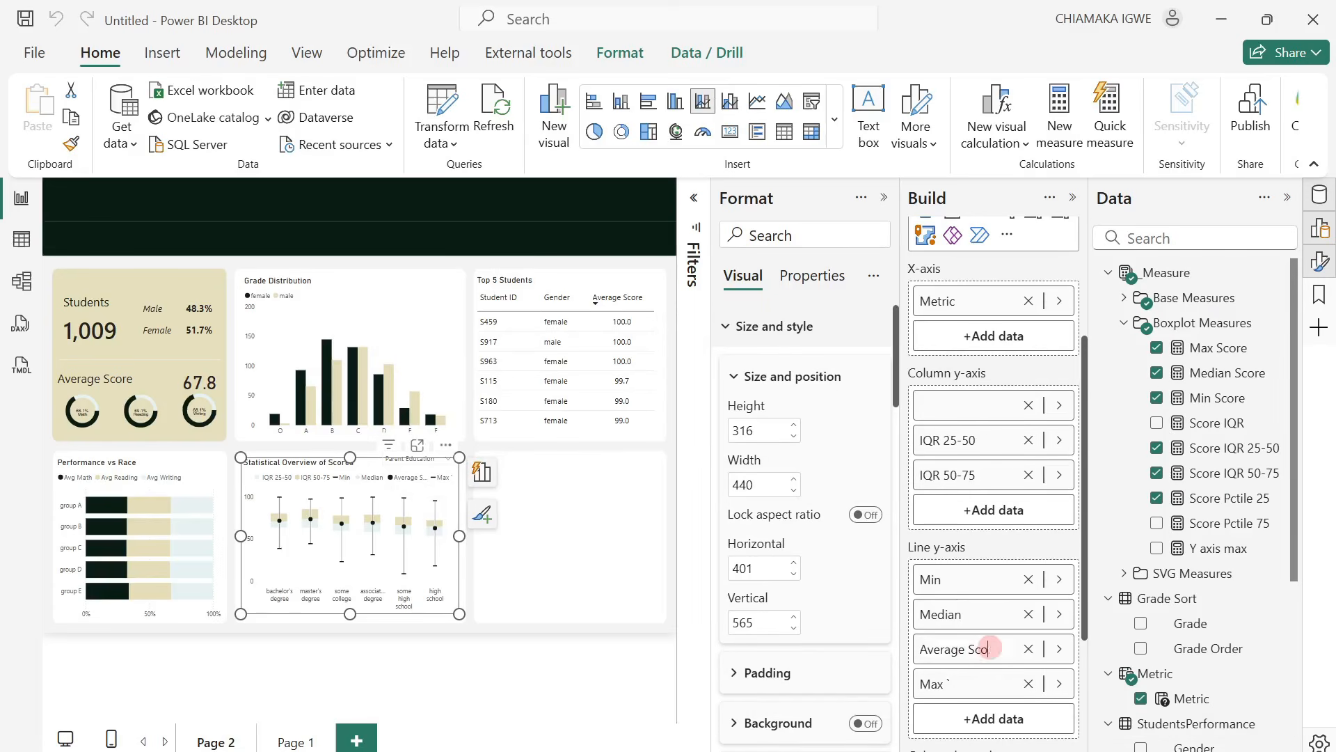
pyautogui.press('BackSpace')
pyautogui.press('BackSpace')
pyautogui.press('BackSpace')
pyautogui.press('BackSpace')
pyautogui.press('Return')
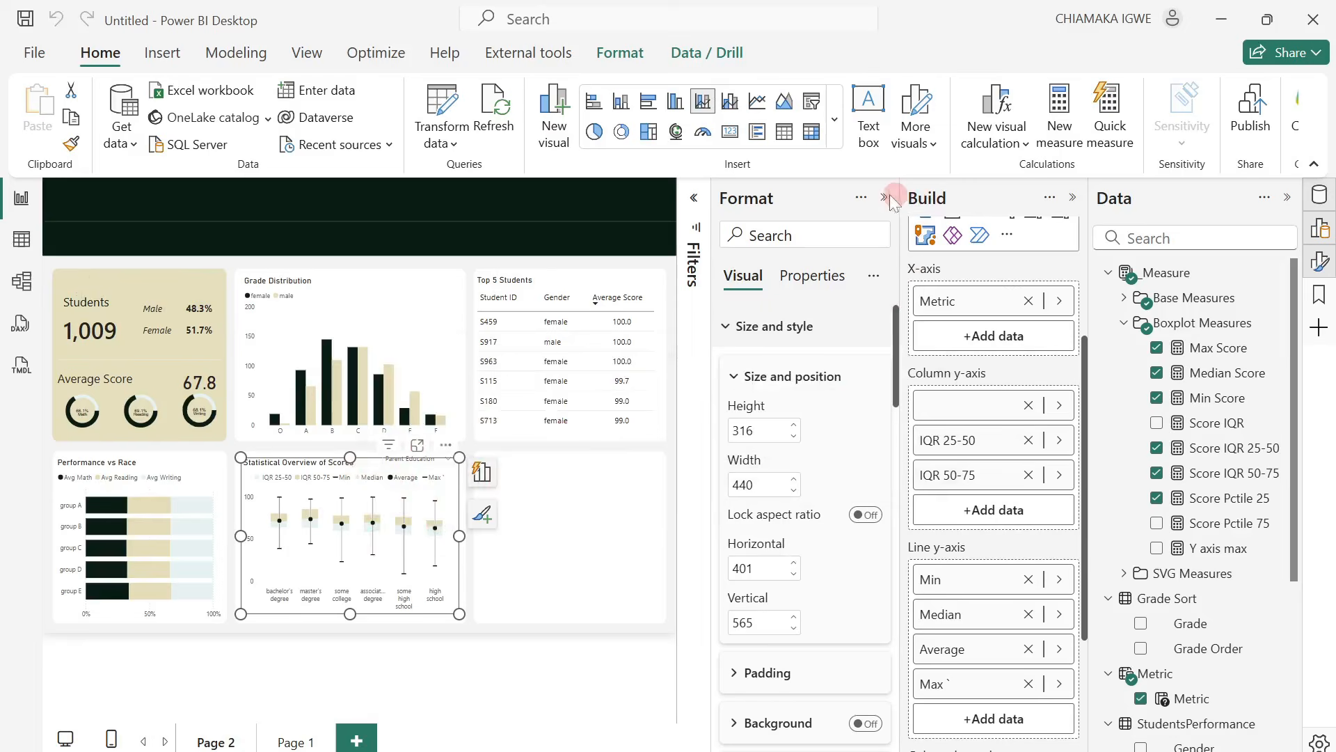
# Deselect the box plot and collapse the Format and Build panes to enlarge the report canvas.
pyautogui.click(885, 200)
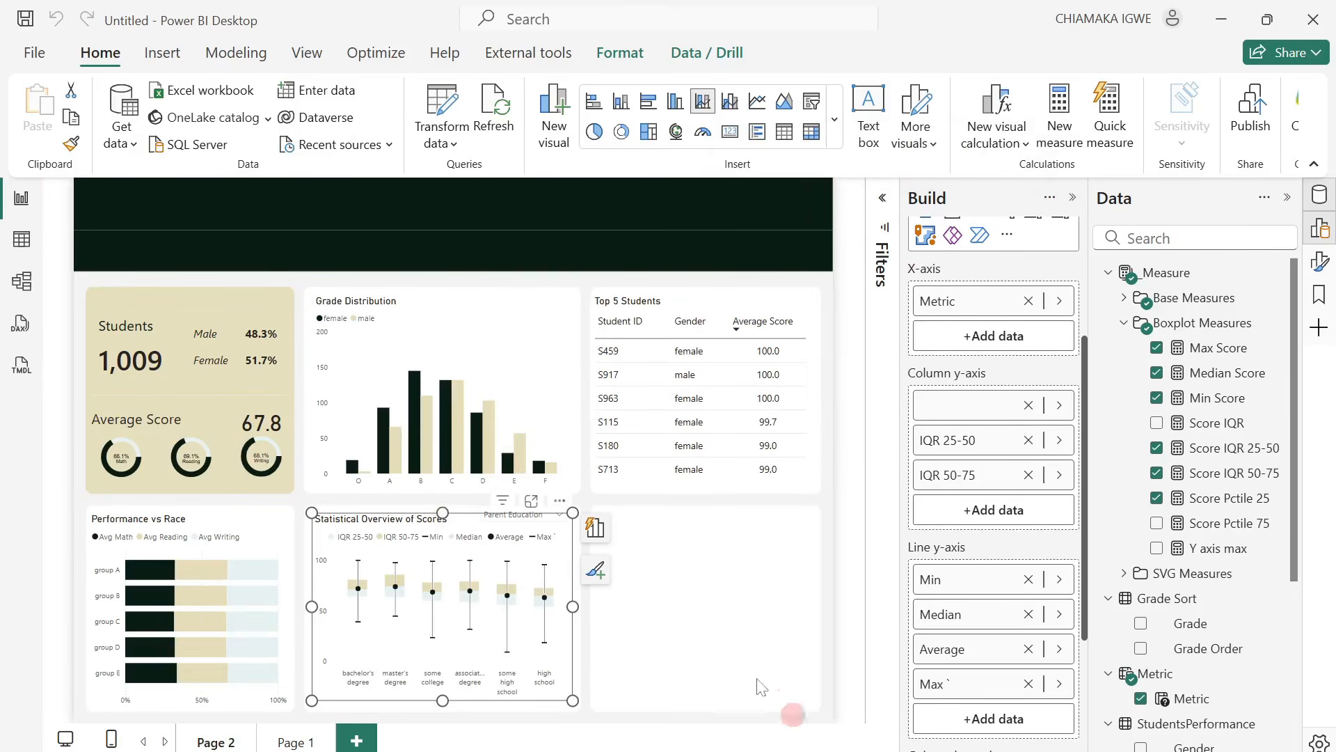
pyautogui.click(660, 600)
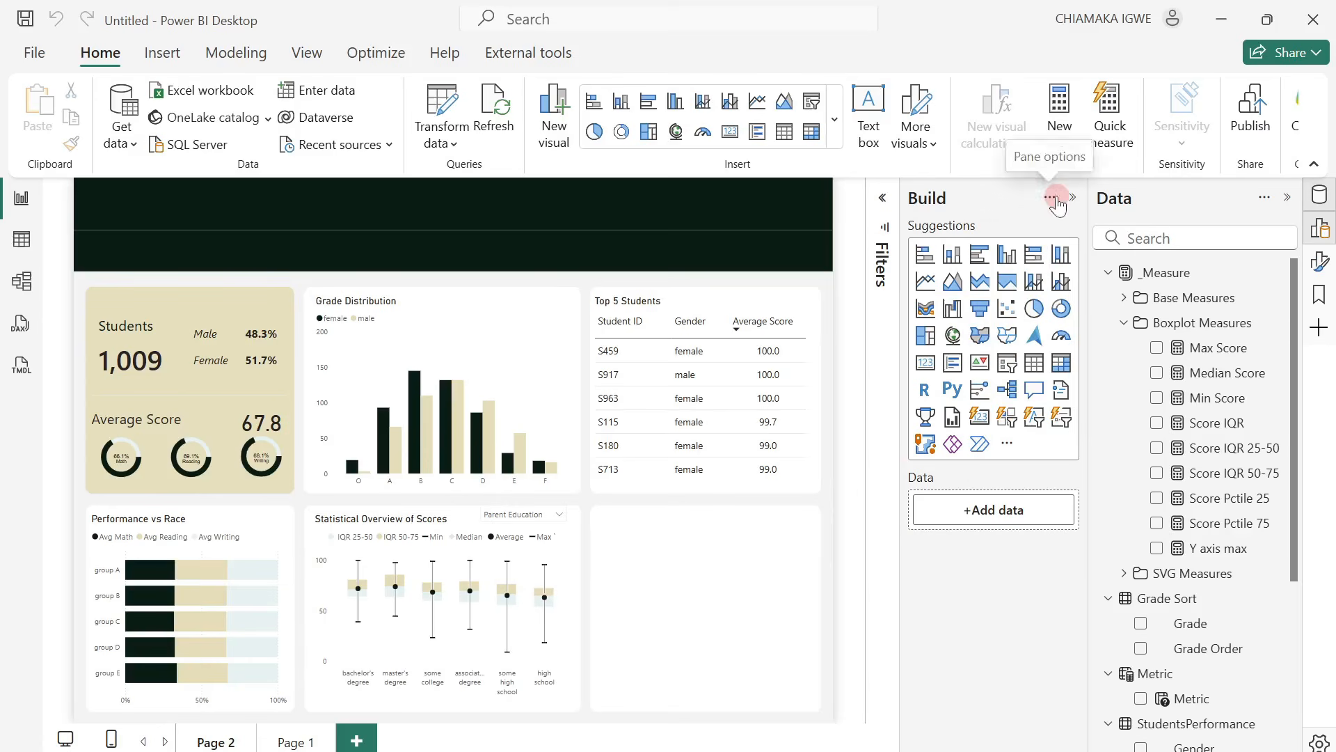
pyautogui.click(1059, 202)
pyautogui.click(1075, 201)
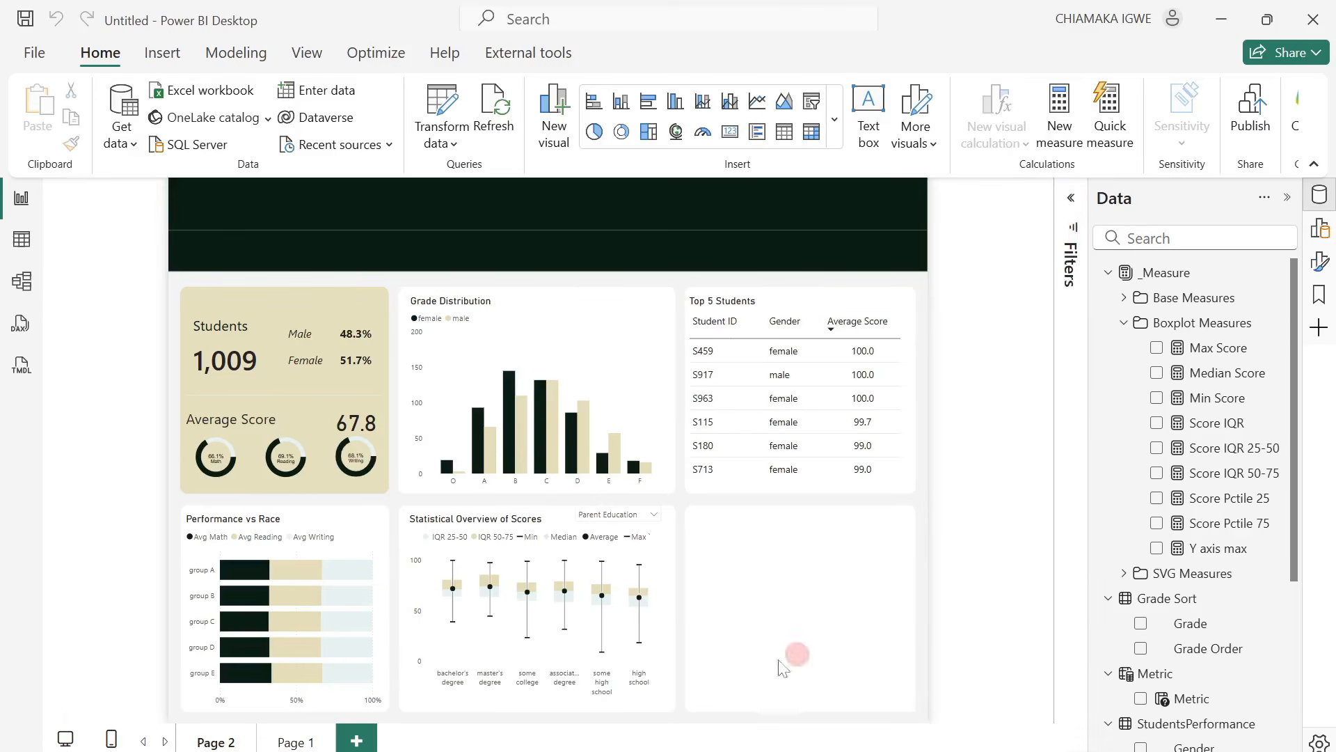
# Switch the Metric slicer to Test Preparation Course and inspect the box plot's tooltips for the completed and none categories.
pyautogui.moveTo(564, 597)
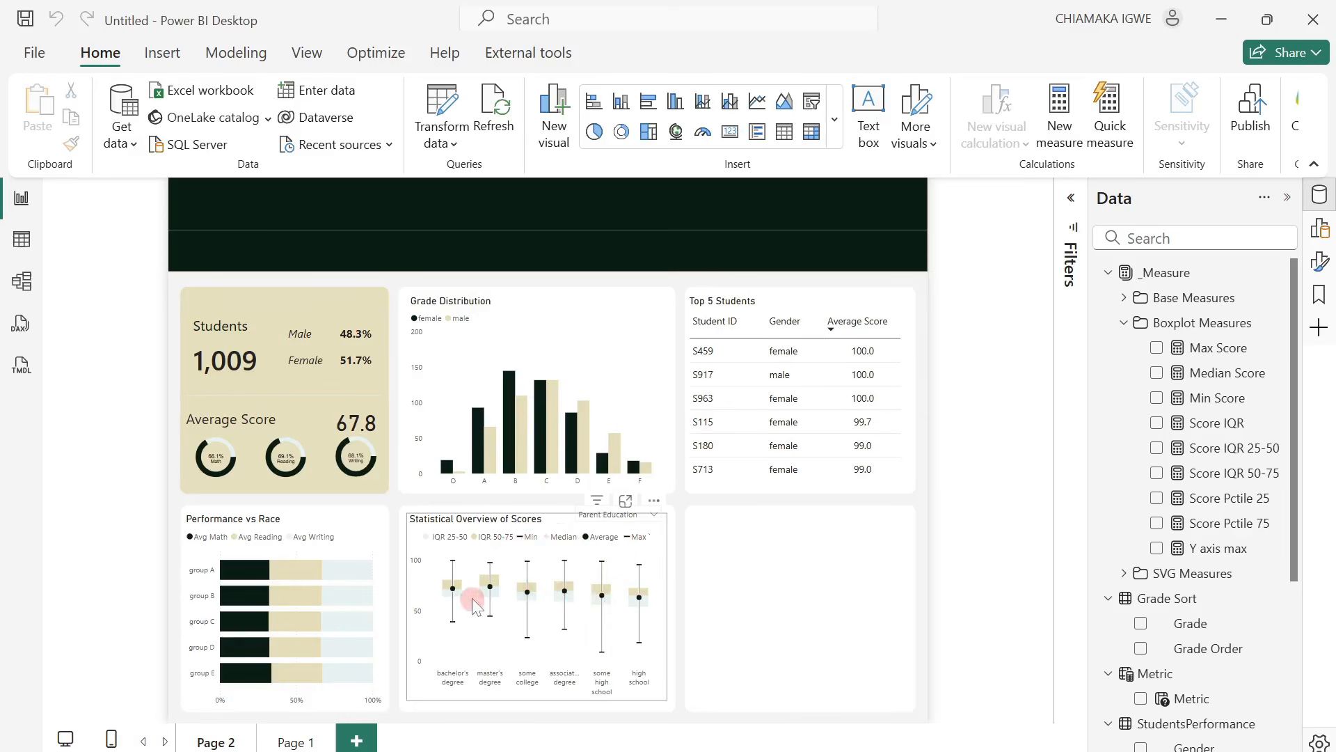
pyautogui.click(637, 515)
pyautogui.click(585, 443)
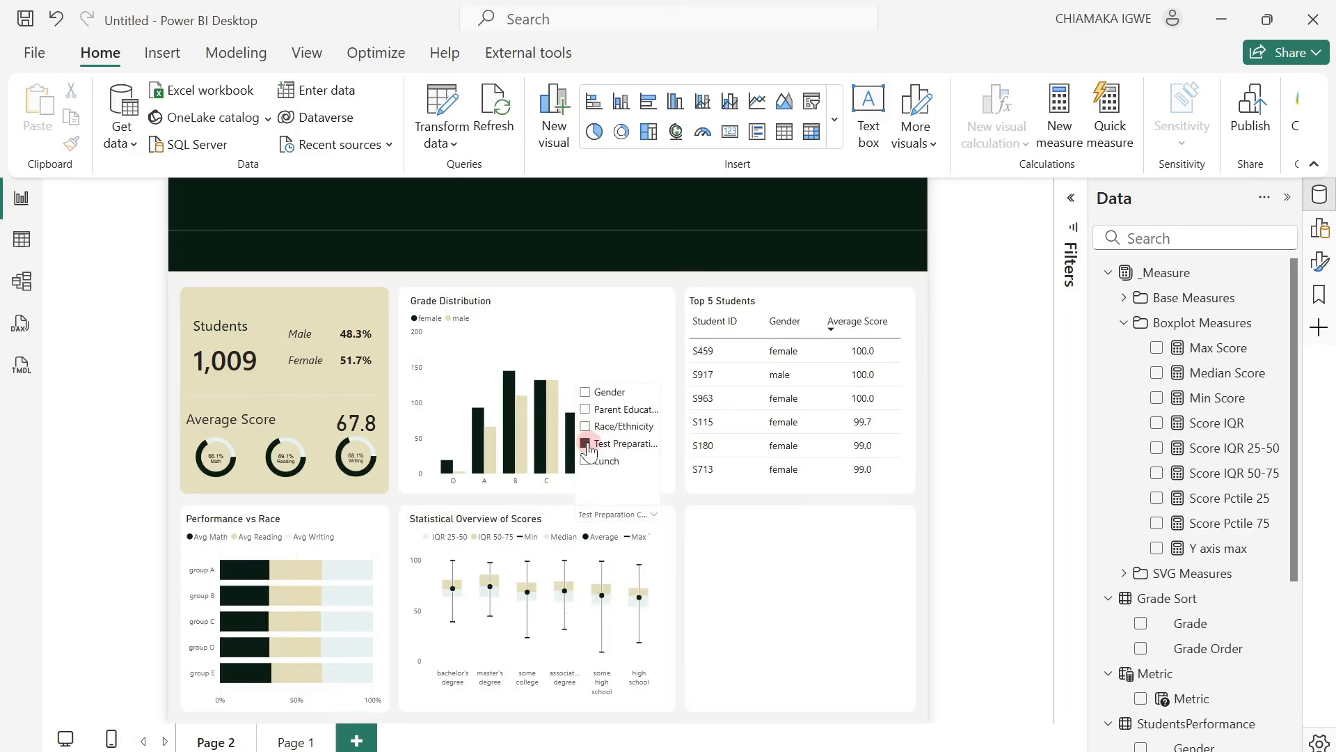
pyautogui.click(582, 604)
pyautogui.moveTo(586, 605)
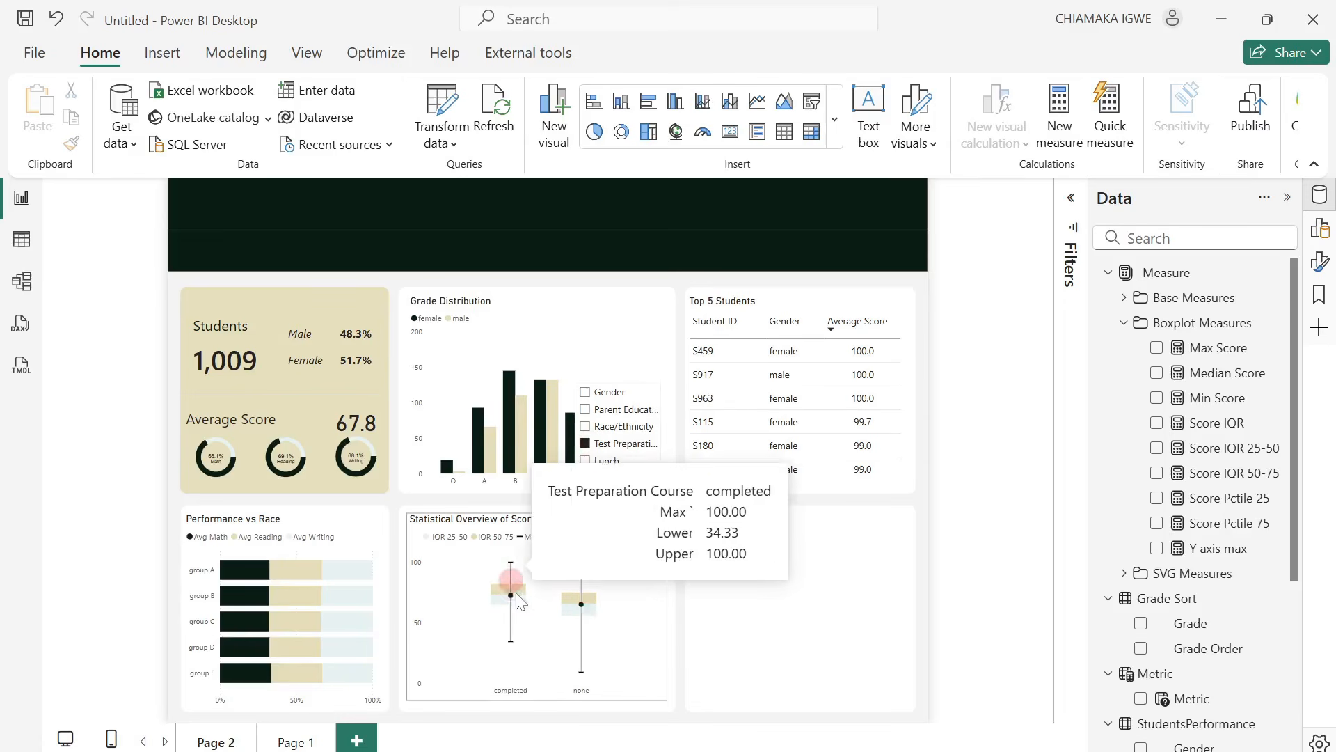
pyautogui.moveTo(522, 596)
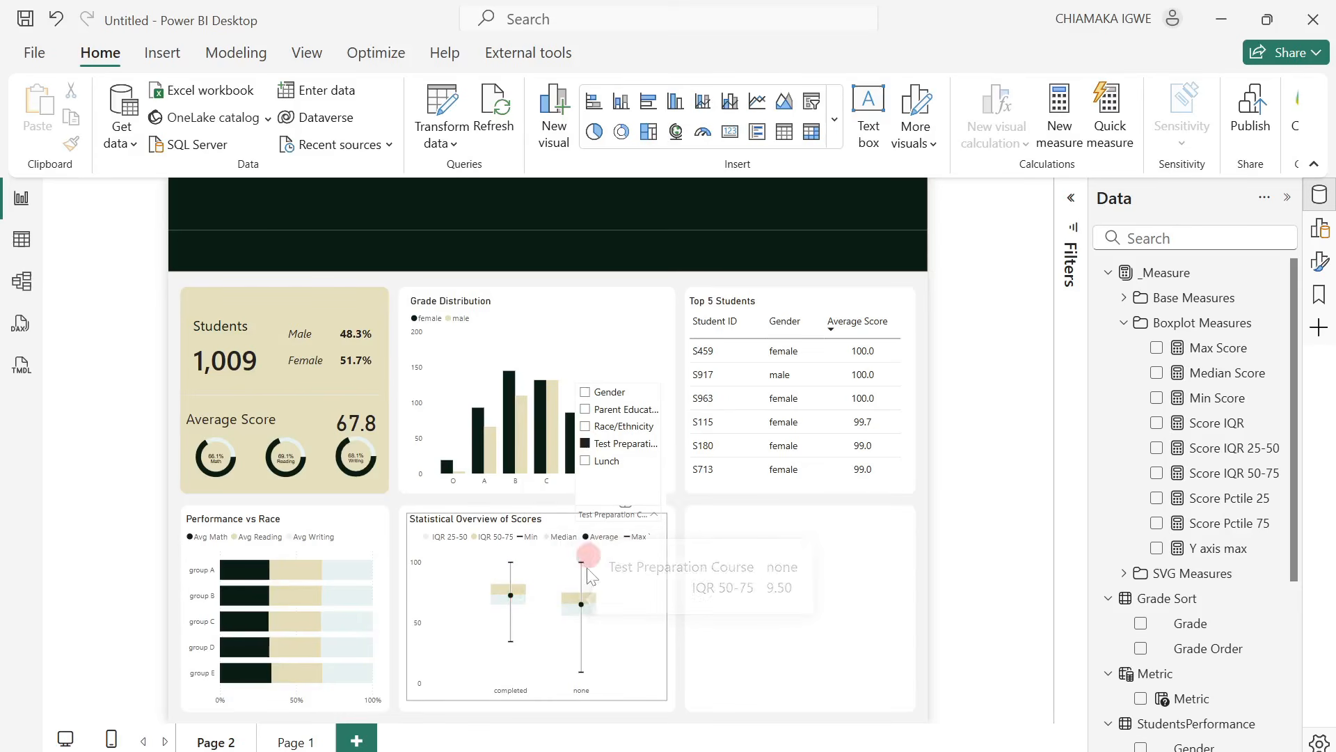
# Set the Metric slicer back to Parent Education.
pyautogui.click(617, 527)
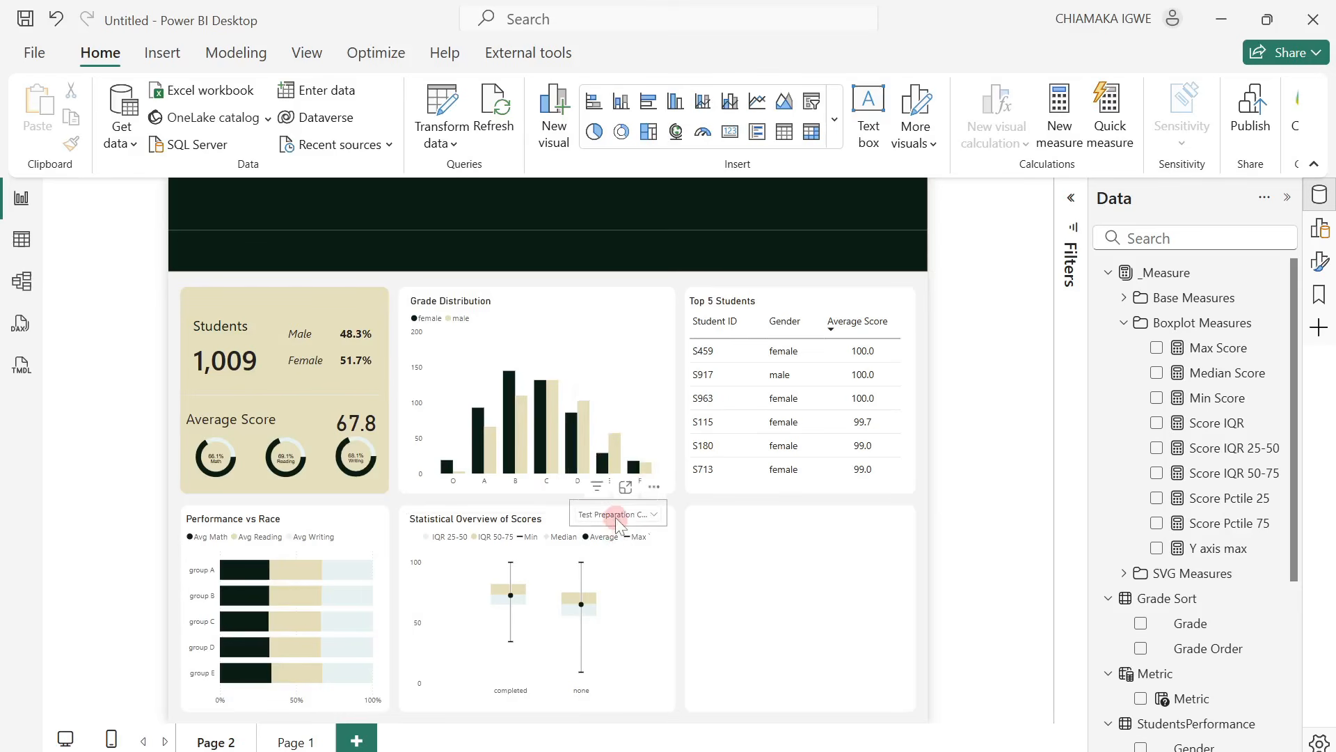
pyautogui.click(618, 518)
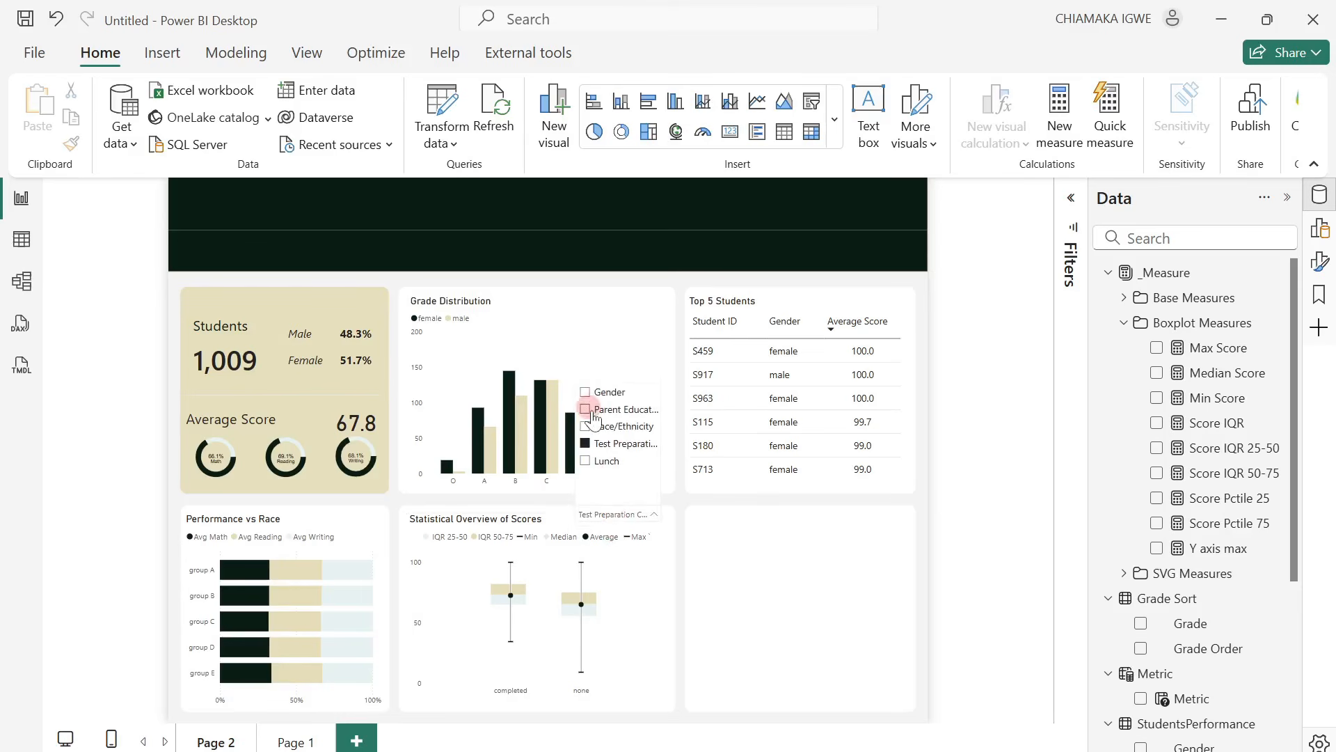
pyautogui.click(584, 411)
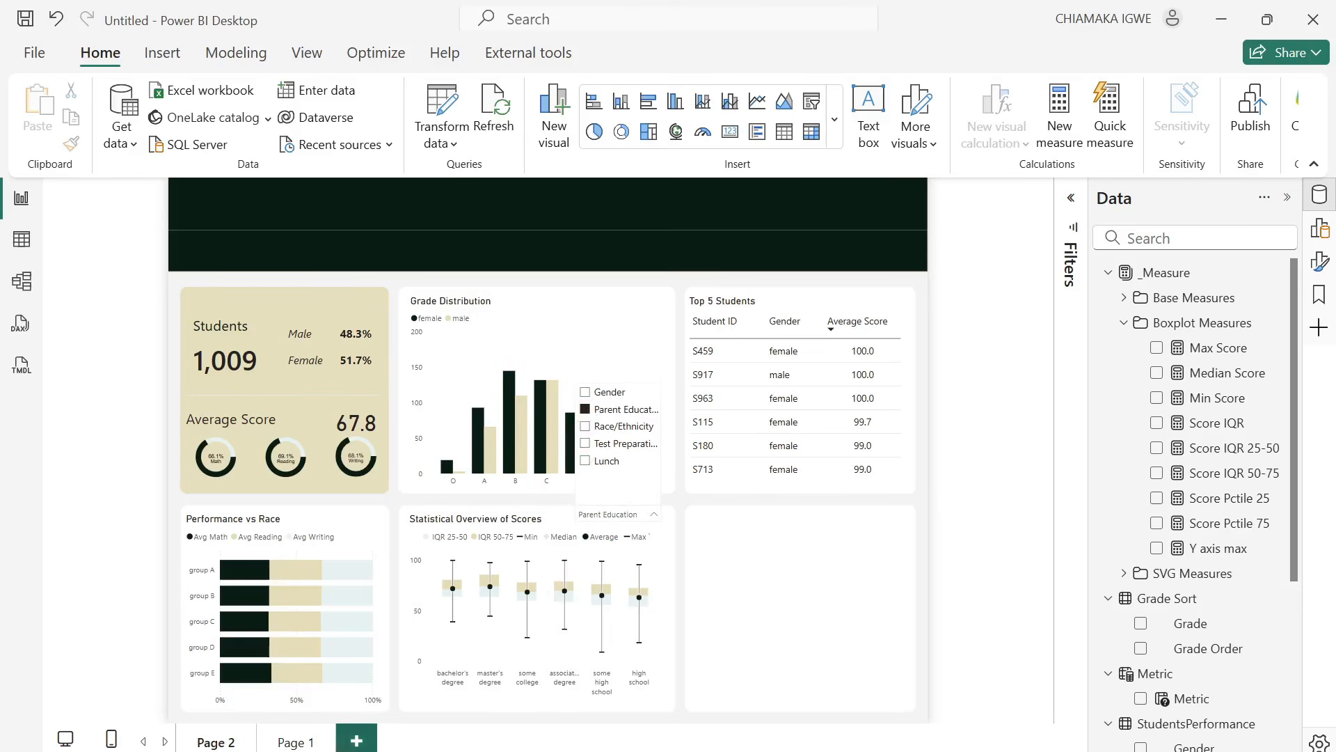
# Add a new report page and set its page type to Tooltip.
pyautogui.click(357, 742)
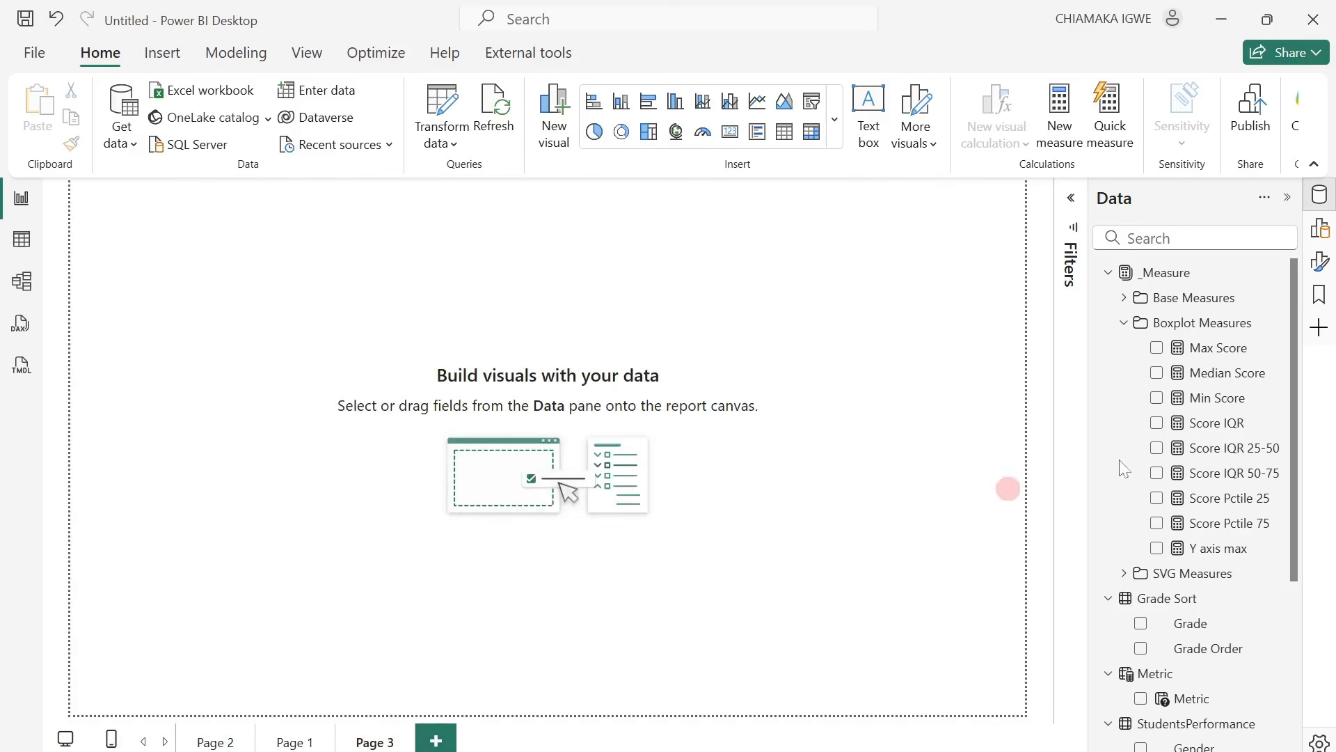
pyautogui.click(1321, 263)
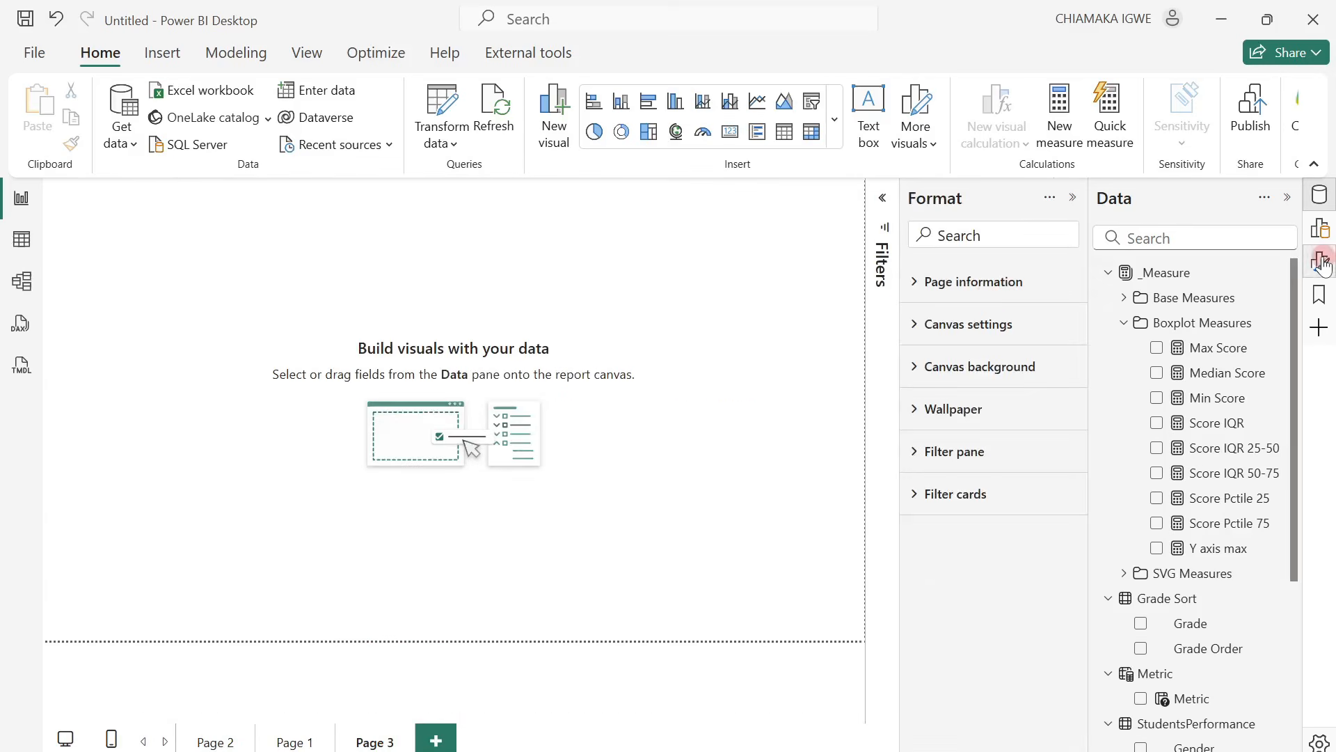
pyautogui.click(916, 281)
pyautogui.click(988, 408)
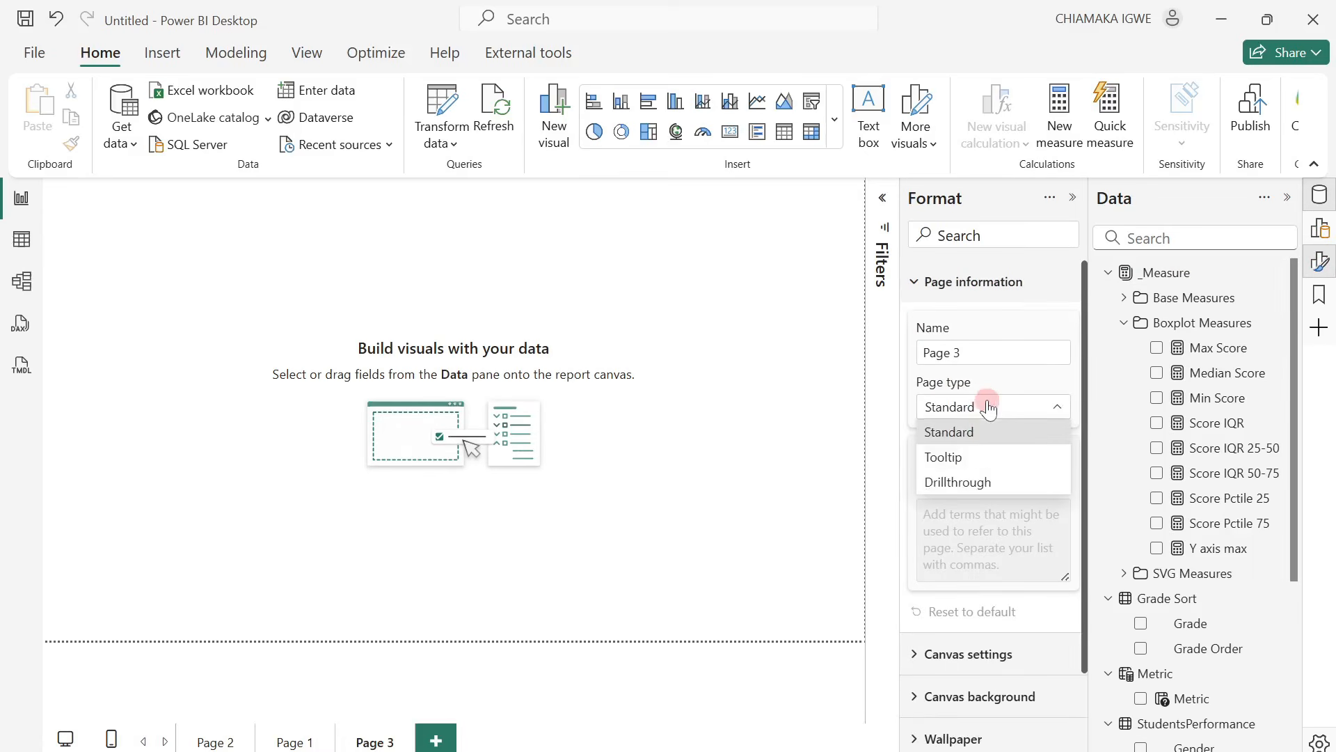
pyautogui.click(988, 460)
# Rename the new tooltip page as Boxplot Tooltip.
pyautogui.click(978, 348)
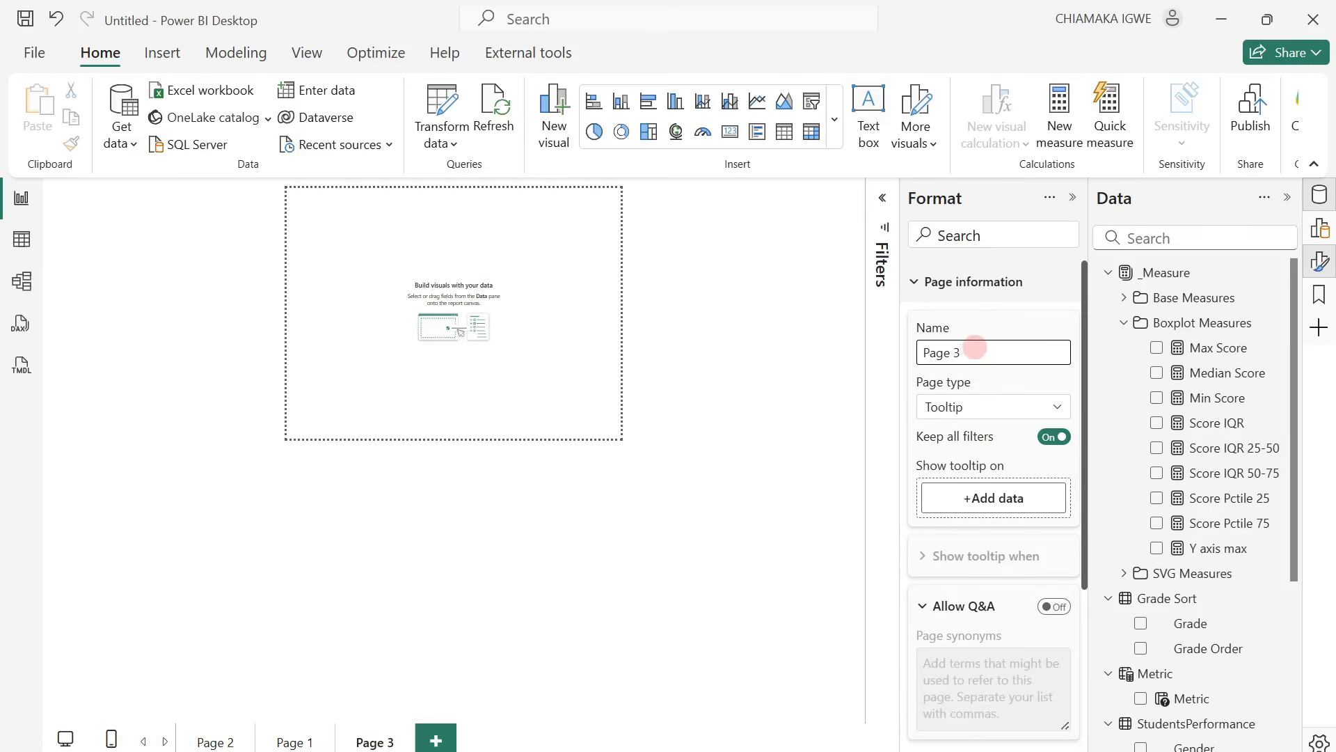
pyautogui.hotkey('ctrl', 'a')
pyautogui.write('B')
pyautogui.press('Return')
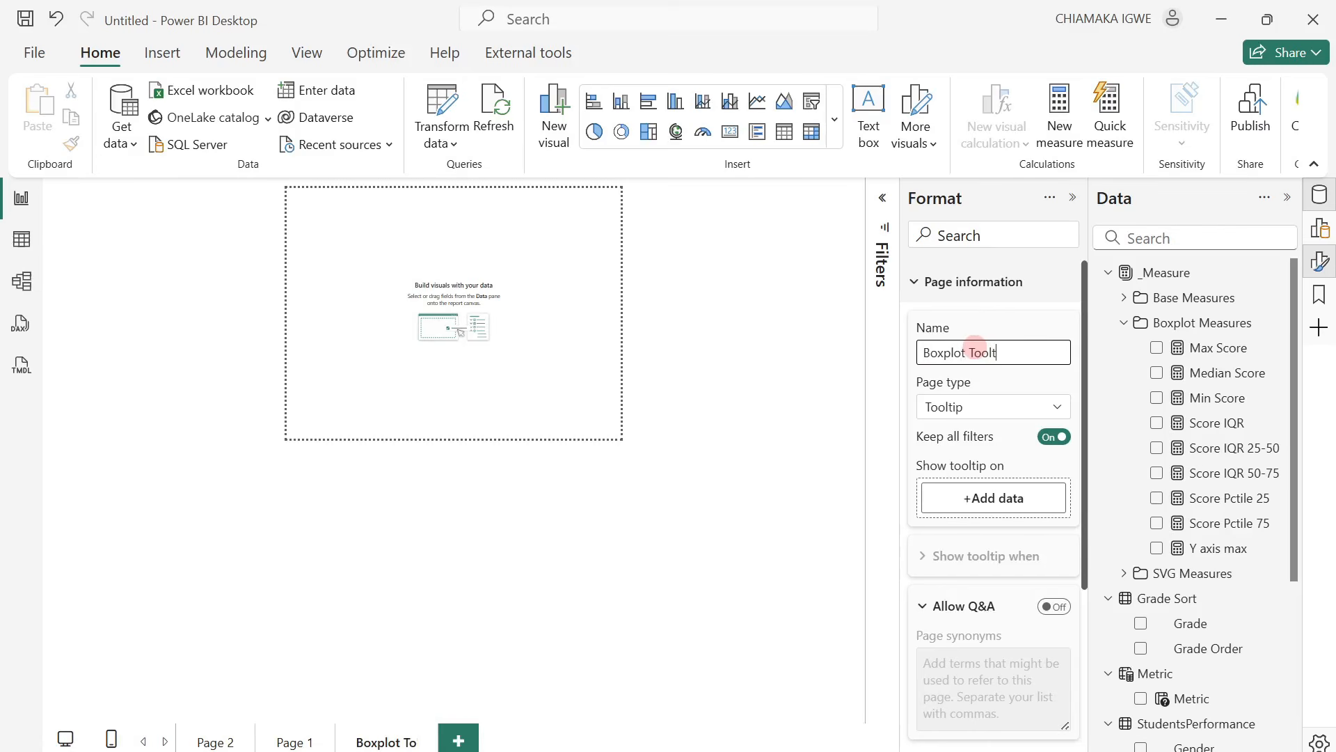
pyautogui.press('Return')
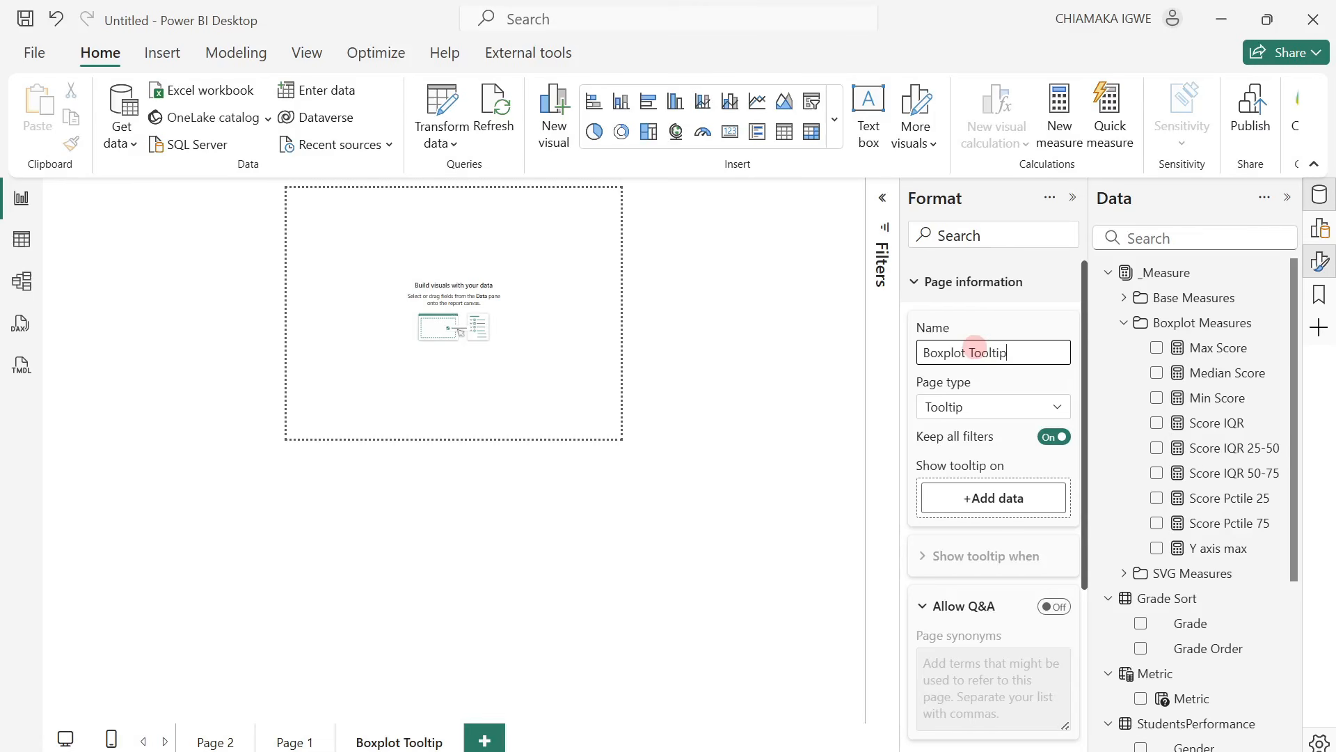
# Give the tooltip page a custom canvas size of 250 px high by 191 px wide and close the formatting pane.
pyautogui.click(914, 282)
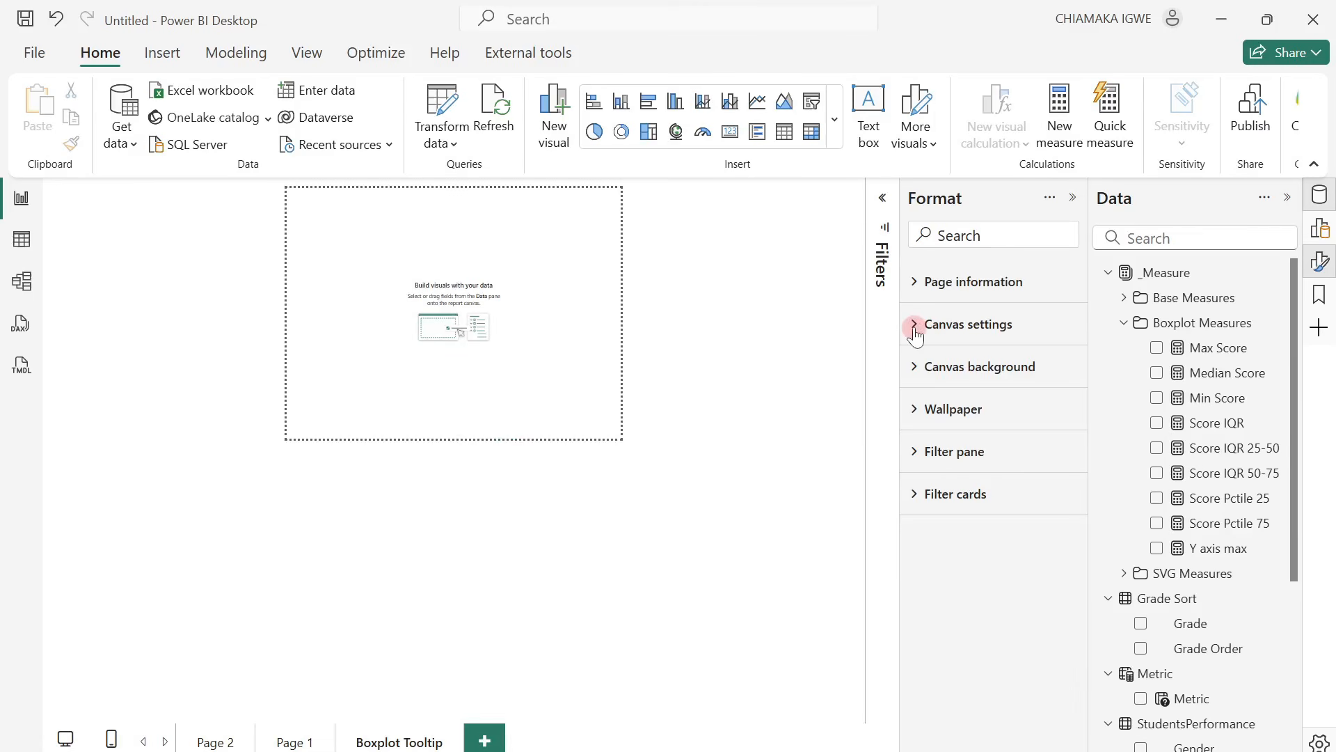
pyautogui.click(915, 331)
pyautogui.click(978, 403)
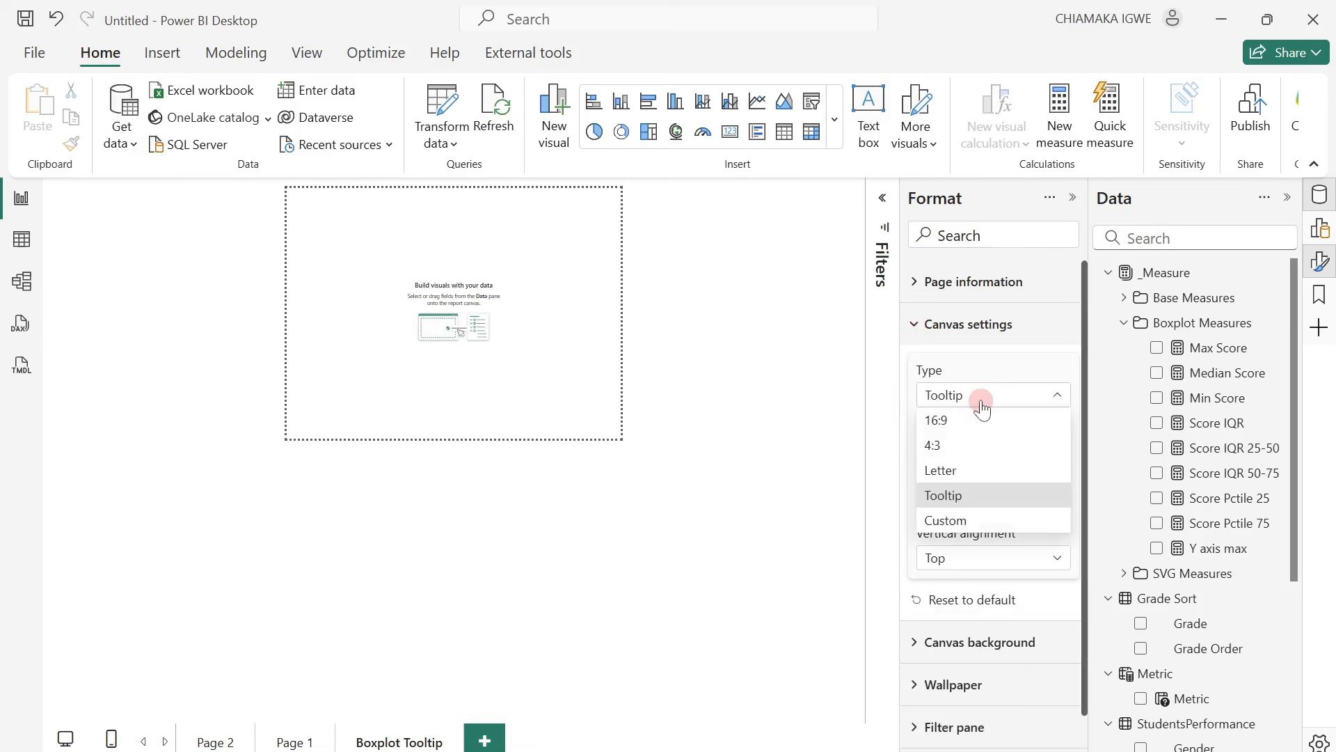
pyautogui.click(981, 519)
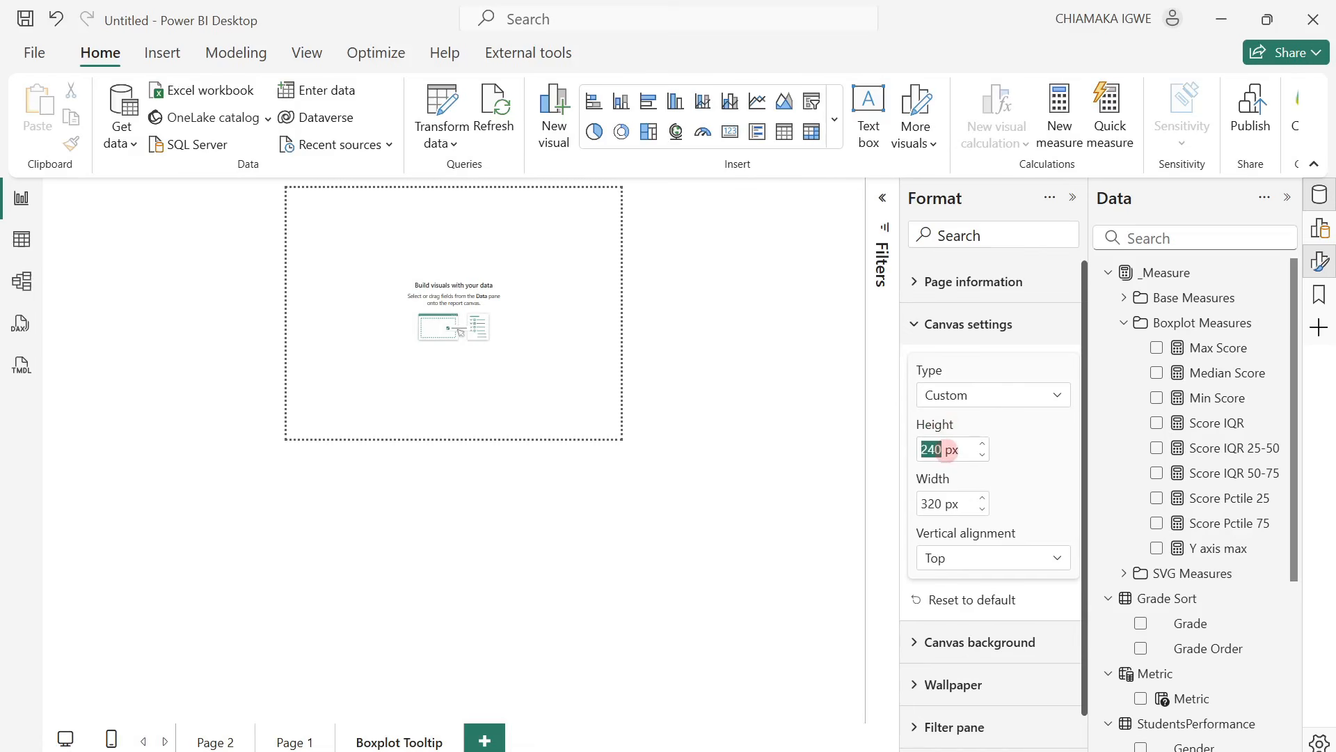
pyautogui.press('Return')
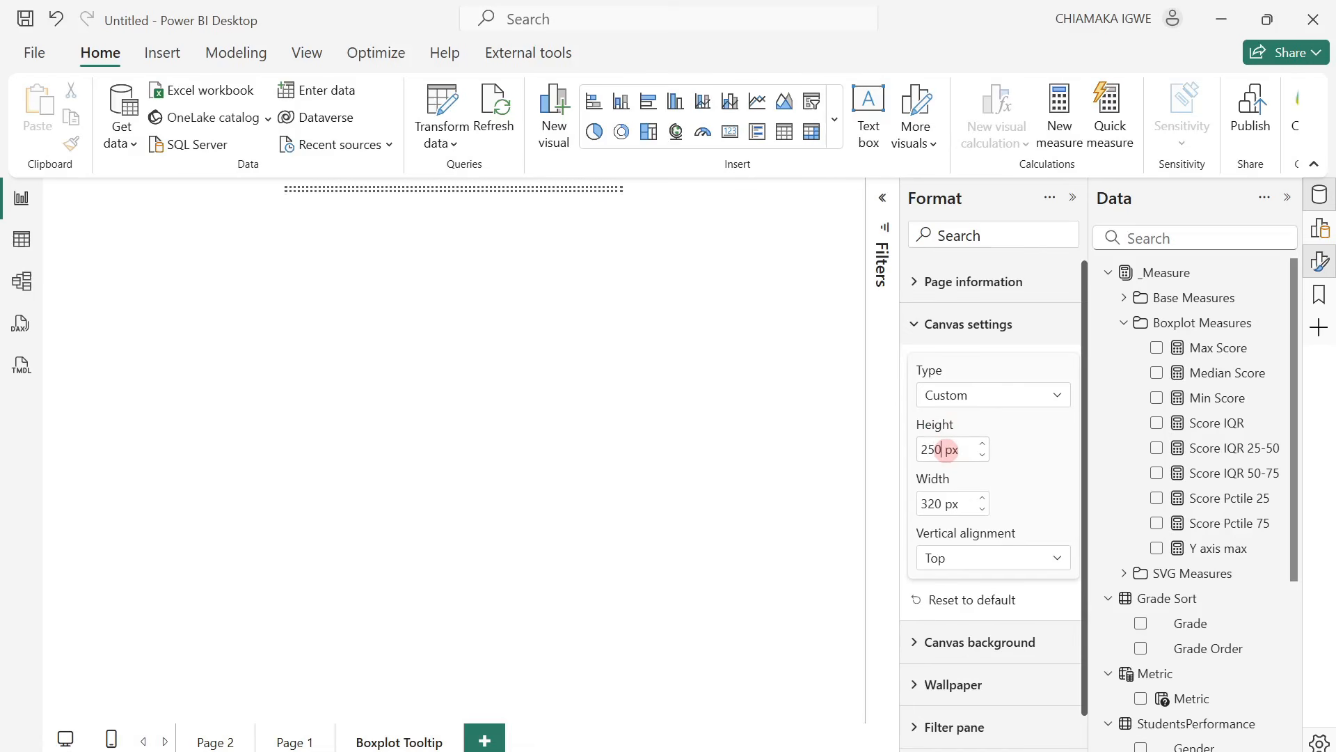
pyautogui.press('Return')
pyautogui.doubleClick(932, 504)
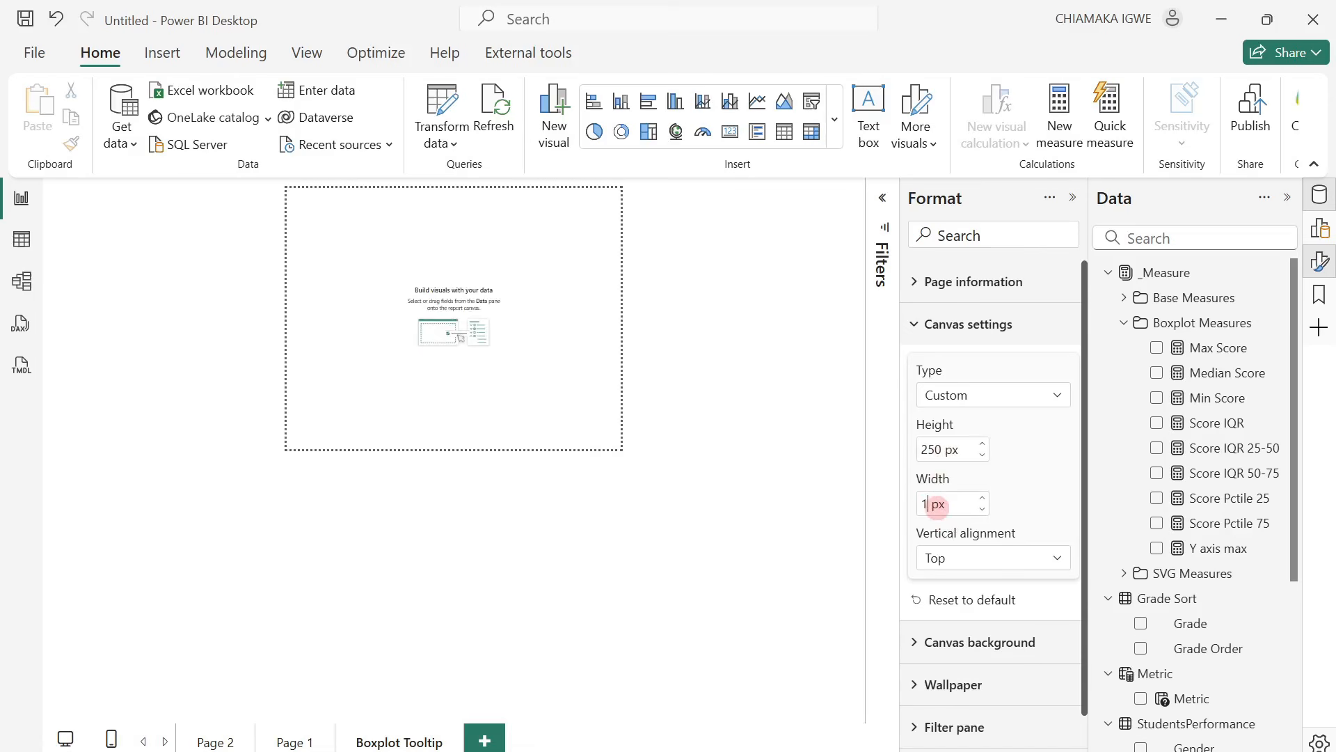
pyautogui.press('Return')
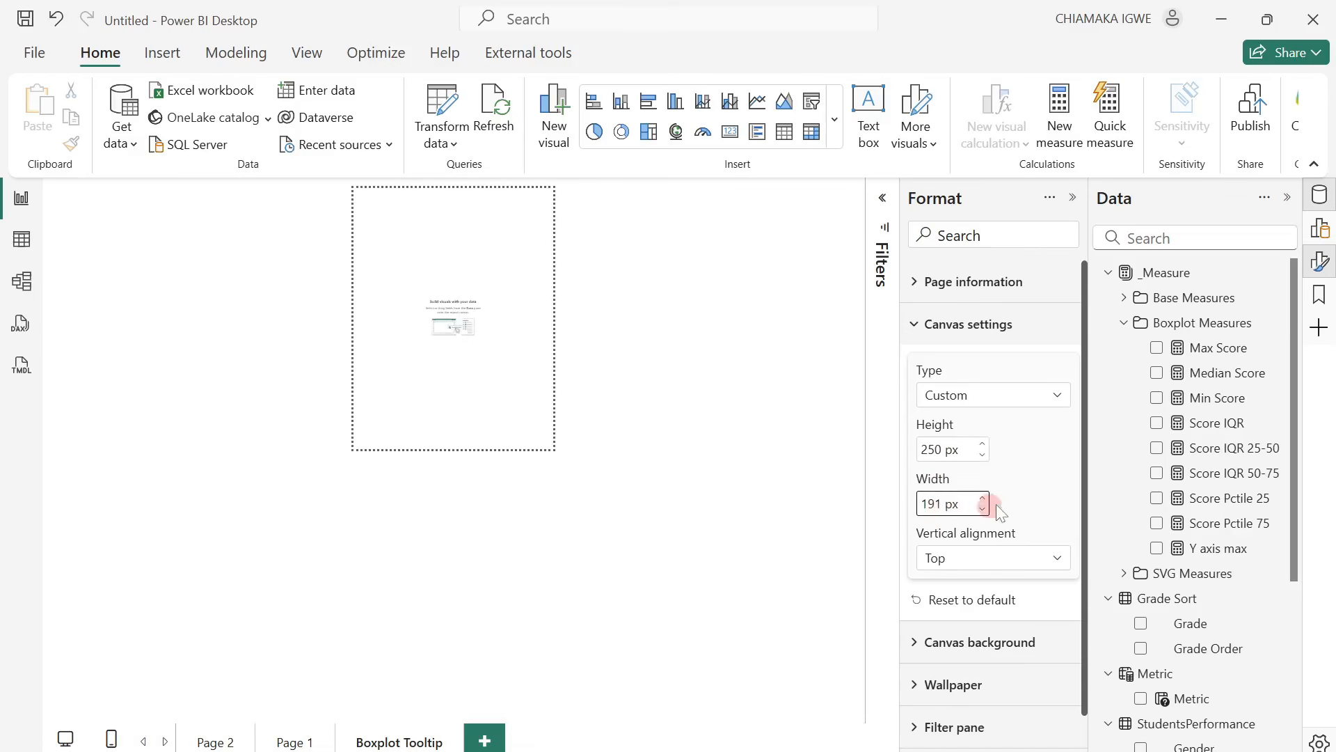
pyautogui.click(1073, 198)
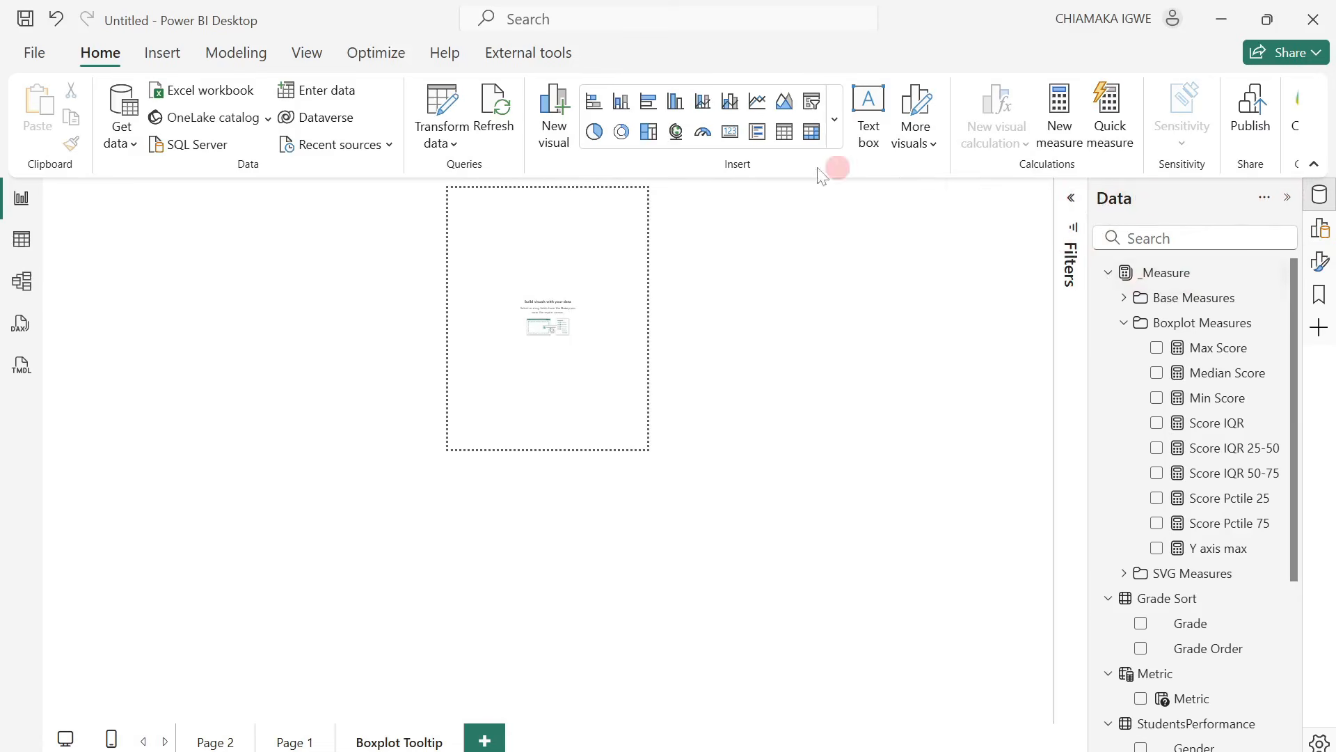
# Insert a card visual on the Boxplot Tooltip page and add the Average Score base measure to it.
pyautogui.click(830, 120)
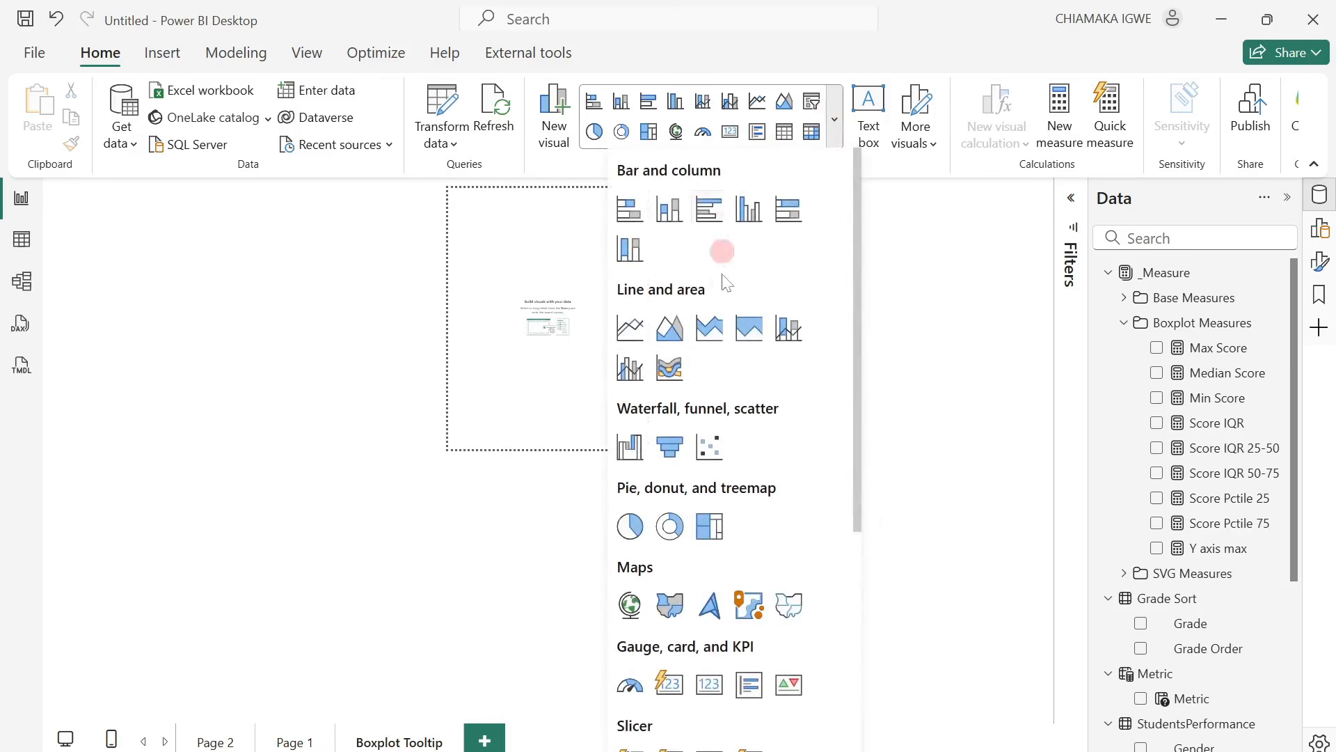
pyautogui.scroll(-3, 696, 557)
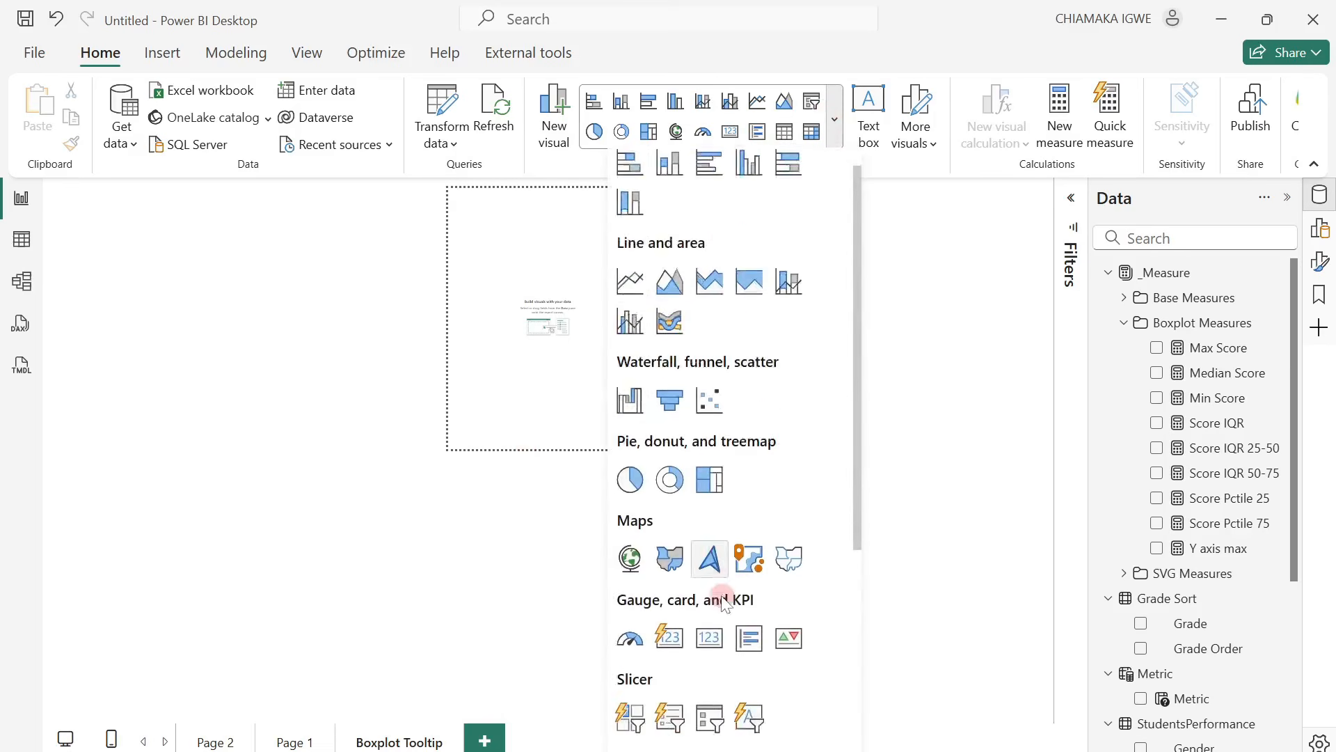
pyautogui.click(668, 474)
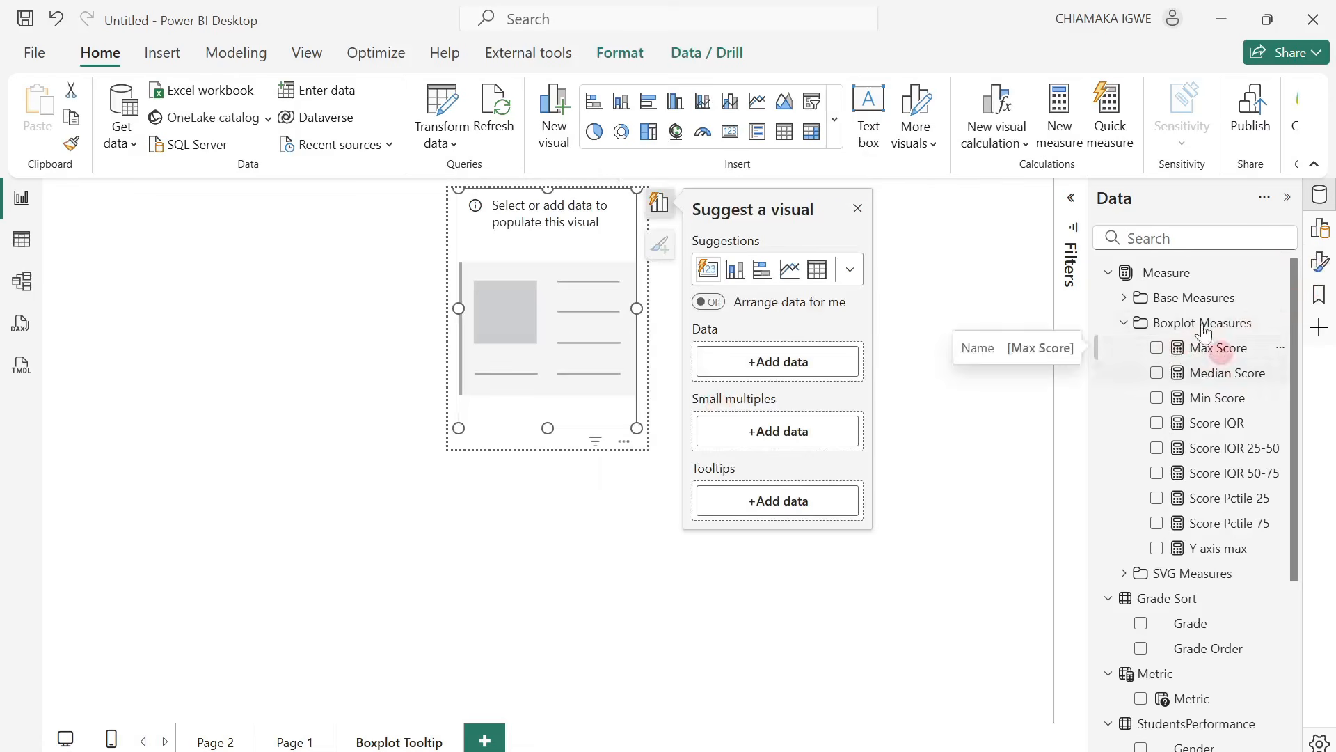
pyautogui.click(1125, 298)
pyautogui.click(1163, 329)
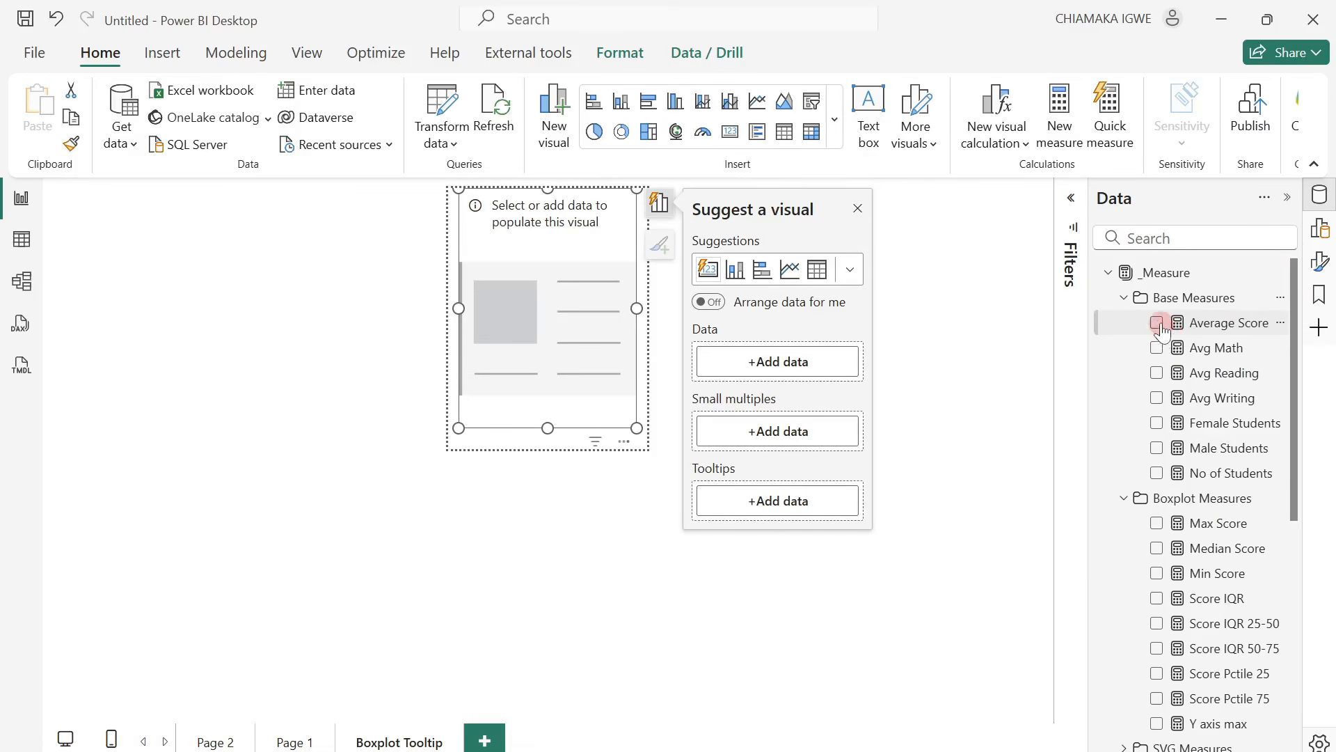
pyautogui.click(857, 210)
# Set the card layout to a single column arrangement with a maximum of 6 cards shown.
pyautogui.click(1321, 264)
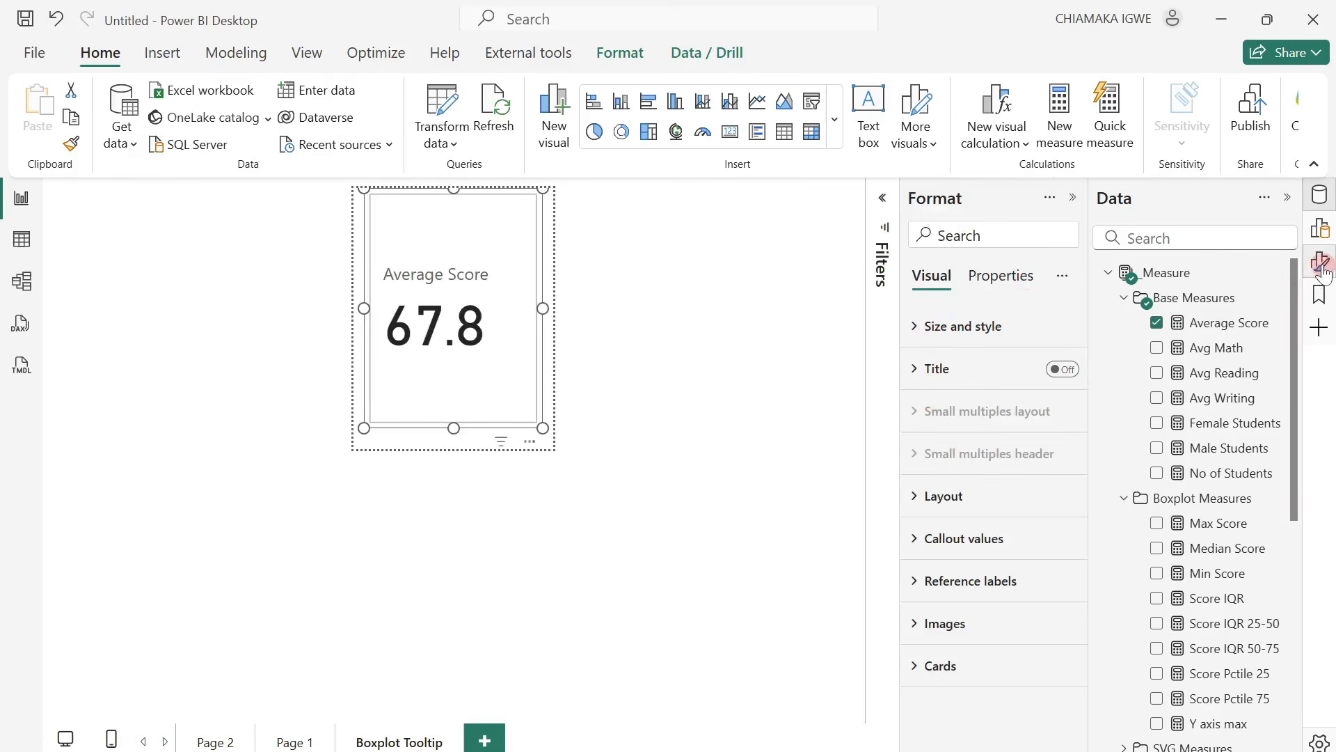
pyautogui.click(912, 494)
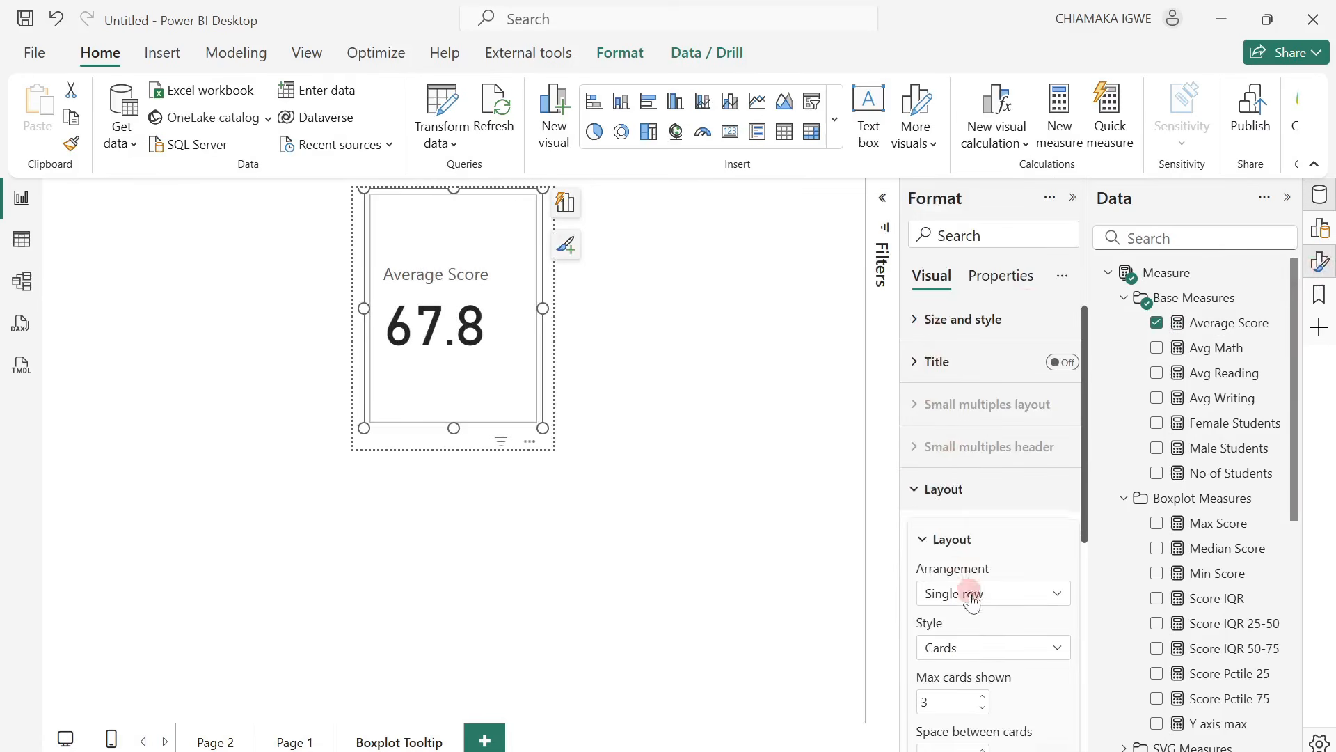
pyautogui.scroll(-2, 969, 594)
pyautogui.click(994, 497)
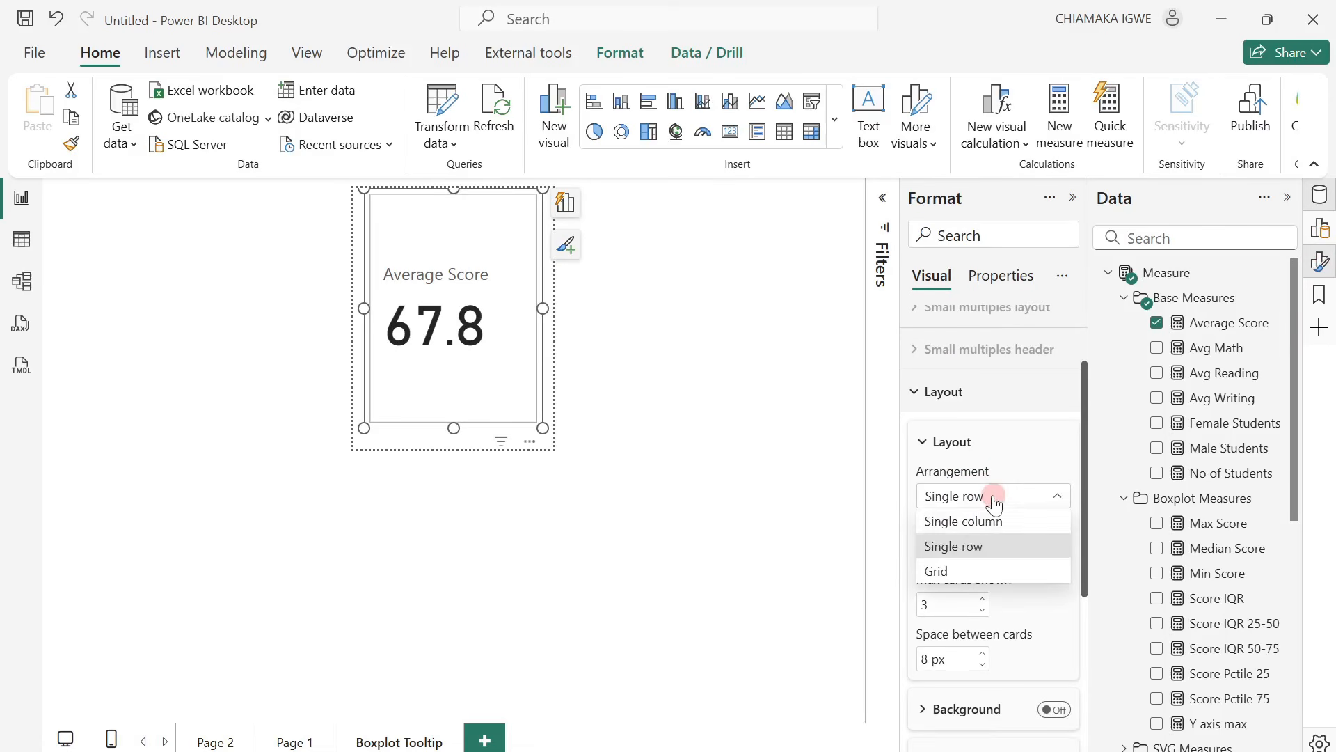
pyautogui.click(978, 520)
pyautogui.doubleClick(944, 605)
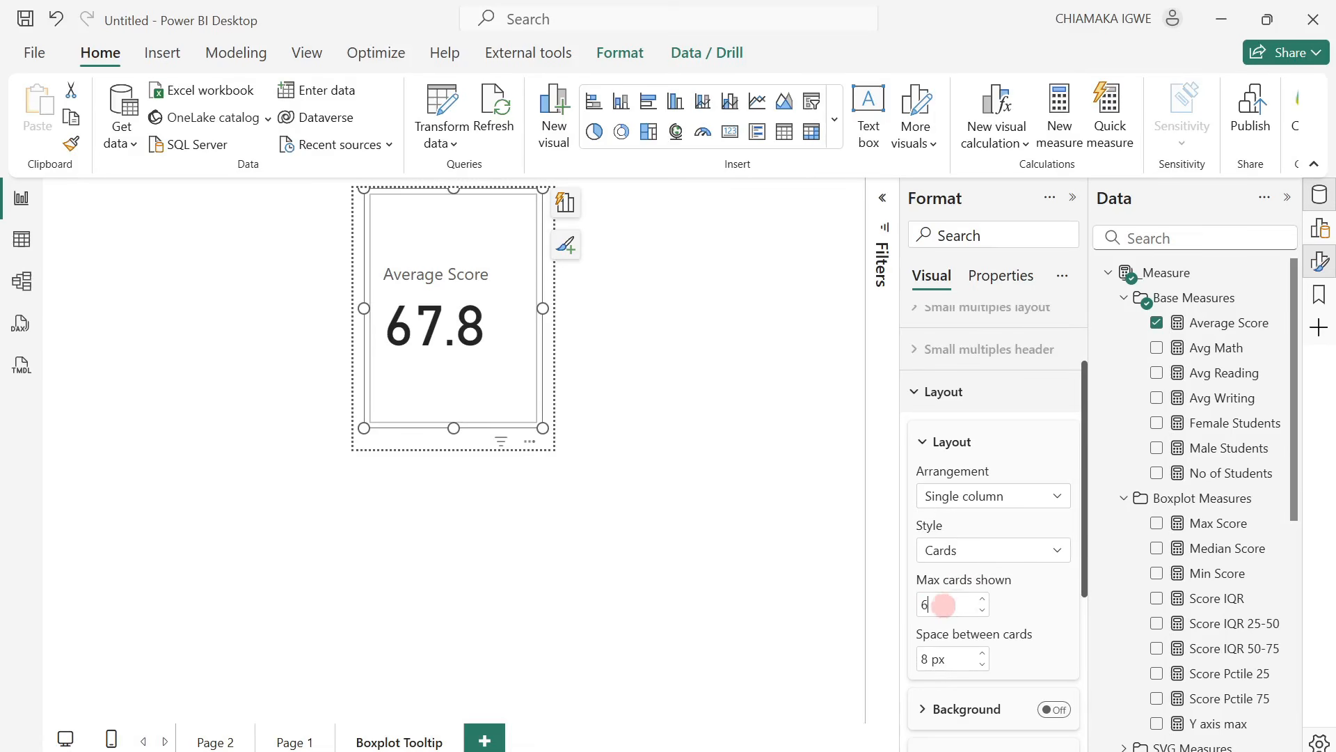
pyautogui.click(1034, 603)
# Add Max Score, Score Pctile 75, Median Score, Score Pctile 25 and Min Score to the card visual in that order.
pyautogui.click(1157, 523)
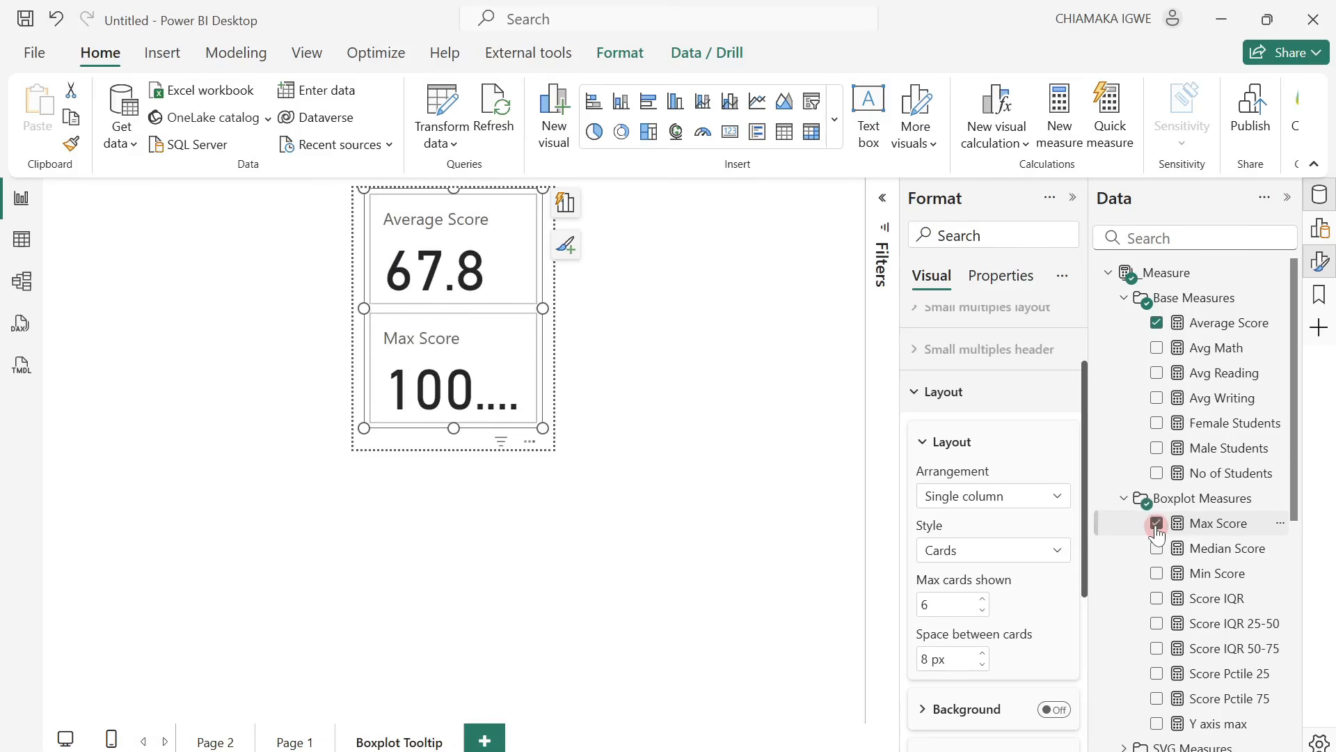
pyautogui.click(1157, 674)
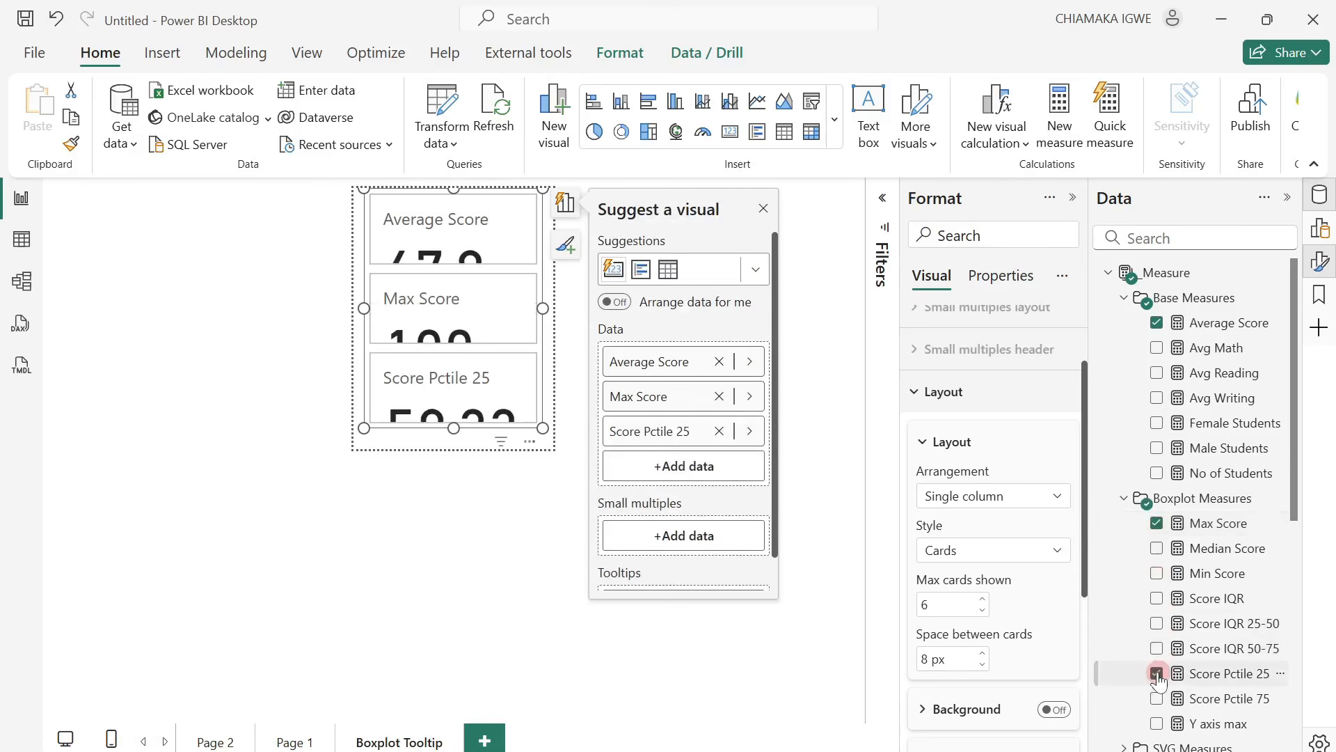
pyautogui.click(1156, 673)
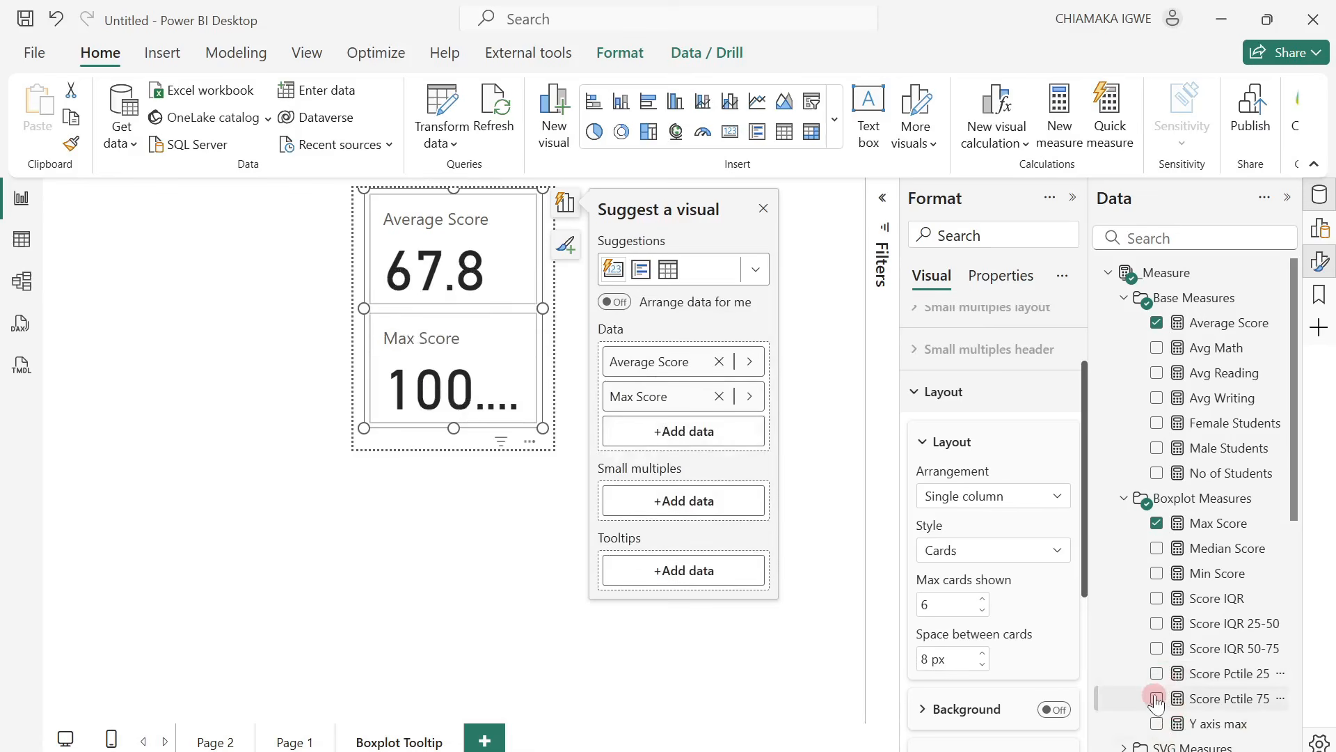
pyautogui.click(1156, 699)
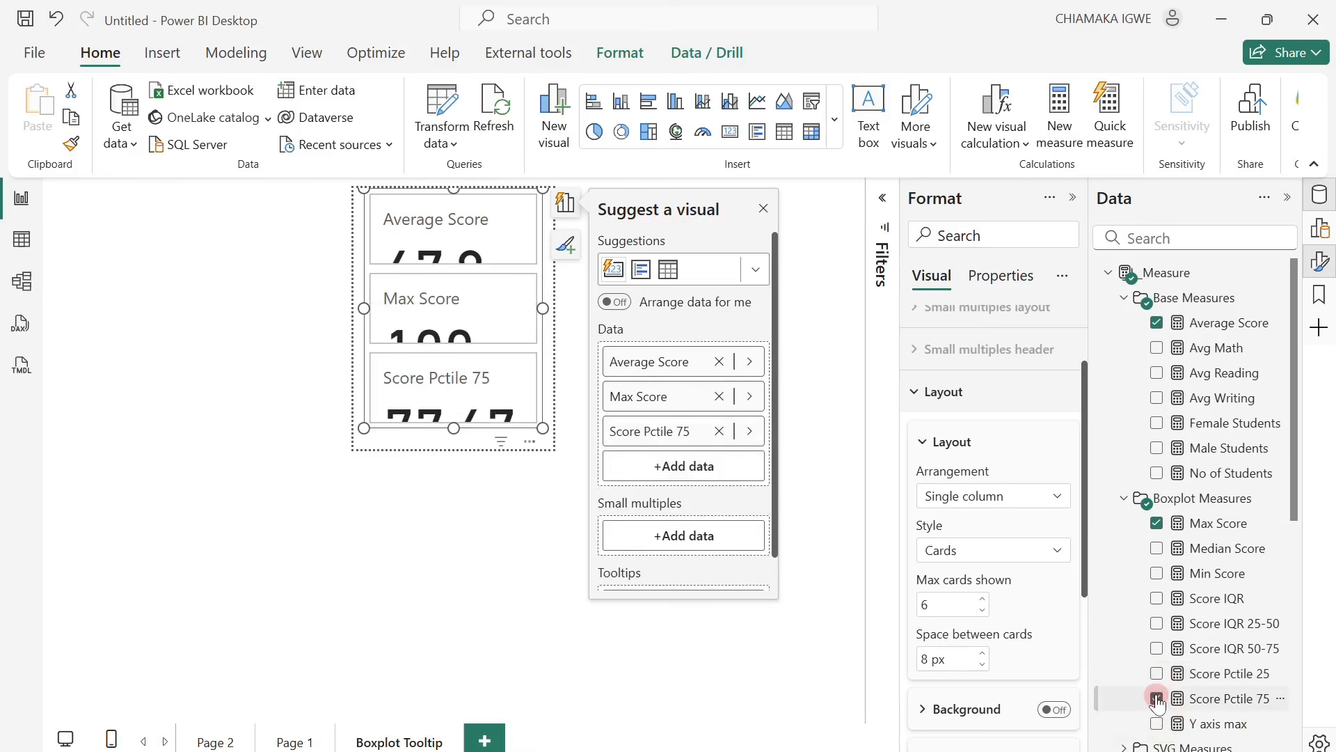
pyautogui.click(1157, 548)
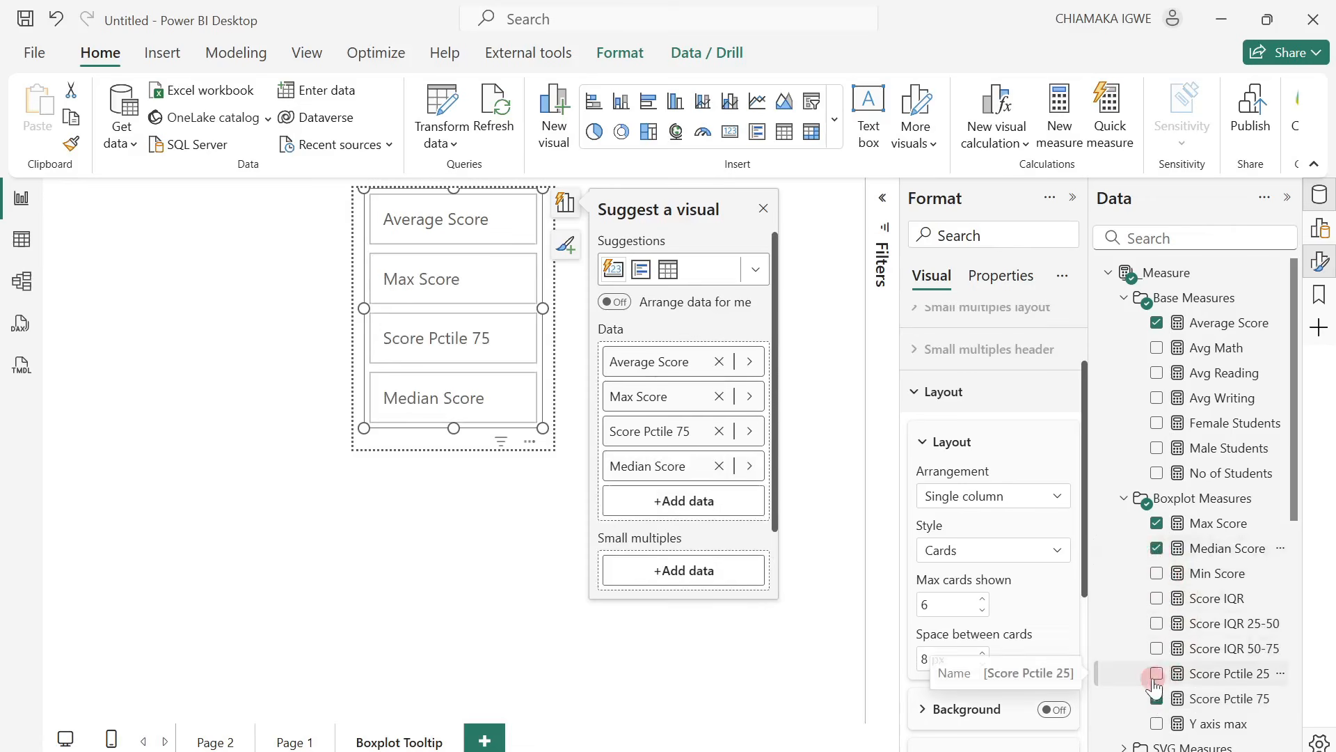
pyautogui.click(1157, 674)
pyautogui.click(1157, 573)
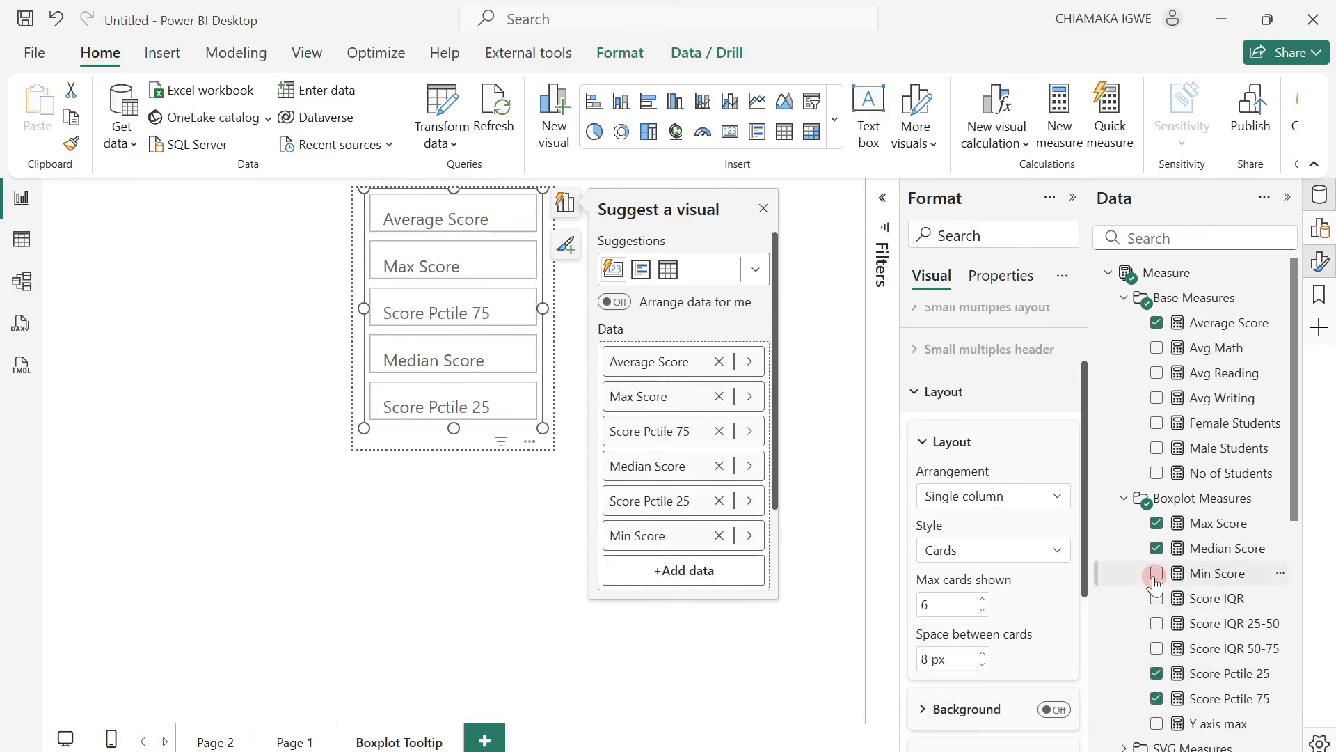
pyautogui.click(761, 216)
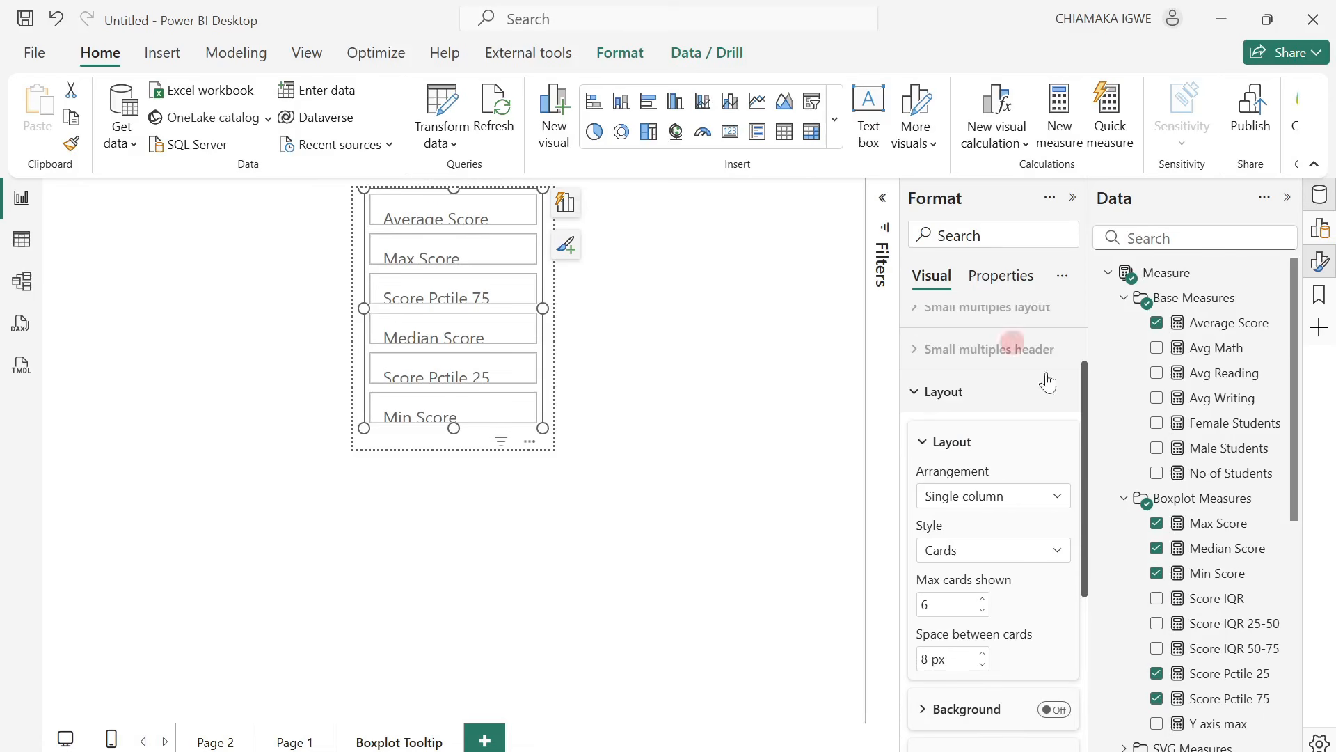
# Format the callout values of all series in the card visual with the Segoe UI font at size 10.
pyautogui.scroll(3, 1016, 396)
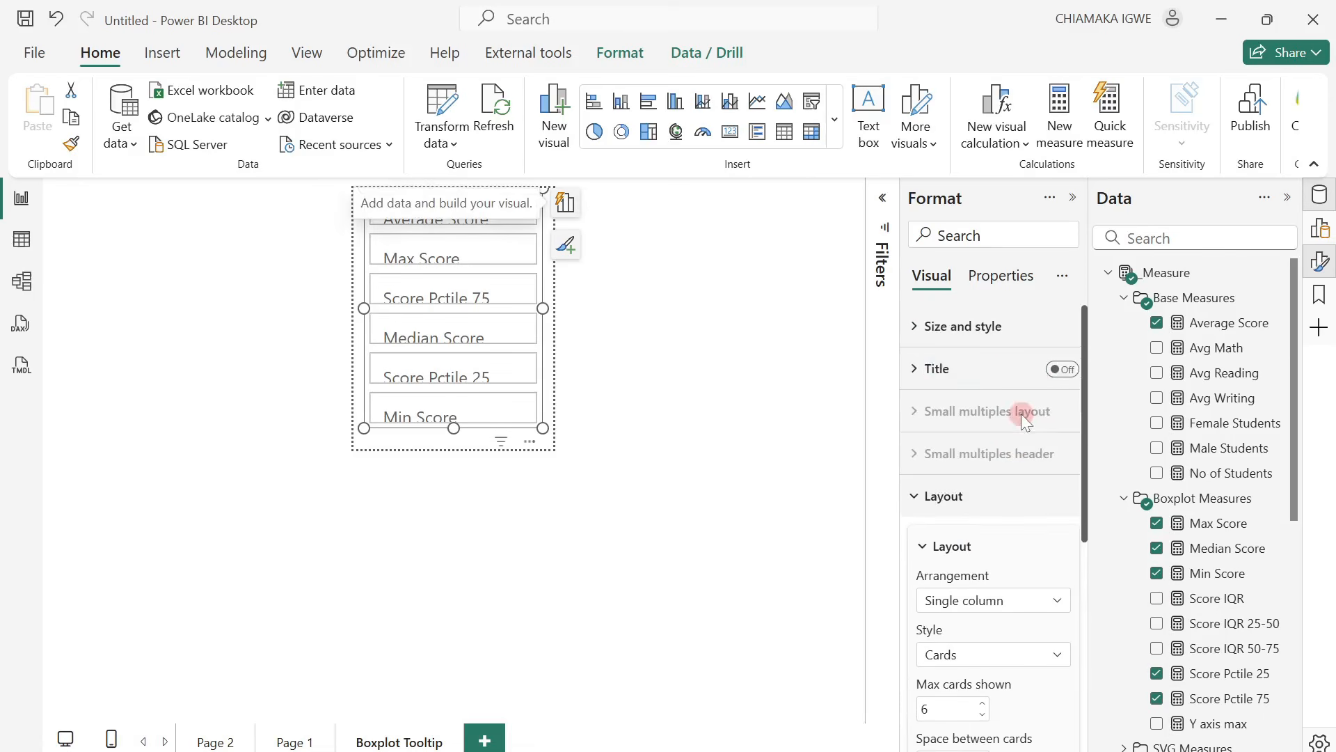
pyautogui.click(919, 327)
pyautogui.scroll(-2, 1022, 712)
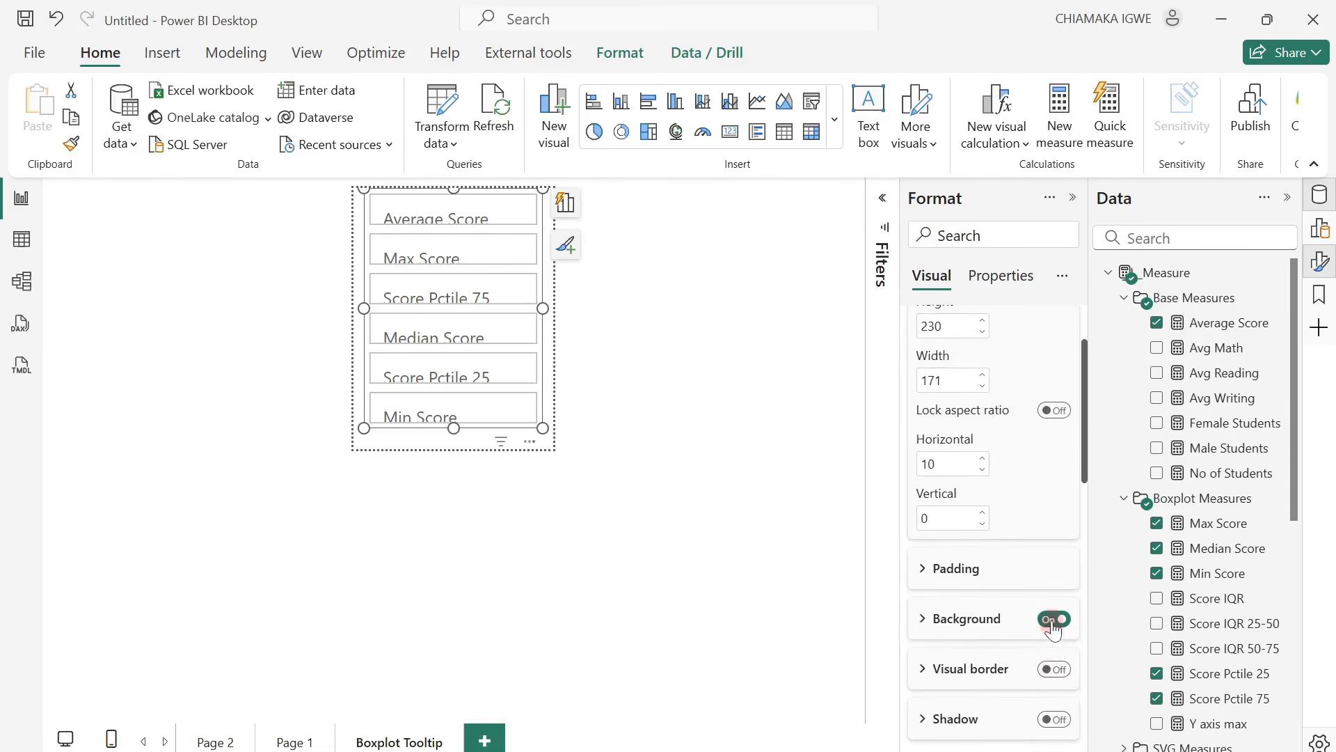
pyautogui.scroll(-5, 979, 543)
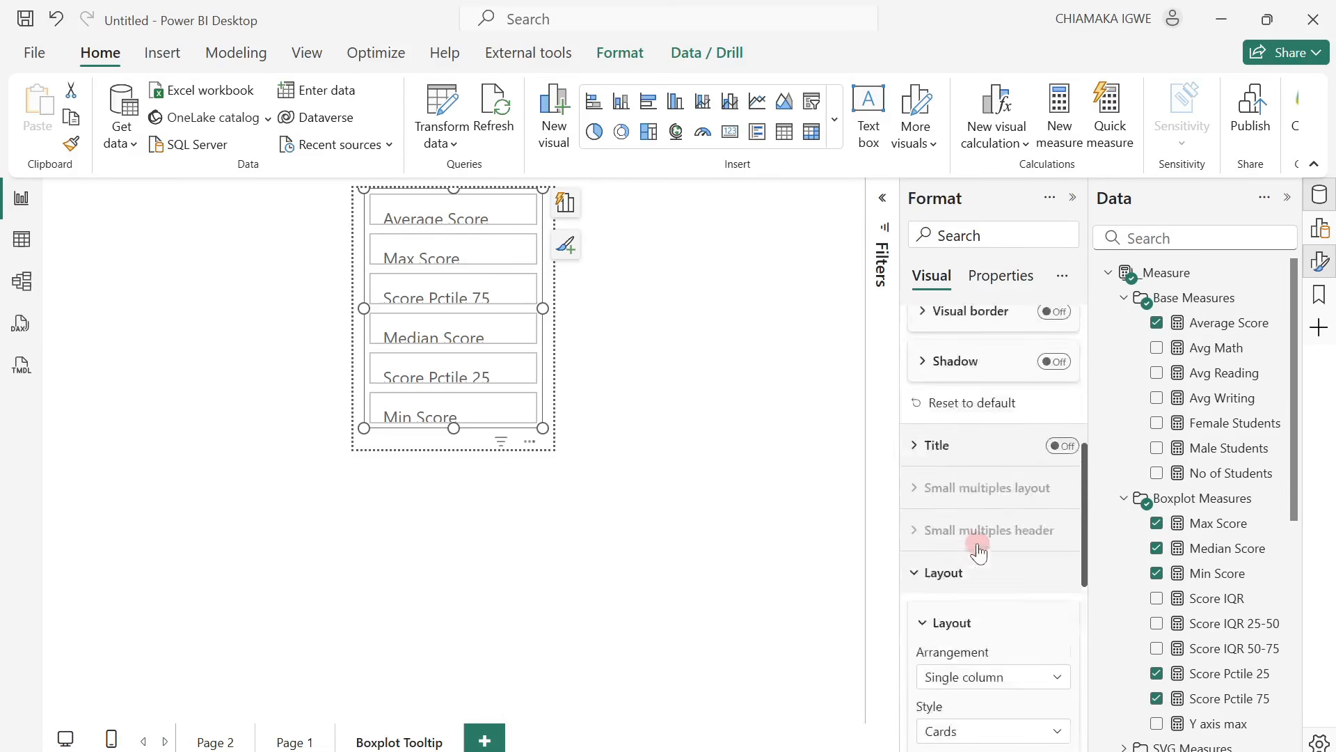
pyautogui.click(920, 512)
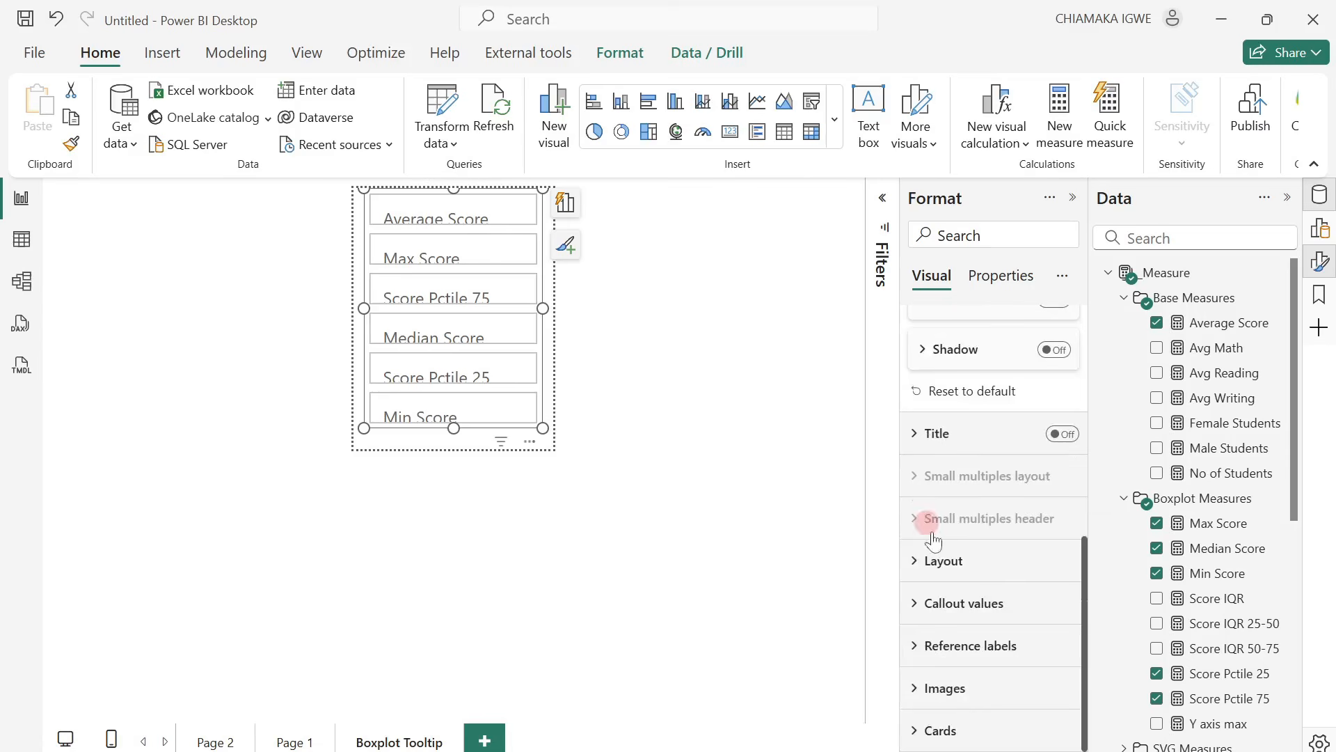
pyautogui.click(916, 604)
pyautogui.scroll(-3, 998, 575)
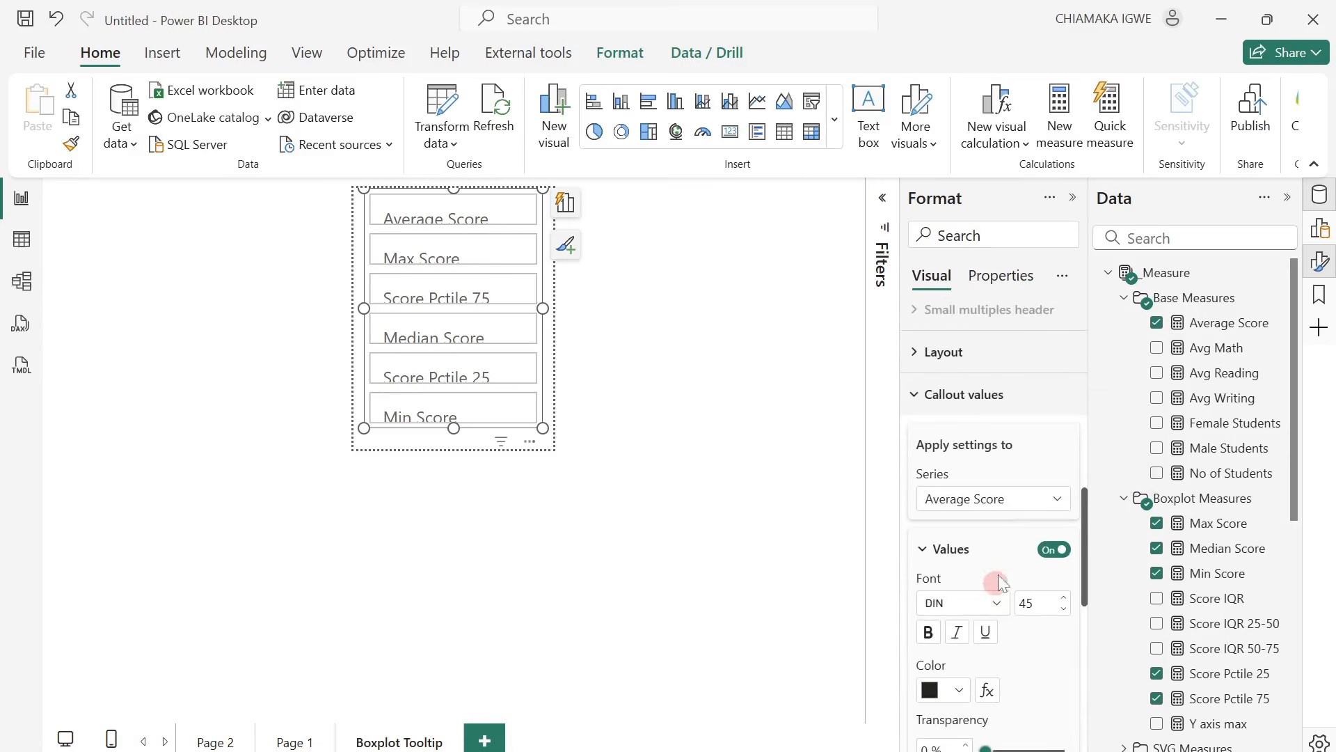
pyautogui.click(1016, 506)
pyautogui.click(941, 519)
pyautogui.click(987, 603)
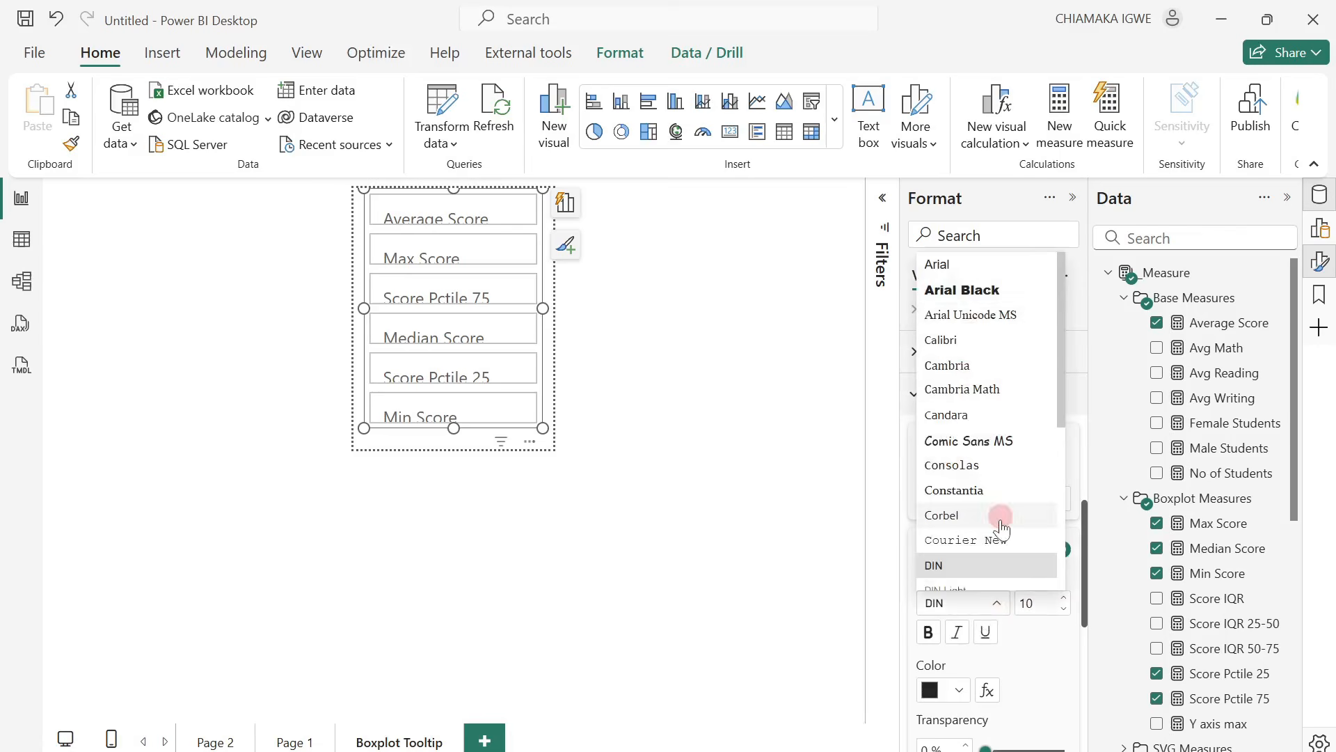
pyautogui.scroll(-3, 1001, 529)
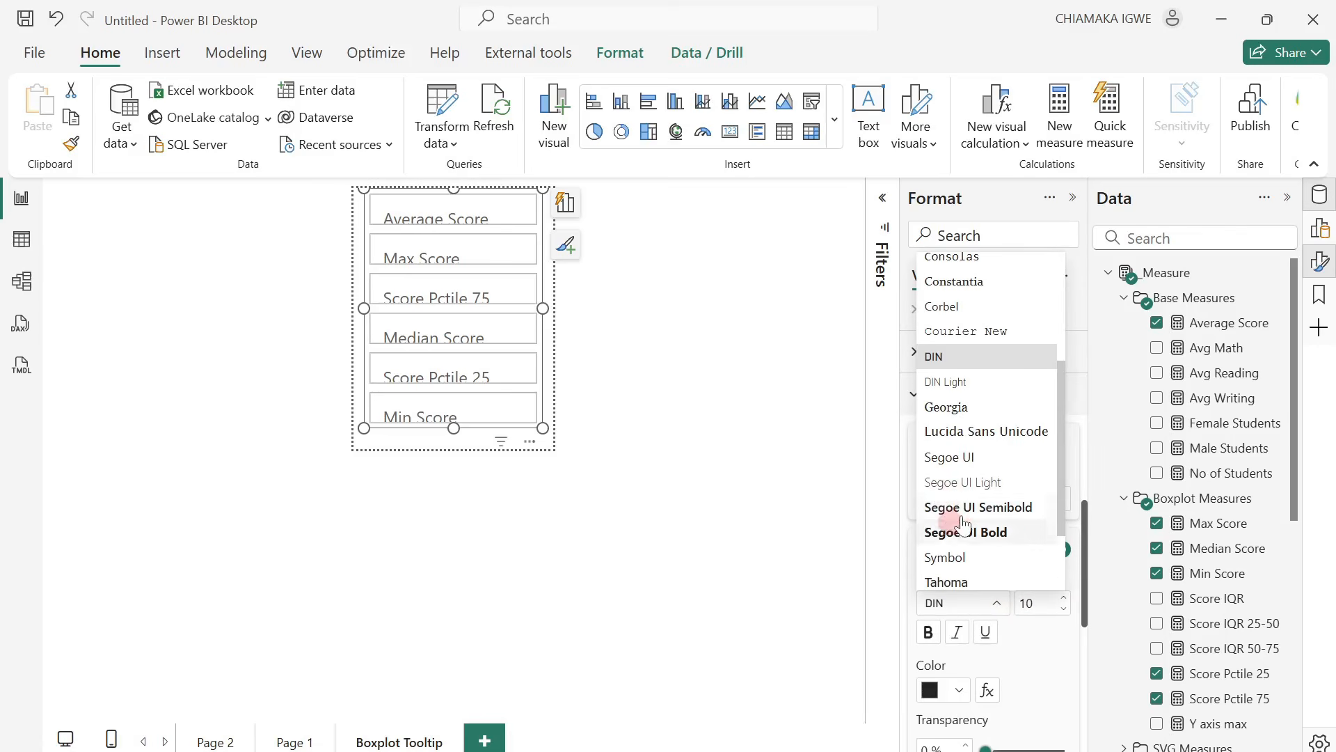
pyautogui.click(966, 459)
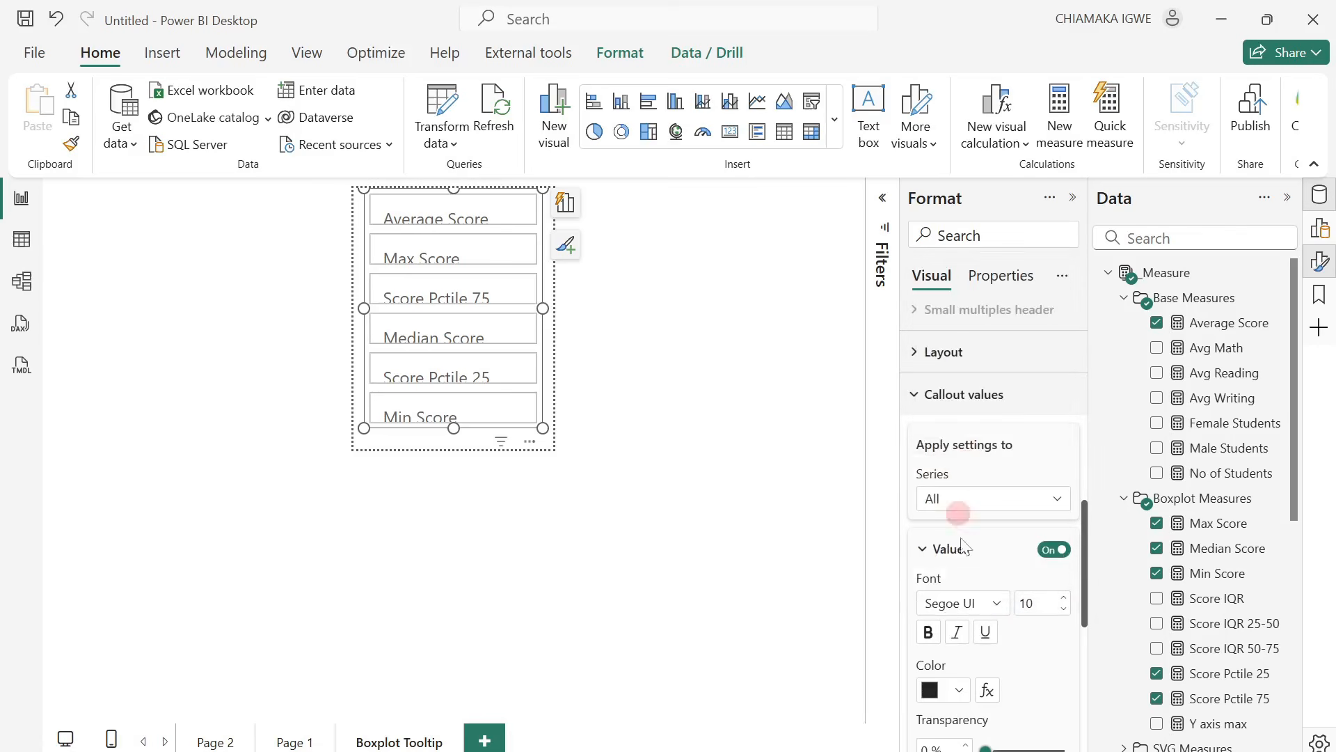
# Stretch the card visual towards the page's lower edge and set its labels to font size 10 in black.
pyautogui.moveTo(544, 428); pyautogui.dragTo(539, 442)
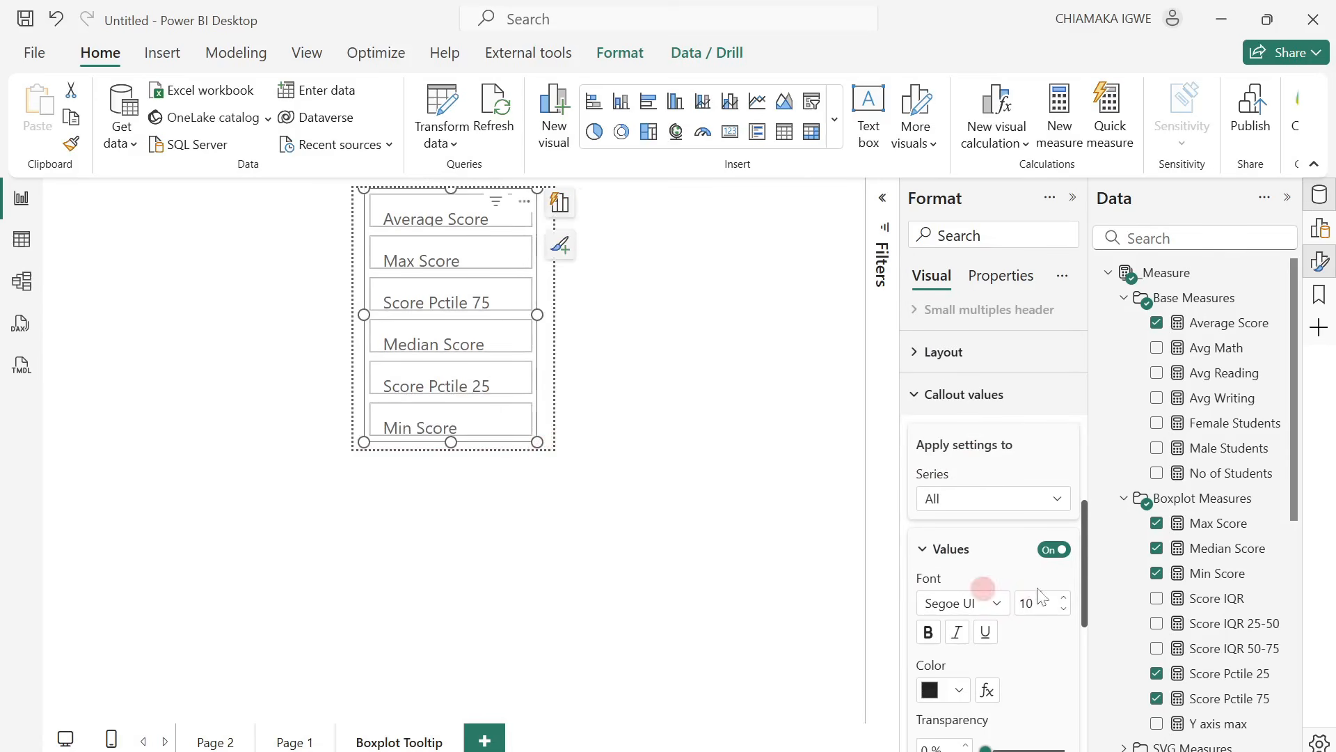
pyautogui.scroll(-5, 1044, 585)
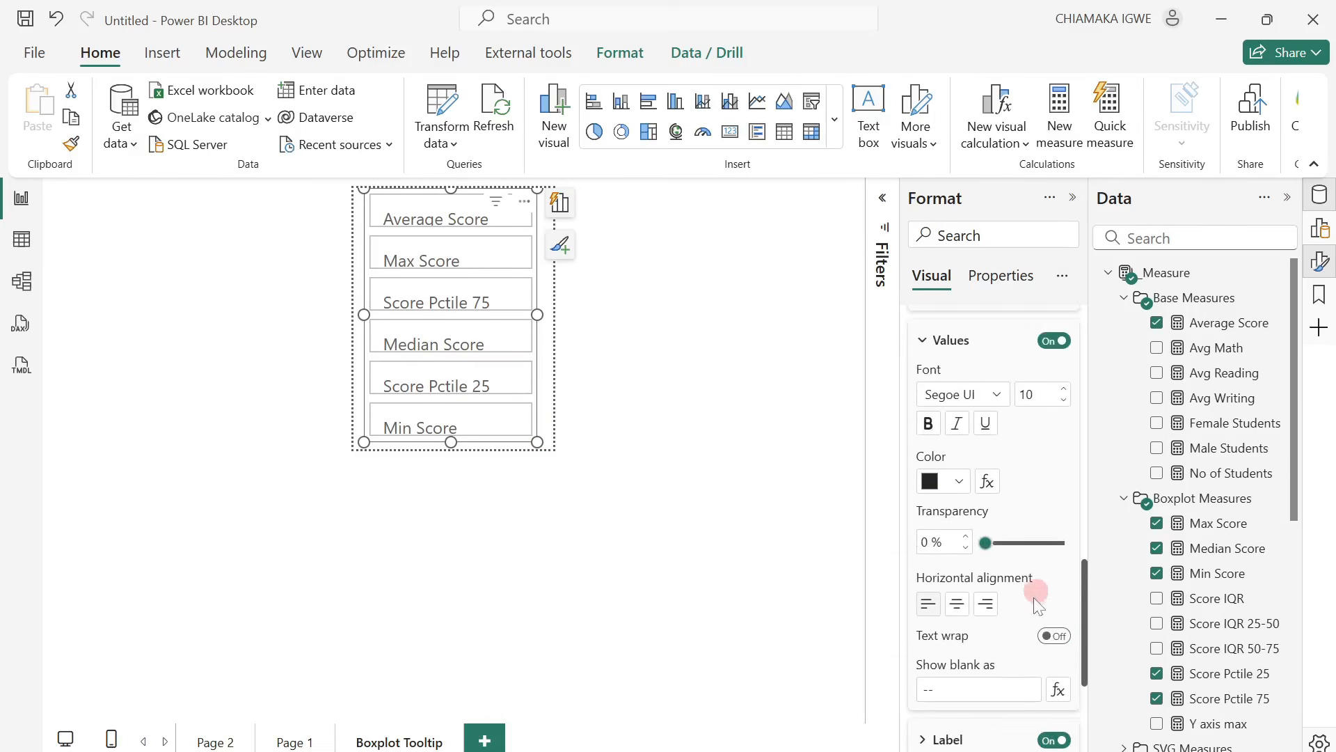
pyautogui.click(924, 636)
pyautogui.scroll(-3, 993, 640)
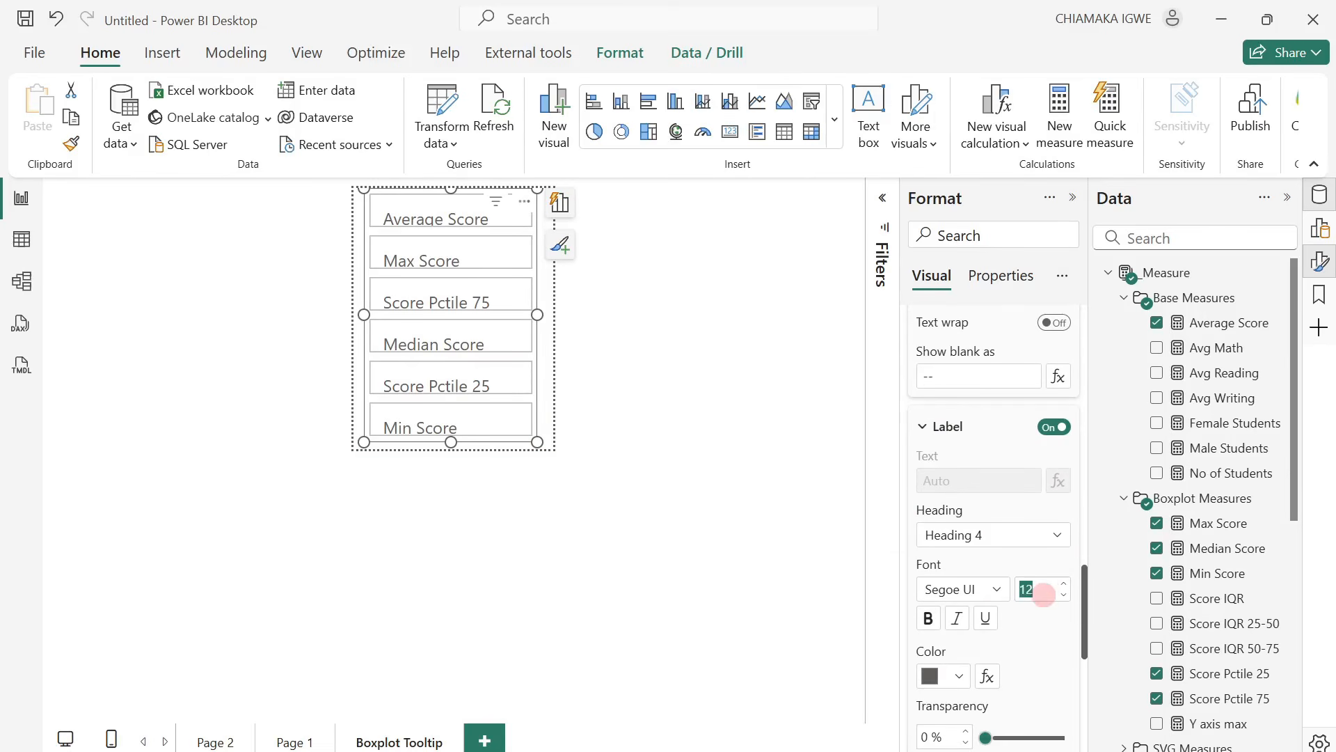
pyautogui.write('1')
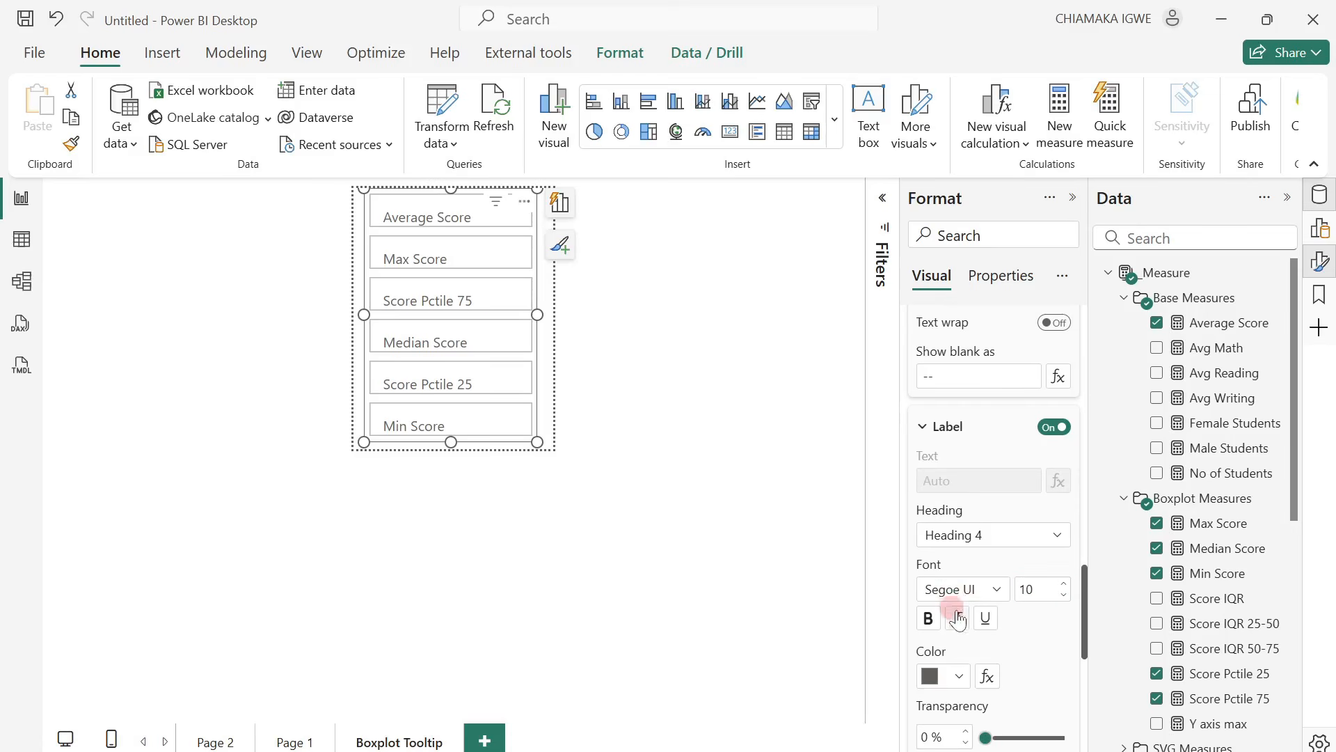
pyautogui.click(966, 681)
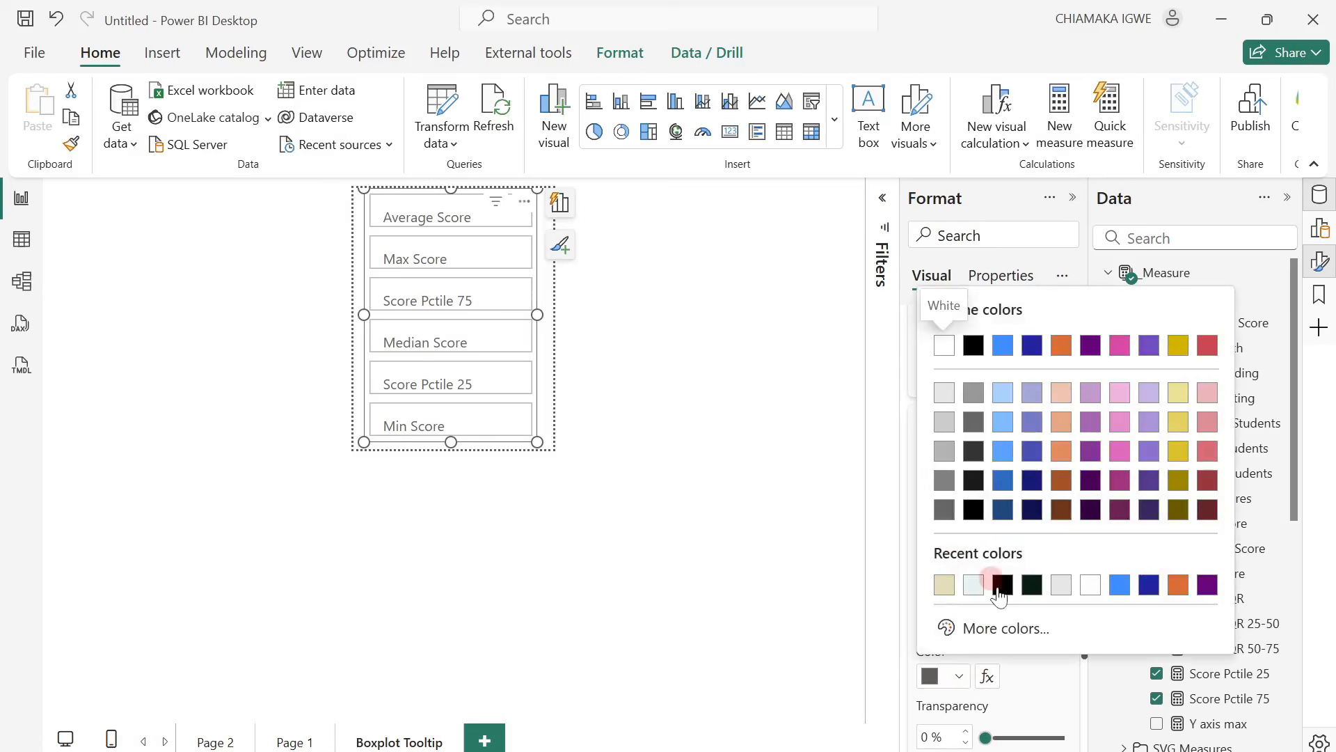
pyautogui.click(1000, 590)
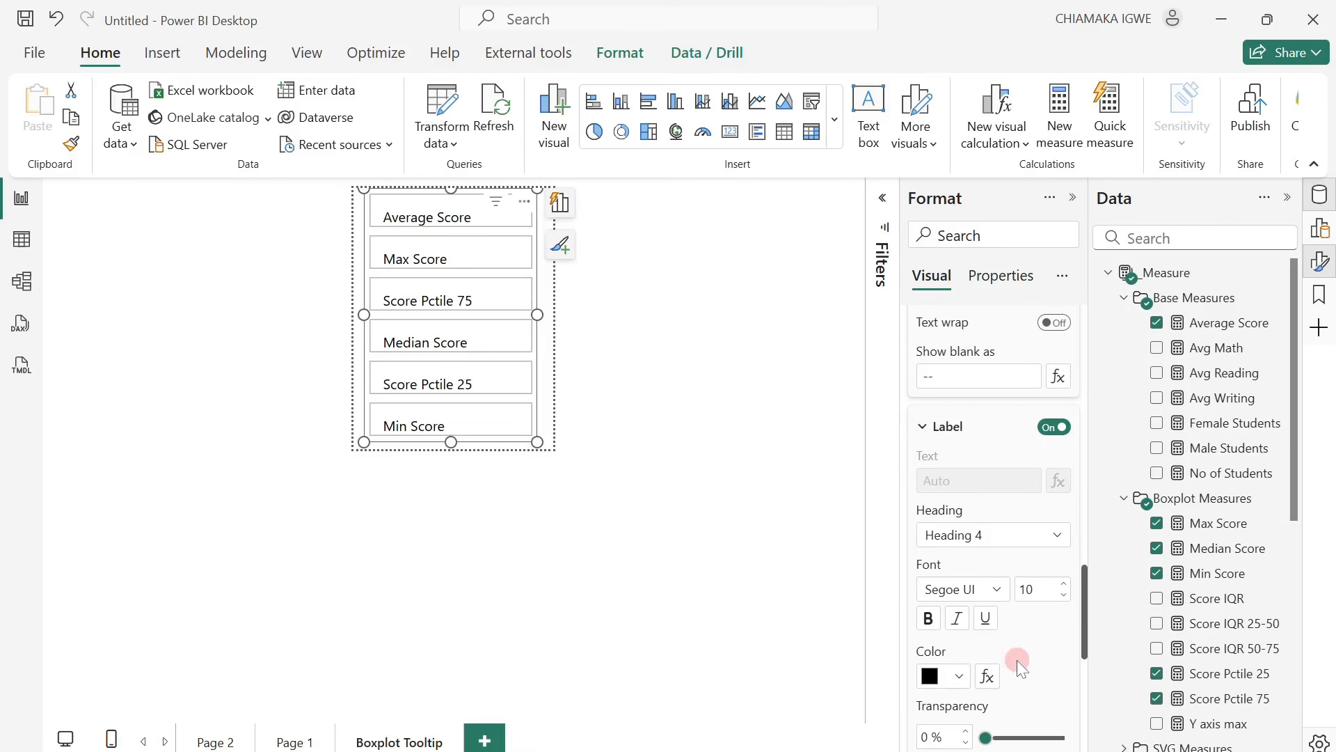
# Set the label spacing to 0 px with value-alignment matching and baseline alignment off, and enlarge the card visual to the page's lower edge.
pyautogui.scroll(-3, 1017, 660)
pyautogui.scroll(-2, 1014, 679)
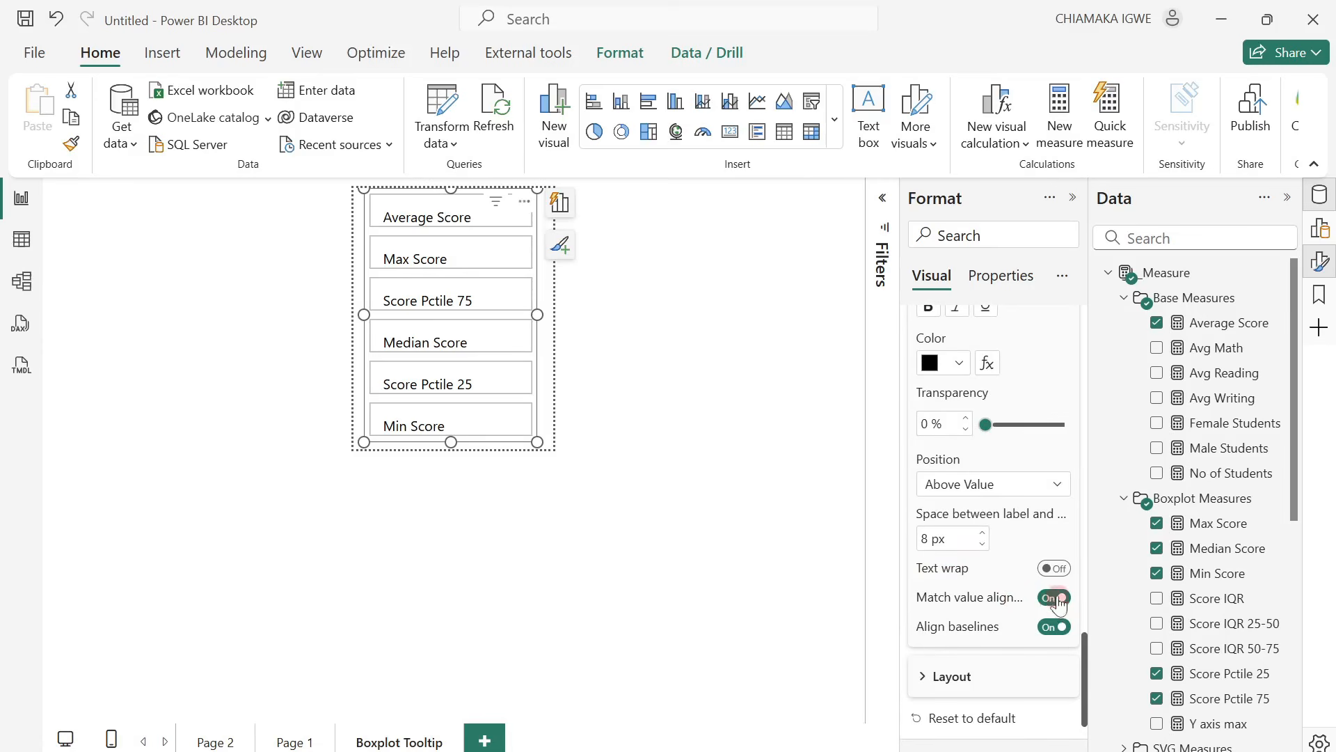
pyautogui.click(981, 544)
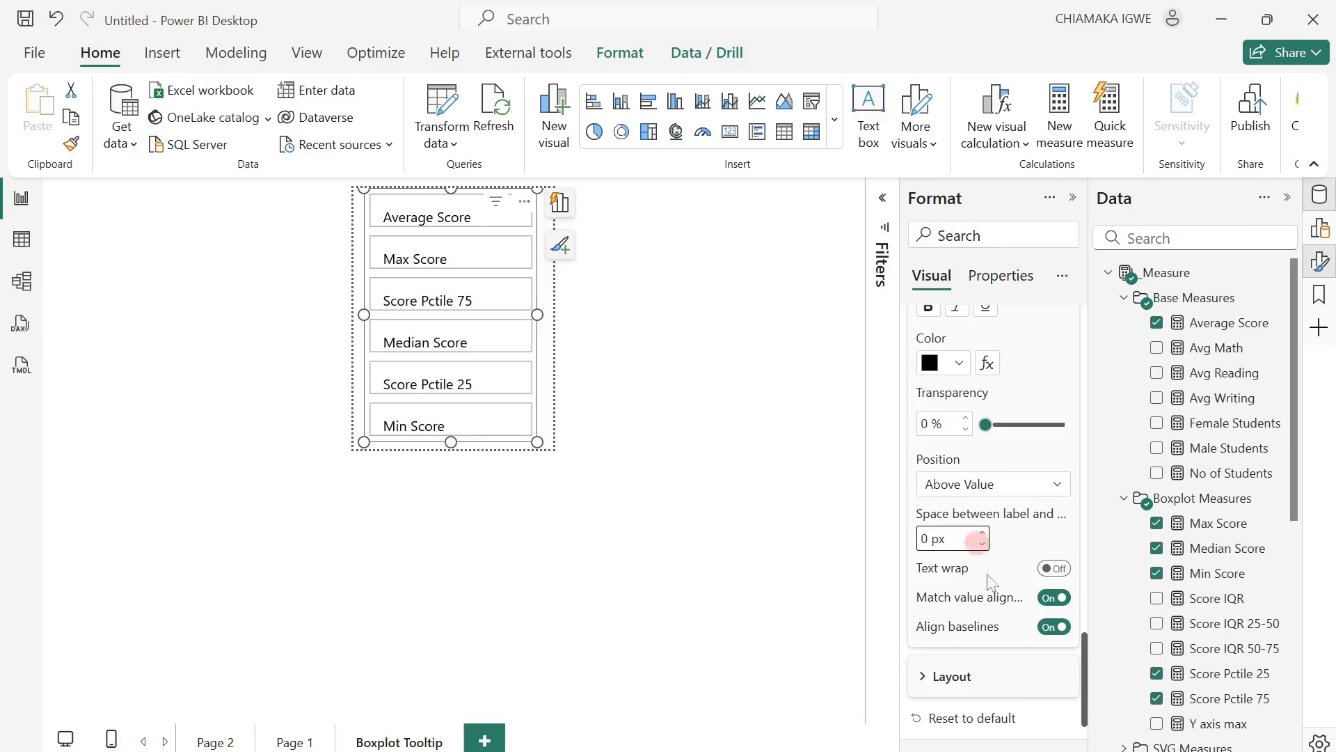
pyautogui.click(1050, 630)
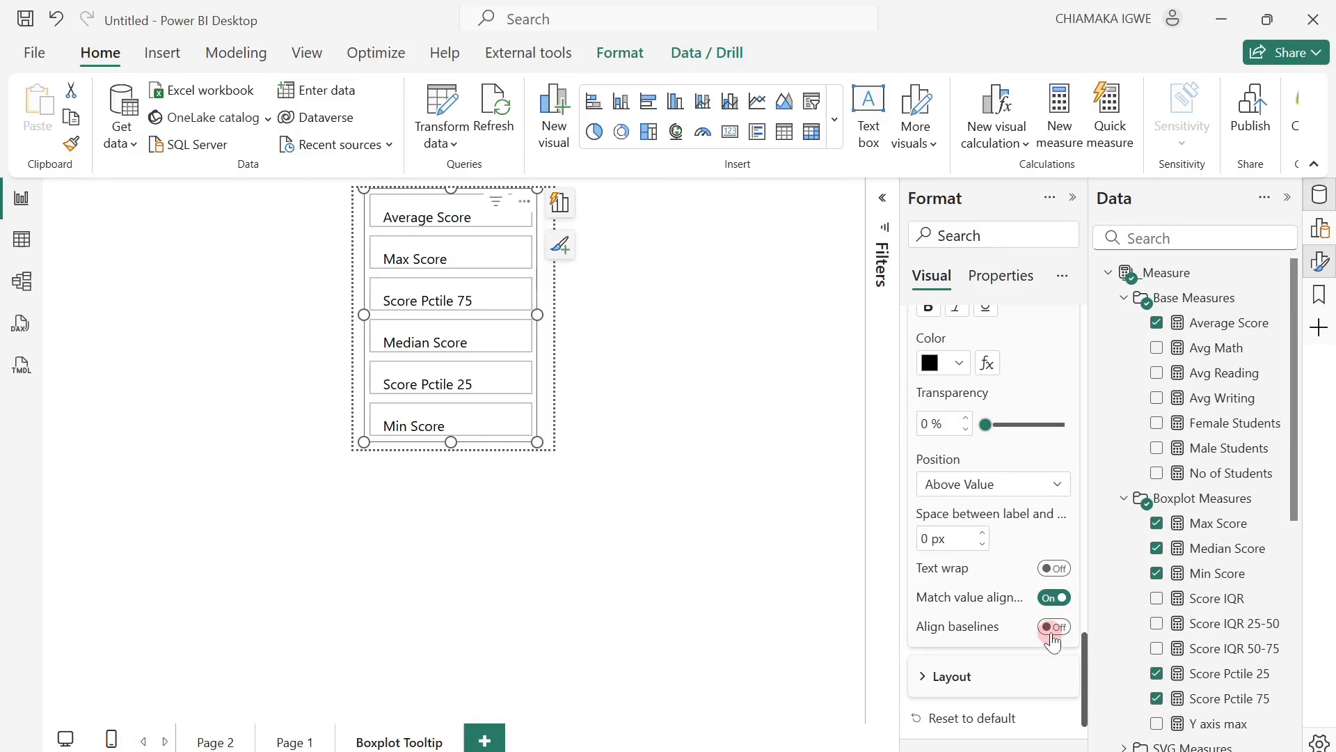
pyautogui.click(1050, 598)
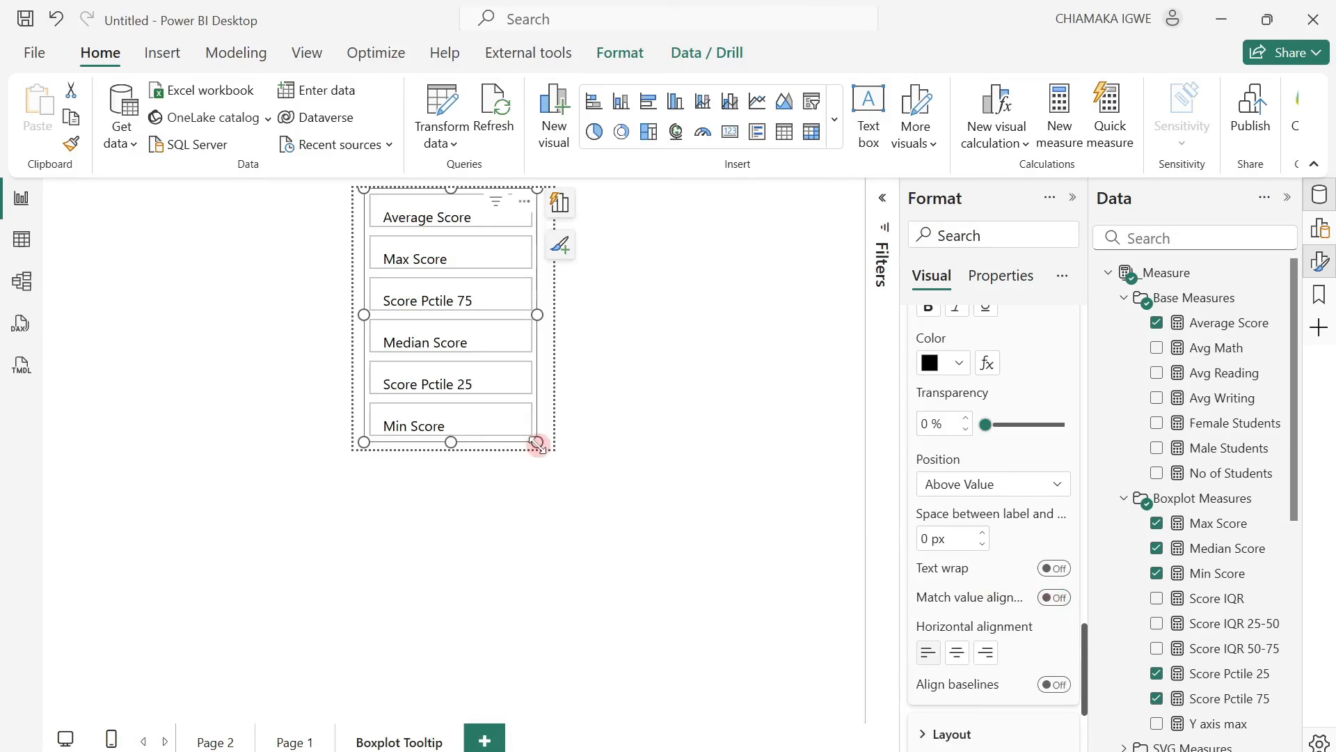
pyautogui.moveTo(537, 443); pyautogui.dragTo(543, 448)
# Turn off the background and border for all cards in the visual.
pyautogui.scroll(-3, 914, 684)
pyautogui.scroll(-1, 964, 670)
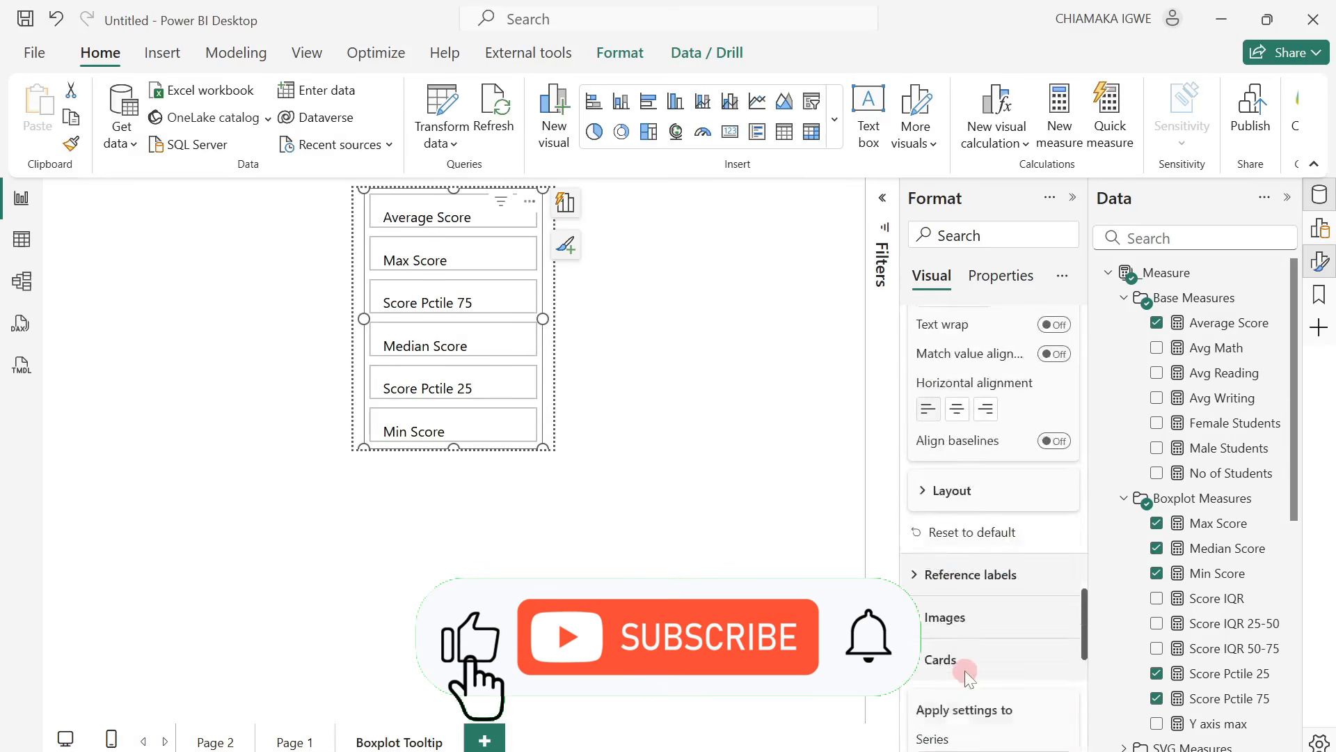
pyautogui.click(1046, 672)
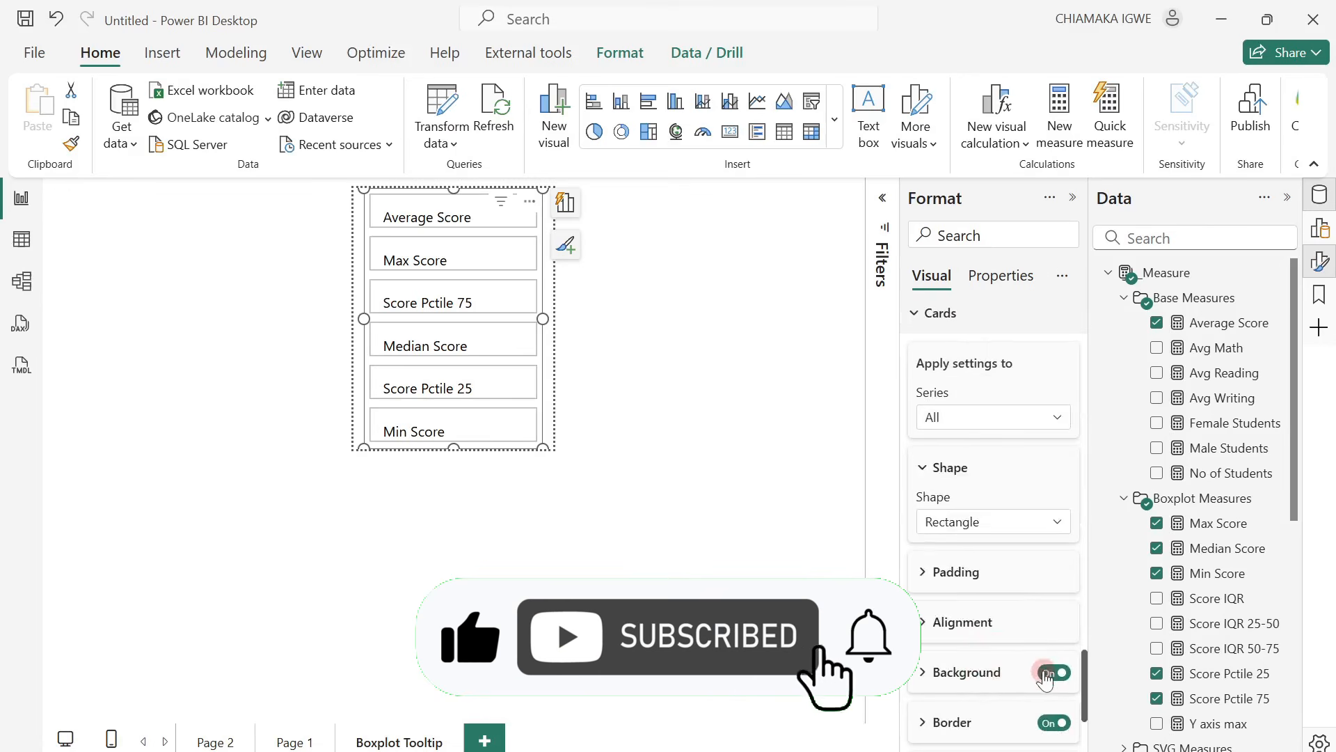
pyautogui.click(1046, 722)
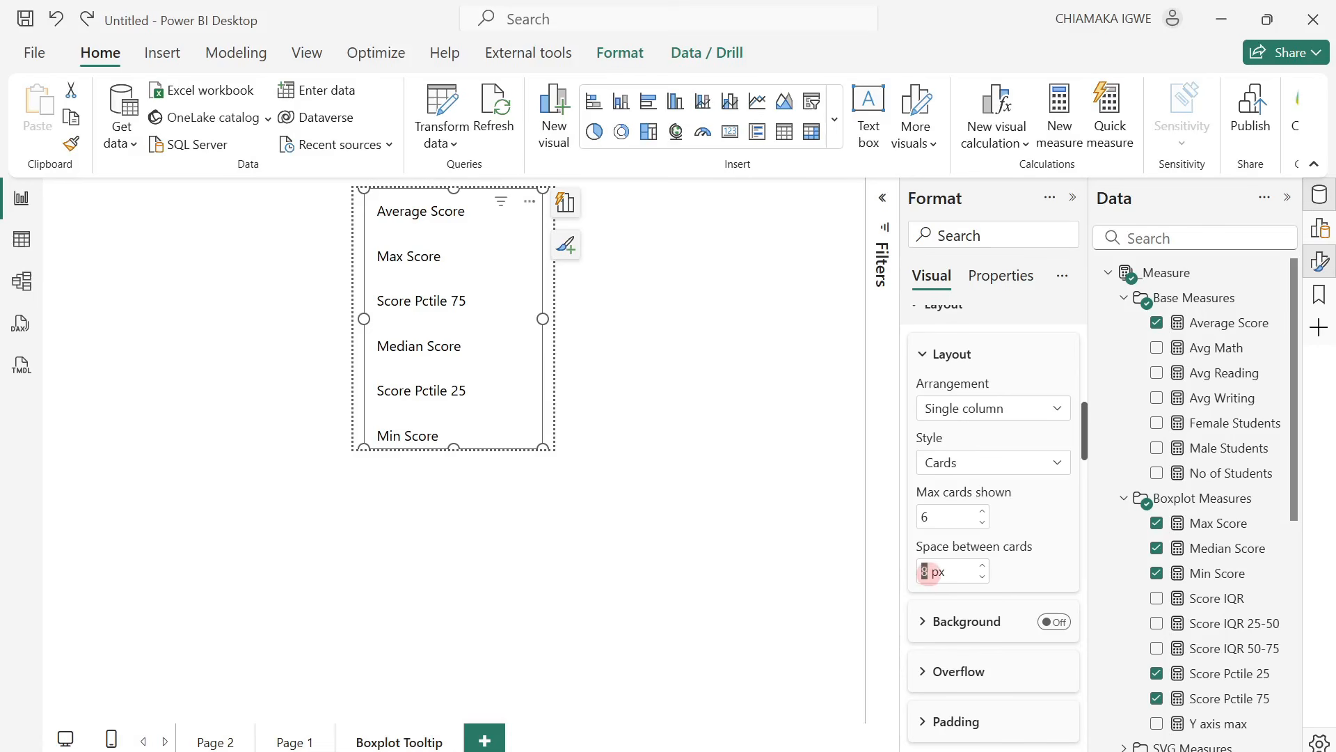
# Set the space between cards in the card visual to 0 px.
pyautogui.press('Return')
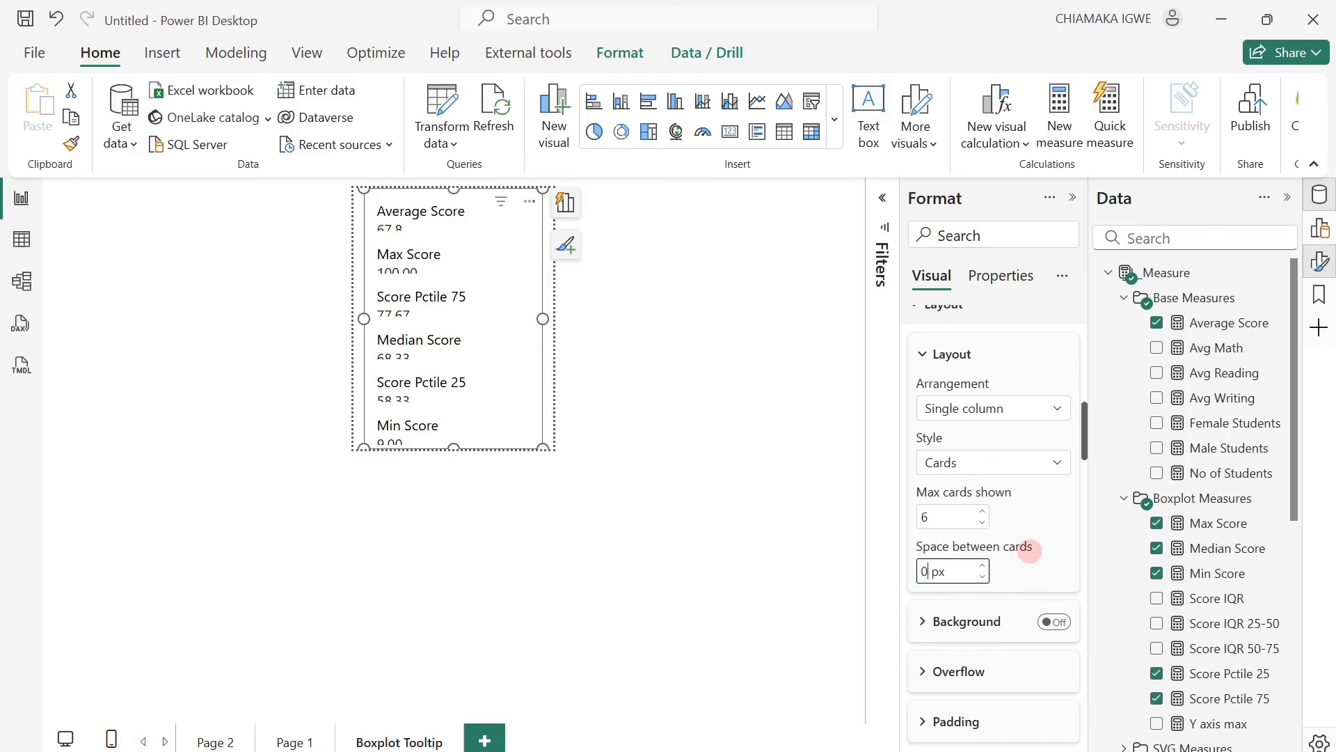
pyautogui.scroll(-5, 1030, 549)
pyautogui.scroll(1, 1030, 550)
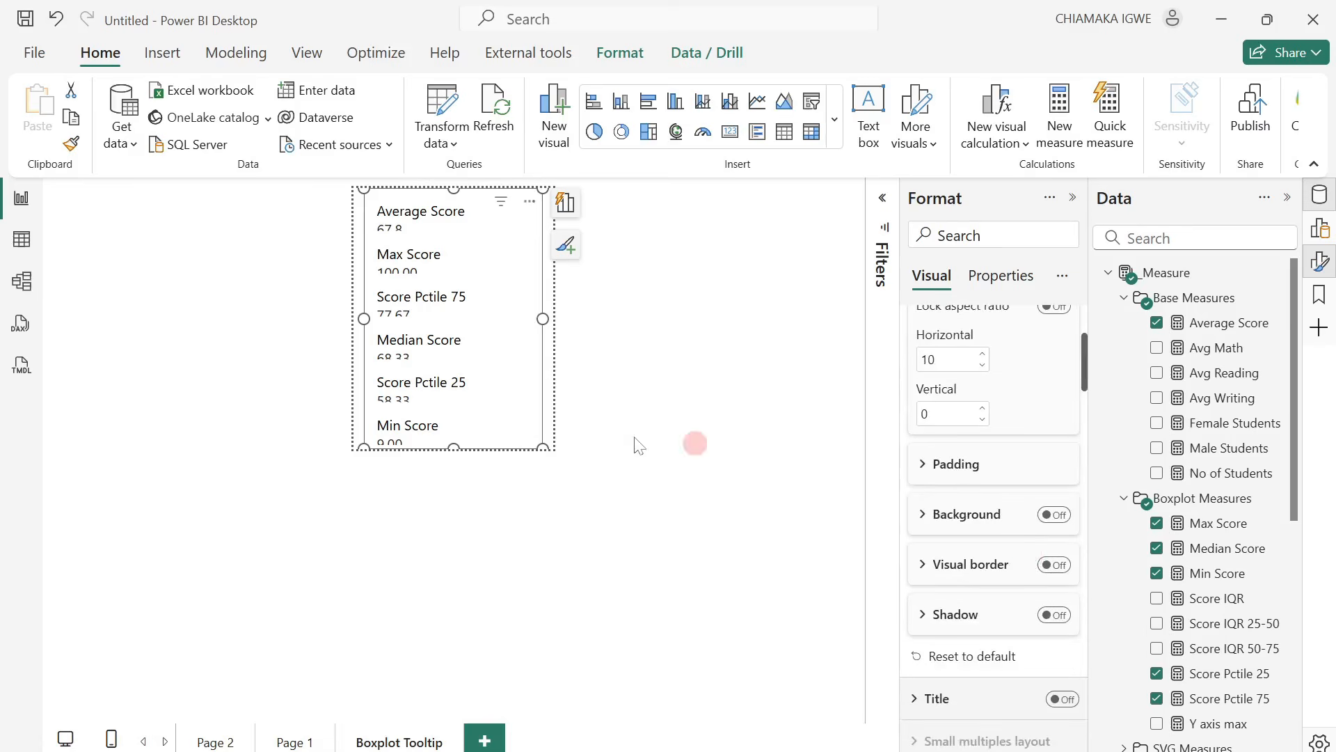
# Set the tooltip page's canvas height to 300 px and stretch the card visual to the page's lower edge, 300 high.
pyautogui.click(547, 402)
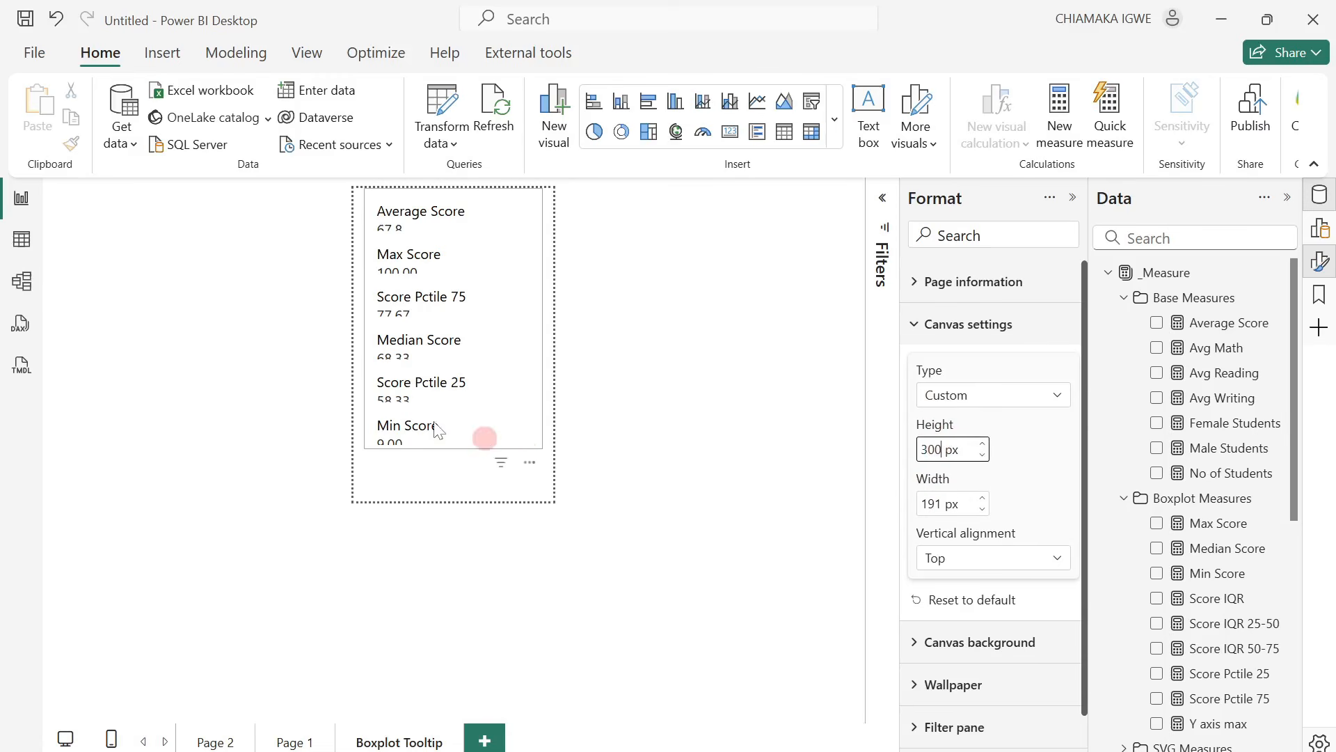
pyautogui.click(518, 452)
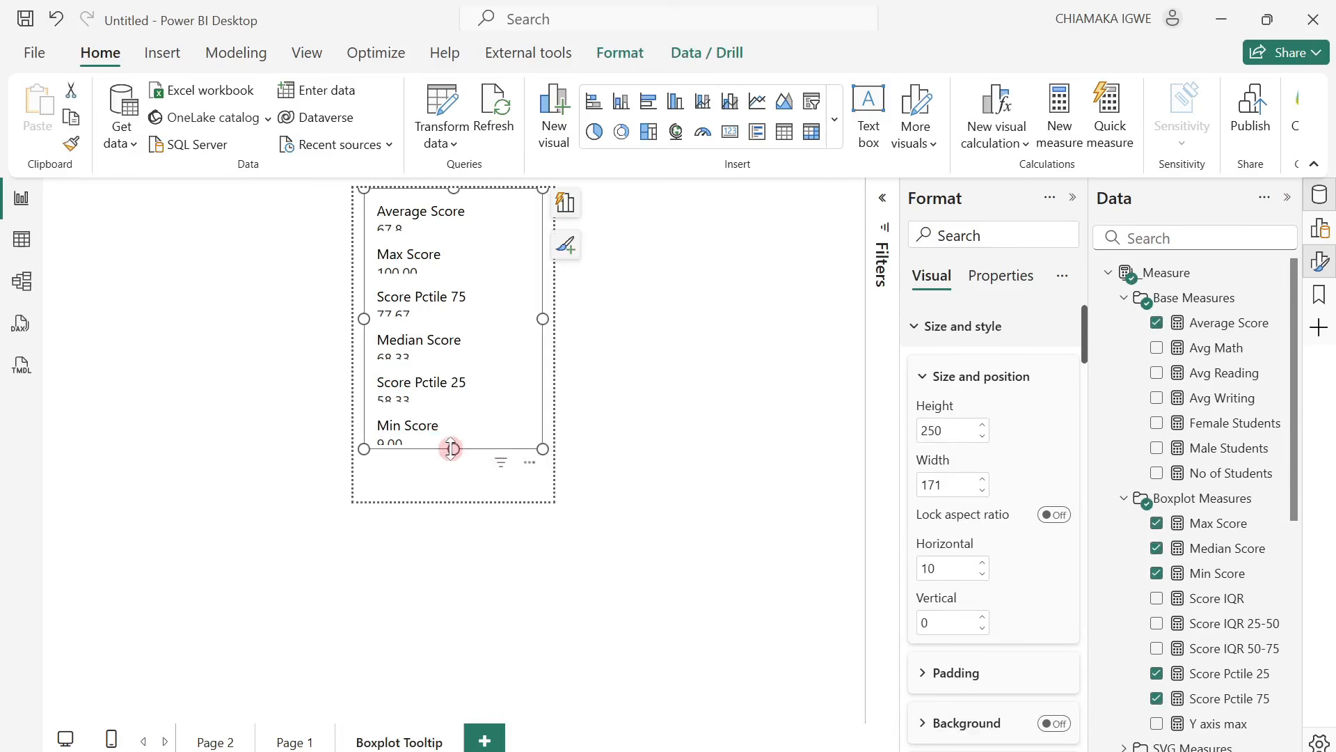
pyautogui.moveTo(452, 449); pyautogui.dragTo(447, 501)
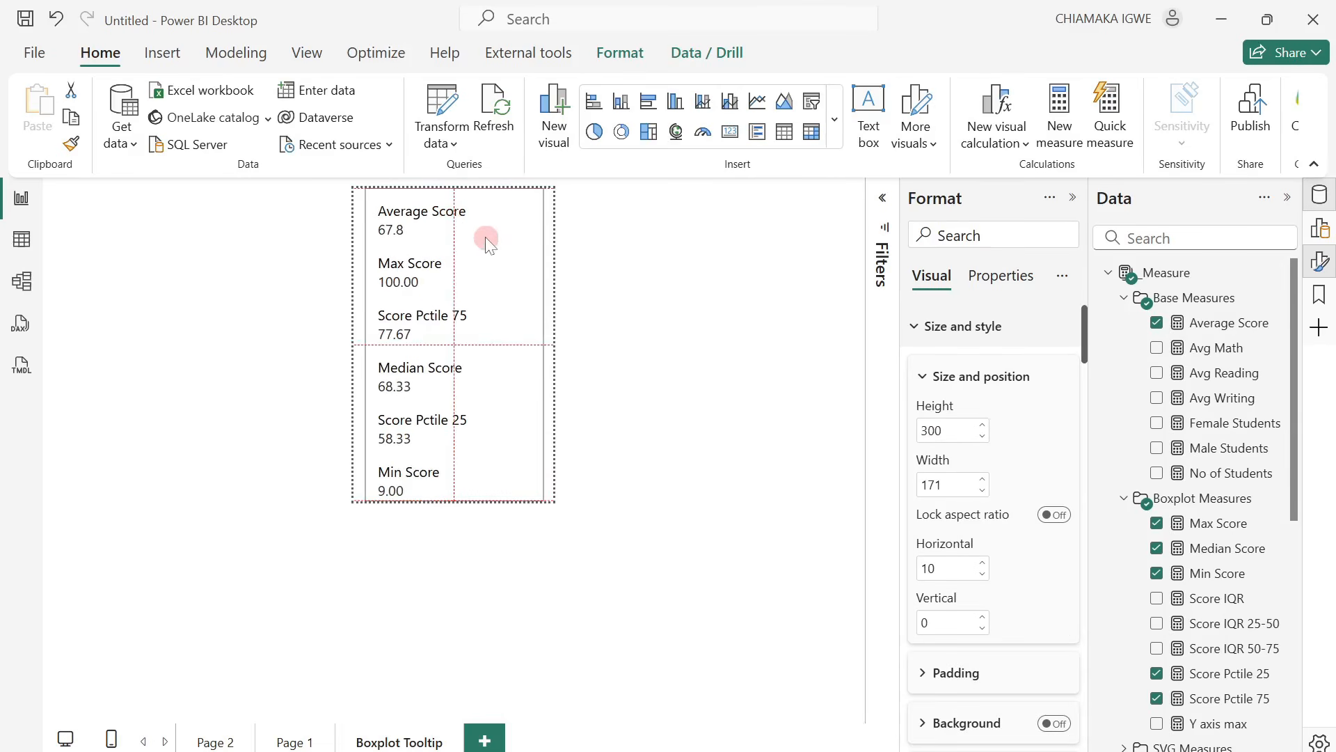
pyautogui.click(598, 279)
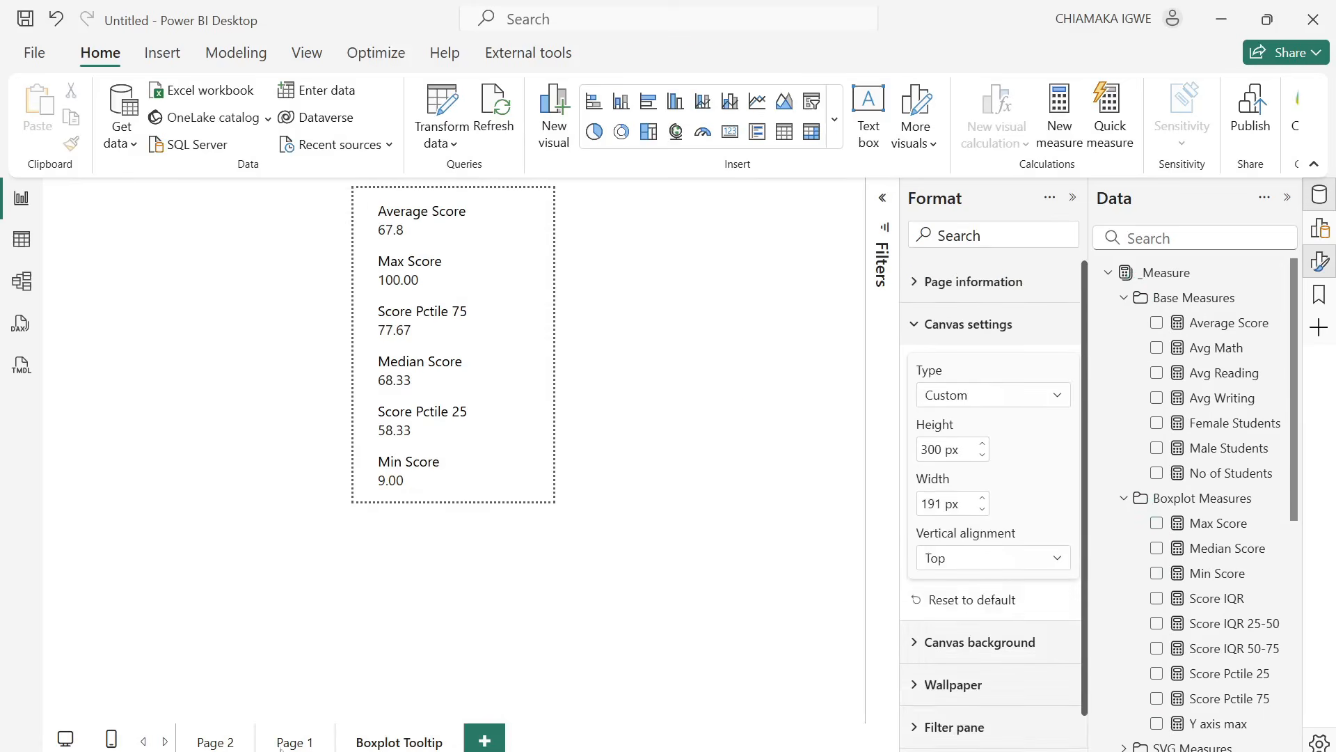
# Assign the Boxplot Tooltip report page as the tooltip of the Statistical Overview of Scores chart on Page 2 and preview it on several boxes.
pyautogui.click(221, 743)
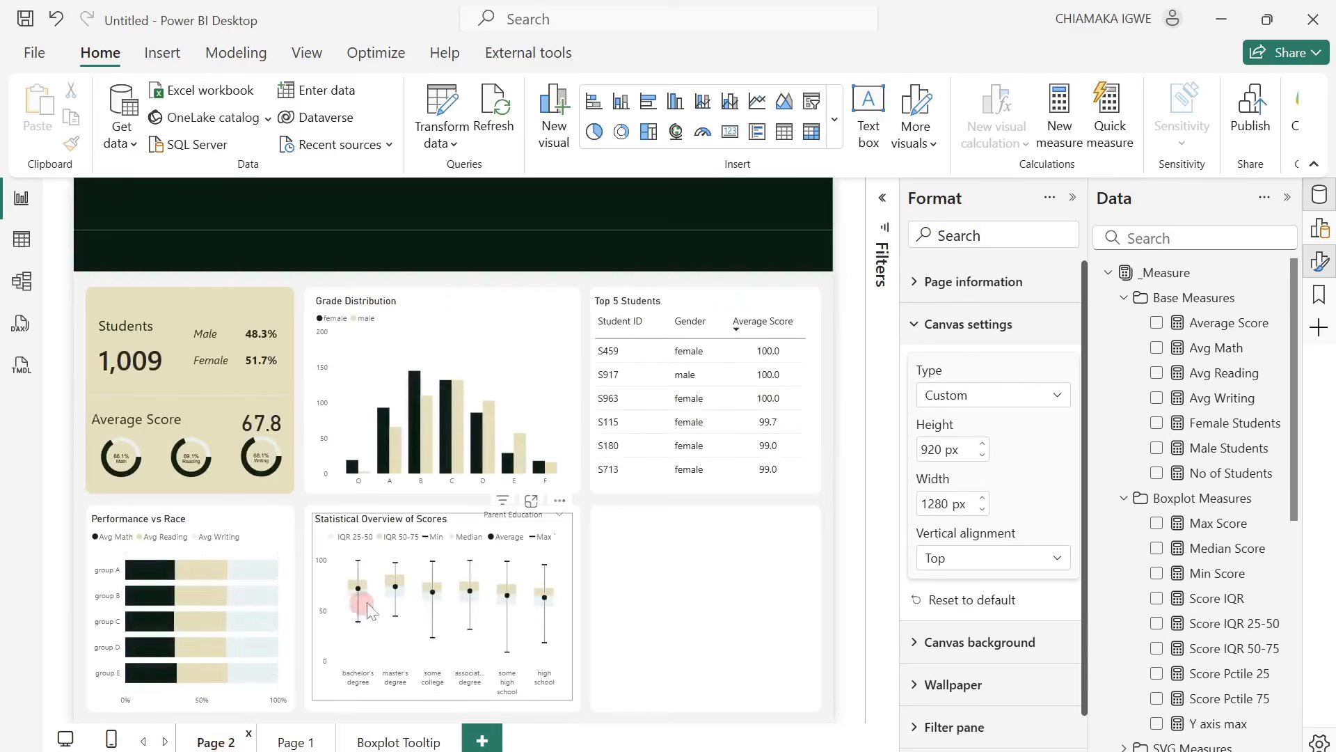
pyautogui.click(562, 687)
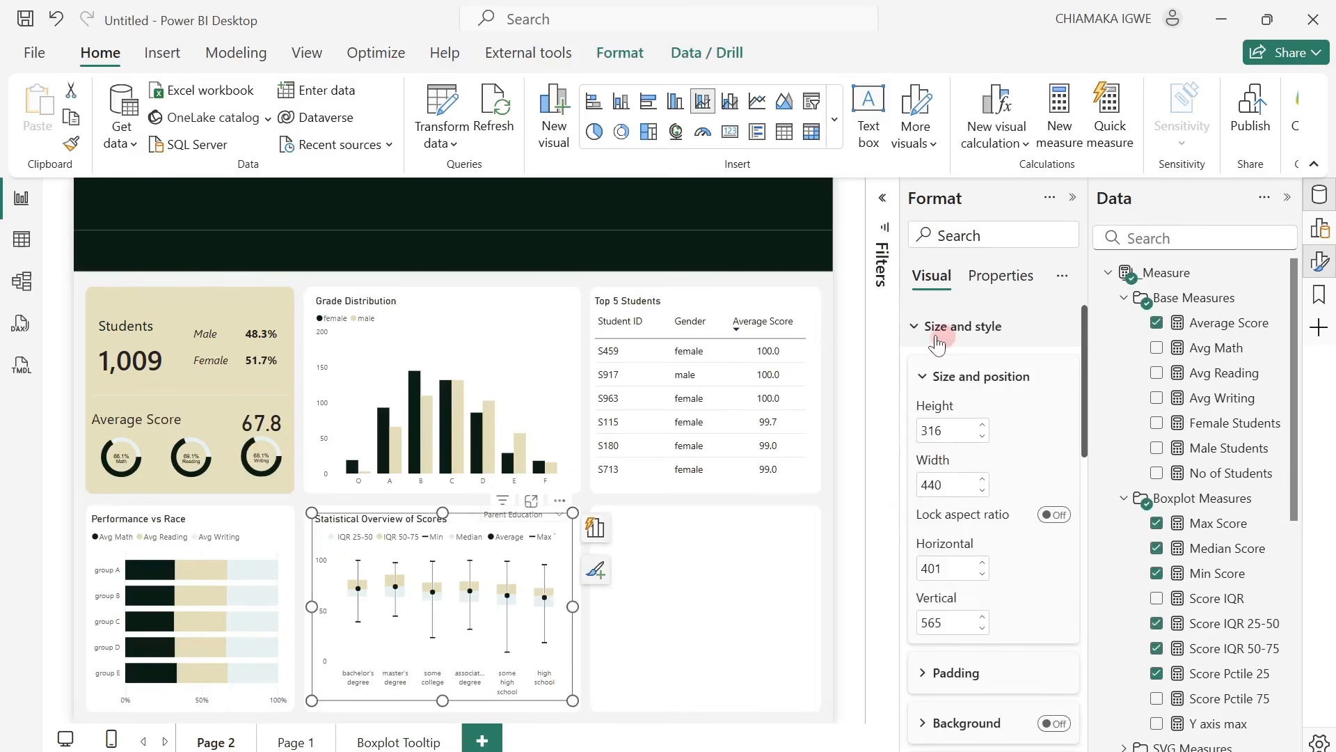
pyautogui.click(926, 327)
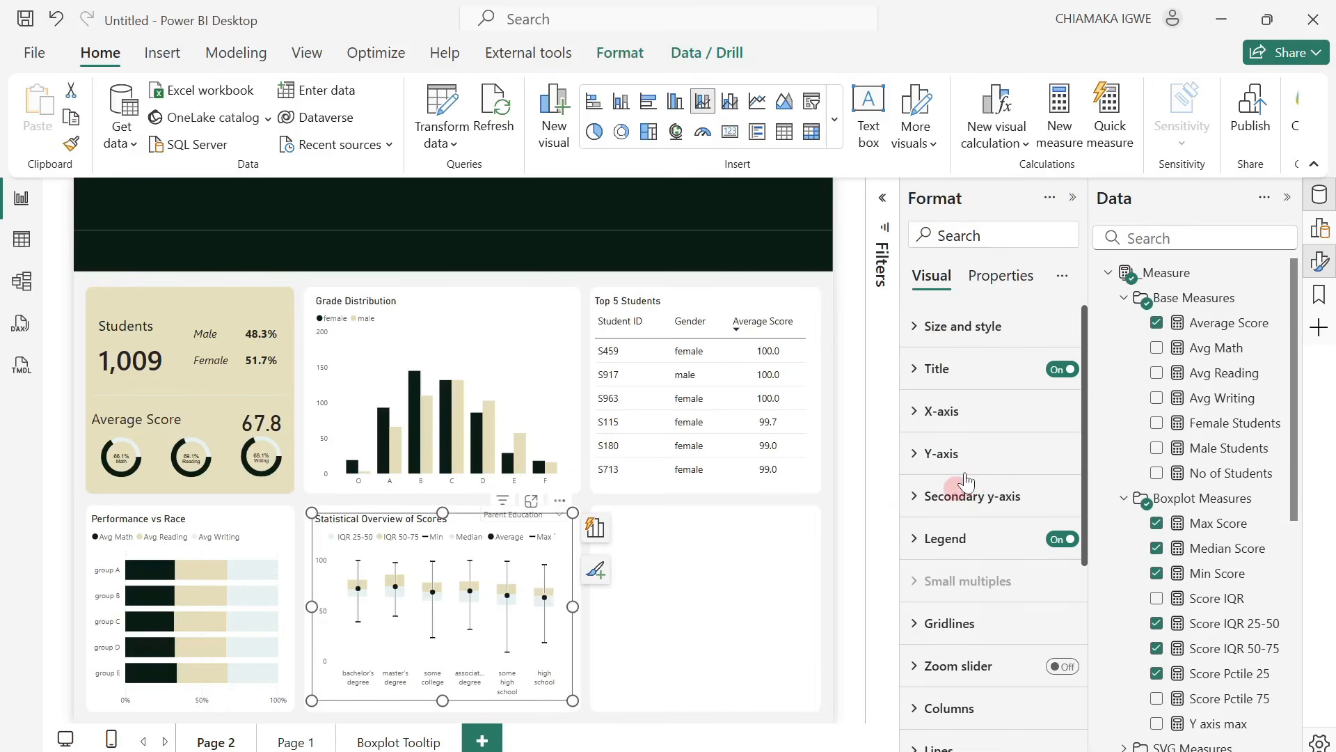
pyautogui.click(978, 236)
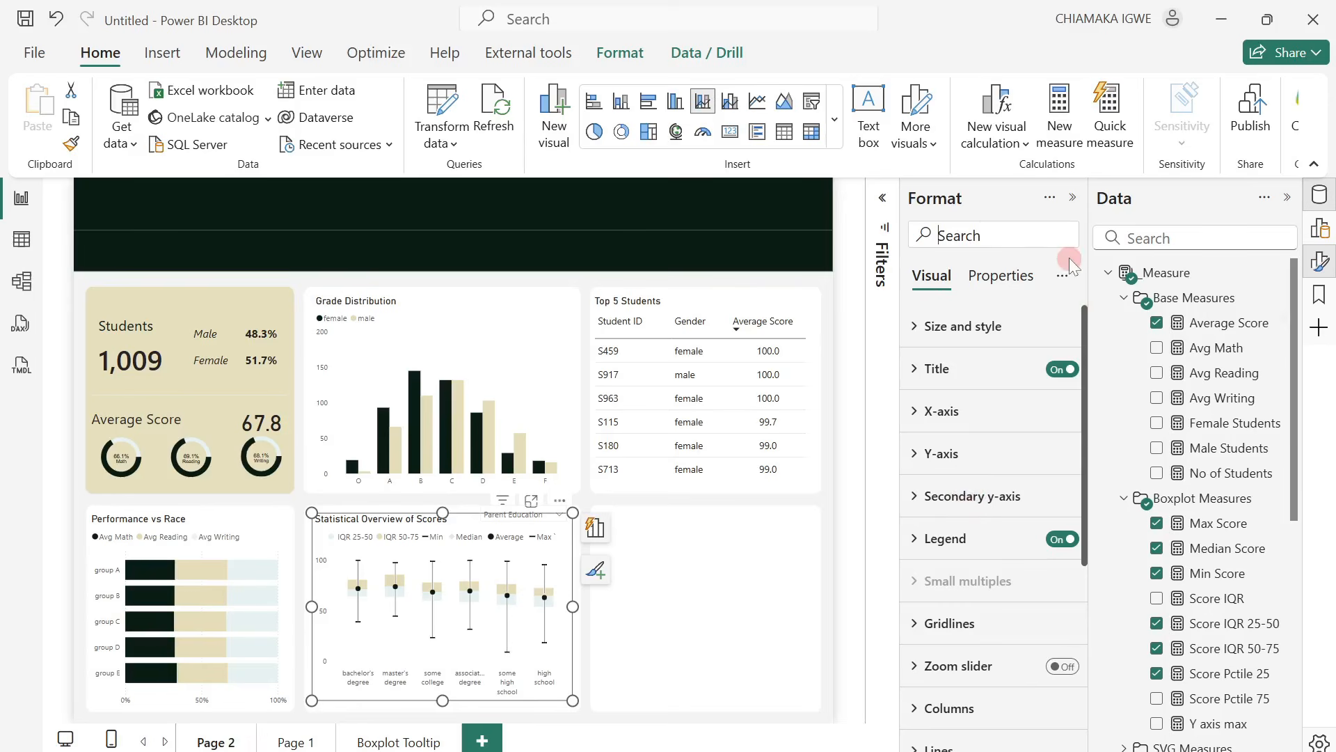
pyautogui.write('too')
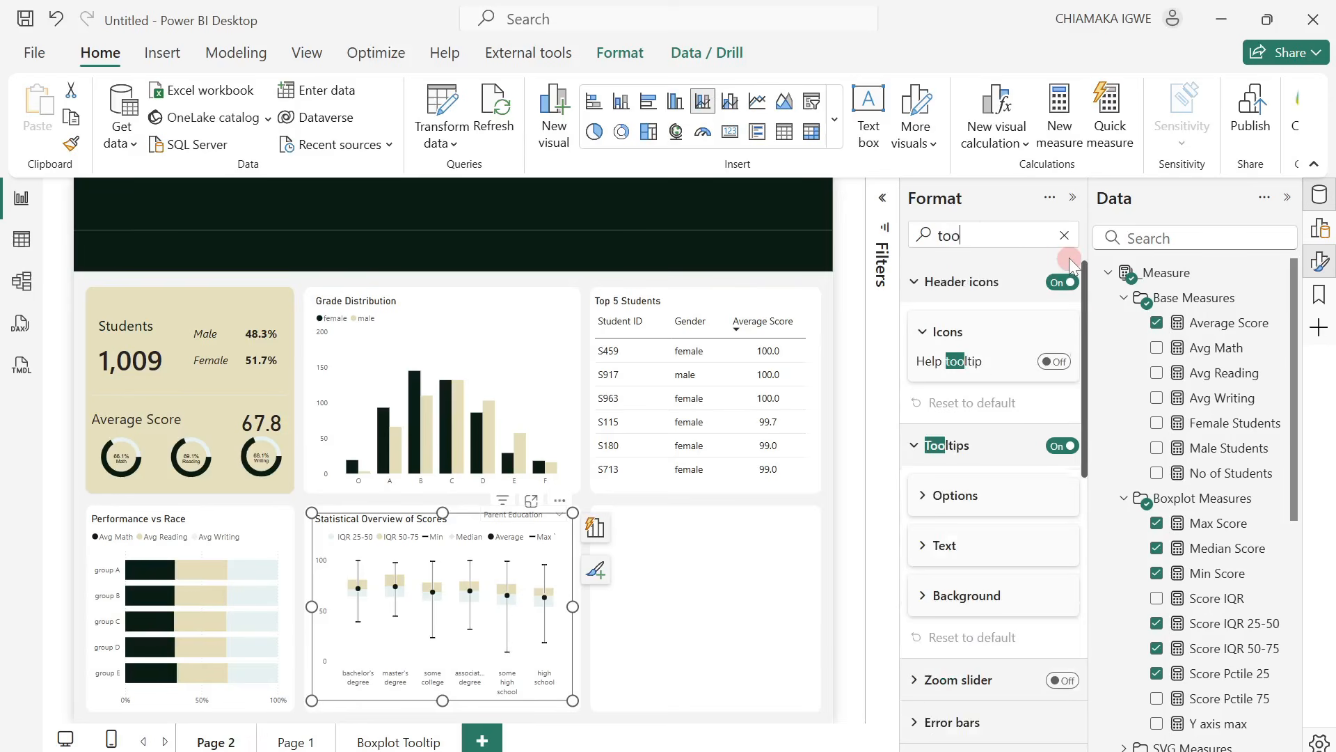
pyautogui.click(928, 507)
pyautogui.click(1035, 559)
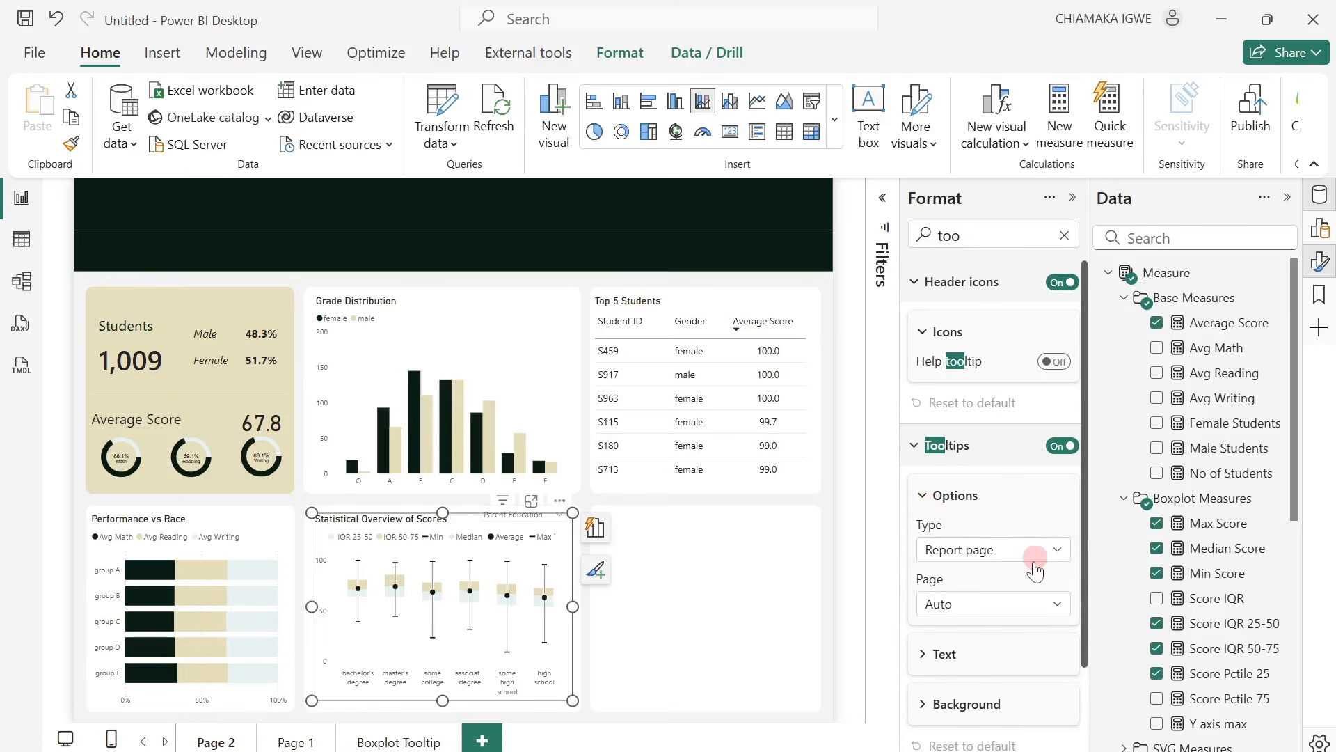
pyautogui.click(1008, 605)
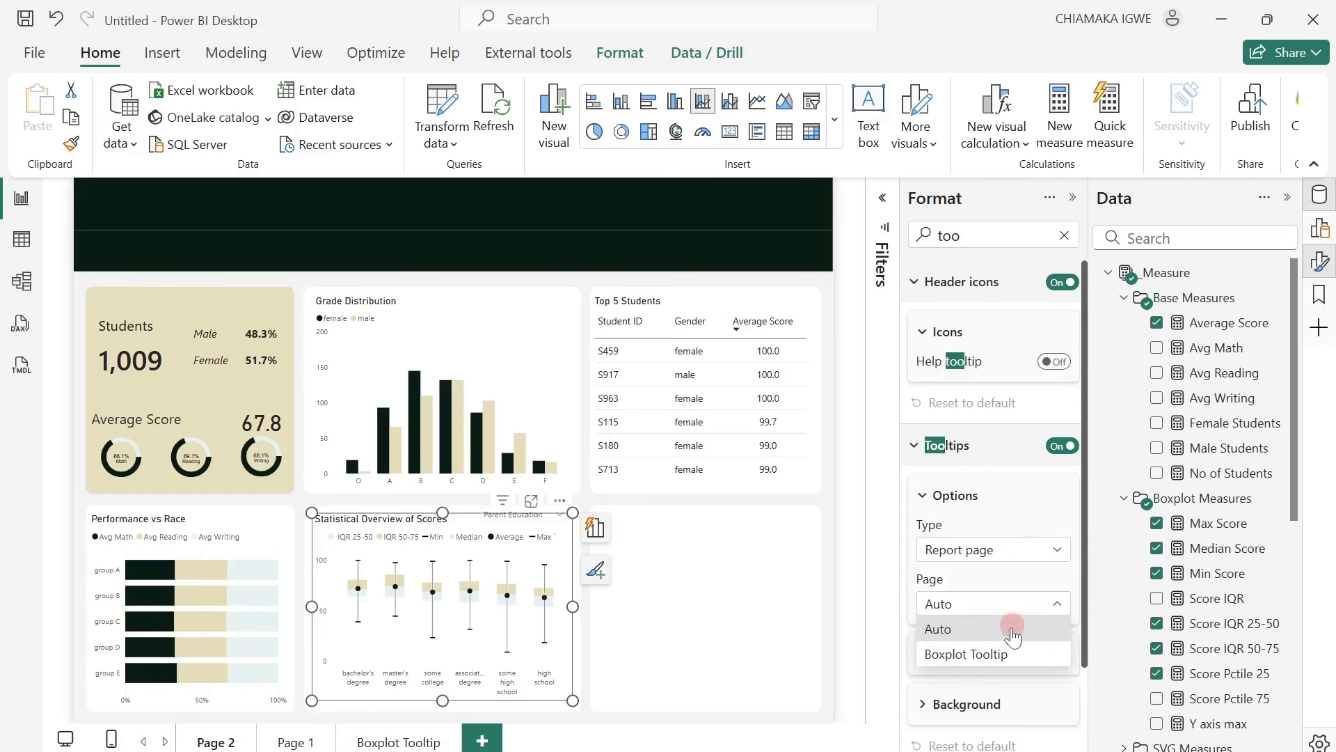
pyautogui.click(997, 655)
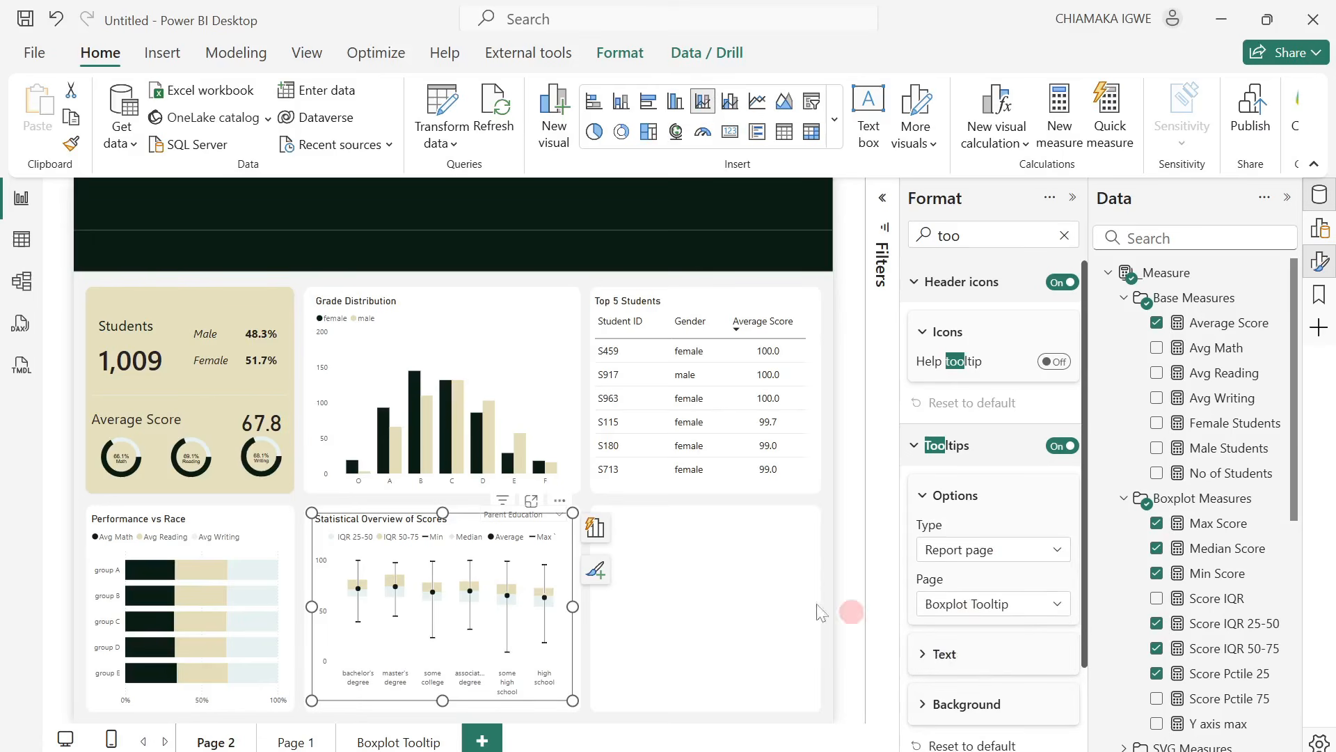
pyautogui.moveTo(391, 591)
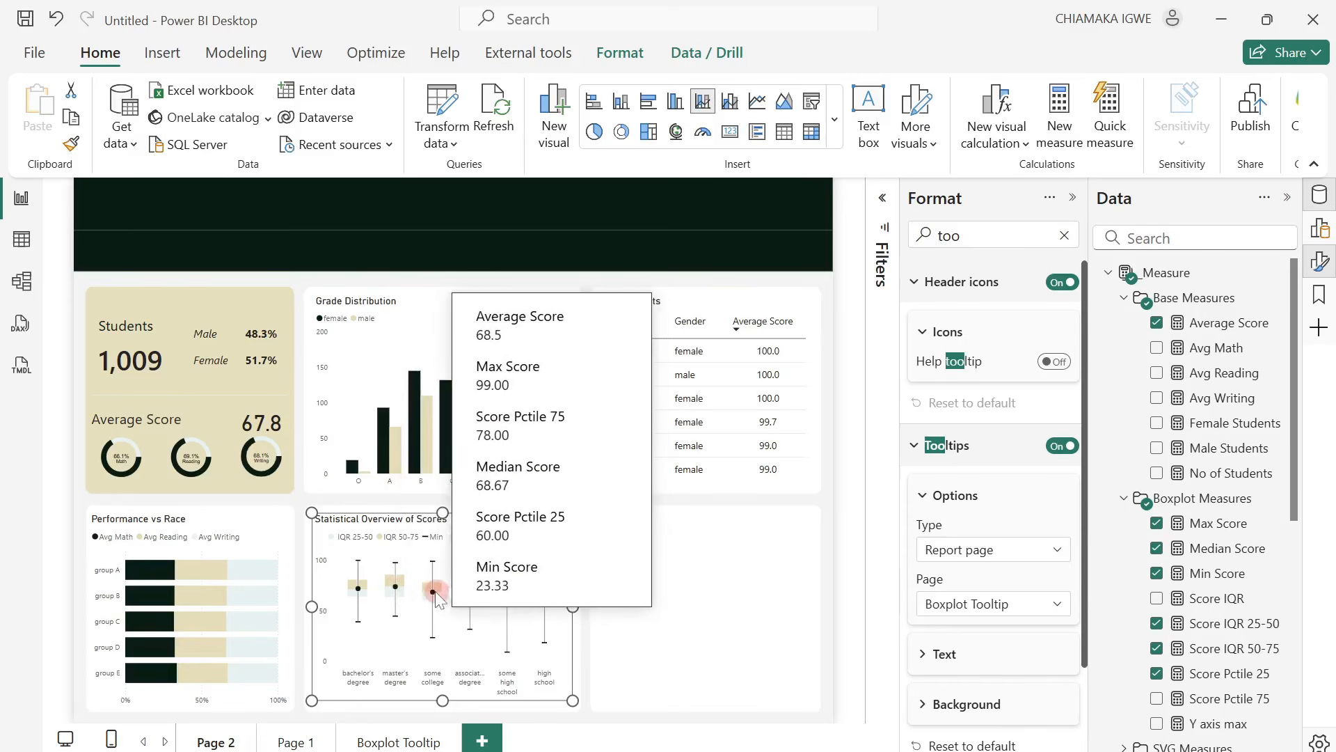
pyautogui.moveTo(477, 593)
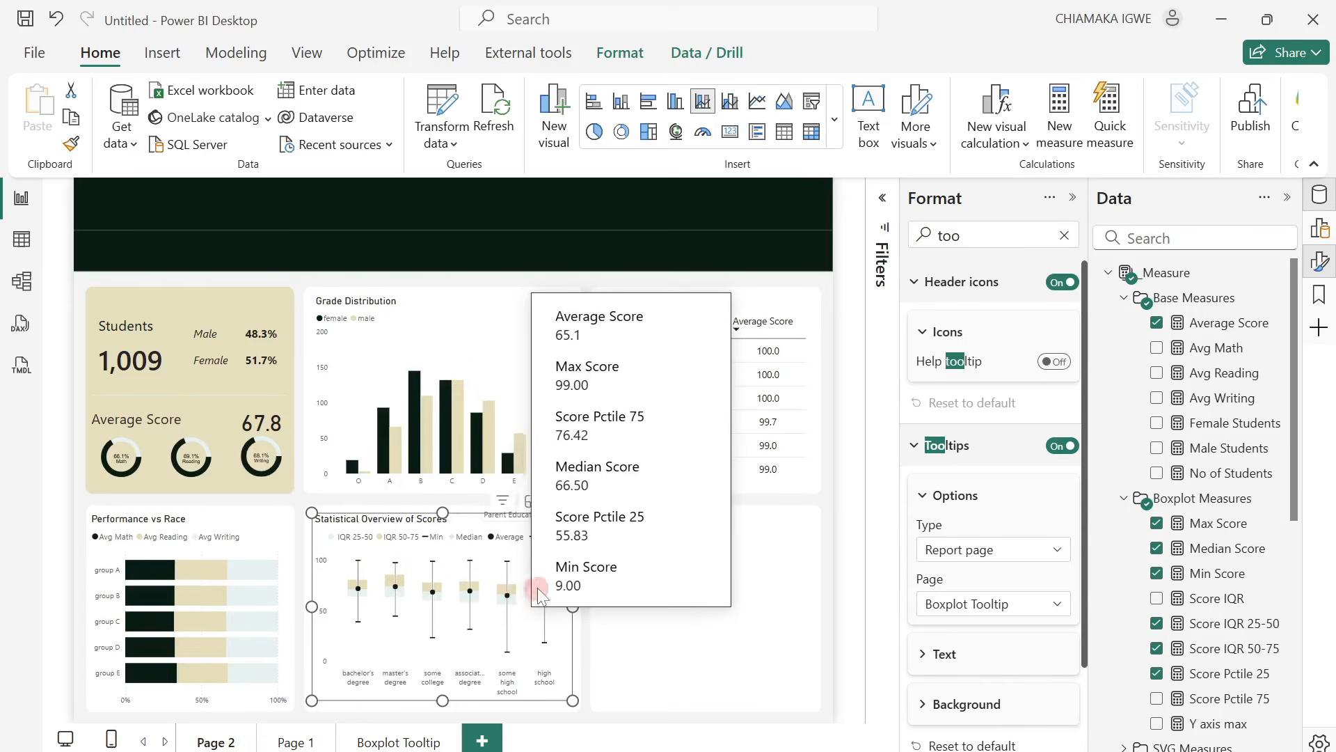
pyautogui.moveTo(540, 602)
pyautogui.click(760, 605)
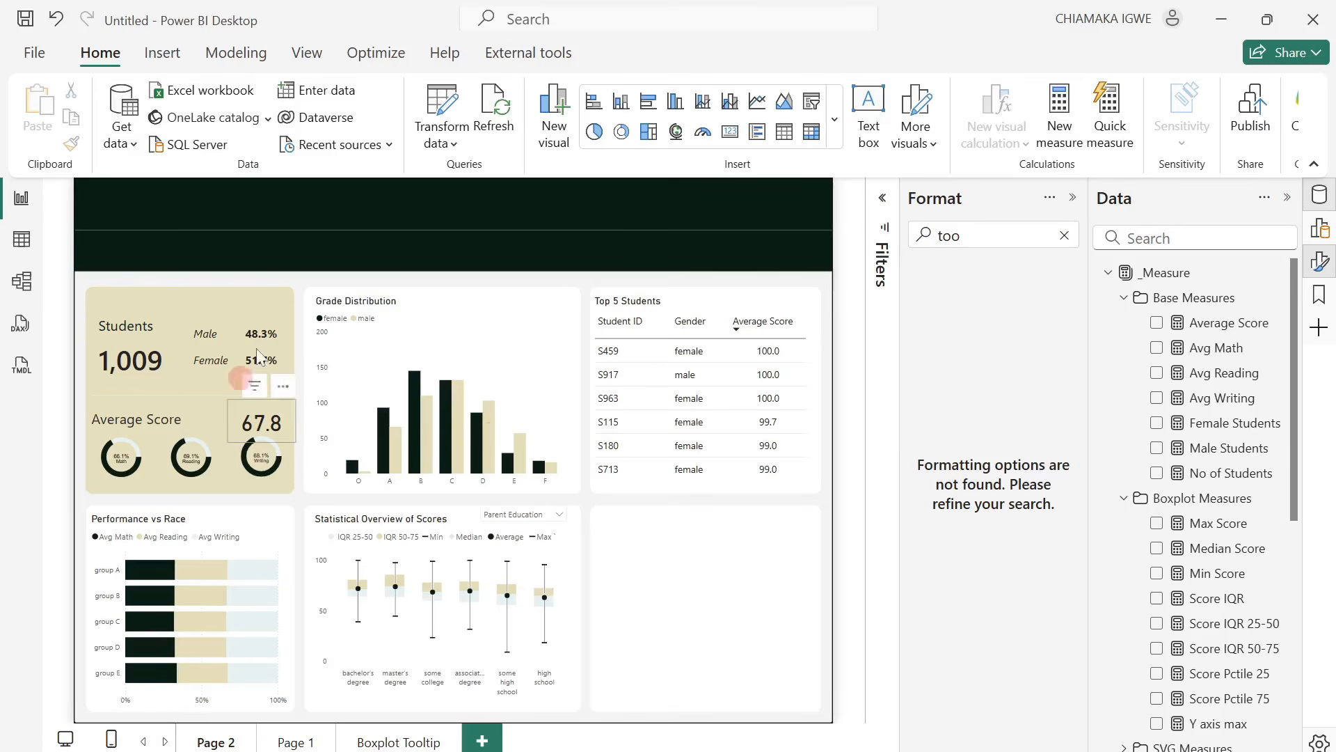
# Insert a scatter chart and fit it into the empty panel beside the box plot, about 359 wide and 316 high.
pyautogui.click(834, 119)
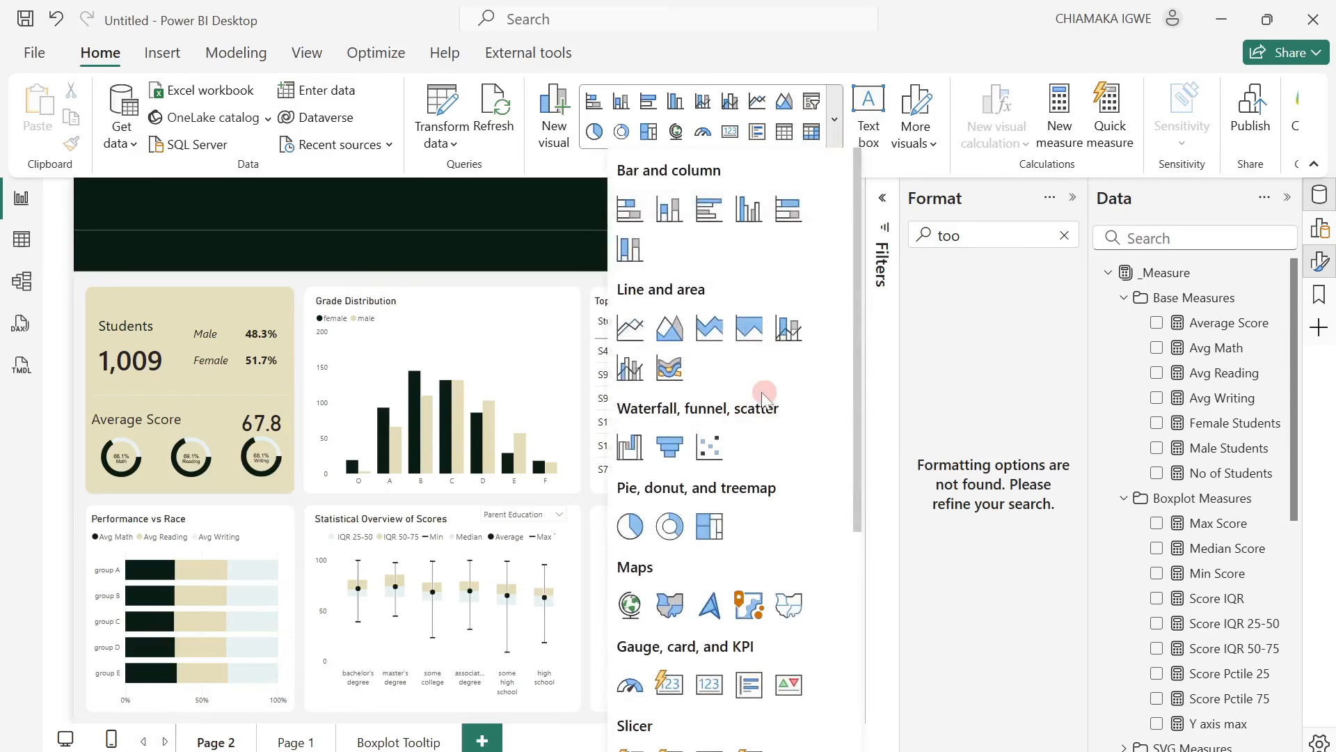
pyautogui.click(710, 449)
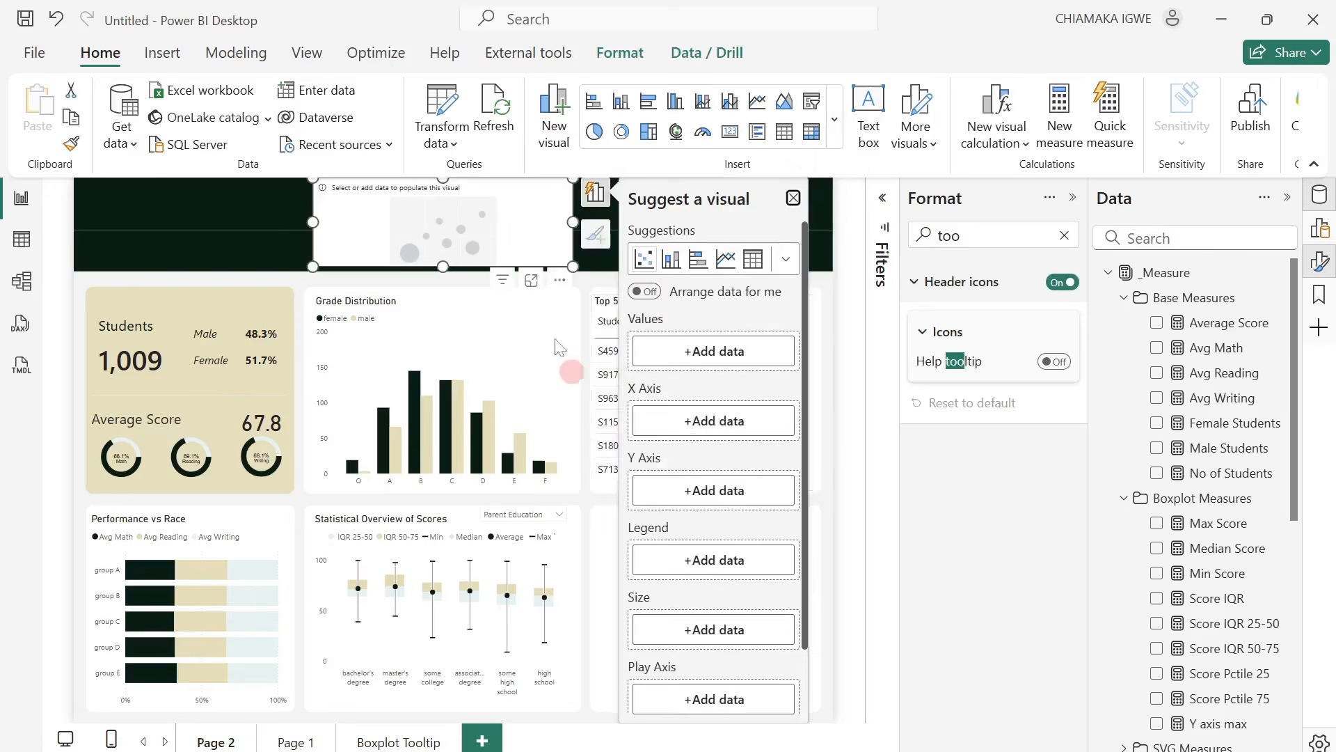
pyautogui.moveTo(511, 234); pyautogui.dragTo(682, 570)
pyautogui.moveTo(752, 606); pyautogui.dragTo(816, 704)
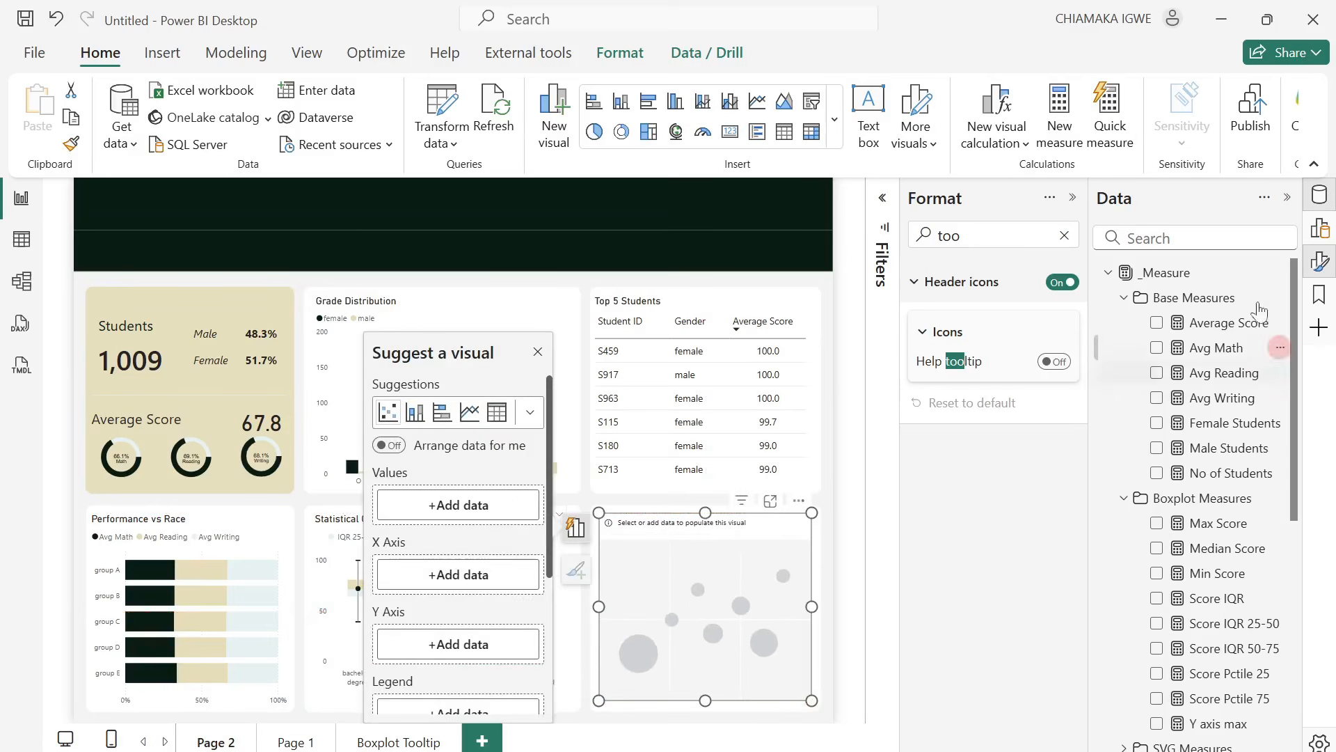
# Add Student ID from the StudentsPerformance table to the scatter chart's Values.
pyautogui.click(1321, 230)
pyautogui.click(884, 197)
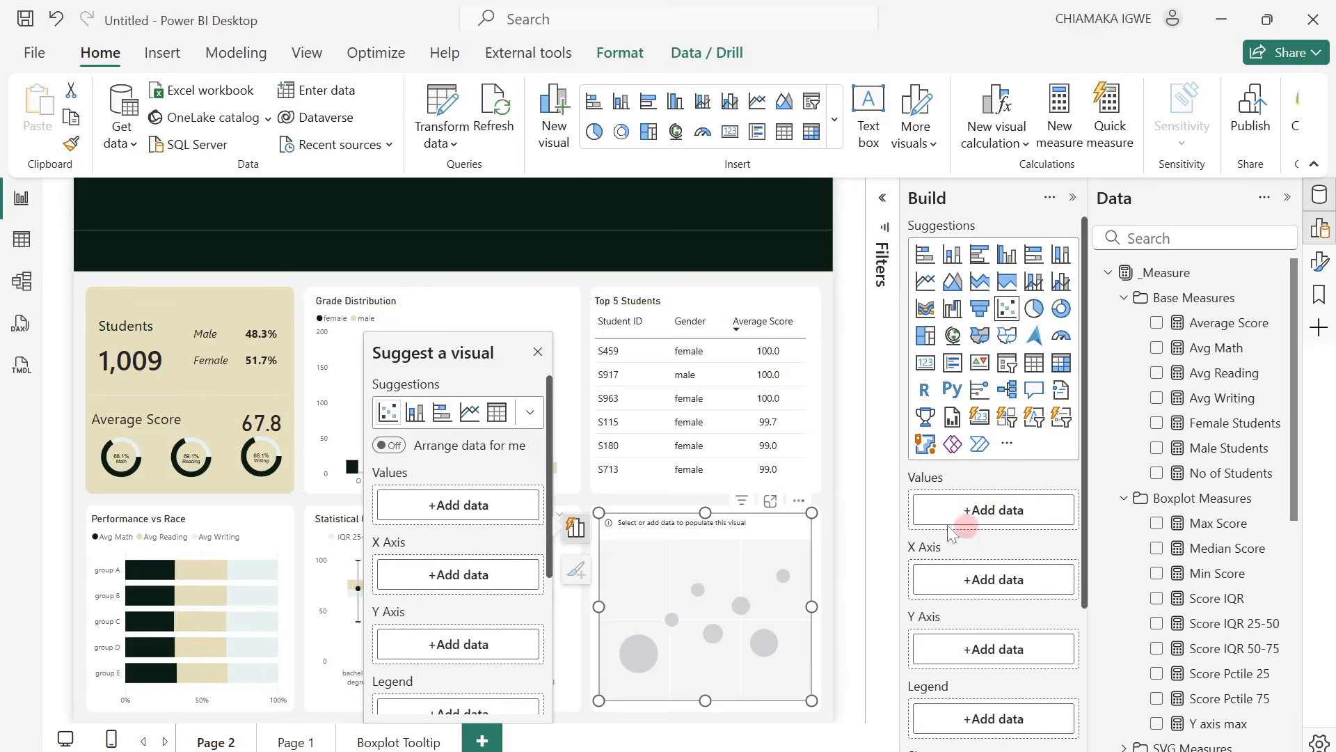
pyautogui.click(1124, 297)
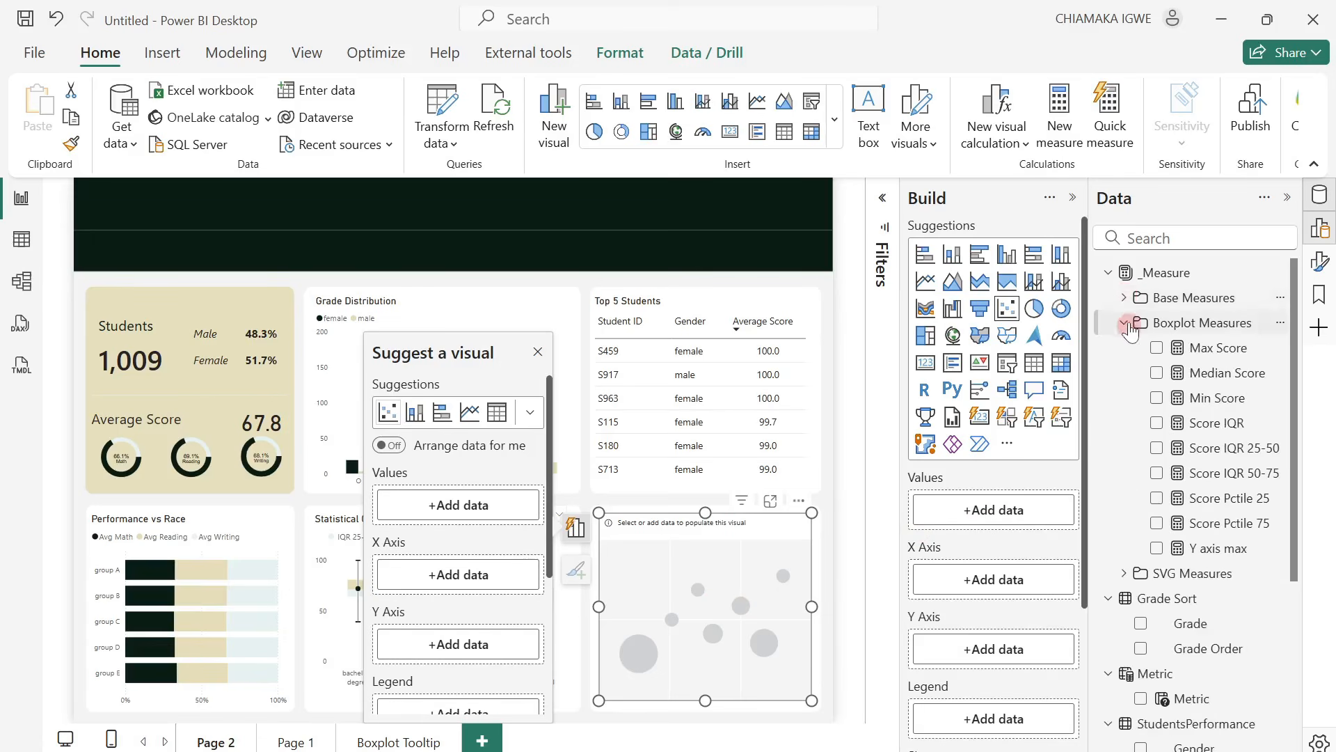
pyautogui.click(1126, 324)
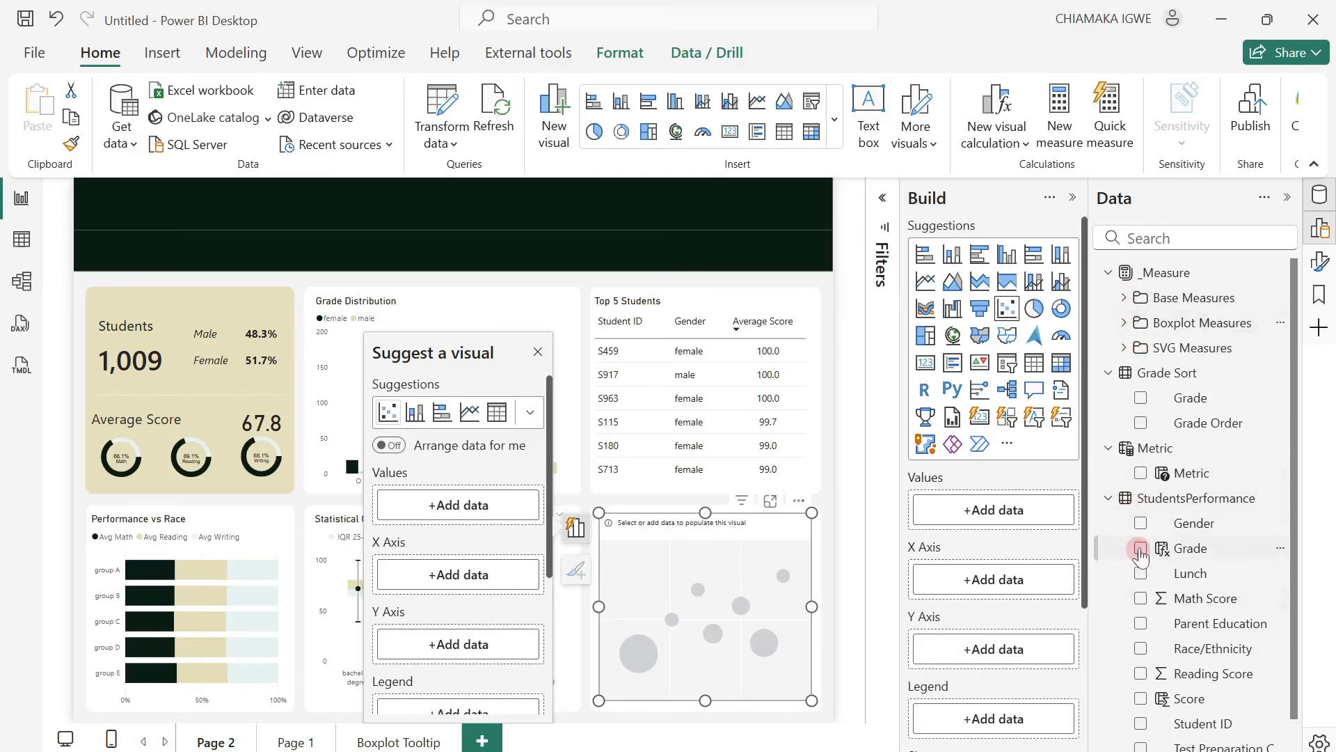
pyautogui.moveTo(1195, 723); pyautogui.dragTo(1014, 515)
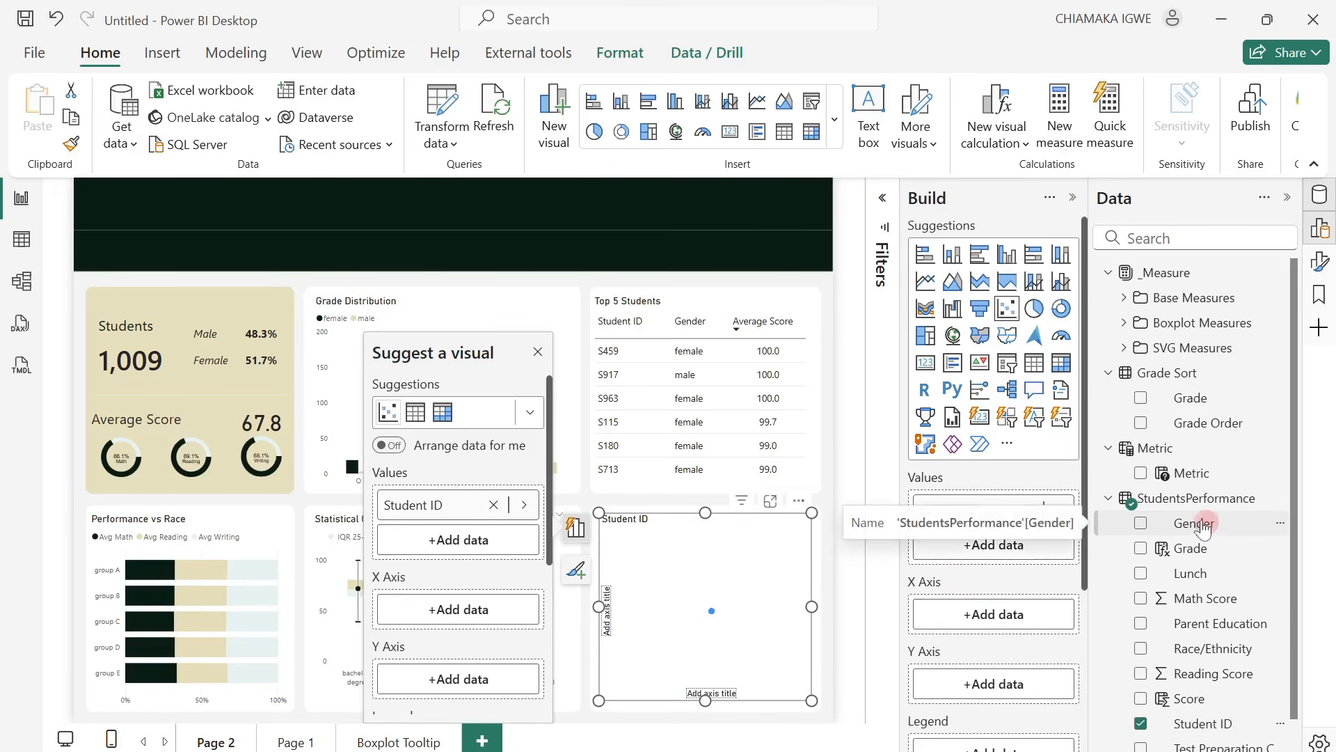
# Plot the Avg Reading measure on the scatter chart's X axis and Avg Math on its Y axis.
pyautogui.click(1125, 301)
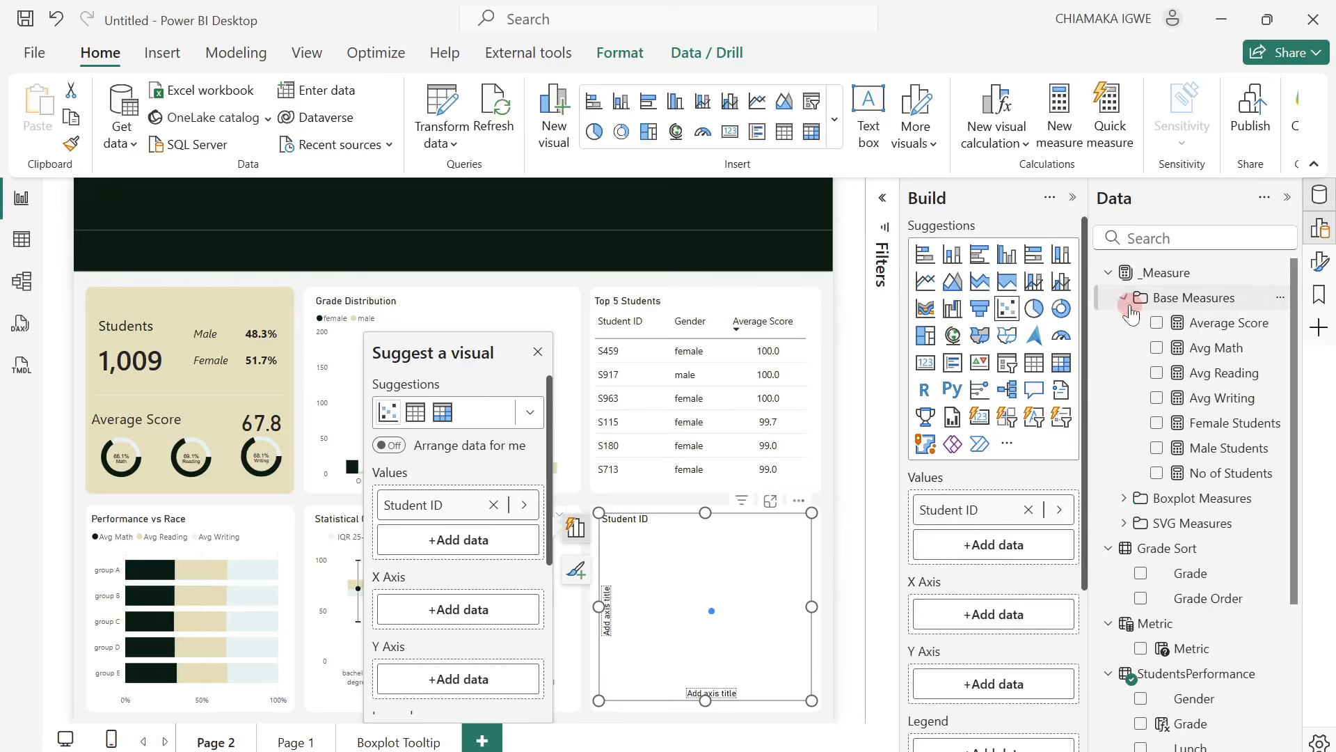
pyautogui.moveTo(1204, 376); pyautogui.dragTo(1033, 630)
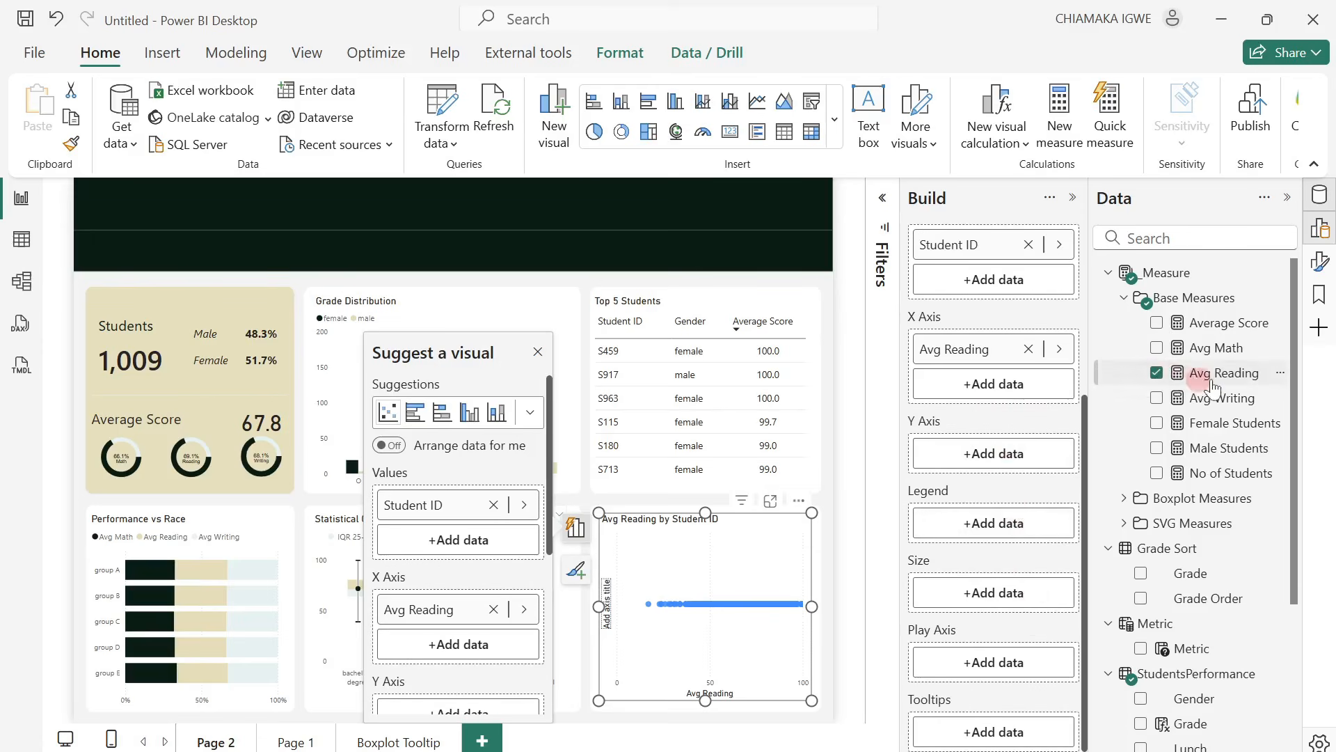
pyautogui.moveTo(1218, 348); pyautogui.dragTo(1024, 471)
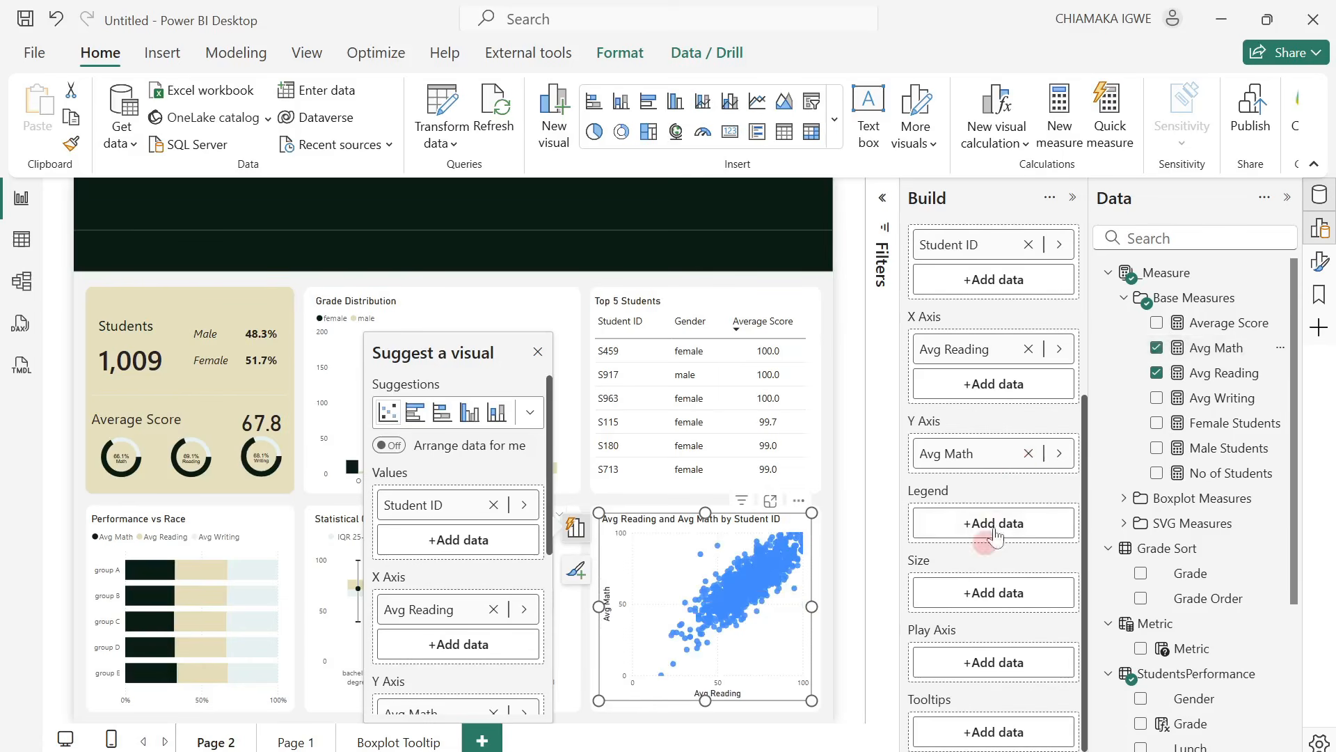
# Add the Lunch field as the scatter chart's legend and dismiss the visual suggestions.
pyautogui.scroll(-3, 1211, 658)
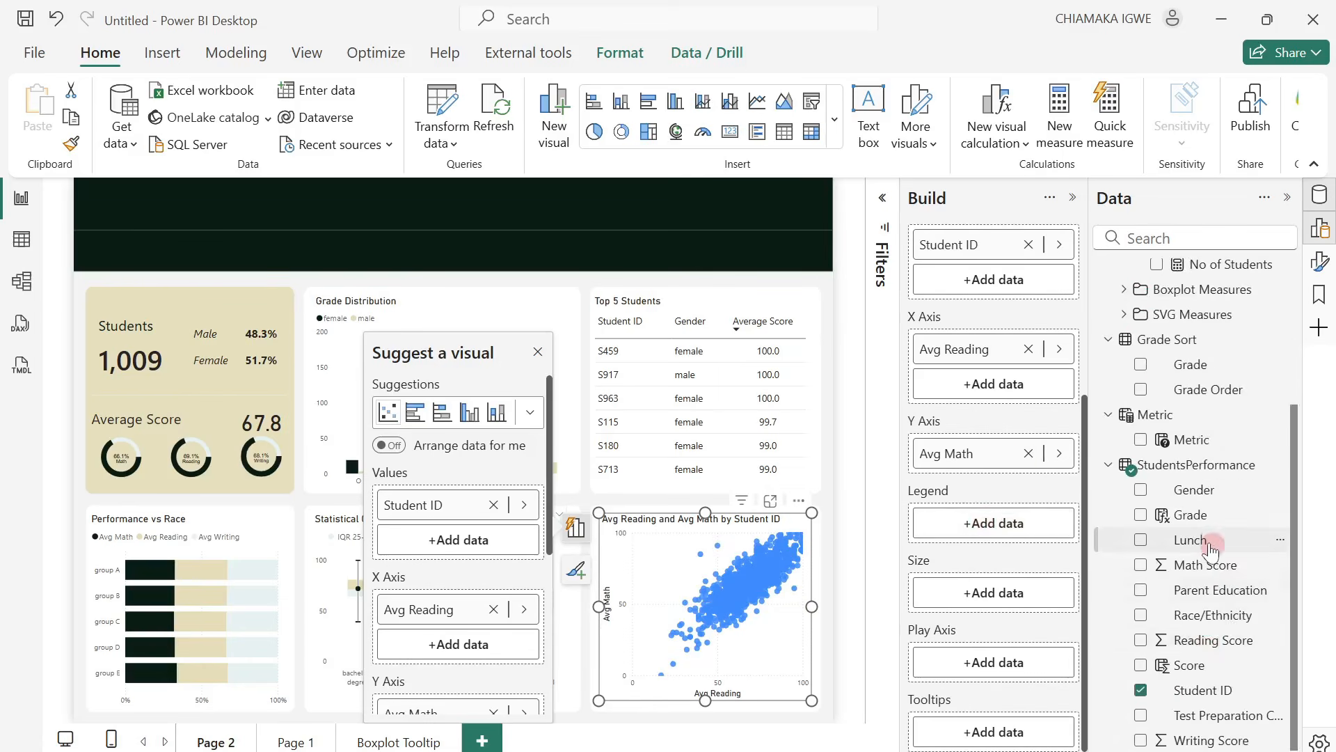
pyautogui.moveTo(1211, 546); pyautogui.dragTo(1029, 527)
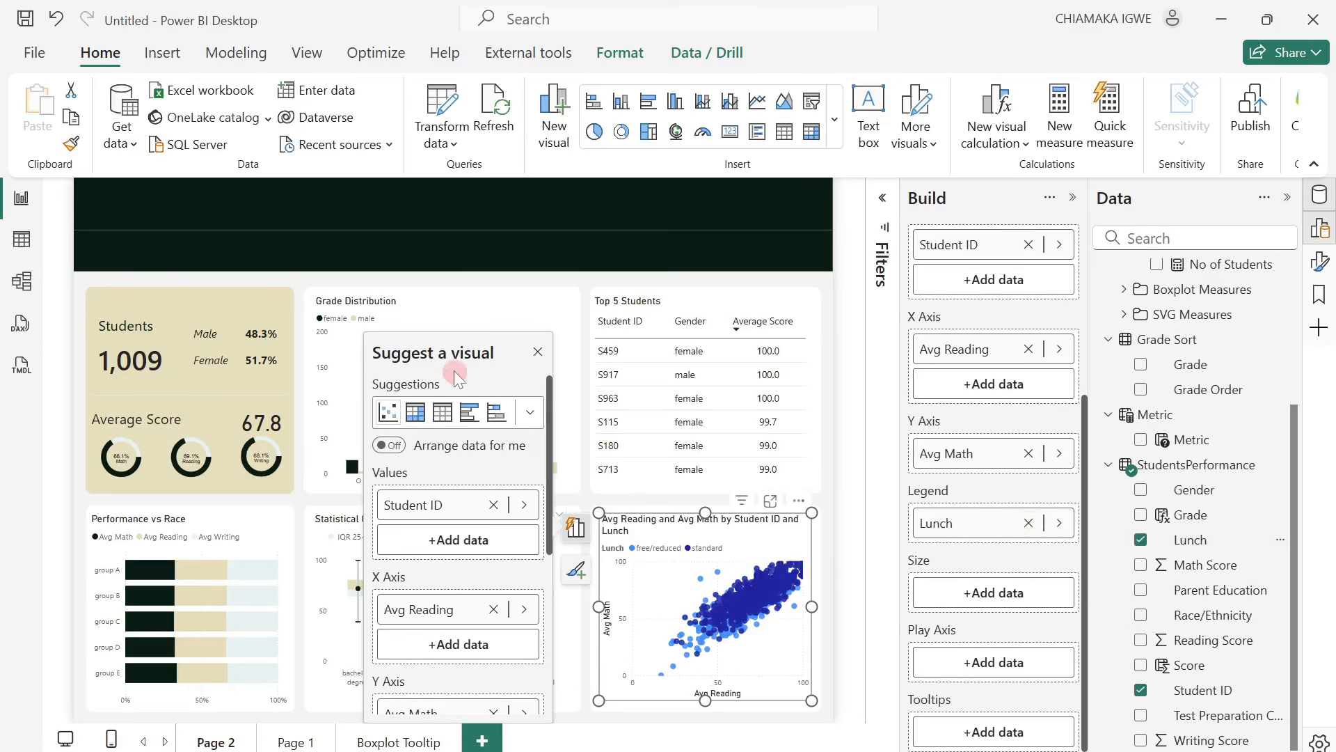
pyautogui.click(538, 351)
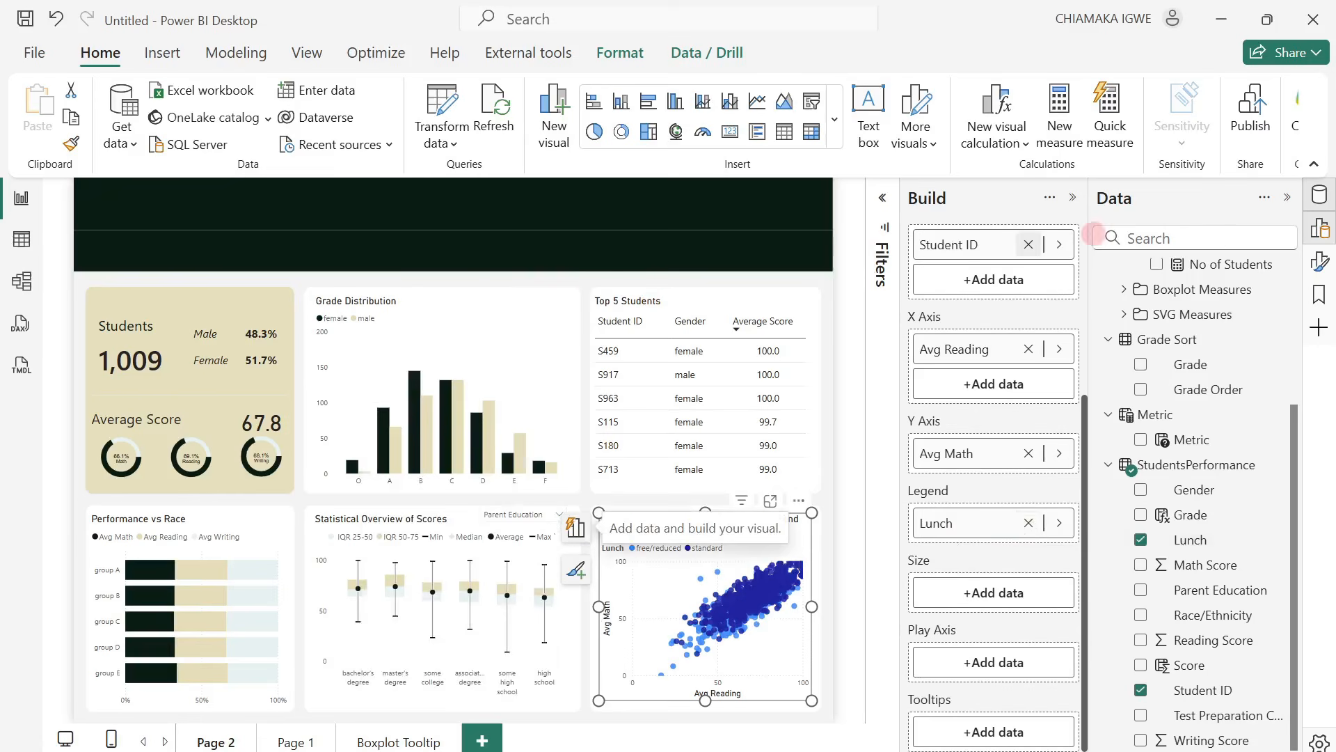
# Turn off the scatter chart's background.
pyautogui.click(1072, 199)
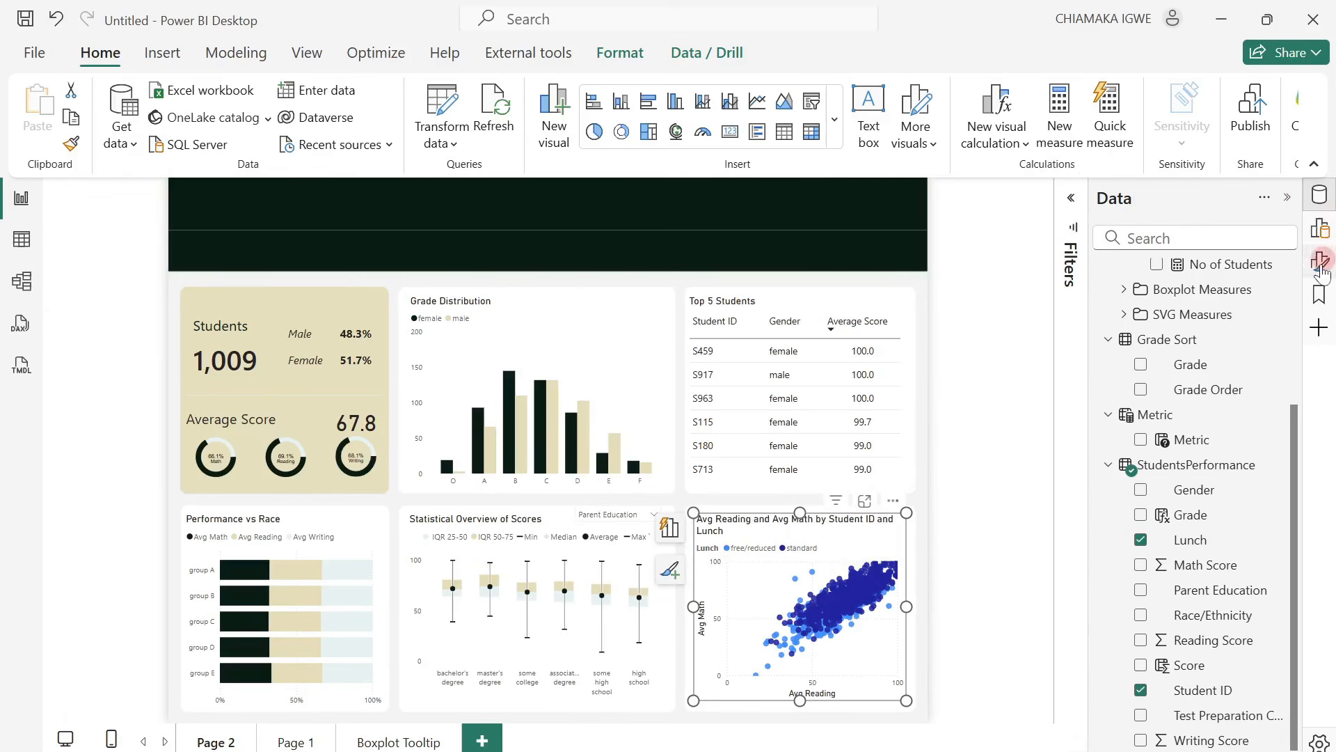
pyautogui.click(1320, 261)
pyautogui.click(917, 327)
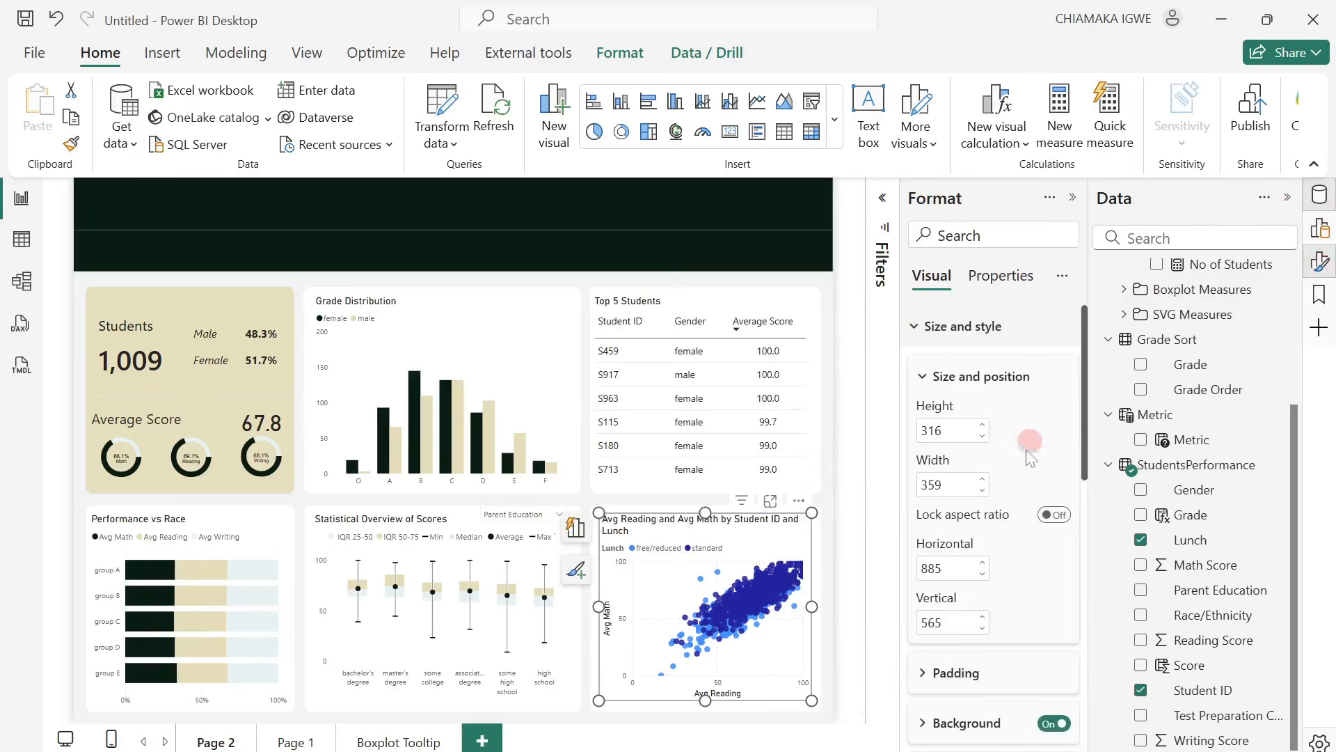
pyautogui.click(1047, 724)
# Change the scatter chart's title to "Lunch impact on Reading & Math Scores".
pyautogui.scroll(-5, 1044, 696)
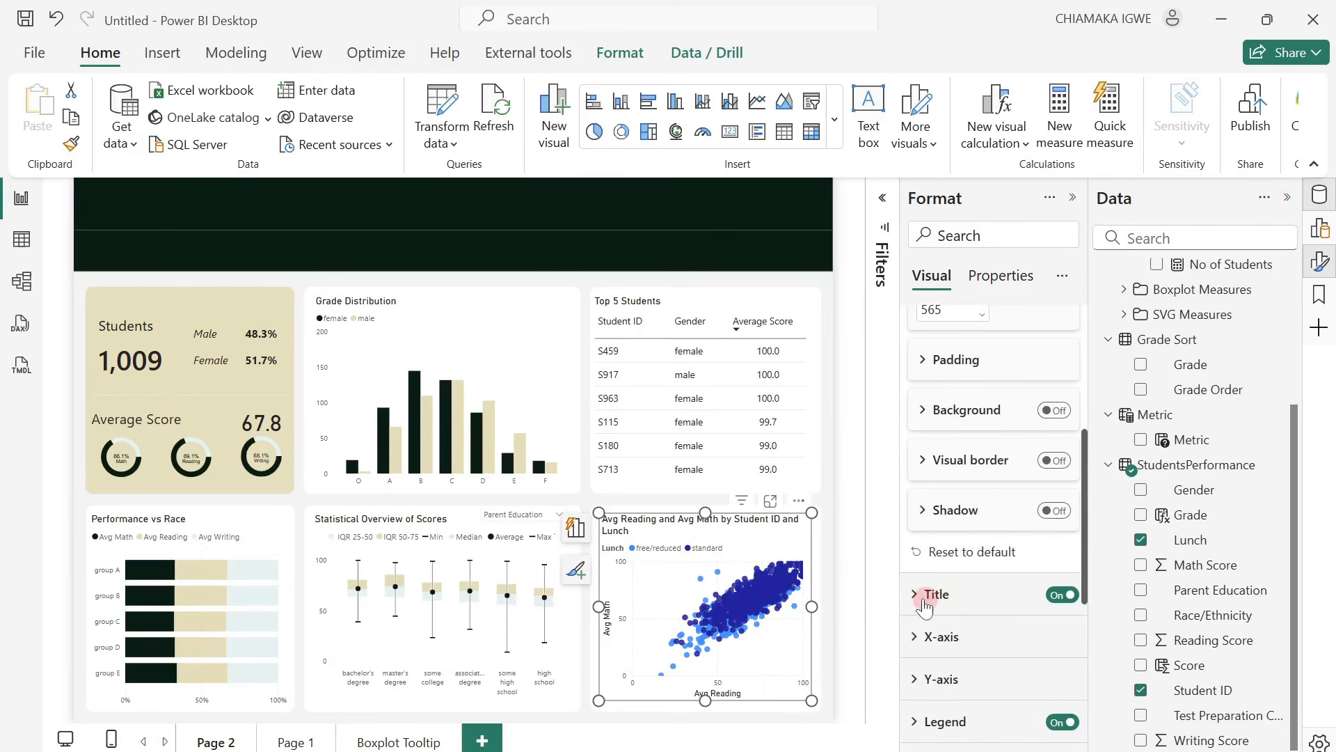
pyautogui.click(1001, 606)
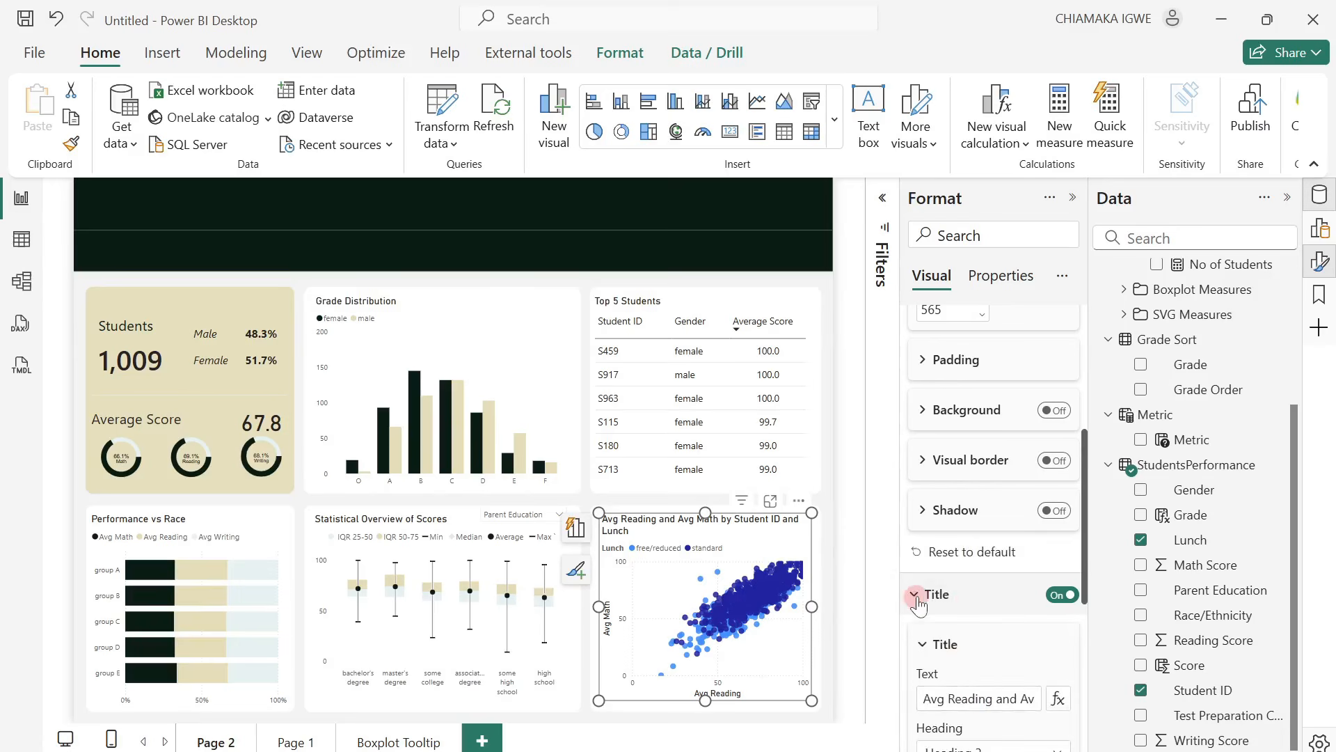
pyautogui.click(978, 698)
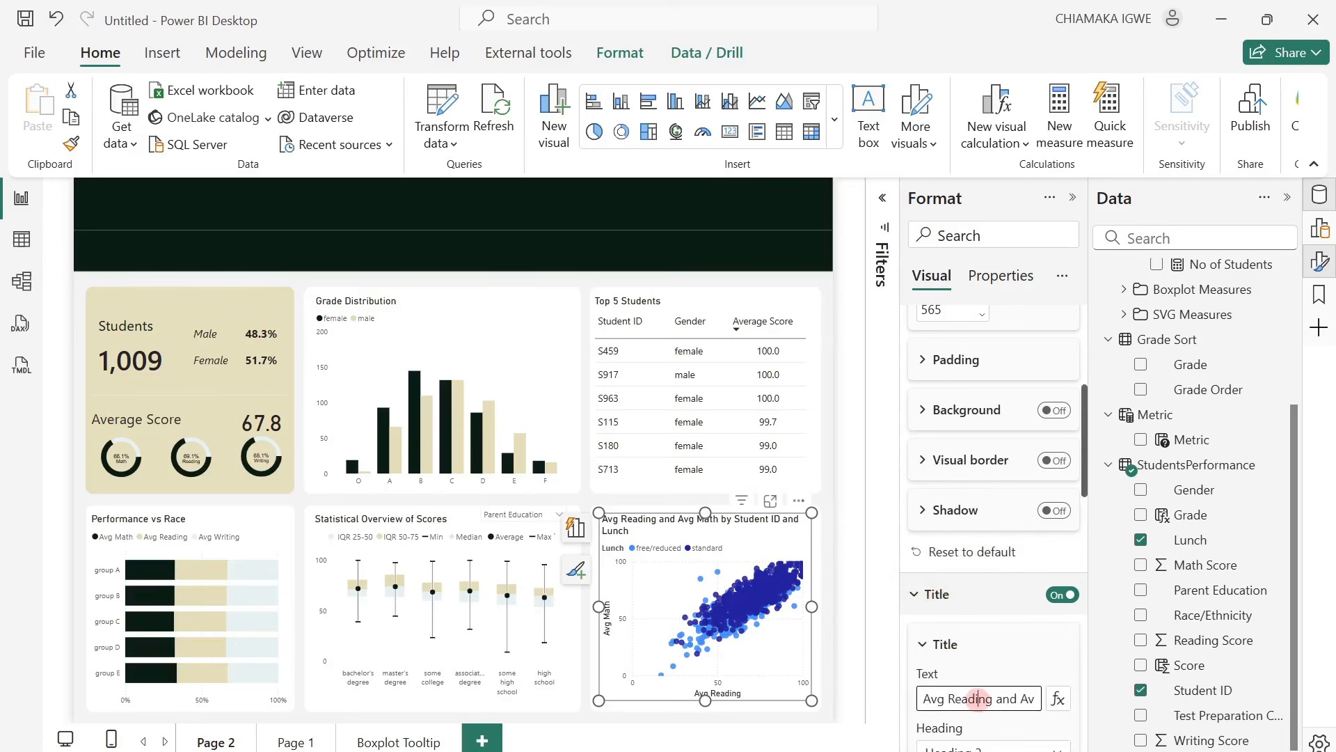
pyautogui.tripleClick(978, 698)
pyautogui.write('Li')
pyautogui.write('unch impact on')
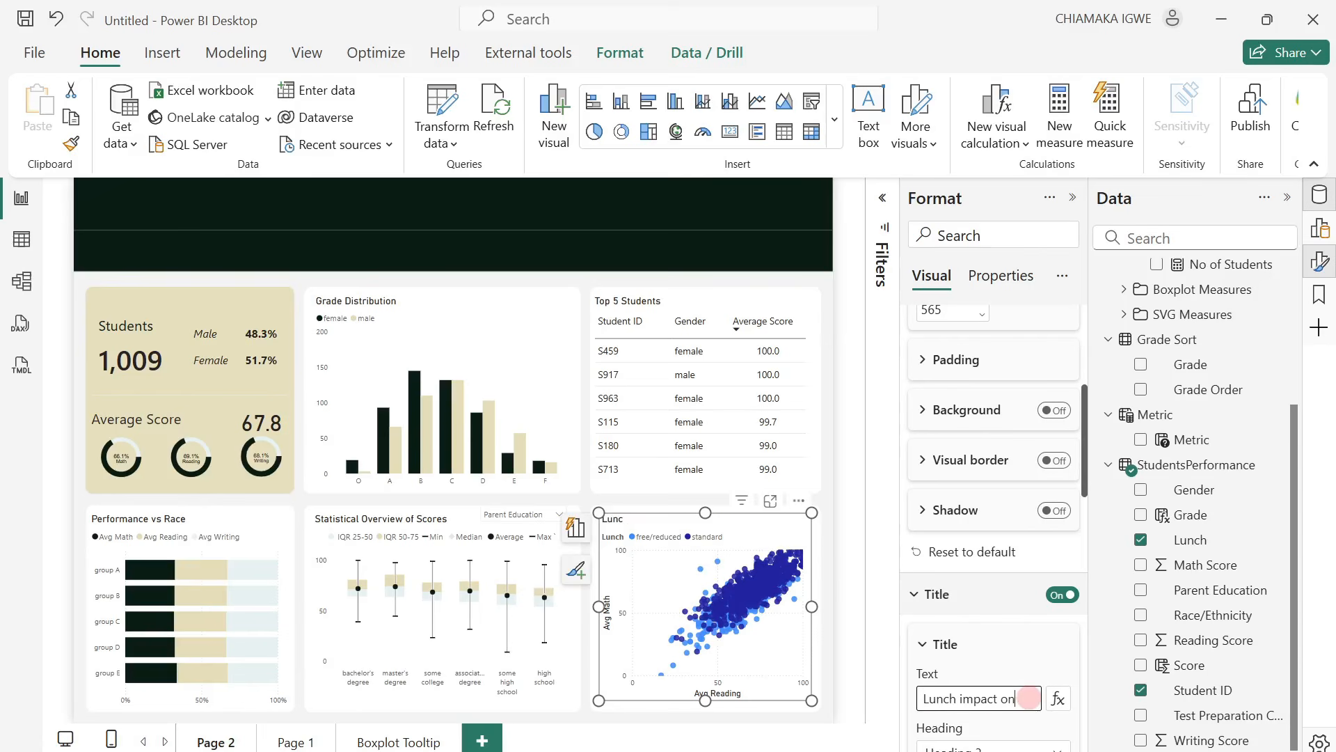
pyautogui.write(' Rea')
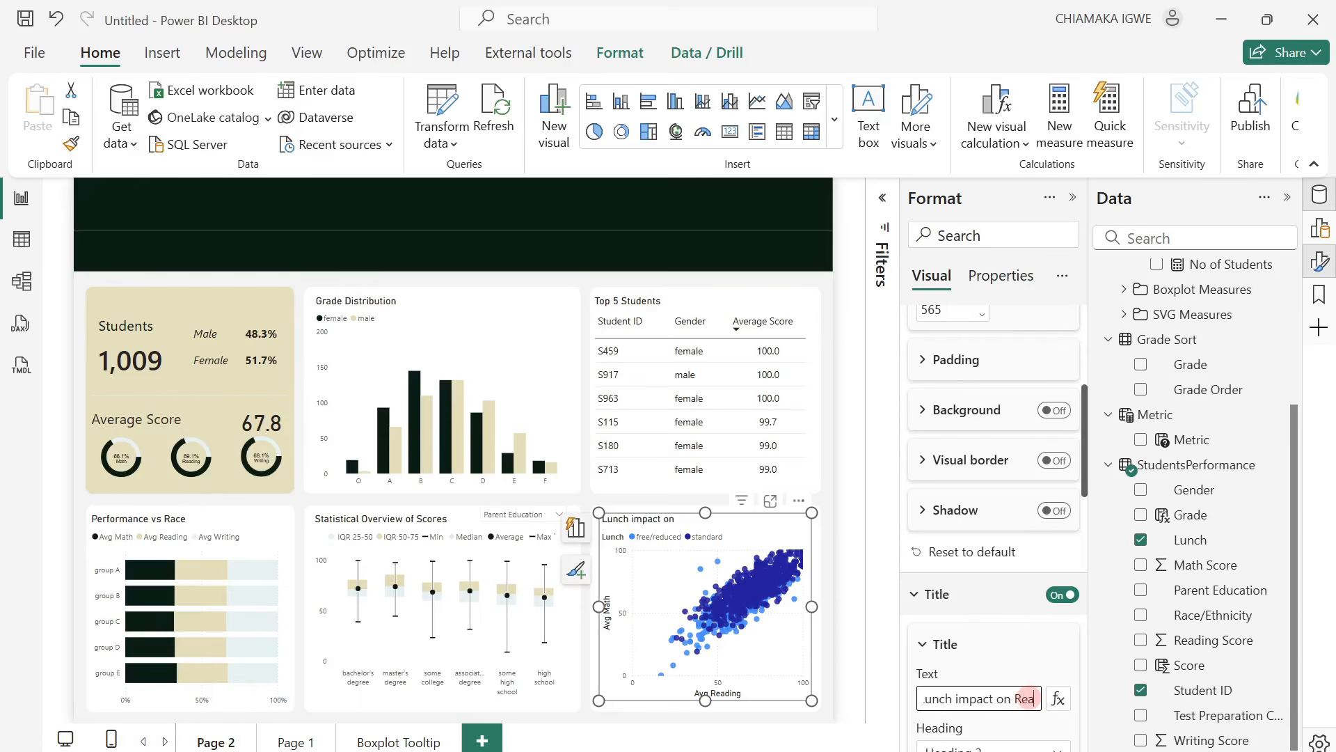
pyautogui.write('ding and')
pyautogui.press('BackSpace')
pyautogui.press('BackSpace')
pyautogui.press('BackSpace')
pyautogui.press('BackSpace')
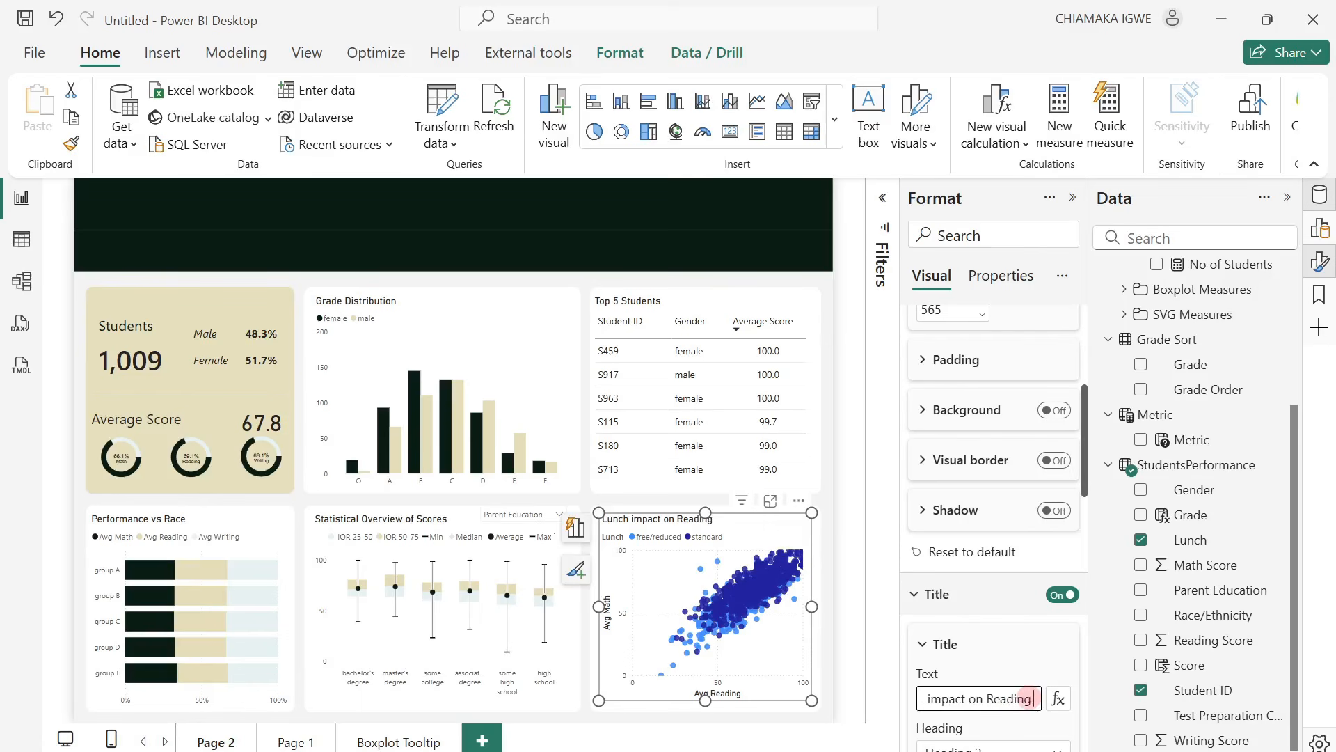
pyautogui.write('&Math Scores')
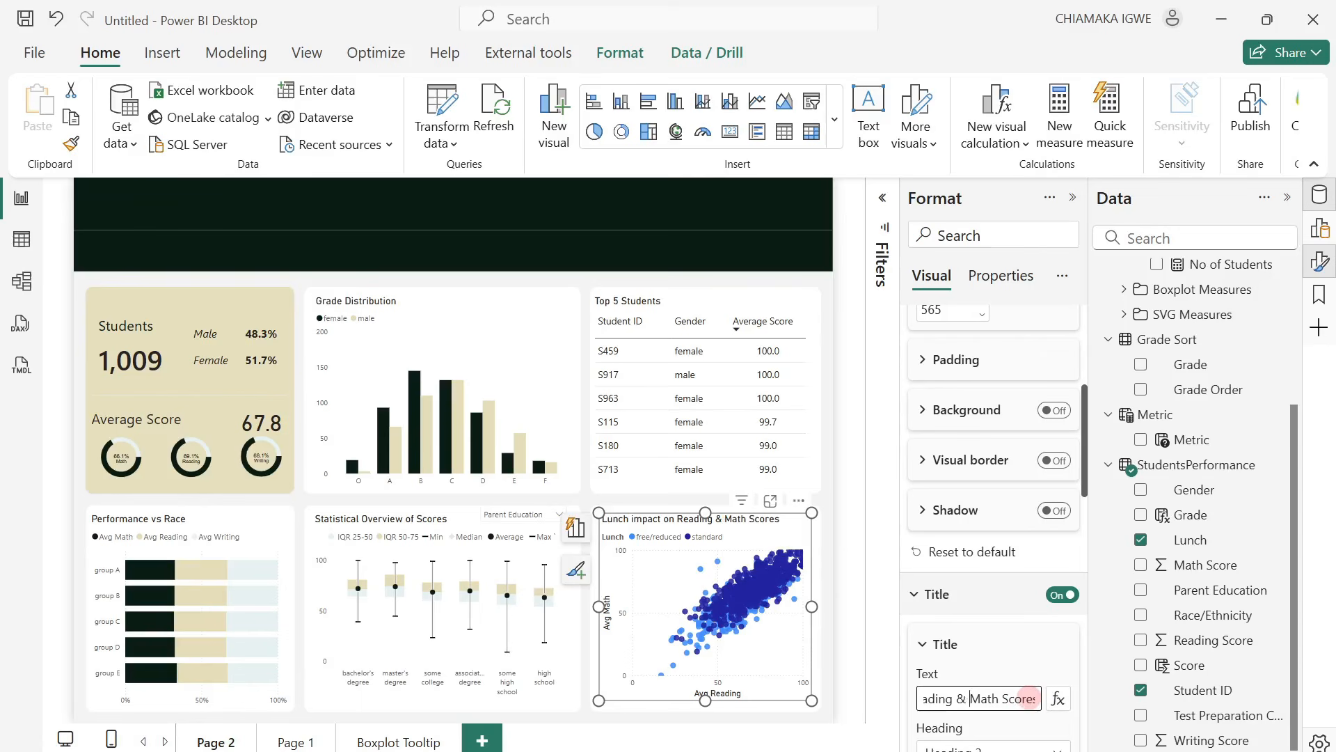
# Turn off the title of the scatter chart's legend.
pyautogui.scroll(-3, 1058, 613)
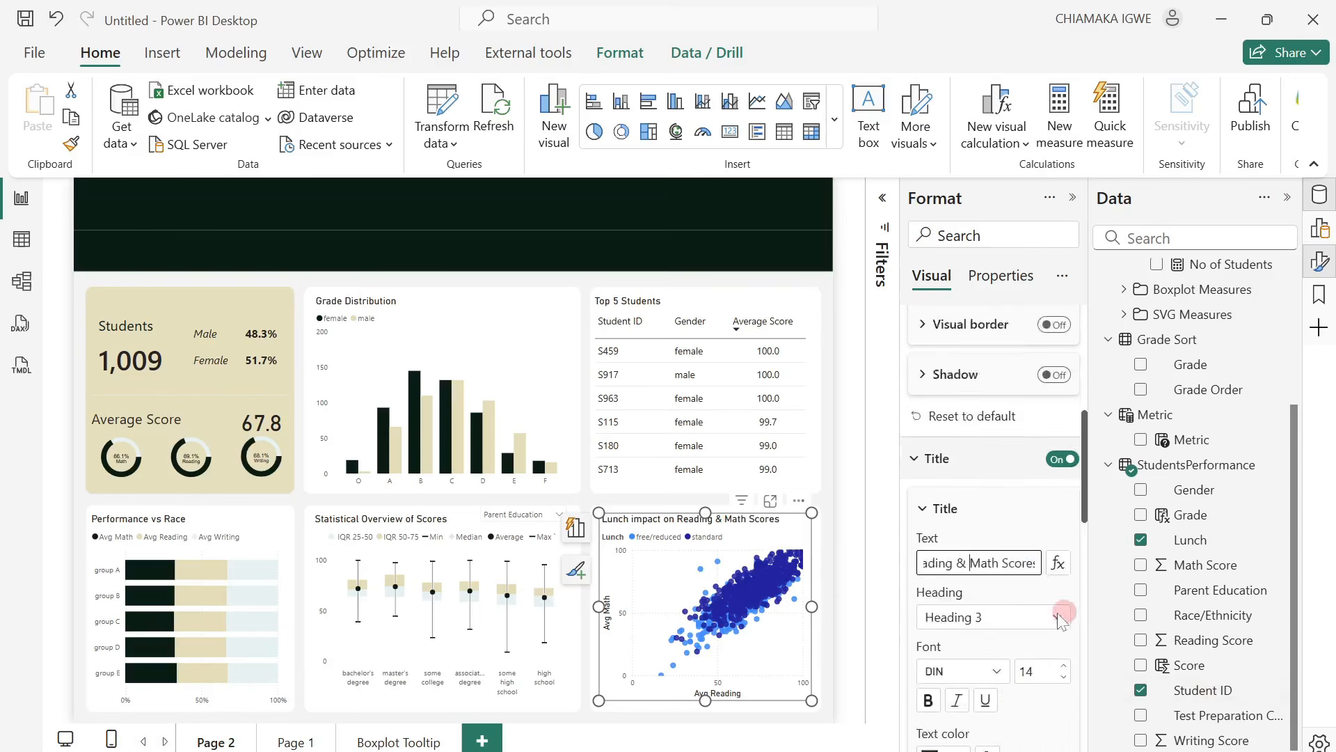
pyautogui.scroll(-6, 1012, 628)
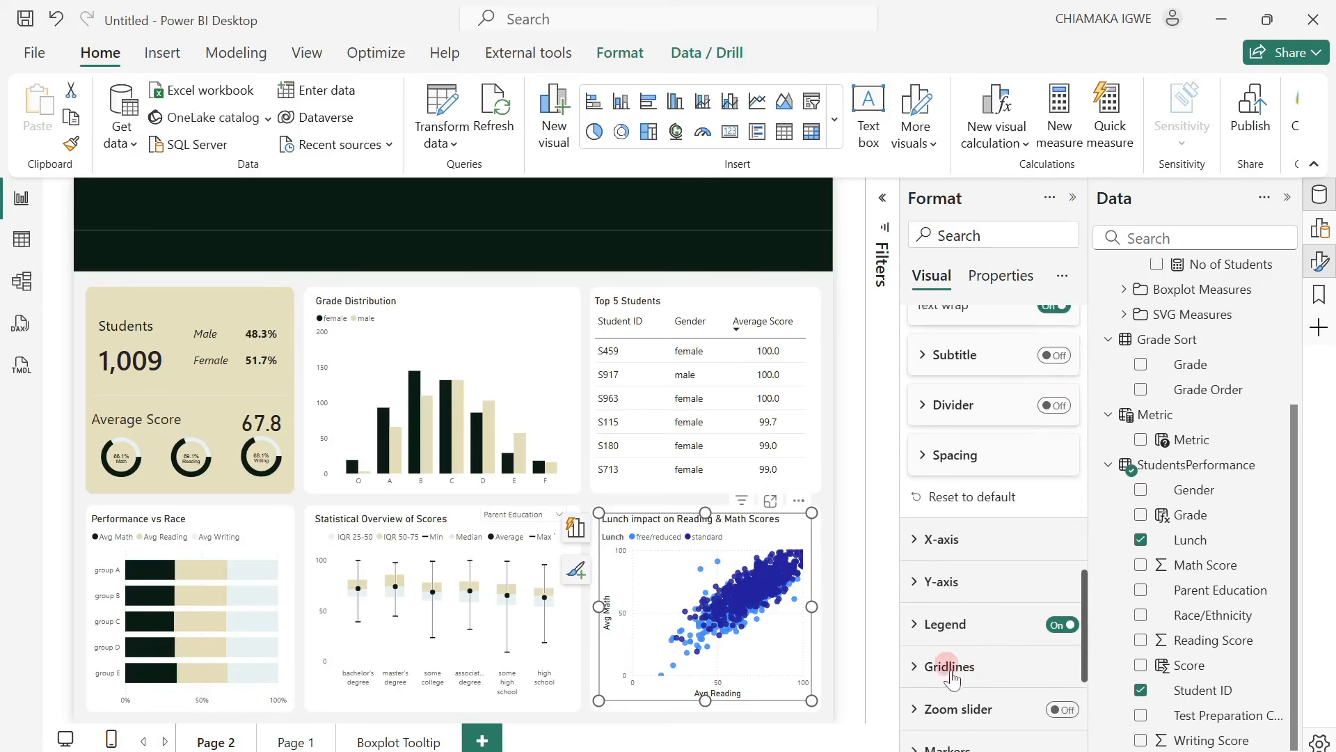
pyautogui.click(926, 624)
pyautogui.scroll(-3, 1000, 645)
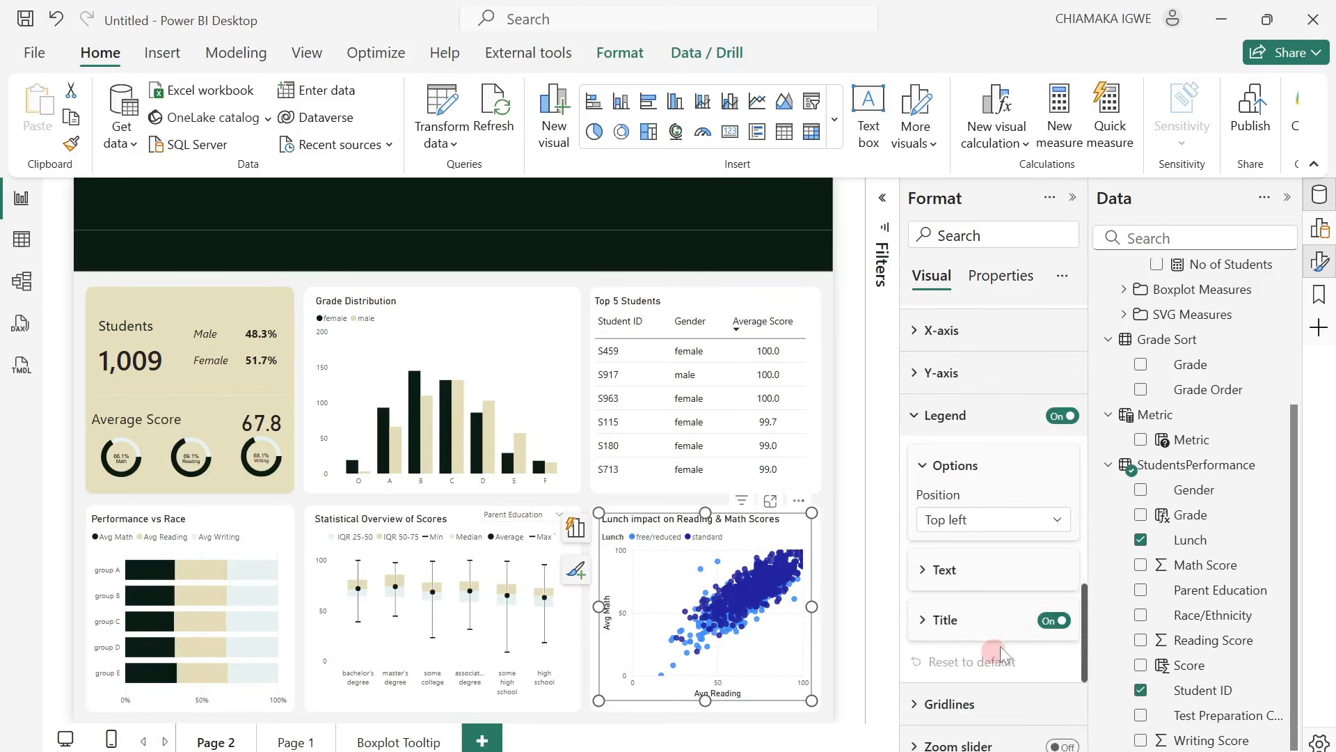
pyautogui.click(1051, 622)
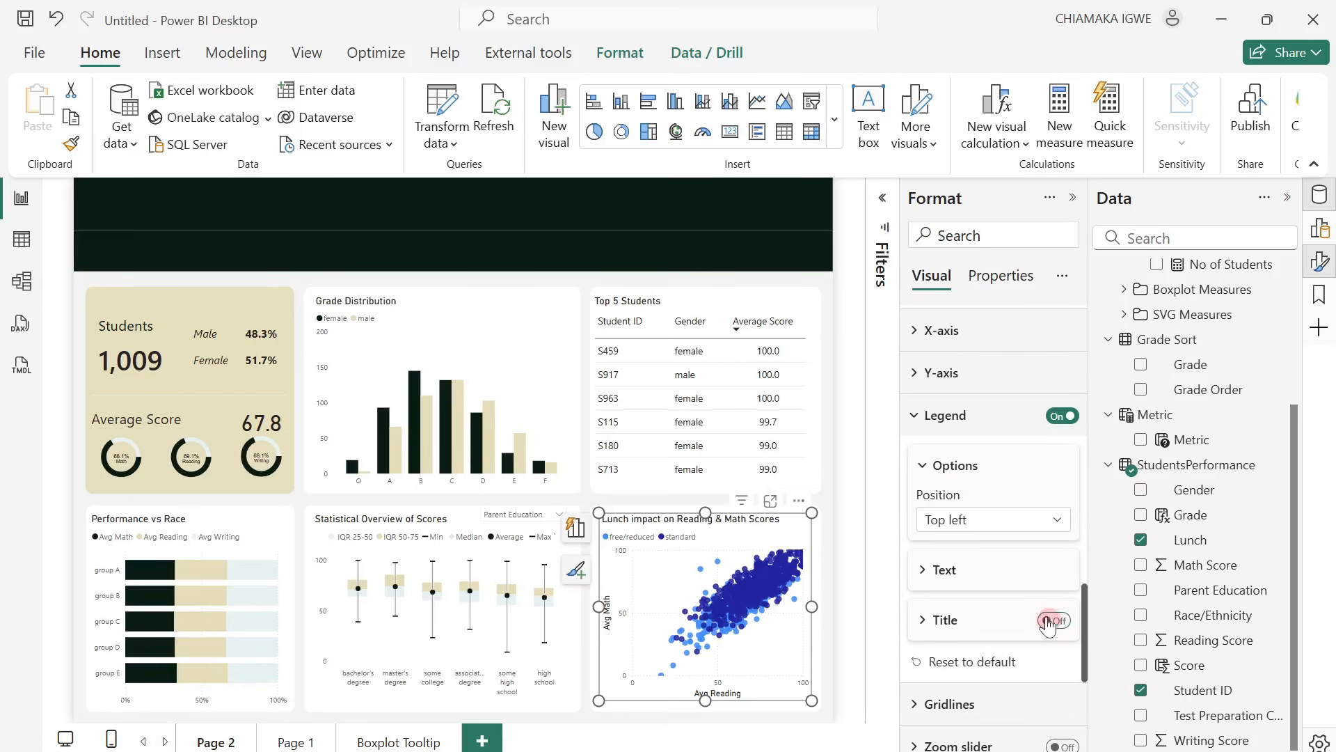
# Color the scatter chart's free/reduced markers with the pale blue-green from the recent colors.
pyautogui.scroll(-3, 1000, 571)
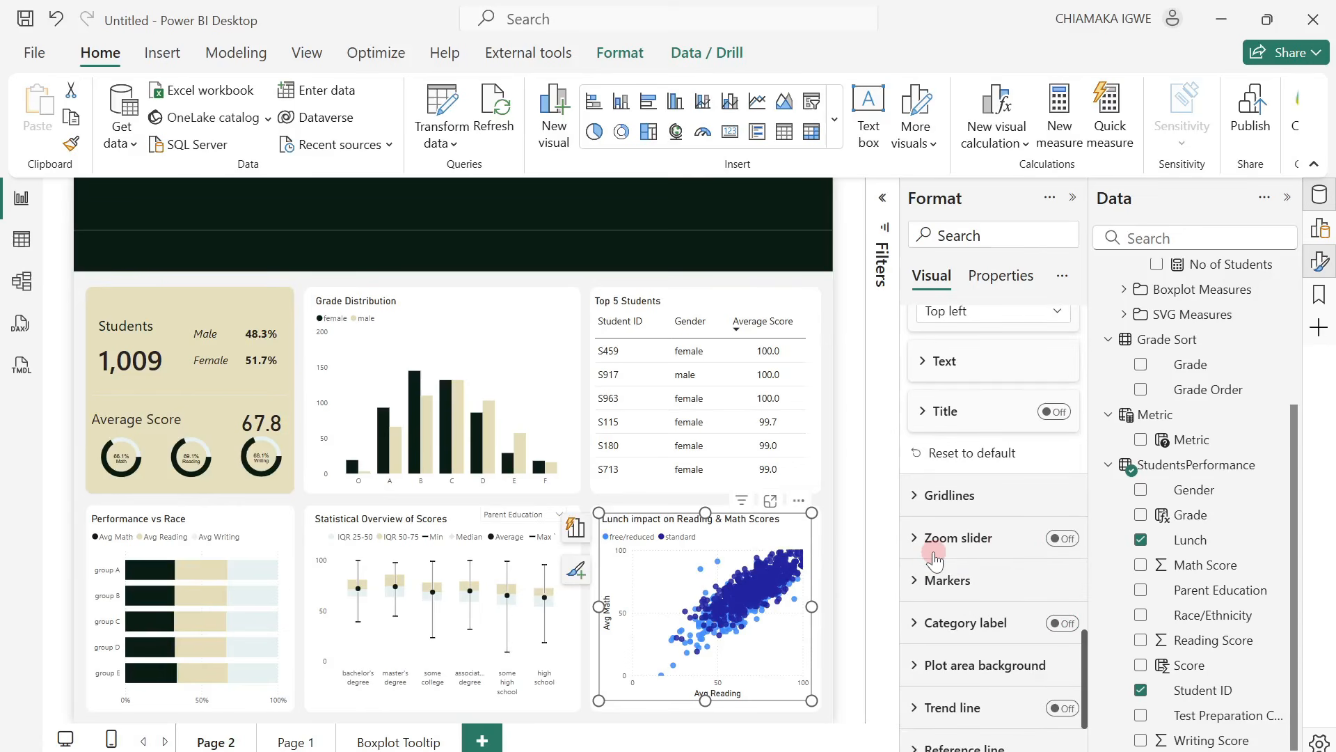
pyautogui.scroll(-10, 940, 557)
pyautogui.scroll(5, 951, 549)
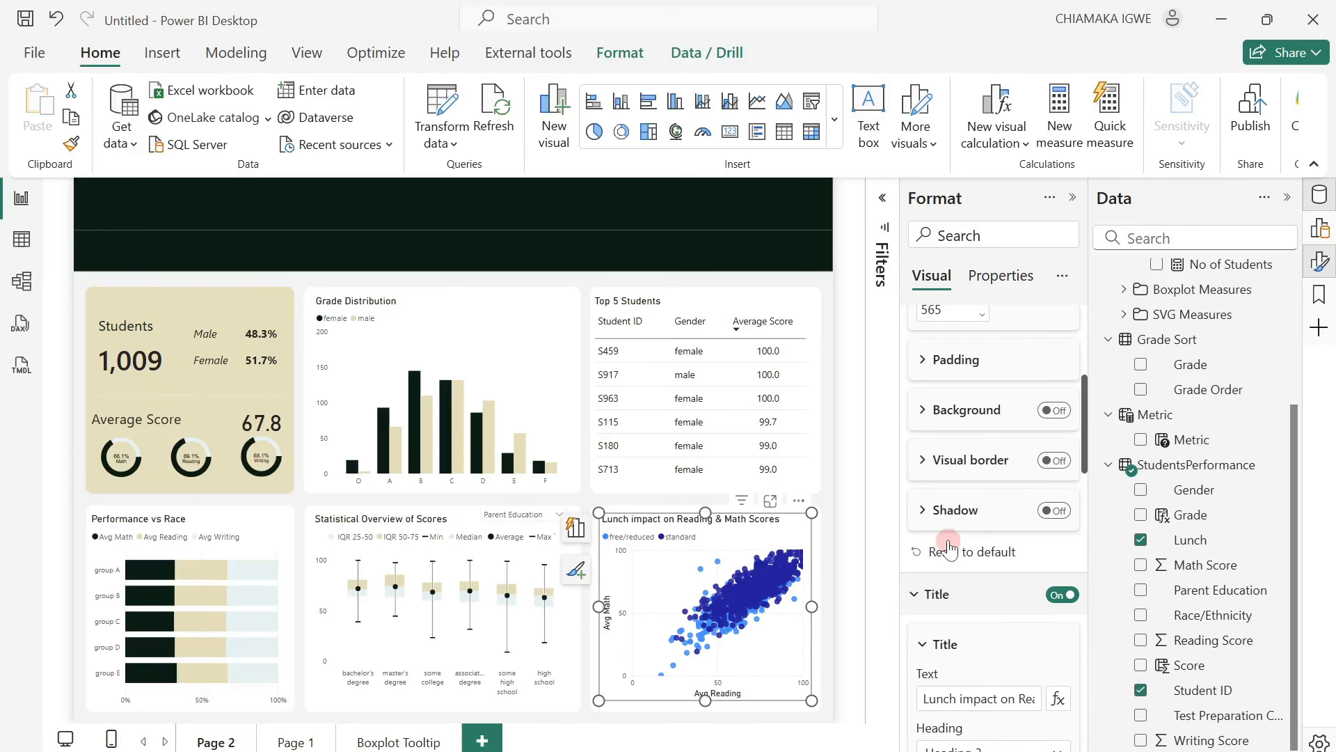
pyautogui.scroll(-3, 950, 550)
pyautogui.scroll(8, 961, 555)
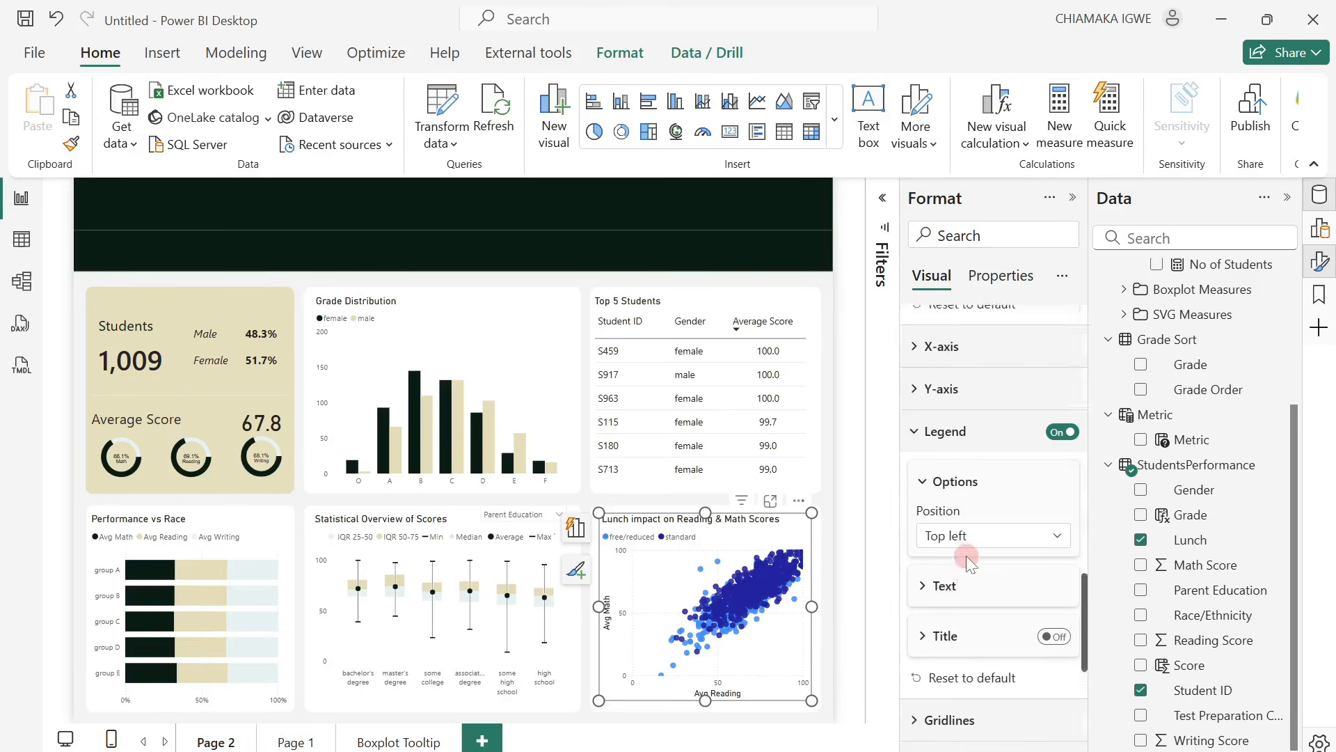
pyautogui.scroll(-1, 966, 555)
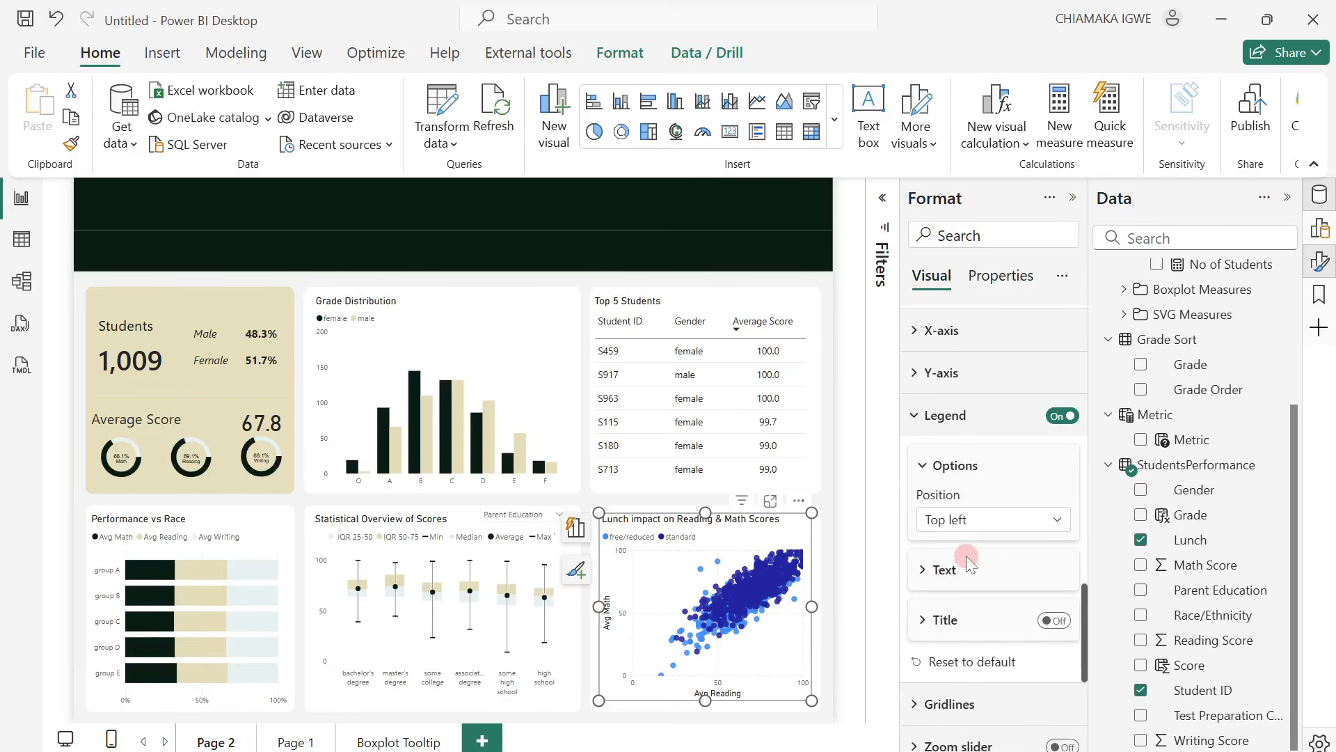
pyautogui.scroll(-4, 966, 556)
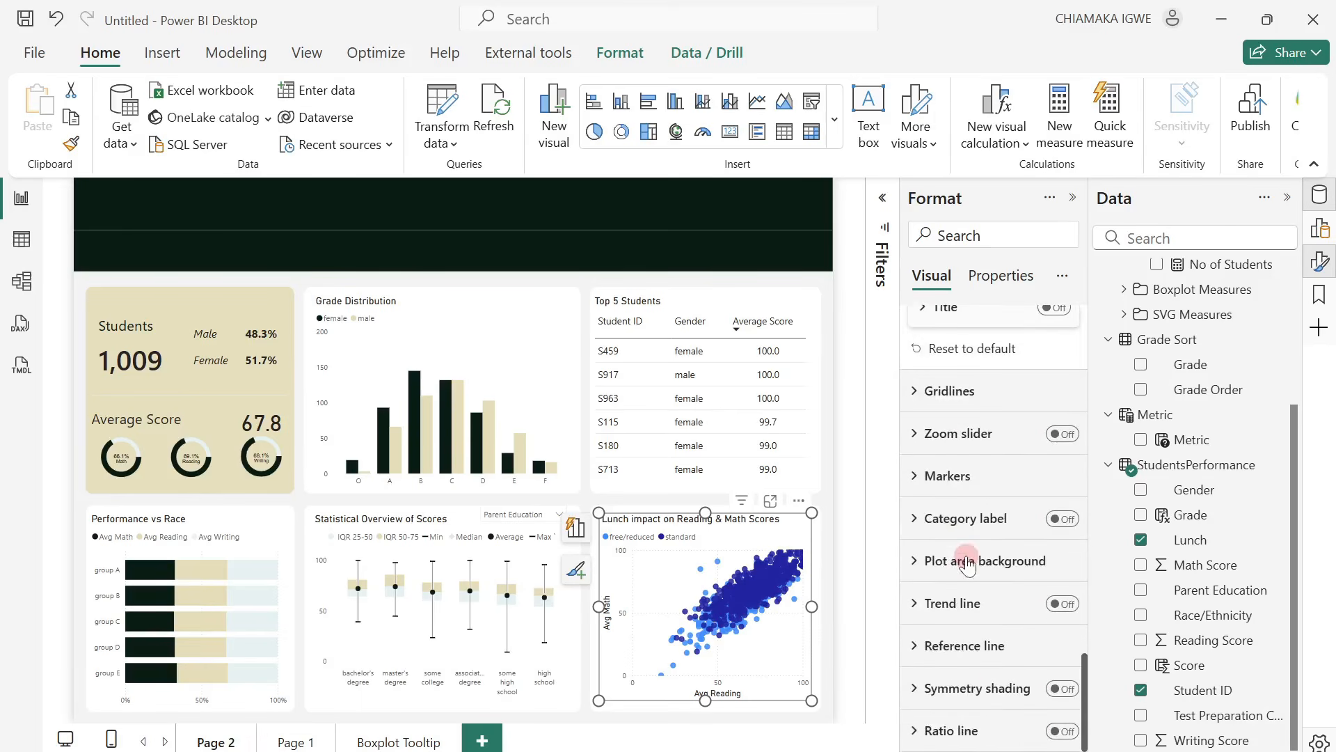
pyautogui.click(926, 488)
pyautogui.click(997, 578)
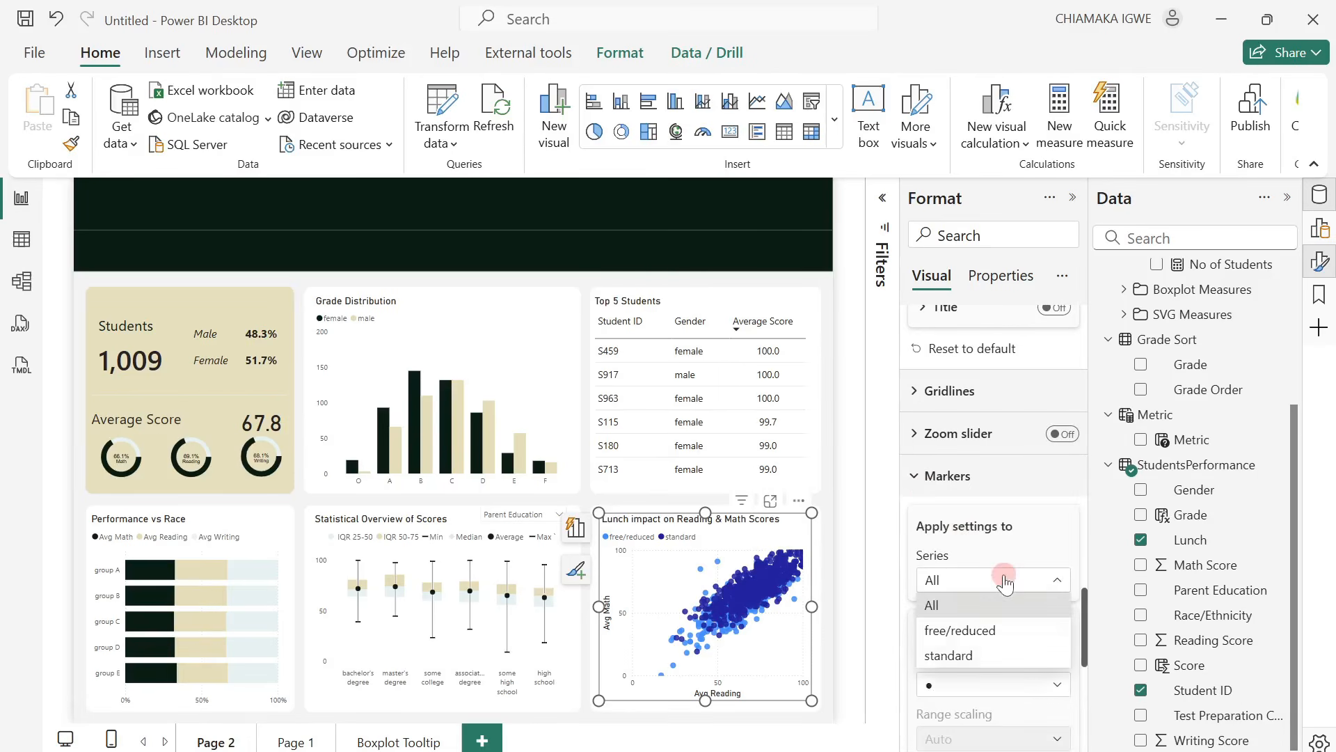
pyautogui.click(972, 635)
pyautogui.scroll(-5, 996, 631)
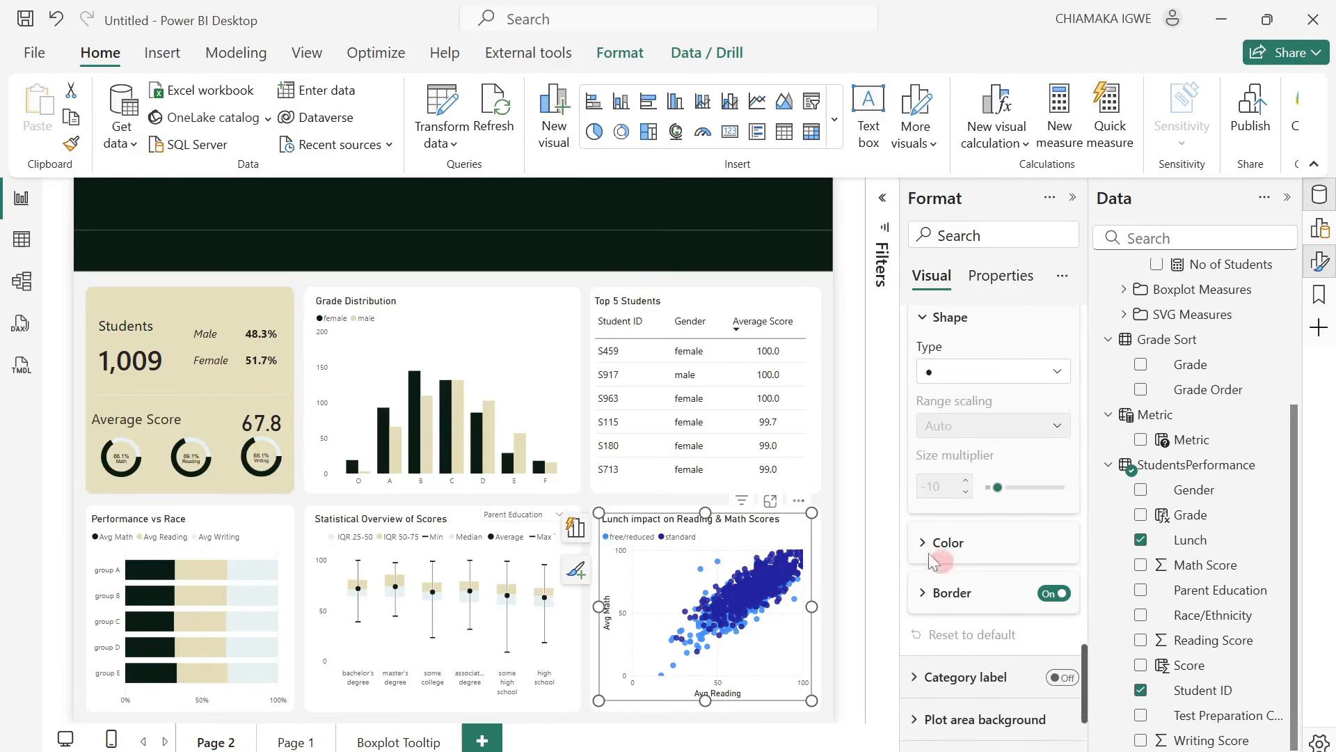
pyautogui.click(932, 558)
pyautogui.click(957, 596)
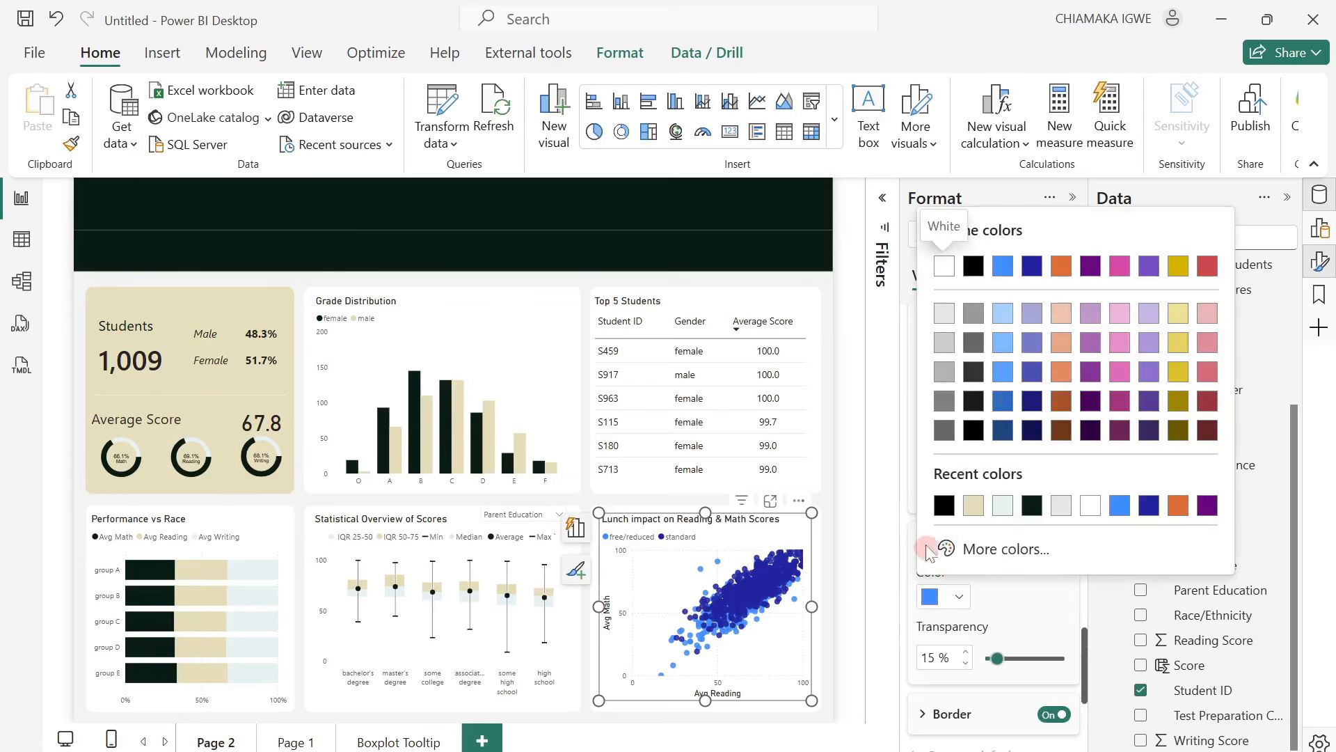
pyautogui.click(1002, 505)
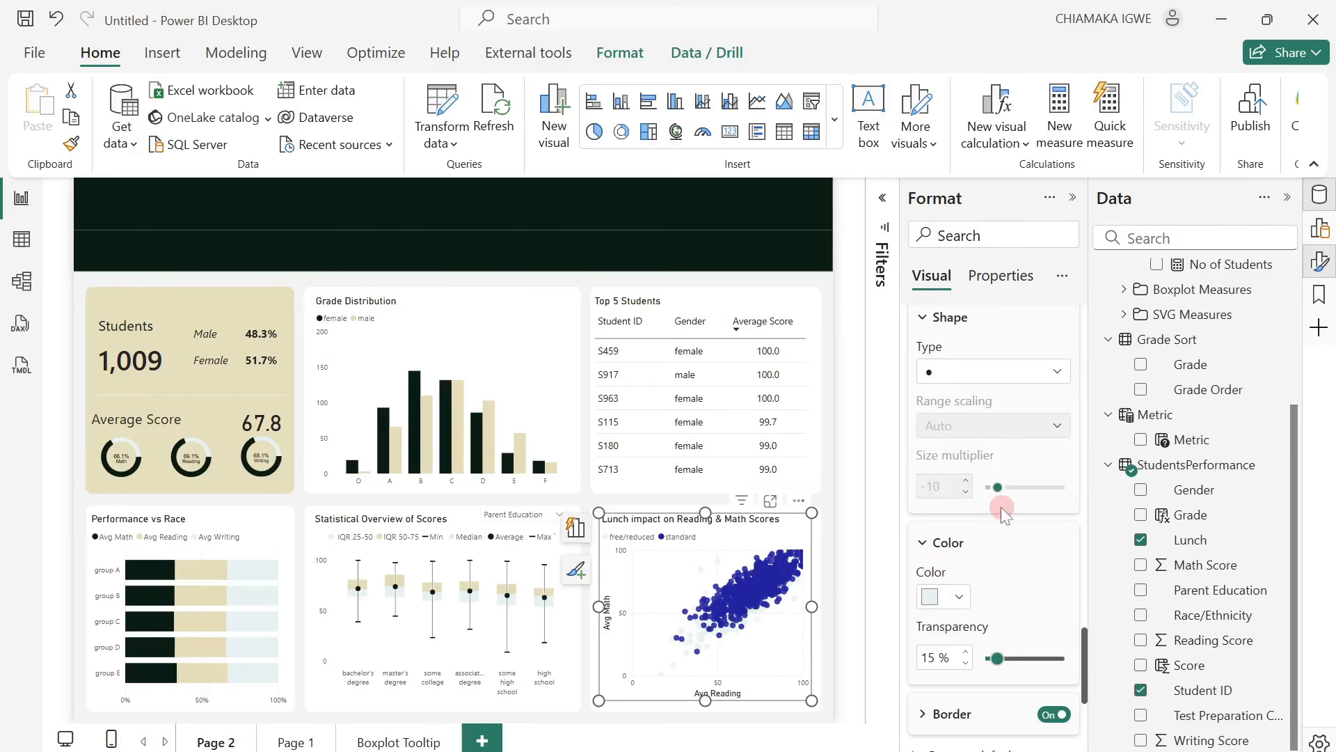
# Color the scatter chart's standard series markers with the beige from the recent colors.
pyautogui.click(964, 598)
pyautogui.scroll(2, 988, 529)
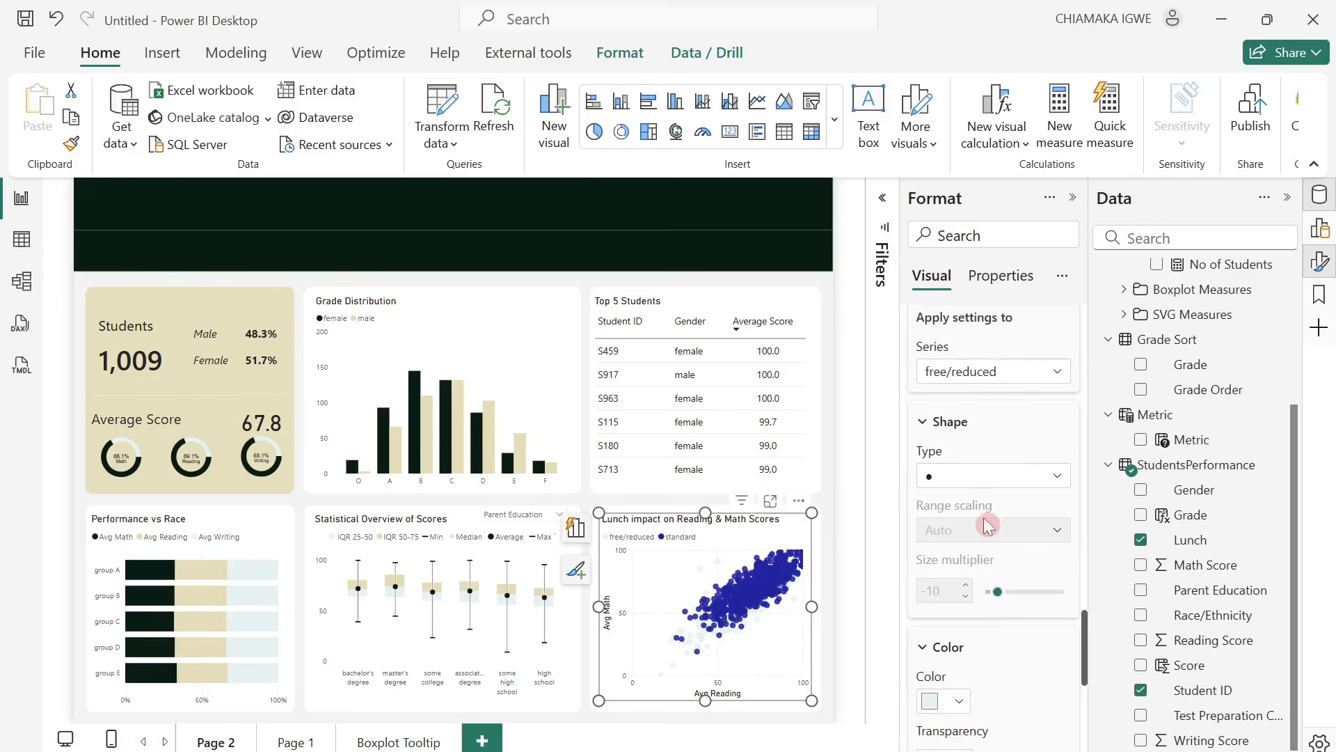
pyautogui.click(975, 370)
pyautogui.click(971, 448)
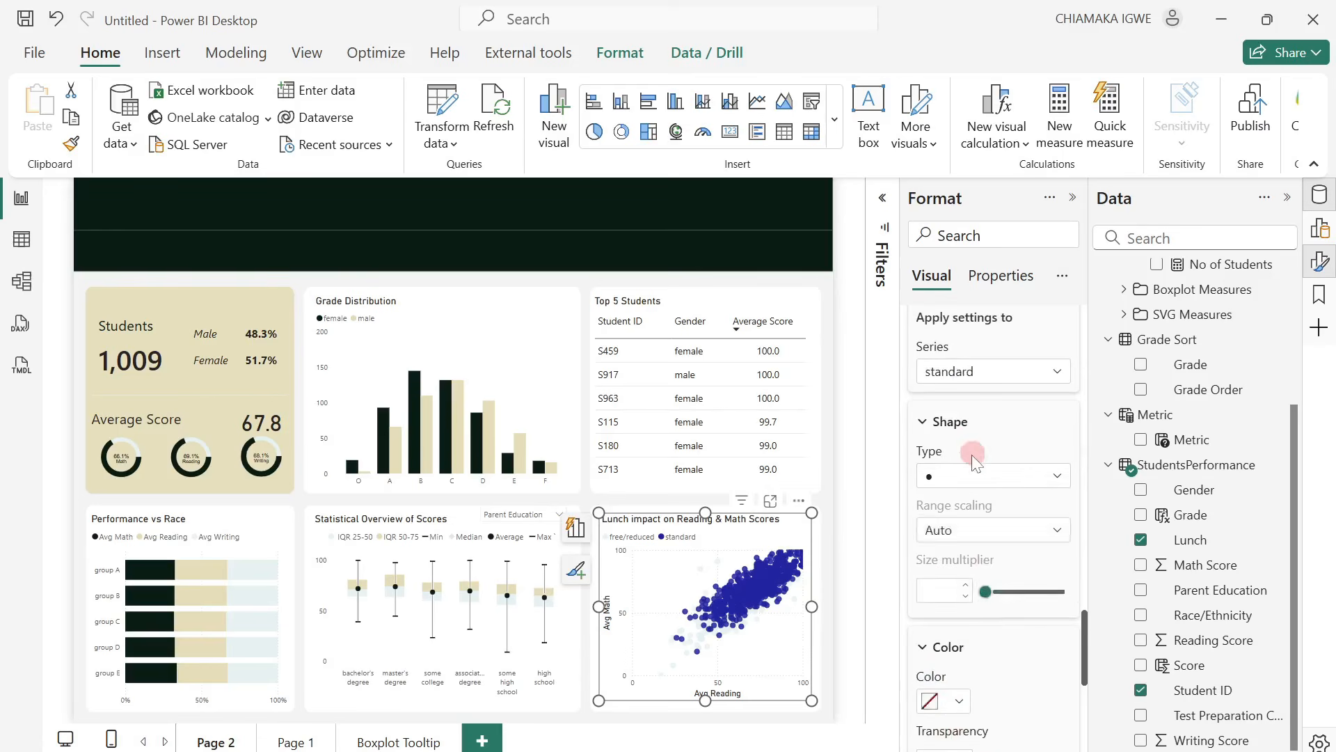
pyautogui.click(1001, 476)
pyautogui.click(968, 578)
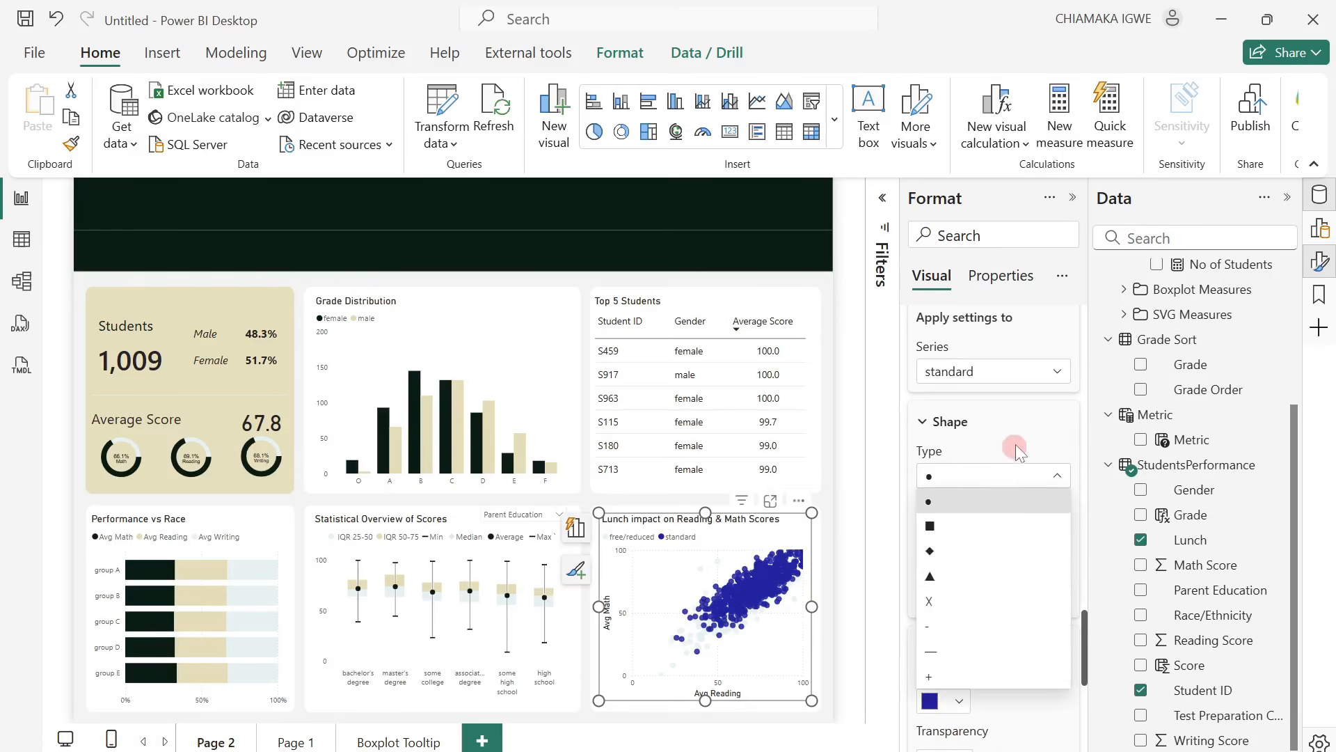
pyautogui.click(966, 679)
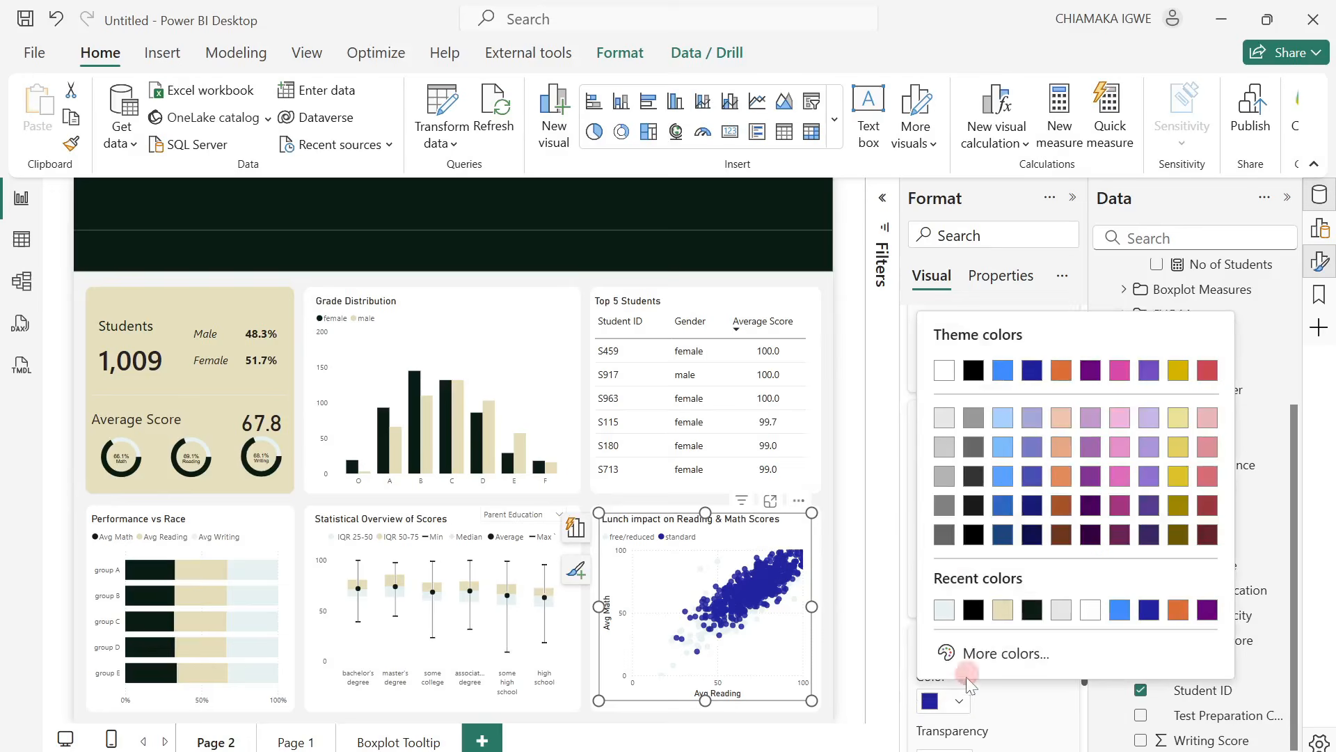
pyautogui.click(999, 609)
# Try turning off Match fill color for the standard series' marker border.
pyautogui.scroll(-3, 1008, 622)
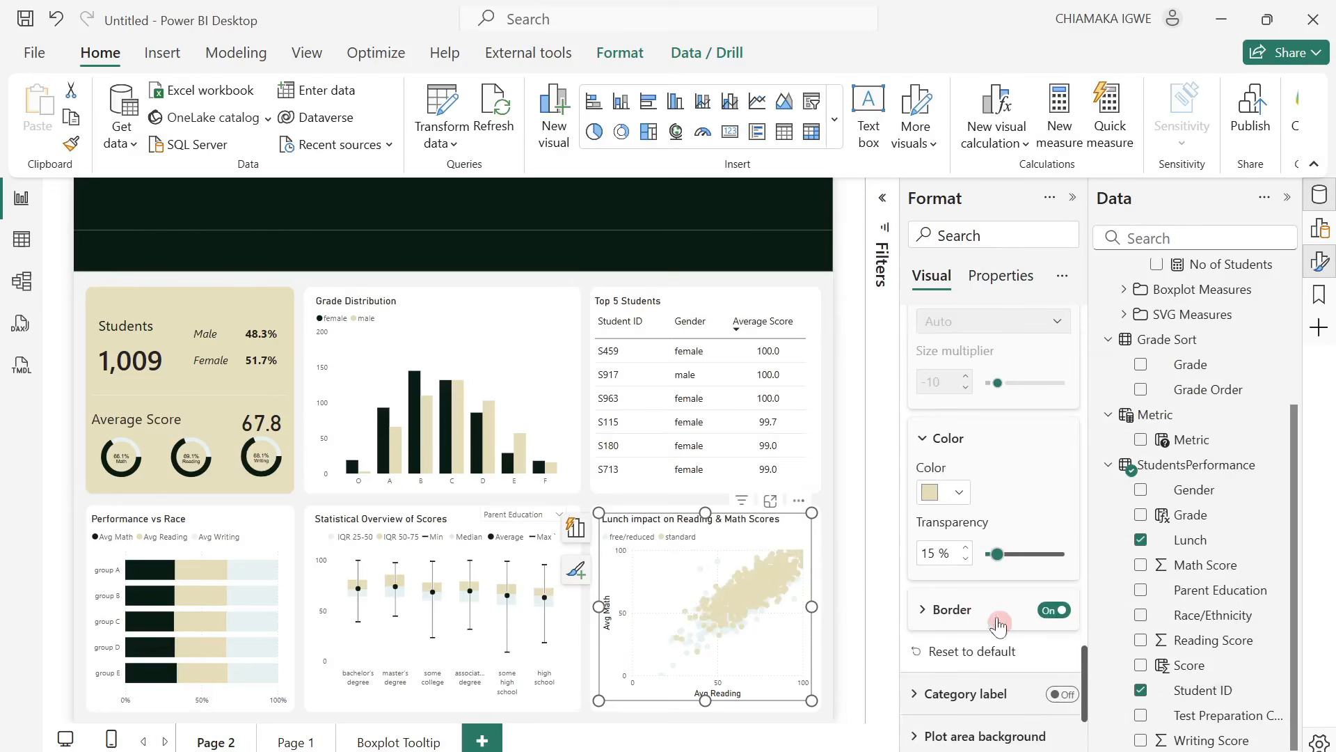
pyautogui.click(1049, 611)
pyautogui.click(926, 611)
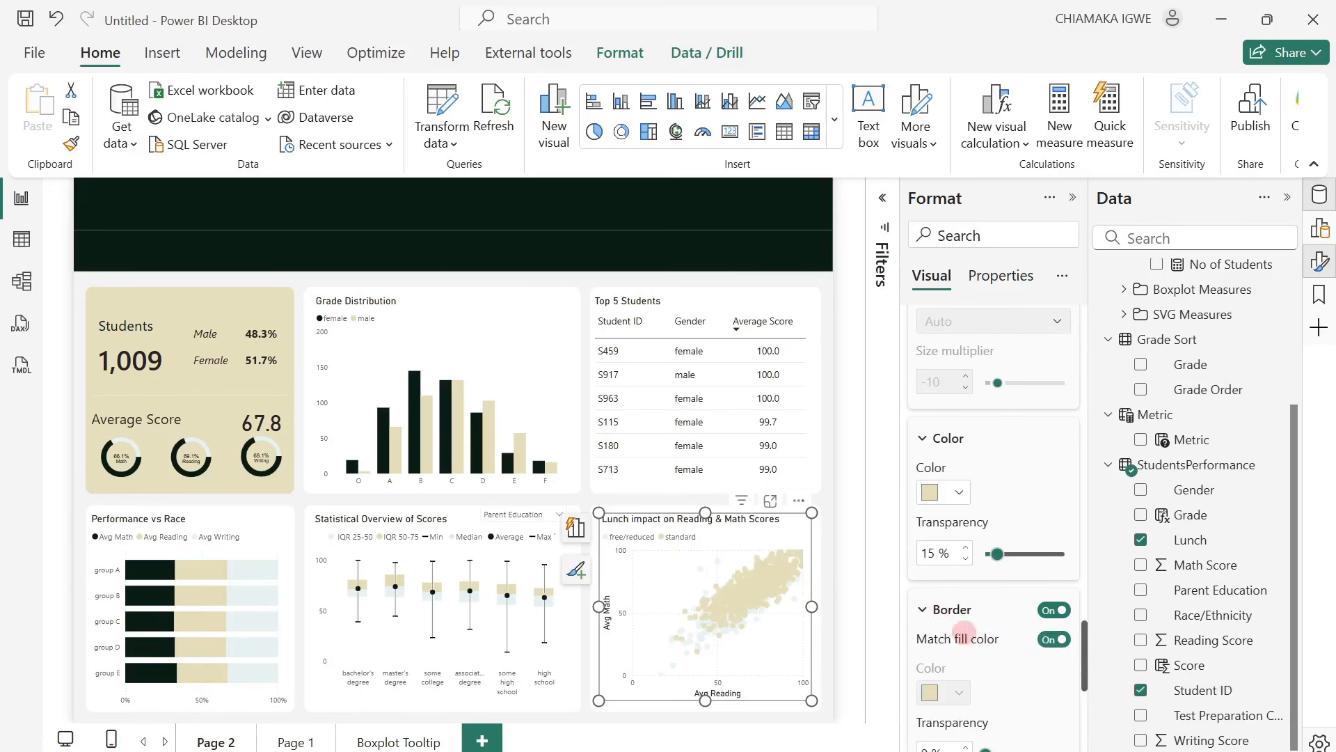
pyautogui.click(1052, 640)
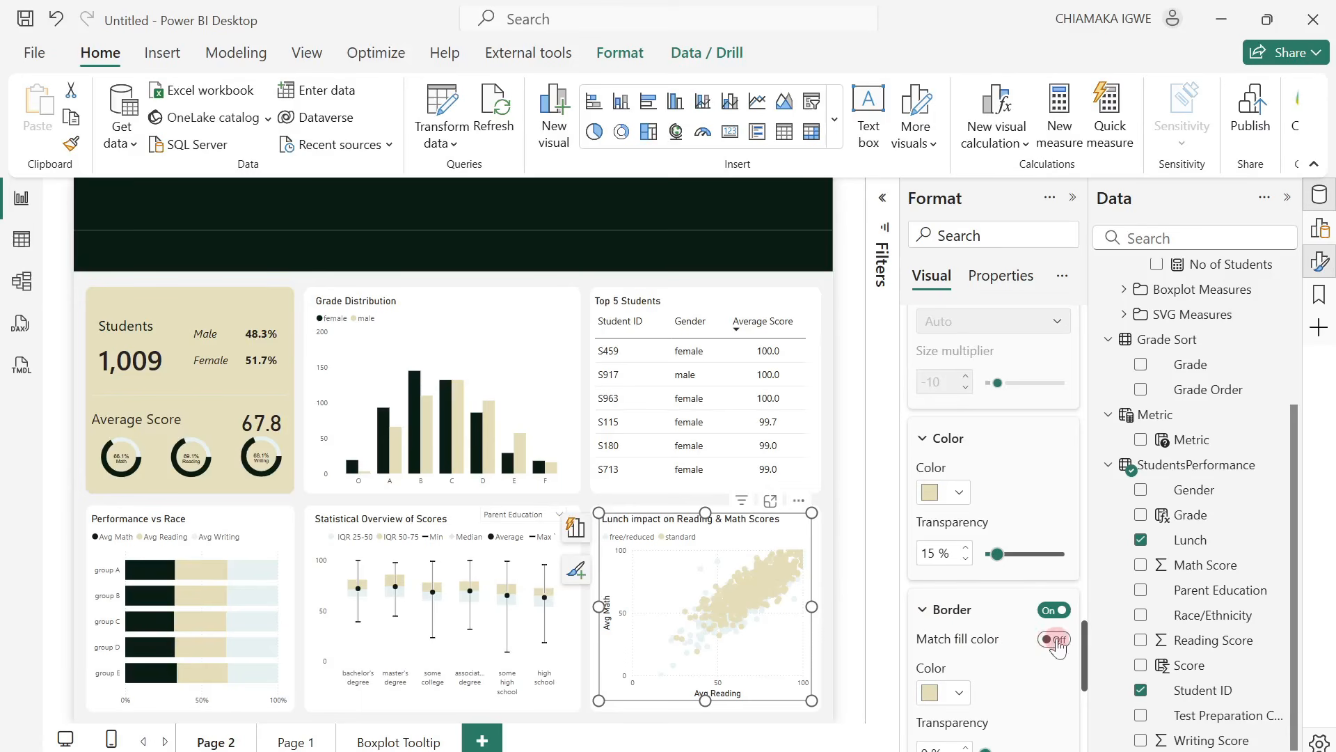
# Apply the marker settings to all series and turn off Match fill color for their border.
pyautogui.scroll(5, 1005, 636)
pyautogui.click(1018, 582)
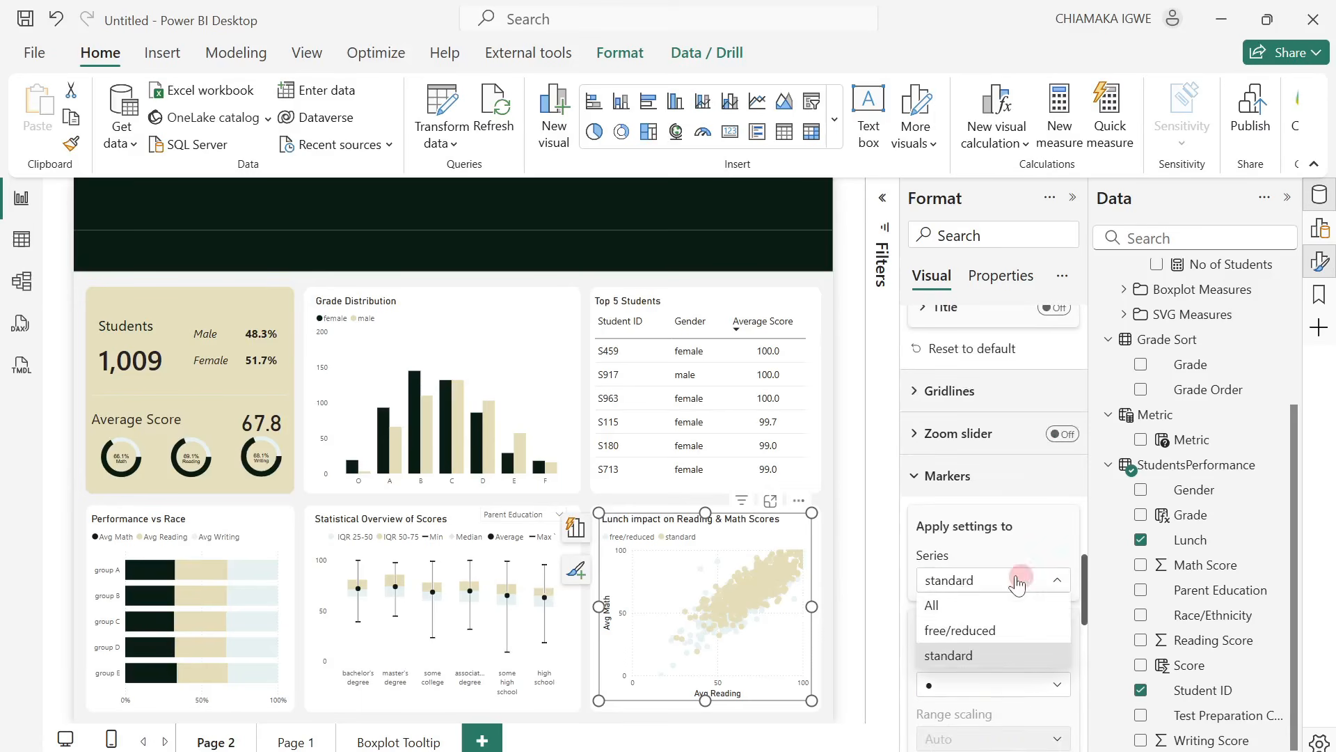
pyautogui.click(995, 605)
pyautogui.scroll(-5, 995, 611)
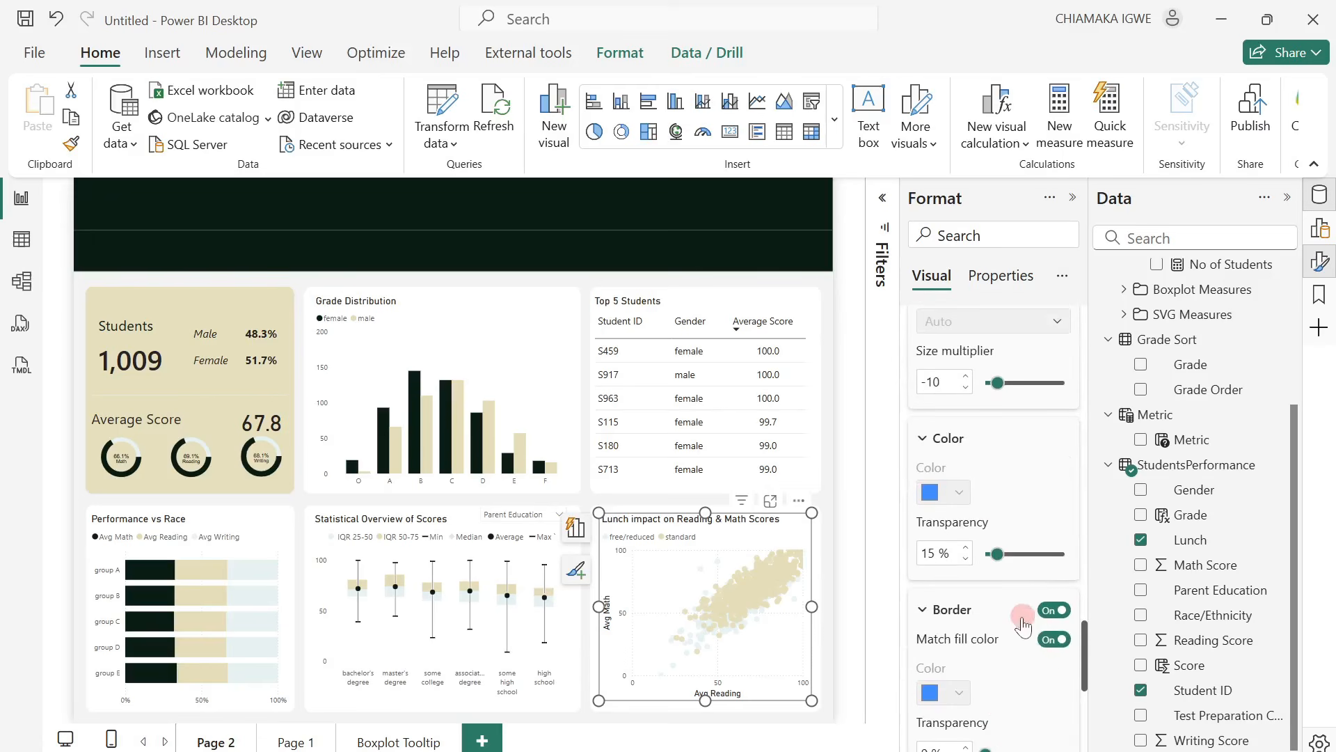
pyautogui.click(1052, 640)
# Turn off Match fill color for the standard series' marker border, giving its points a dark grey outline.
pyautogui.scroll(4, 1027, 647)
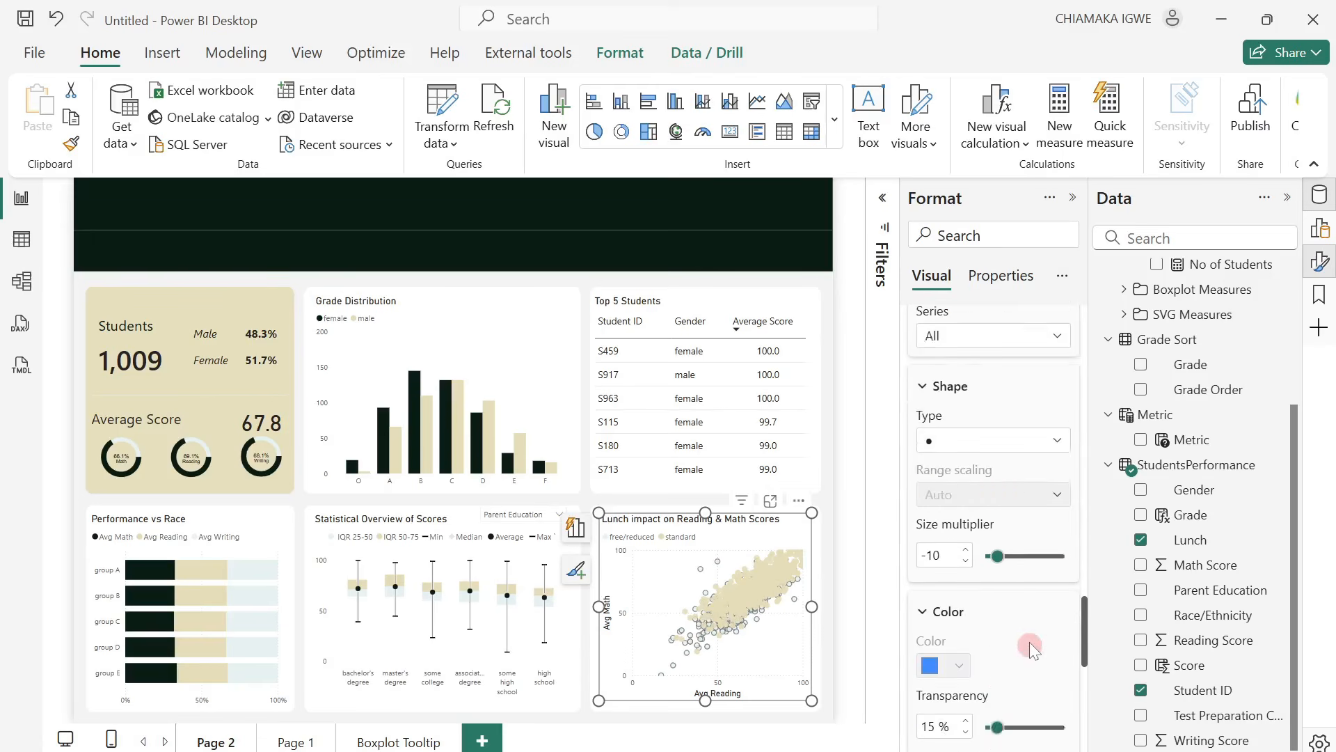
pyautogui.click(988, 376)
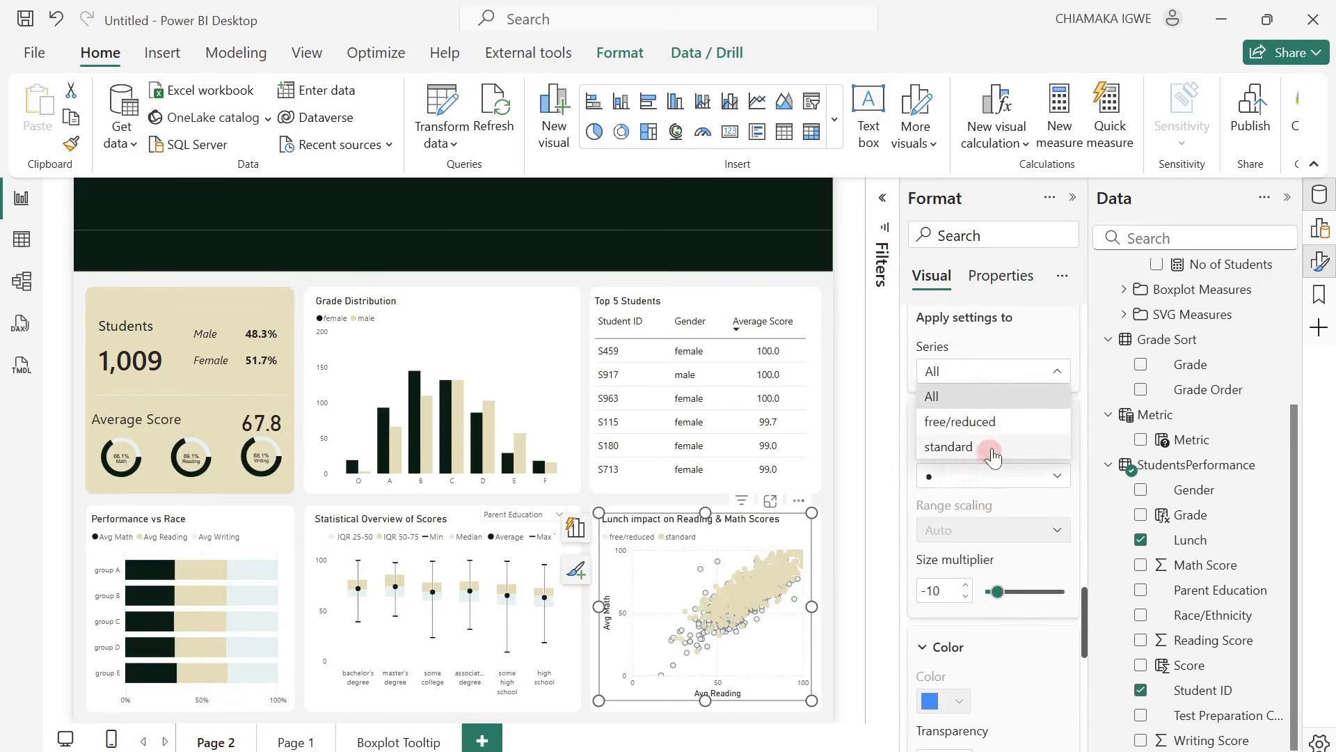
pyautogui.click(986, 446)
pyautogui.scroll(-1, 1019, 632)
pyautogui.scroll(-1, 1019, 632)
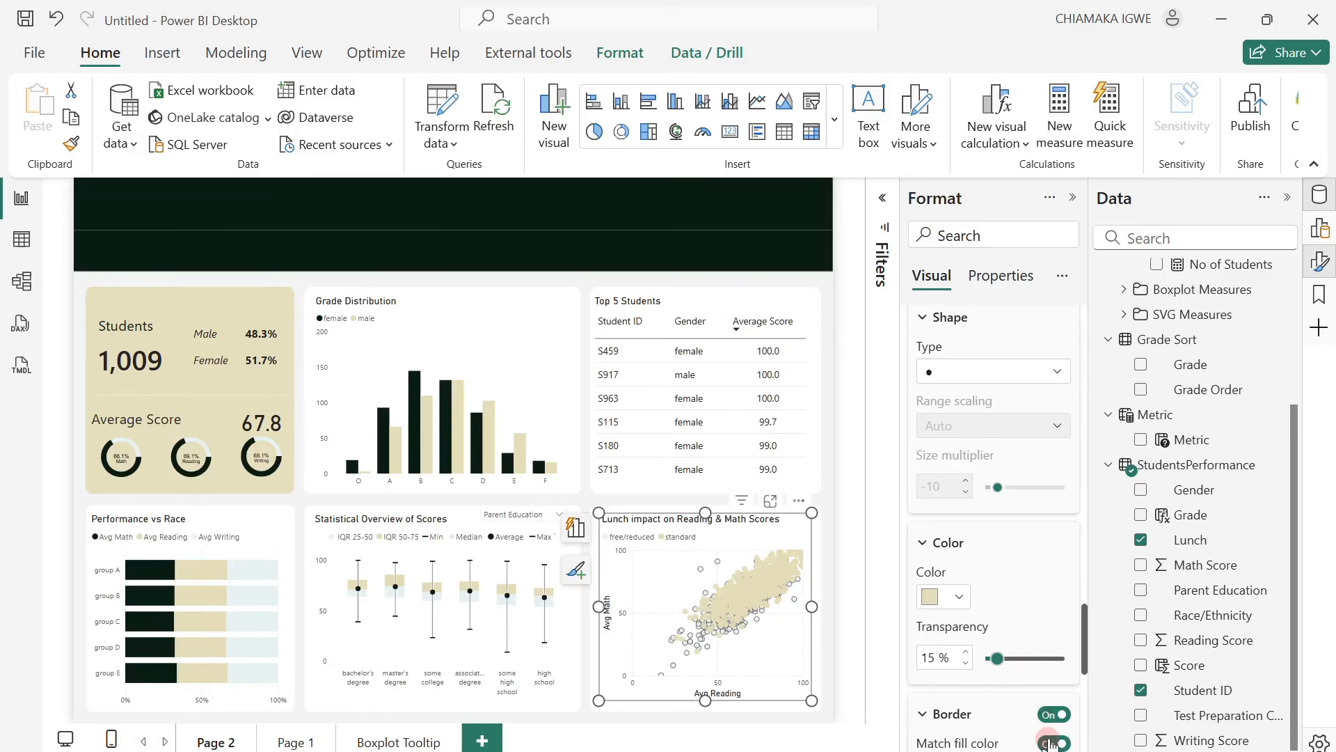
pyautogui.scroll(-5, 1028, 612)
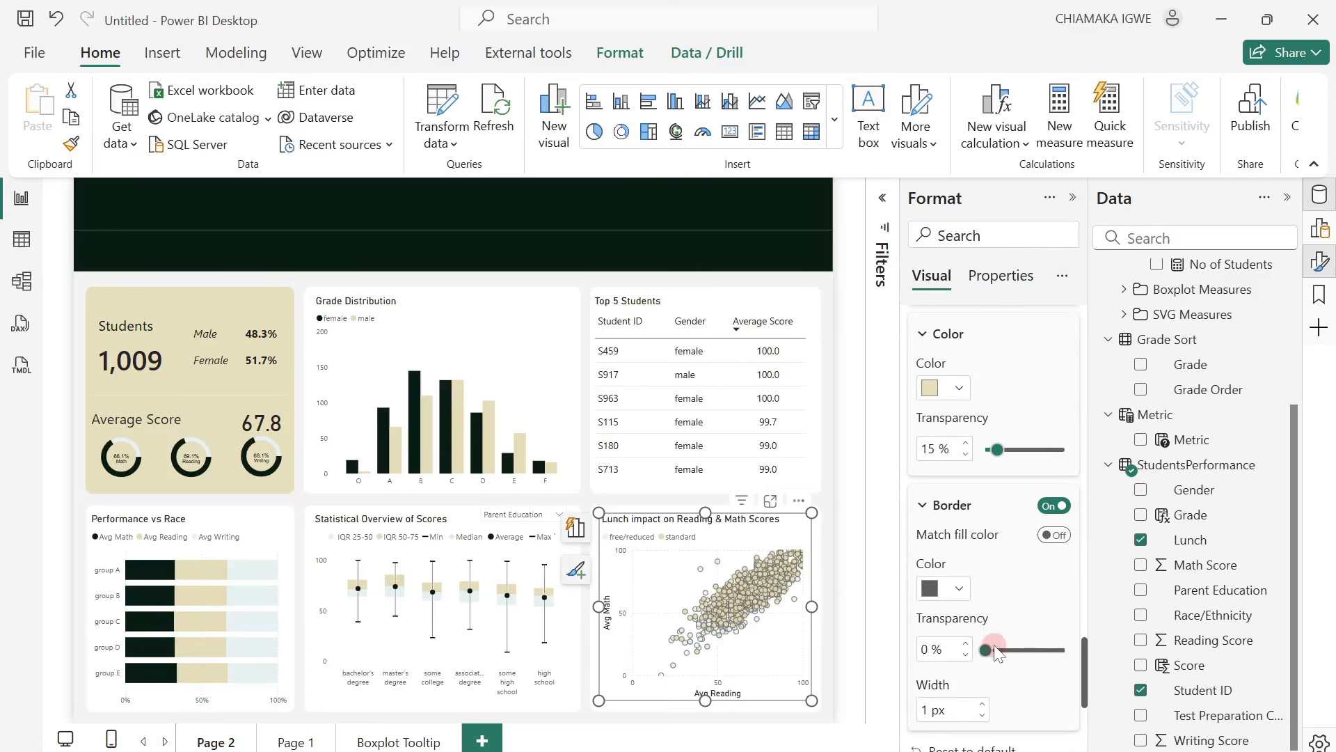
# Set the transparency of the scatter chart's marker border to 50%.
pyautogui.scroll(8, 1002, 612)
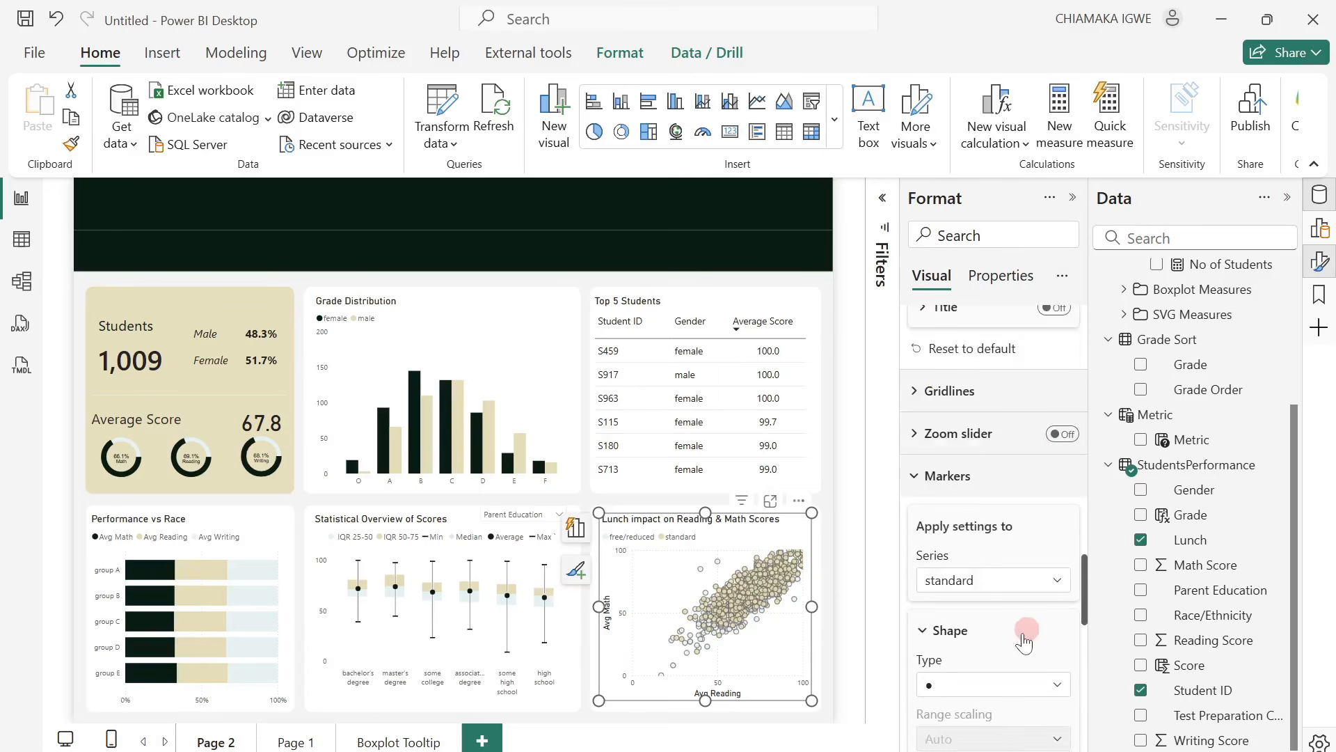
pyautogui.scroll(-5, 1023, 634)
pyautogui.scroll(5, 1016, 623)
pyautogui.click(1012, 580)
pyautogui.click(984, 605)
pyautogui.scroll(-7, 1003, 613)
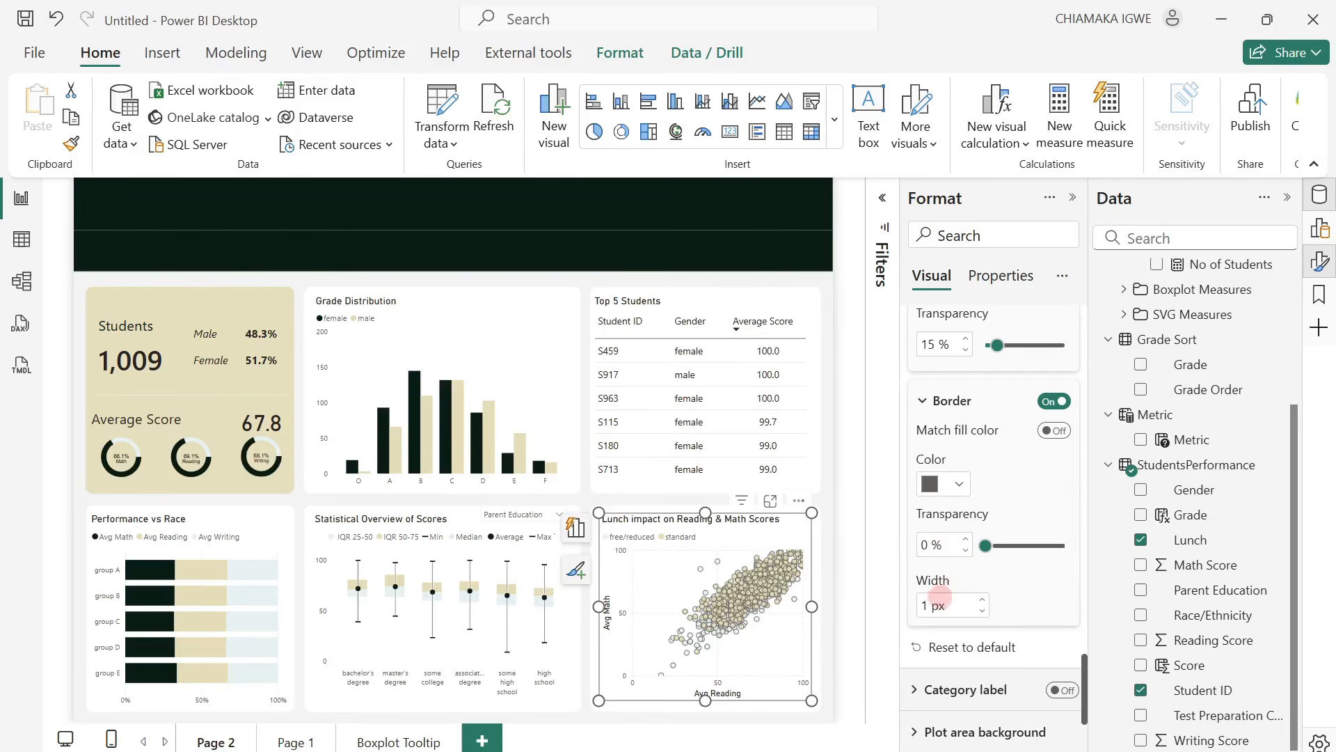
pyautogui.moveTo(933, 545); pyautogui.dragTo(909, 542)
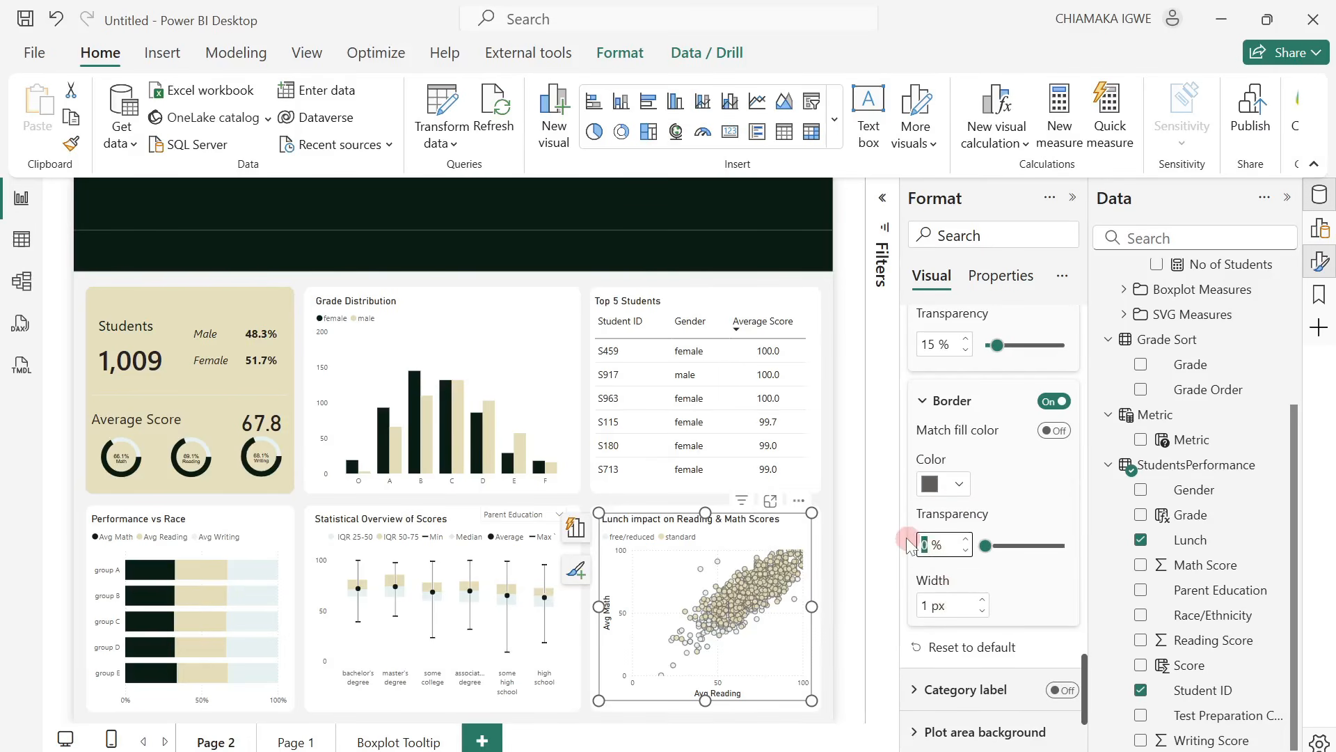
pyautogui.write('50')
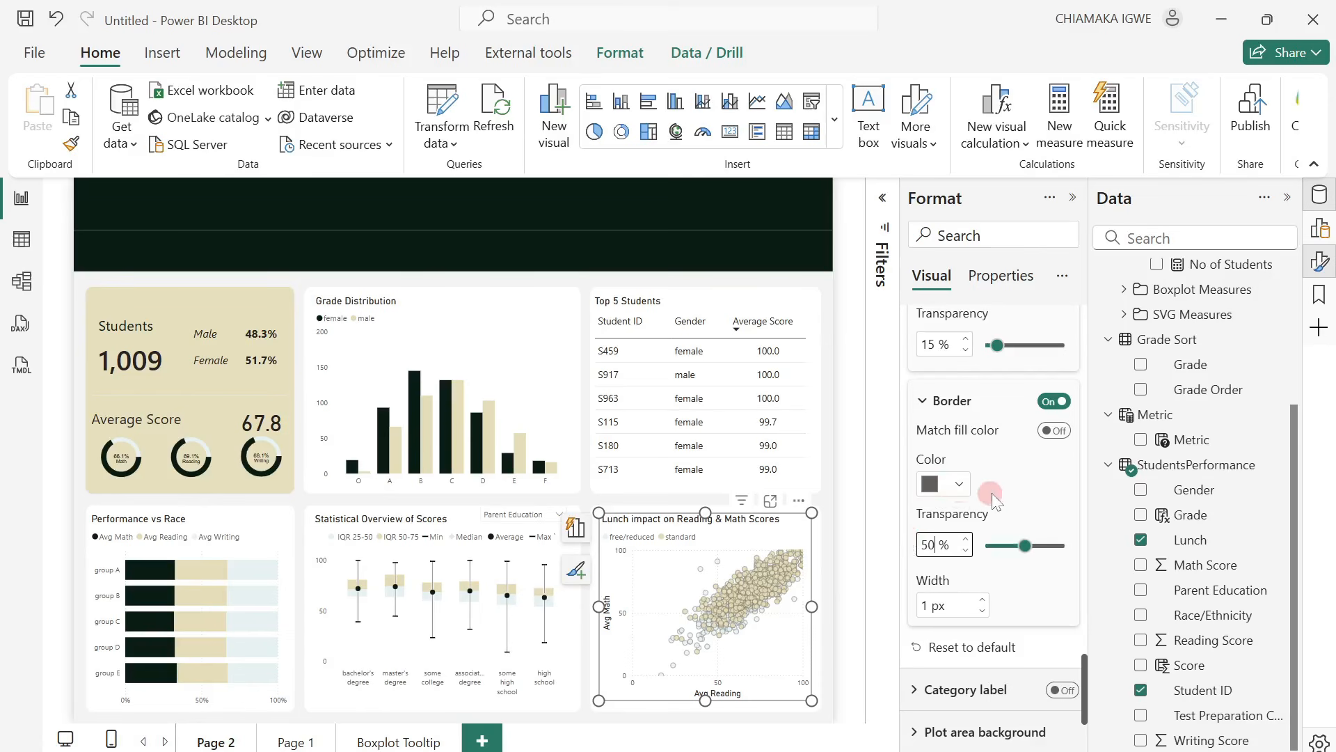
pyautogui.click(841, 561)
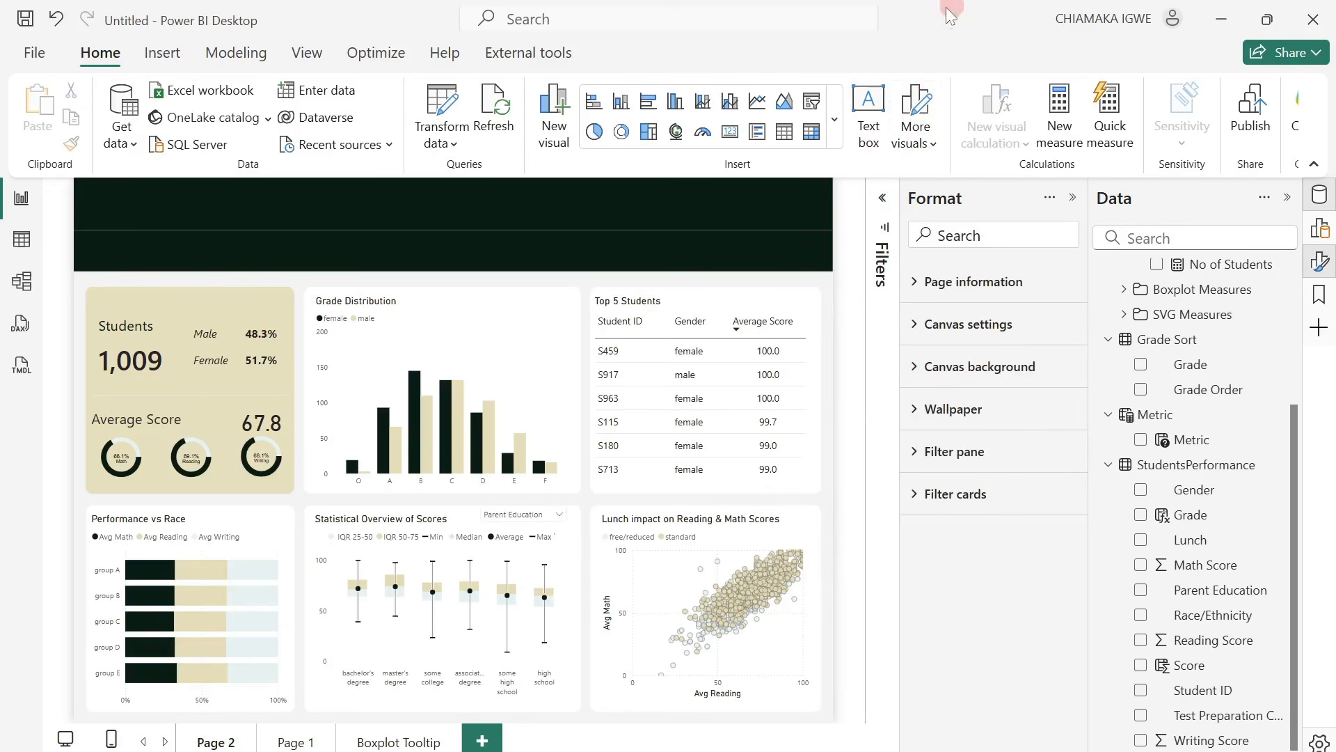
# Add a text box reading "STUDENTS' PERFORMANCE REPORT" in bold size 24, widened so the title fits on one line.
pyautogui.click(882, 150)
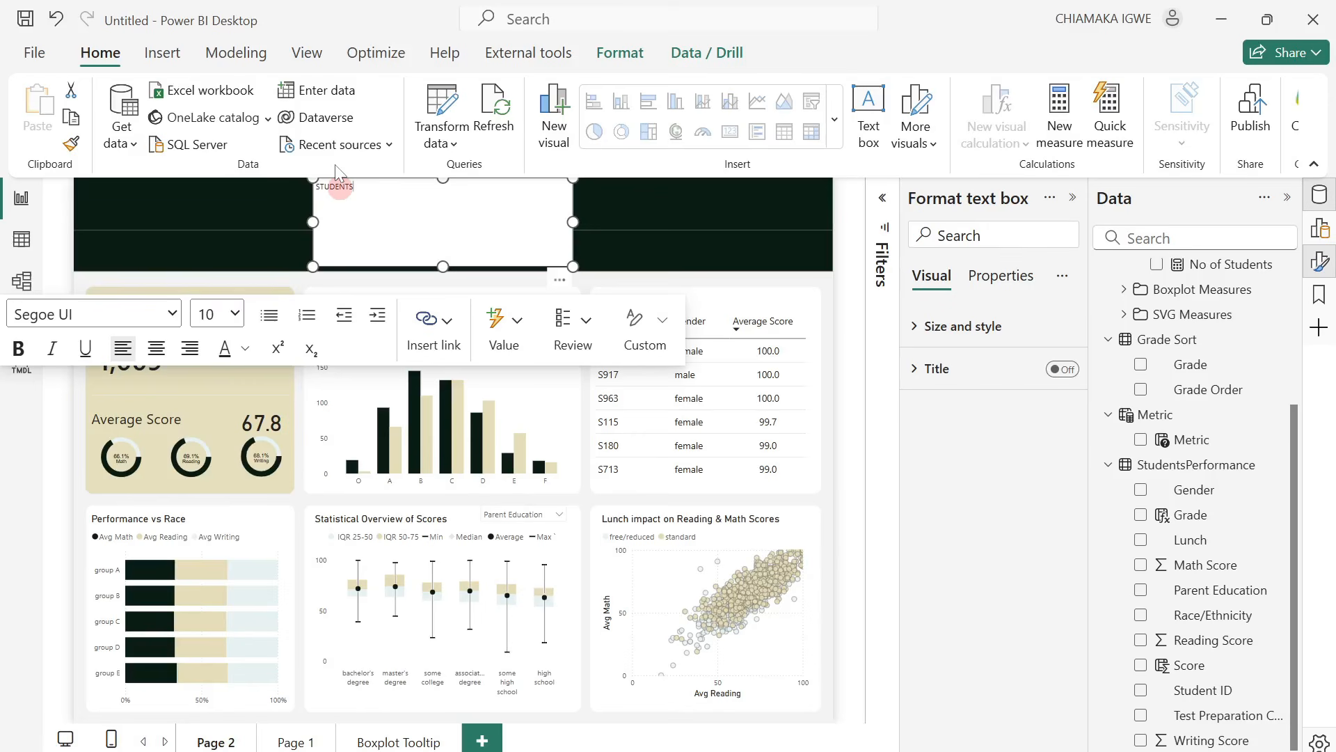
pyautogui.write("STUDENTS' PERFORMANCE REPORT")
pyautogui.hotkey('ctrl', 'a')
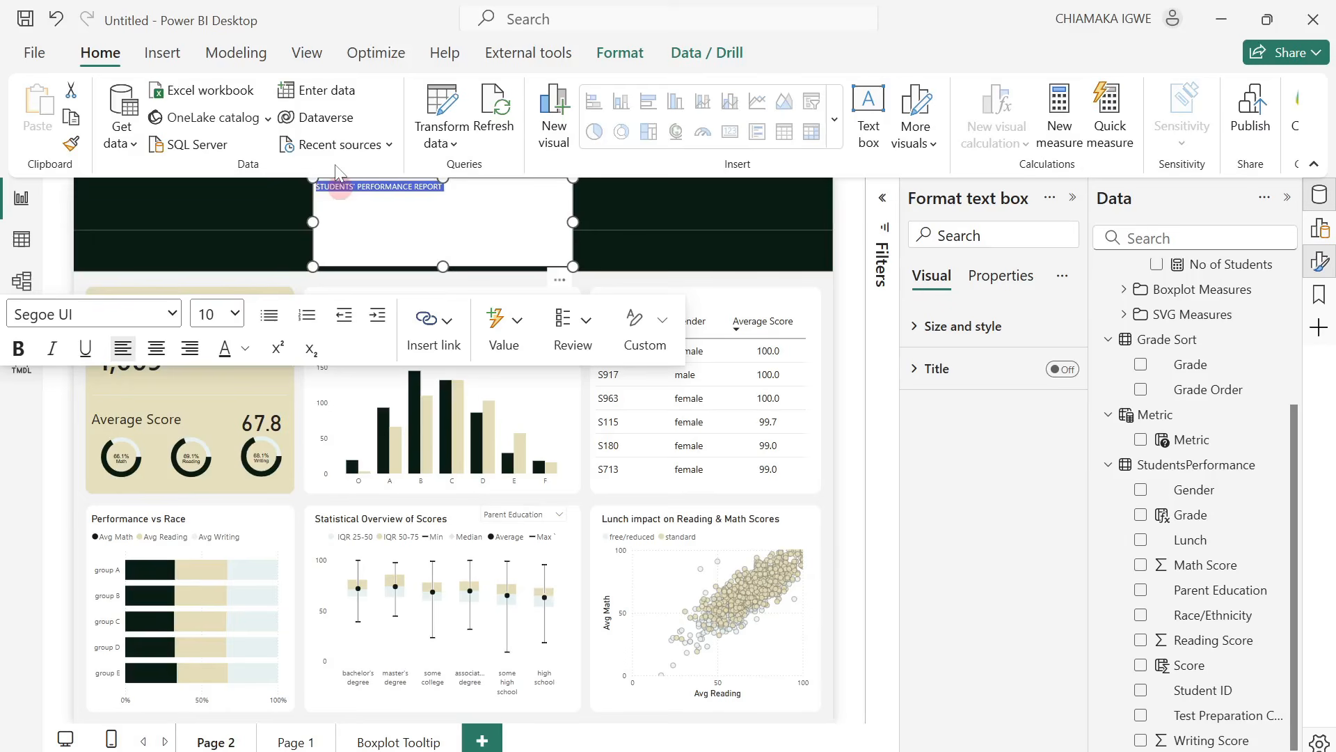
pyautogui.click(235, 313)
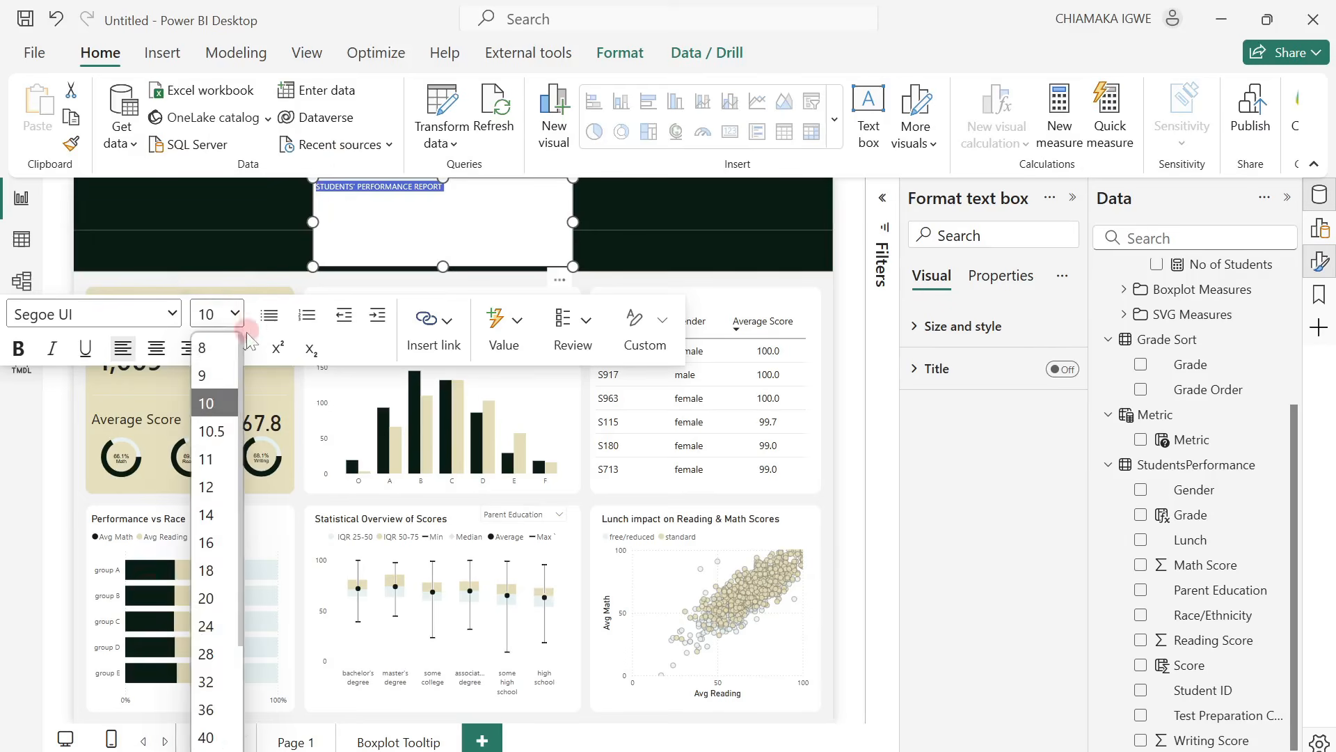
pyautogui.click(206, 625)
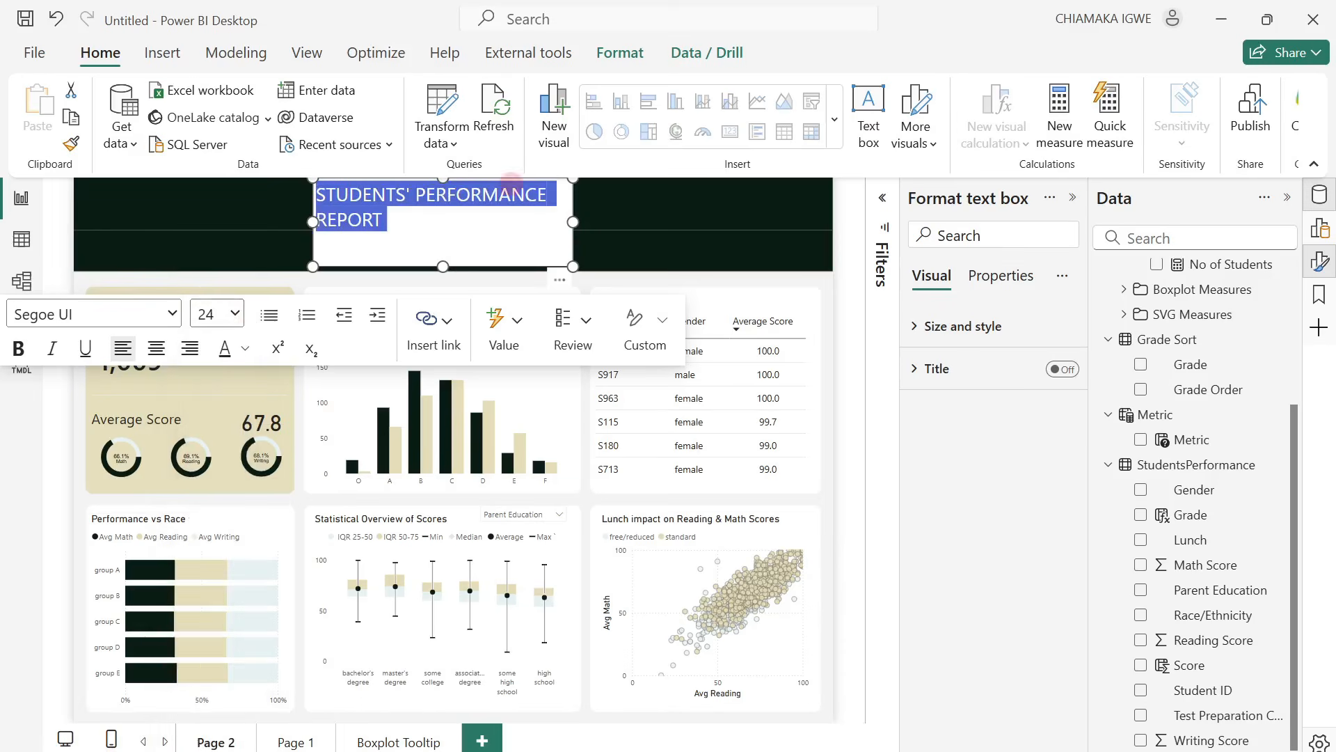
pyautogui.moveTo(580, 222); pyautogui.dragTo(651, 205)
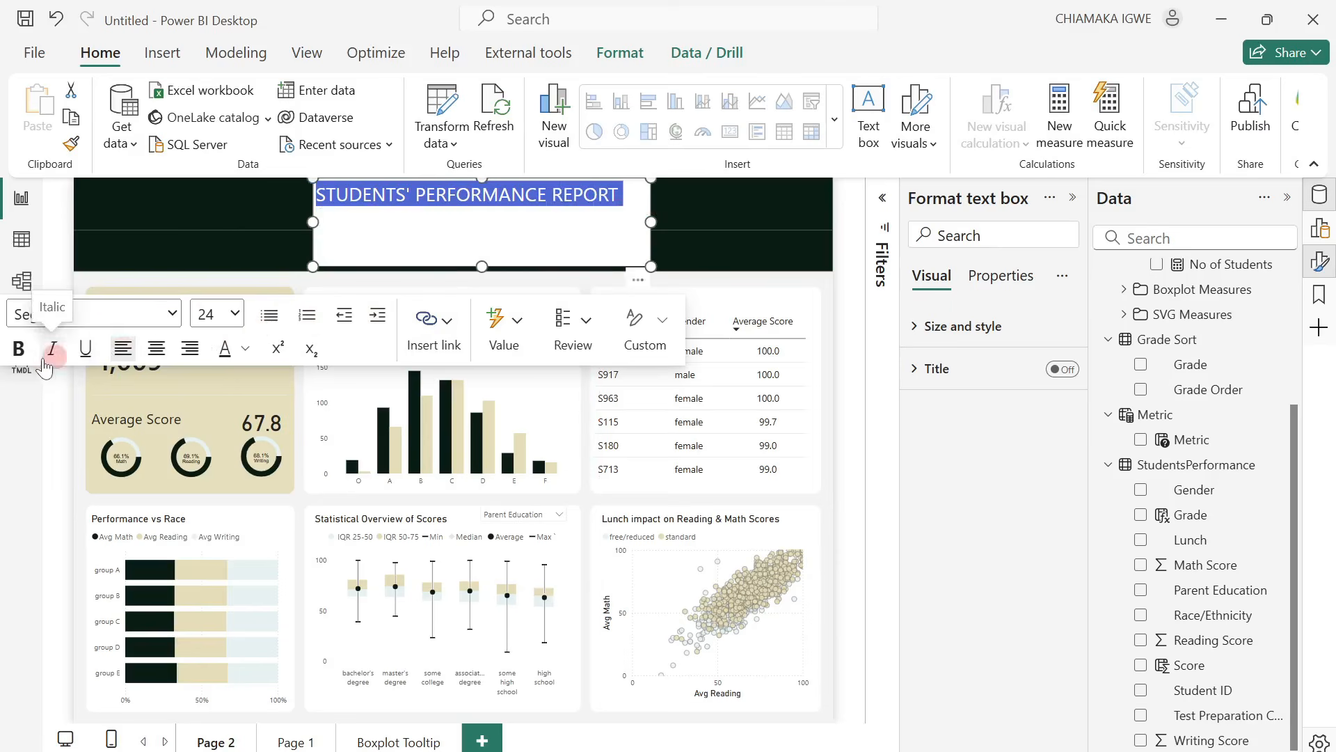
pyautogui.click(18, 348)
# Add the line "Academic year 2023-2024" under the report title in italic size 14.
pyautogui.click(643, 196)
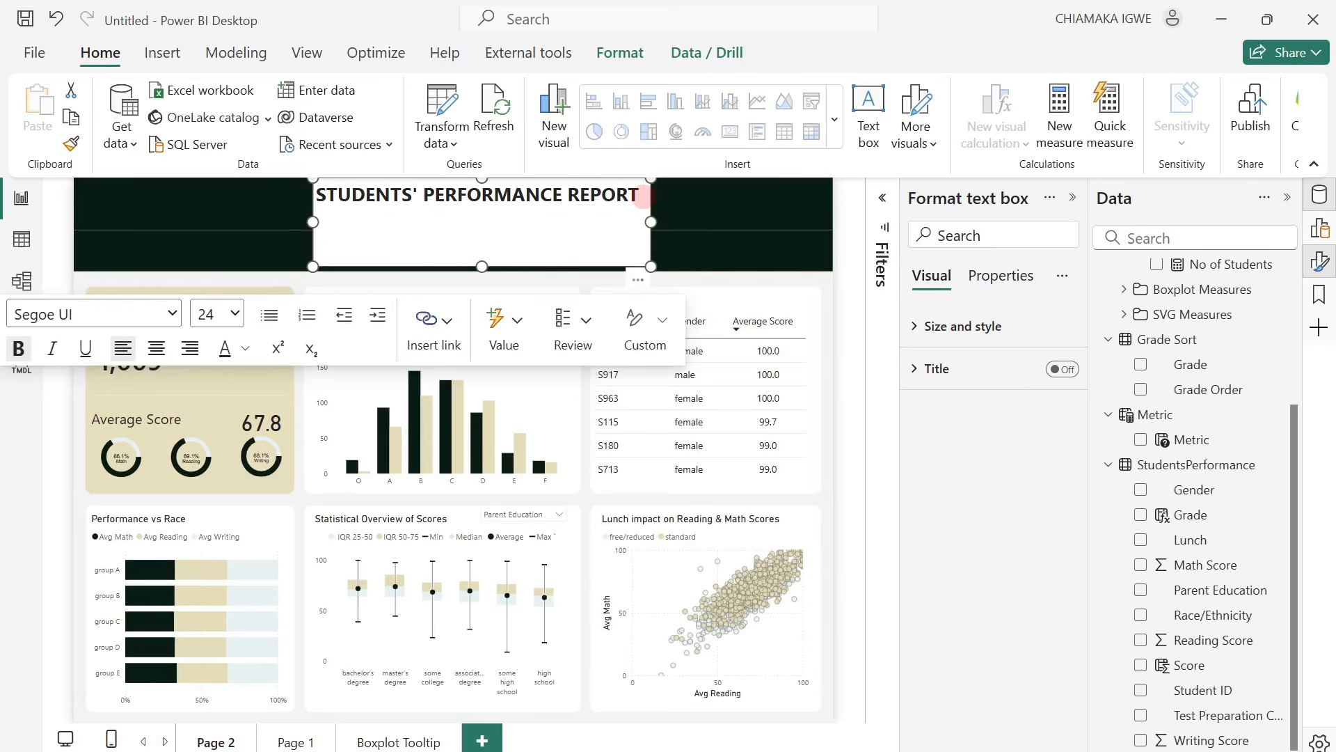
pyautogui.click(234, 313)
pyautogui.click(207, 514)
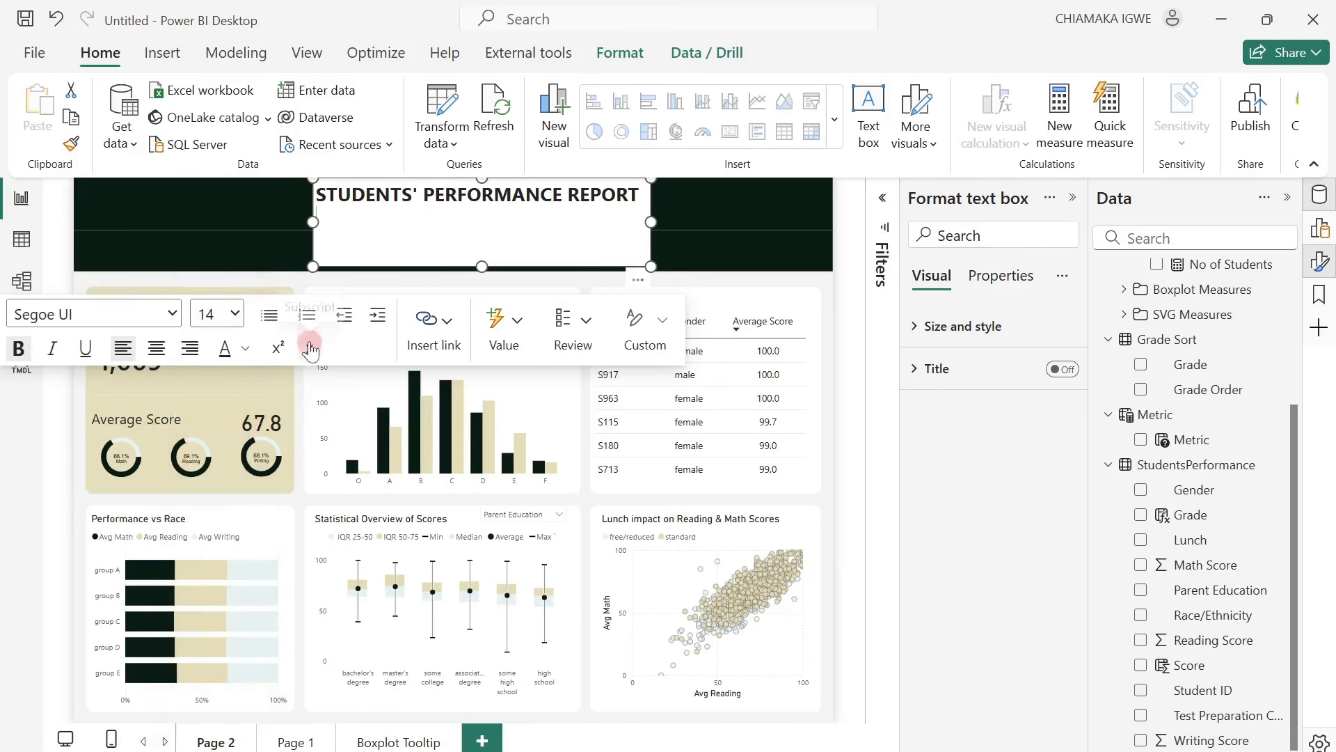
pyautogui.click(51, 348)
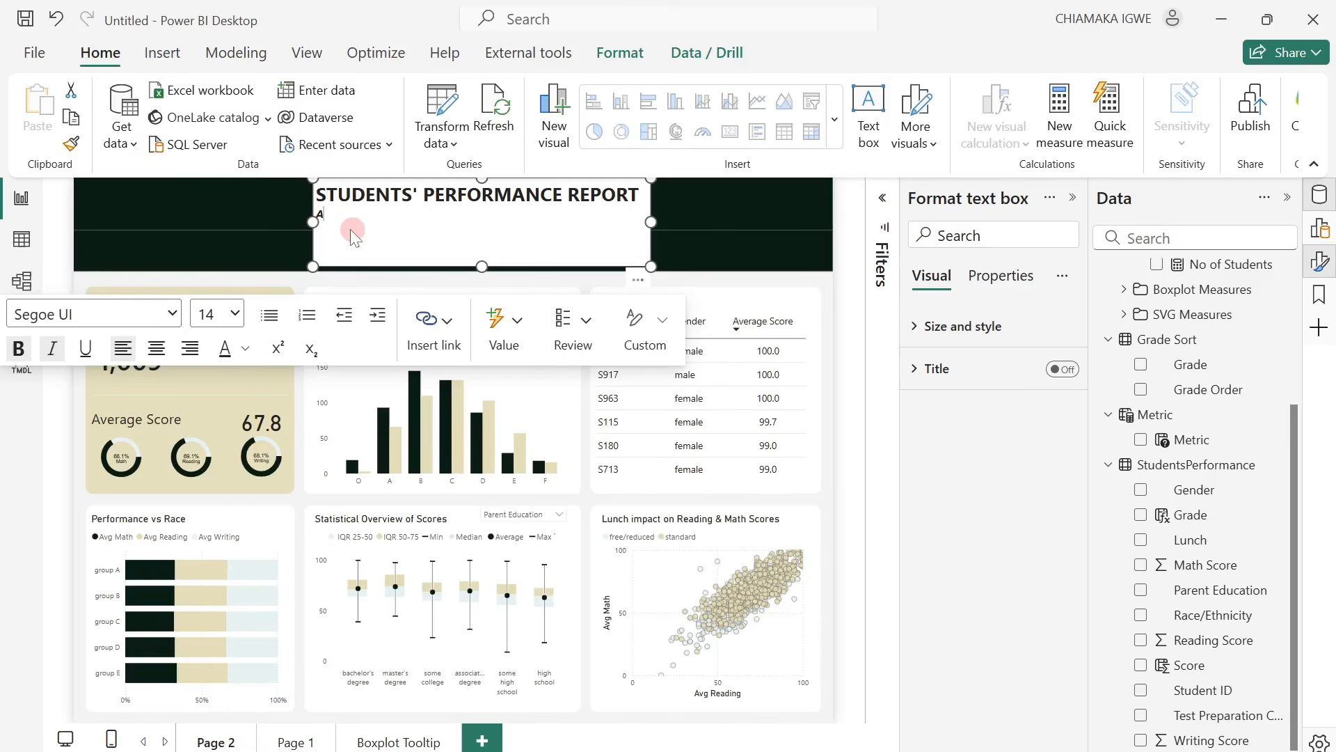
pyautogui.write('2023-2024')
# Remove the bold from the academic year line and keep it italic.
pyautogui.hotkey('shift', 'Left')
pyautogui.hotkey('shift', 'Left')
pyautogui.hotkey('shift', 'Left')
pyautogui.hotkey('shift', 'Left')
pyautogui.hotkey('shift', 'Left')
pyautogui.hotkey('shift', 'Left')
pyautogui.hotkey('shift', 'Left')
pyautogui.hotkey('shift', 'Left')
pyautogui.hotkey('shift', 'Left')
pyautogui.hotkey('shift', 'Left')
pyautogui.hotkey('shift', 'Left')
pyautogui.hotkey('shift', 'Left')
pyautogui.hotkey('shift', 'Left')
pyautogui.hotkey('shift', 'Left')
pyautogui.hotkey('shift', 'Left')
pyautogui.hotkey('shift', 'Left')
pyautogui.hotkey('shift', 'Left')
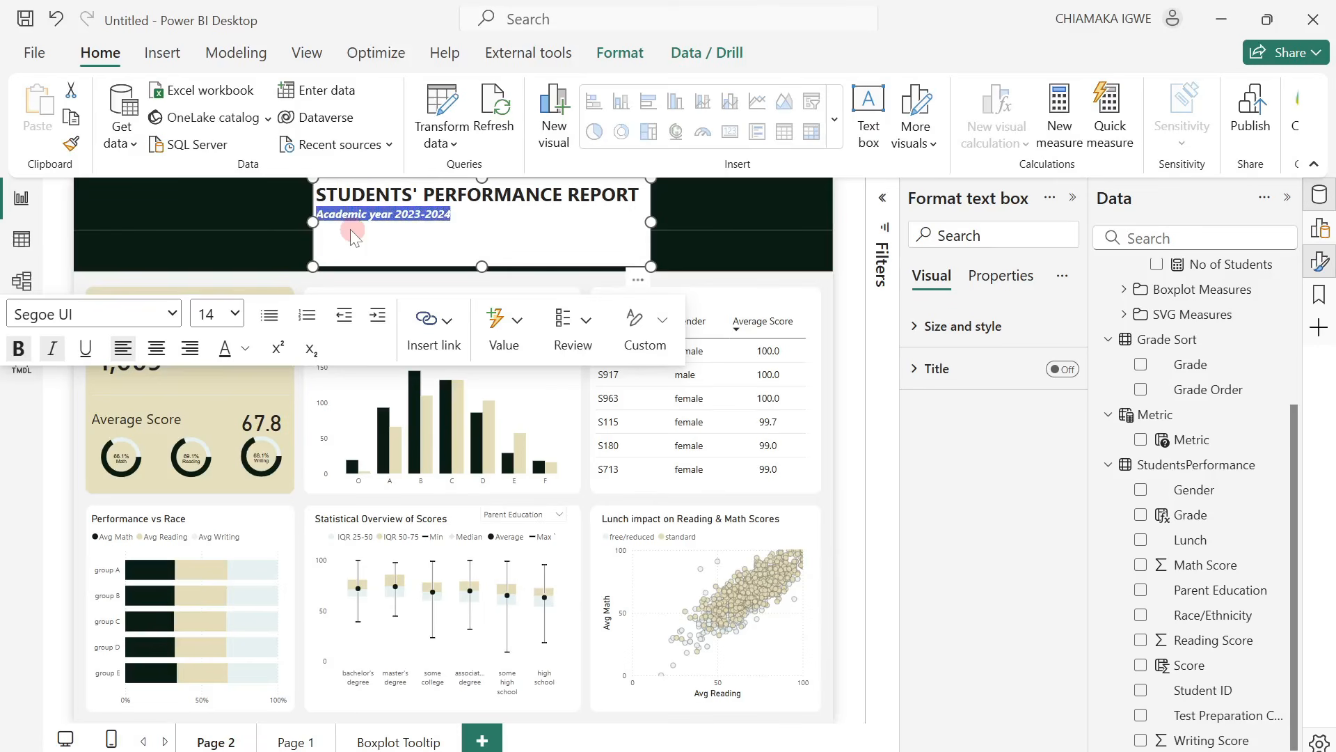
pyautogui.hotkey('ctrl', 'i')
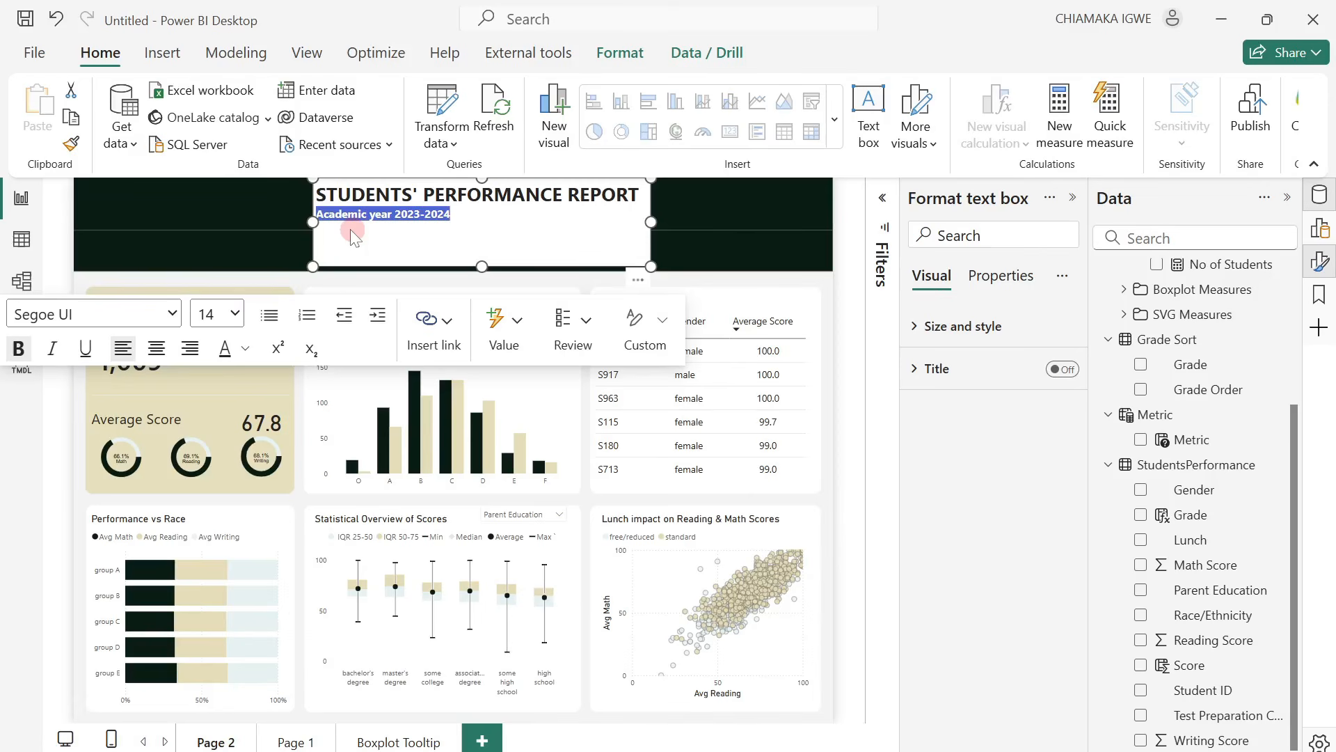
pyautogui.hotkey('ctrl', 'i')
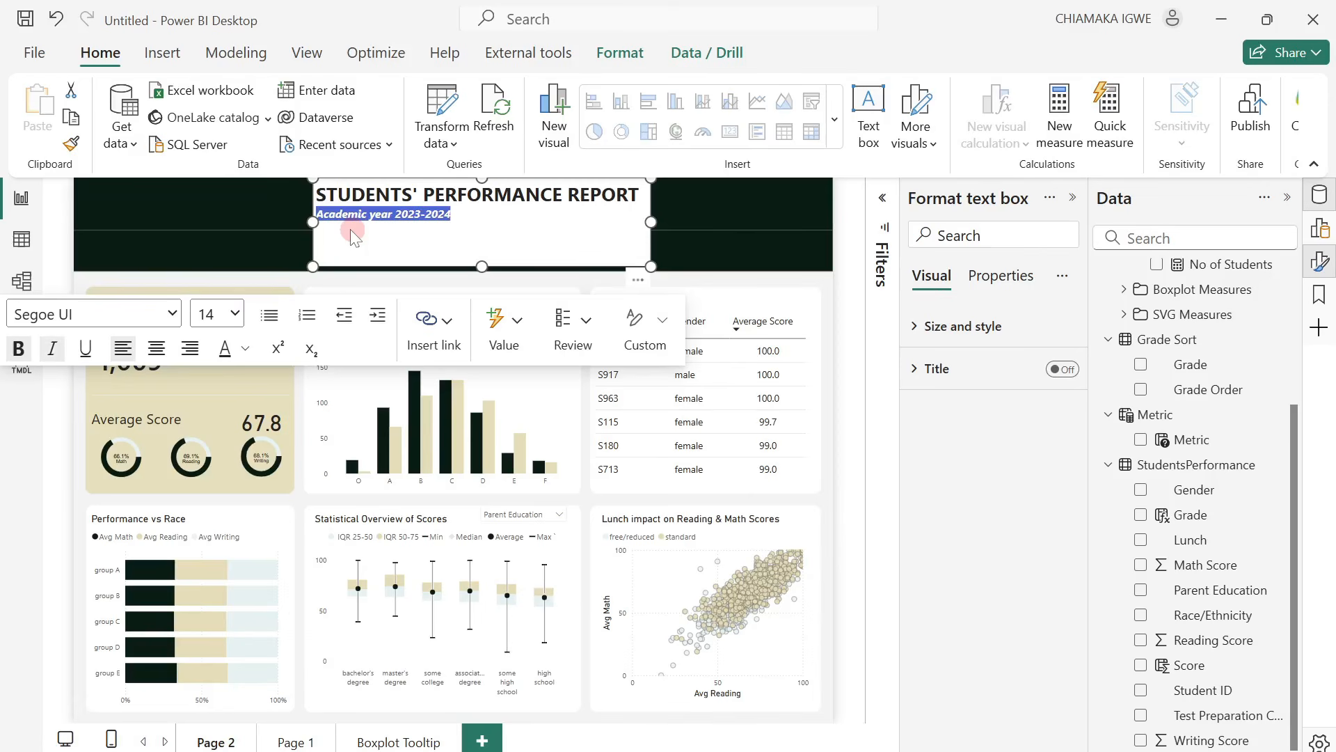
pyautogui.hotkey('ctrl', 'b')
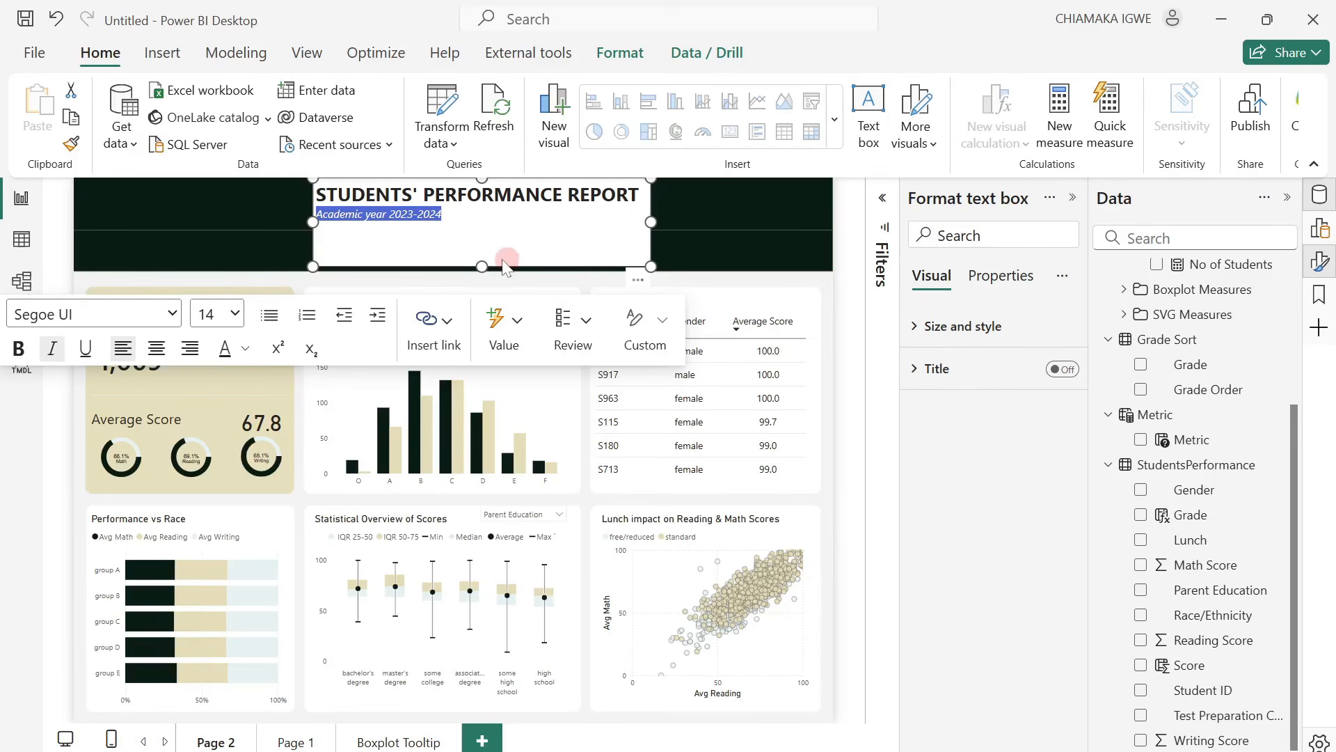
# Shorten the title text box to a height of about 88 and turn off its background.
pyautogui.moveTo(481, 271); pyautogui.dragTo(492, 232)
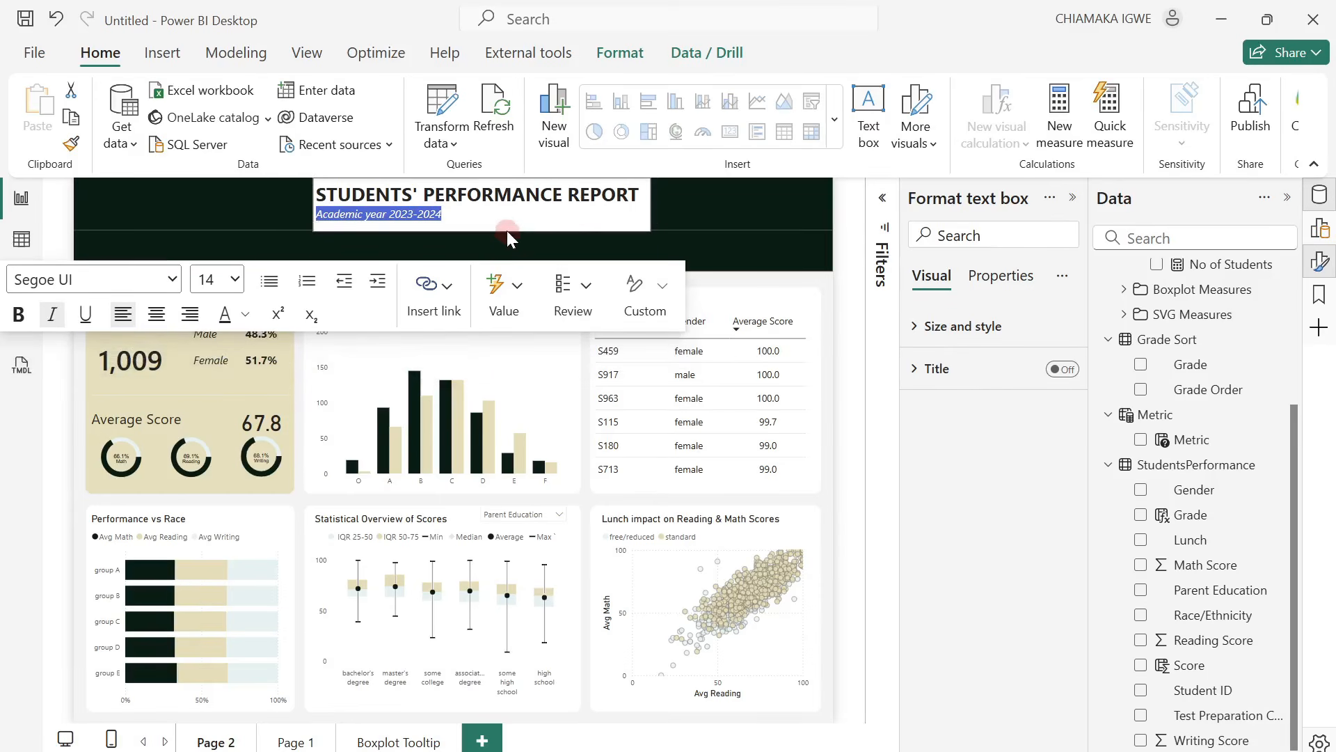
pyautogui.click(853, 320)
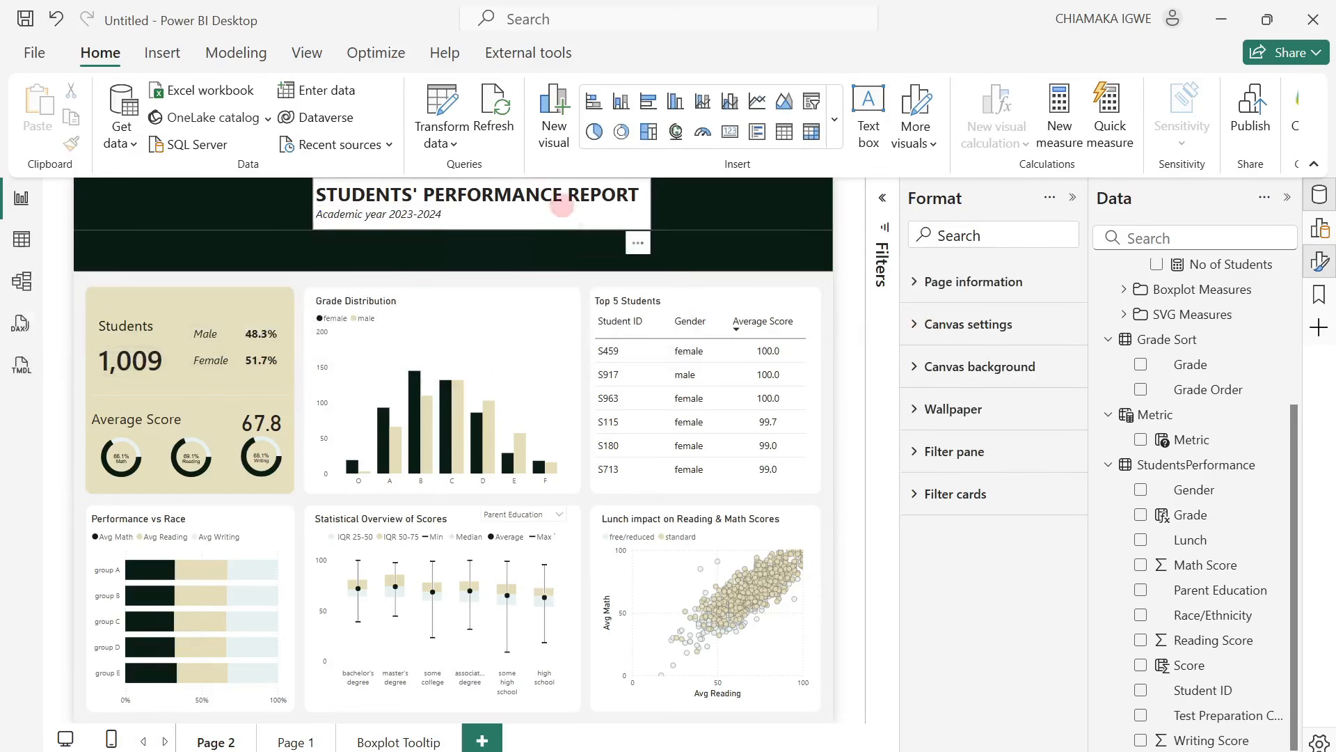
pyautogui.click(616, 227)
pyautogui.click(911, 327)
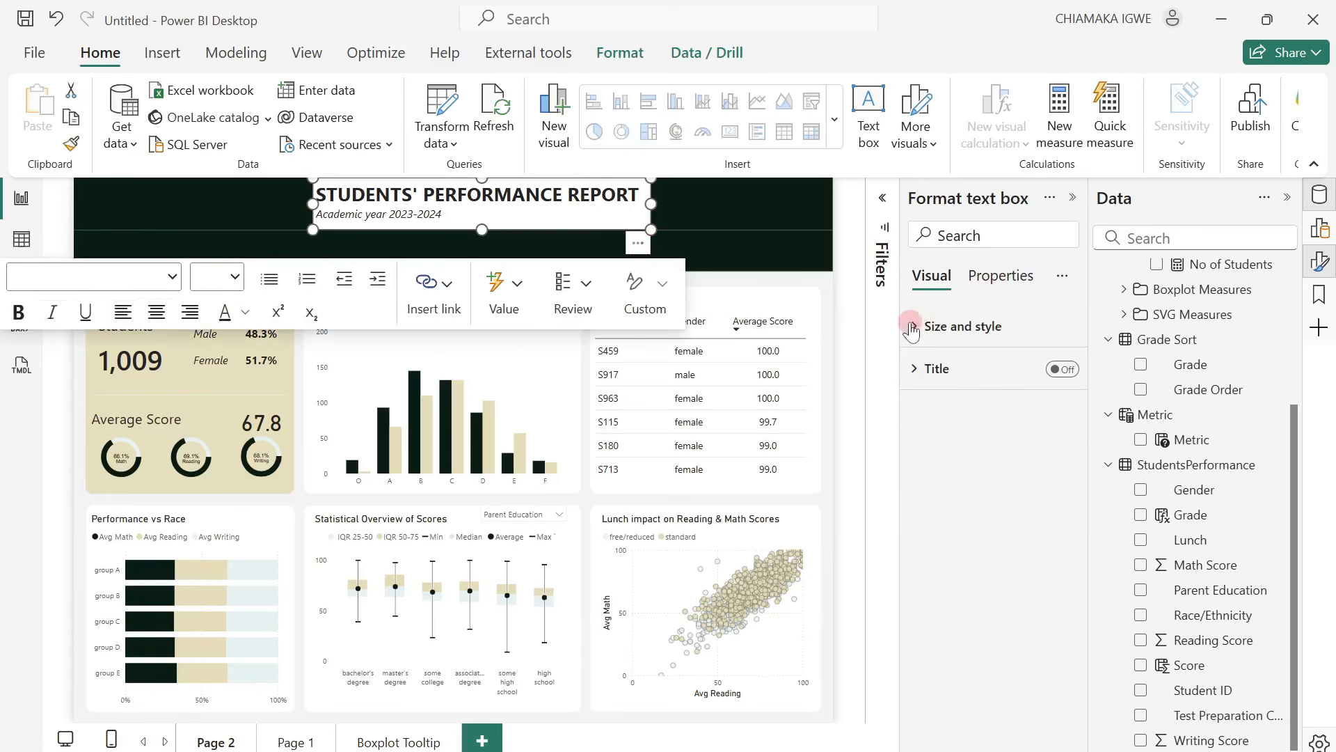
pyautogui.click(1054, 723)
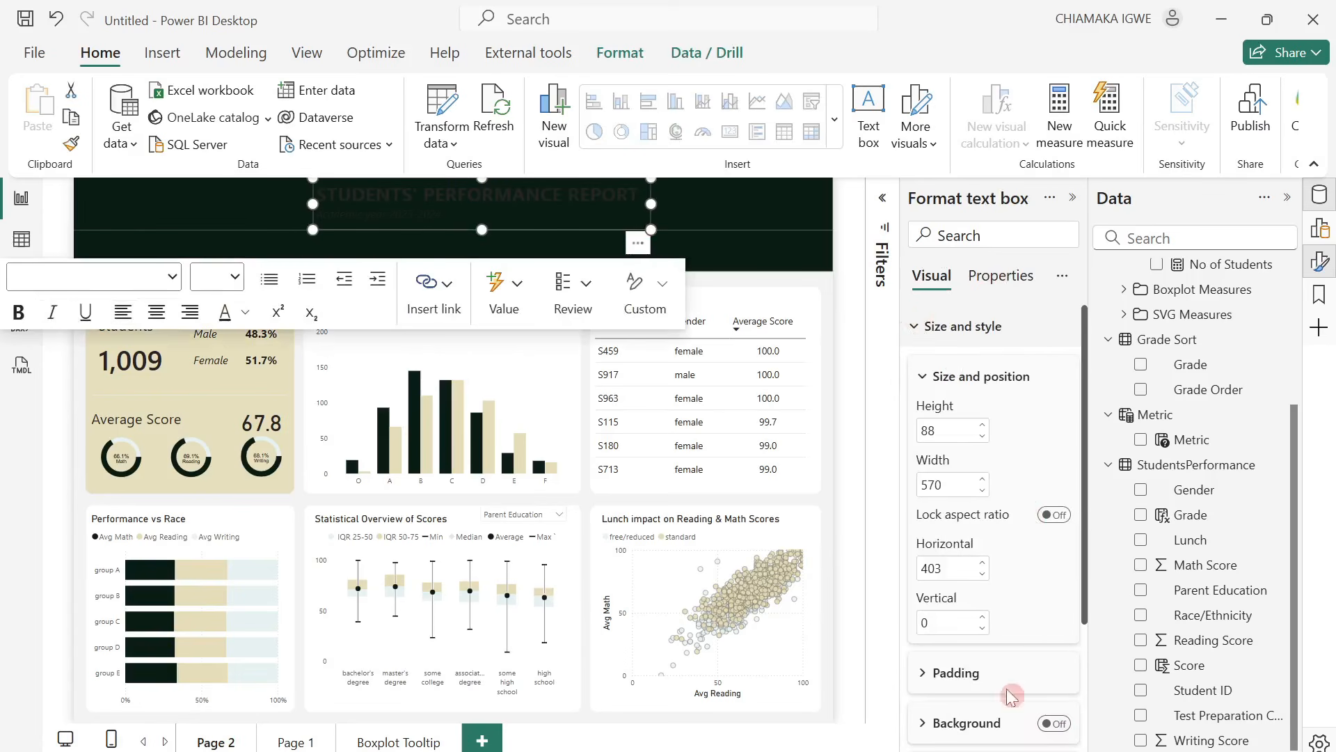
# Color all text in the title text box white and move the box to the left end of the dark header.
pyautogui.click(541, 215)
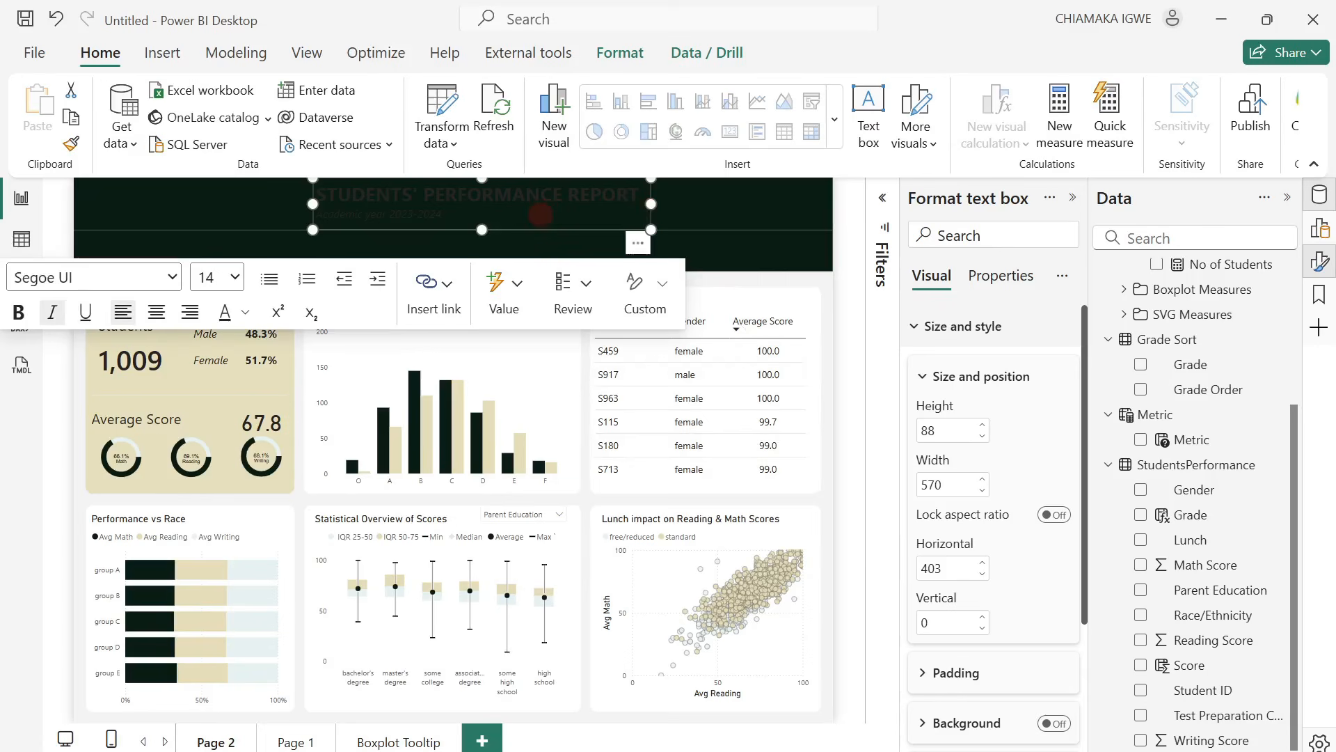
pyautogui.hotkey('ctrl', 'a')
pyautogui.click(244, 312)
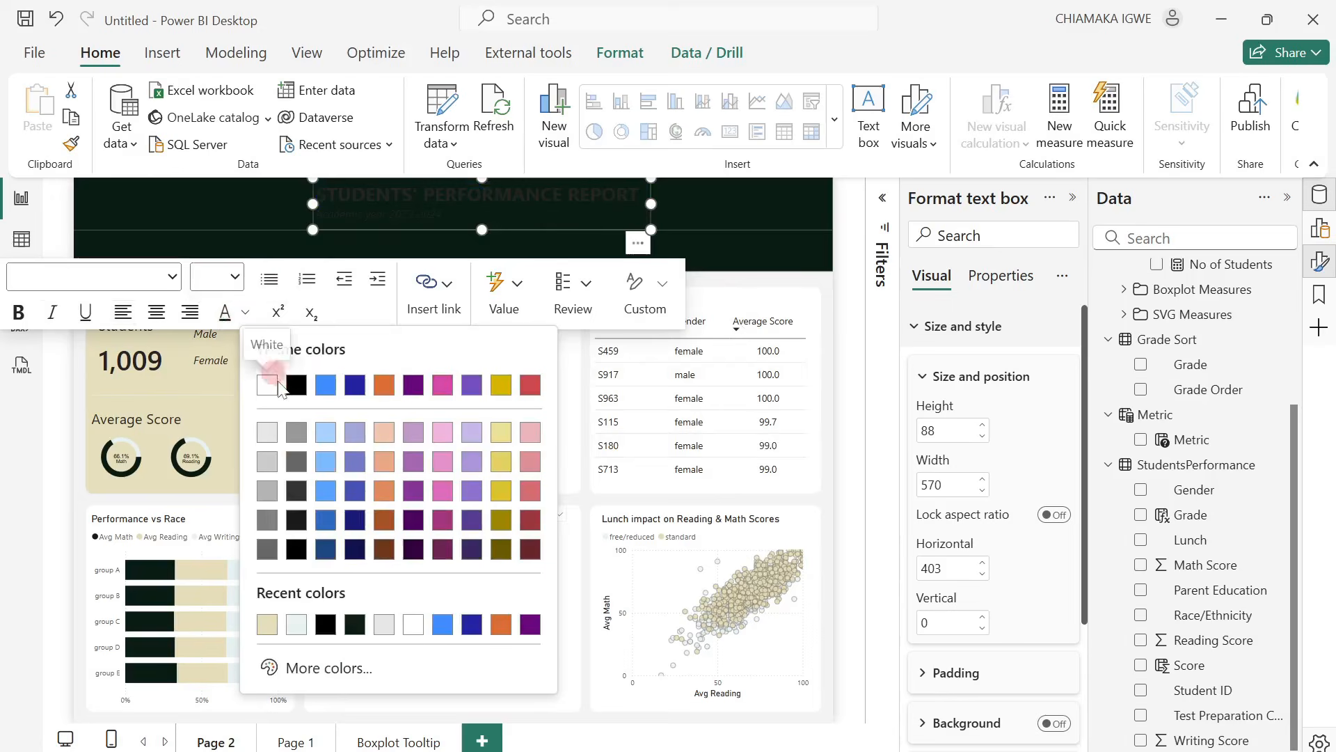
pyautogui.click(277, 388)
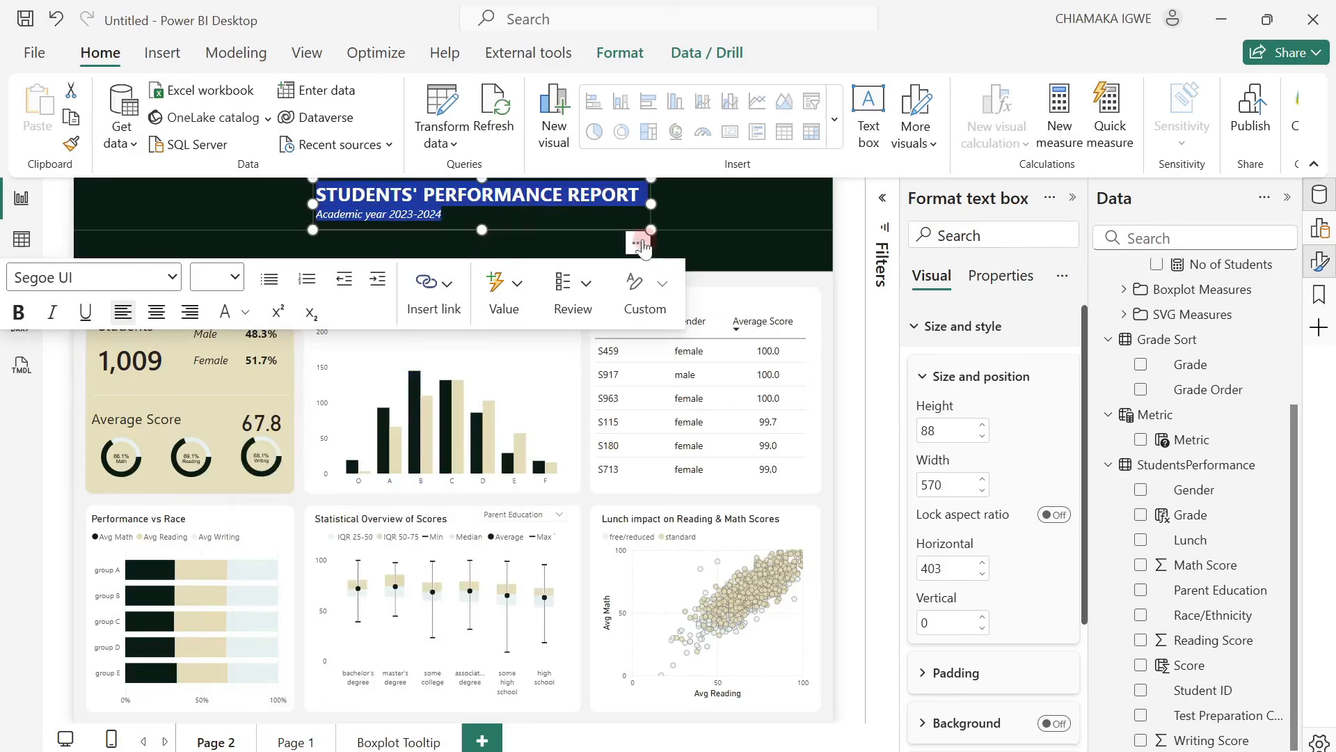
pyautogui.moveTo(643, 245); pyautogui.dragTo(415, 220)
pyautogui.click(535, 219)
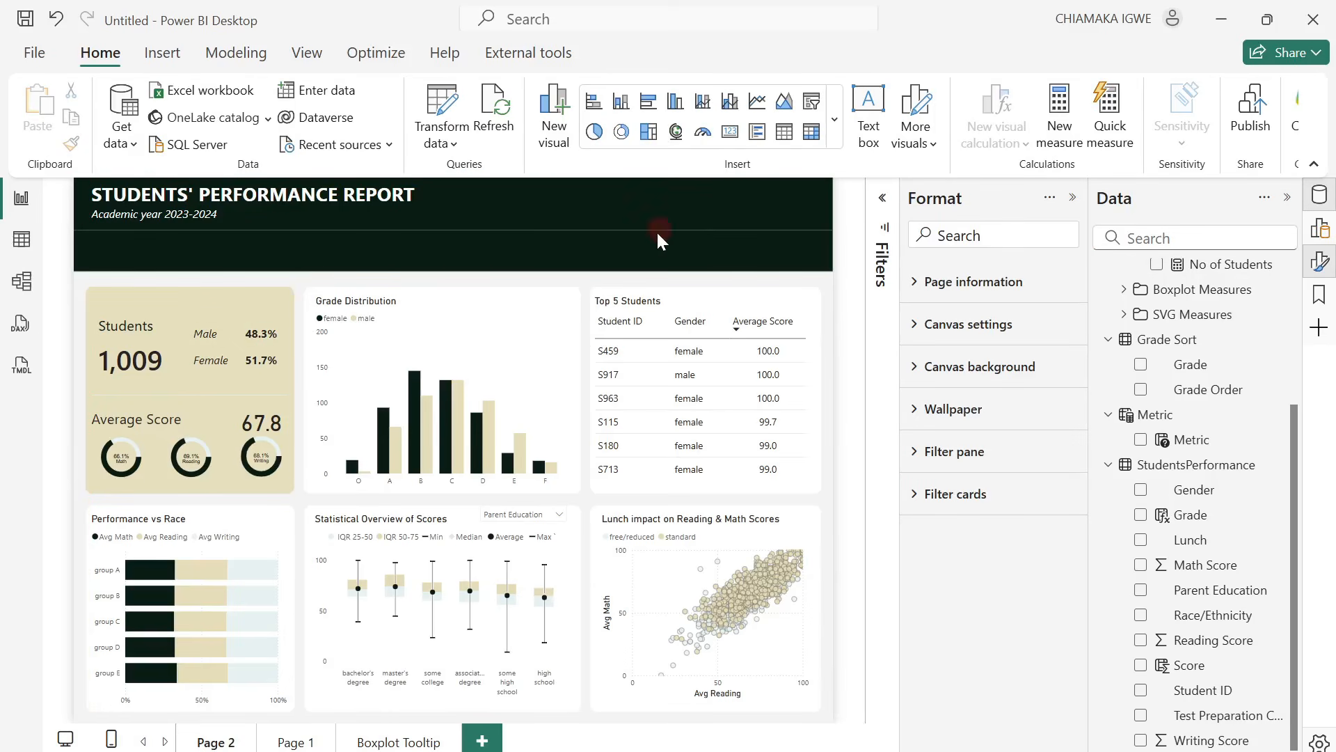
# Insert a slicer in the header, shrink it, and fill it with the Gender field from StudentsPerformance.
pyautogui.click(813, 108)
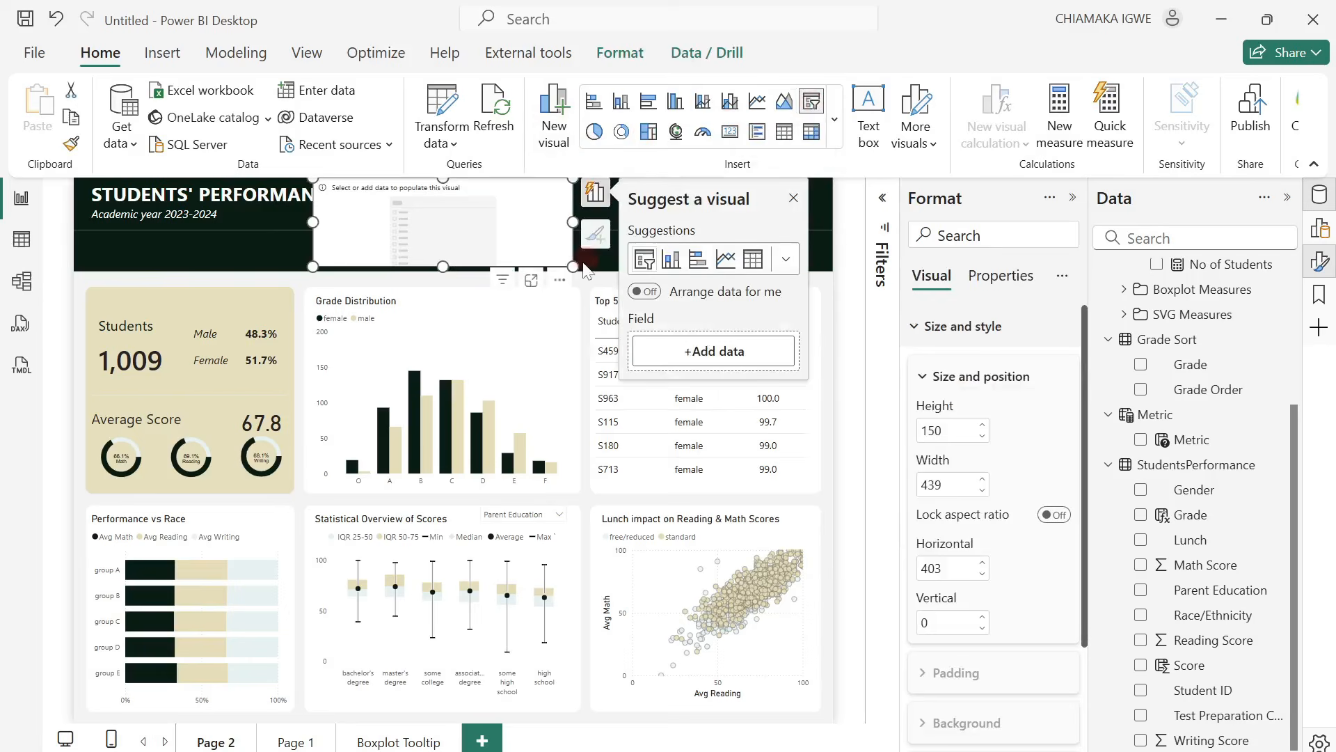
pyautogui.moveTo(567, 263); pyautogui.dragTo(441, 248)
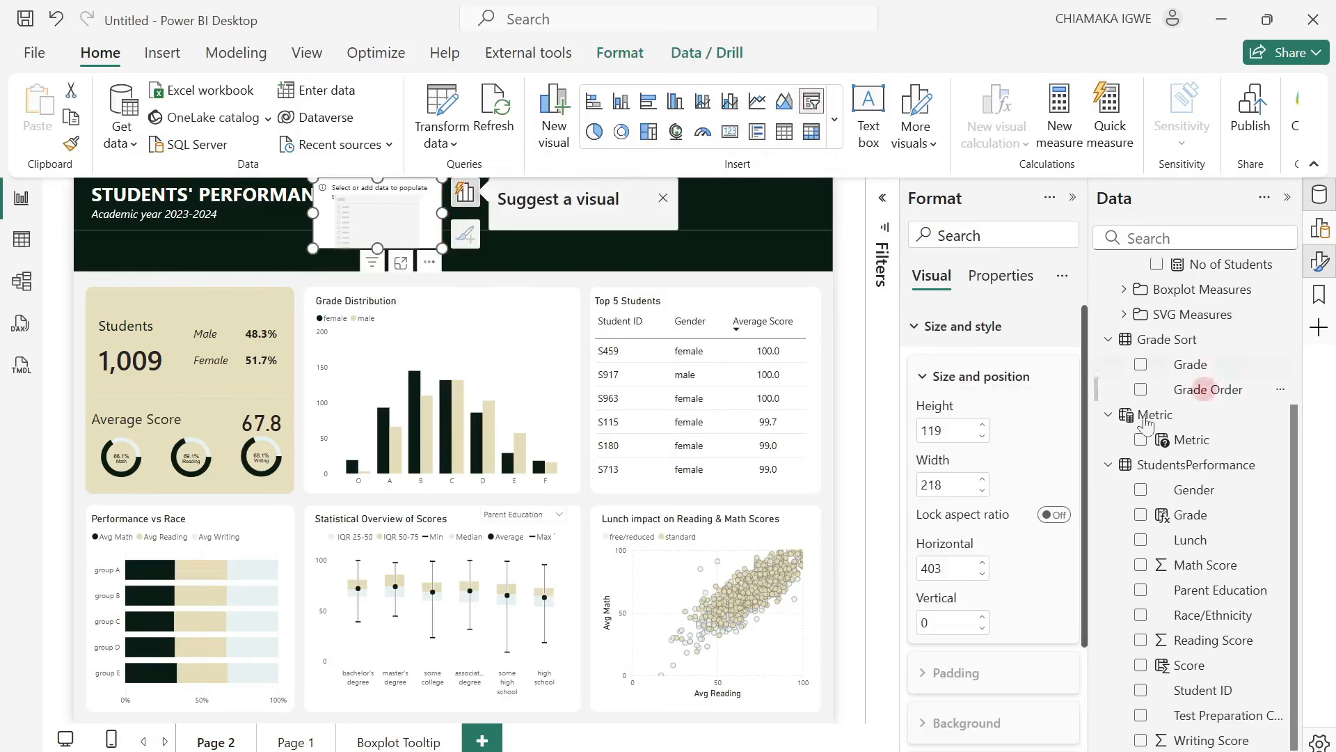
pyautogui.click(1141, 490)
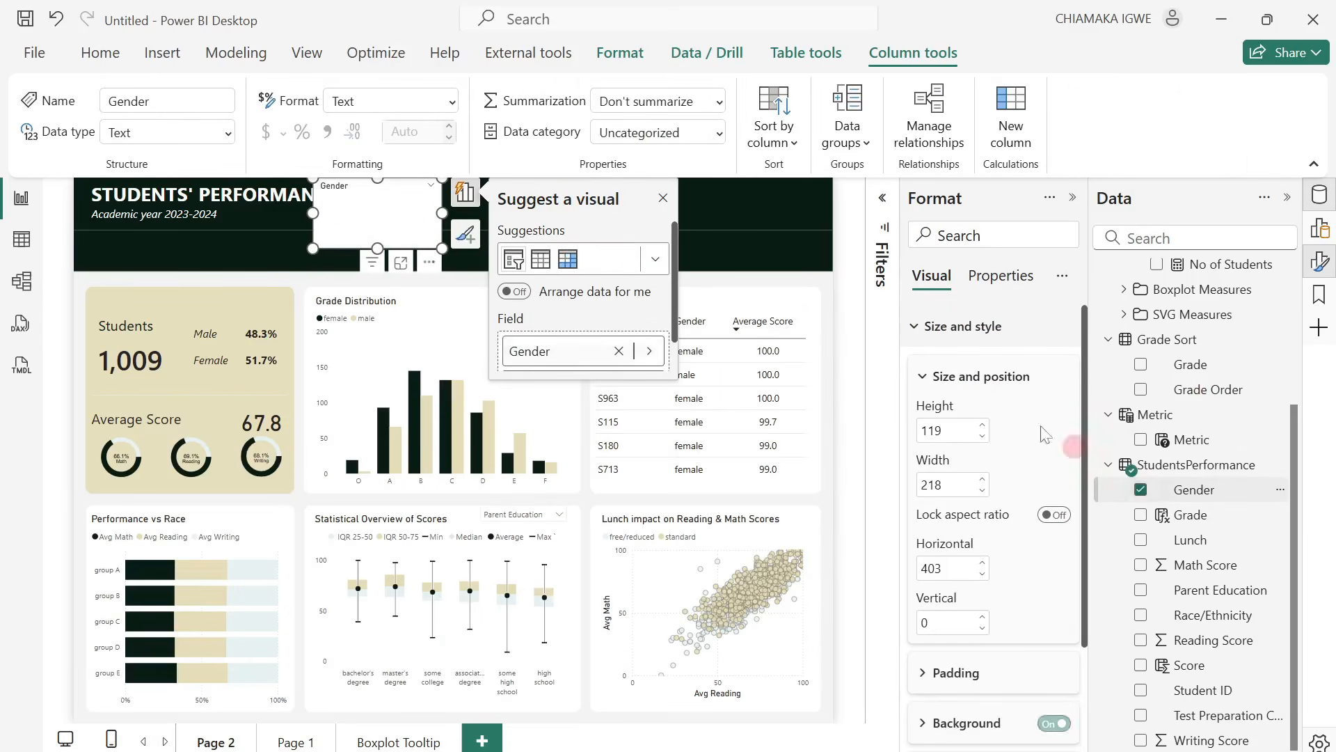
pyautogui.click(663, 199)
# Change the Gender slicer's style to Dropdown.
pyautogui.scroll(-5, 992, 594)
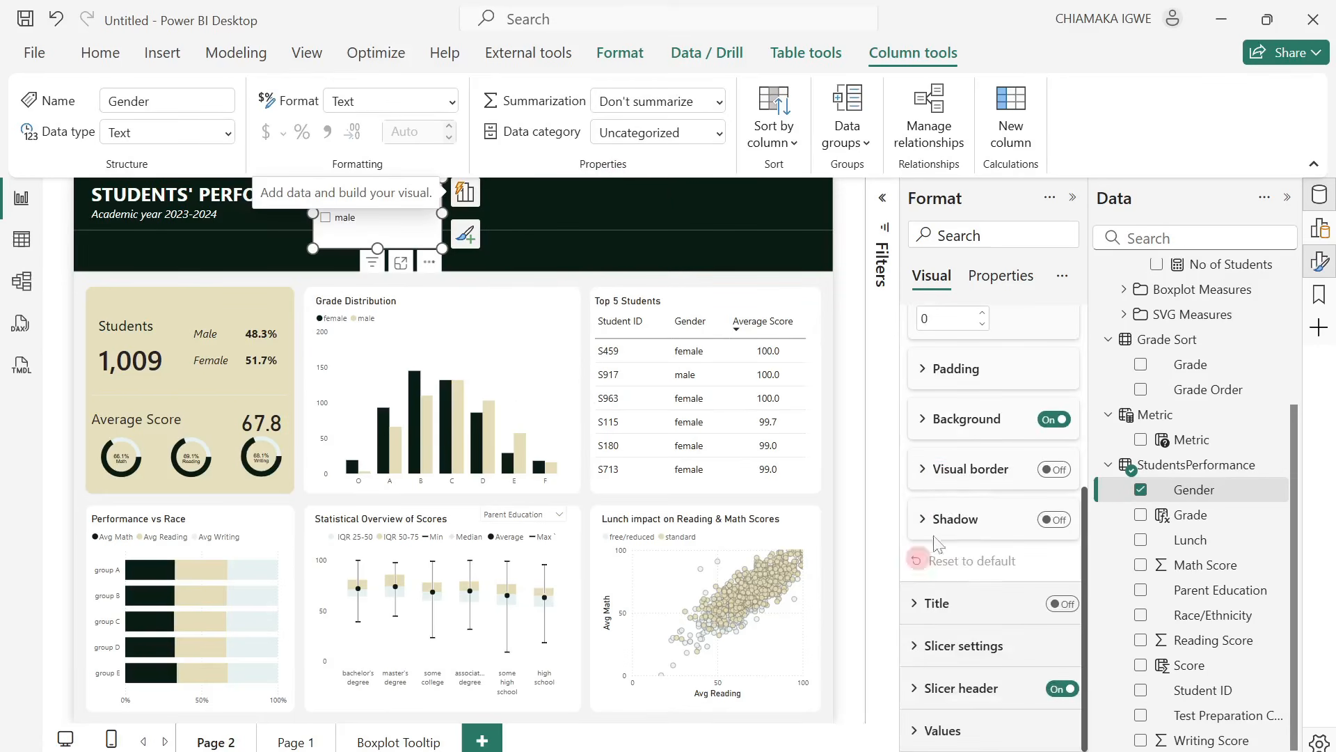
pyautogui.click(914, 647)
pyautogui.scroll(-3, 994, 640)
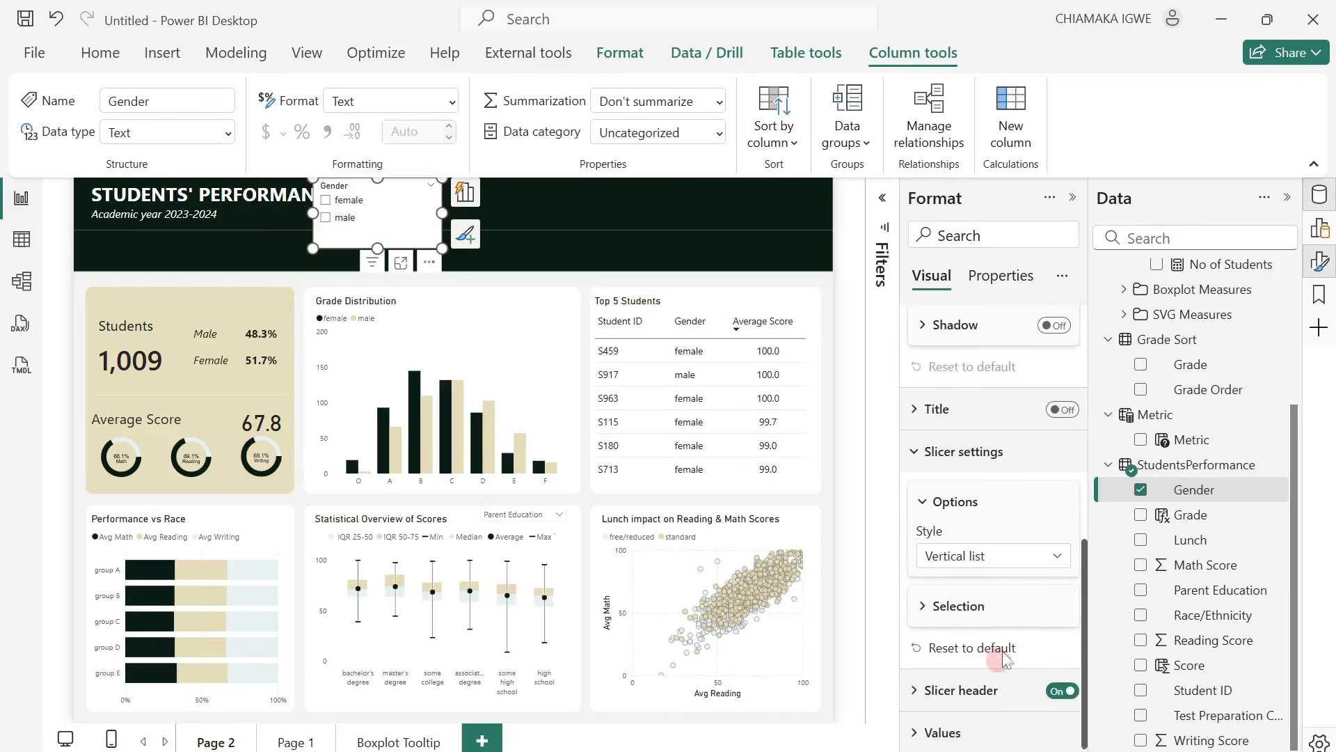
pyautogui.click(988, 557)
pyautogui.click(981, 629)
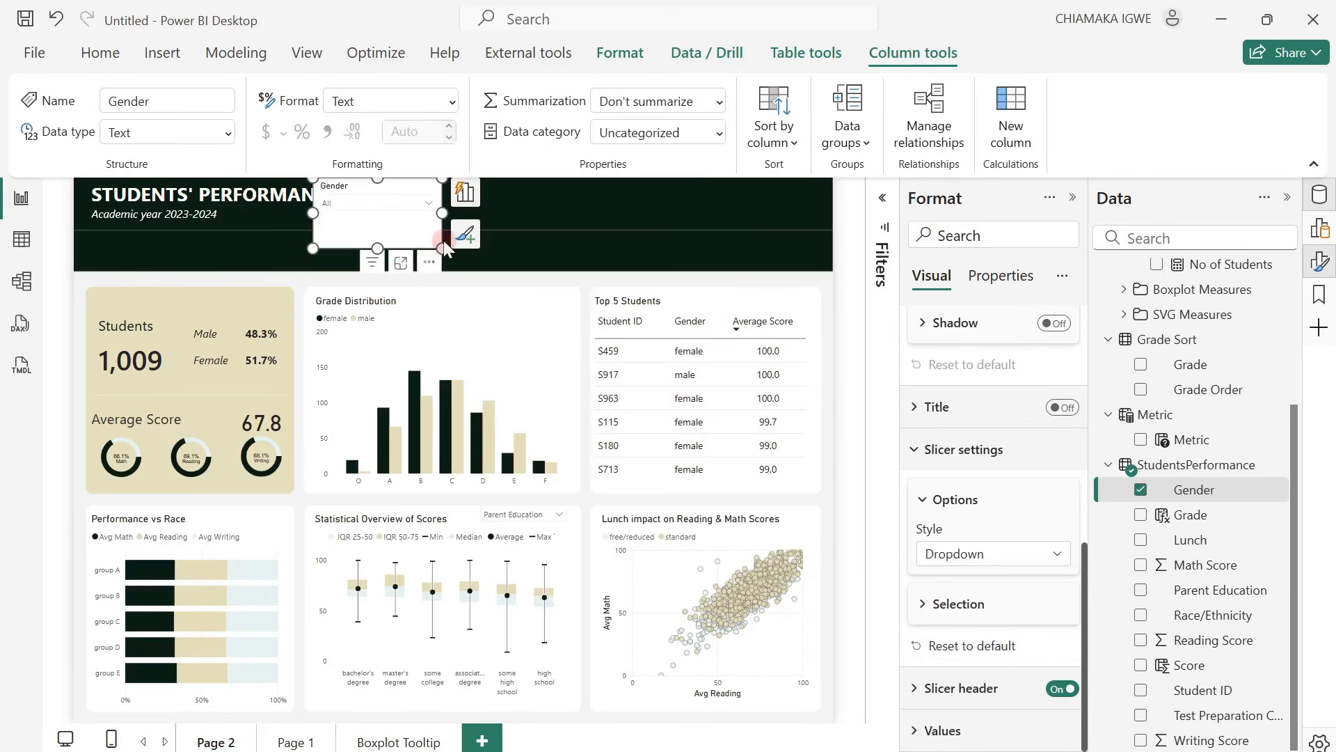
# Resize the Gender slicer to about 191 wide by 59 high and place it in the header above the Top 5 Students table.
pyautogui.moveTo(439, 247); pyautogui.dragTo(728, 301)
pyautogui.moveTo(732, 255); pyautogui.dragTo(694, 239)
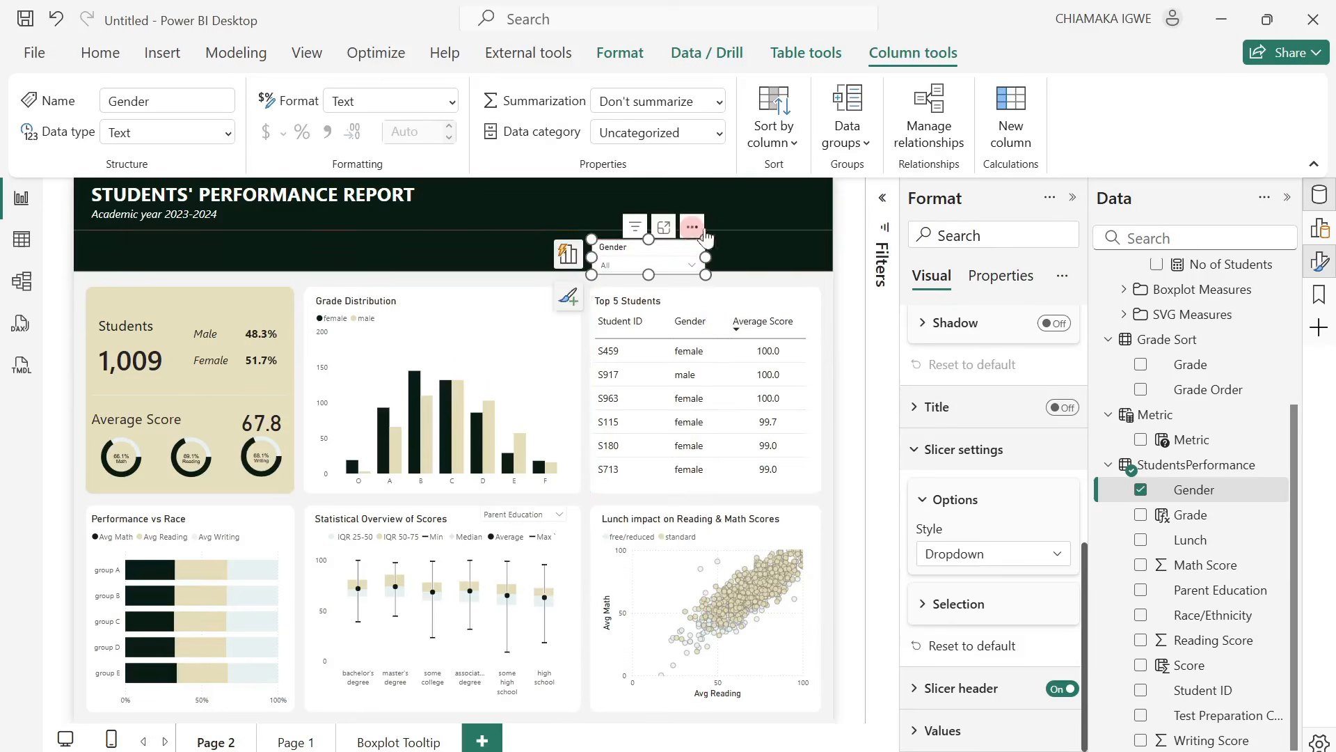
# Turn off the Gender slicer's background.
pyautogui.scroll(7, 968, 446)
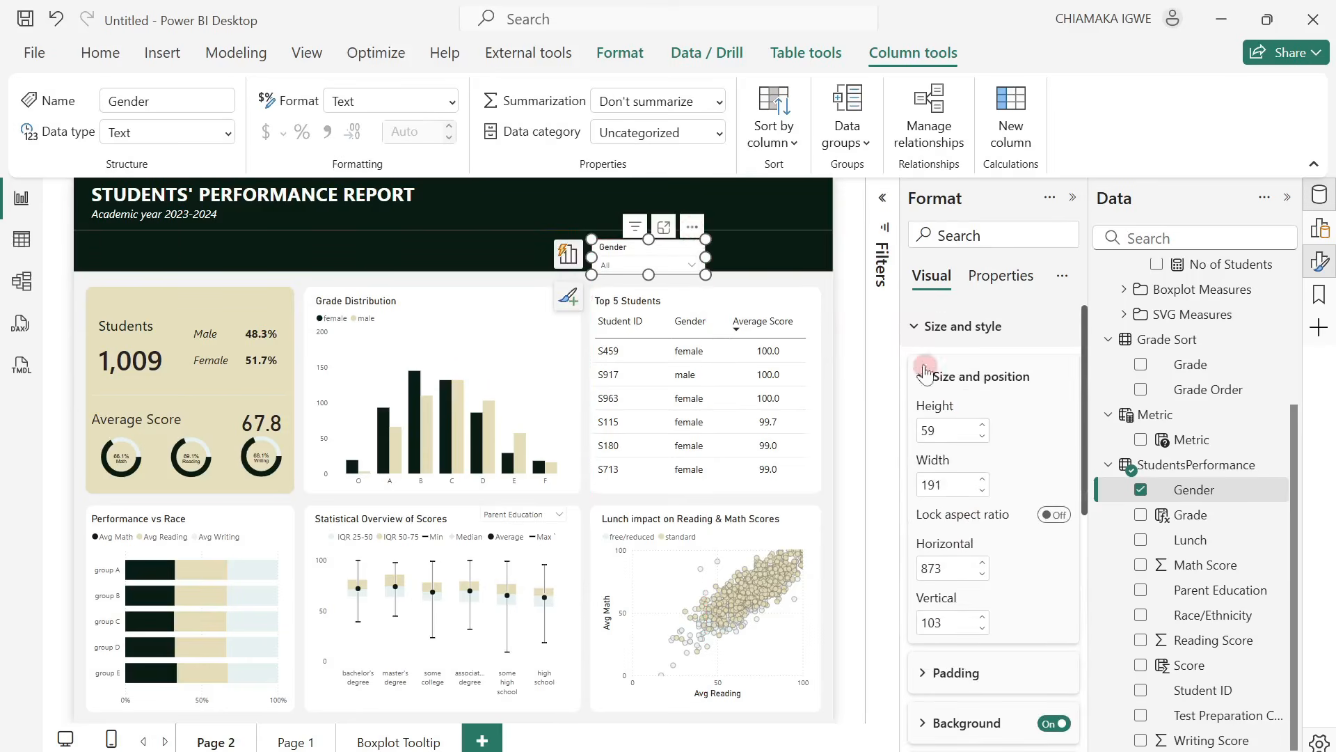
pyautogui.click(1053, 724)
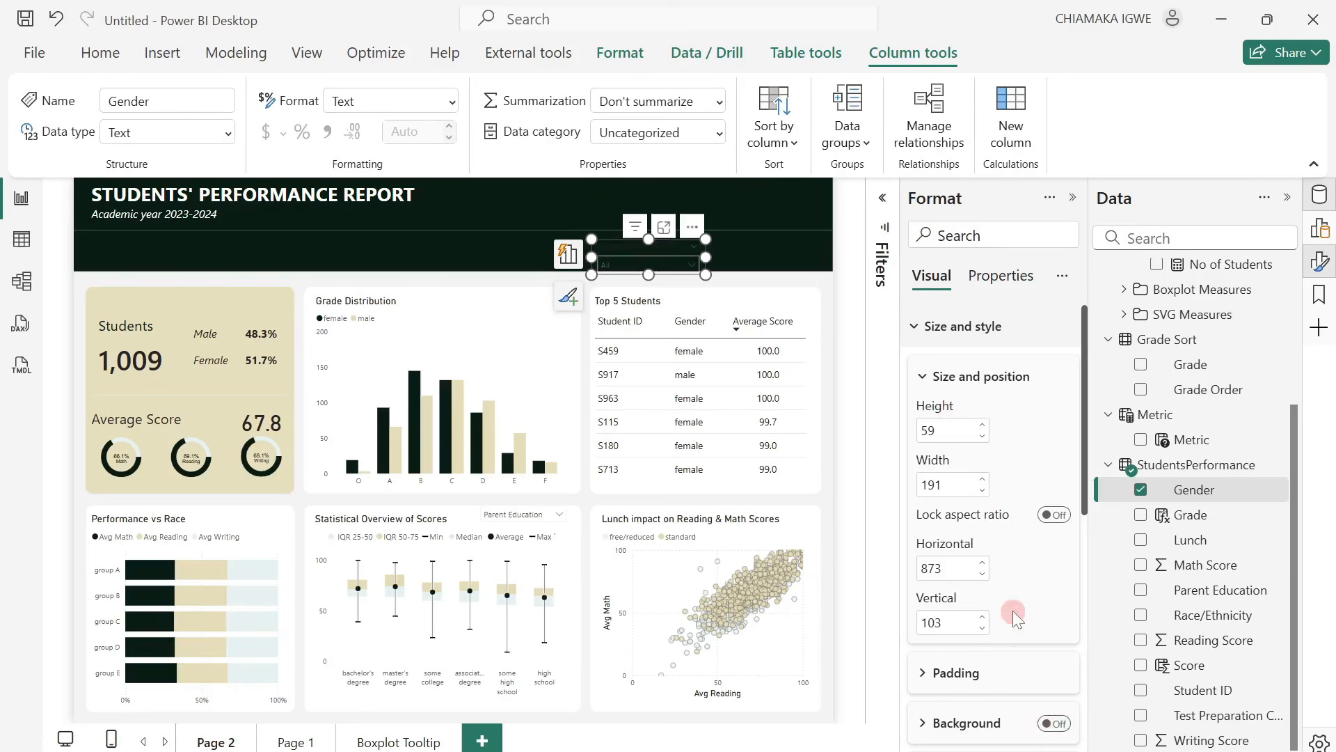
pyautogui.scroll(-7, 1009, 606)
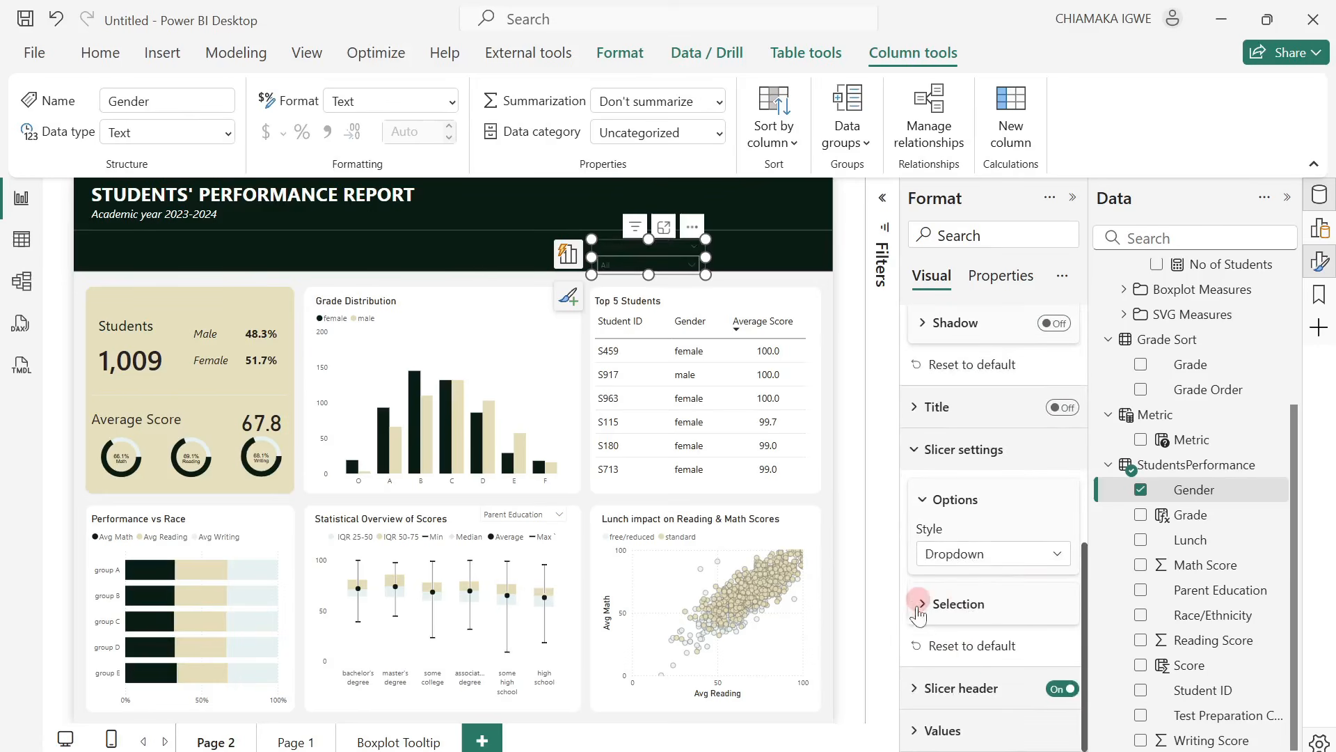
# Set the font color of both the Gender slicer's values and its slicer header to white.
pyautogui.click(915, 731)
pyautogui.scroll(-5, 964, 668)
pyautogui.click(959, 609)
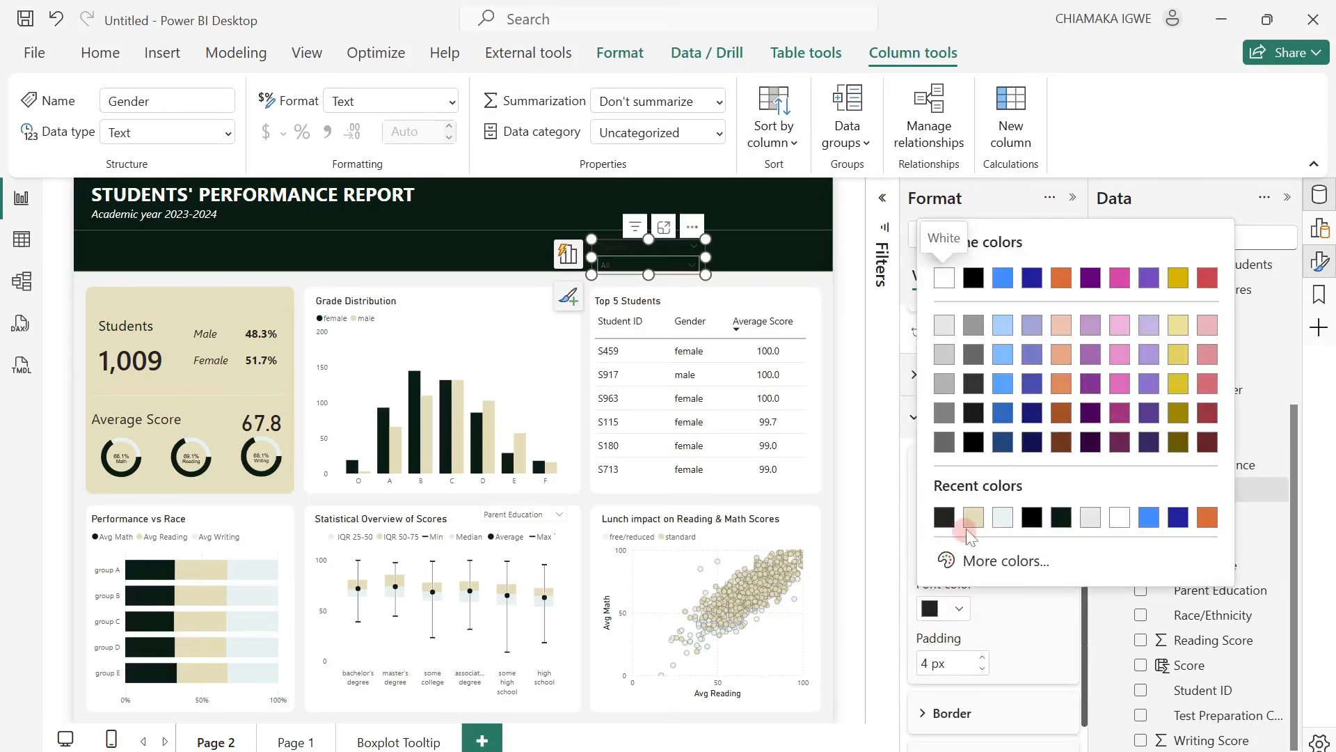
pyautogui.click(1122, 523)
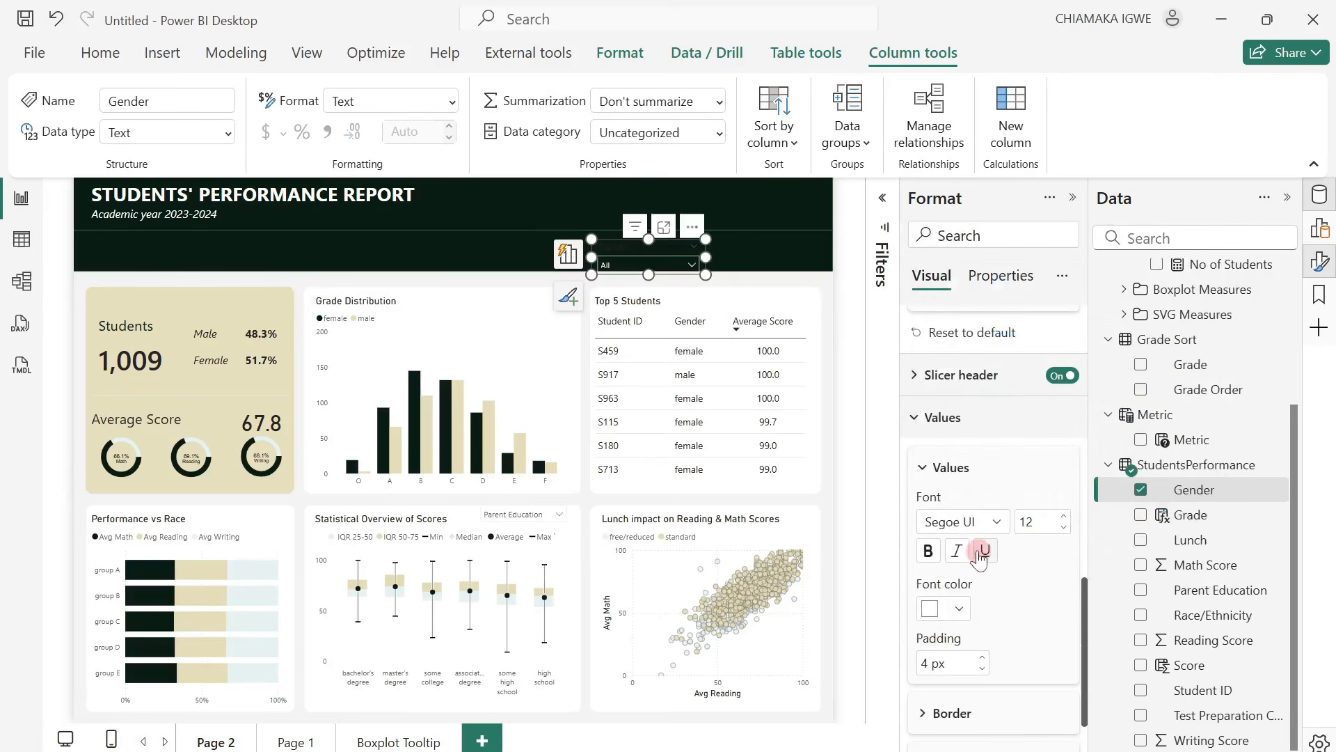
pyautogui.click(914, 375)
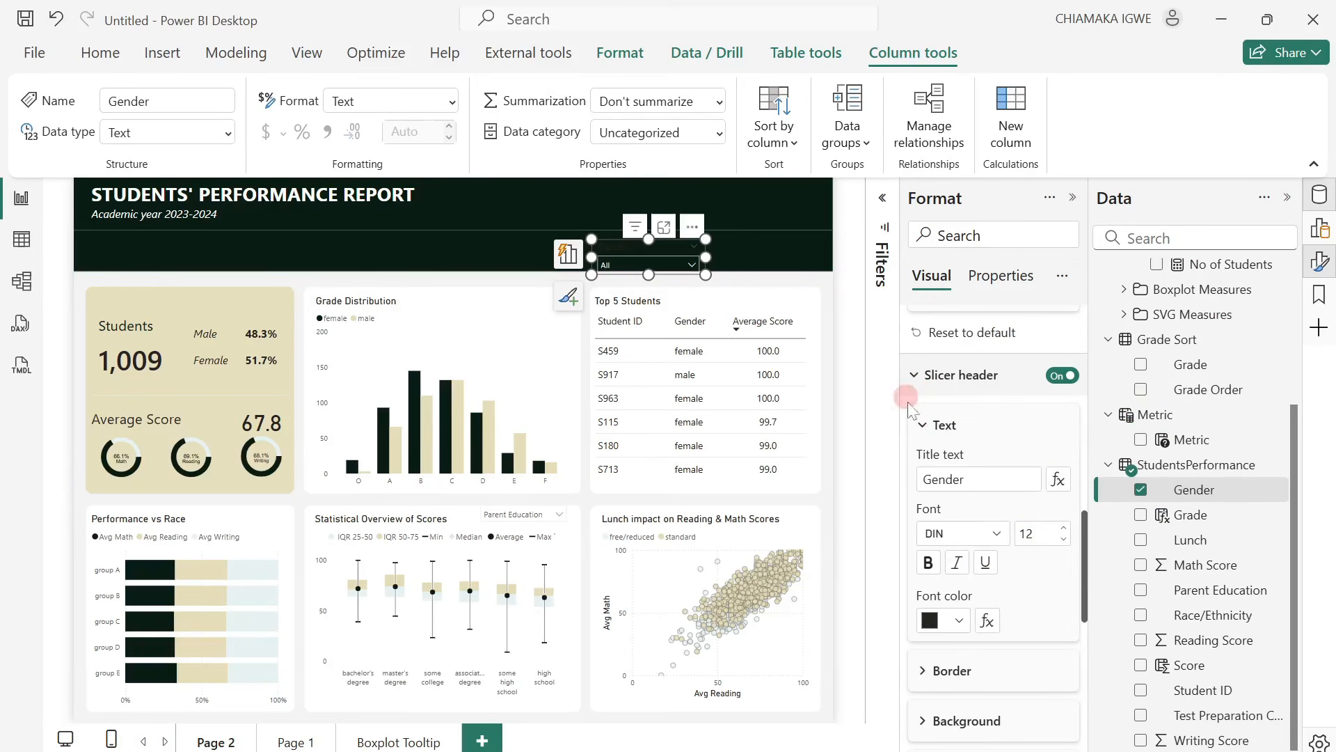
pyautogui.click(951, 626)
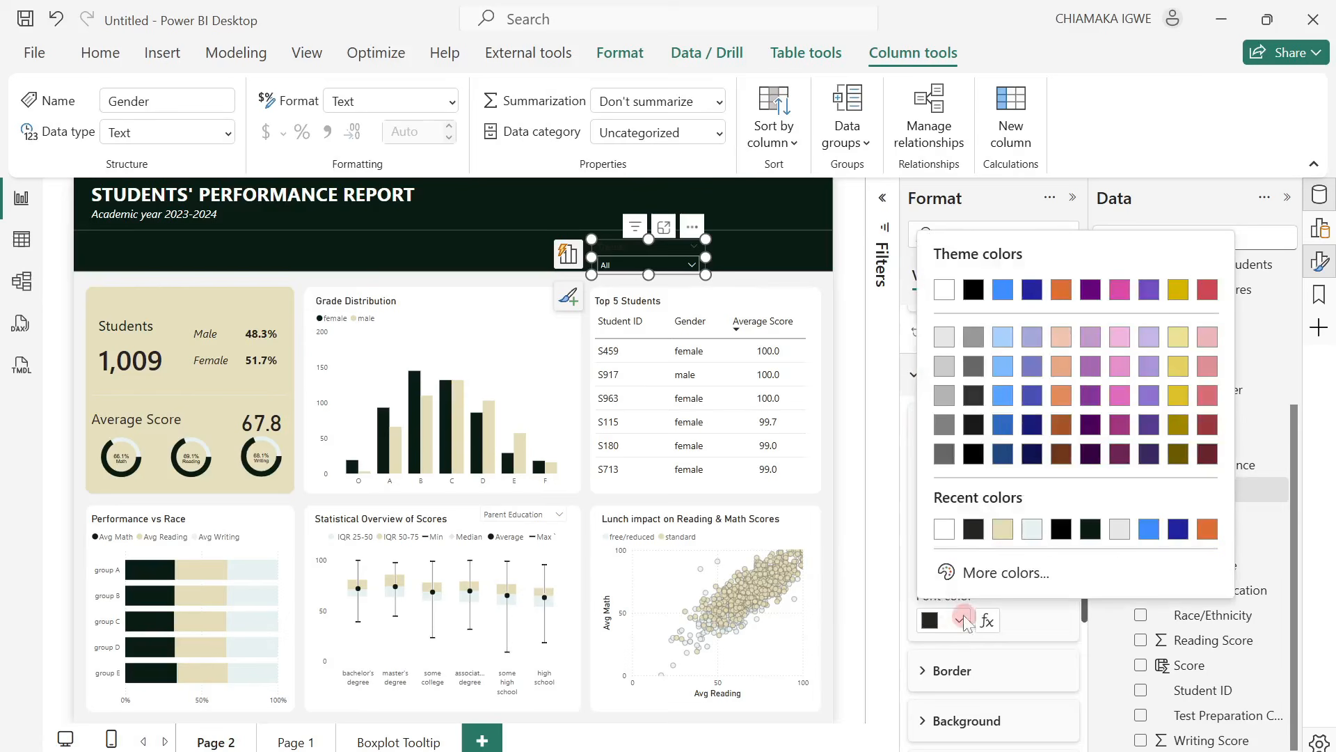
pyautogui.click(938, 530)
# Set the Gender slicer header's background to the dark green of the report banner and check the dropdown list.
pyautogui.scroll(-5, 948, 543)
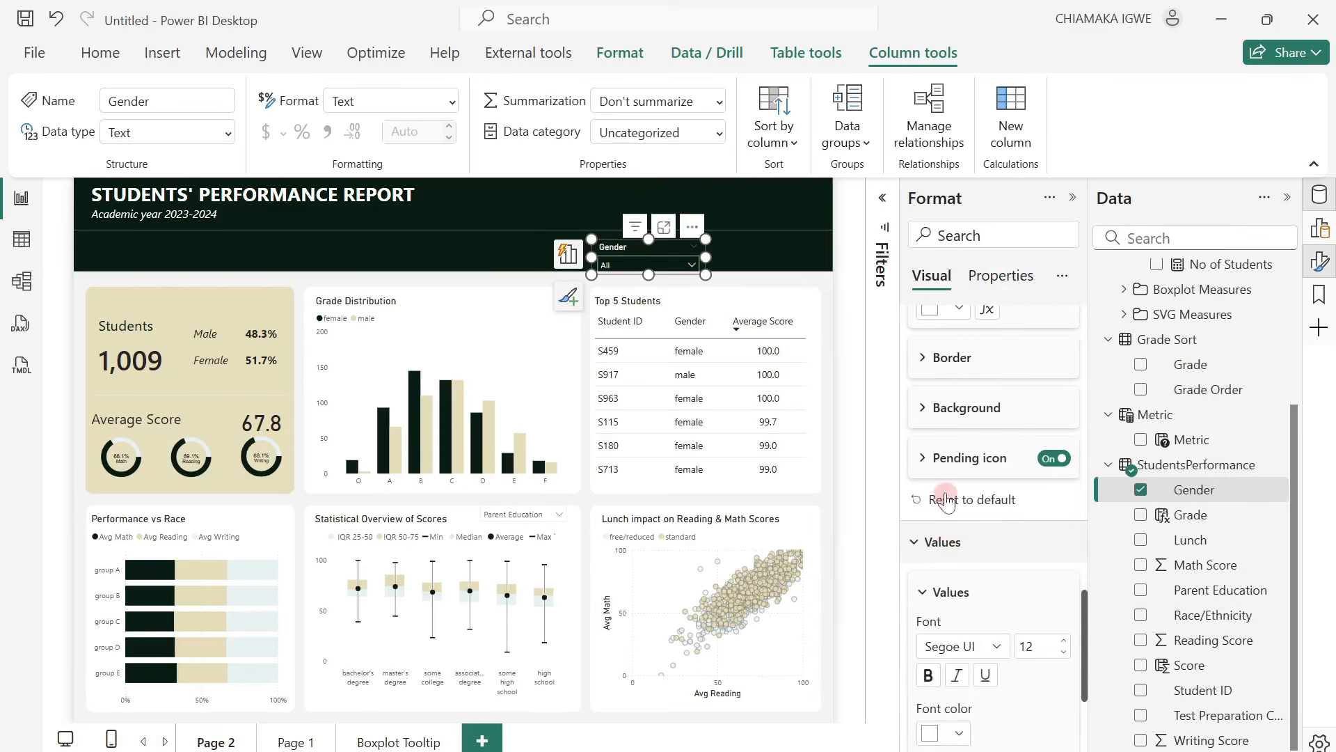
pyautogui.scroll(2, 950, 411)
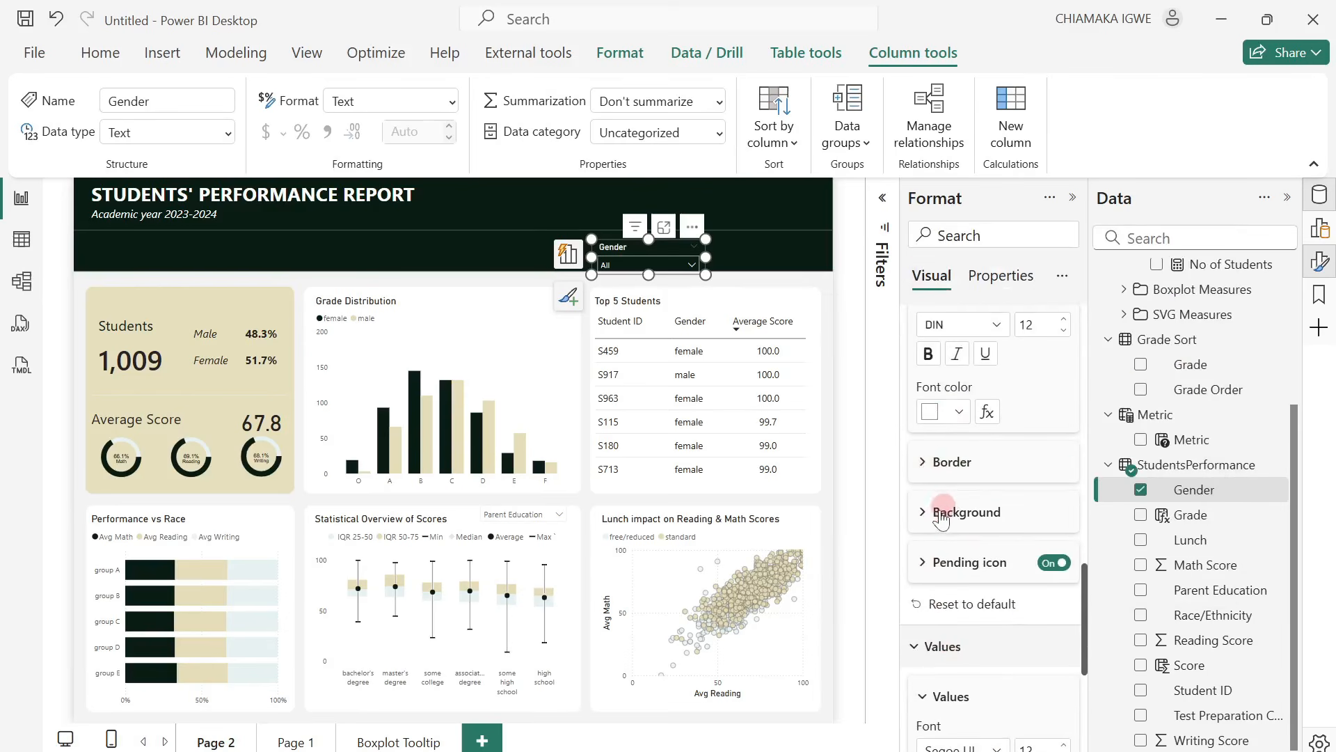
pyautogui.click(934, 511)
pyautogui.click(962, 567)
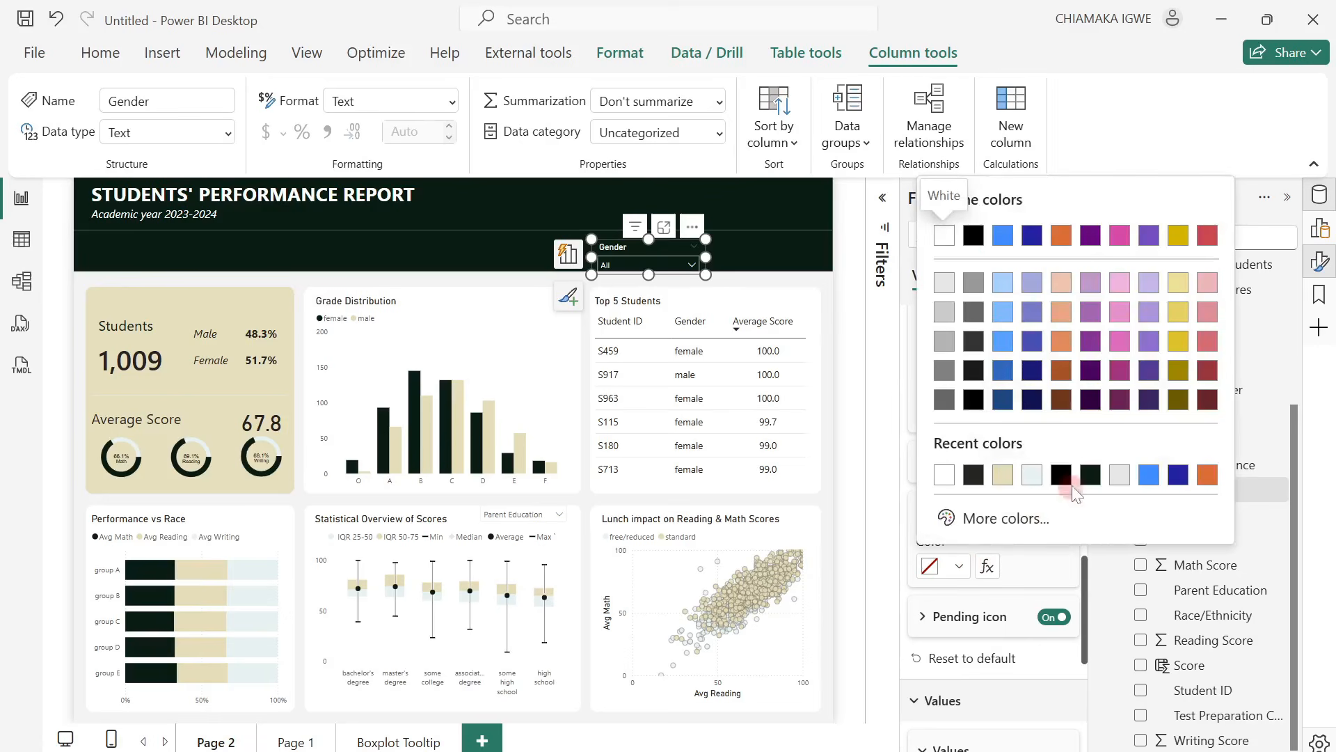
pyautogui.click(1088, 479)
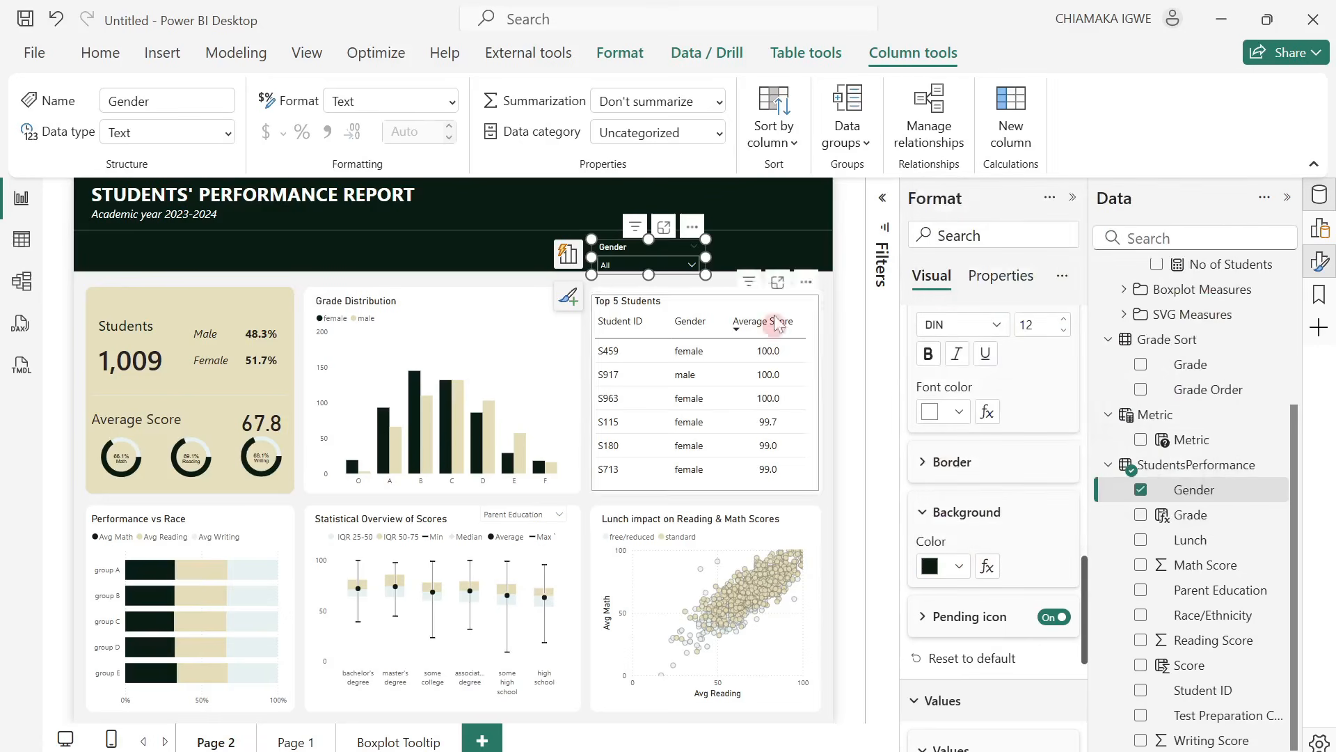
pyautogui.click(678, 267)
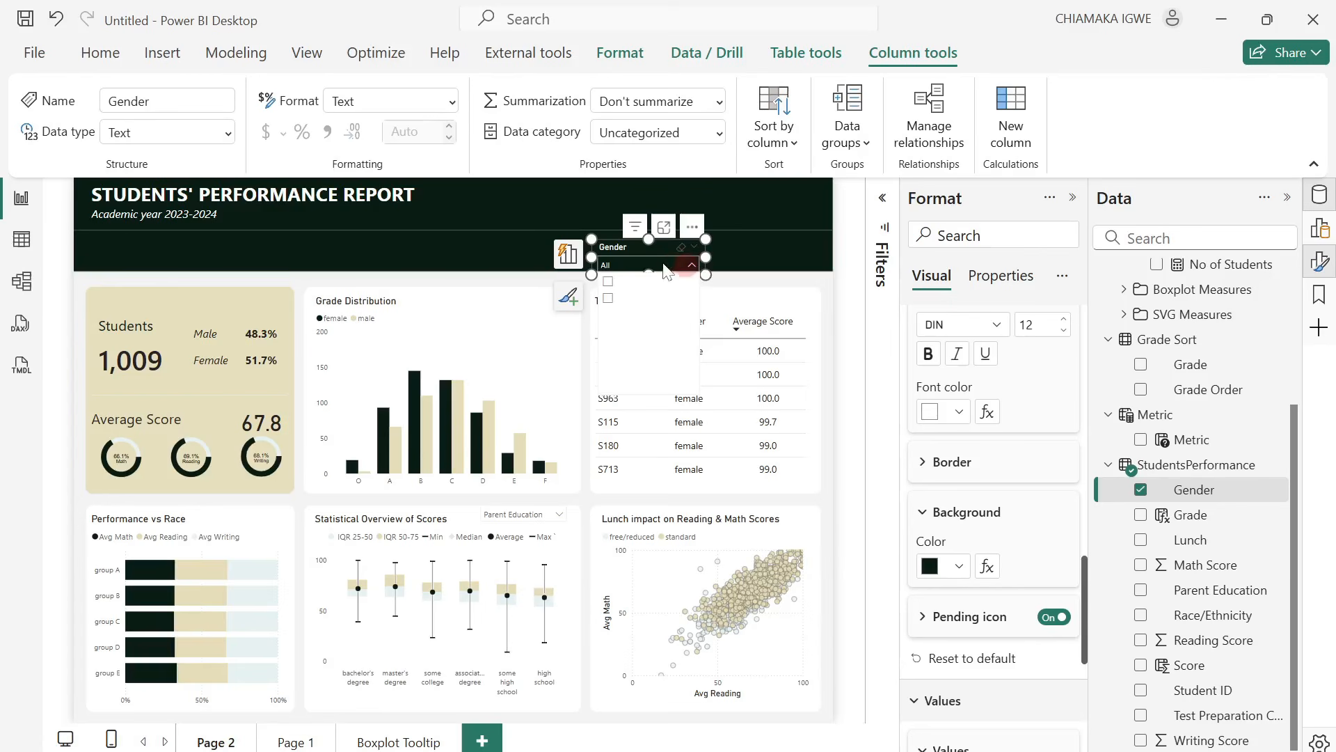
pyautogui.click(645, 252)
# Fill the background of the Gender slicer's values with the same dark green and check the opened dropdown list.
pyautogui.scroll(-3, 970, 490)
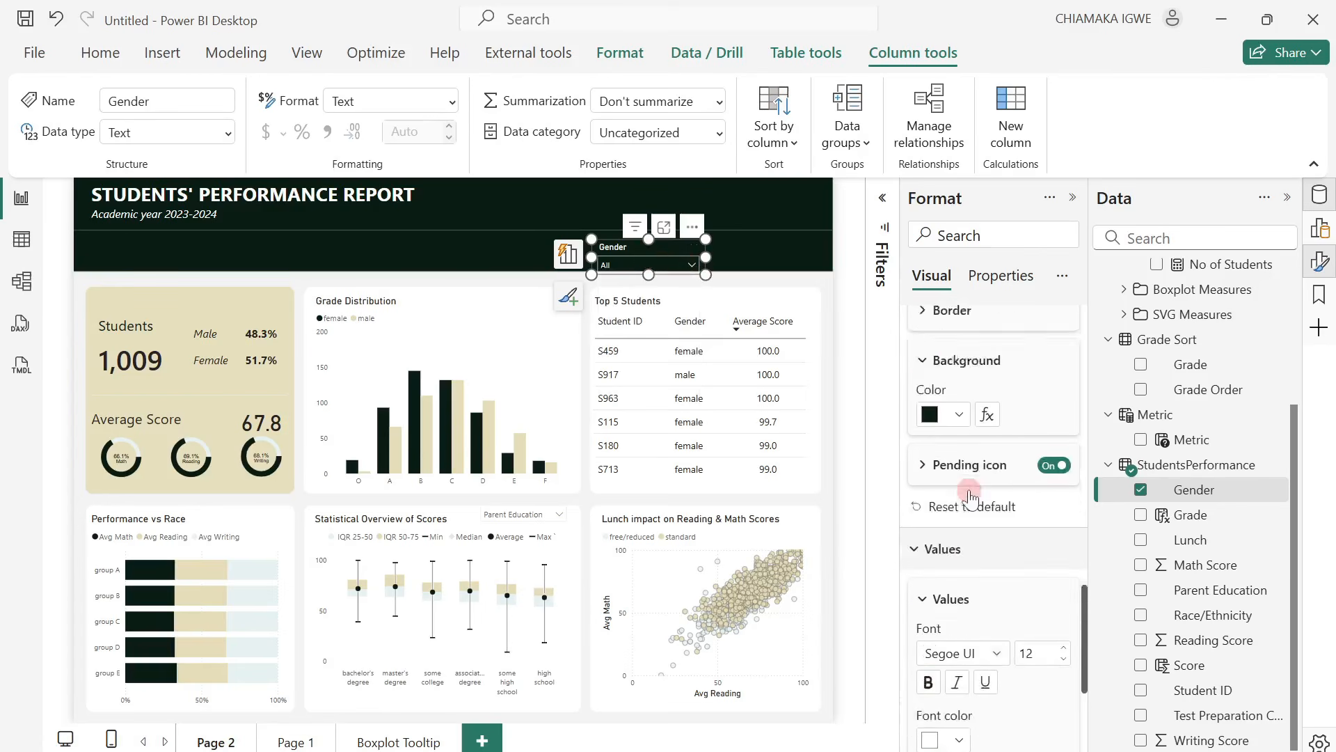
pyautogui.scroll(-2, 946, 588)
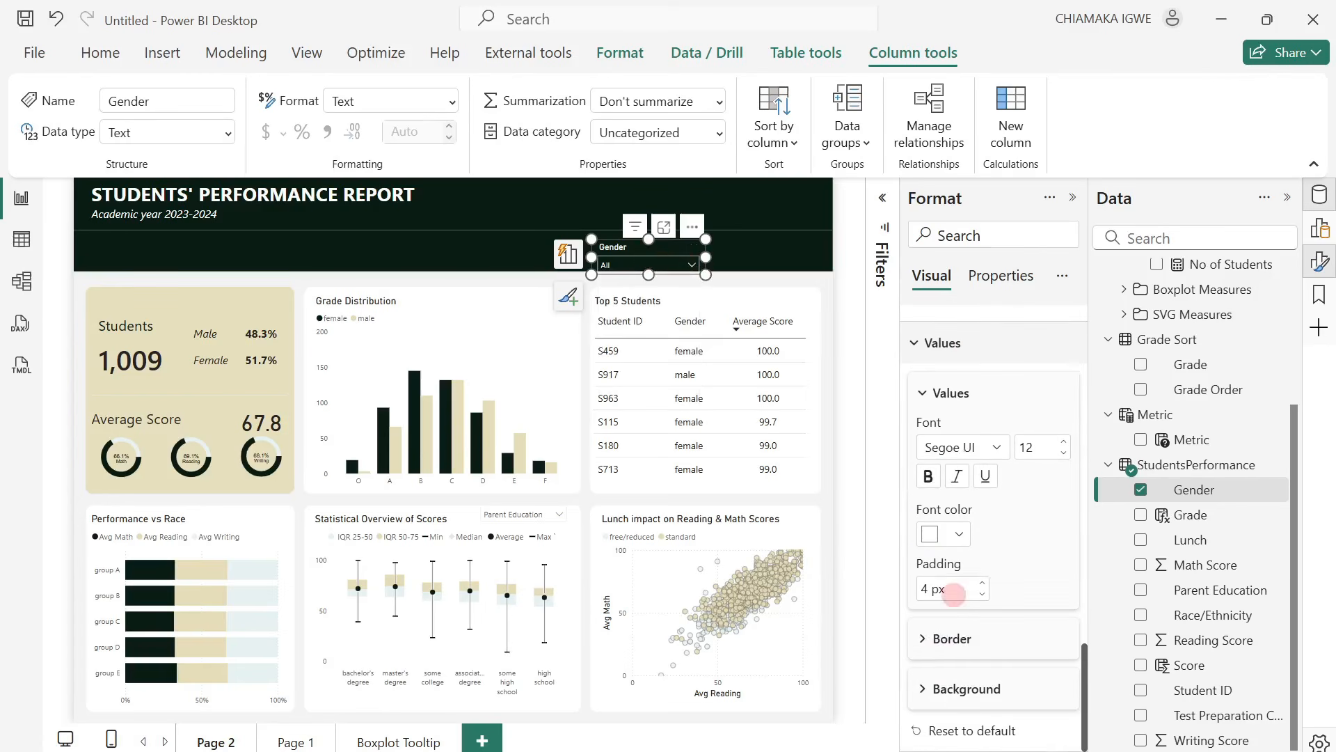
pyautogui.click(932, 692)
pyautogui.scroll(-1, 962, 701)
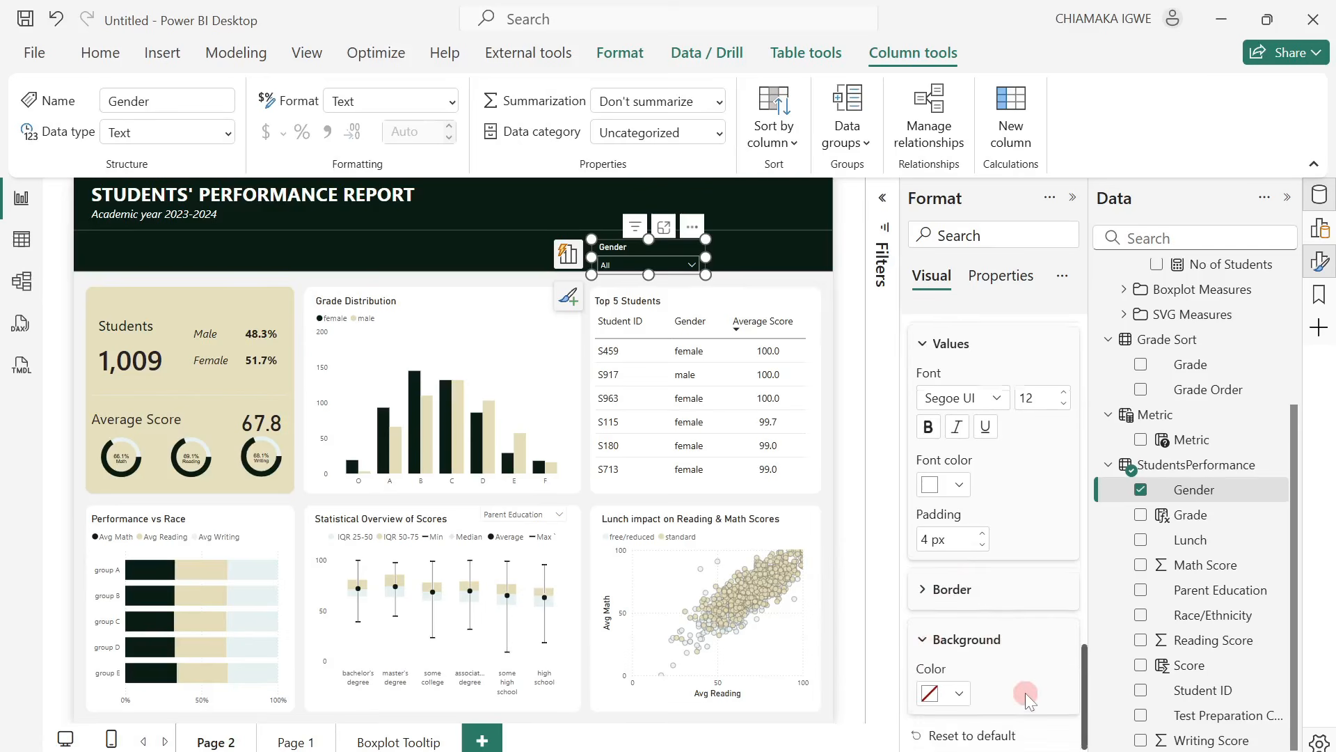
pyautogui.click(961, 689)
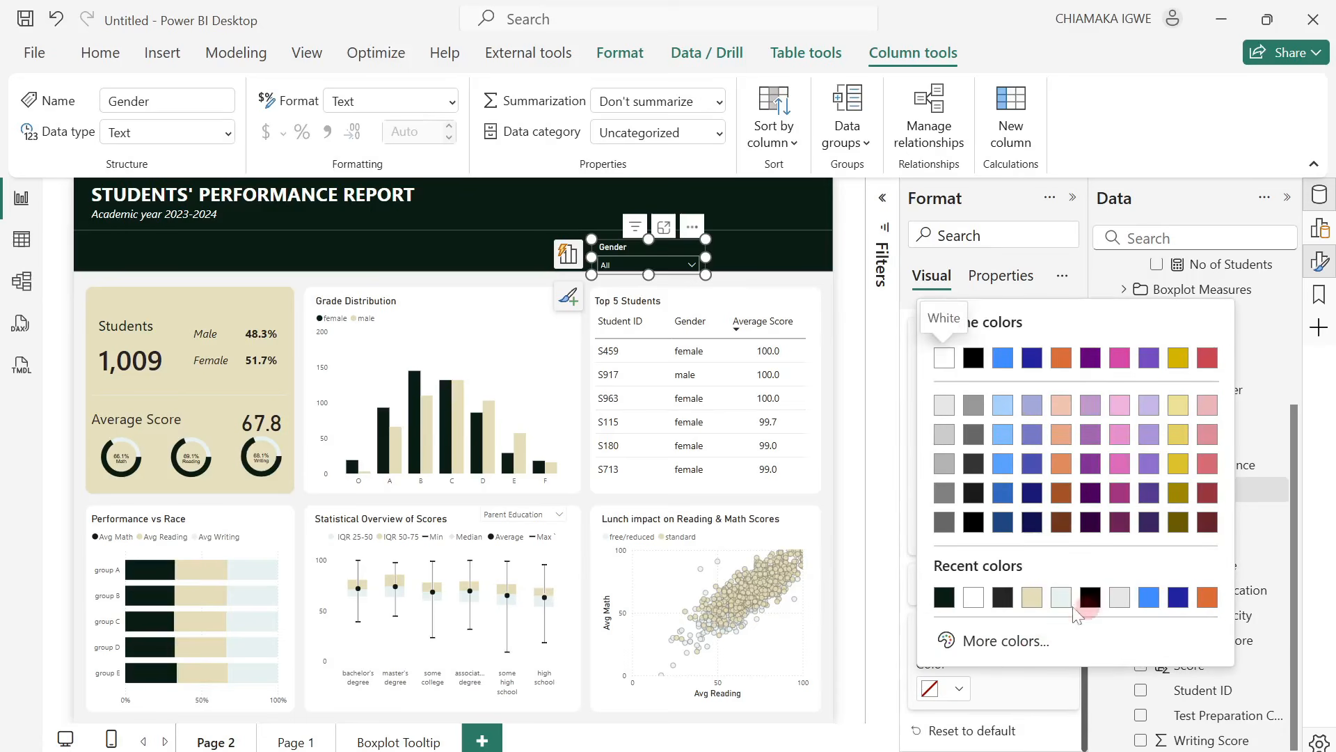
pyautogui.click(943, 597)
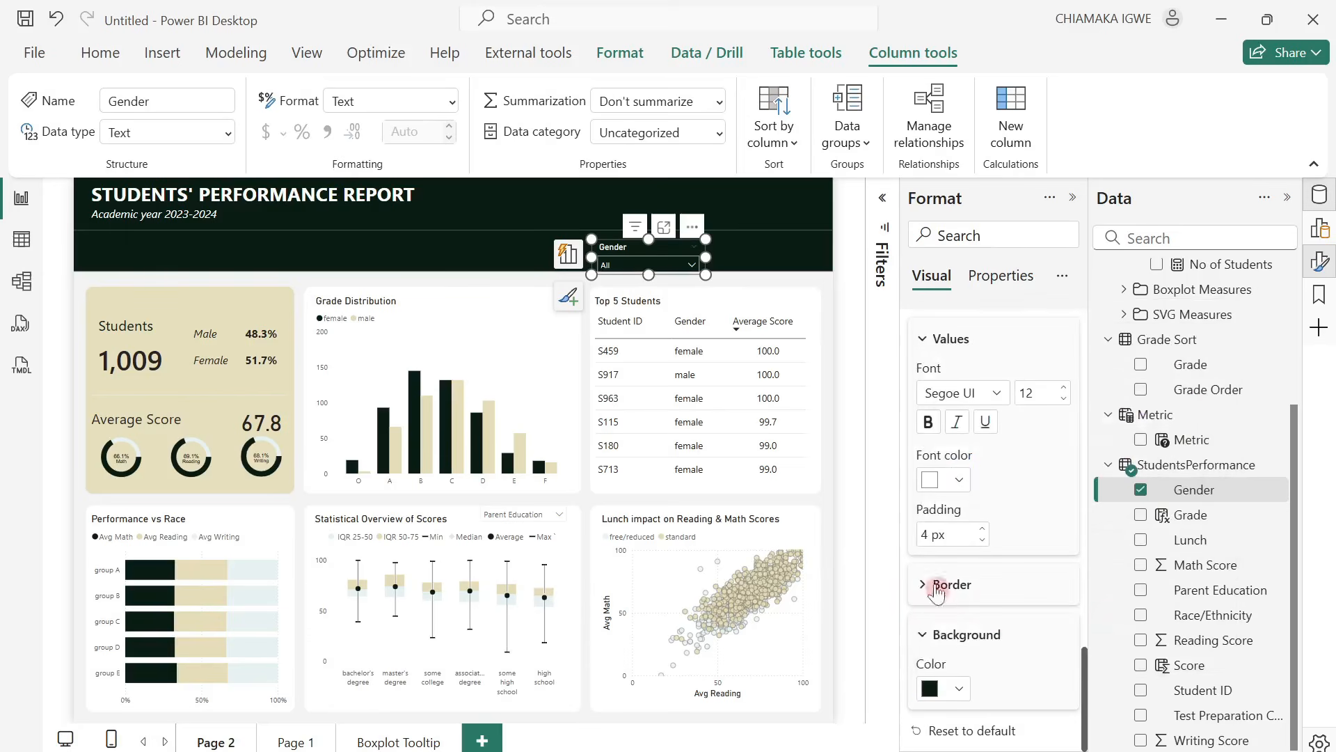
pyautogui.click(621, 265)
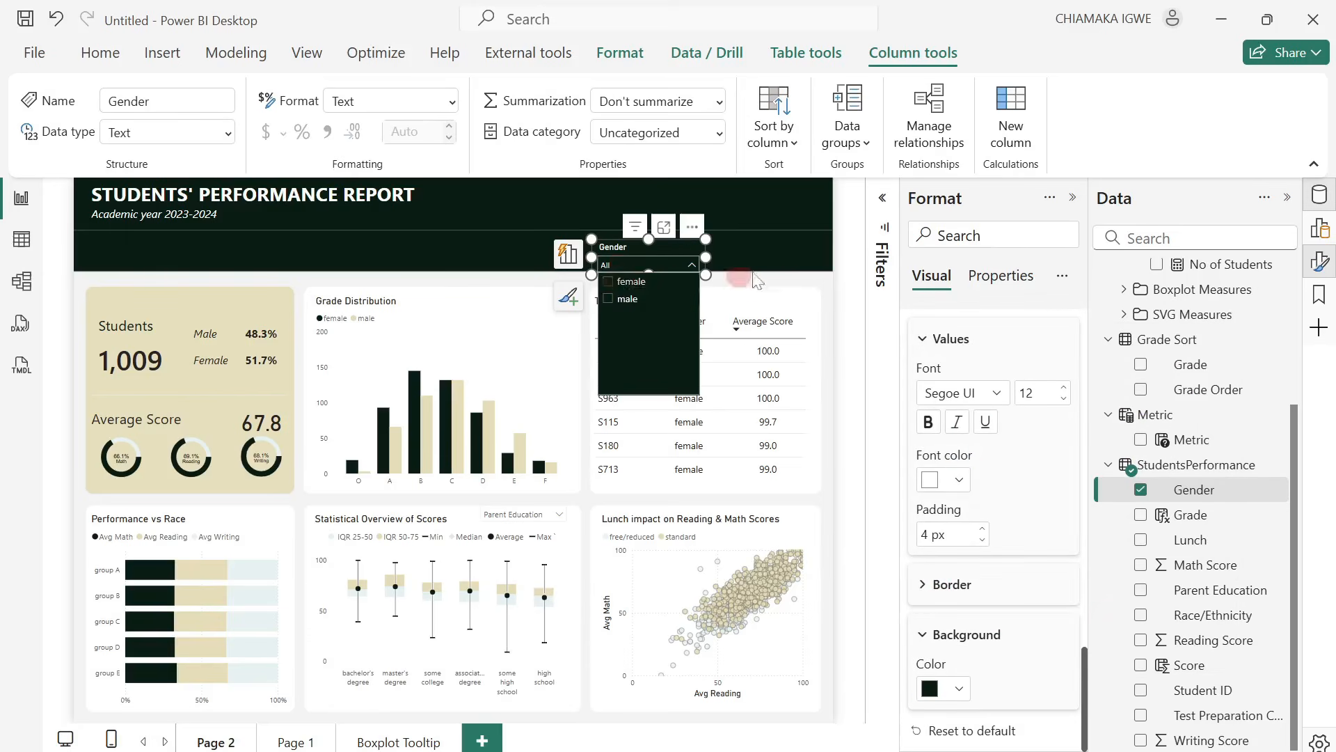
pyautogui.click(712, 249)
# Move the Gender slicer slightly up by setting its vertical position to 98.
pyautogui.moveTo(667, 242)
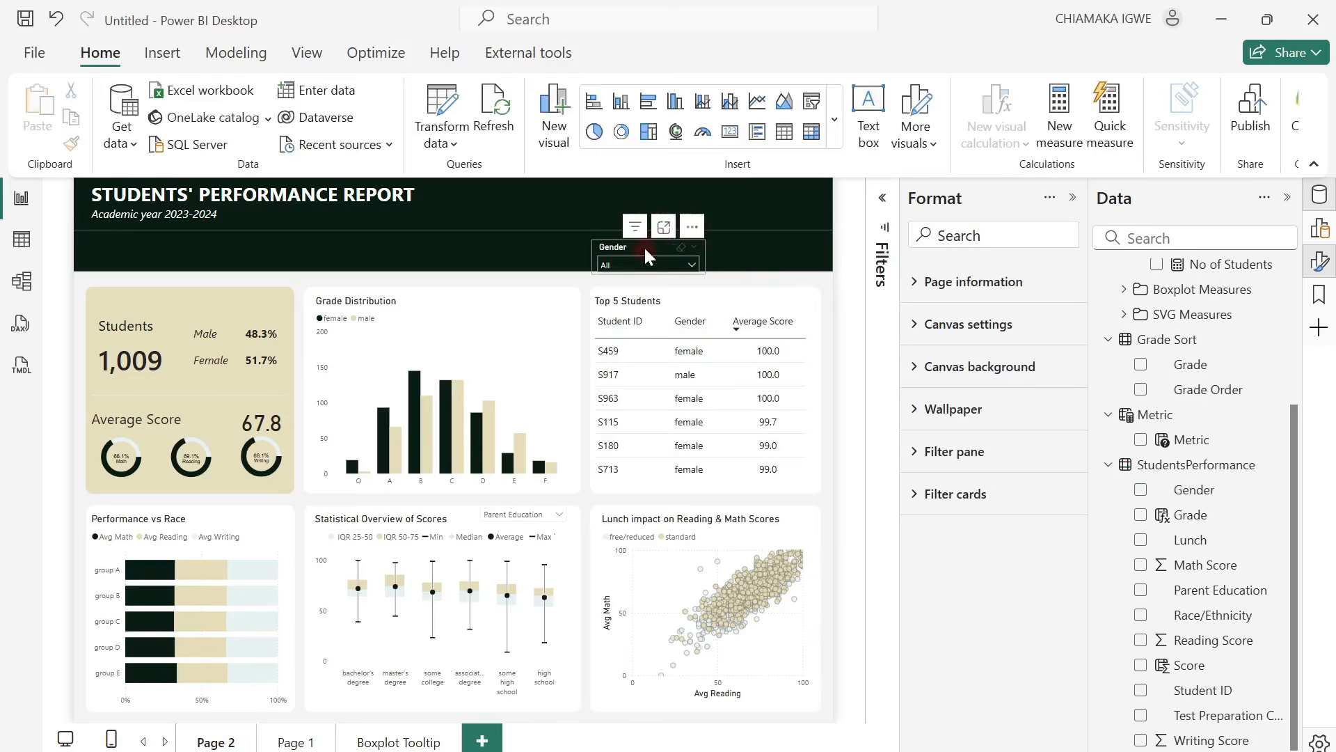
pyautogui.click(644, 244)
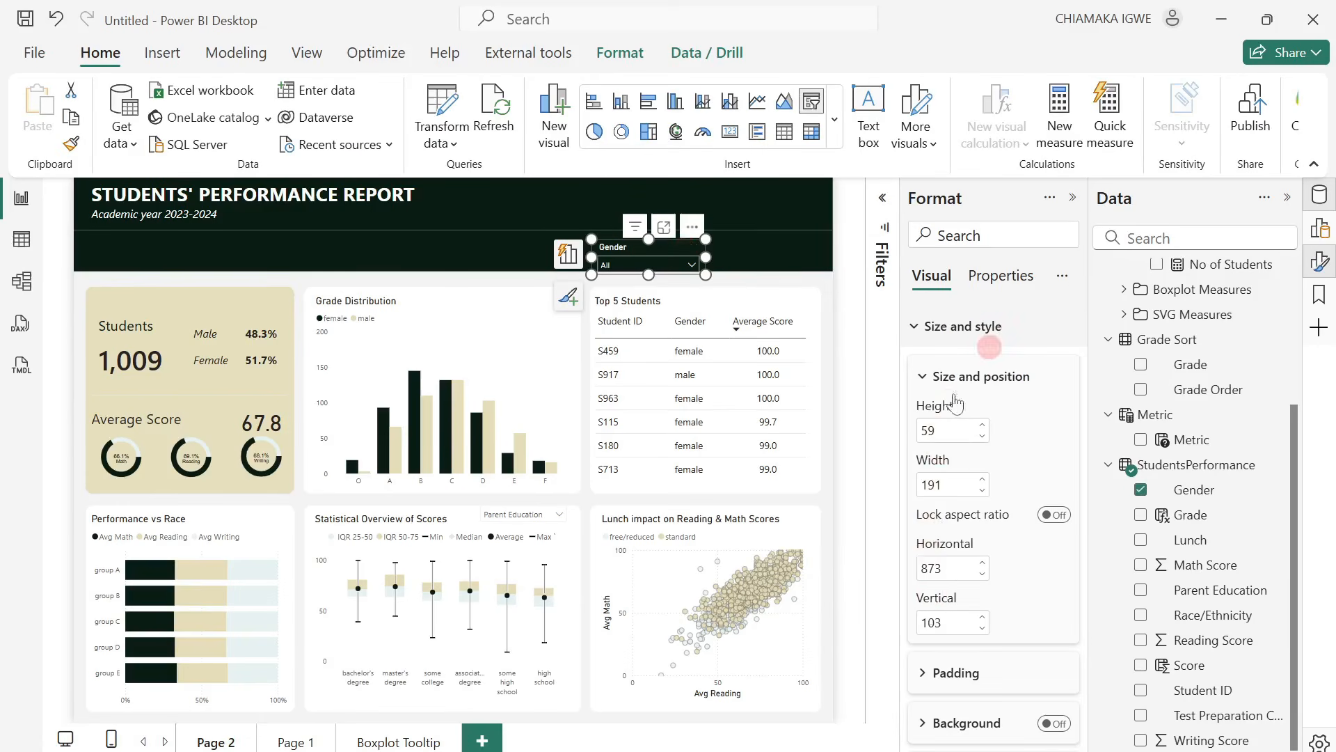
pyautogui.click(983, 628)
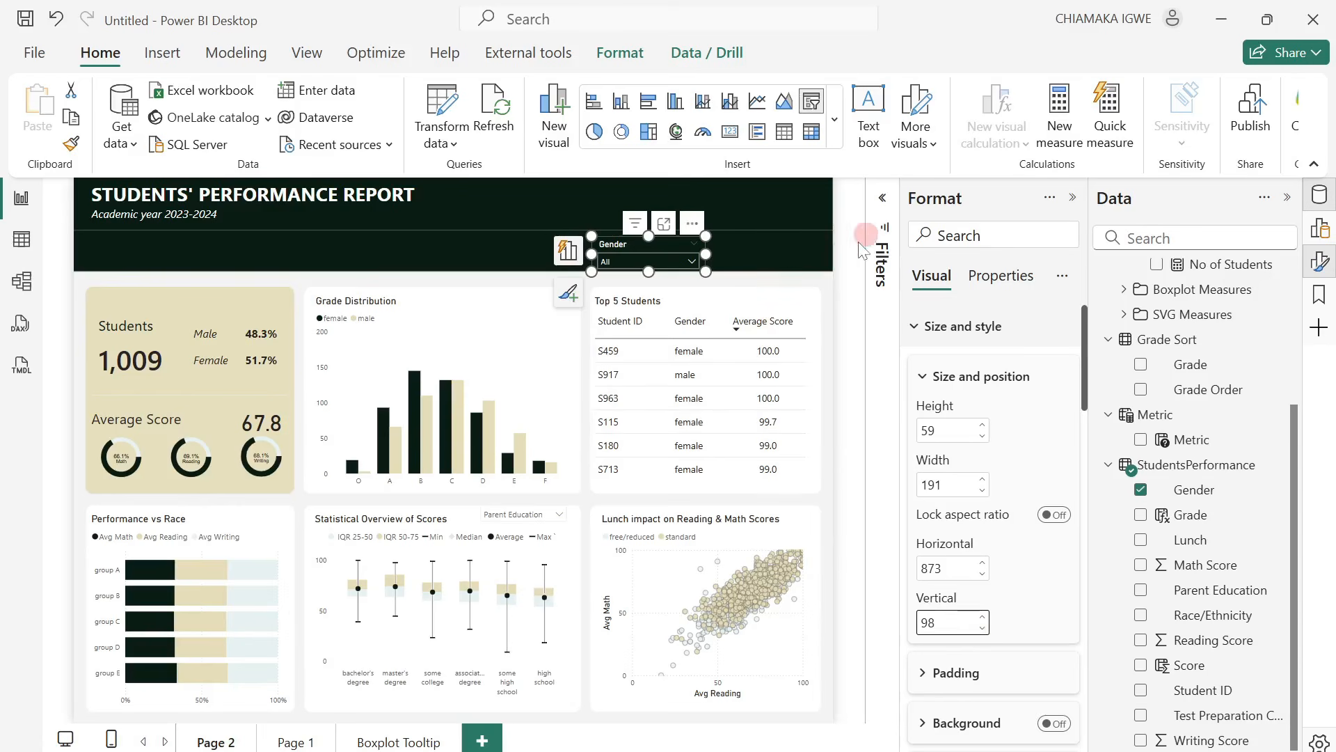
pyautogui.click(842, 251)
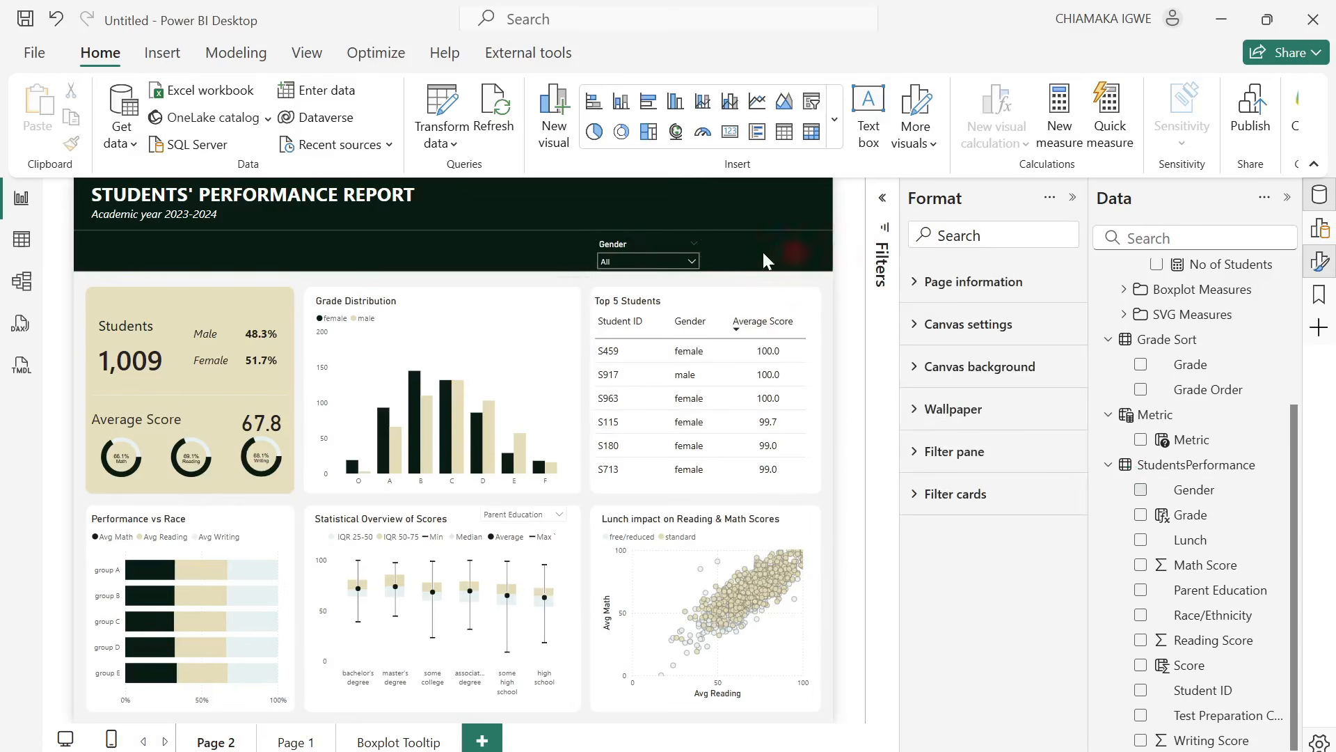
# Duplicate the Gender slicer and place the copy directly to its right in the header, at the same height.
pyautogui.click(636, 239)
pyautogui.hotkey('ctrl', 'c')
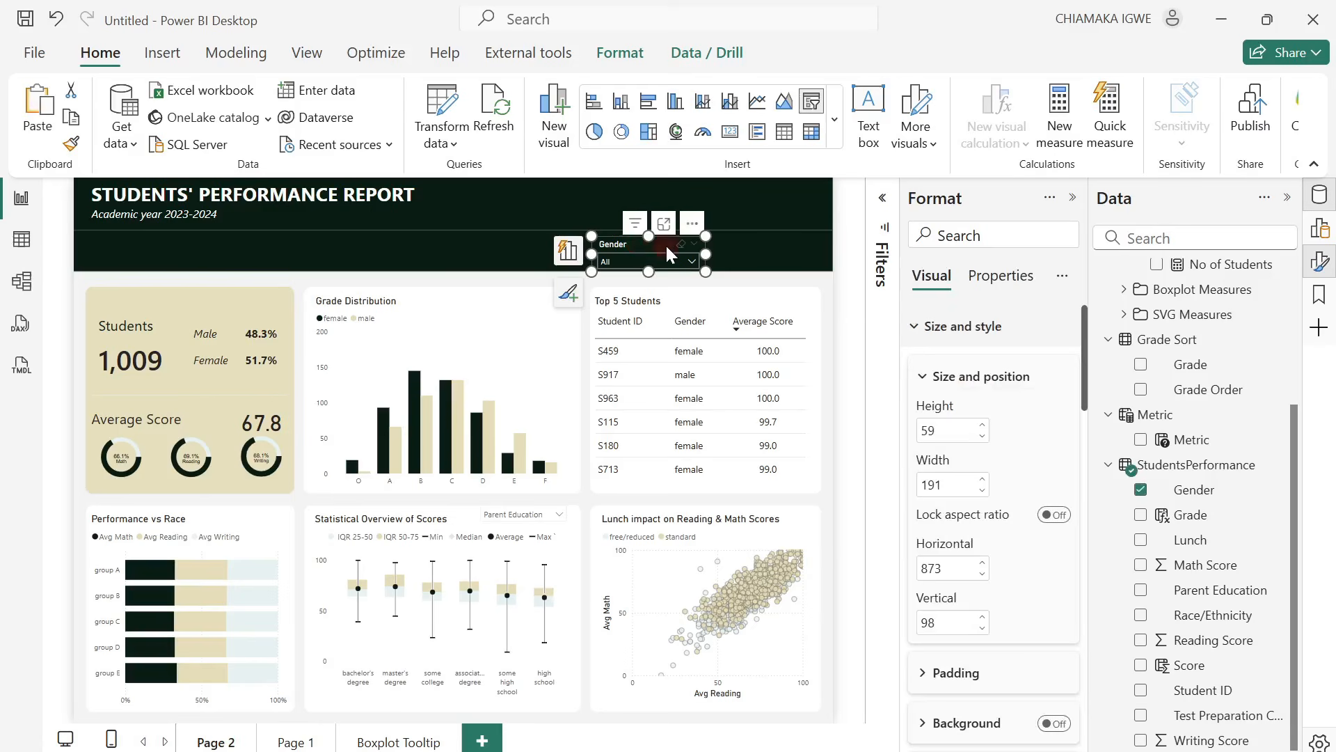
pyautogui.hotkey('ctrl', 'v')
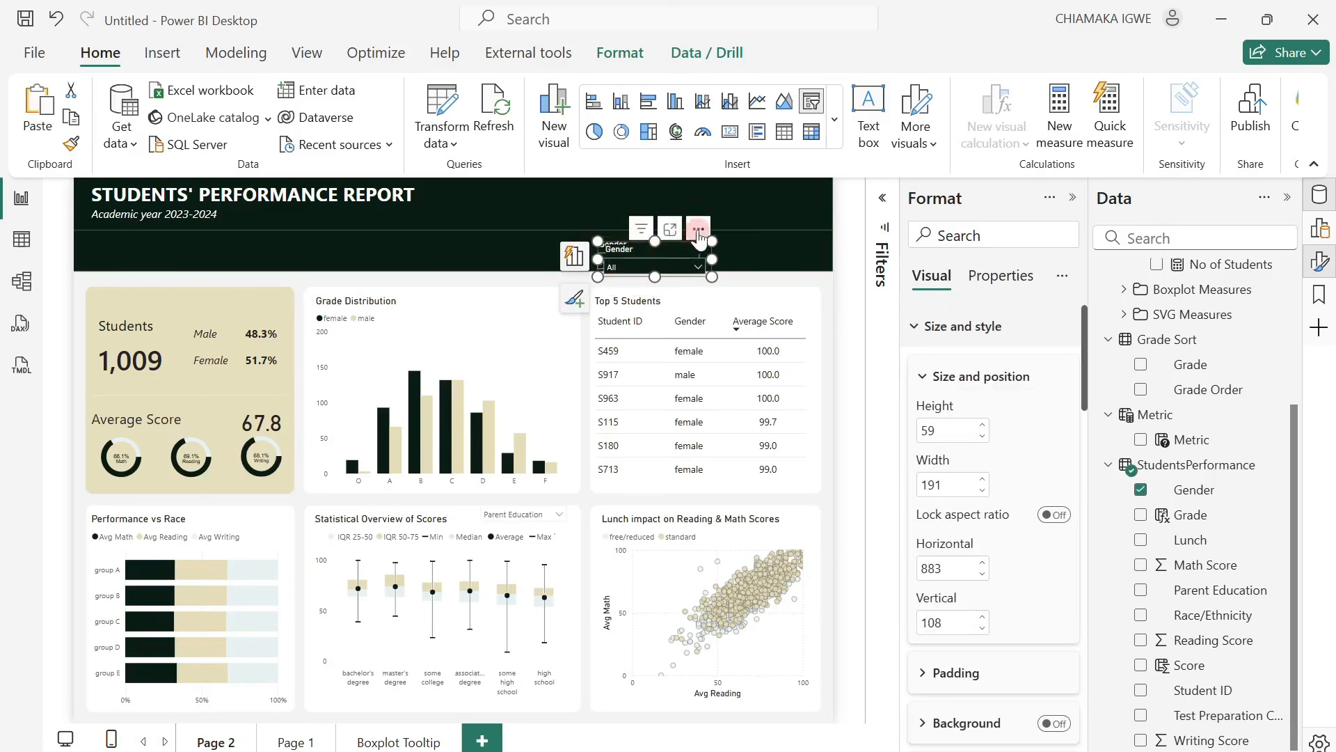
pyautogui.moveTo(683, 236); pyautogui.dragTo(812, 221)
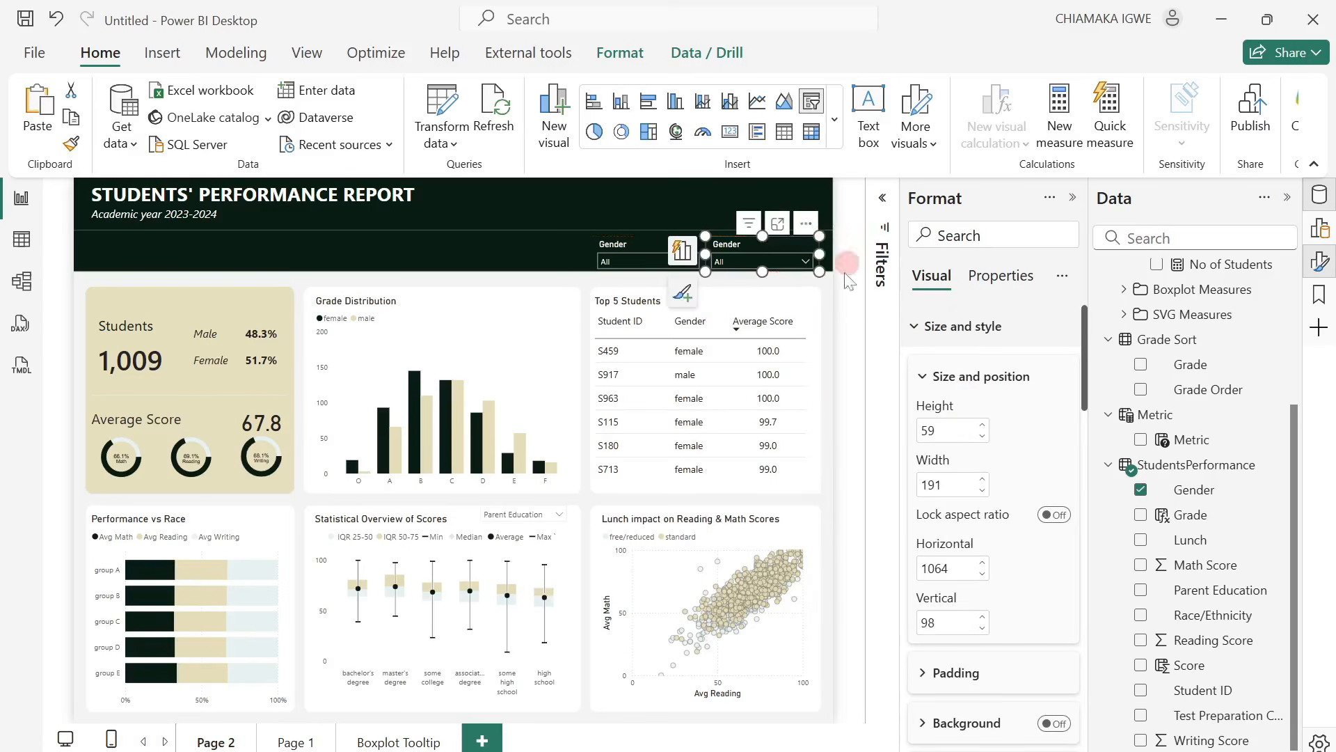
# Replace the Gender field in the copied slicer with Race/Ethnicity from StudentsPerformance.
pyautogui.click(1139, 491)
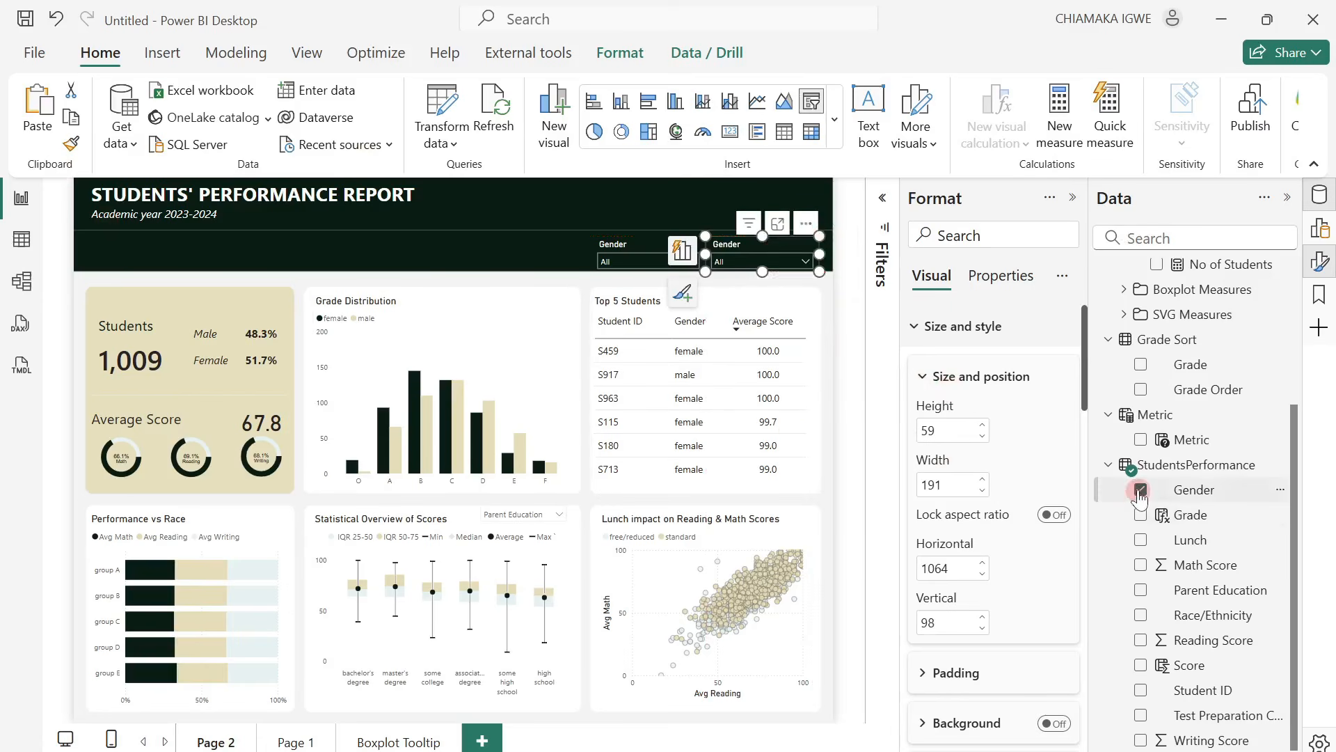
pyautogui.click(1143, 616)
pyautogui.click(628, 253)
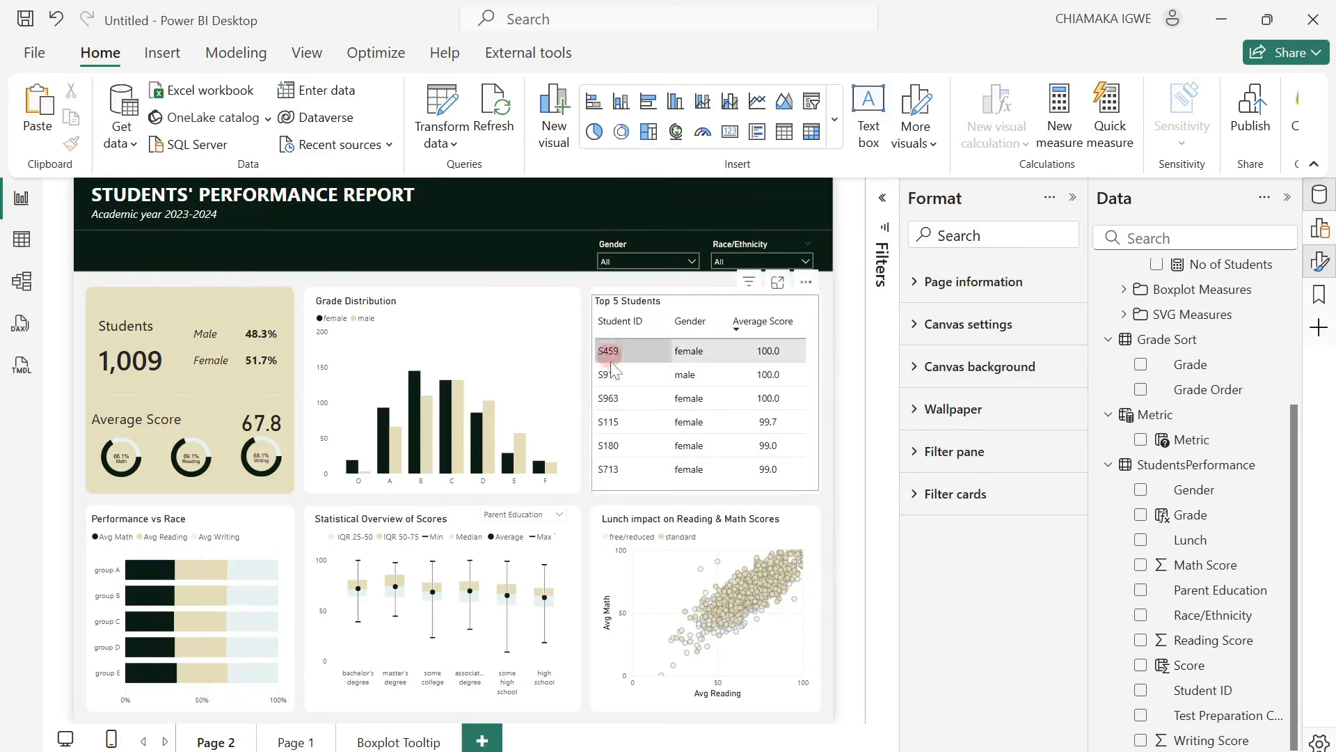
# Rename the report page Page 2 as Overview.
pyautogui.doubleClick(219, 743)
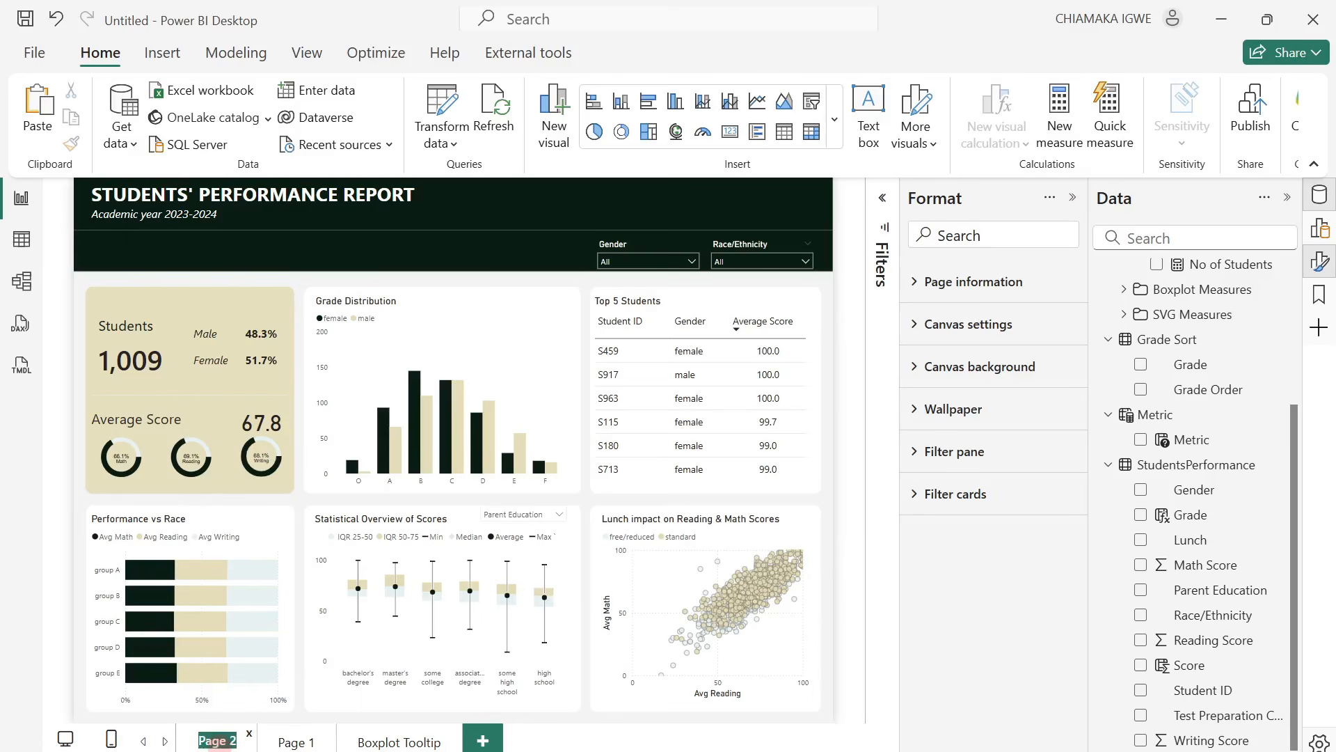
pyautogui.write('O')
pyautogui.press('Return')
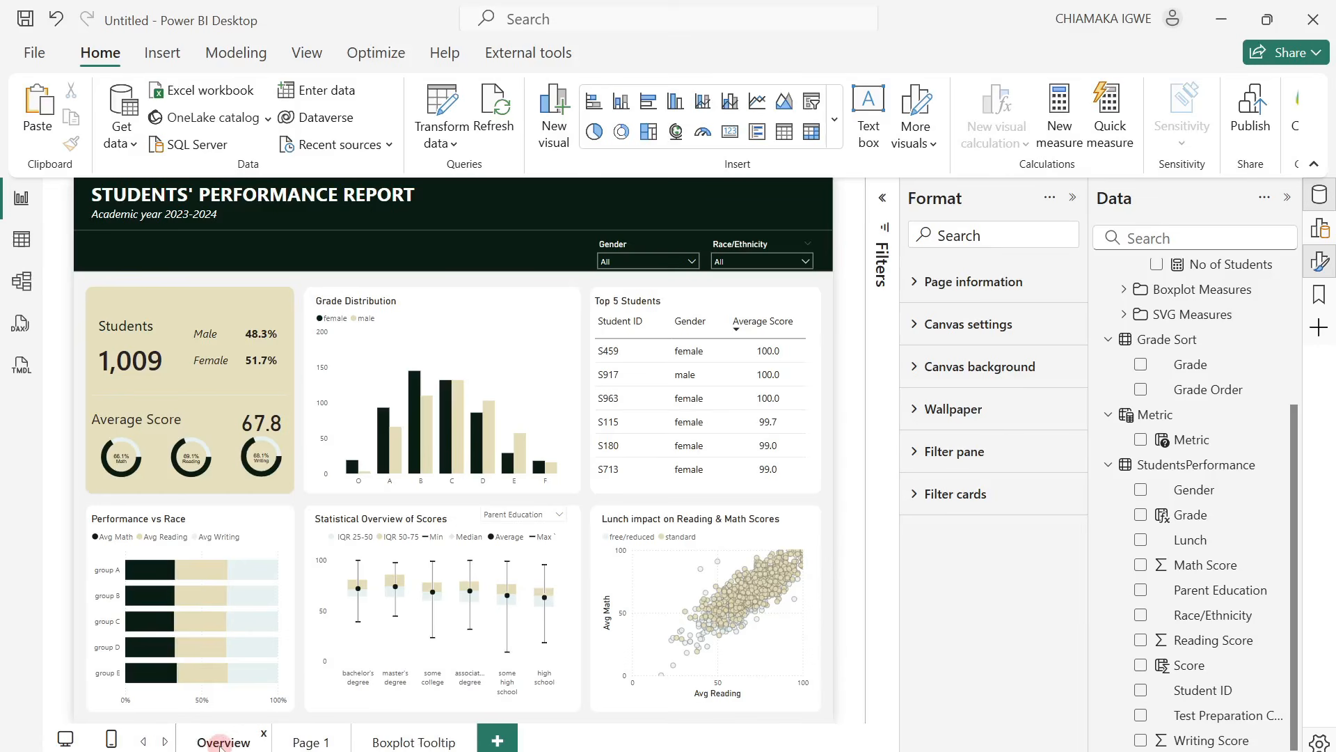
# Rename the report page Page 1 as Student Details.
pyautogui.click(310, 741)
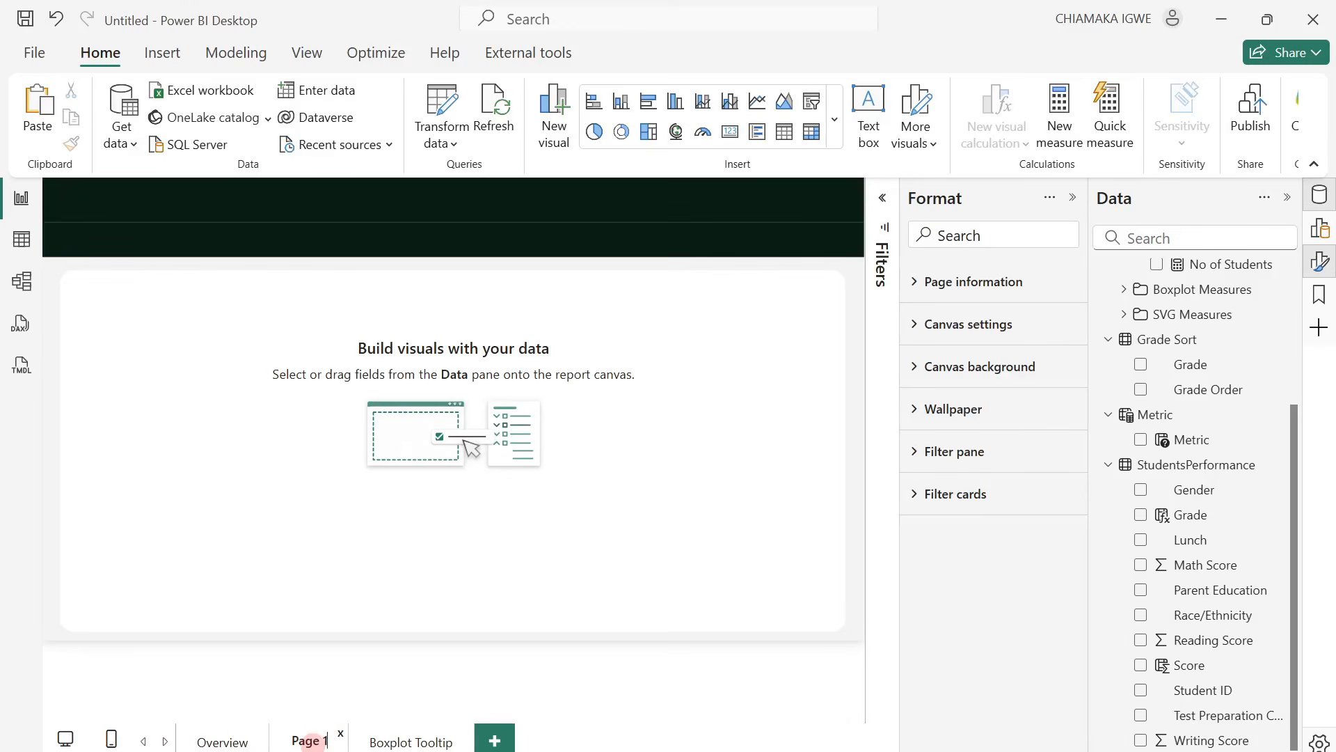
pyautogui.doubleClick(310, 740)
pyautogui.write('Student Details')
pyautogui.press('Return')
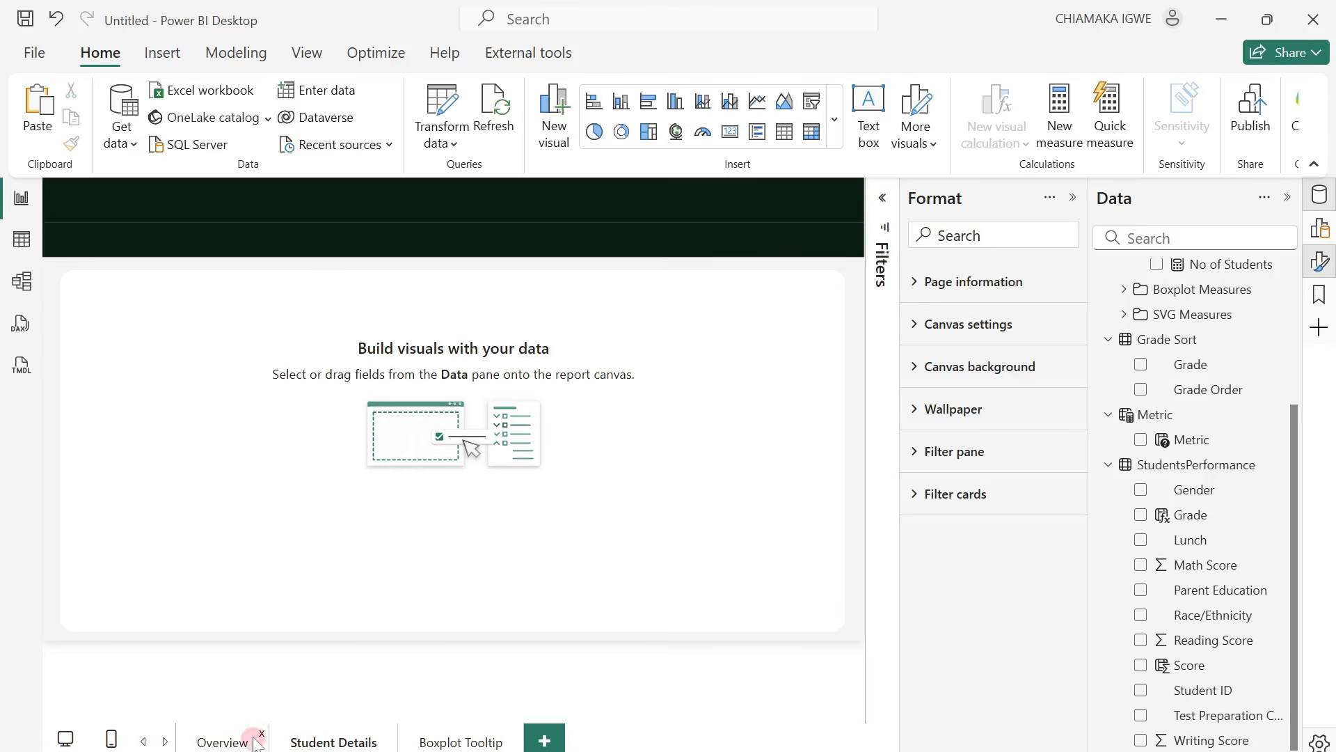
# Insert a page navigator on the Overview page.
pyautogui.click(230, 743)
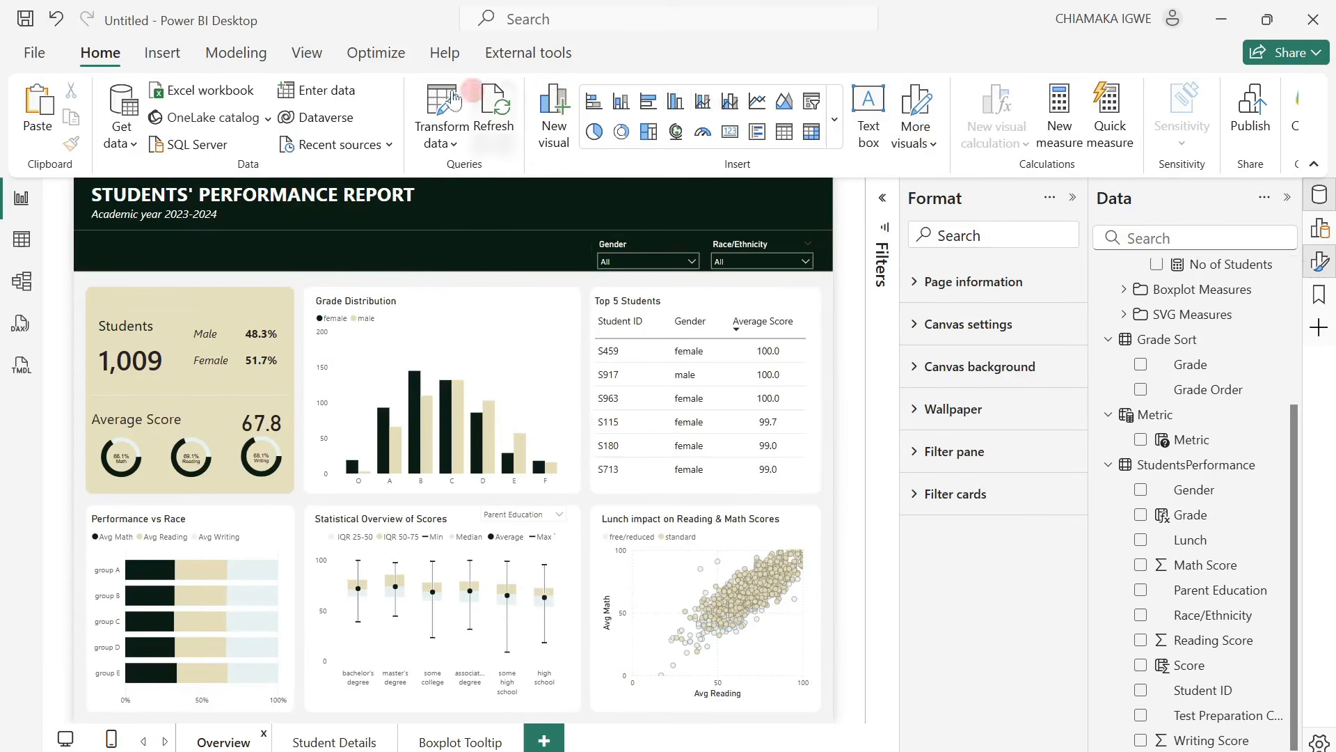
pyautogui.click(171, 52)
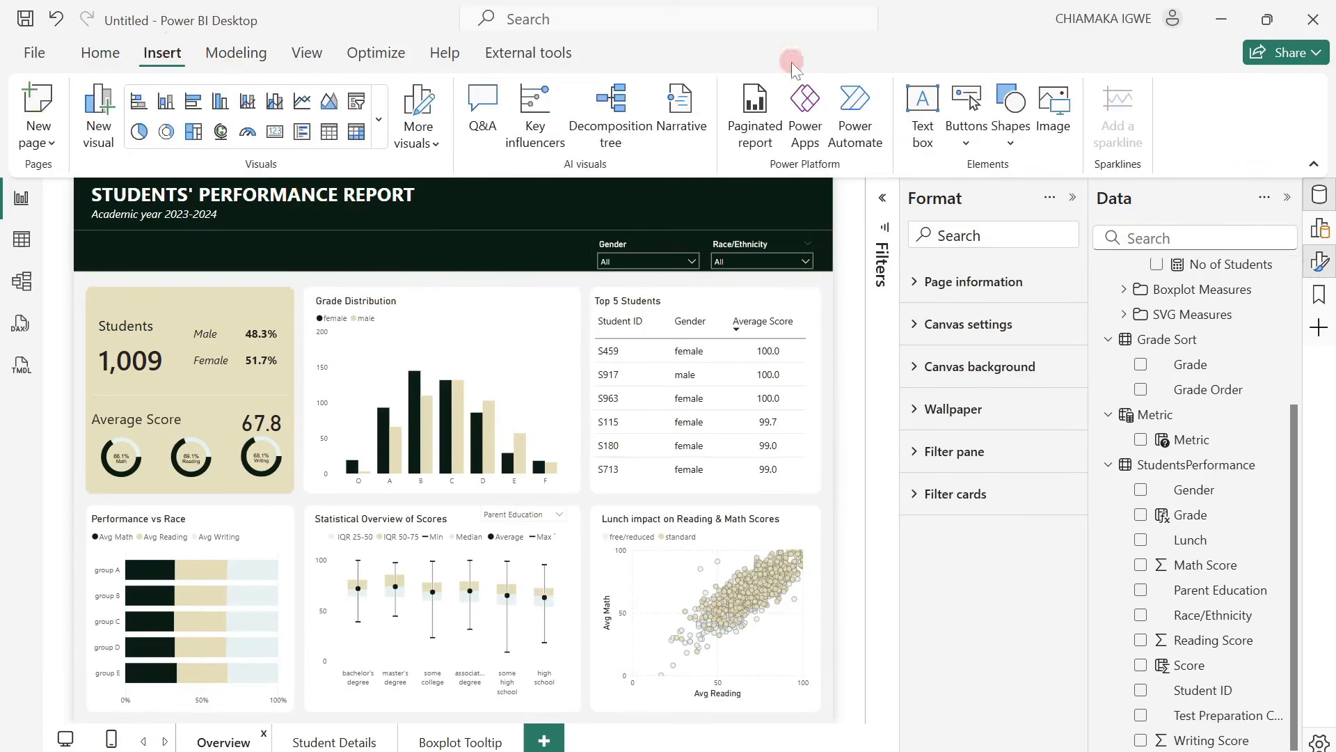
pyautogui.click(967, 115)
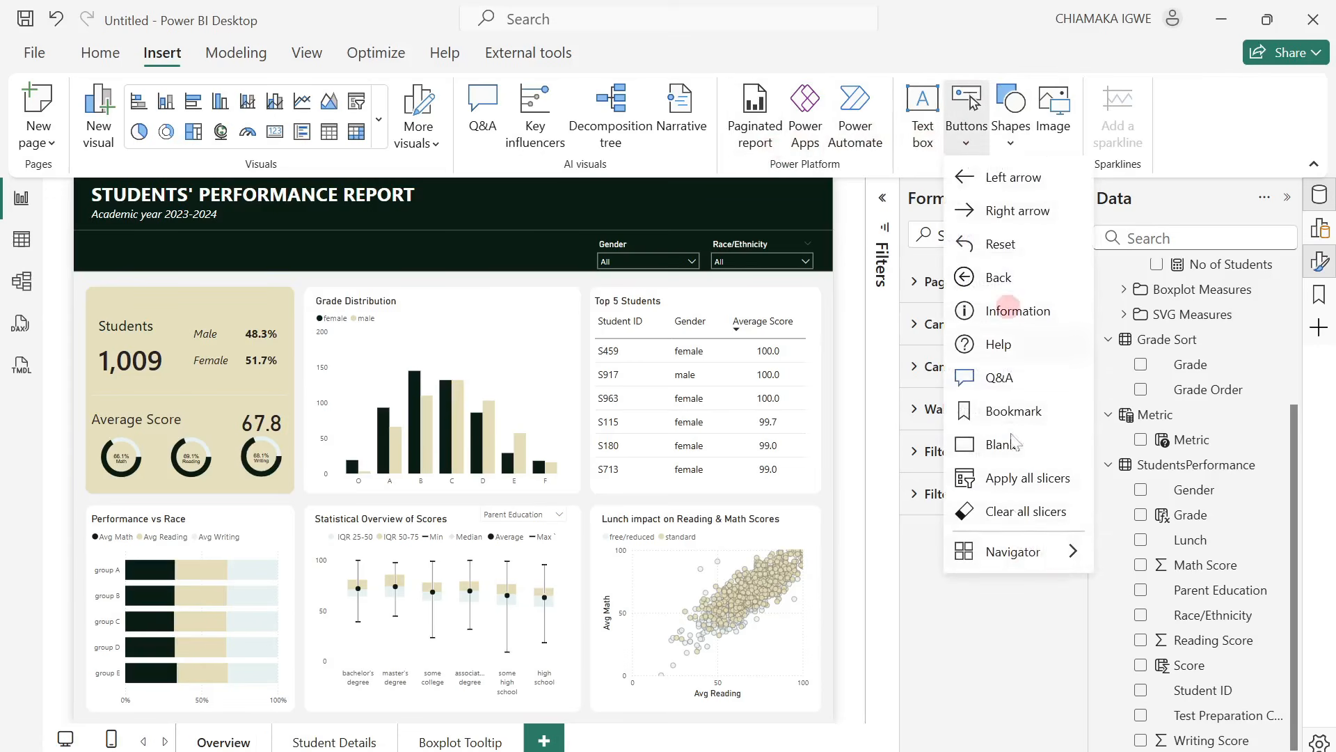
pyautogui.moveTo(1044, 551)
pyautogui.click(1142, 562)
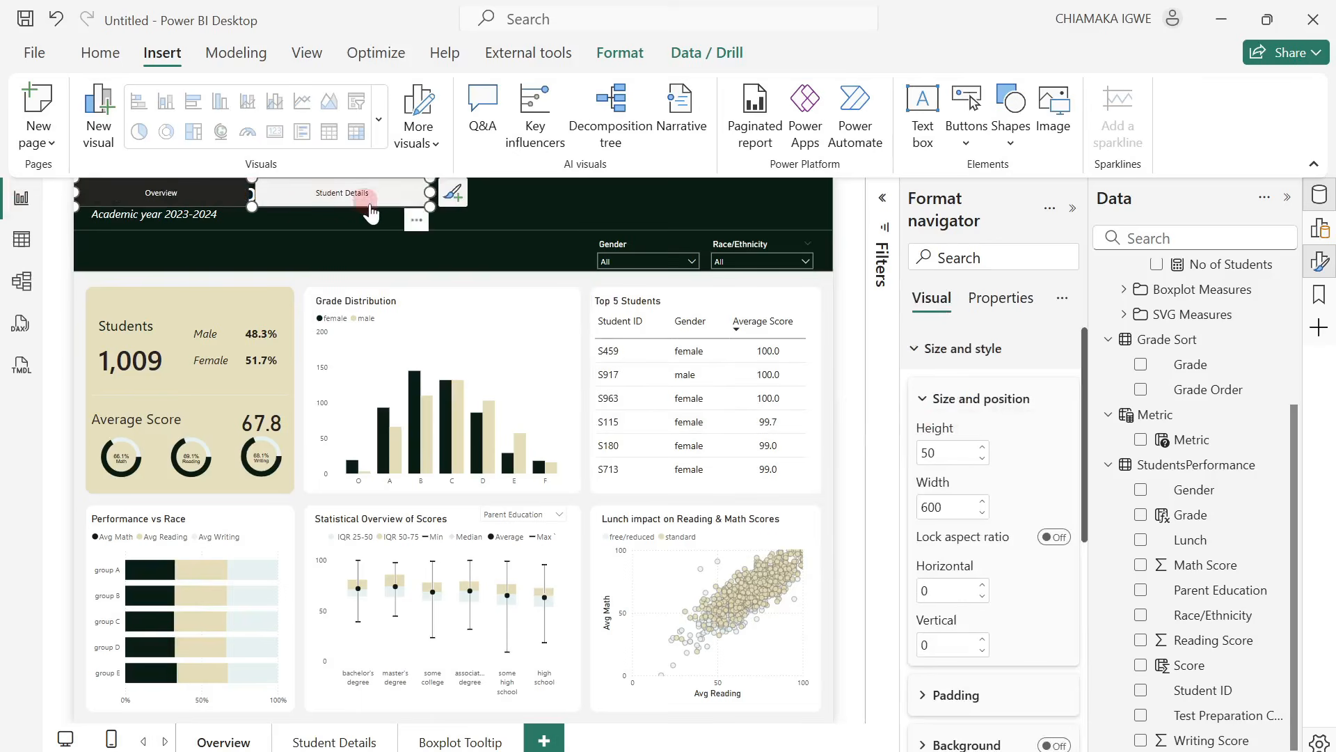
# Place the page navigator in the header below the subtitle, at about 21 horizontal and 98 vertical, and narrow it to roughly the Students card's width.
pyautogui.moveTo(417, 221)
pyautogui.mouseDown()
pyautogui.moveTo(448, 285)
pyautogui.moveTo(429, 282)
pyautogui.mouseUp()
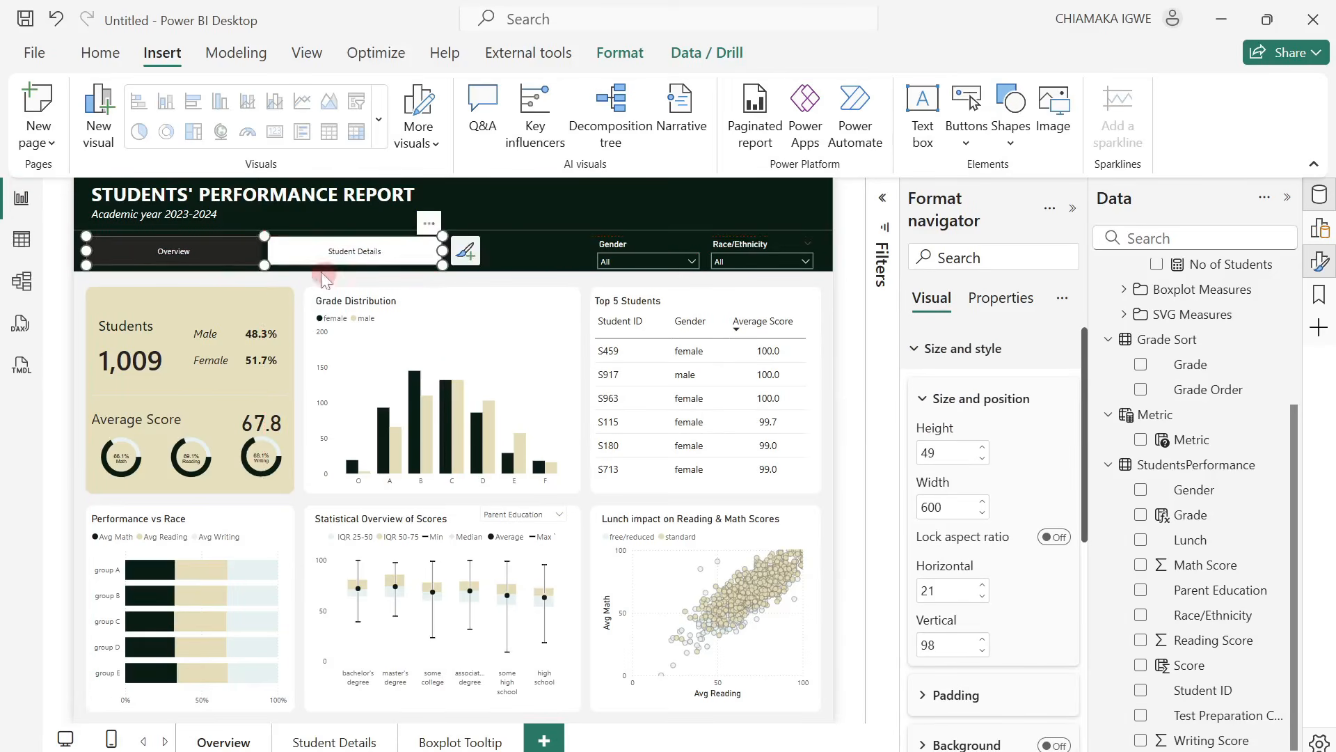
pyautogui.click(414, 250)
pyautogui.moveTo(442, 249); pyautogui.dragTo(290, 252)
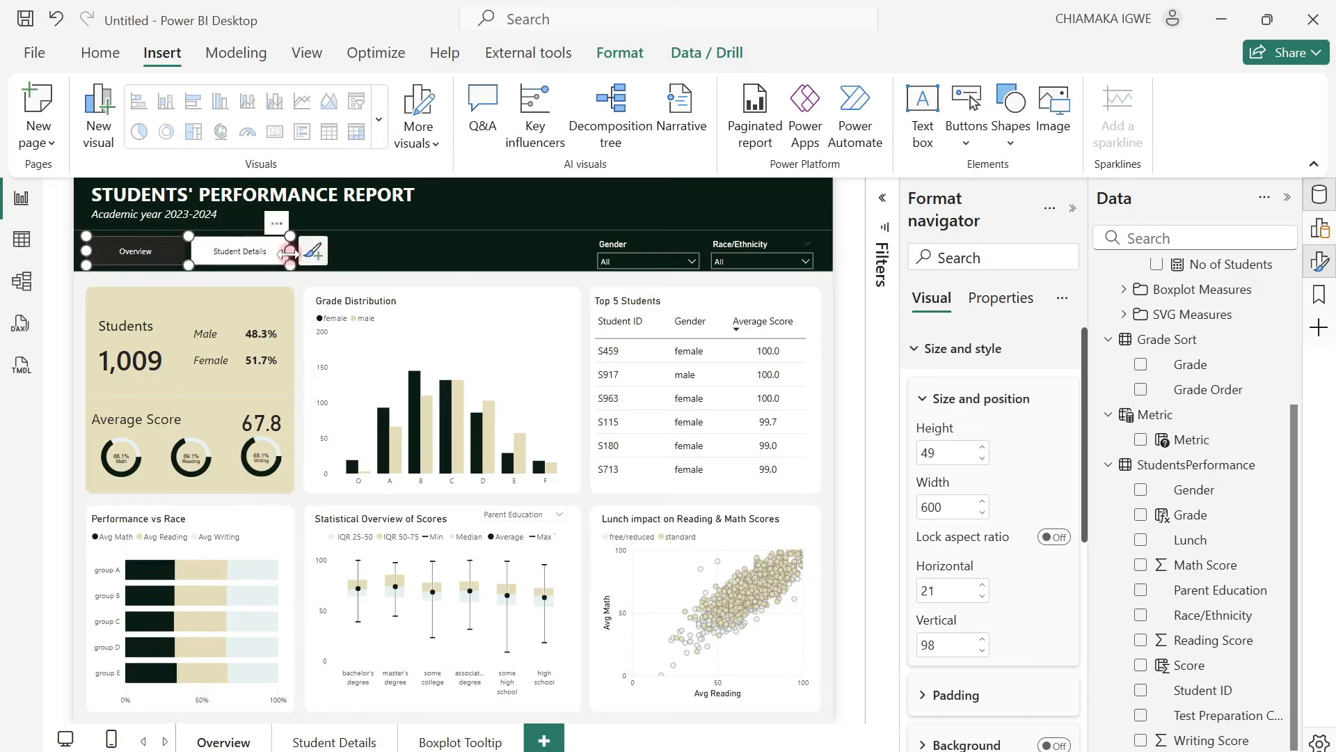
# Change the shape of the page navigator's buttons to Pill.
pyautogui.scroll(-5, 971, 567)
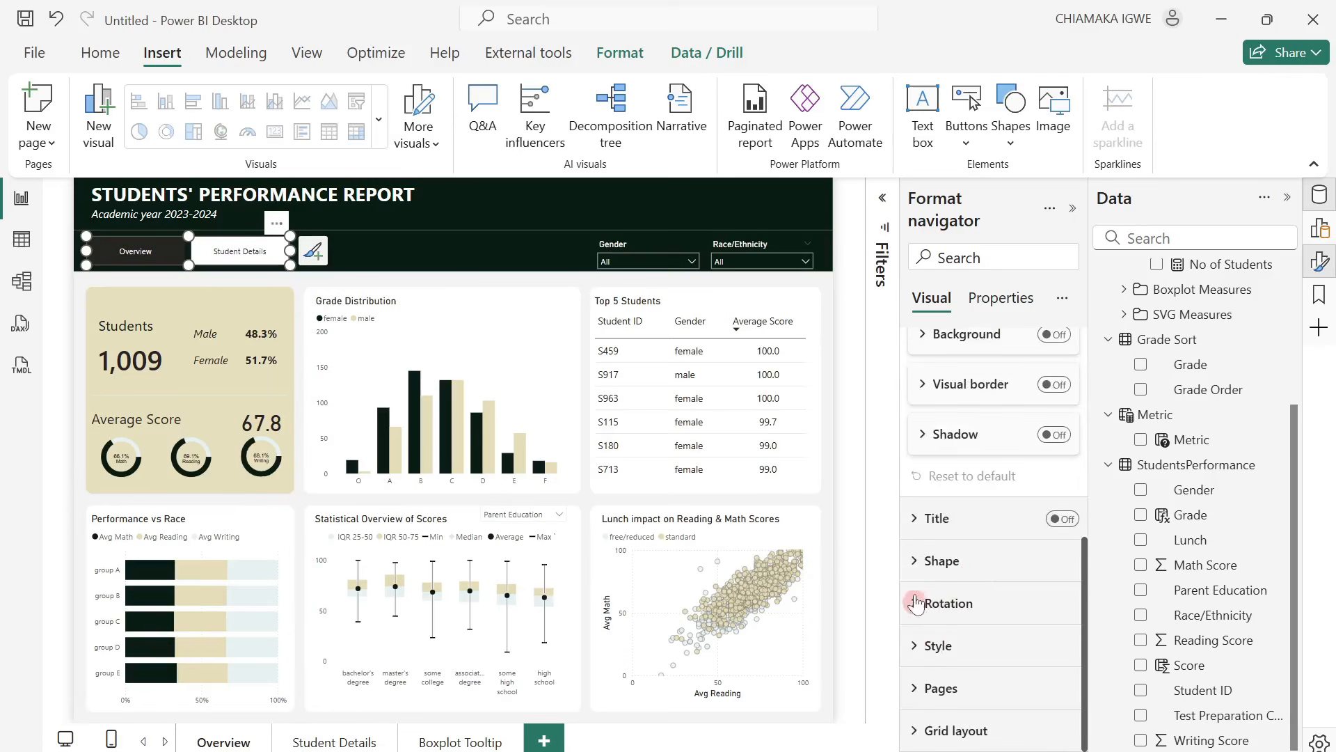
pyautogui.click(920, 561)
pyautogui.click(1032, 575)
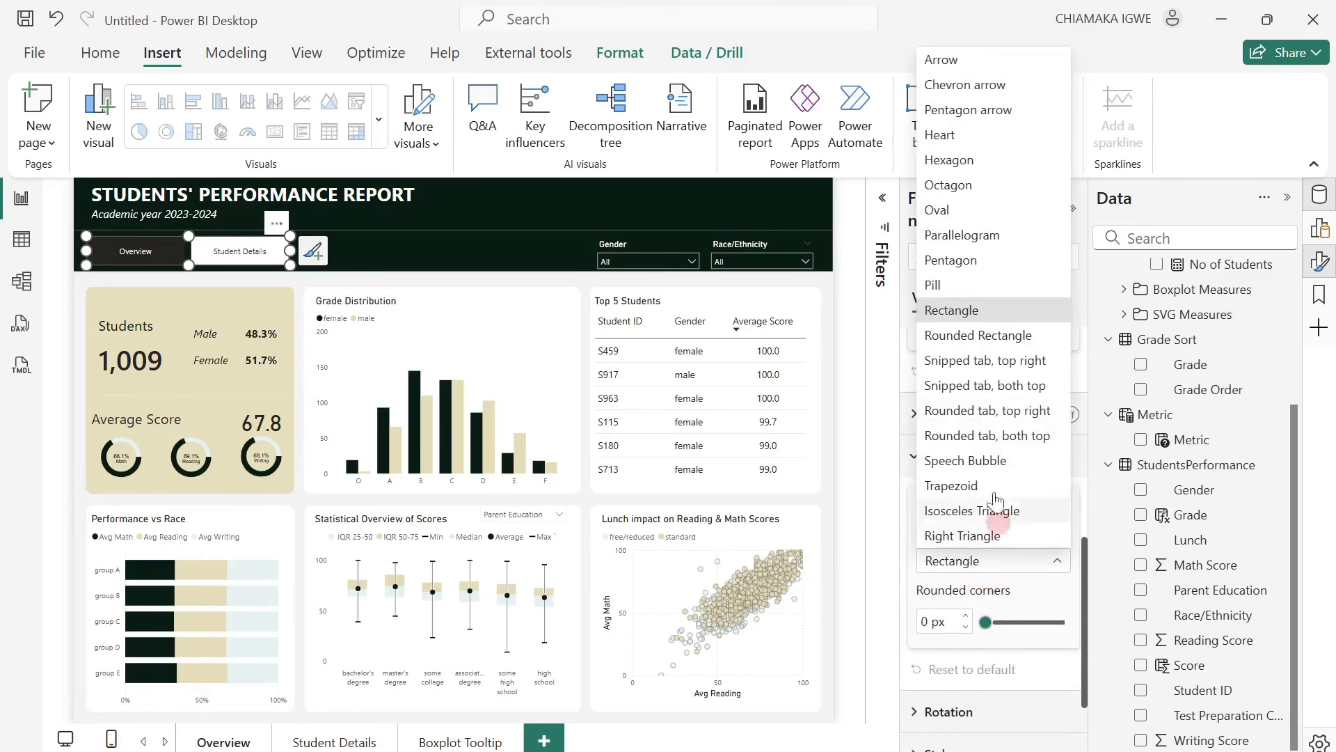
pyautogui.click(973, 285)
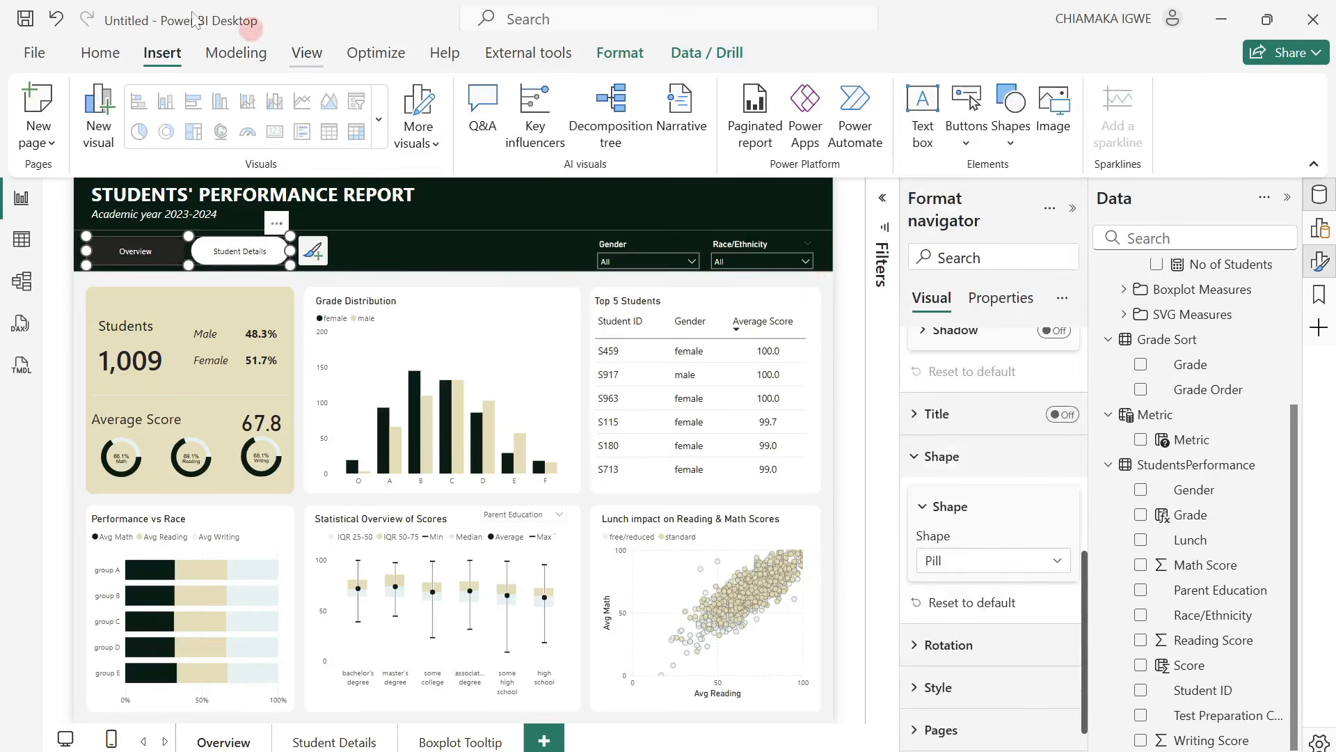
pyautogui.moveTo(185, 234); pyautogui.dragTo(186, 245)
pyautogui.click(375, 245)
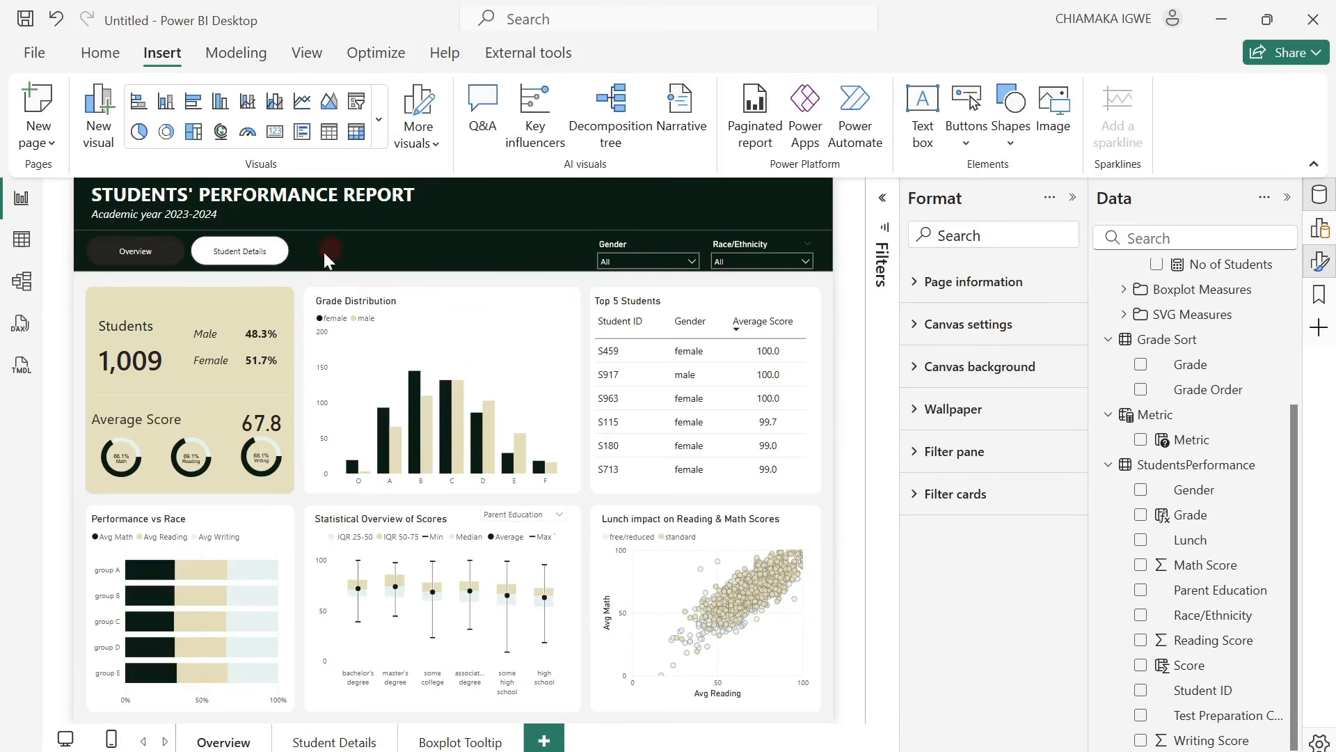
pyautogui.click(290, 270)
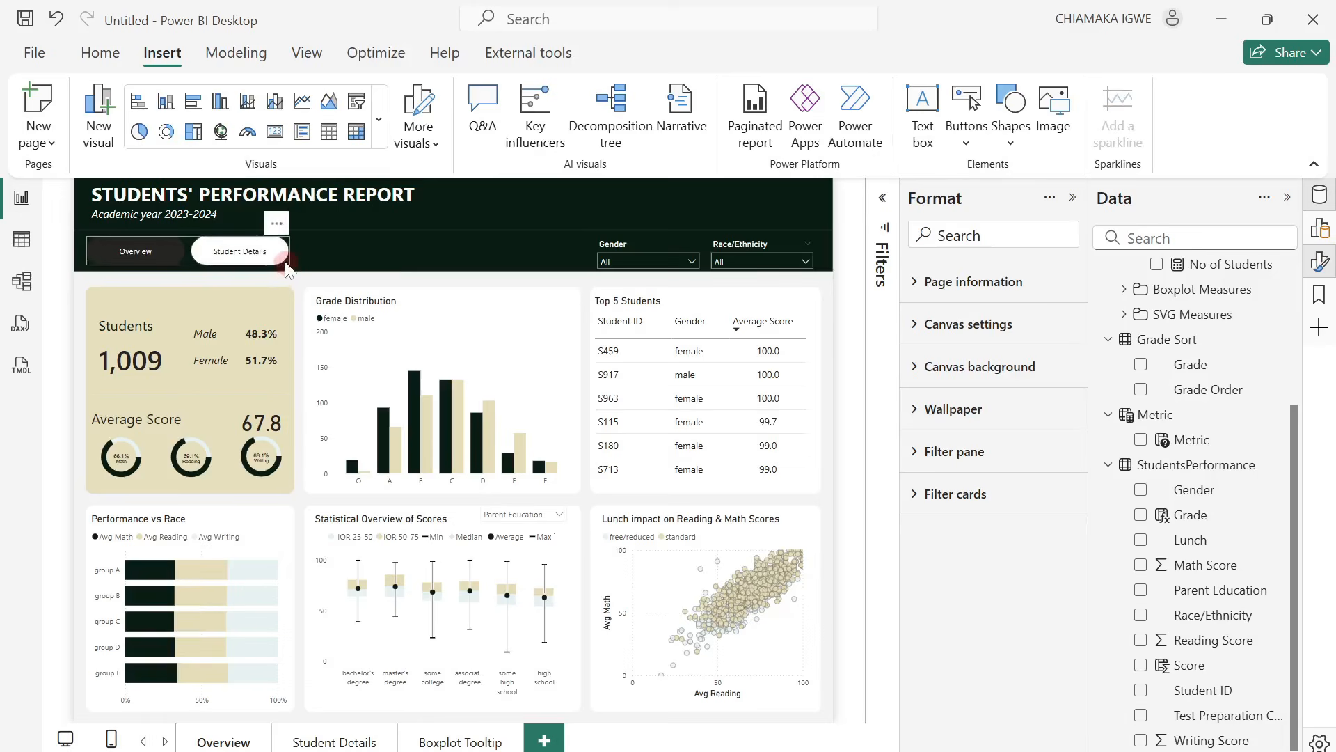
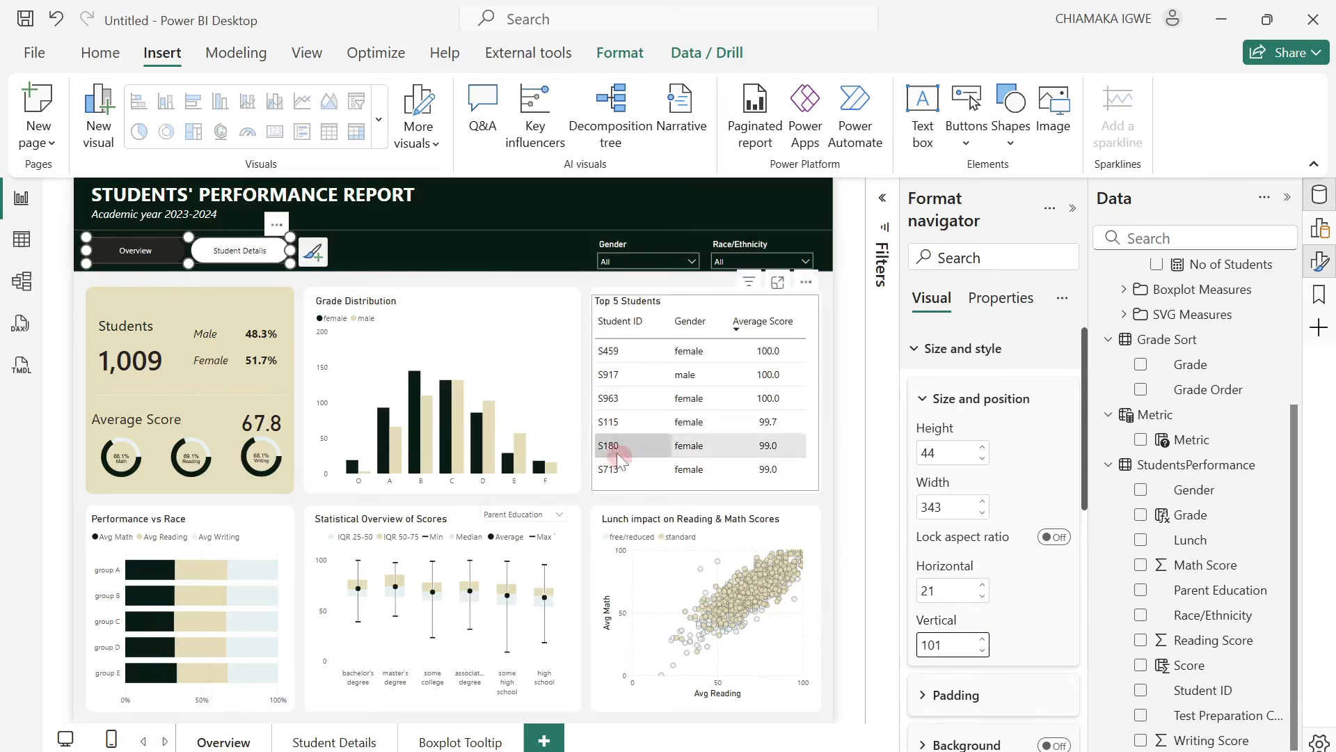
# Set the font color of the page navigator's buttons to the recent beige for the Selected state.
pyautogui.click(437, 263)
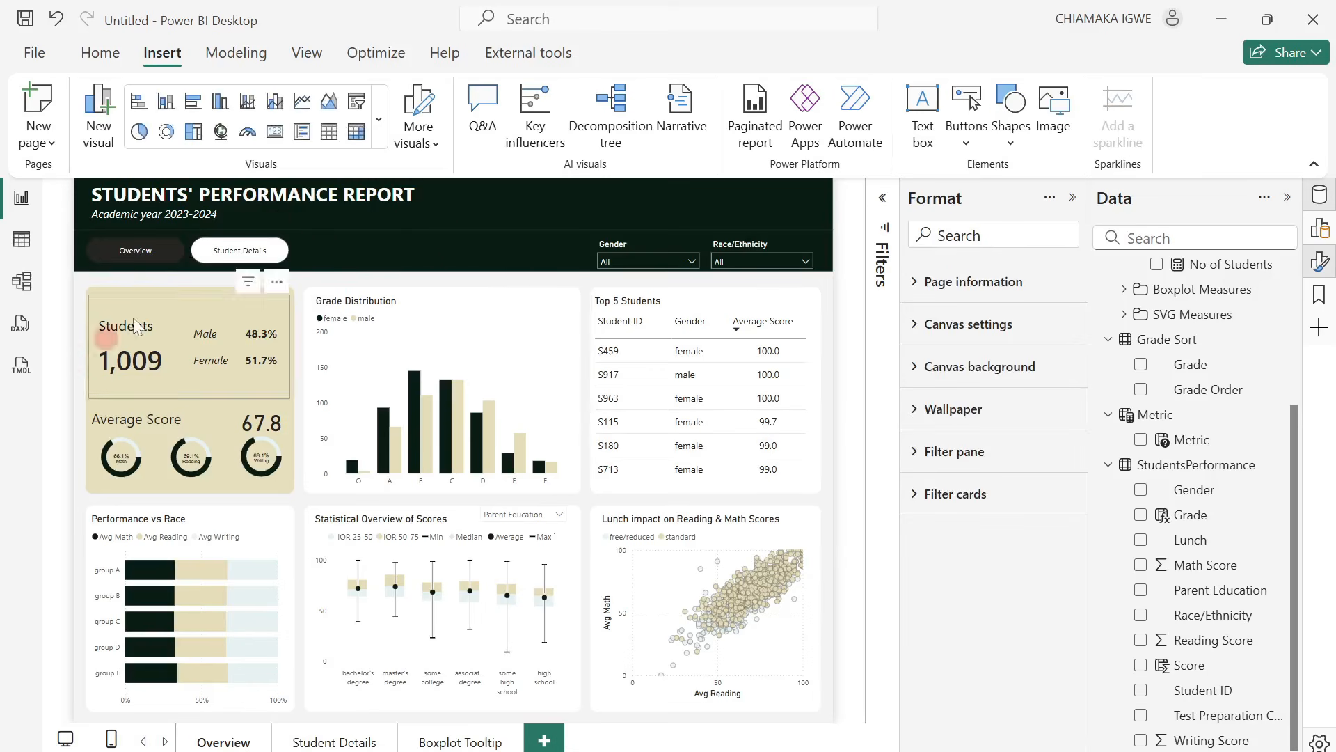
pyautogui.click(193, 263)
pyautogui.scroll(-5, 967, 588)
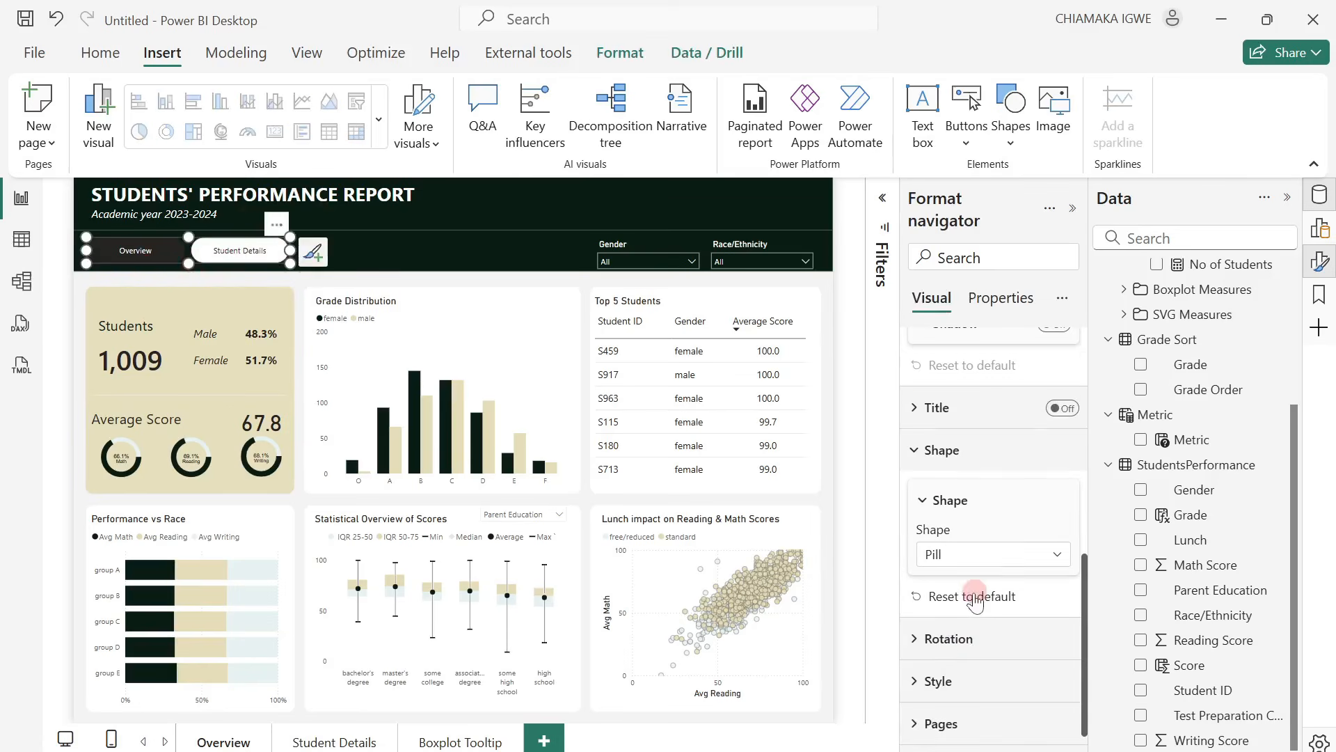
pyautogui.click(919, 681)
pyautogui.scroll(-4, 975, 613)
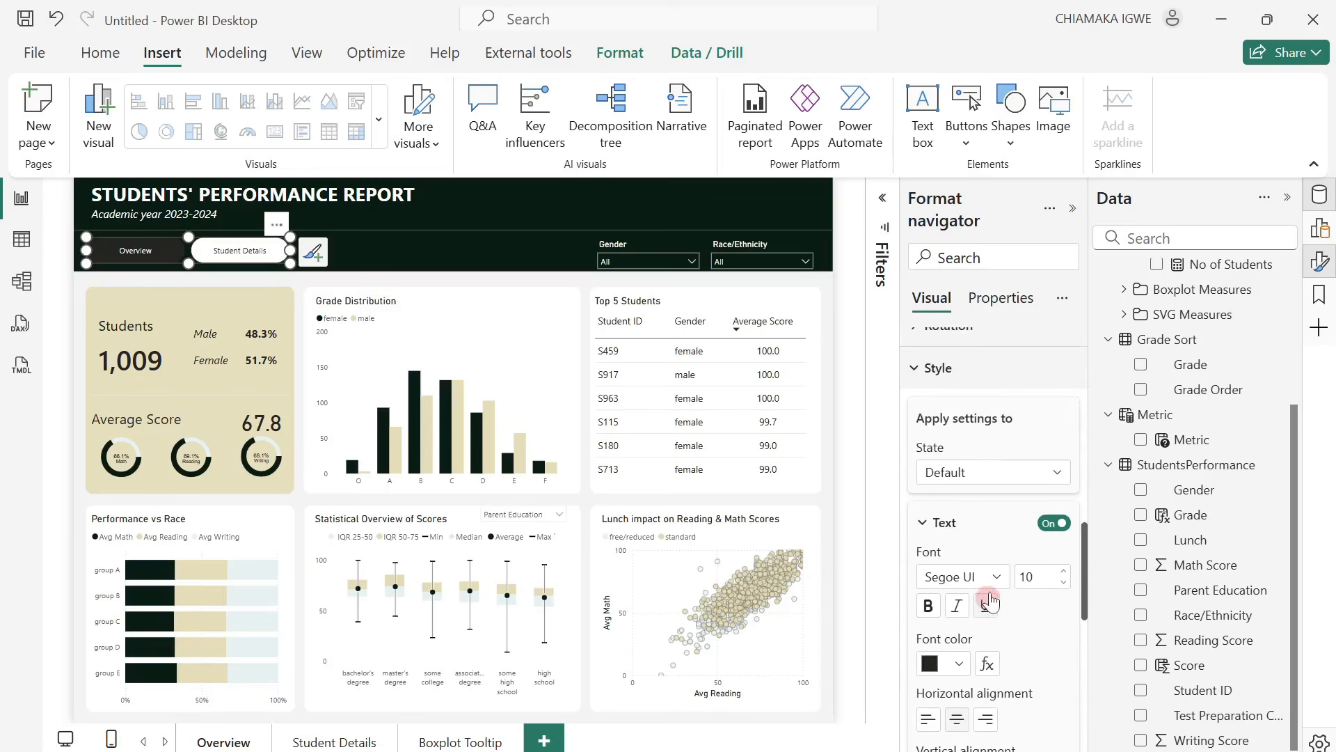
pyautogui.scroll(-3, 1005, 574)
pyautogui.scroll(8, 971, 529)
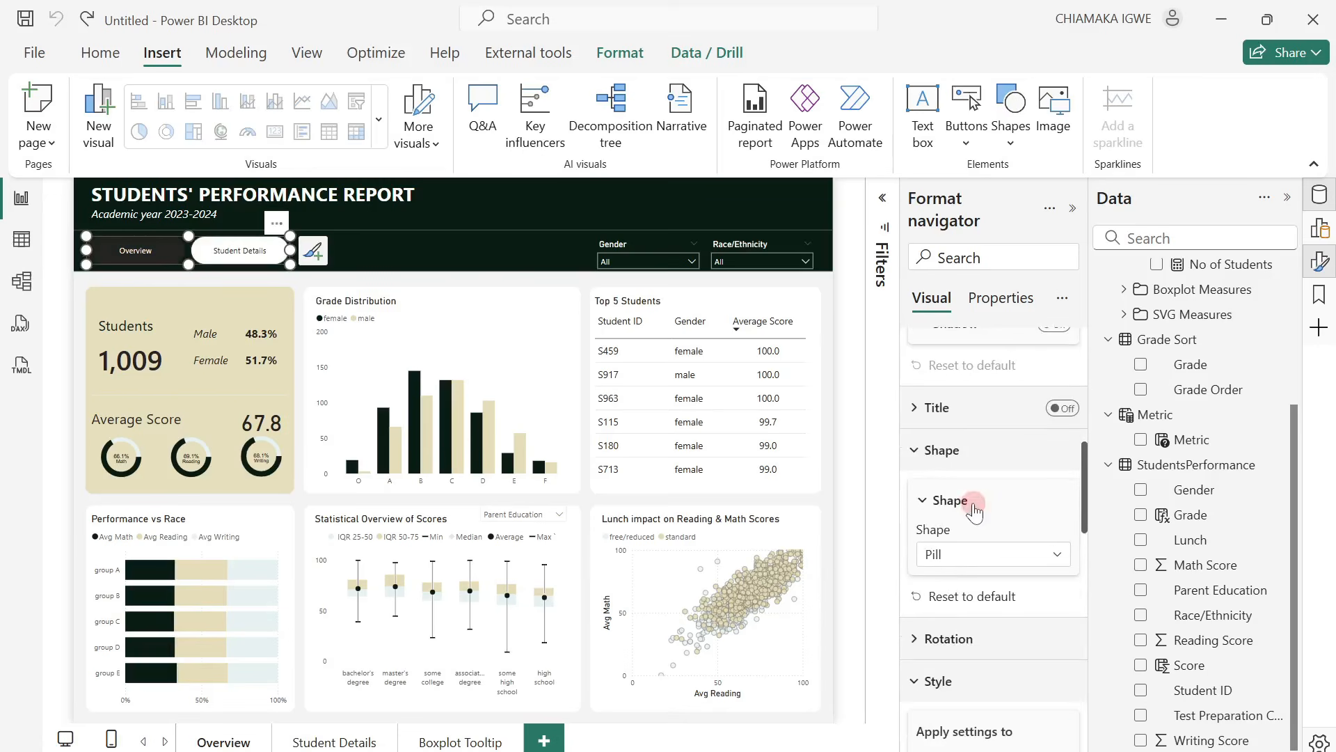
pyautogui.scroll(5, 990, 530)
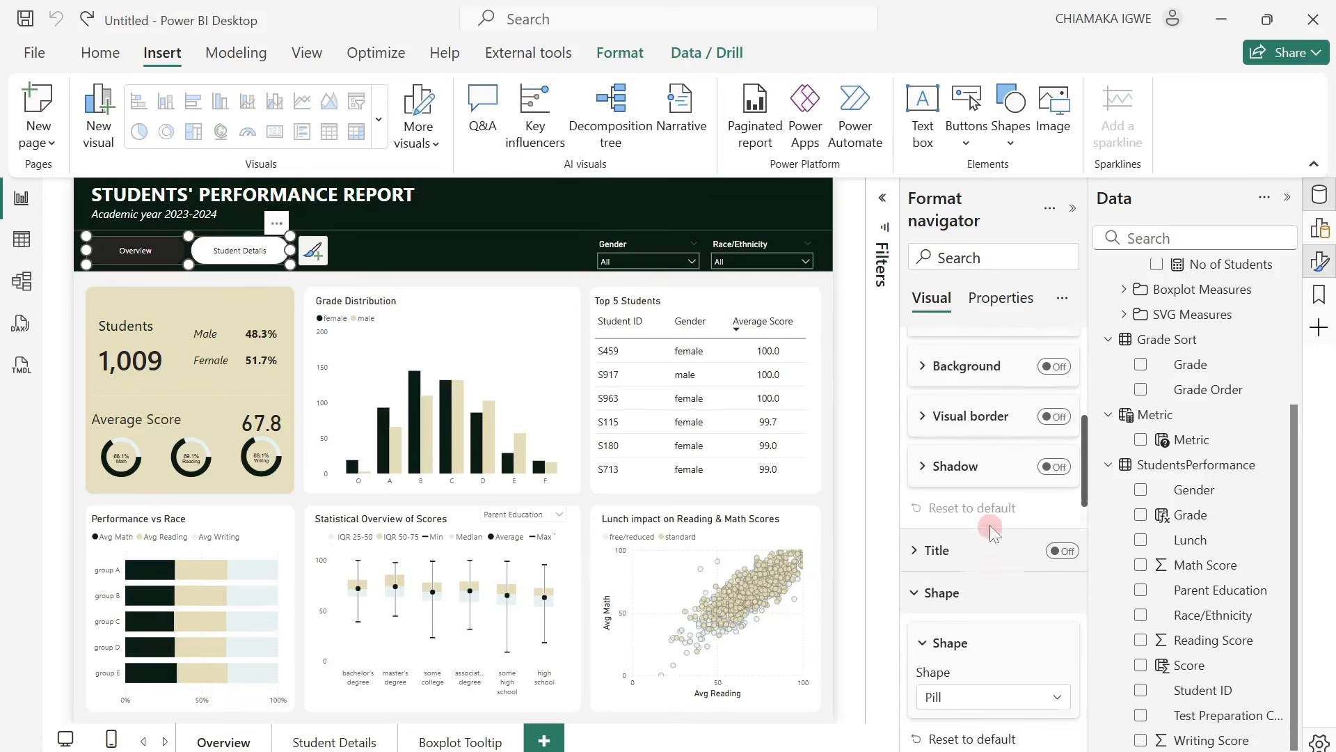
pyautogui.scroll(-10, 989, 520)
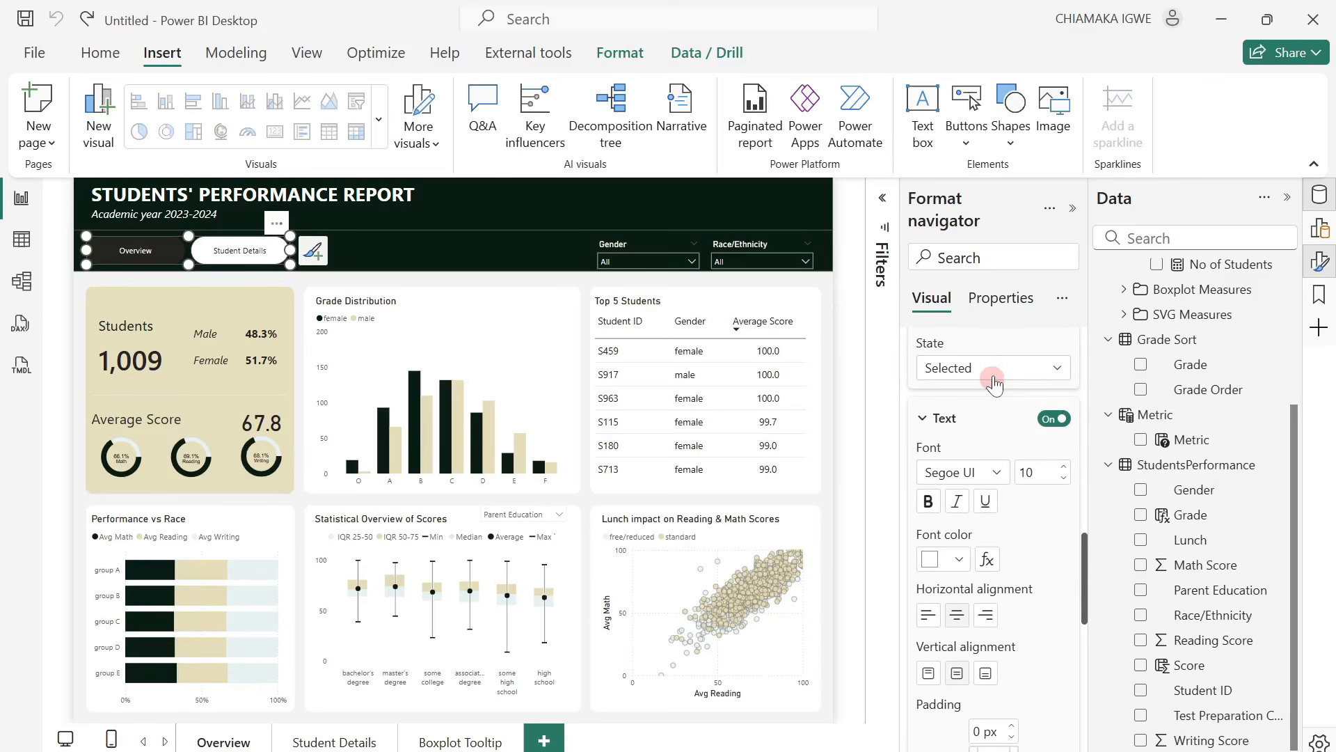
pyautogui.click(958, 562)
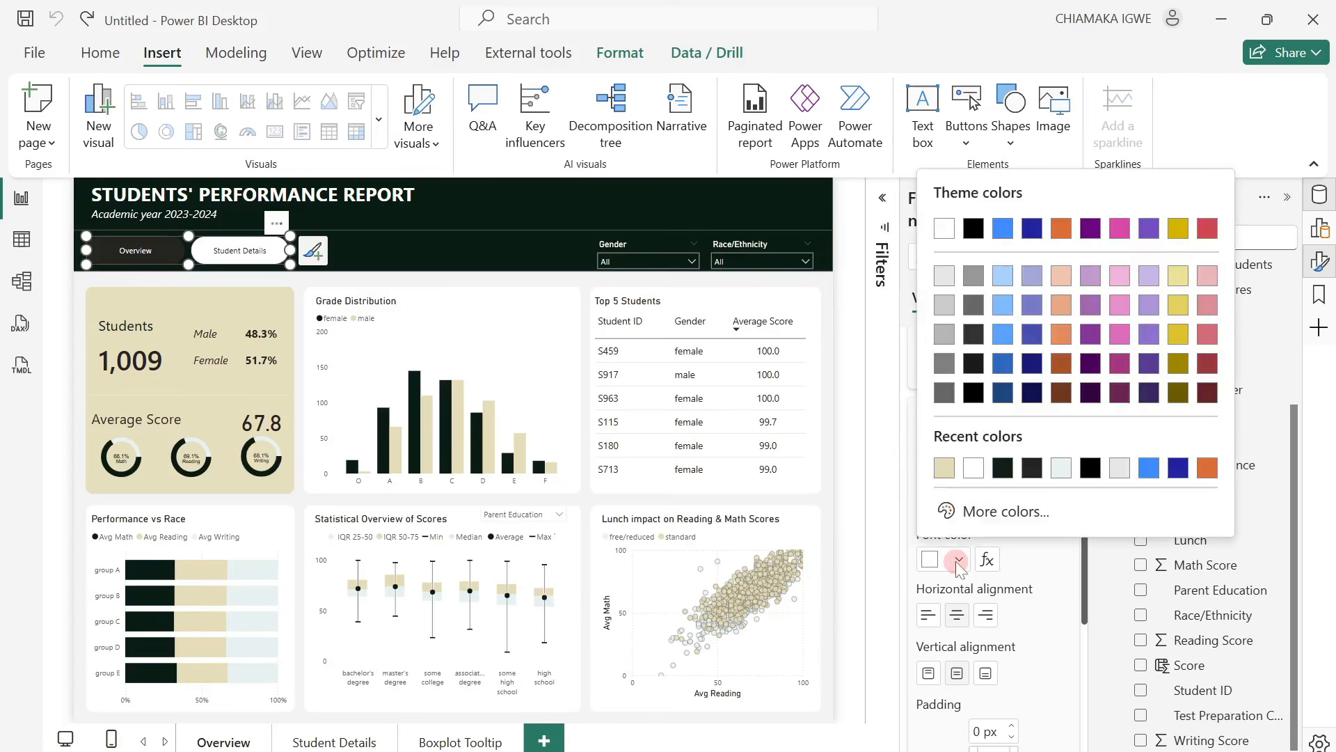
pyautogui.click(941, 471)
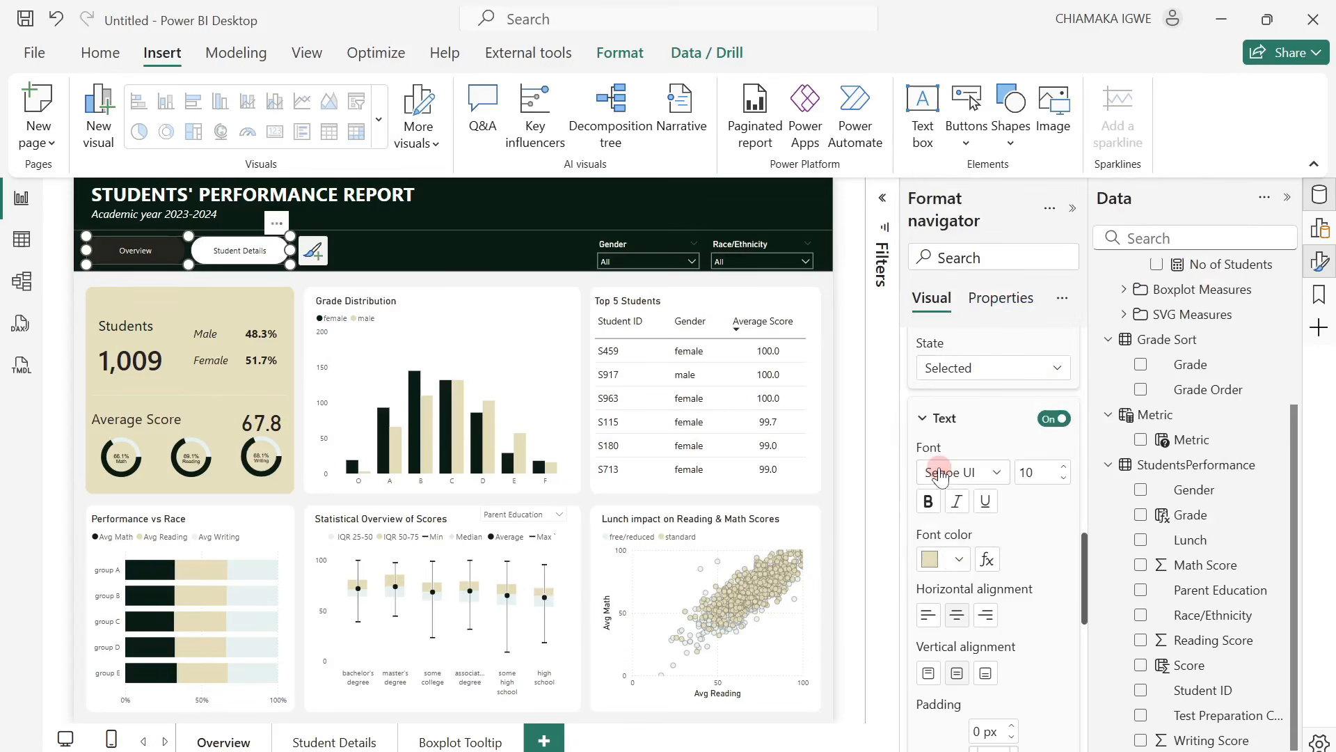
# Set the fill color of the page navigator's Selected state to #42514B.
pyautogui.scroll(-3, 966, 523)
pyautogui.scroll(-3, 966, 523)
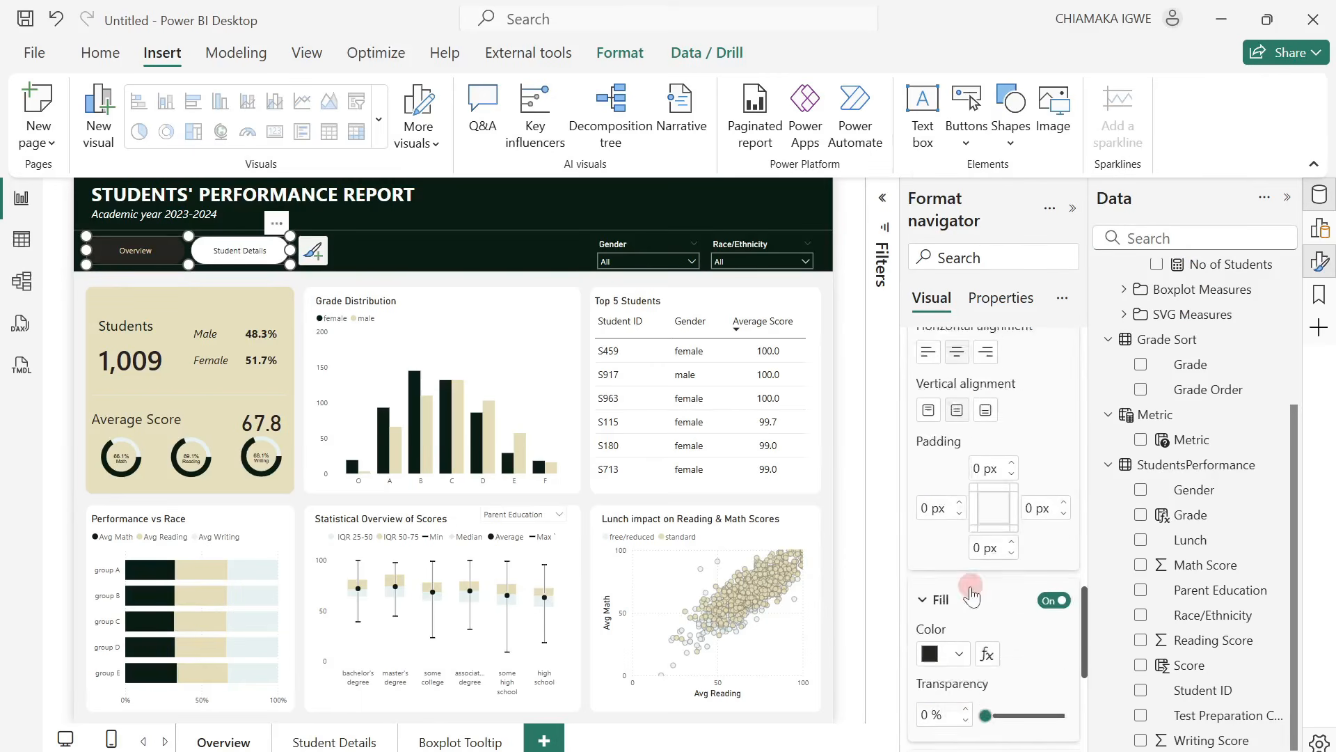
pyautogui.click(966, 498)
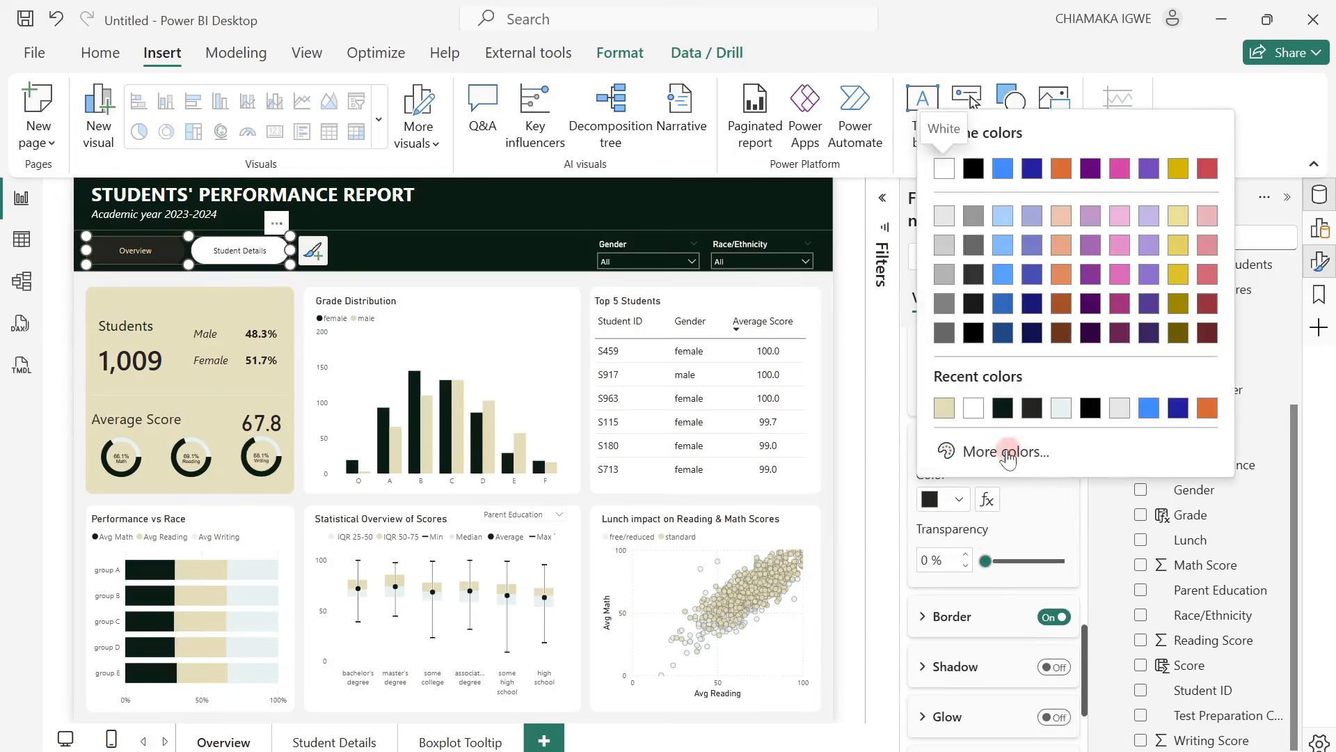
pyautogui.click(1010, 451)
pyautogui.write('#42514B')
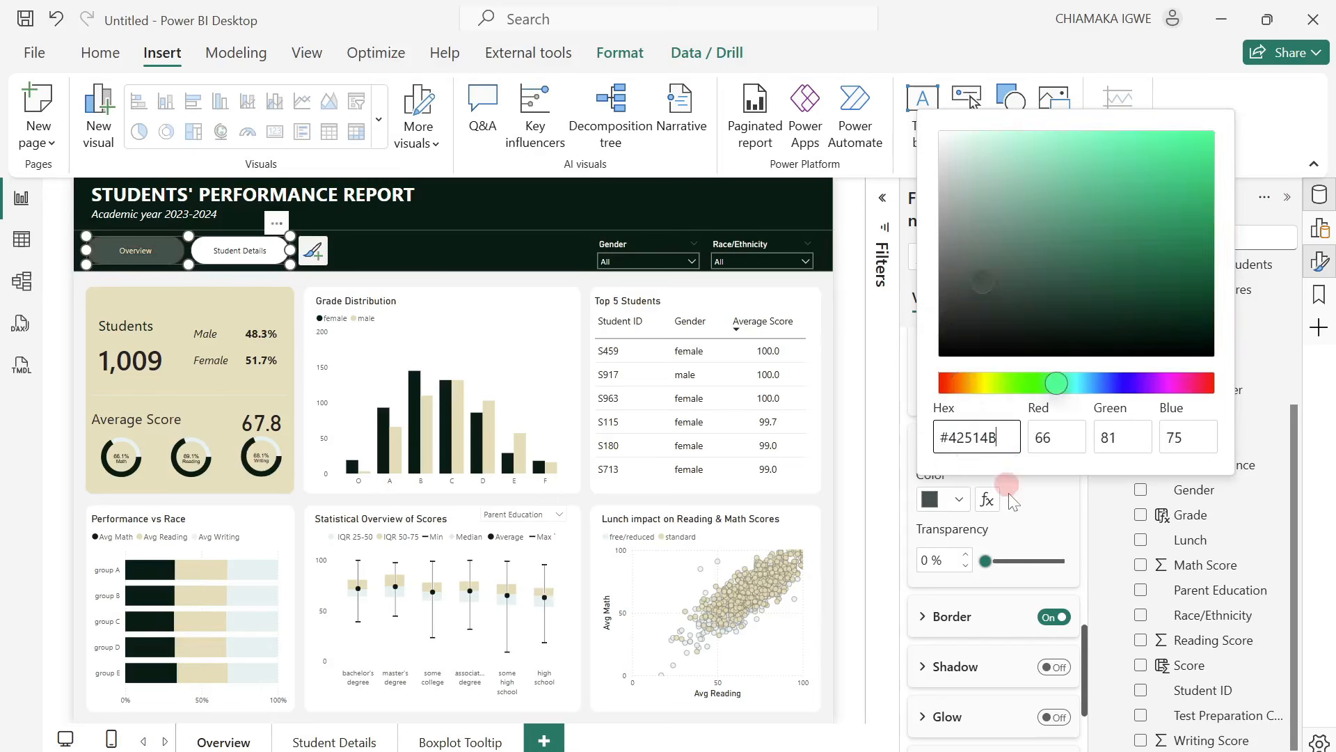
pyautogui.click(1009, 492)
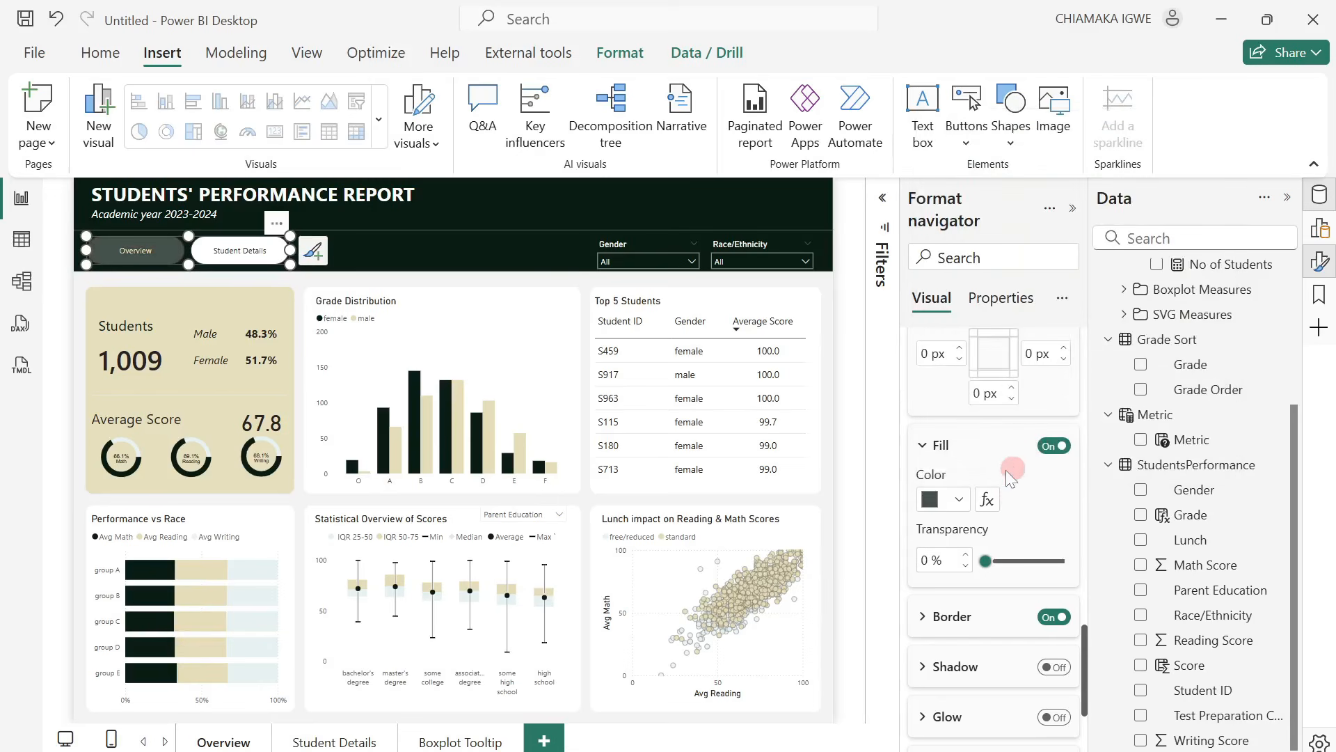
# Set the font color of the page navigator's buttons to white for the Default state.
pyautogui.scroll(10, 1014, 463)
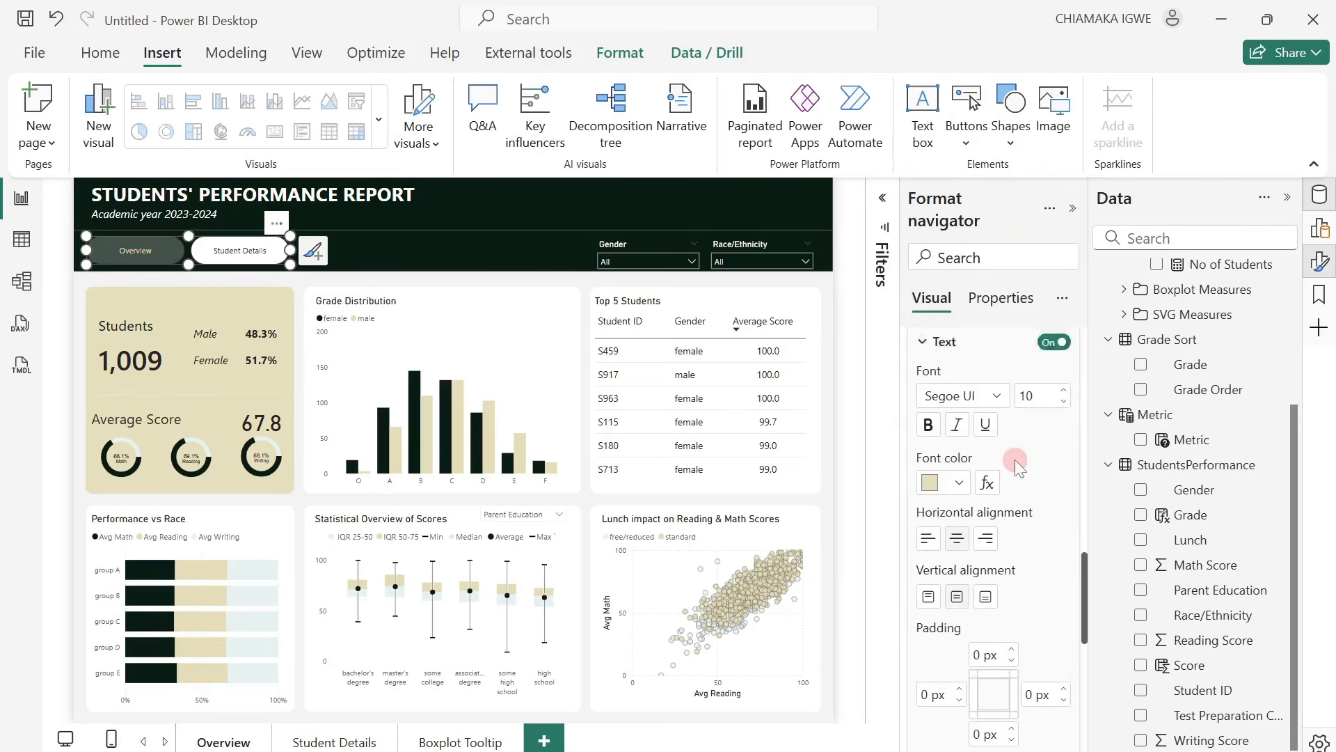
pyautogui.scroll(3, 1014, 463)
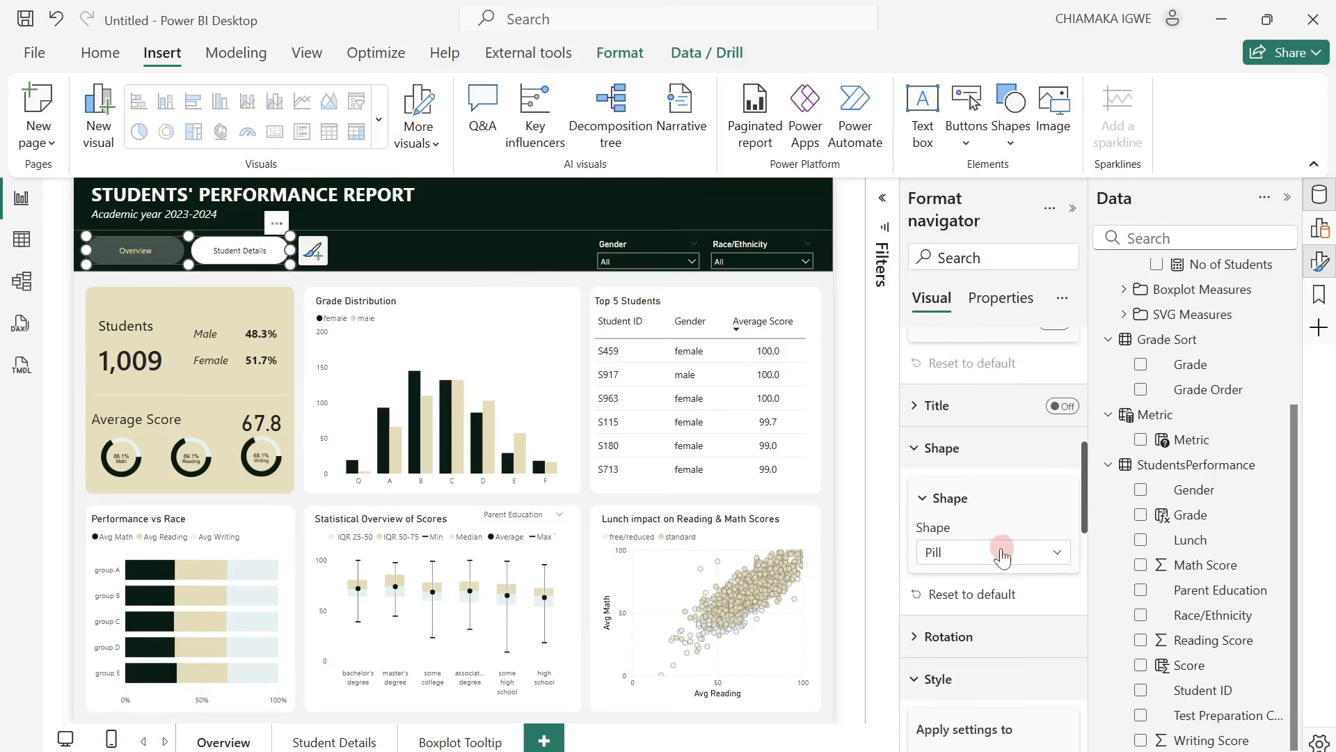
pyautogui.scroll(-3, 1003, 553)
pyautogui.scroll(-1, 1002, 556)
pyautogui.click(1022, 471)
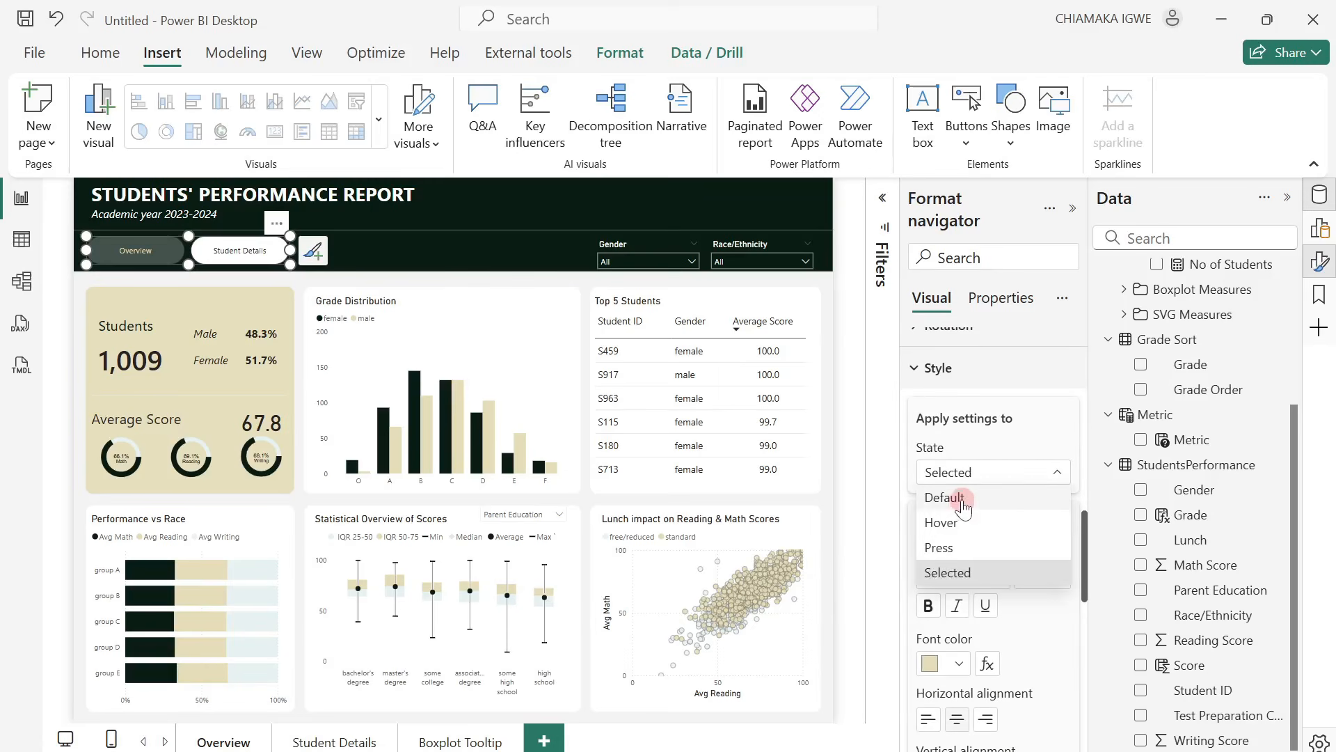
pyautogui.click(966, 499)
pyautogui.scroll(-2, 975, 491)
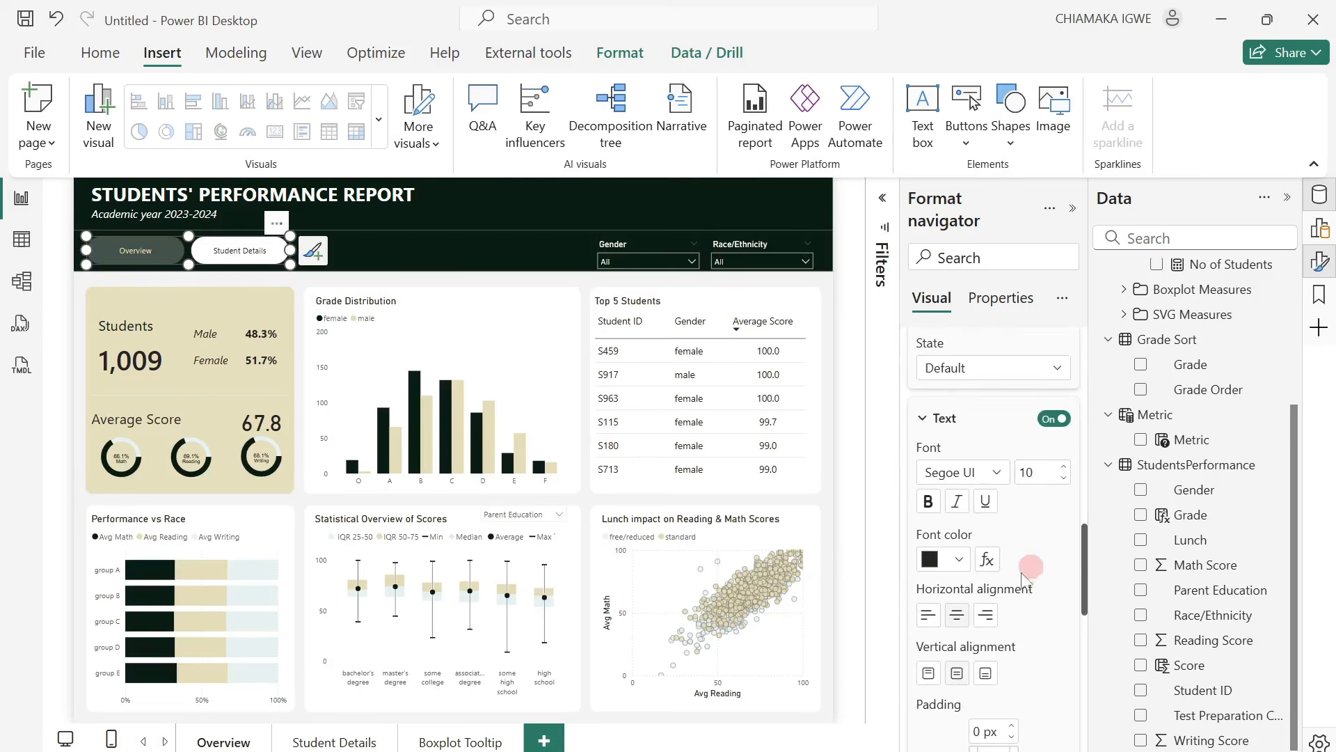
pyautogui.click(959, 560)
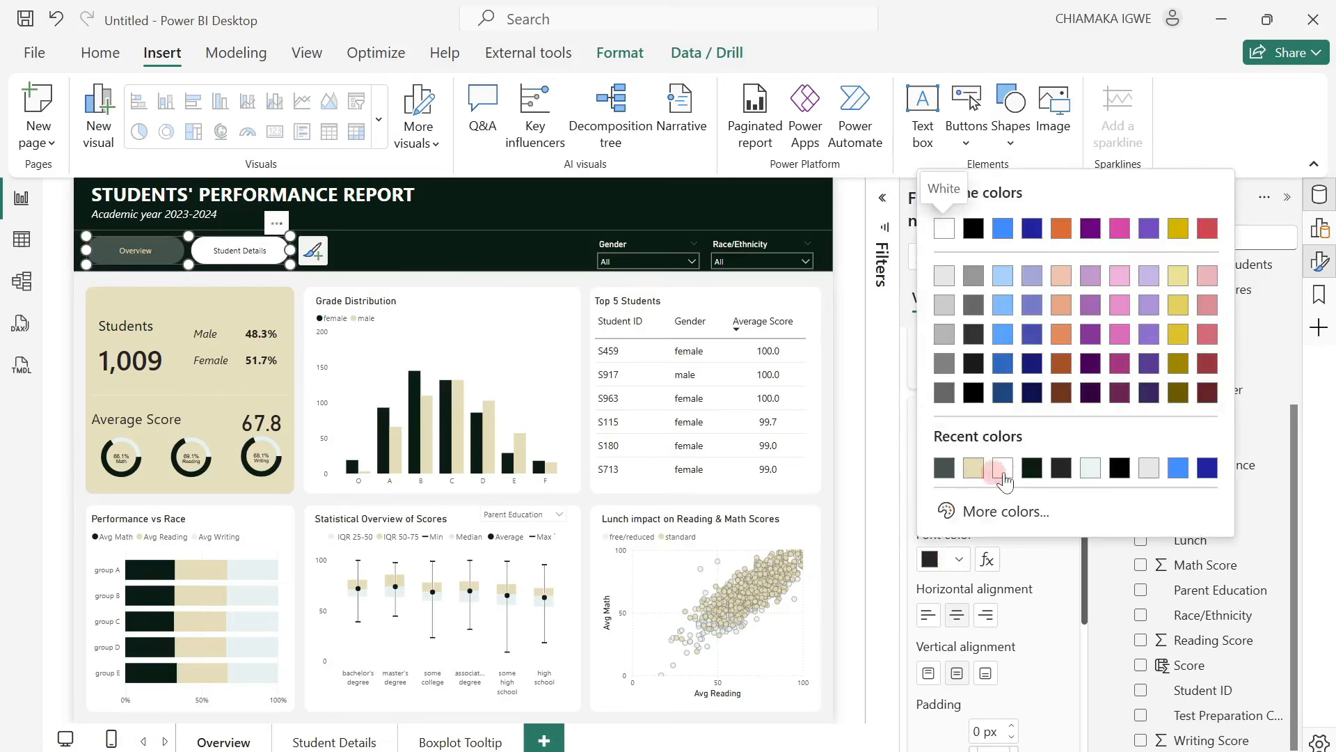
pyautogui.click(1003, 471)
# Fill the page navigator's Default-state buttons with the header's recent dark green color.
pyautogui.scroll(-3, 1011, 620)
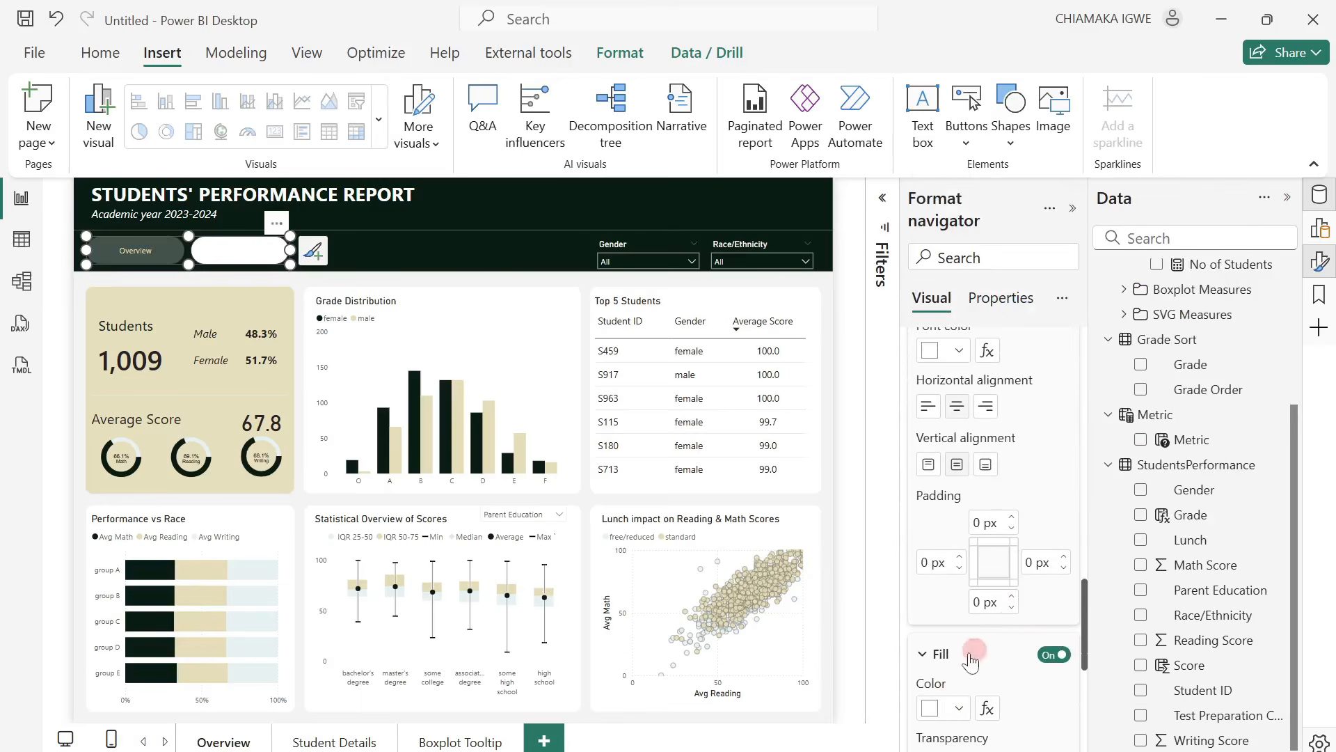
pyautogui.click(961, 708)
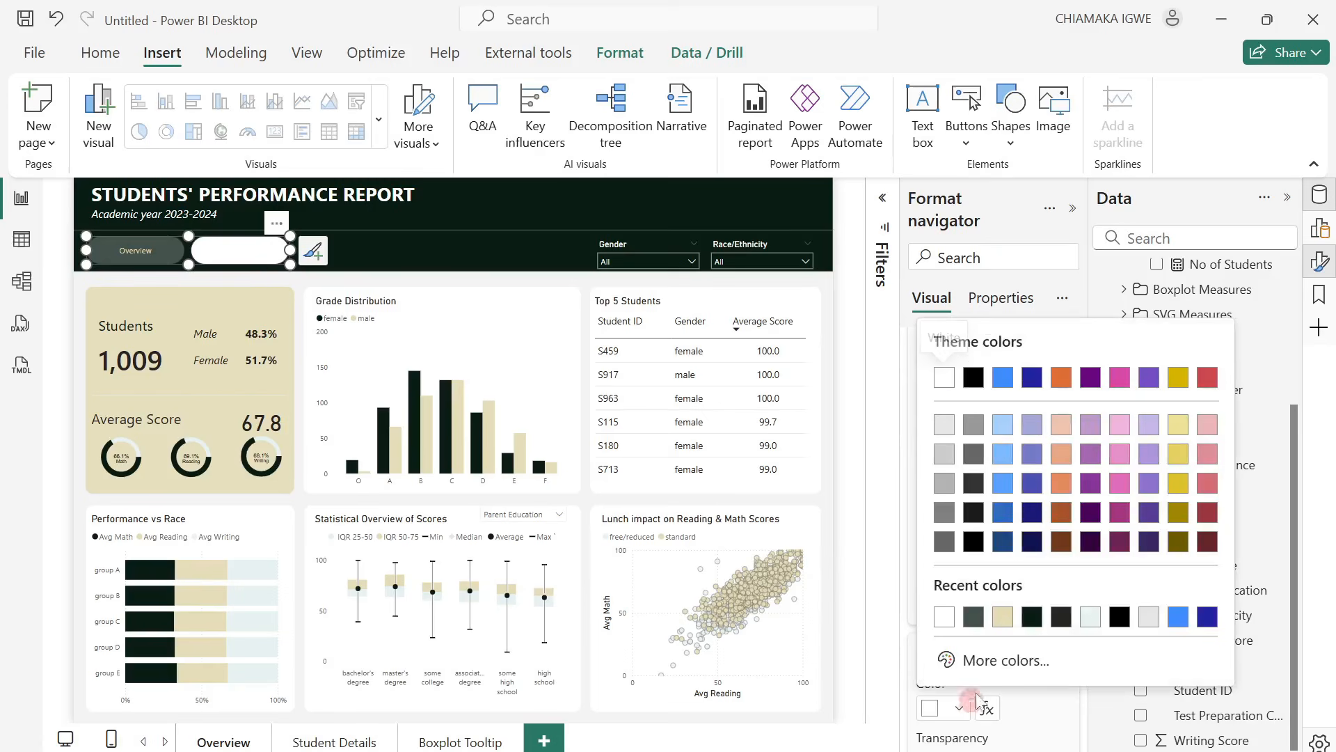
pyautogui.click(1038, 622)
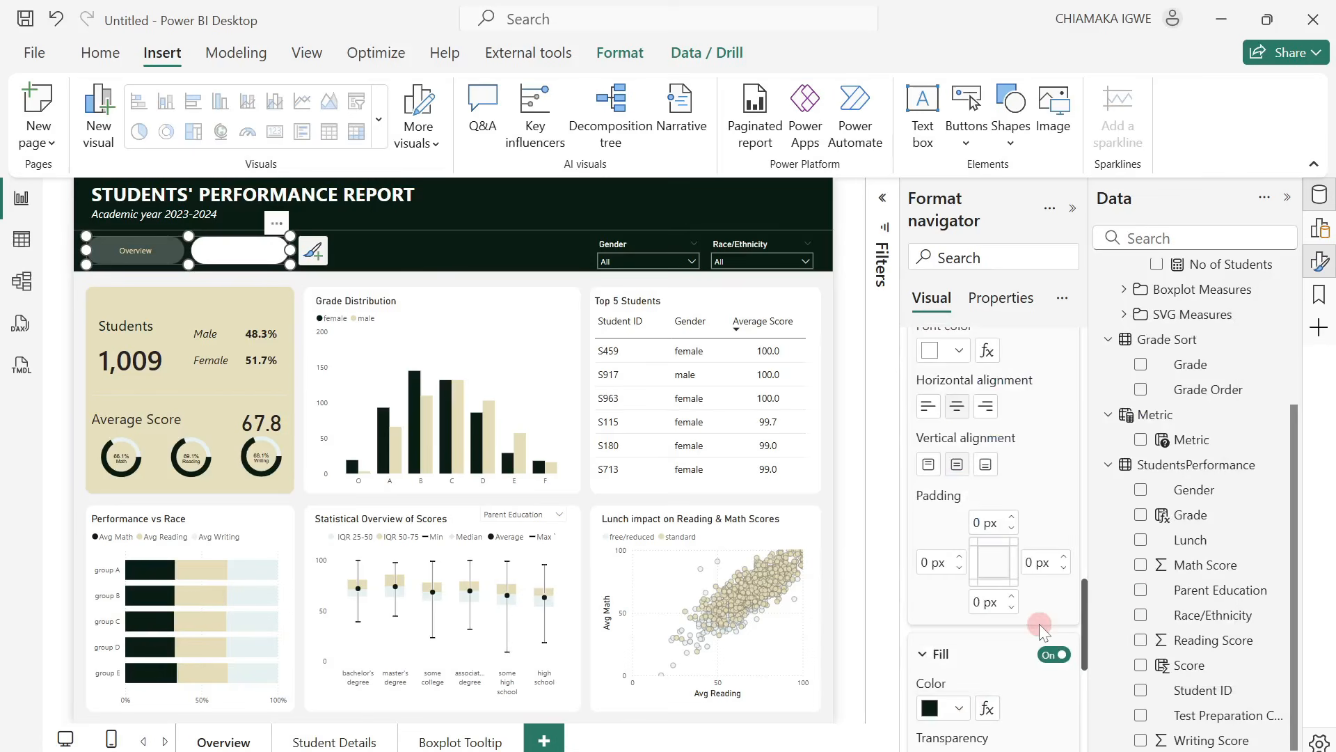
# Make the page navigator's button text bold for the Selected state, and deselect the navigator.
pyautogui.scroll(5, 1008, 584)
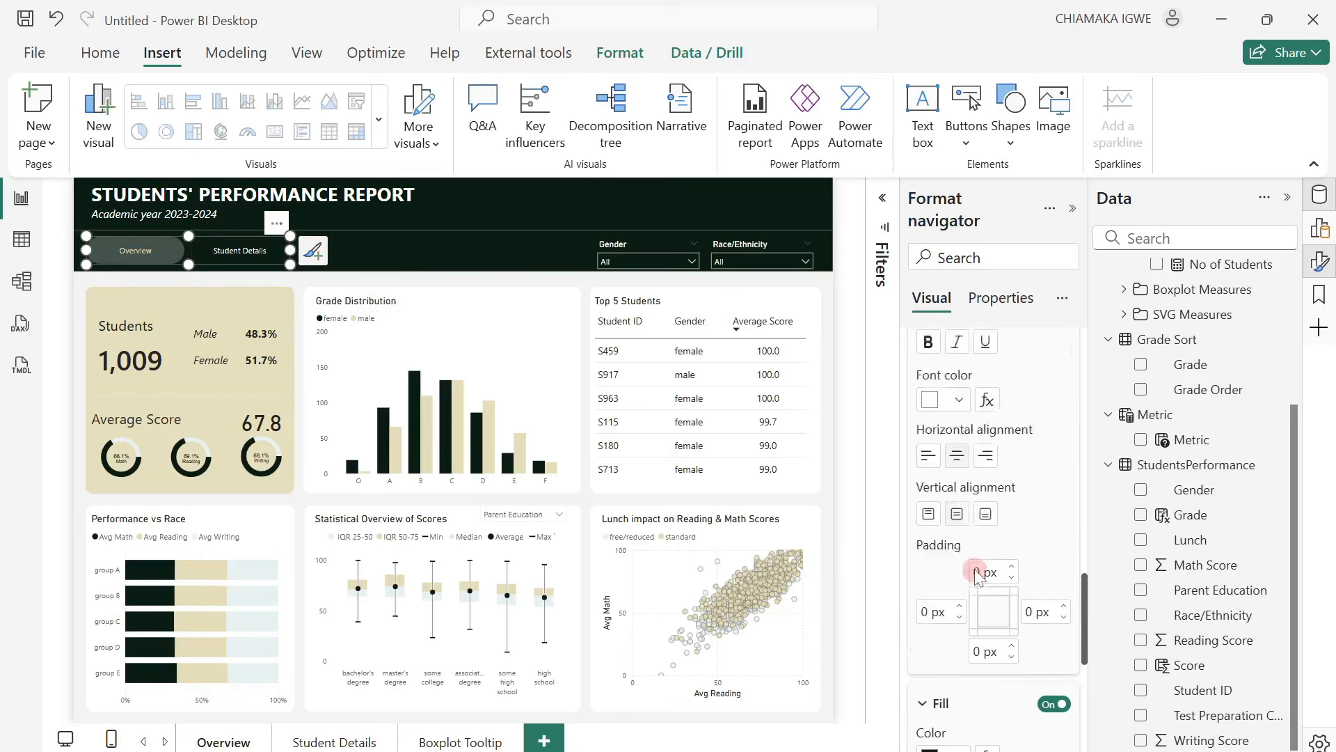
pyautogui.click(996, 473)
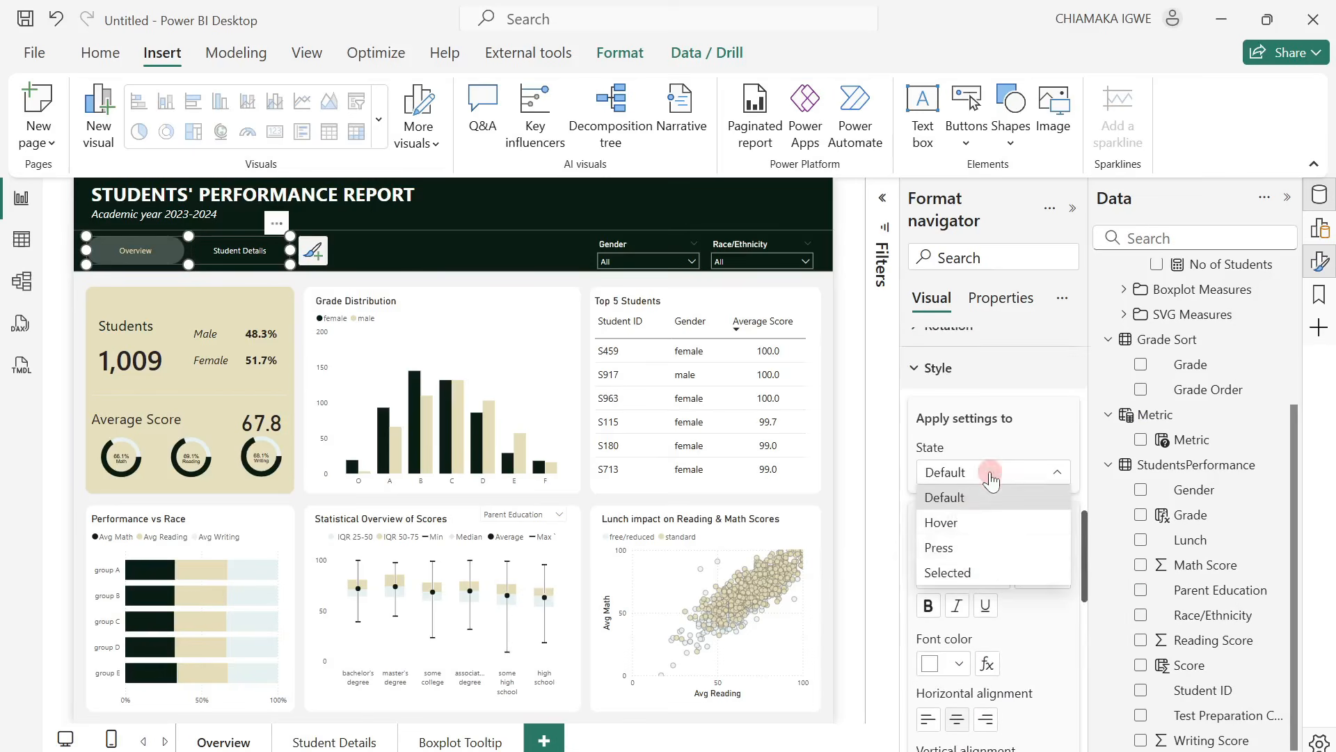
pyautogui.click(978, 571)
pyautogui.scroll(-3, 1002, 581)
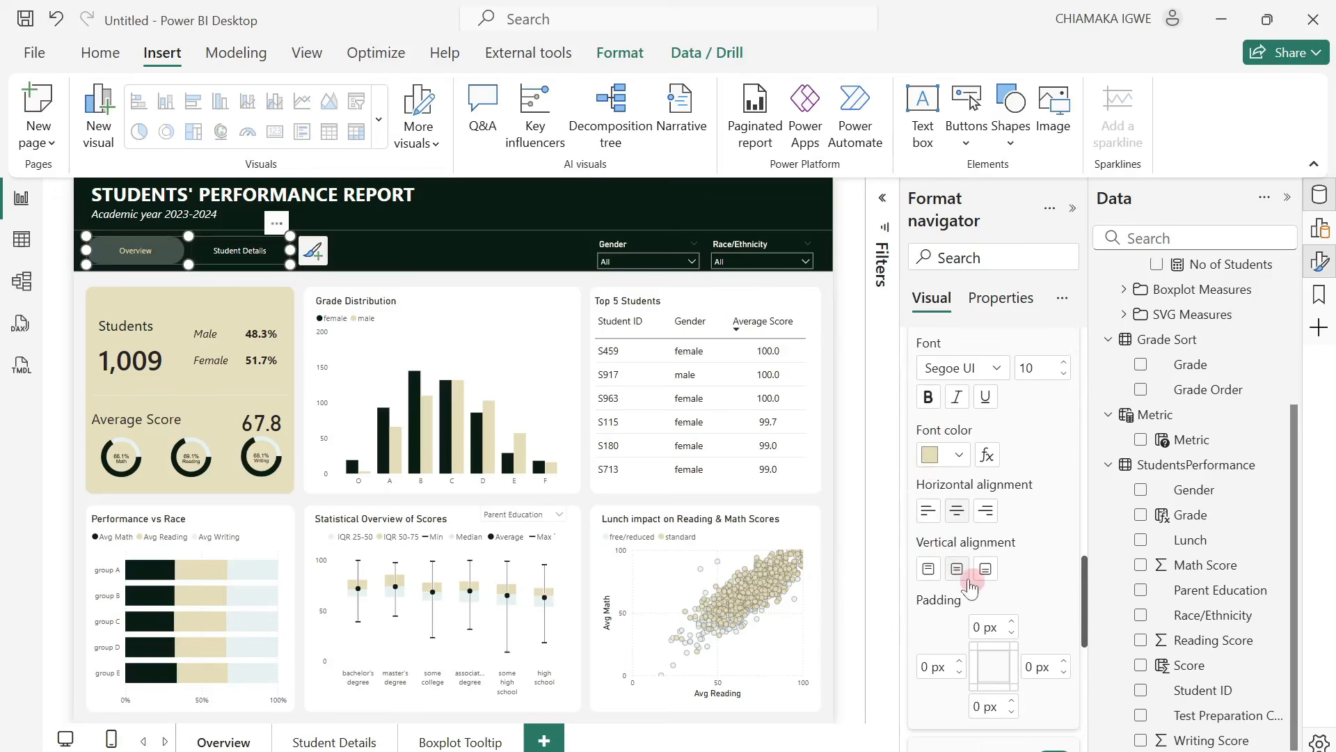
pyautogui.click(929, 397)
pyautogui.click(117, 250)
pyautogui.click(402, 253)
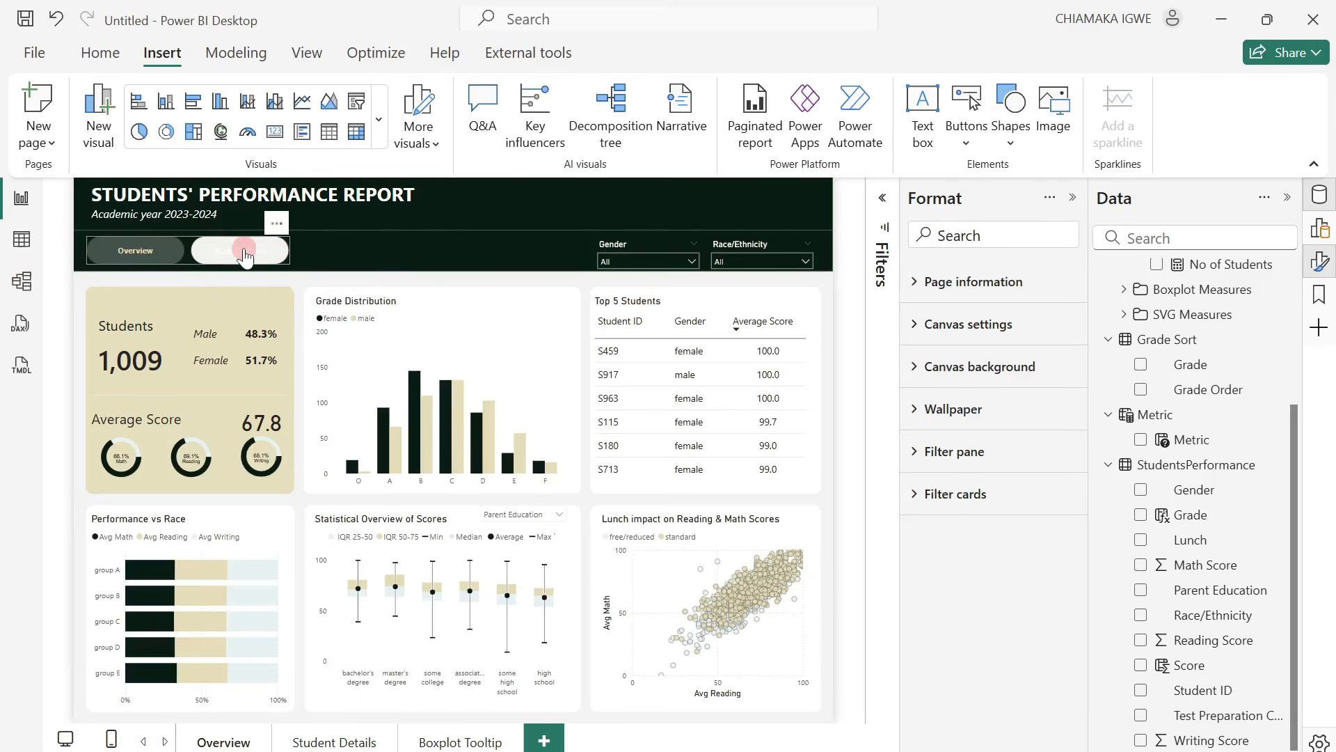
# Set the font color of the page navigator's buttons to the recent dark green for the Hover state.
pyautogui.click(285, 270)
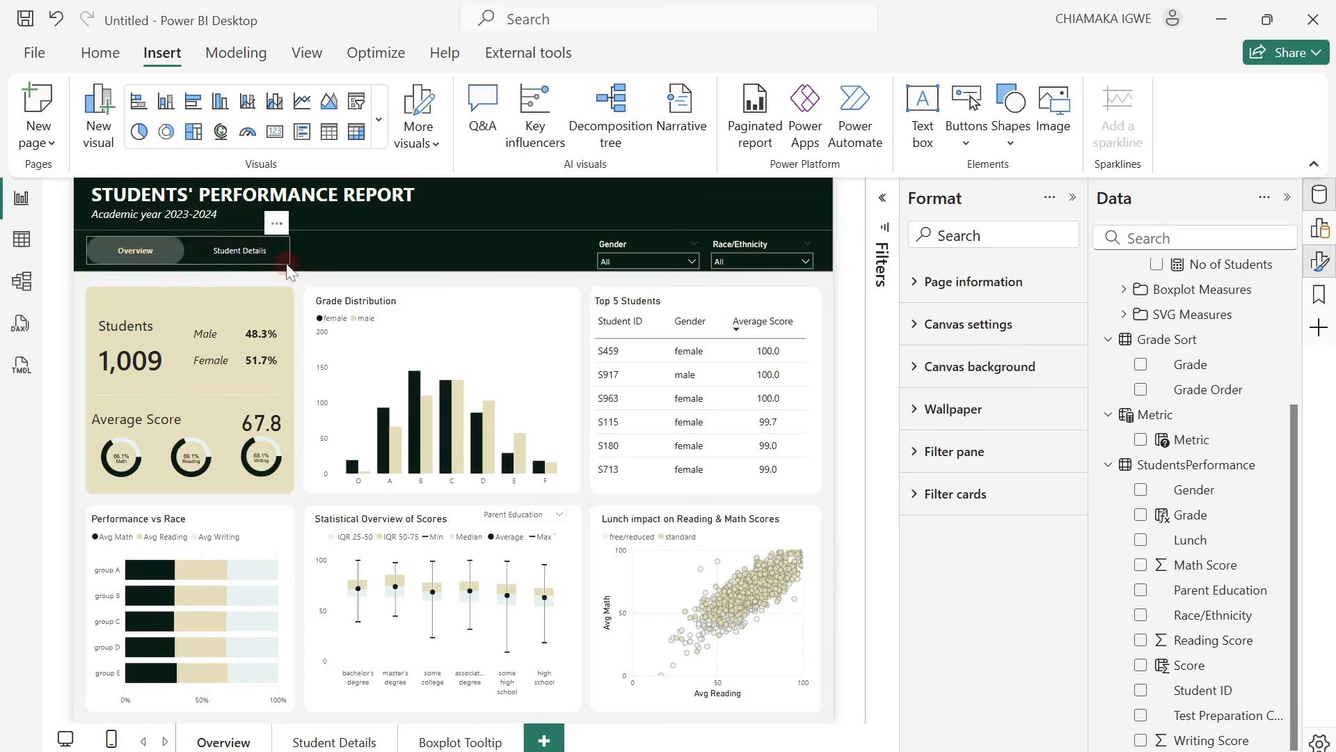
pyautogui.scroll(-6, 946, 679)
pyautogui.scroll(-10, 945, 678)
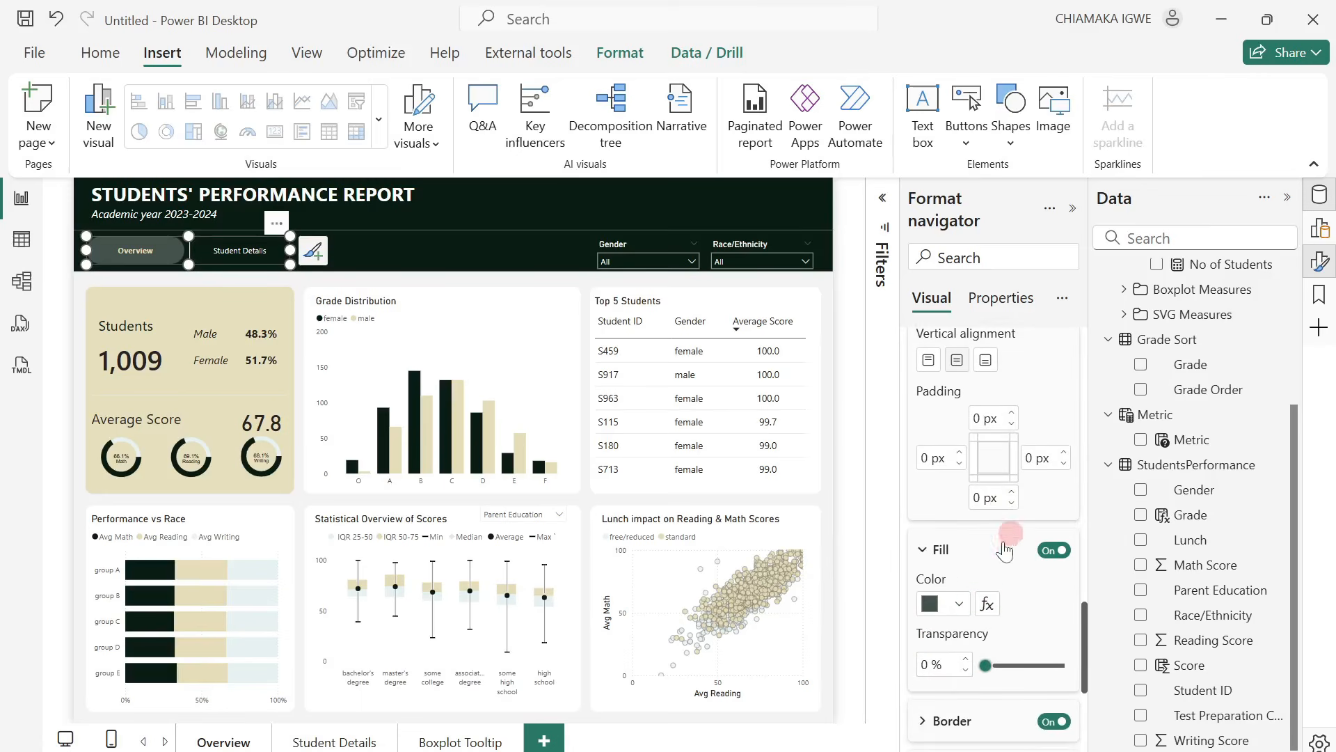
pyautogui.scroll(5, 1009, 536)
pyautogui.click(1005, 375)
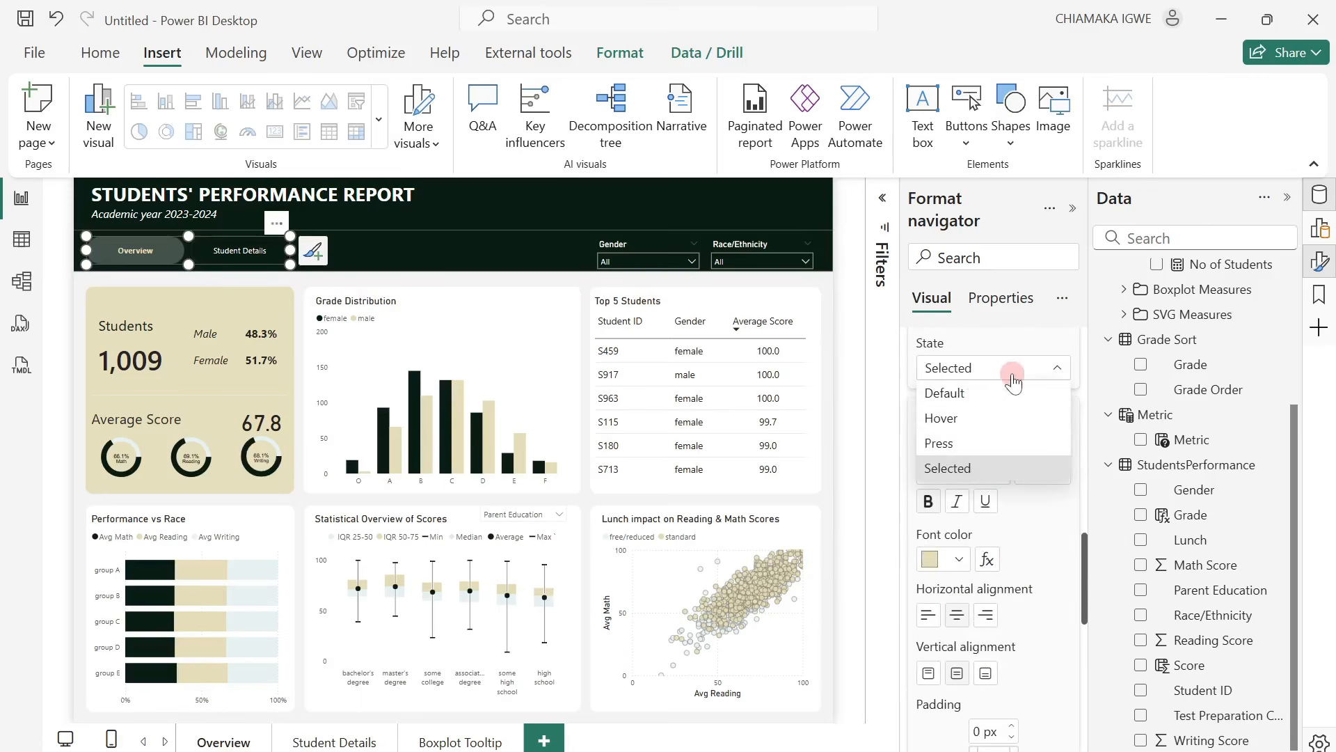
pyautogui.click(973, 391)
pyautogui.scroll(-3, 1009, 453)
pyautogui.scroll(2, 1012, 491)
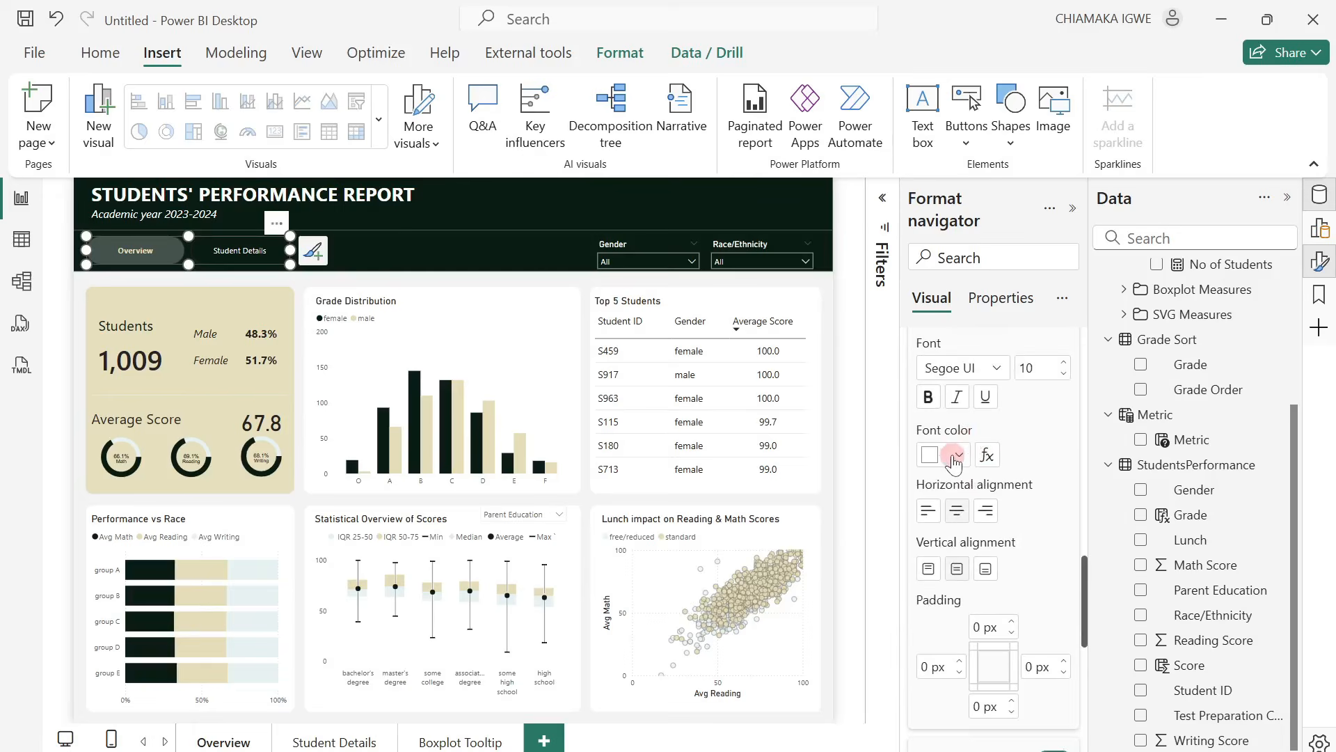
pyautogui.click(957, 456)
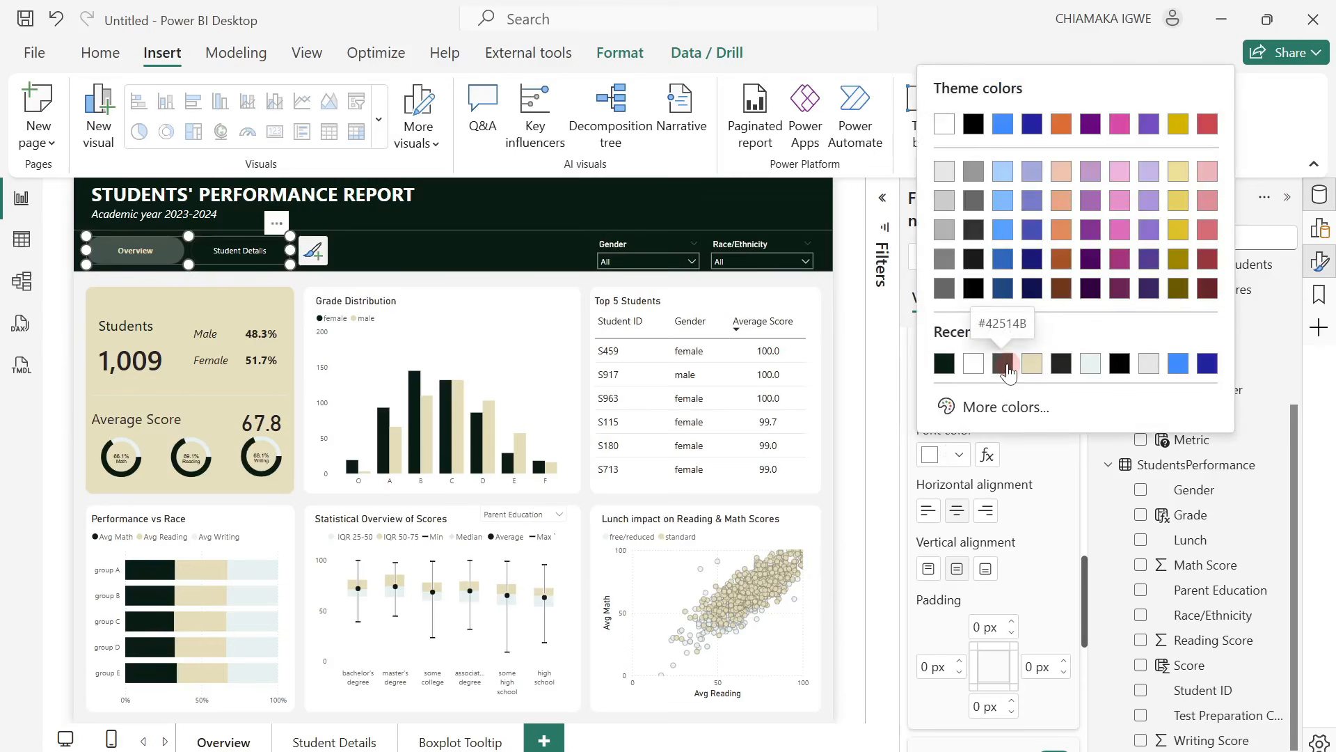
pyautogui.click(945, 363)
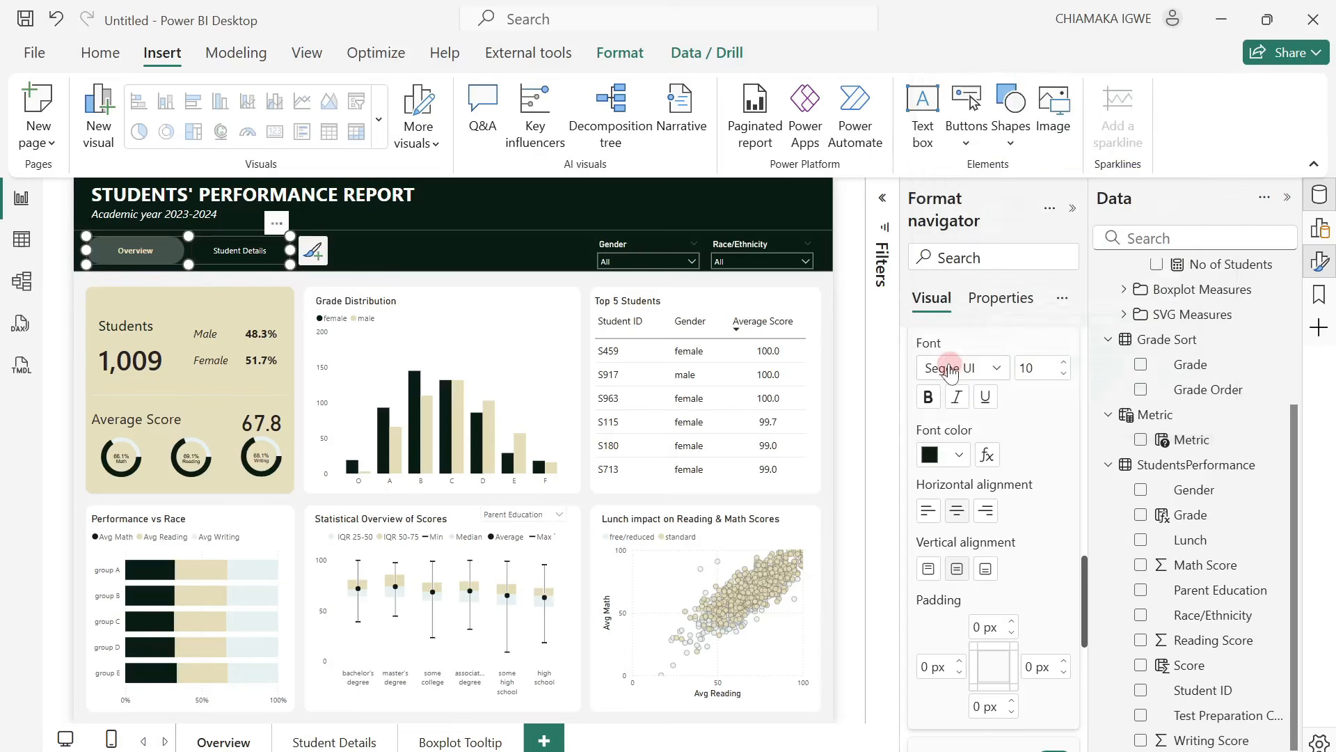
# Fill the page navigator's Hover-state buttons with the recent beige color, and deselect the navigator.
pyautogui.scroll(-5, 978, 446)
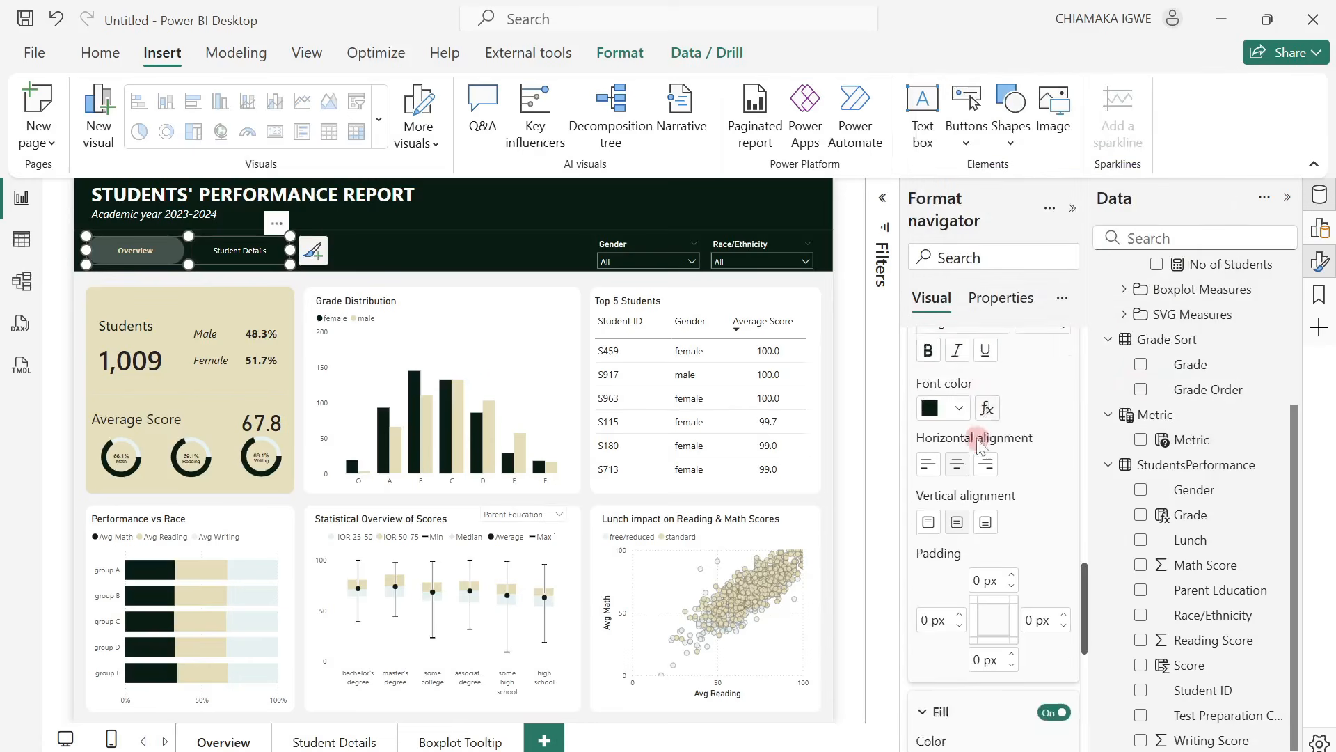
pyautogui.click(960, 606)
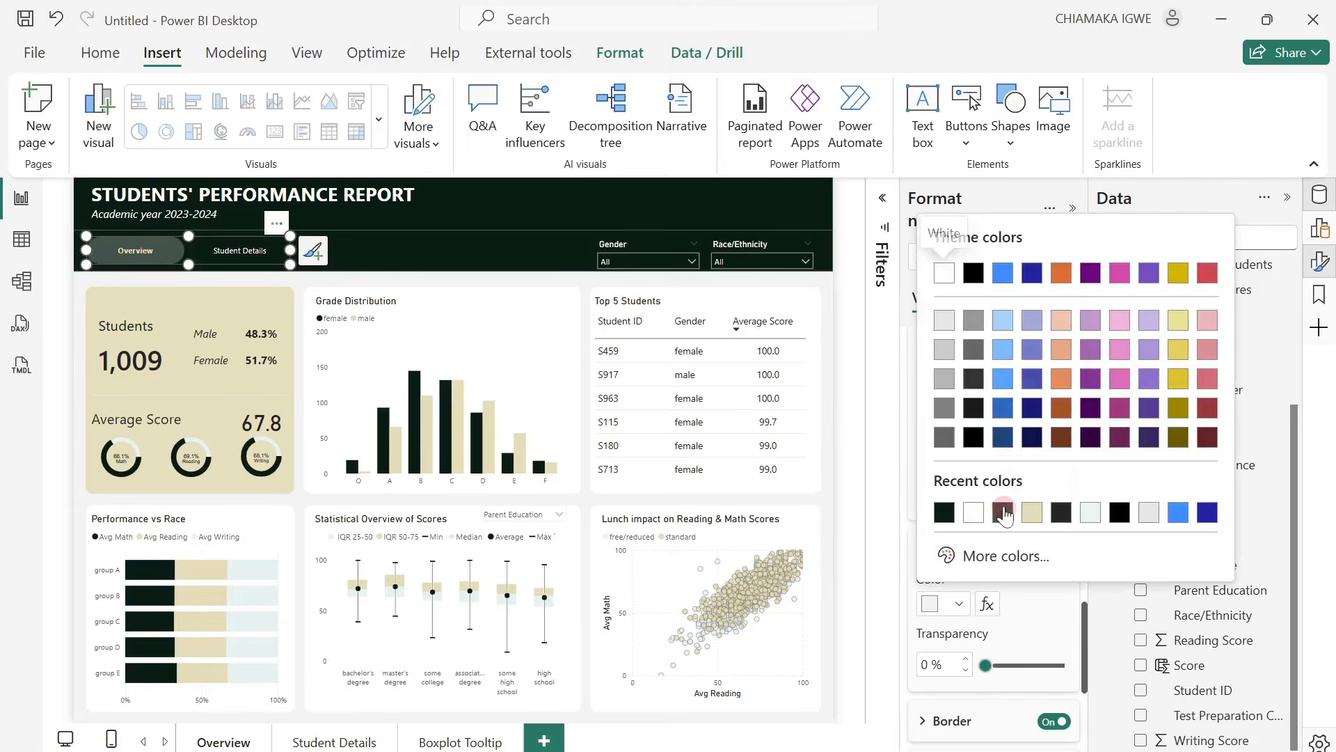
pyautogui.click(1026, 509)
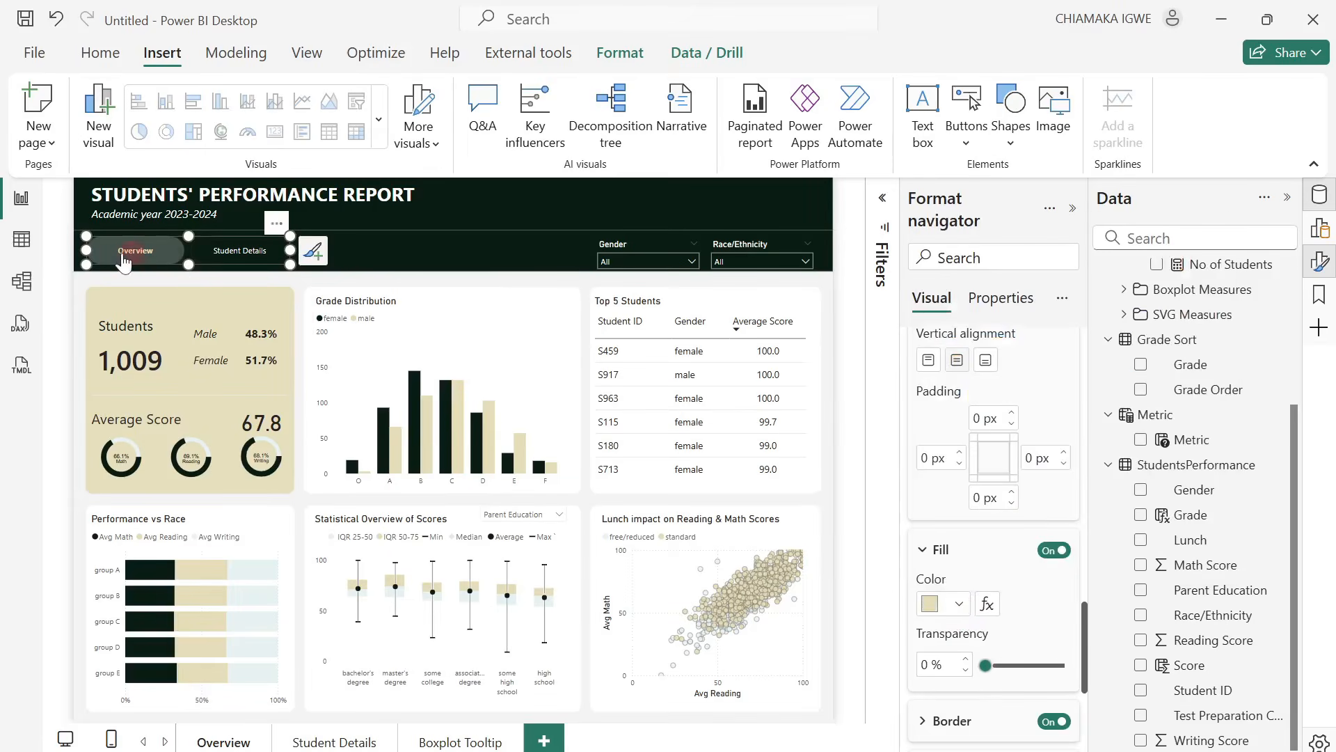
pyautogui.click(244, 252)
pyautogui.click(465, 256)
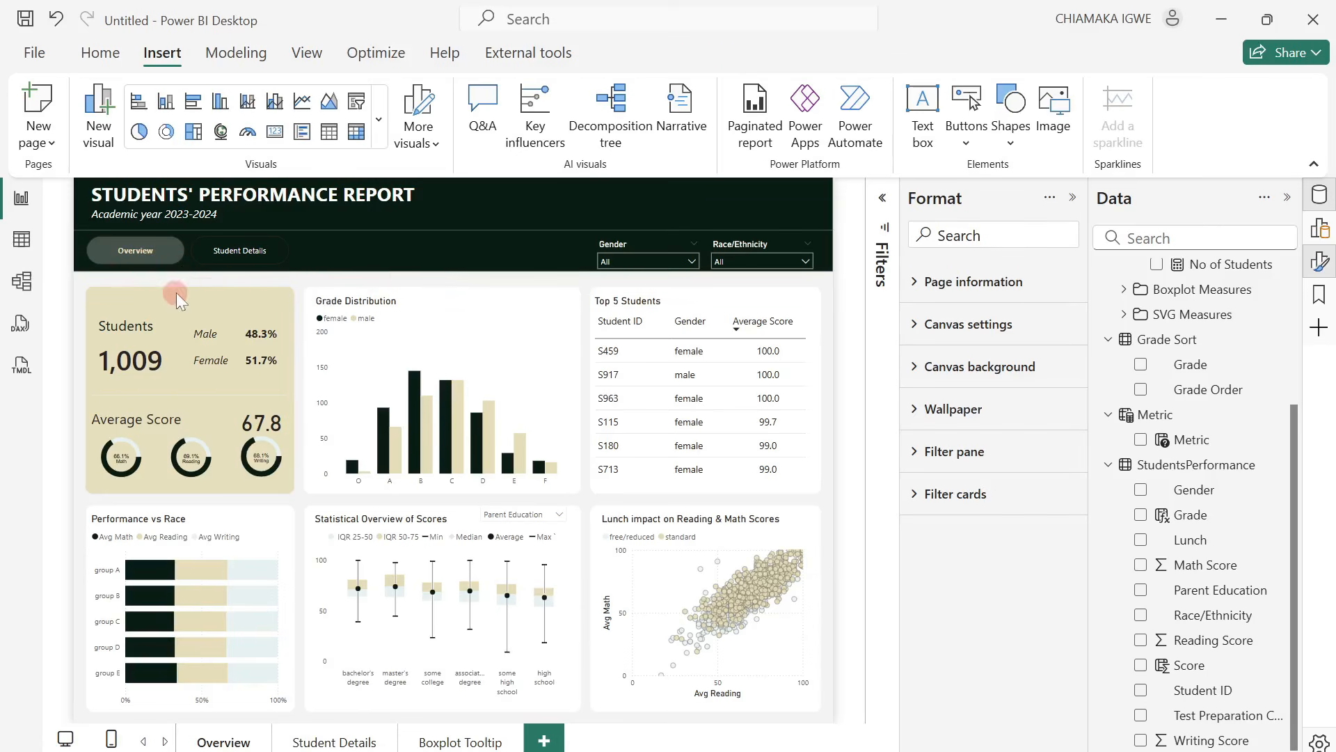
# Check the Hover-state styling of the page navigator's buttons on the Overview page.
pyautogui.click(149, 263)
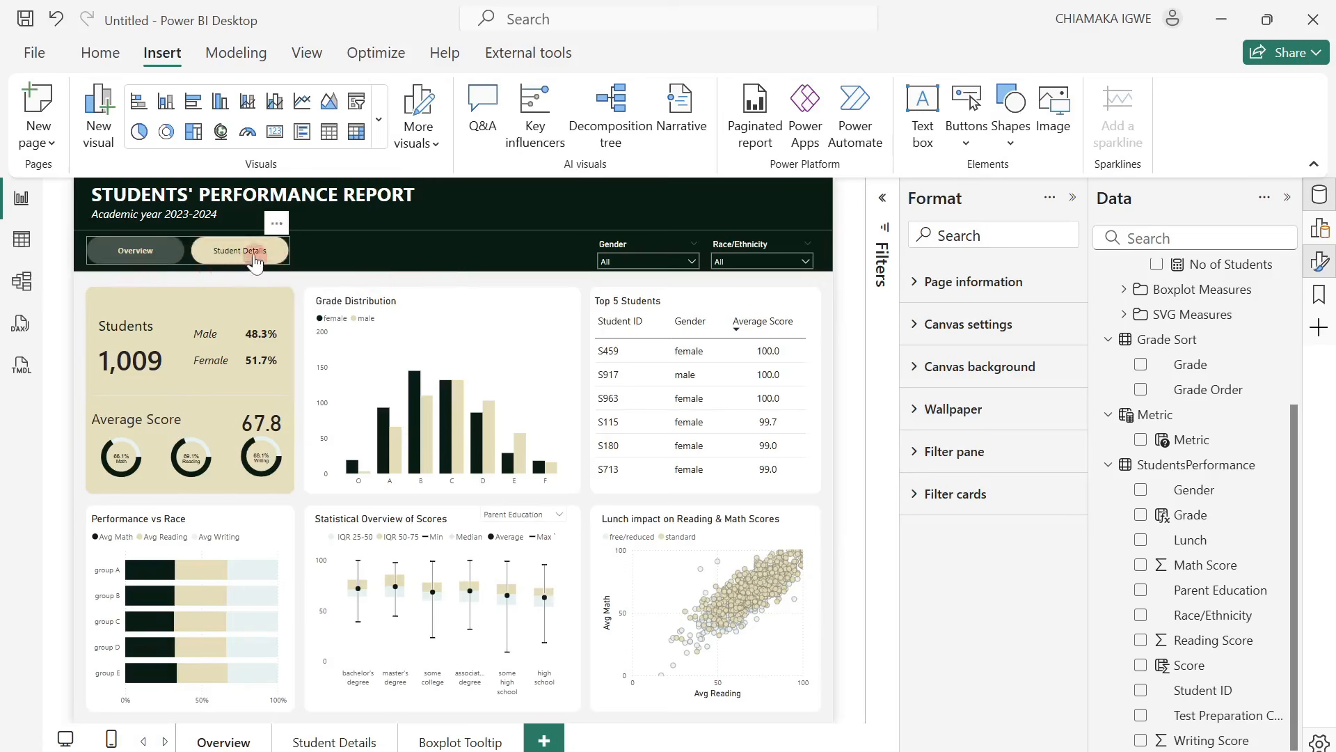
pyautogui.click(323, 256)
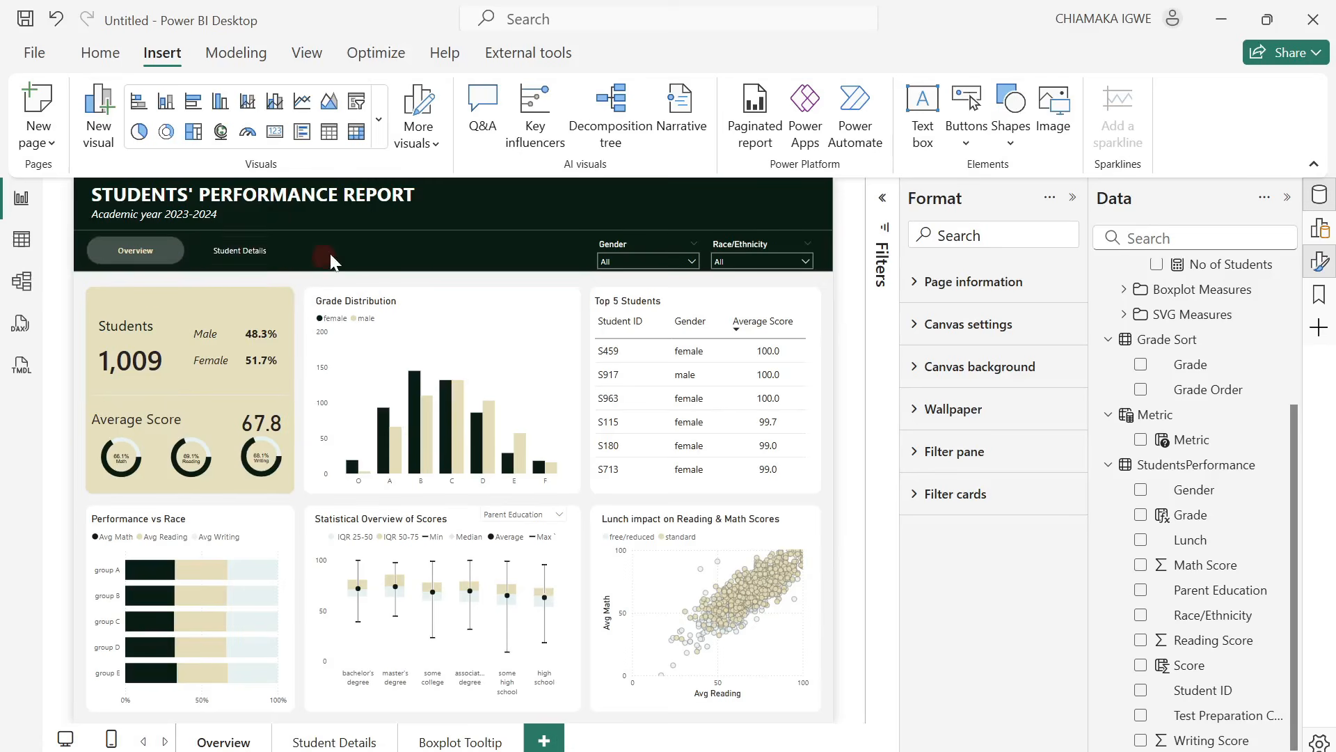
pyautogui.click(229, 259)
pyautogui.click(327, 256)
pyautogui.click(223, 265)
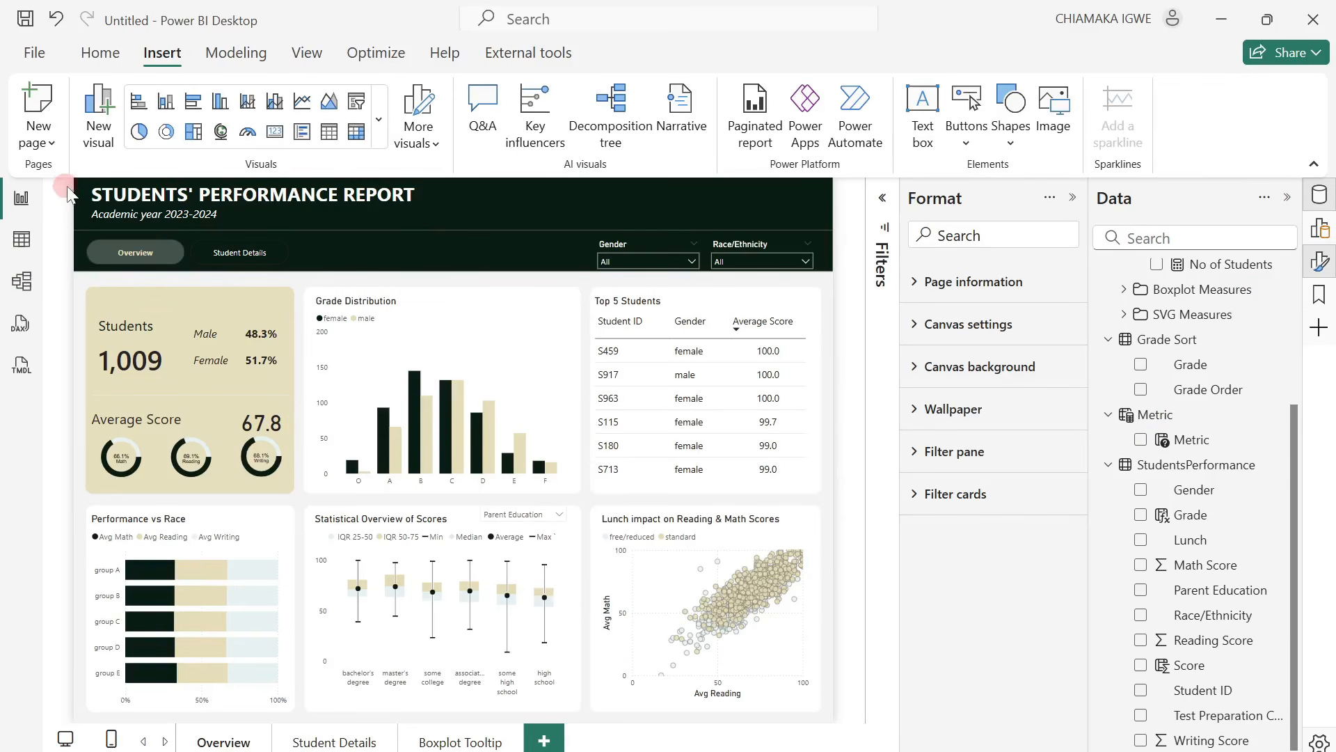
# Copy the report title text box, page navigator, and Gender and Race/Ethnicity slicers from the Overview page to the Student Details page.
pyautogui.moveTo(74, 186)
pyautogui.mouseDown()
pyautogui.moveTo(248, 262)
pyautogui.moveTo(605, 263)
pyautogui.moveTo(90, 187)
pyautogui.mouseUp()
pyautogui.click(91, 221)
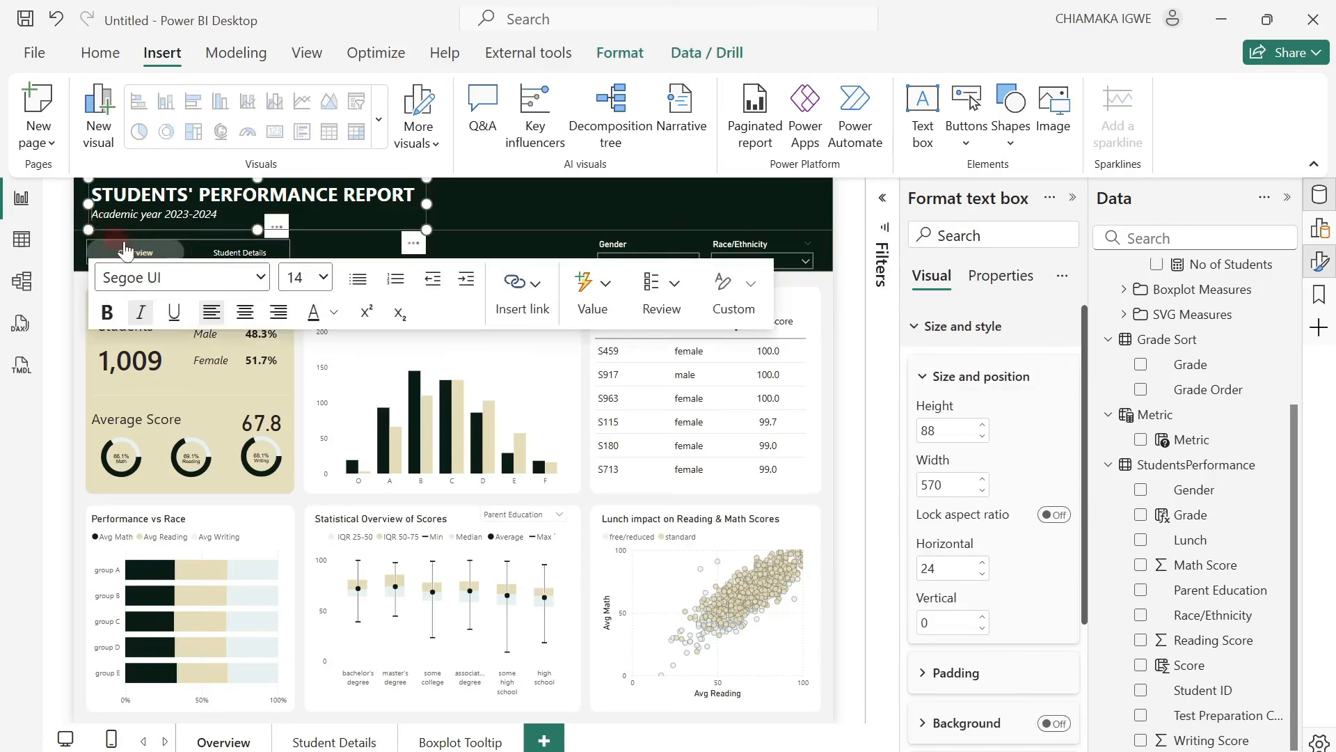
pyautogui.keyDown('ctrl'); pyautogui.click(87, 241); pyautogui.keyUp('ctrl')
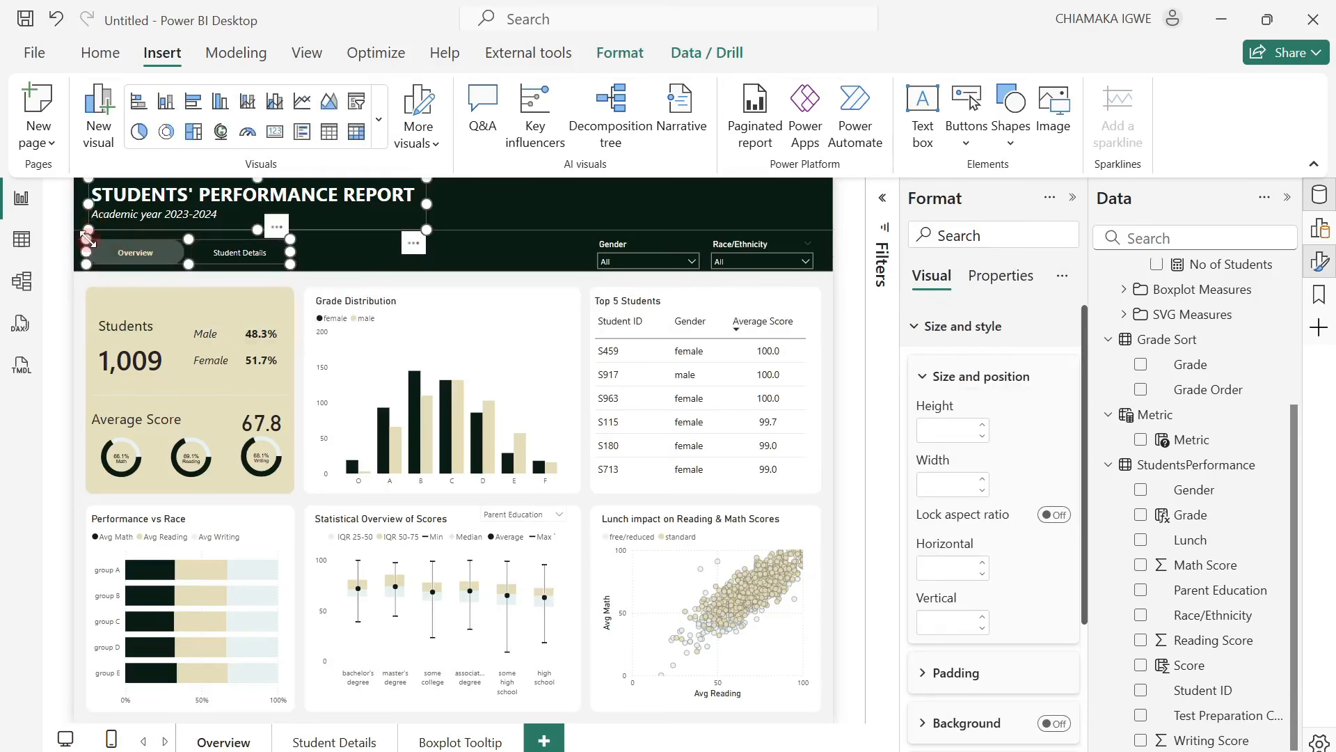
pyautogui.keyDown('ctrl'); pyautogui.click(605, 241); pyautogui.keyUp('ctrl')
pyautogui.keyDown('ctrl'); pyautogui.click(740, 248); pyautogui.keyUp('ctrl')
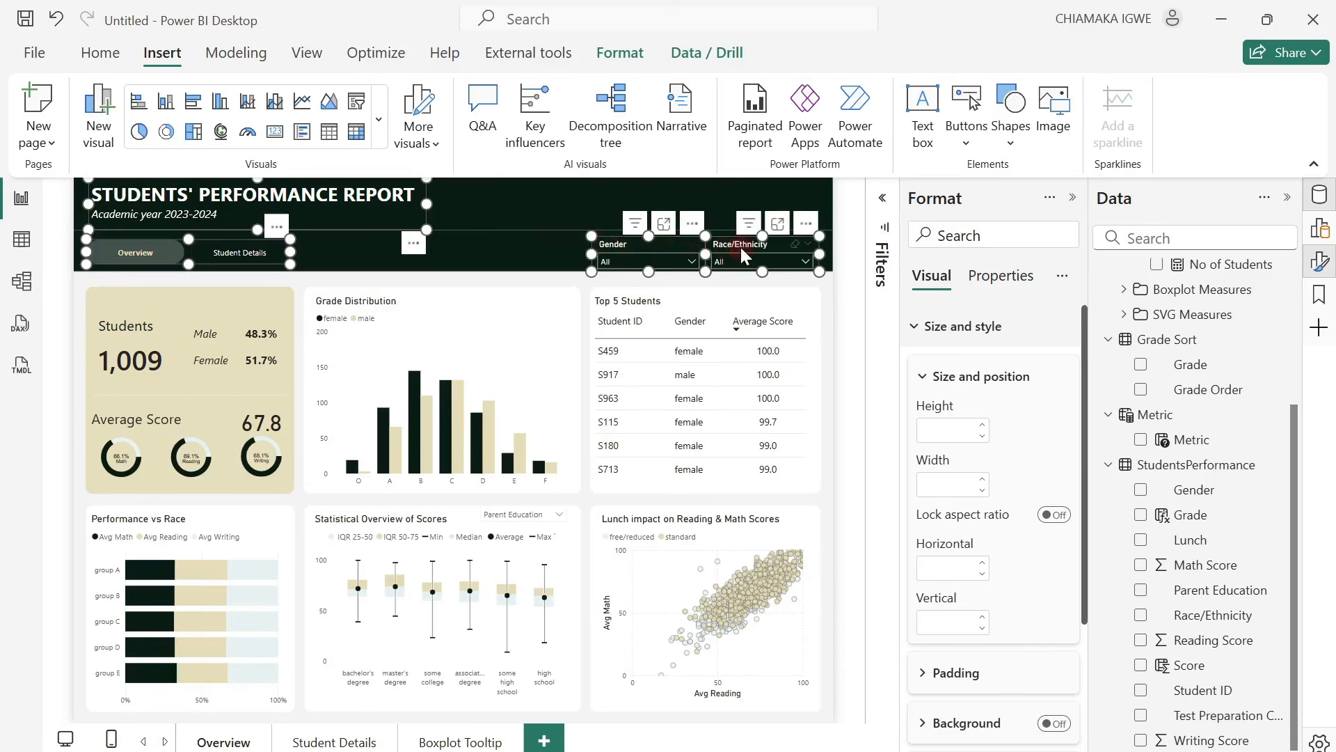
pyautogui.hotkey('ctrl', 'c')
pyautogui.click(335, 741)
pyautogui.hotkey('ctrl', 'v')
pyautogui.click(829, 445)
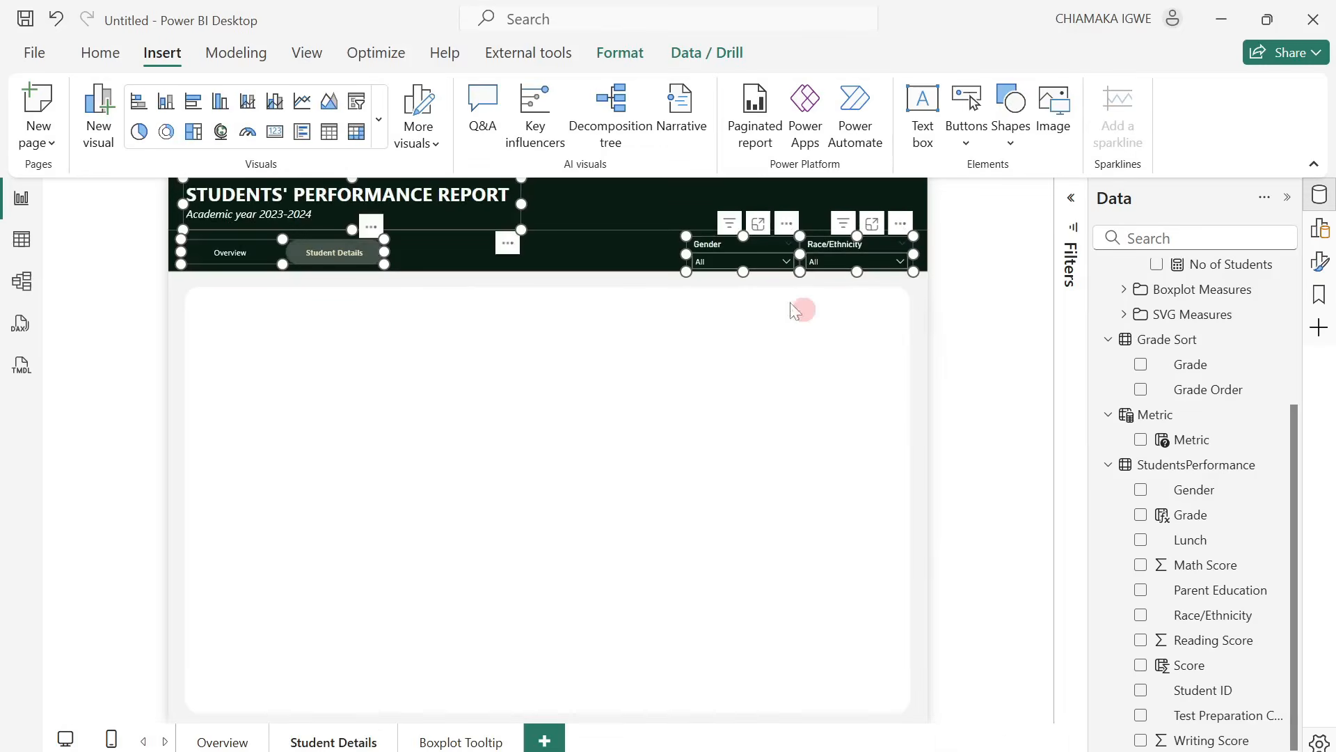
# Duplicate the Gender slicer on the Student Details page and place the copy in the header directly before the original.
pyautogui.click(722, 250)
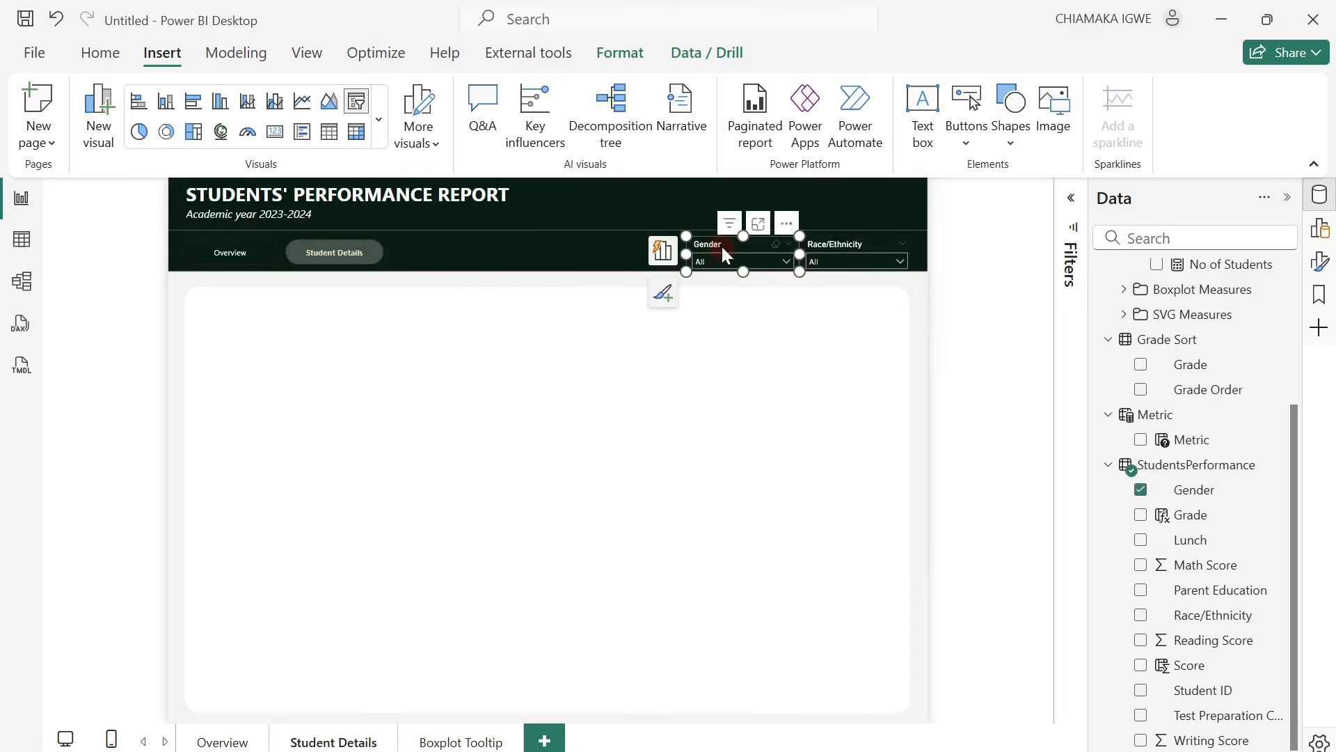
pyautogui.hotkey('ctrl', 'c')
pyautogui.hotkey('ctrl', 'v')
pyautogui.moveTo(792, 226); pyautogui.dragTo(666, 219)
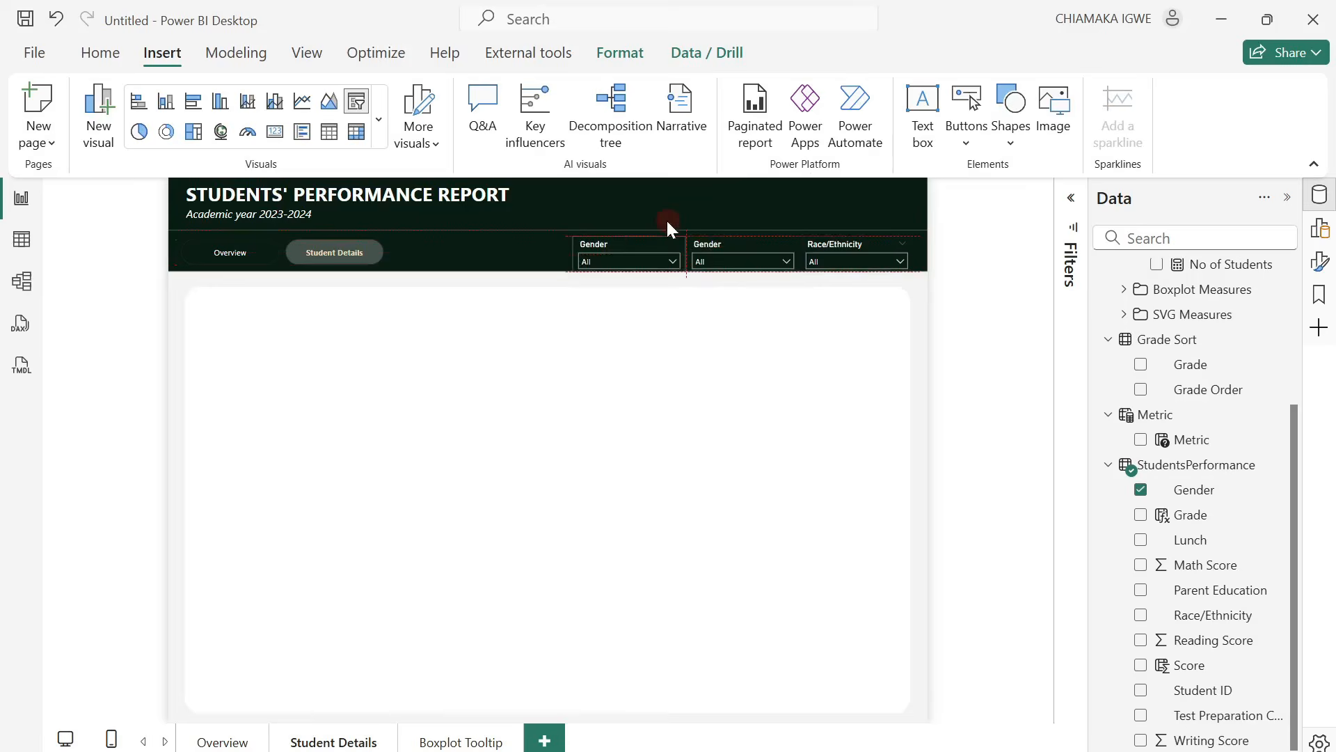
pyautogui.moveTo(666, 219); pyautogui.dragTo(666, 220)
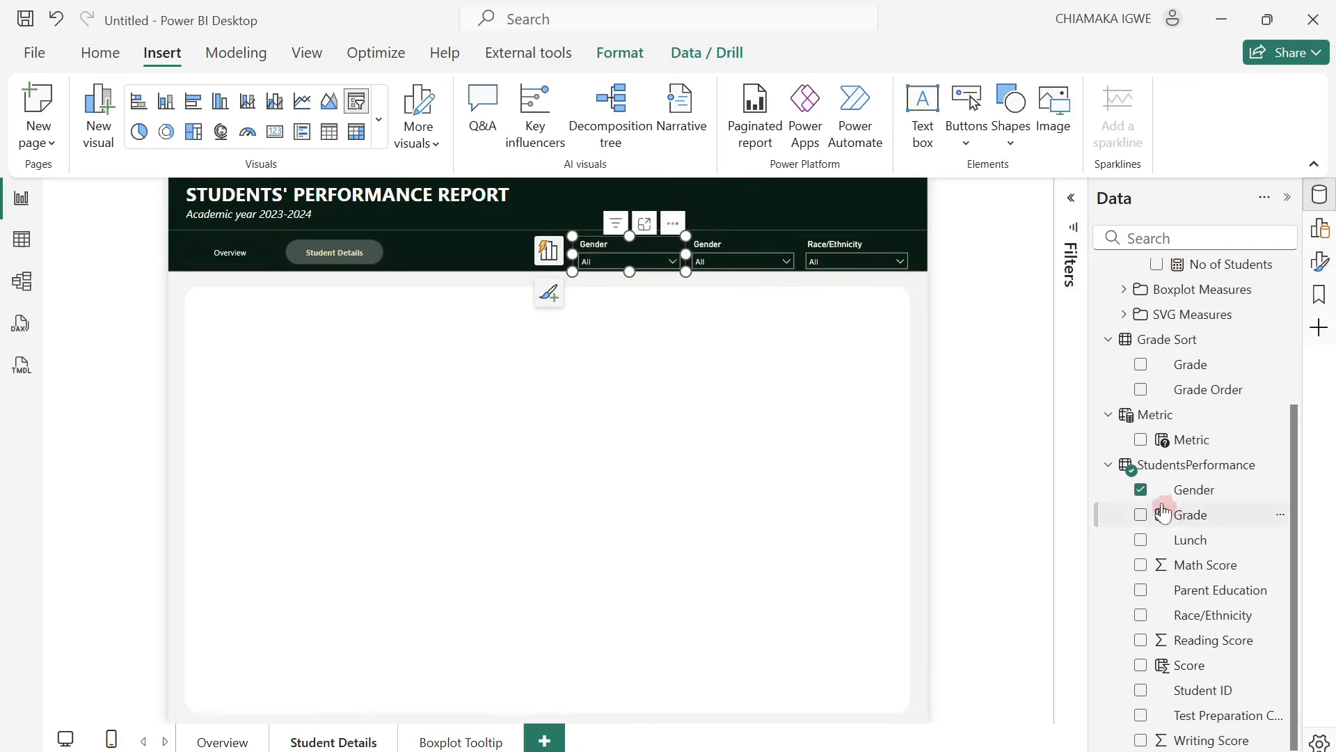
# Replace the duplicated slicer's Gender field with Student ID, and deselect the slicer.
pyautogui.click(1141, 489)
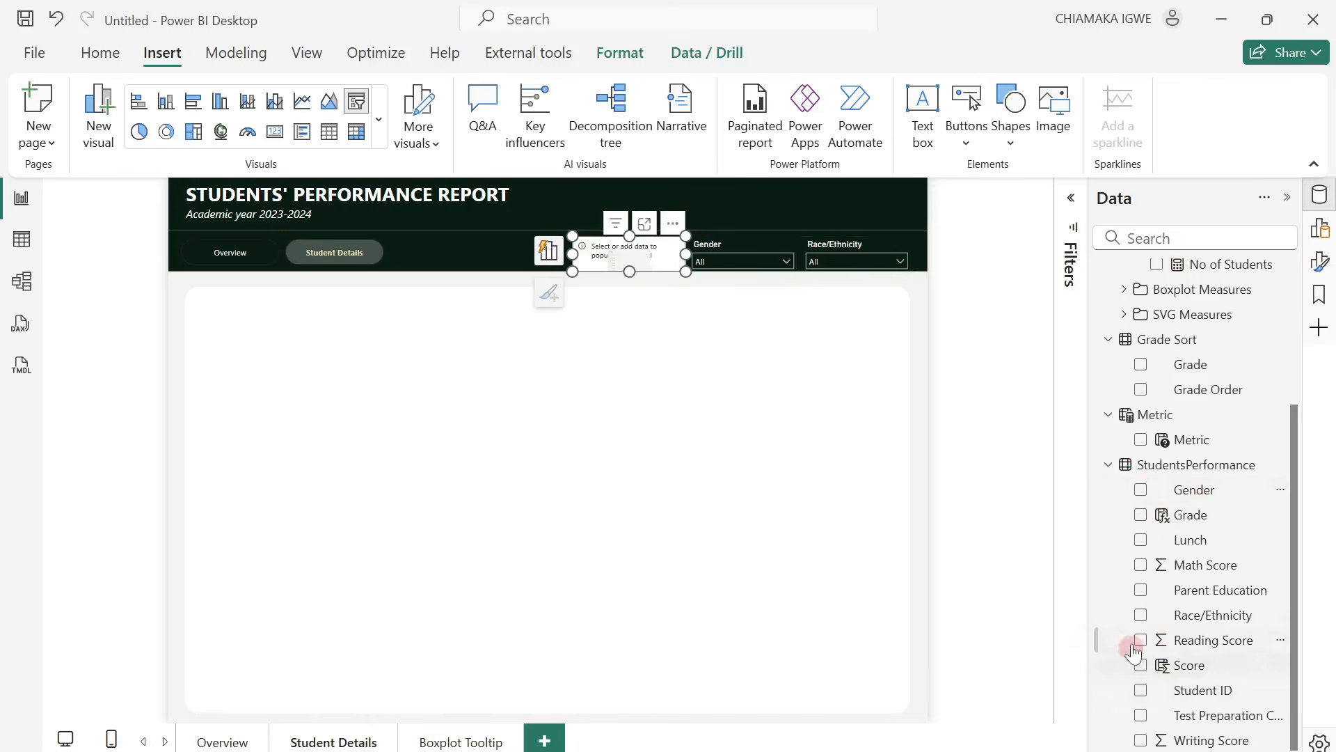
pyautogui.click(1141, 690)
pyautogui.click(835, 483)
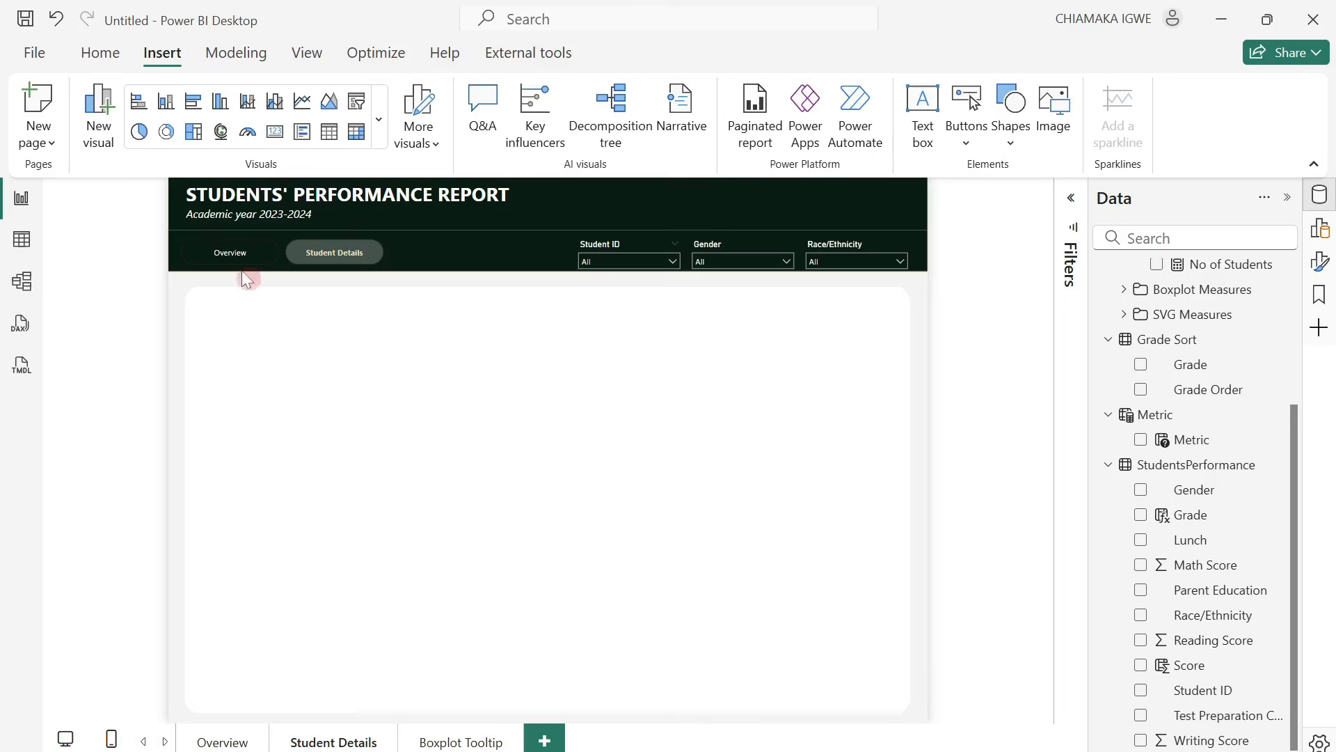
pyautogui.click(365, 263)
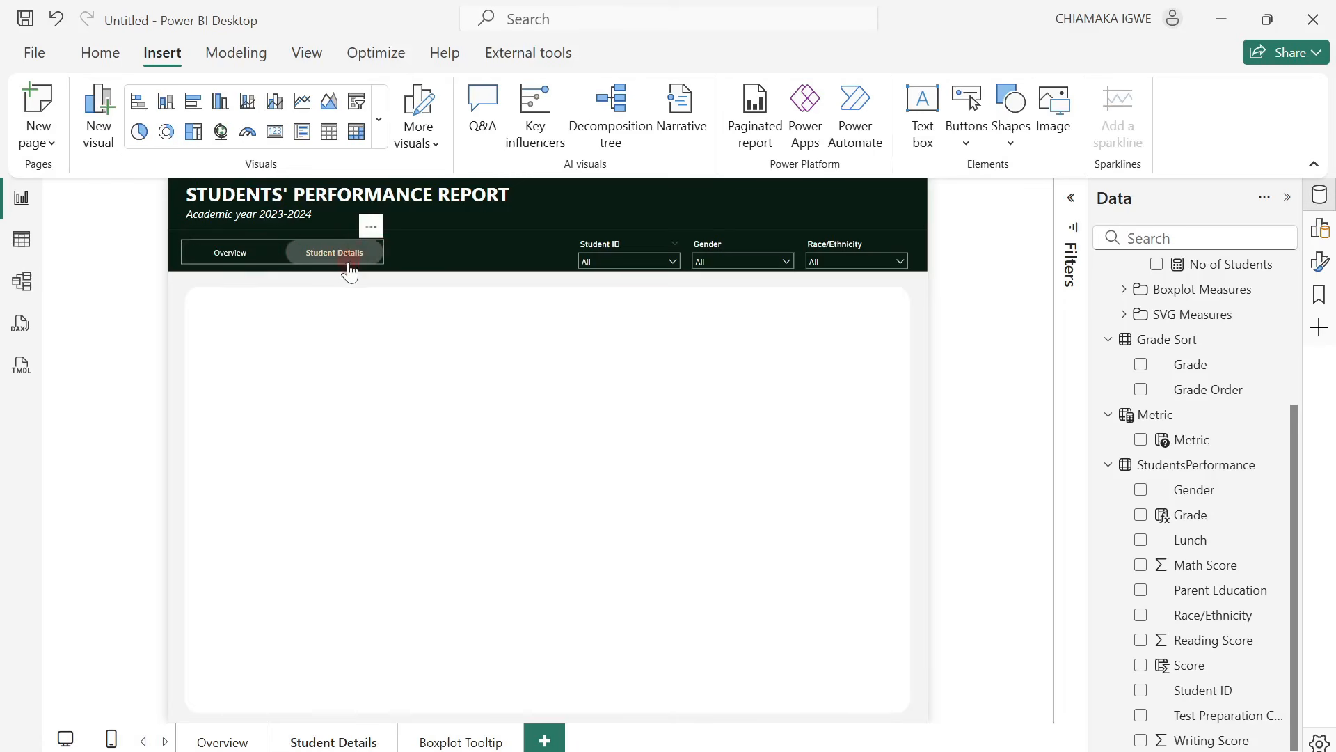
pyautogui.click(343, 314)
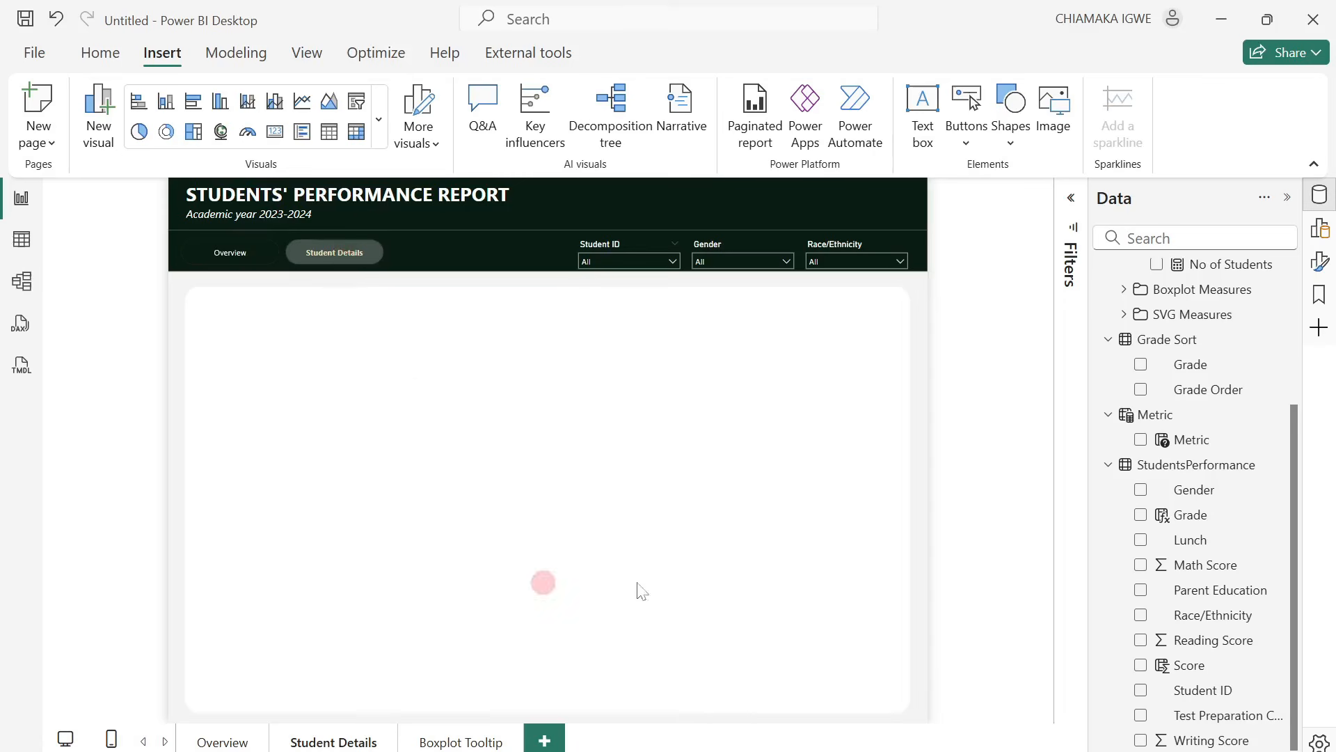
# Copy the Top 5 Students table from Overview to the Student Details page and enlarge it to fill the white panel.
pyautogui.click(226, 742)
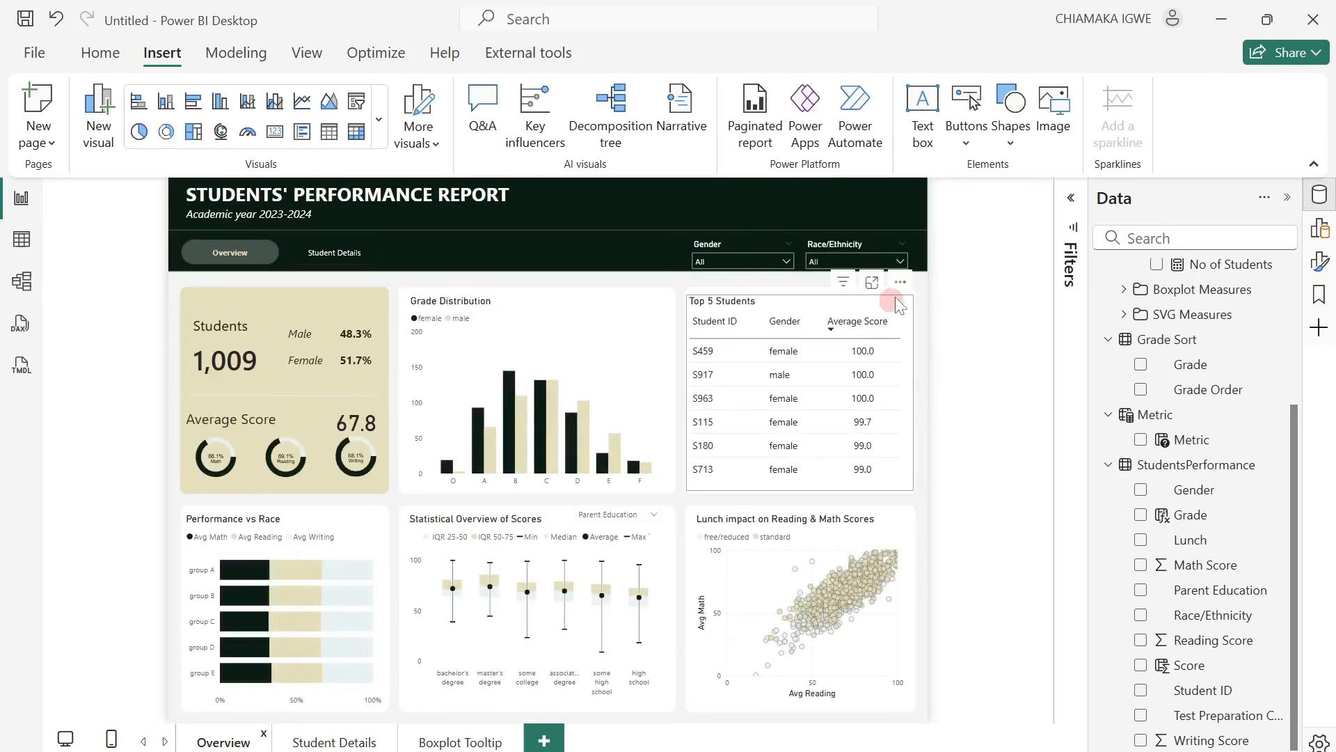
pyautogui.click(904, 297)
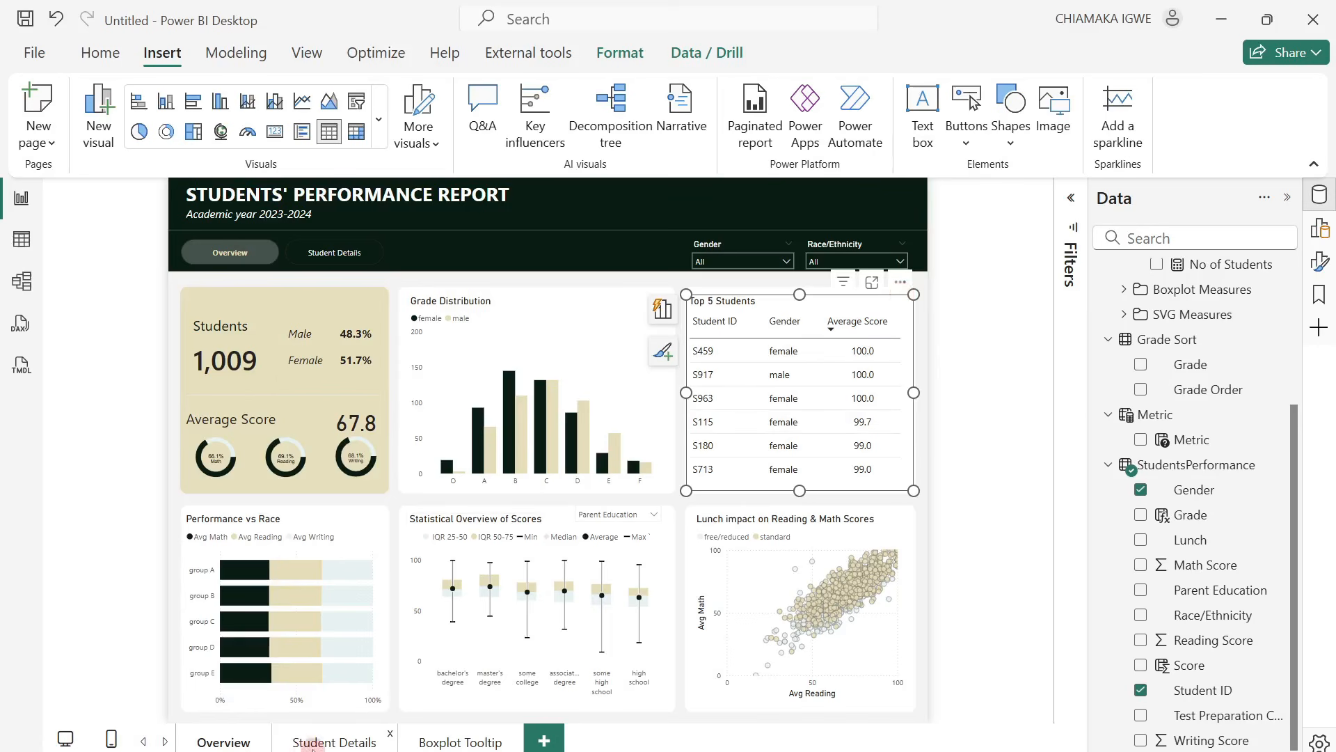
pyautogui.click(313, 744)
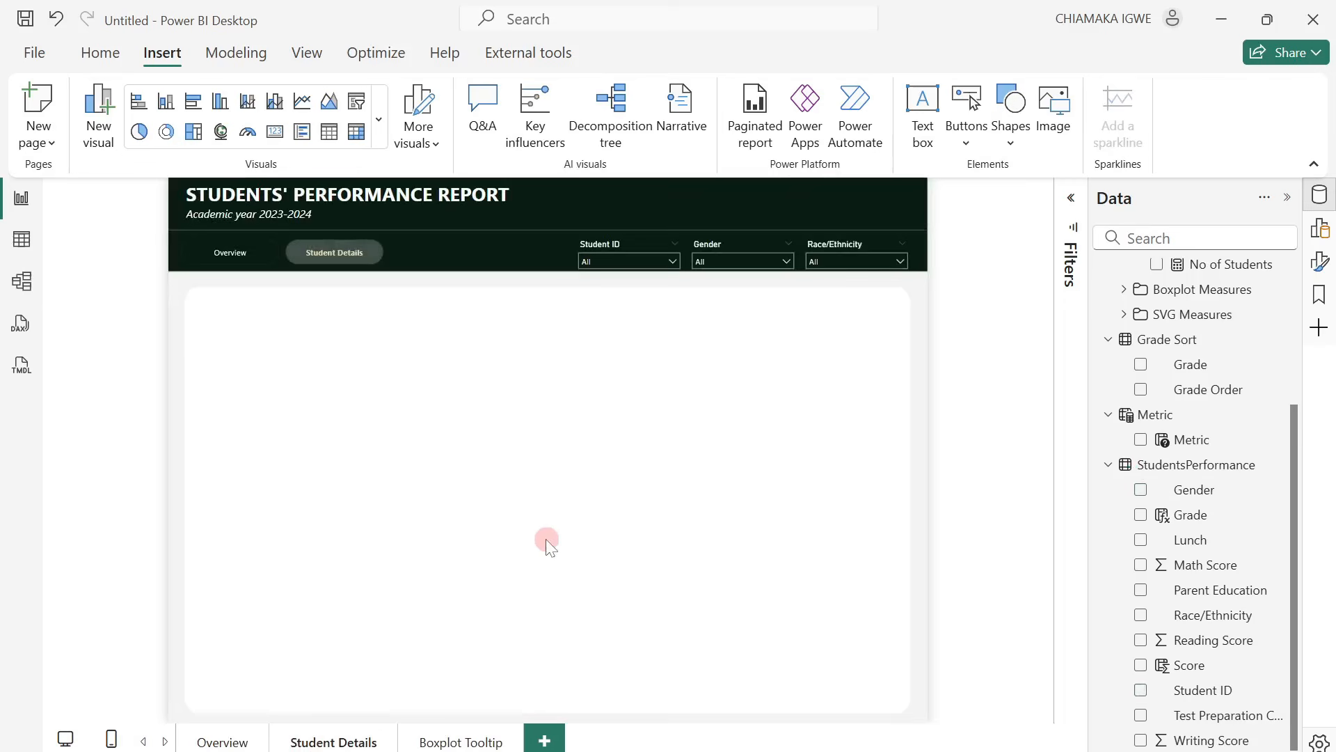
pyautogui.hotkey('ctrl', 'v')
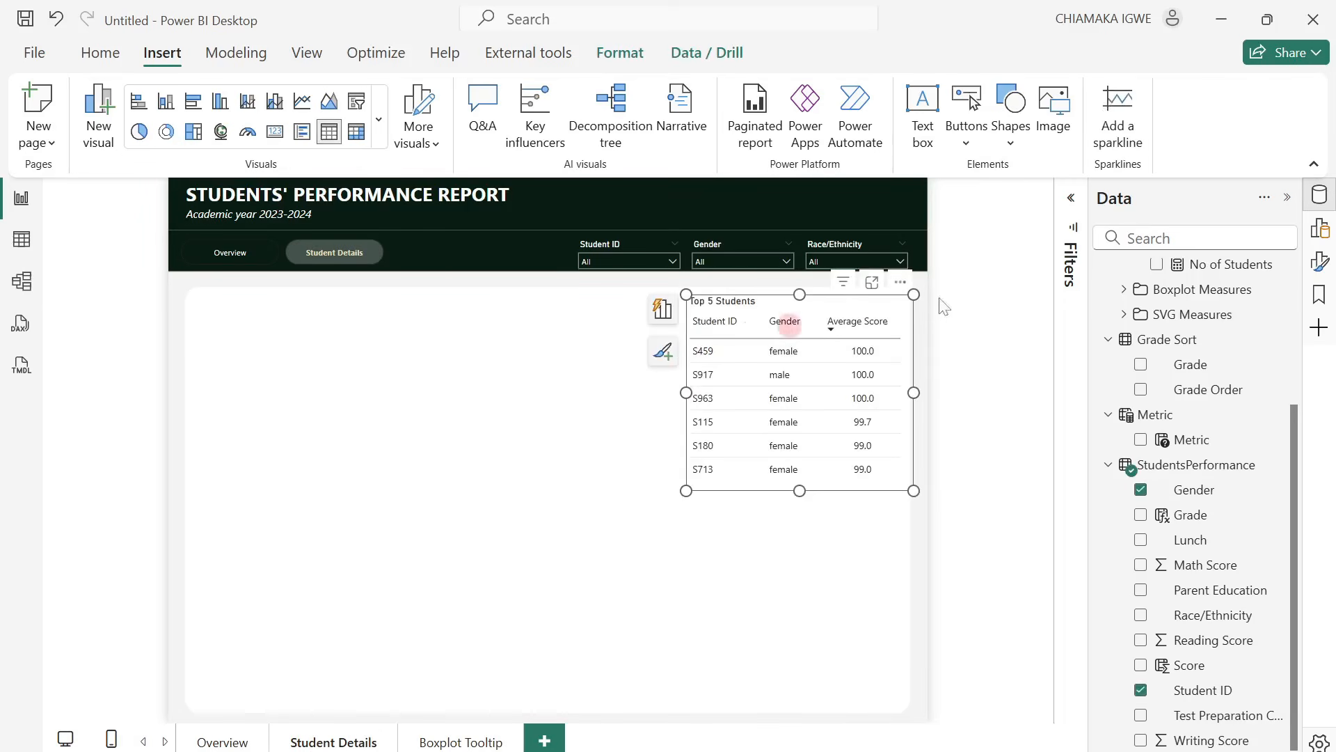
pyautogui.moveTo(905, 284); pyautogui.dragTo(412, 291)
pyautogui.moveTo(425, 494); pyautogui.dragTo(900, 705)
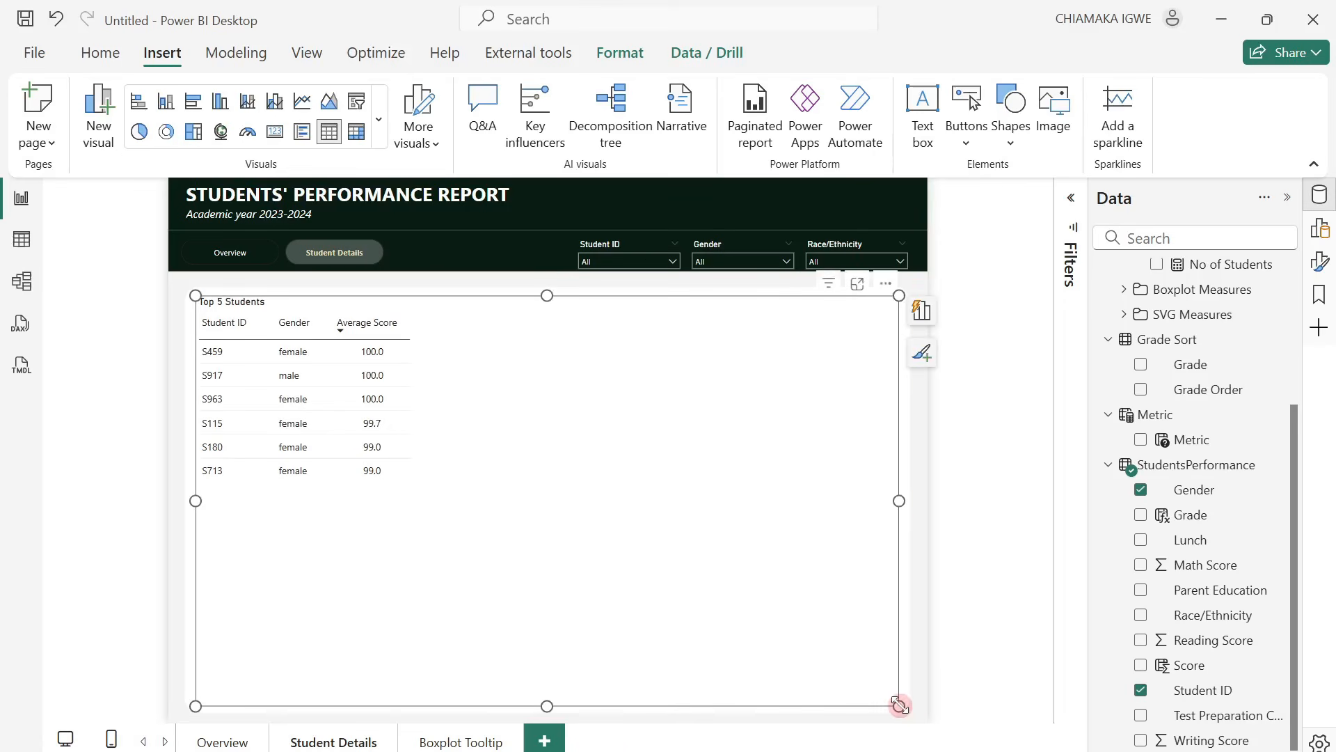
# Clear the Student ID top 5 filter from the copied table on the Student Details page.
pyautogui.click(1070, 205)
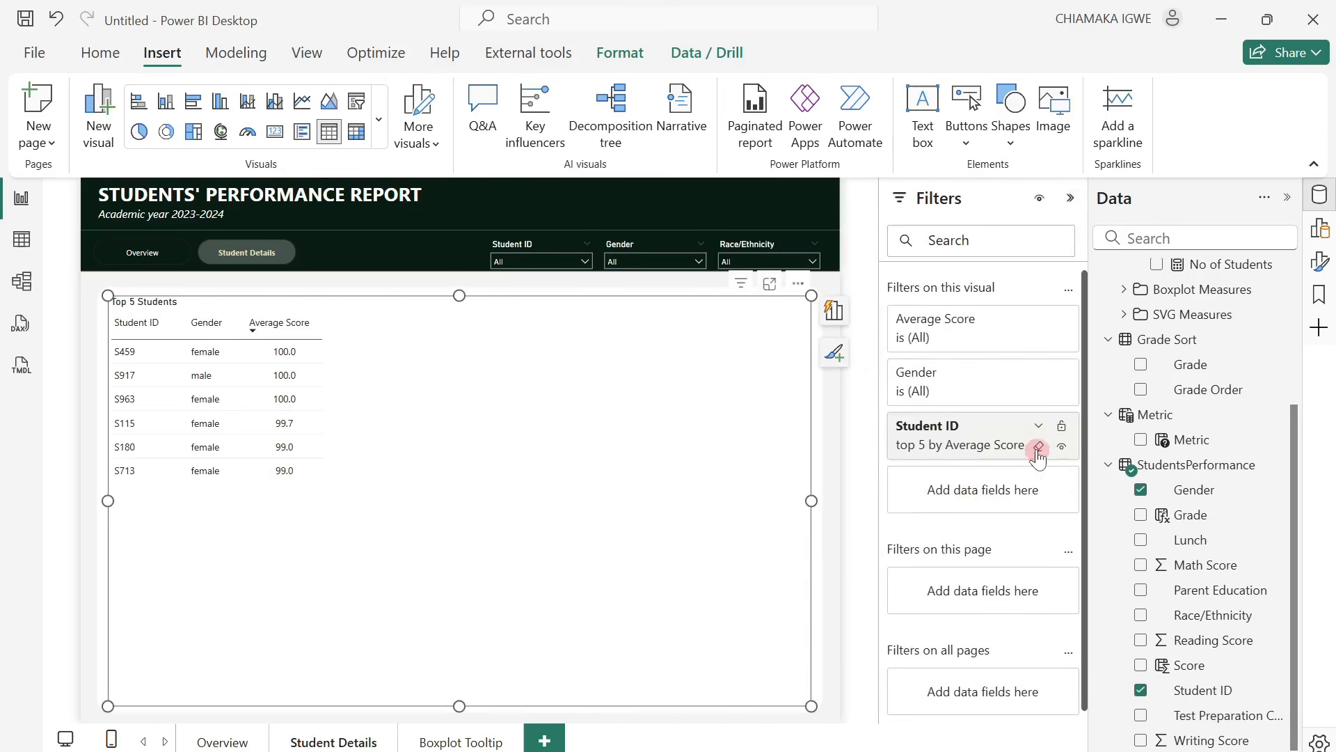
pyautogui.click(1039, 448)
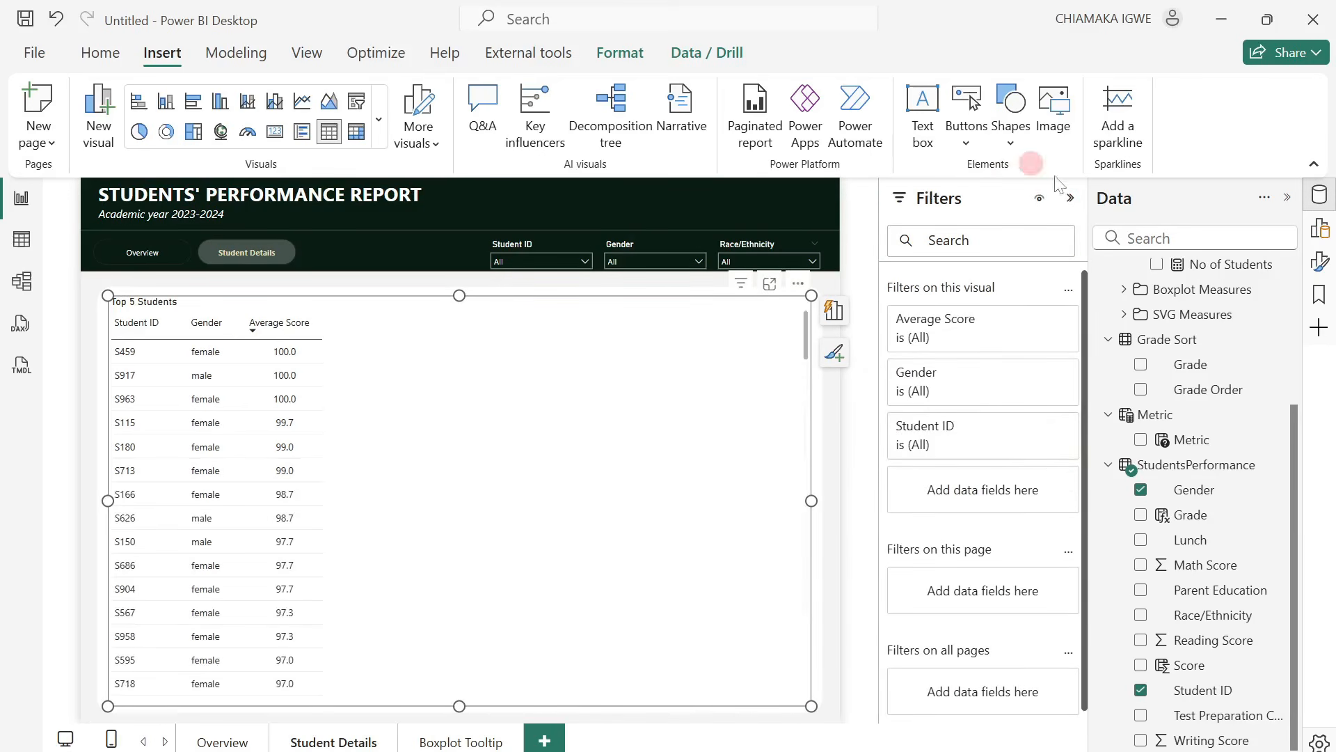
pyautogui.click(1071, 198)
# Delete the student table's title text and turn its title off.
pyautogui.click(248, 304)
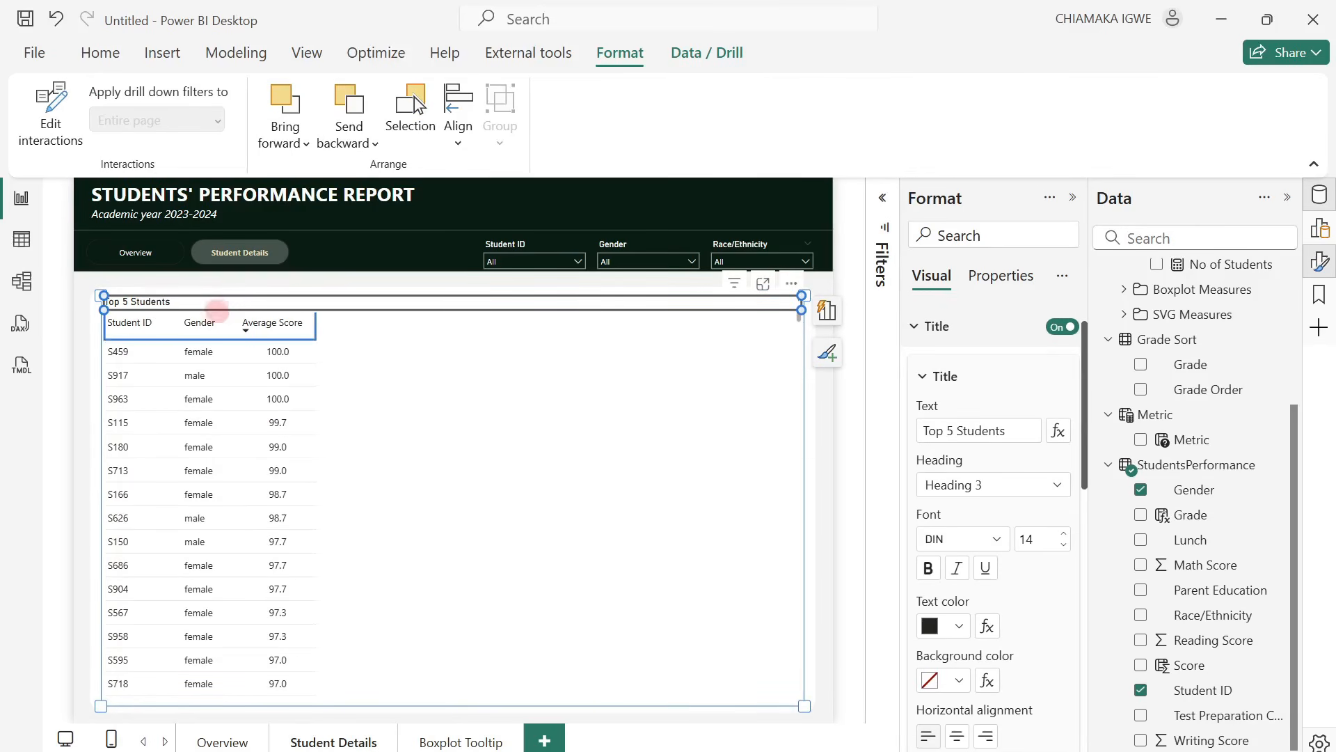
pyautogui.doubleClick(218, 304)
pyautogui.press('BackSpace')
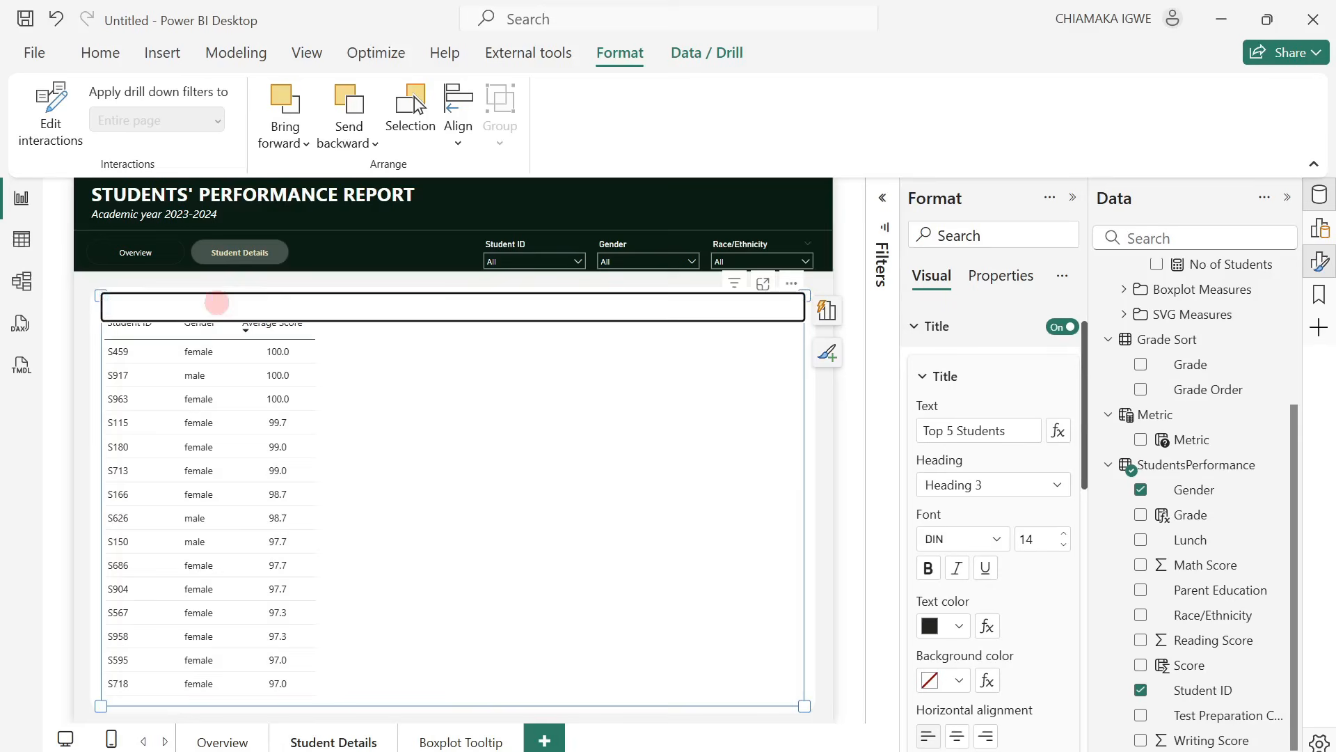
pyautogui.click(402, 346)
pyautogui.click(446, 357)
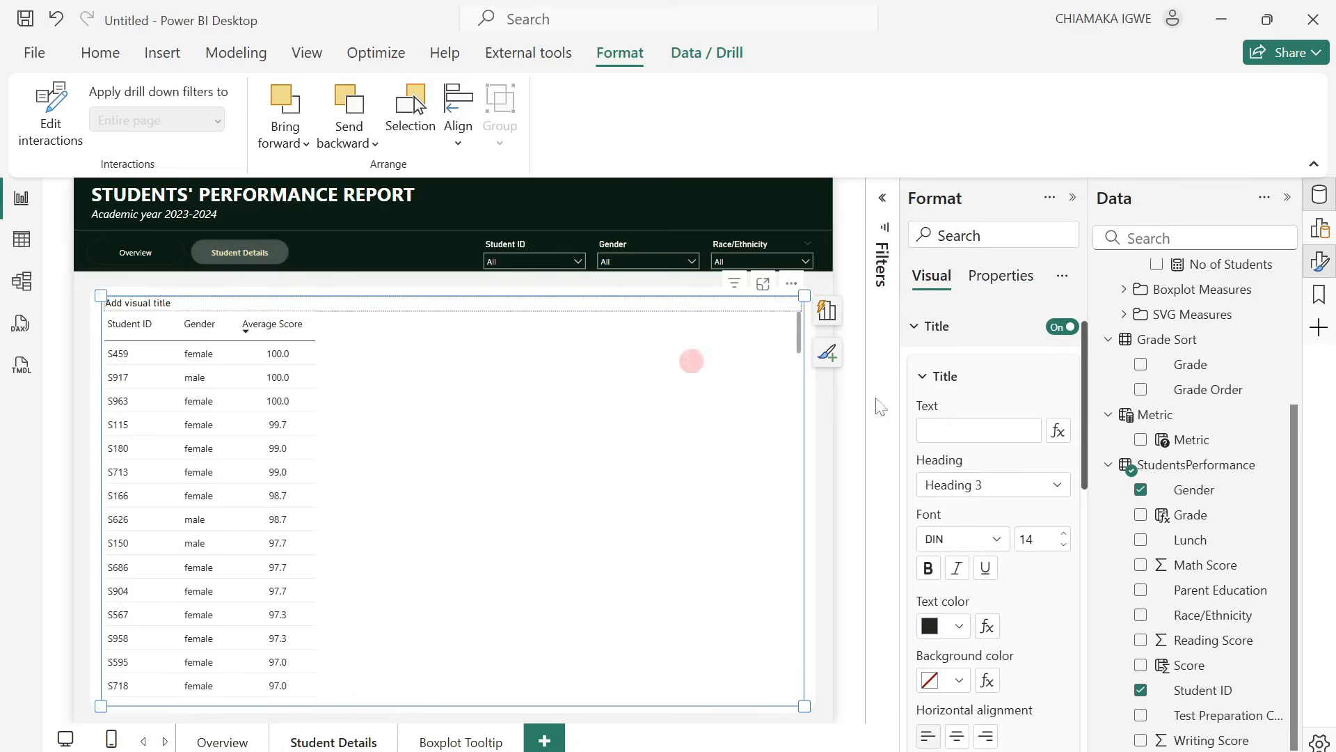
pyautogui.click(961, 486)
pyautogui.click(1065, 327)
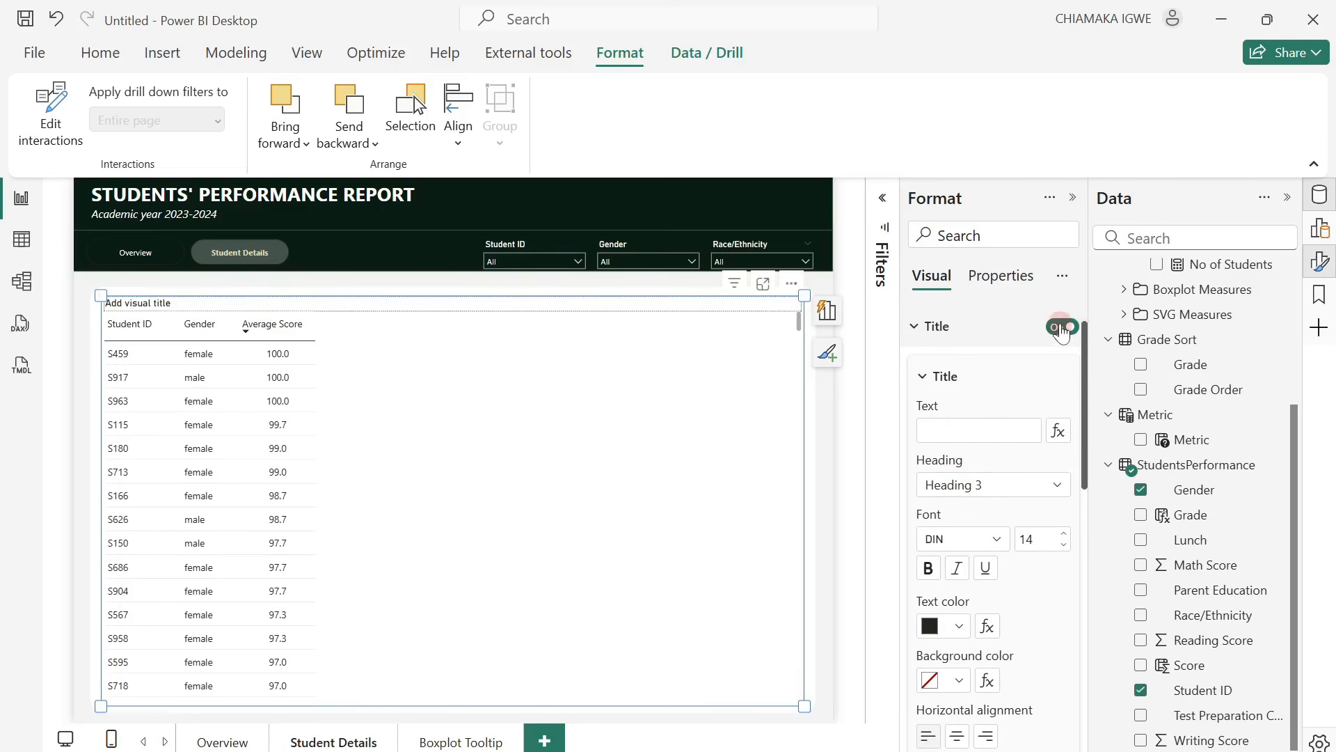
pyautogui.click(964, 205)
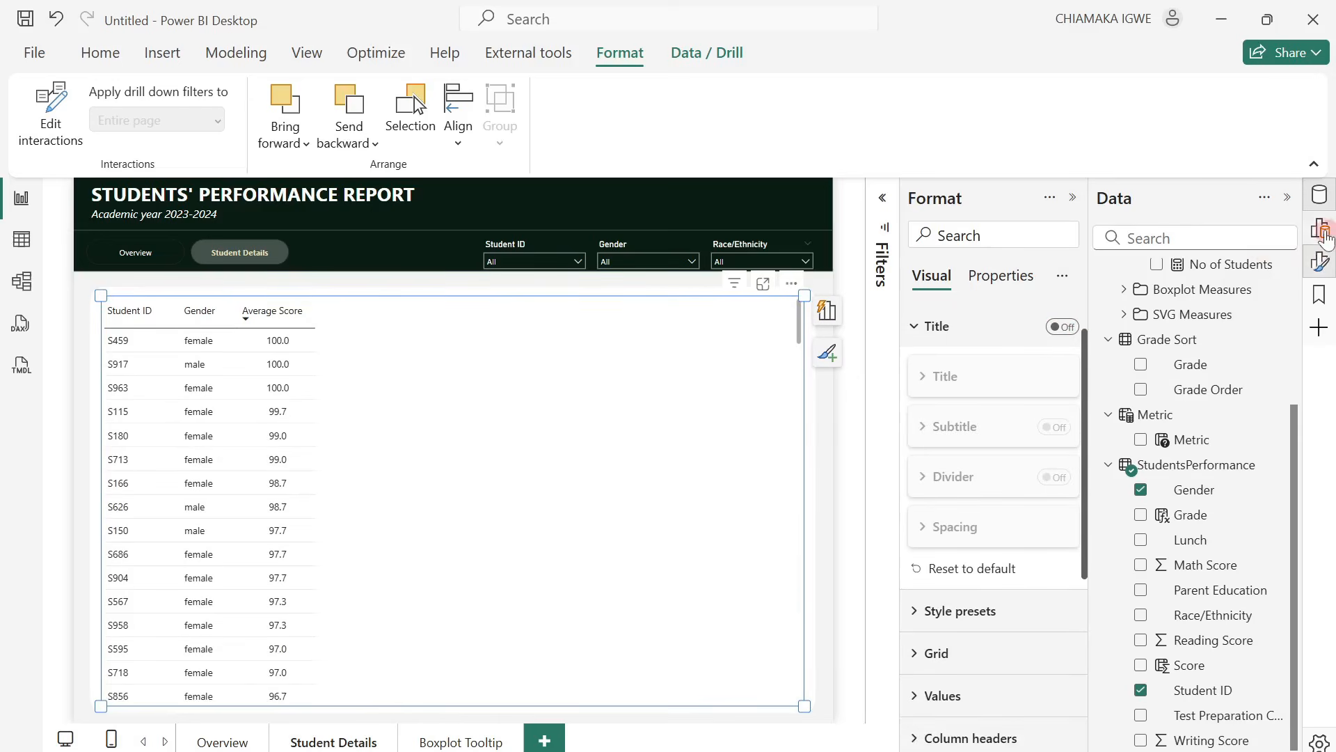
# Rename the student table's Average Score column to Avg Score.
pyautogui.click(1322, 232)
pyautogui.click(979, 578)
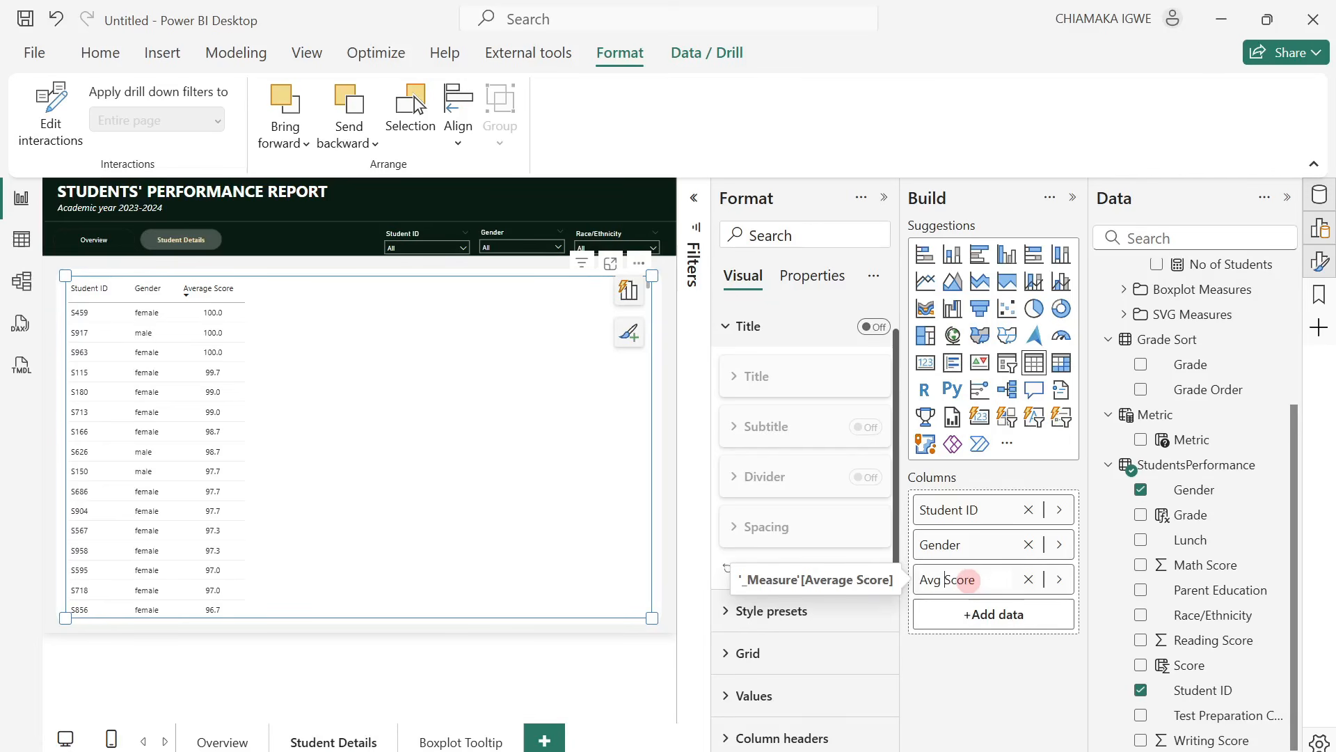
pyautogui.press('Return')
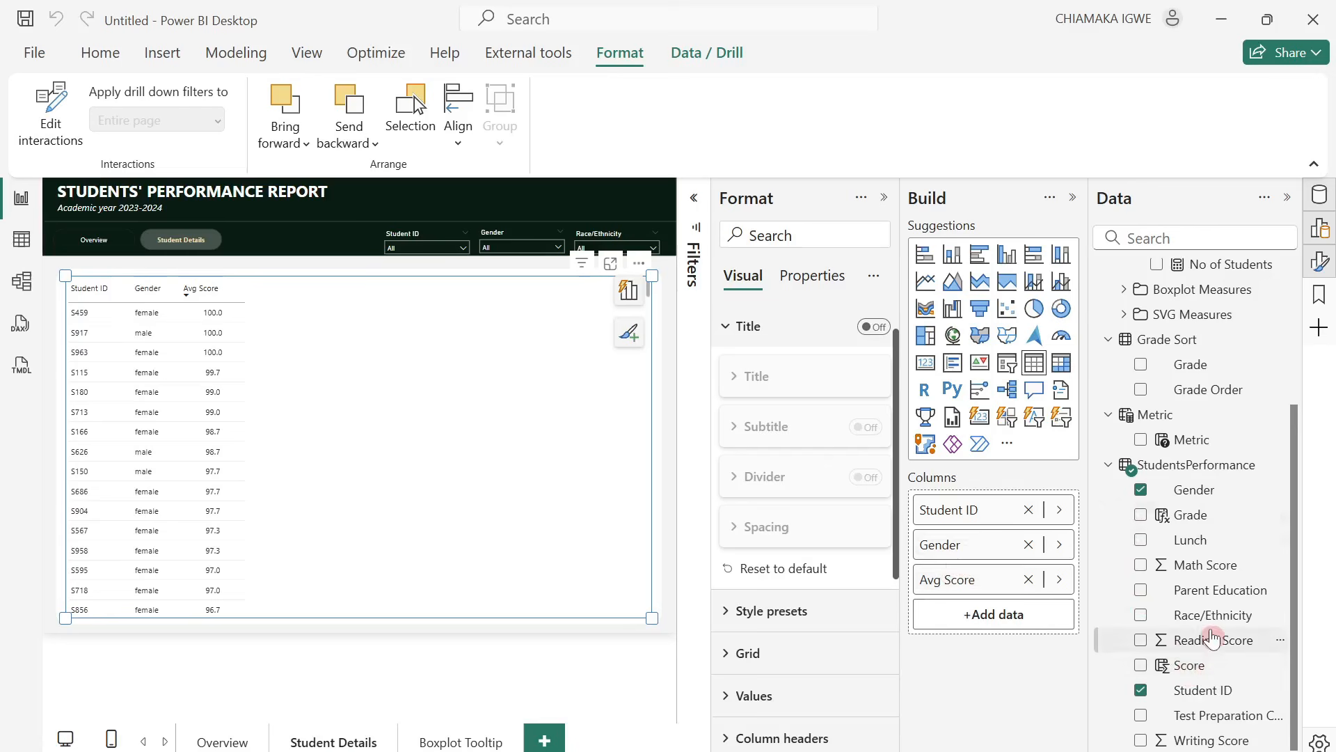
# Add Race/Ethnicity, Parent Education and Test Preparation Course as table columns between Gender and Avg Score.
pyautogui.moveTo(1175, 614); pyautogui.dragTo(1002, 560)
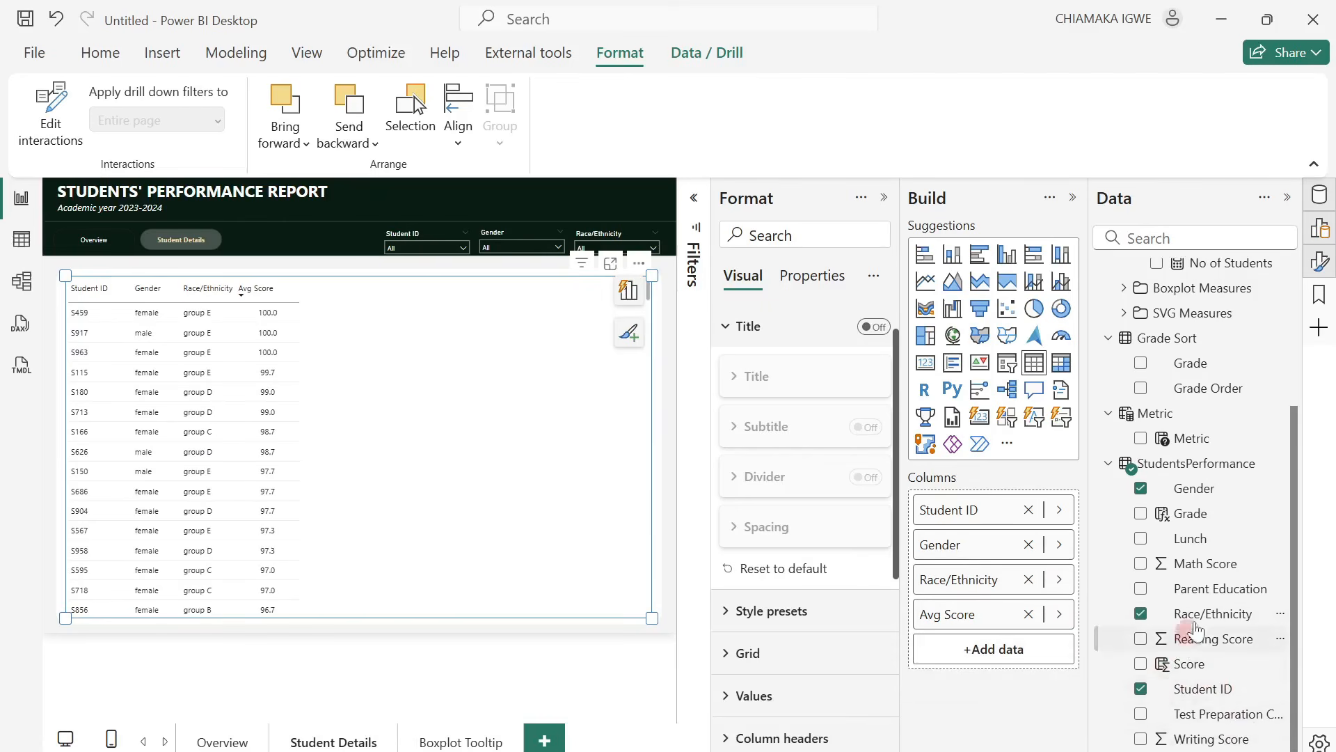
pyautogui.moveTo(1197, 590); pyautogui.dragTo(1009, 599)
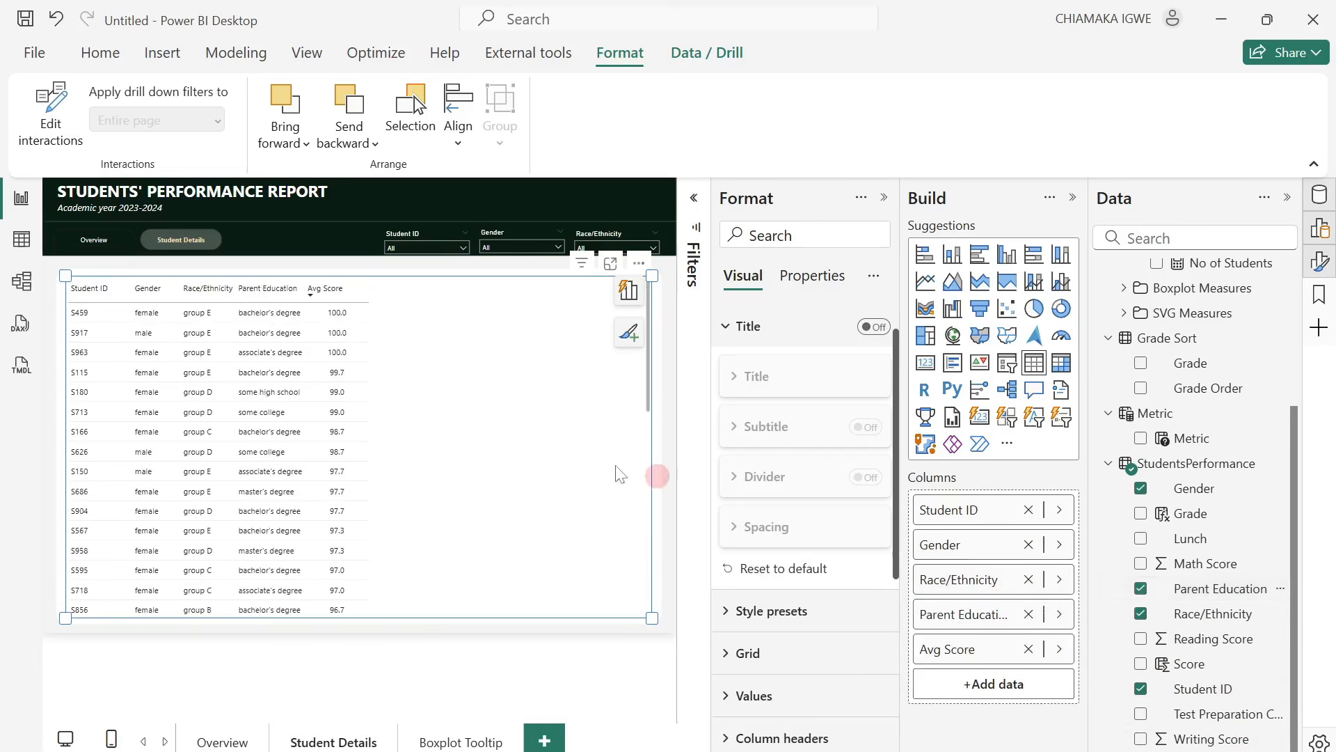
pyautogui.click(1205, 590)
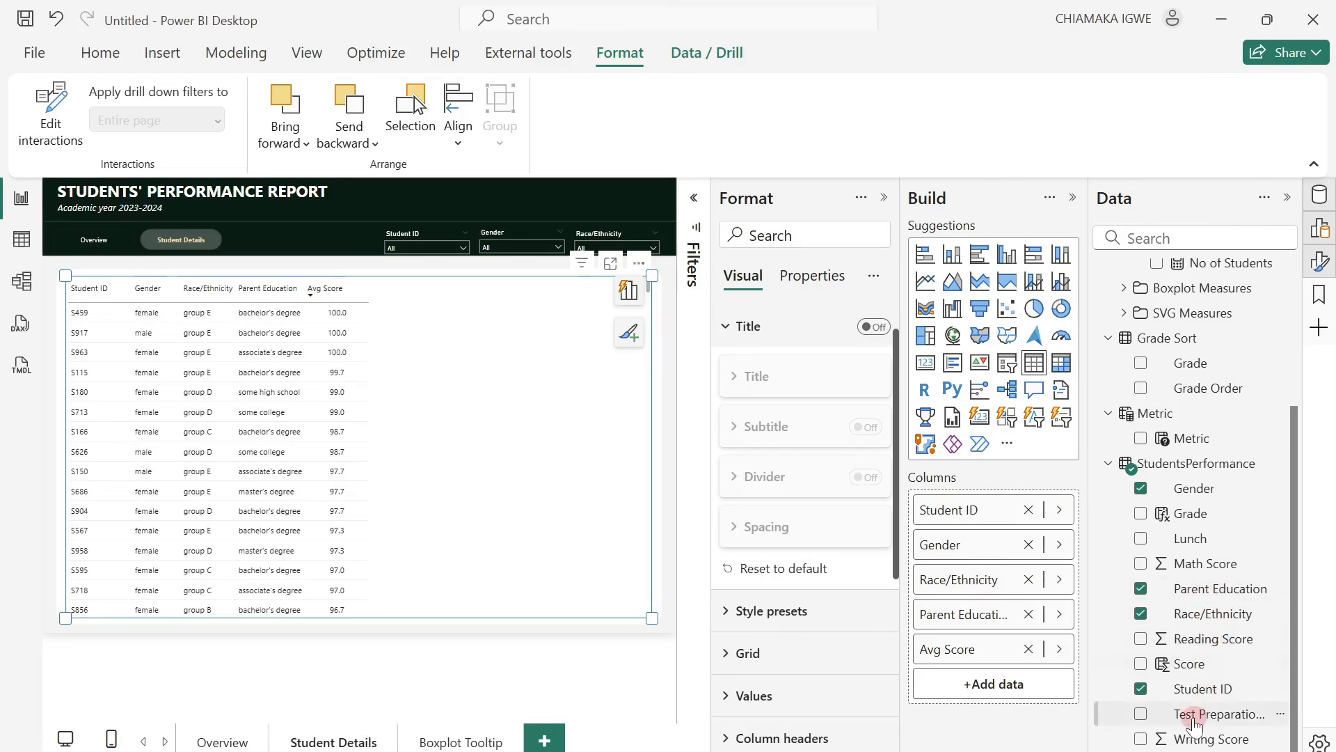
pyautogui.moveTo(1190, 714); pyautogui.dragTo(999, 634)
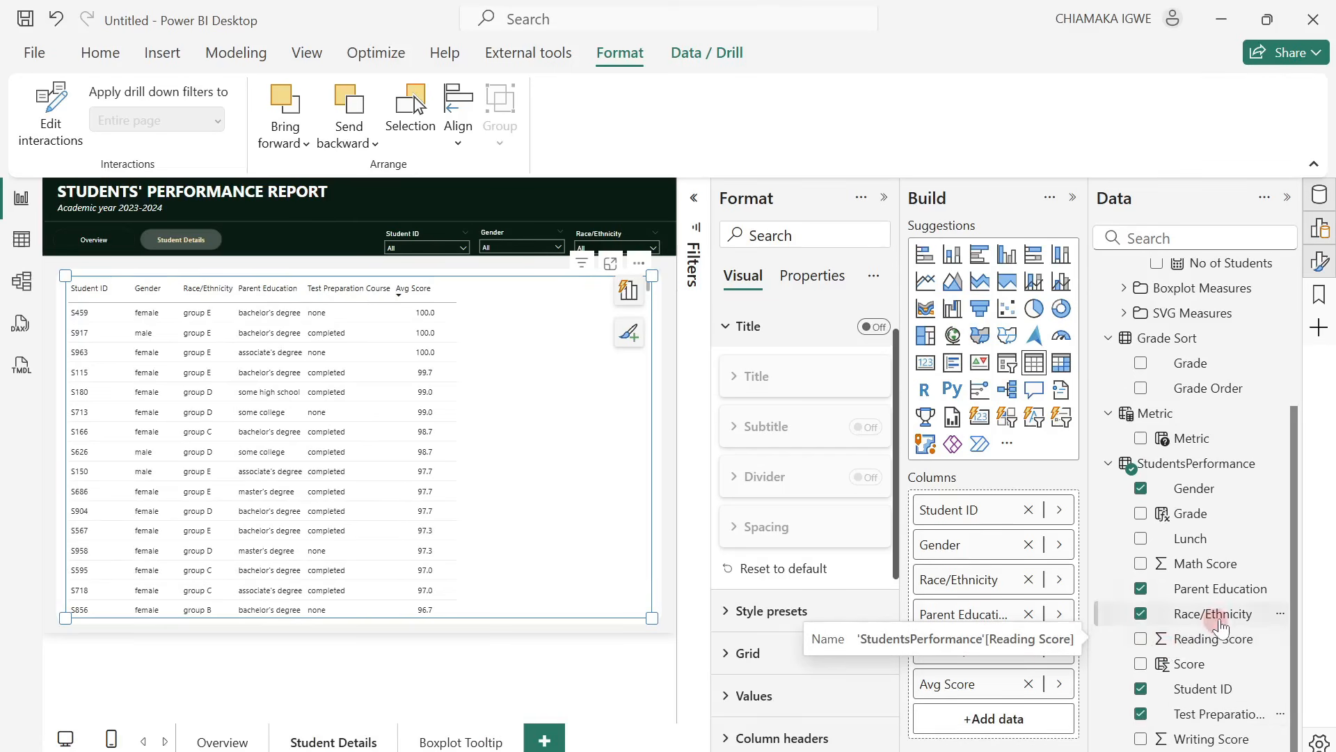
# Add the Math Score, Reading Score and Writing Score fields to the table as columns before Avg Score.
pyautogui.moveTo(1212, 570); pyautogui.dragTo(1020, 678)
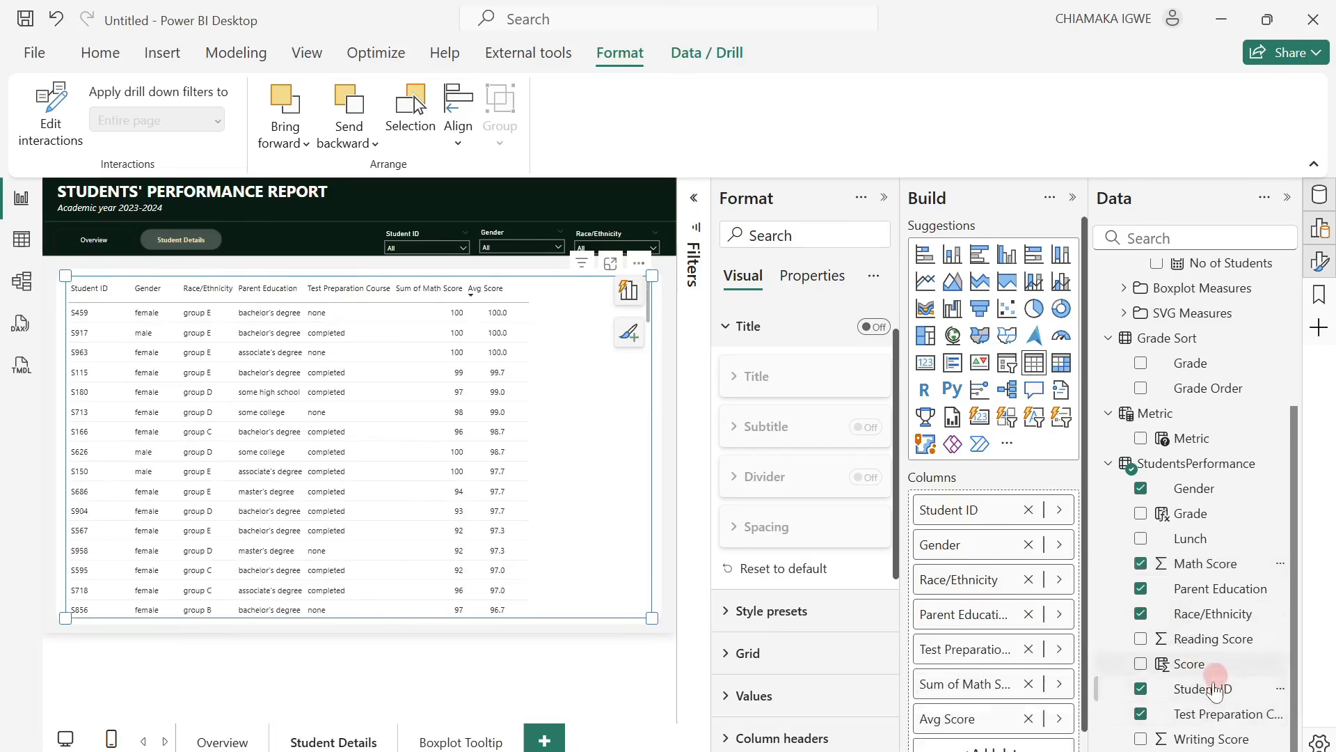
pyautogui.moveTo(1191, 637); pyautogui.dragTo(1014, 697)
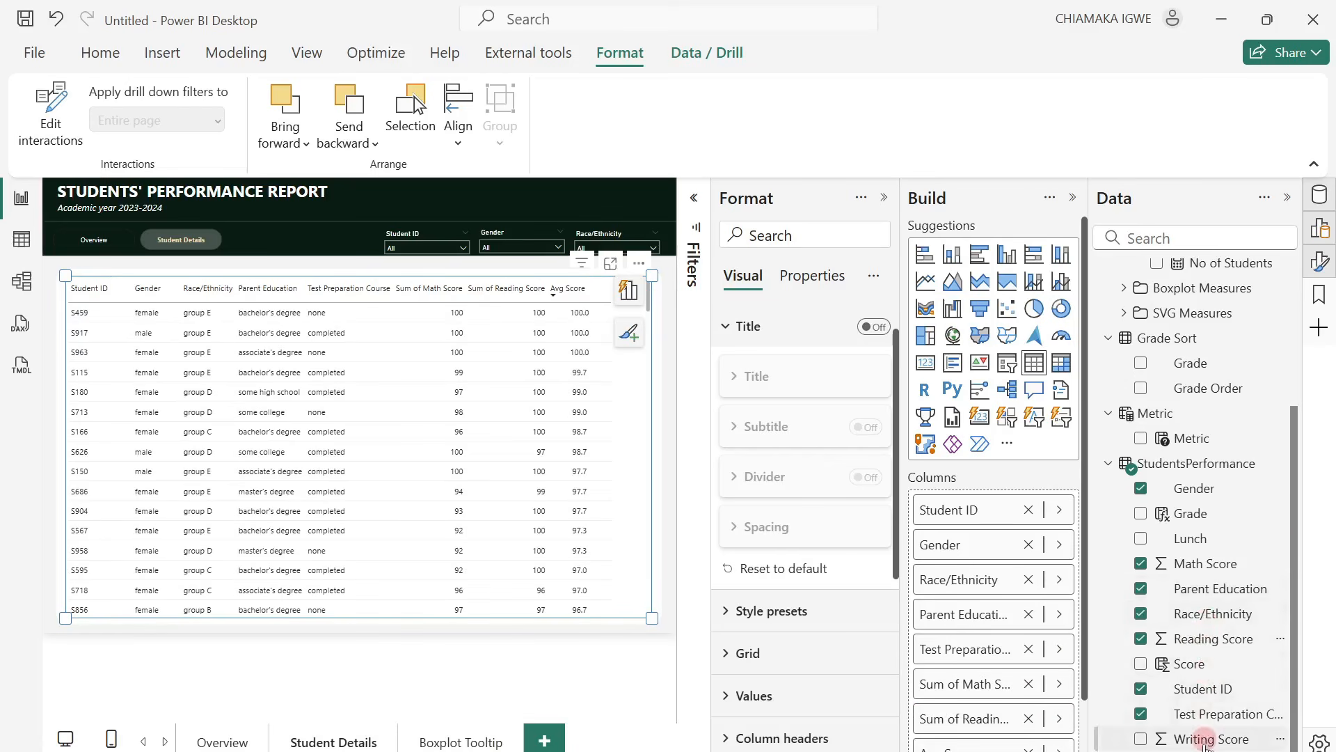
pyautogui.moveTo(1200, 739); pyautogui.dragTo(999, 686)
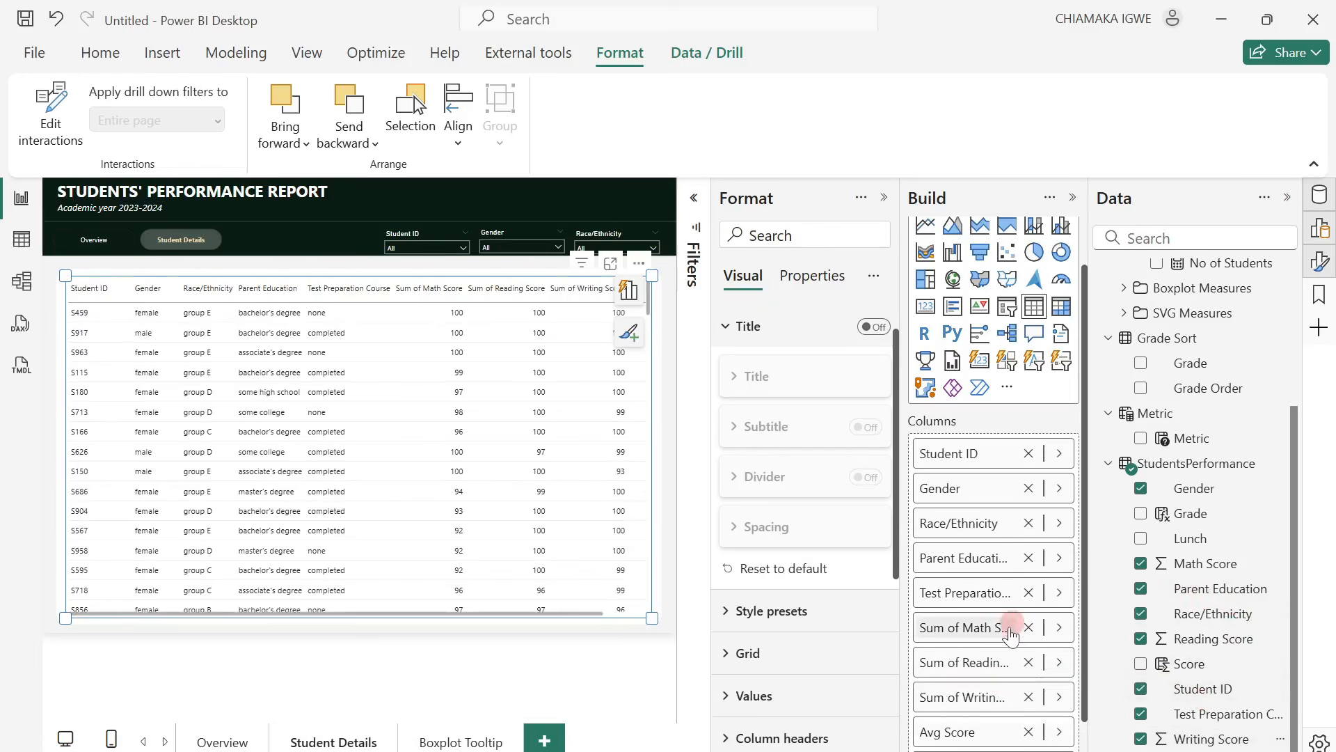
# Add the Grade field from StudentsPerformance as the student table's last column, after Avg Score.
pyautogui.scroll(-1, 1014, 624)
pyautogui.moveTo(1160, 514); pyautogui.dragTo(1035, 722)
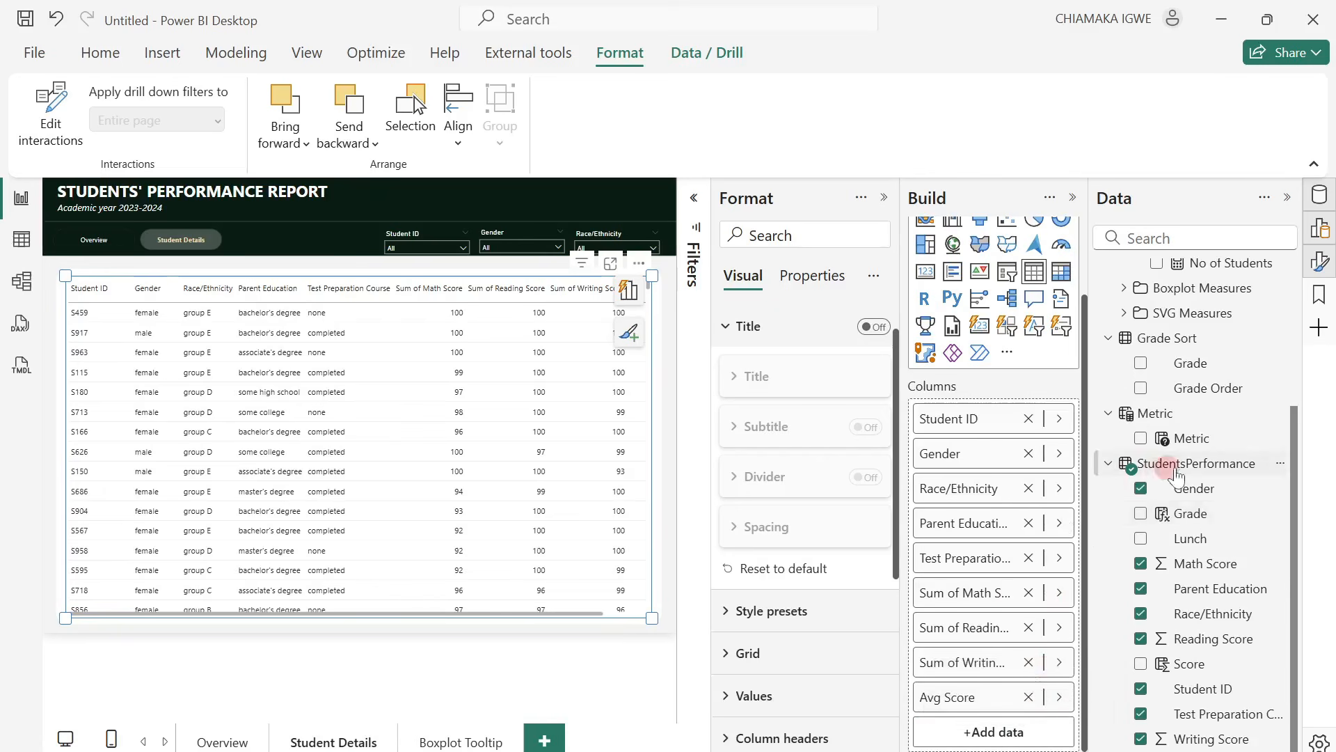
pyautogui.click(1141, 513)
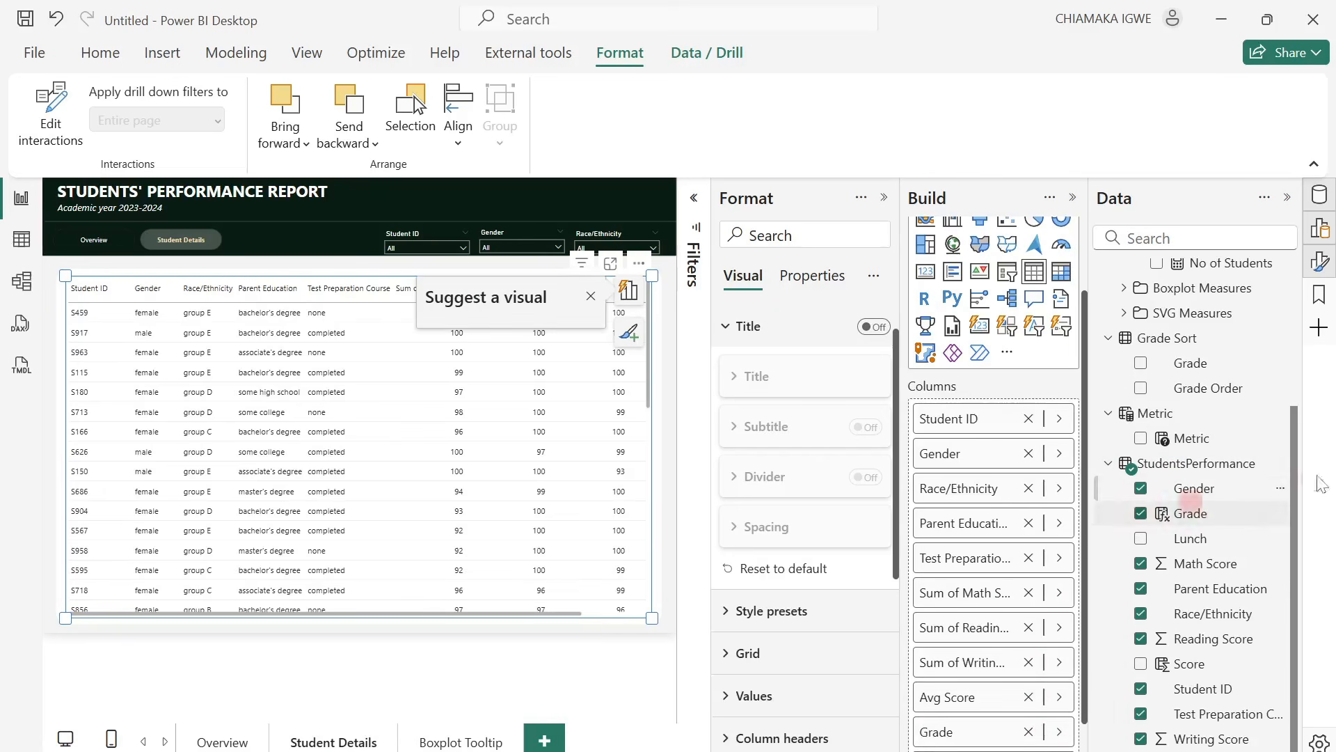
pyautogui.click(666, 654)
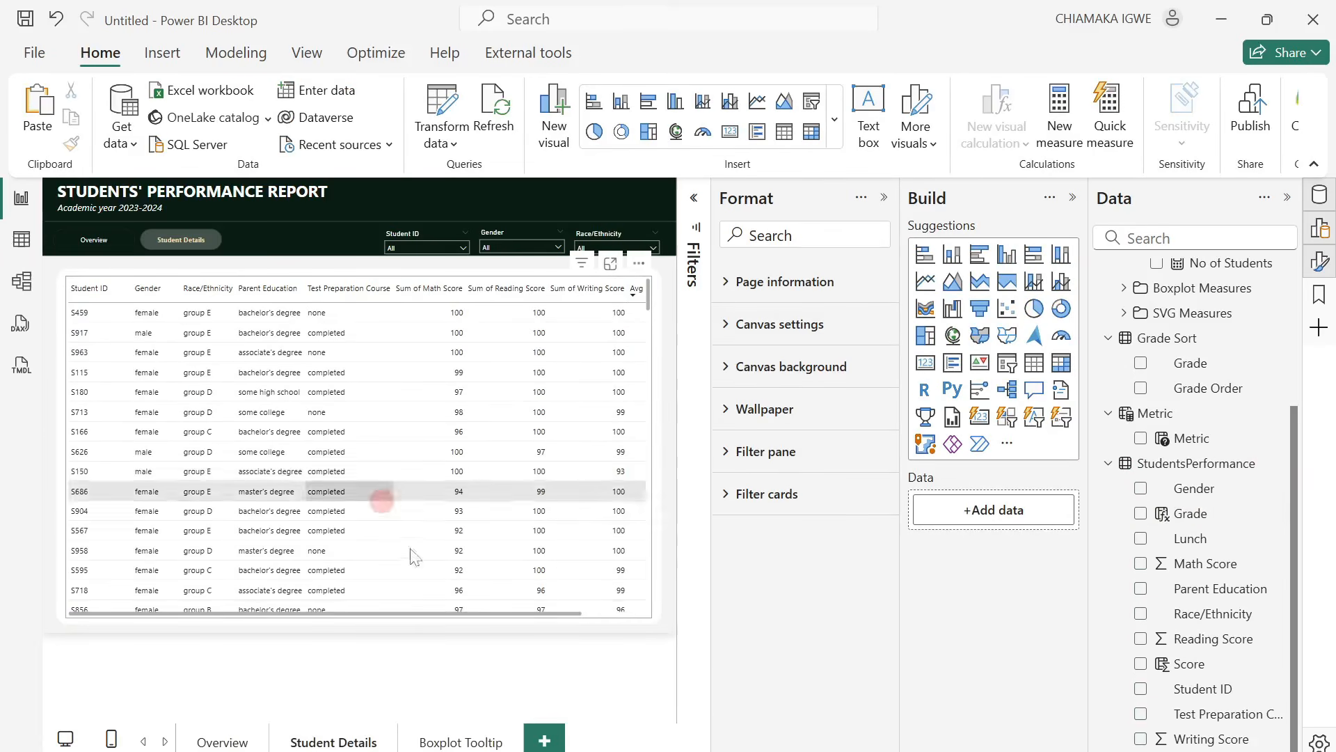
pyautogui.click(644, 615)
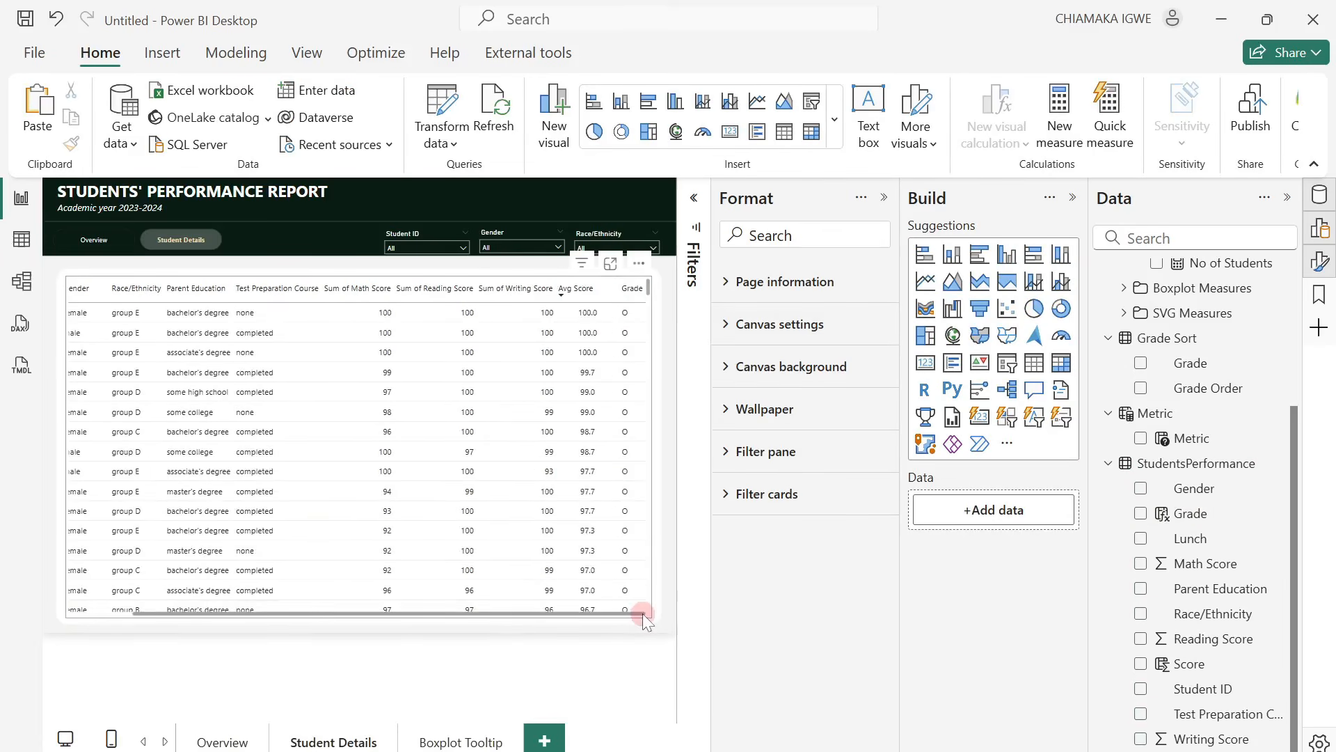
# Set the student table's Math Score column to Don't summarize.
pyautogui.click(643, 618)
pyautogui.scroll(-1, 1023, 665)
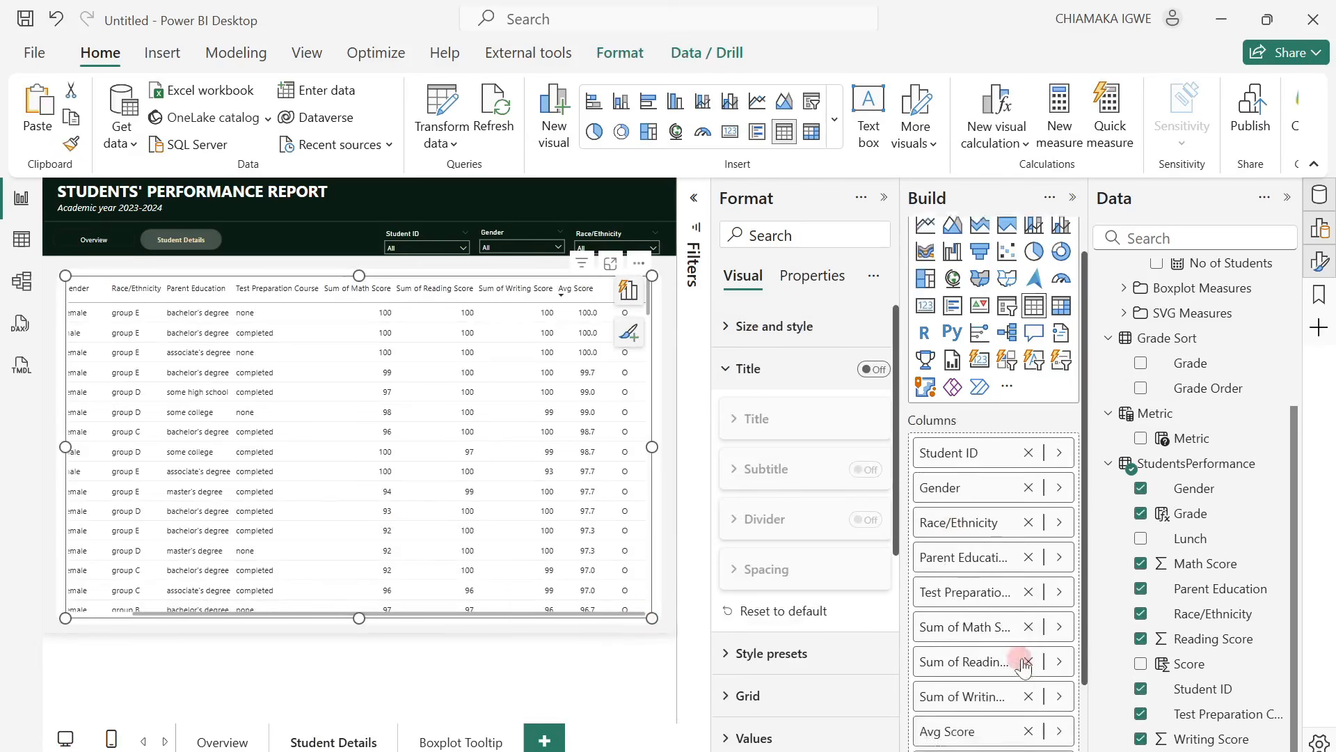
pyautogui.scroll(-1, 1023, 665)
pyautogui.click(1060, 558)
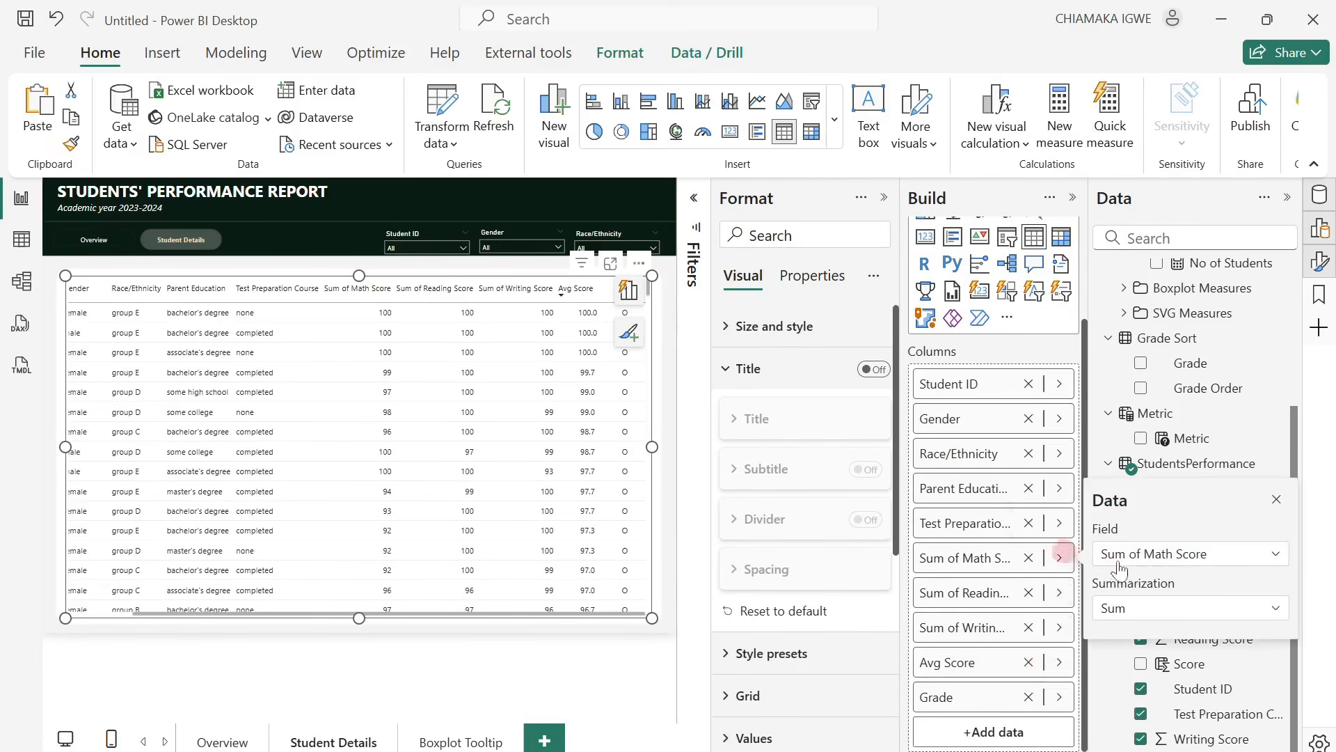
pyautogui.click(1218, 555)
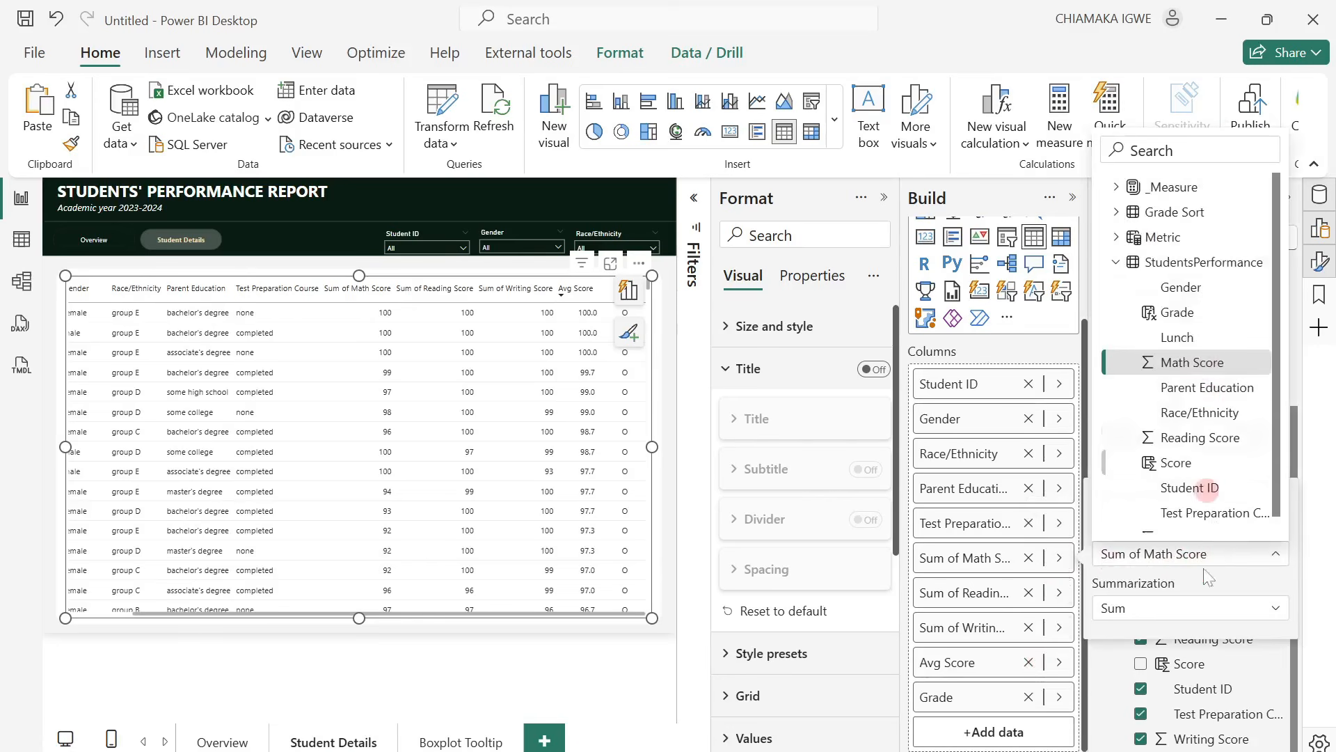
pyautogui.click(1209, 603)
pyautogui.click(1209, 603)
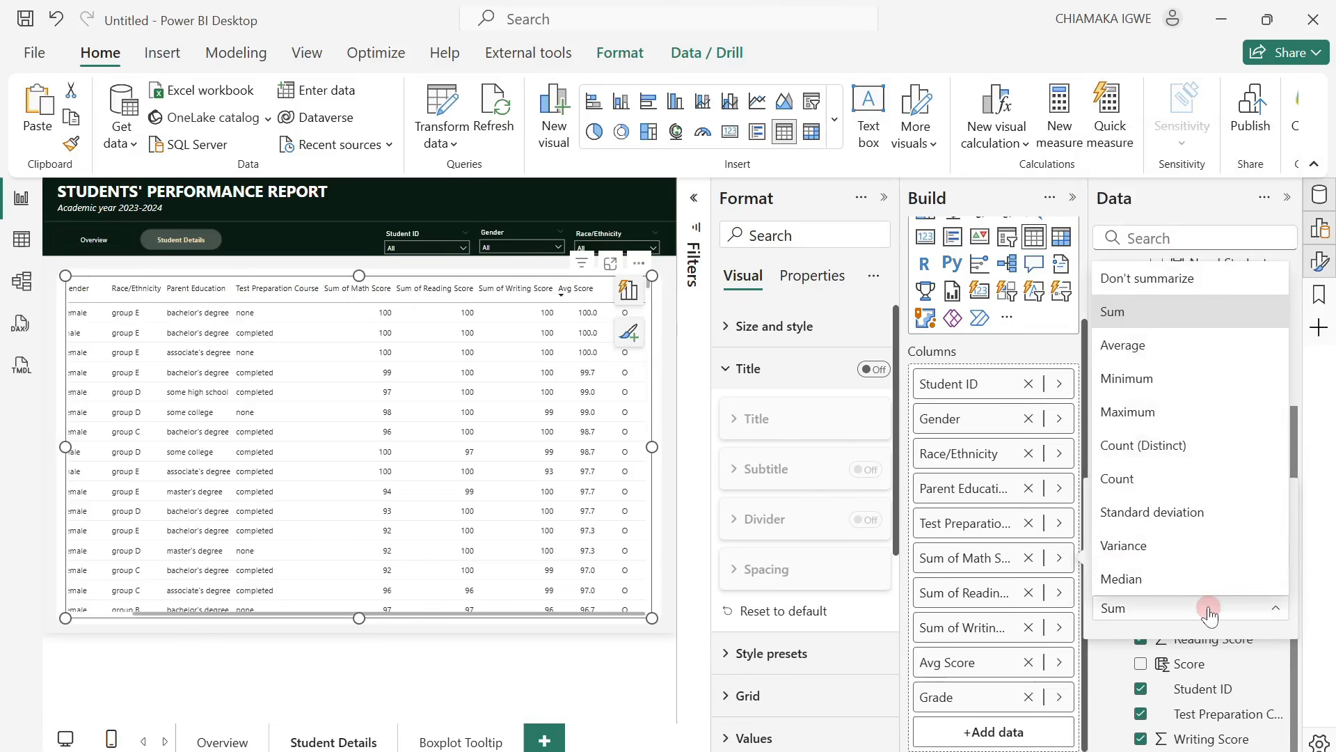
pyautogui.click(1189, 282)
# Set the Reading Score and Writing Score columns of the student table to Don't summarize.
pyautogui.click(1060, 592)
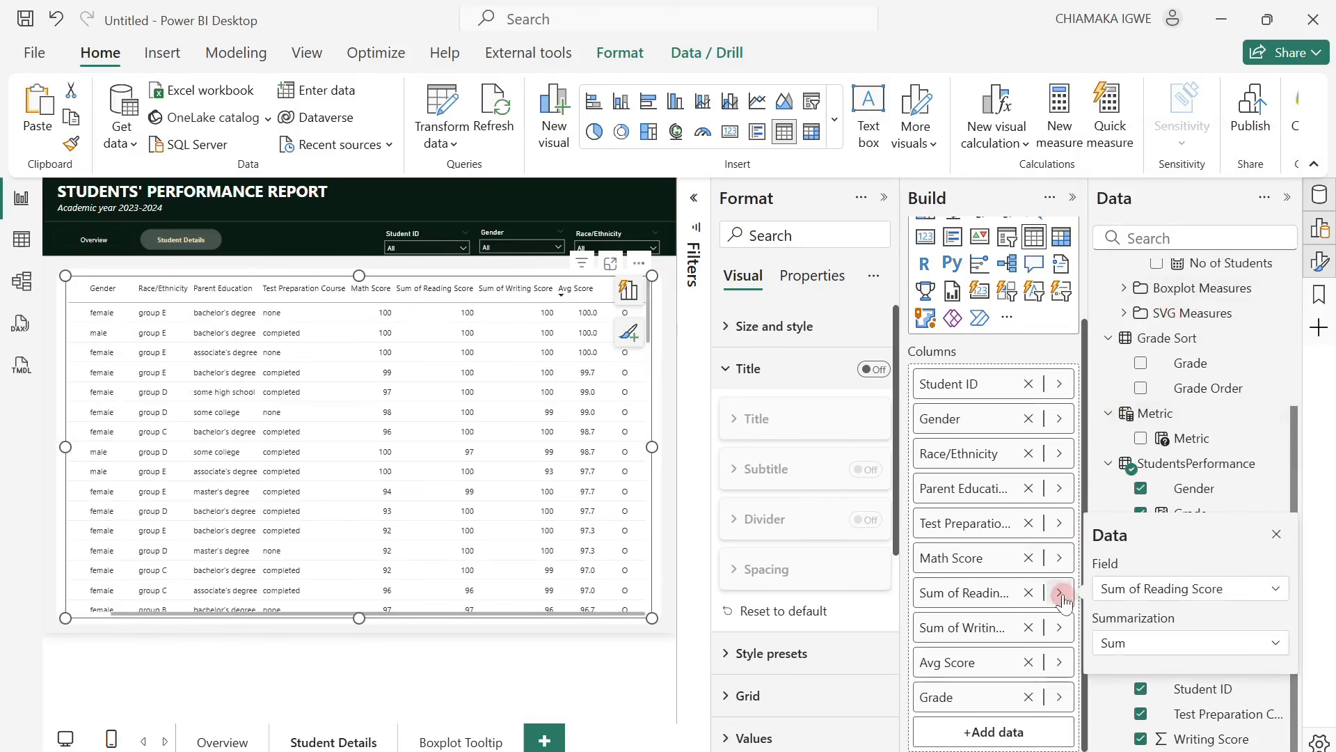
pyautogui.click(1150, 656)
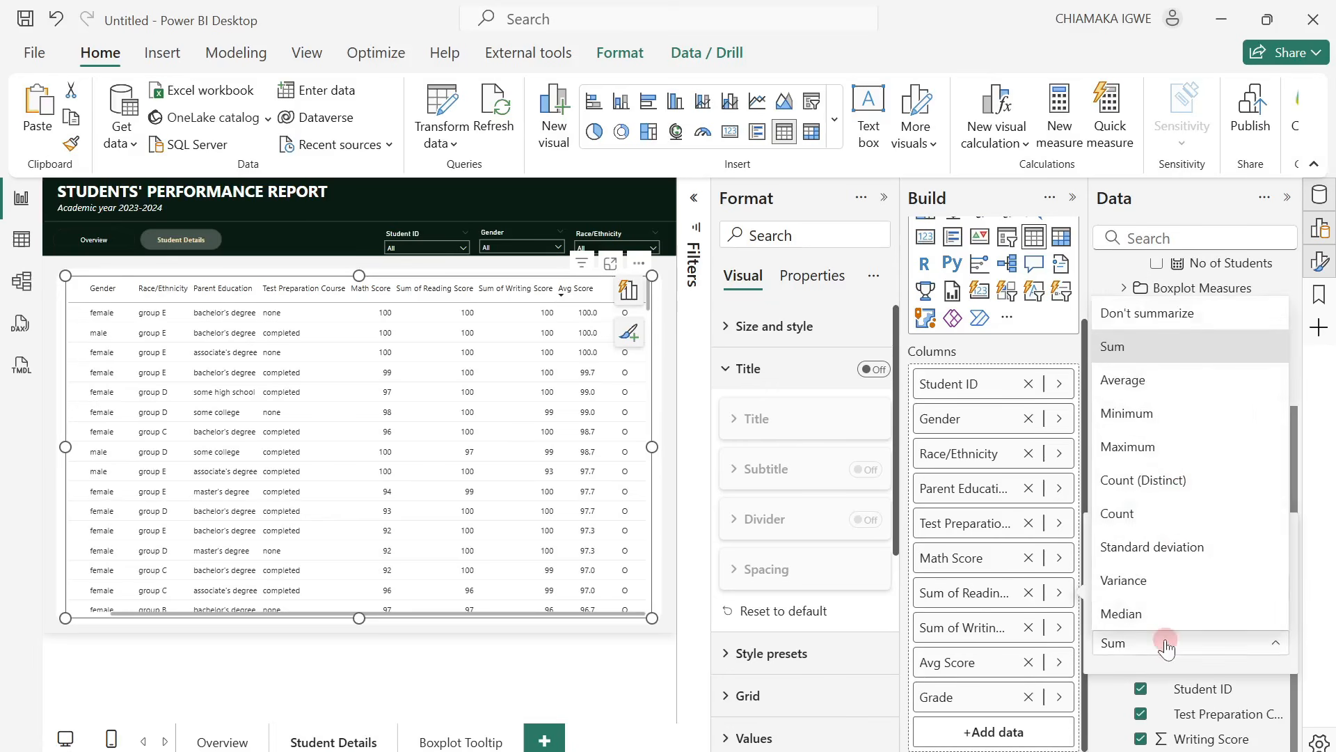
pyautogui.click(1190, 323)
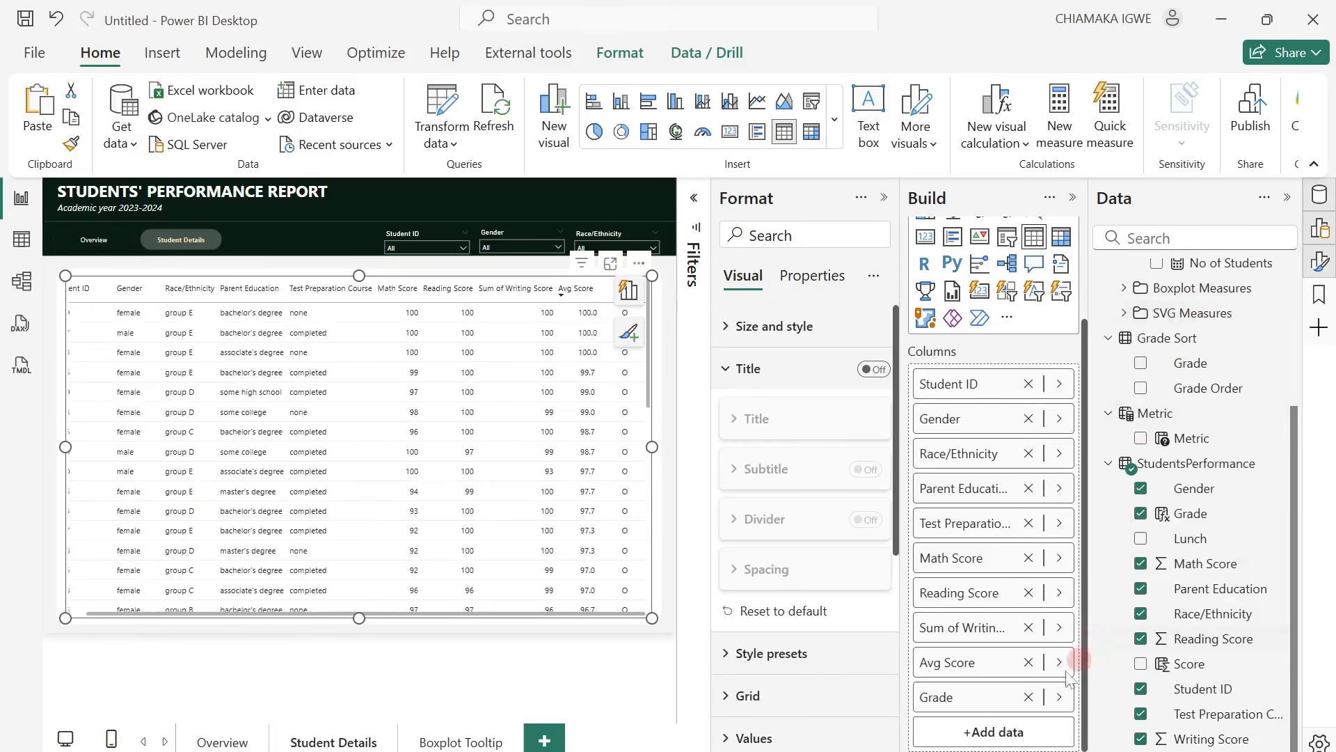
pyautogui.click(1062, 630)
pyautogui.click(1207, 687)
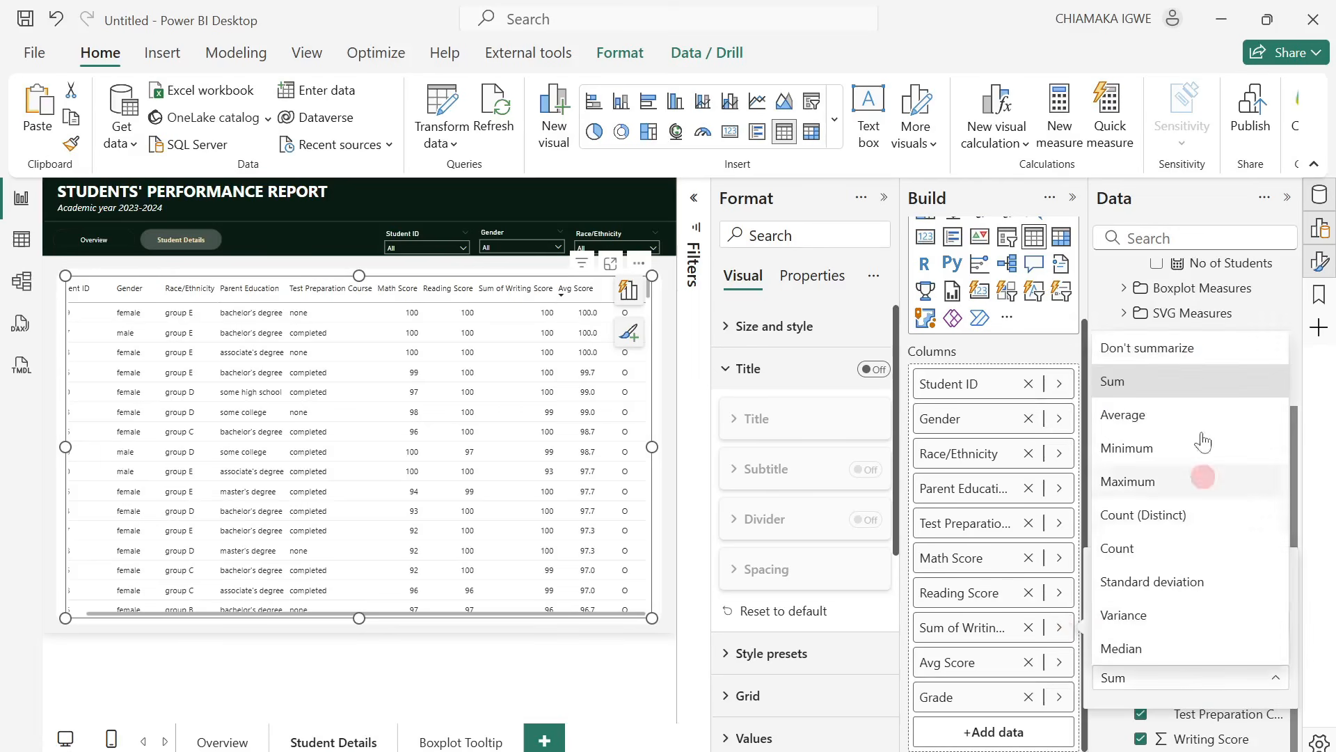
pyautogui.click(1198, 351)
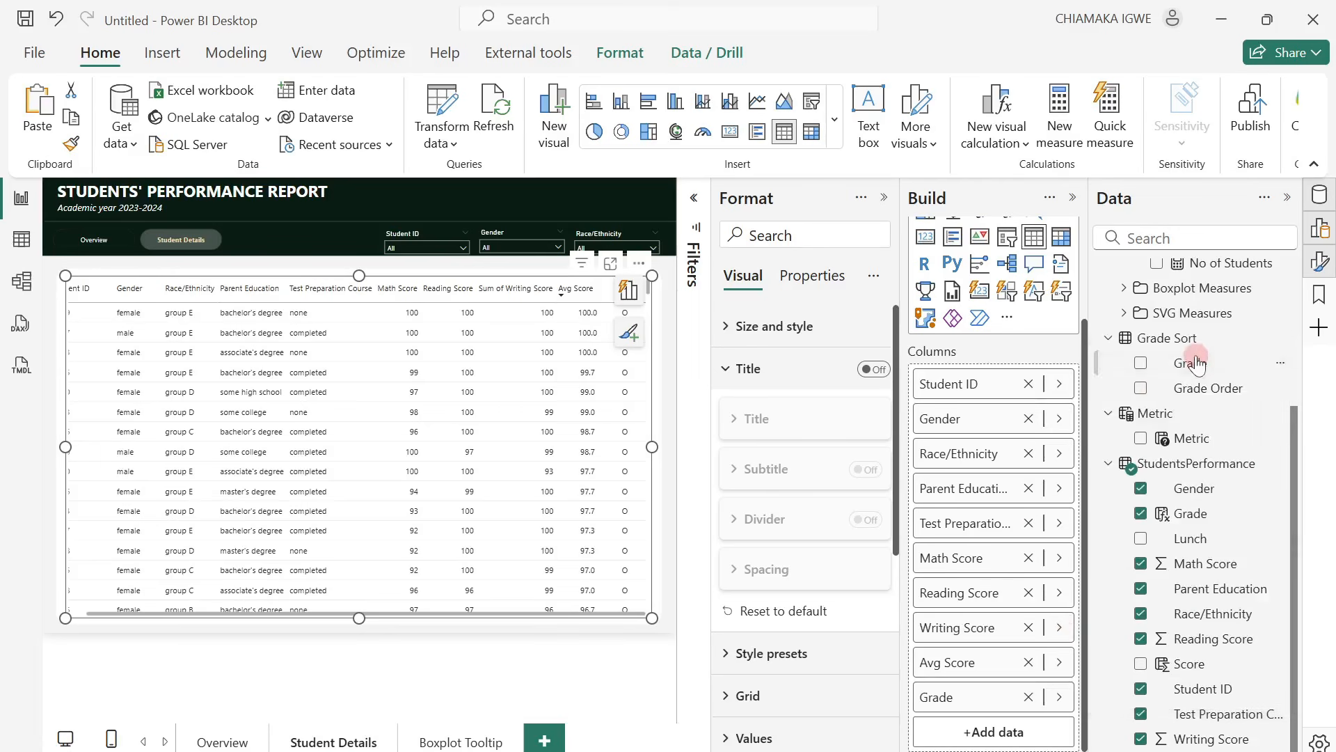
pyautogui.click(1097, 660)
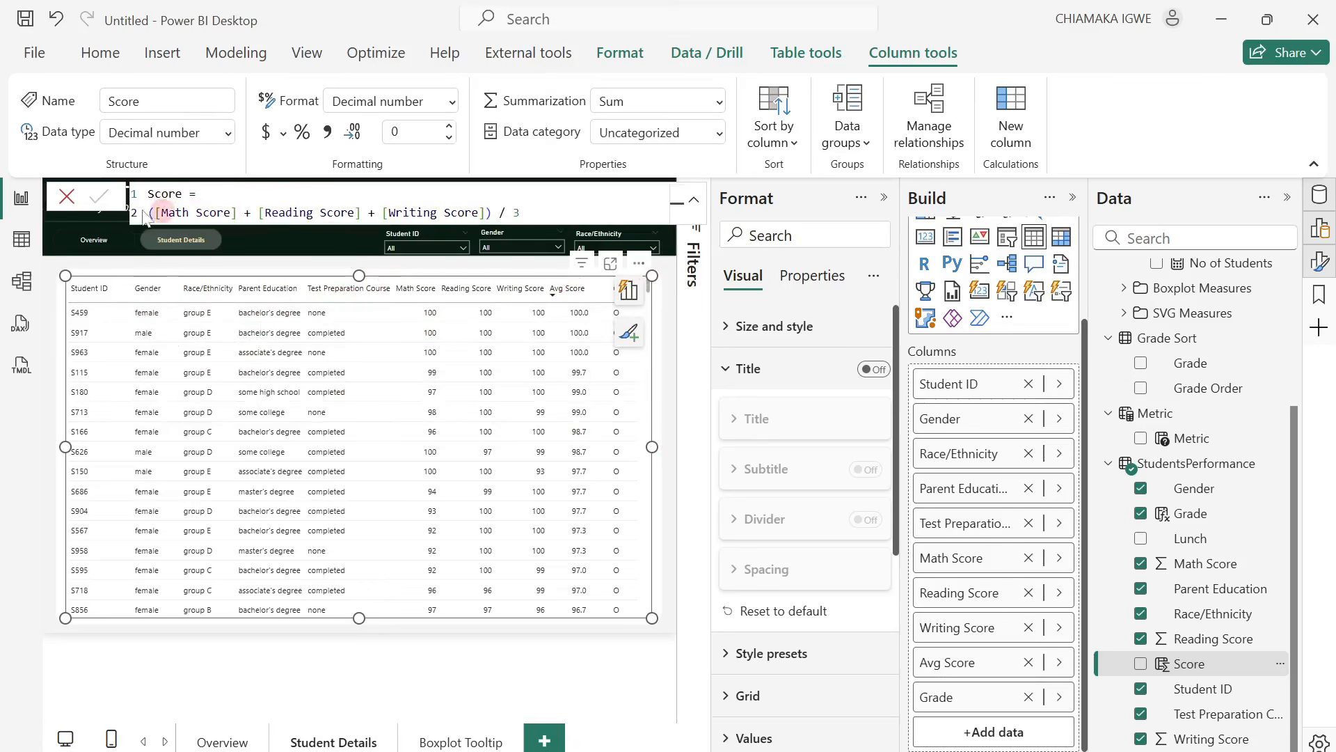
pyautogui.click(69, 197)
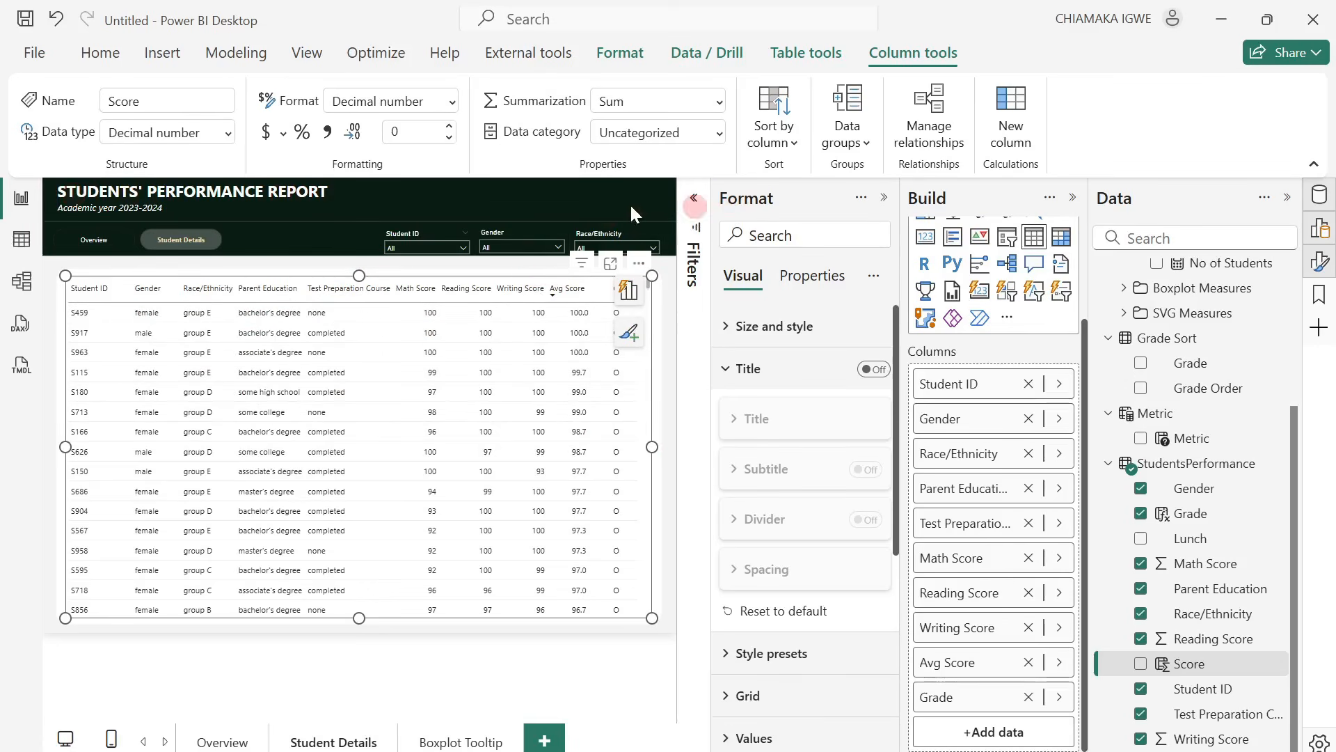
# Make more room for the canvas and adjust the student table's column widths, narrowing Student ID and Gender and slightly widening Math Score.
pyautogui.click(888, 206)
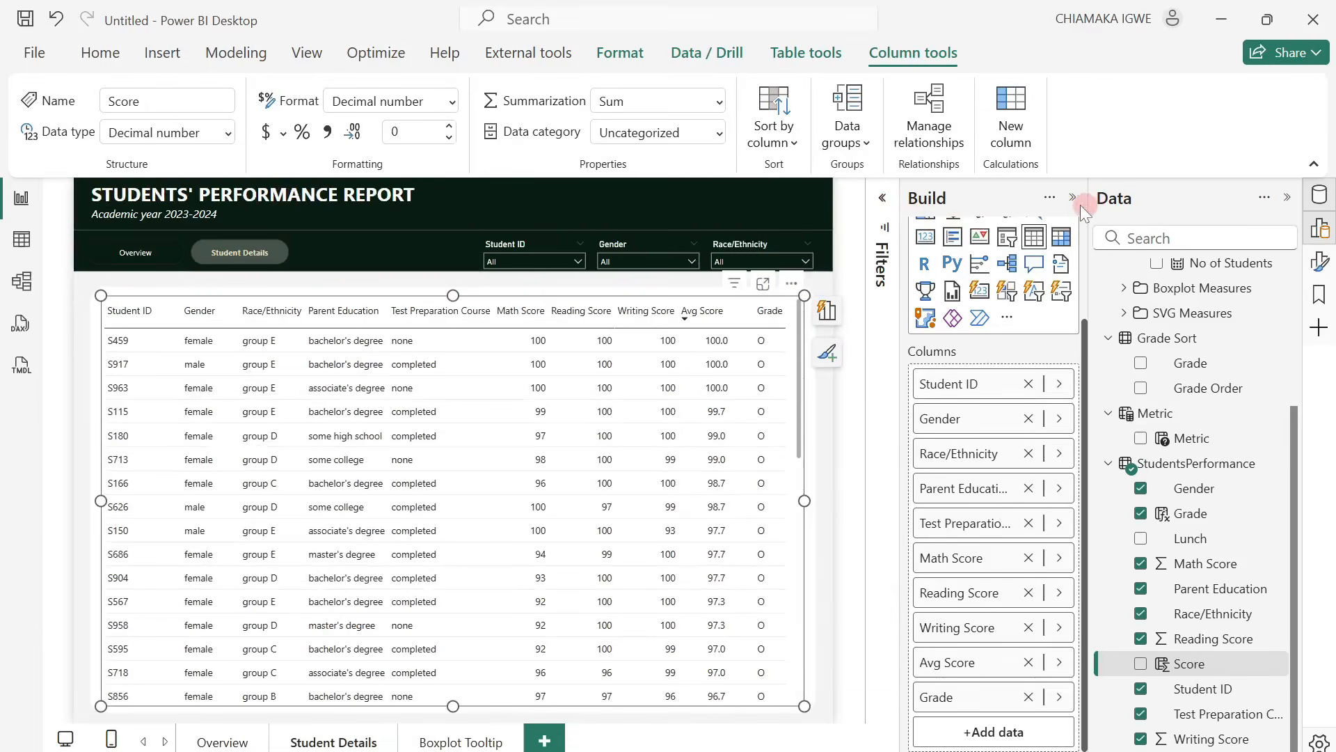
pyautogui.click(1074, 199)
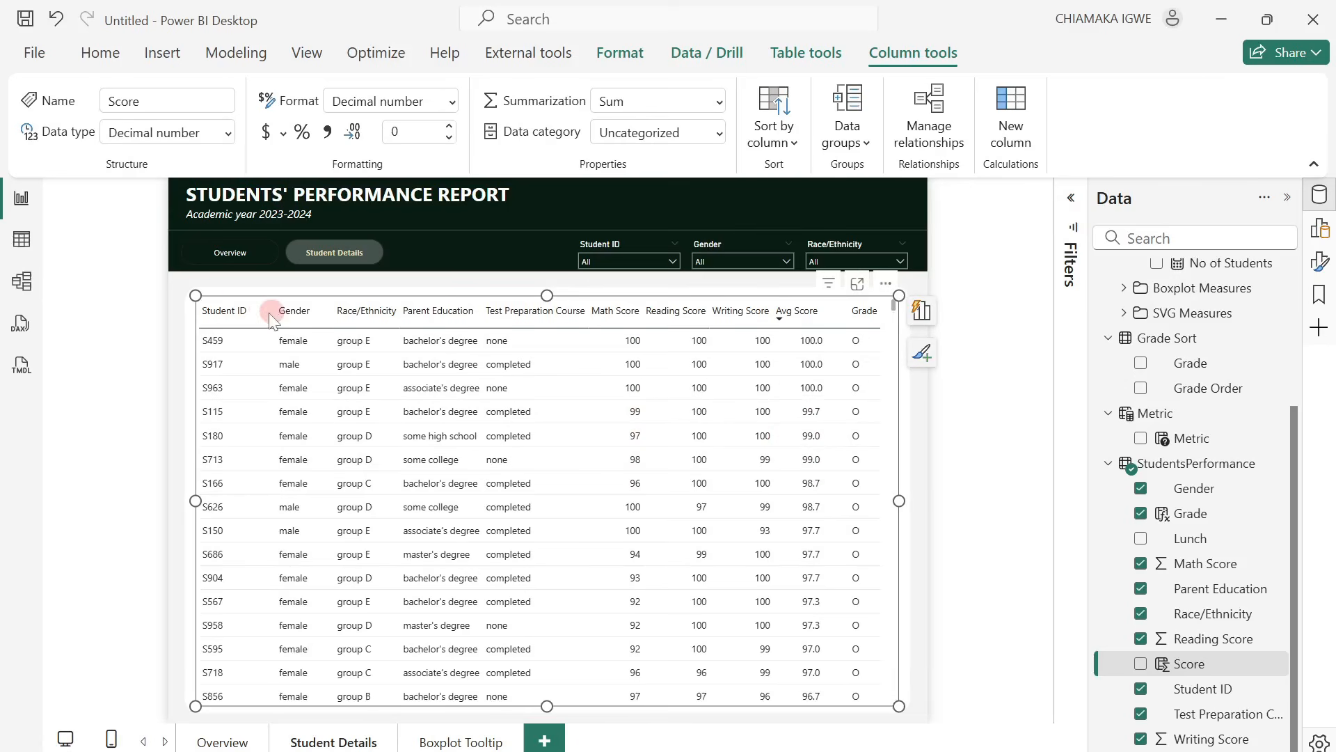
pyautogui.moveTo(274, 312); pyautogui.dragTo(310, 314)
pyautogui.hotkey('ctrl', 'z')
pyautogui.moveTo(619, 316); pyautogui.dragTo(621, 312)
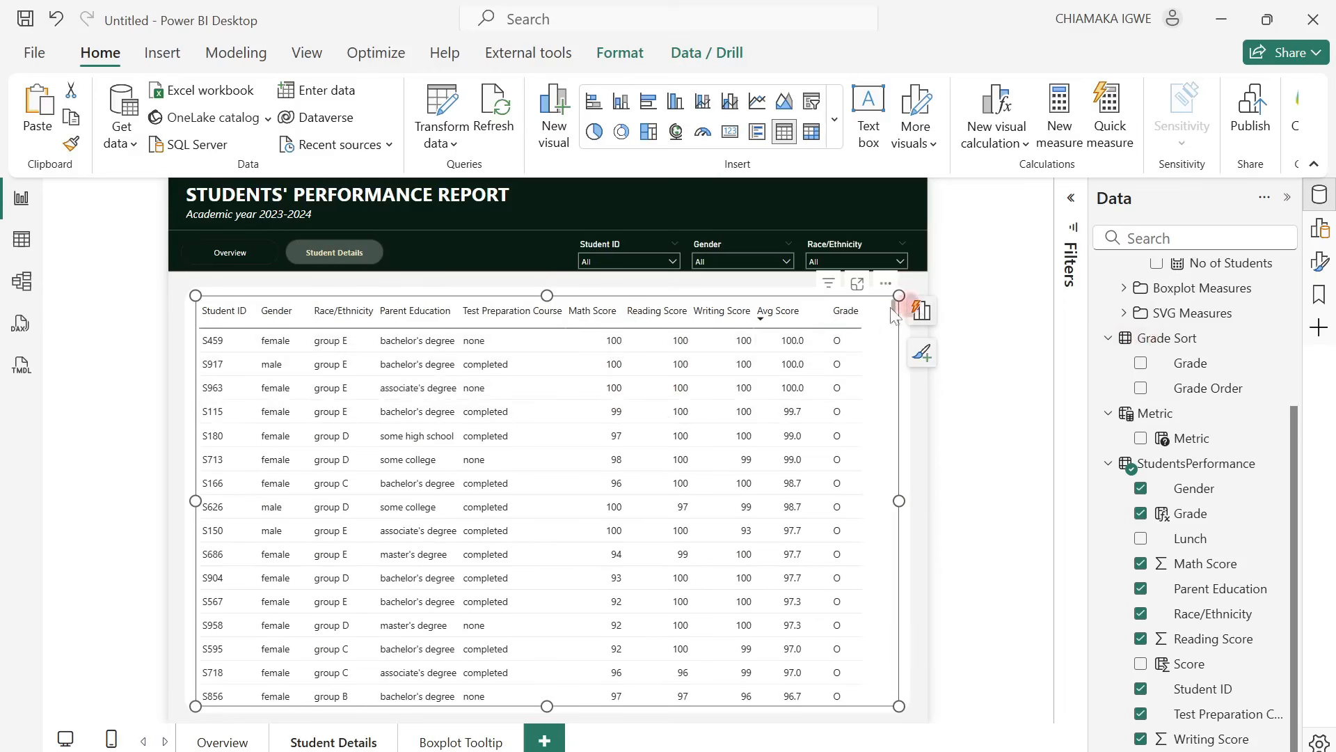
# Center the values of the Math Score column using the table's specific column formatting.
pyautogui.click(1322, 259)
pyautogui.scroll(-3, 975, 578)
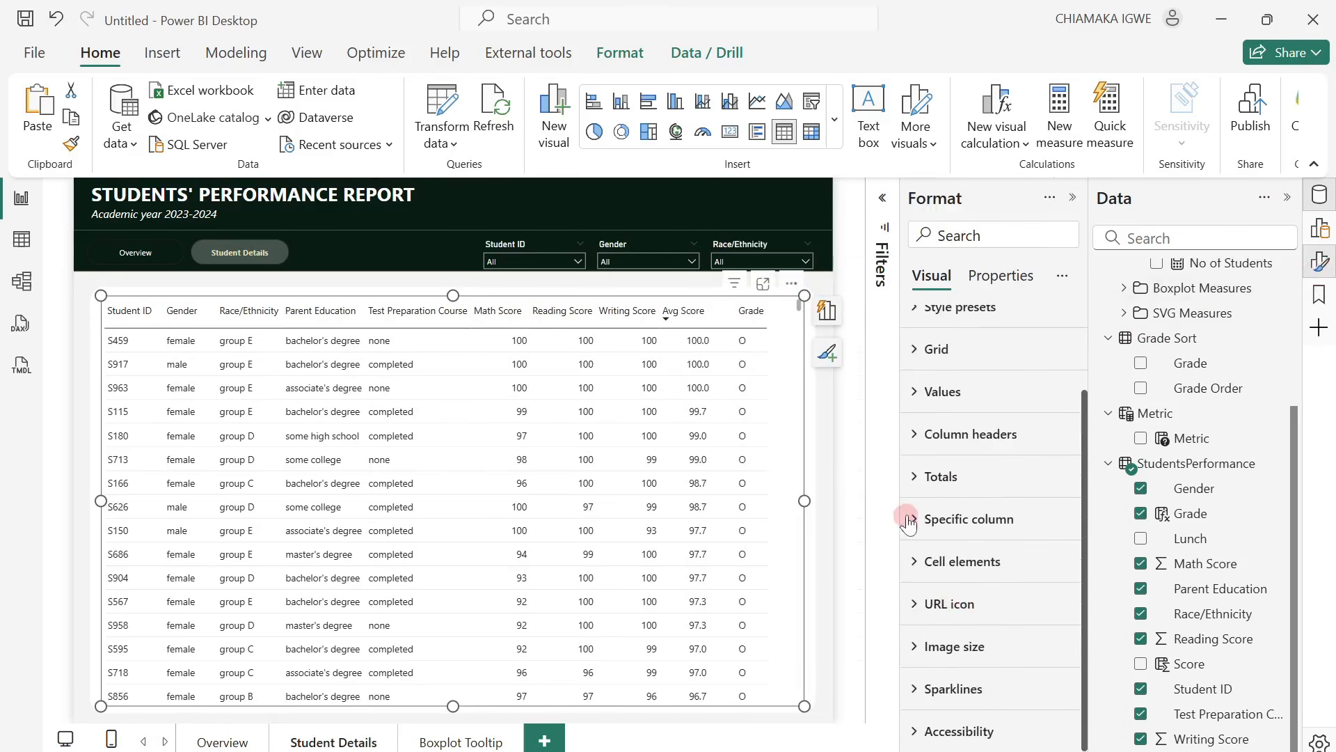
pyautogui.click(909, 520)
pyautogui.click(972, 630)
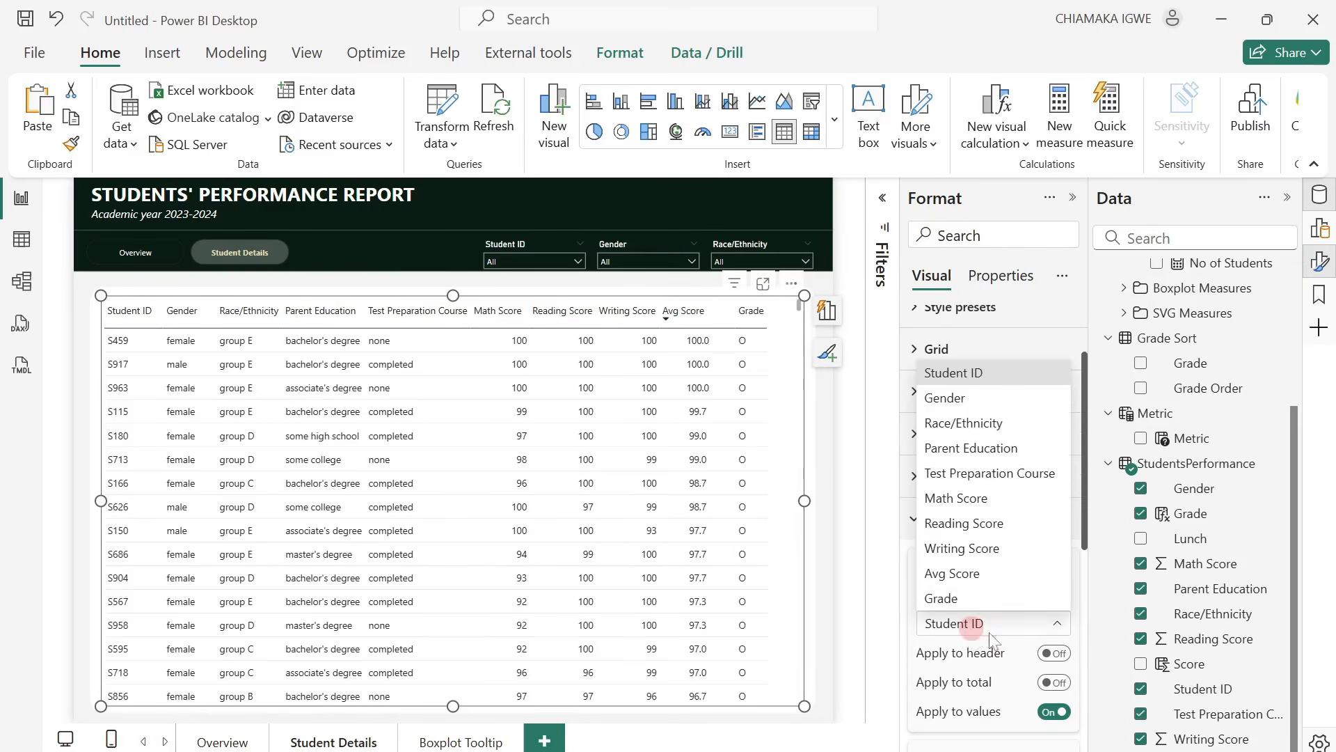
pyautogui.click(978, 507)
pyautogui.scroll(-3, 979, 521)
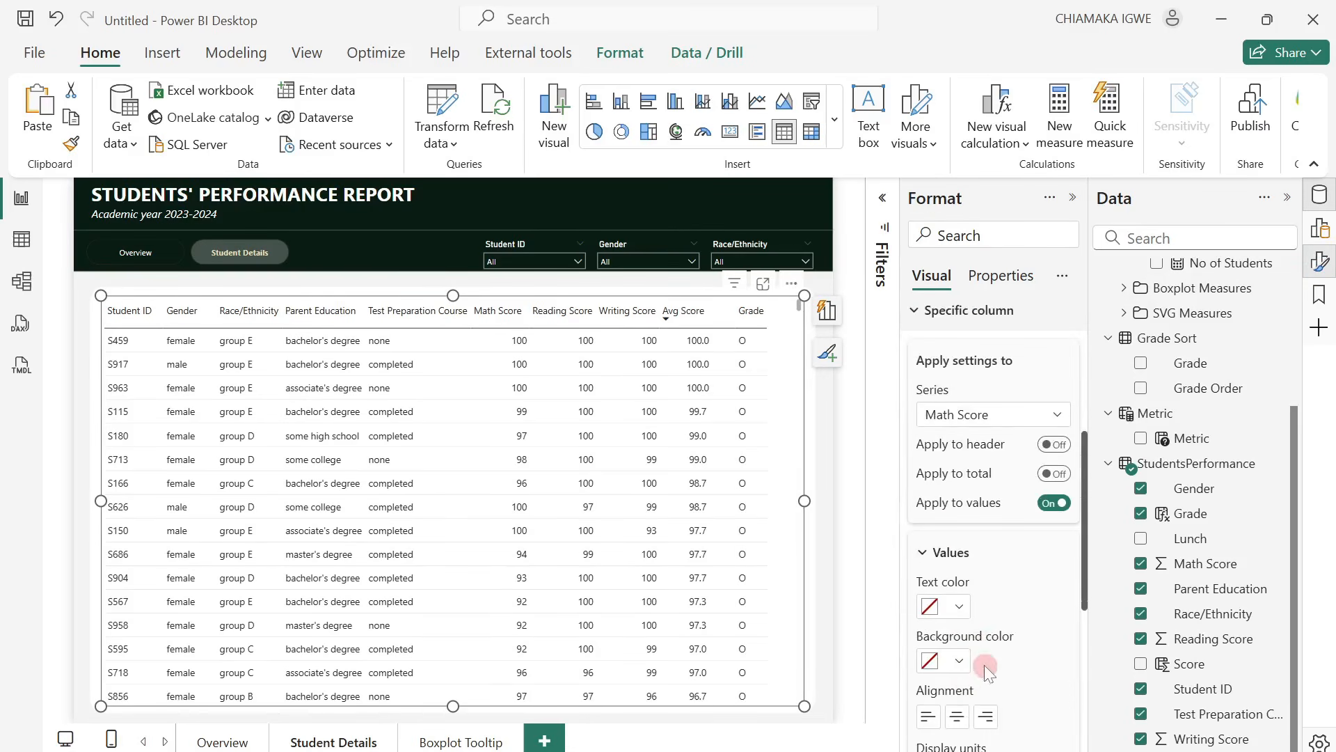
pyautogui.click(957, 717)
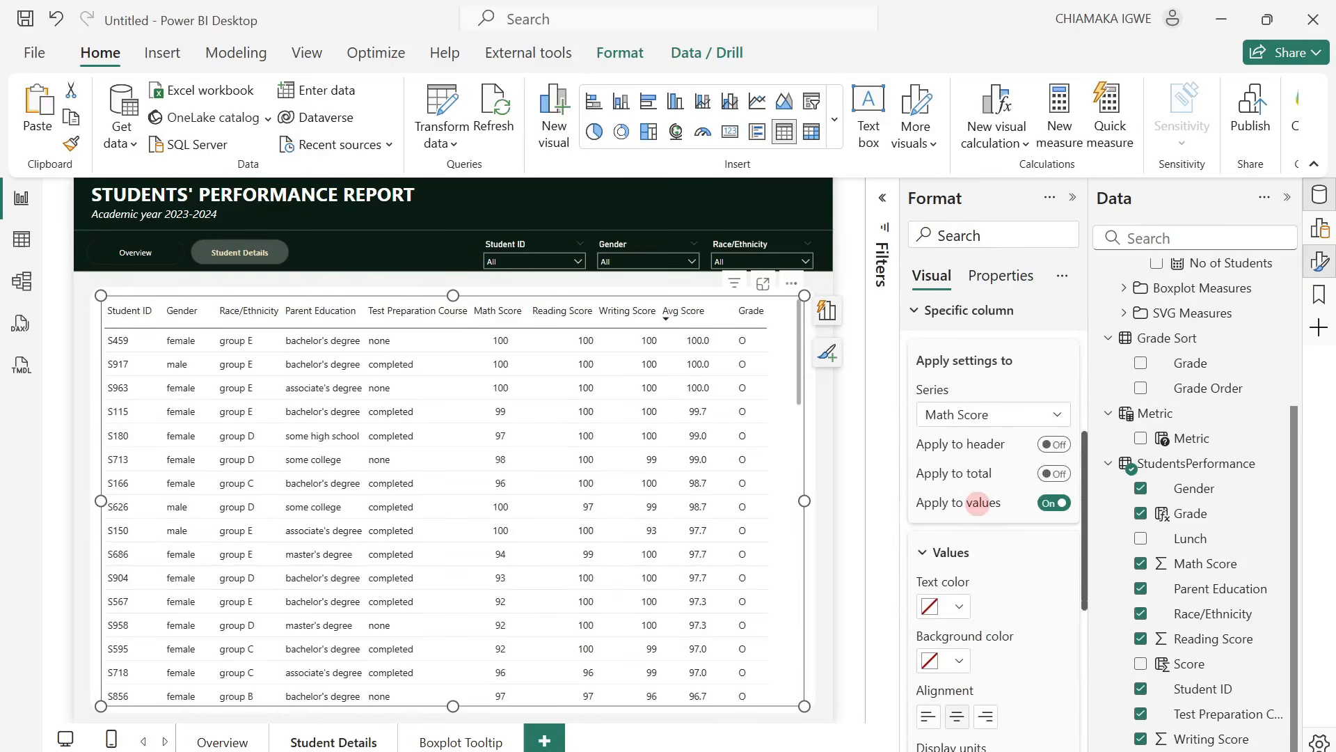
# Center the values of the Reading Score and Writing Score columns.
pyautogui.click(996, 416)
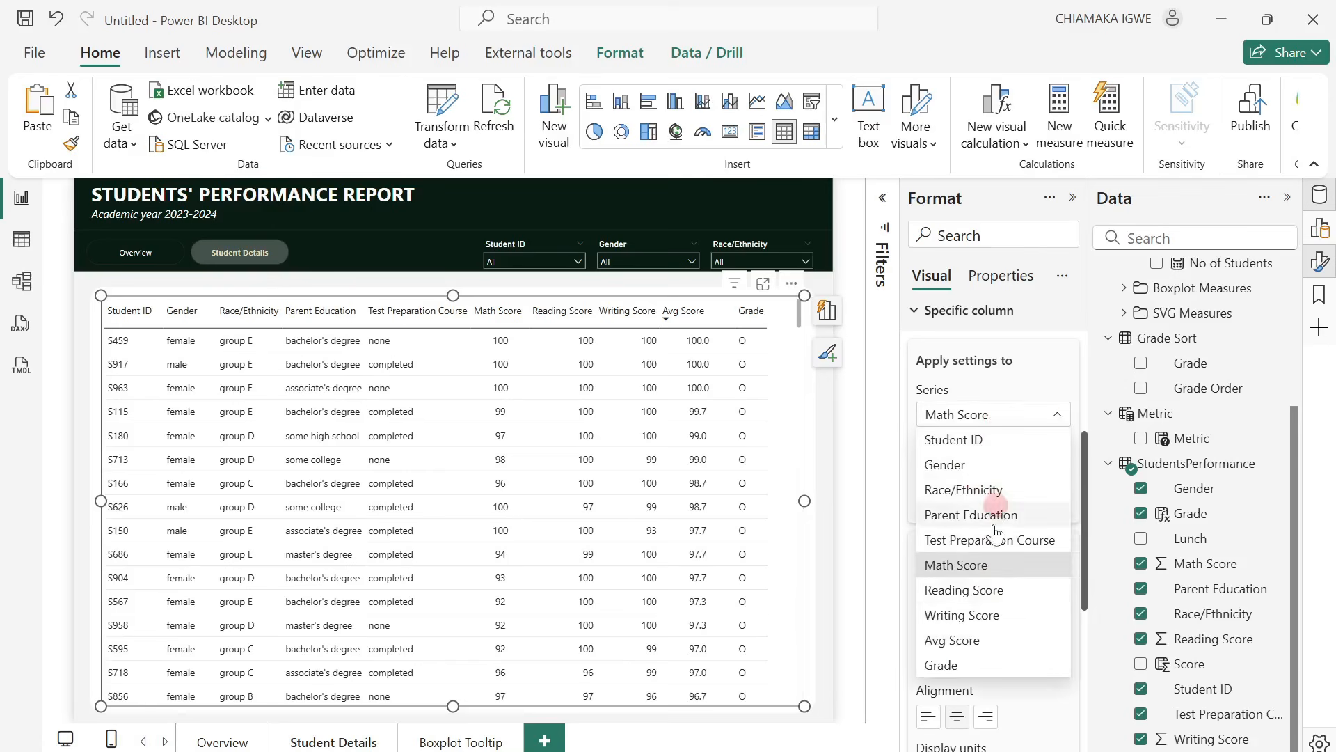
pyautogui.click(994, 589)
pyautogui.click(959, 721)
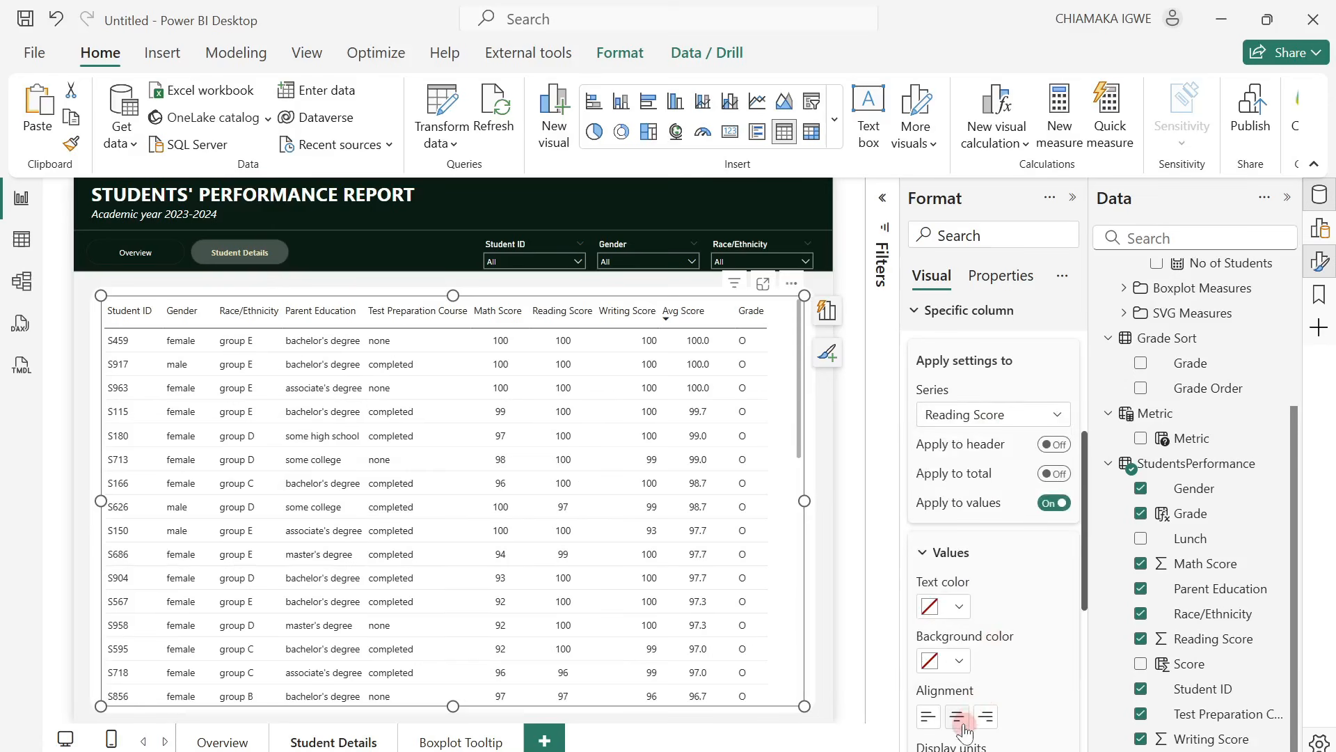
pyautogui.click(1018, 423)
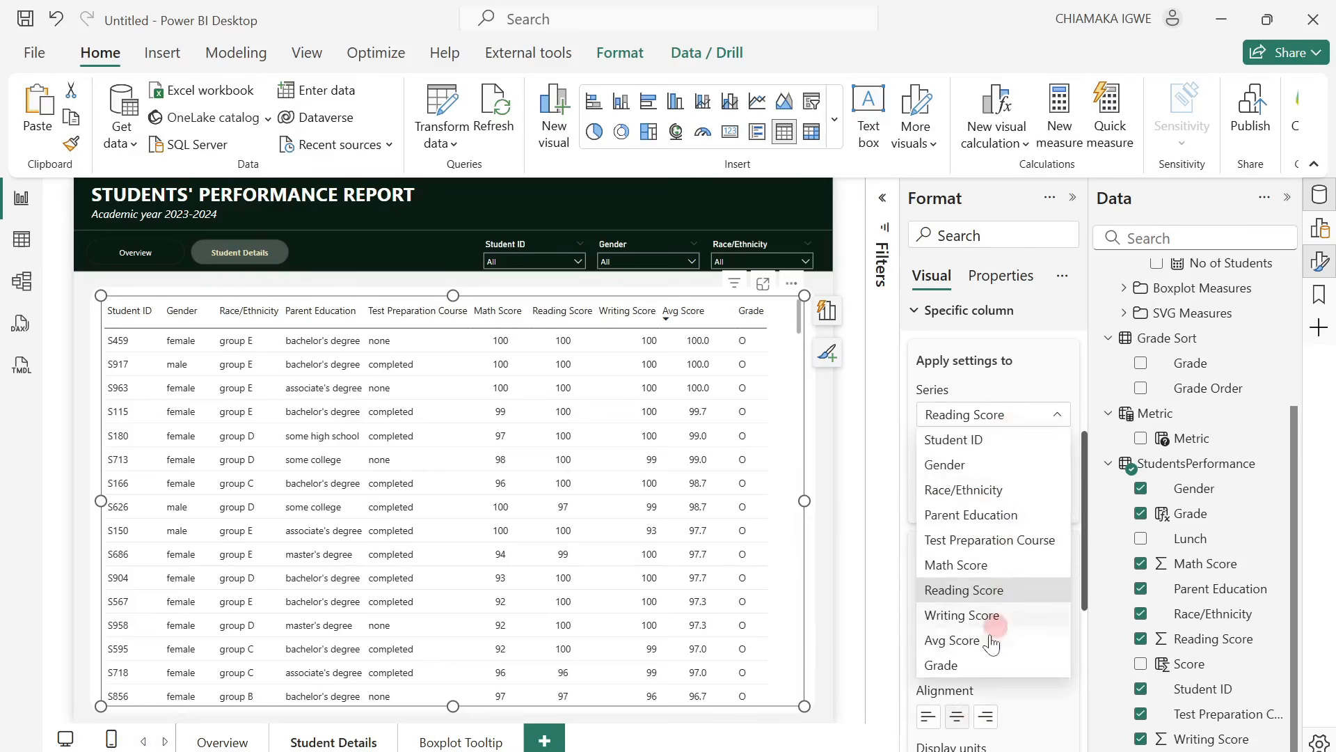
pyautogui.click(989, 618)
pyautogui.click(957, 716)
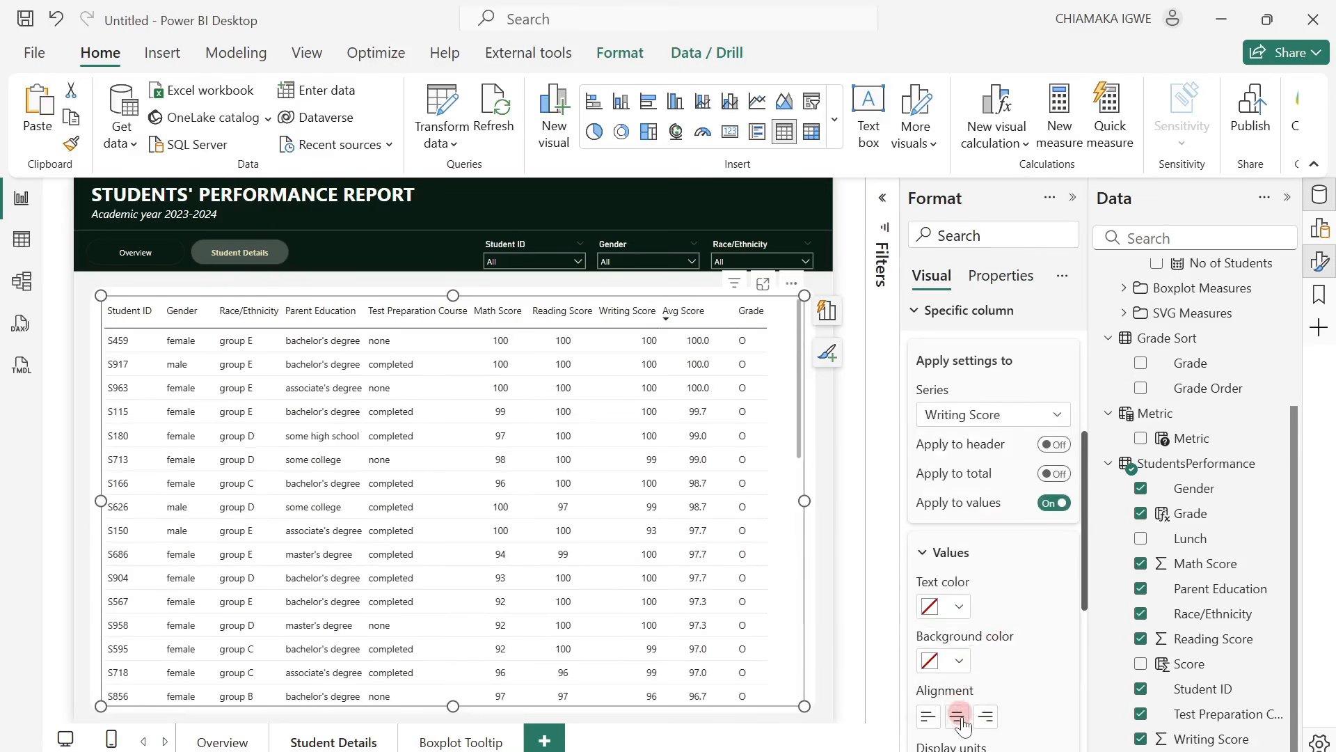
# Center the Avg Score column's values, apply that alignment to its header, and slightly narrow the column.
pyautogui.click(996, 418)
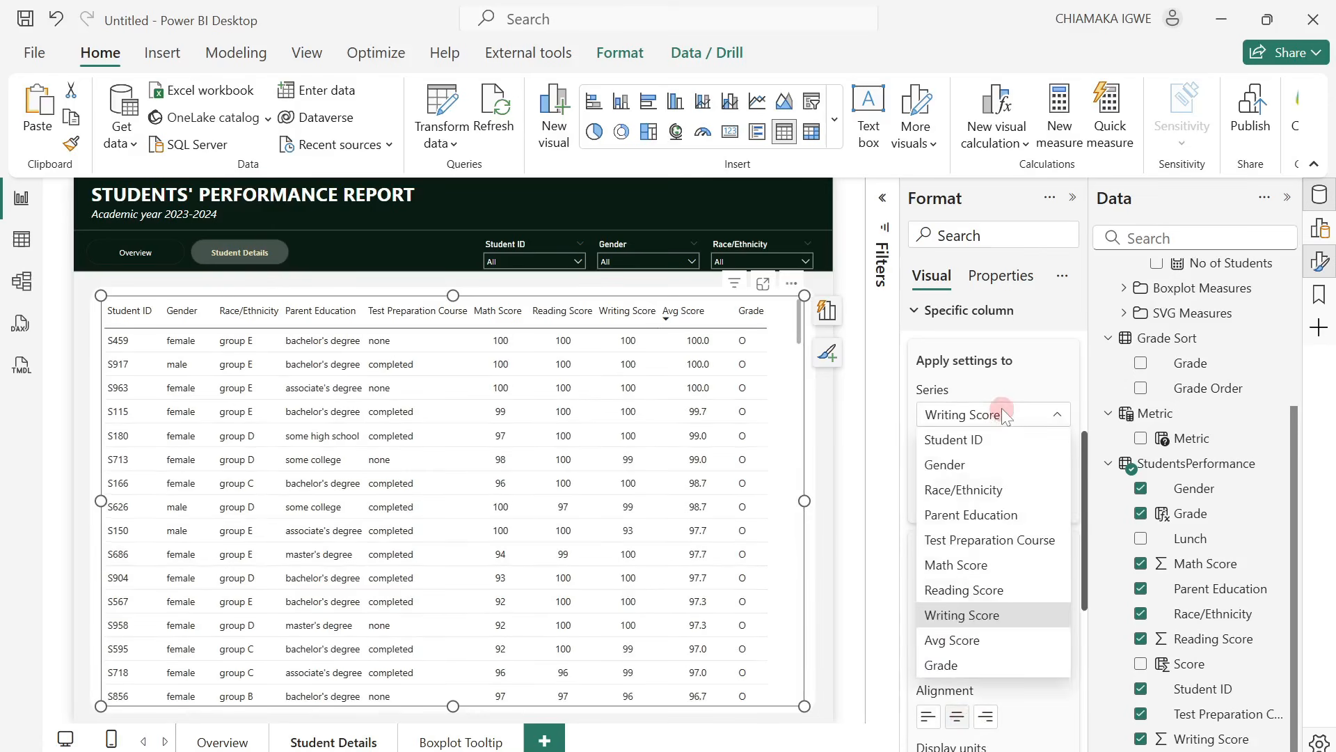
pyautogui.click(972, 639)
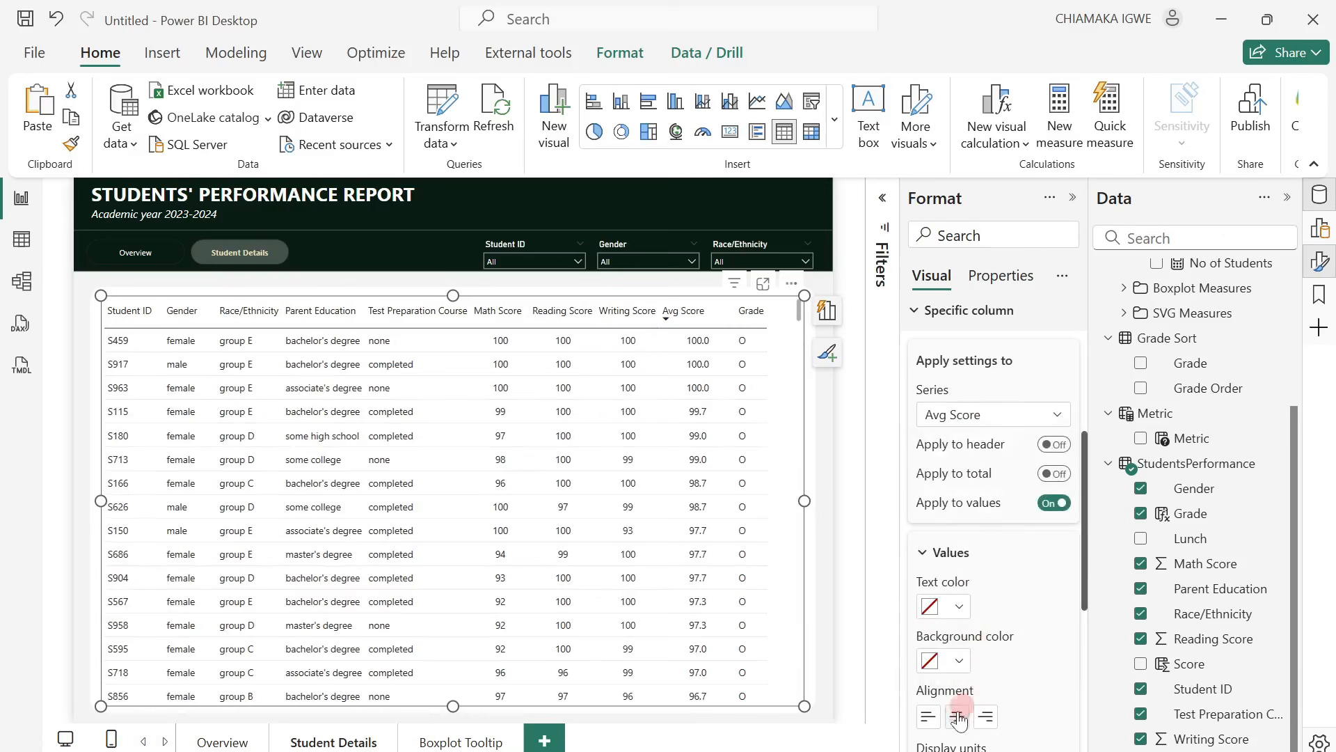
pyautogui.click(957, 716)
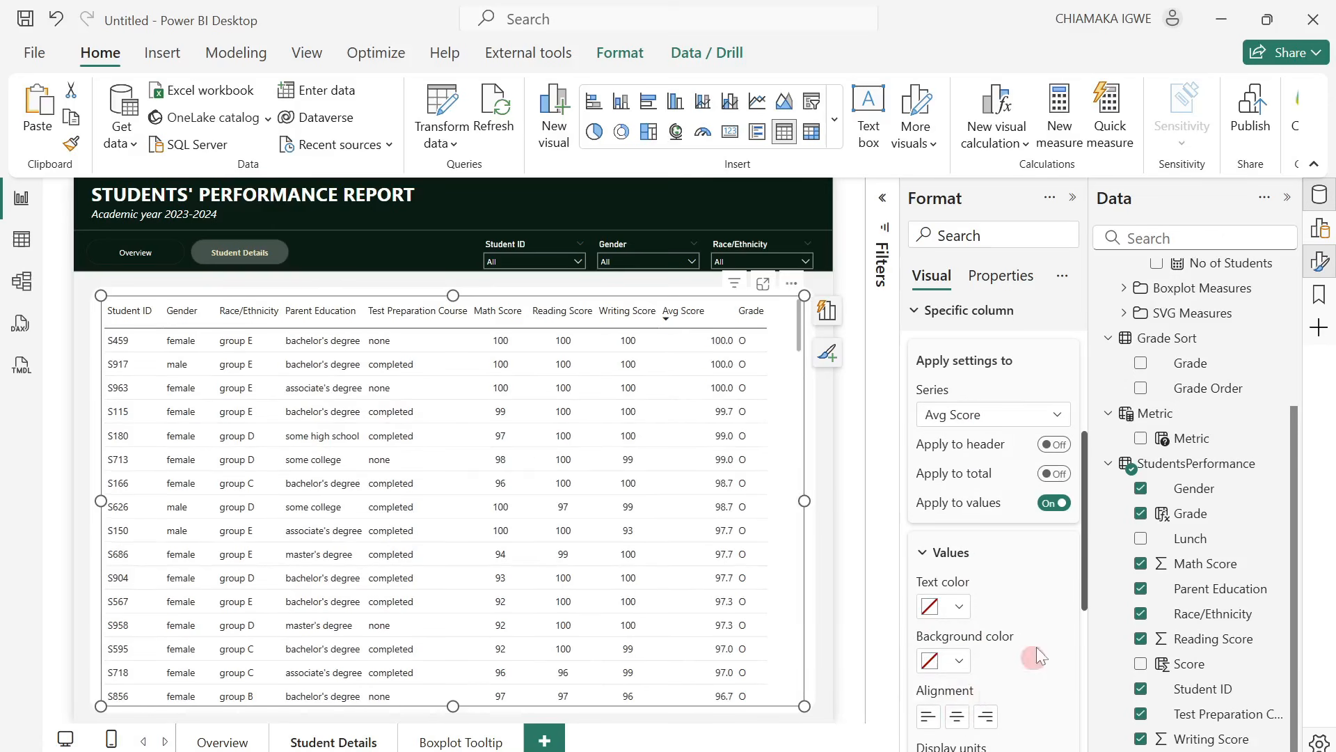
pyautogui.click(959, 718)
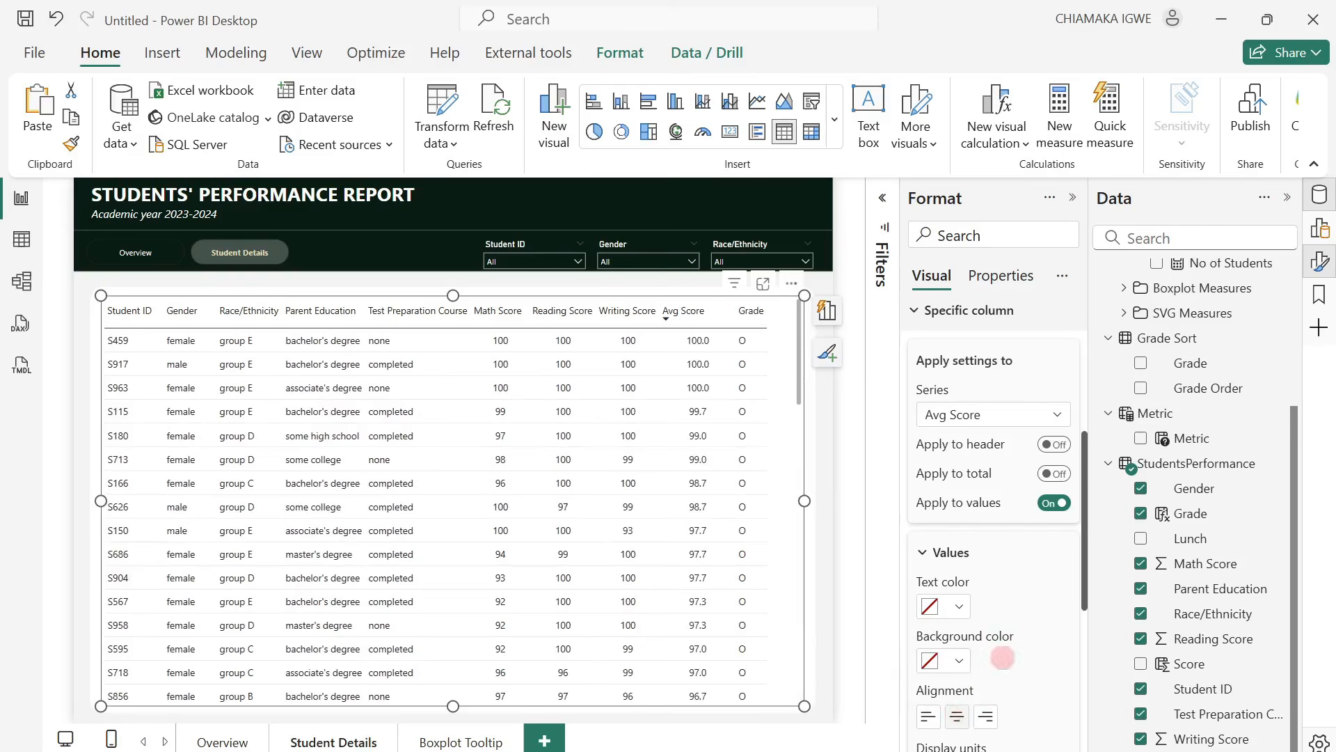
pyautogui.click(1057, 445)
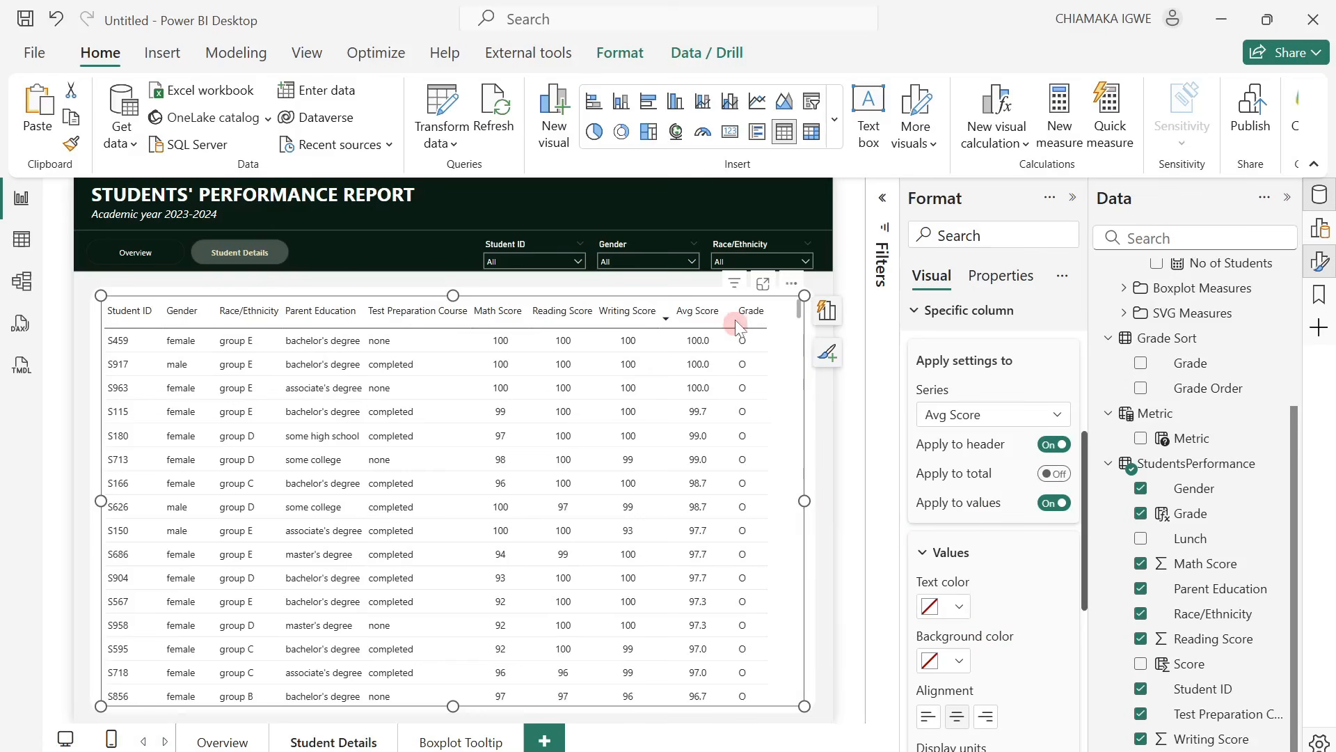
pyautogui.moveTo(732, 313); pyautogui.dragTo(726, 315)
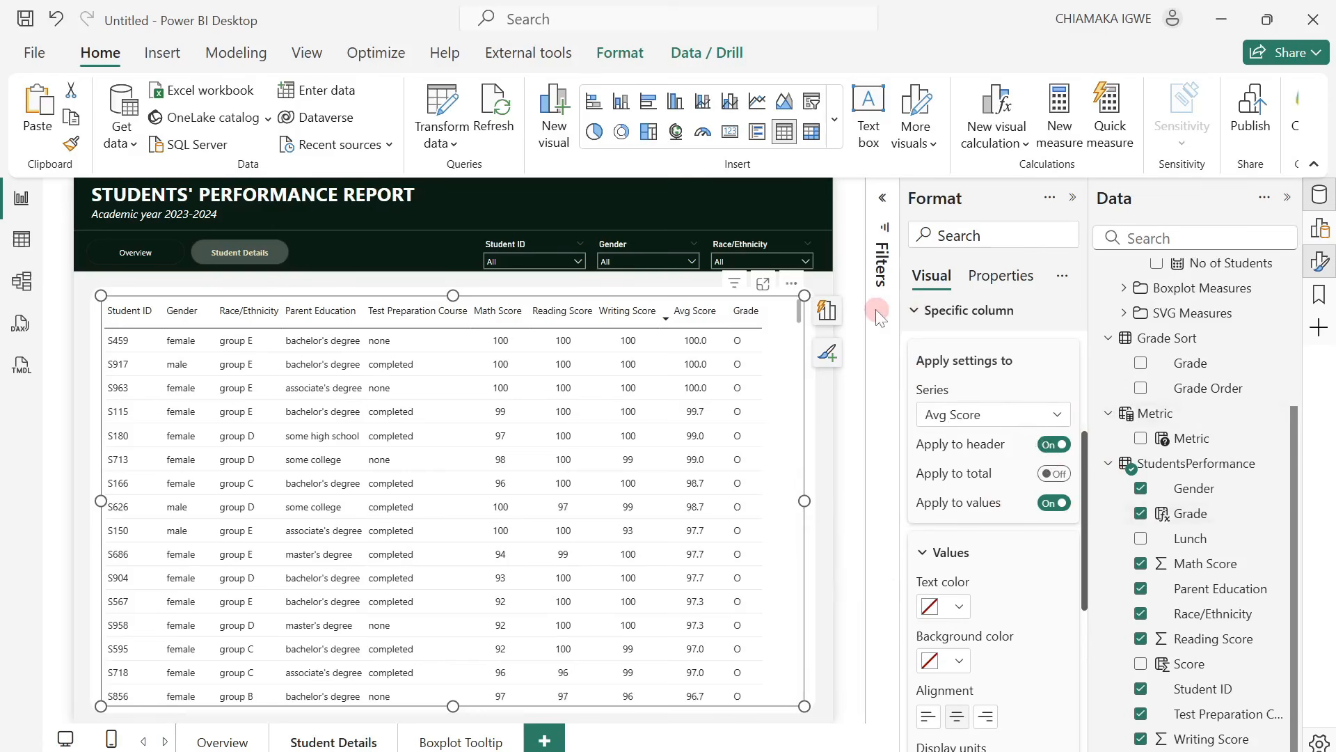
# Set the data category of the Student Score Bar Chart measure in the SVG Measures folder to Image URL and close its formula.
pyautogui.click(1071, 198)
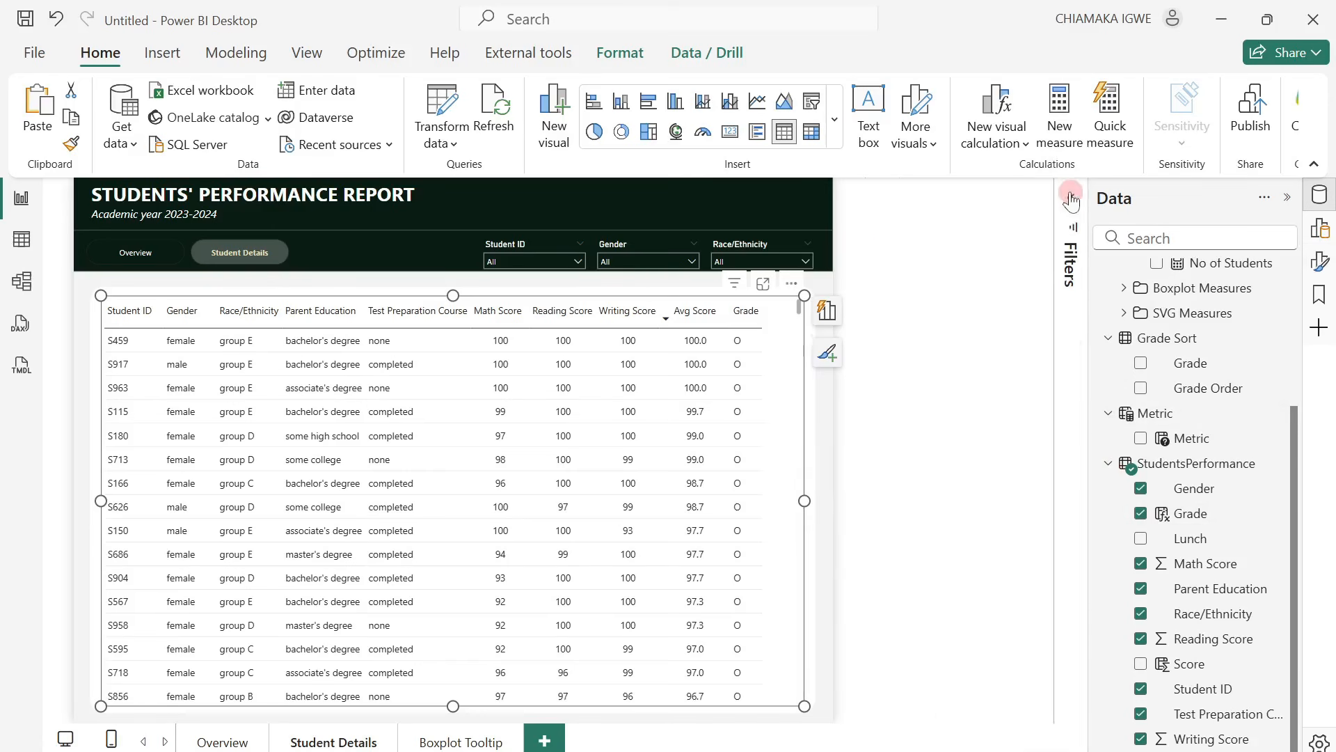
pyautogui.click(1108, 463)
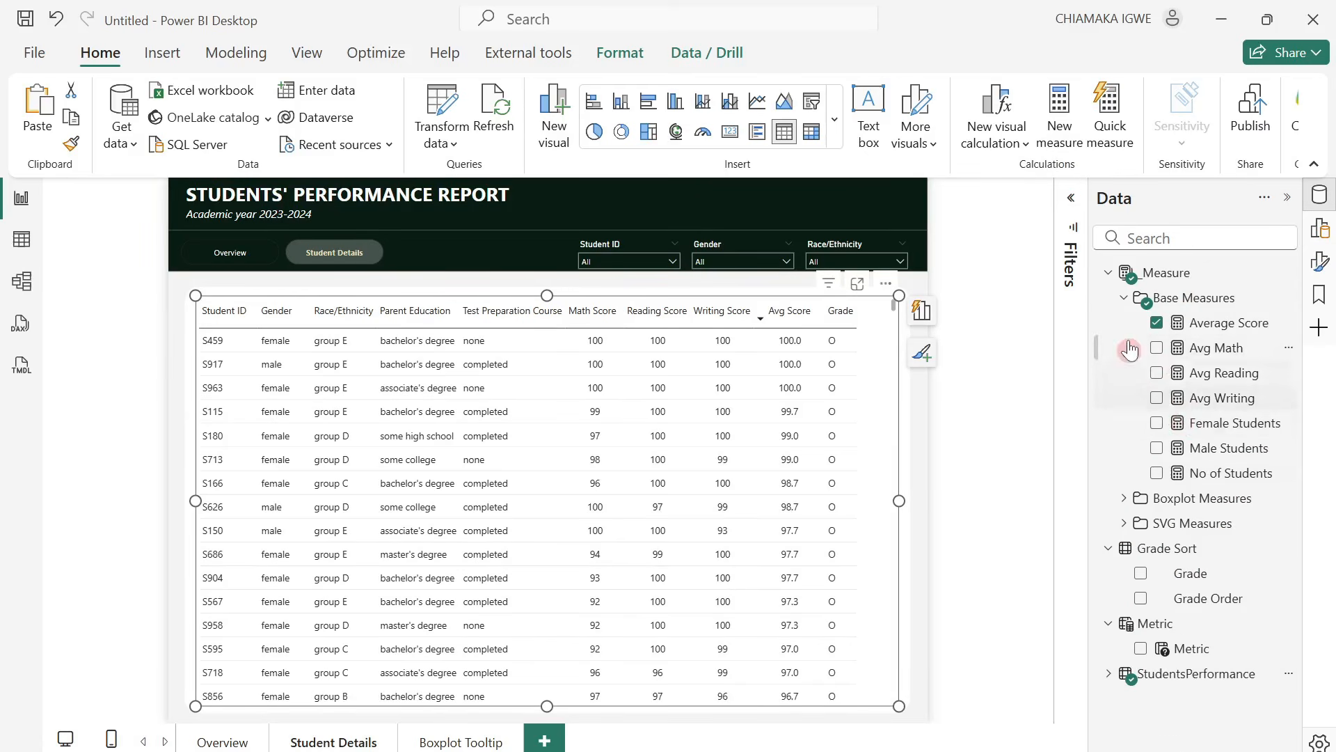
pyautogui.click(1123, 297)
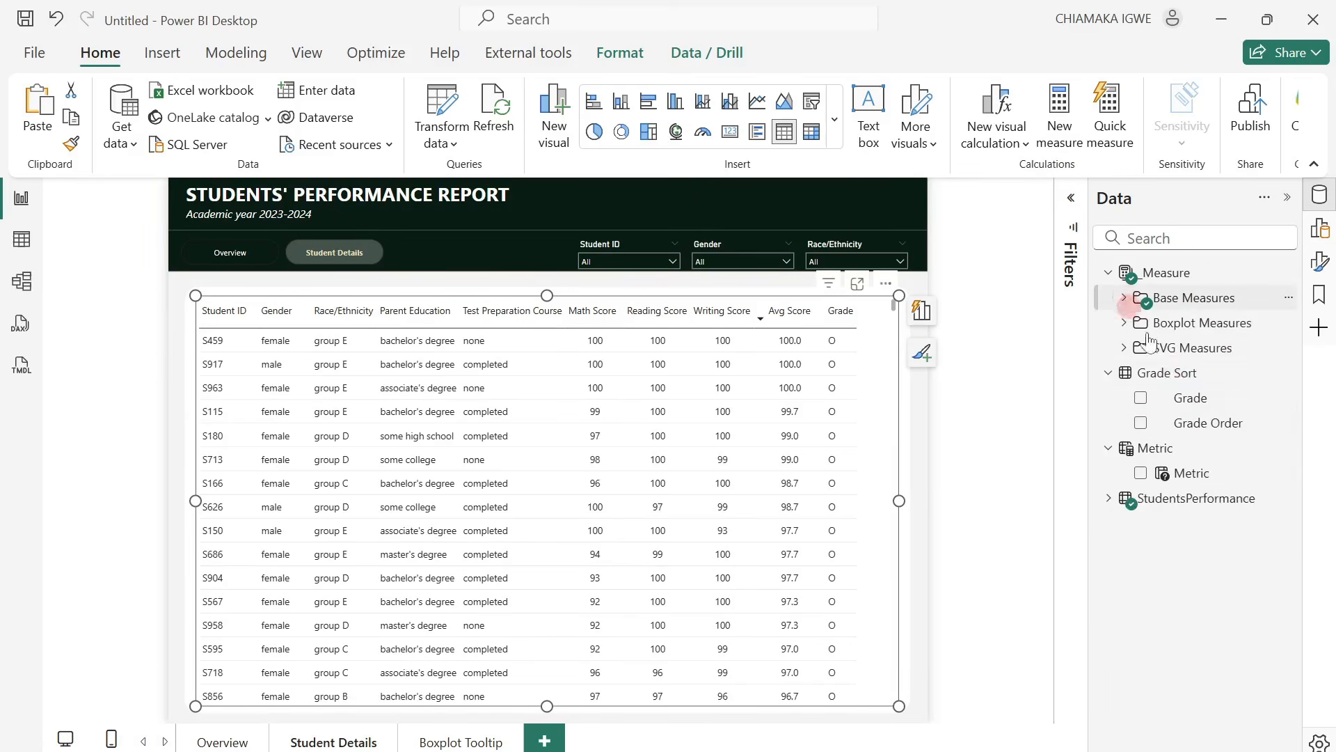
pyautogui.click(1113, 348)
pyautogui.click(1229, 423)
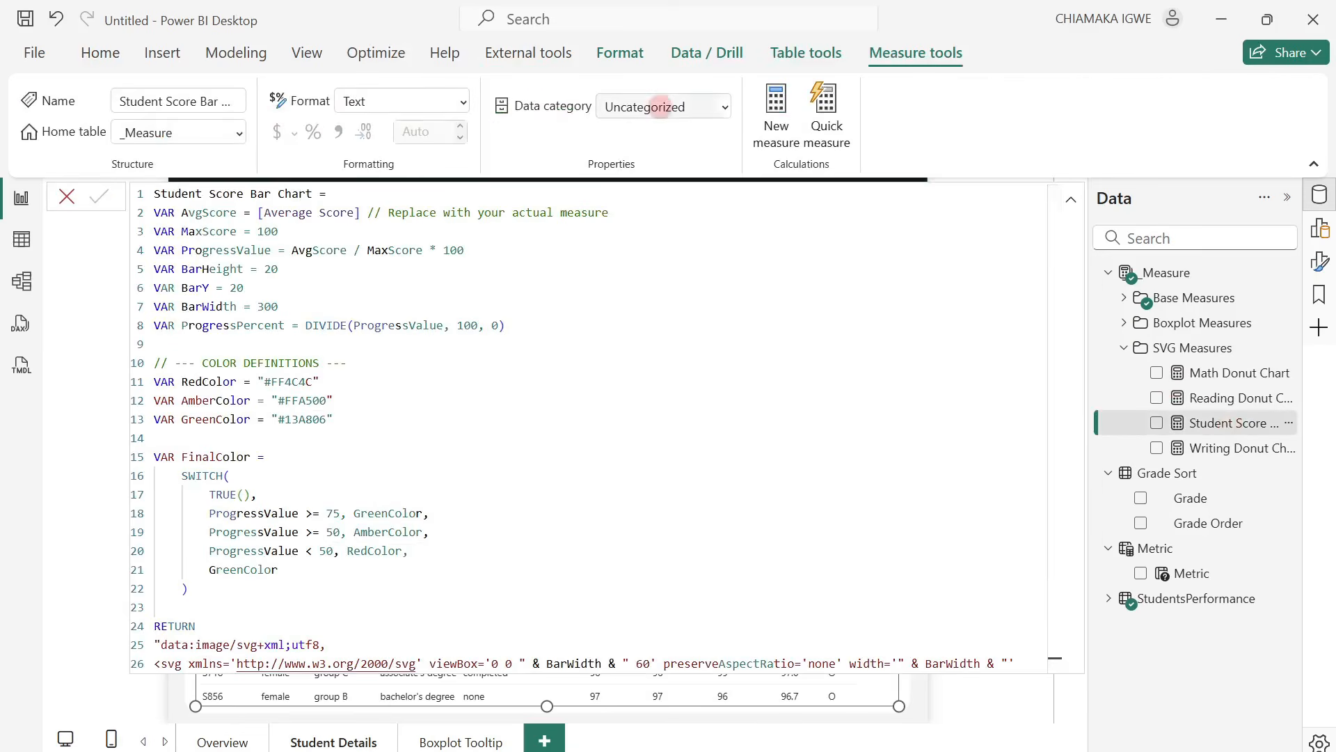
pyautogui.click(722, 107)
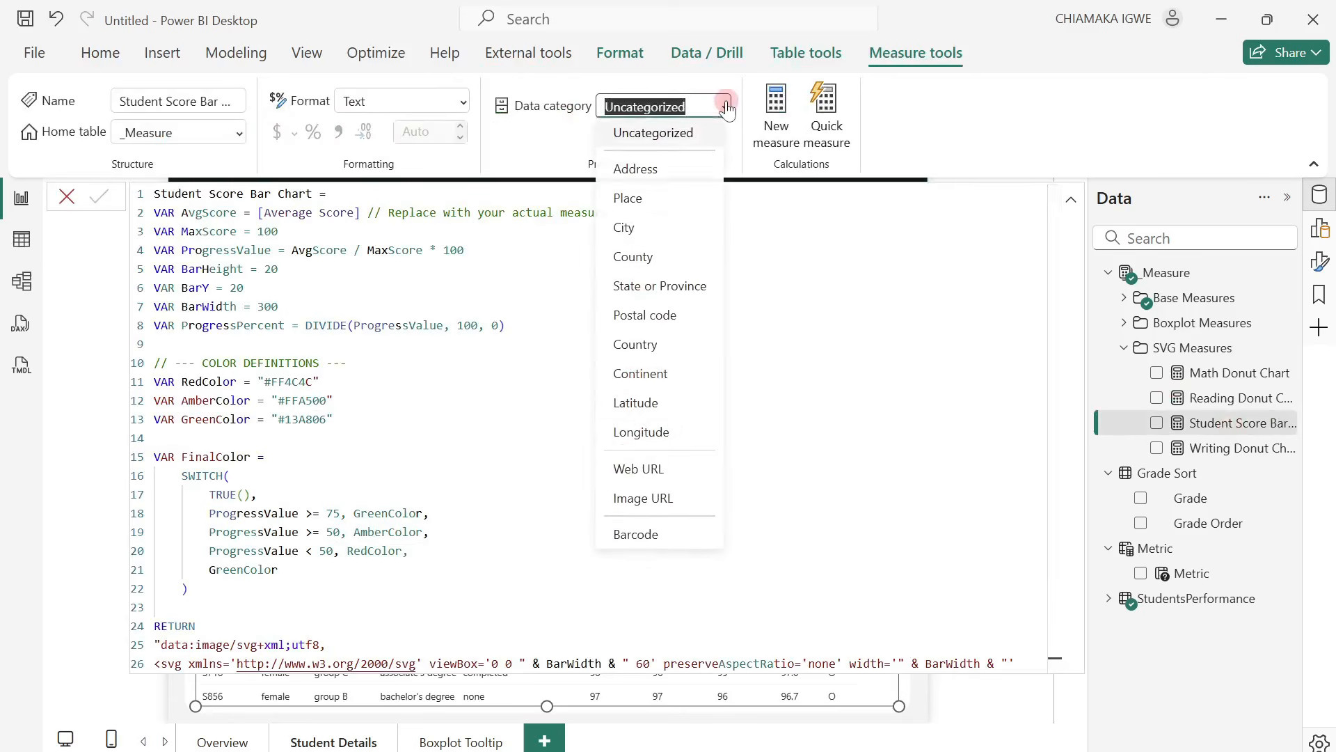
pyautogui.click(655, 513)
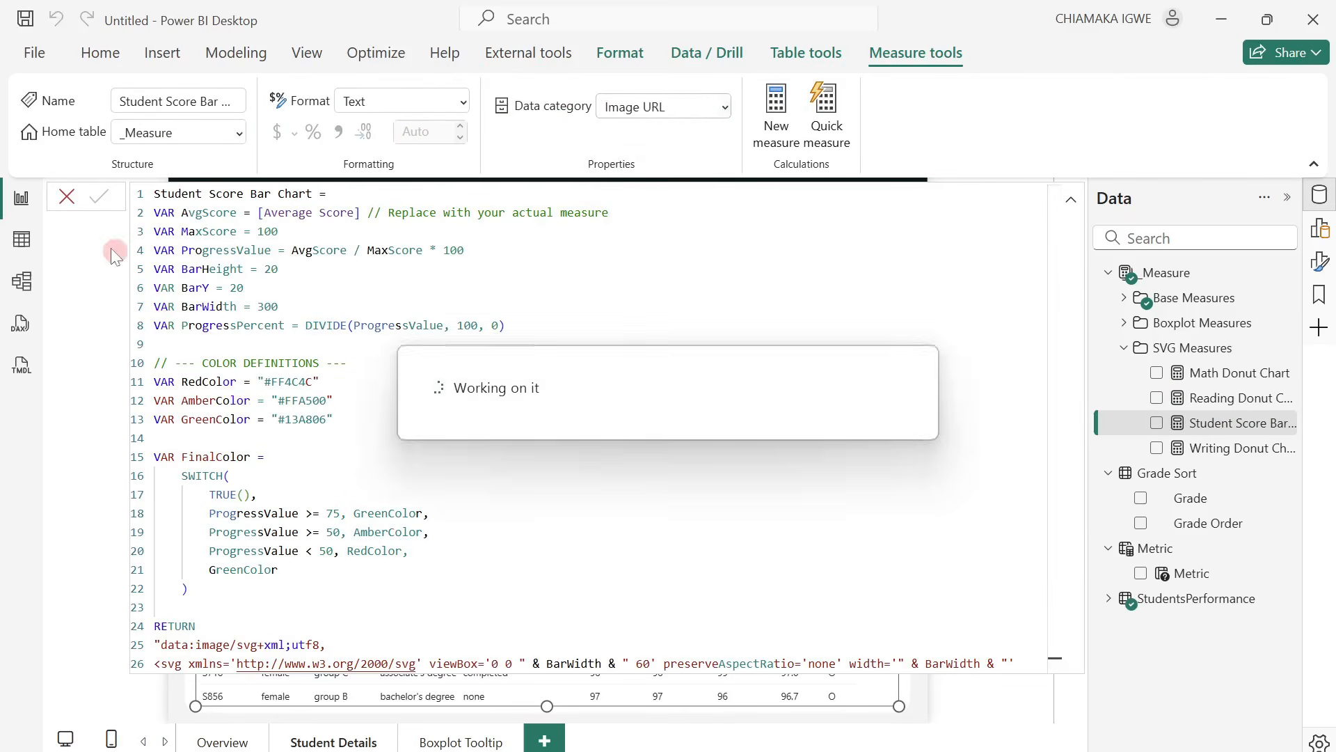
pyautogui.click(67, 197)
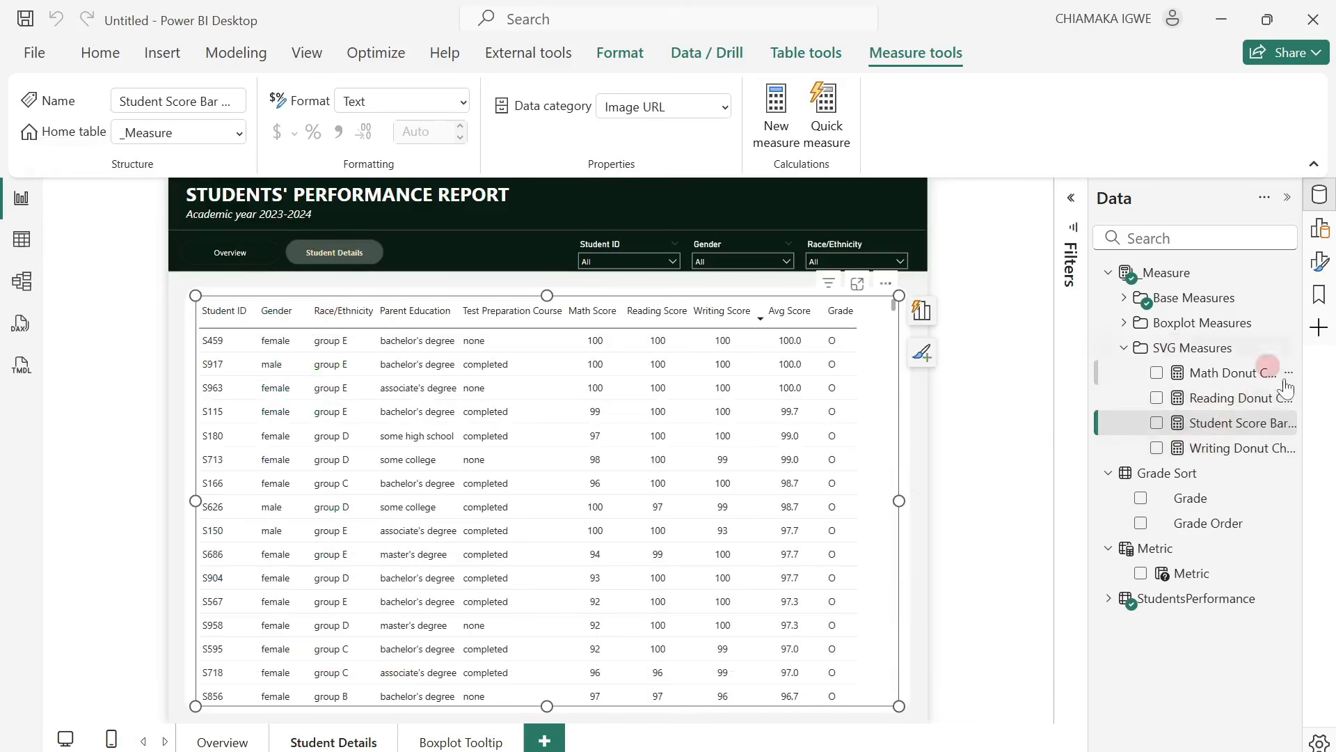
# Add the Student Score Bar Chart measure to the student table and set the table's image size to 40 px high and 100 px wide.
pyautogui.click(1157, 424)
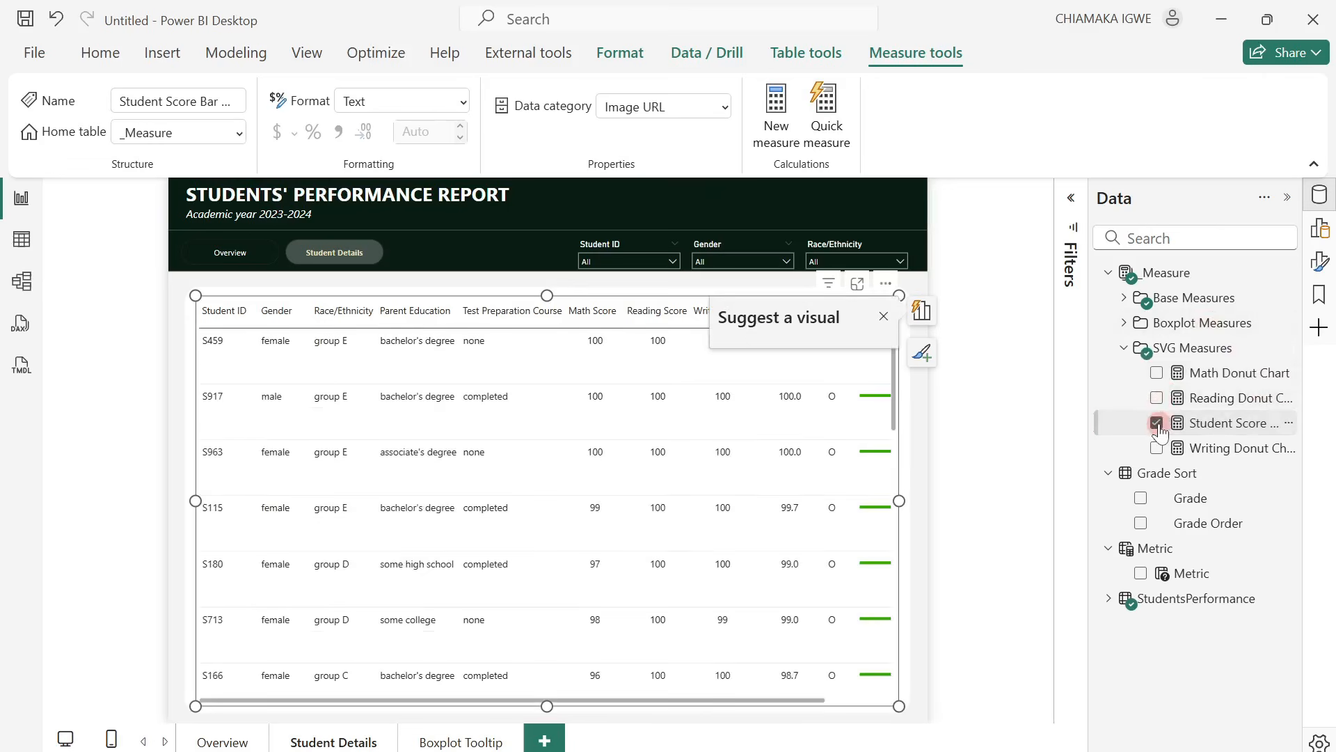
pyautogui.click(884, 318)
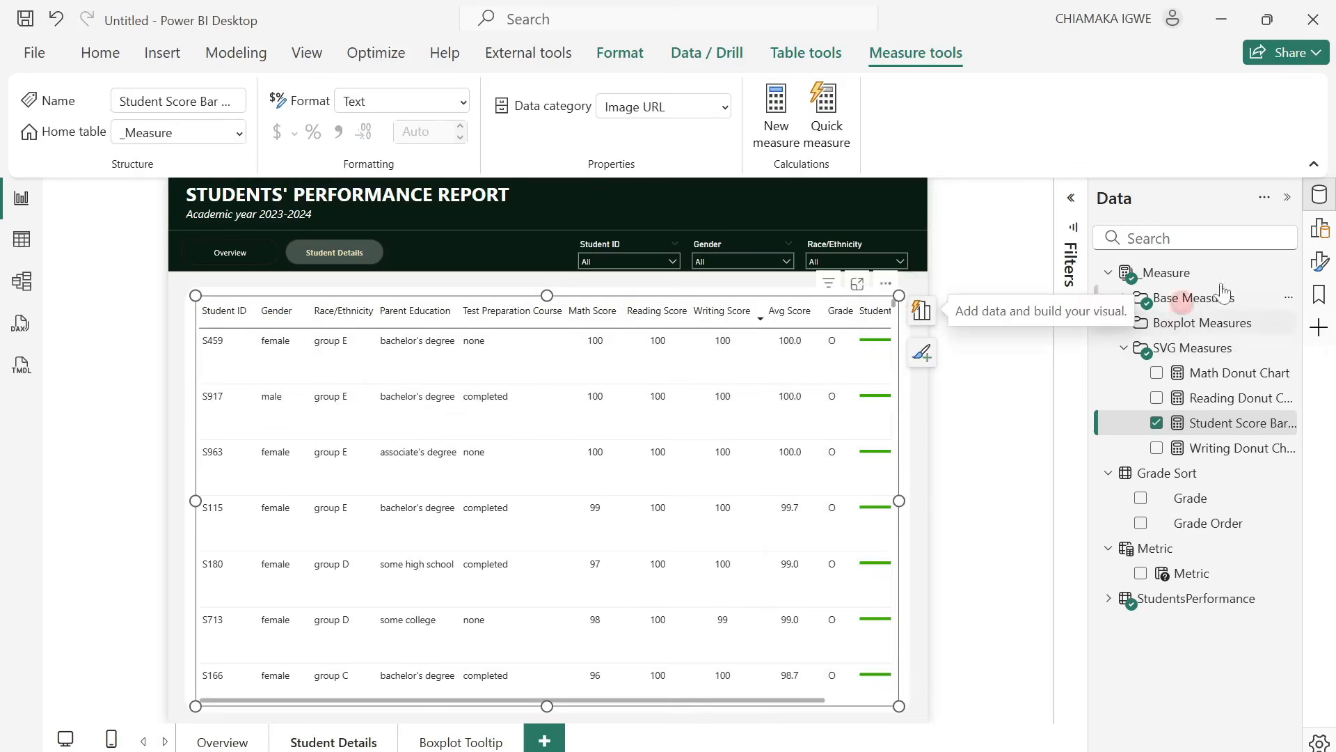
pyautogui.click(1325, 271)
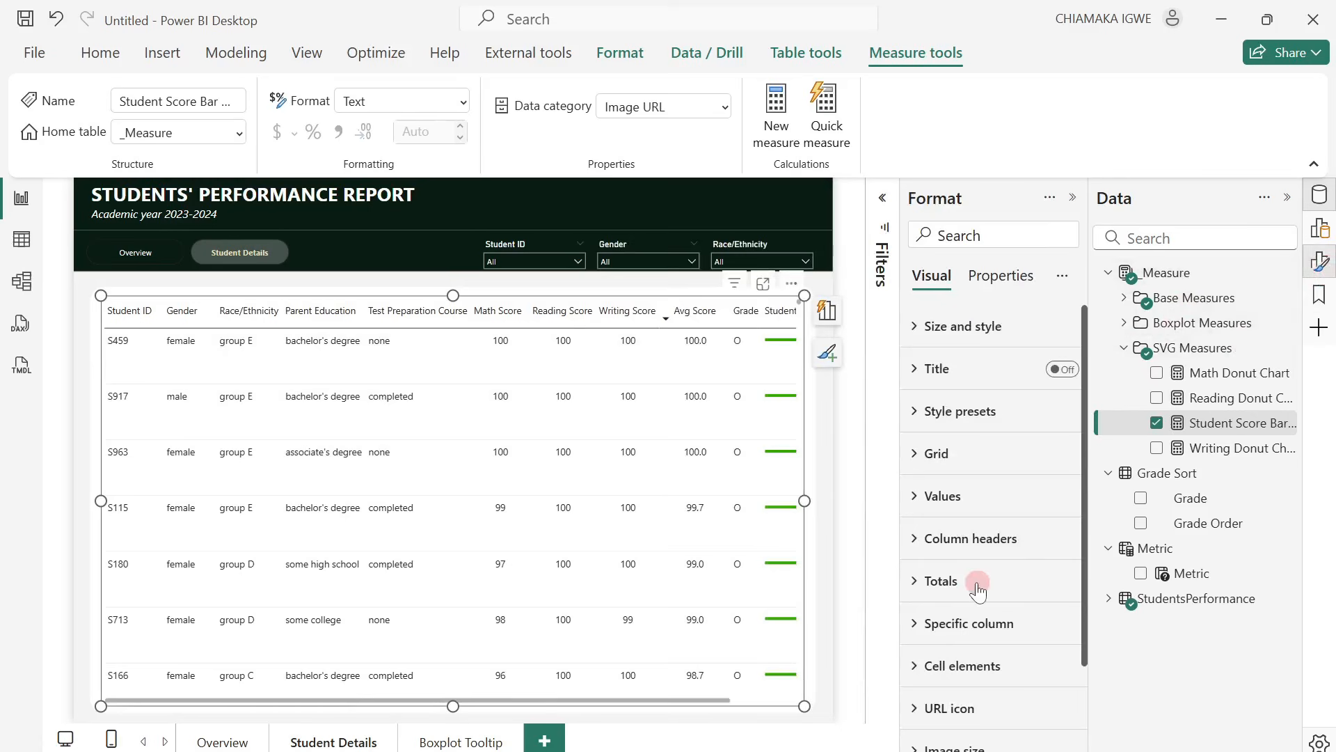
pyautogui.scroll(-2, 977, 592)
pyautogui.click(926, 652)
pyautogui.scroll(-2, 929, 598)
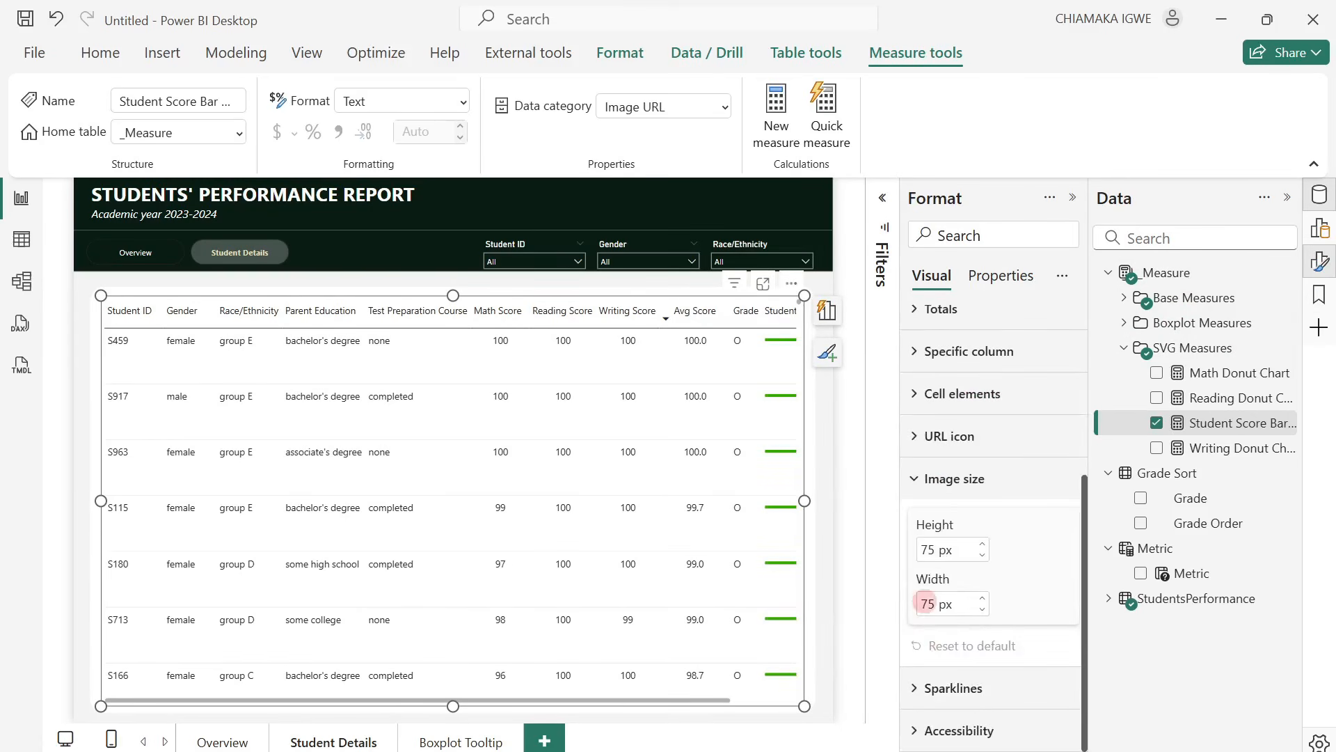
pyautogui.click(930, 548)
pyautogui.write('40')
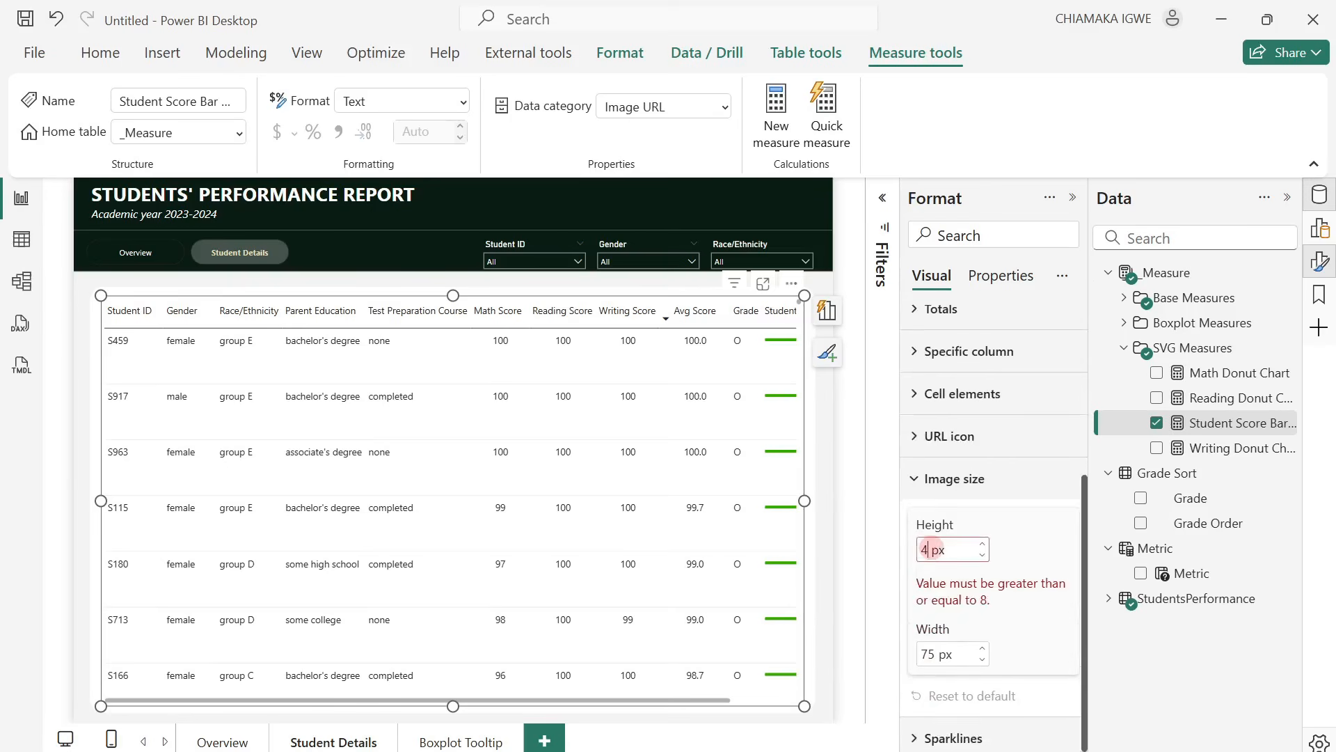
pyautogui.doubleClick(930, 603)
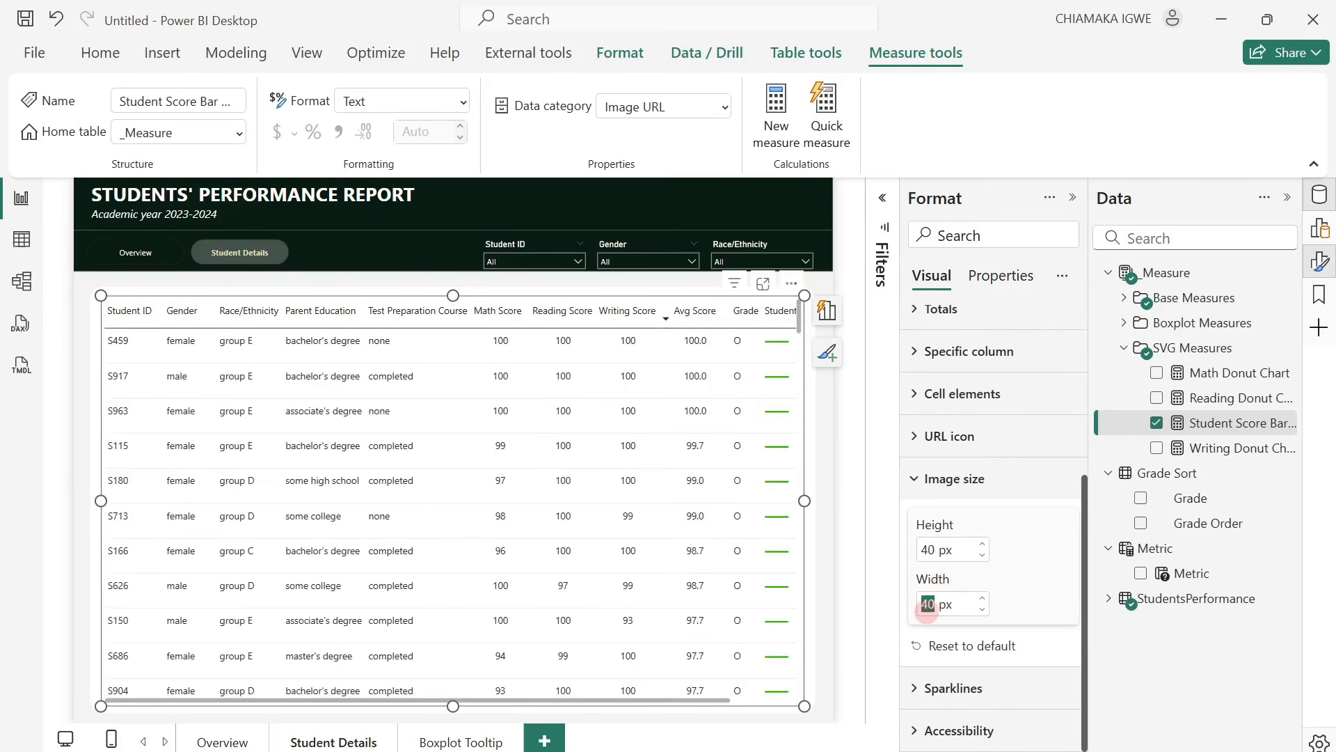
pyautogui.write('10')
pyautogui.press('Return')
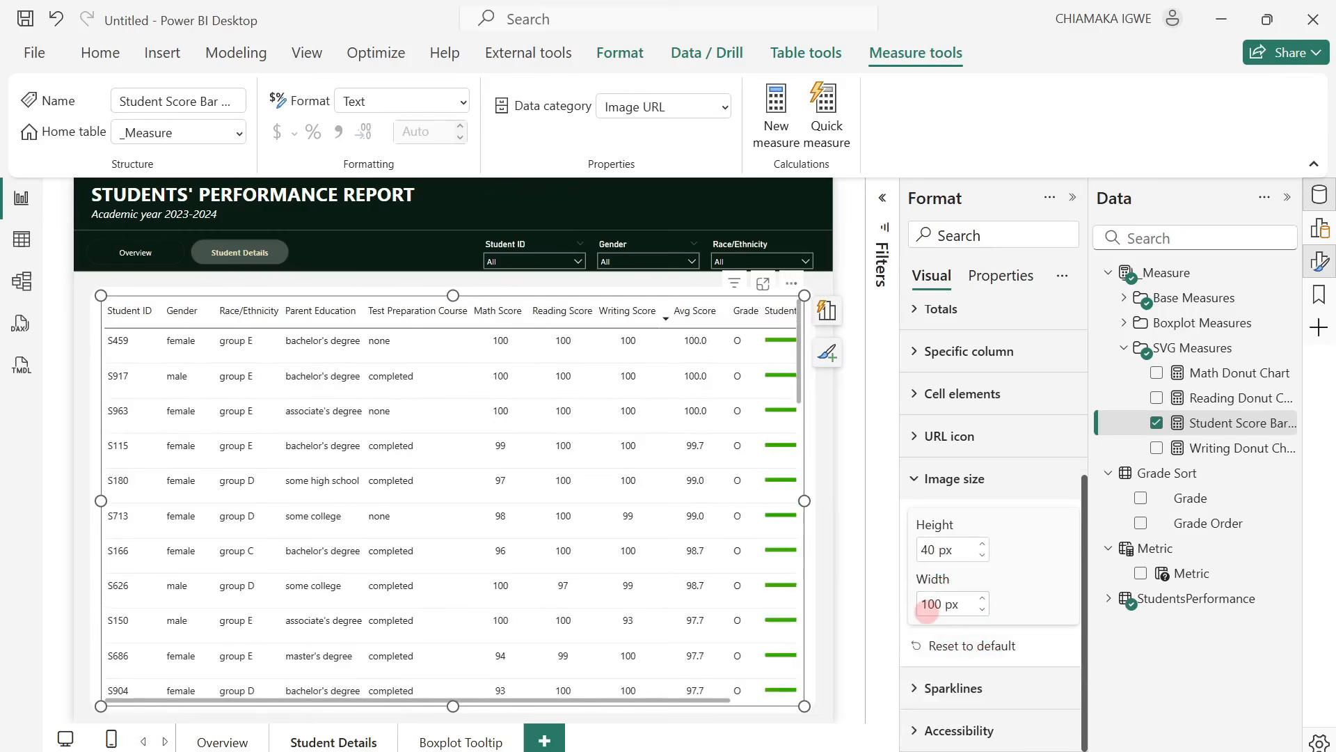
pyautogui.click(863, 502)
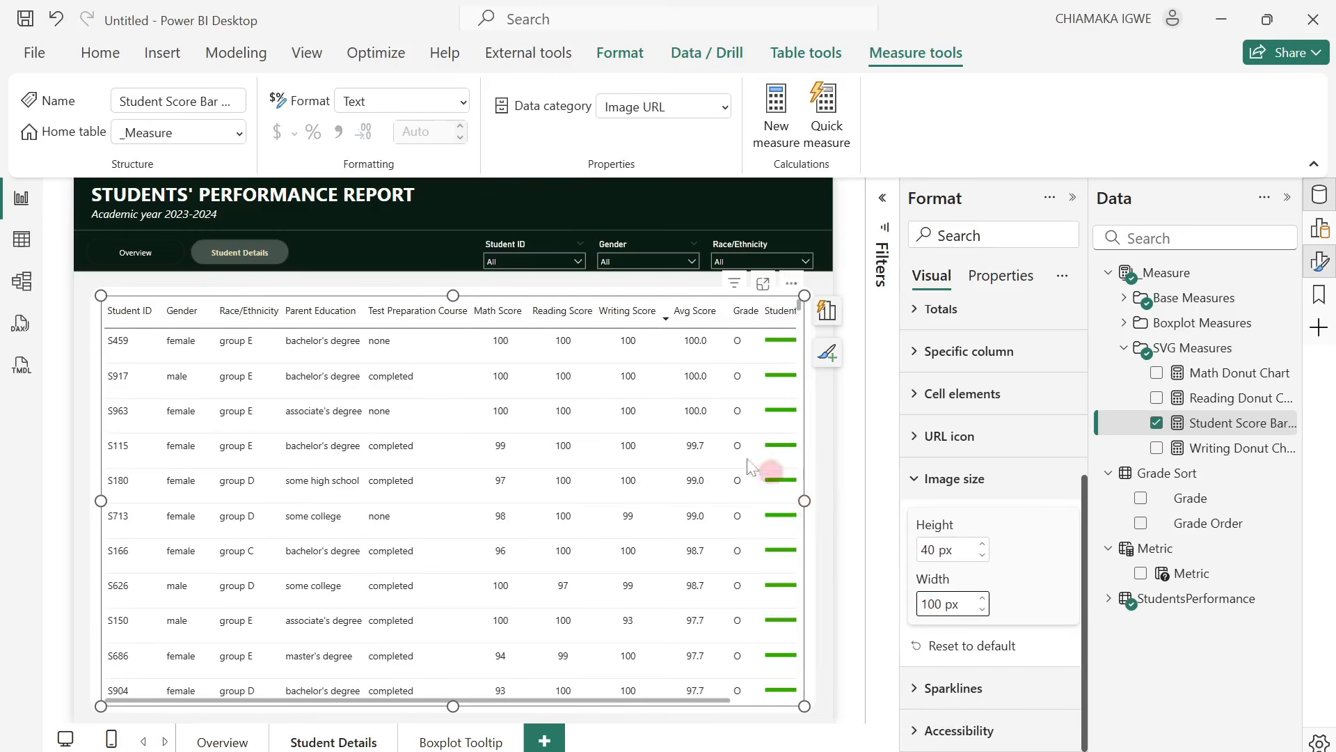
# Sort the student table by Student ID in ascending order and widen the table slightly.
pyautogui.click(139, 315)
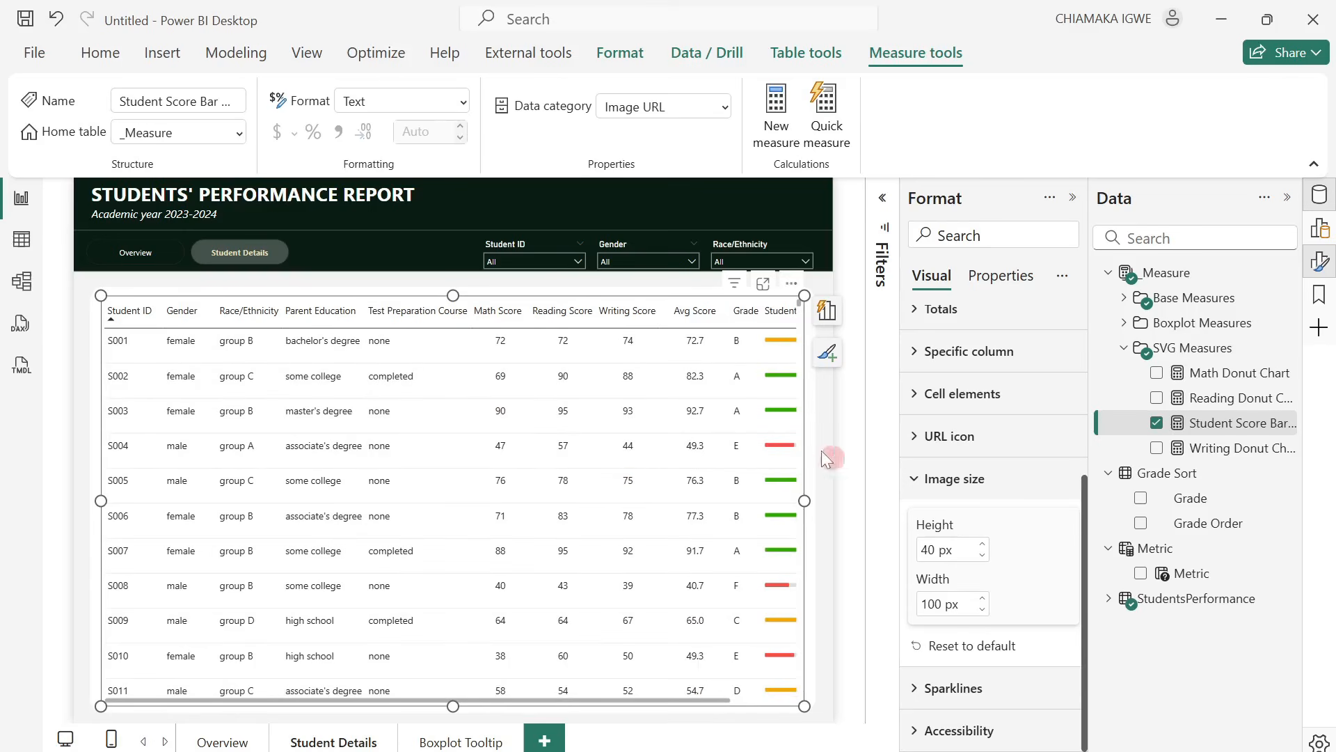
pyautogui.moveTo(803, 502); pyautogui.dragTo(813, 504)
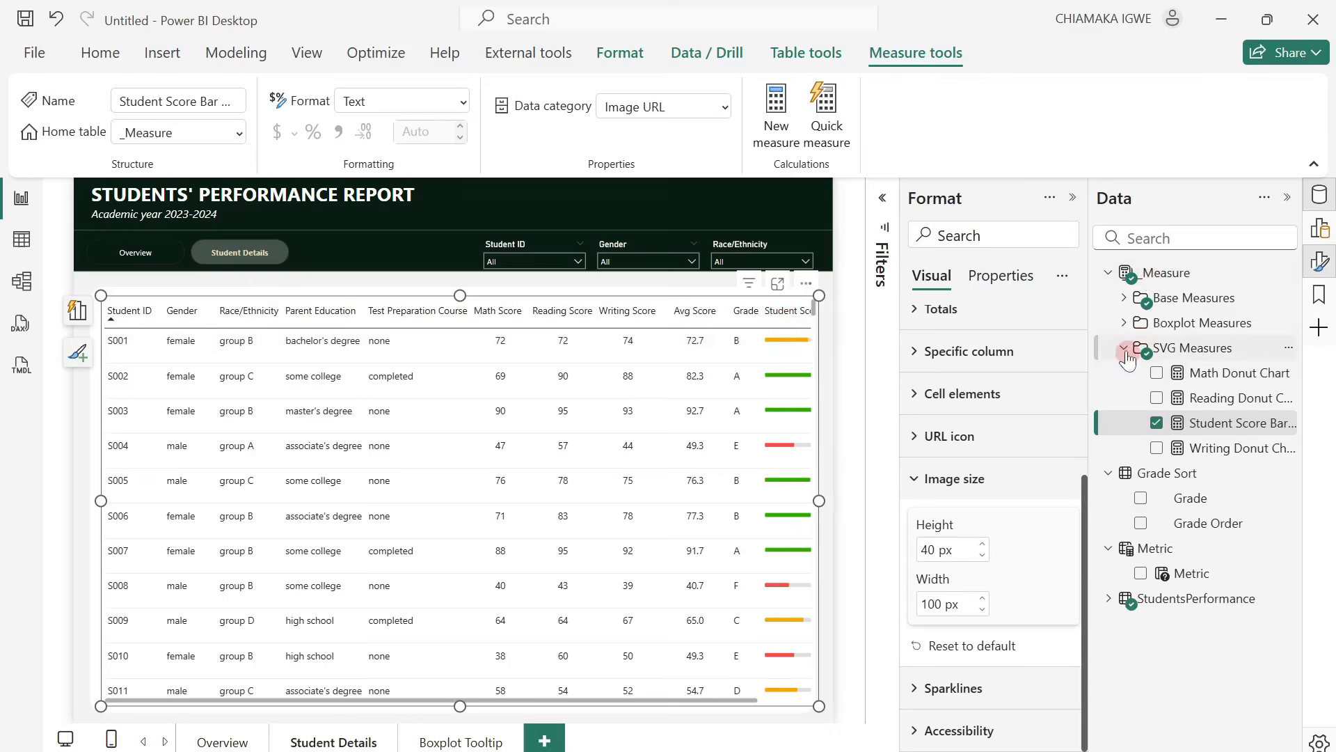
# Give the Student Score Bar Chart column in the table a blank name so its header shows no text.
pyautogui.click(1318, 259)
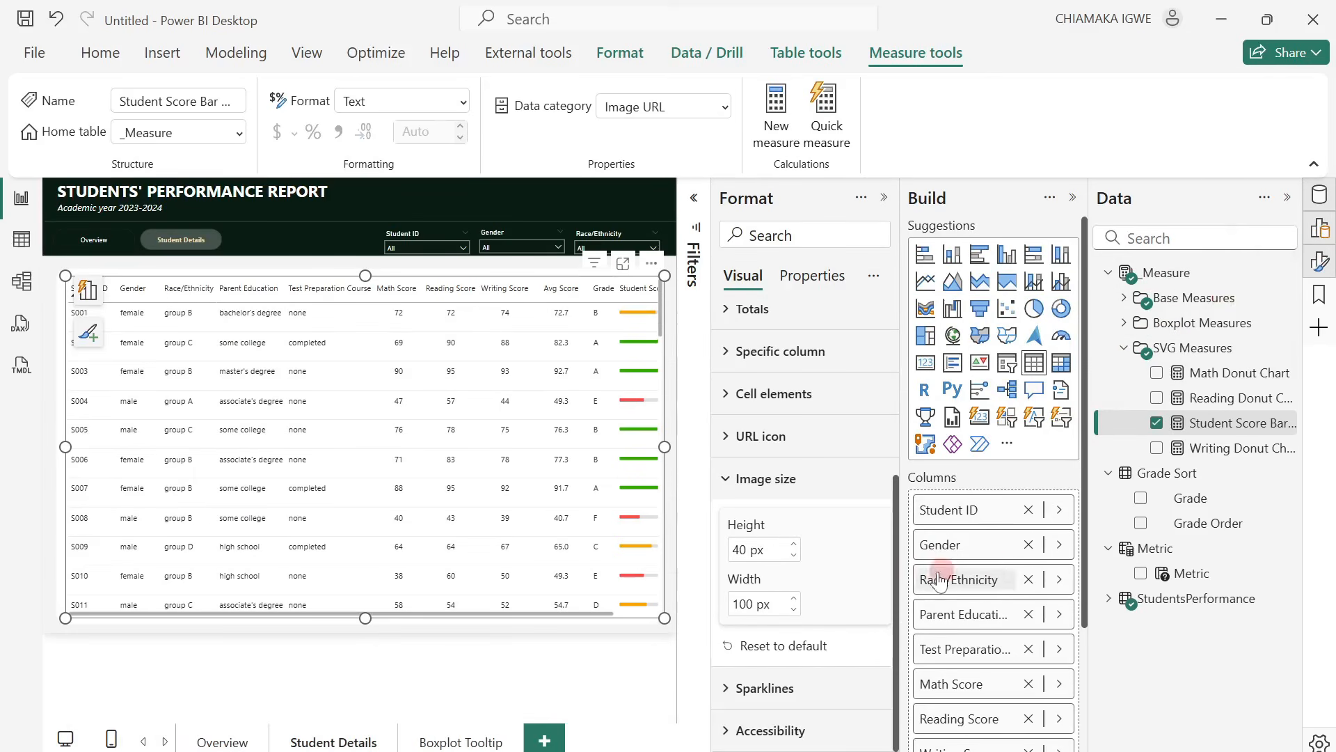
pyautogui.scroll(-2, 1003, 567)
pyautogui.scroll(-1, 1003, 568)
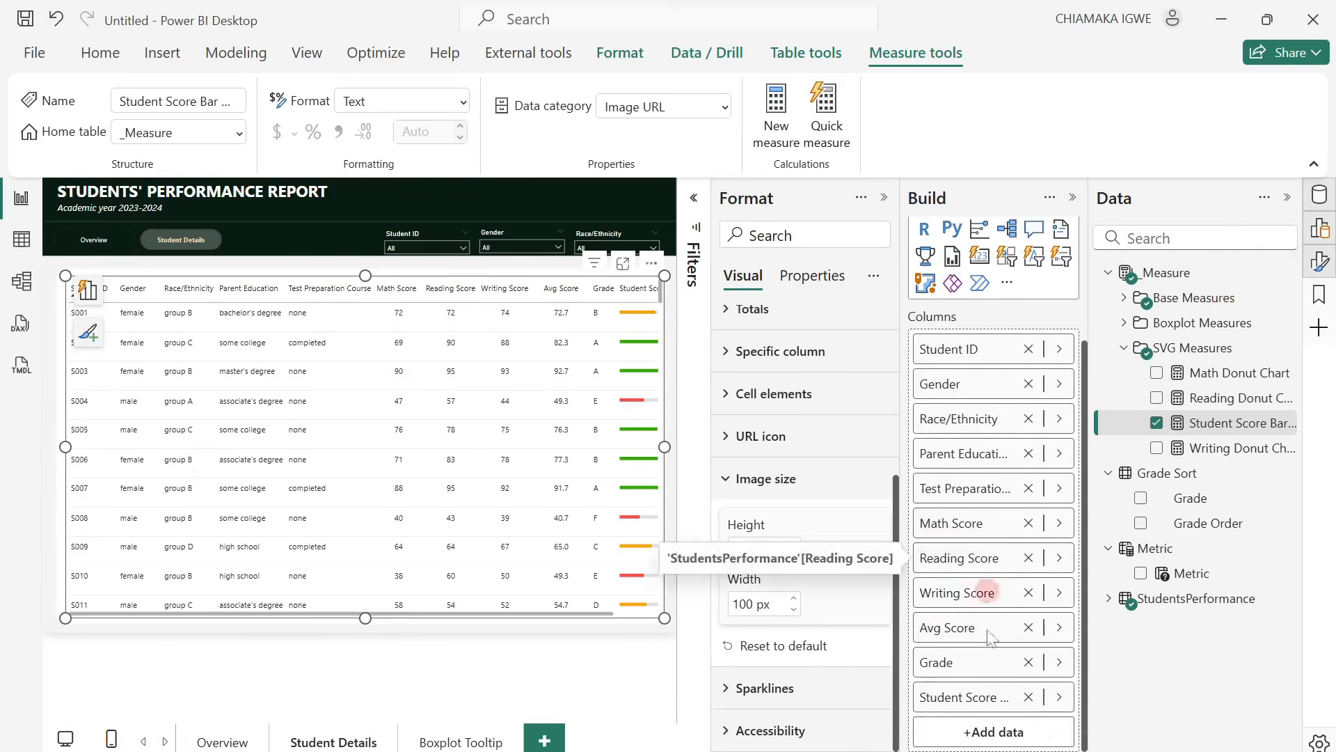
pyautogui.doubleClick(969, 703)
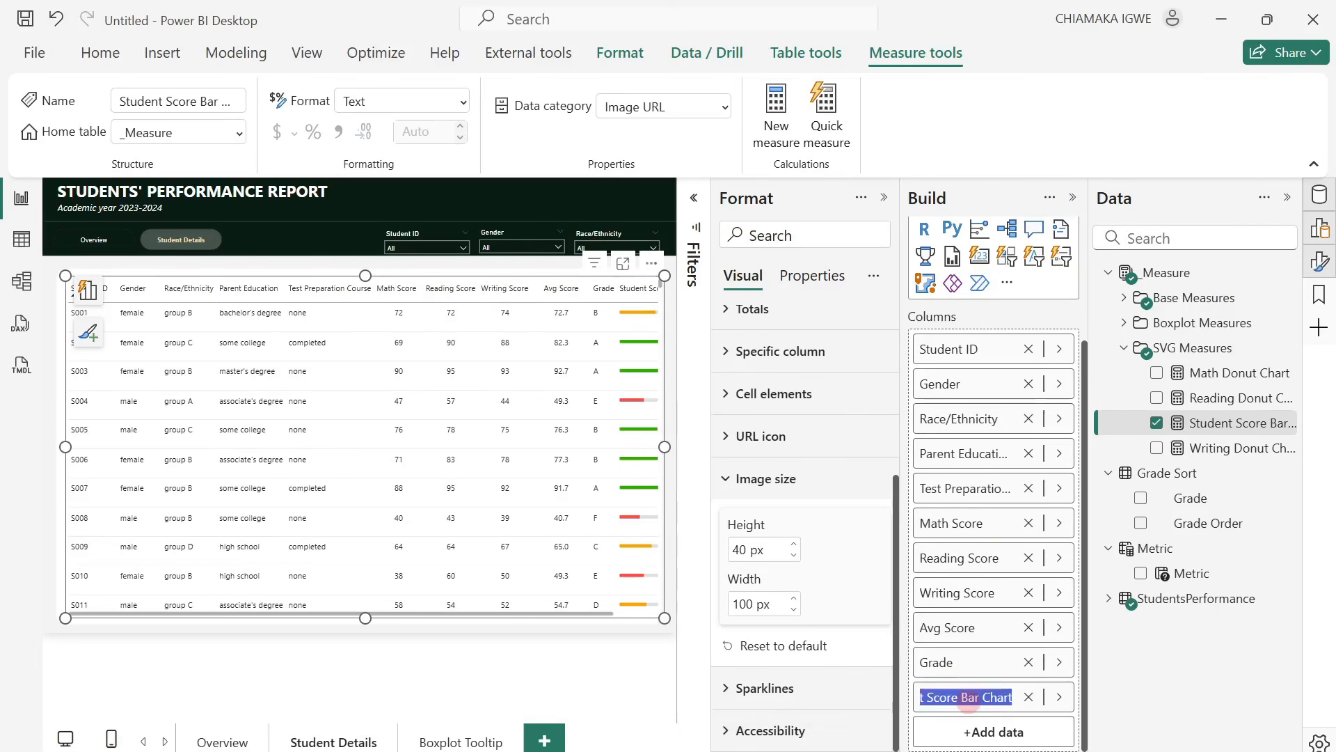
pyautogui.press('BackSpace')
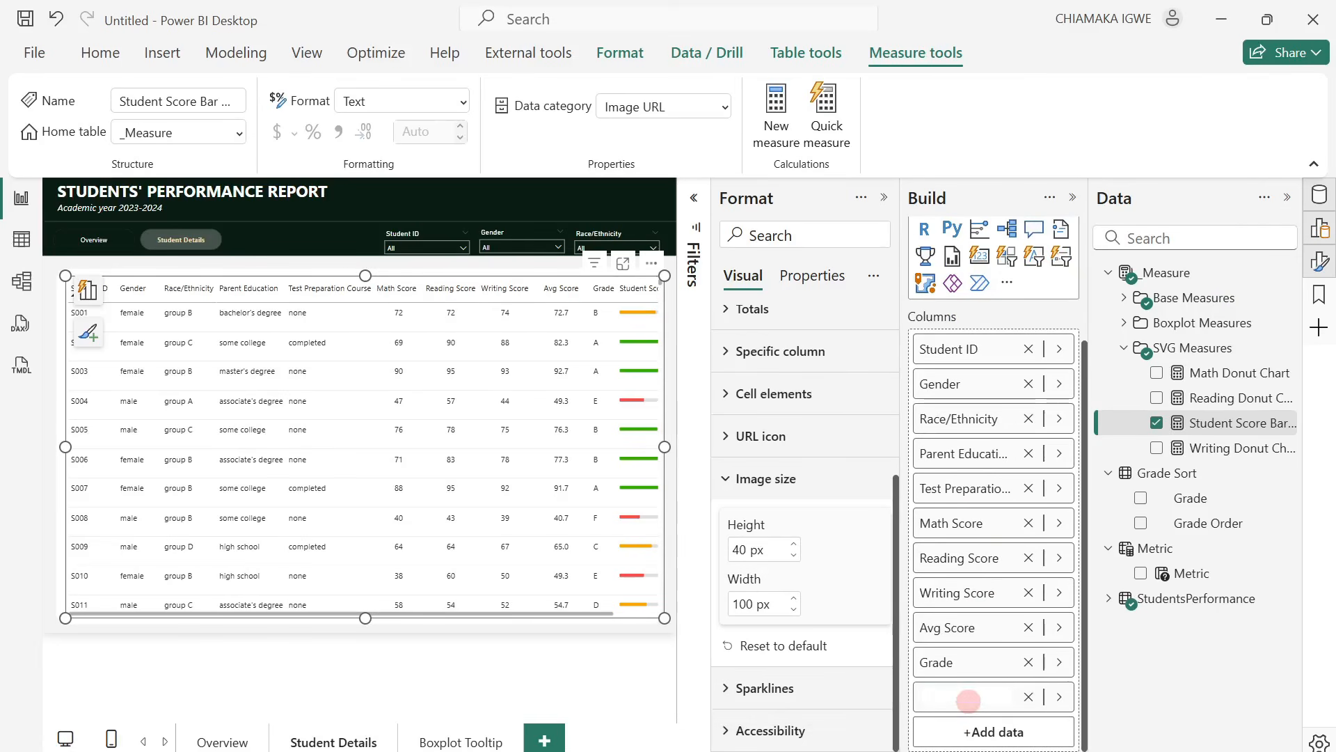
pyautogui.press('Return')
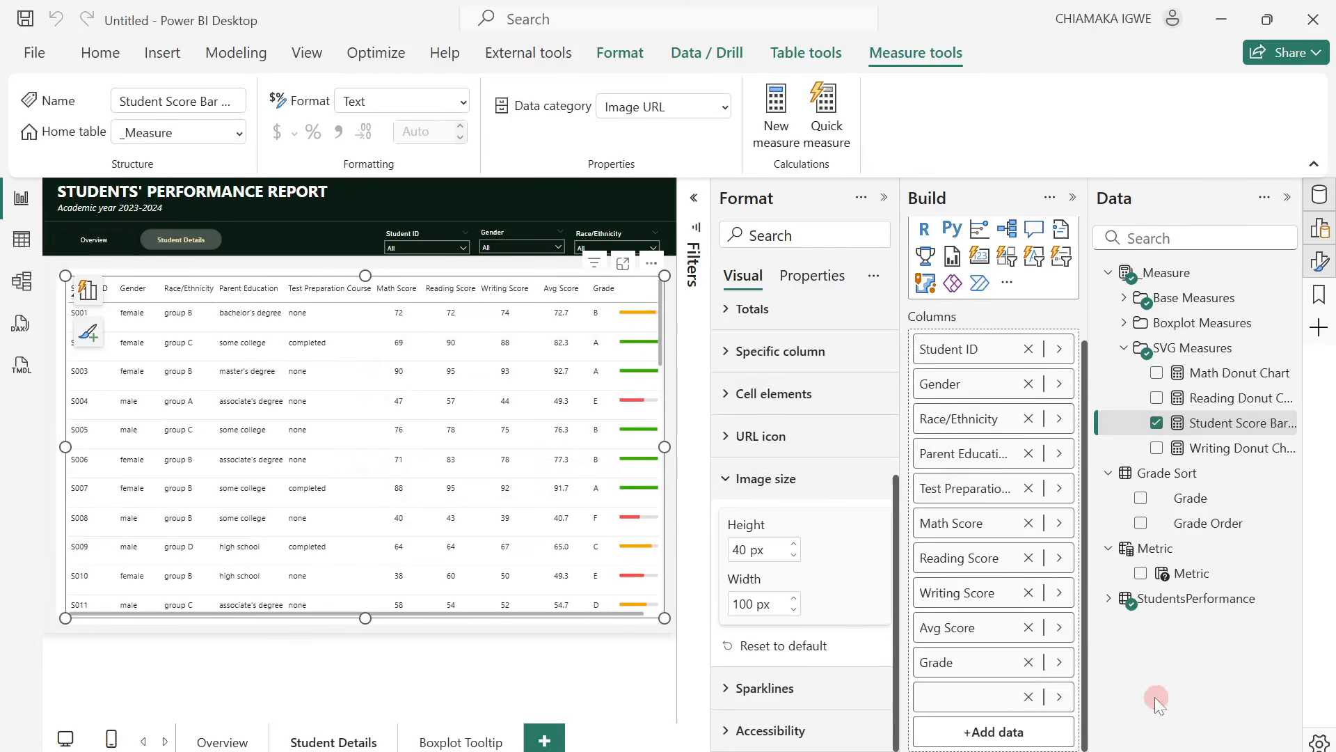
# Widen the student table further so the score bars fit, and shift it slightly left over its white background.
pyautogui.click(1288, 201)
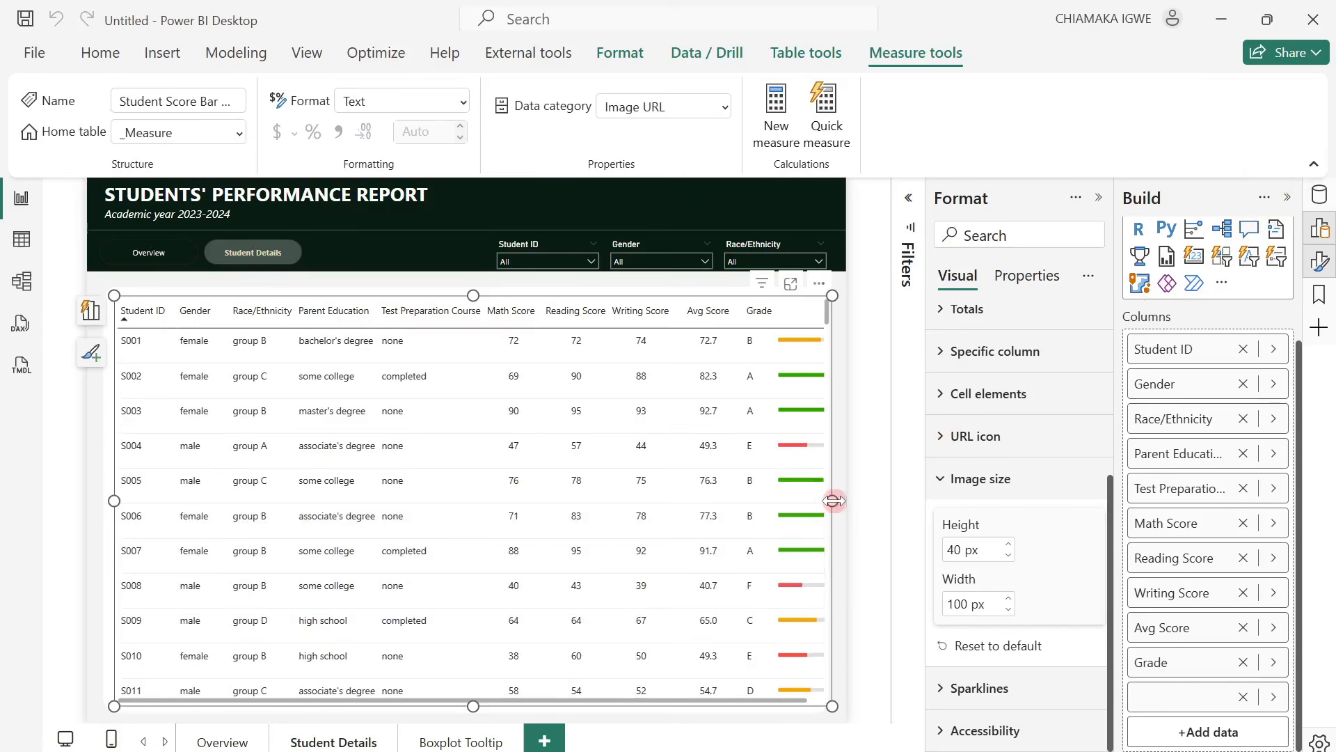
pyautogui.moveTo(834, 501); pyautogui.dragTo(846, 501)
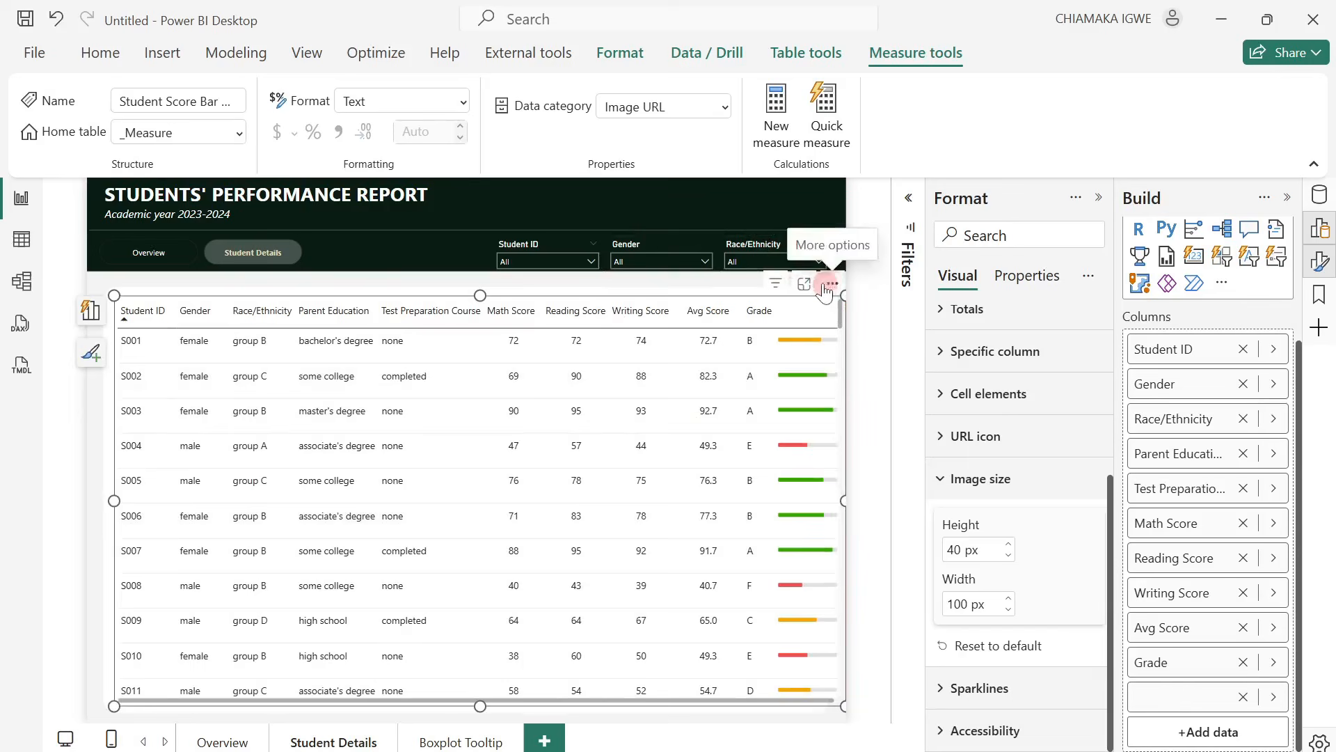
pyautogui.moveTo(824, 284); pyautogui.dragTo(821, 283)
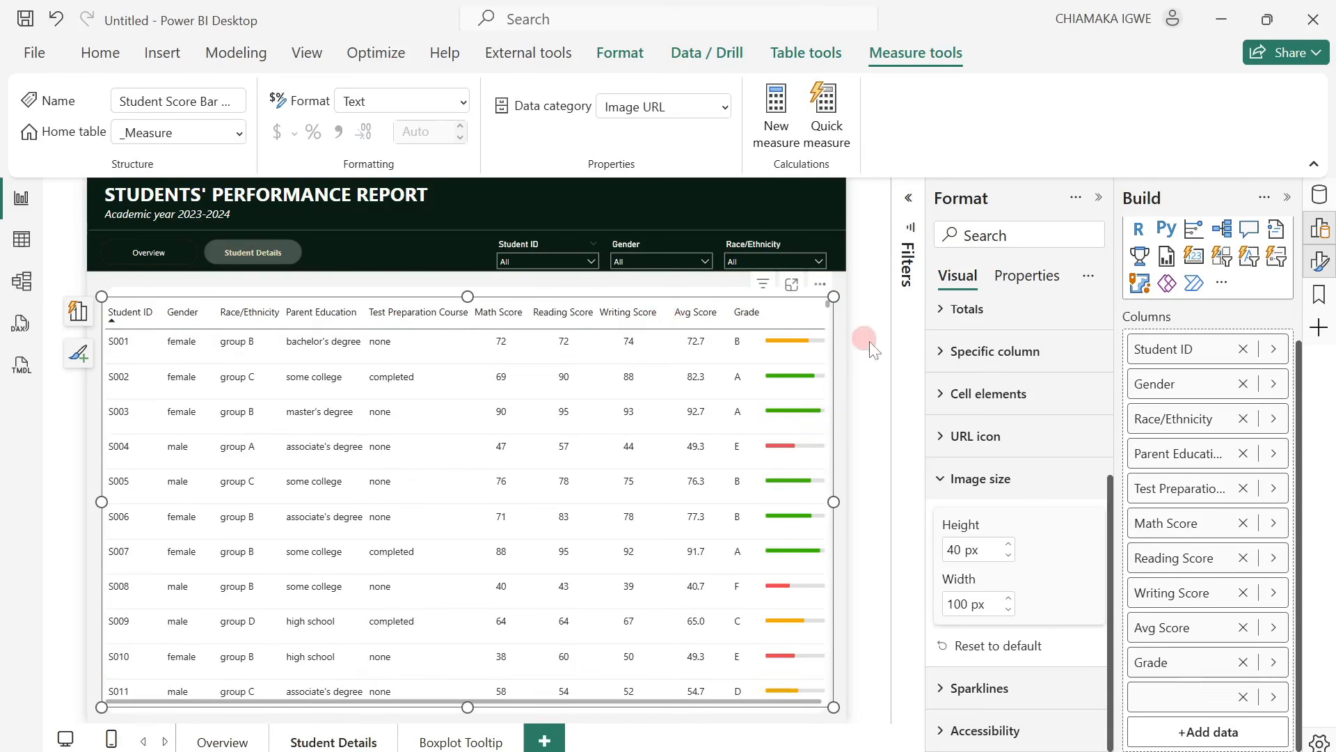
# Slightly narrow the student table's Avg Score column to bring Grade and the score bars closer.
pyautogui.click(848, 351)
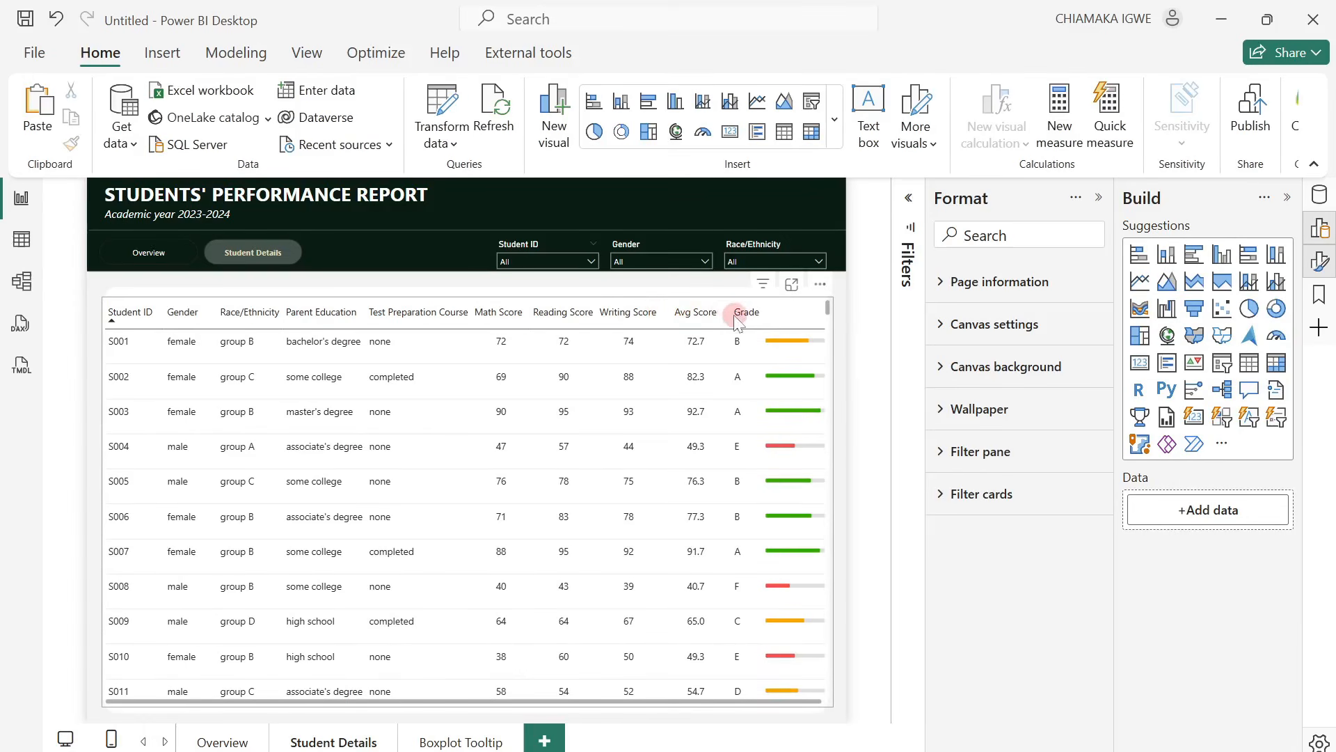
pyautogui.moveTo(728, 315); pyautogui.dragTo(723, 315)
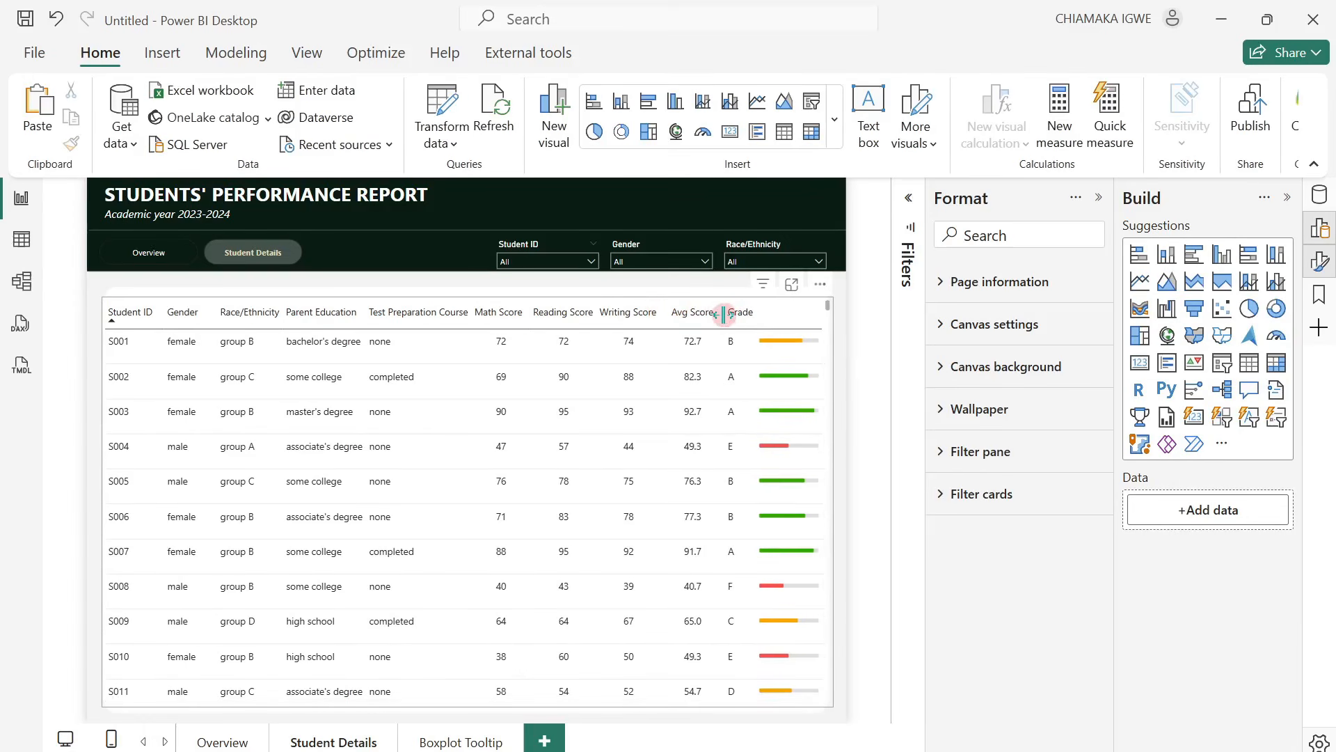
pyautogui.click(890, 591)
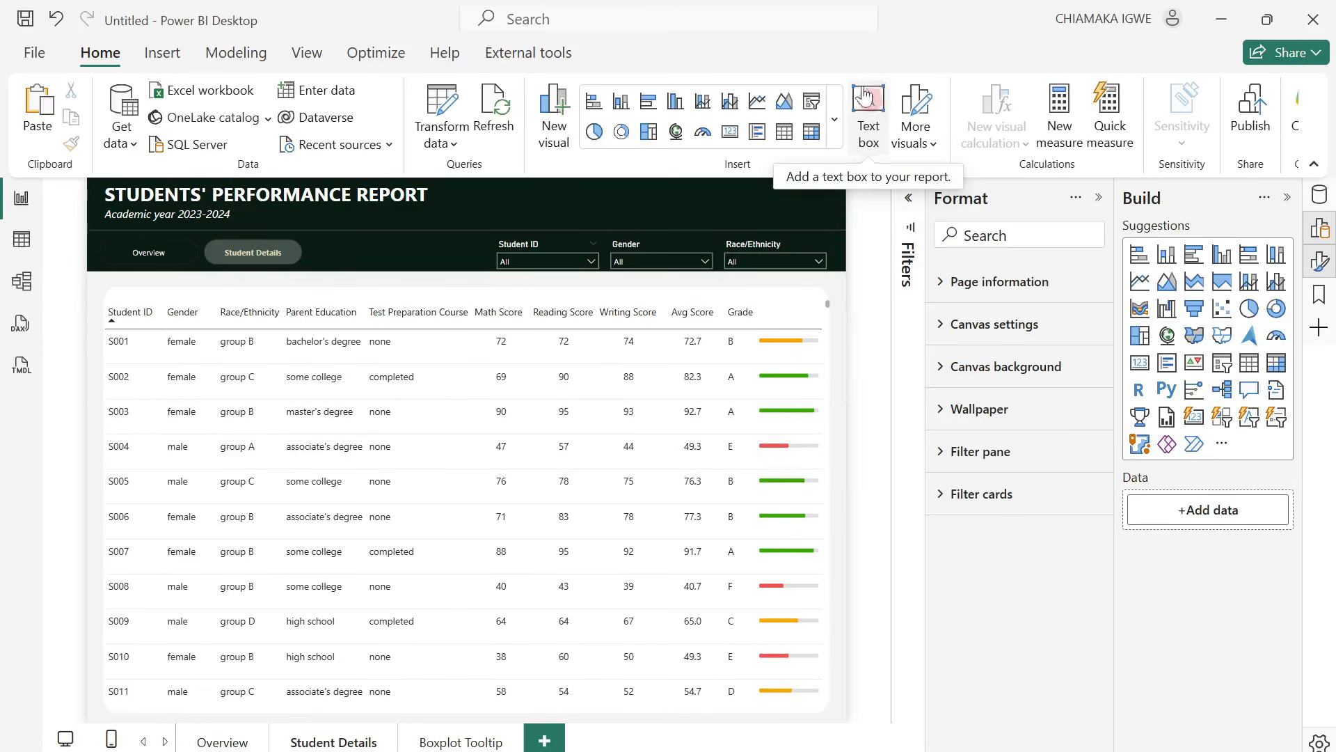
# Insert an Information button and place it at a small size in the blank header area above the score bars.
pyautogui.click(139, 53)
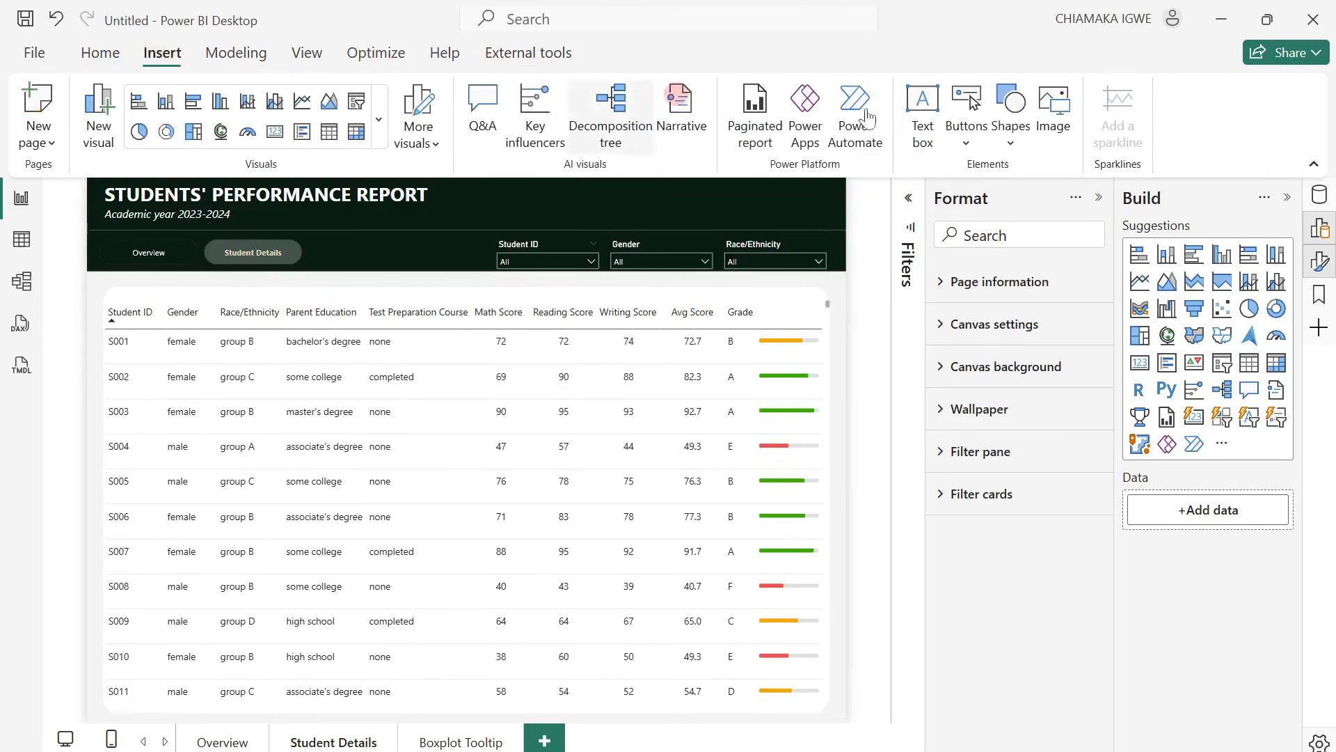
pyautogui.click(970, 147)
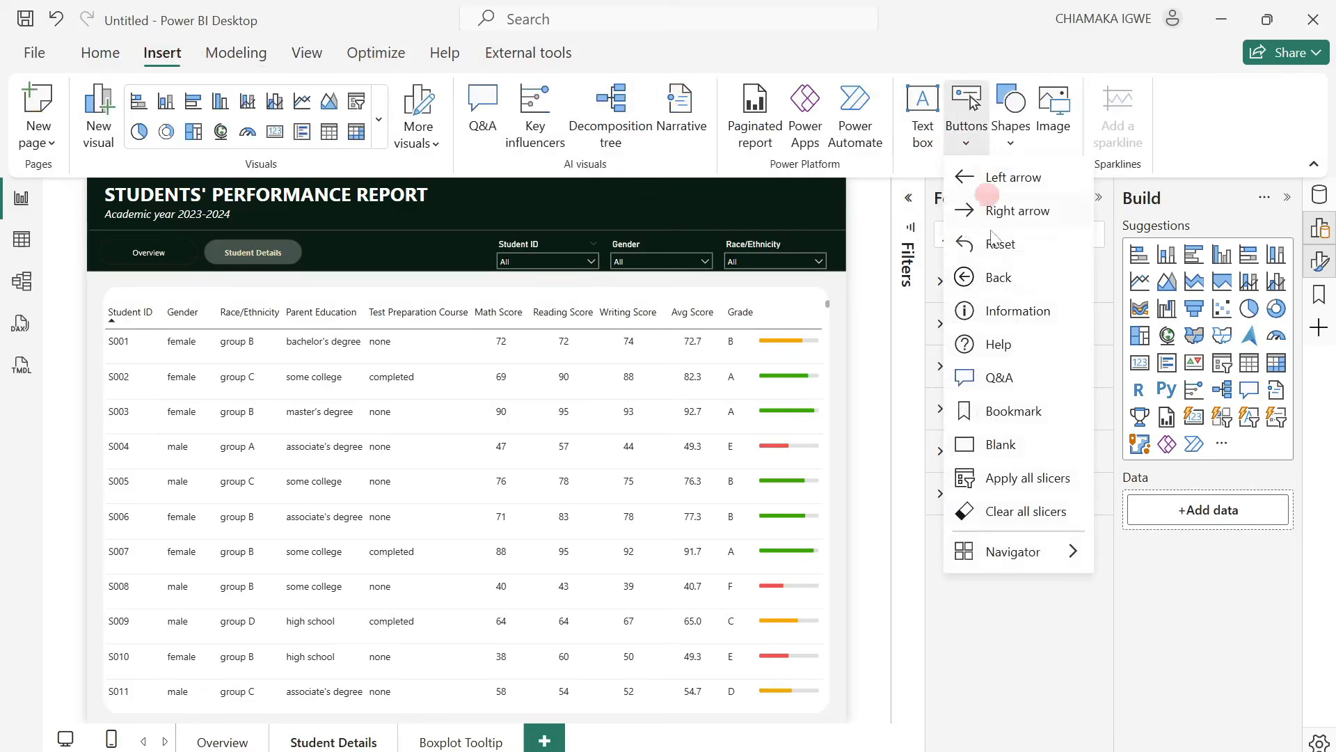
pyautogui.click(1008, 312)
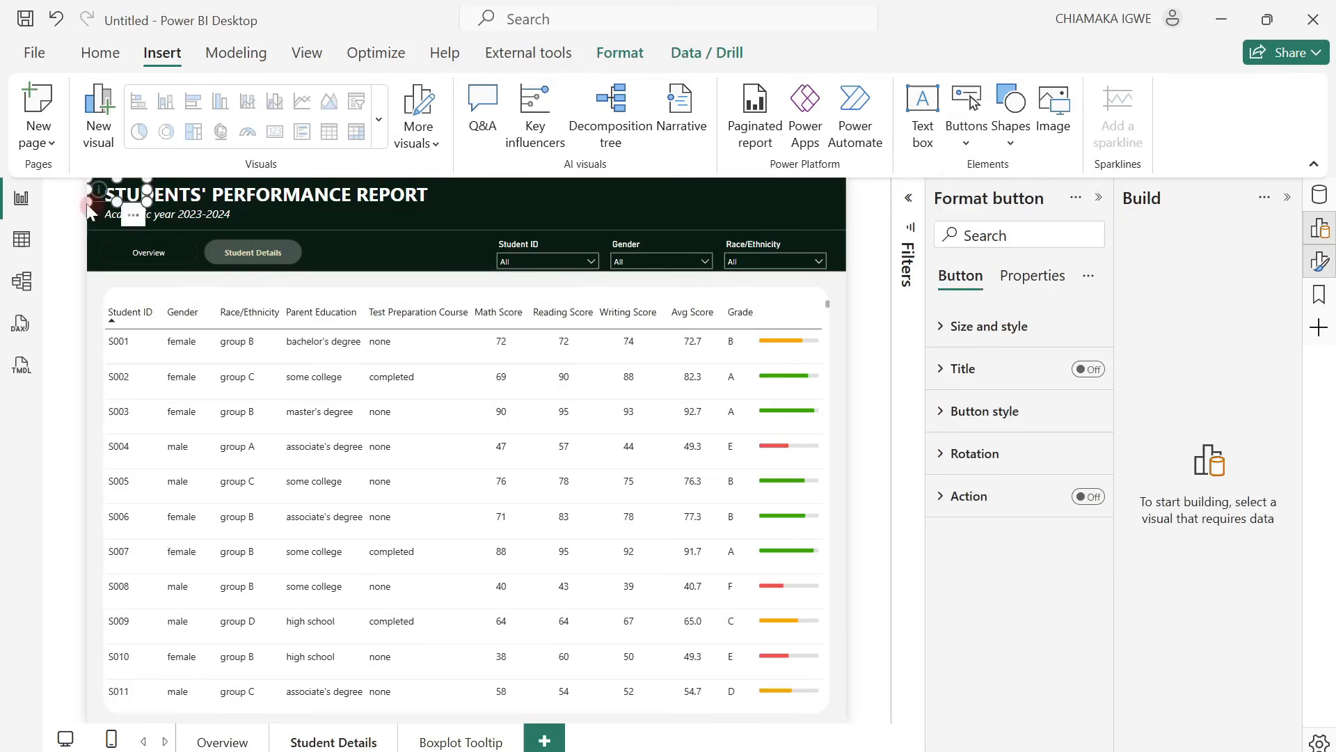
pyautogui.moveTo(108, 205); pyautogui.dragTo(811, 292)
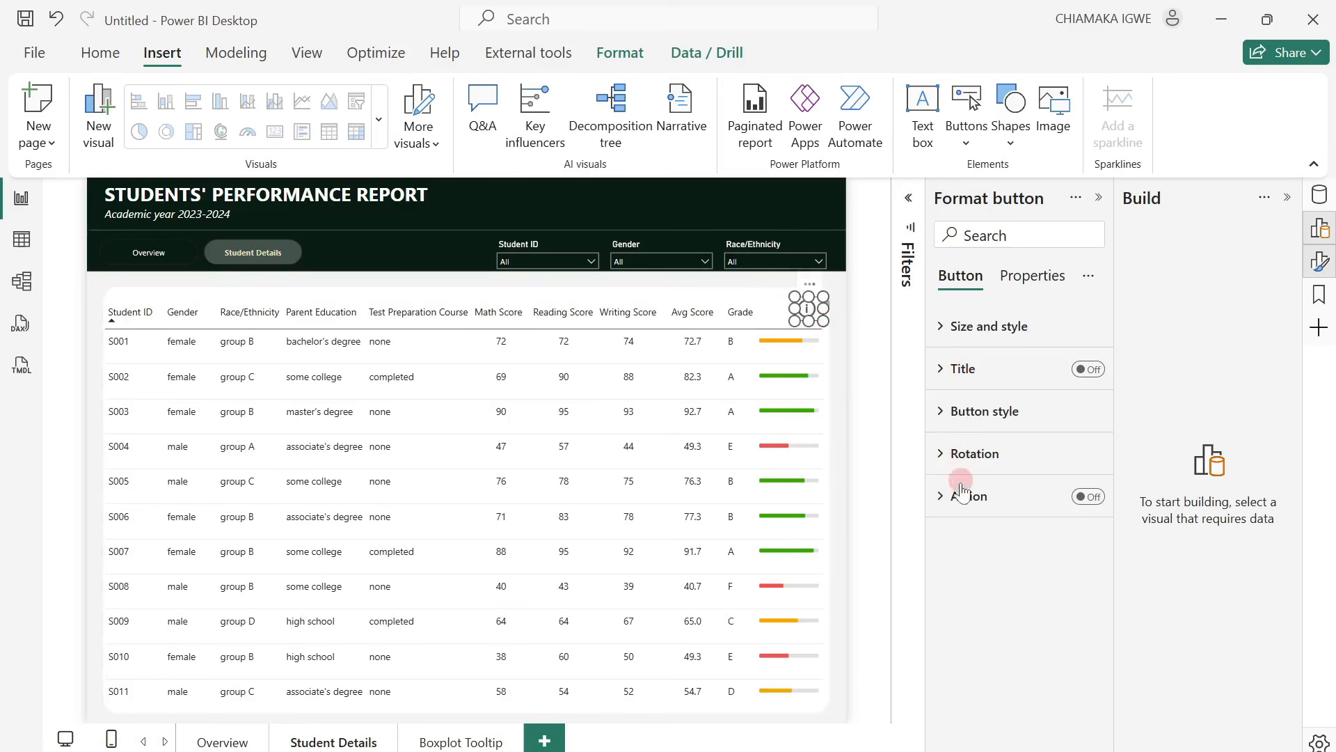
# Set the Information button's icon line colour to the recently used very dark green of the report header.
pyautogui.click(951, 418)
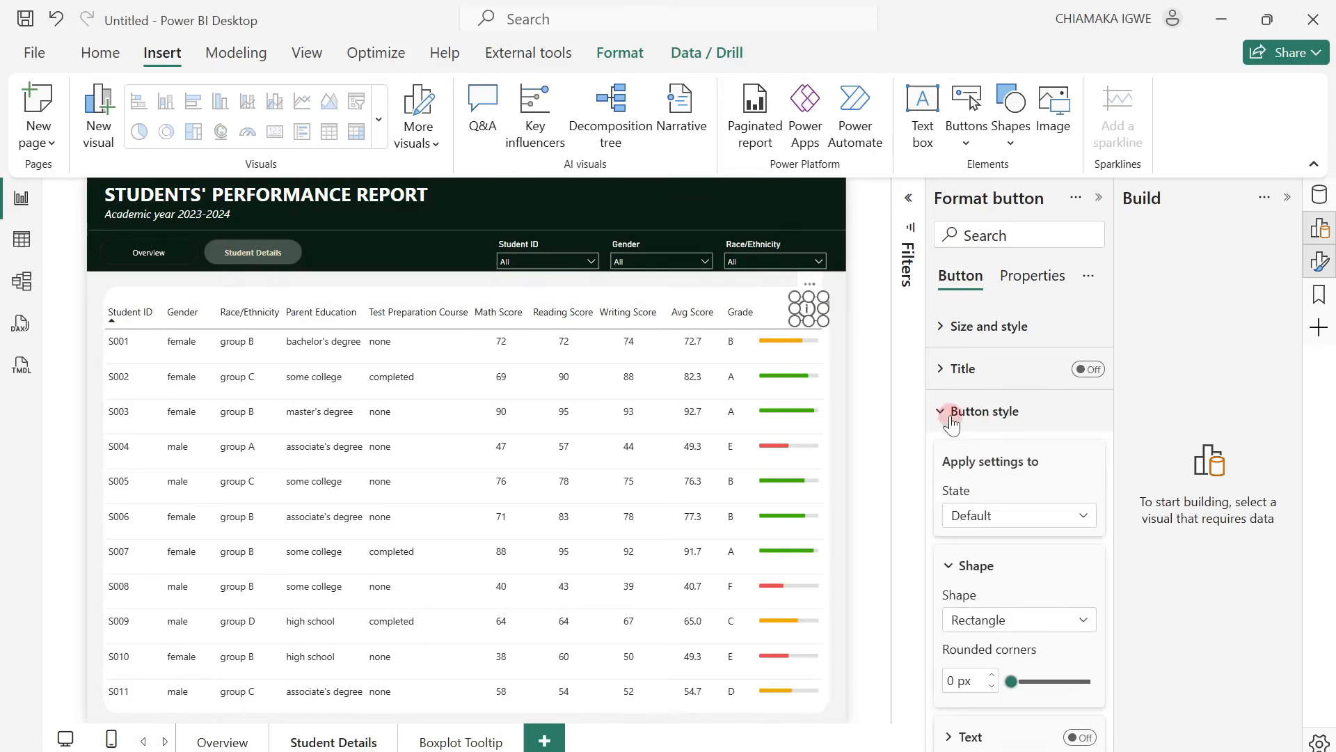
pyautogui.scroll(-3, 991, 650)
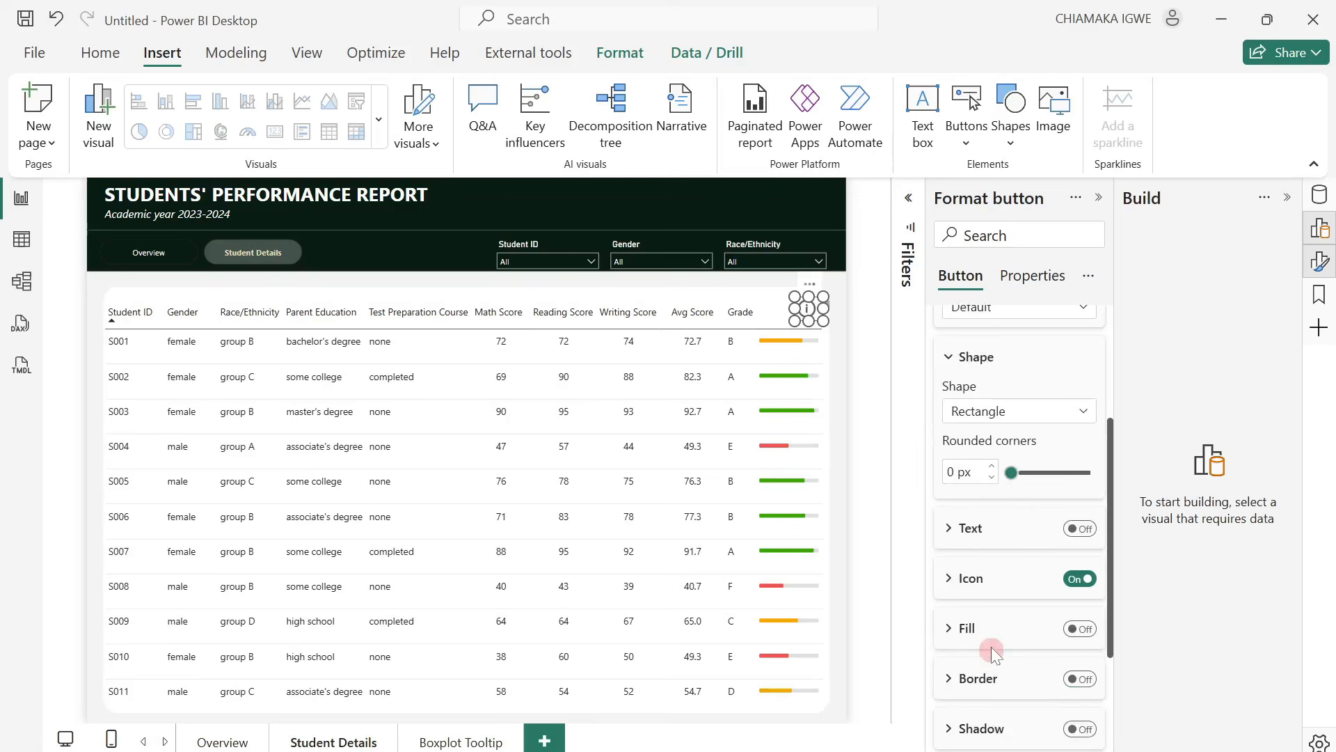
pyautogui.click(969, 575)
pyautogui.click(986, 584)
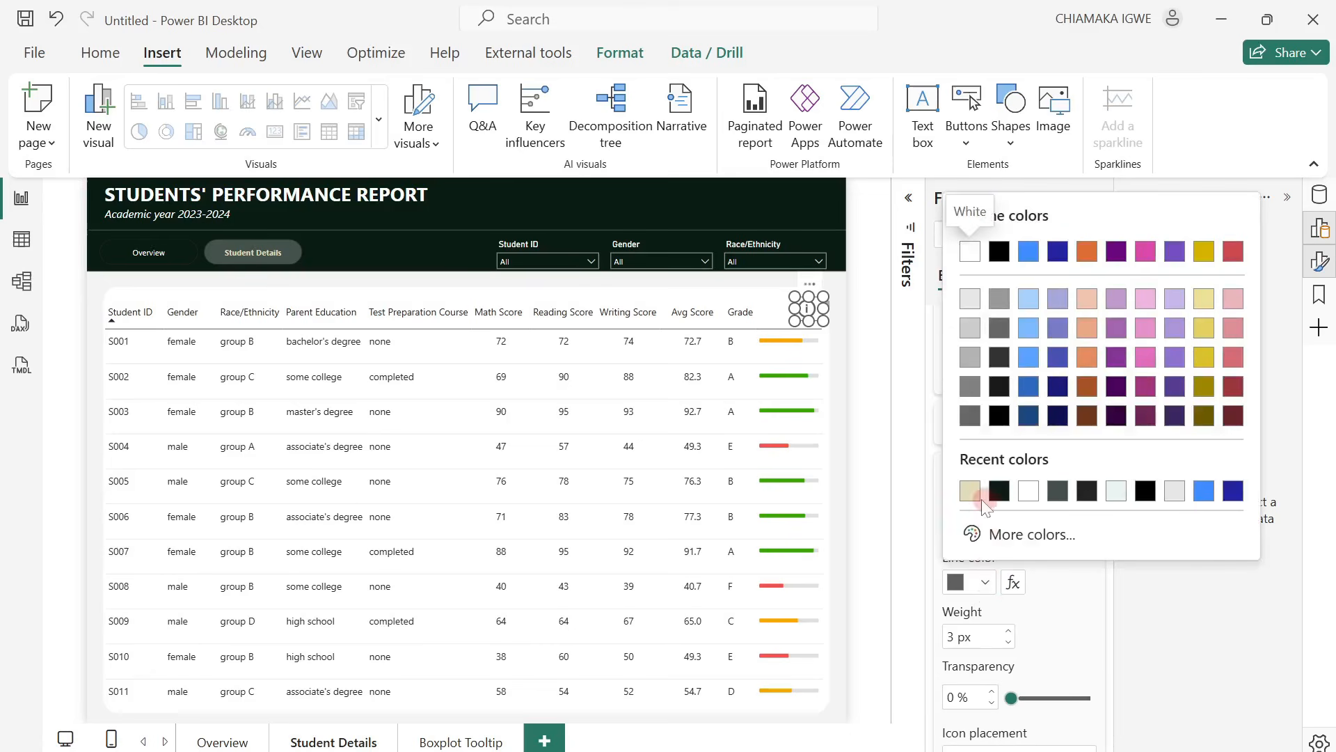
pyautogui.click(999, 491)
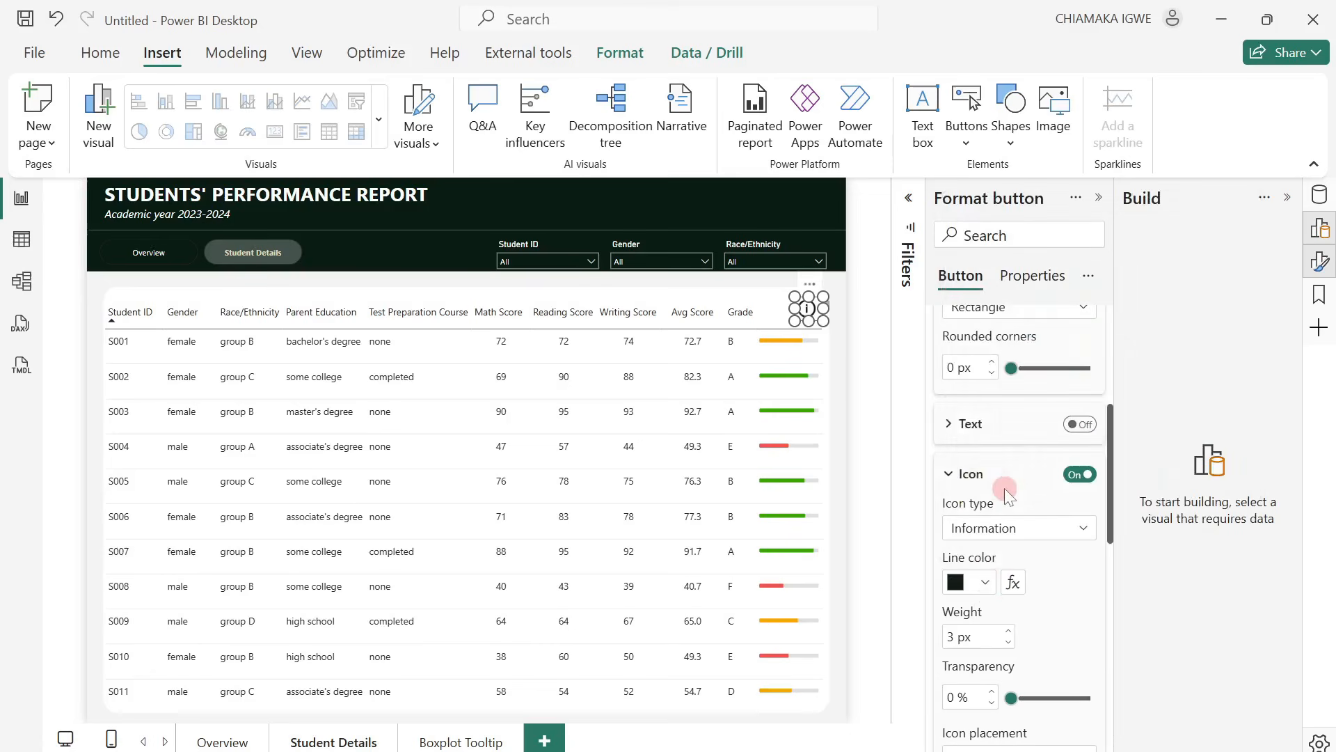
# Turn on the Information button's Action and show its settings.
pyautogui.scroll(-3, 975, 634)
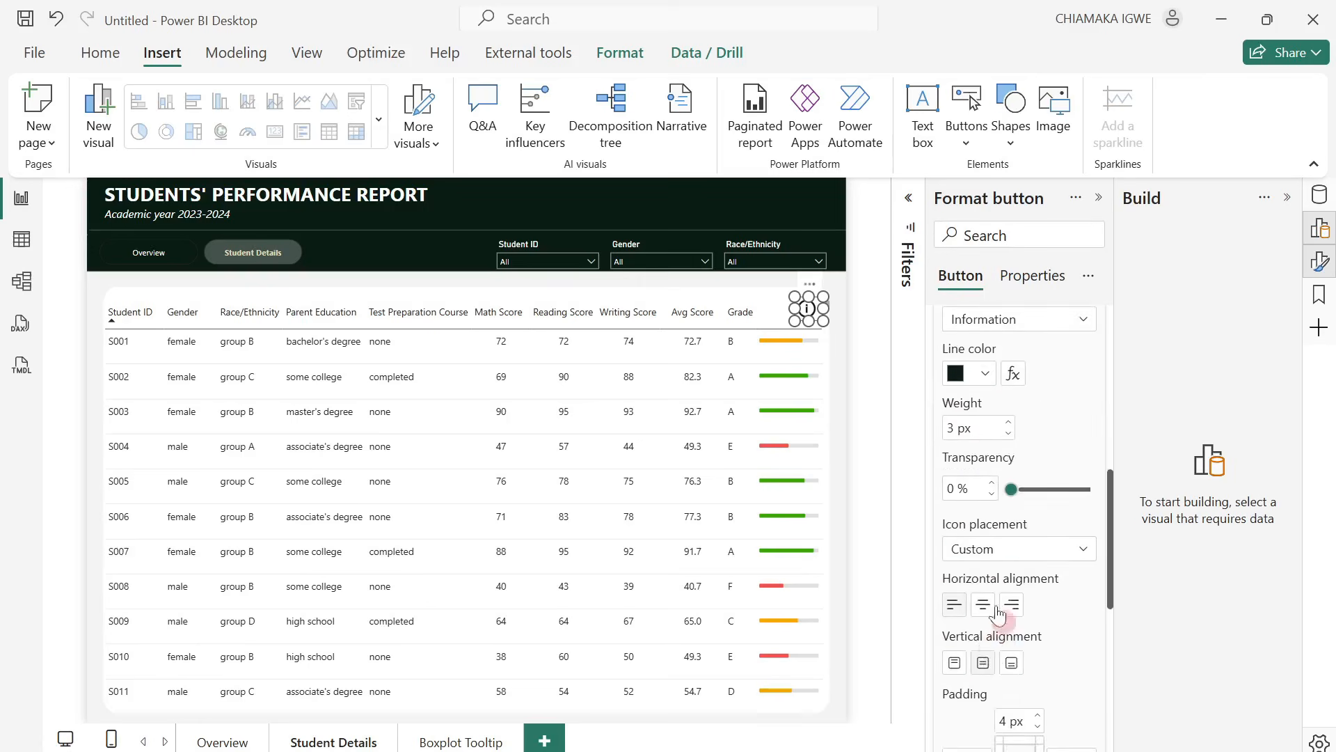
pyautogui.scroll(-6, 1000, 612)
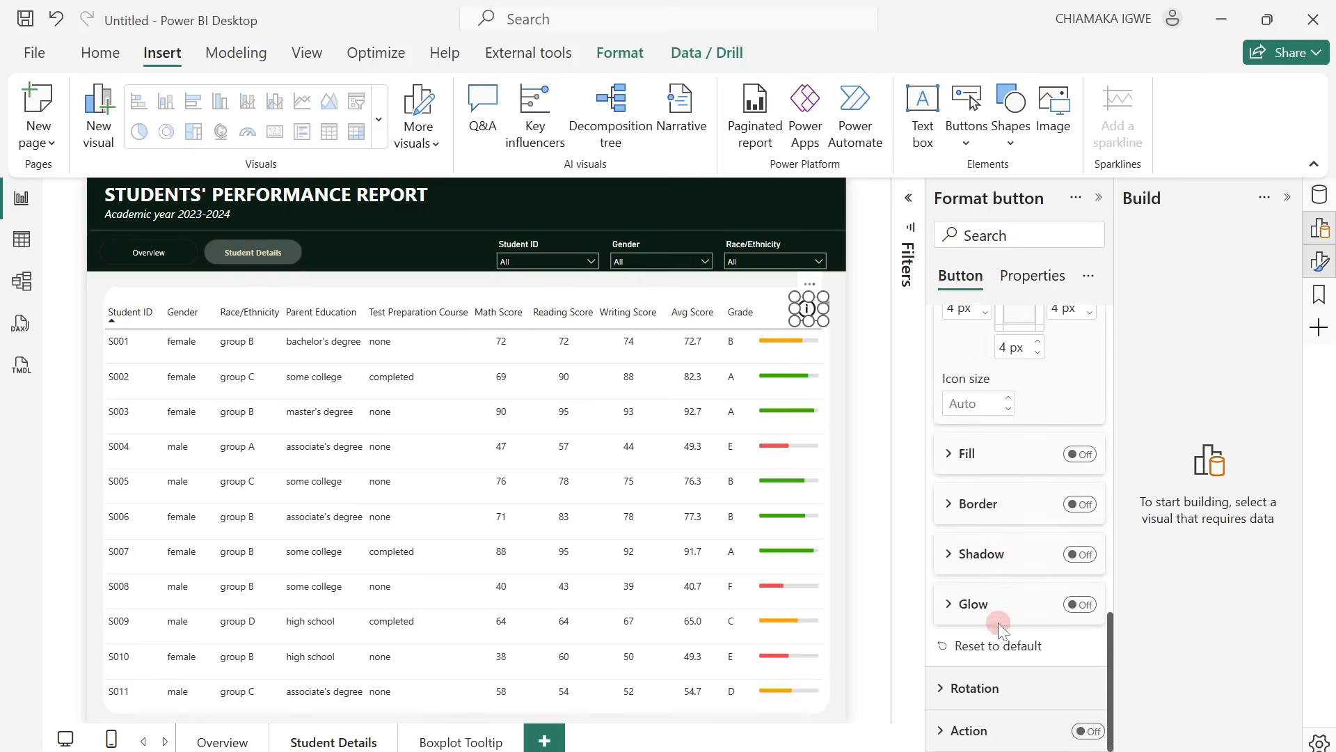
pyautogui.scroll(9, 988, 680)
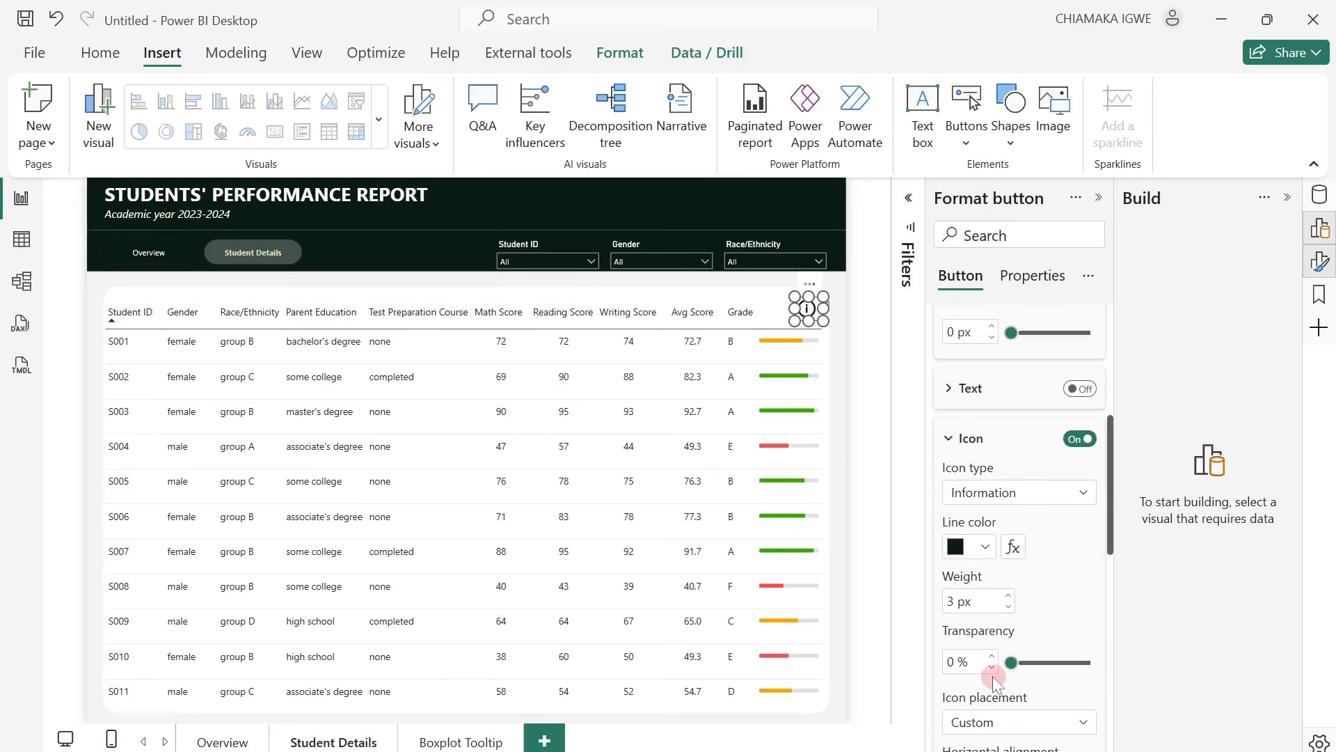
pyautogui.scroll(5, 994, 679)
pyautogui.scroll(-10, 993, 675)
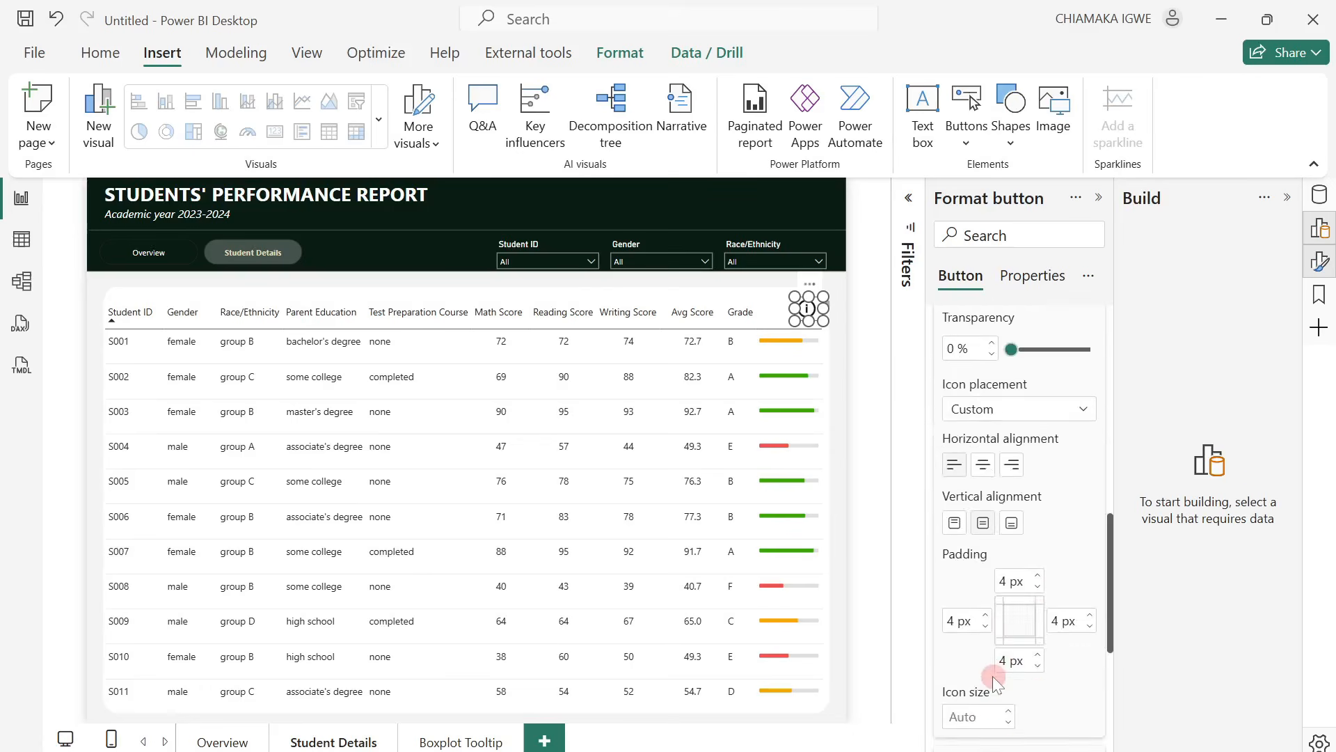
pyautogui.click(1082, 731)
pyautogui.click(960, 730)
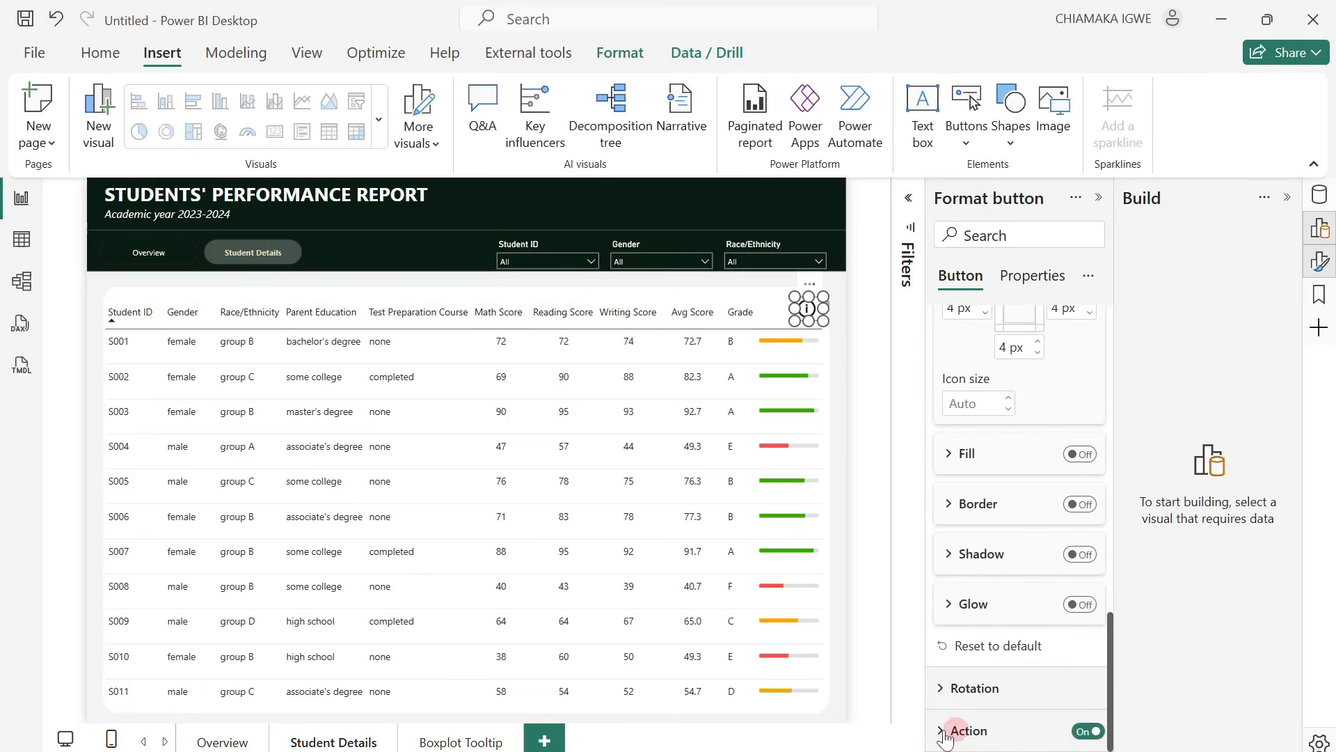
pyautogui.scroll(-5, 1051, 699)
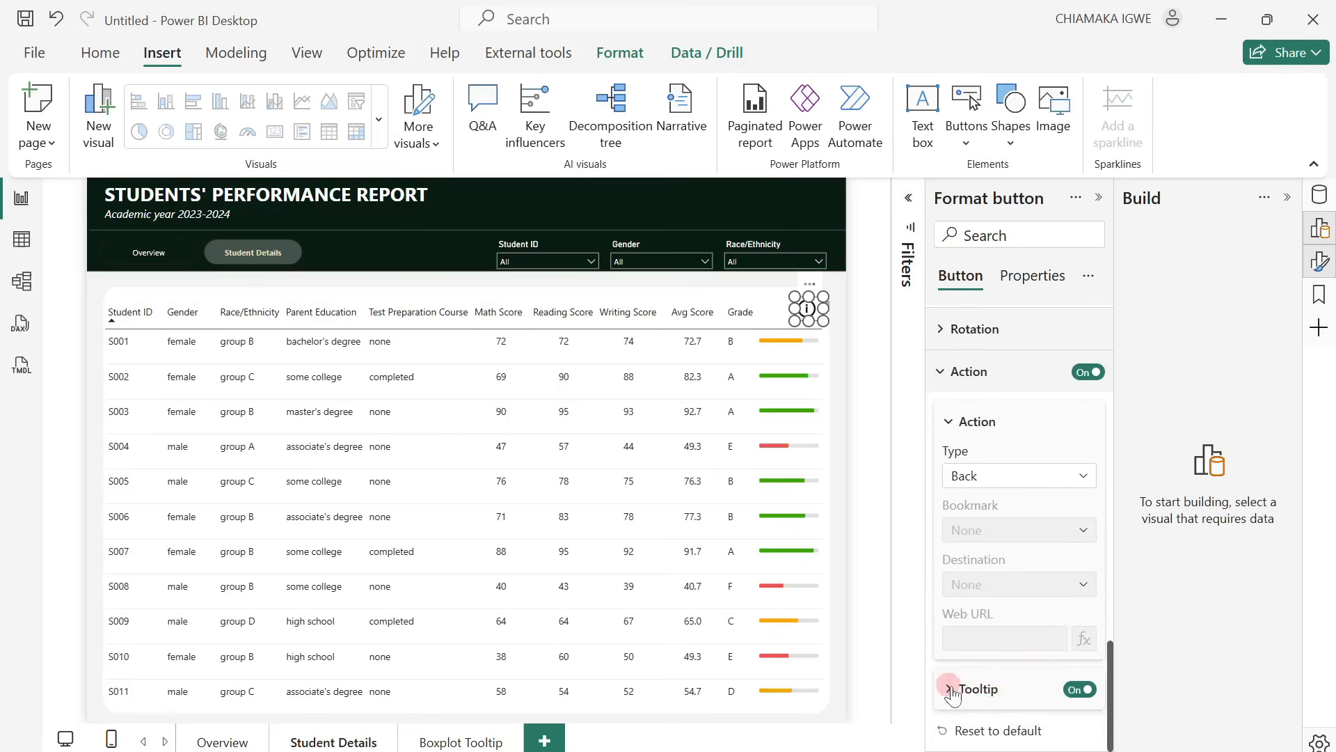
# Enter tooltip text for the Information button explaining the score bar colours, ending with ">=75% - Green.", and preview it on the page.
pyautogui.click(950, 686)
pyautogui.scroll(-2, 1020, 692)
pyautogui.scroll(-1, 1021, 692)
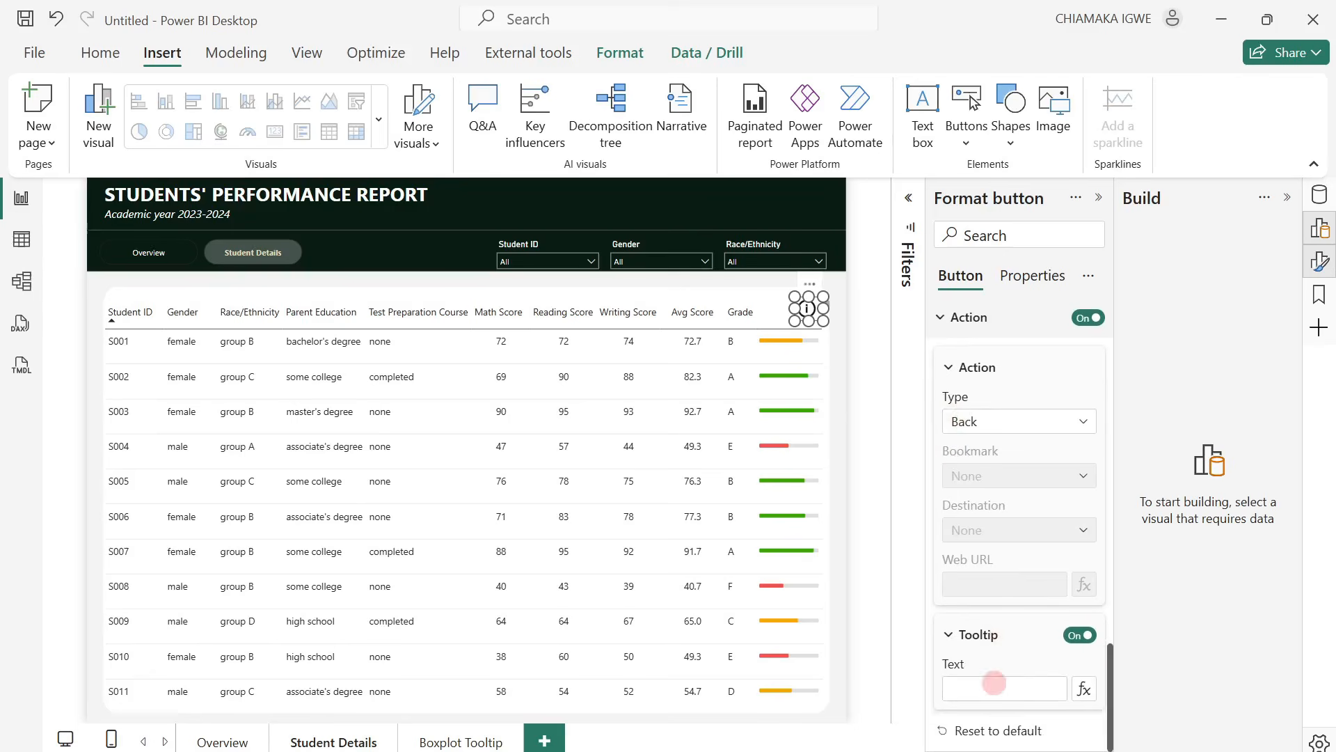
pyautogui.click(959, 688)
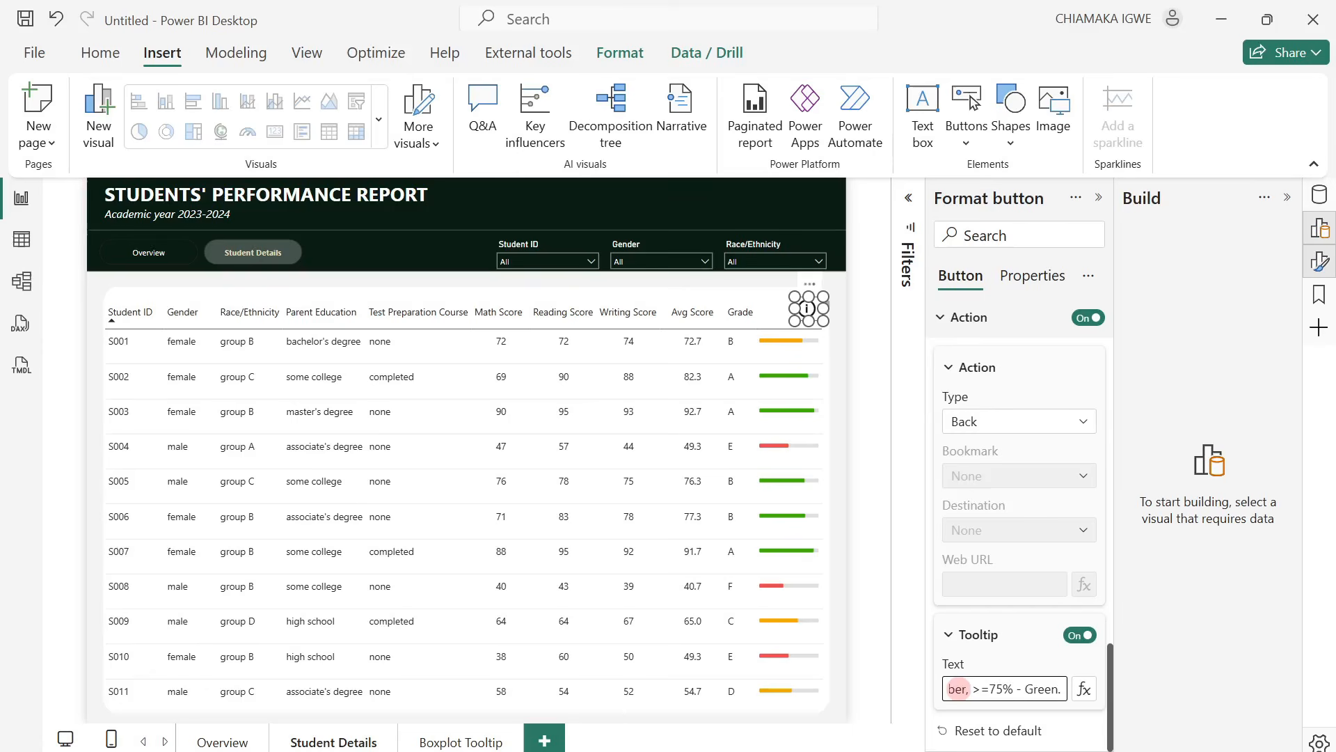
pyautogui.click(914, 564)
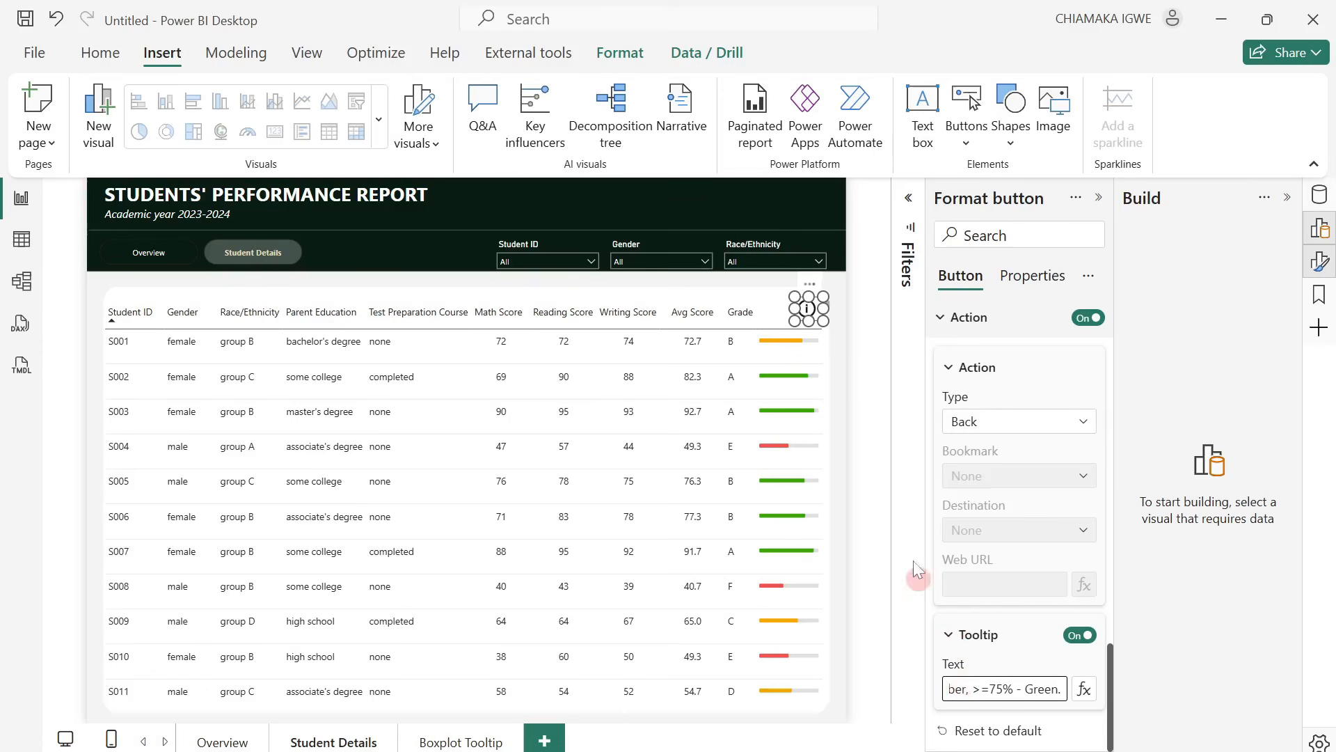
pyautogui.click(863, 343)
pyautogui.moveTo(807, 317)
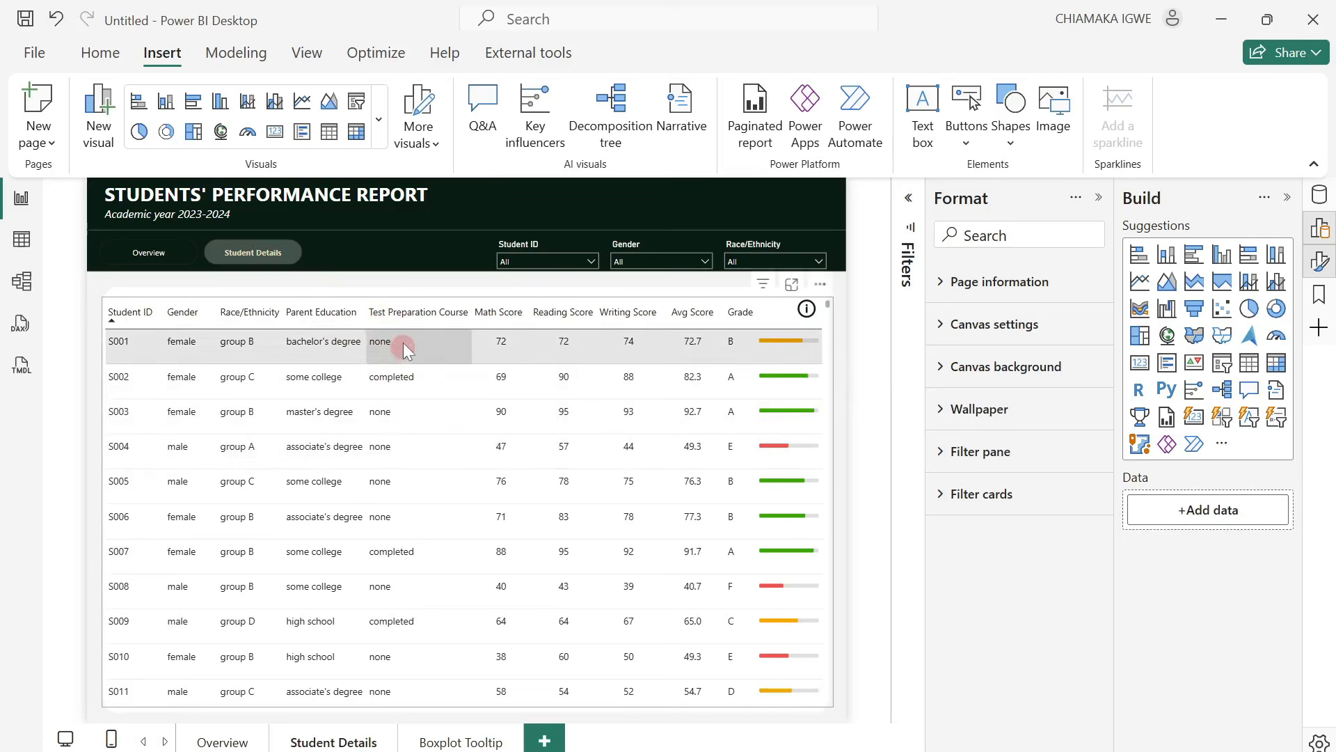
# Centre-align the values of the student table's Test Preparation Course column.
pyautogui.click(828, 308)
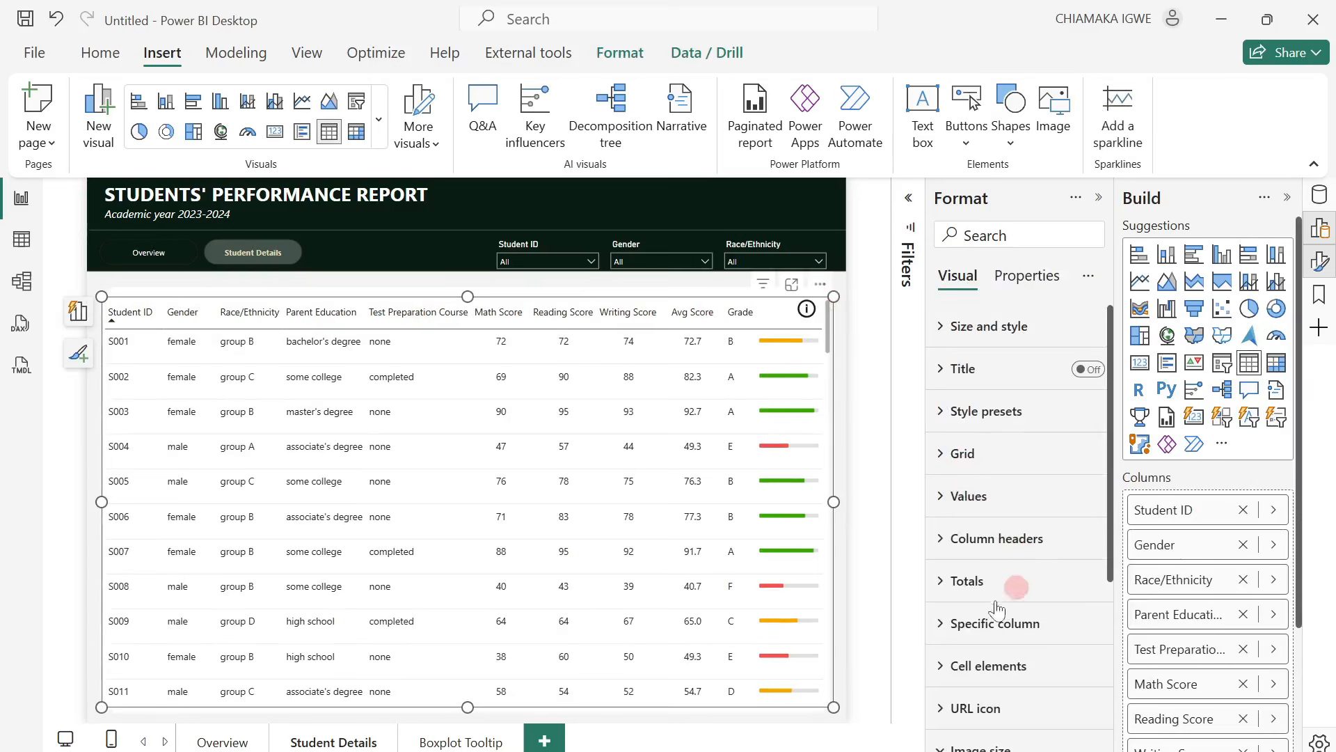
pyautogui.click(946, 623)
pyautogui.scroll(-5, 1016, 552)
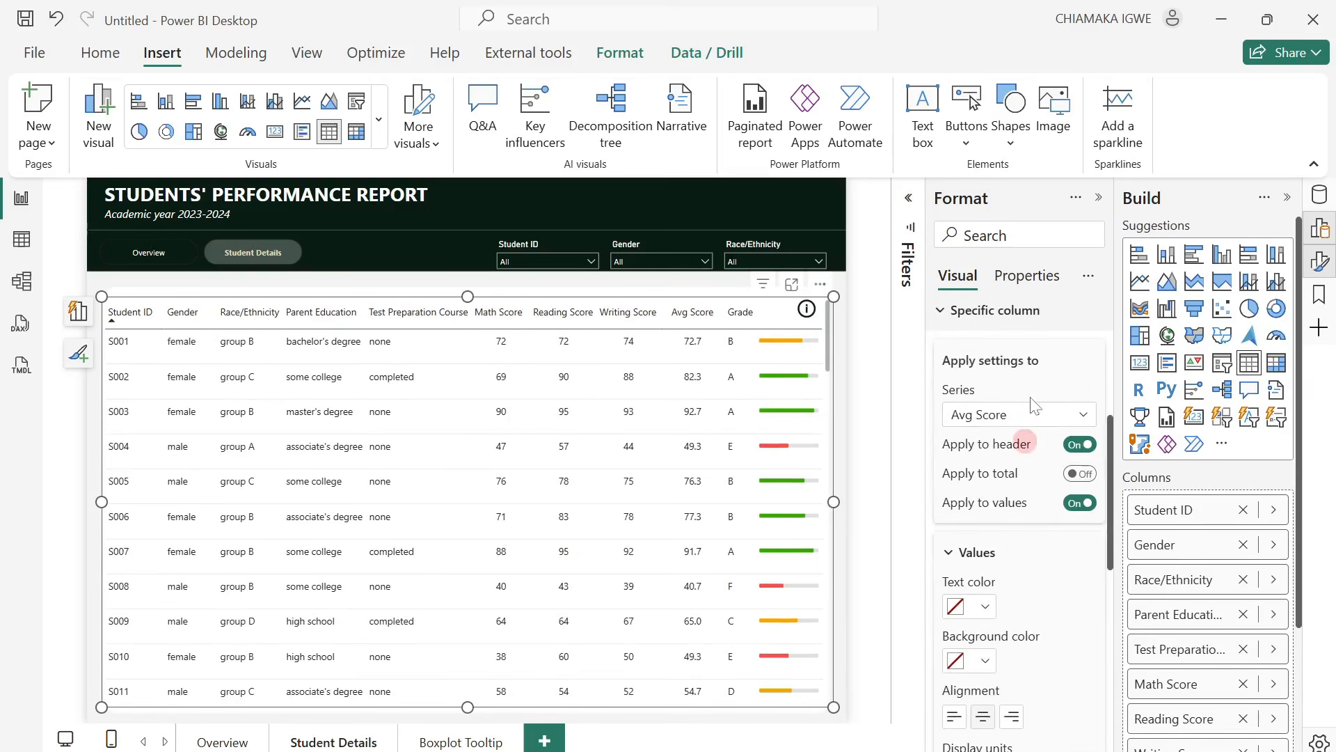
pyautogui.click(1021, 418)
pyautogui.click(1018, 543)
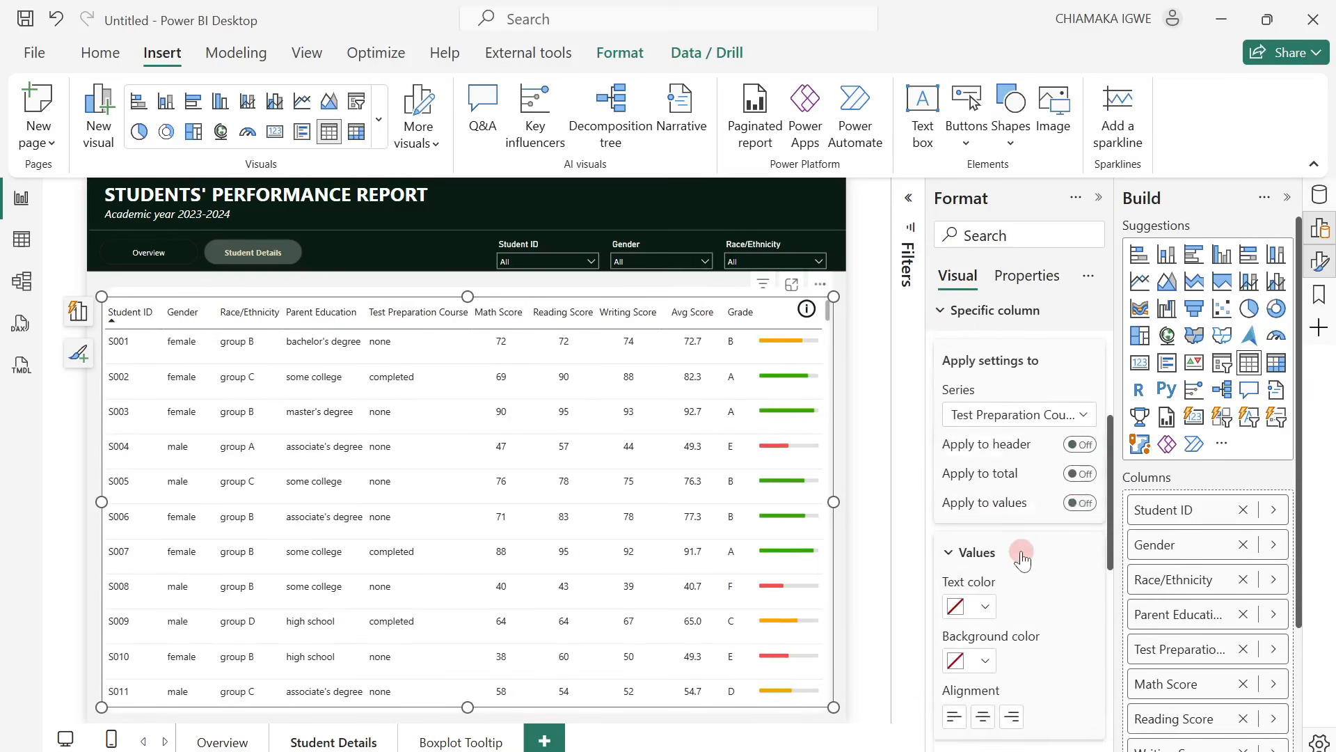
pyautogui.click(971, 635)
pyautogui.scroll(-3, 971, 636)
pyautogui.click(982, 511)
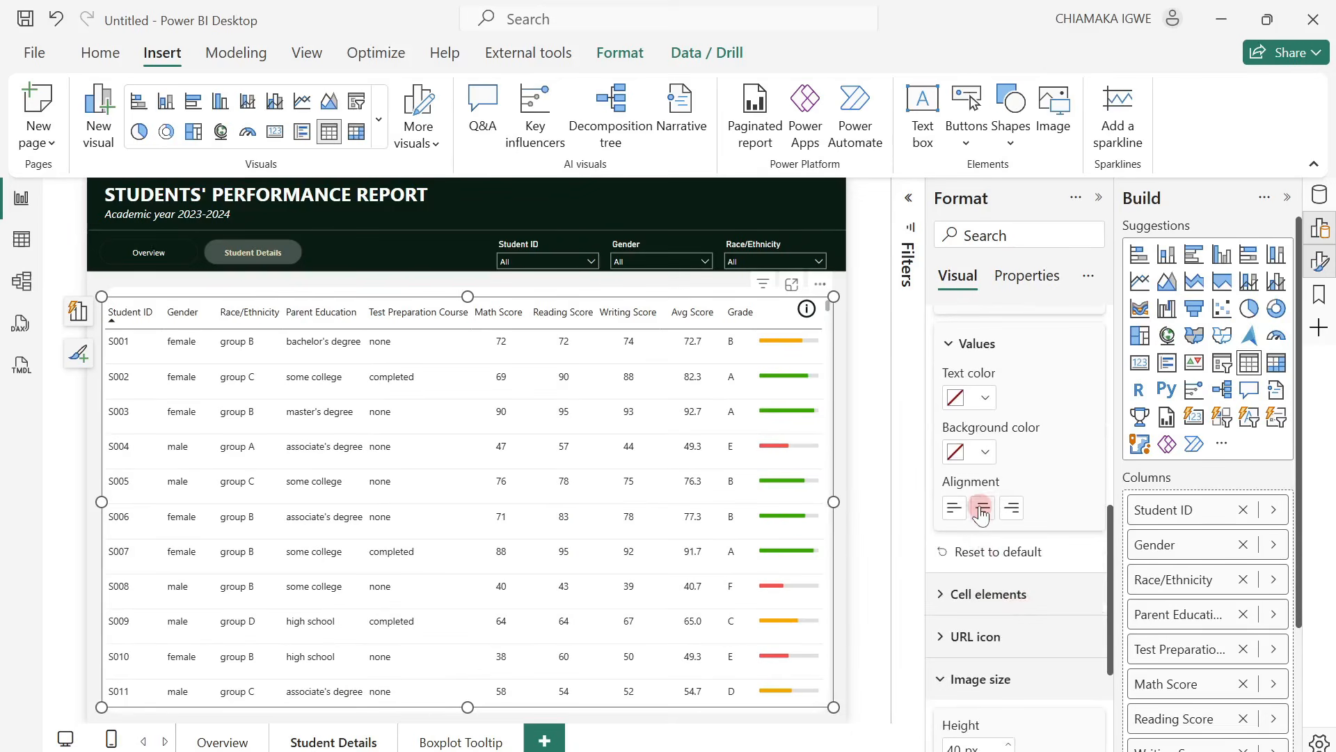
pyautogui.click(503, 513)
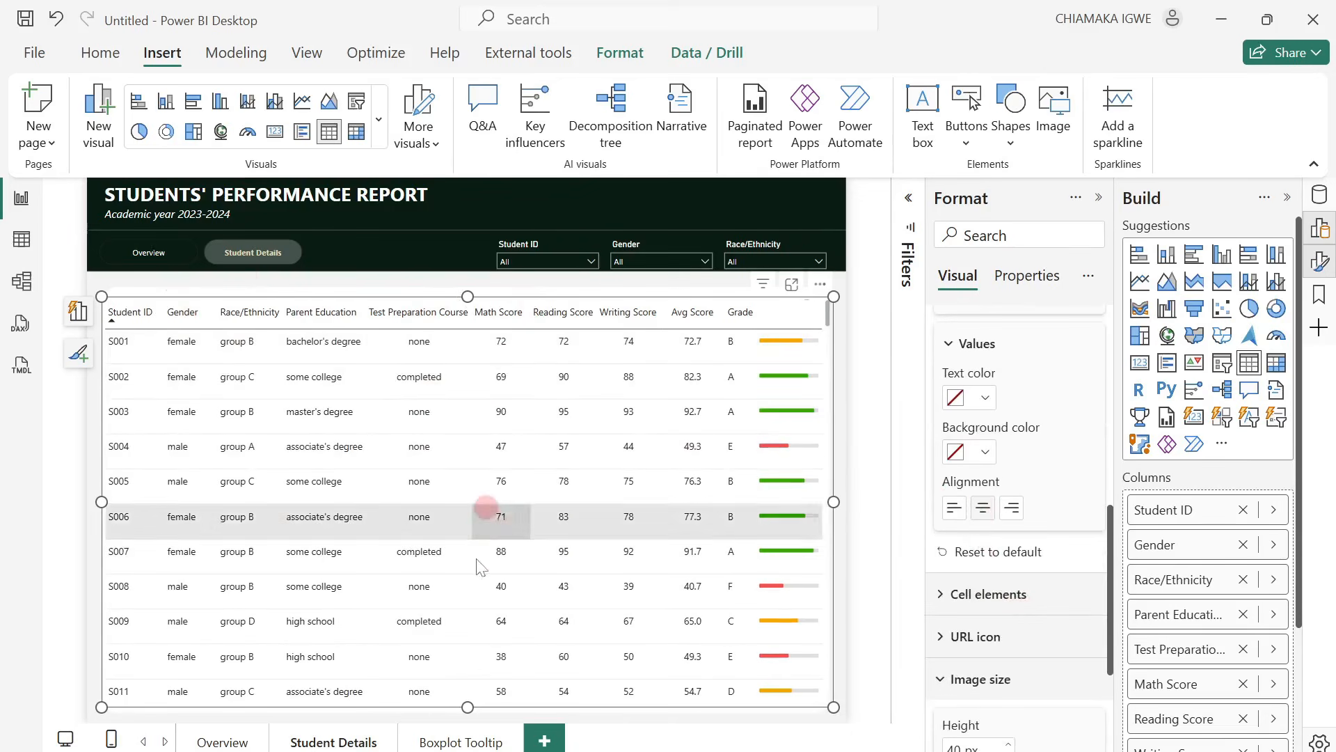
pyautogui.click(860, 501)
pyautogui.click(847, 499)
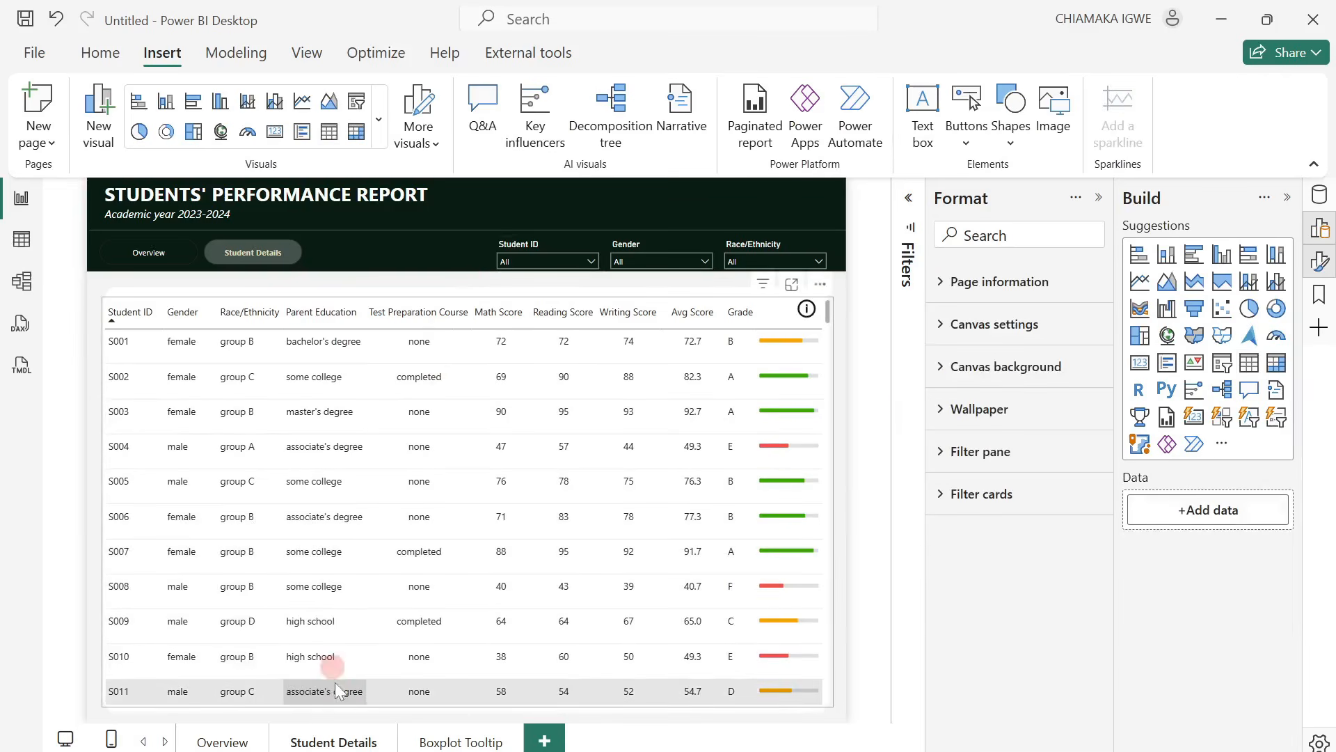
# Hide the Boxplot Tooltip page and go to the Overview page.
pyautogui.rightClick(457, 743)
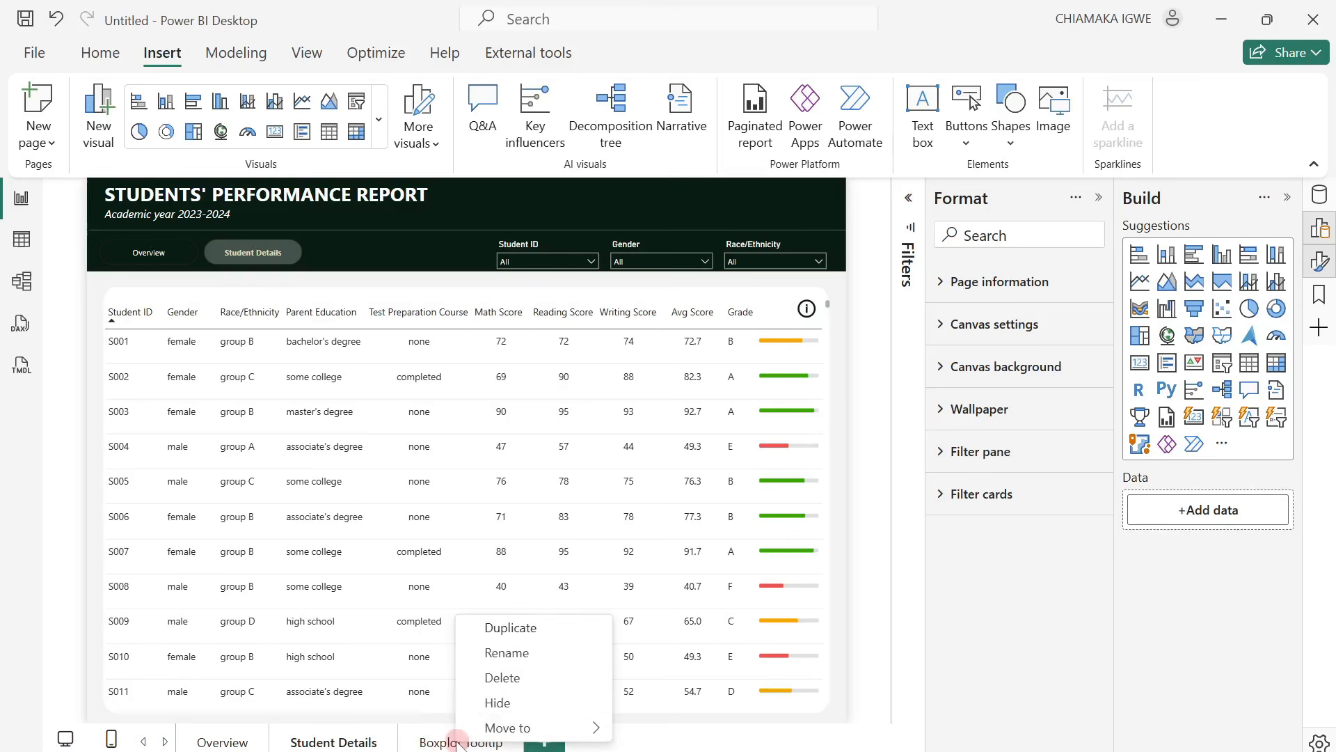
pyautogui.click(495, 704)
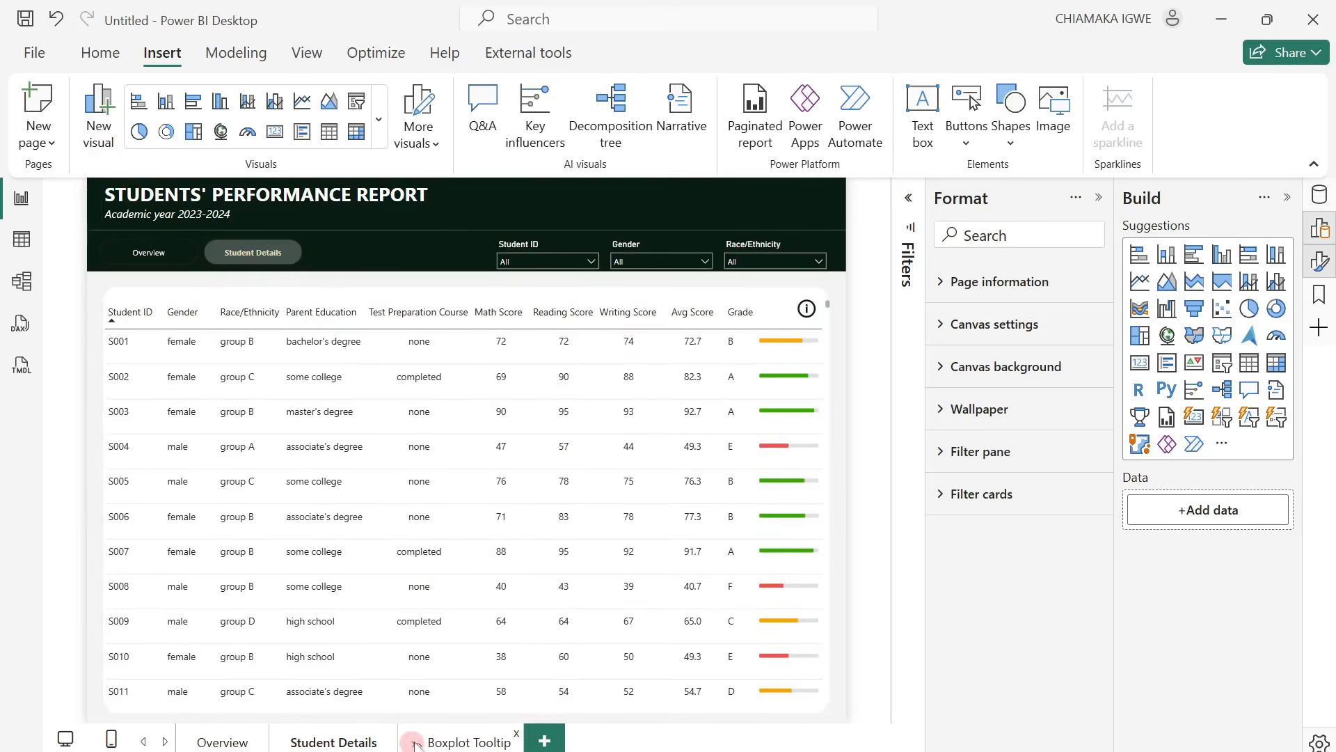
pyautogui.click(208, 742)
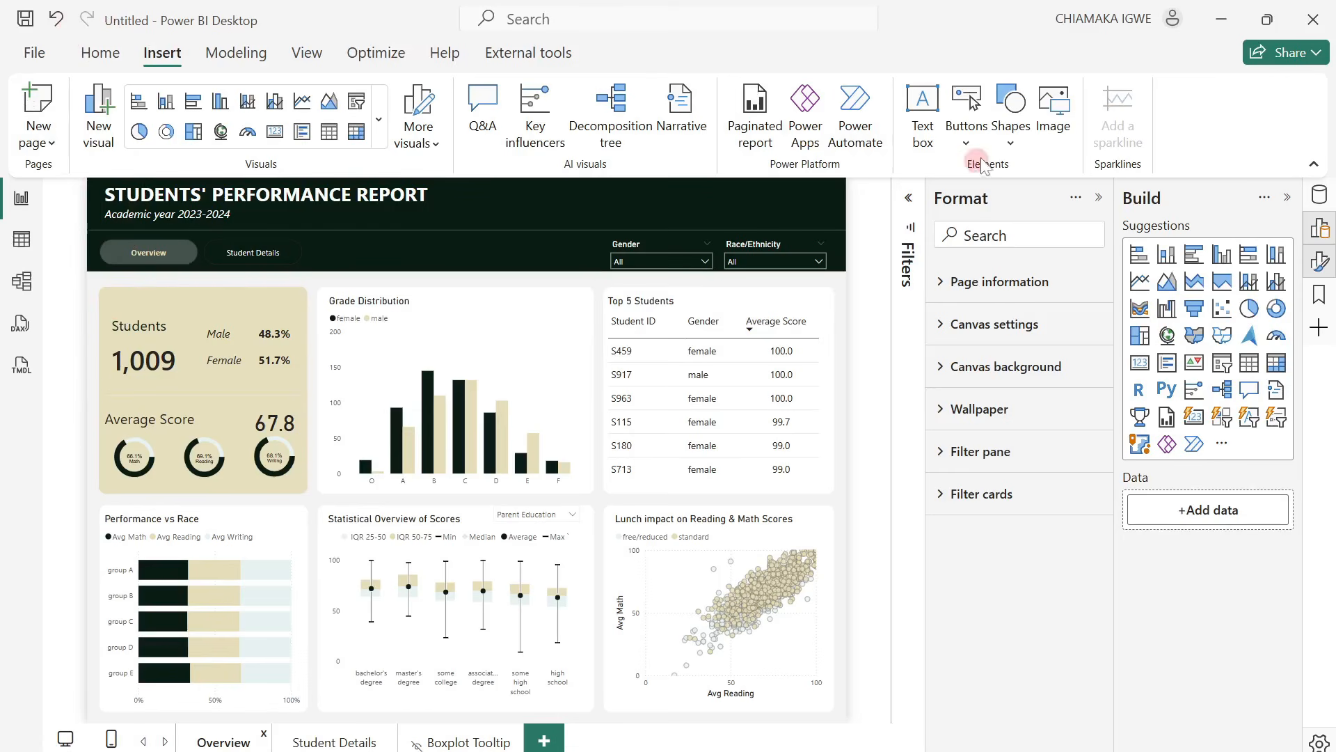
# Insert the image icons8-education-100 from the Downloads folder on the Overview page.
pyautogui.click(1066, 146)
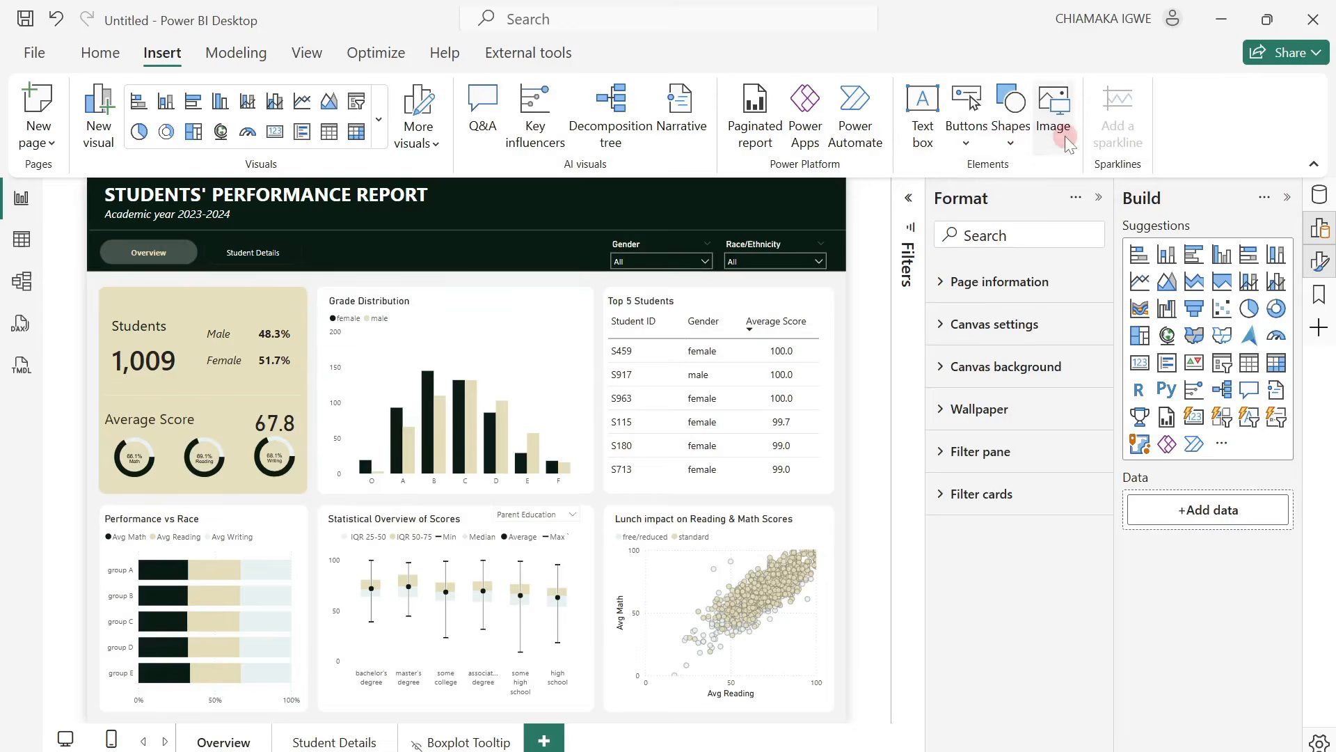
pyautogui.click(81, 236)
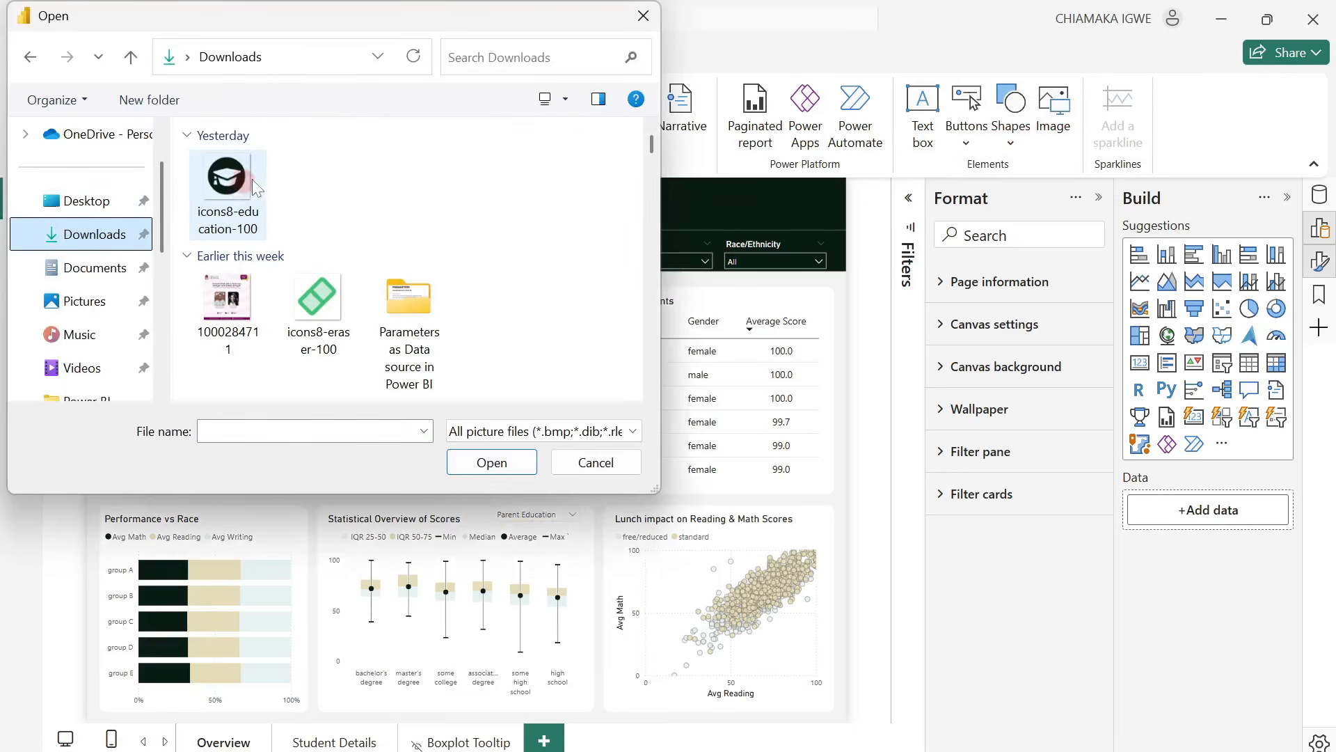
pyautogui.click(227, 192)
pyautogui.click(496, 463)
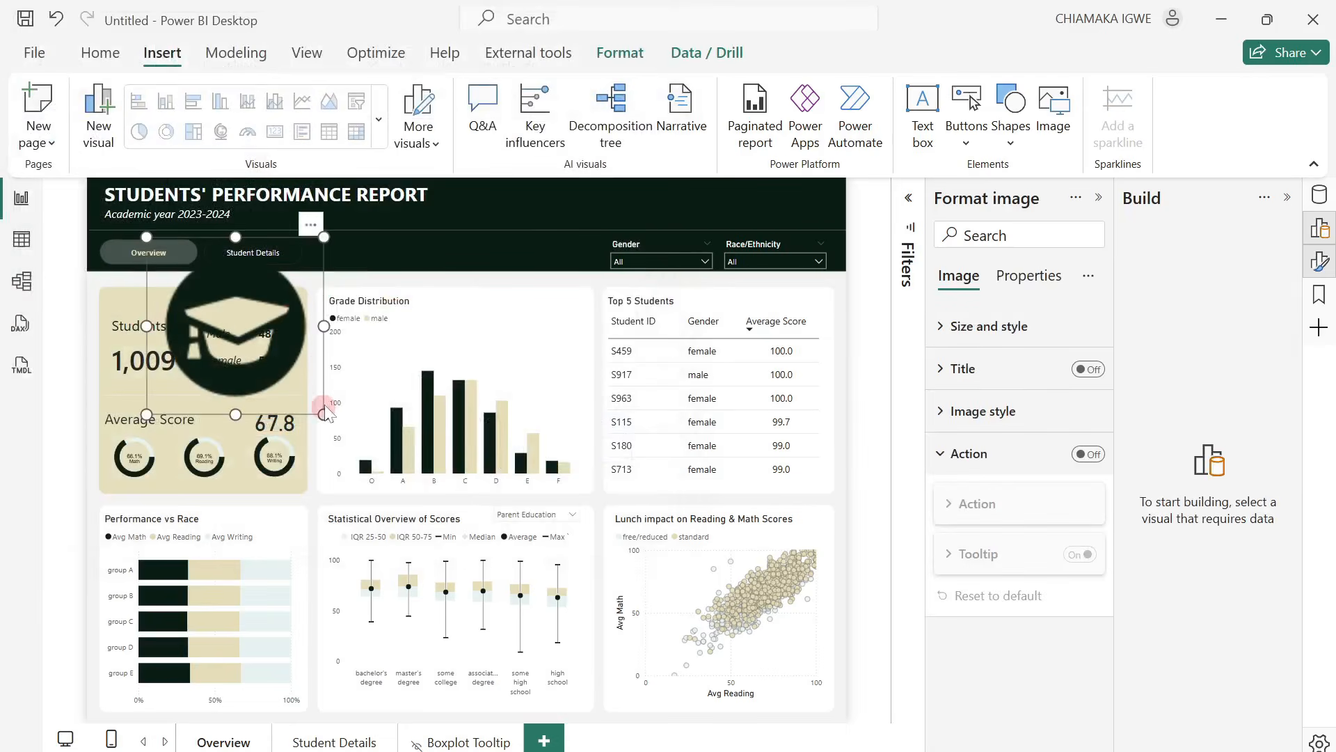
# Shrink the graduation cap image to a small badge and place it over the upper-left corner of the Students card.
pyautogui.moveTo(287, 363); pyautogui.dragTo(211, 328)
pyautogui.moveTo(188, 226); pyautogui.dragTo(128, 252)
pyautogui.moveTo(150, 327); pyautogui.dragTo(145, 321)
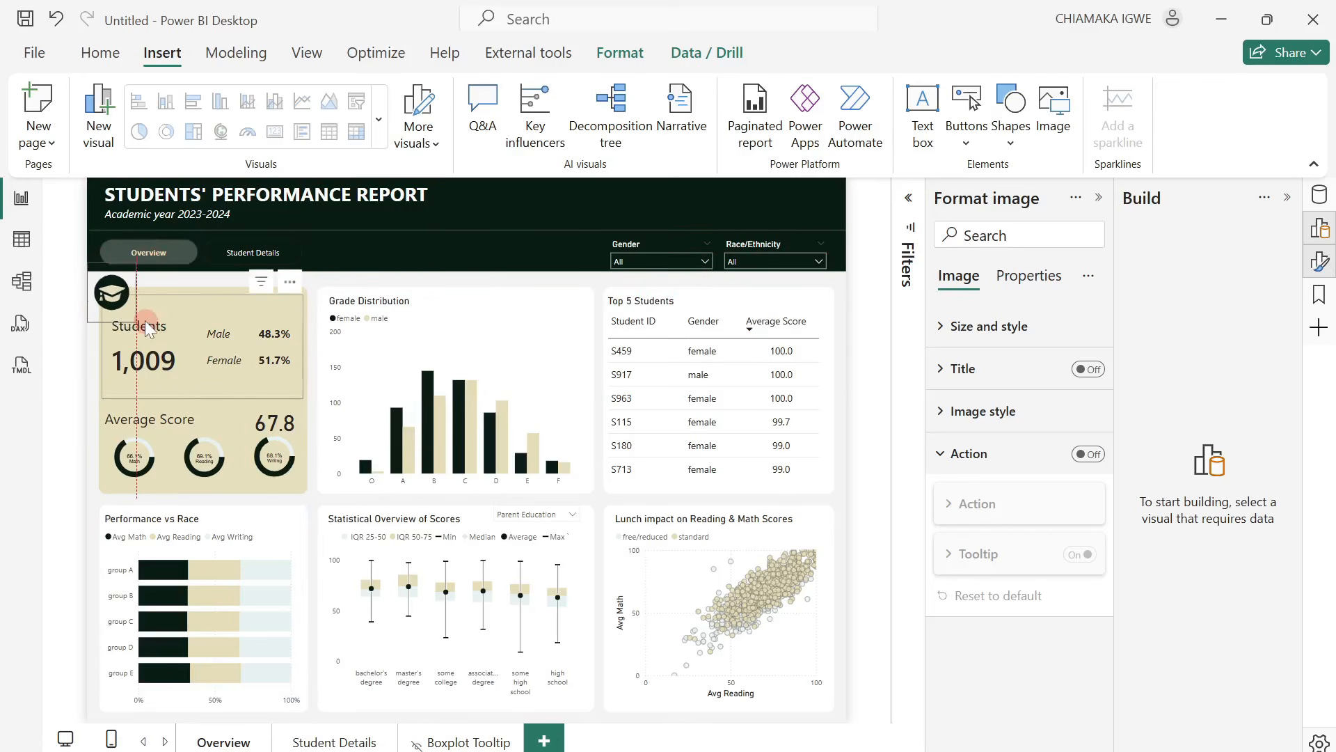
pyautogui.click(145, 321)
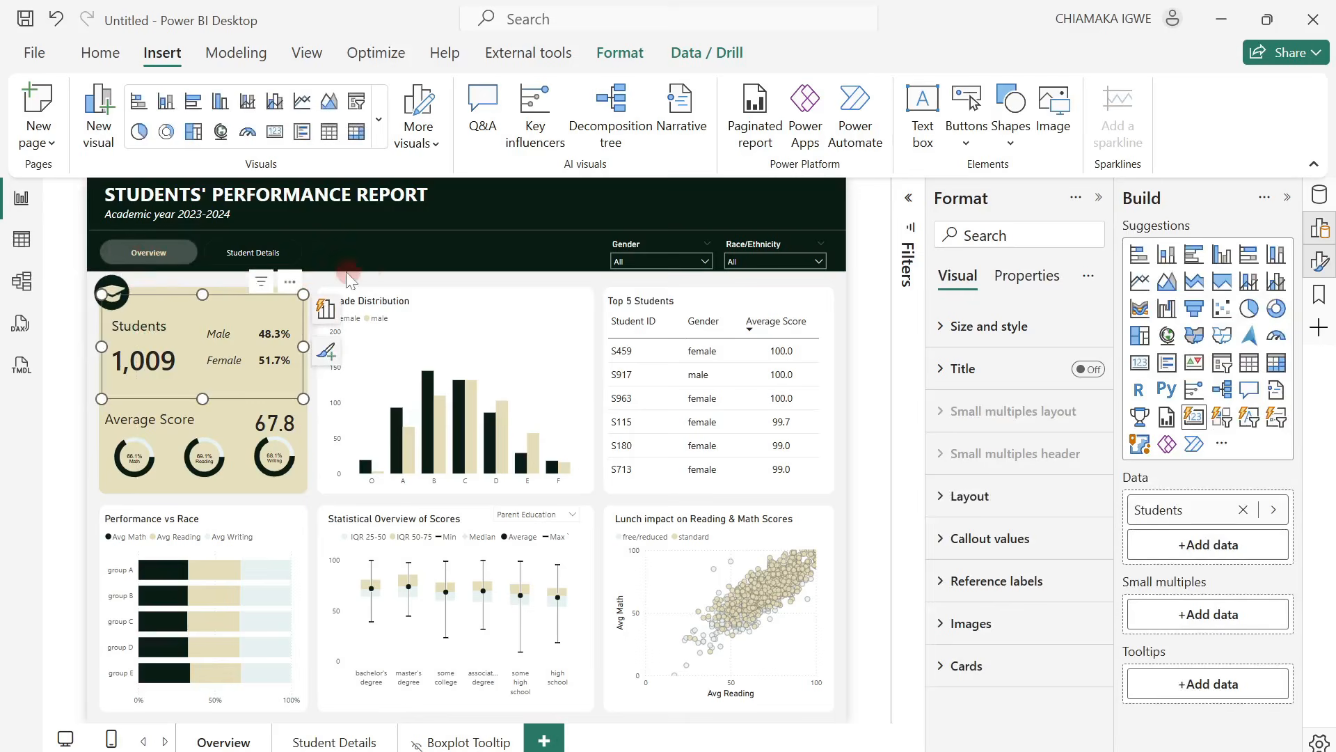
pyautogui.click(322, 281)
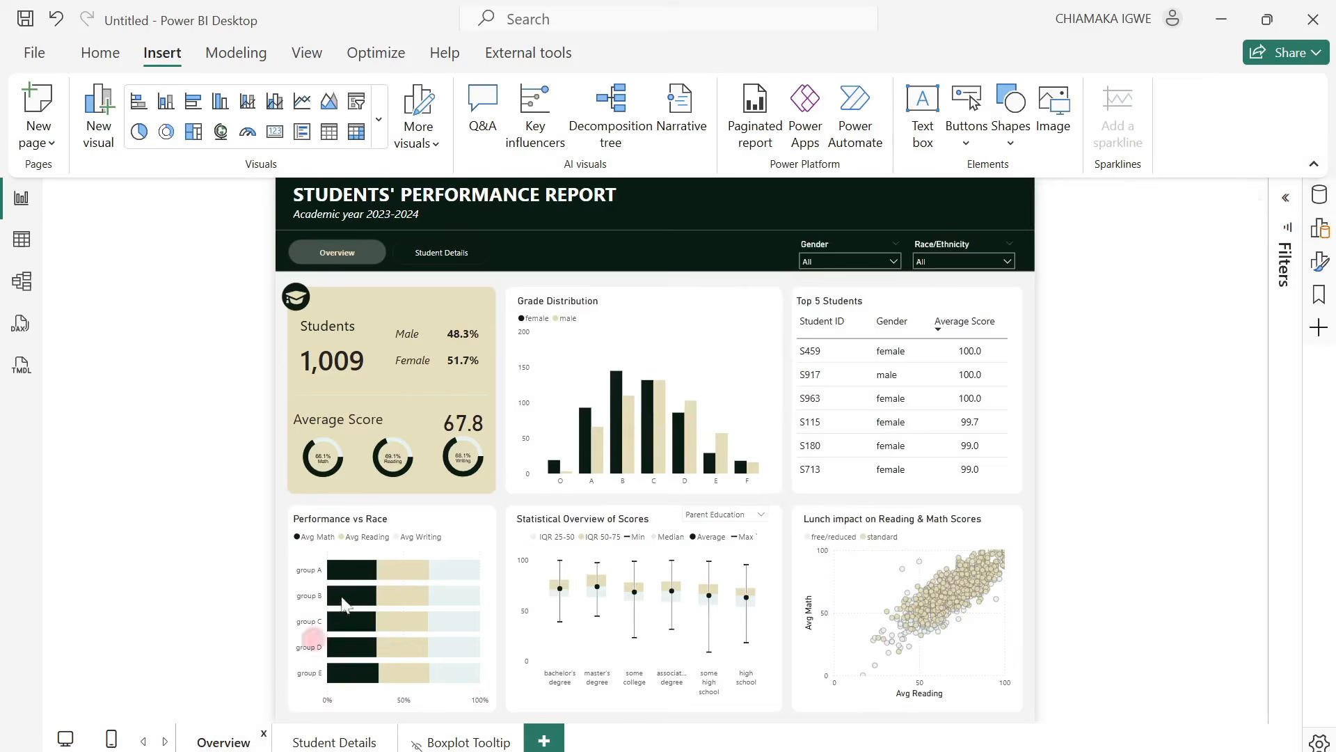
# Test the report's page navigator by going to Student Details and back to Overview.
pyautogui.click(350, 247)
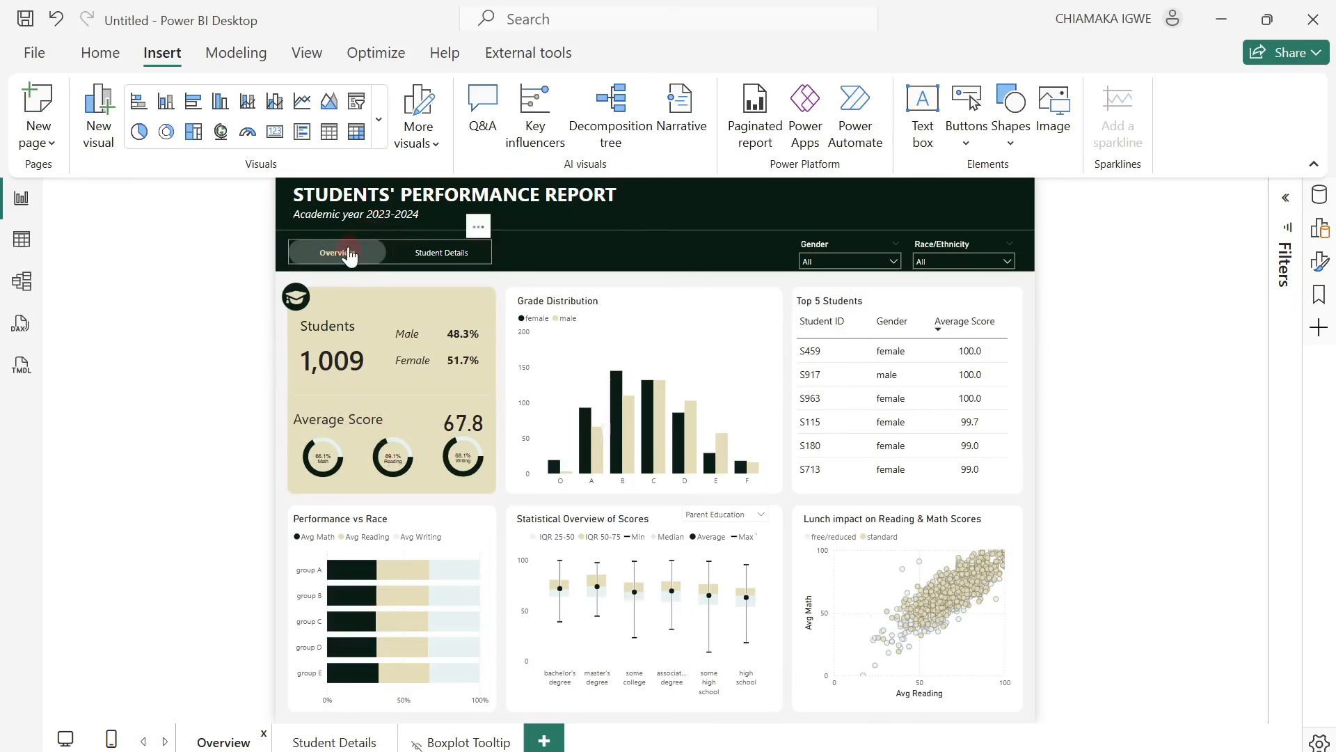
pyautogui.click(348, 255)
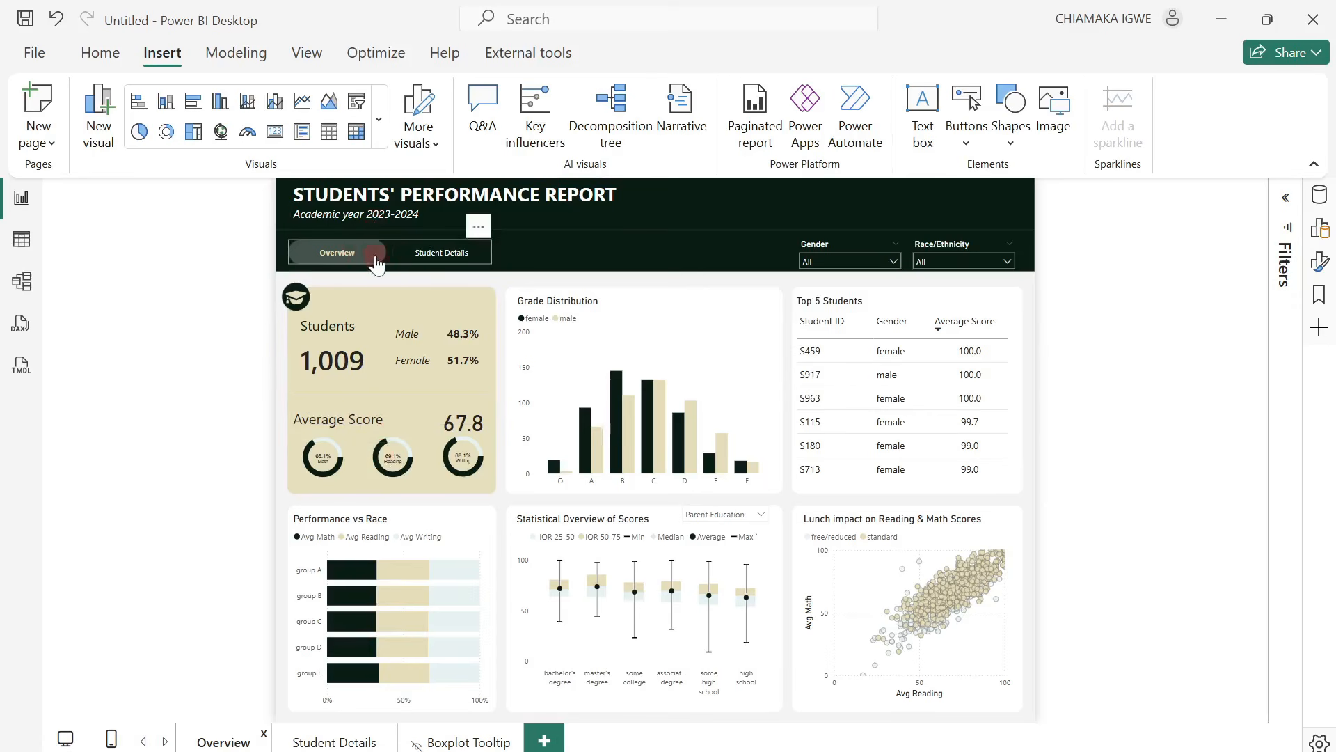
pyautogui.click(431, 255)
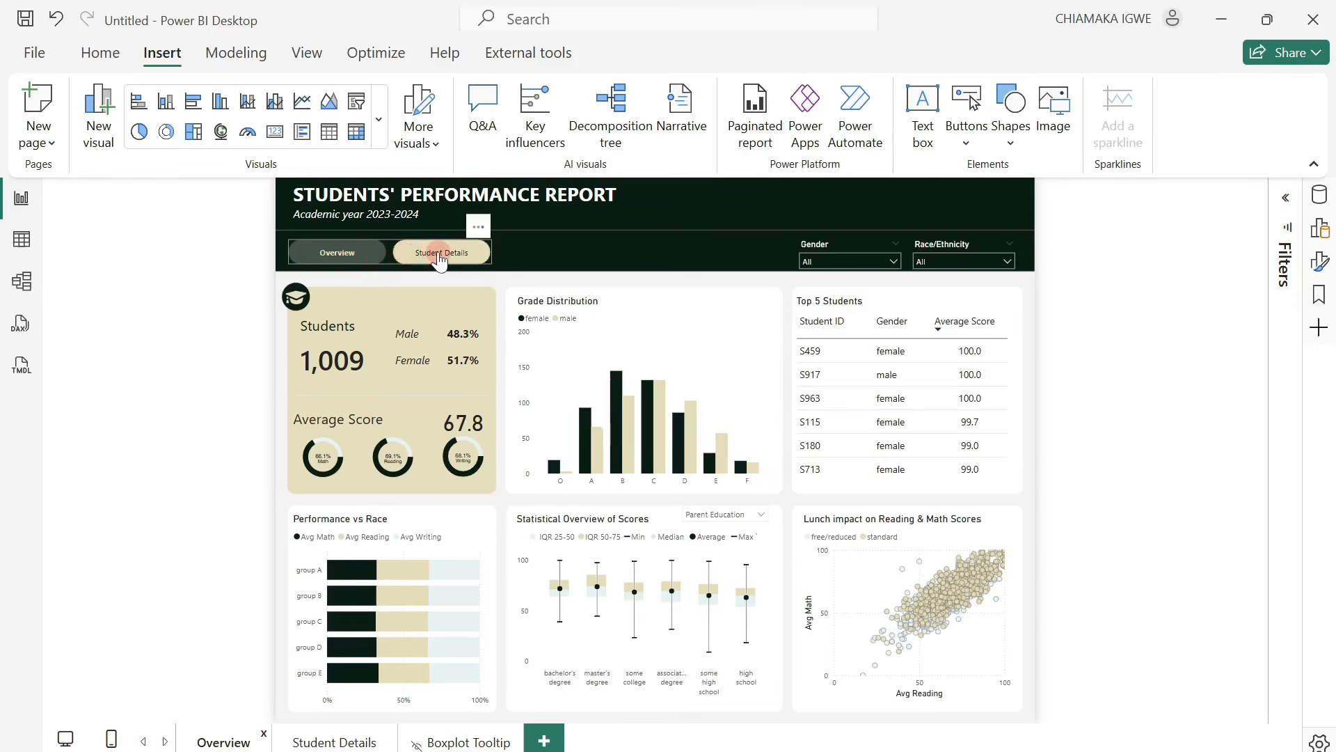
pyautogui.keyDown('ctrl'); pyautogui.click(440, 254); pyautogui.keyUp('ctrl')
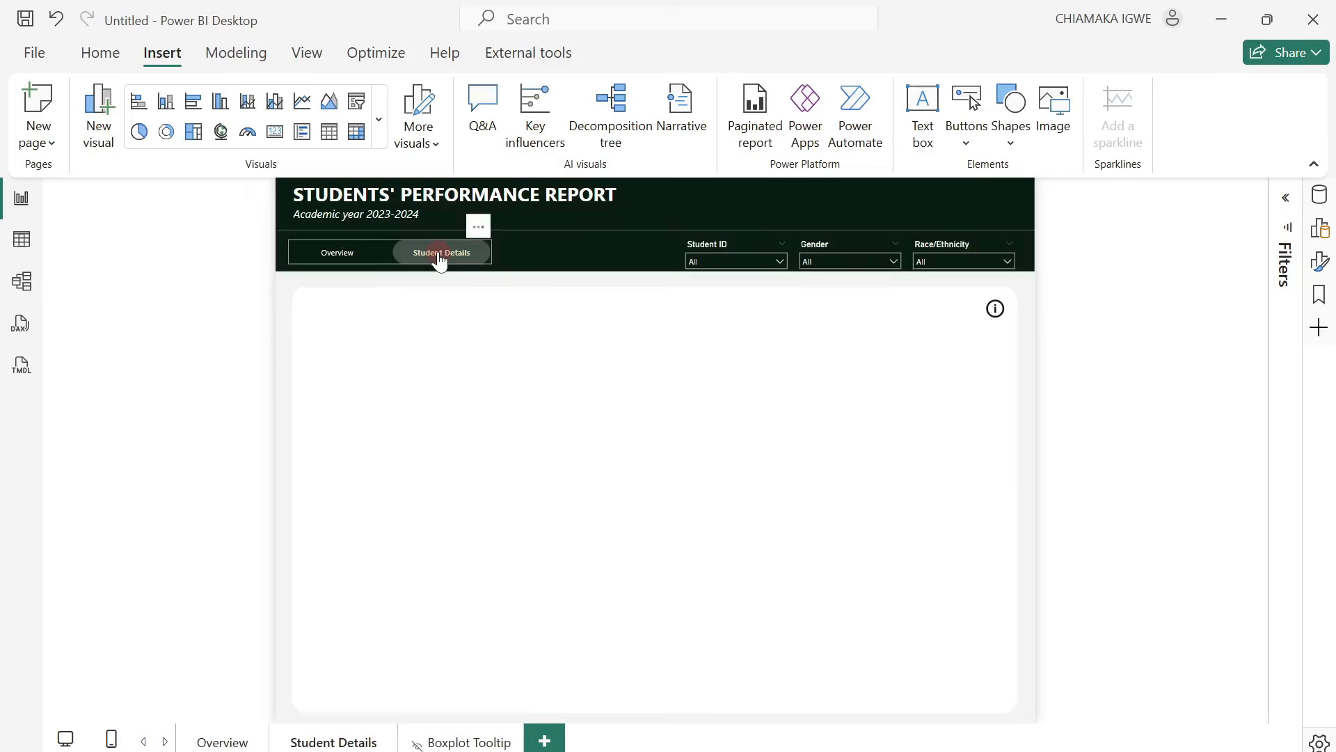
pyautogui.click(726, 373)
pyautogui.click(323, 253)
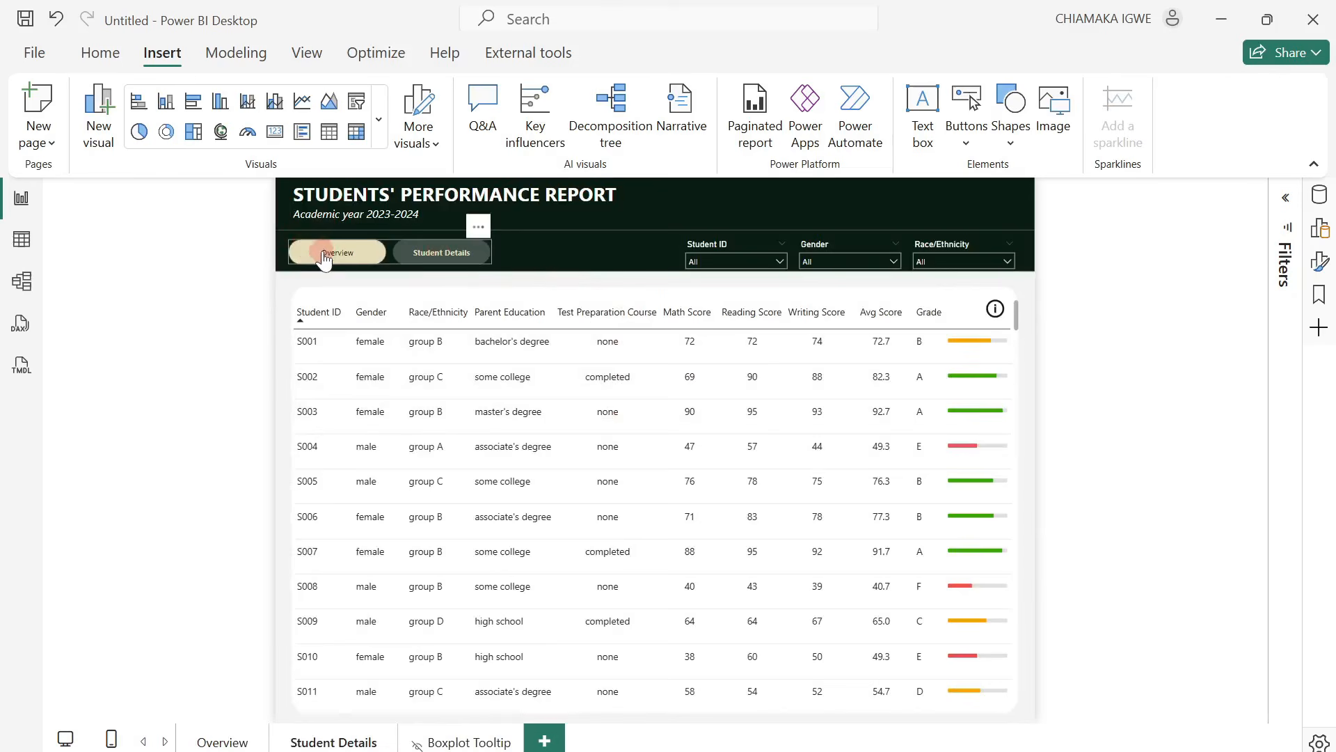
pyautogui.keyDown('ctrl'); pyautogui.click(325, 255); pyautogui.keyUp('ctrl')
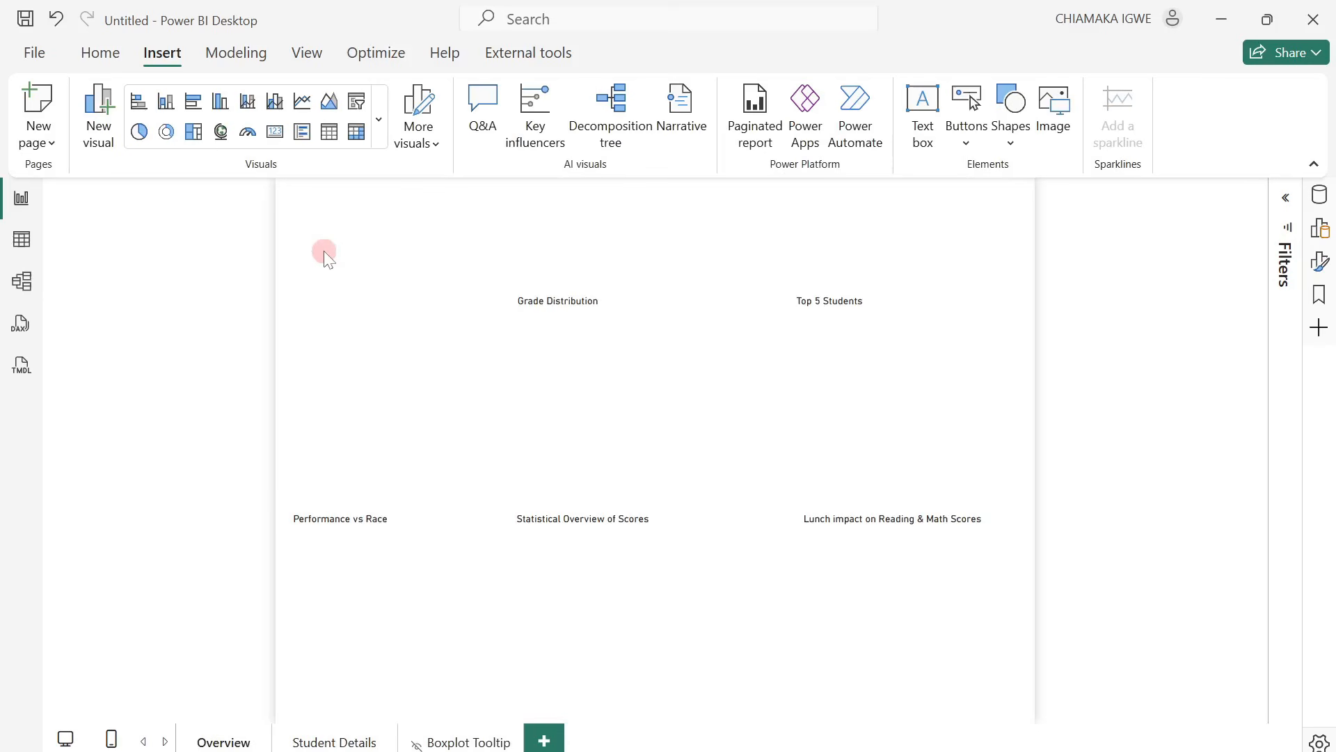